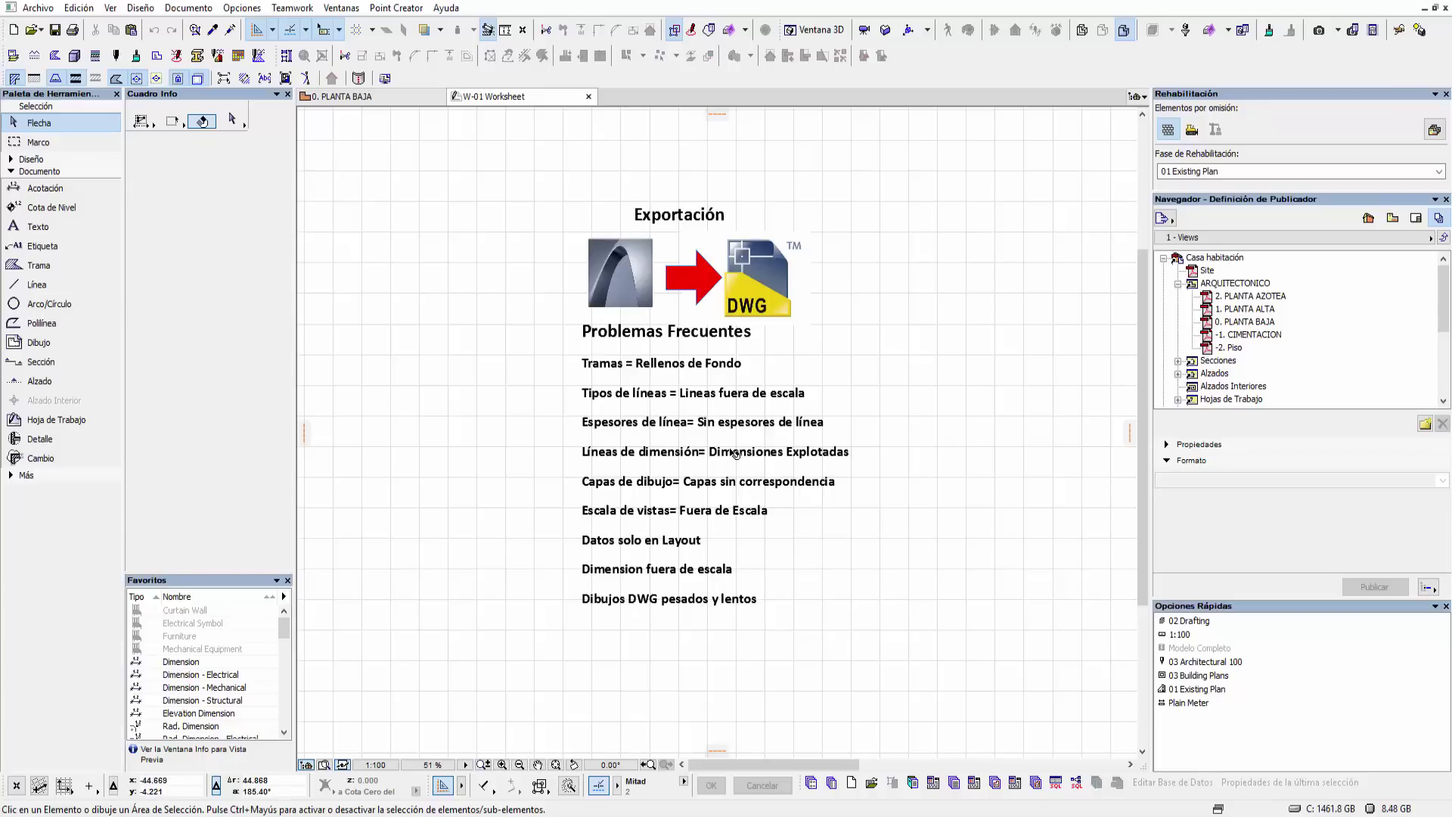
# - Scroll and pan the worksheet to review the Exportación slide and its title
pyautogui.moveTo(733, 453); pyautogui.dragTo(711, 457, button='middle')
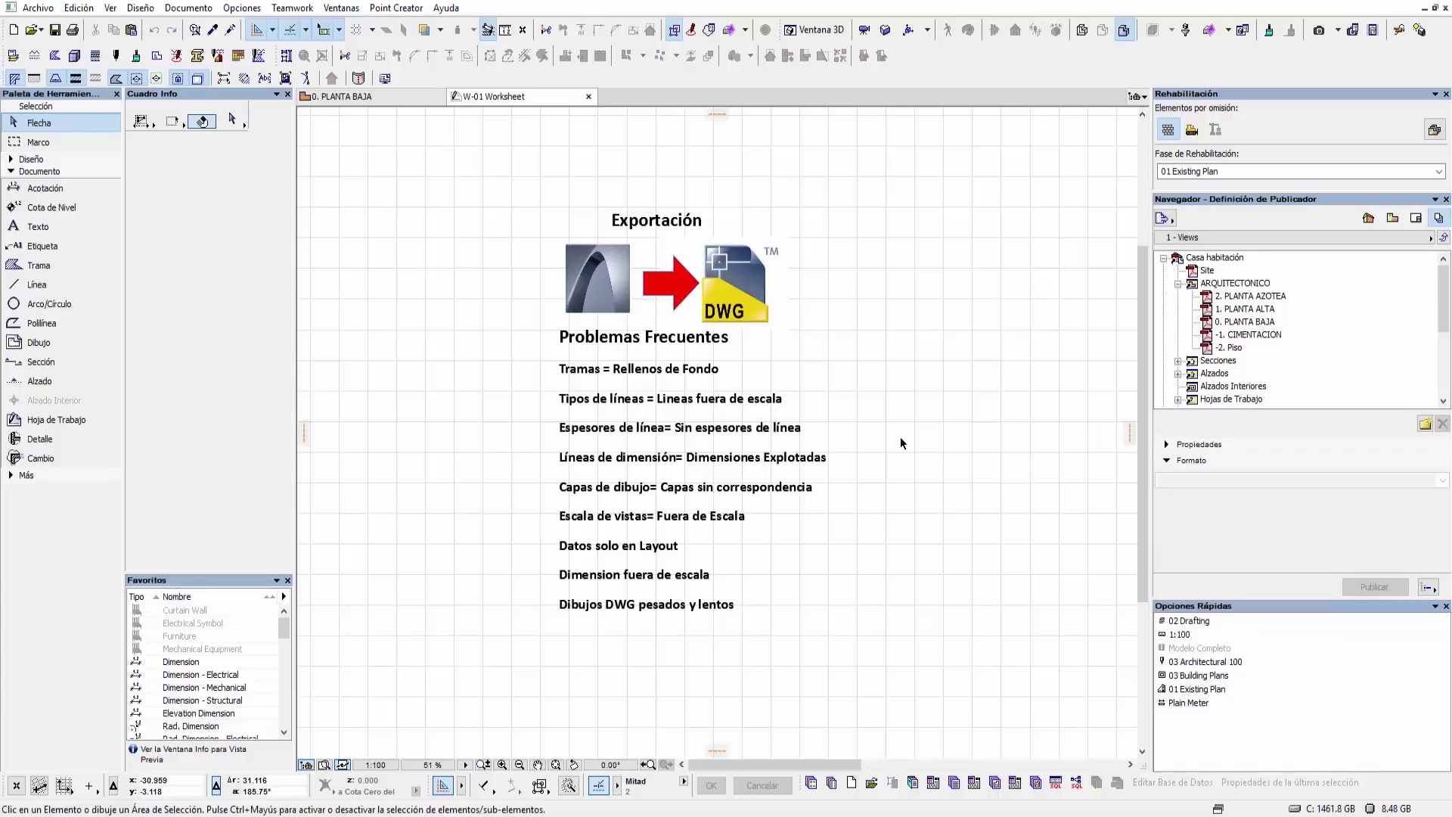
pyautogui.scroll(1, 739, 511)
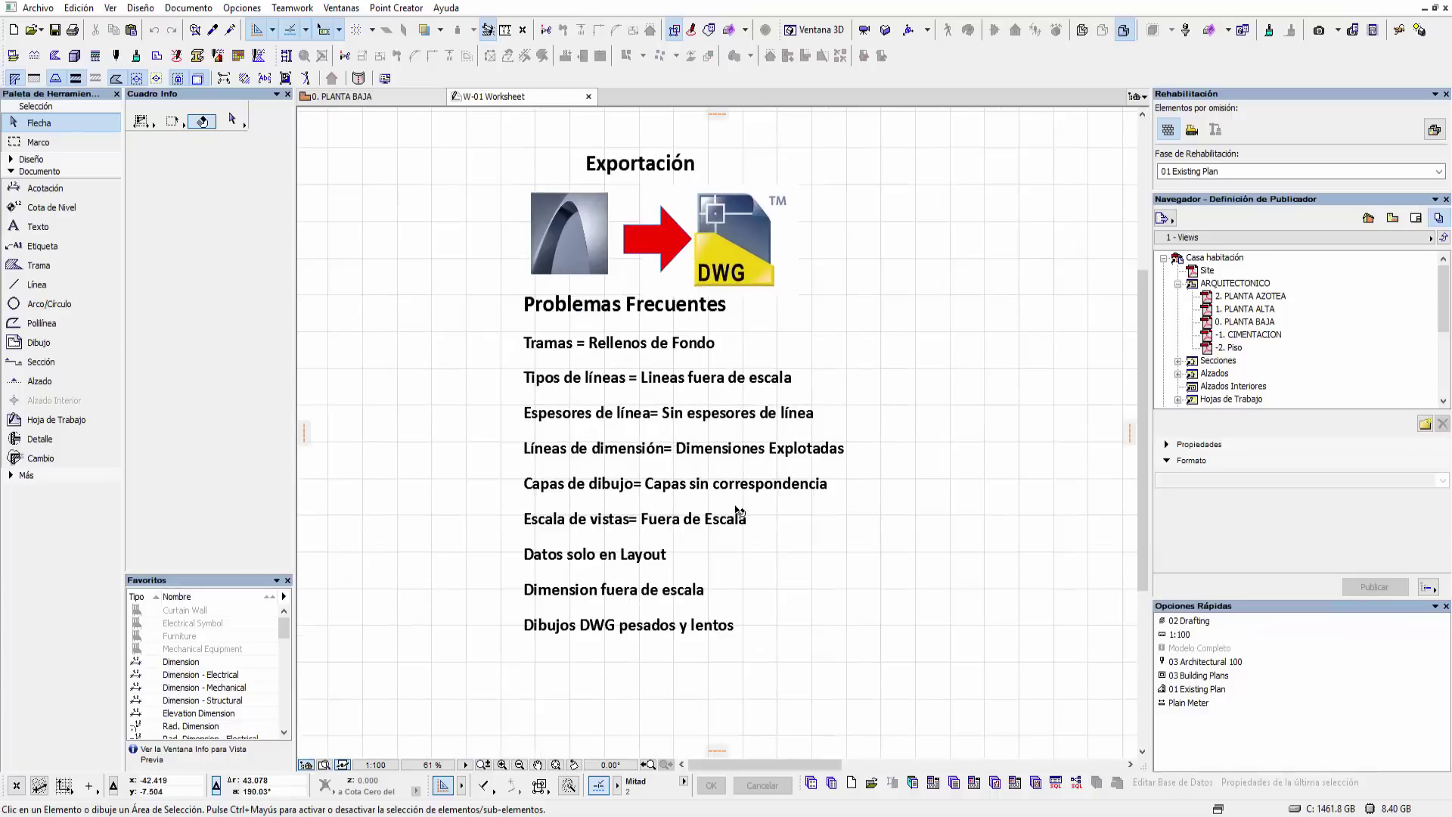
pyautogui.scroll(1, 739, 512)
pyautogui.moveTo(739, 511); pyautogui.dragTo(743, 559, button='middle')
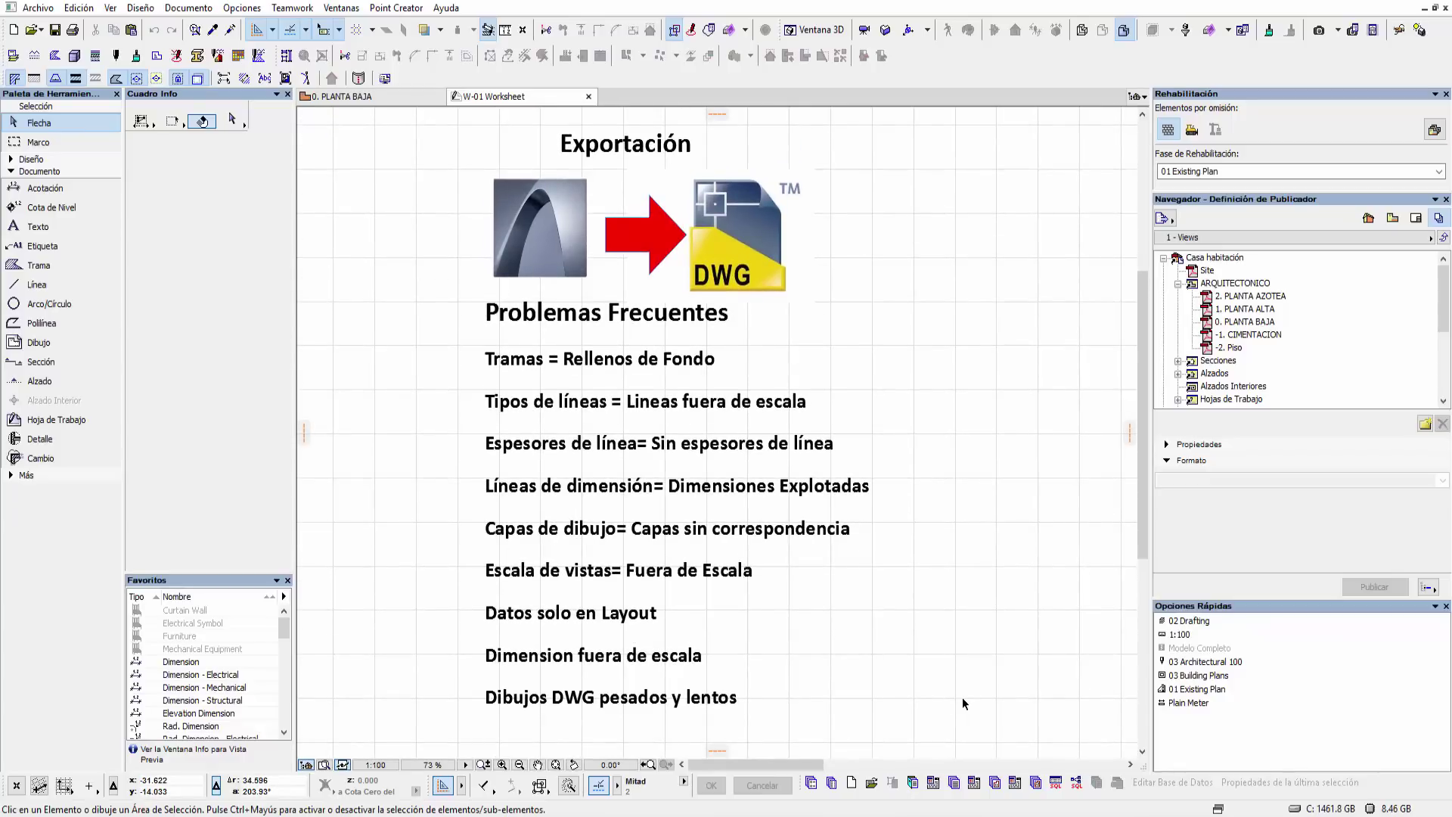
pyautogui.scroll(-1, 887, 573)
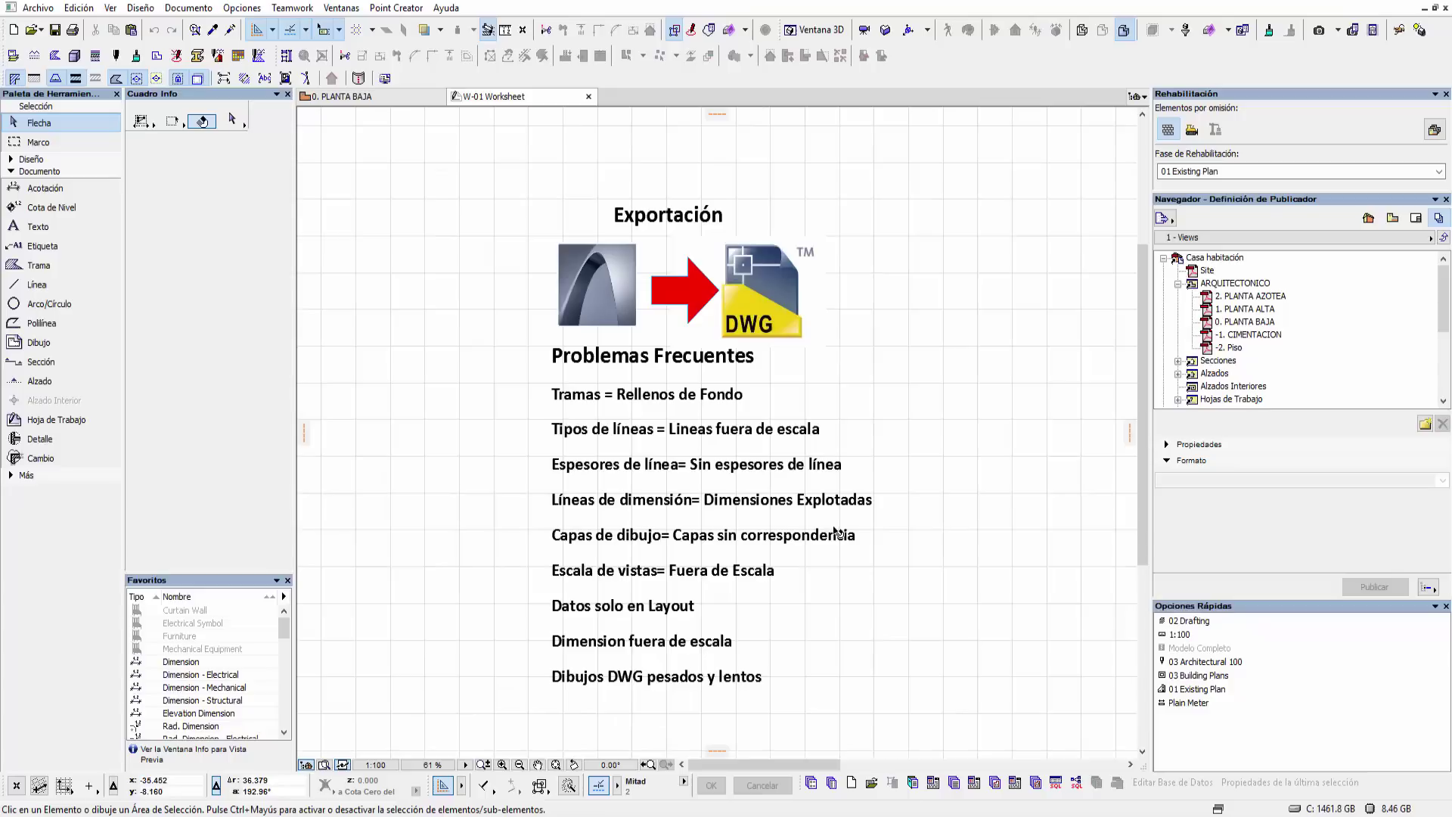
pyautogui.scroll(-1, 870, 520)
# - Pan to the 'Flujo de trabajo' diagram and zoom a window around it
pyautogui.moveTo(974, 525); pyautogui.dragTo(566, 492, button='middle')
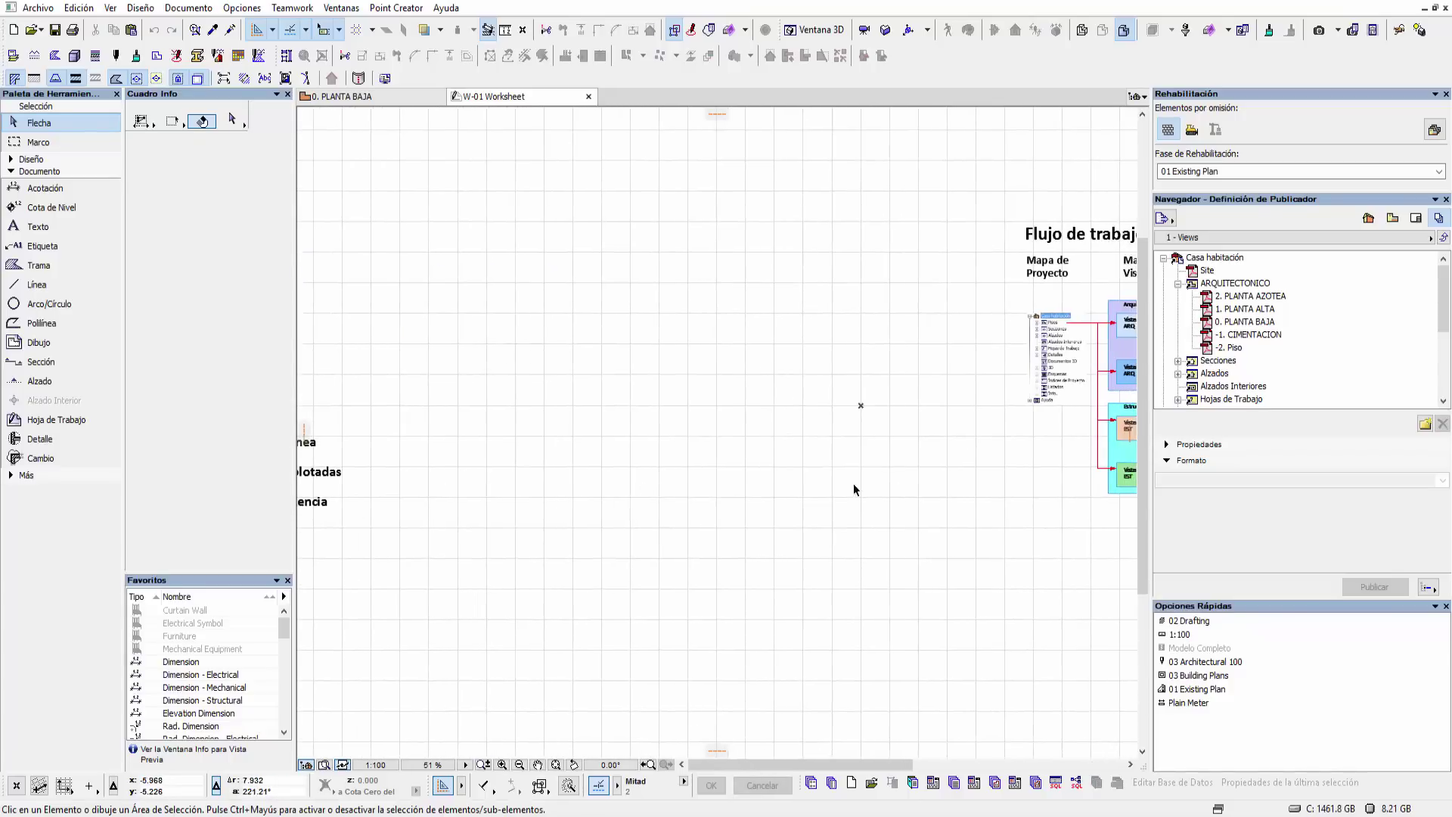
pyautogui.moveTo(852, 489)
pyautogui.mouseDown(button='middle')
pyautogui.moveTo(577, 480)
pyautogui.moveTo(430, 455)
pyautogui.mouseUp(button='middle')
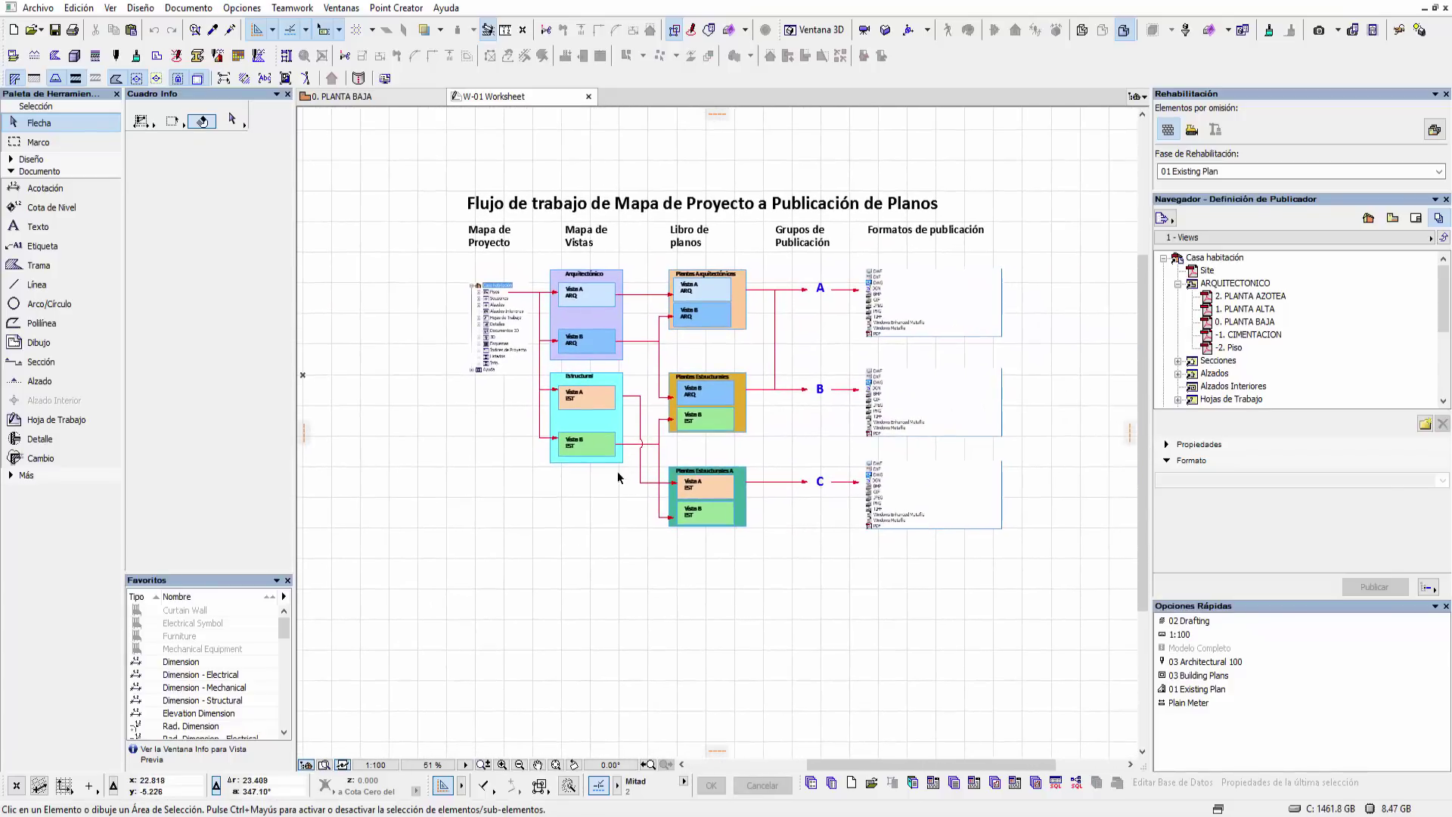
pyautogui.click(503, 764)
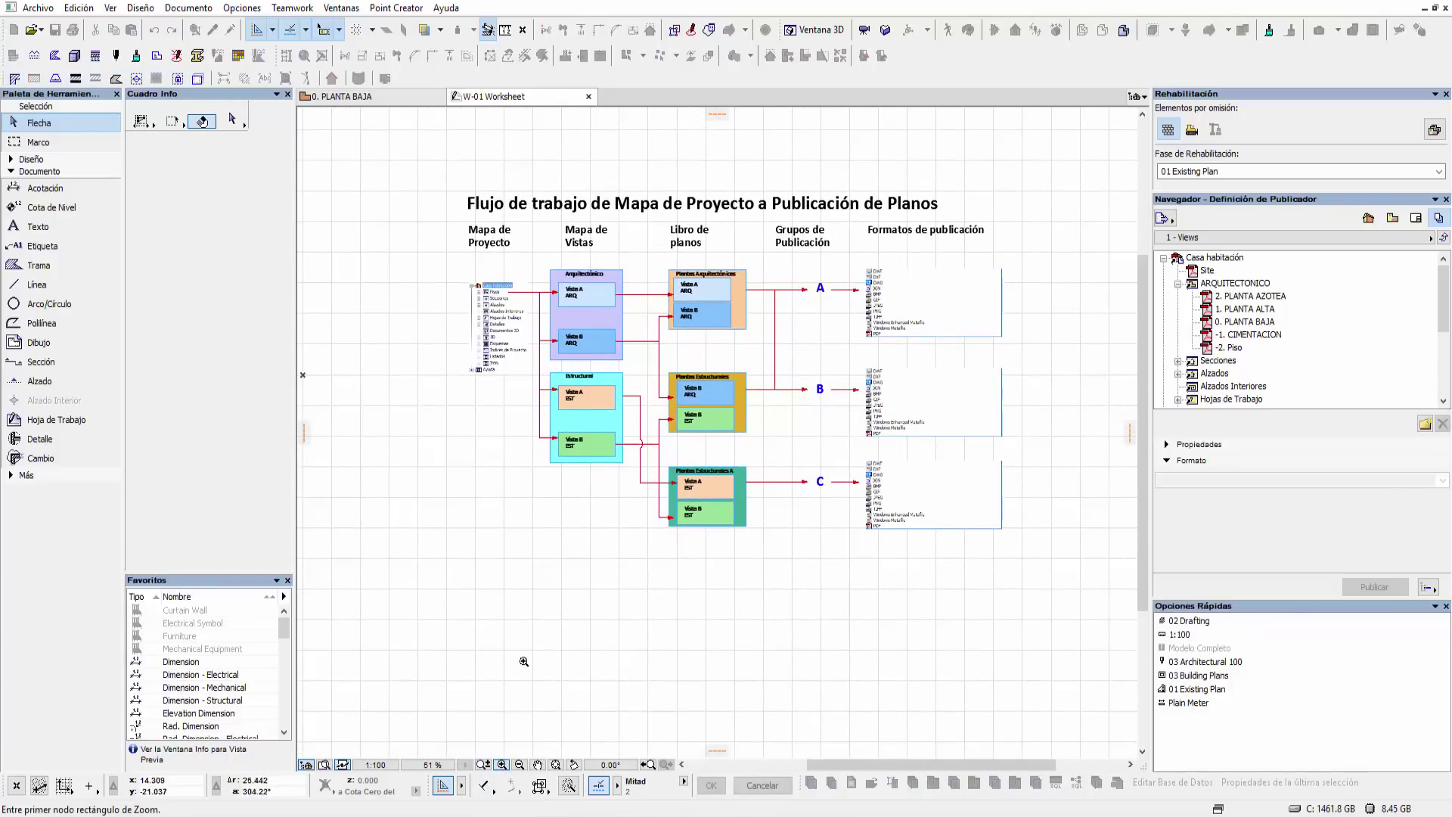
pyautogui.click(440, 157)
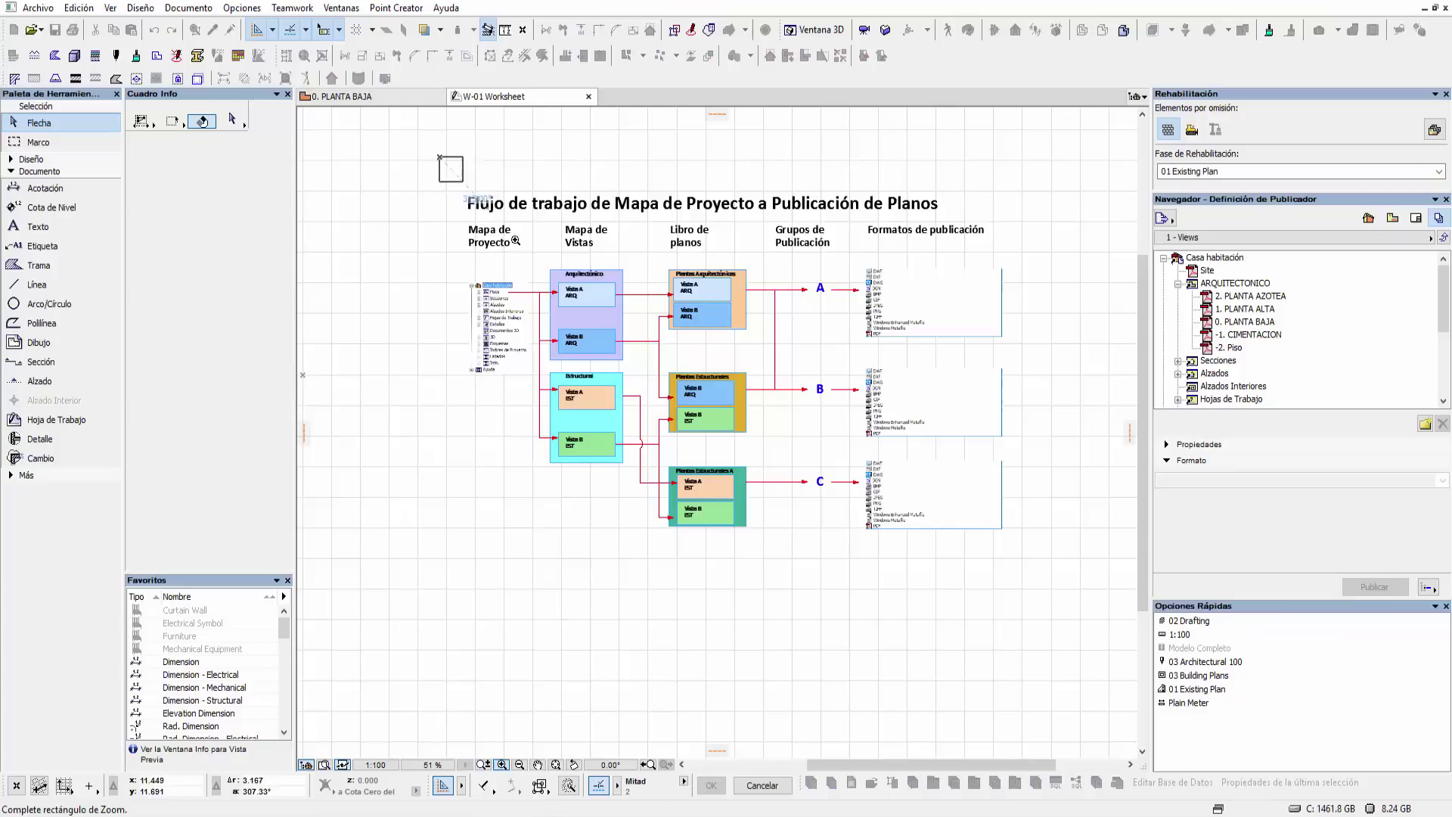
pyautogui.click(1075, 605)
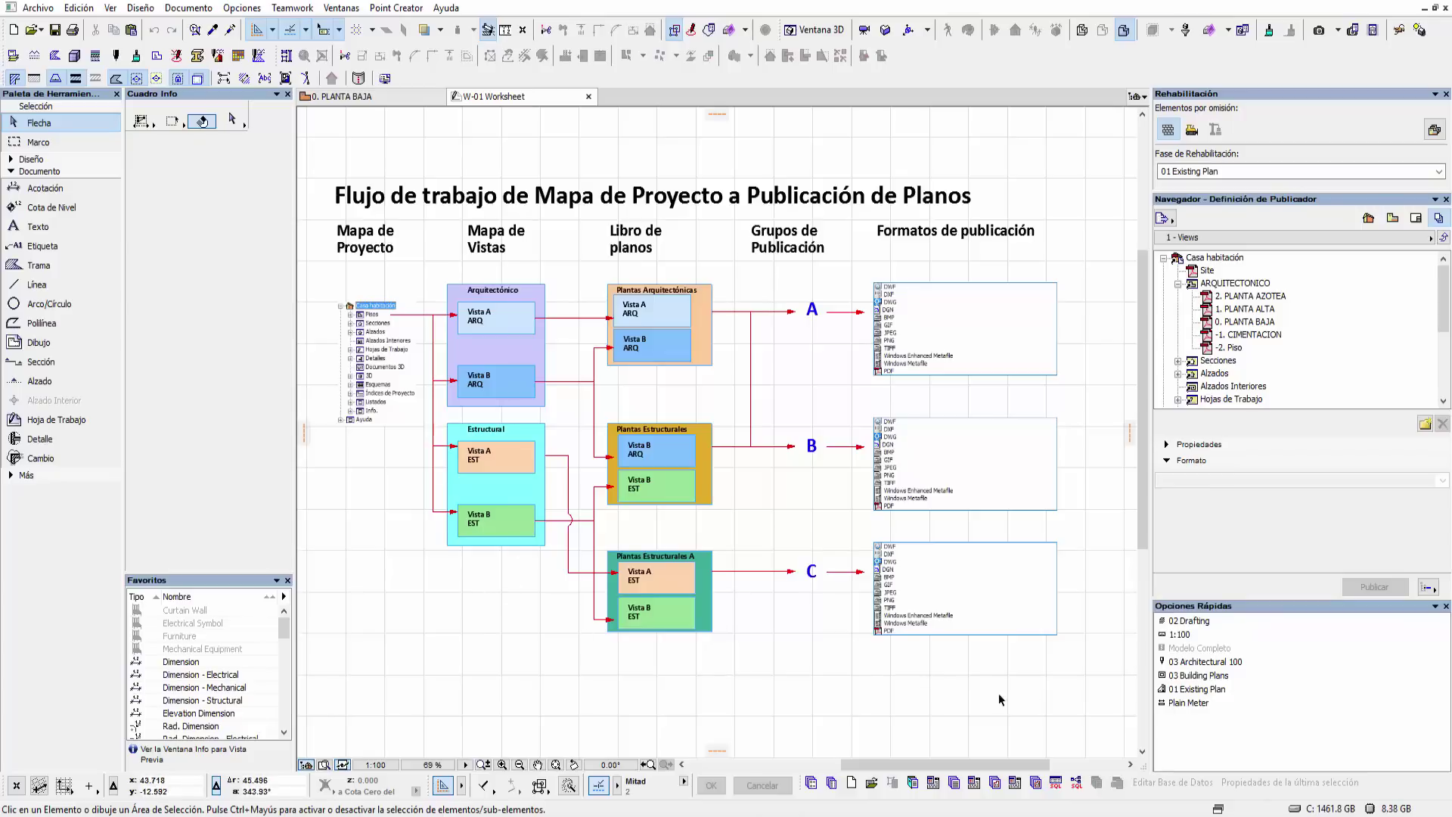
# - From the View Map, check that the ARQUITECTONICO view uses the Plain Meter dimension style
pyautogui.click(1394, 218)
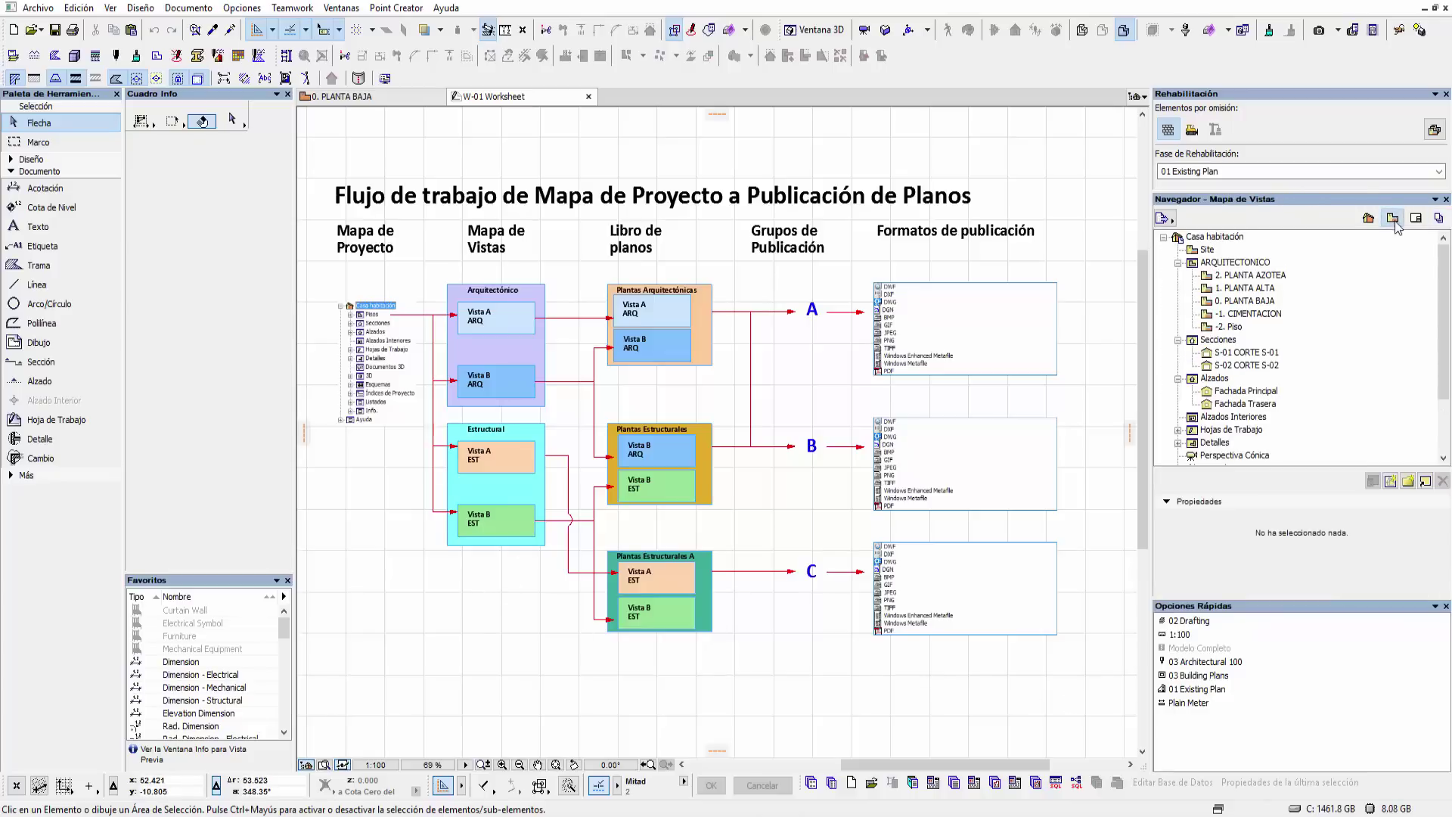
pyautogui.click(1242, 265)
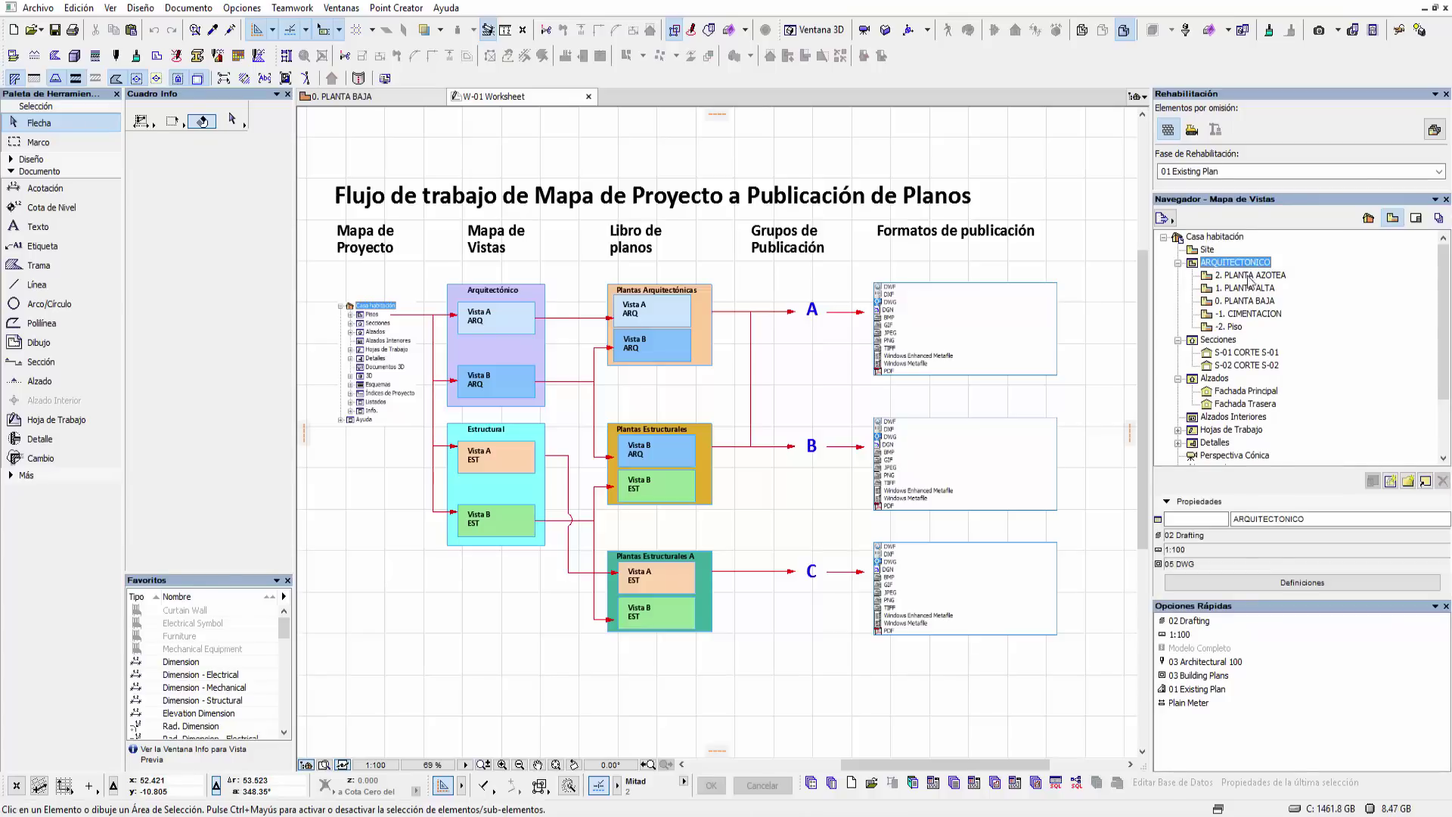
pyautogui.click(1309, 583)
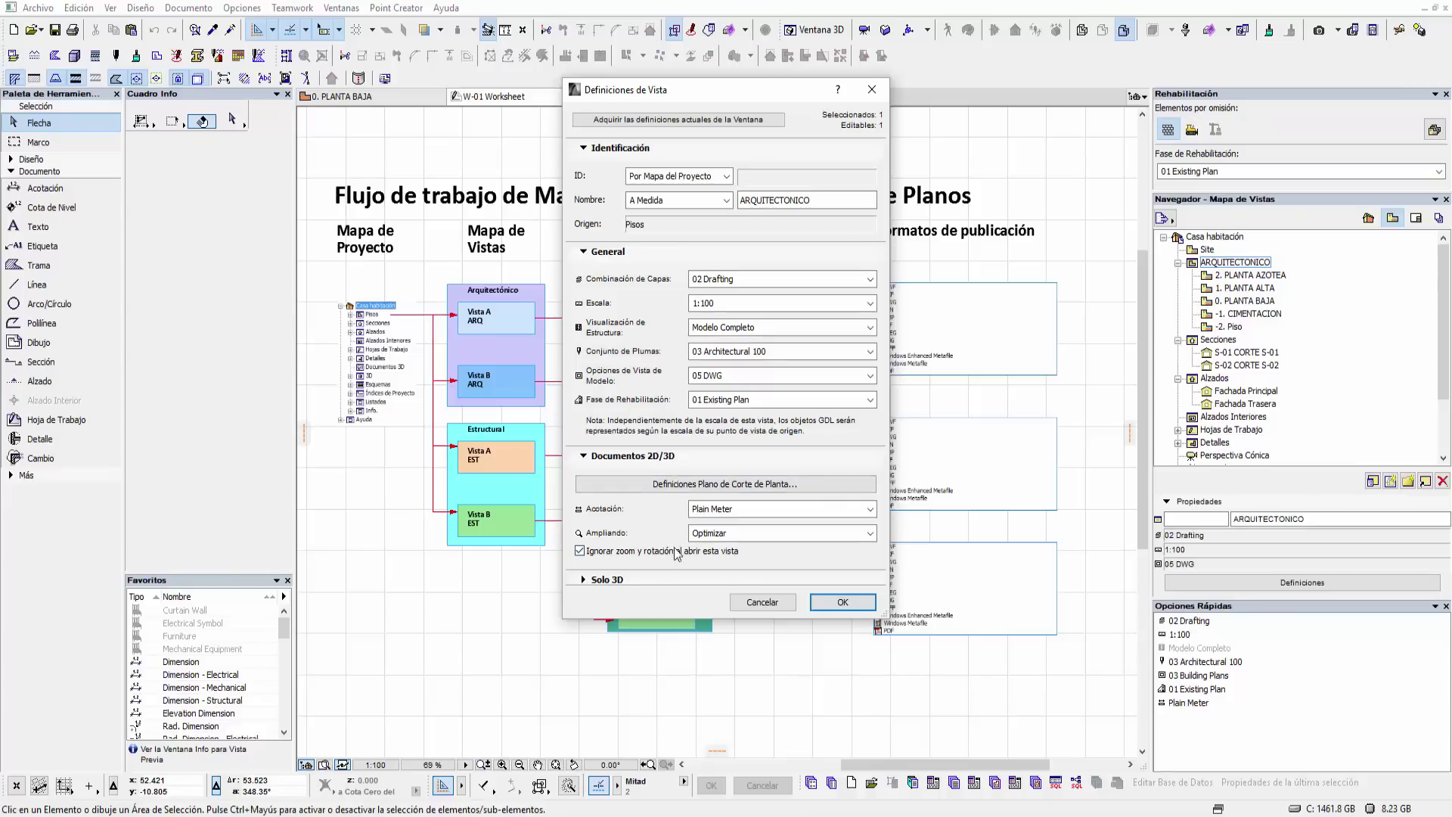
pyautogui.click(717, 512)
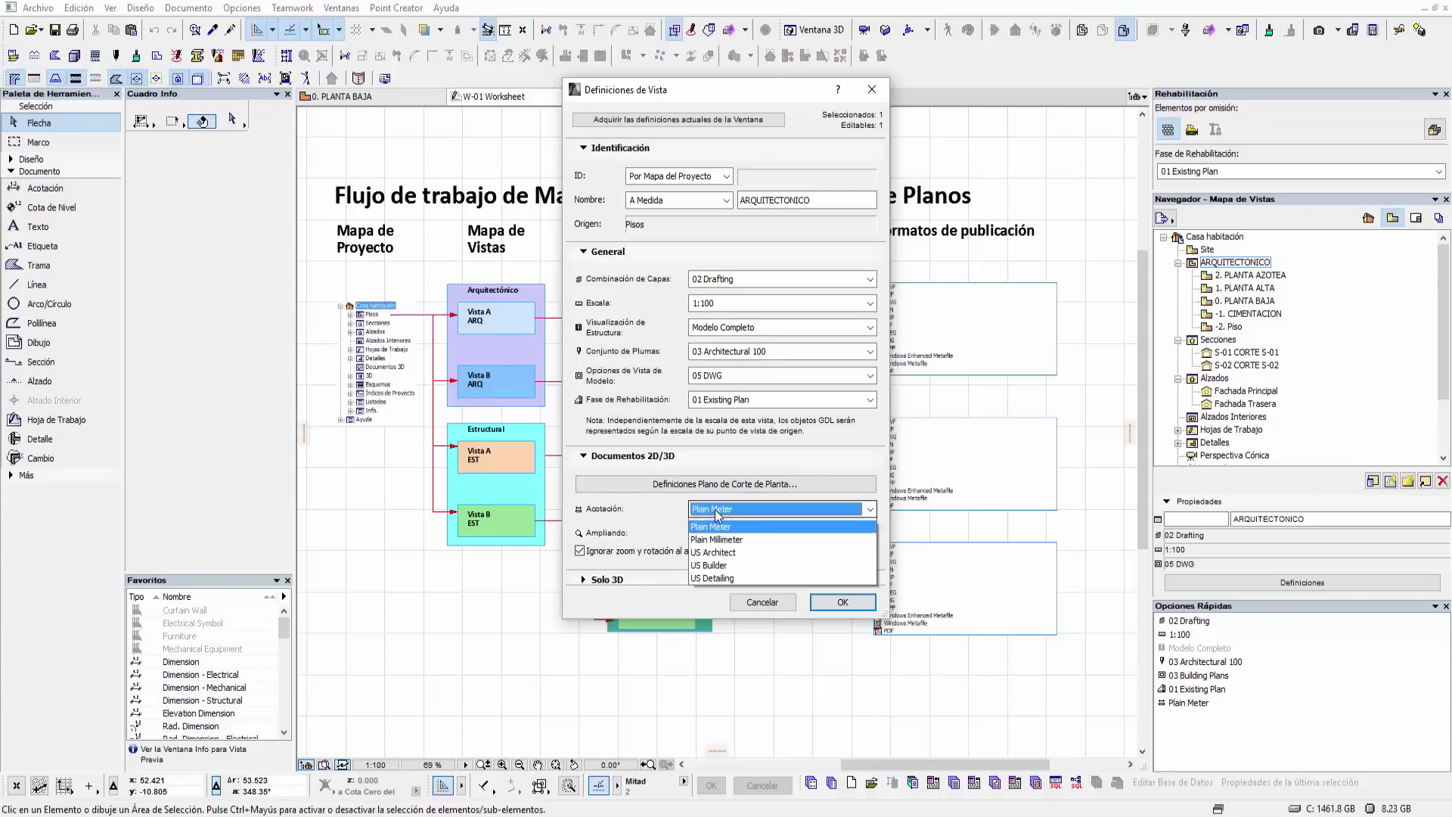
pyautogui.click(717, 512)
# - Review its cut plane and 3D-only options, cancel unchanged, and select the Estructural box
pyautogui.click(717, 487)
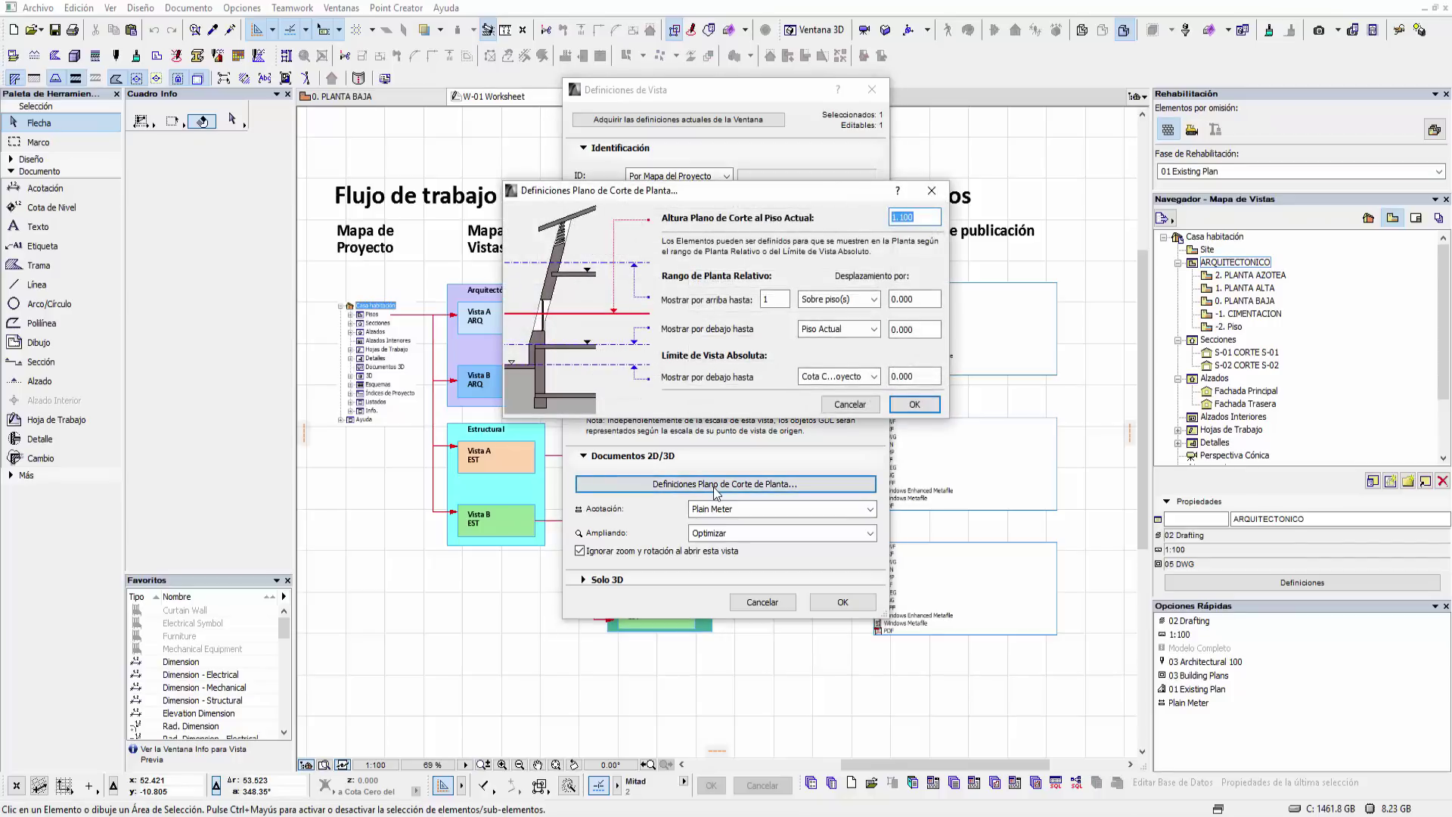
pyautogui.click(866, 406)
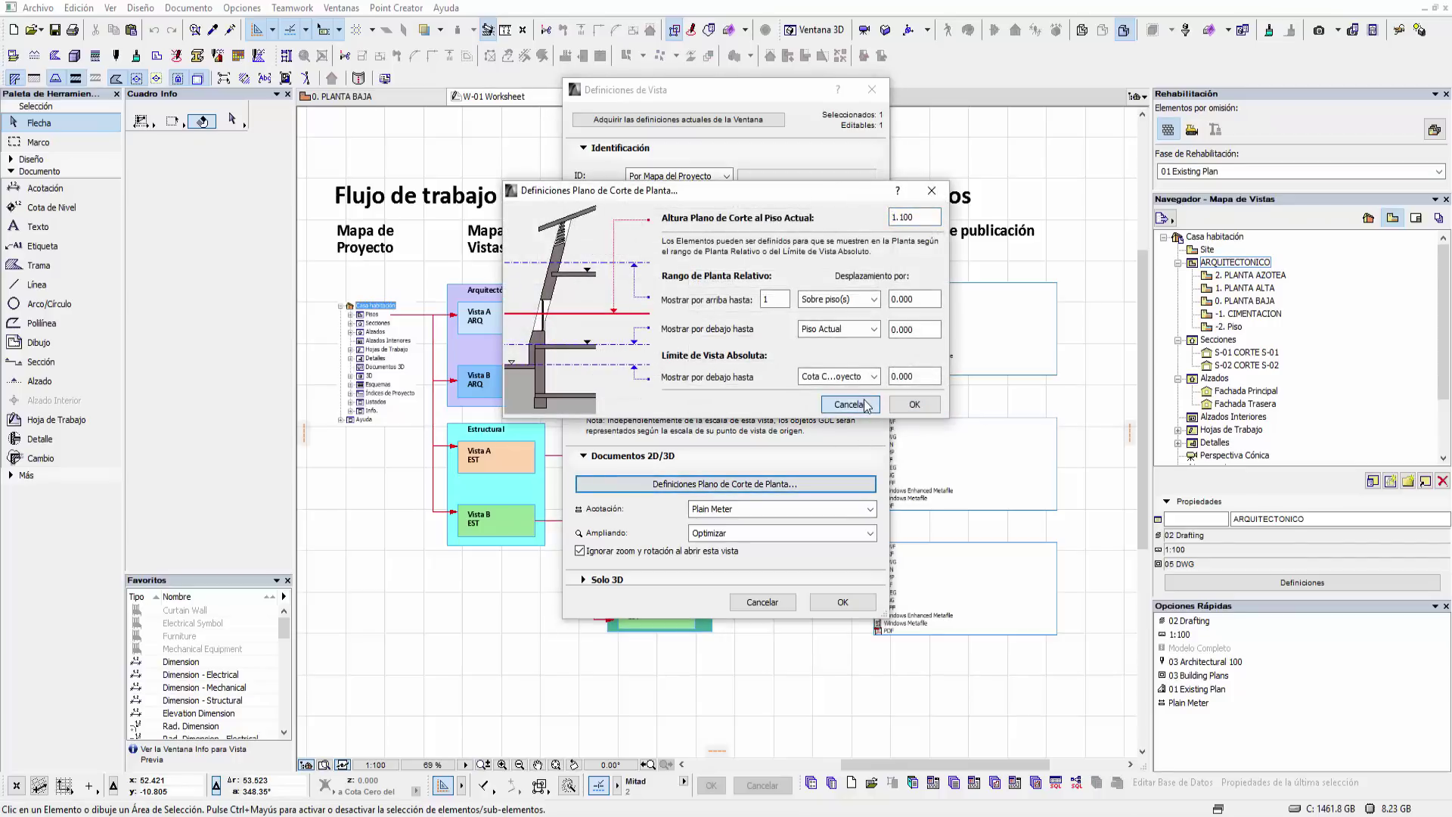
pyautogui.click(682, 579)
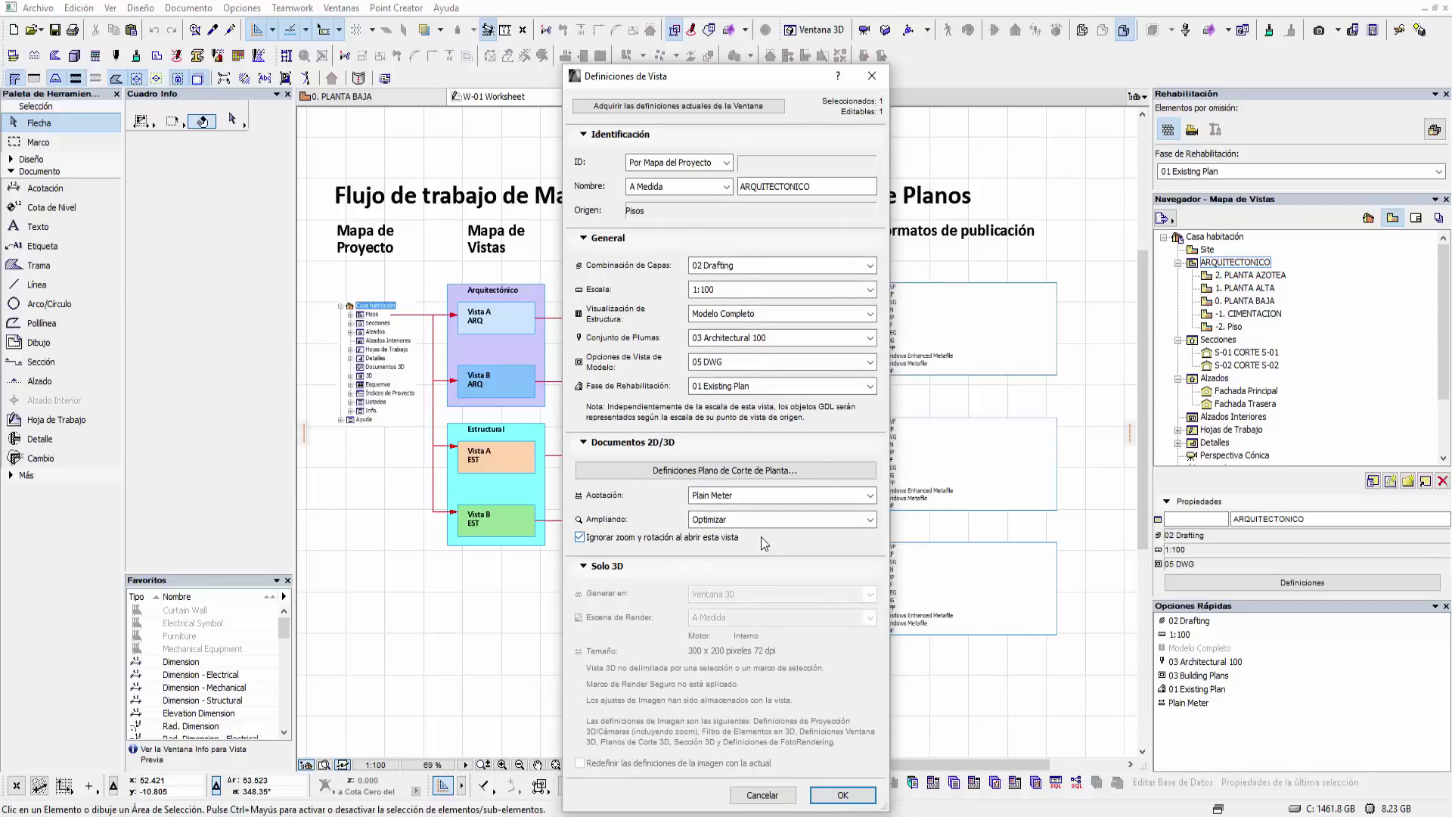
pyautogui.click(763, 795)
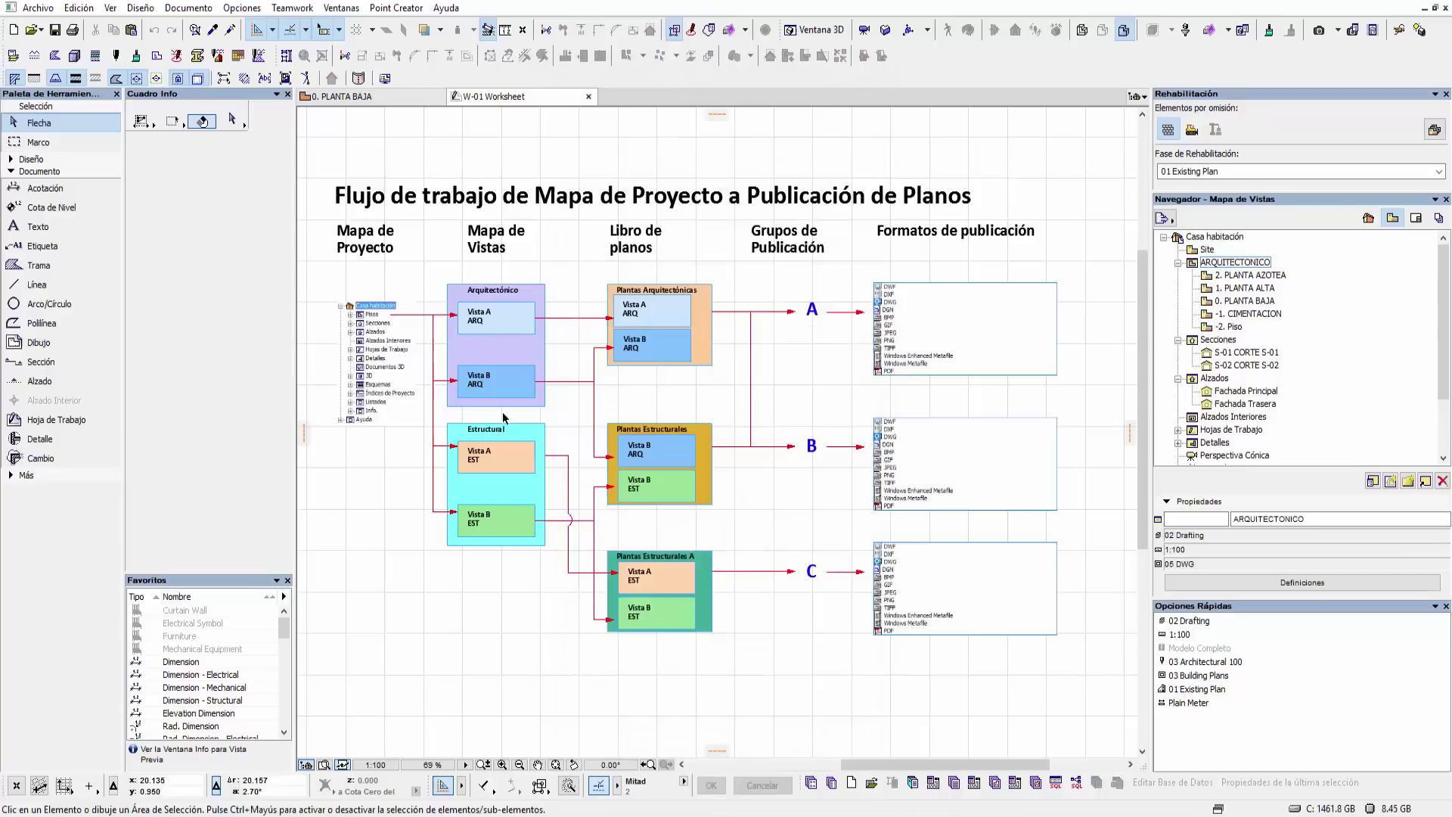
pyautogui.click(493, 547)
# - Show the Layout Book, browse the 90x60 master, and select layout A.01 plano arquitectonico
pyautogui.moveTo(694, 372); pyautogui.dragTo(626, 363, button='middle')
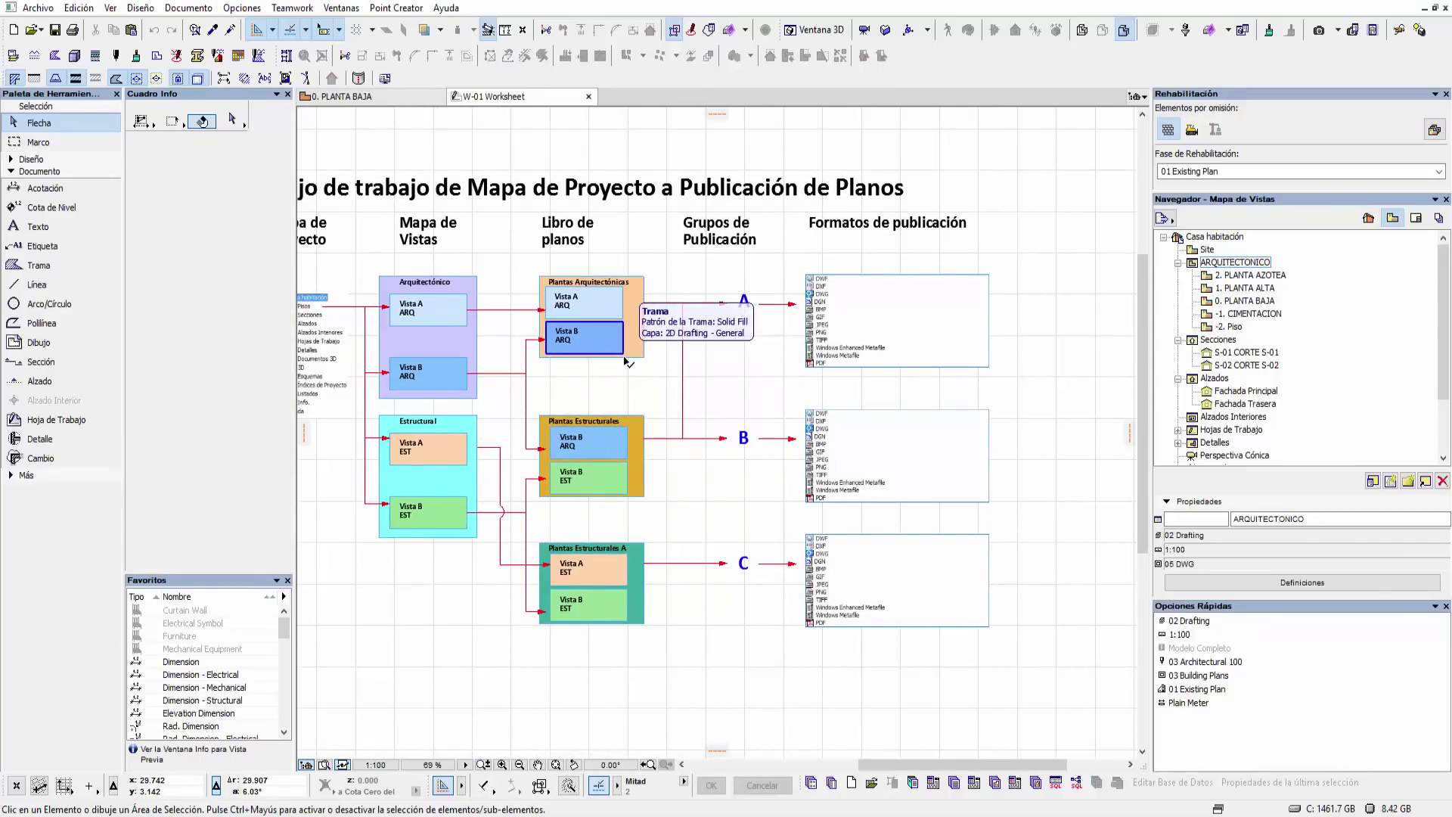
pyautogui.click(1416, 218)
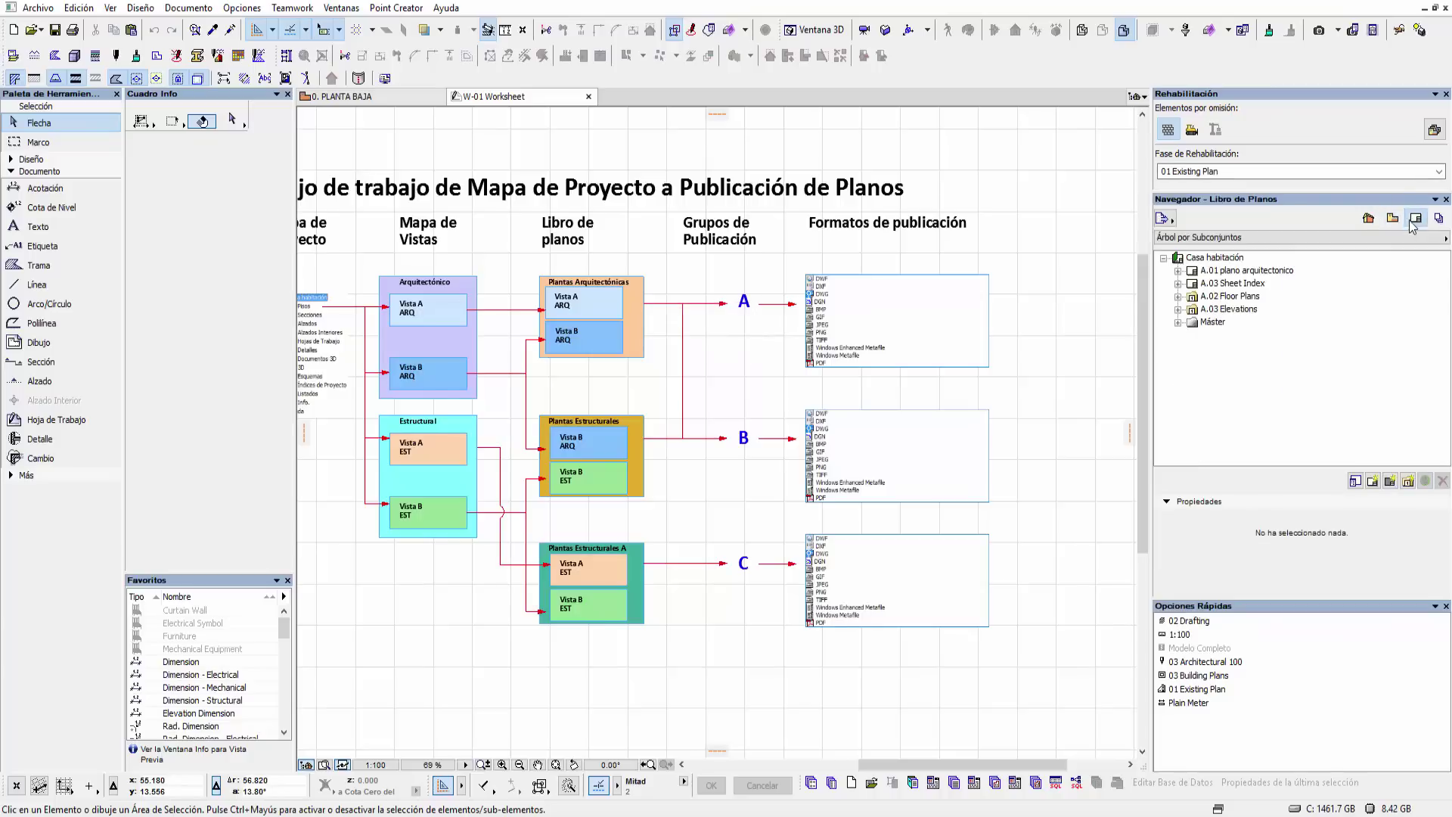
pyautogui.doubleClick(1216, 323)
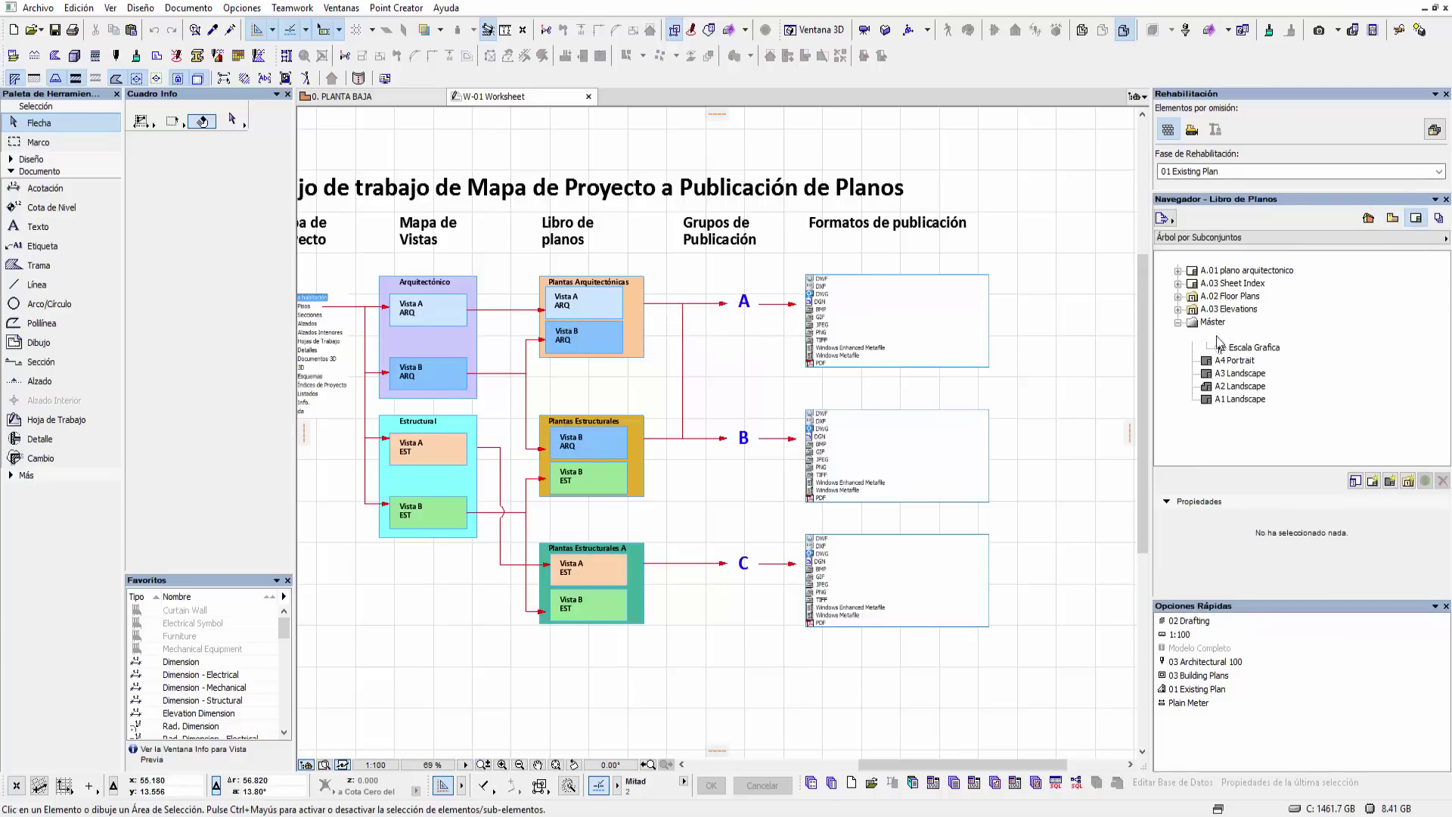
pyautogui.click(1214, 338)
pyautogui.click(1192, 335)
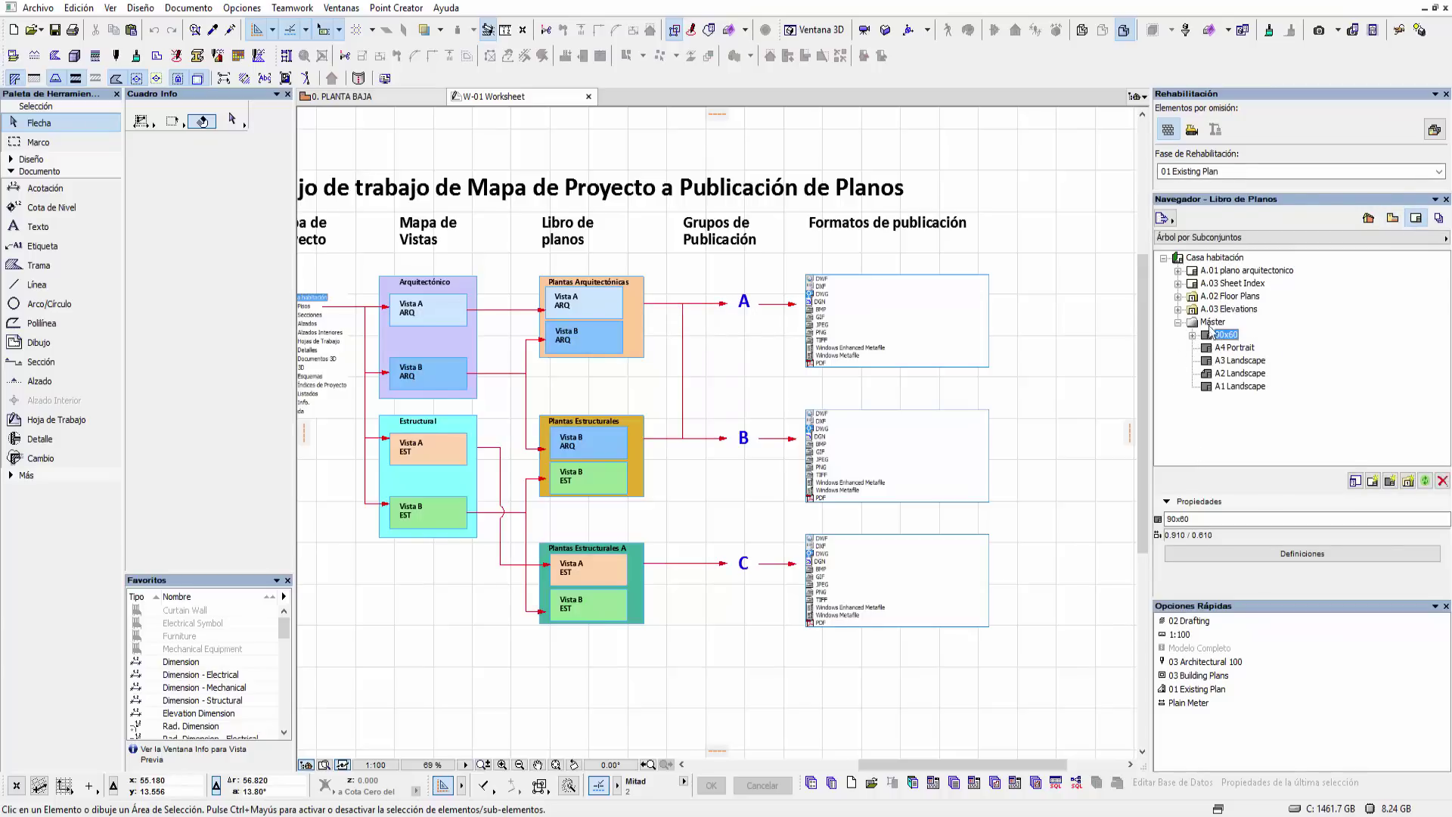
pyautogui.click(1177, 270)
pyautogui.click(1244, 272)
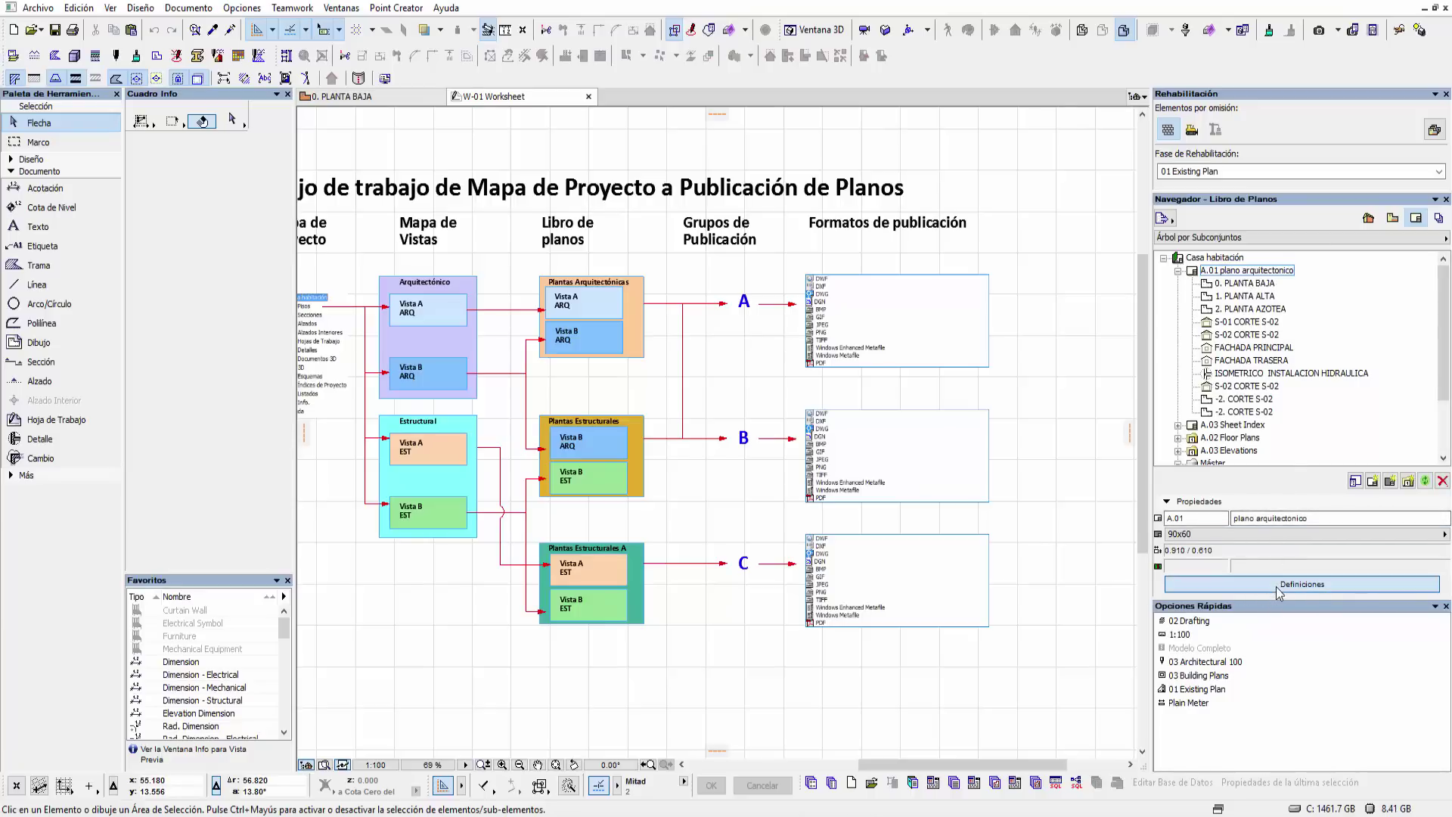
# - Confirm A.01 uses the 90x60 master layout, cancel, and collapse the layout tree
pyautogui.click(1278, 584)
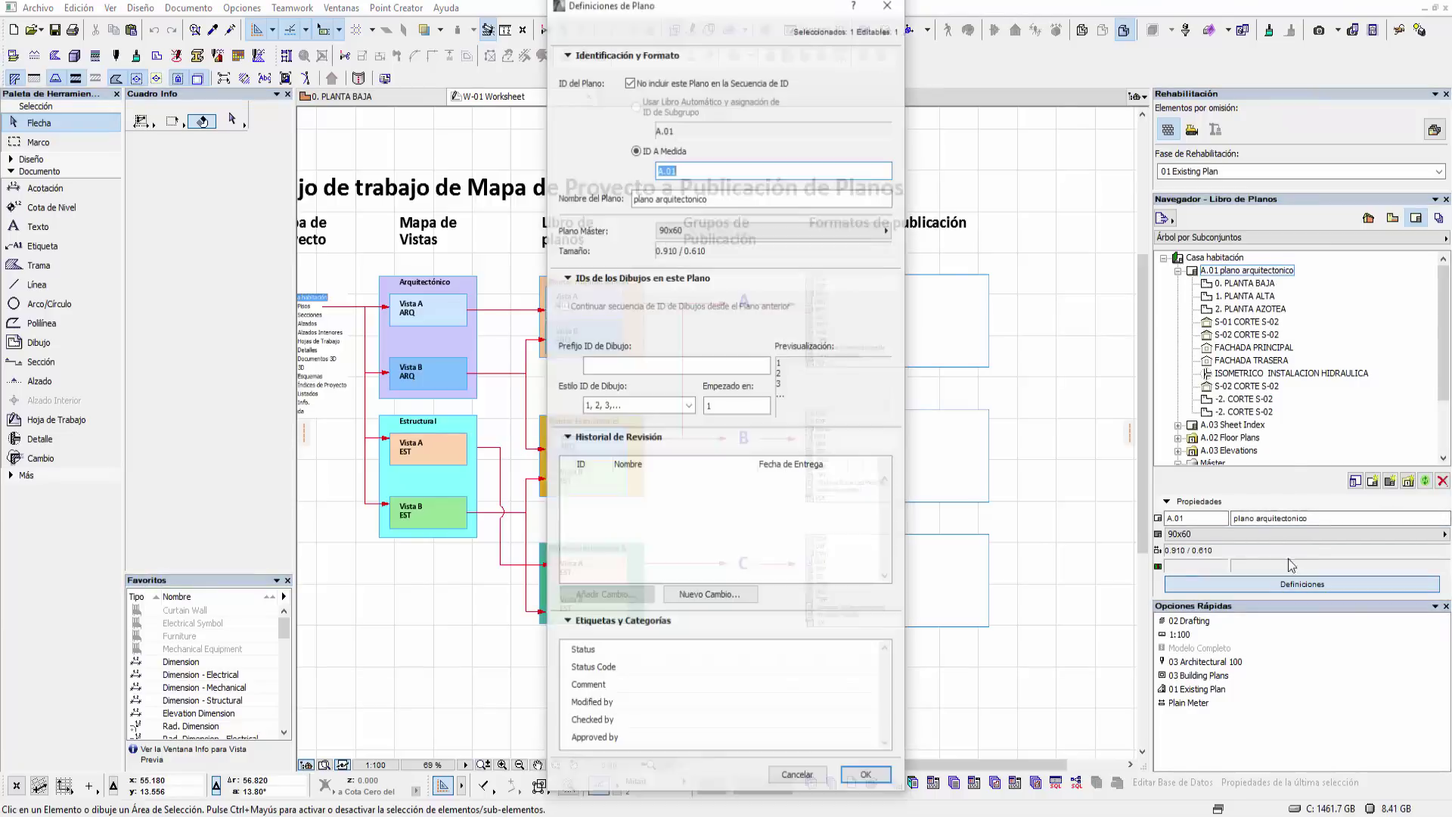
pyautogui.click(763, 233)
pyautogui.click(763, 233)
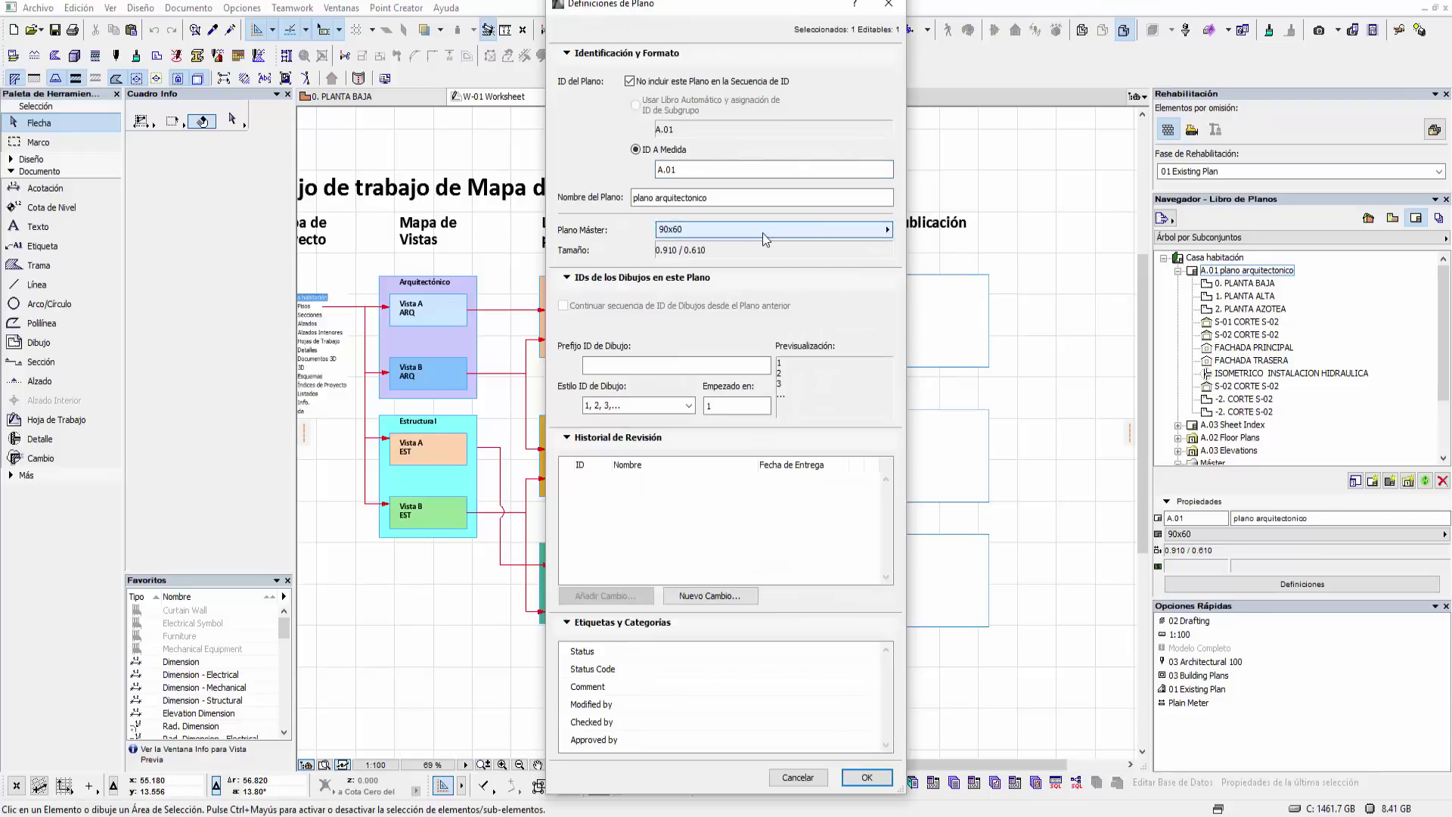
pyautogui.click(798, 778)
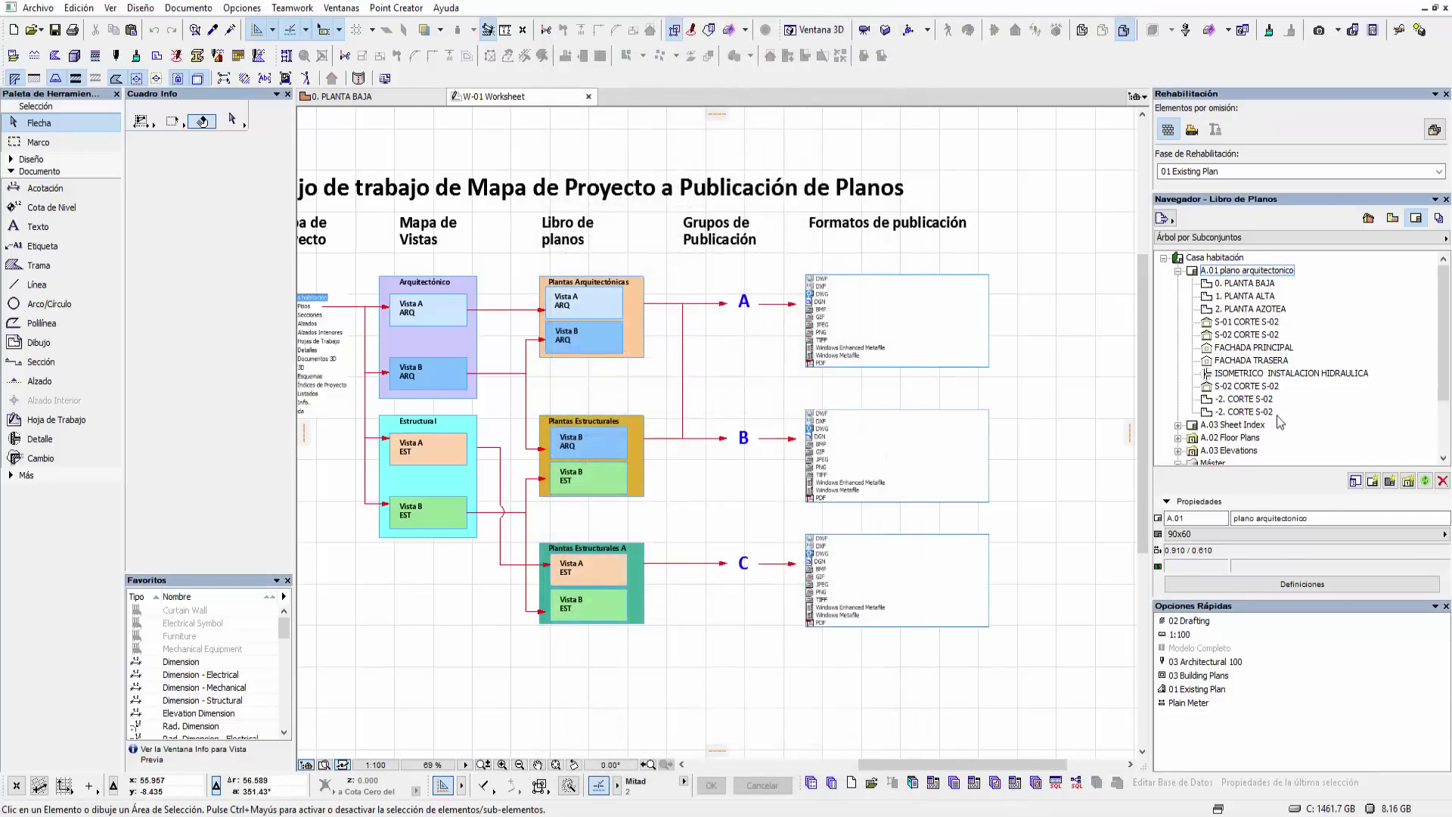
pyautogui.click(1208, 274)
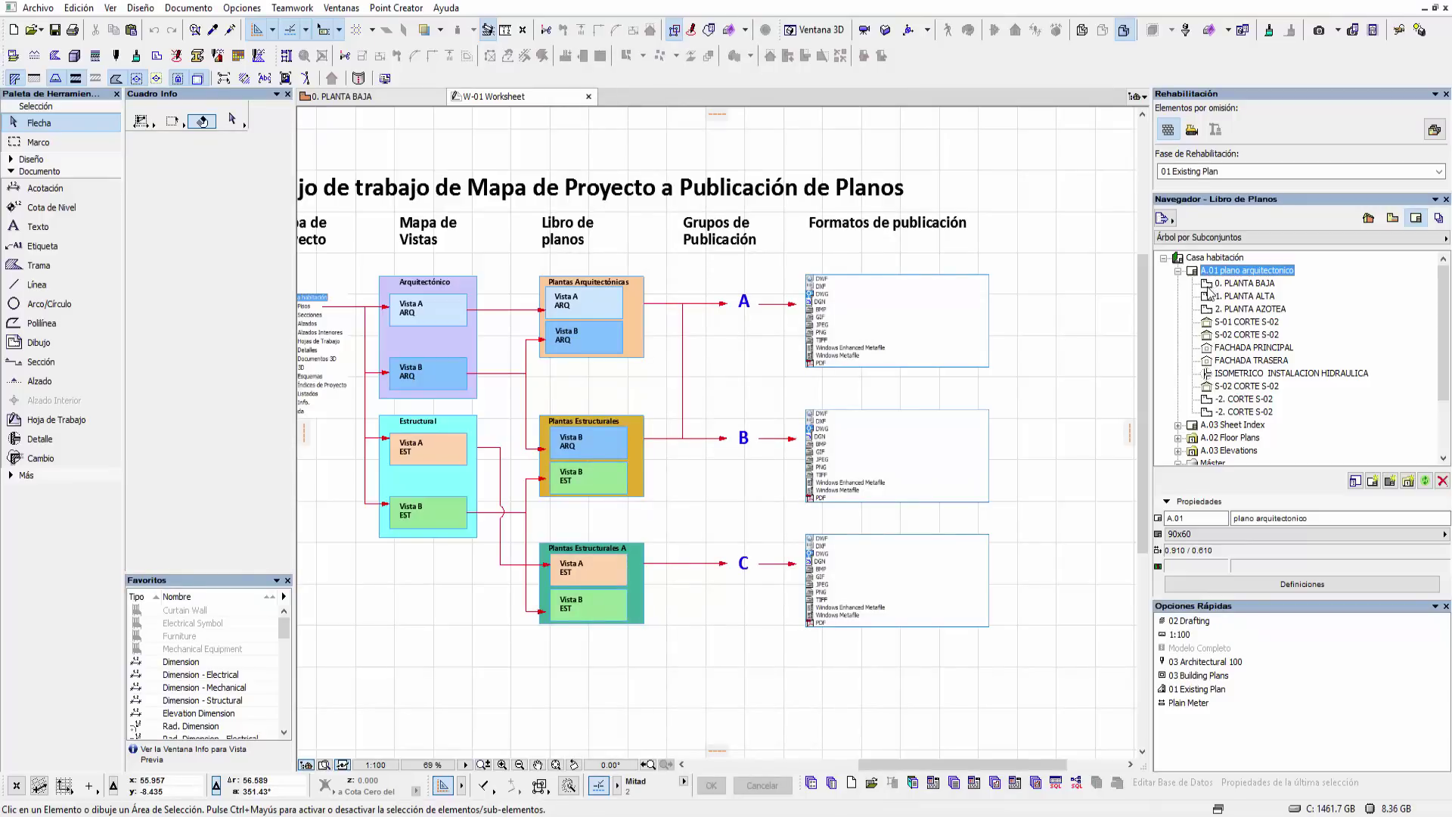
pyautogui.click(1178, 271)
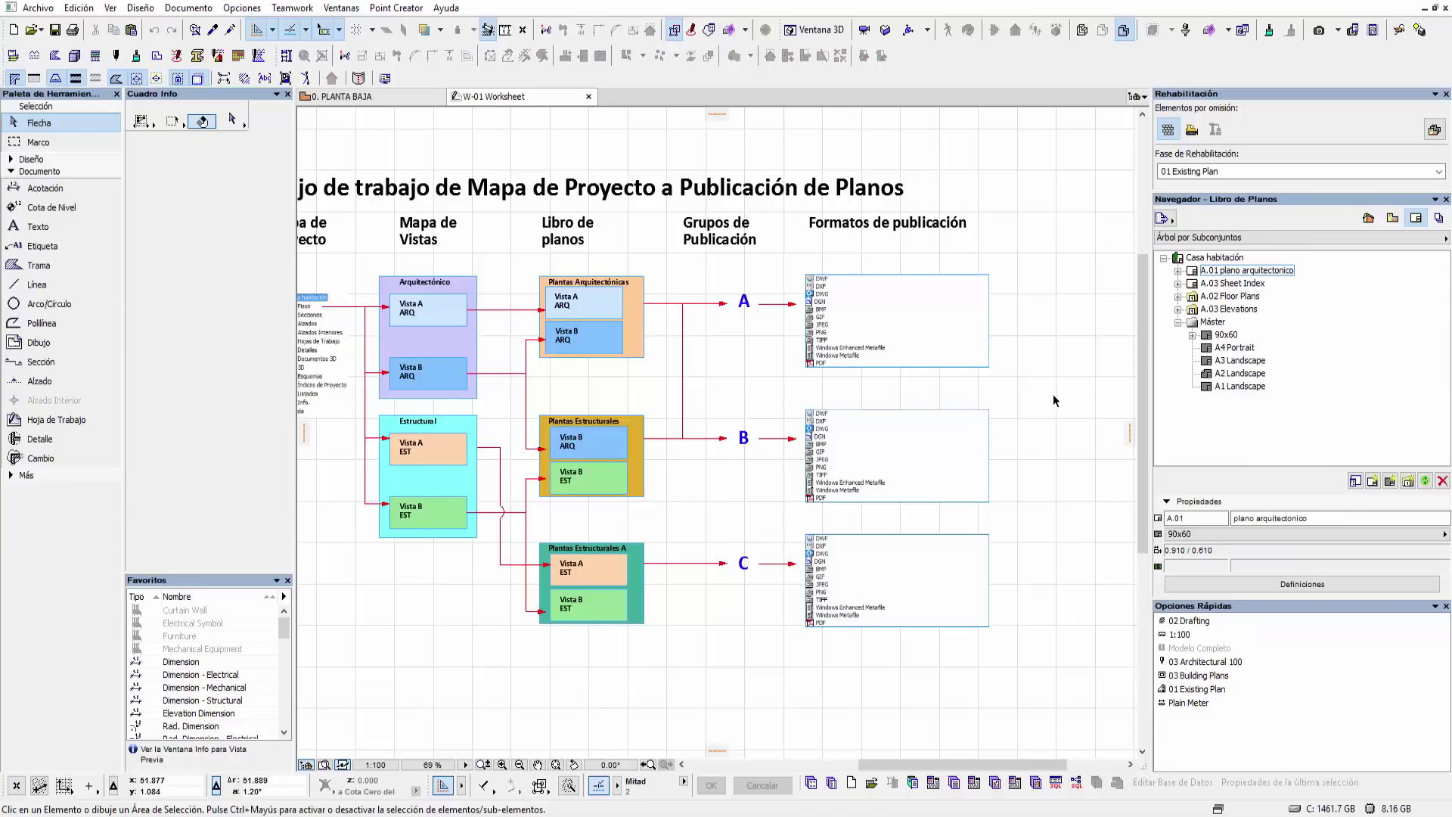
pyautogui.click(1177, 322)
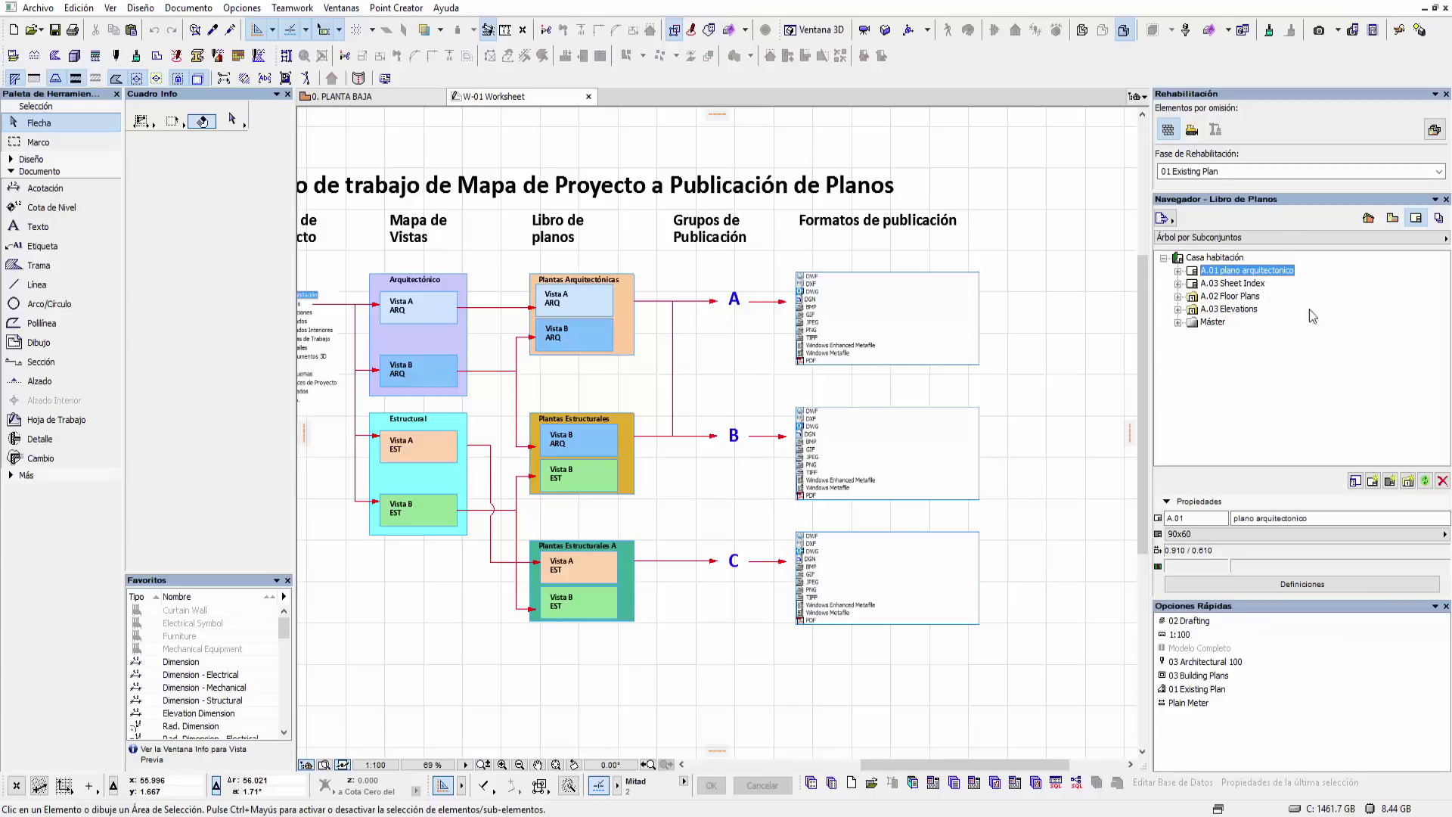
pyautogui.hscroll(1, 994, 396)
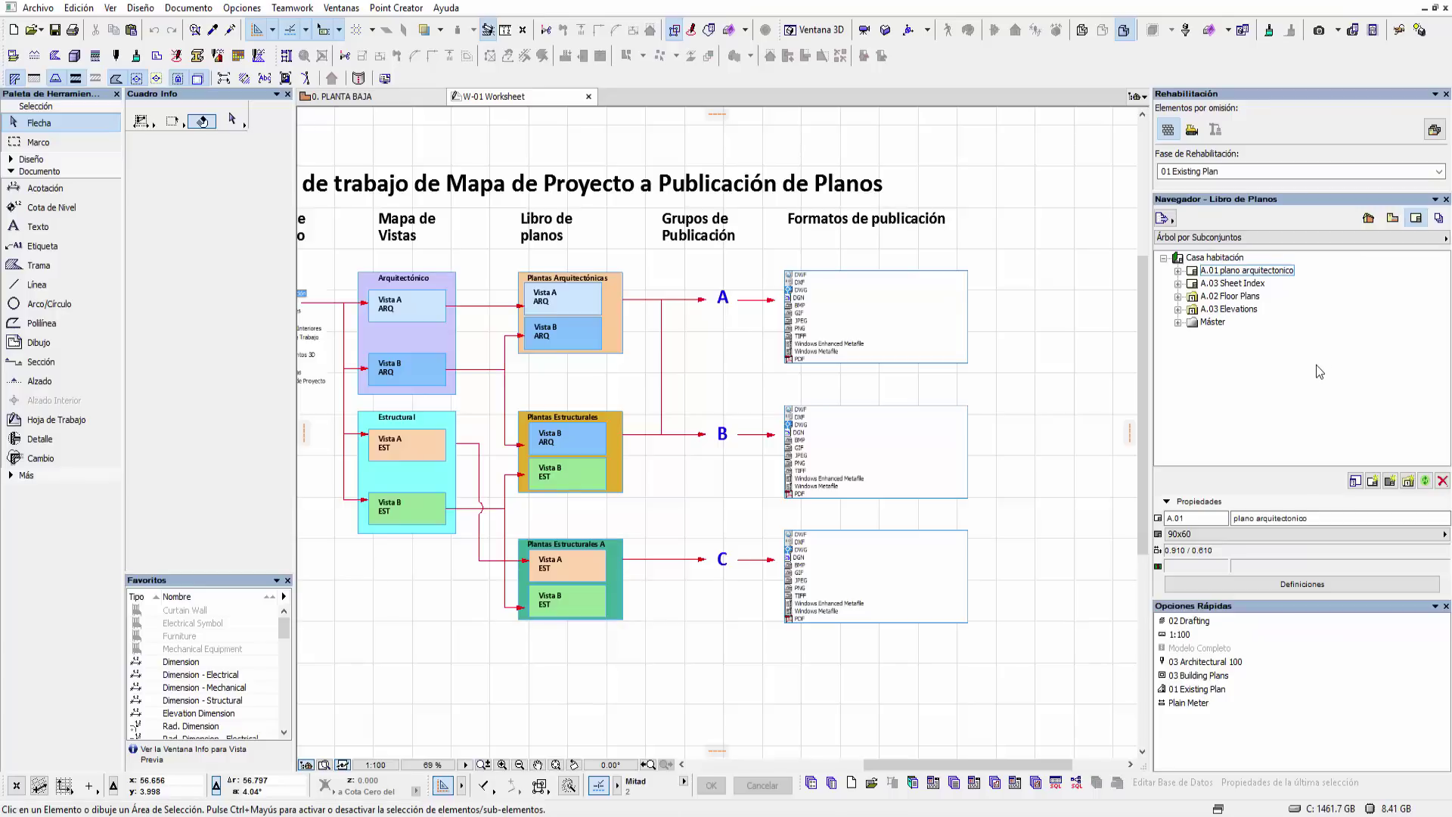
# - Show the Publisher Sets and switch from 2 - Layouts to the DWG publisher set
pyautogui.click(1438, 220)
pyautogui.click(1177, 285)
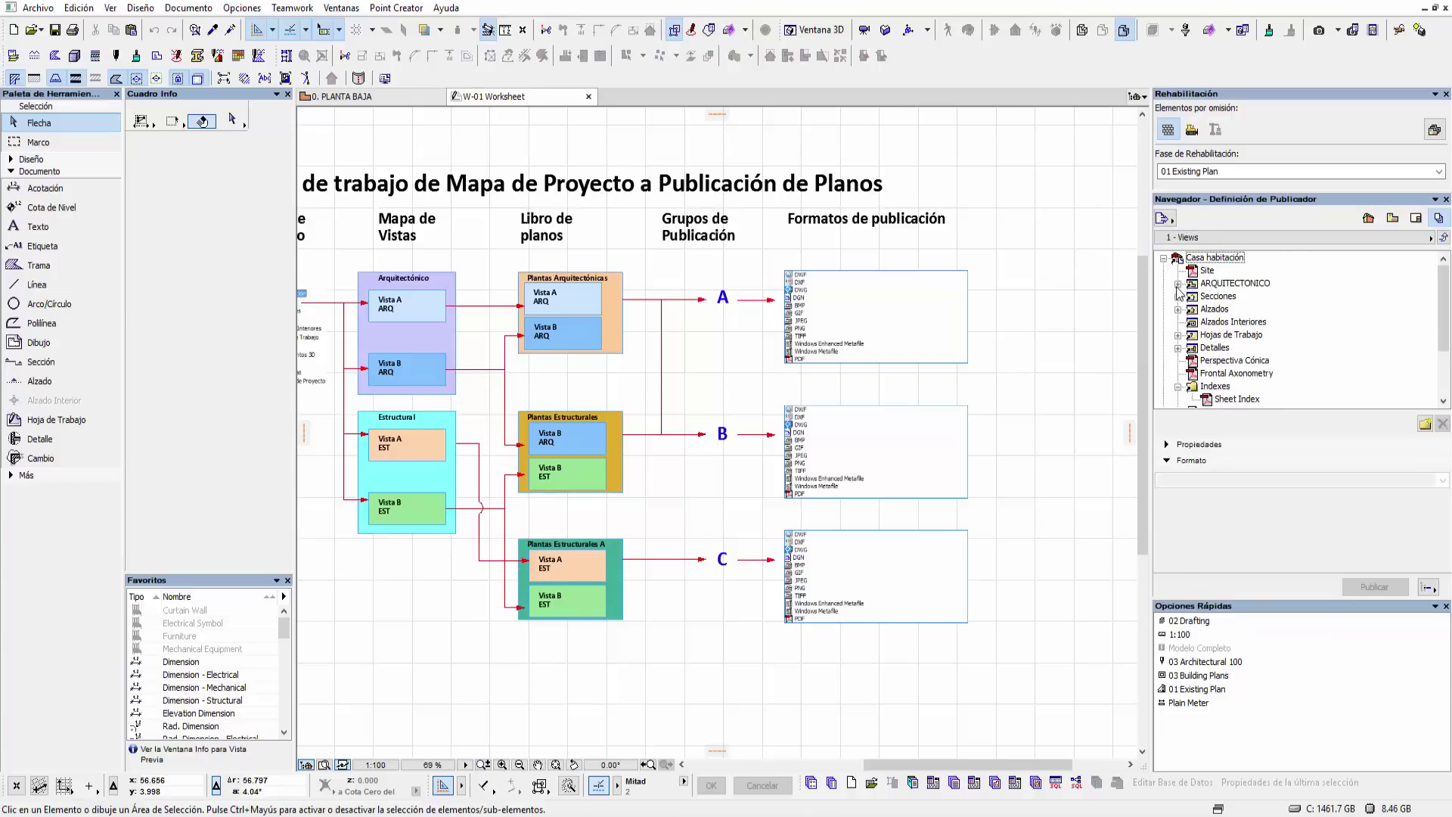
pyautogui.click(1164, 258)
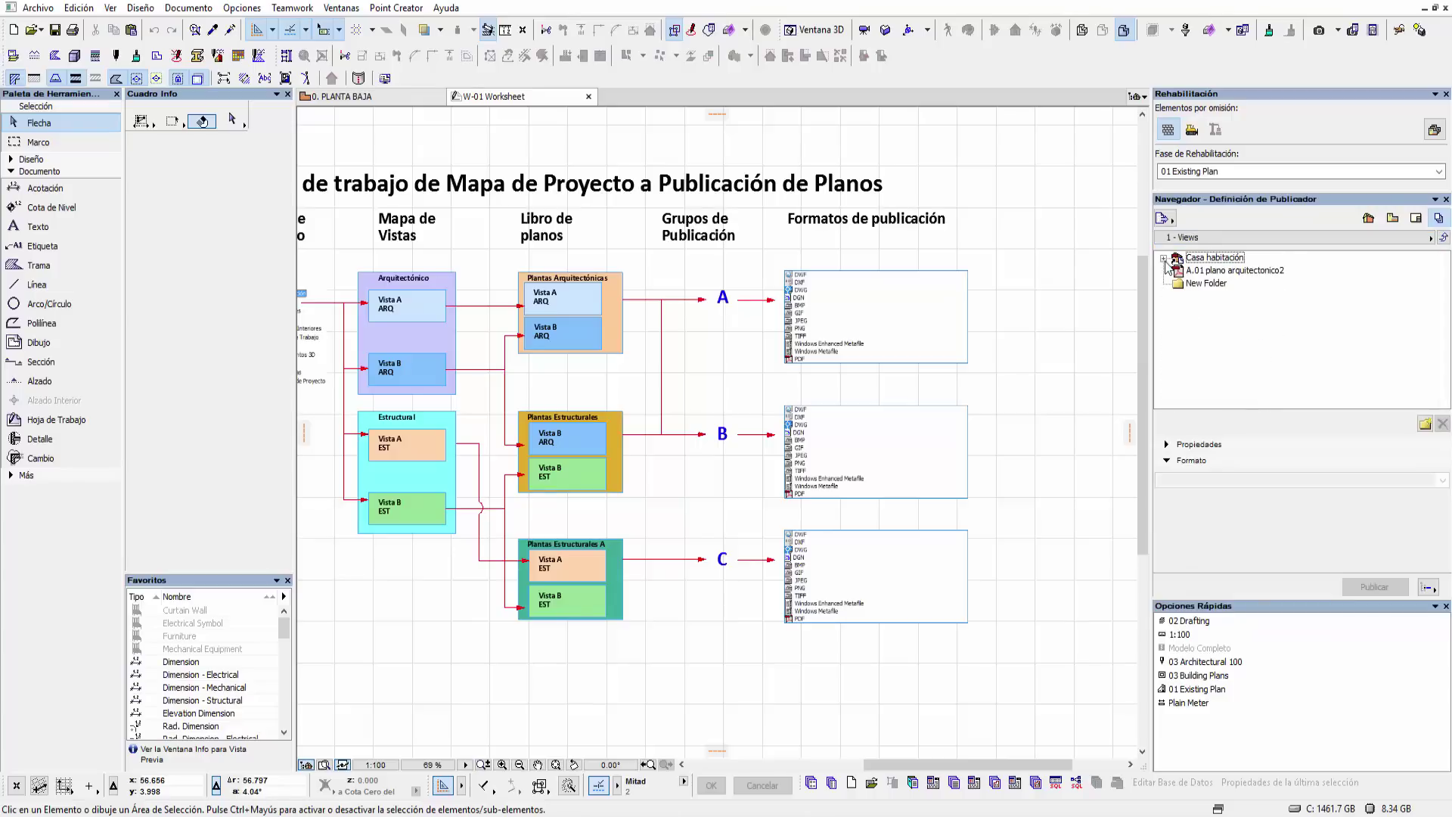
pyautogui.click(1225, 239)
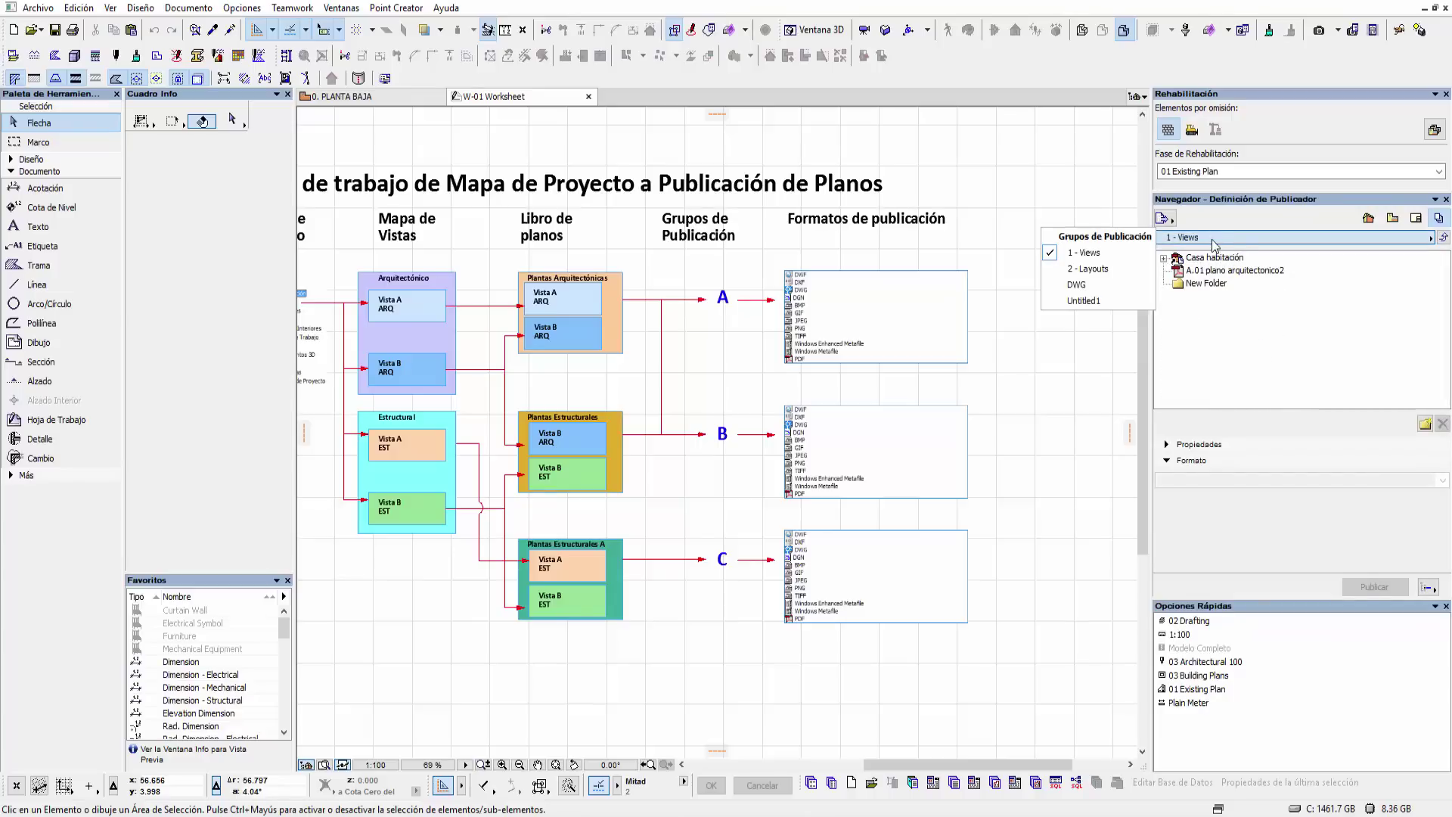
pyautogui.click(1114, 266)
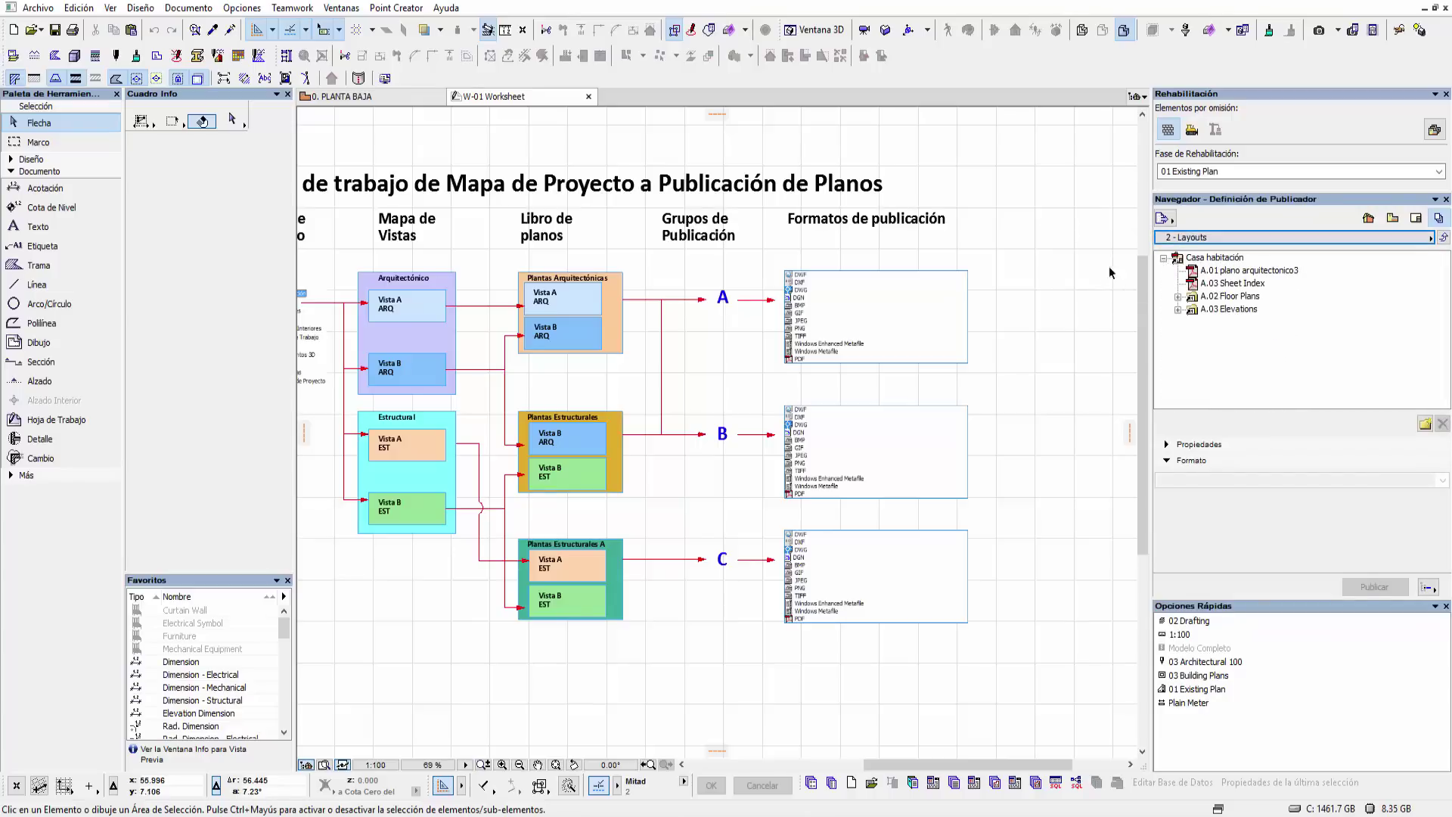
pyautogui.click(1230, 239)
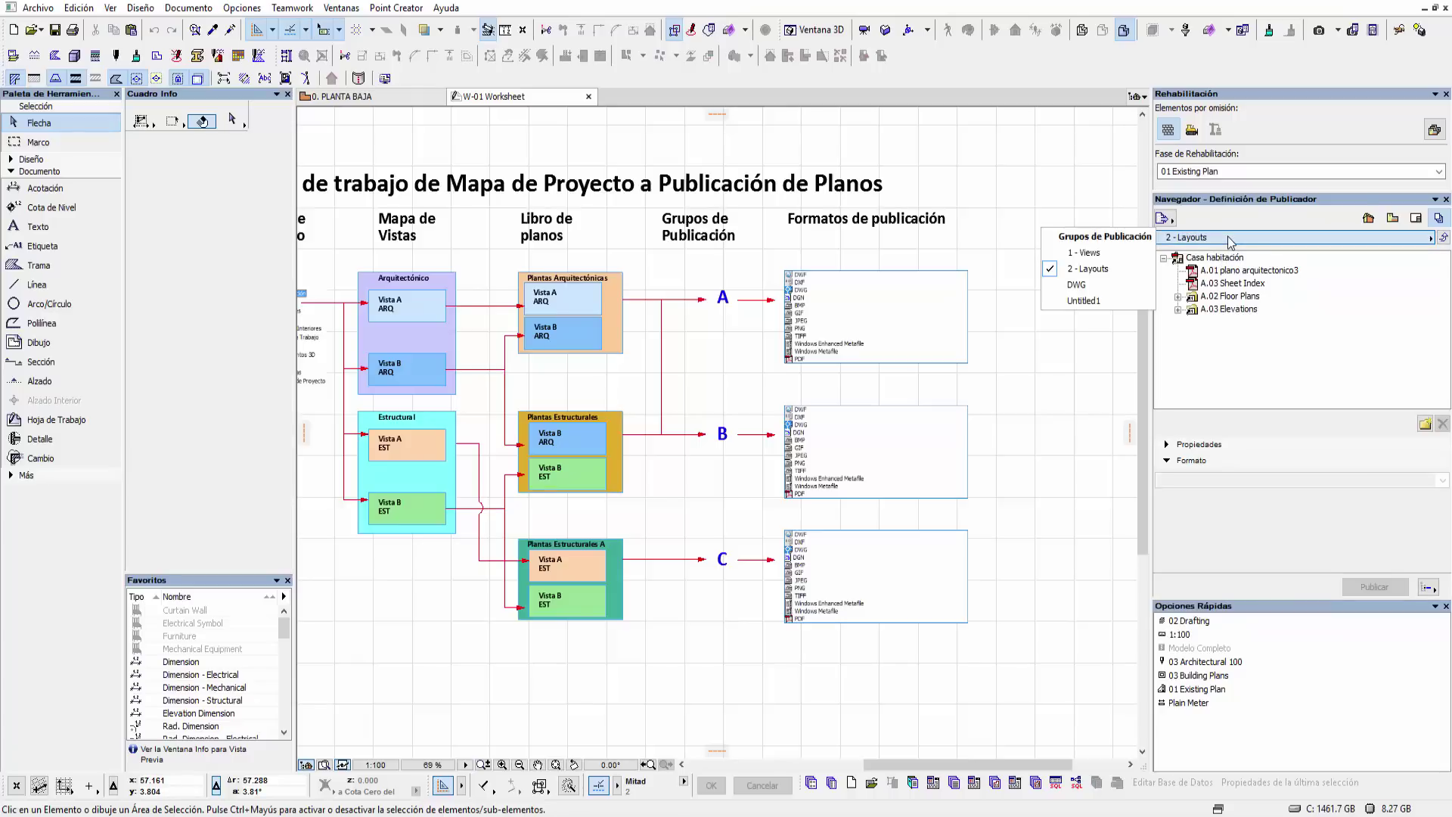
pyautogui.click(1102, 285)
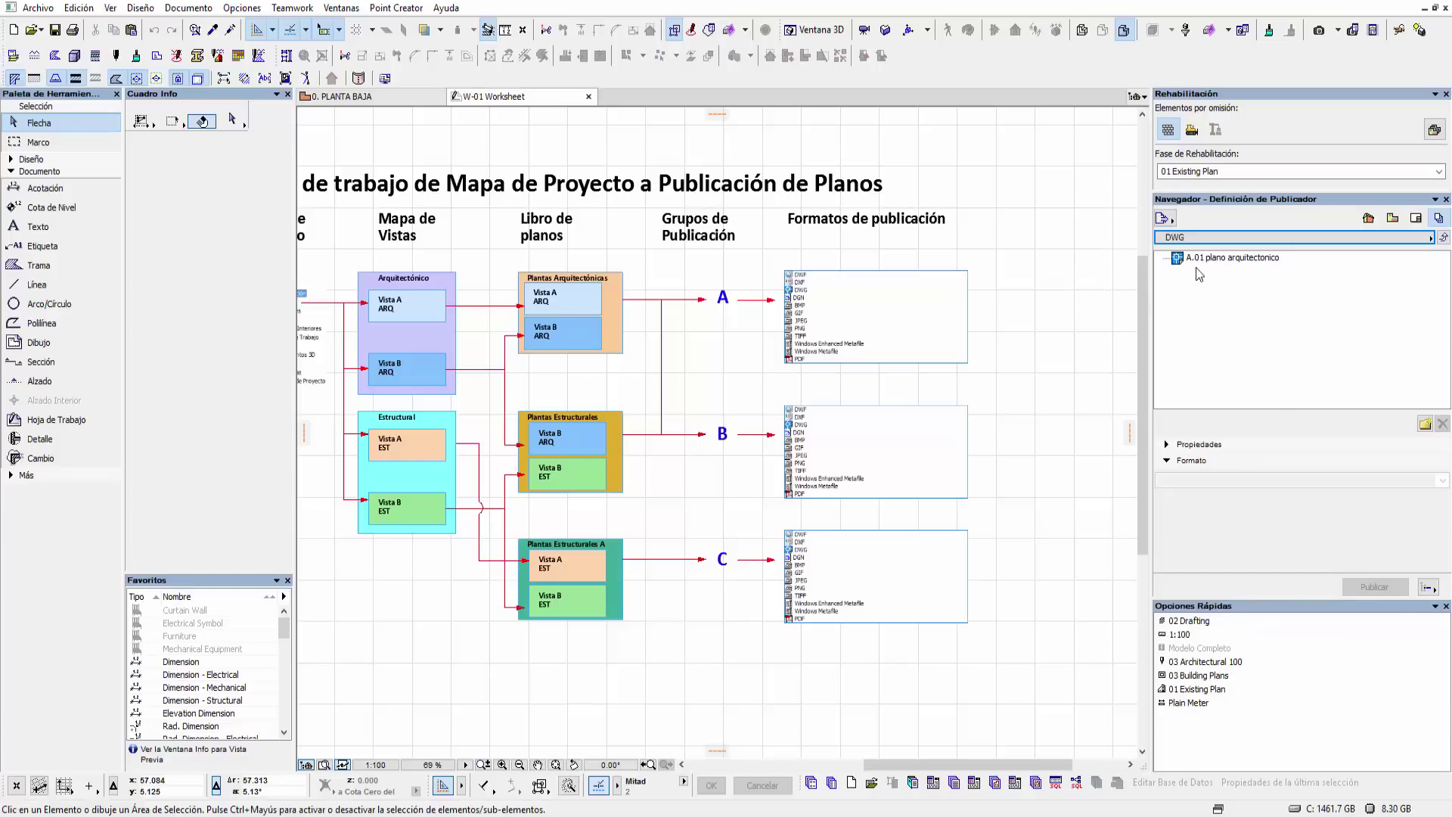
# - Confirm the DWG set's A.01 plano arquitectonico item keeps DWG as its output format
pyautogui.click(1225, 261)
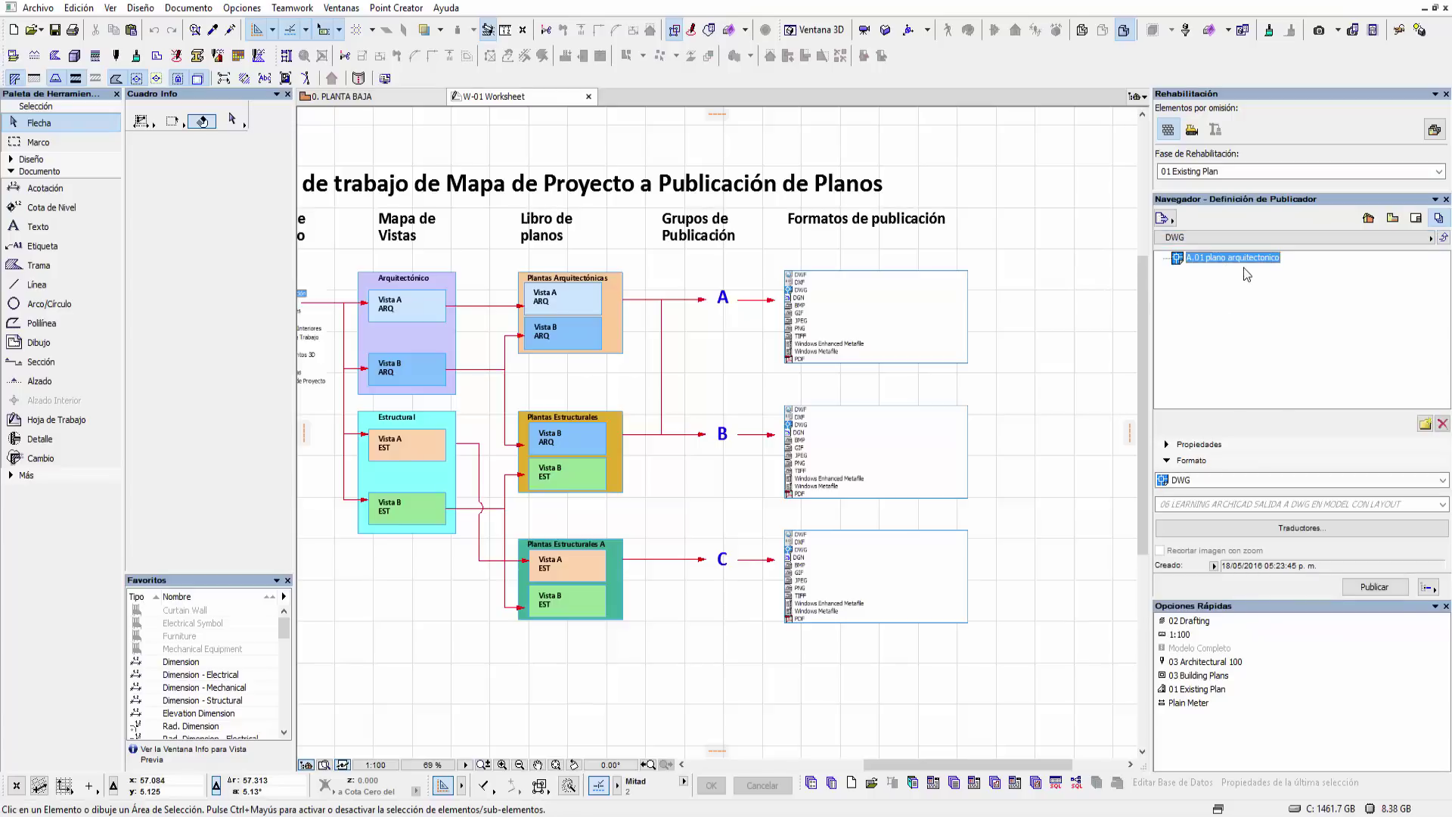
pyautogui.click(1211, 481)
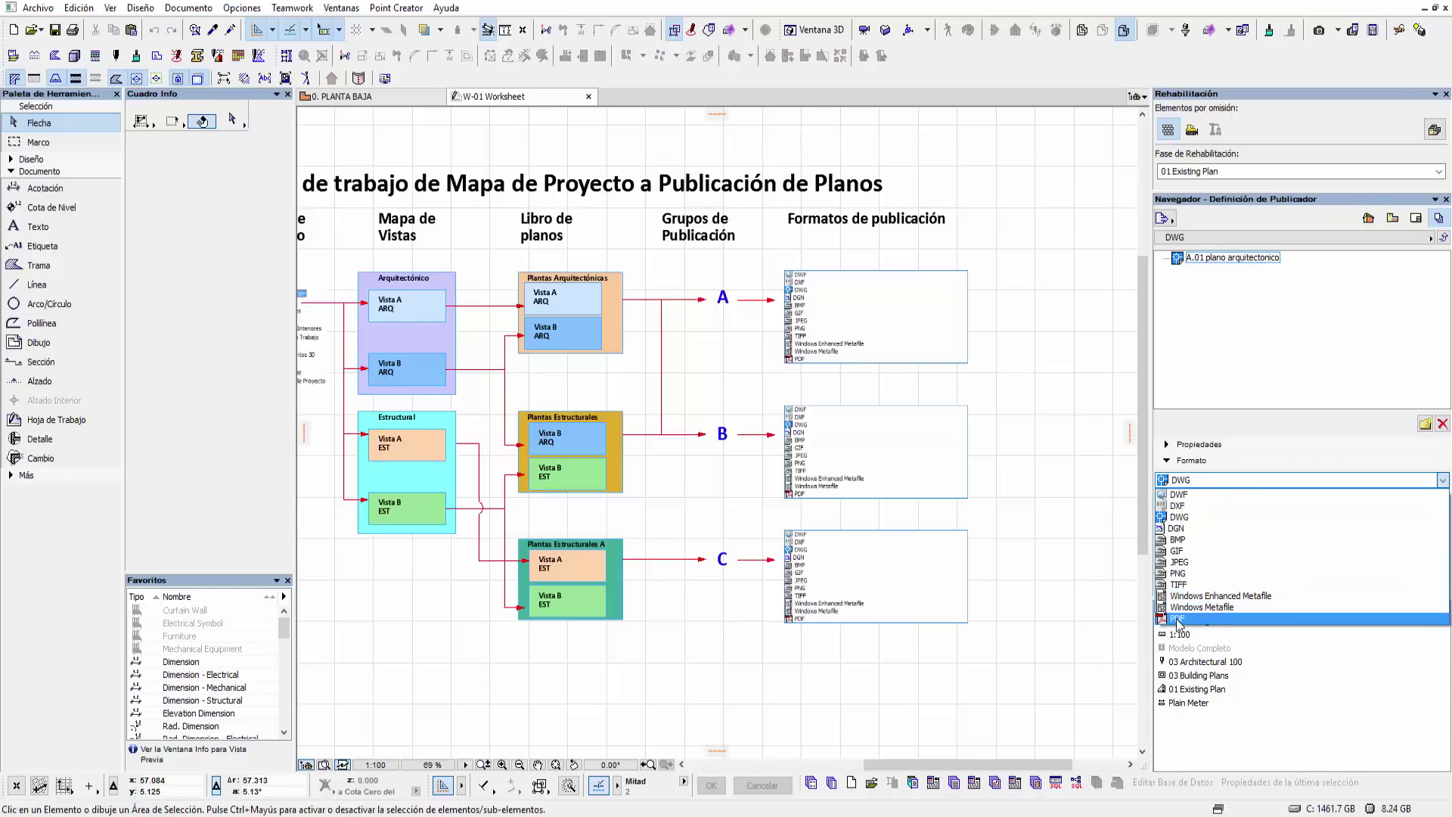
pyautogui.click(1245, 418)
pyautogui.click(1233, 259)
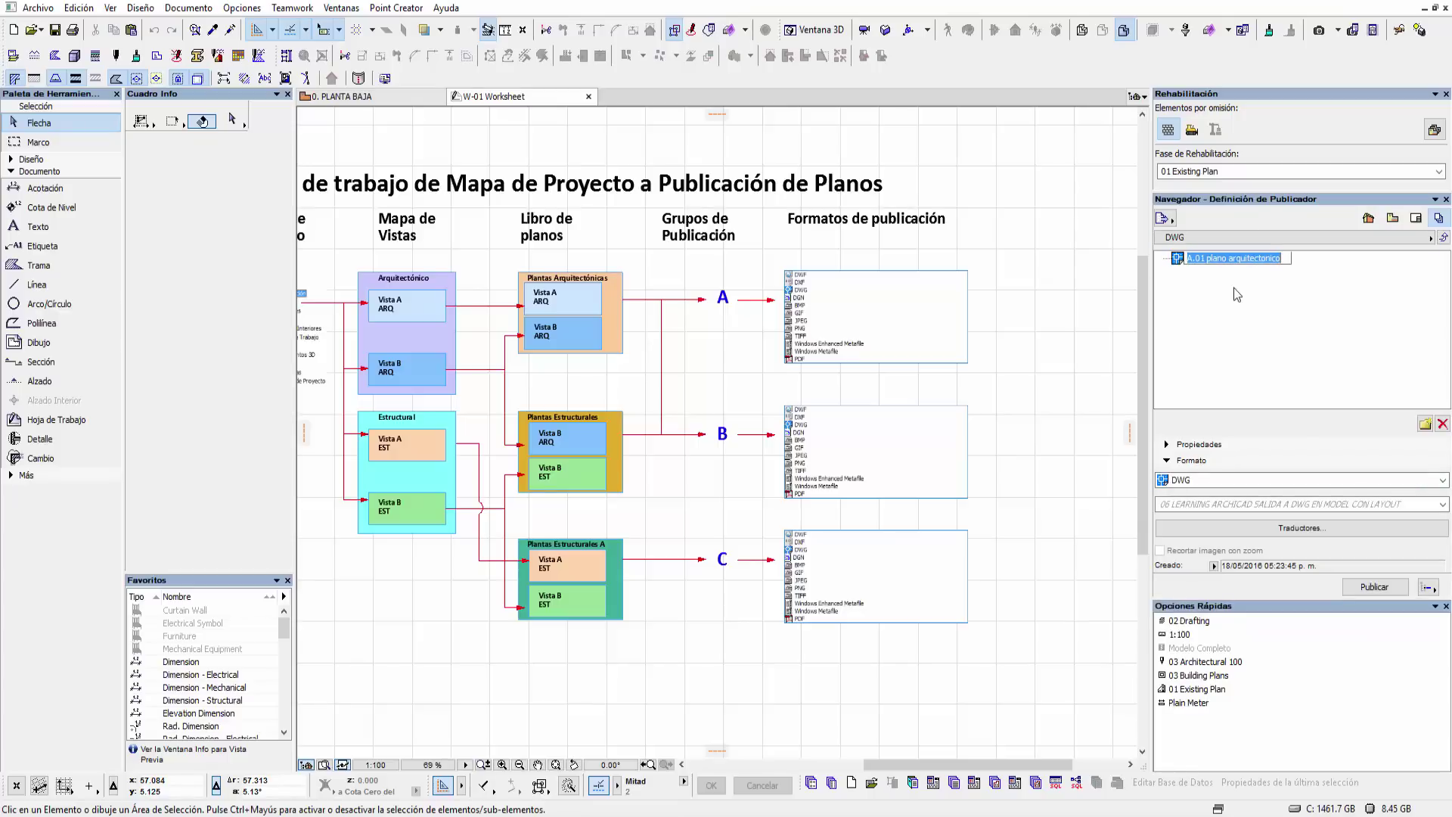
pyautogui.click(1181, 261)
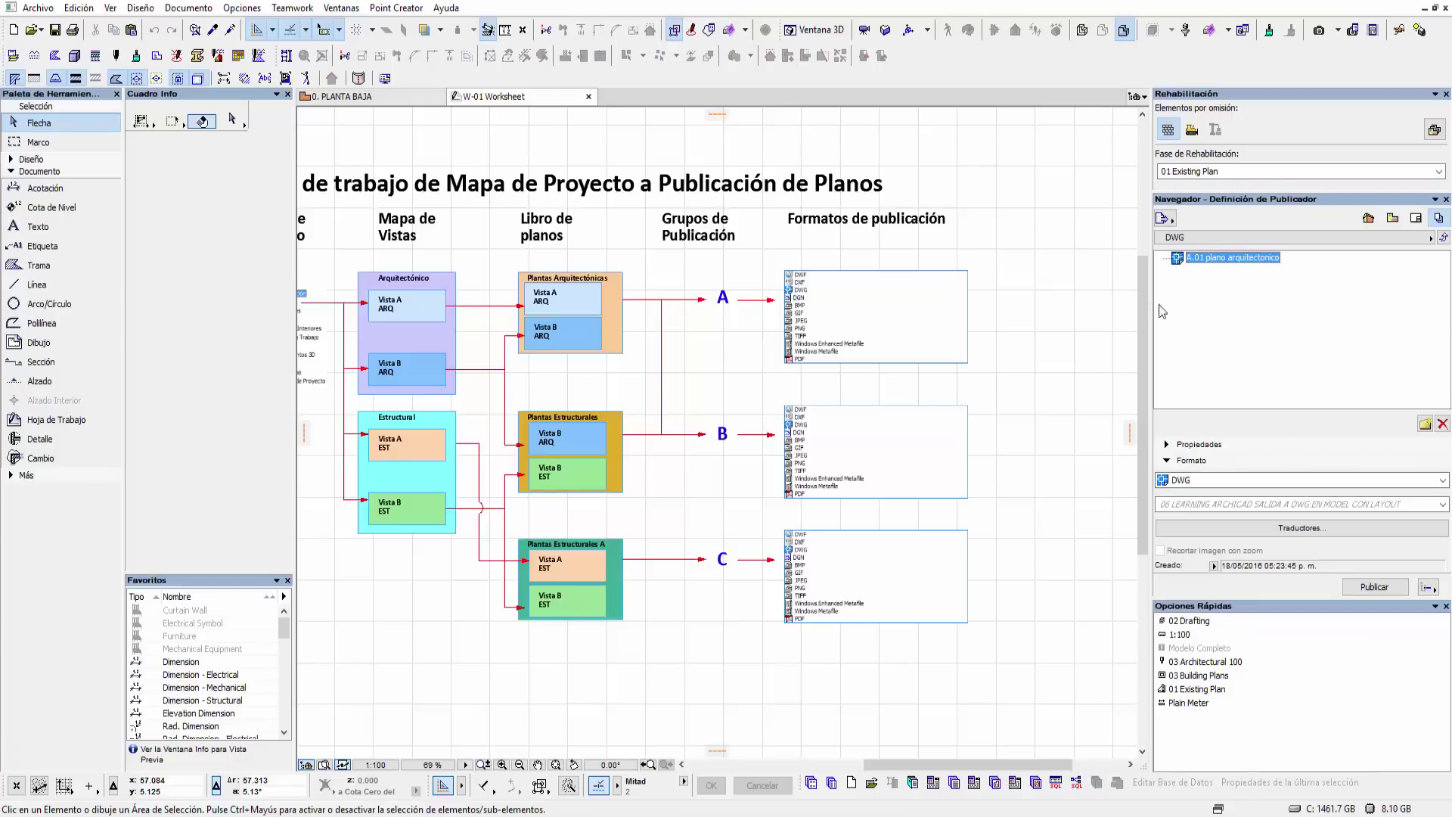
# - Deselect A.01 and pan across the workflow diagram to the full Traductor-to-DWG graphic
pyautogui.click(1144, 432)
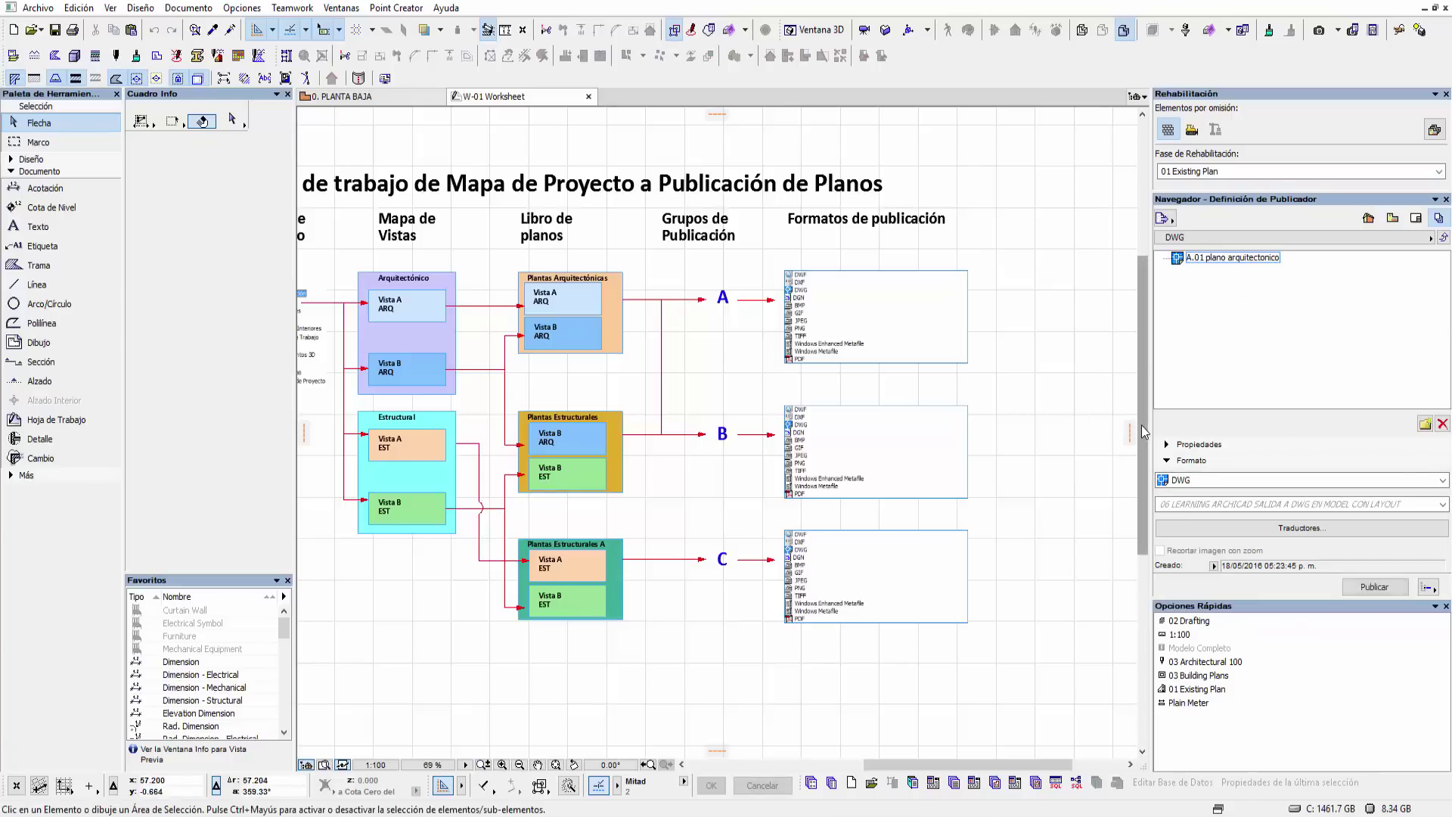
pyautogui.scroll(-1, 1138, 440)
pyautogui.scroll(2, 1138, 441)
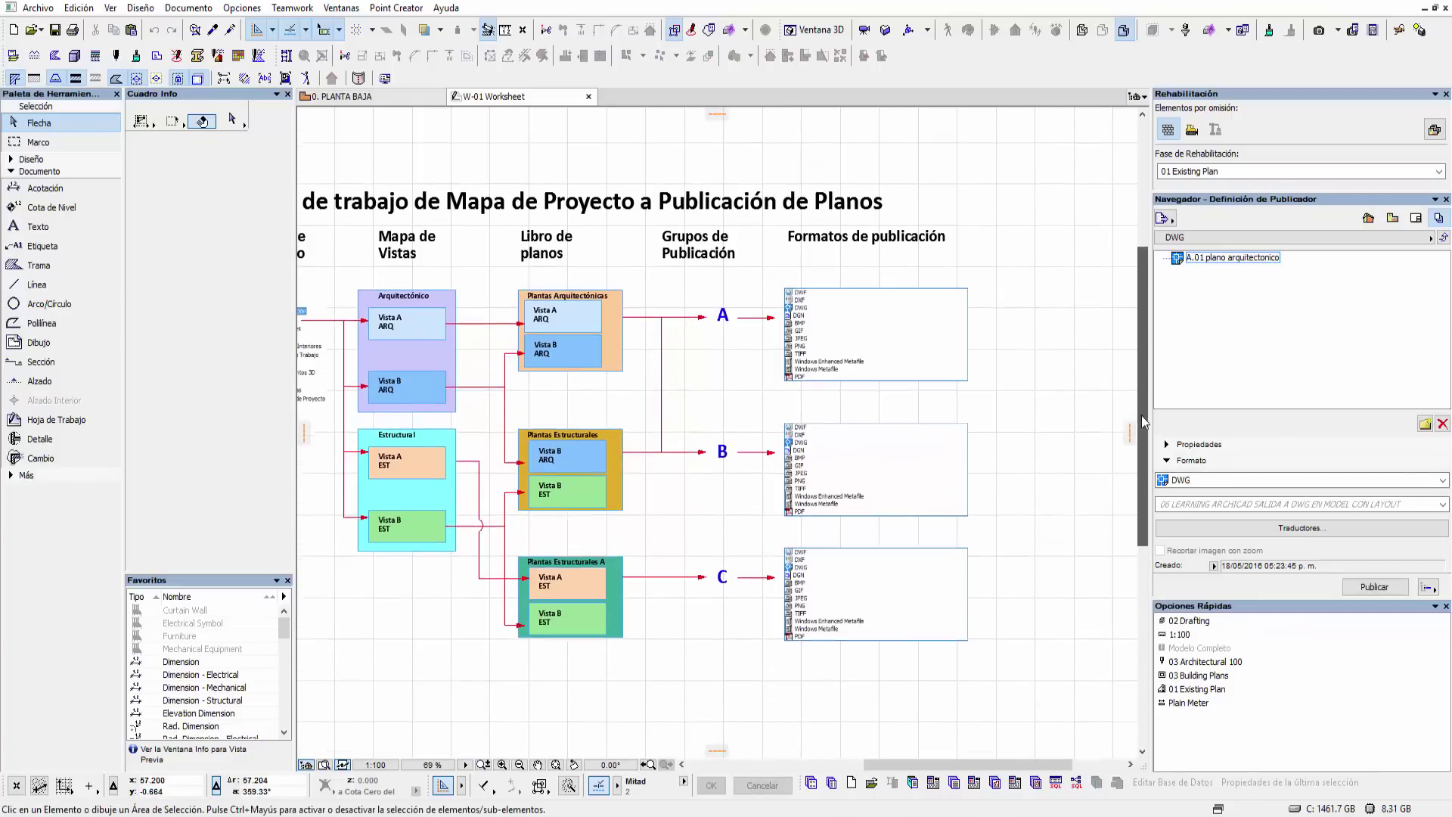
pyautogui.moveTo(777, 437)
pyautogui.mouseDown(button='middle')
pyautogui.moveTo(889, 384)
pyautogui.moveTo(876, 394)
pyautogui.mouseUp(button='middle')
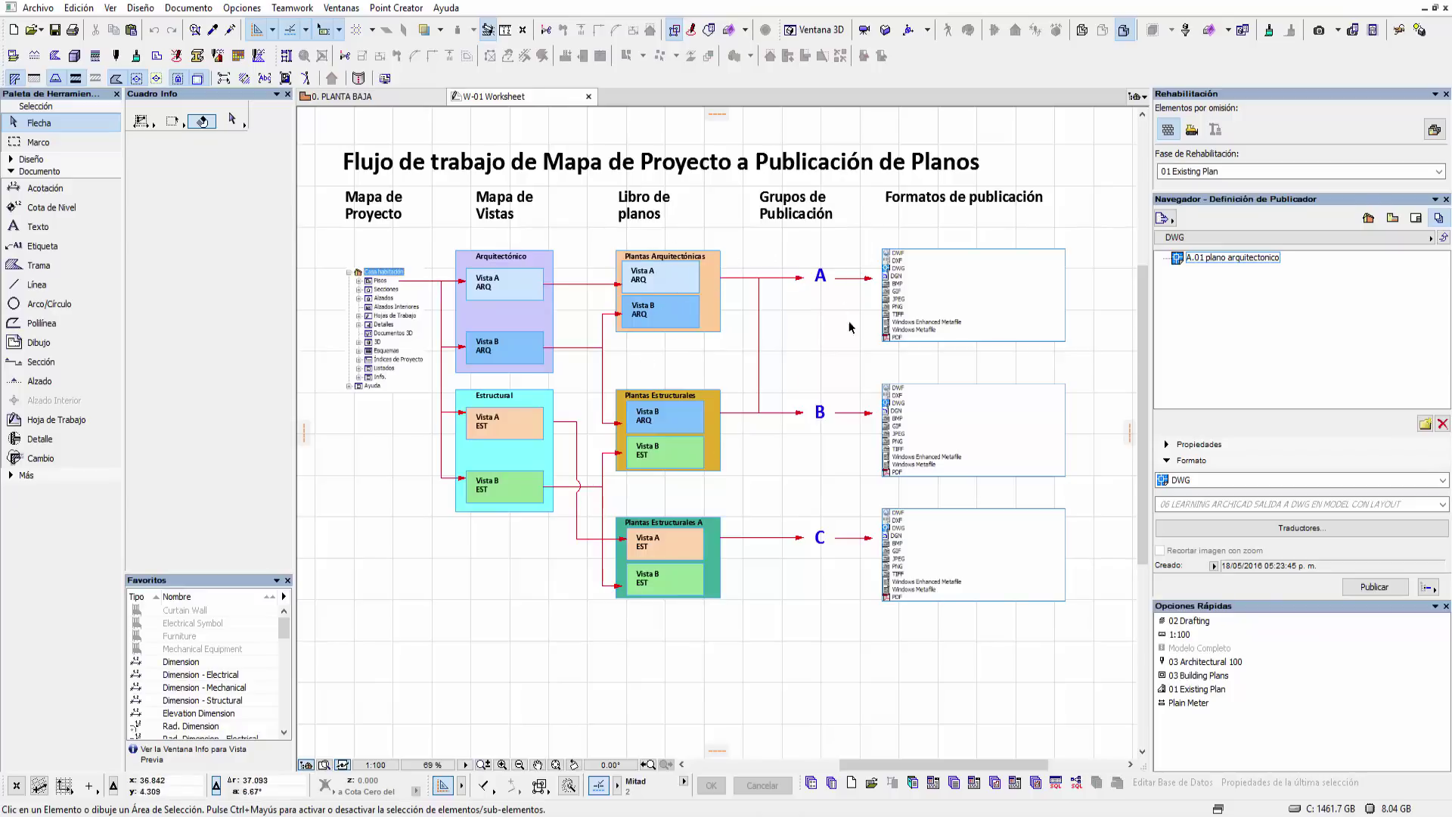
pyautogui.moveTo(899, 333); pyautogui.dragTo(694, 360, button='middle')
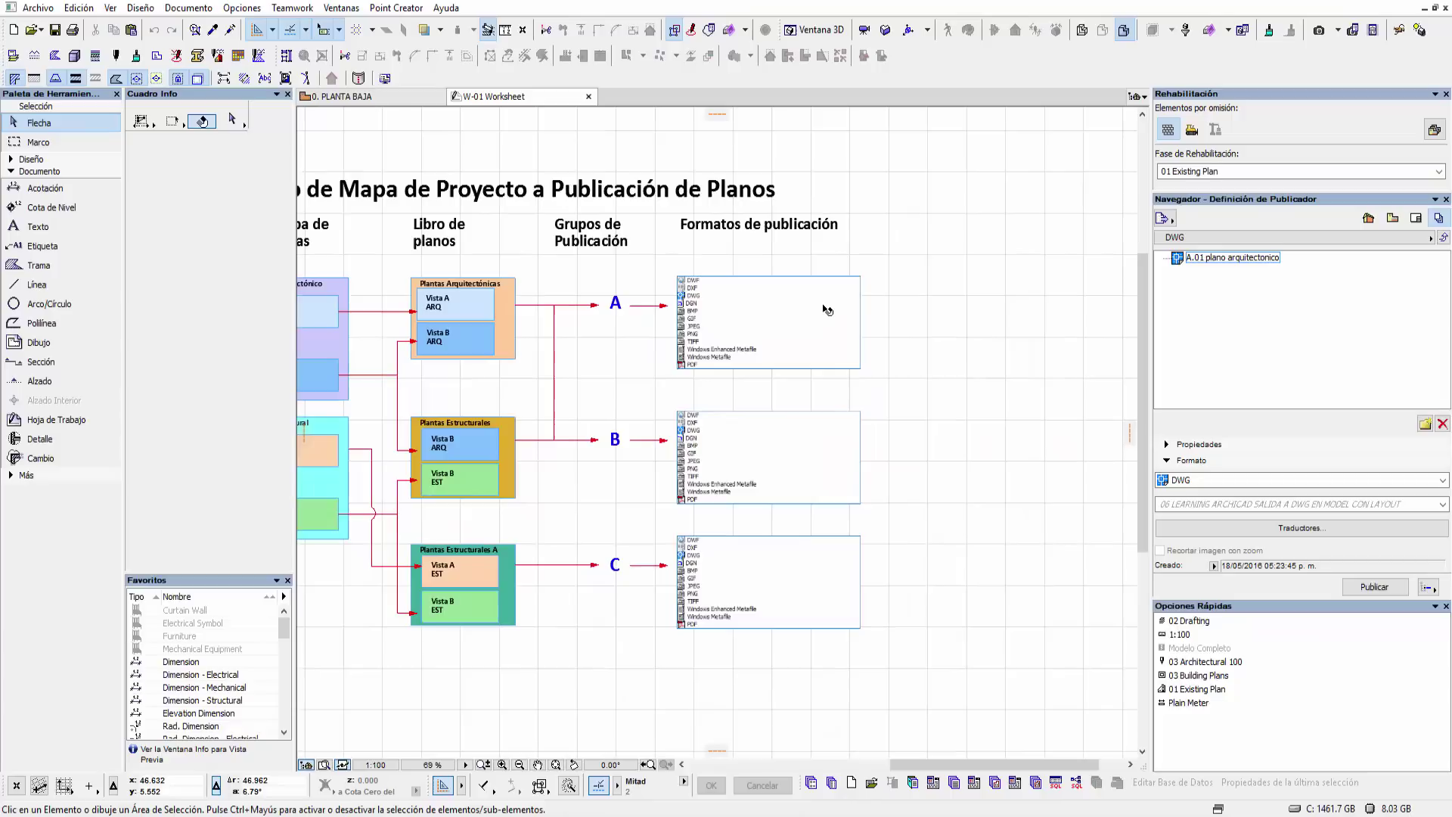
pyautogui.moveTo(828, 313); pyautogui.dragTo(925, 425, button='middle')
pyautogui.scroll(-2, 924, 425)
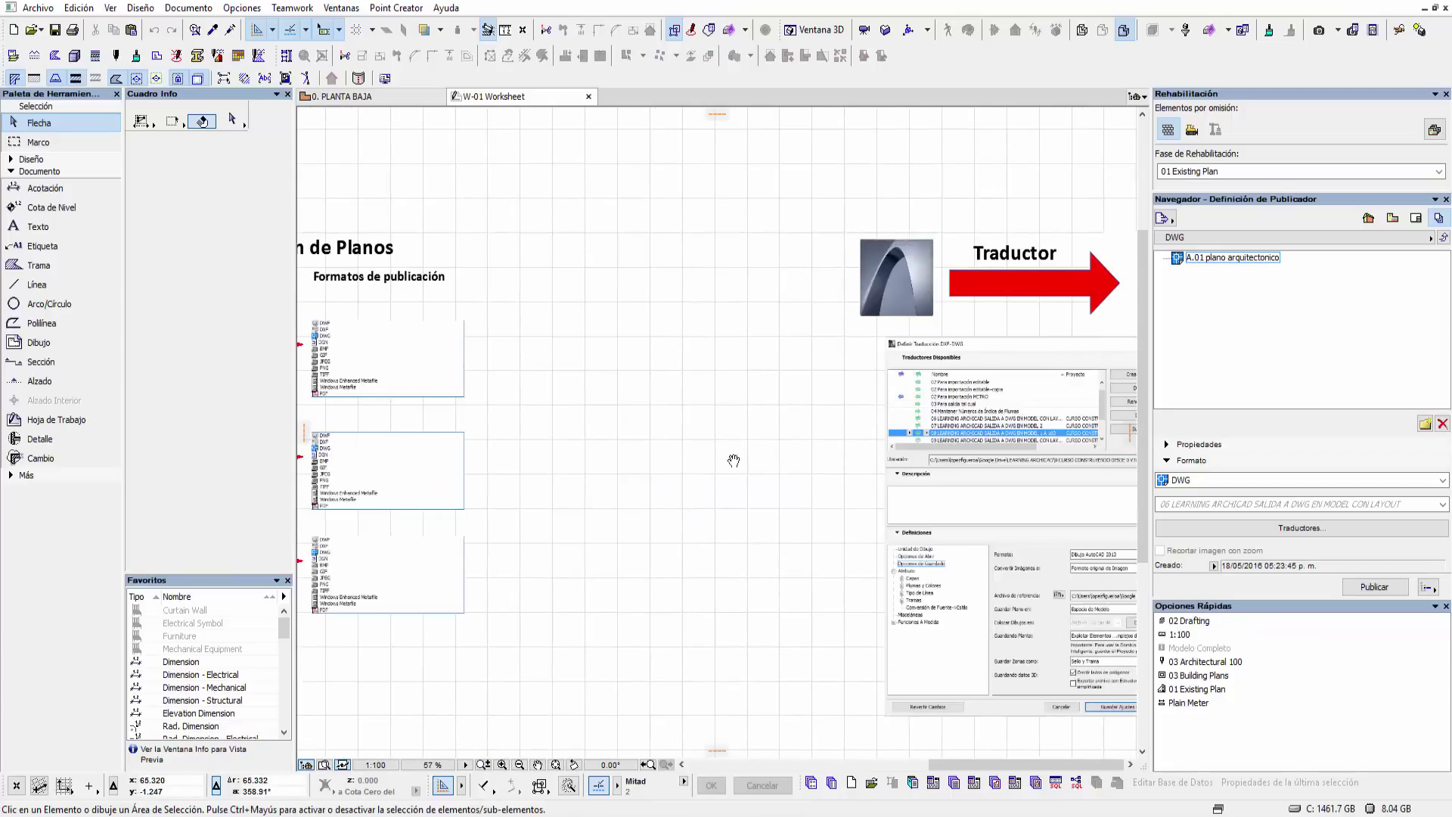
pyautogui.moveTo(733, 461)
pyautogui.mouseDown(button='middle')
pyautogui.moveTo(461, 389)
pyautogui.moveTo(430, 398)
pyautogui.mouseUp(button='middle')
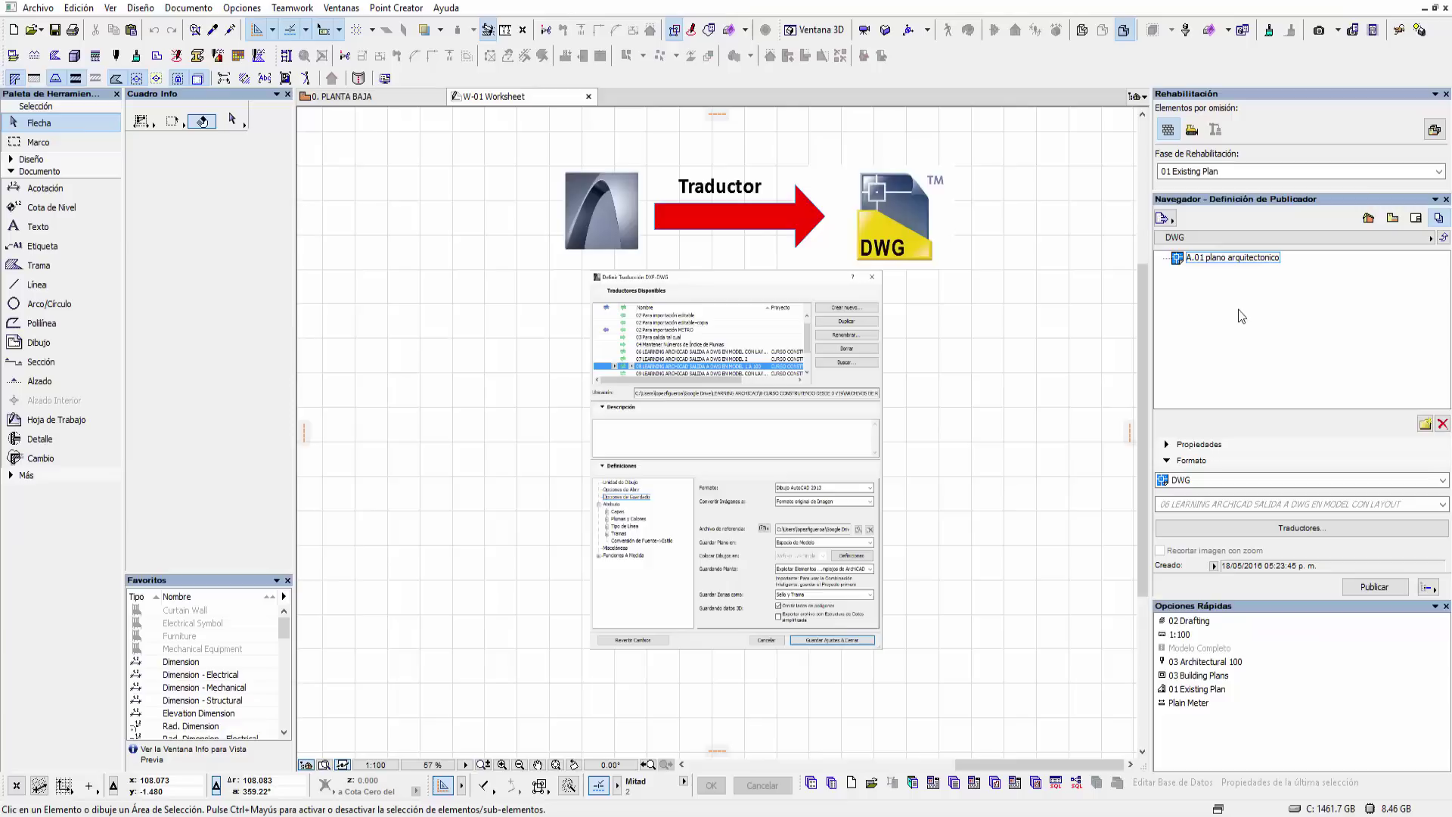
# - Give A.01's DWG output the Traductor Incorporado Especial translator, then open the DXF-DWG translator definitions
pyautogui.click(1235, 260)
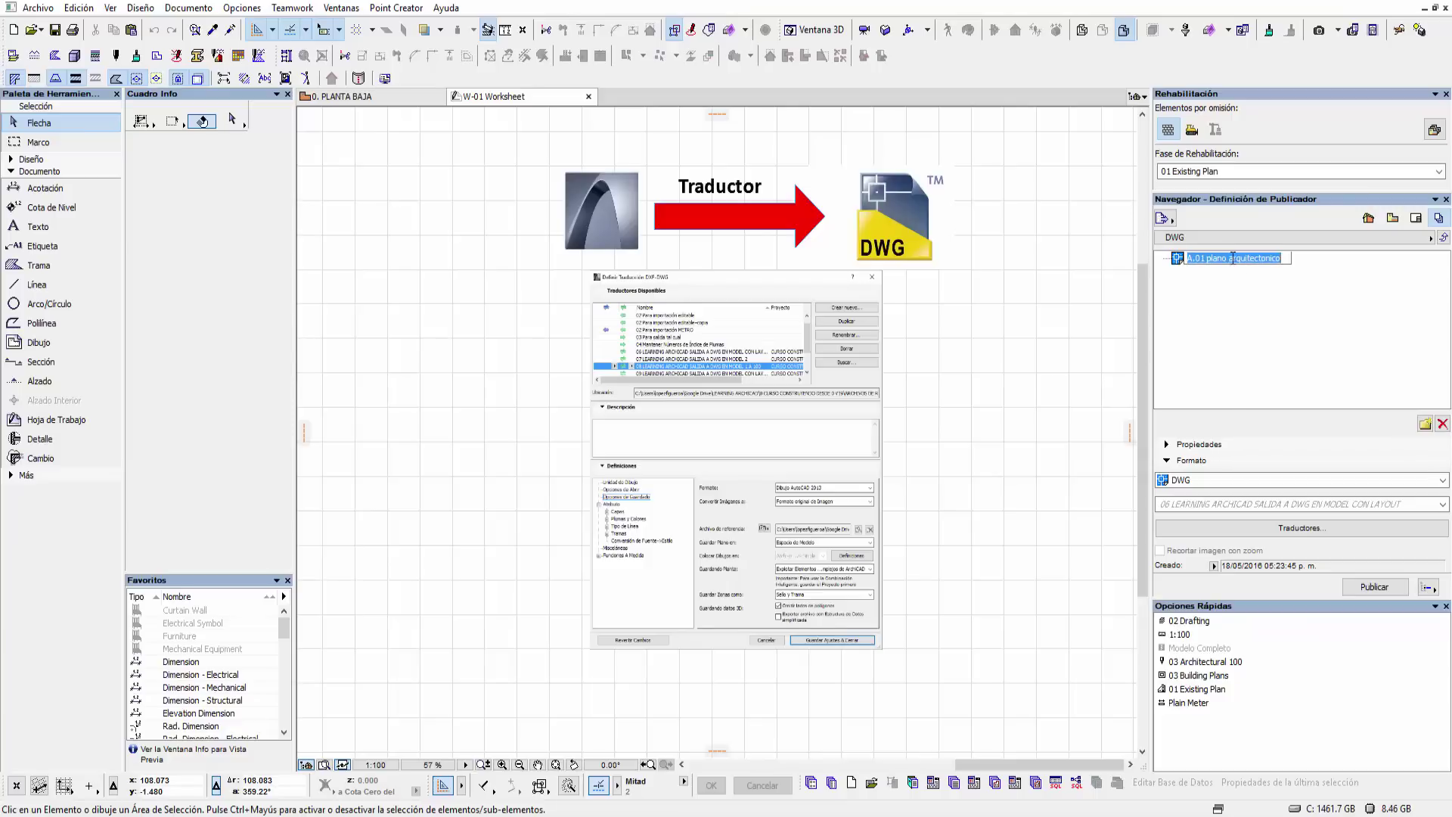
pyautogui.click(1241, 503)
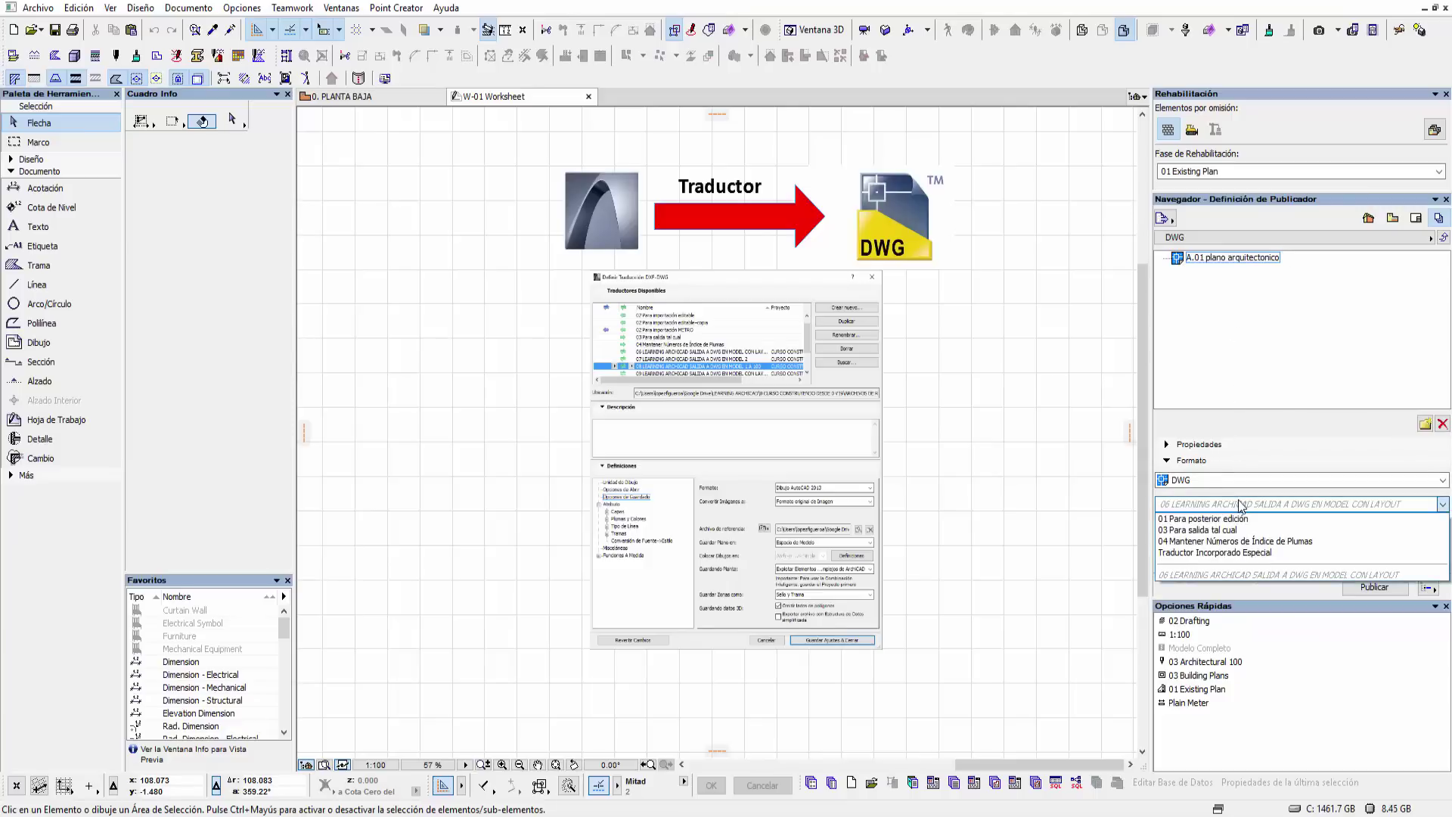
pyautogui.click(1183, 519)
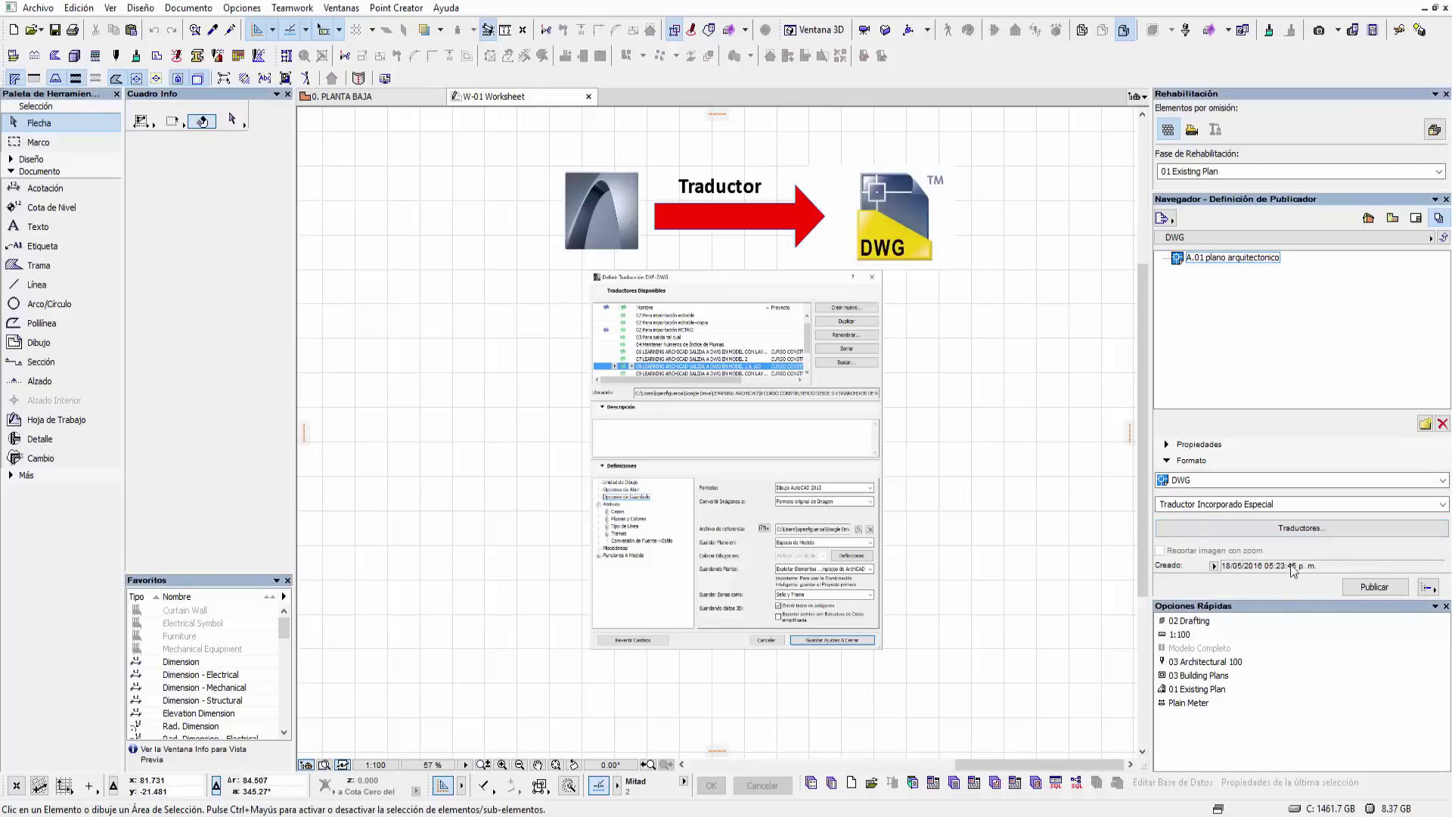
pyautogui.click(1301, 529)
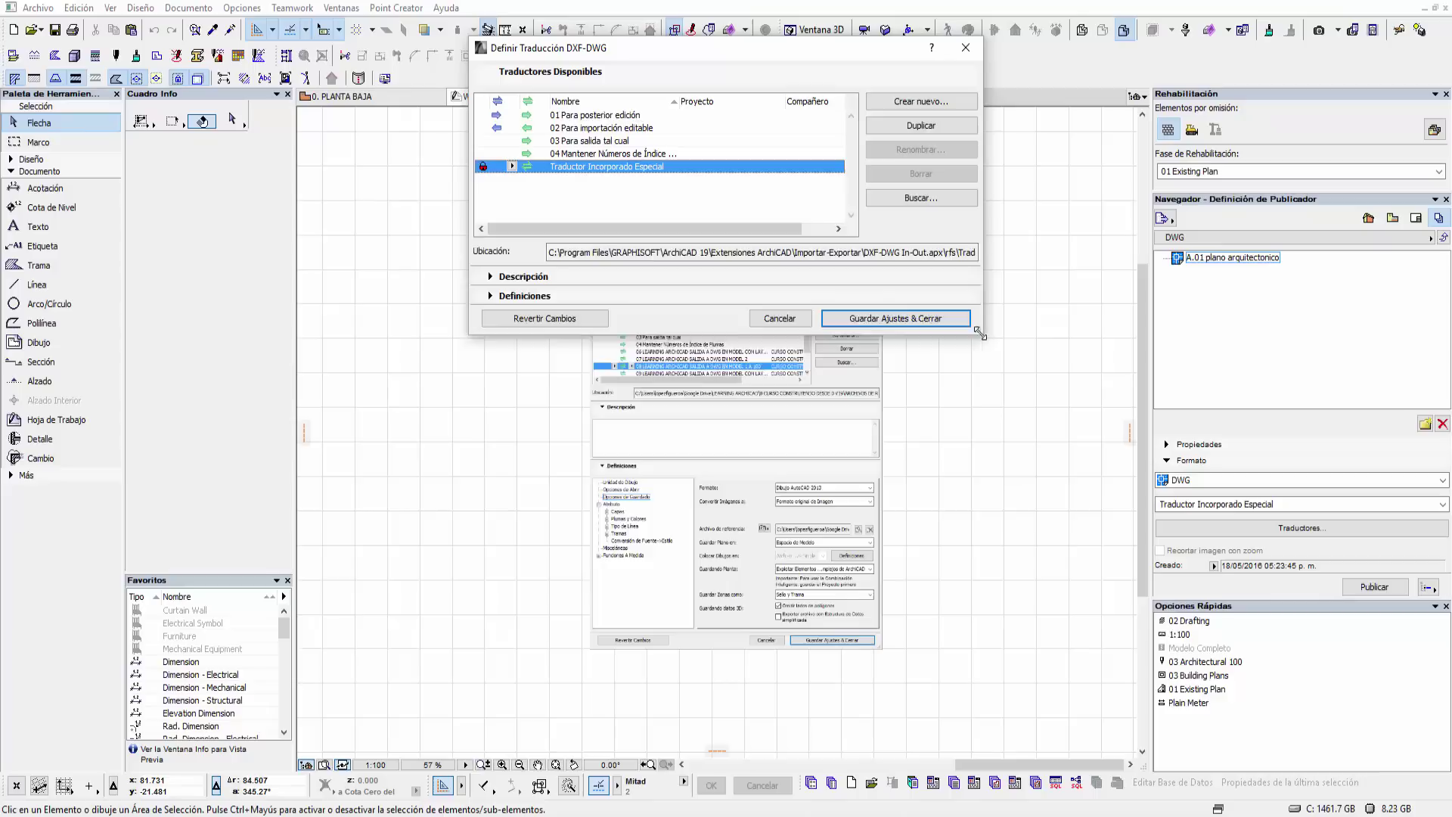
# - Enlarge the translator window and inspect default options of translators 01 and 02
pyautogui.moveTo(980, 333); pyautogui.dragTo(1023, 679)
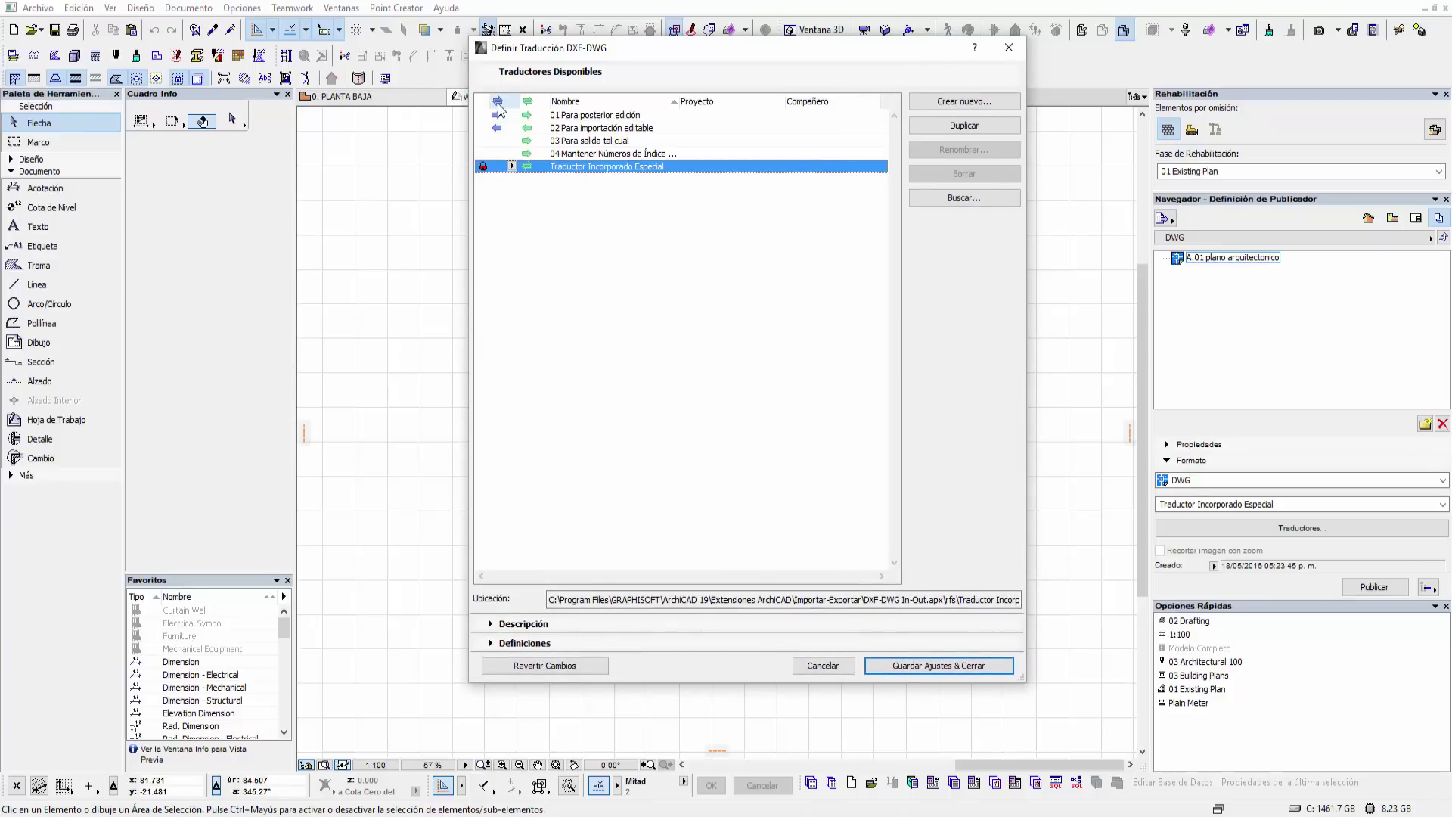
pyautogui.click(568, 115)
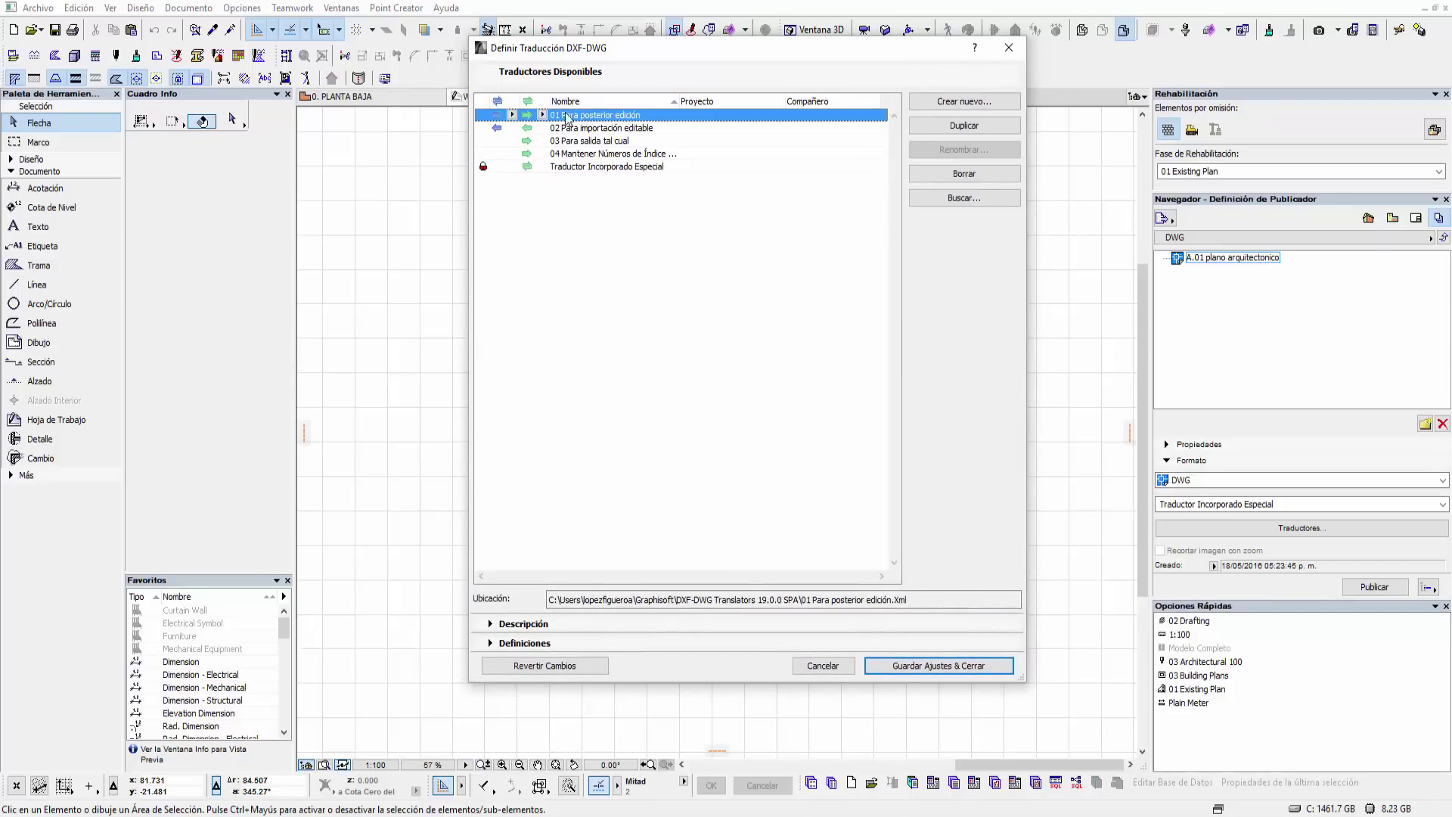
pyautogui.click(512, 115)
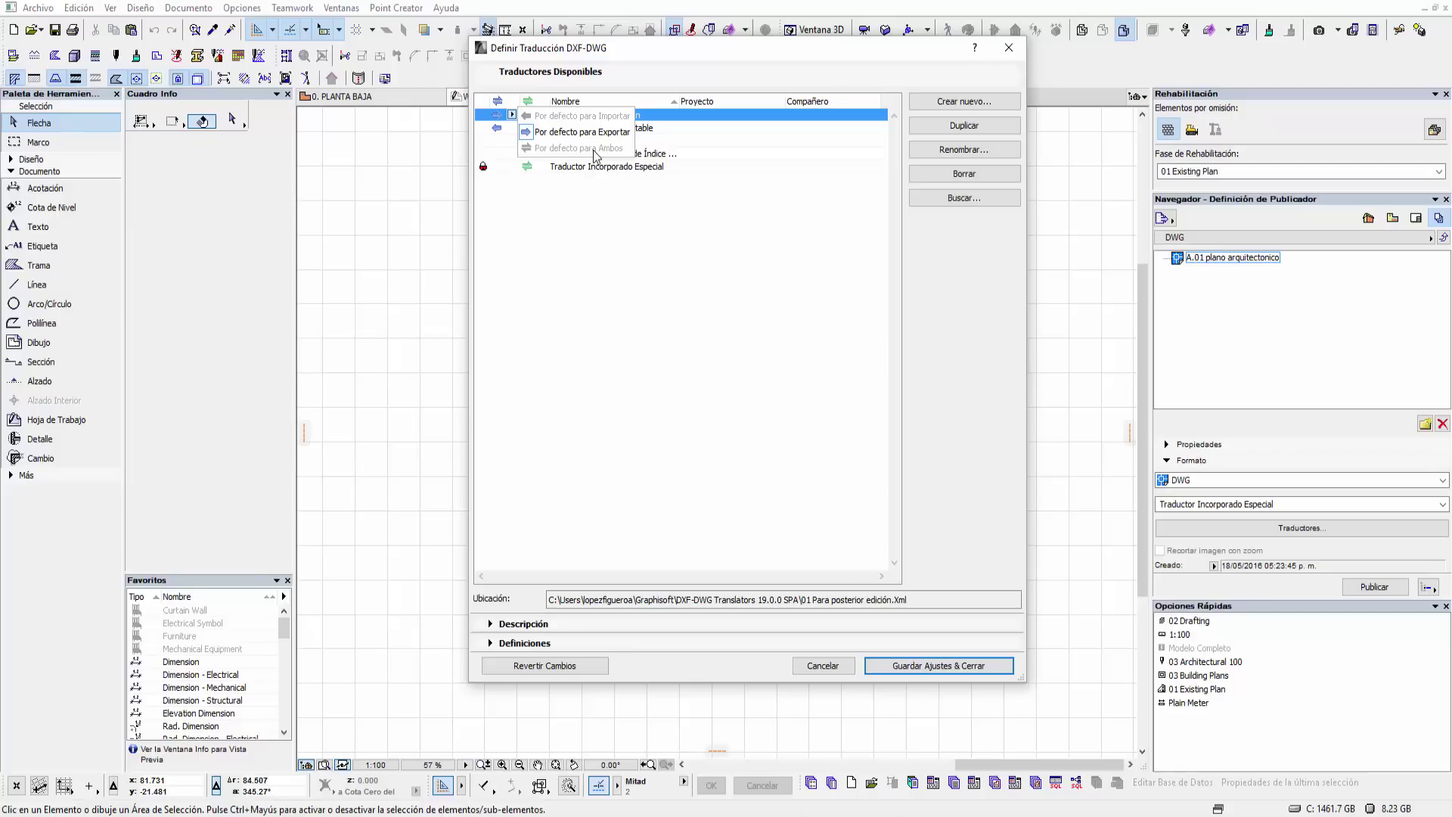
pyautogui.click(593, 149)
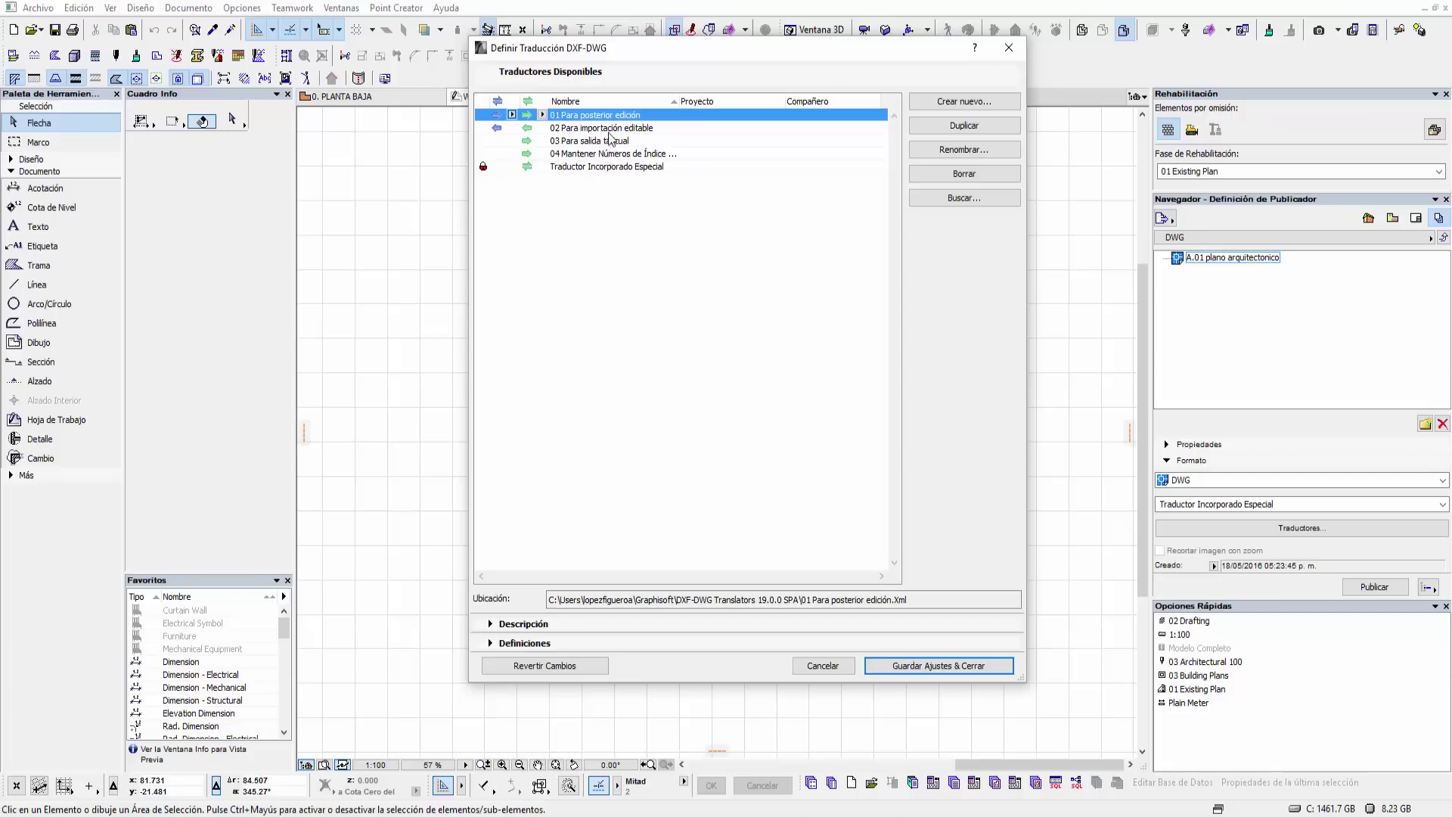
pyautogui.click(514, 130)
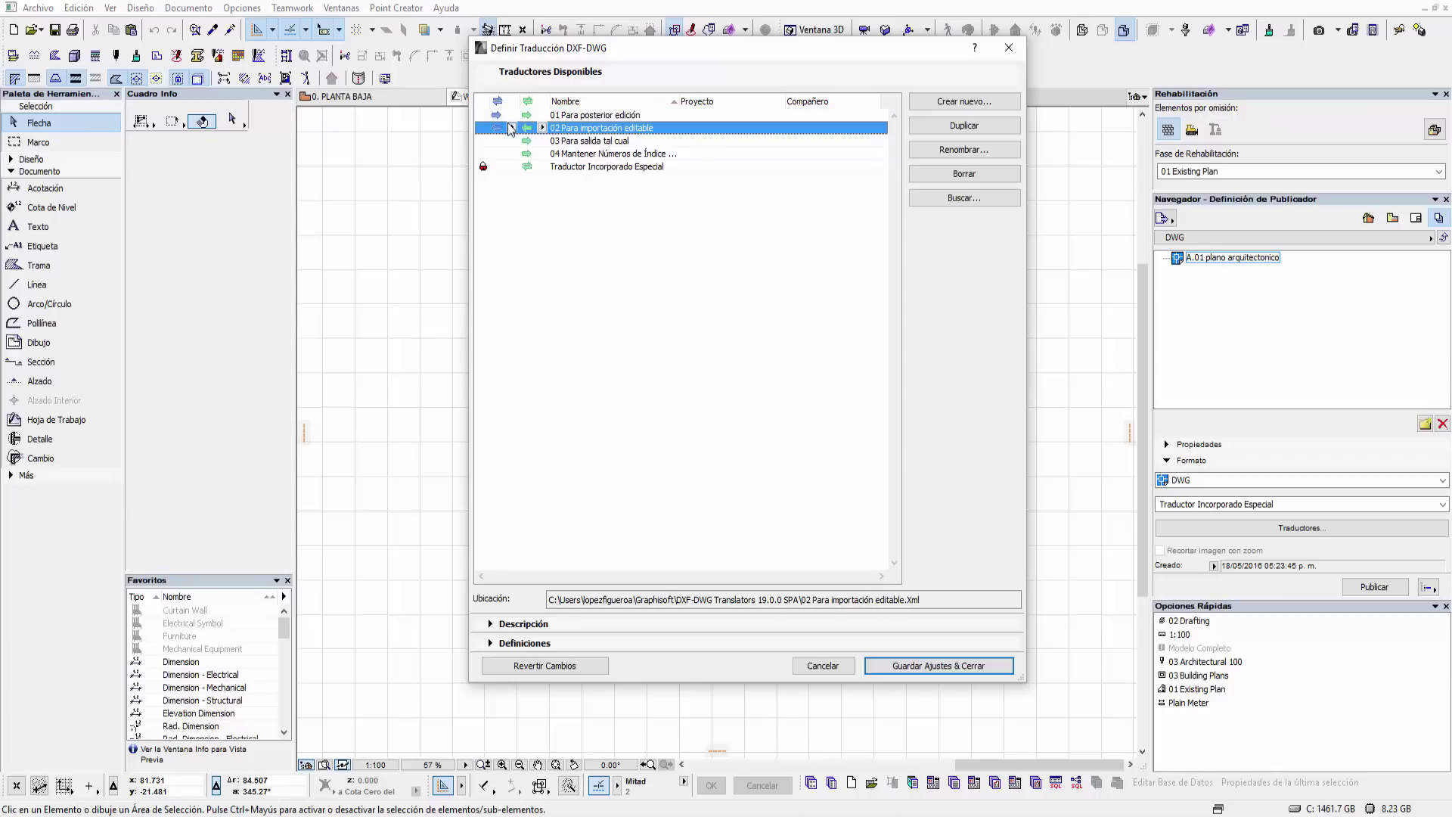
pyautogui.click(512, 128)
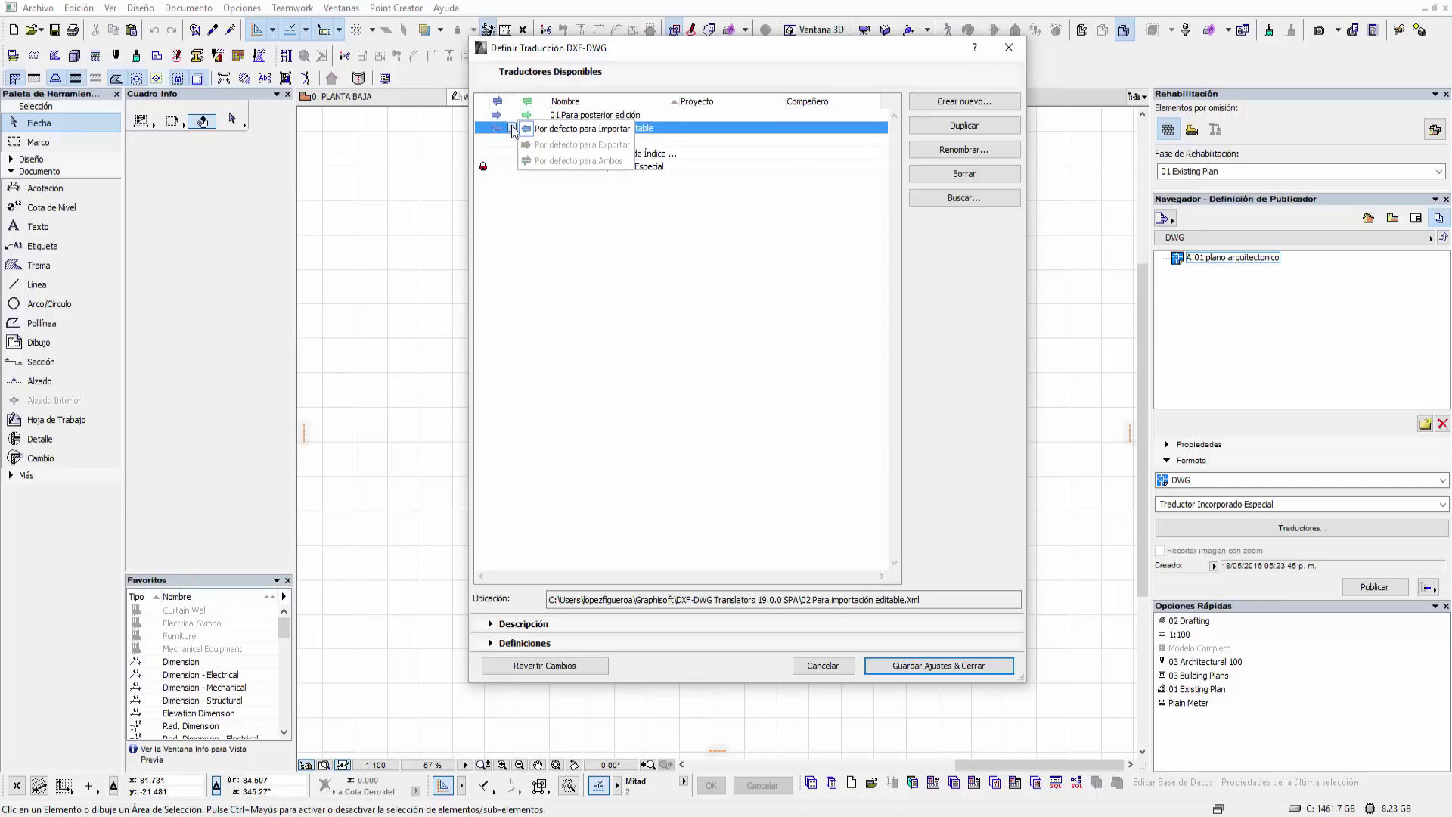
pyautogui.click(512, 129)
pyautogui.click(513, 116)
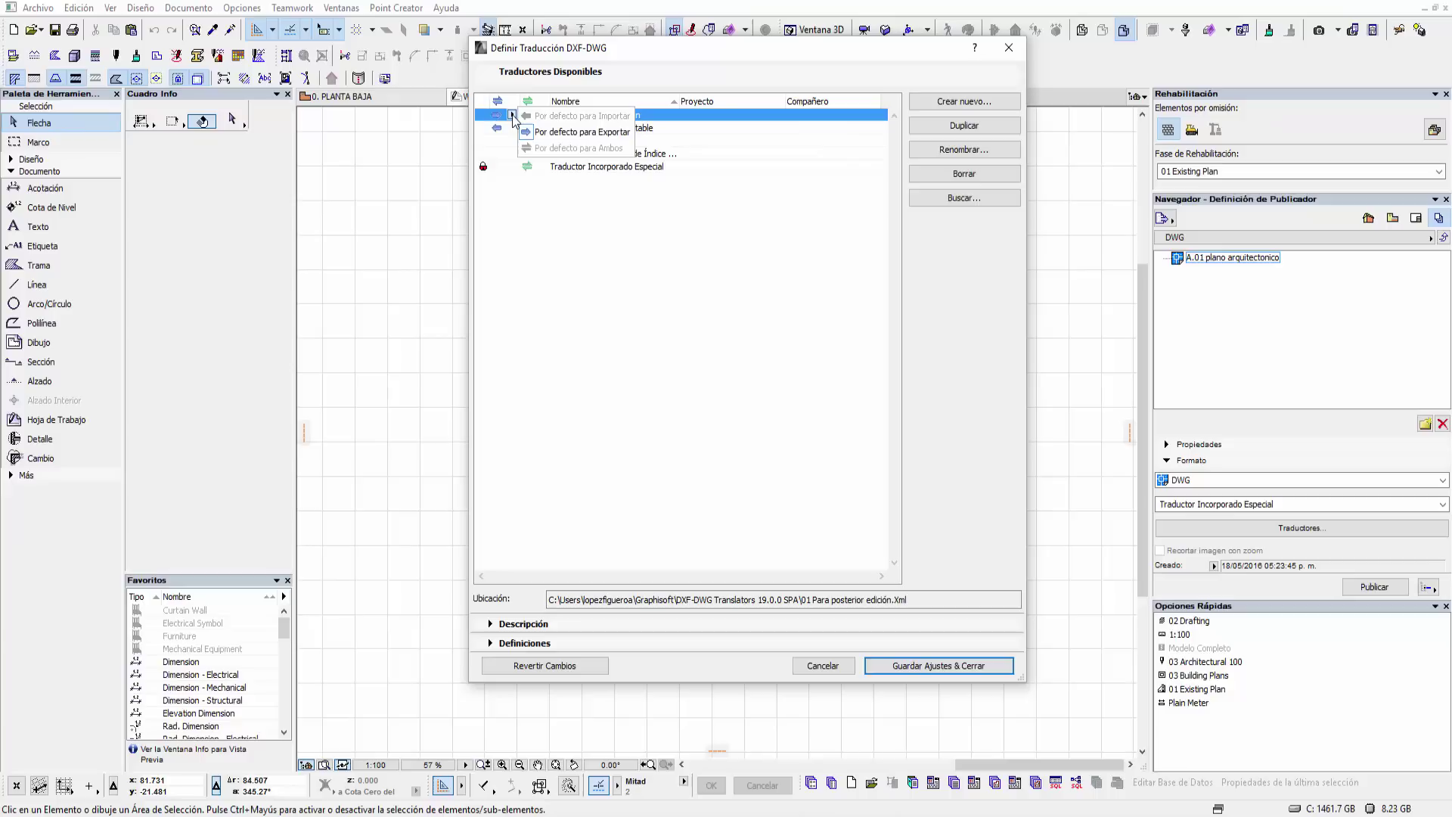
pyautogui.click(513, 118)
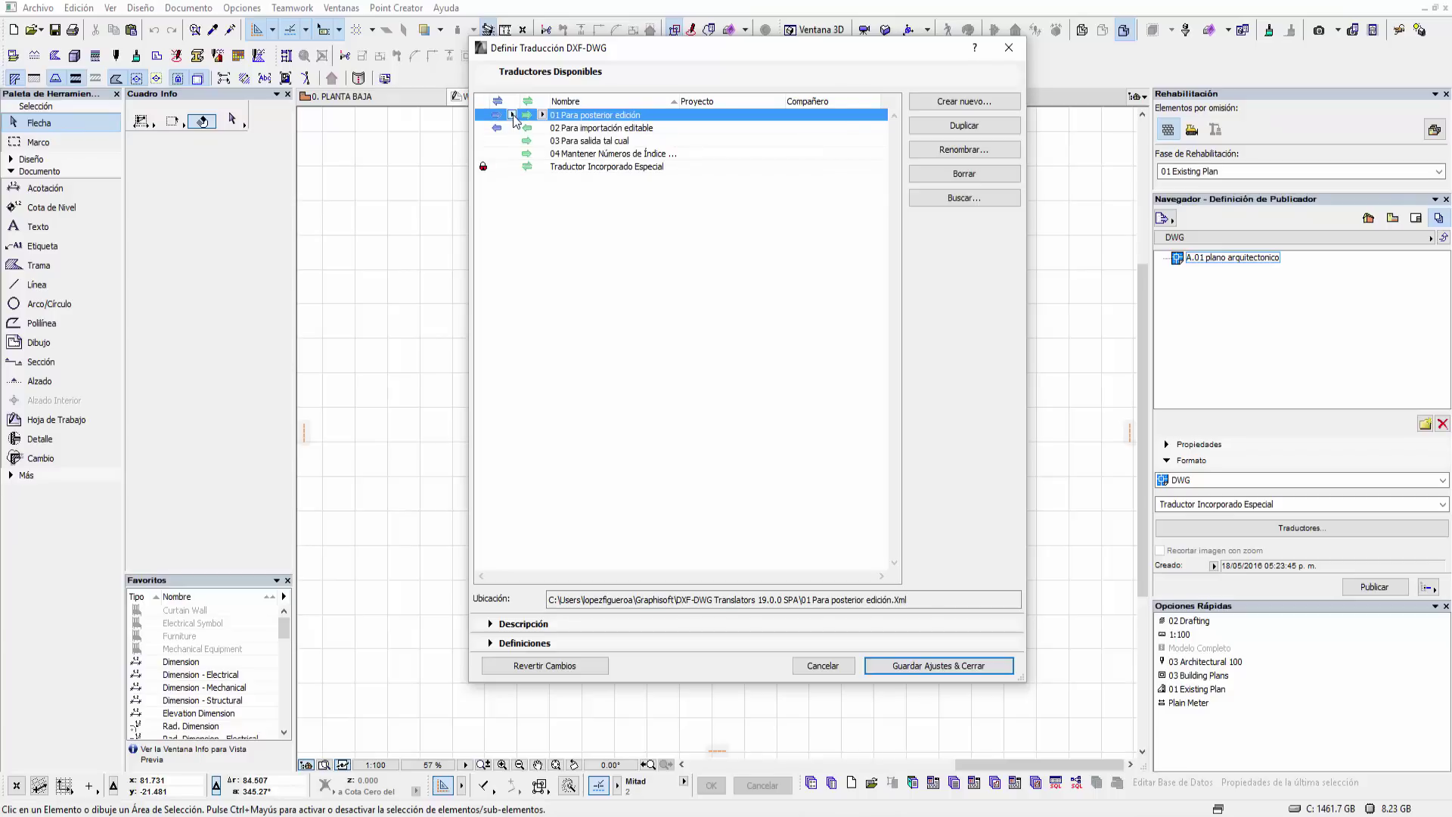
pyautogui.click(513, 128)
pyautogui.click(513, 132)
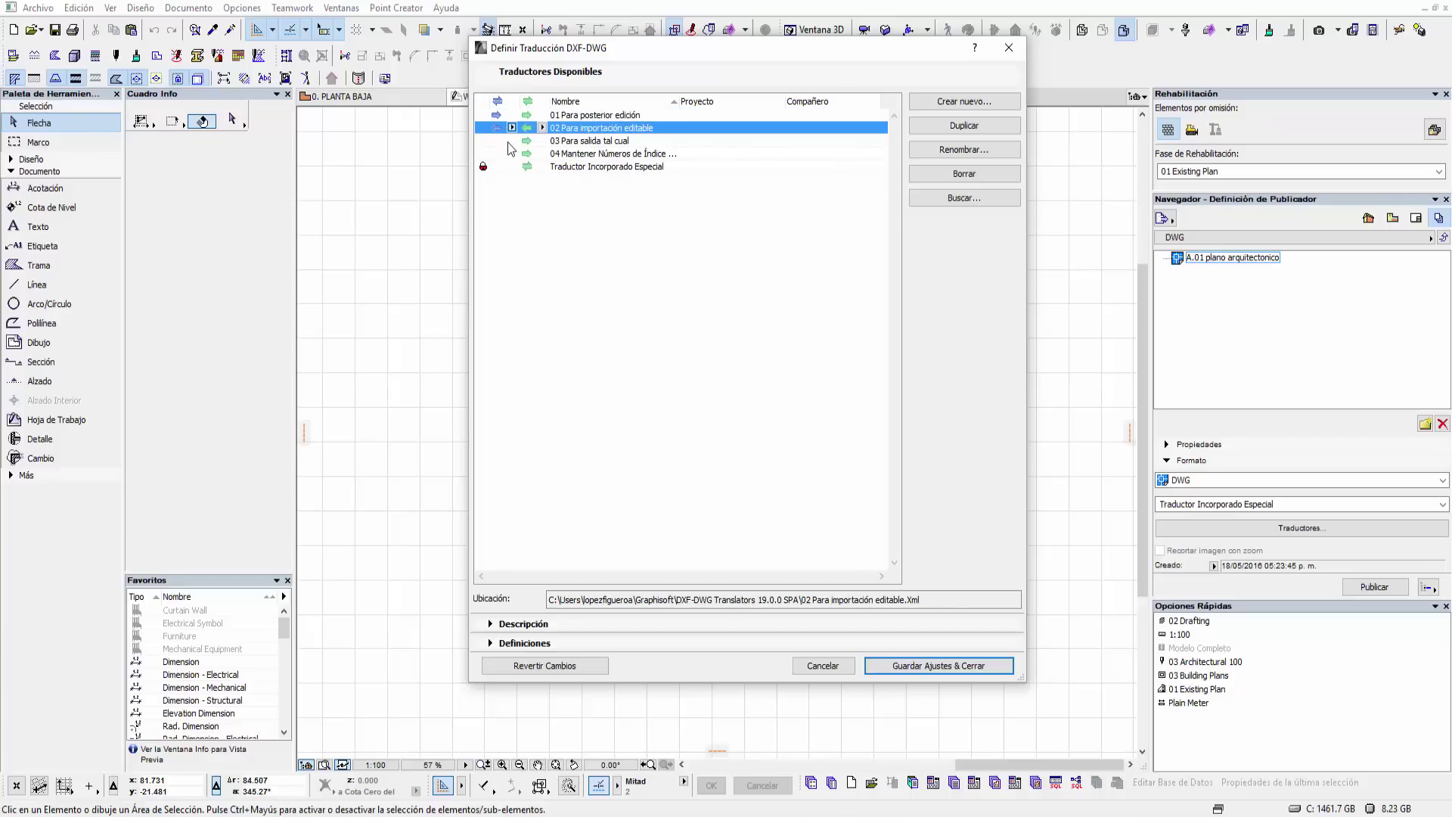
# - Check translator 01's usage, then select 03 Para salida tal cual, keeping it for export
pyautogui.click(545, 118)
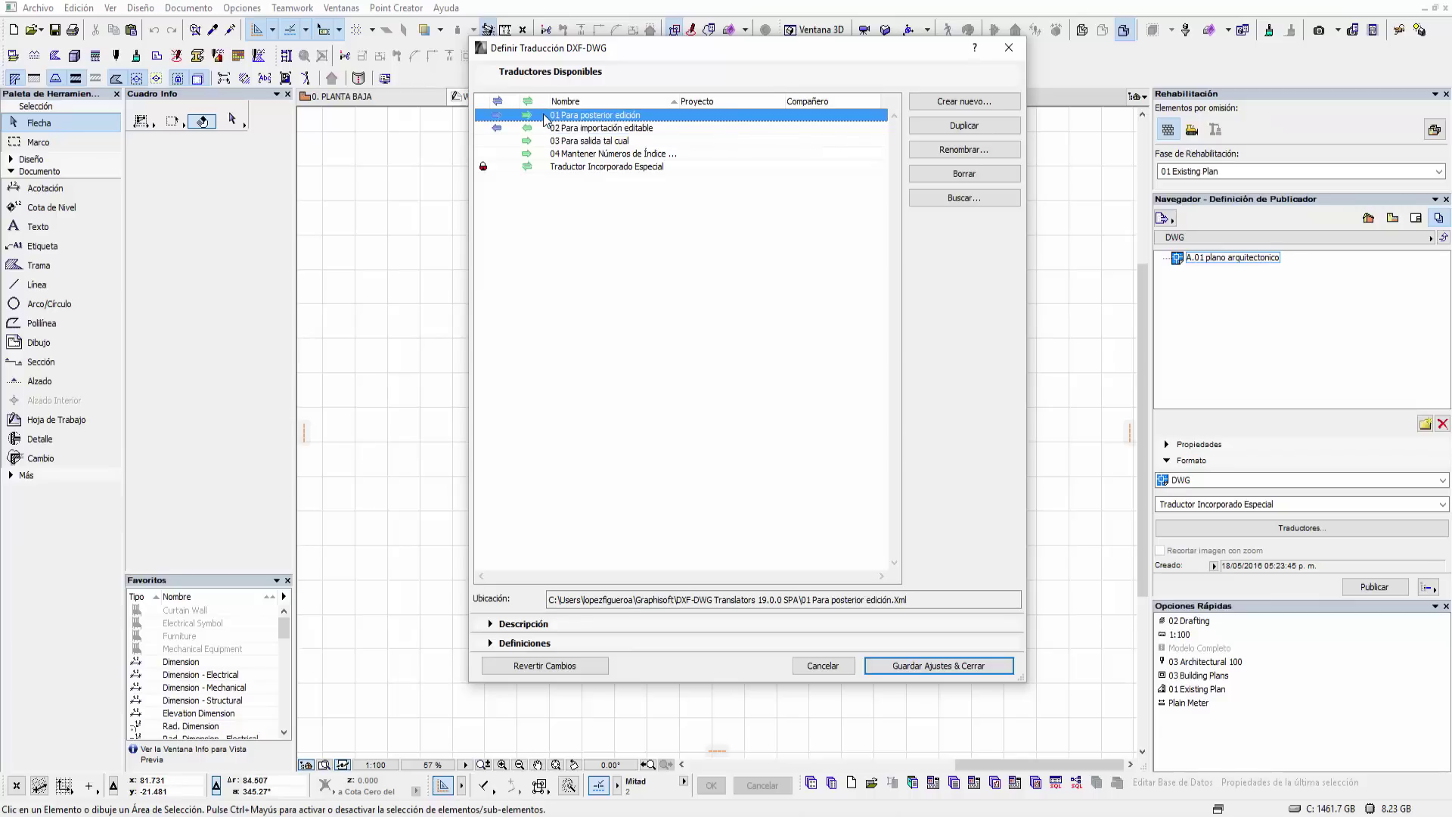
pyautogui.click(543, 115)
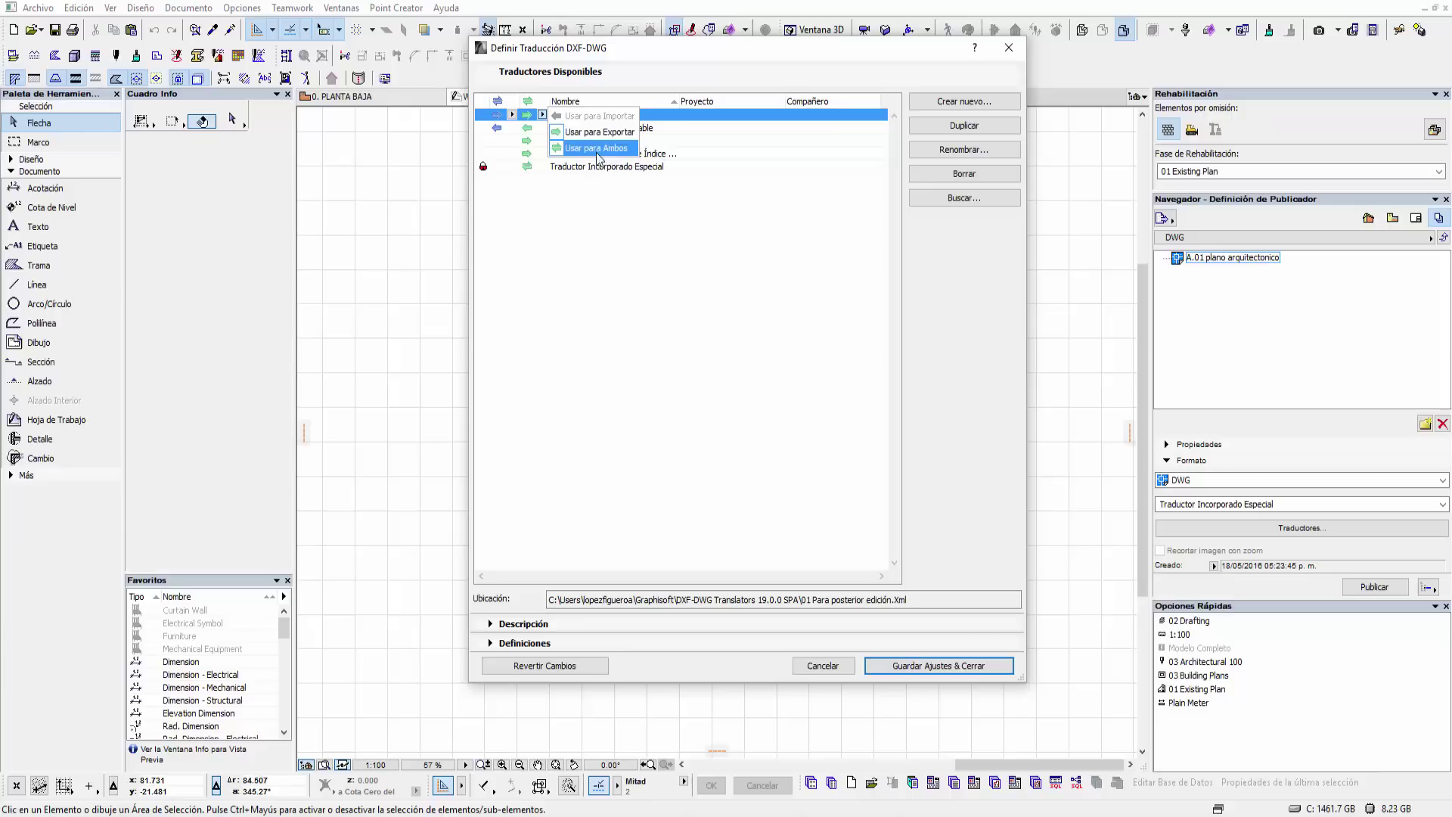
pyautogui.click(623, 227)
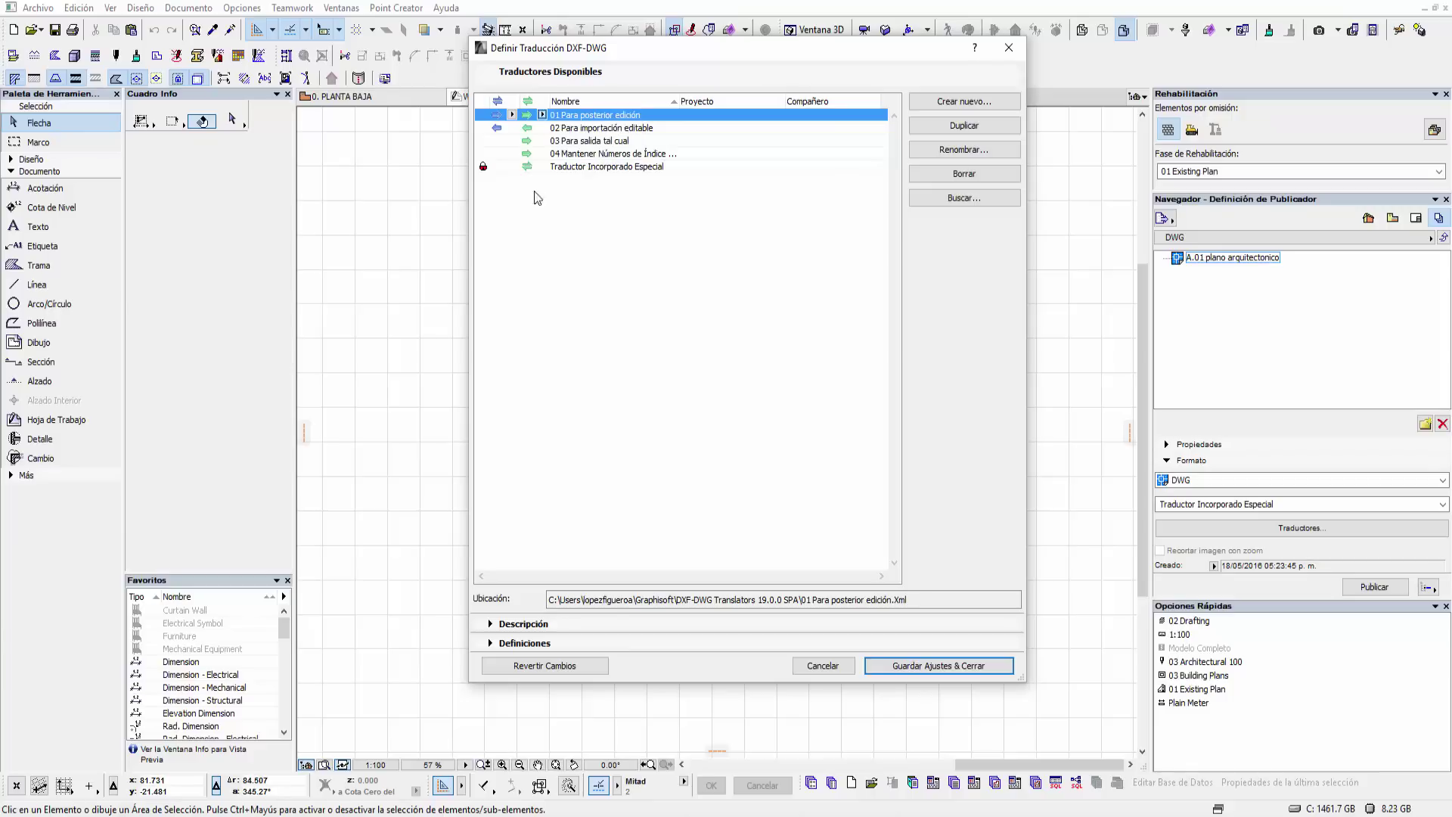
pyautogui.click(515, 152)
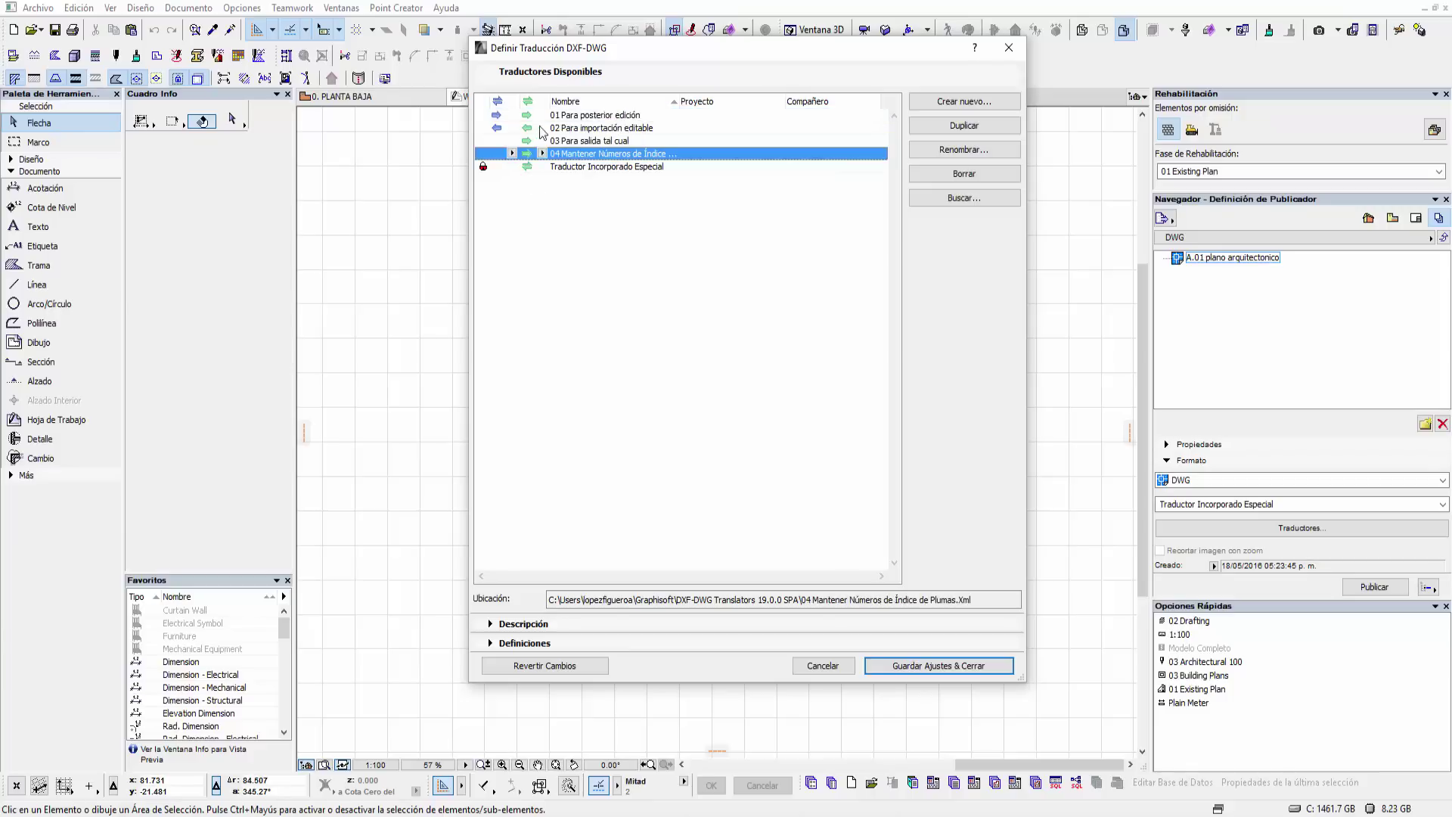
pyautogui.click(543, 143)
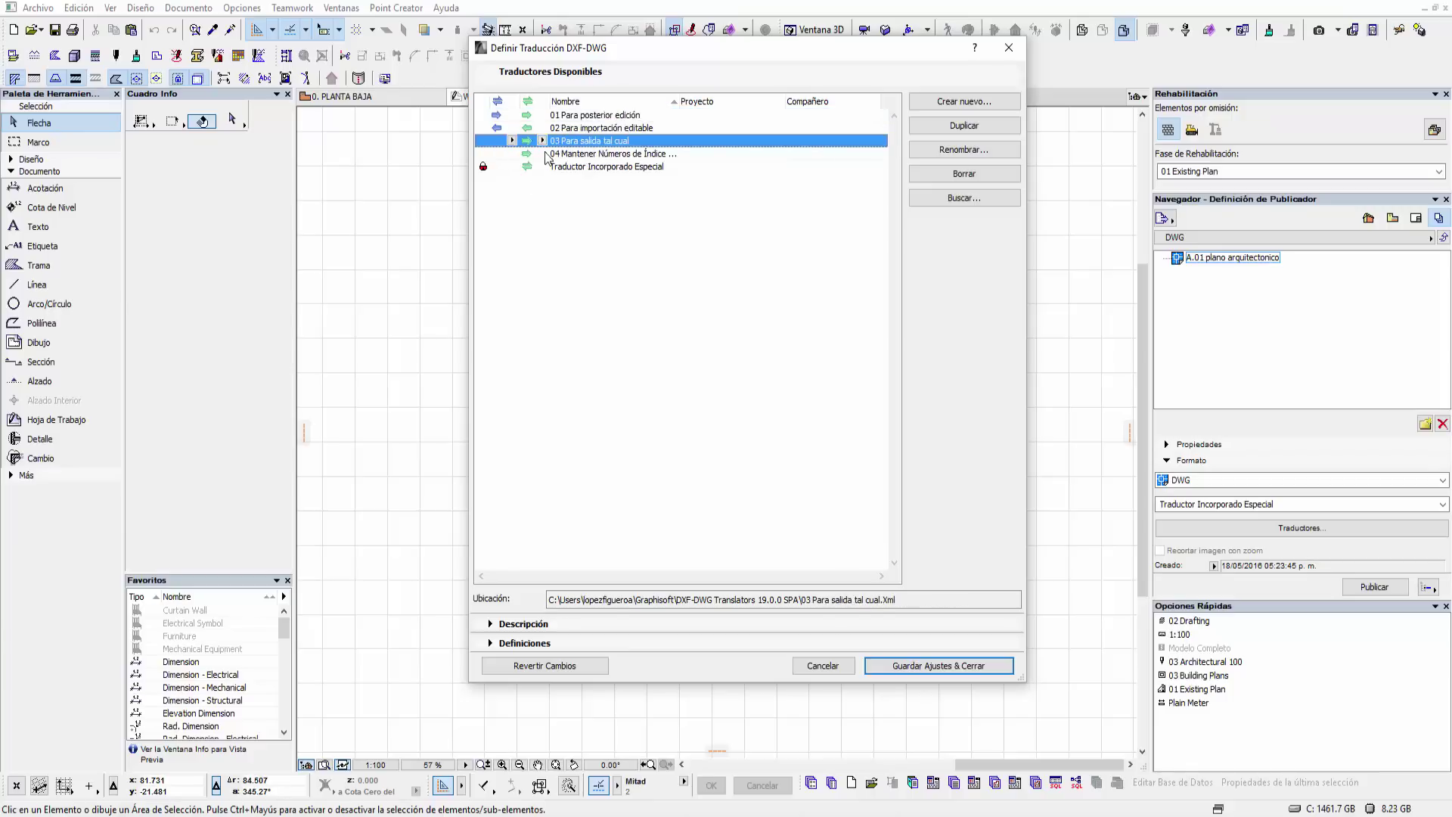
pyautogui.click(542, 141)
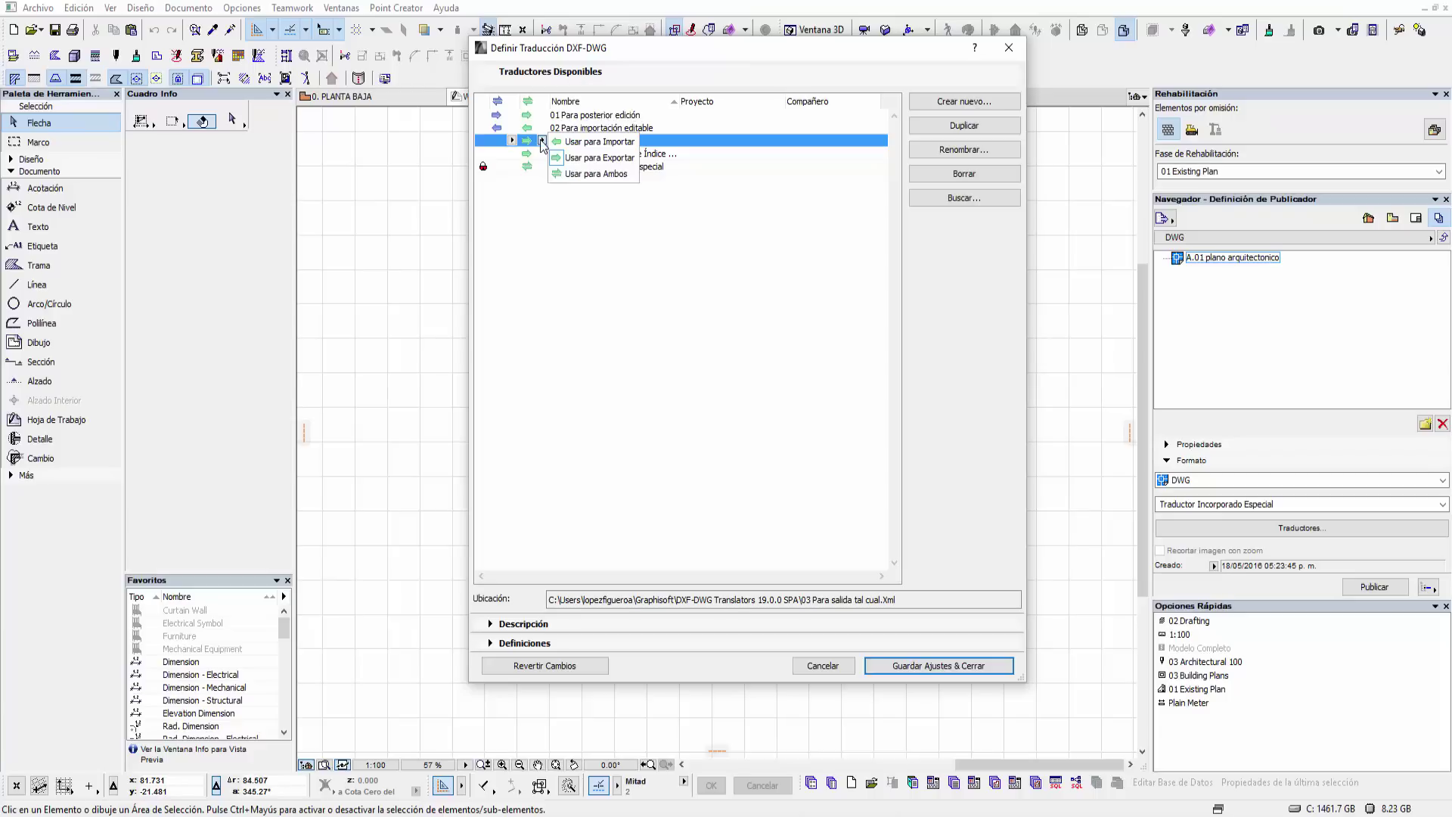
pyautogui.click(590, 216)
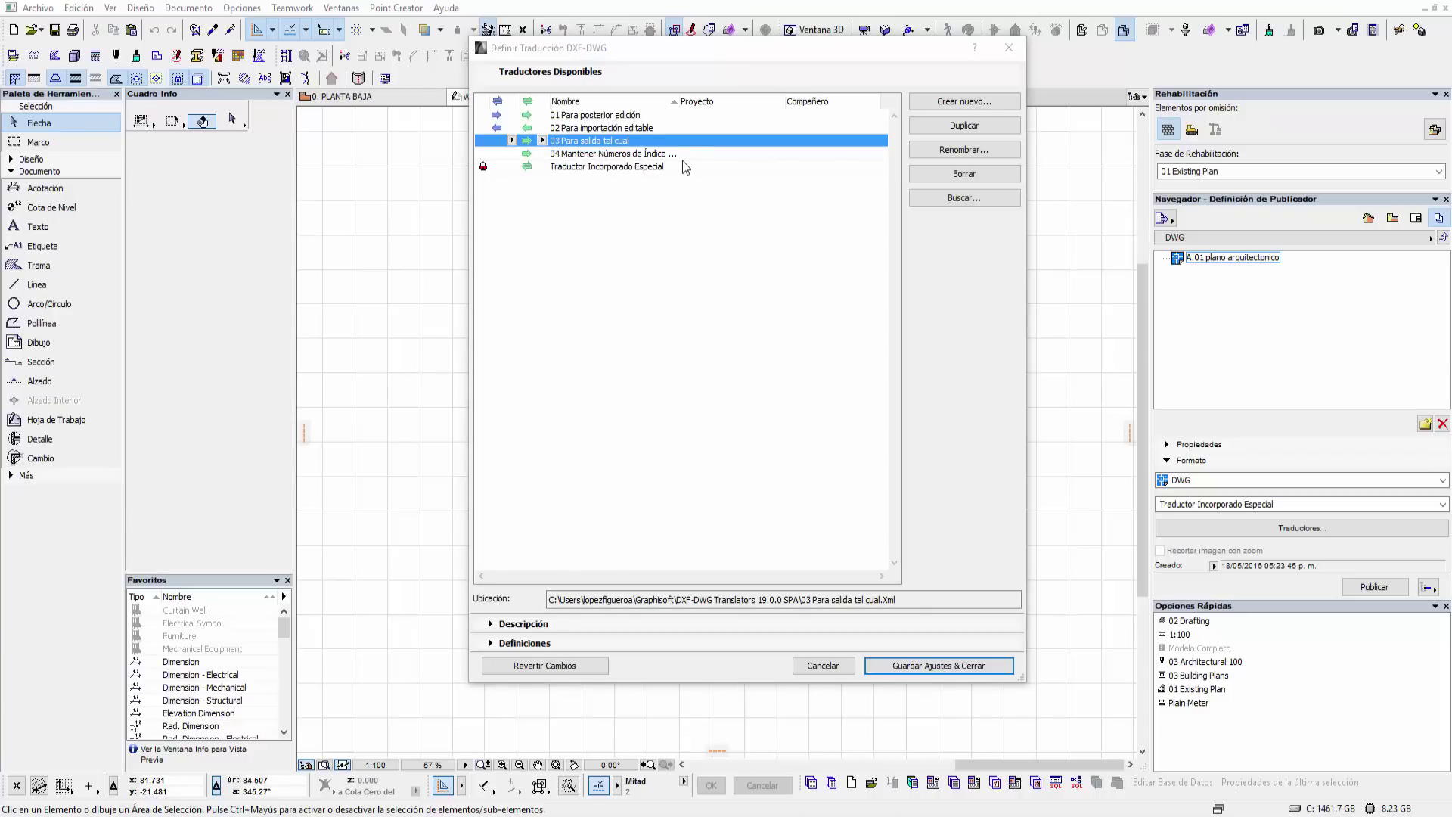
# - Read translator 03's description by highlighting its export explanation, then expand its Definiciones
pyautogui.click(575, 624)
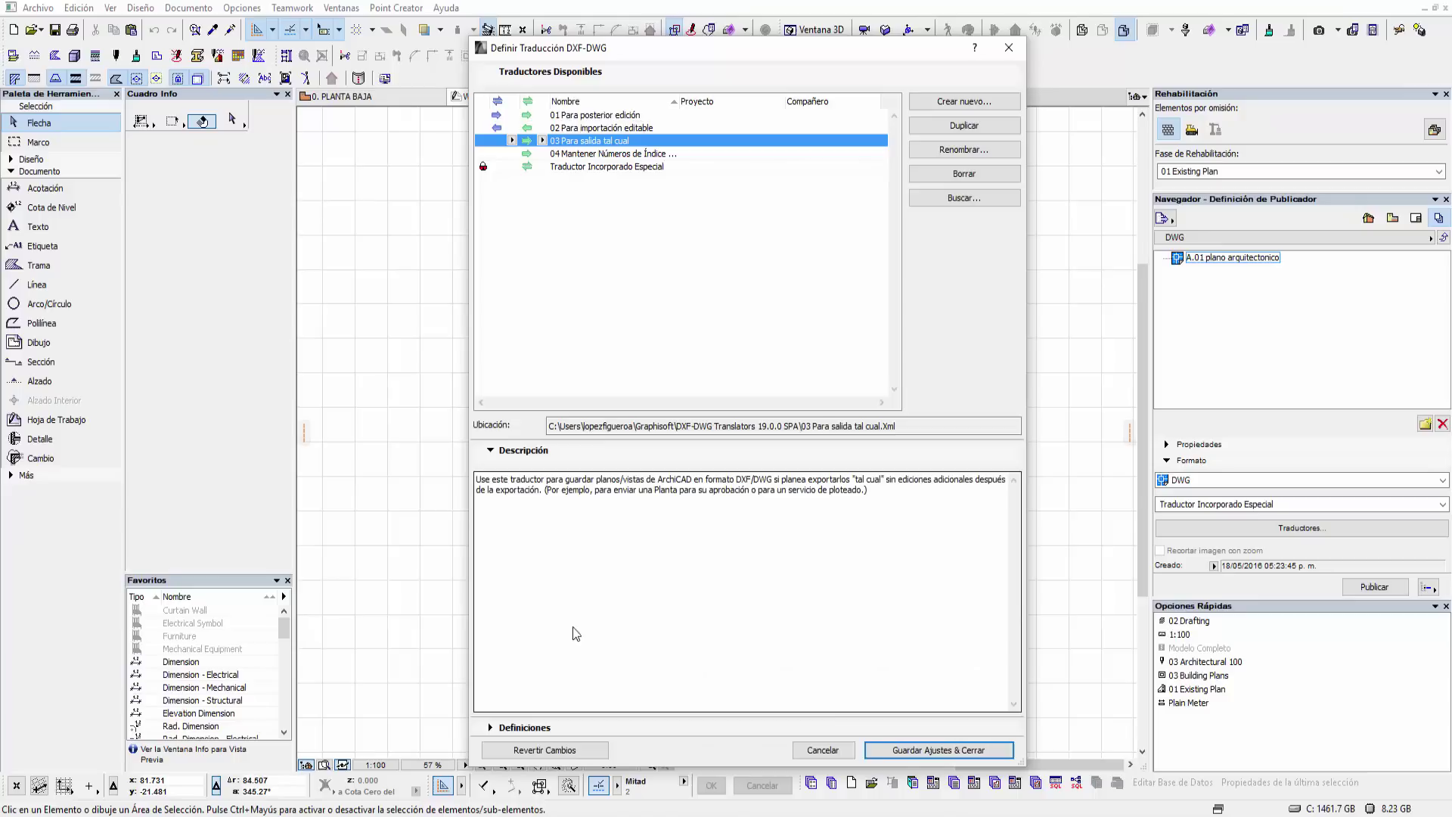
pyautogui.click(890, 497)
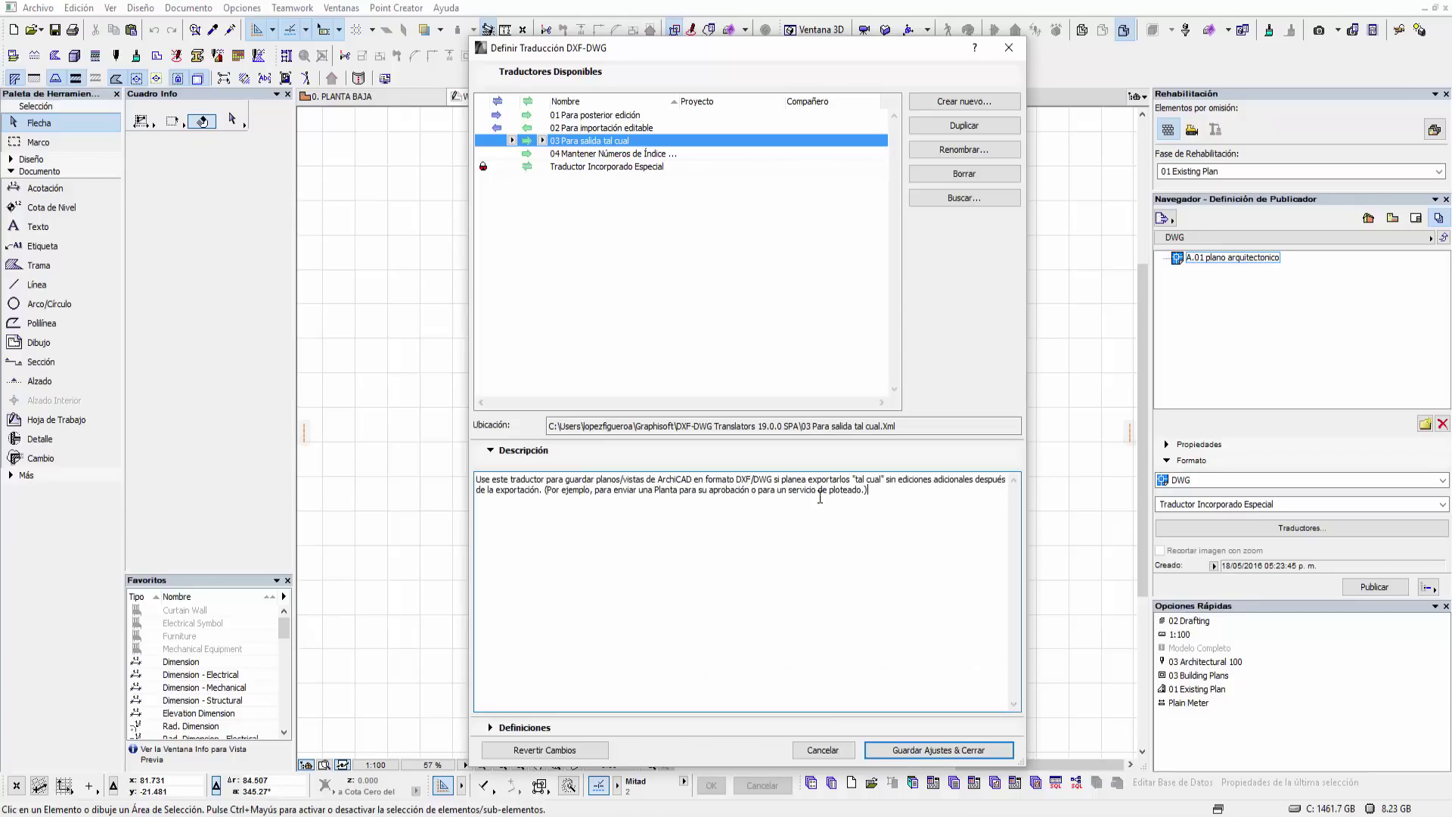
pyautogui.moveTo(867, 490); pyautogui.dragTo(475, 478)
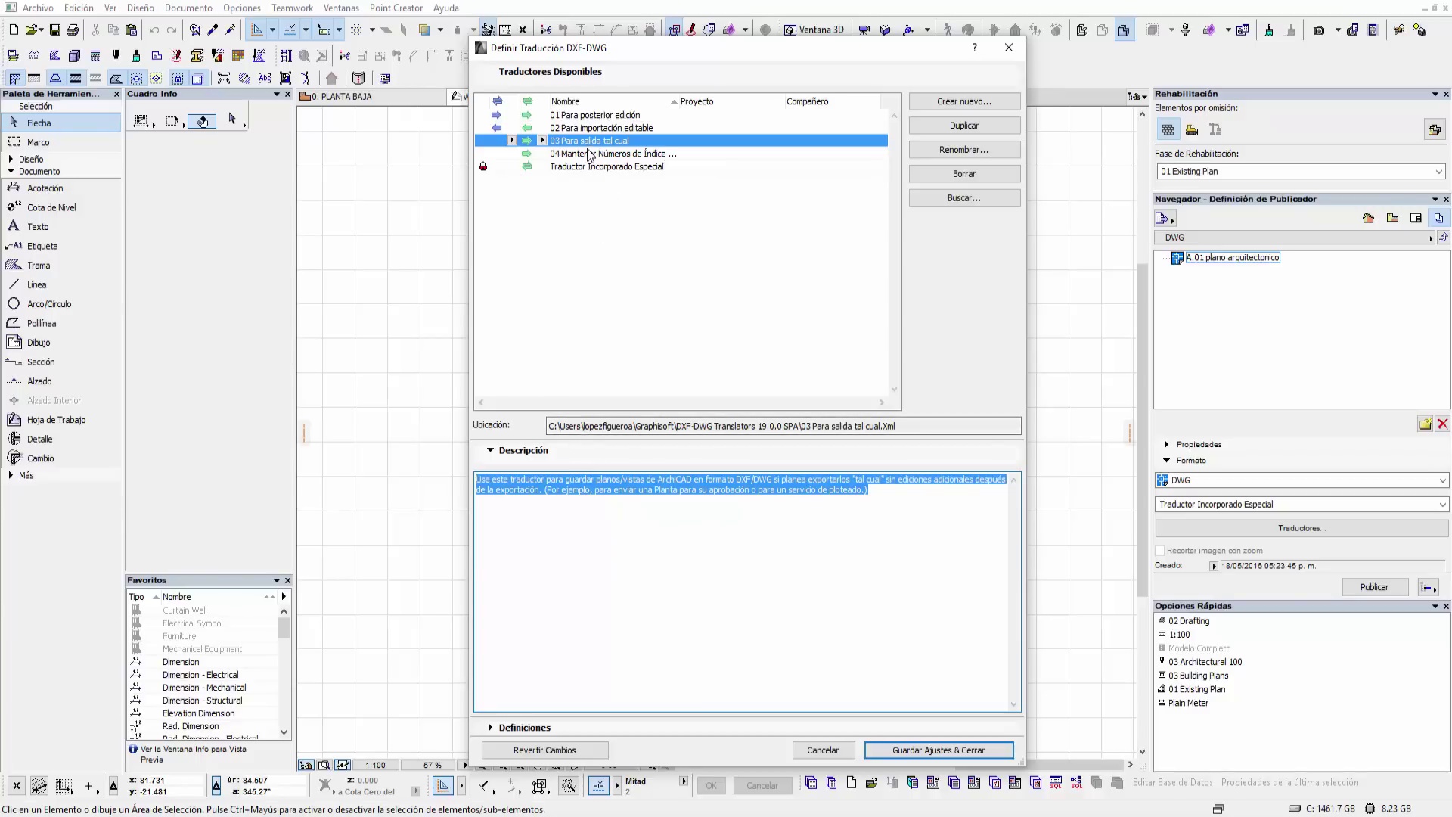
pyautogui.click(605, 497)
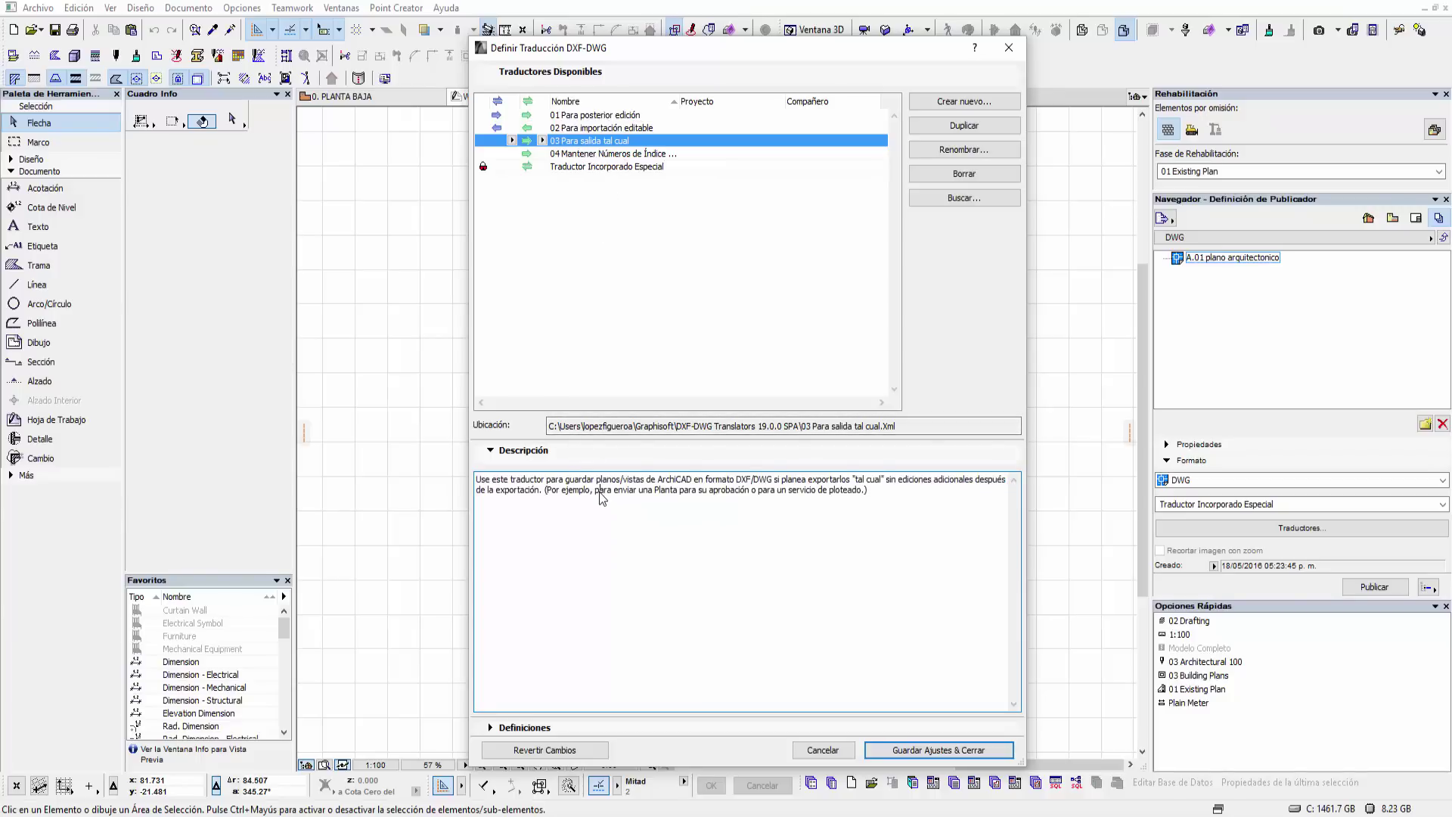
pyautogui.moveTo(597, 480); pyautogui.dragTo(753, 478)
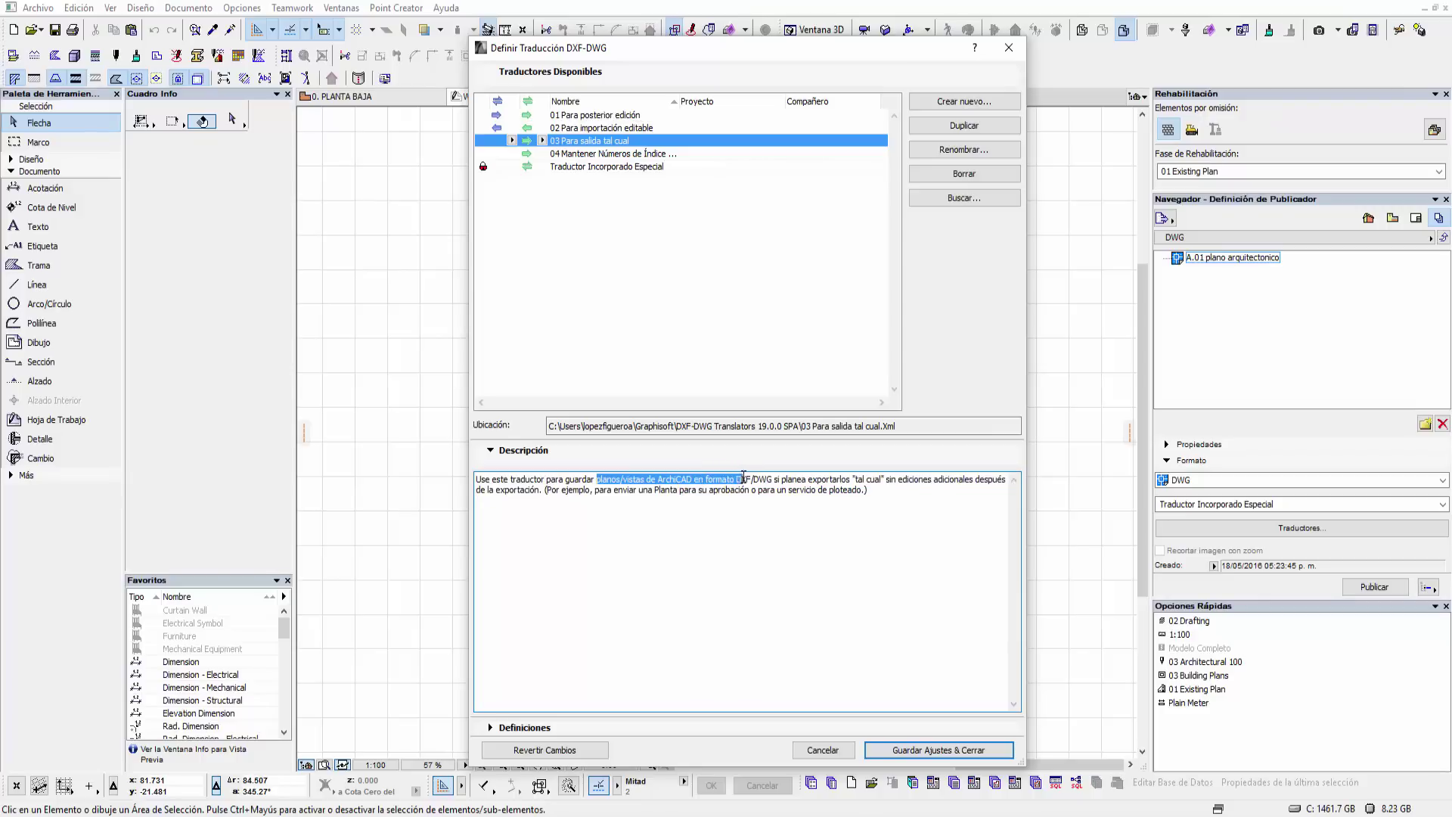
pyautogui.moveTo(766, 475)
pyautogui.mouseDown()
pyautogui.moveTo(1008, 476)
pyautogui.moveTo(524, 491)
pyautogui.moveTo(864, 494)
pyautogui.mouseUp()
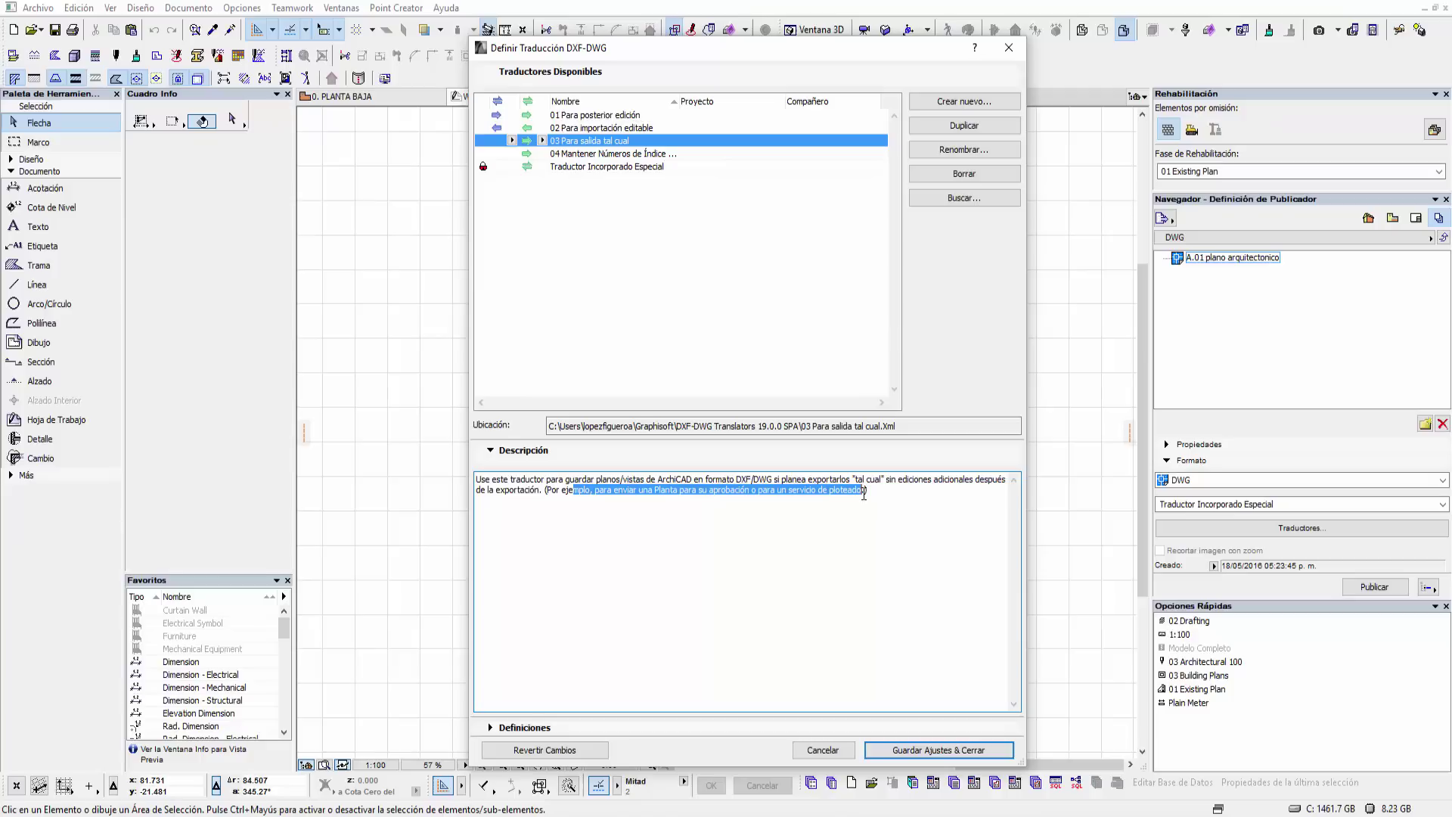
pyautogui.click(606, 143)
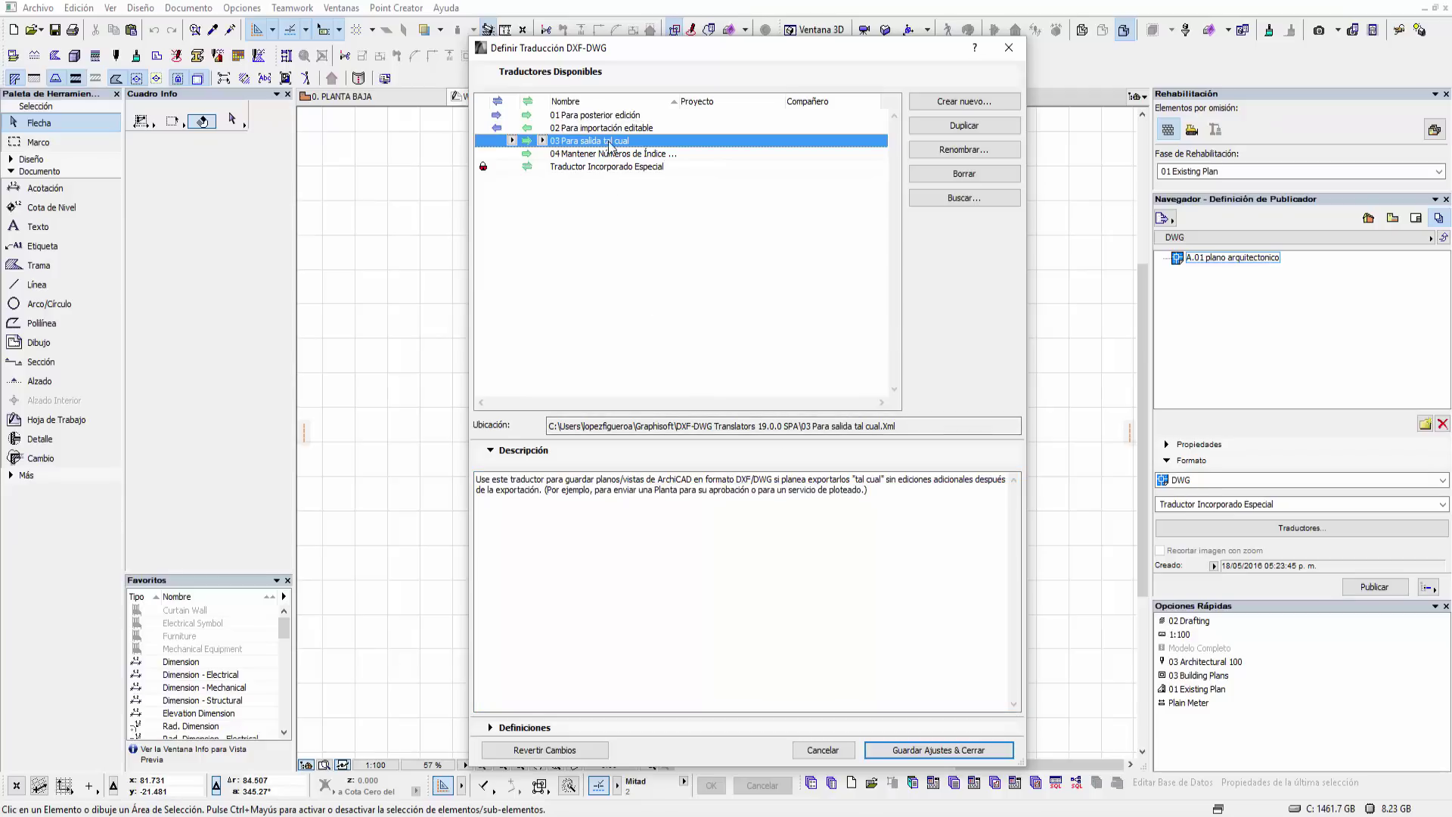
pyautogui.click(611, 731)
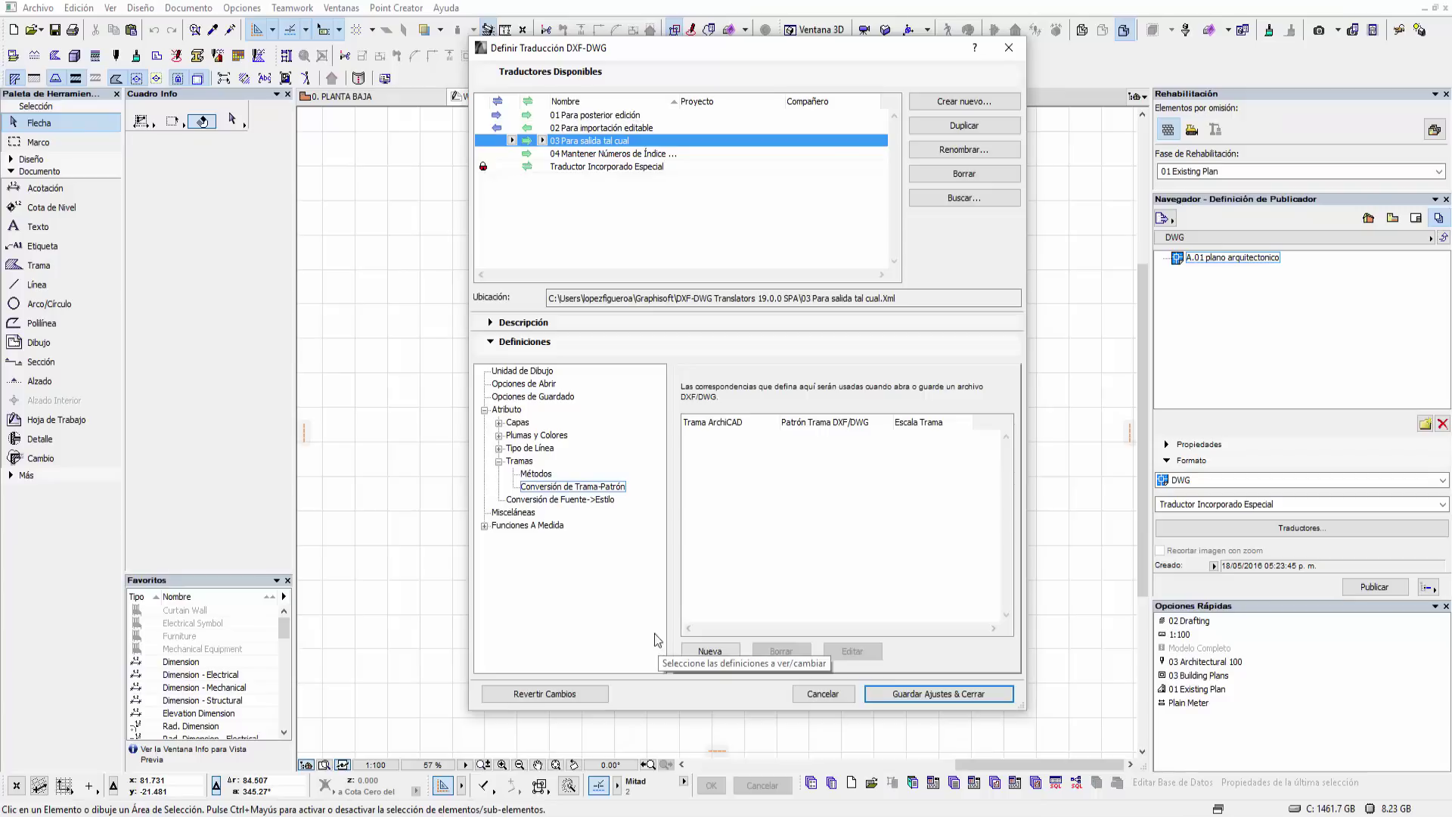
# - Keep the drawing unit at 1 metro and review the open and save options (AutoCAD 2004)
pyautogui.click(547, 372)
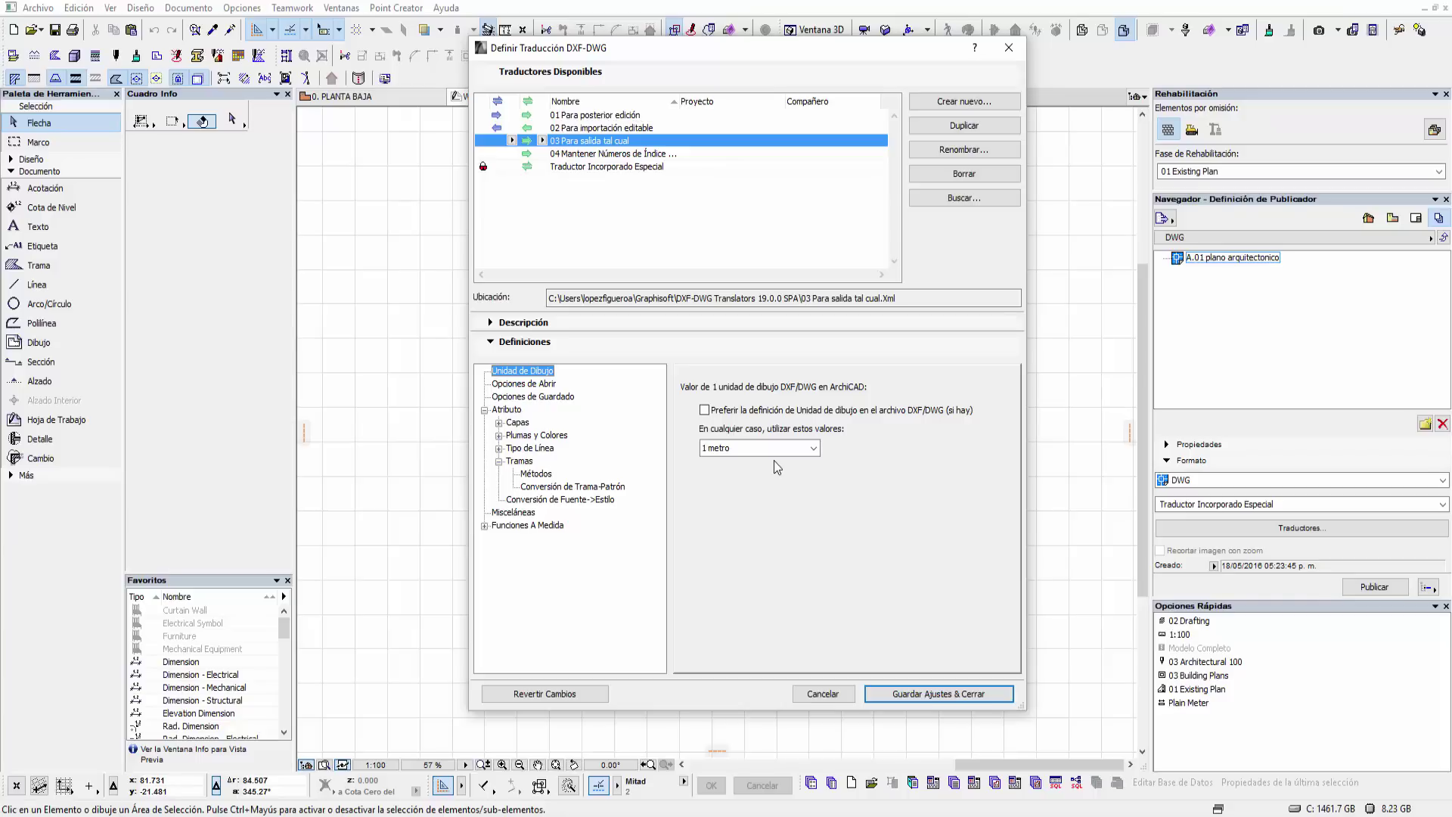
pyautogui.click(814, 449)
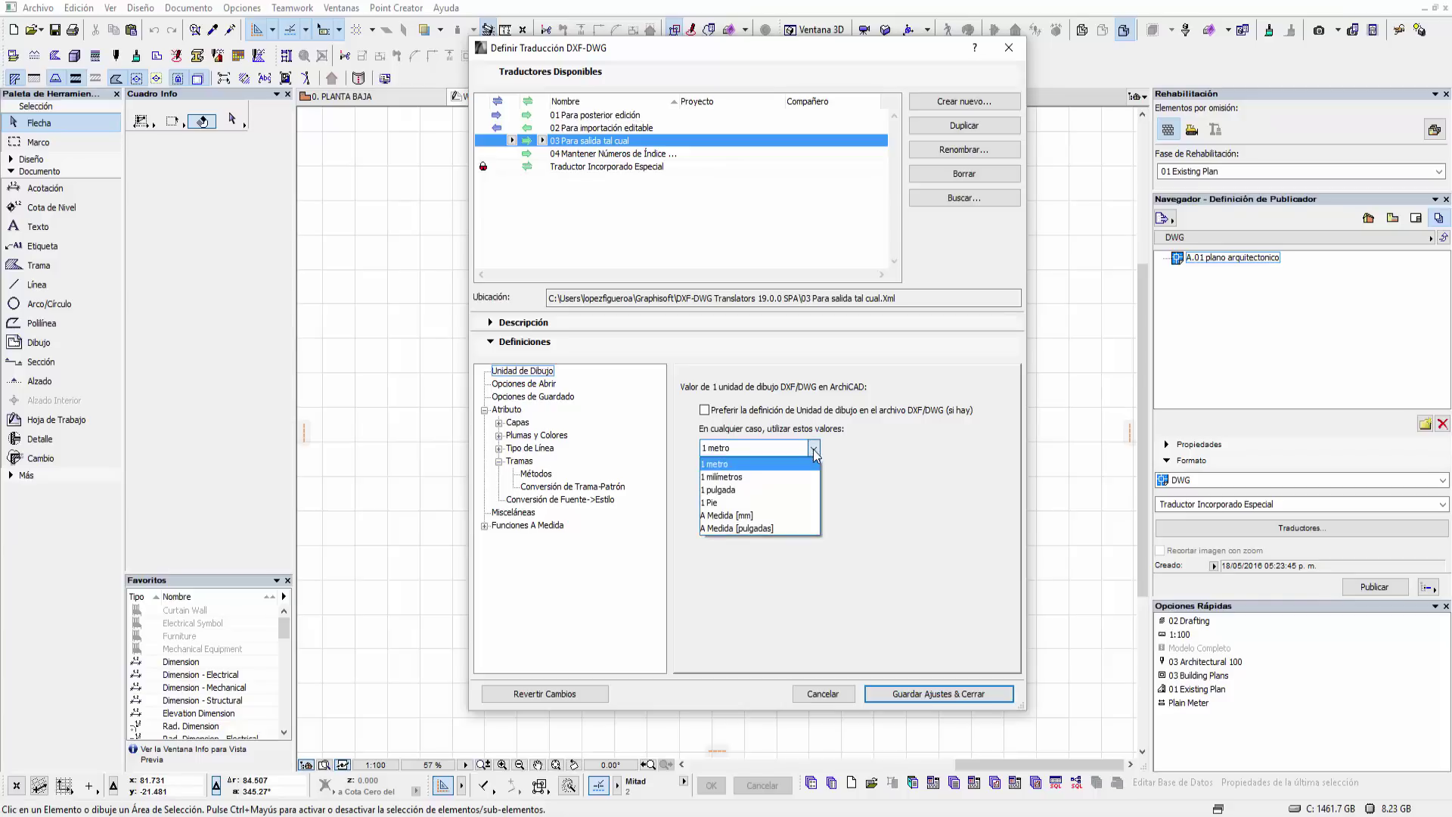
pyautogui.click(814, 449)
pyautogui.click(813, 449)
pyautogui.click(727, 467)
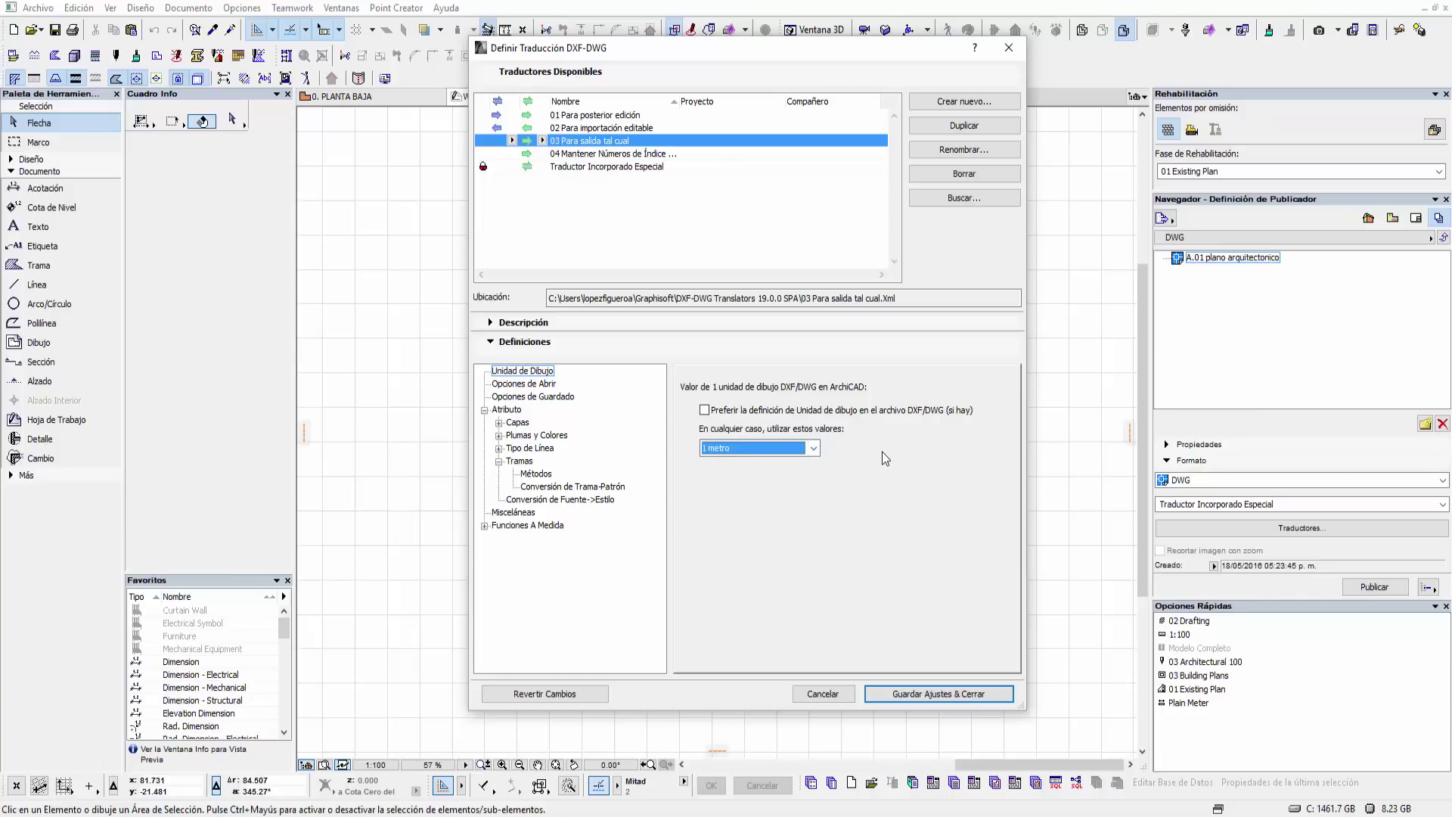
pyautogui.click(551, 386)
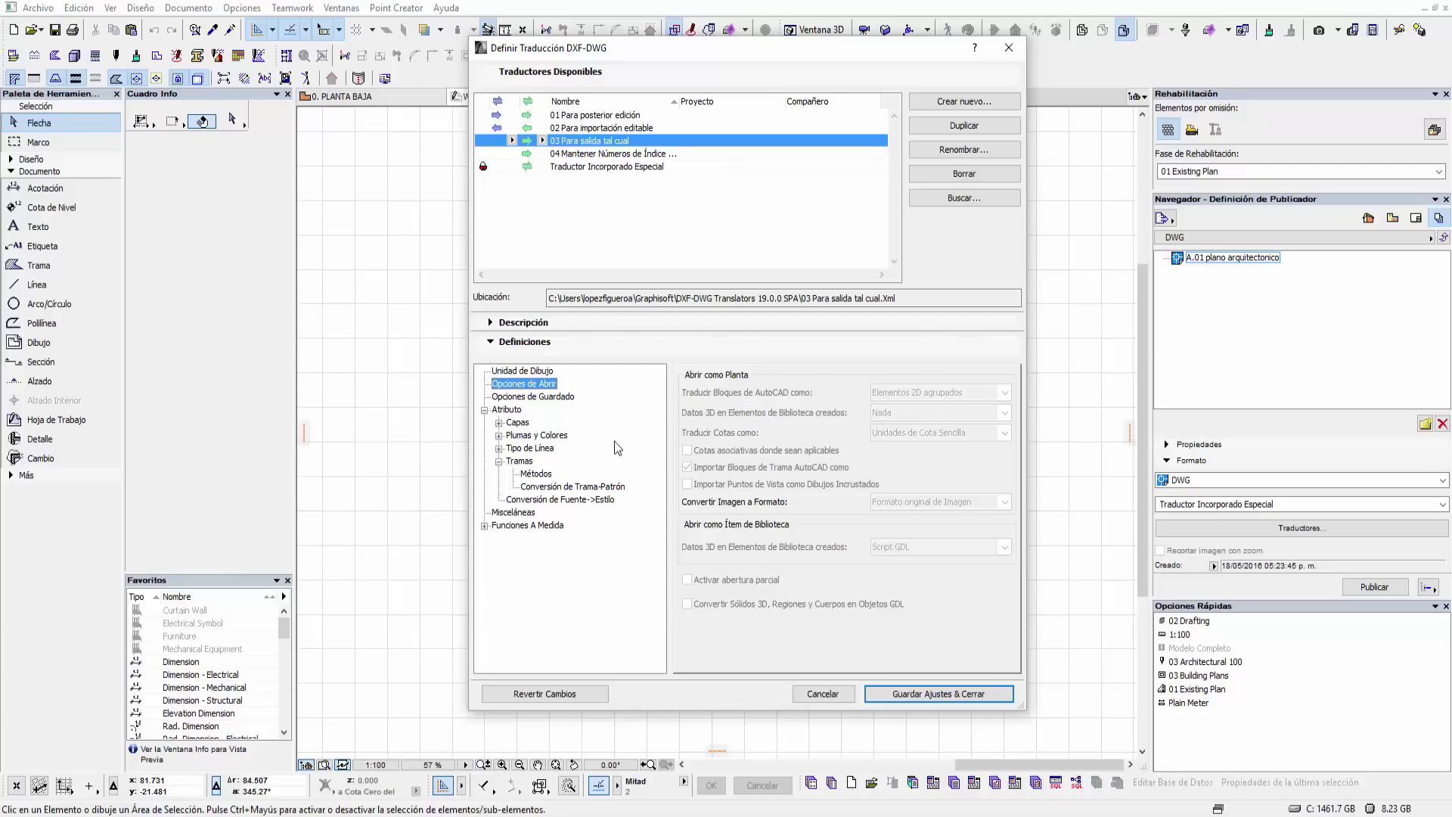
pyautogui.click(561, 398)
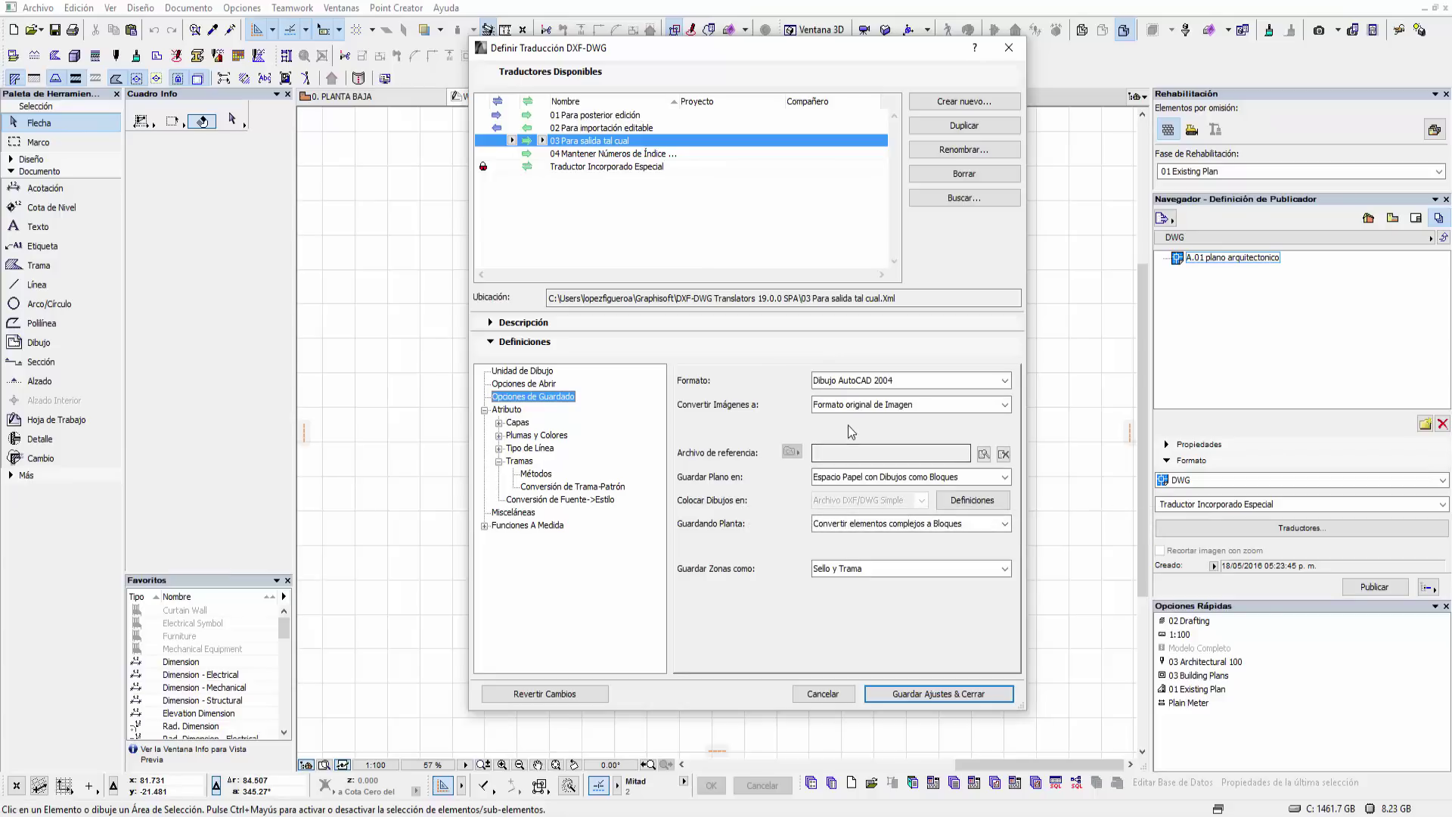
pyautogui.click(1005, 380)
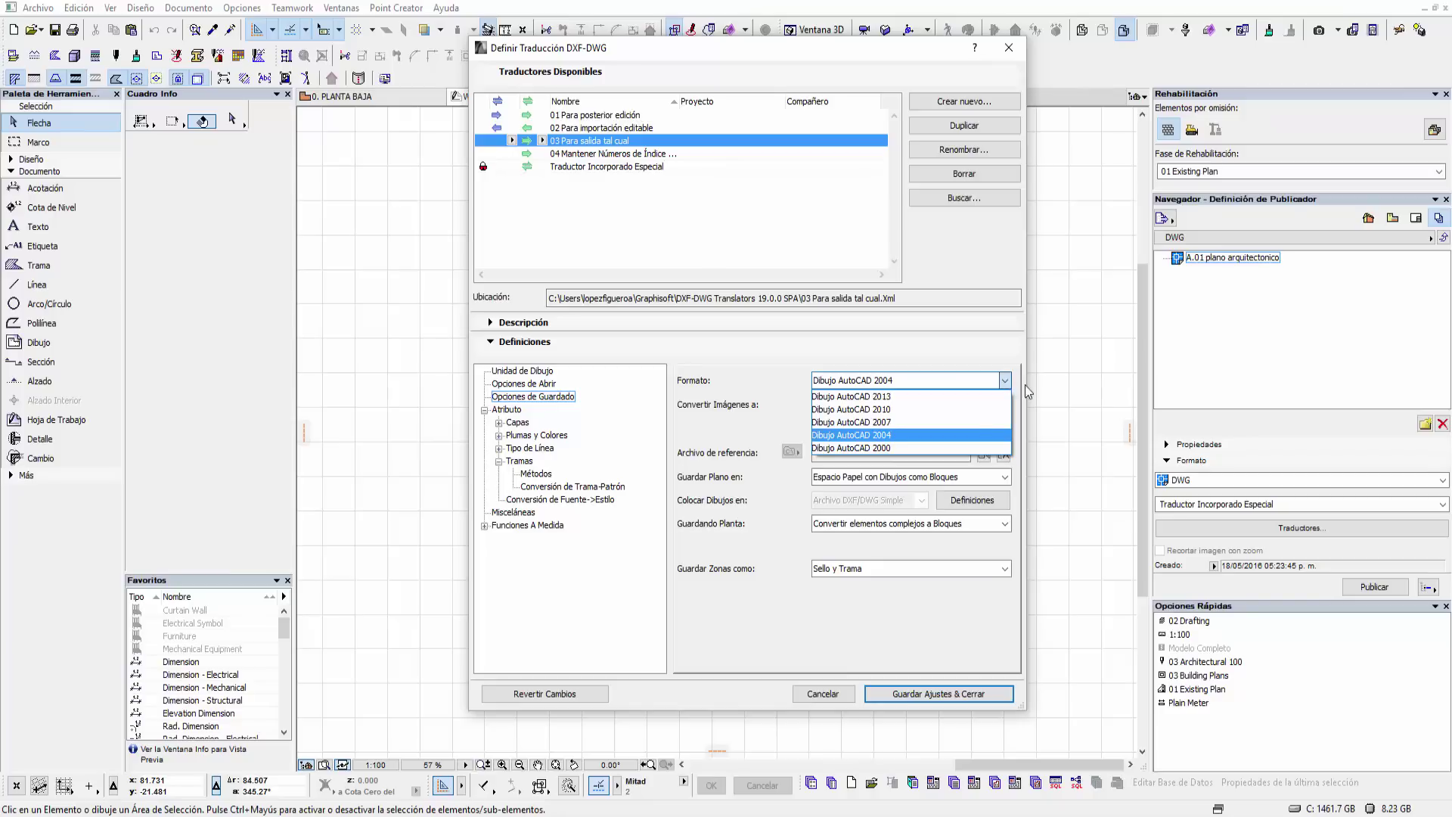
pyautogui.click(815, 436)
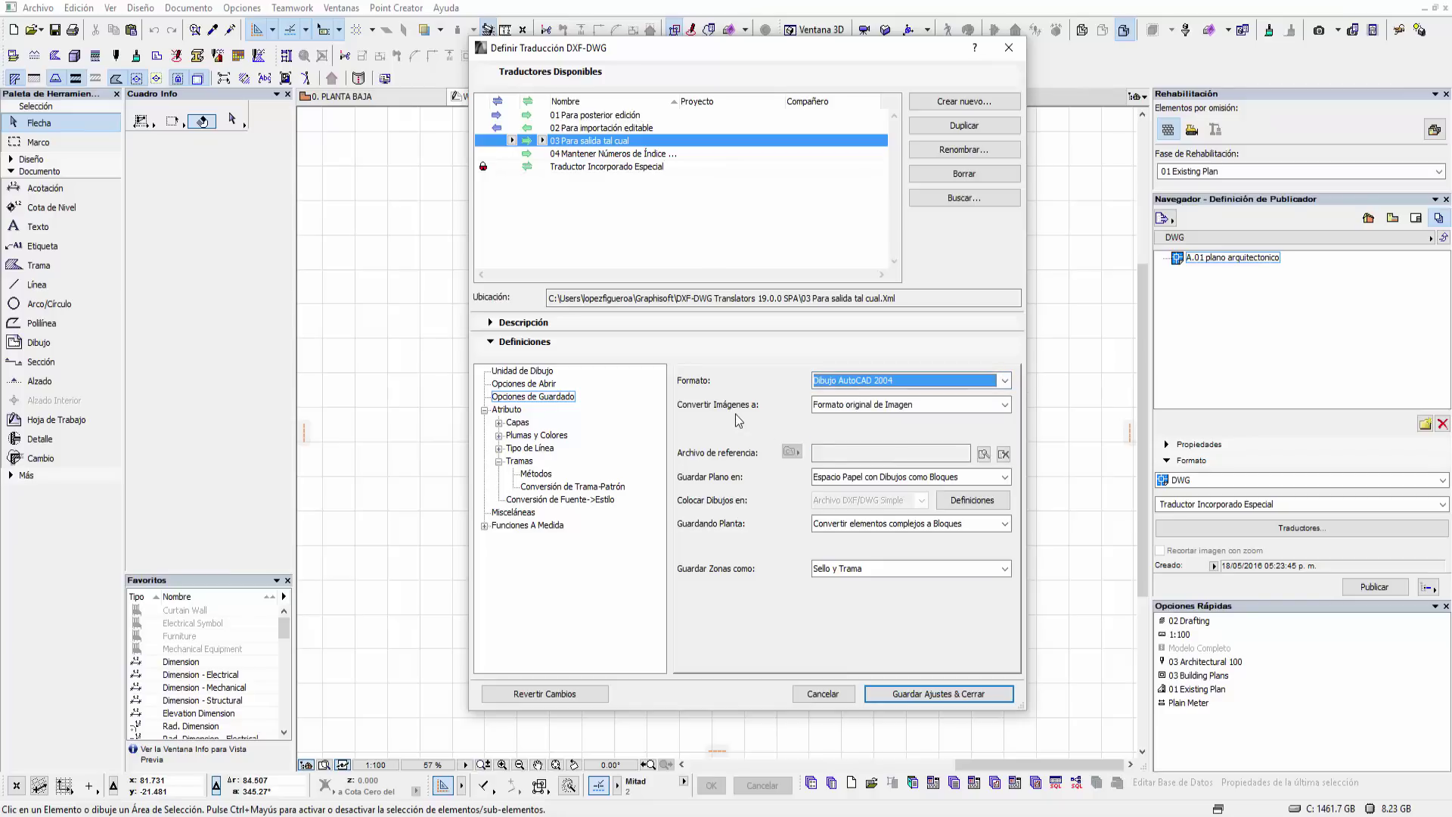
pyautogui.click(849, 407)
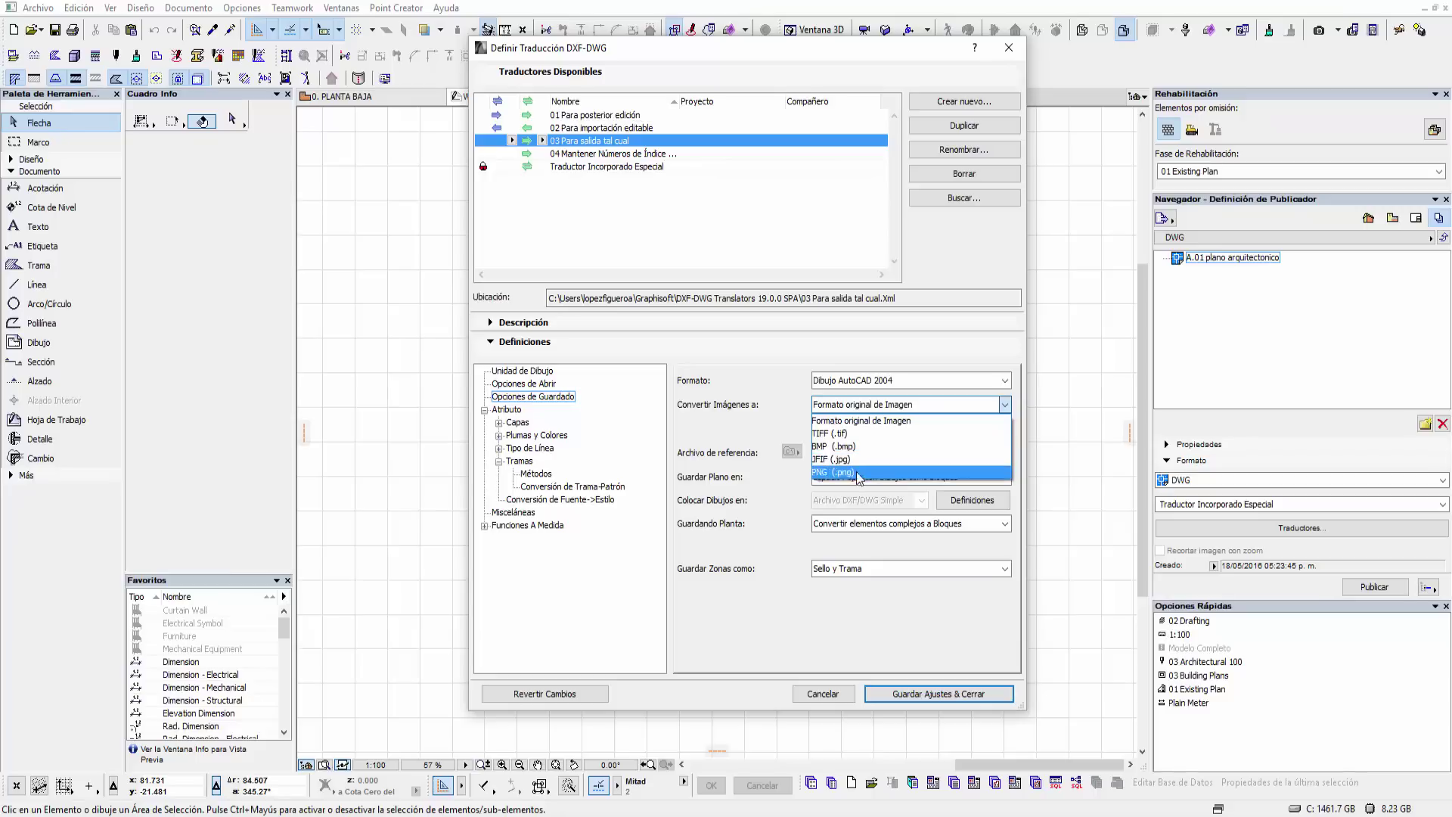
pyautogui.click(838, 420)
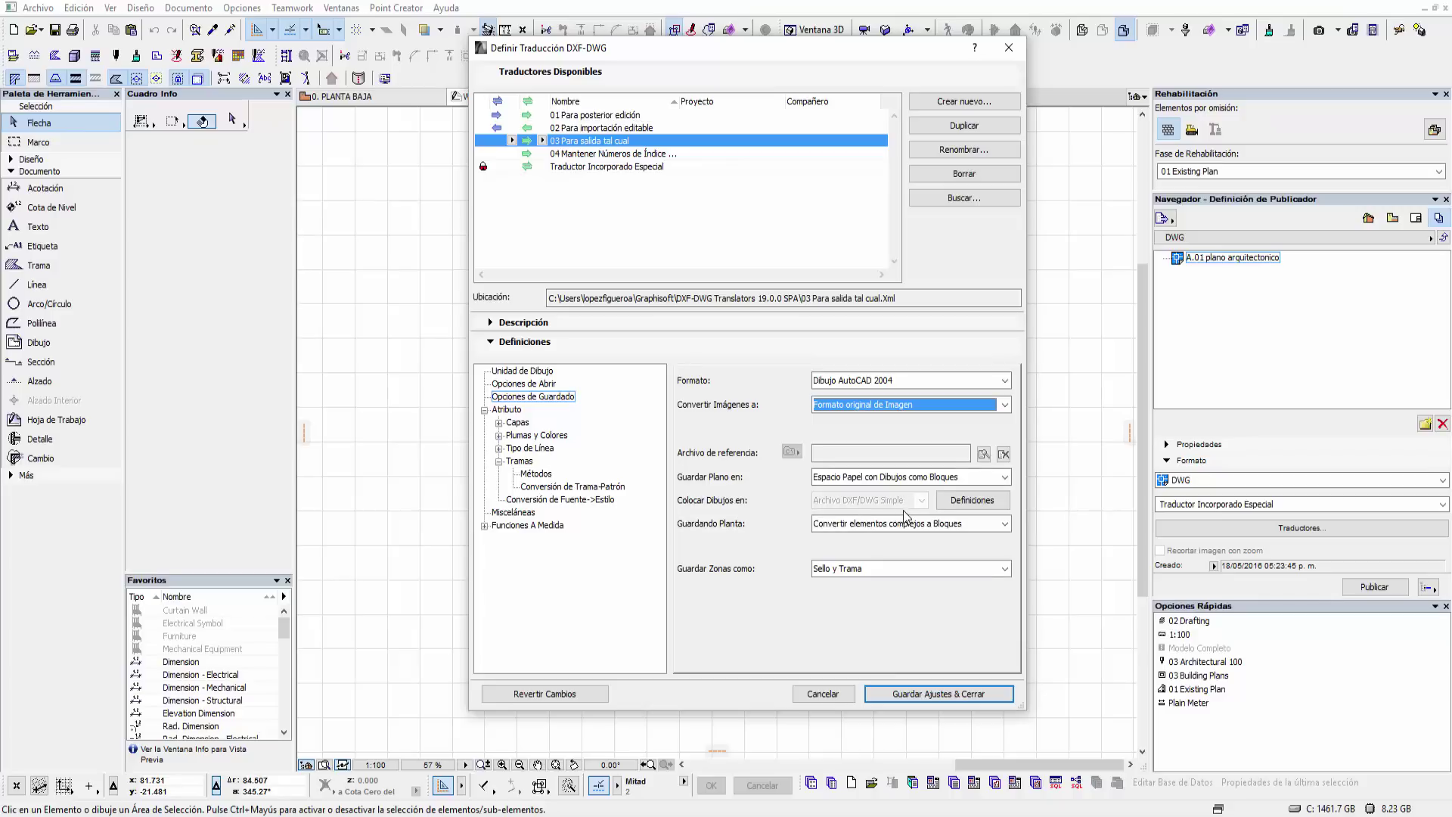
pyautogui.click(951, 505)
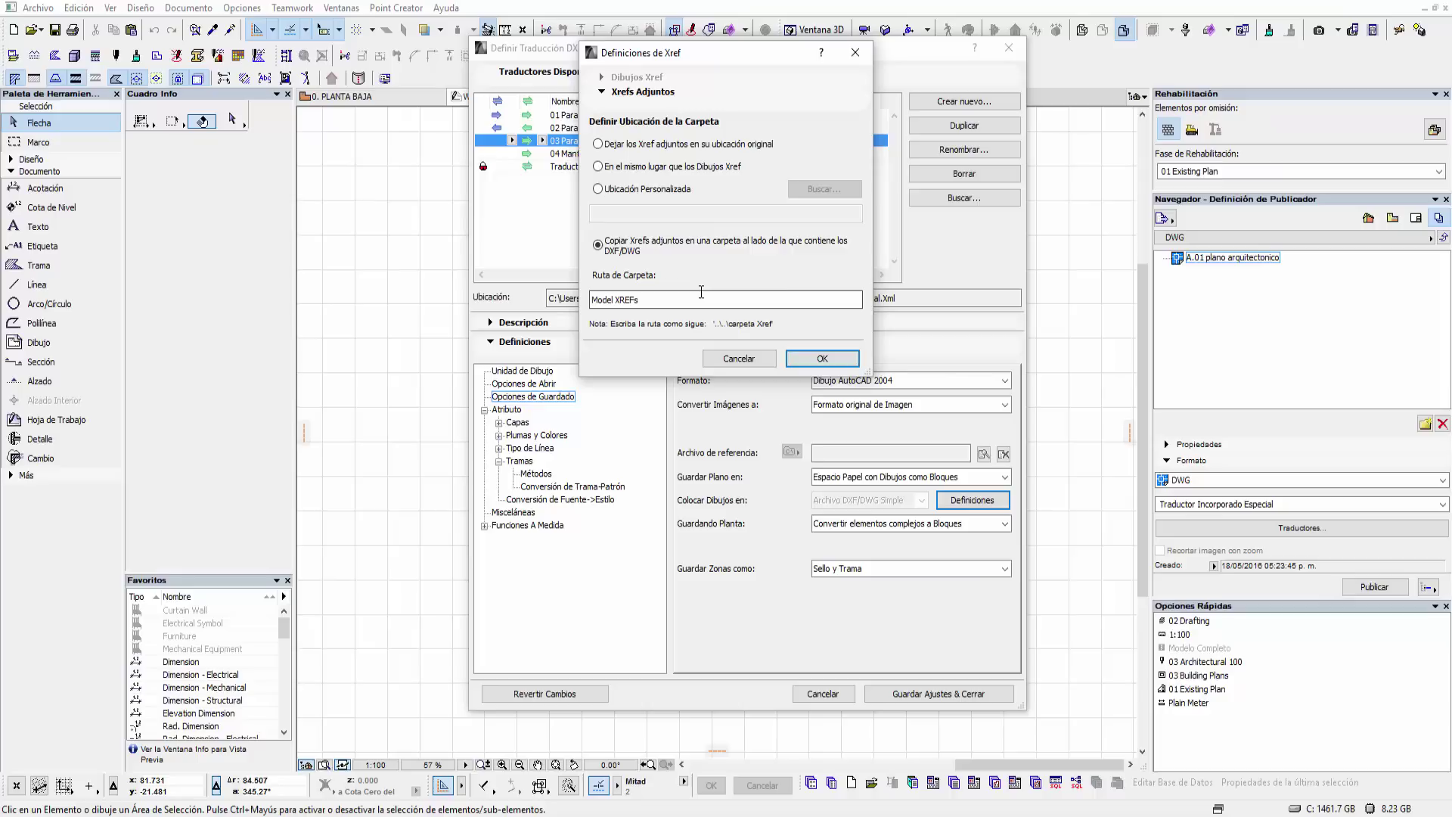
pyautogui.click(733, 361)
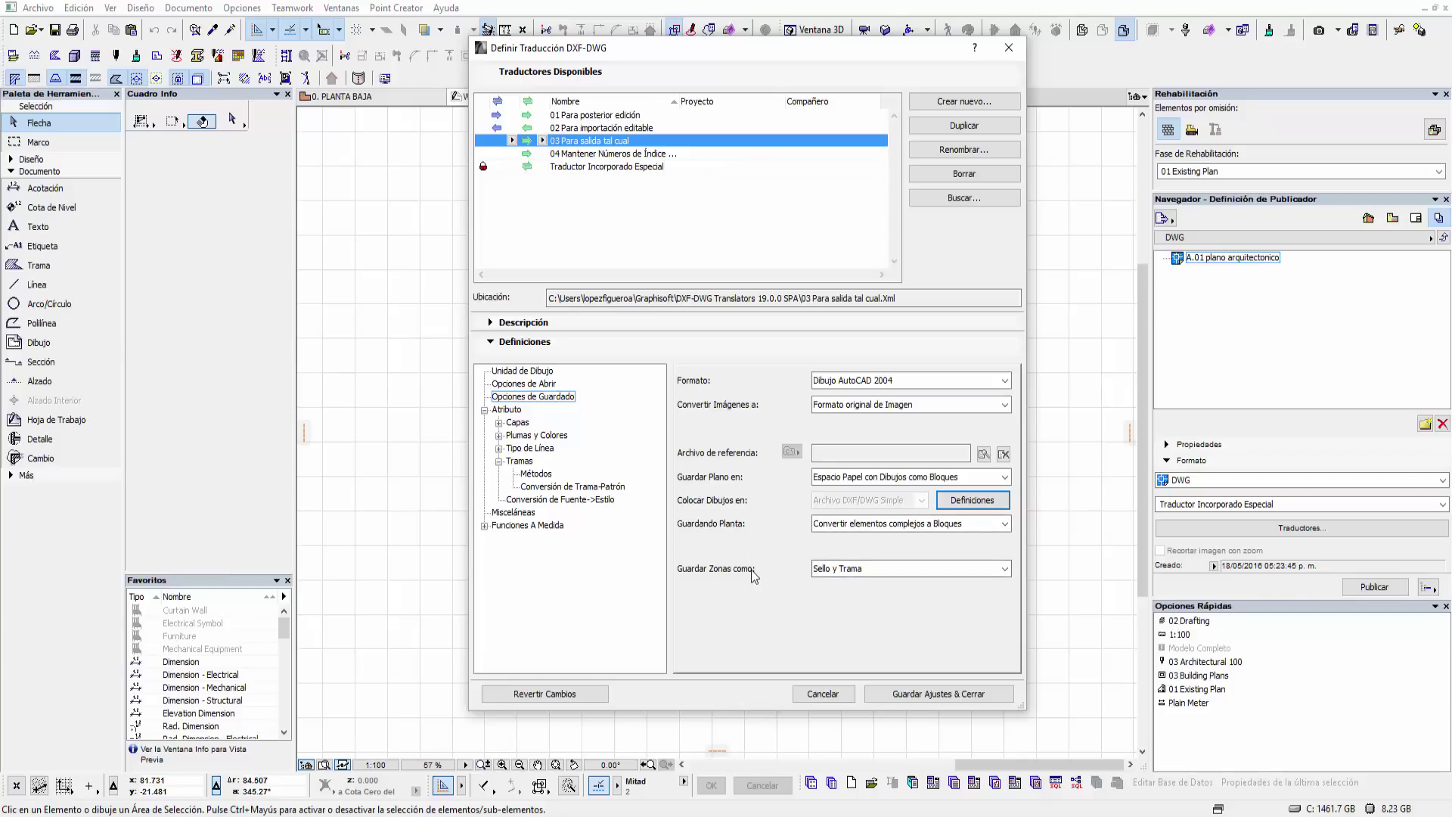
# - Browse the attribute conversion settings for pen colours and line types, reaching Capas > Método
pyautogui.click(506, 411)
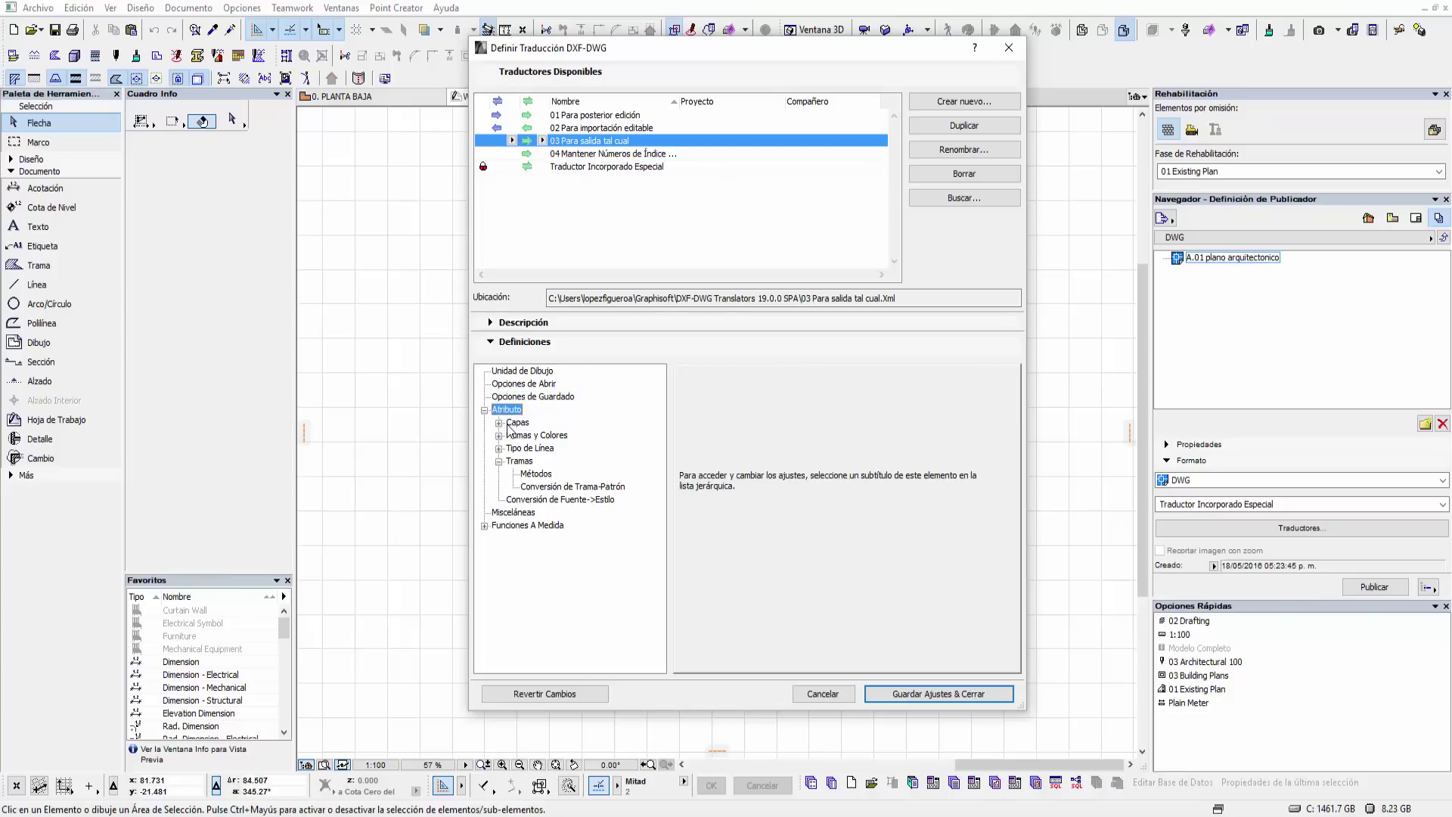
pyautogui.click(500, 422)
pyautogui.click(499, 474)
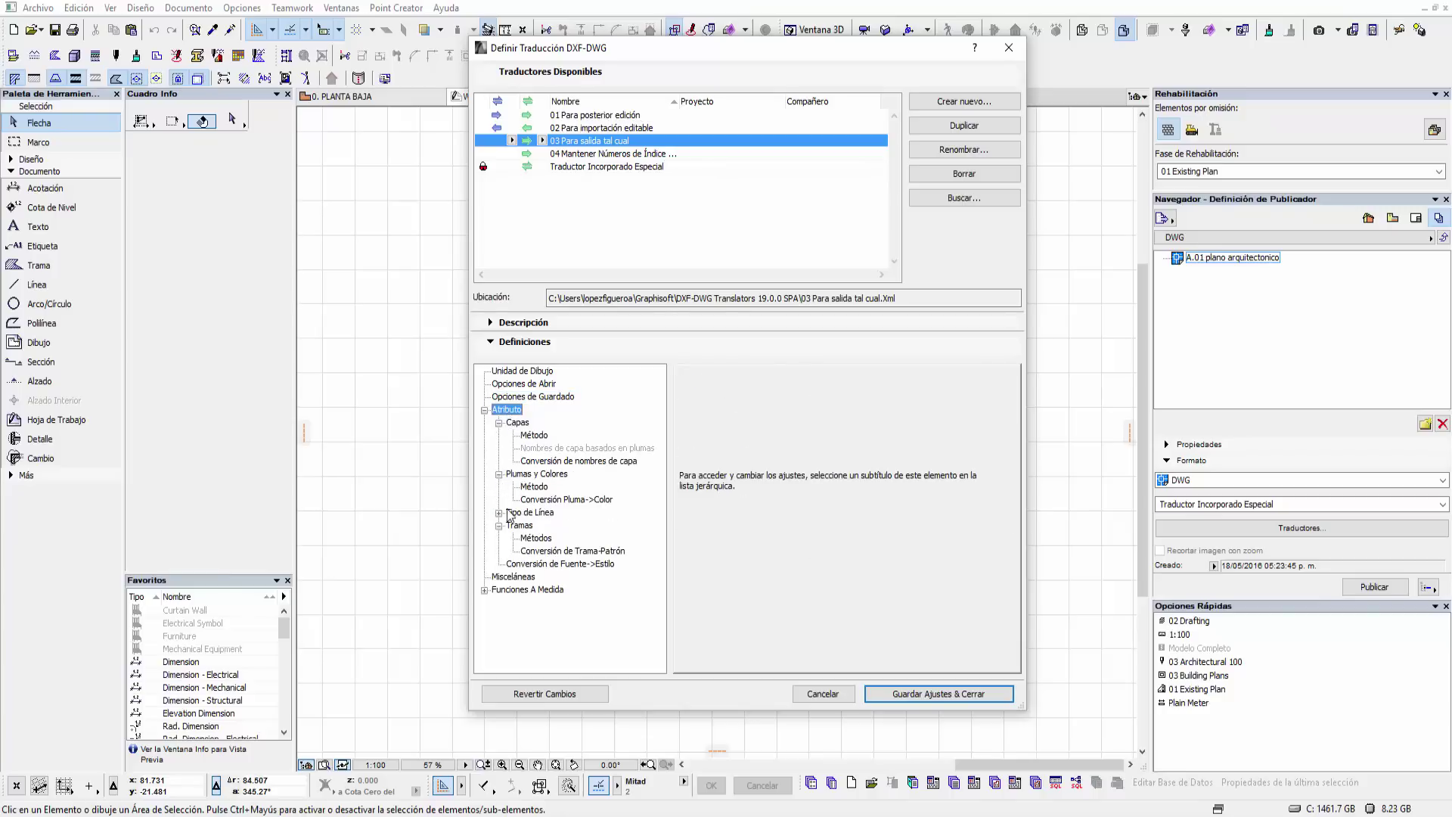
pyautogui.click(499, 513)
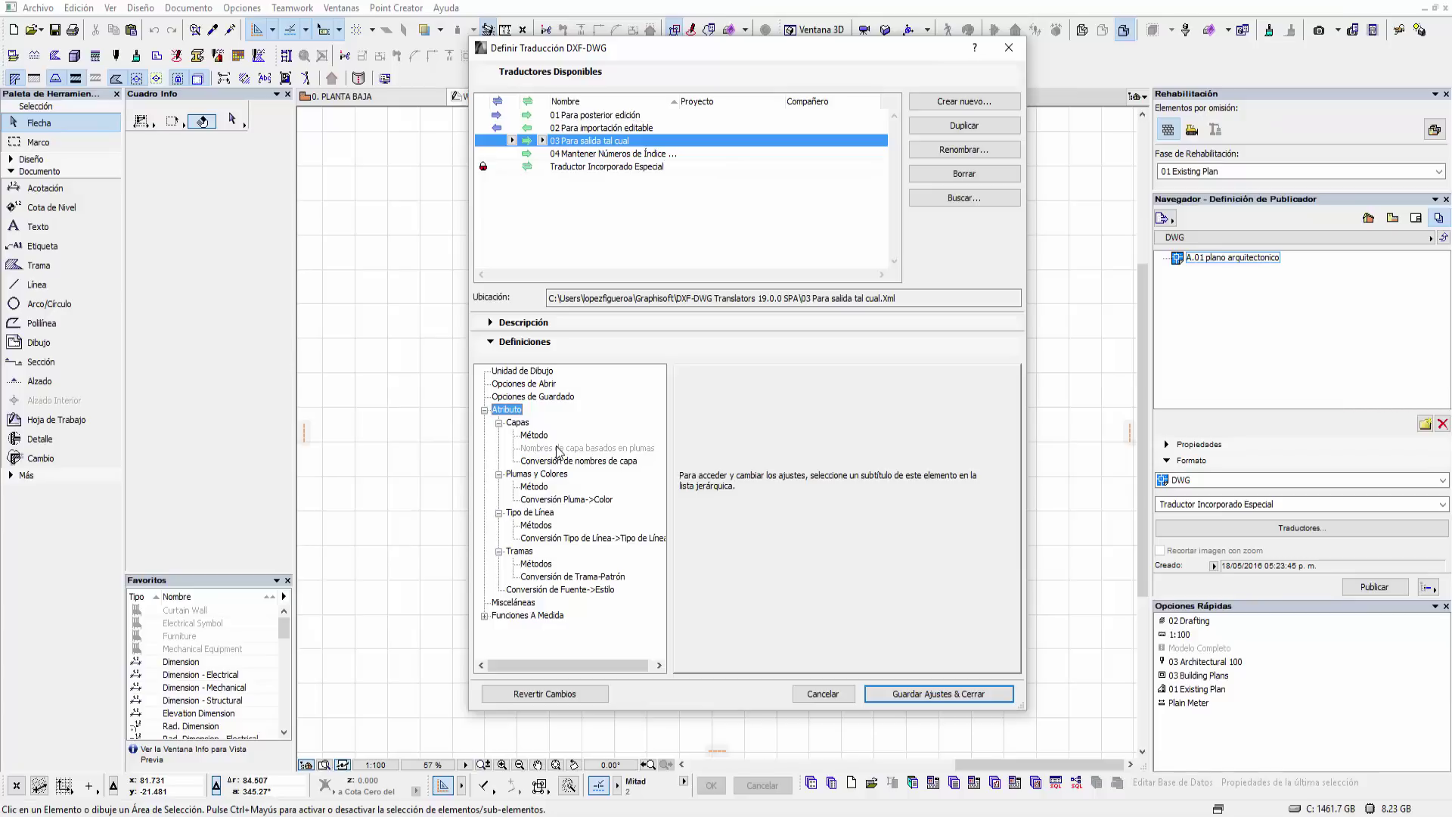
pyautogui.click(526, 424)
pyautogui.click(529, 437)
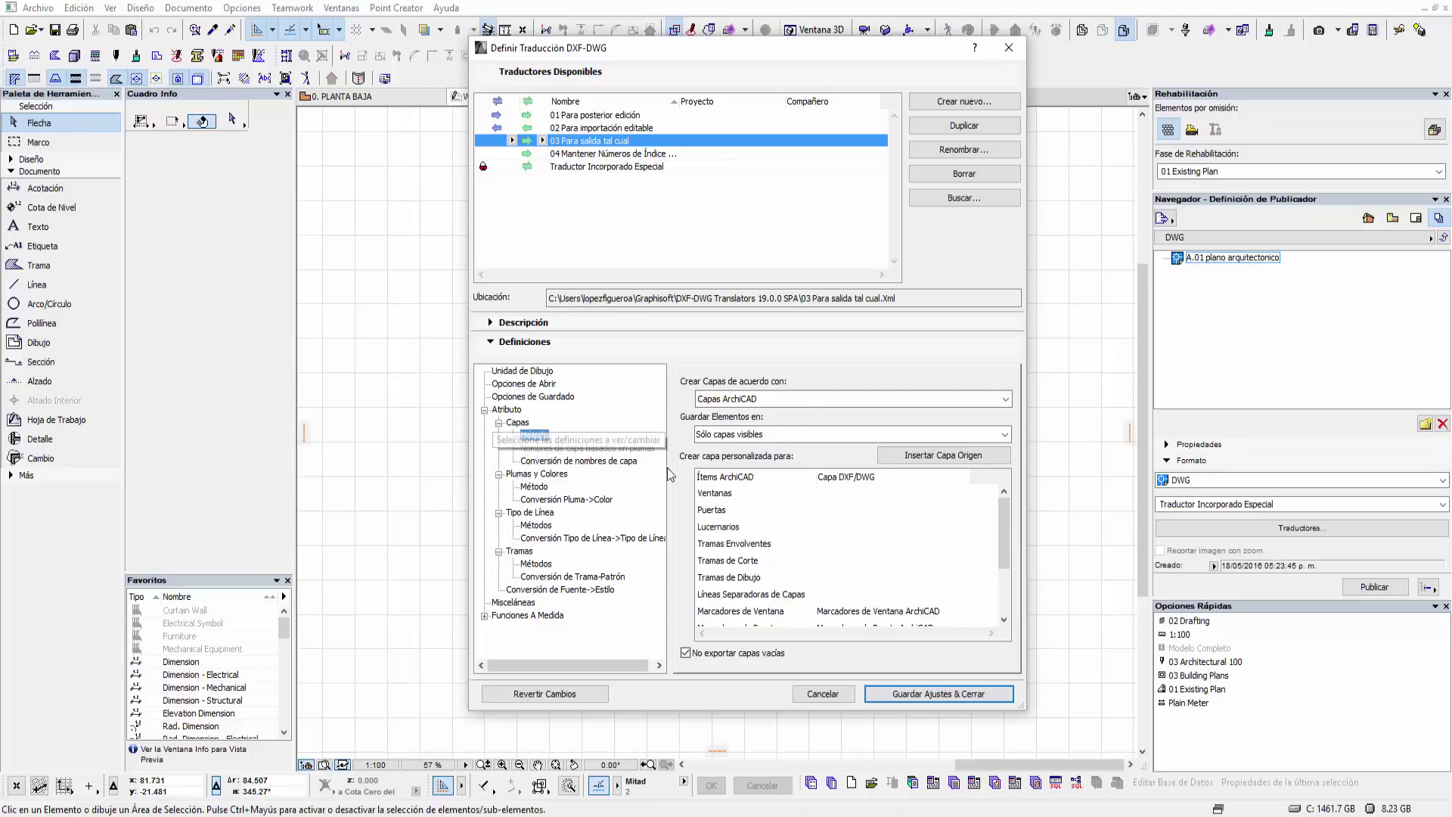
# - Keep layers created from ArchiCAD layers and save elements in 'Sólo capas visibles'
pyautogui.click(739, 400)
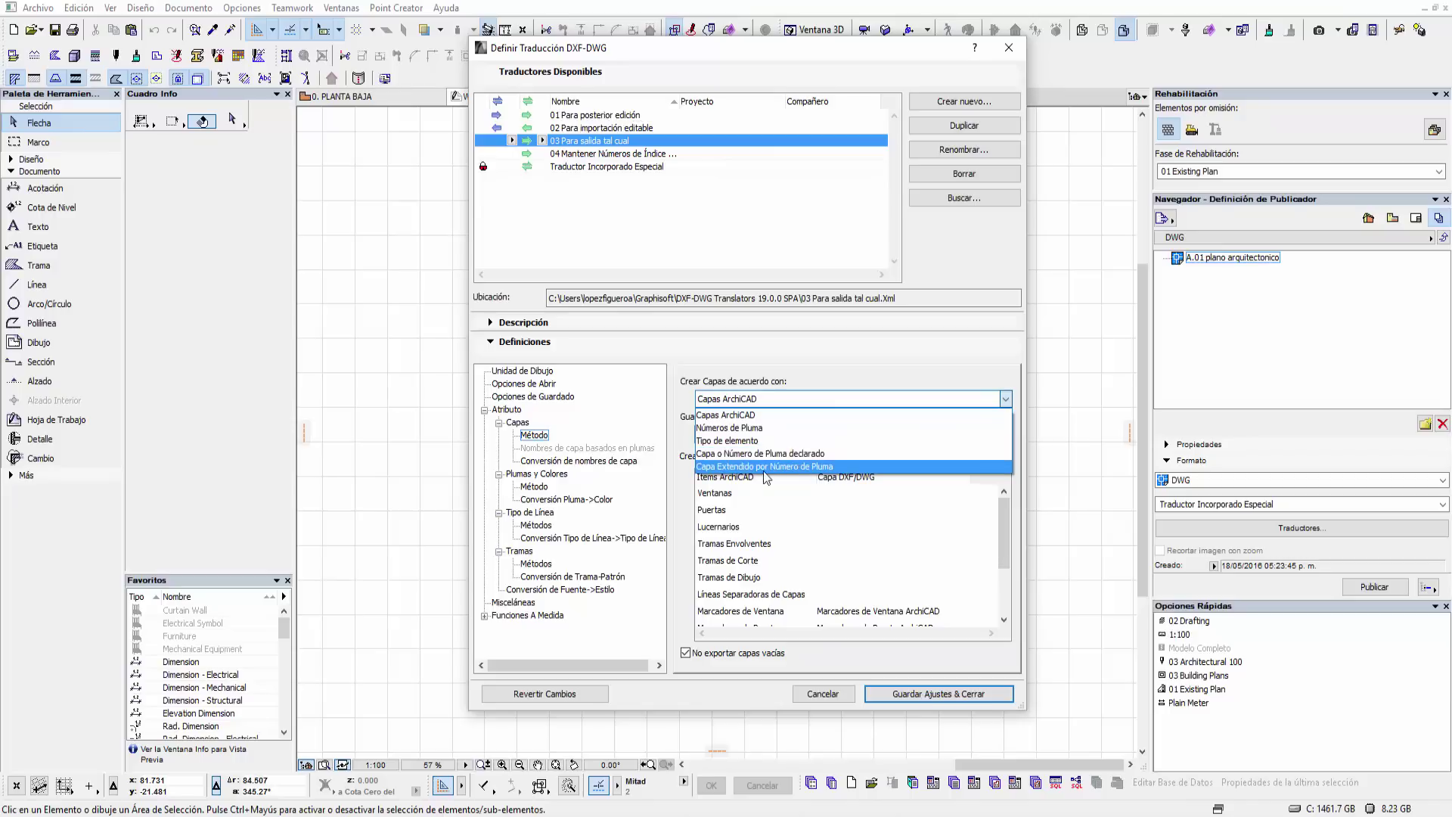
pyautogui.click(783, 352)
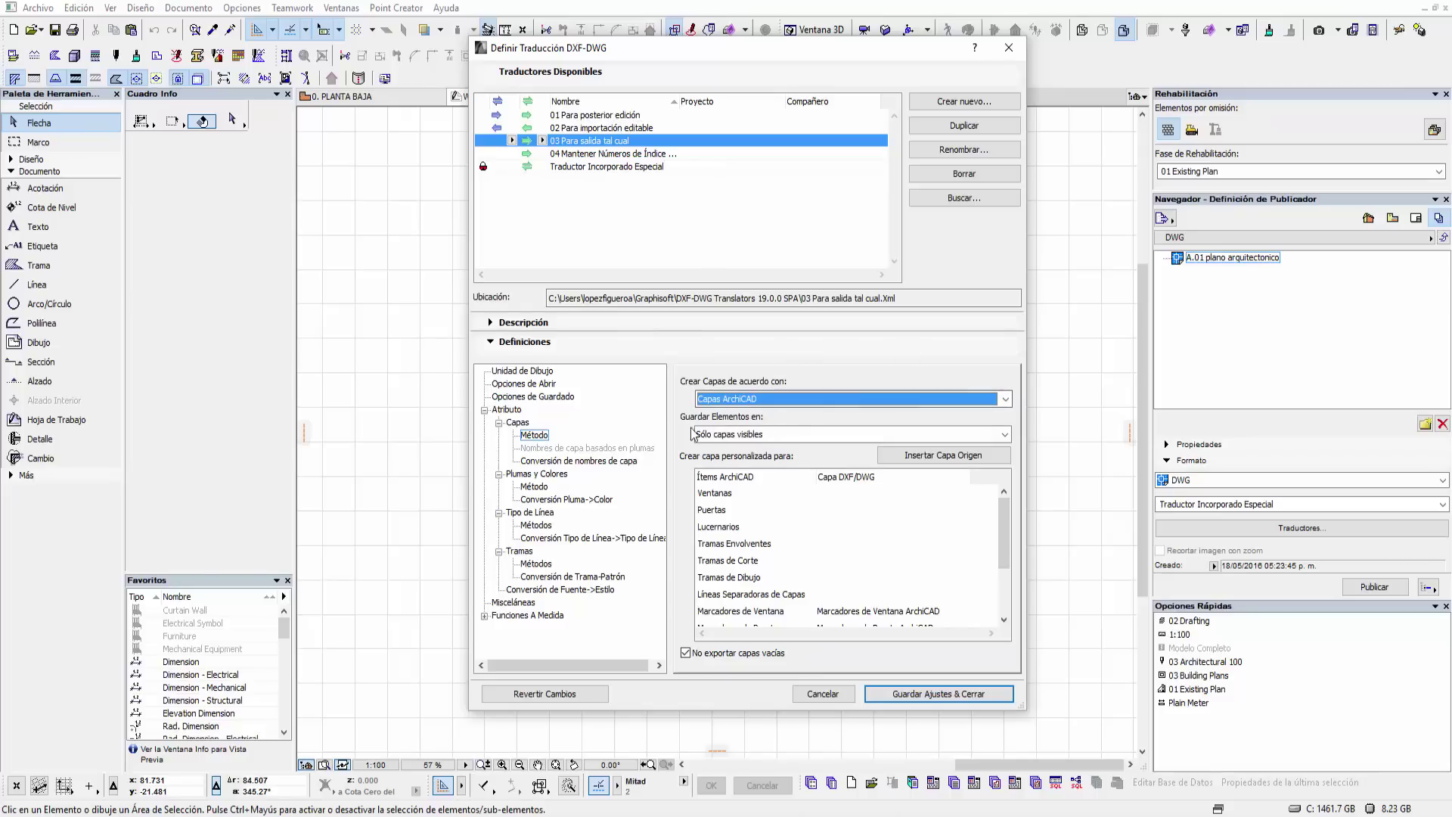
pyautogui.click(746, 439)
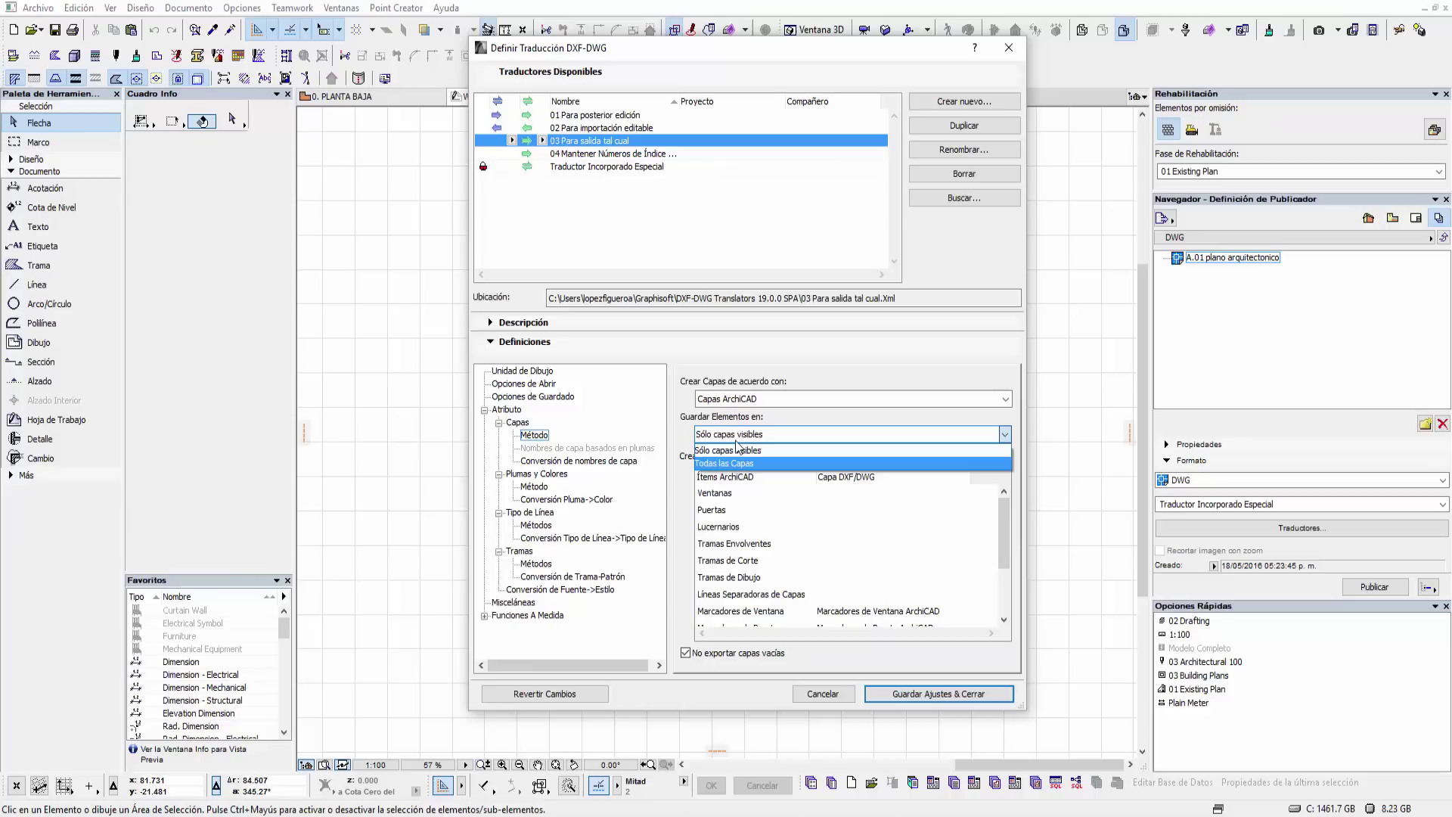
pyautogui.click(683, 410)
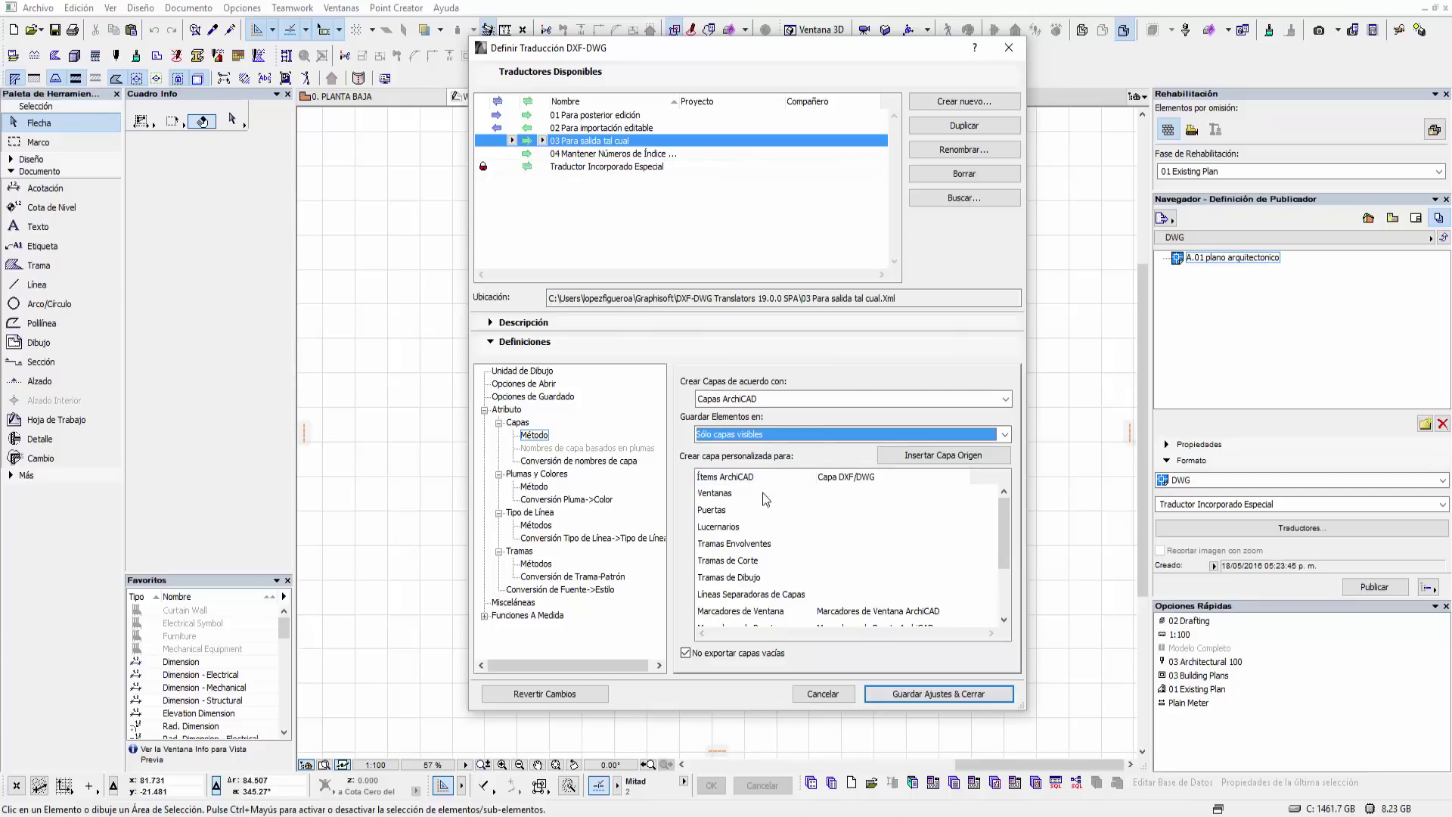
pyautogui.click(743, 490)
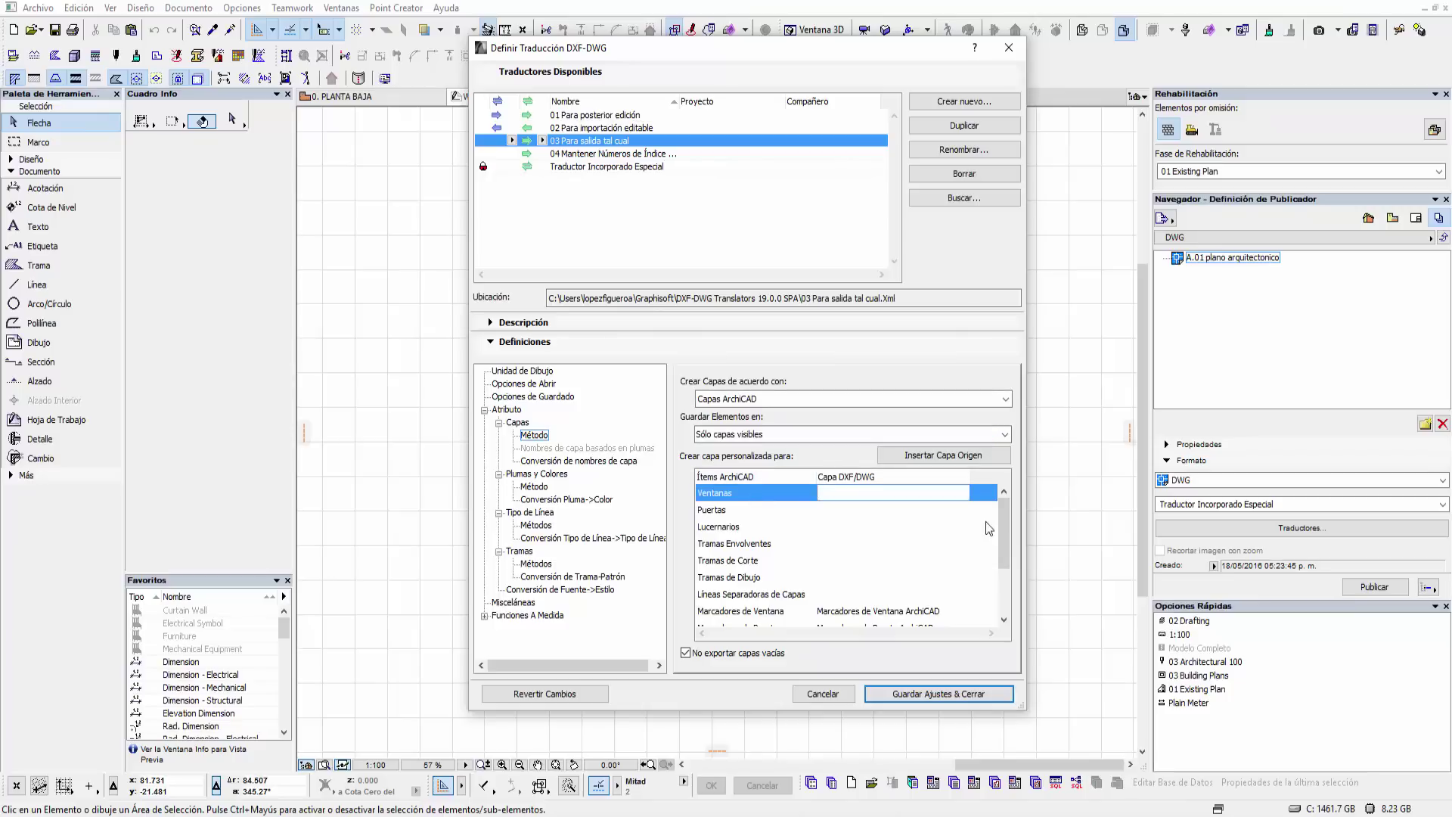
pyautogui.click(732, 527)
pyautogui.click(737, 545)
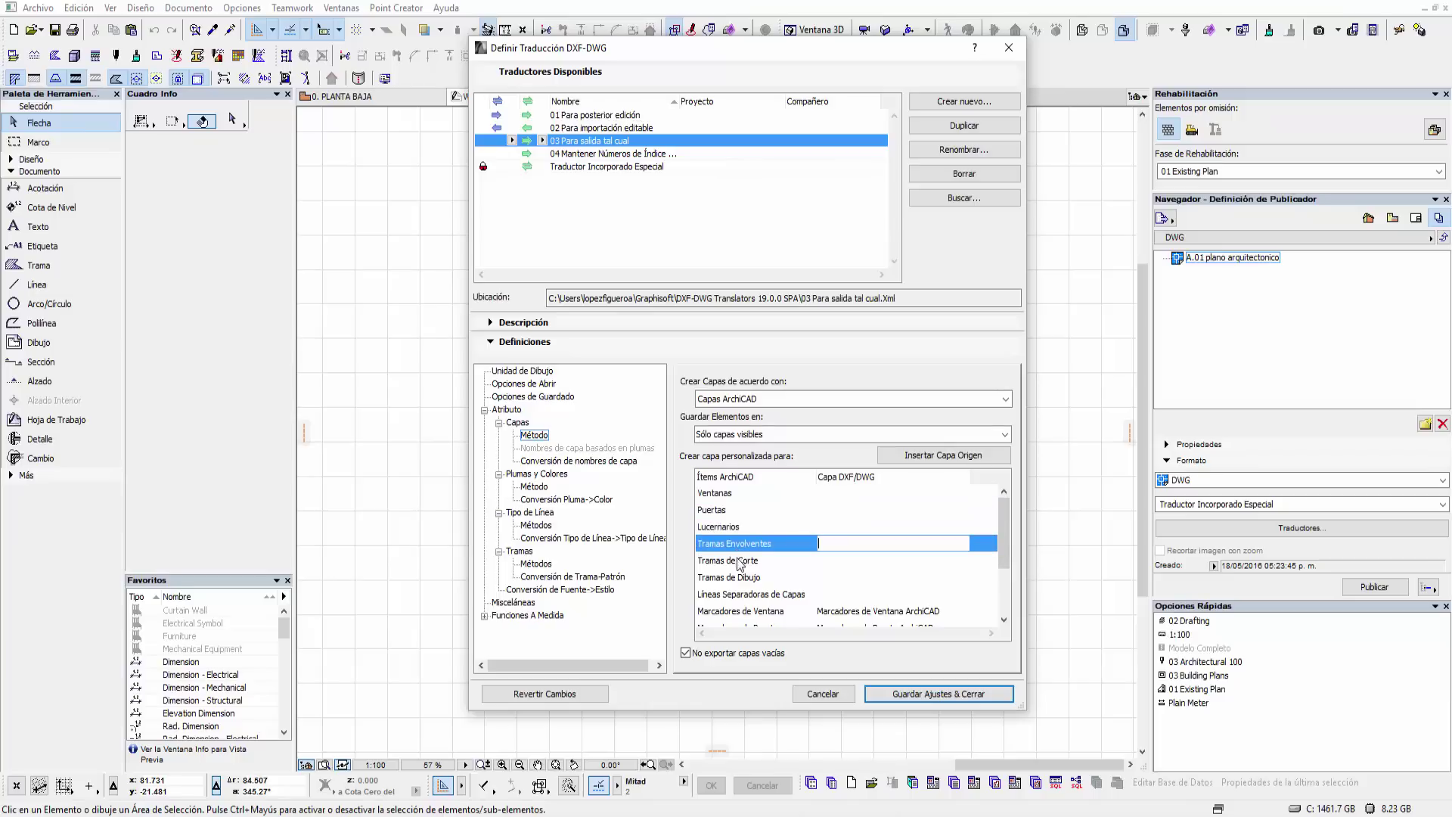
pyautogui.click(739, 563)
pyautogui.click(737, 583)
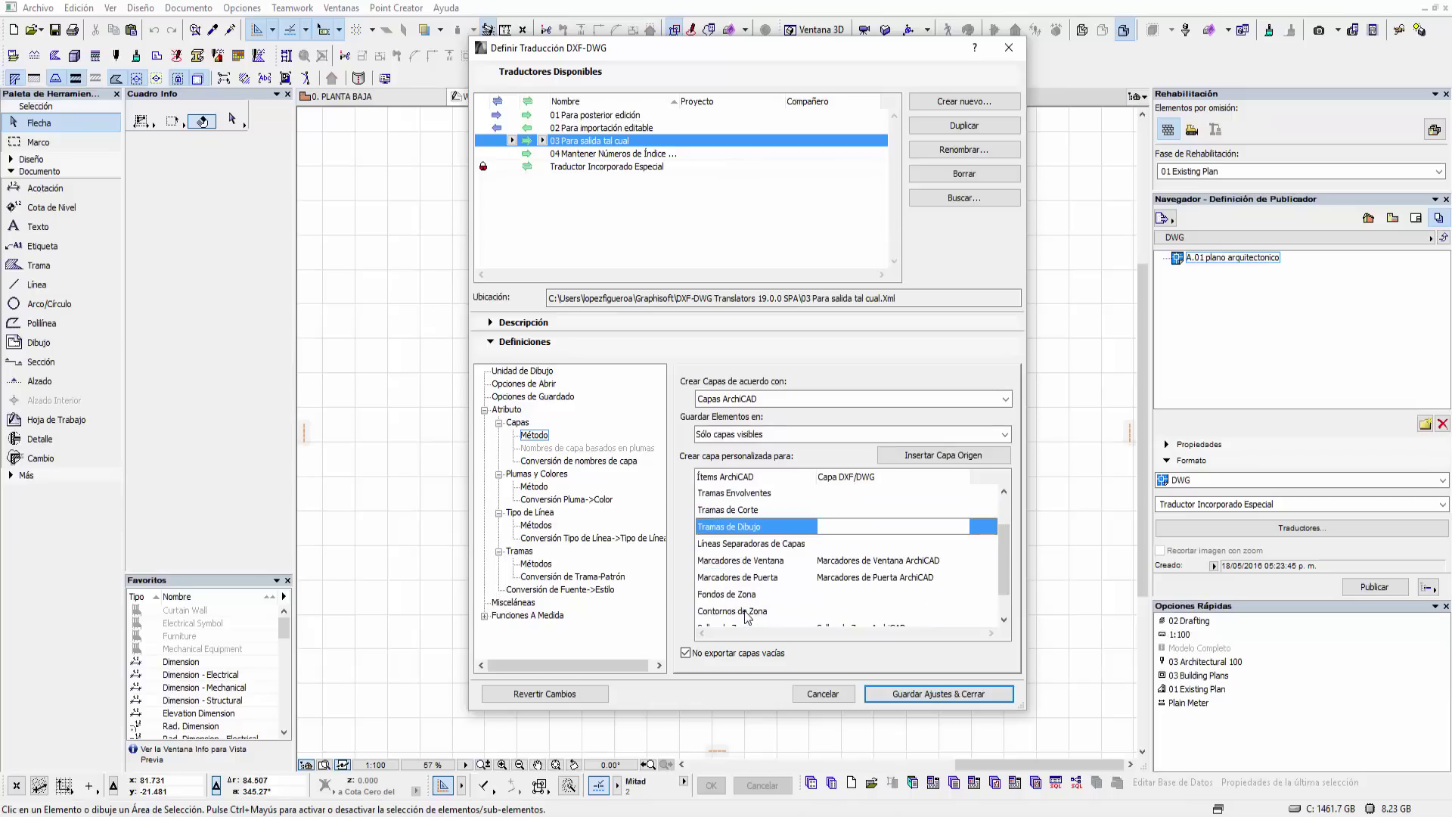
pyautogui.scroll(-3, 746, 609)
pyautogui.click(741, 513)
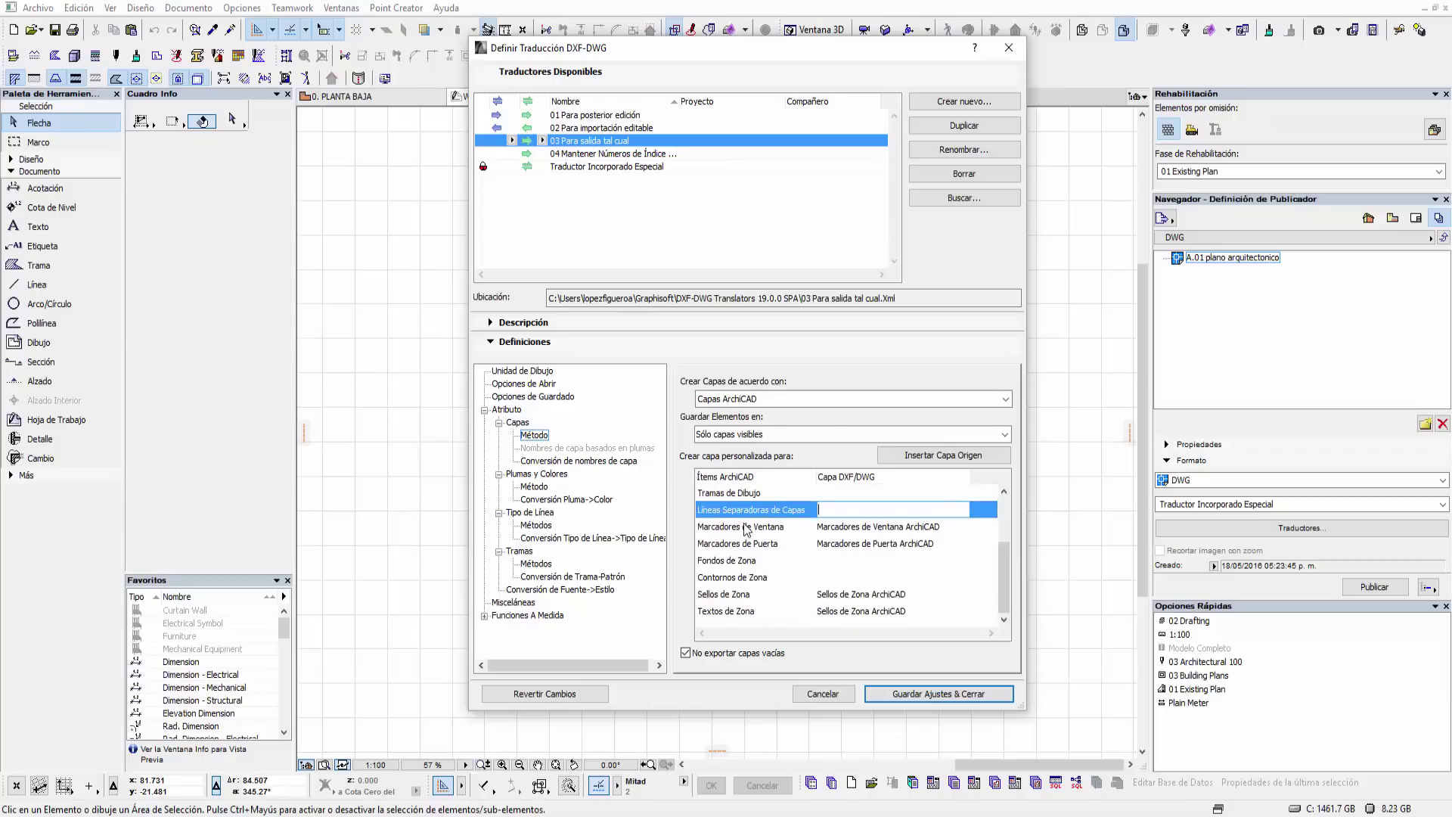
pyautogui.click(739, 564)
pyautogui.click(737, 582)
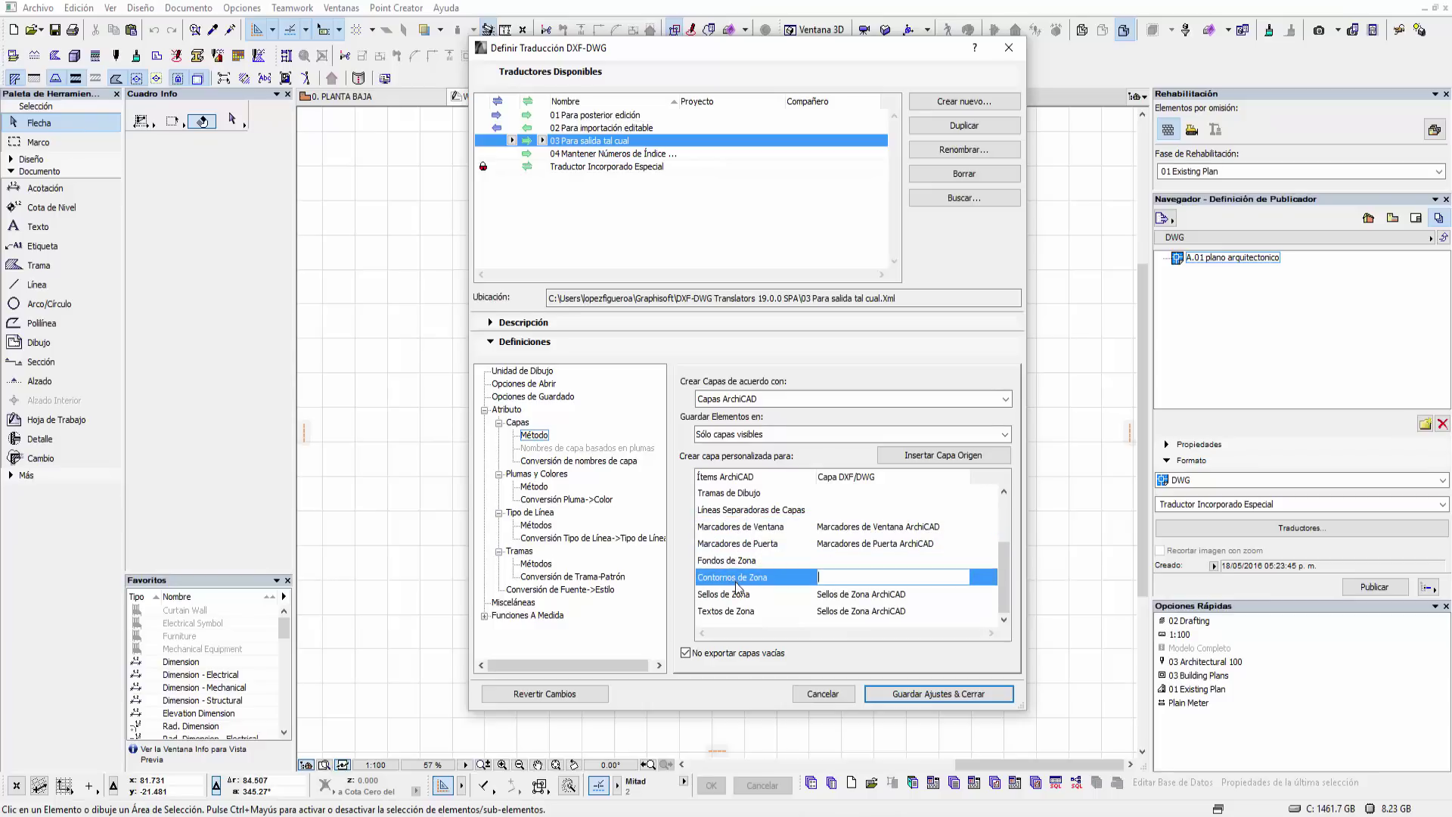
pyautogui.click(736, 599)
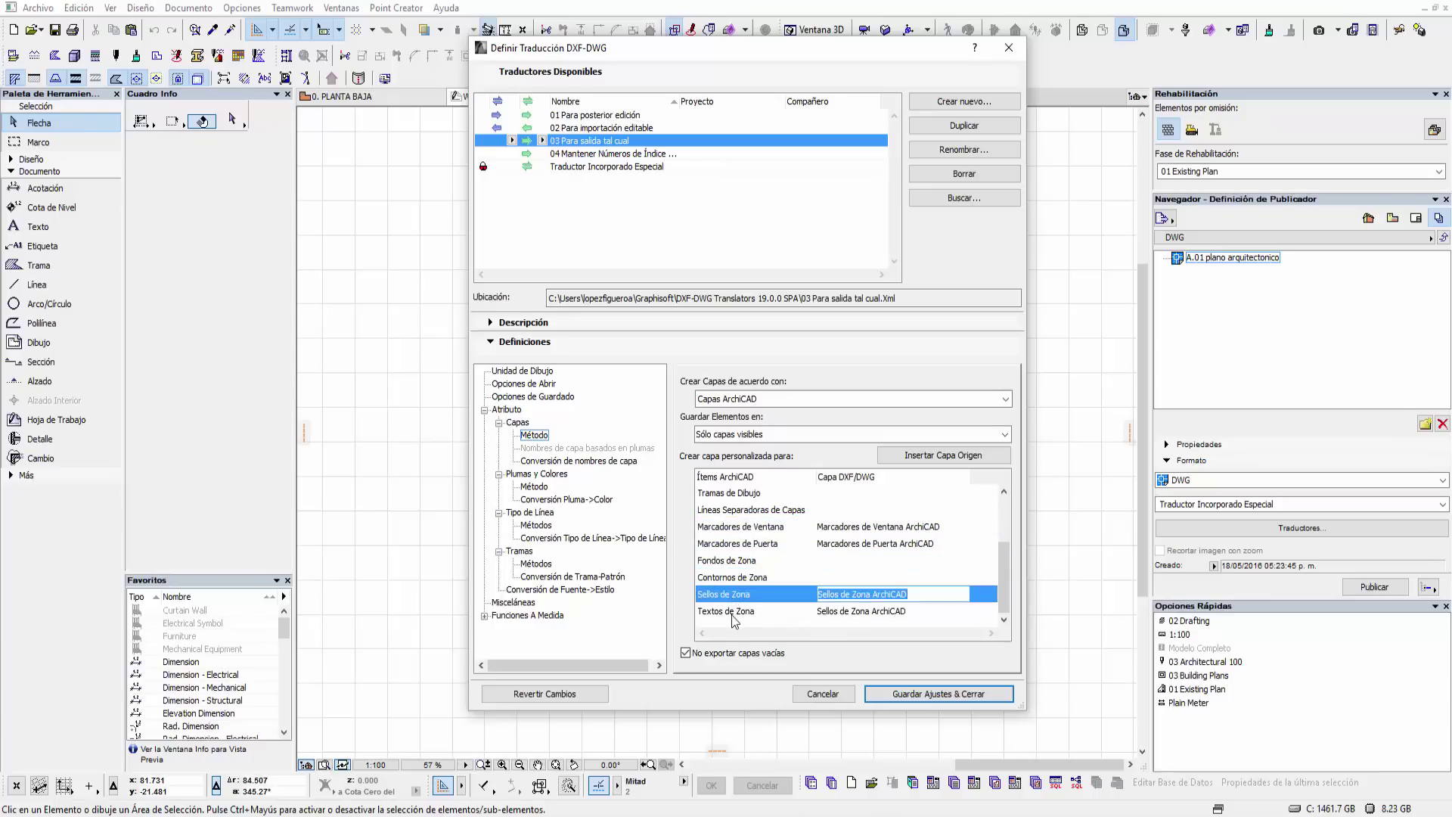
pyautogui.click(734, 614)
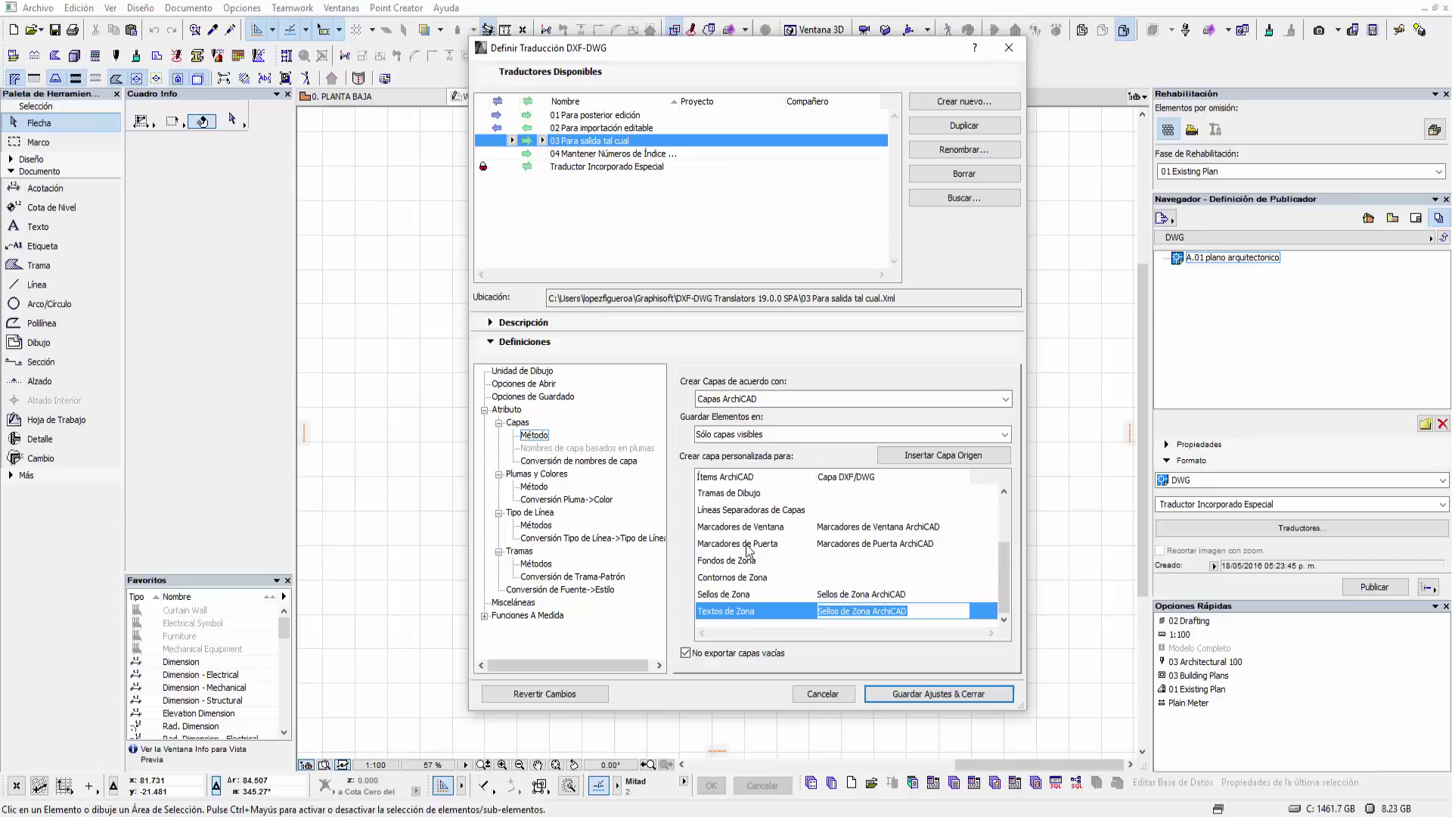
pyautogui.moveTo(1001, 565)
pyautogui.mouseDown()
pyautogui.moveTo(1004, 506)
pyautogui.moveTo(1000, 576)
pyautogui.mouseUp()
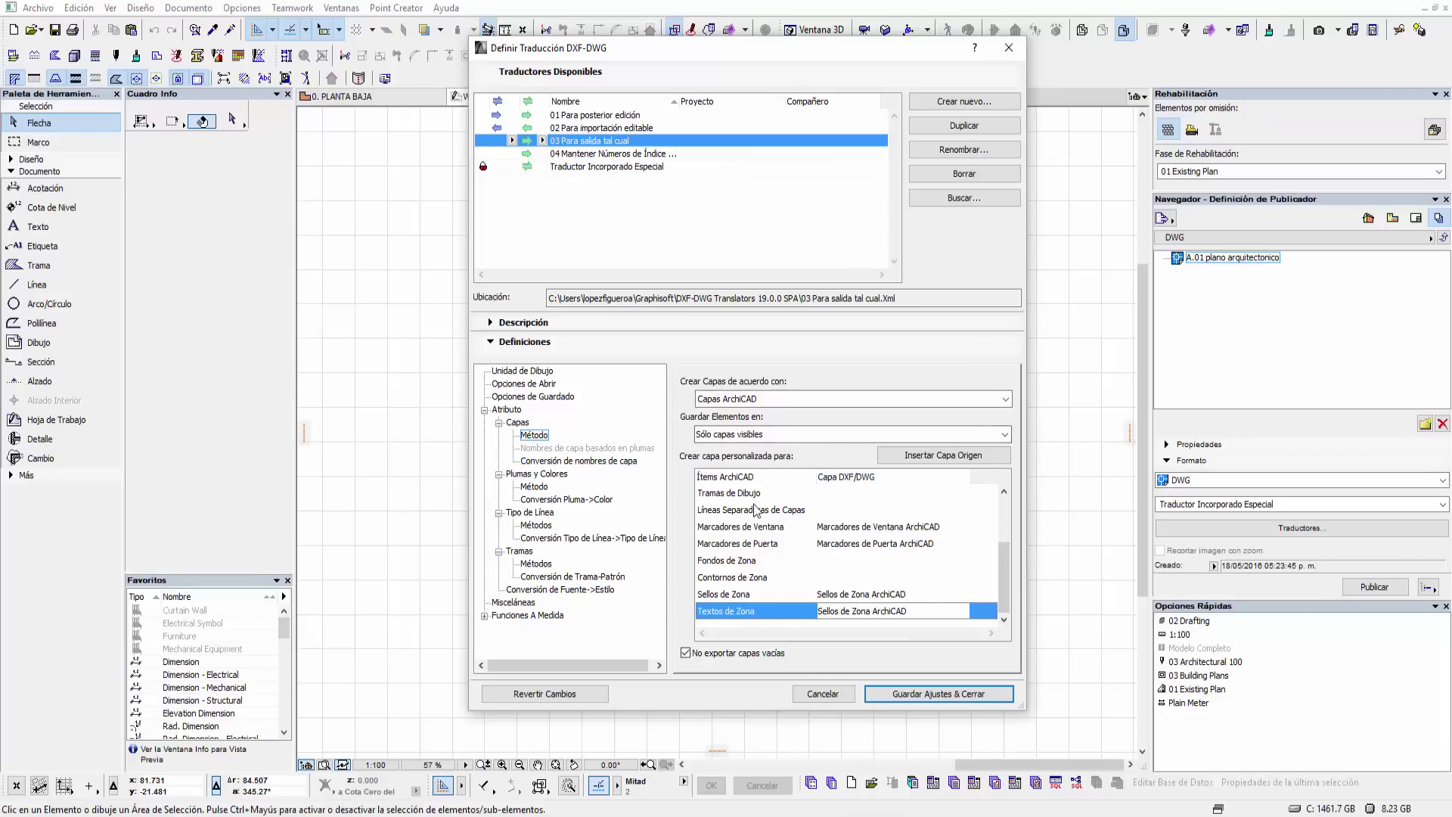
# - Keep saving elements from visible layers only and switch DWG layer creation to 'Números de Pluma'
pyautogui.click(612, 451)
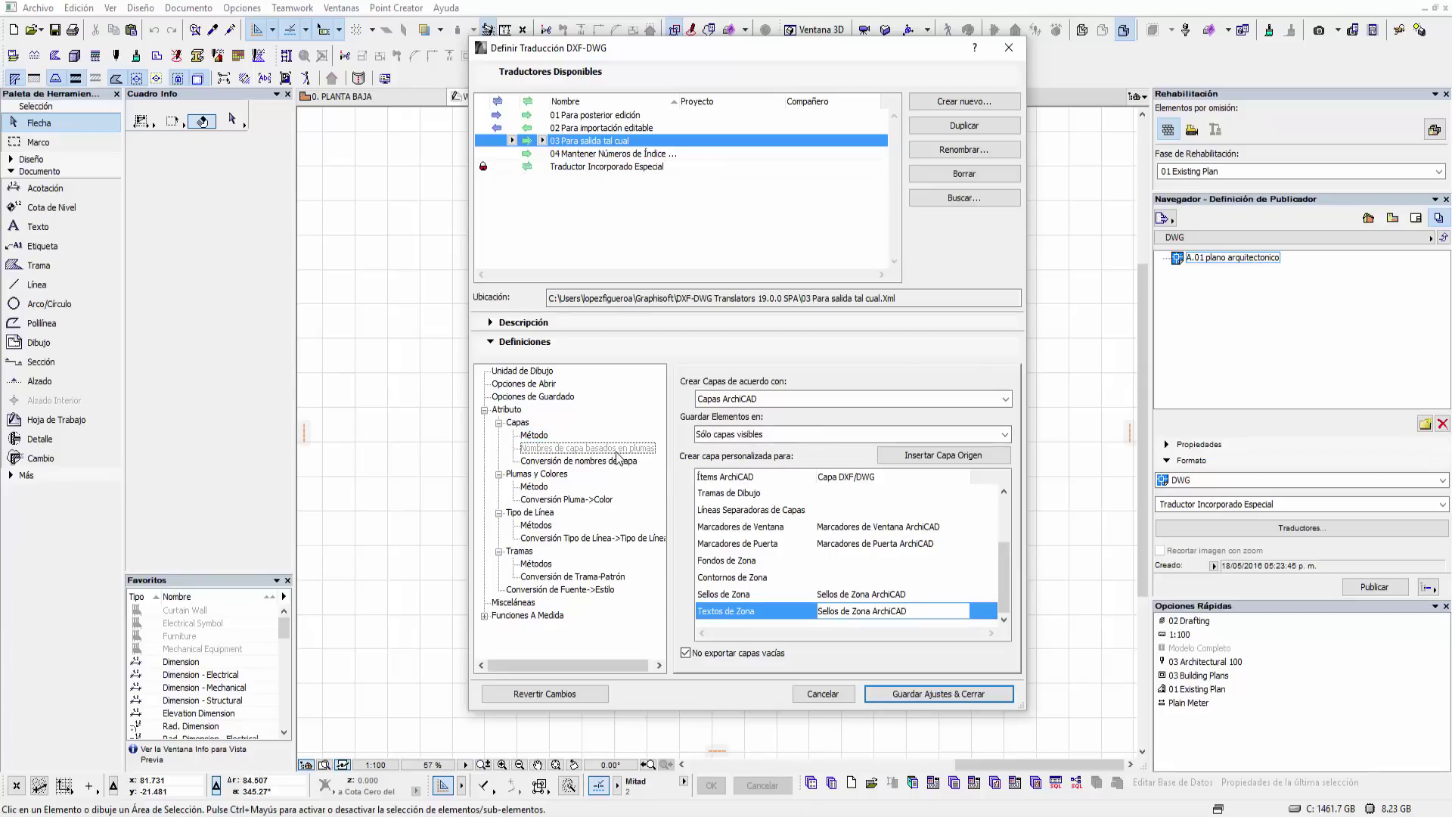
pyautogui.click(545, 436)
pyautogui.click(765, 436)
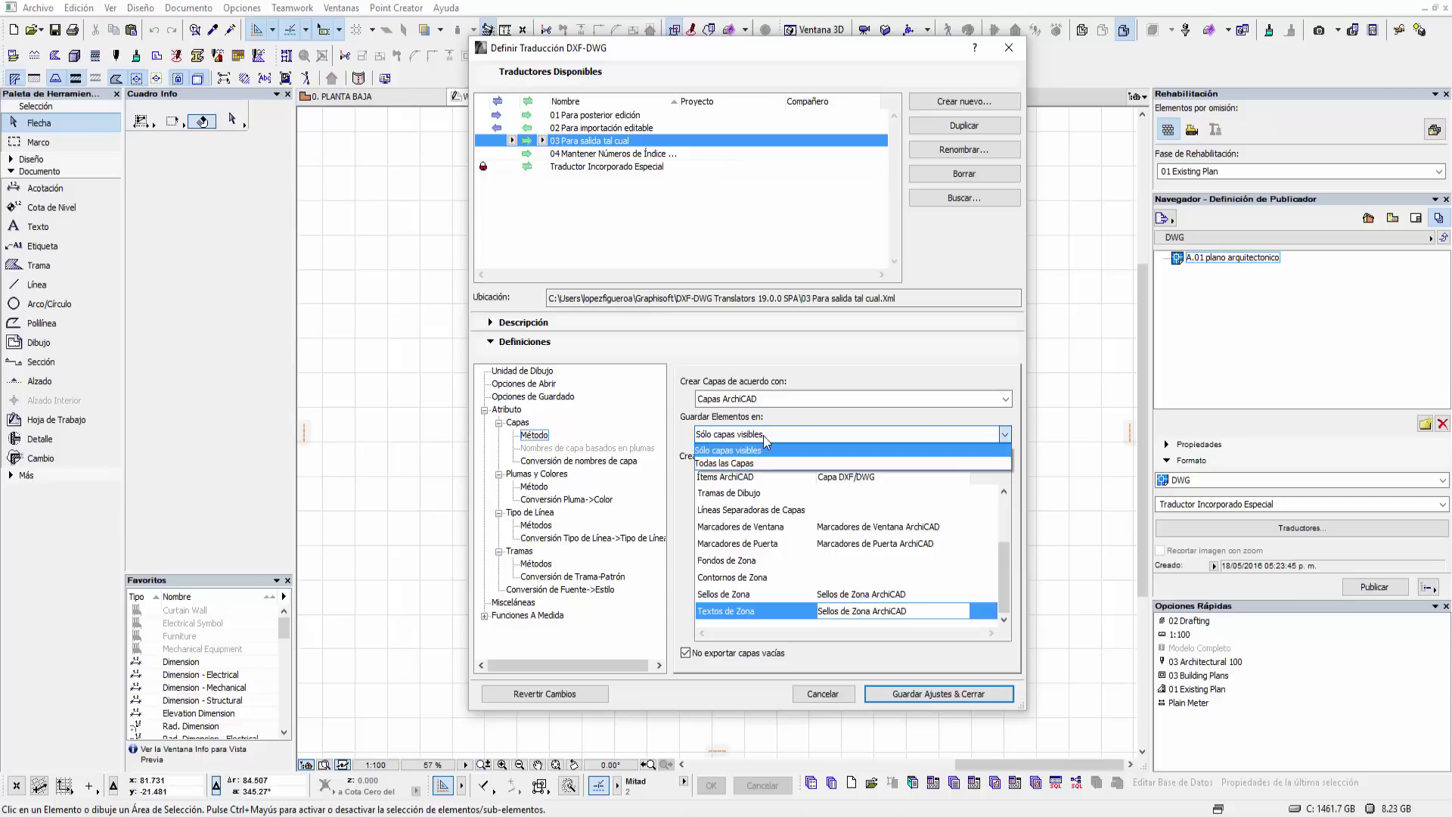
pyautogui.click(765, 439)
pyautogui.click(761, 399)
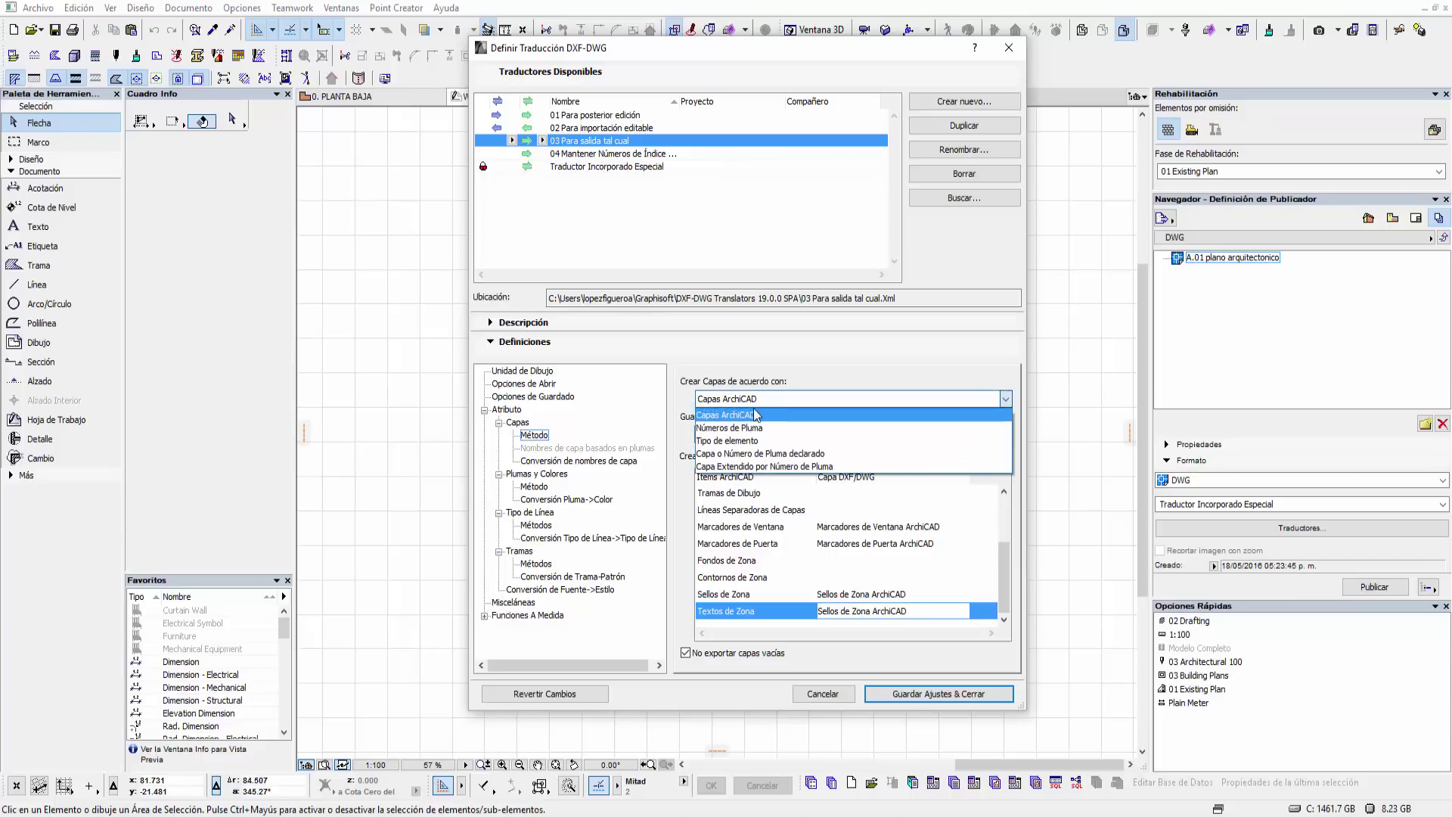
pyautogui.click(748, 428)
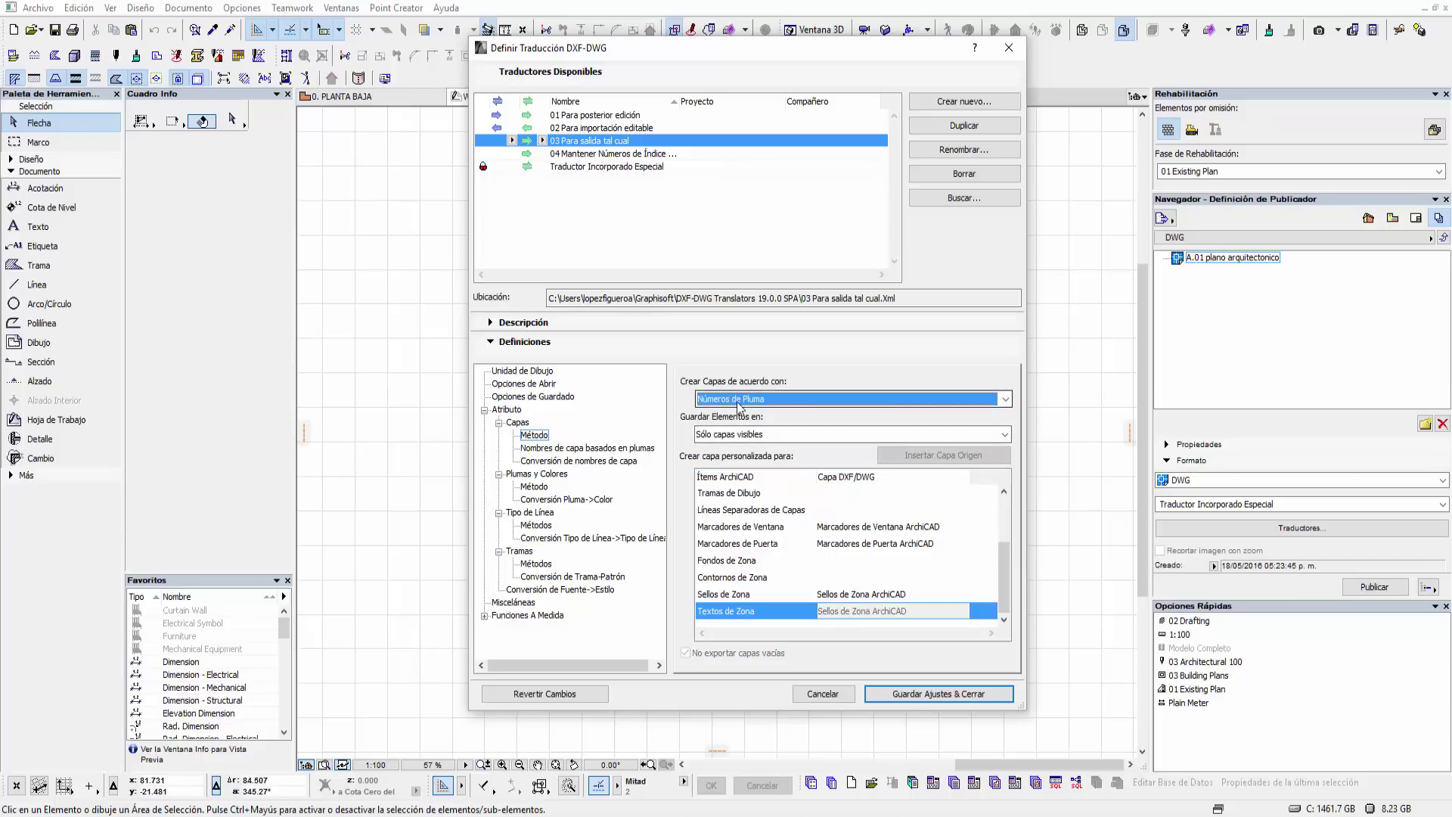
# - Review pen-number layer naming, revert to 'Capas ArchiCAD', and show 'Conversión de nombres de capa'
pyautogui.click(584, 449)
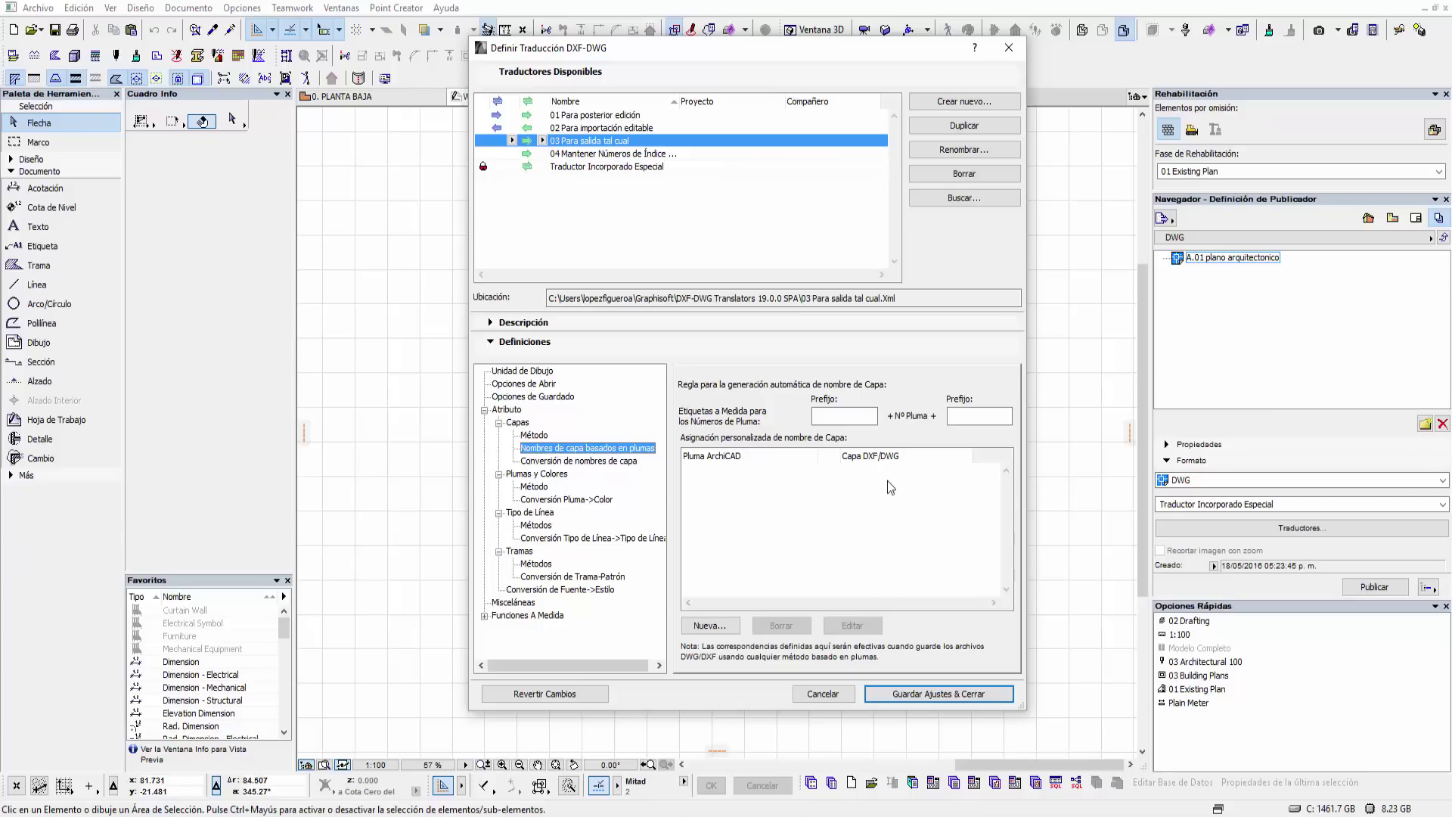
pyautogui.click(537, 436)
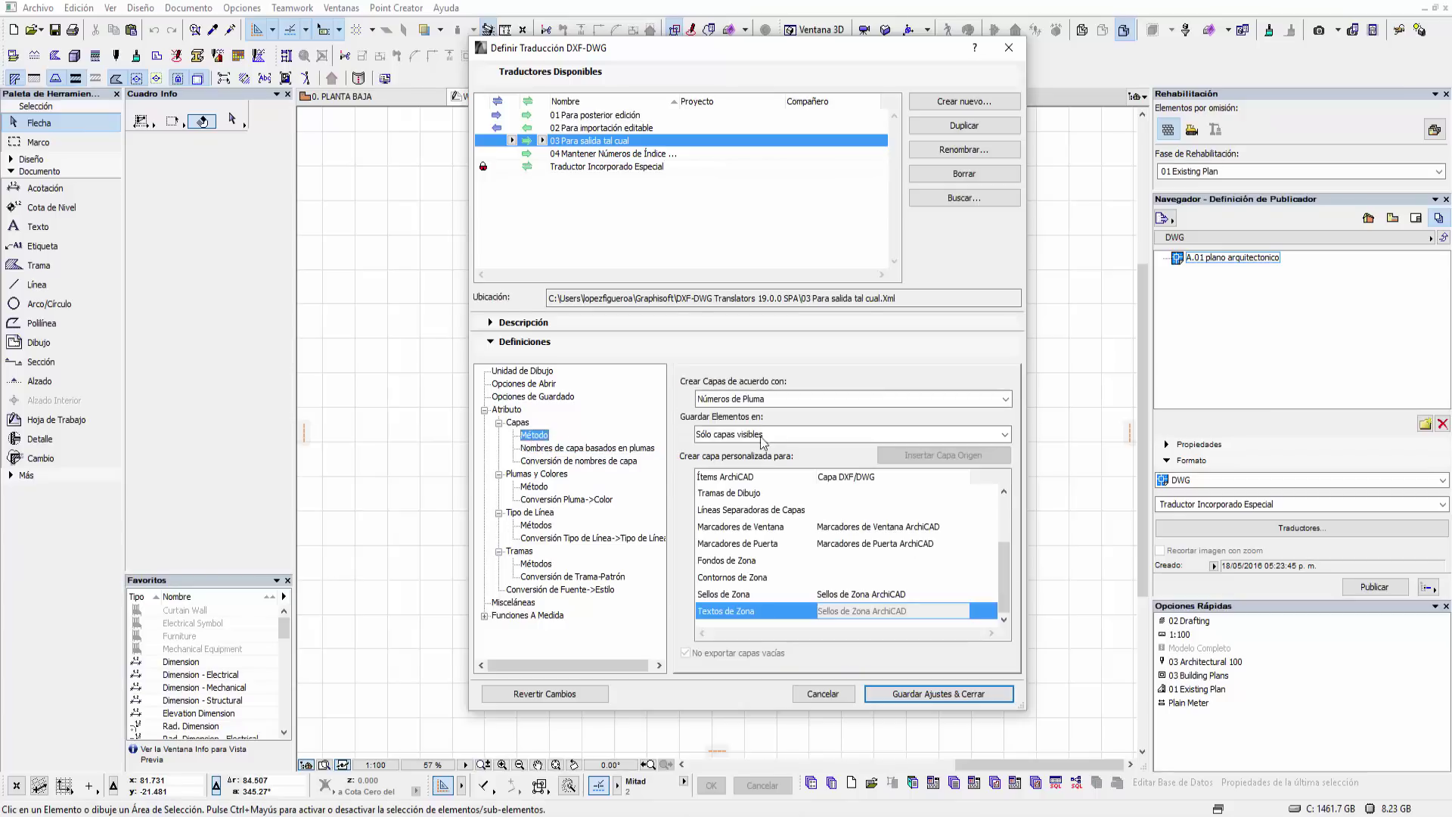
pyautogui.click(830, 398)
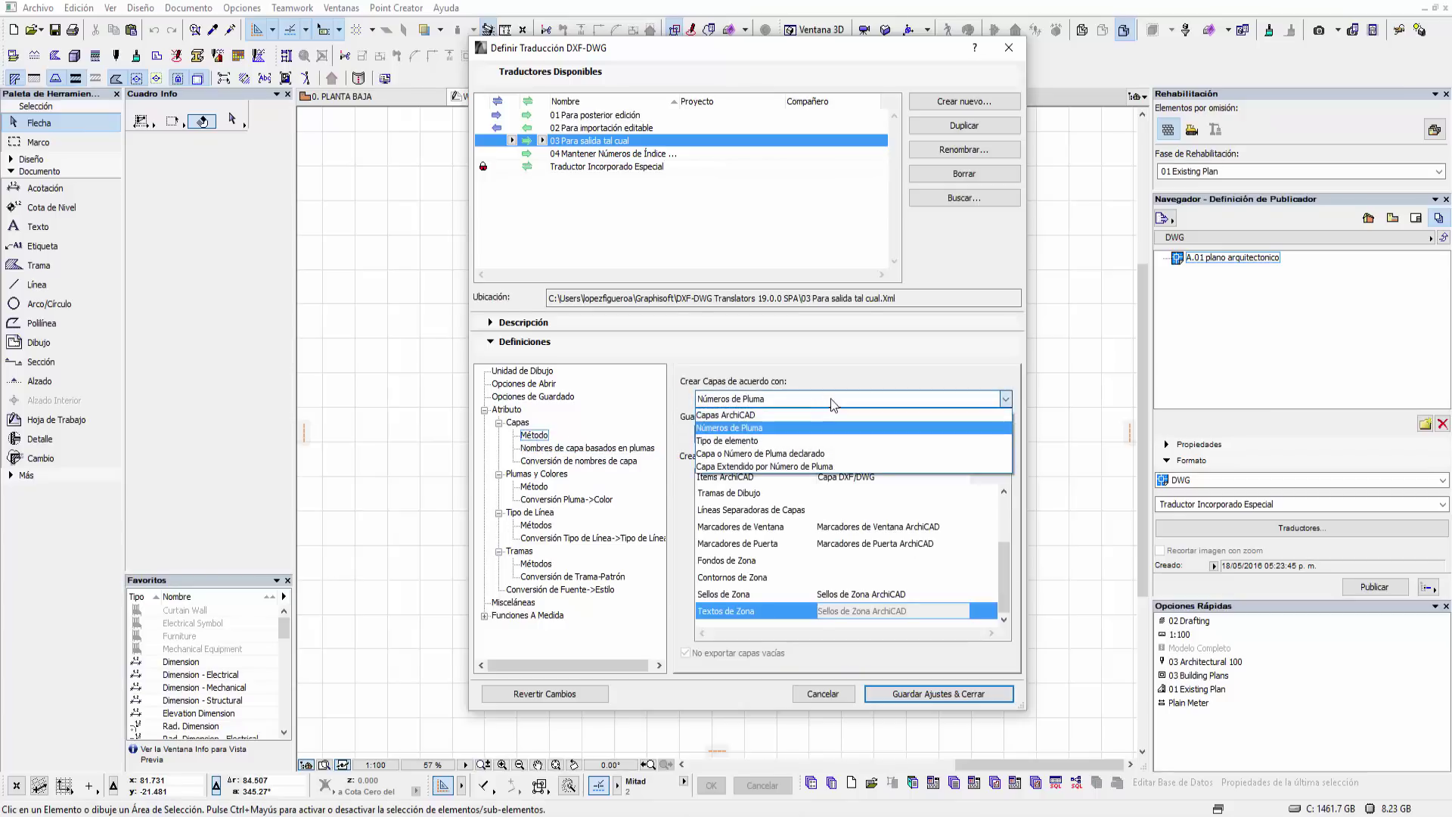
pyautogui.click(746, 416)
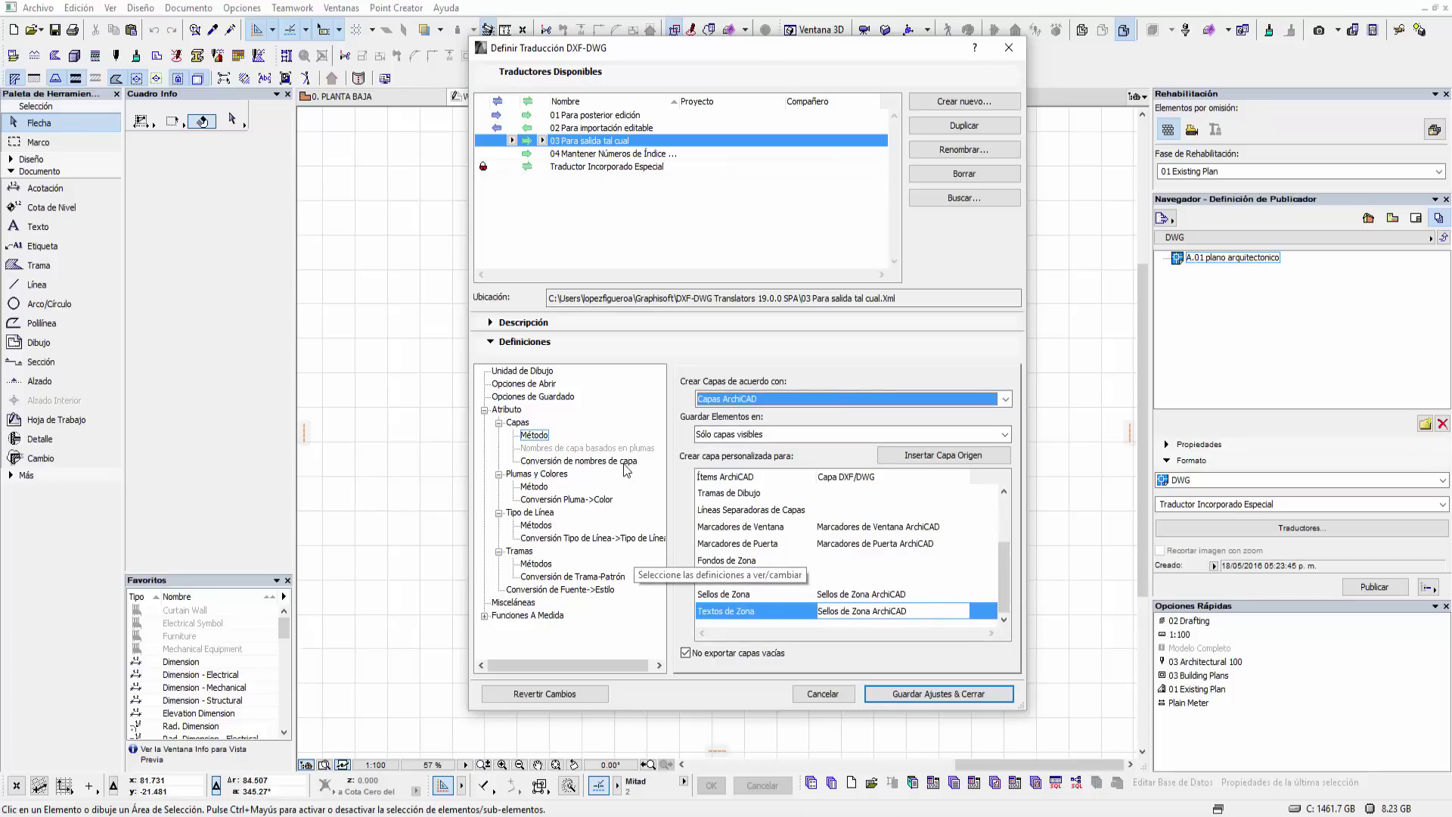
pyautogui.click(625, 463)
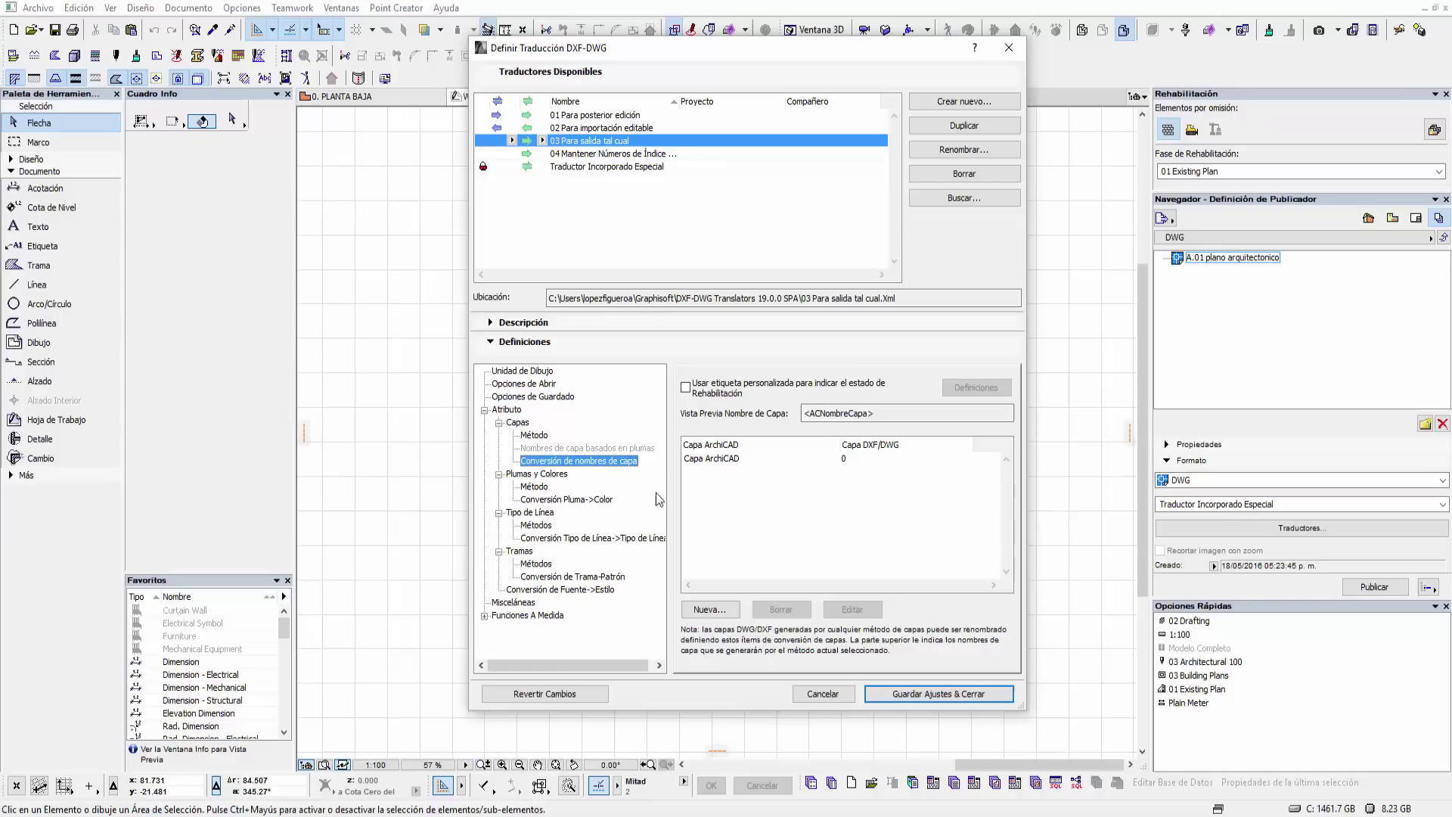
# - Review translator 03's pen-to-exact-RGB colour method, then bring up AutoCAD's blank Drawing1
pyautogui.click(549, 476)
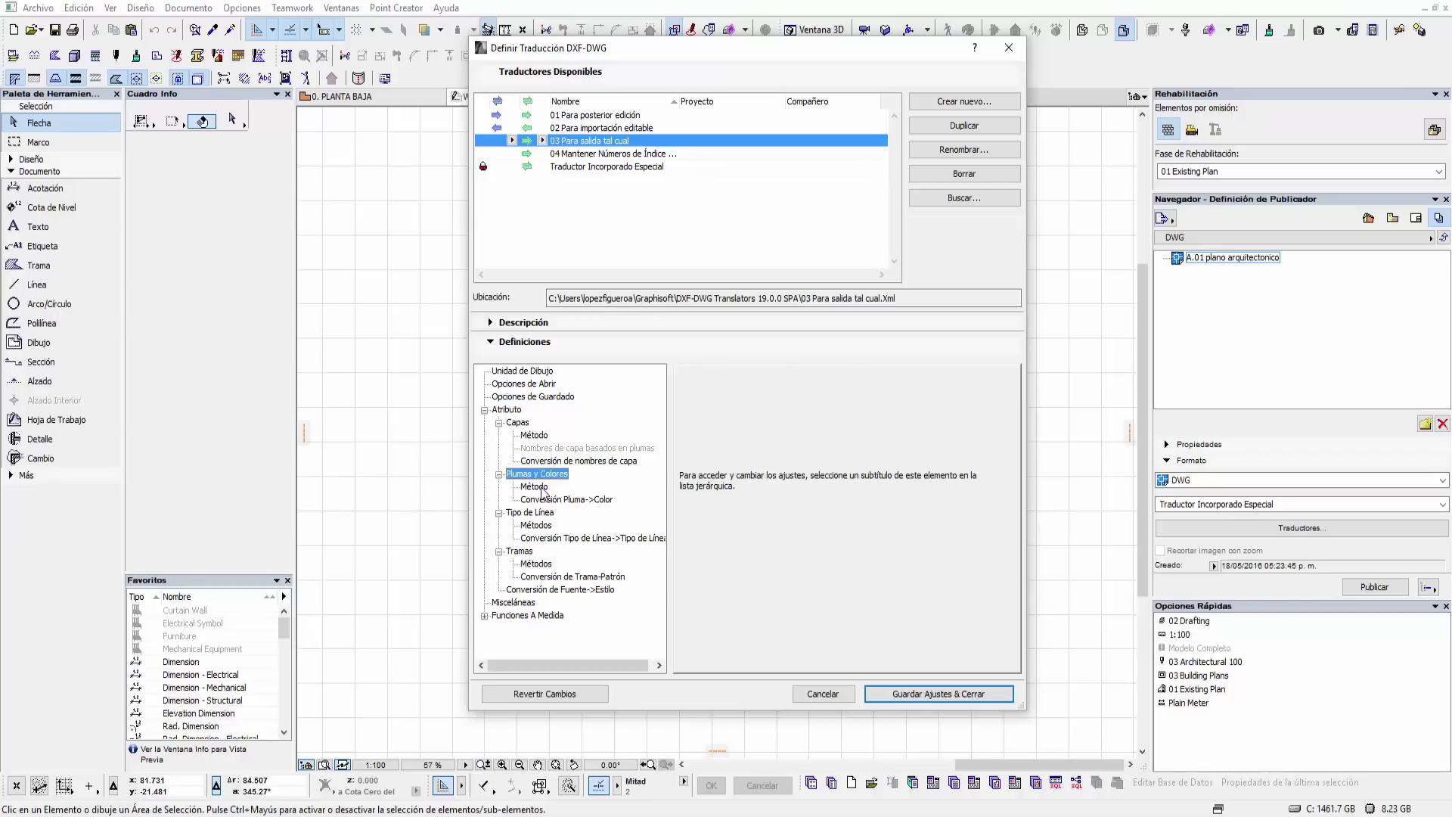
pyautogui.click(535, 488)
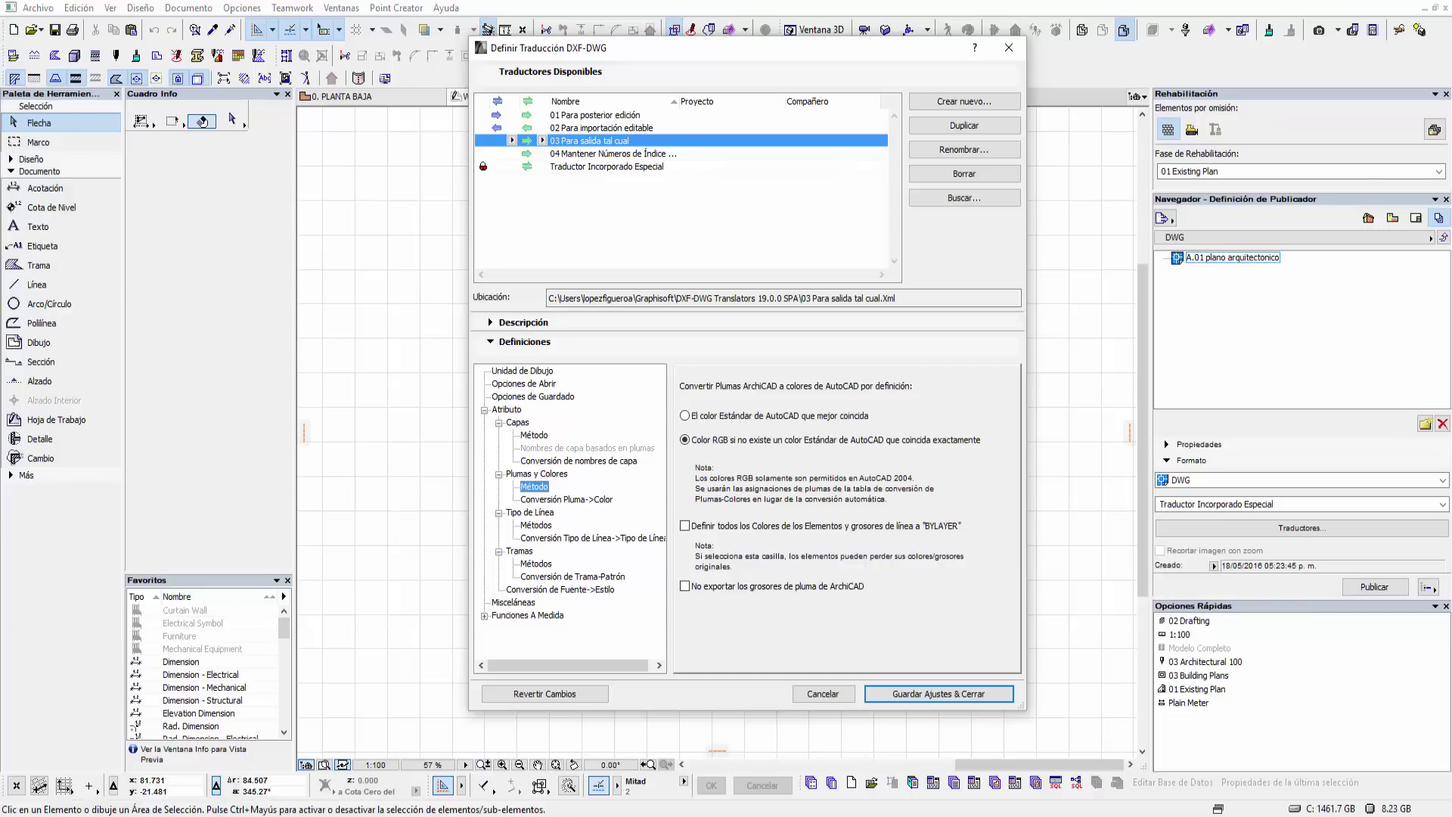
pyautogui.click(60, 617)
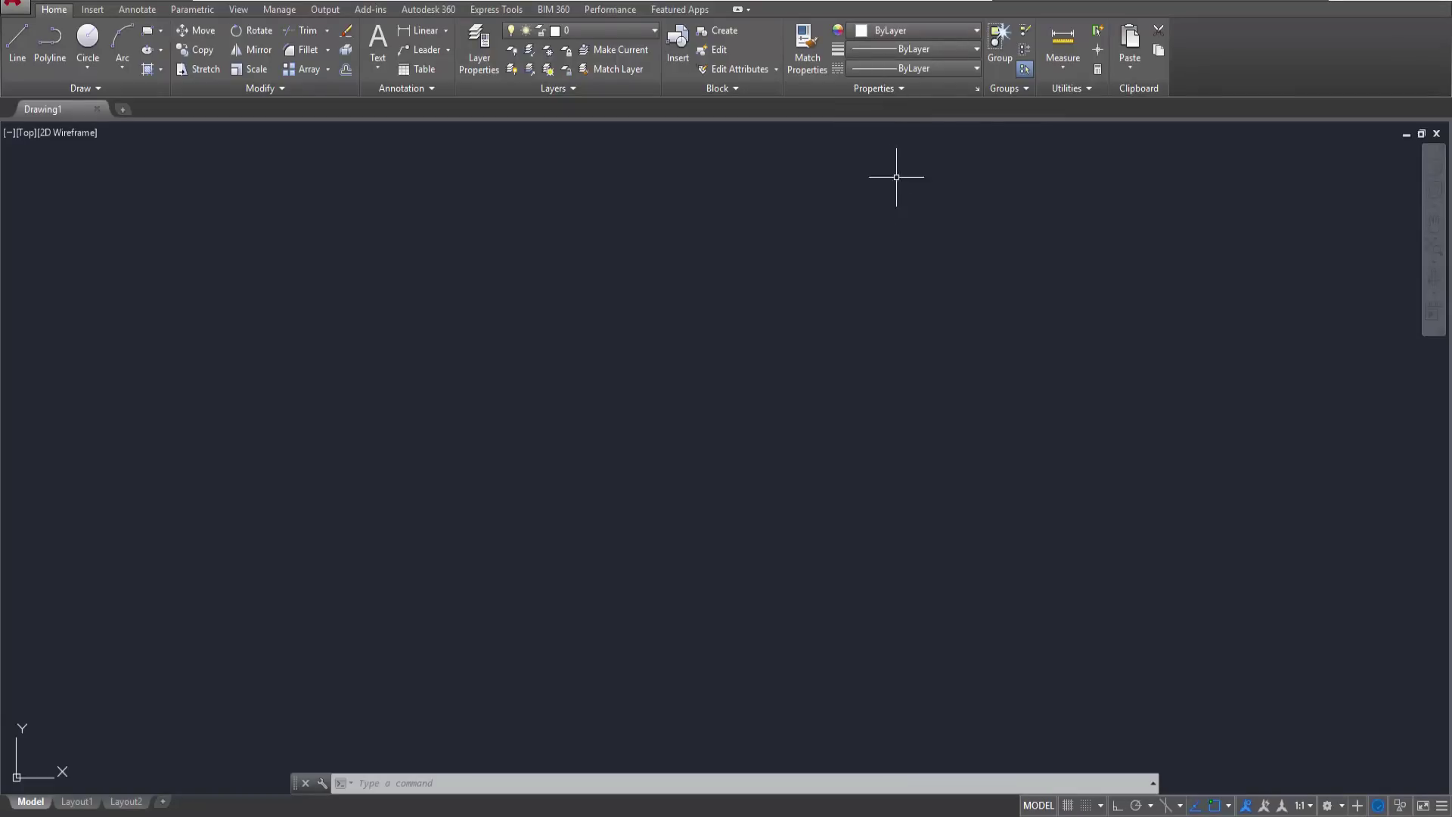
# - Show all layers in an enlarged Layer Properties Manager with a wider Color column, and open layer 0's white colour
pyautogui.click(897, 89)
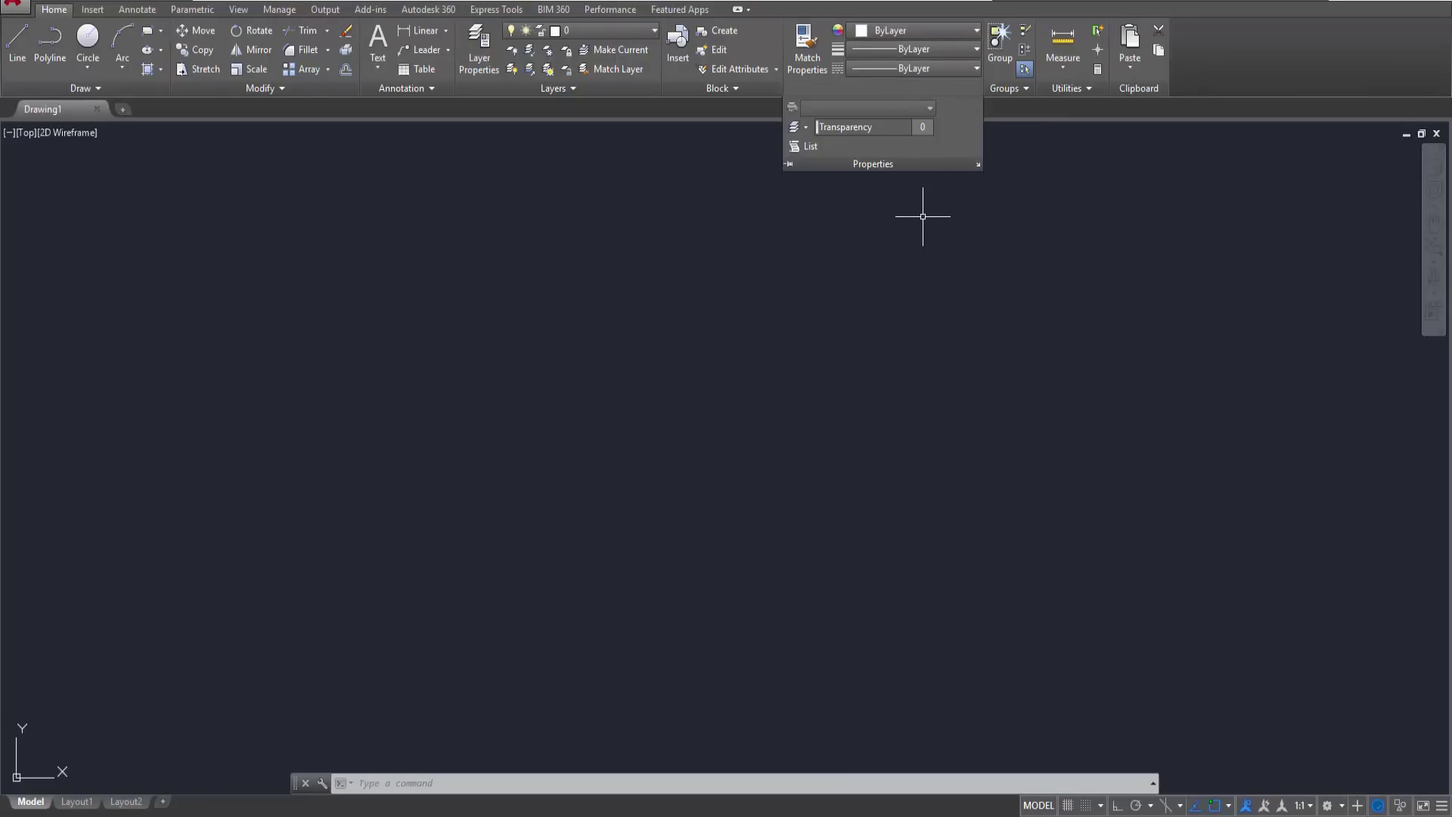
pyautogui.click(625, 29)
pyautogui.click(625, 28)
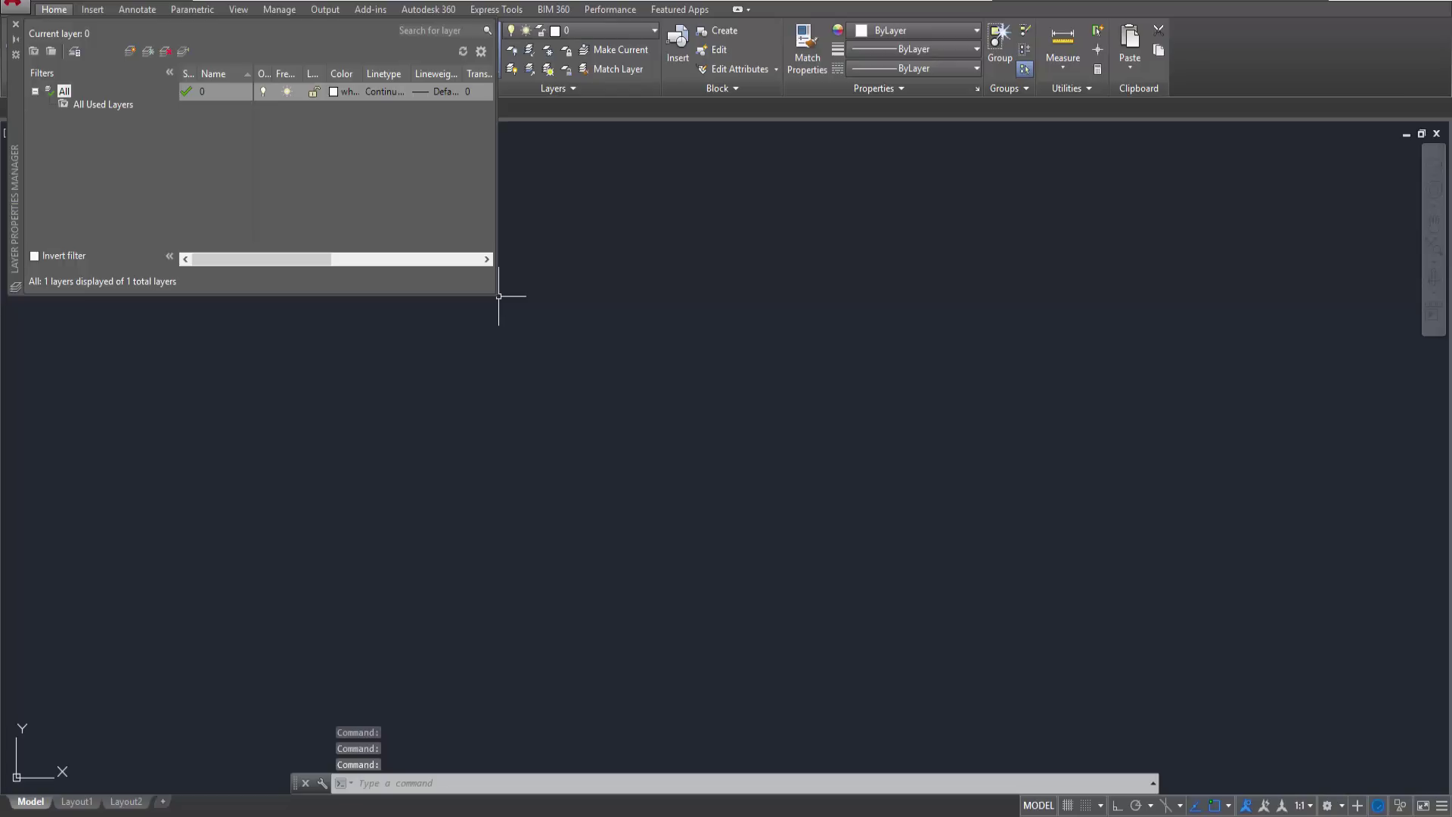
pyautogui.moveTo(496, 295); pyautogui.dragTo(1252, 694)
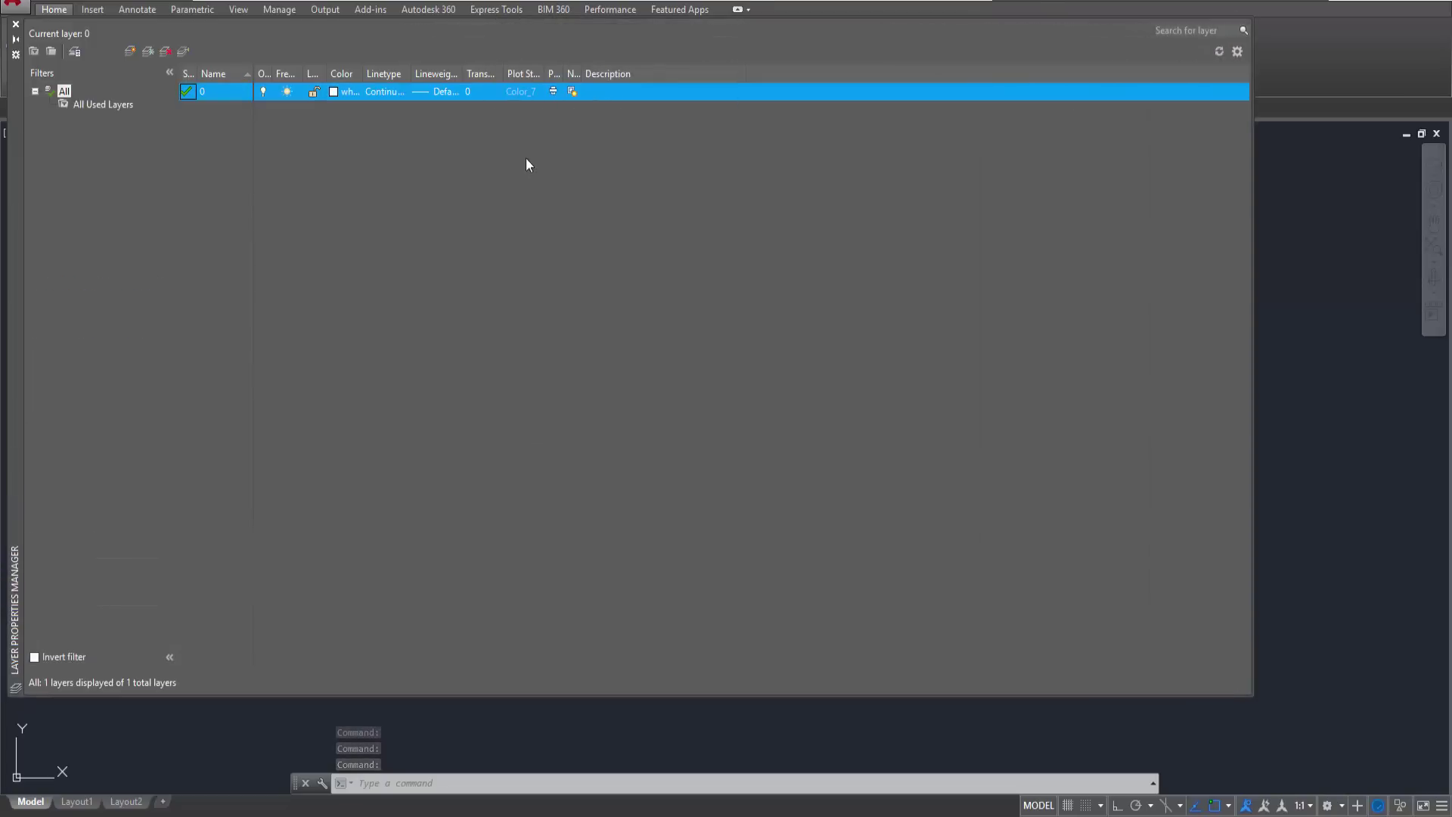
pyautogui.moveTo(369, 75); pyautogui.dragTo(465, 75)
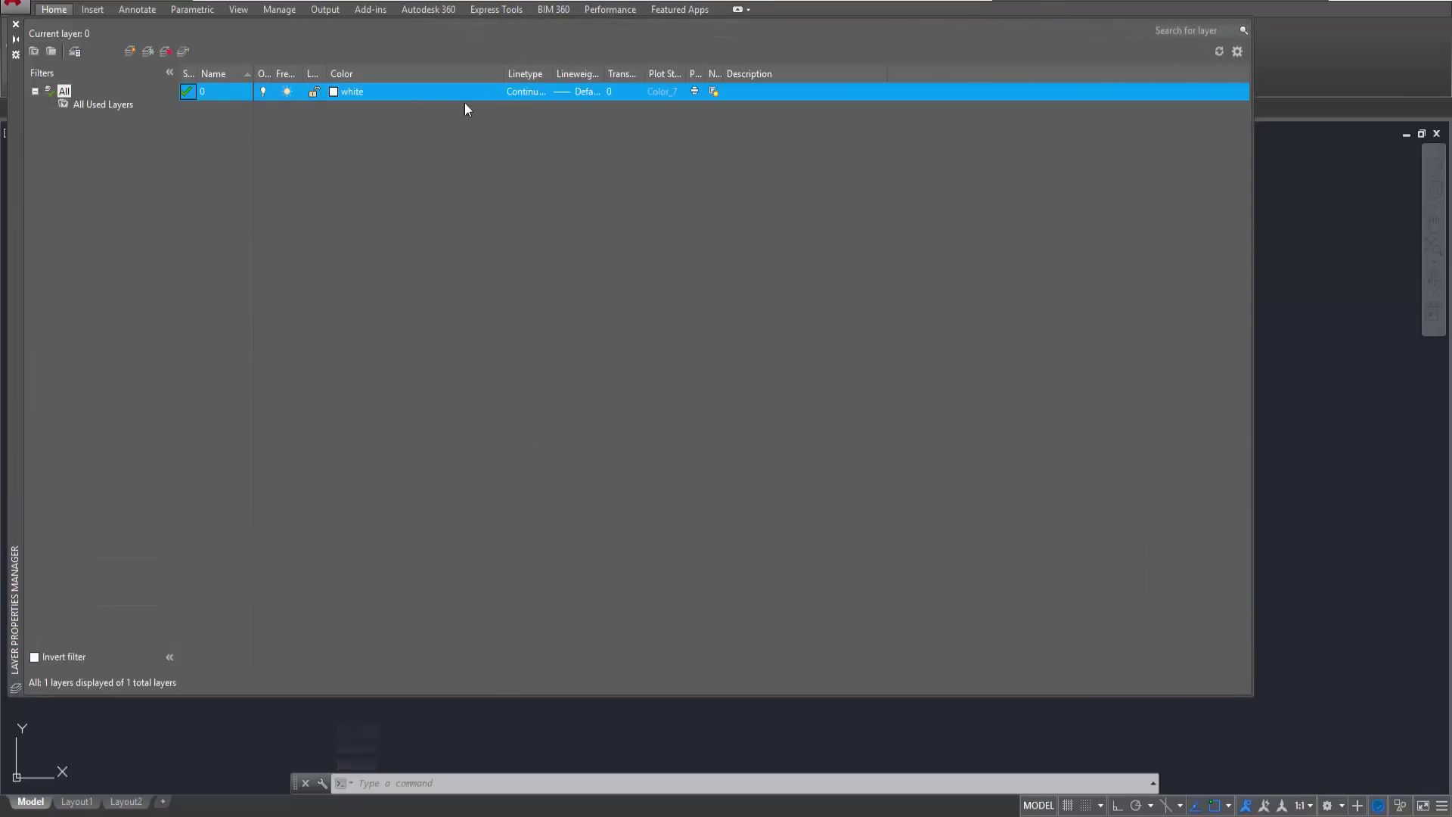
pyautogui.click(360, 90)
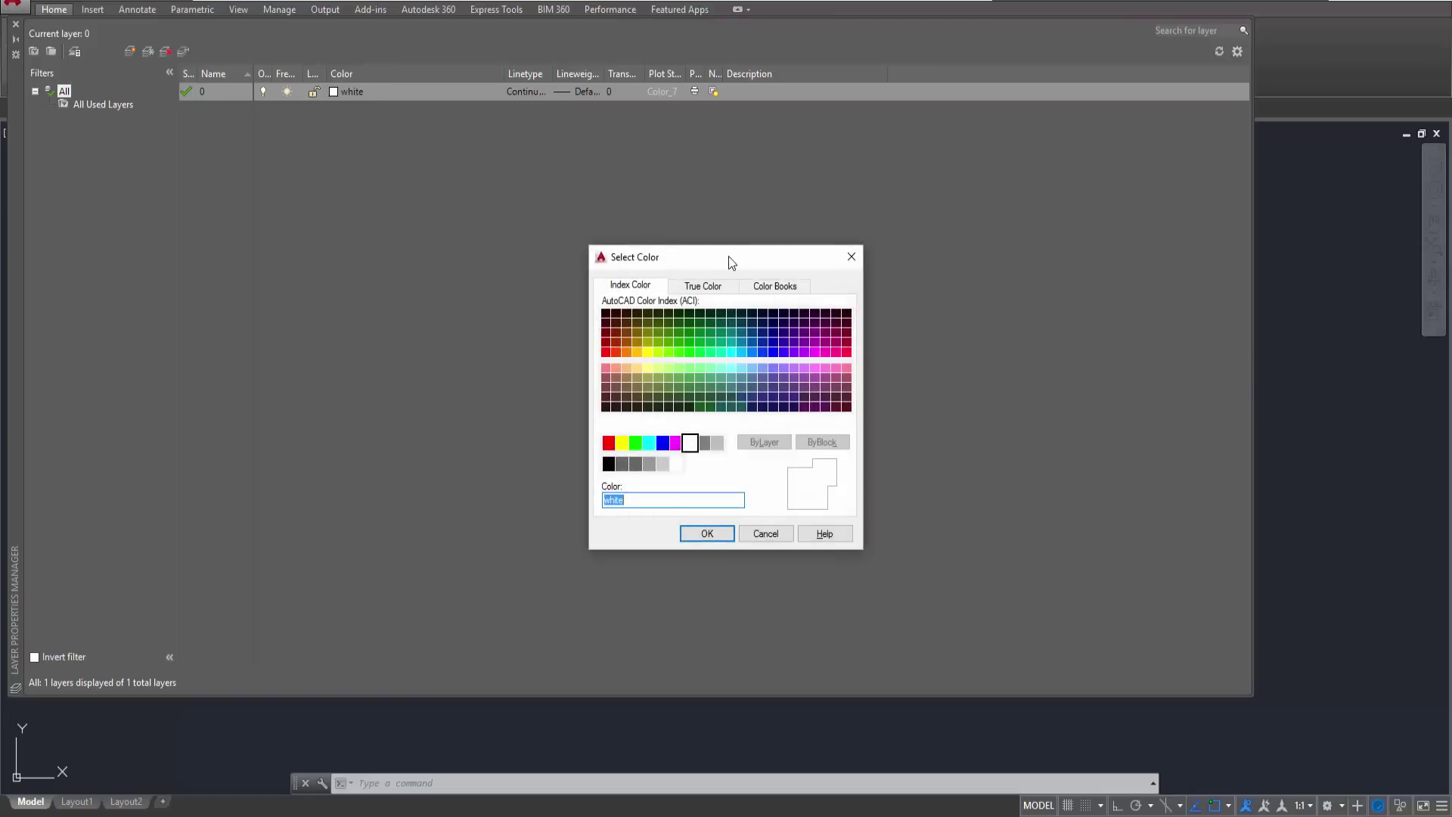
# - Move the Select Color dialog and toggle the True Color model between RGB and HSL
pyautogui.moveTo(728, 262); pyautogui.dragTo(593, 239)
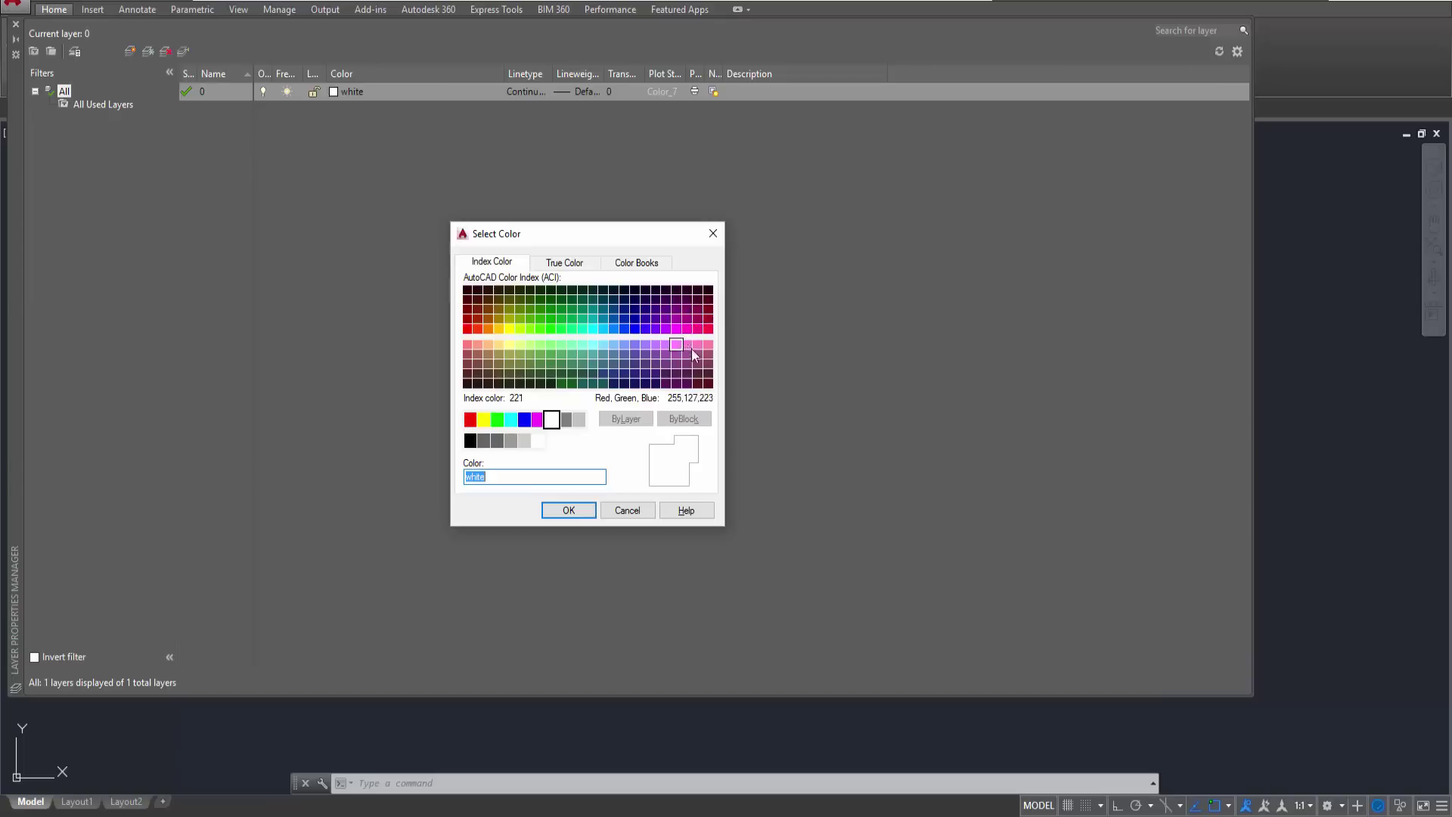
pyautogui.click(496, 265)
pyautogui.click(569, 266)
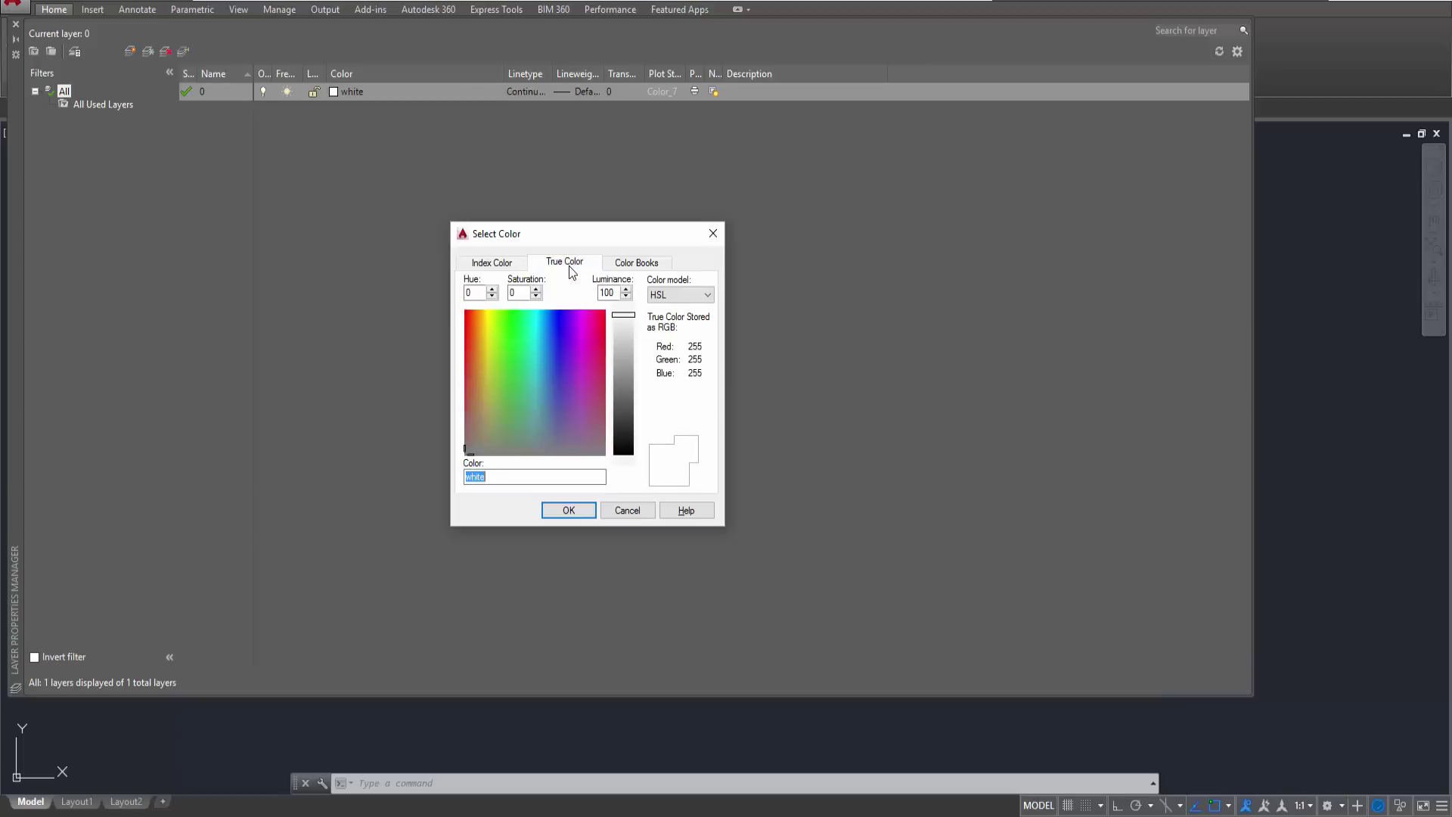
pyautogui.click(706, 297)
pyautogui.click(694, 321)
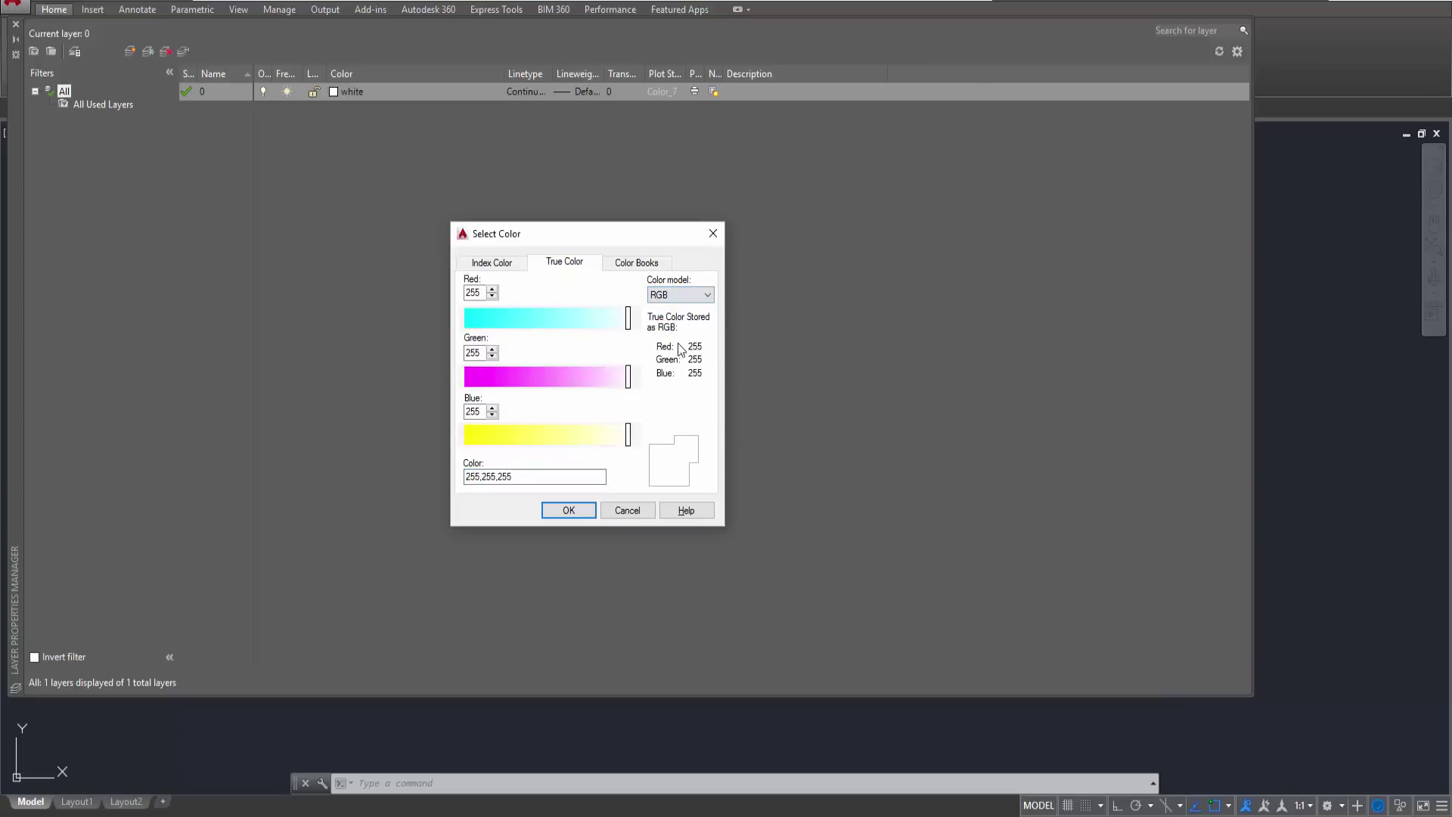
pyautogui.click(691, 296)
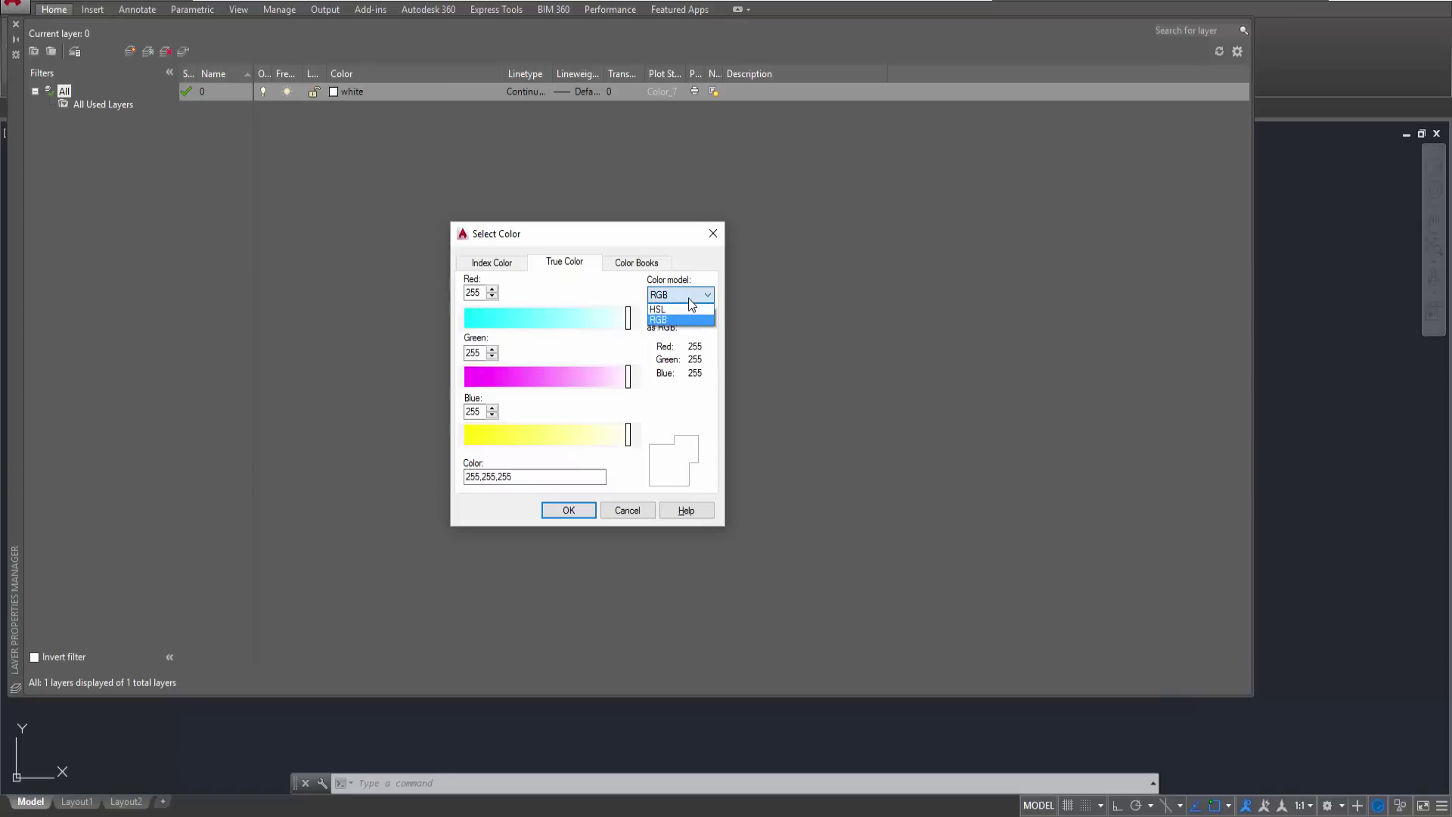
pyautogui.click(687, 311)
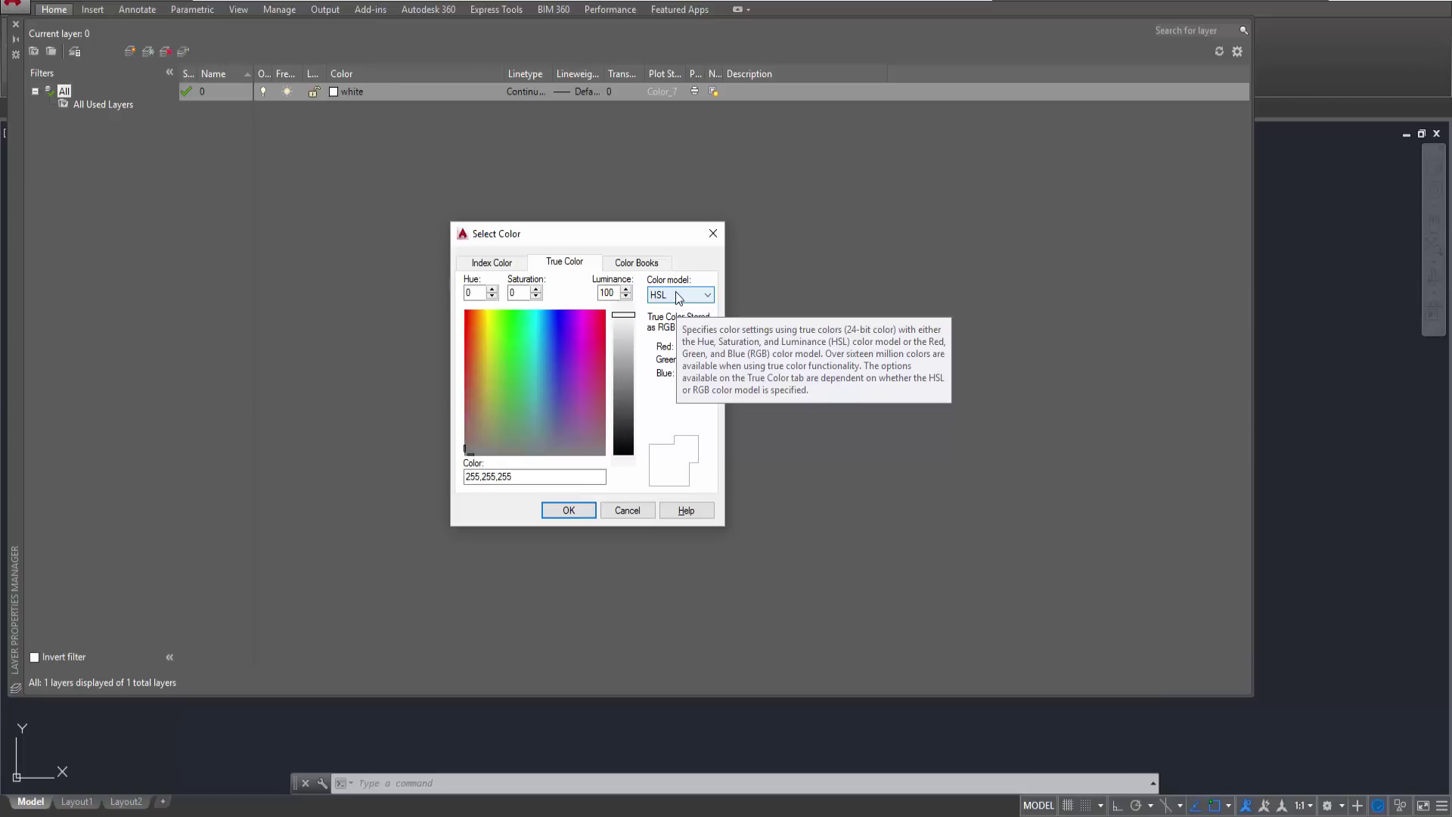
# - Try a mid-luminance yellow-green, cancel to keep layer 0 white, and return to ArchiCAD
pyautogui.click(481, 295)
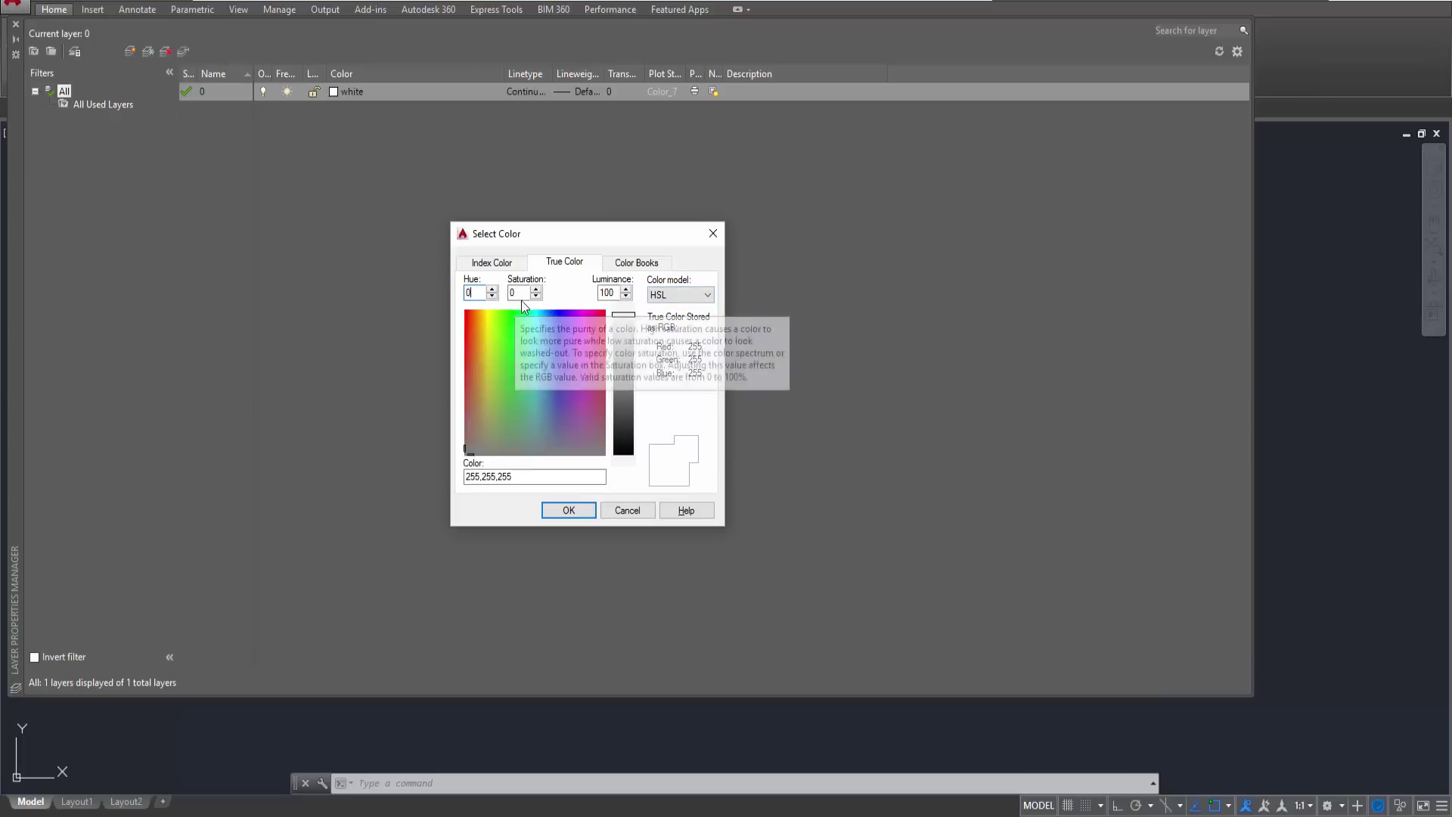
pyautogui.moveTo(482, 405)
pyautogui.mouseDown()
pyautogui.moveTo(489, 327)
pyautogui.moveTo(491, 377)
pyautogui.moveTo(487, 333)
pyautogui.moveTo(488, 360)
pyautogui.mouseUp()
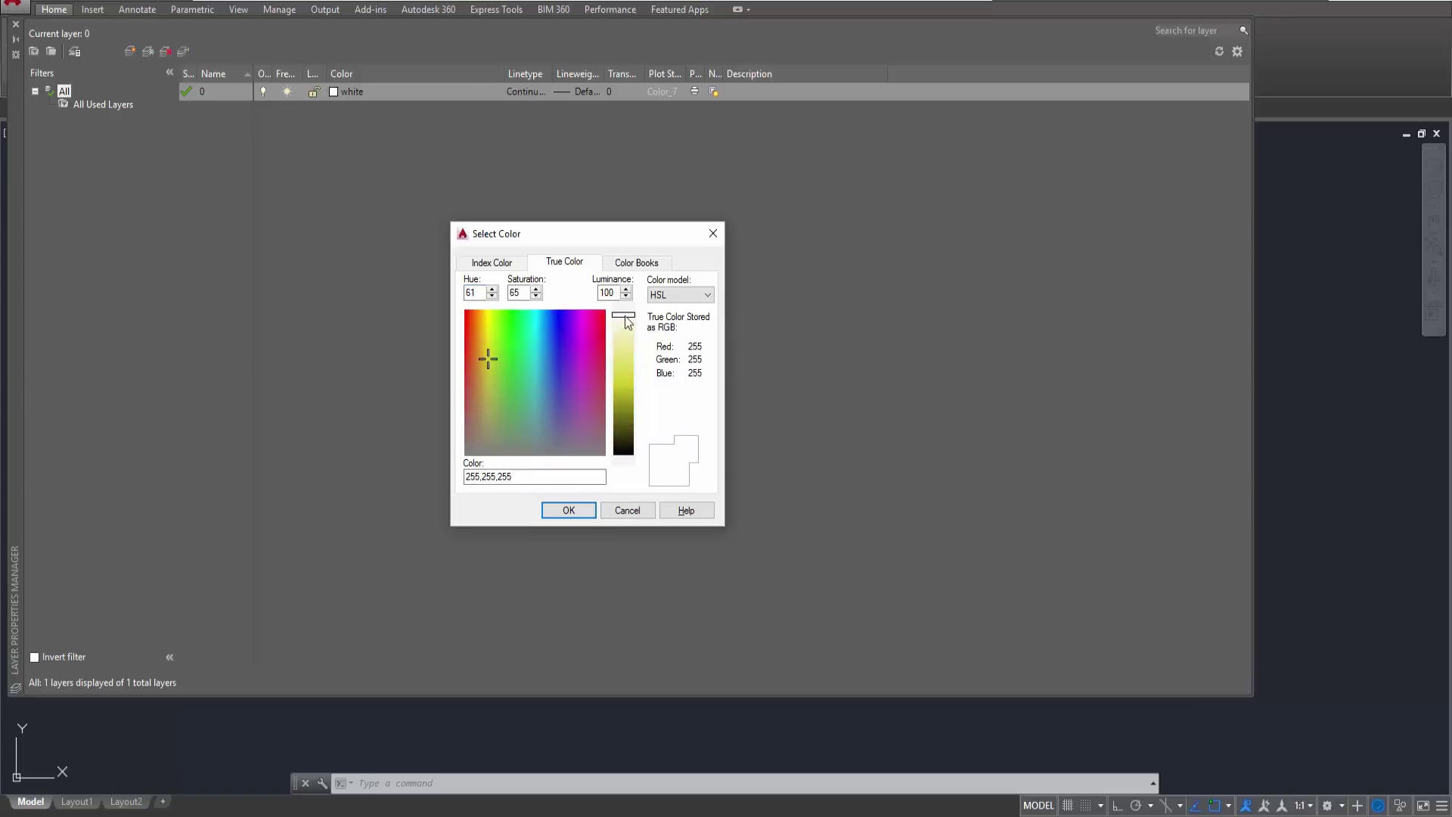
pyautogui.moveTo(624, 317); pyautogui.dragTo(626, 371)
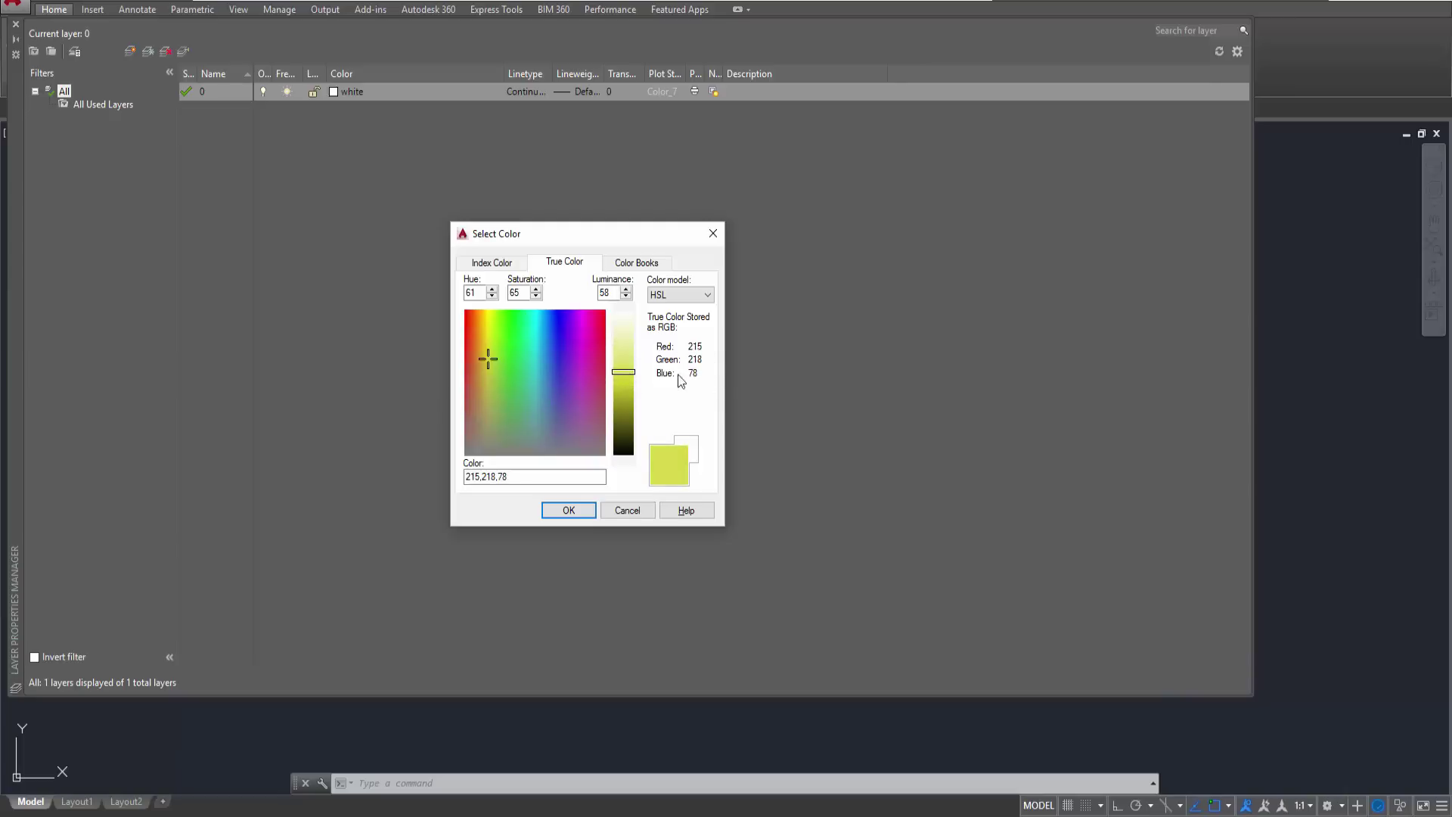
pyautogui.click(627, 511)
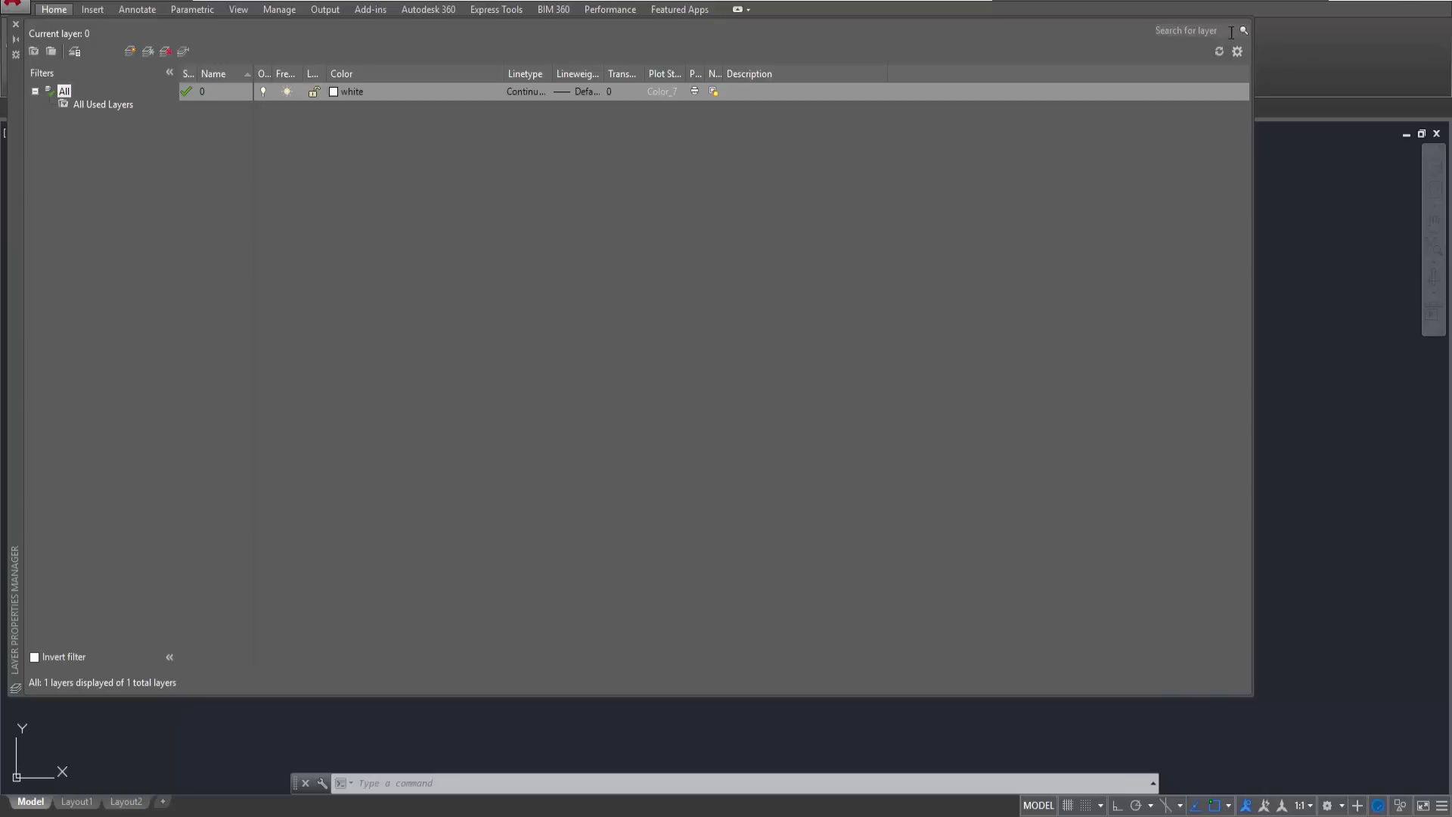
pyautogui.click(1368, 2)
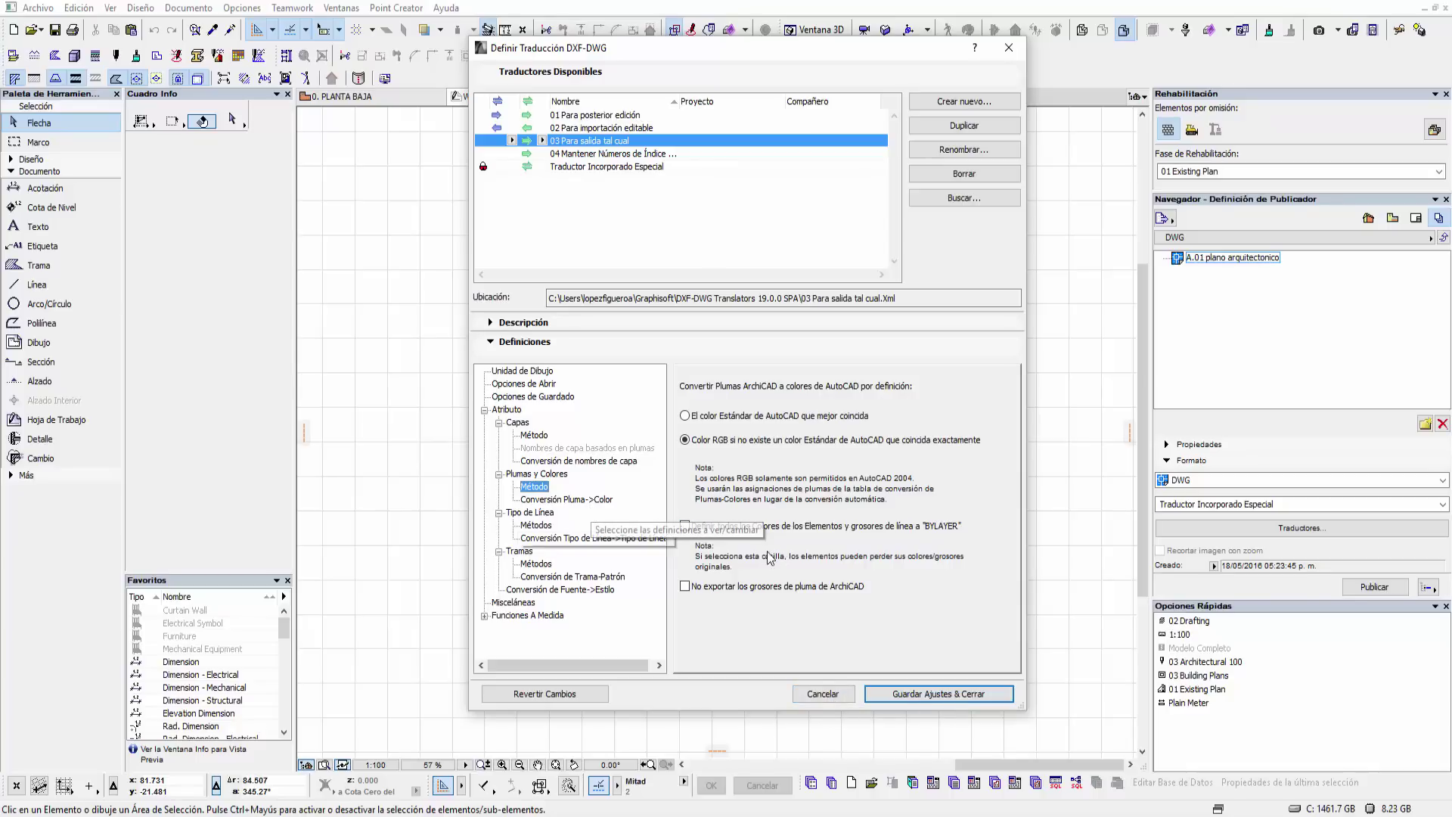
# - Show translator 03's empty, unused 'Conversión Pluma->Color' table
pyautogui.click(730, 446)
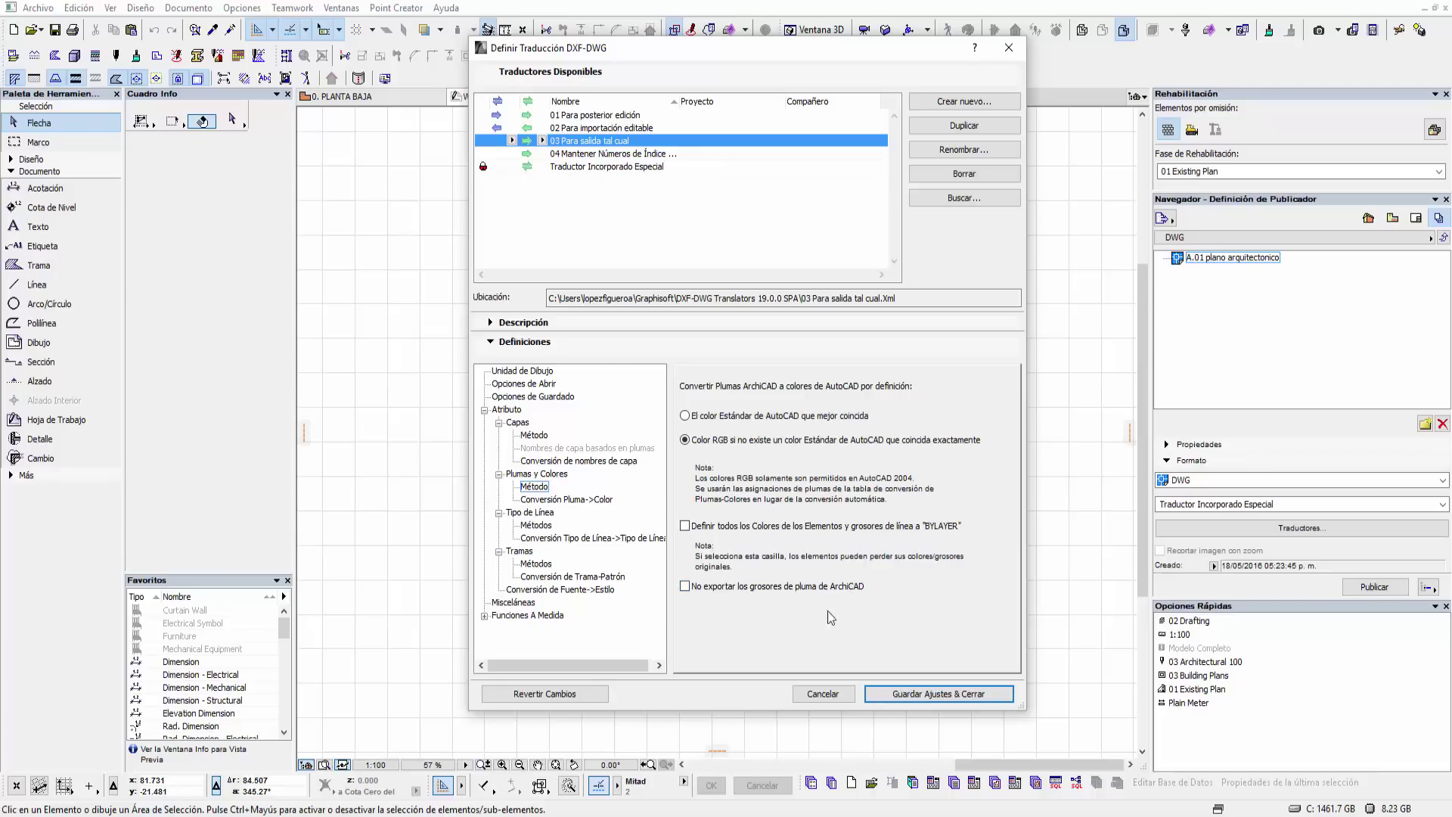
pyautogui.click(596, 503)
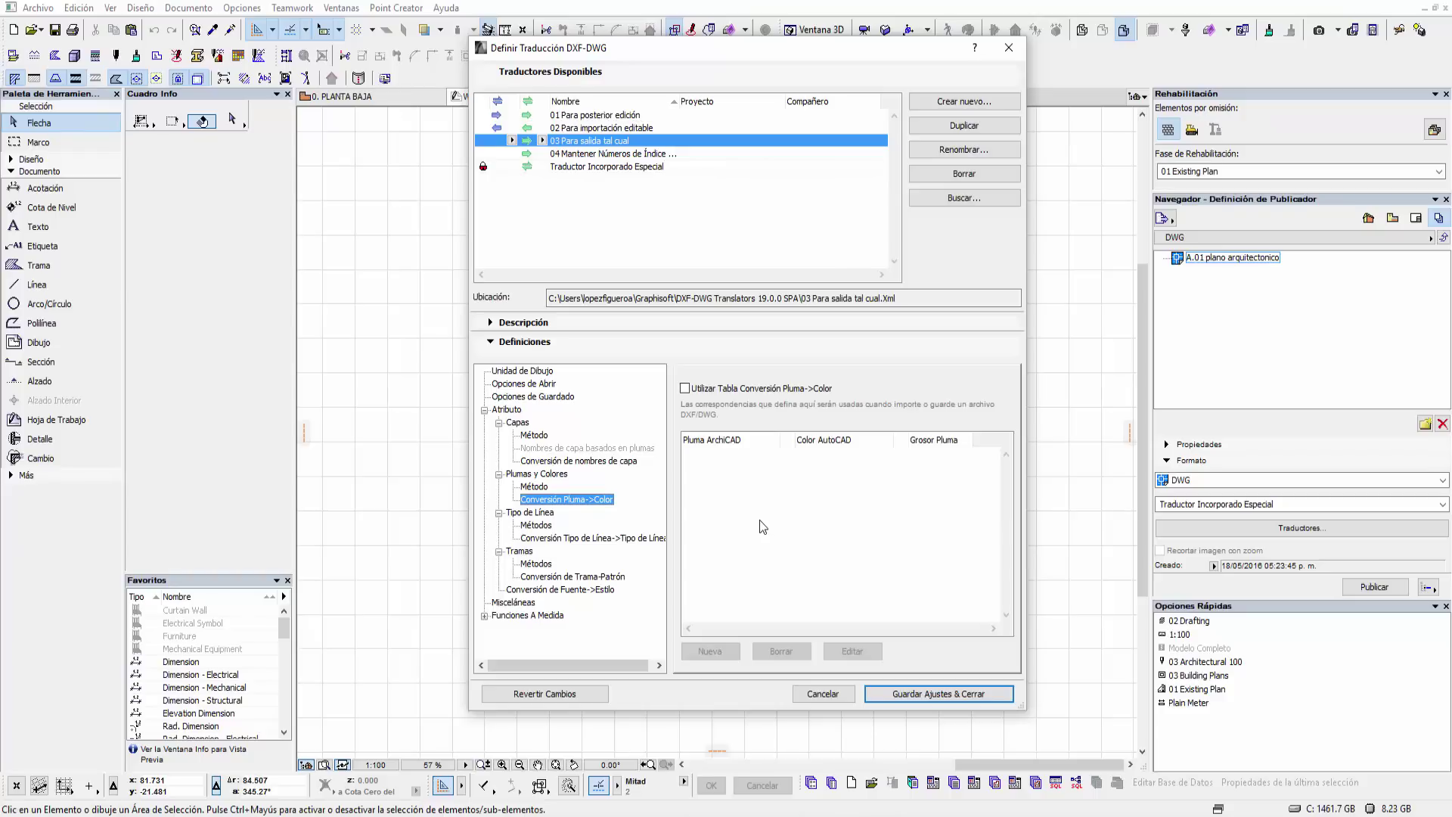
# - Review line type methods and scale, the line type conversion table, and the hatch export methods
pyautogui.click(545, 514)
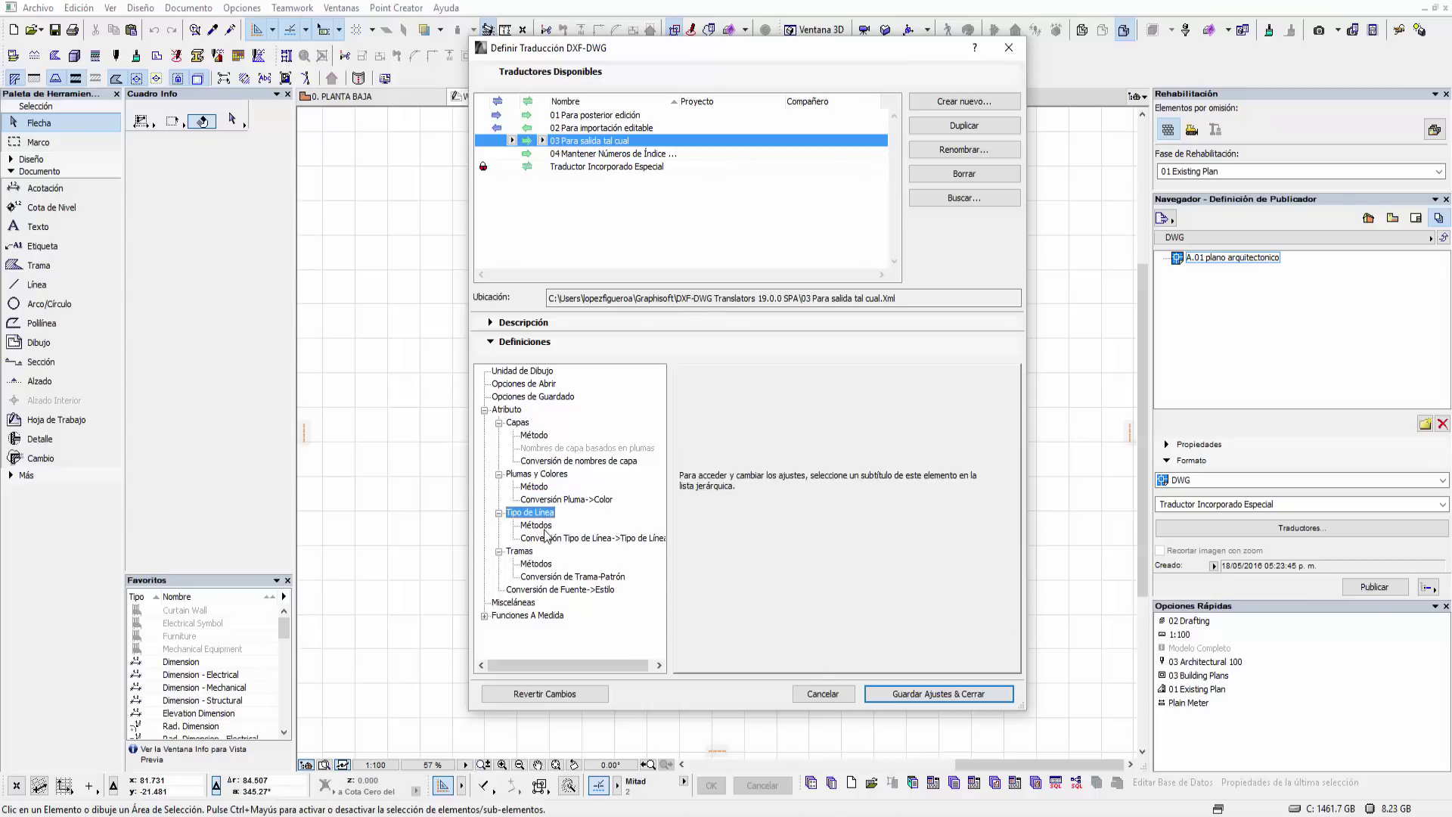
pyautogui.click(540, 527)
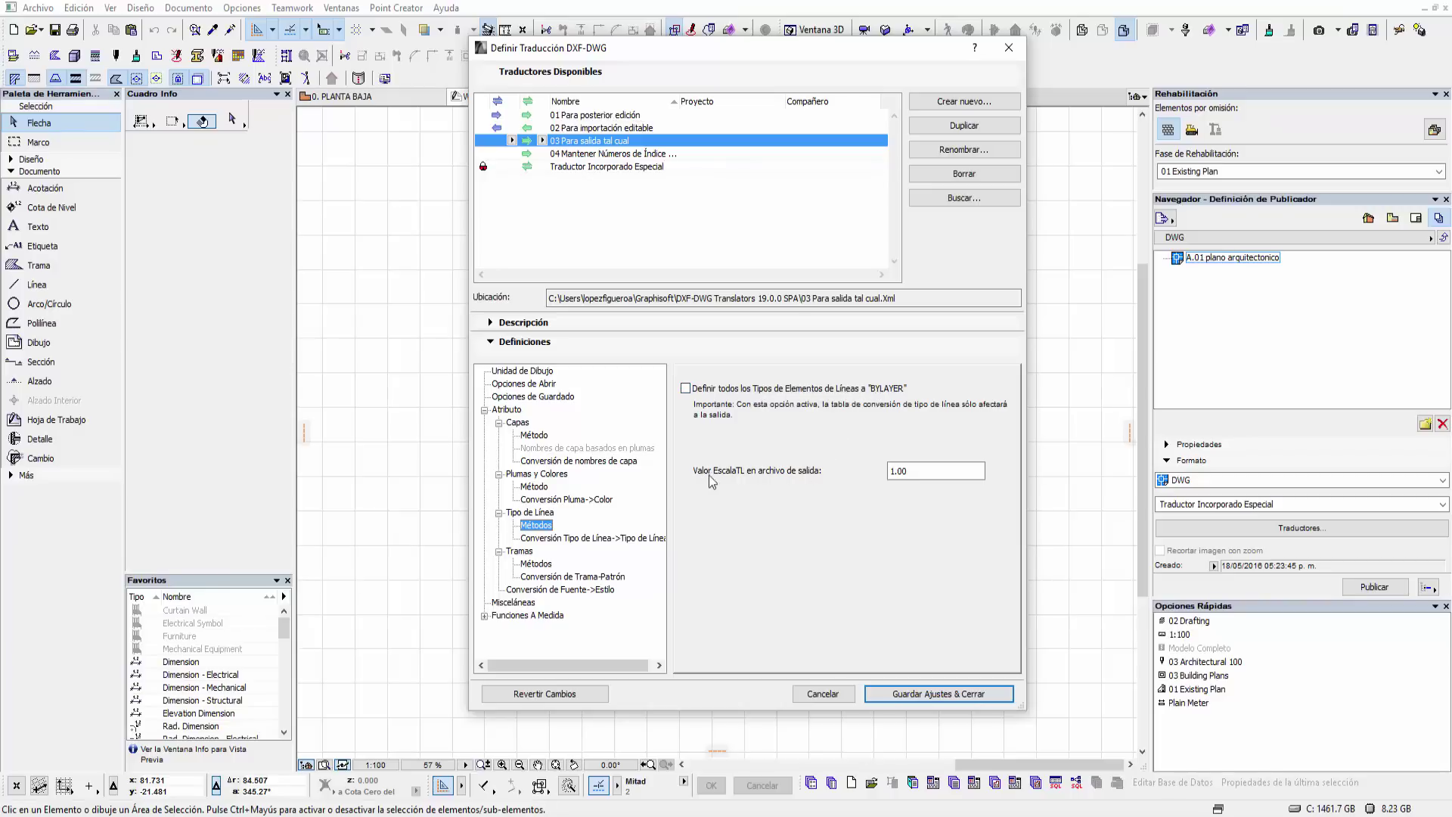
pyautogui.click(909, 472)
pyautogui.click(572, 538)
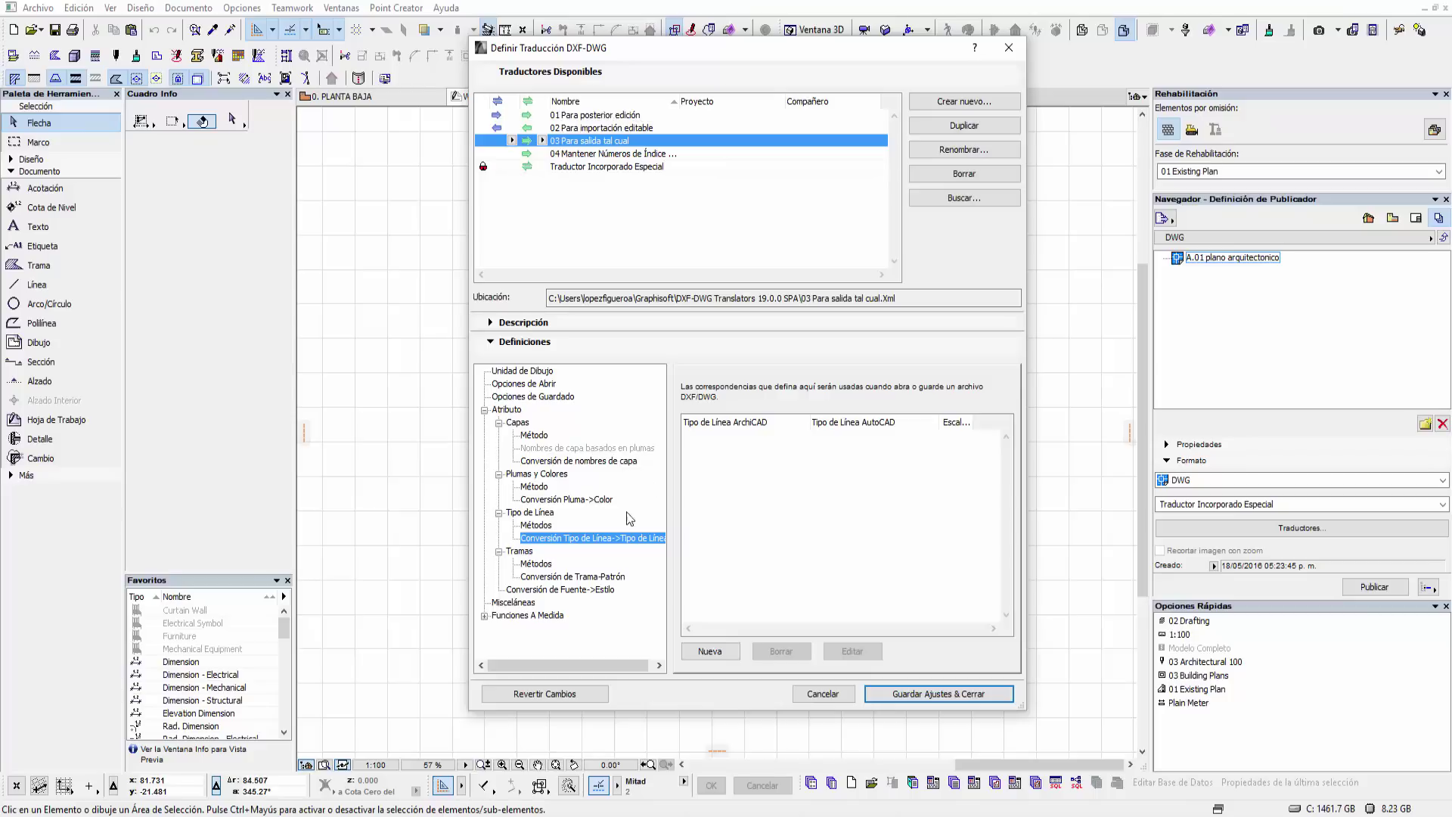
pyautogui.click(522, 553)
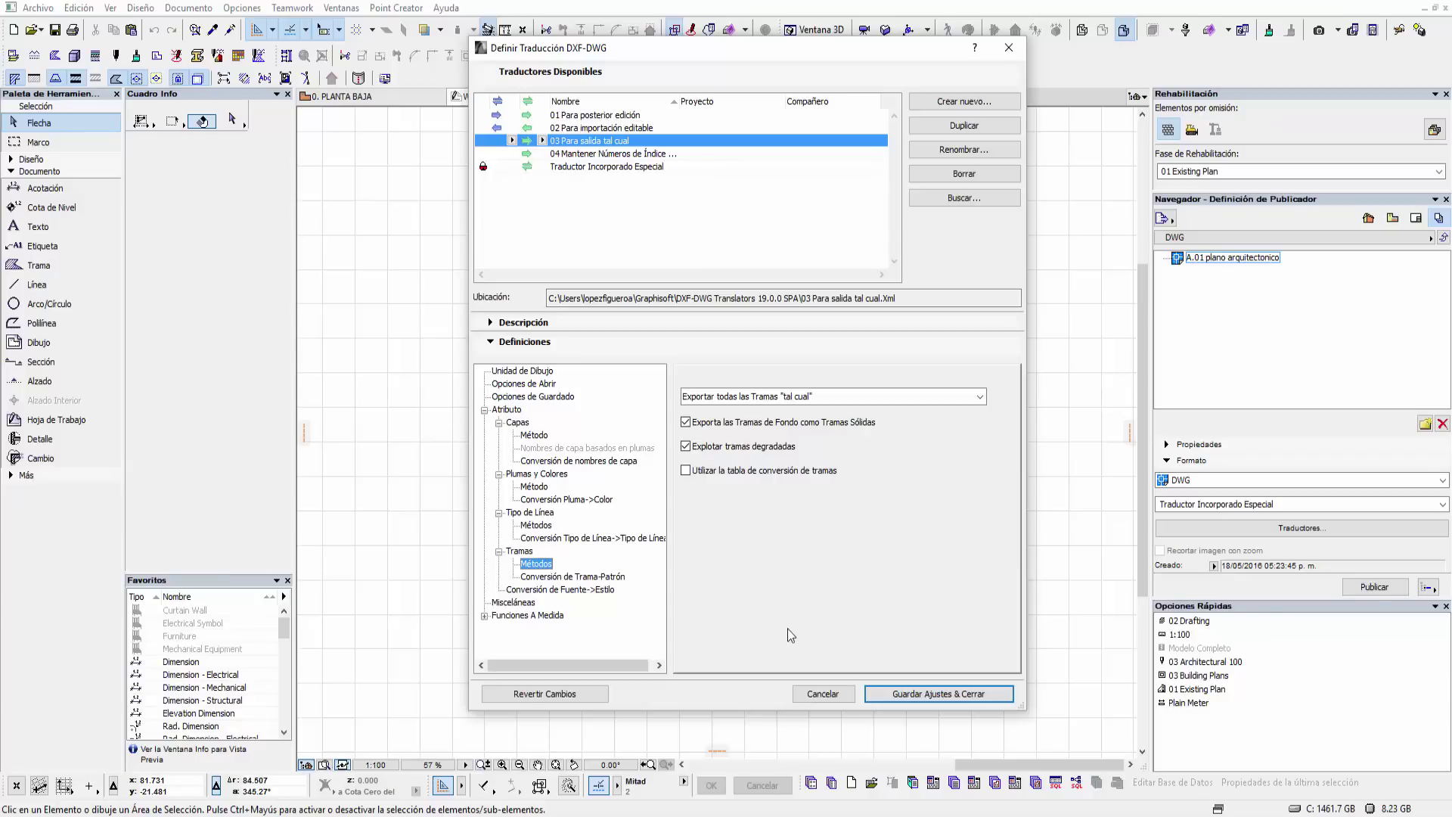
# - Keep hatches exported 'tal cual' and show the empty 'Conversión de Trama-Patrón' table
pyautogui.click(894, 397)
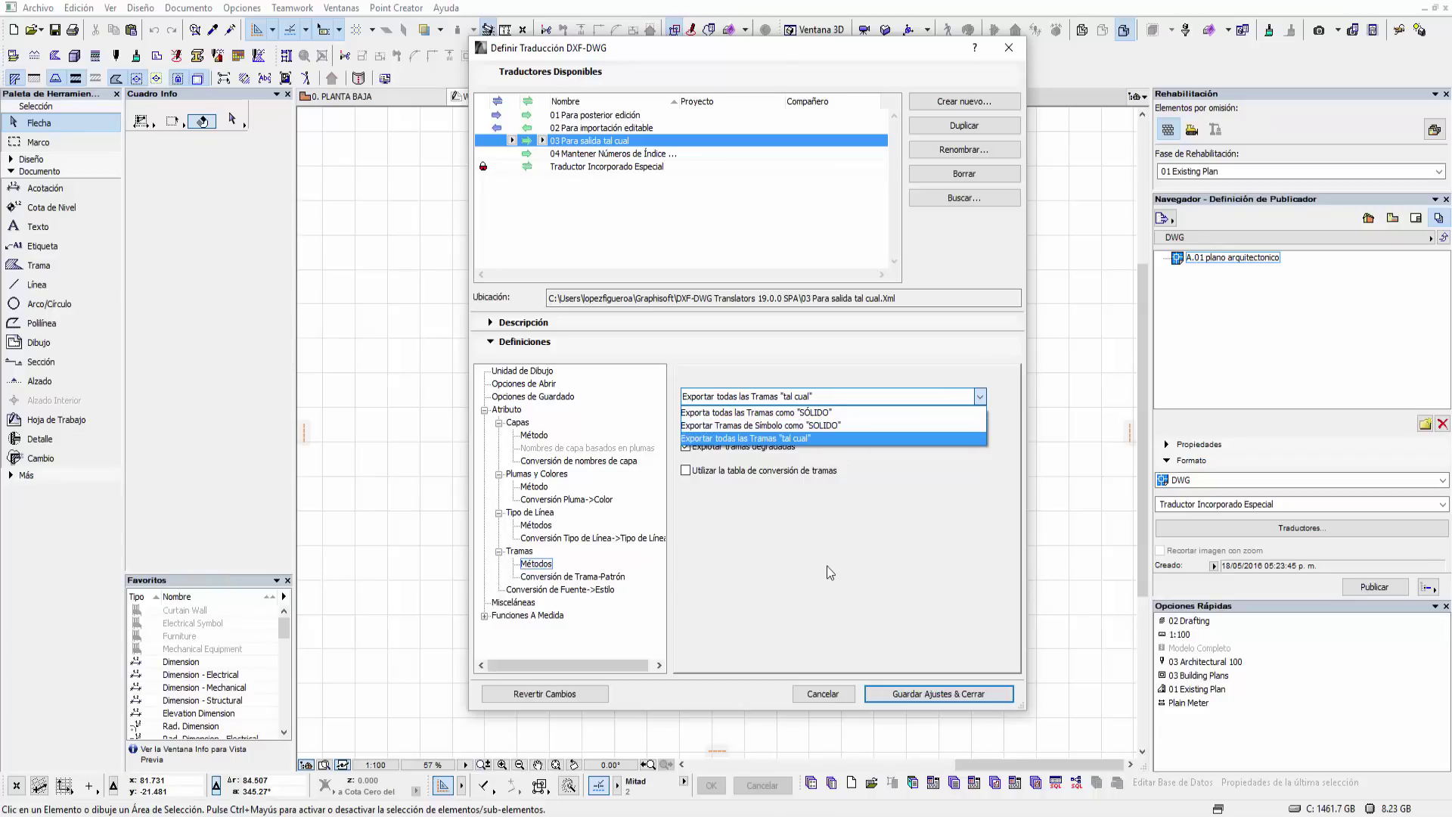
pyautogui.press('Return')
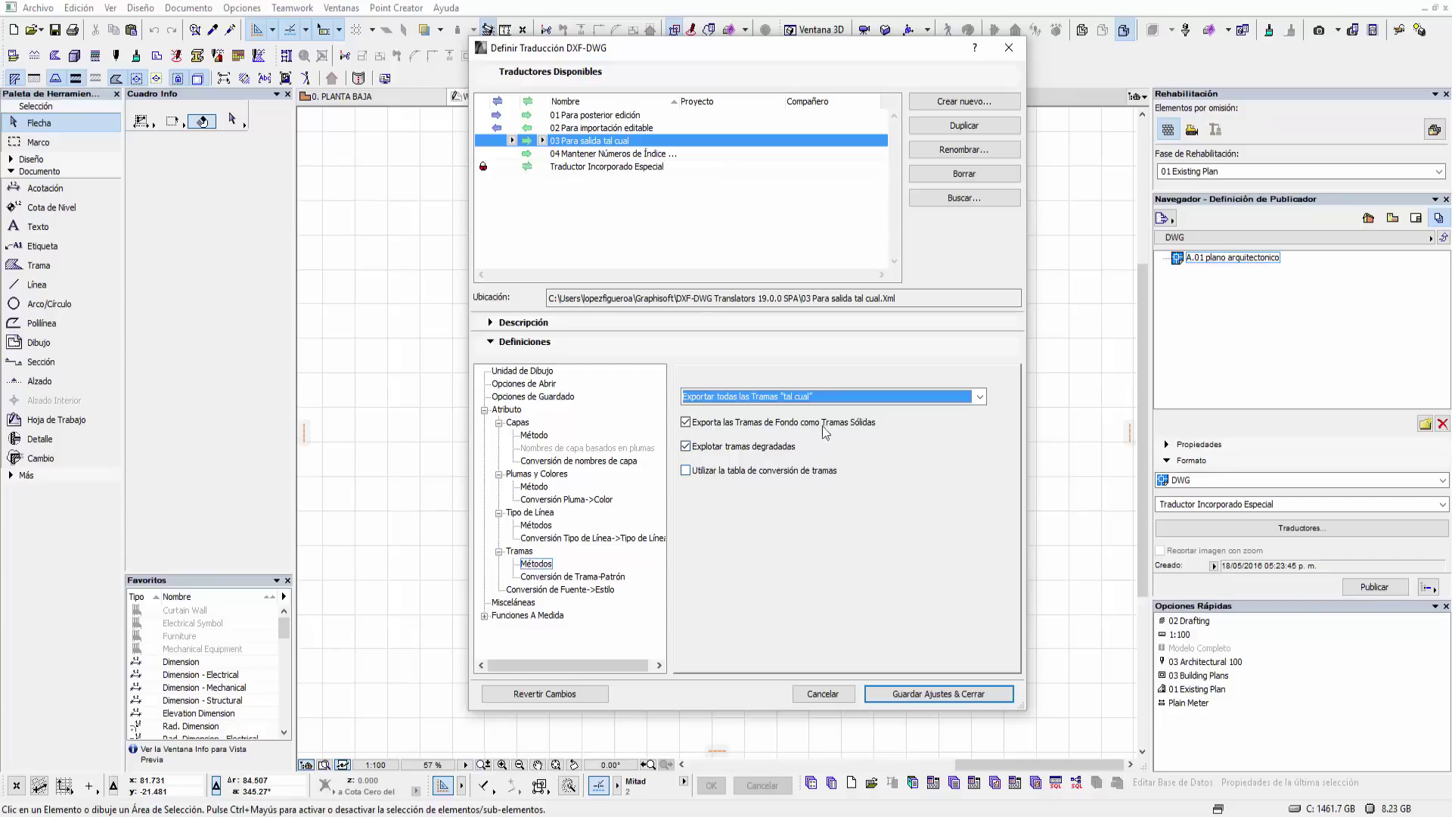
pyautogui.click(614, 577)
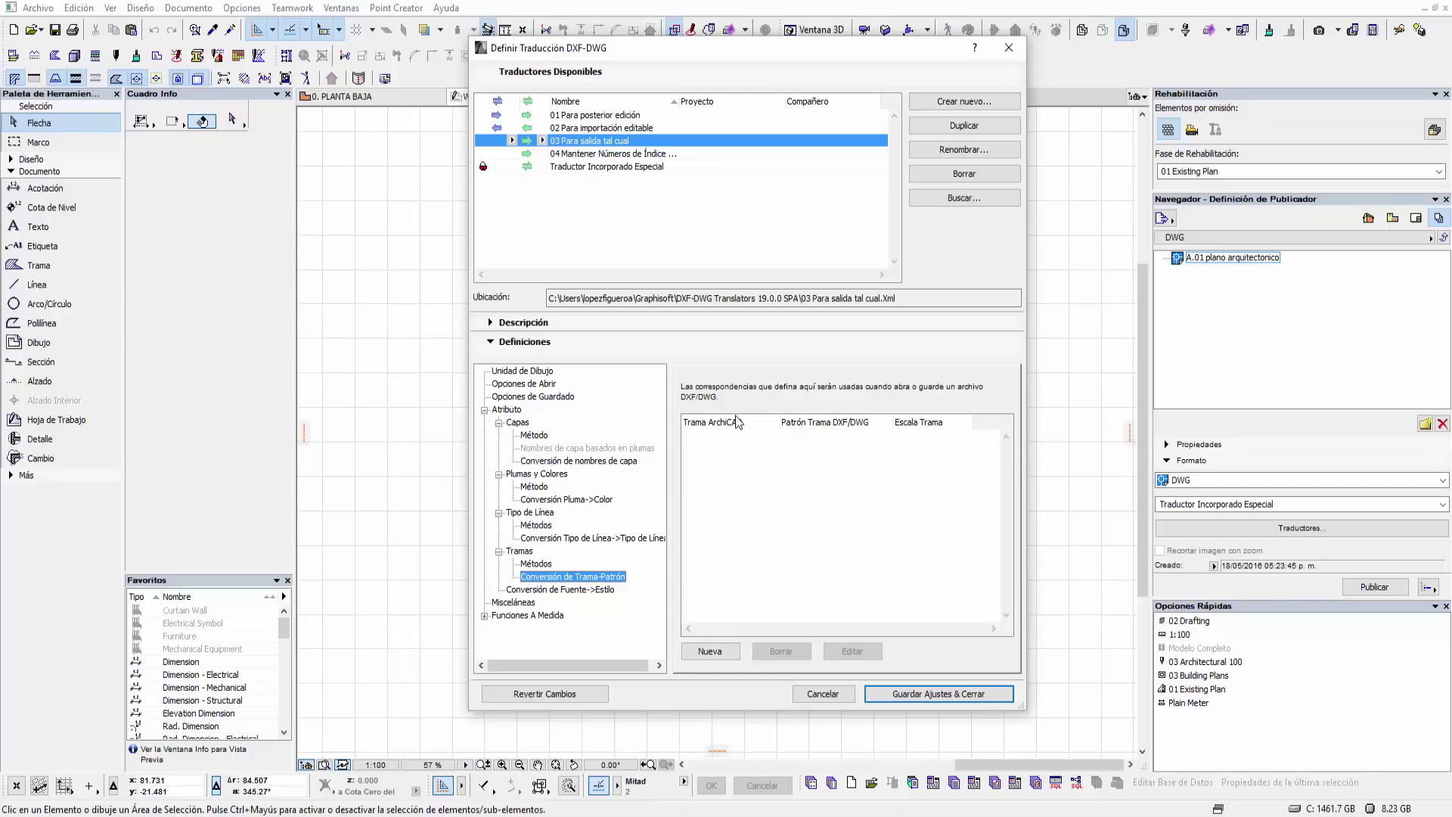
# - Check the font-to-style mapping, then view Misceláneas: Western encoding and Existente renovation status
pyautogui.click(587, 592)
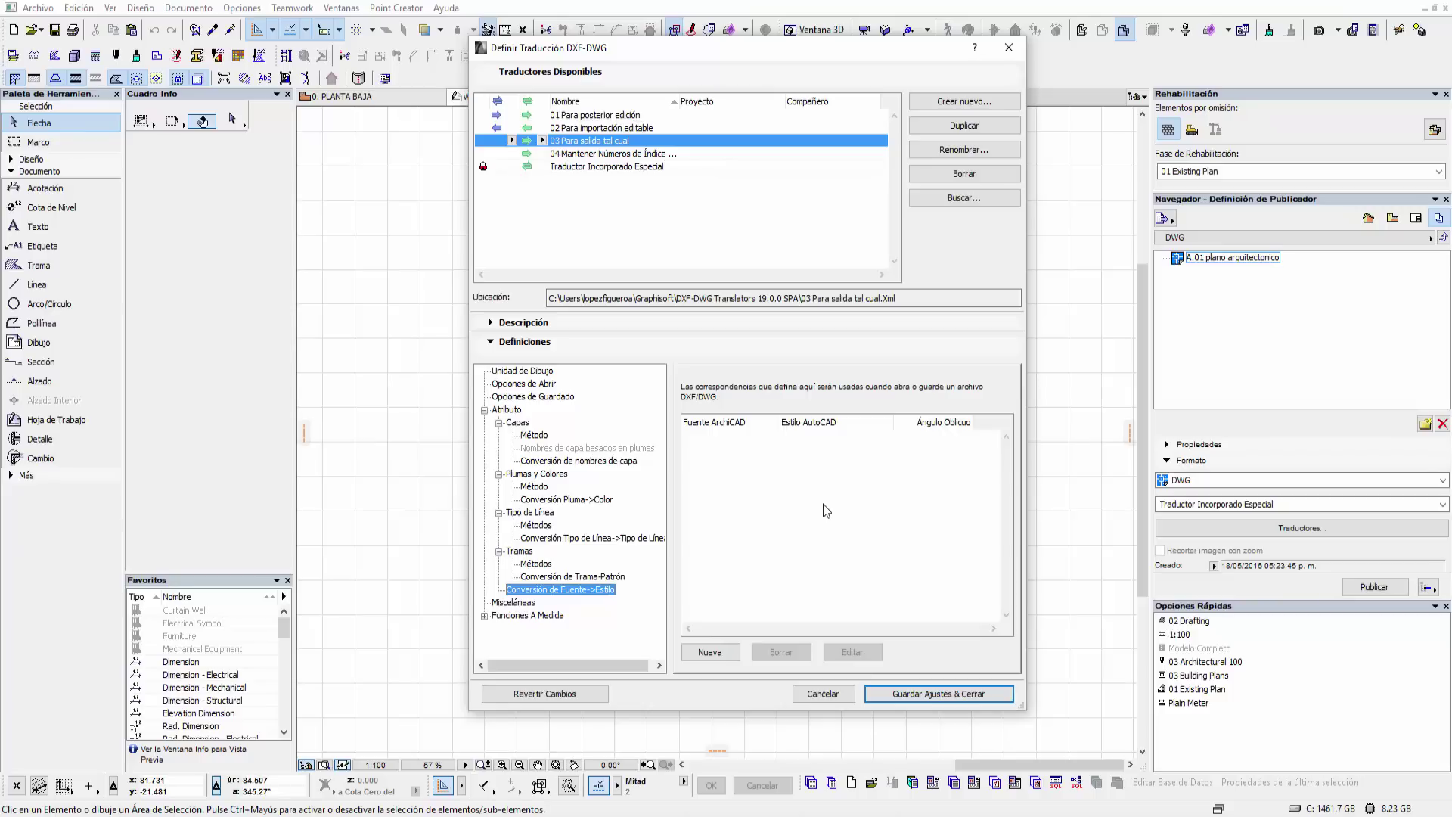
pyautogui.click(525, 602)
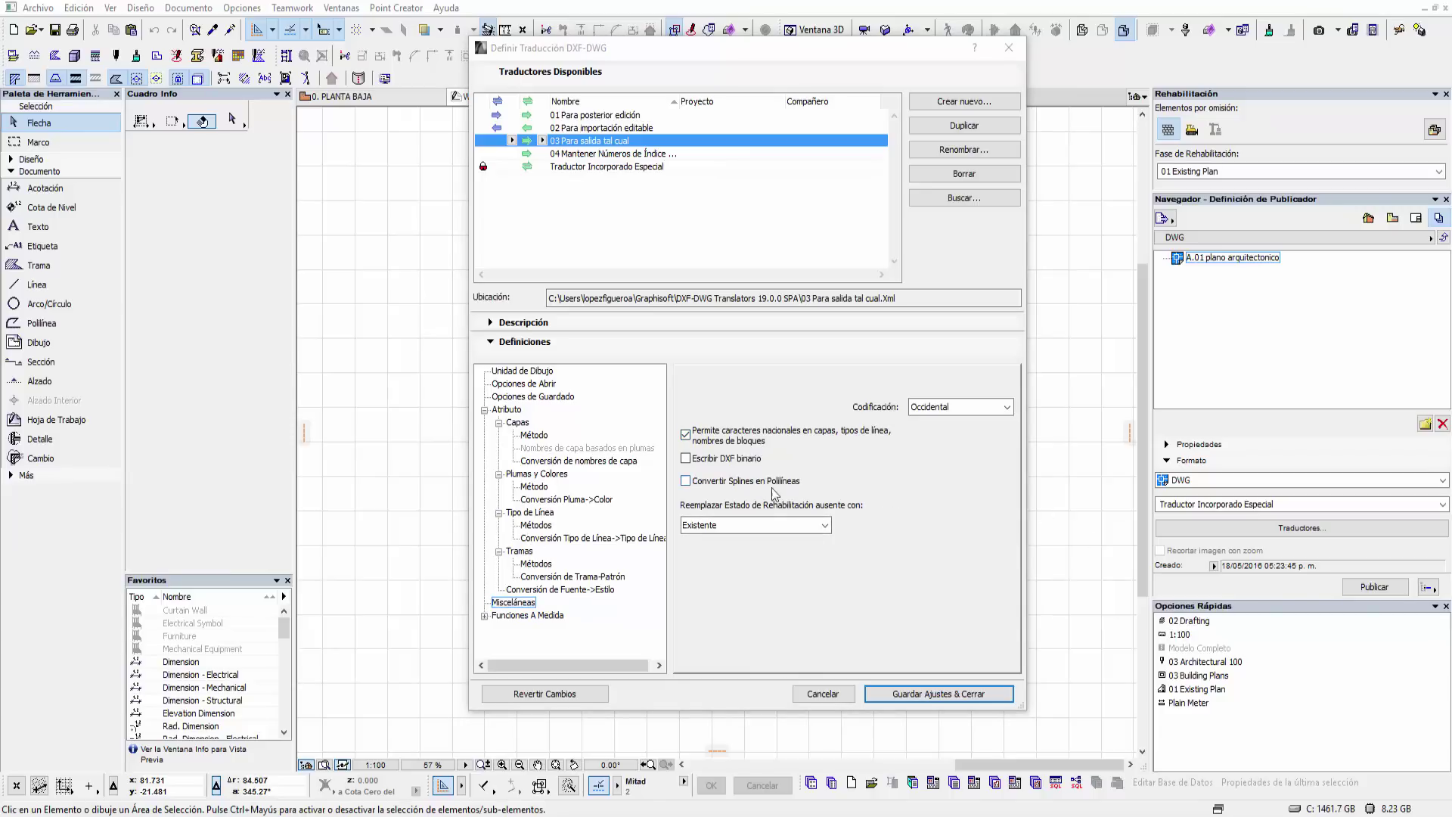
# - Keep Existente as replacement renovation status, recheck layer-name conversion, and expand 'Funciones A Medida'
pyautogui.click(827, 534)
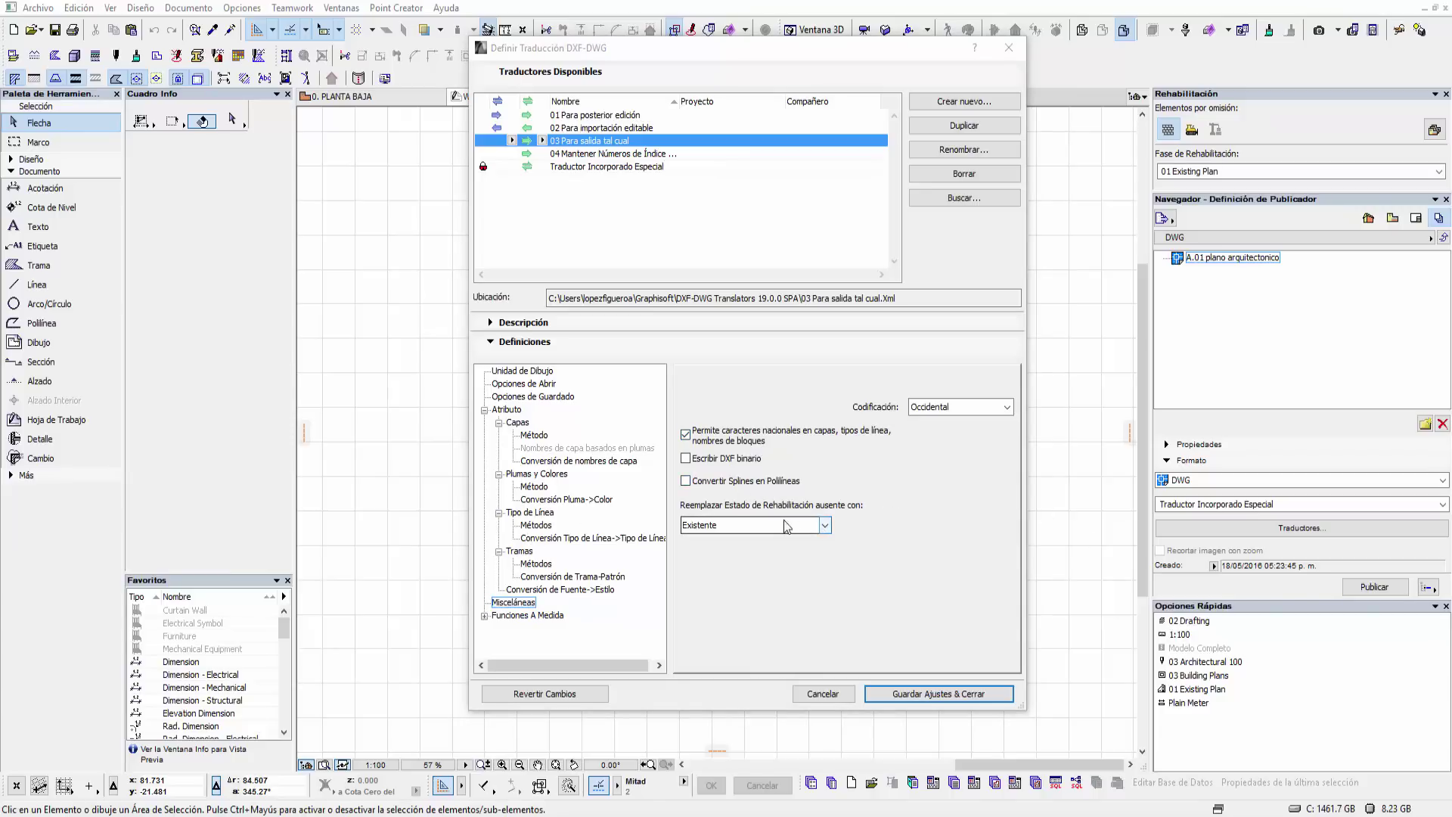
pyautogui.click(752, 521)
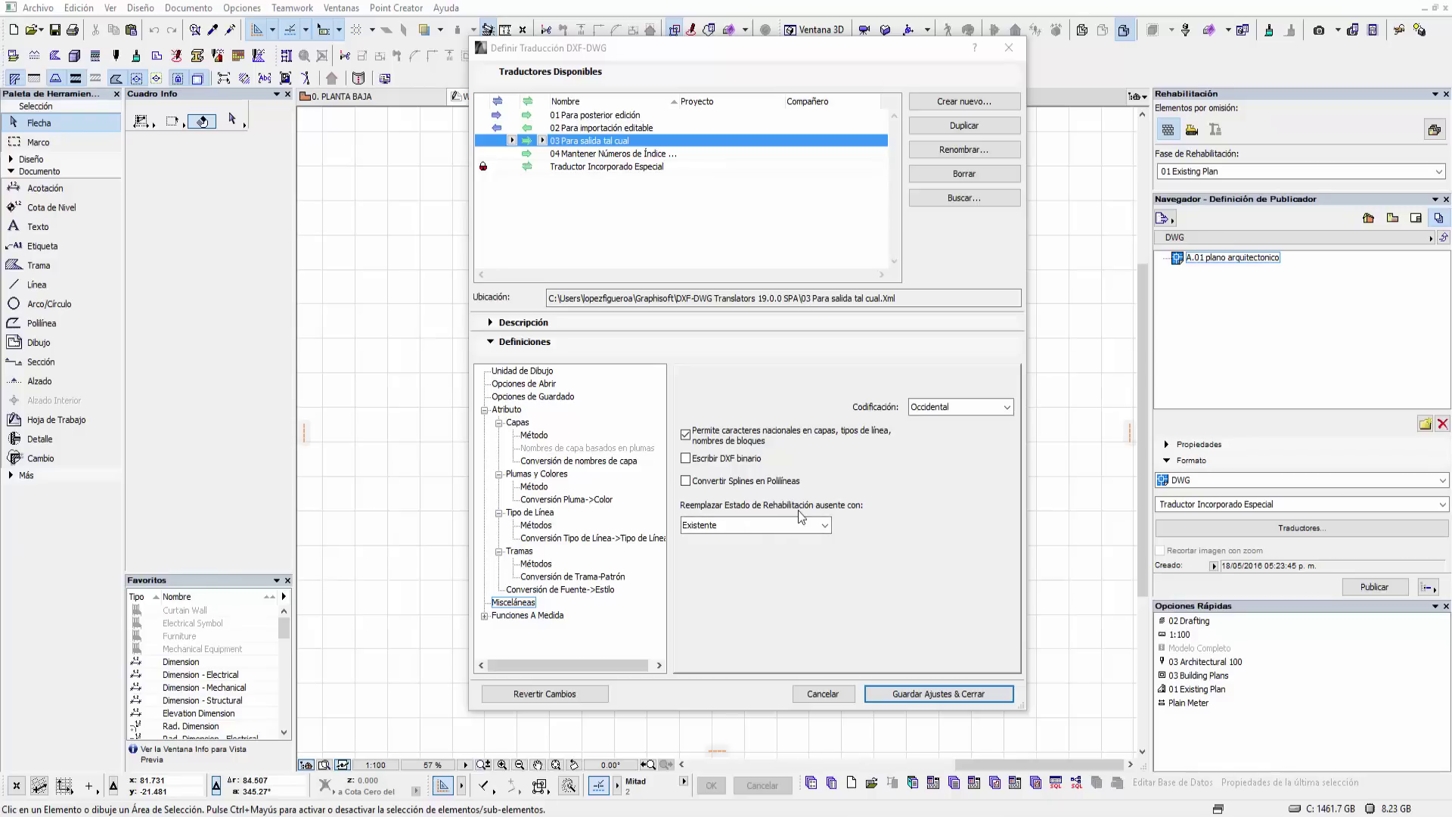
pyautogui.click(827, 527)
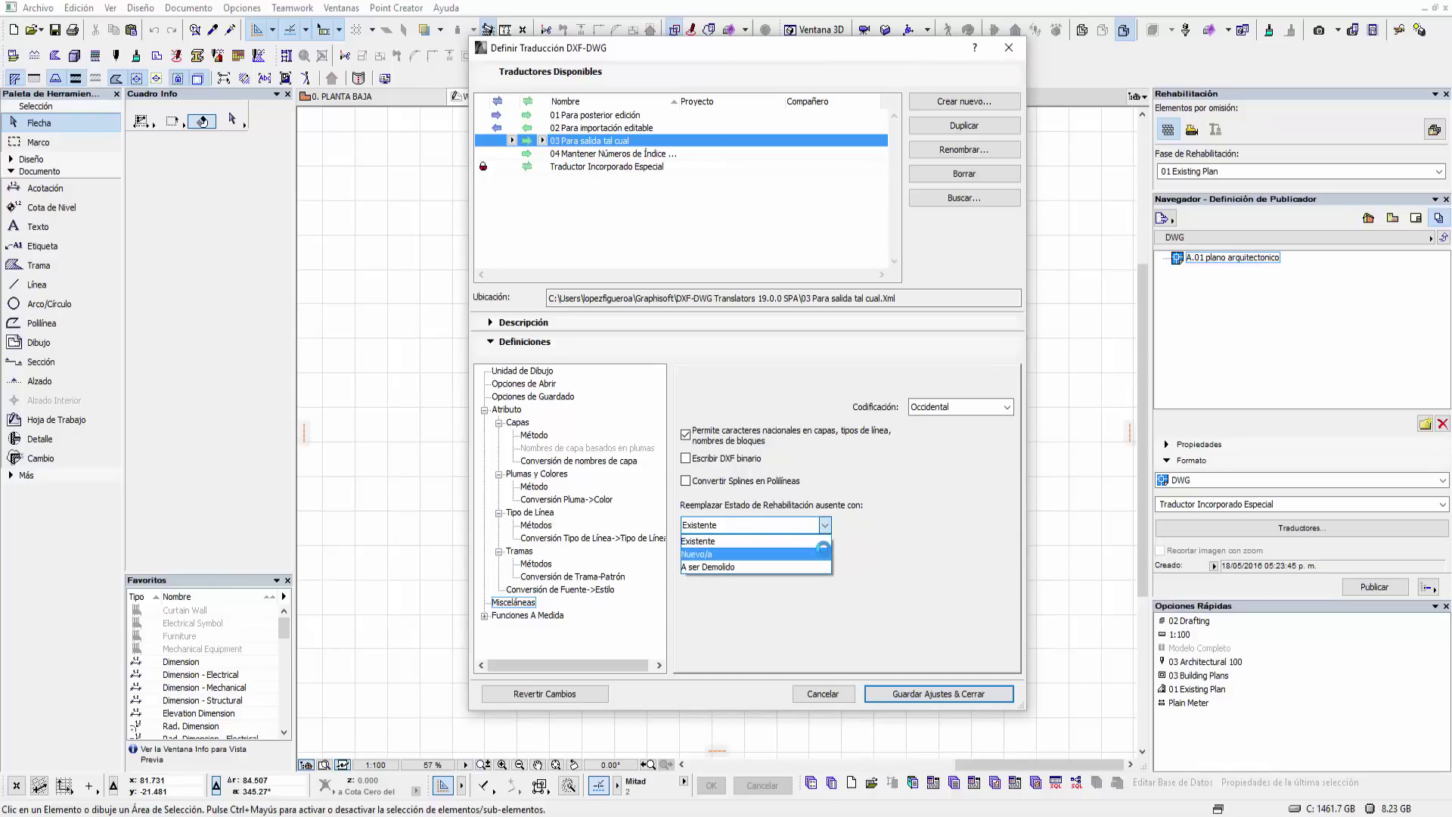
pyautogui.click(892, 506)
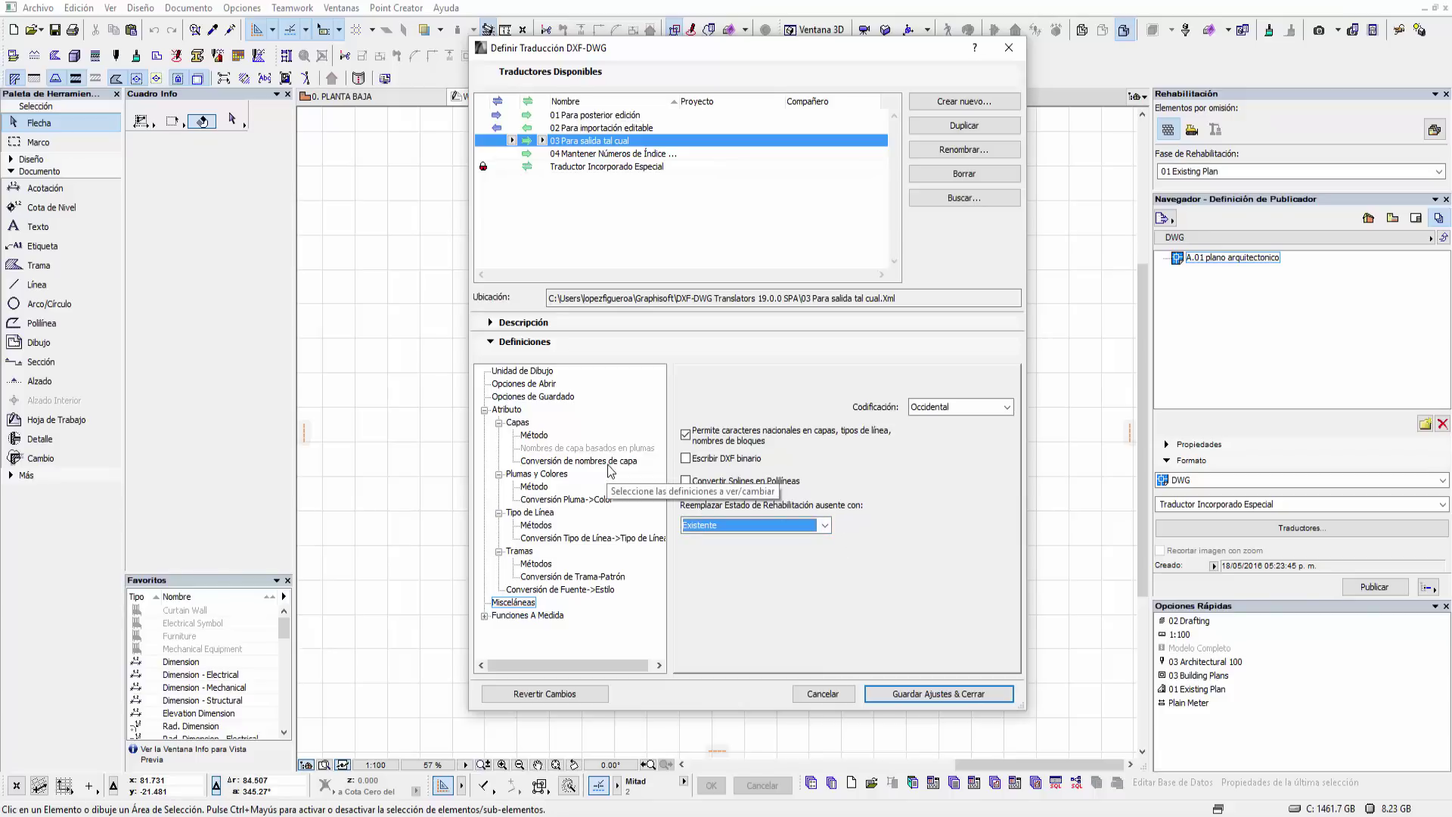
pyautogui.click(597, 461)
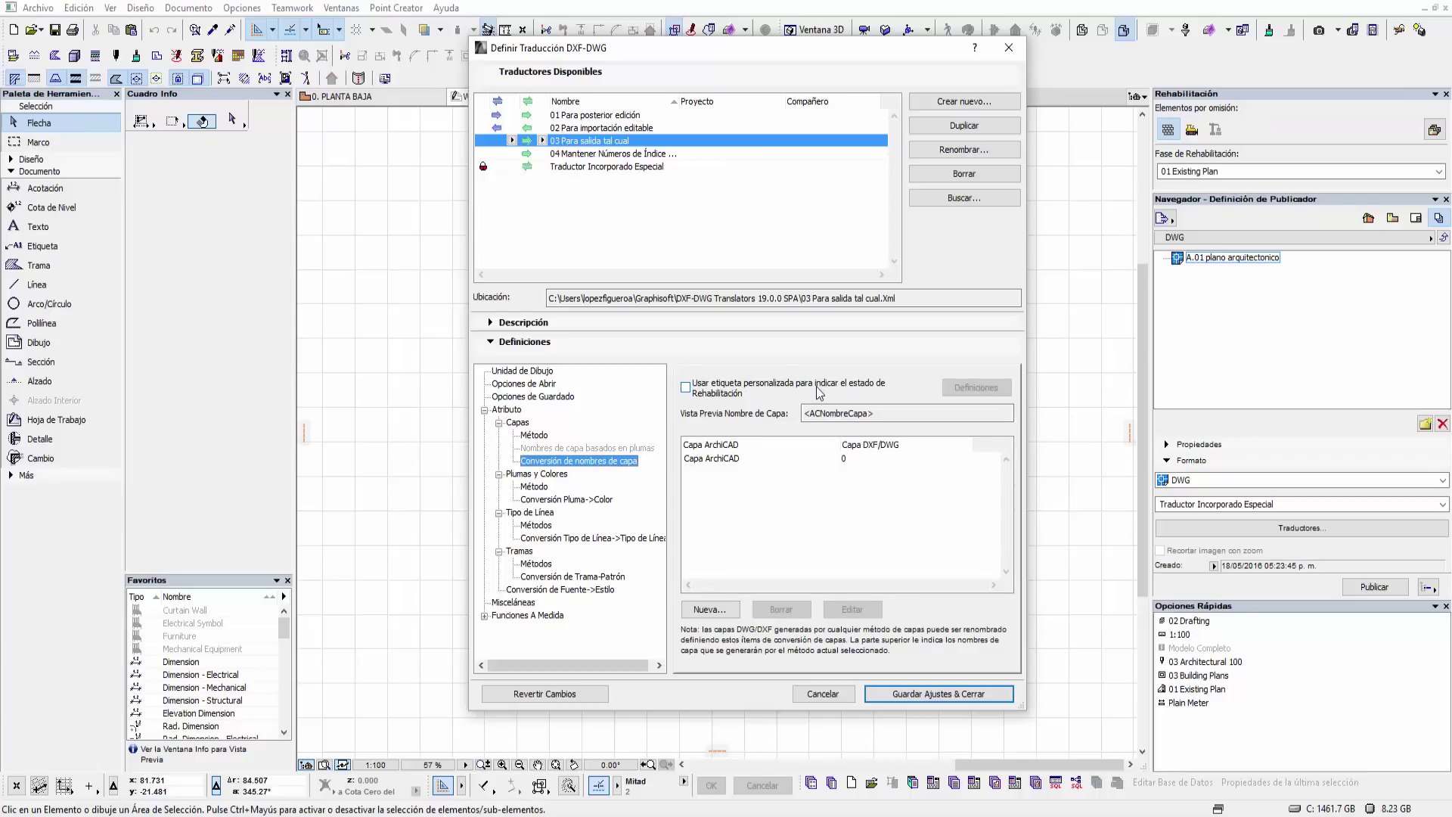
pyautogui.click(533, 603)
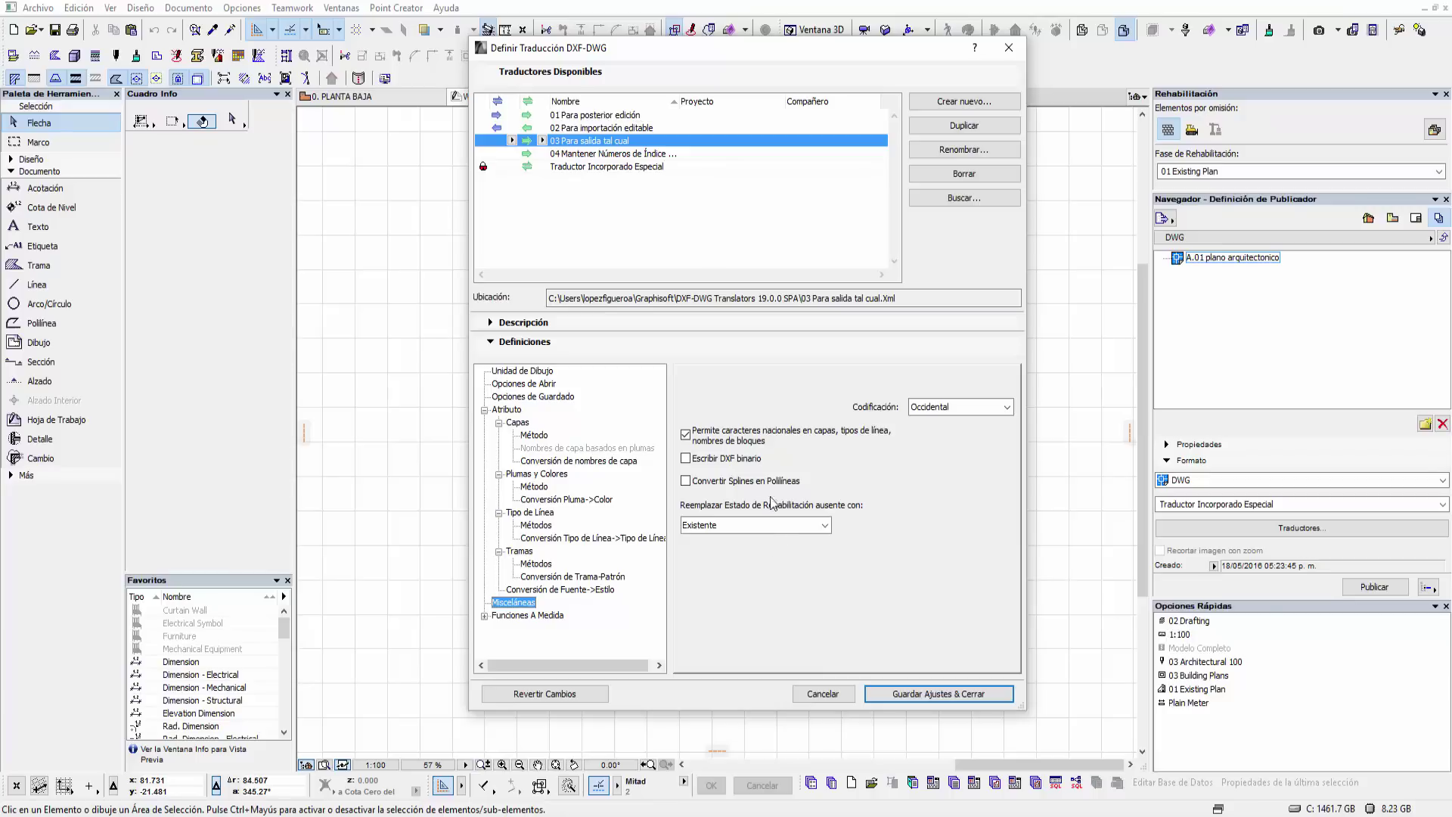
pyautogui.doubleClick(509, 617)
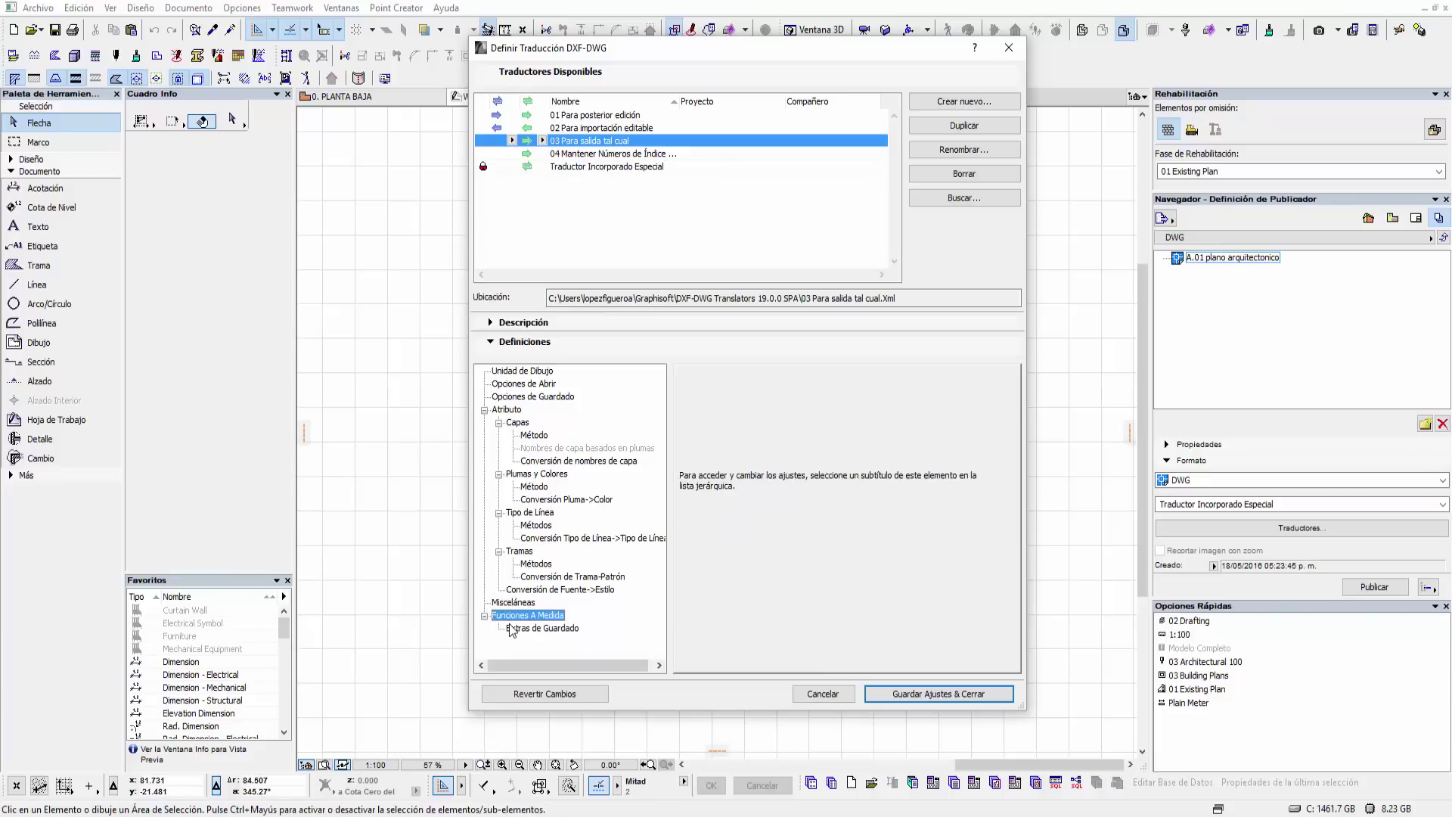
# - Inspect save-extras options: reduce created blocks, DWG-PLN-DWG round-trip, labels to leaders
pyautogui.click(514, 629)
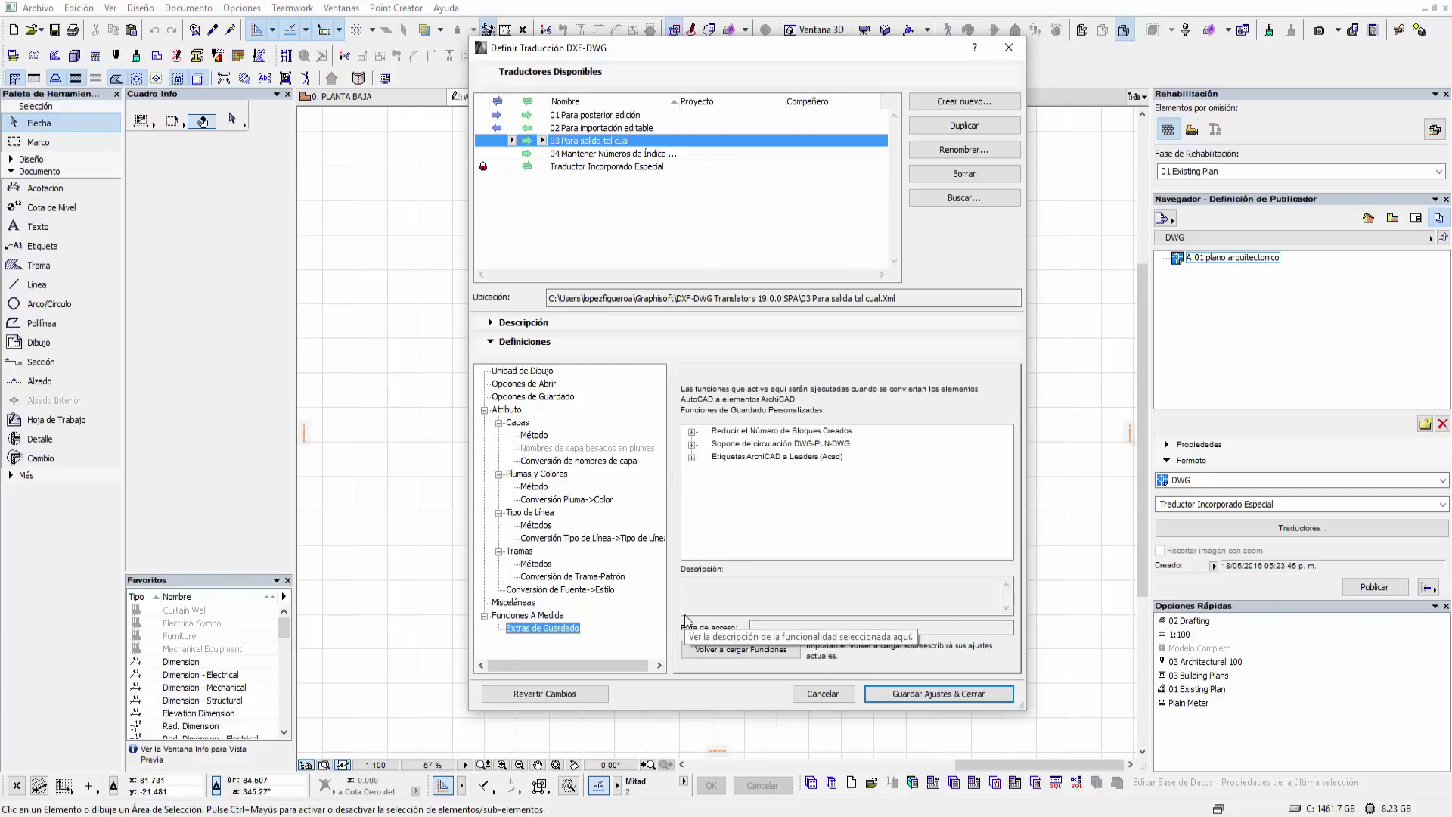
pyautogui.click(692, 432)
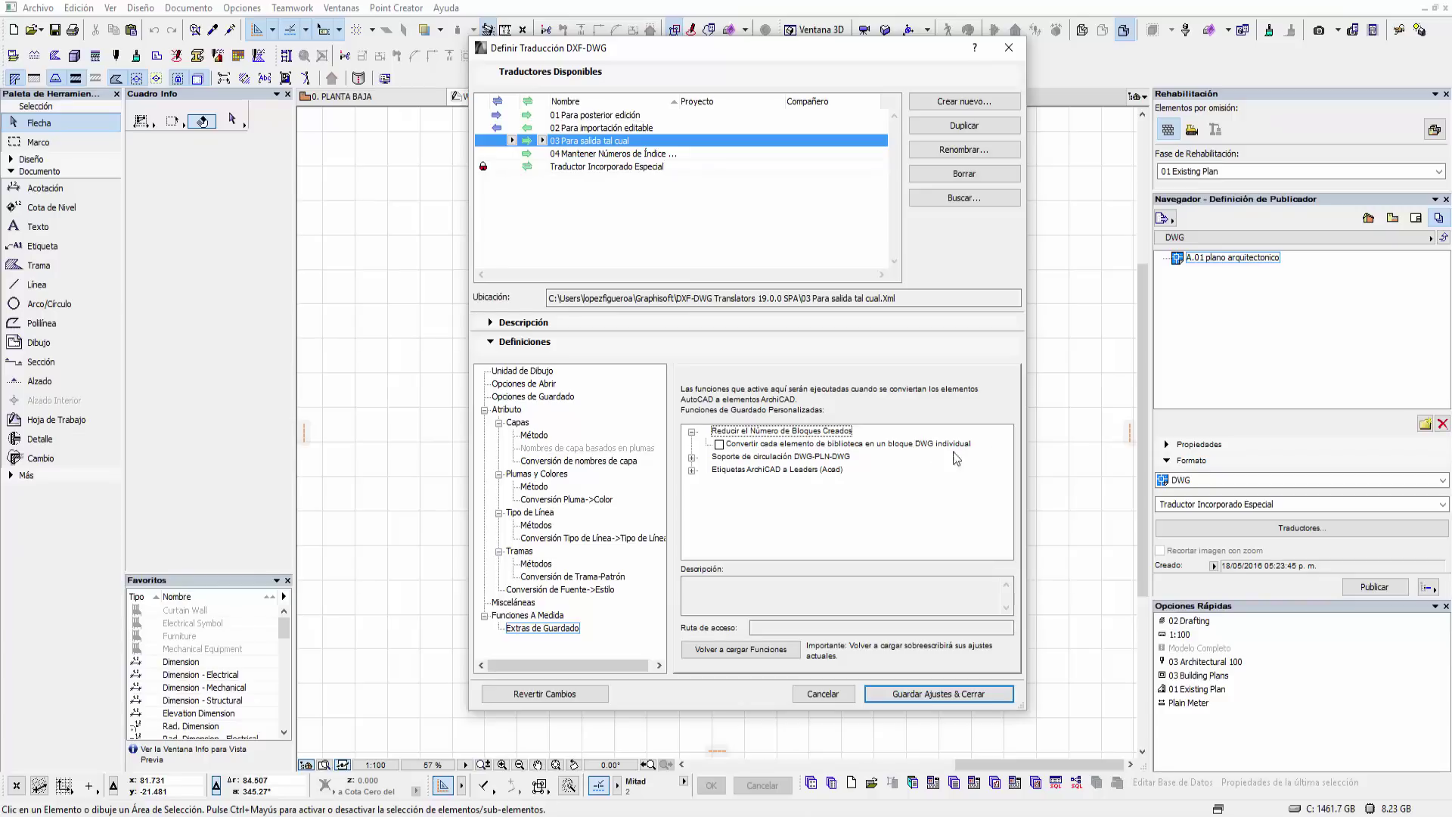
pyautogui.click(691, 457)
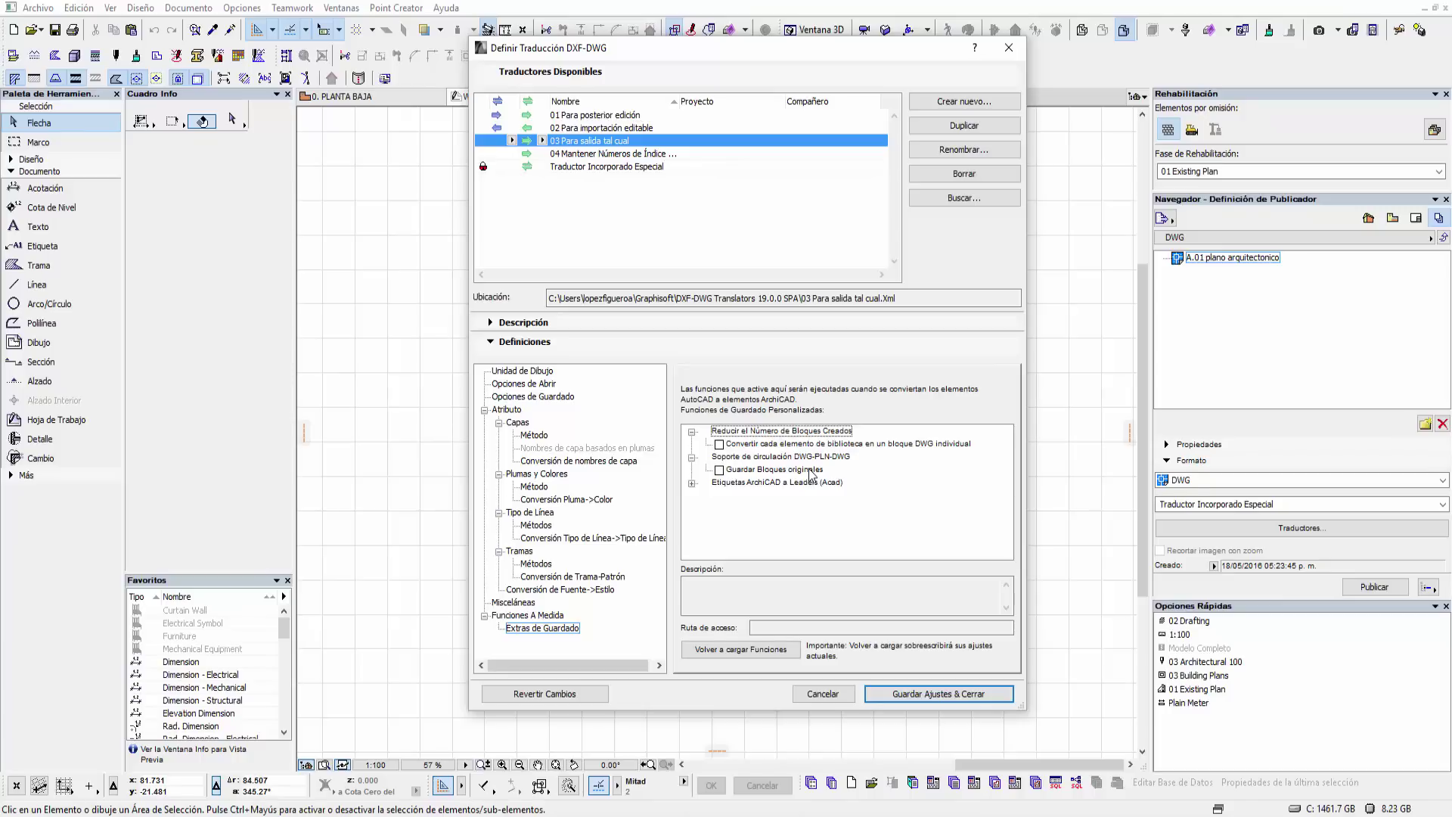
pyautogui.click(692, 483)
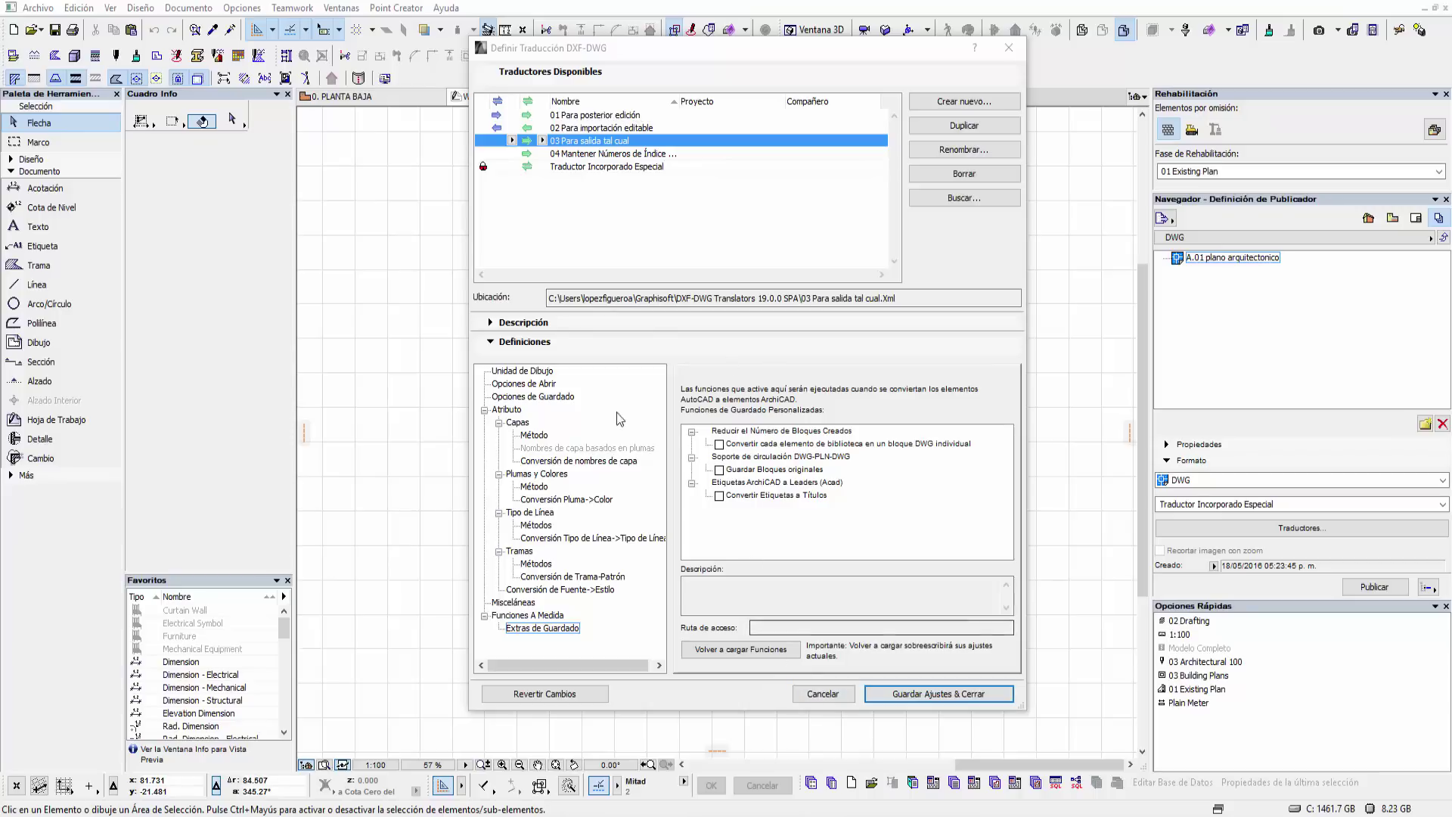
# - Collapse the Atributo and 'Funciones A Medida' branches and close the translator without saving
pyautogui.click(485, 409)
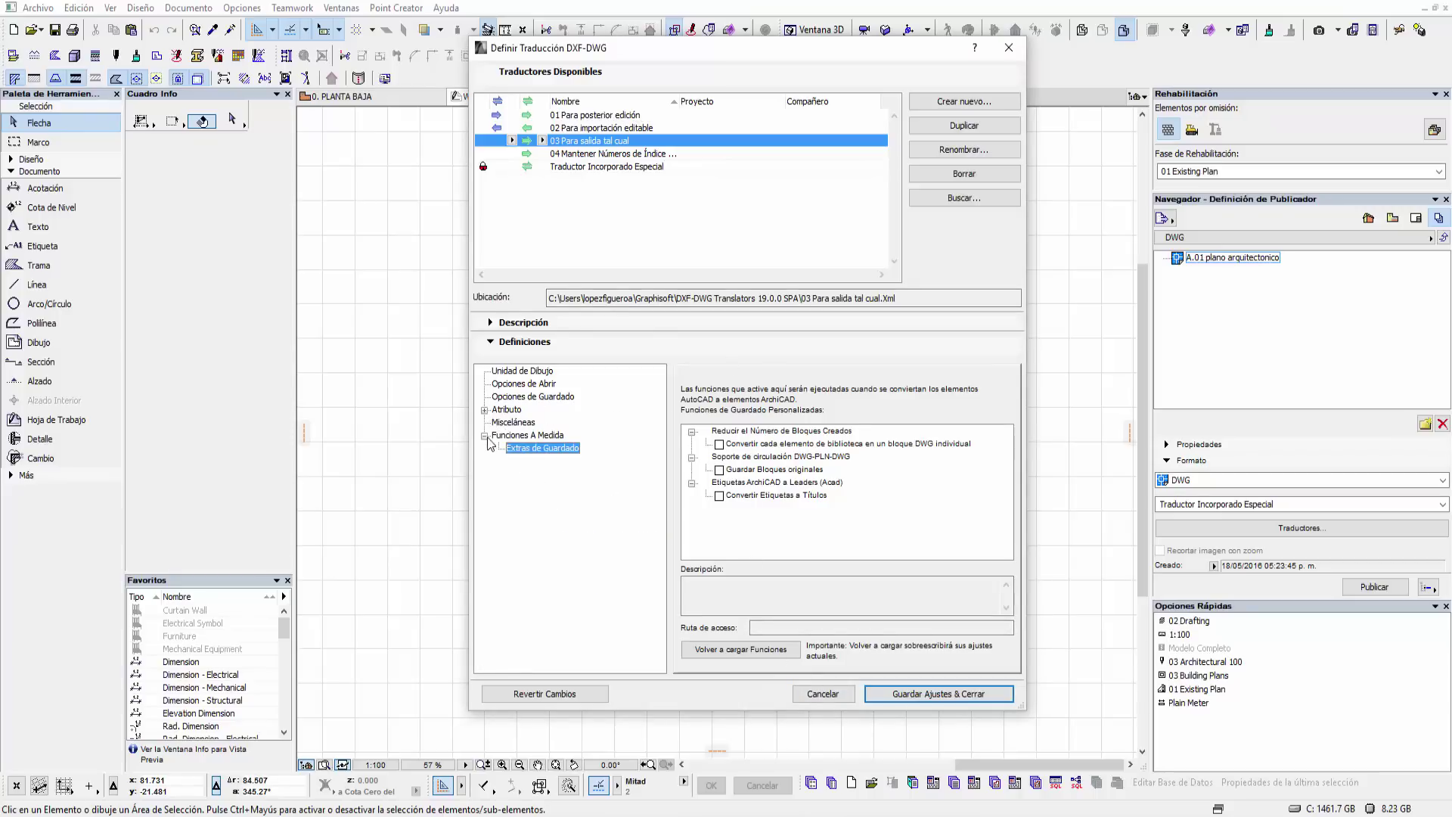
pyautogui.click(484, 436)
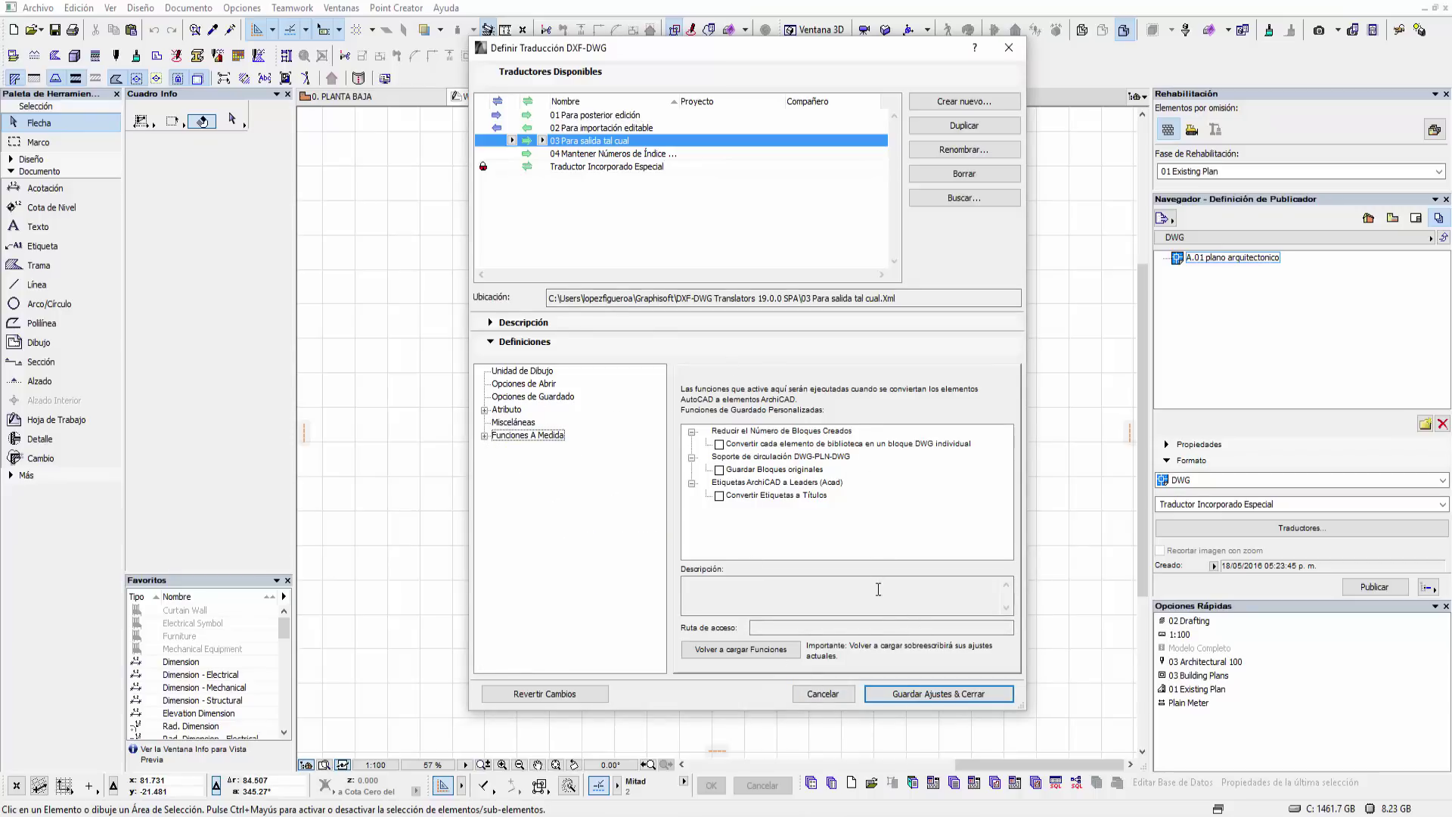
pyautogui.click(822, 694)
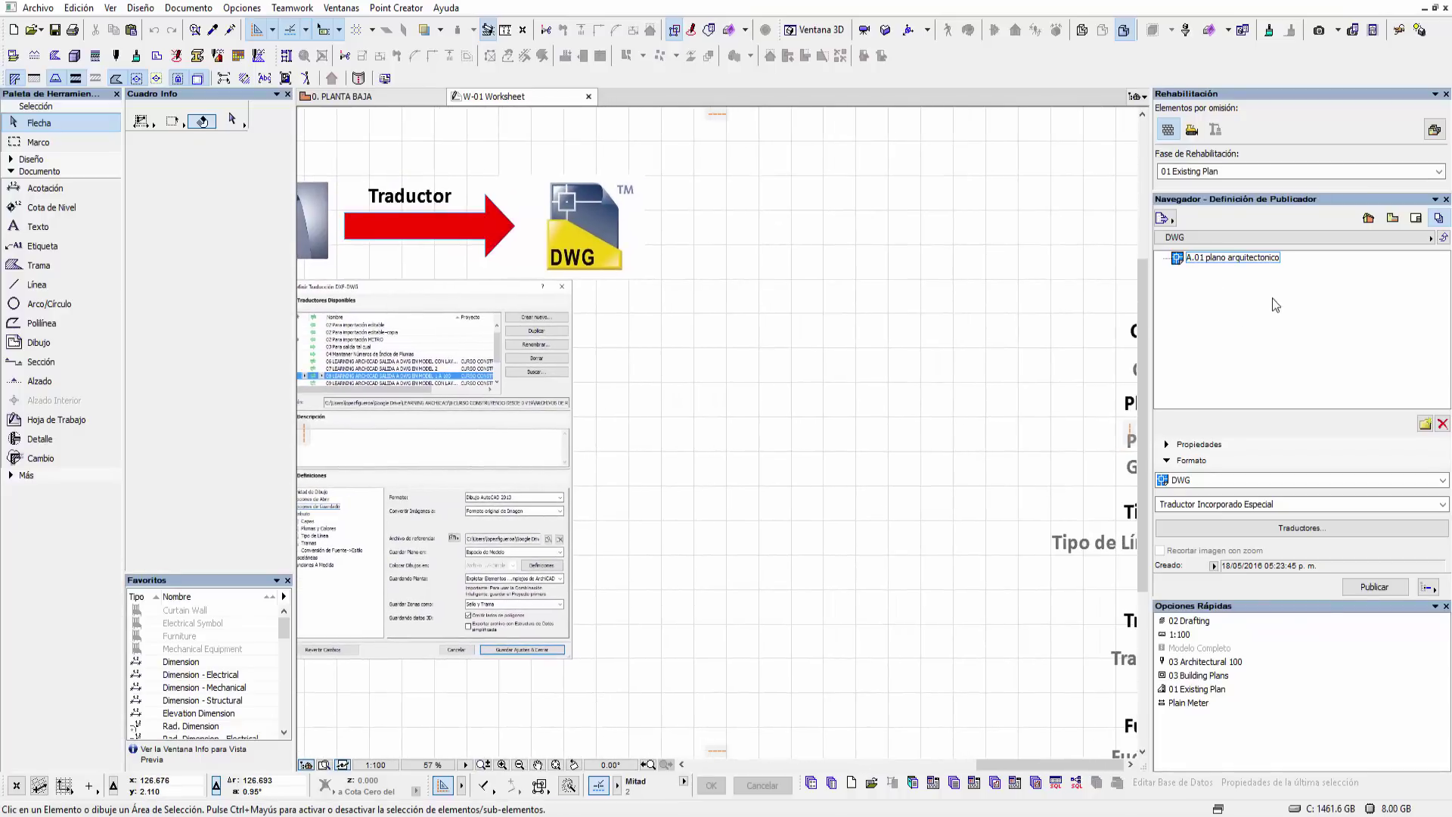
# - Publish A.01 plano arquitectónico as a DWG using the 03 Para salida tal cual translator
pyautogui.click(1248, 504)
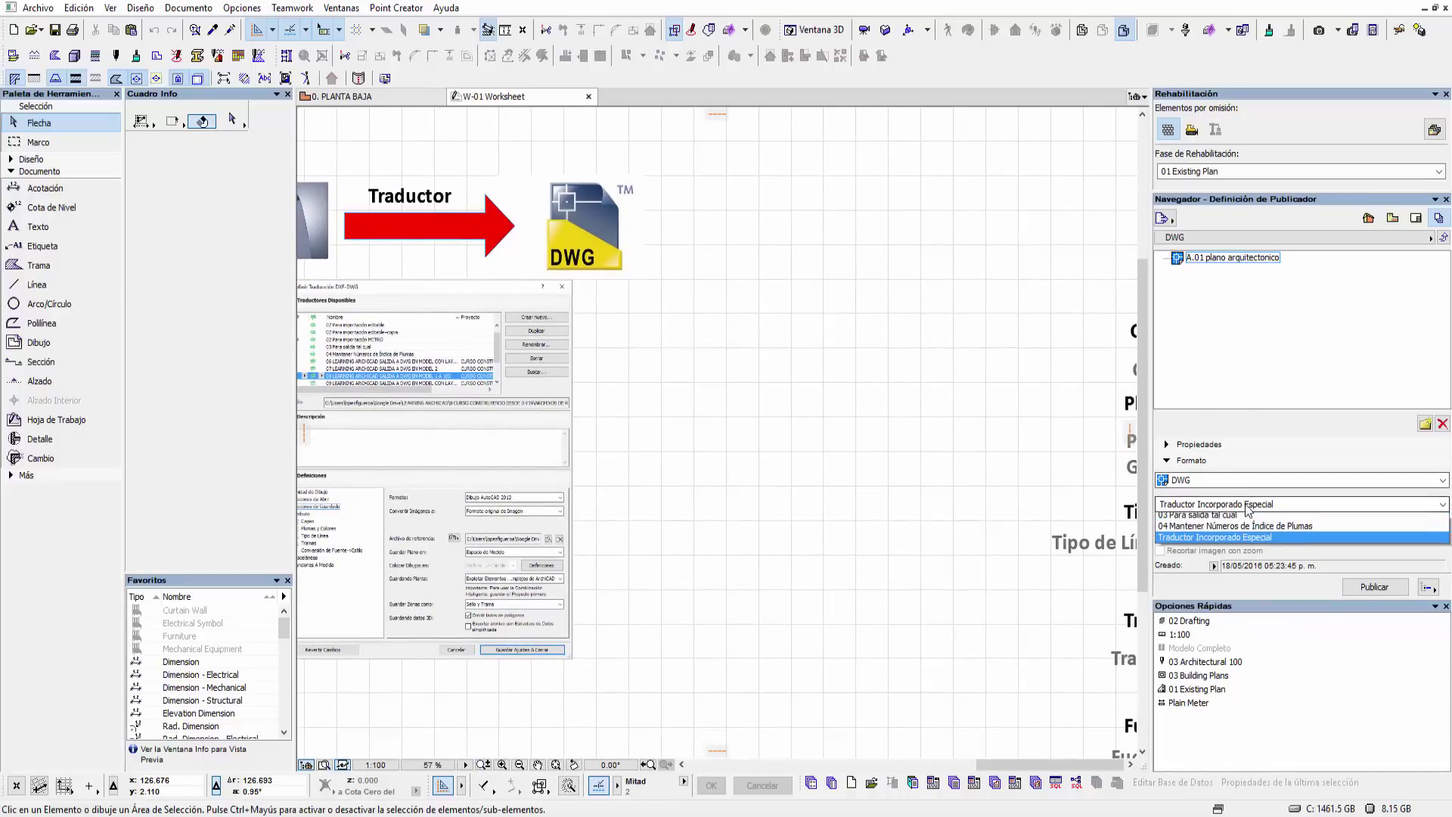
pyautogui.click(1196, 530)
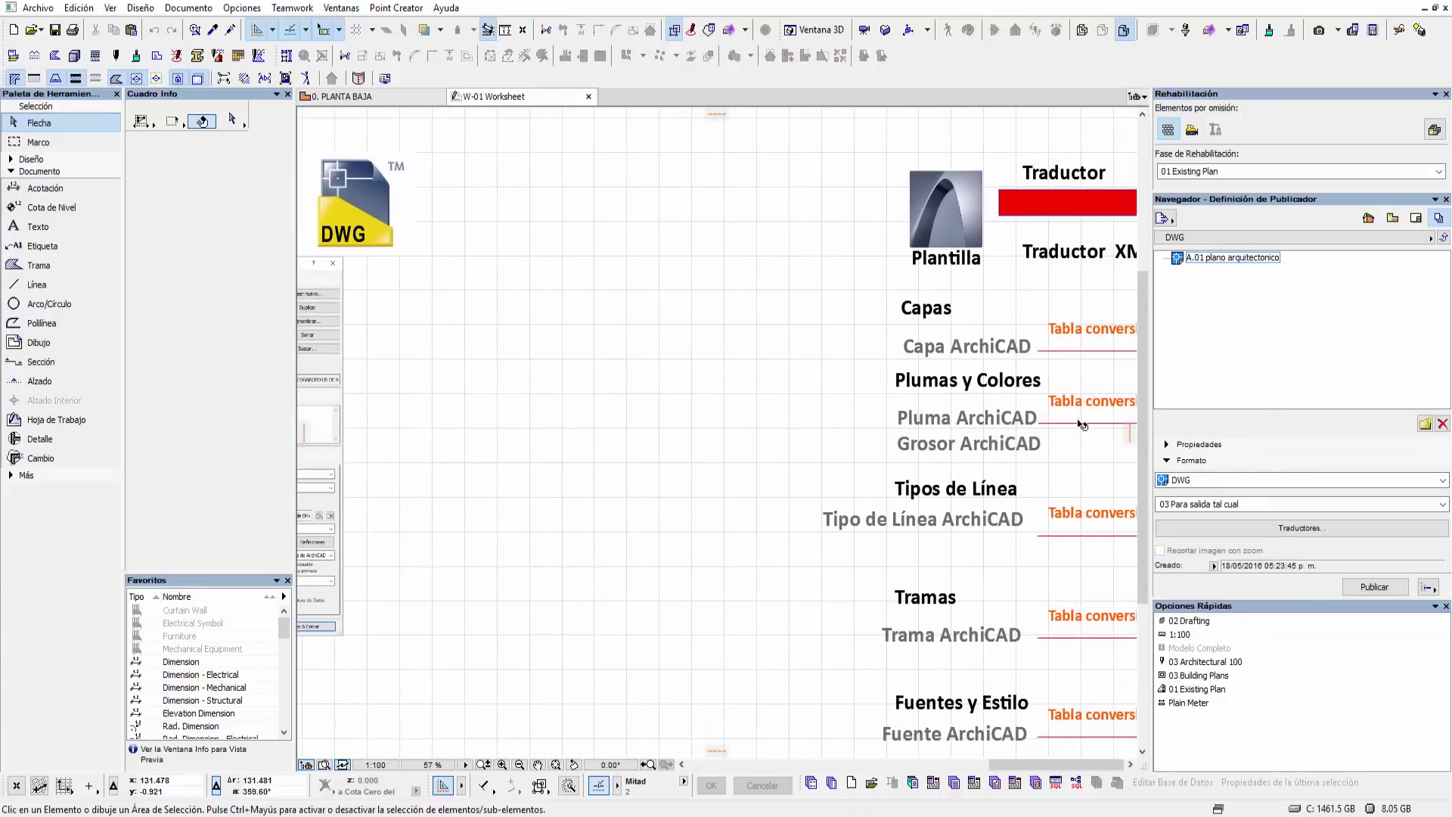
pyautogui.click(1373, 588)
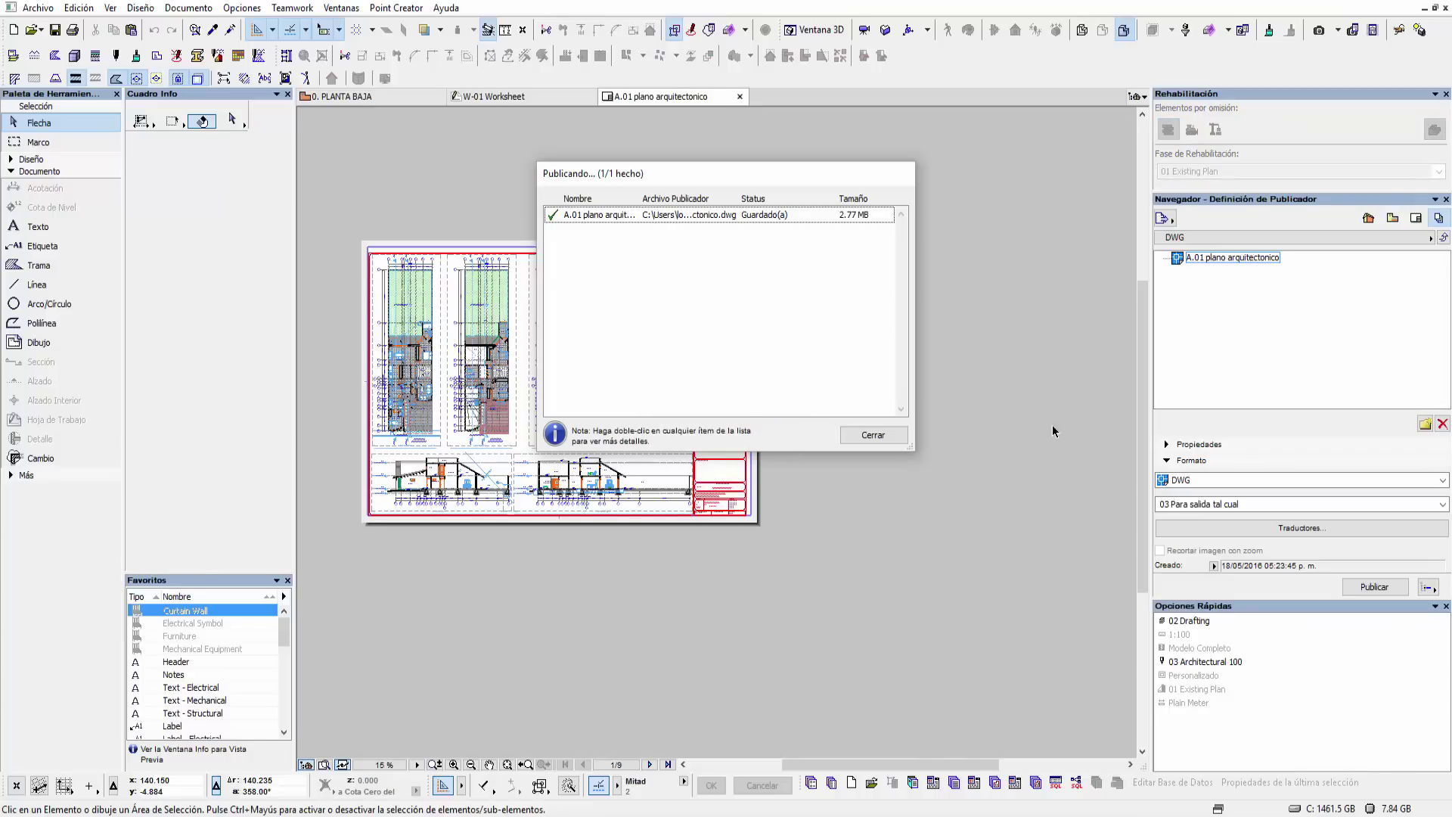
pyautogui.click(874, 435)
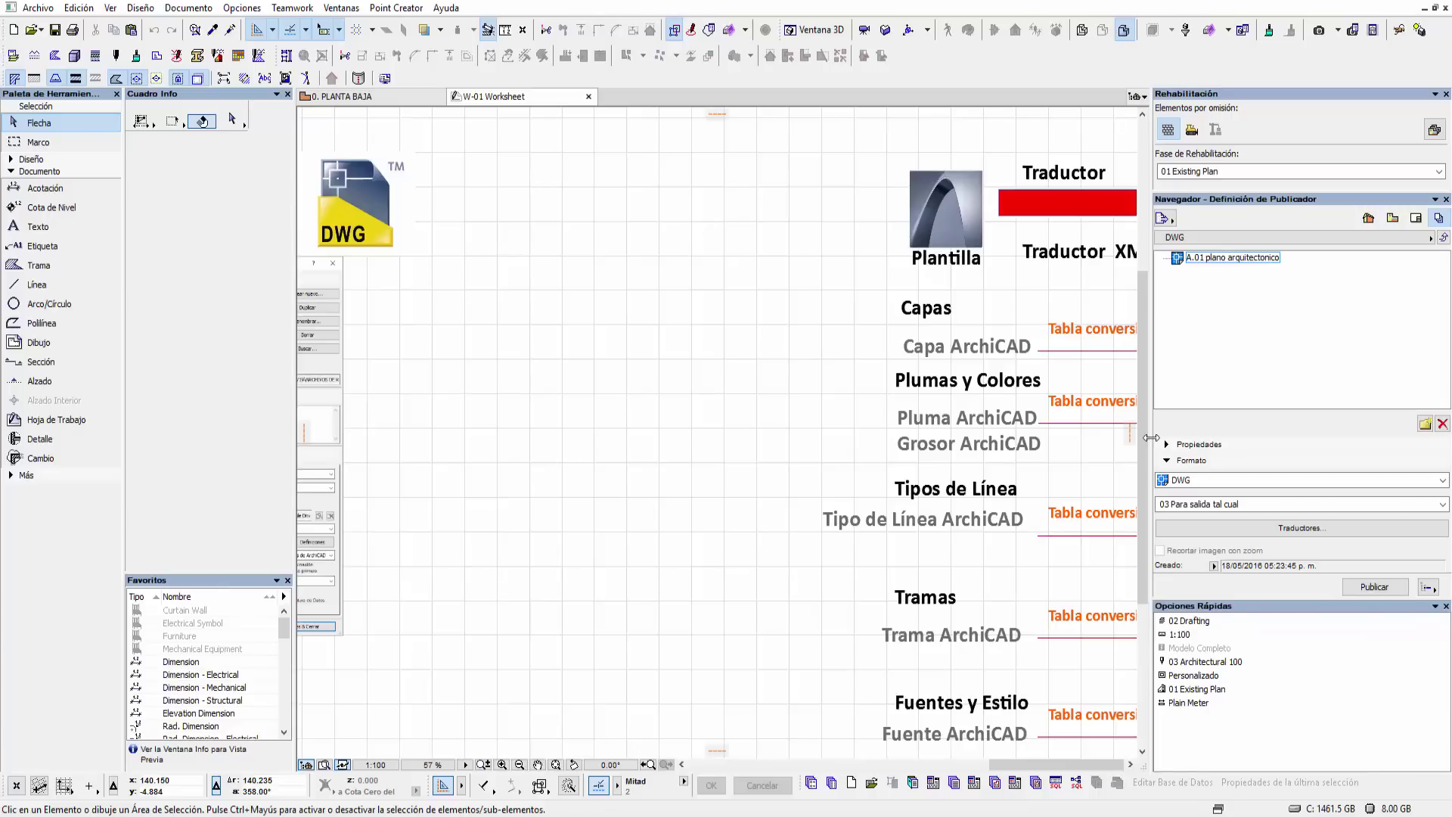
pyautogui.moveTo(1151, 437); pyautogui.dragTo(782, 438)
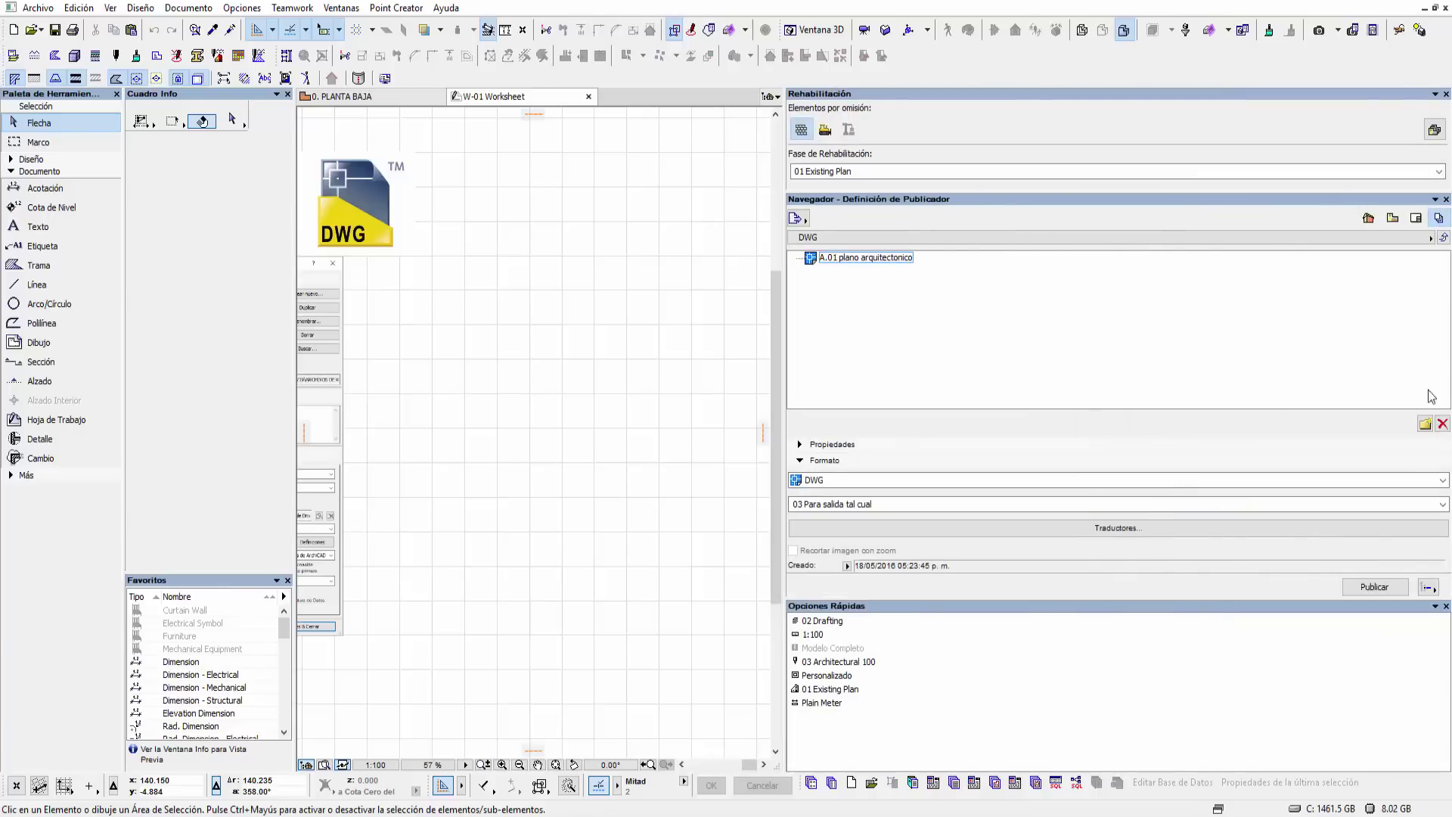
# - Open the DWG set's publishing properties and read the destination folder path
pyautogui.click(1443, 239)
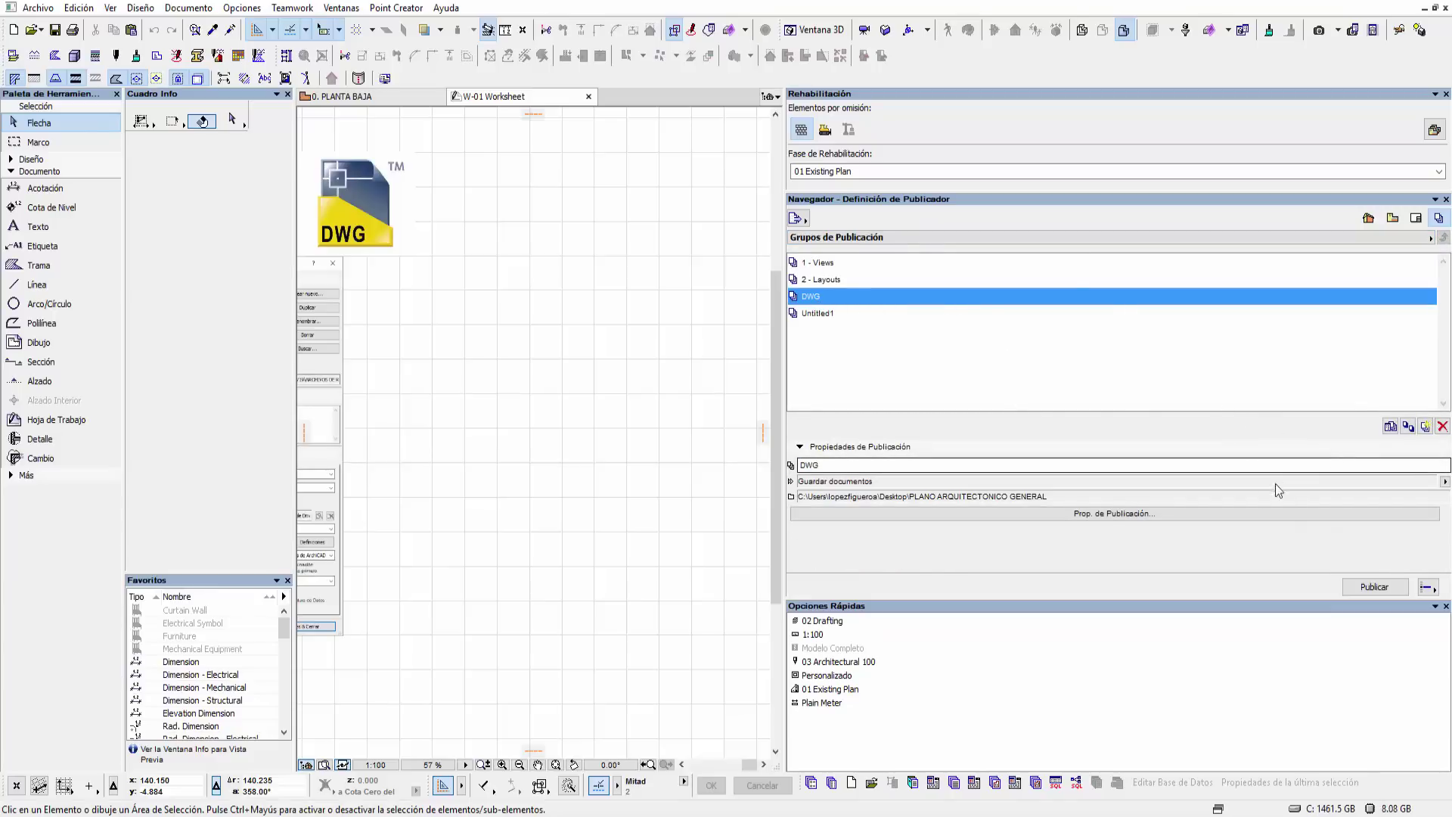
pyautogui.click(1109, 516)
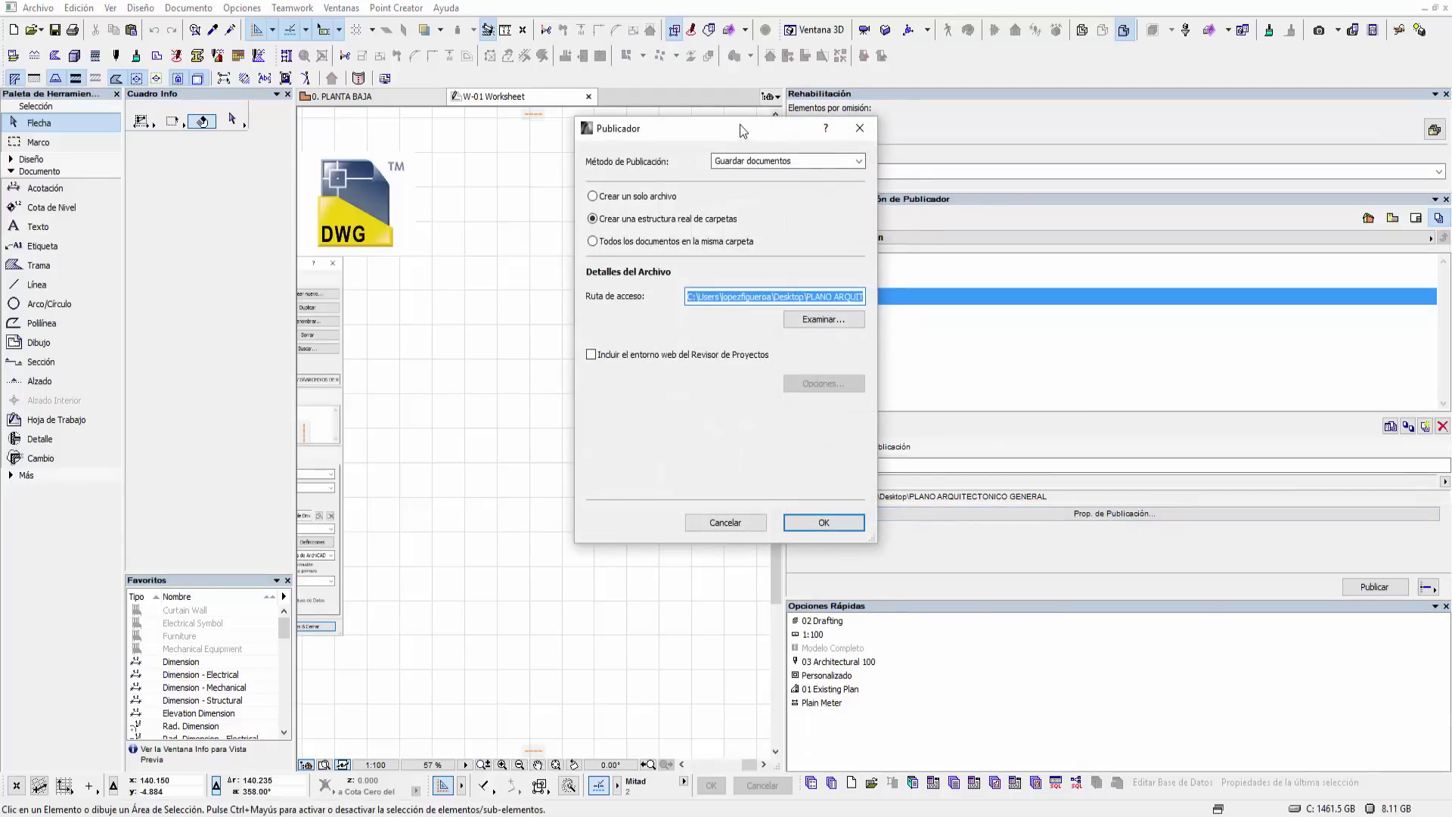
pyautogui.moveTo(740, 126); pyautogui.dragTo(603, 153)
pyautogui.click(514, 262)
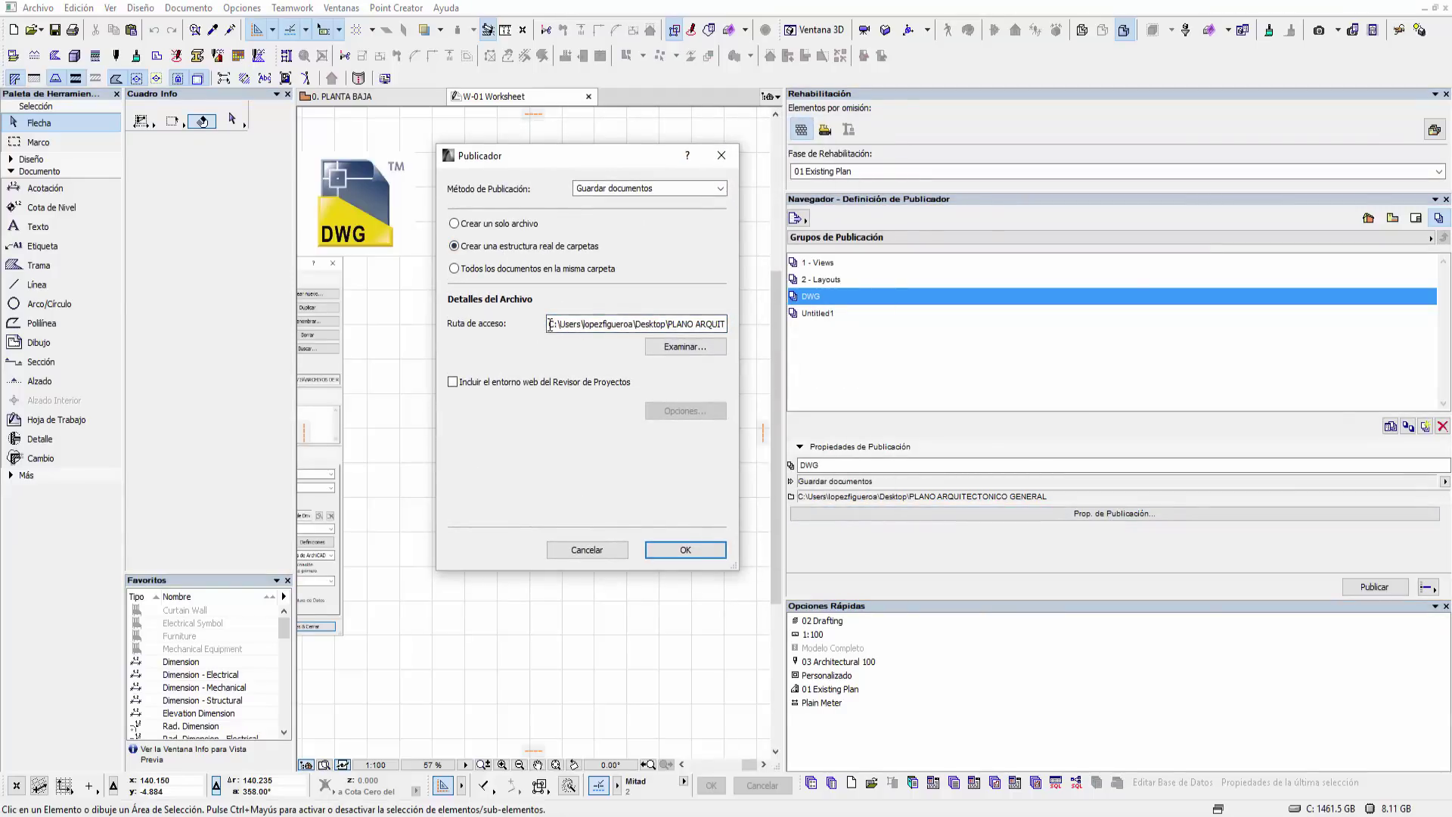
pyautogui.moveTo(548, 326); pyautogui.dragTo(739, 326)
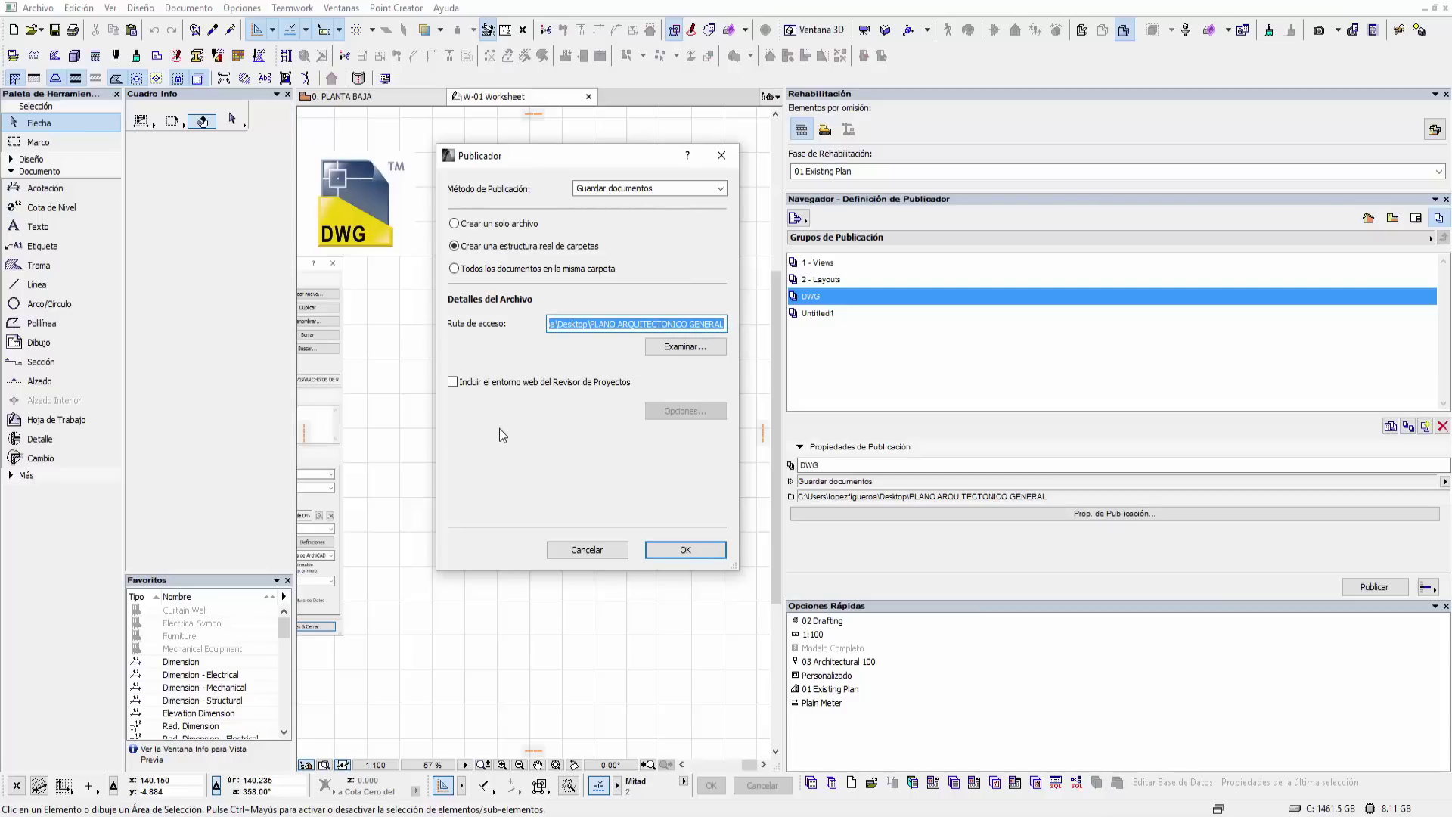
pyautogui.click(592, 328)
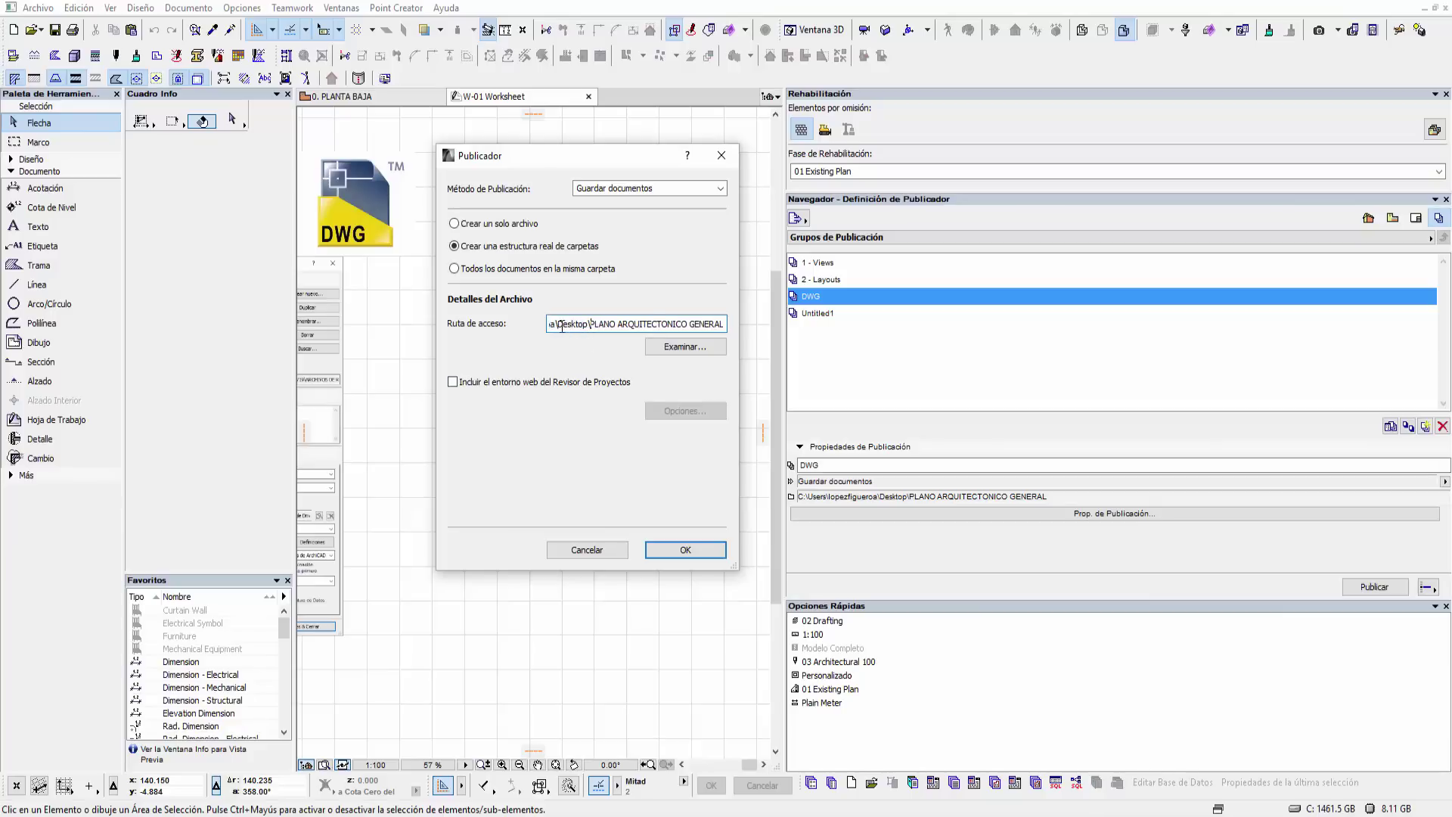
pyautogui.moveTo(615, 323); pyautogui.dragTo(520, 323)
pyautogui.click(586, 326)
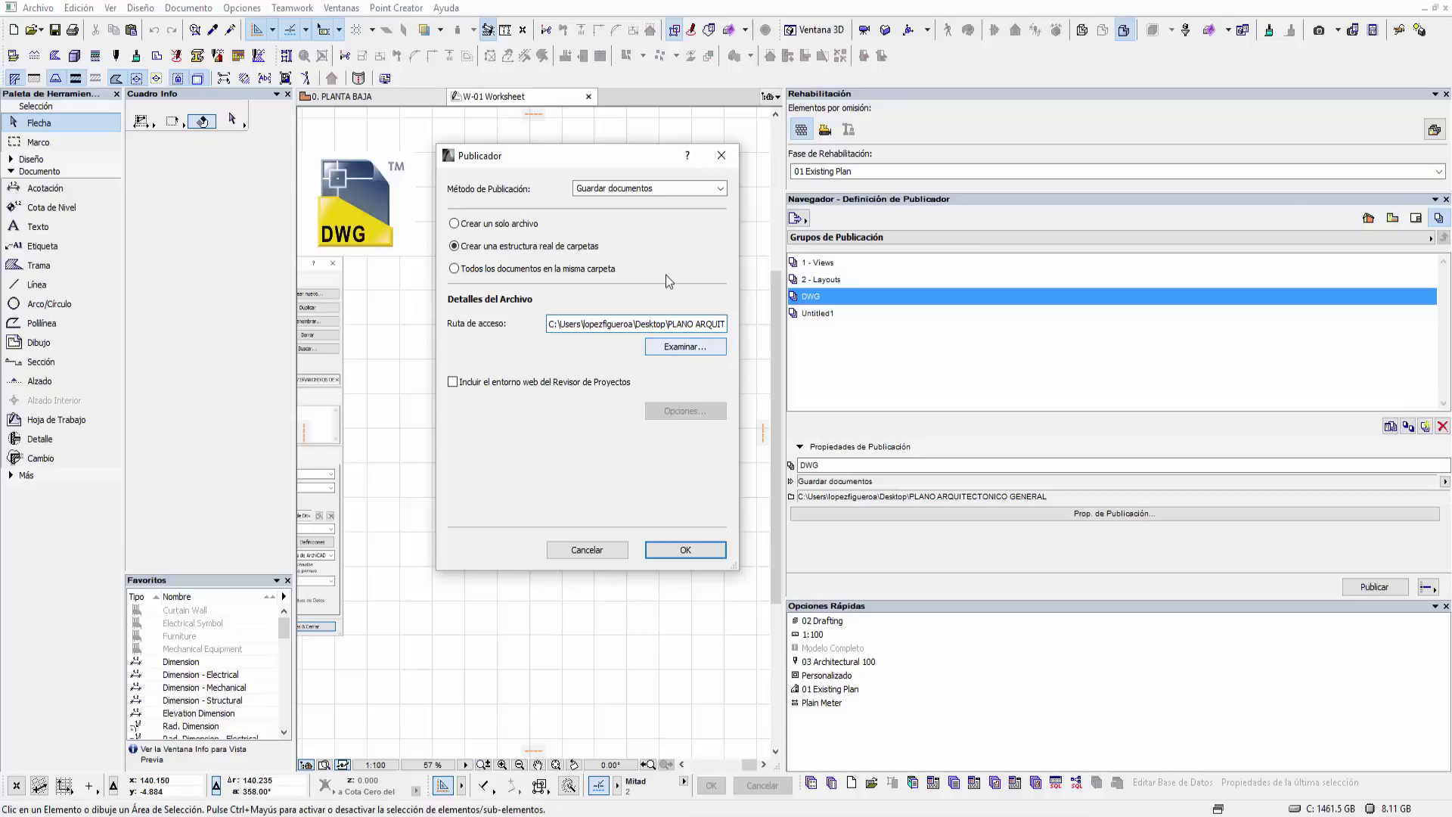
# - Keep saving documents as the publishing method, confirm, and reopen the DWG set
pyautogui.click(682, 186)
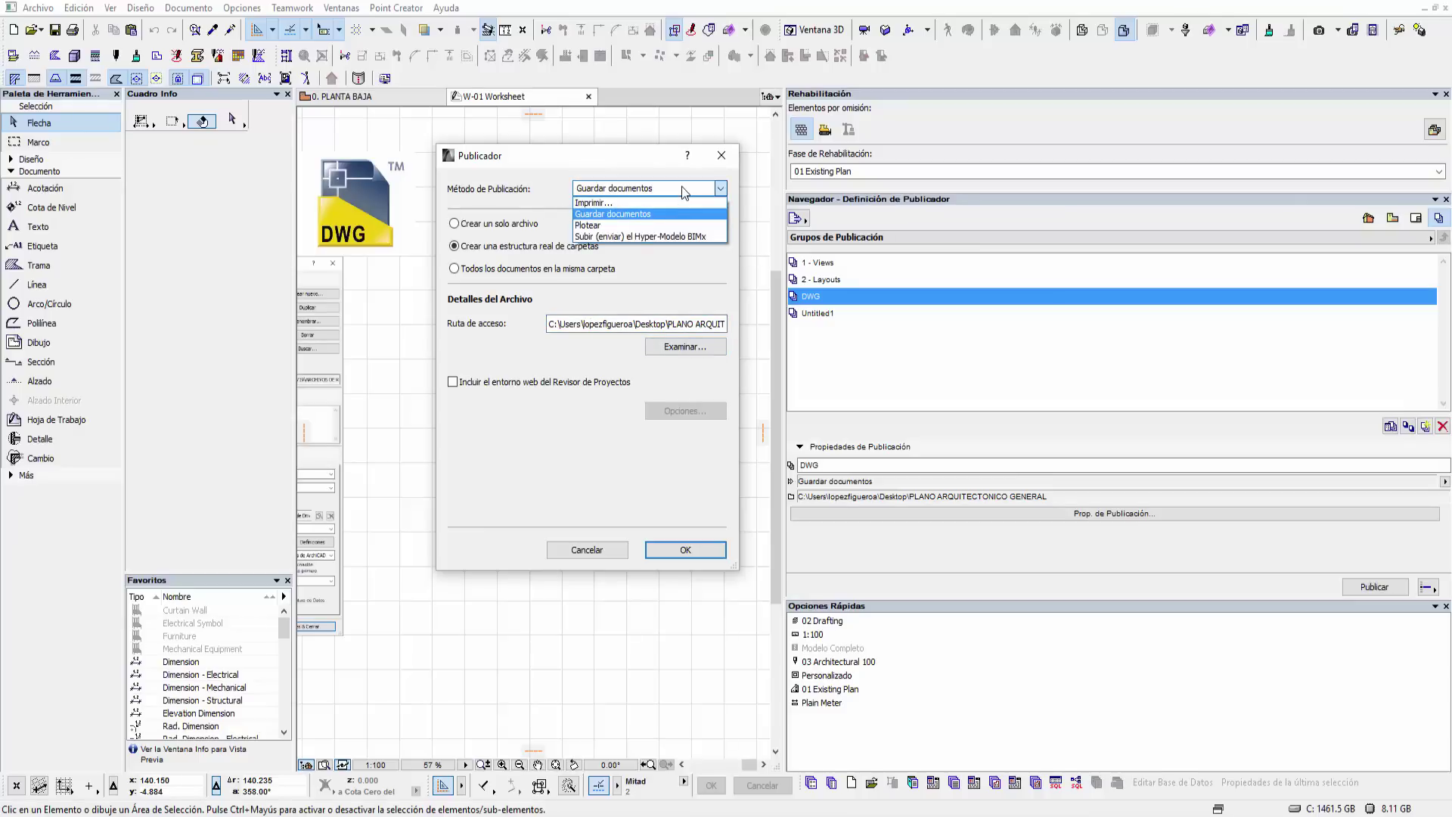
pyautogui.click(682, 186)
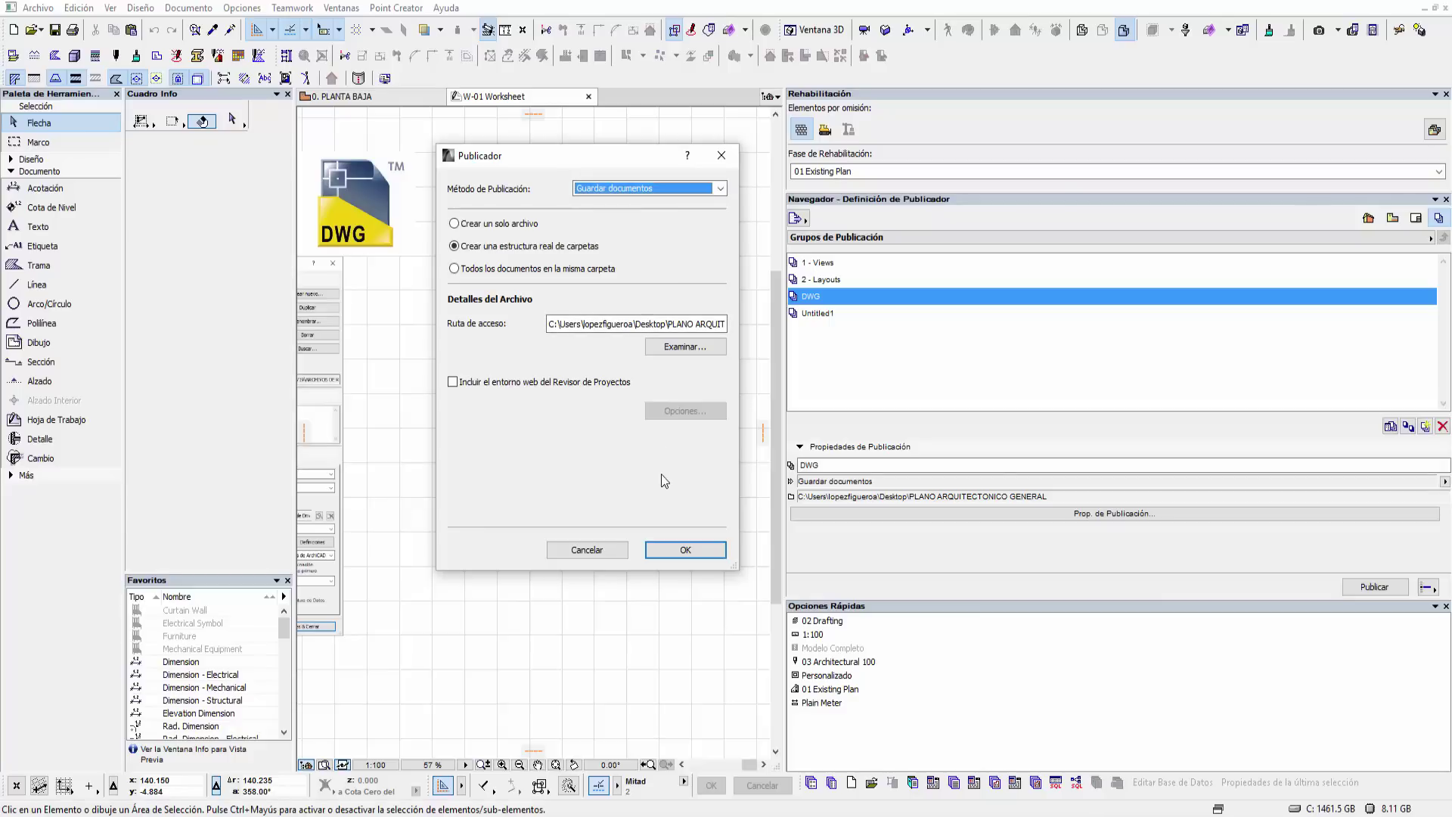
pyautogui.click(673, 549)
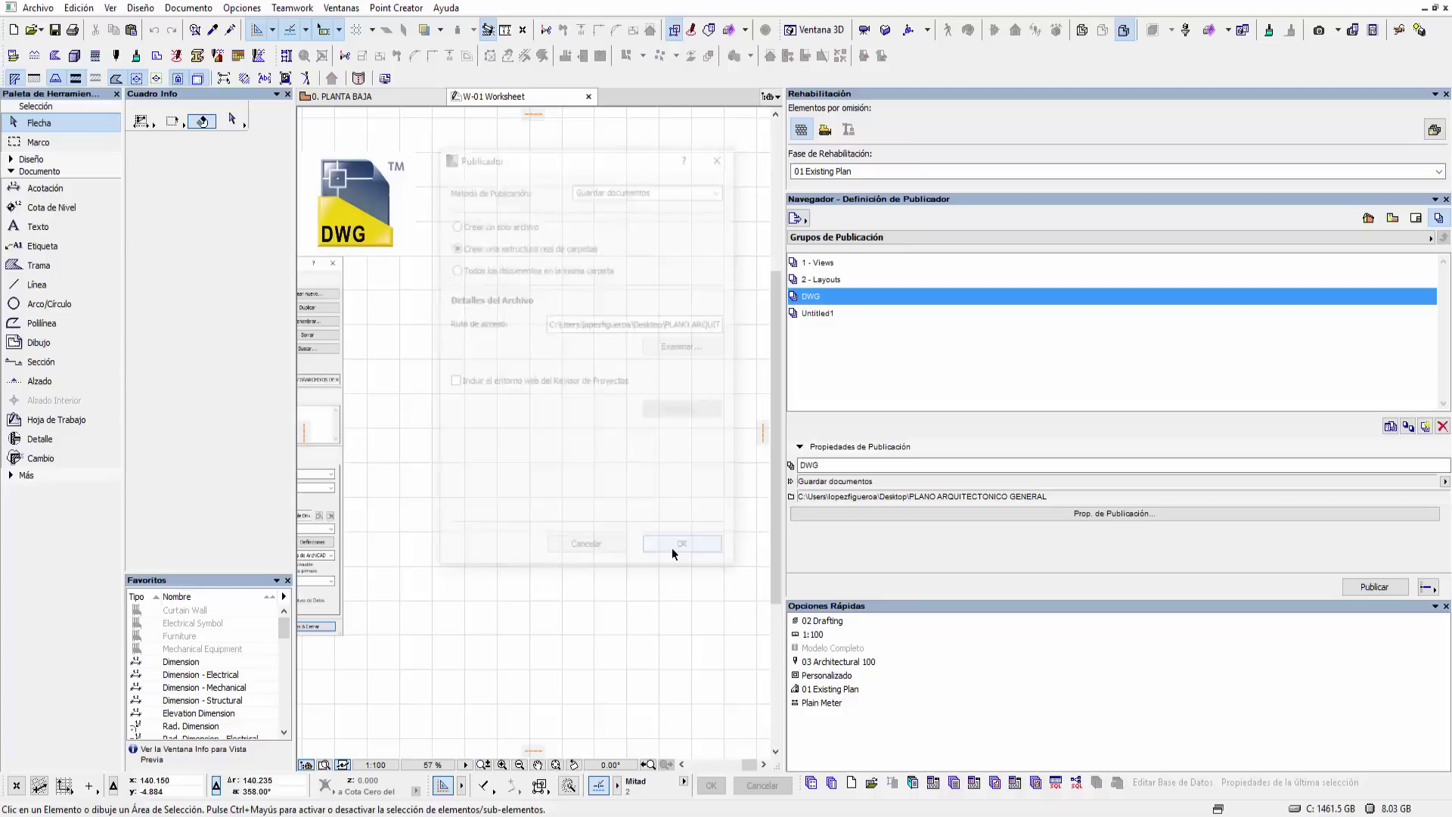
pyautogui.doubleClick(820, 298)
# - Select A.01 plano arquitectónico and limit publishing to the selected items only
pyautogui.click(853, 261)
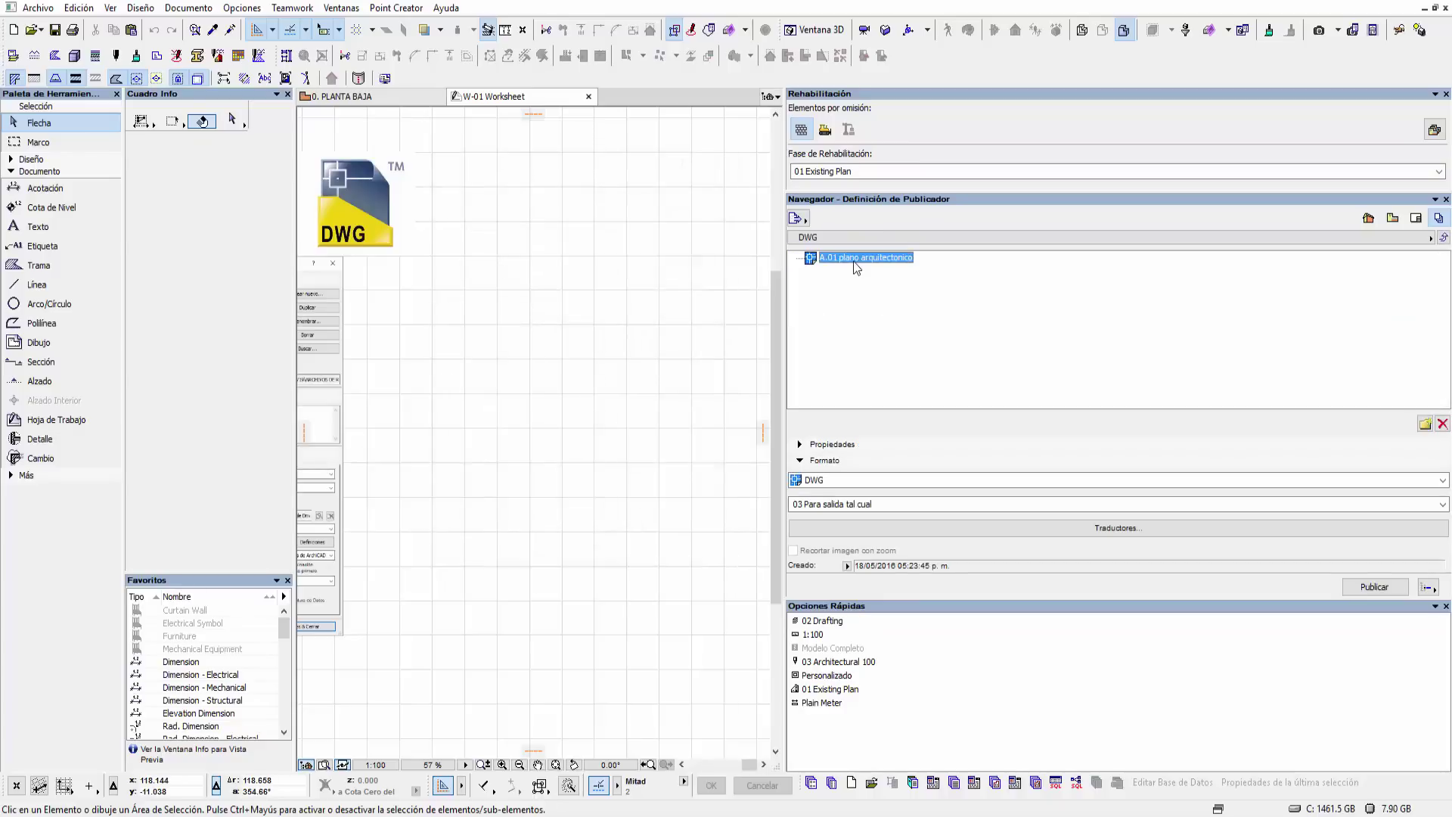
pyautogui.click(1429, 588)
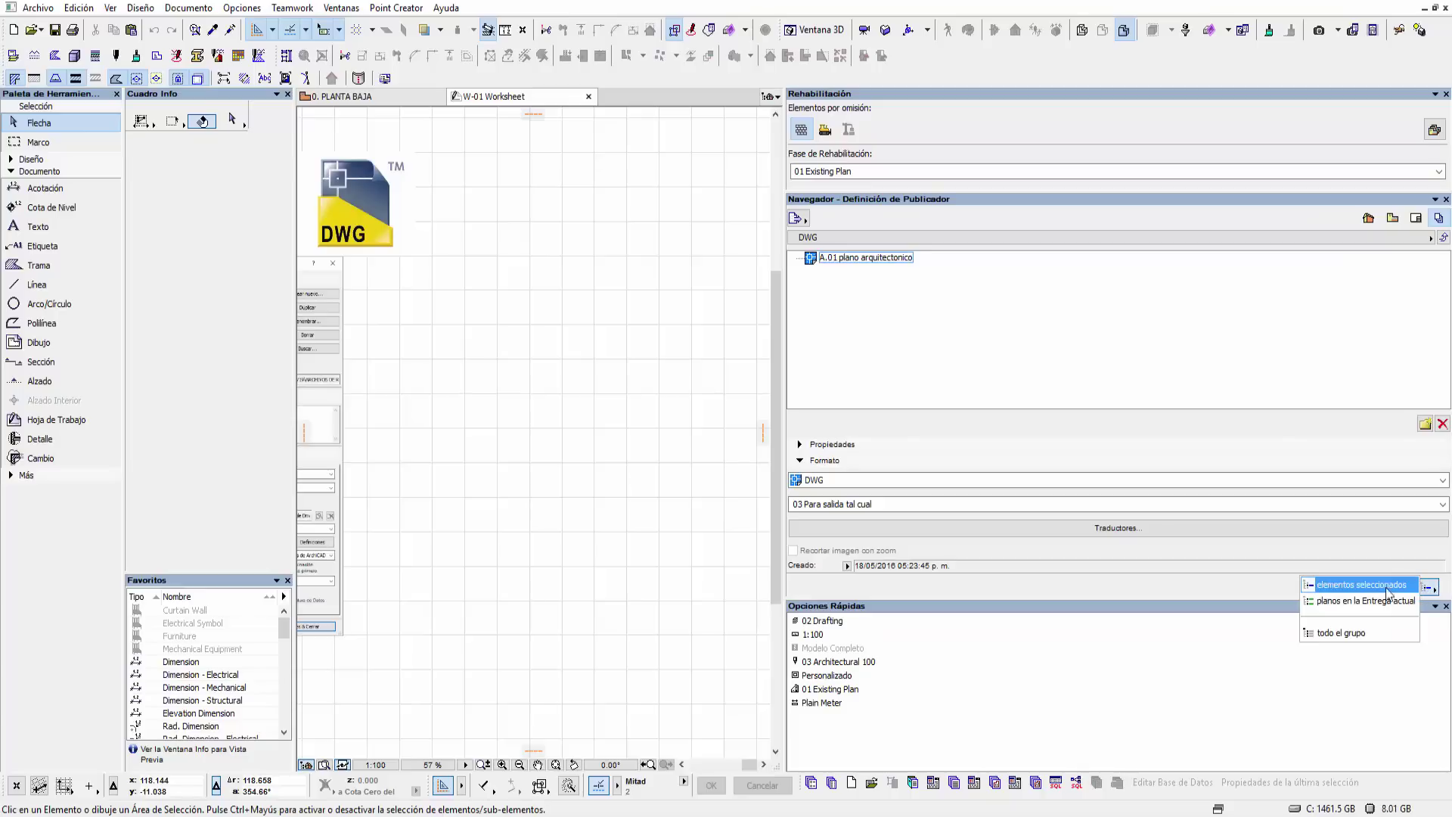
pyautogui.click(1345, 584)
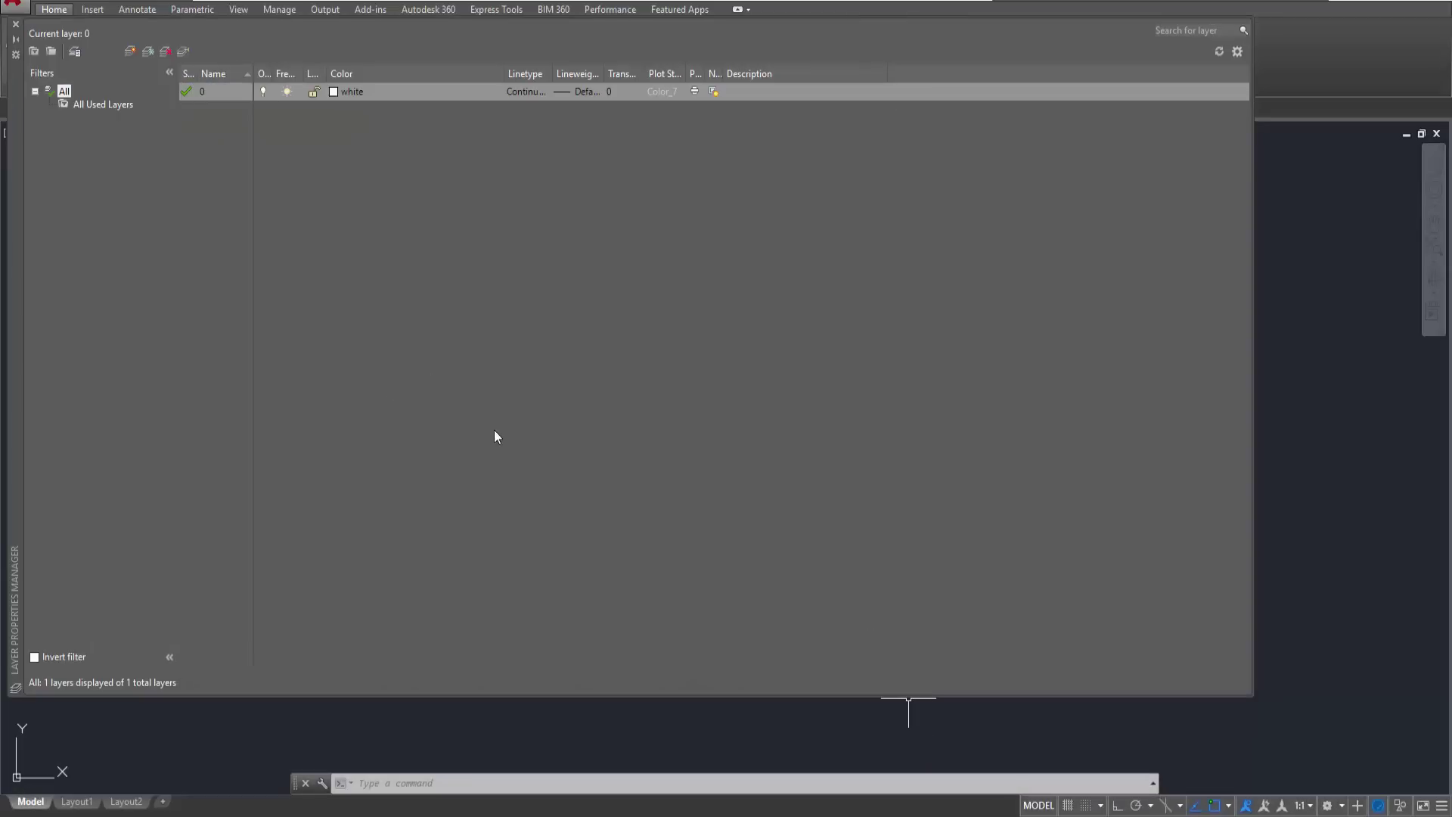
# - Open A.01 plano arquitectonico.dwg, accepting the non-Autodesk DWG warning
pyautogui.click(15, 23)
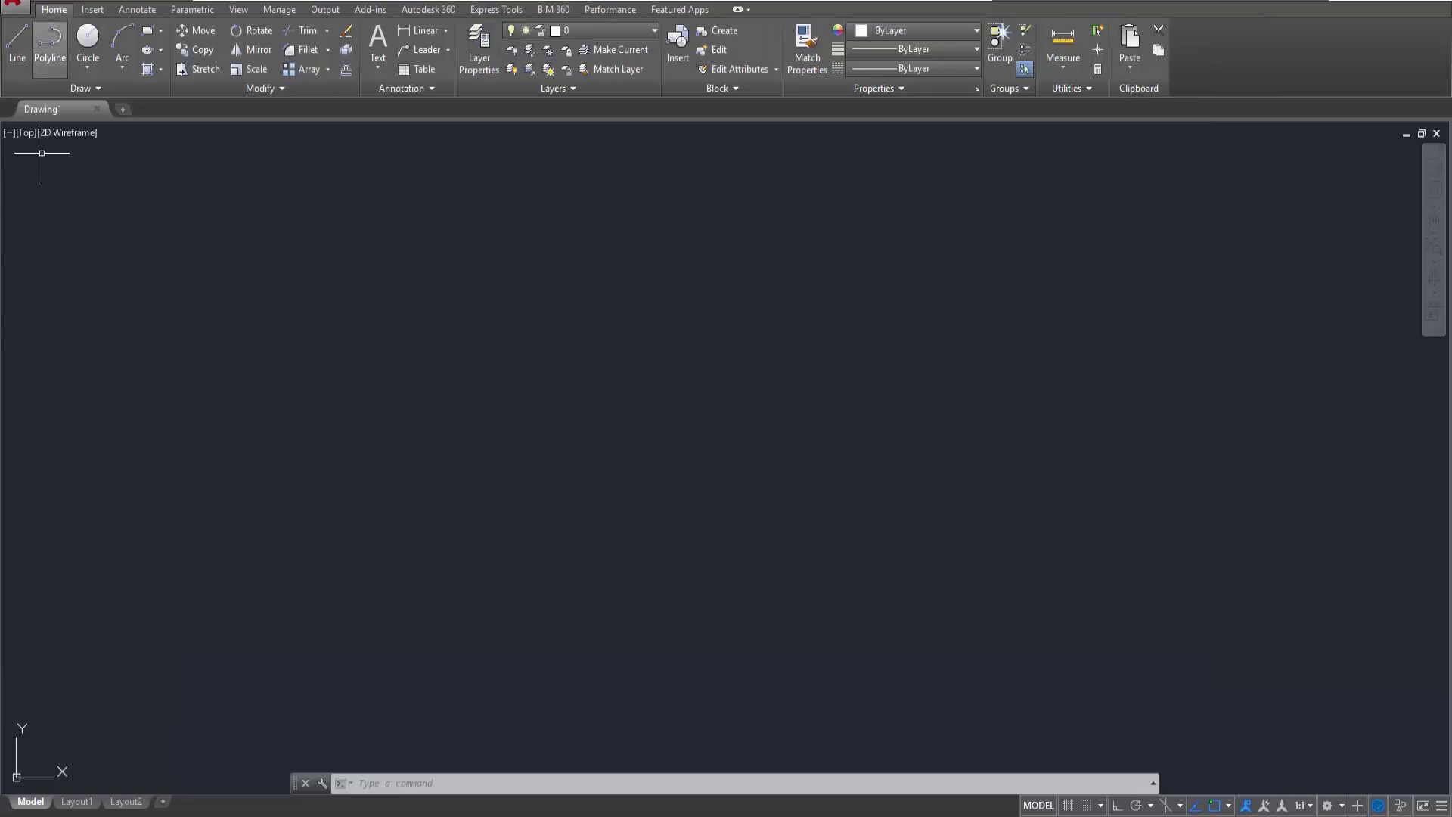
pyautogui.hotkey('ctrl', 'o')
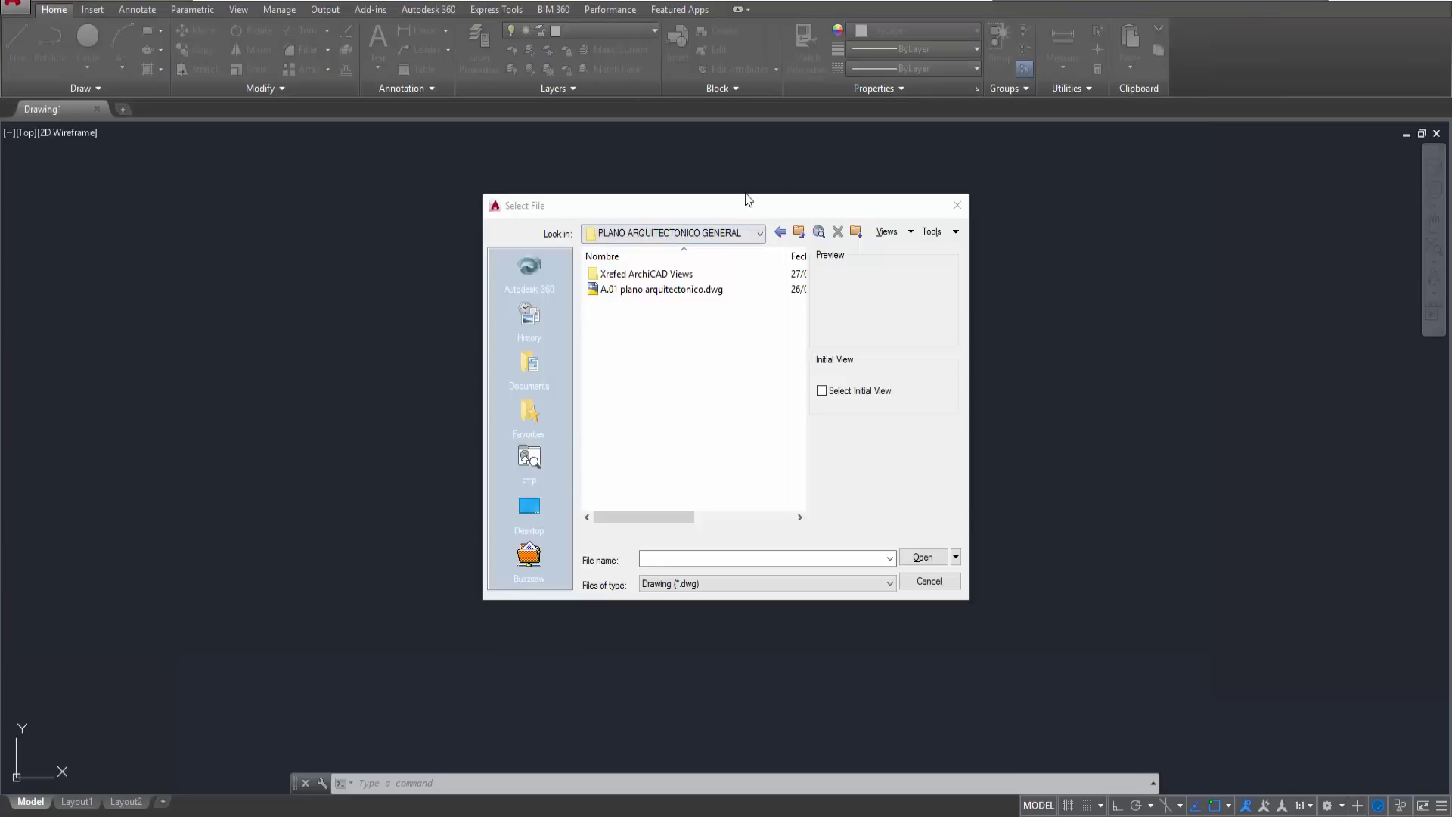
pyautogui.click(522, 286)
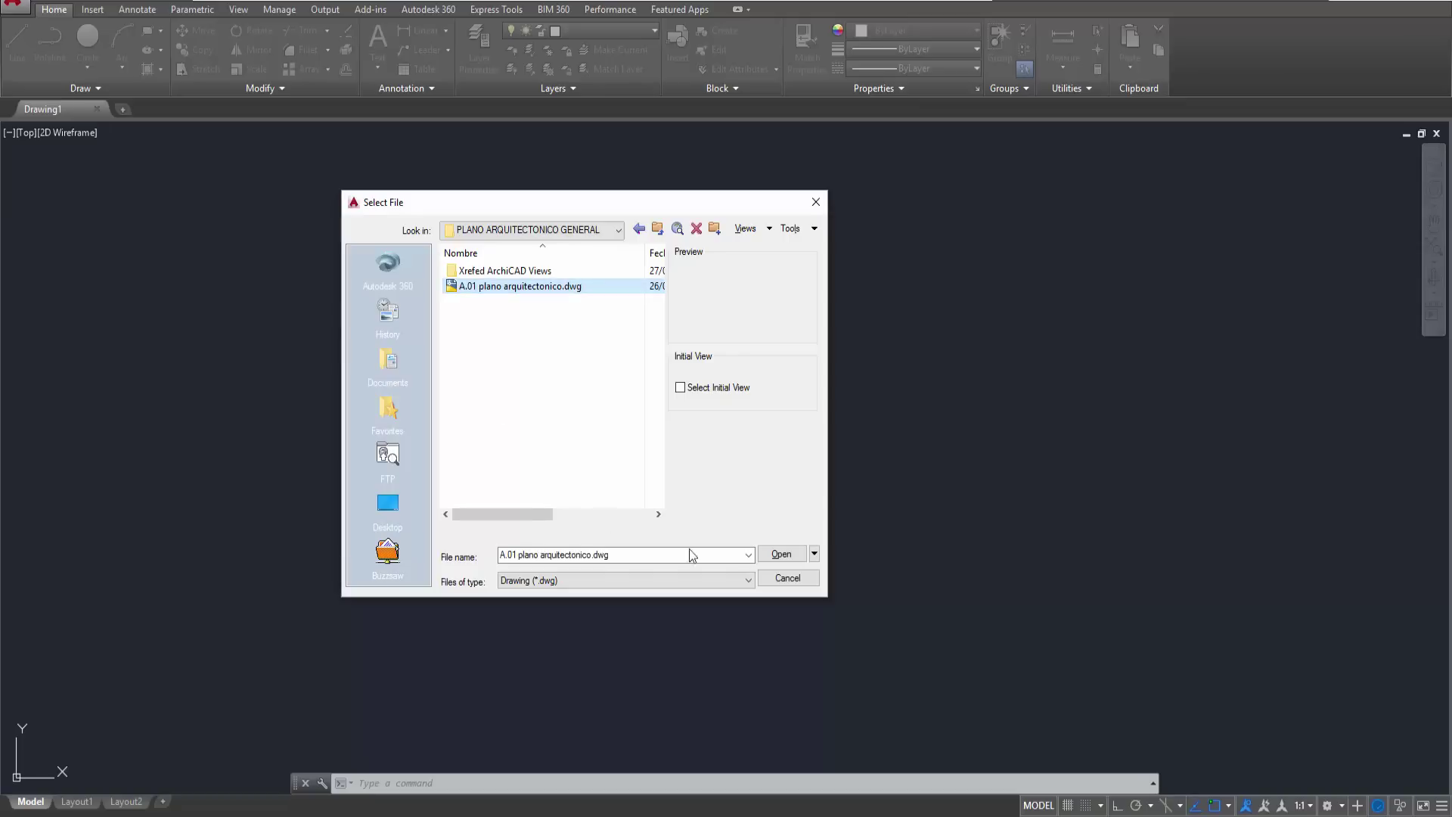
pyautogui.click(778, 556)
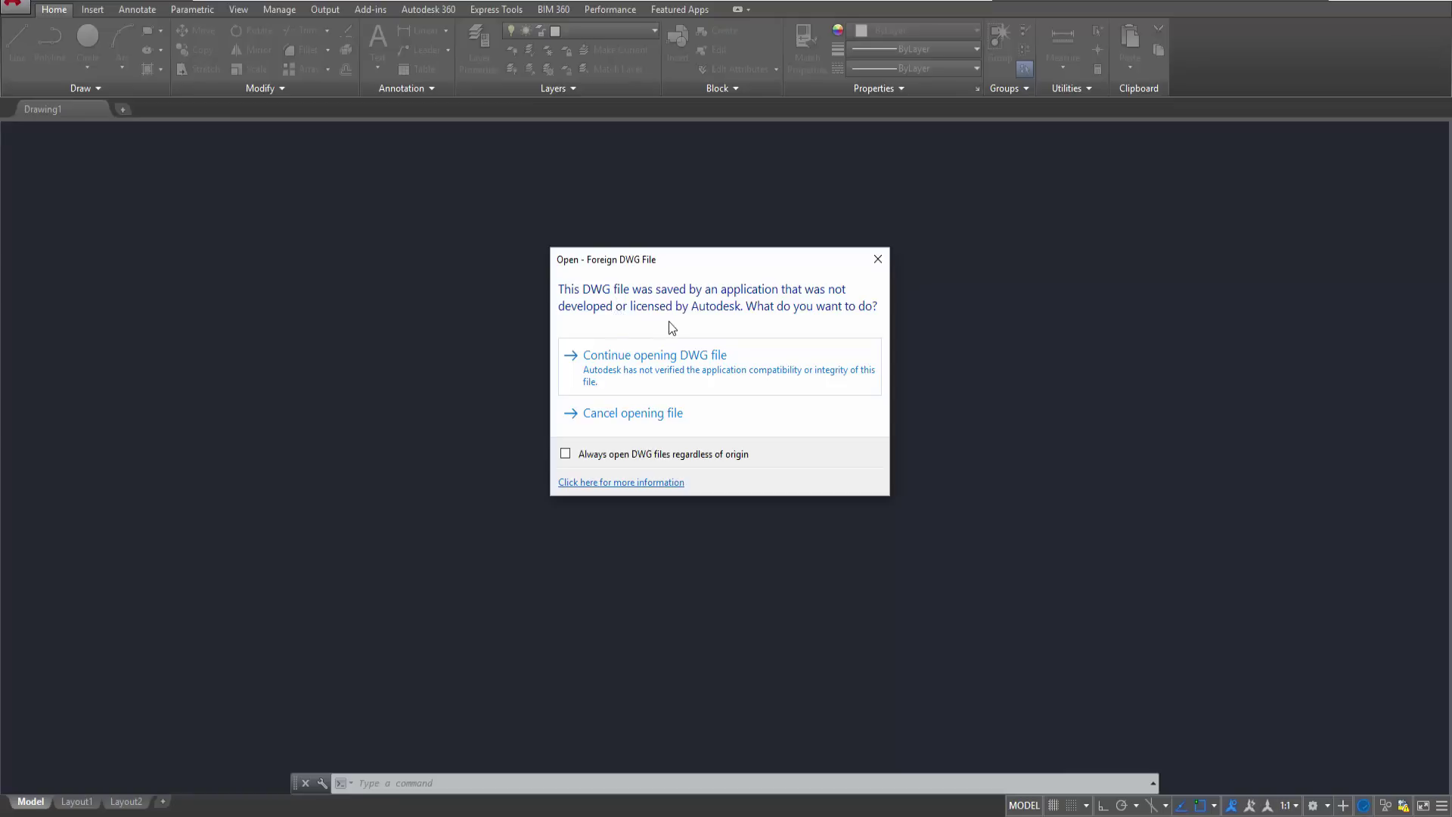
pyautogui.click(626, 376)
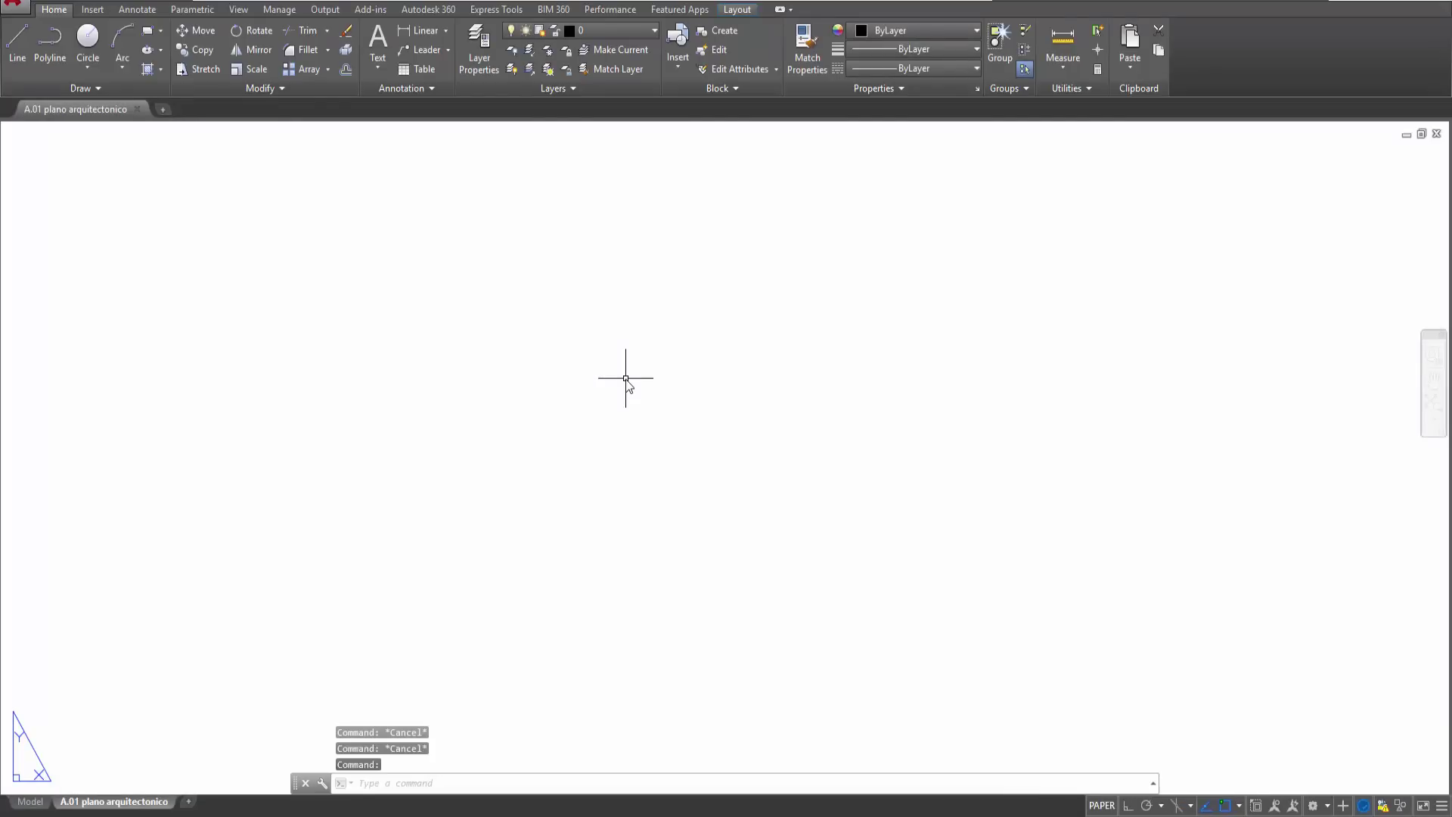
# - Zoom to extents and adjust the view so the layout sheet fills the screen
pyautogui.moveTo(297, 788); pyautogui.dragTo(311, 765)
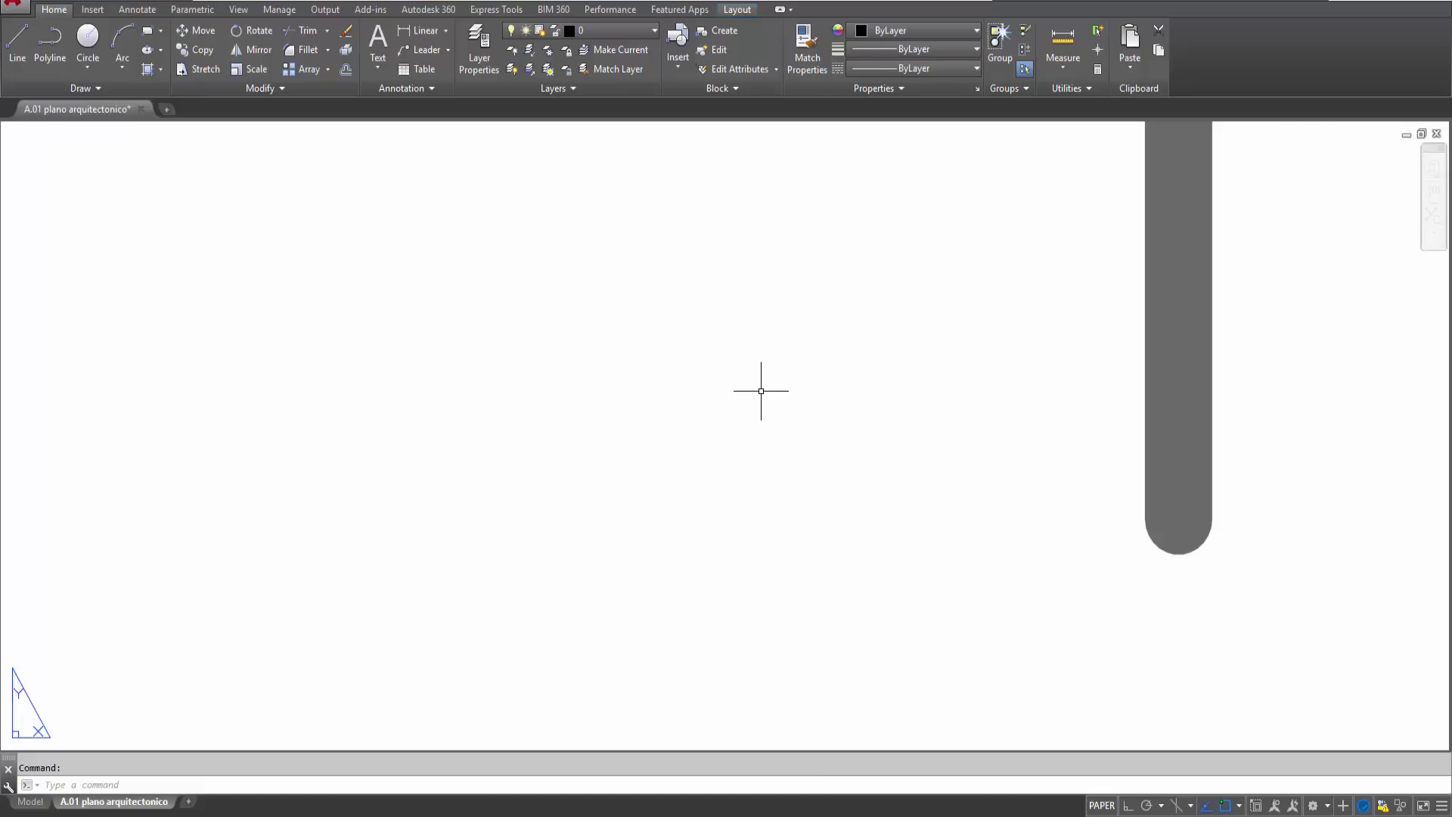
pyautogui.press('Return')
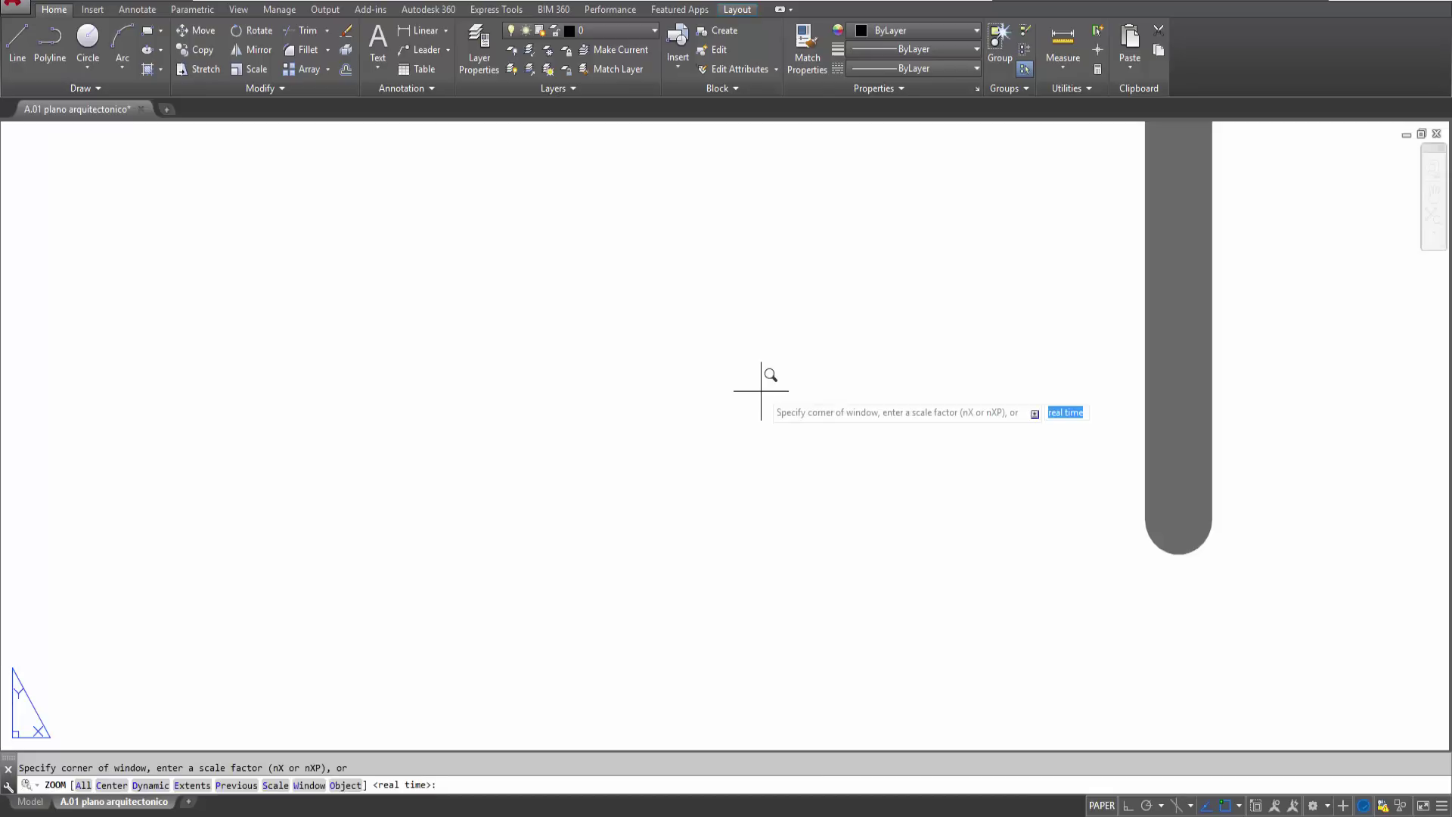
pyautogui.write('e')
pyautogui.press('Return')
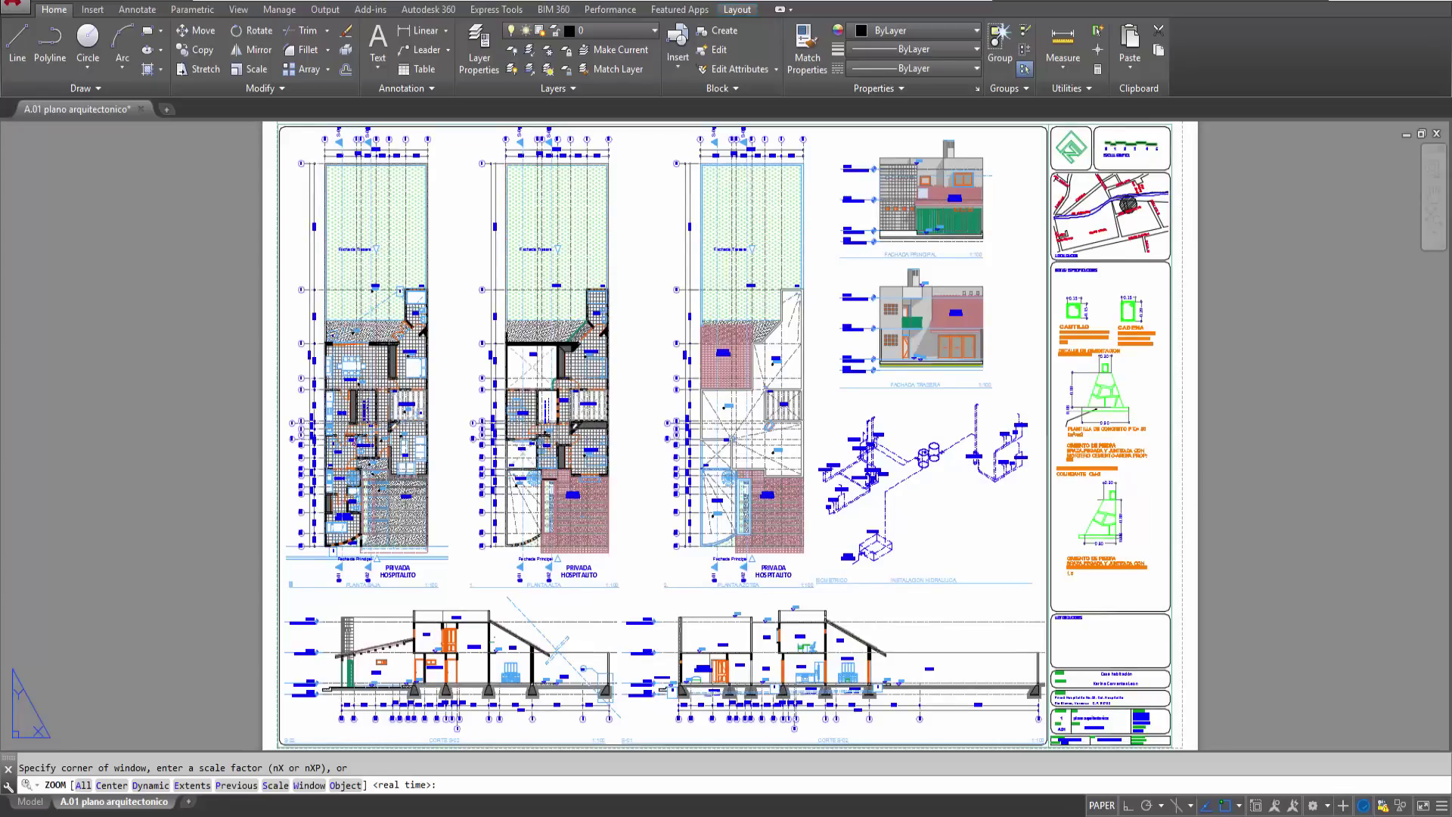
pyautogui.scroll(-4, 859, 472)
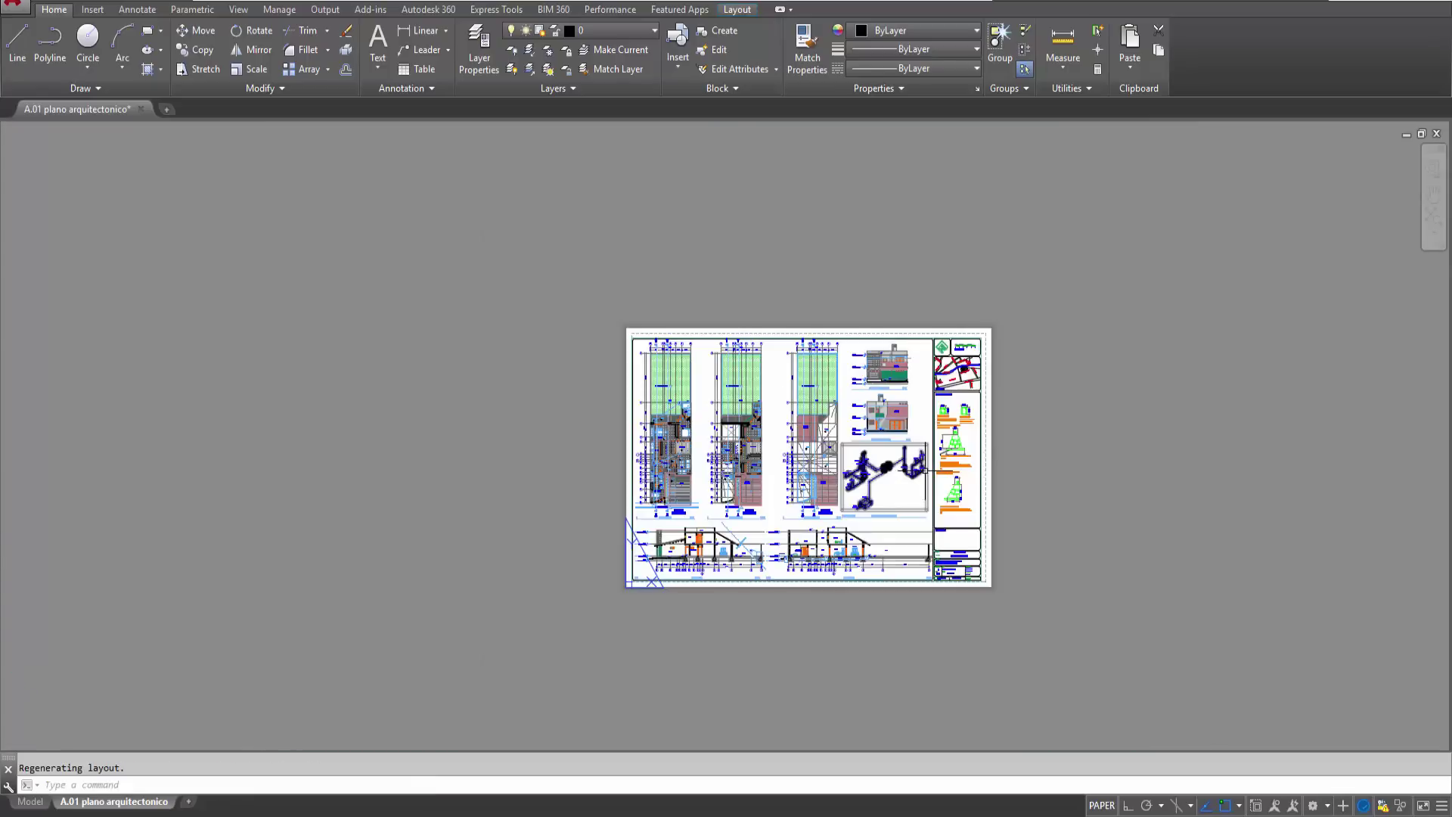
pyautogui.scroll(2, 939, 409)
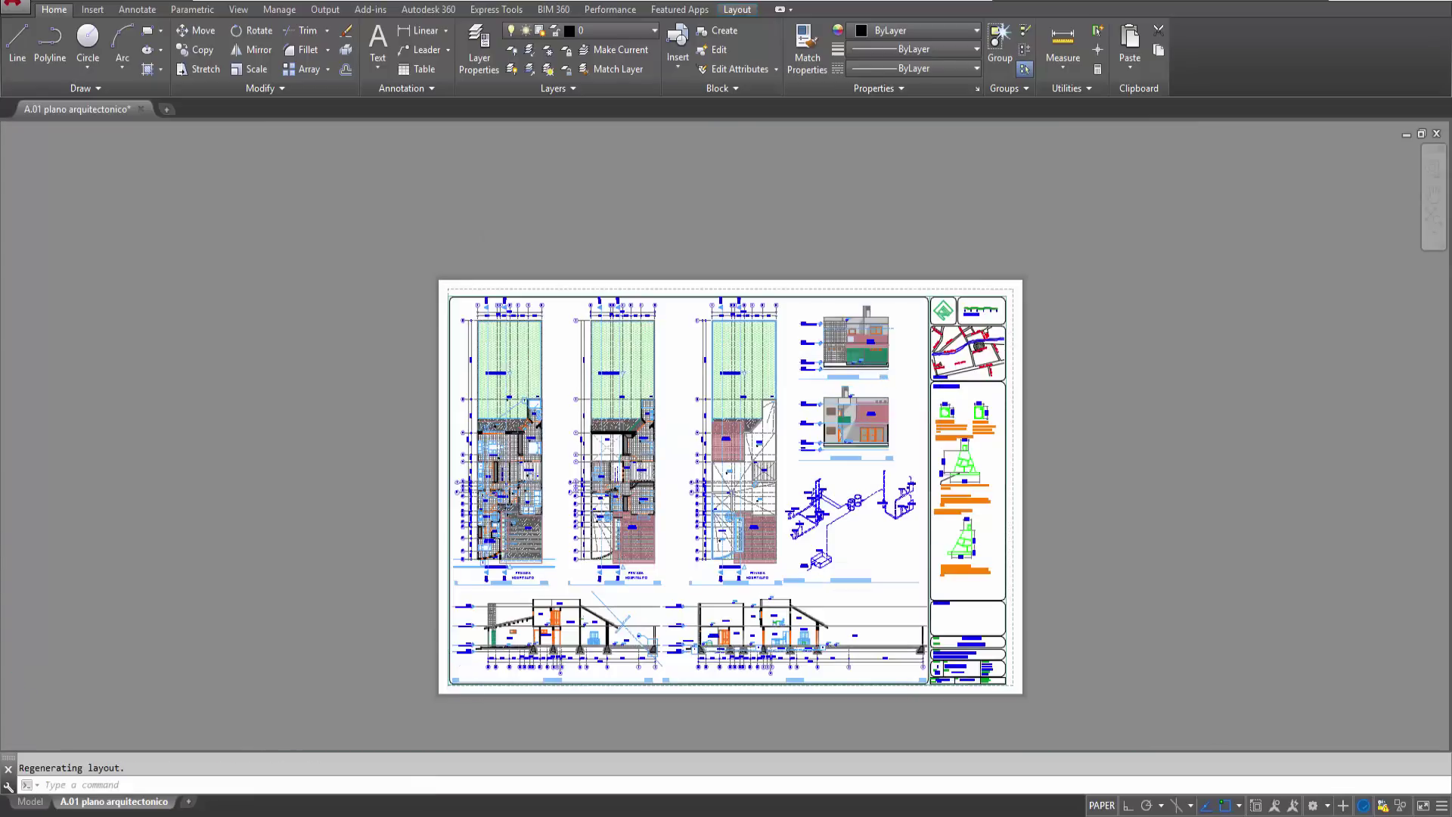
pyautogui.scroll(2, 971, 413)
pyautogui.moveTo(901, 454); pyautogui.dragTo(935, 378, button='middle')
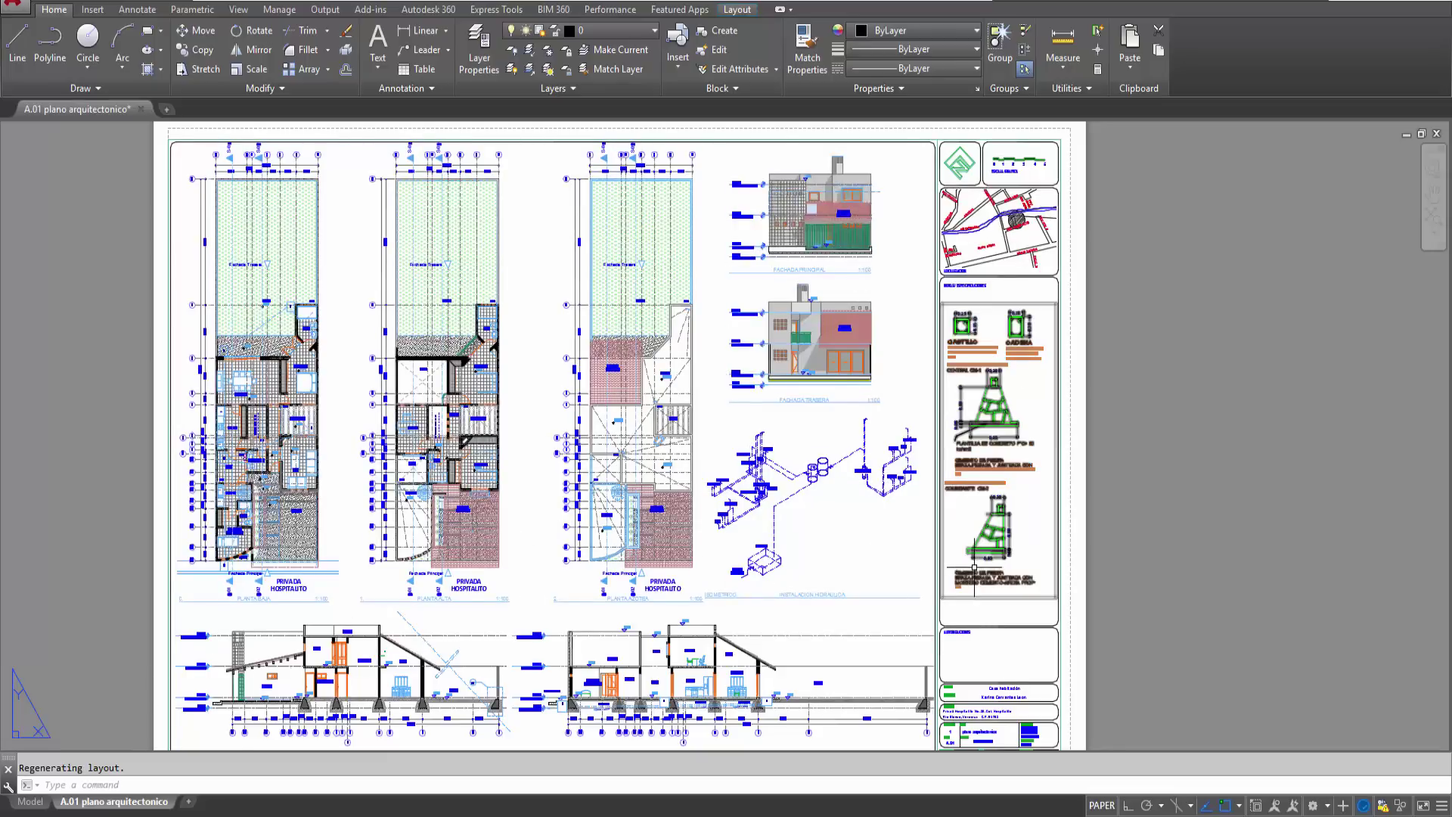
pyautogui.moveTo(874, 568); pyautogui.dragTo(881, 552, button='middle')
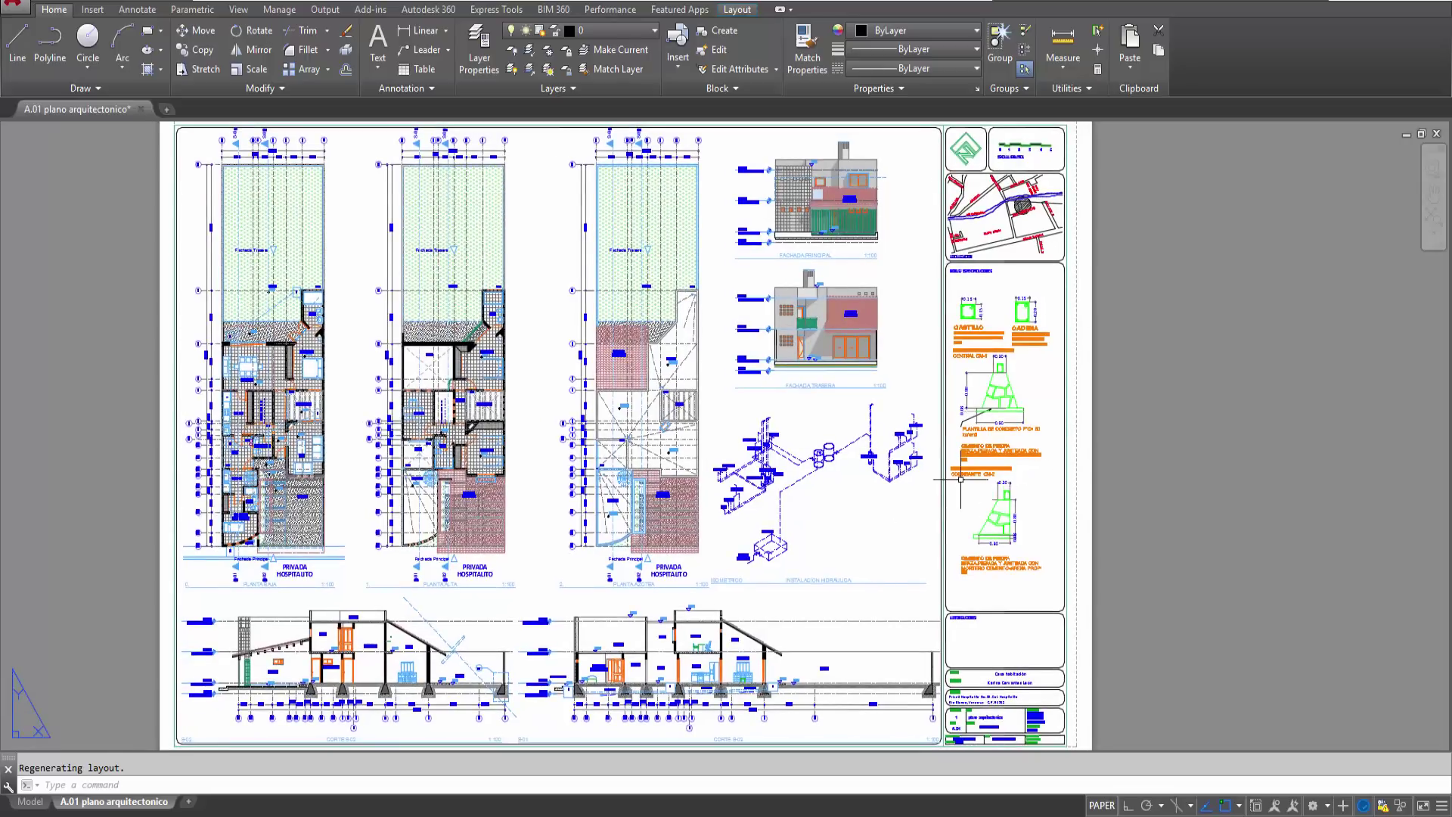
pyautogui.click(43, 802)
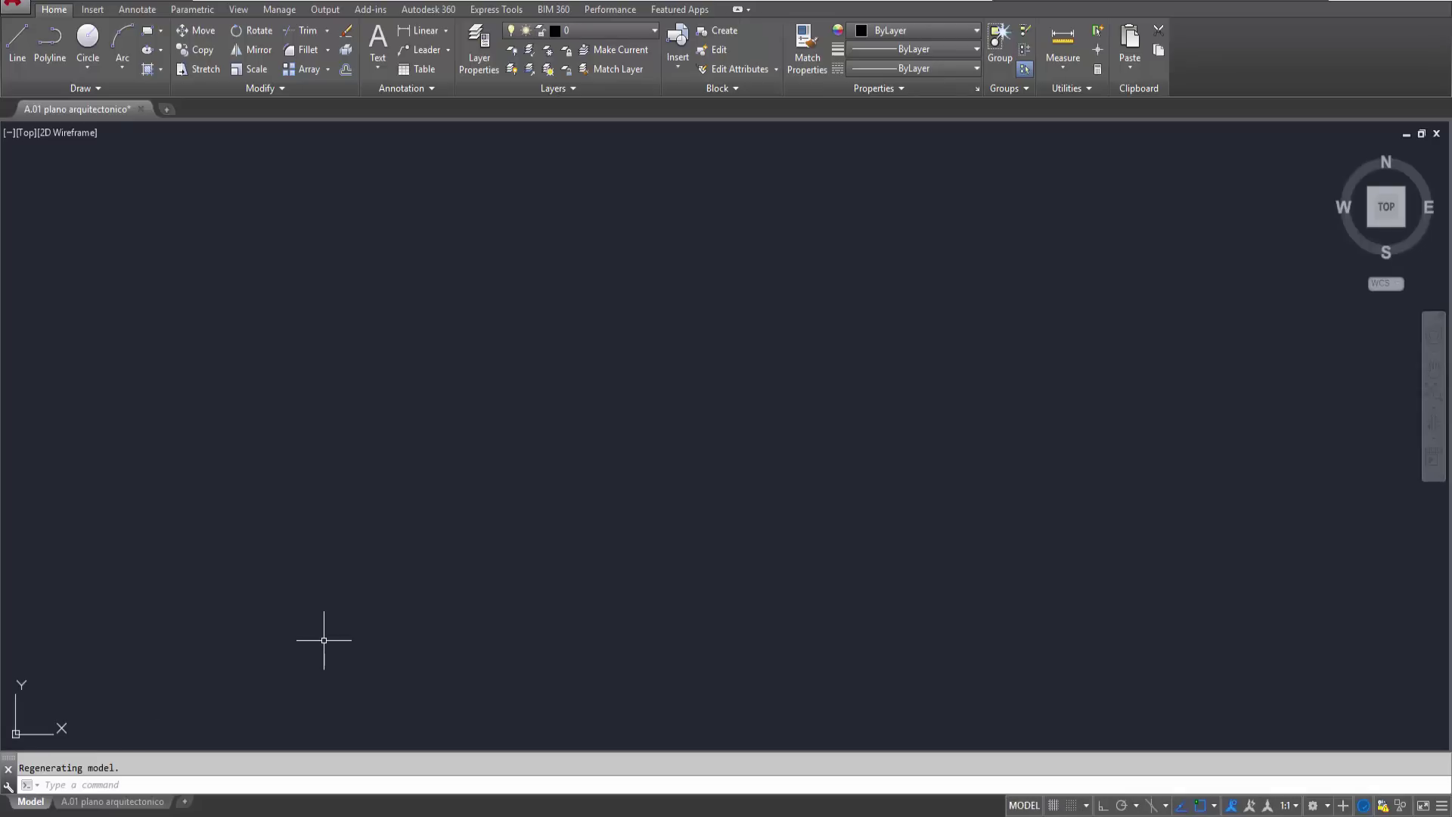
pyautogui.write('z')
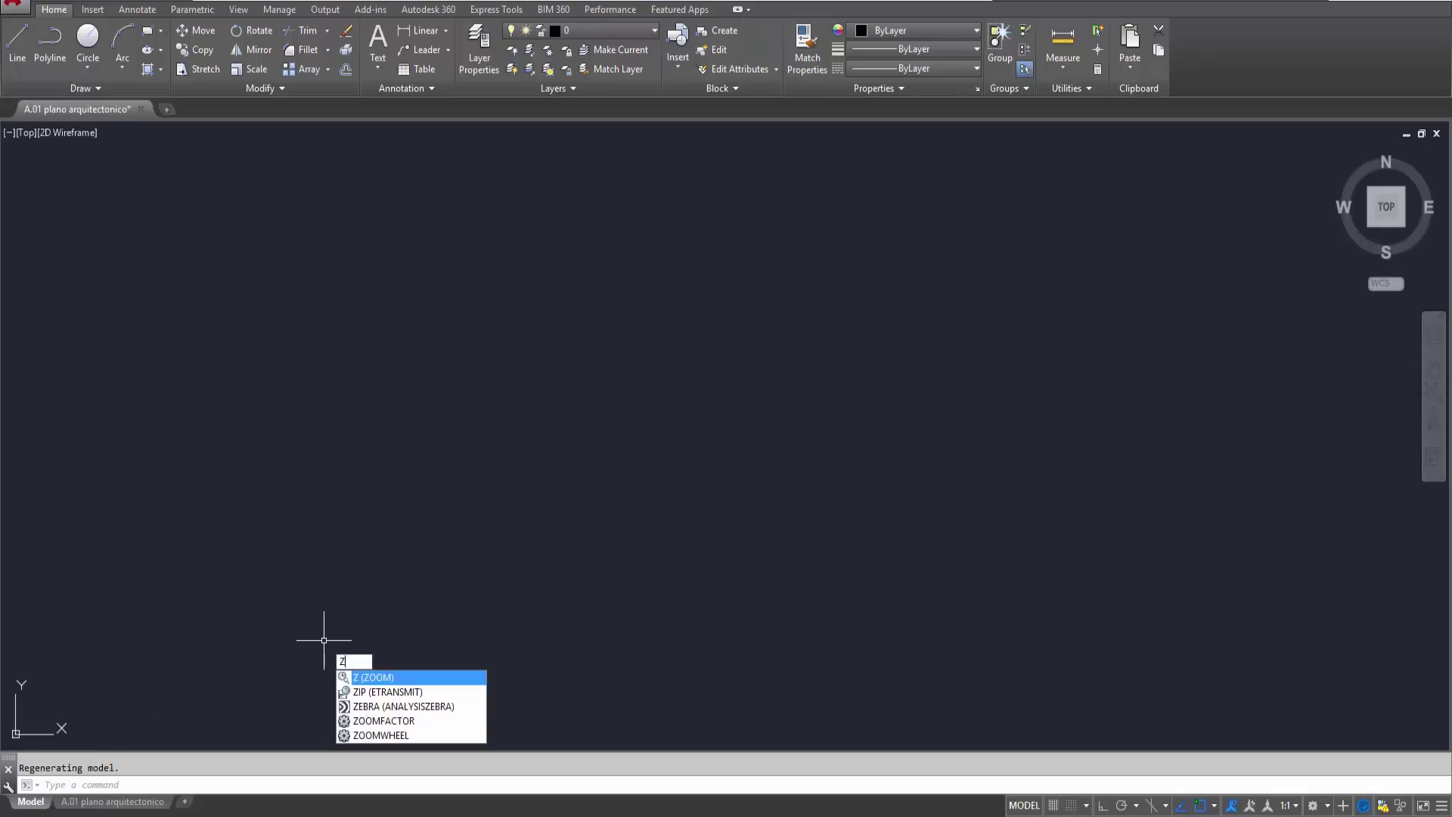
pyautogui.press('Return')
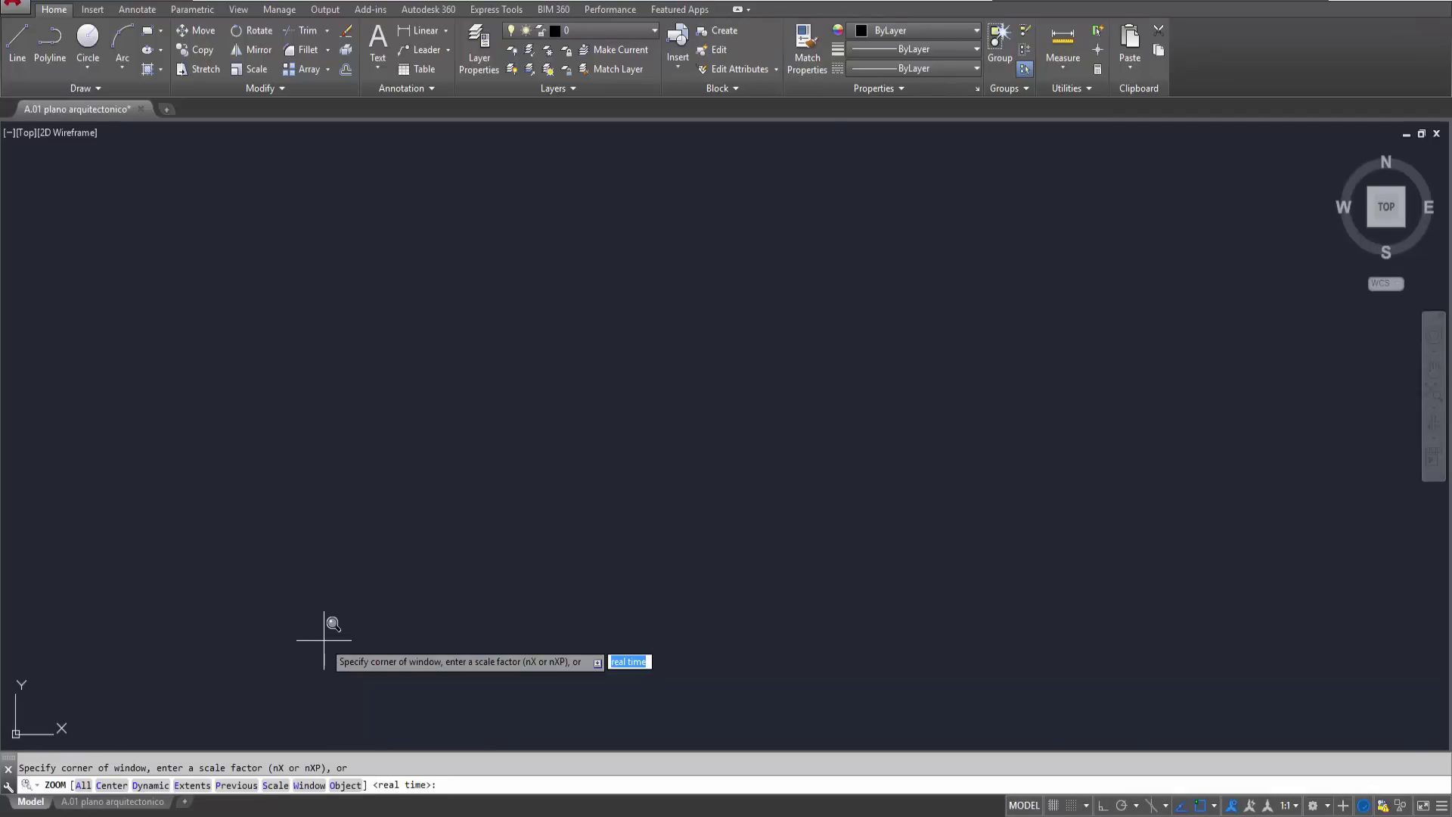
pyautogui.write('e')
pyautogui.press('Return')
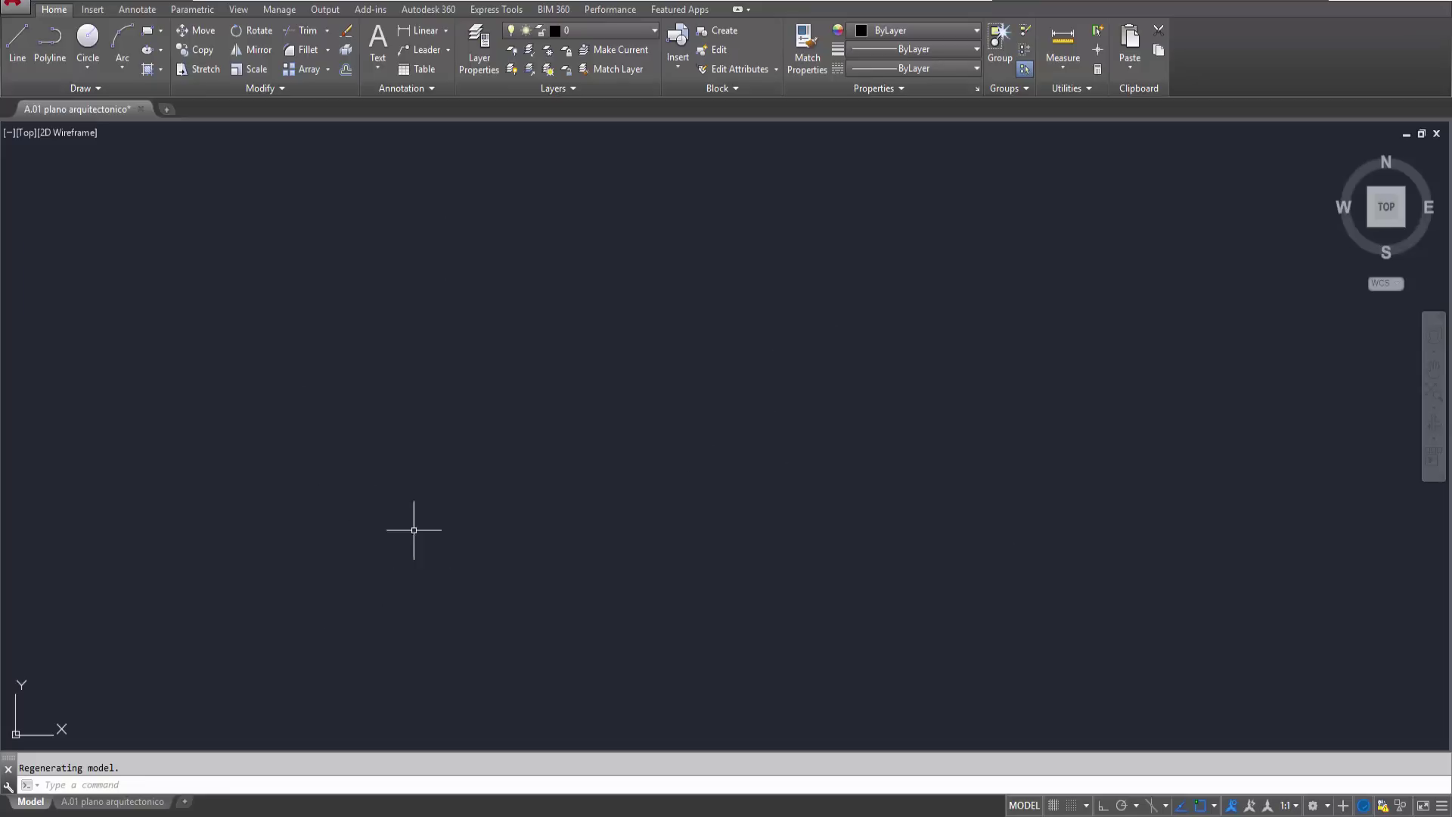
pyautogui.moveTo(112, 801)
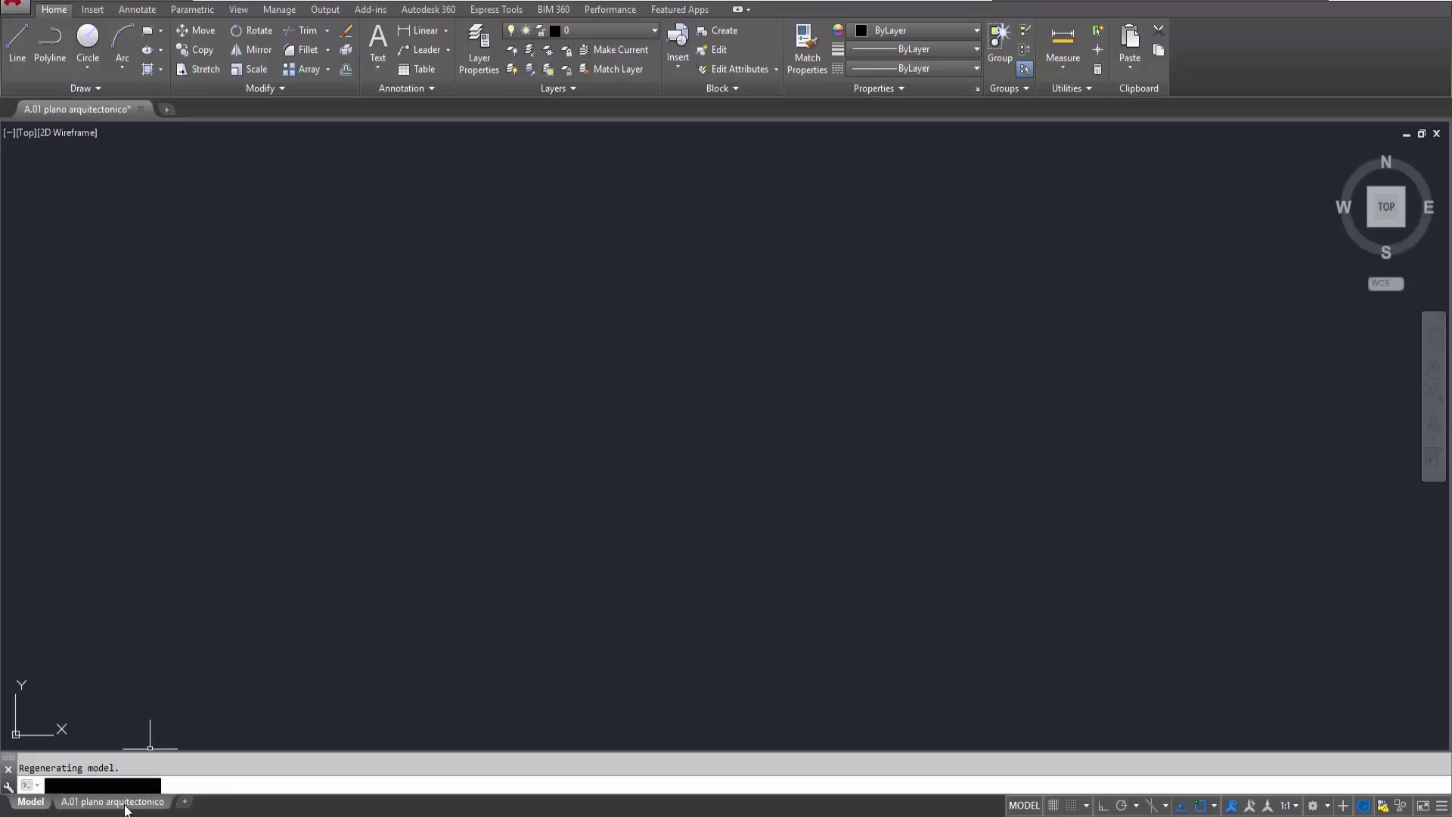
pyautogui.click(126, 803)
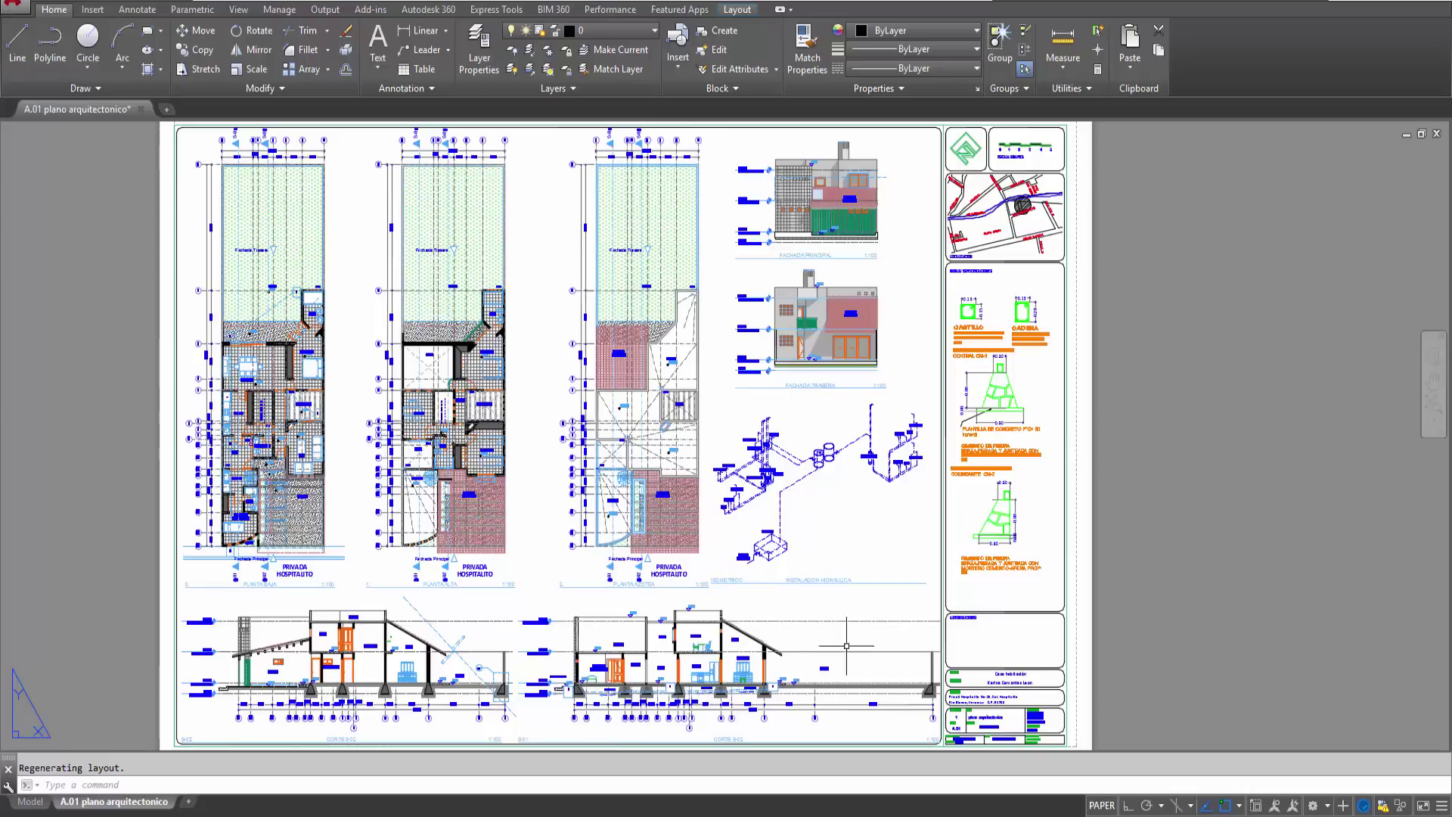
# - Explode the lower-right section viewport with the X command
pyautogui.click(863, 597)
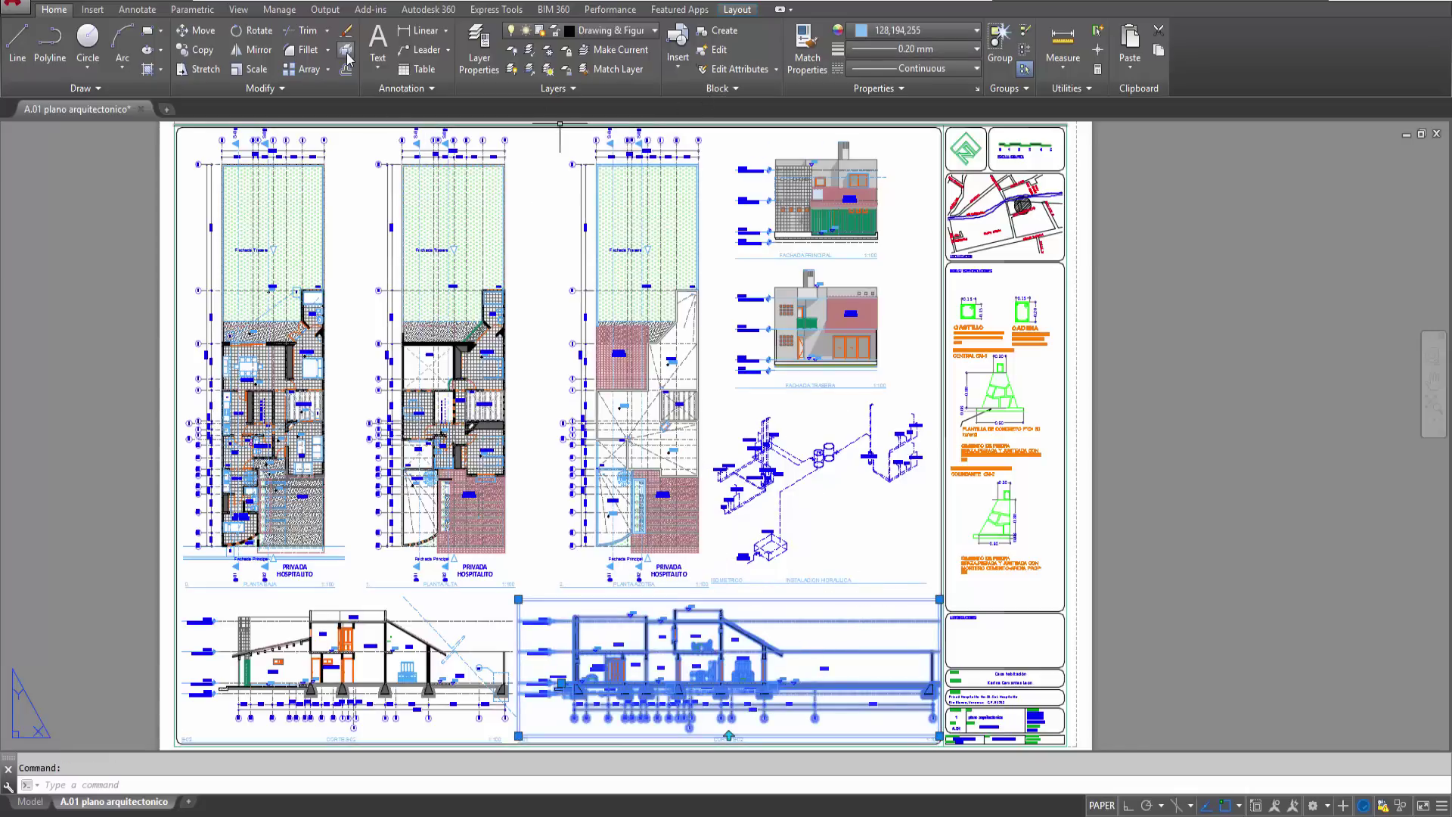
pyautogui.write('x')
pyautogui.press('Return')
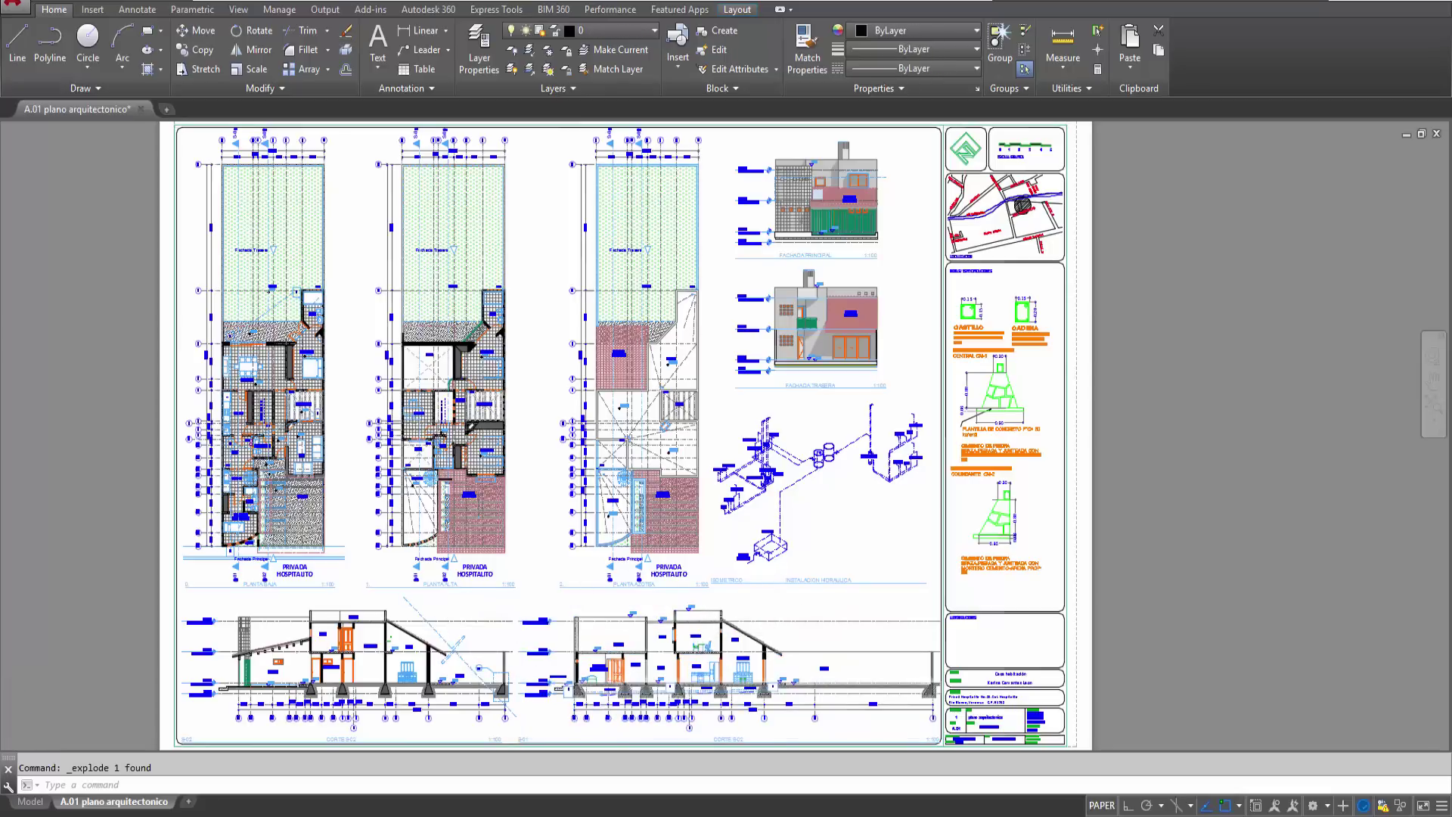
pyautogui.scroll(-2, 767, 635)
pyautogui.scroll(2, 714, 639)
pyautogui.scroll(2, 715, 639)
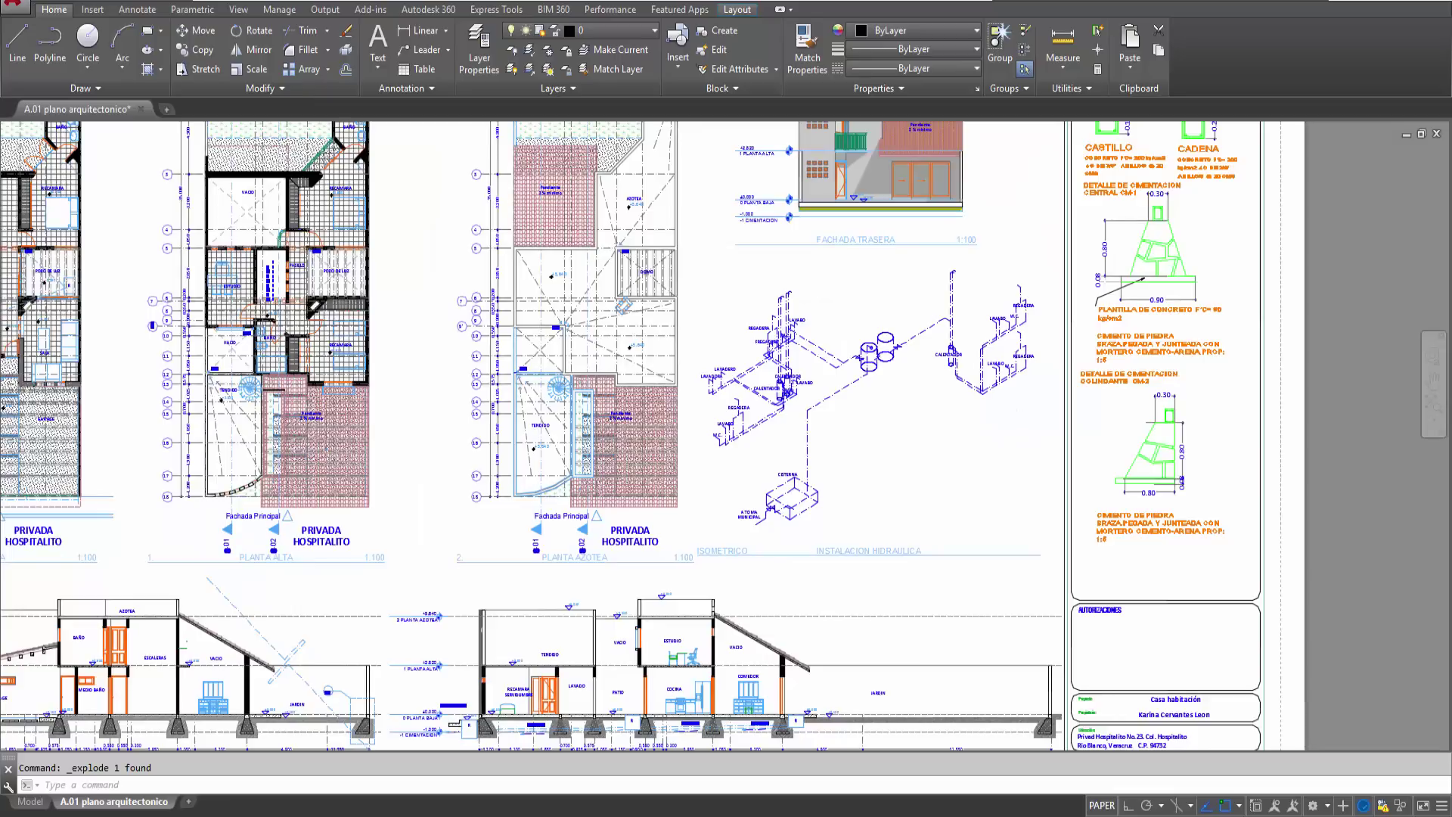
pyautogui.scroll(2, 680, 636)
pyautogui.scroll(2, 636, 632)
pyautogui.scroll(5, 636, 631)
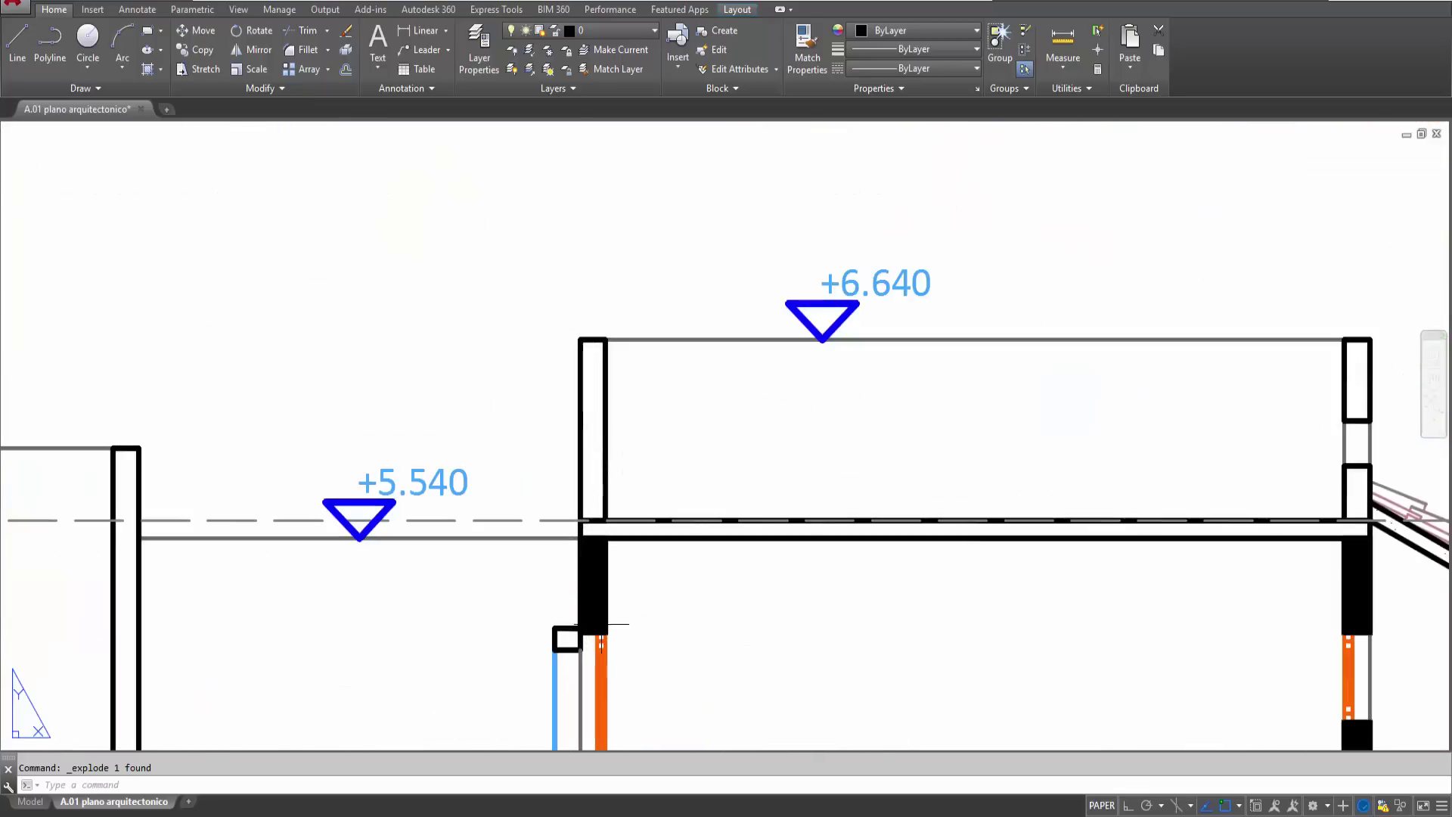
# - Check the +6.640 level mark's layer, then select the PLANTA AZOTEA plan viewport
pyautogui.click(867, 290)
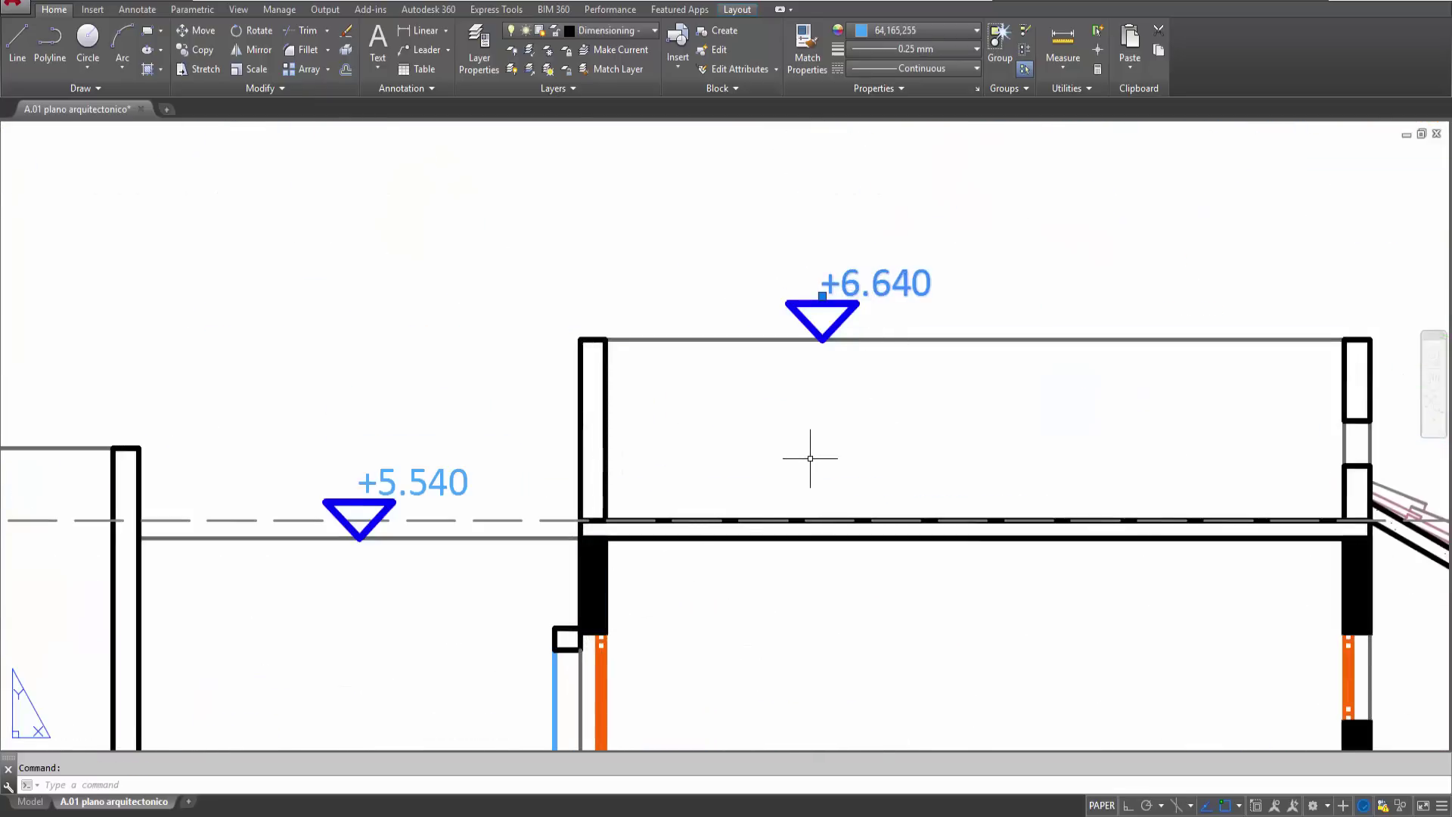
pyautogui.scroll(-1, 807, 457)
pyautogui.scroll(-1, 362, 614)
pyautogui.moveTo(362, 614); pyautogui.dragTo(819, 505, button='middle')
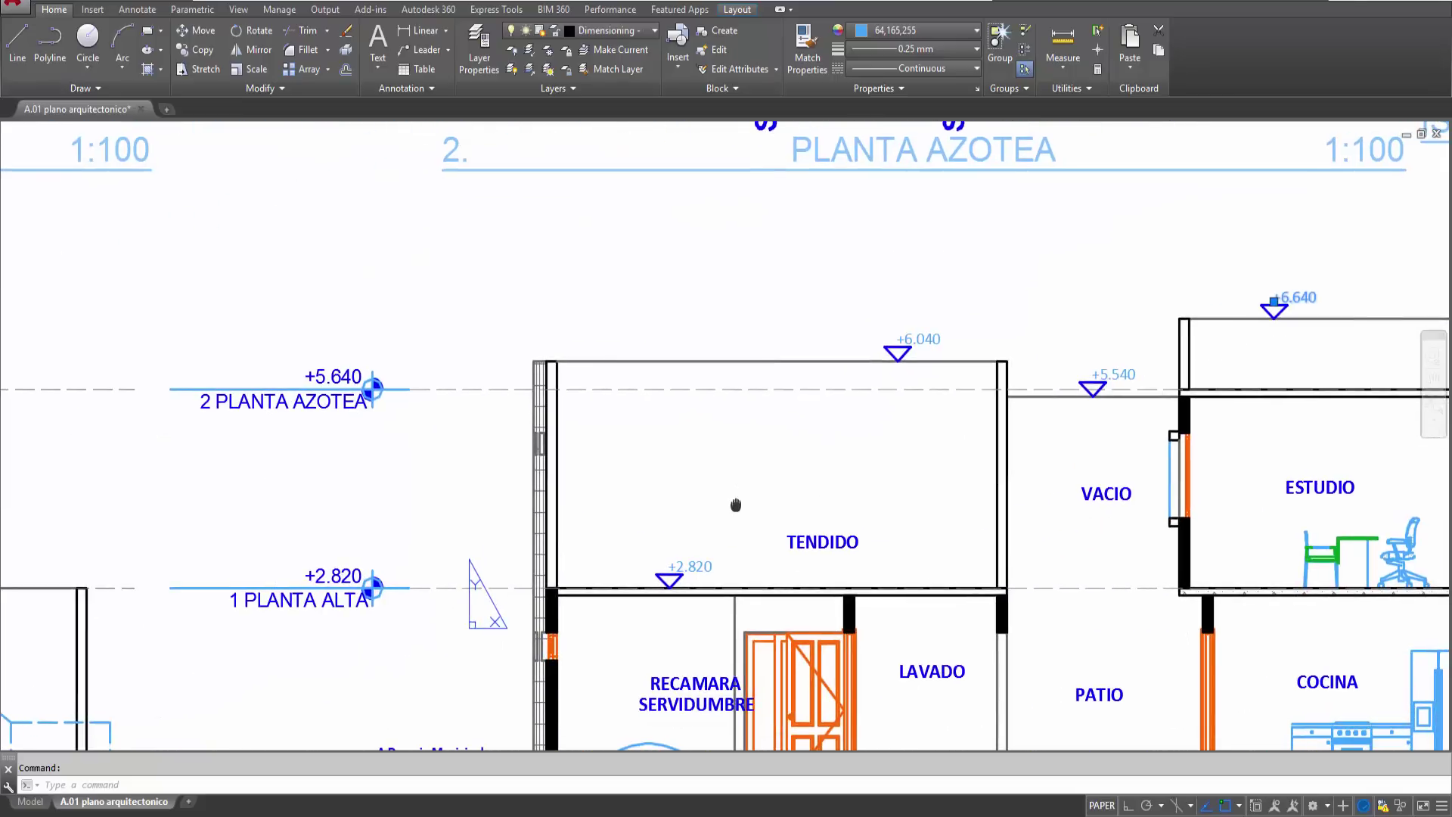
pyautogui.press('Escape')
pyautogui.scroll(-3, 770, 501)
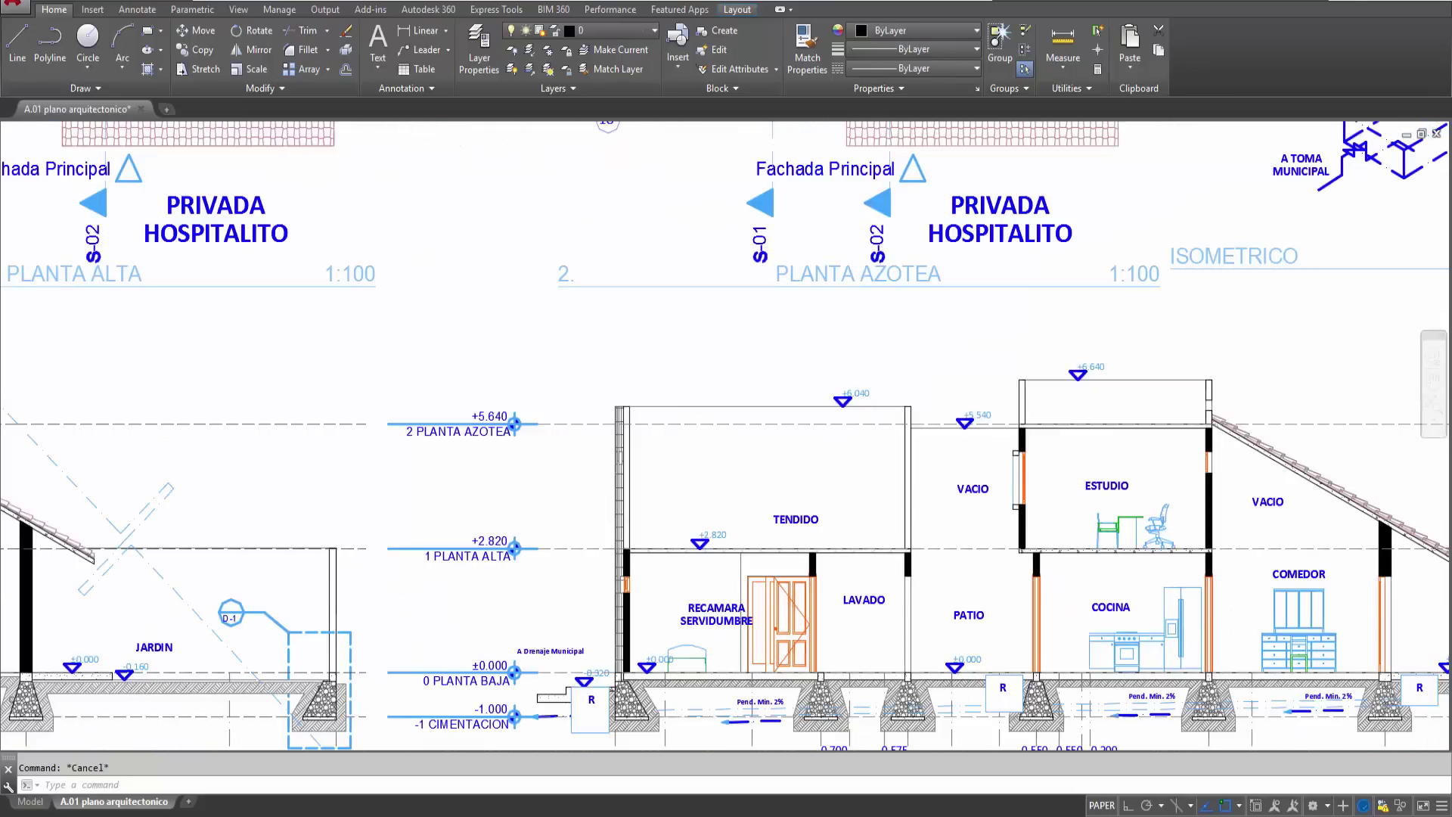
pyautogui.scroll(-1, 794, 334)
pyautogui.moveTo(794, 334)
pyautogui.mouseDown(button='middle')
pyautogui.moveTo(787, 411)
pyautogui.moveTo(634, 712)
pyautogui.mouseUp(button='middle')
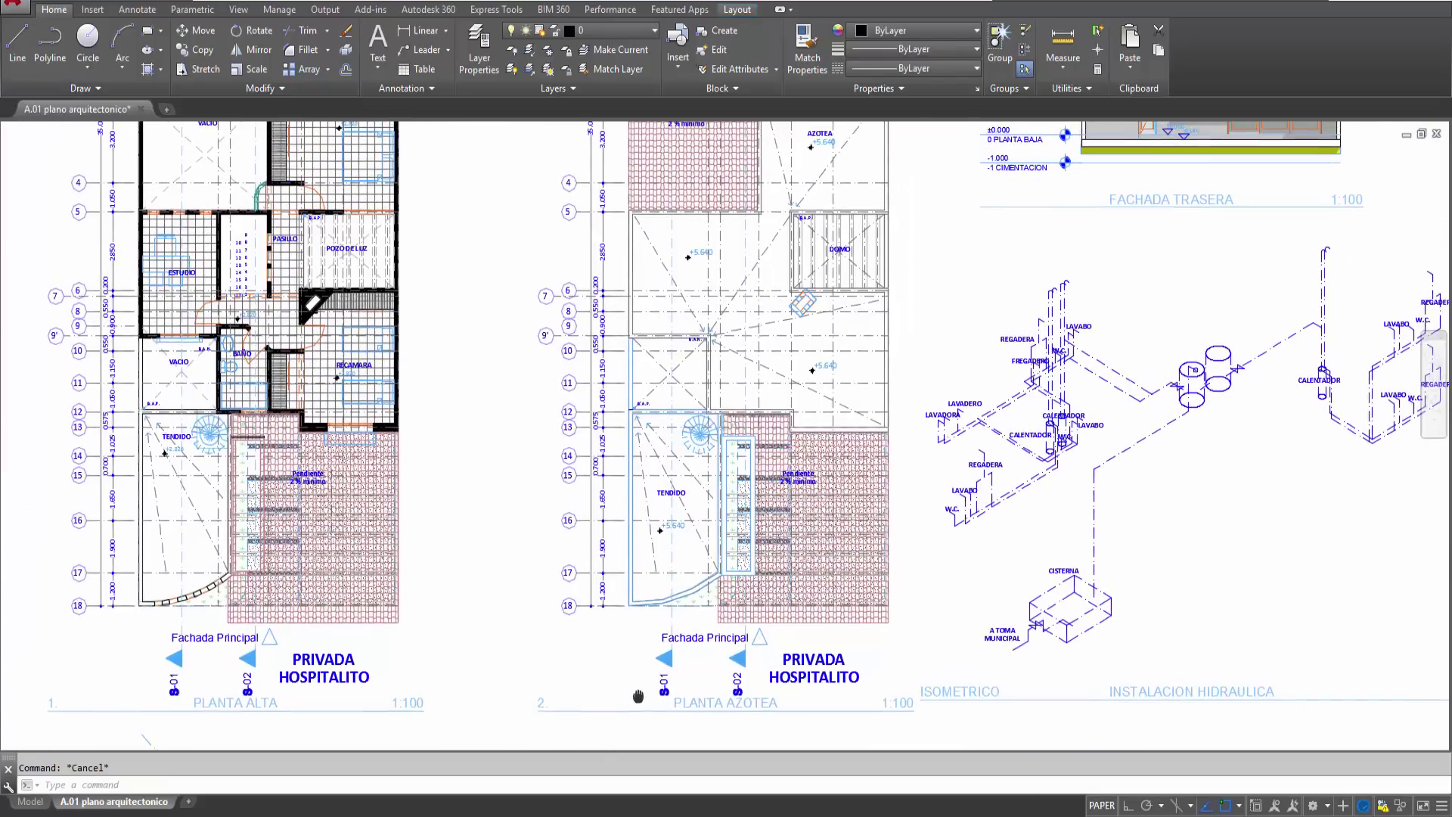
pyautogui.click(561, 572)
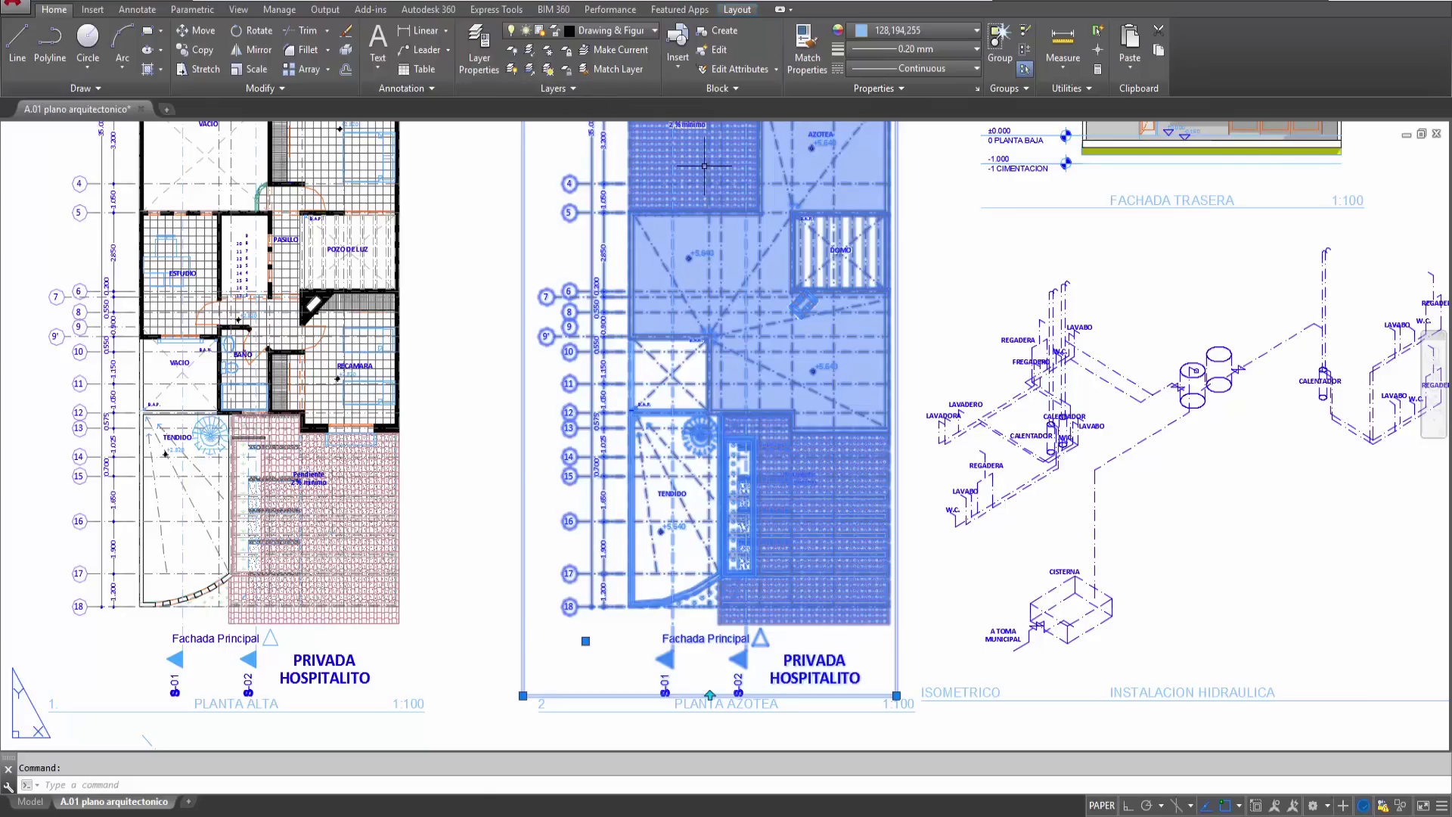
# - Explode the selected PLANTA AZOTEA viewport into plain geometry
pyautogui.click(344, 54)
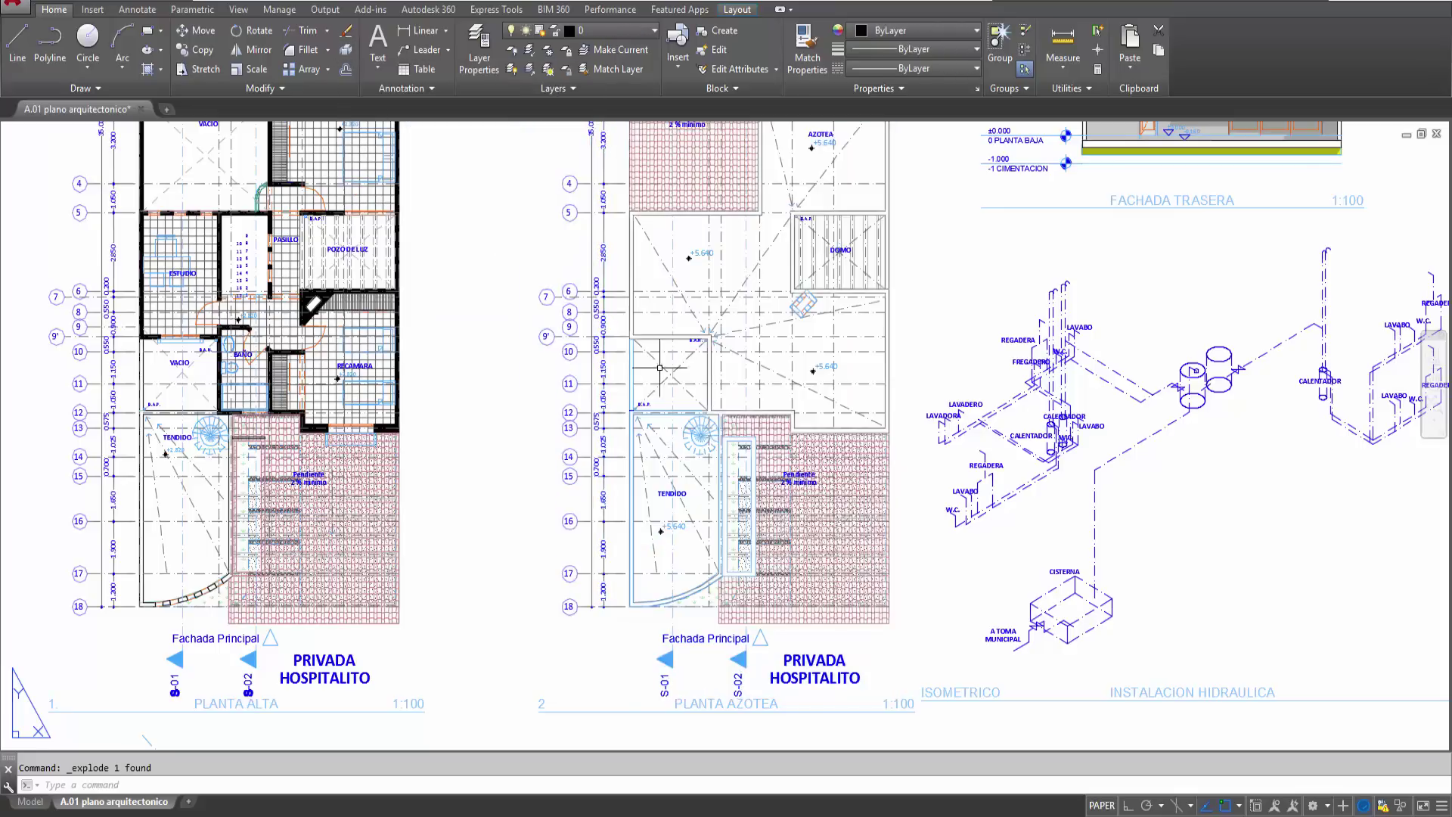
pyautogui.scroll(4, 658, 541)
pyautogui.scroll(2, 650, 540)
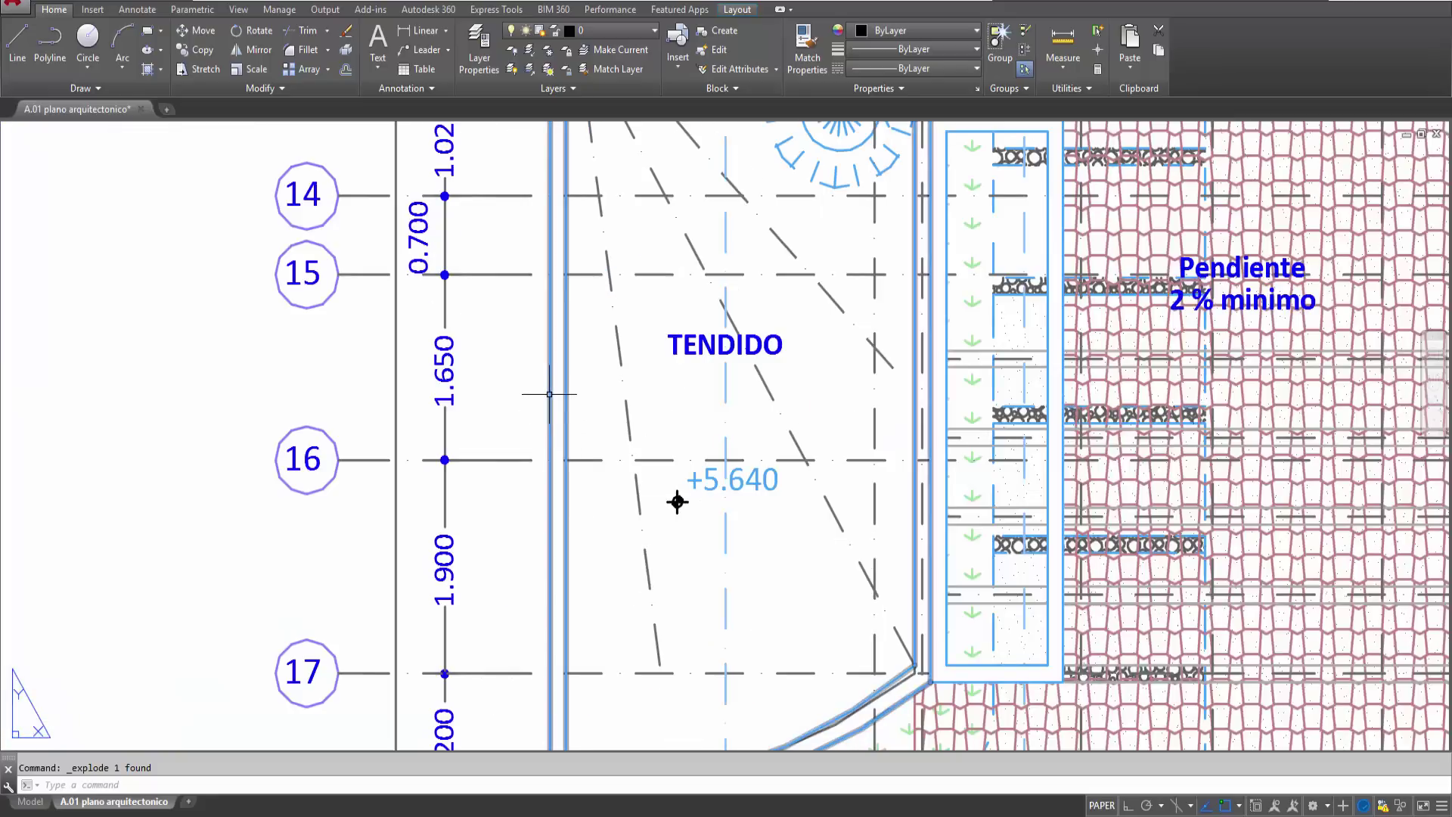
pyautogui.scroll(-2, 526, 514)
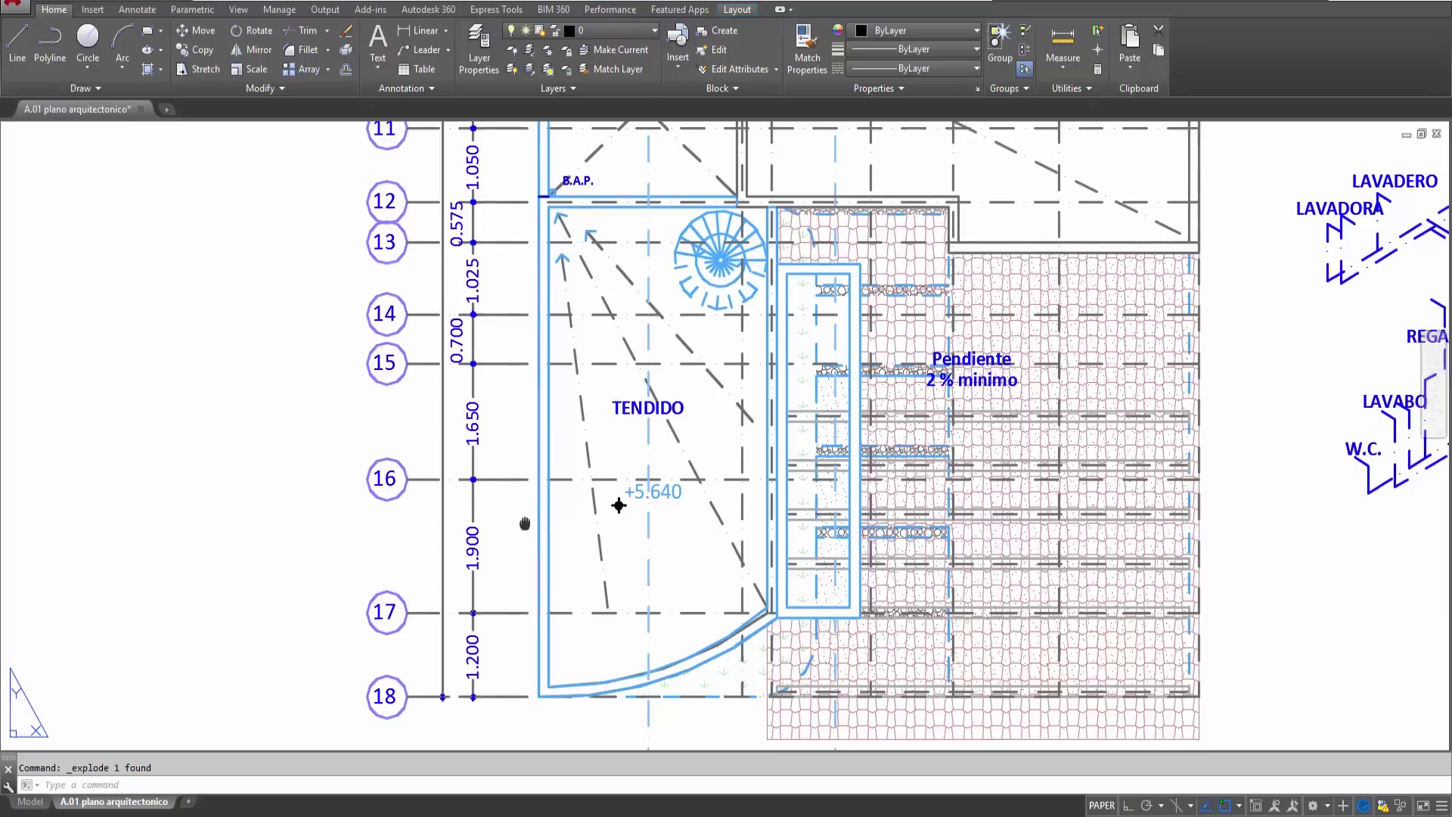
pyautogui.moveTo(527, 514); pyautogui.dragTo(529, 488, button='middle')
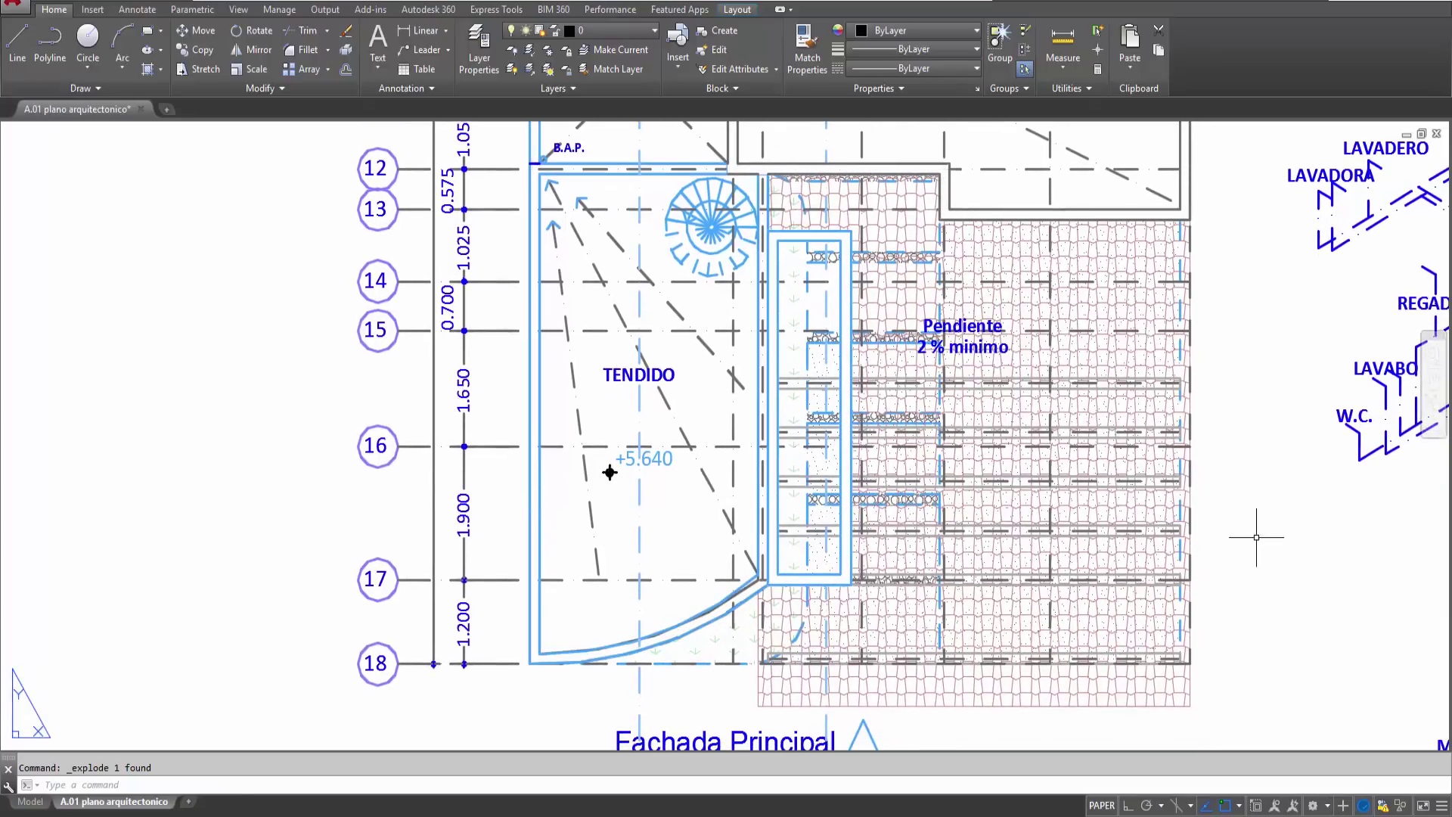
# - Add the LineWeight toggle to the status bar
pyautogui.click(1443, 806)
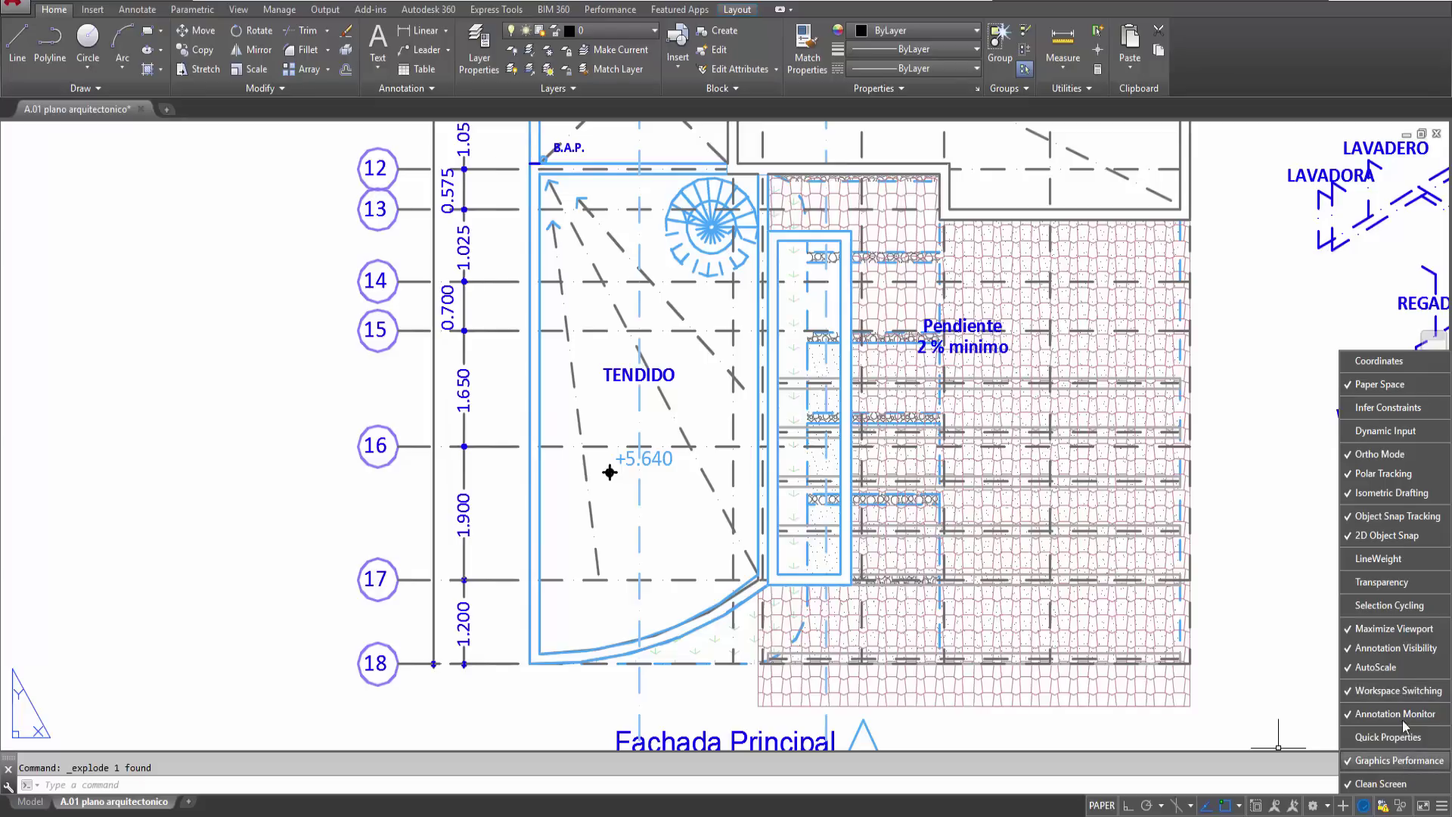
pyautogui.click(1353, 560)
pyautogui.click(1267, 588)
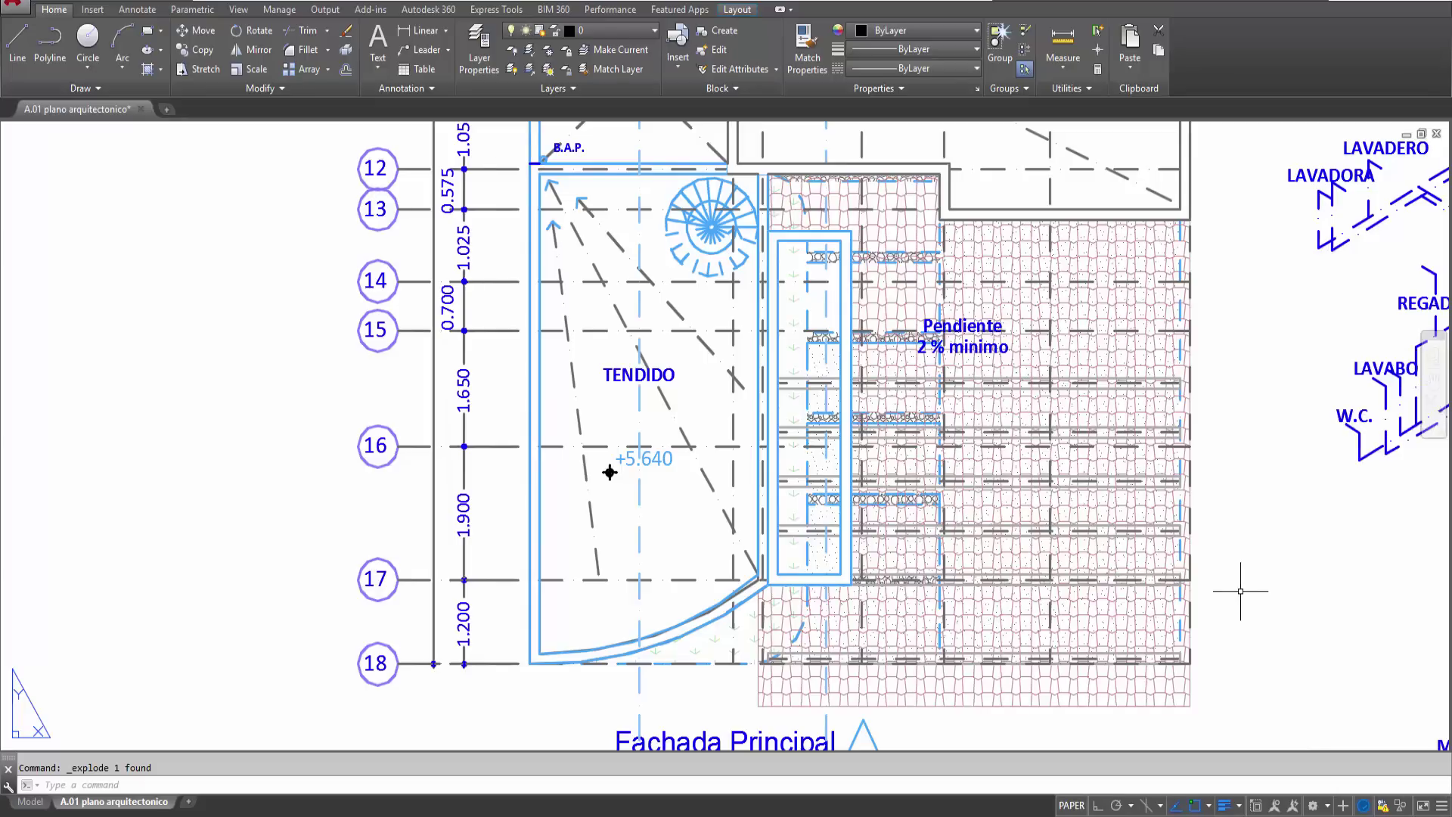
# - Inspect a vertical dimension's layer and pan across the exploded roof plan
pyautogui.moveTo(576, 542); pyautogui.dragTo(581, 637, button='middle')
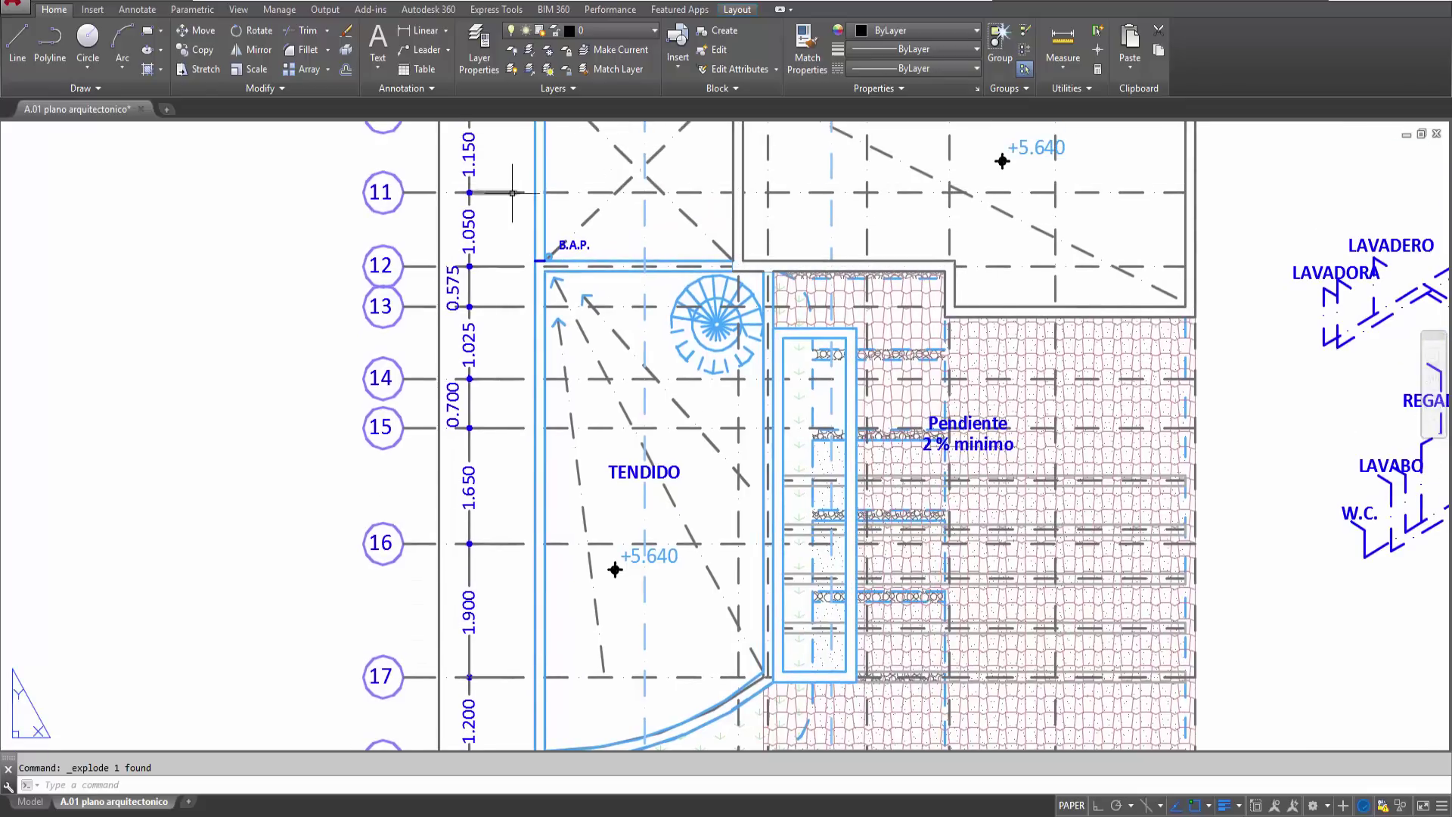
pyautogui.moveTo(508, 181); pyautogui.dragTo(567, 362, button='middle')
pyautogui.moveTo(428, 291); pyautogui.dragTo(440, 480, button='middle')
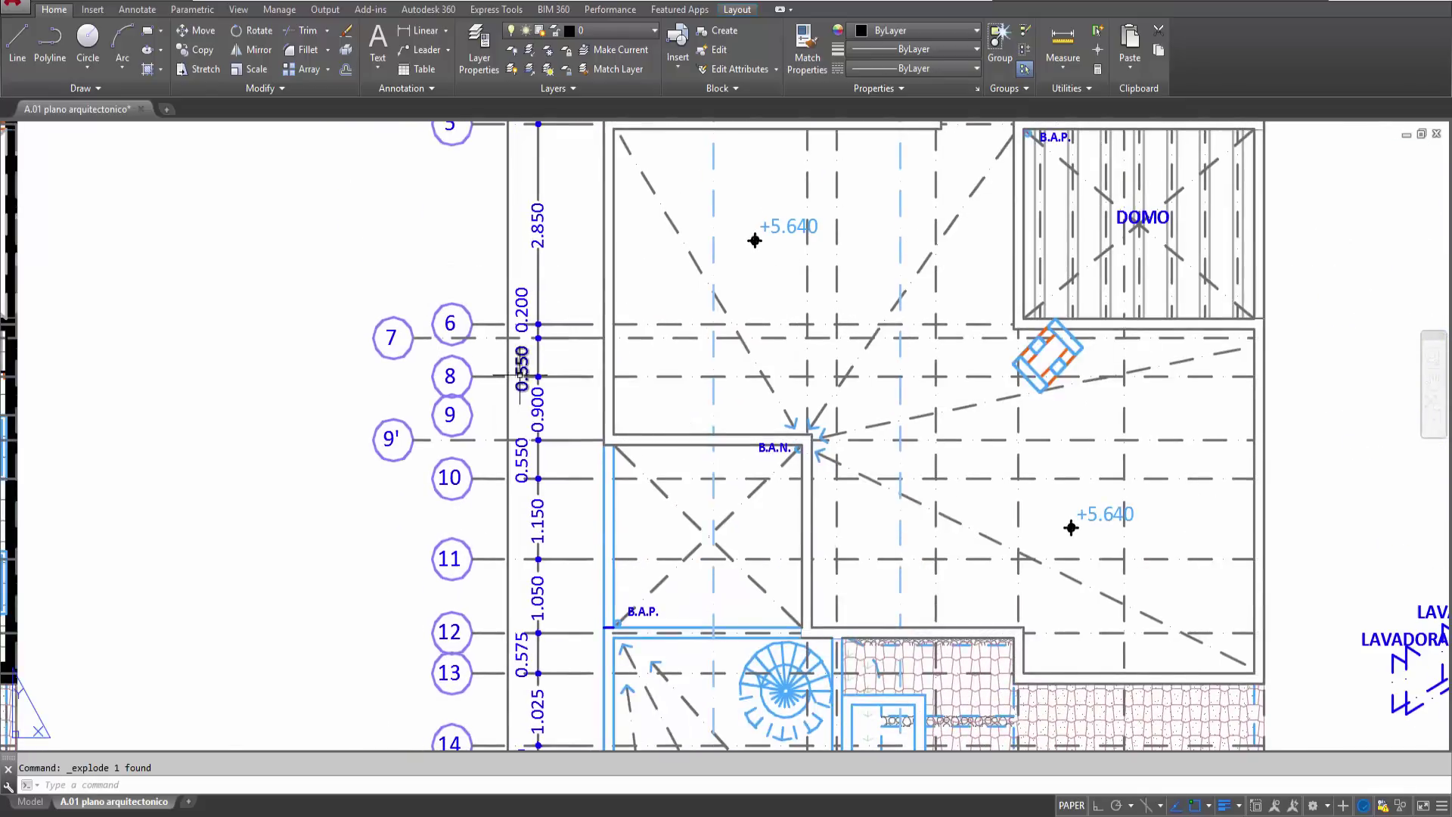
pyautogui.click(540, 361)
pyautogui.scroll(3, 540, 361)
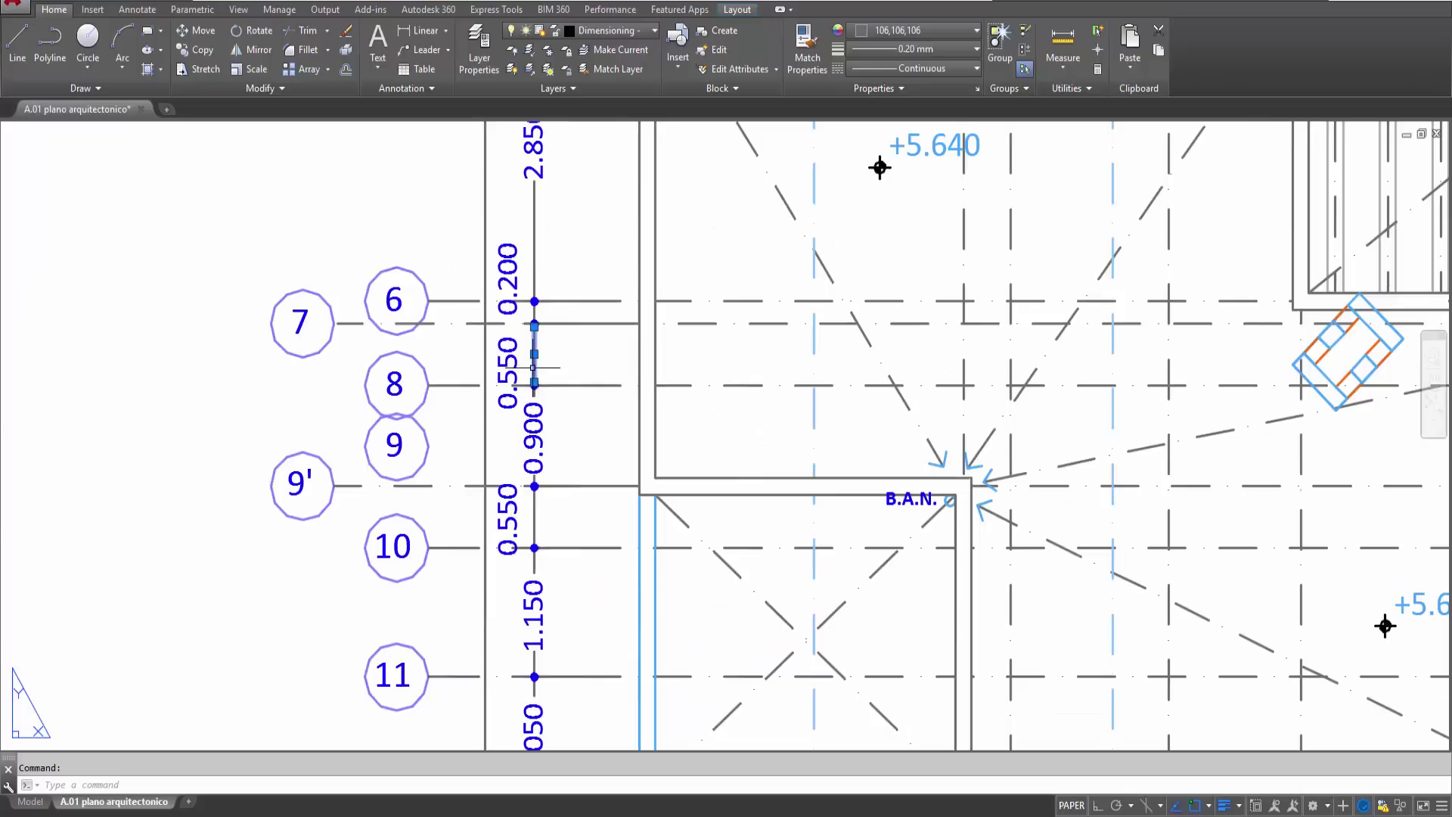
pyautogui.scroll(2, 540, 361)
pyautogui.click(541, 345)
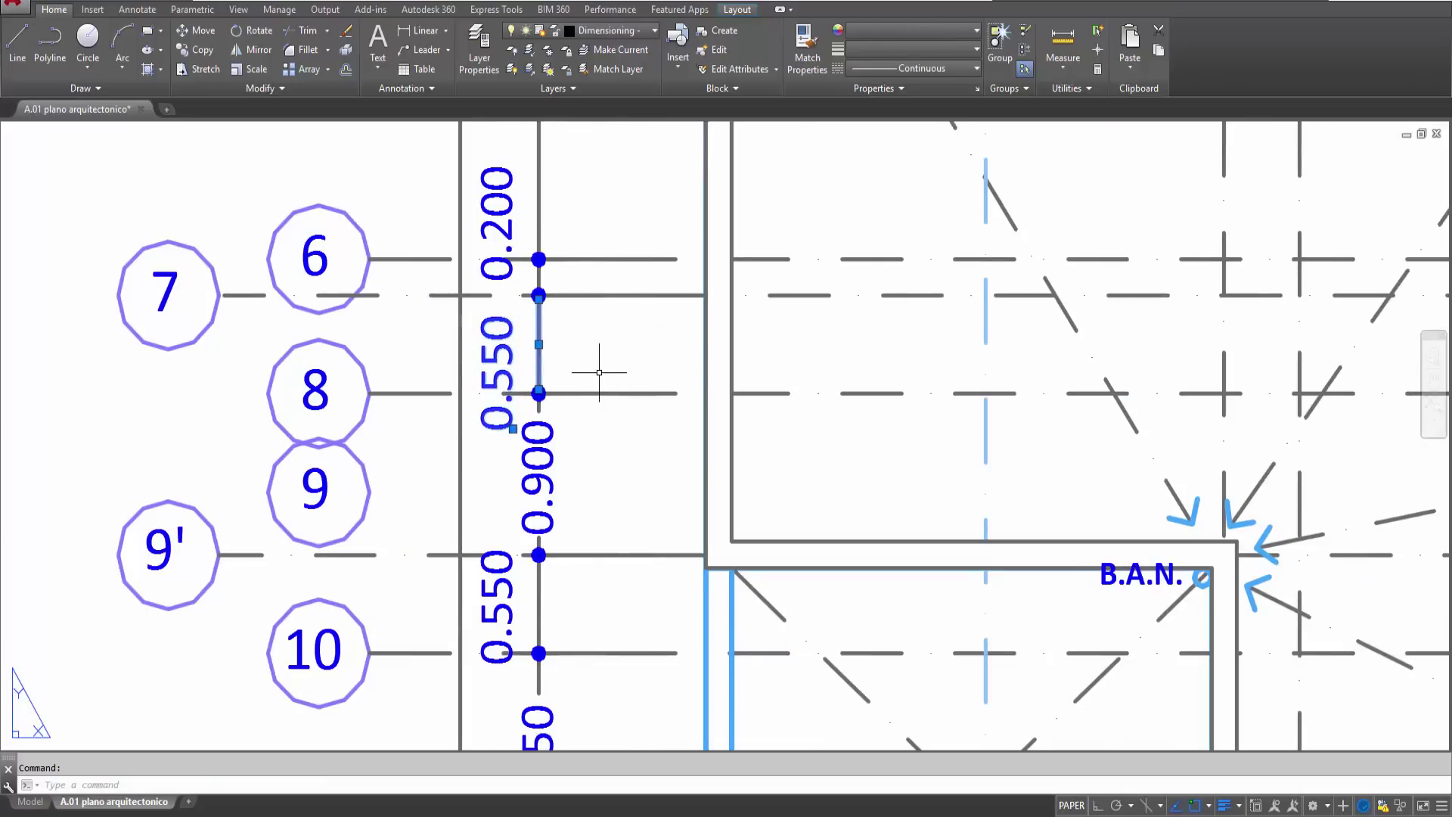
pyautogui.press('Escape')
pyautogui.scroll(-6, 542, 376)
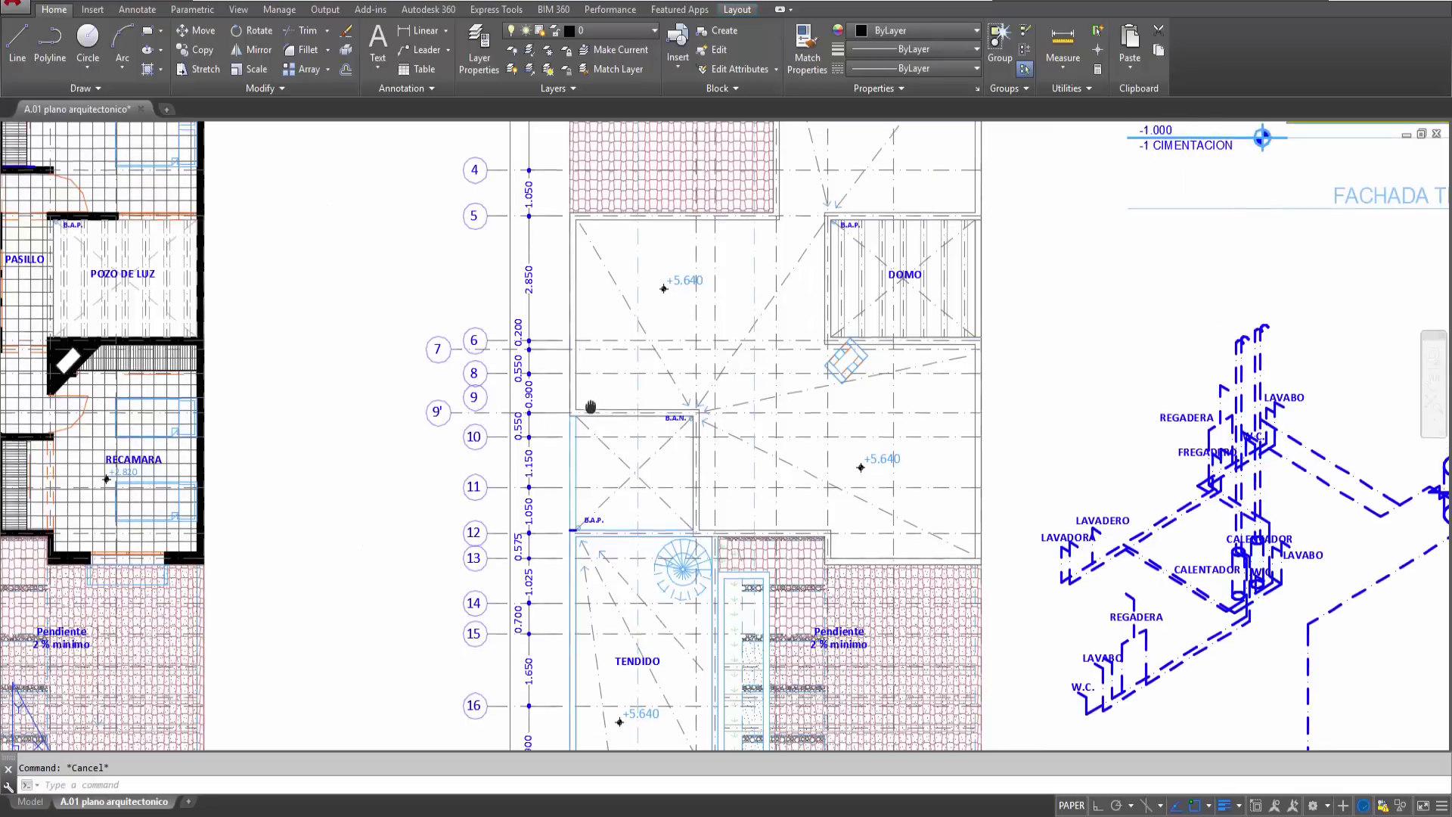
pyautogui.moveTo(542, 376)
pyautogui.mouseDown(button='middle')
pyautogui.moveTo(655, 506)
pyautogui.moveTo(640, 745)
pyautogui.mouseUp(button='middle')
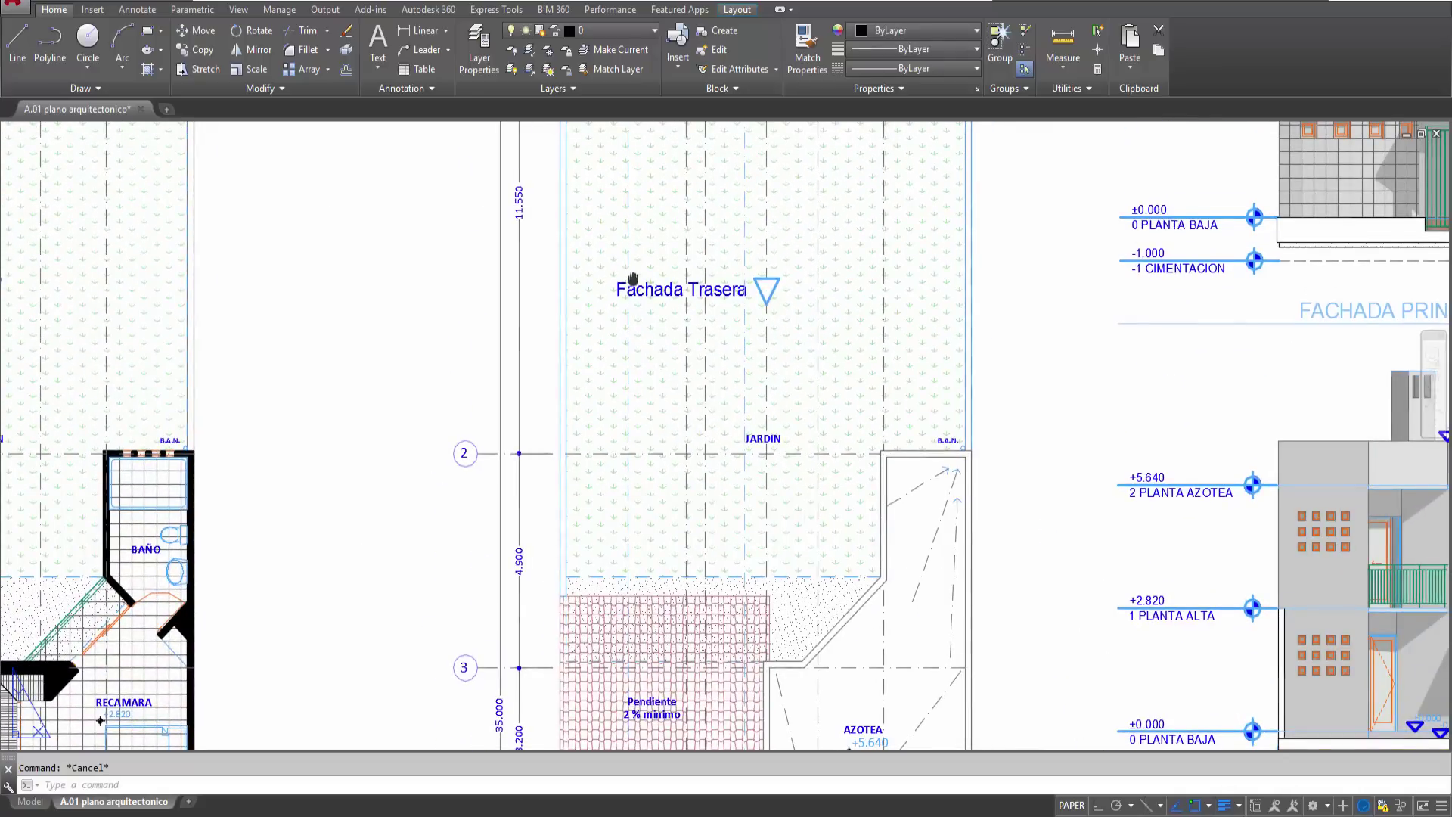
pyautogui.moveTo(632, 282); pyautogui.dragTo(636, 685, button='middle')
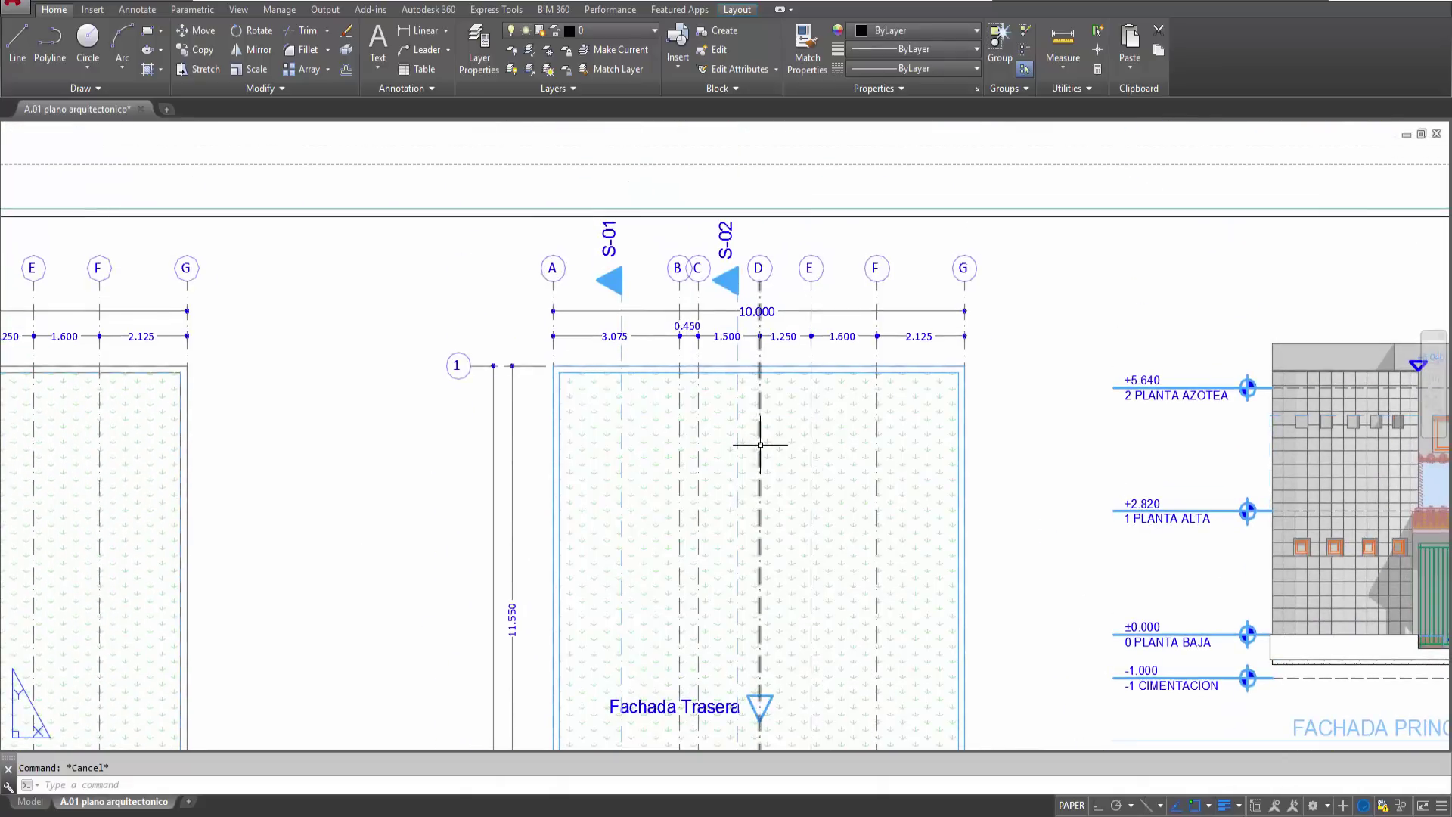
pyautogui.click(778, 432)
pyautogui.press('Escape')
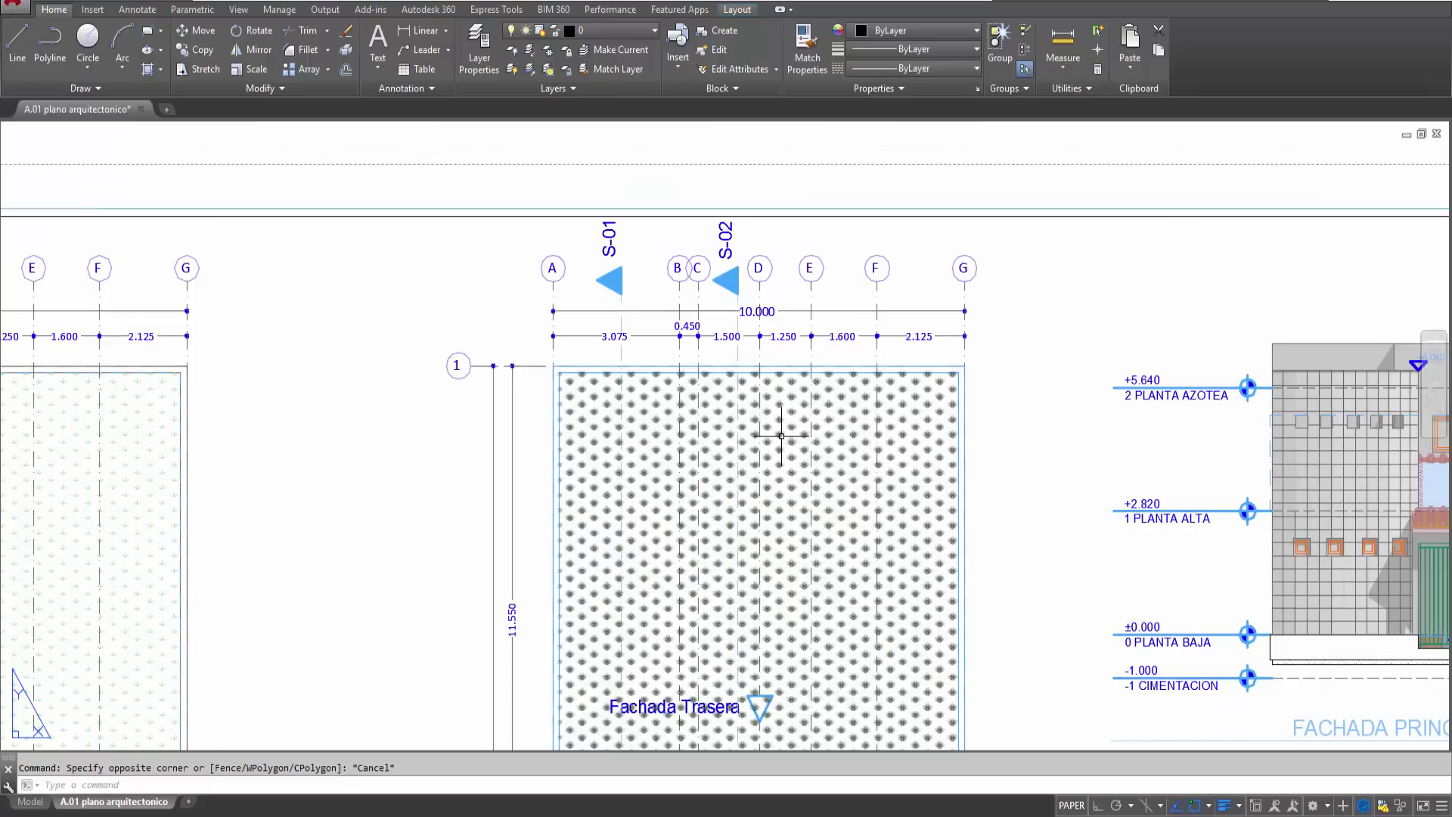
pyautogui.click(775, 426)
pyautogui.click(766, 396)
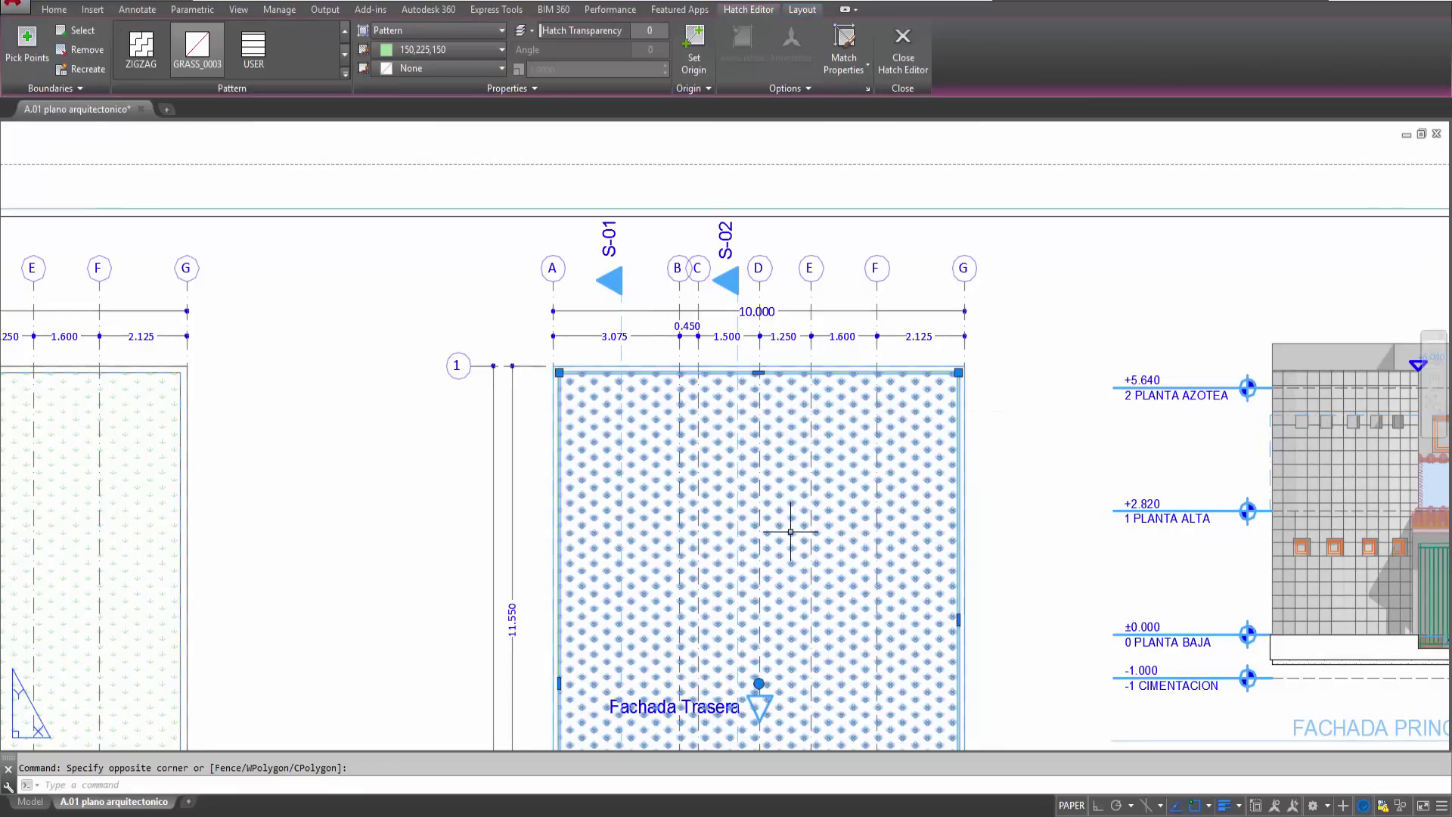
pyautogui.moveTo(668, 453); pyautogui.dragTo(524, 238, button='middle')
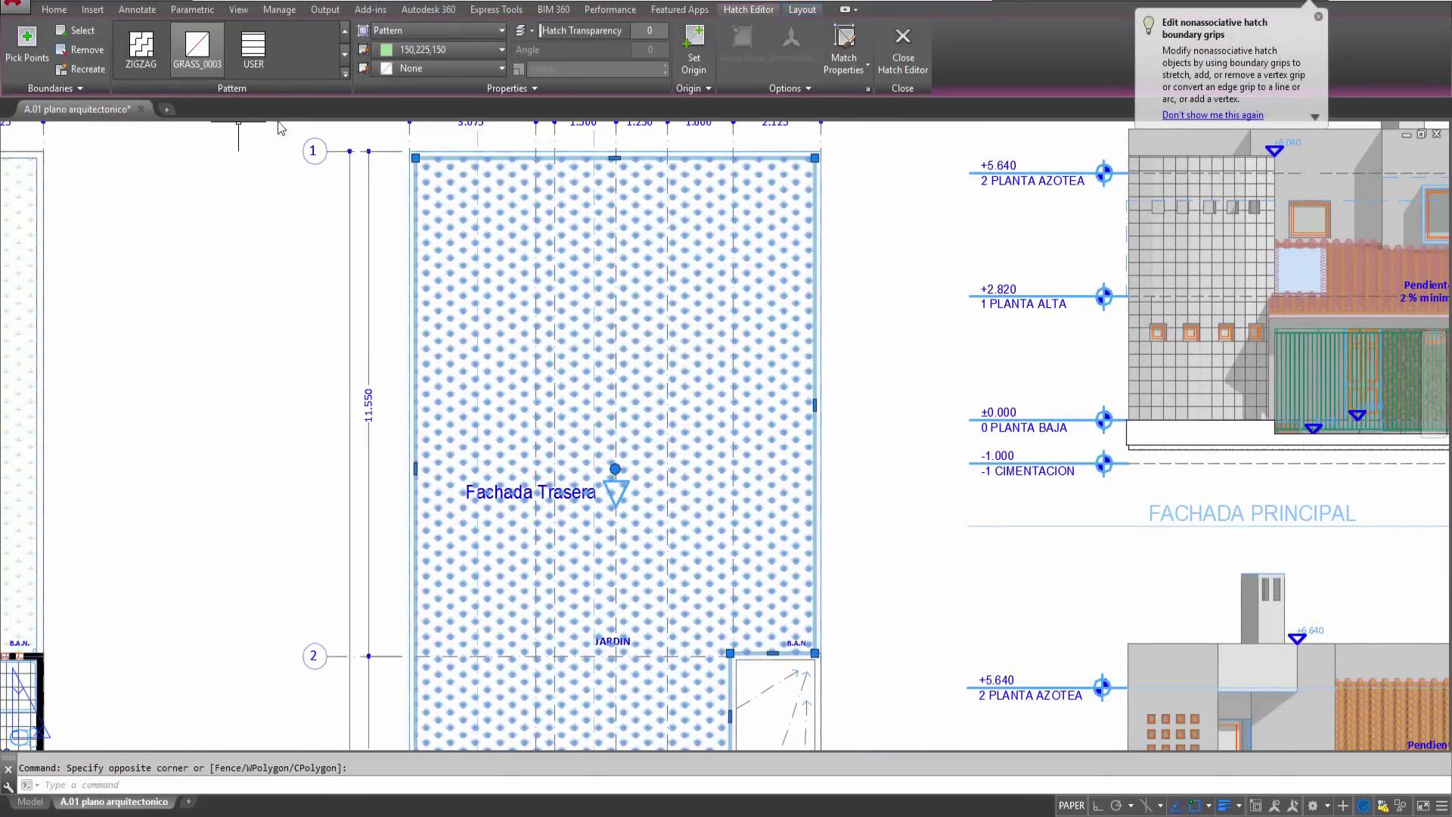
pyautogui.click(206, 73)
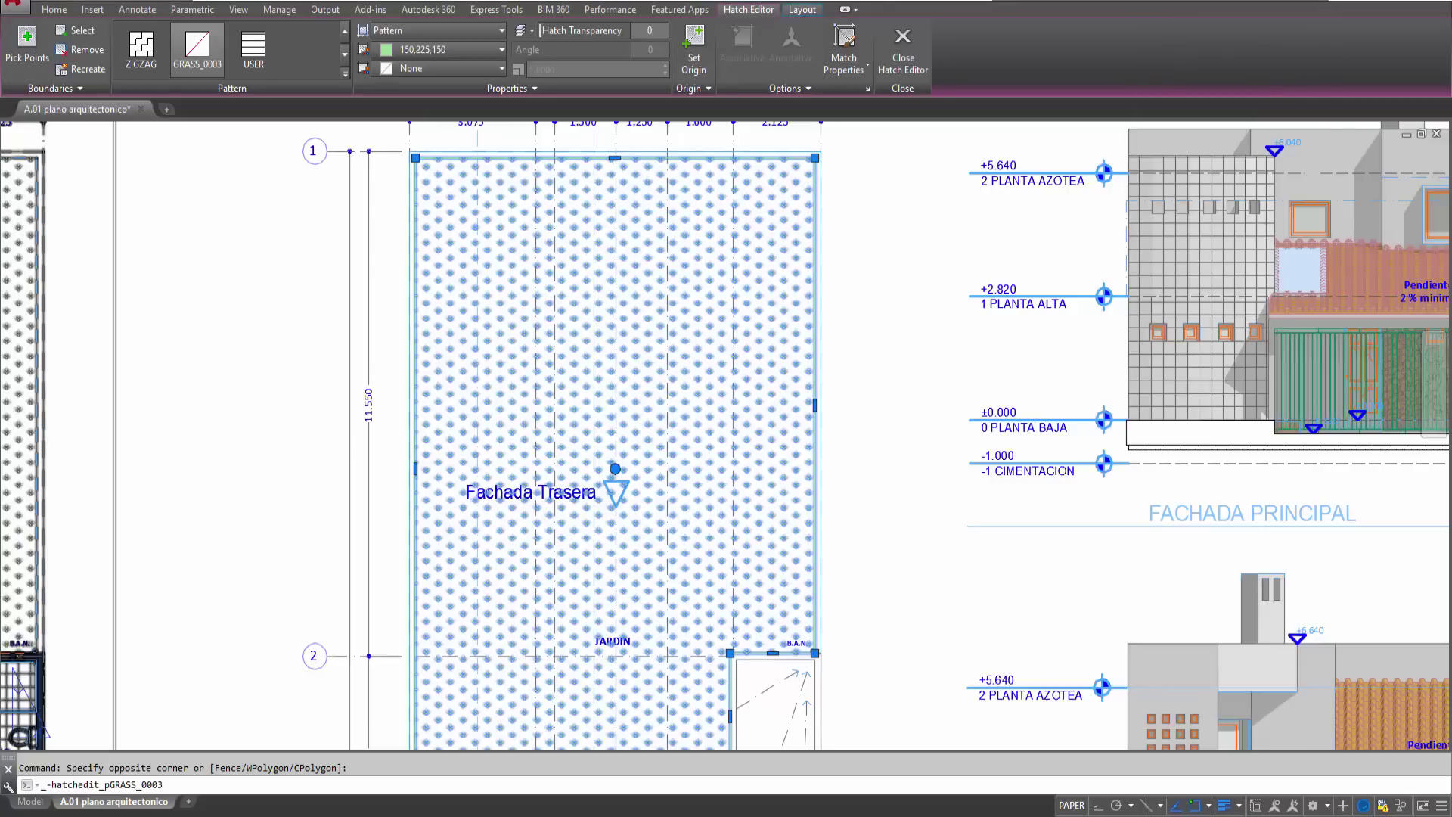
pyautogui.press('Escape')
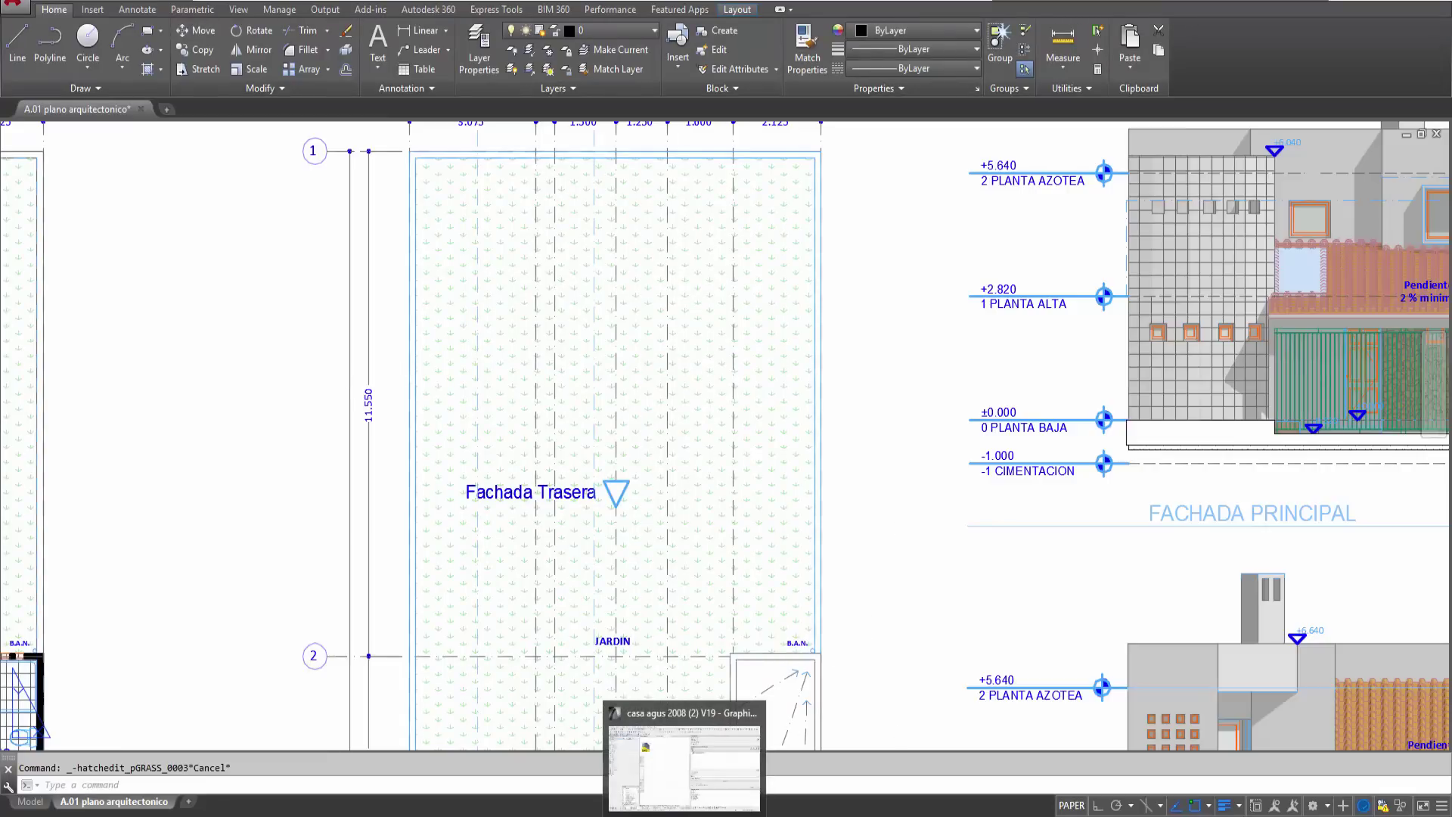
pyautogui.click(685, 768)
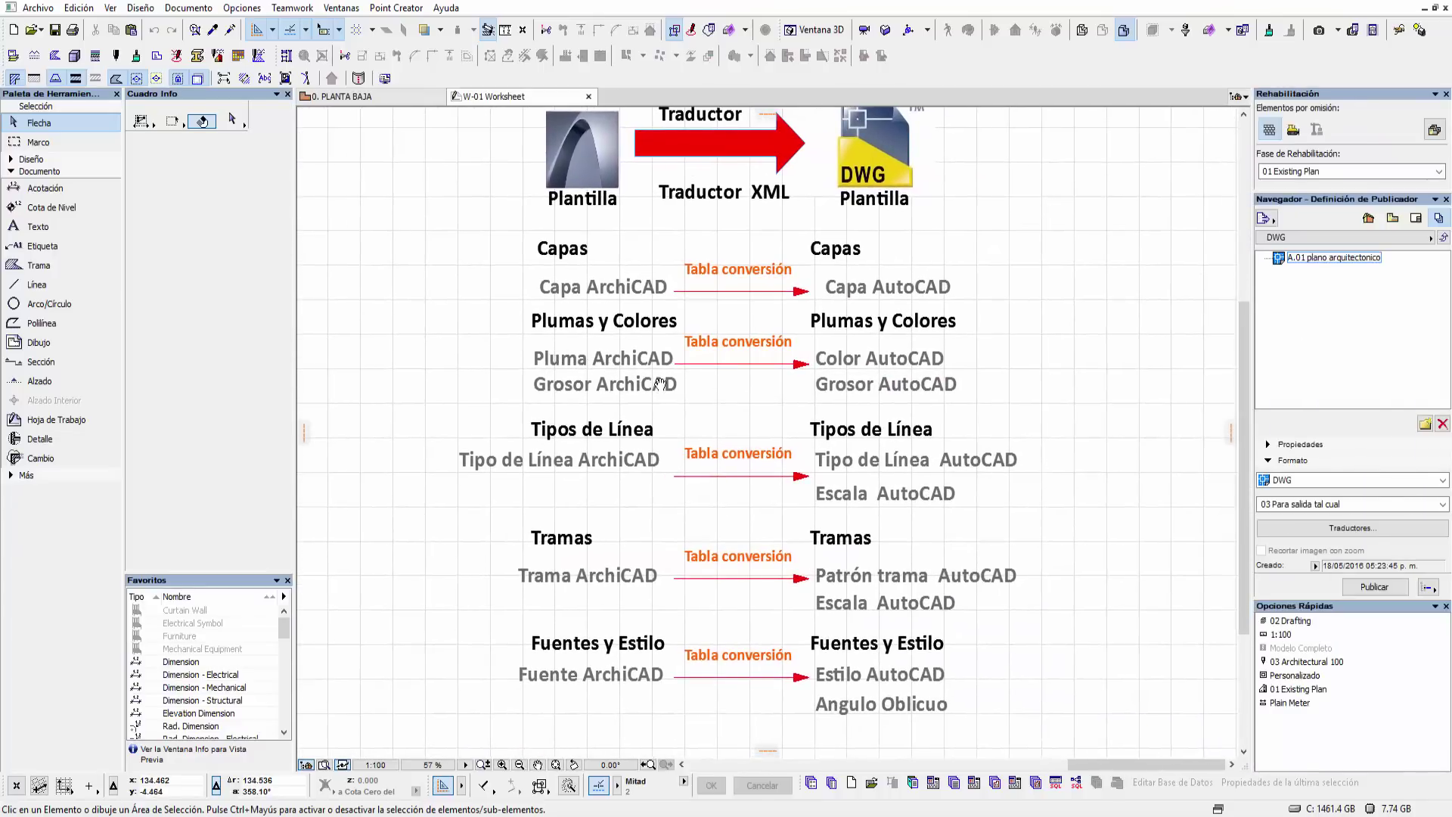
# - Pan the W-01 worksheet to view the translator diagrams and export problems notes
pyautogui.scroll(-2, 761, 396)
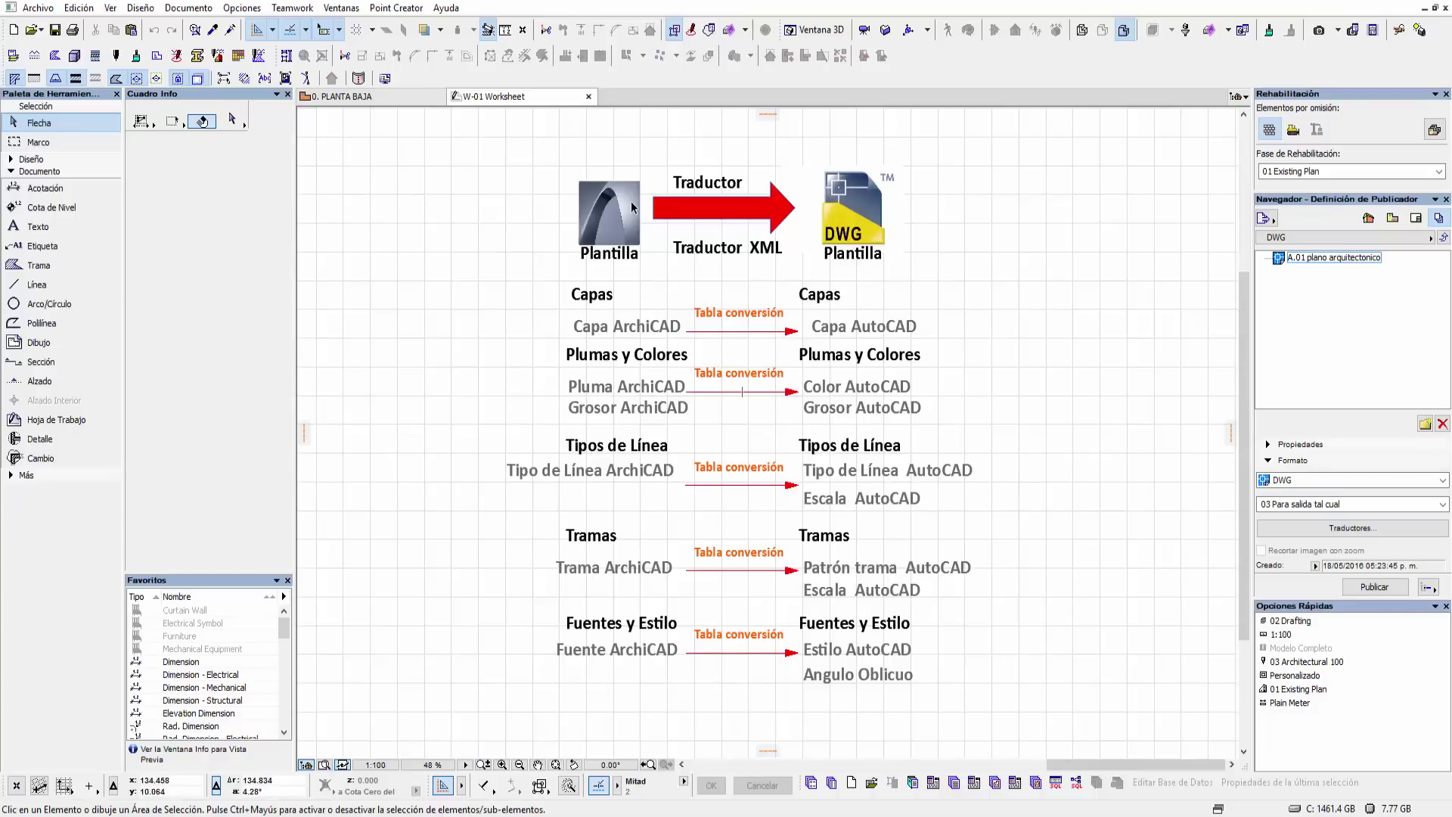
pyautogui.moveTo(775, 488); pyautogui.dragTo(745, 484, button='middle')
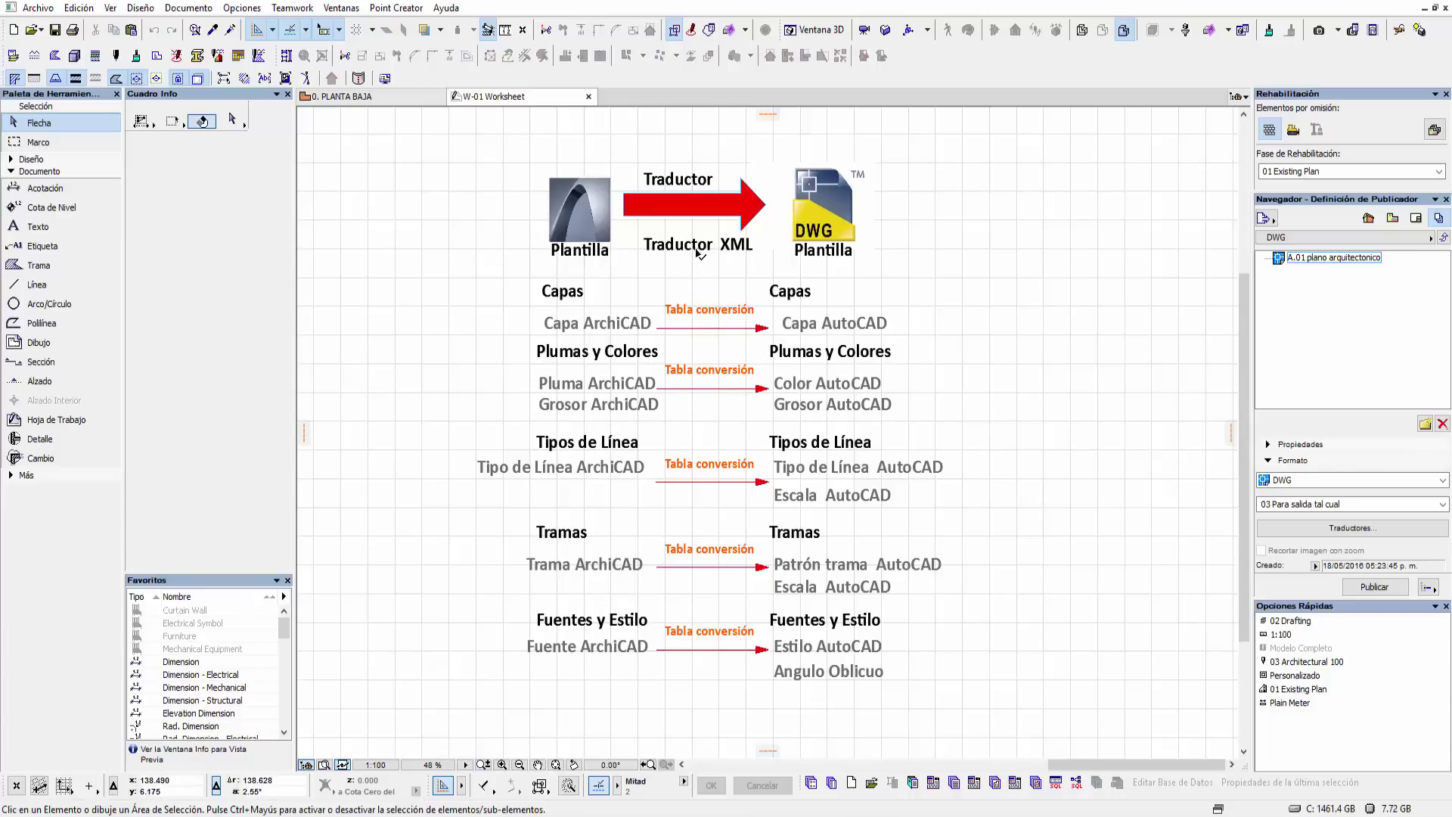
pyautogui.hscroll(1, 976, 322)
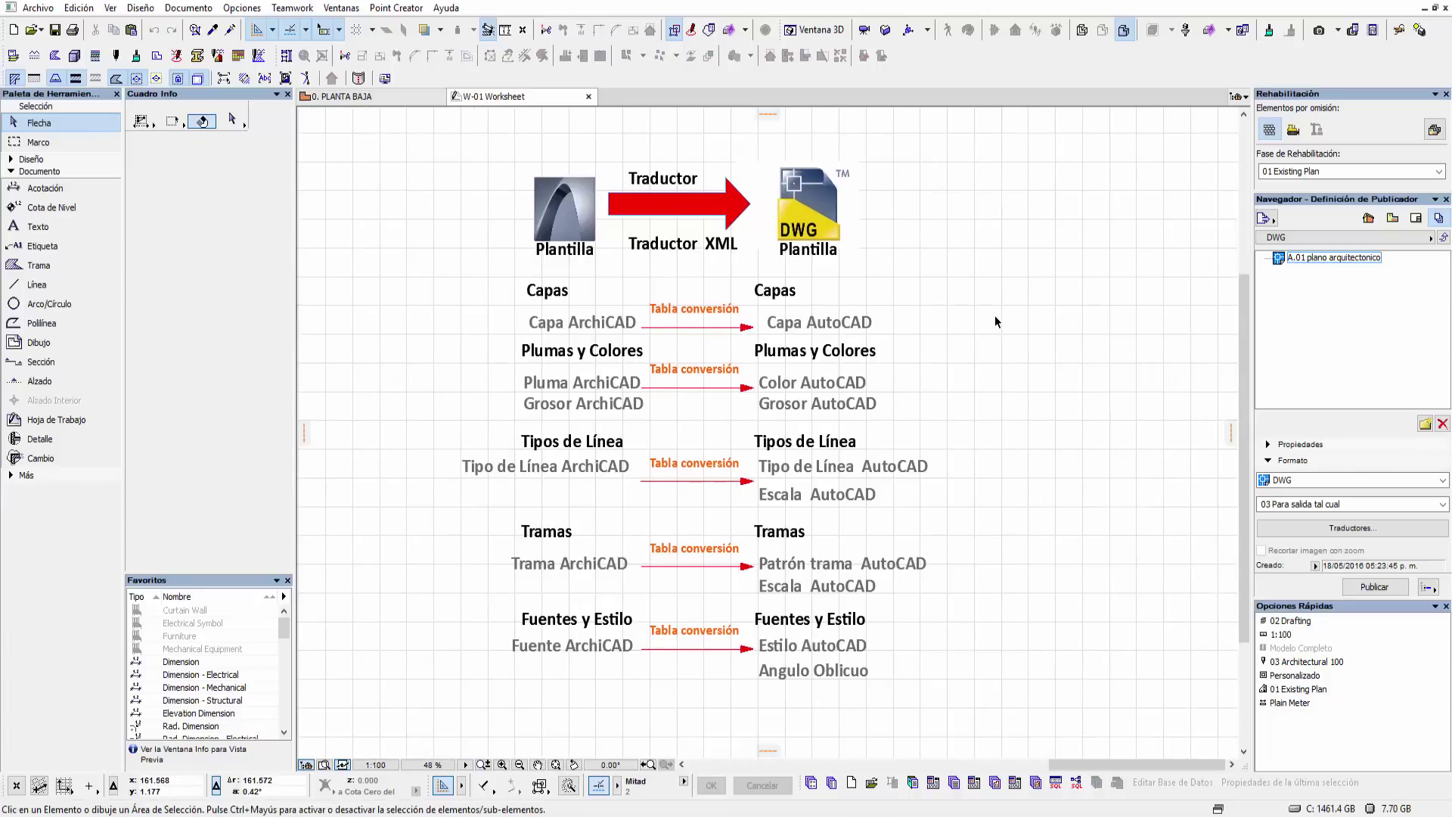
pyautogui.scroll(-1, 1011, 371)
pyautogui.scroll(-2, 1048, 386)
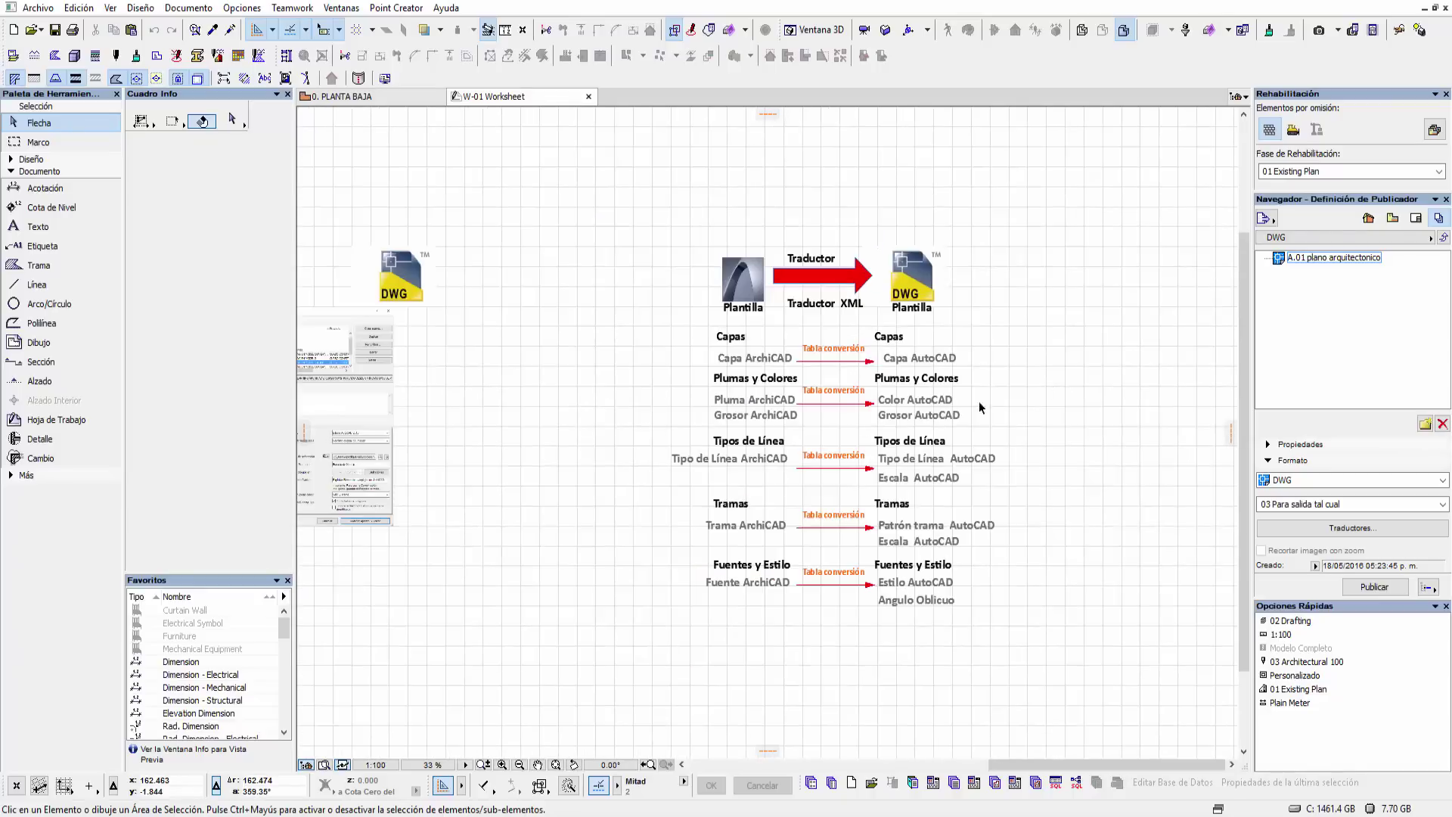
pyautogui.moveTo(976, 408)
pyautogui.mouseDown(button='middle')
pyautogui.moveTo(953, 429)
pyautogui.moveTo(654, 428)
pyautogui.mouseUp(button='middle')
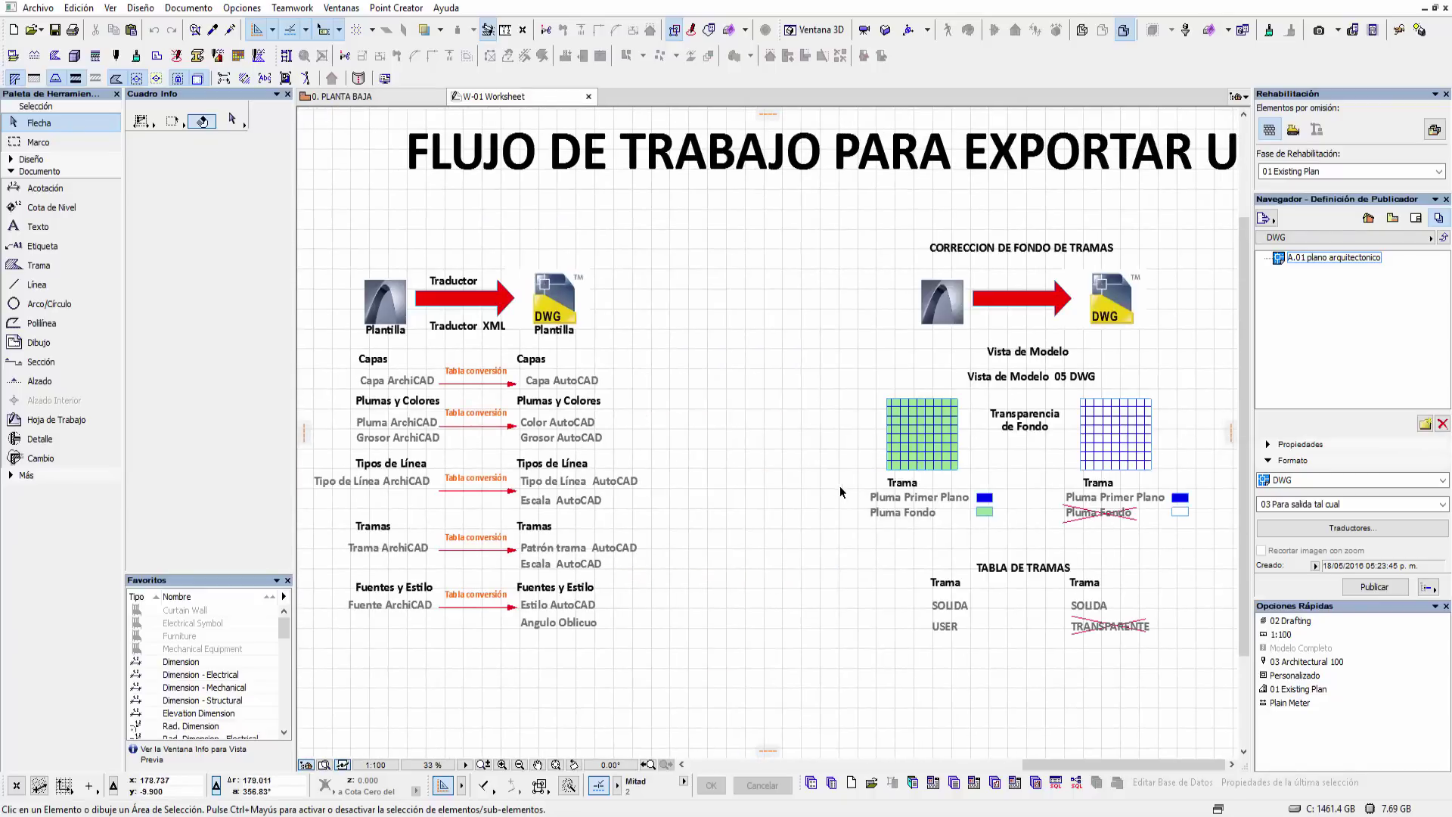
pyautogui.moveTo(308, 447); pyautogui.dragTo(1128, 450, button='middle')
pyautogui.moveTo(530, 447); pyautogui.dragTo(733, 446, button='middle')
pyautogui.moveTo(341, 431)
pyautogui.mouseDown(button='middle')
pyautogui.moveTo(756, 431)
pyautogui.moveTo(940, 412)
pyautogui.mouseUp(button='middle')
pyautogui.moveTo(444, 409)
pyautogui.mouseDown(button='middle')
pyautogui.moveTo(619, 408)
pyautogui.moveTo(628, 361)
pyautogui.mouseUp(button='middle')
pyautogui.scroll(1, 621, 409)
pyautogui.scroll(1, 619, 356)
pyautogui.scroll(1, 628, 325)
pyautogui.scroll(1, 629, 327)
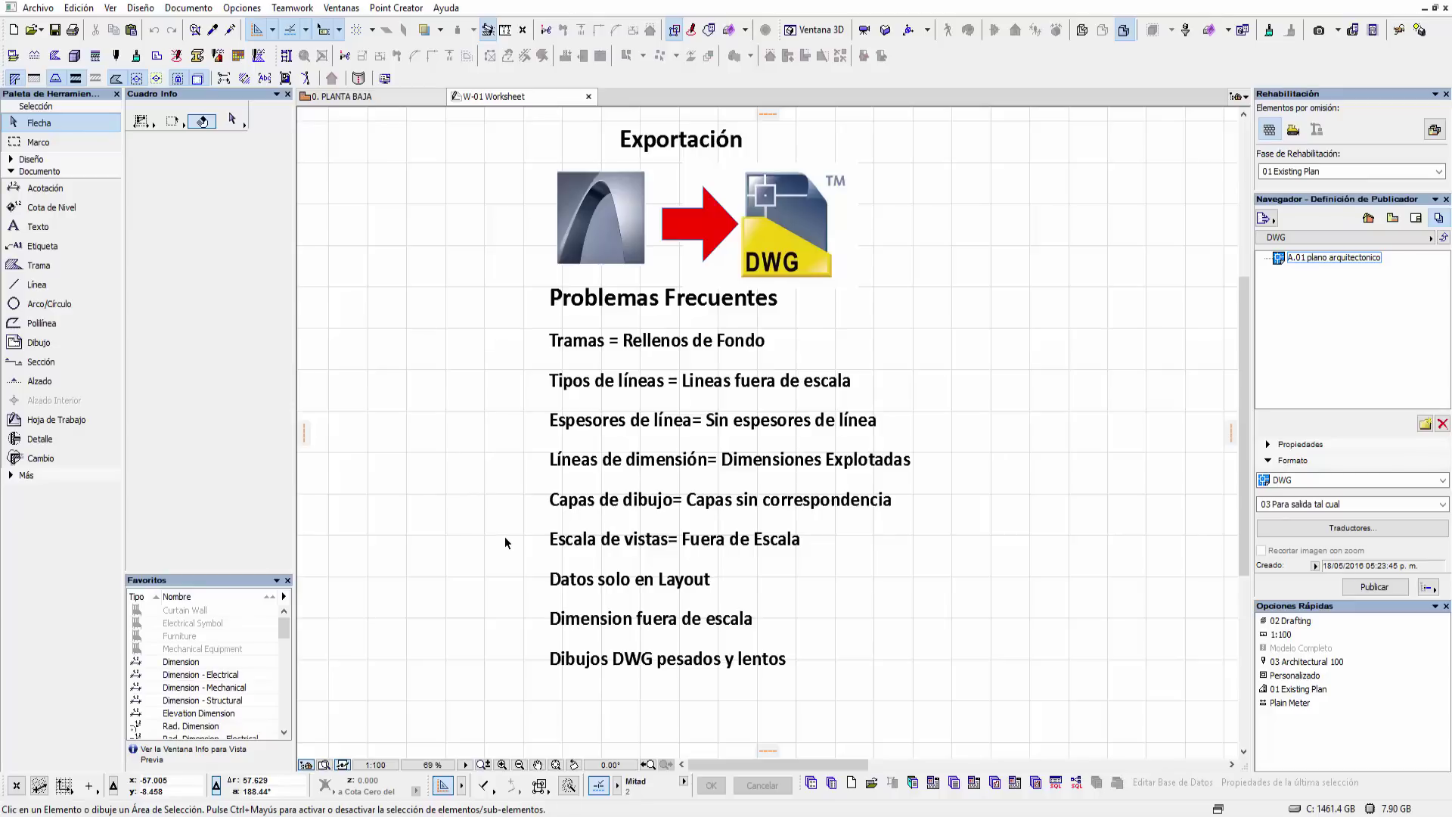
# - Return to the export workflow diagram and centre the translator conversion tables
pyautogui.scroll(-3, 779, 447)
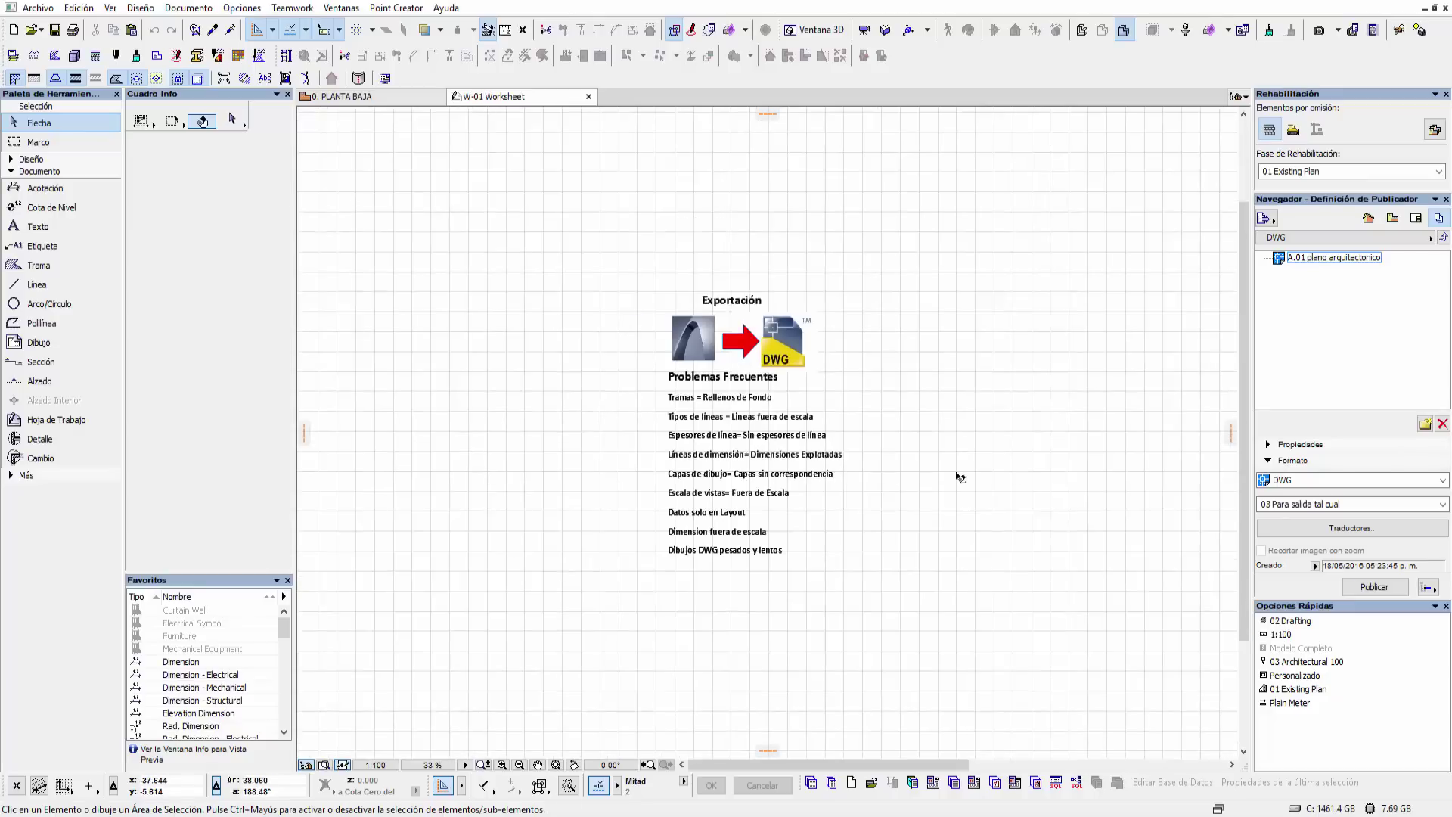
pyautogui.moveTo(959, 476); pyautogui.dragTo(441, 451, button='middle')
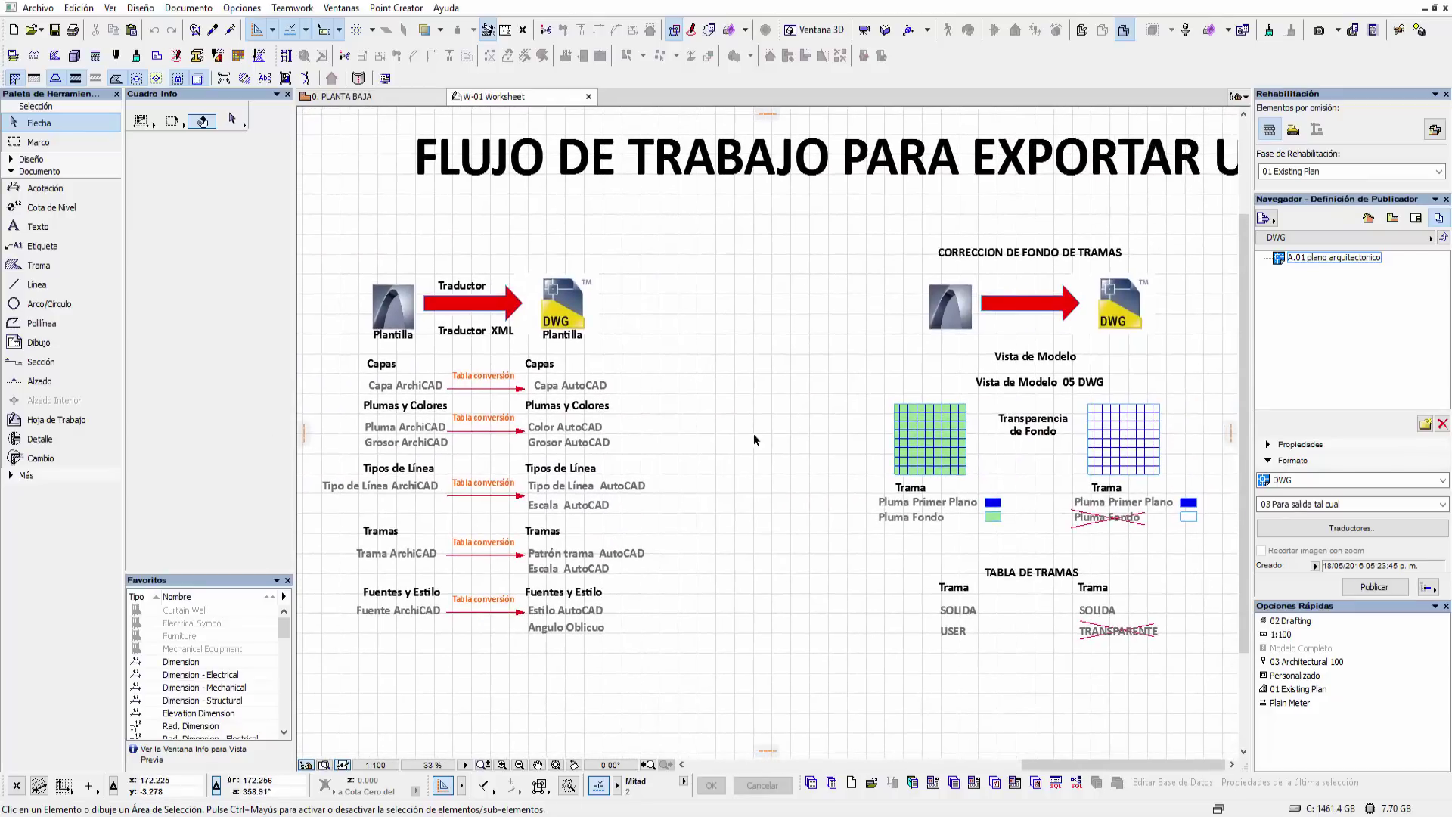
pyautogui.scroll(2, 658, 361)
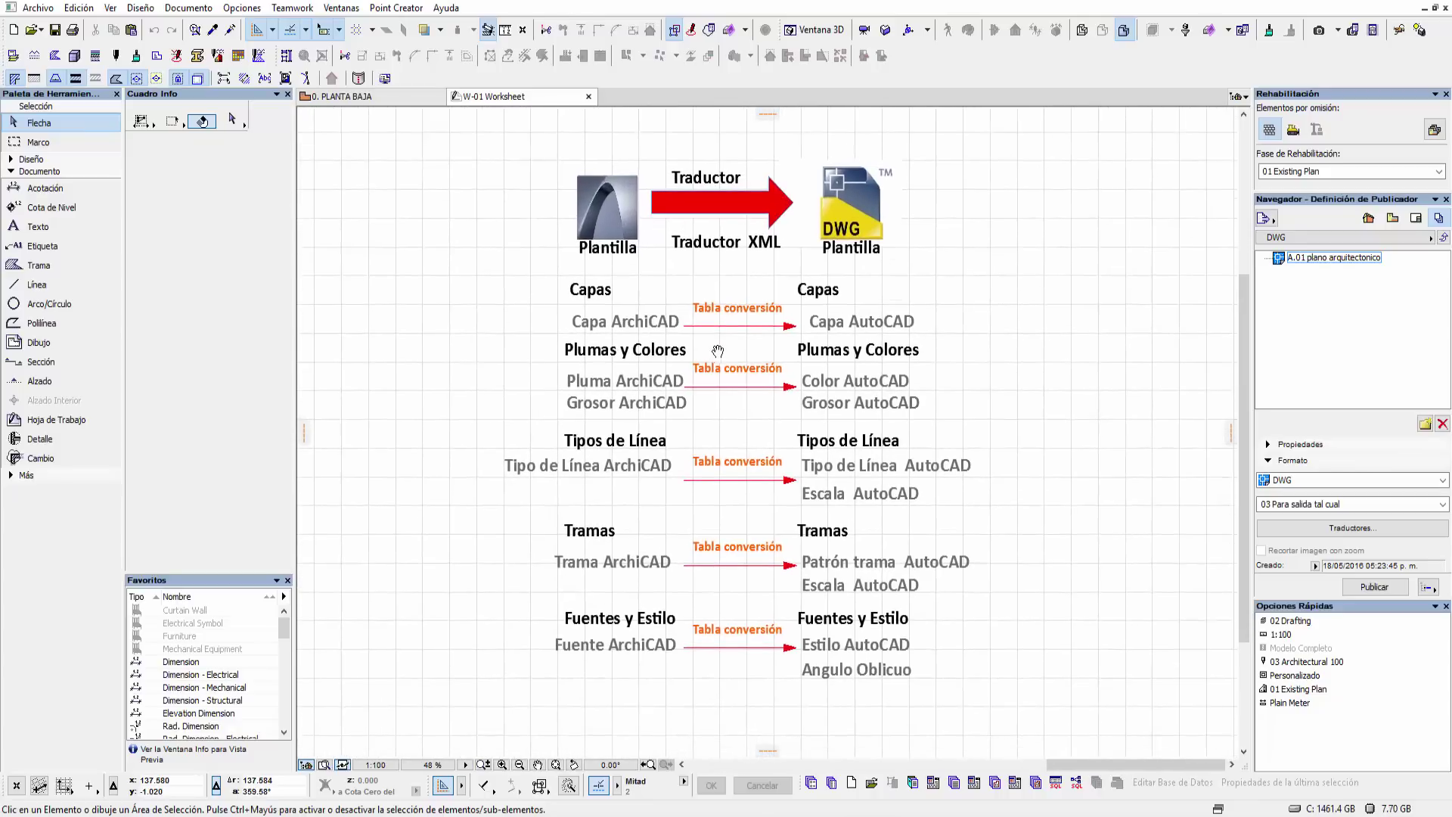
pyautogui.moveTo(717, 351); pyautogui.dragTo(761, 371, button='middle')
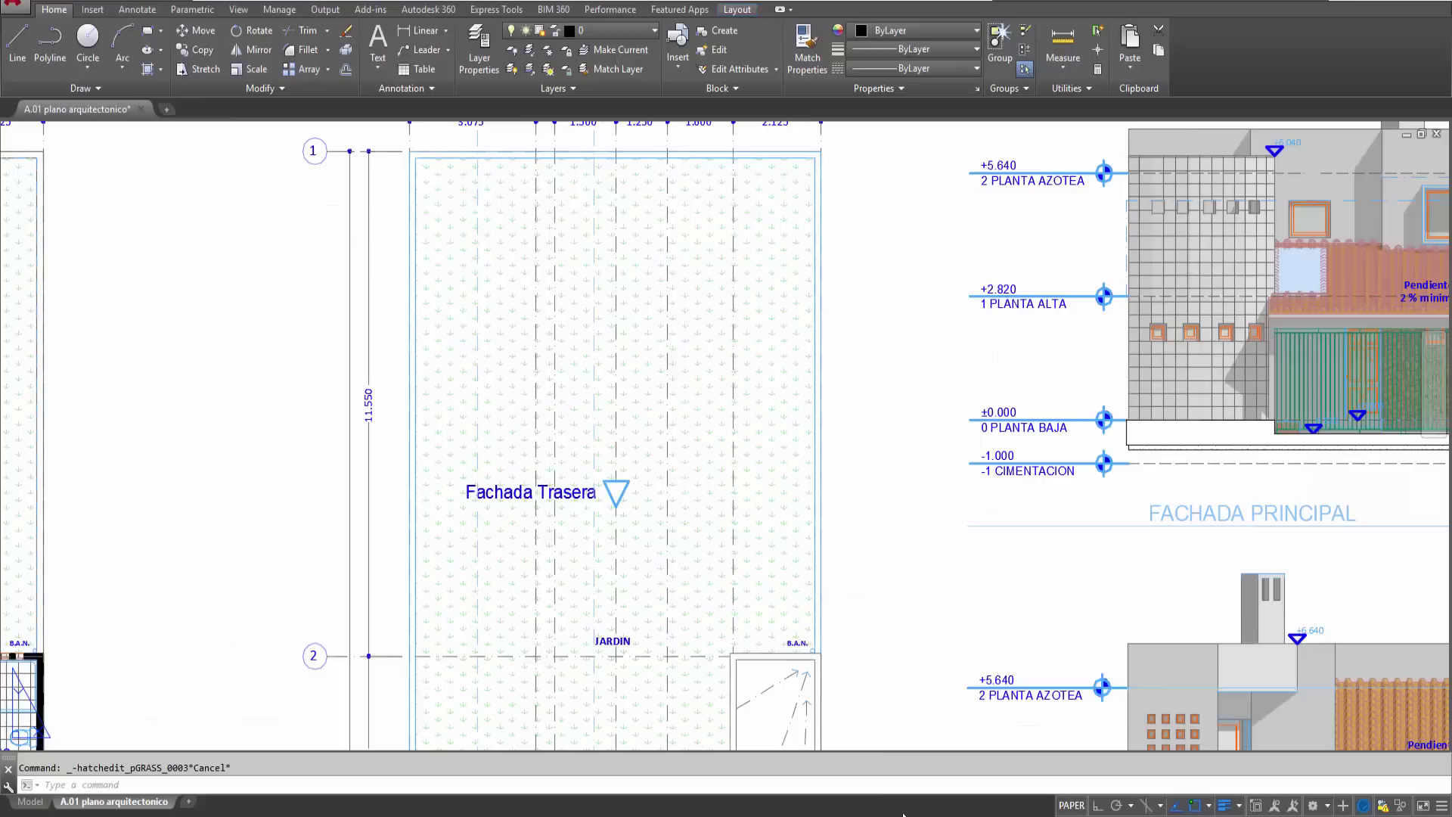
# - Close the exported plan drawing without saving changes
pyautogui.scroll(-2, 681, 389)
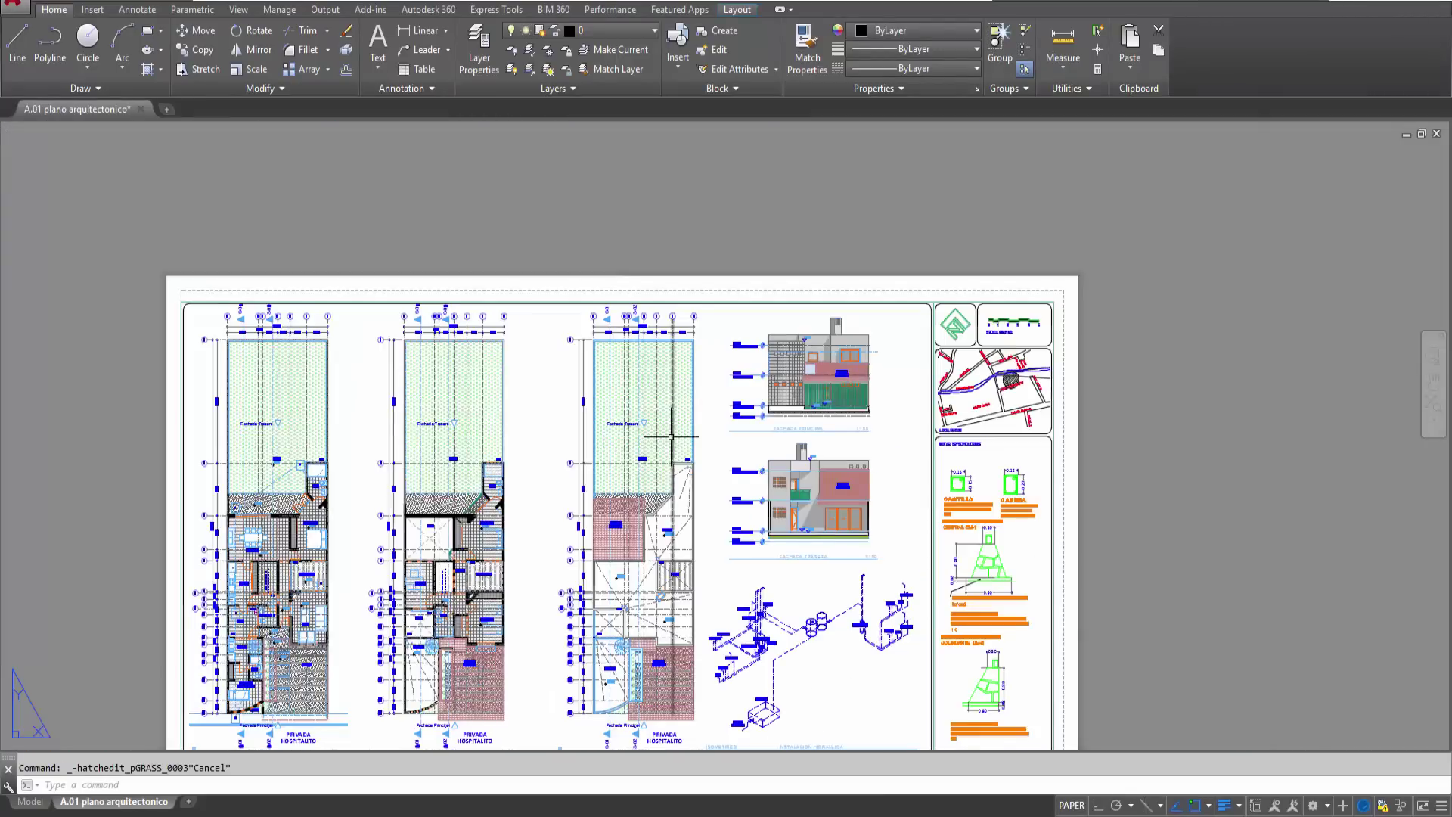
pyautogui.moveTo(675, 482); pyautogui.dragTo(711, 376, button='middle')
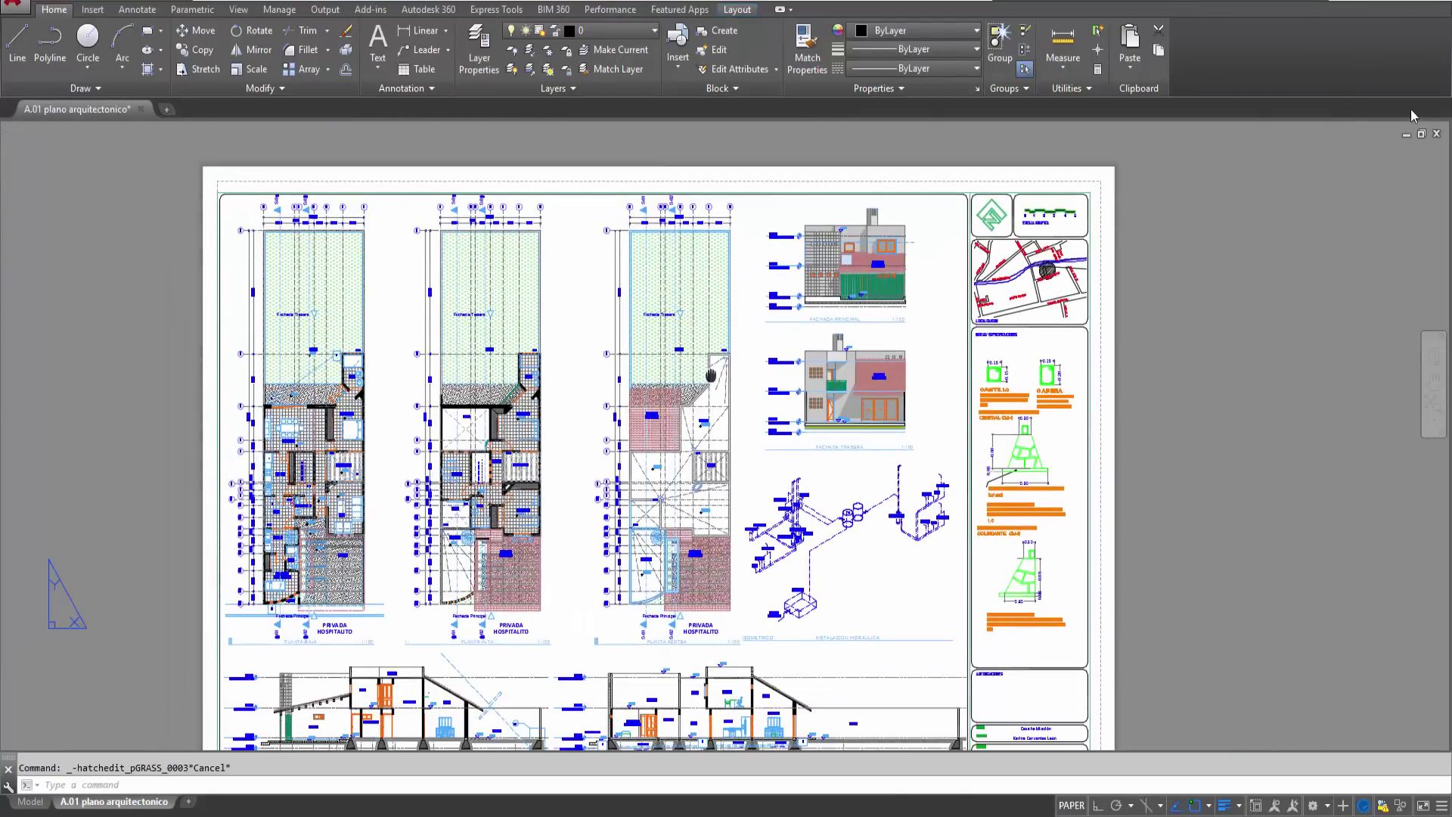
pyautogui.click(1437, 136)
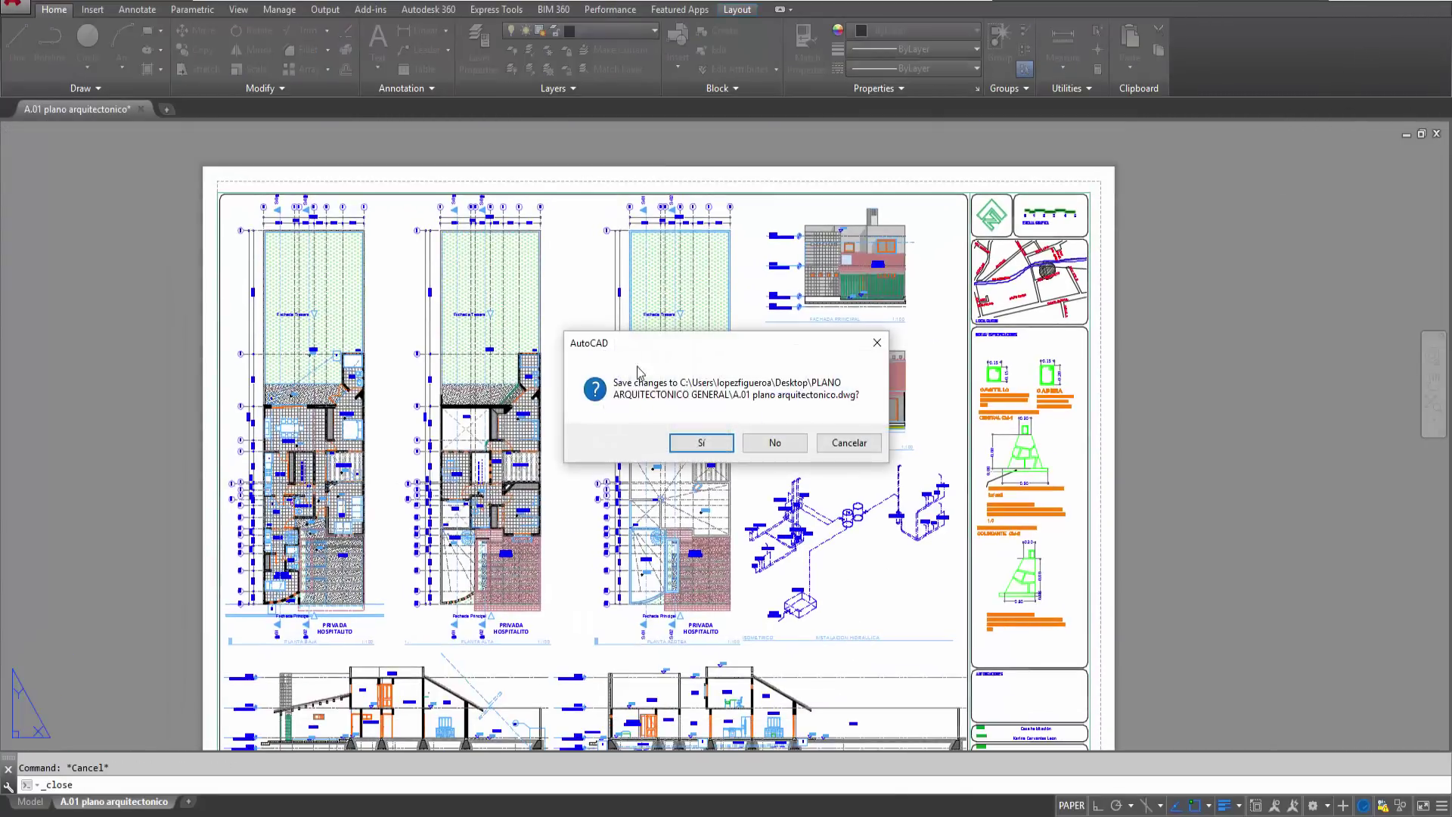
pyautogui.click(760, 440)
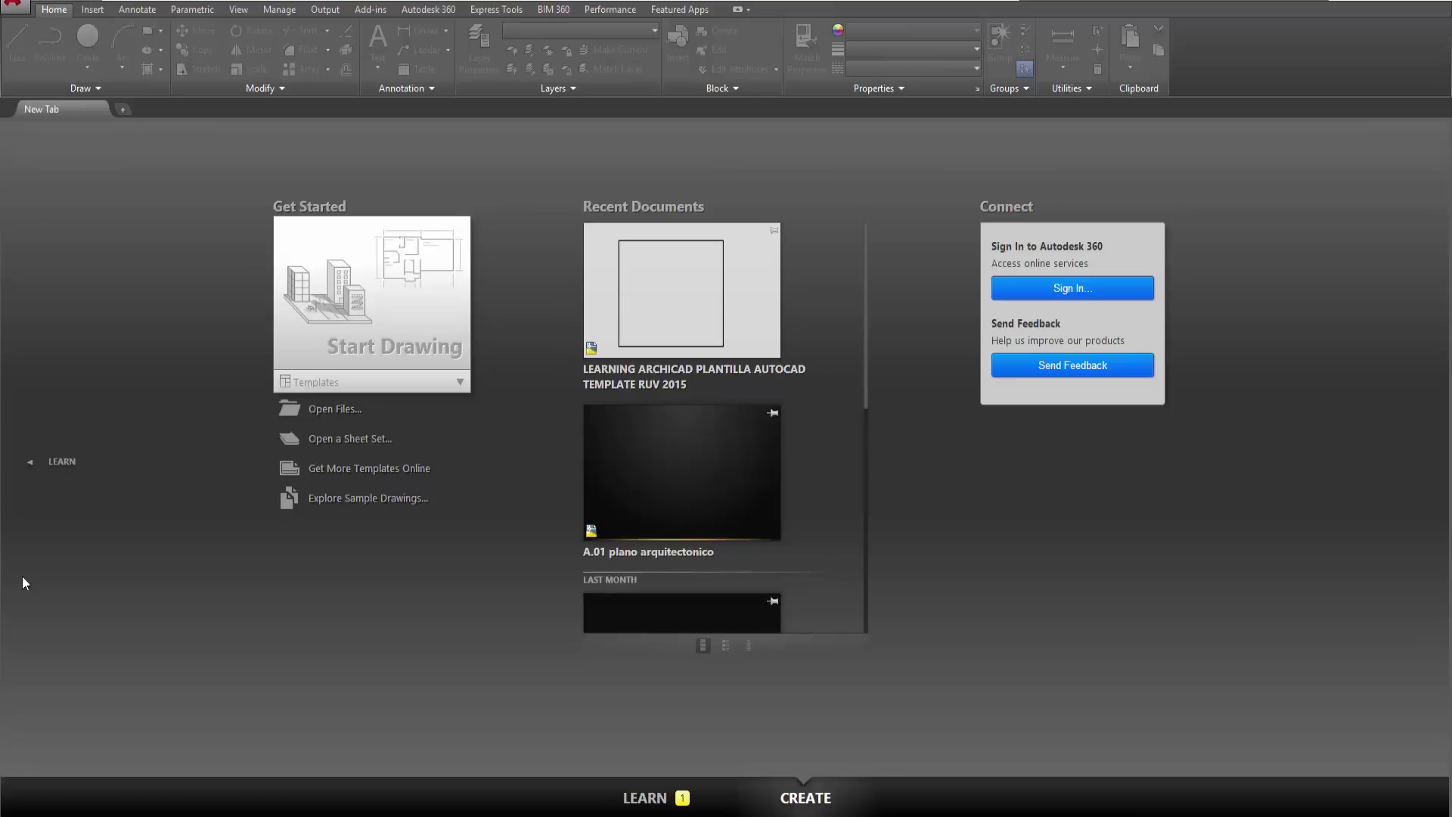
# - Open the LEARNING ARCHICAD PLANTILLA AUTOCAD TEMPLATE RUV 2015 drawing
pyautogui.click(23, 9)
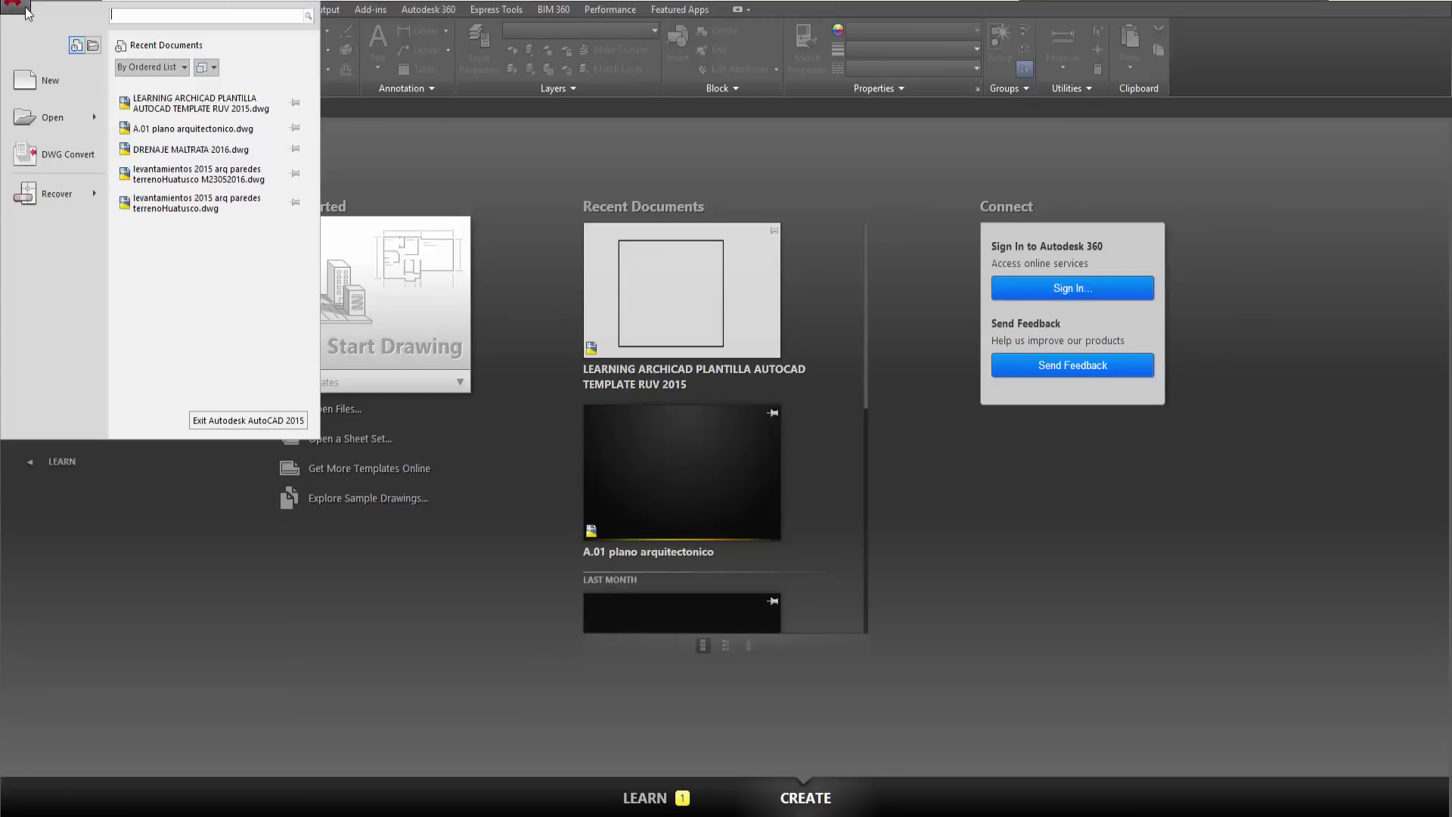
pyautogui.moveTo(54, 116)
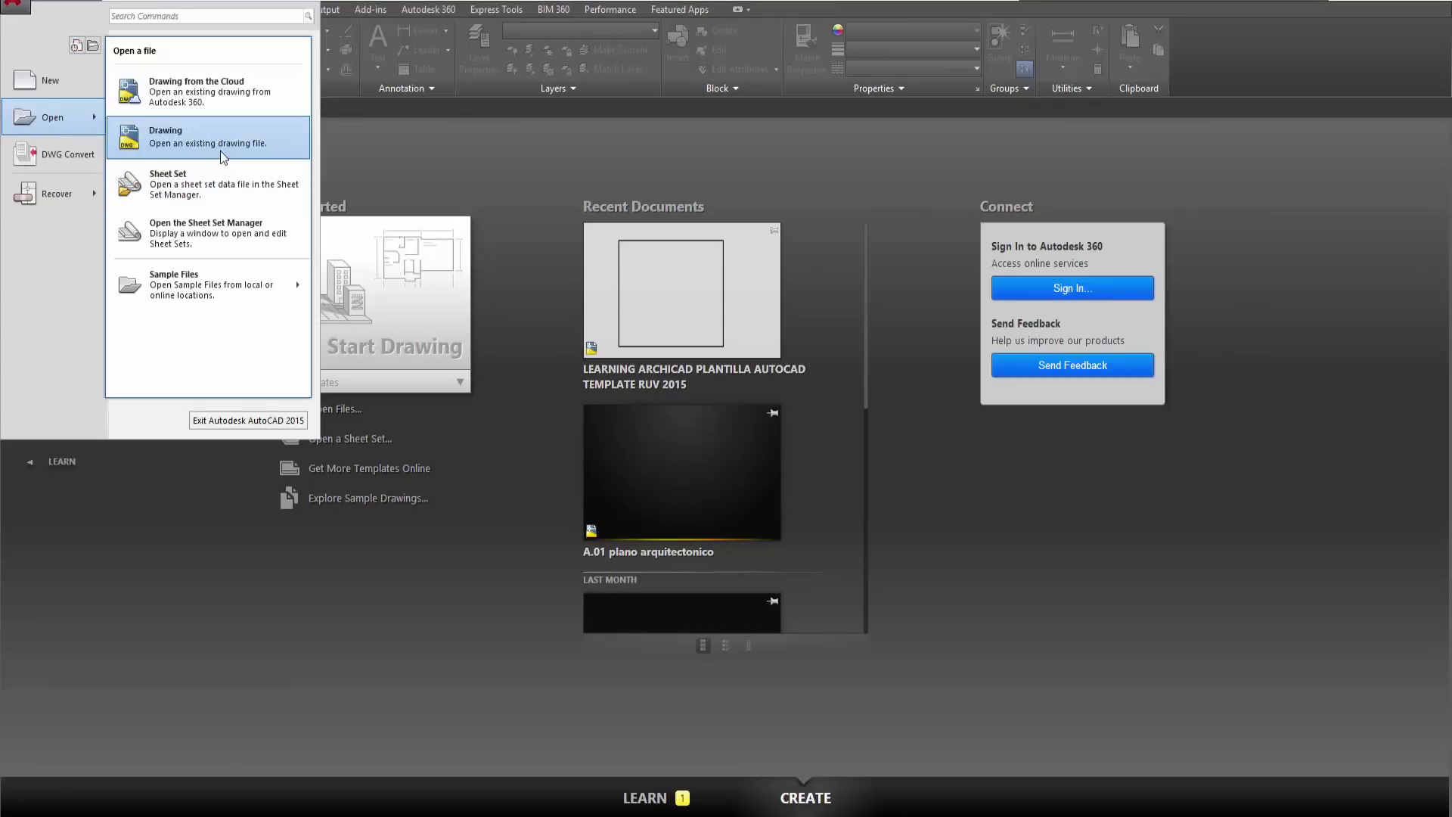
pyautogui.click(217, 149)
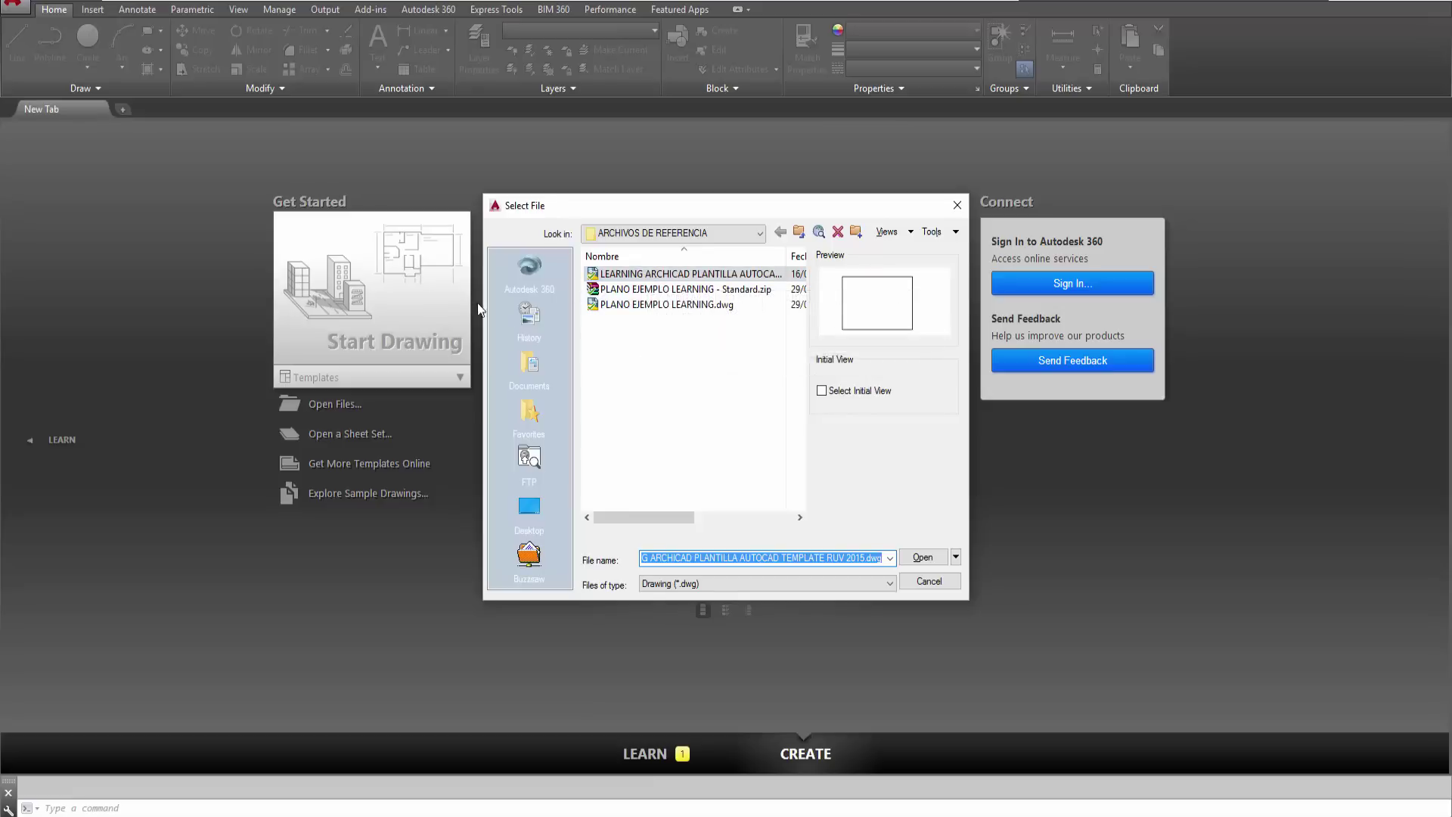
pyautogui.moveTo(478, 309); pyautogui.dragTo(195, 308)
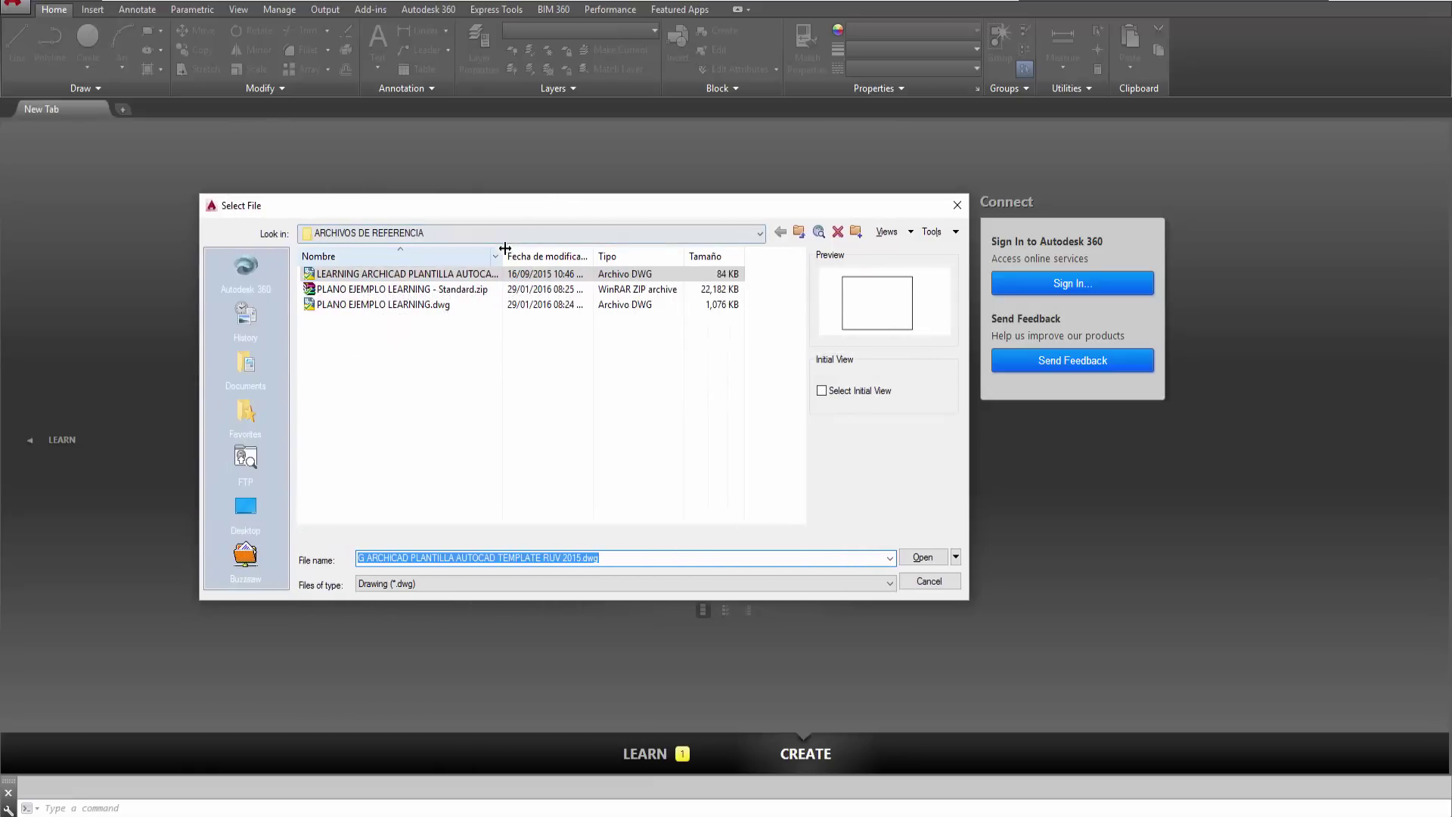
pyautogui.moveTo(504, 249); pyautogui.dragTo(645, 249)
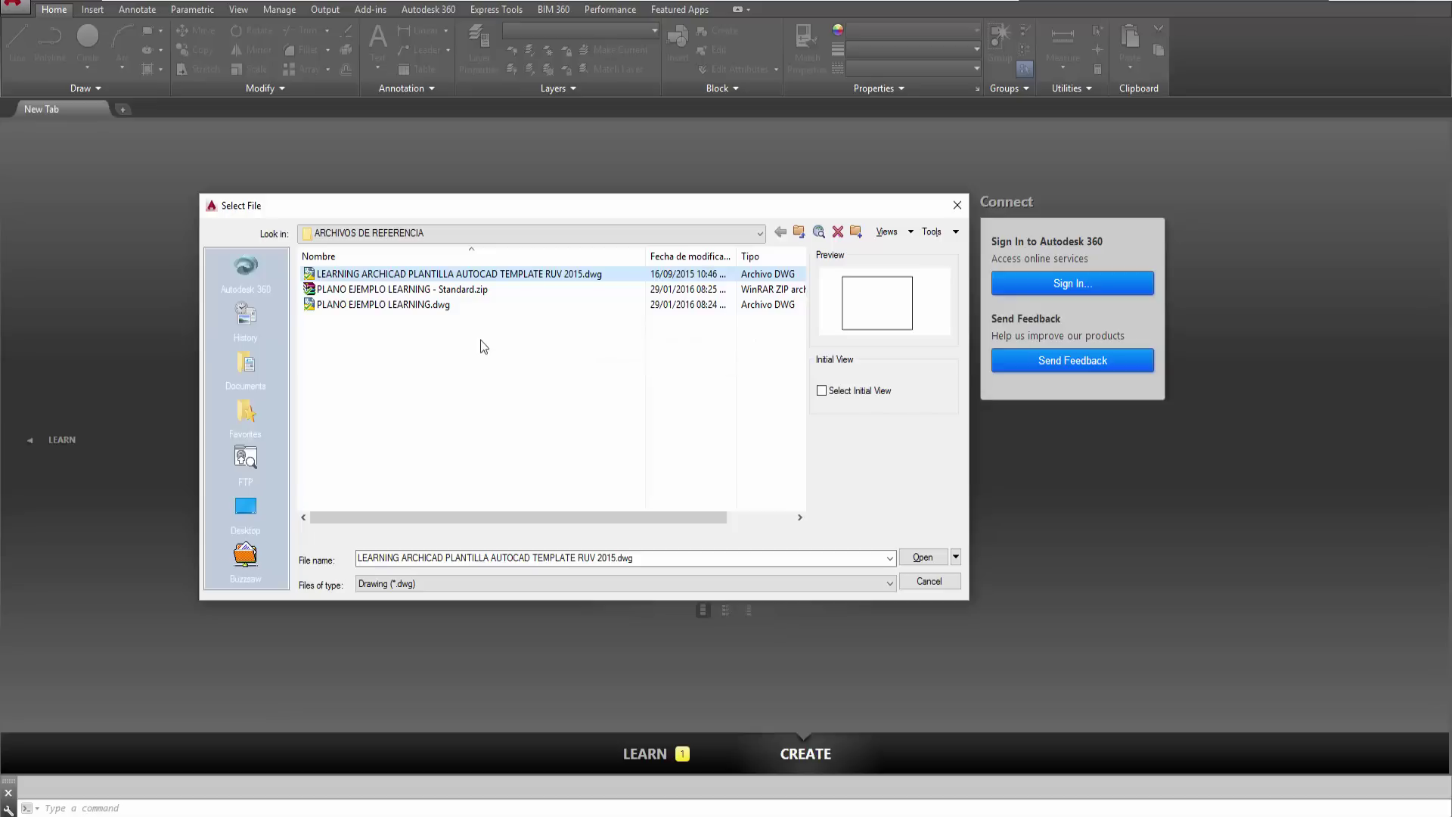
pyautogui.click(925, 558)
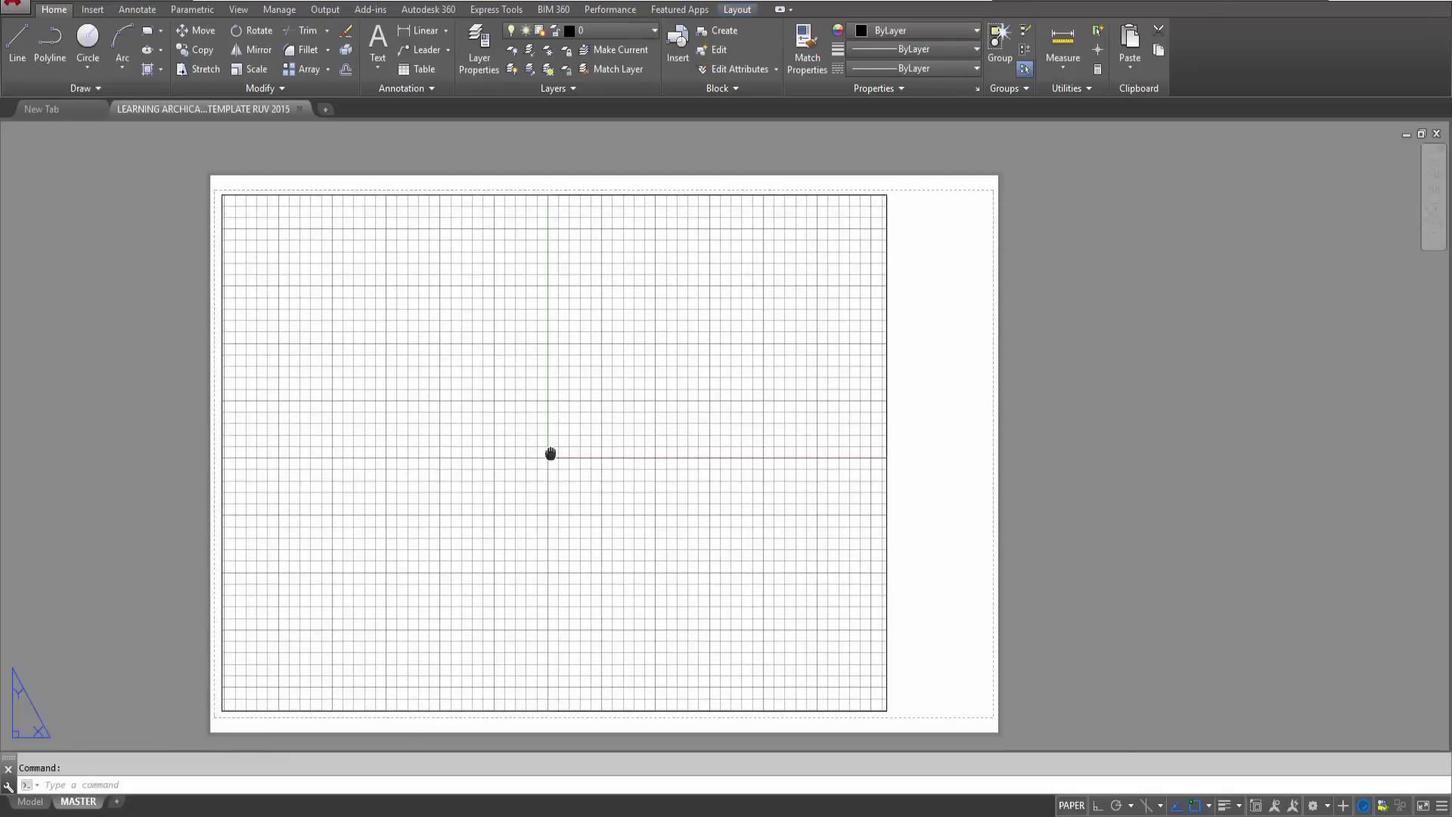
# - Open the Page Setup Manager from the MASTER layout tab's context menu
pyautogui.moveTo(552, 454); pyautogui.dragTo(594, 444, button='middle')
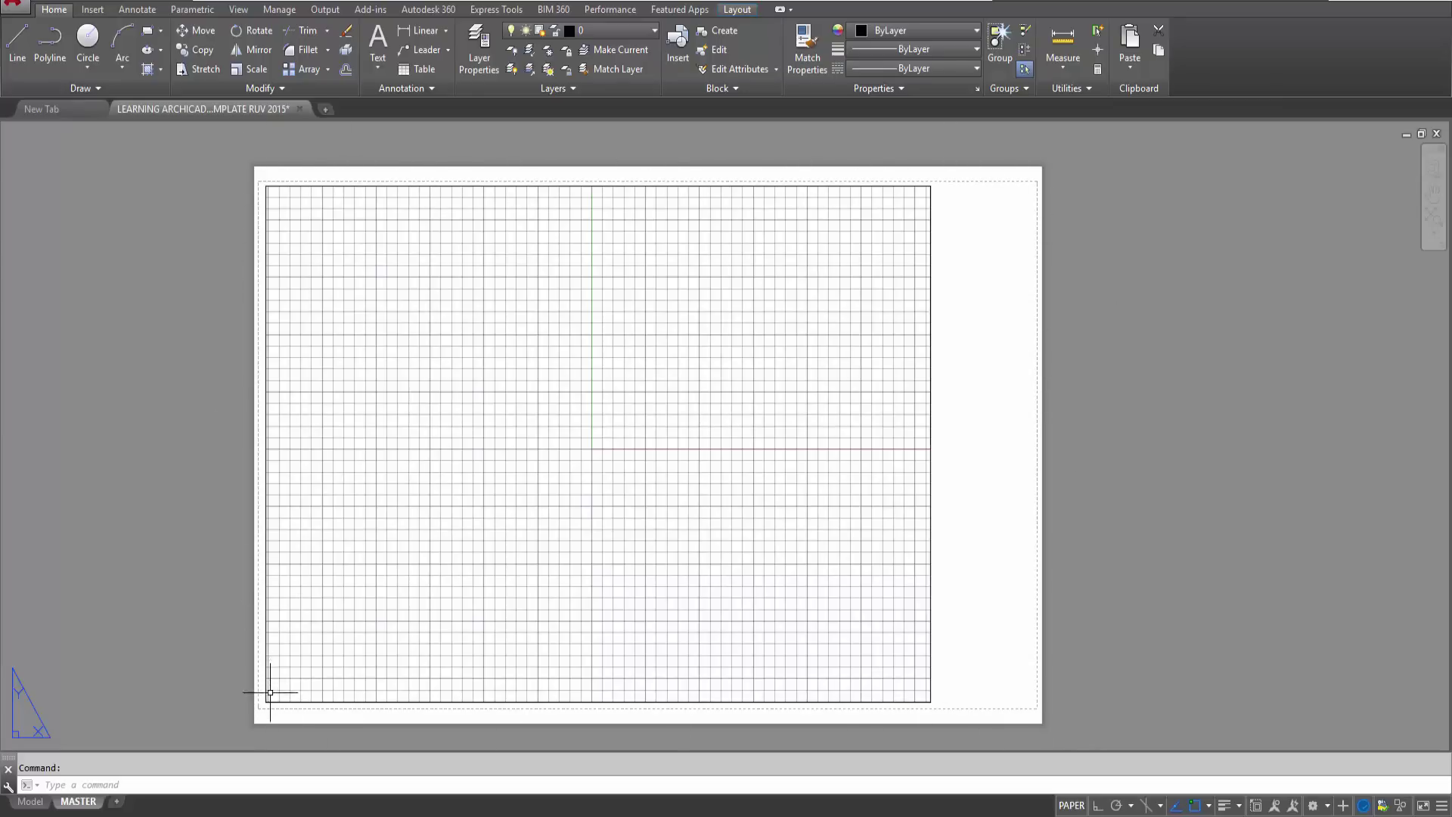
pyautogui.rightClick(78, 803)
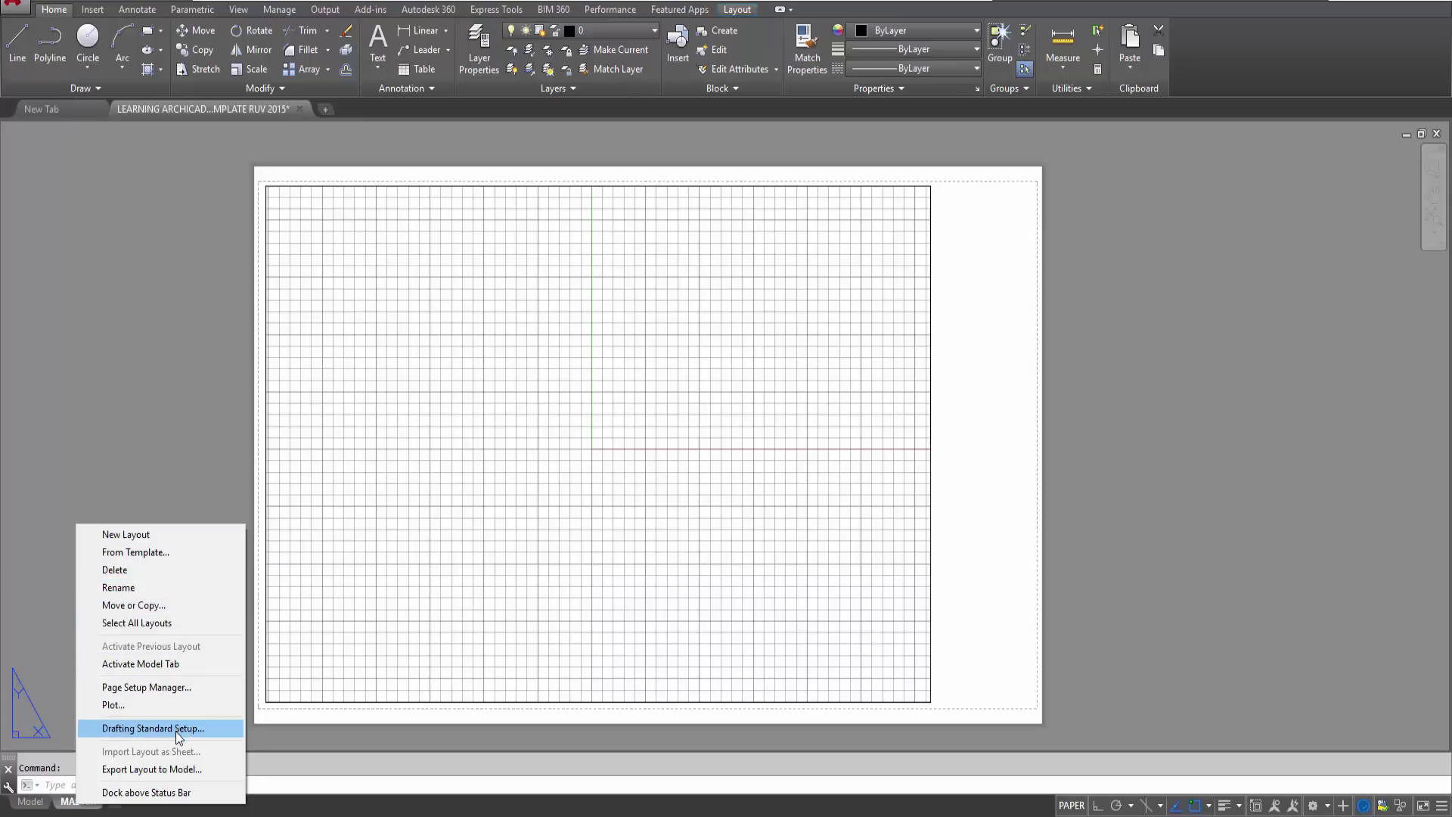
pyautogui.click(147, 687)
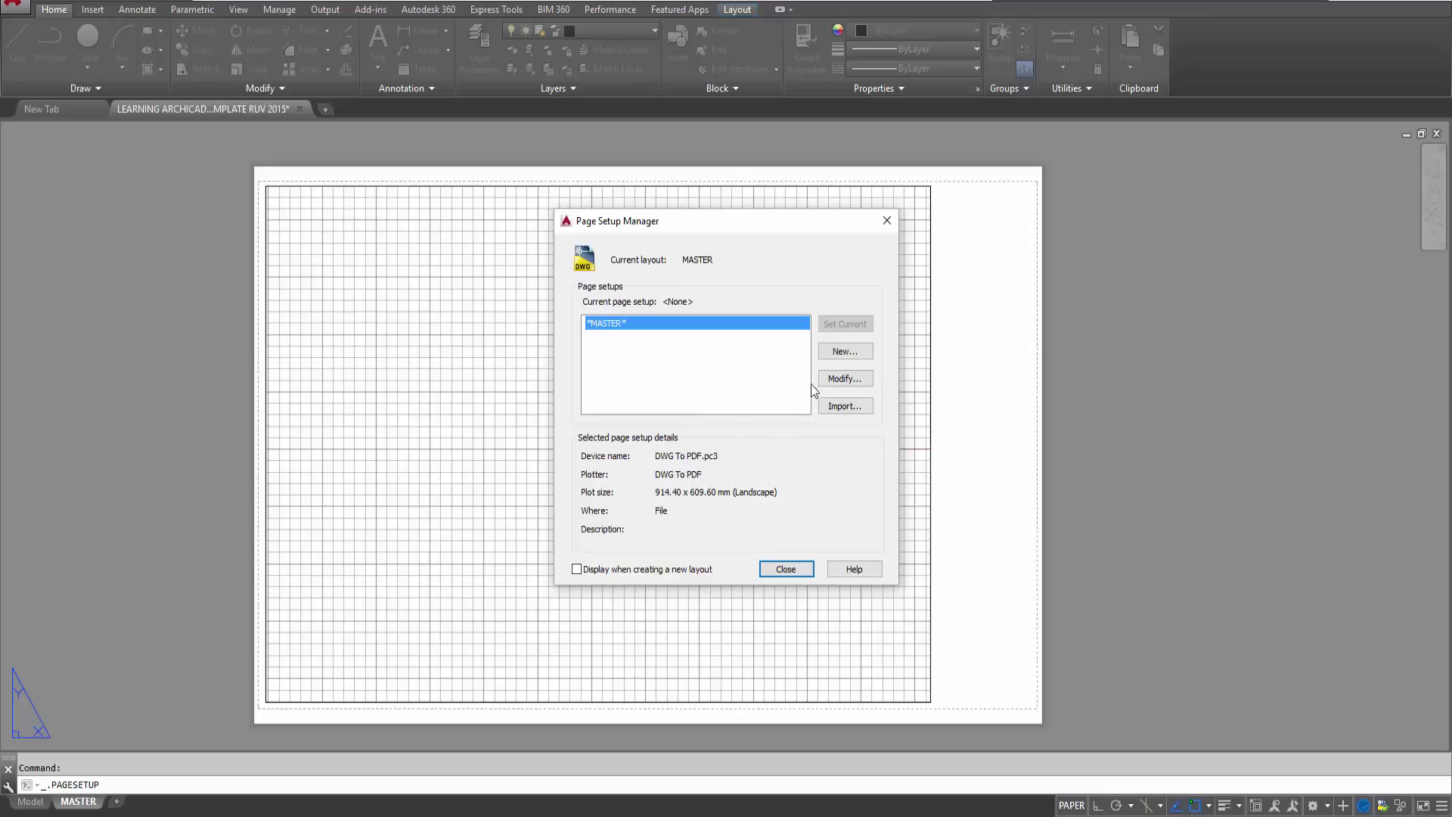
# - Keep MASTER's page setup on DWG To PDF with ARCH D 36 x 24 in paper
pyautogui.click(845, 380)
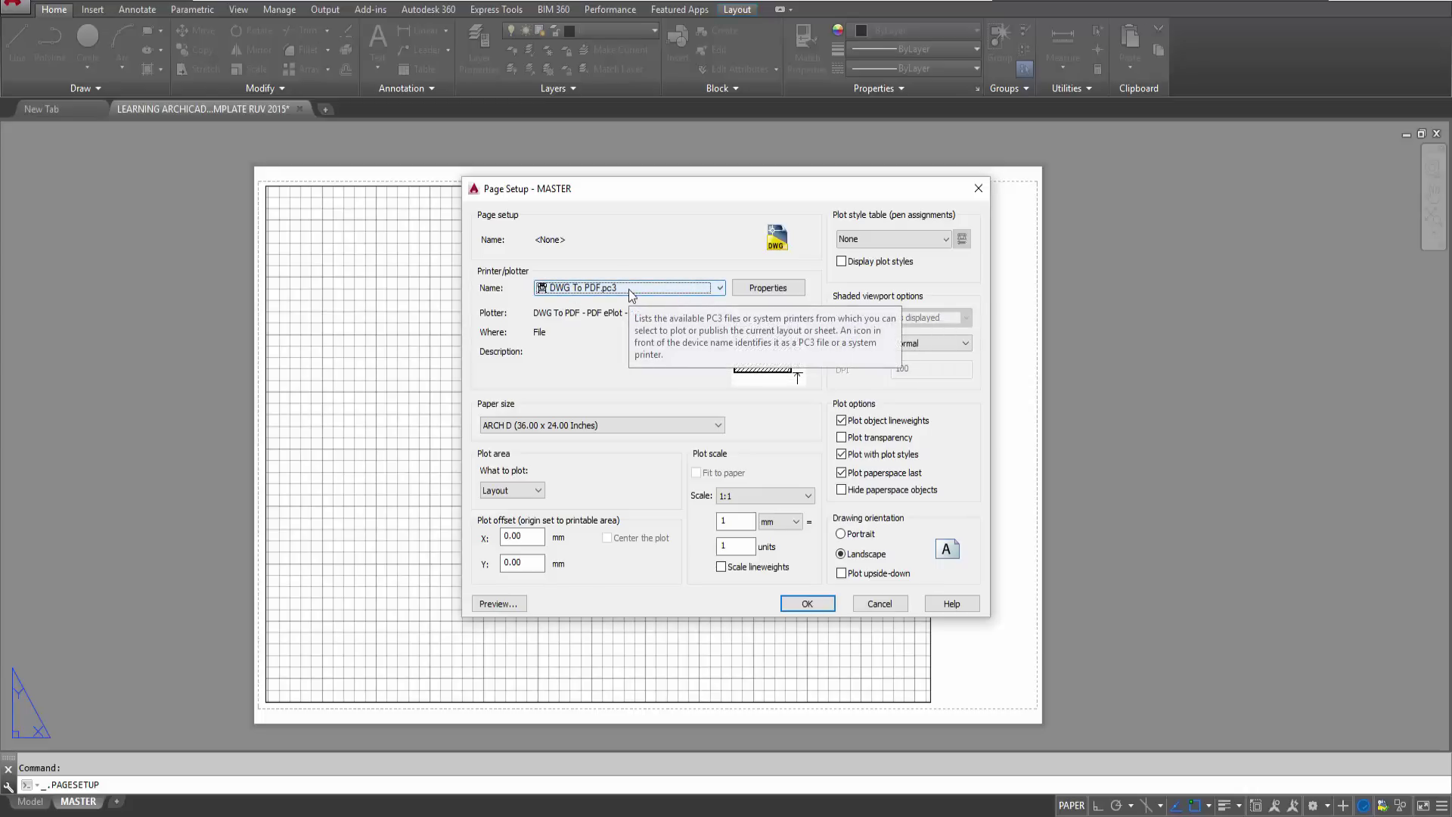
pyautogui.click(533, 427)
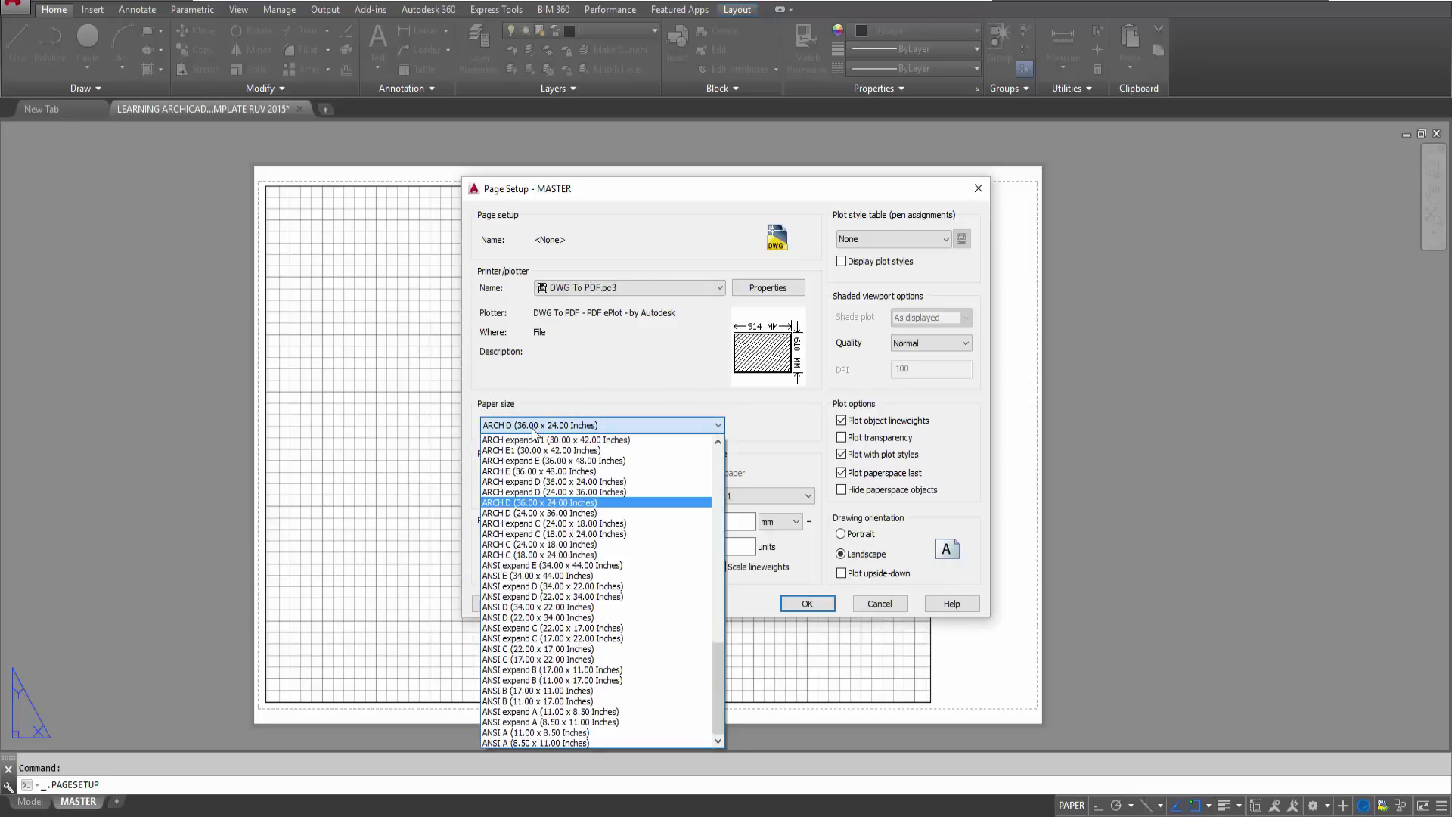
pyautogui.click(533, 429)
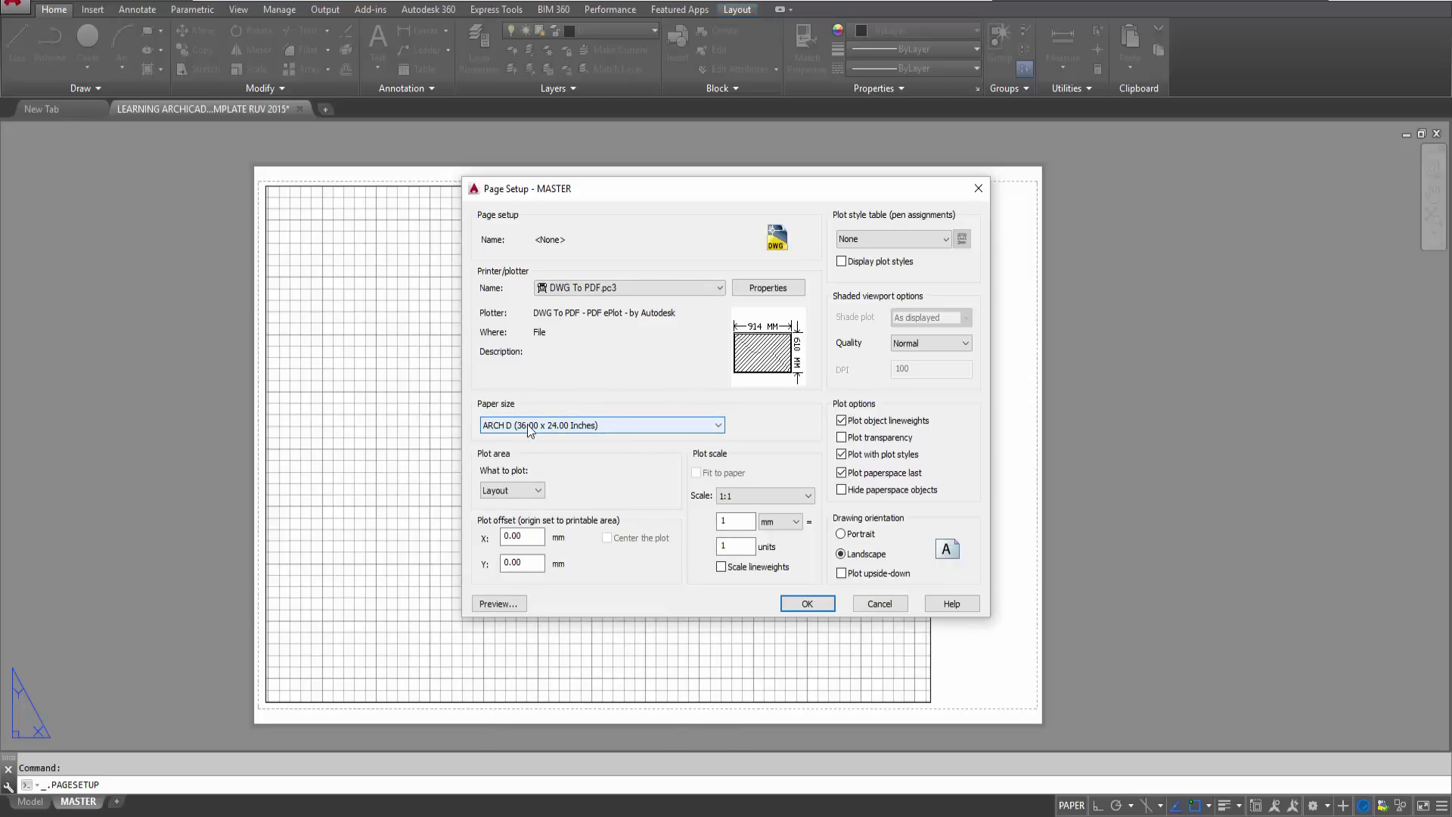
pyautogui.click(527, 428)
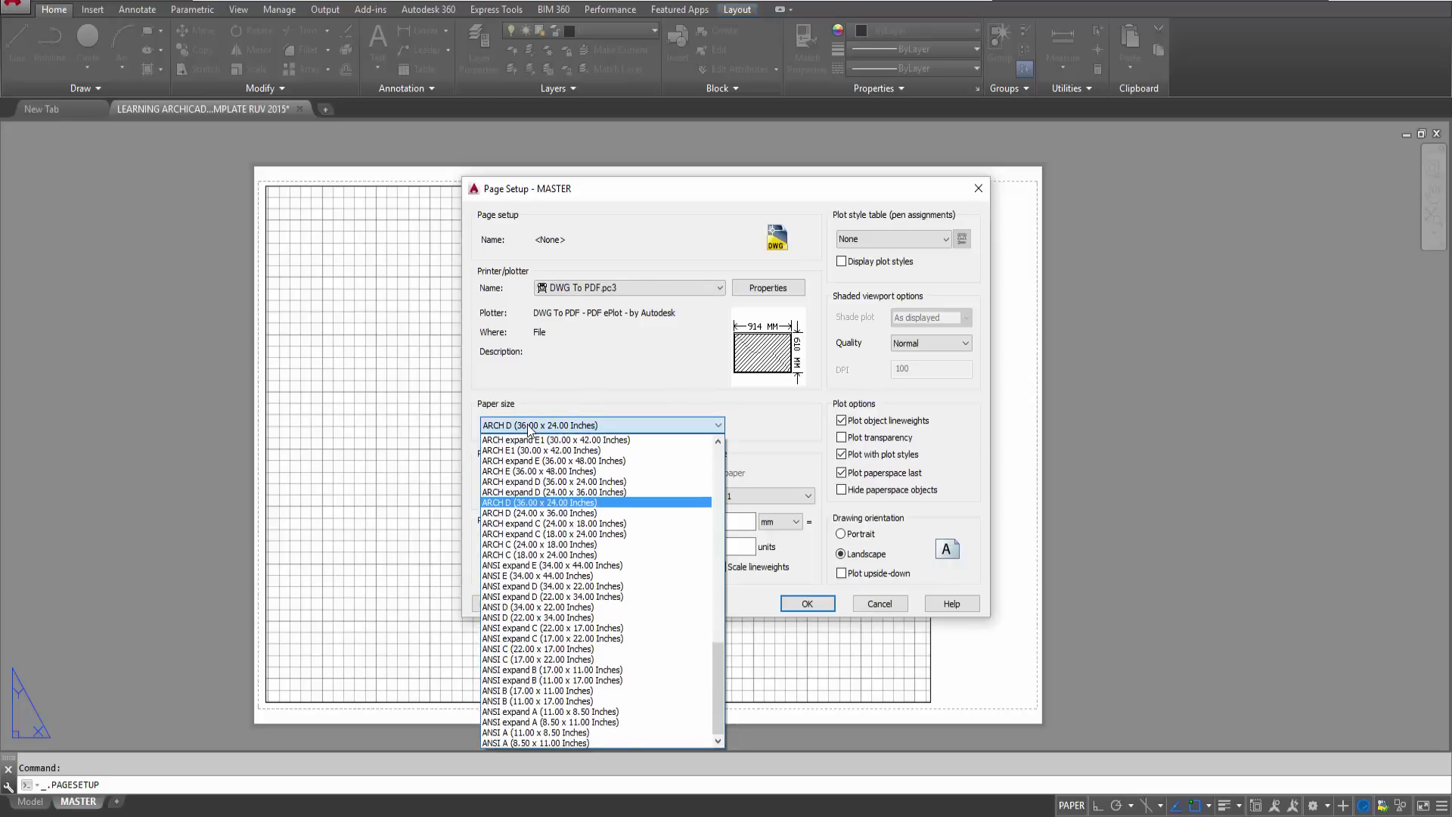
pyautogui.click(529, 428)
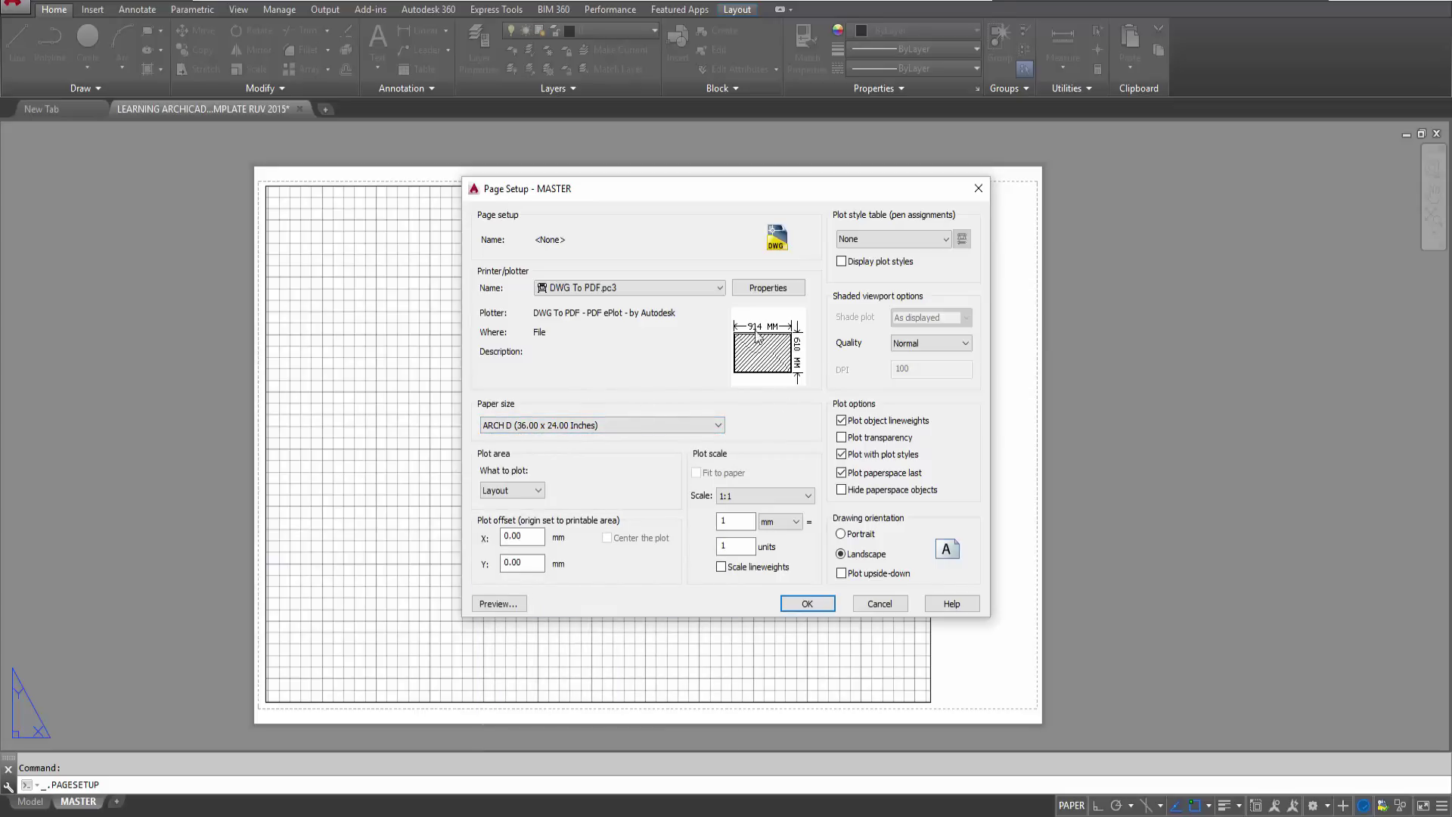
pyautogui.click(823, 603)
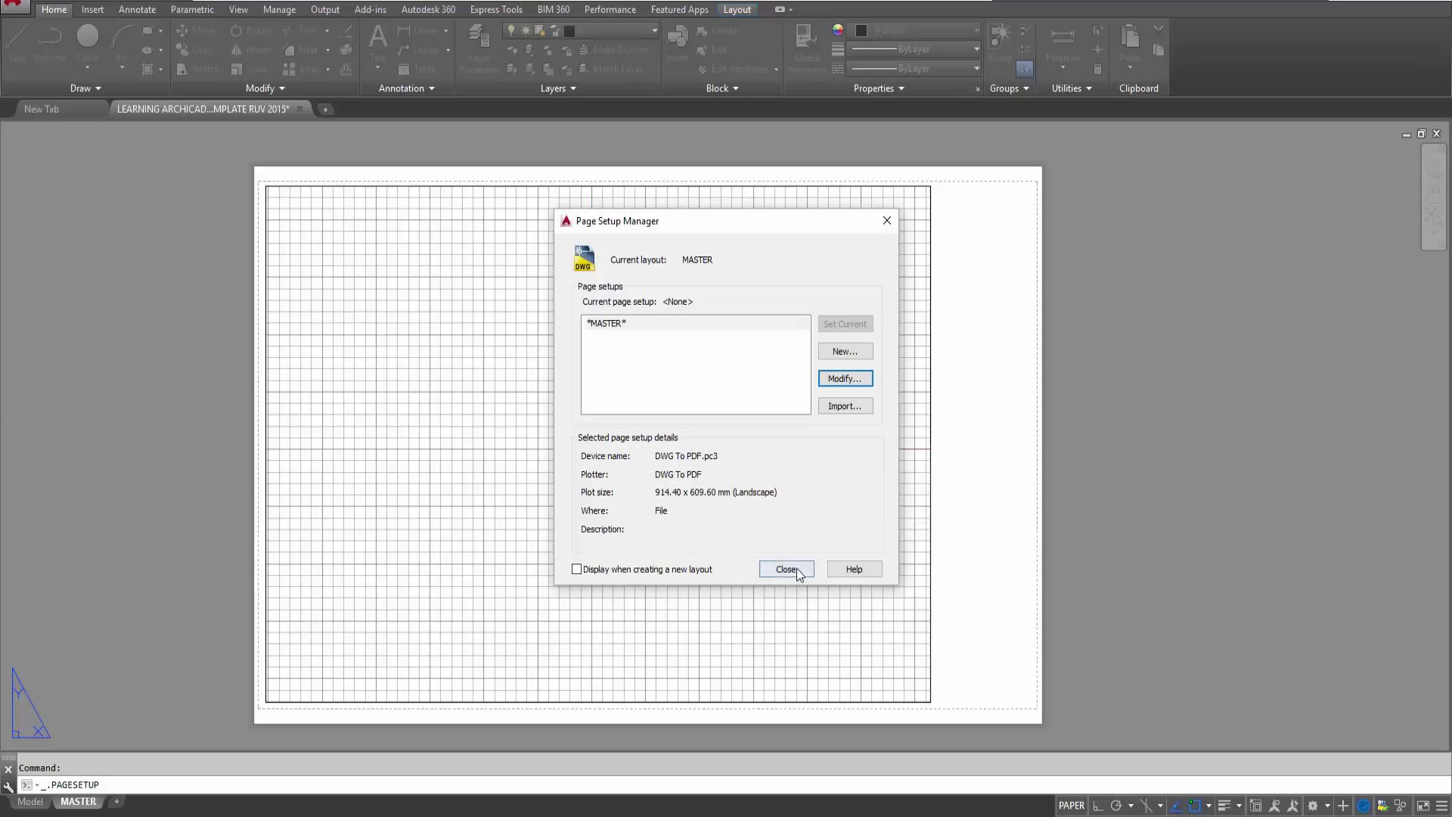
pyautogui.click(787, 571)
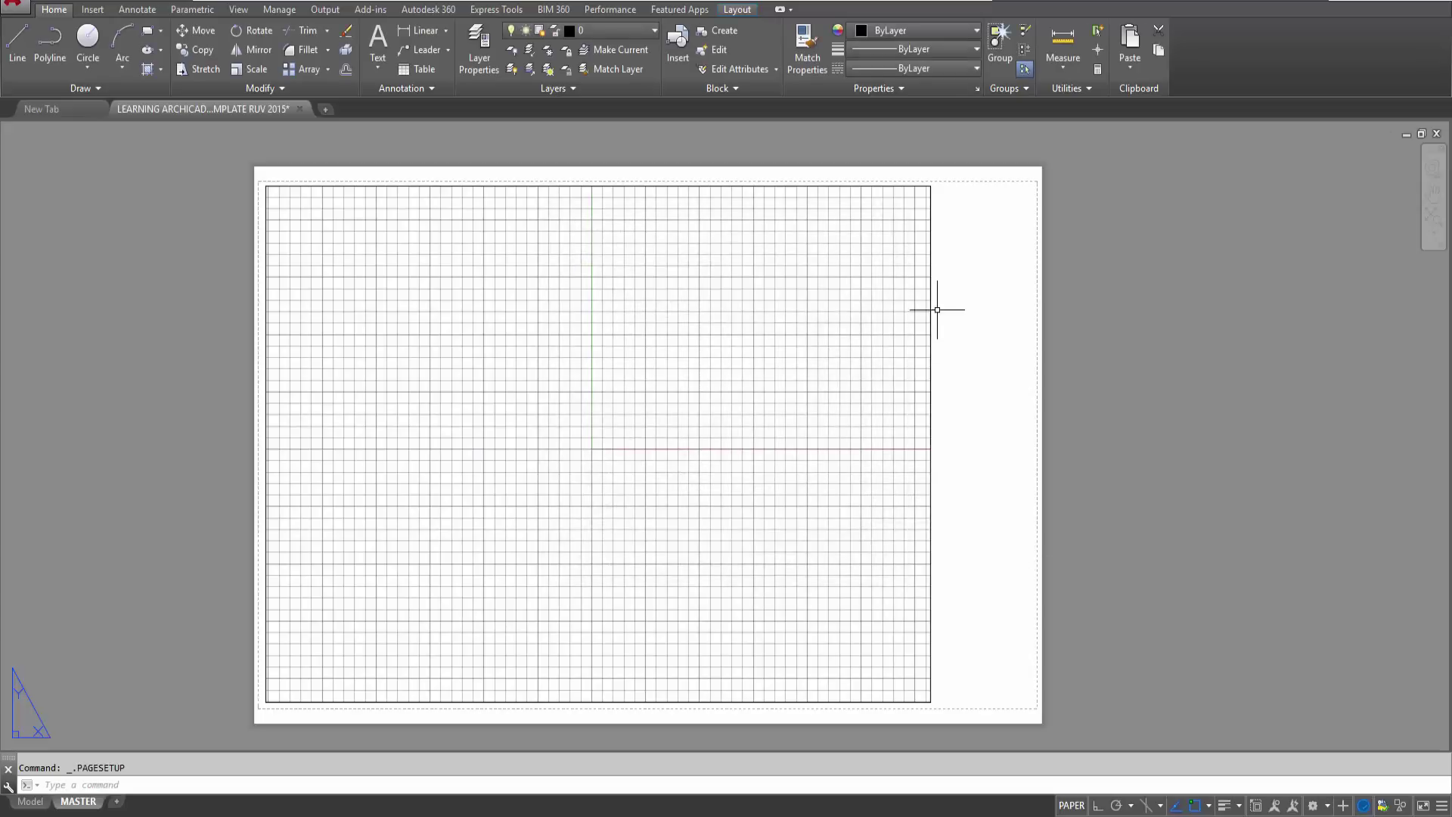
# - Deselect the sheet viewport and switch from the MASTER layout to the empty model space
pyautogui.click(934, 248)
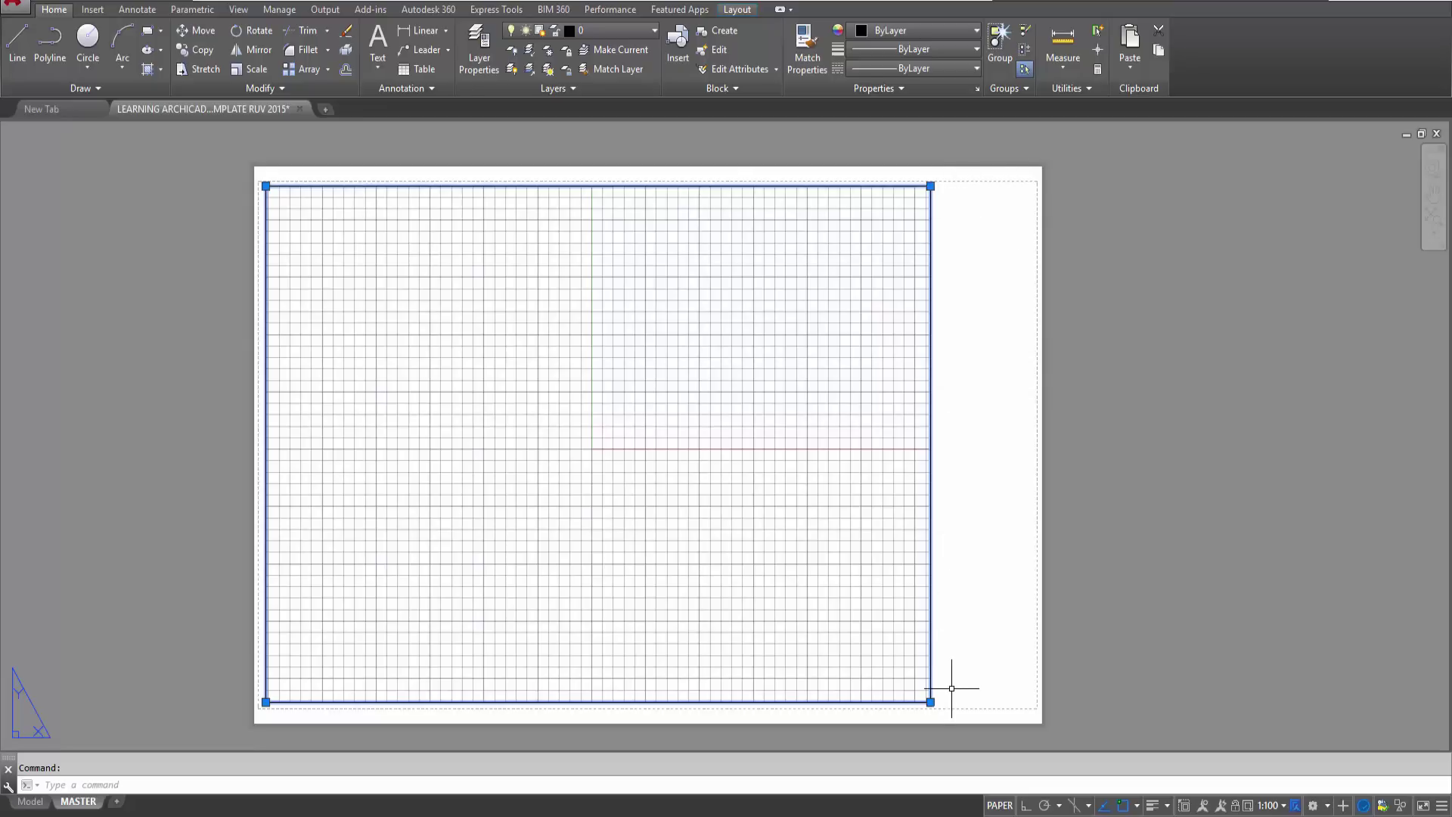
pyautogui.press('Escape')
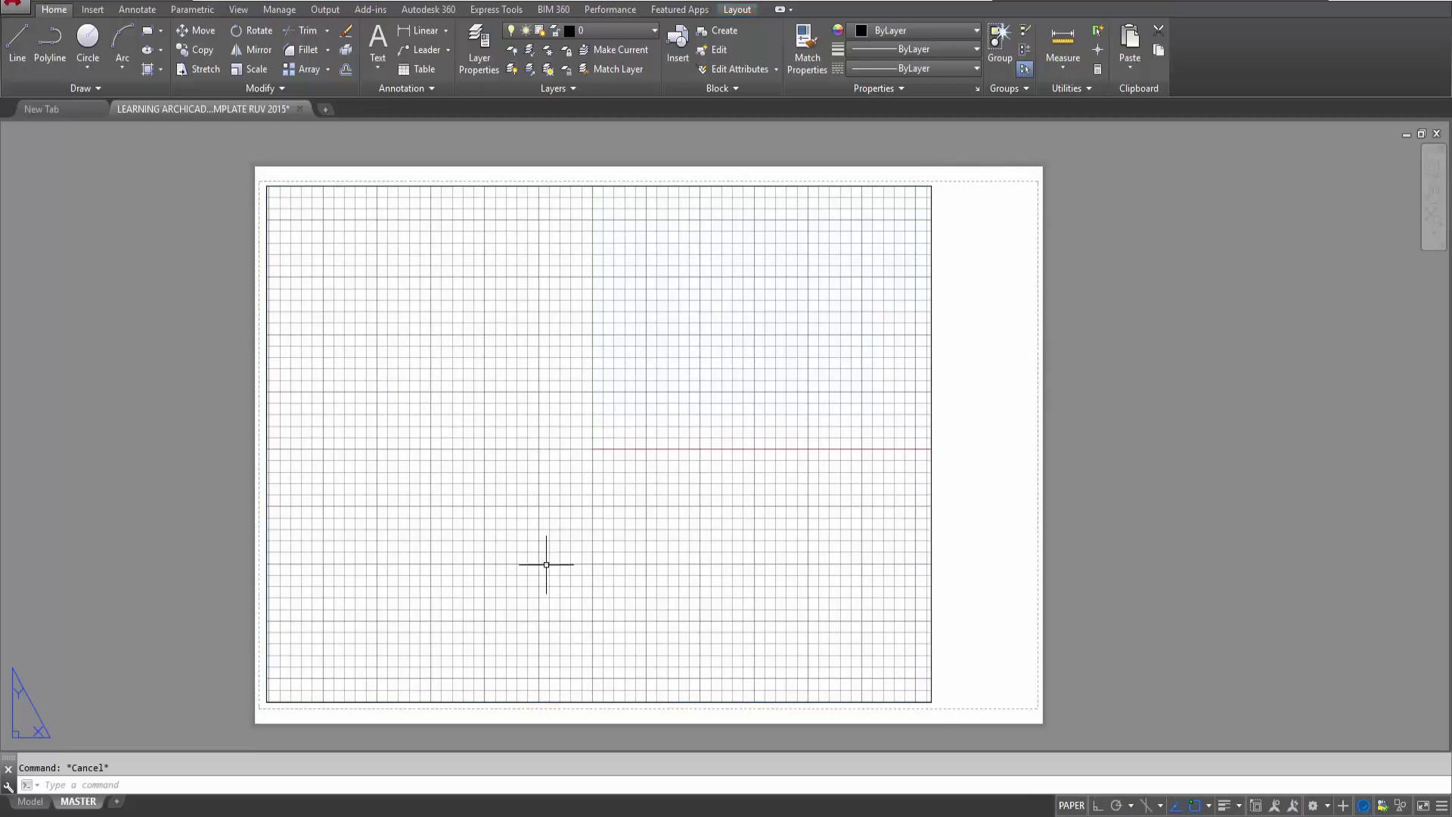
pyautogui.click(30, 801)
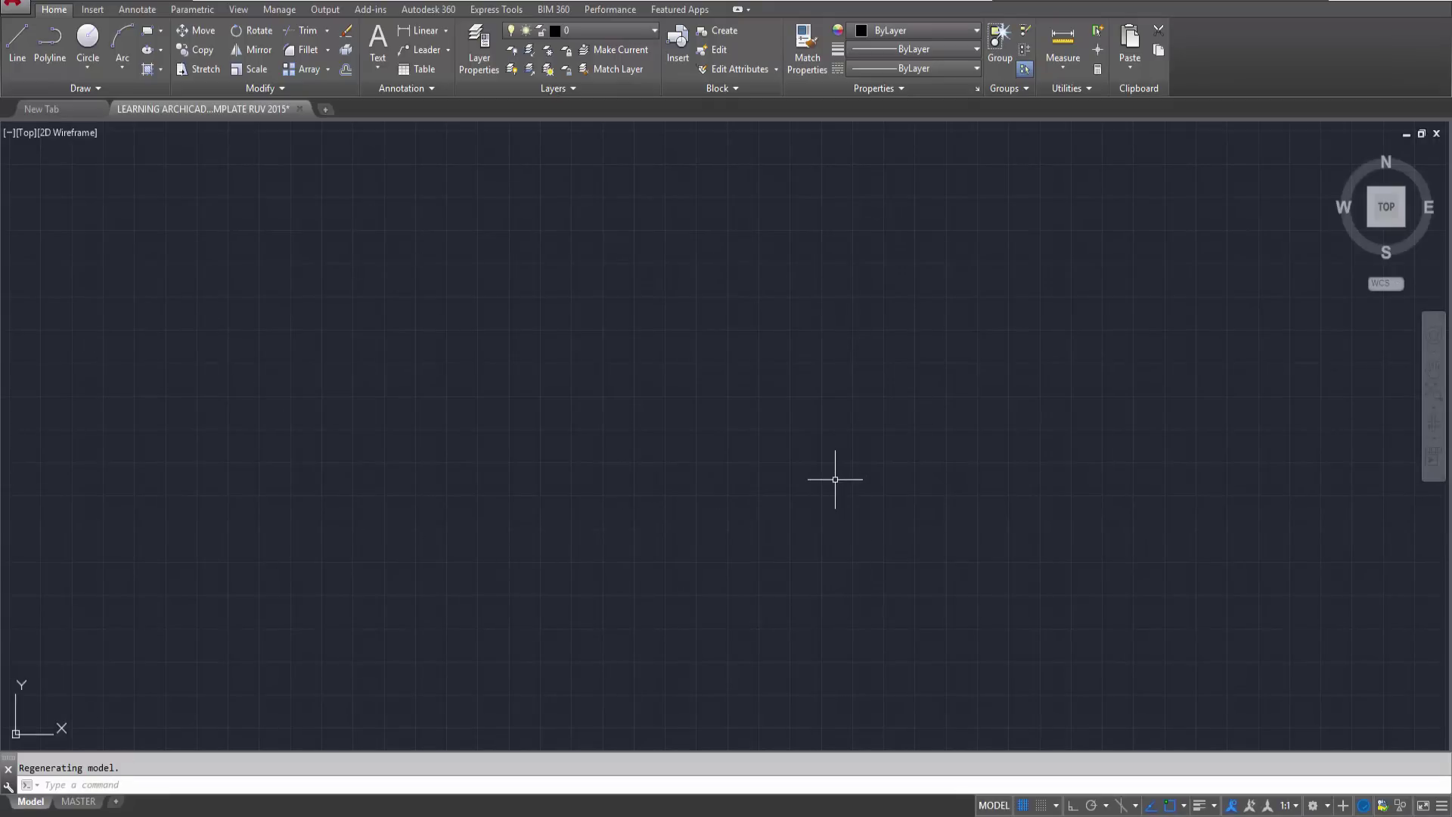
# - Open the Layer Properties Manager with LA, widen the Name column, and browse from contornos de zona to ventanas
pyautogui.write('L')
pyautogui.write('A')
pyautogui.press('Return')
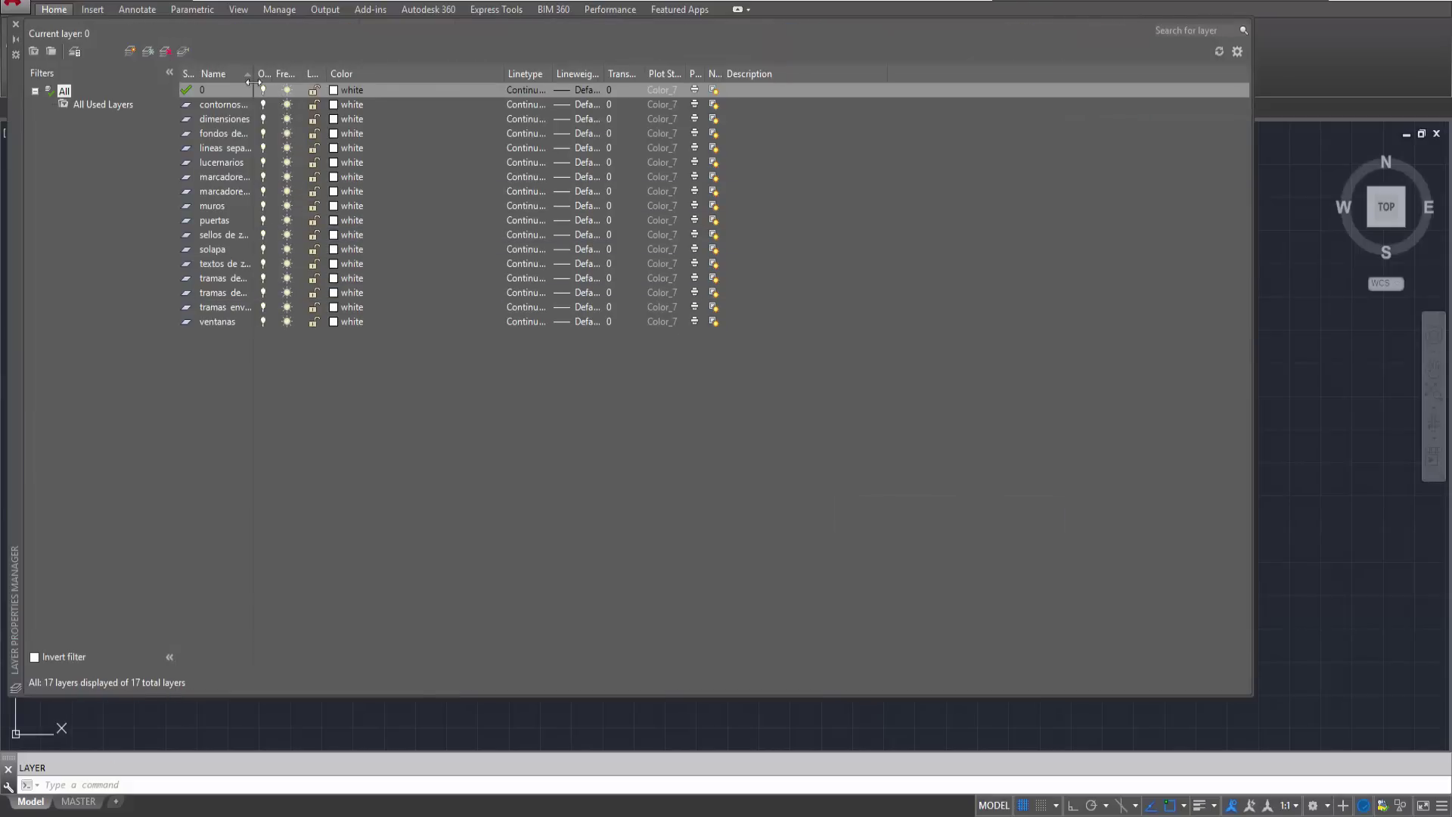
pyautogui.moveTo(252, 77); pyautogui.dragTo(446, 136)
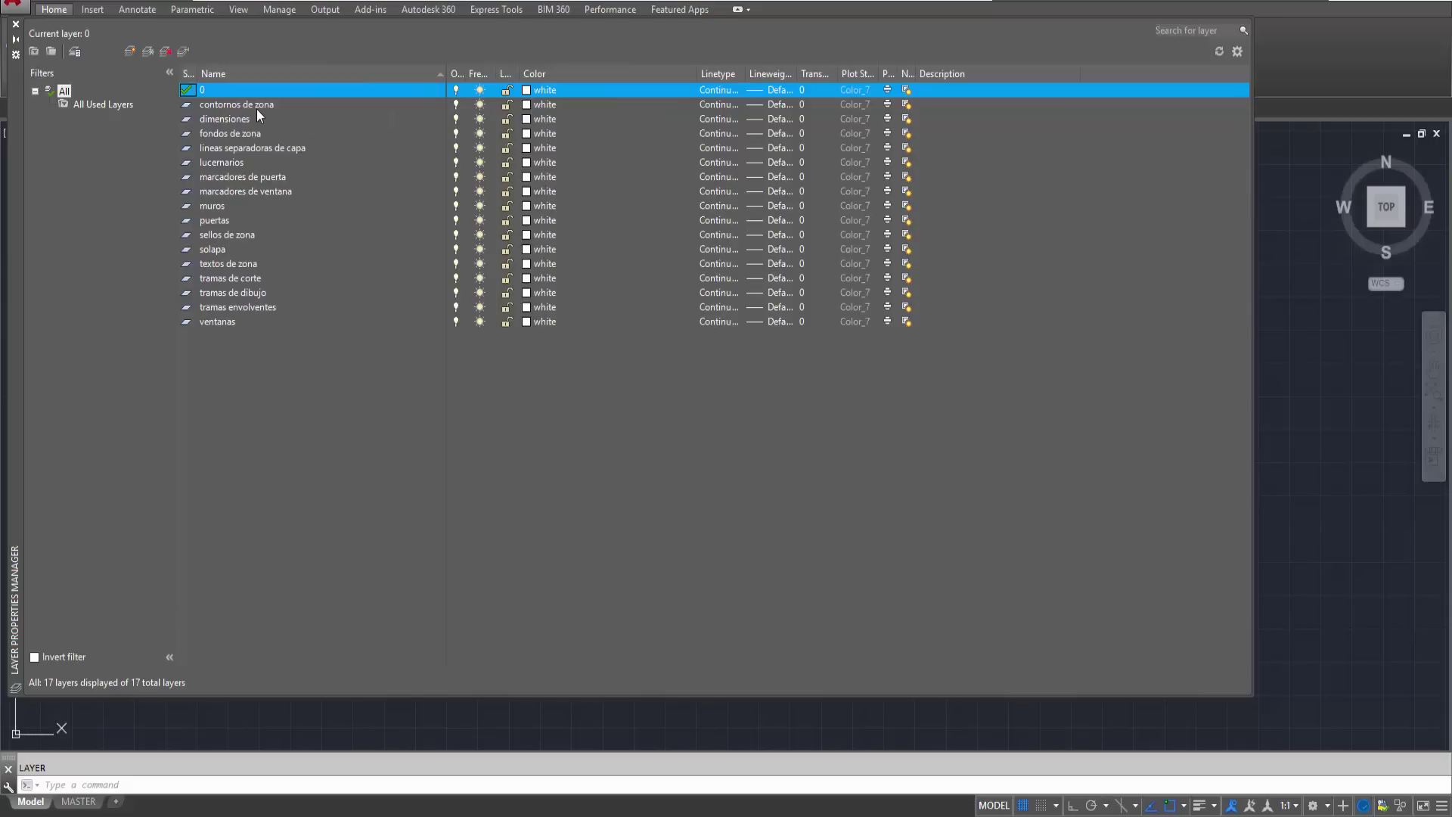
pyautogui.click(260, 108)
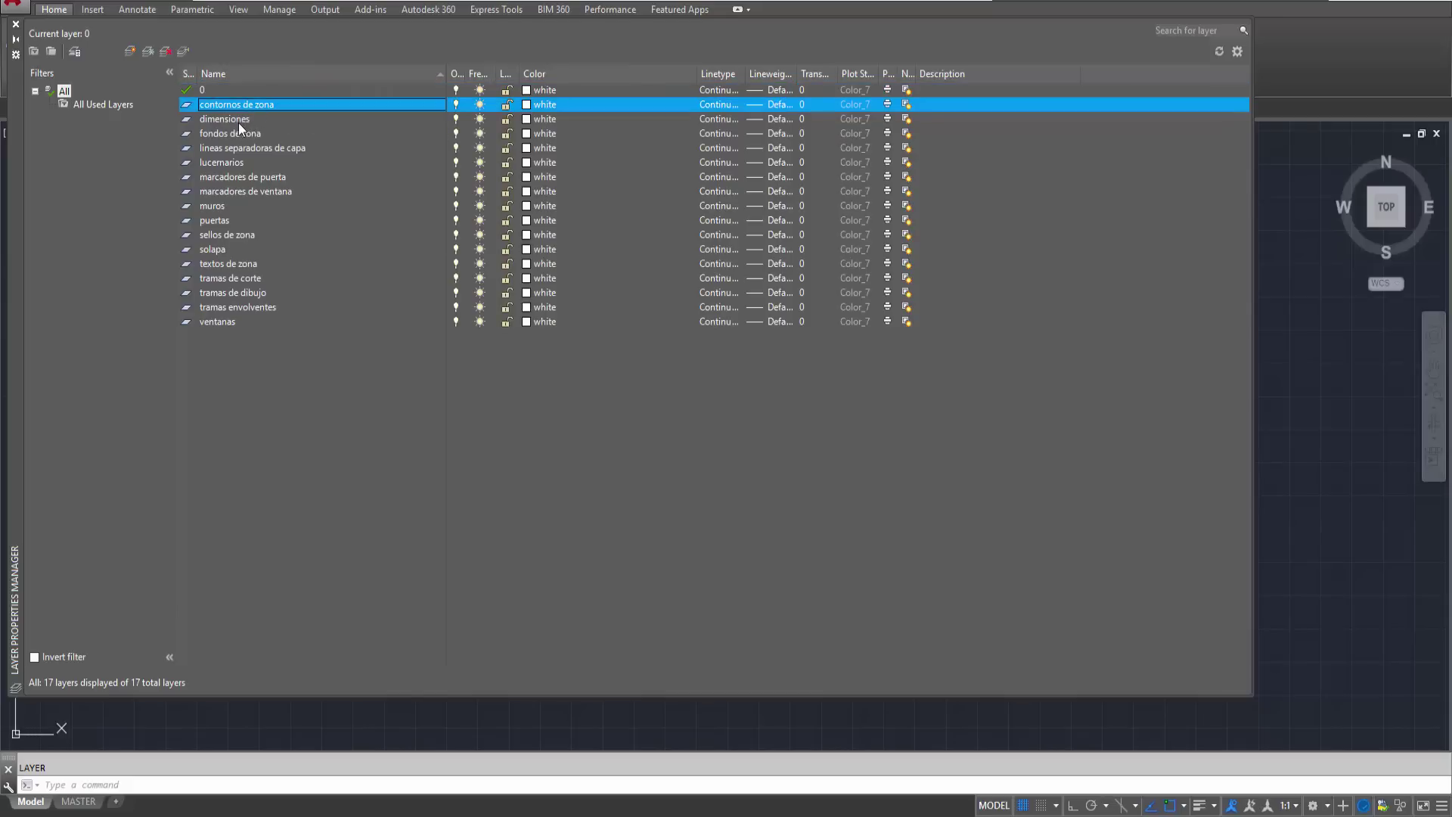
pyautogui.click(237, 121)
pyautogui.click(239, 149)
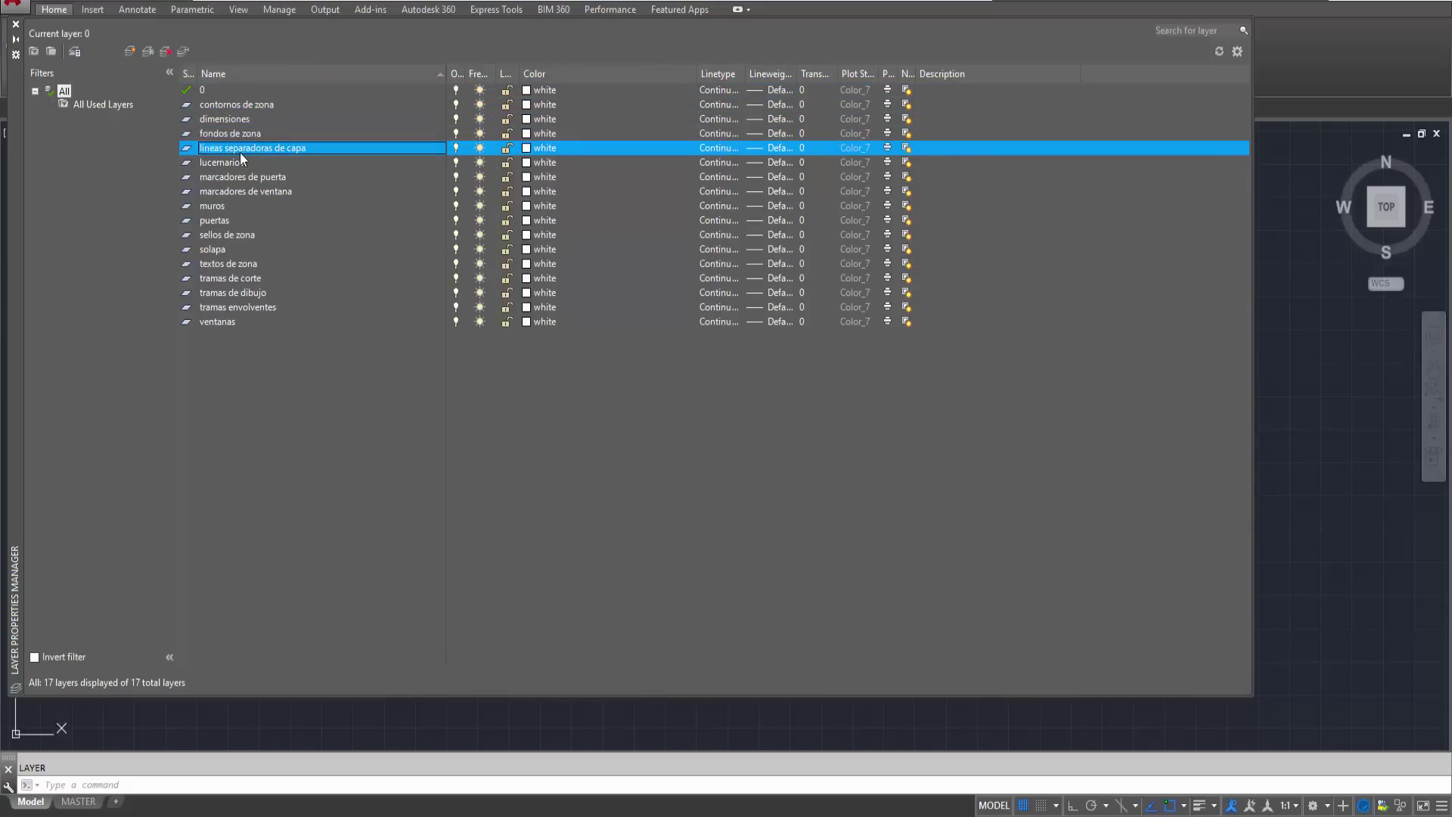
pyautogui.click(233, 192)
pyautogui.click(225, 238)
pyautogui.click(230, 292)
pyautogui.click(230, 324)
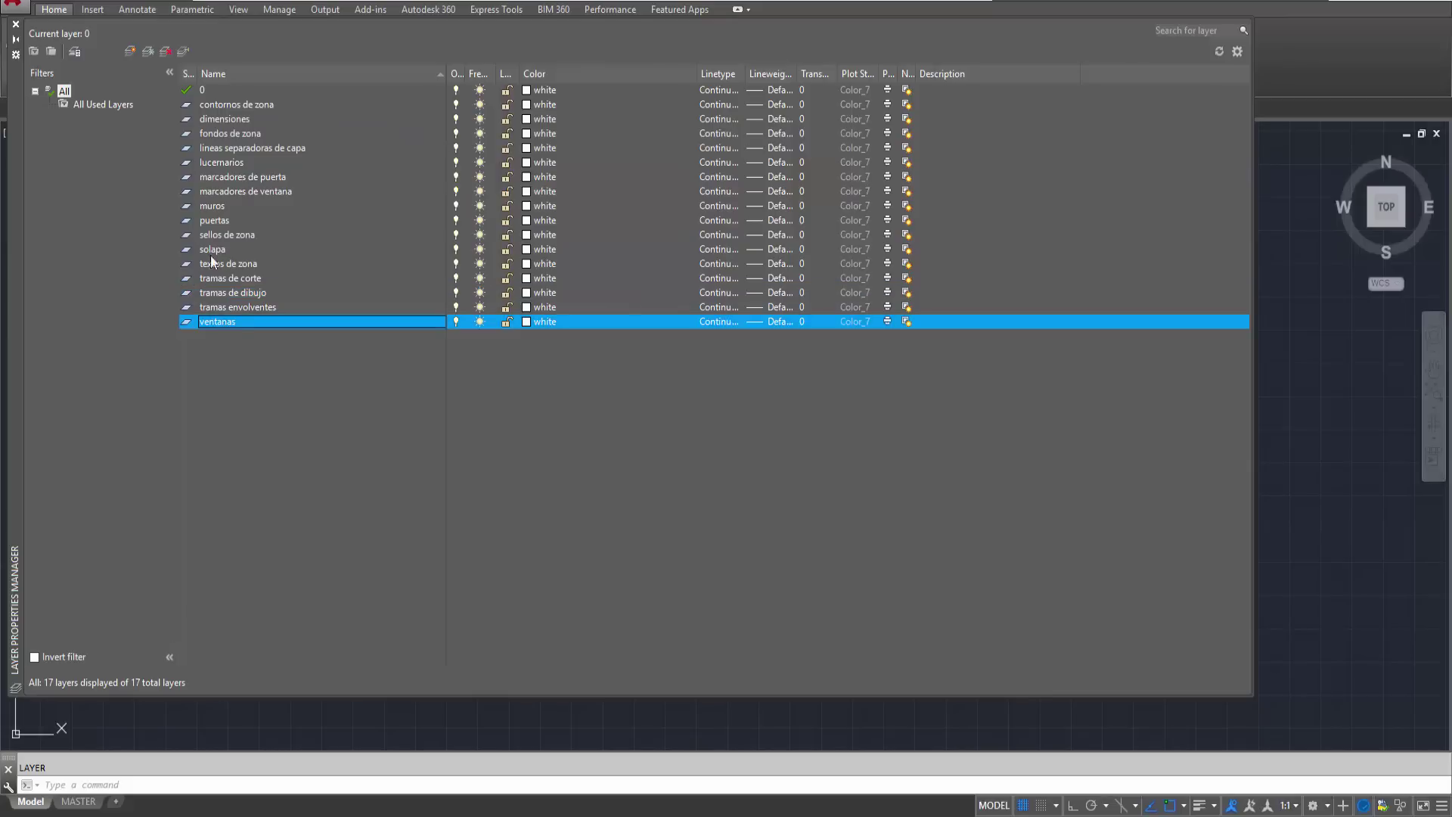
# - Scan the layer names again, selecting tramas envolventes while leaving its name unchanged
pyautogui.moveTo(200, 107); pyautogui.dragTo(234, 307)
pyautogui.click(283, 313)
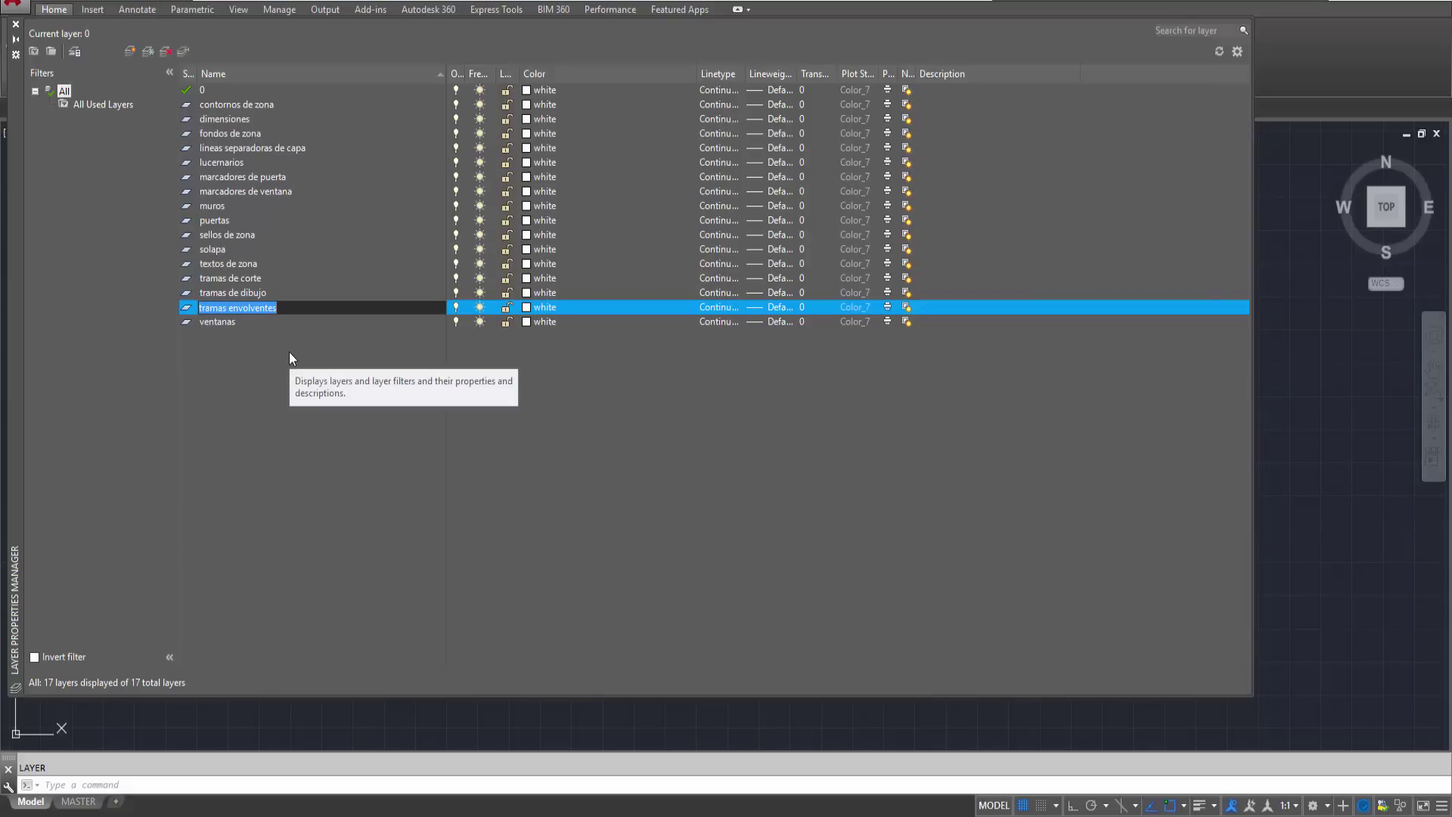
pyautogui.moveTo(279, 106); pyautogui.dragTo(288, 148)
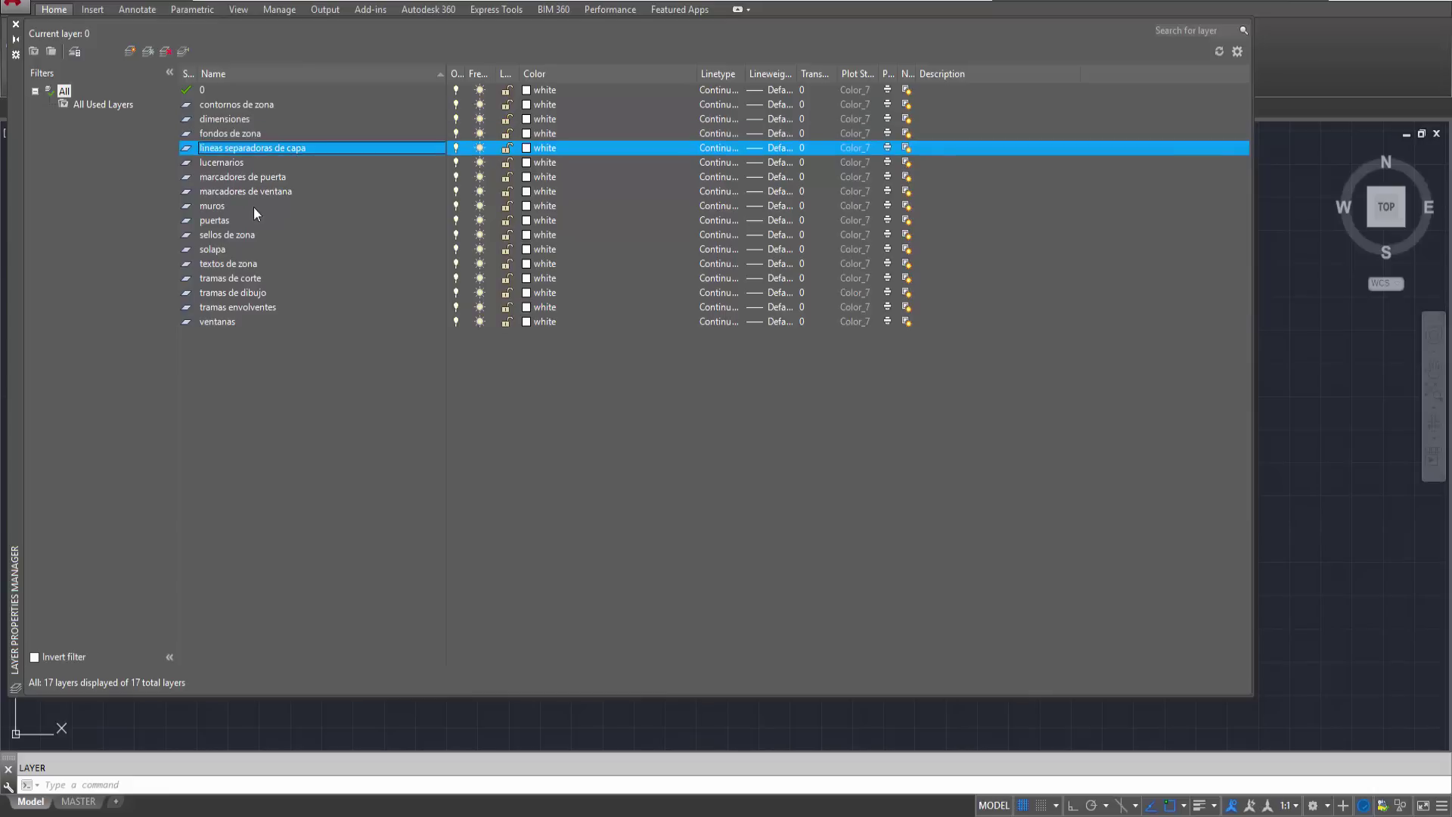
pyautogui.click(235, 310)
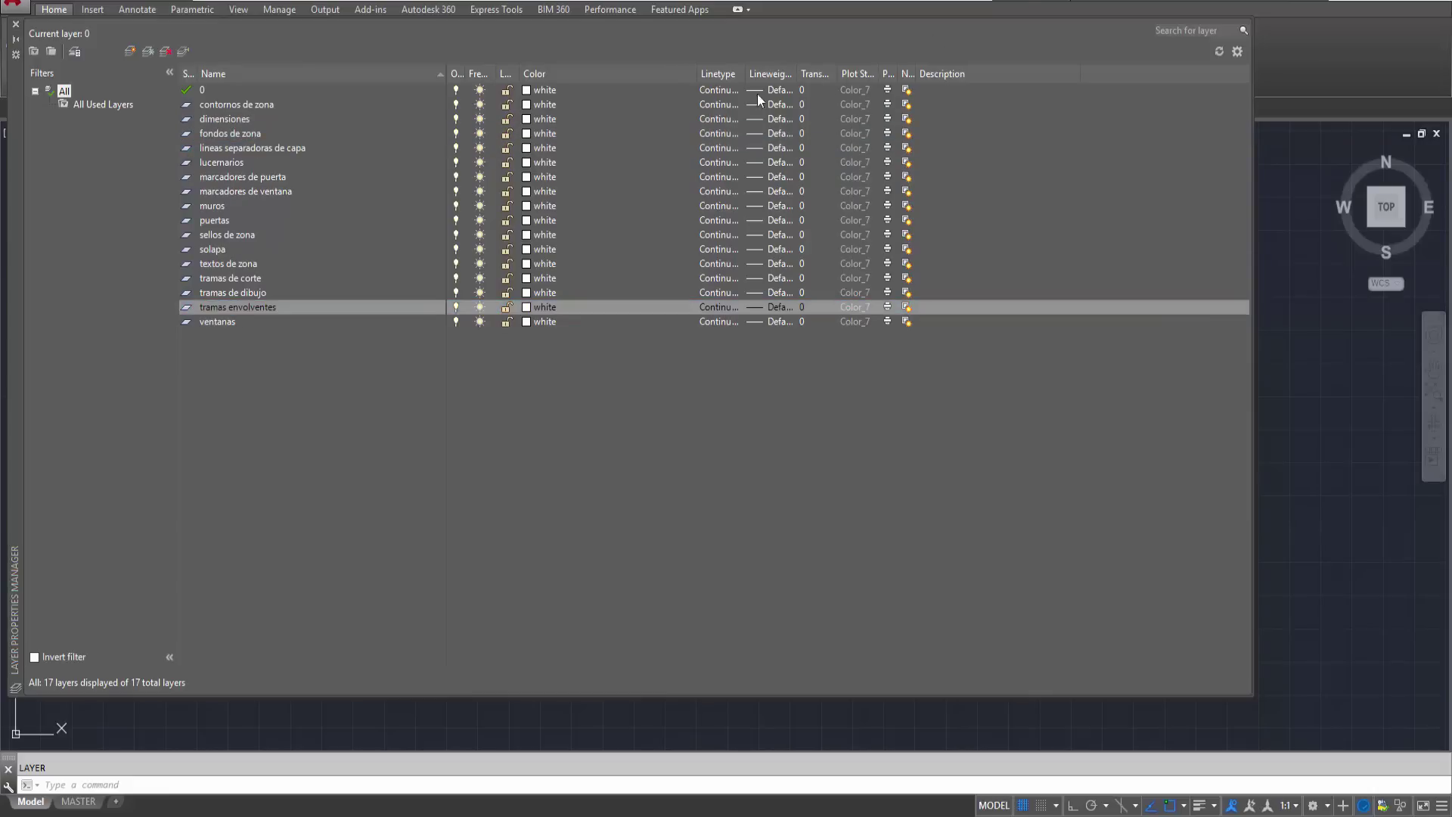
# - Resize the Linetype, Freeze, Transparency, Plot Style and Plot columns so every heading is readable
pyautogui.moveTo(853, 75); pyautogui.dragTo(838, 74)
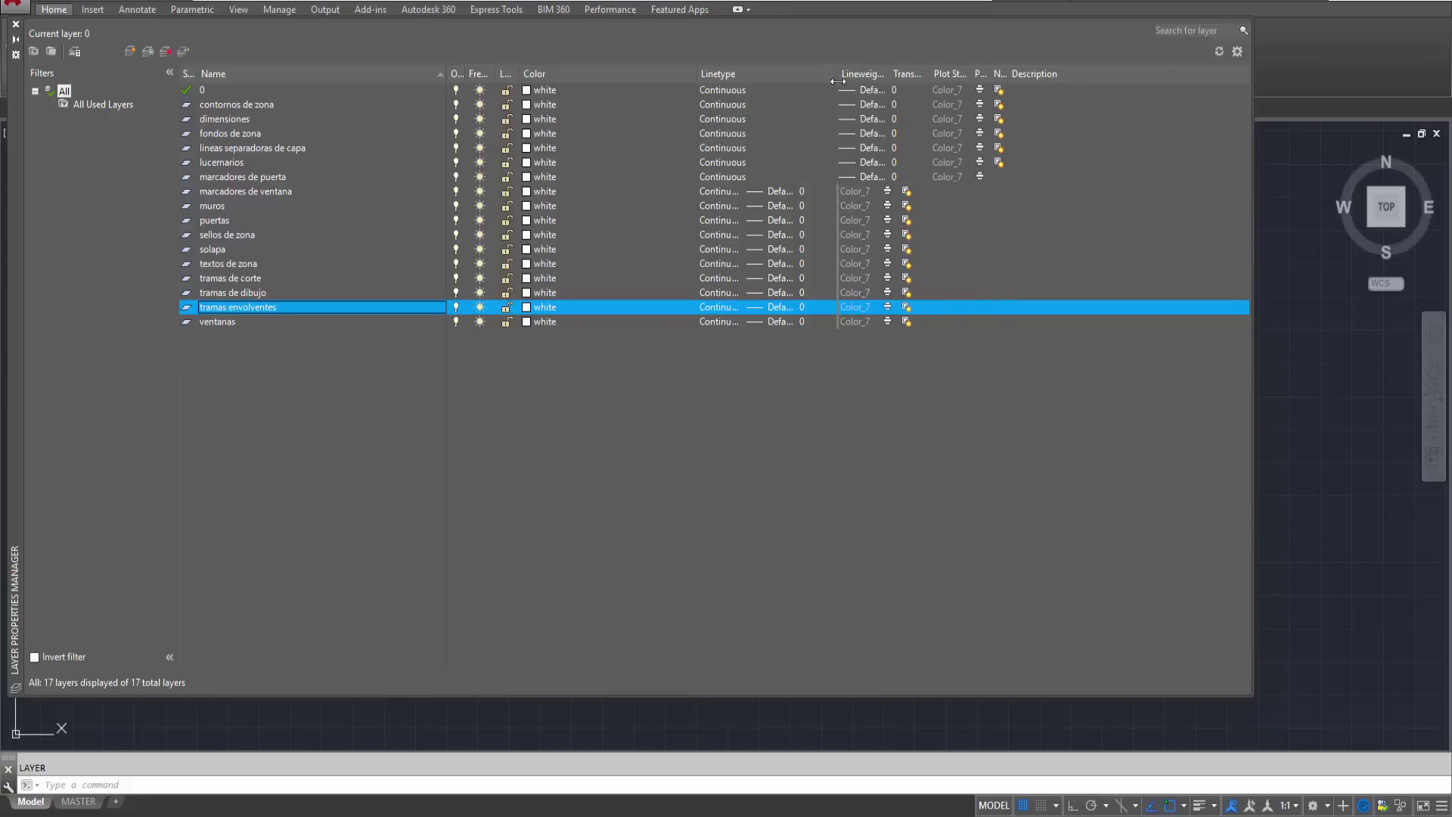
pyautogui.moveTo(697, 73); pyautogui.dragTo(596, 72)
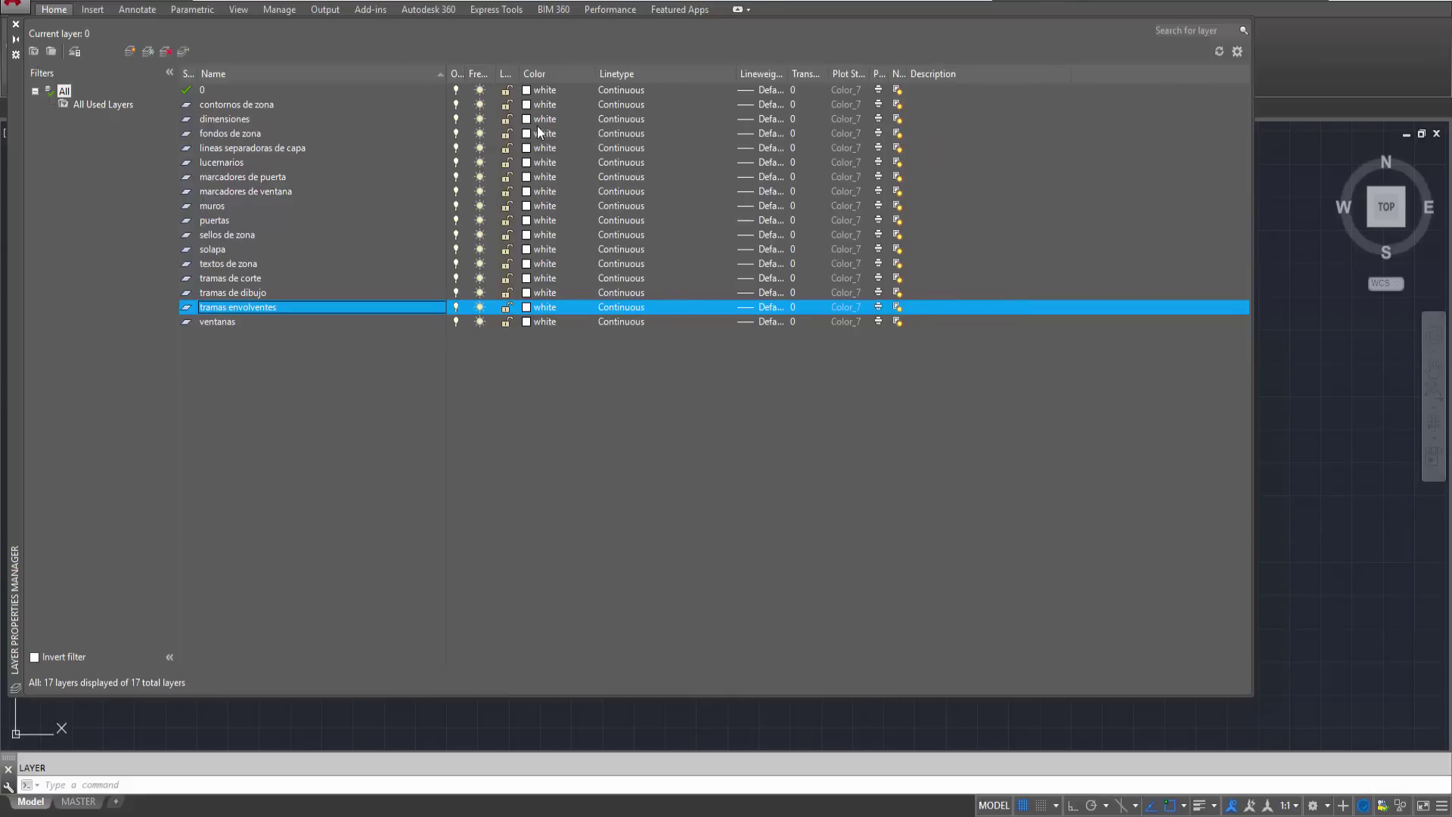
pyautogui.moveTo(270, 111); pyautogui.dragTo(246, 278)
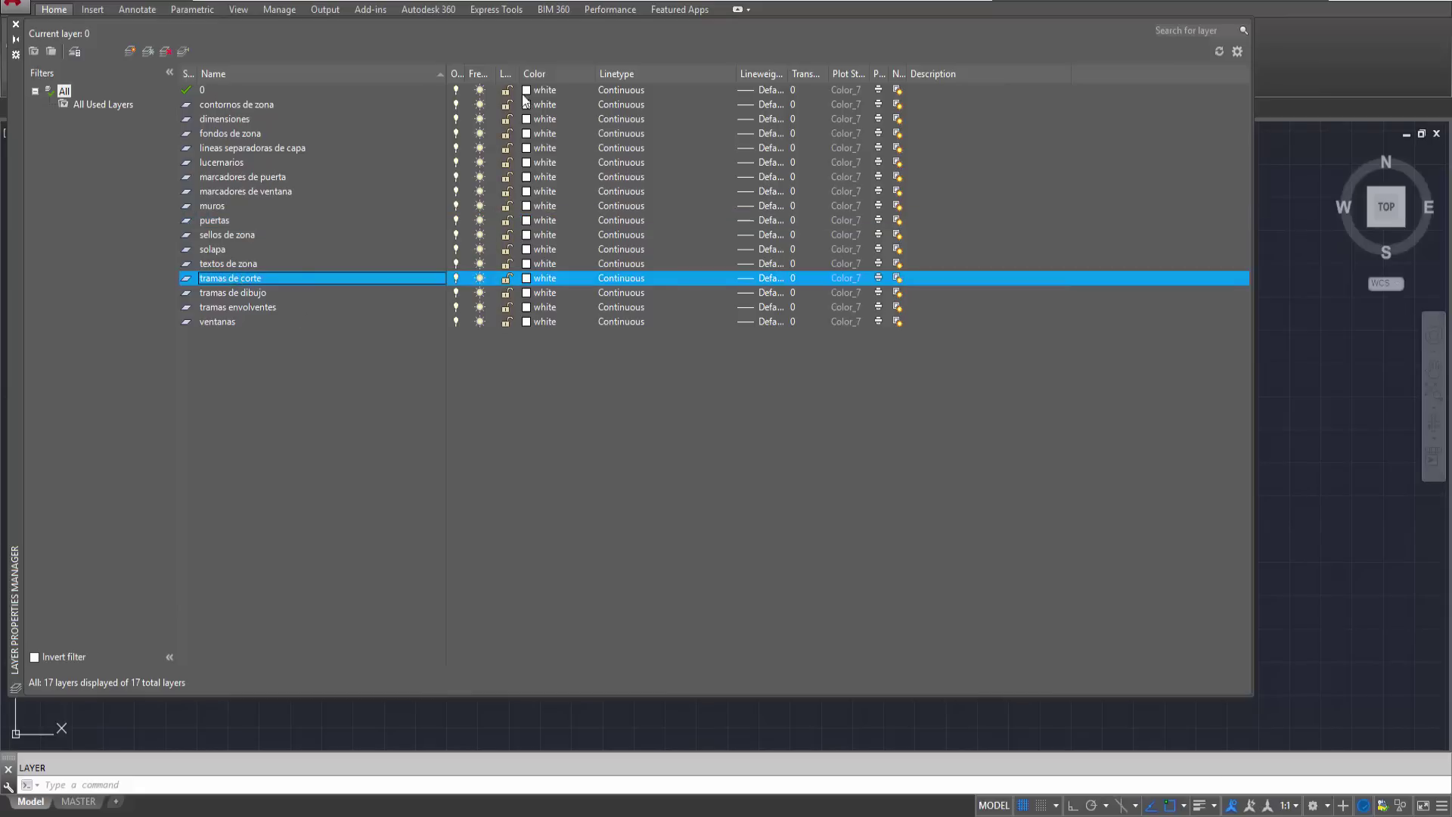
pyautogui.moveTo(498, 80)
pyautogui.mouseDown()
pyautogui.moveTo(519, 80)
pyautogui.moveTo(495, 82)
pyautogui.mouseUp()
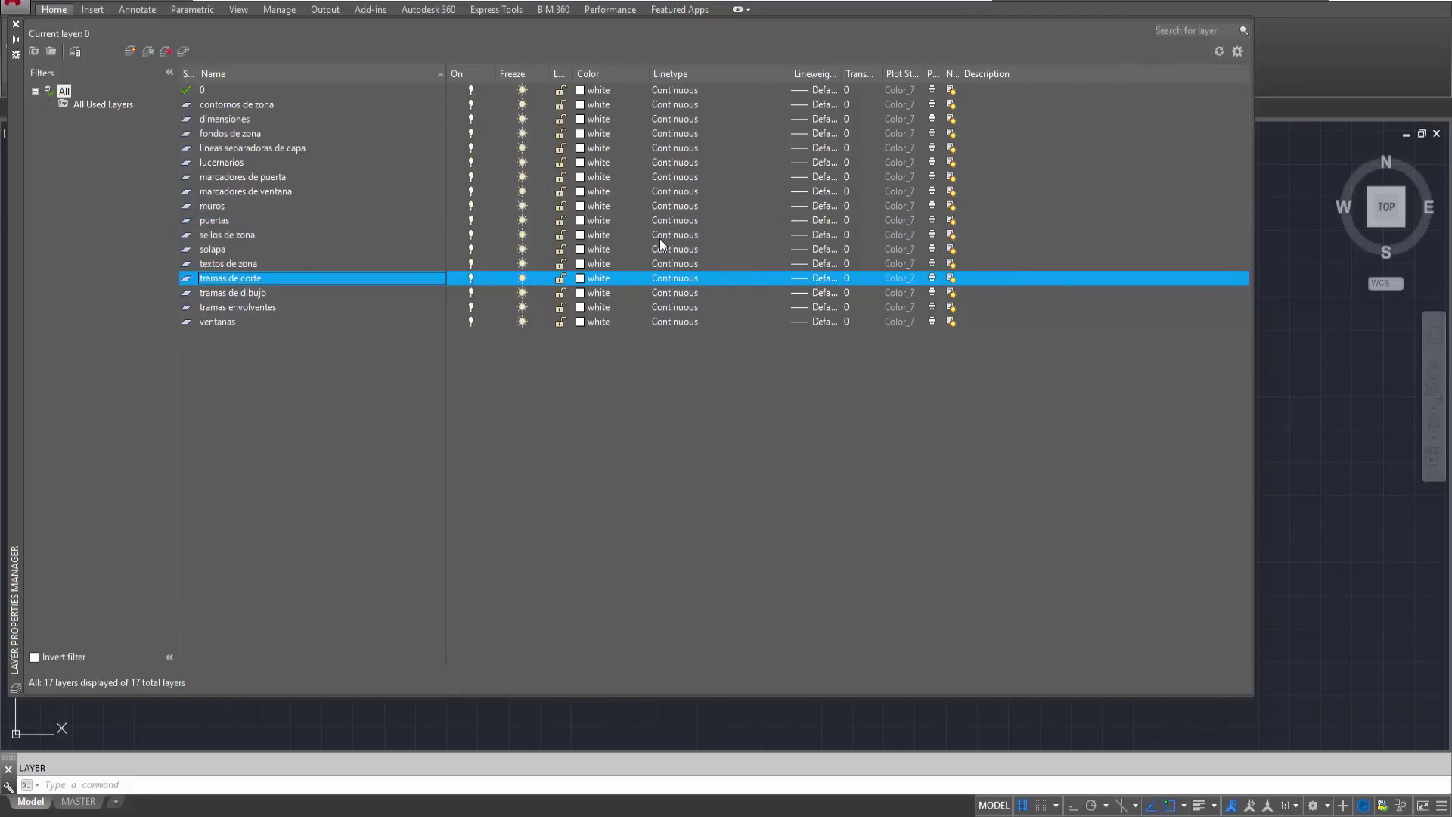
pyautogui.moveTo(788, 78)
pyautogui.mouseDown()
pyautogui.moveTo(735, 78)
pyautogui.moveTo(816, 74)
pyautogui.mouseUp()
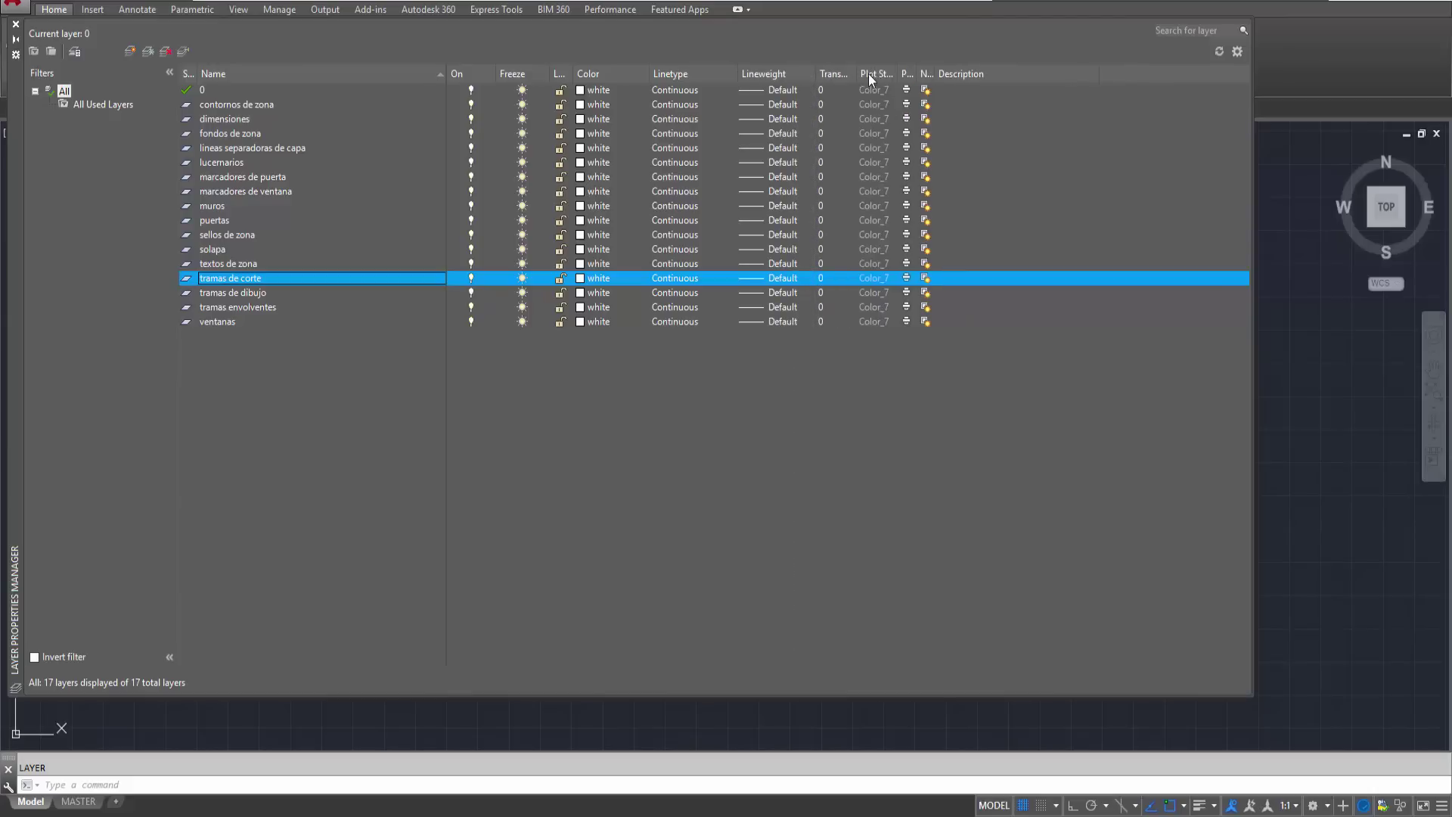
pyautogui.doubleClick(858, 73)
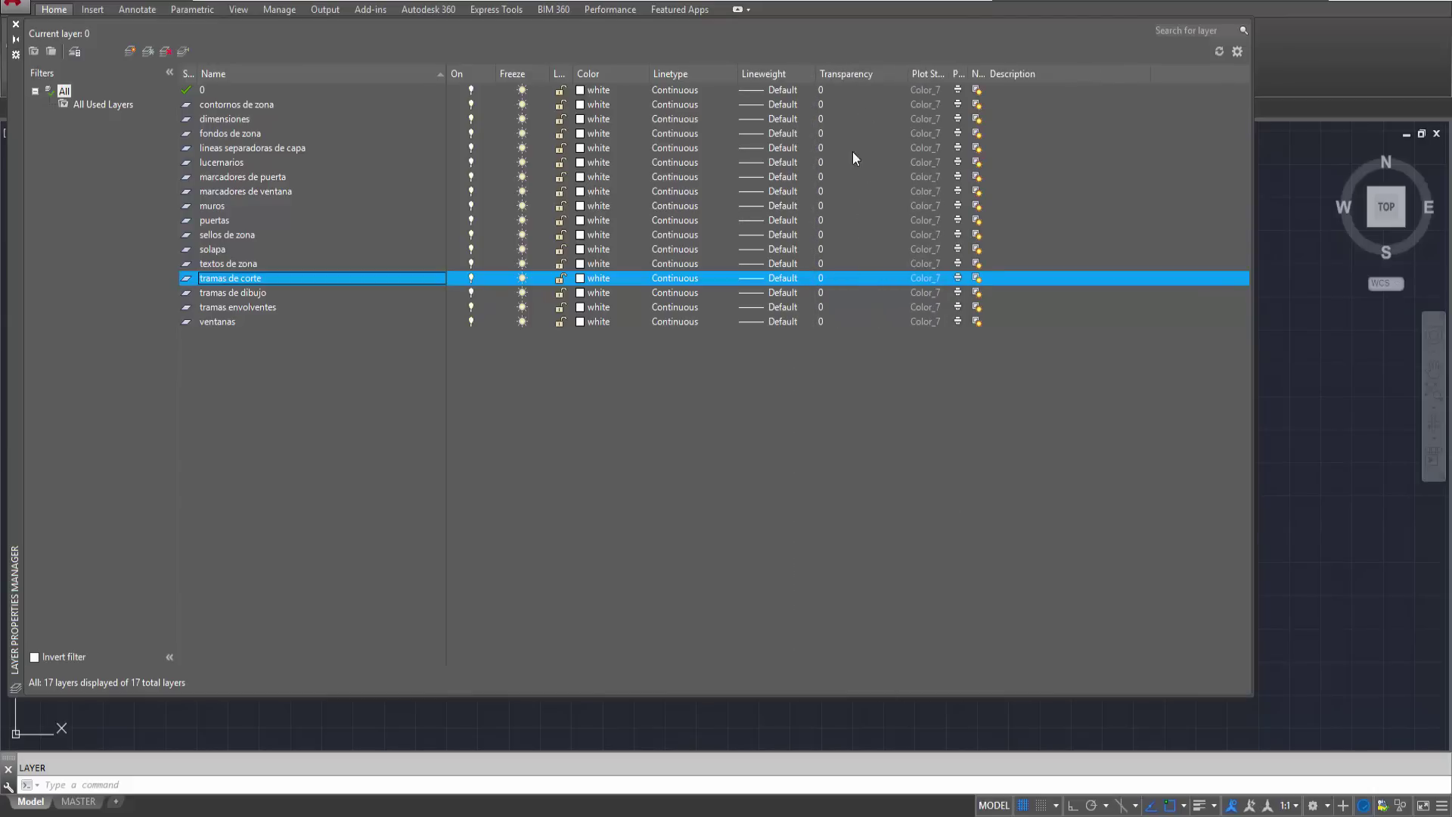
pyautogui.doubleClick(947, 74)
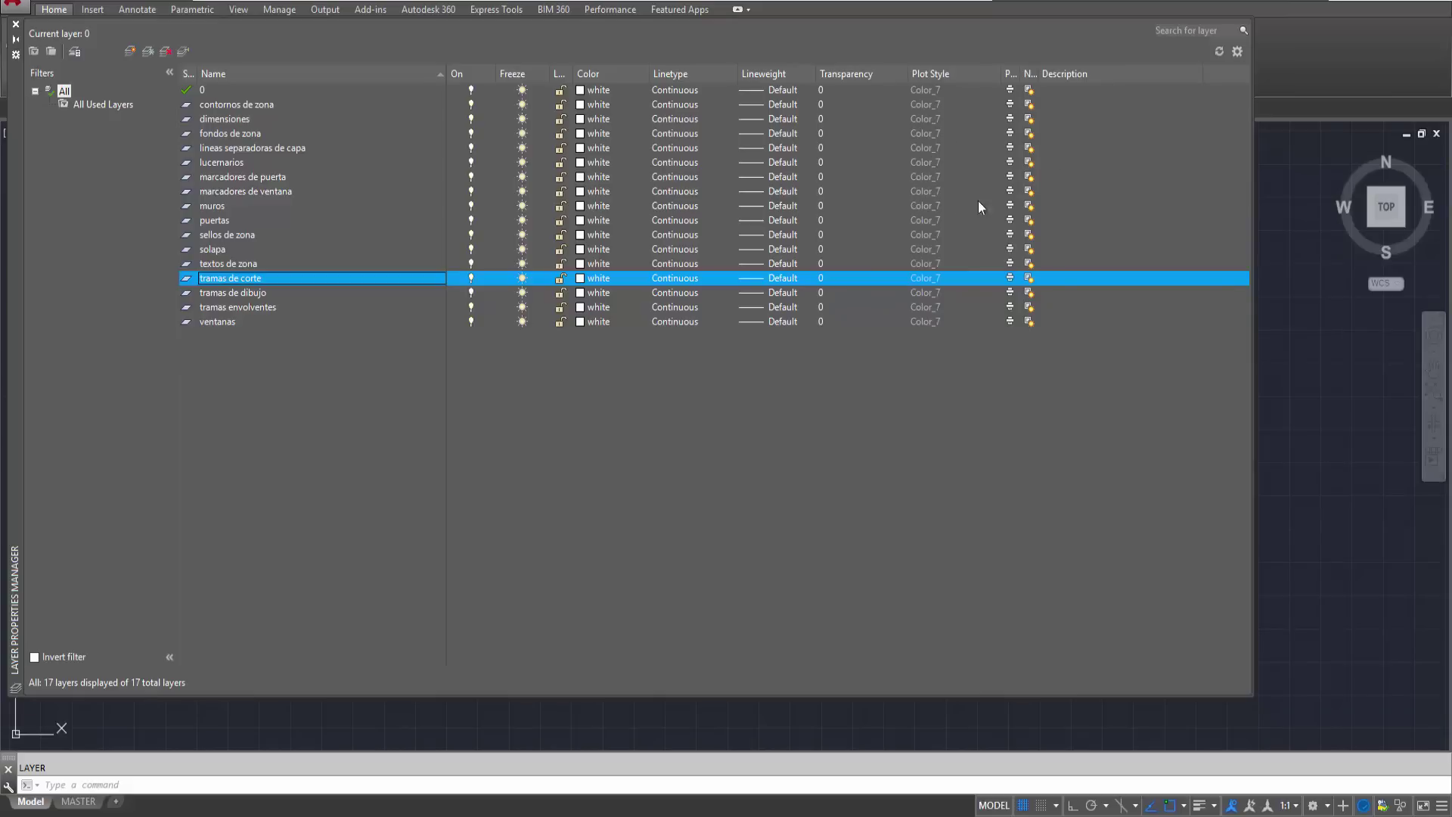
pyautogui.moveTo(1027, 76); pyautogui.dragTo(1066, 76)
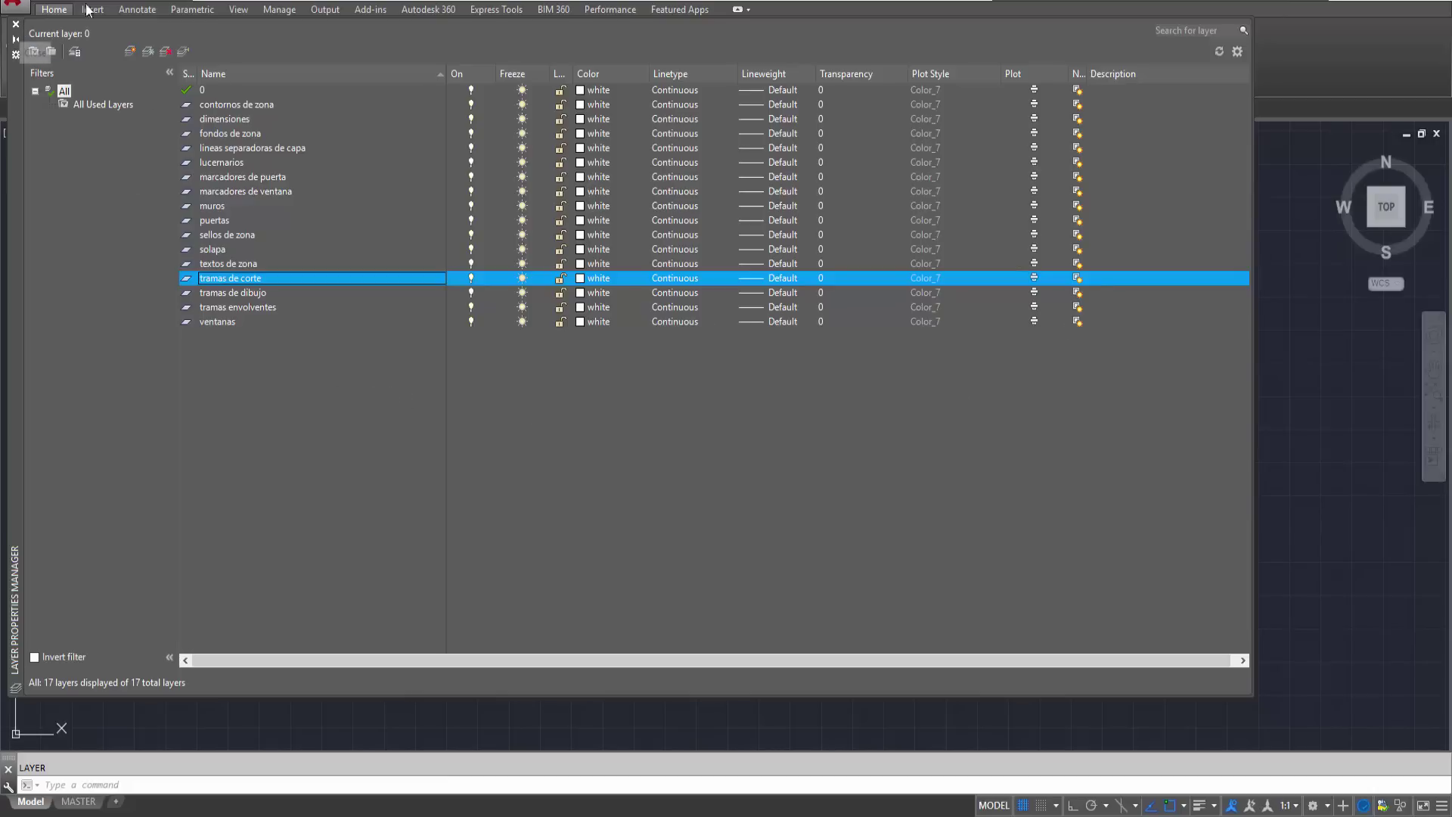
# - Reopen the Layer Properties Manager with LA and open layer 0's lineweight choices, still Default
pyautogui.click(17, 27)
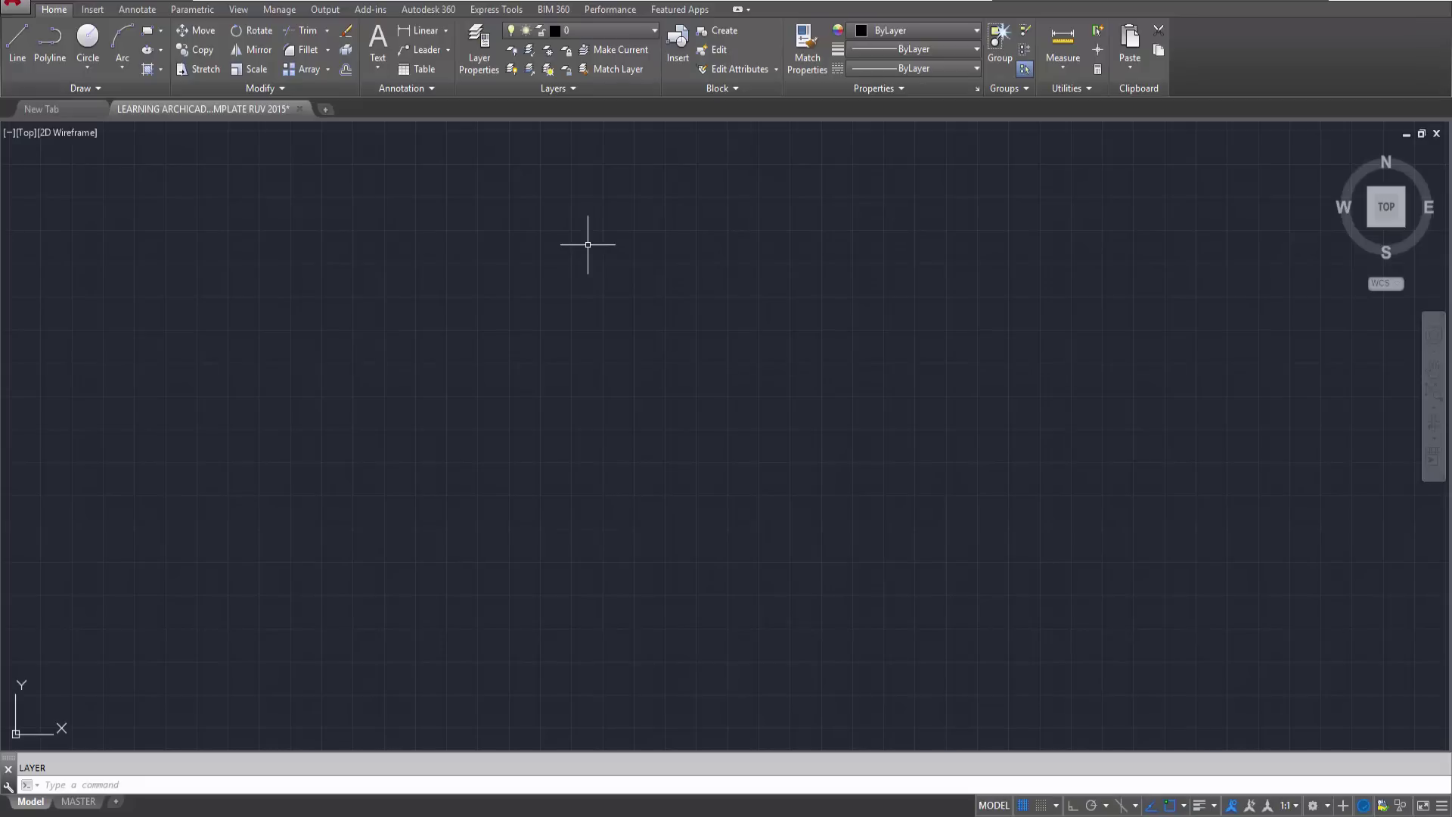
pyautogui.write('m')
pyautogui.press('Return')
pyautogui.press('Escape')
pyautogui.write('la')
pyautogui.press('Return')
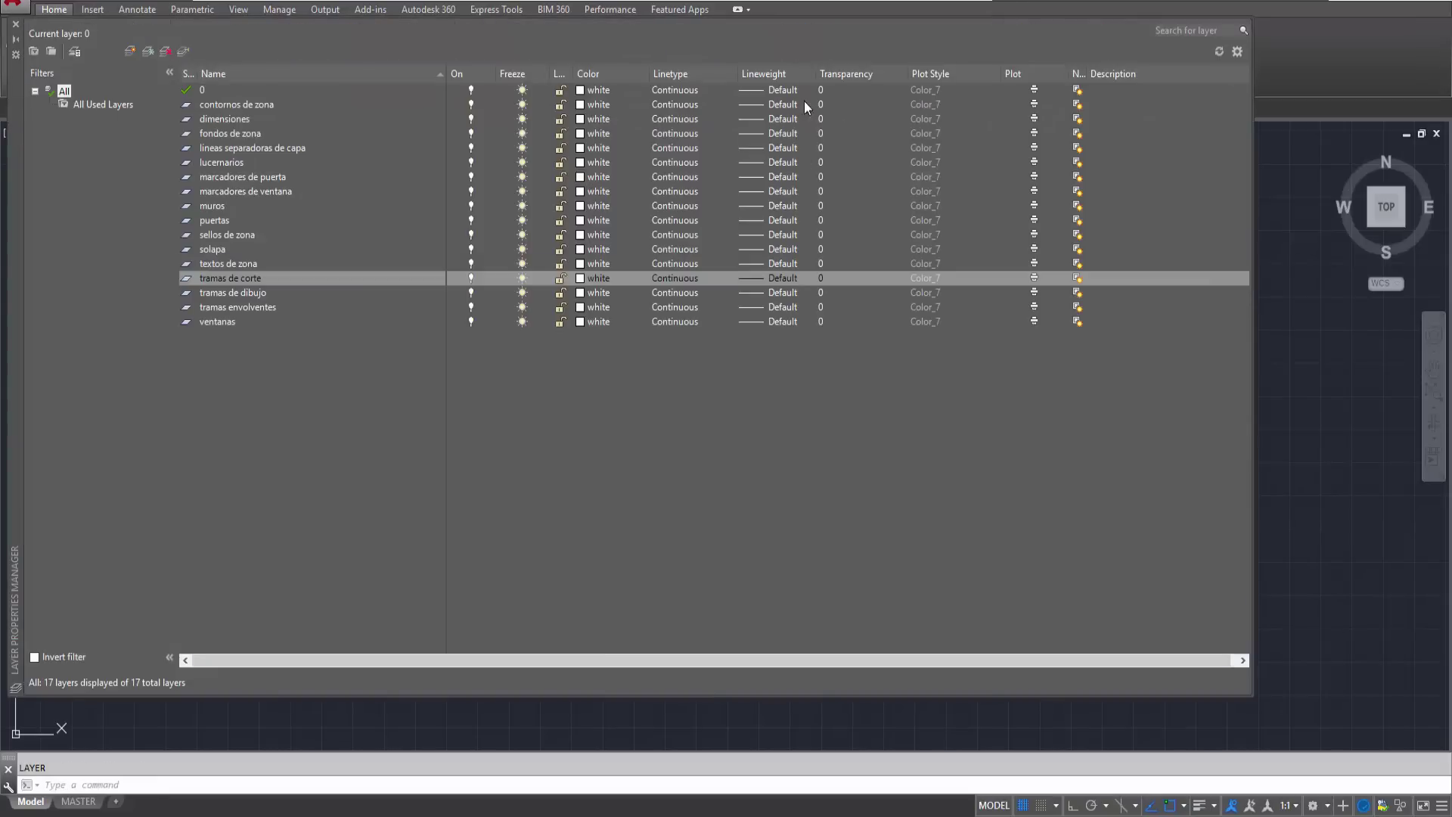
pyautogui.click(784, 90)
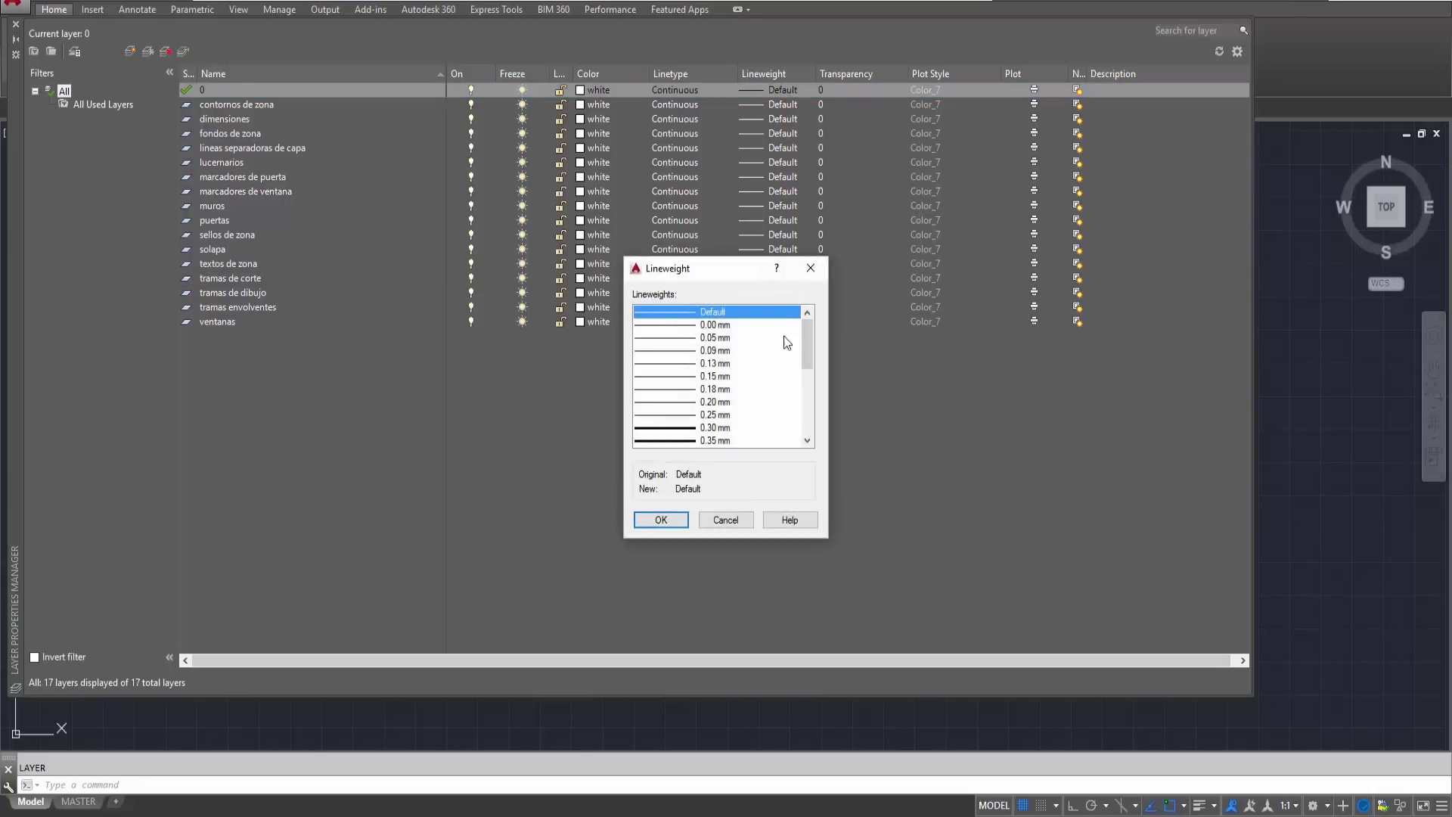
# - Dismiss the lineweight choices and browse layer 0's linetypes, inspecting FENCELINE1 and GUARD_L
pyautogui.click(748, 521)
pyautogui.click(688, 91)
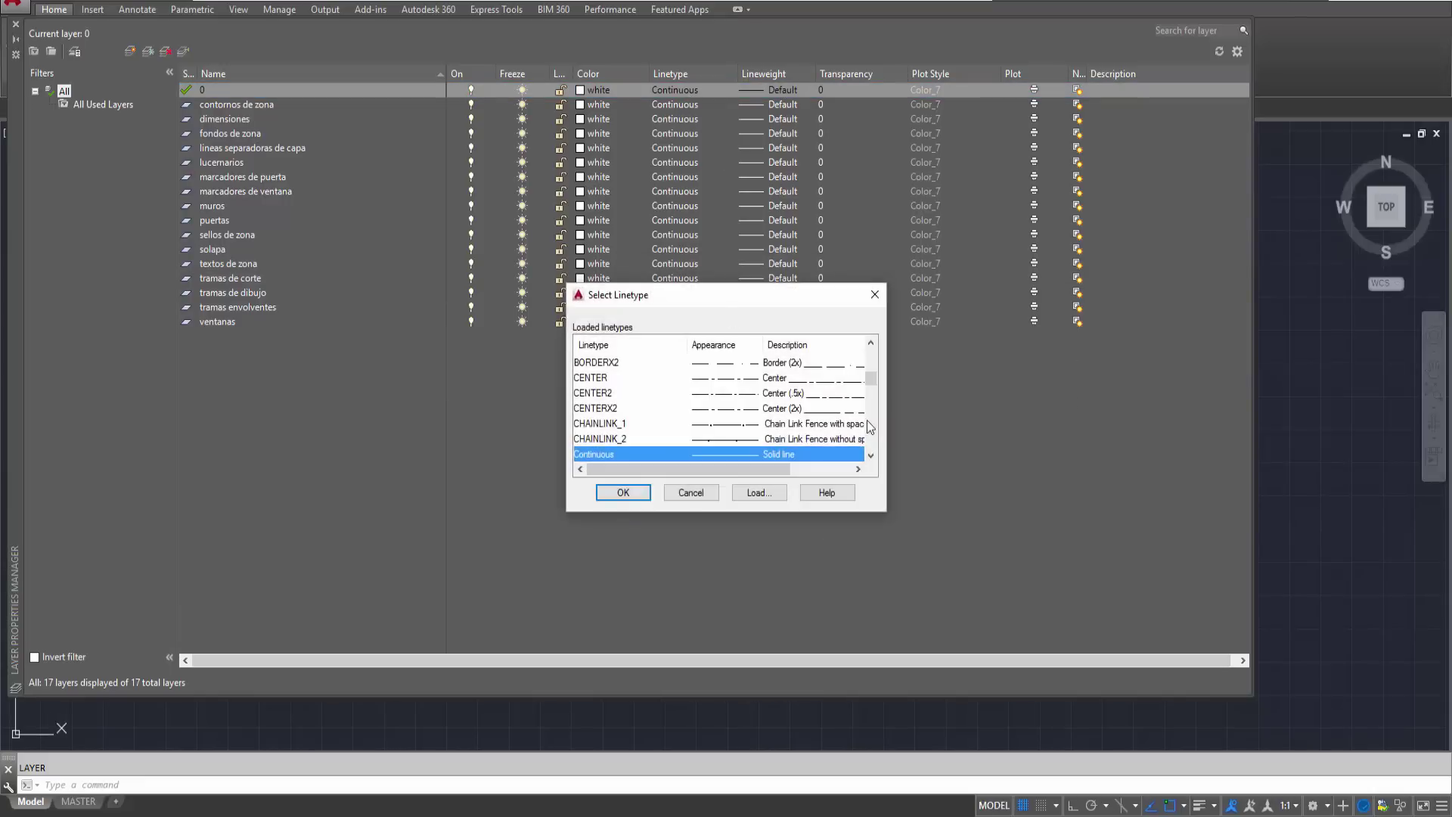
pyautogui.moveTo(870, 382)
pyautogui.mouseDown()
pyautogui.moveTo(873, 353)
pyautogui.moveTo(867, 461)
pyautogui.moveTo(871, 355)
pyautogui.mouseUp()
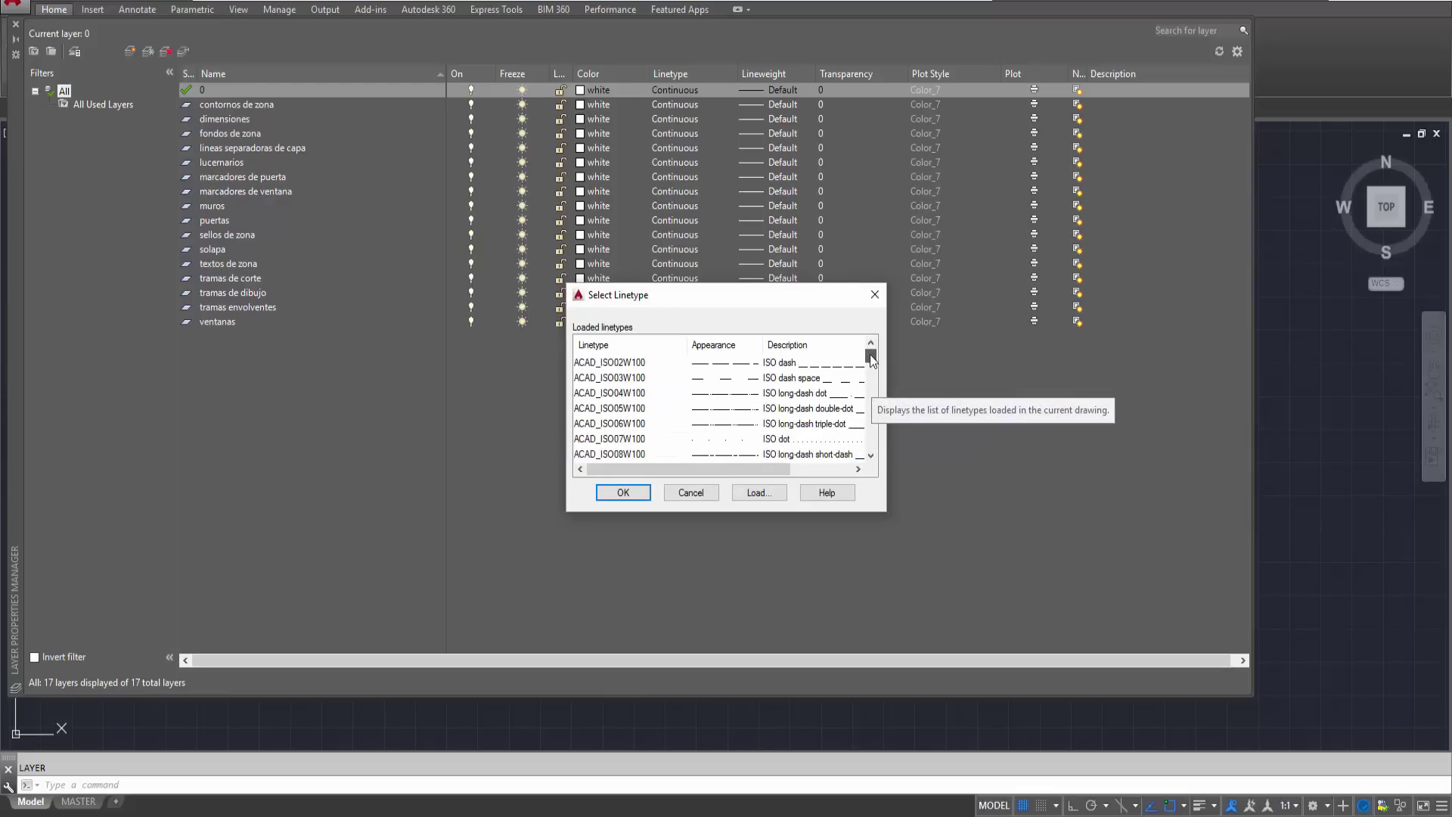
pyautogui.scroll(-3, 643, 408)
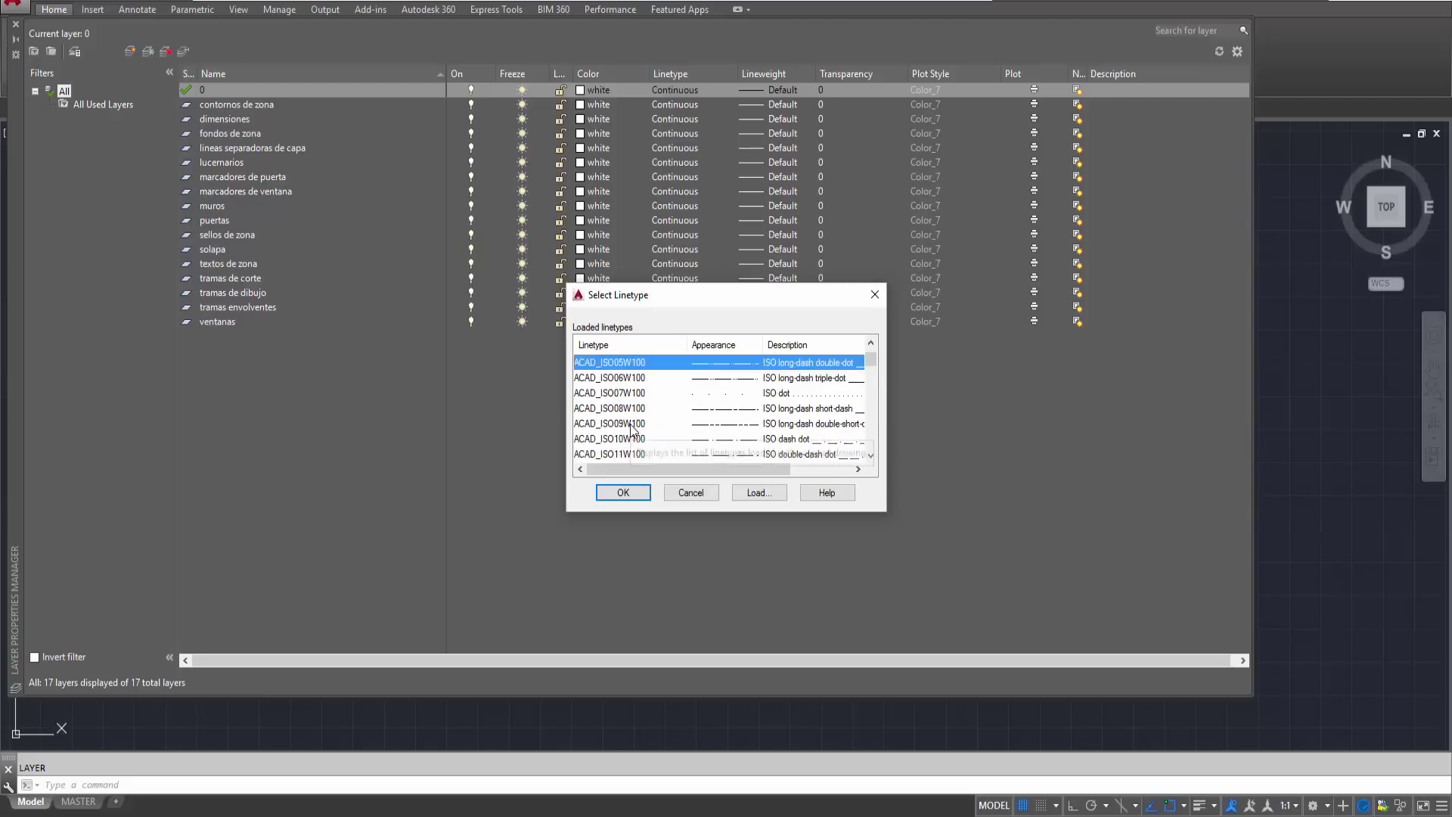
pyautogui.scroll(-2, 628, 423)
pyautogui.scroll(-2, 624, 424)
pyautogui.scroll(-2, 619, 409)
pyautogui.scroll(-2, 618, 401)
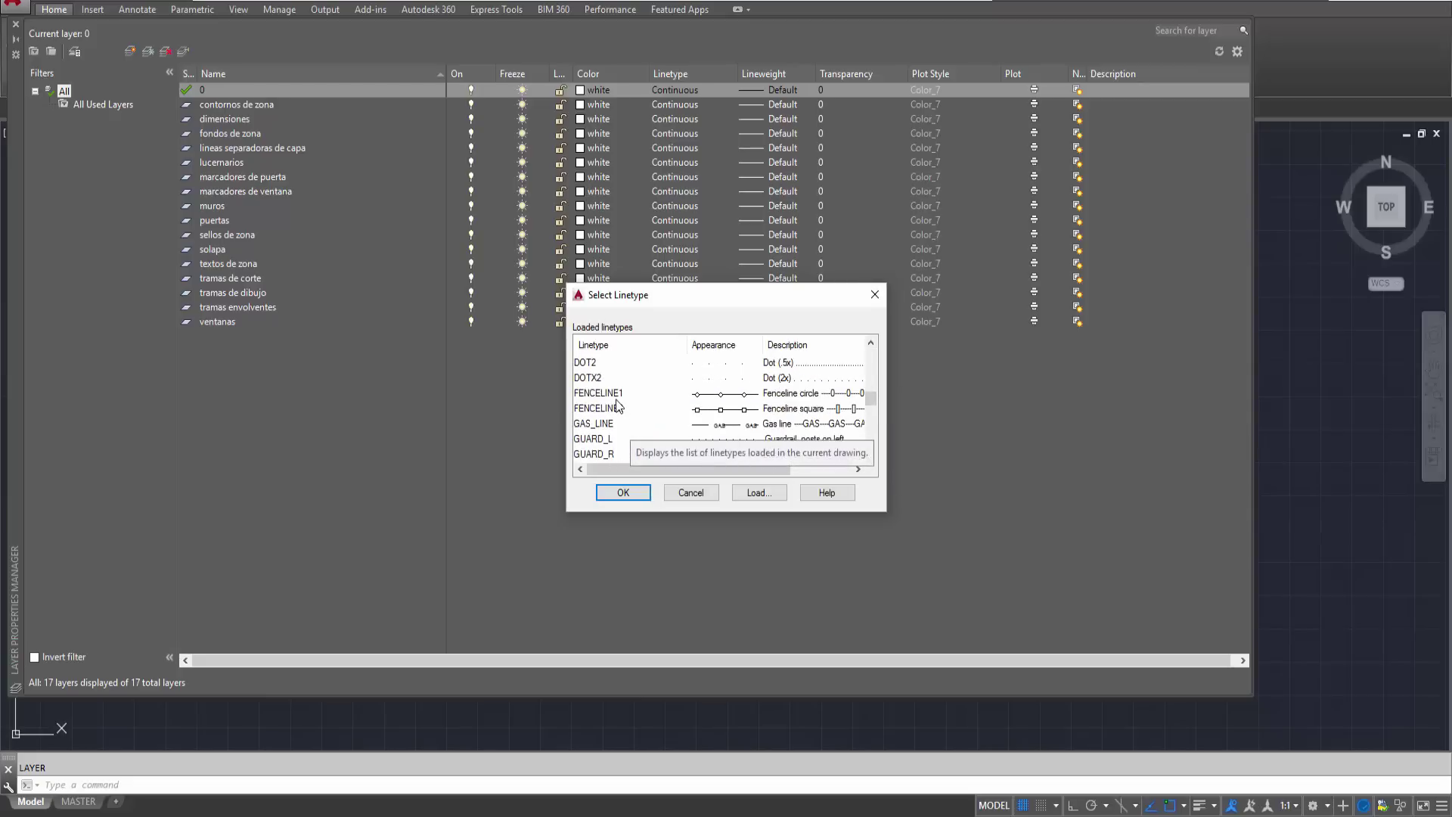
pyautogui.click(615, 395)
pyautogui.click(611, 421)
pyautogui.scroll(-1, 610, 424)
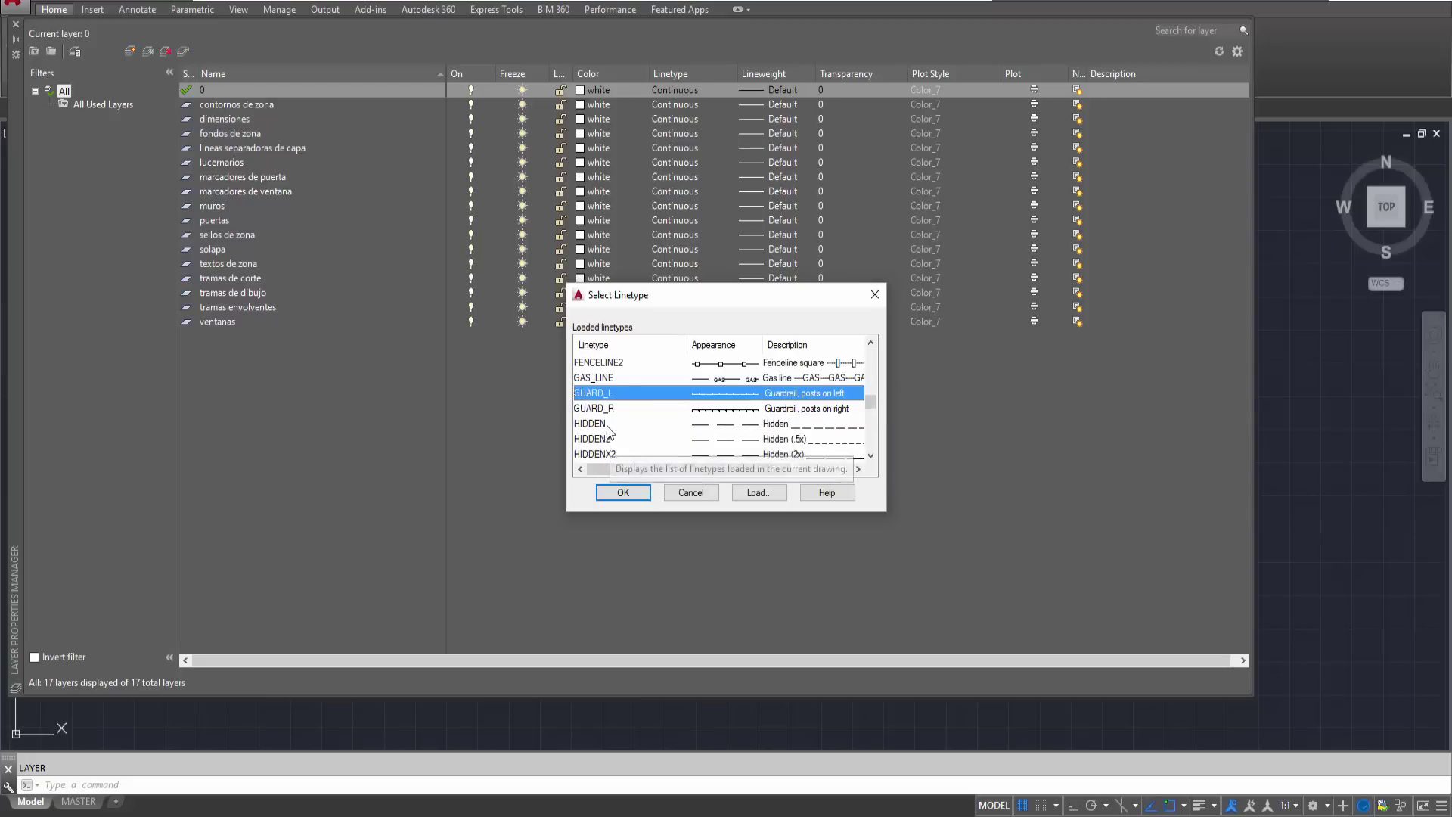
pyautogui.scroll(-2, 612, 442)
pyautogui.scroll(3, 610, 438)
# - Inspect the JIS, ACAD_ISO05W100 and ACAD_ISO02W100 linetypes, then cancel, keeping Continuous
pyautogui.click(609, 431)
pyautogui.scroll(-1, 607, 446)
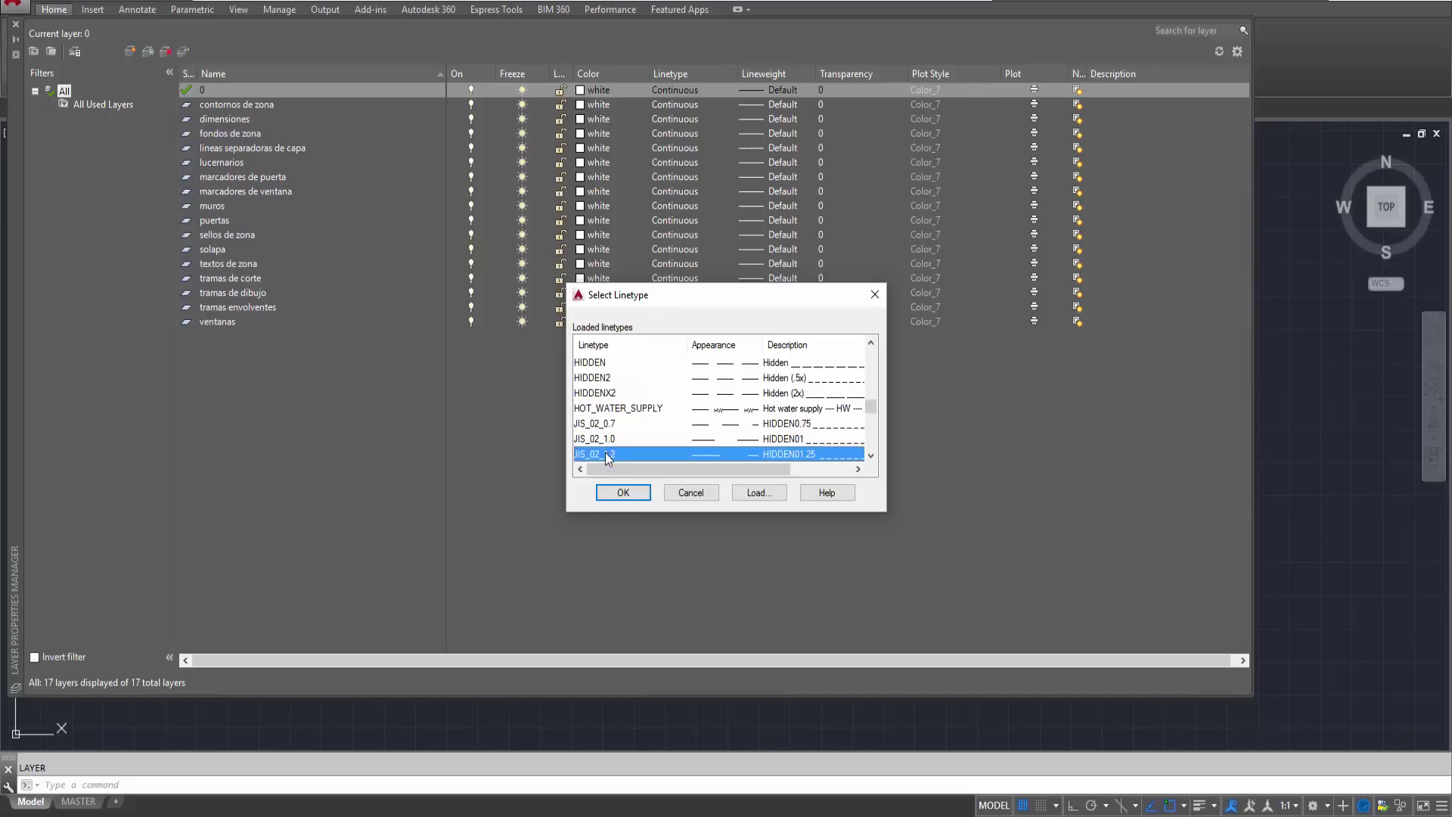
pyautogui.scroll(-2, 614, 454)
pyautogui.scroll(-2, 615, 443)
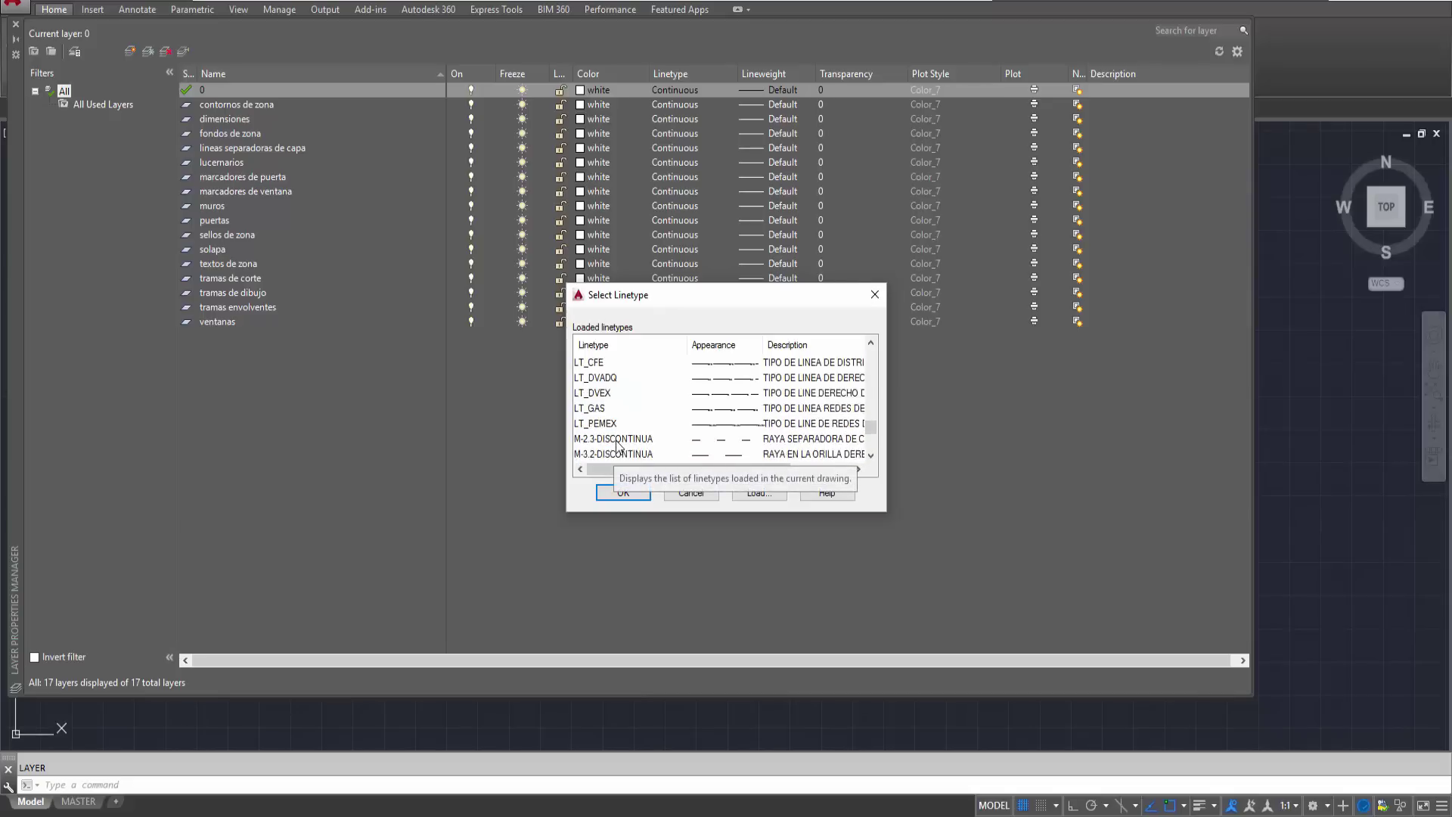
pyautogui.scroll(-1, 617, 444)
pyautogui.scroll(2, 616, 441)
pyautogui.scroll(3, 616, 439)
pyautogui.scroll(3, 690, 415)
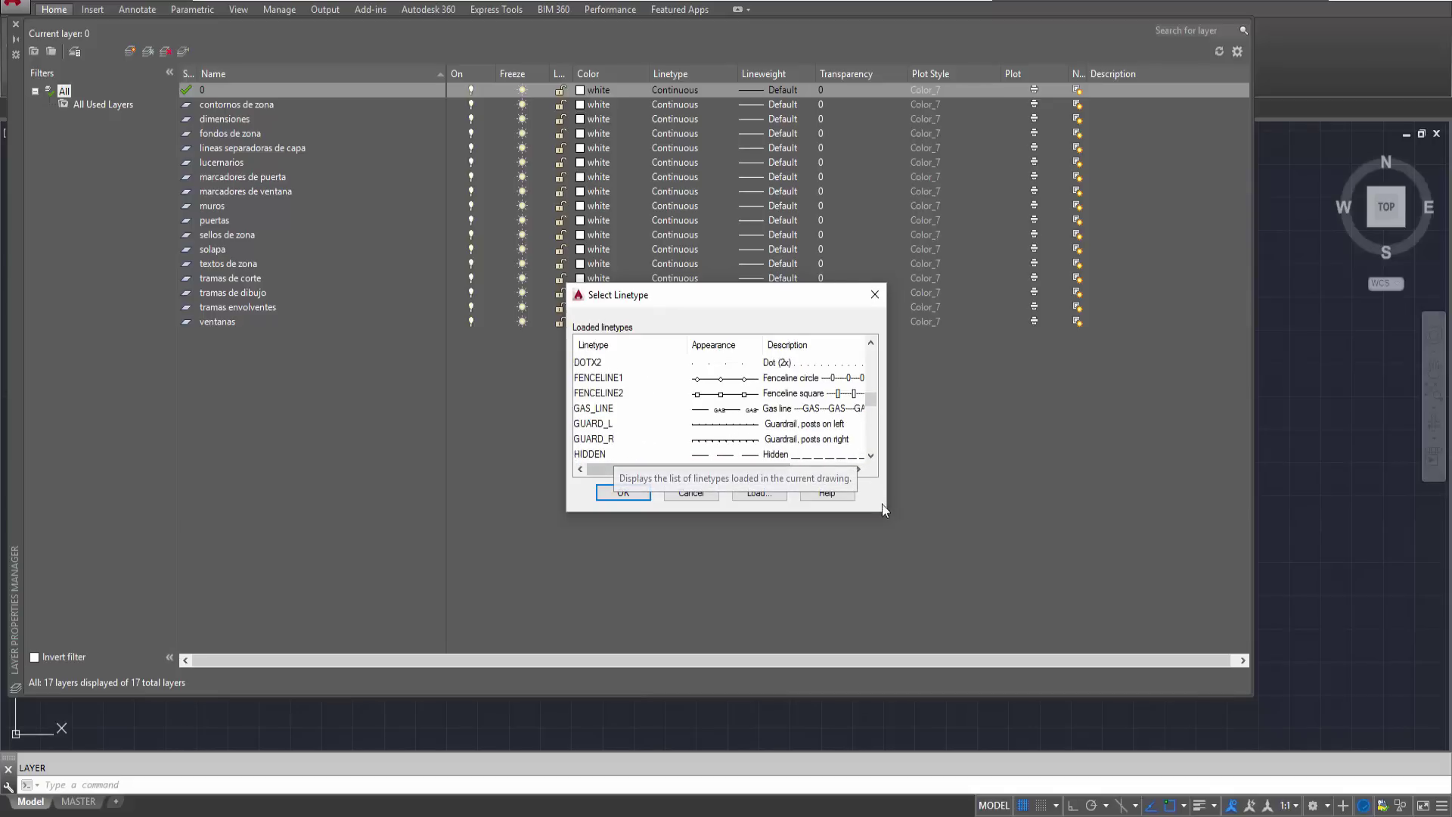
pyautogui.scroll(2, 678, 382)
pyautogui.scroll(5, 651, 385)
pyautogui.scroll(3, 617, 389)
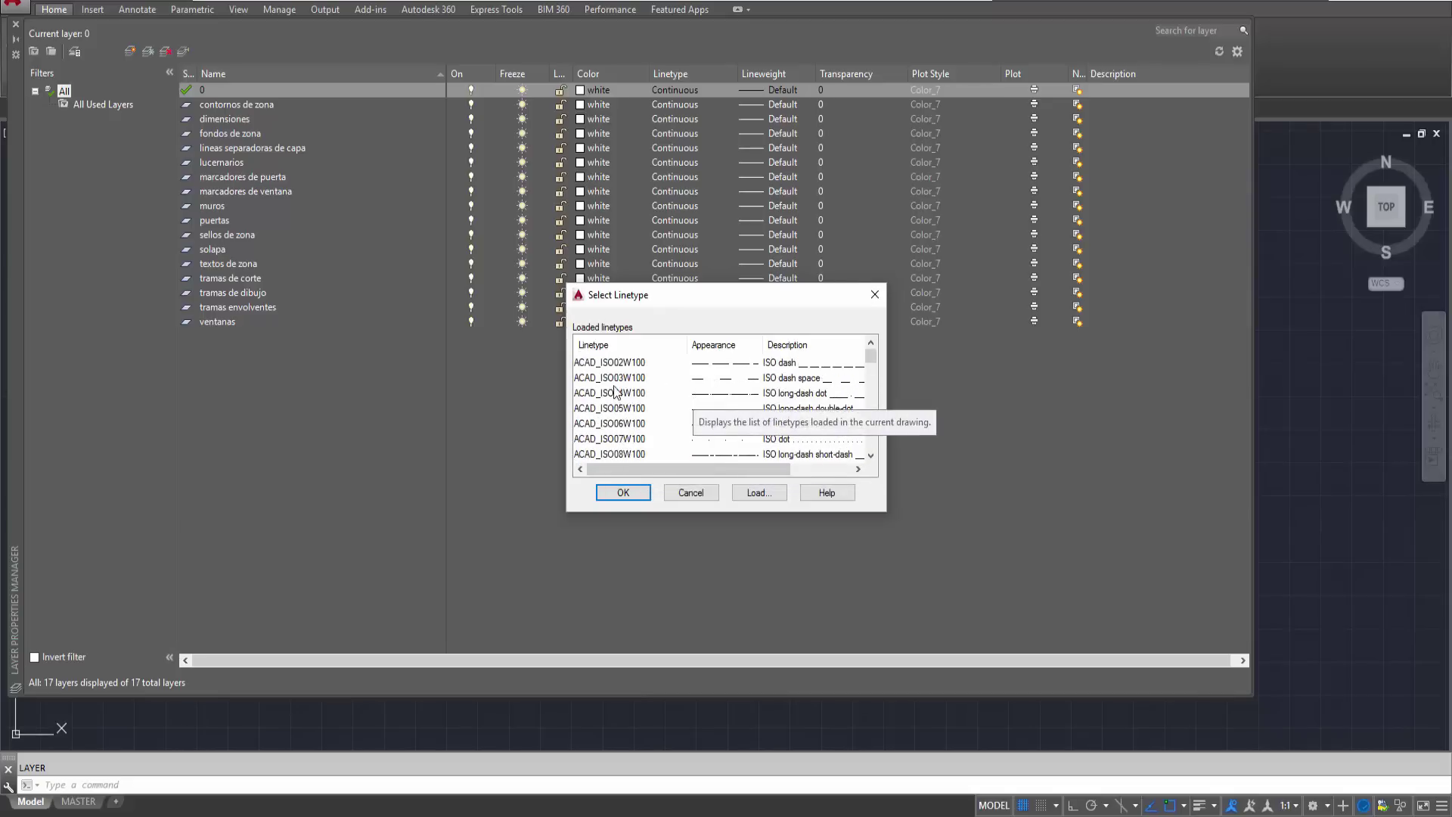
pyautogui.click(615, 378)
pyautogui.click(612, 409)
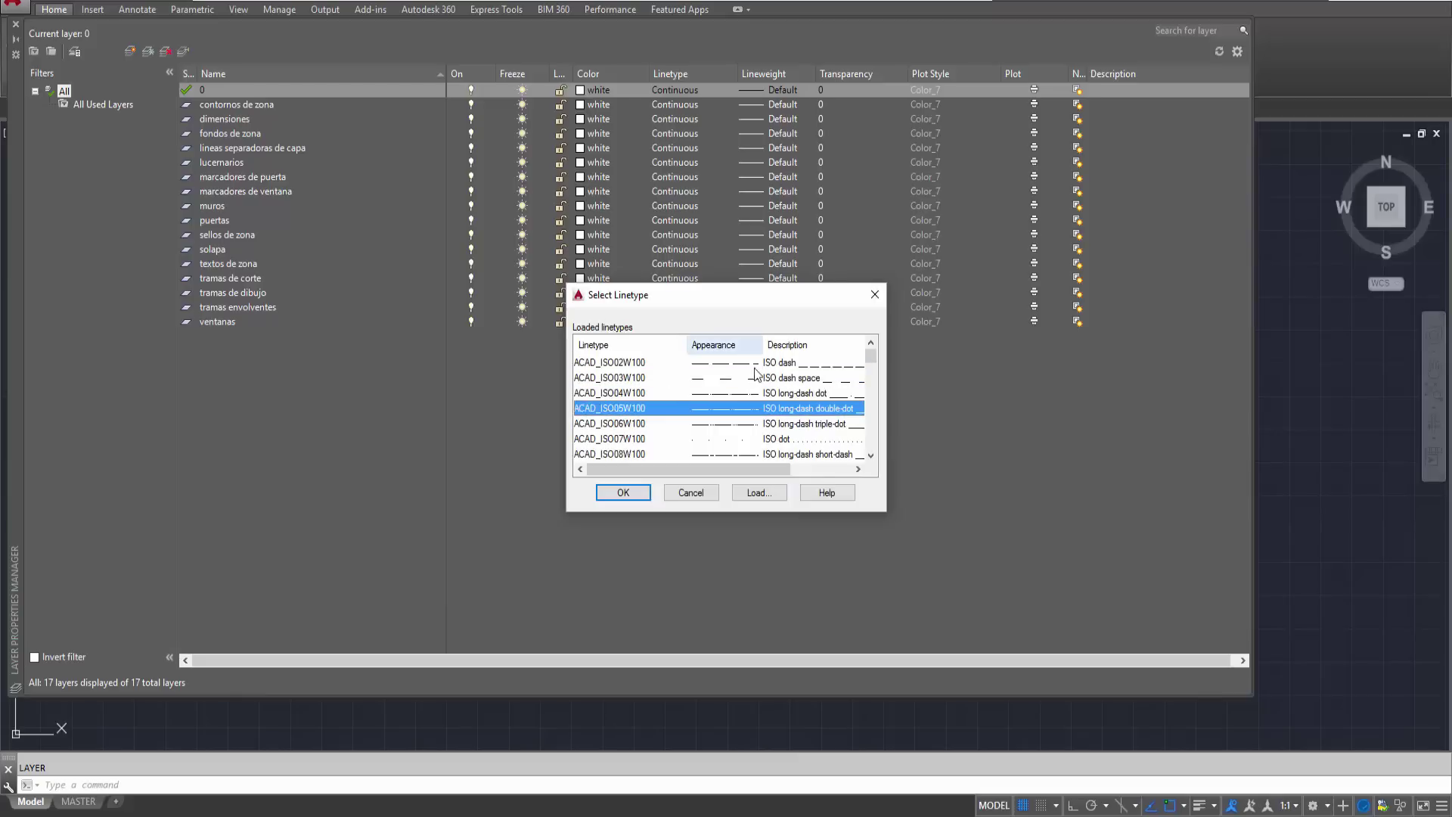
pyautogui.click(613, 363)
pyautogui.scroll(-1, 752, 424)
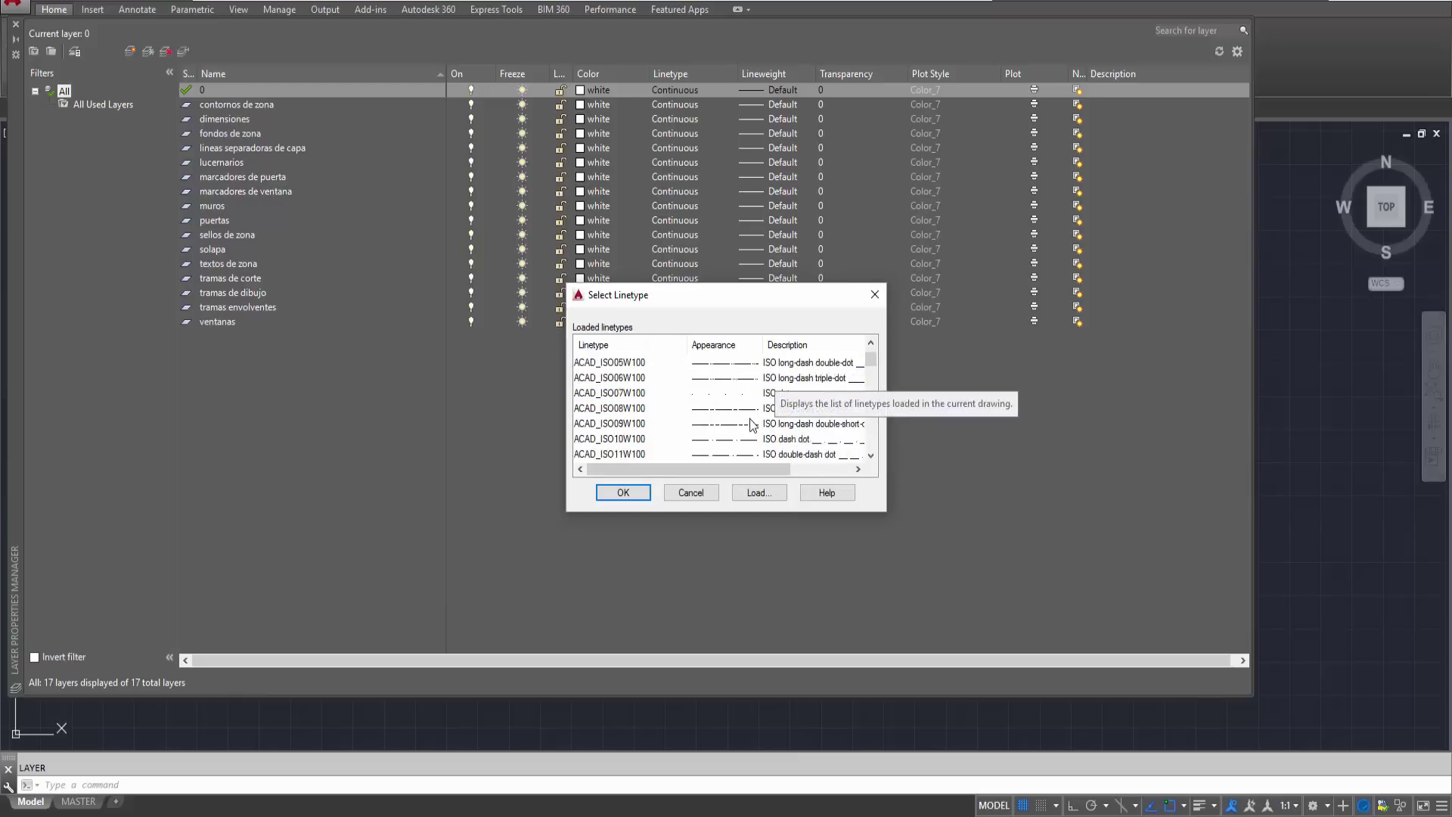
pyautogui.scroll(-2, 758, 427)
pyautogui.scroll(-3, 757, 424)
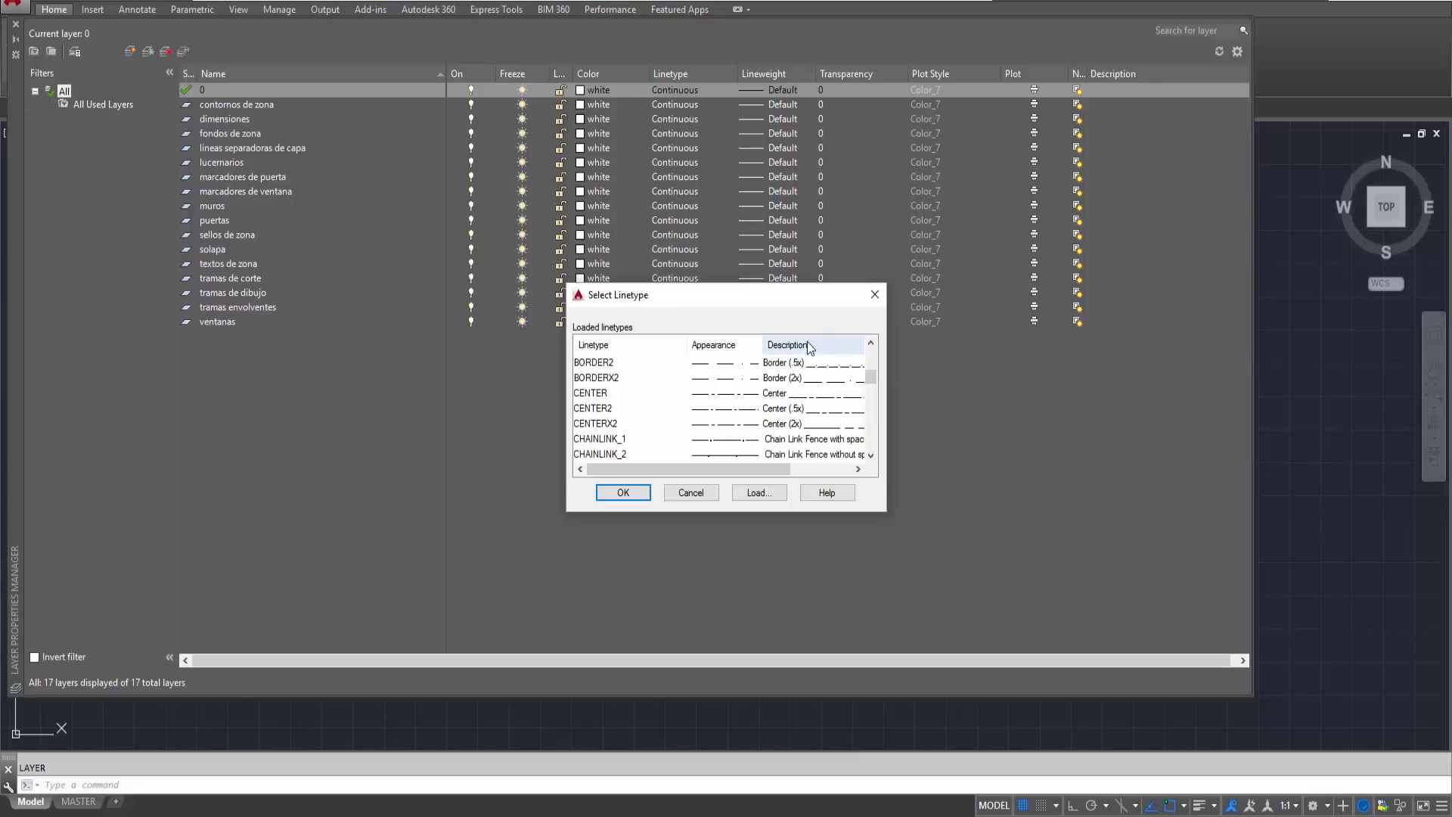
pyautogui.click(689, 493)
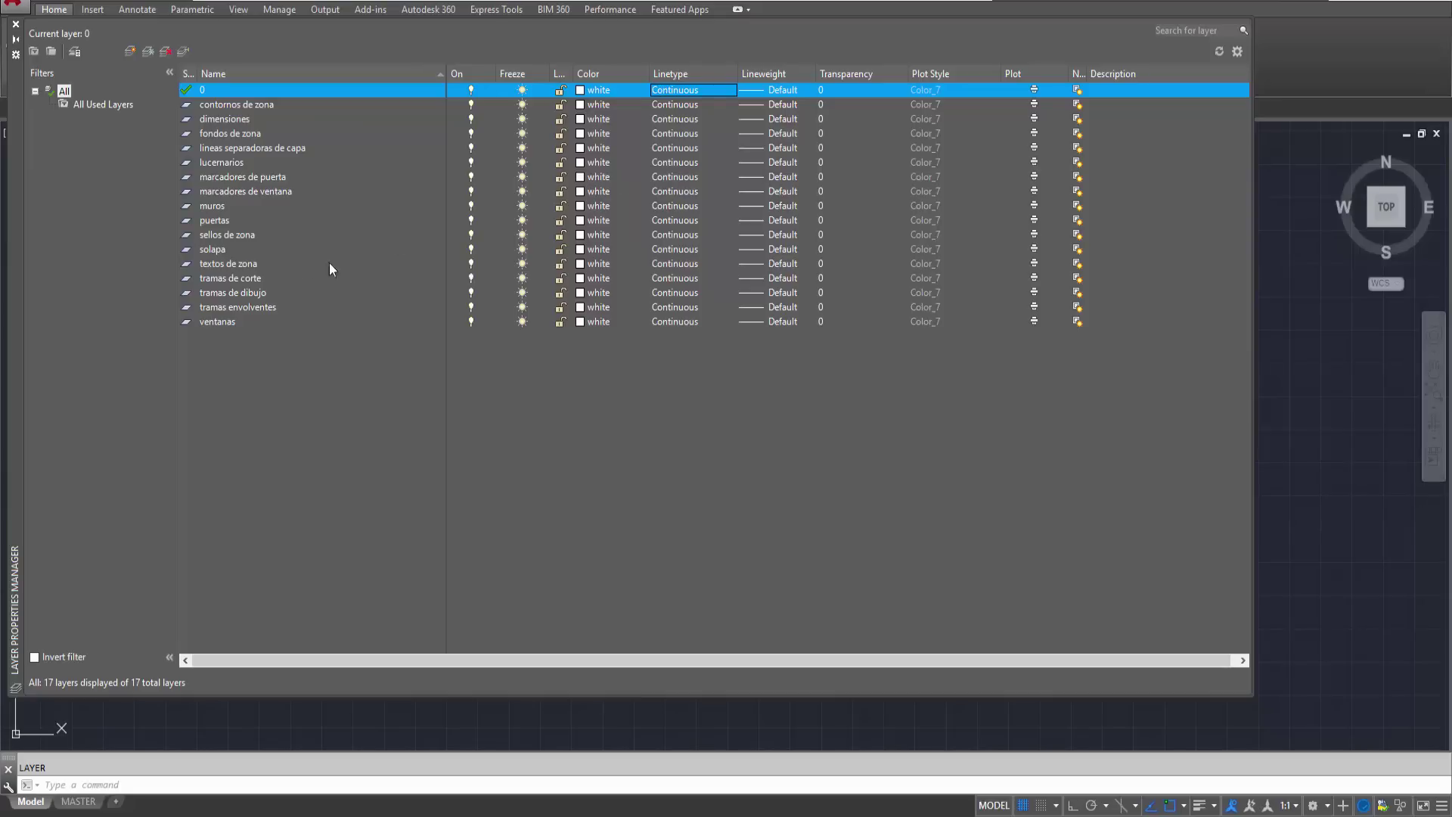
# - Close the layer list and start the Hatch command
pyautogui.click(15, 28)
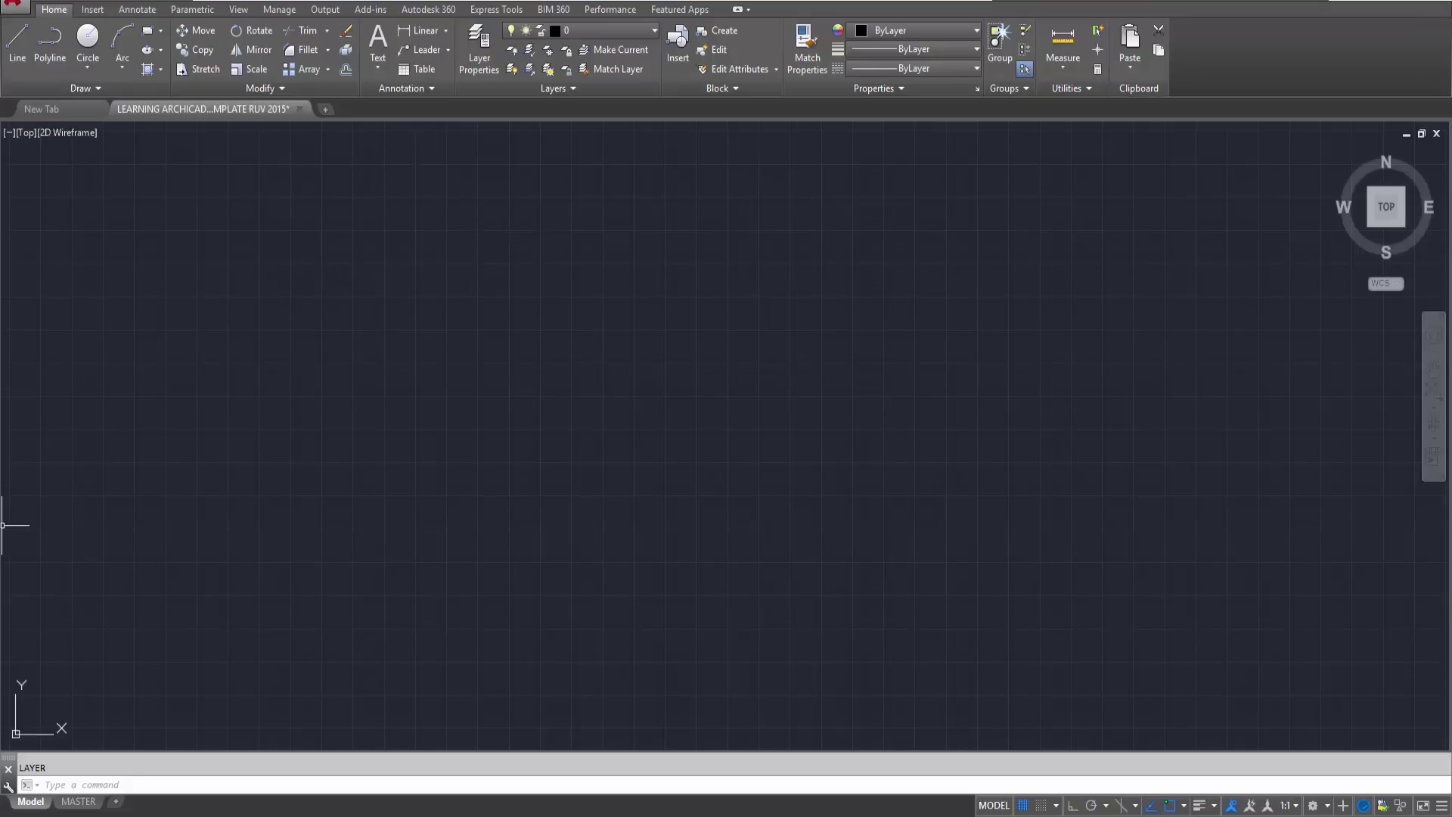
pyautogui.click(148, 50)
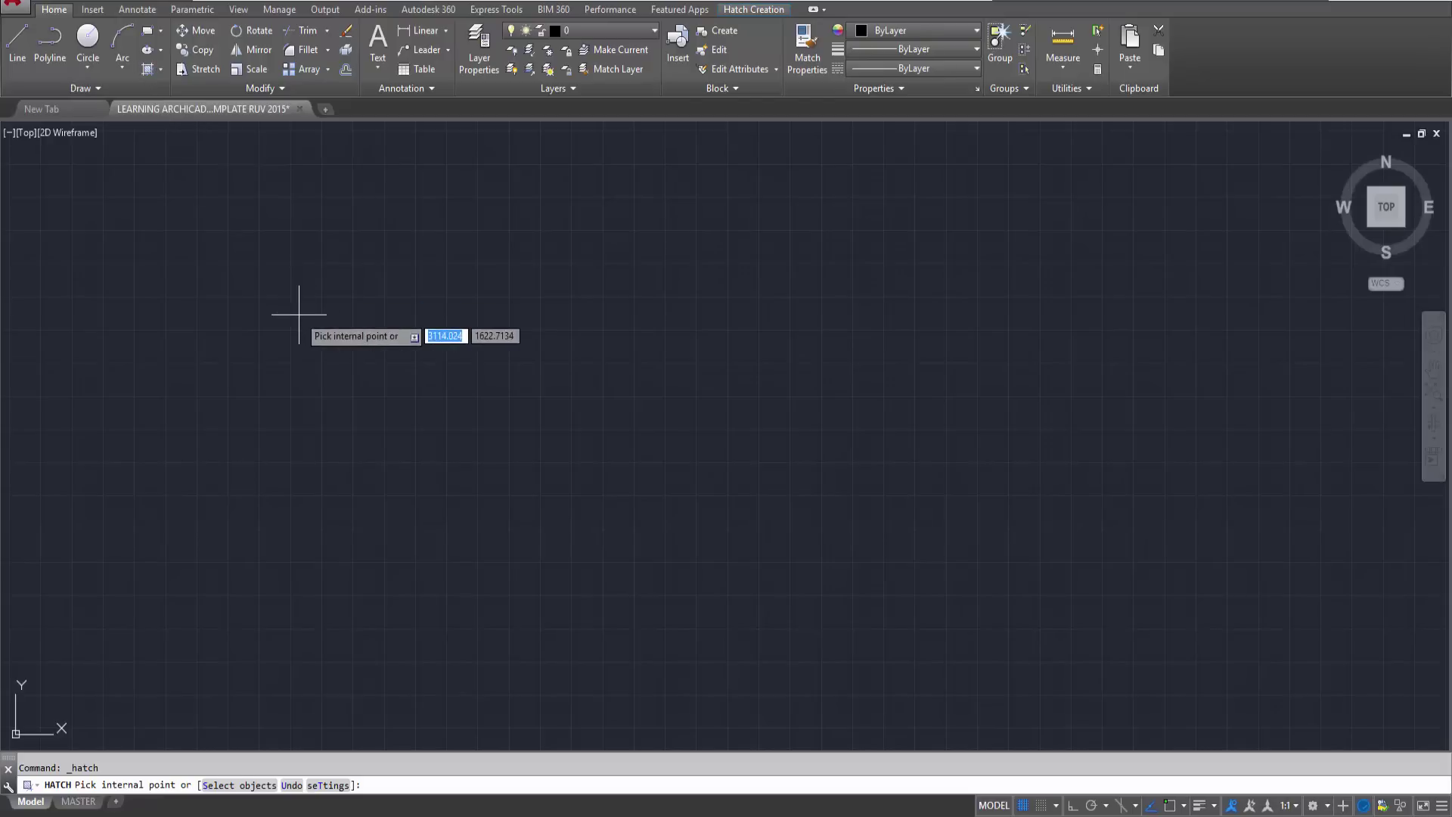
pyautogui.press('Escape')
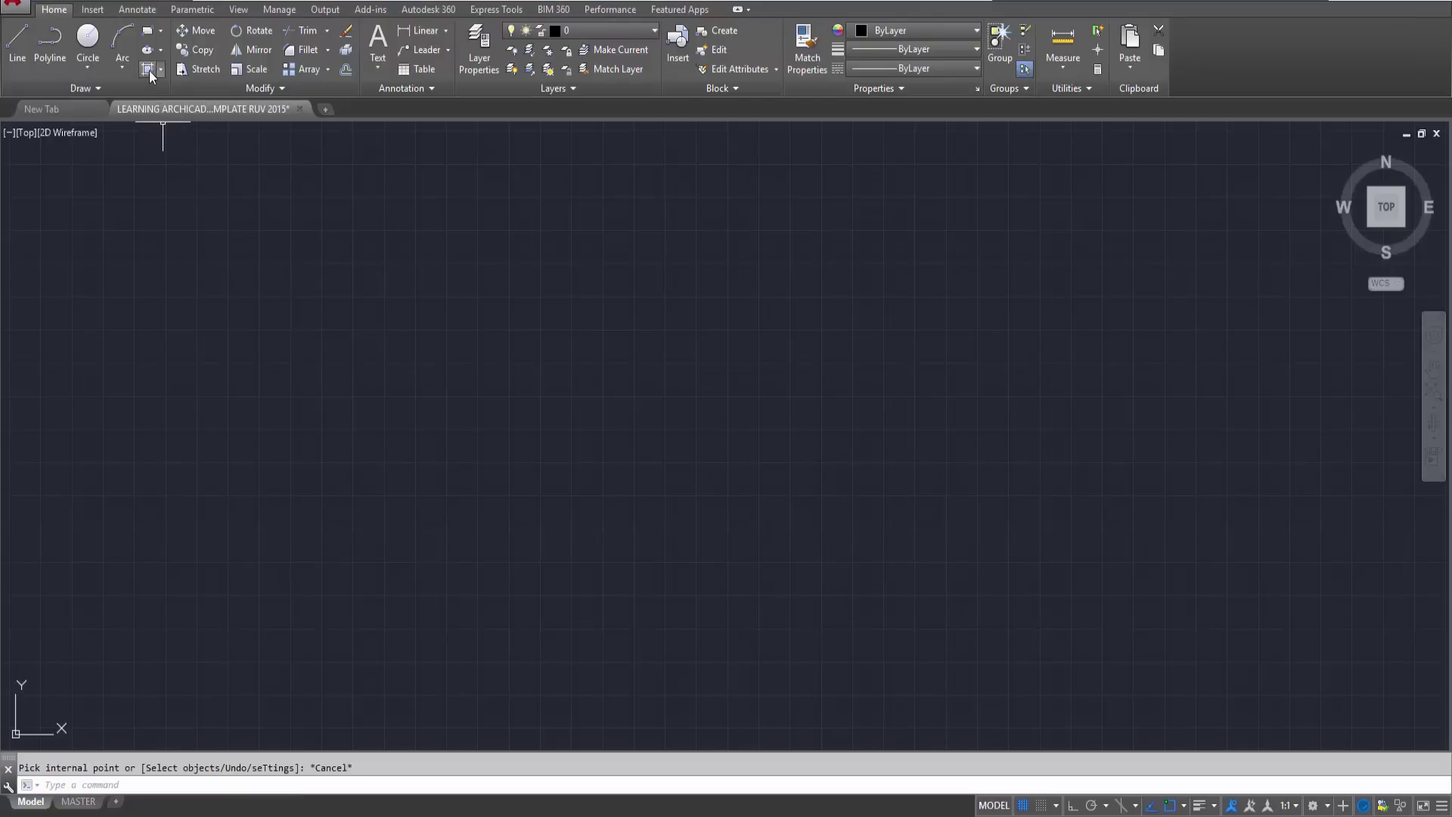
pyautogui.click(148, 71)
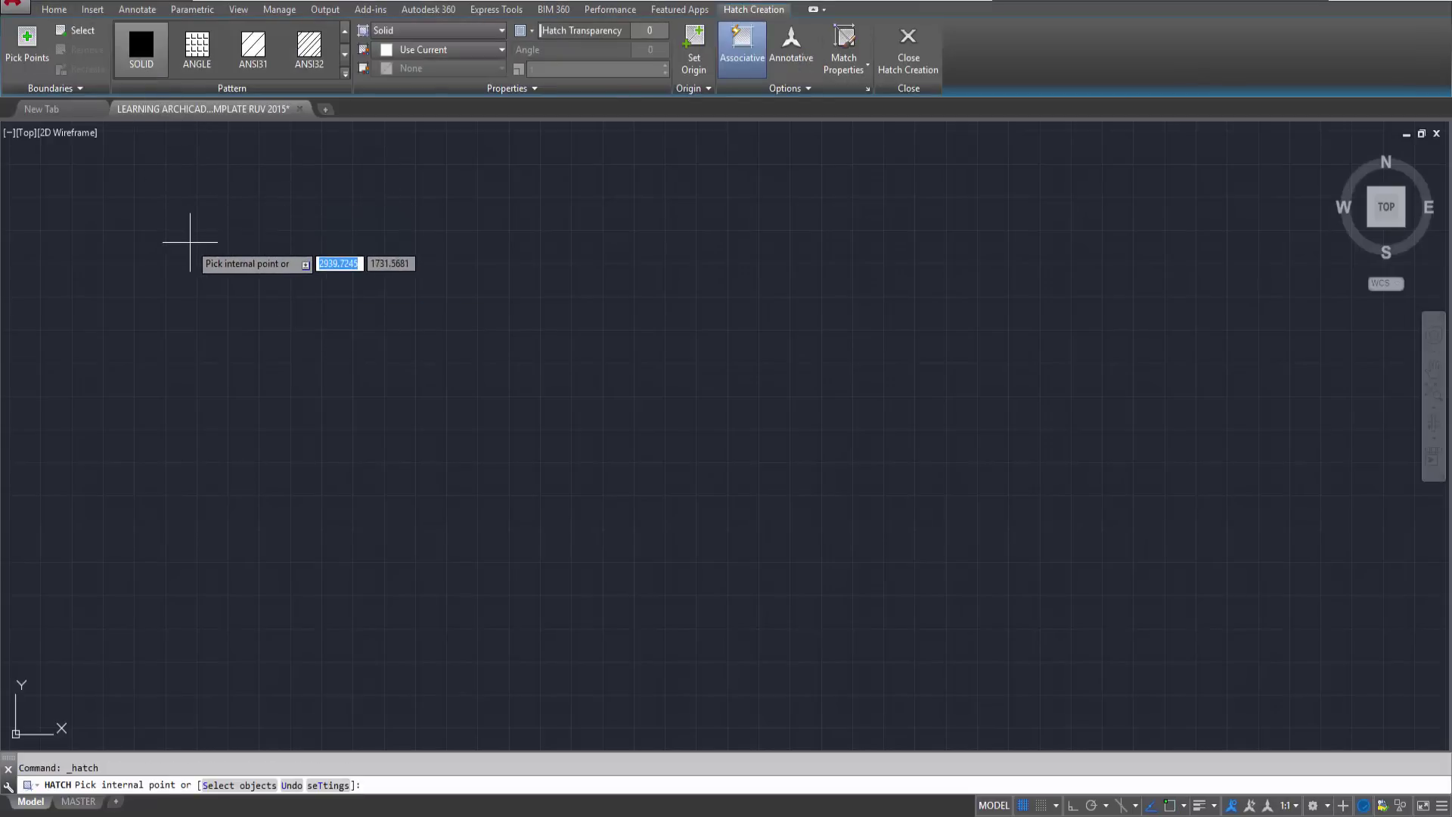
# - Browse the full hatch pattern gallery and pick an internal point in the empty drawing
pyautogui.click(345, 56)
pyautogui.click(345, 56)
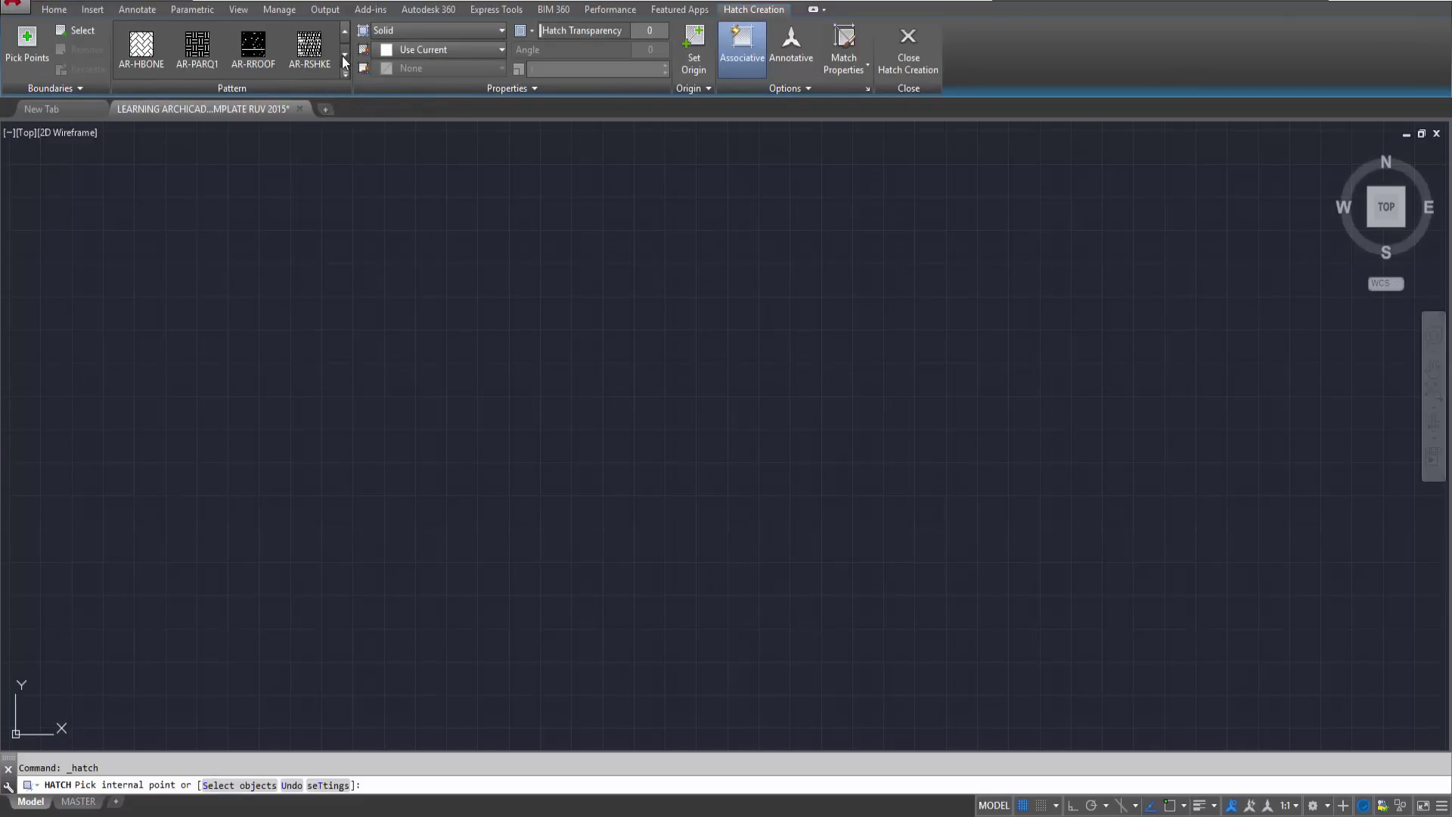
pyautogui.click(345, 55)
pyautogui.click(345, 55)
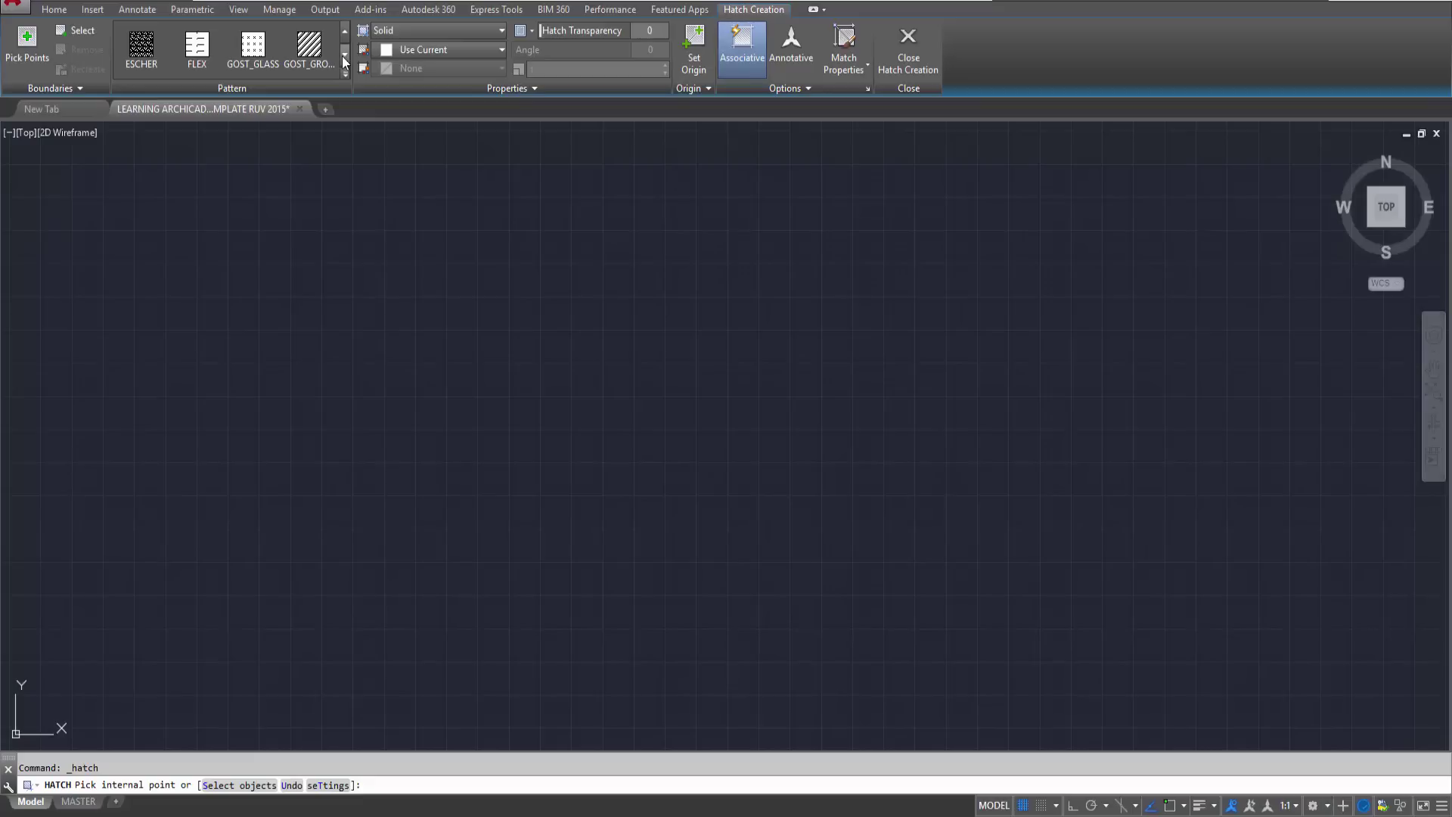
pyautogui.click(345, 55)
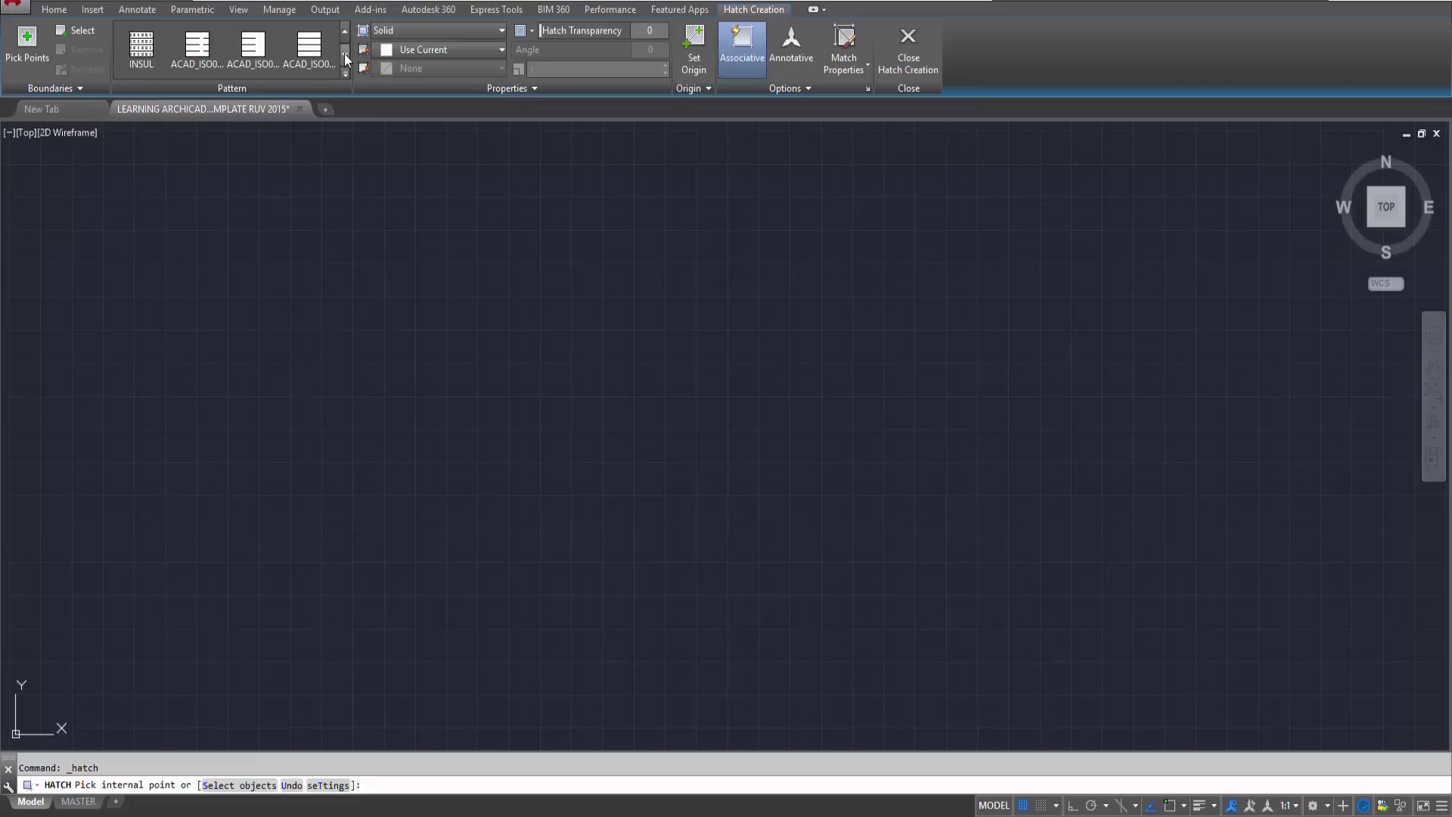
pyautogui.click(345, 55)
pyautogui.click(346, 75)
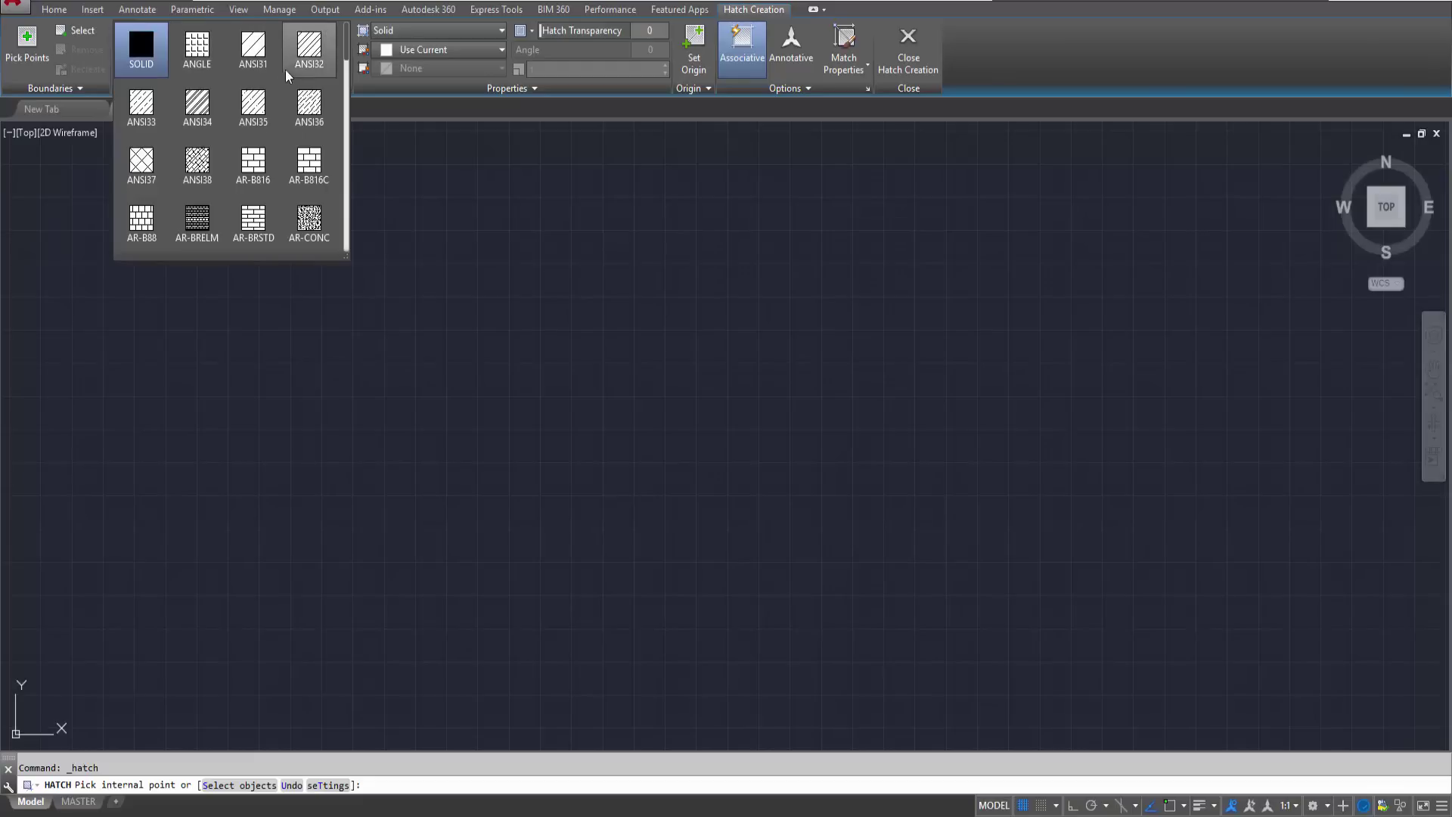
pyautogui.moveTo(348, 59)
pyautogui.mouseDown()
pyautogui.moveTo(344, 267)
pyautogui.moveTo(339, 43)
pyautogui.mouseUp()
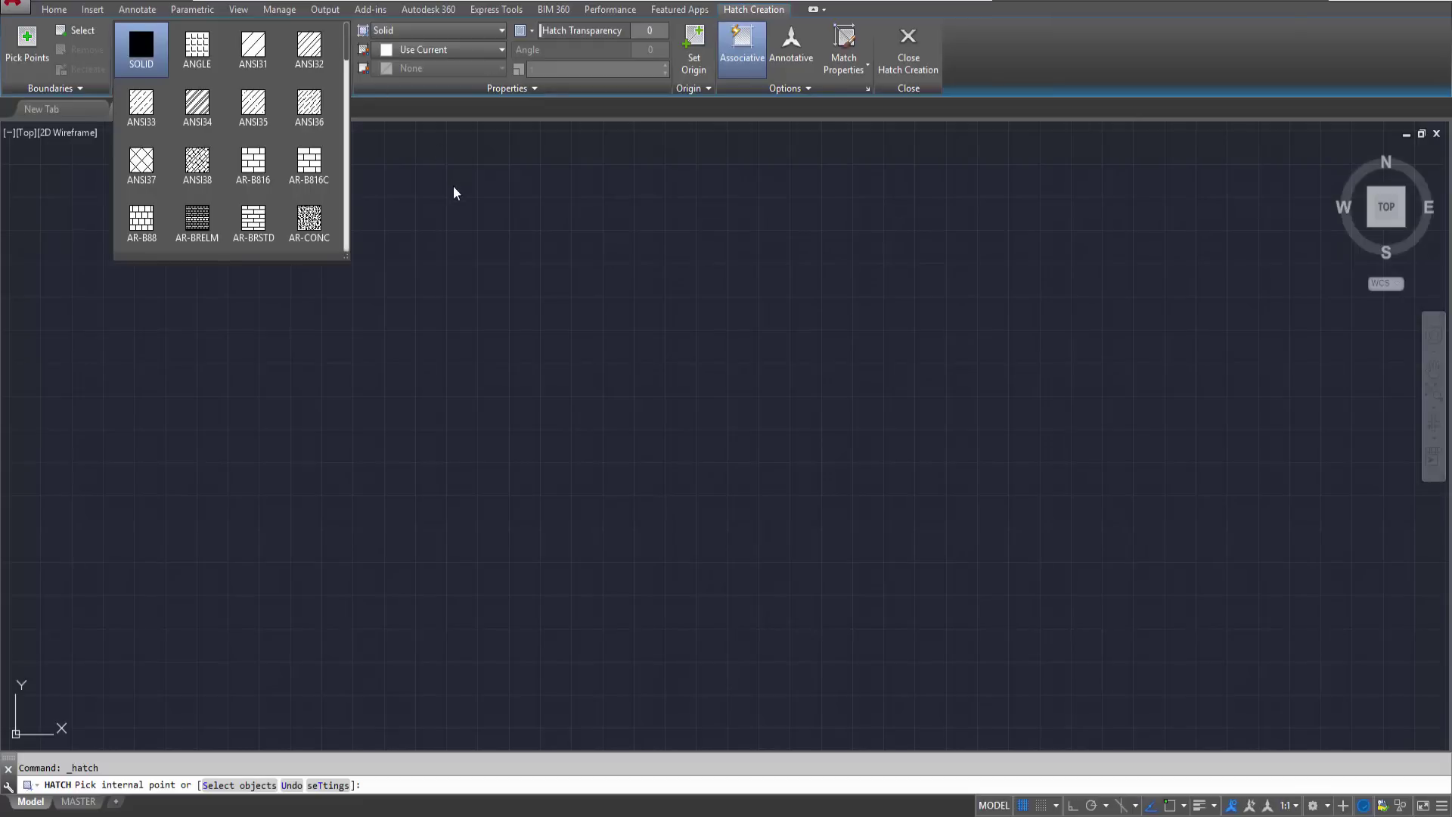
pyautogui.click(402, 185)
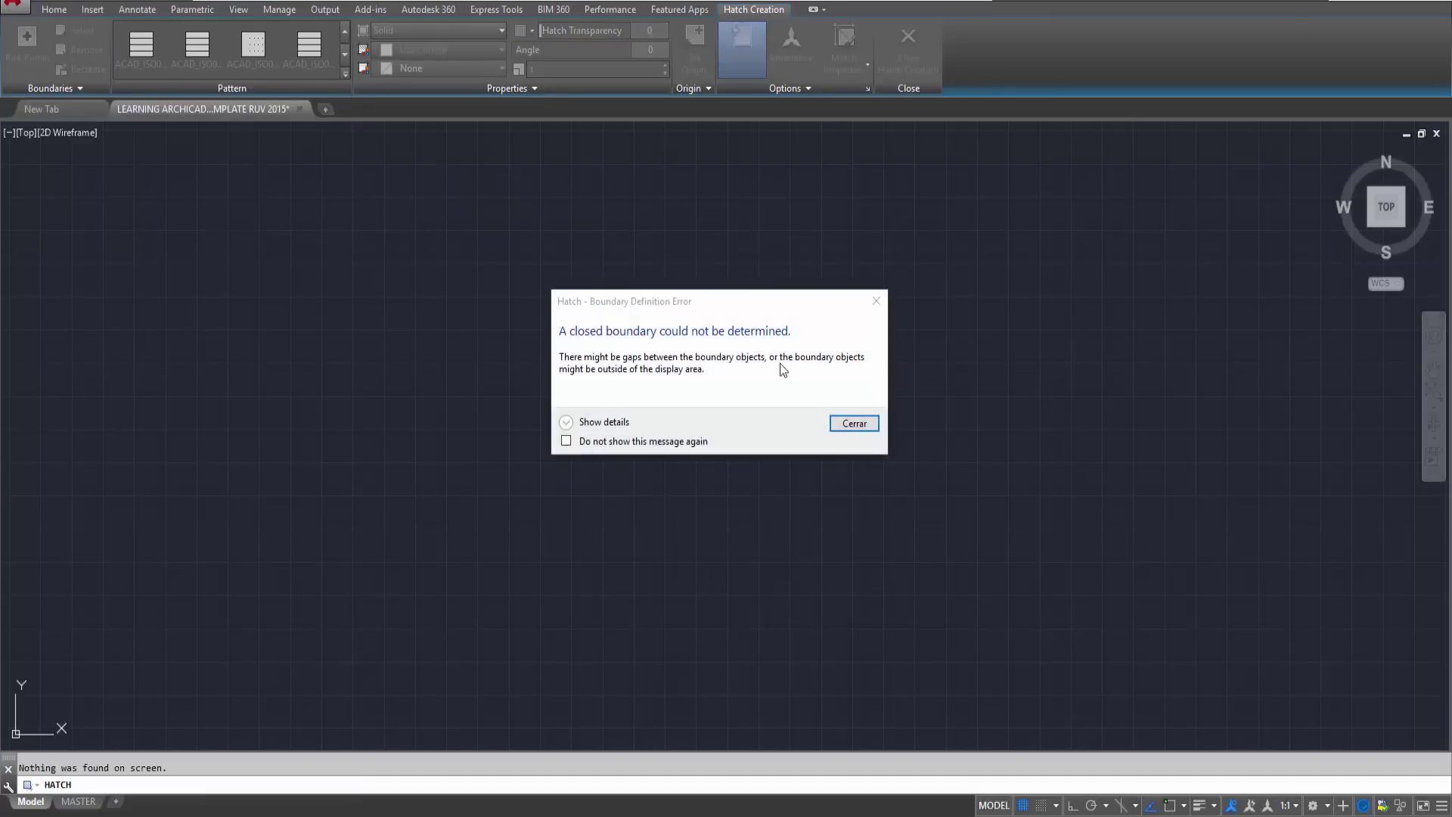
# - Dismiss the no-boundary error and scroll the hatch patterns back up to SOLID
pyautogui.click(856, 423)
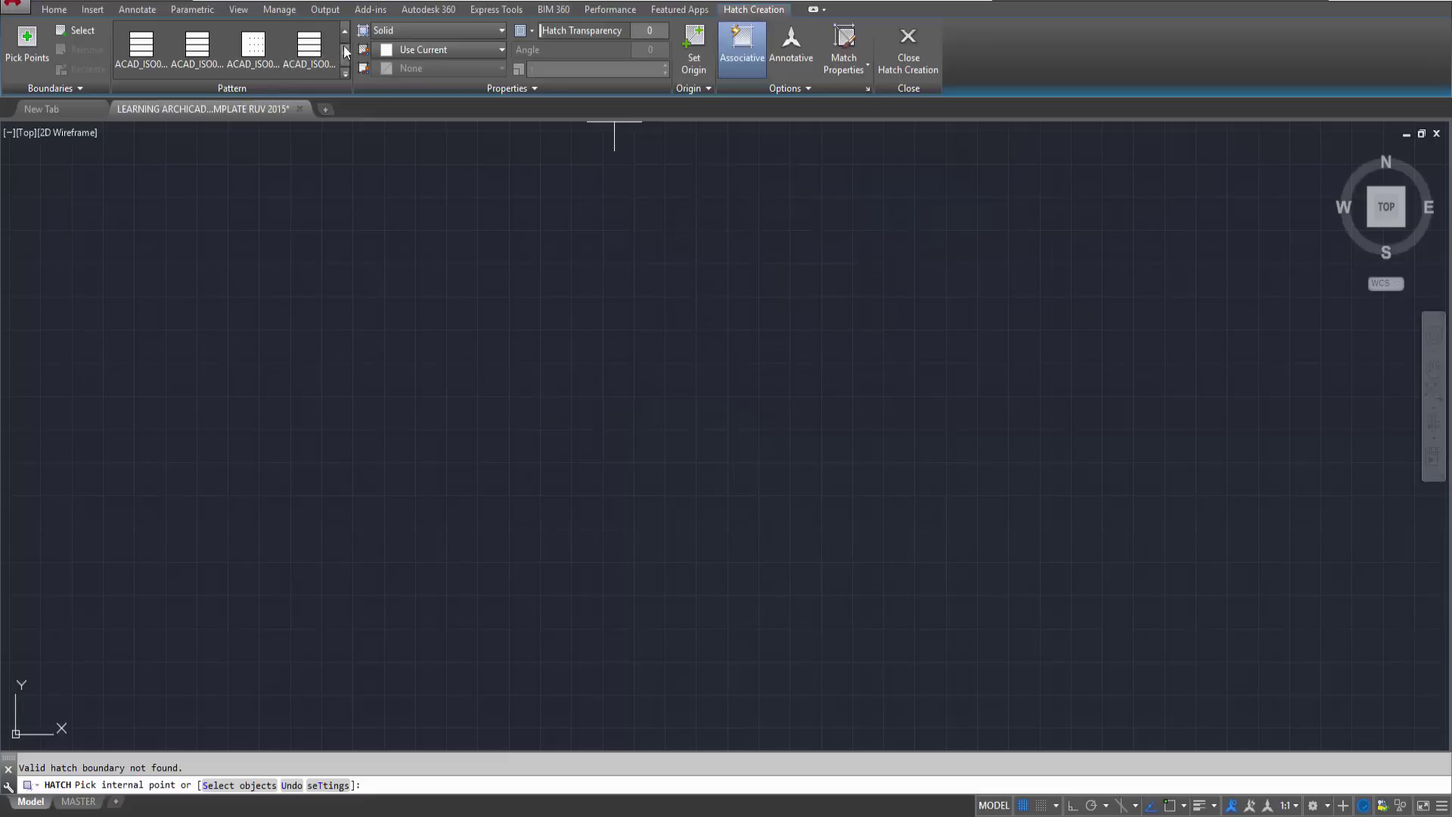
pyautogui.click(344, 31)
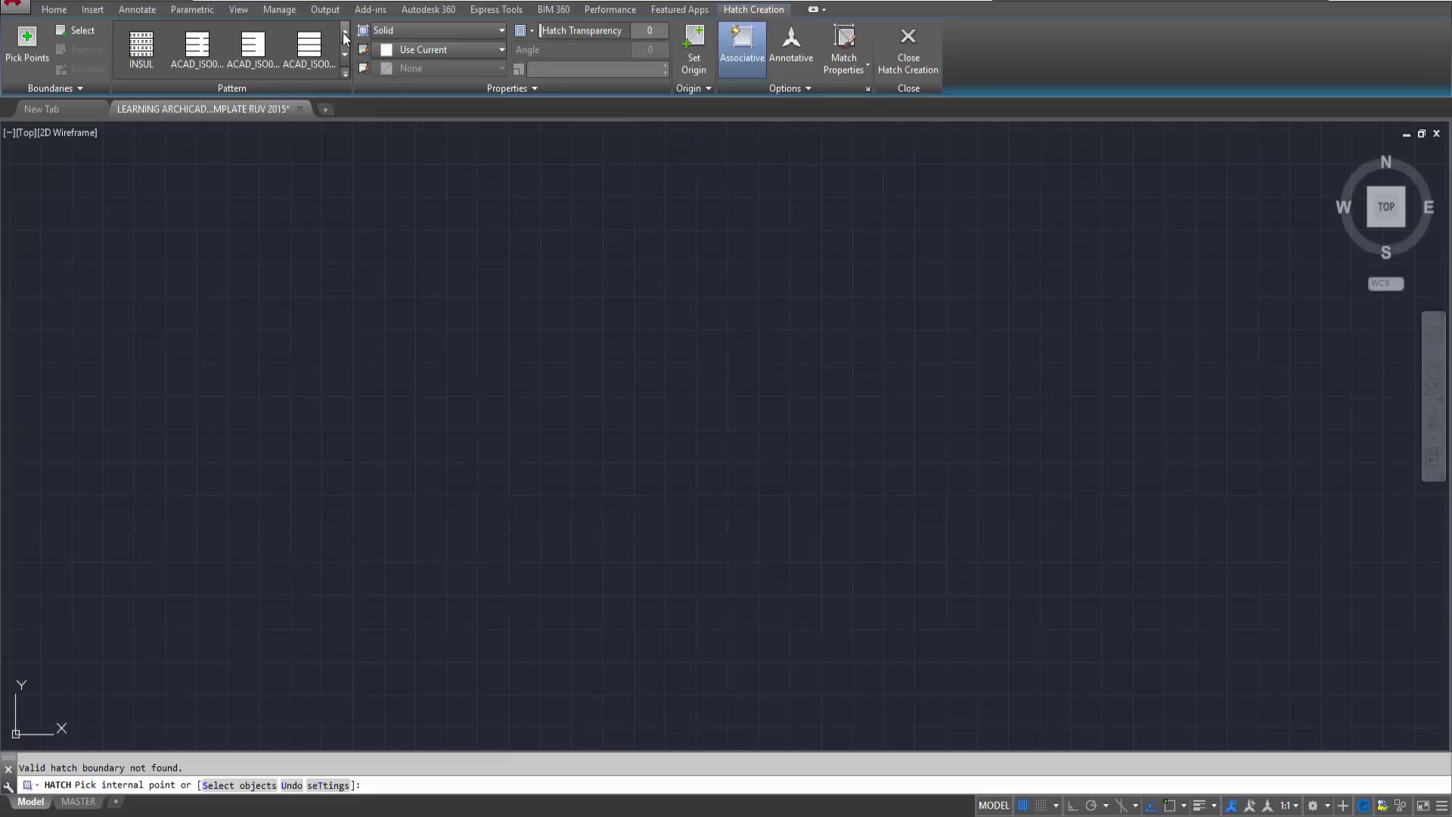
pyautogui.click(345, 34)
pyautogui.click(345, 34)
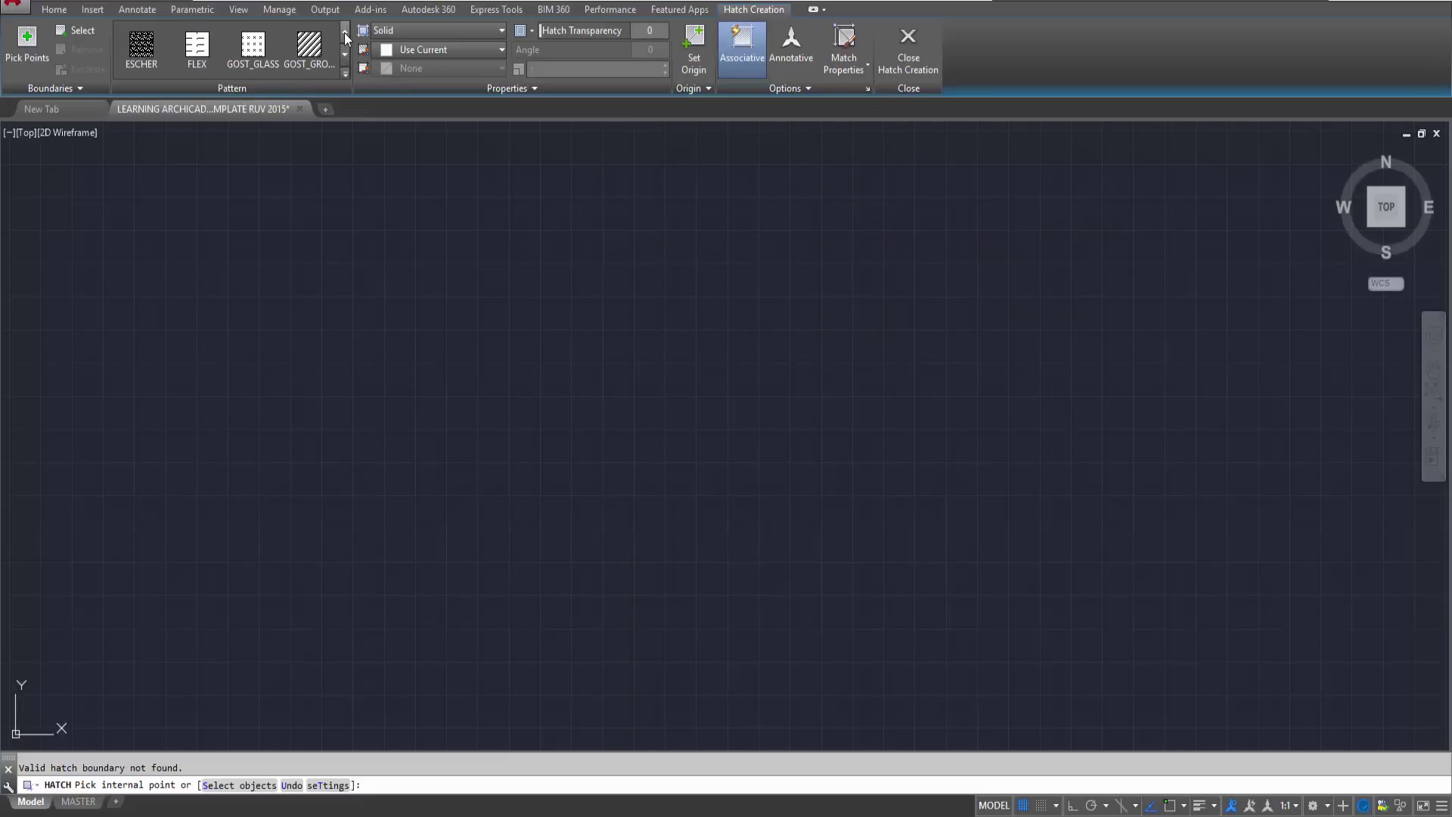
pyautogui.click(345, 33)
pyautogui.click(345, 33)
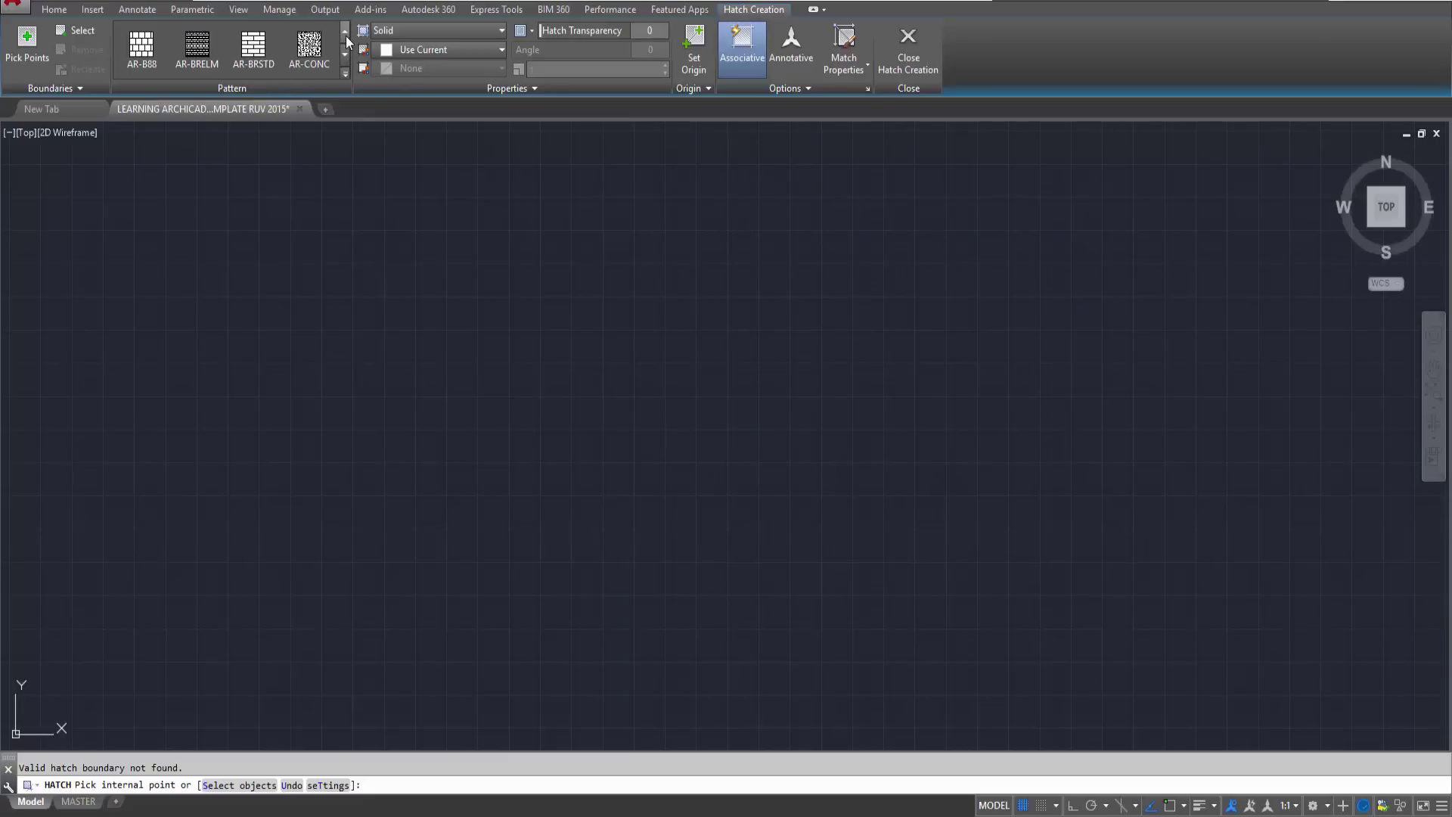
pyautogui.click(345, 33)
pyautogui.click(345, 33)
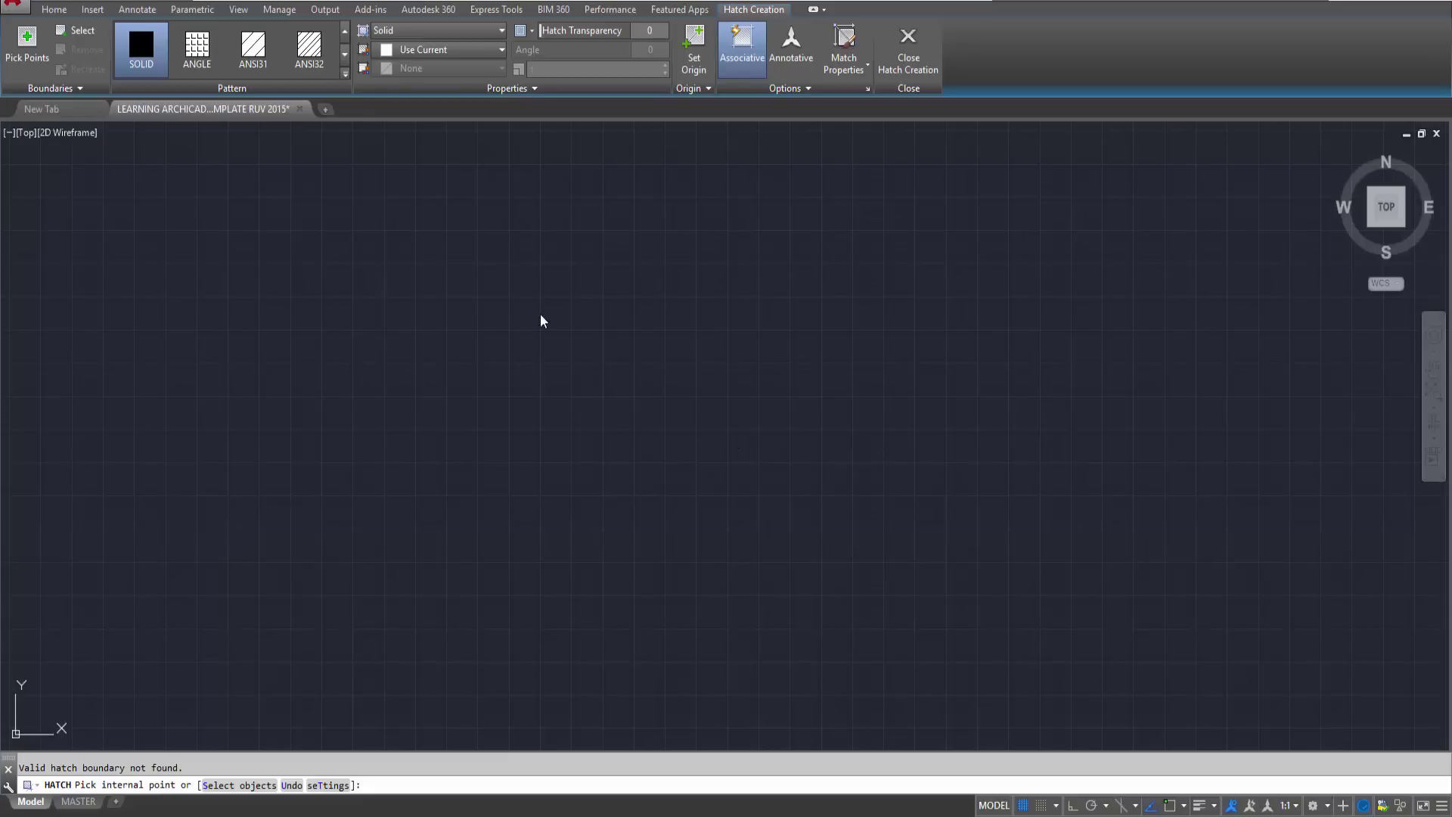
# - Check the dimension styles on the Annotate tab, then list the seven text styles, Verdana current
pyautogui.click(54, 14)
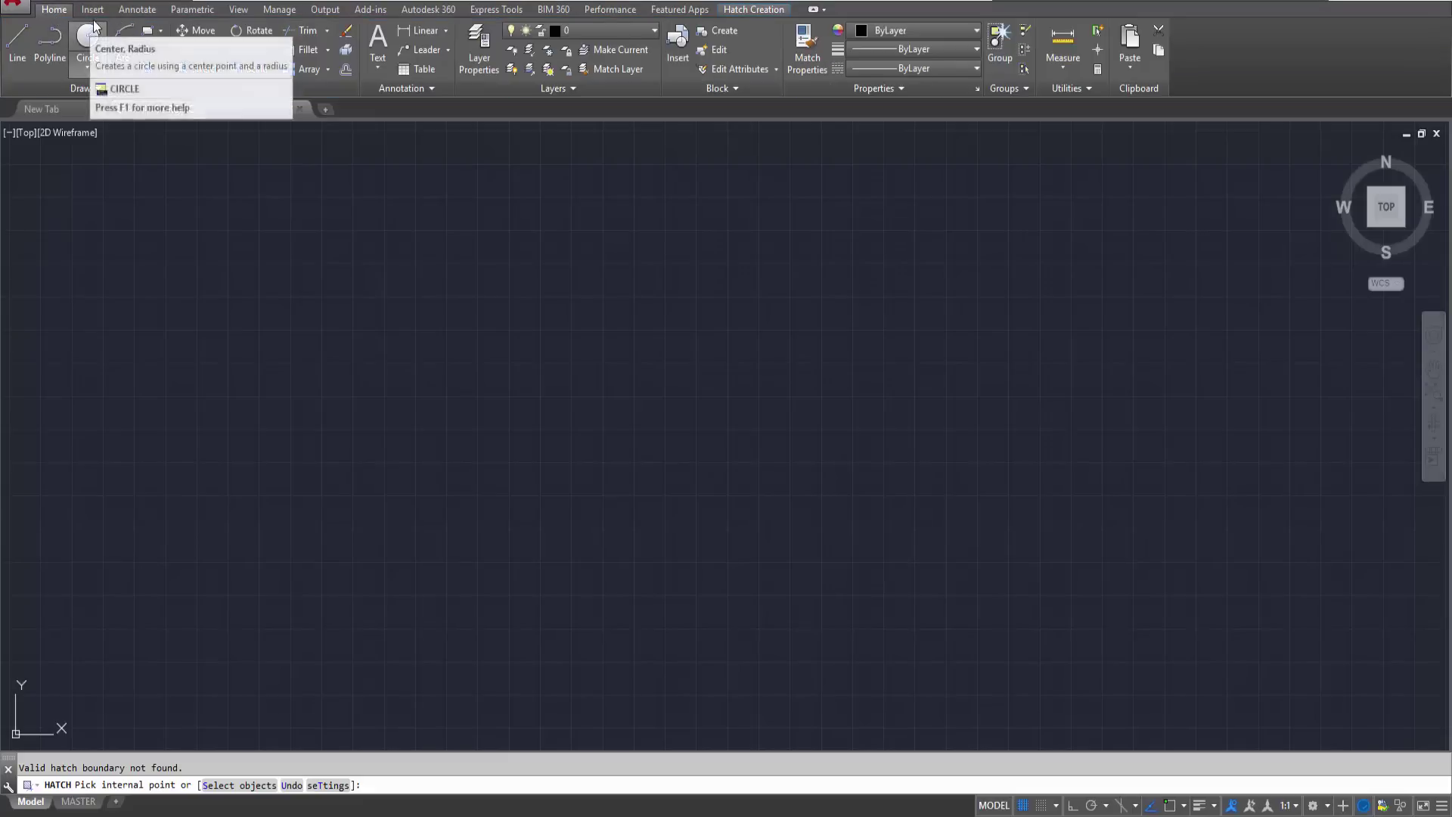
pyautogui.click(132, 12)
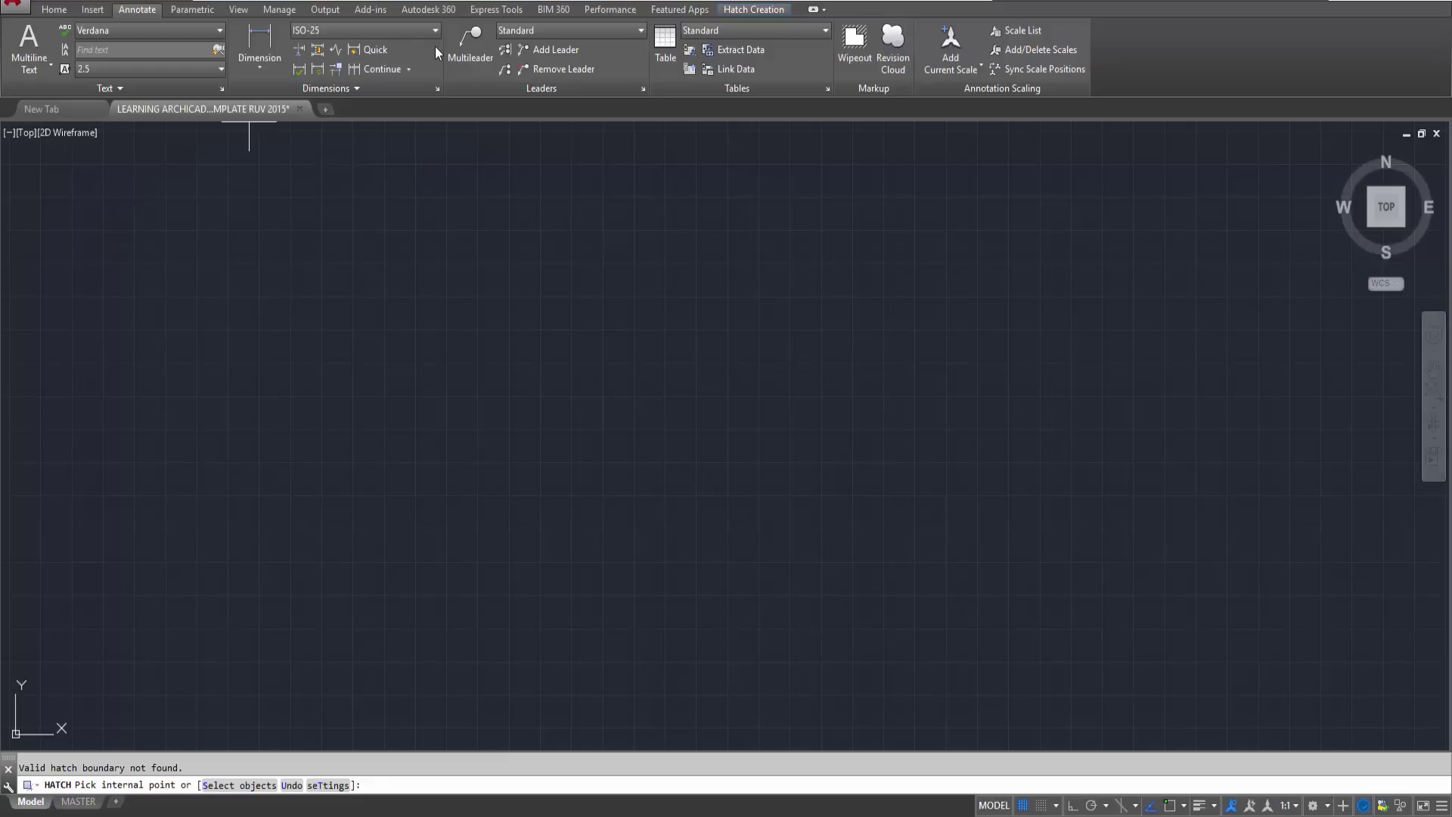
pyautogui.click(374, 29)
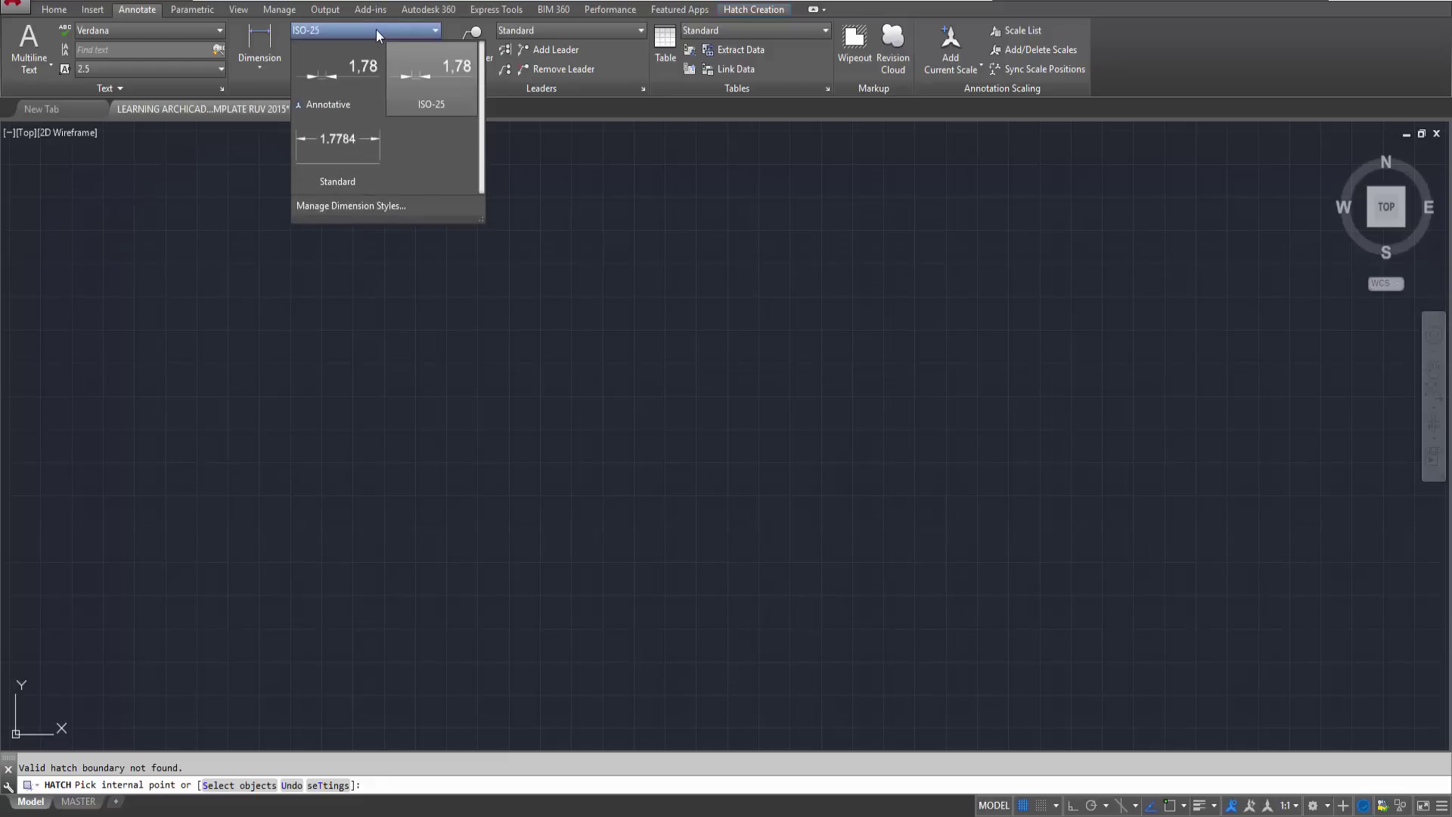
pyautogui.click(376, 29)
pyautogui.click(380, 25)
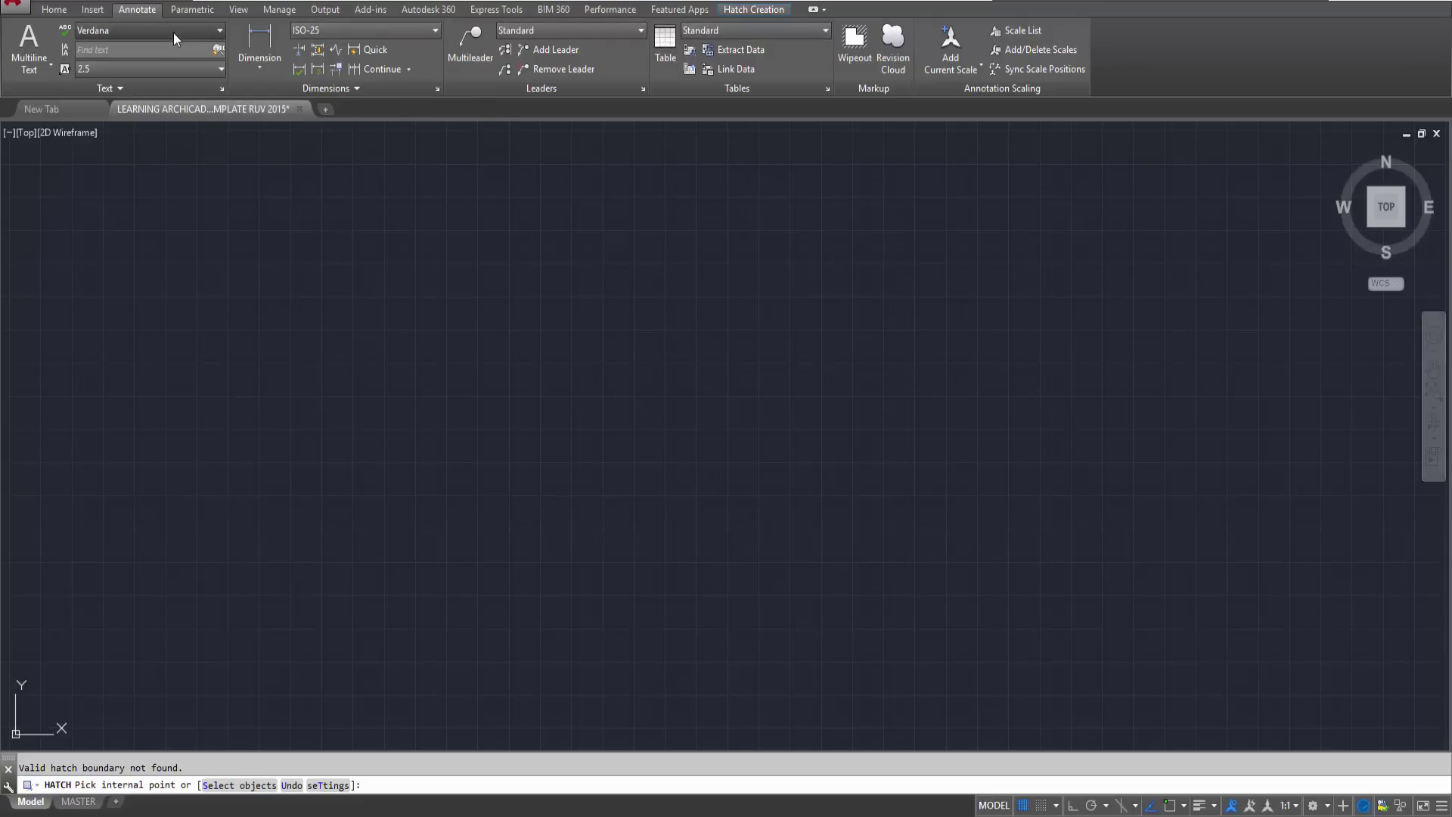
pyautogui.click(208, 34)
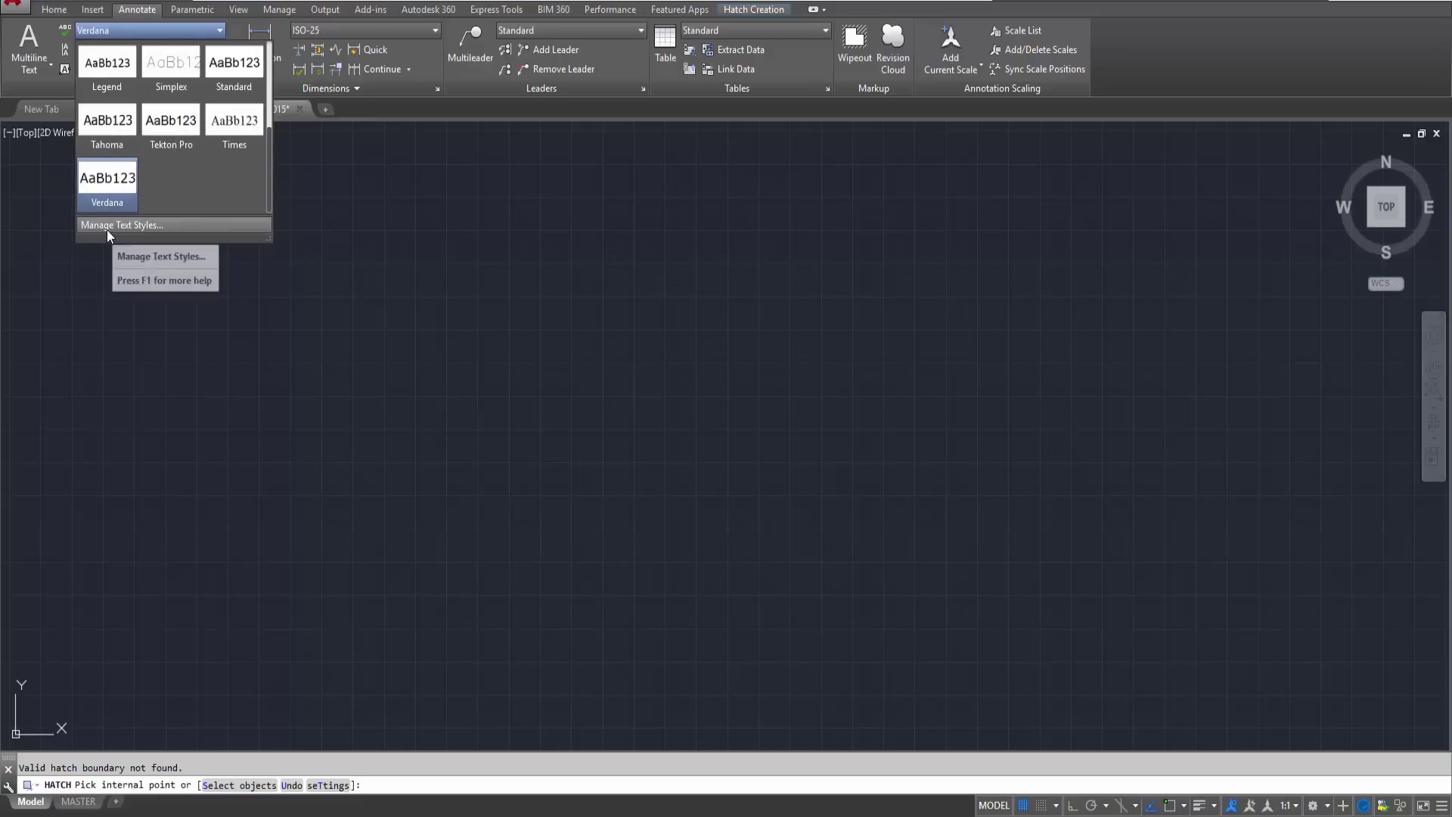
# - In Text Style, review Arial and Arial Black, then switch Calibri's font from Draftsman to Calibri
pyautogui.click(127, 225)
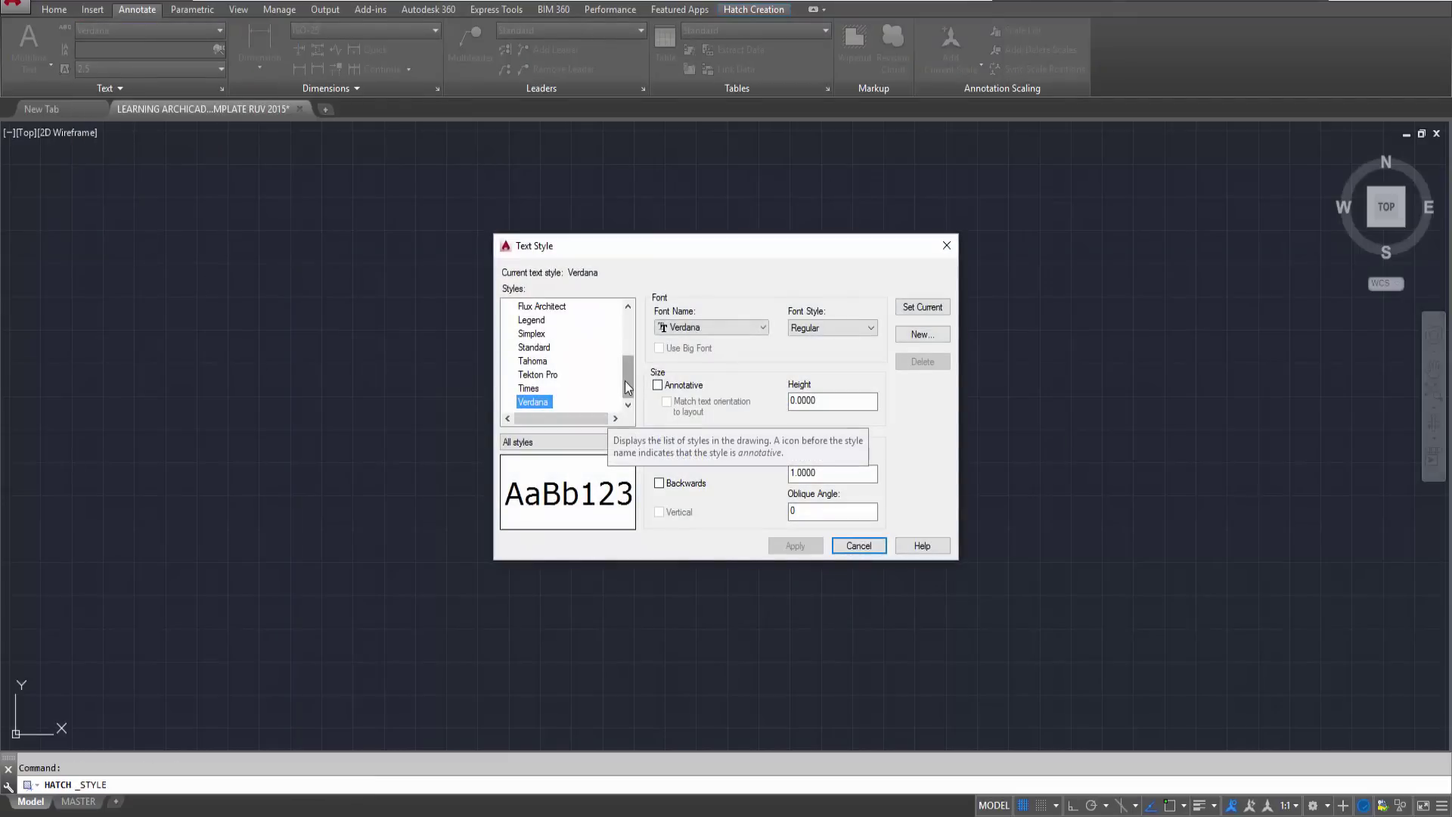
pyautogui.moveTo(628, 376); pyautogui.dragTo(626, 337)
pyautogui.click(602, 323)
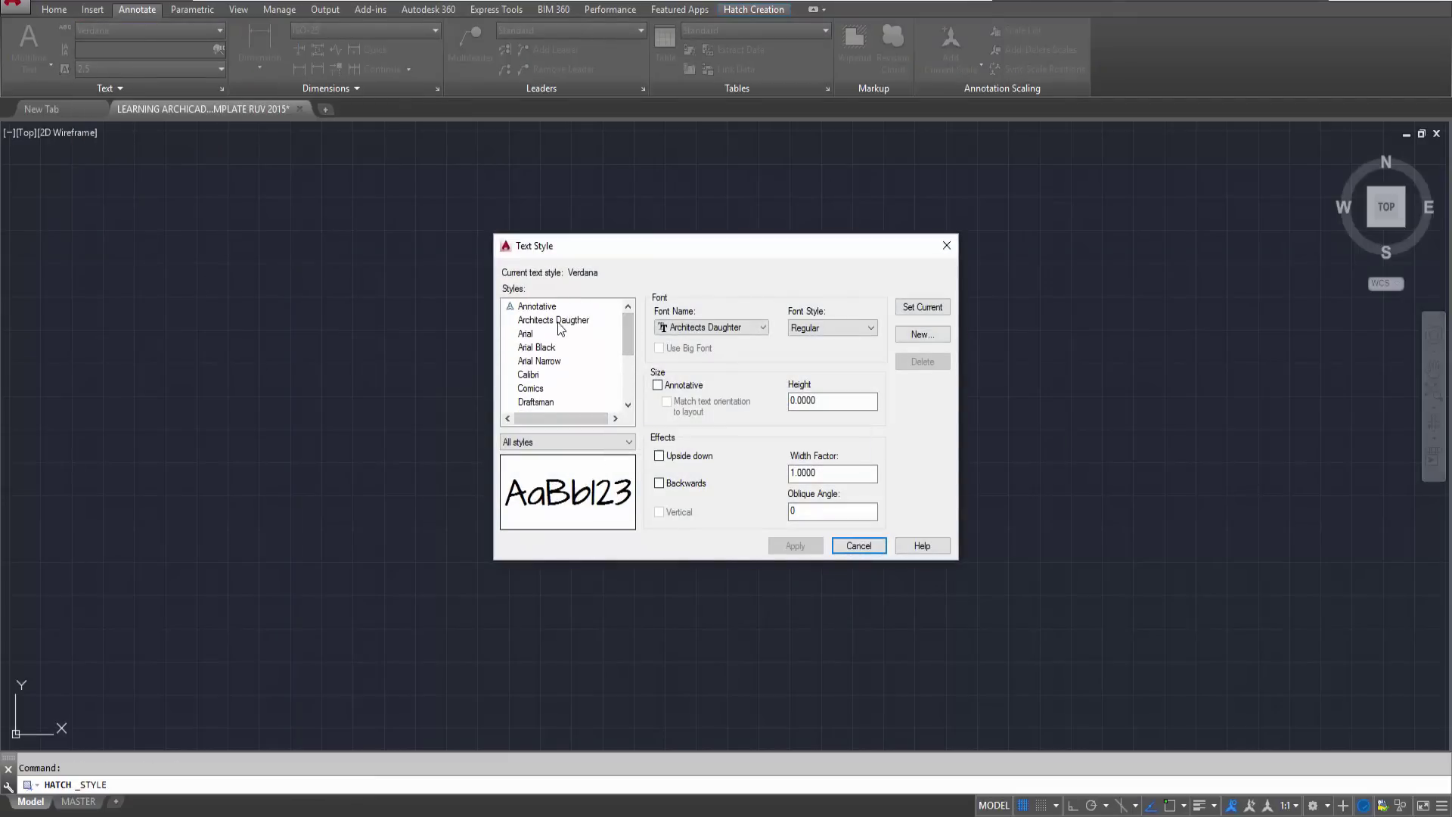
pyautogui.click(521, 335)
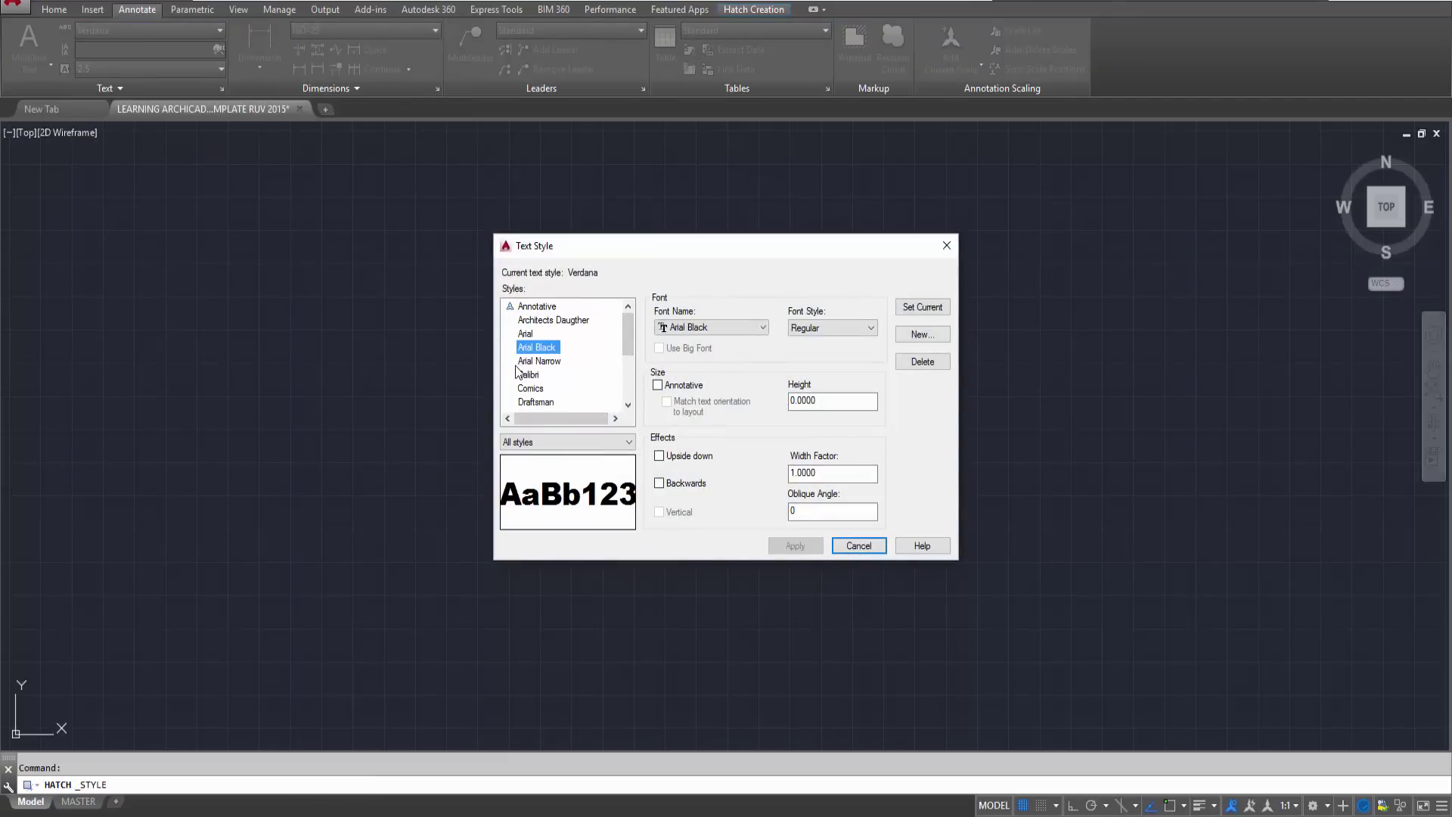
pyautogui.click(520, 362)
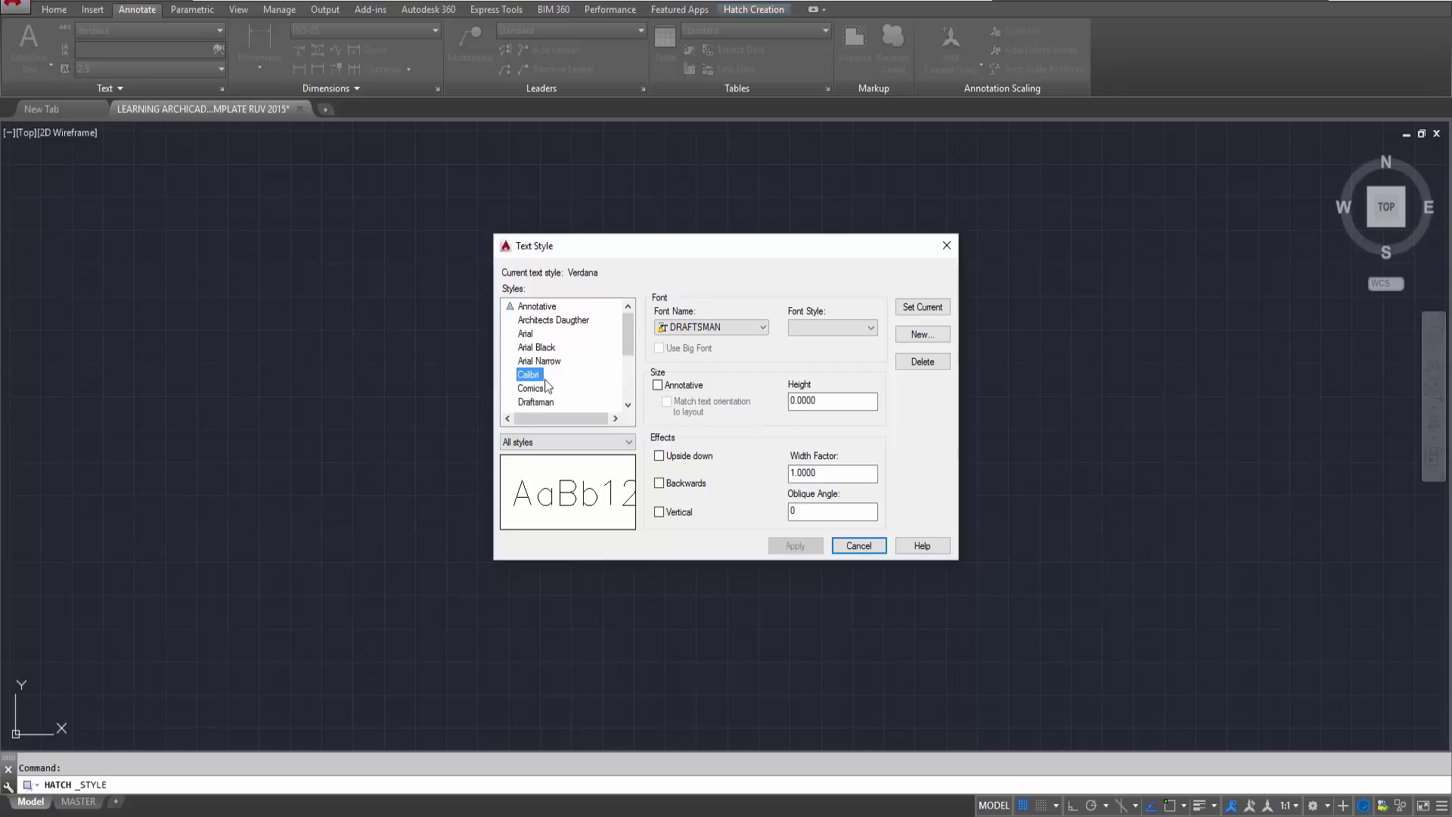
pyautogui.click(727, 330)
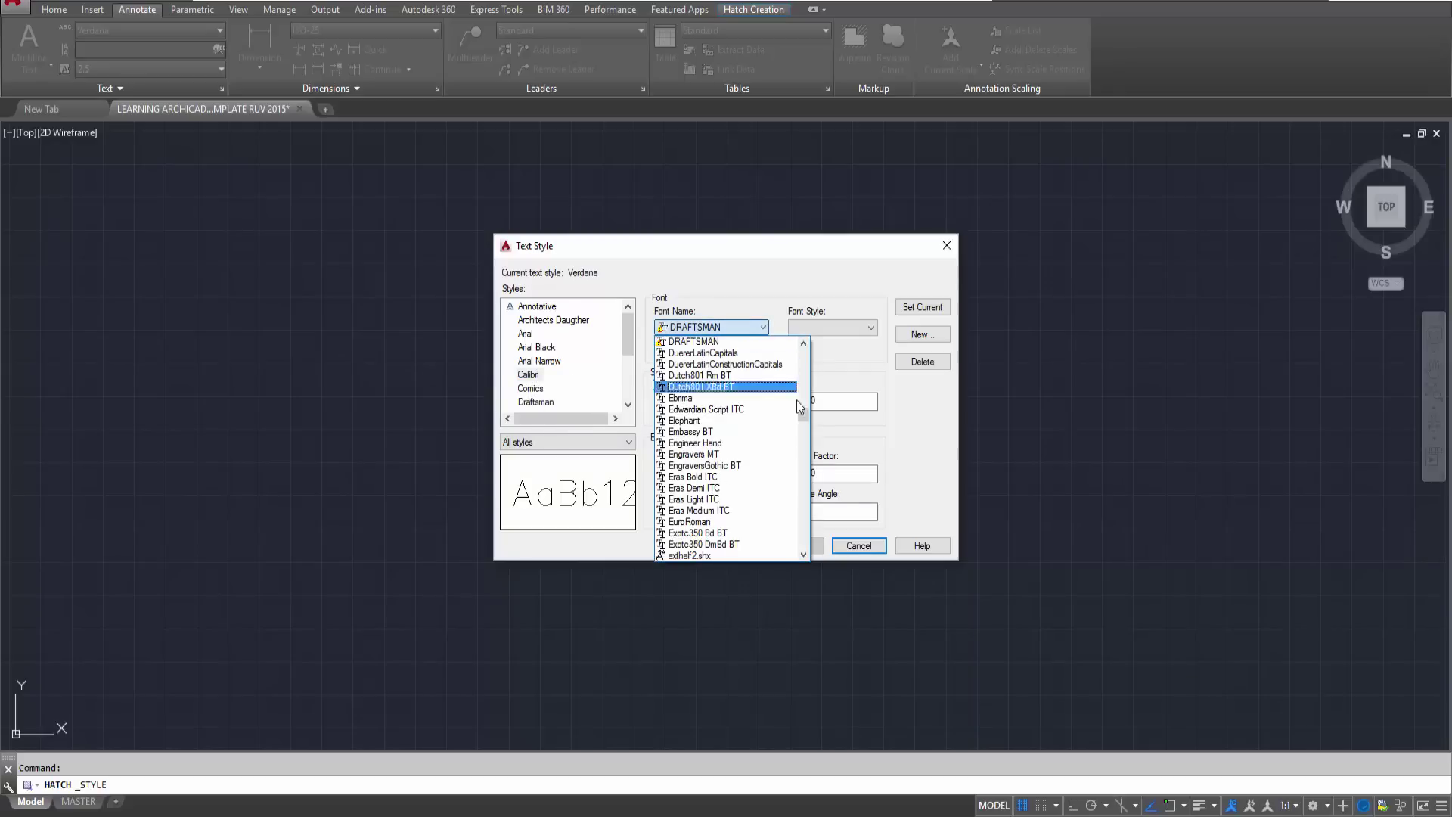
pyautogui.moveTo(806, 412)
pyautogui.mouseDown()
pyautogui.moveTo(808, 388)
pyautogui.moveTo(810, 400)
pyautogui.mouseUp()
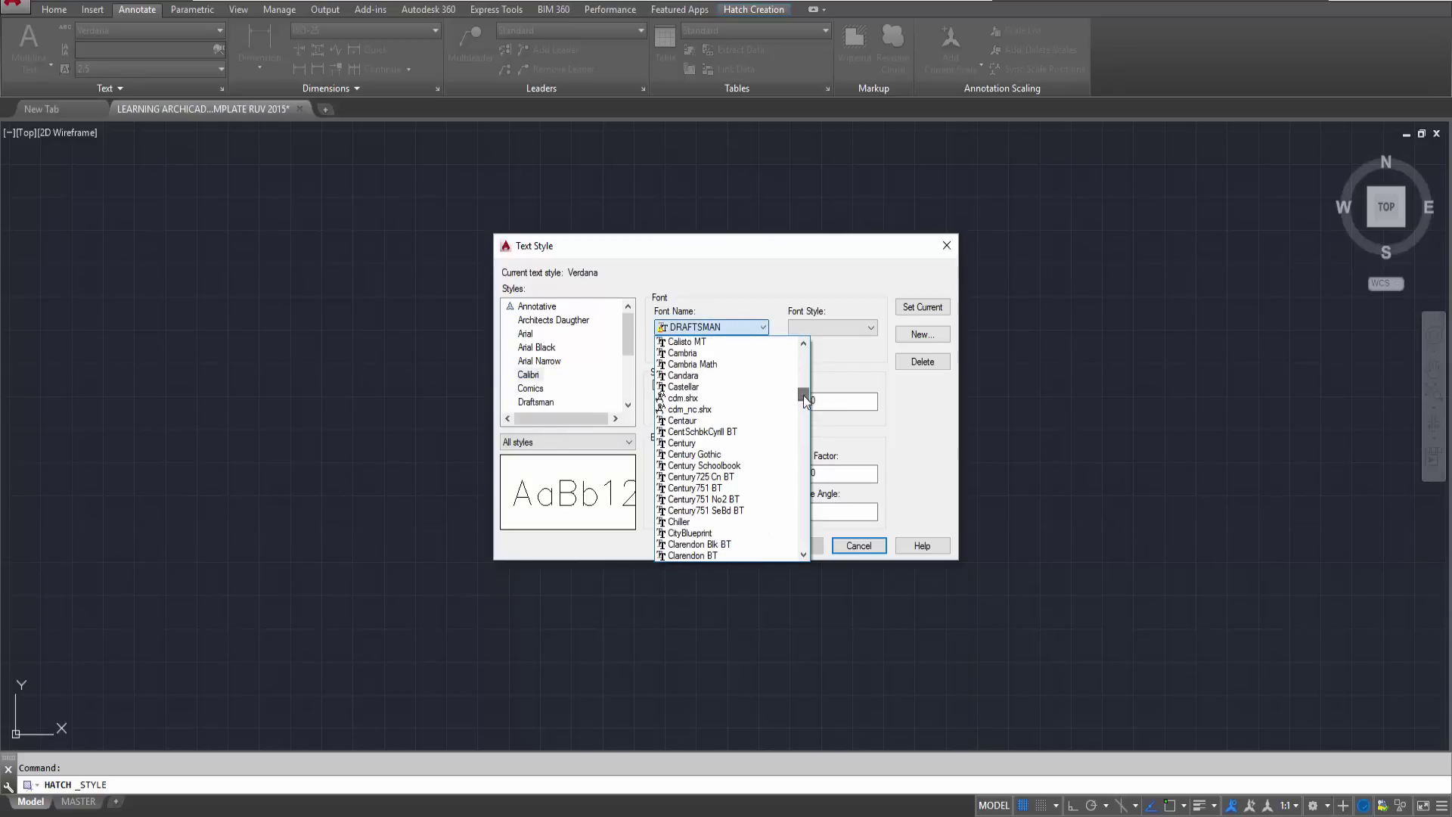
pyautogui.click(804, 342)
pyautogui.click(803, 343)
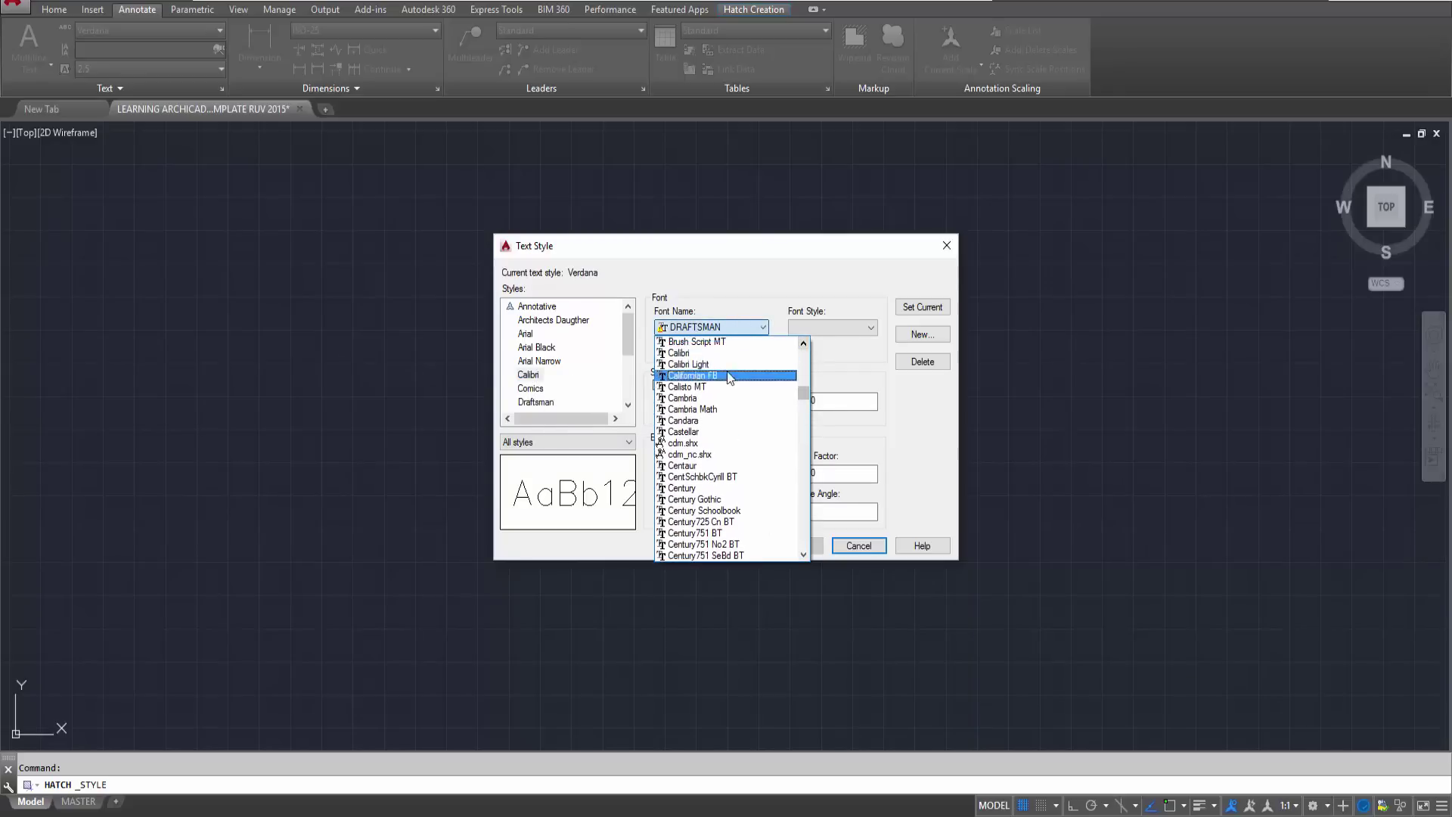
pyautogui.click(718, 353)
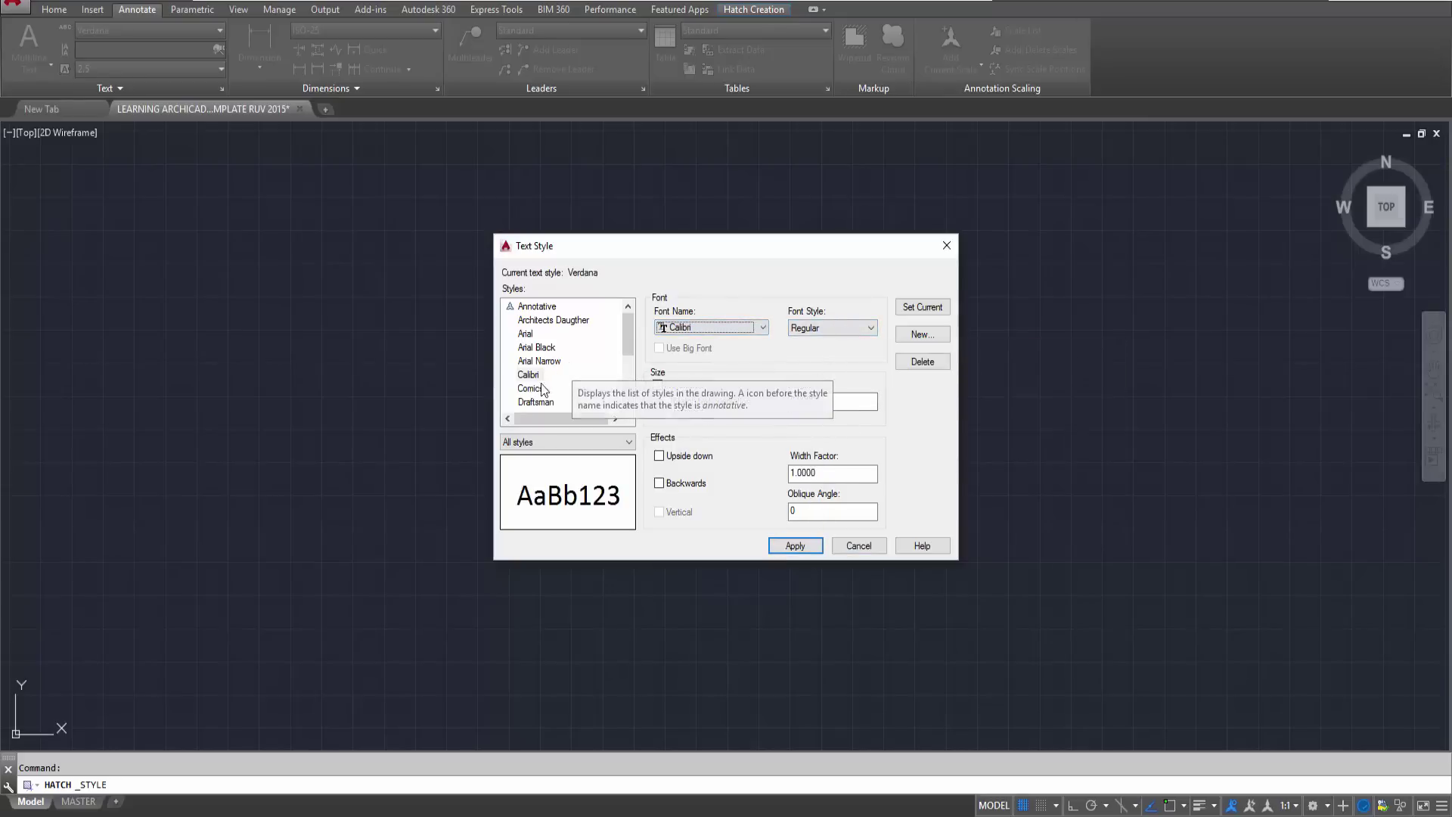
pyautogui.click(527, 333)
pyautogui.click(740, 447)
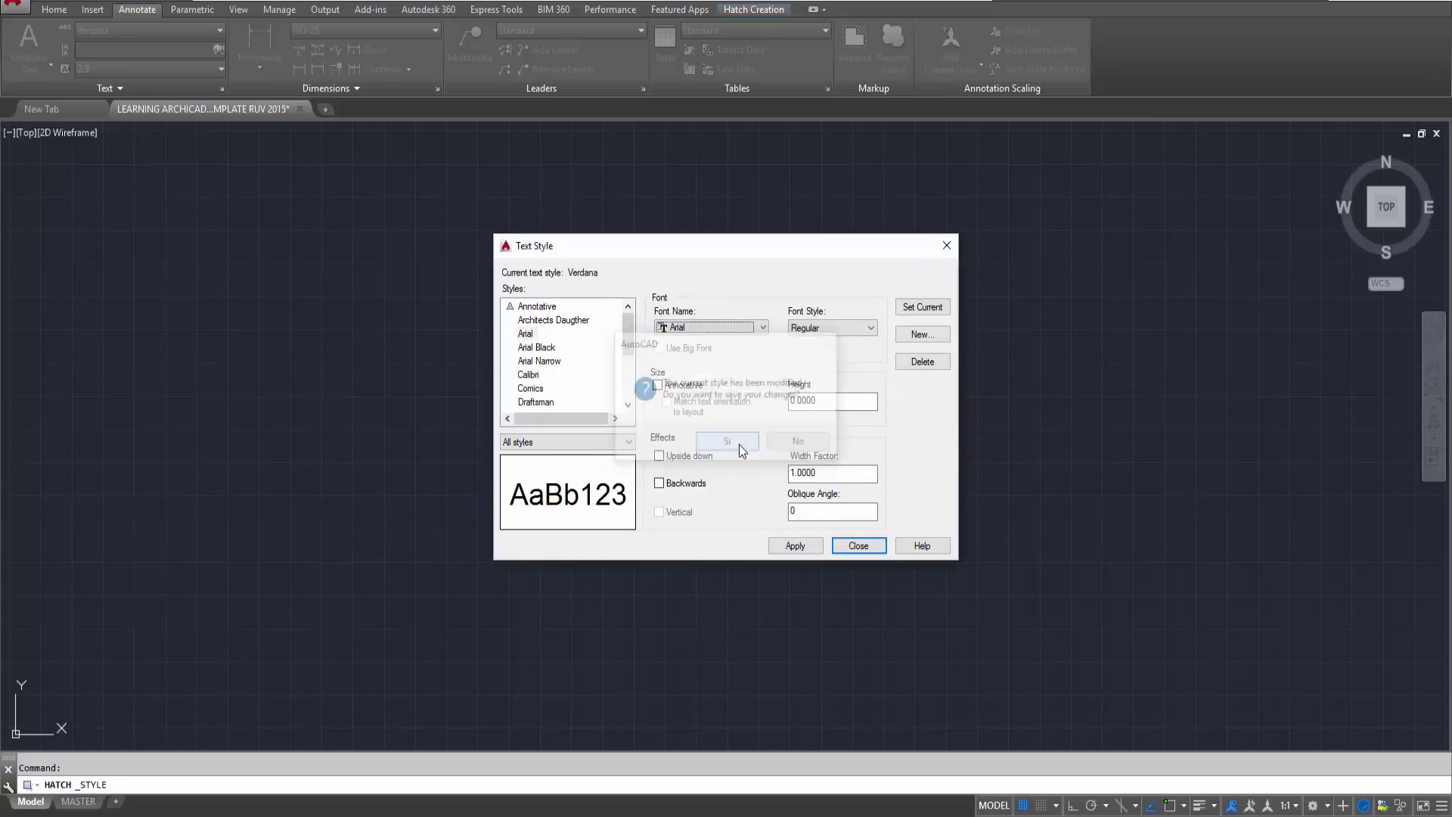
# - Check Calibri's height and width factor, review Arial, Comics and Flux Architect, then close
pyautogui.click(528, 374)
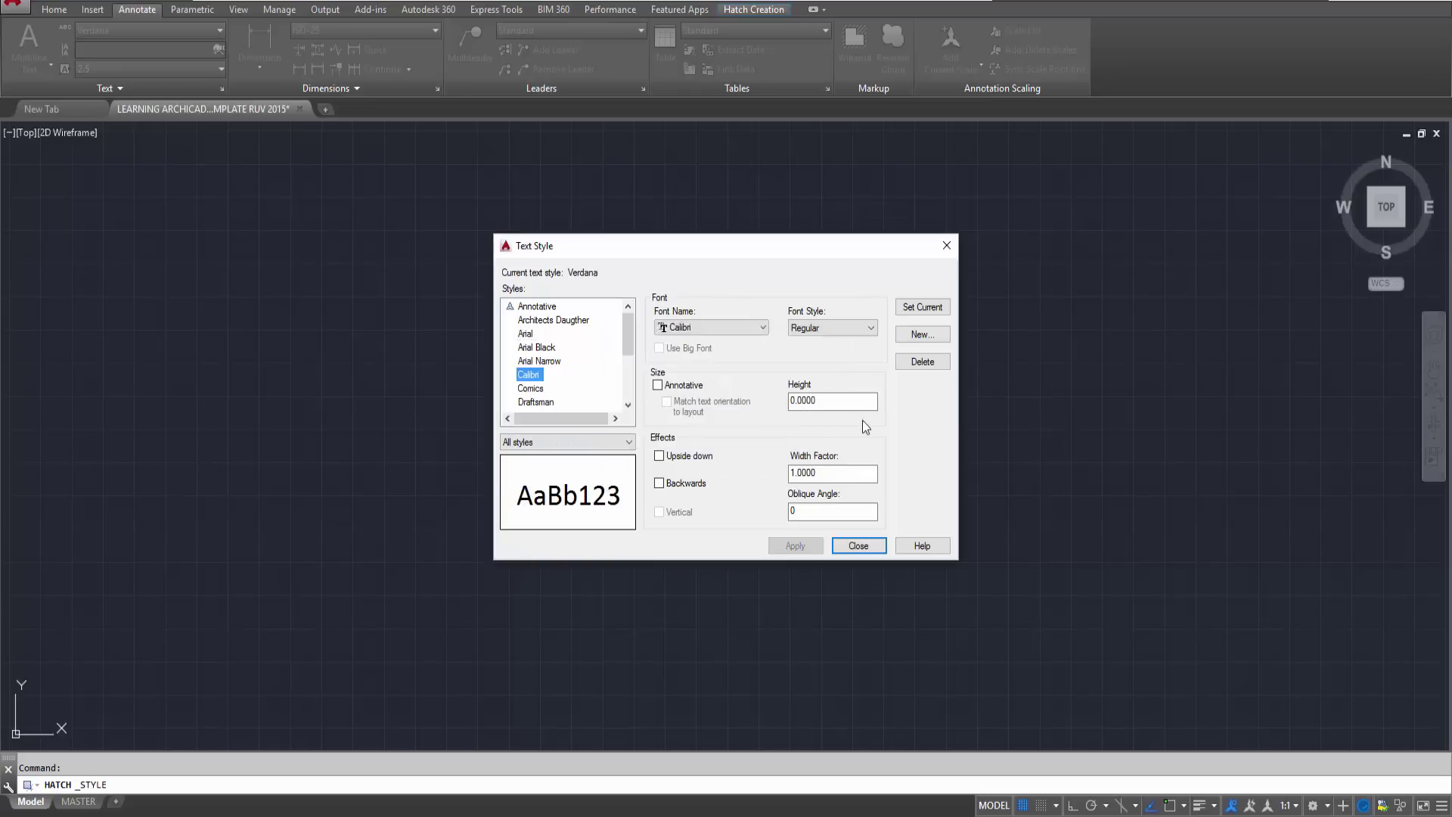
pyautogui.doubleClick(832, 401)
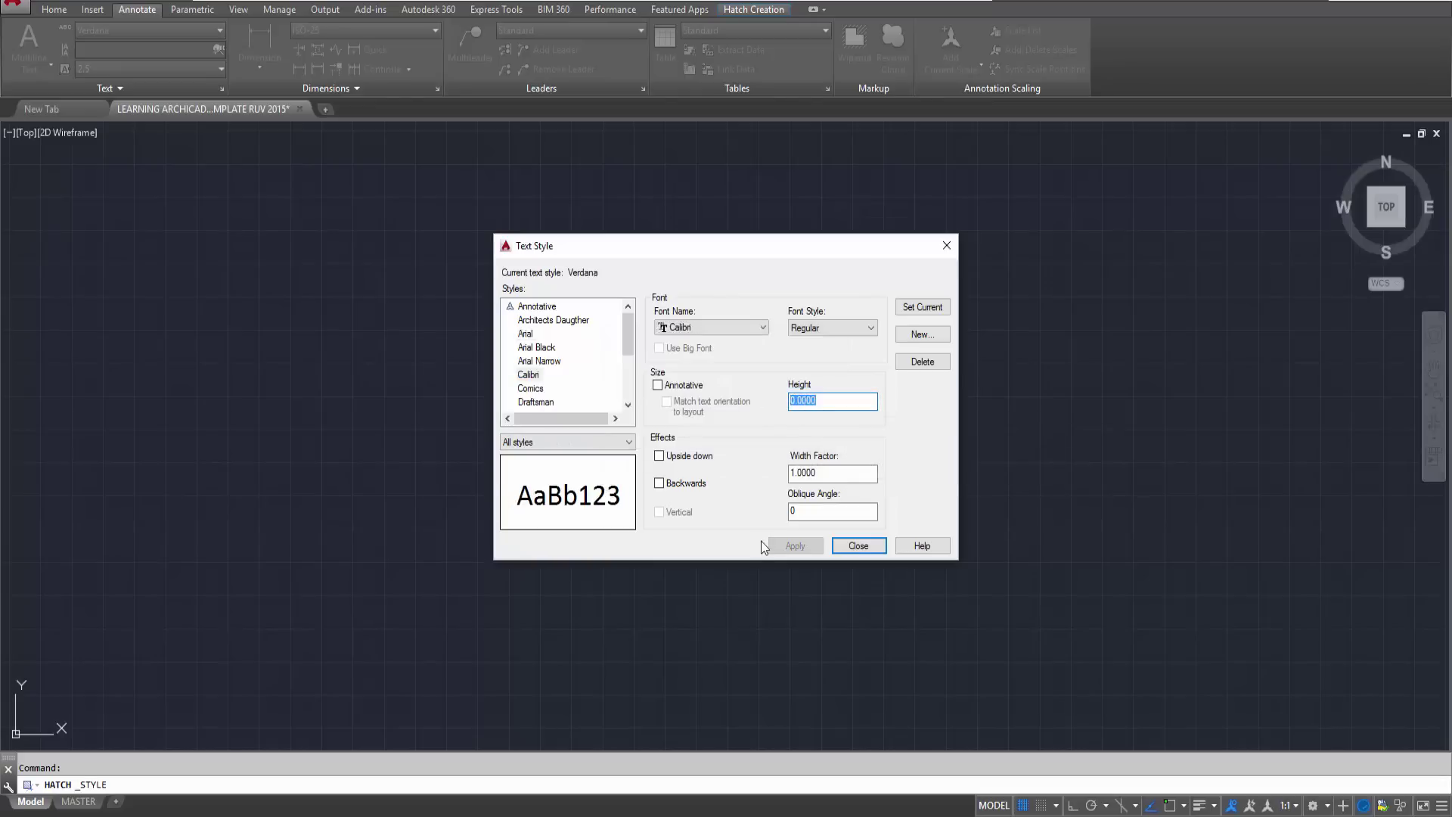
pyautogui.moveTo(832, 475); pyautogui.dragTo(777, 481)
pyautogui.click(529, 374)
pyautogui.click(529, 347)
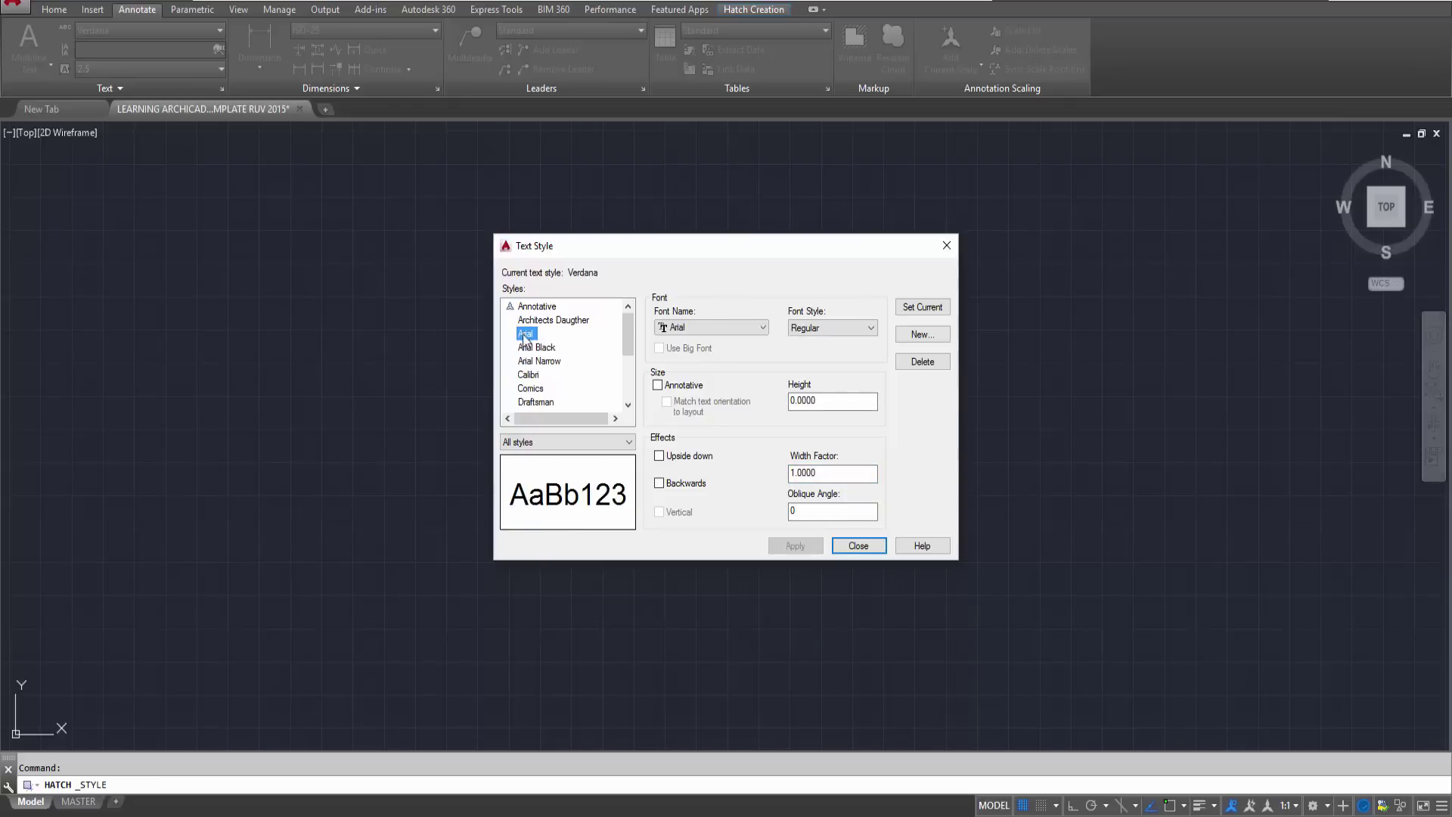
pyautogui.click(529, 347)
pyautogui.click(529, 374)
pyautogui.click(531, 390)
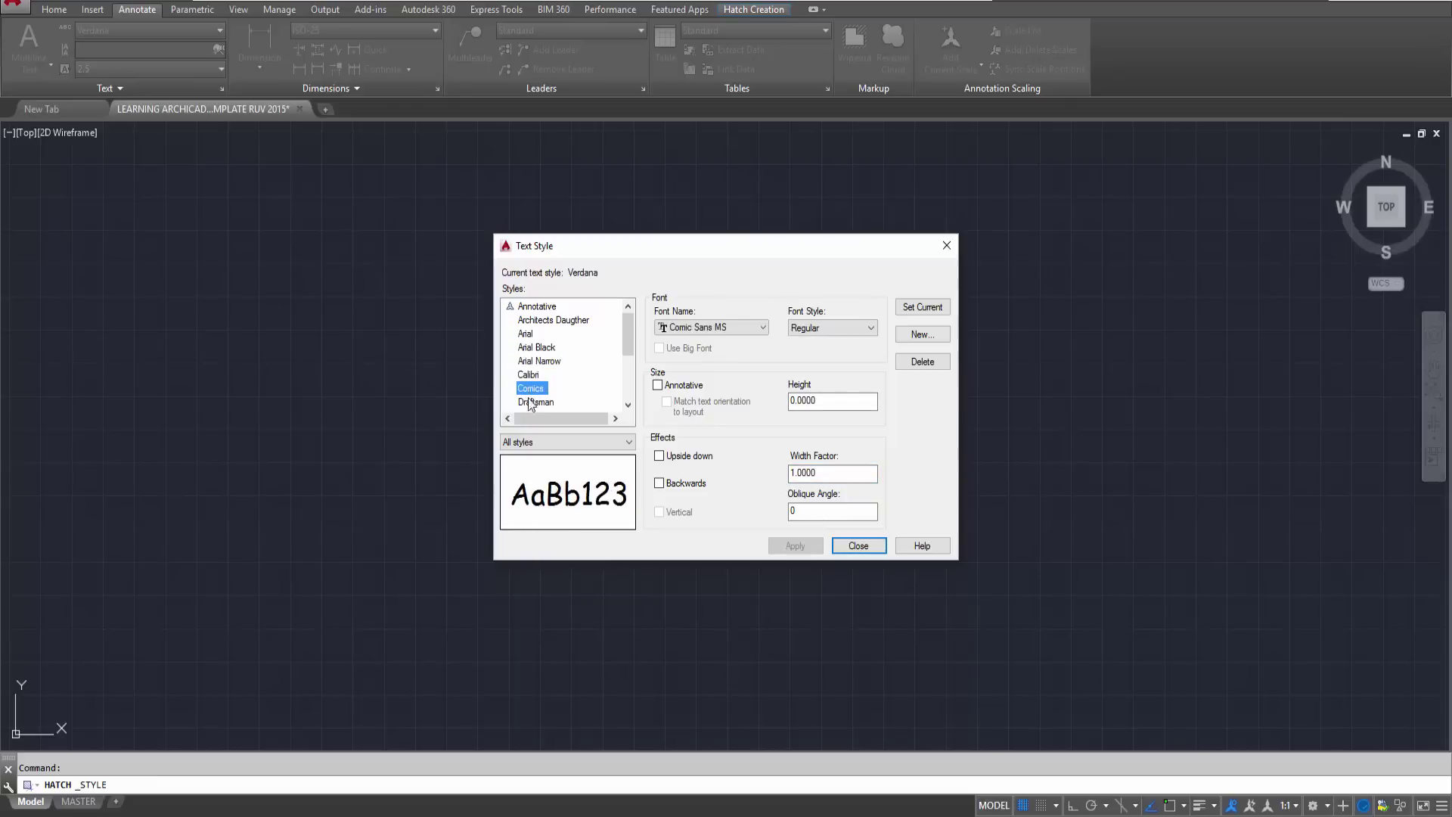
pyautogui.scroll(-1, 531, 405)
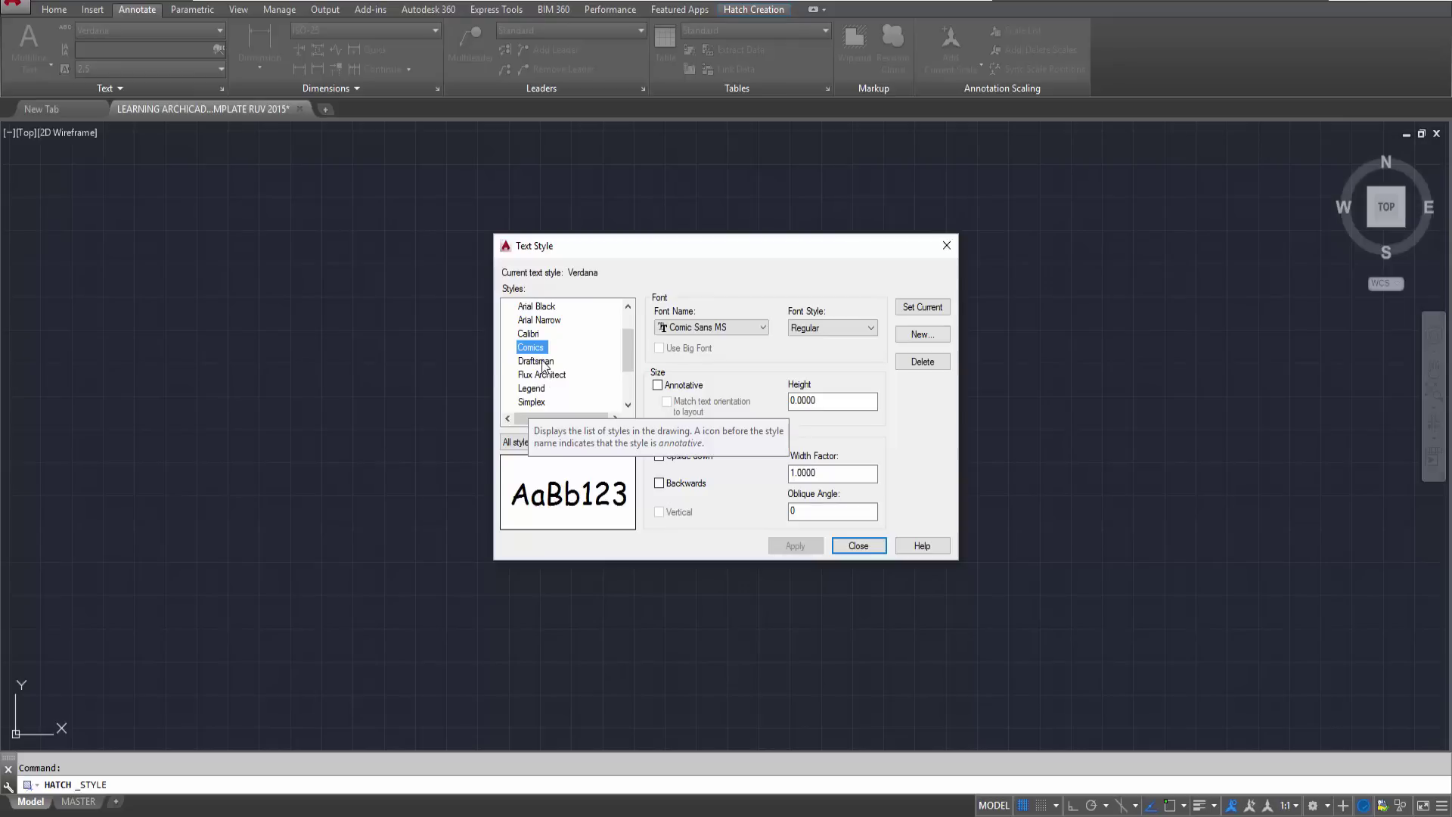
pyautogui.moveTo(625, 348)
pyautogui.mouseDown()
pyautogui.moveTo(629, 380)
pyautogui.moveTo(634, 336)
pyautogui.moveTo(630, 378)
pyautogui.mouseUp()
pyautogui.scroll(2, 574, 382)
pyautogui.click(534, 401)
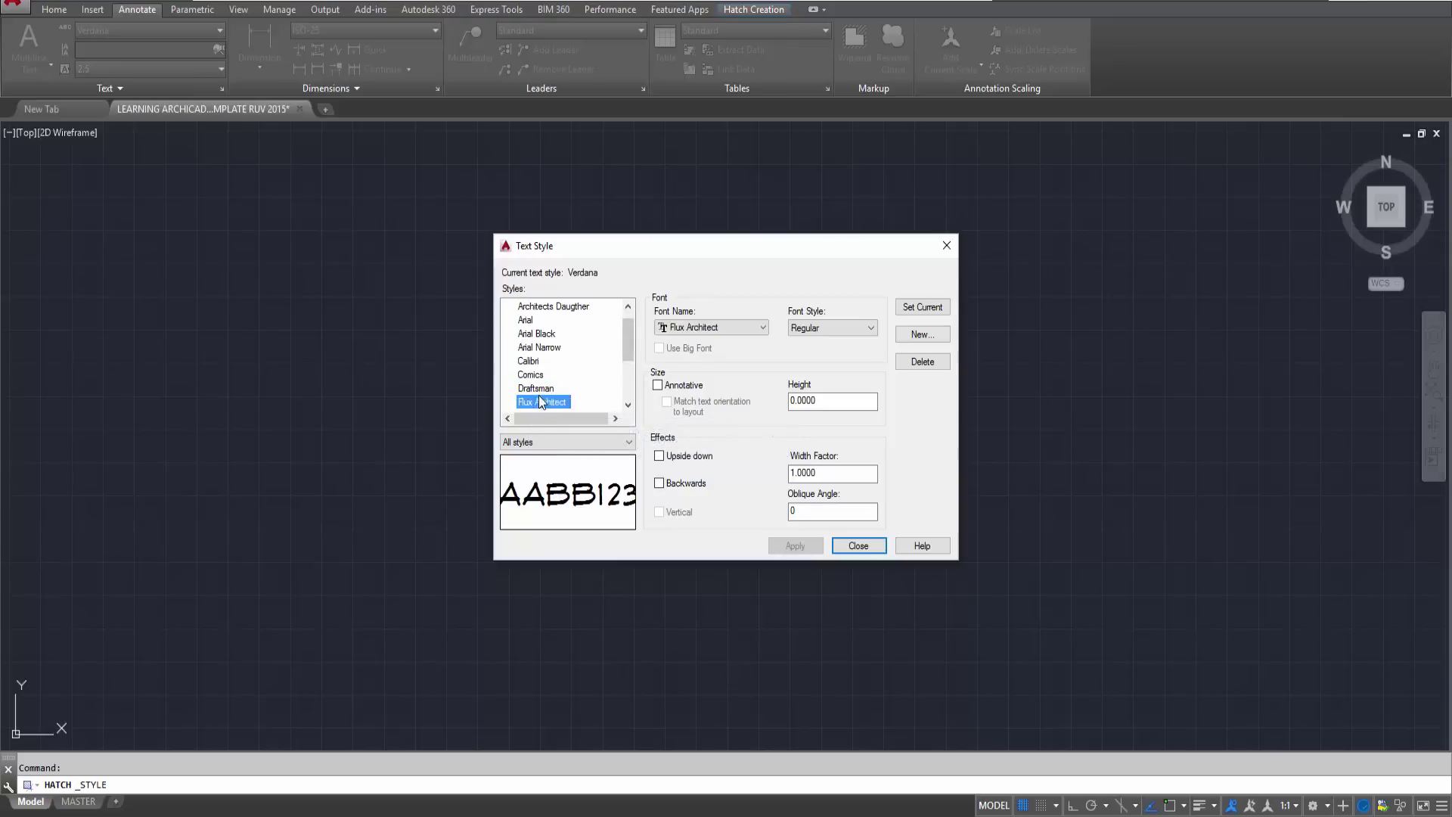
pyautogui.scroll(-2, 559, 391)
pyautogui.click(858, 545)
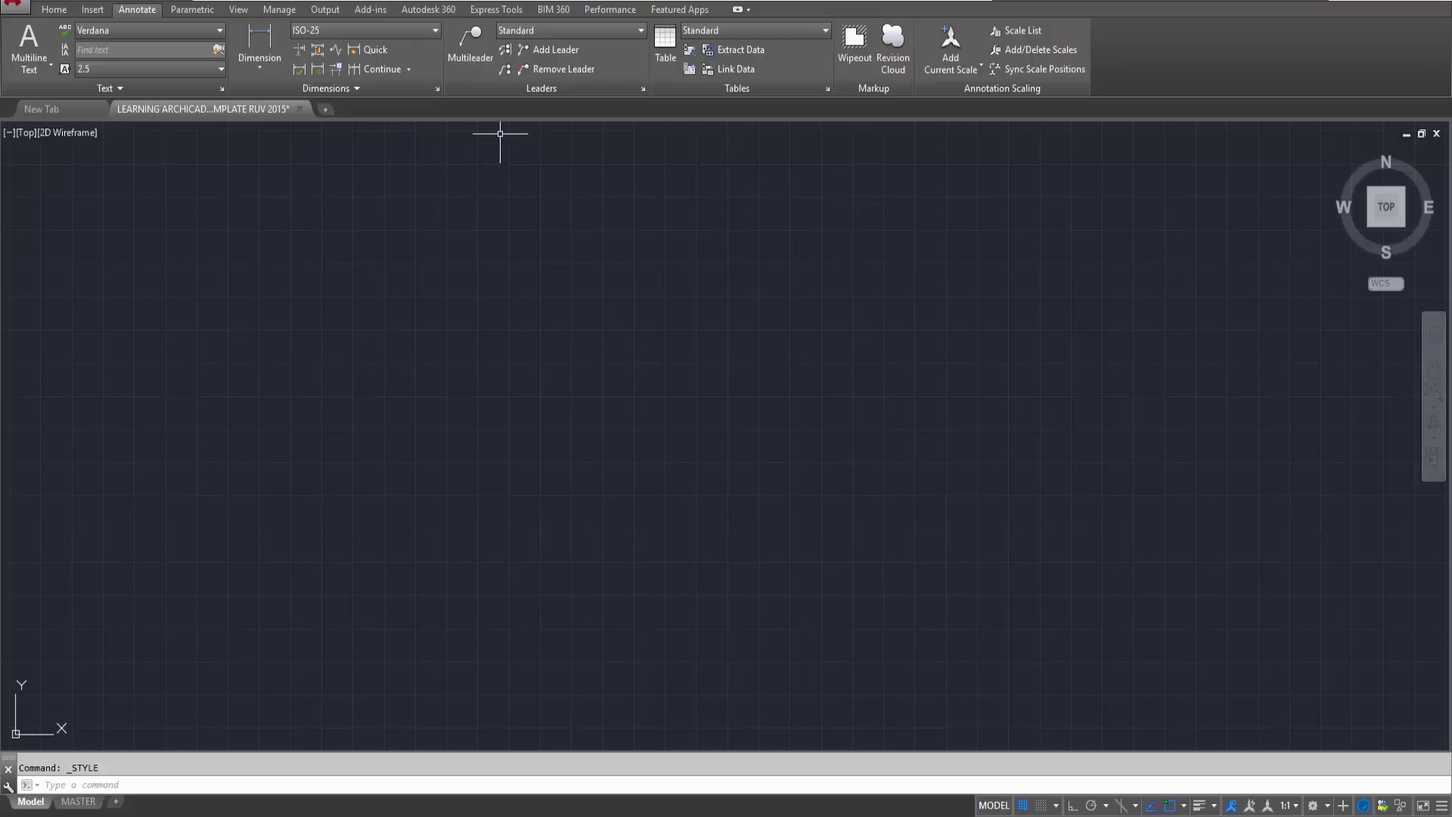
# - View the object colour index chart without changing anything, then close the template drawing unsaved
pyautogui.click(53, 9)
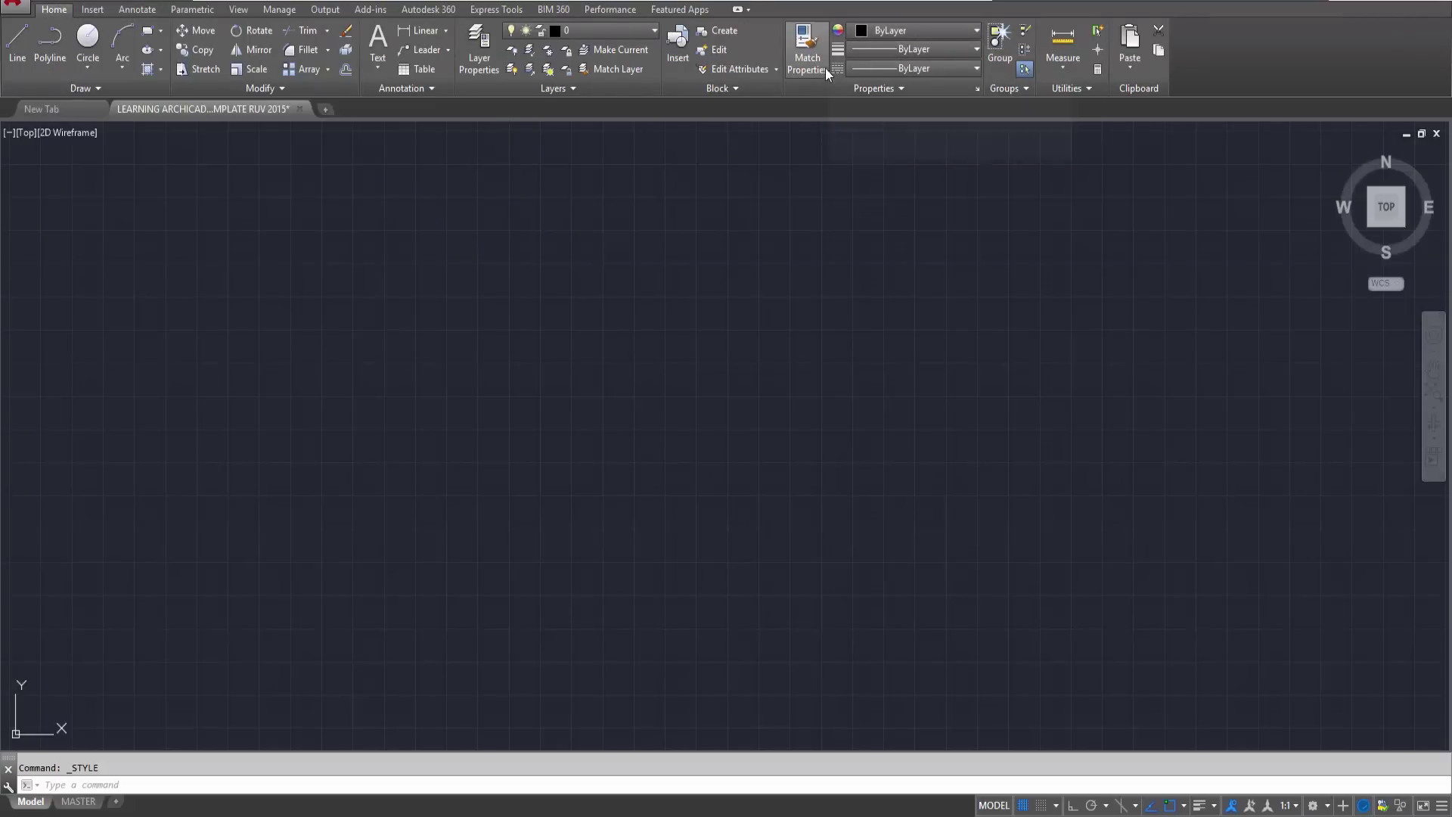
pyautogui.click(919, 30)
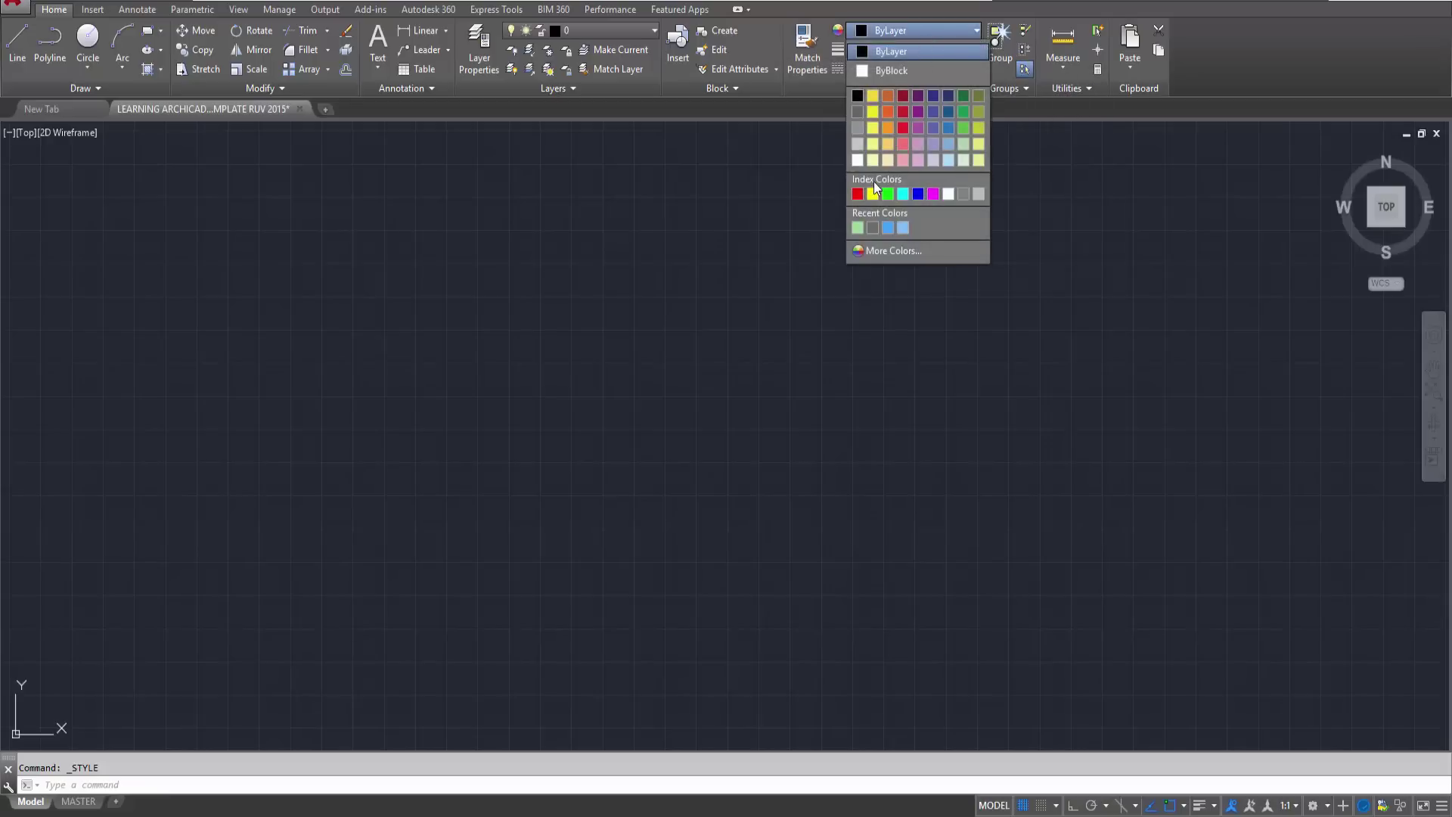
pyautogui.click(894, 251)
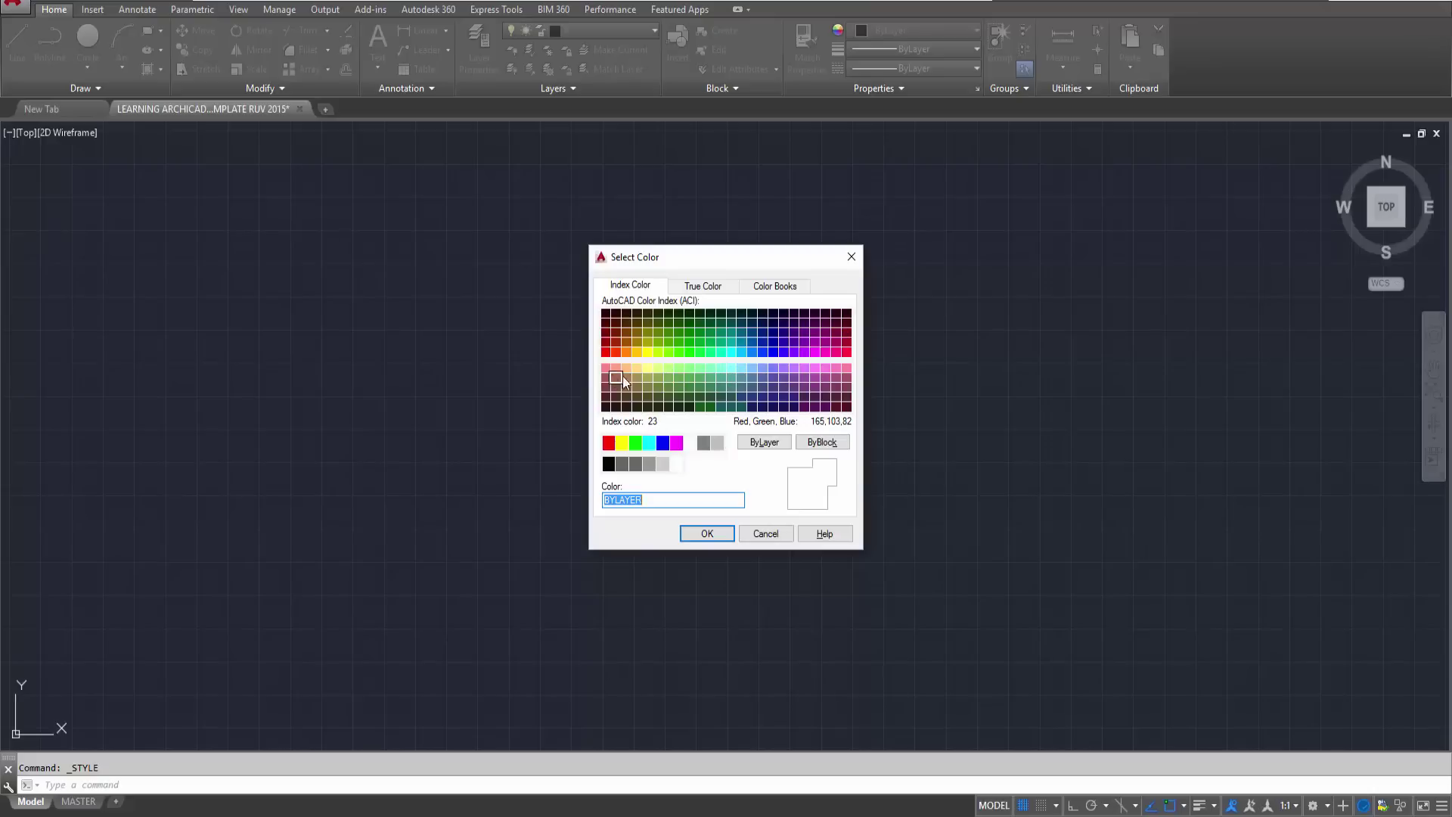
pyautogui.click(756, 533)
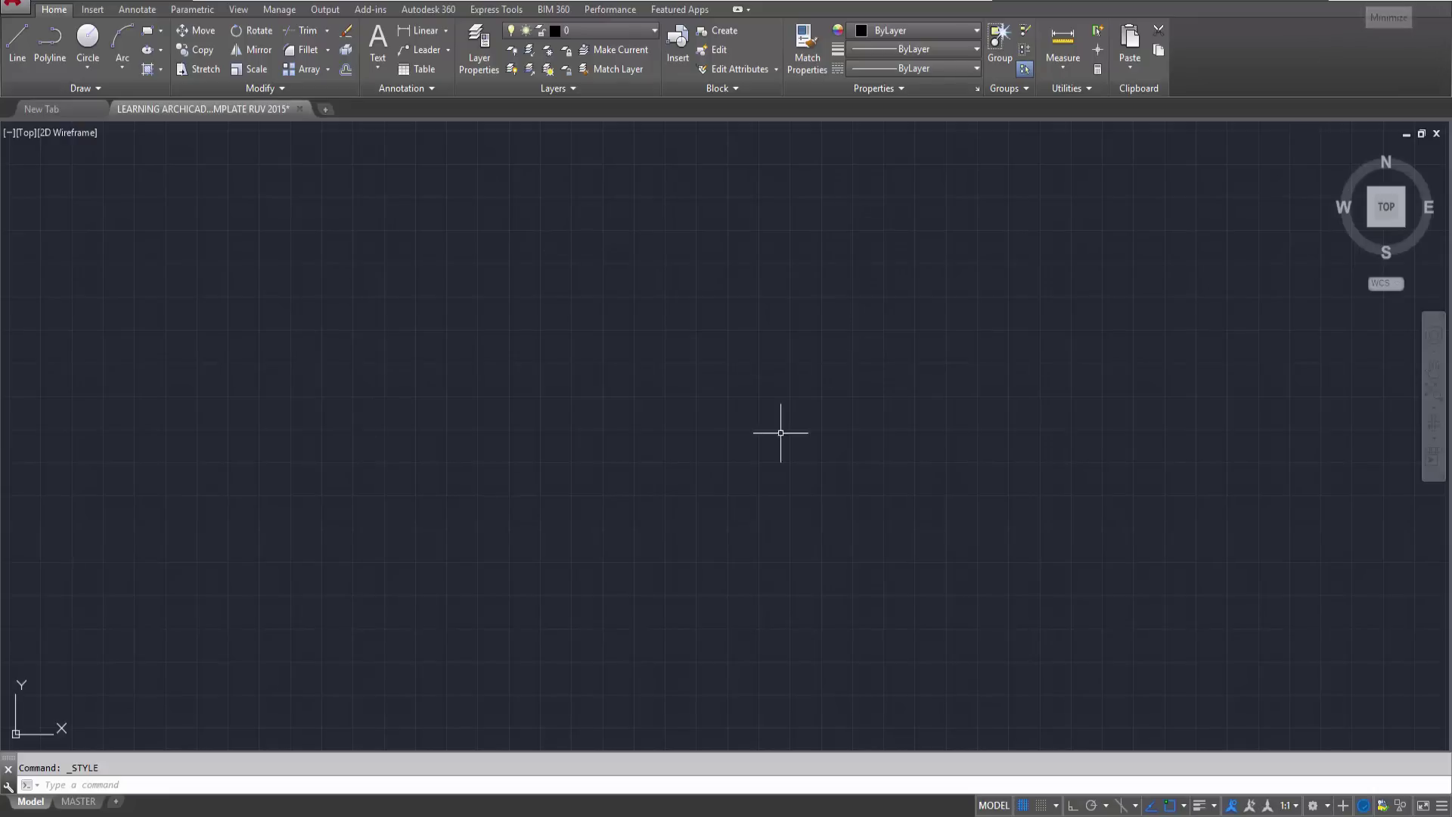
pyautogui.moveTo(1385, 206)
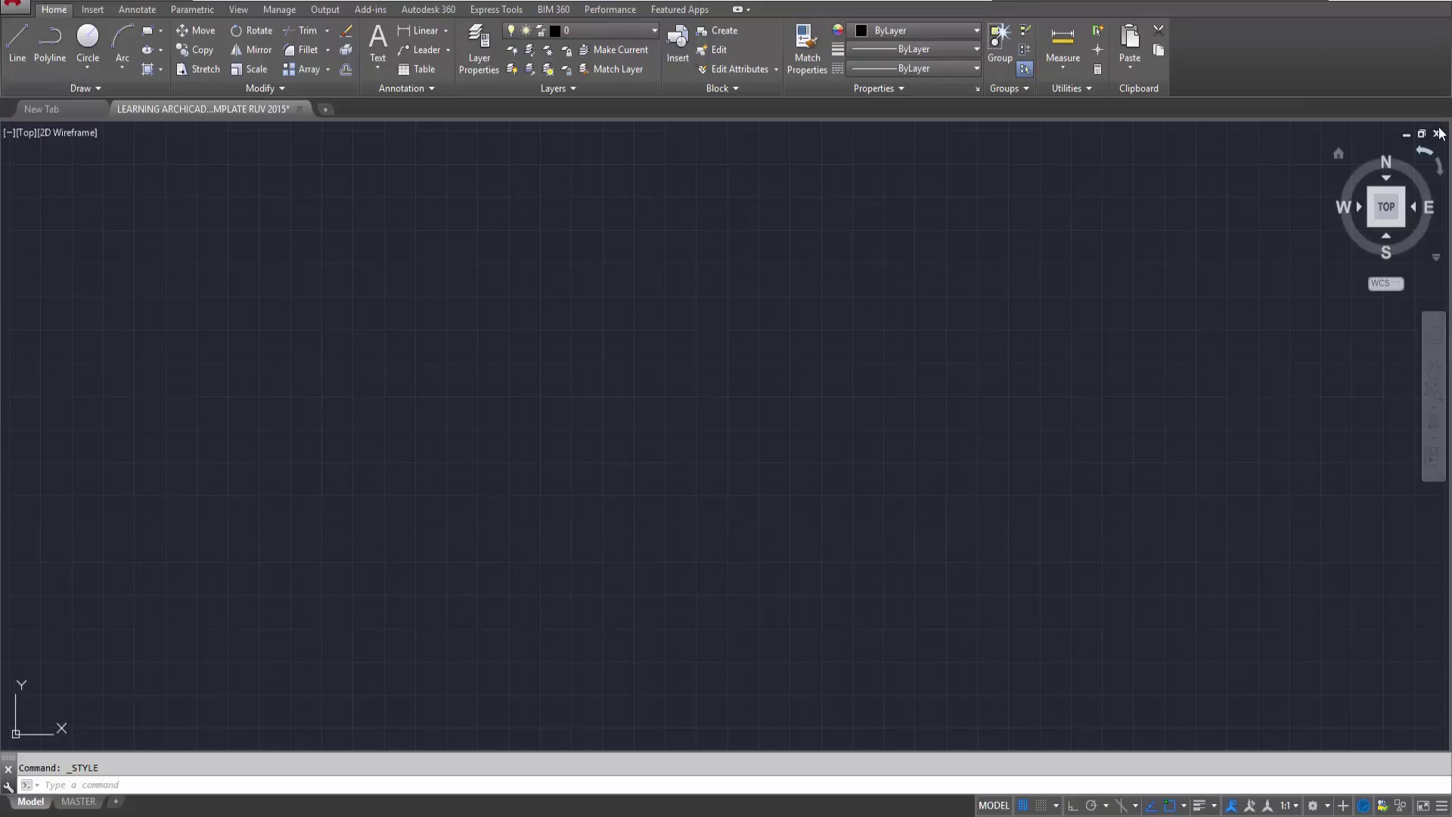
pyautogui.click(1437, 133)
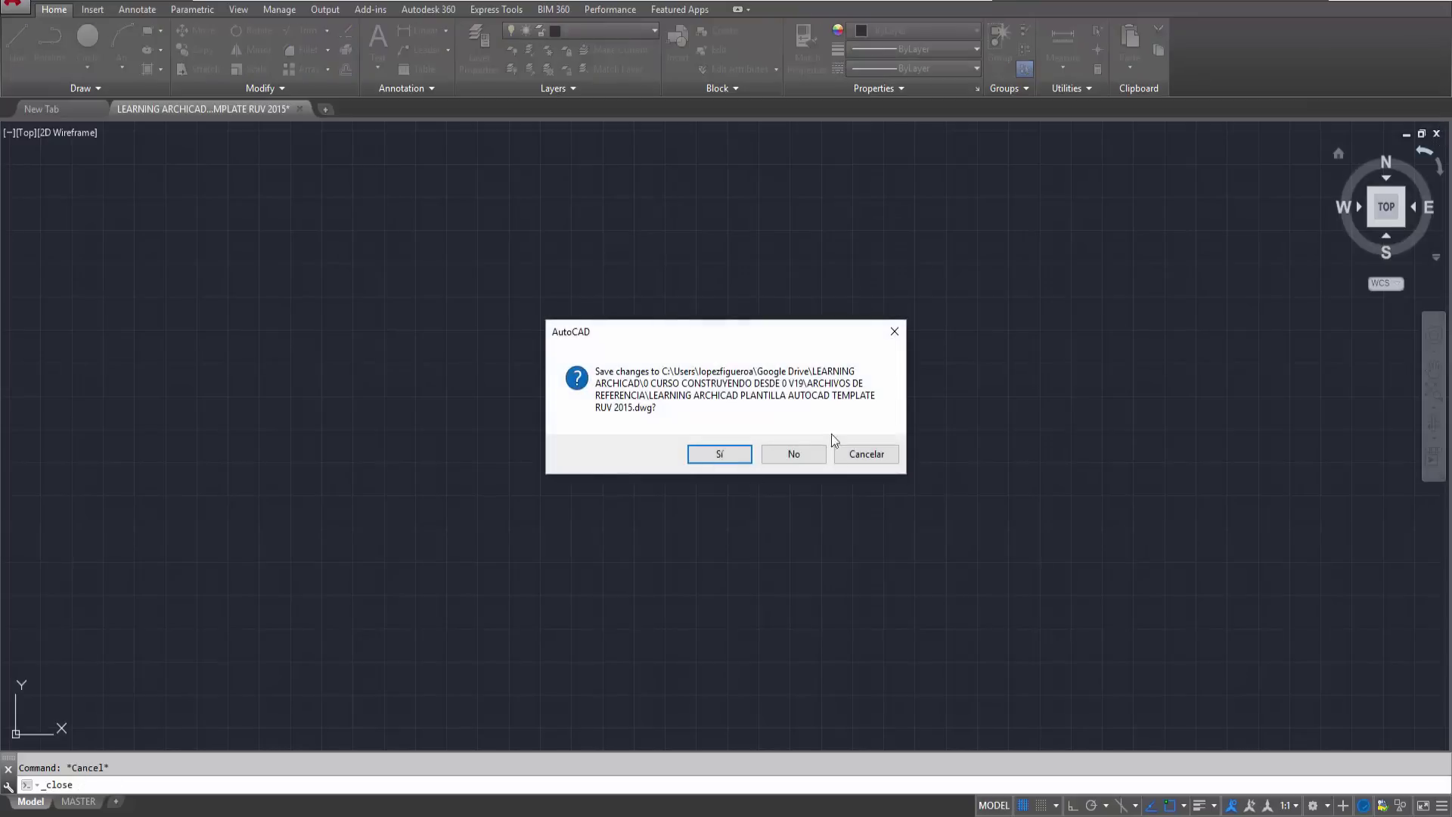
pyautogui.click(791, 455)
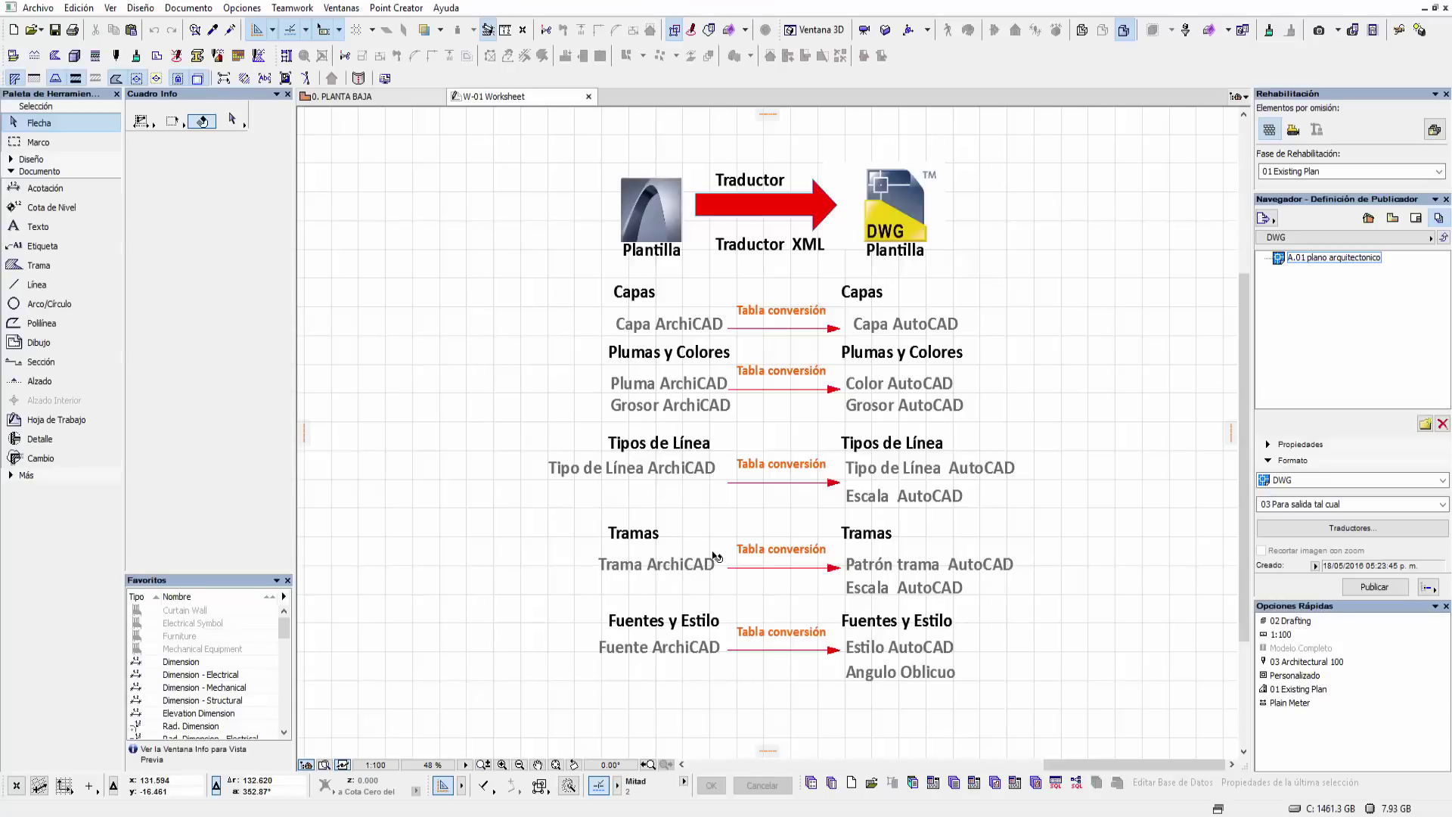
# - Pan the W-01 worksheet right to the Corrección de Fondo de Tramas diagram and green fill sample
pyautogui.moveTo(997, 593); pyautogui.dragTo(840, 597, button='middle')
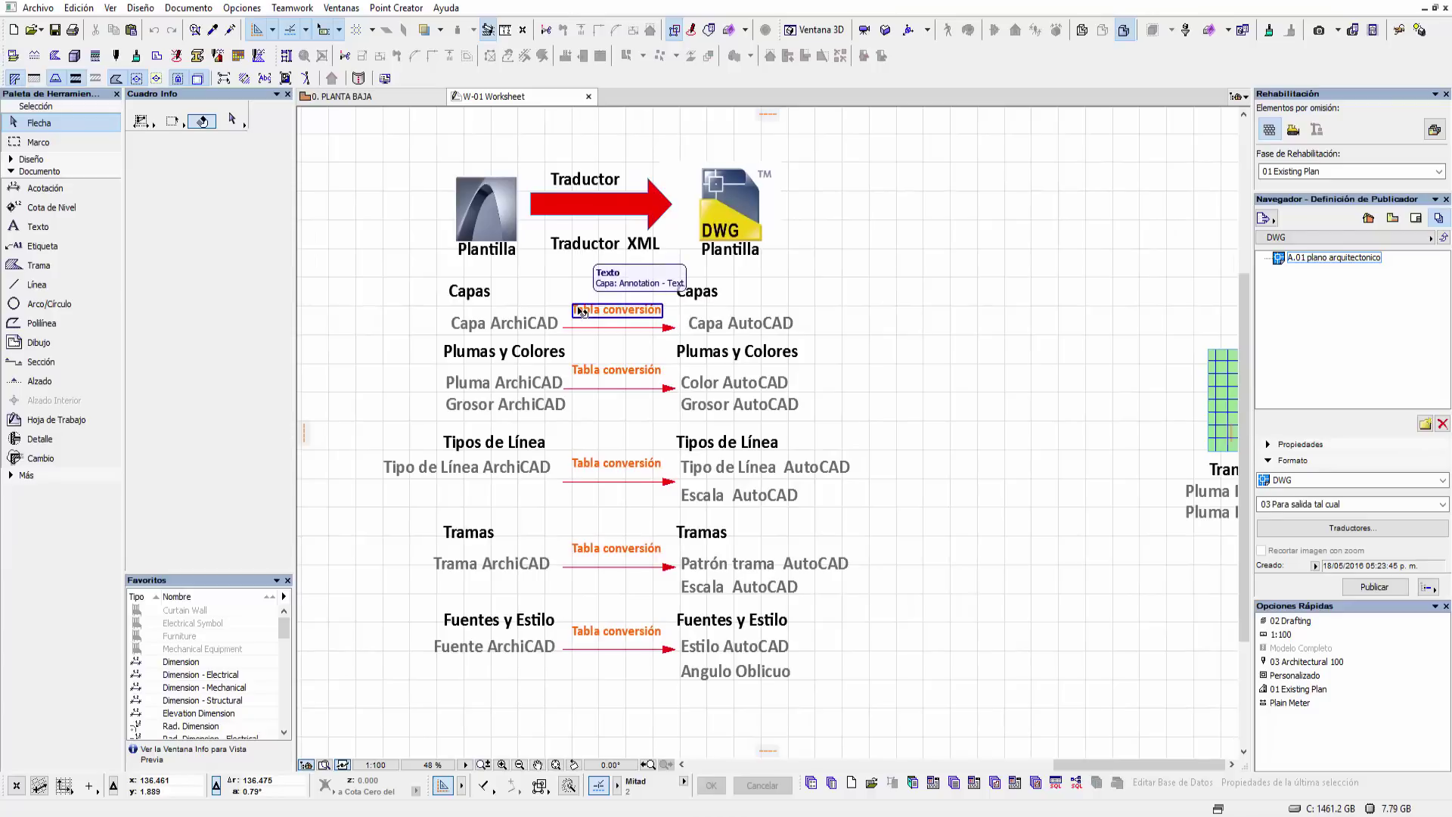
pyautogui.moveTo(668, 323); pyautogui.dragTo(481, 318, button='middle')
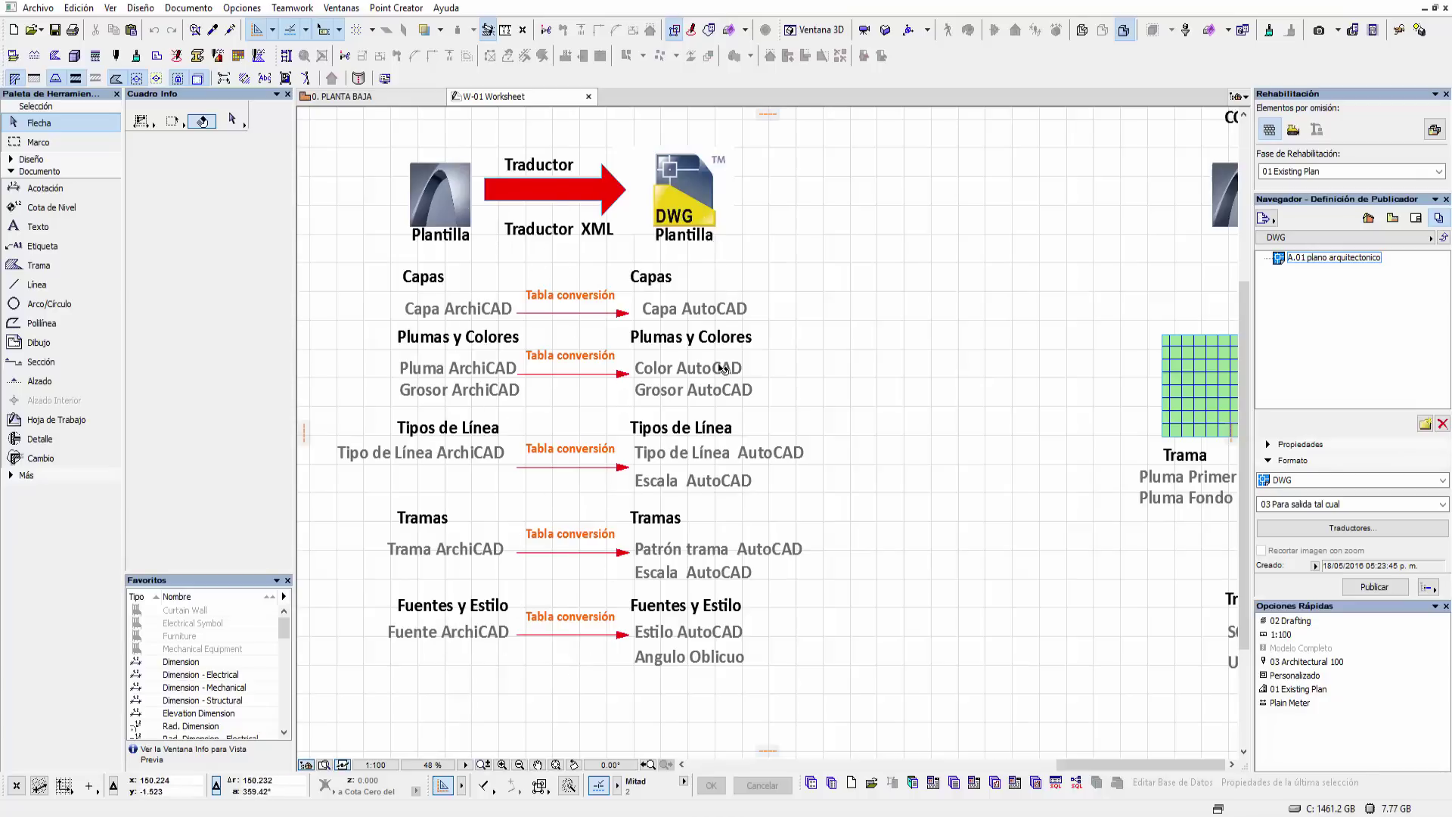
pyautogui.moveTo(838, 536)
pyautogui.mouseDown(button='middle')
pyautogui.moveTo(382, 558)
pyautogui.moveTo(372, 585)
pyautogui.mouseUp(button='middle')
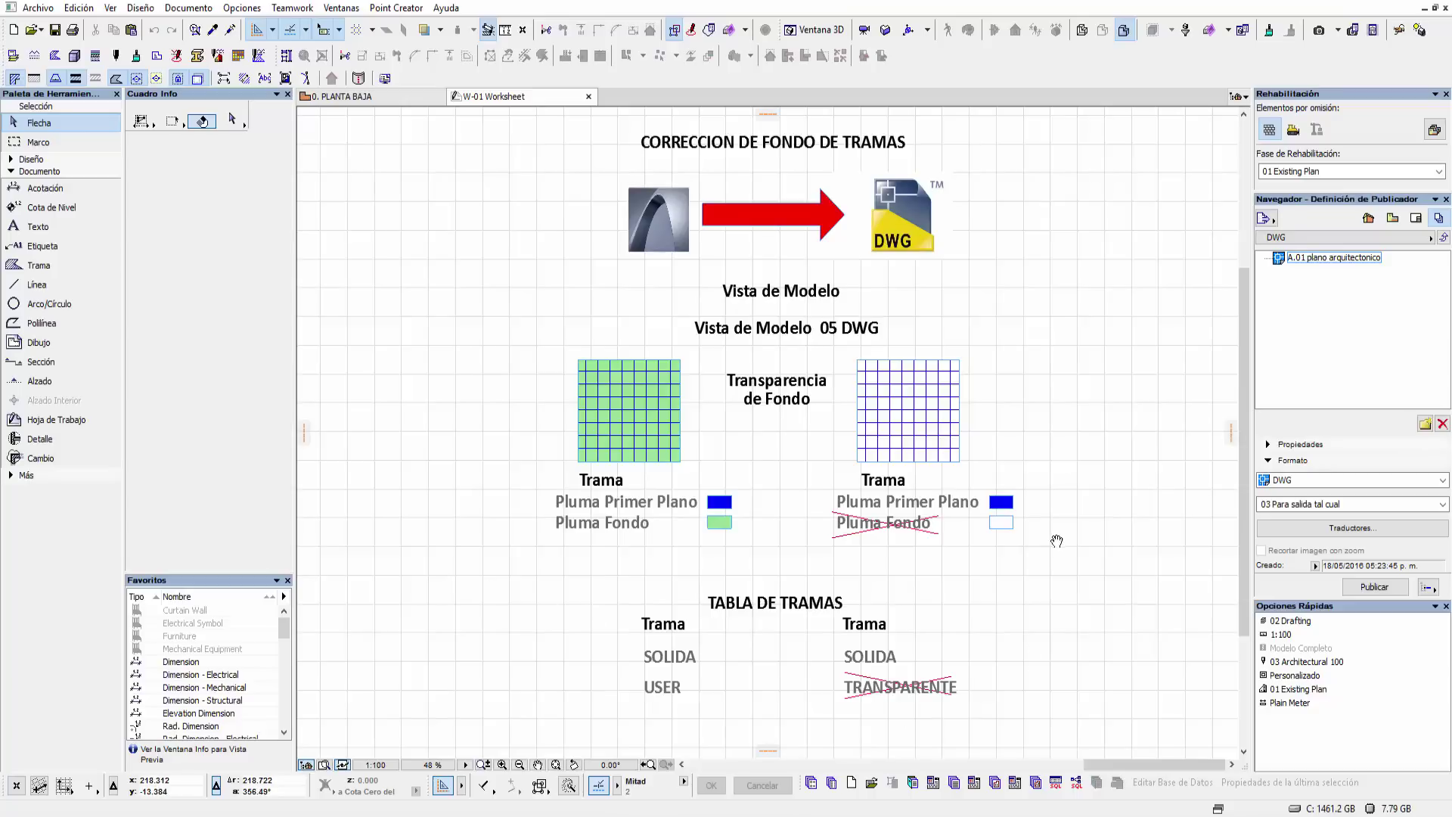
# - Pan to the CONFIGURACION DE TRADUCTOR diagram, zoom out, and open the Archivo menu
pyautogui.moveTo(1055, 541); pyautogui.dragTo(356, 533, button='middle')
pyautogui.moveTo(976, 534); pyautogui.dragTo(625, 519, button='middle')
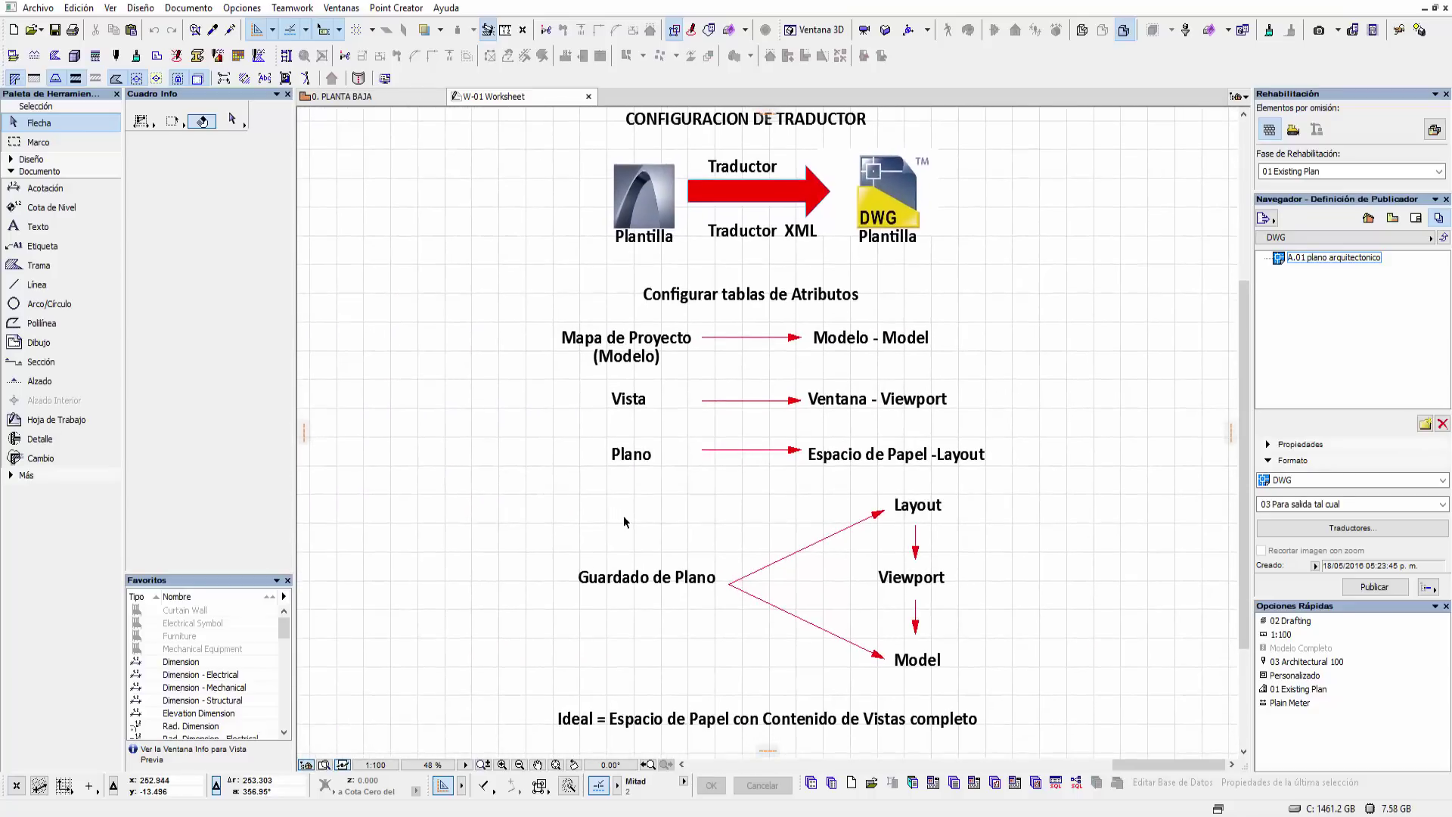
pyautogui.scroll(-1, 665, 519)
pyautogui.scroll(-1, 665, 507)
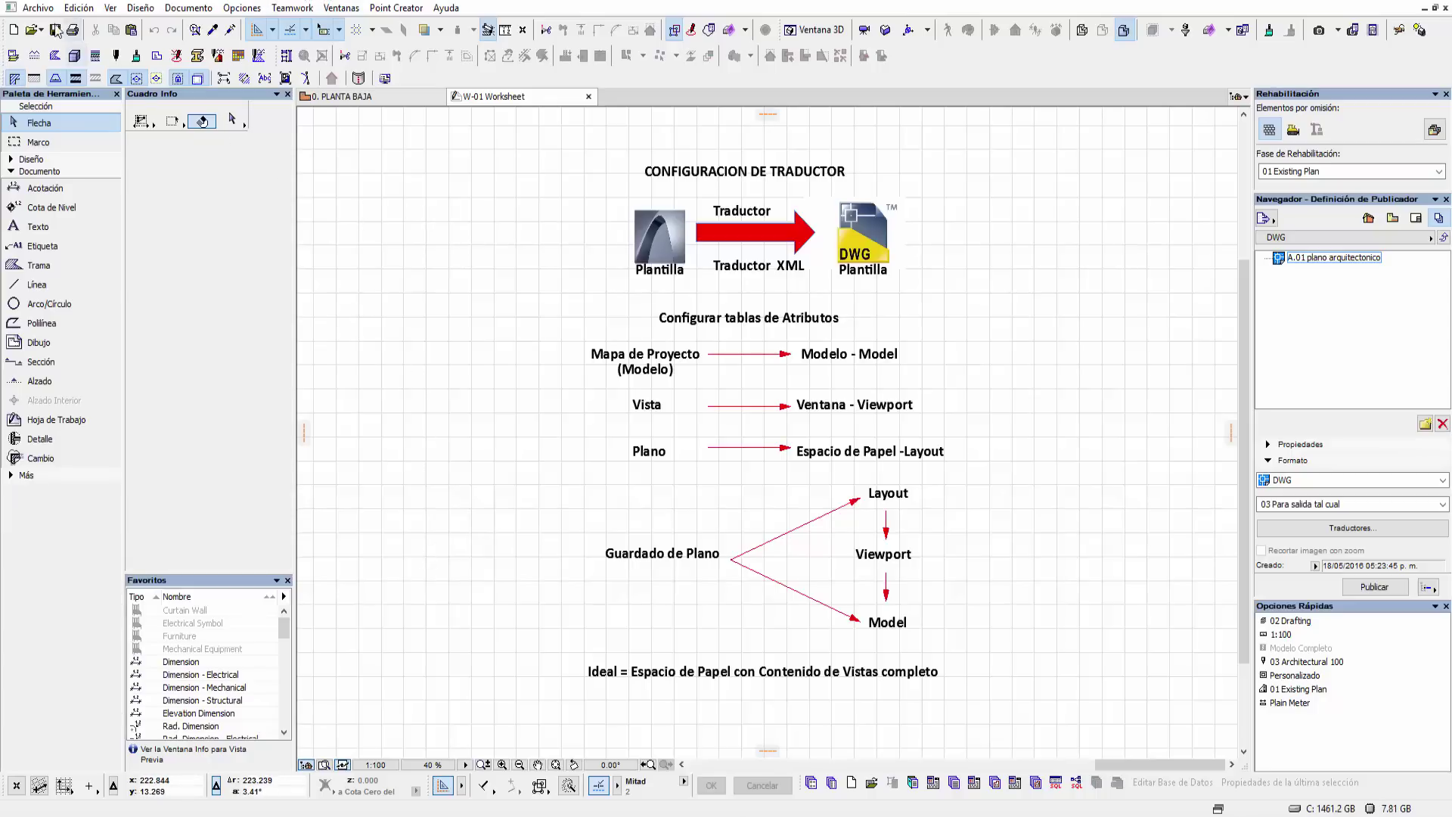
pyautogui.click(38, 9)
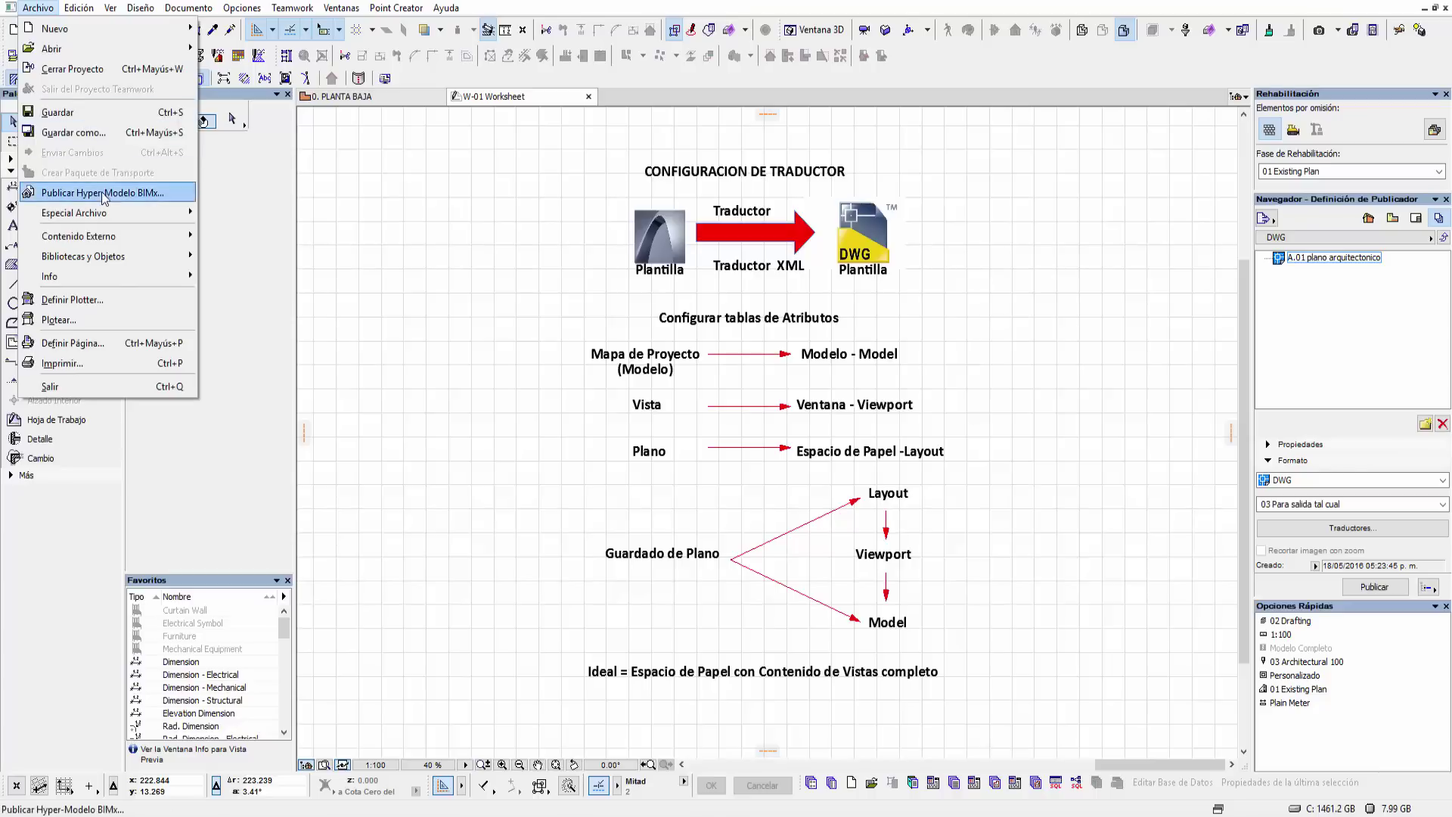
pyautogui.moveTo(74, 213)
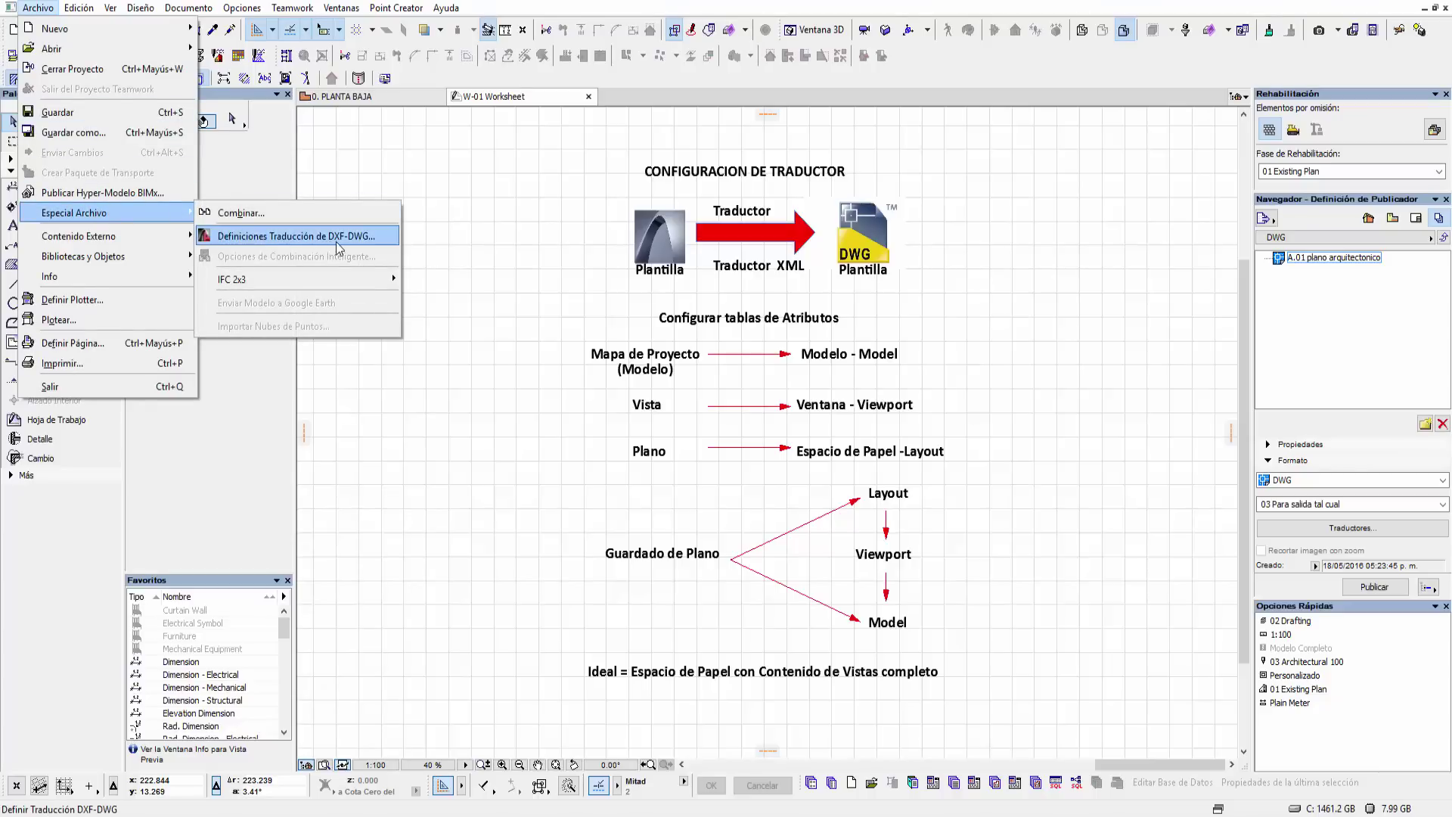
# - Open Definiciones Traducción de DXF-DWG, make the translator list taller, and browse for translator XML files
pyautogui.click(363, 239)
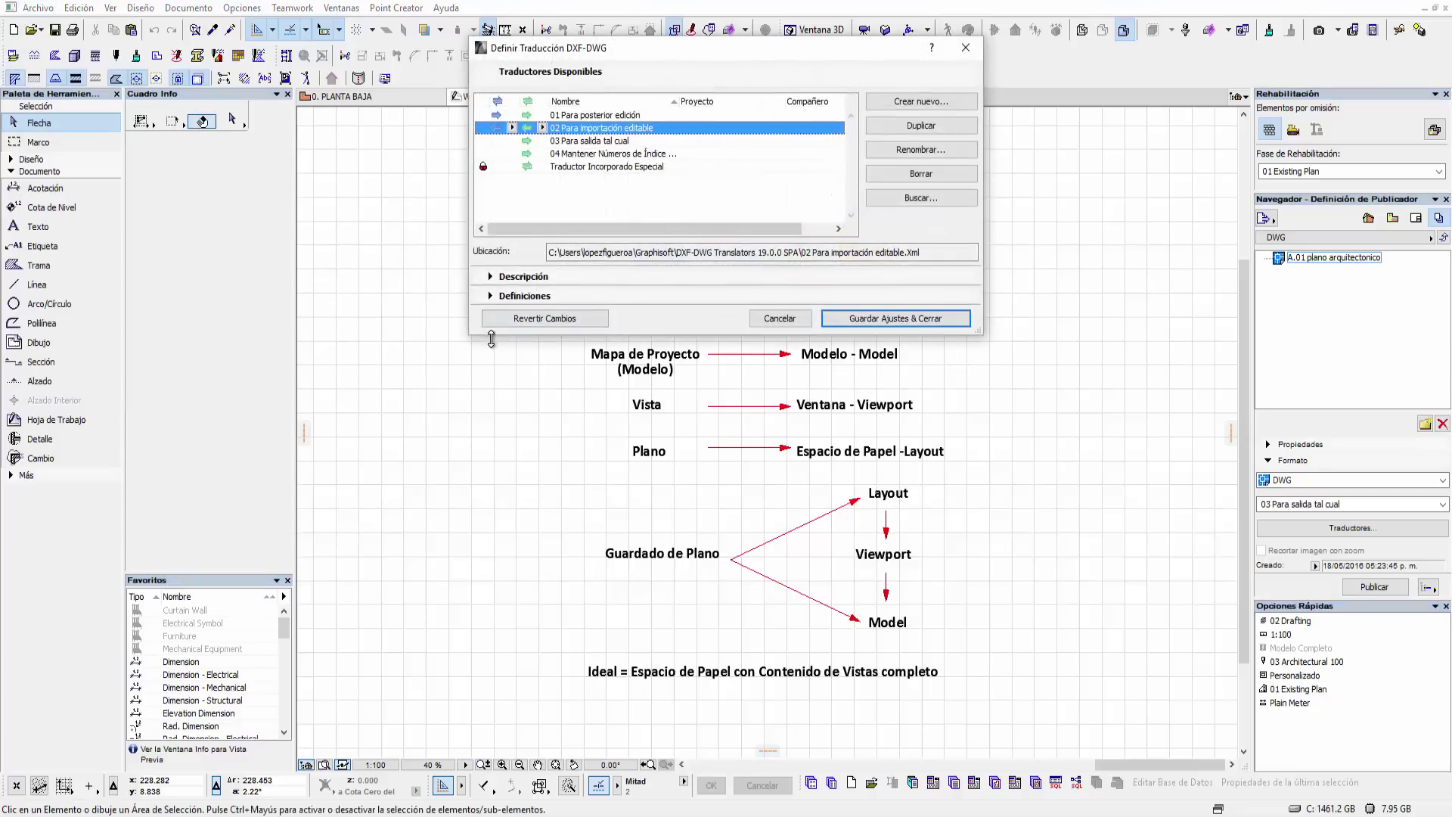
pyautogui.moveTo(492, 335); pyautogui.dragTo(511, 555)
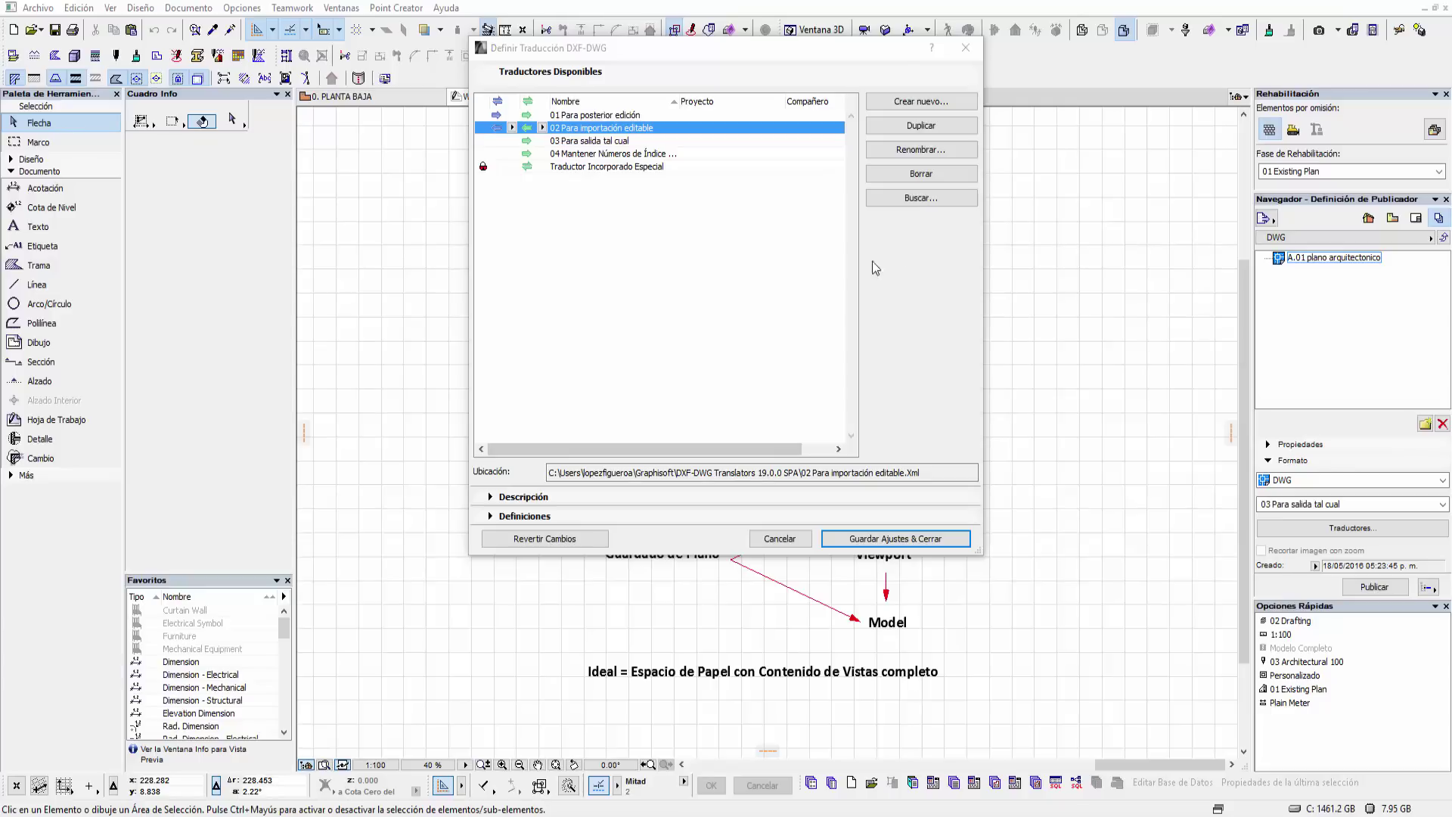
pyautogui.click(924, 253)
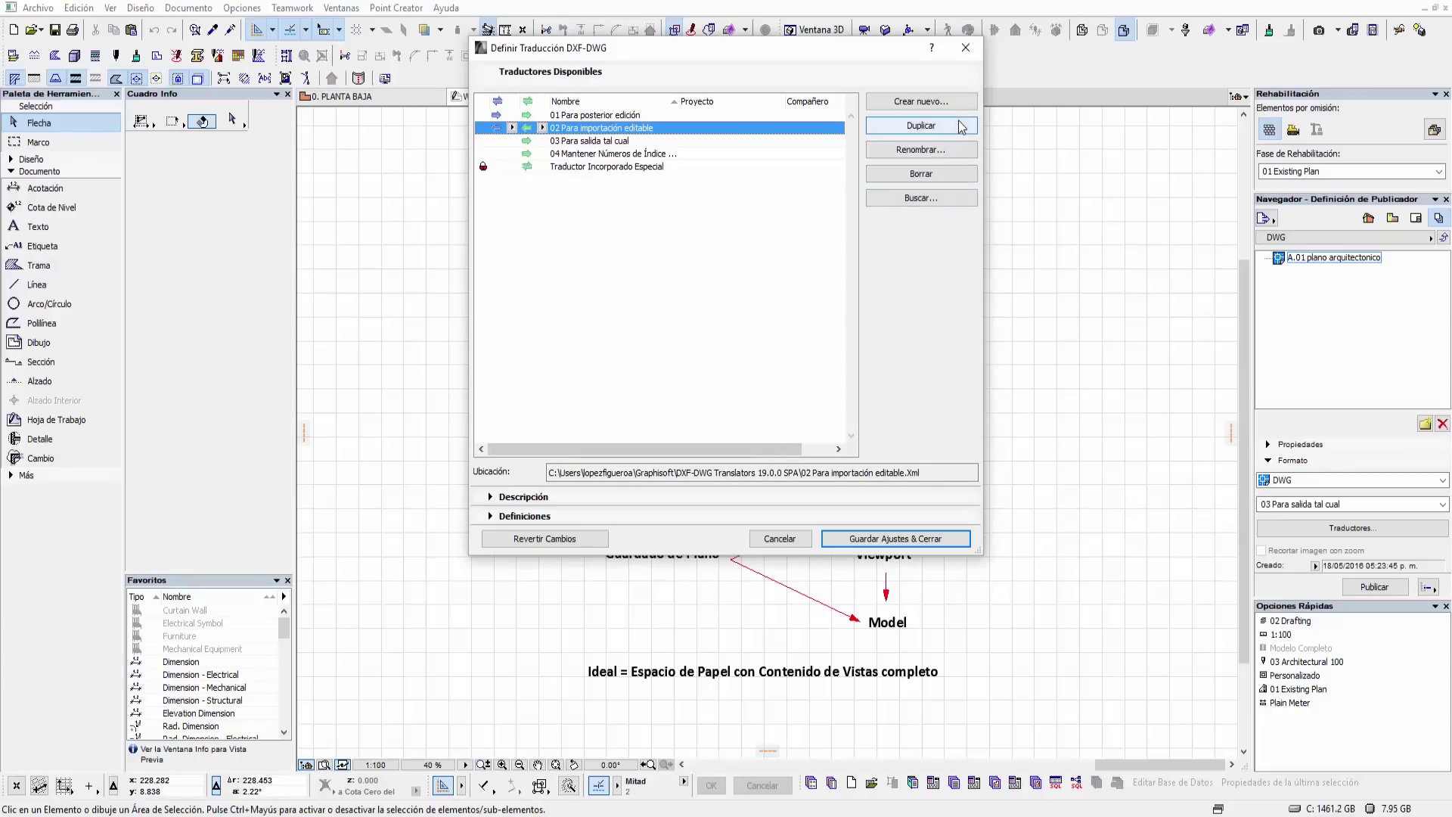
pyautogui.click(921, 198)
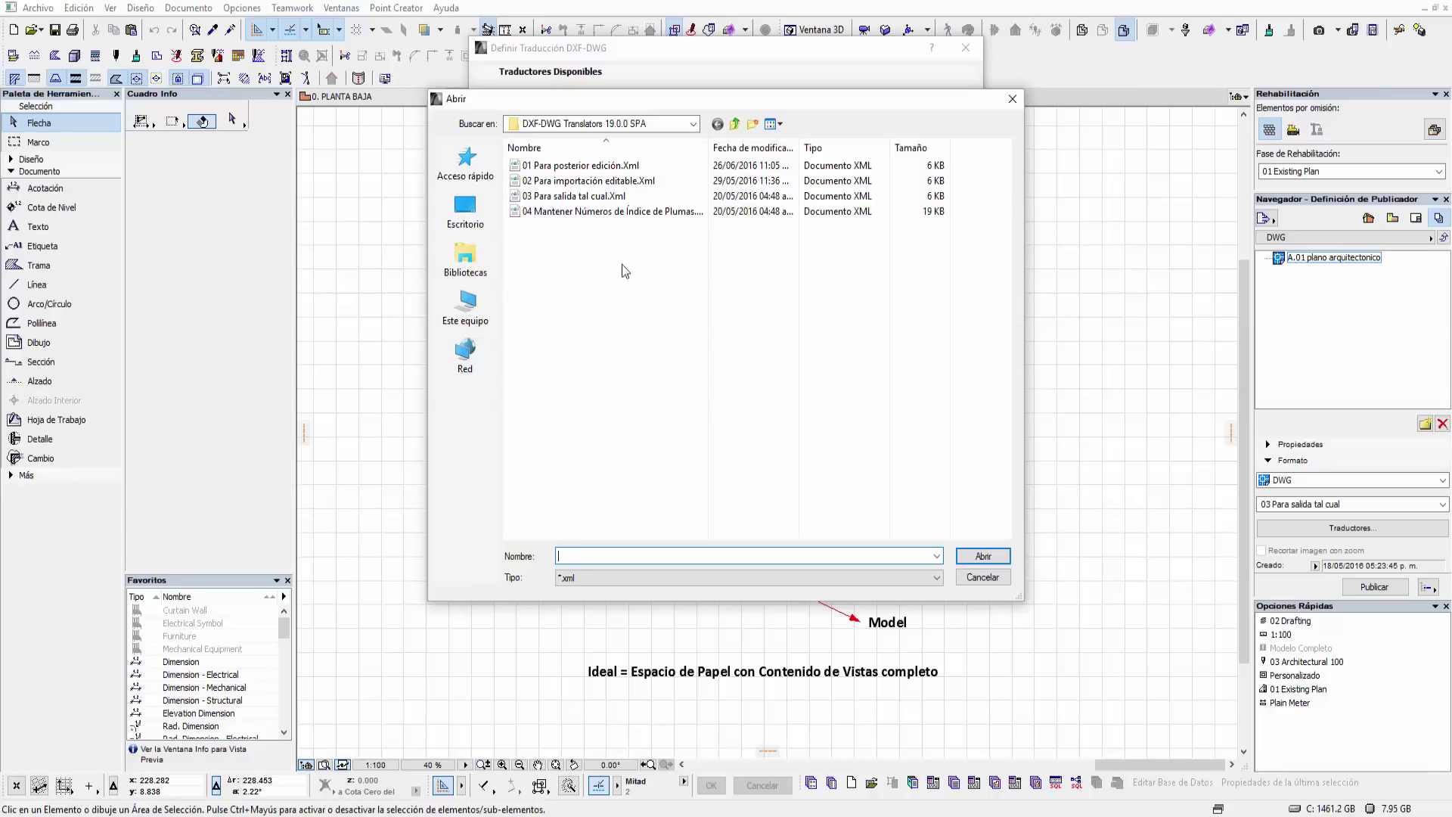
# - Paste the 06 LEARNING ARCHICAD SALIDA A DWG EN MODEL CON LAYOUT translator file into the translators folder and load it
pyautogui.click(468, 215)
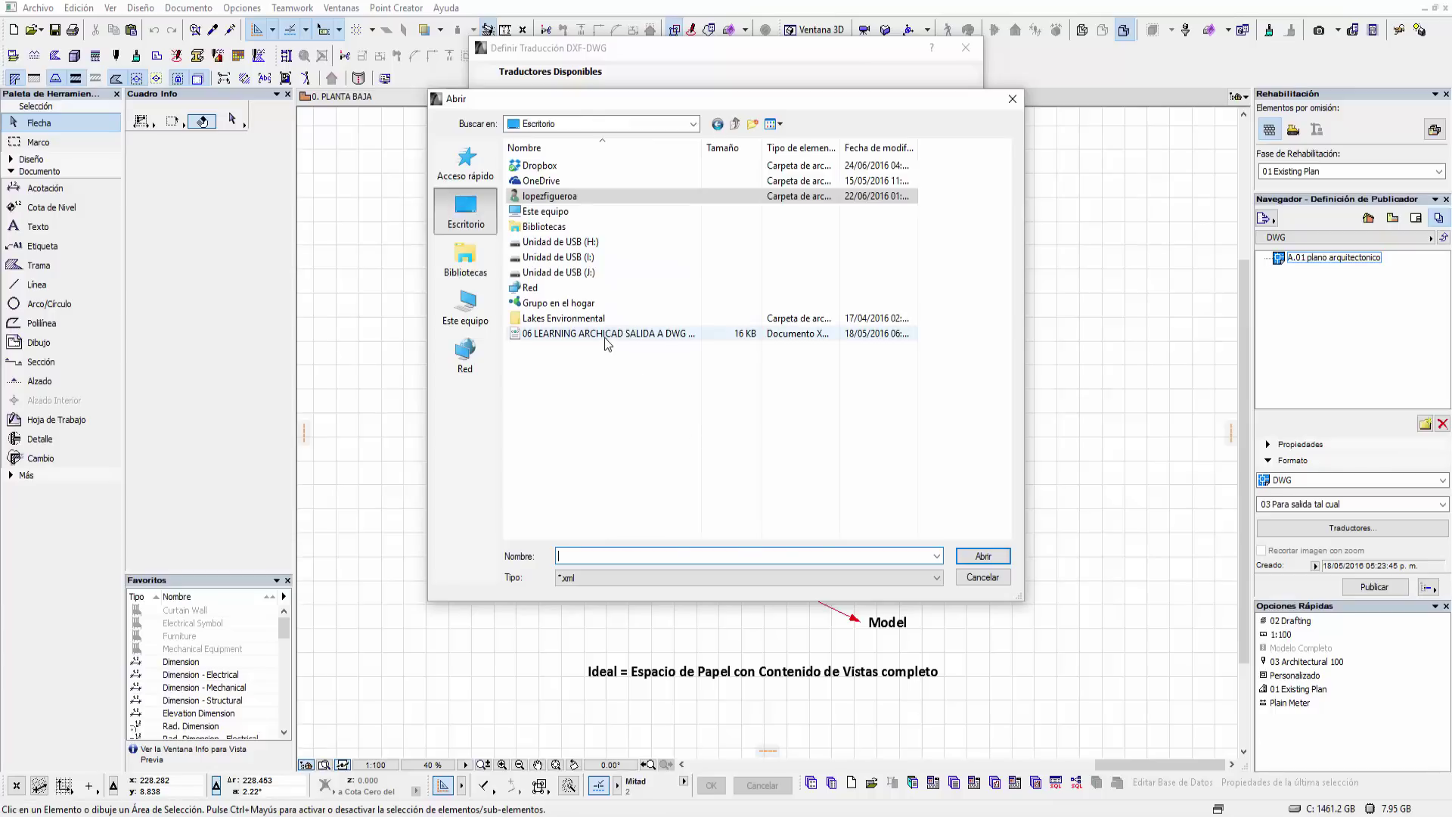
pyautogui.click(605, 335)
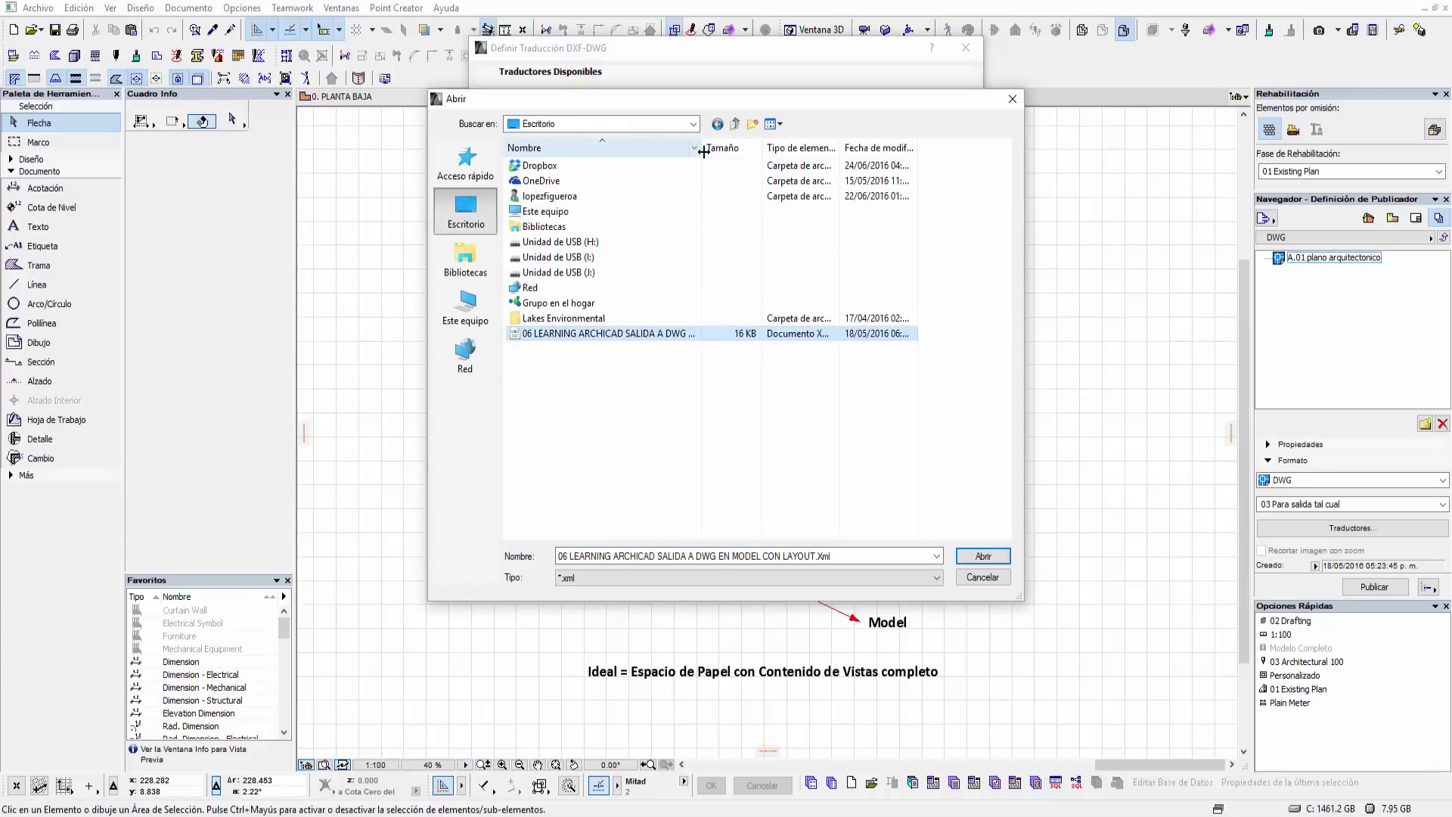
pyautogui.moveTo(702, 147); pyautogui.dragTo(860, 185)
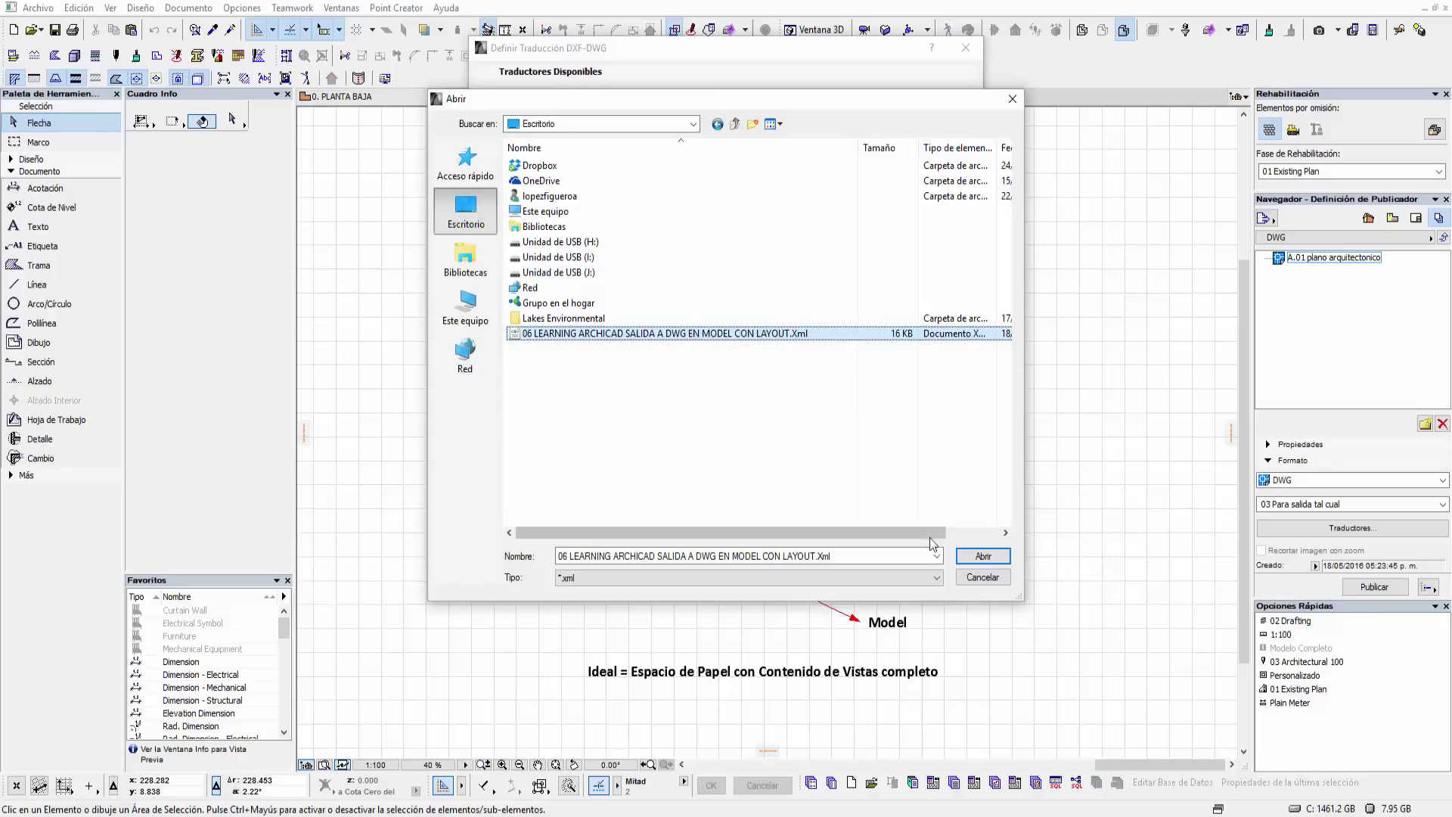
pyautogui.click(980, 577)
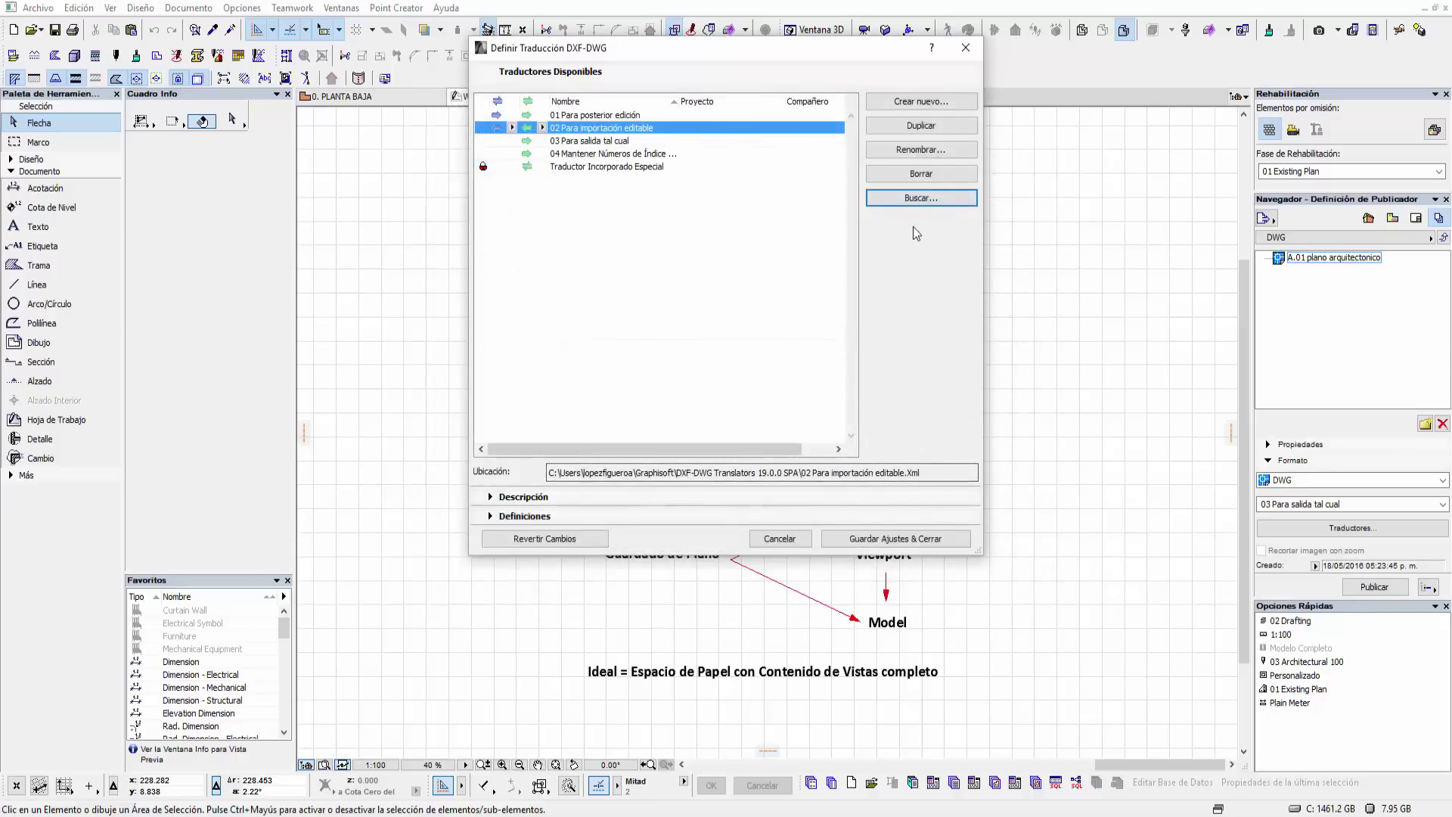
pyautogui.click(914, 198)
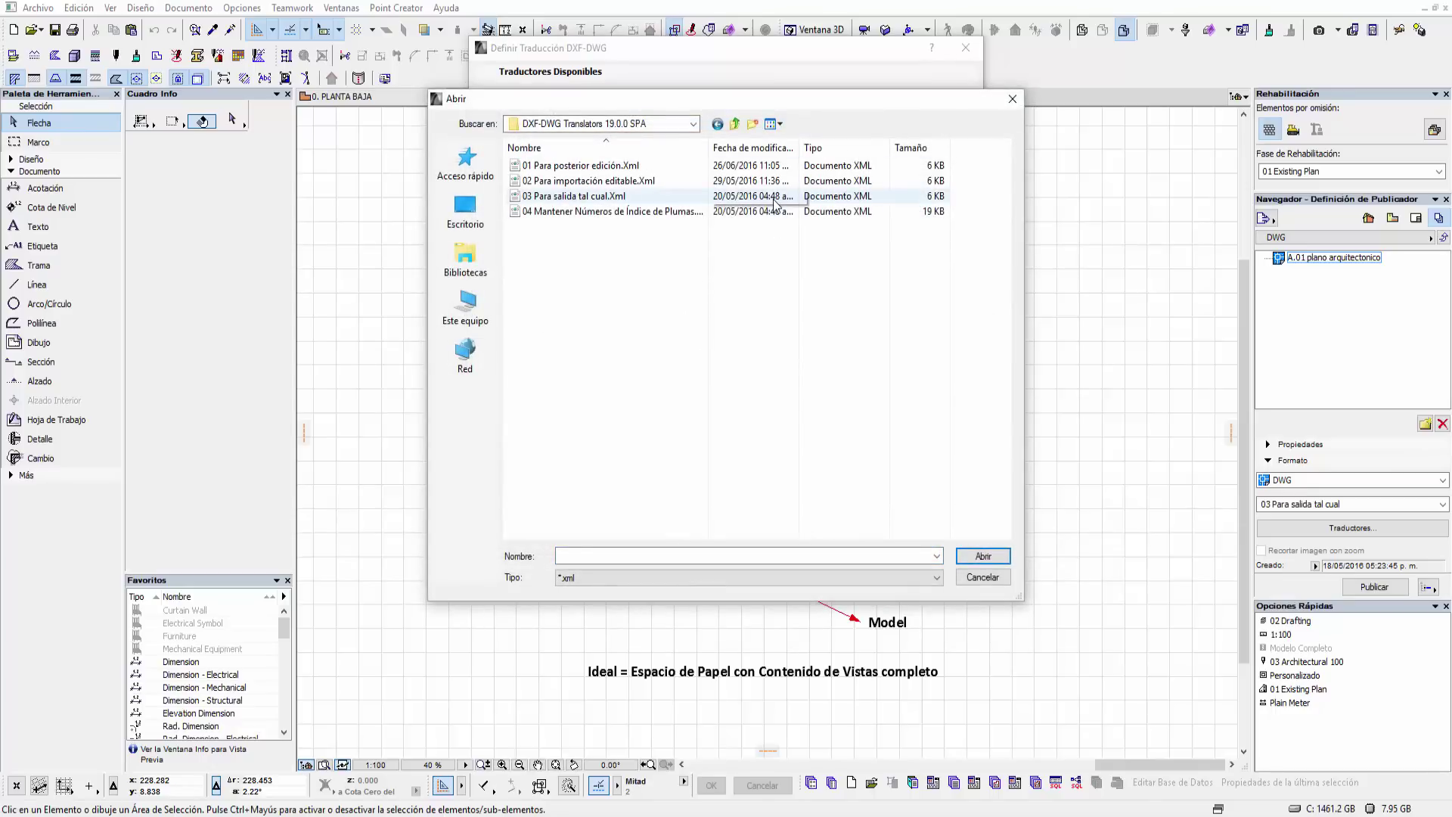
pyautogui.click(670, 273)
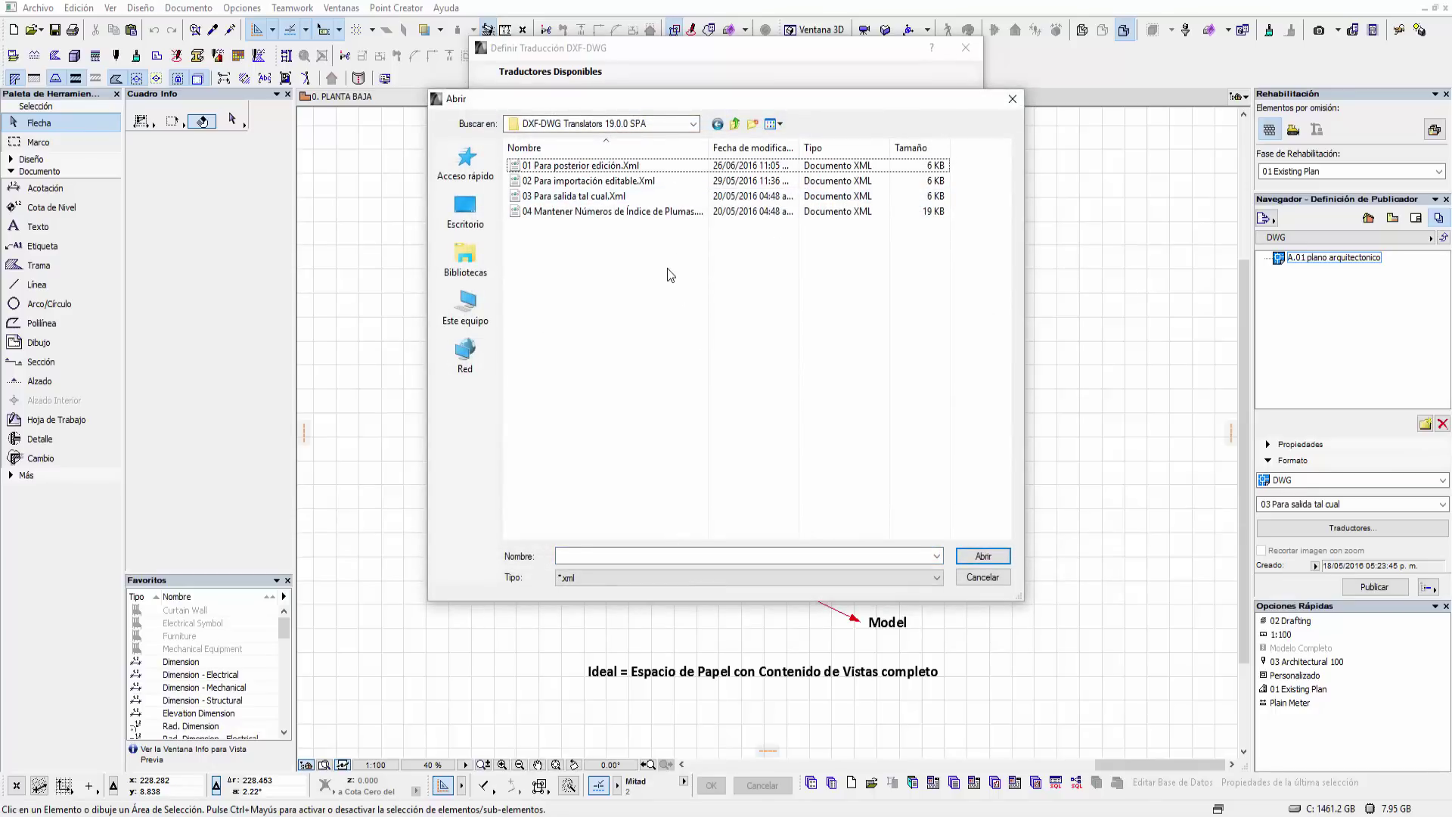
pyautogui.hotkey('ctrl', 'v')
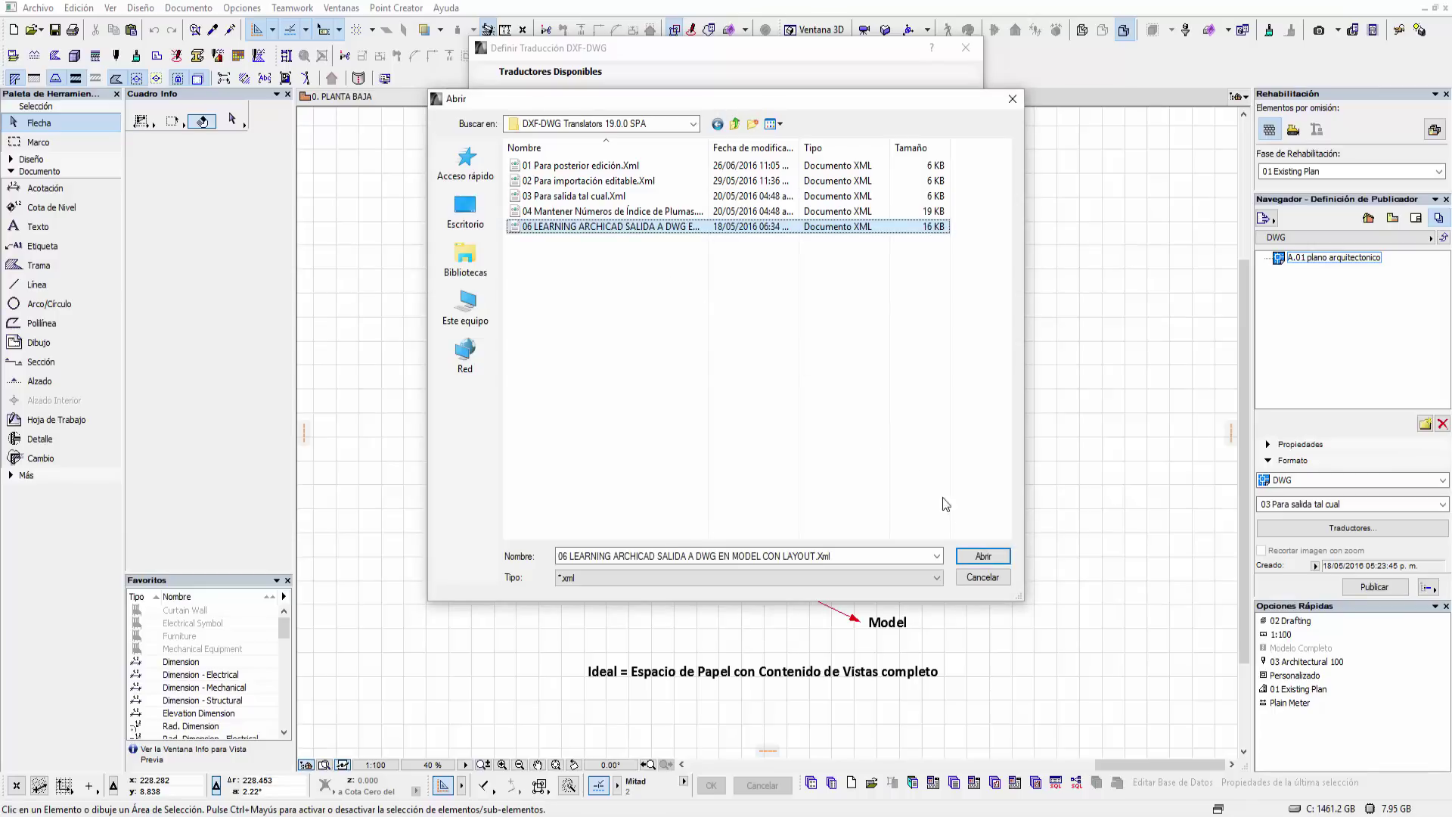
pyautogui.click(985, 557)
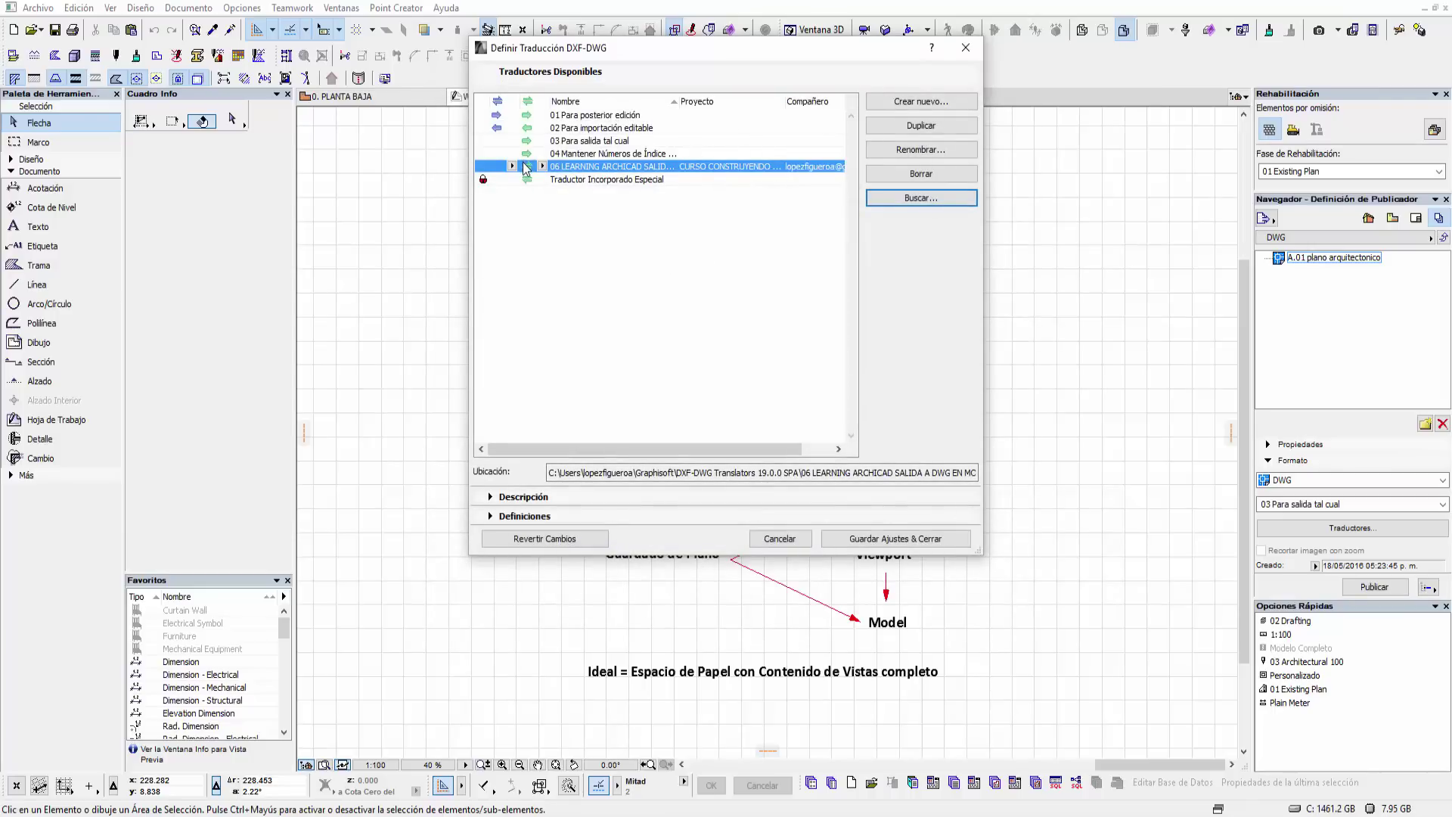
# - Set the new 06 translator to Usar para Exportar
pyautogui.click(542, 167)
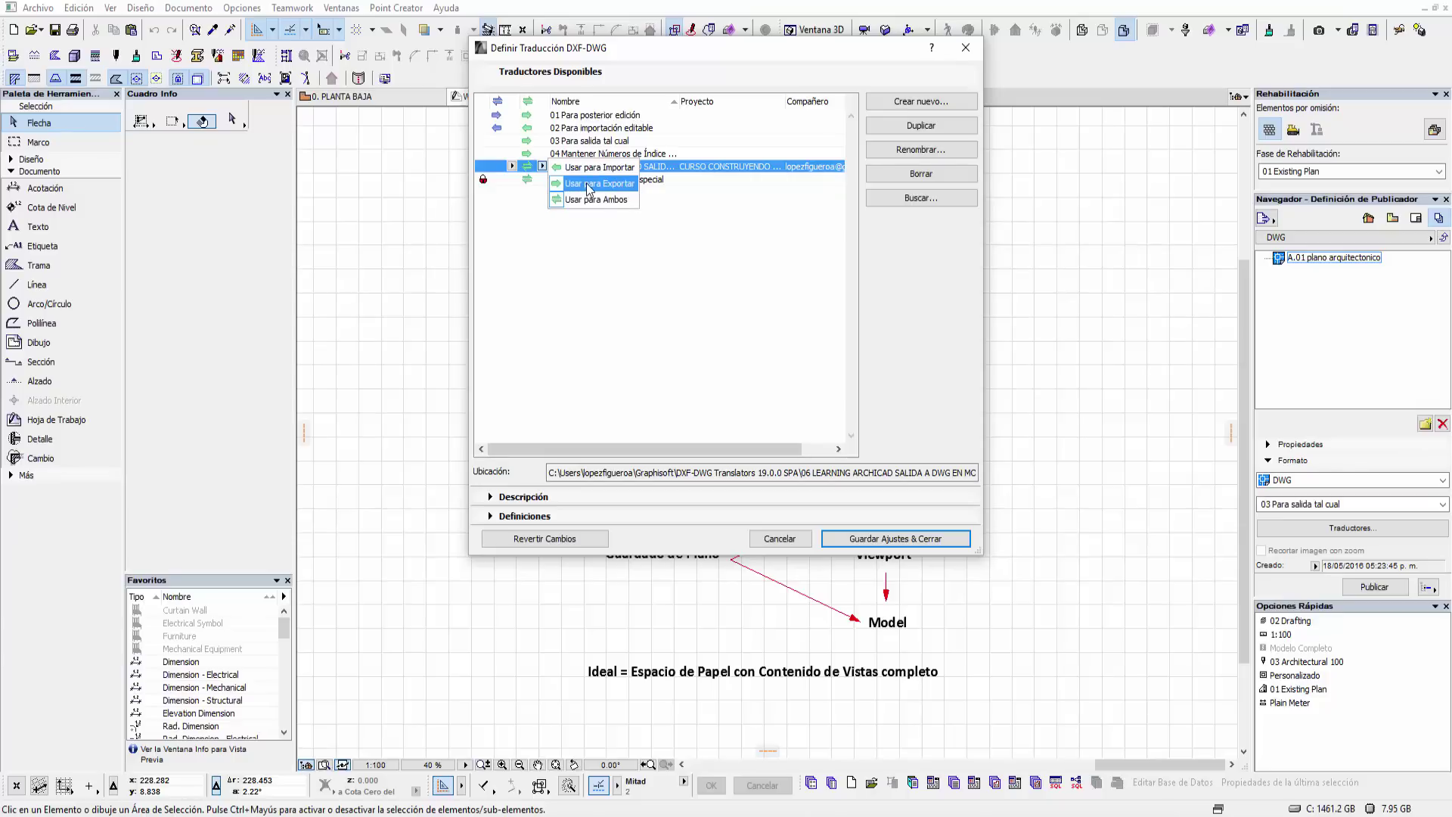
pyautogui.click(589, 185)
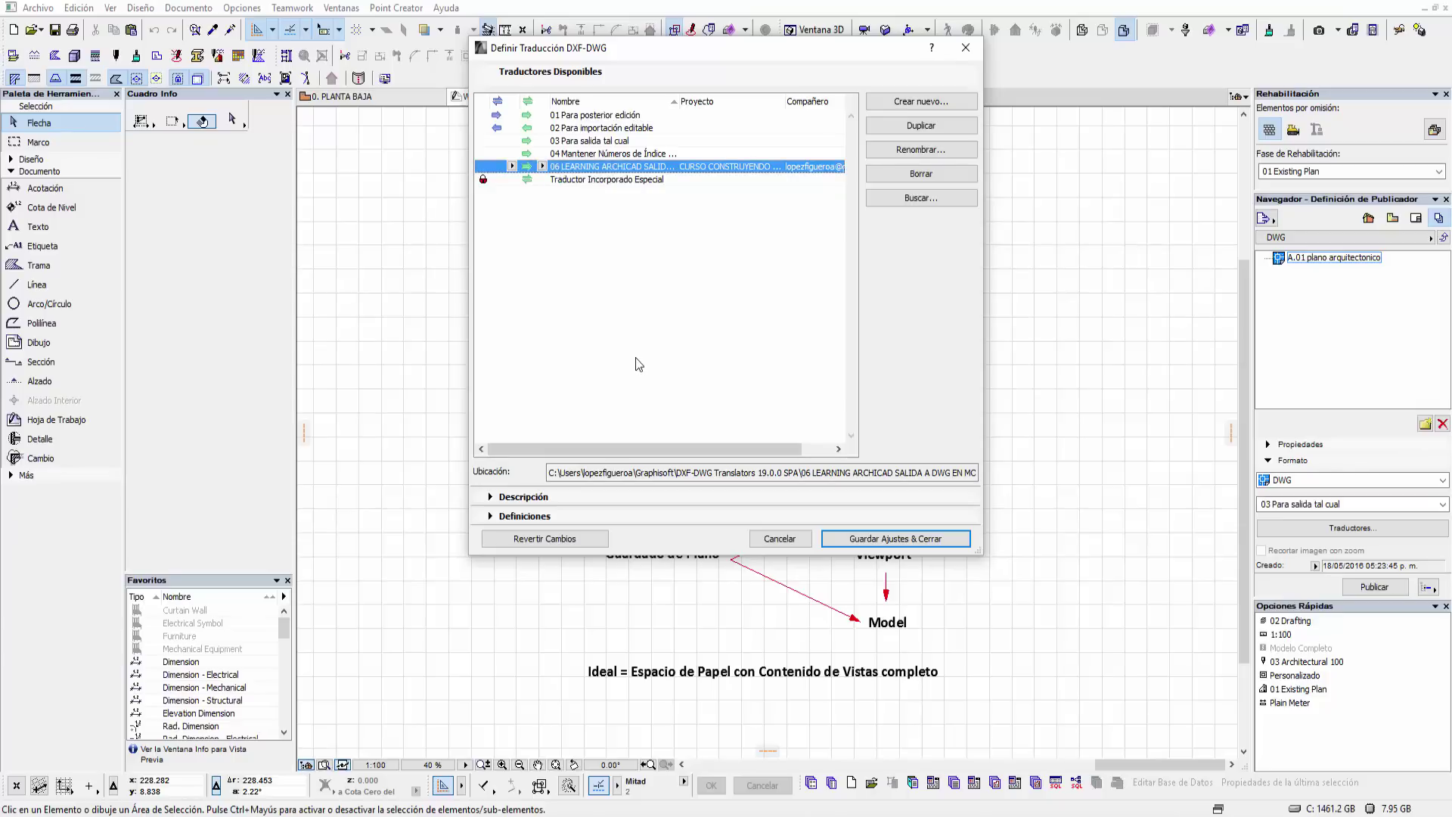
pyautogui.click(580, 496)
# - Describe it as a translator for using a DWG template and translating ArchiCAD options to AutoCAD
pyautogui.click(576, 472)
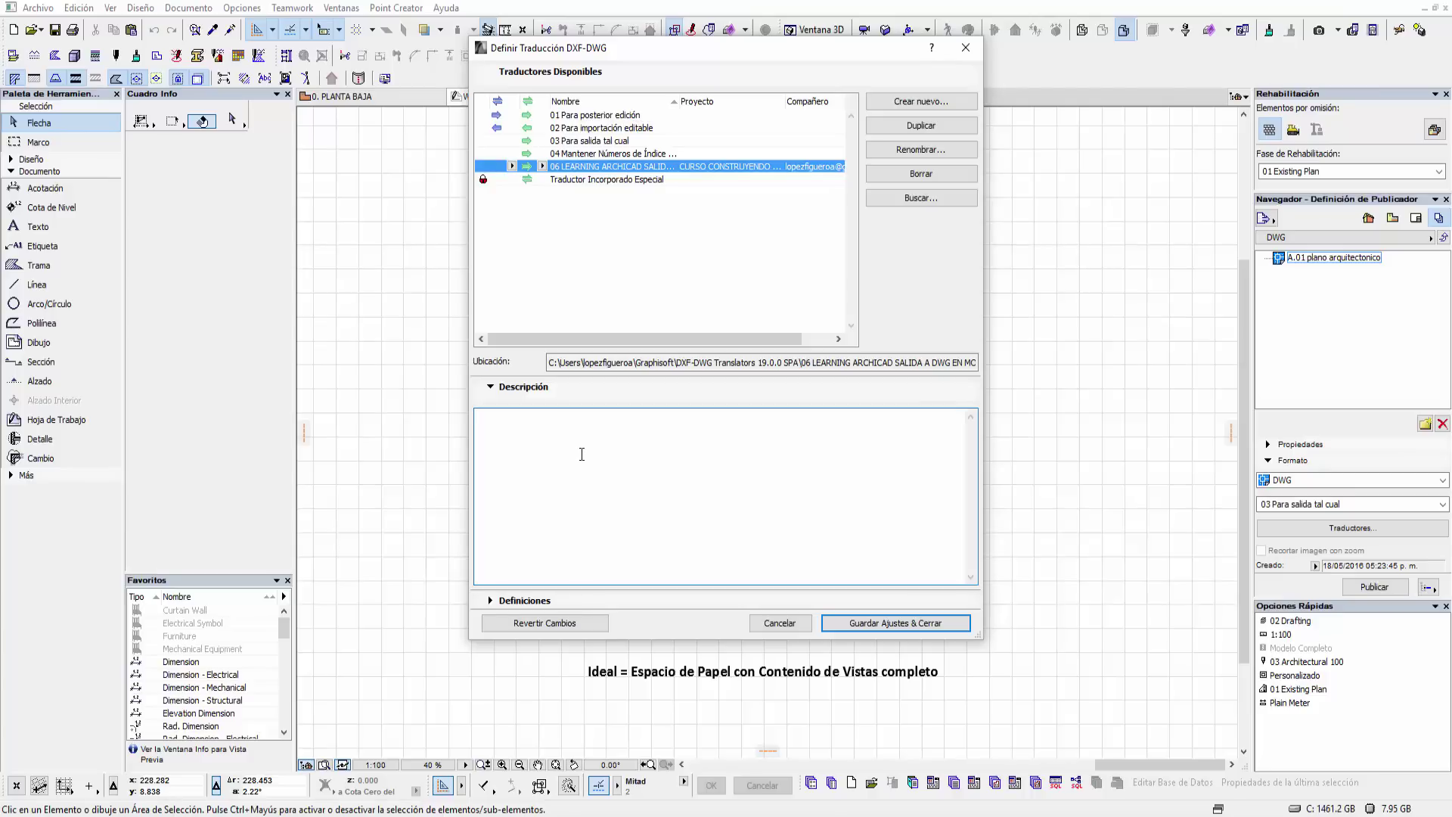
pyautogui.write('Tradu')
pyautogui.write('ctior par')
pyautogui.write('a utilizar')
pyautogui.write(' plnt')
pyautogui.press('BackSpace')
pyautogui.press('BackSpace')
pyautogui.write('ant')
pyautogui.write('illa DWG')
pyautogui.write(' y traduc')
pyautogui.write('ir op')
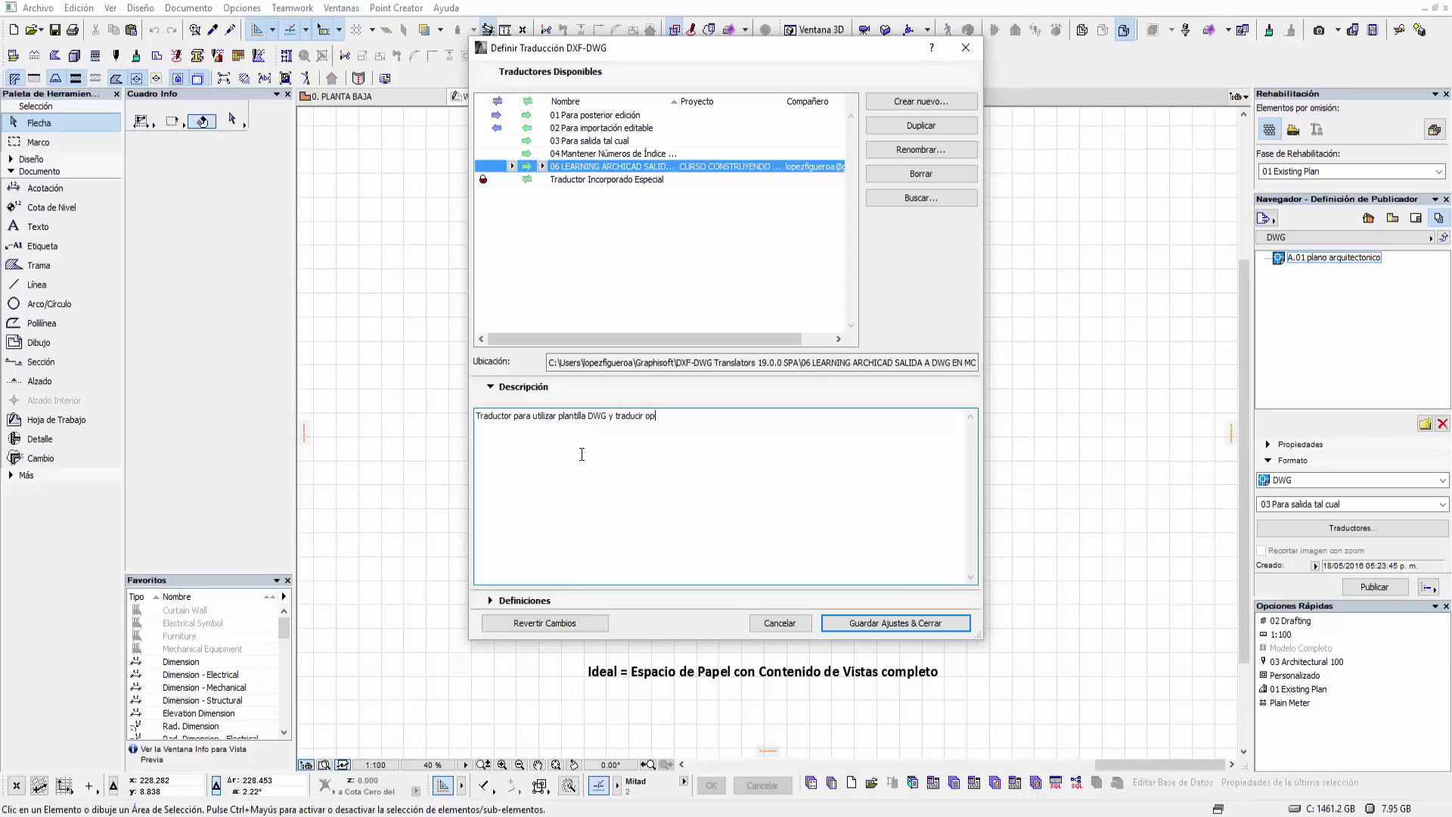
pyautogui.write('ciones de ')
pyautogui.write('Archicad al ')
pyautogui.write('Autocad.')
pyautogui.click(572, 601)
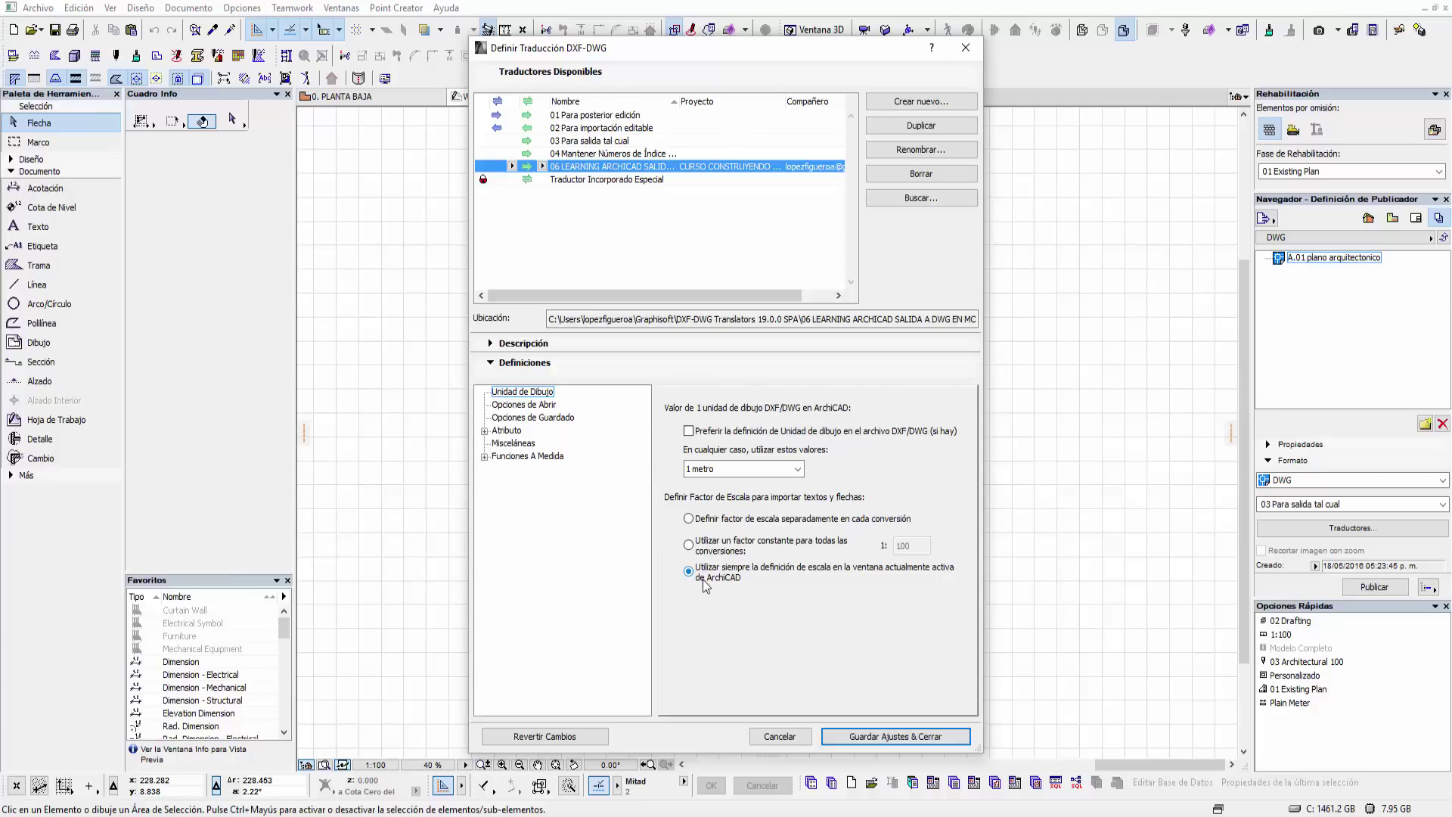
# - Review the open and save options, selecting the Archivo de referencia path from the REFERENCIA folder
pyautogui.click(538, 406)
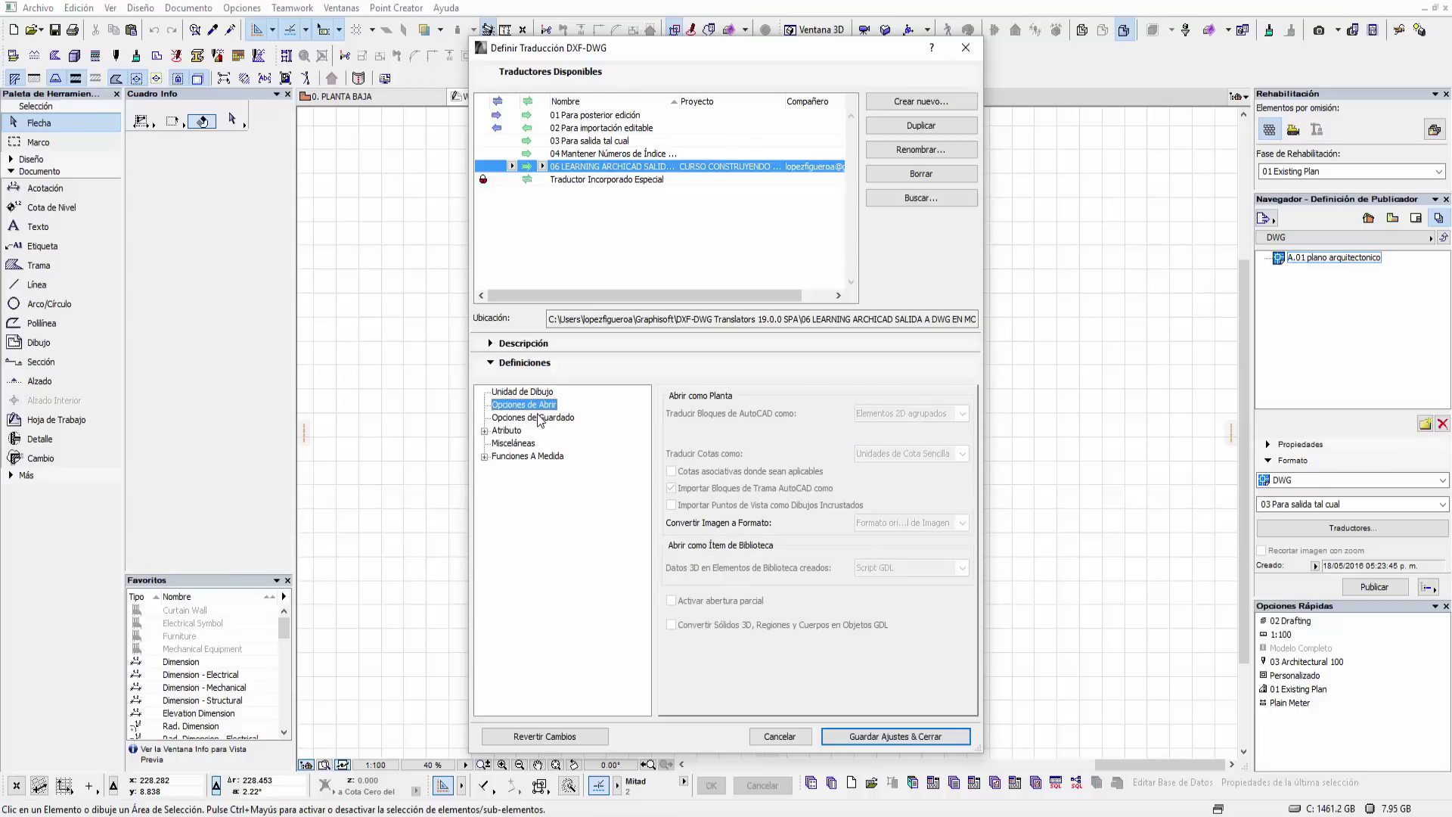
pyautogui.click(559, 421)
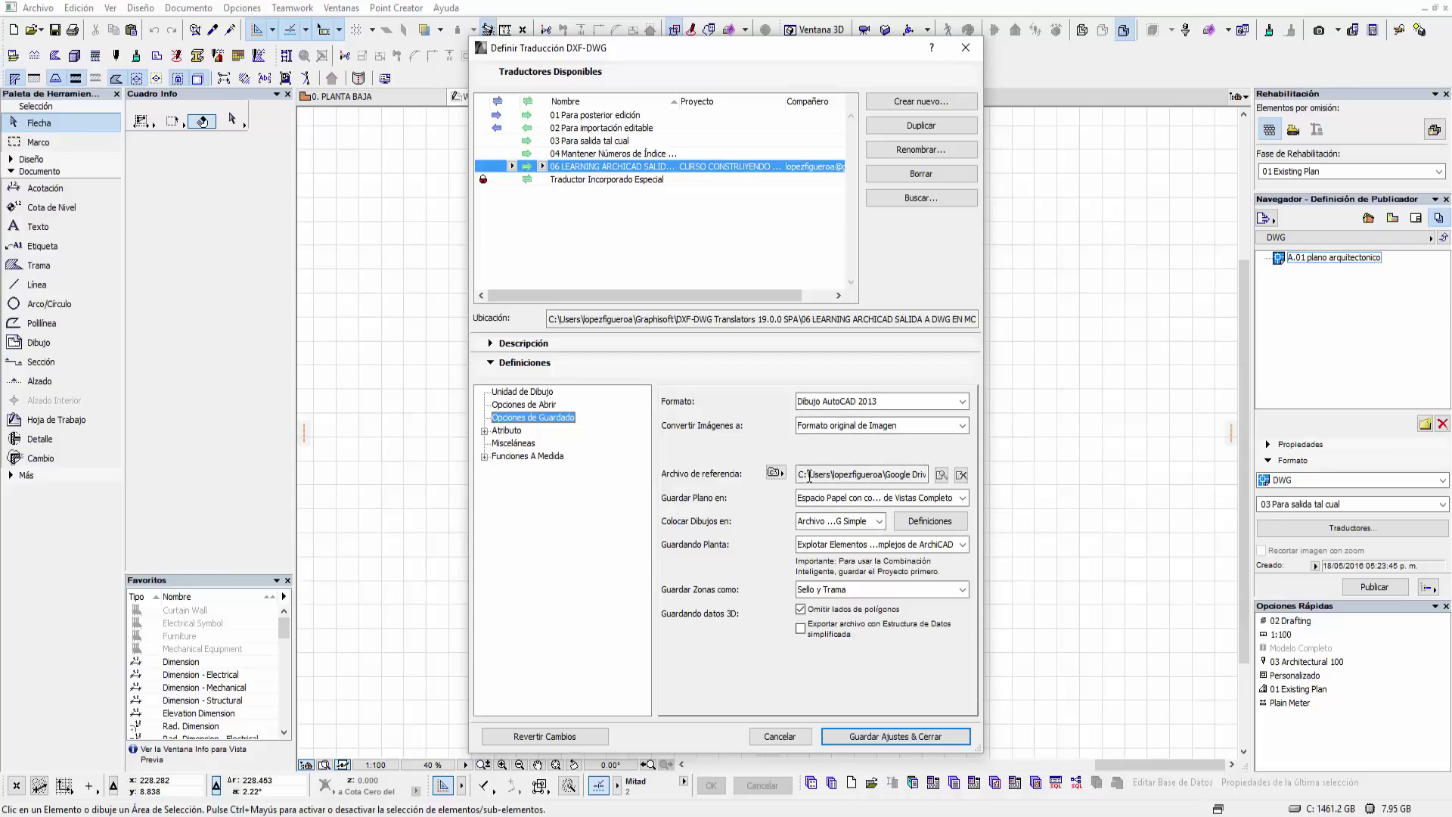
pyautogui.moveTo(803, 473); pyautogui.dragTo(853, 483)
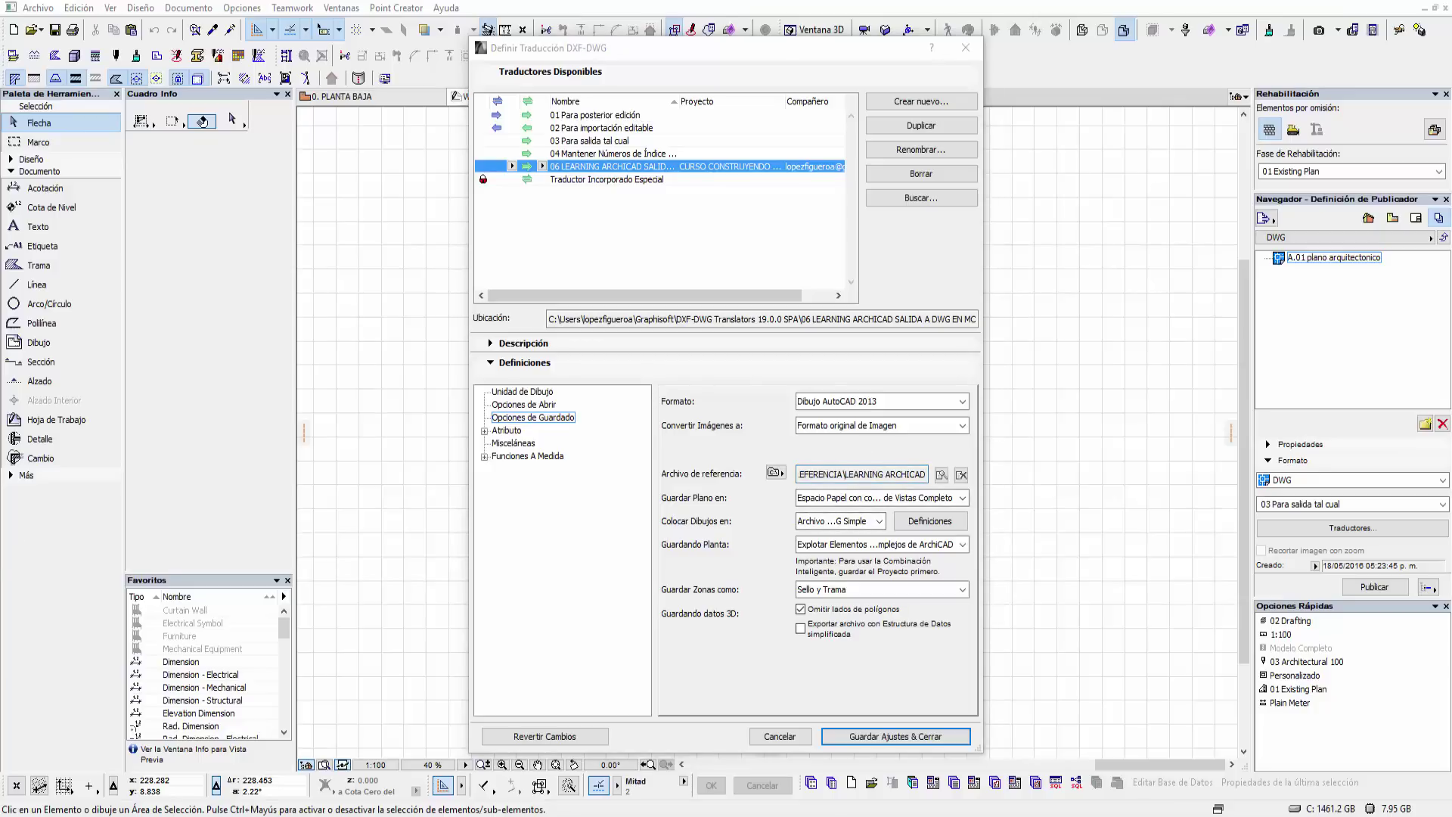
# - Set the desktop's LEARNING ARCHICAD PLANTILLA AUTOCAD.DWG as the Archivo de referencia
pyautogui.click(941, 476)
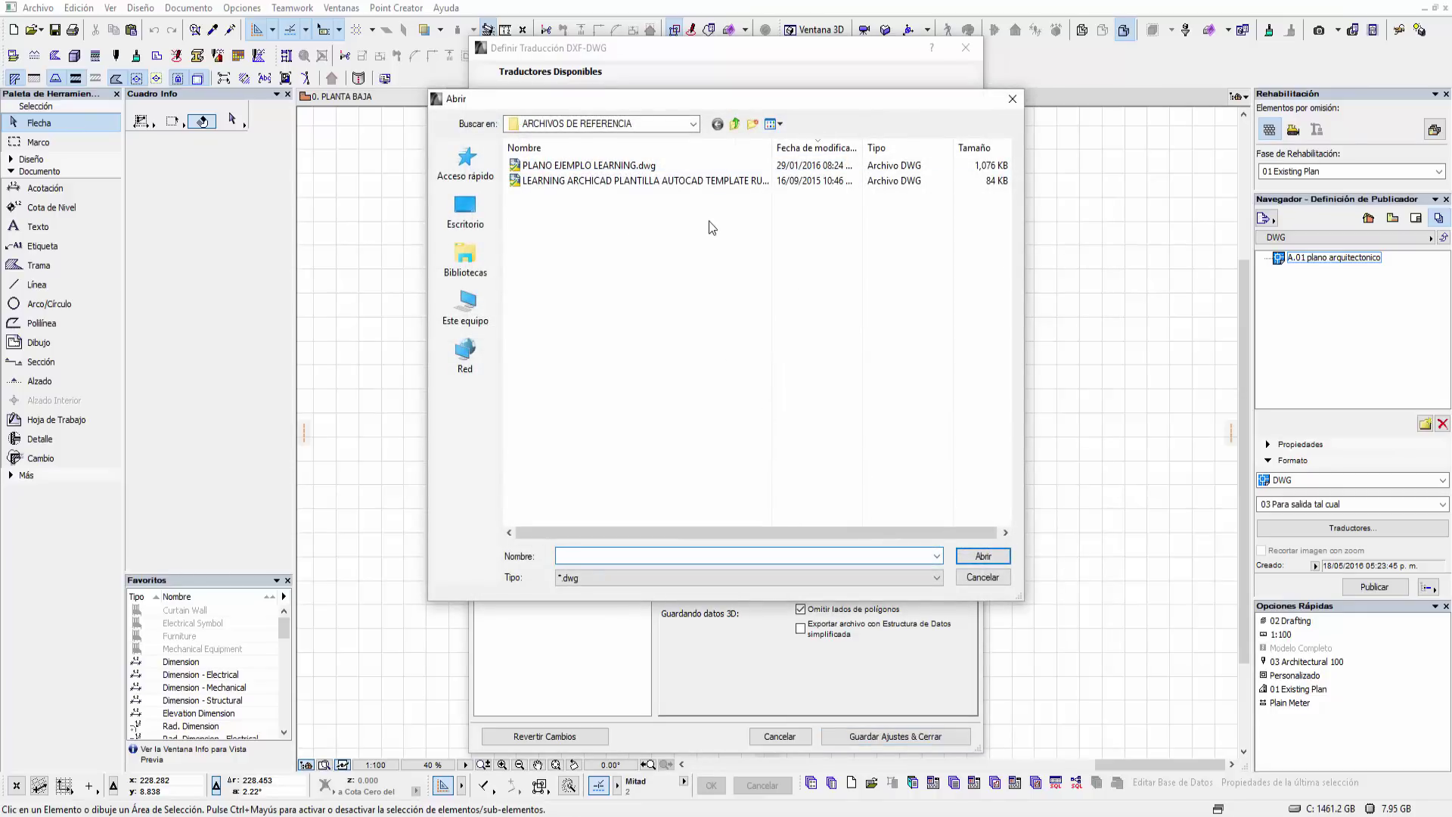
pyautogui.click(464, 206)
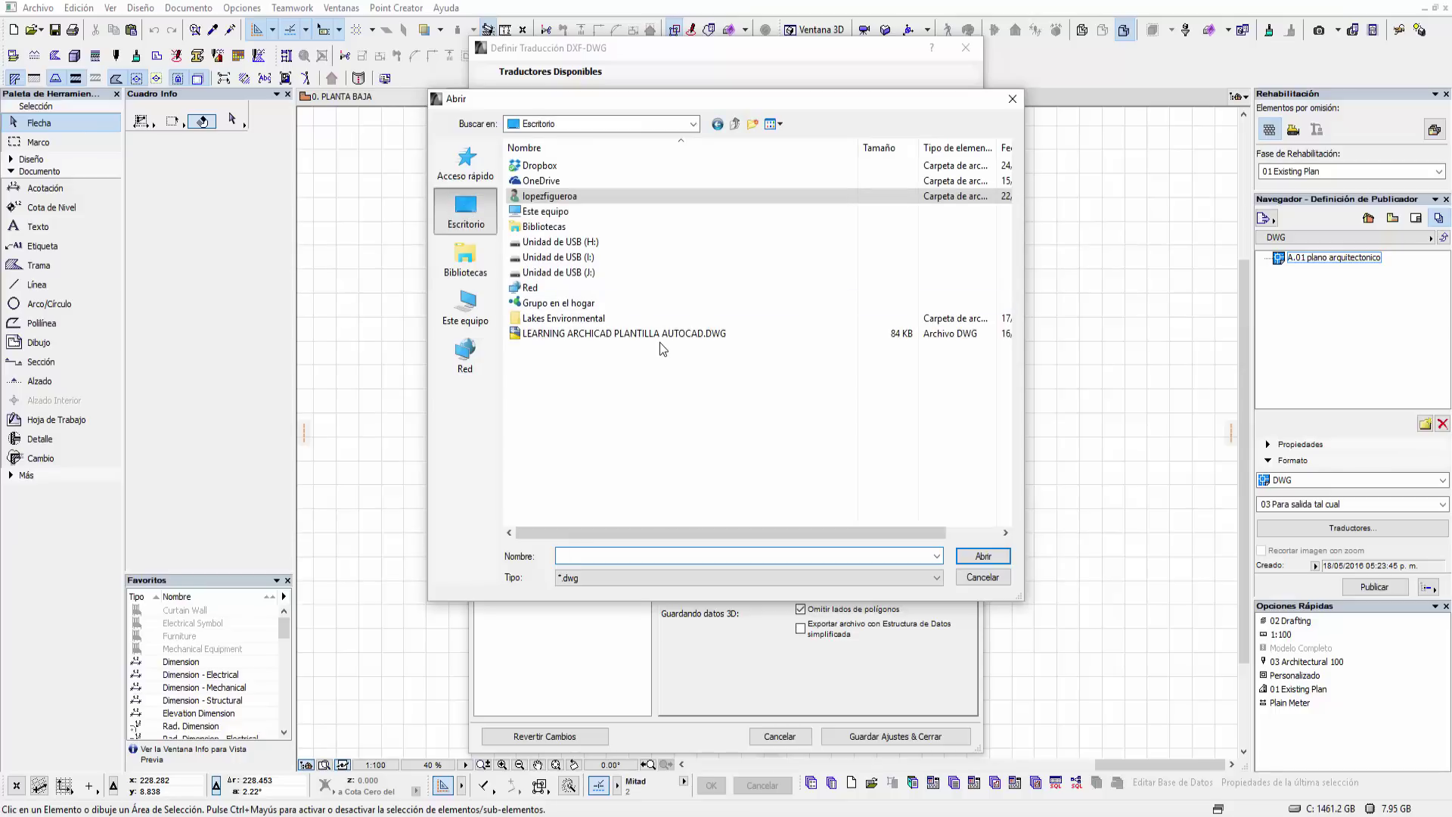
pyautogui.click(658, 335)
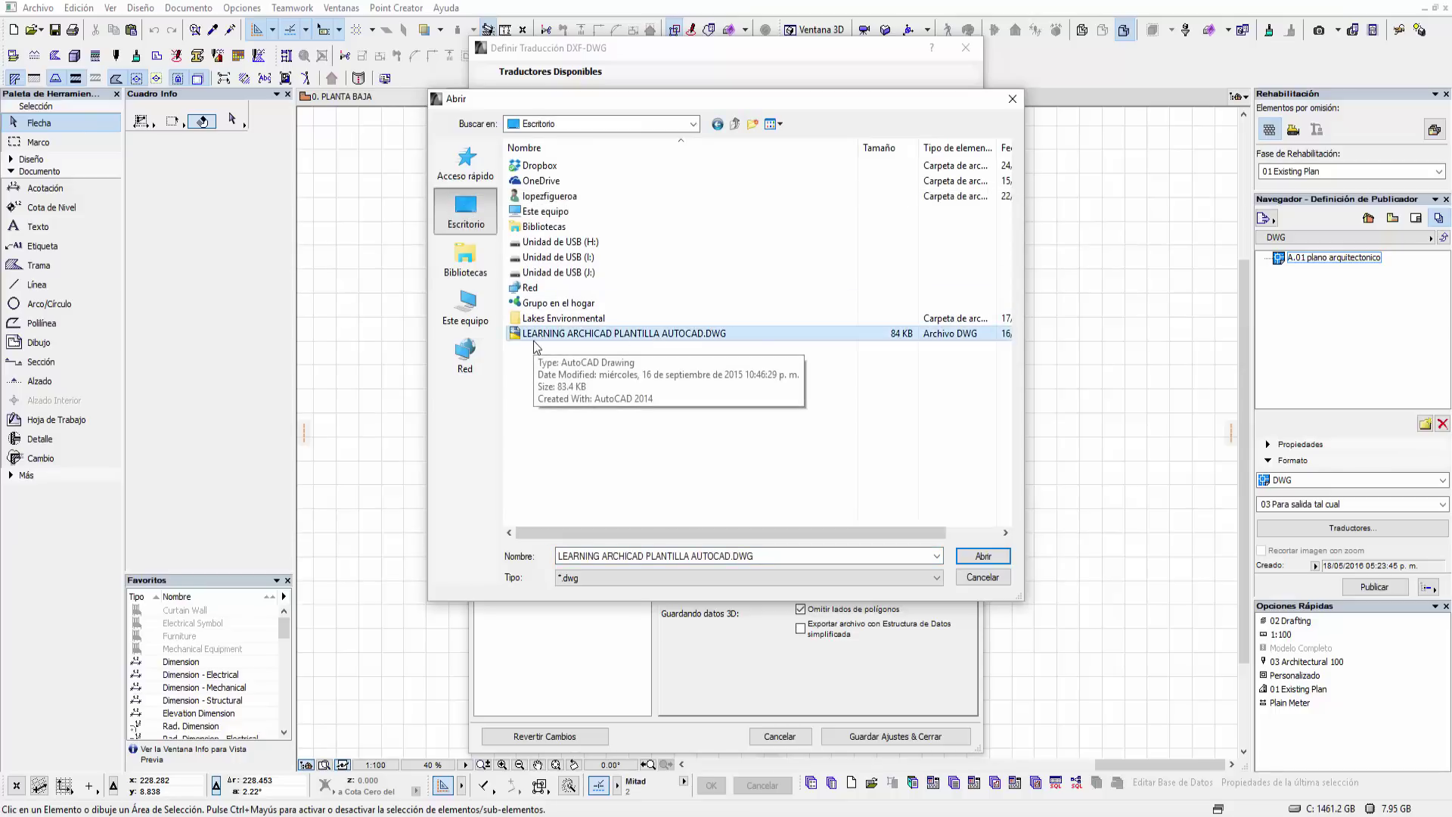
pyautogui.moveTo(712, 334)
pyautogui.click(989, 558)
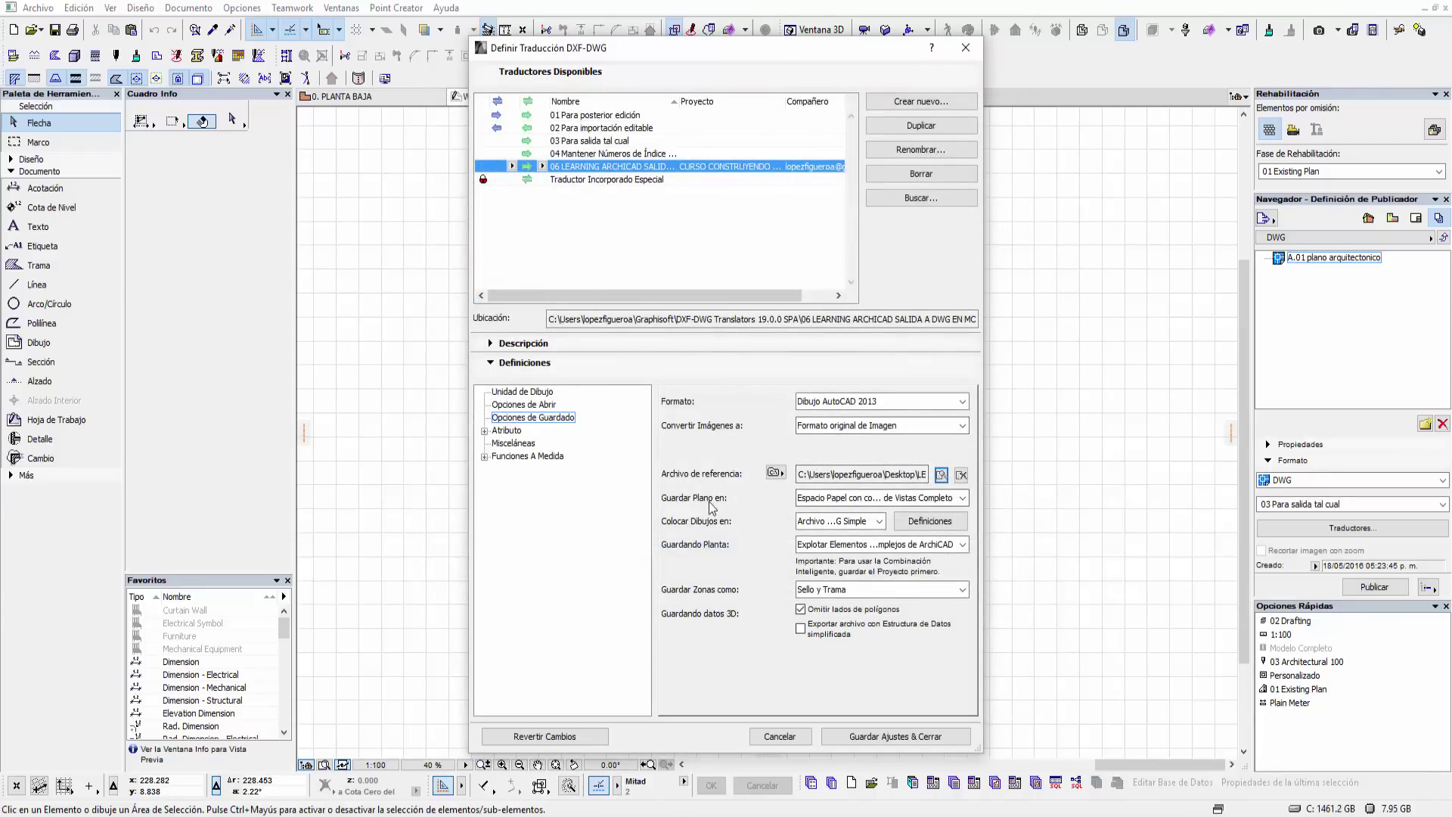
# - Keep sheets in paper space and drawings in one file, explode complex elements for plans, and expand Atributo
pyautogui.click(834, 500)
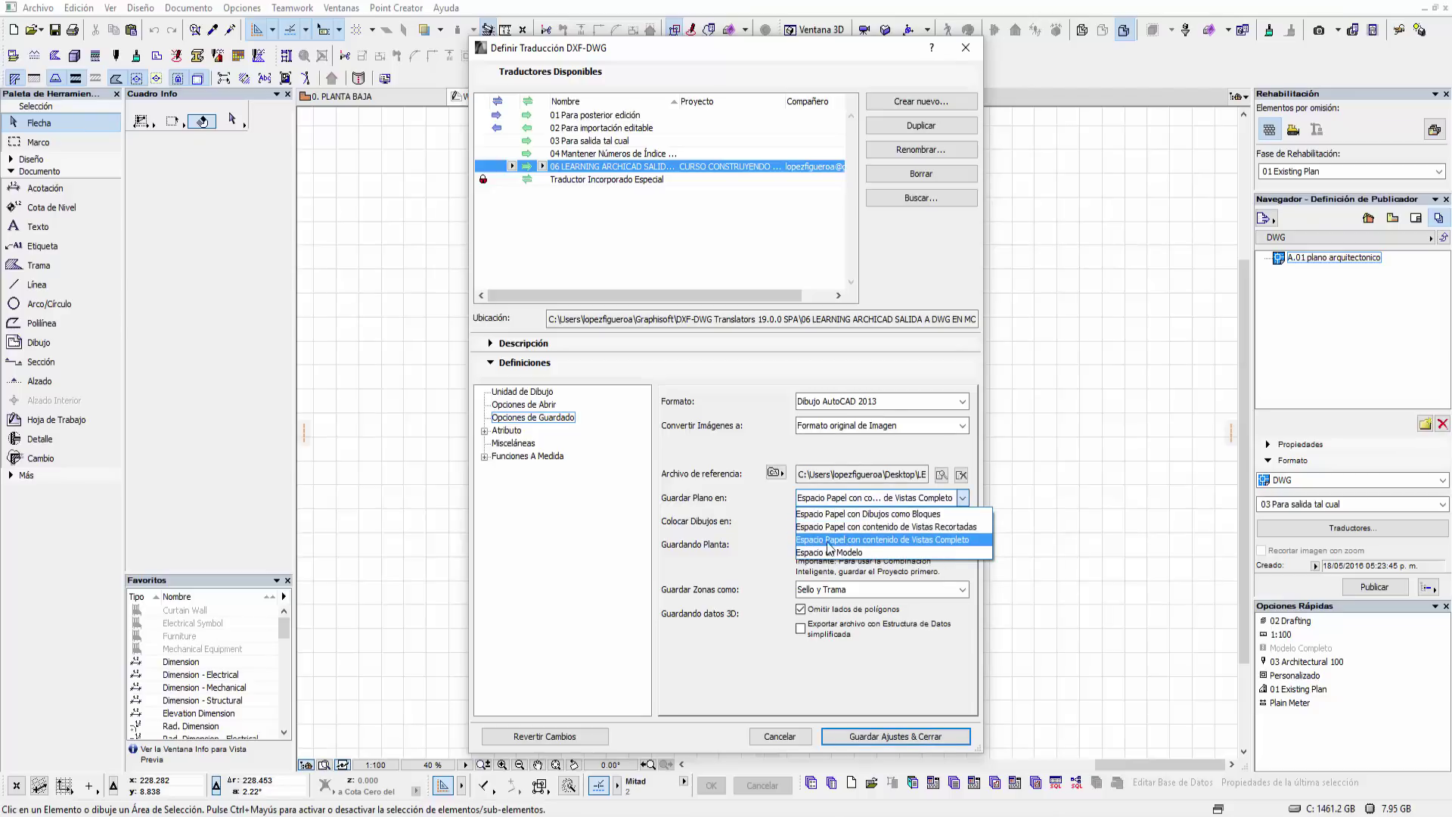
pyautogui.click(953, 542)
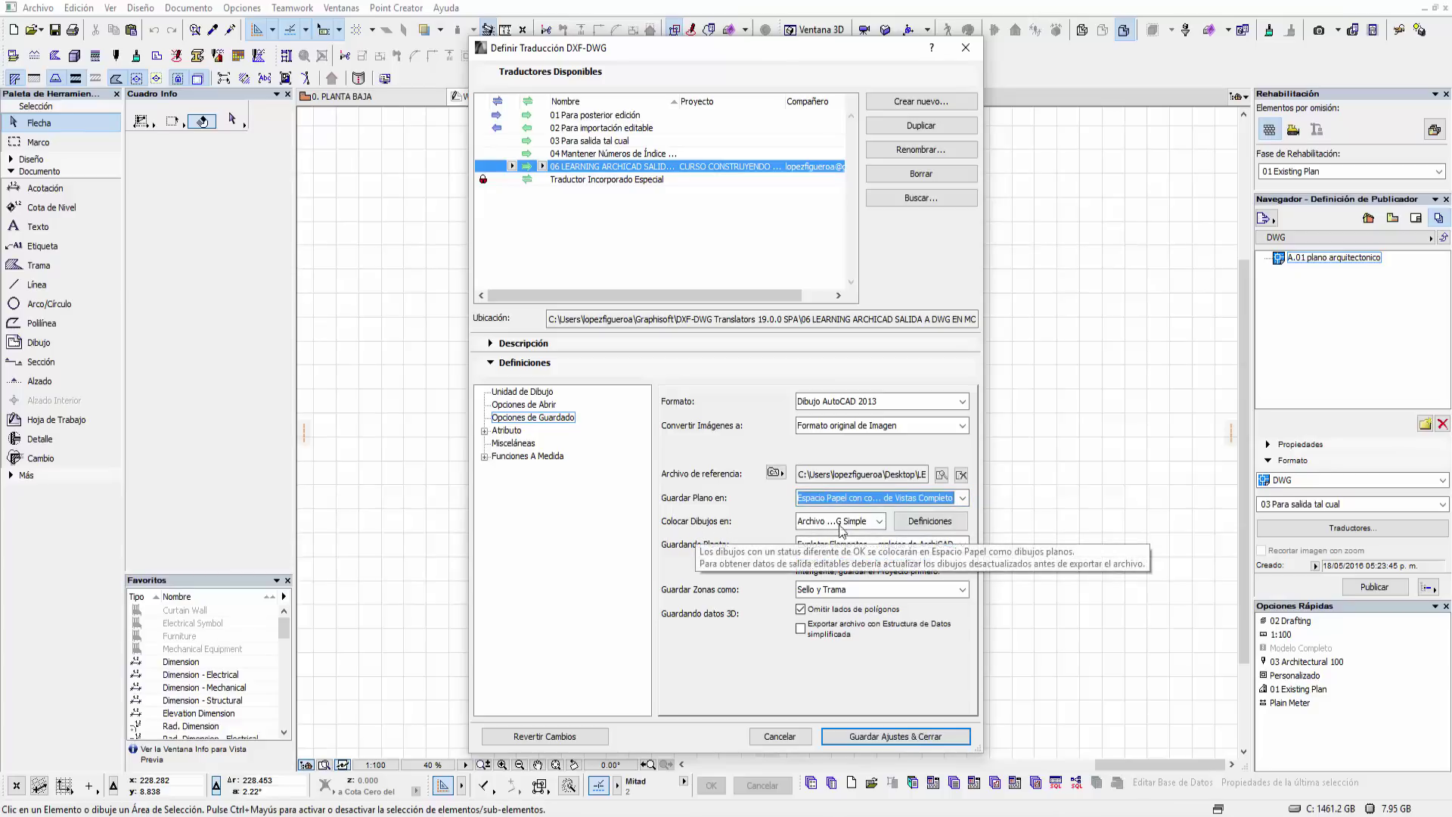
pyautogui.click(879, 522)
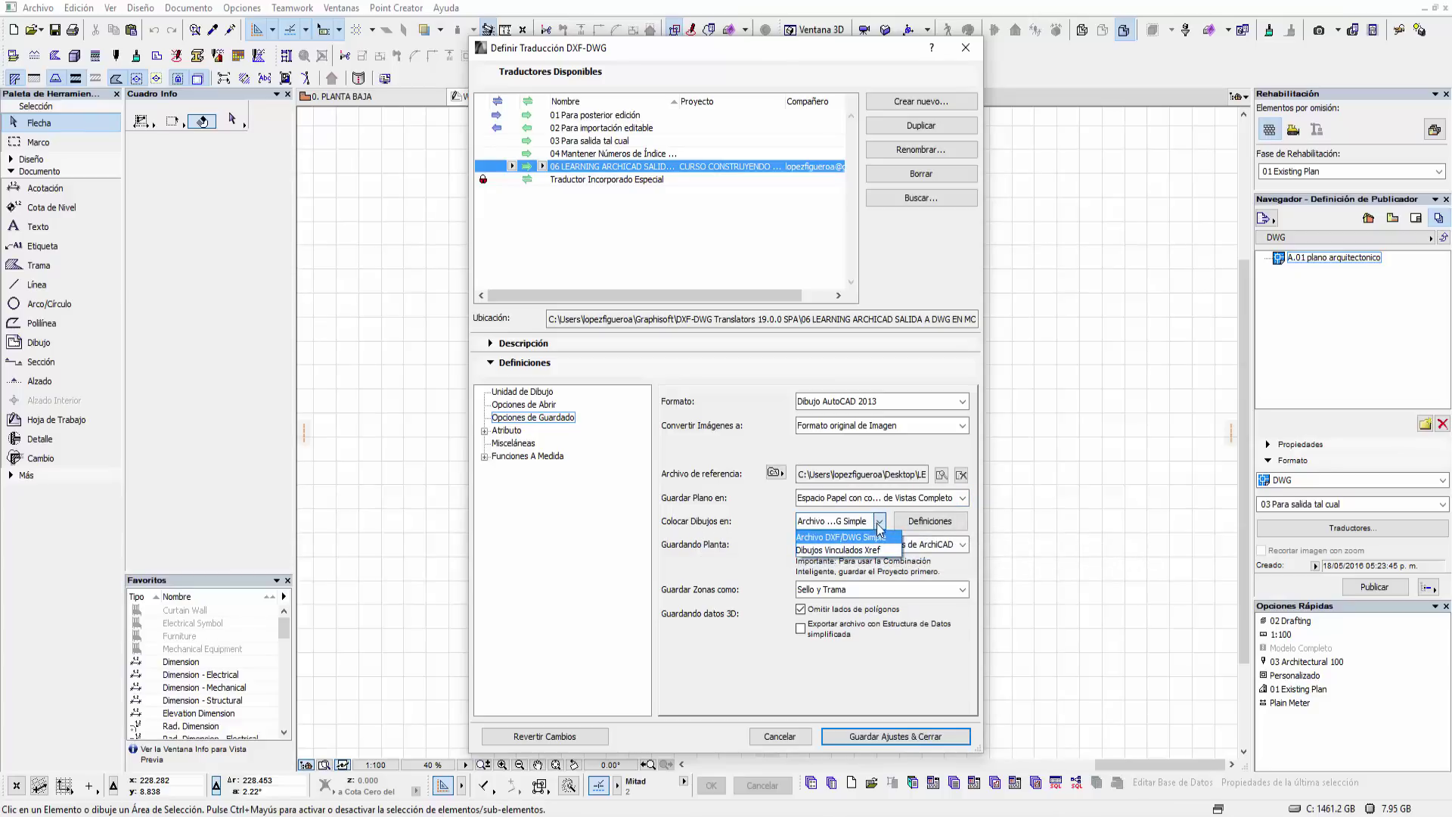
pyautogui.click(879, 527)
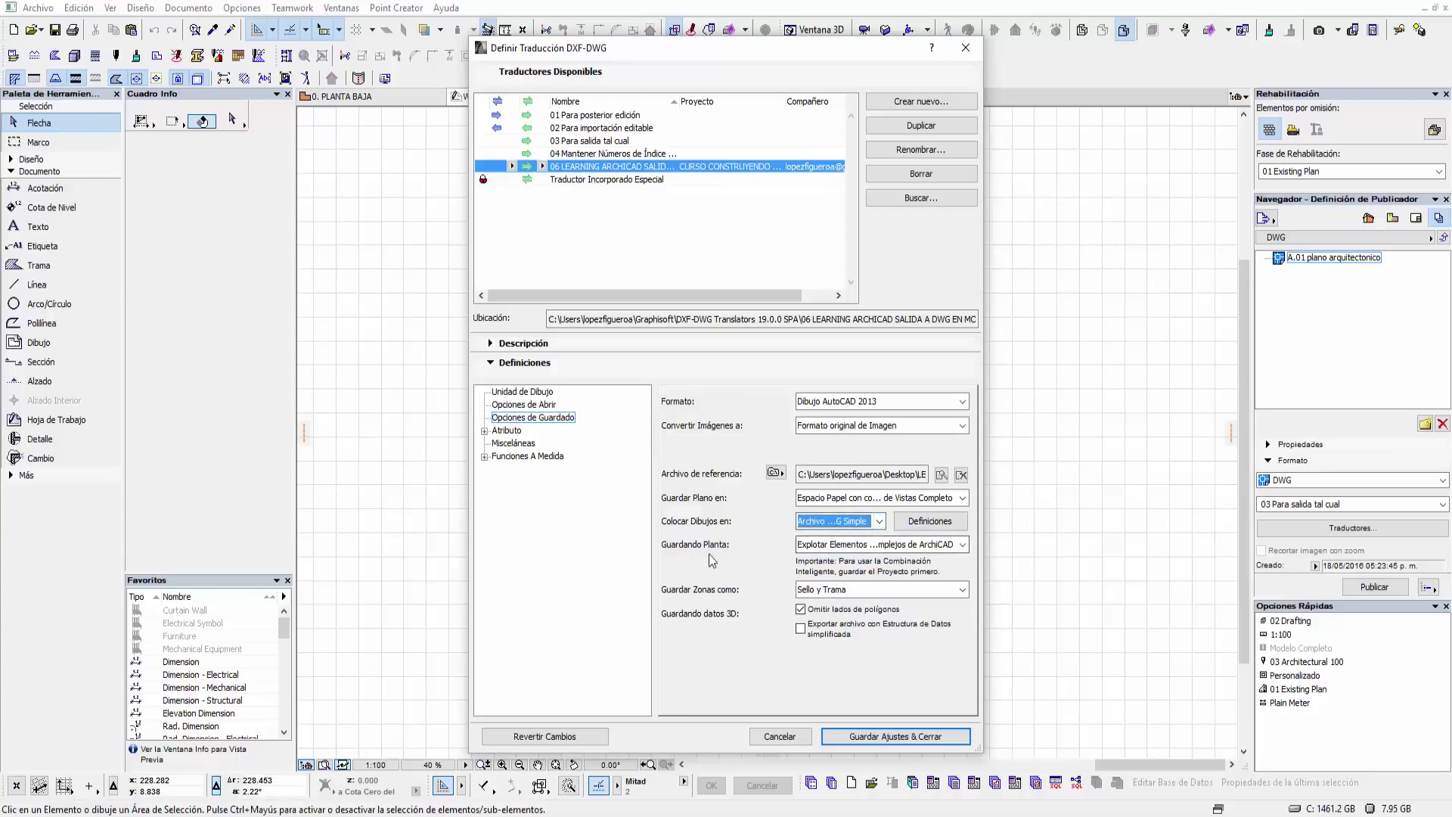
pyautogui.click(842, 551)
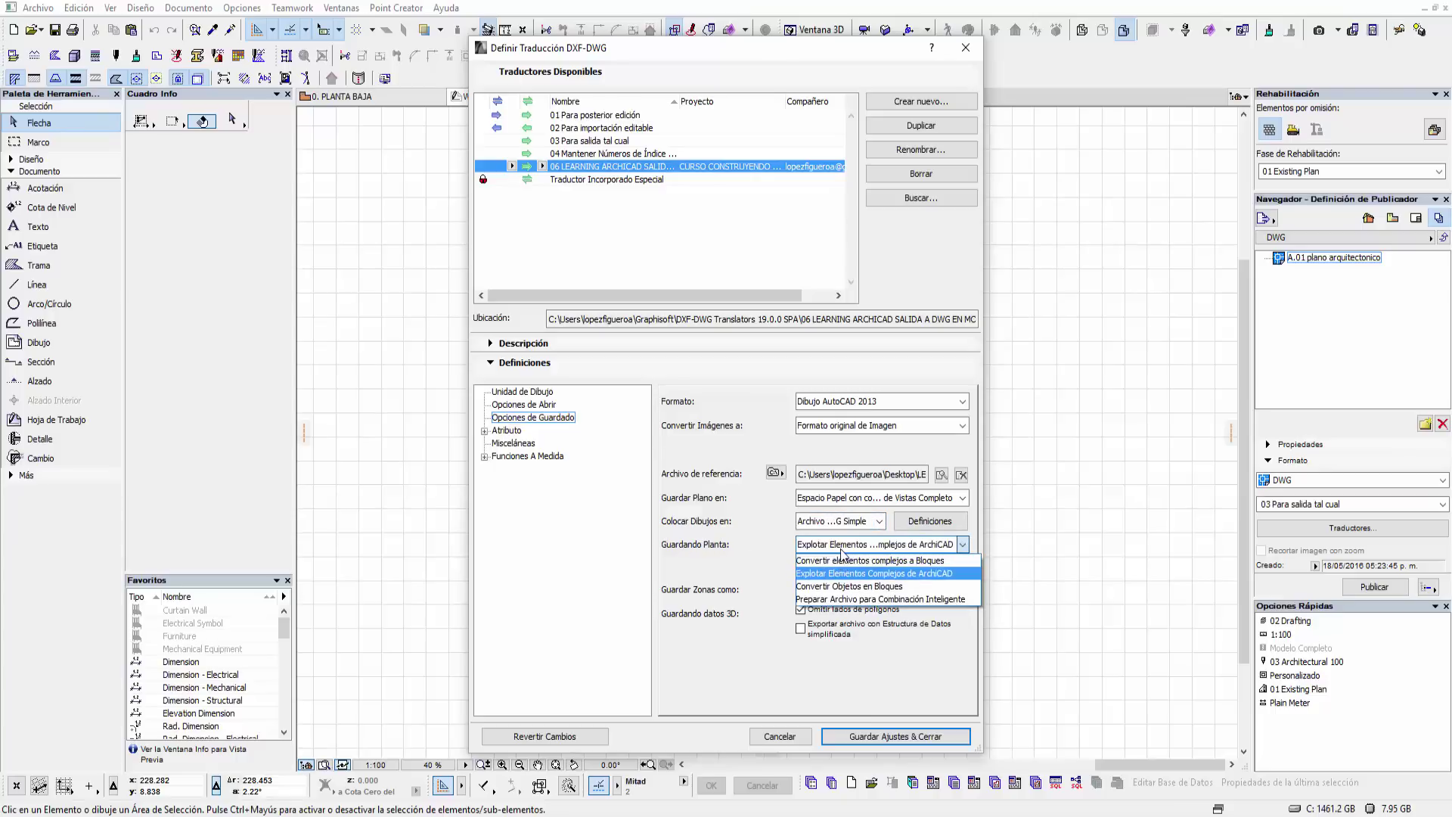
pyautogui.click(825, 573)
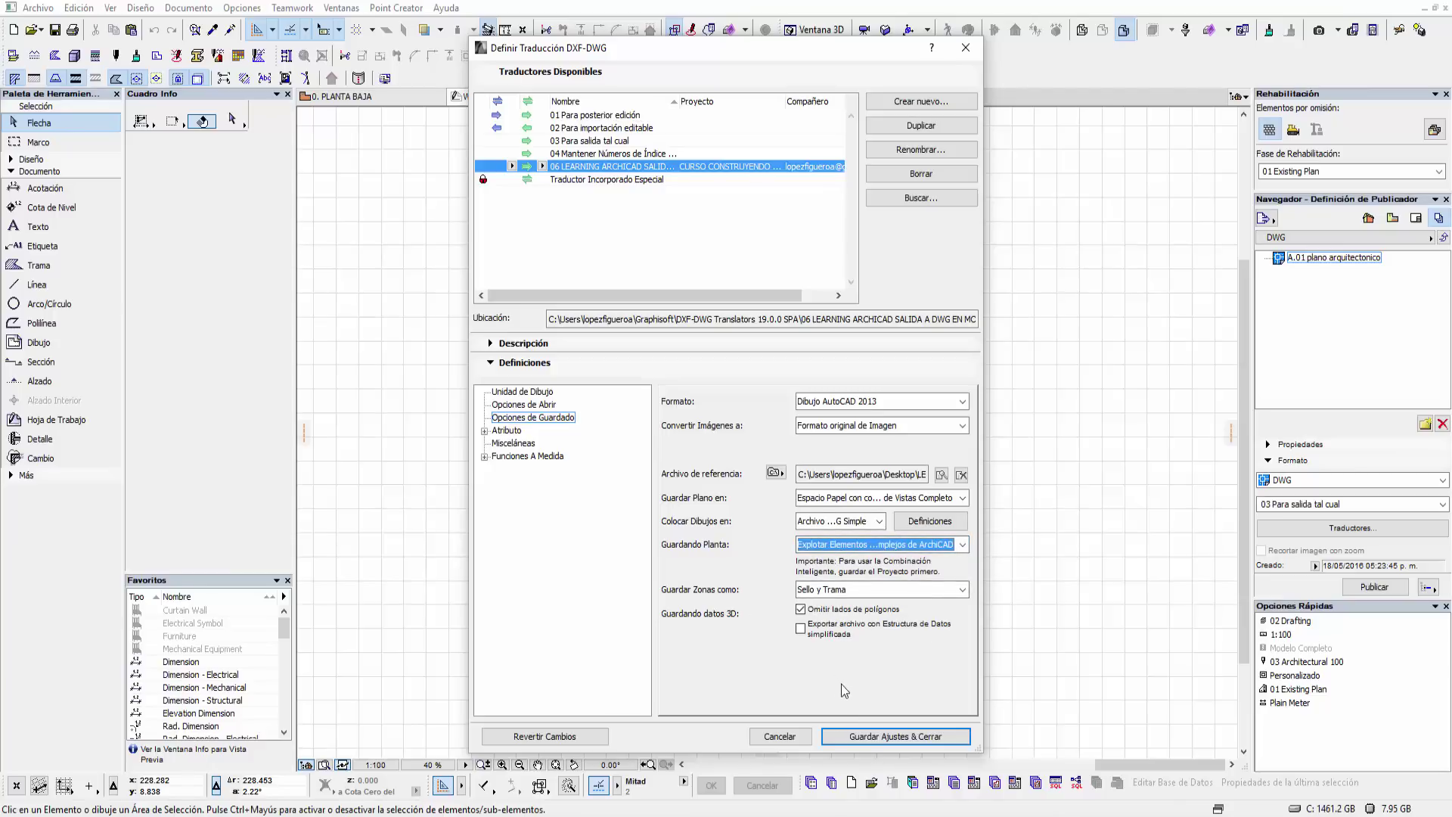
pyautogui.click(485, 431)
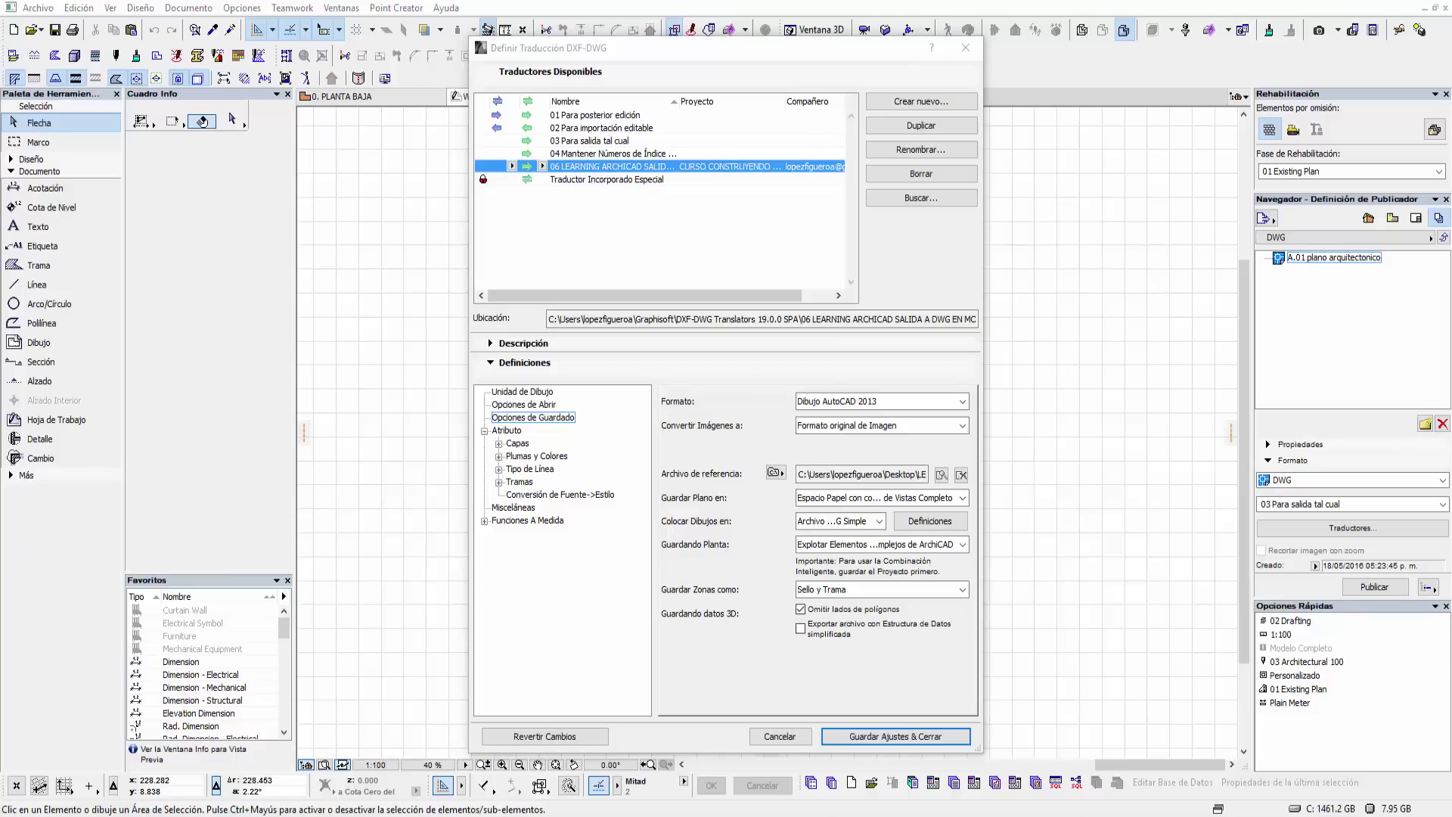
# - Review the Capas layer mappings from Ventanas and Puertas down to Marcadores de Puerta
pyautogui.click(518, 444)
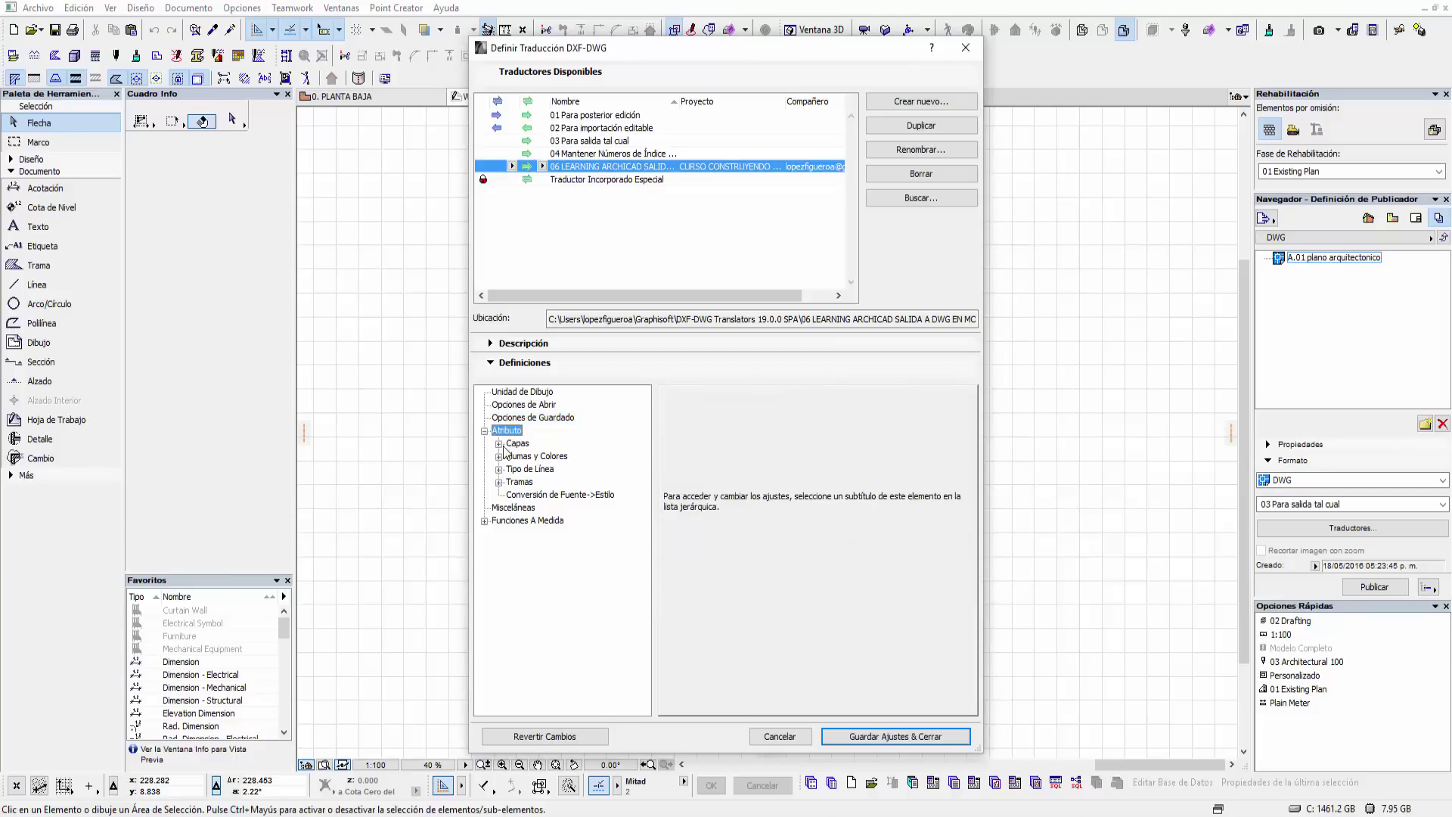
pyautogui.click(500, 444)
pyautogui.click(527, 457)
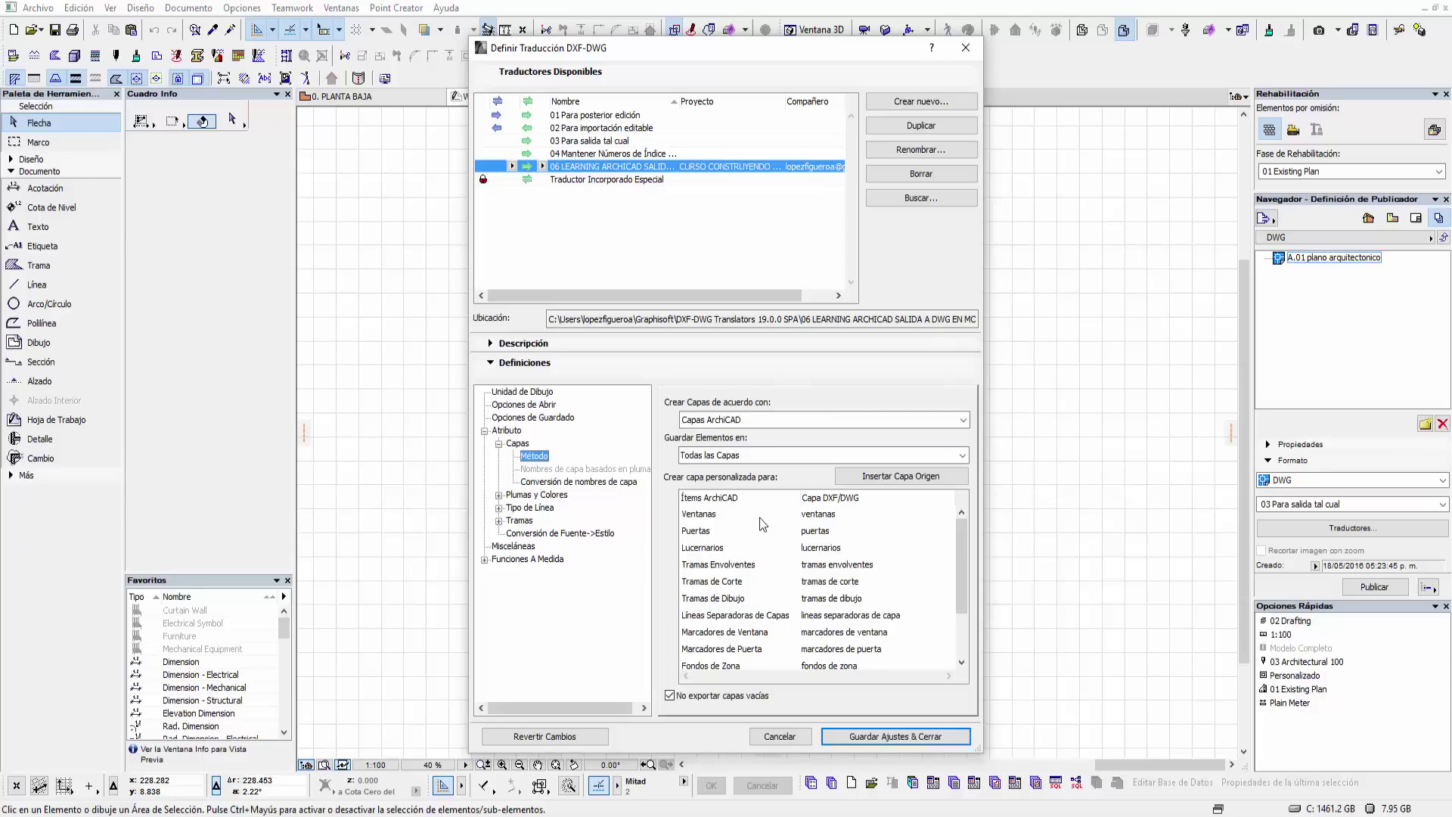
pyautogui.click(717, 514)
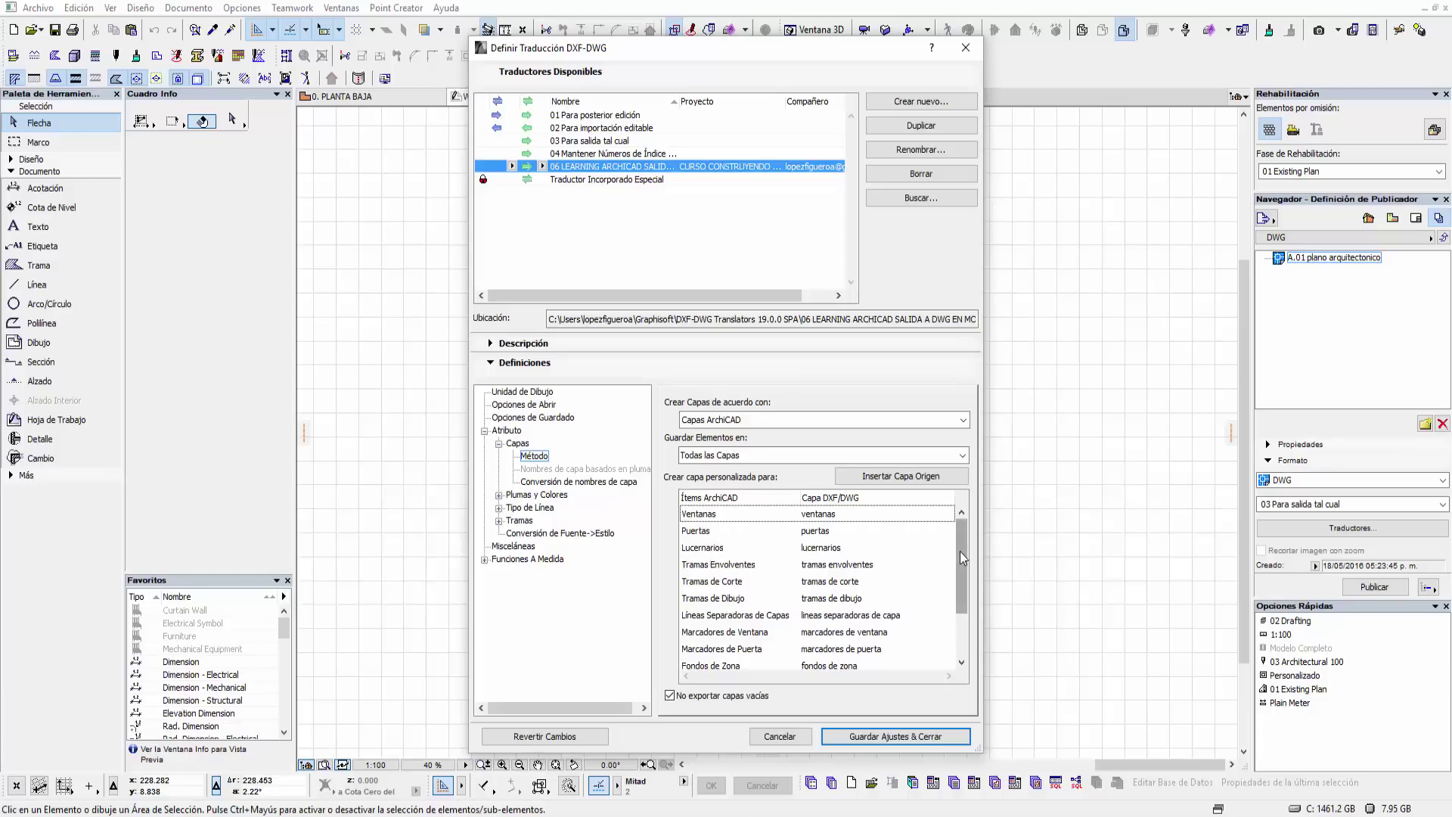
pyautogui.moveTo(960, 552); pyautogui.dragTo(959, 545)
pyautogui.click(832, 515)
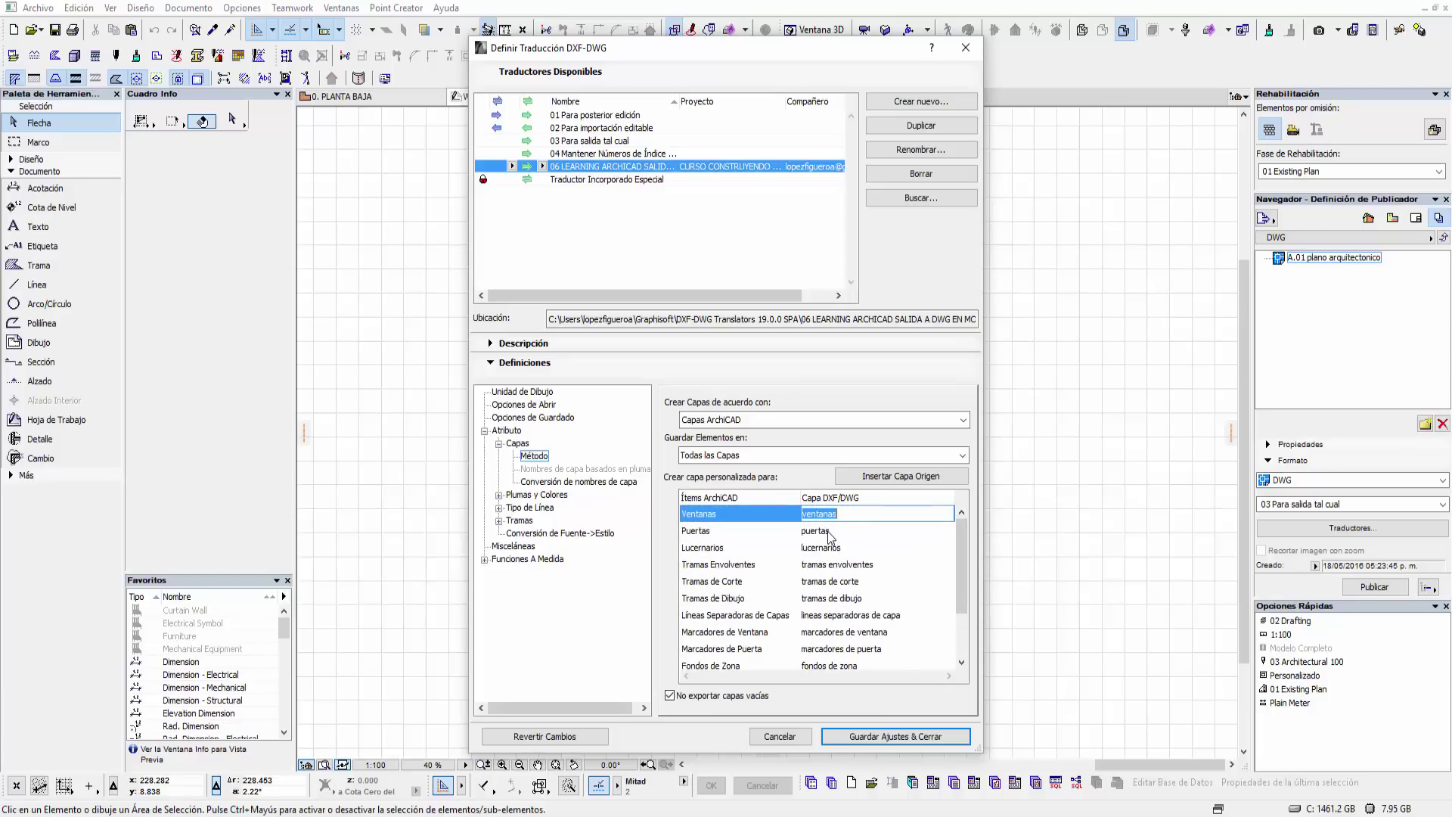
pyautogui.click(832, 532)
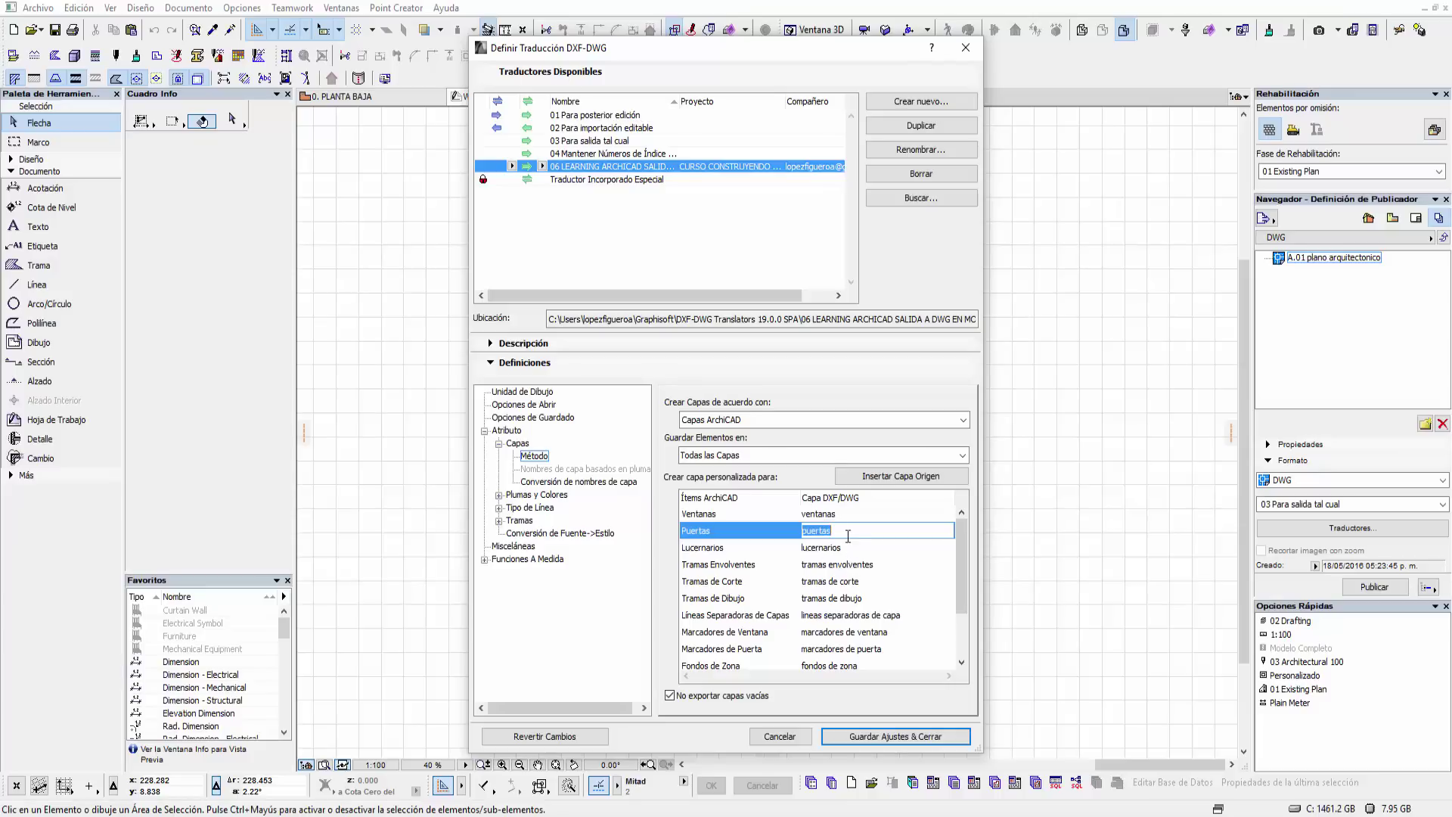
pyautogui.click(838, 516)
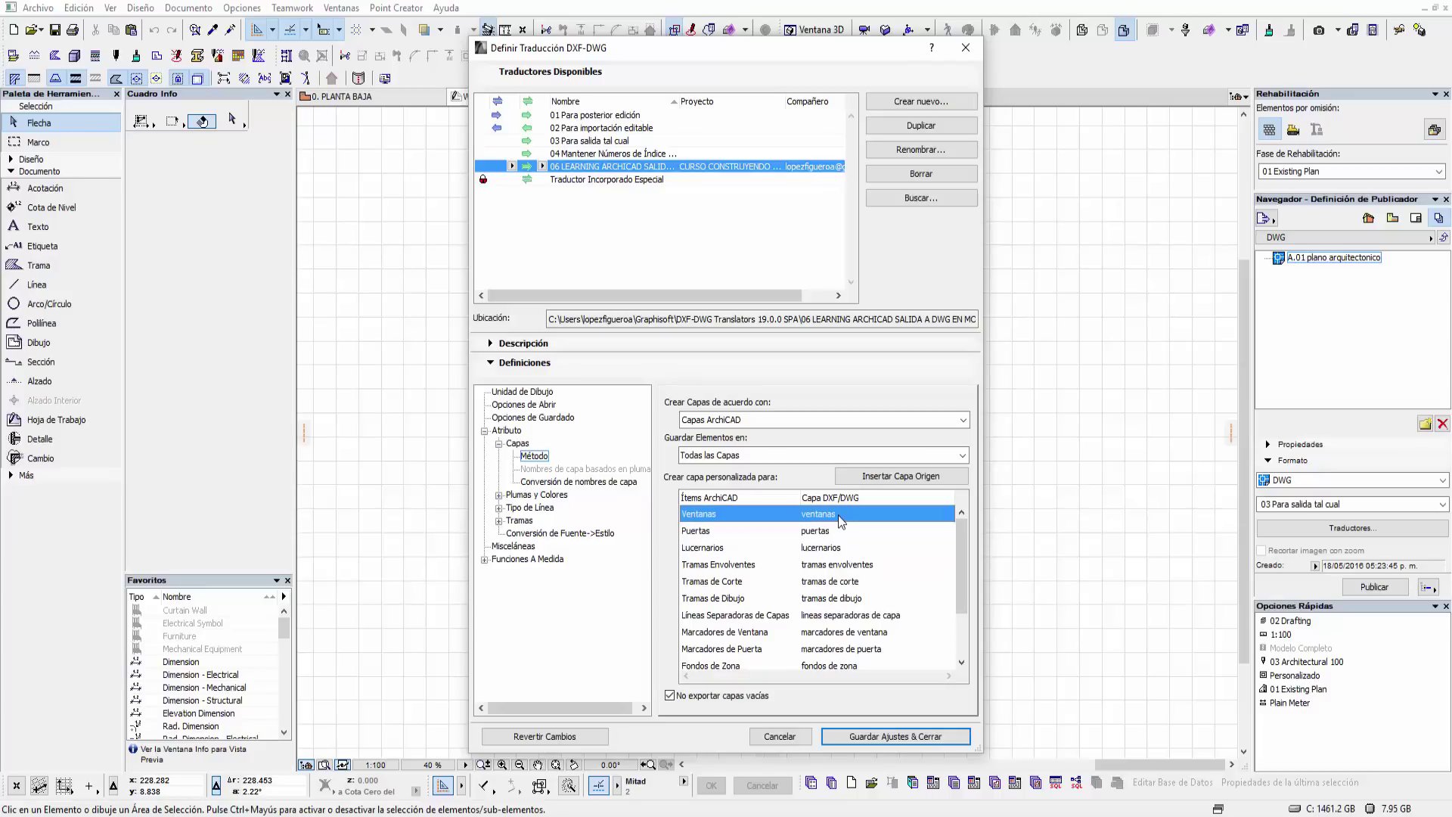
pyautogui.click(838, 533)
pyautogui.click(838, 547)
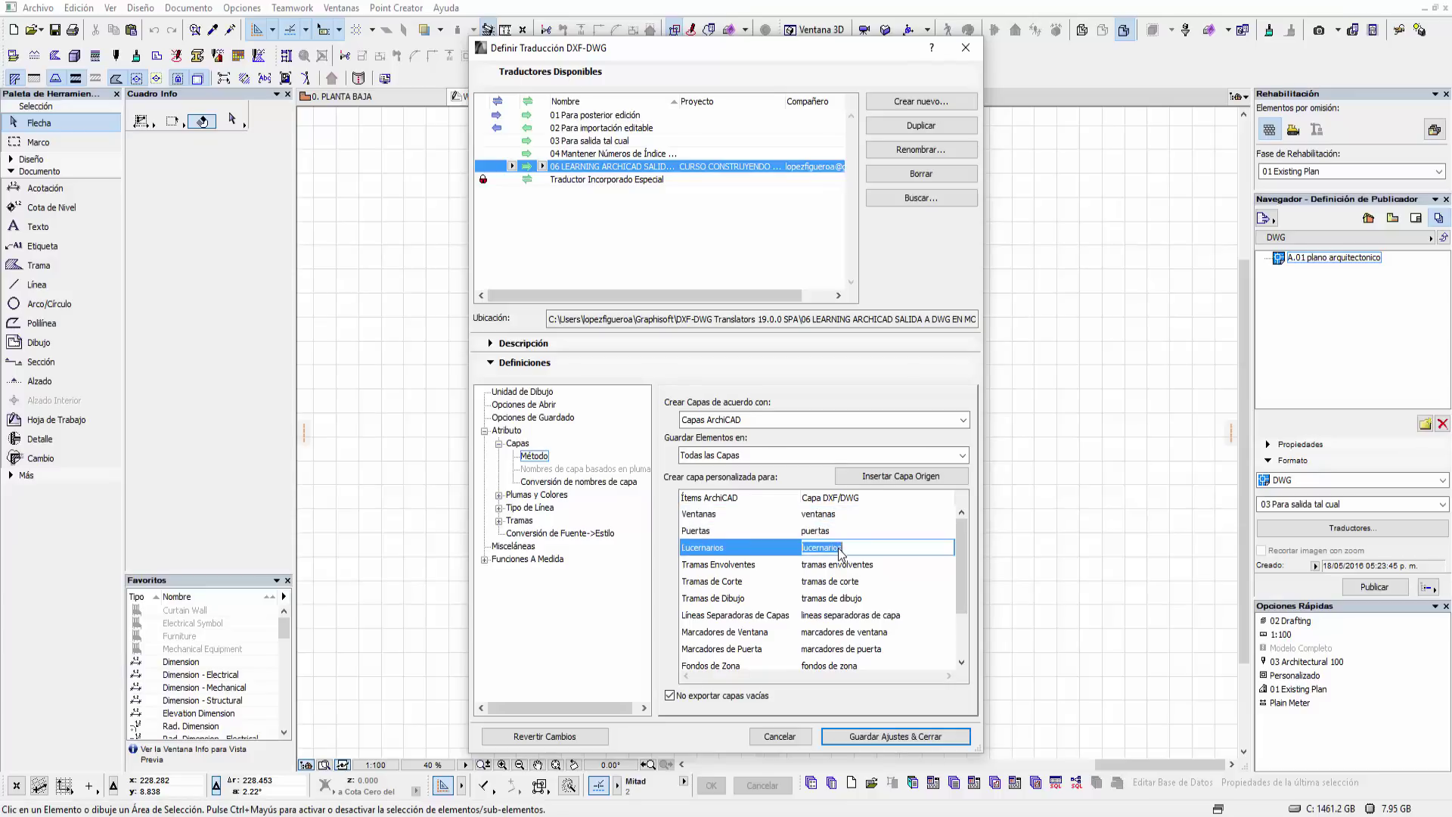
pyautogui.click(841, 566)
pyautogui.click(848, 600)
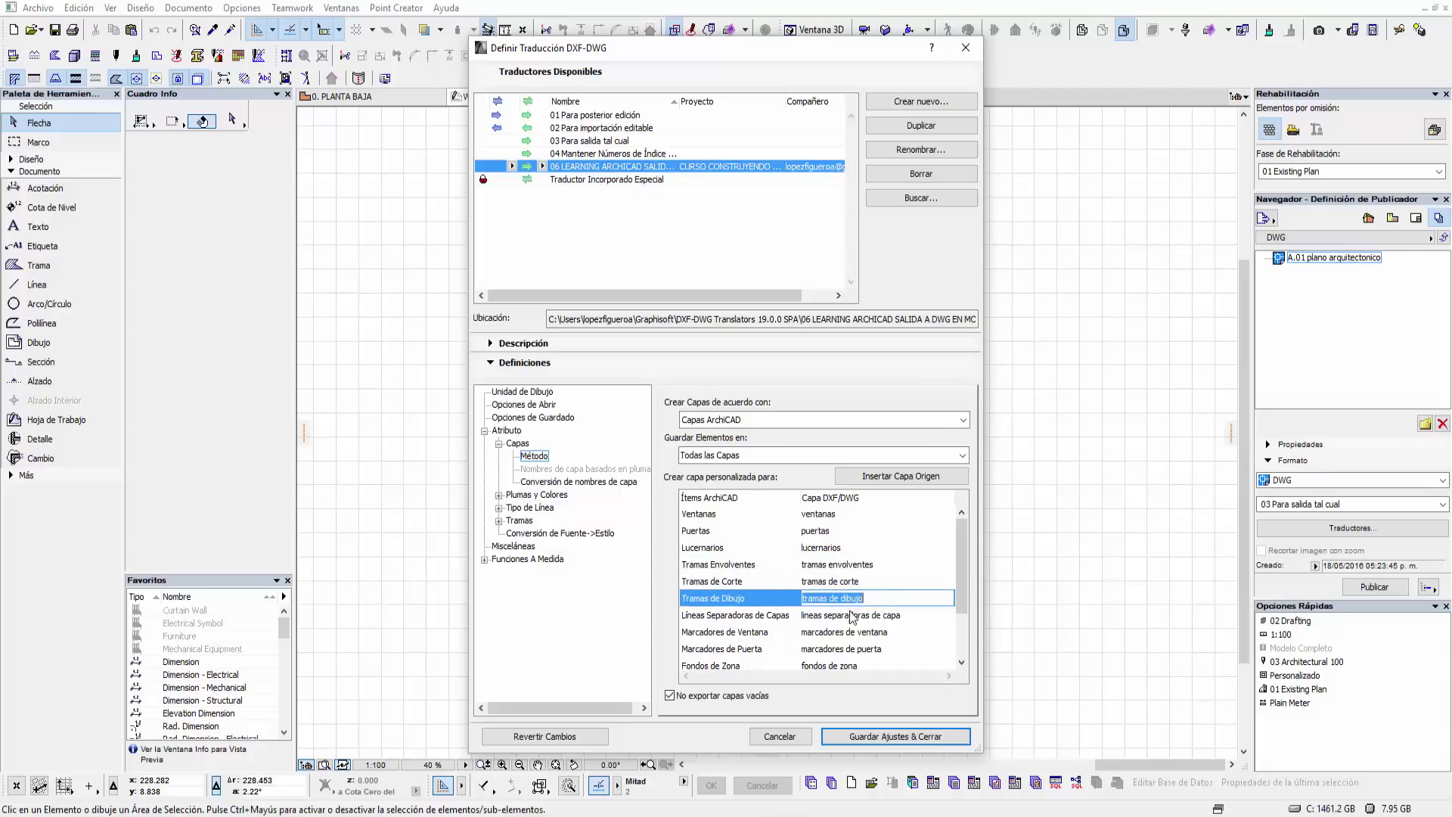
pyautogui.click(853, 615)
pyautogui.click(860, 647)
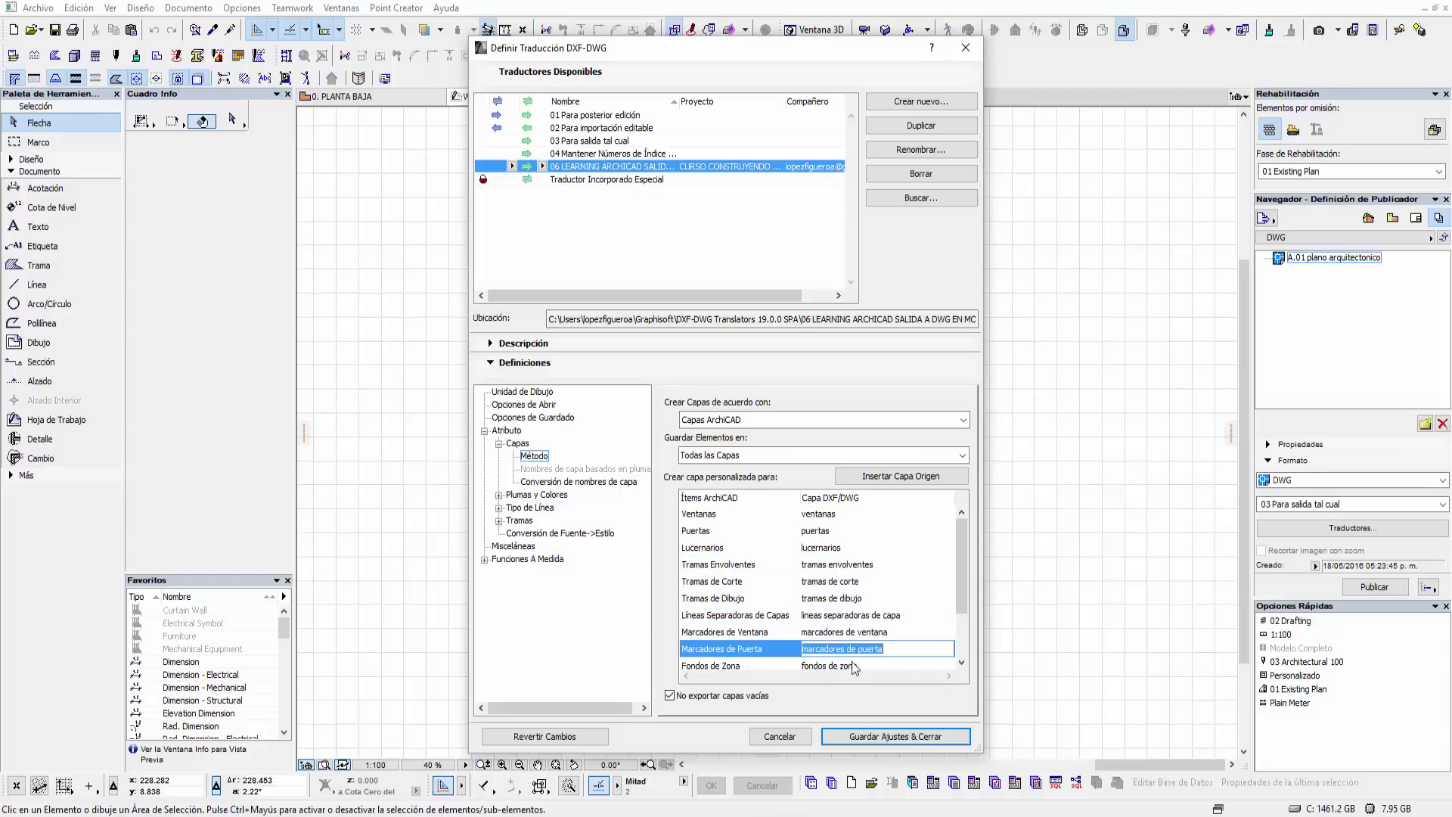
pyautogui.scroll(-1, 959, 635)
pyautogui.scroll(-1, 961, 656)
pyautogui.moveTo(961, 652); pyautogui.dragTo(965, 555)
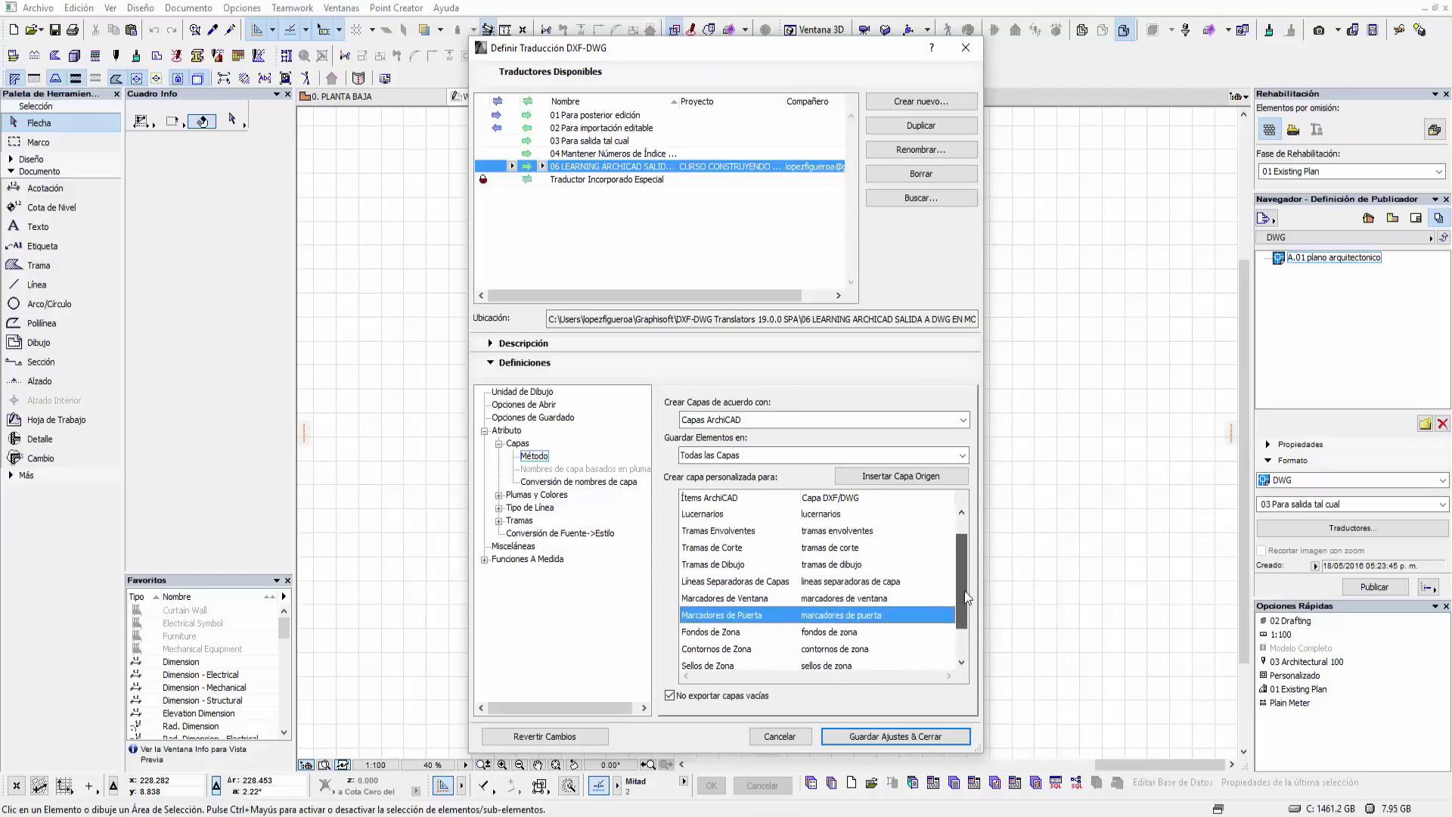
# - Check the layer-name conversion entry mapped to 0 and the pen-and-colour Método
pyautogui.click(597, 483)
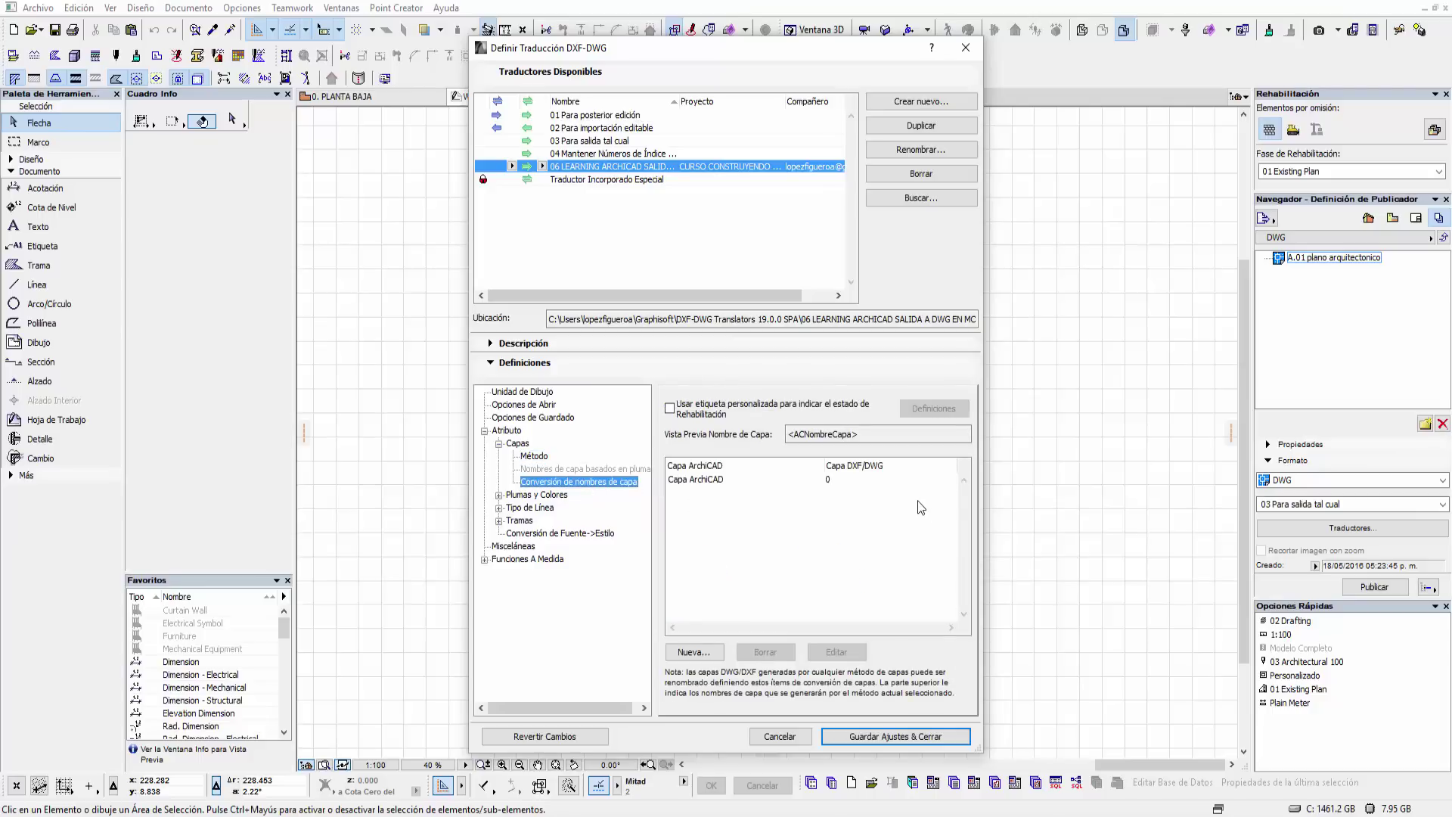
pyautogui.click(832, 479)
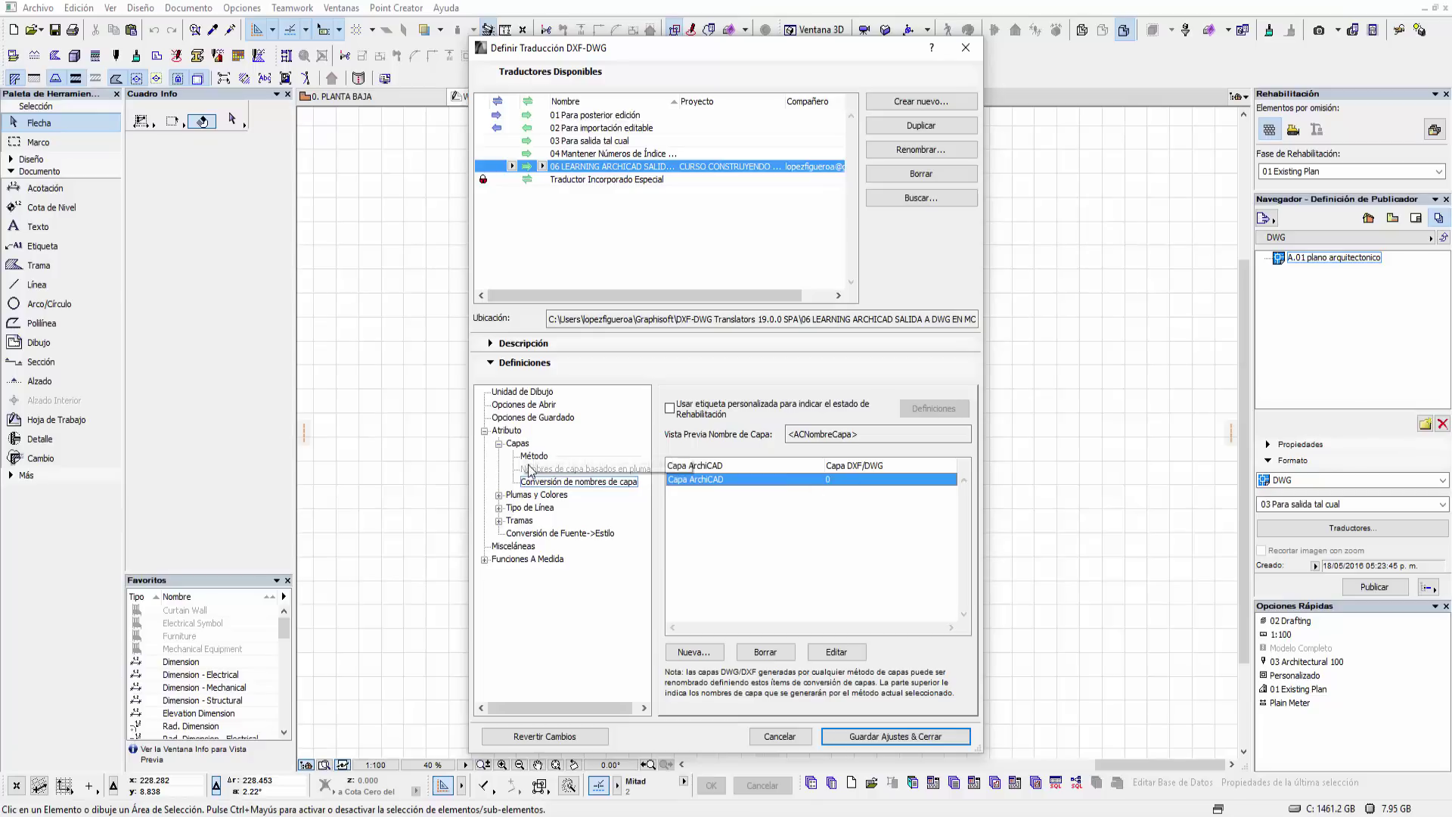
pyautogui.click(498, 494)
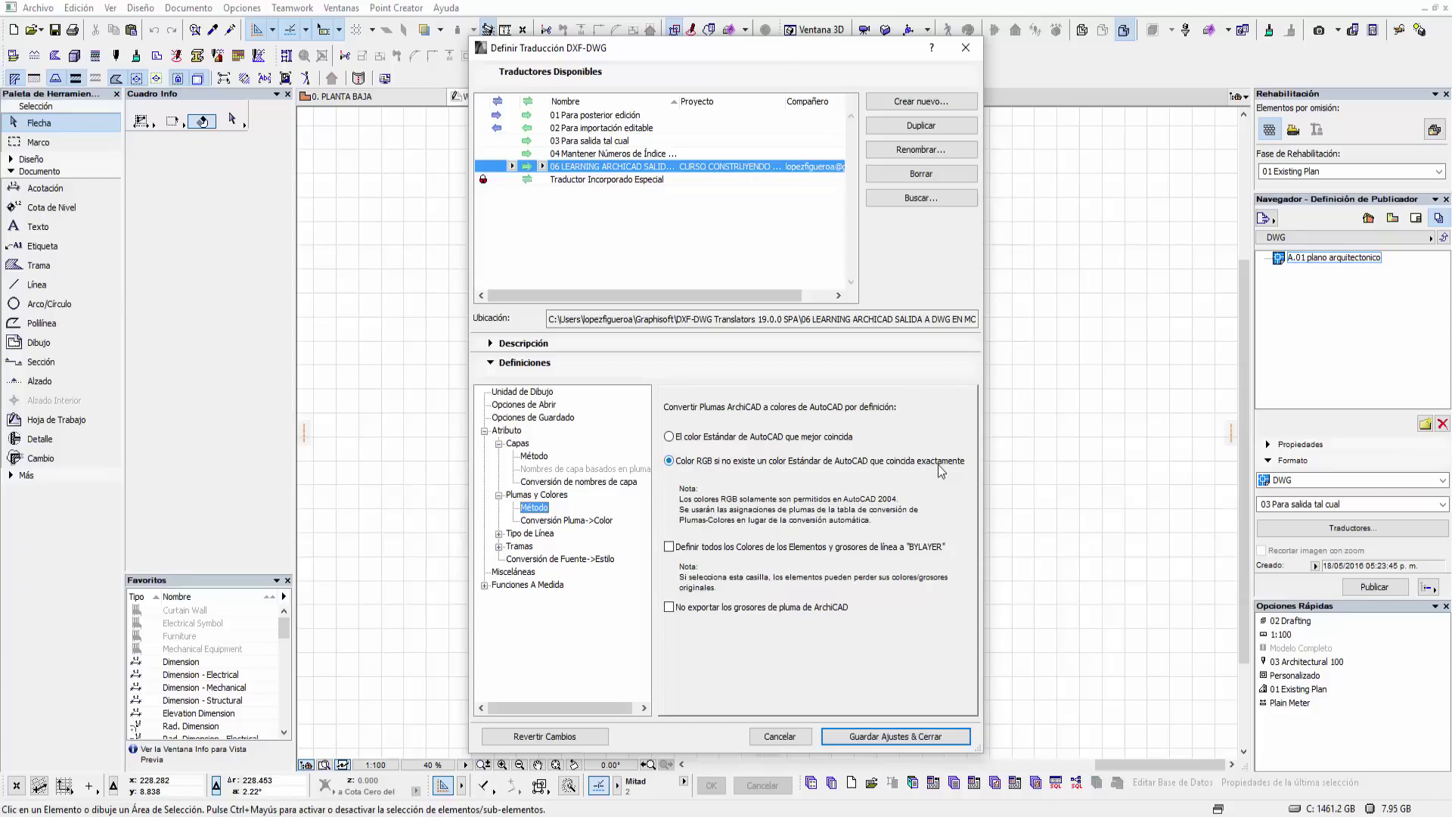
# - Look over pens 1–15's AutoCAD colour numbers and line weights in the Conversión Pluma->Color table
pyautogui.click(584, 522)
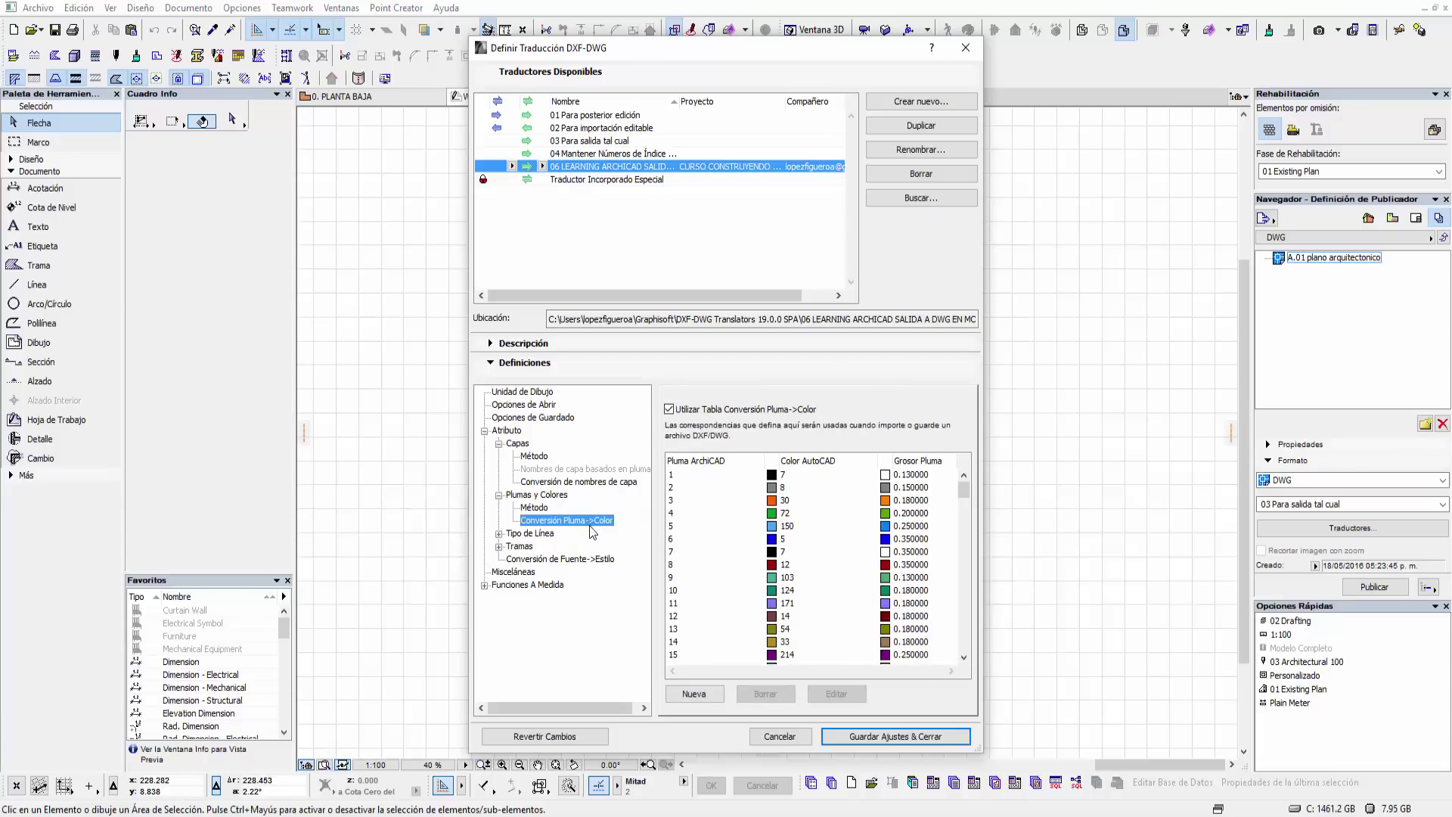
pyautogui.click(724, 477)
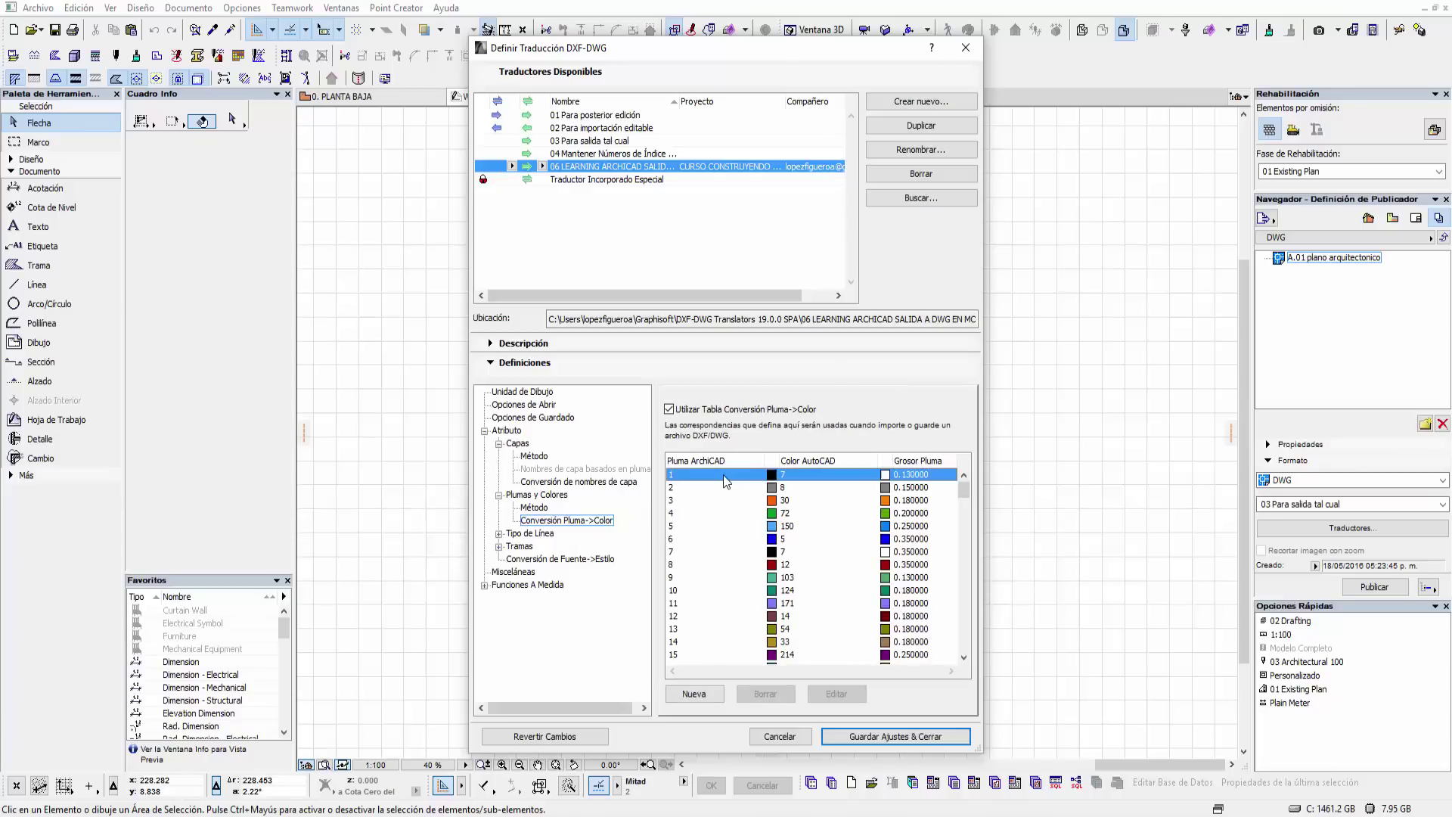
pyautogui.click(715, 490)
pyautogui.click(701, 476)
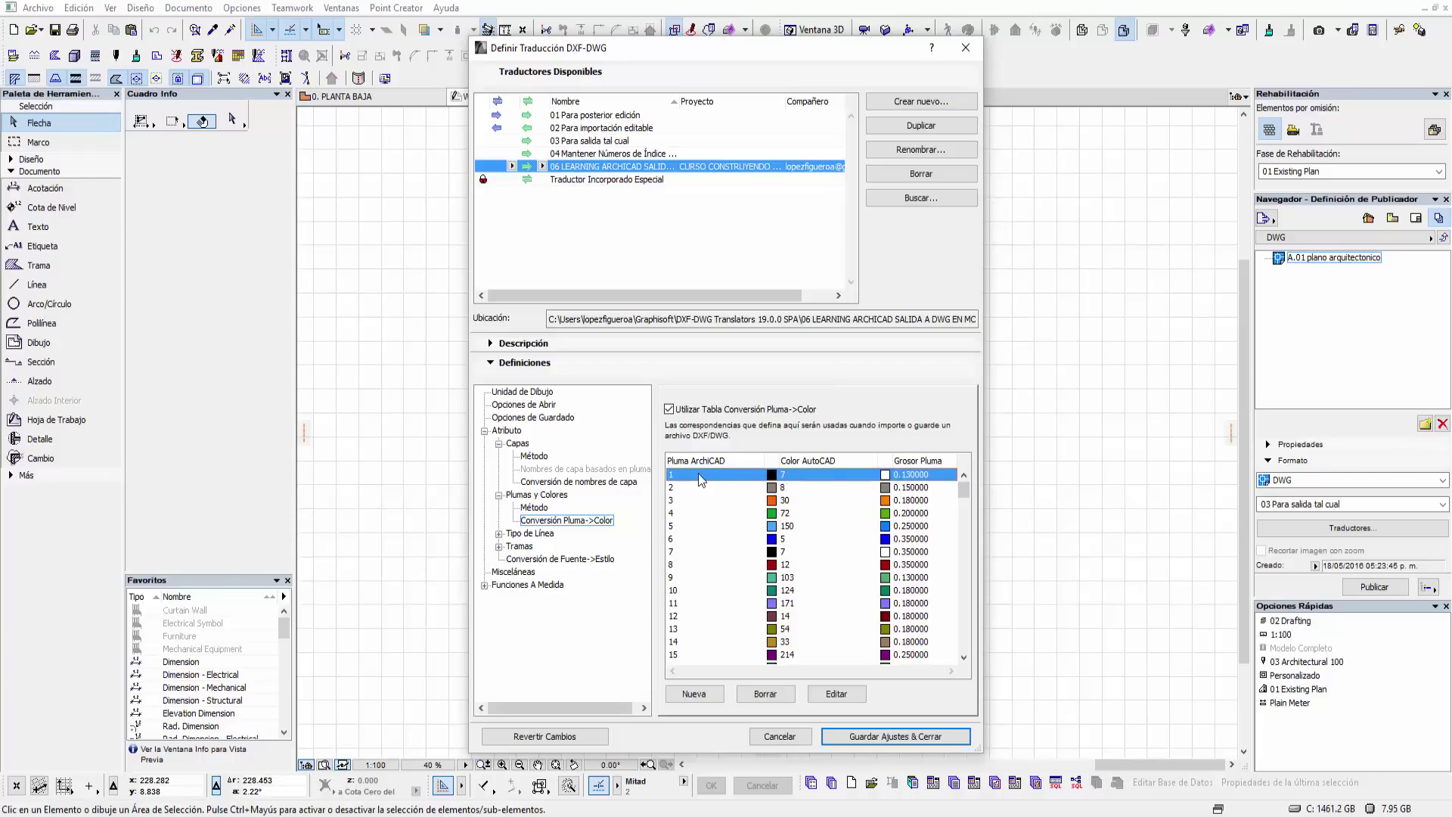
pyautogui.moveTo(697, 482); pyautogui.dragTo(690, 545)
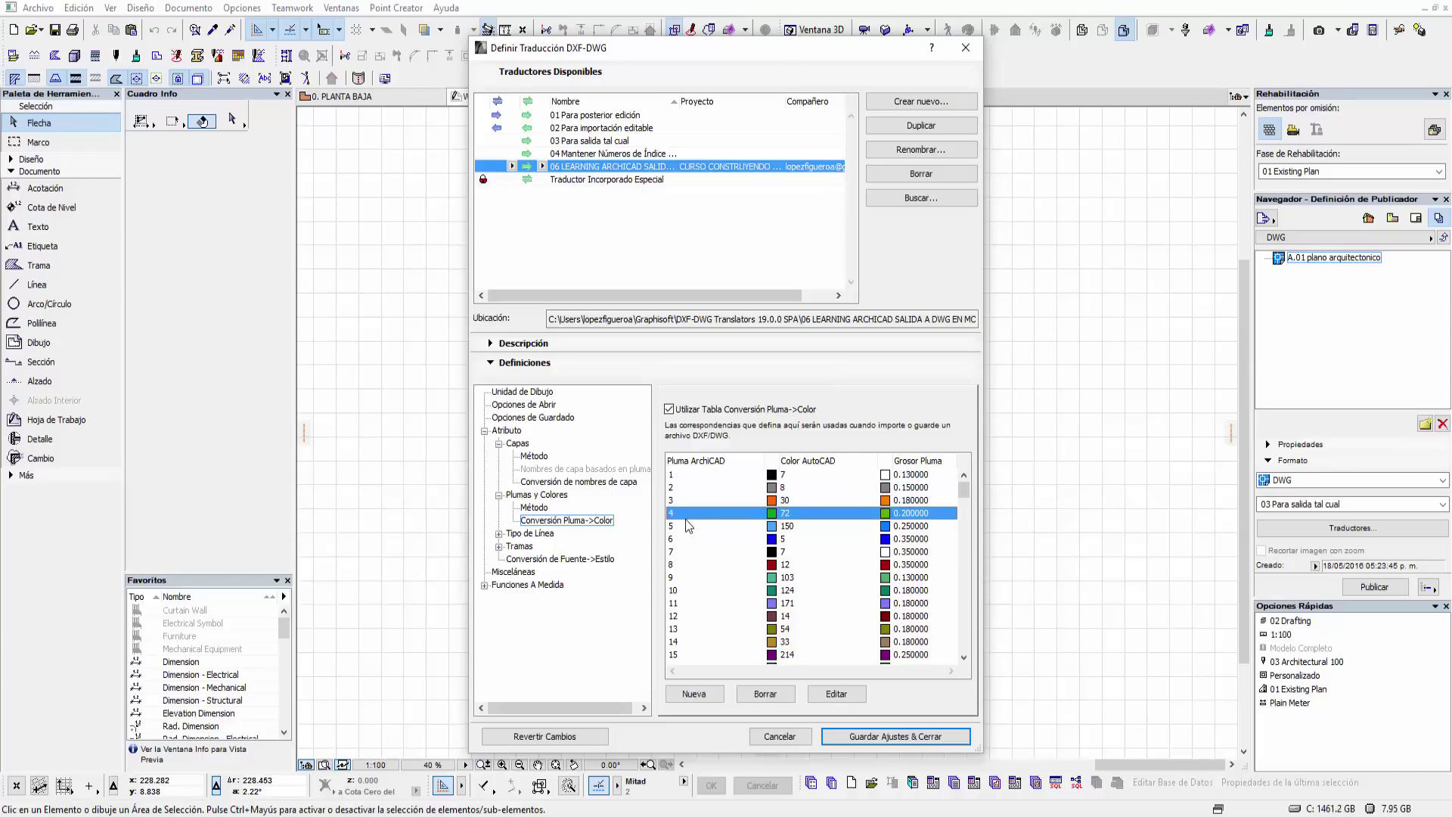
pyautogui.moveTo(690, 551); pyautogui.dragTo(706, 603)
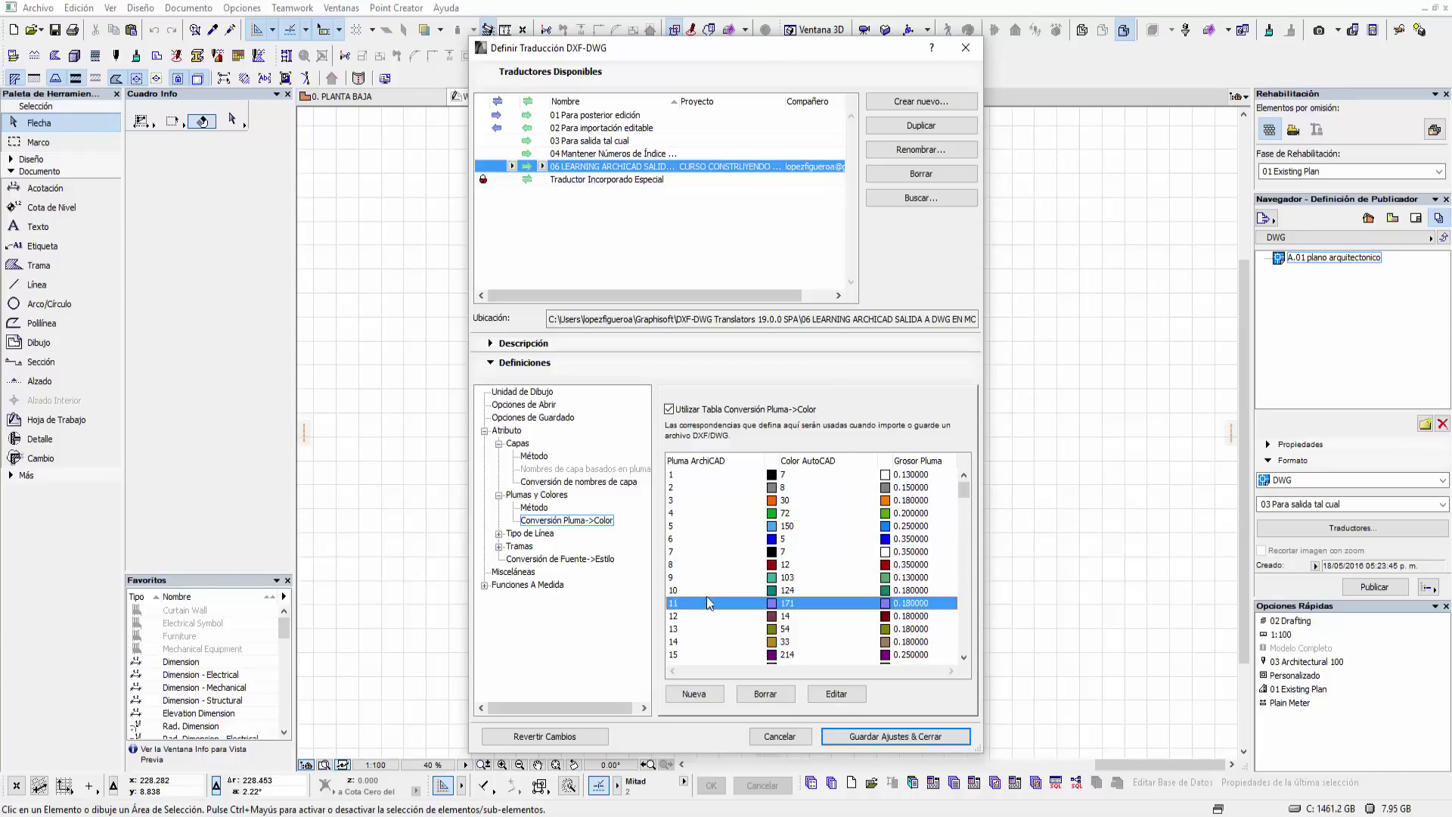
pyautogui.click(820, 478)
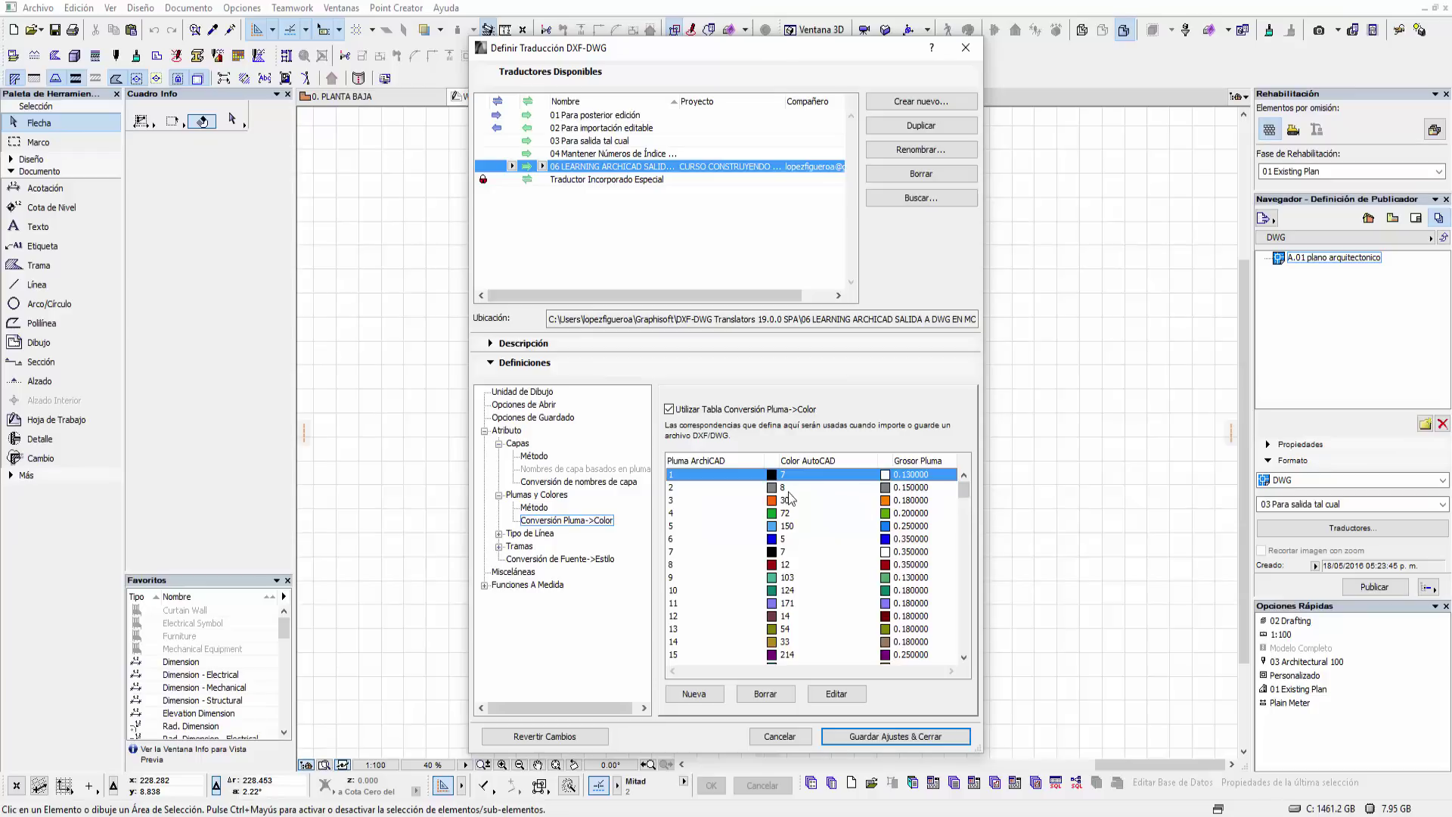
pyautogui.moveTo(808, 485); pyautogui.dragTo(824, 664)
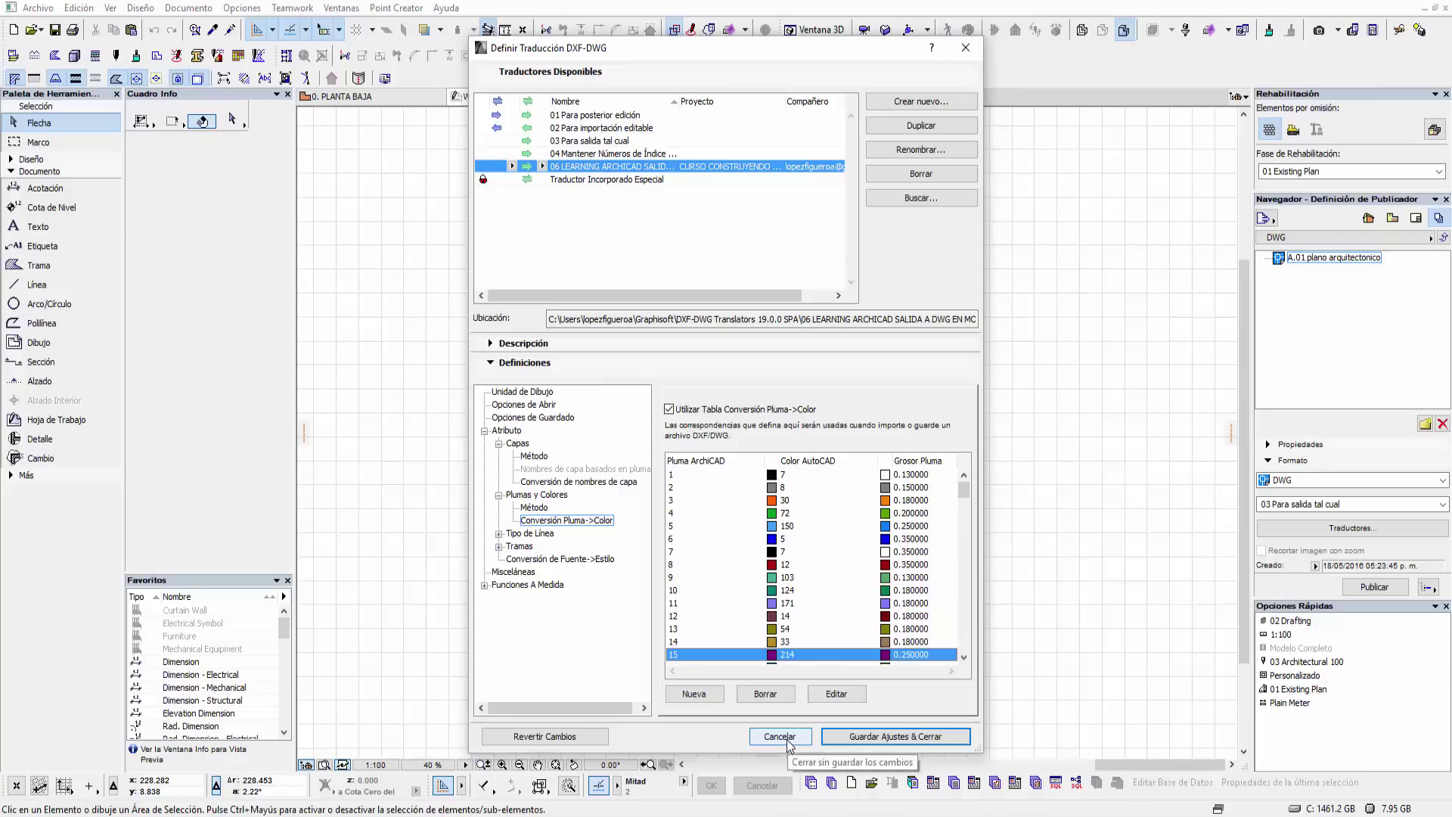
pyautogui.moveTo(929, 50); pyautogui.dragTo(1186, 43)
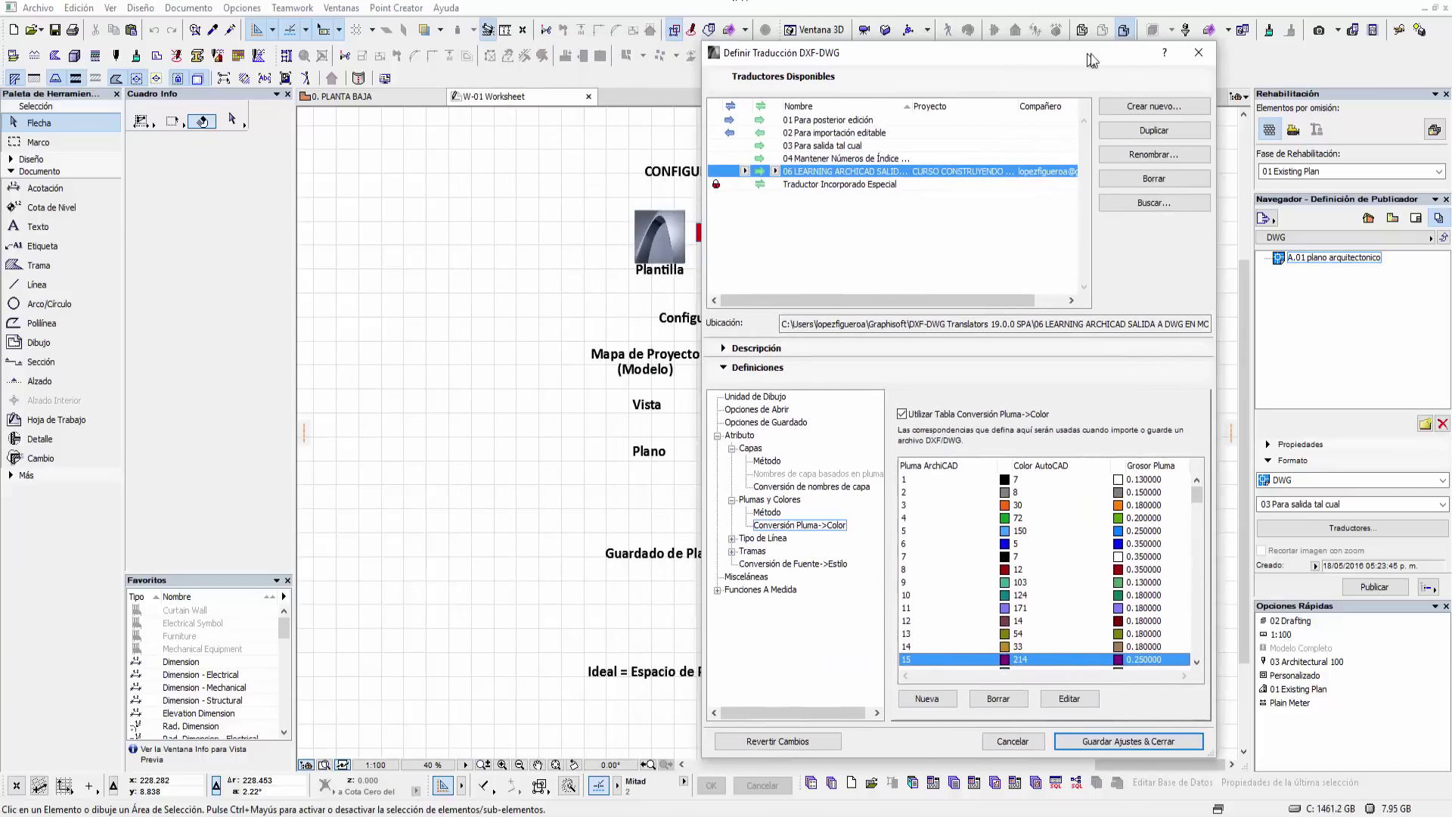
# - Cancel the translator and open the model-view Plumas y Colores settings for 03 Architectural 100
pyautogui.click(1037, 730)
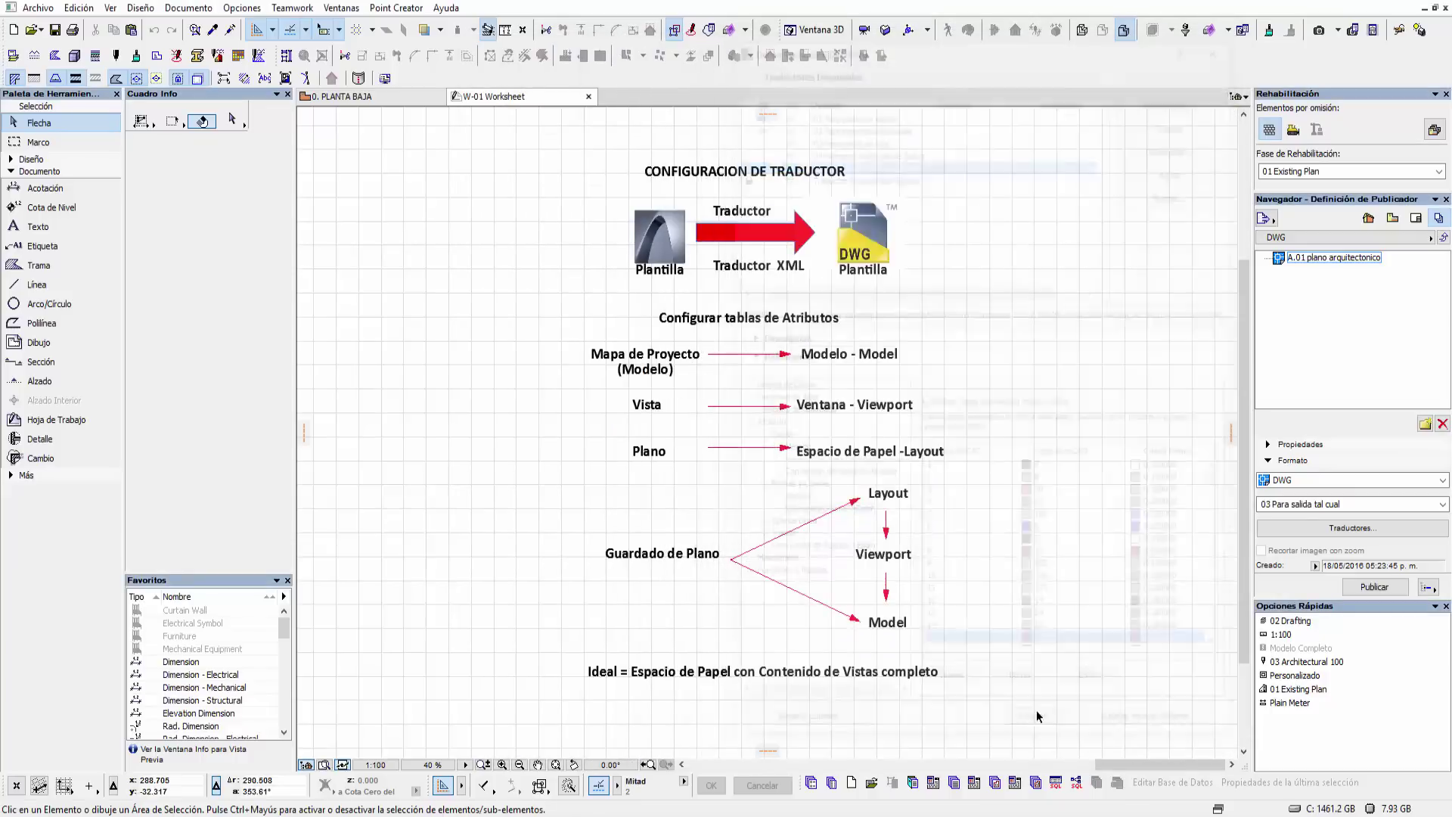
pyautogui.click(249, 9)
pyautogui.moveTo(287, 29)
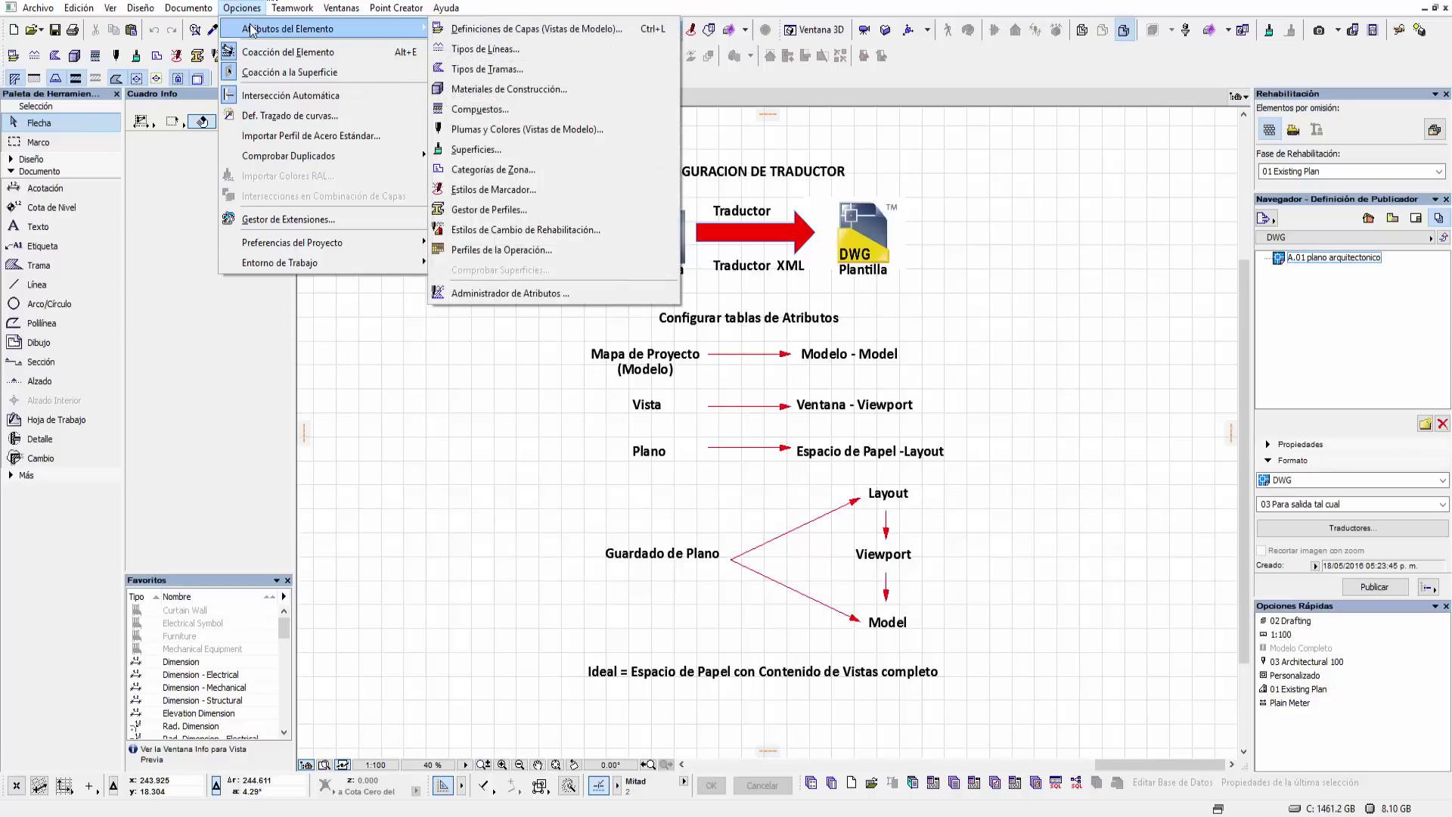
pyautogui.click(478, 130)
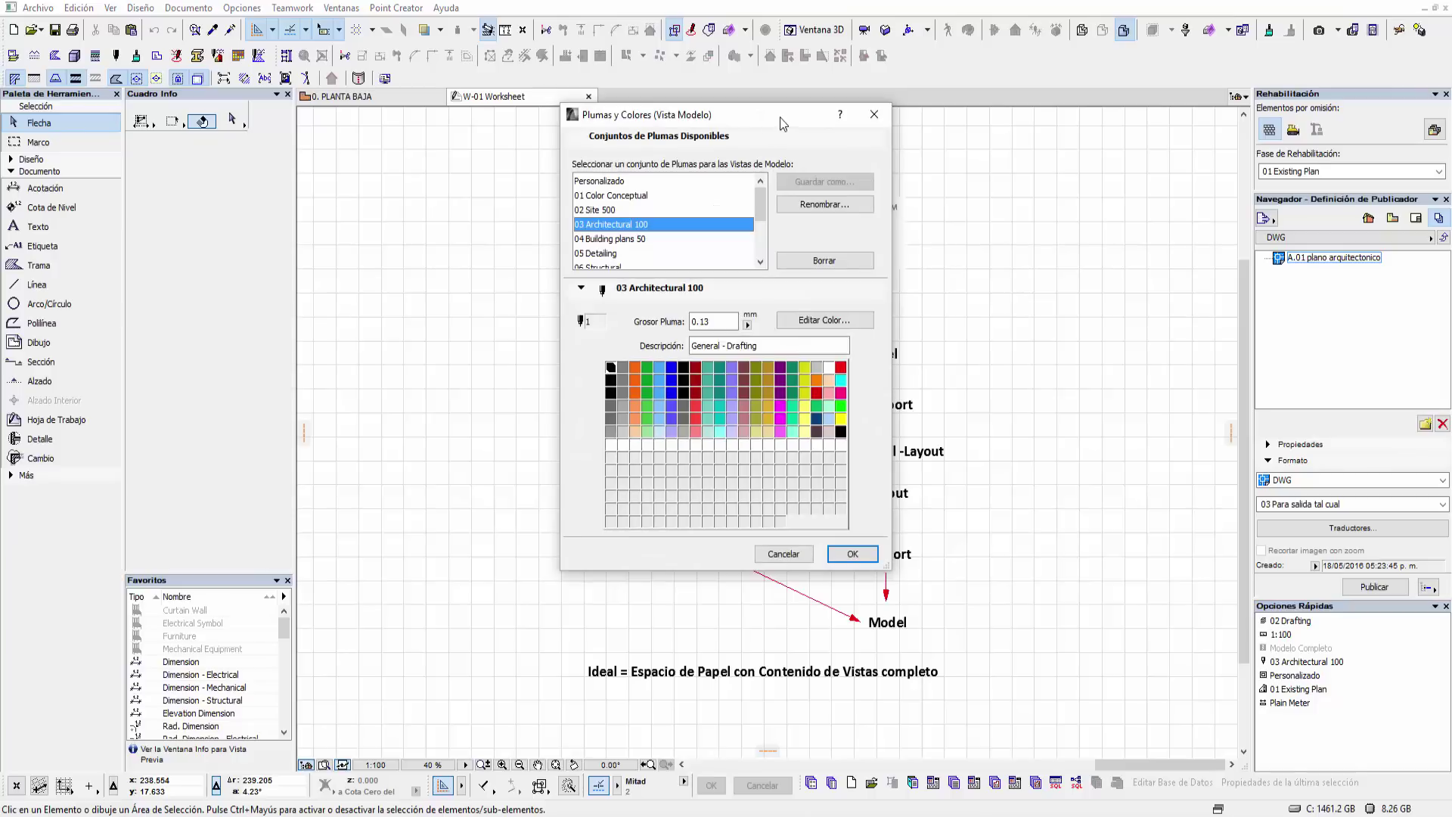
pyautogui.moveTo(779, 117); pyautogui.dragTo(538, 111)
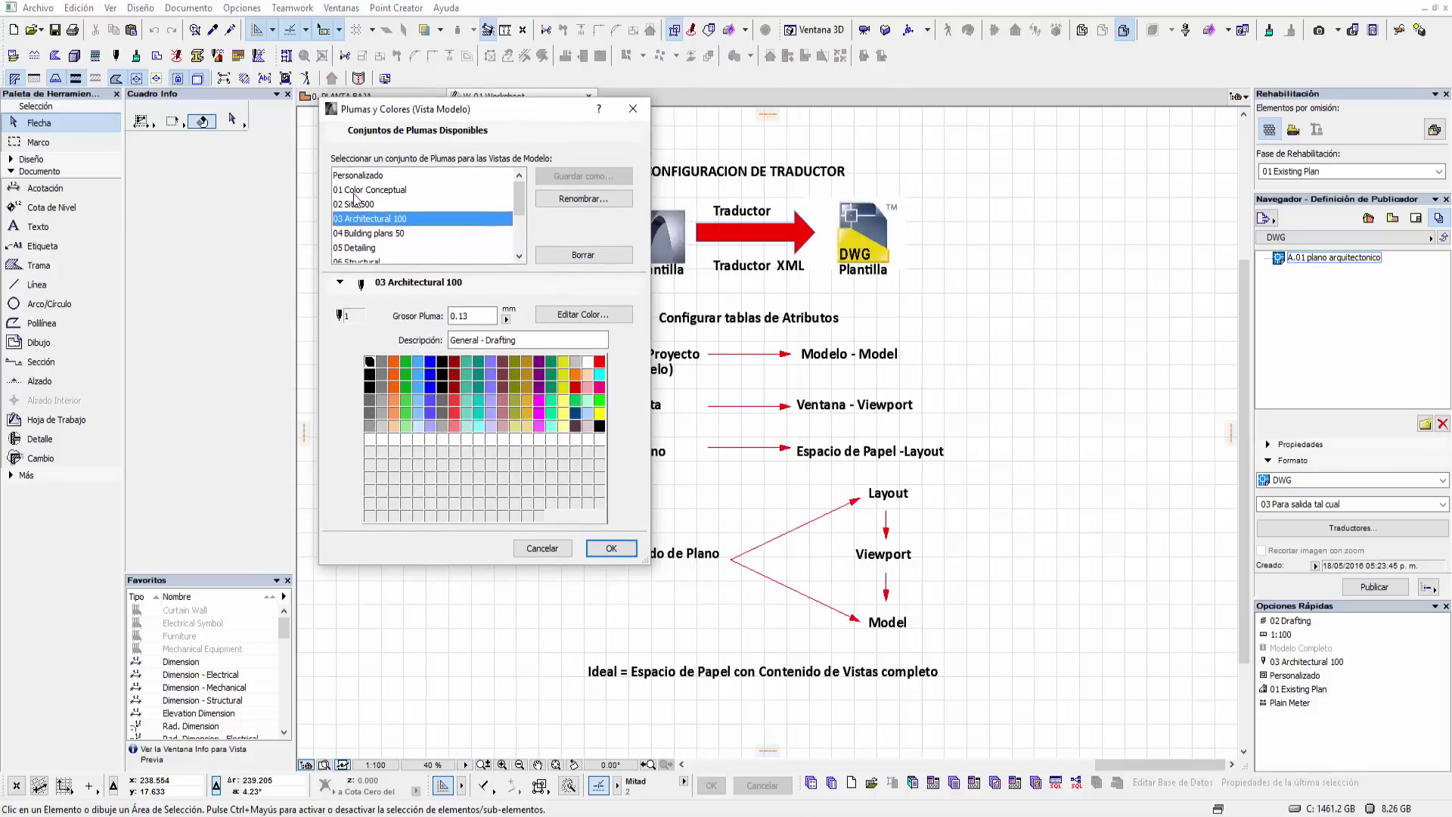
# - Check the thickness and description of pens 21, 81, 1, 2 and 3
pyautogui.click(370, 374)
pyautogui.click(370, 413)
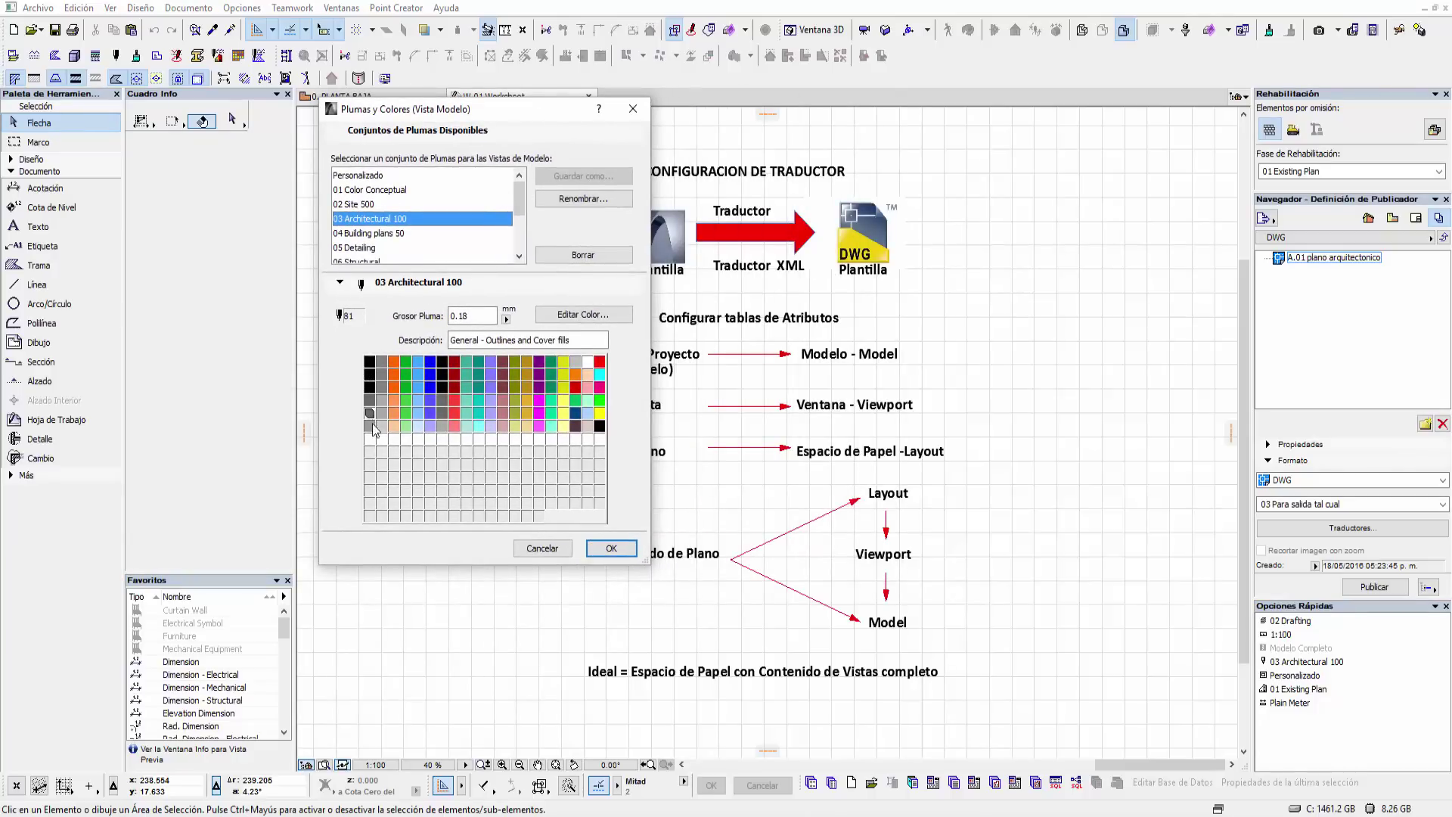
pyautogui.click(370, 363)
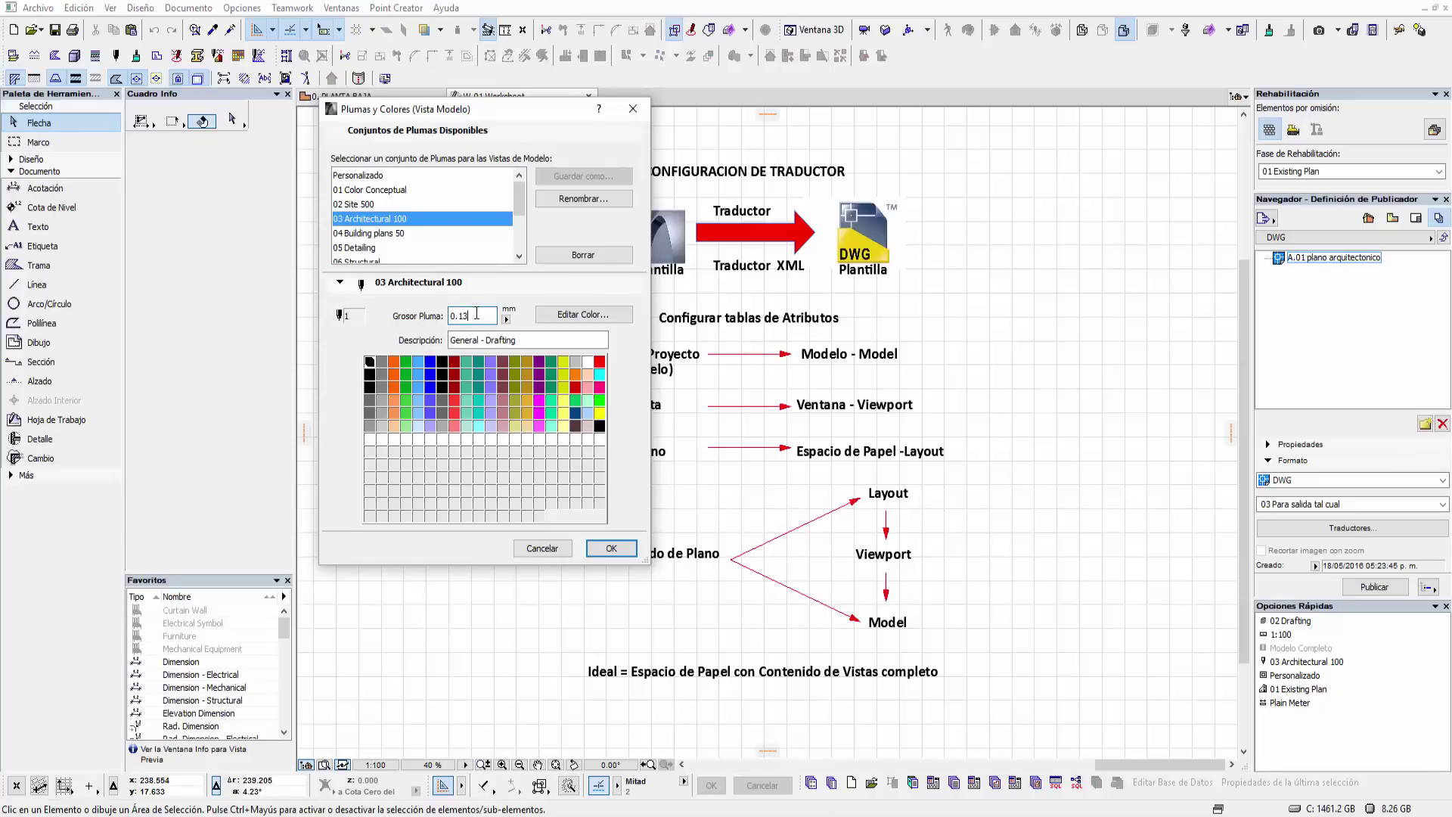
pyautogui.click(382, 363)
pyautogui.click(370, 363)
pyautogui.click(382, 361)
pyautogui.click(395, 363)
pyautogui.click(409, 366)
pyautogui.click(372, 363)
# - Step through pens 1–6, from 2D elements and openings to annotation text at 0.35 mm
pyautogui.click(524, 342)
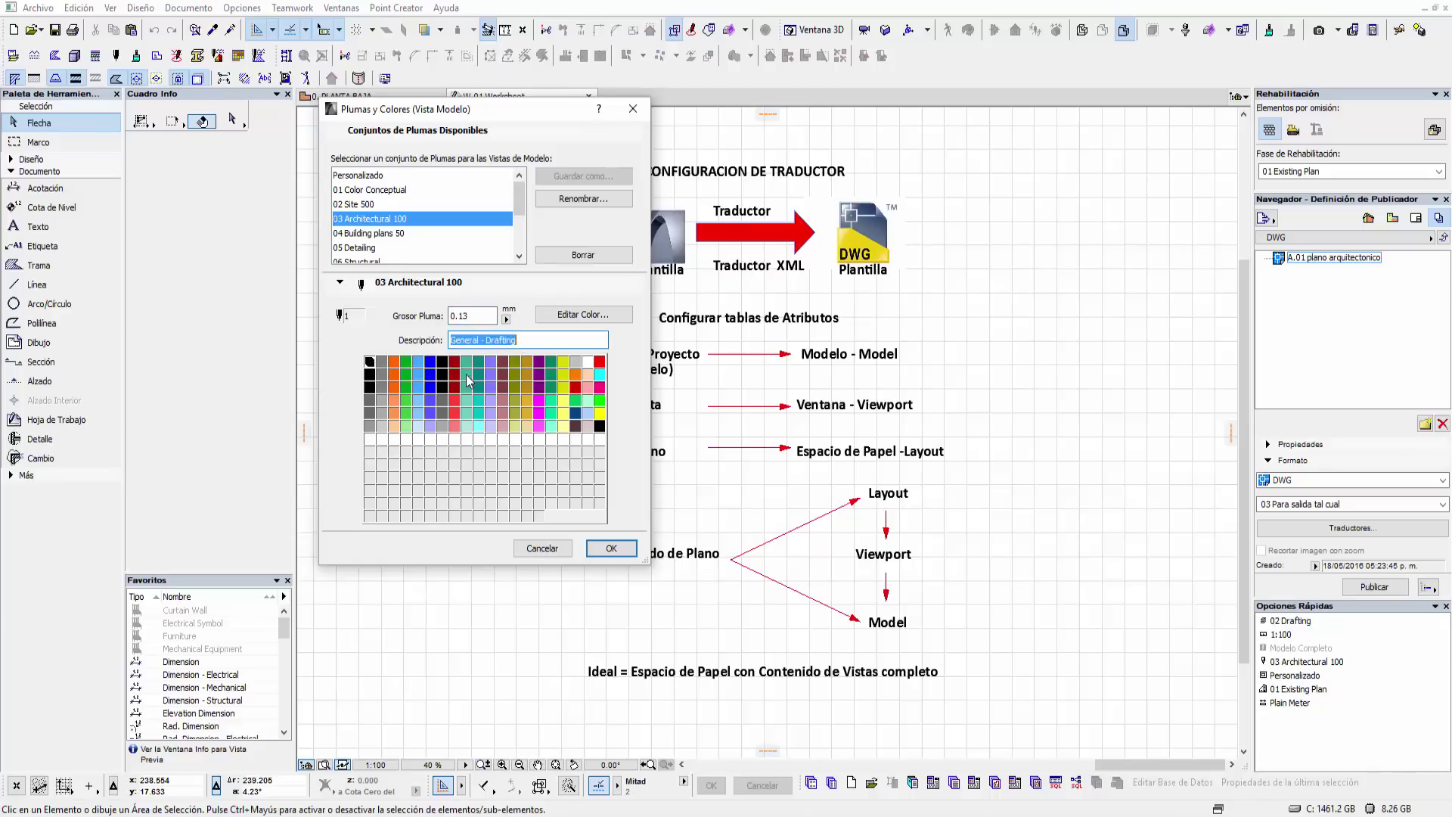
pyautogui.click(382, 361)
pyautogui.click(394, 363)
pyautogui.click(406, 365)
pyautogui.click(418, 364)
pyautogui.click(431, 363)
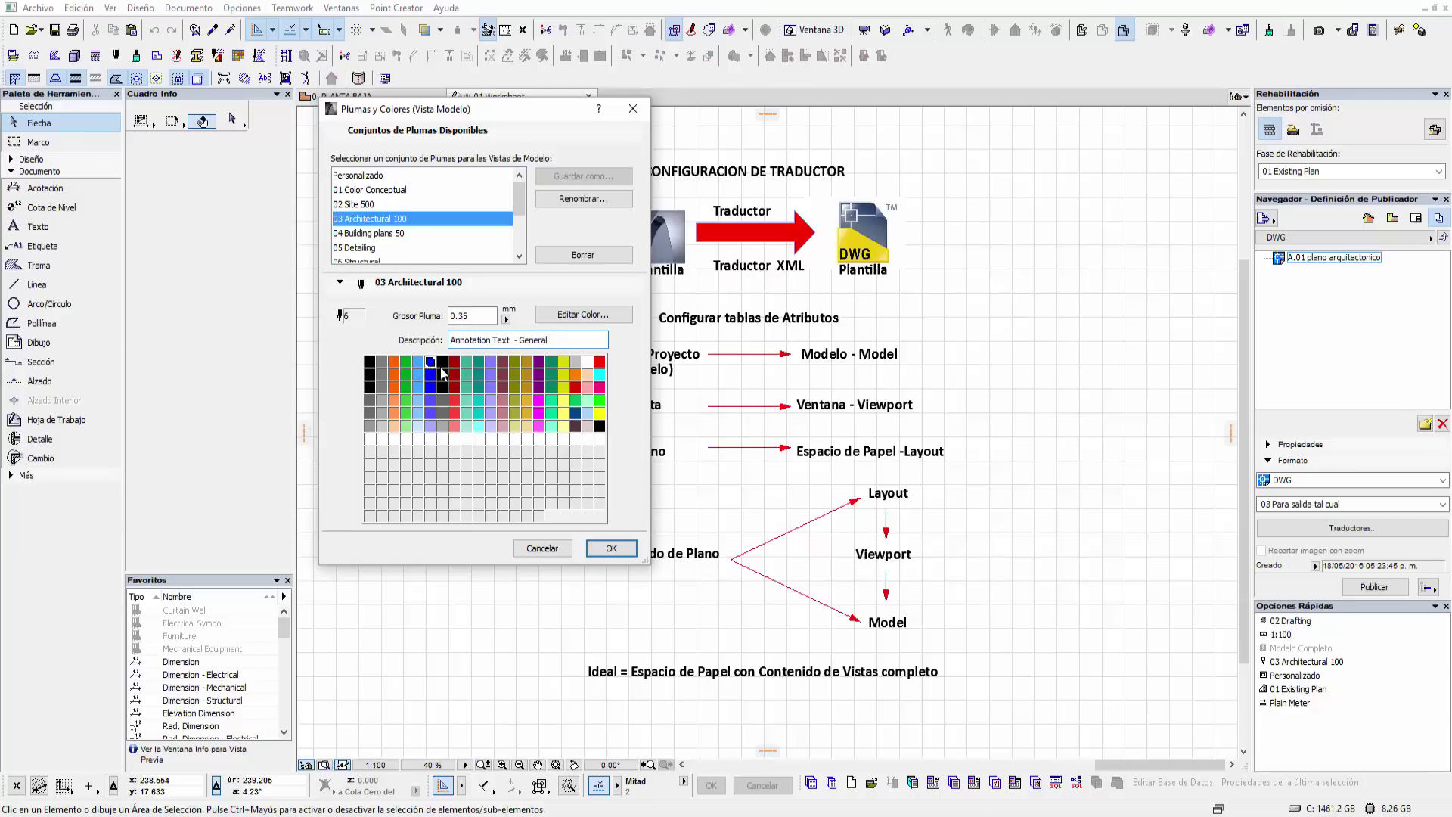
pyautogui.click(443, 362)
pyautogui.click(454, 364)
pyautogui.click(467, 363)
pyautogui.click(478, 363)
pyautogui.click(506, 363)
pyautogui.click(517, 363)
pyautogui.click(528, 365)
pyautogui.click(541, 364)
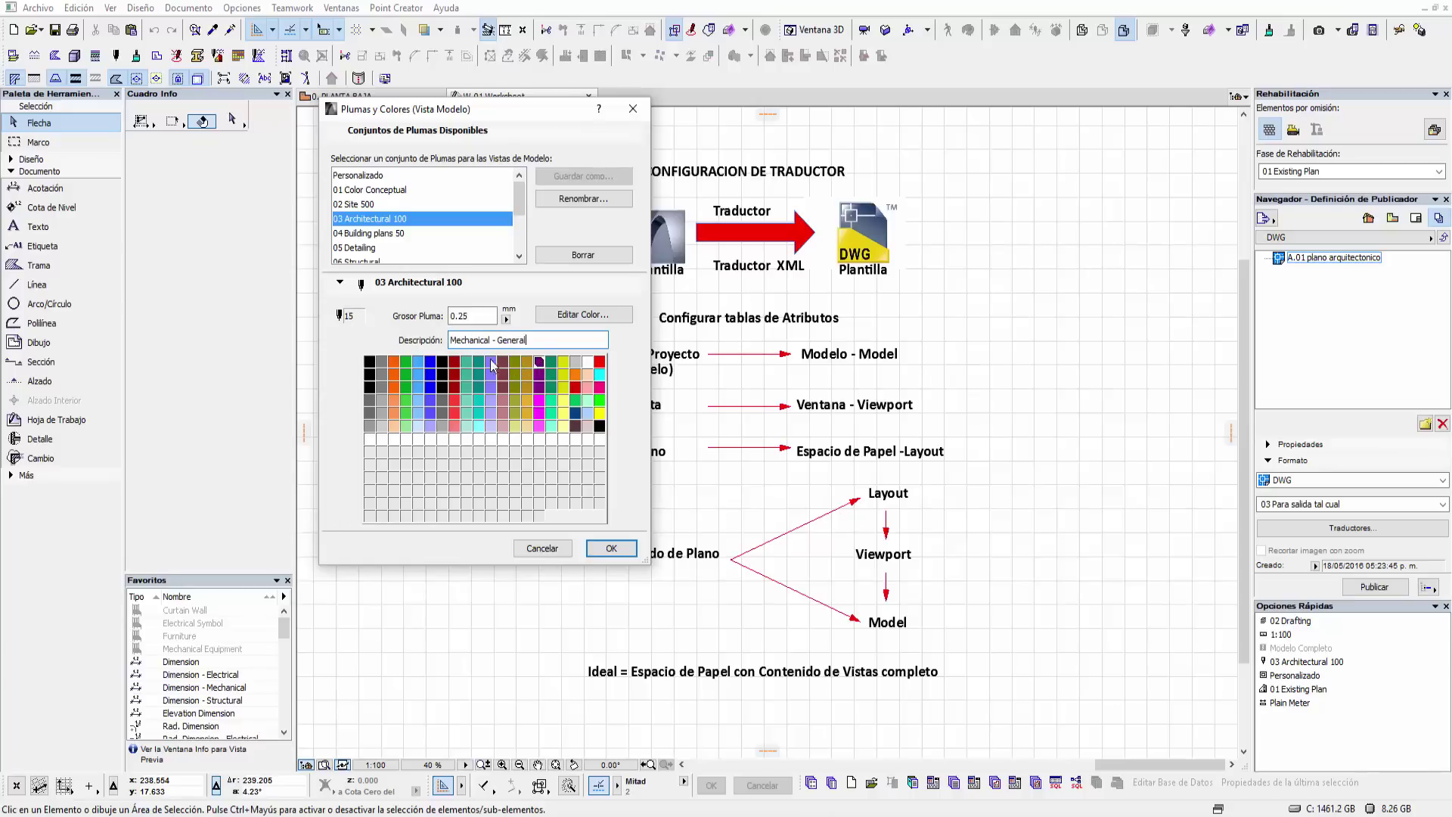
pyautogui.moveTo(523, 339); pyautogui.dragTo(471, 345)
pyautogui.click(542, 339)
pyautogui.click(551, 364)
pyautogui.click(563, 362)
pyautogui.click(577, 363)
pyautogui.click(588, 363)
pyautogui.click(599, 362)
pyautogui.click(370, 387)
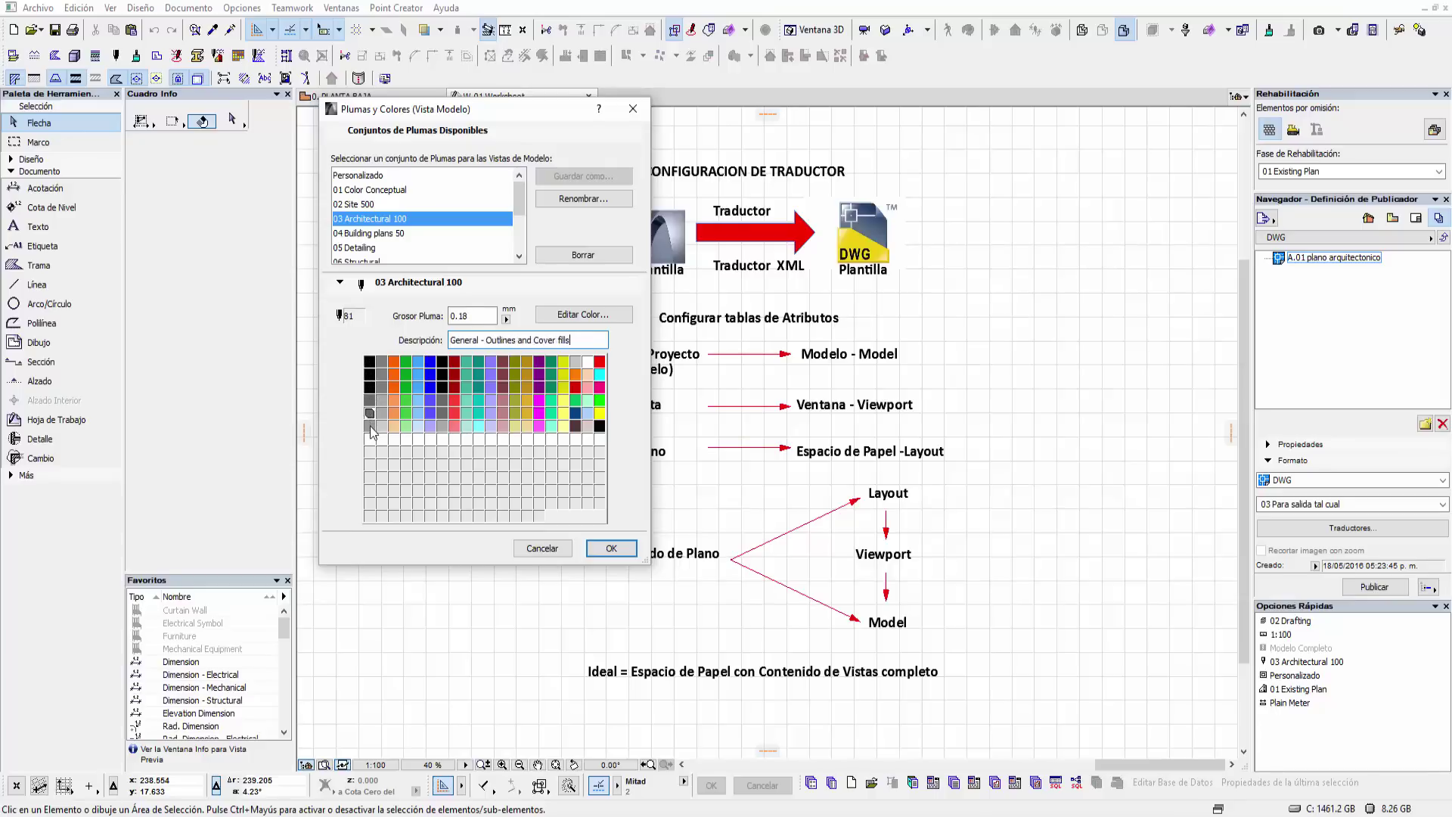
pyautogui.click(372, 365)
pyautogui.click(370, 375)
pyautogui.moveTo(485, 340); pyautogui.dragTo(539, 341)
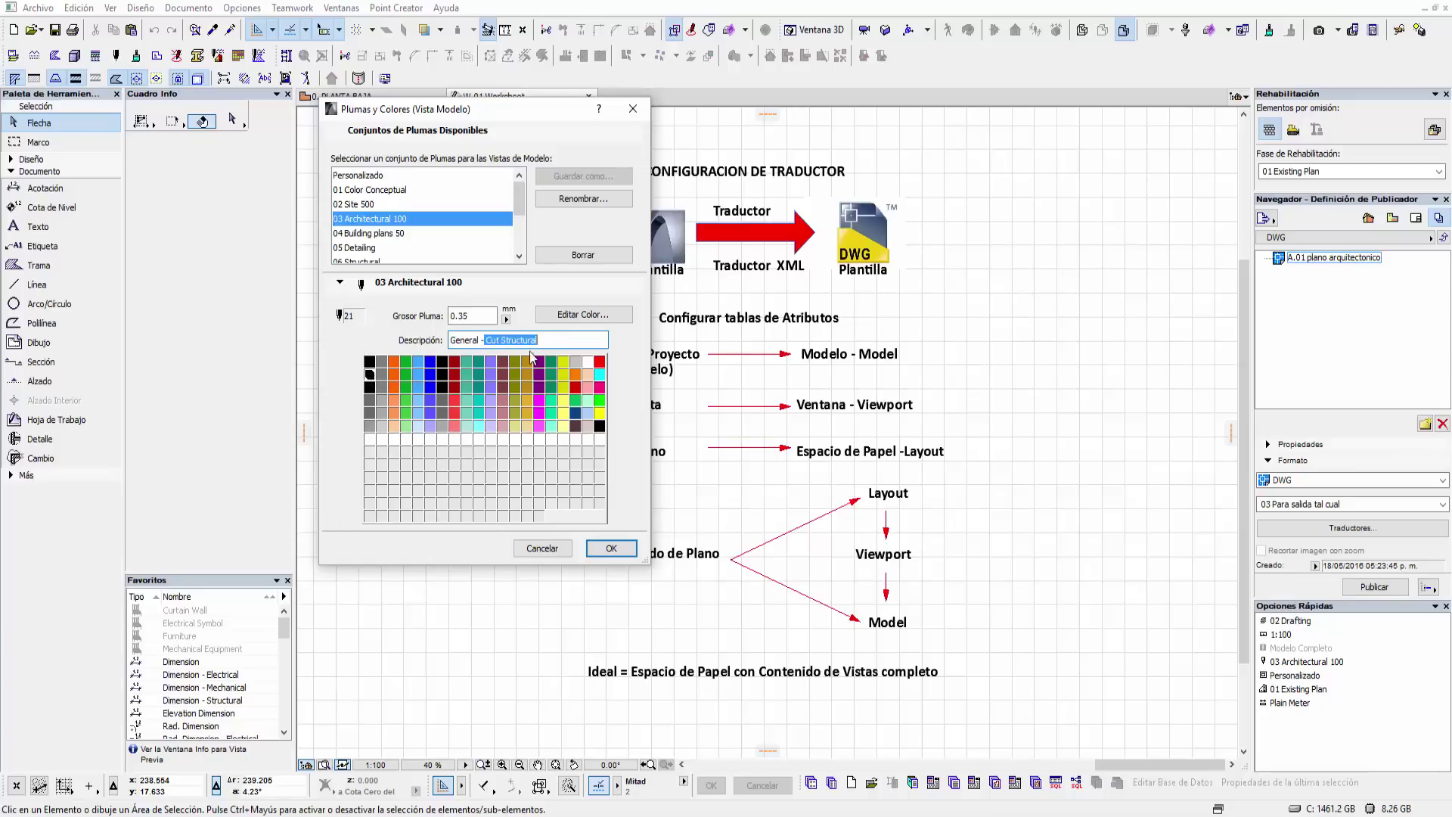
pyautogui.click(368, 388)
pyautogui.moveTo(518, 198)
pyautogui.mouseDown()
pyautogui.moveTo(520, 252)
pyautogui.moveTo(520, 236)
pyautogui.mouseUp()
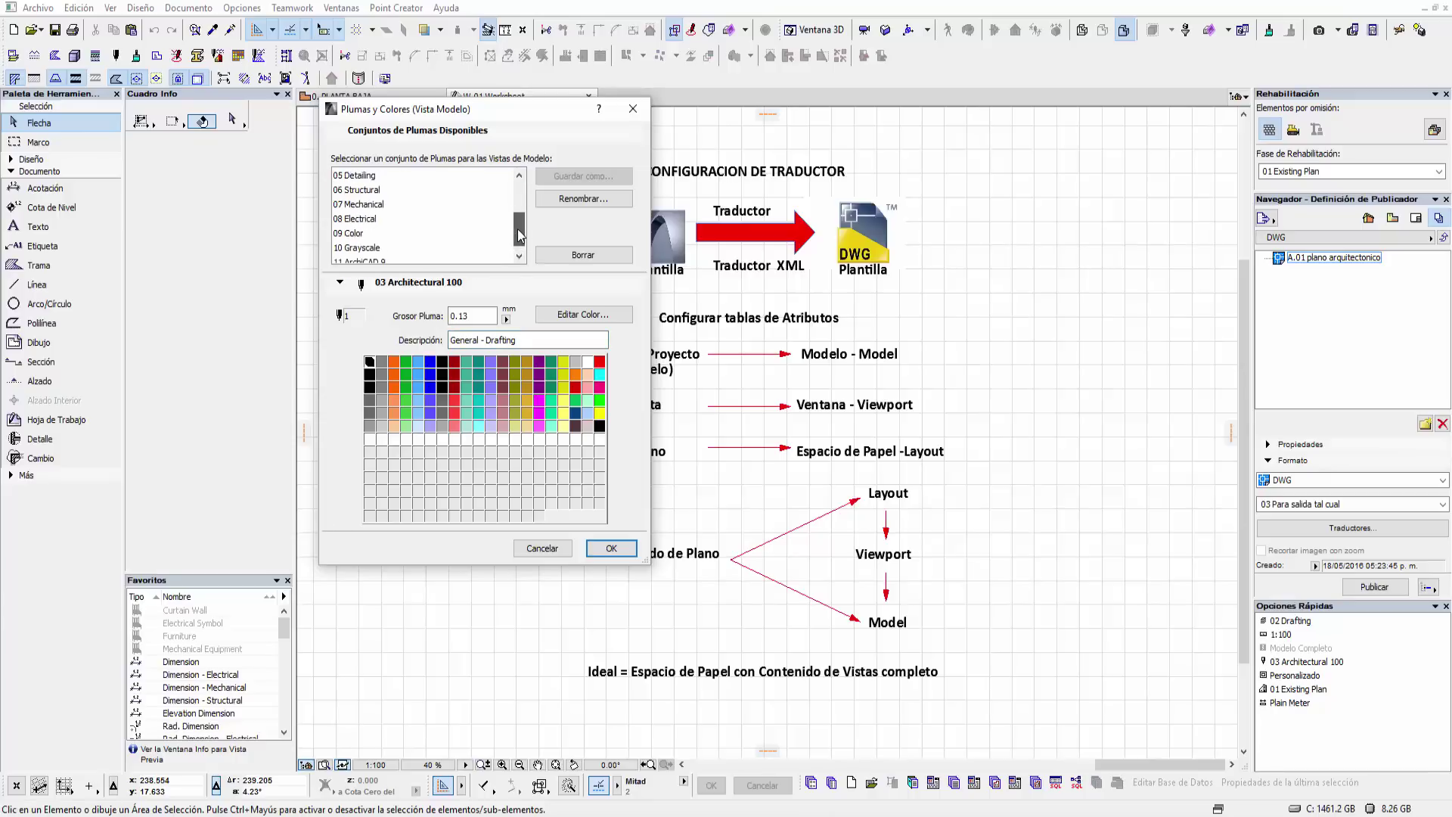
# - Inspect the 07 Mechanical set's pens up to pen 12, ending on pen 1 at 0.13 mm
pyautogui.click(376, 205)
pyautogui.click(386, 367)
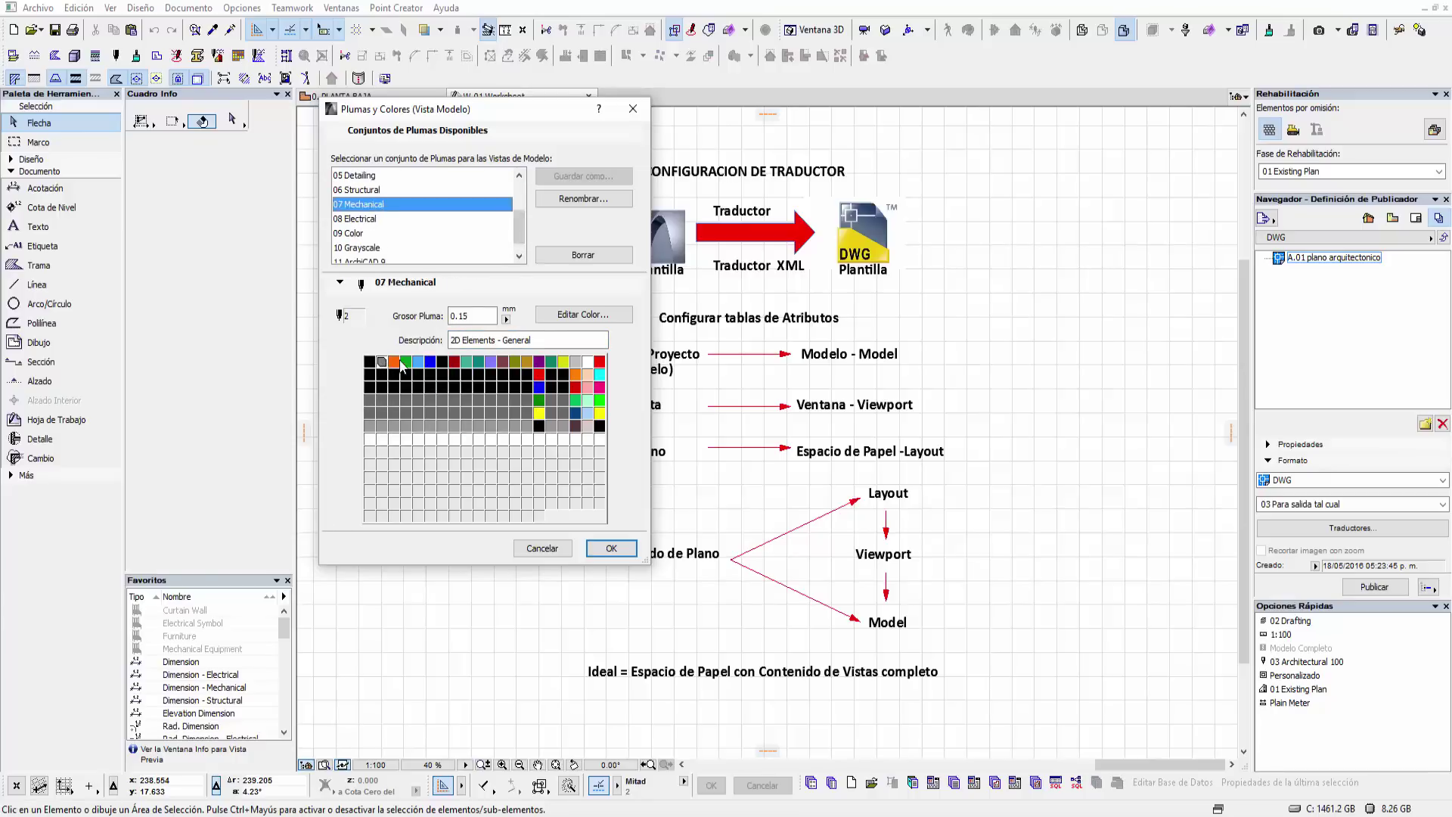
pyautogui.click(431, 367)
pyautogui.click(454, 367)
pyautogui.click(503, 367)
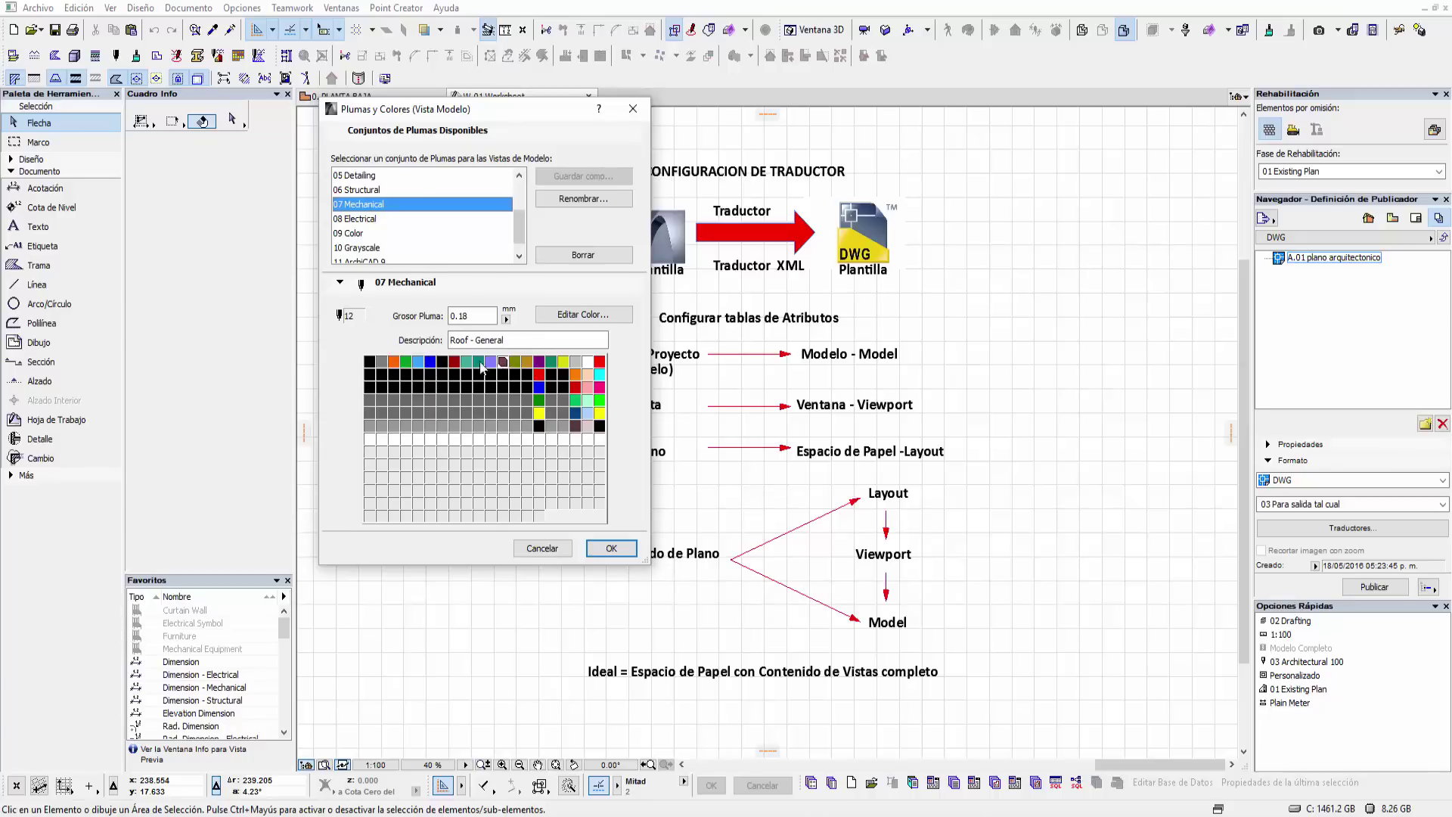
pyautogui.click(371, 364)
pyautogui.click(473, 316)
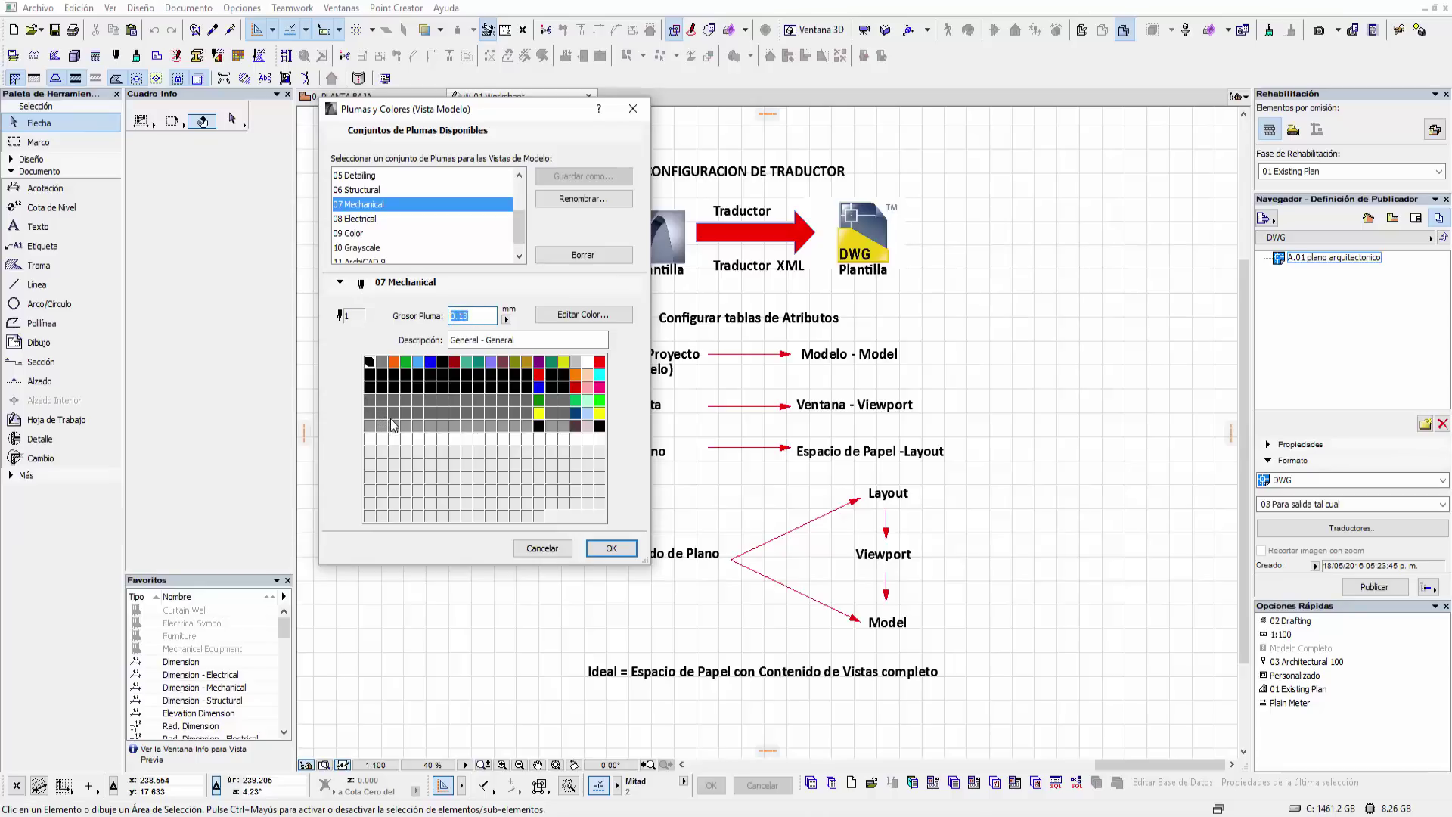
pyautogui.click(542, 550)
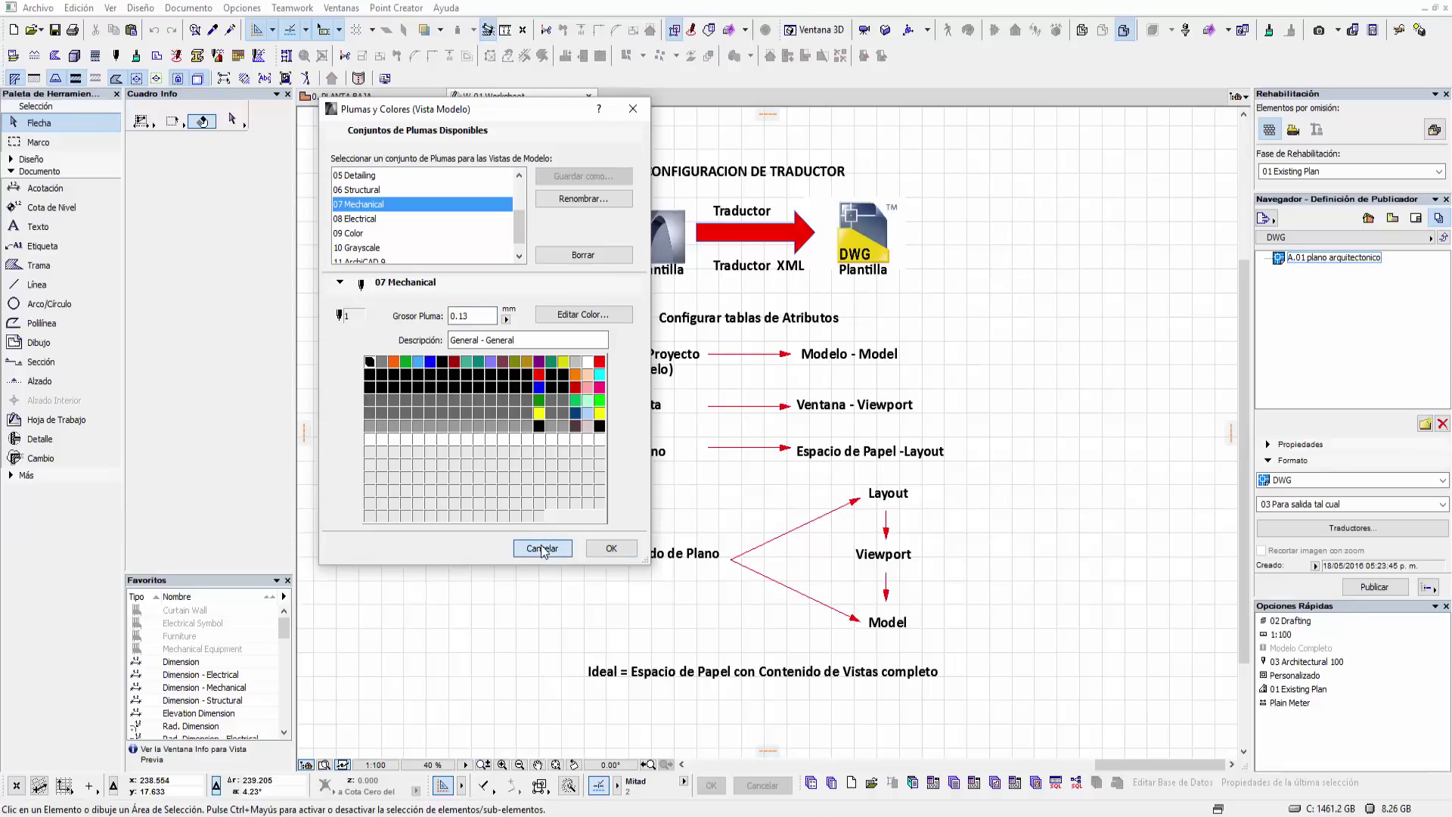
# - Cancel Pens & Colors and open a taller DXF-DWG Translation Setup window
pyautogui.click(188, 8)
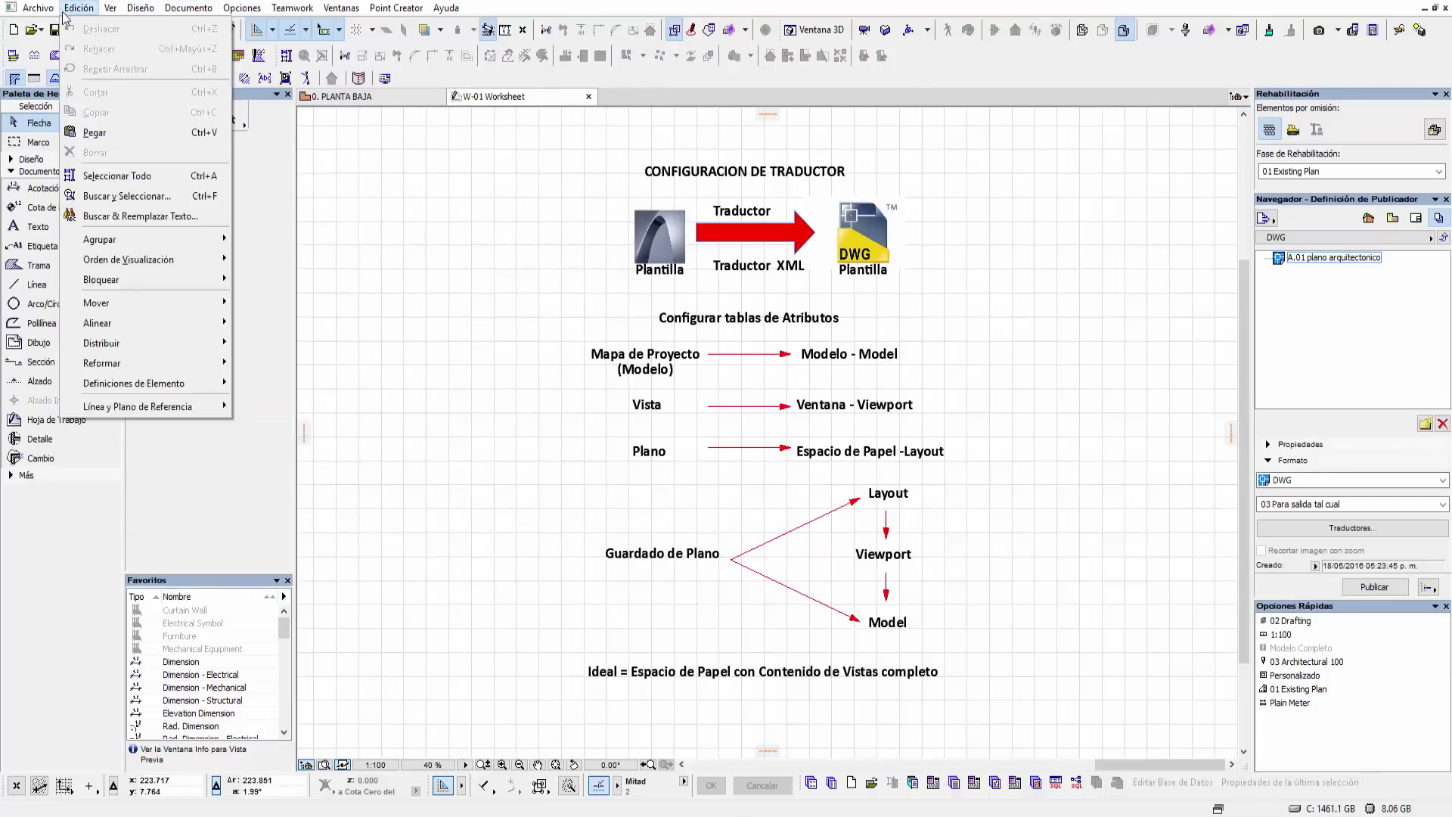
pyautogui.moveTo(79, 214)
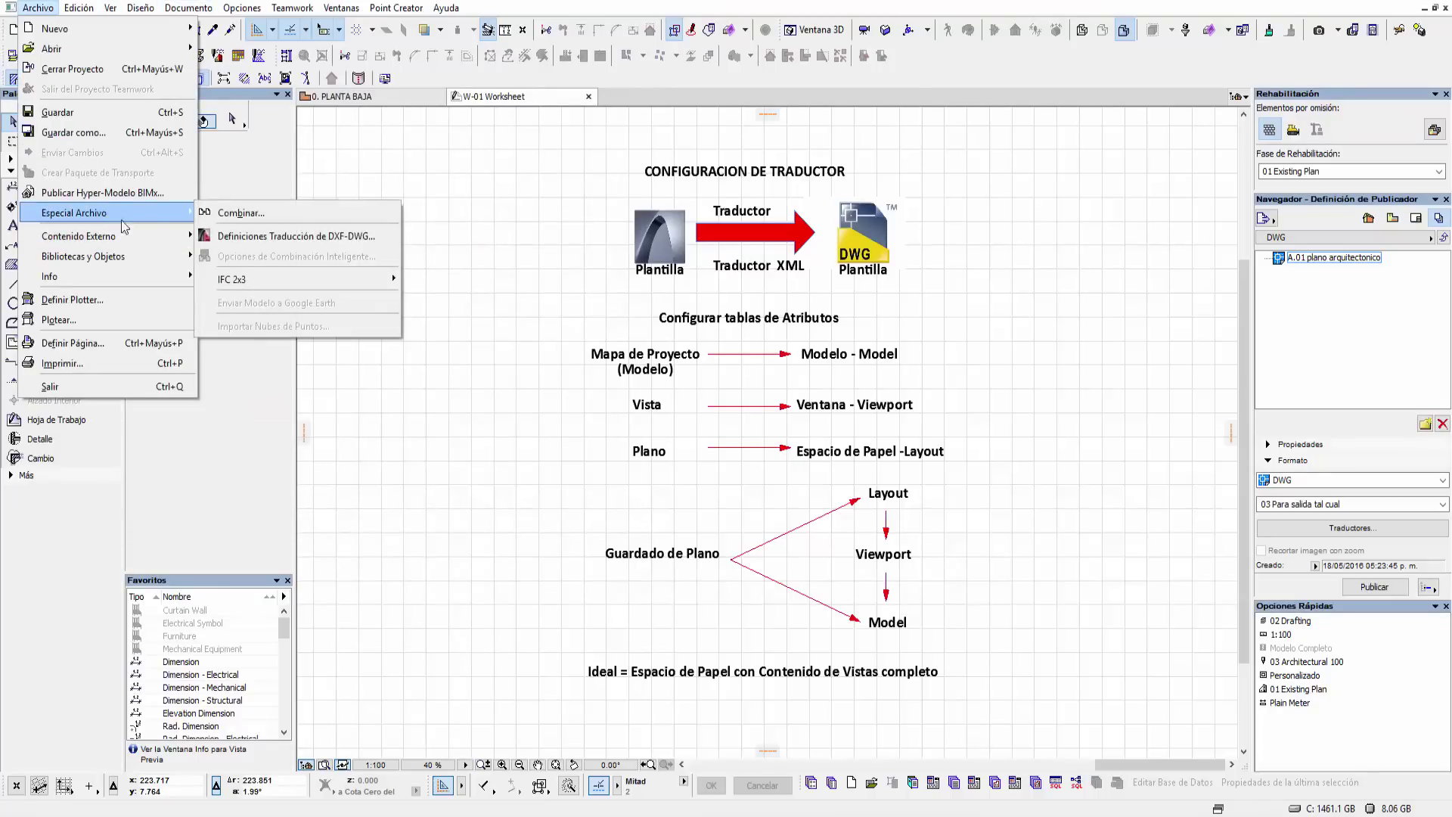
pyautogui.click(250, 236)
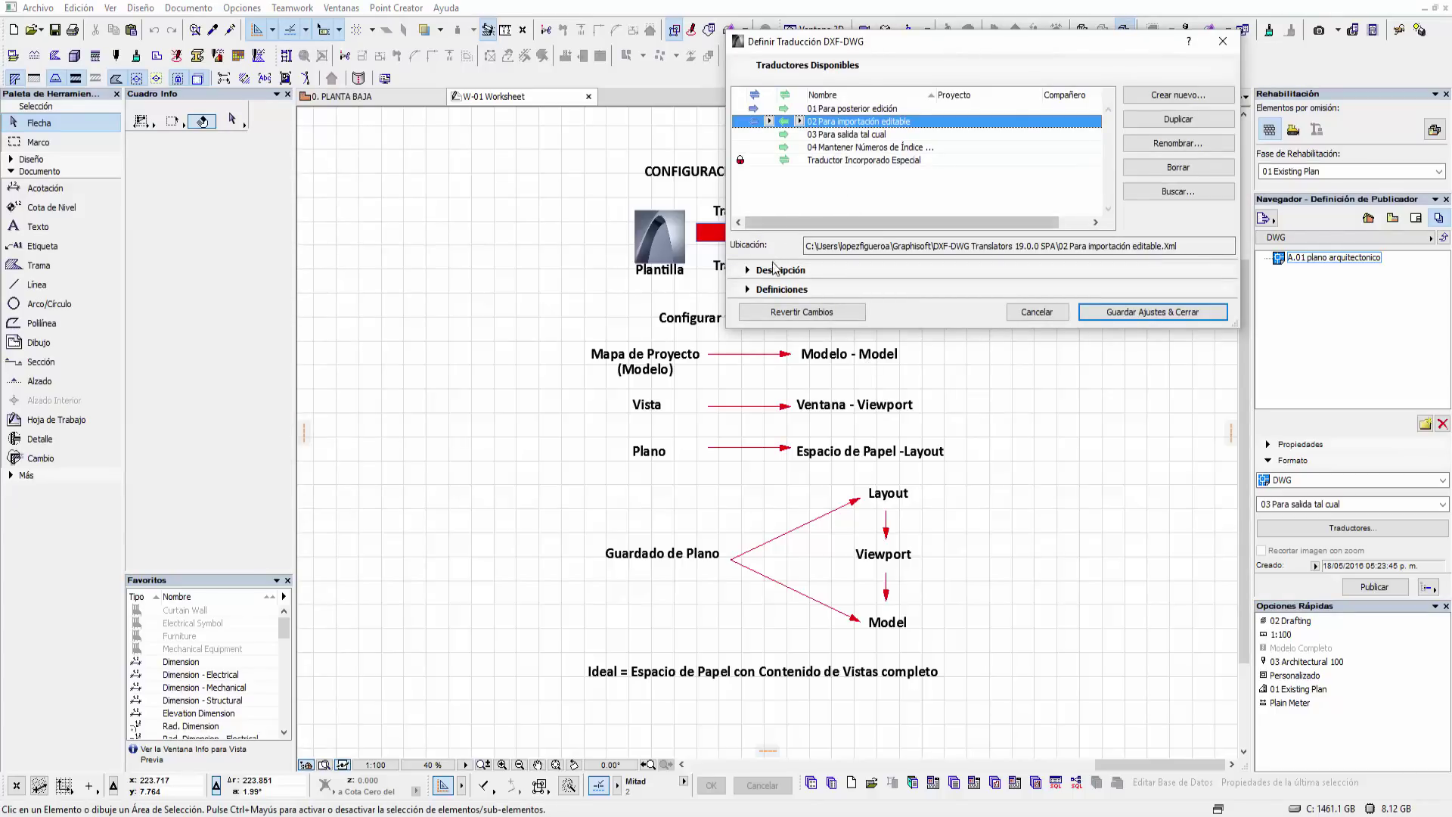
pyautogui.moveTo(768, 329); pyautogui.dragTo(768, 599)
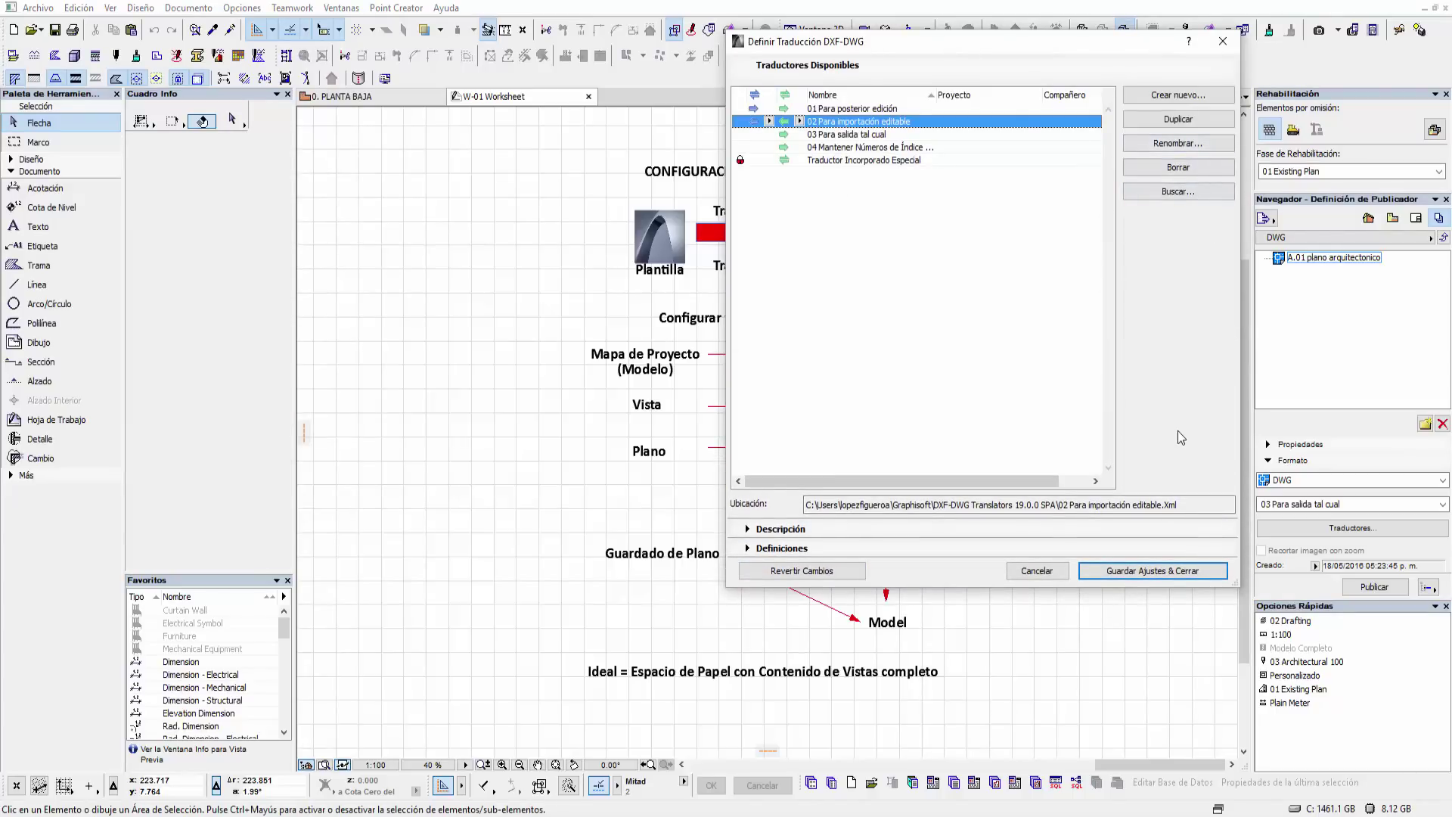
# - Load the 06 LEARNING translator xml, set it to Use for Export, and view its definitions
pyautogui.click(1178, 191)
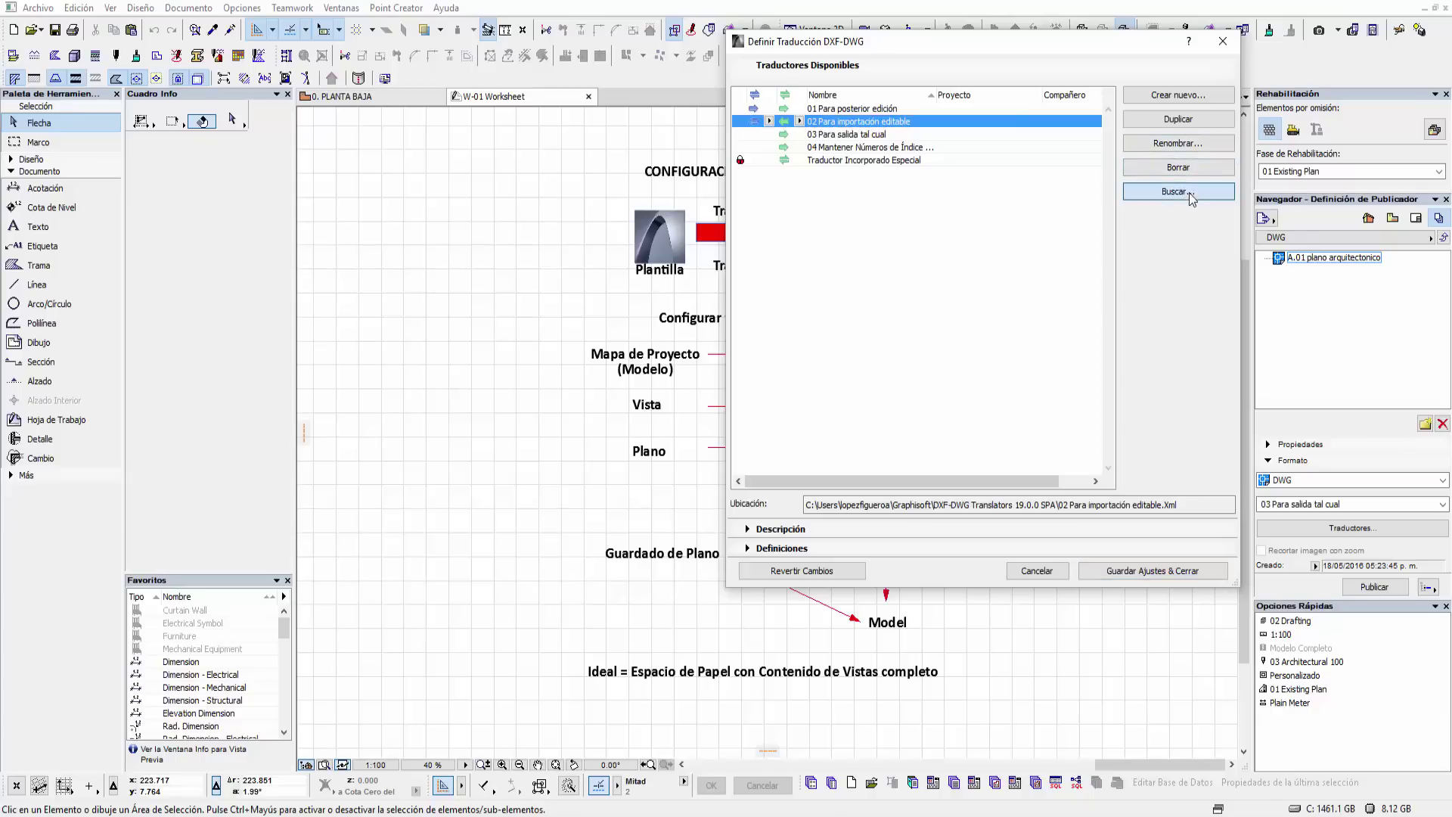
pyautogui.click(726, 226)
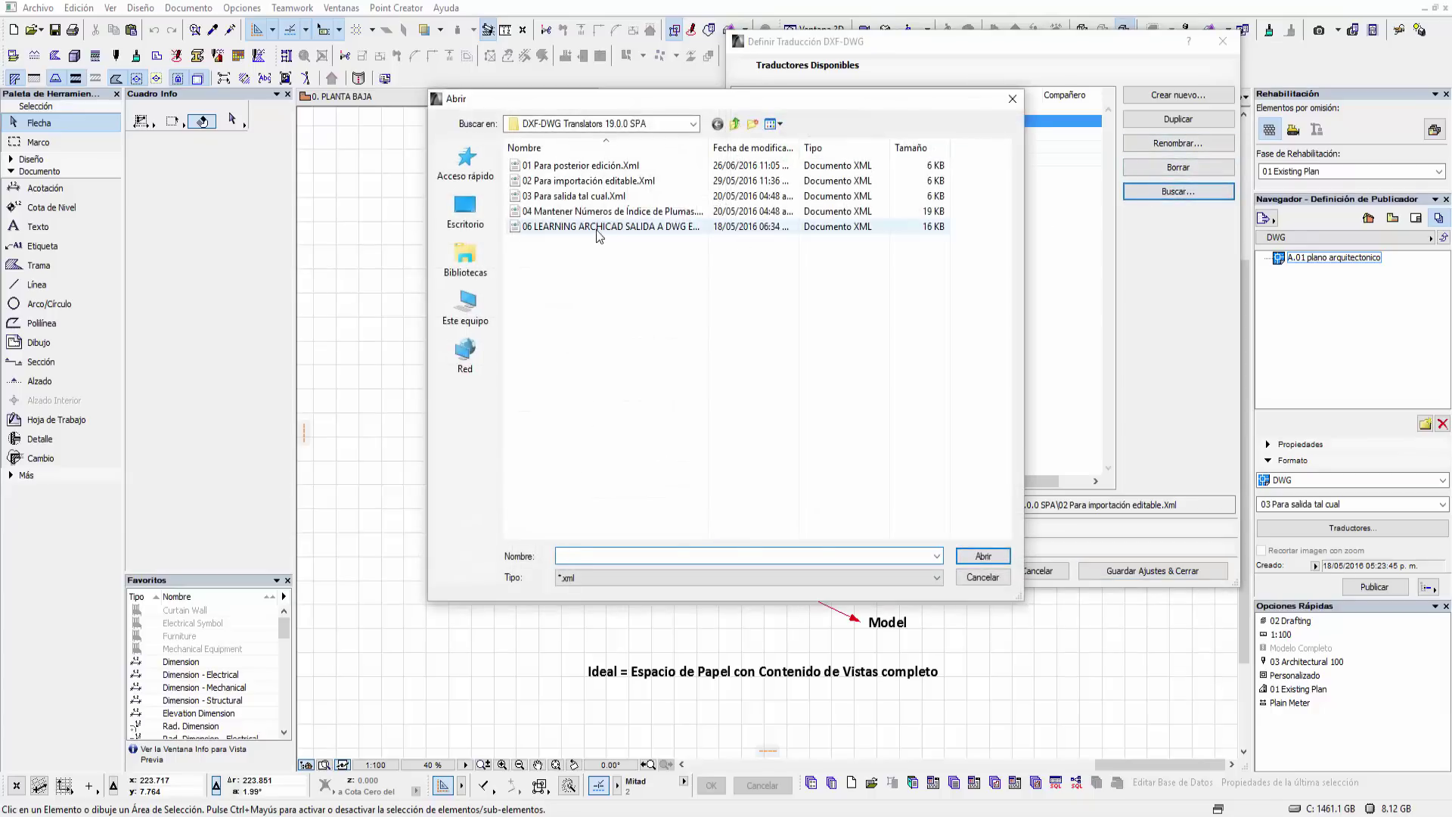
pyautogui.click(986, 559)
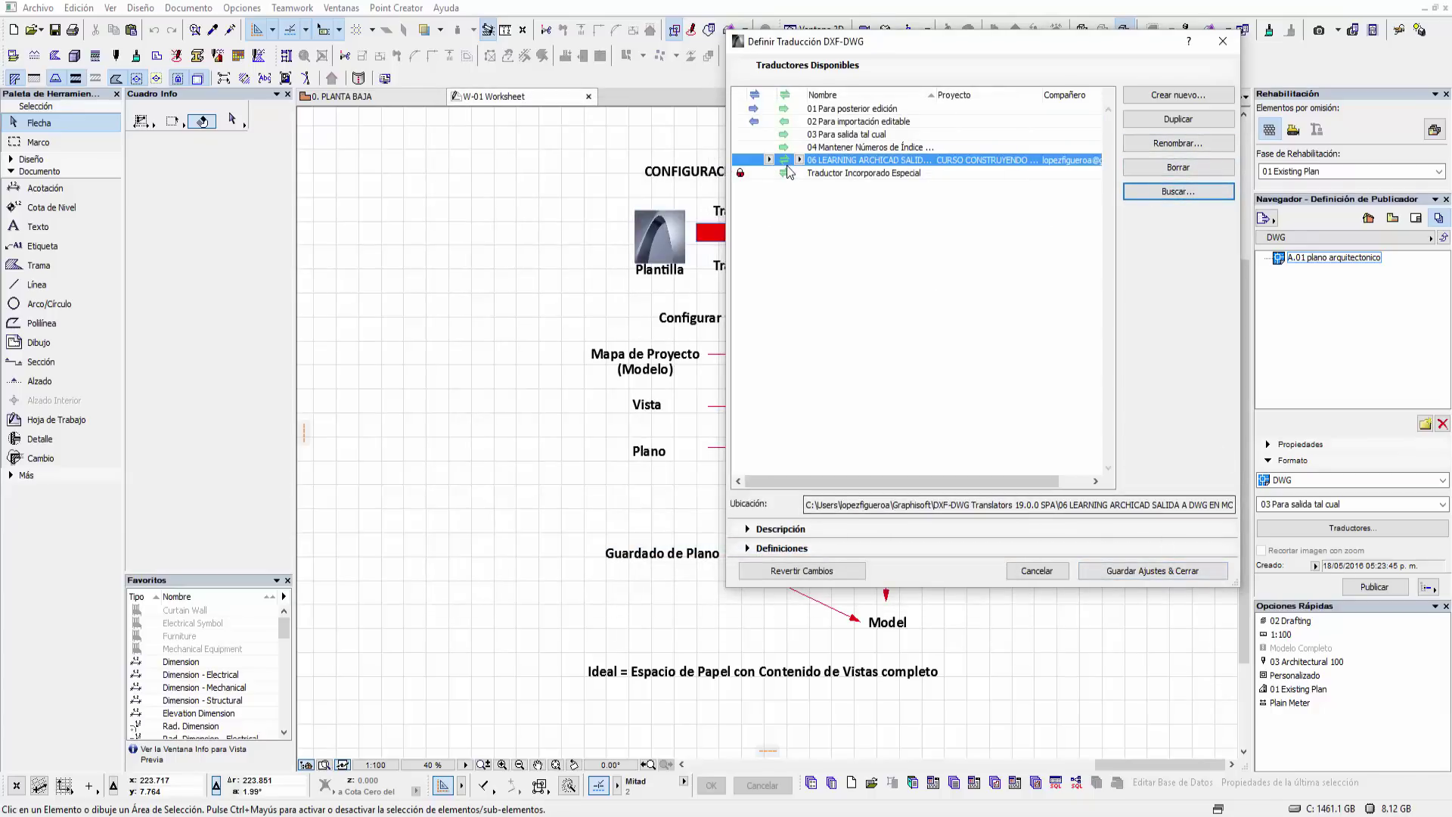
pyautogui.click(799, 159)
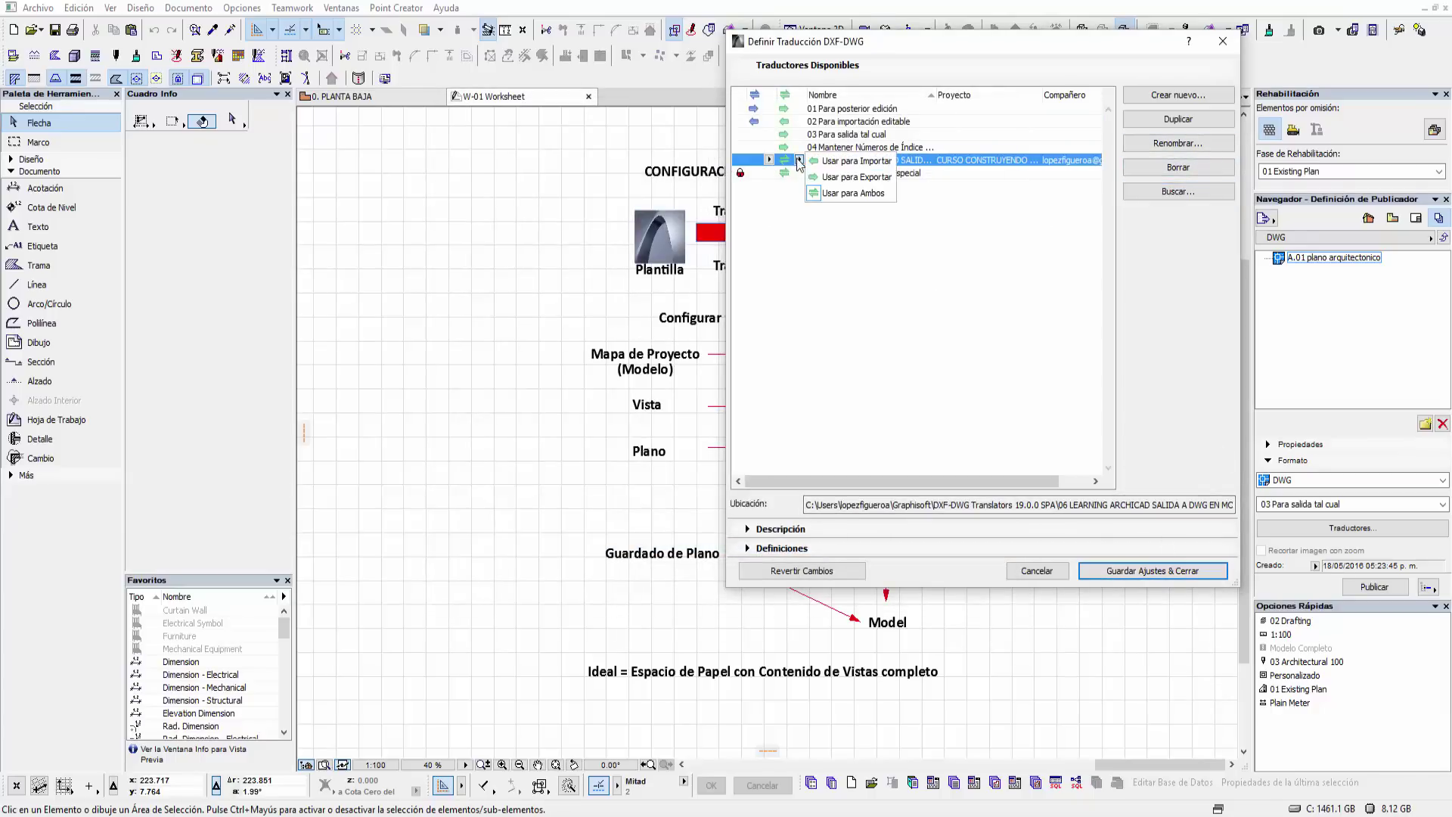
pyautogui.click(838, 179)
pyautogui.click(840, 529)
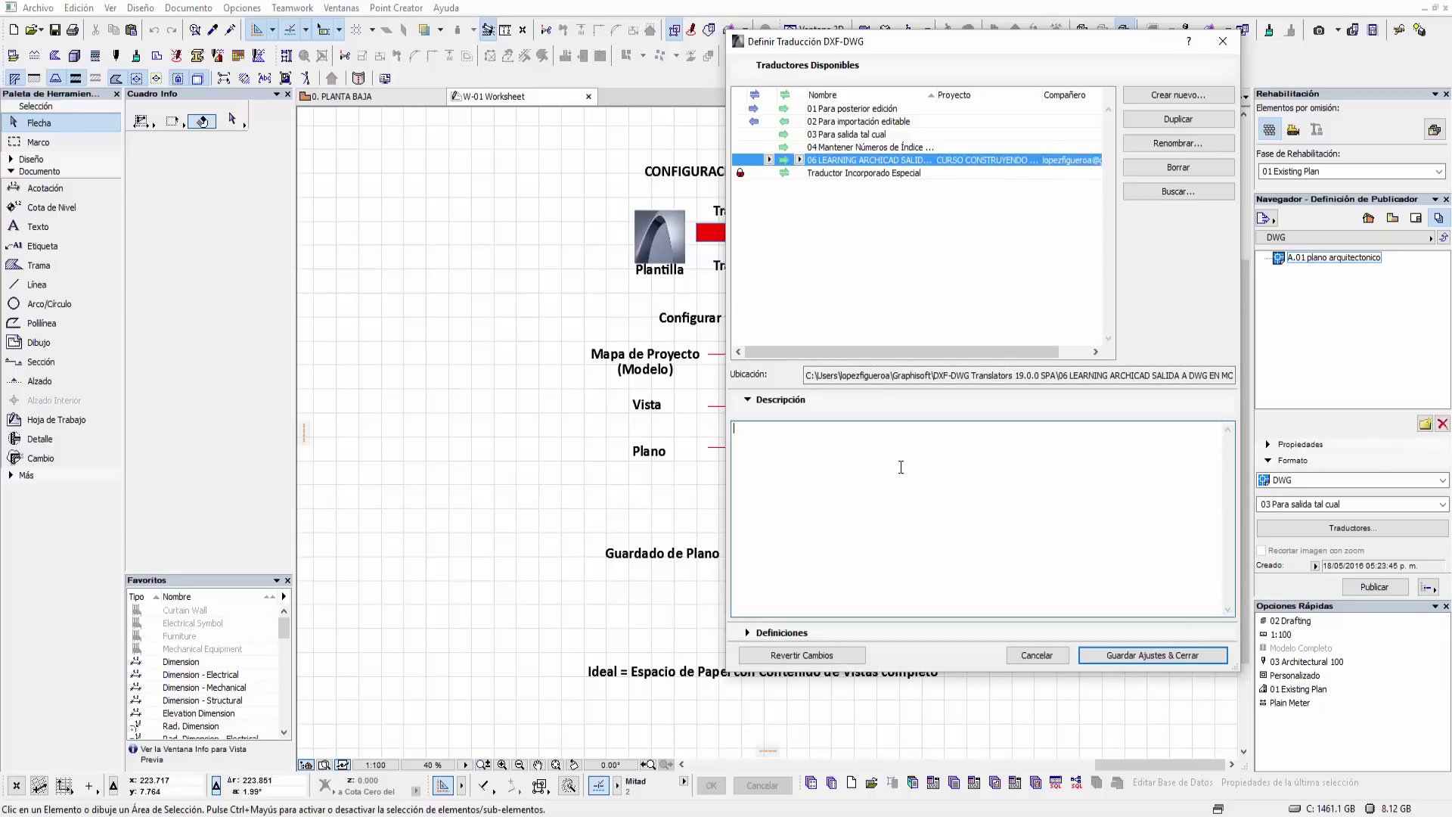
pyautogui.click(869, 631)
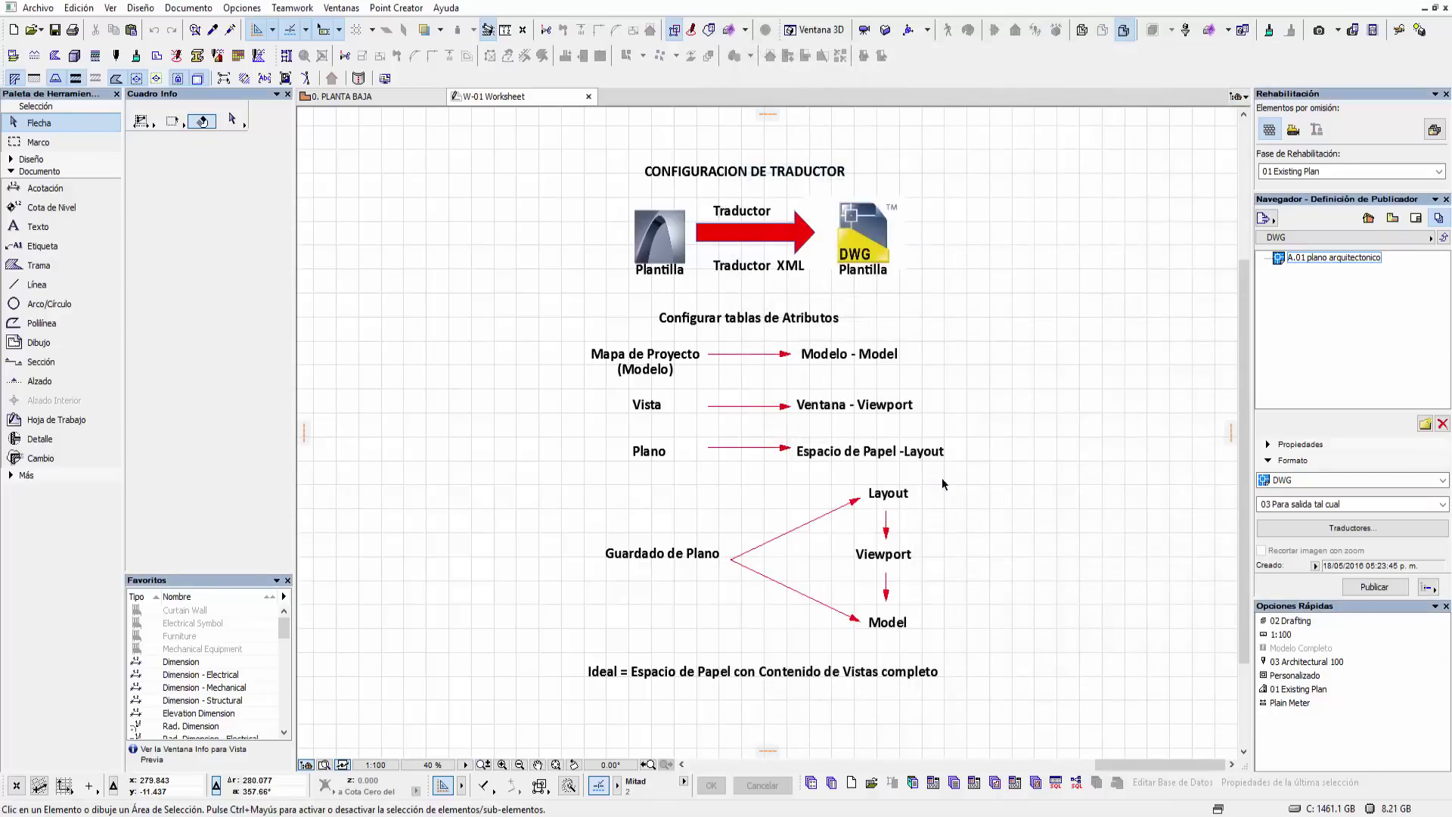
# - Reopen the DXF-DWG translator and show its Pen->Color Conversion table
pyautogui.click(38, 8)
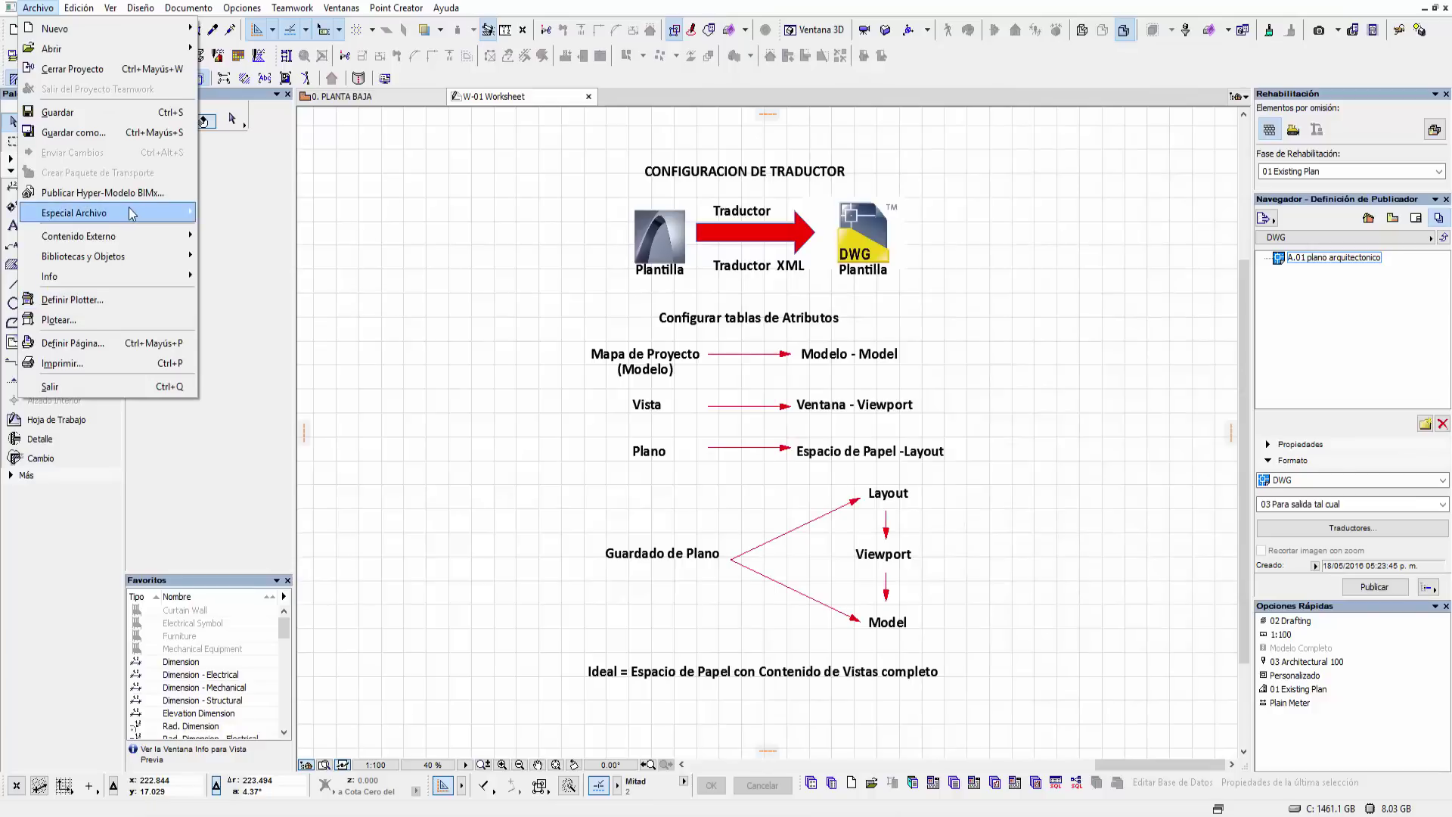
pyautogui.moveTo(74, 212)
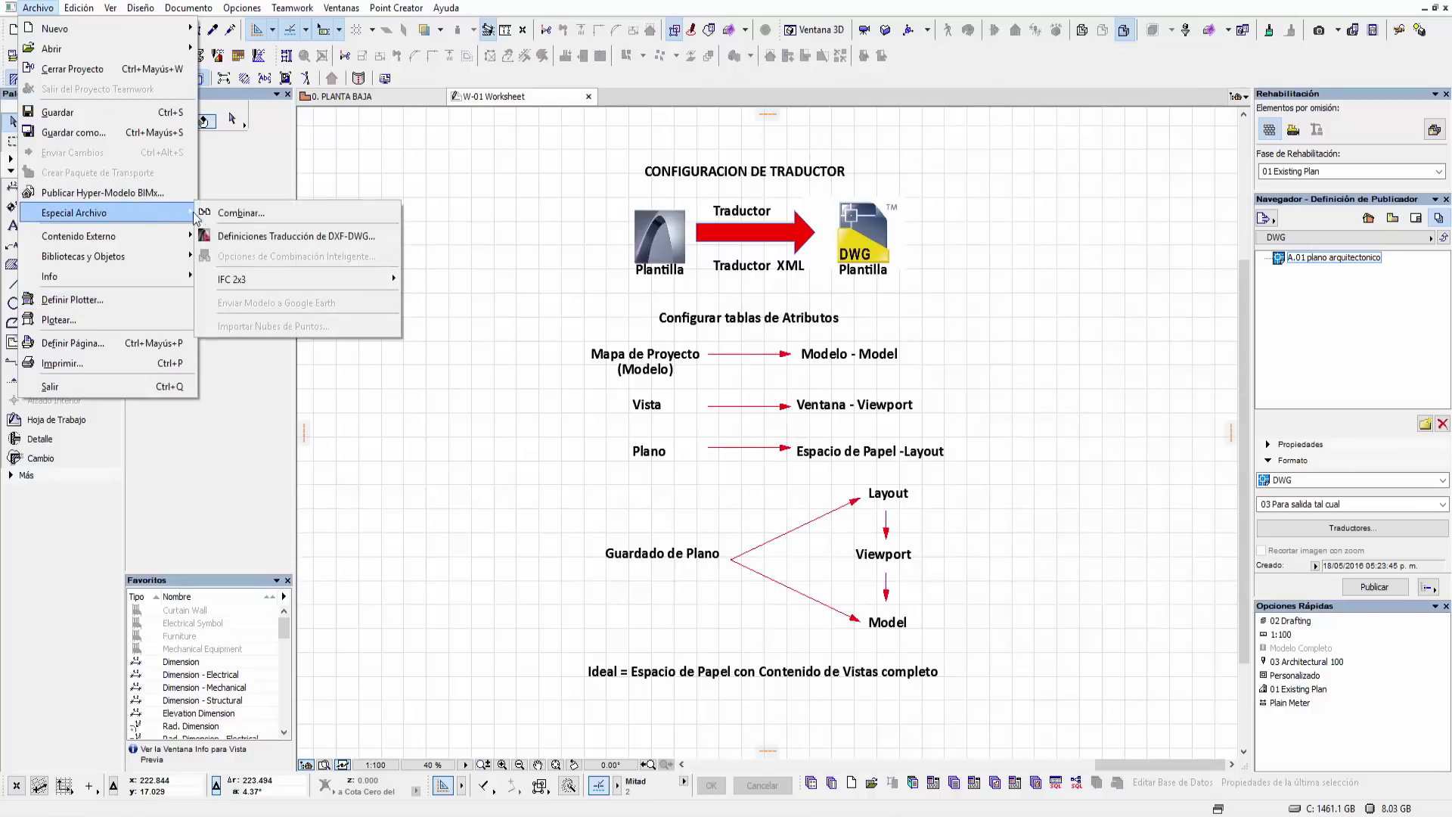
pyautogui.click(277, 236)
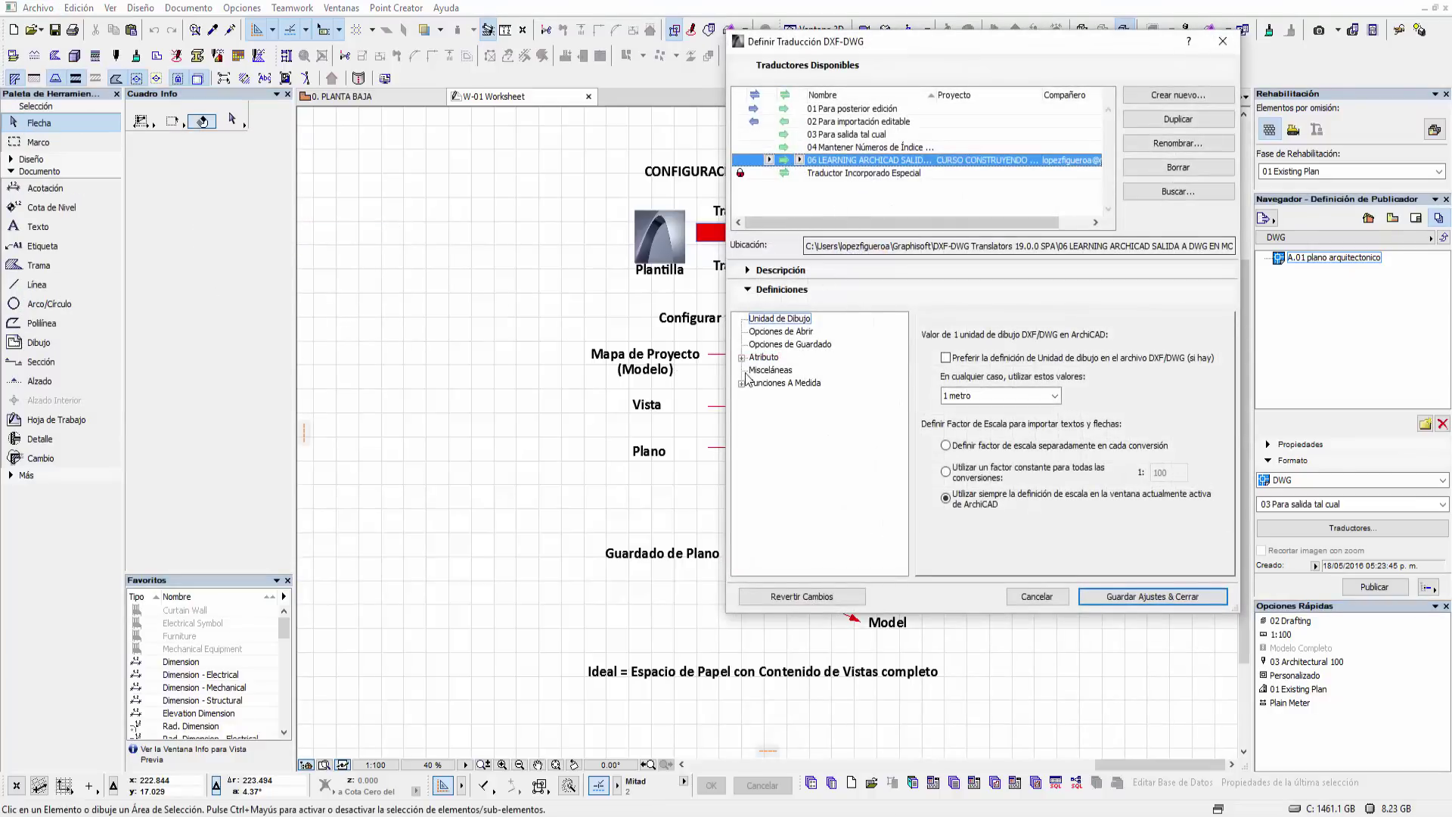
pyautogui.click(742, 382)
pyautogui.click(742, 357)
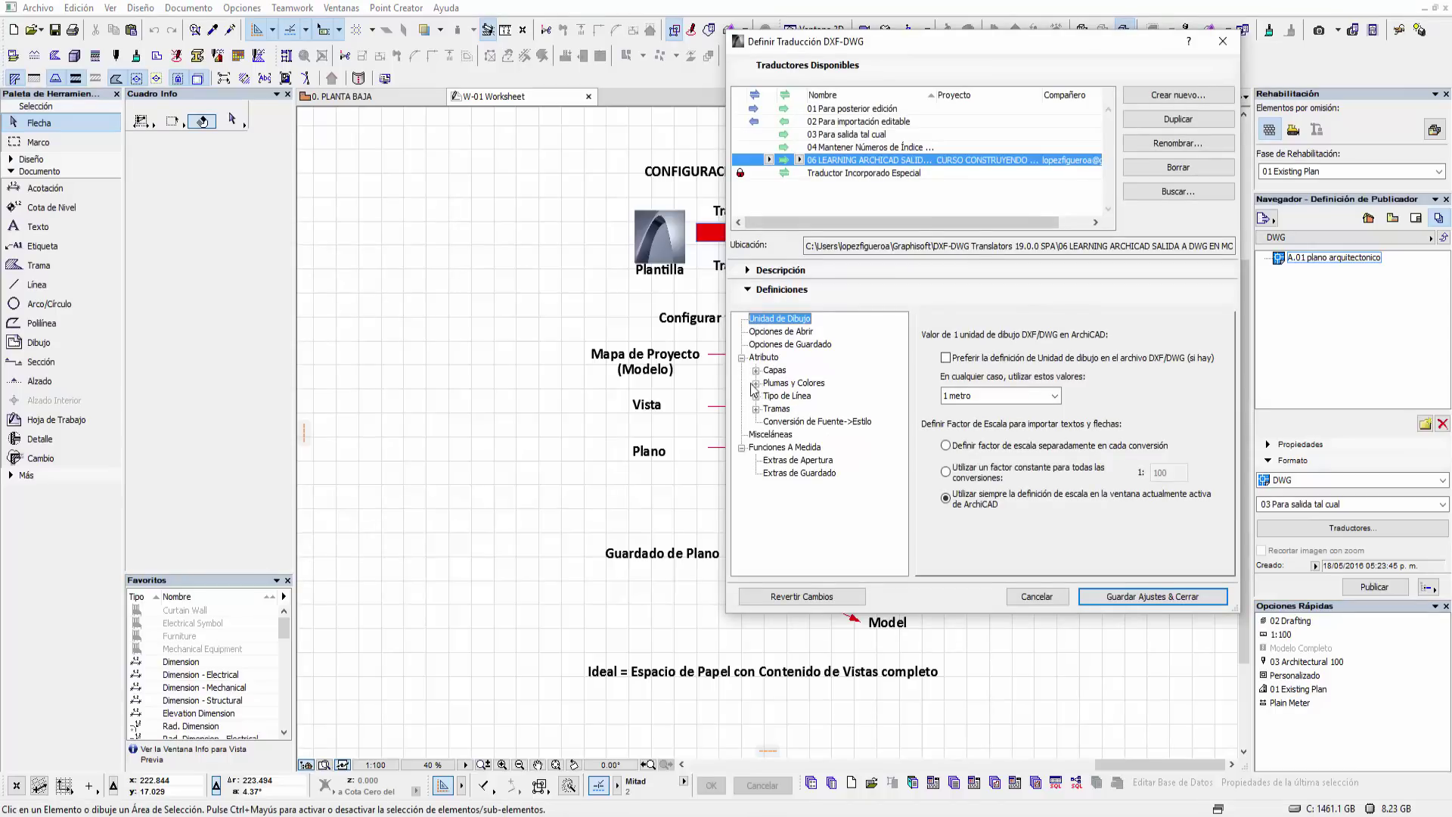
pyautogui.click(755, 383)
pyautogui.click(788, 409)
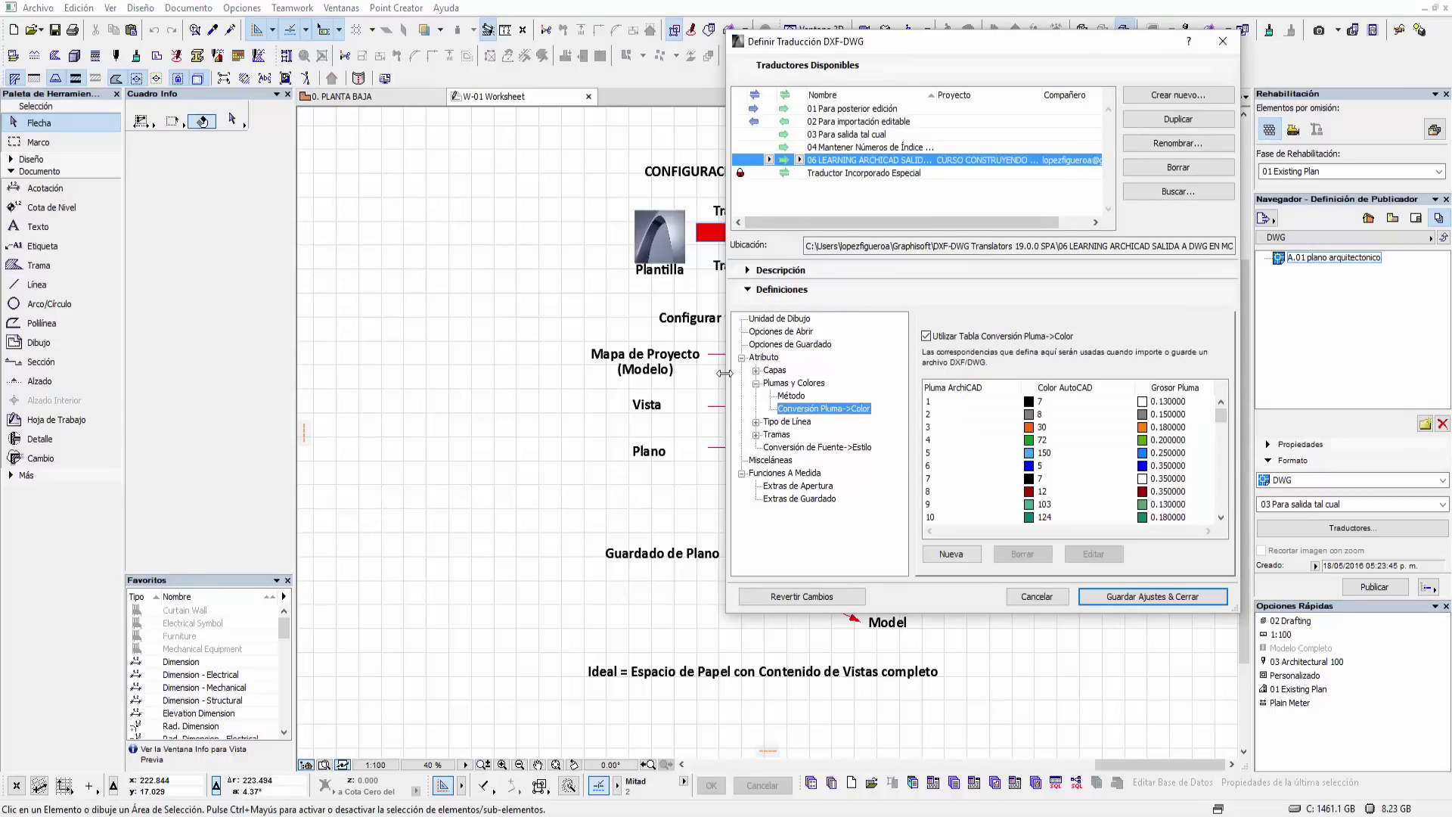
# - Widen the translator window, scroll down to pen 180 and start a new pen entry
pyautogui.moveTo(726, 375); pyautogui.dragTo(414, 375)
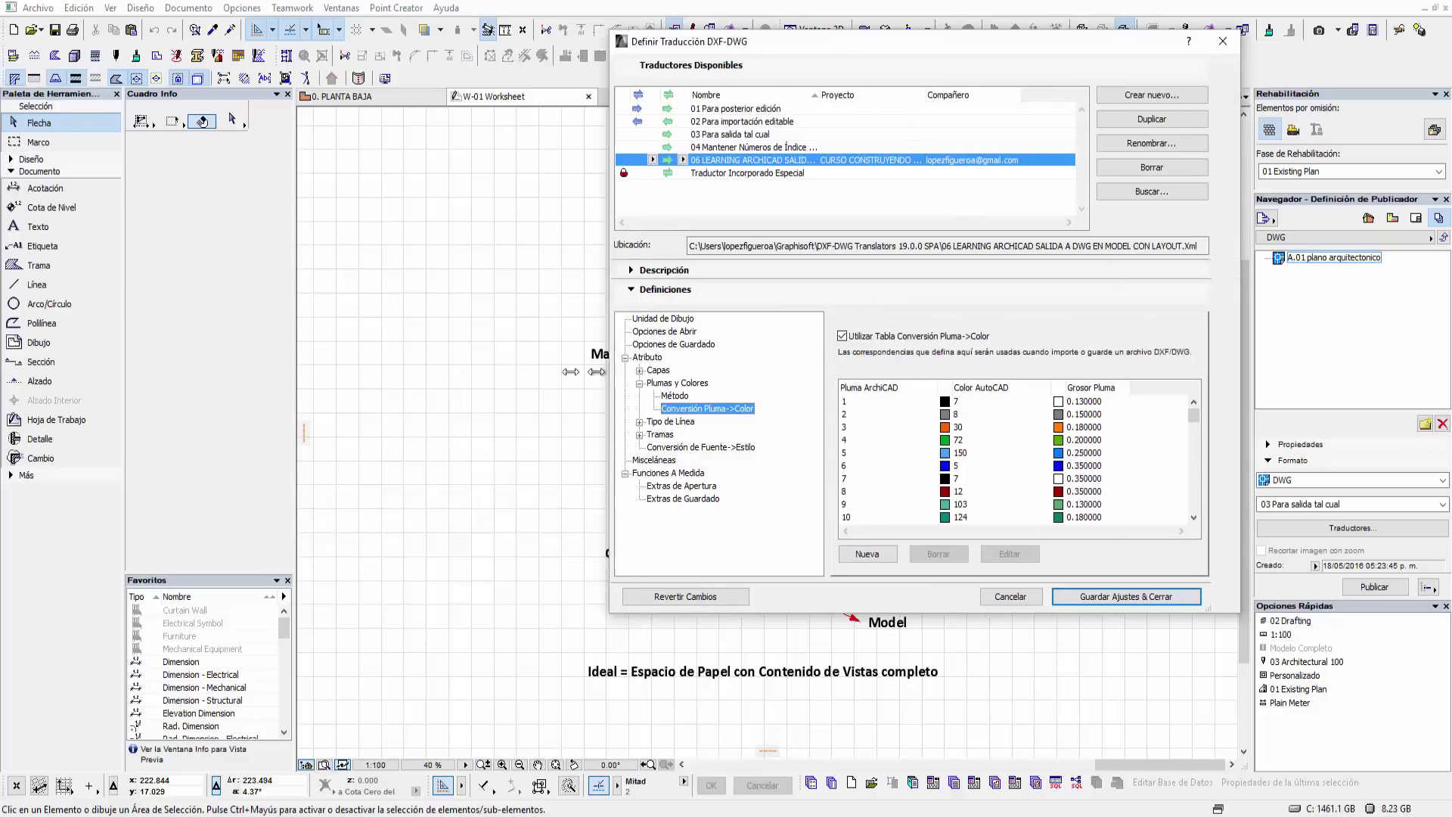
pyautogui.click(731, 402)
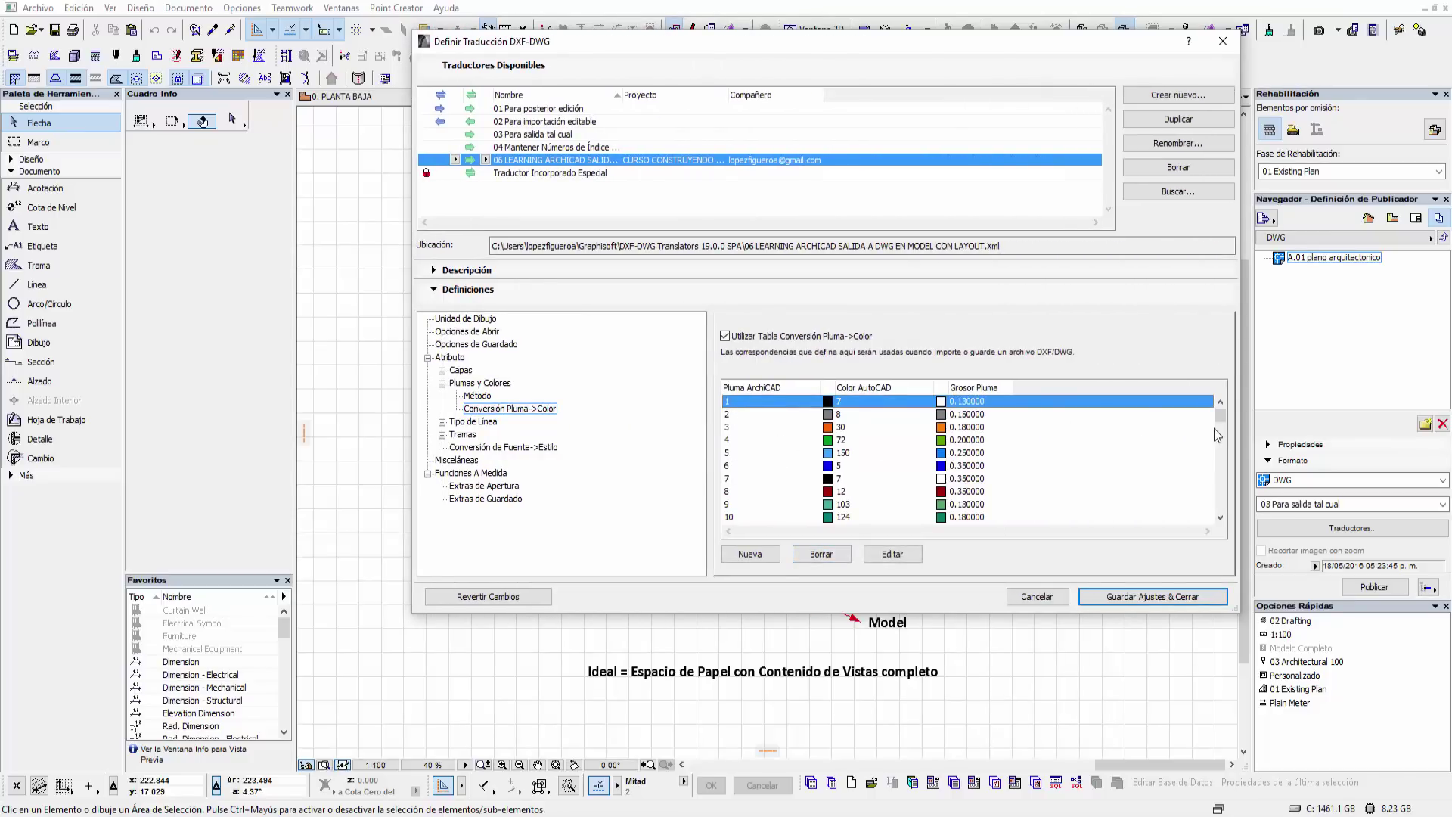
pyautogui.moveTo(1220, 415)
pyautogui.mouseDown()
pyautogui.moveTo(1209, 519)
pyautogui.moveTo(1218, 401)
pyautogui.moveTo(1219, 504)
pyautogui.mouseUp()
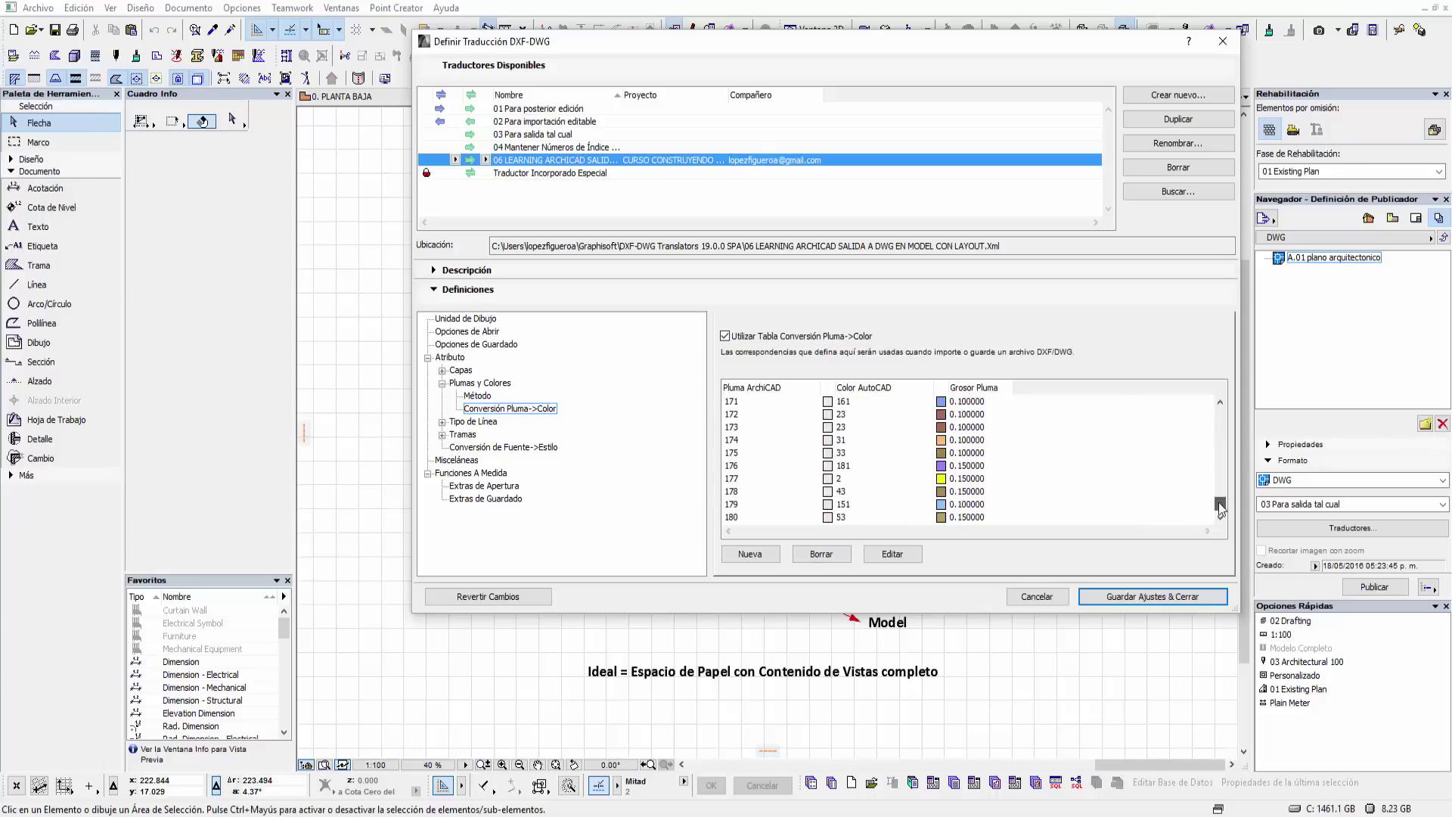
pyautogui.click(760, 519)
pyautogui.click(751, 556)
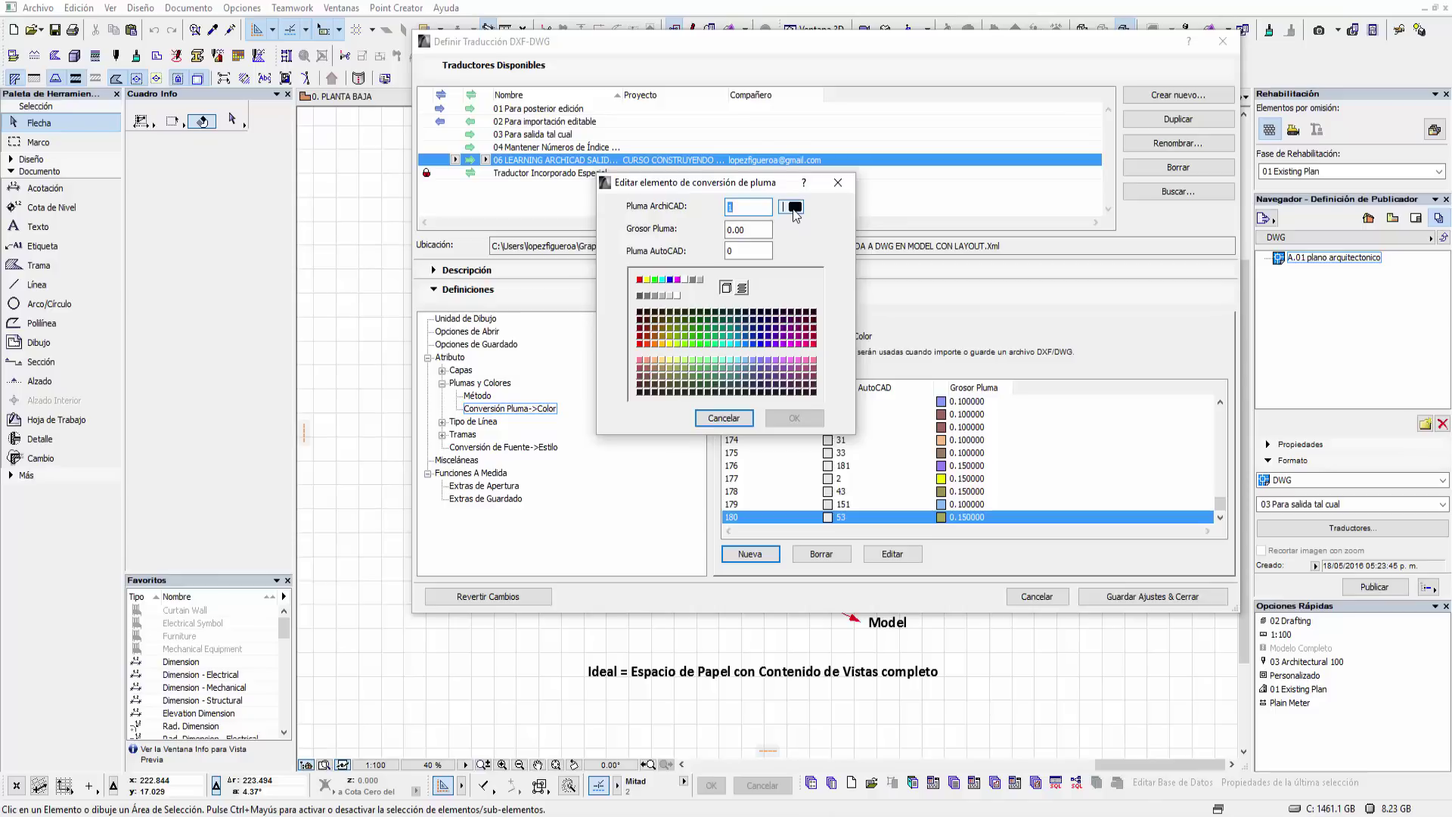
# - Set the new entry's ArchiCAD pen to 1 and select its thickness value
pyautogui.click(793, 207)
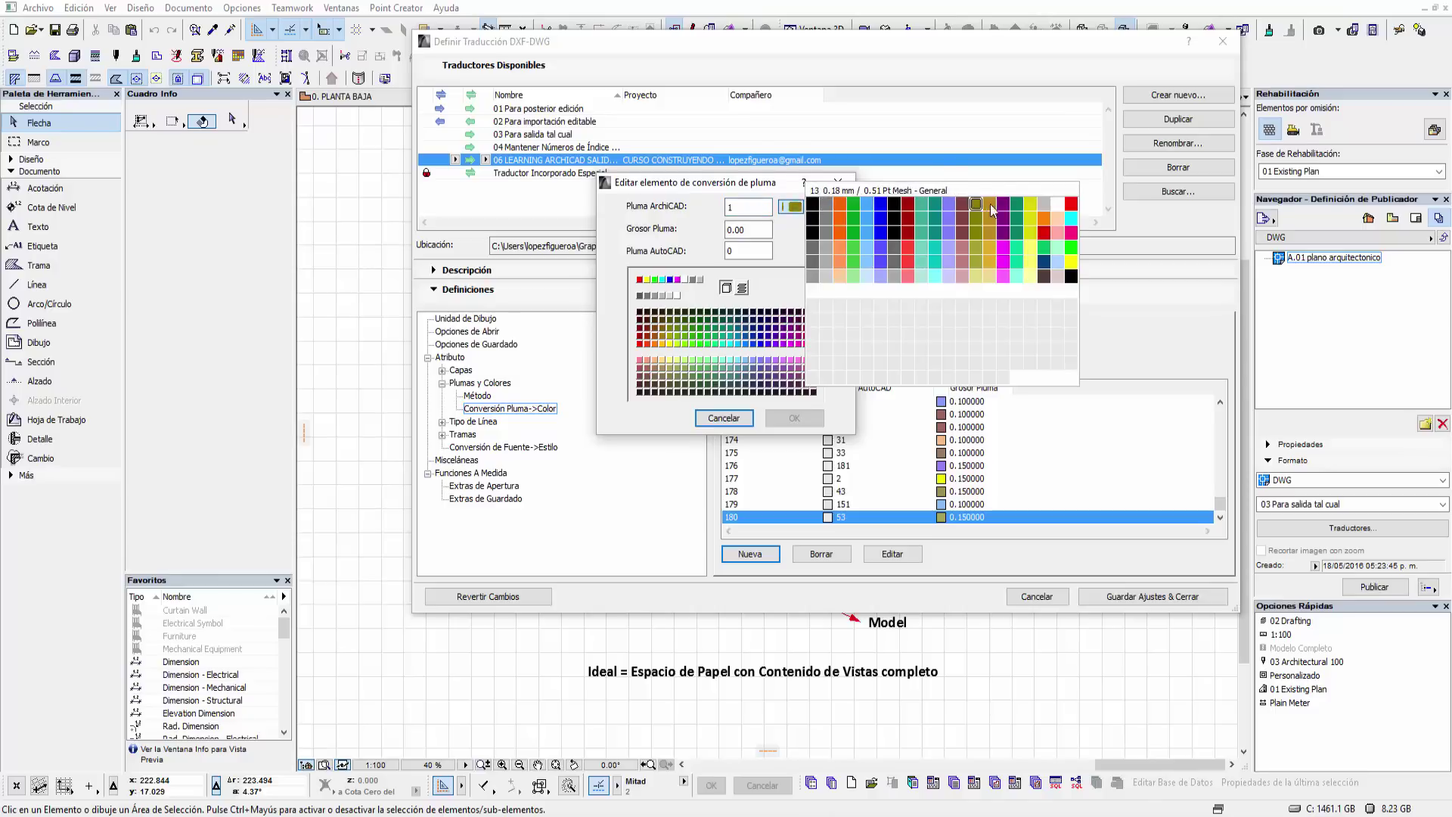
pyautogui.click(779, 216)
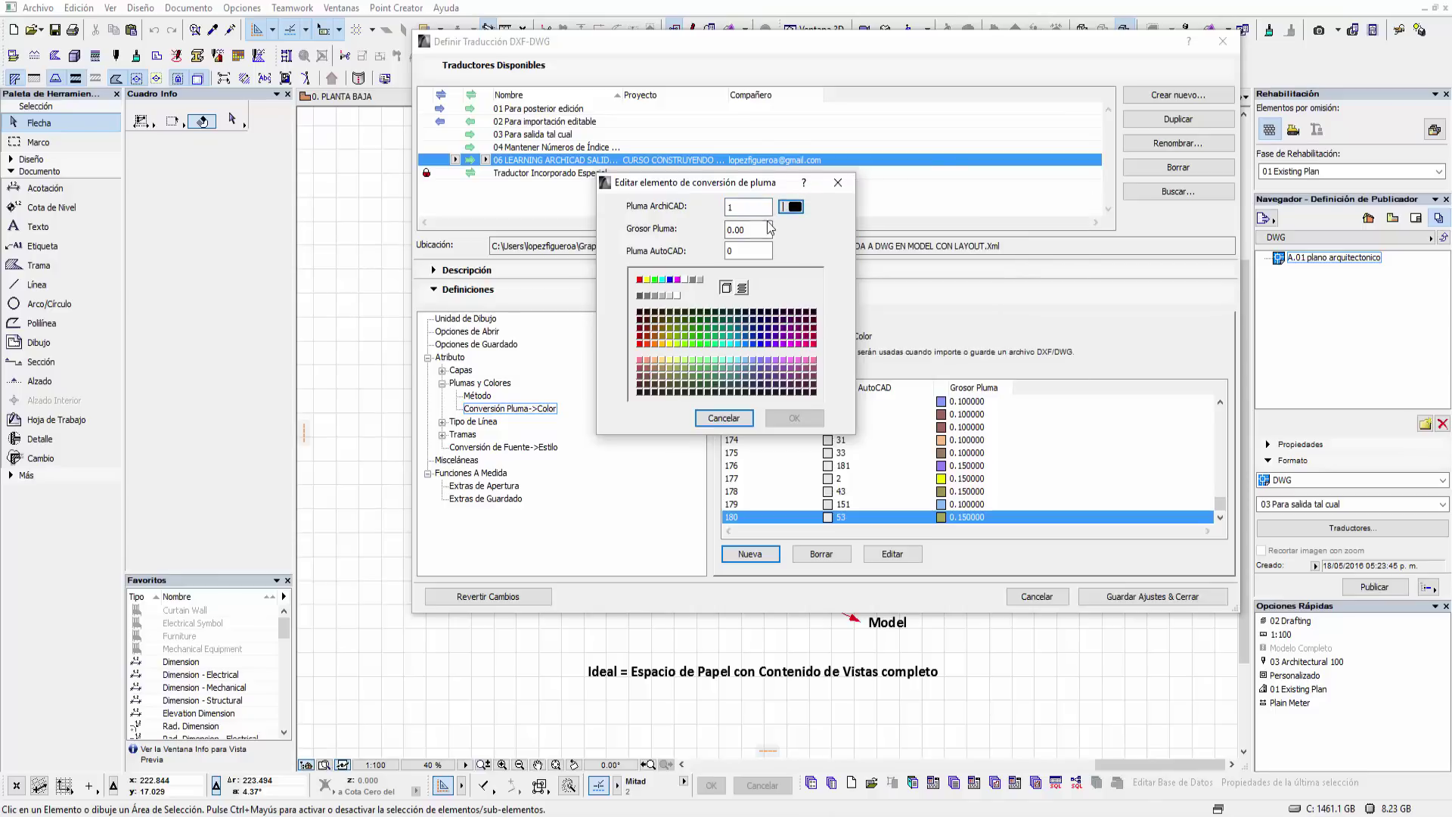
pyautogui.click(751, 233)
pyautogui.moveTo(751, 232); pyautogui.dragTo(726, 230)
# - Try AutoCAD colour 10, BYBLOCK and BYLAYER, then cancel the new pen entry
pyautogui.moveTo(724, 187); pyautogui.dragTo(565, 185)
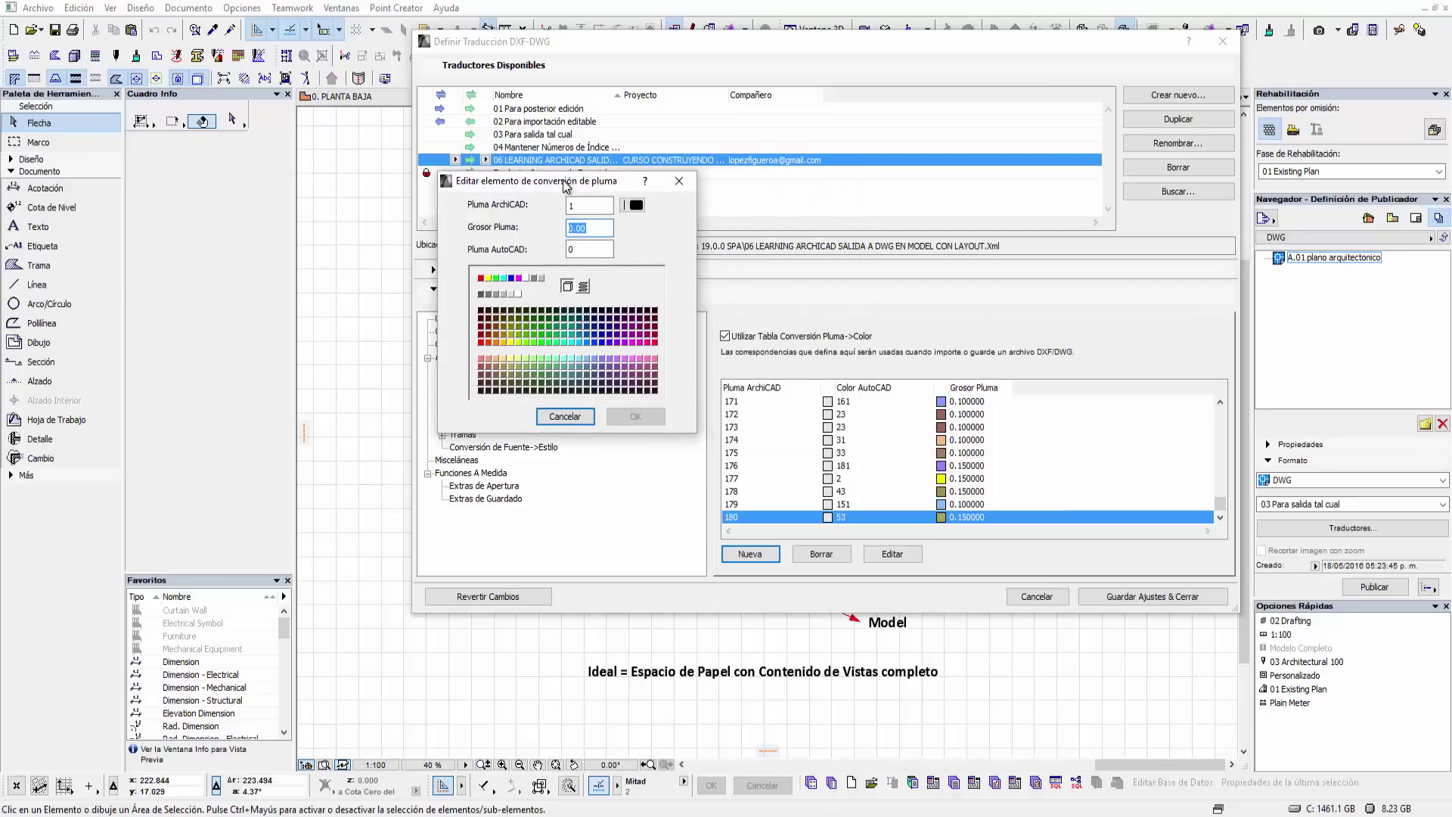
pyautogui.click(582, 251)
pyautogui.write('10')
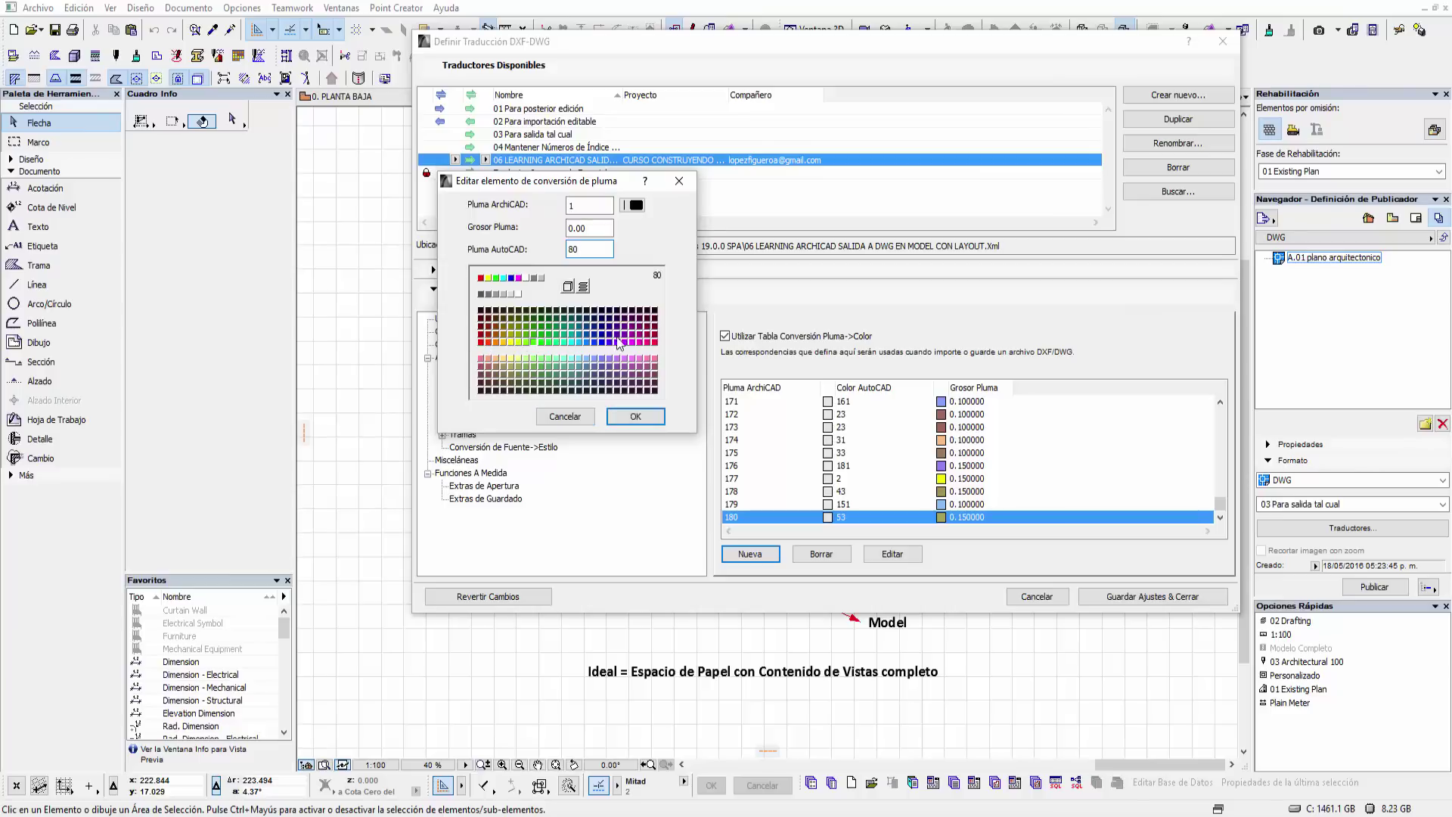
pyautogui.click(566, 286)
pyautogui.click(583, 290)
pyautogui.click(565, 416)
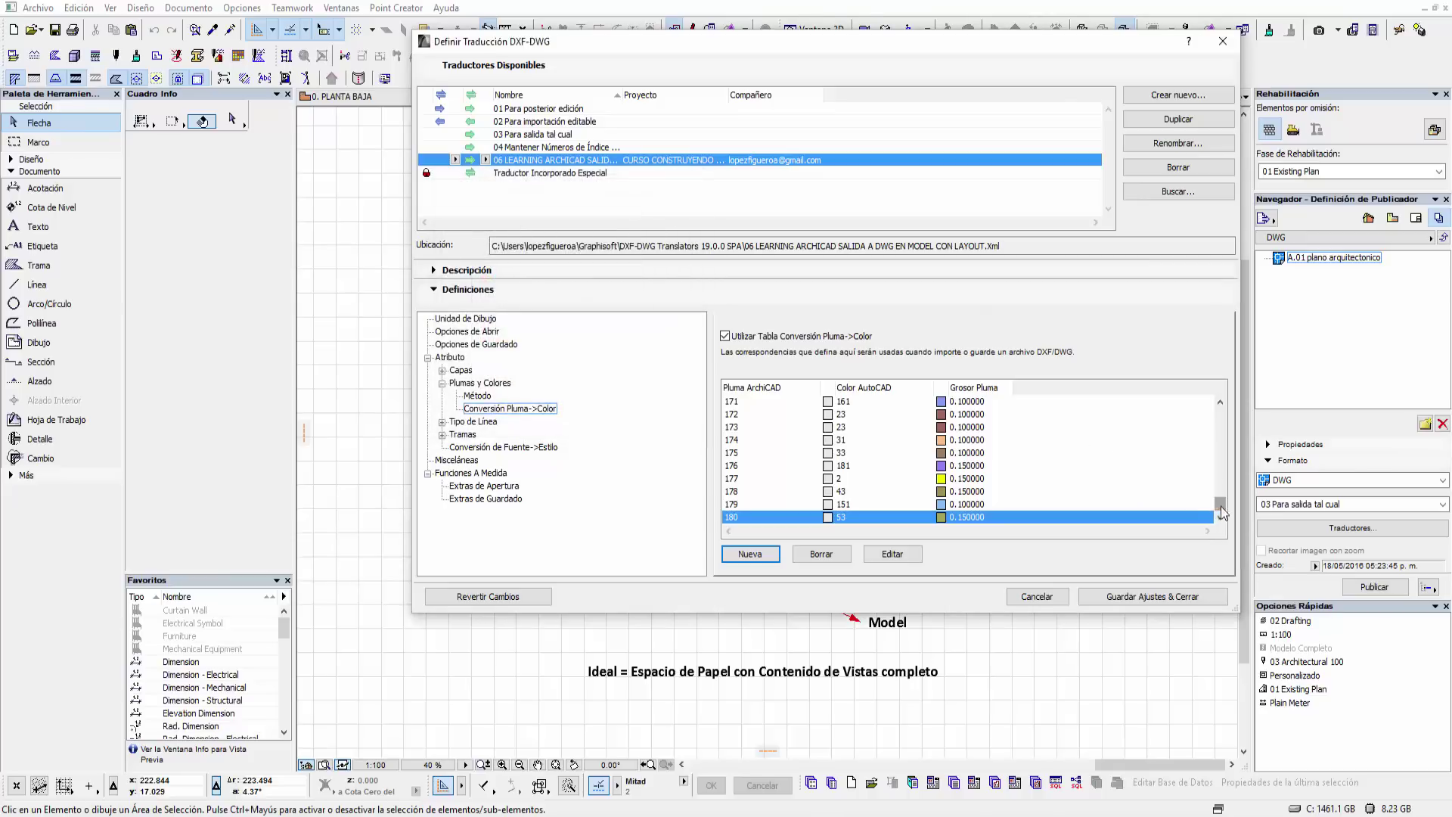
pyautogui.moveTo(1220, 504); pyautogui.dragTo(1221, 410)
# - Browse pens 1, 2 and 180, then show the Tipo de Línea Métodos options
pyautogui.click(729, 403)
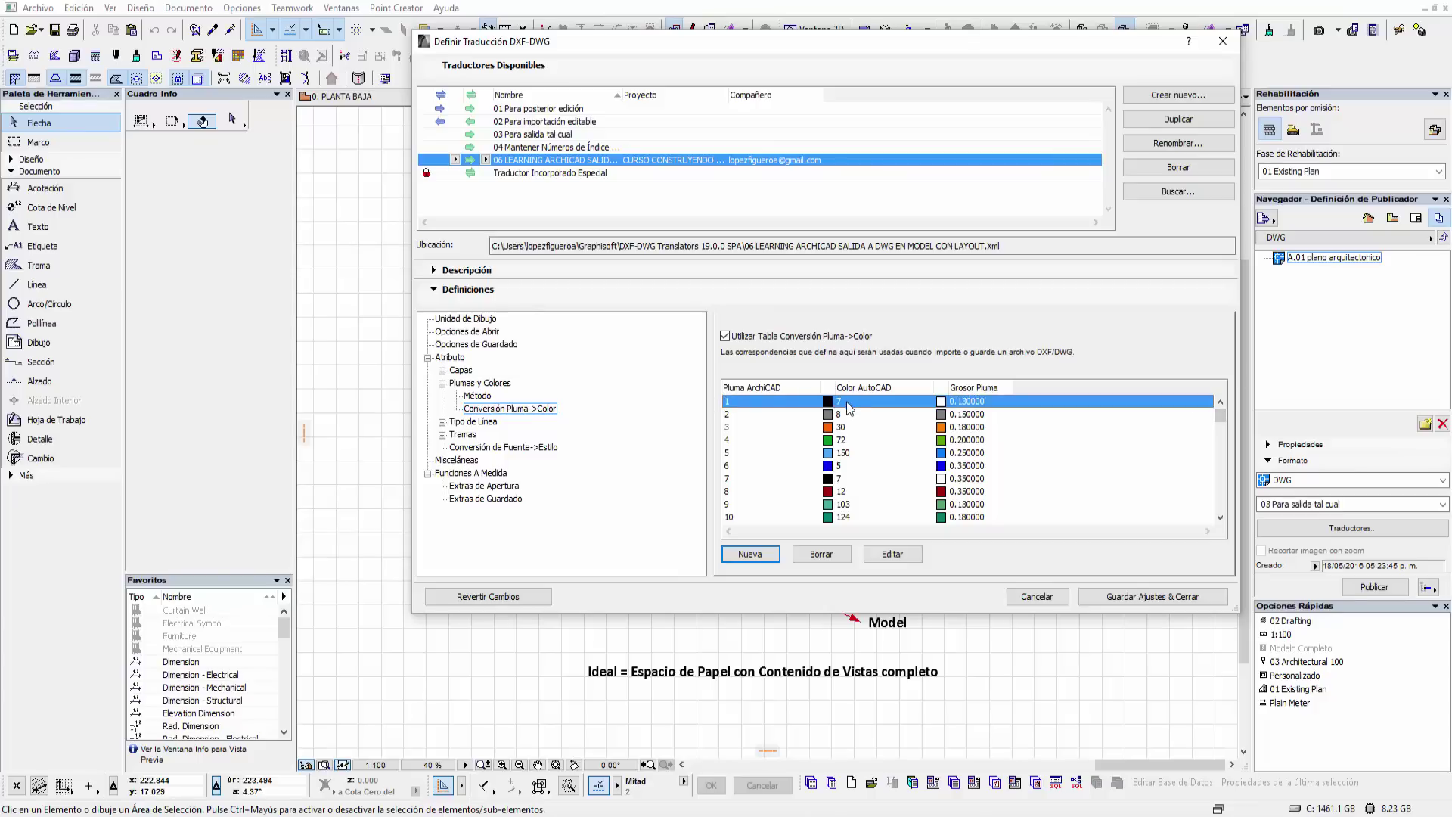
pyautogui.click(972, 415)
pyautogui.moveTo(970, 427); pyautogui.dragTo(970, 479)
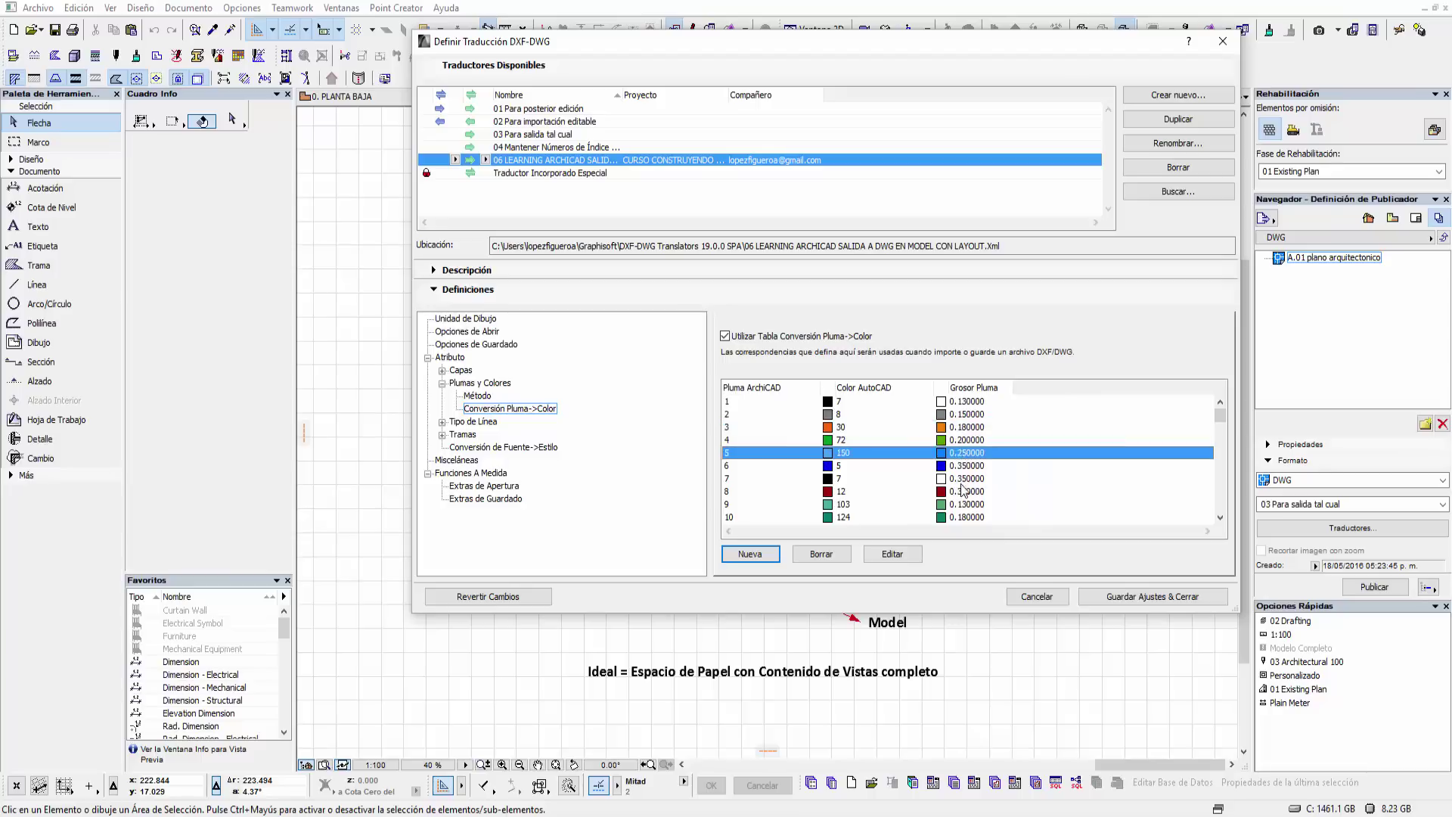
pyautogui.moveTo(1220, 419); pyautogui.dragTo(1216, 511)
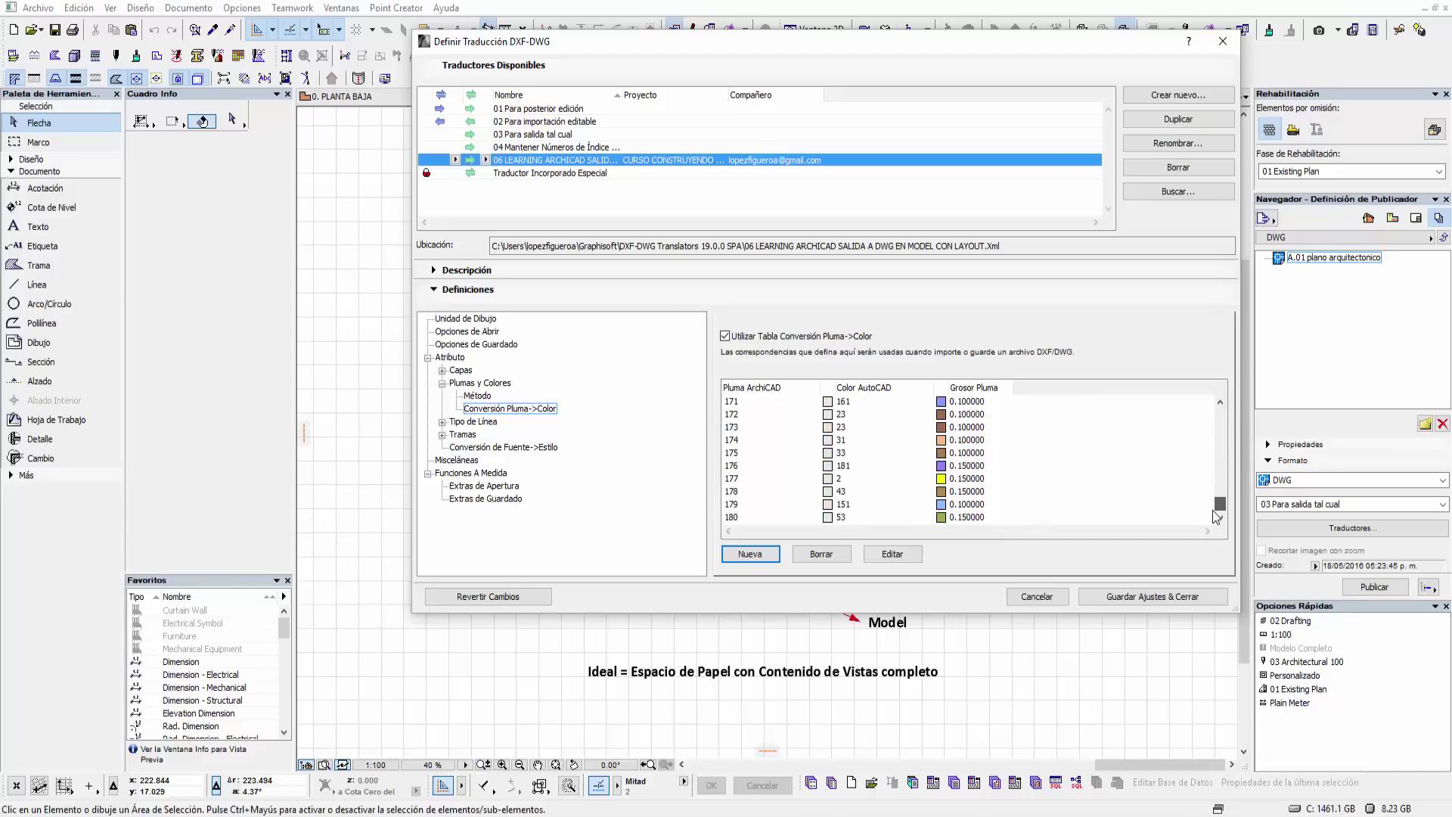
pyautogui.moveTo(1222, 510); pyautogui.dragTo(1225, 522)
pyautogui.click(972, 525)
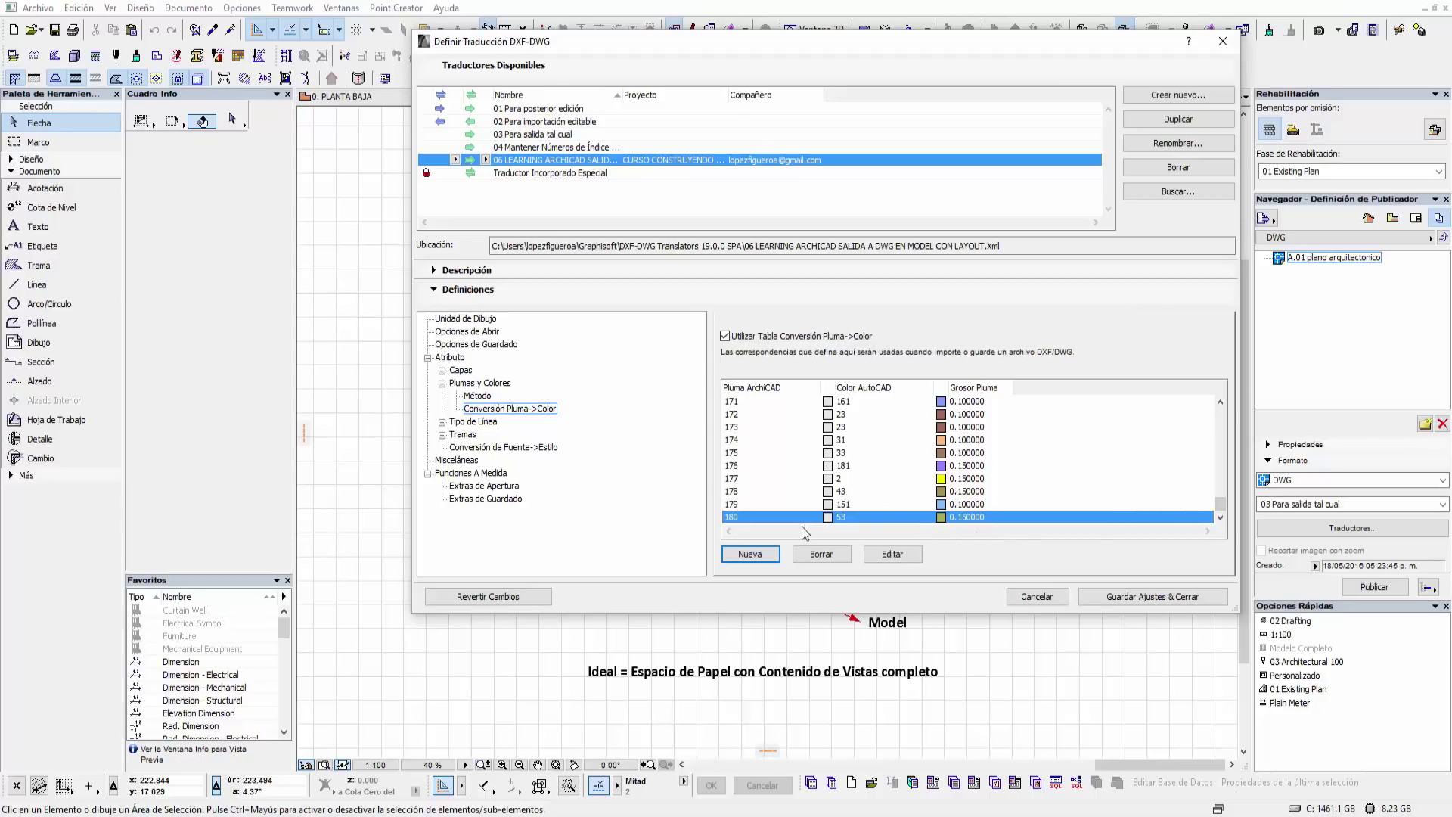
pyautogui.click(442, 421)
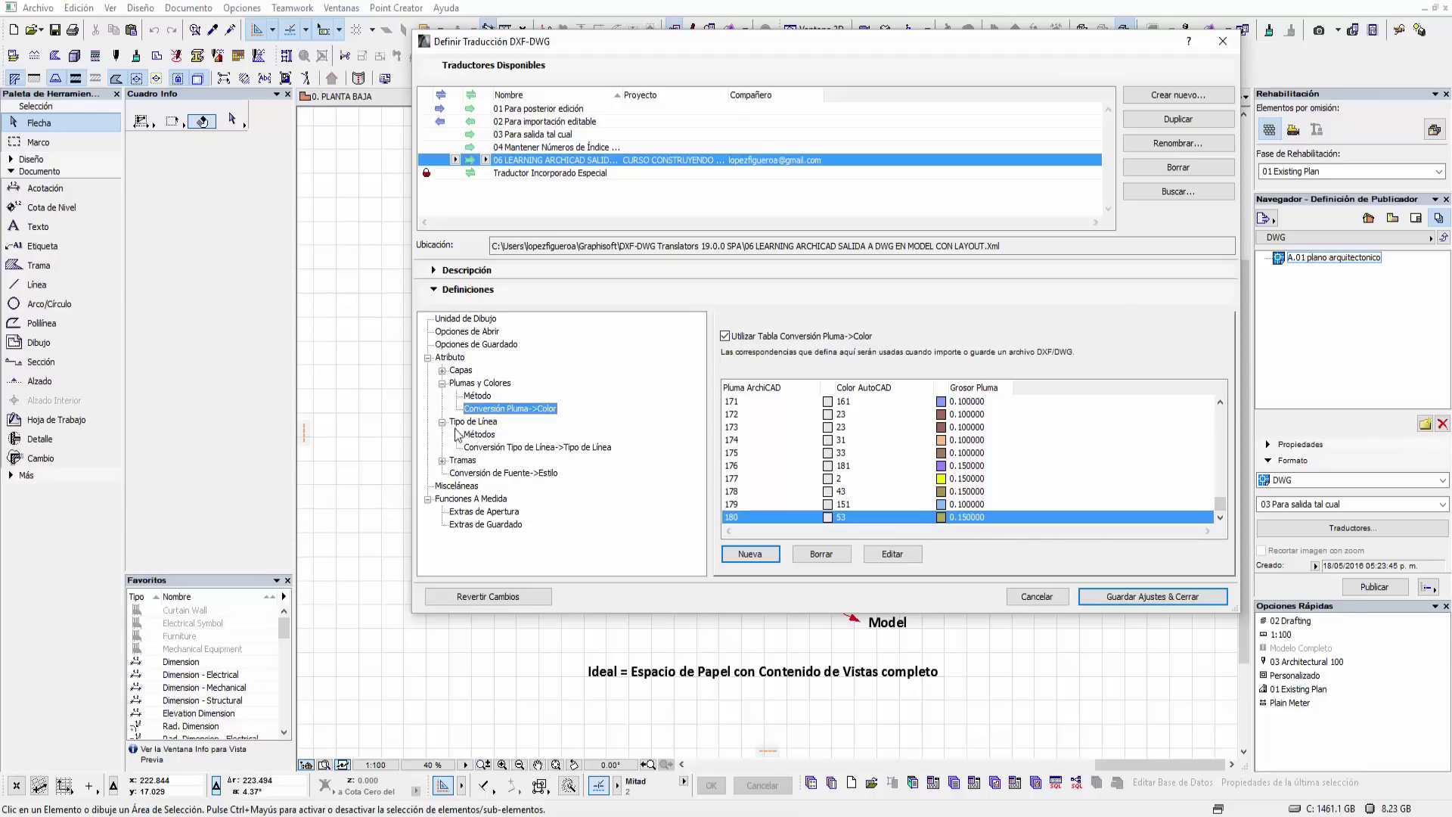
pyautogui.click(476, 435)
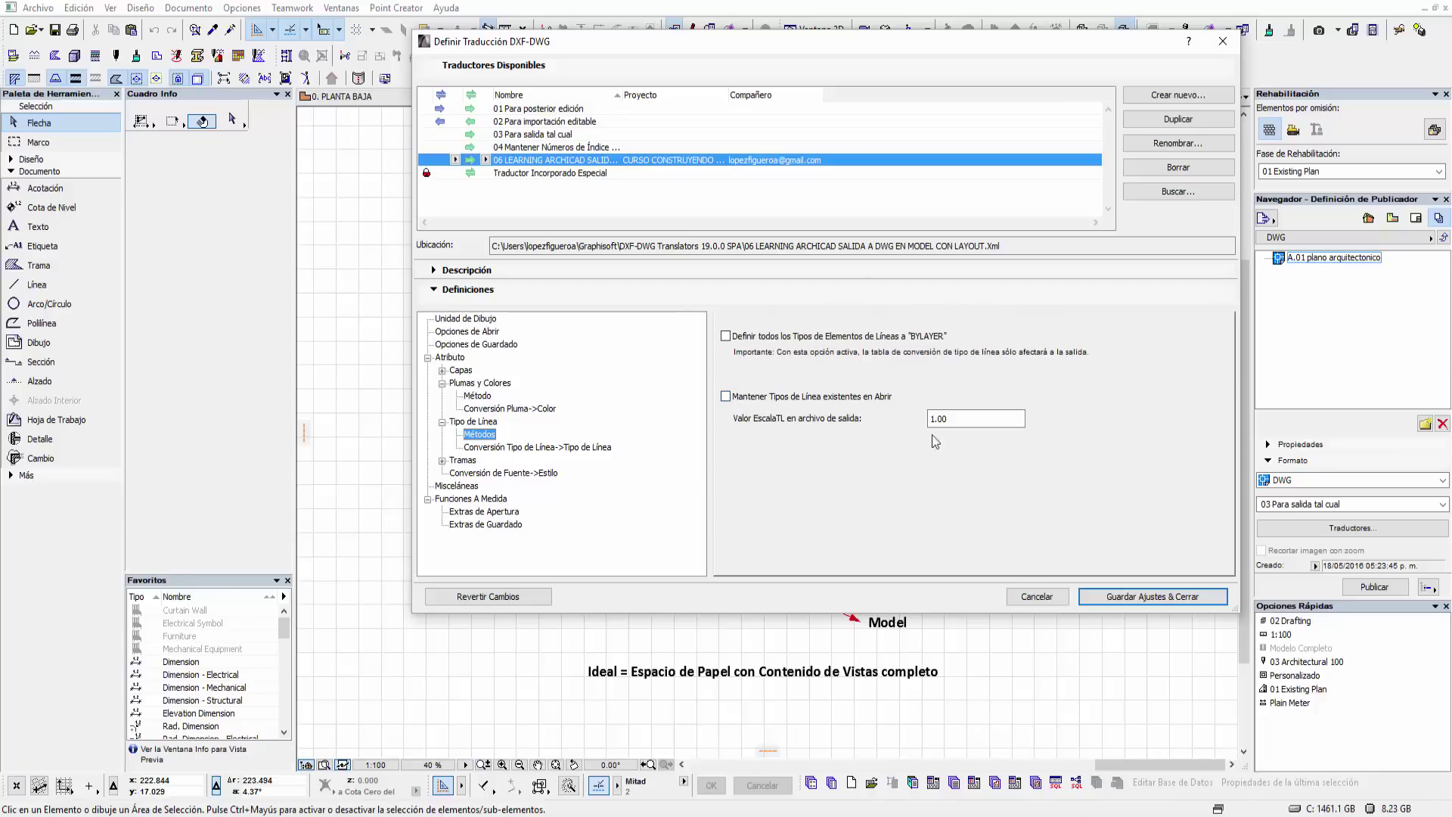
# - Select the 1.00 line-scale value, then open the line-type conversion table and resize its columns
pyautogui.doubleClick(976, 418)
pyautogui.click(985, 421)
pyautogui.click(527, 450)
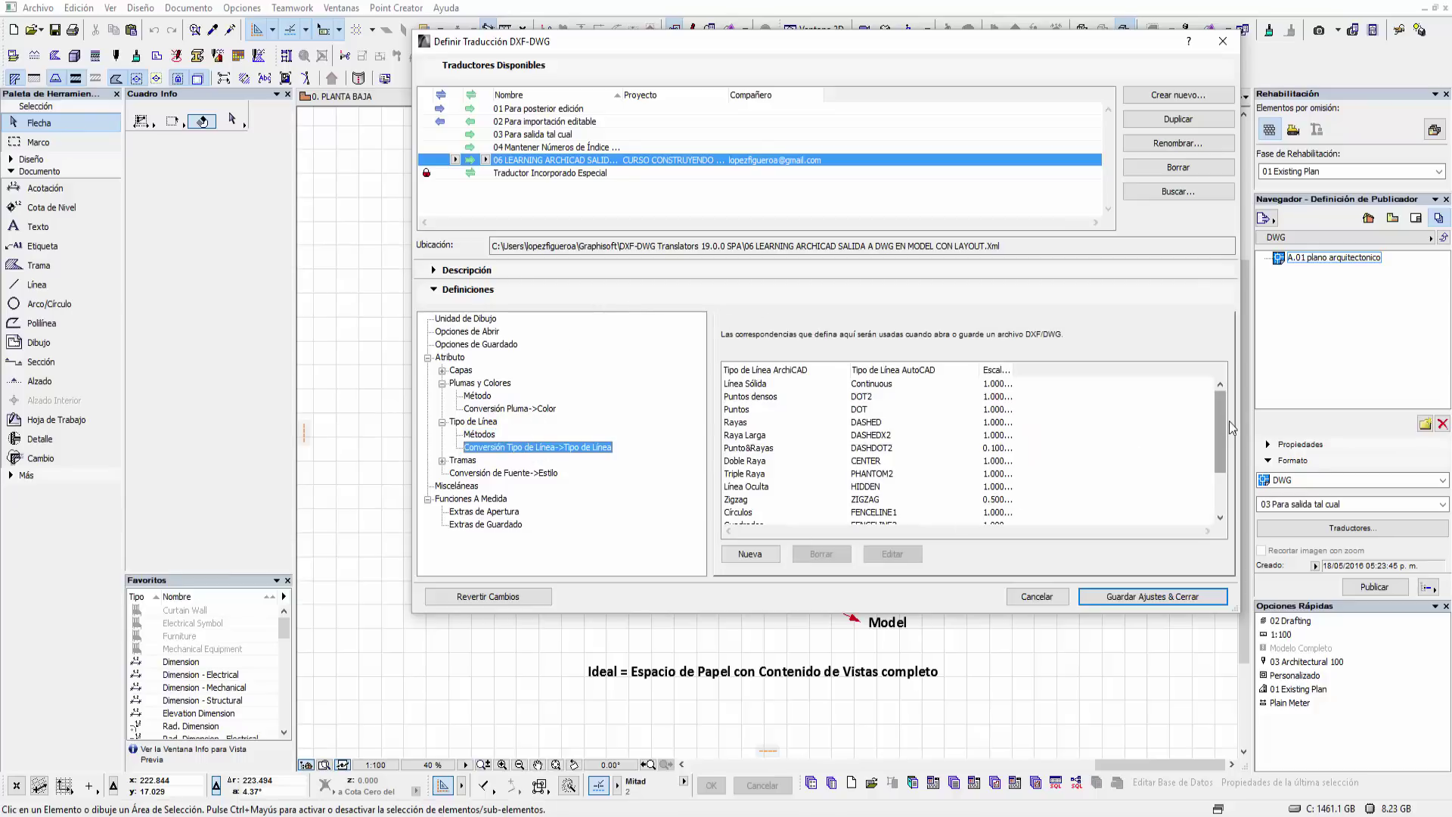
pyautogui.moveTo(1221, 421); pyautogui.dragTo(1223, 413)
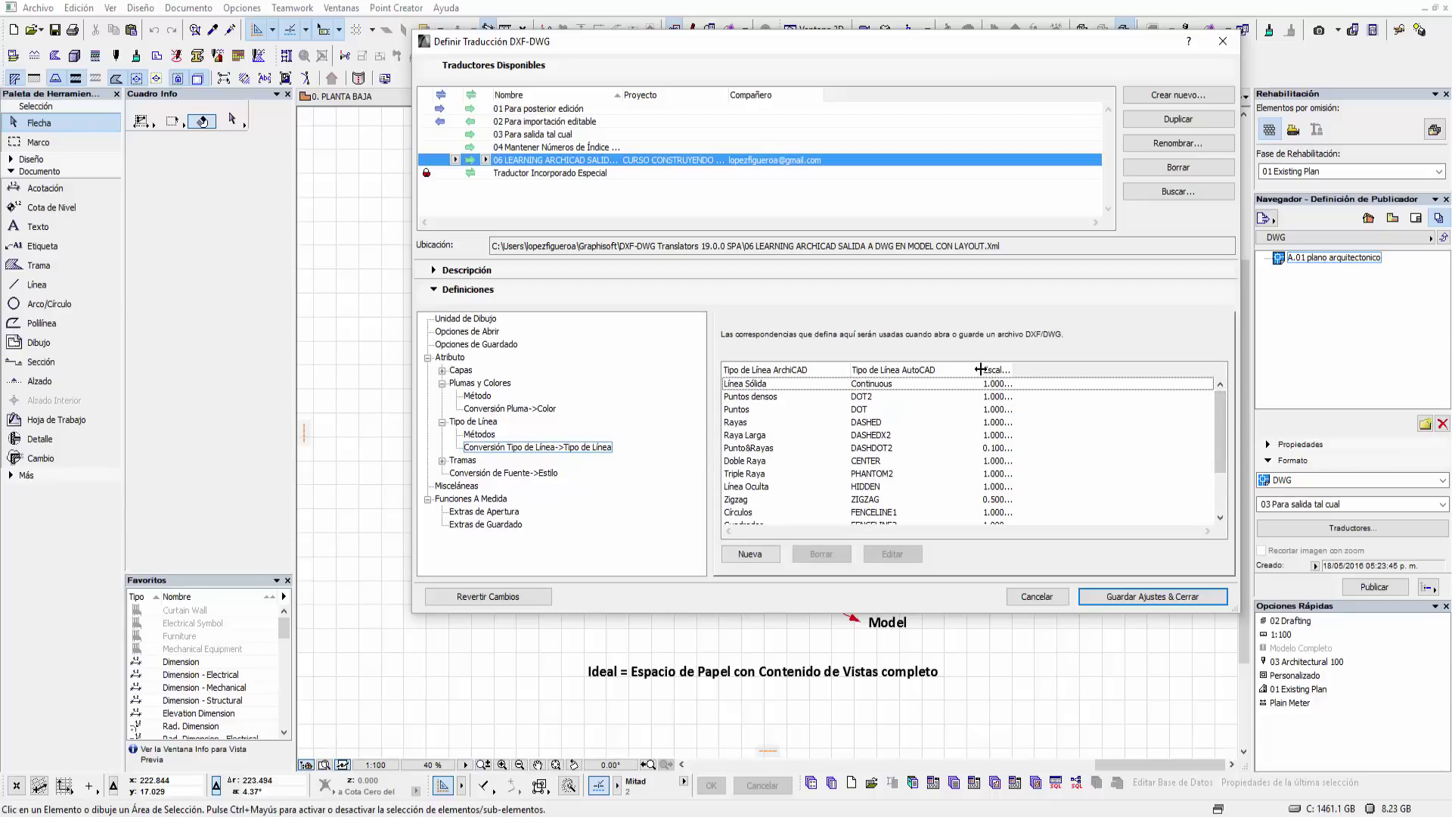
pyautogui.moveTo(981, 369); pyautogui.dragTo(1036, 370)
pyautogui.click(787, 382)
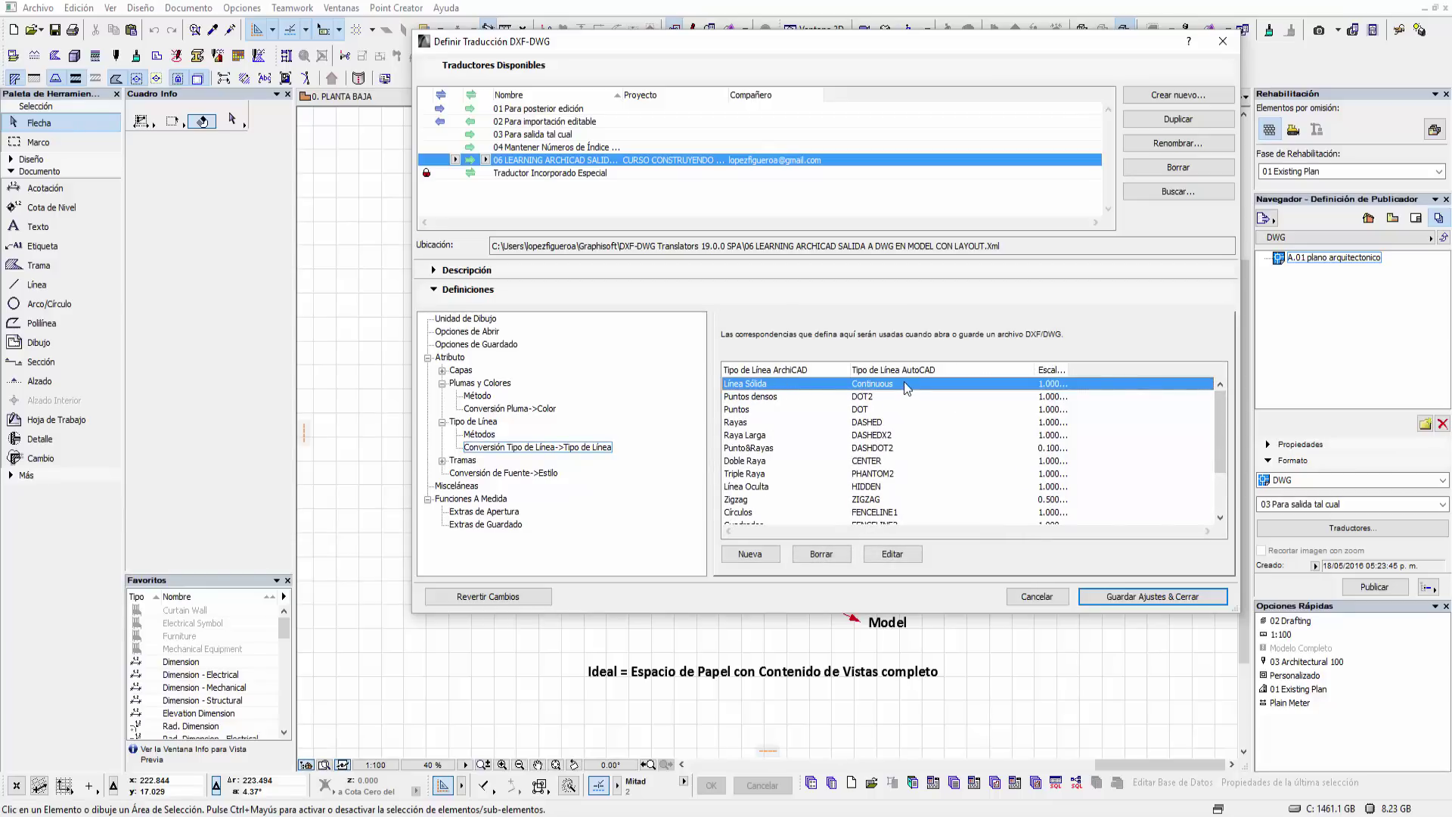
pyautogui.moveTo(1075, 370); pyautogui.dragTo(1134, 378)
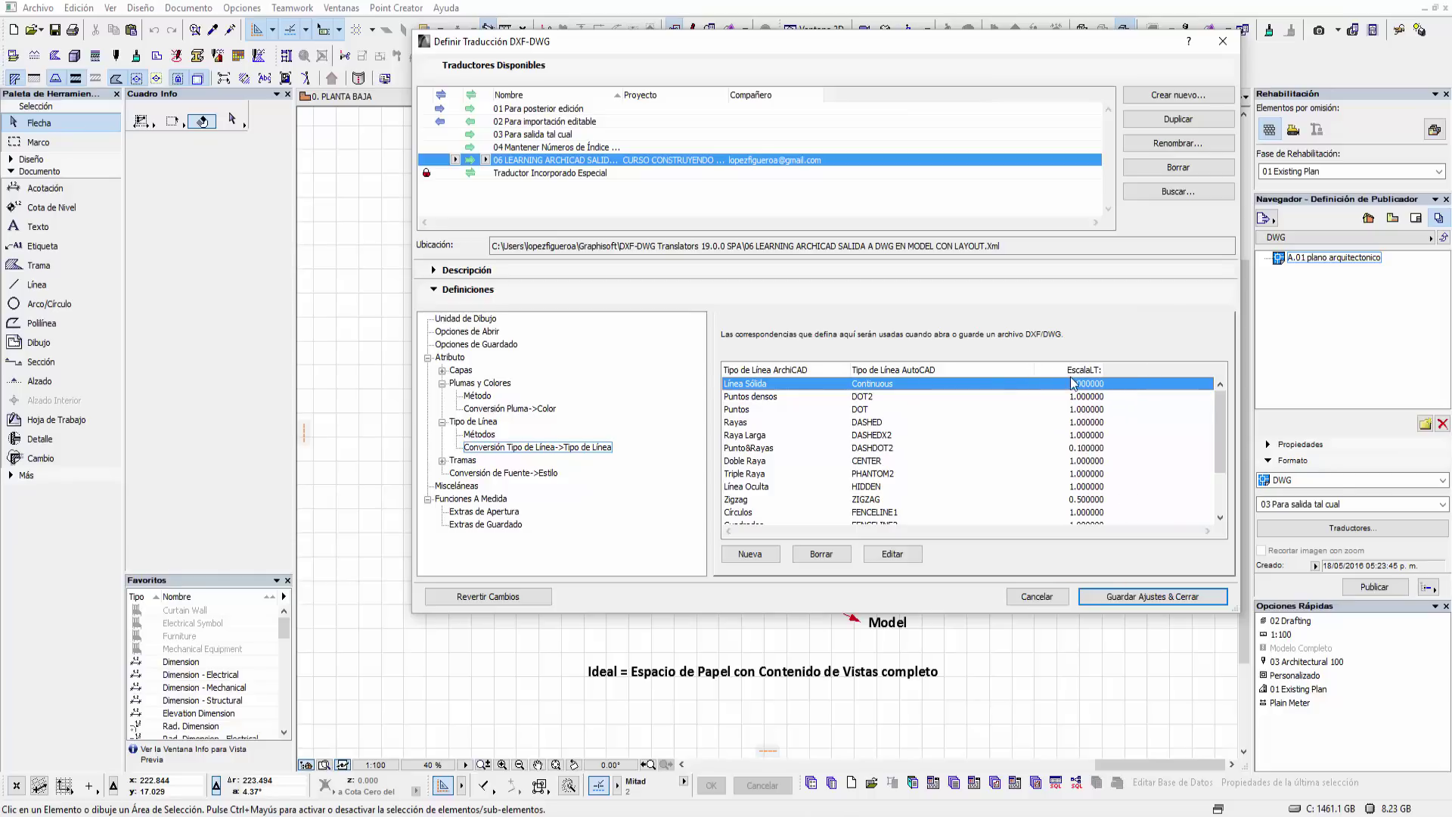
pyautogui.moveTo(1035, 368)
pyautogui.mouseDown()
pyautogui.moveTo(983, 369)
pyautogui.moveTo(1064, 371)
pyautogui.mouseUp()
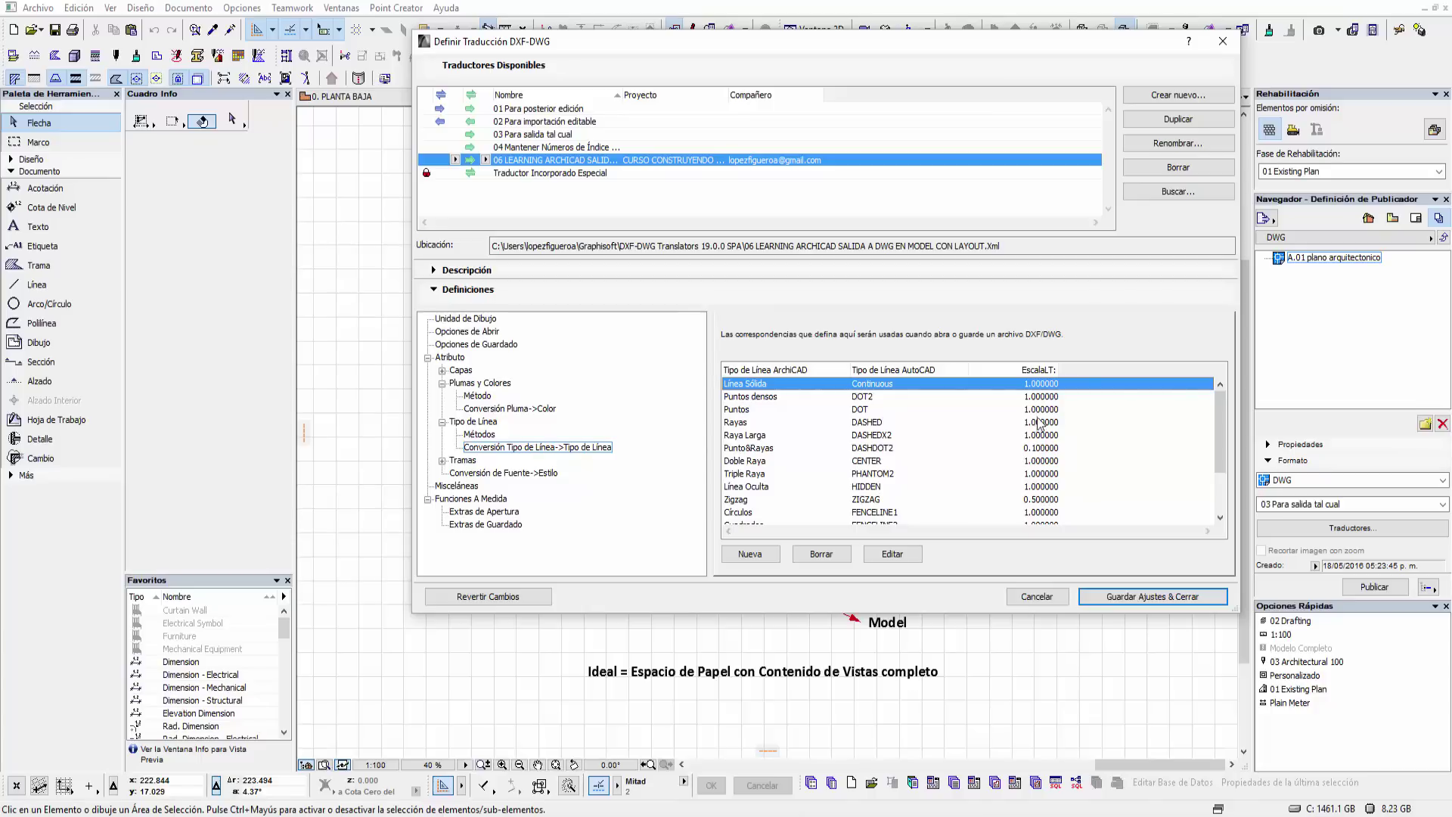
pyautogui.moveTo(1058, 371); pyautogui.dragTo(1042, 373)
# - Browse the Raya Larga, Doble Raya, Línea Oculta, Gran zigzag and X mappings, then start a new entry
pyautogui.click(1025, 437)
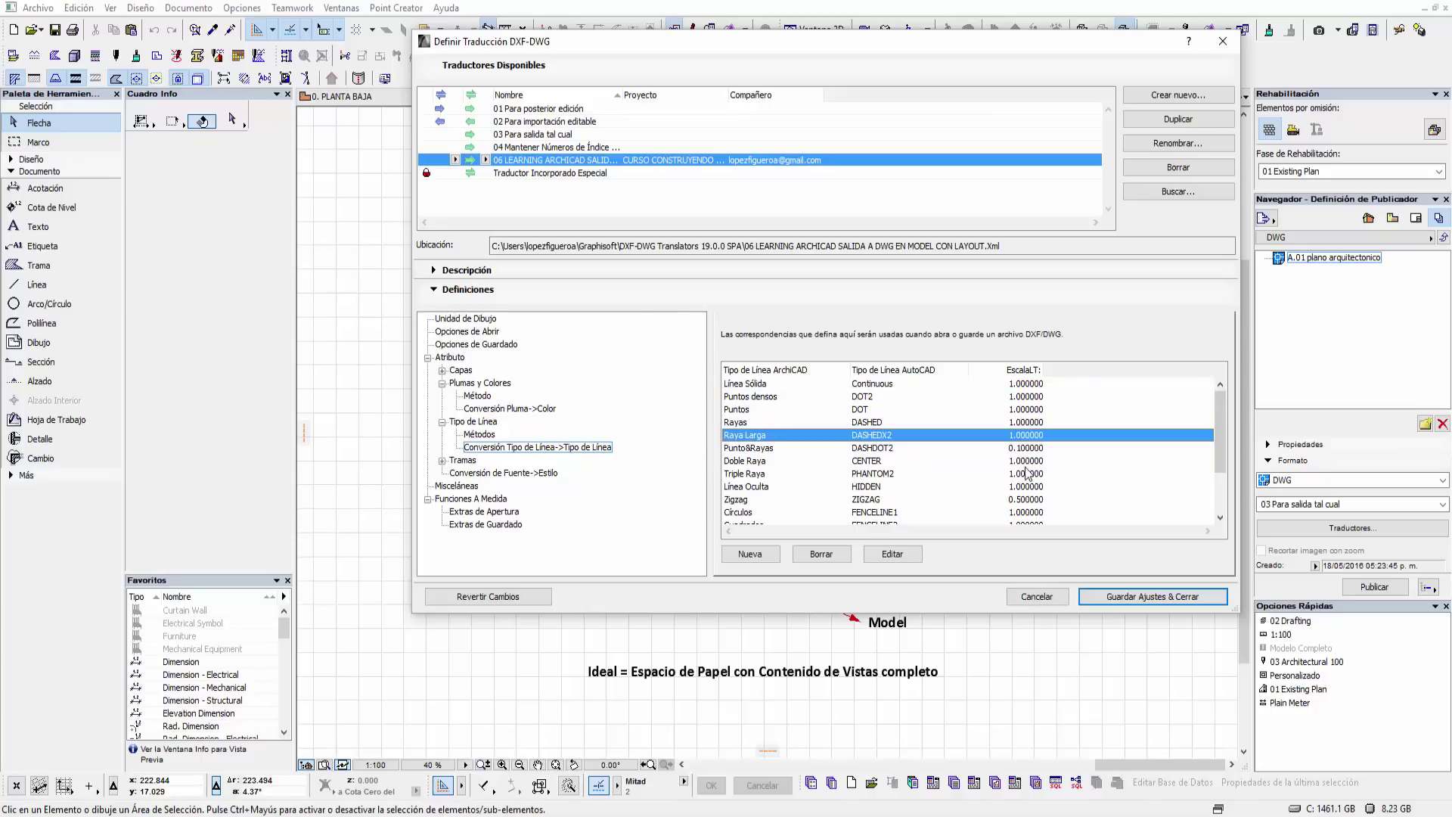
pyautogui.click(939, 462)
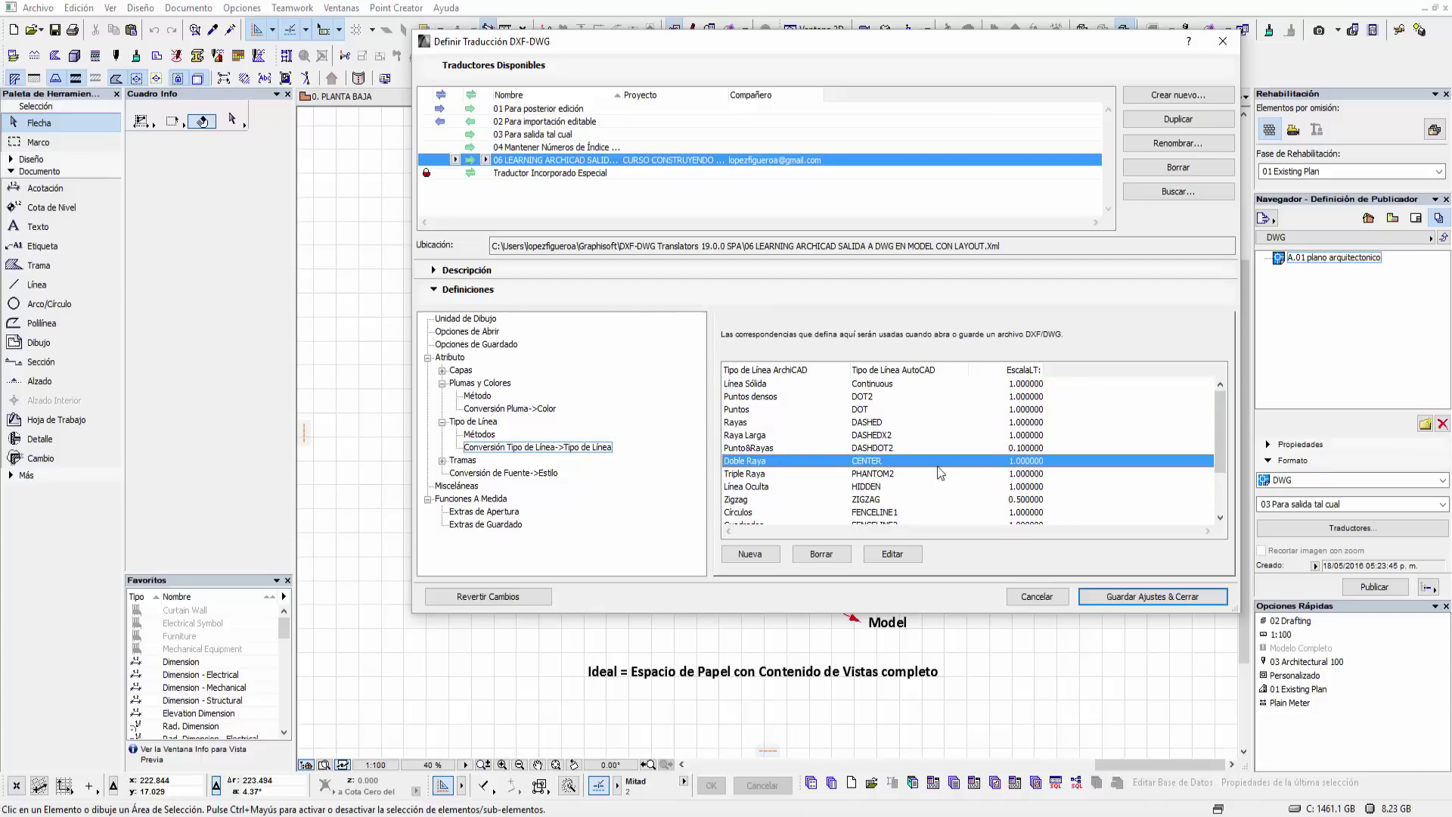
pyautogui.click(757, 387)
pyautogui.moveTo(1221, 429)
pyautogui.mouseDown()
pyautogui.moveTo(1223, 509)
pyautogui.moveTo(1220, 388)
pyautogui.mouseUp()
pyautogui.click(764, 435)
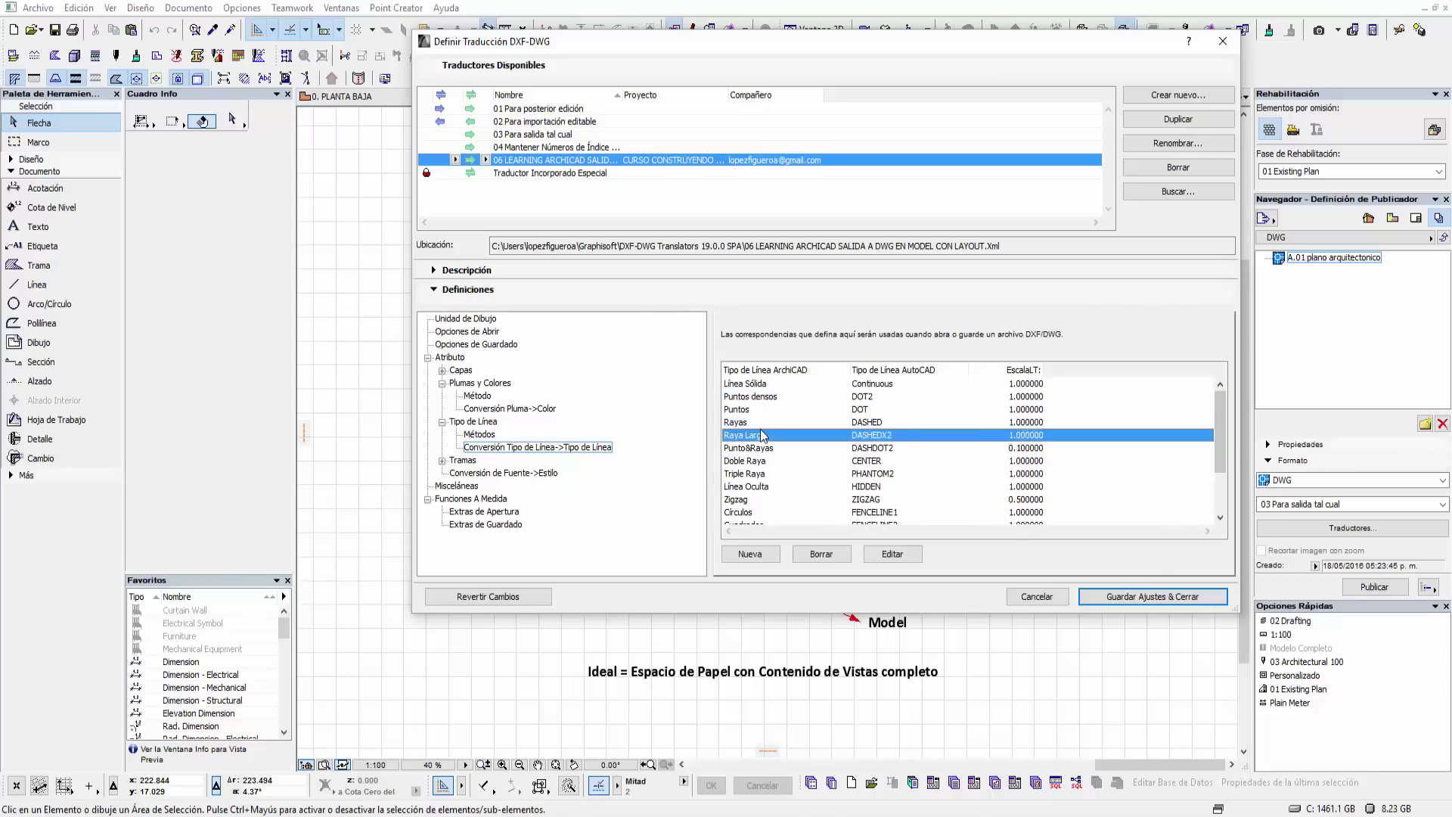
pyautogui.click(760, 461)
pyautogui.click(756, 488)
pyautogui.scroll(-2, 757, 498)
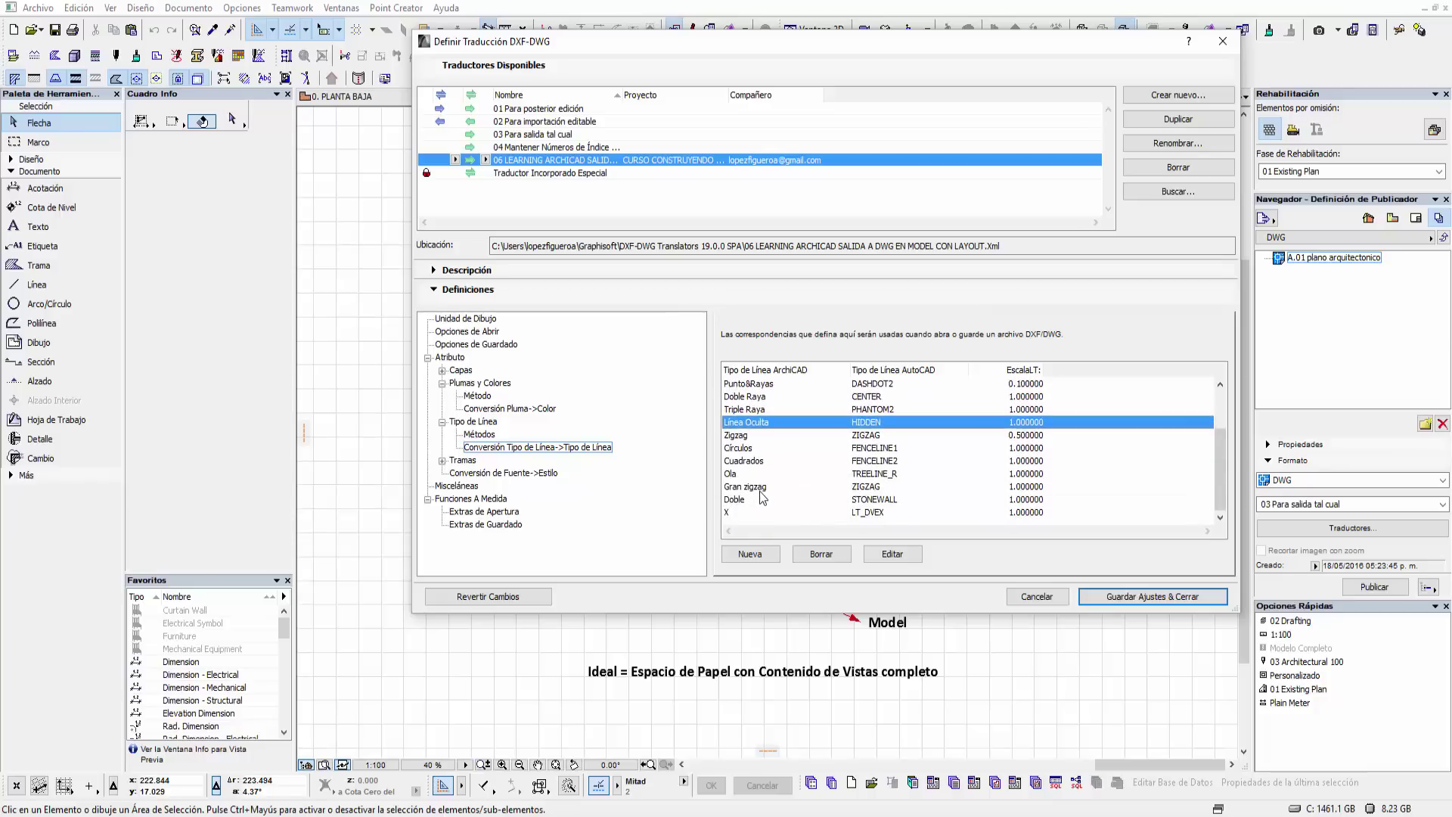
pyautogui.click(753, 488)
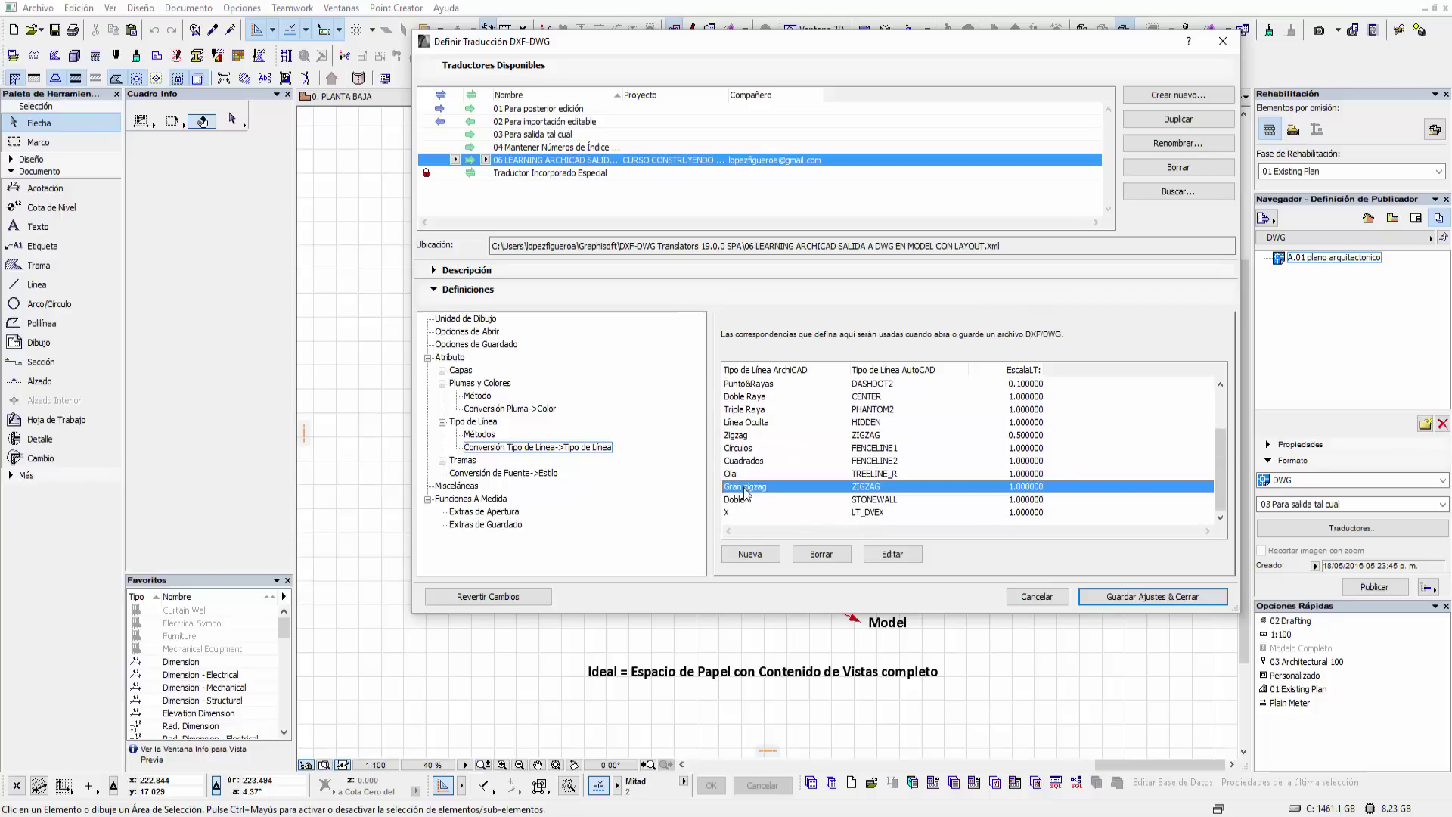
pyautogui.click(735, 513)
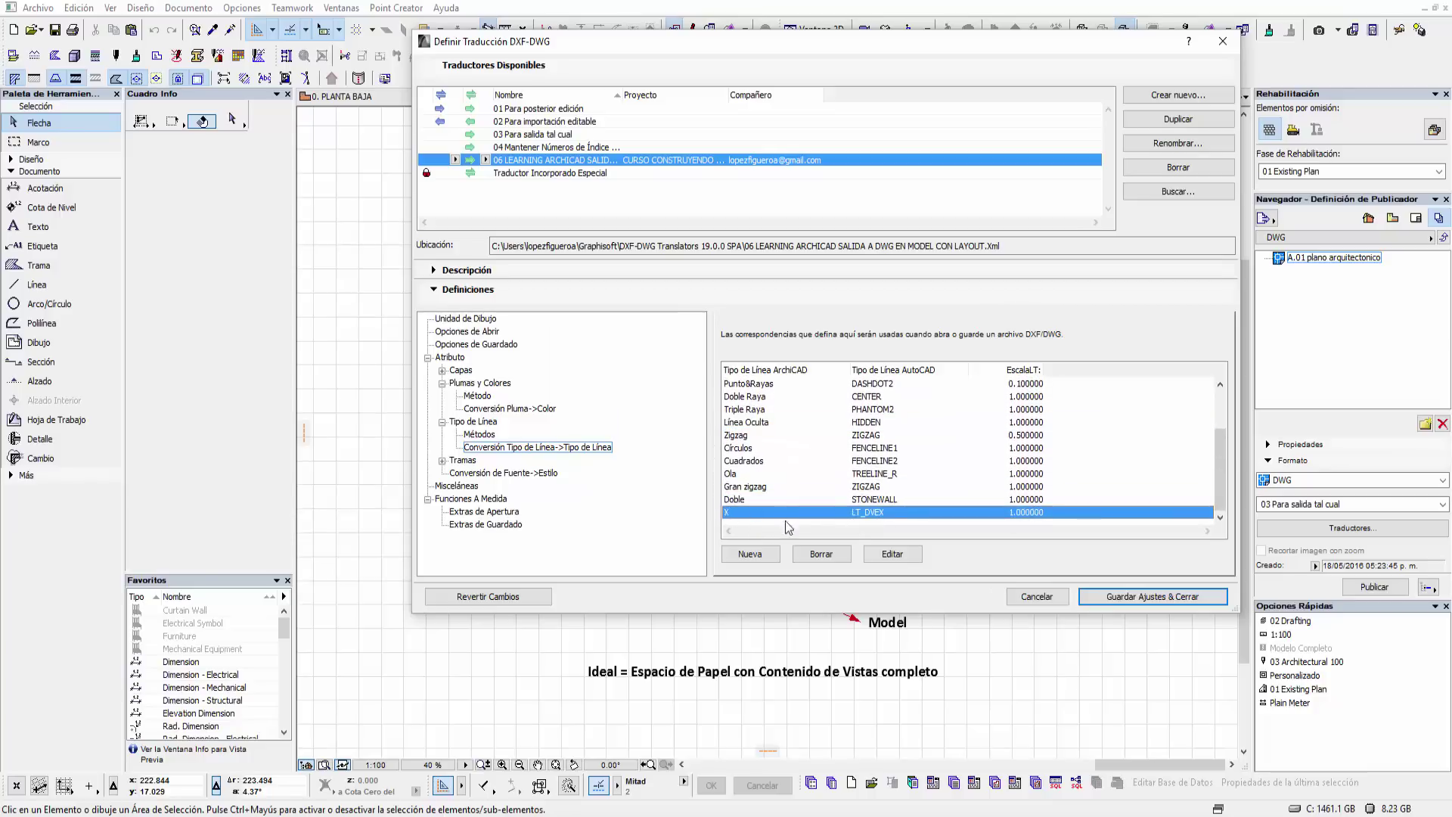
pyautogui.click(755, 556)
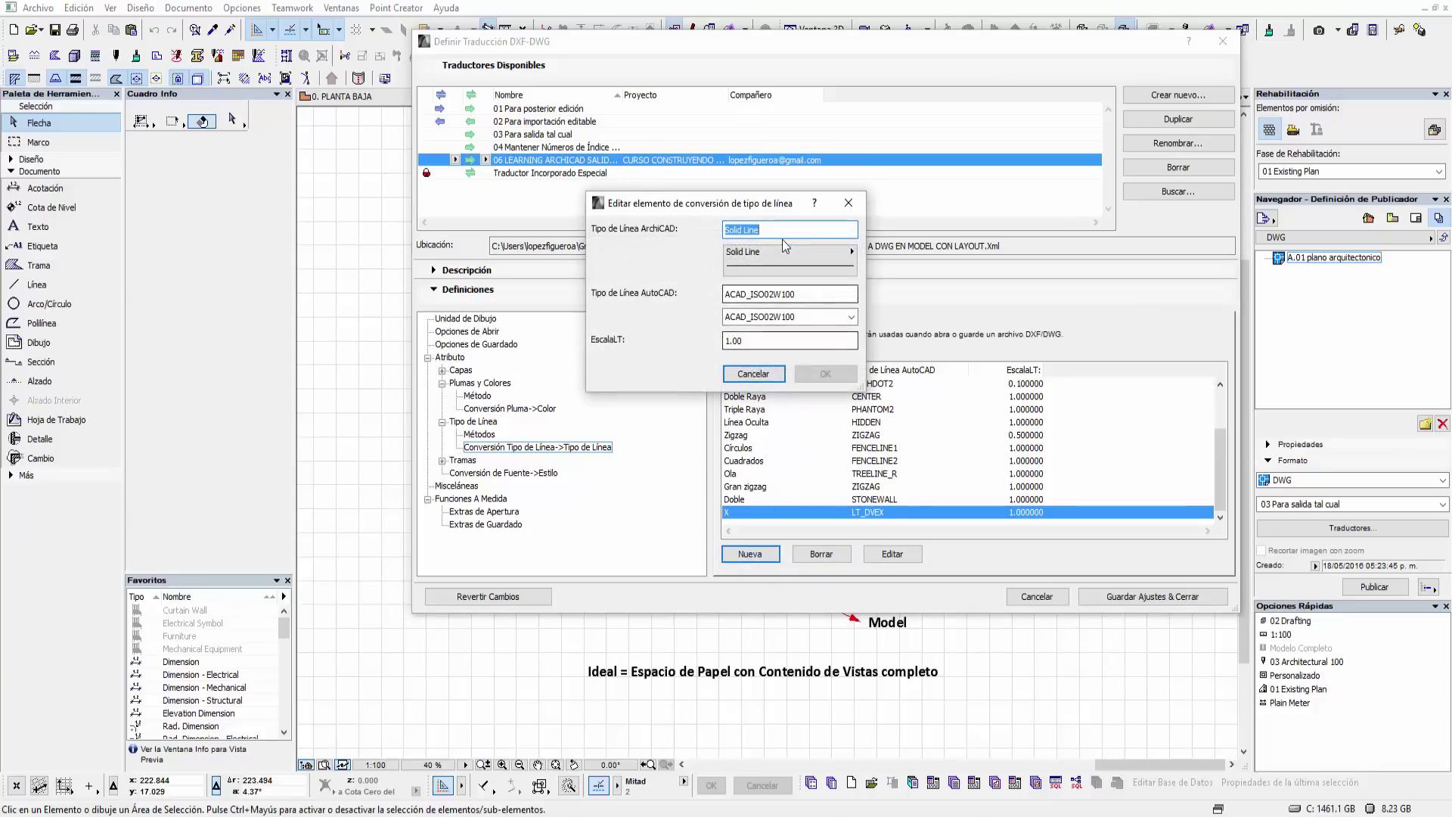
# - Inspect the new entry's line pattern list, ACAD_ISO02W100 linetype and 1.00 scale
pyautogui.click(786, 262)
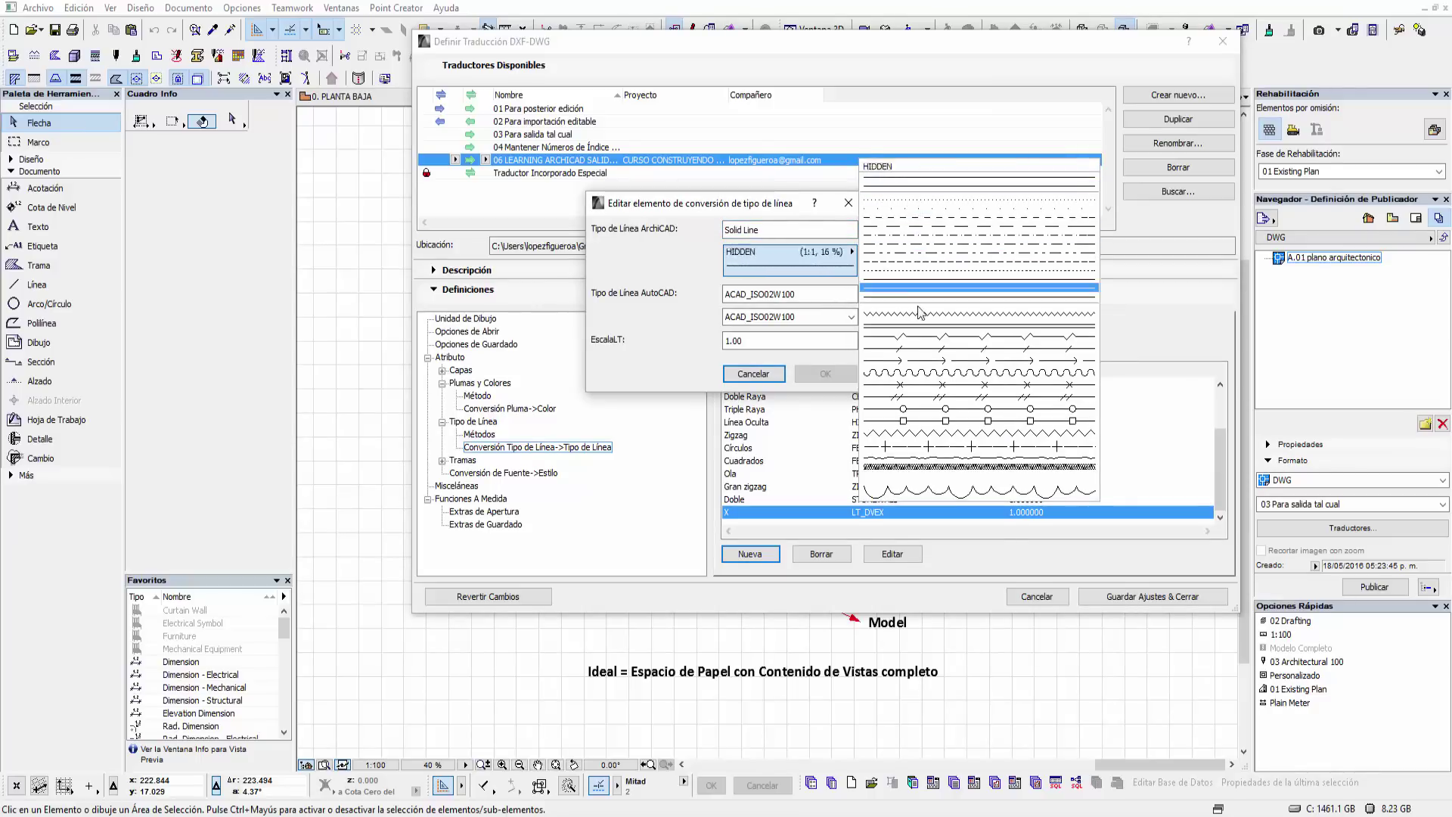
pyautogui.click(675, 251)
pyautogui.moveTo(811, 294); pyautogui.dragTo(764, 294)
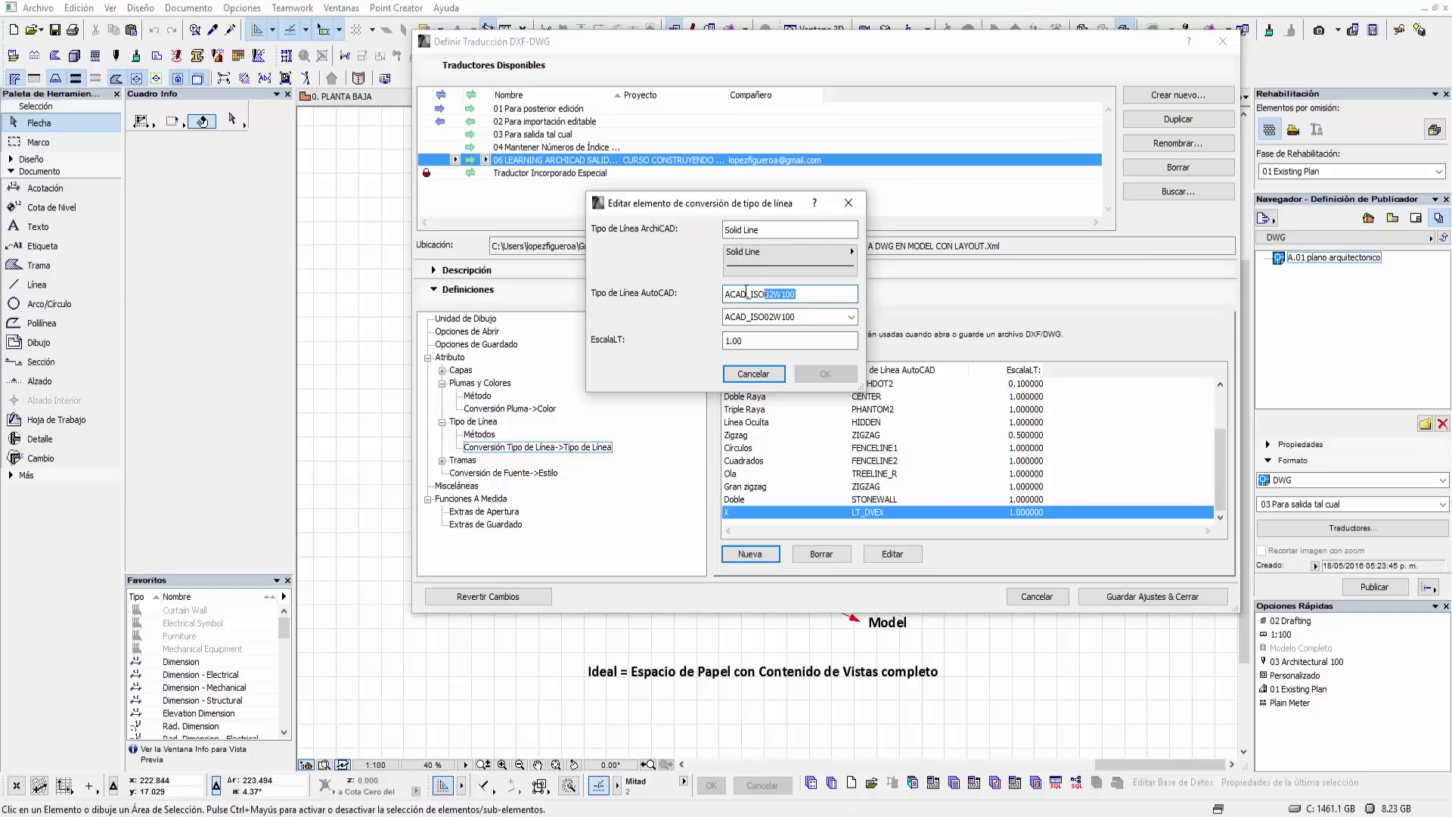
pyautogui.doubleClick(747, 294)
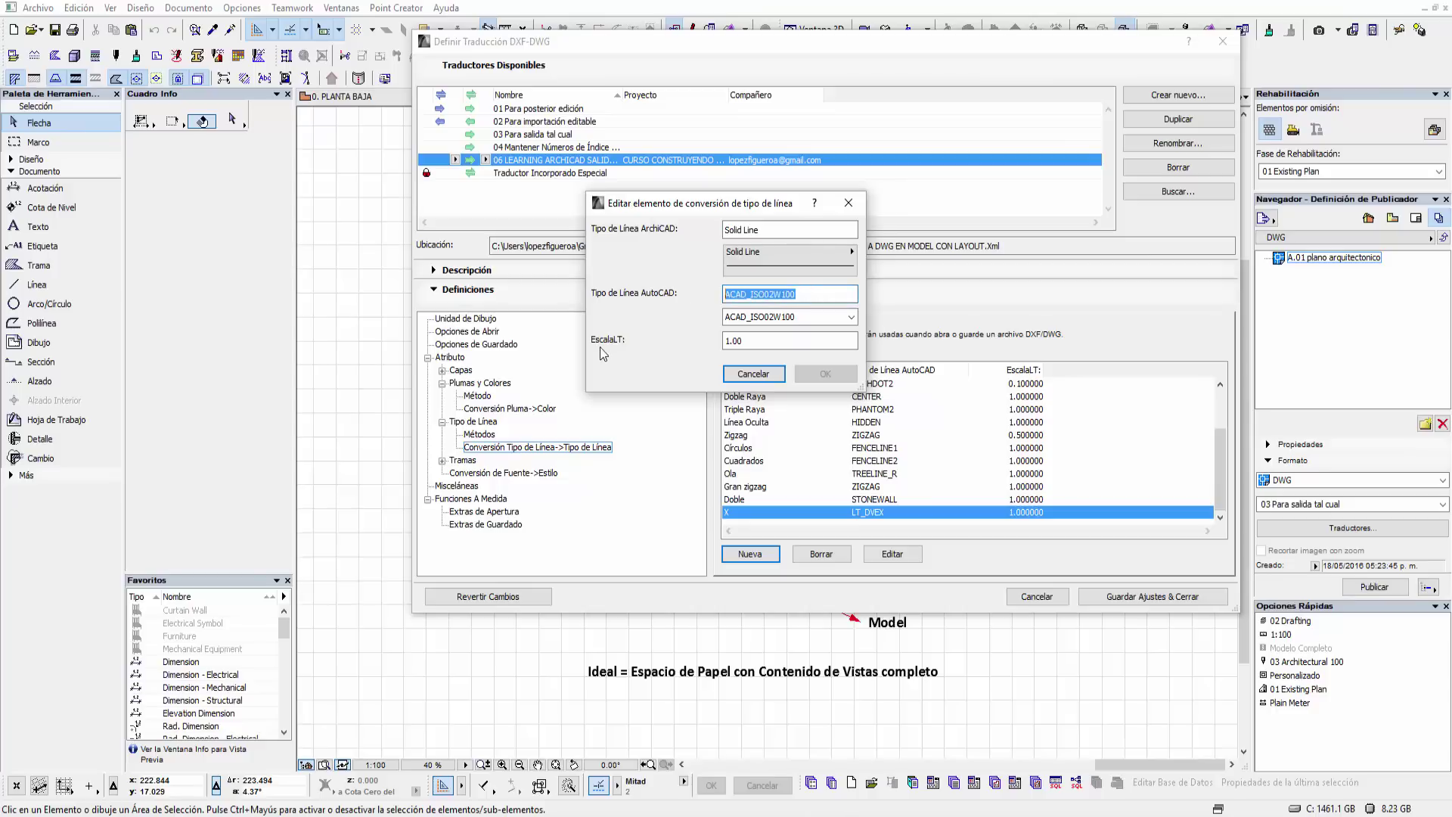
pyautogui.click(763, 321)
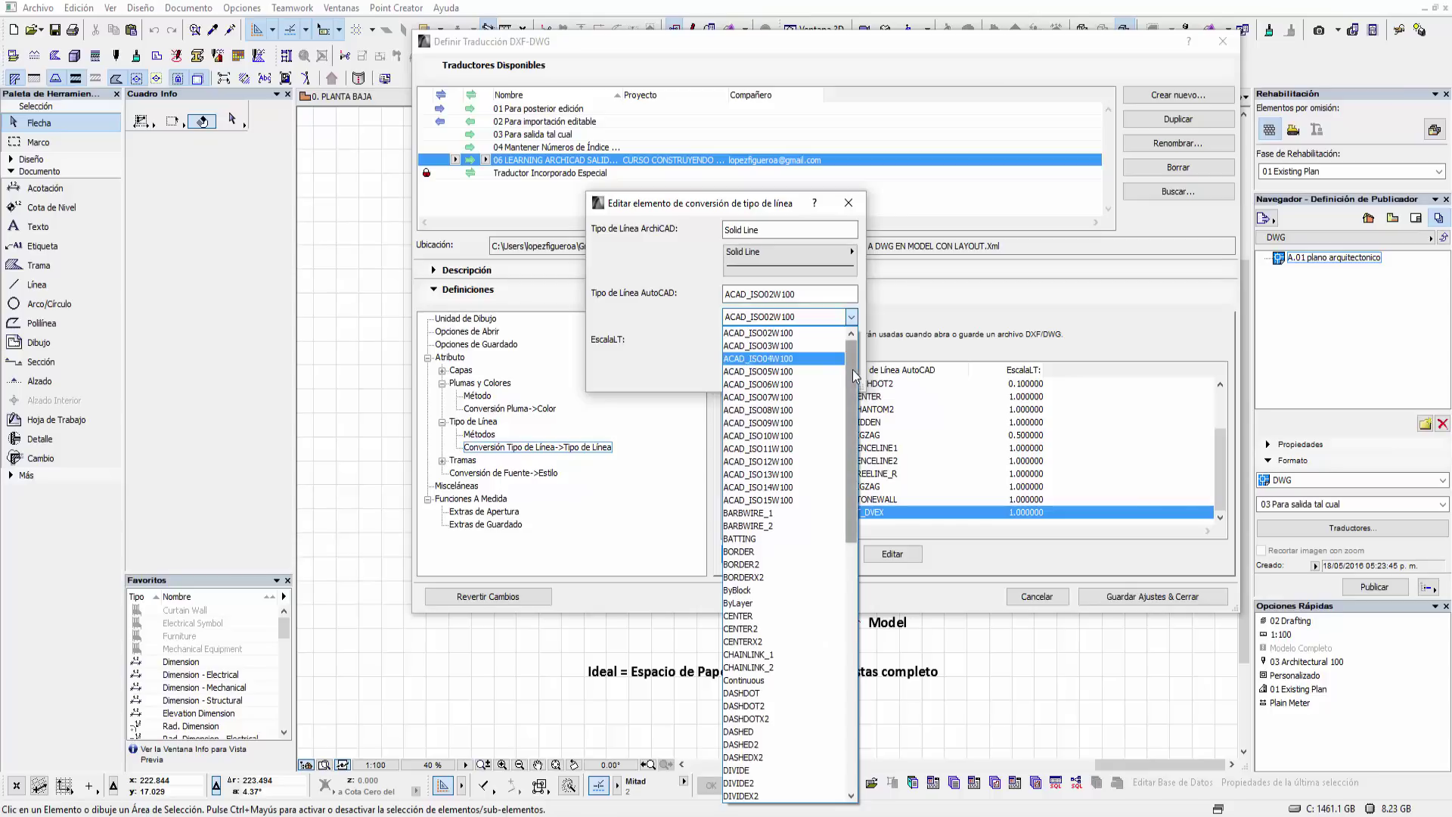
pyautogui.moveTo(853, 369)
pyautogui.mouseDown()
pyautogui.moveTo(846, 696)
pyautogui.moveTo(851, 347)
pyautogui.mouseUp()
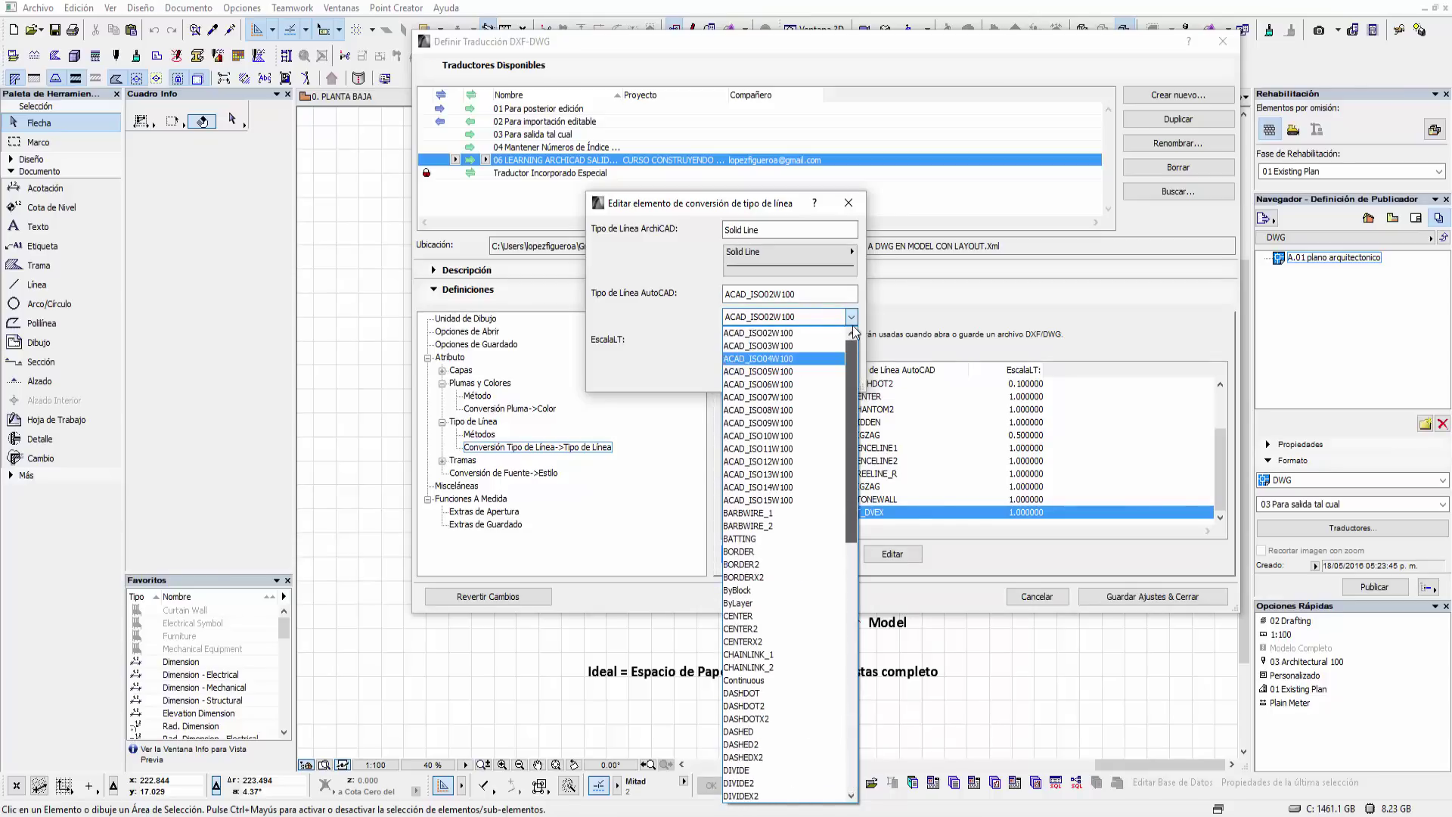
pyautogui.click(672, 315)
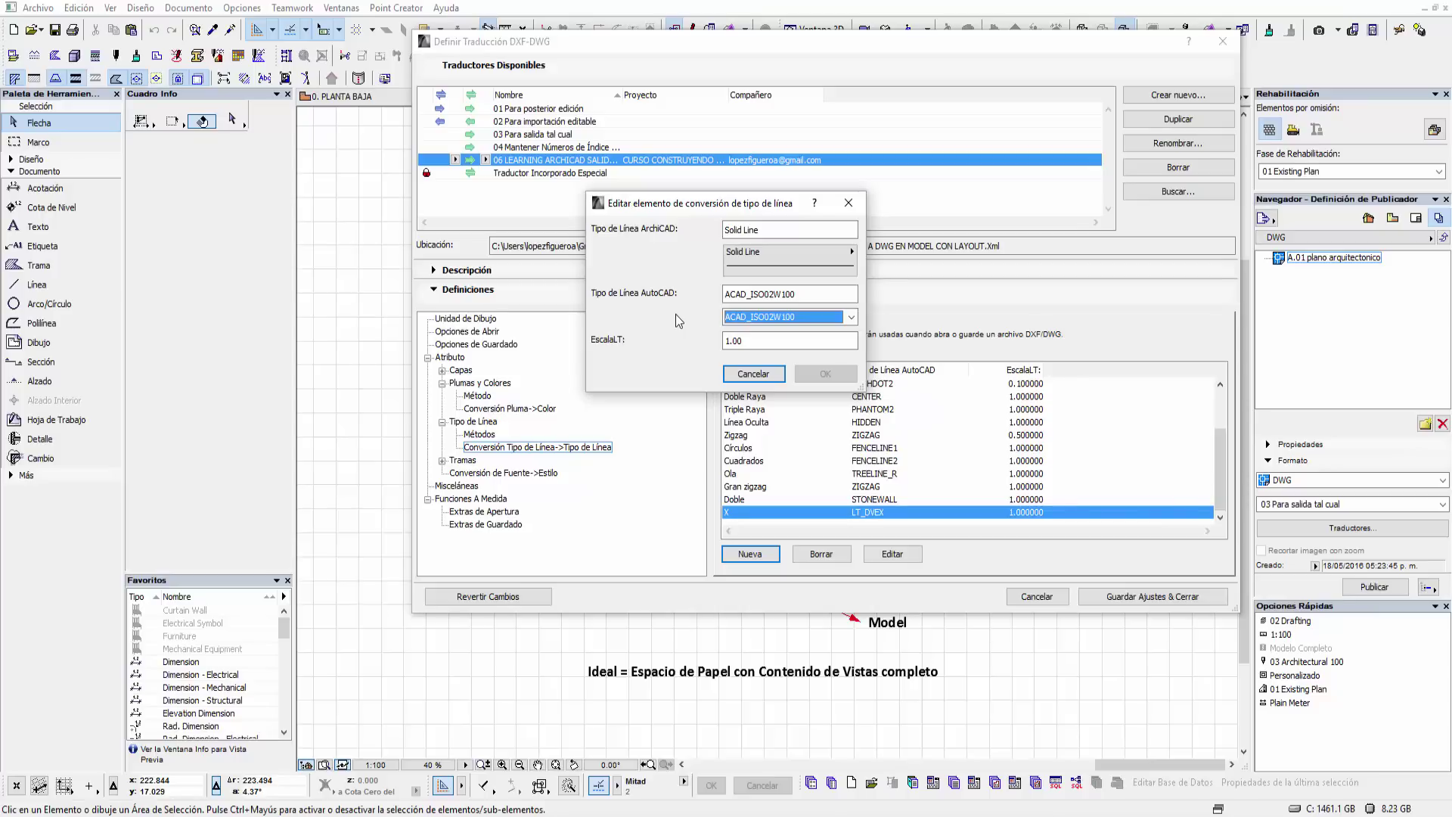
pyautogui.click(764, 342)
pyautogui.moveTo(764, 342); pyautogui.dragTo(715, 342)
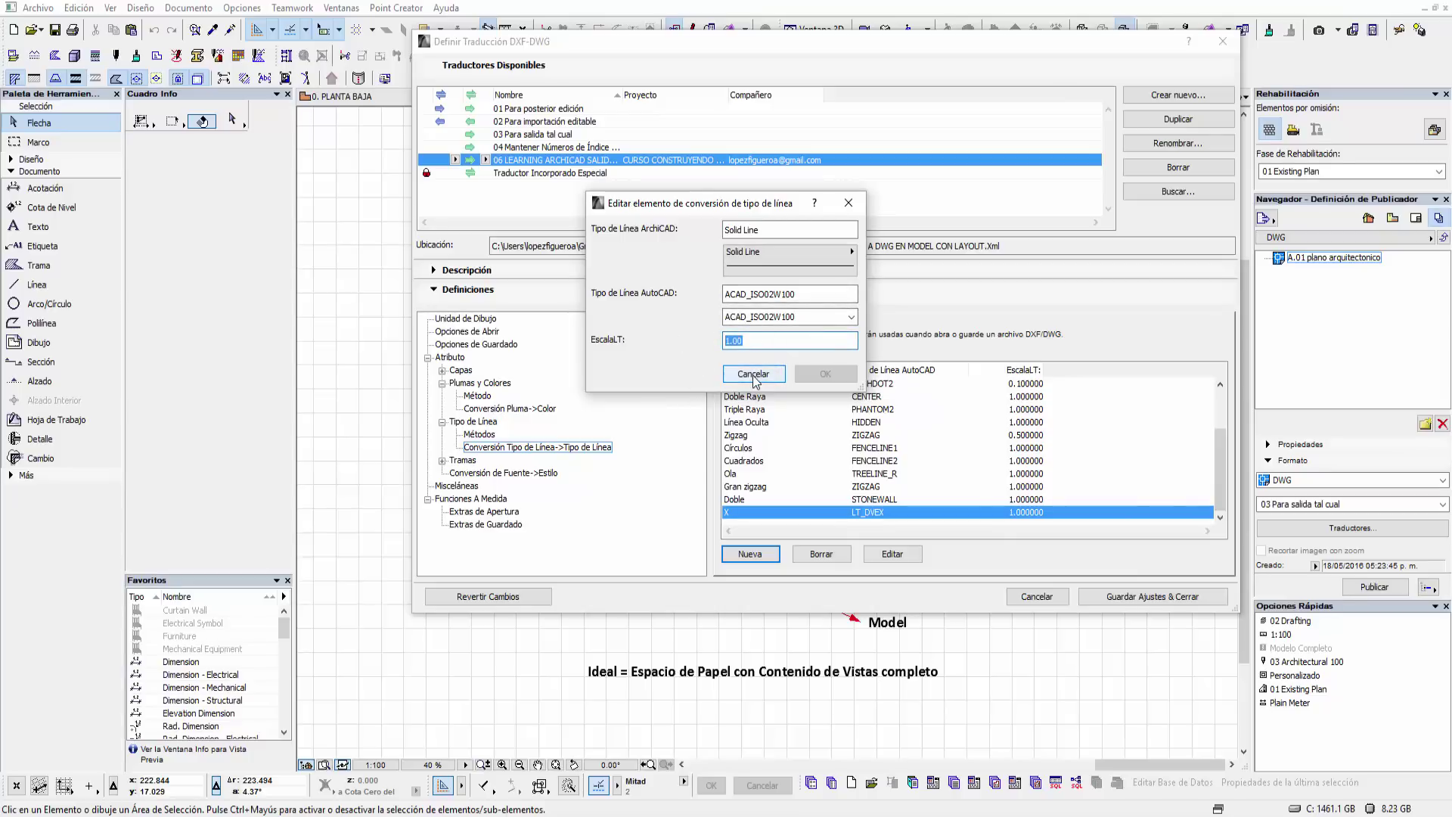
# - Recheck the AutoCAD linetype list and 1.00 scale, then cancel the new entry
pyautogui.click(768, 230)
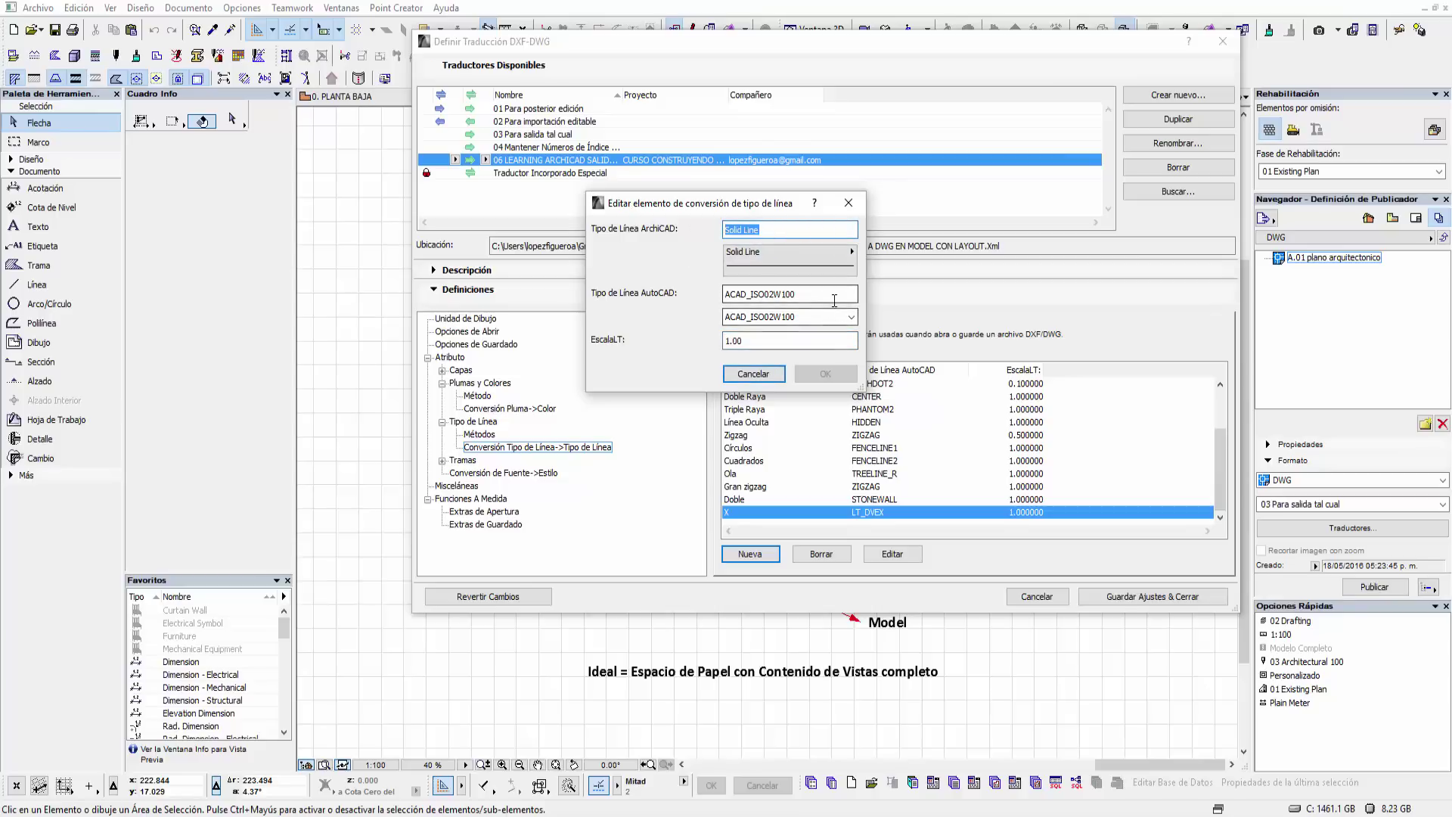
pyautogui.moveTo(832, 298); pyautogui.dragTo(686, 301)
pyautogui.click(817, 318)
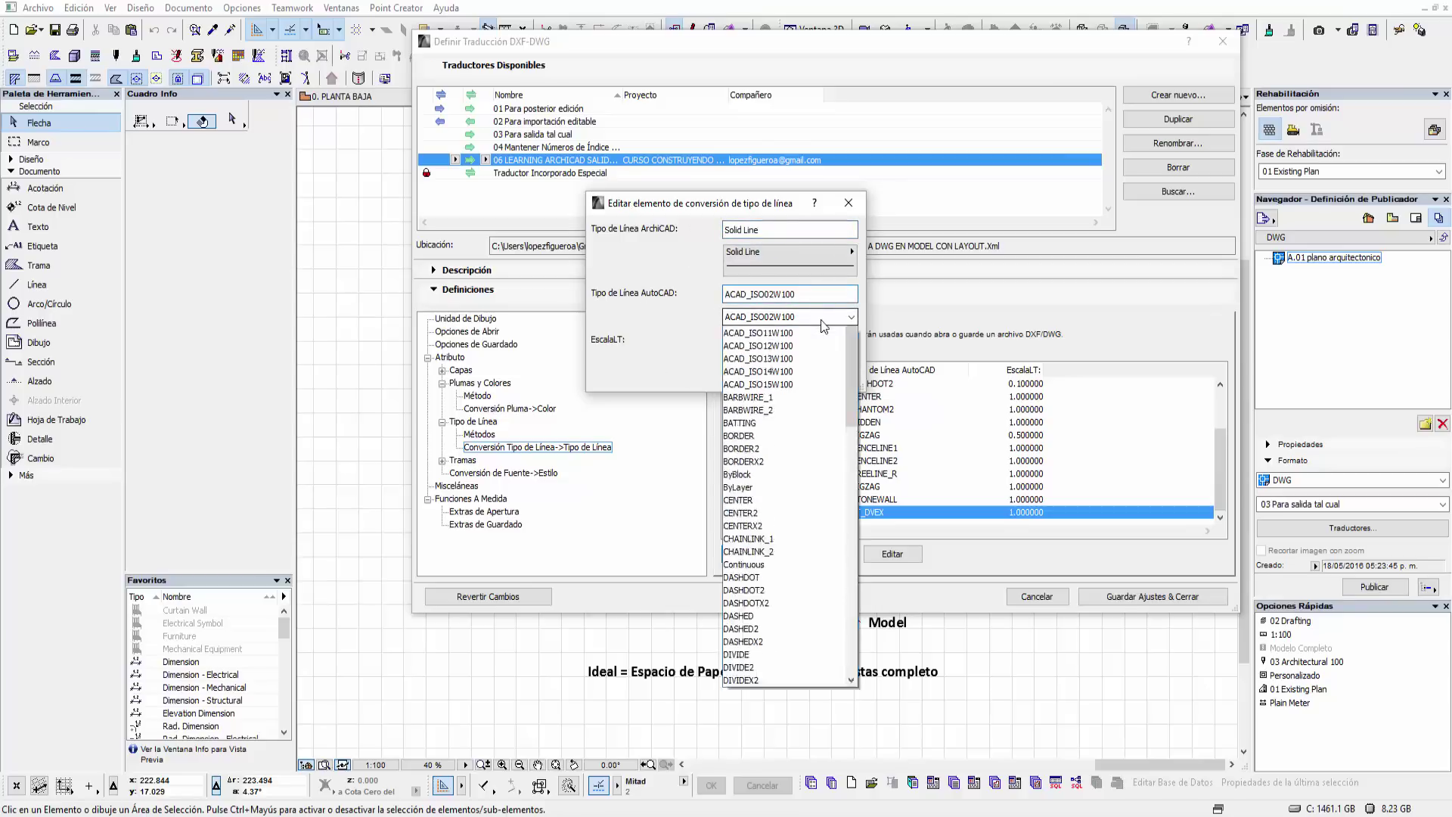
pyautogui.moveTo(846, 458)
pyautogui.mouseDown()
pyautogui.moveTo(854, 407)
pyautogui.moveTo(866, 496)
pyautogui.moveTo(855, 348)
pyautogui.mouseUp()
pyautogui.click(748, 333)
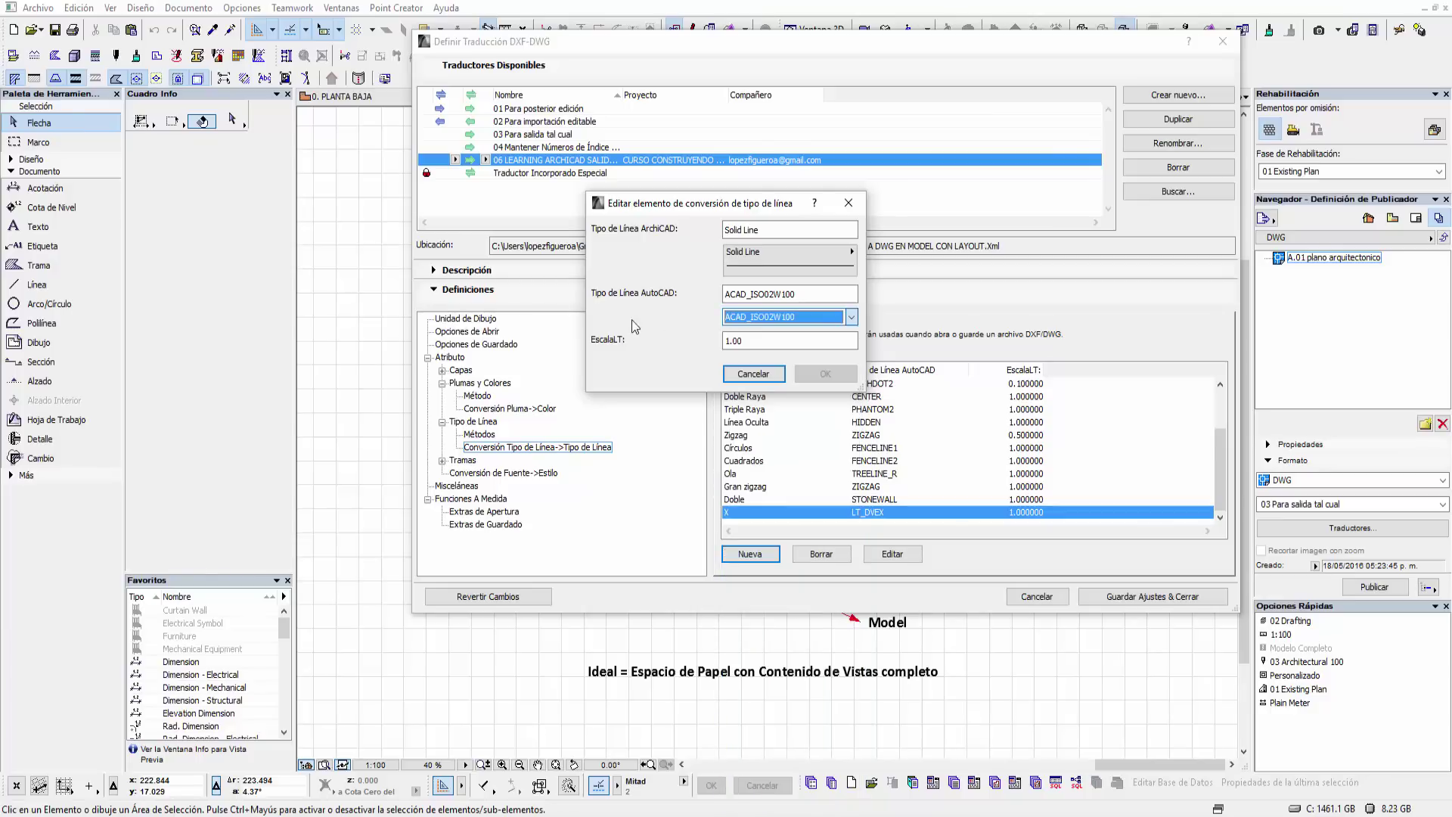
pyautogui.click(764, 340)
pyautogui.moveTo(763, 340); pyautogui.dragTo(681, 348)
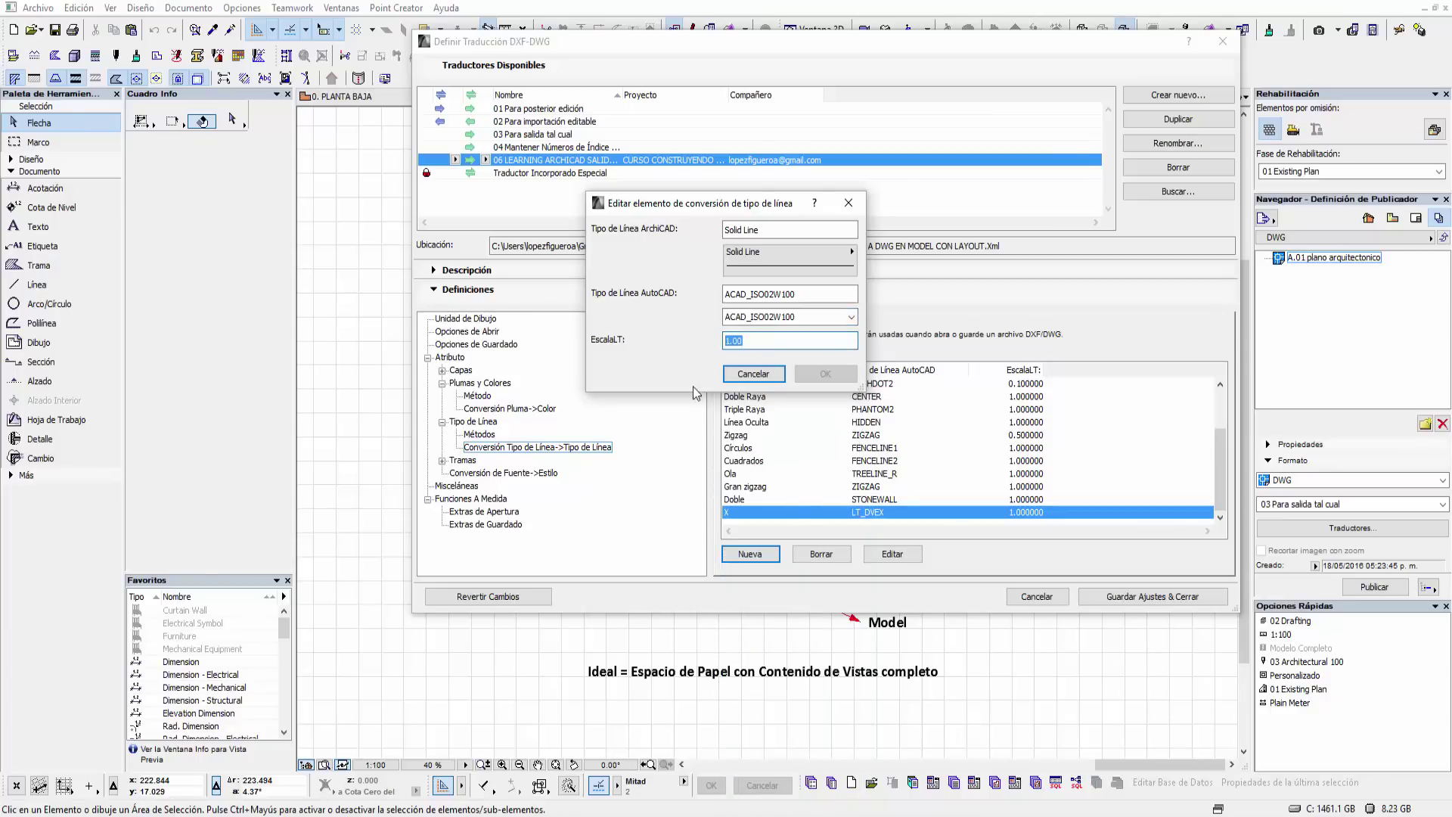
pyautogui.click(754, 374)
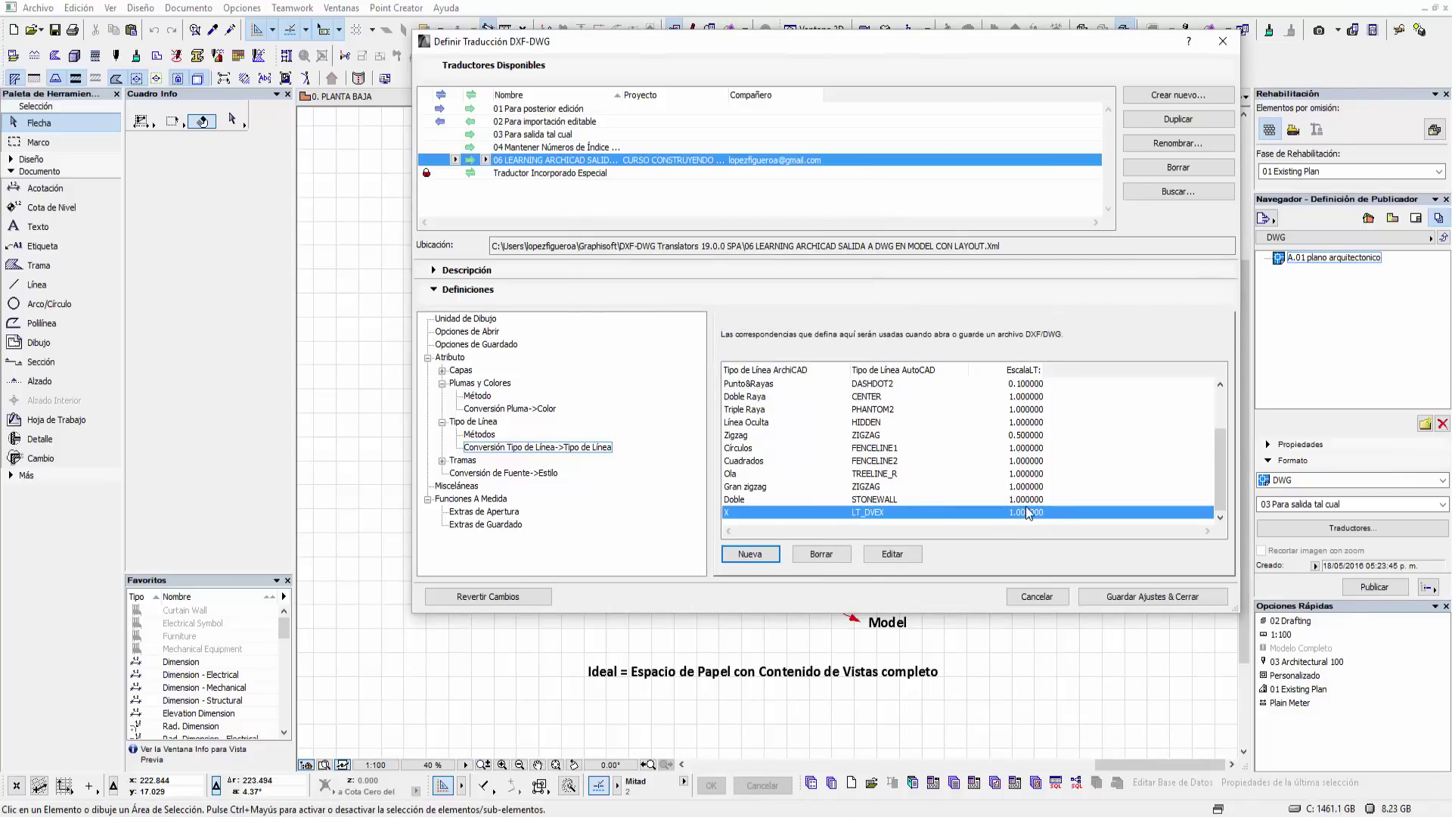
# - Open the X line-type mapping without changes, then return to the pen-to-colour table
pyautogui.click(891, 555)
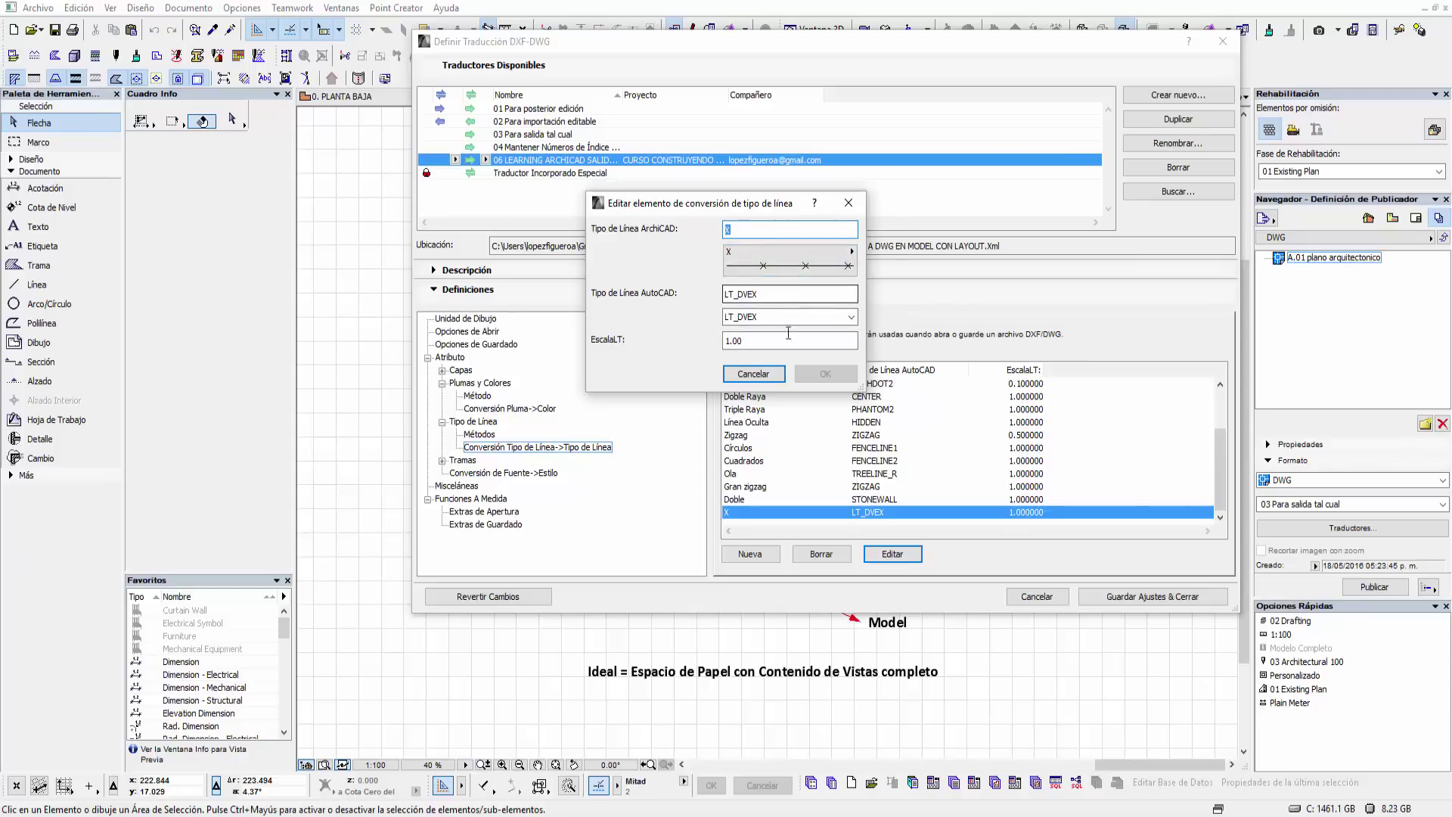
pyautogui.click(754, 374)
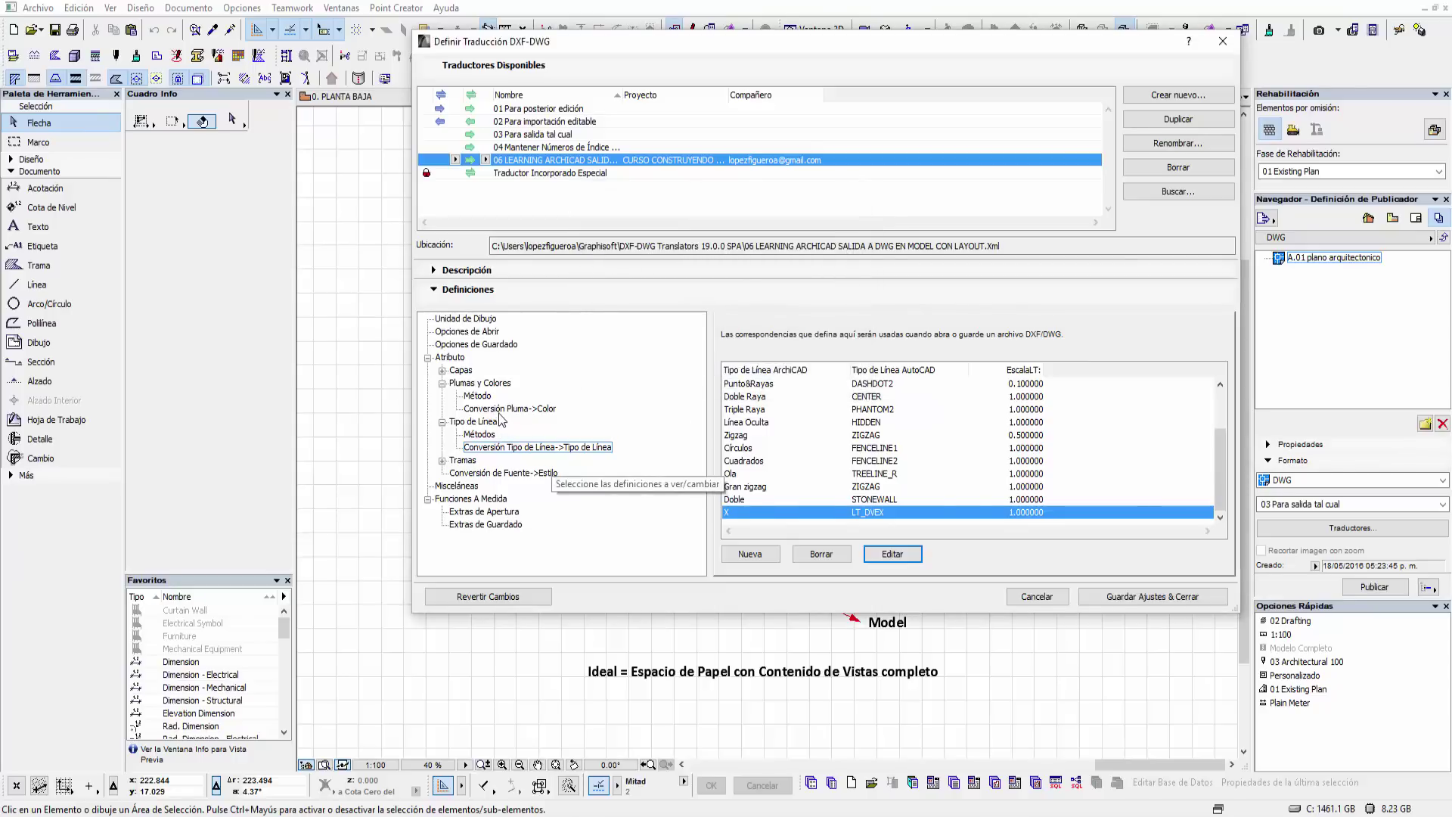
pyautogui.click(504, 410)
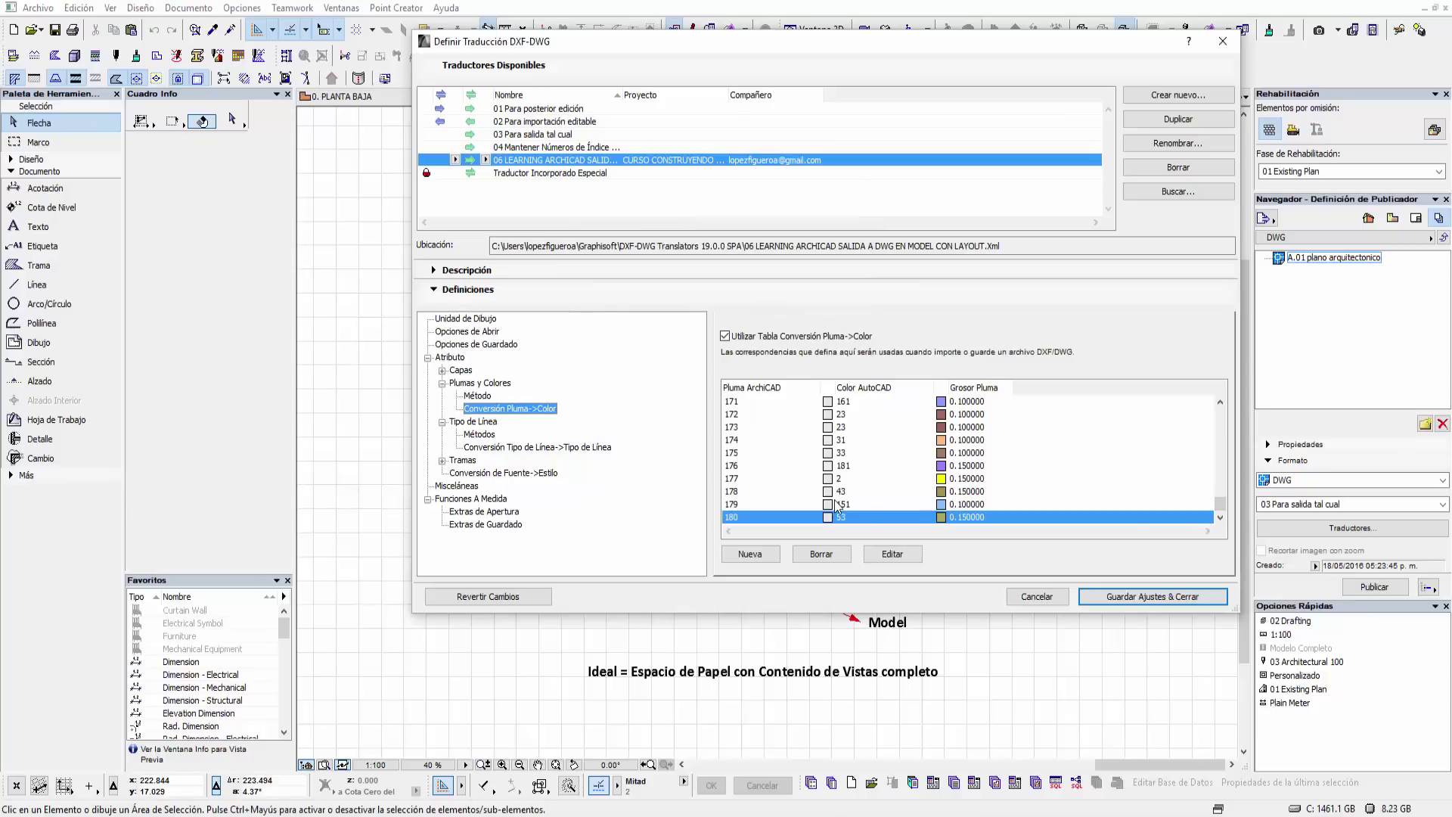
# - Glance at pen 180's mapping, revisit the line-type table, then show the Tramas Métodos options
pyautogui.click(907, 558)
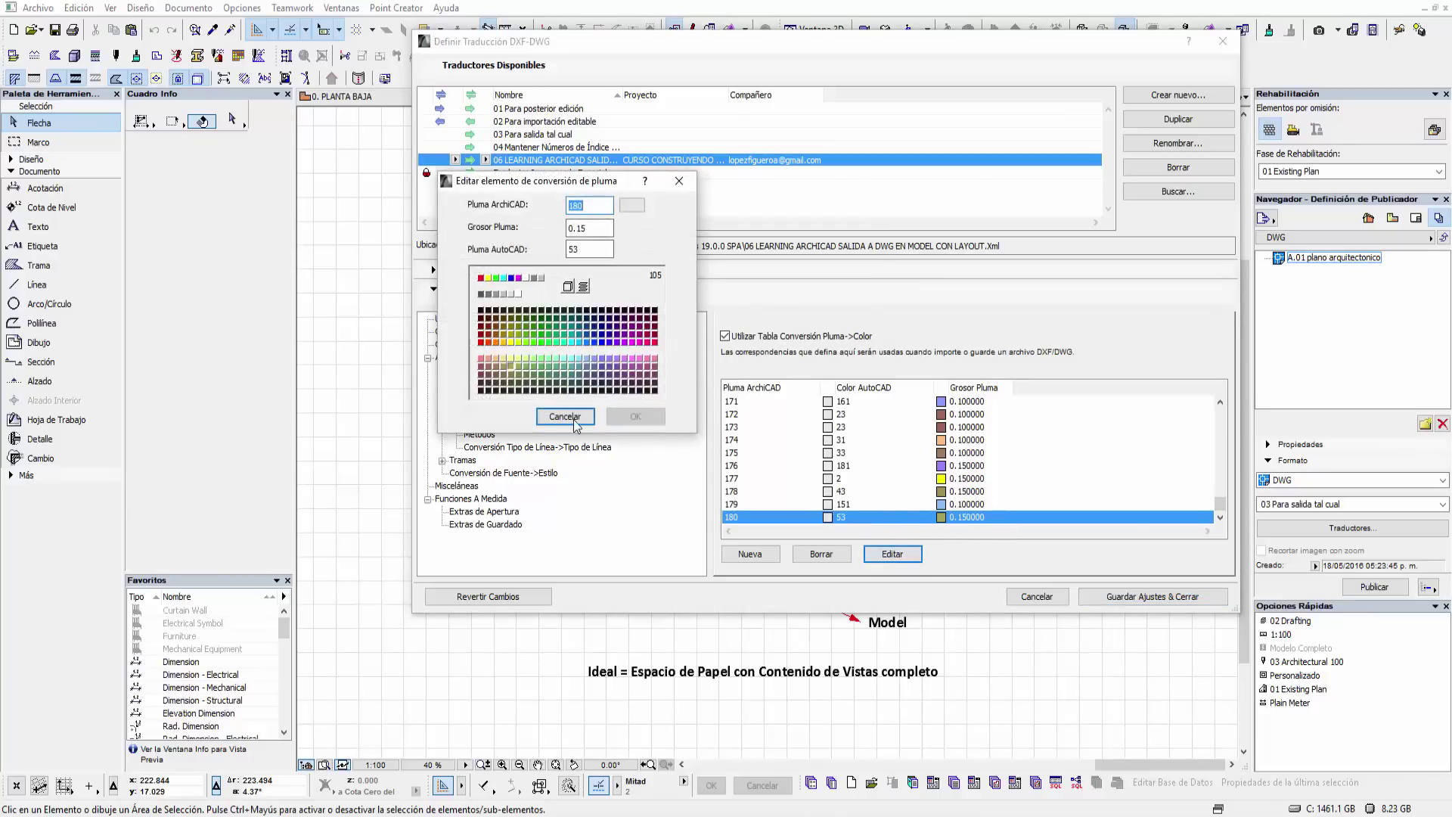
pyautogui.click(574, 419)
pyautogui.click(541, 448)
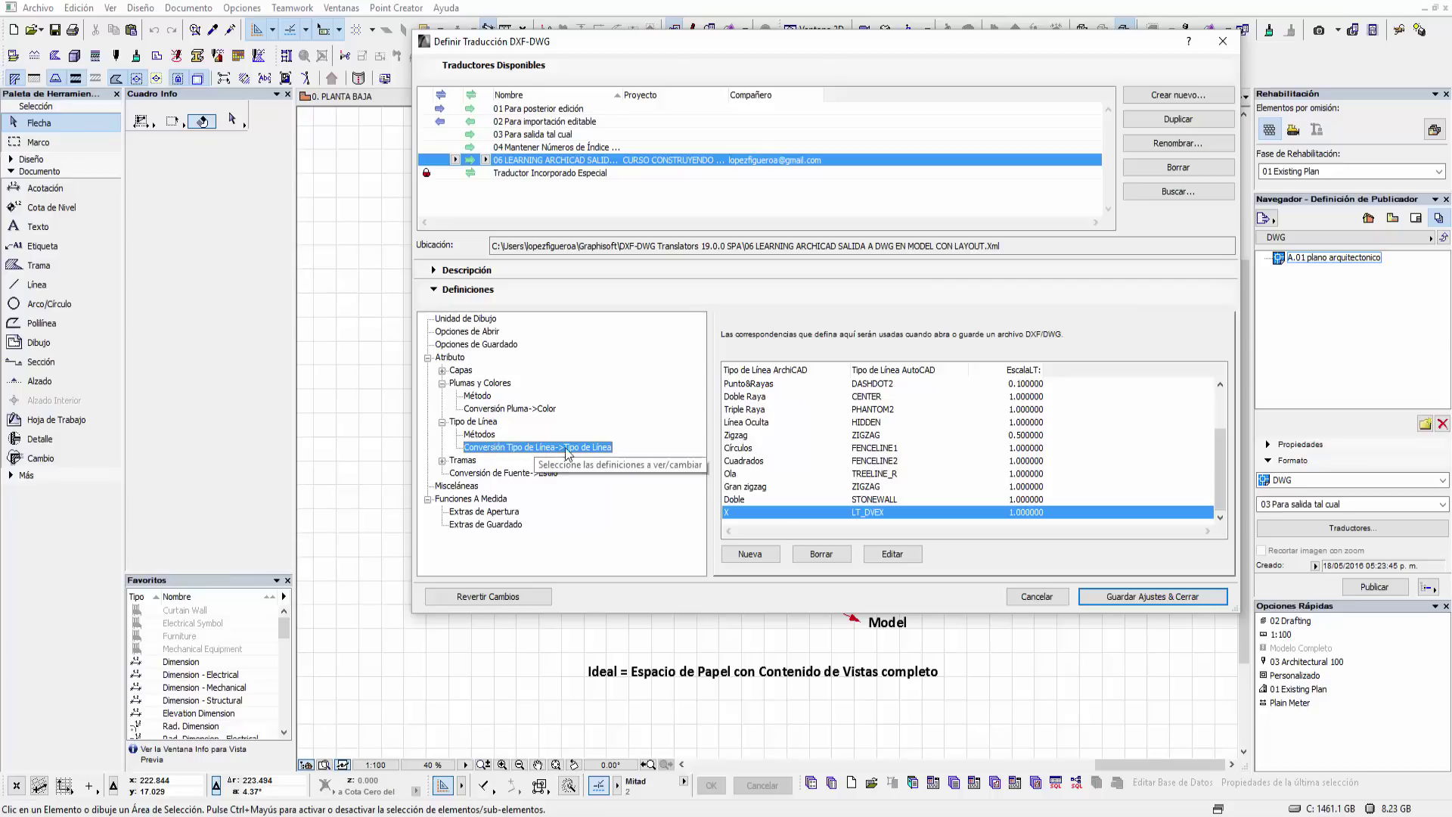
pyautogui.click(442, 460)
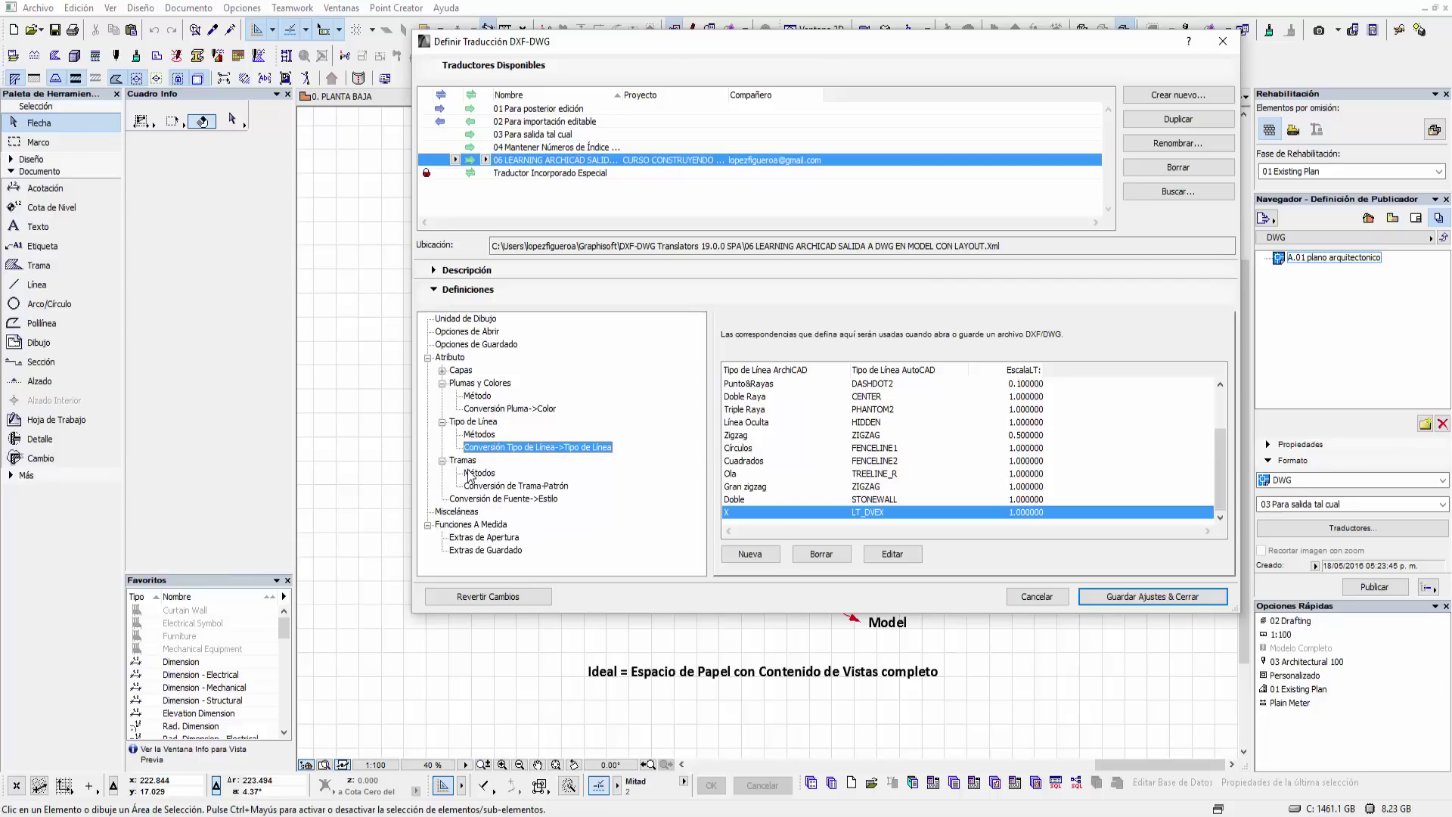
pyautogui.click(471, 475)
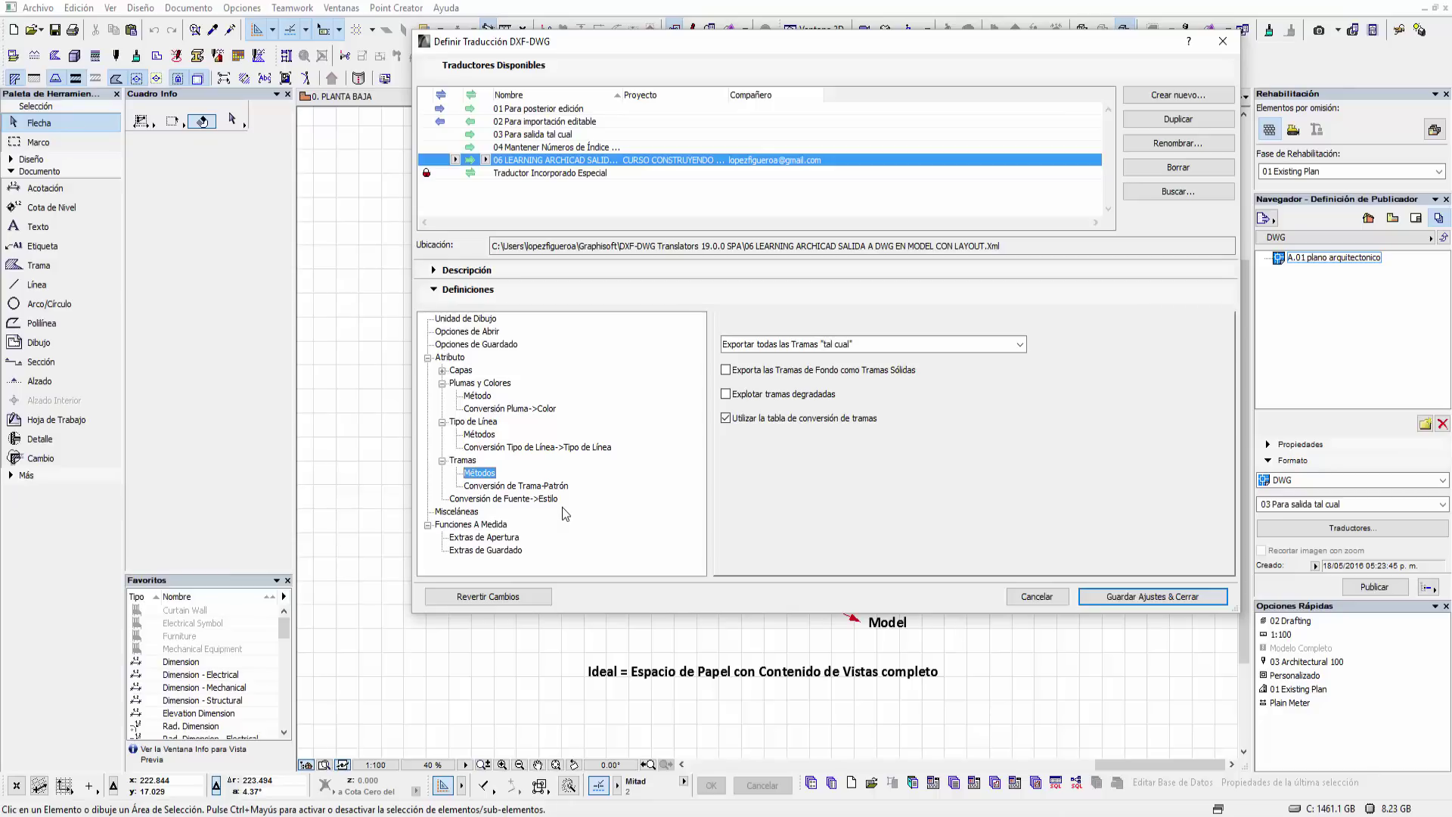
# - Open the fill-to-pattern table, widen the fill column, and inspect the Ladrillo común and Acero mappings
pyautogui.click(561, 486)
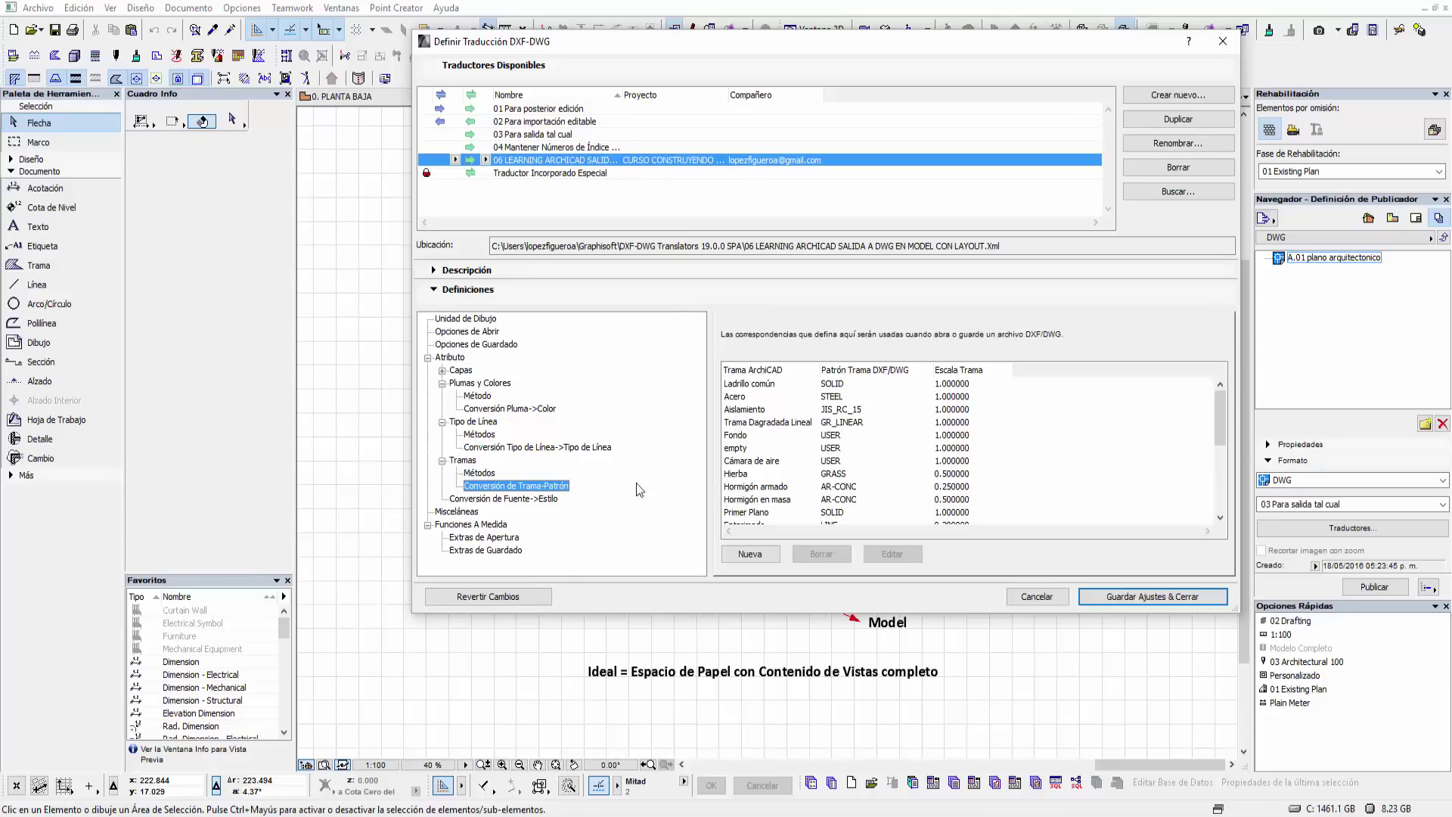
pyautogui.moveTo(1219, 421); pyautogui.dragTo(1166, 396)
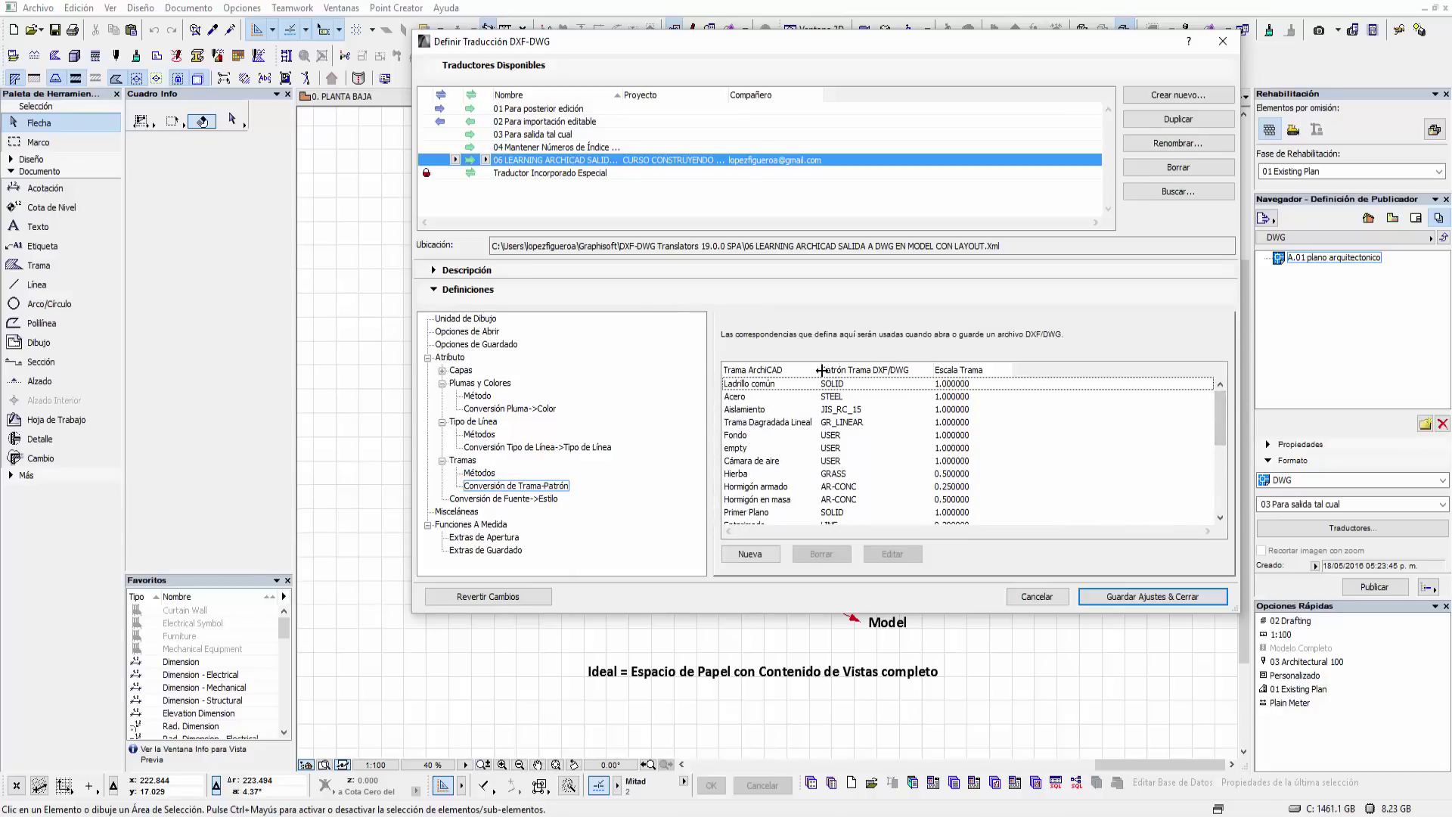
pyautogui.moveTo(819, 369); pyautogui.dragTo(834, 369)
pyautogui.click(783, 383)
pyautogui.click(774, 394)
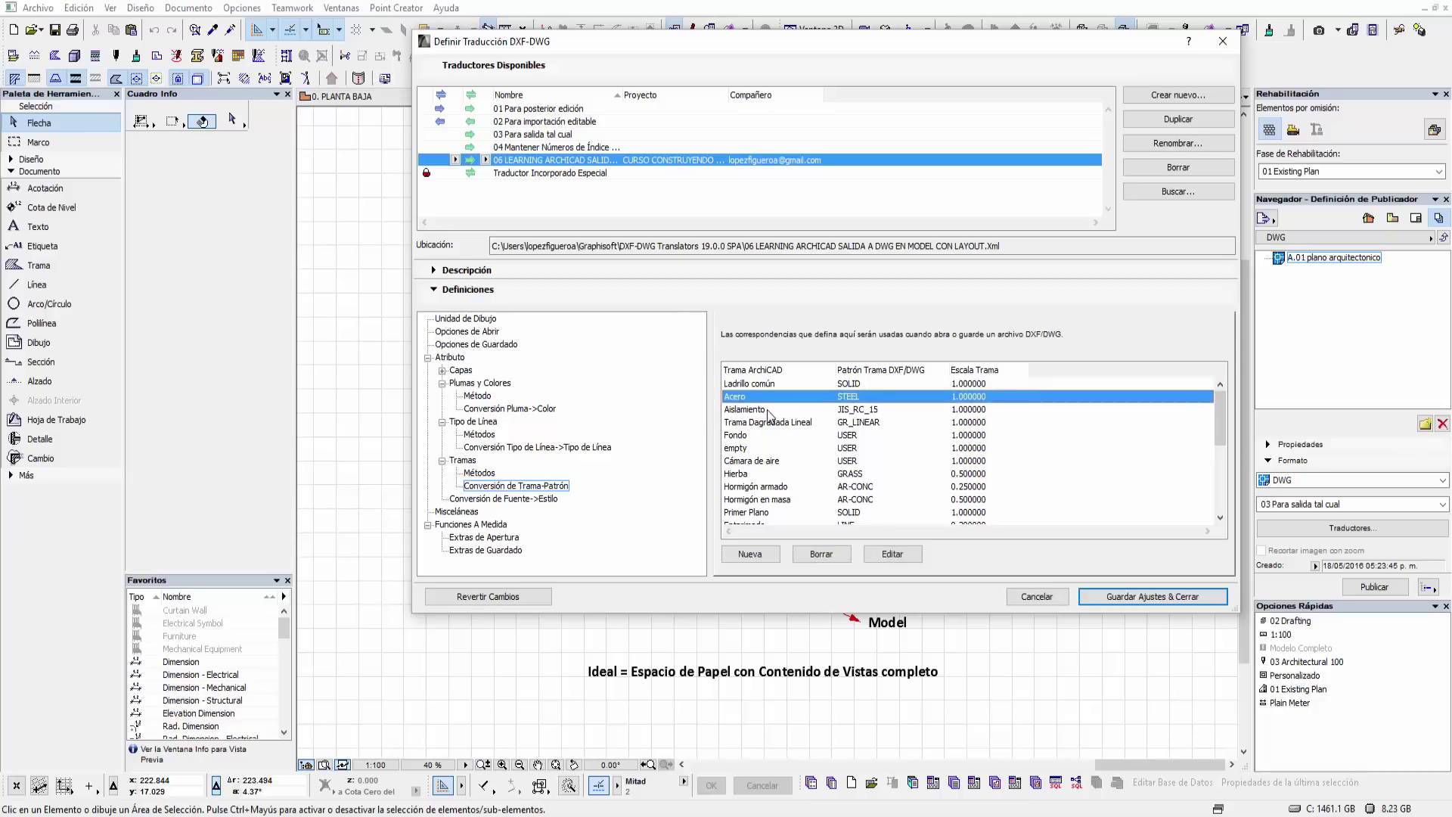
pyautogui.click(764, 422)
pyautogui.click(886, 386)
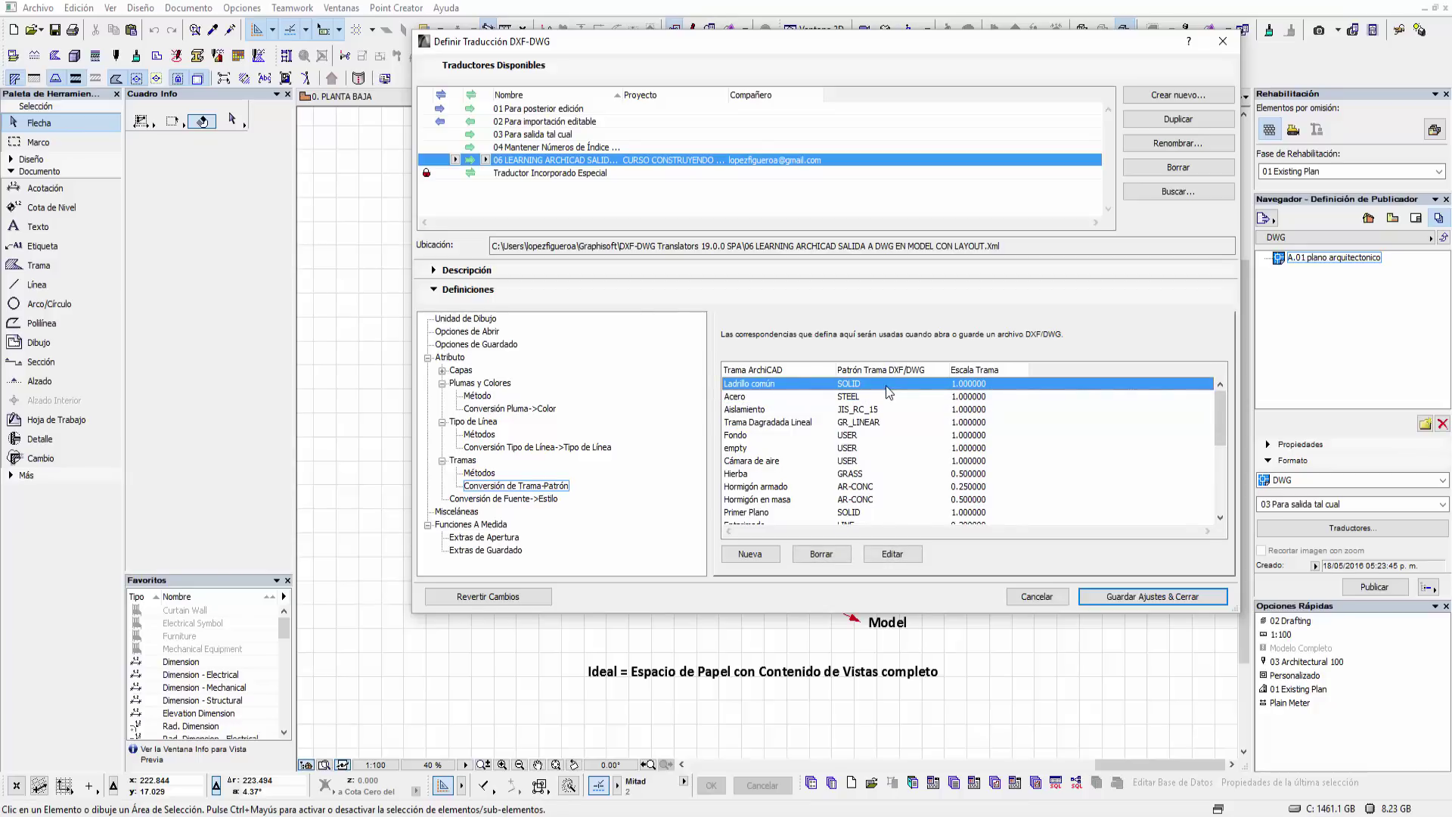
# - Scroll down to Empty Fill and start a new fill conversion entry
pyautogui.scroll(-2, 879, 454)
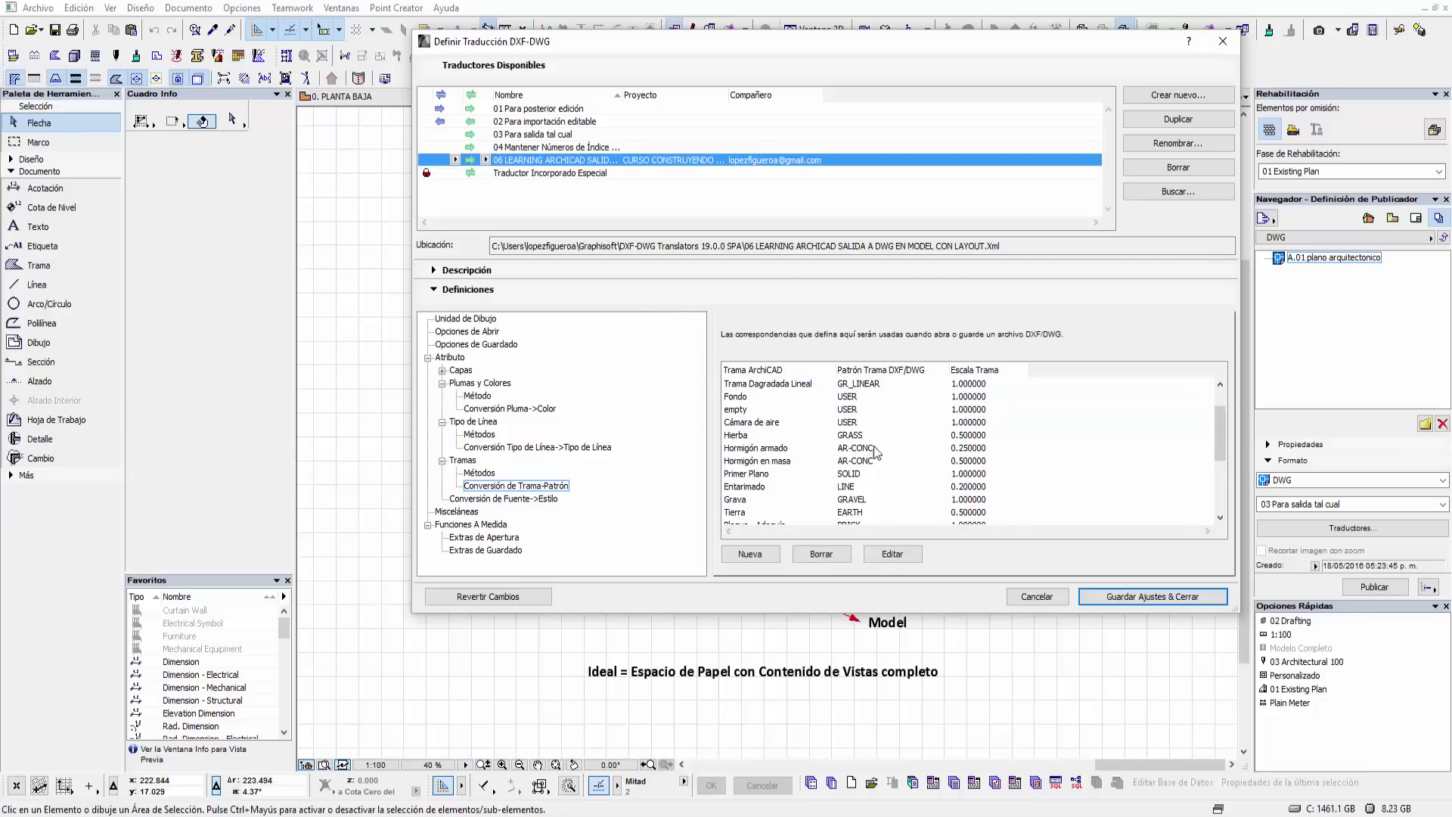
pyautogui.scroll(-2, 874, 464)
pyautogui.scroll(-2, 875, 474)
pyautogui.click(860, 513)
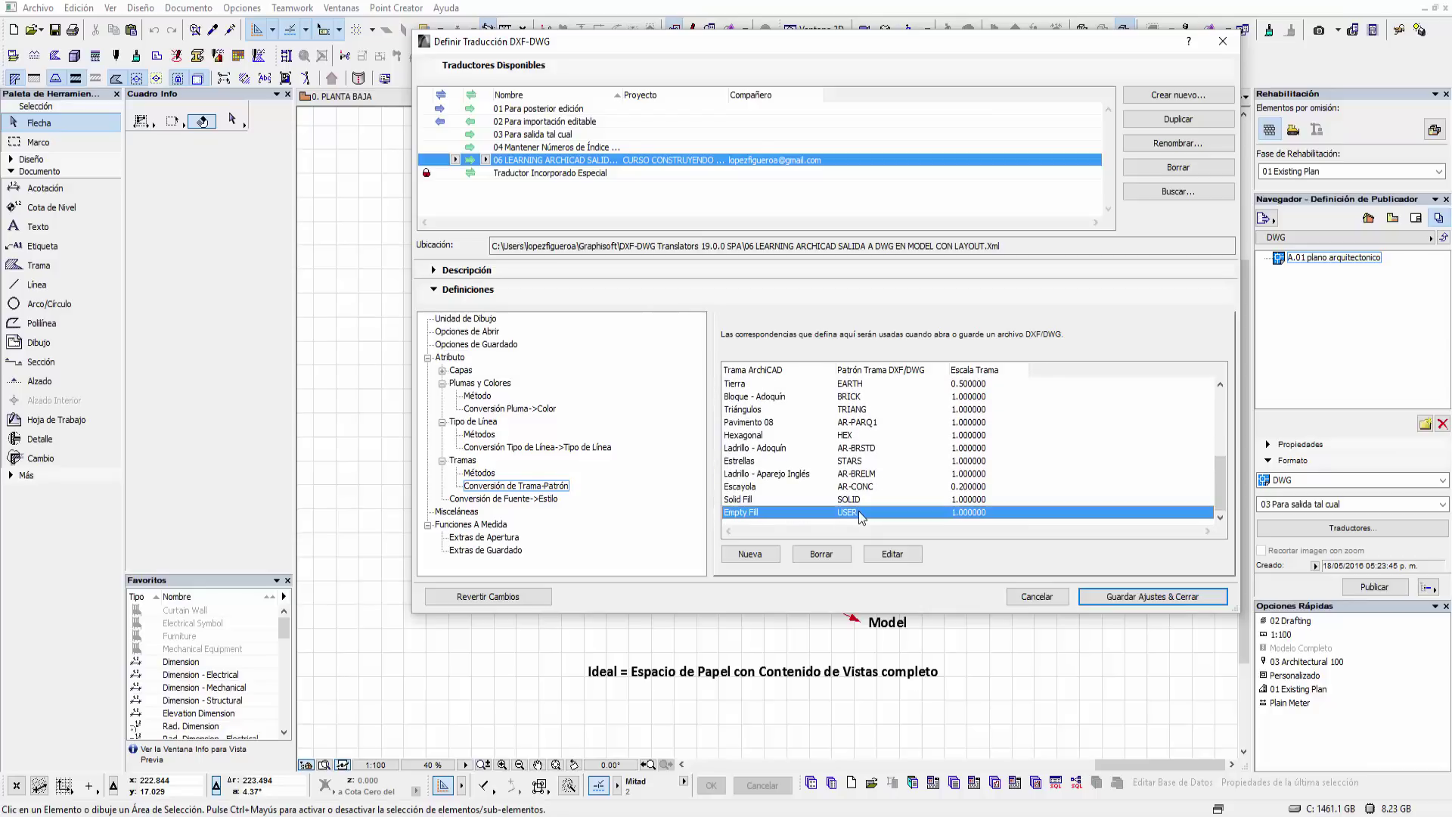
pyautogui.click(763, 554)
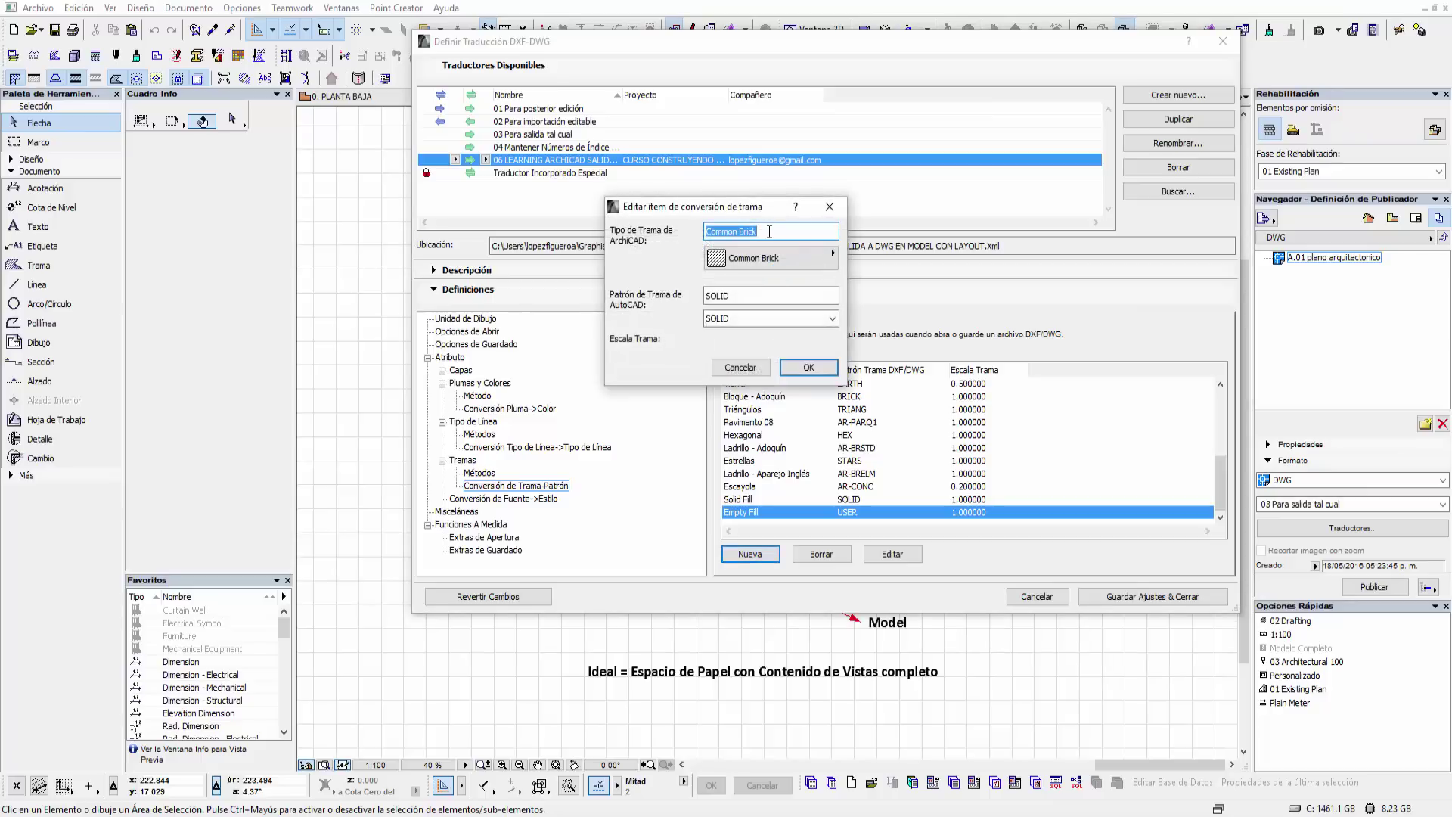
# - Inspect the new entry's Common Brick fill and SOLID pattern names
pyautogui.click(772, 231)
pyautogui.doubleClick(795, 227)
pyautogui.click(767, 255)
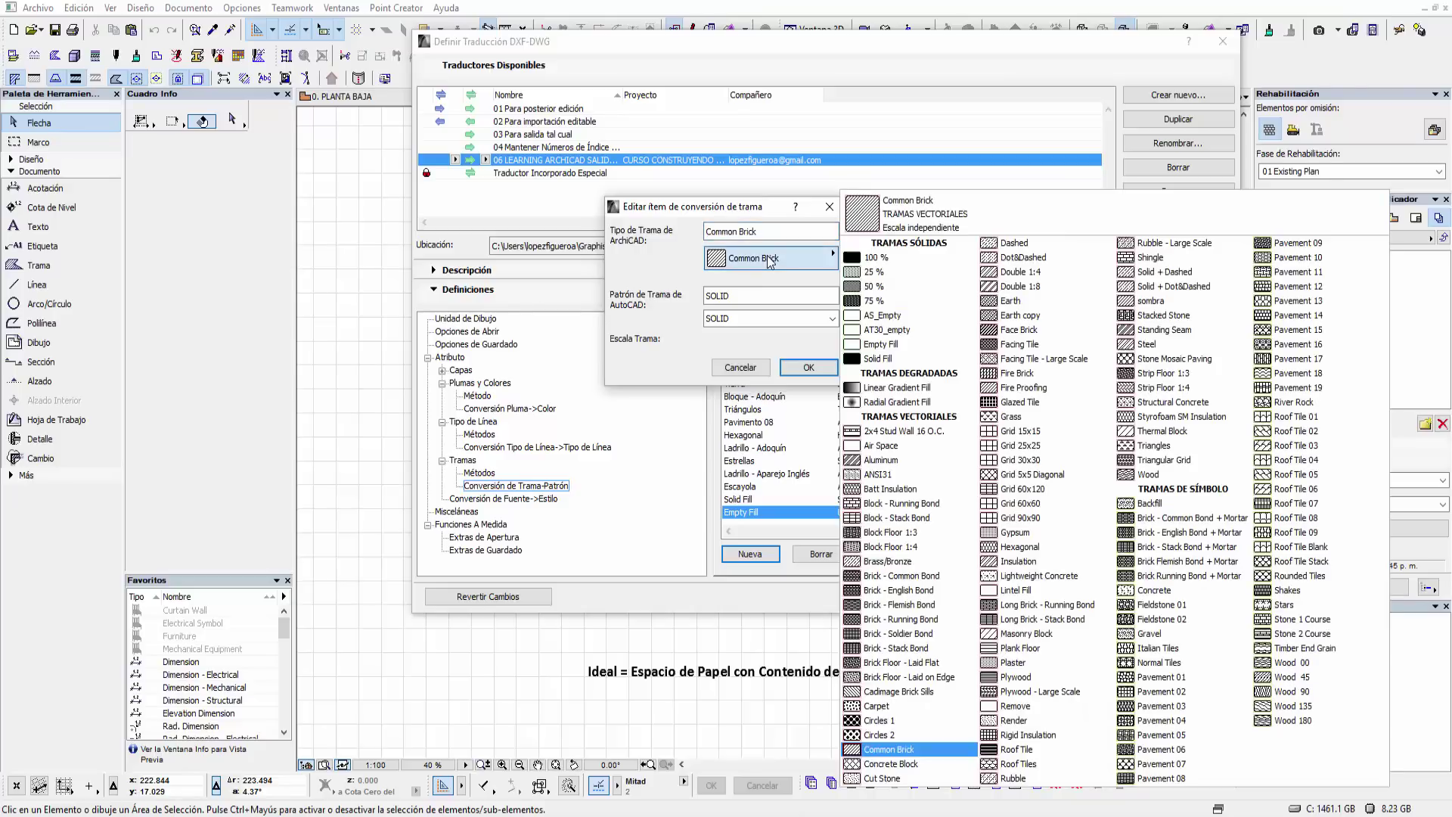
pyautogui.click(767, 256)
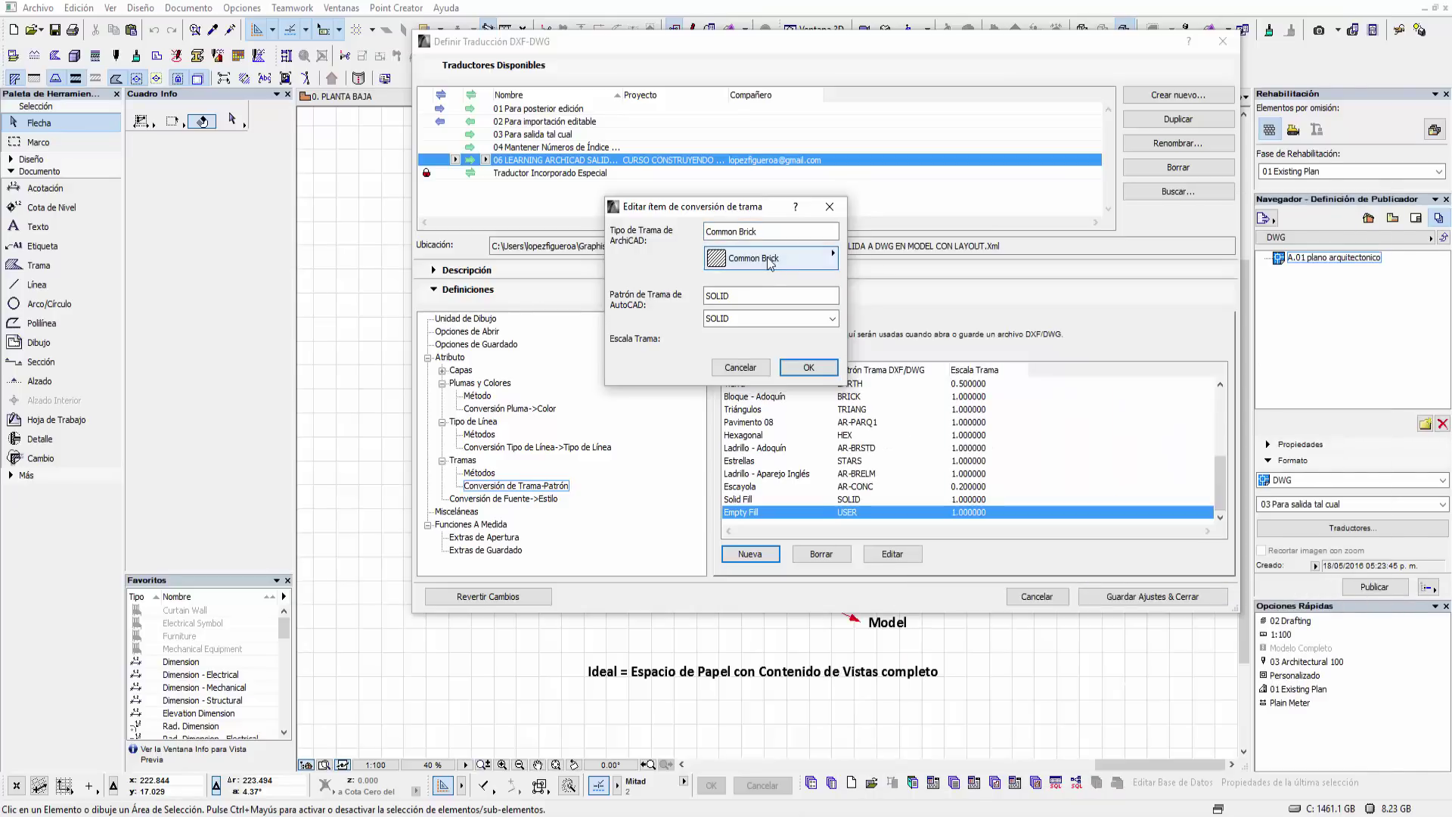
pyautogui.click(771, 293)
pyautogui.moveTo(819, 296); pyautogui.dragTo(693, 303)
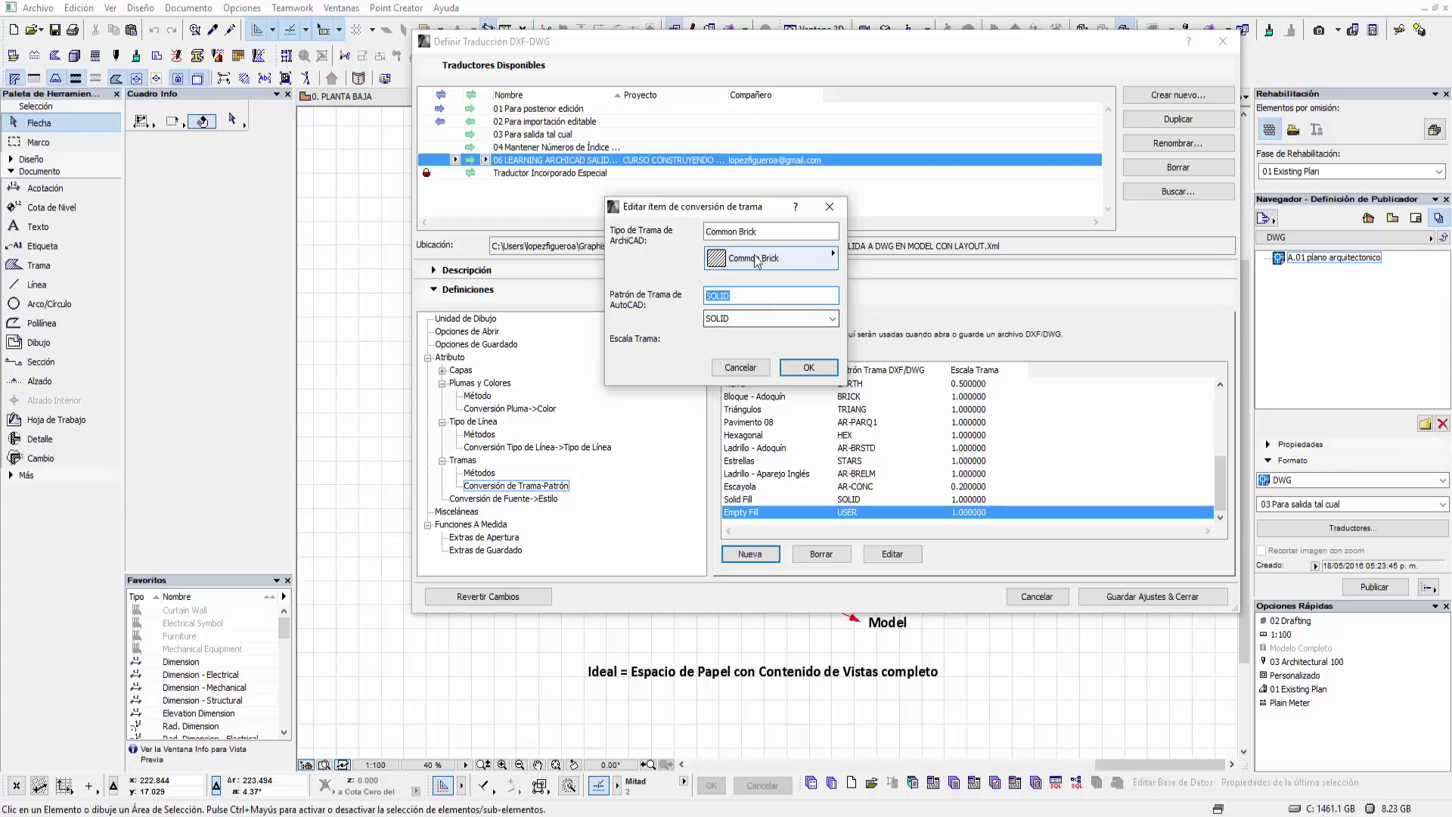
# - Browse the fill and pattern lists keeping Common Brick and SOLID, then cancel the entry
pyautogui.moveTo(760, 231); pyautogui.dragTo(695, 242)
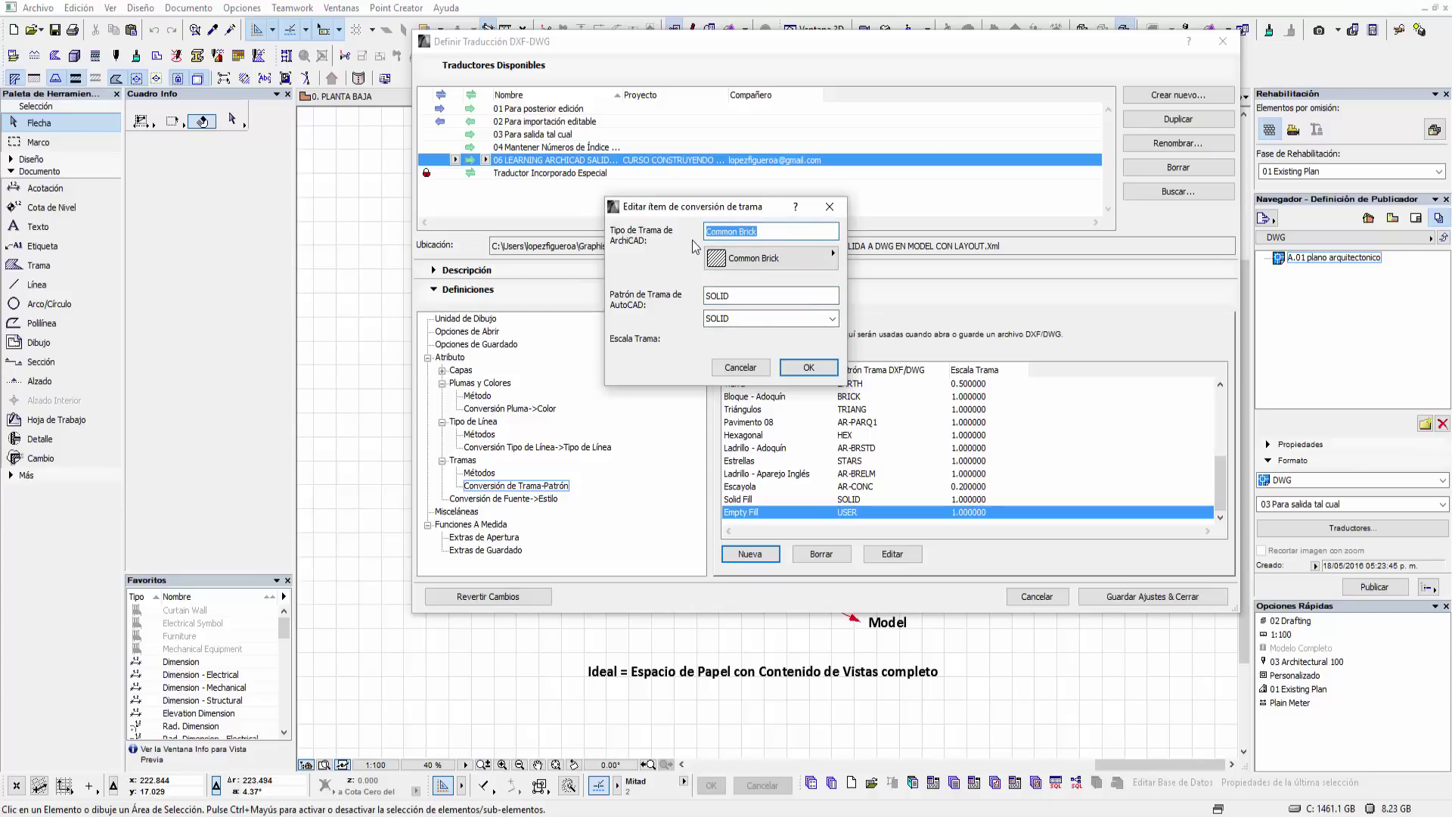
pyautogui.click(778, 258)
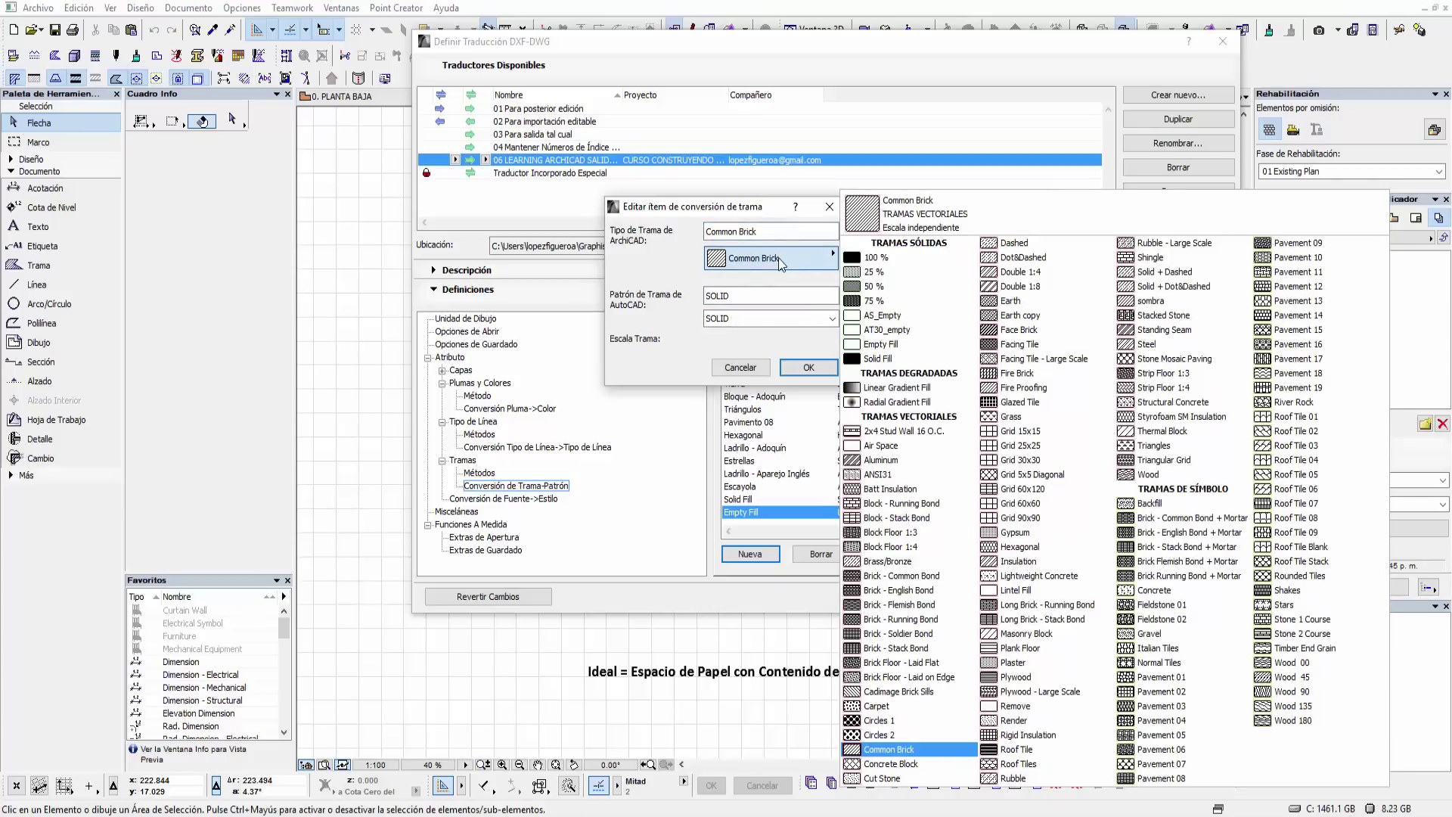
pyautogui.click(778, 258)
pyautogui.click(750, 322)
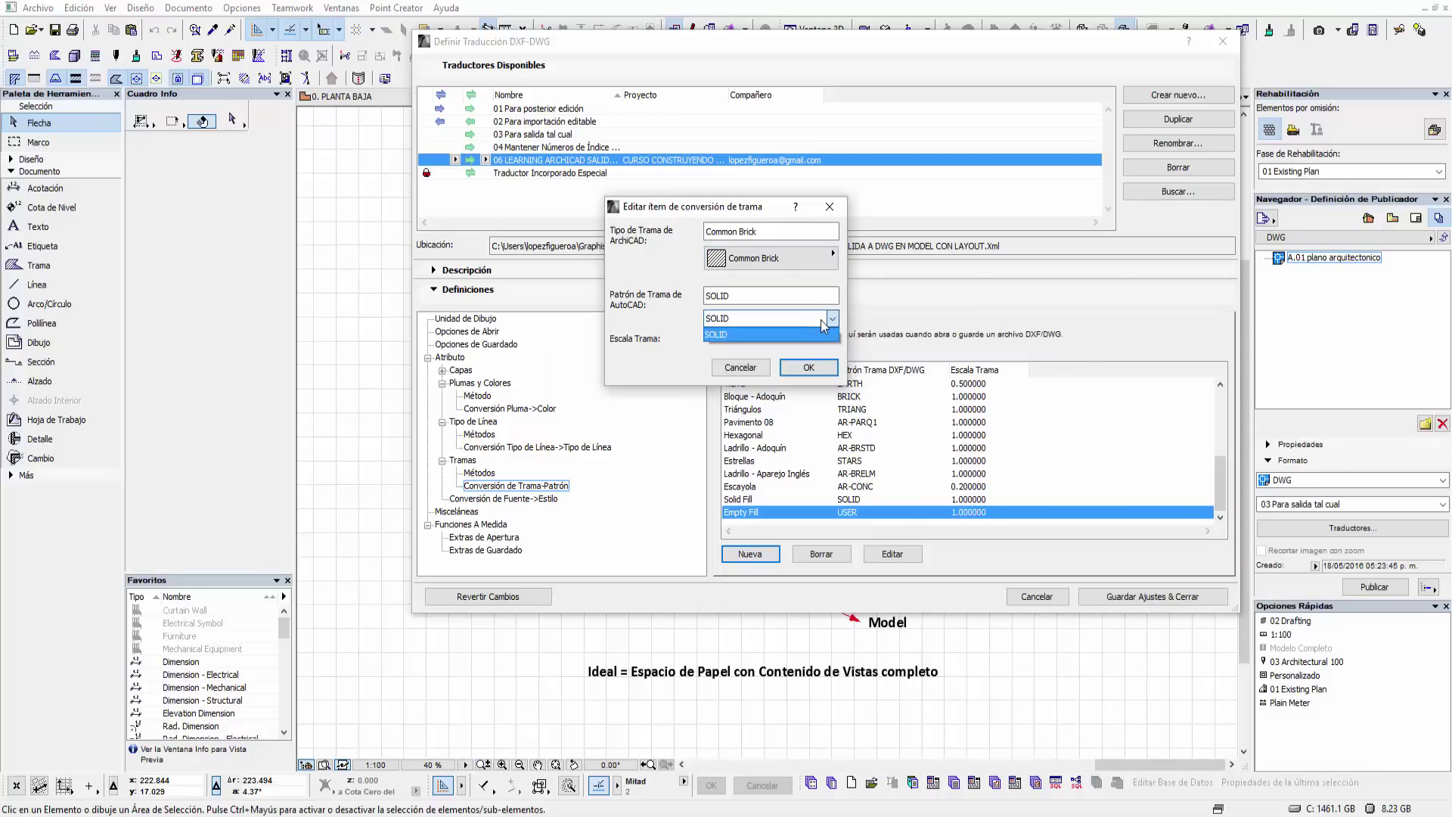
pyautogui.click(833, 319)
pyautogui.click(756, 337)
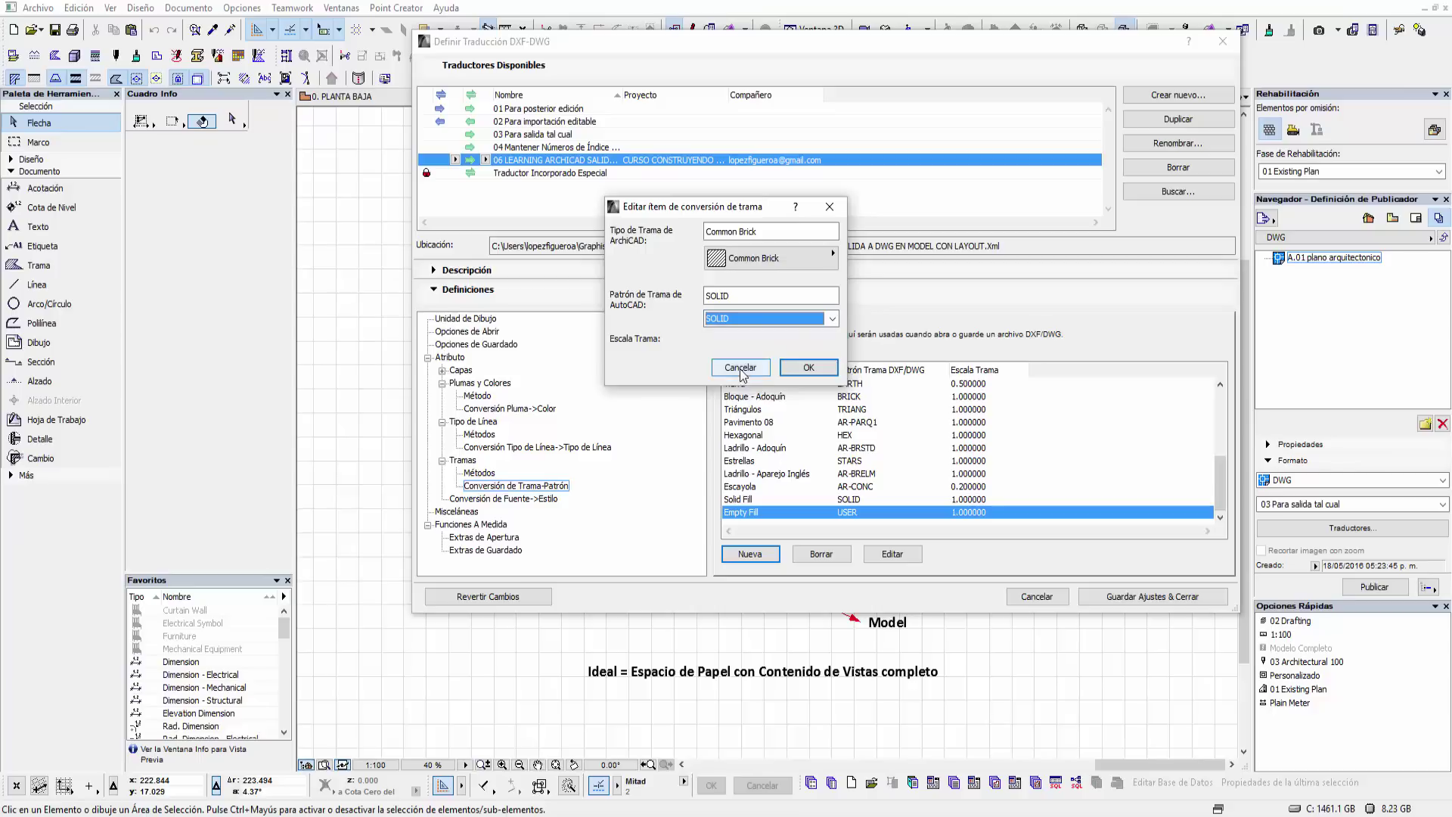
pyautogui.click(742, 368)
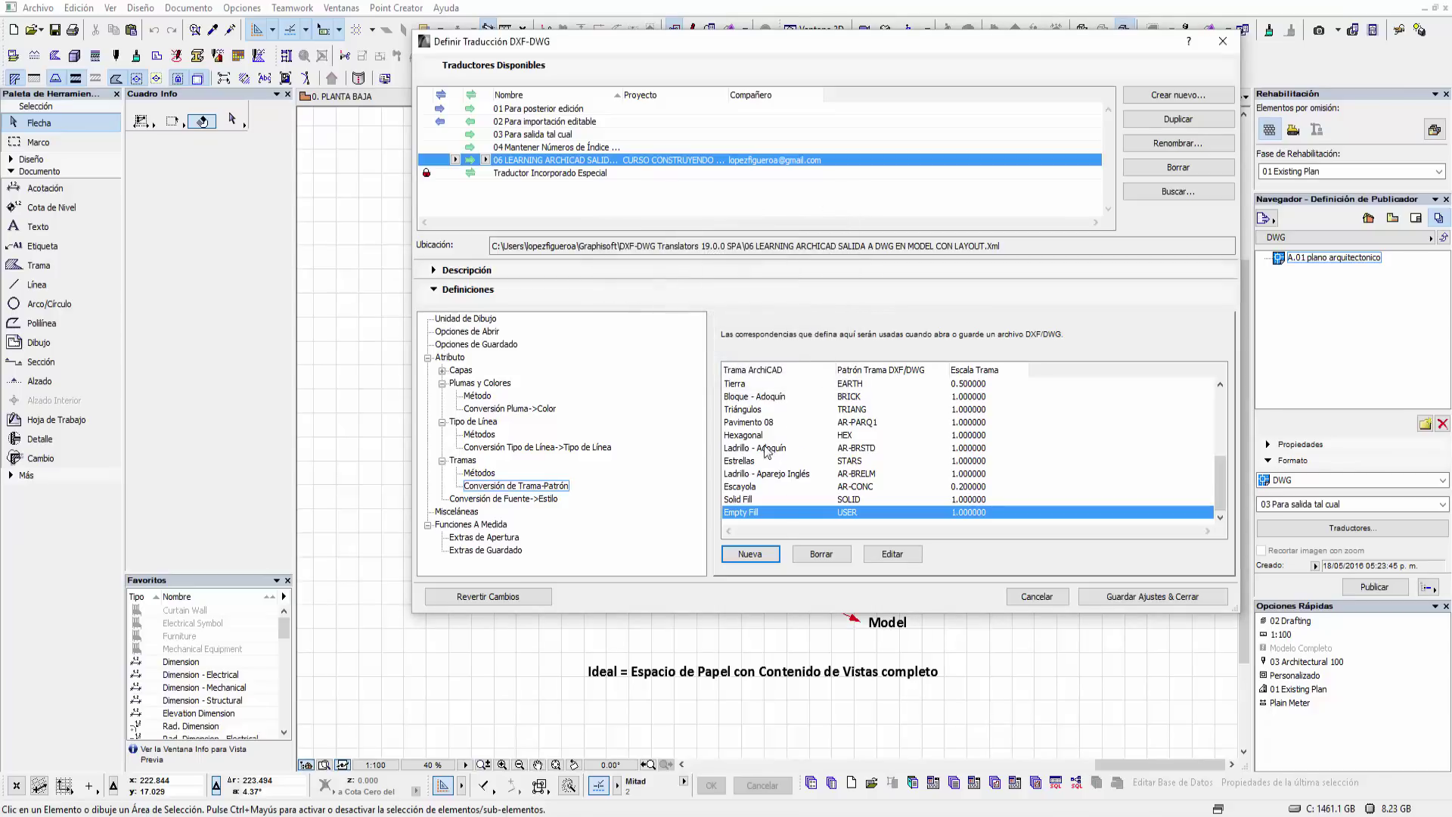
pyautogui.click(859, 452)
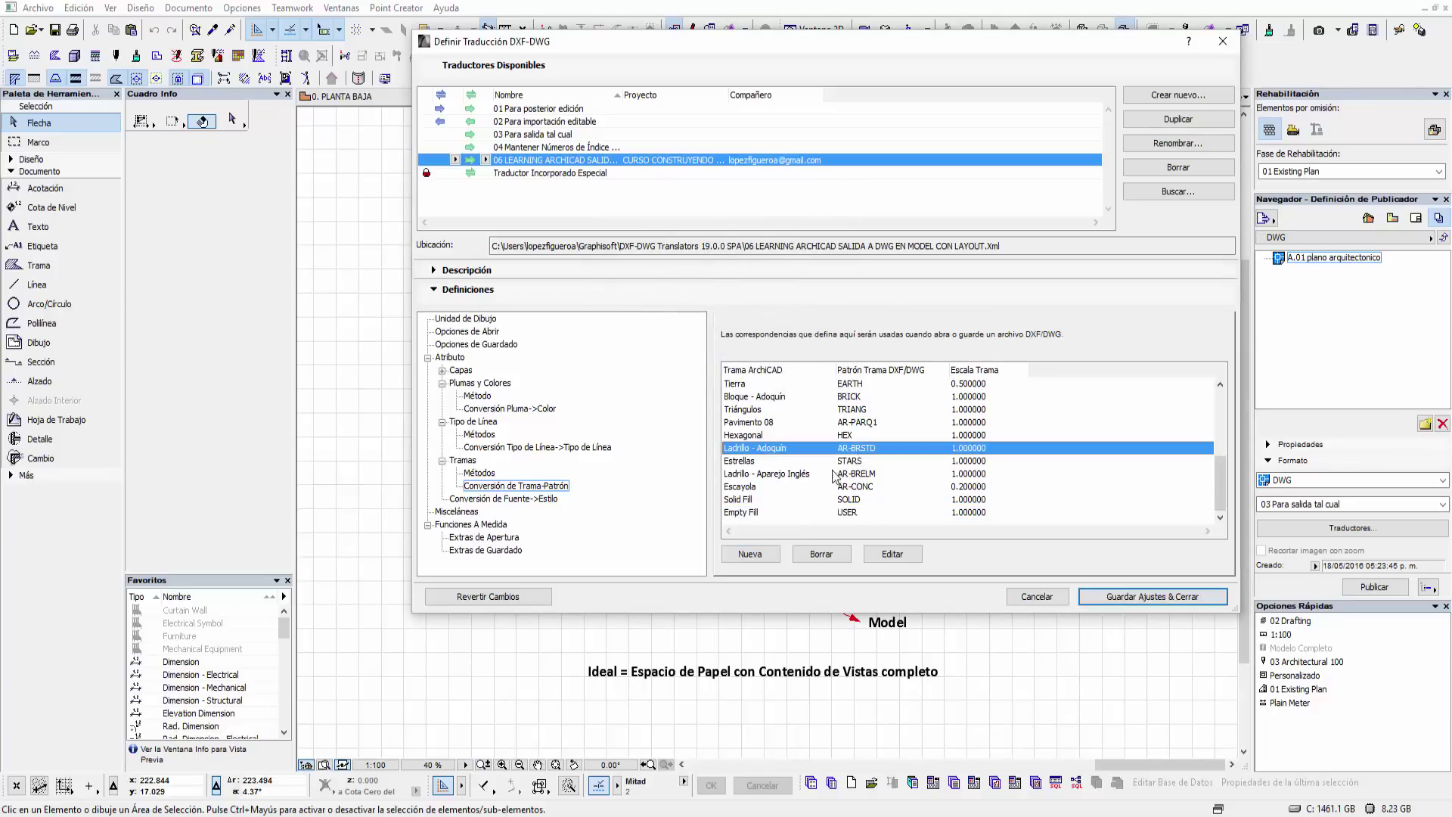
pyautogui.click(752, 556)
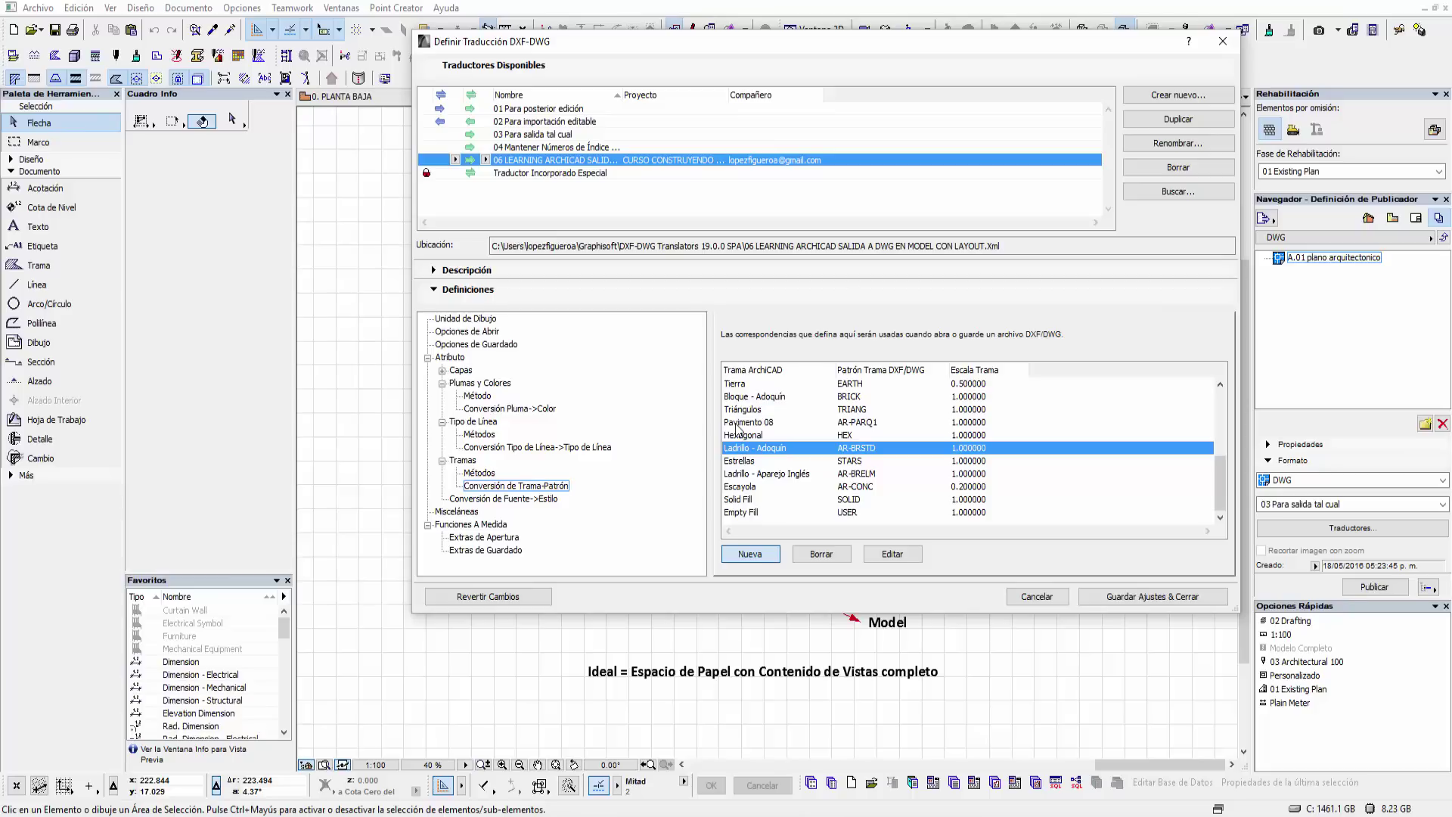
pyautogui.press('Return')
pyautogui.click(779, 317)
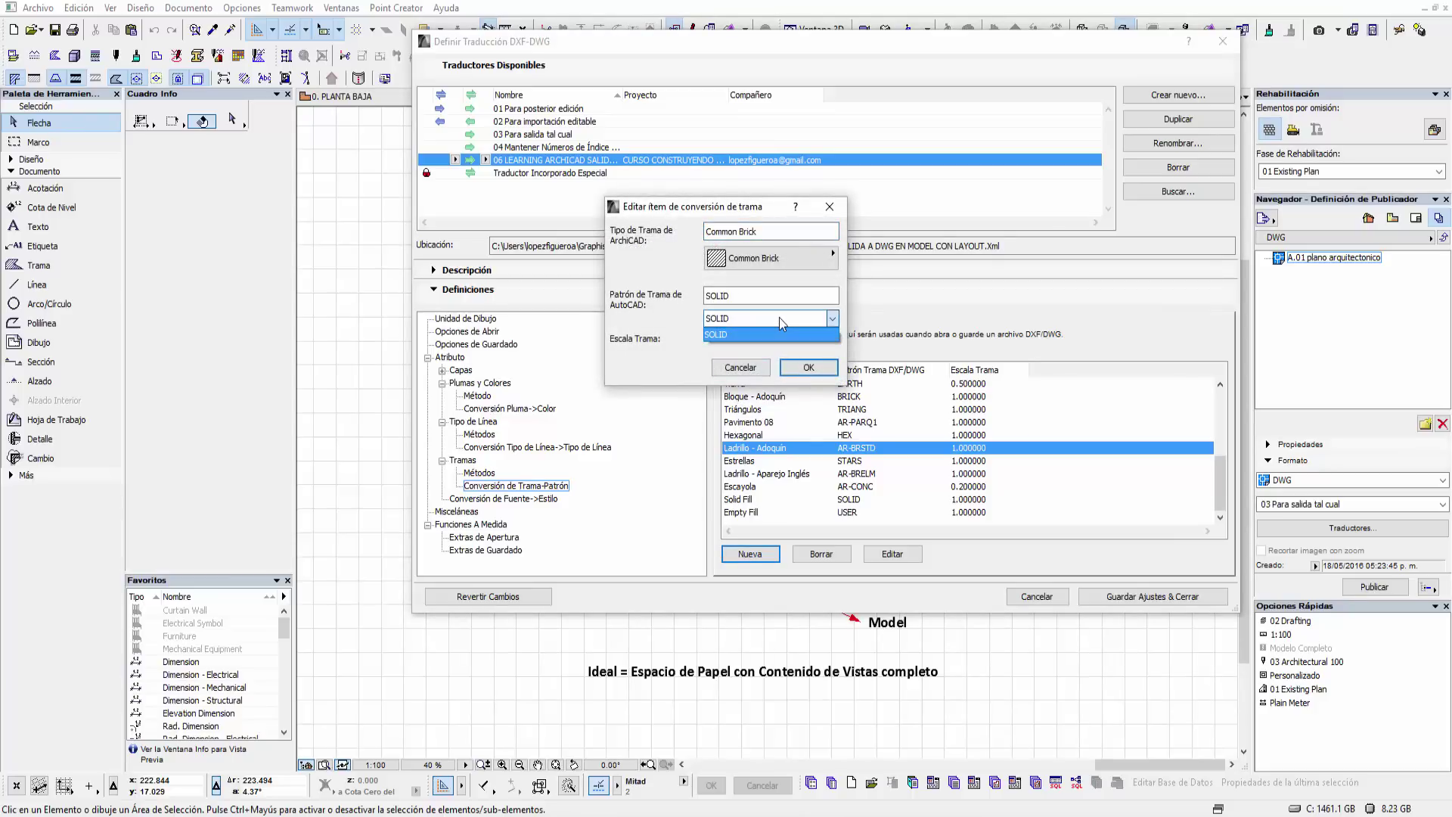
pyautogui.click(779, 335)
pyautogui.click(817, 297)
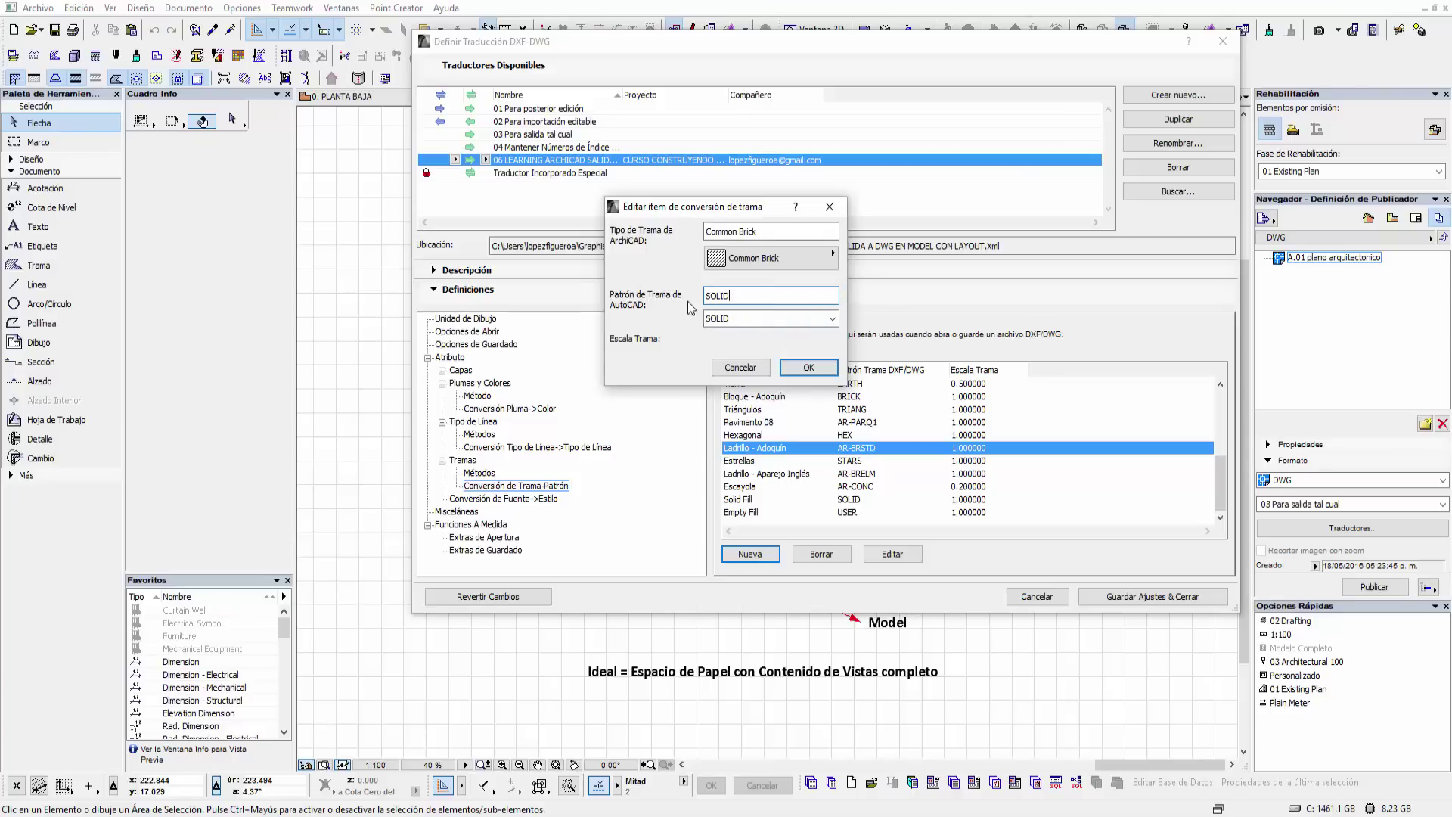
pyautogui.moveTo(741, 295); pyautogui.dragTo(704, 296)
pyautogui.click(746, 317)
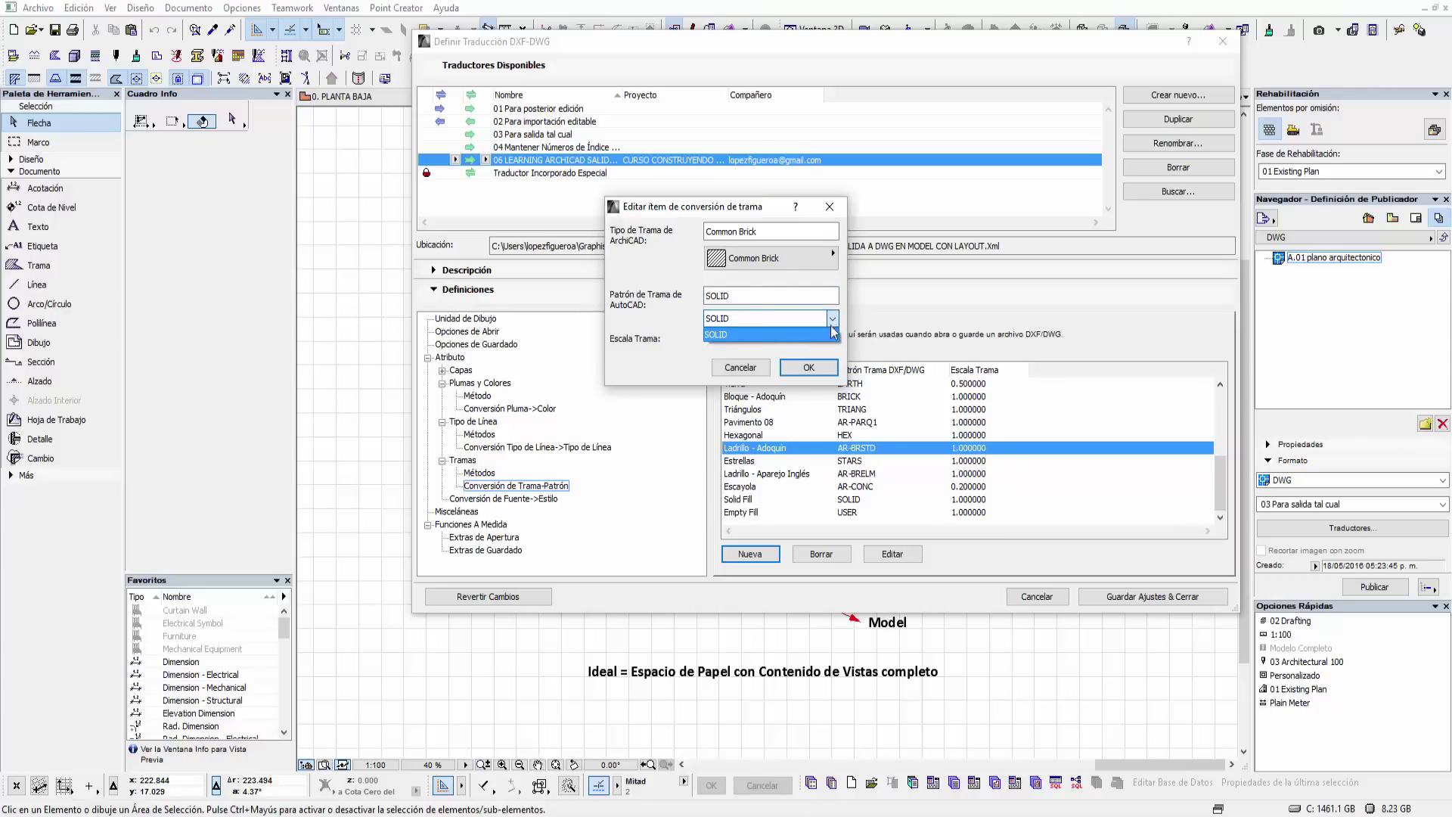
pyautogui.click(682, 331)
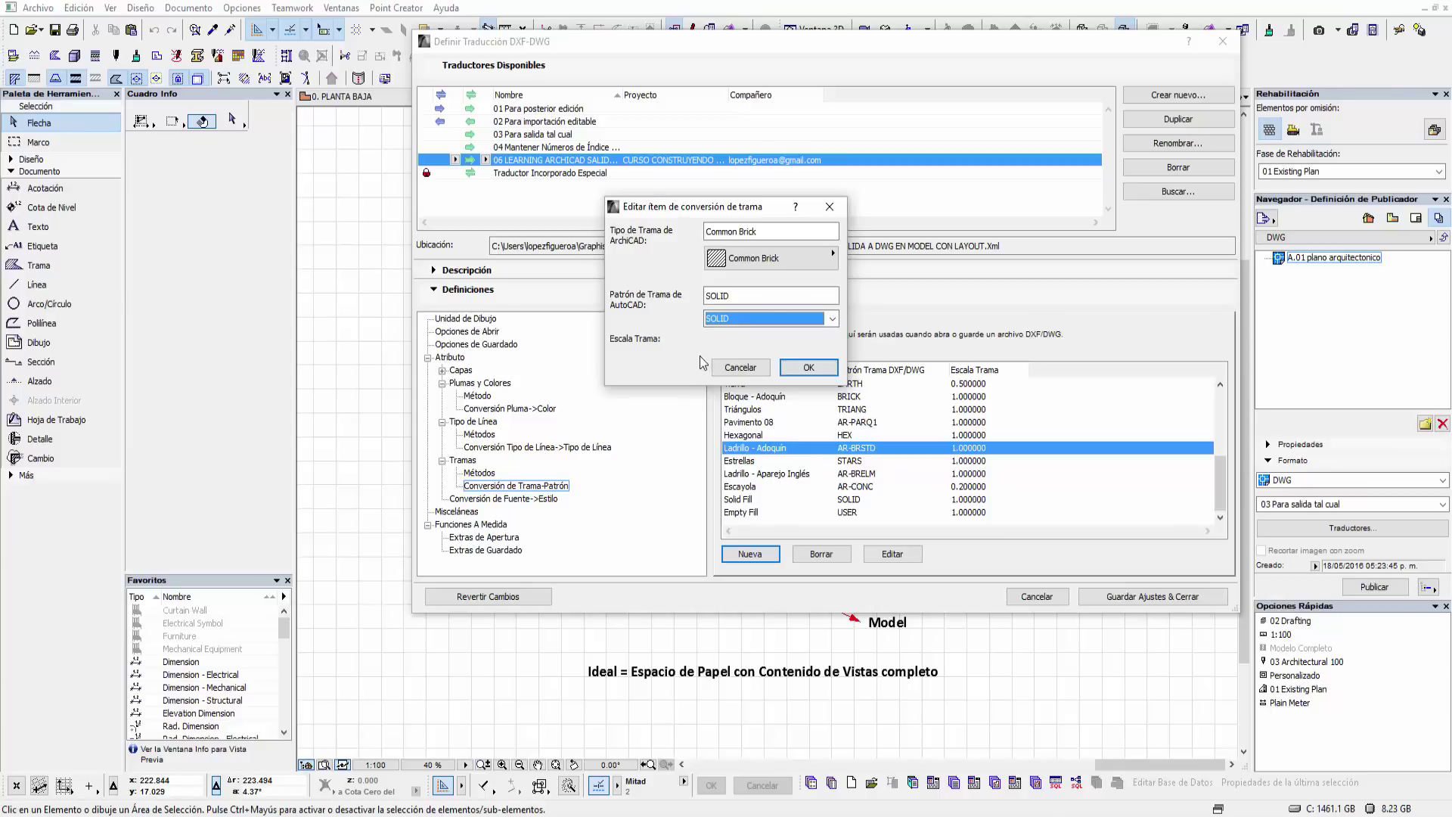
pyautogui.click(738, 366)
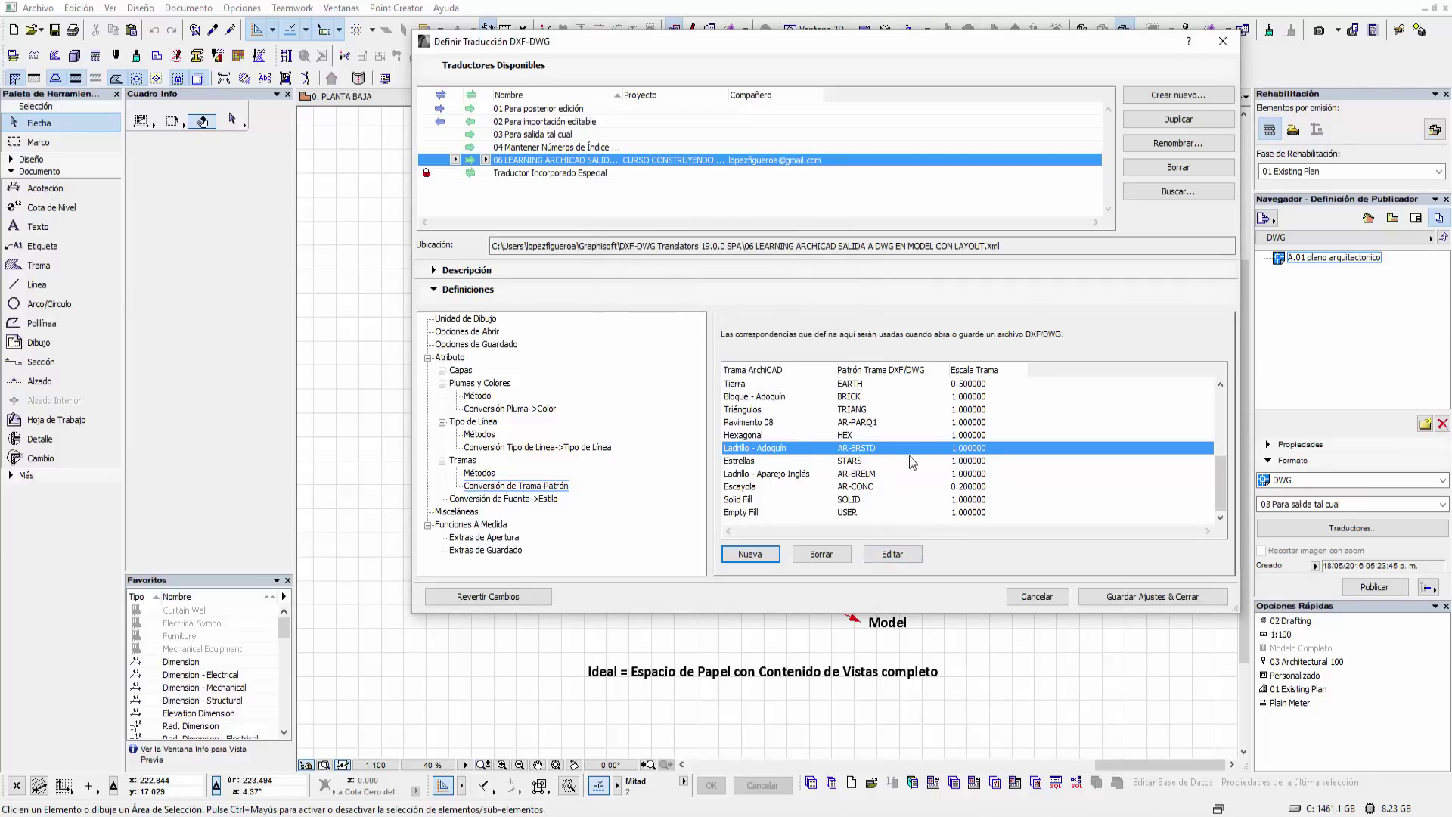
pyautogui.click(900, 552)
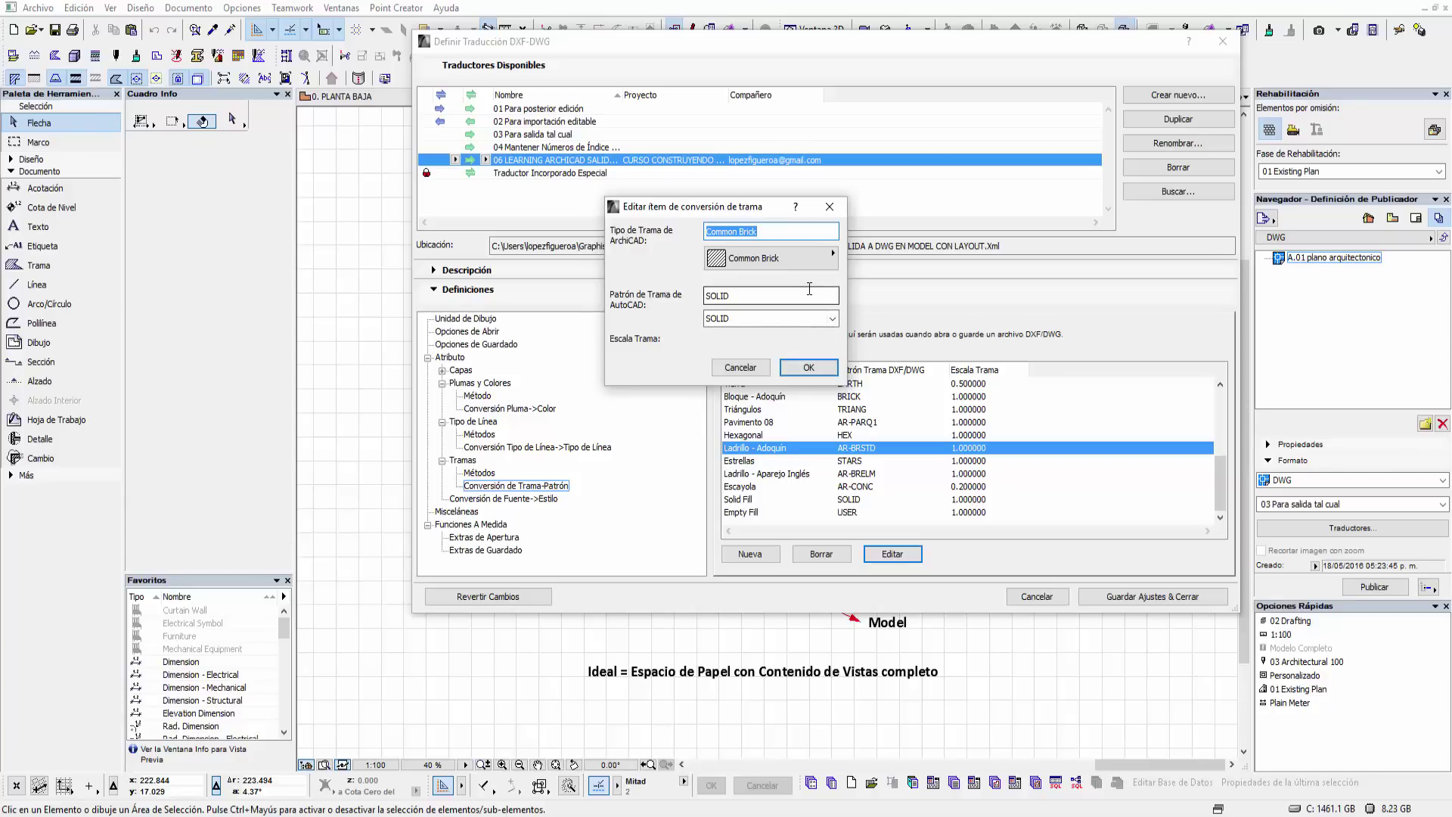
# - Select the SOLID pattern name, browse the fill list keeping Common Brick, and move the editor aside
pyautogui.click(810, 289)
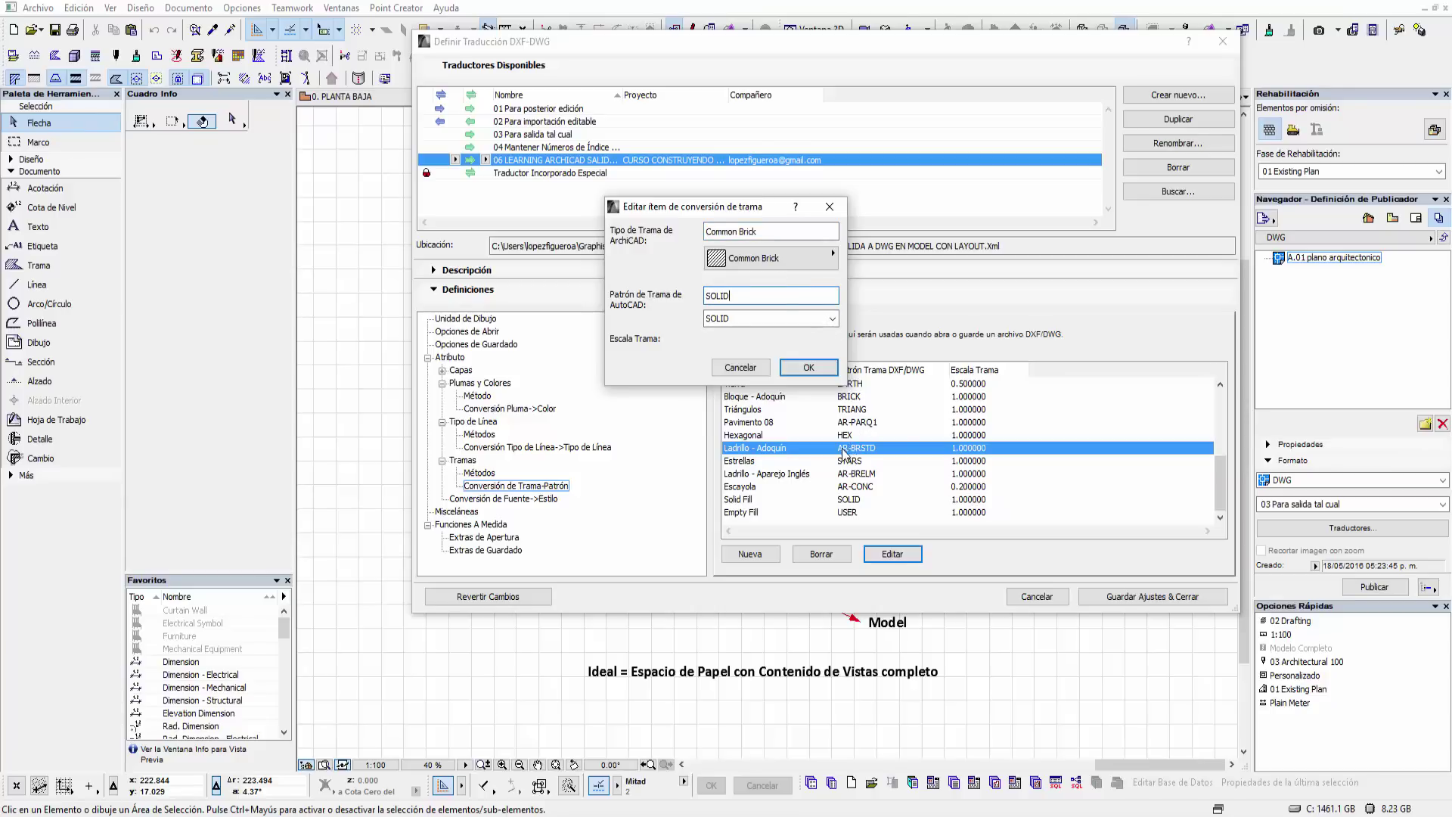
pyautogui.hotkey('ctrl', 'a')
pyautogui.click(765, 260)
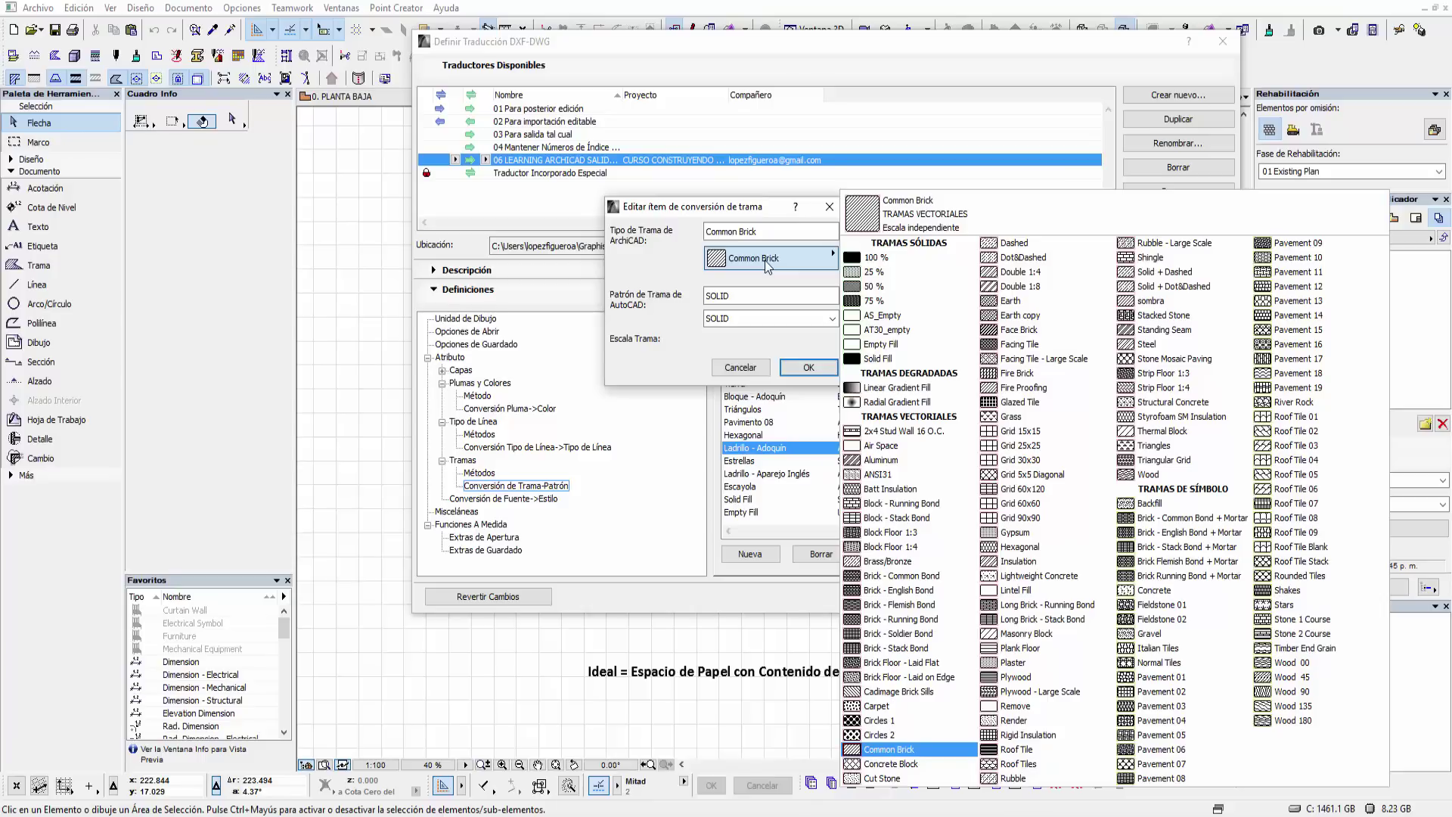
pyautogui.click(765, 260)
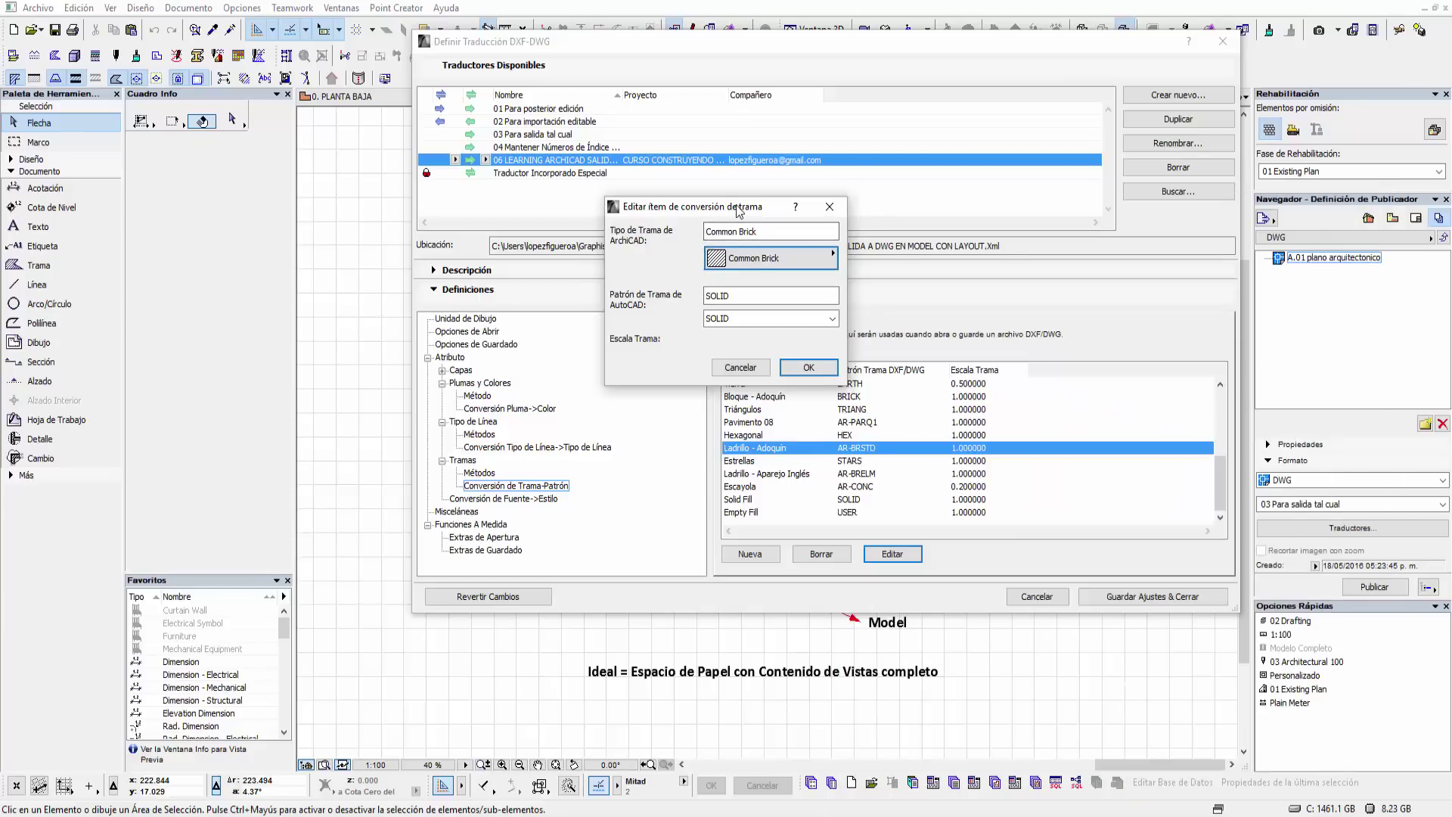
pyautogui.moveTo(739, 209); pyautogui.dragTo(588, 212)
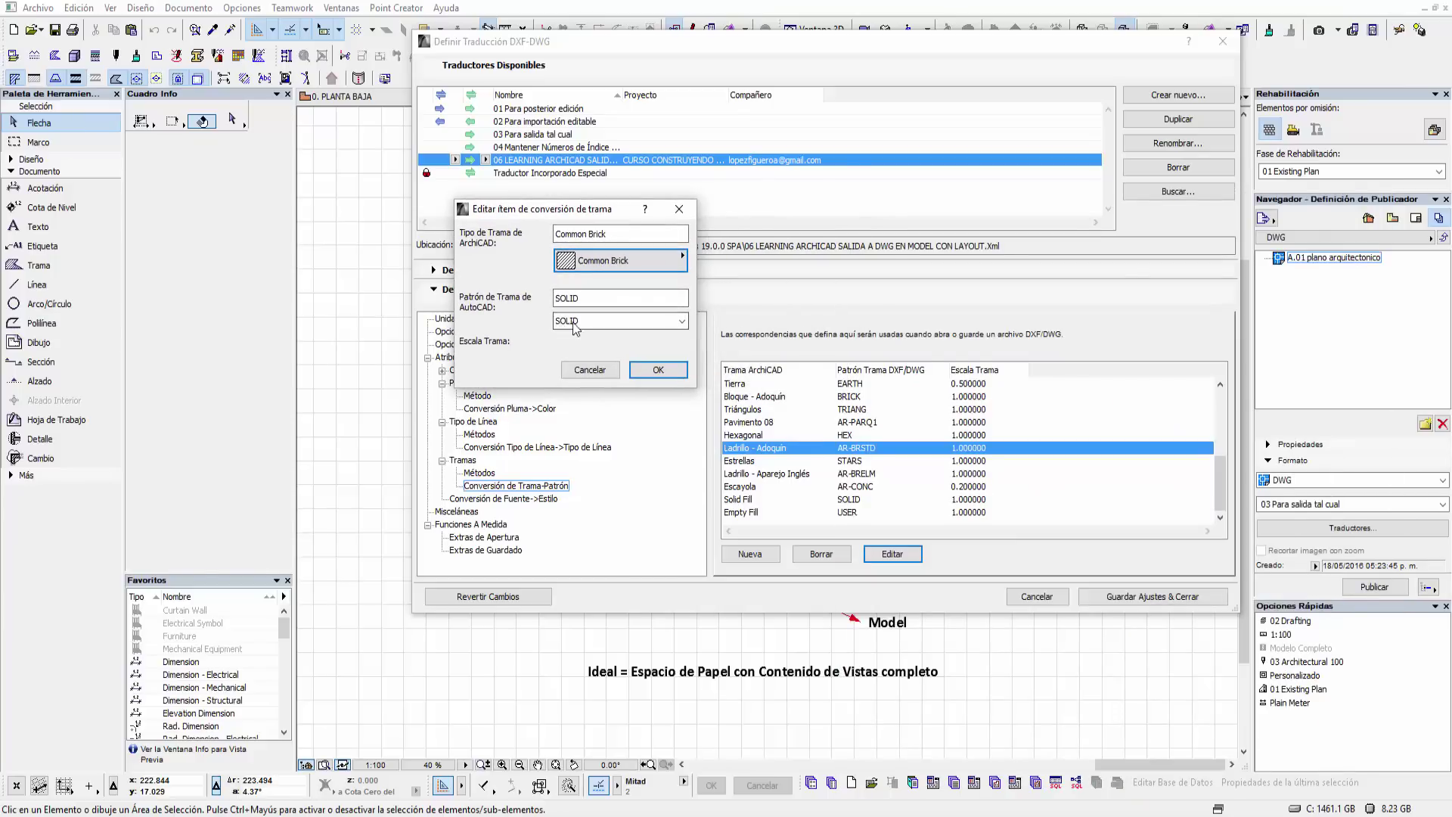
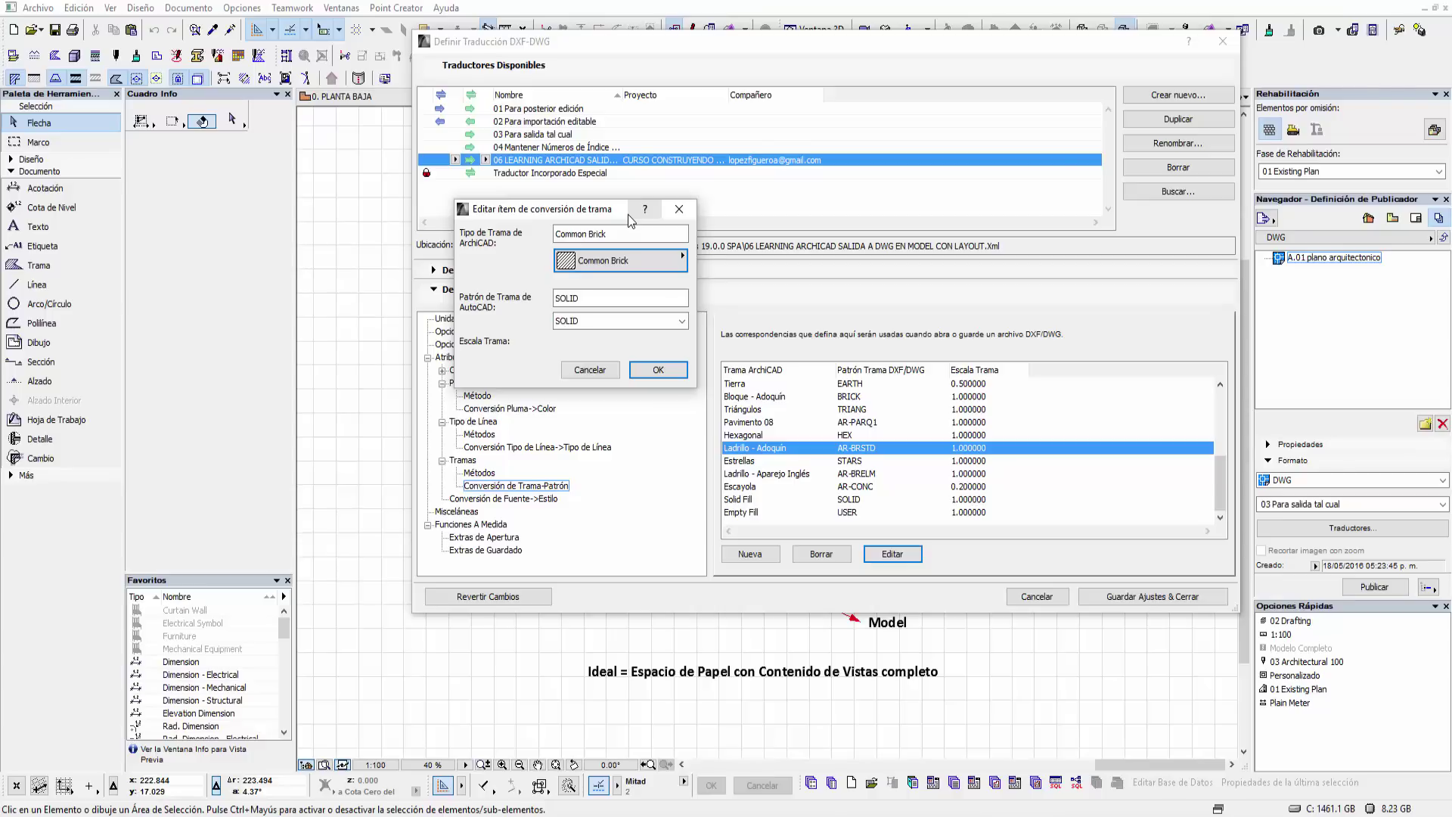
# - Add a fill conversion mapping Common Brick to the AutoCAD AR-BRSTD pattern at scale 1.00
pyautogui.click(598, 369)
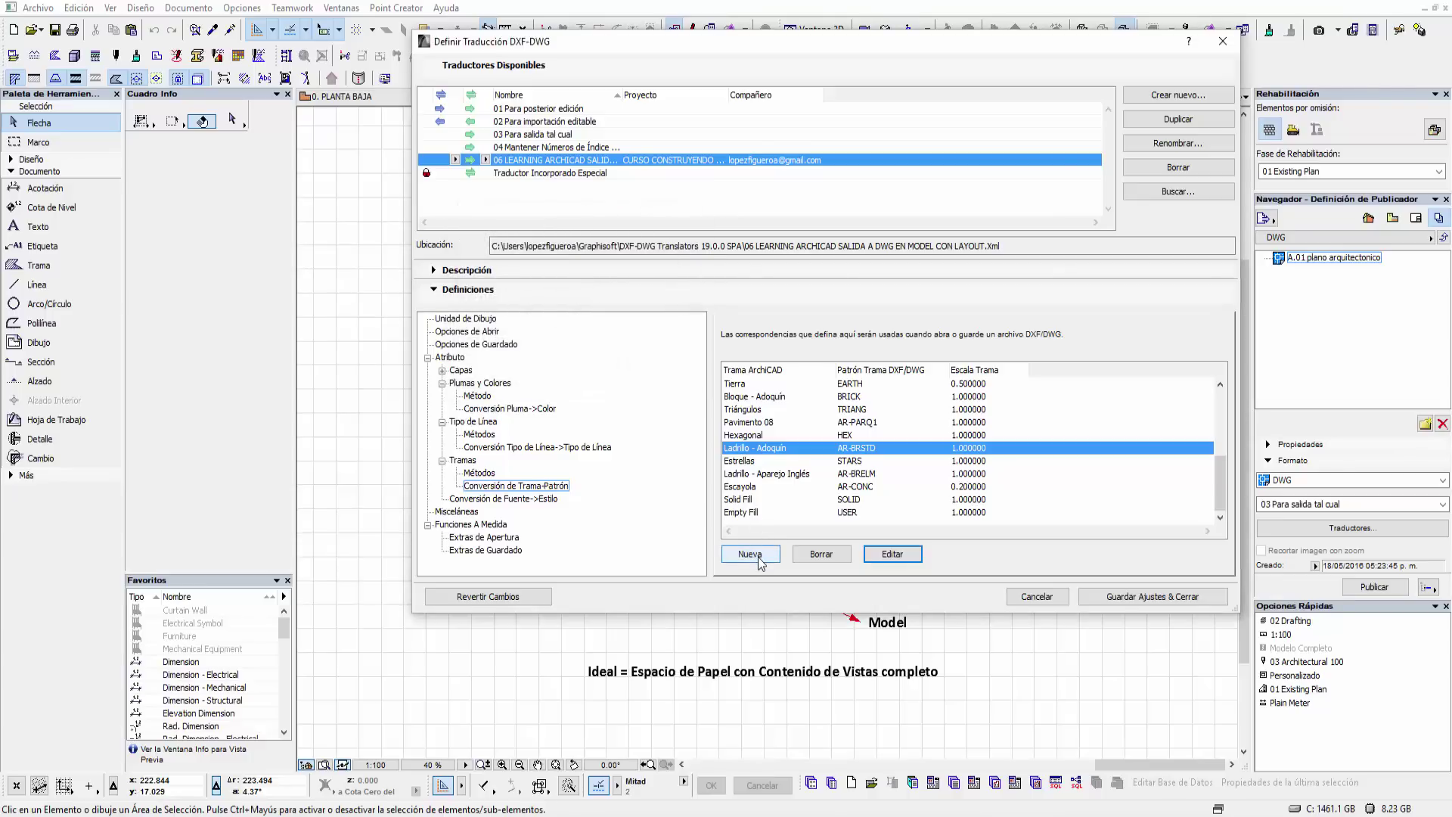
pyautogui.click(760, 558)
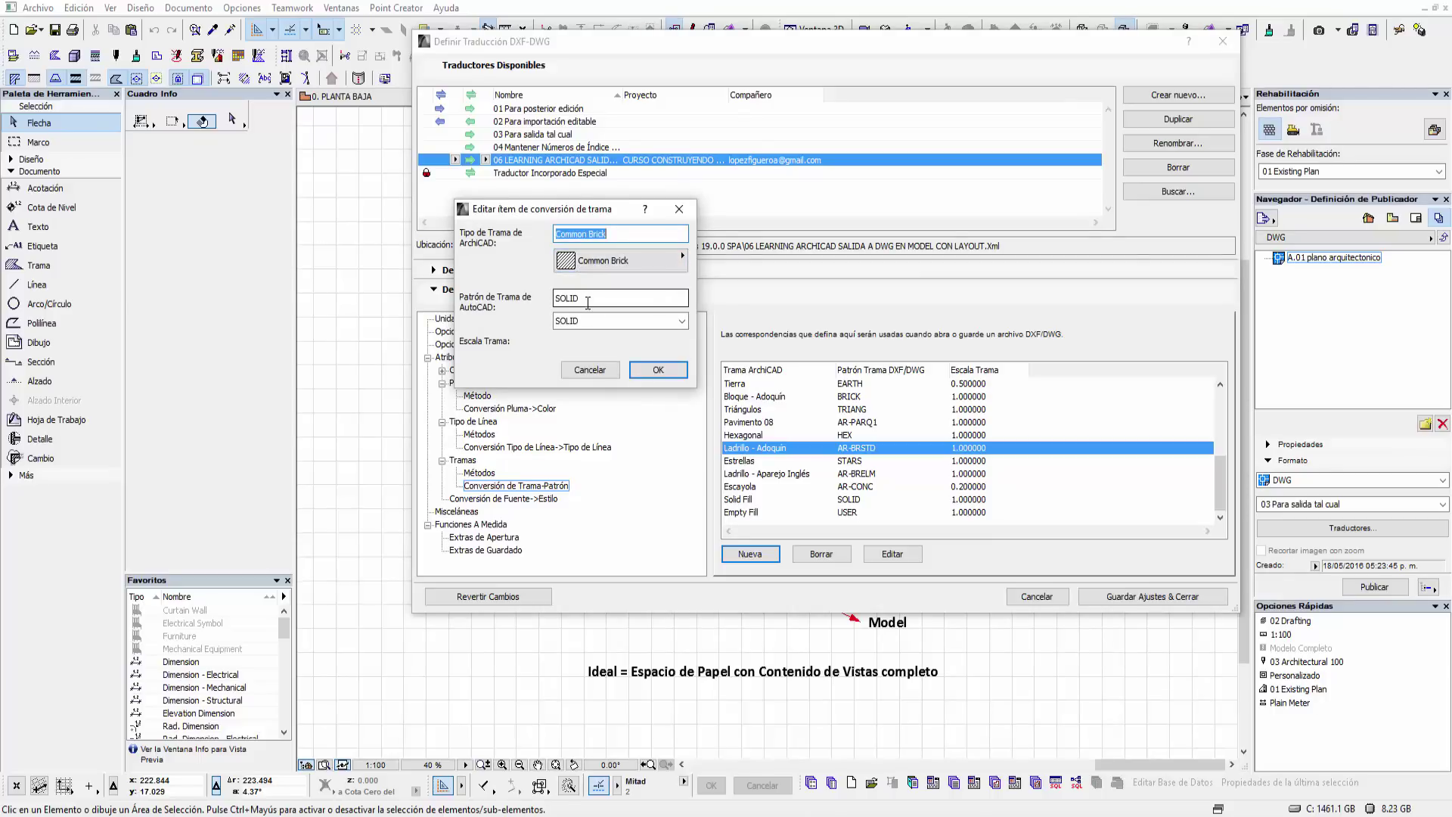
pyautogui.click(588, 299)
pyautogui.doubleClick(570, 299)
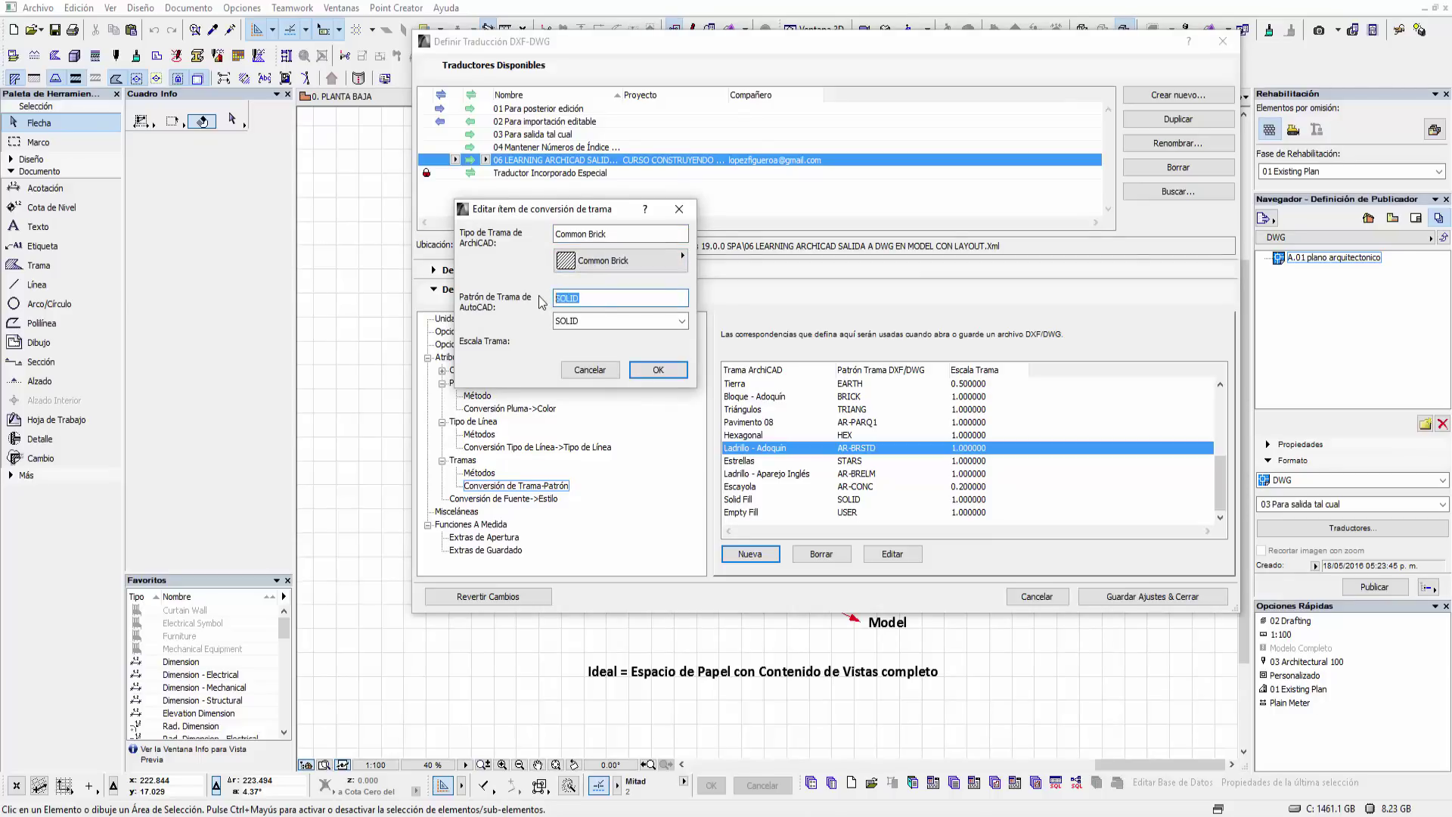
pyautogui.write('AR-')
pyautogui.write('BRSTD')
pyautogui.click(601, 323)
pyautogui.click(590, 333)
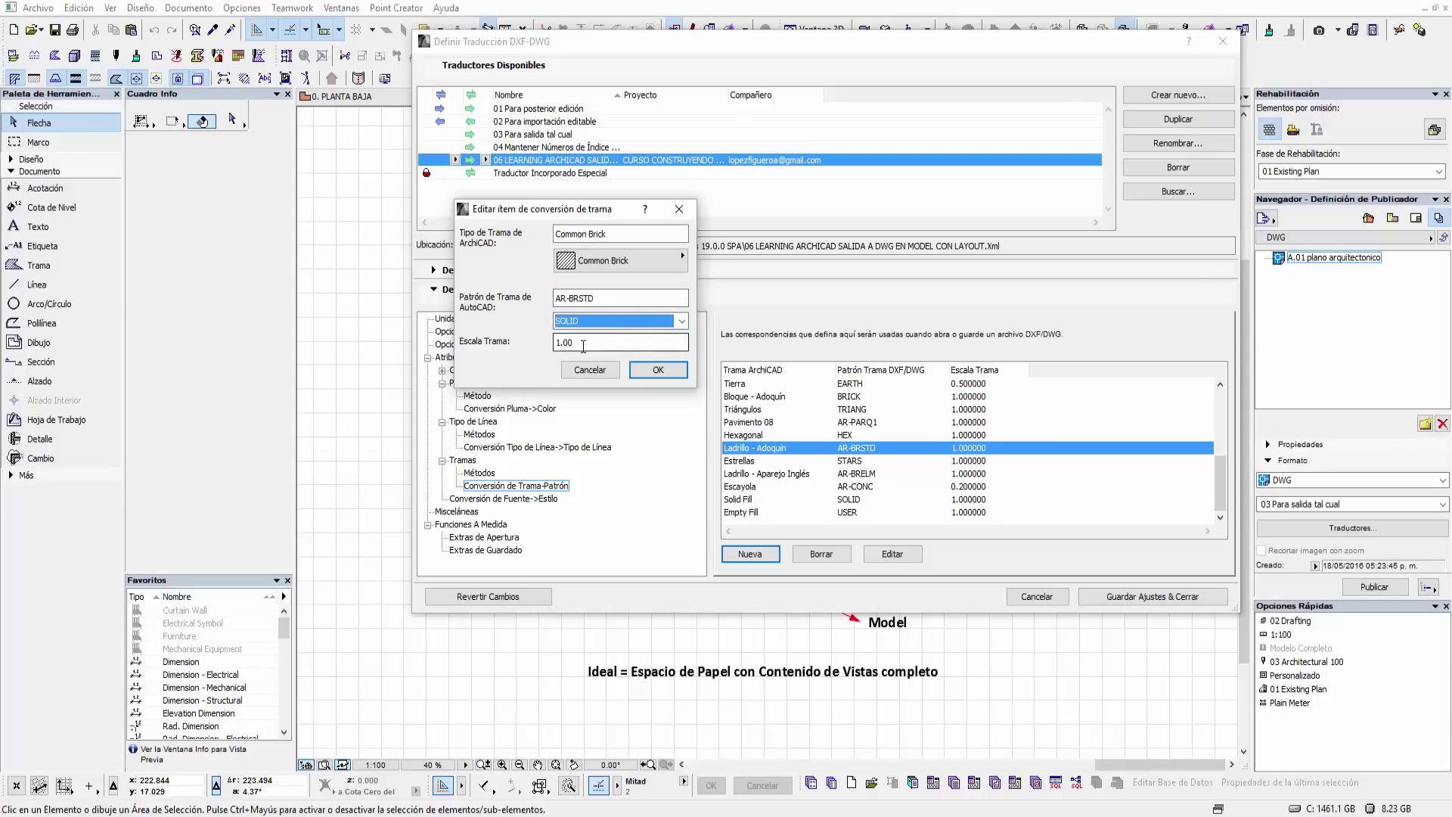
pyautogui.click(583, 345)
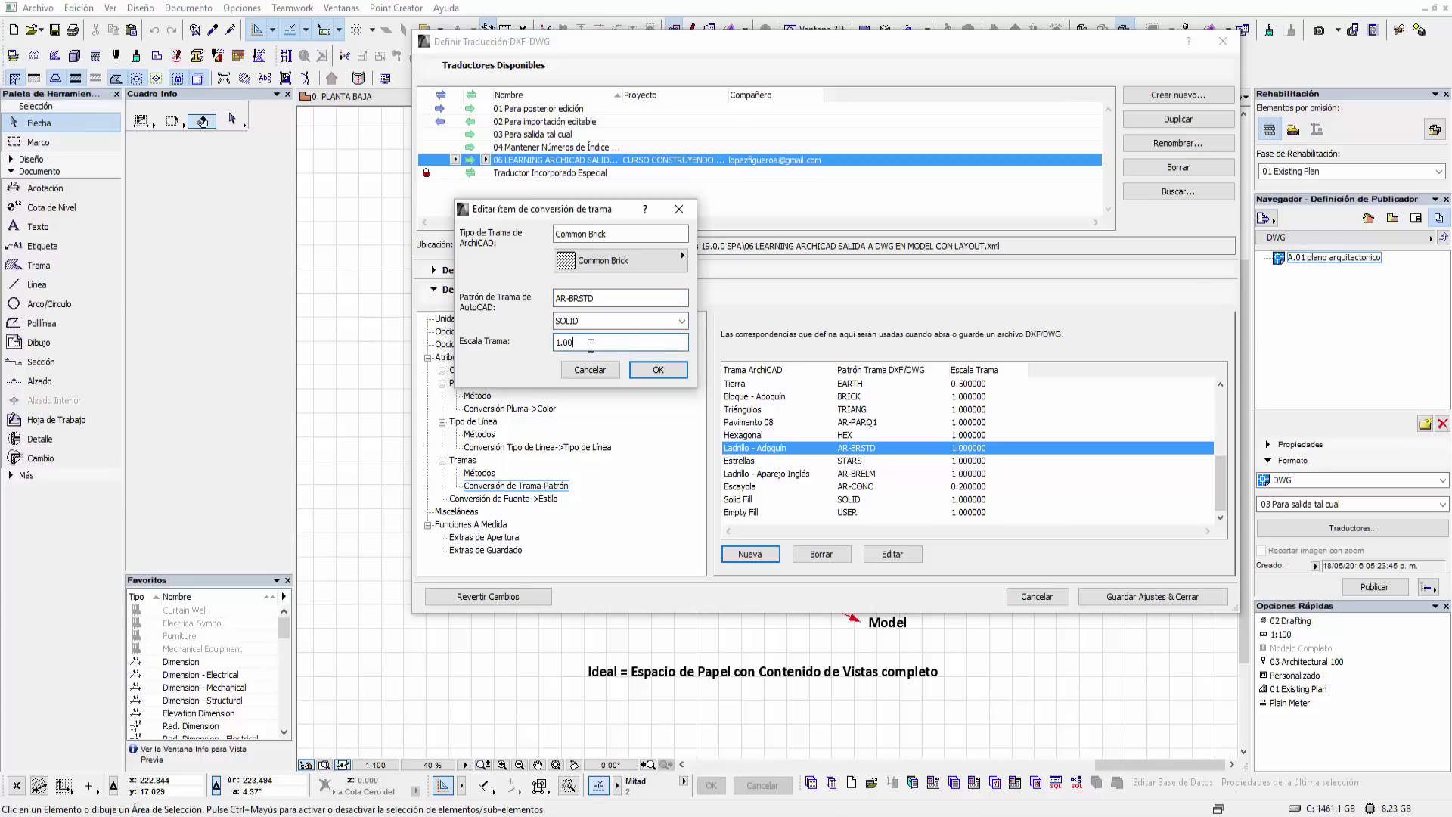
pyautogui.click(657, 371)
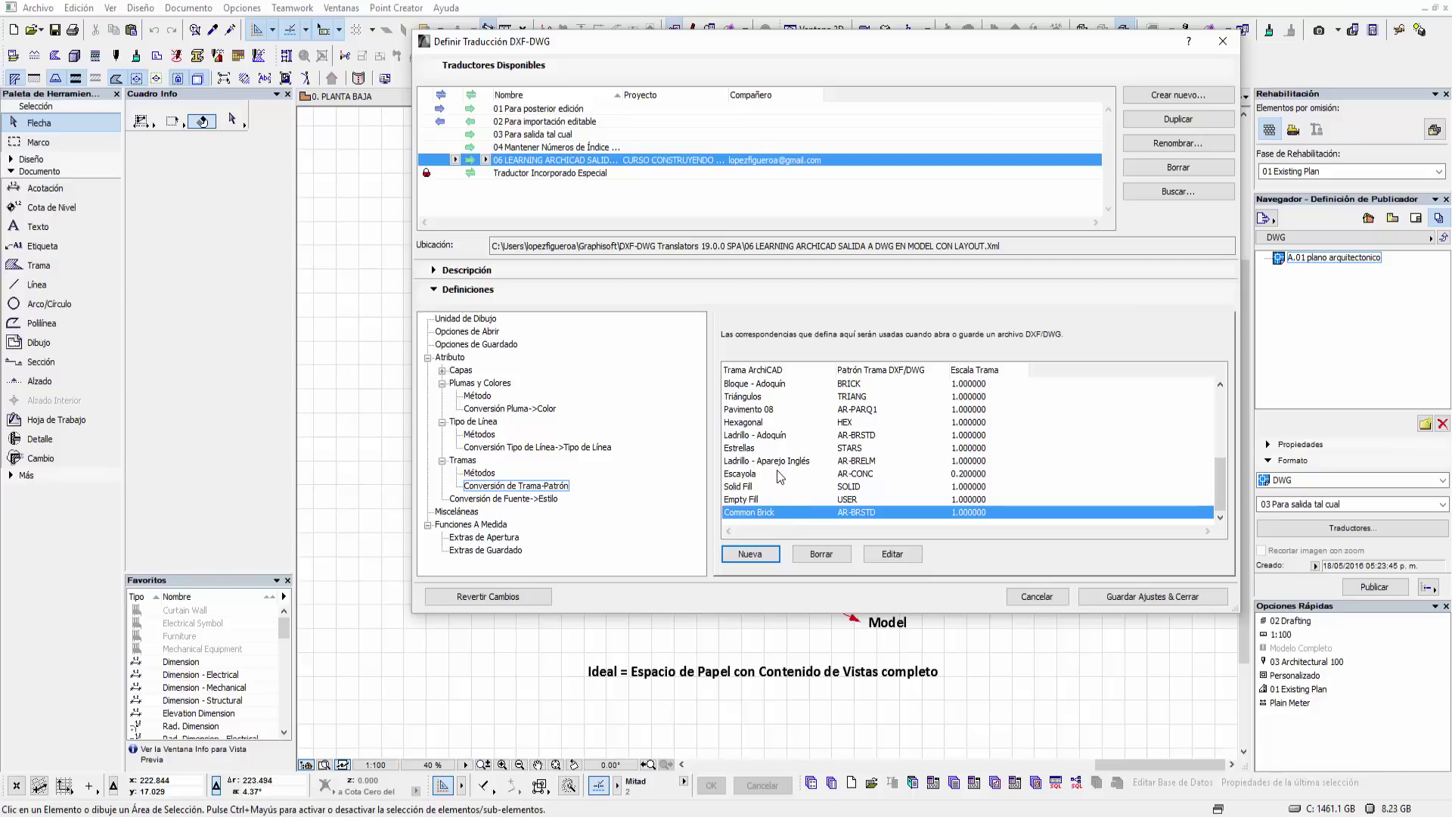
pyautogui.click(443, 371)
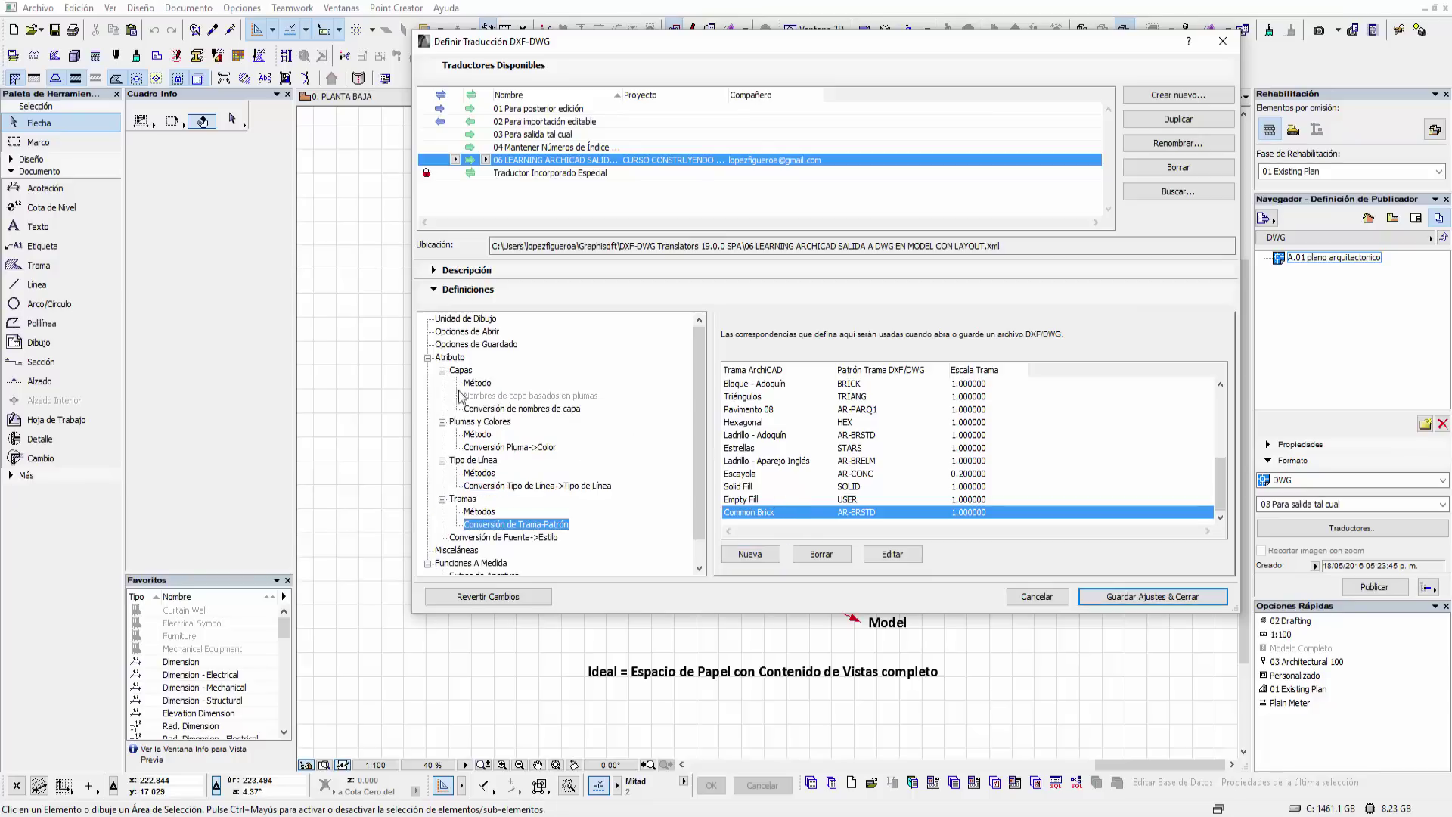
pyautogui.click(512, 411)
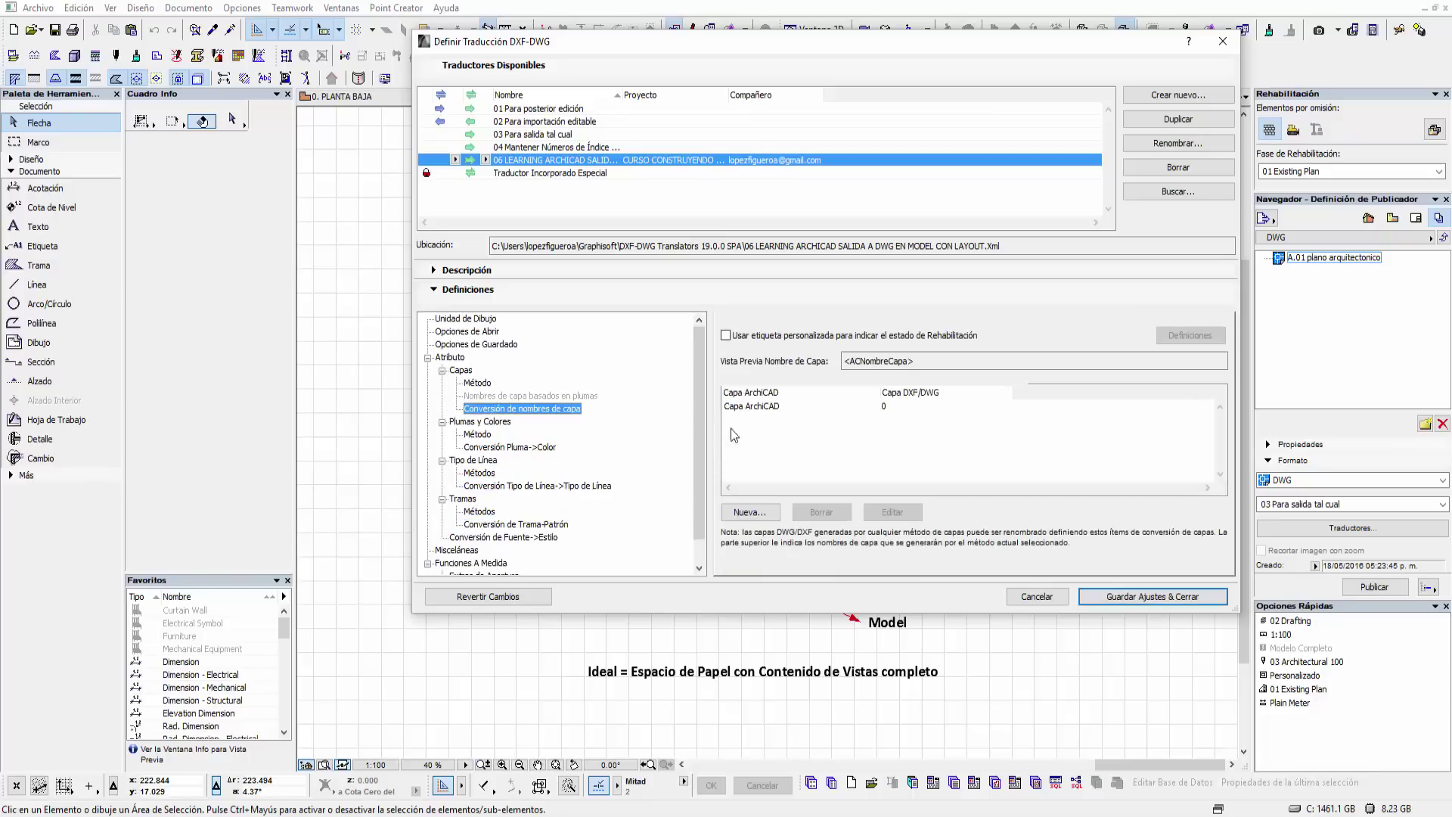
pyautogui.click(484, 384)
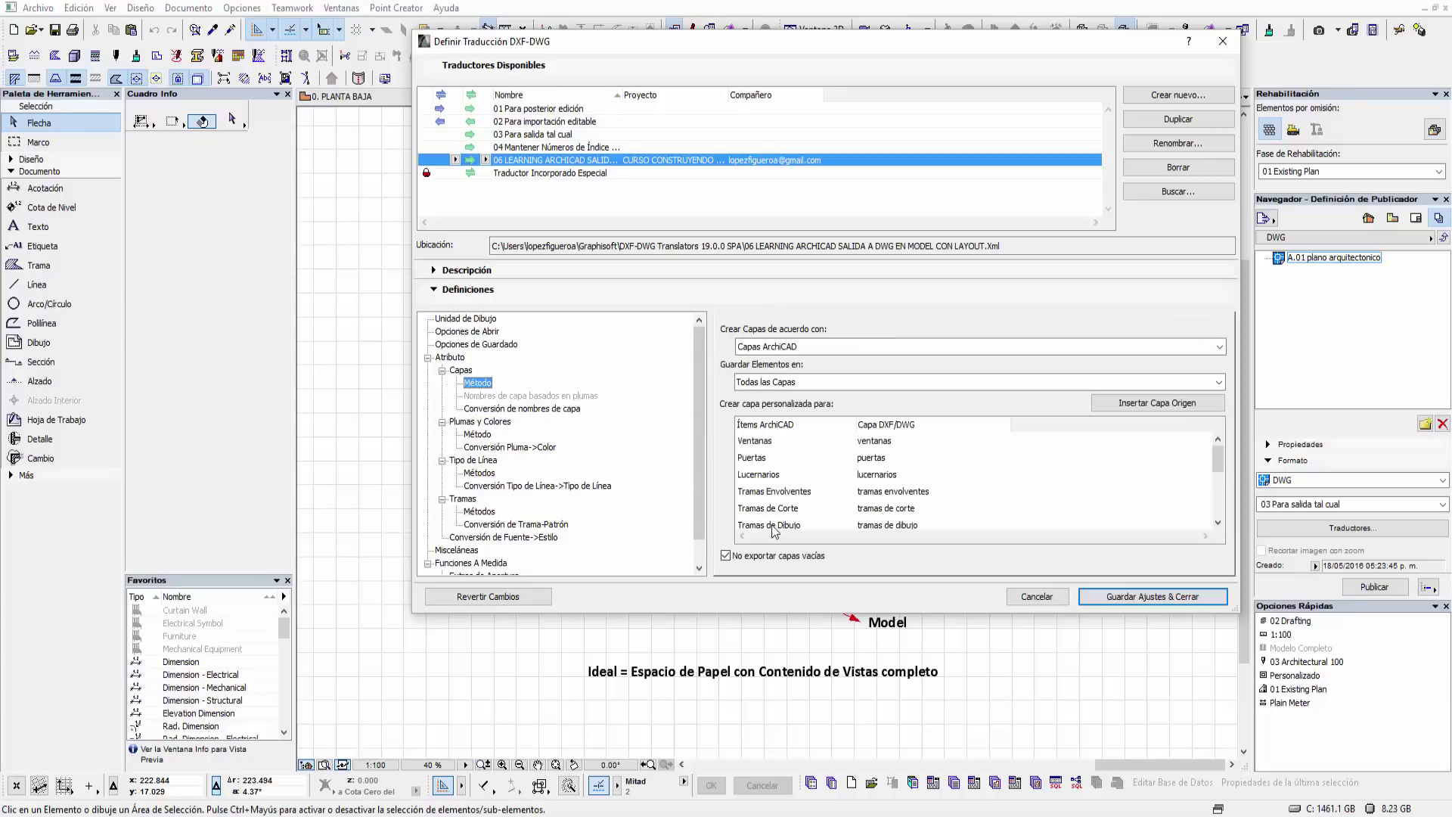
pyautogui.click(506, 526)
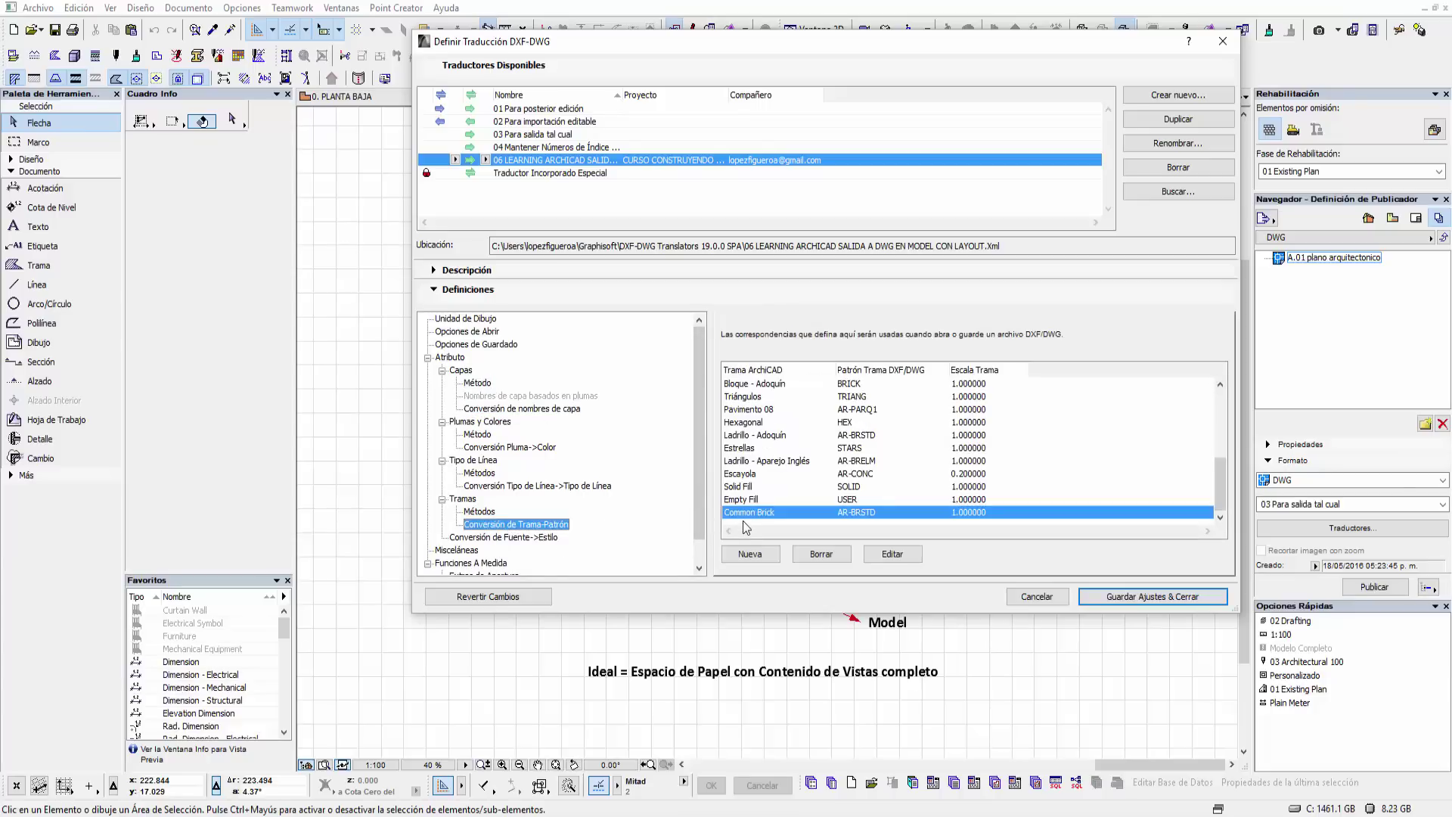
pyautogui.scroll(-1, 697, 490)
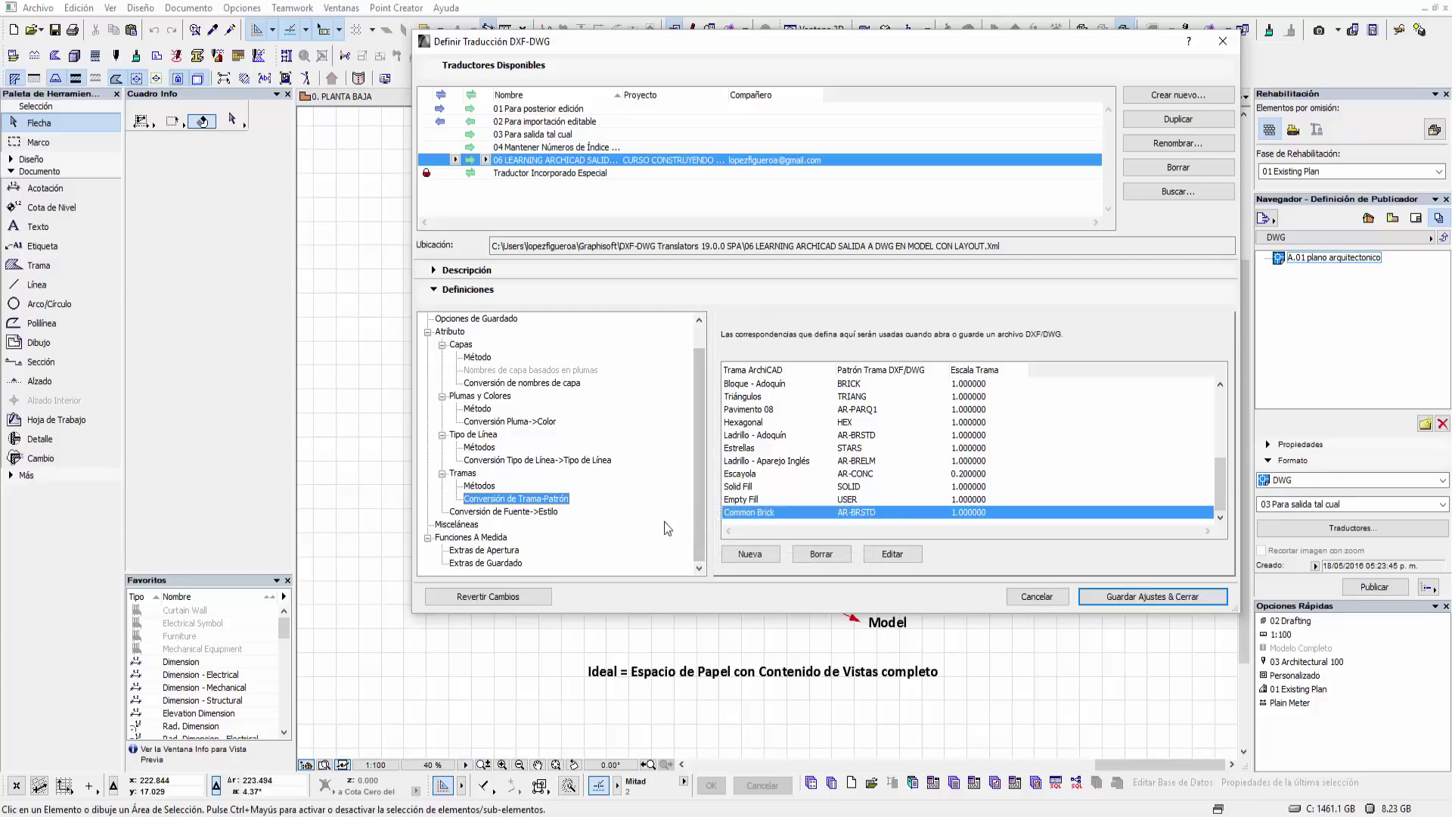
# - Review the Conversión de Fuente->Estilo table's mappings for Tahoma, Calibri, Comic Sans MS and Arial fonts
pyautogui.click(521, 513)
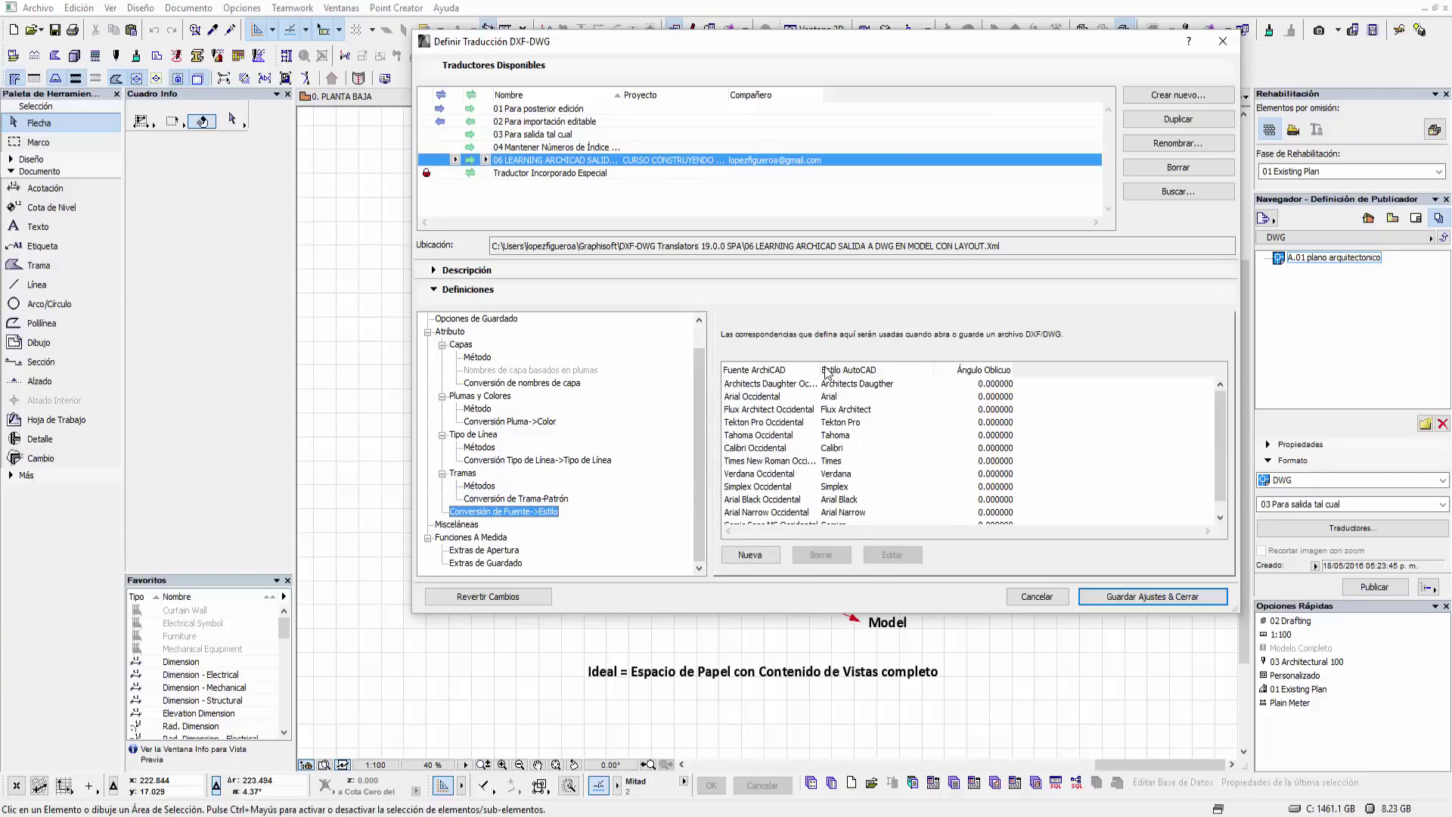
pyautogui.moveTo(823, 367); pyautogui.dragTo(895, 367)
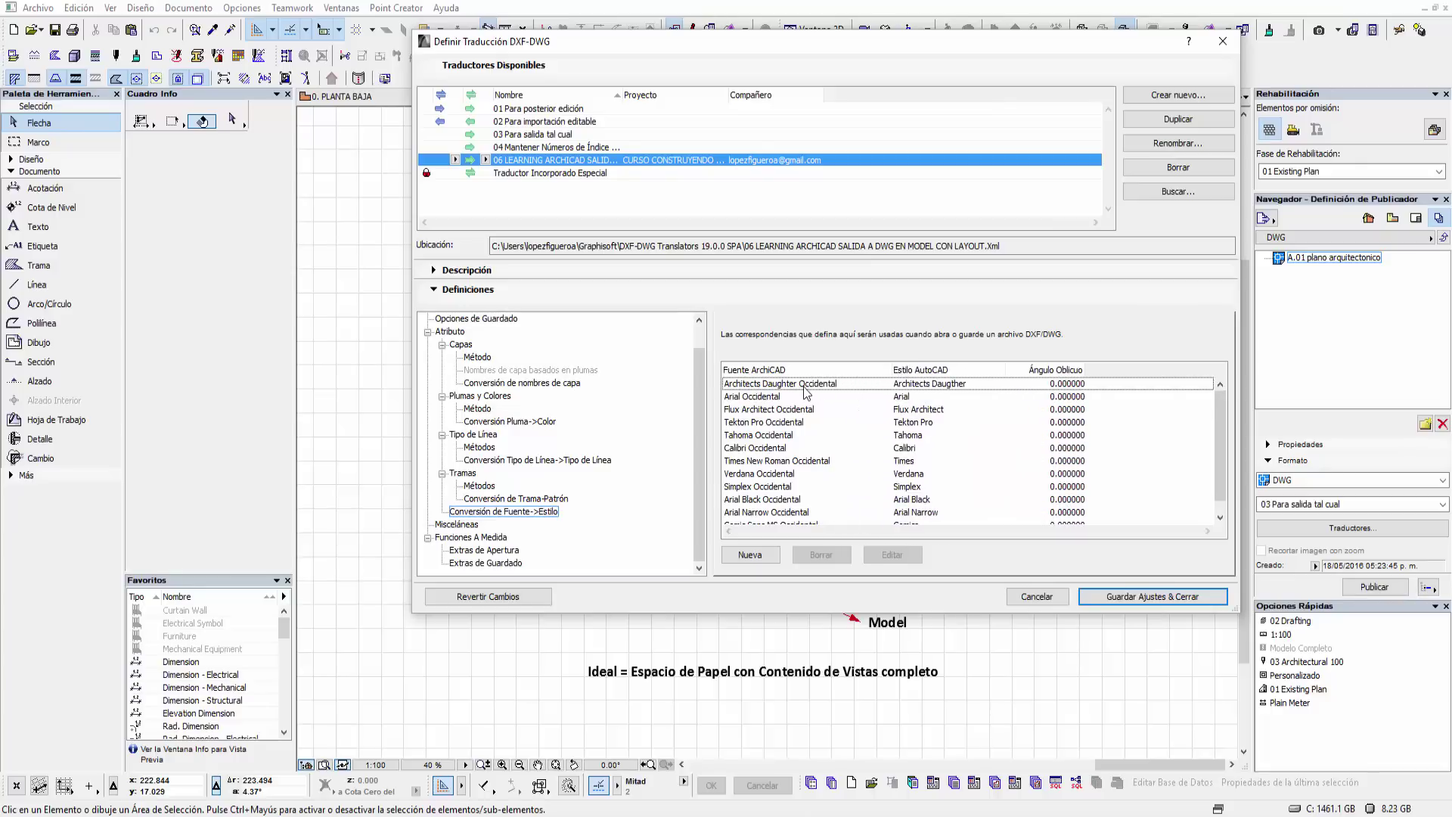
pyautogui.moveTo(804, 387); pyautogui.dragTo(776, 438)
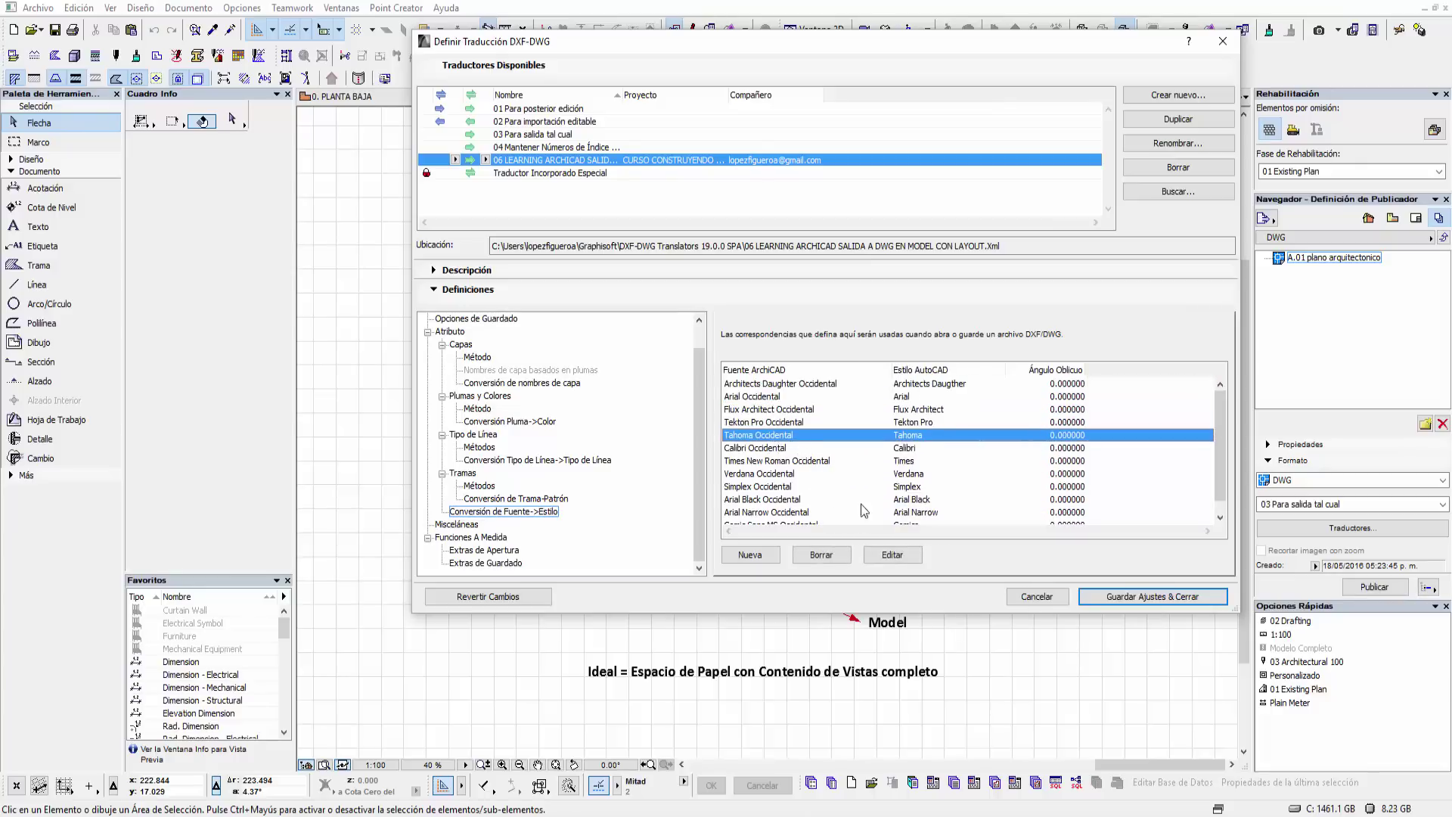
pyautogui.click(917, 453)
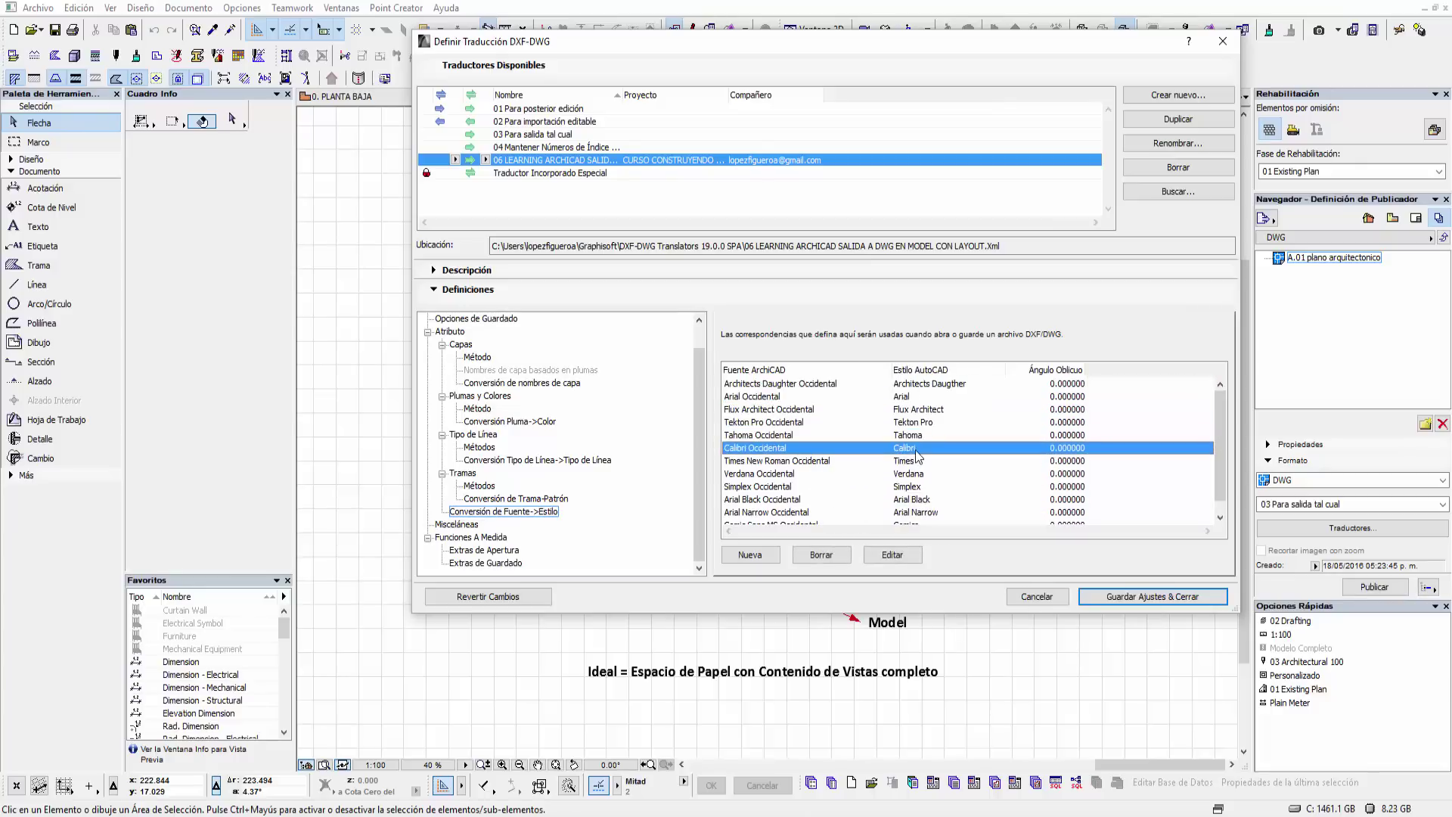
pyautogui.click(913, 412)
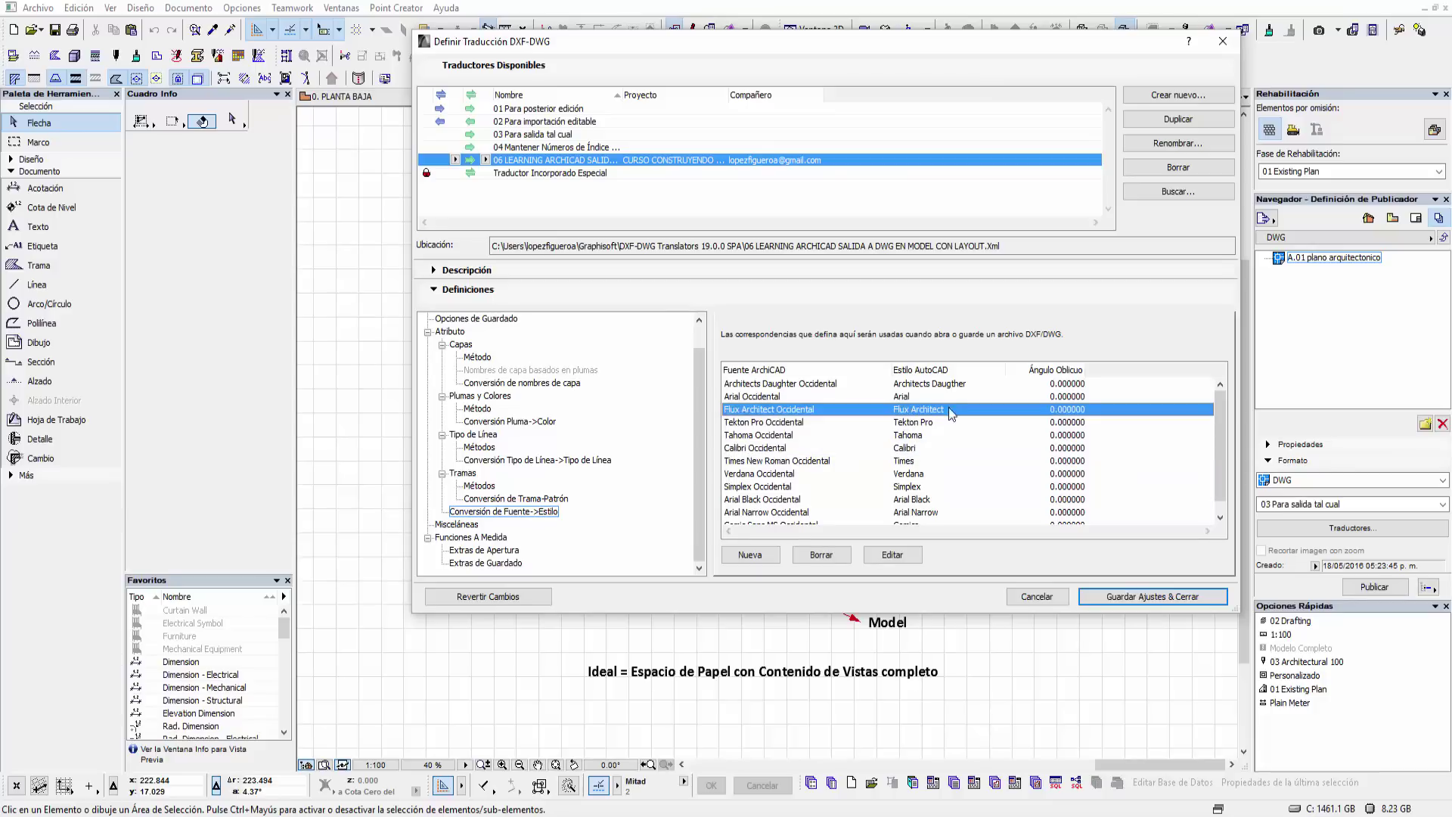
pyautogui.click(937, 386)
pyautogui.click(926, 423)
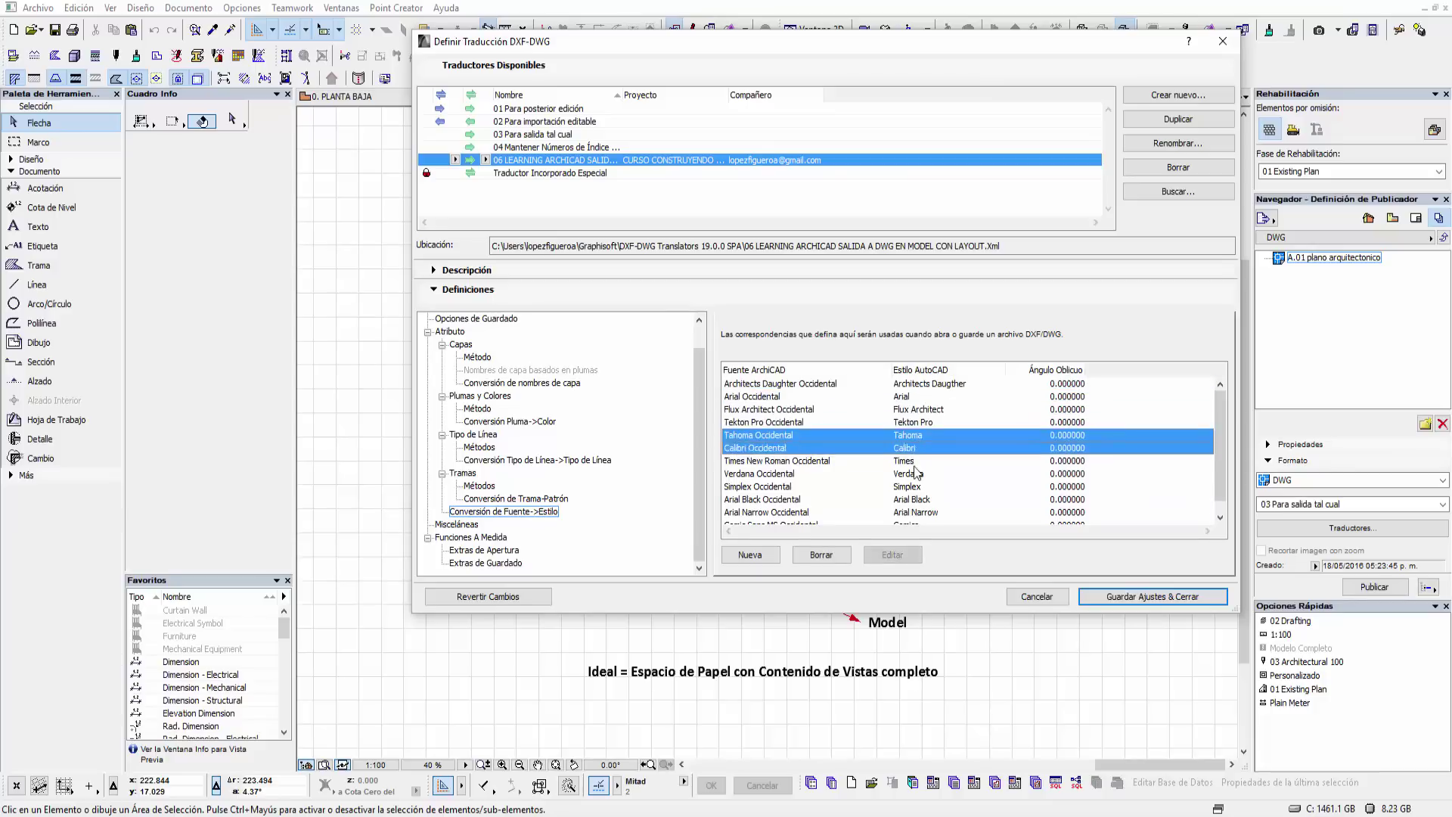
pyautogui.moveTo(915, 486); pyautogui.dragTo(912, 501)
pyautogui.scroll(-1, 906, 509)
pyautogui.click(906, 512)
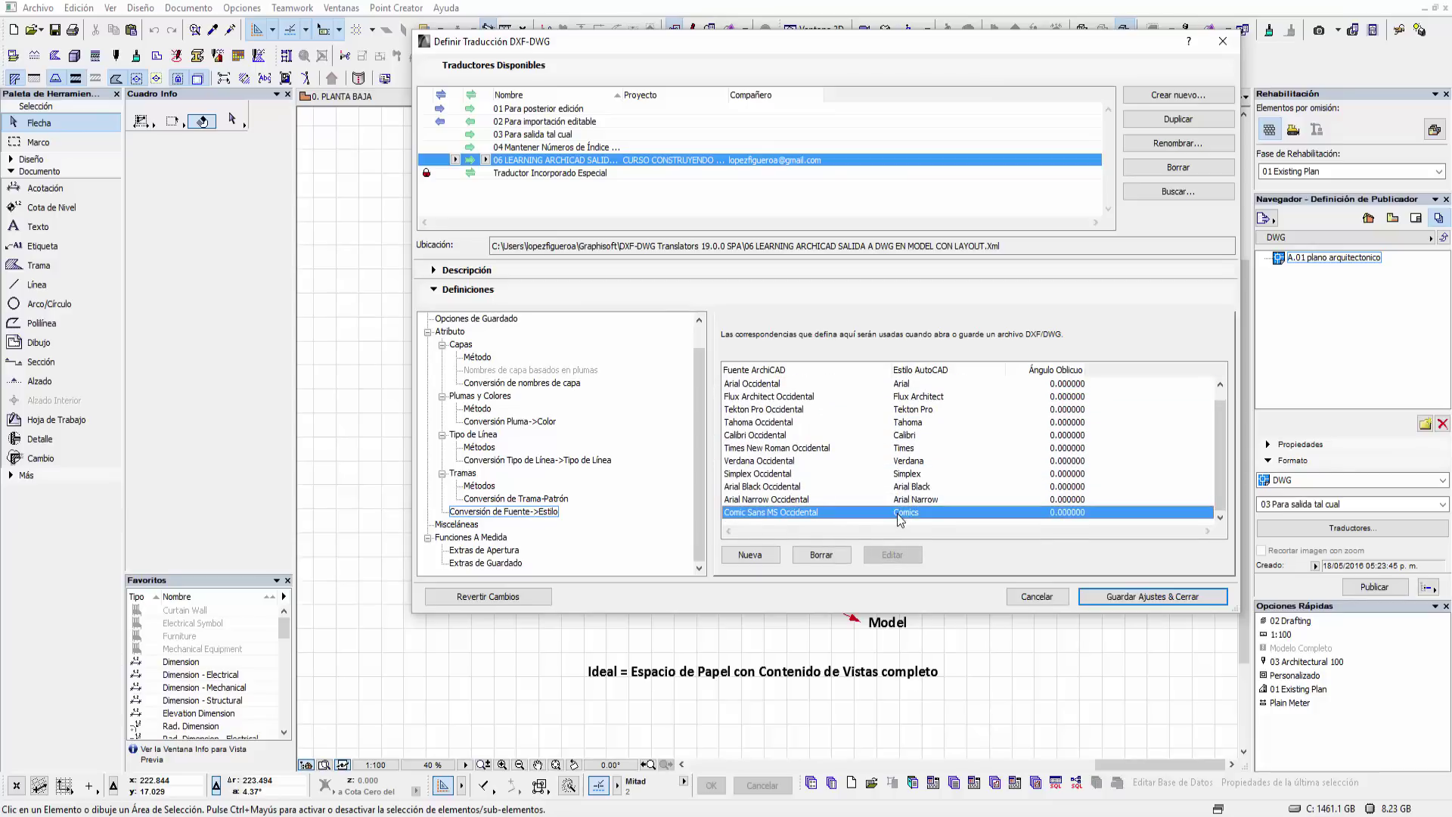
pyautogui.click(751, 384)
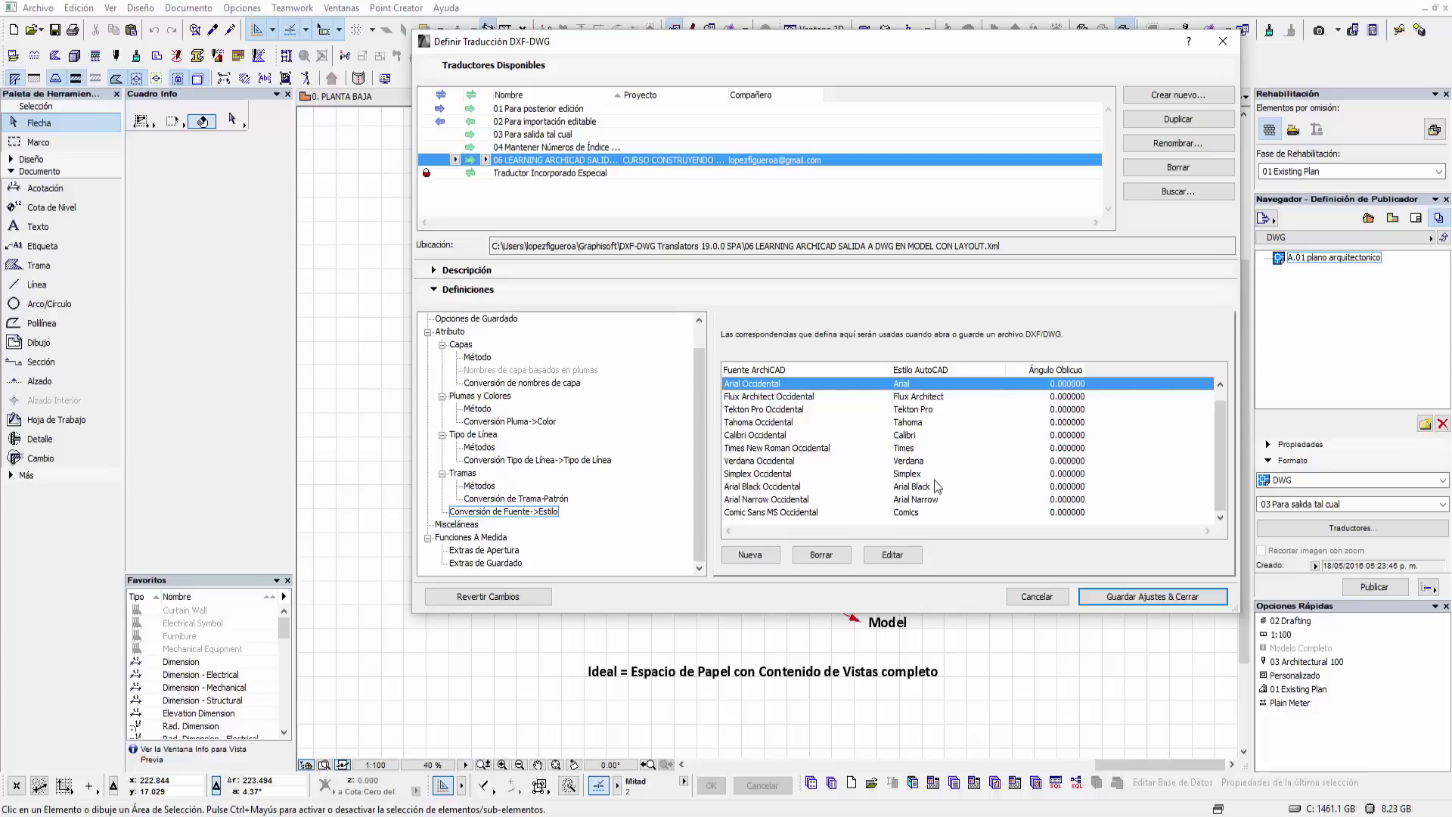
# - Check the Misceláneas and Funciones A Medida options, then save the translator settings and close
pyautogui.click(466, 526)
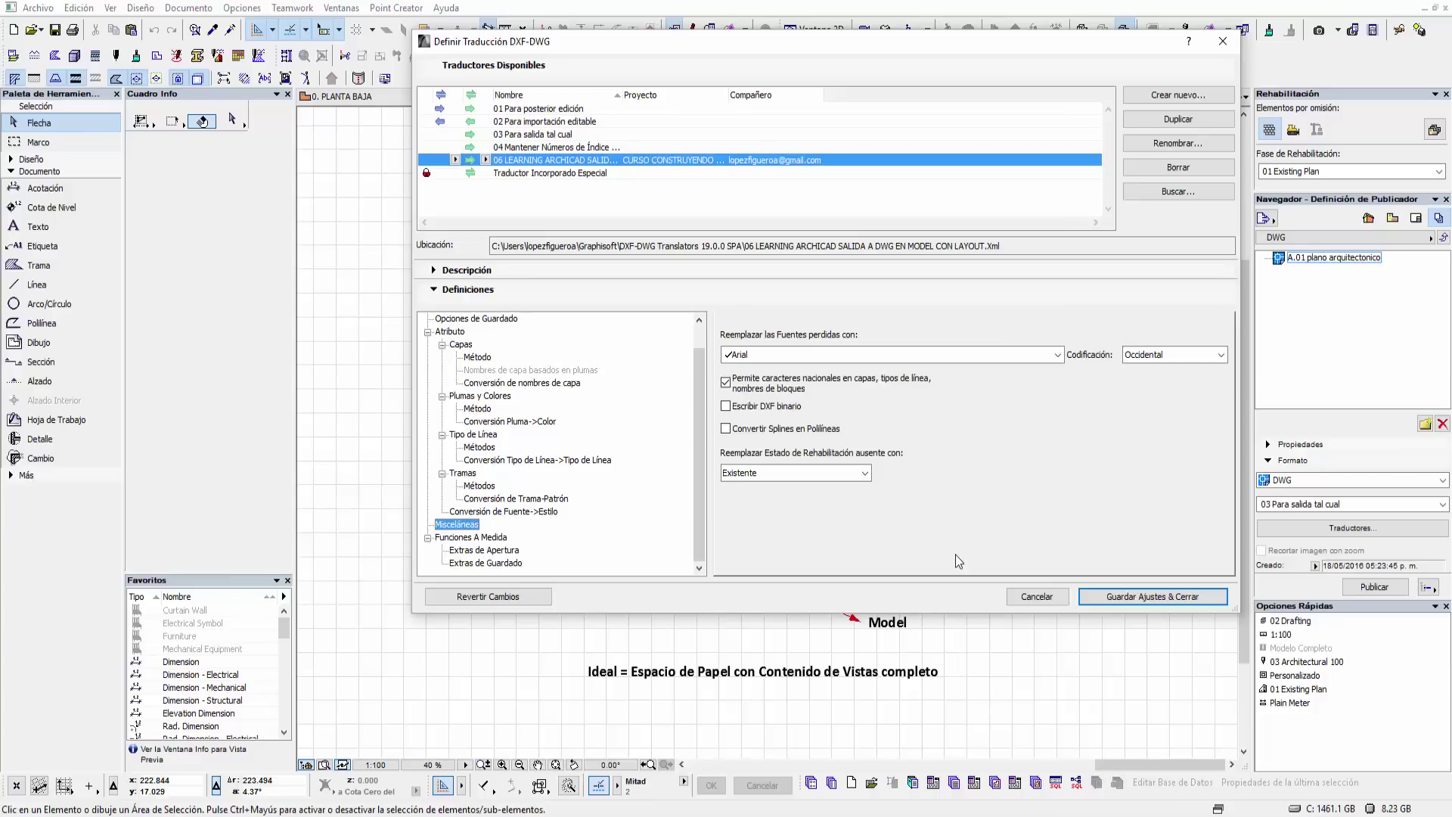
pyautogui.click(499, 538)
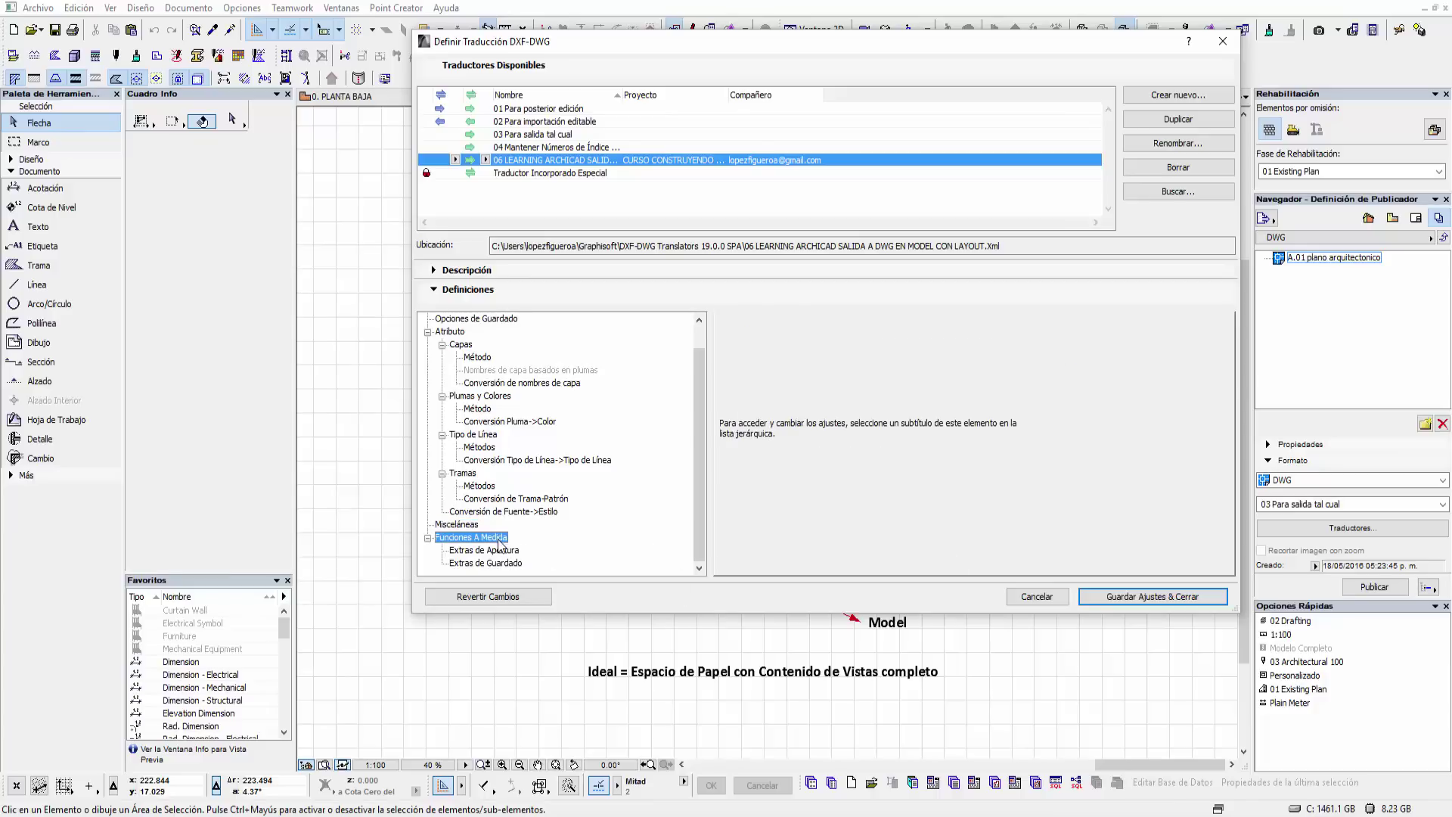
pyautogui.click(503, 553)
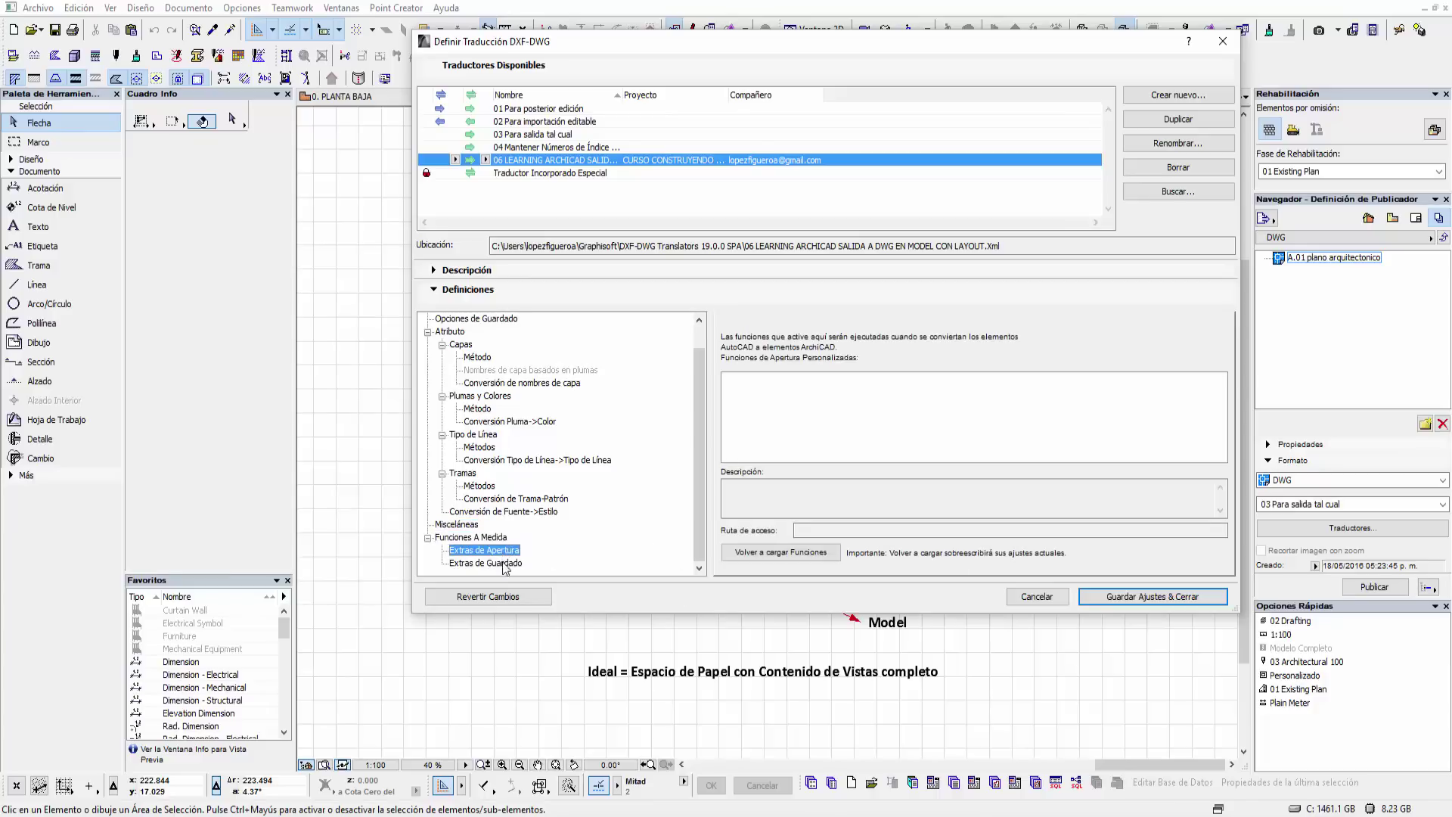
pyautogui.click(506, 566)
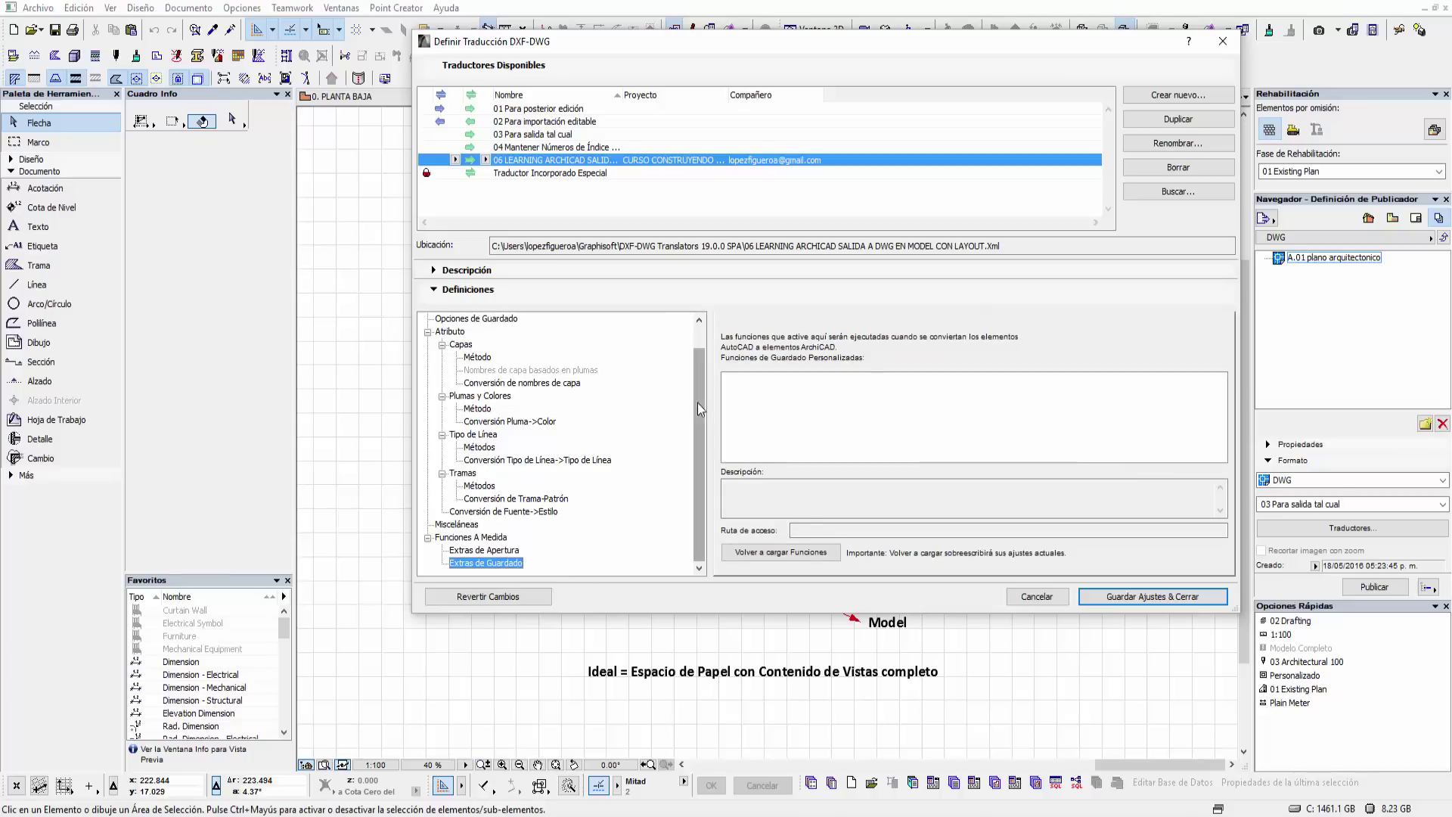
pyautogui.click(1175, 603)
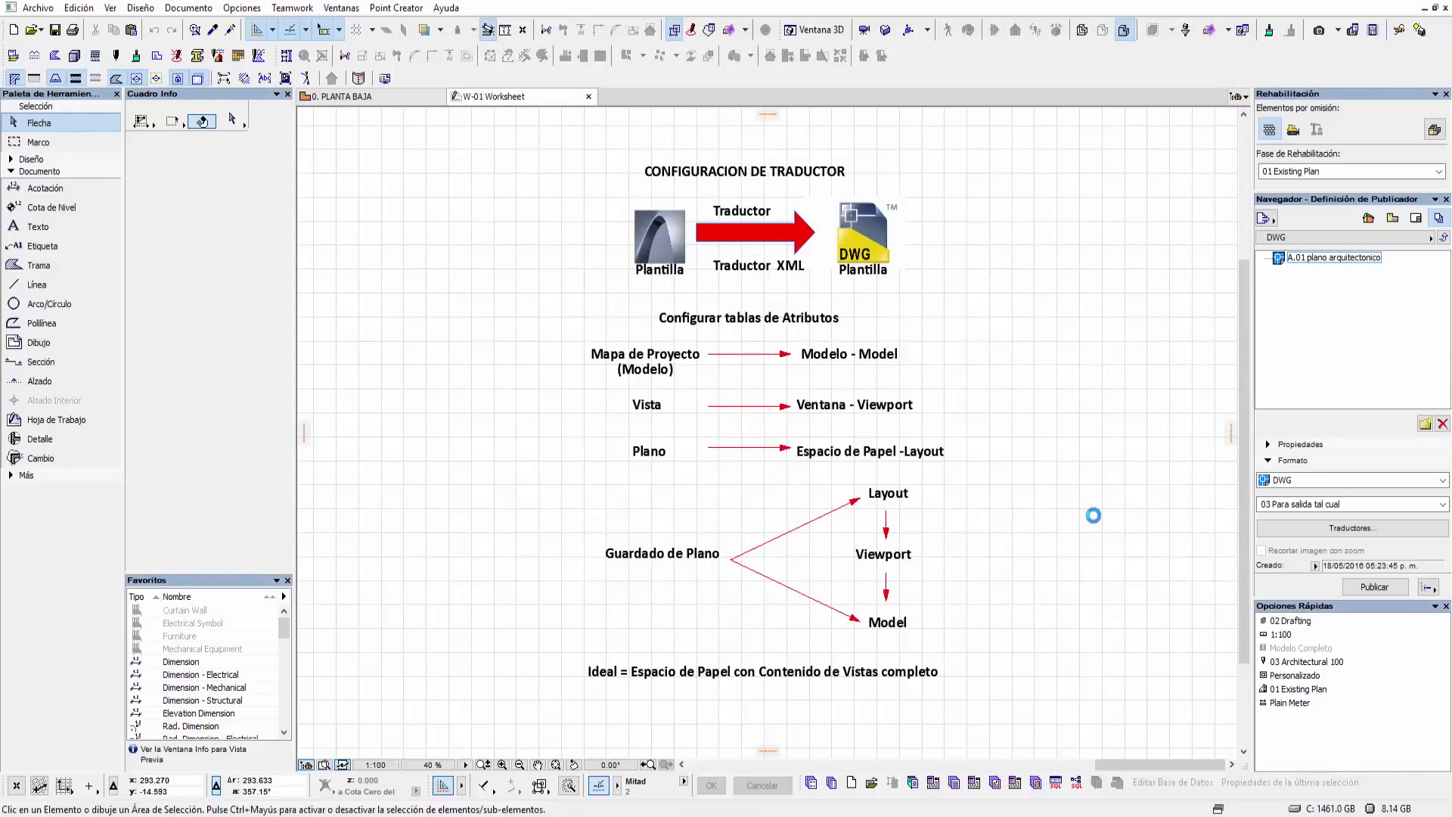
pyautogui.click(242, 7)
pyautogui.moveTo(287, 28)
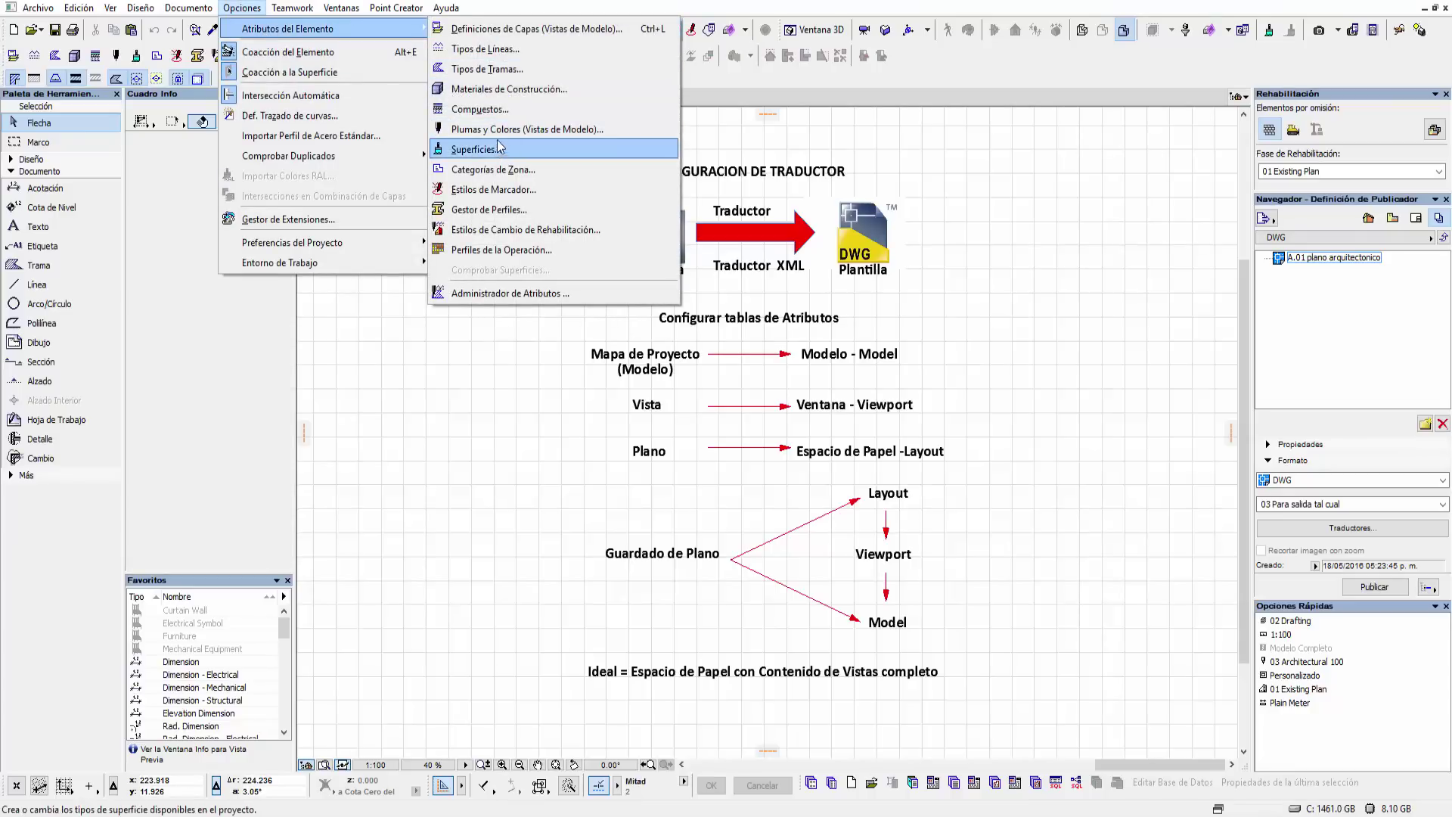
pyautogui.click(487, 70)
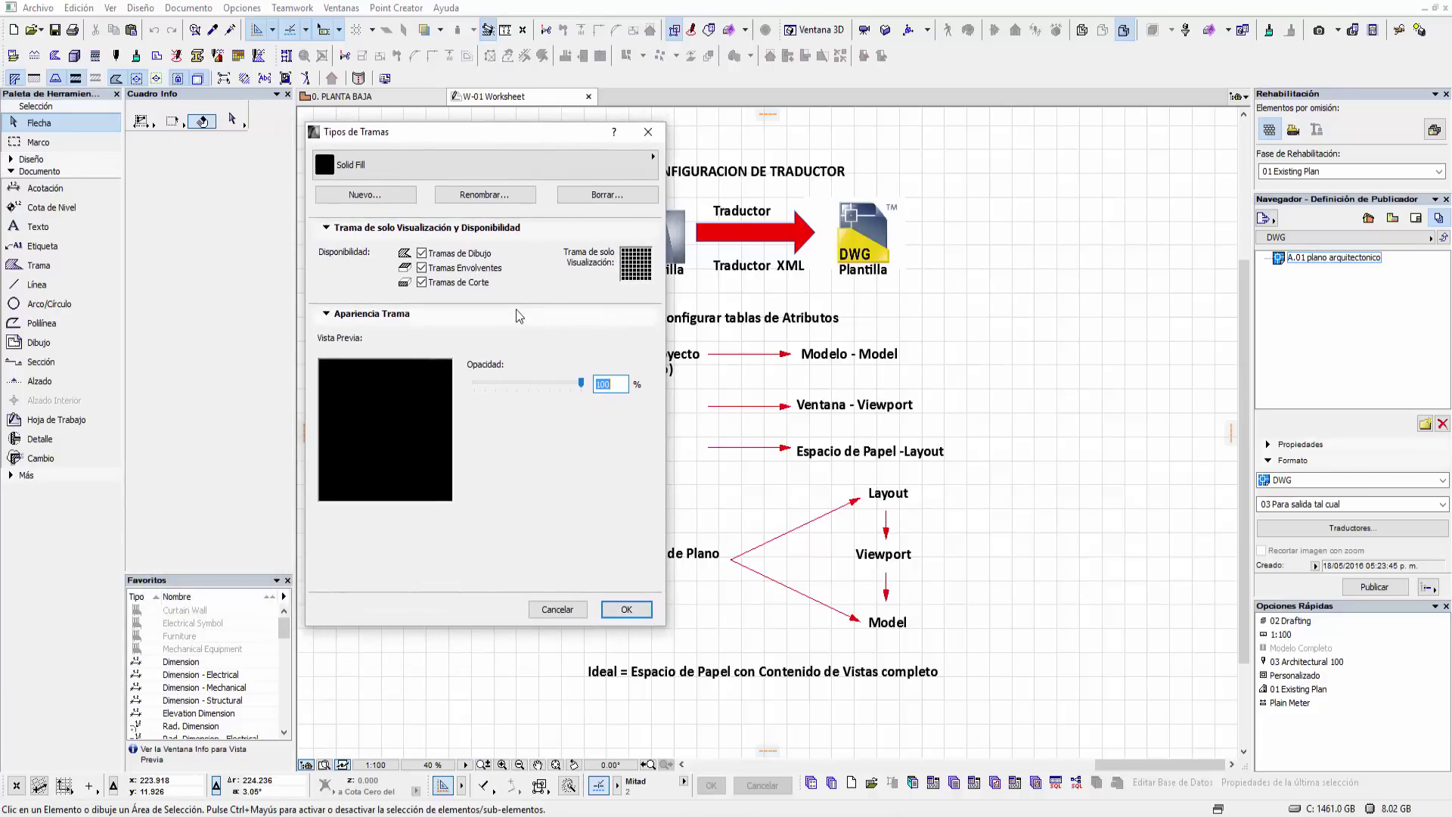
pyautogui.click(472, 174)
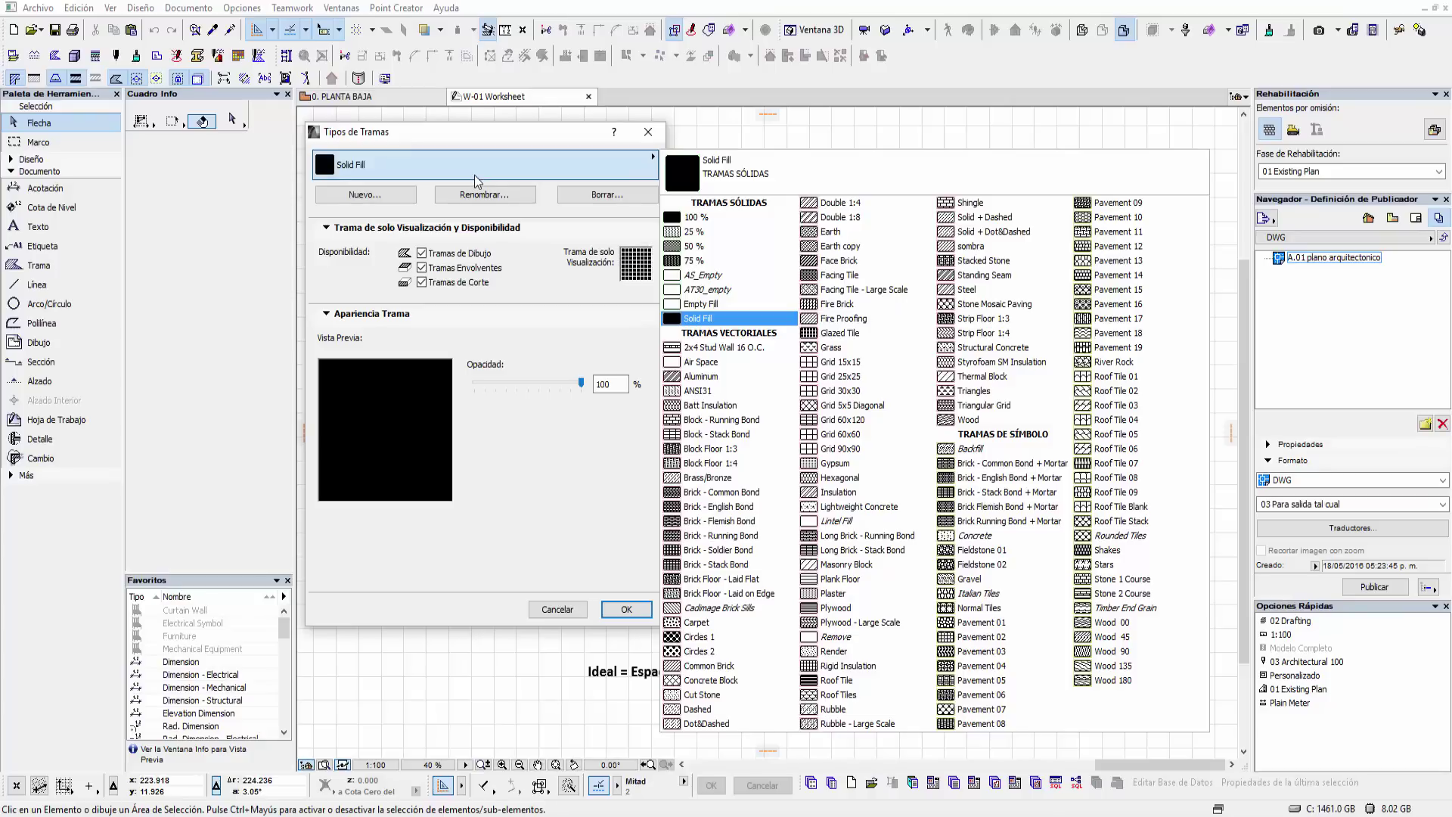
pyautogui.press('Print')
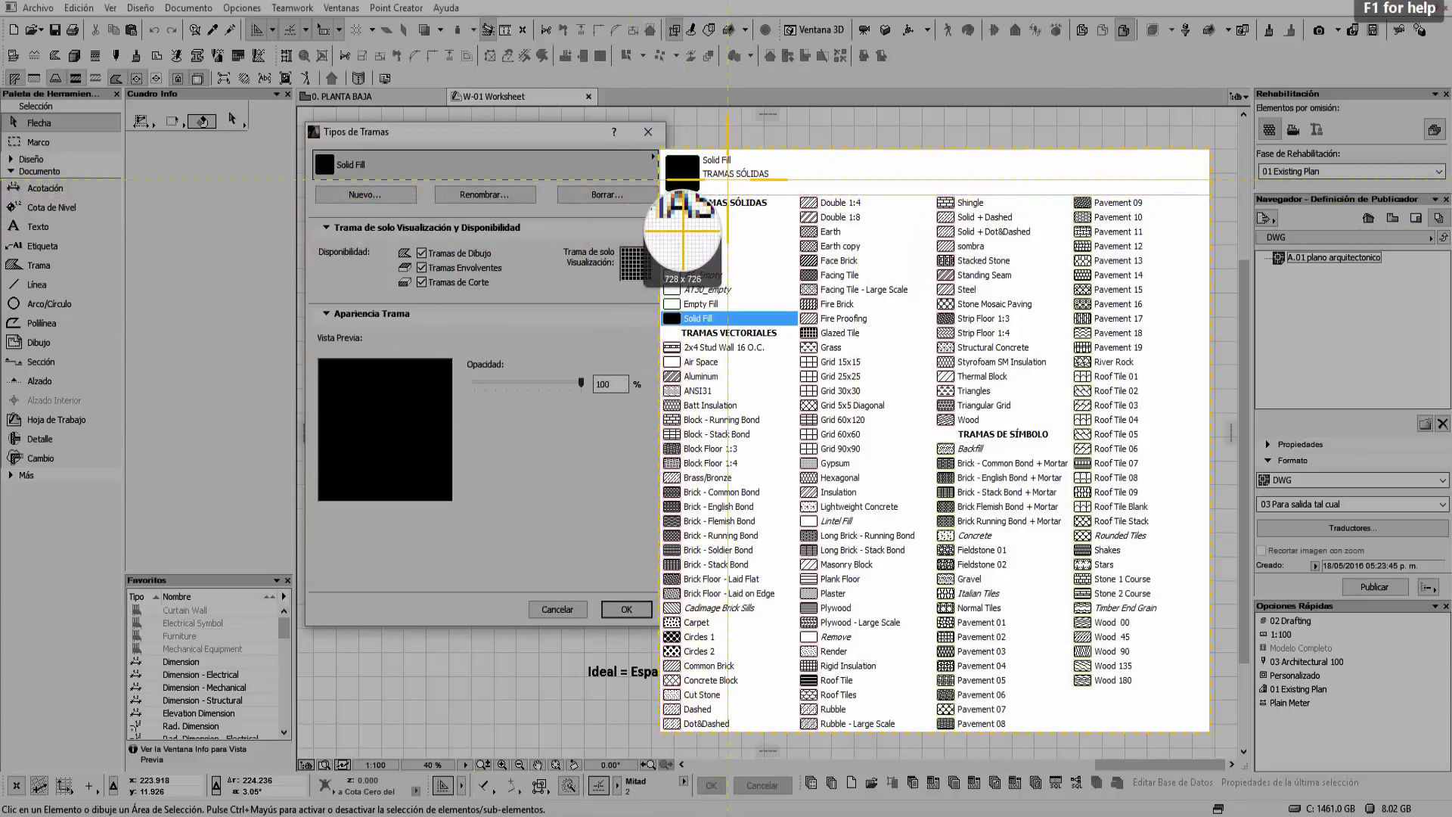
pyautogui.click(725, 182)
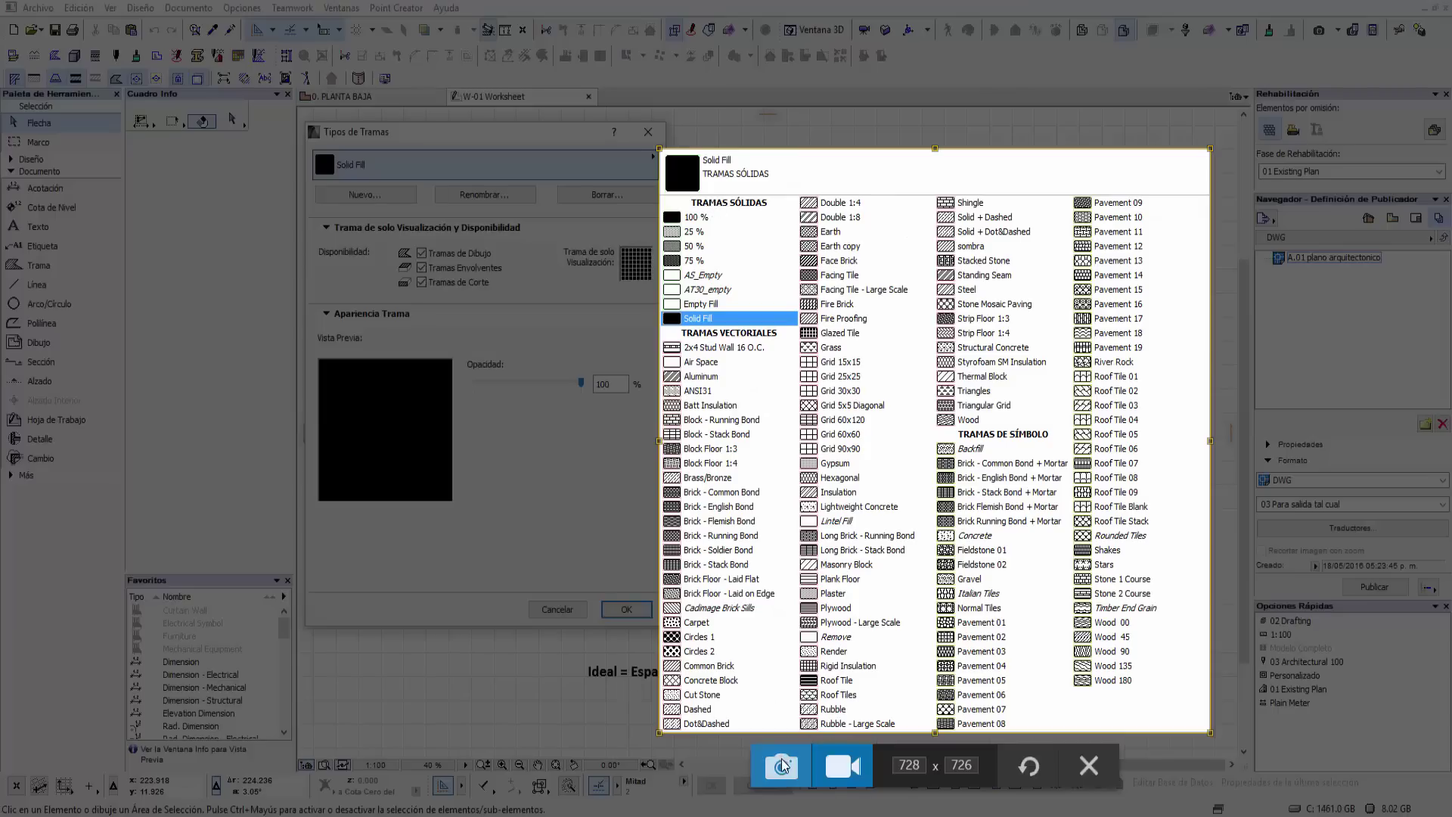
pyautogui.click(782, 766)
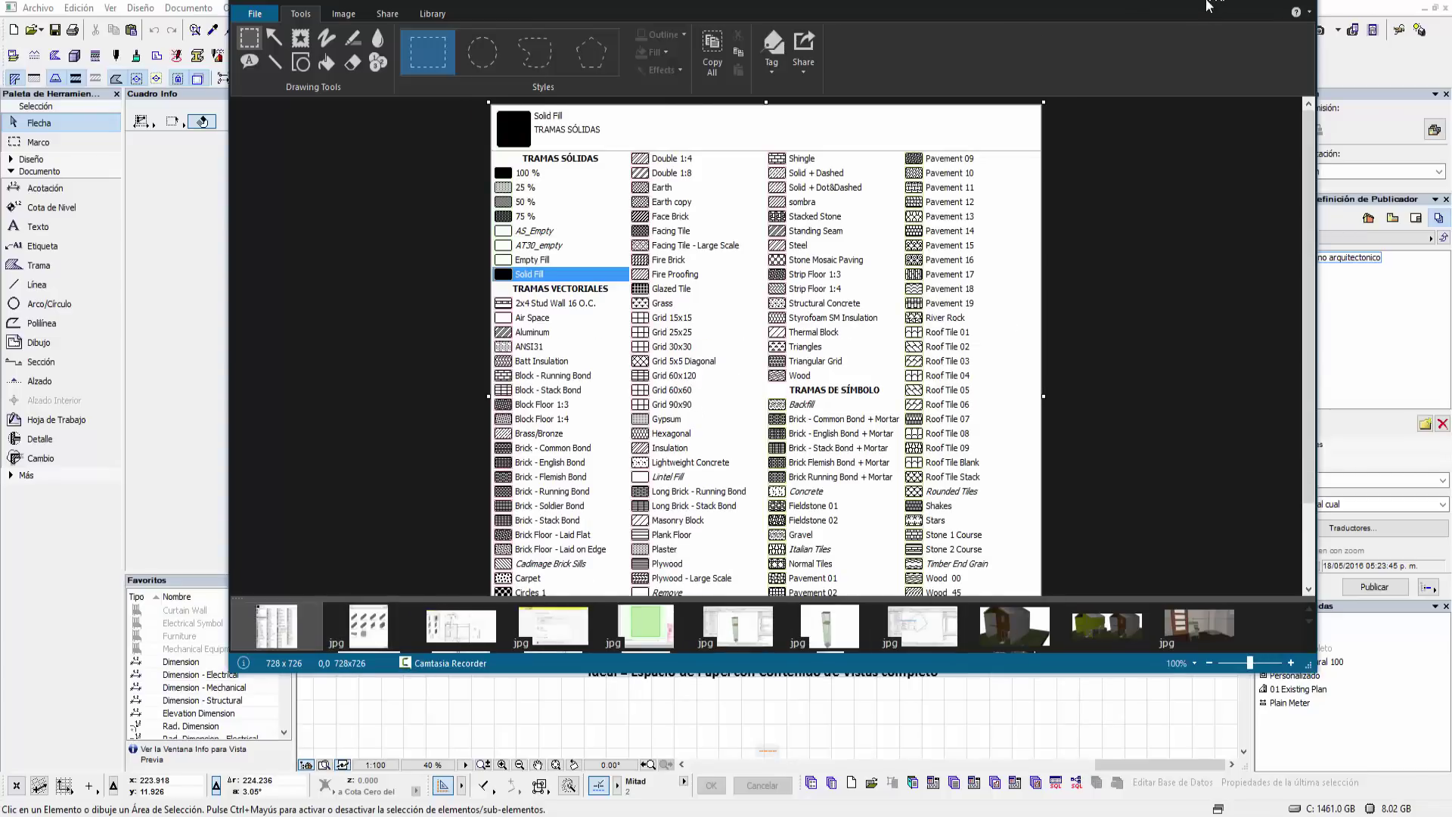
pyautogui.moveTo(1187, 9); pyautogui.dragTo(22, 11)
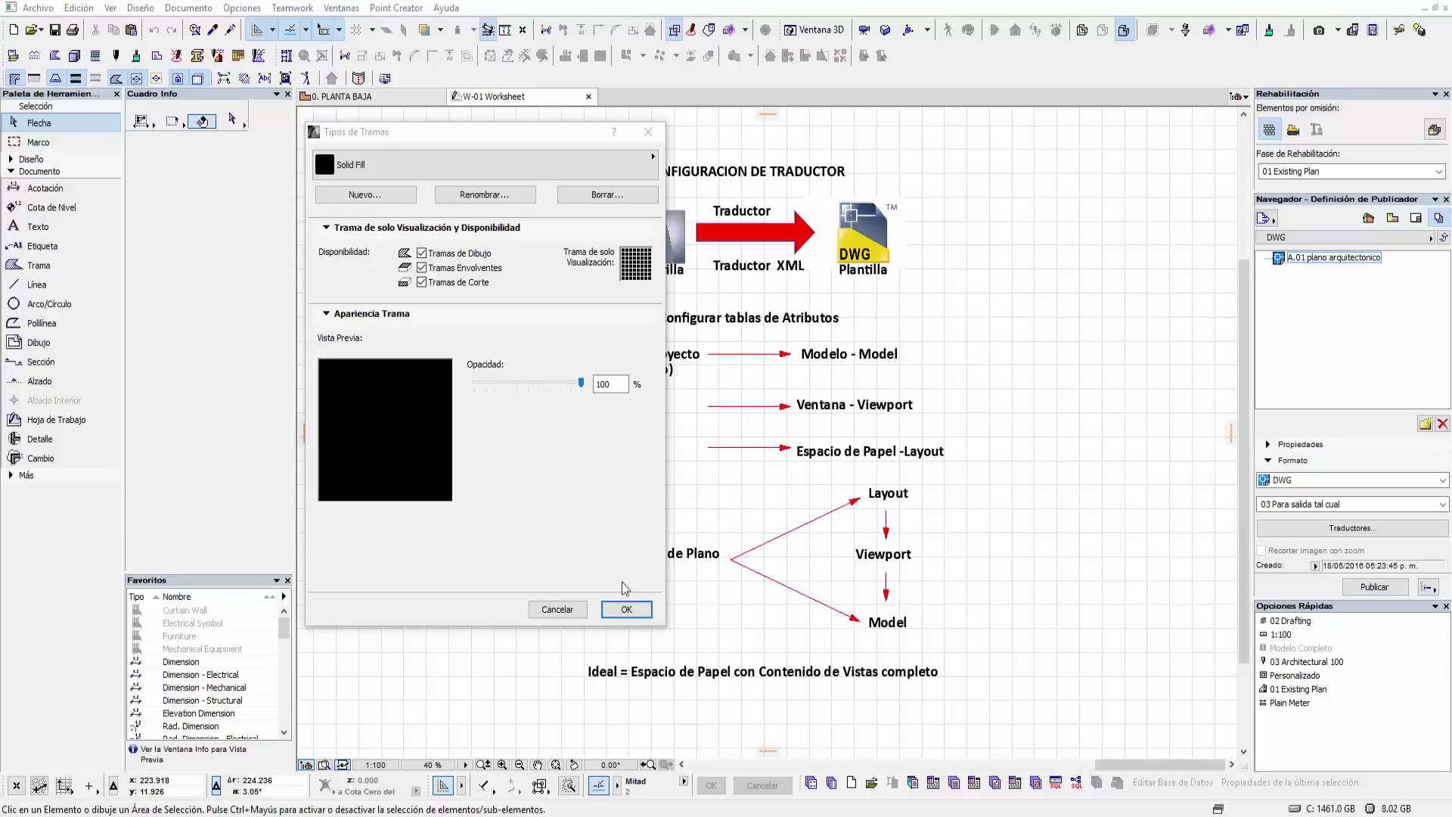
pyautogui.click(558, 611)
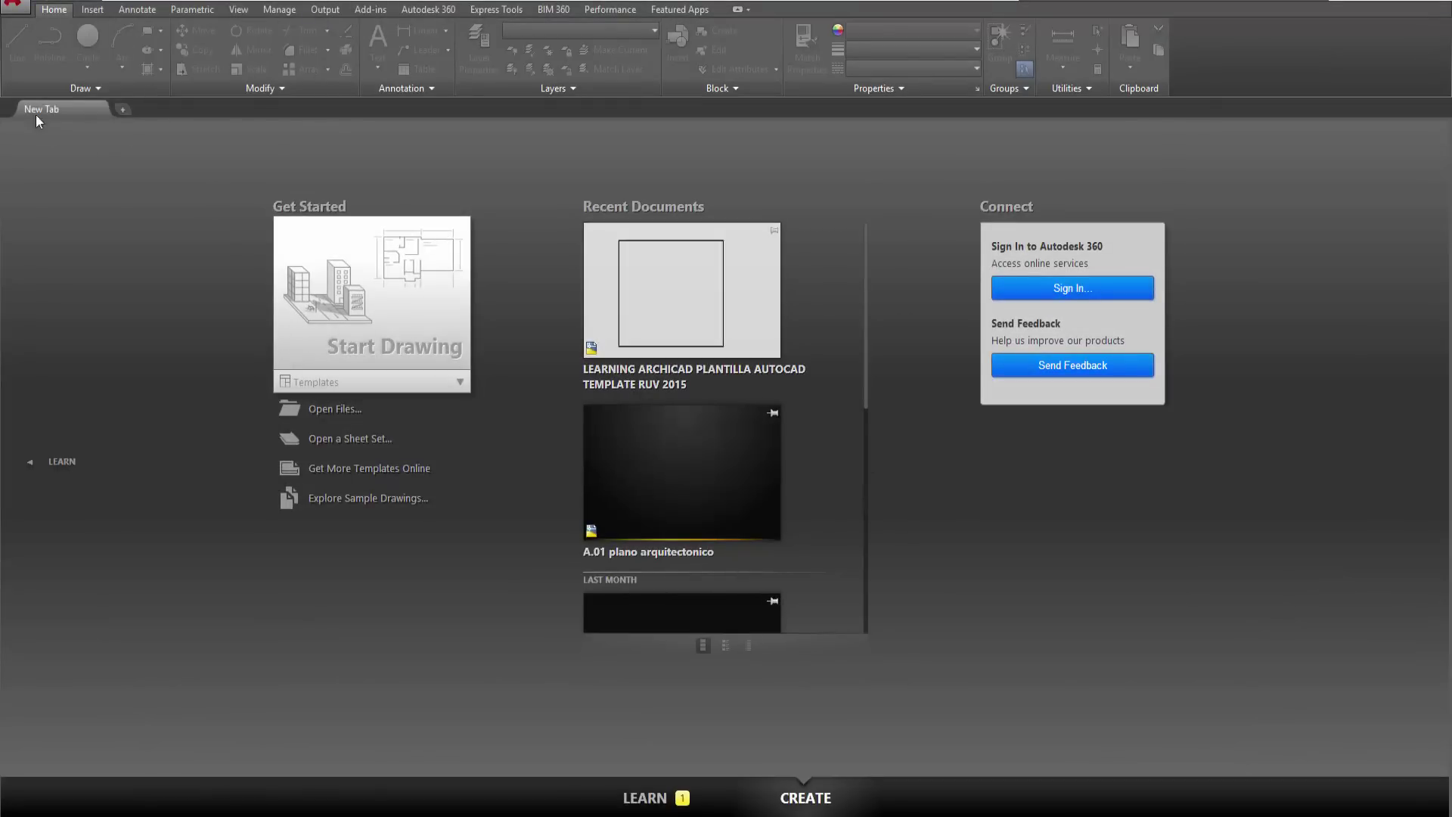
# - Open the recent template drawing and attempt a hatch on the sheet, cancelling after the boundary error
pyautogui.click(645, 313)
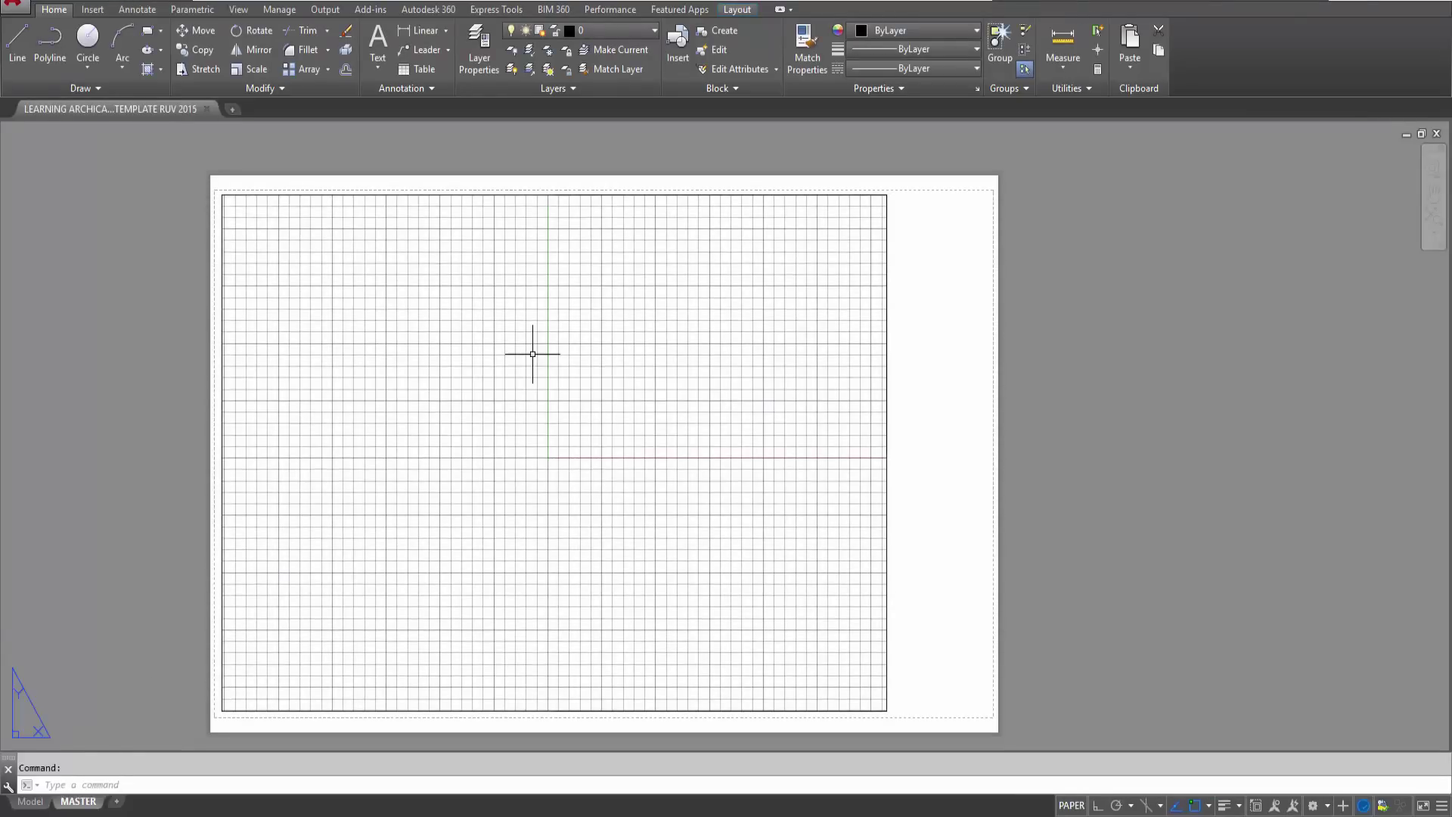
pyautogui.click(149, 70)
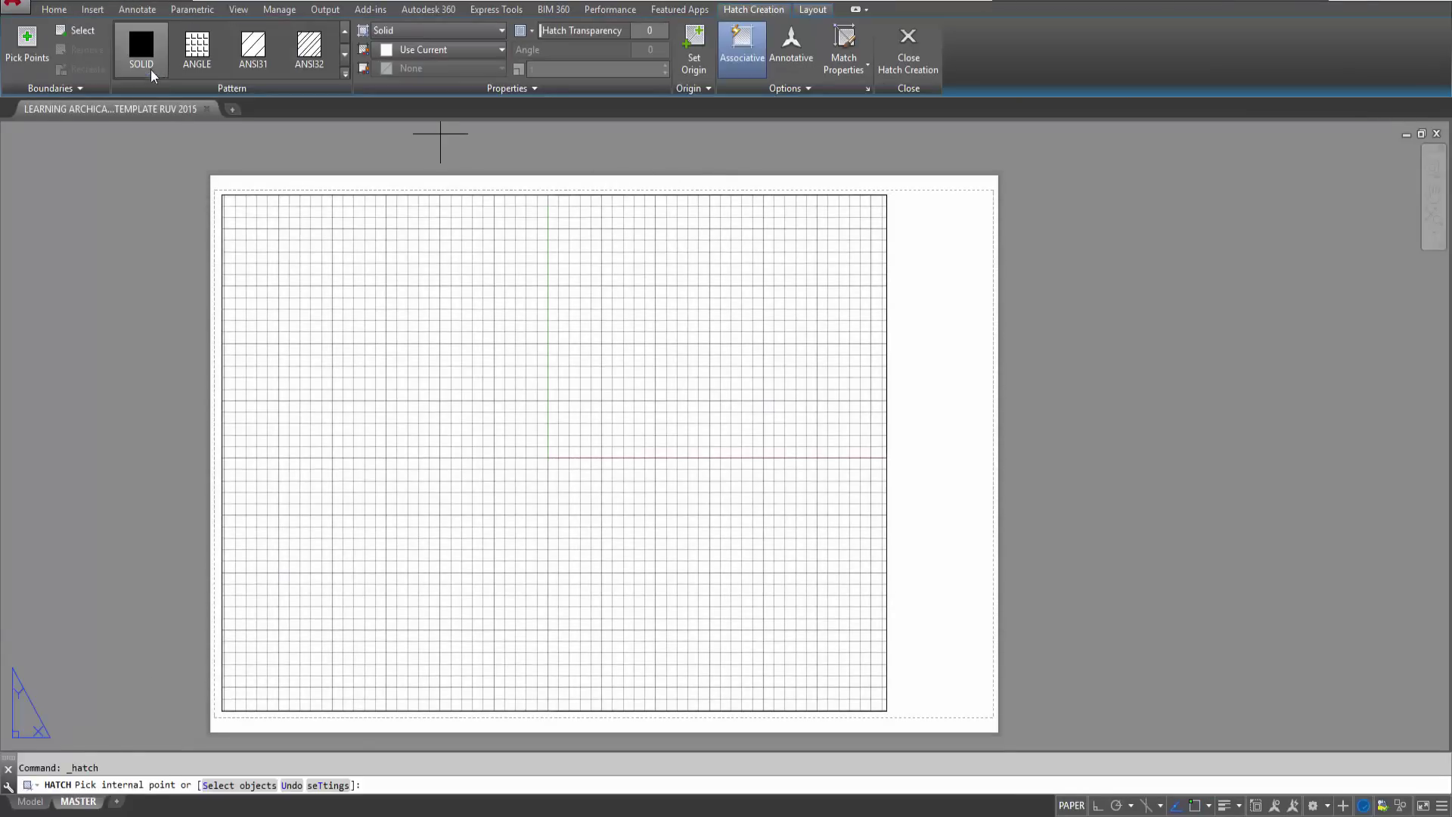
pyautogui.click(345, 75)
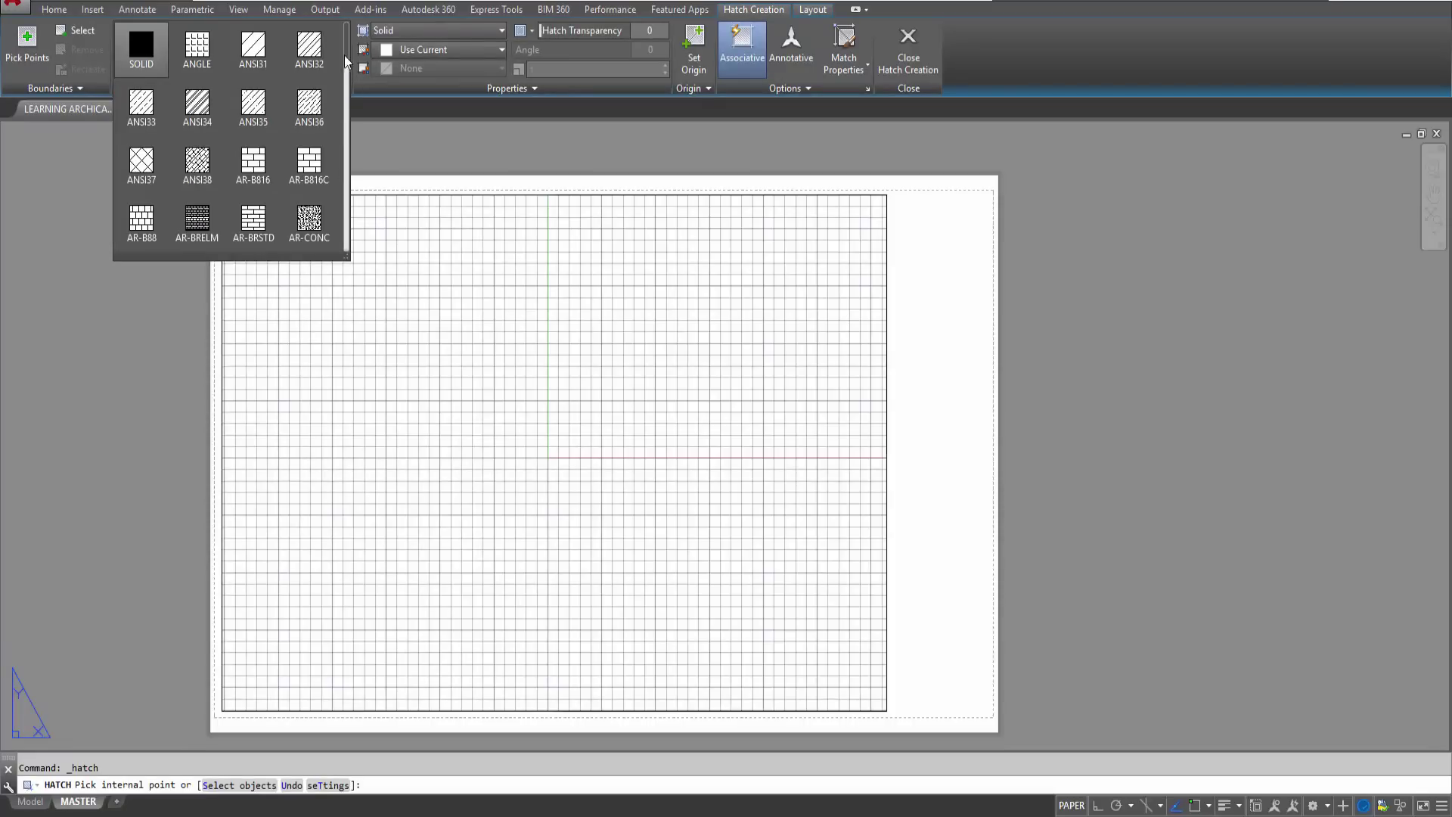
pyautogui.moveTo(343, 56)
pyautogui.mouseDown()
pyautogui.moveTo(346, 156)
pyautogui.moveTo(392, 198)
pyautogui.mouseUp()
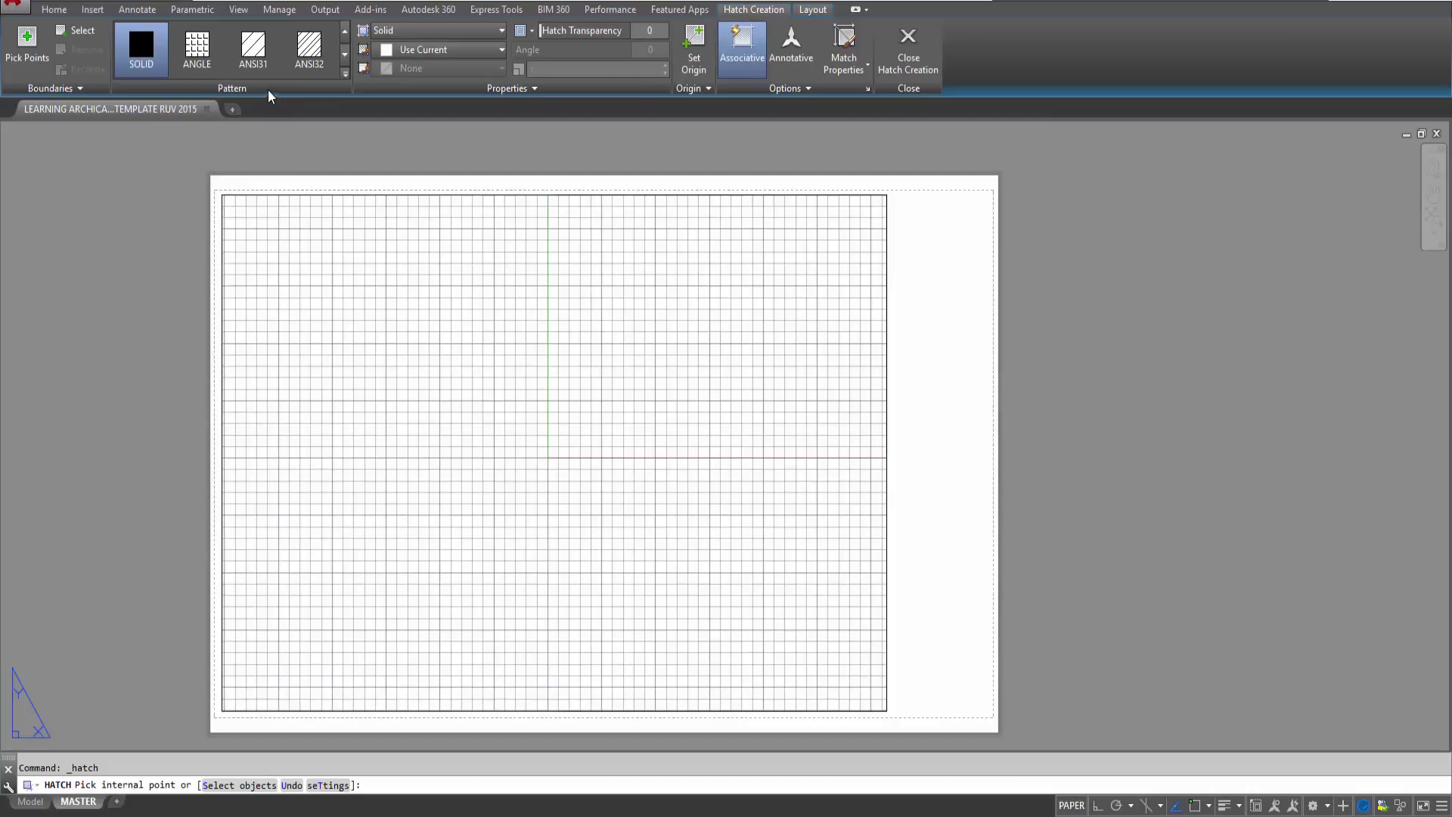
pyautogui.click(344, 70)
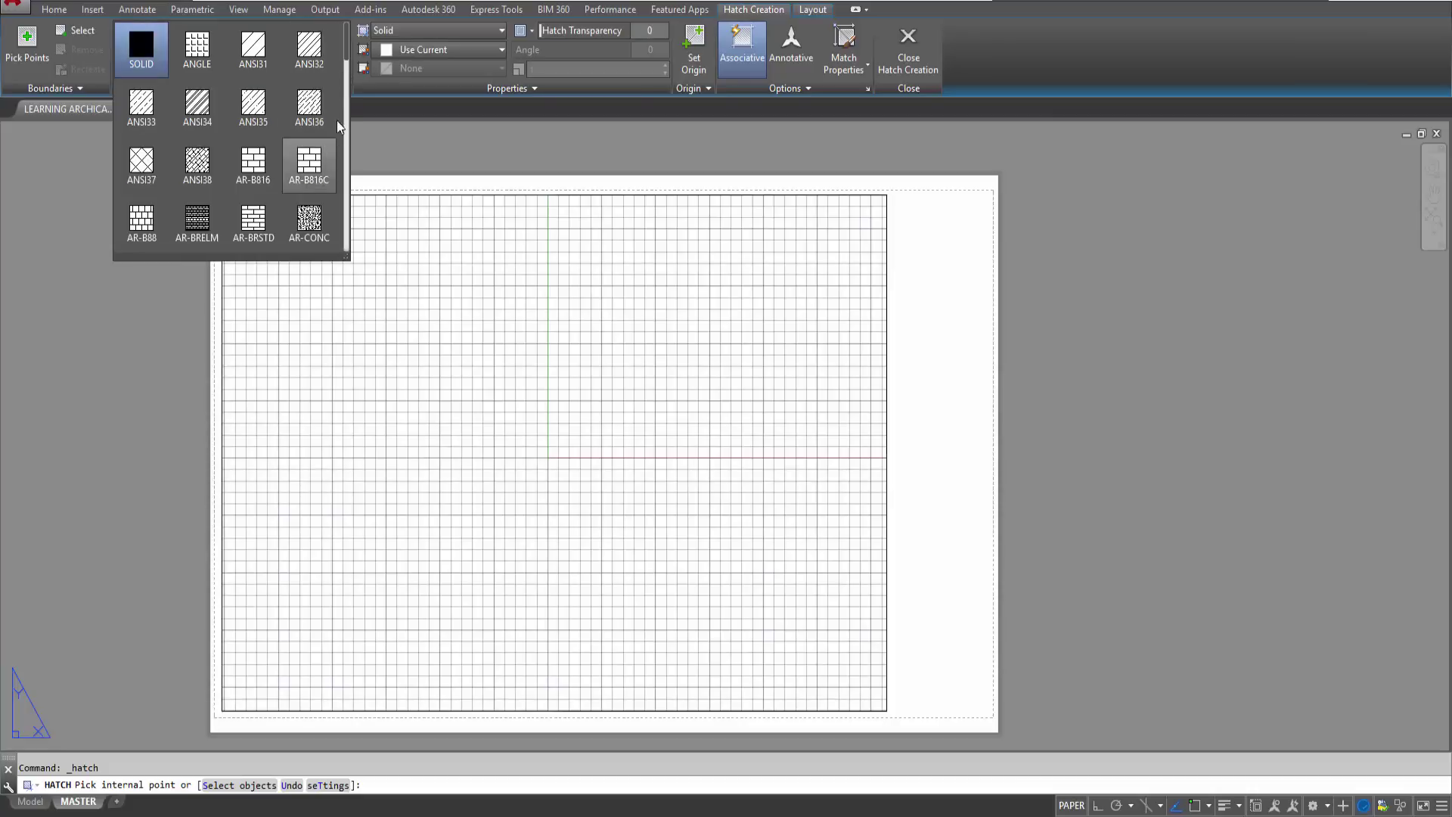
pyautogui.scroll(-10, 340, 152)
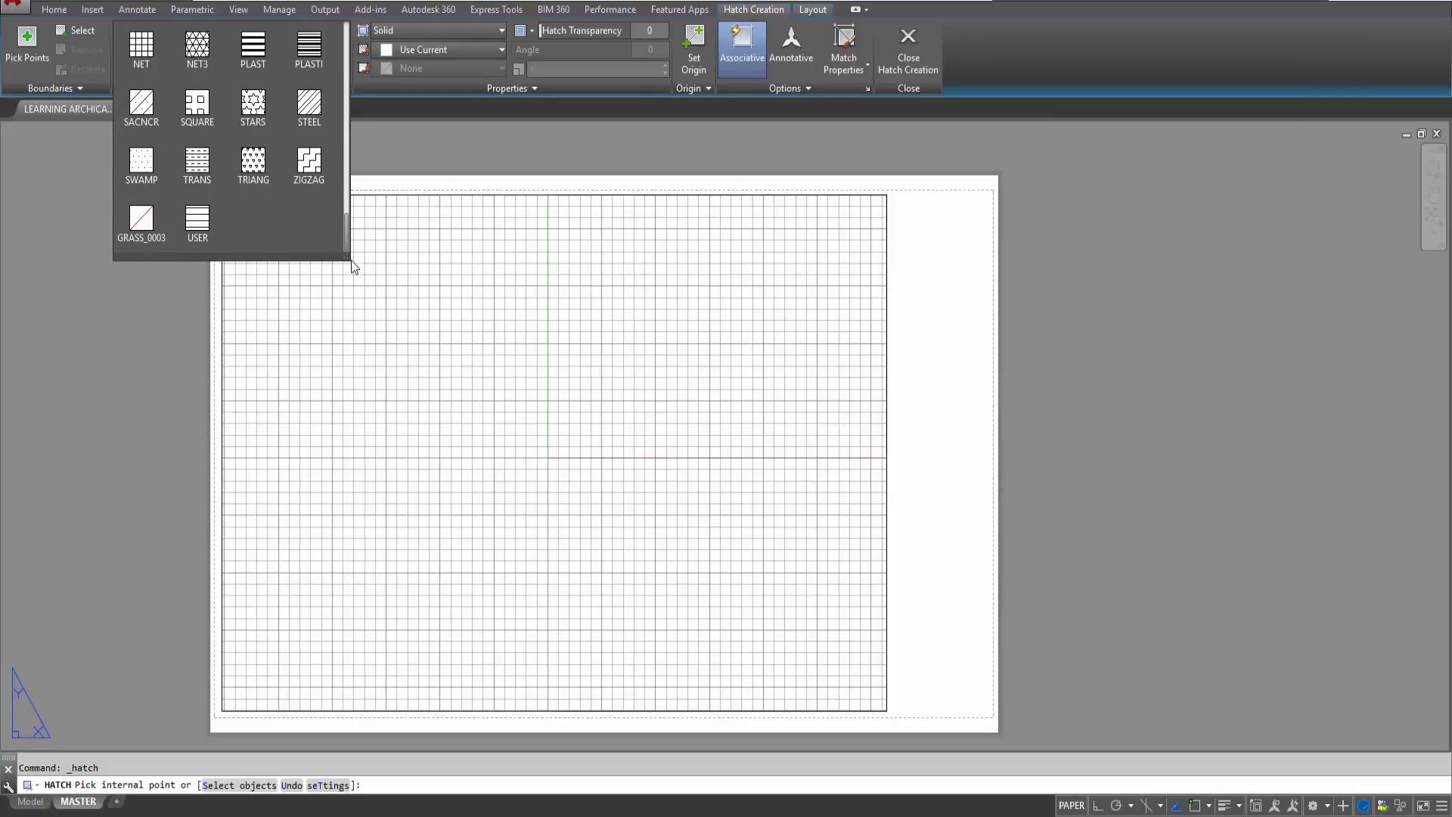
pyautogui.click(421, 162)
pyautogui.click(417, 148)
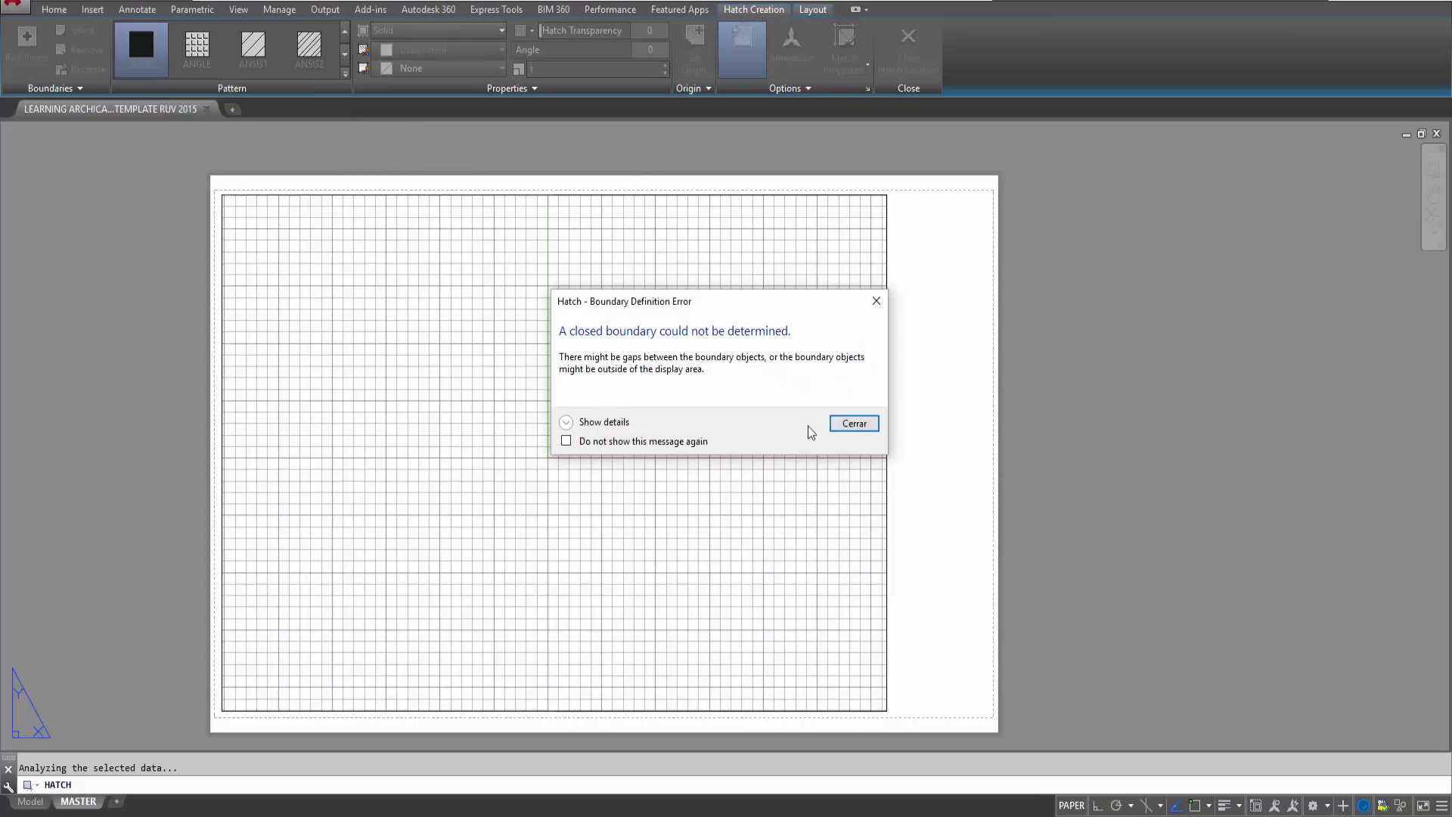
pyautogui.click(855, 425)
pyautogui.press('Escape')
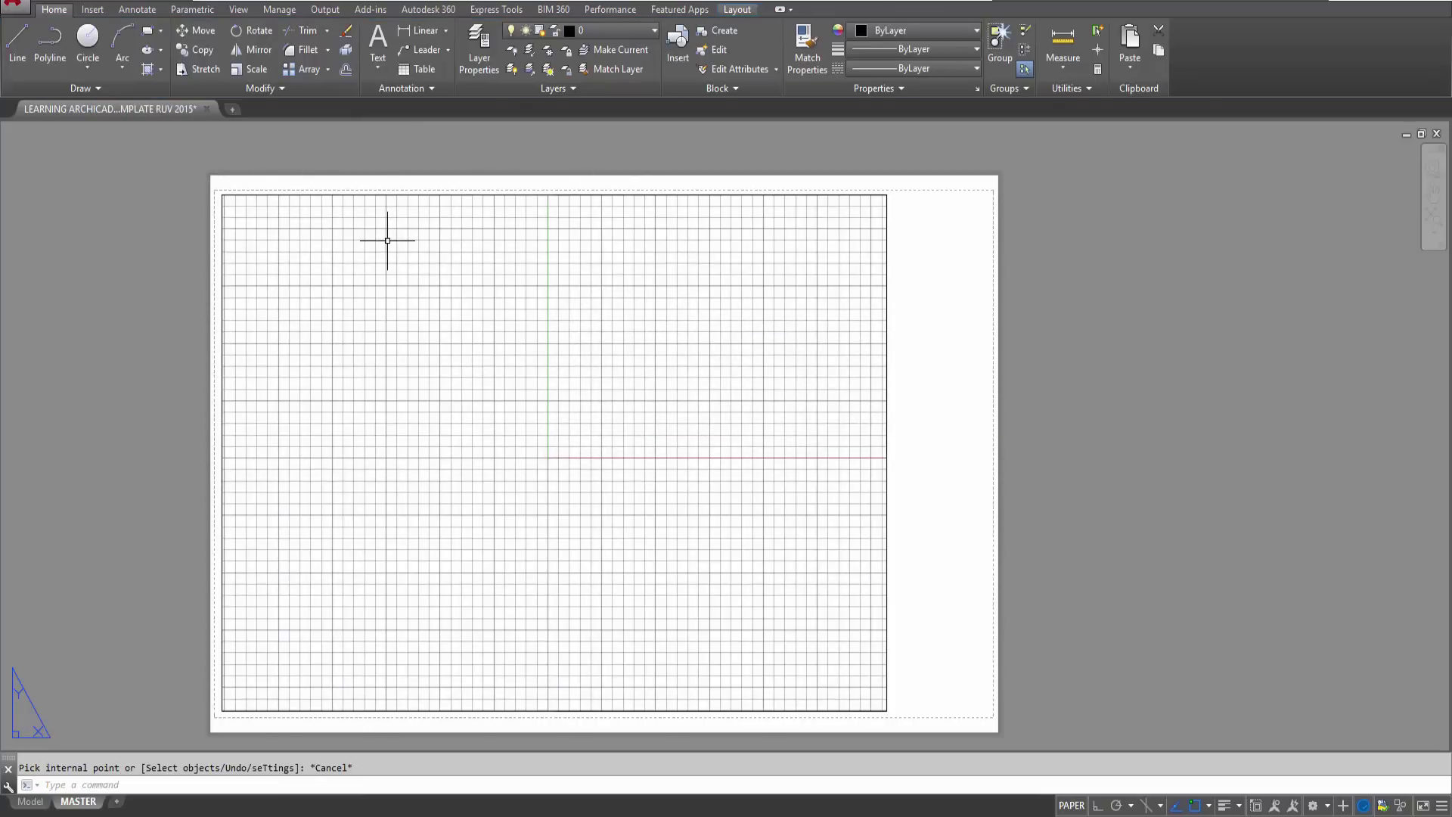
# - Draw a square rectangle near the sheet centre with RECTANG
pyautogui.write('l')
pyautogui.press('Escape')
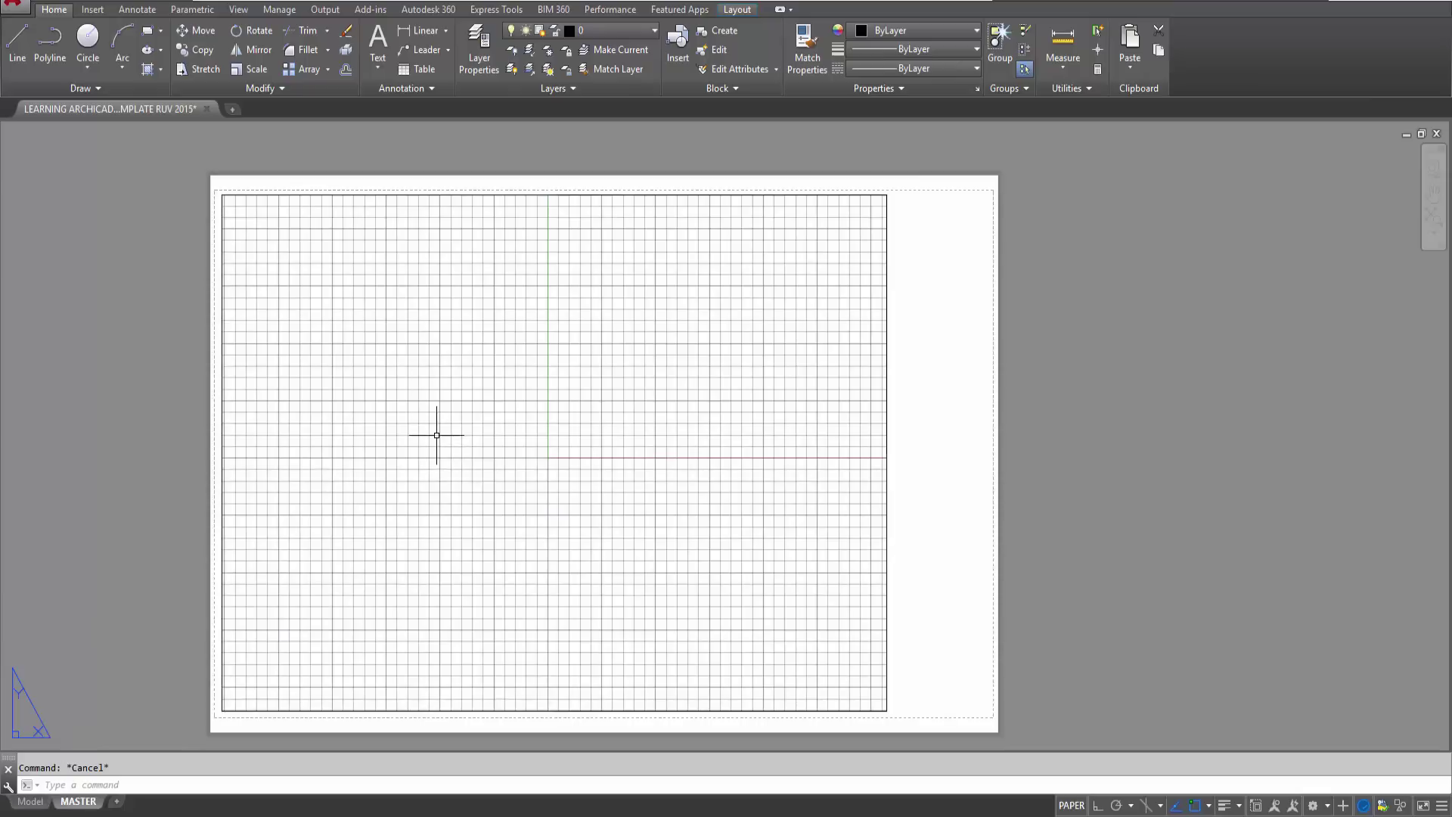
pyautogui.write('rec')
pyautogui.press('Return')
pyautogui.click(503, 357)
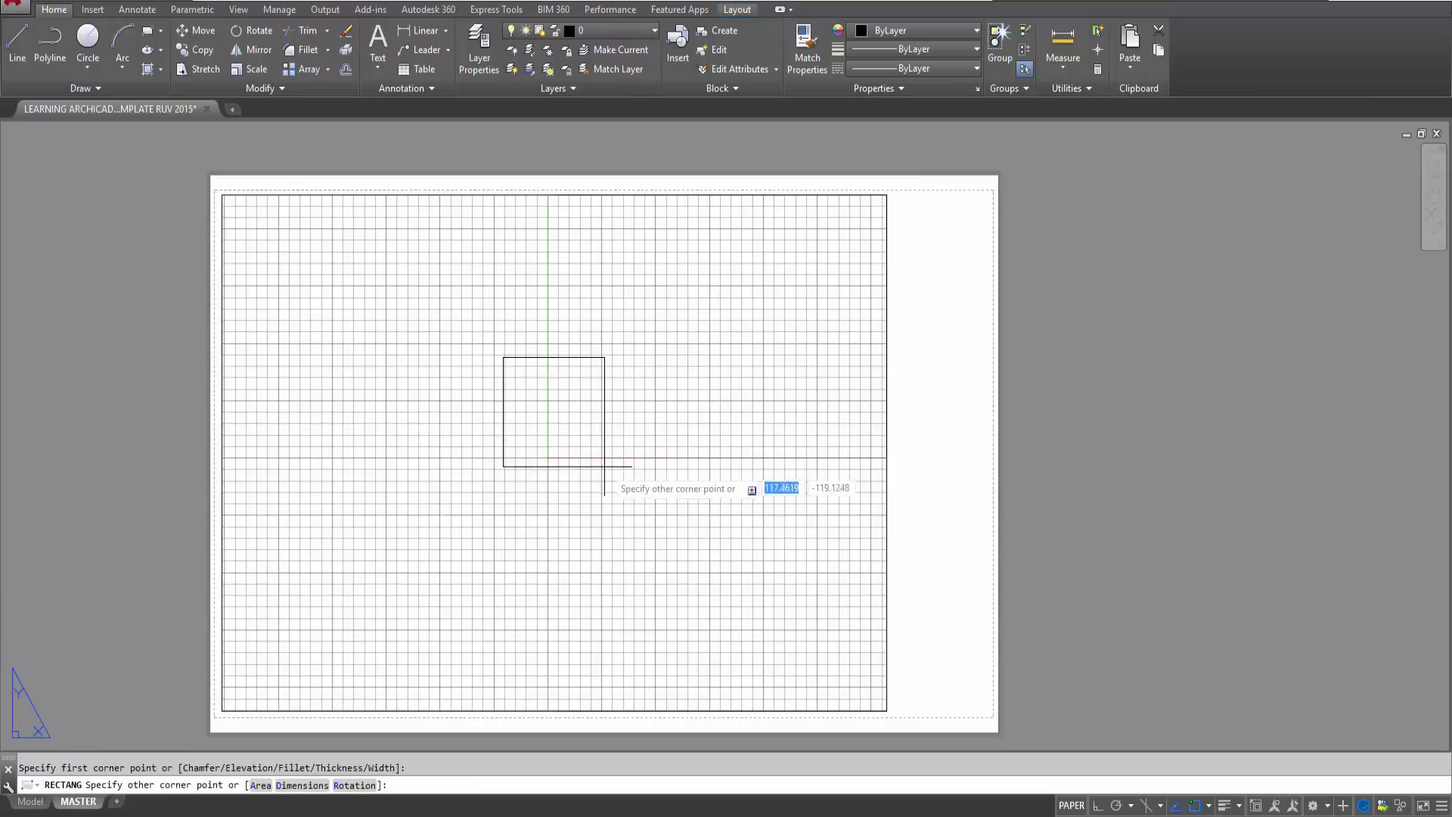
pyautogui.click(609, 471)
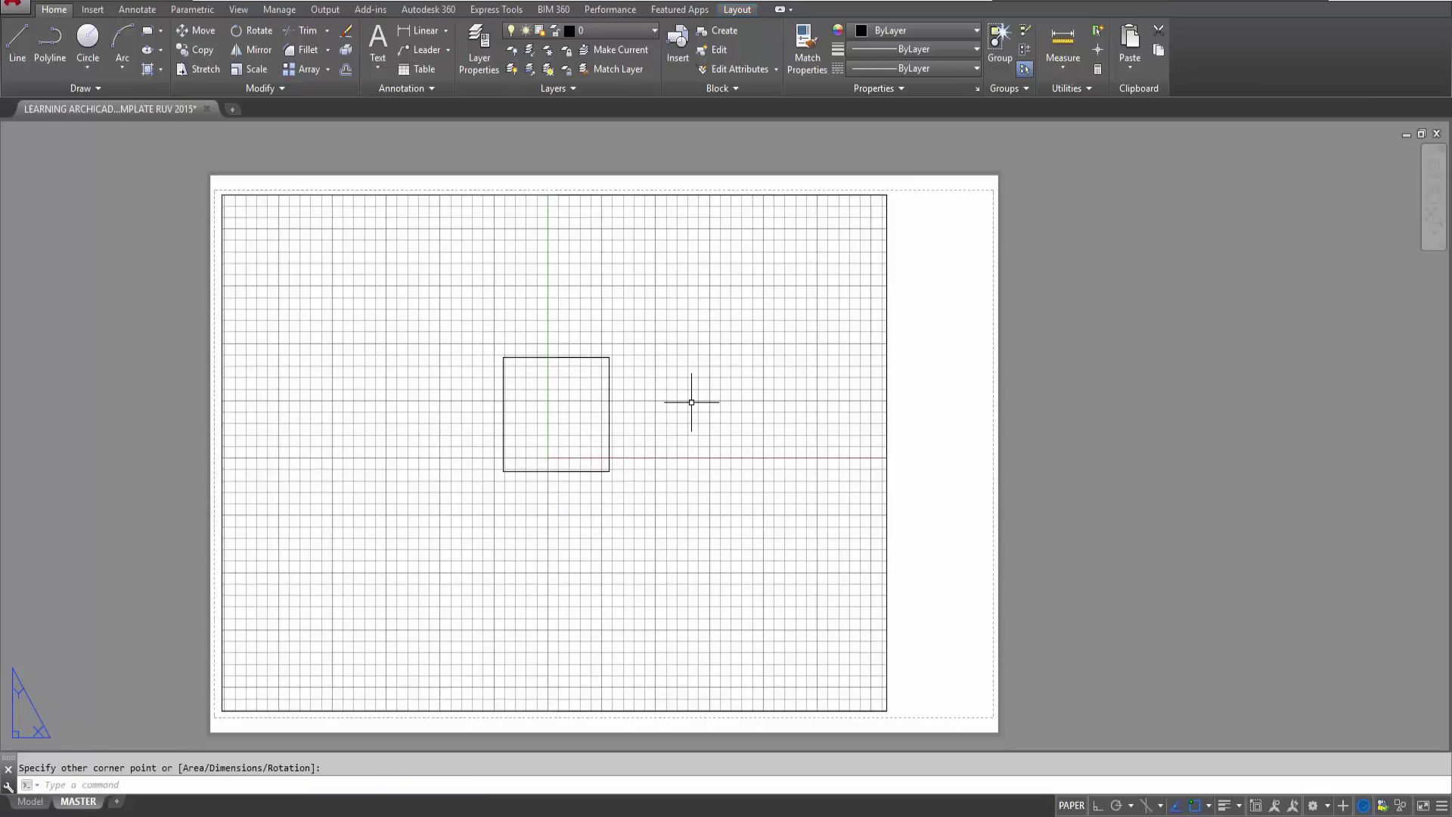
# - Fill the new square with a solid hatch and reselect it
pyautogui.write('H')
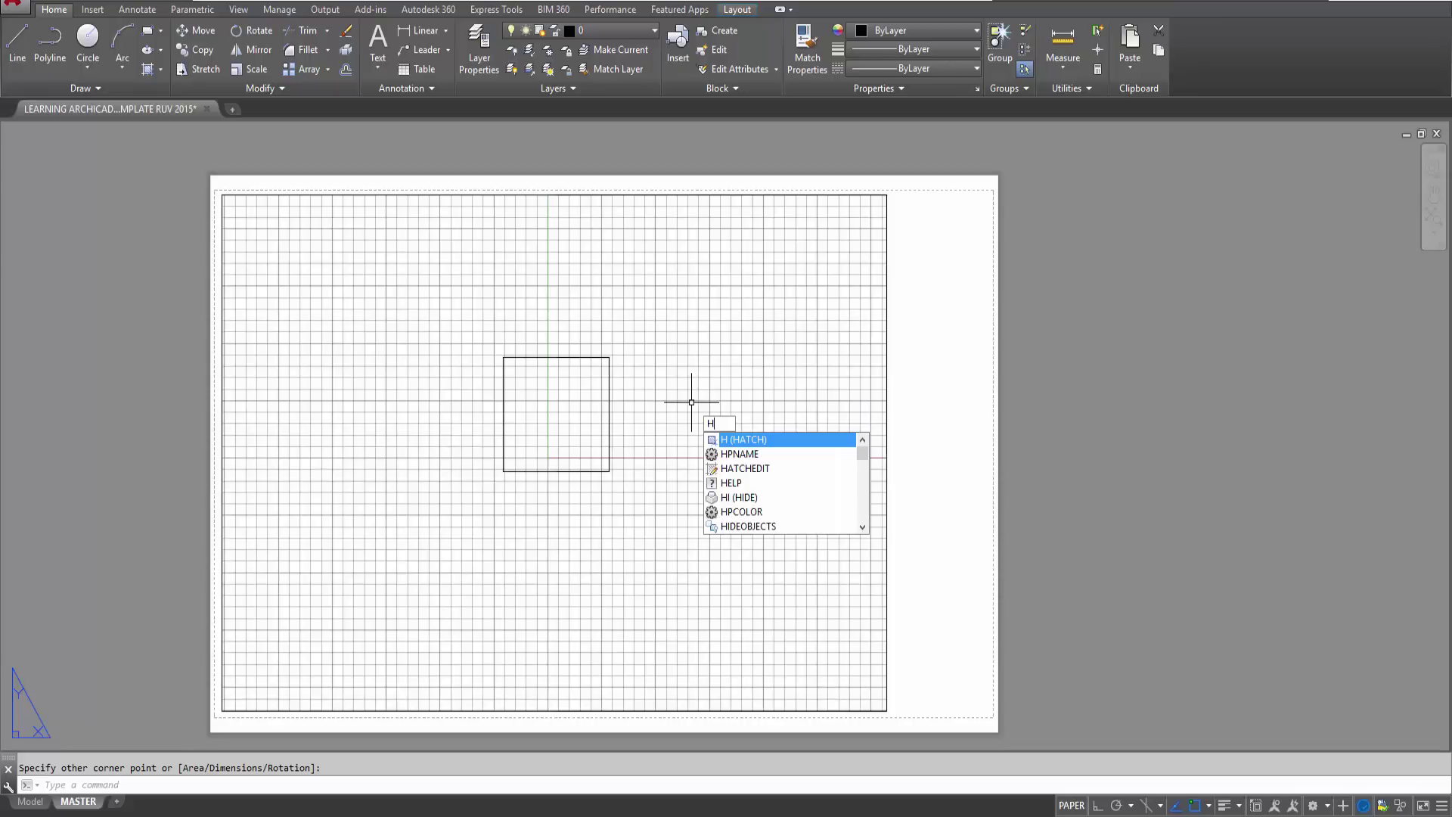
pyautogui.press('Return')
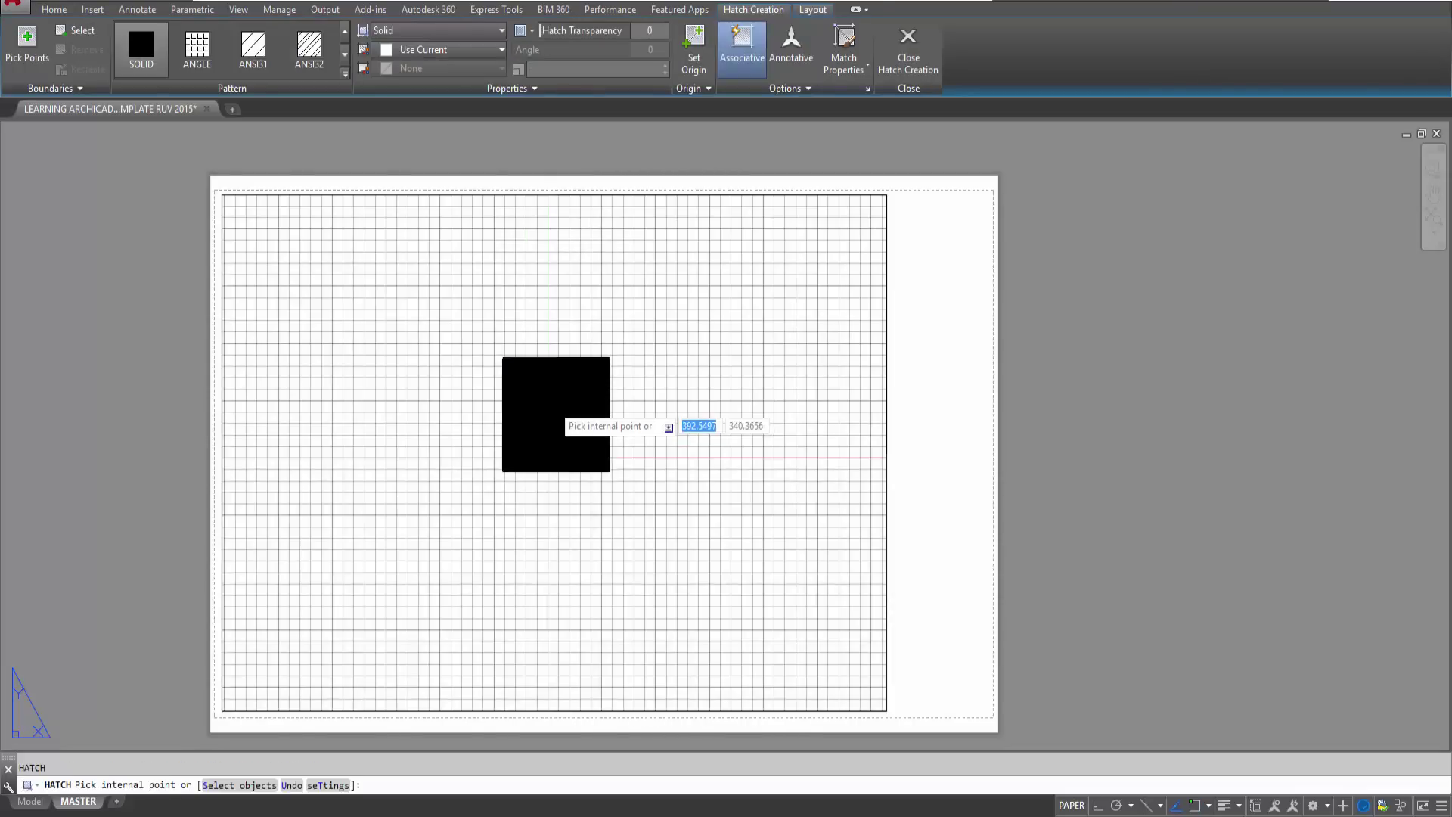
pyautogui.click(563, 420)
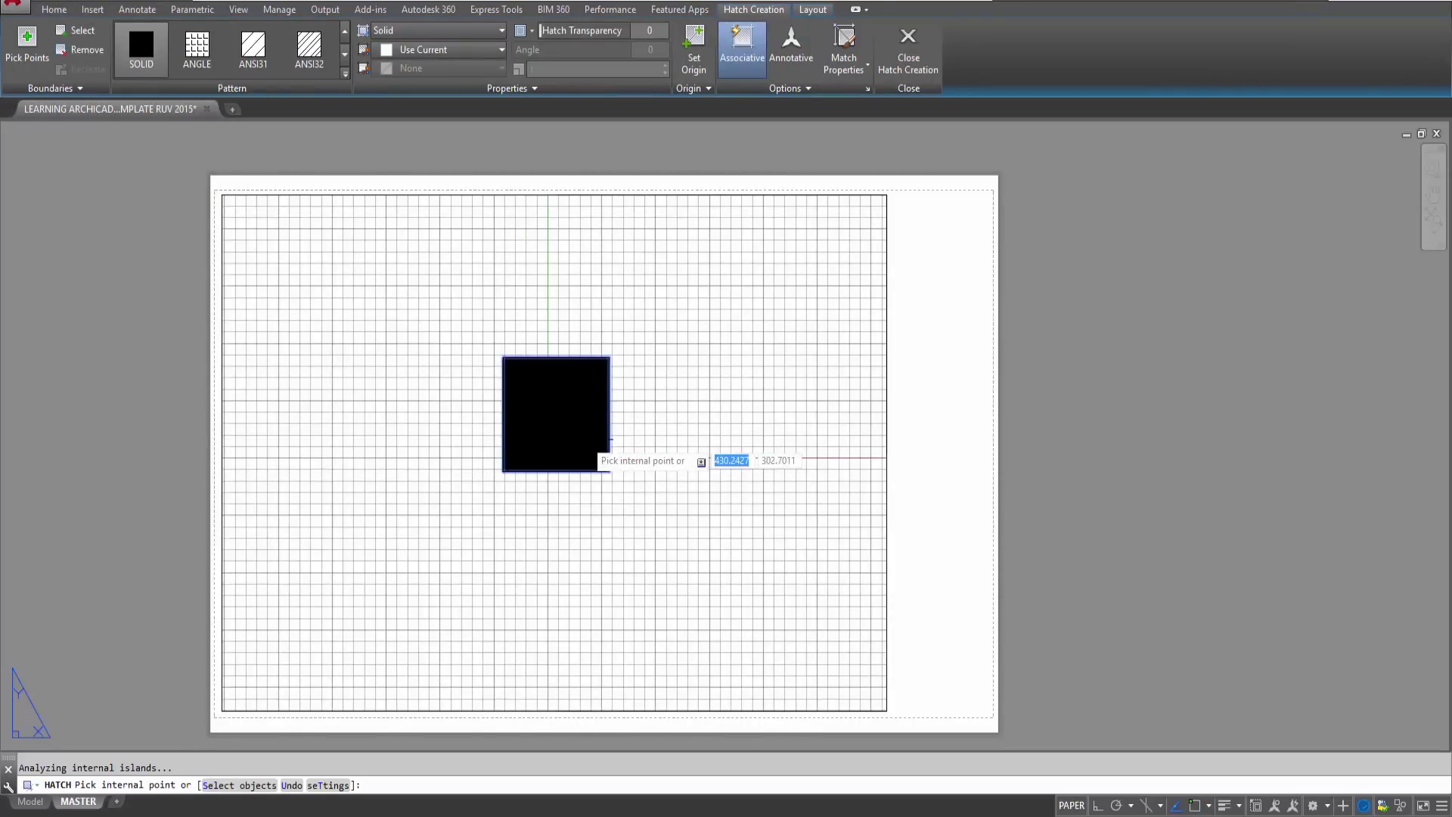
pyautogui.press('Return')
pyautogui.click(546, 402)
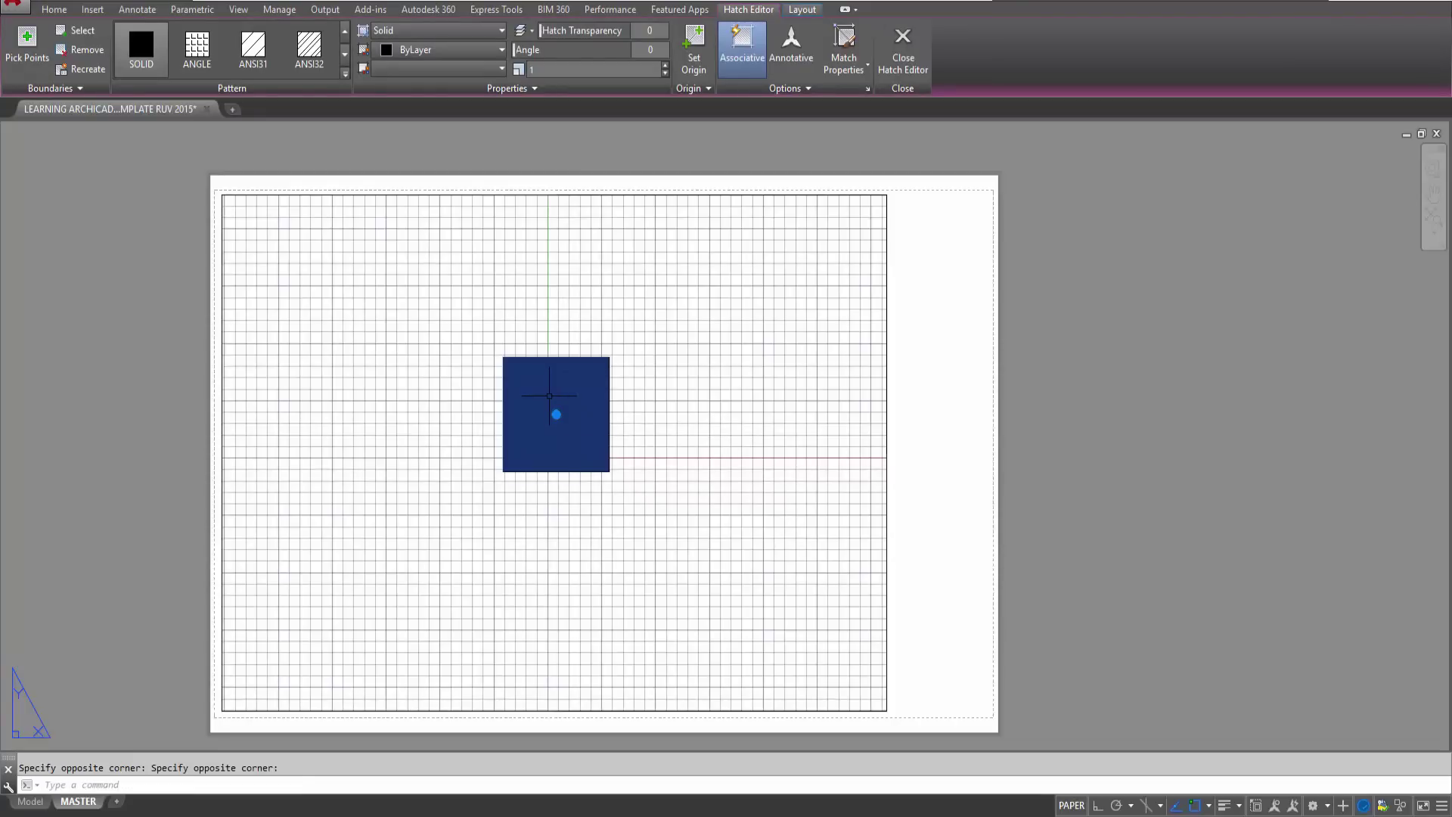
pyautogui.moveTo(556, 387); pyautogui.dragTo(555, 391)
pyautogui.click(566, 386)
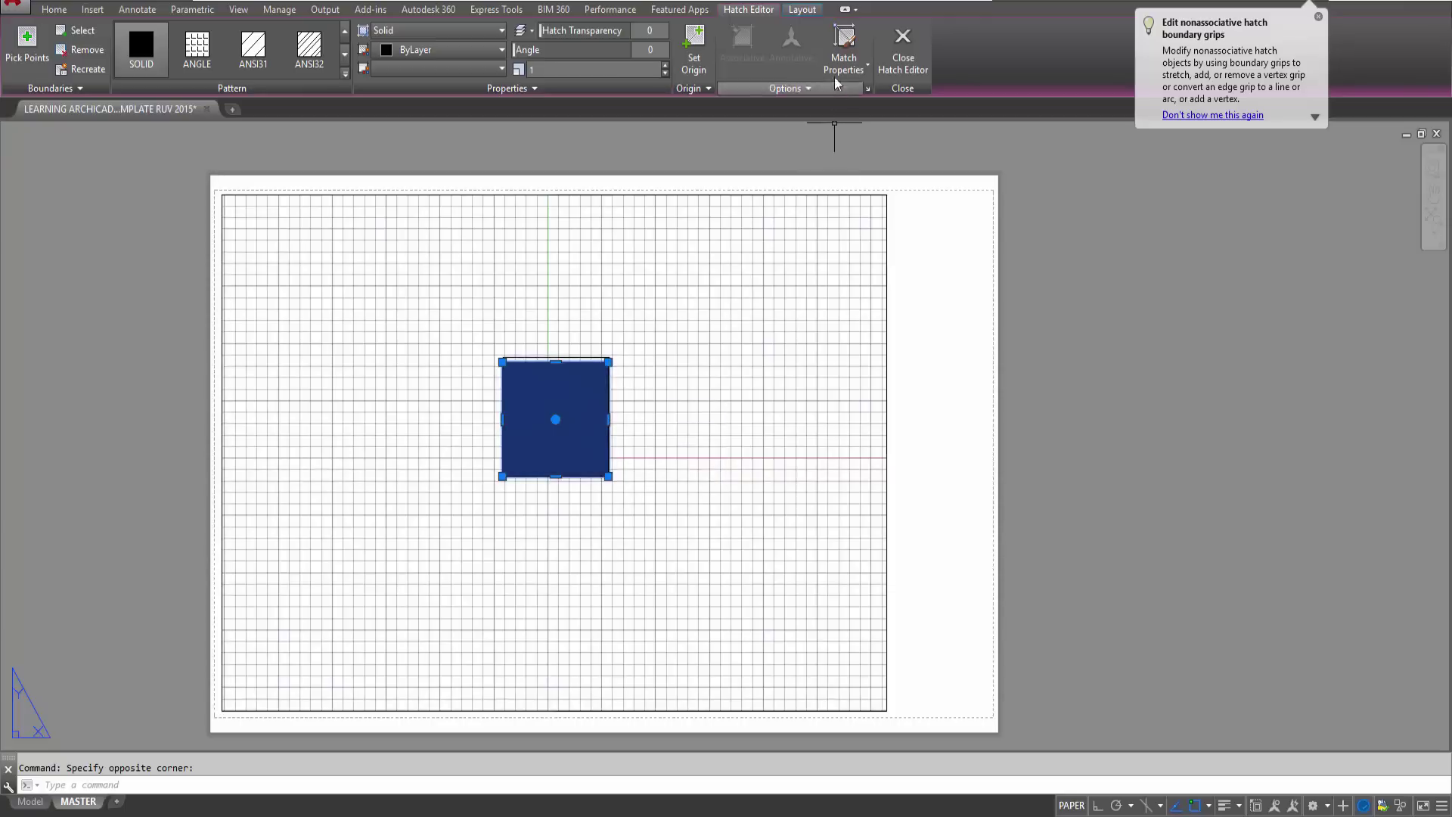
# - Change the square's hatch to the USER line pattern and bring up Hatch Edit
pyautogui.click(345, 73)
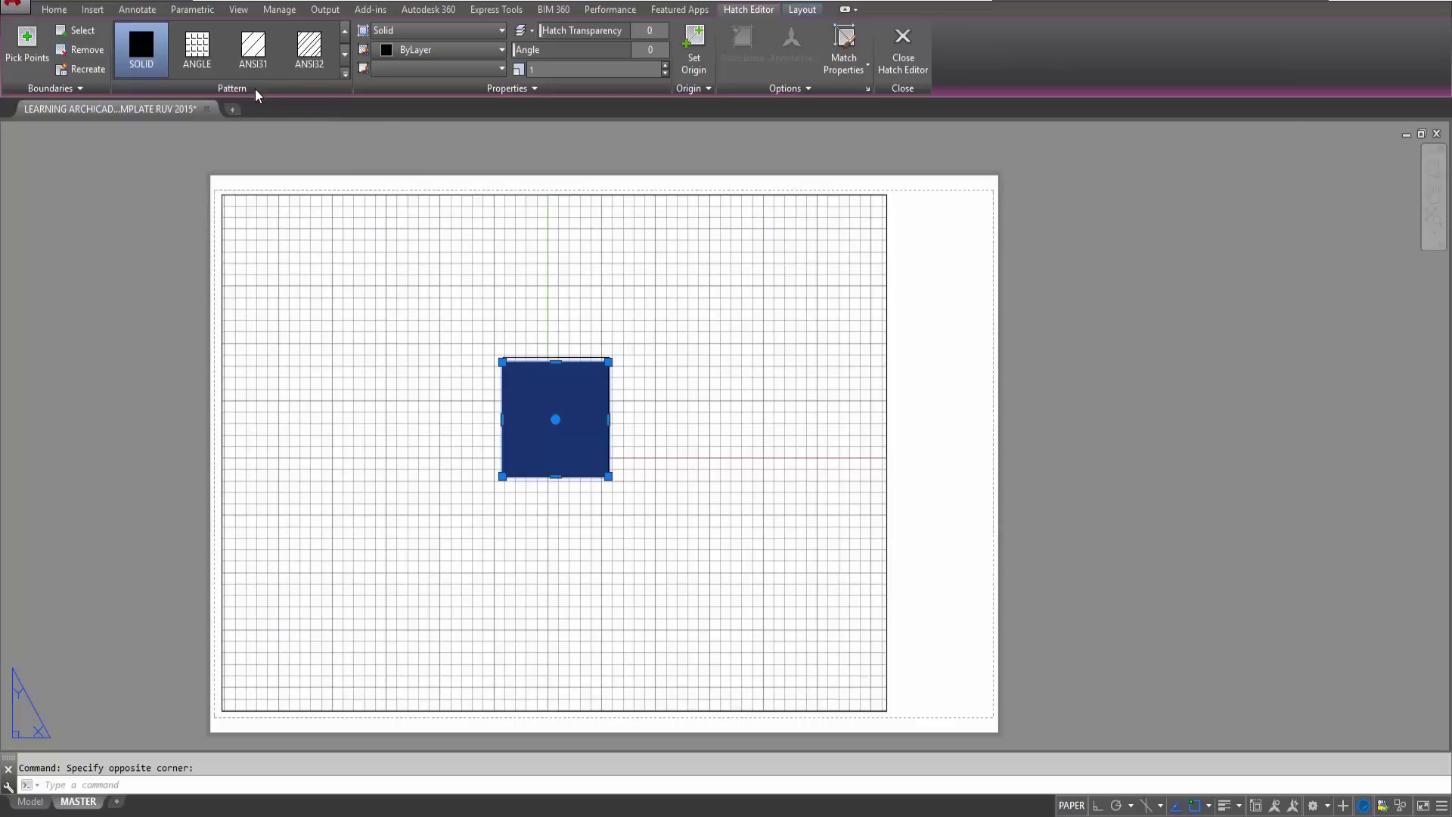
pyautogui.click(843, 44)
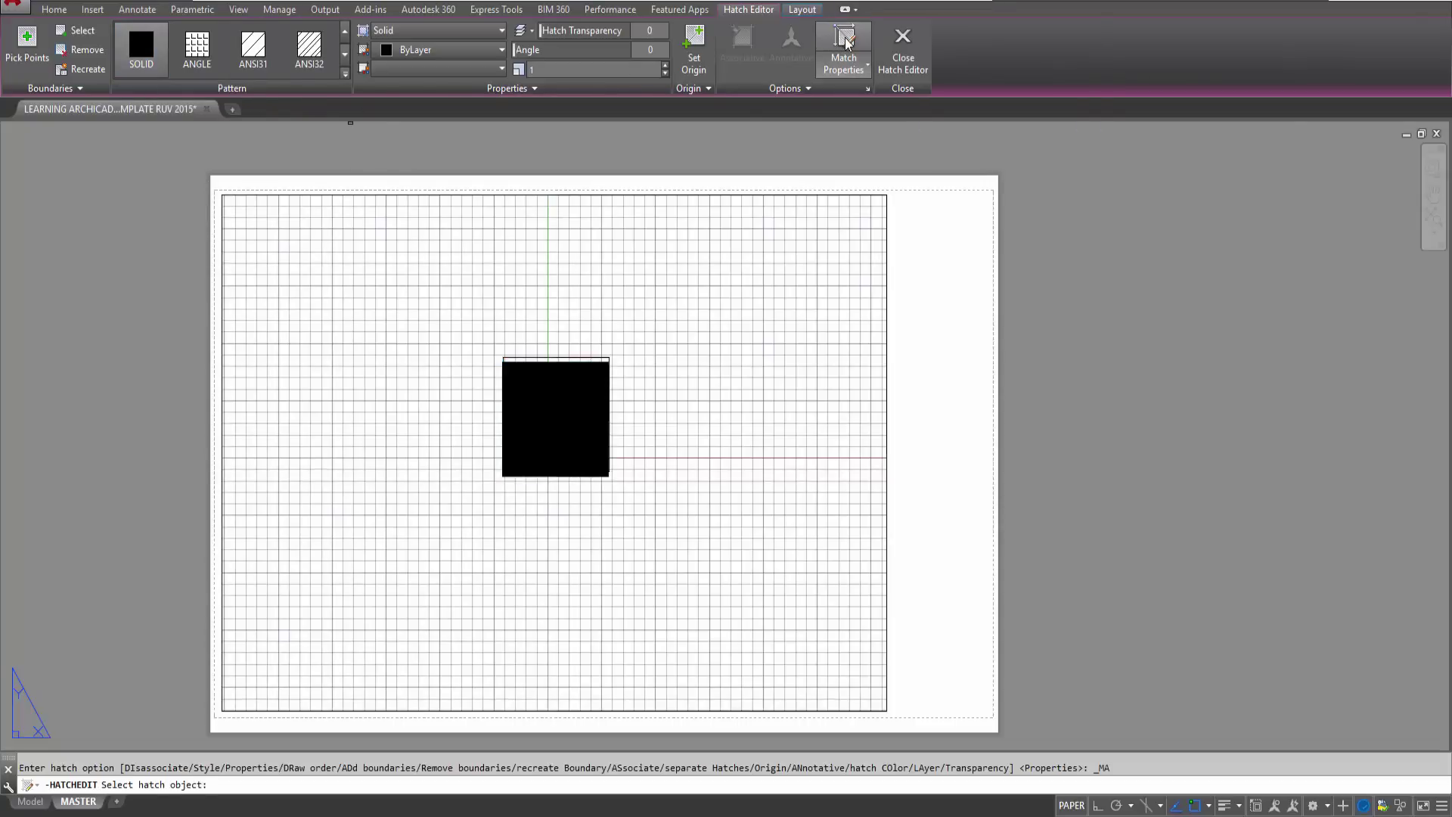
pyautogui.press('Escape')
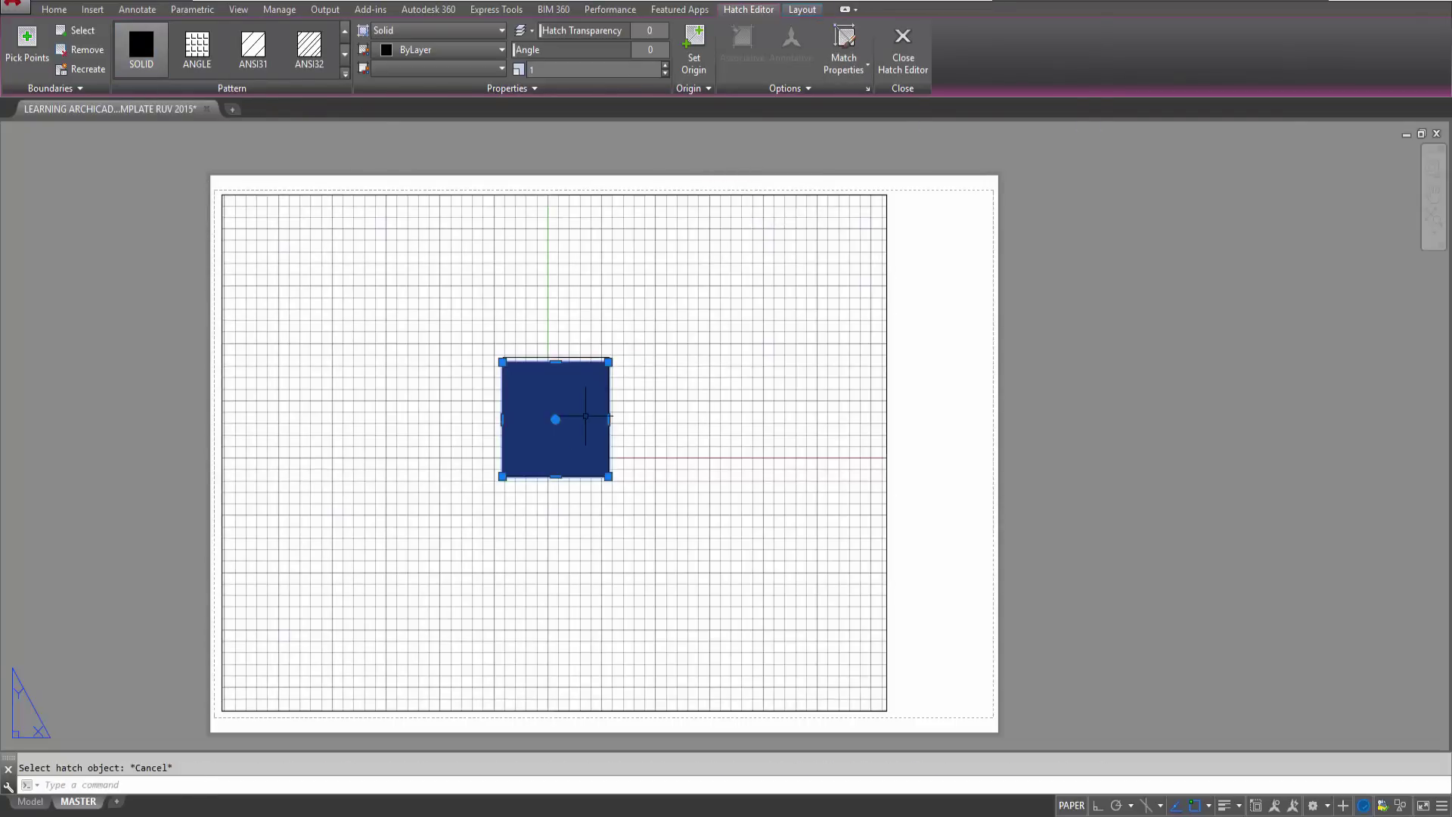
pyautogui.click(582, 87)
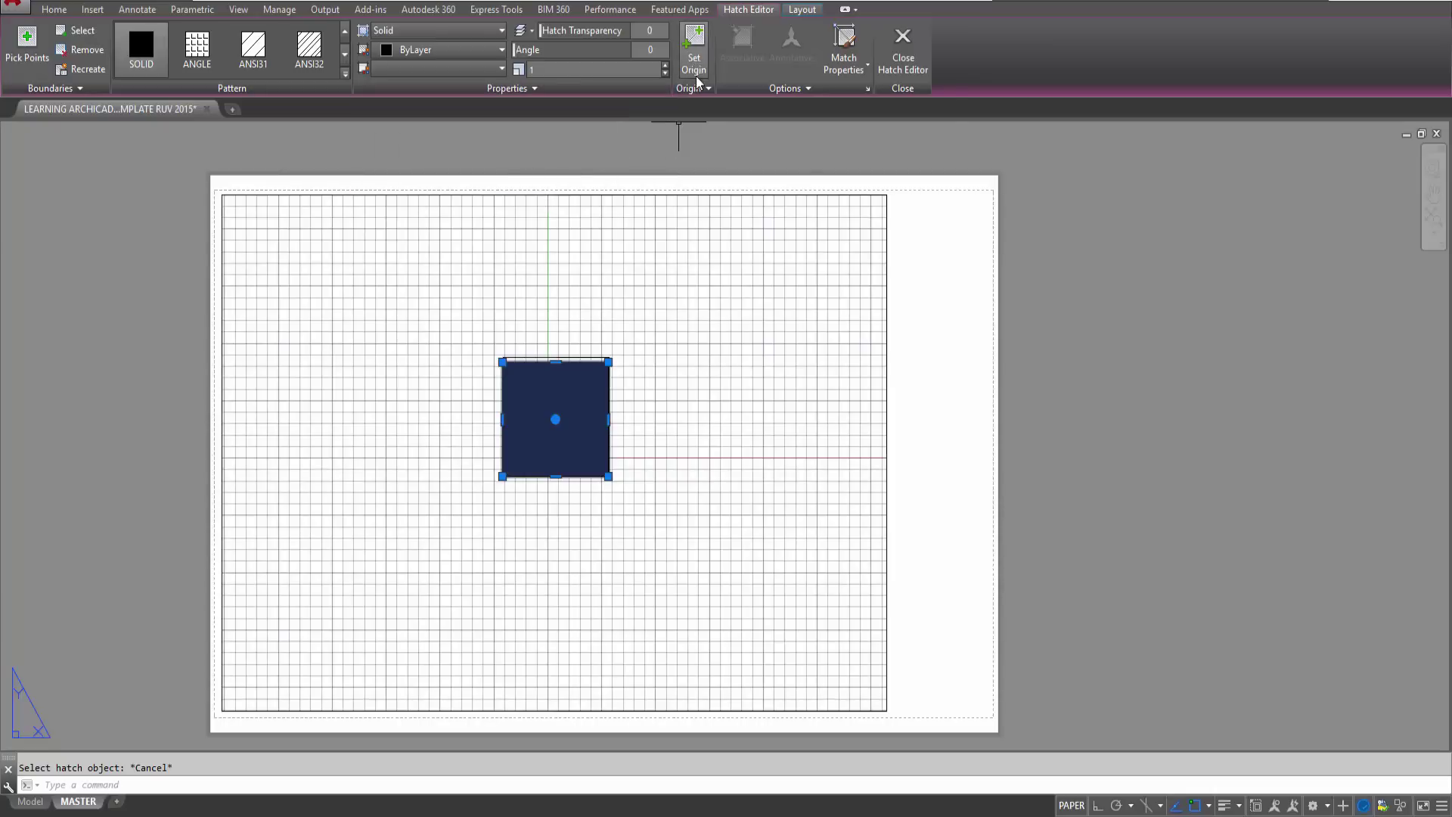
pyautogui.moveTo(558, 242); pyautogui.dragTo(422, 247, button='middle')
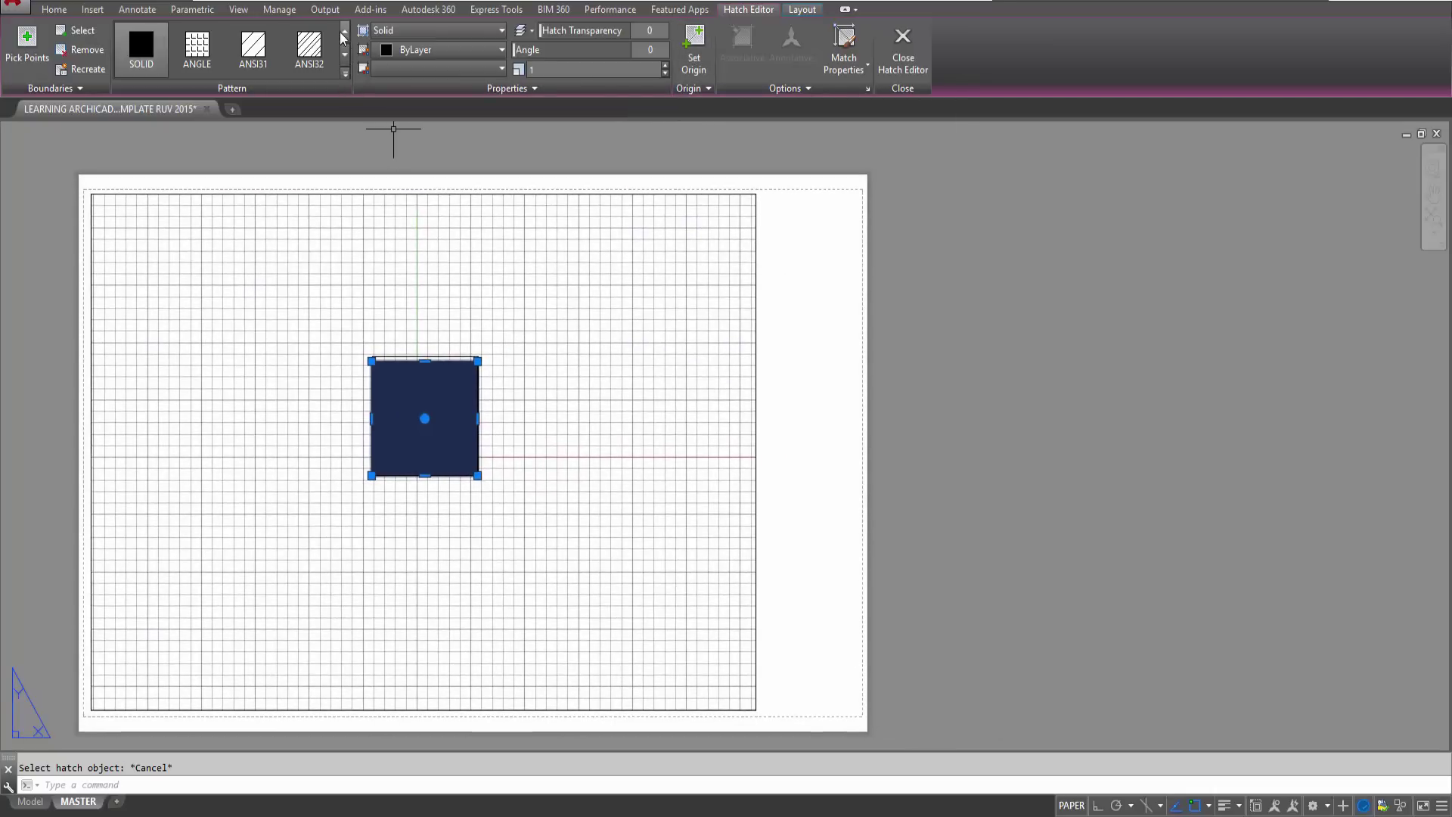
pyautogui.click(345, 73)
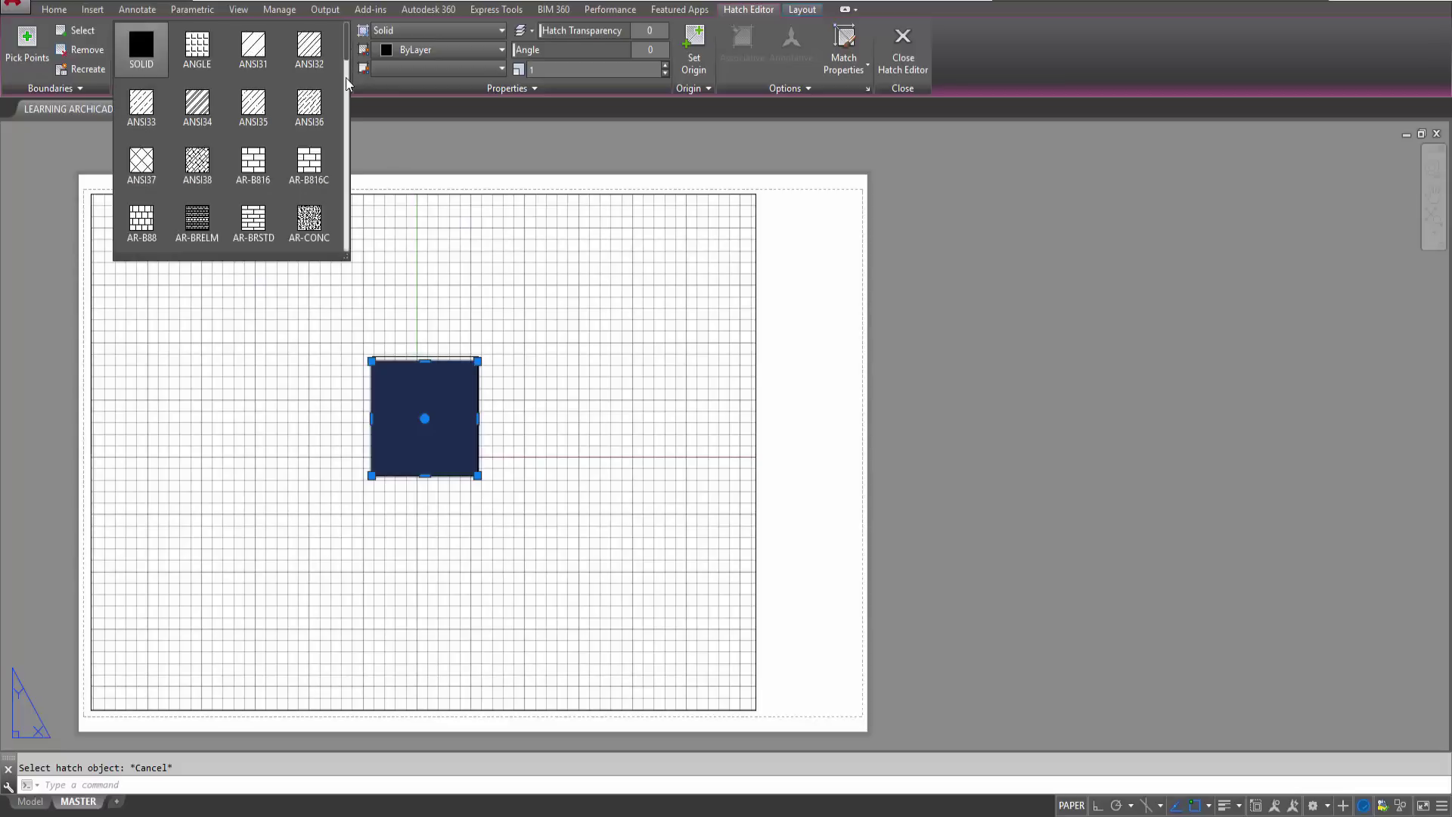
pyautogui.scroll(-4, 344, 80)
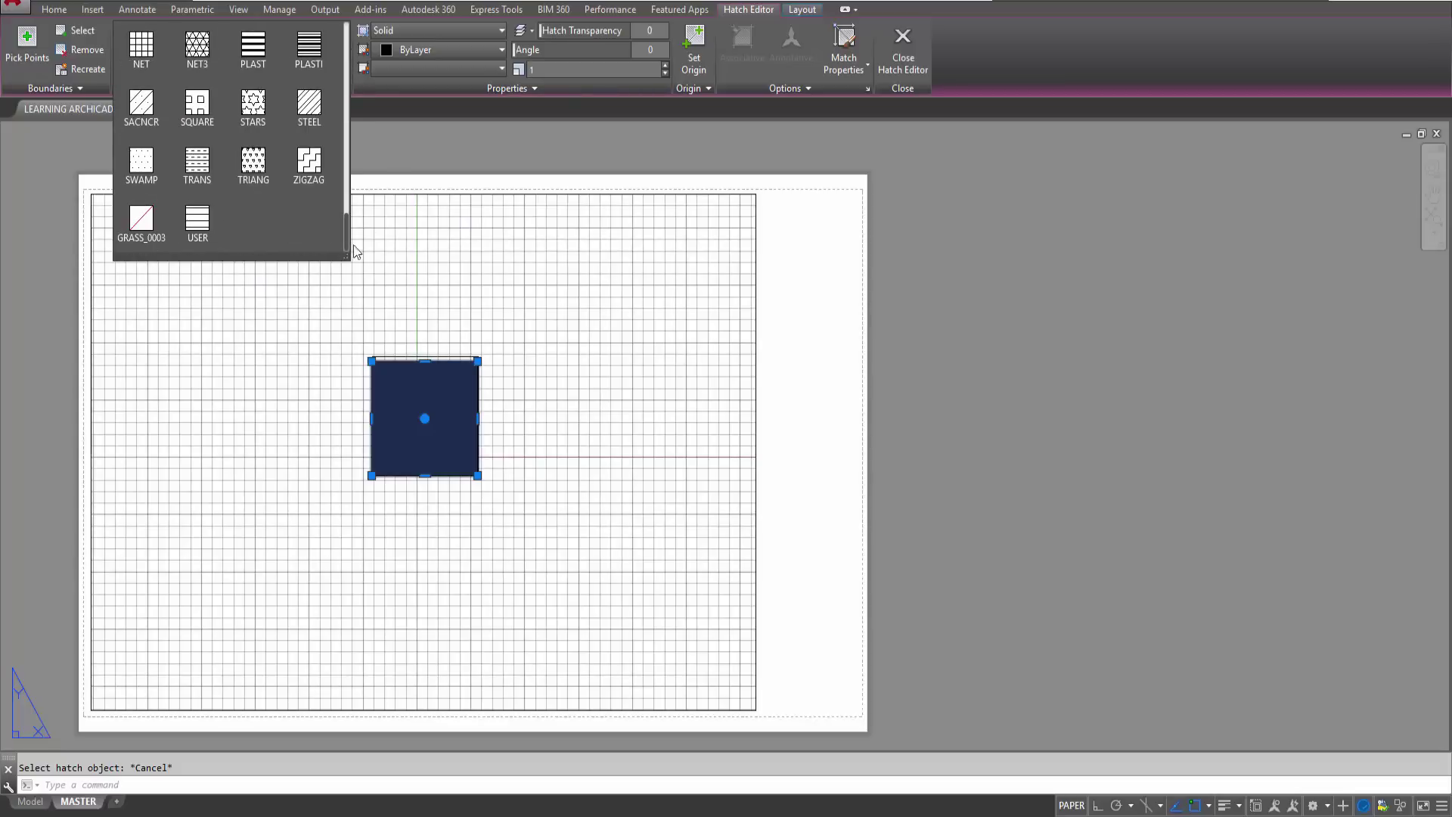
pyautogui.click(197, 220)
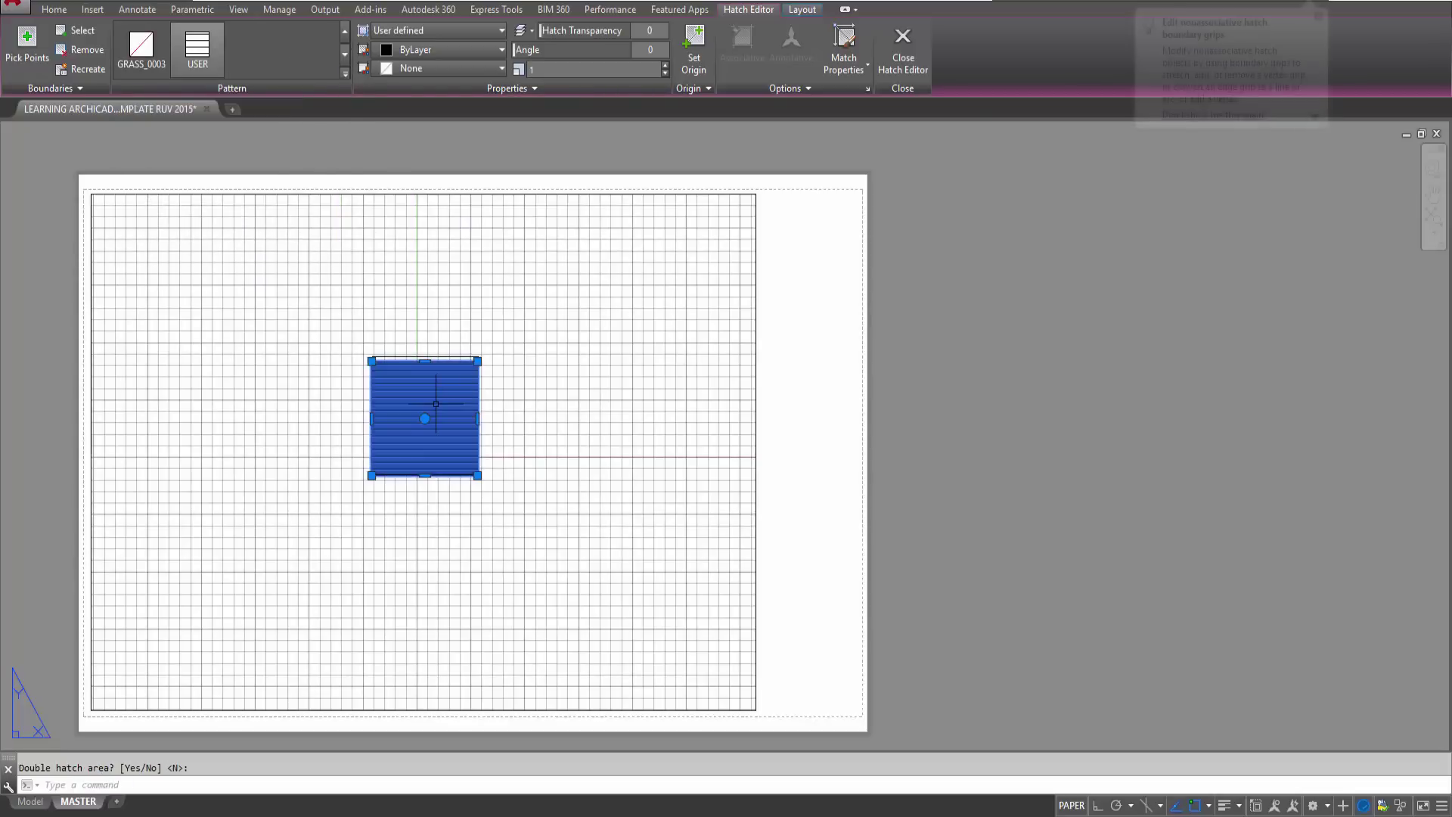
pyautogui.rightClick(438, 334)
pyautogui.click(502, 385)
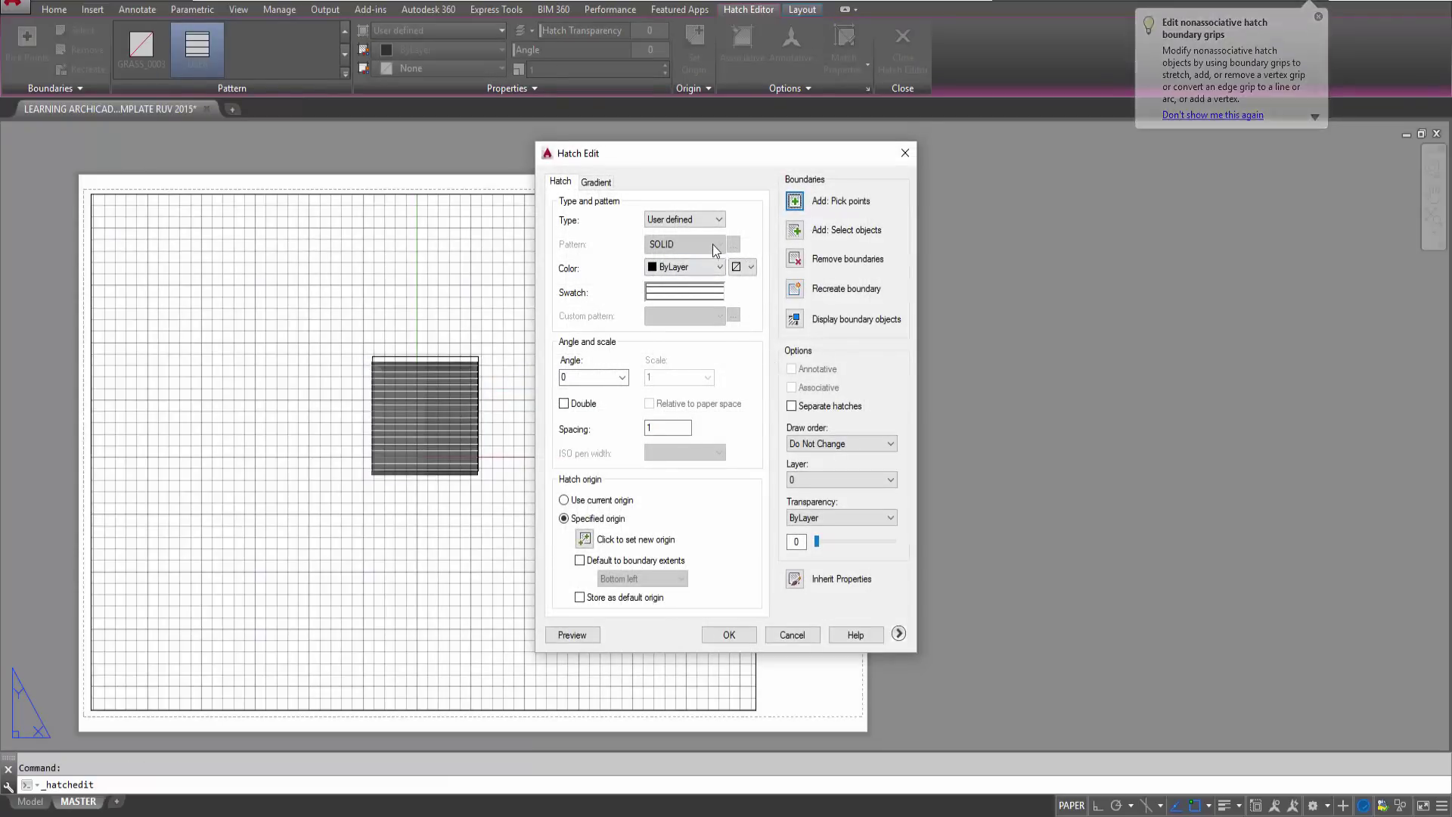
# - Set the hatch type to Predefined and enlarge the Hatch Pattern Palette beside the settings
pyautogui.click(702, 220)
pyautogui.click(703, 221)
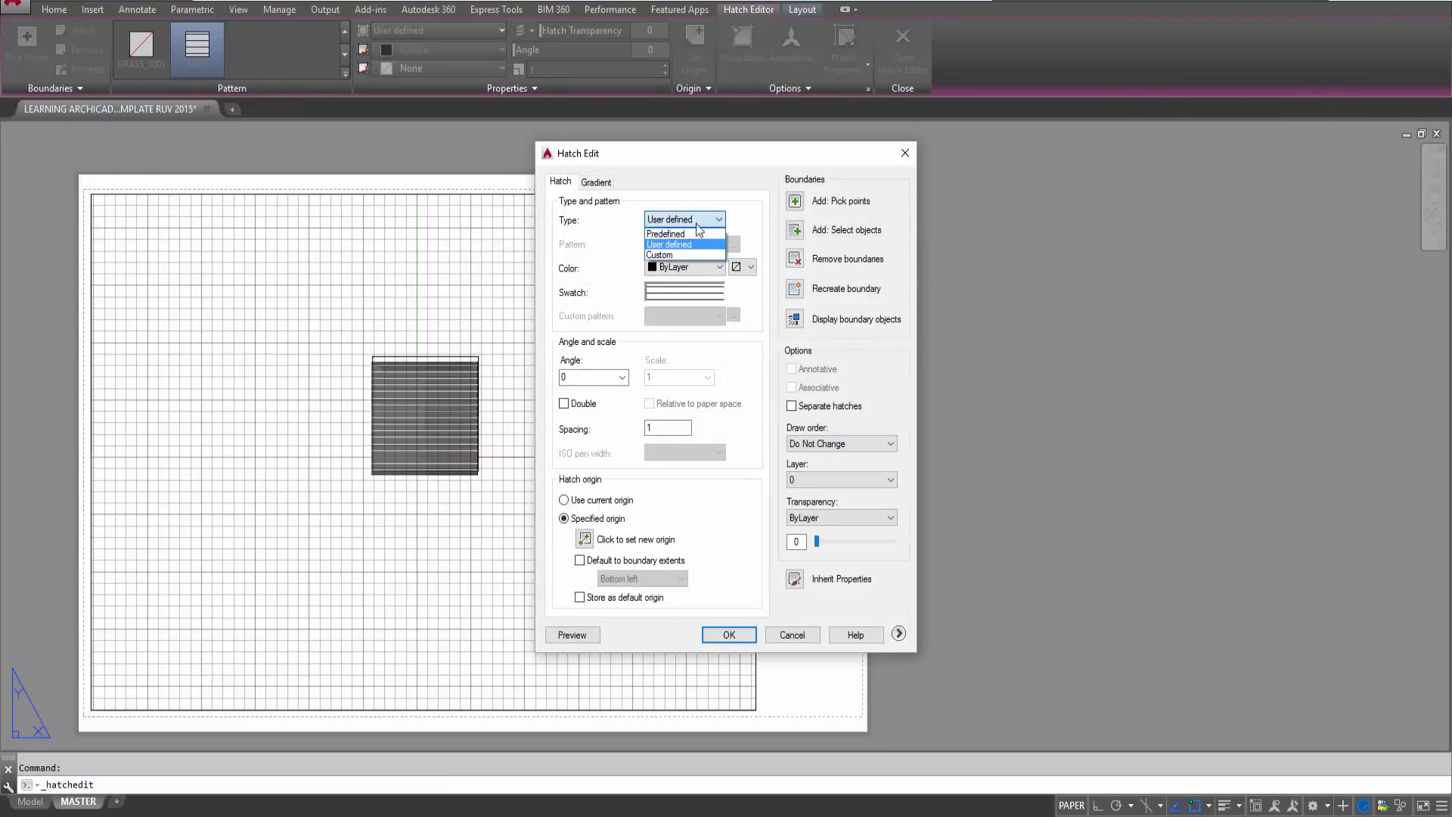
pyautogui.click(707, 232)
pyautogui.click(733, 245)
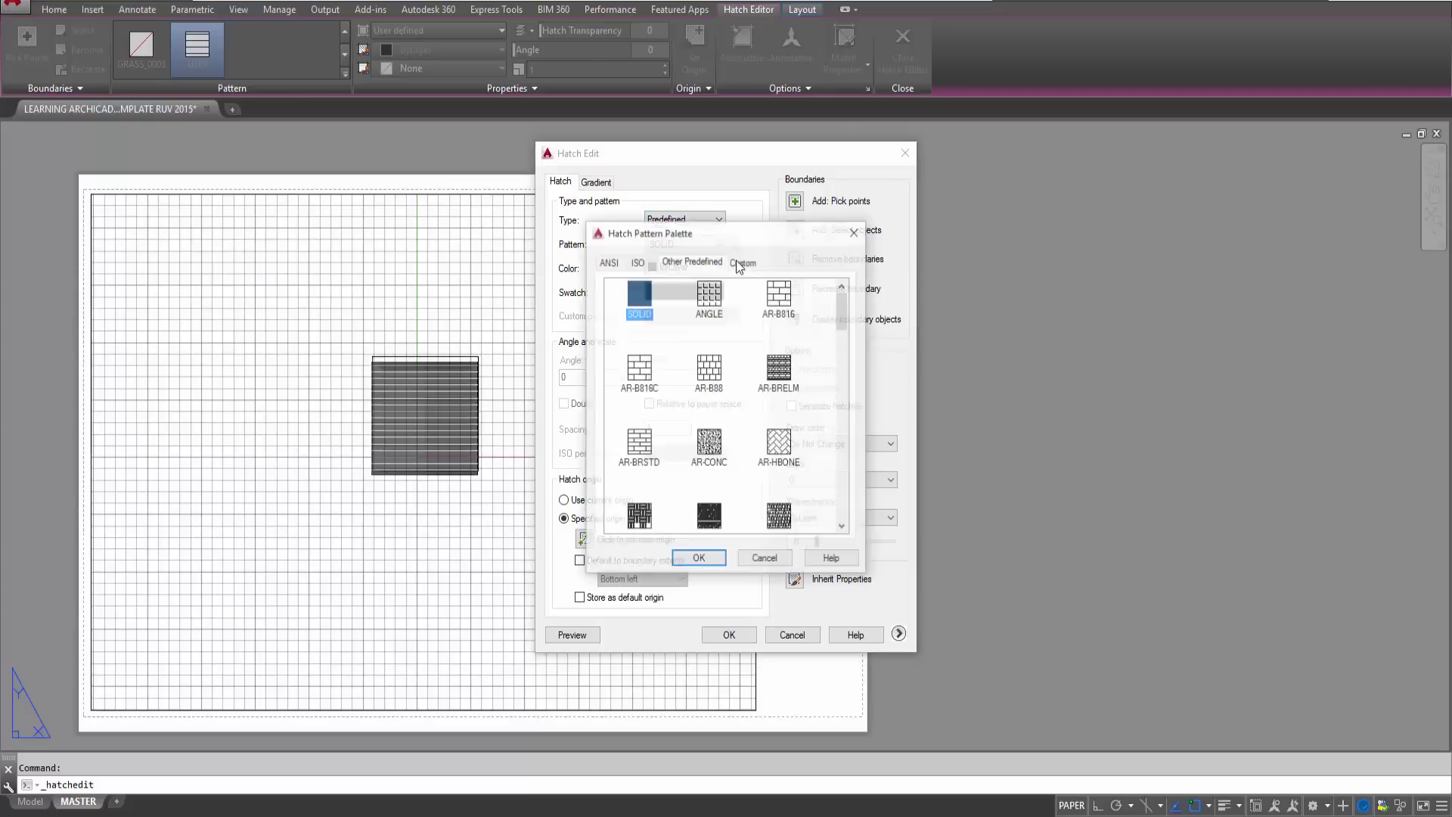
pyautogui.moveTo(750, 244)
pyautogui.mouseDown()
pyautogui.moveTo(883, 278)
pyautogui.moveTo(1058, 278)
pyautogui.moveTo(670, 166)
pyautogui.mouseUp()
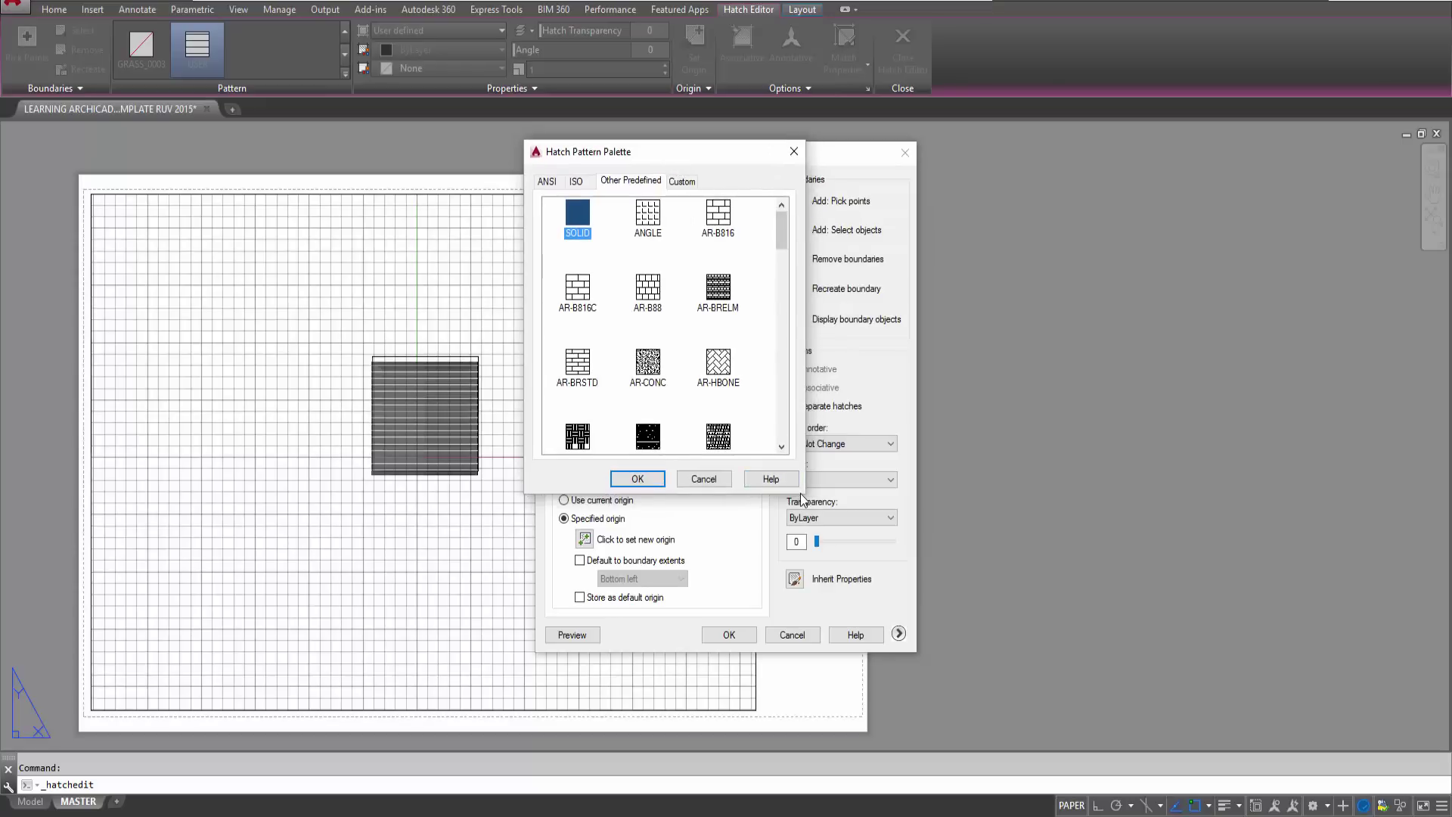
pyautogui.moveTo(803, 492)
pyautogui.mouseDown()
pyautogui.moveTo(1321, 728)
pyautogui.moveTo(1336, 715)
pyautogui.mouseUp()
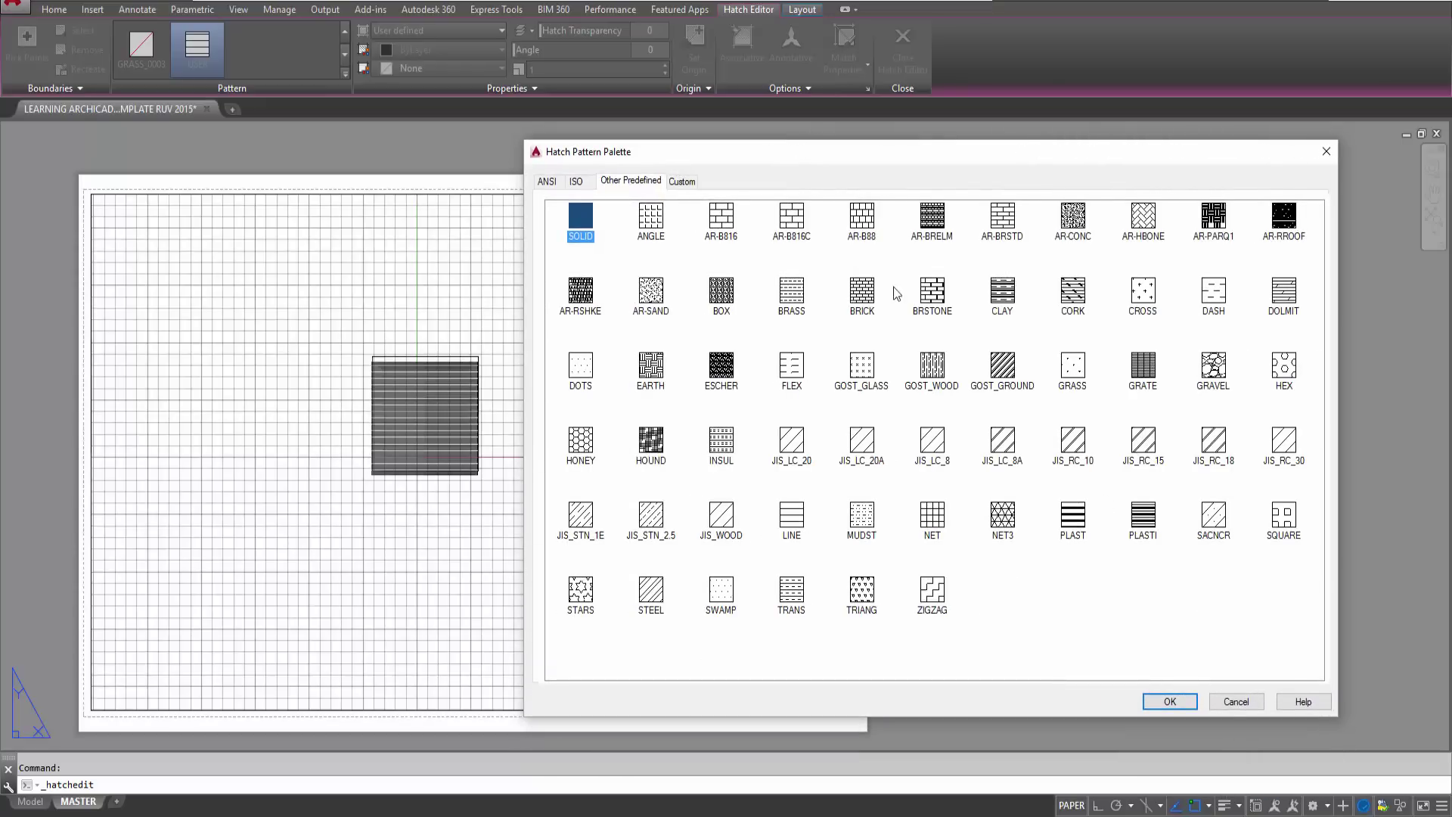
pyautogui.moveTo(918, 182); pyautogui.dragTo(778, 181)
# - Browse the ANSI, ISO, Other Predefined and Custom tabs, ending on Other Predefined
pyautogui.click(408, 182)
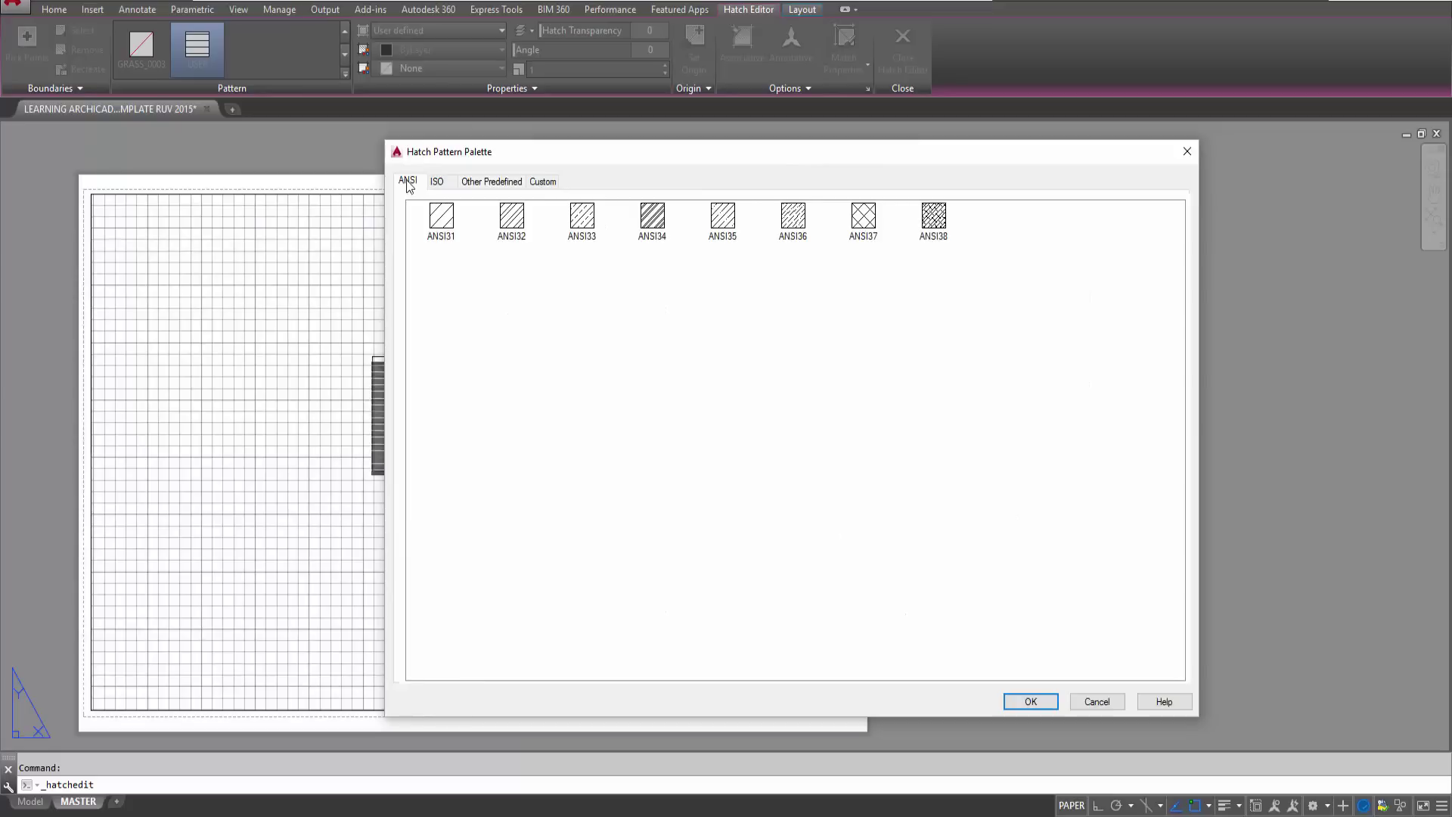
pyautogui.click(436, 182)
pyautogui.click(495, 181)
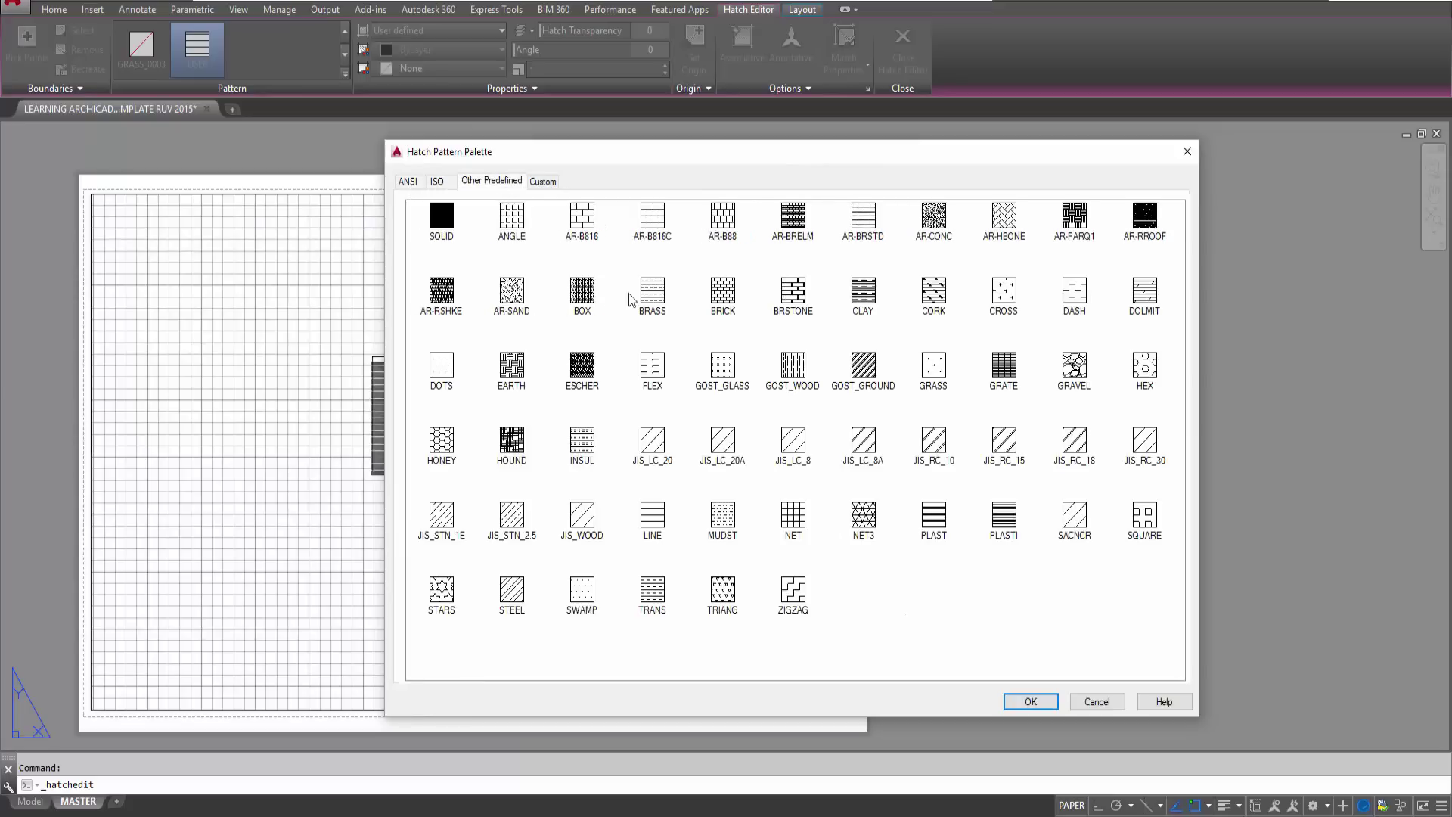
pyautogui.click(537, 181)
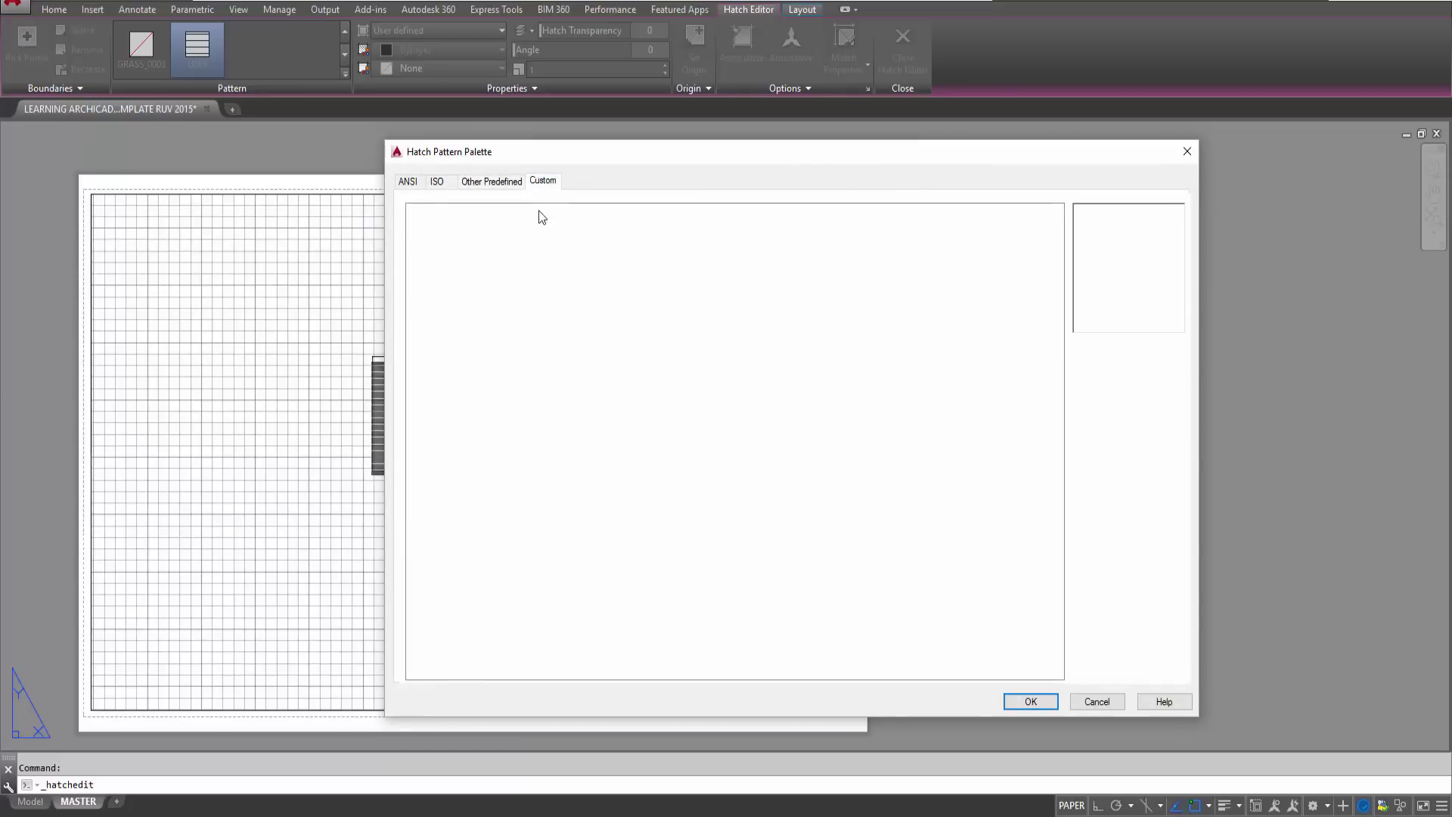
pyautogui.click(488, 183)
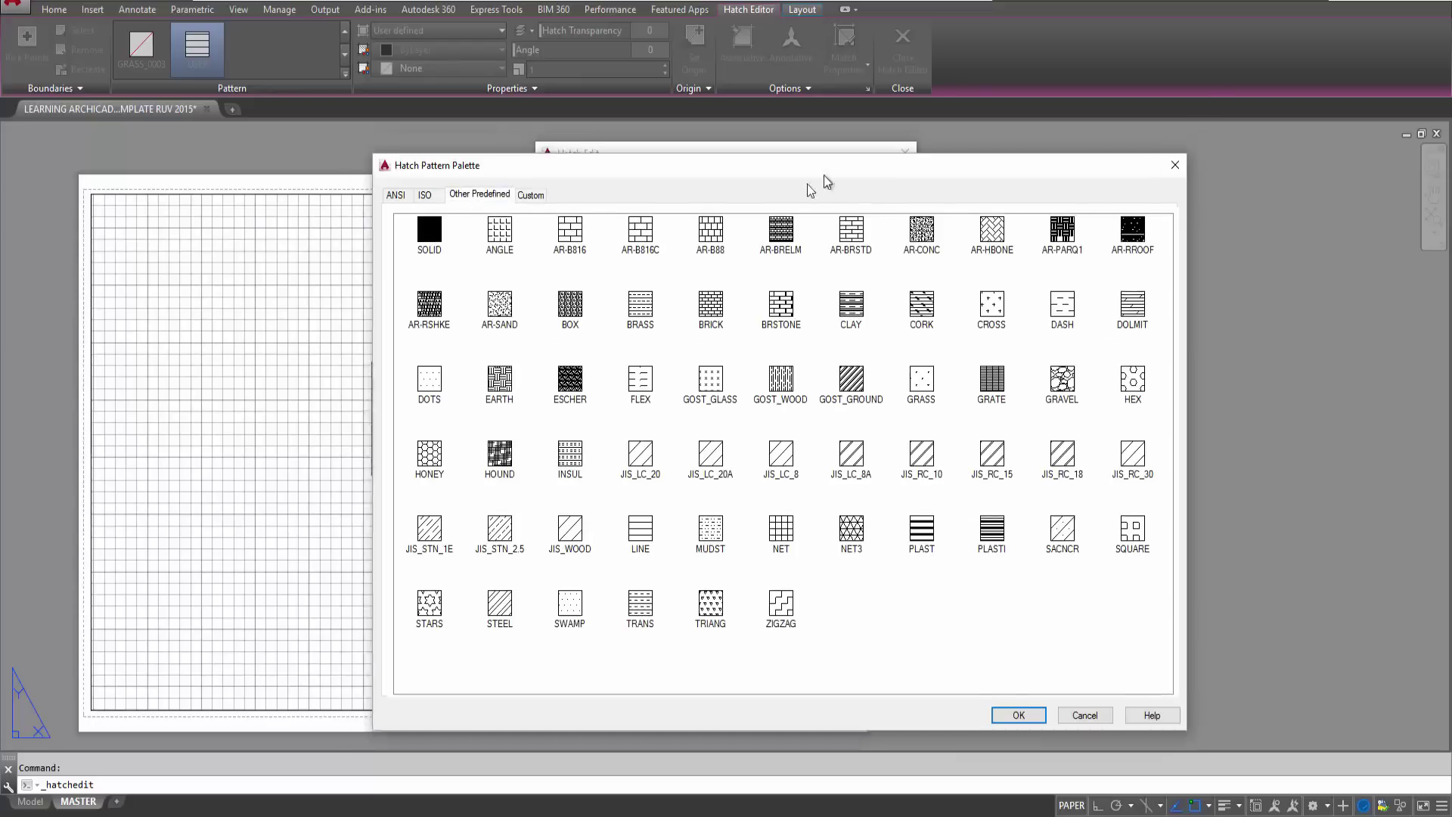
pyautogui.moveTo(840, 168); pyautogui.dragTo(812, 191)
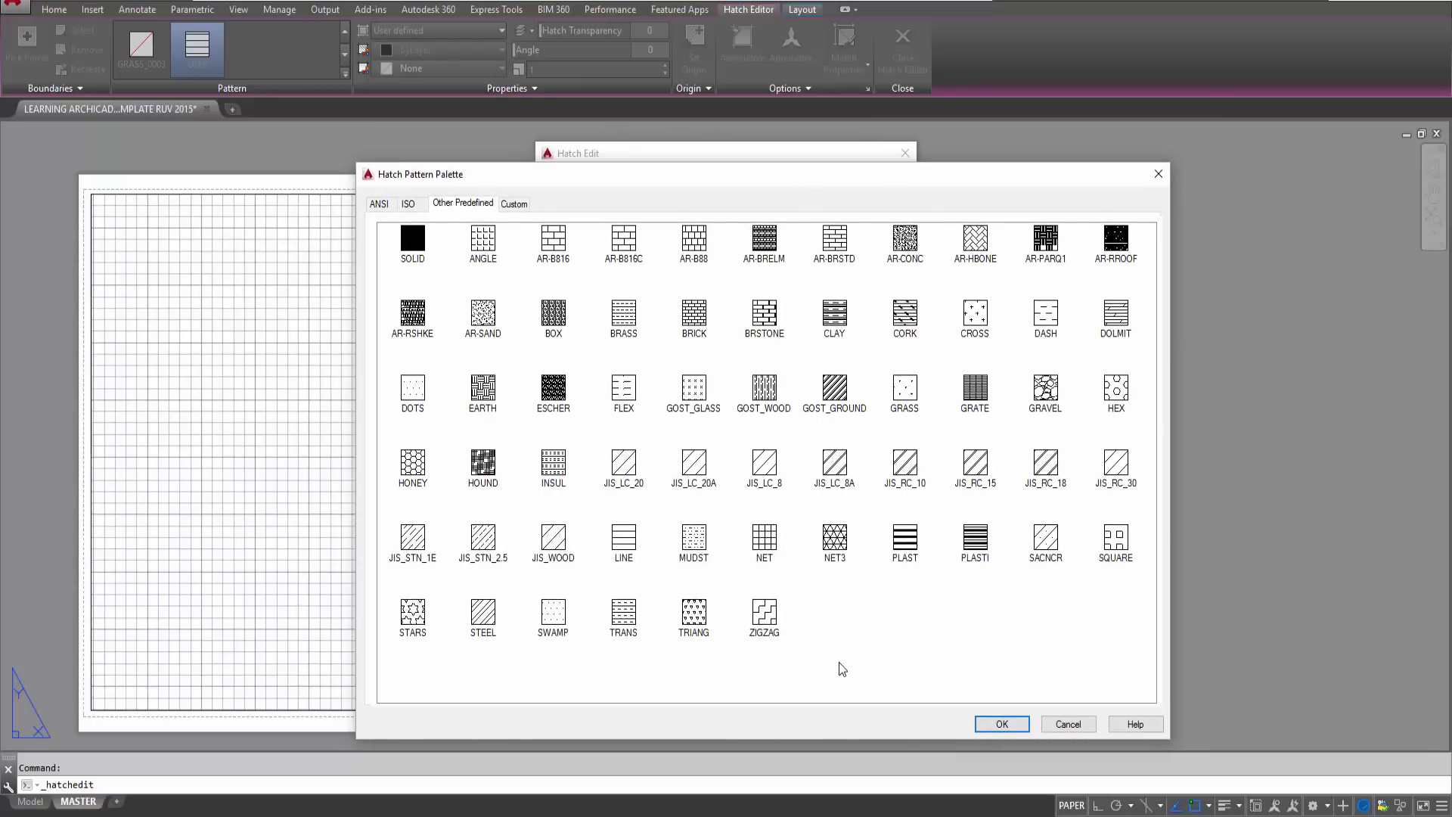
# - Take two screenshots of the Other Predefined pattern list, resizing the palette between, then close it
pyautogui.press('Print')
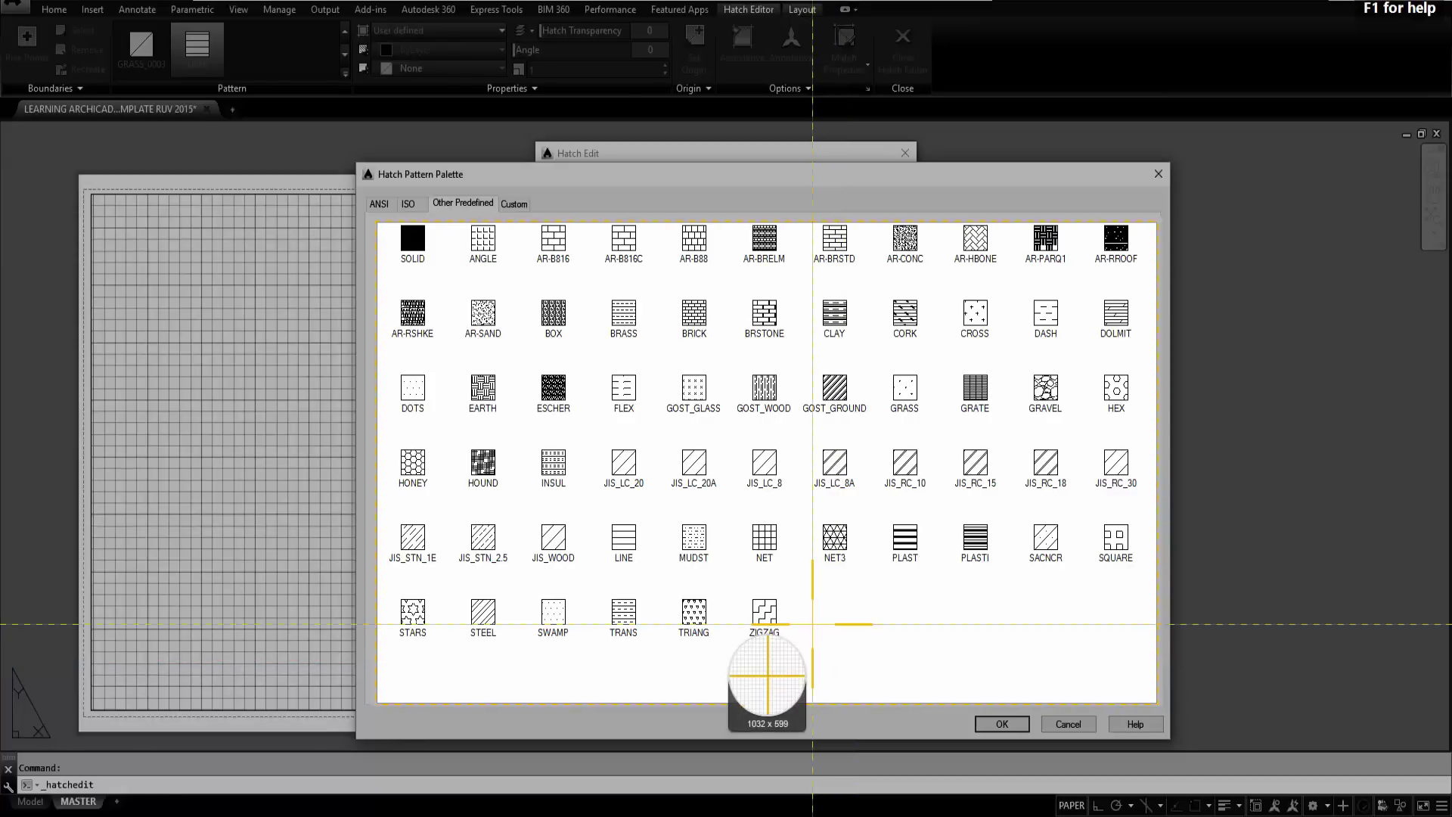
pyautogui.click(823, 658)
pyautogui.click(613, 737)
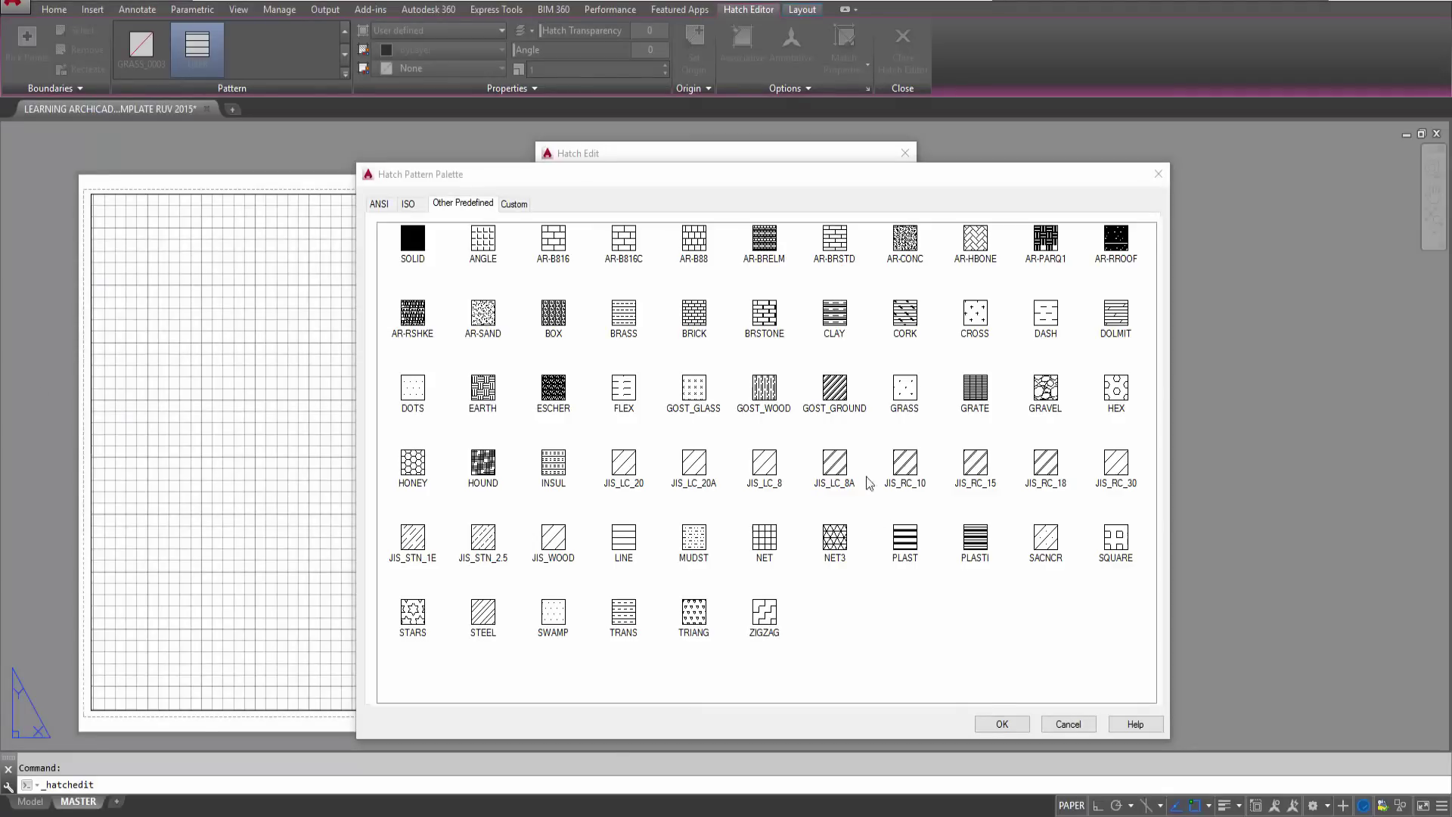
pyautogui.click(1169, 727)
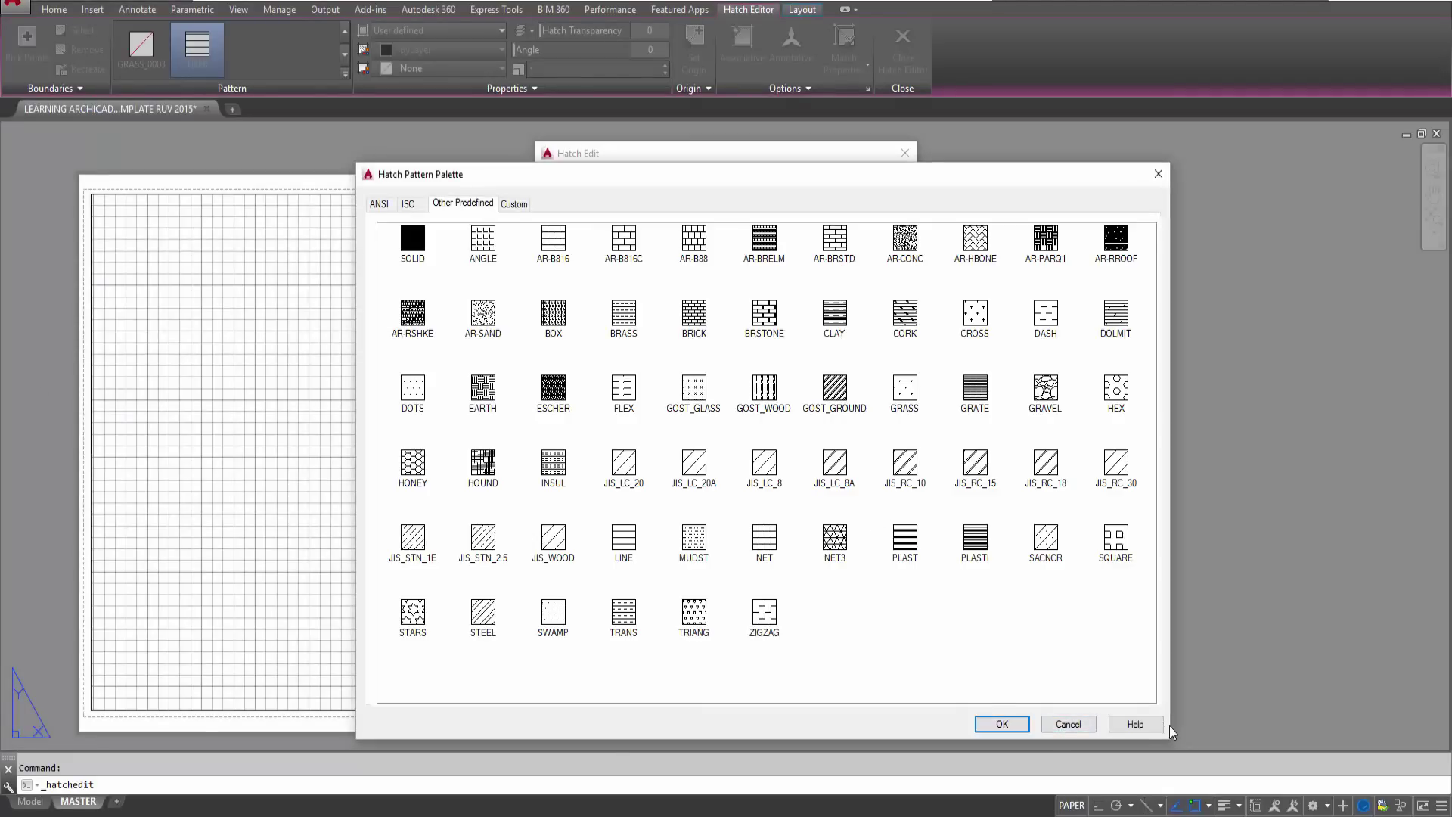
pyautogui.moveTo(1172, 727); pyautogui.dragTo(1008, 727)
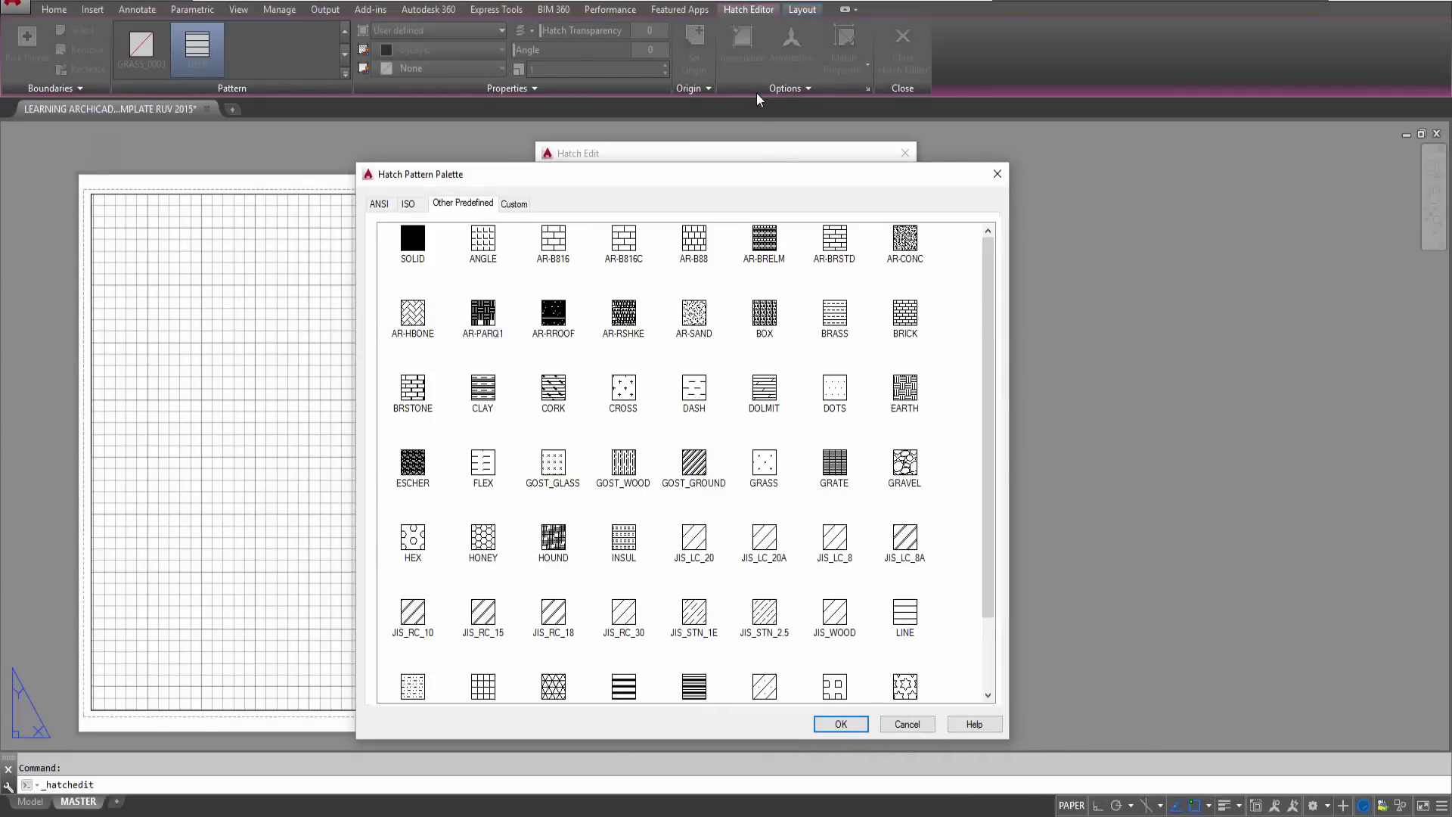
pyautogui.moveTo(768, 166); pyautogui.dragTo(768, 55)
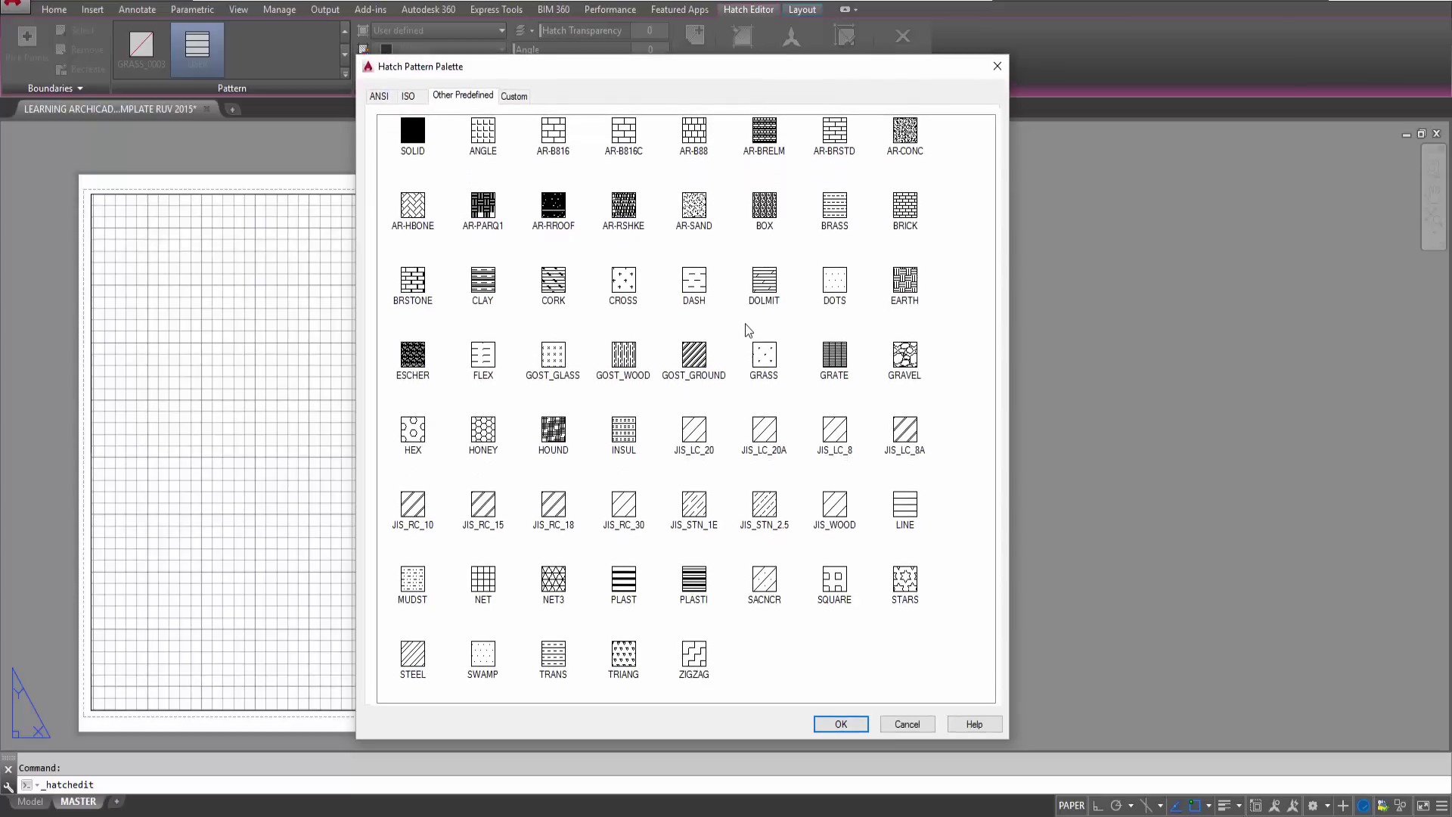
pyautogui.press('Print')
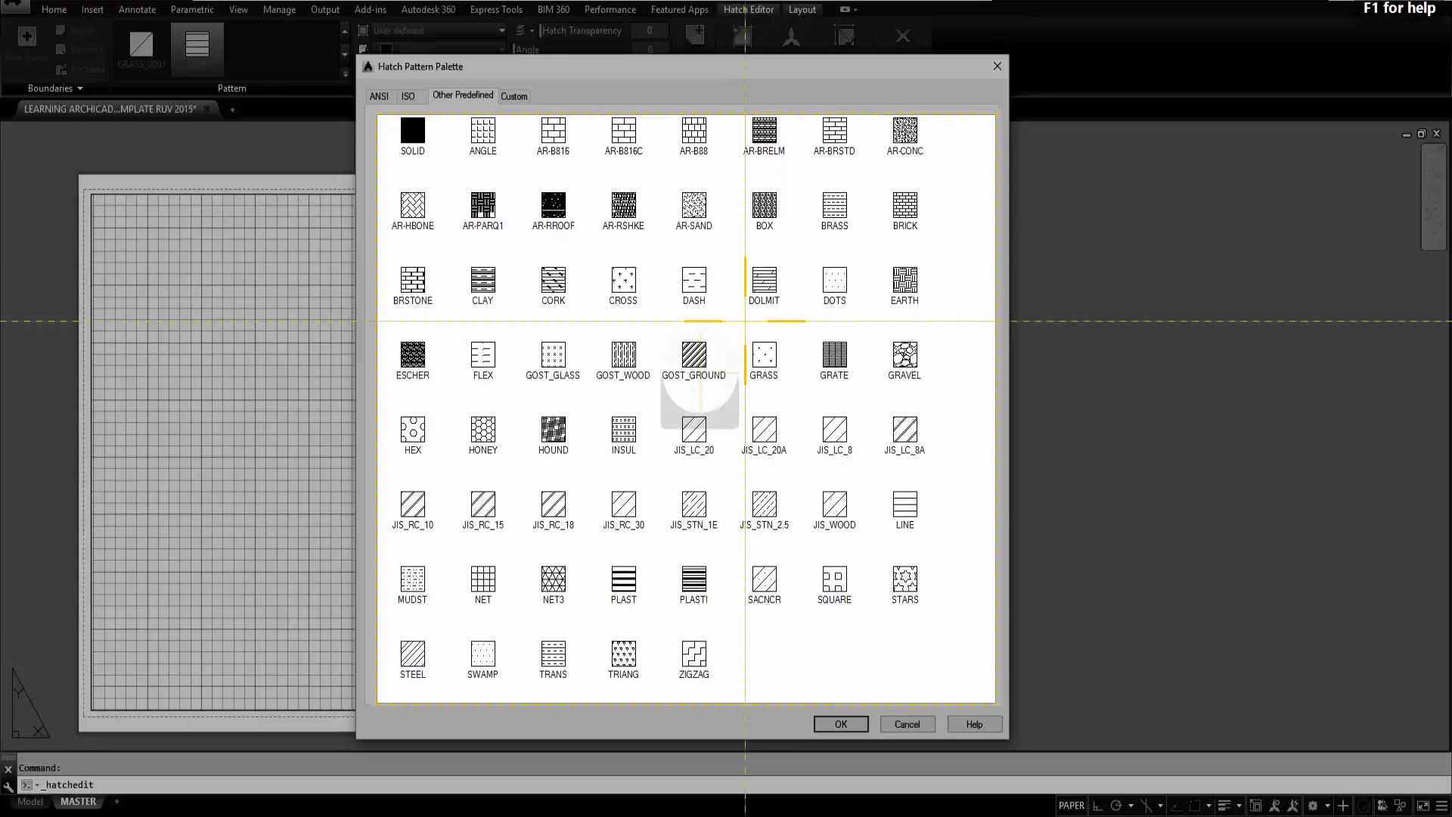
pyautogui.click(753, 506)
pyautogui.click(532, 736)
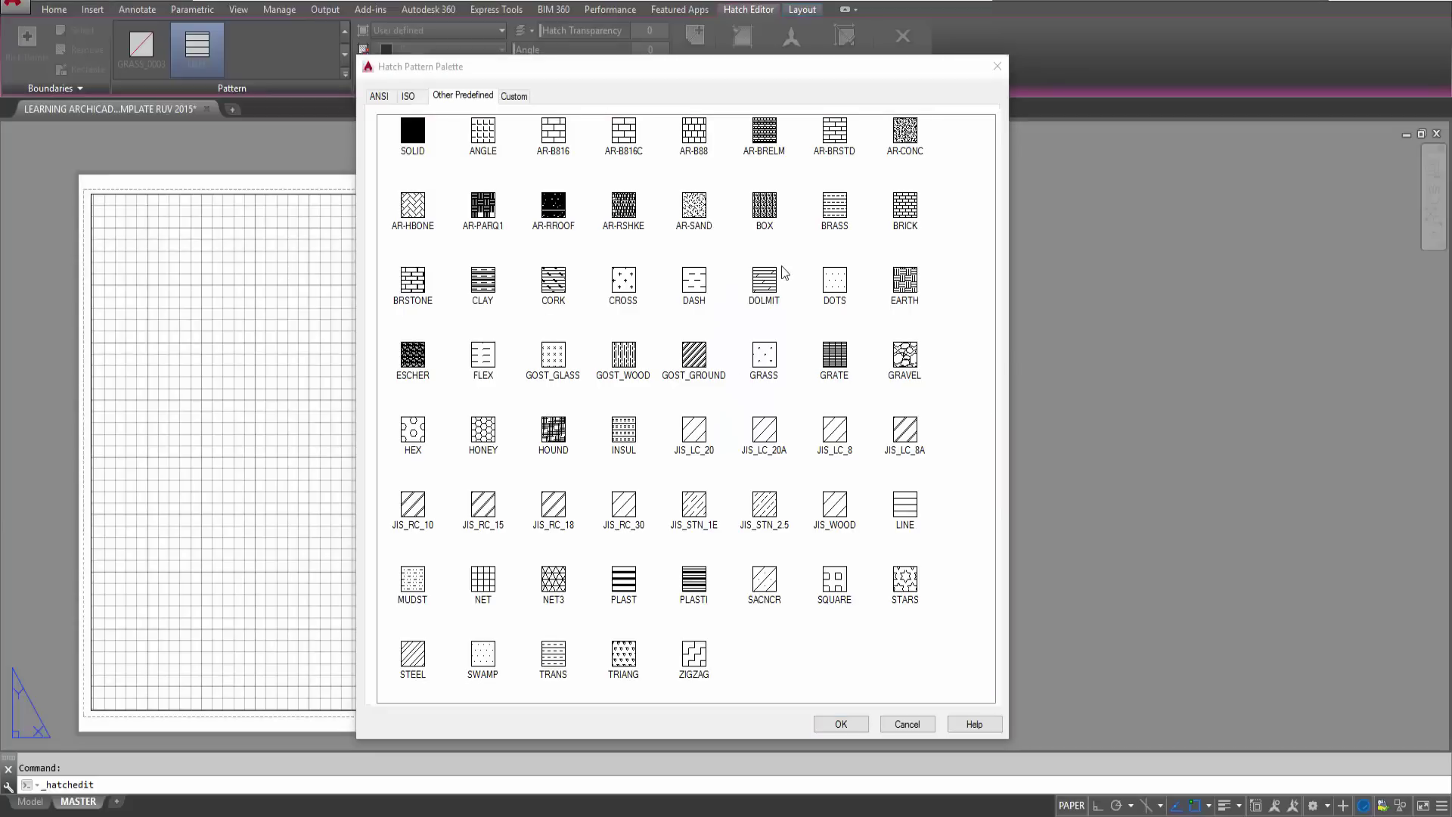
pyautogui.click(997, 66)
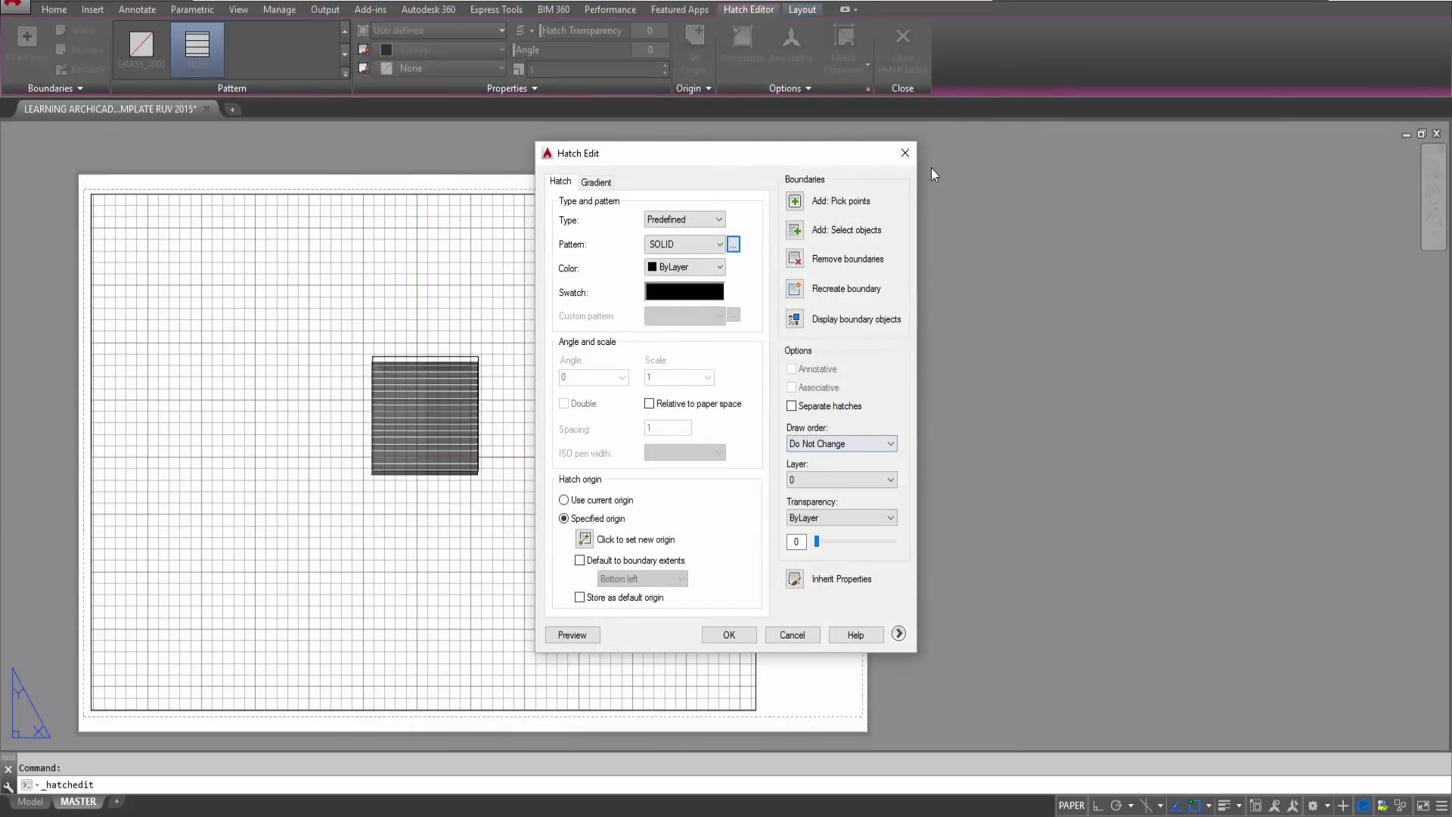
# - Confirm Hatch Edit, delete the hatched square, and close the template discarding changes
pyautogui.click(905, 154)
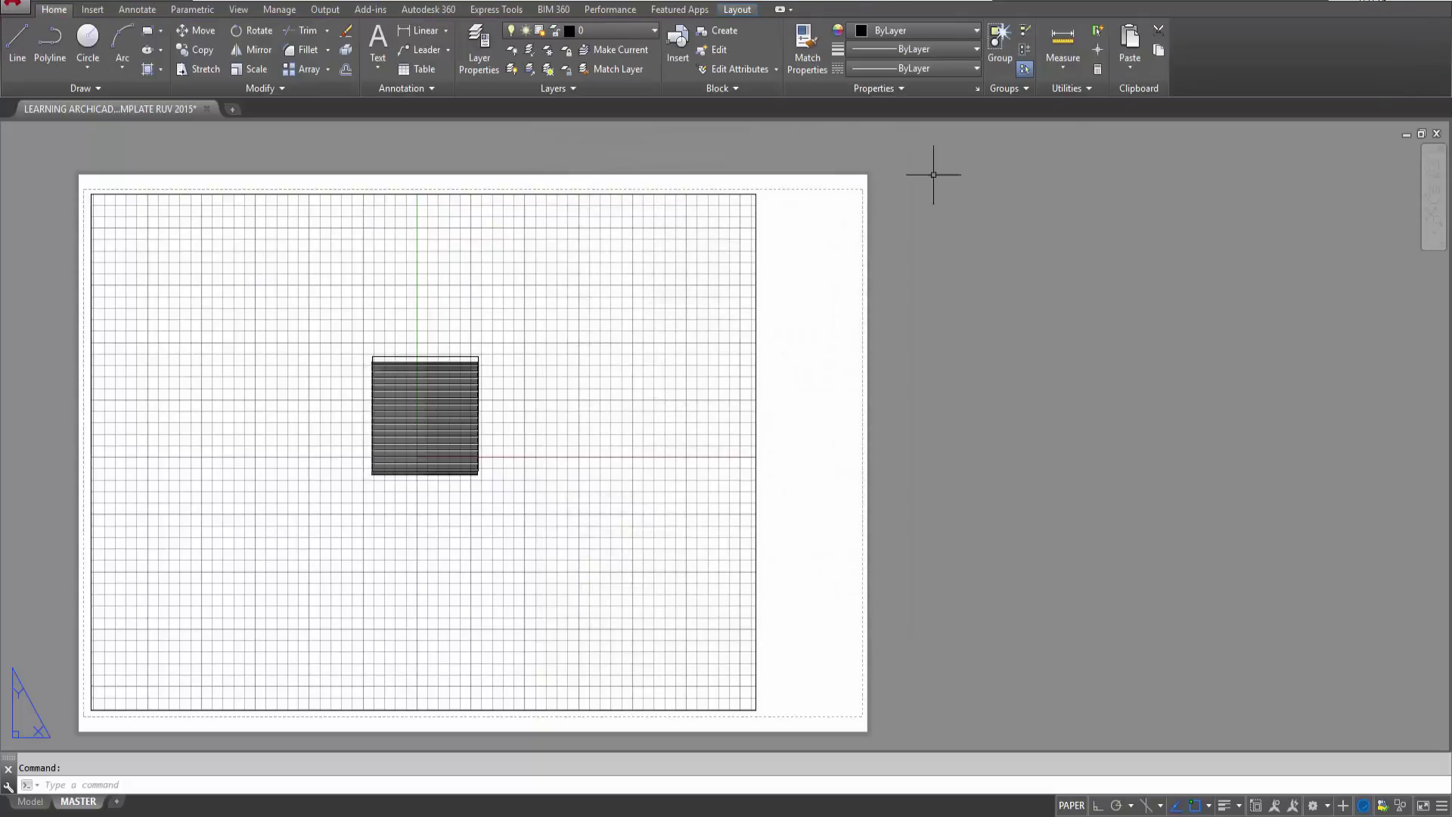
pyautogui.click(519, 377)
pyautogui.click(443, 414)
pyautogui.press('Delete')
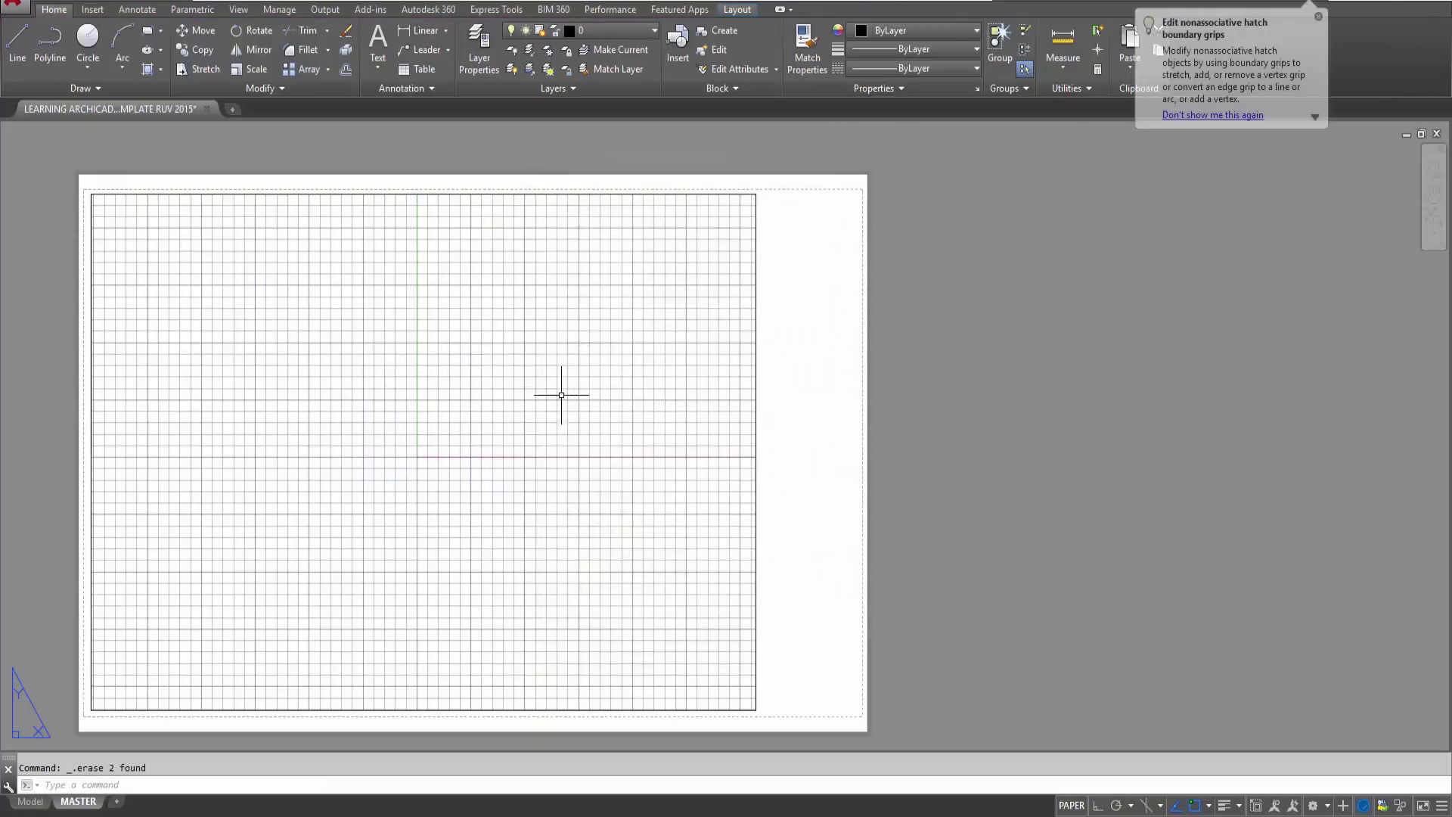
pyautogui.click(1440, 135)
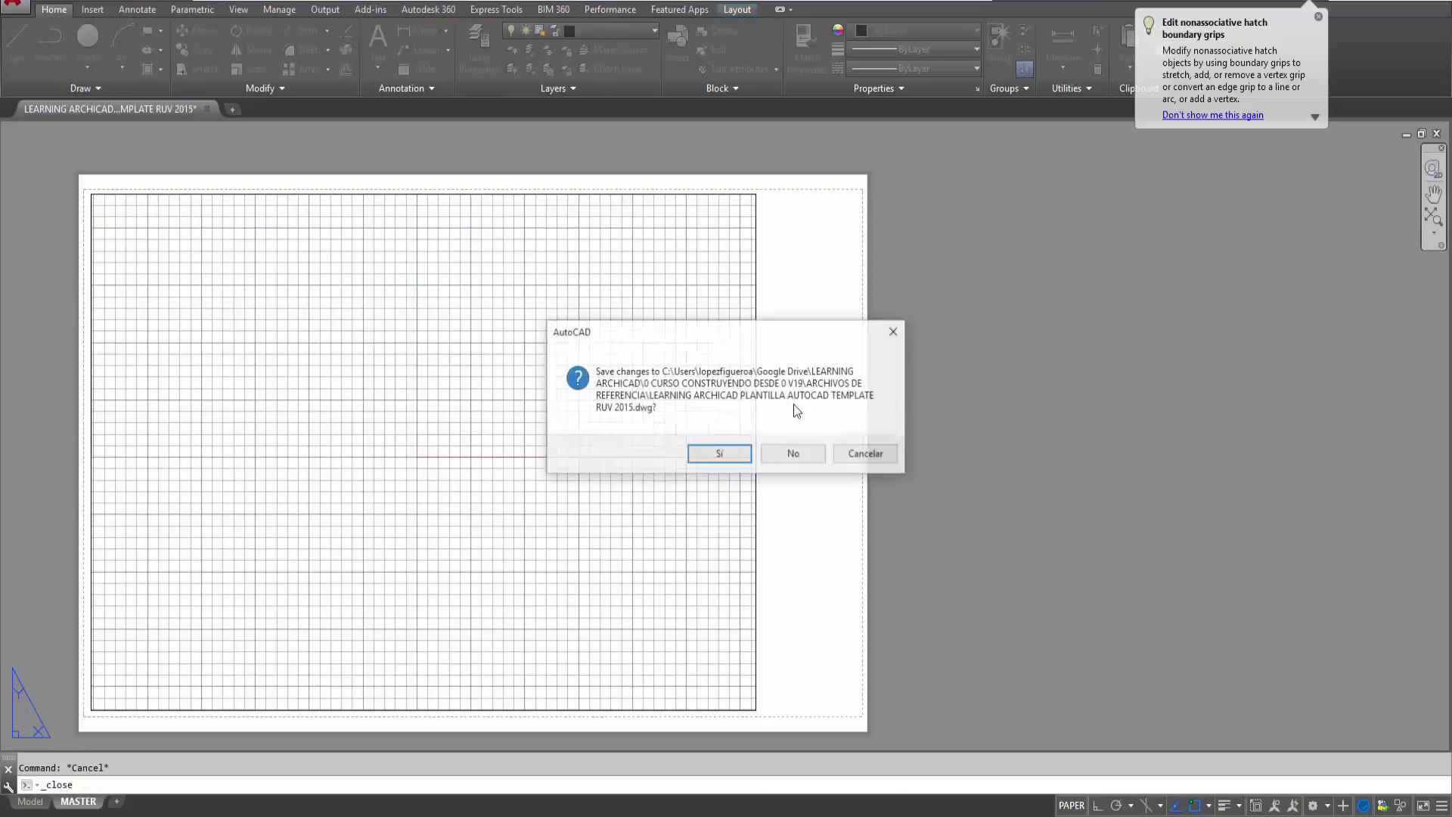
pyautogui.click(787, 456)
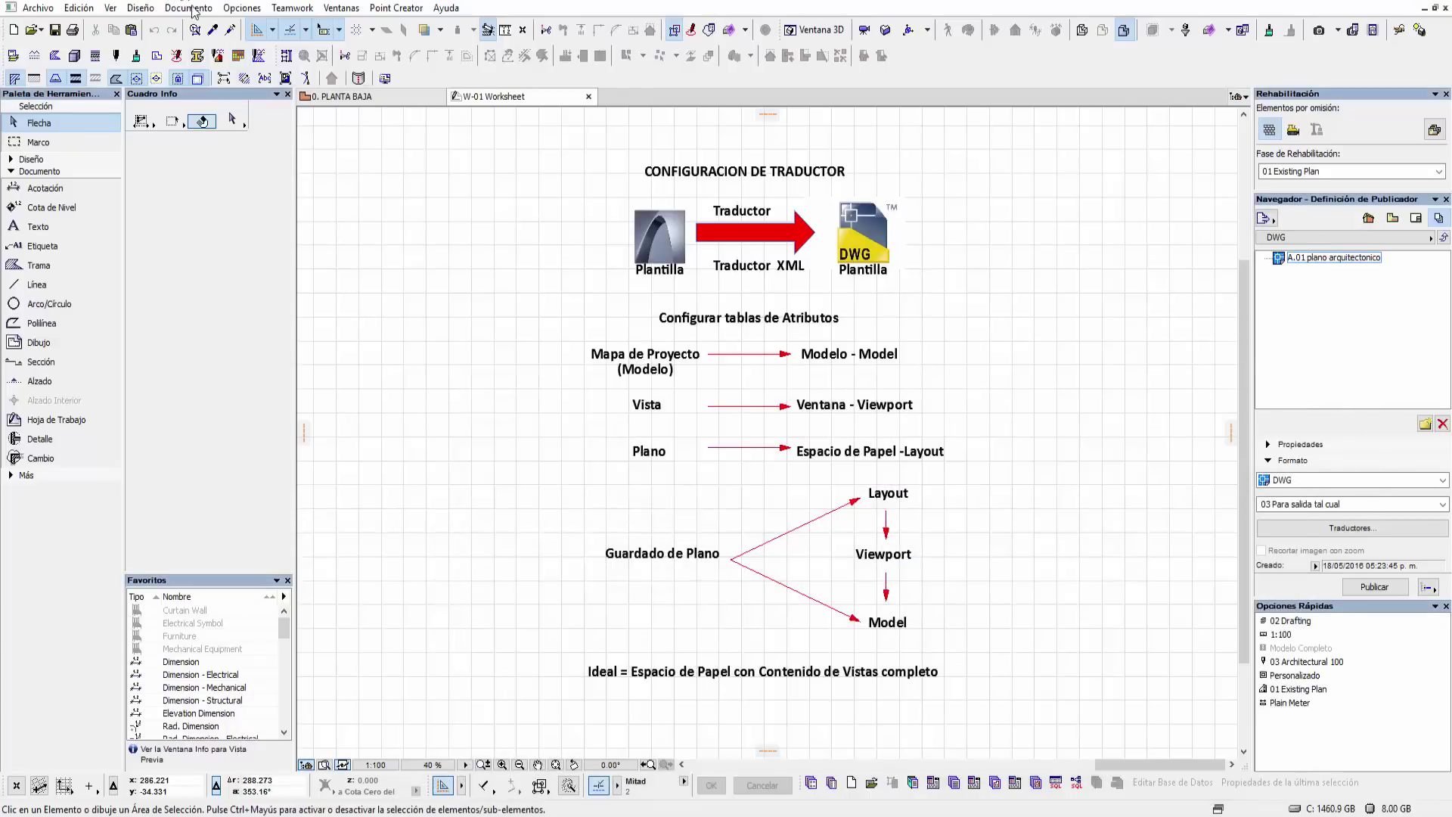
# - Open DXF-DWG translator settings at Atributo > Tramas > Conversión de Trama-Patrón and select the Common Brick mapping
pyautogui.click(239, 9)
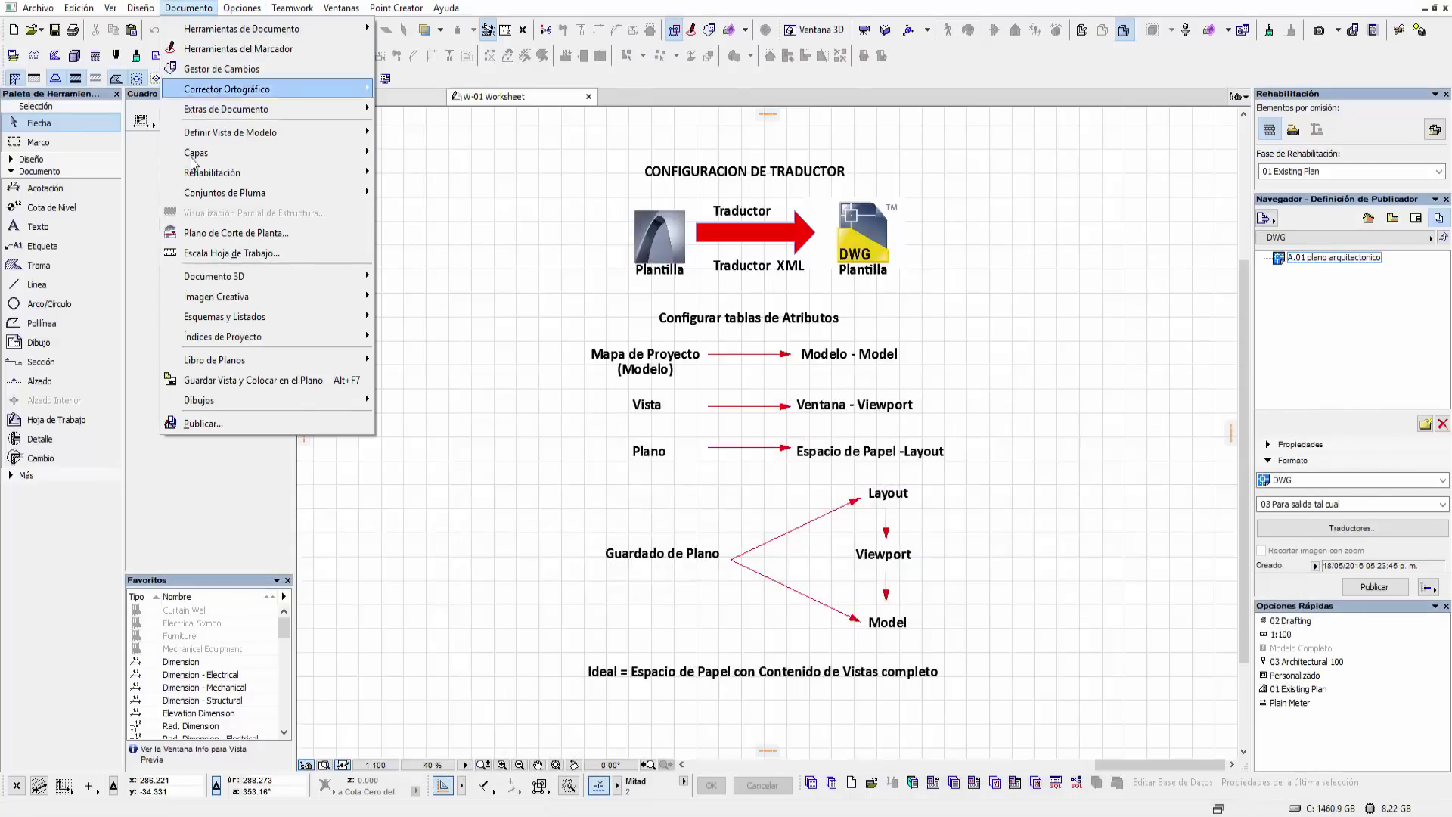
pyautogui.moveTo(75, 213)
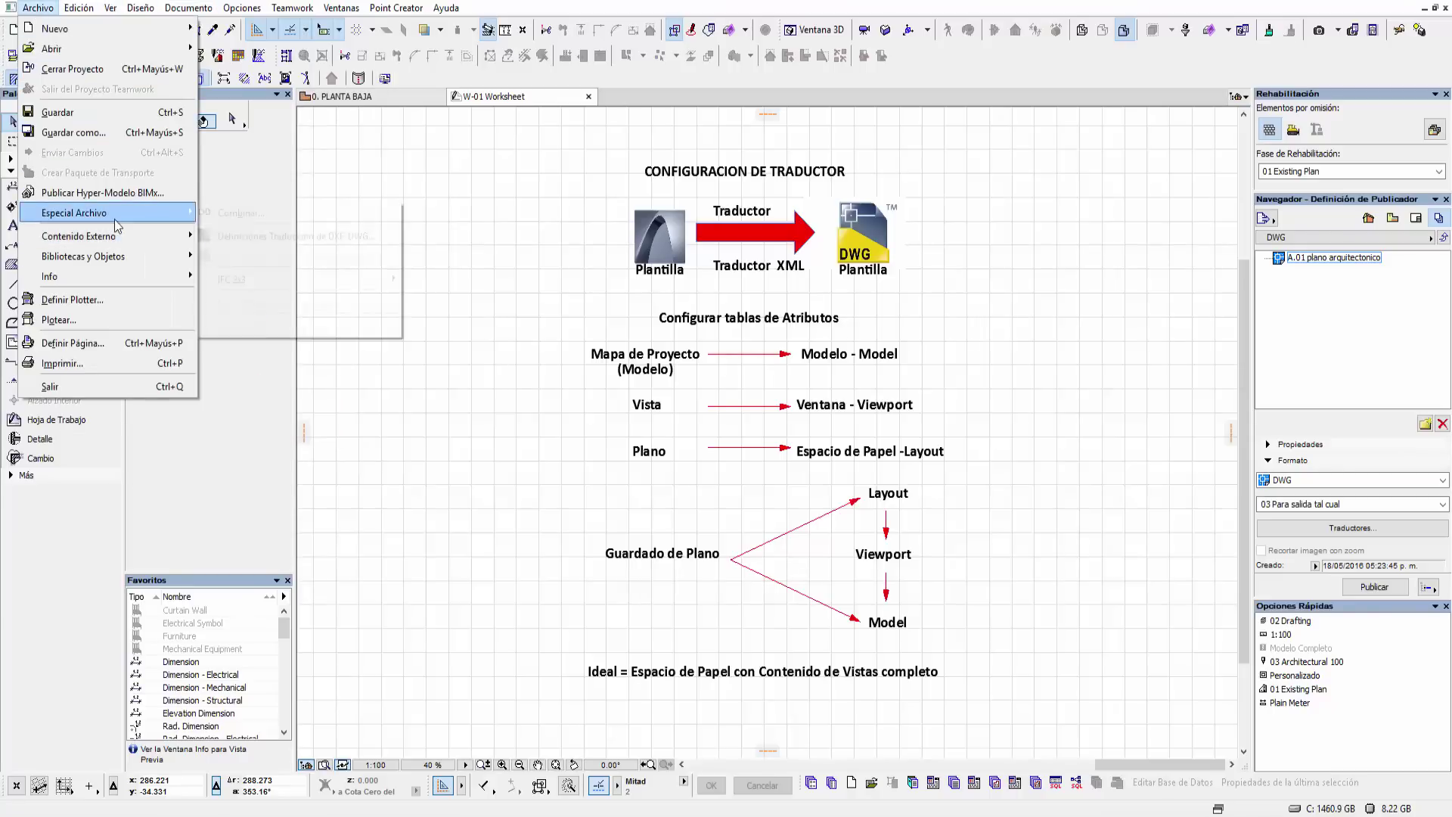
pyautogui.click(250, 237)
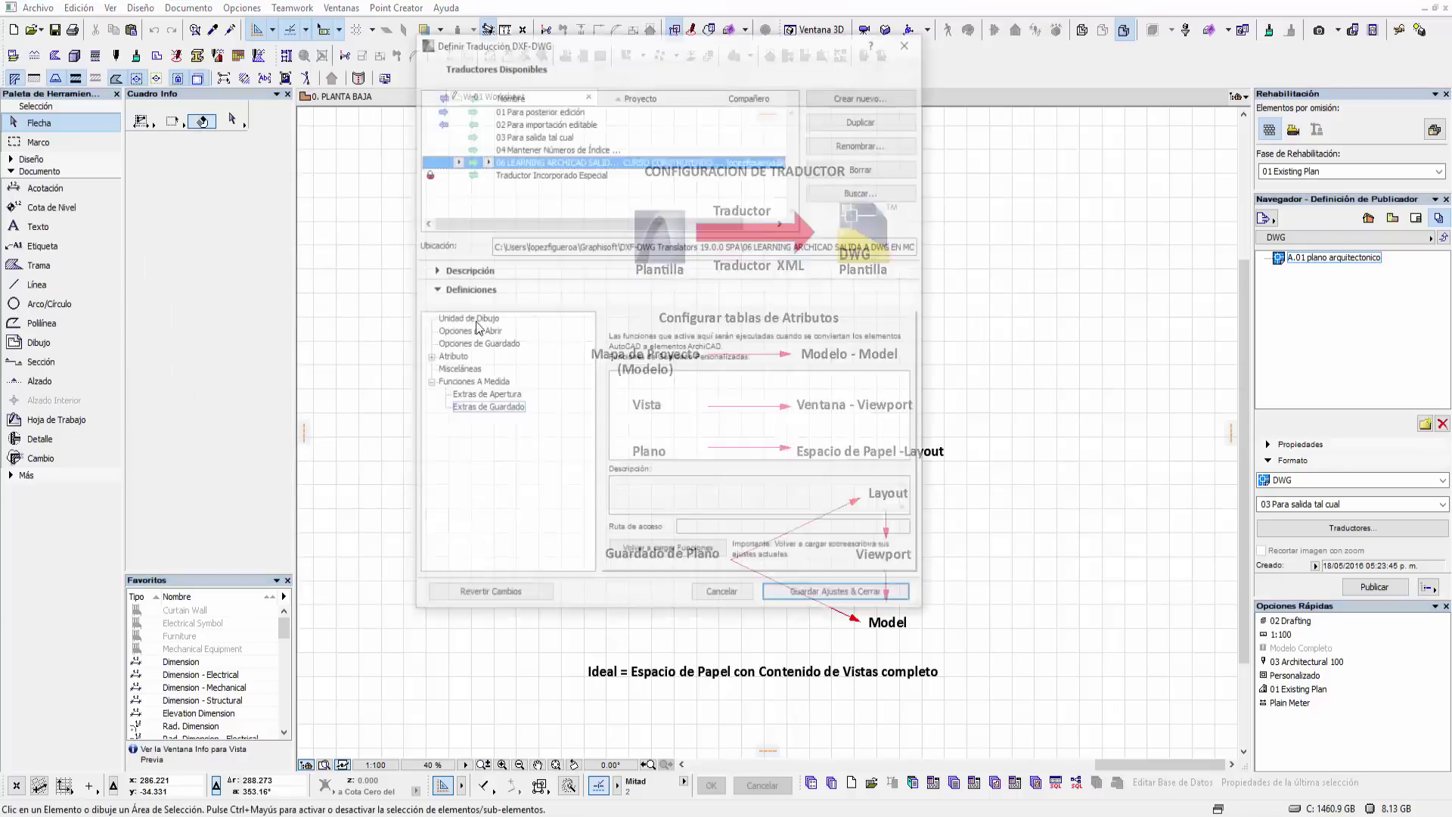
pyautogui.click(428, 357)
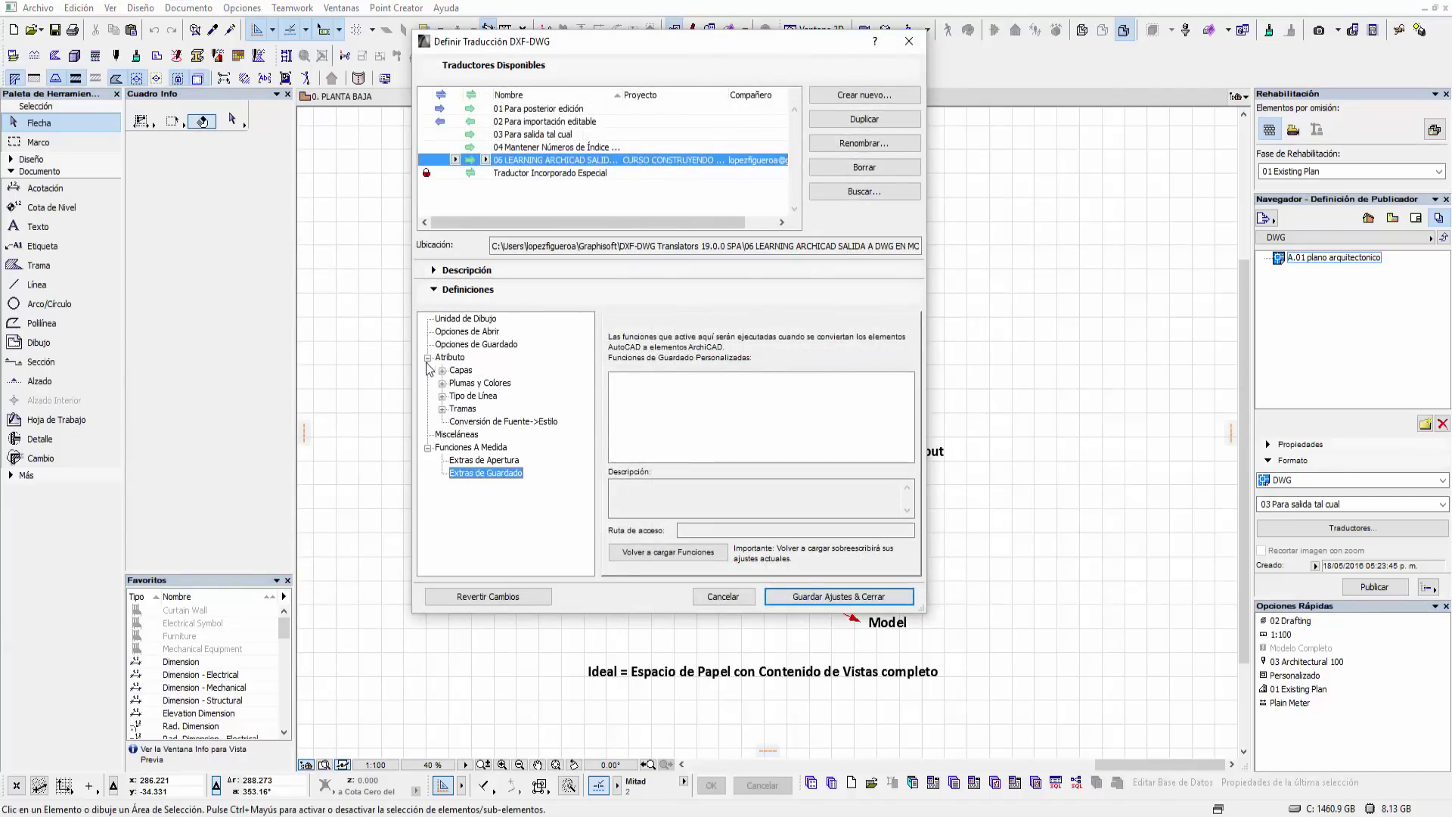
pyautogui.click(442, 409)
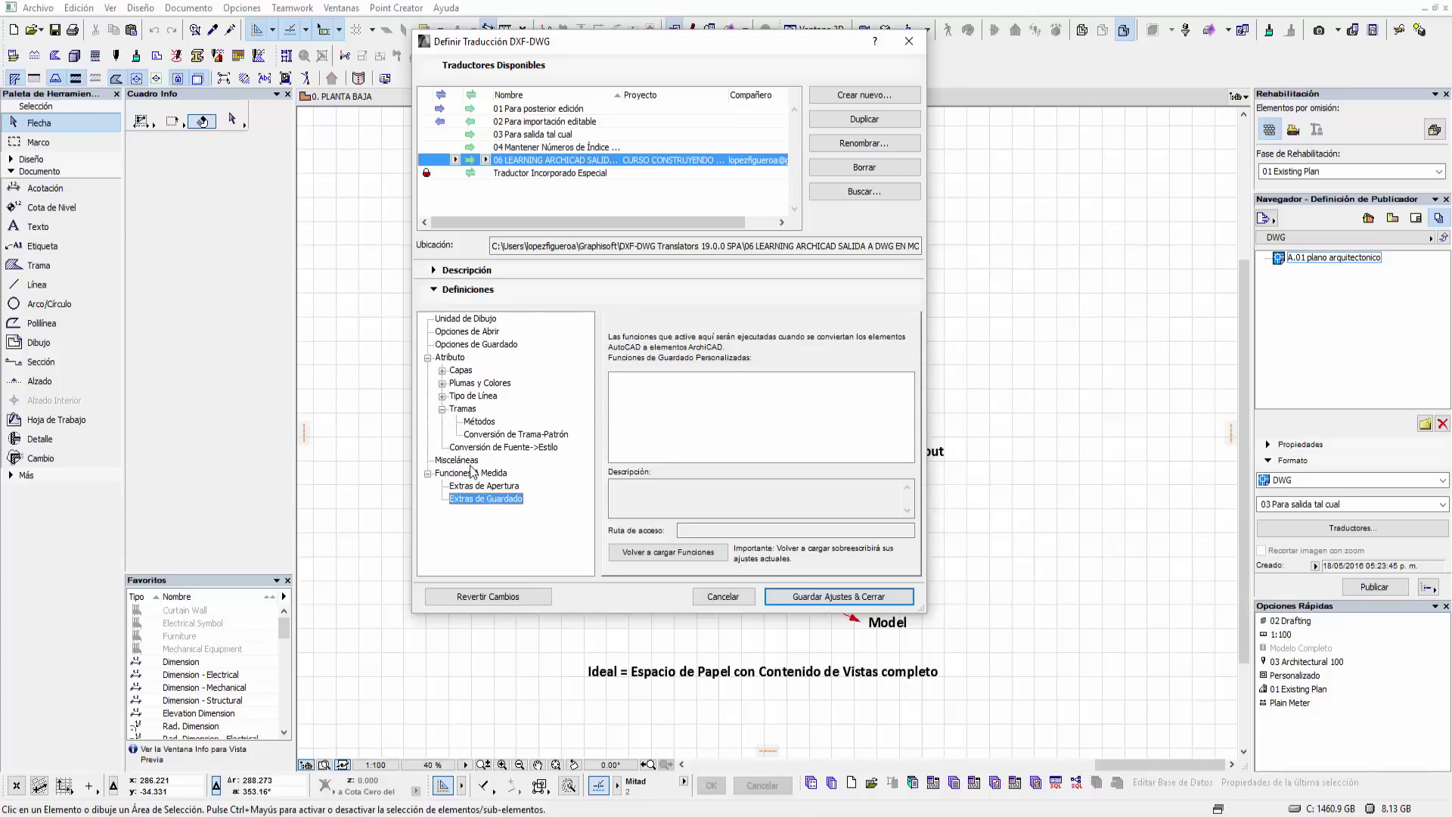
pyautogui.click(499, 435)
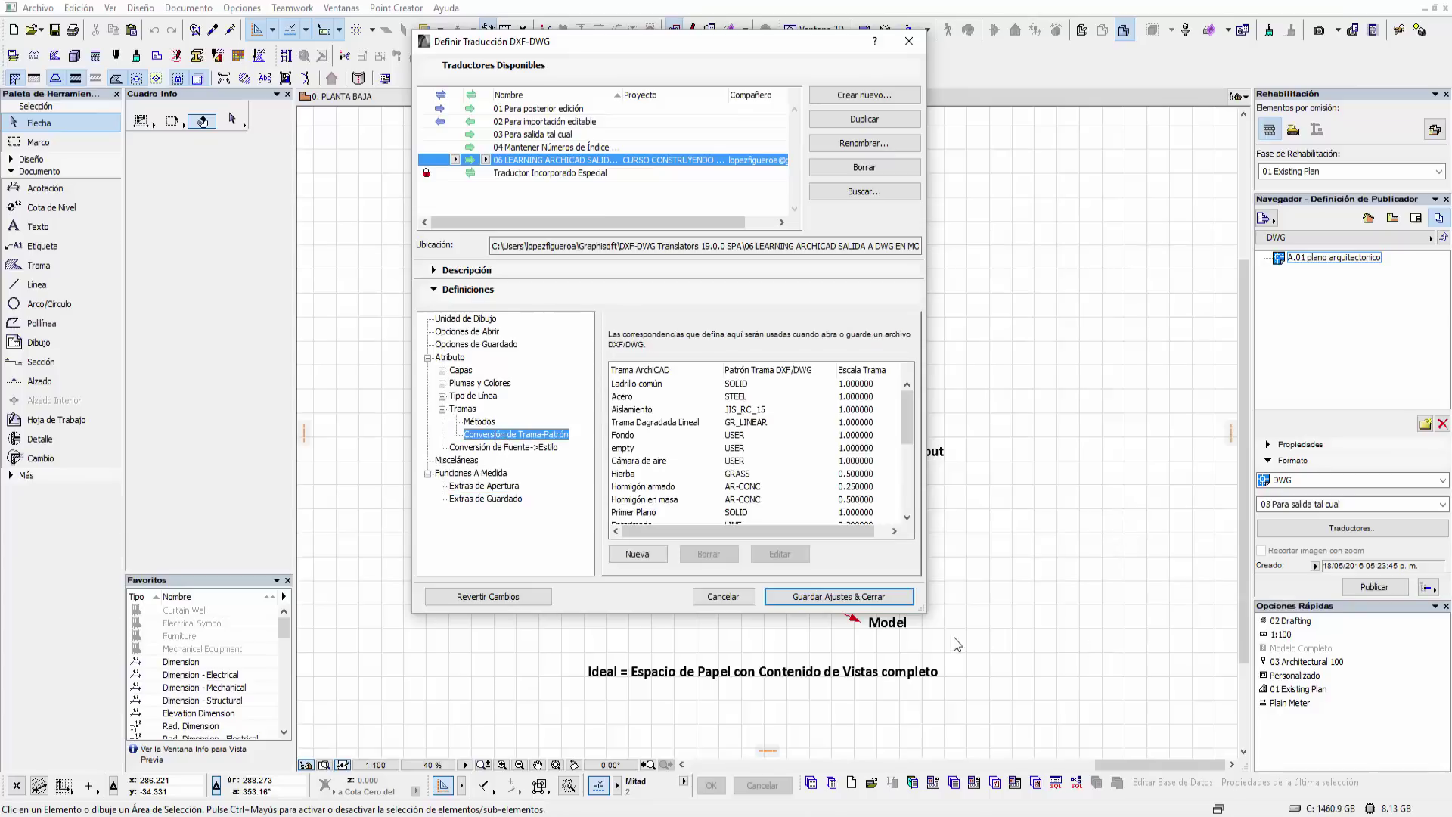
pyautogui.moveTo(923, 609); pyautogui.dragTo(1116, 738)
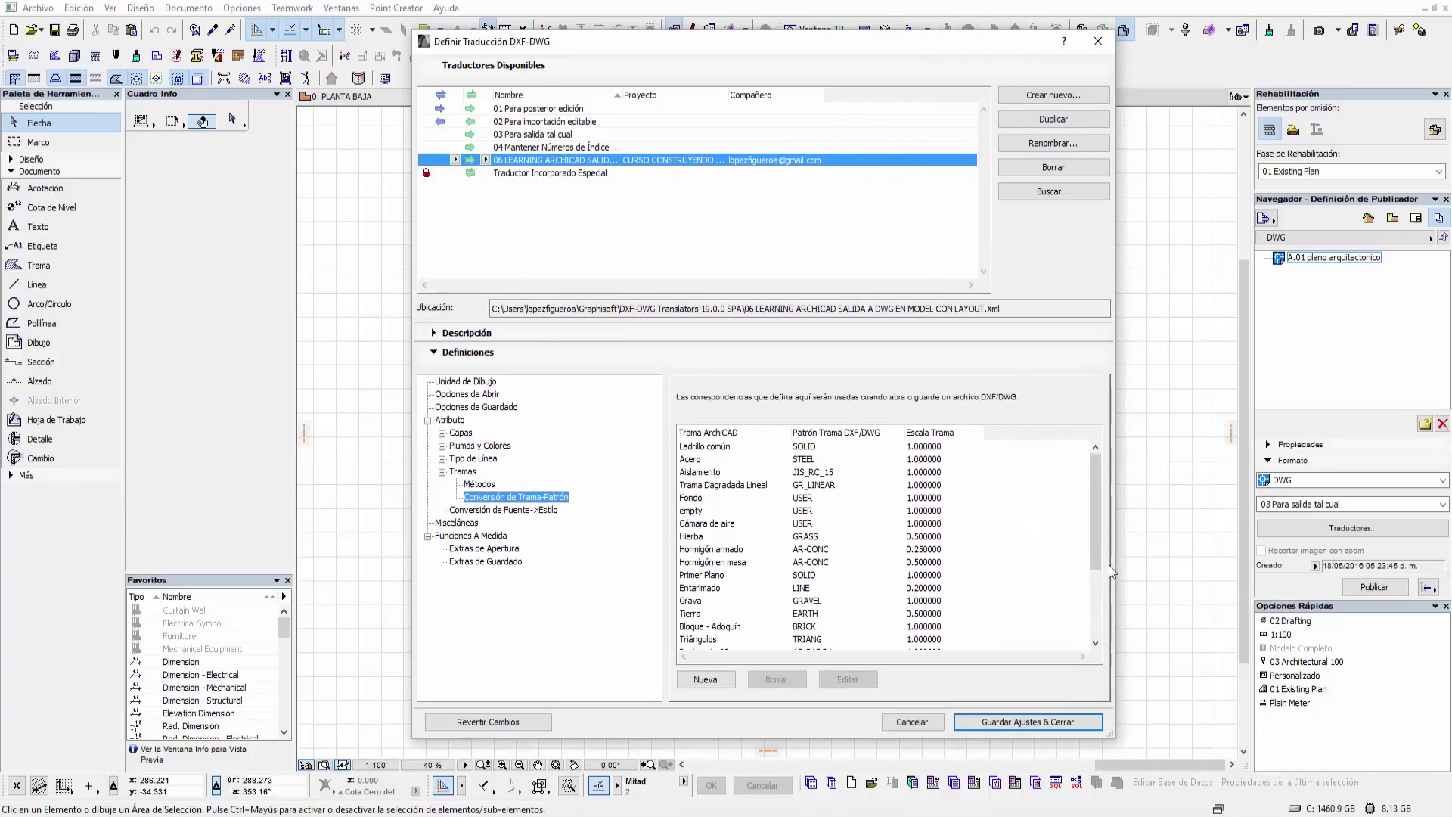
pyautogui.click(1096, 553)
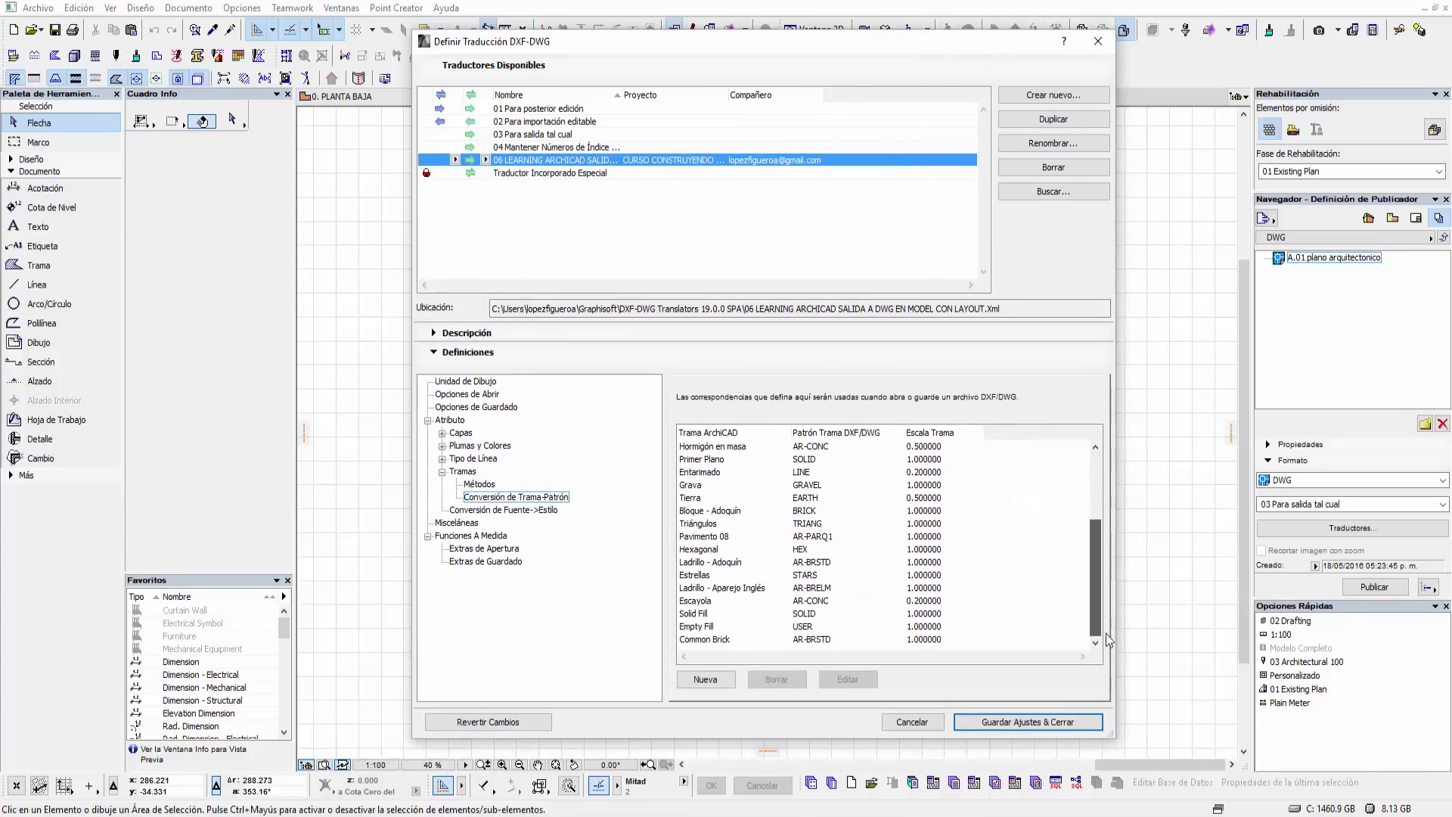
pyautogui.click(699, 641)
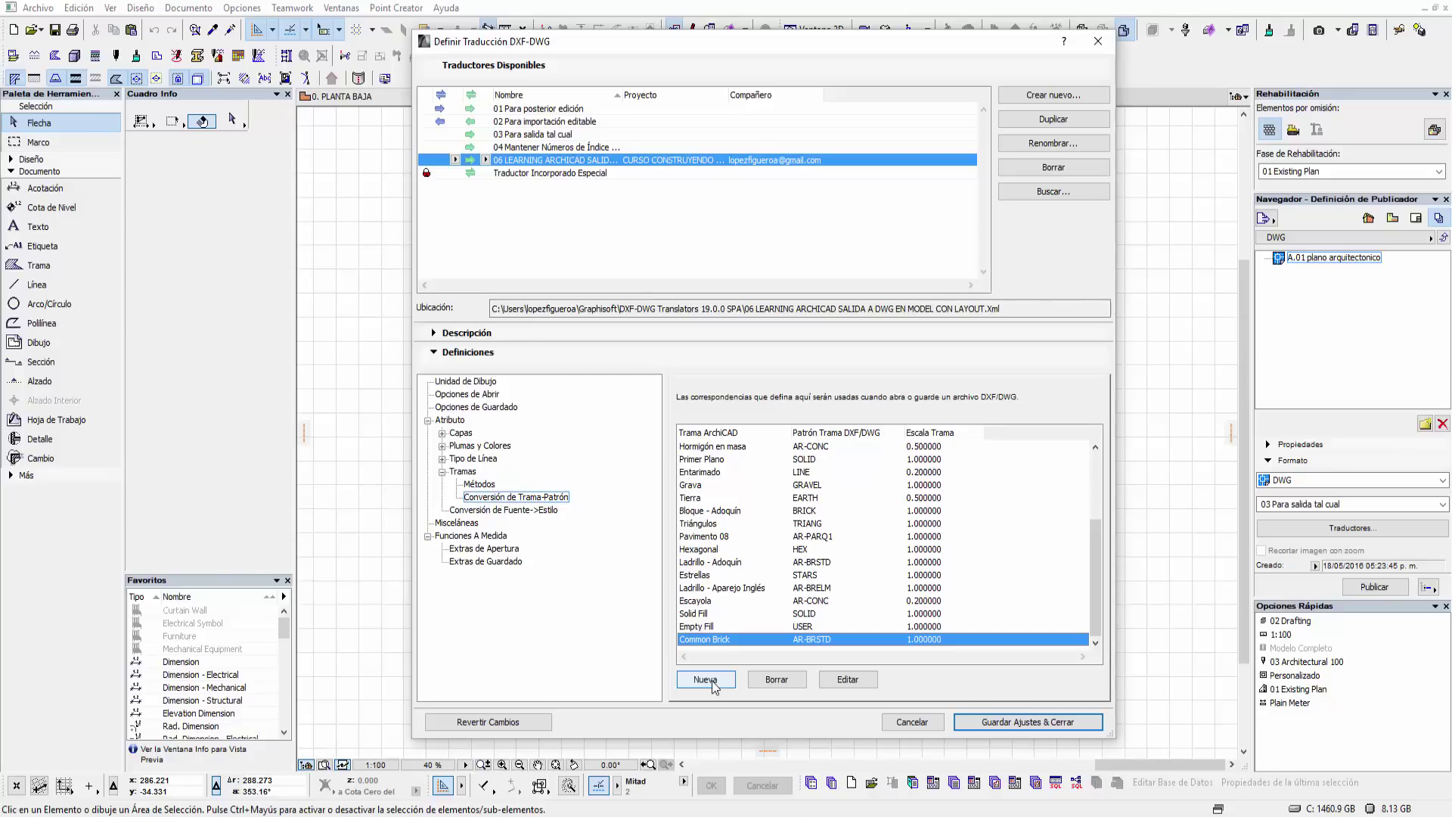
# - Add a new mapping exporting the Earth fill as AutoCAD EARTH at scale 1.00
pyautogui.click(711, 681)
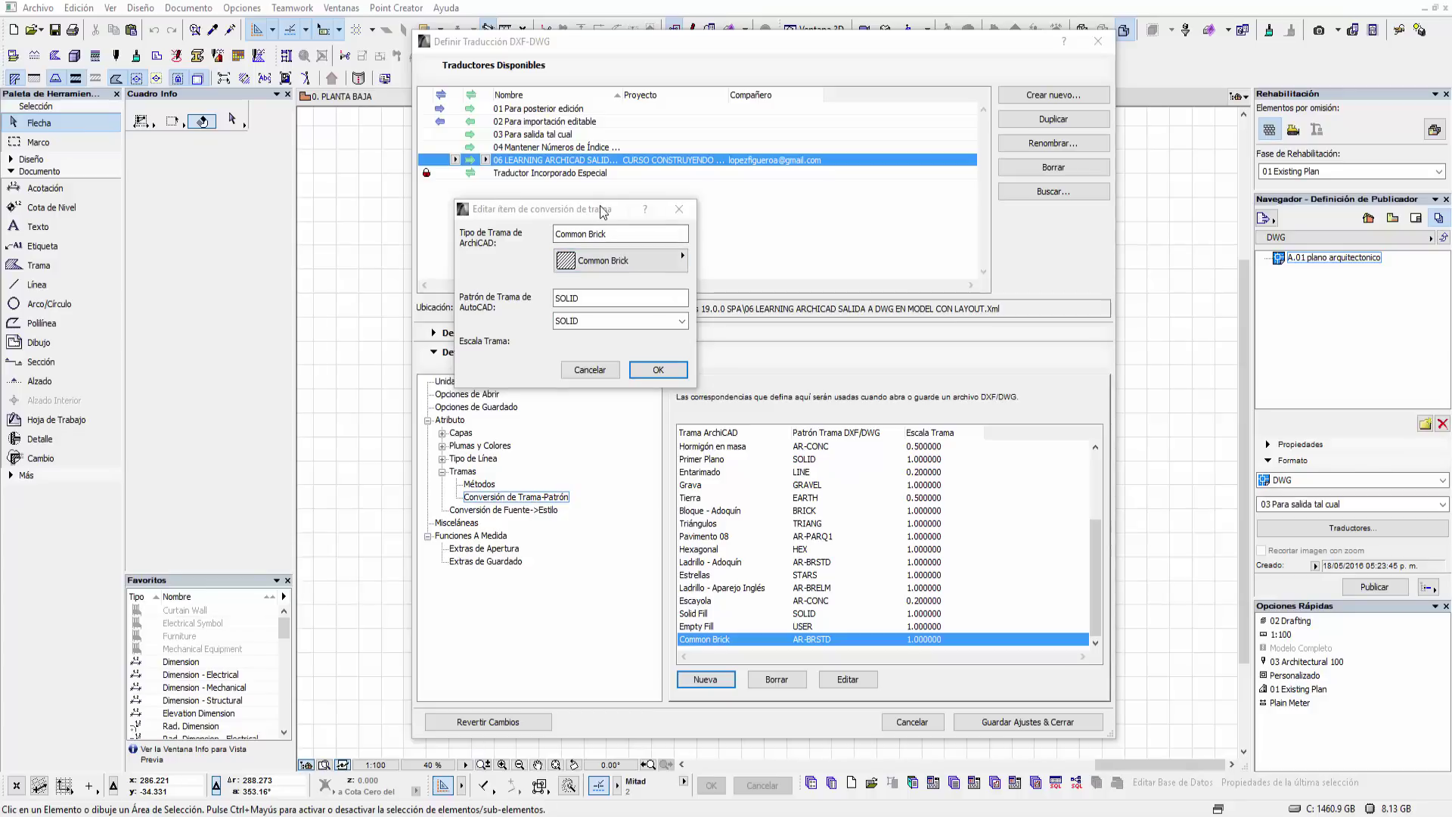
pyautogui.click(627, 259)
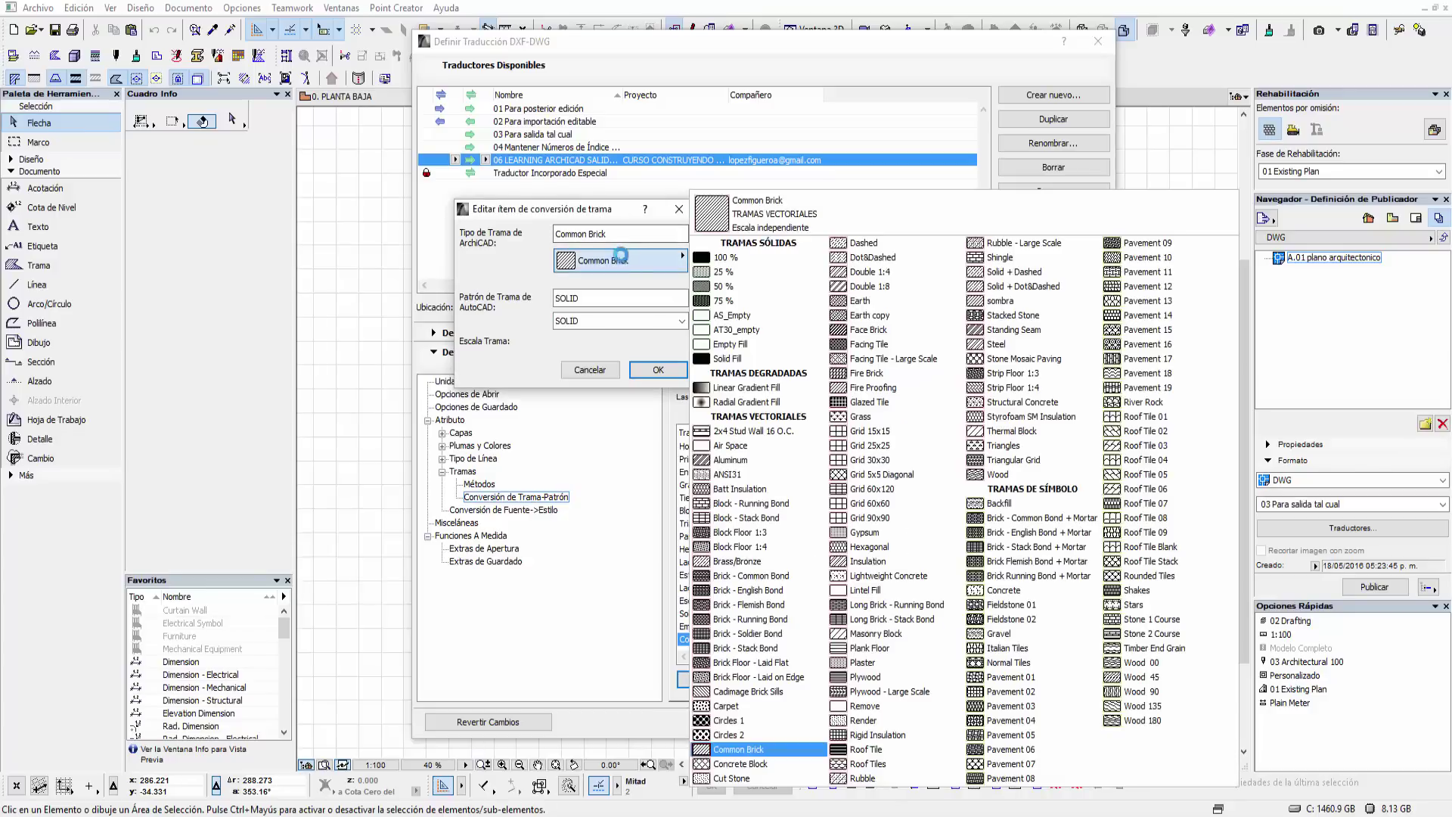
pyautogui.click(877, 300)
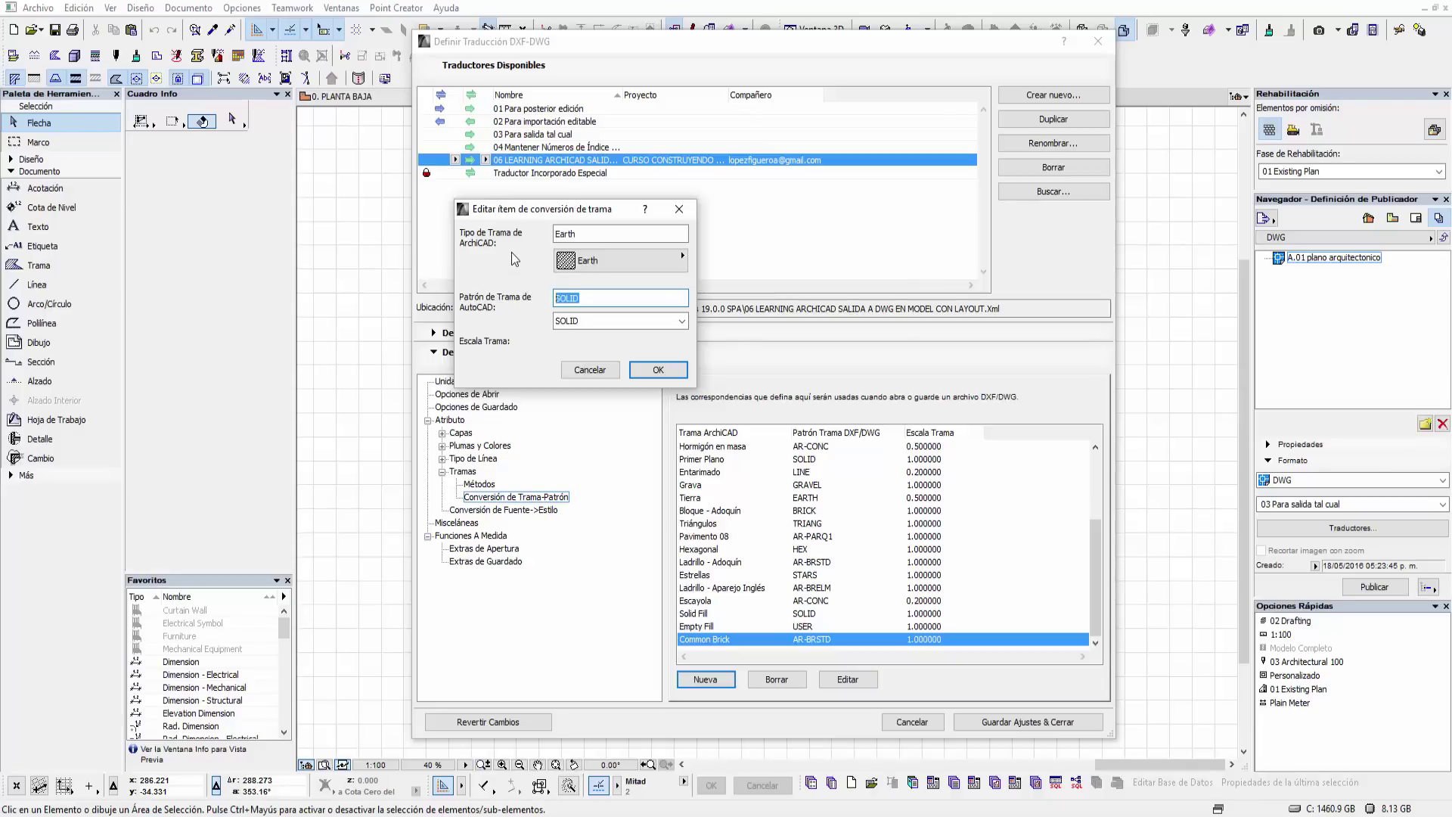
pyautogui.write('e')
pyautogui.click(665, 376)
pyautogui.click(658, 369)
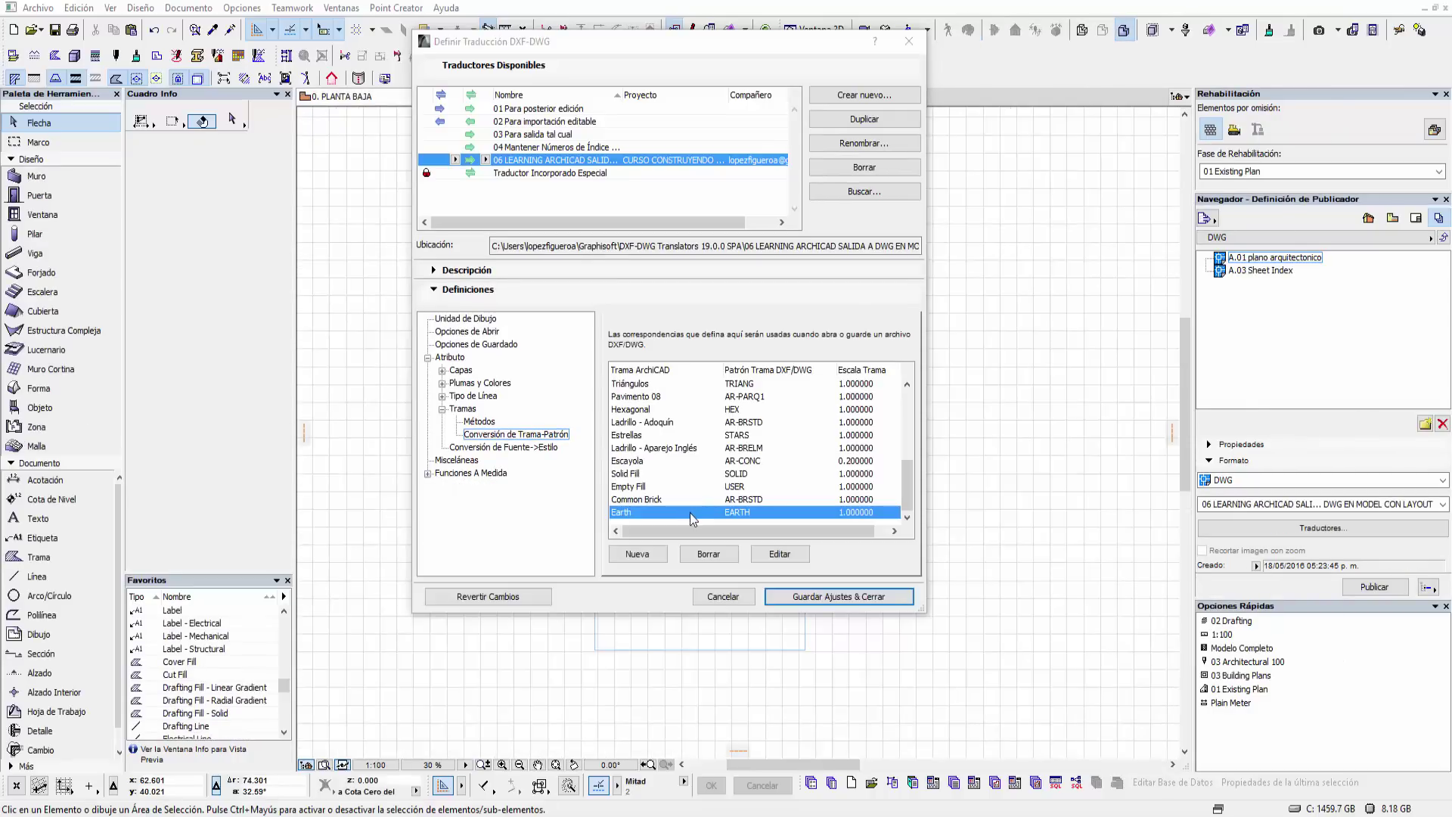
pyautogui.click(443, 396)
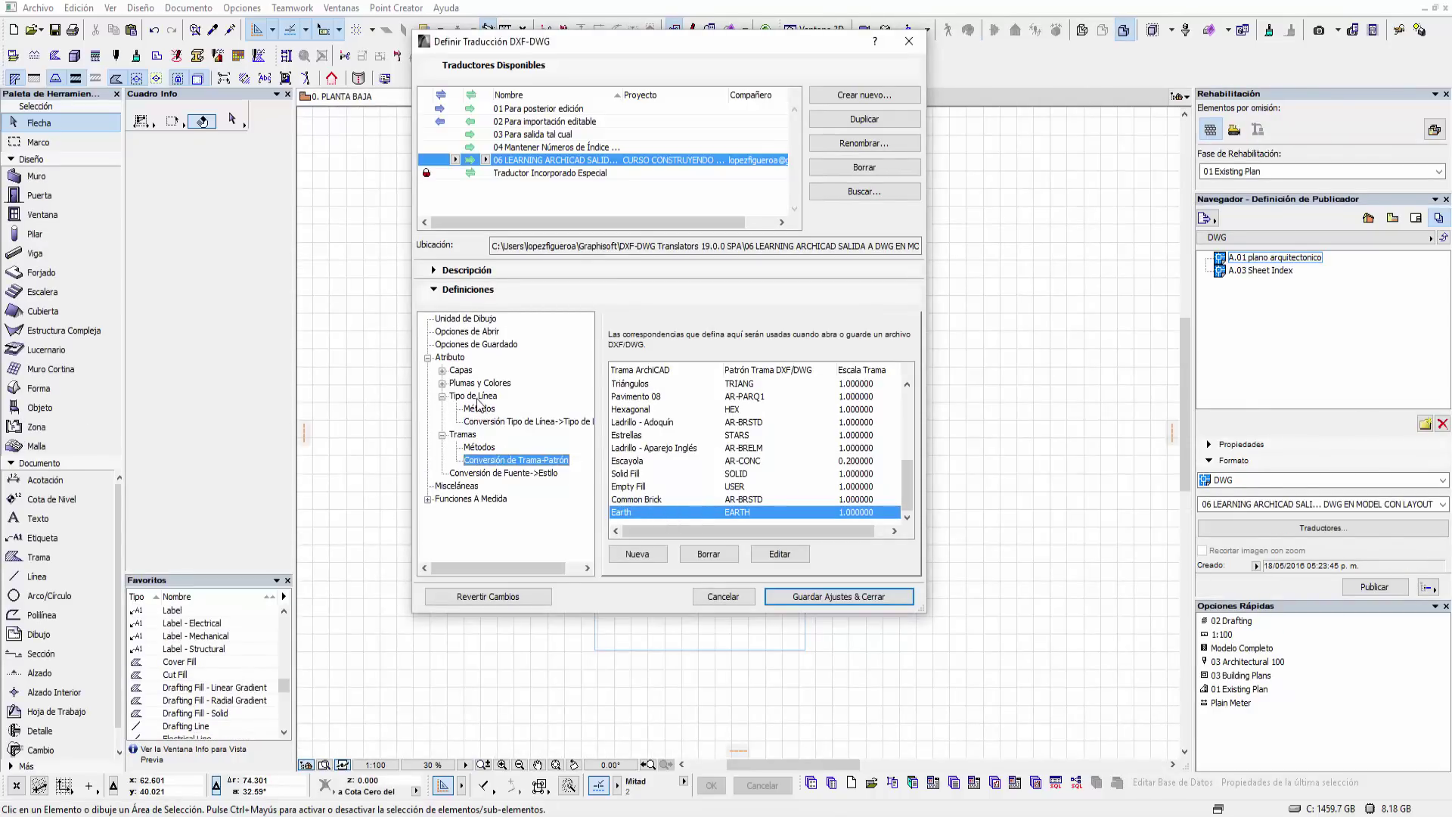
# - Show the Conversión Tipo de Línea->Tipo de Línea AutoCAD table and scroll through its entries
pyautogui.click(496, 424)
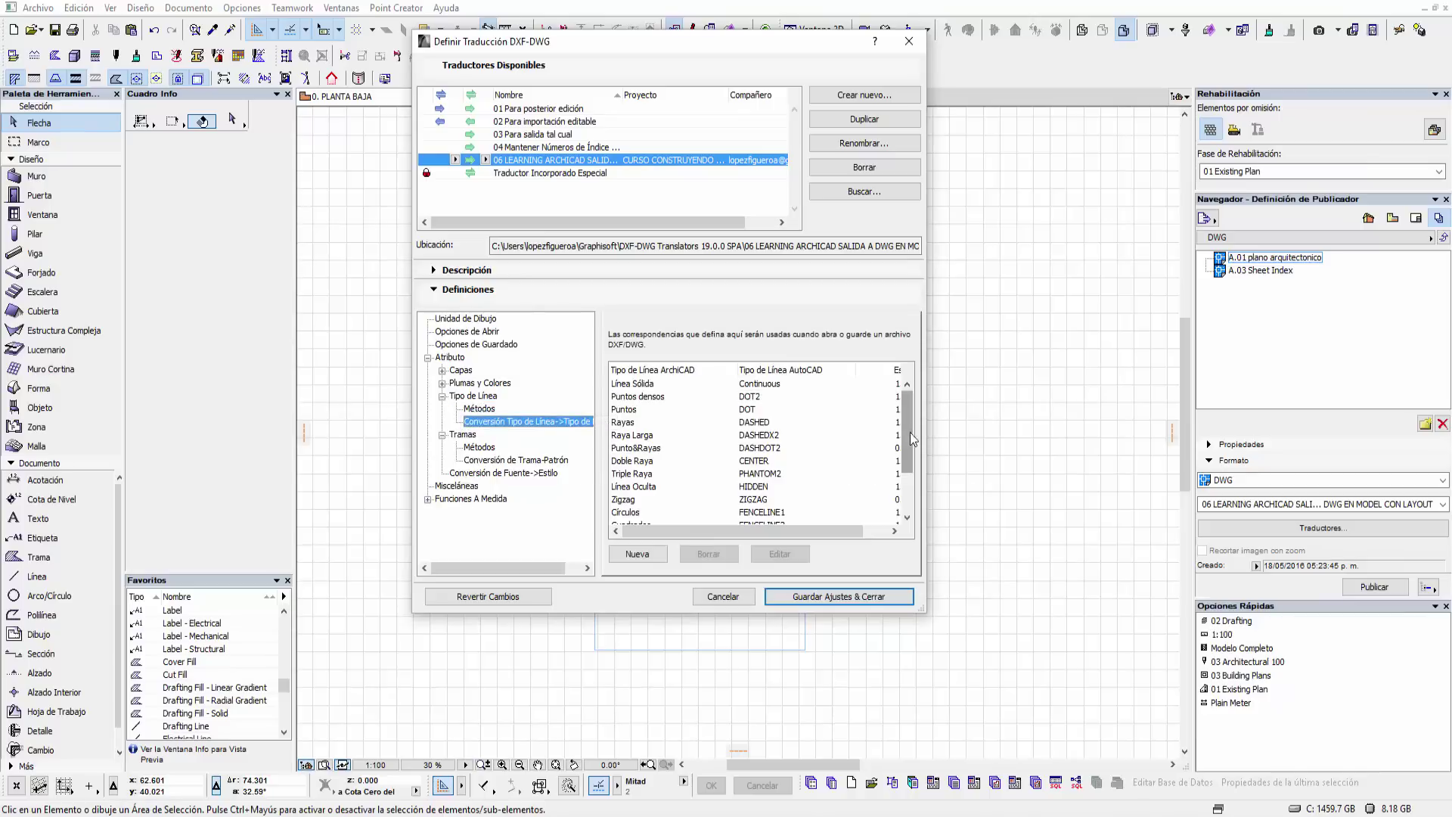
pyautogui.scroll(-2, 801, 502)
pyautogui.click(787, 499)
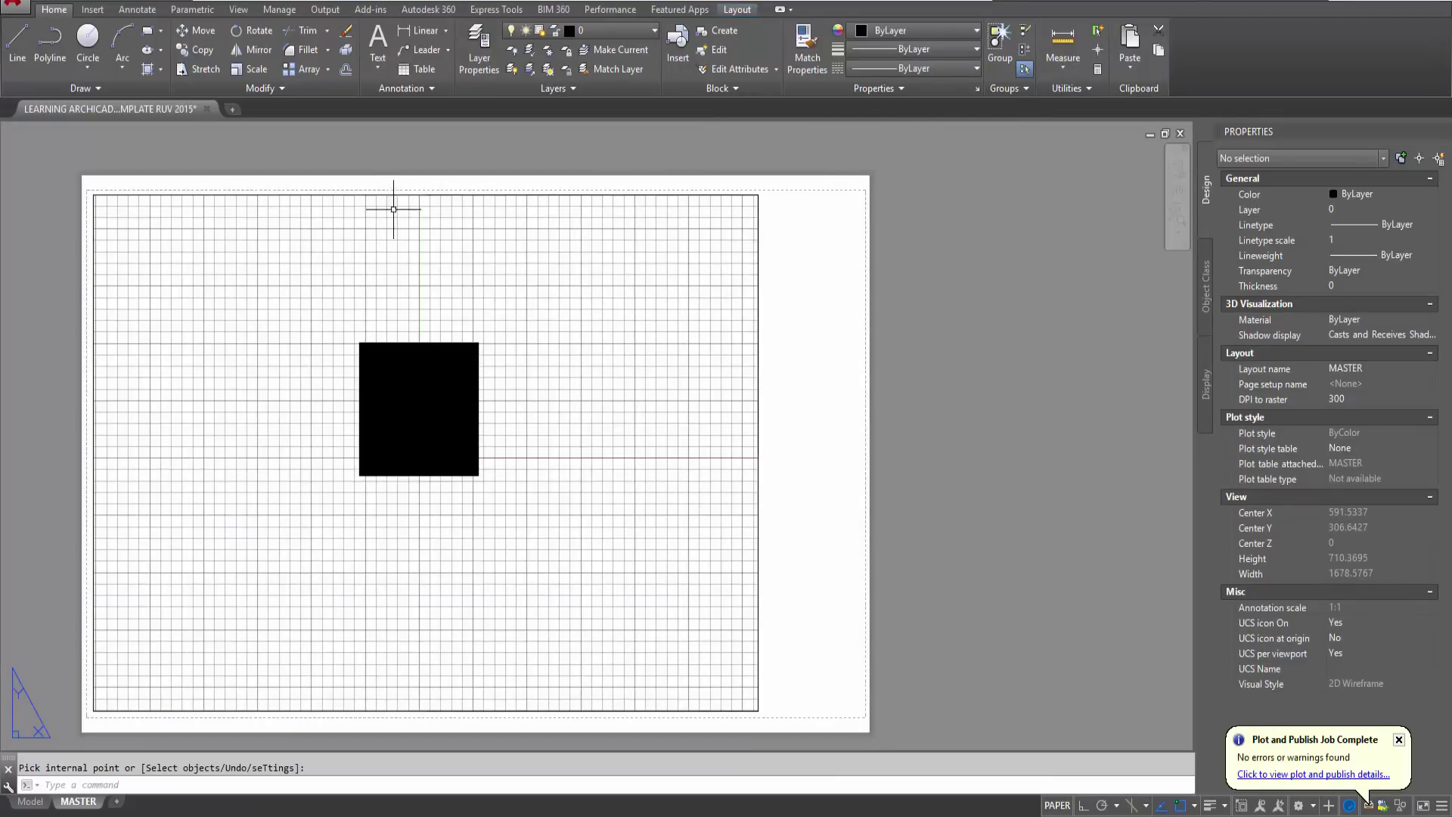
# - Open Layer Properties with LA, choose layer 0's linetype, and list acadiso.lin linetypes via Load
pyautogui.write('la')
pyautogui.press('Return')
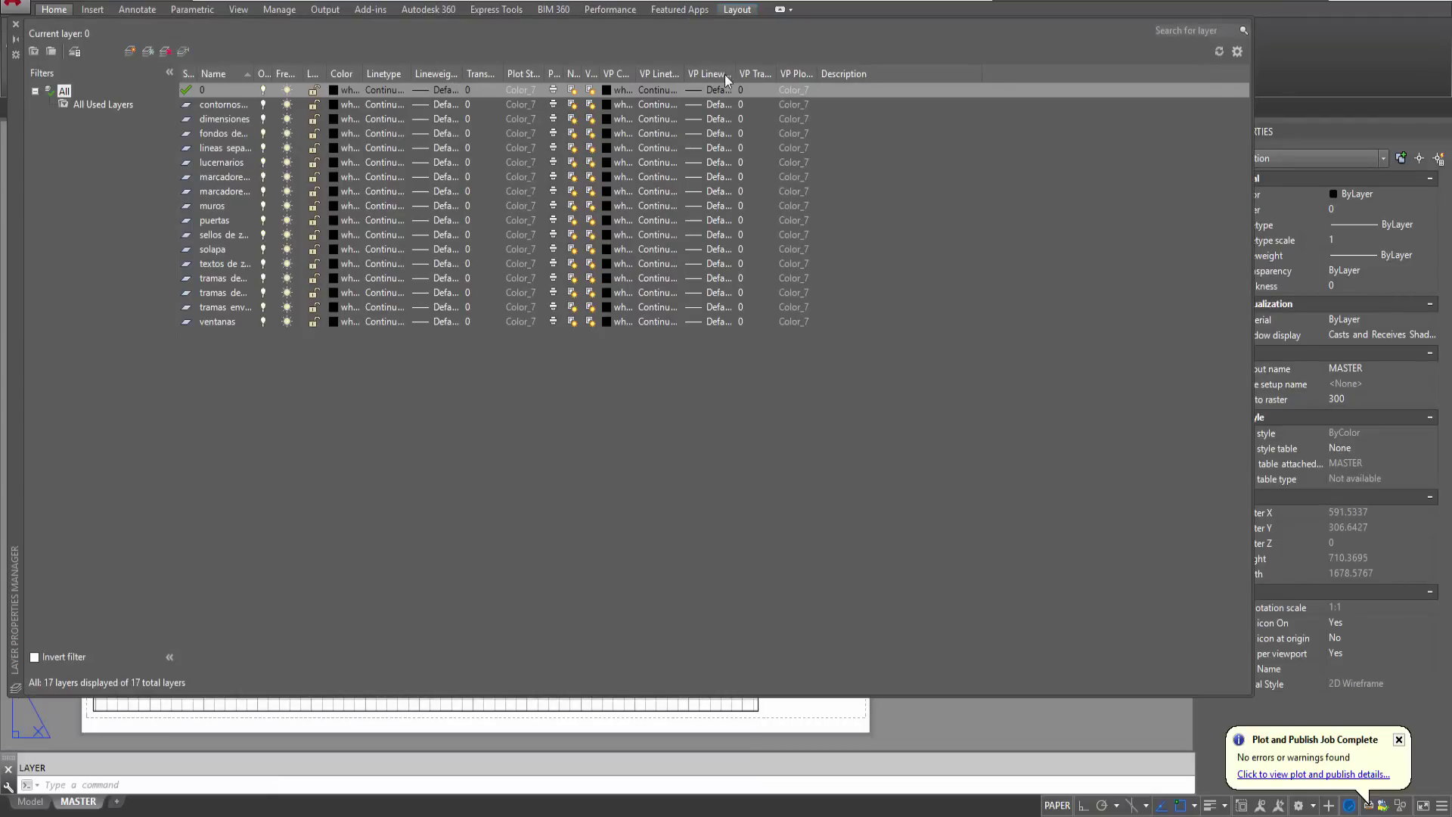
pyautogui.moveTo(408, 71); pyautogui.dragTo(569, 72)
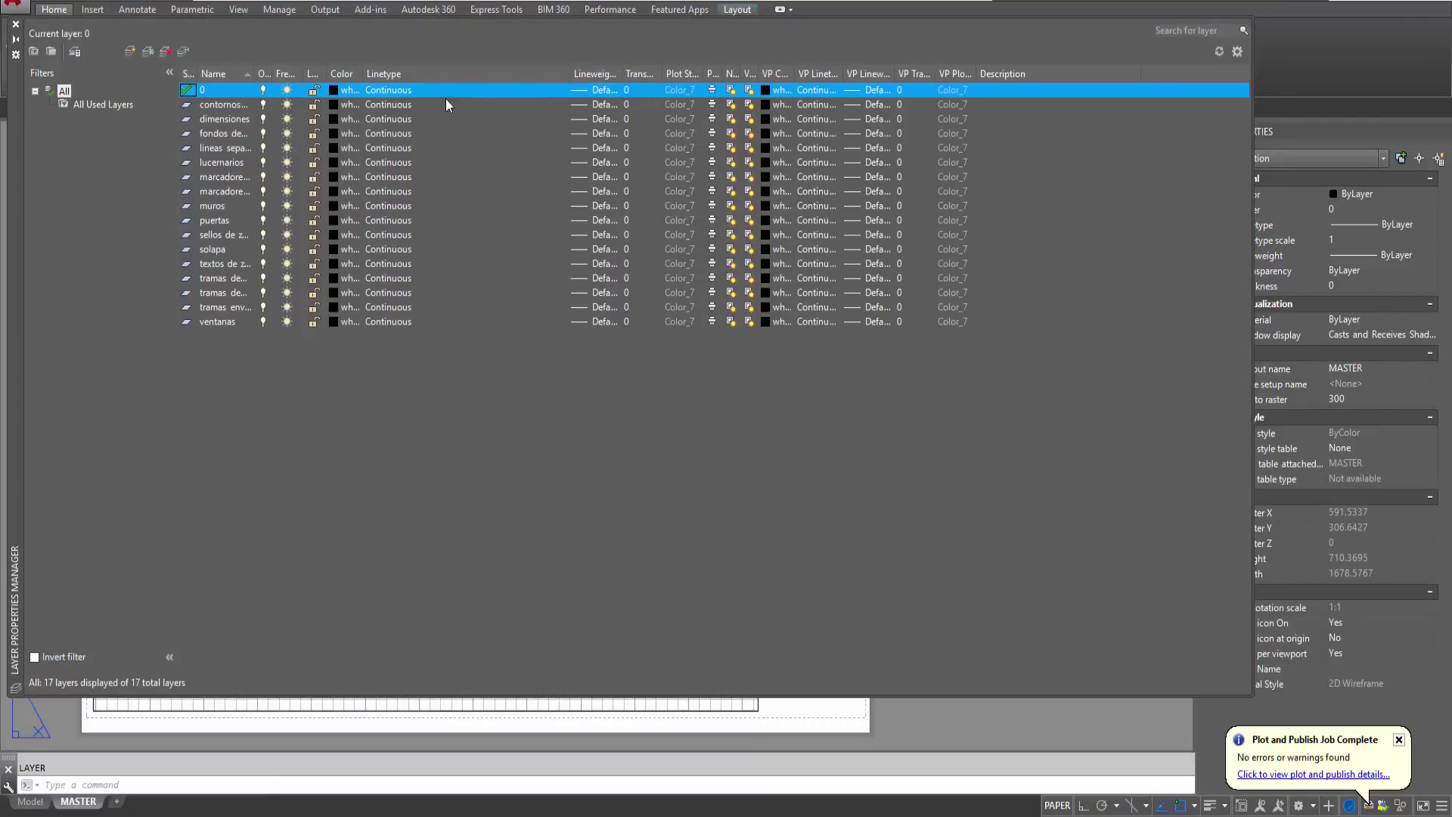
pyautogui.click(465, 93)
pyautogui.moveTo(679, 294); pyautogui.dragTo(483, 159)
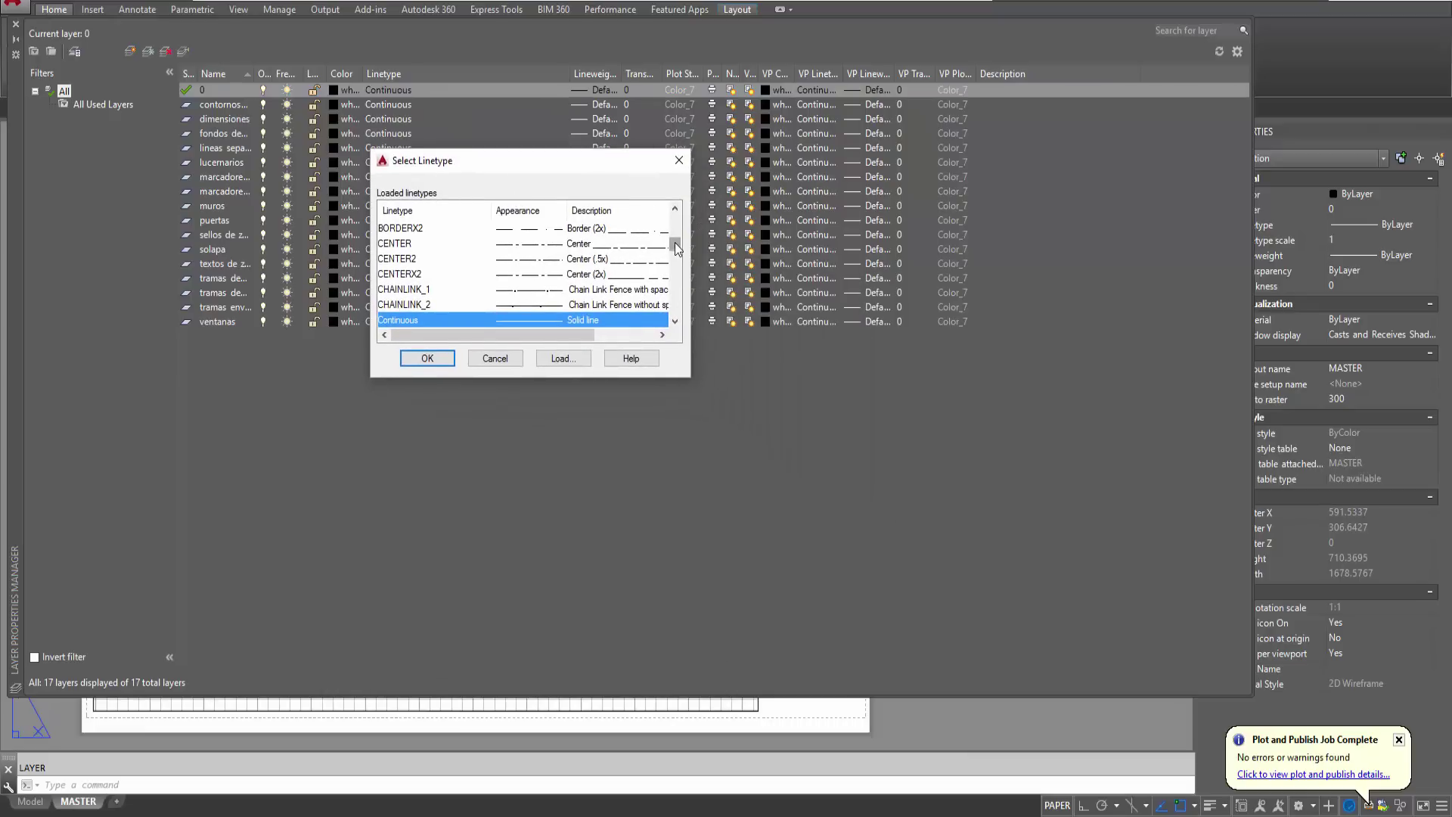
pyautogui.moveTo(675, 242)
pyautogui.mouseDown()
pyautogui.moveTo(676, 269)
pyautogui.moveTo(685, 222)
pyautogui.mouseUp()
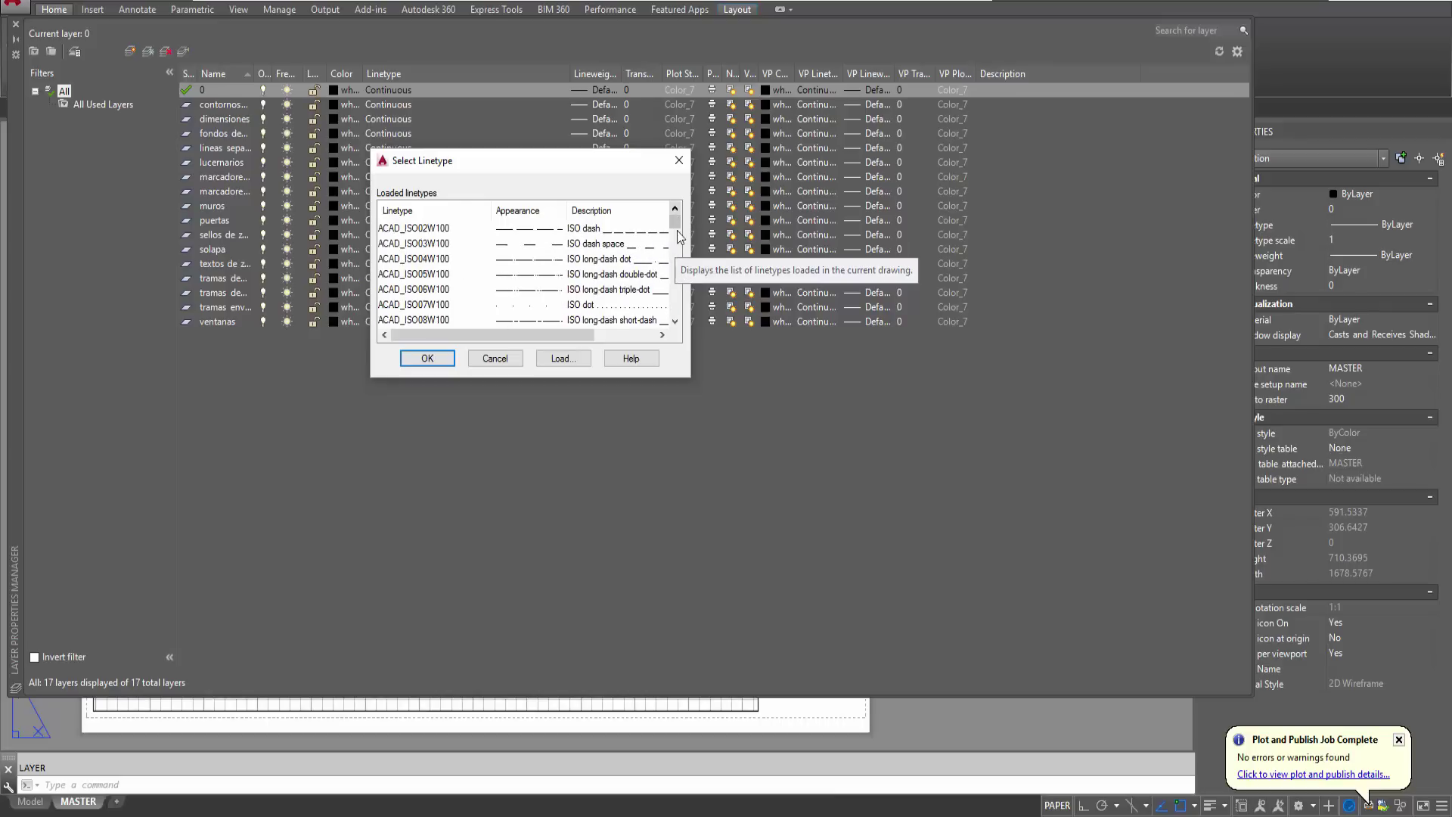
pyautogui.click(560, 361)
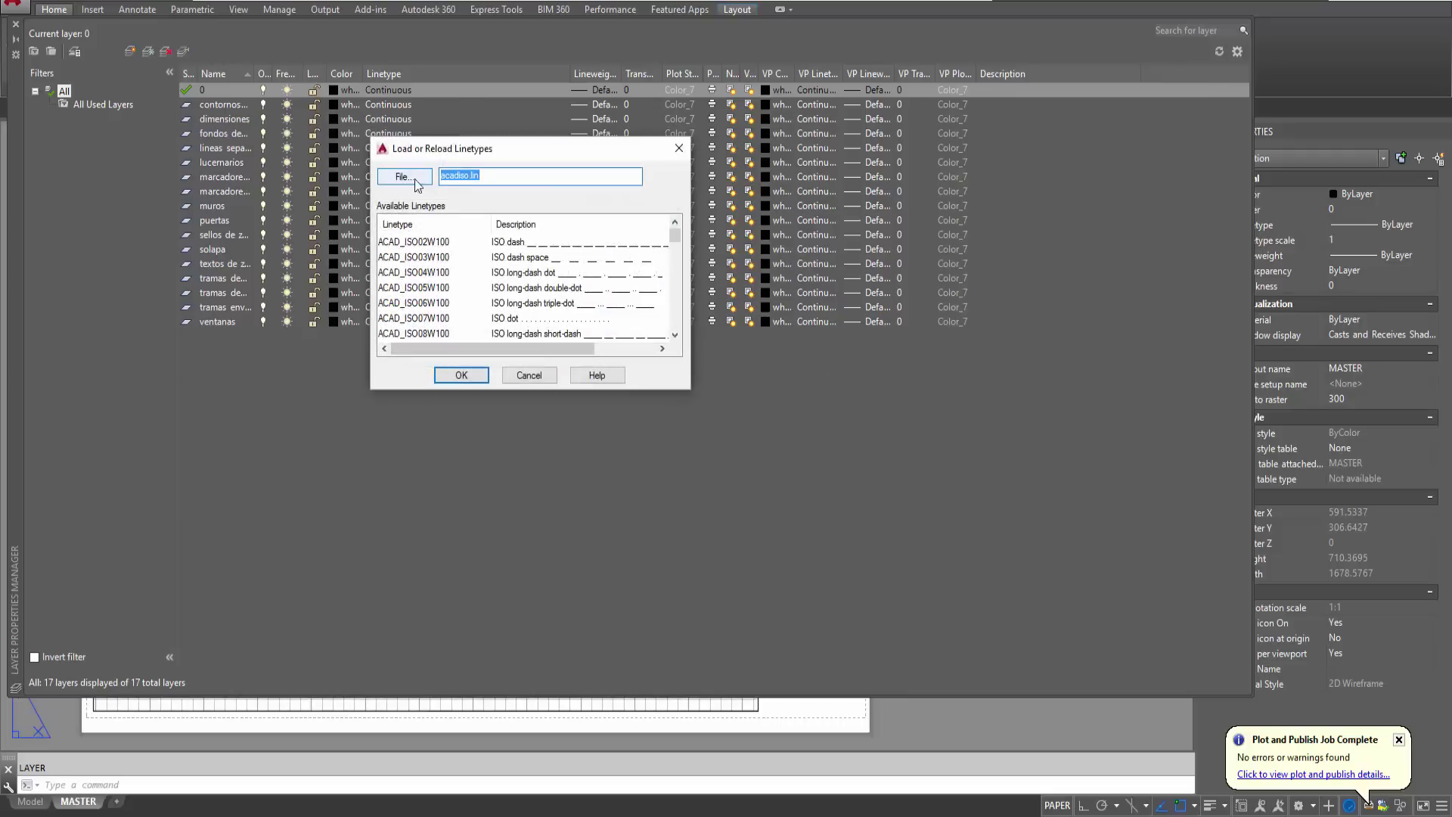
# - Select JIS_09_50 from acadiso.lin and reload it, replacing its existing definition
pyautogui.click(484, 176)
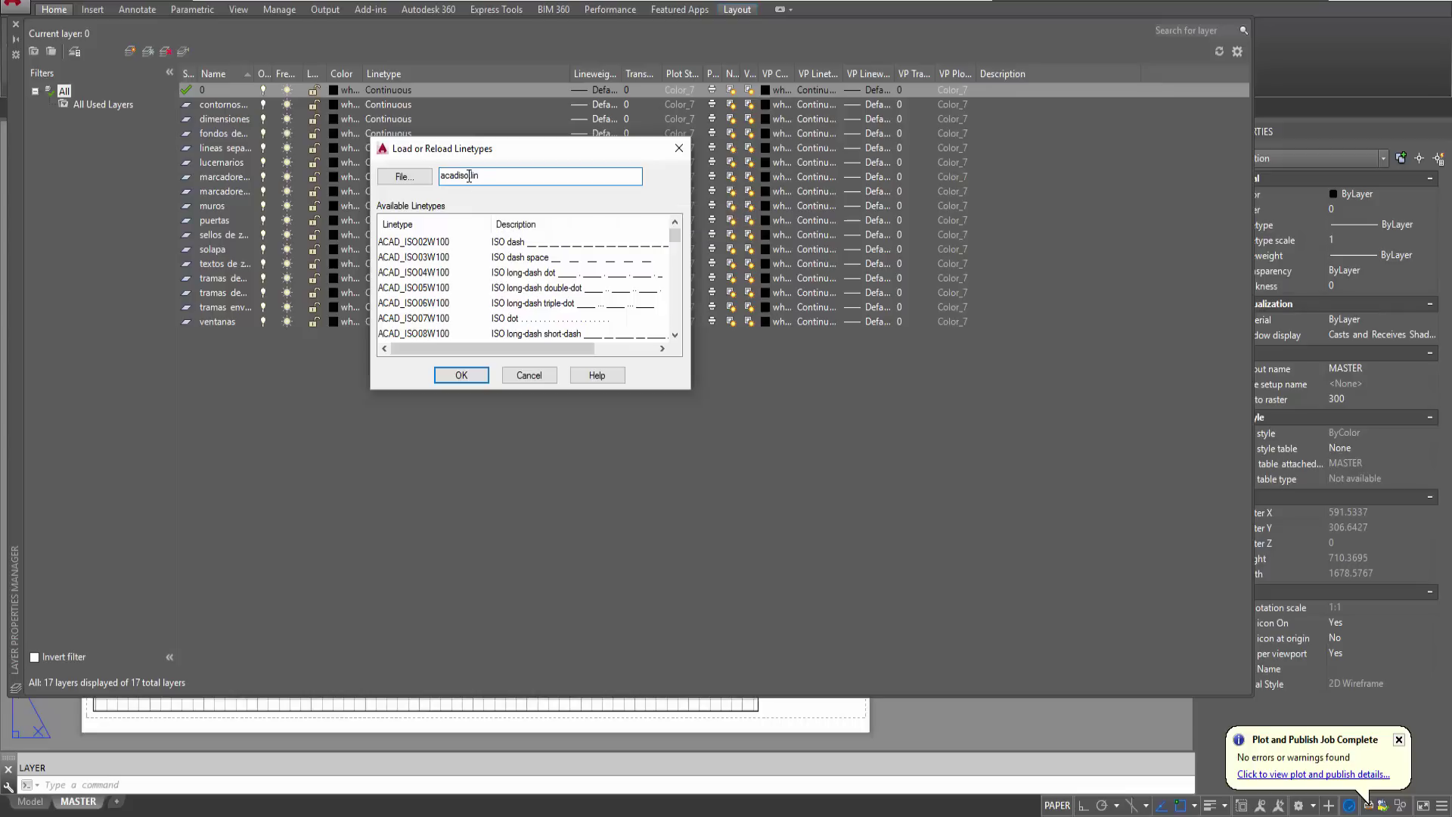
pyautogui.moveTo(468, 176); pyautogui.dragTo(481, 176)
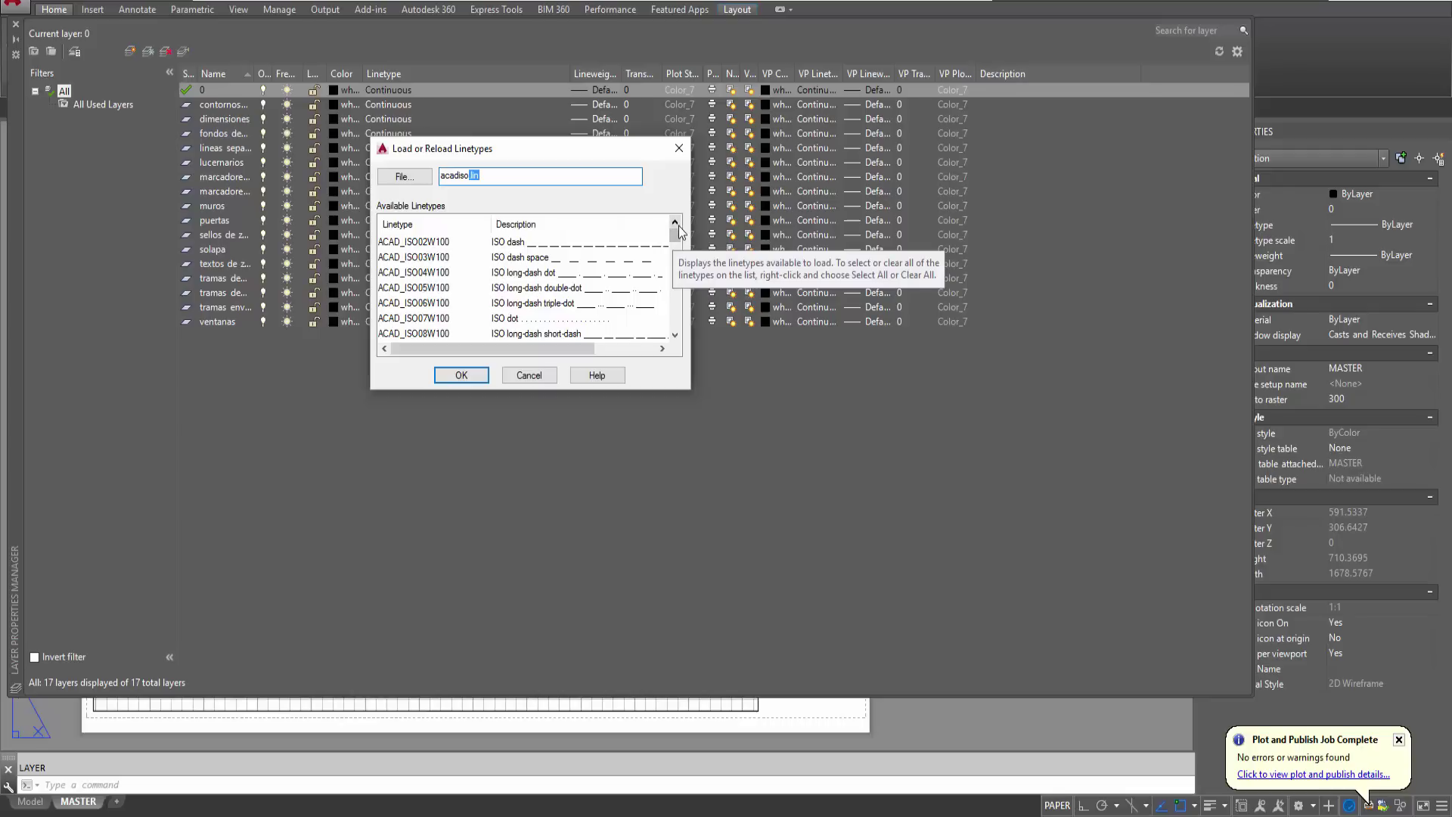
pyautogui.moveTo(680, 237)
pyautogui.mouseDown()
pyautogui.moveTo(672, 299)
pyautogui.moveTo(678, 233)
pyautogui.mouseUp()
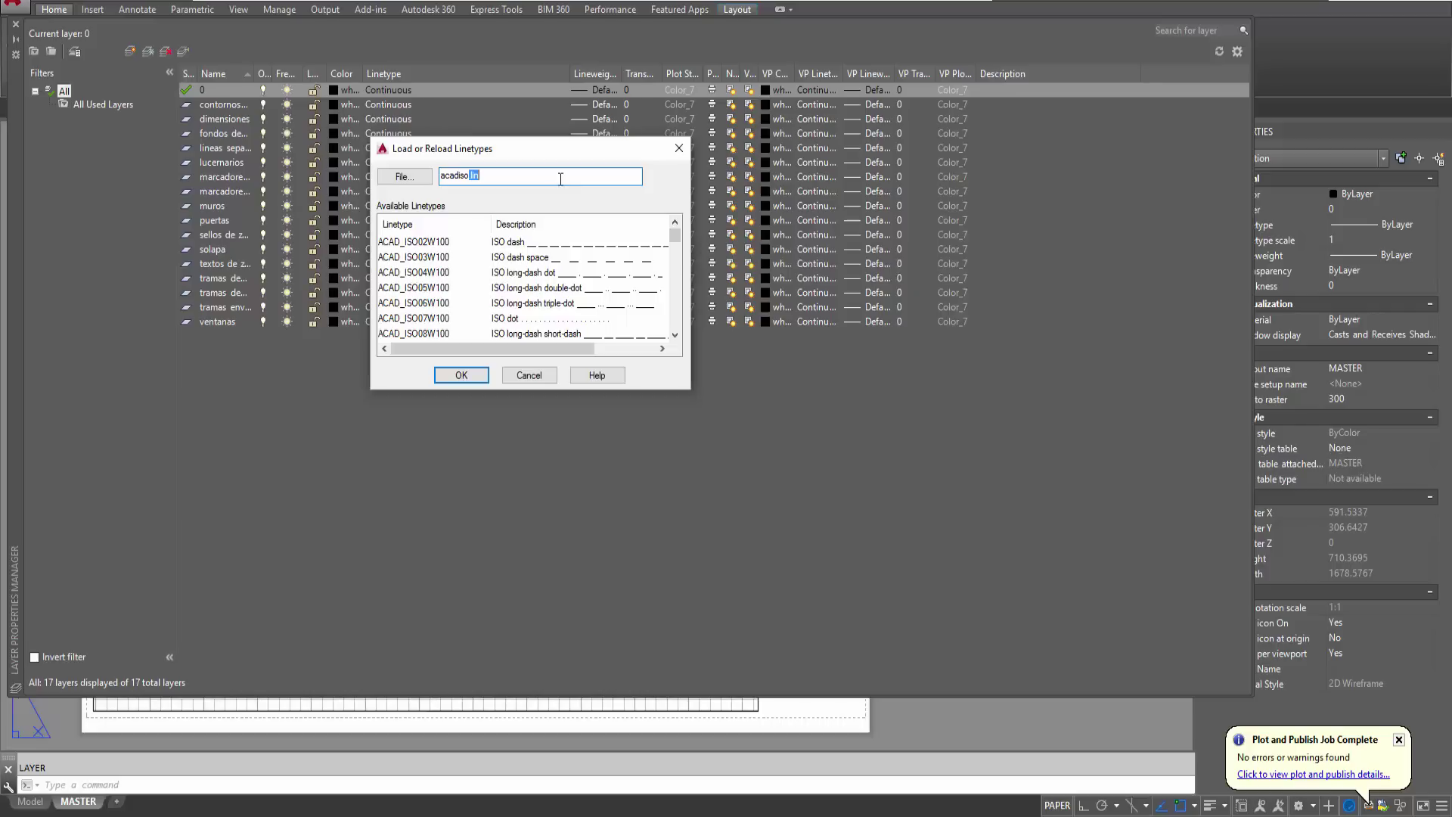
pyautogui.click(555, 173)
pyautogui.moveTo(478, 175); pyautogui.dragTo(439, 175)
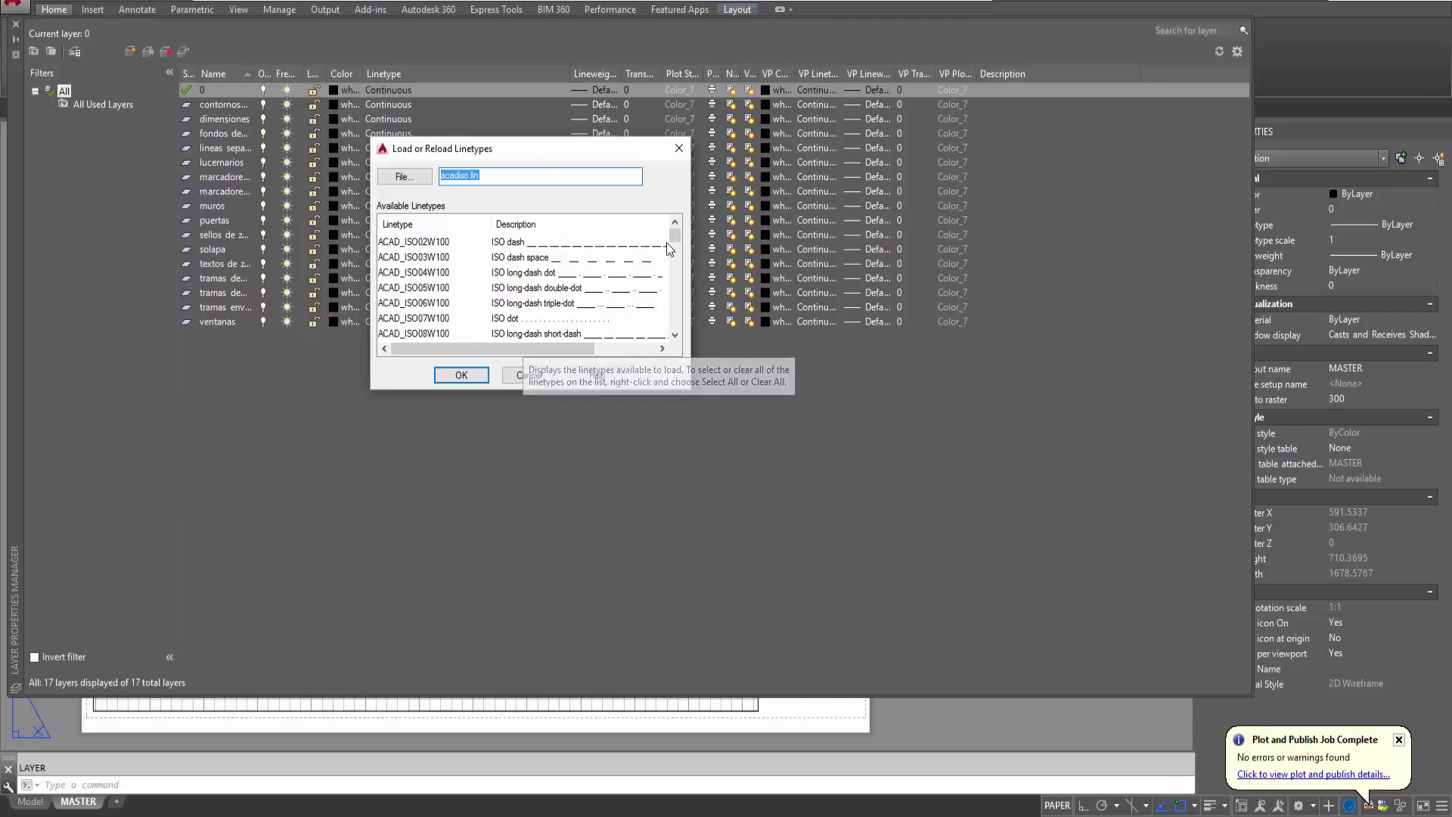
pyautogui.moveTo(673, 239); pyautogui.dragTo(671, 347)
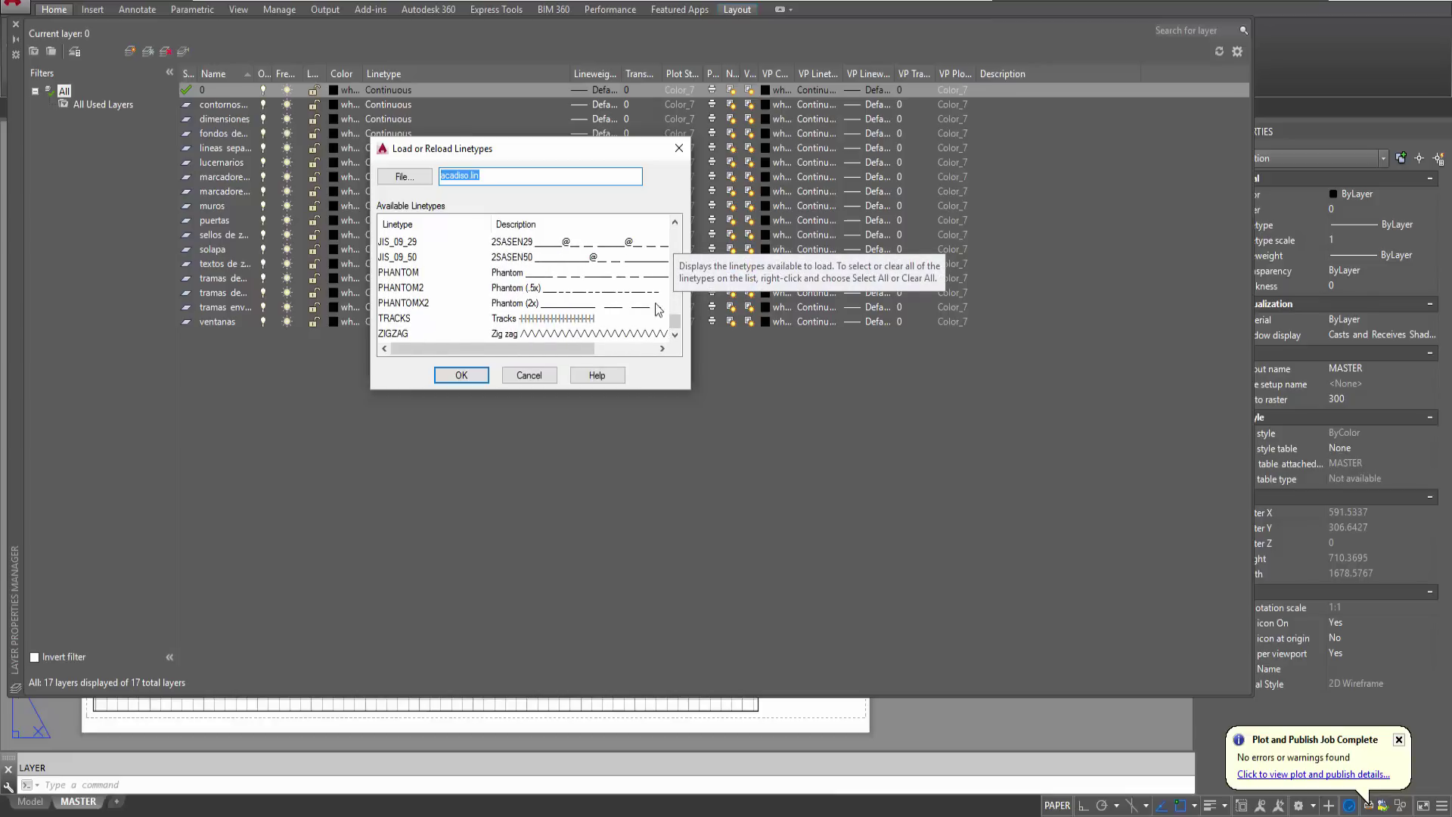
pyautogui.click(398, 257)
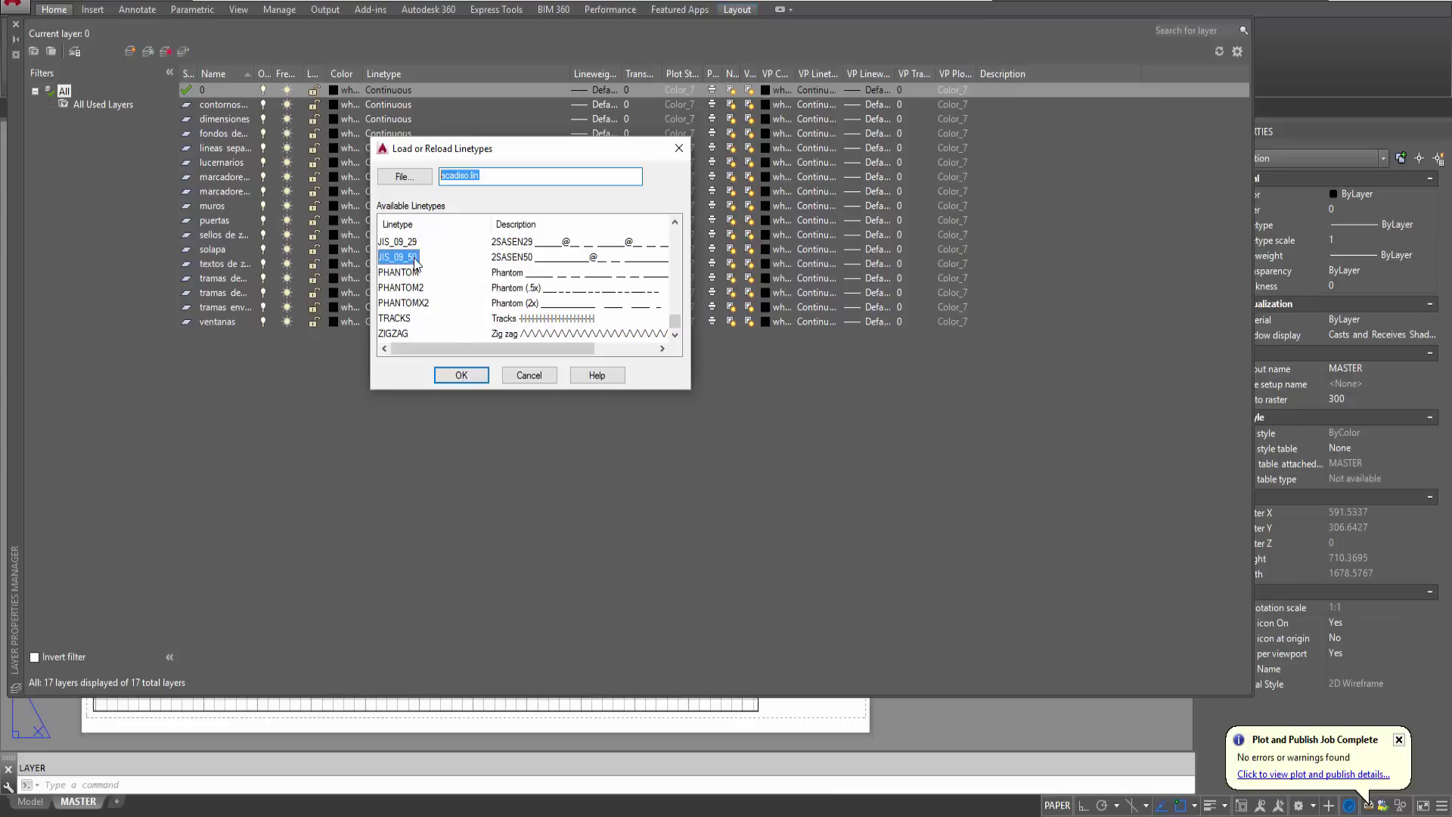
pyautogui.click(536, 381)
pyautogui.click(463, 376)
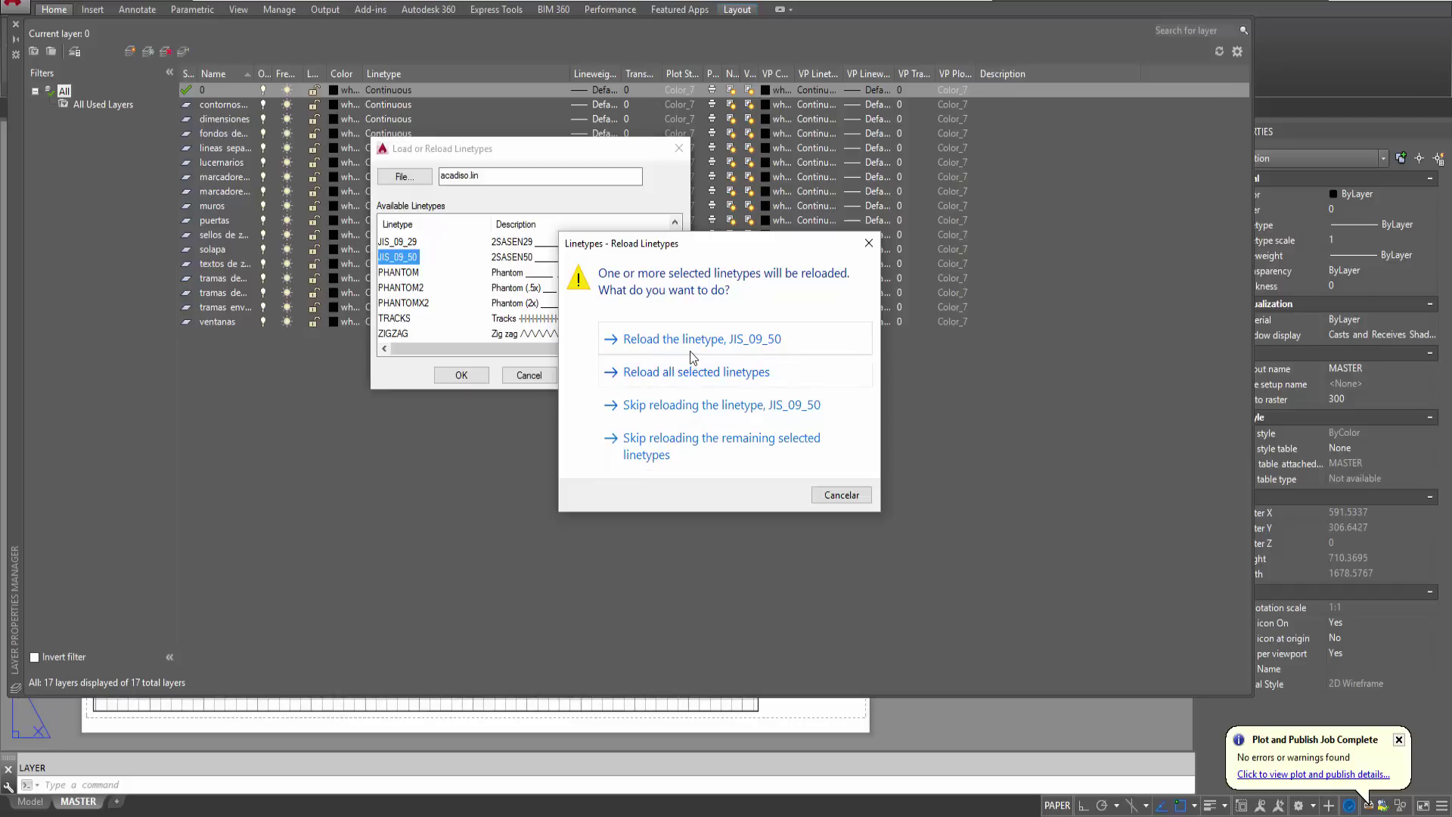
pyautogui.click(665, 348)
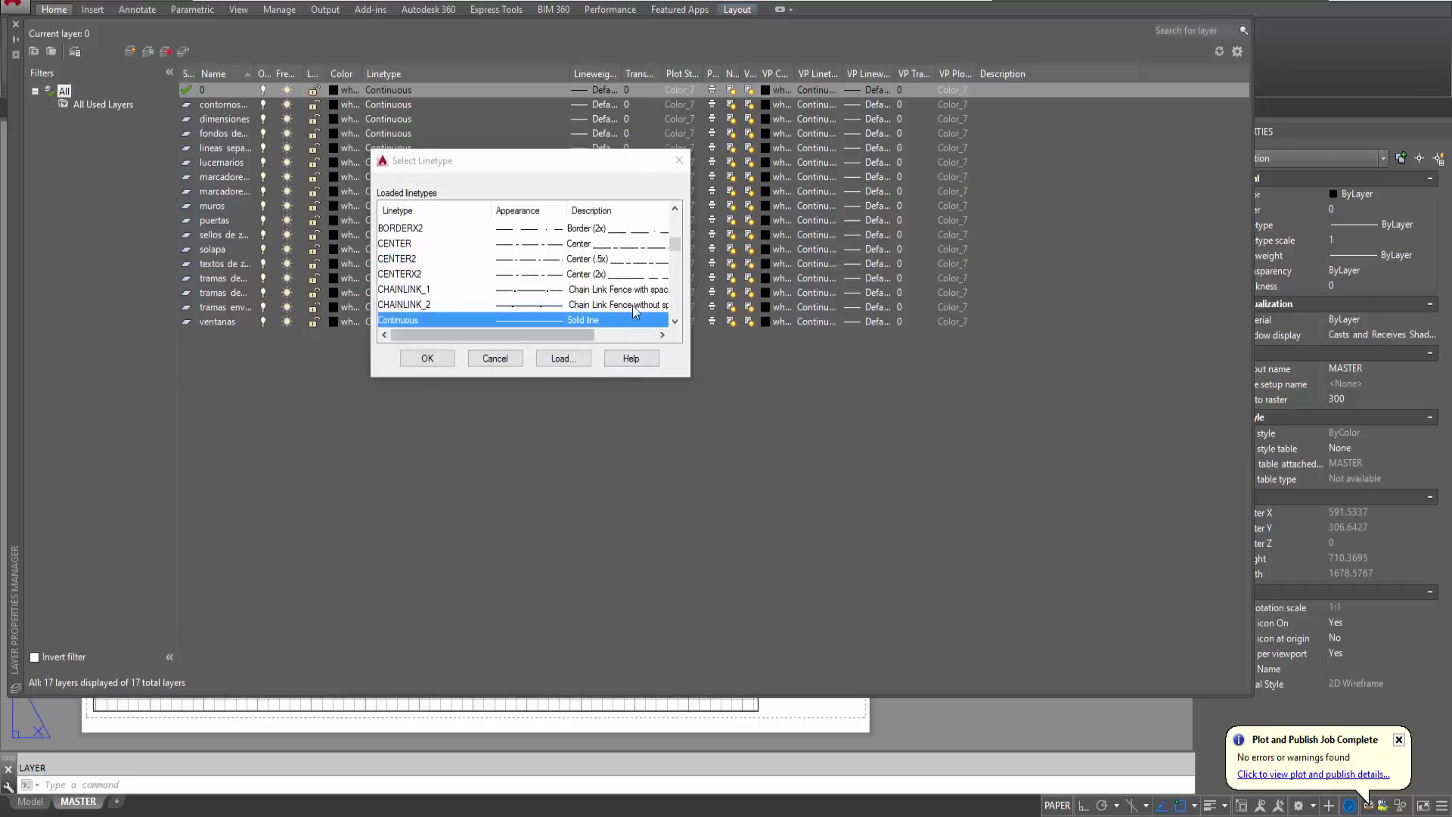
# - Browse layer 0's linetype choices, then cancel so layer 0 stays Continuous
pyautogui.moveTo(678, 247); pyautogui.dragTo(684, 297)
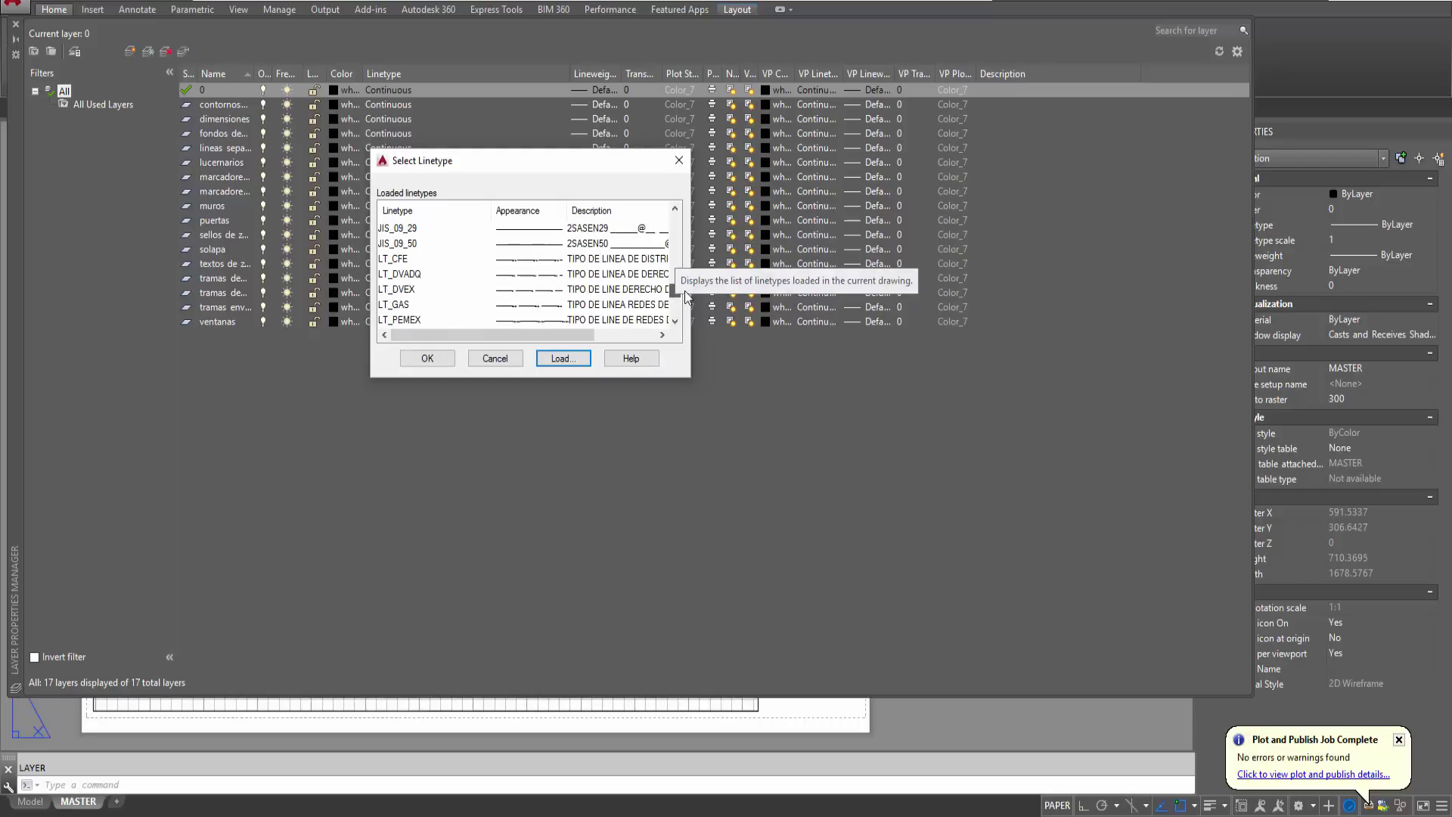
pyautogui.click(413, 275)
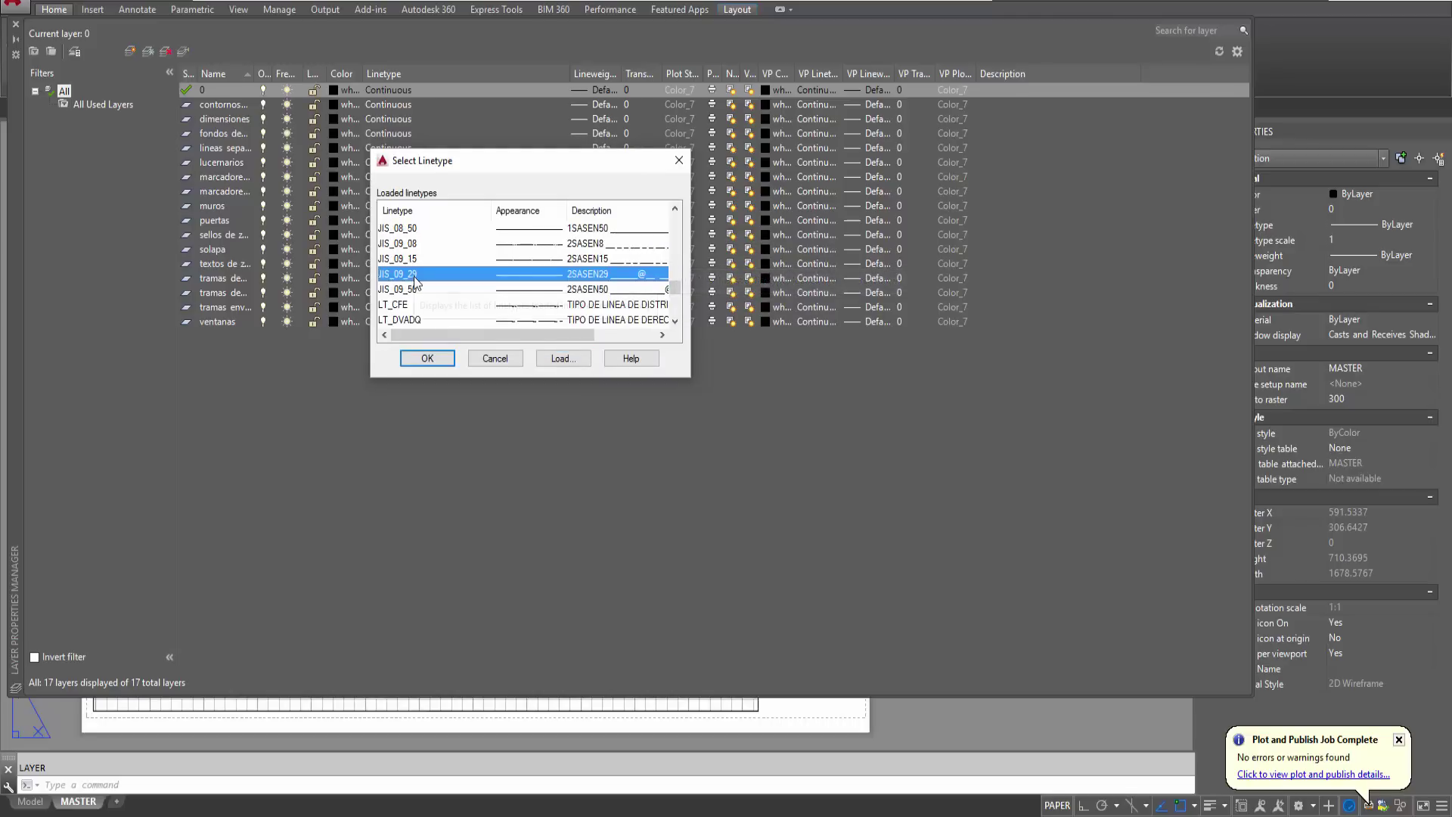
pyautogui.click(491, 360)
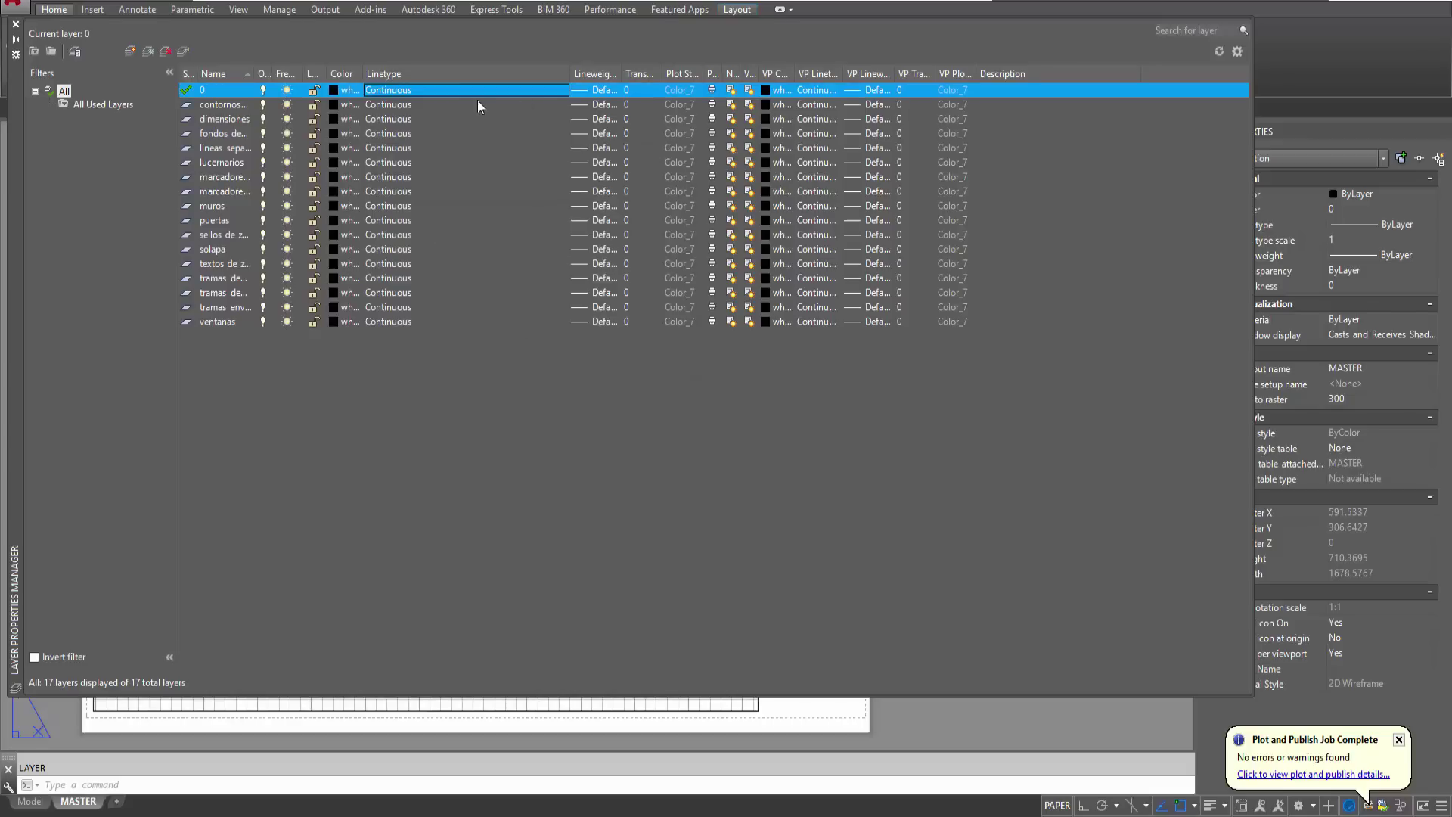
# - Reopen layer 0's linetype choices and bring up the list of linetypes available for loading
pyautogui.click(551, 89)
pyautogui.moveTo(652, 299); pyautogui.dragTo(527, 138)
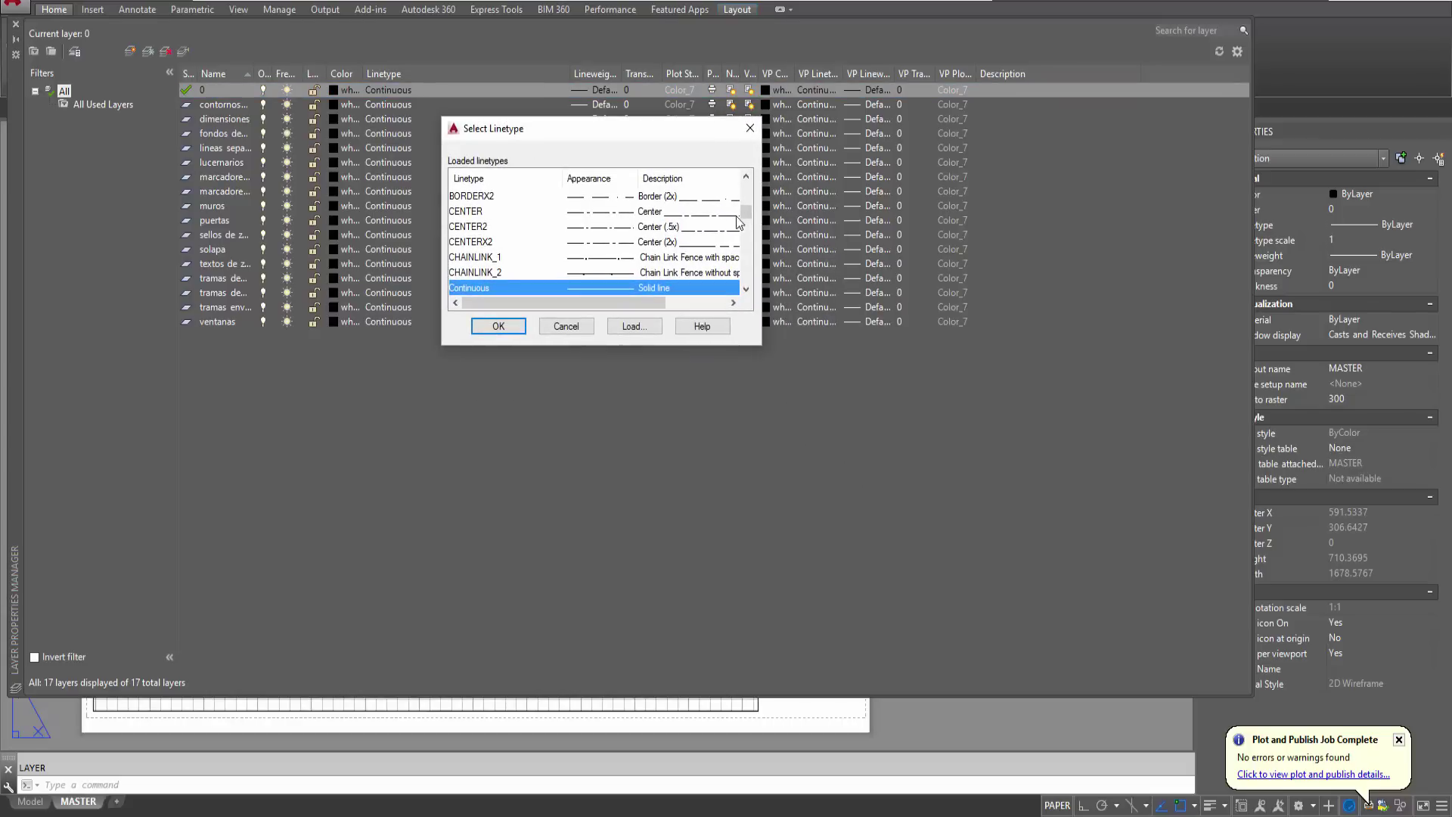
pyautogui.moveTo(746, 214)
pyautogui.mouseDown()
pyautogui.moveTo(747, 191)
pyautogui.moveTo(747, 277)
pyautogui.mouseUp()
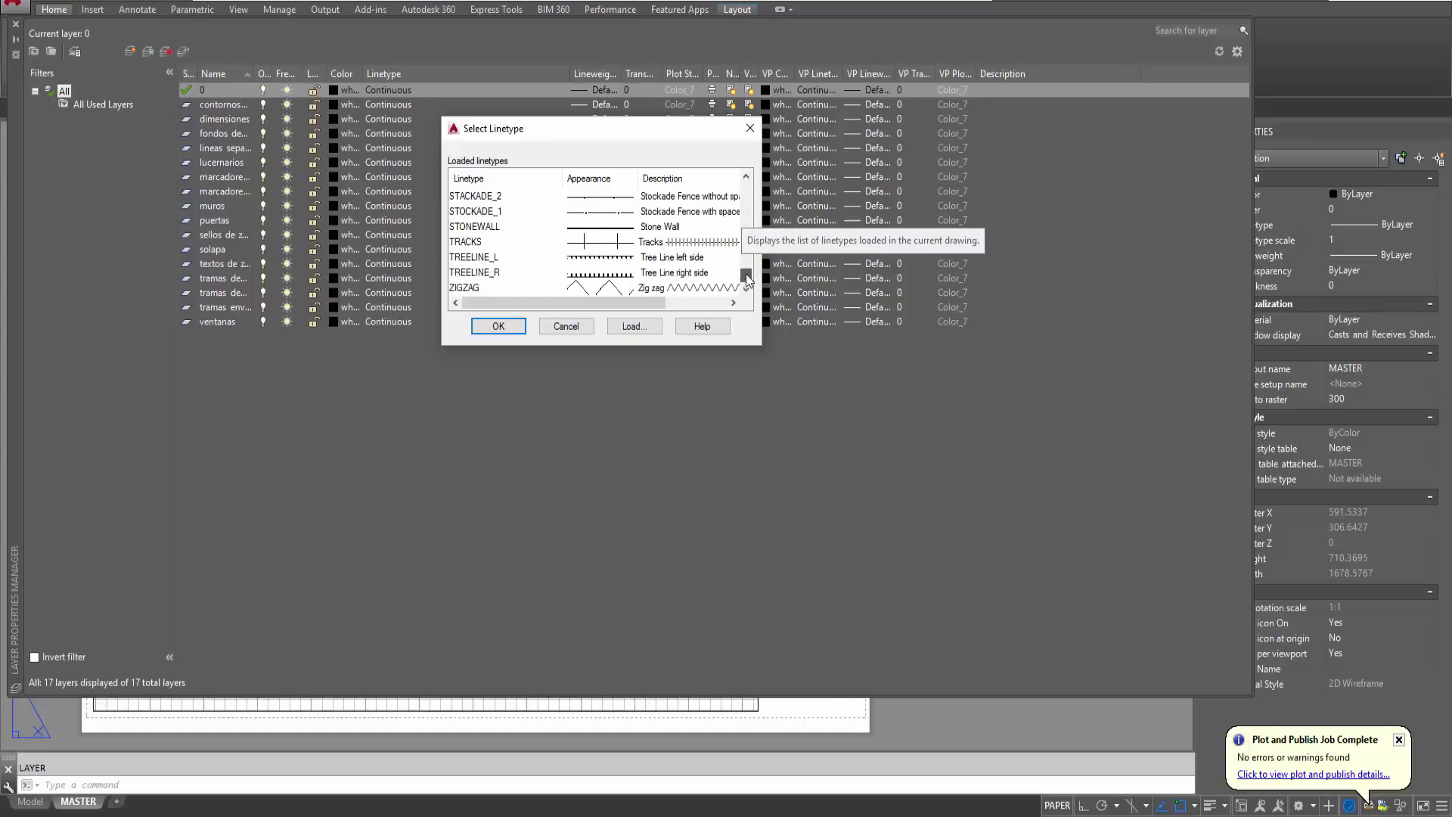
pyautogui.click(642, 330)
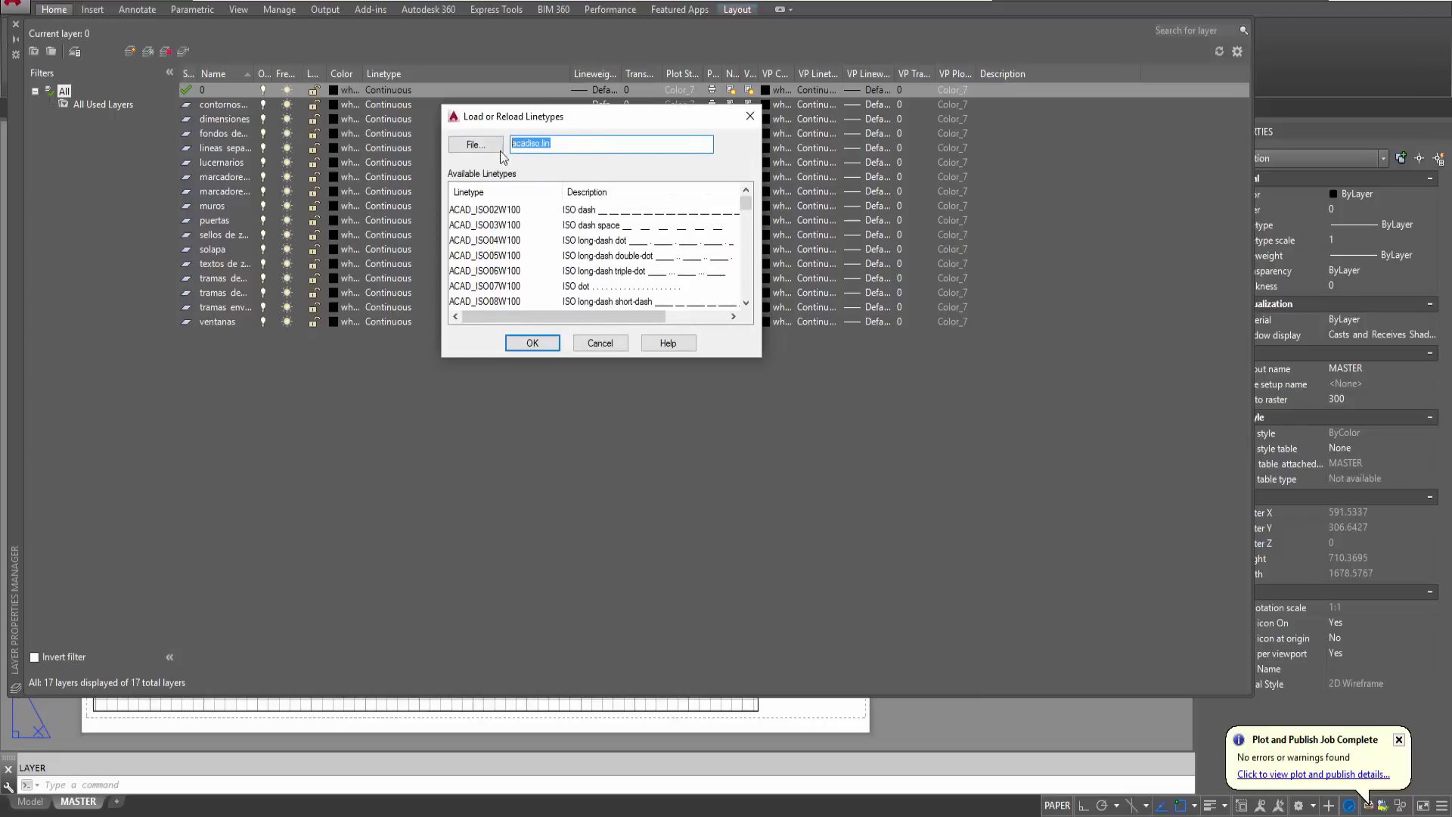
# - Load several JIS_02 and JIS_08 linetypes, including JIS_08_15 and JIS_08_25, into the drawing
pyautogui.moveTo(746, 204)
pyautogui.mouseDown()
pyautogui.moveTo(745, 287)
pyautogui.moveTo(746, 270)
pyautogui.mouseUp()
pyautogui.click(483, 227)
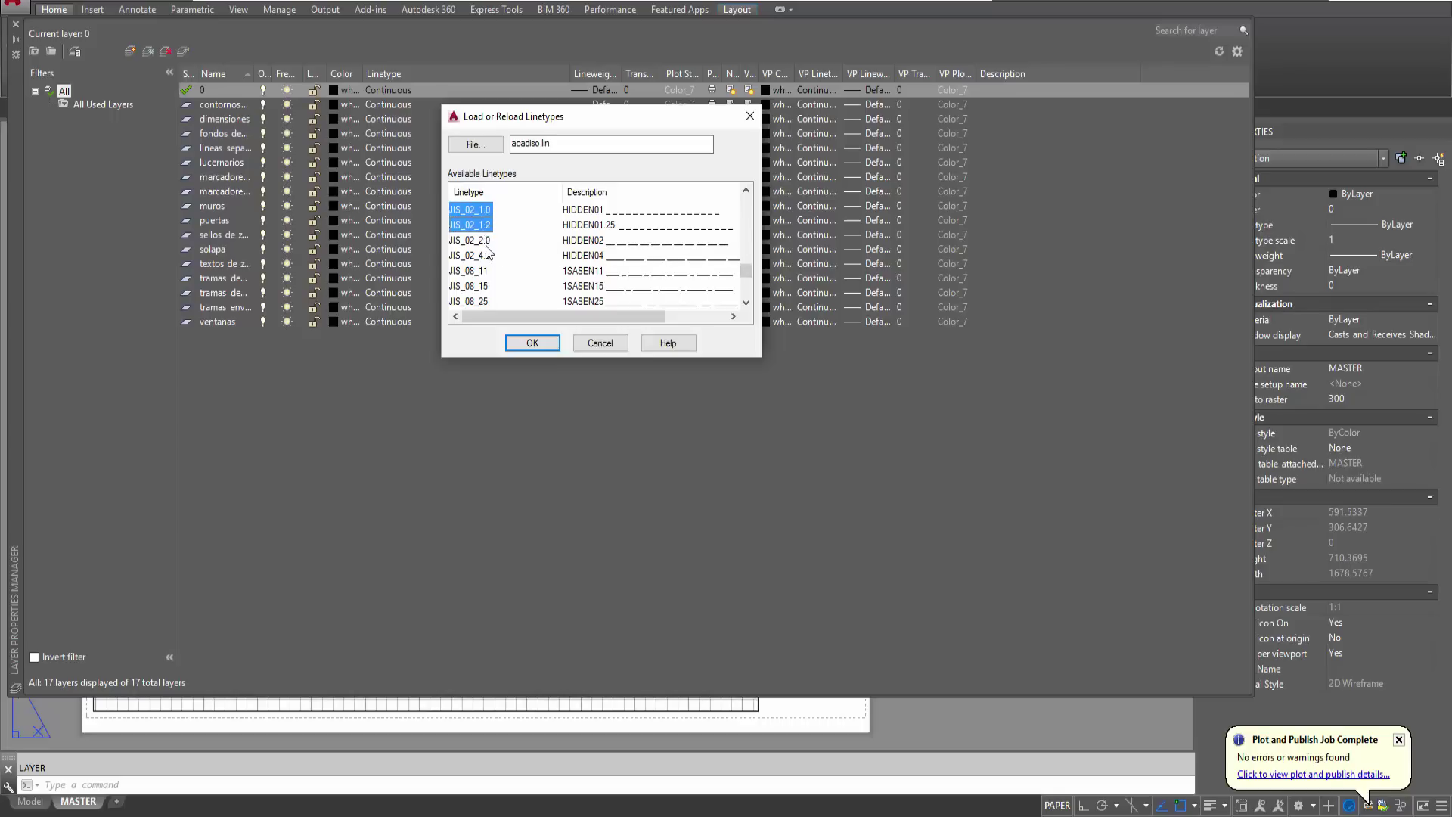
pyautogui.keyDown('shift'); pyautogui.click(487, 242); pyautogui.keyUp('shift')
pyautogui.keyDown('ctrl'); pyautogui.click(486, 258); pyautogui.keyUp('ctrl')
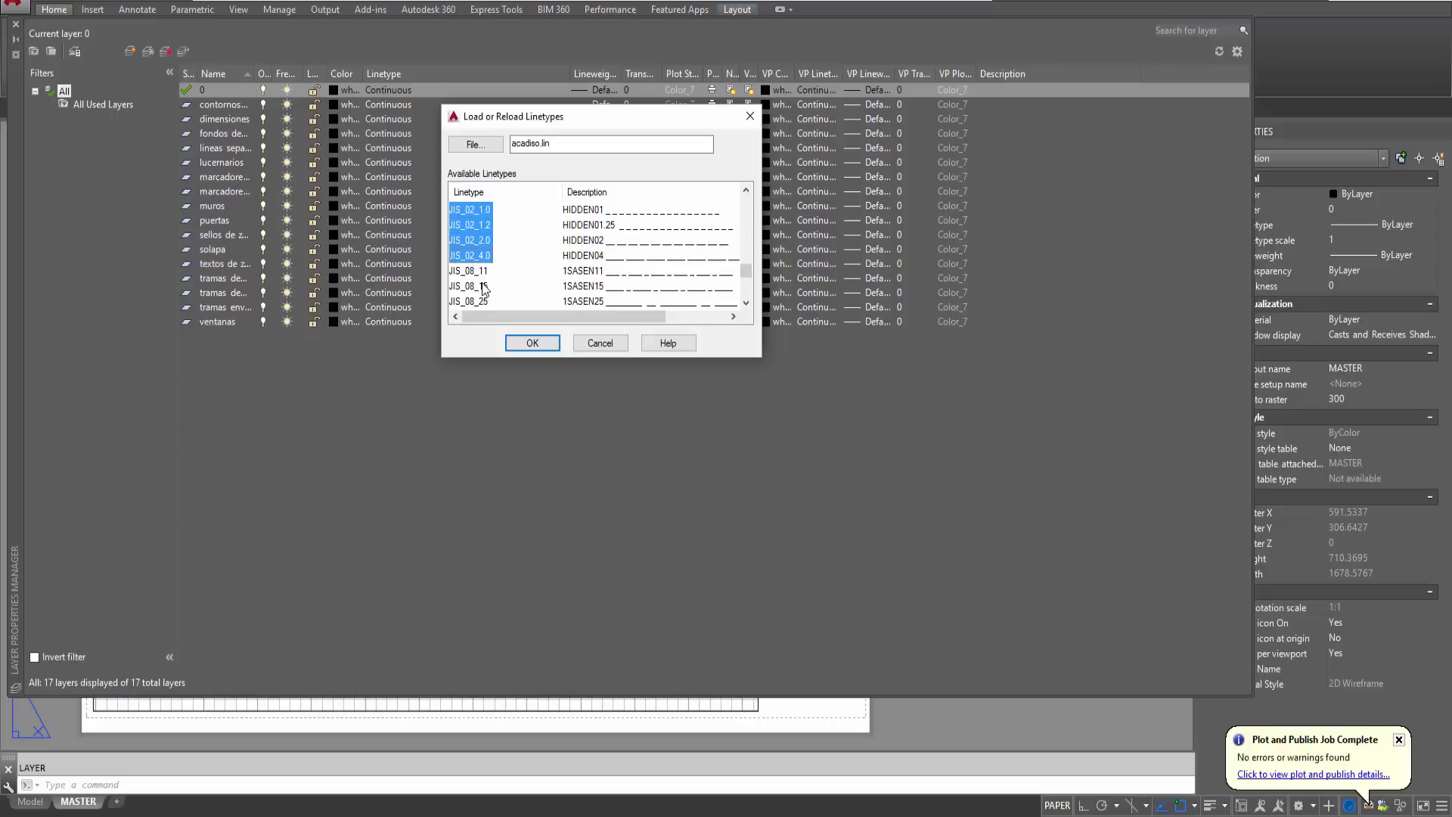
pyautogui.keyDown('ctrl'); pyautogui.click(488, 286); pyautogui.keyUp('ctrl')
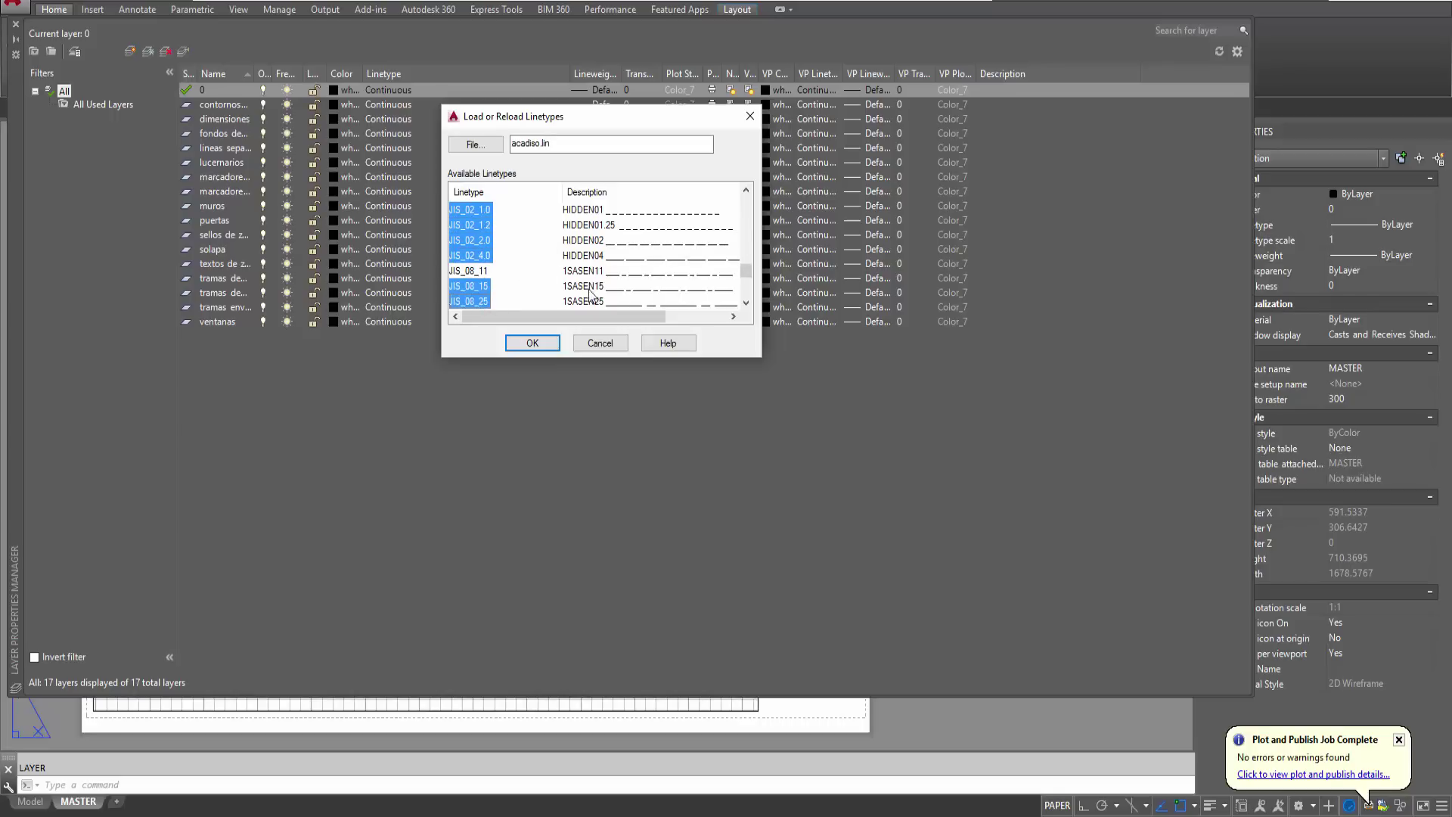
pyautogui.click(545, 345)
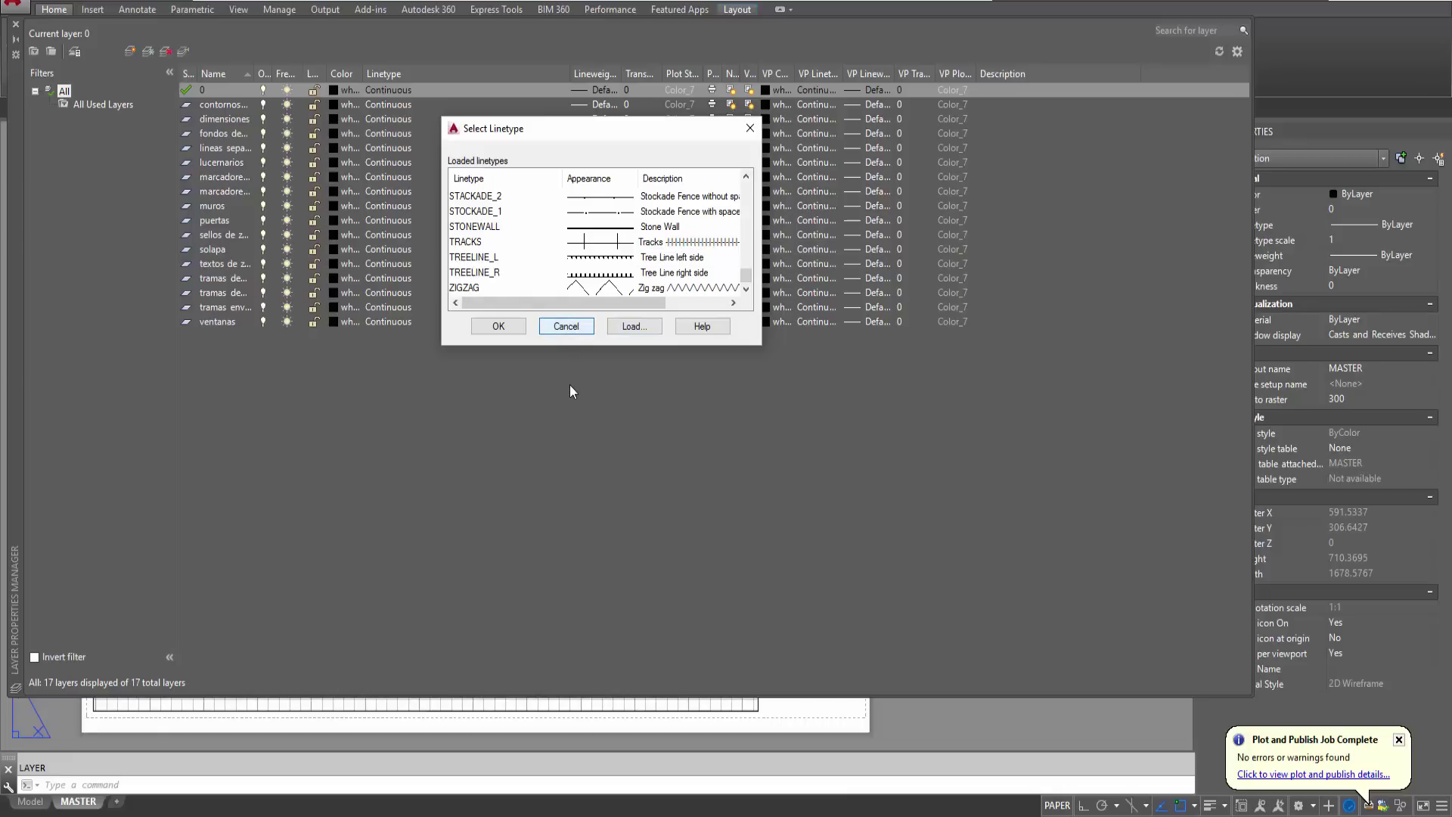
# - Cancel the load list and the linetype window, leaving layer 0 Continuous
pyautogui.click(633, 327)
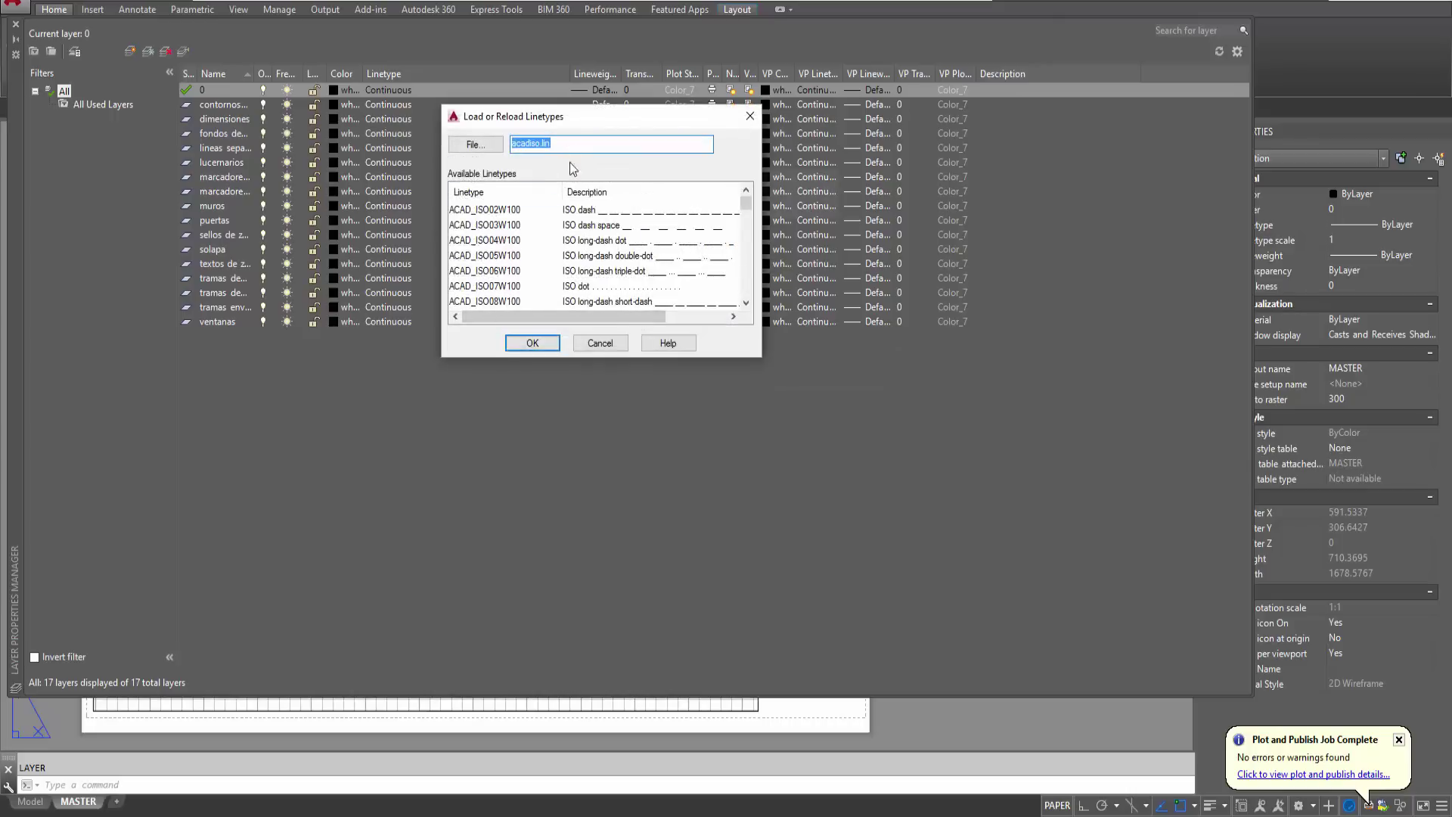
pyautogui.click(598, 343)
pyautogui.click(573, 328)
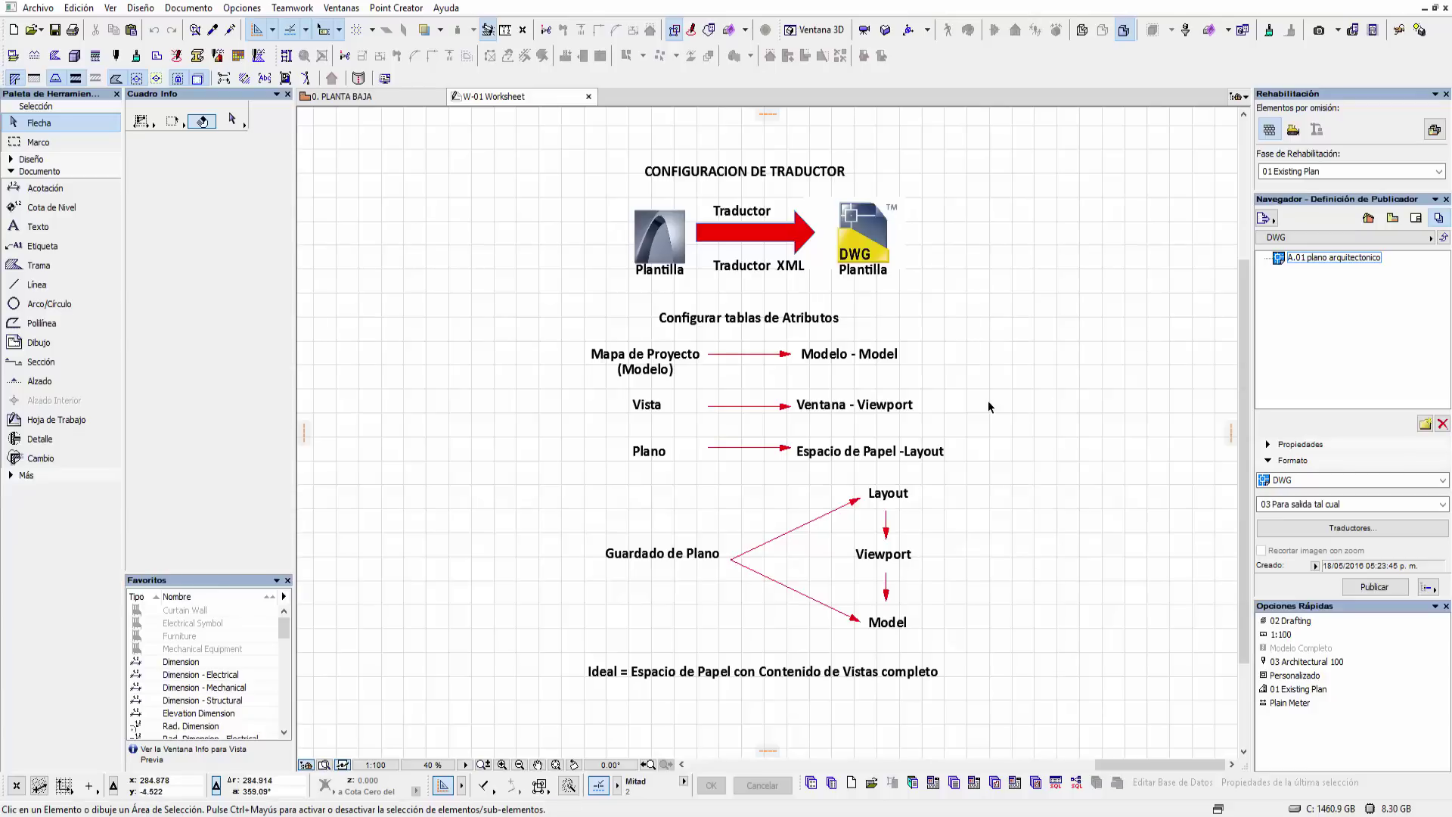
pyautogui.moveTo(987, 372); pyautogui.dragTo(894, 371, button='middle')
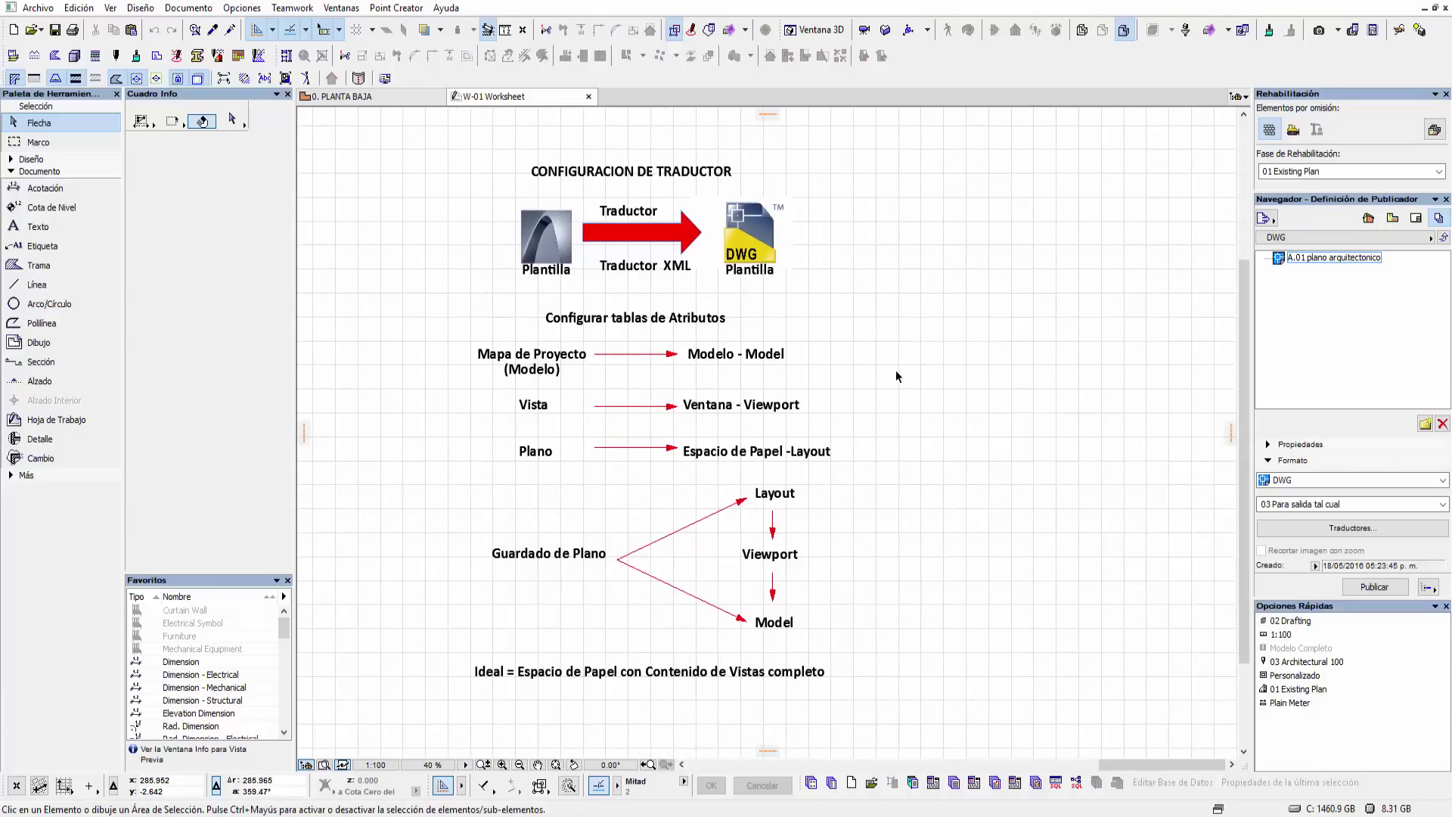
pyautogui.moveTo(955, 443); pyautogui.dragTo(923, 439, button='middle')
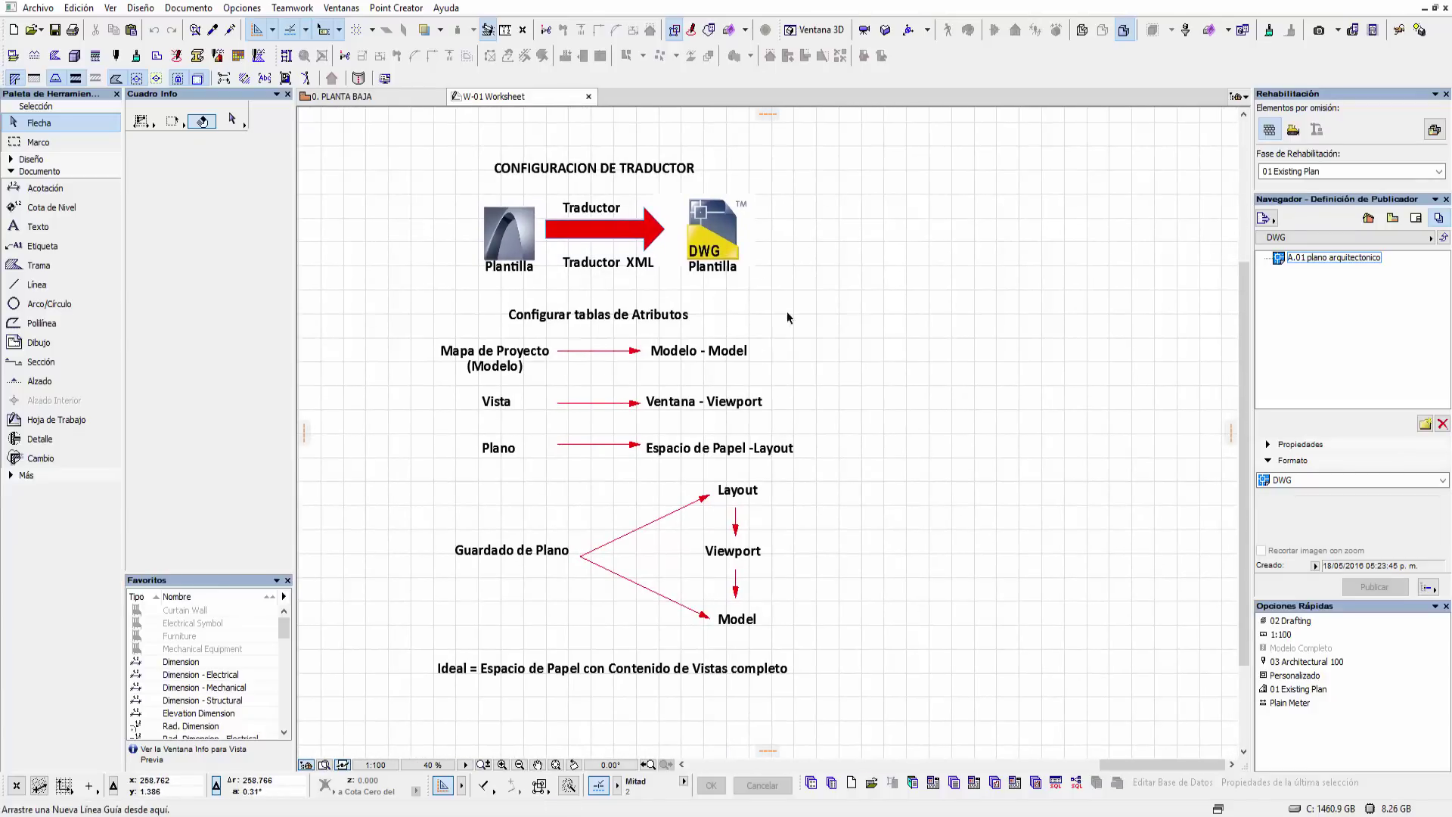
pyautogui.moveTo(827, 352)
pyautogui.mouseDown(button='middle')
pyautogui.moveTo(905, 373)
pyautogui.moveTo(952, 356)
pyautogui.mouseUp(button='middle')
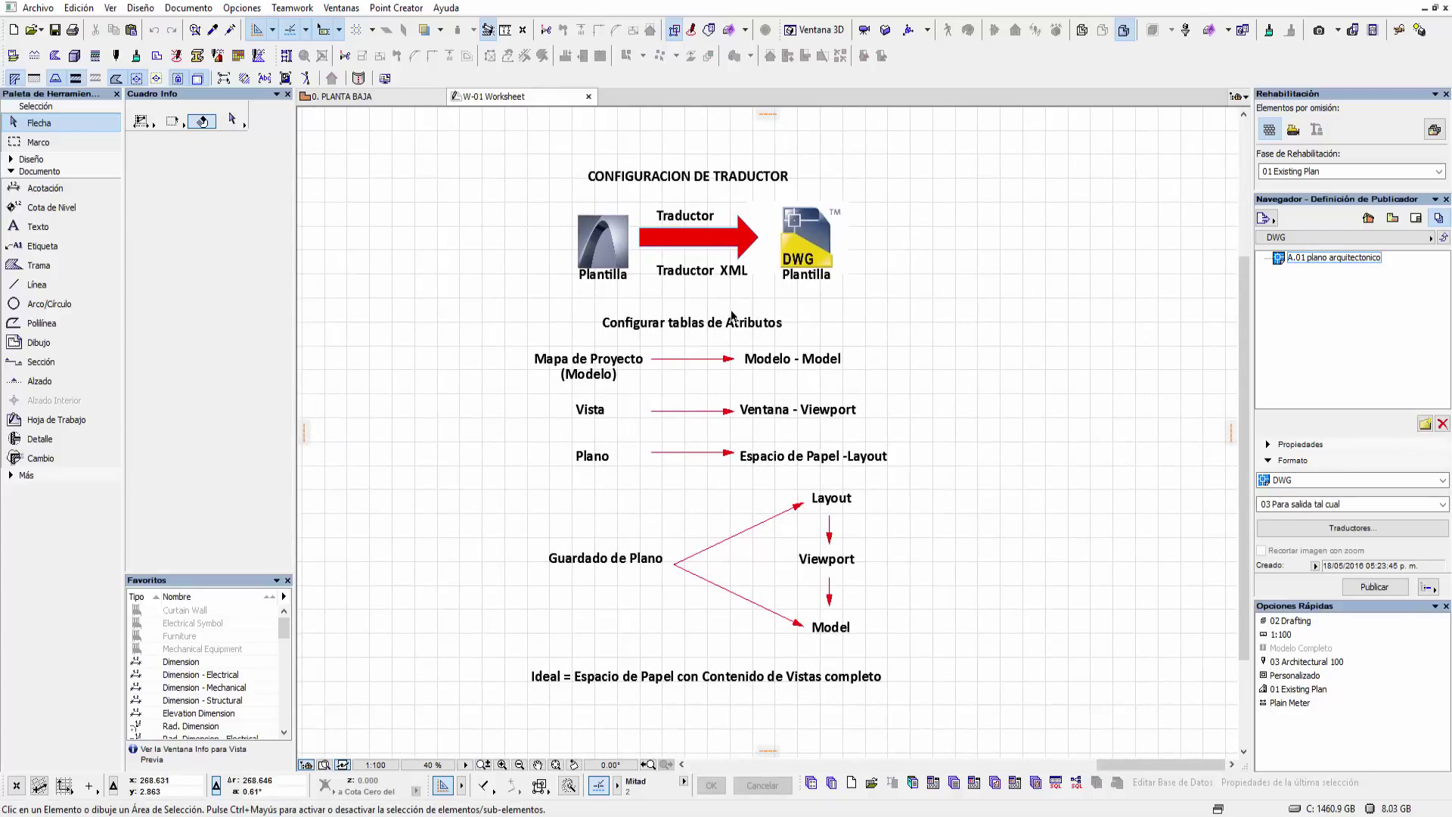
pyautogui.scroll(-1, 756, 356)
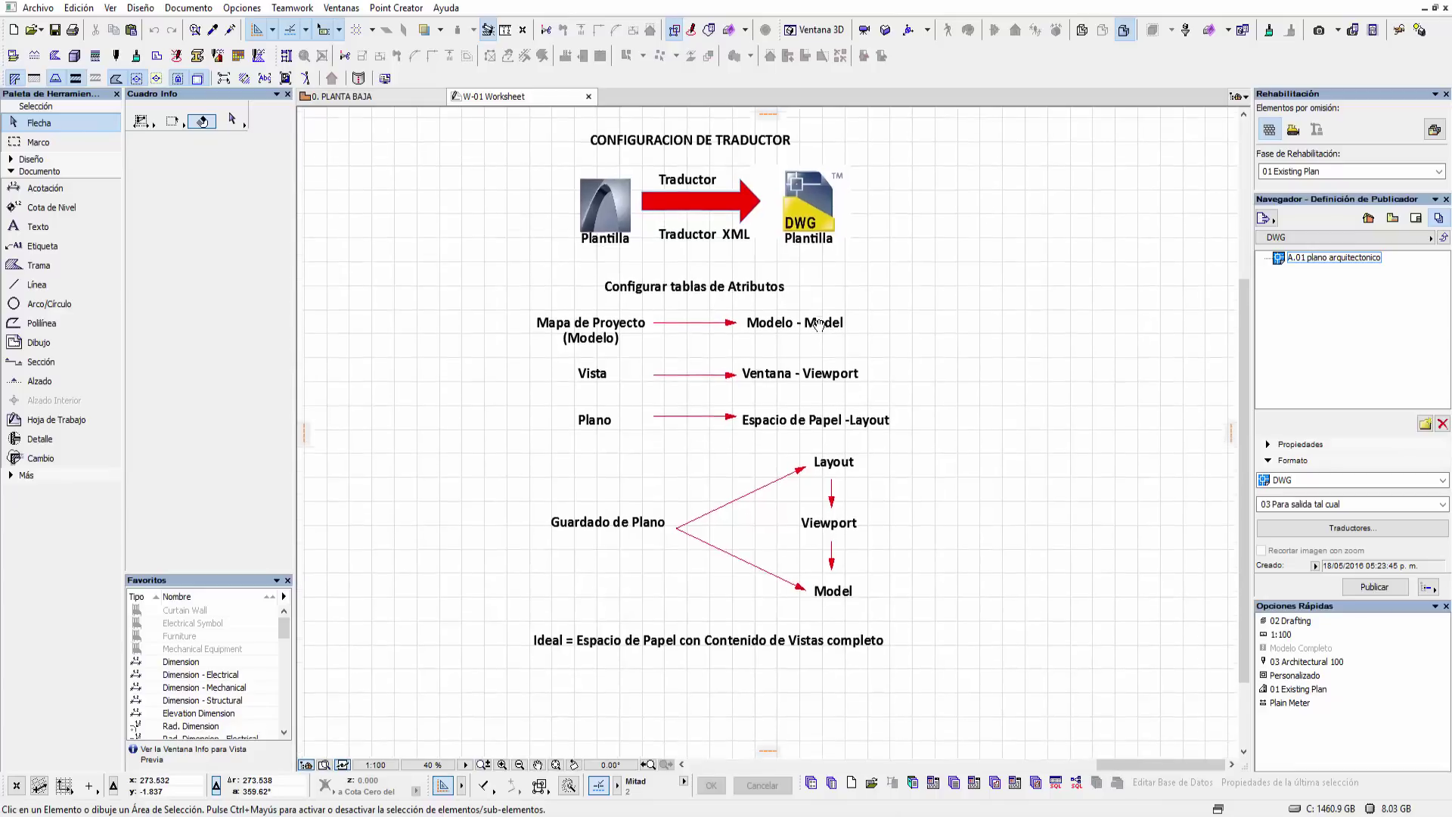
pyautogui.scroll(-1, 681, 340)
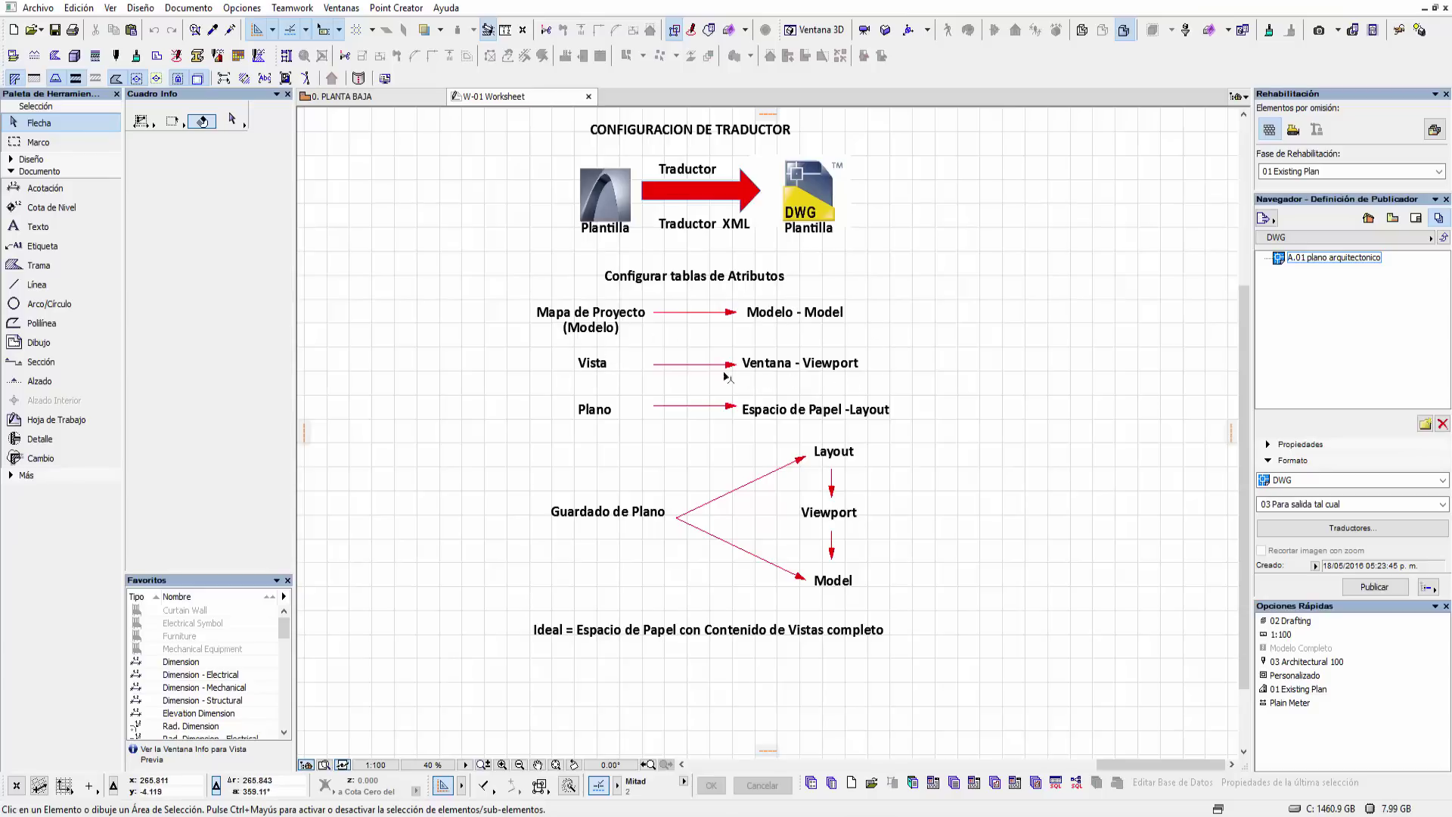
pyautogui.scroll(-1, 827, 396)
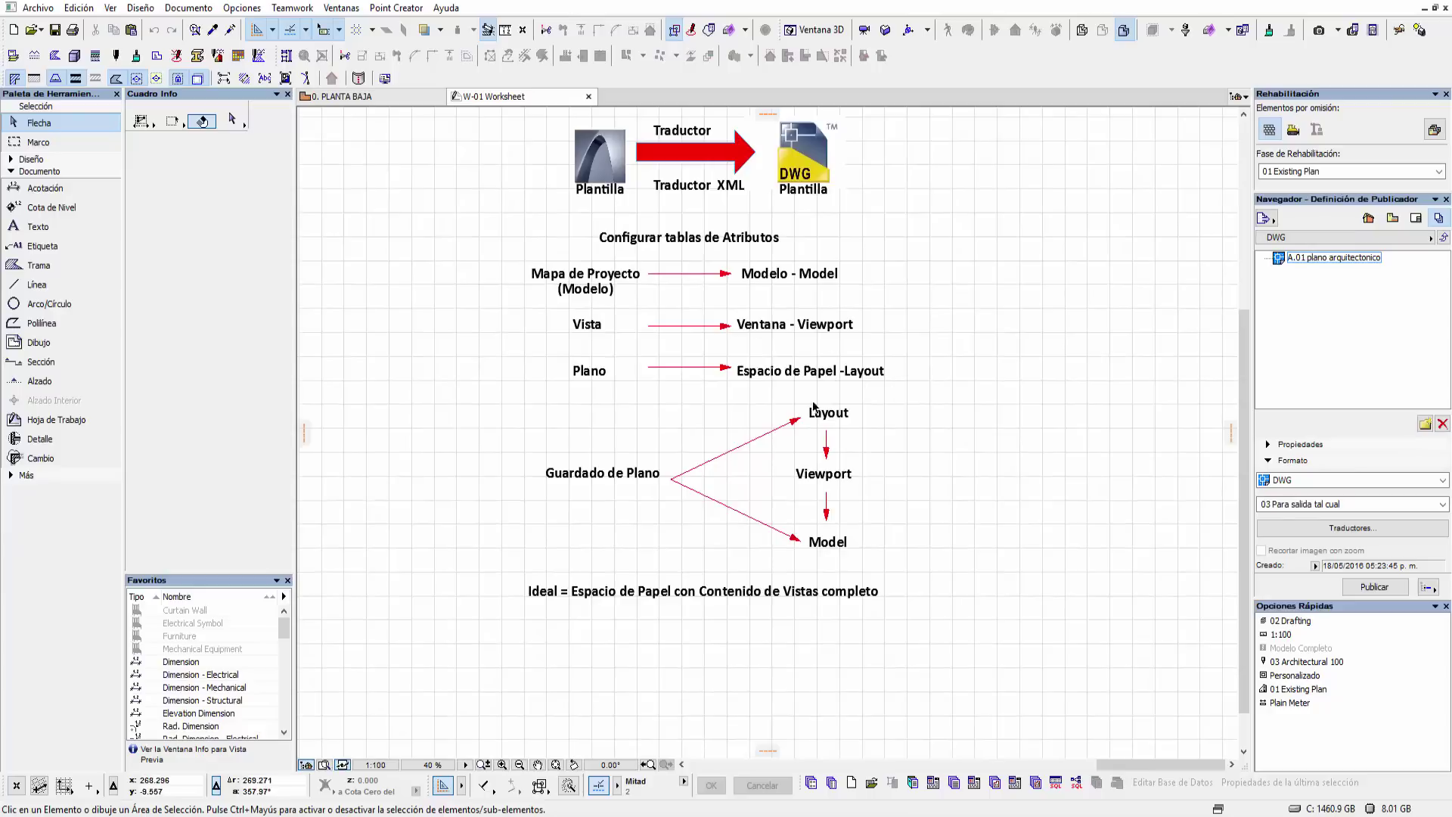
pyautogui.scroll(-2, 811, 375)
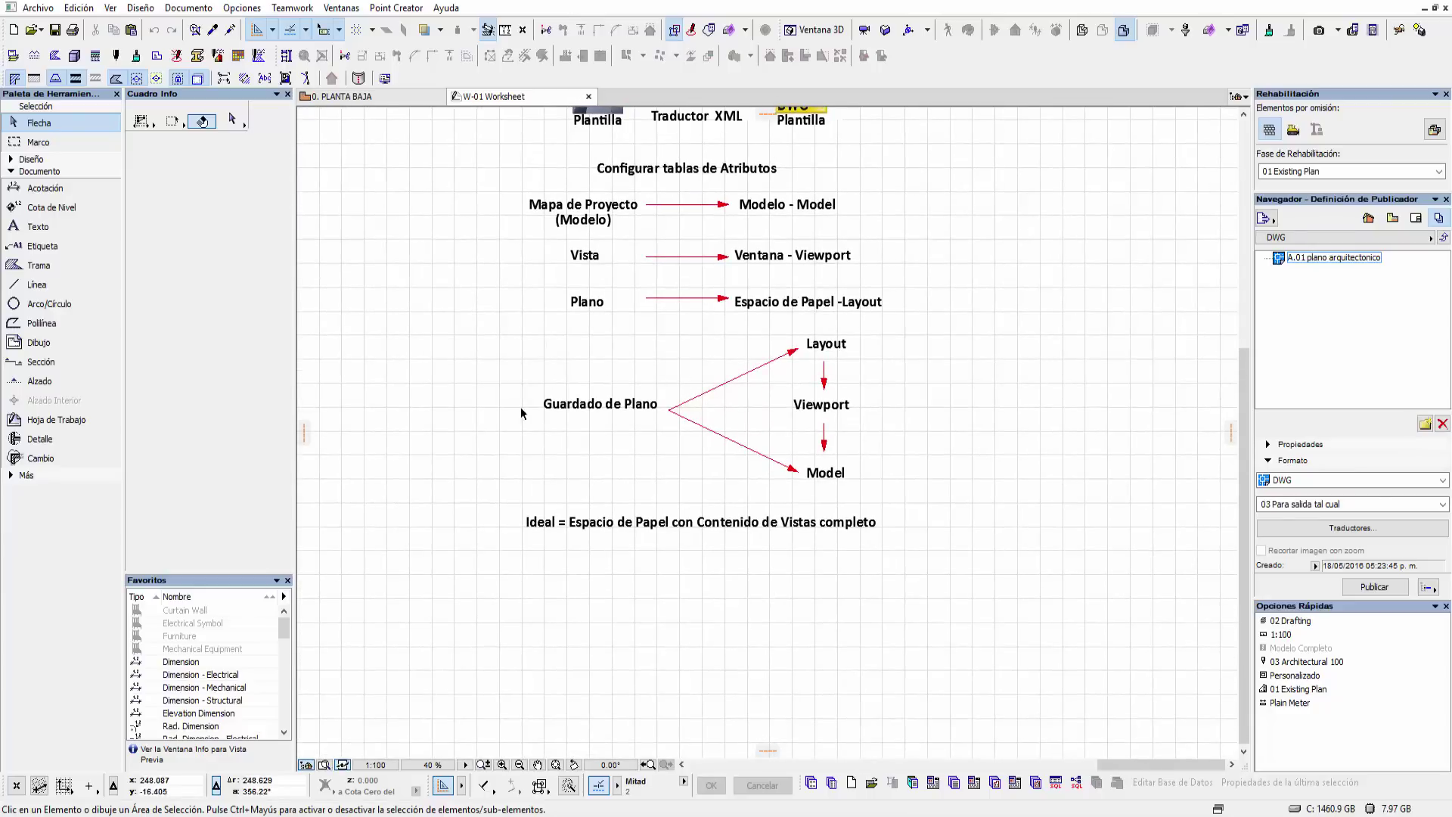
pyautogui.moveTo(655, 409)
pyautogui.mouseDown(button='middle')
pyautogui.moveTo(610, 430)
pyautogui.moveTo(631, 430)
pyautogui.mouseUp(button='middle')
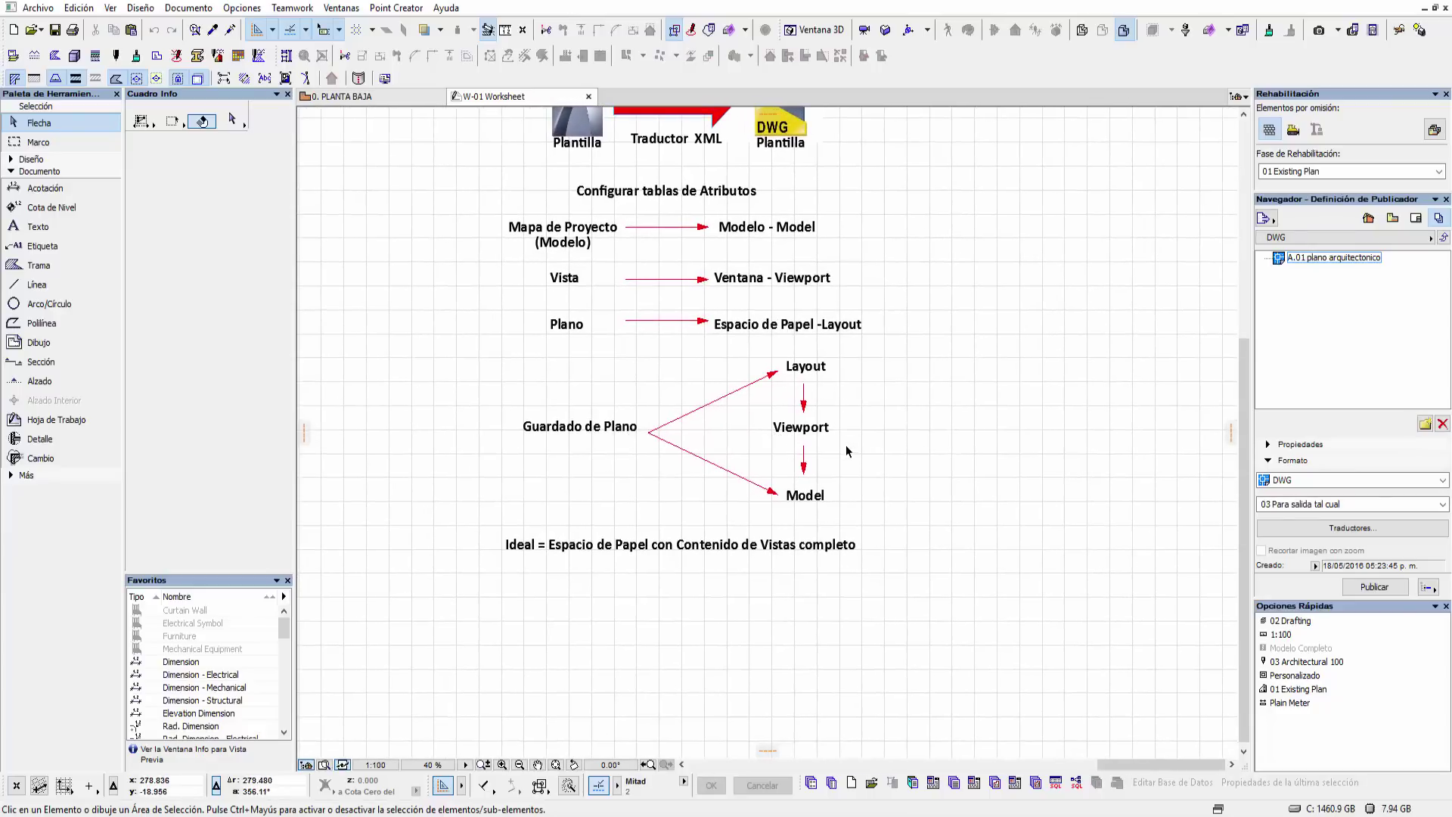
pyautogui.scroll(-1, 840, 503)
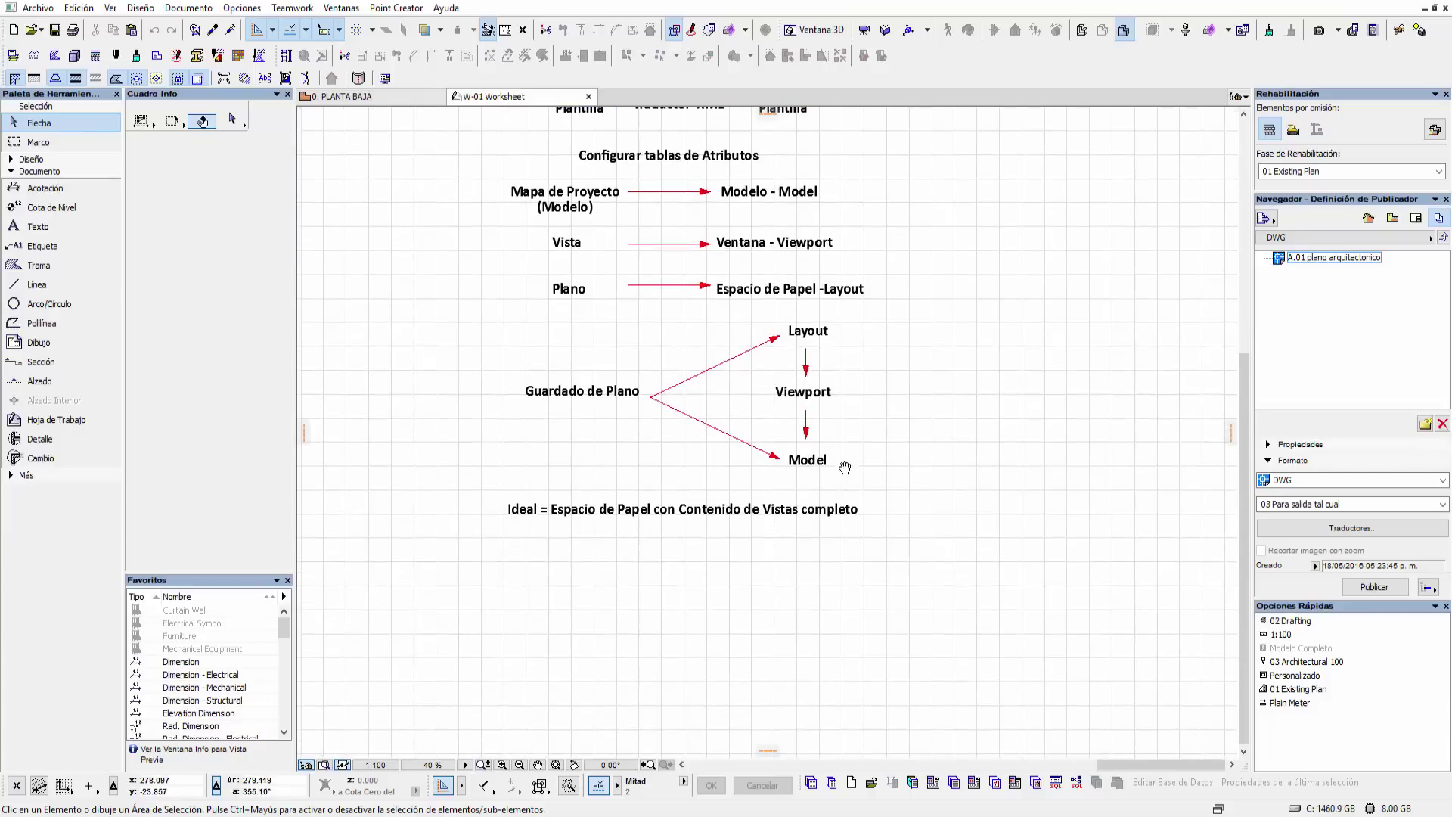
pyautogui.scroll(3, 803, 524)
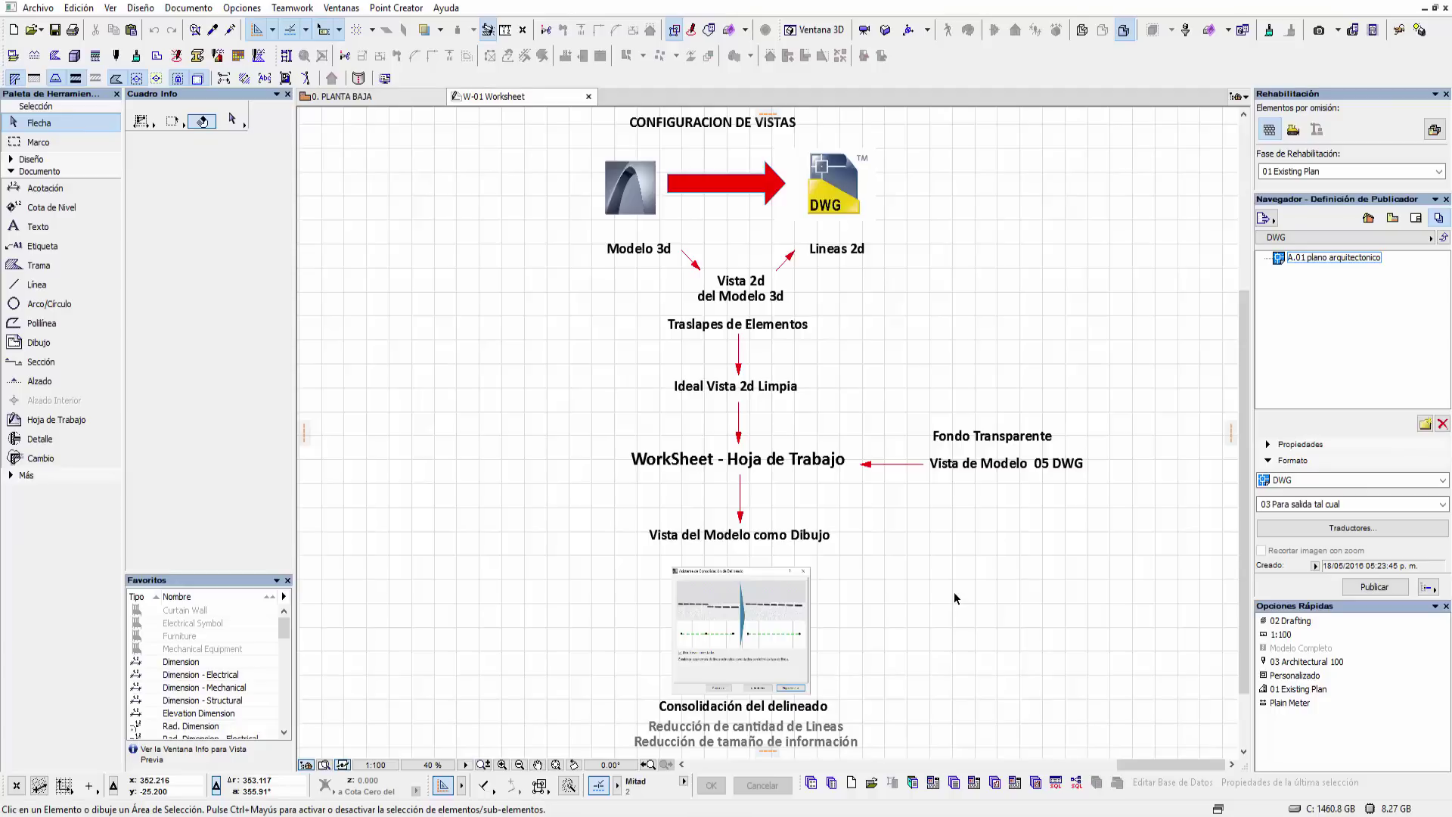
# - Bring the CONFIGURACION DE VISTAS title back into view and show the Layout Book in the Navigator
pyautogui.scroll(-2, 976, 590)
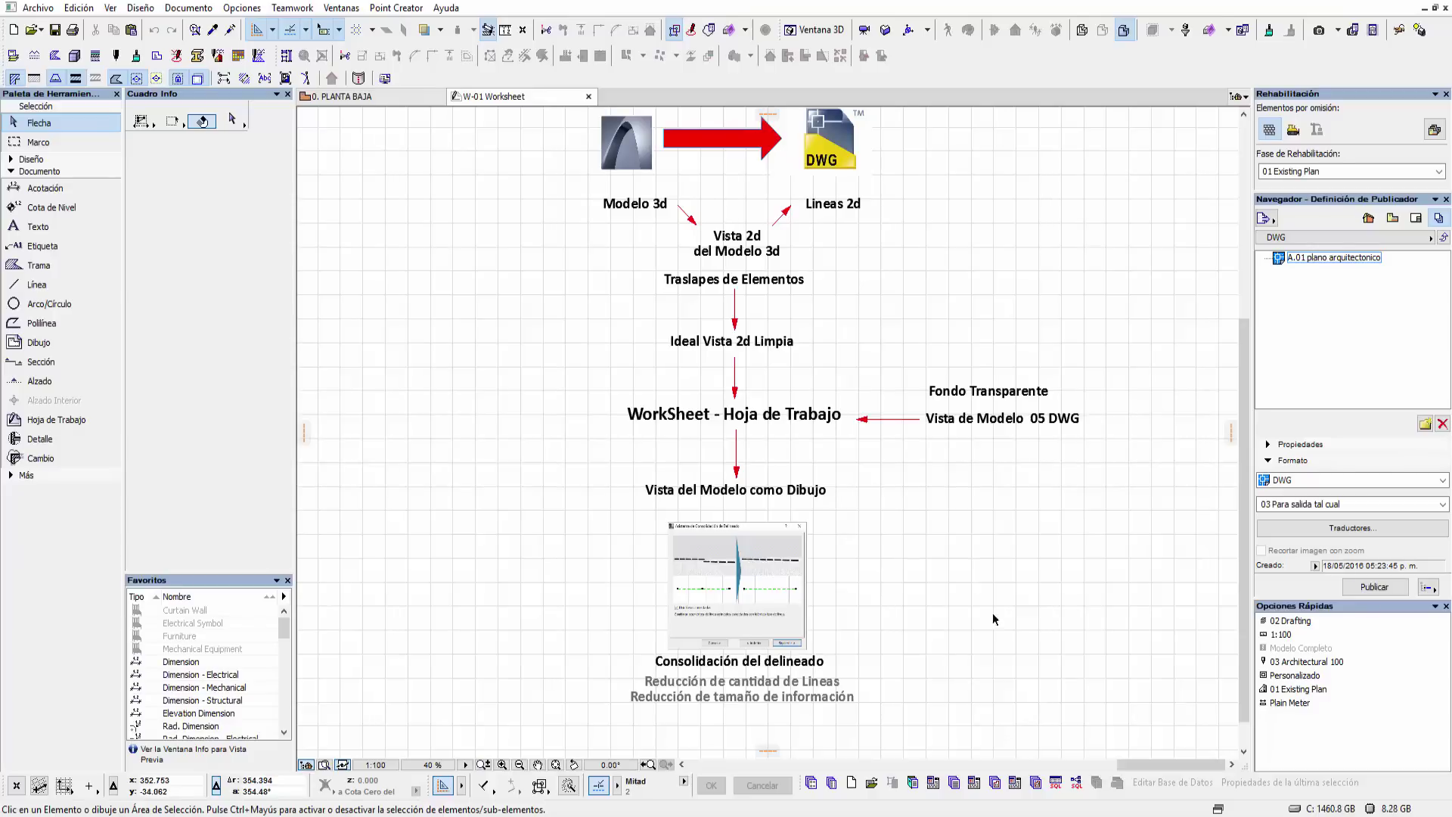
pyautogui.moveTo(1013, 610); pyautogui.dragTo(988, 659, button='middle')
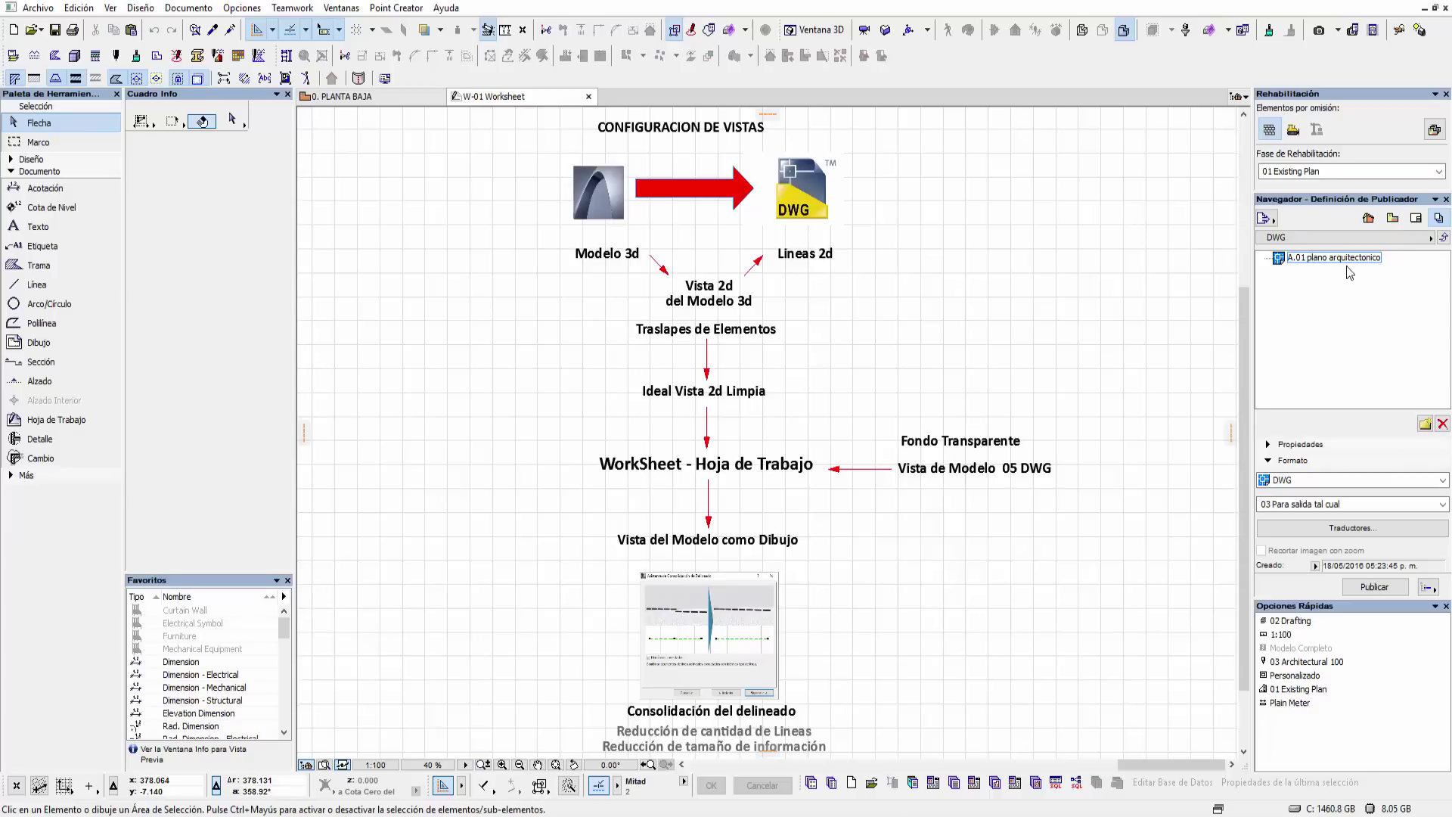
pyautogui.click(1416, 220)
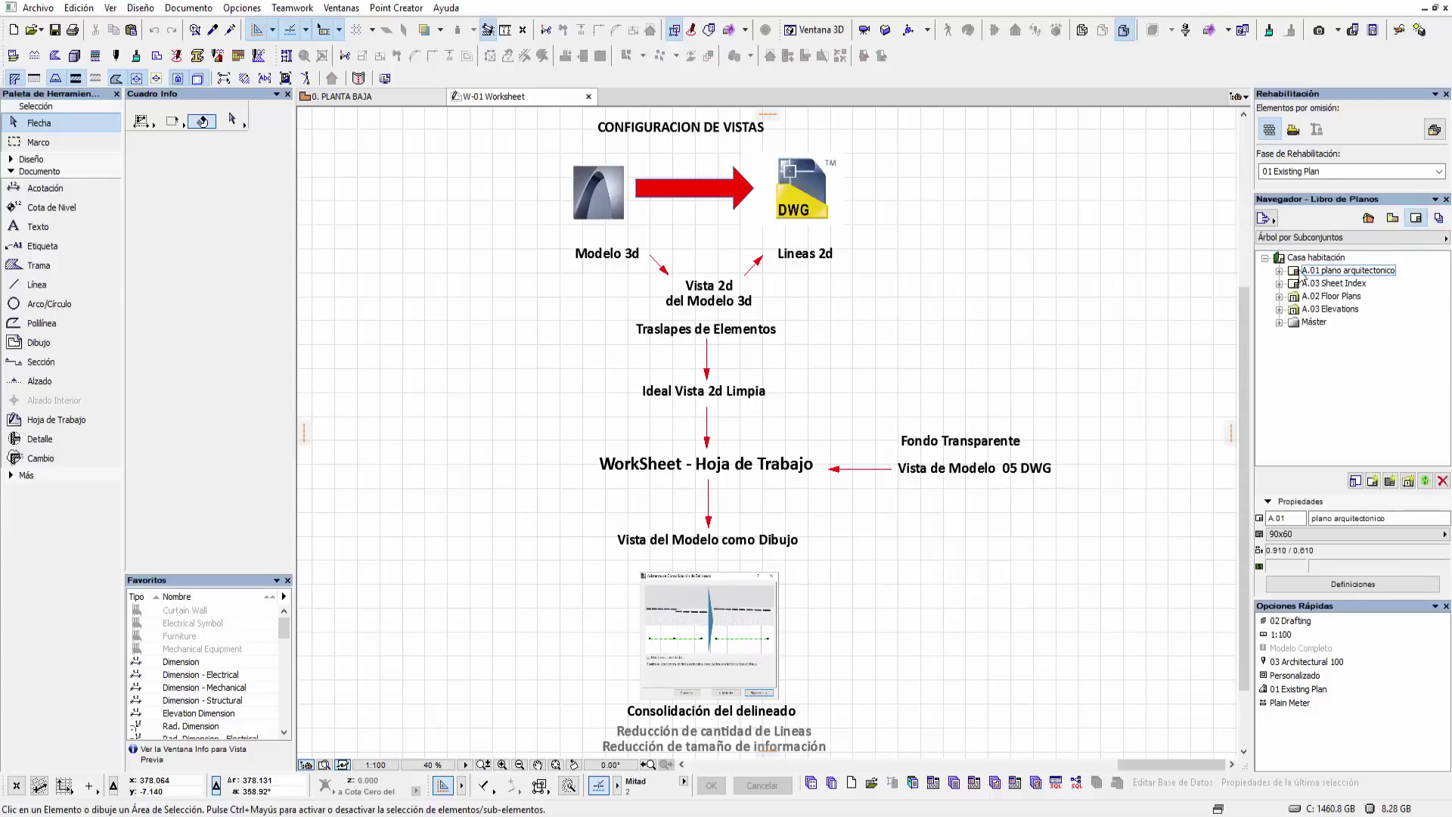
# - Open the A.01 plano arquitectonico layout sheet from the Layout Book
pyautogui.doubleClick(1291, 271)
pyautogui.doubleClick(1366, 270)
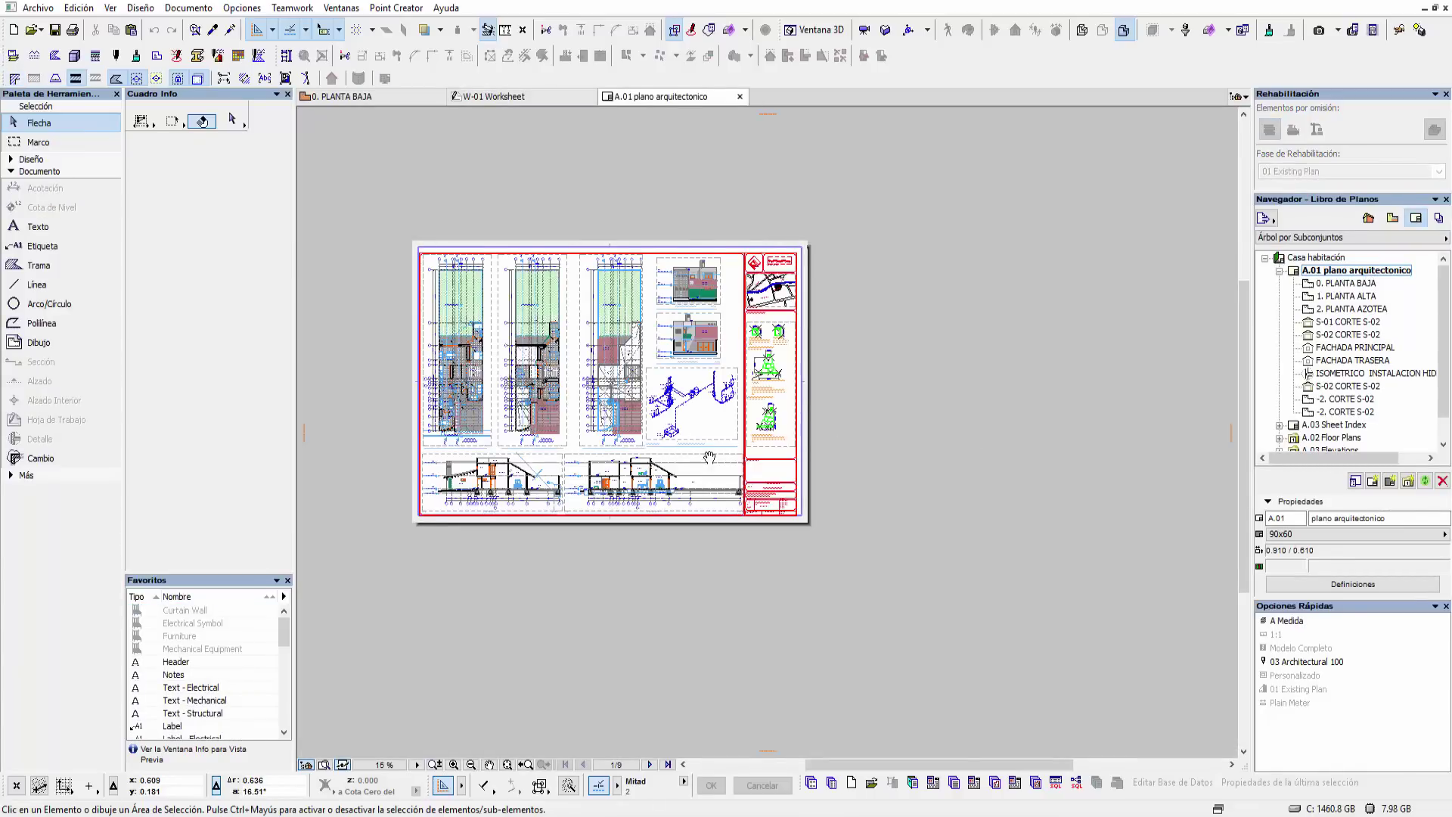
pyautogui.scroll(1, 710, 458)
pyautogui.scroll(2, 703, 505)
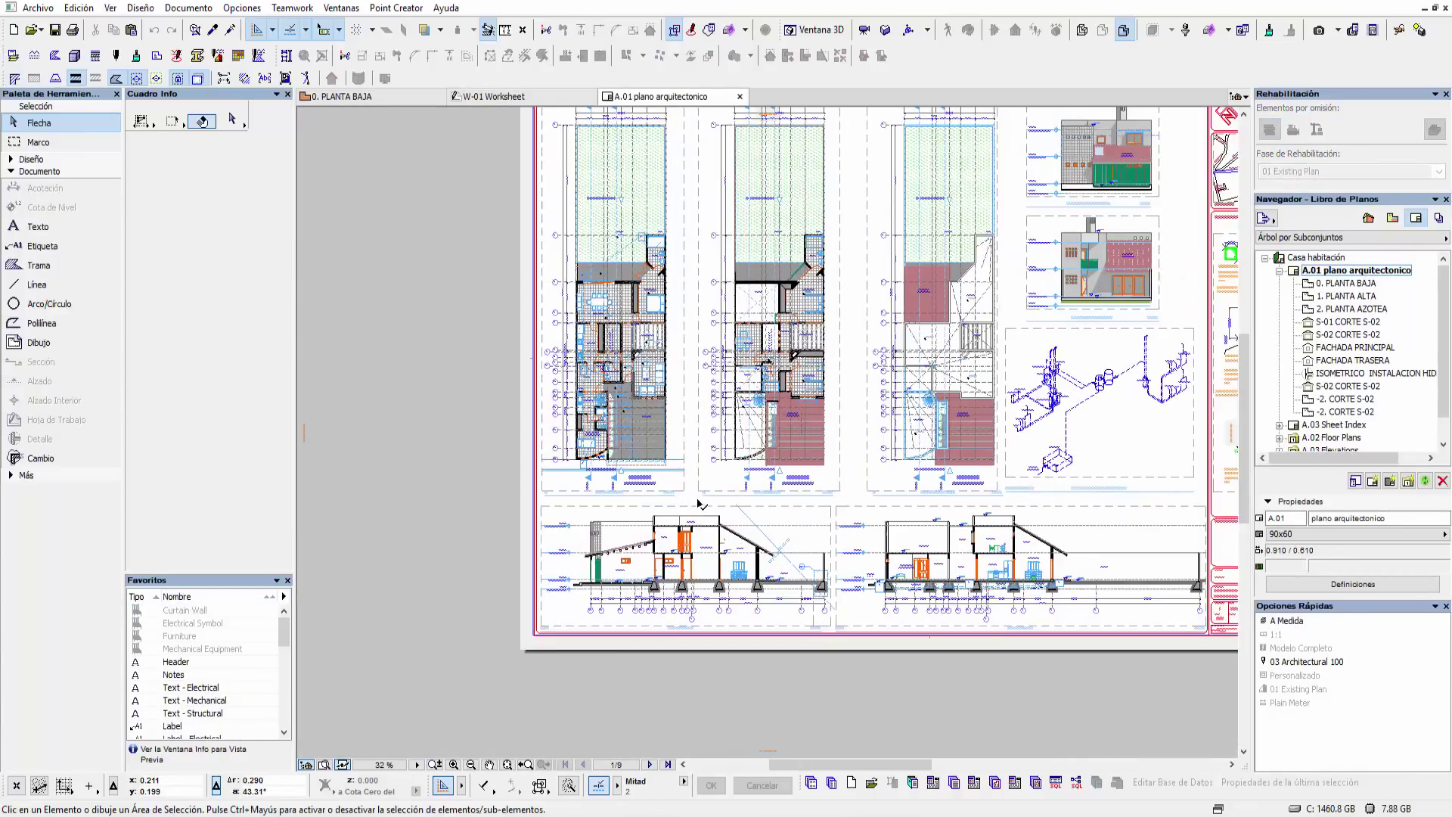
pyautogui.scroll(2, 704, 504)
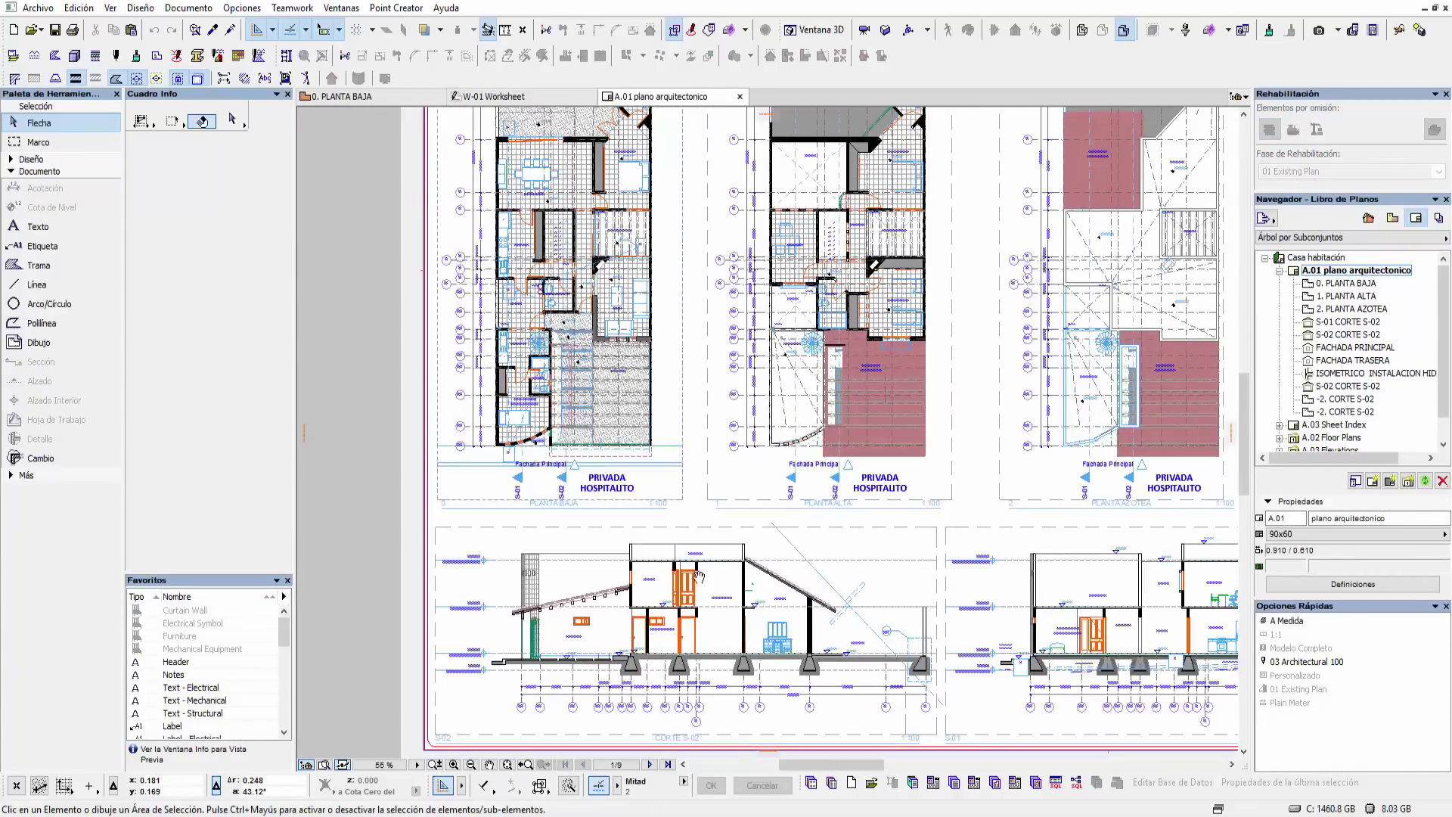
pyautogui.scroll(2, 683, 497)
# - Inspect the 0. PLANTA BAJA, 1. PLANTA ALTA and FACHADA PRINCIPAL drawings, then show the Project Map
pyautogui.click(697, 535)
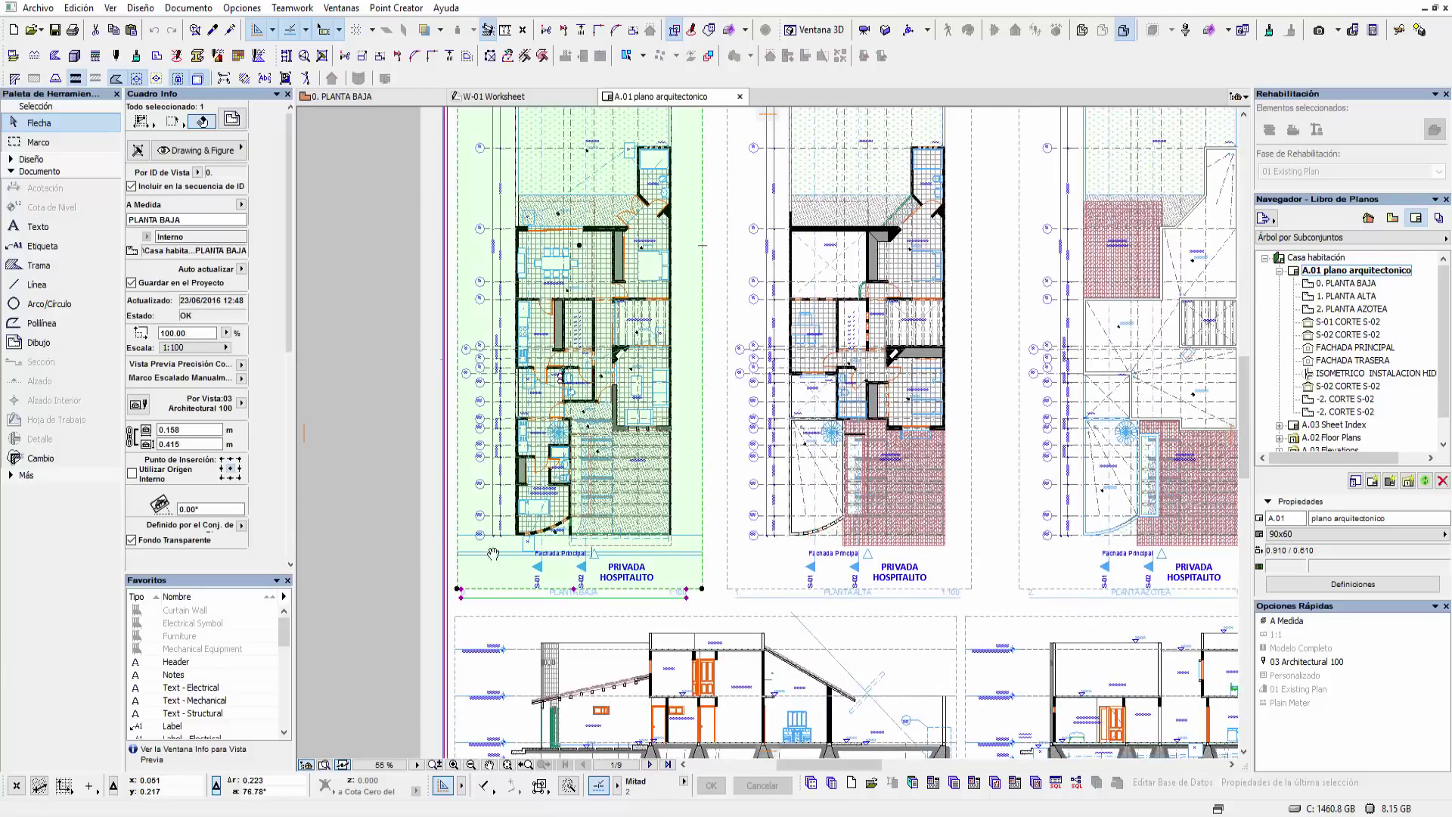
pyautogui.scroll(2, 507, 508)
pyautogui.scroll(2, 568, 542)
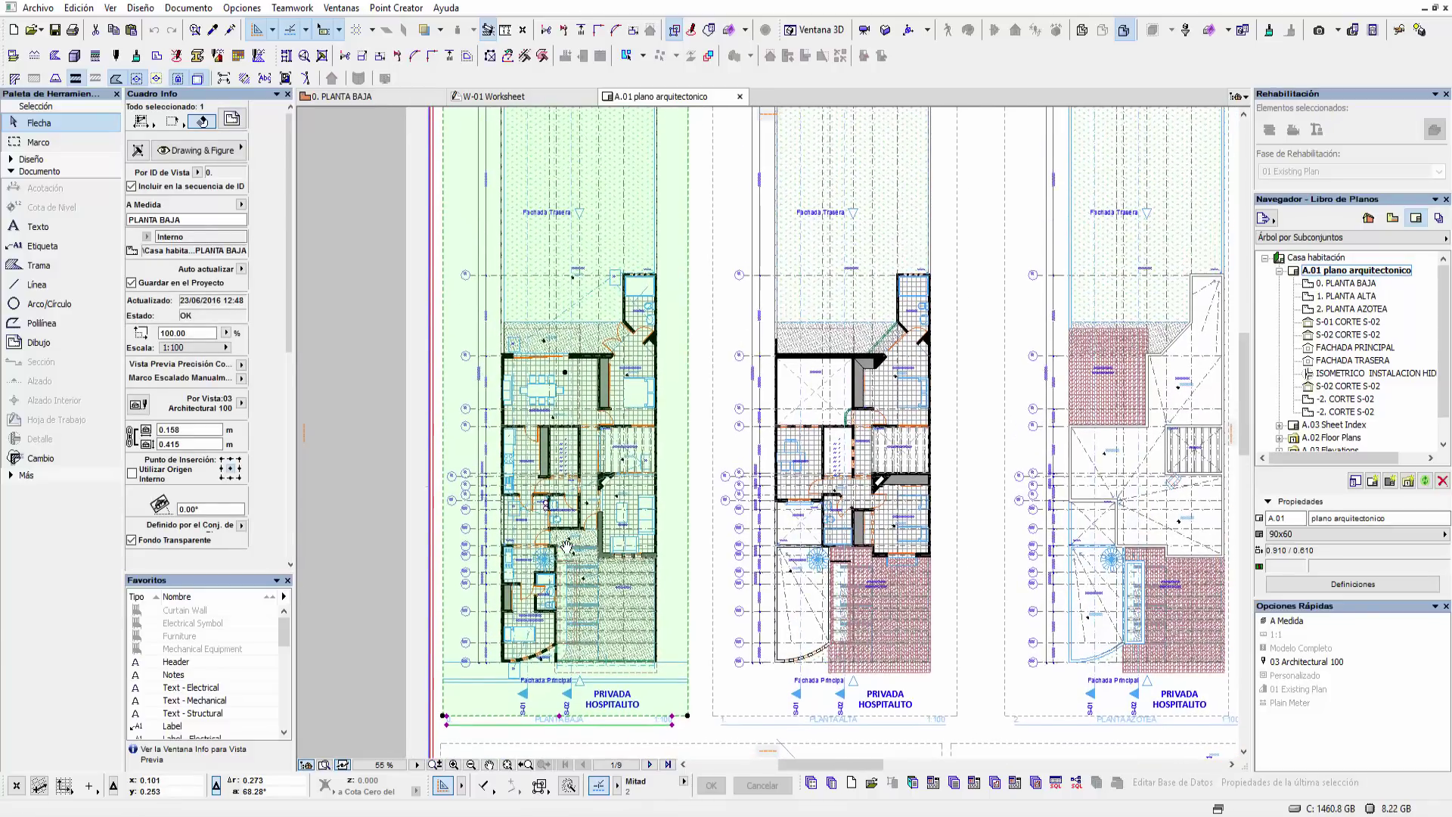
pyautogui.click(1356, 284)
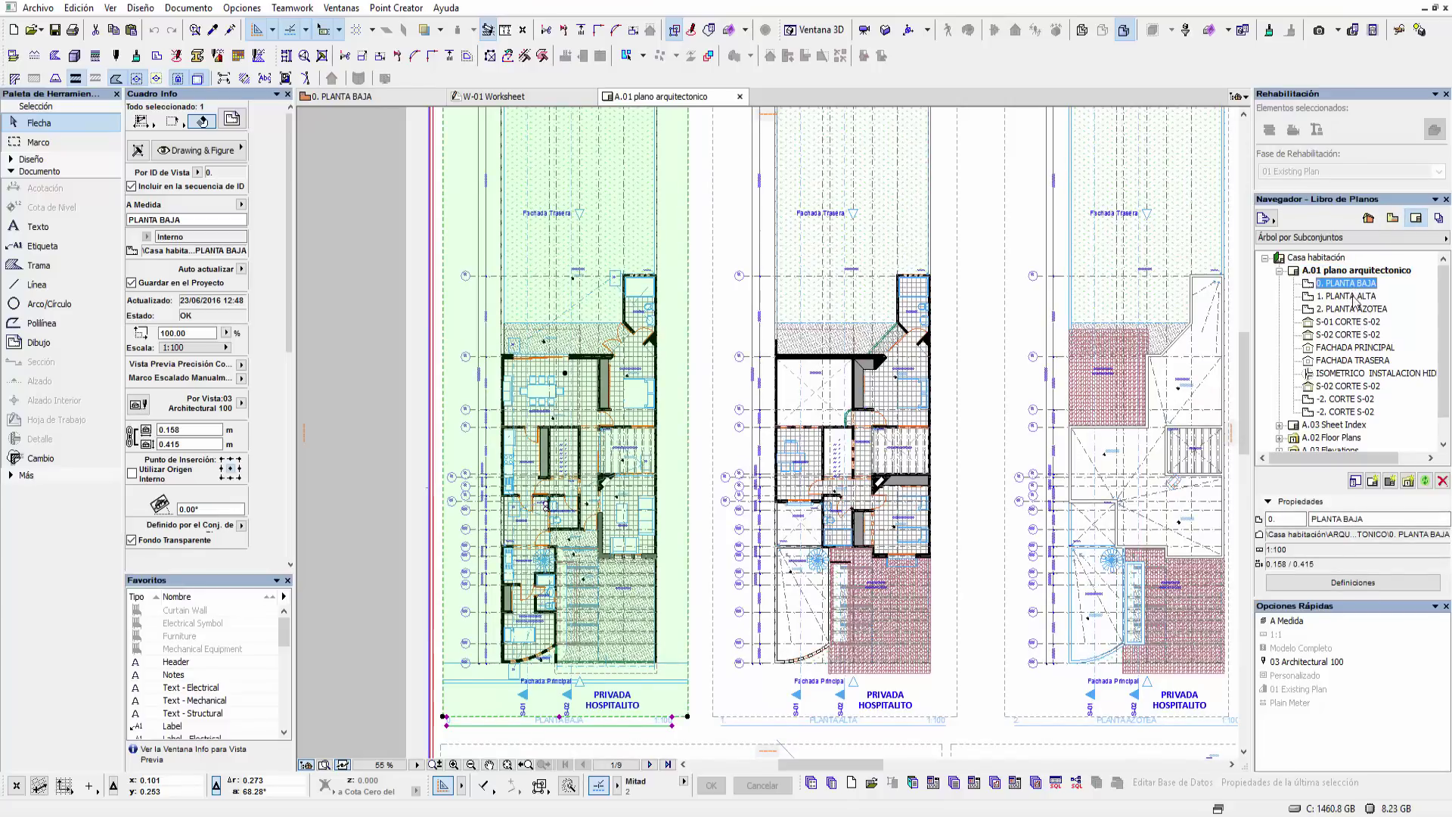
pyautogui.click(1359, 298)
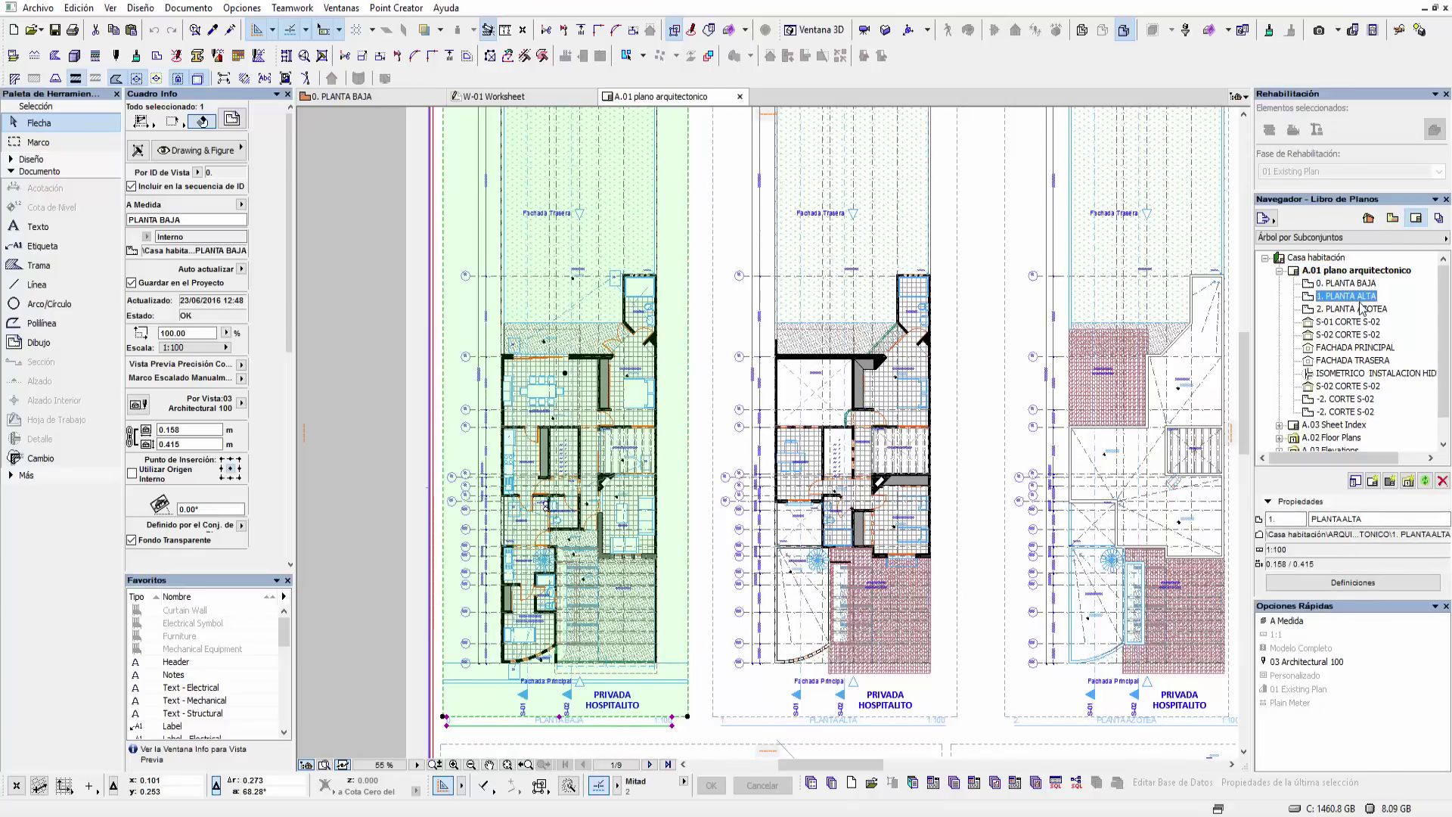
pyautogui.click(1354, 347)
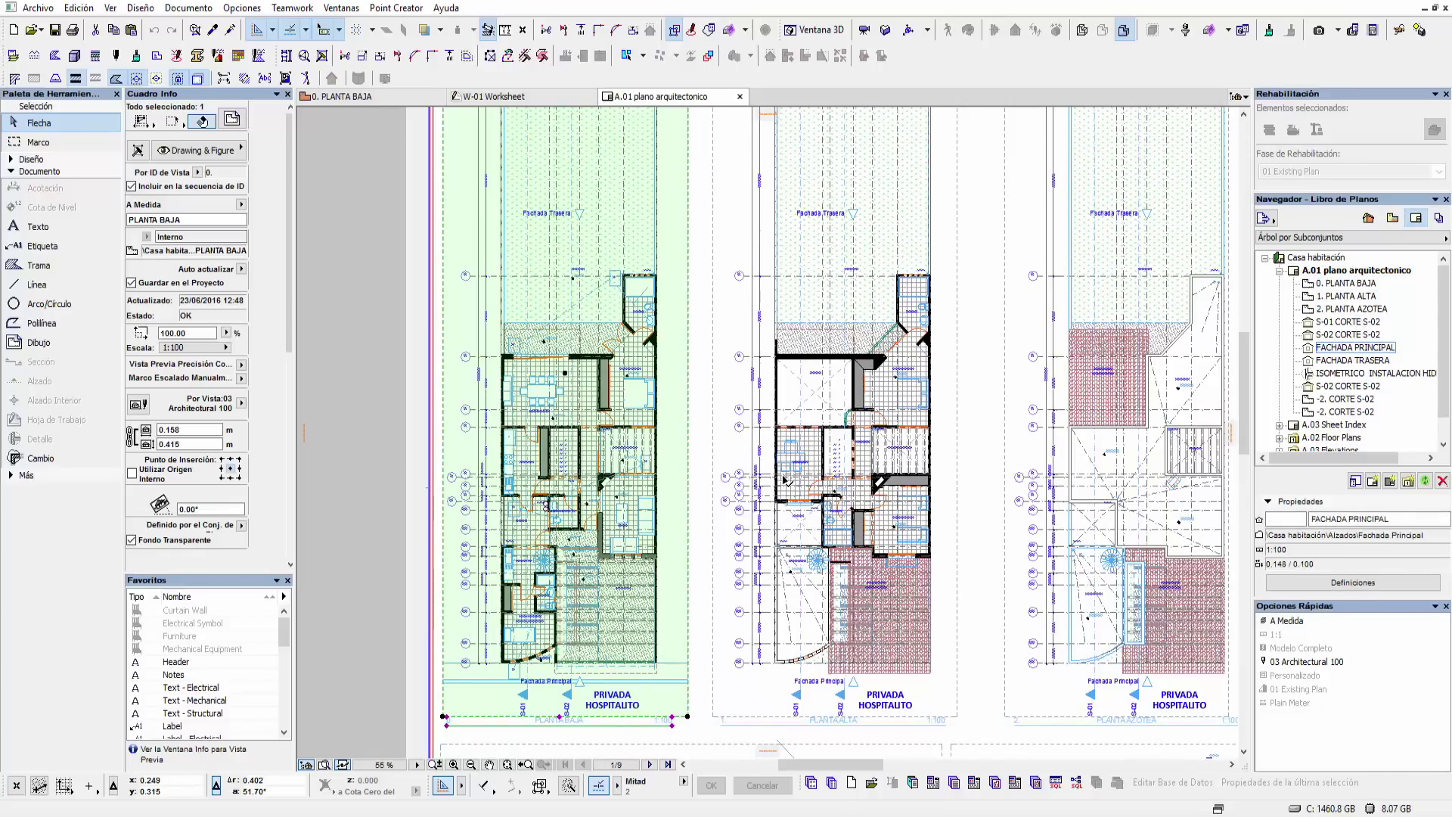
pyautogui.scroll(-3, 785, 480)
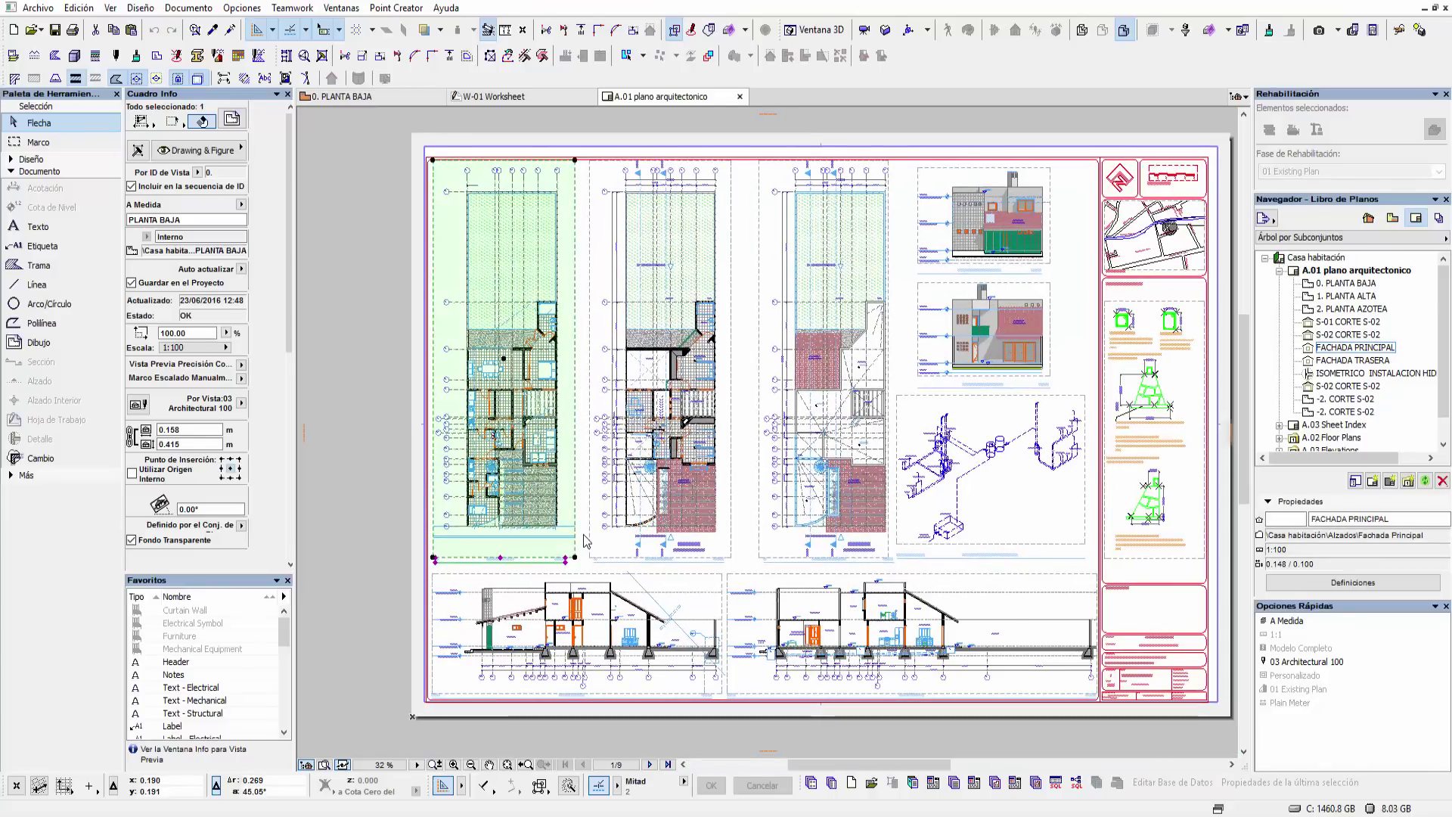
pyautogui.click(413, 528)
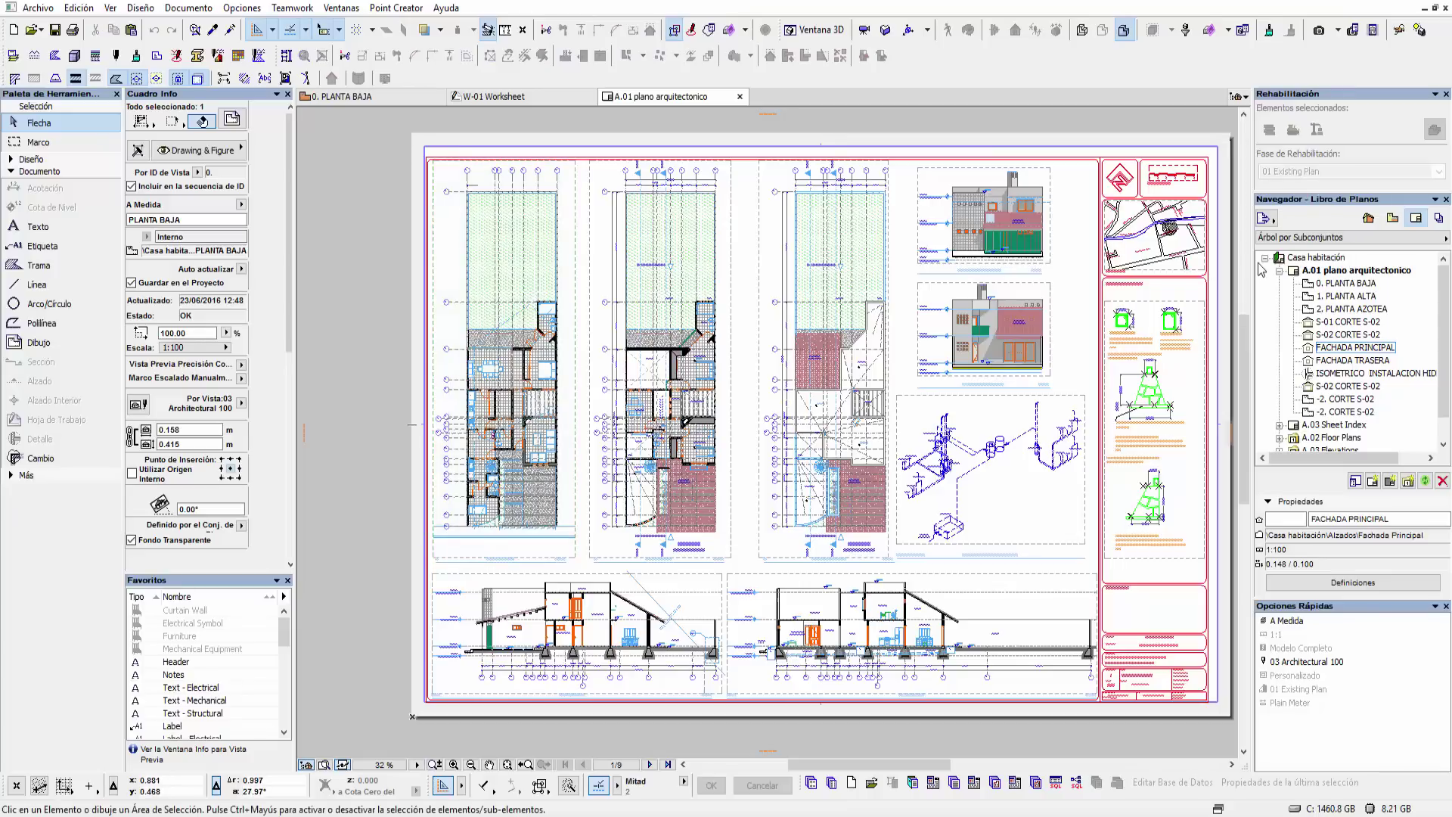
pyautogui.click(1368, 219)
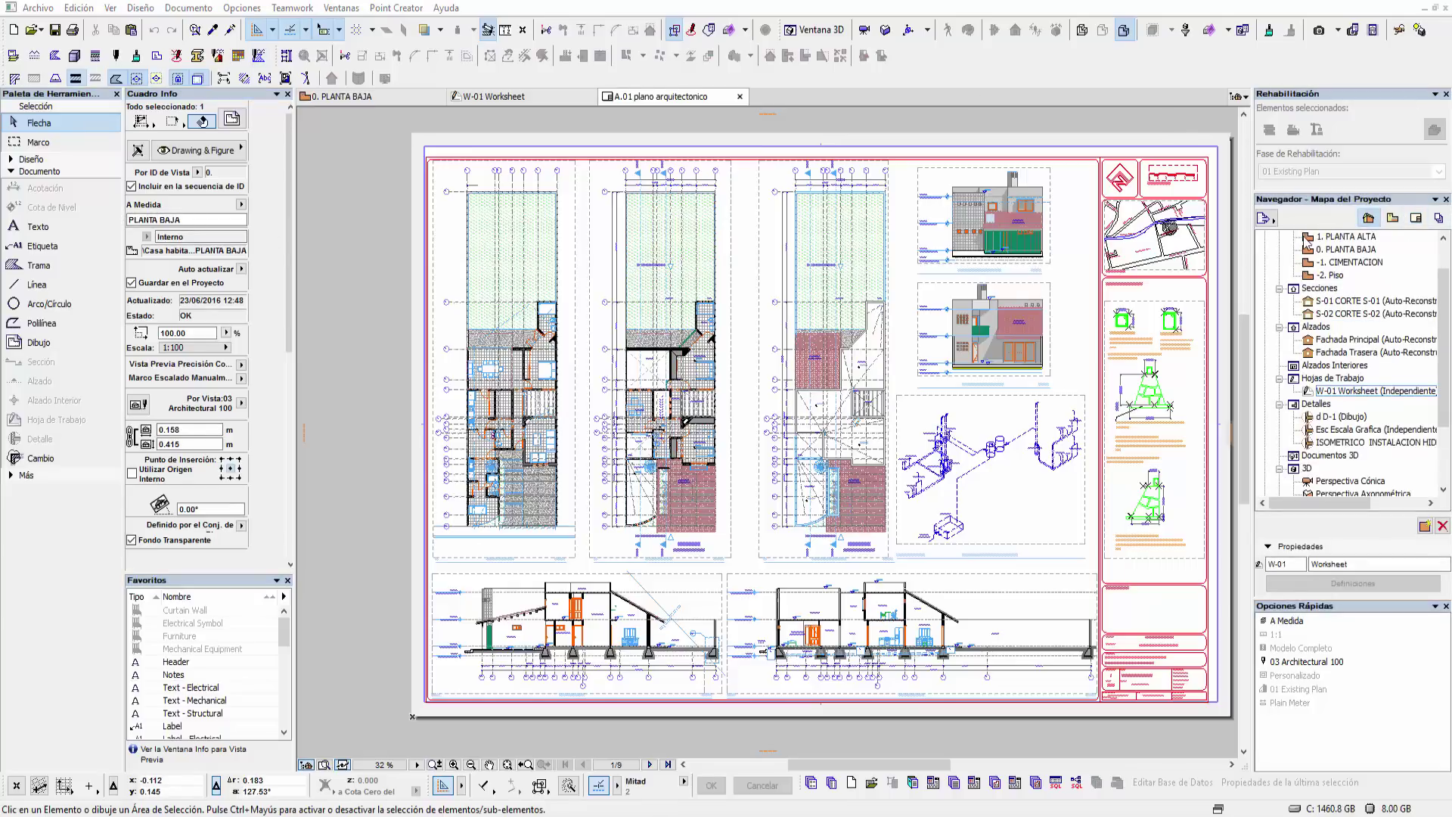
# - Open the 0. PLANTA BAJA plan, collapse Detalles, Pisos and Secciones, and zoom out
pyautogui.doubleClick(1335, 251)
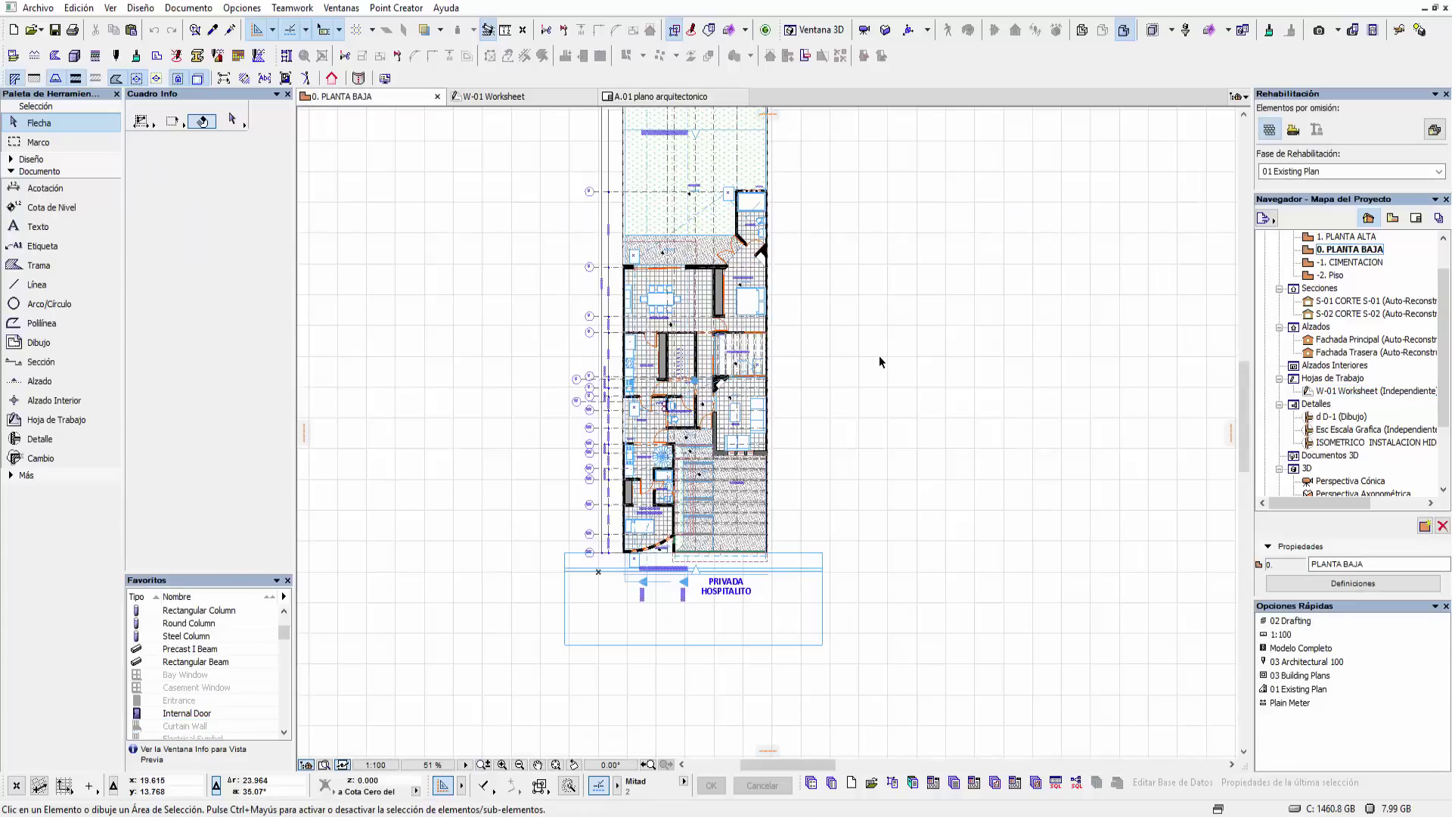
pyautogui.moveTo(868, 363); pyautogui.dragTo(824, 437, button='middle')
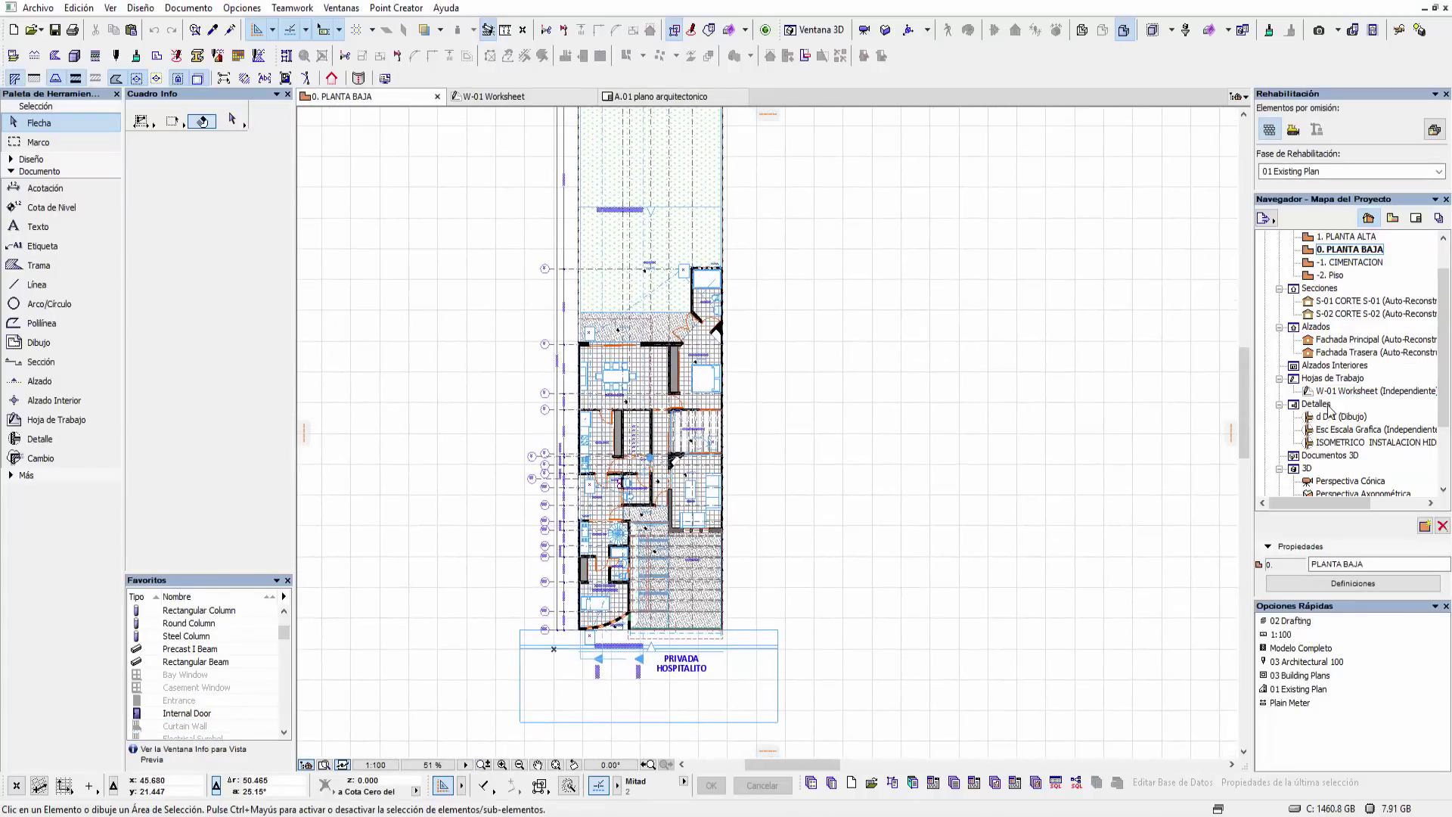
pyautogui.click(1280, 404)
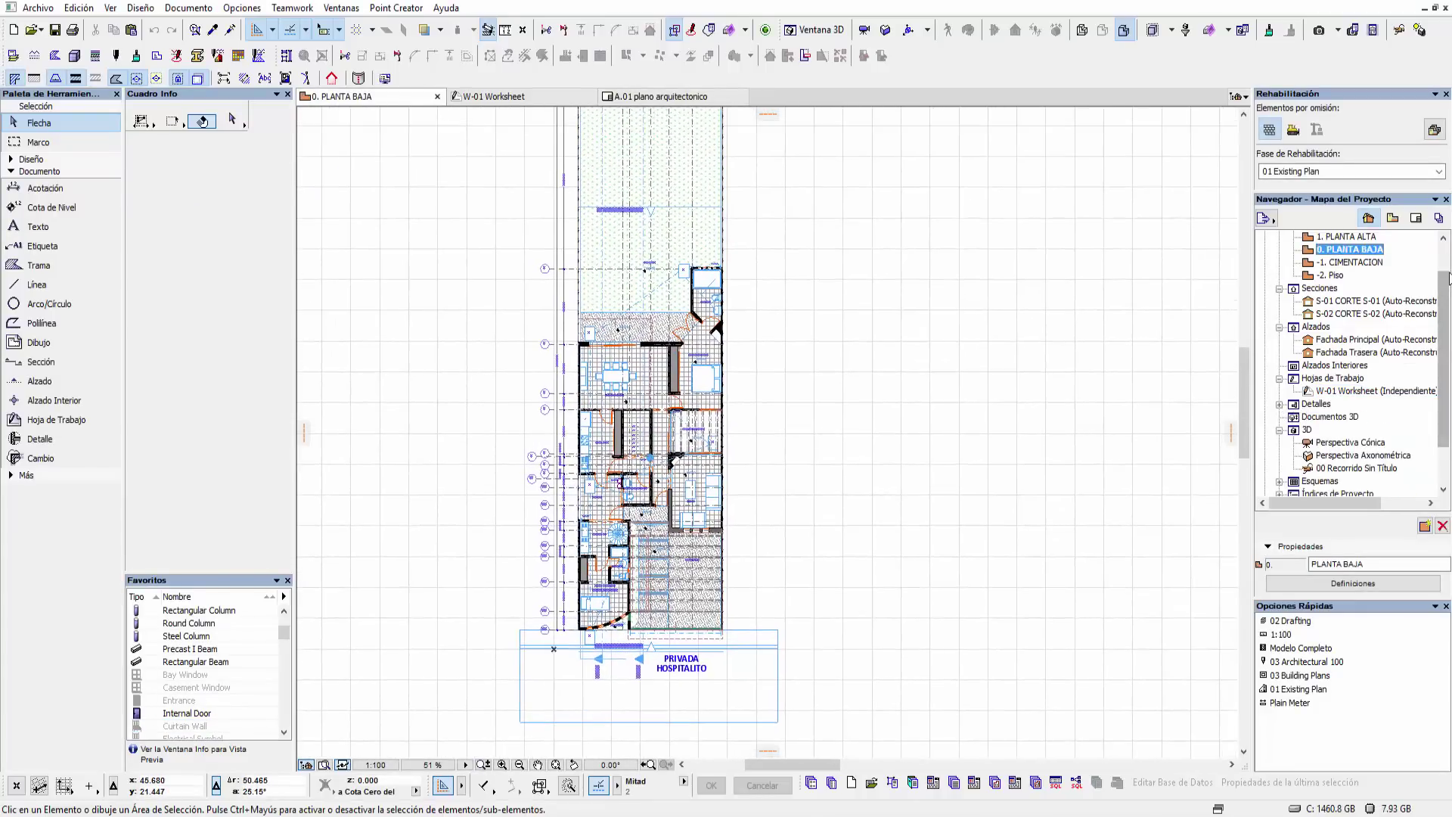
pyautogui.scroll(2, 1438, 266)
pyautogui.click(1280, 250)
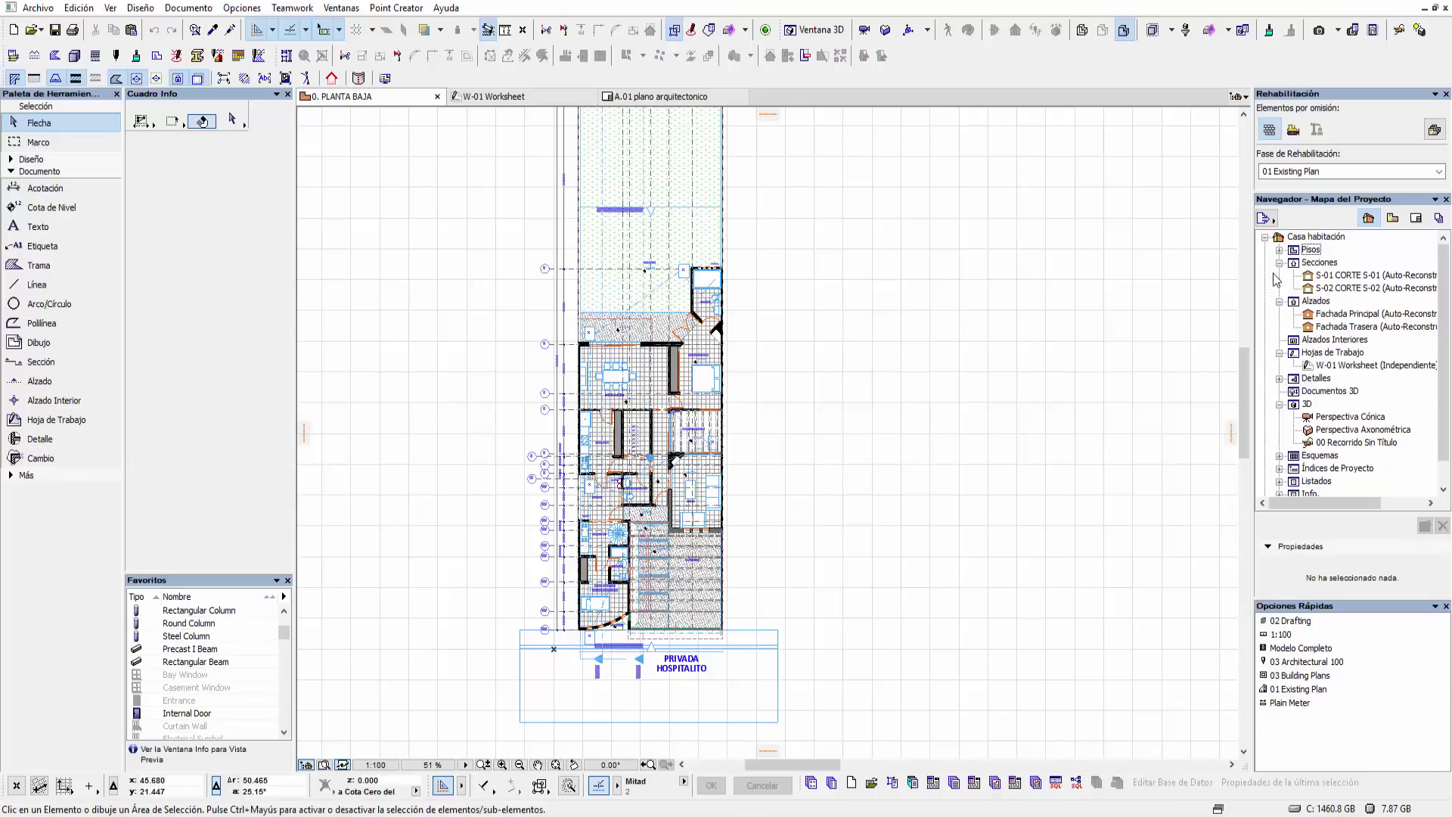
pyautogui.click(1280, 263)
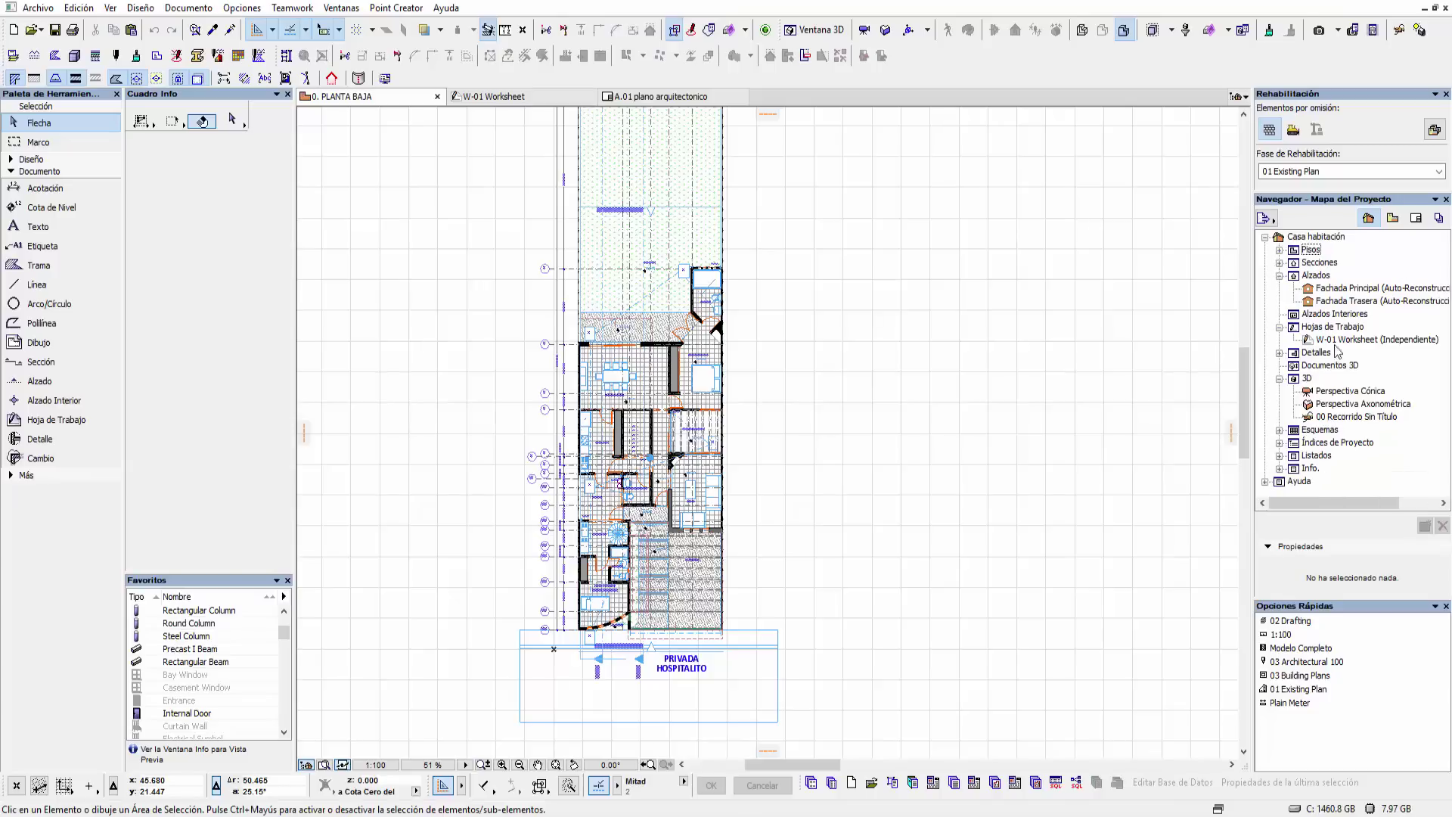
pyautogui.scroll(-1, 928, 451)
pyautogui.scroll(-1, 843, 458)
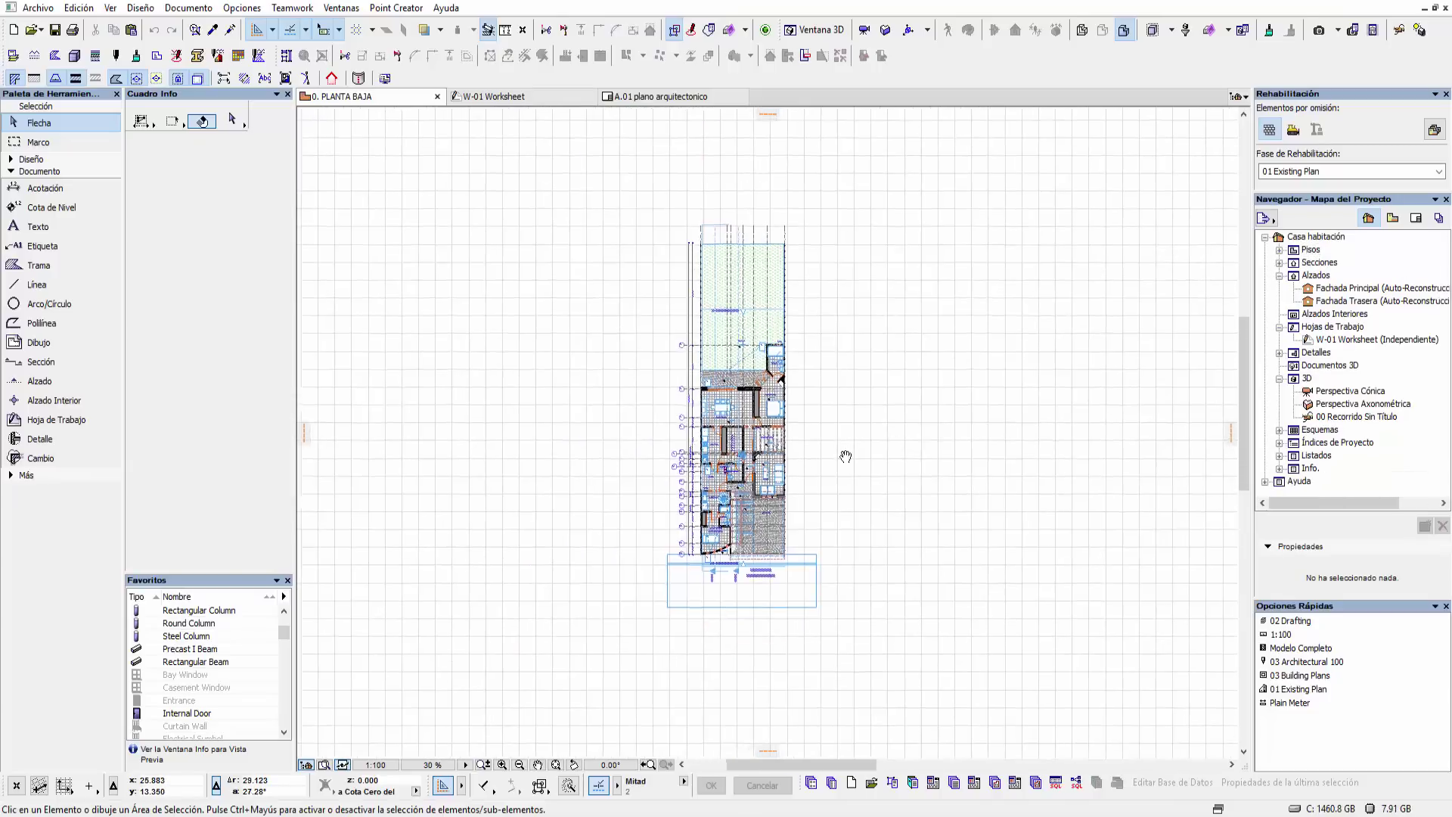
pyautogui.scroll(-1, 801, 465)
pyautogui.scroll(-1, 745, 485)
pyautogui.scroll(1, 801, 517)
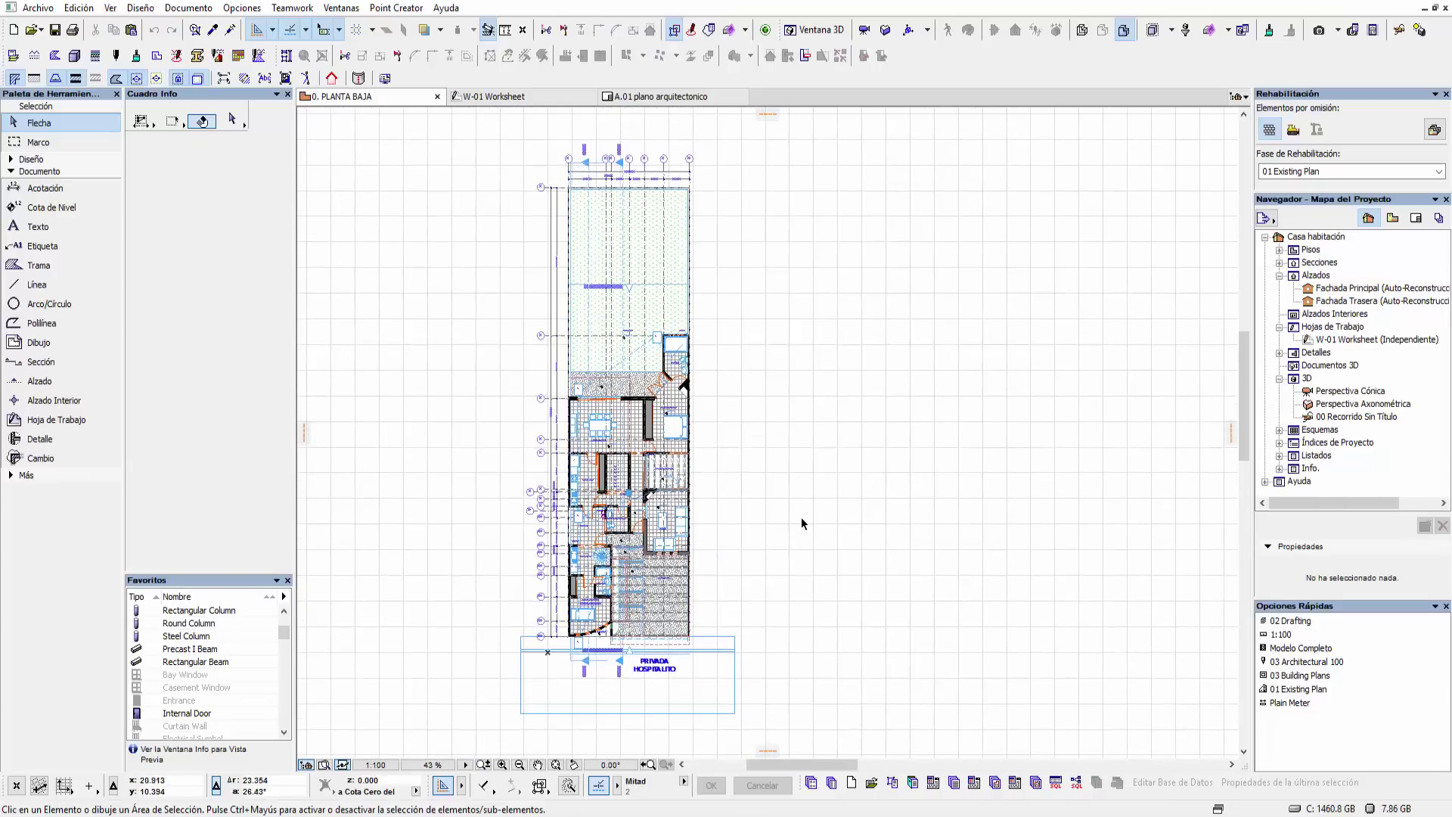
pyautogui.hscroll(-1, 802, 518)
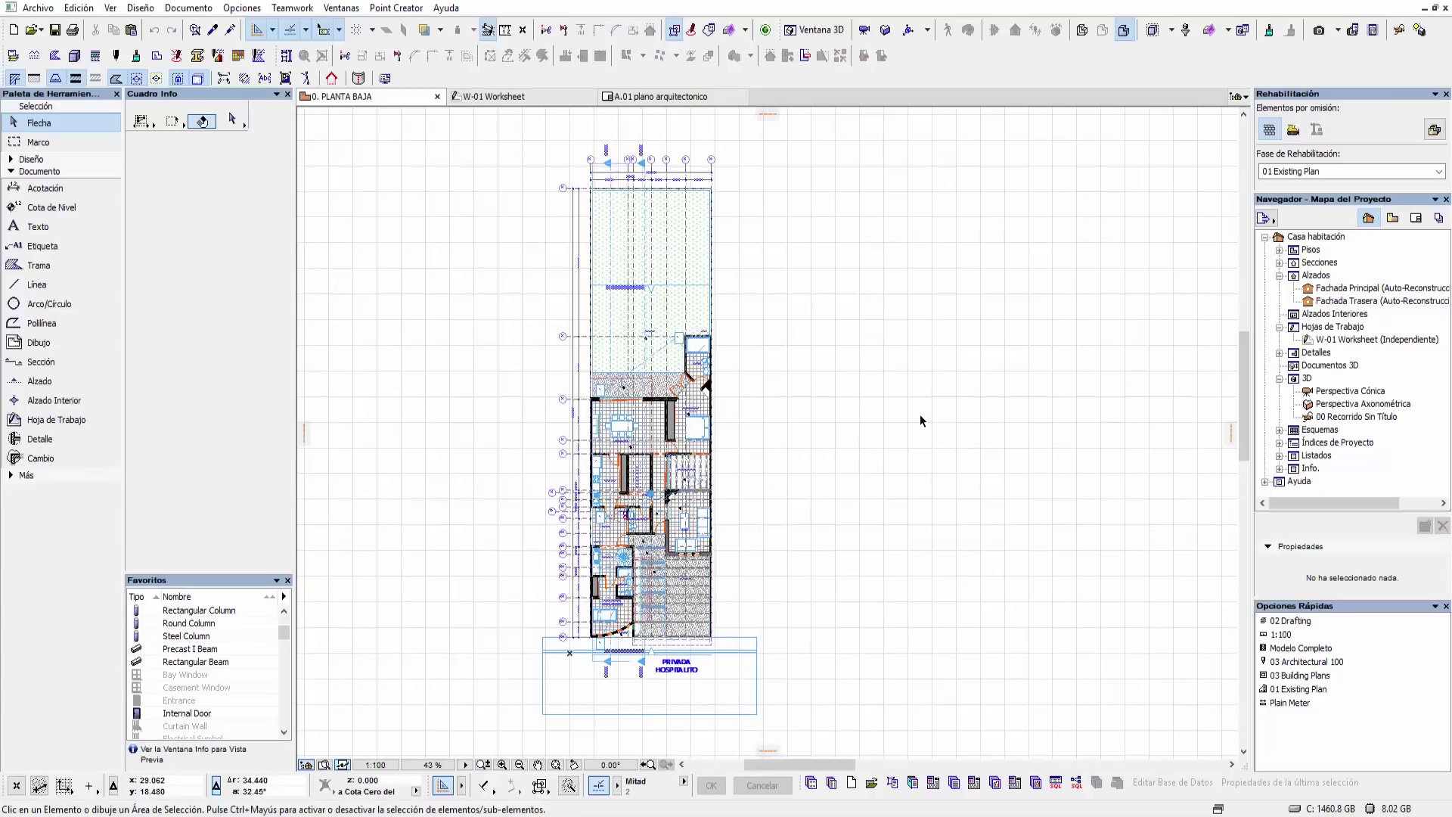
pyautogui.hscroll(-1, 919, 415)
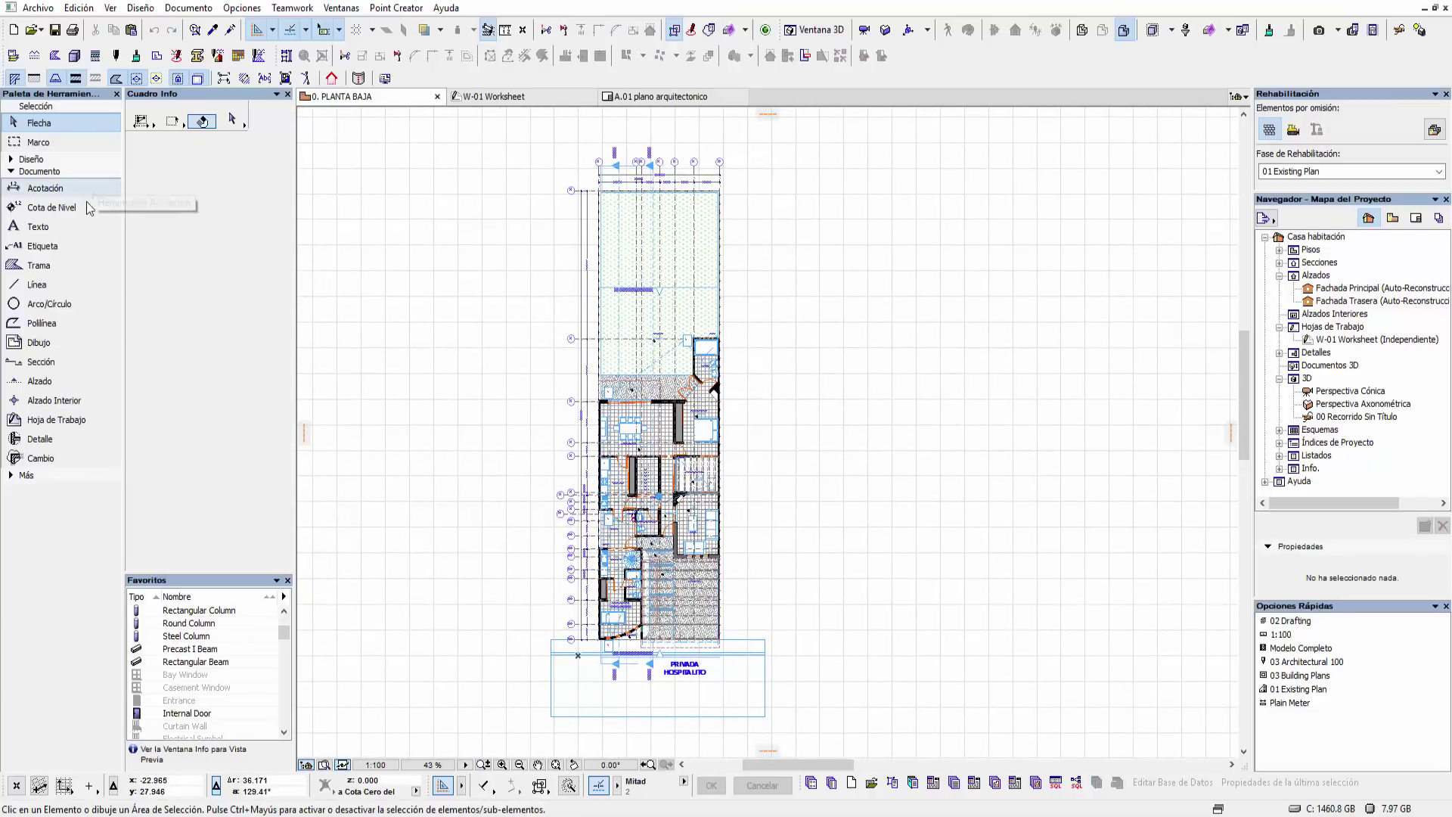
# - Start a new worksheet with ID P.0 and name PLANTA BAJA
pyautogui.click(67, 426)
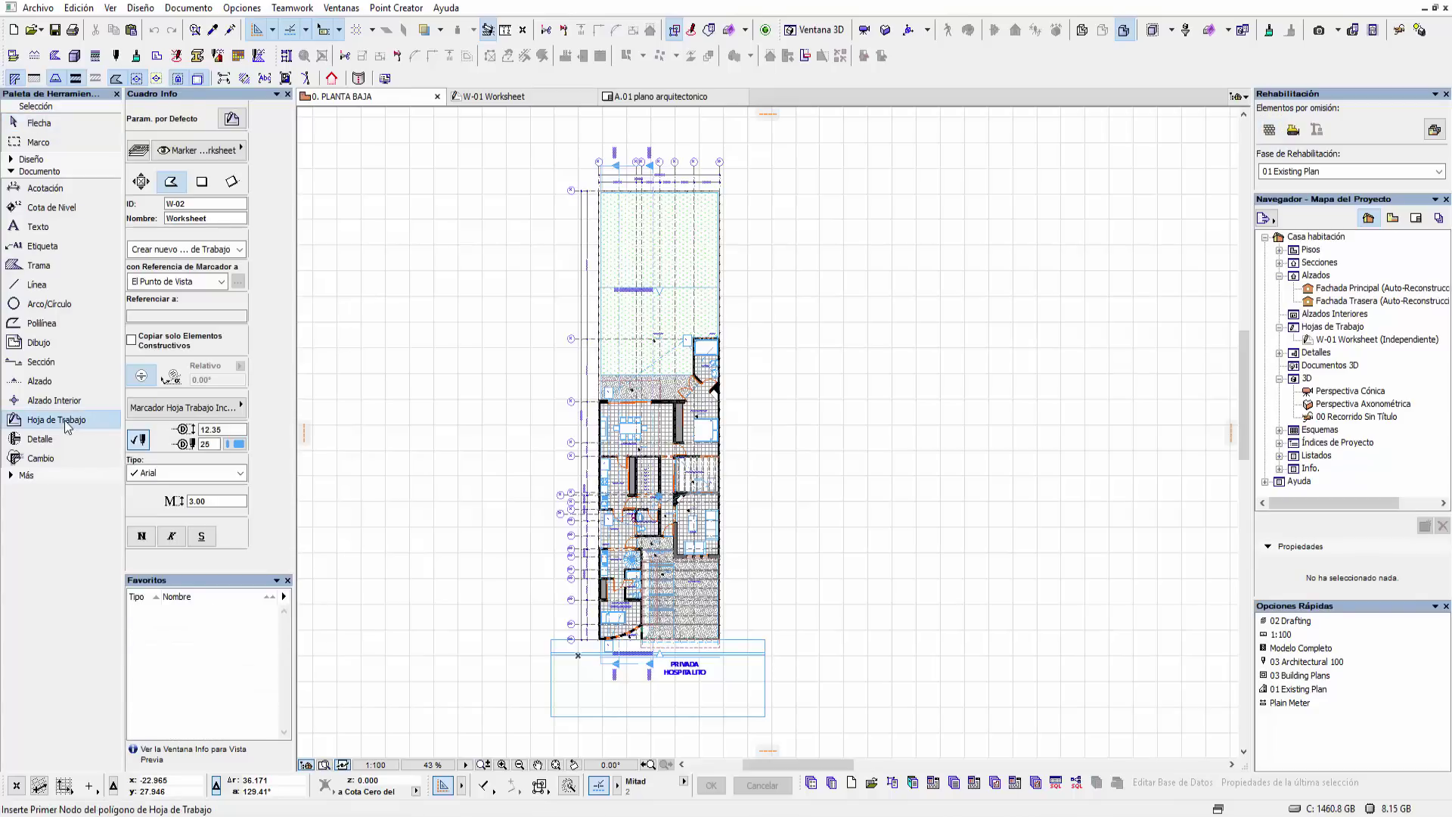
pyautogui.click(220, 223)
pyautogui.moveTo(189, 204); pyautogui.dragTo(144, 203)
pyautogui.write('P-')
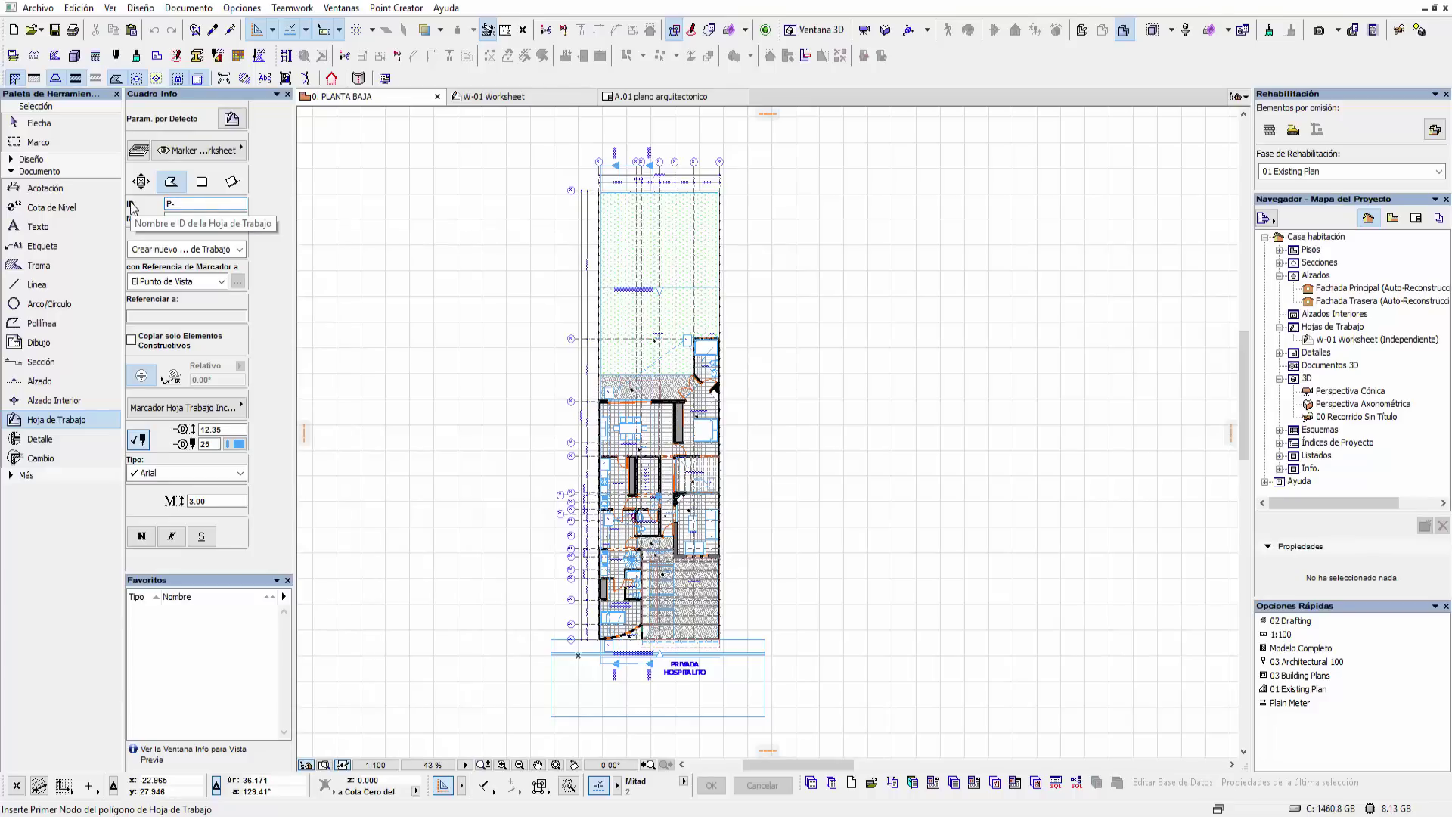
pyautogui.press('BackSpace')
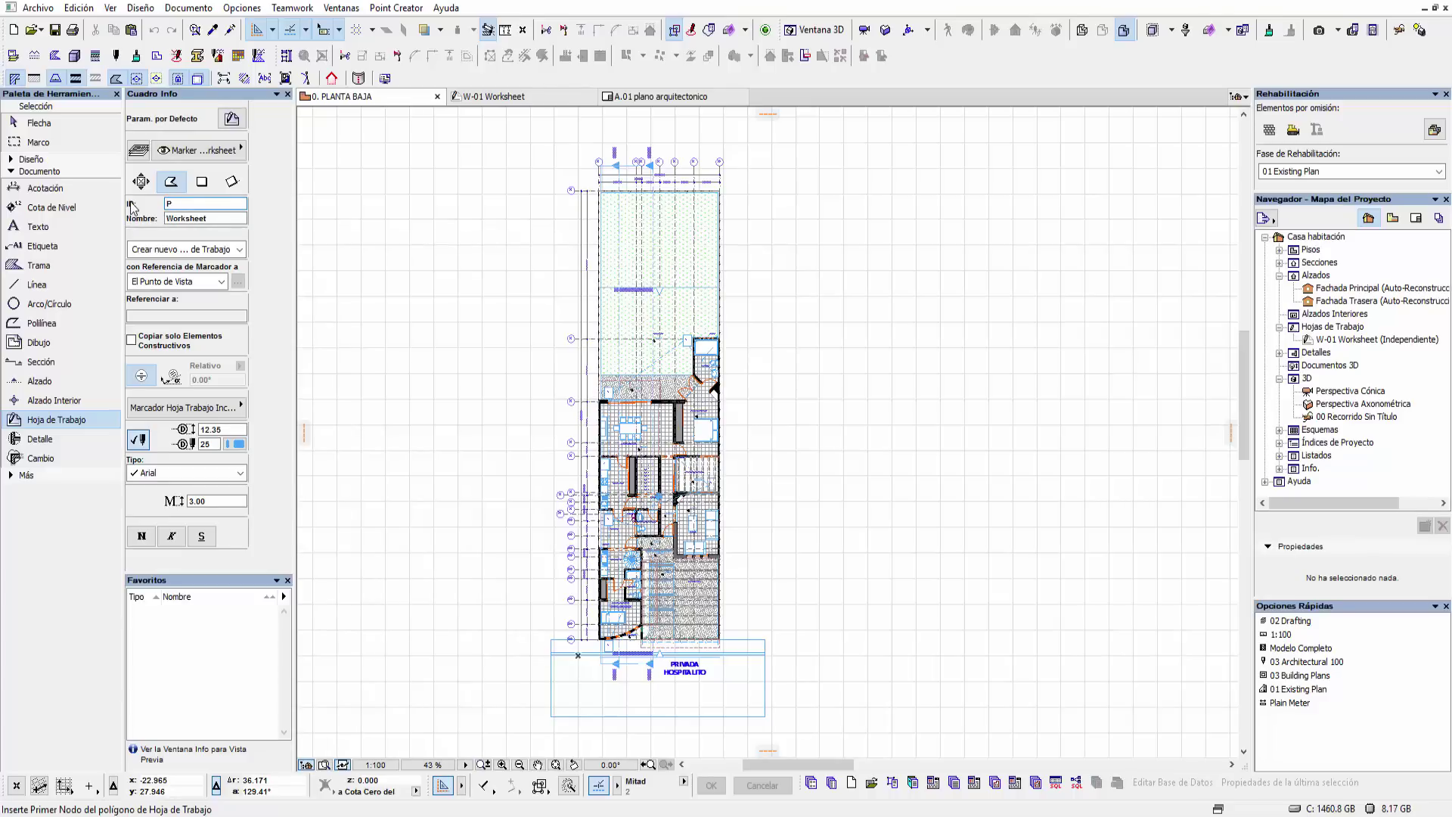
pyautogui.write('-0')
pyautogui.doubleClick(170, 206)
pyautogui.write('p')
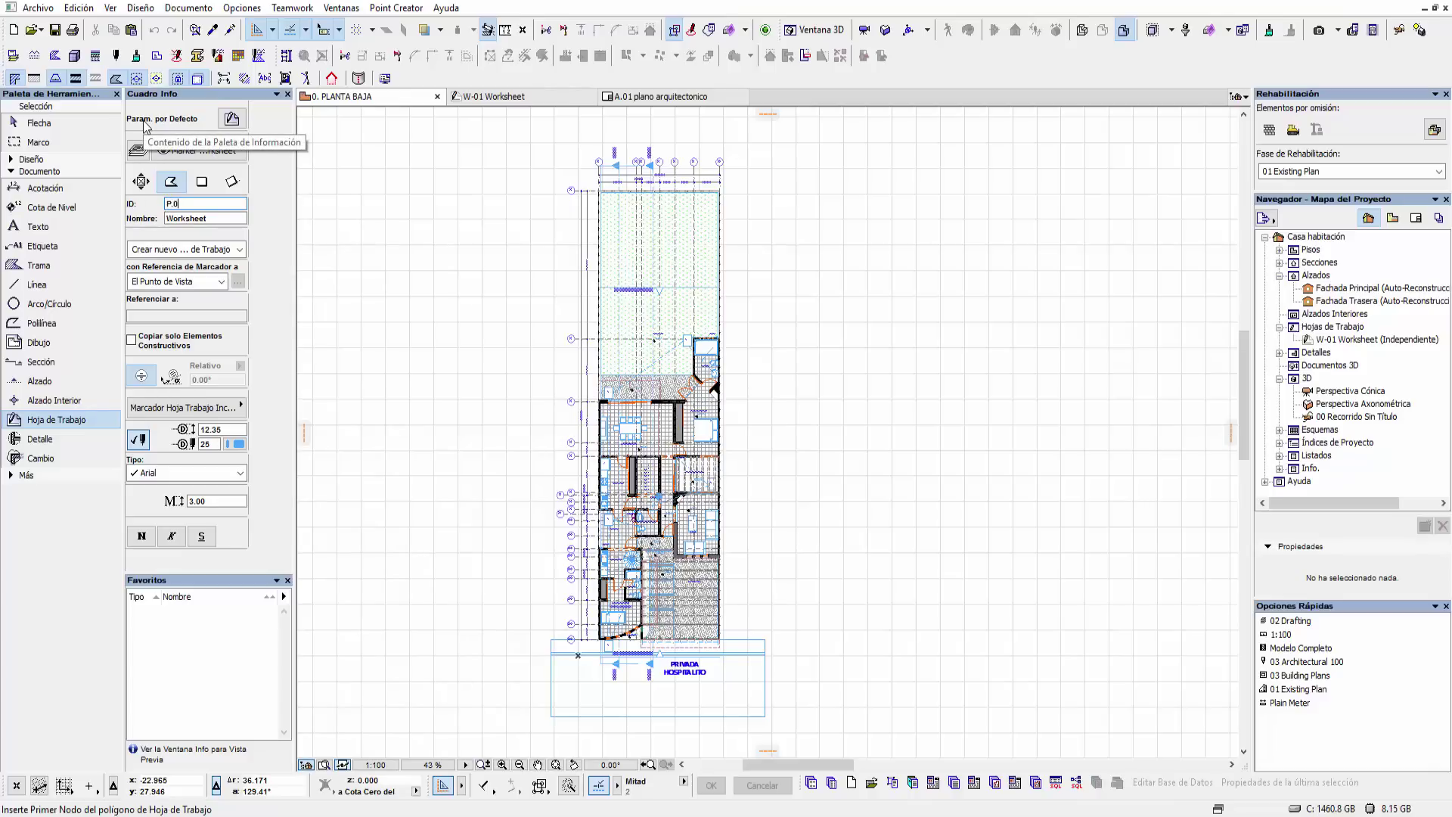
pyautogui.doubleClick(205, 219)
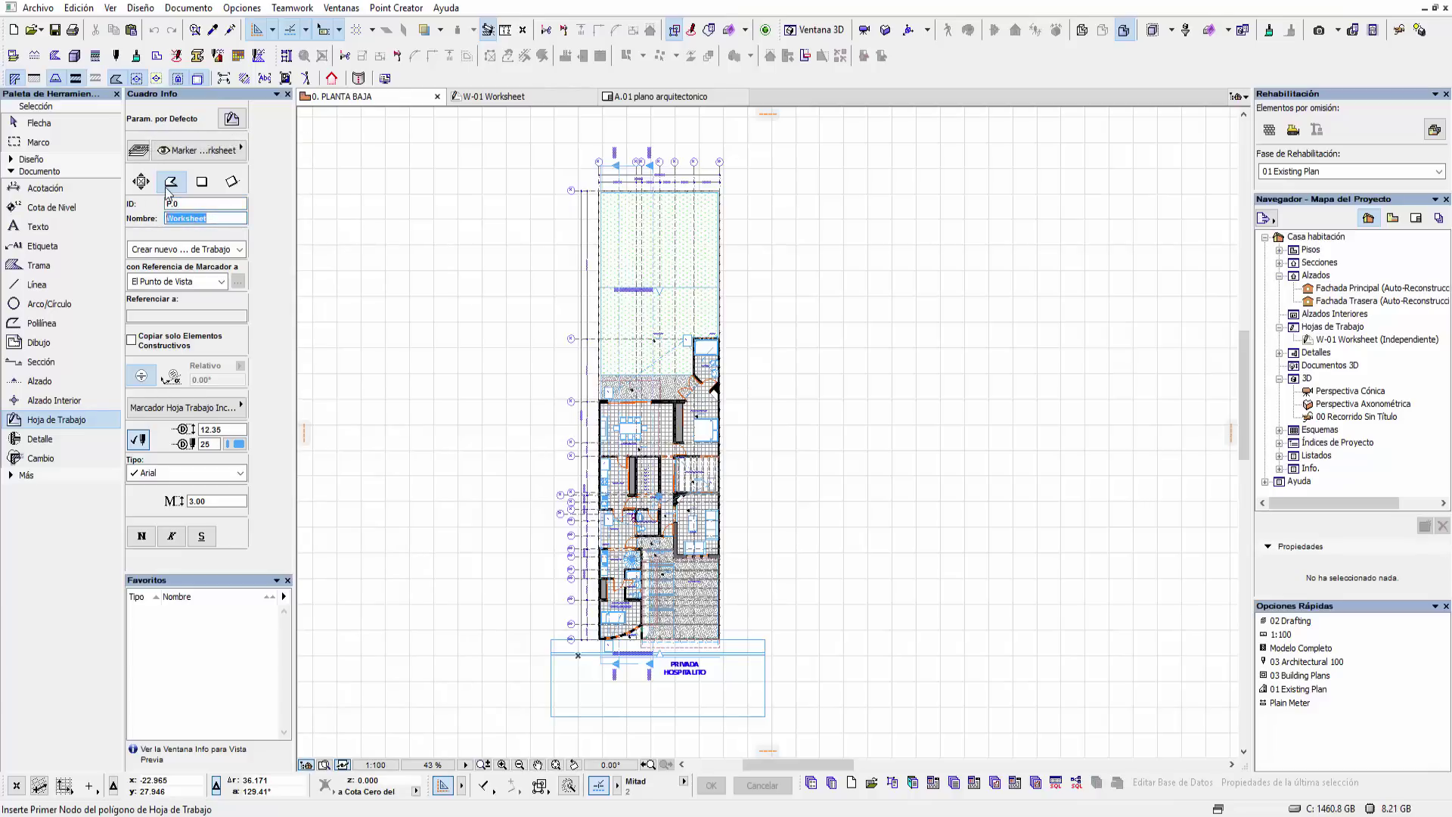
pyautogui.write('PLANTA BAJA')
# - Frame the whole ground-floor plan with a rectangular worksheet boundary and place its marker beside it
pyautogui.scroll(-1, 535, 251)
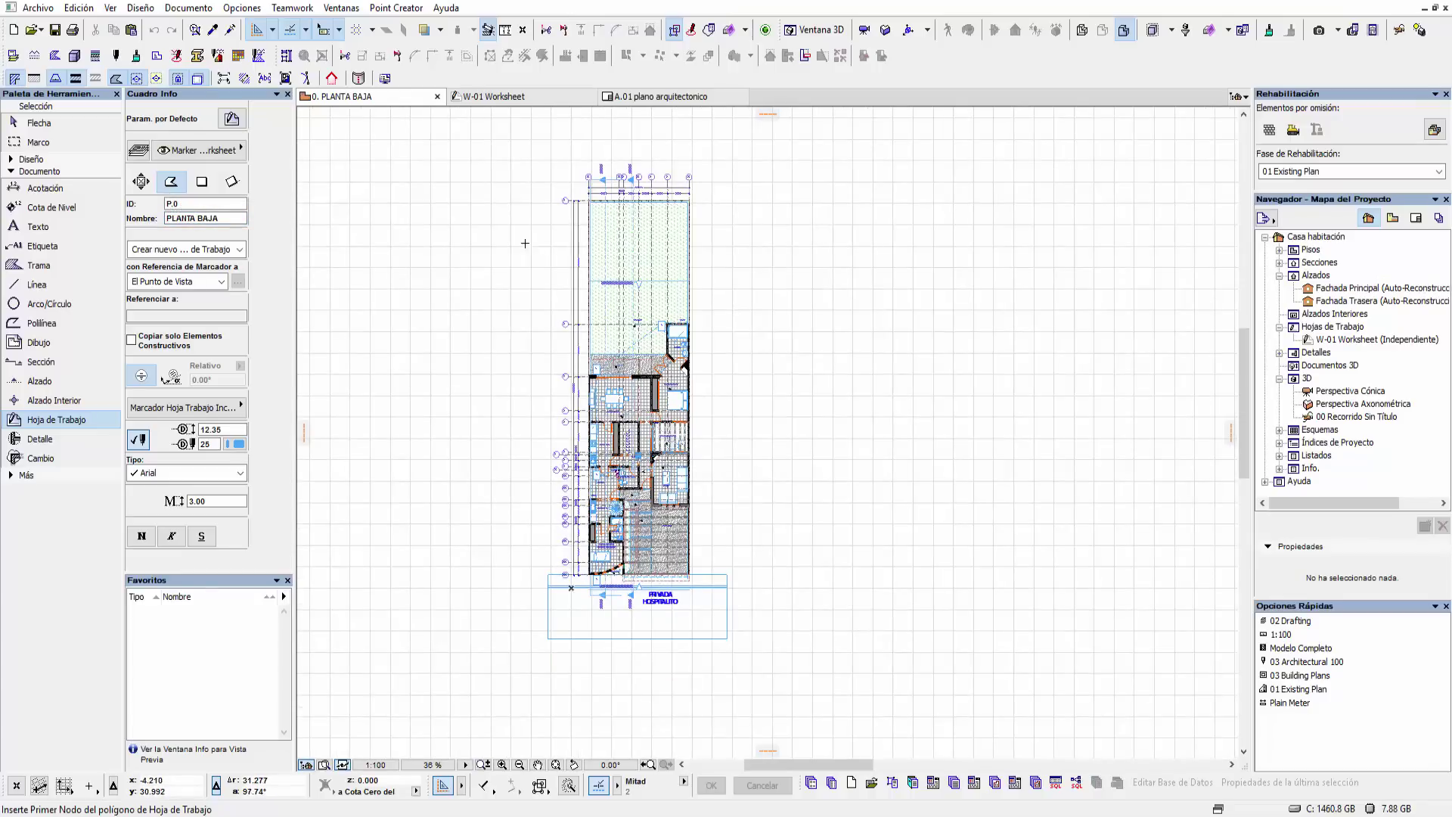
pyautogui.moveTo(522, 212); pyautogui.dragTo(519, 231, button='middle')
pyautogui.scroll(-1, 504, 253)
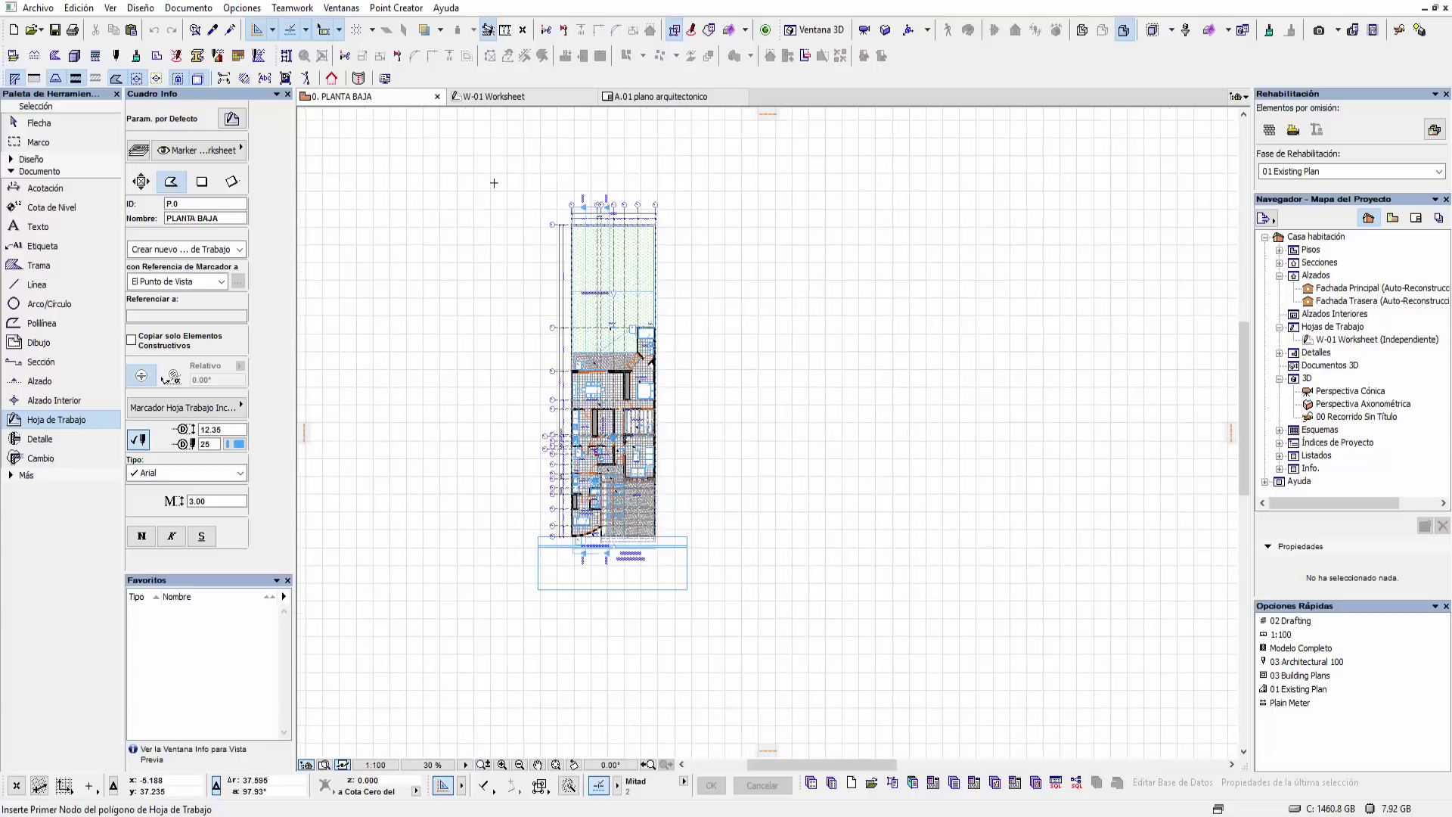
pyautogui.click(503, 164)
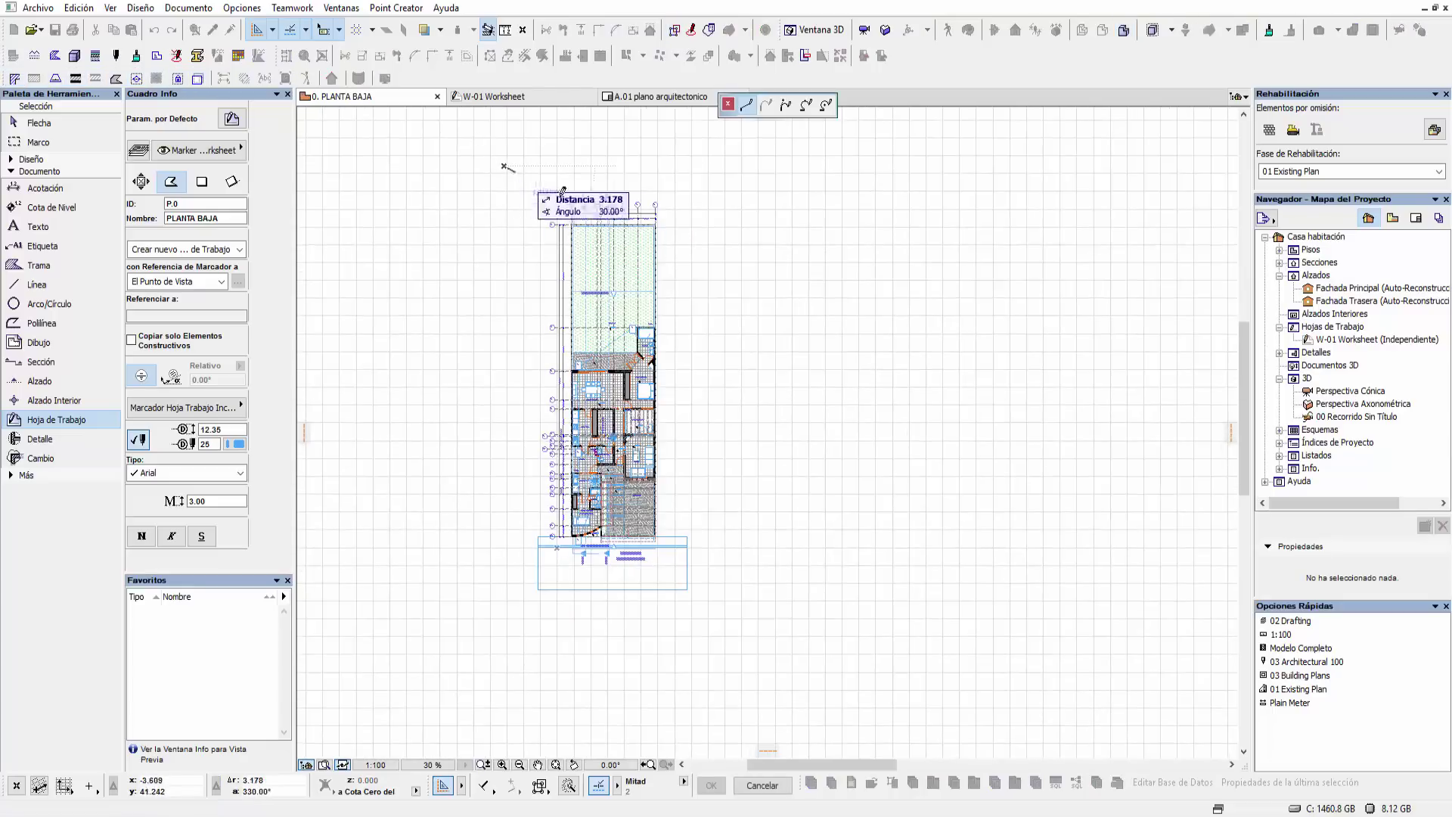
pyautogui.click(203, 183)
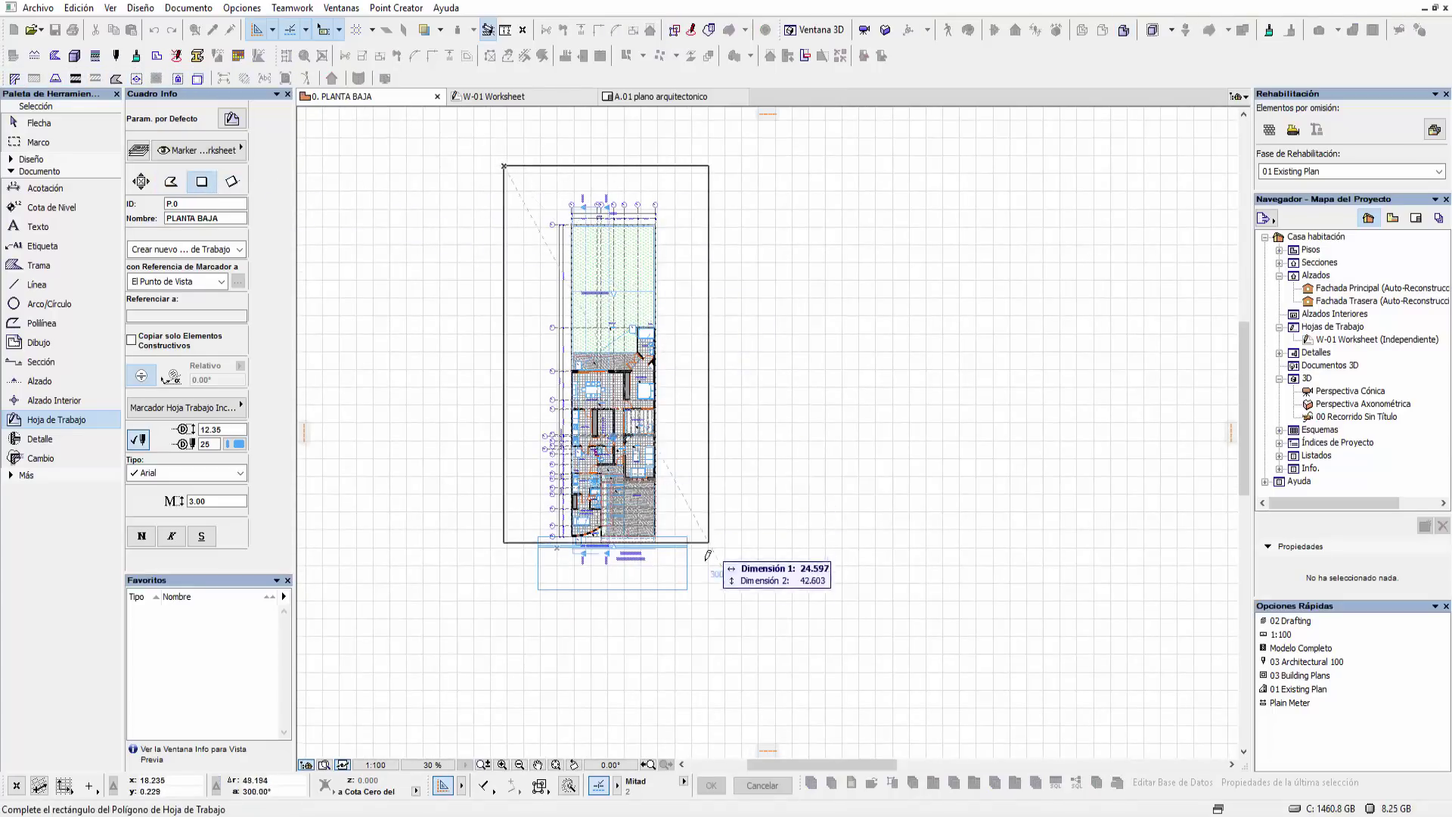
pyautogui.click(716, 633)
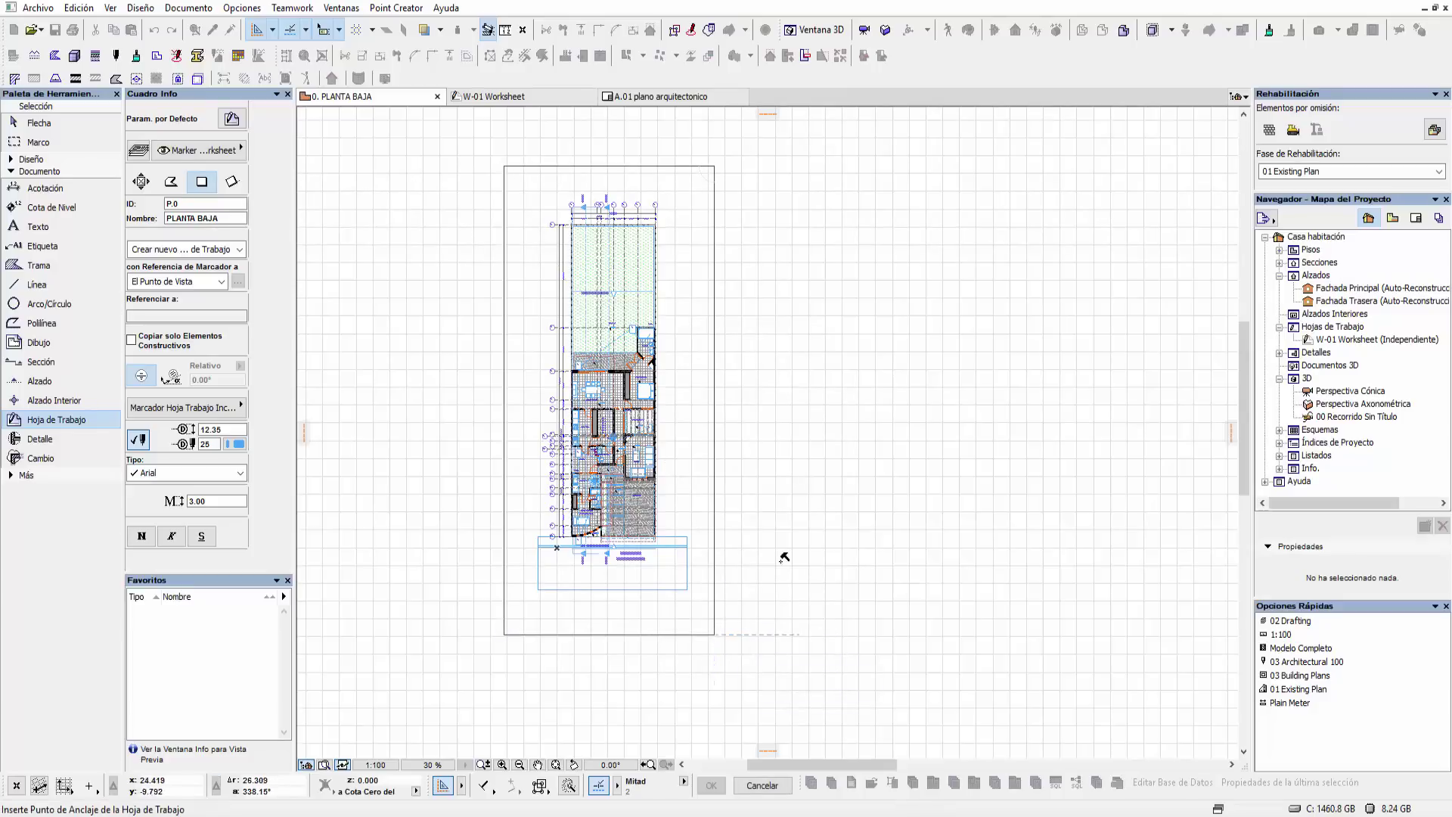
pyautogui.click(762, 626)
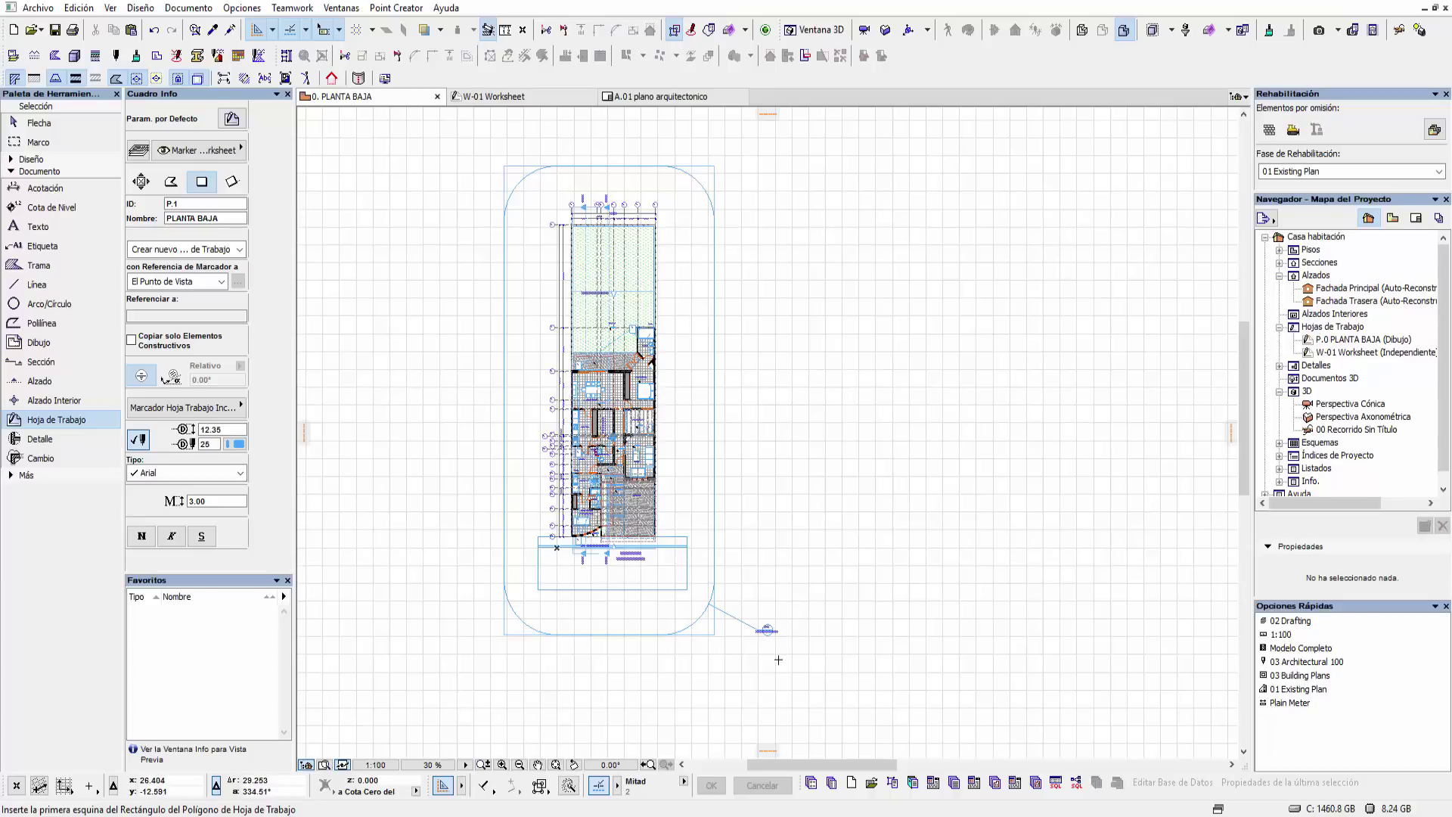
pyautogui.scroll(2, 756, 650)
pyautogui.scroll(2, 739, 635)
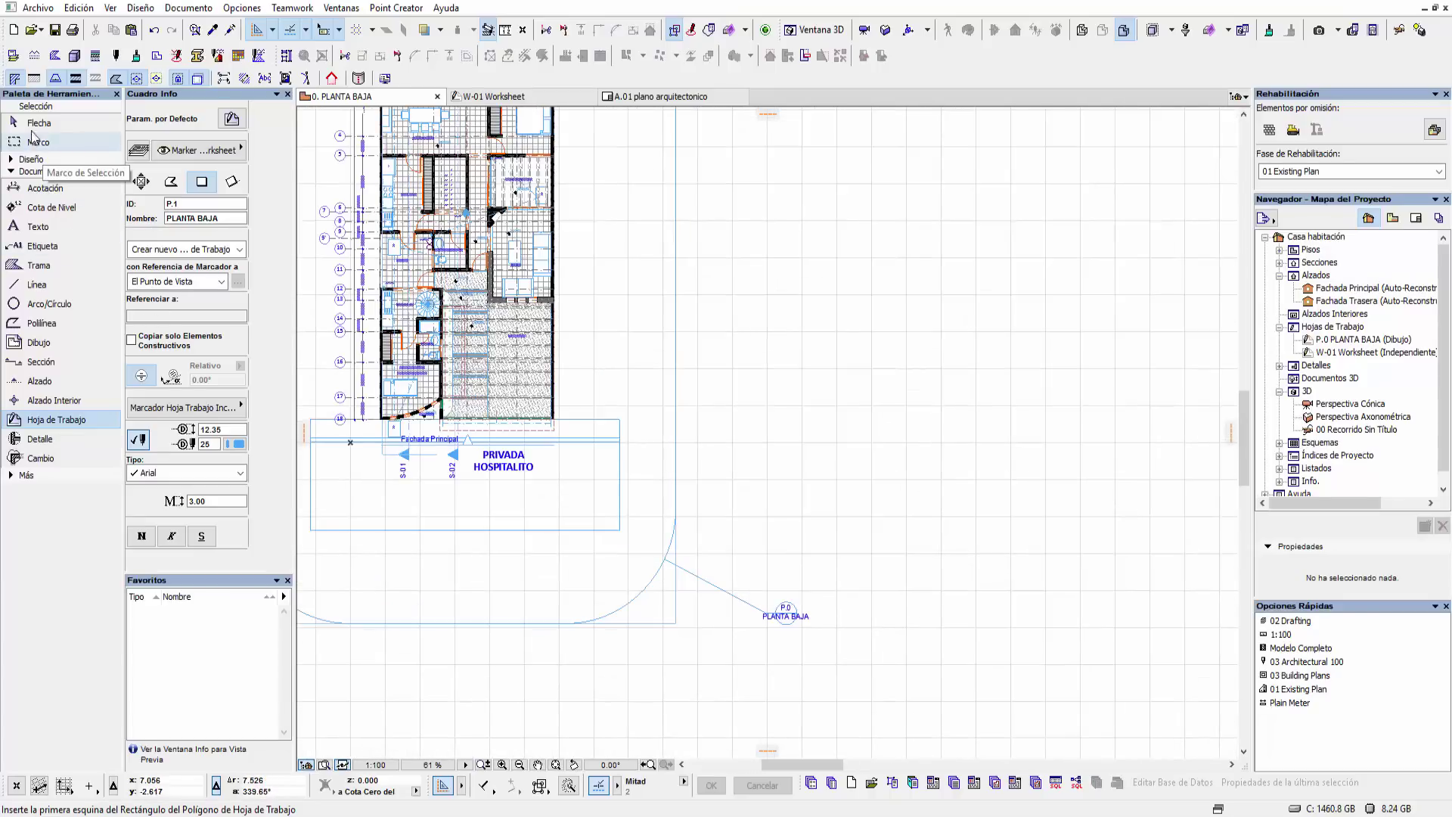
pyautogui.click(38, 122)
# - Set the worksheet boundary's Marcador Hoja Trabajo to Sin Marca
pyautogui.click(675, 624)
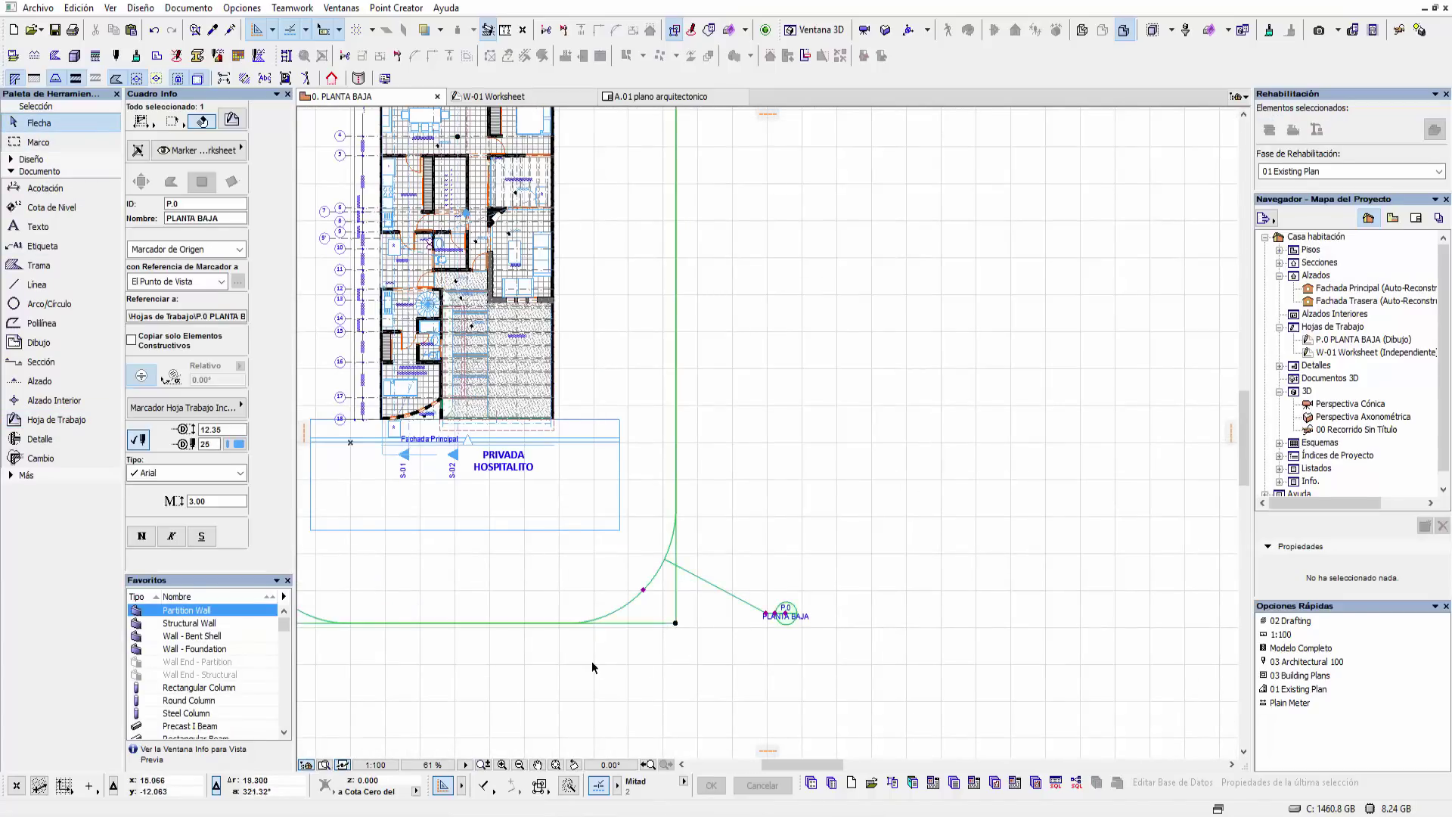
pyautogui.scroll(-2, 592, 661)
pyautogui.scroll(-2, 588, 660)
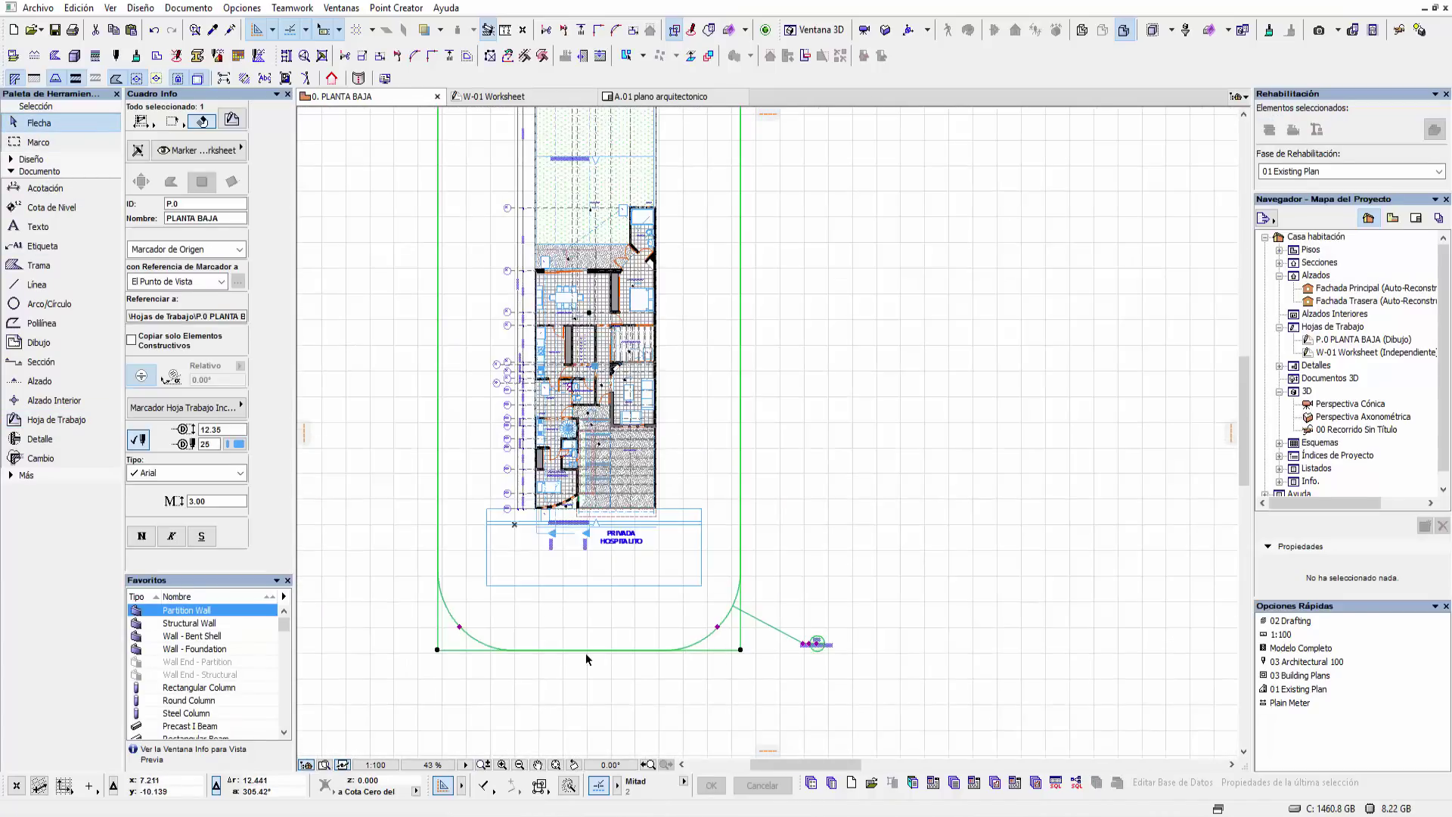
pyautogui.moveTo(609, 649); pyautogui.dragTo(683, 682, button='middle')
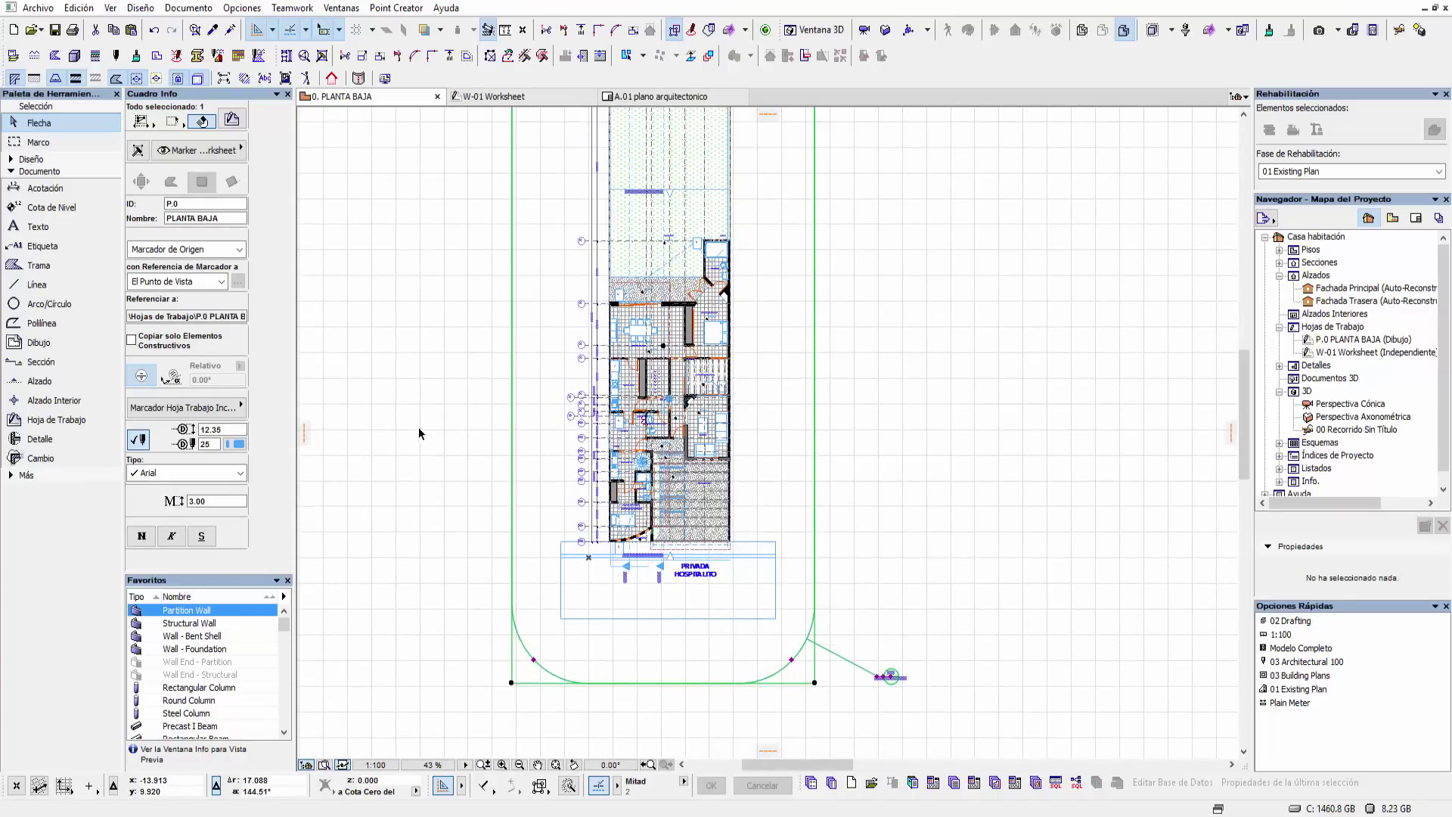
pyautogui.click(211, 410)
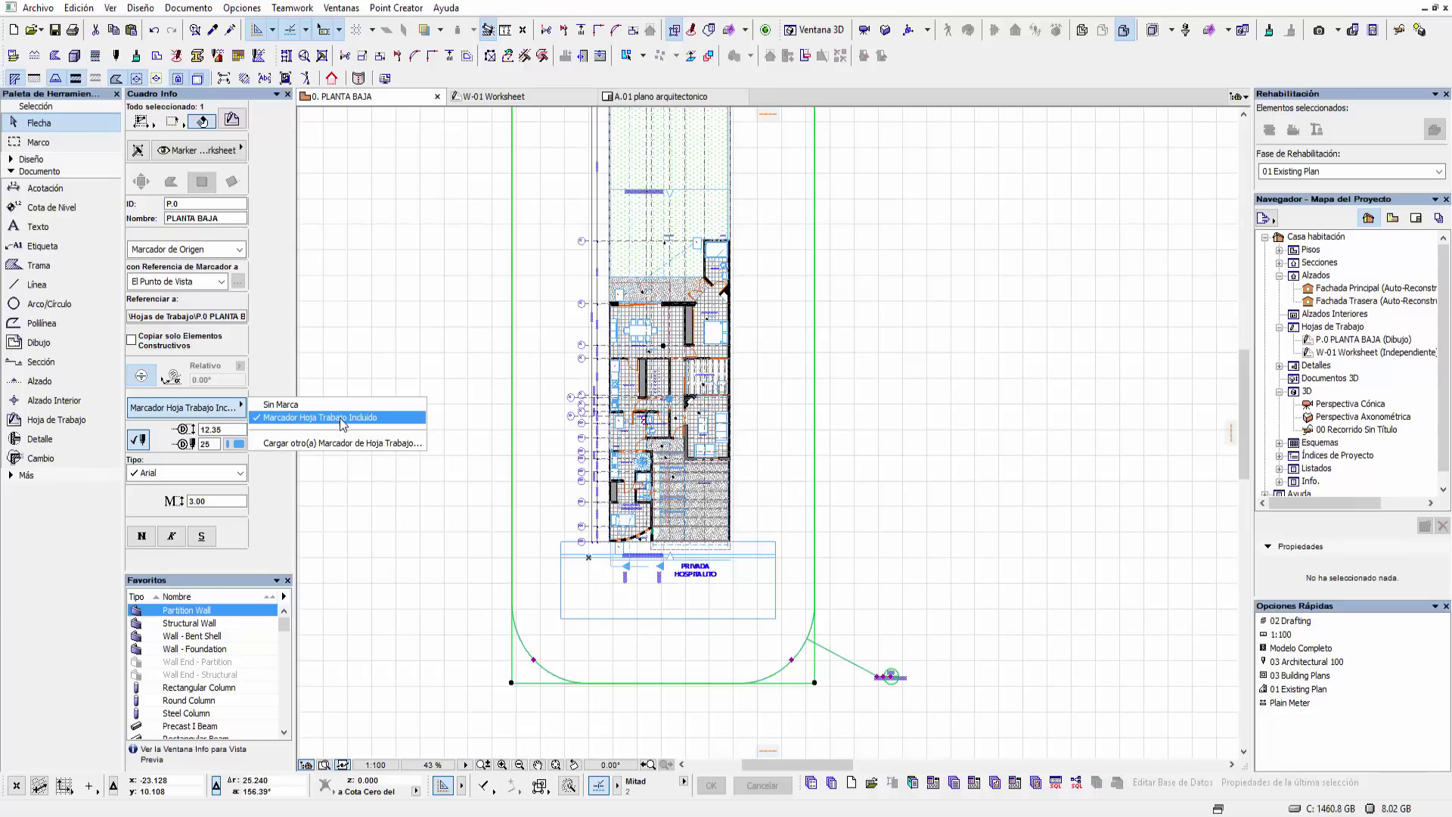
pyautogui.click(311, 408)
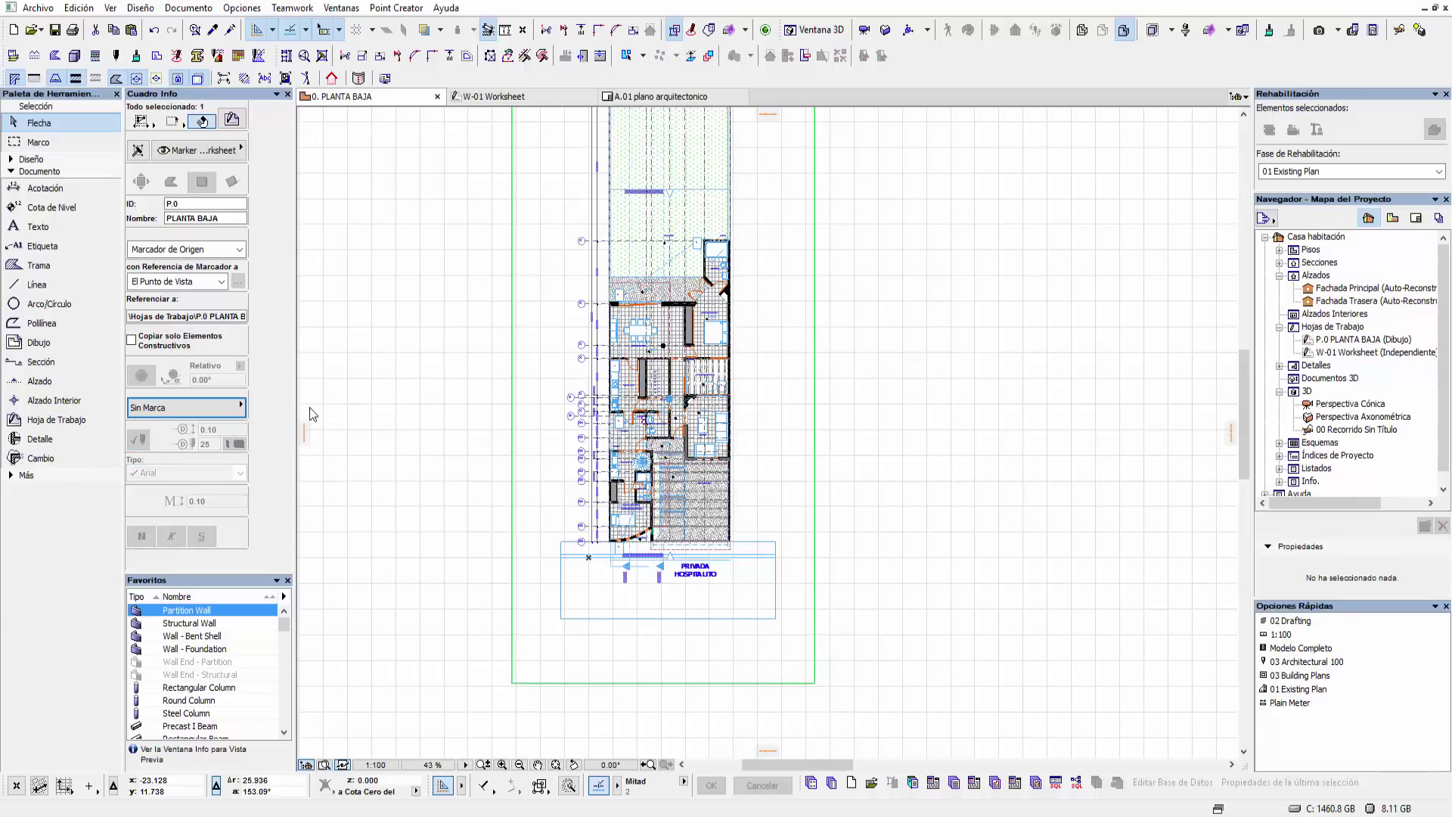
pyautogui.scroll(-2, 851, 590)
pyautogui.scroll(-2, 856, 585)
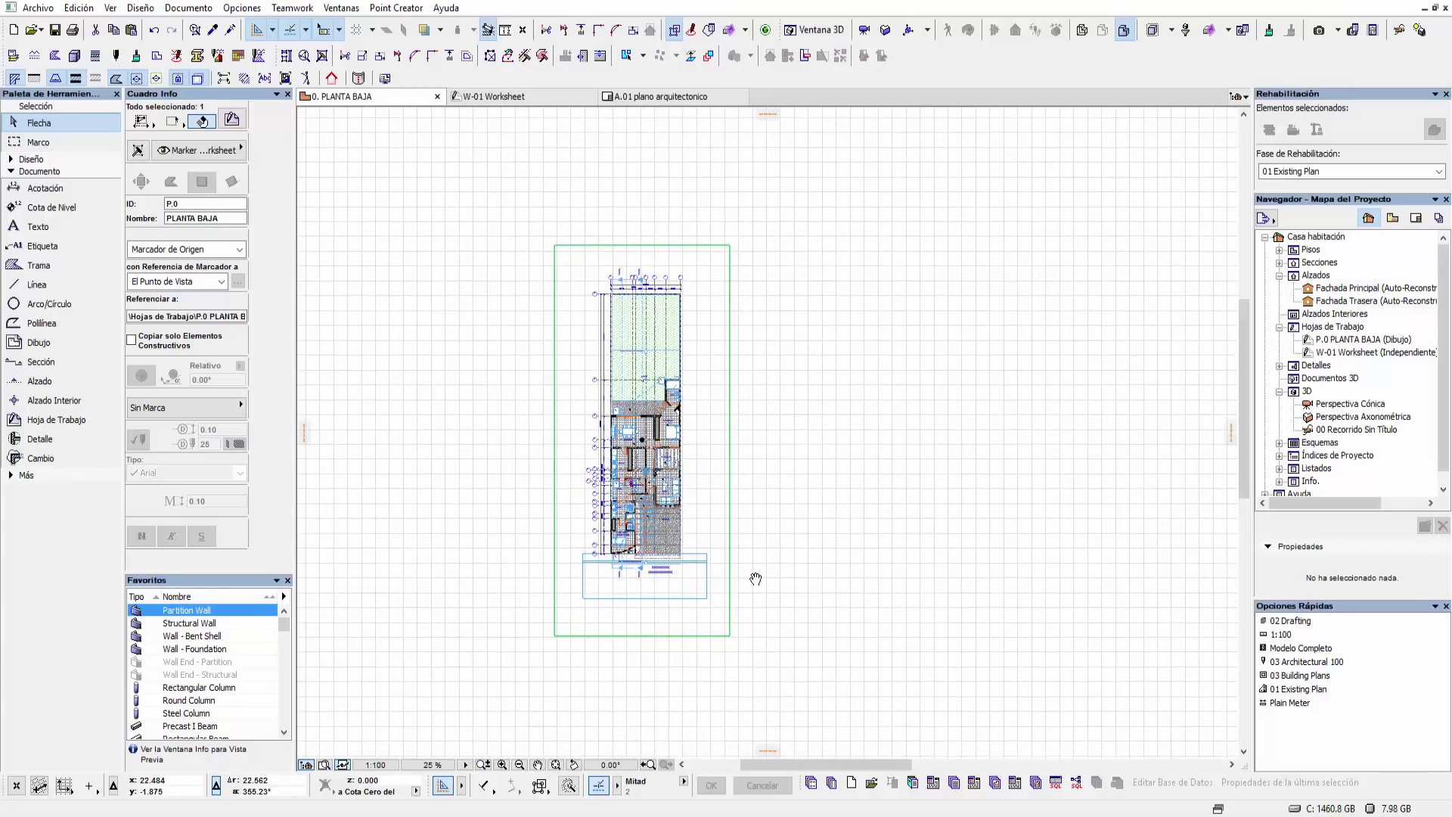
pyautogui.click(760, 594)
# - Select P.0 PLANTA BAJA in the project map and widen the panel to view its properties
pyautogui.click(730, 634)
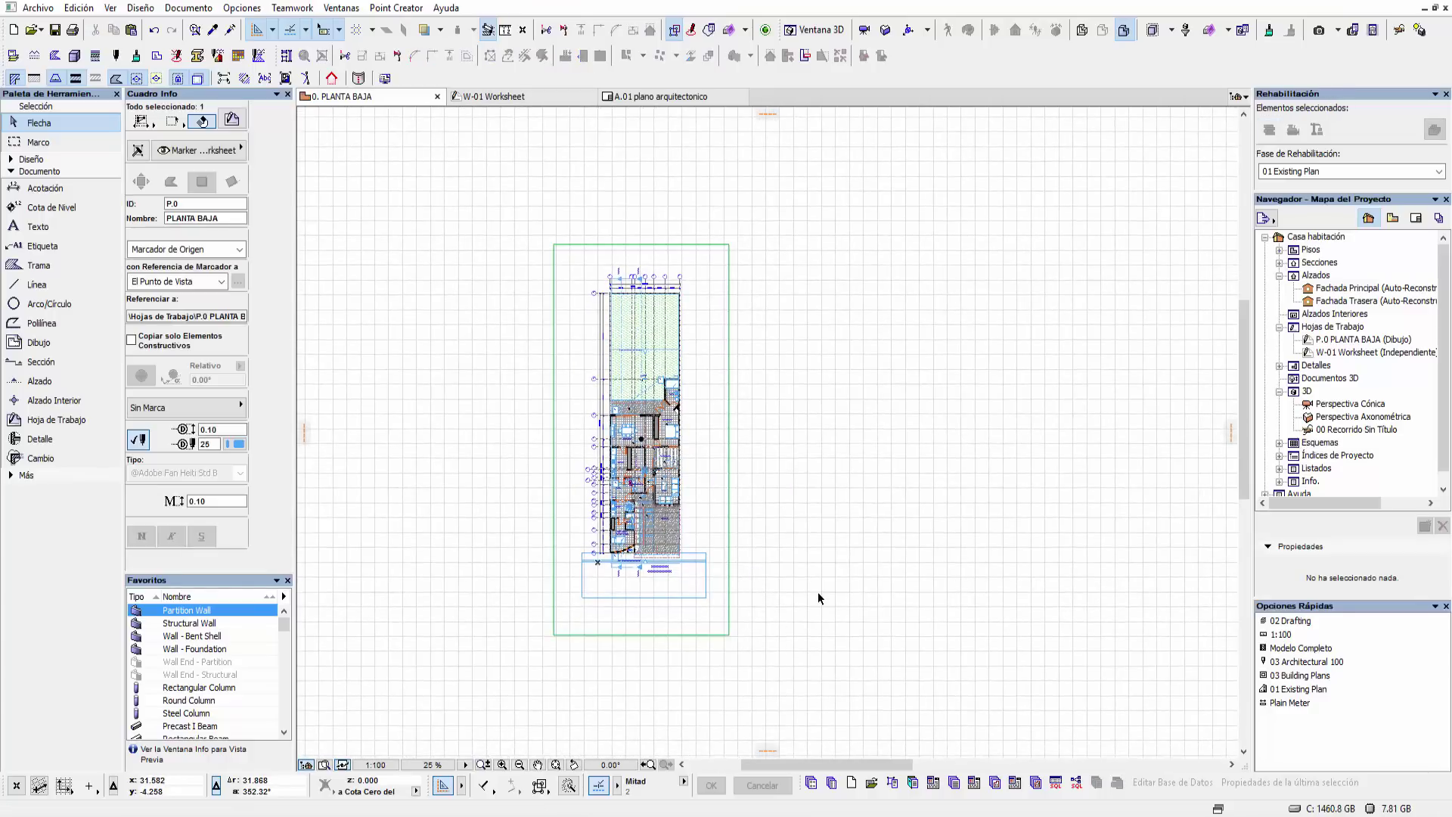
pyautogui.scroll(2, 819, 592)
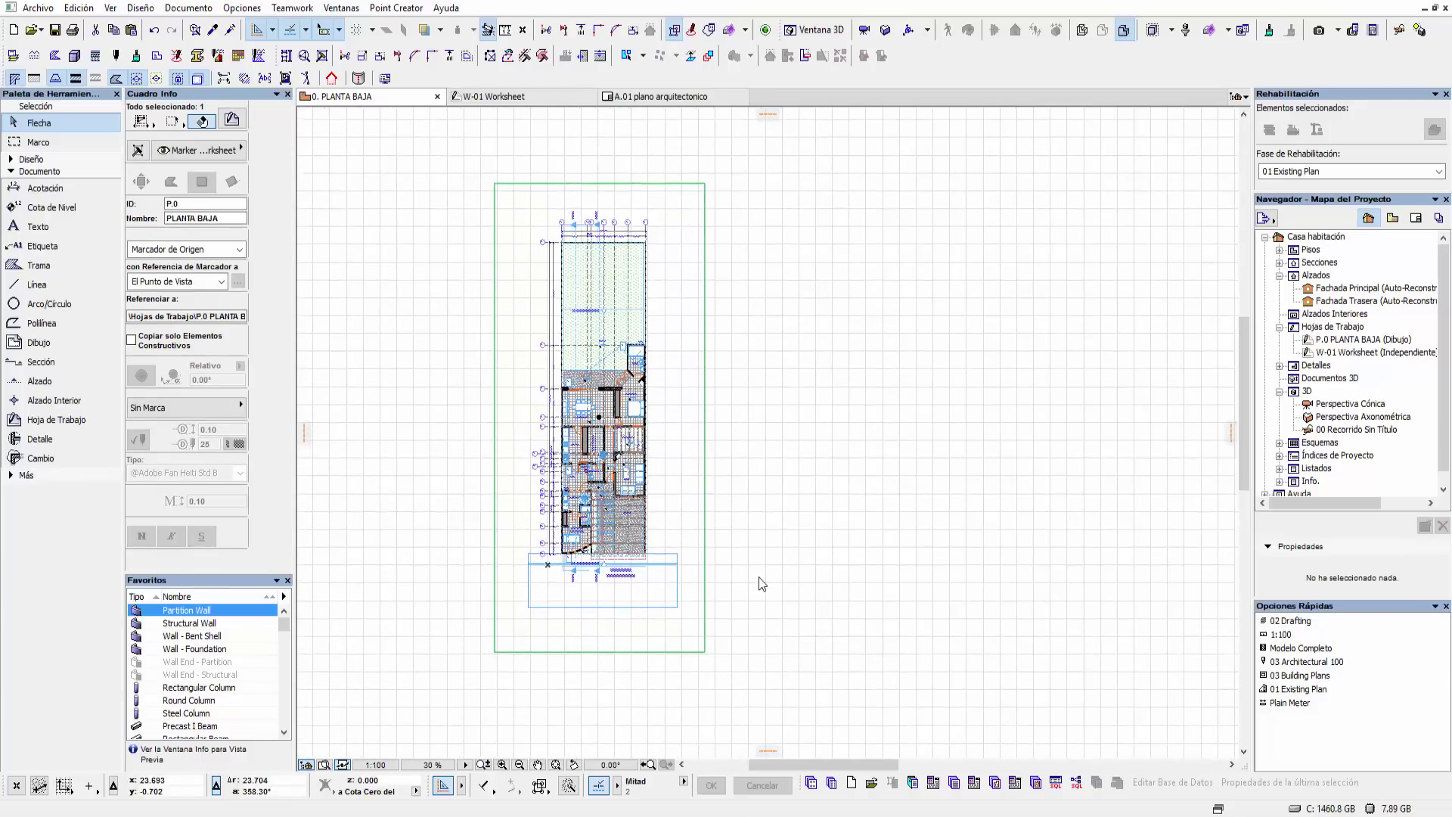
pyautogui.click(1350, 340)
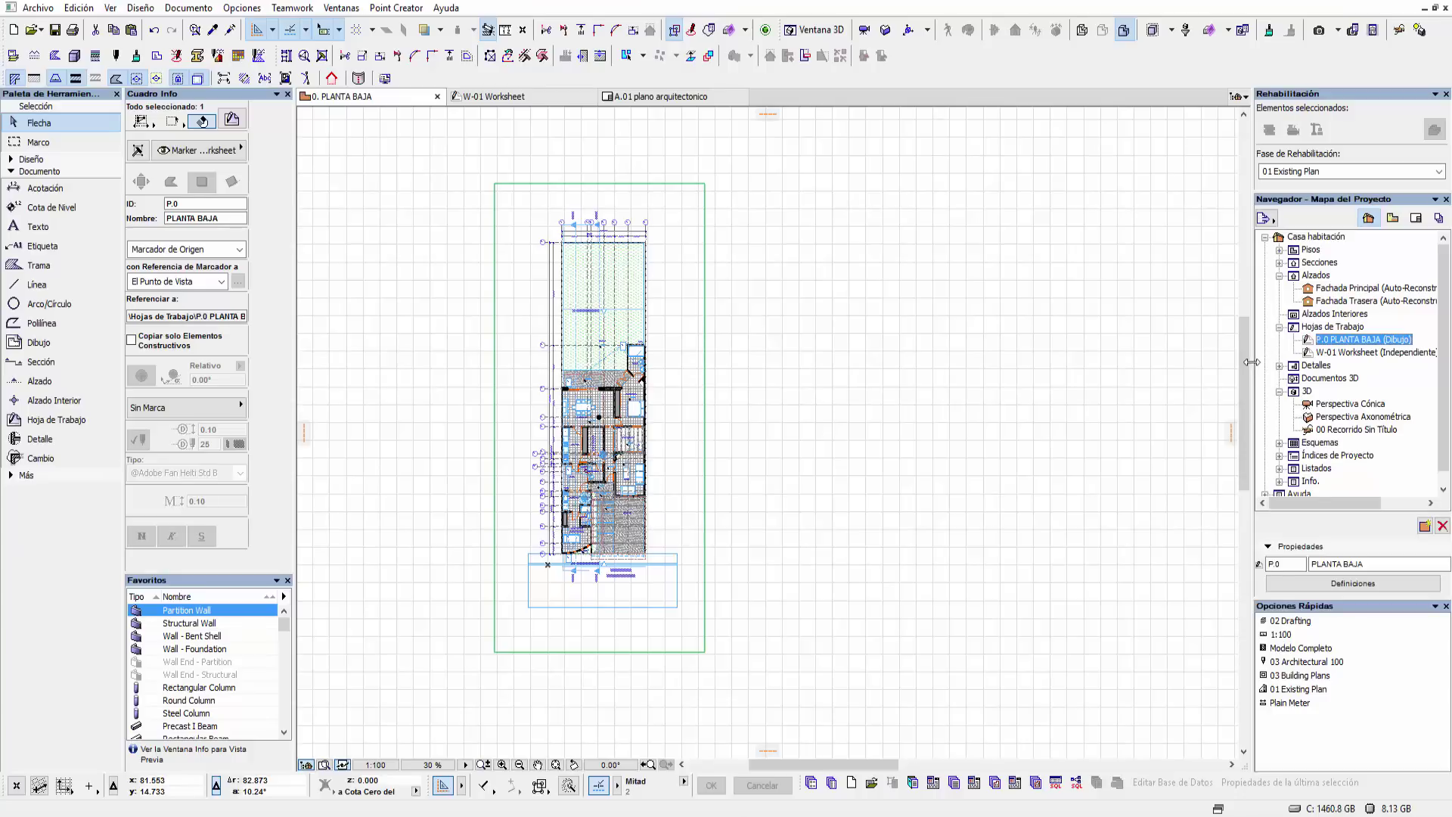
pyautogui.moveTo(1252, 363); pyautogui.dragTo(1226, 362)
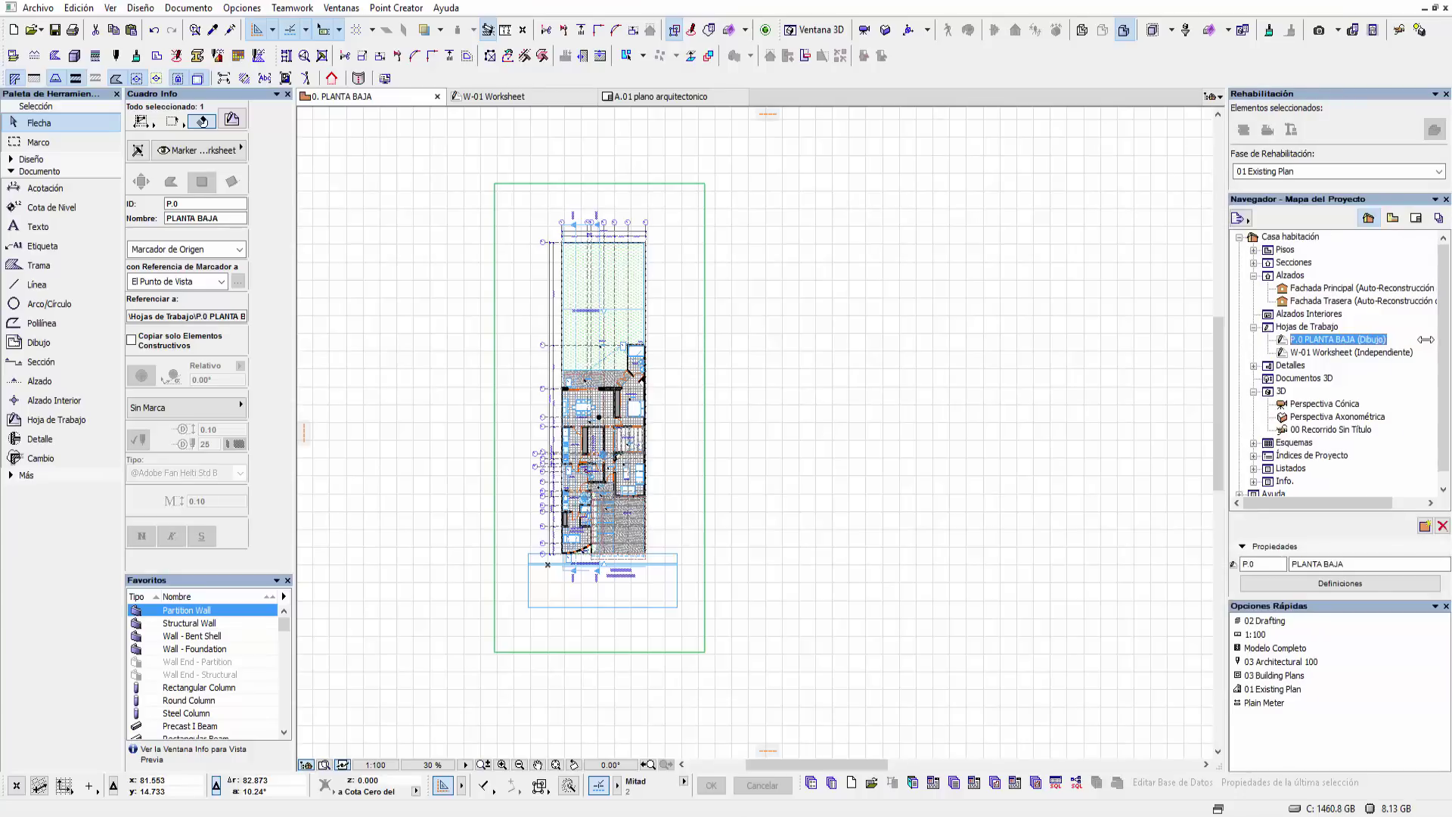
# - Open the P.0 PLANTA BAJA worksheet and check the line along the plan's right edge
pyautogui.doubleClick(1354, 340)
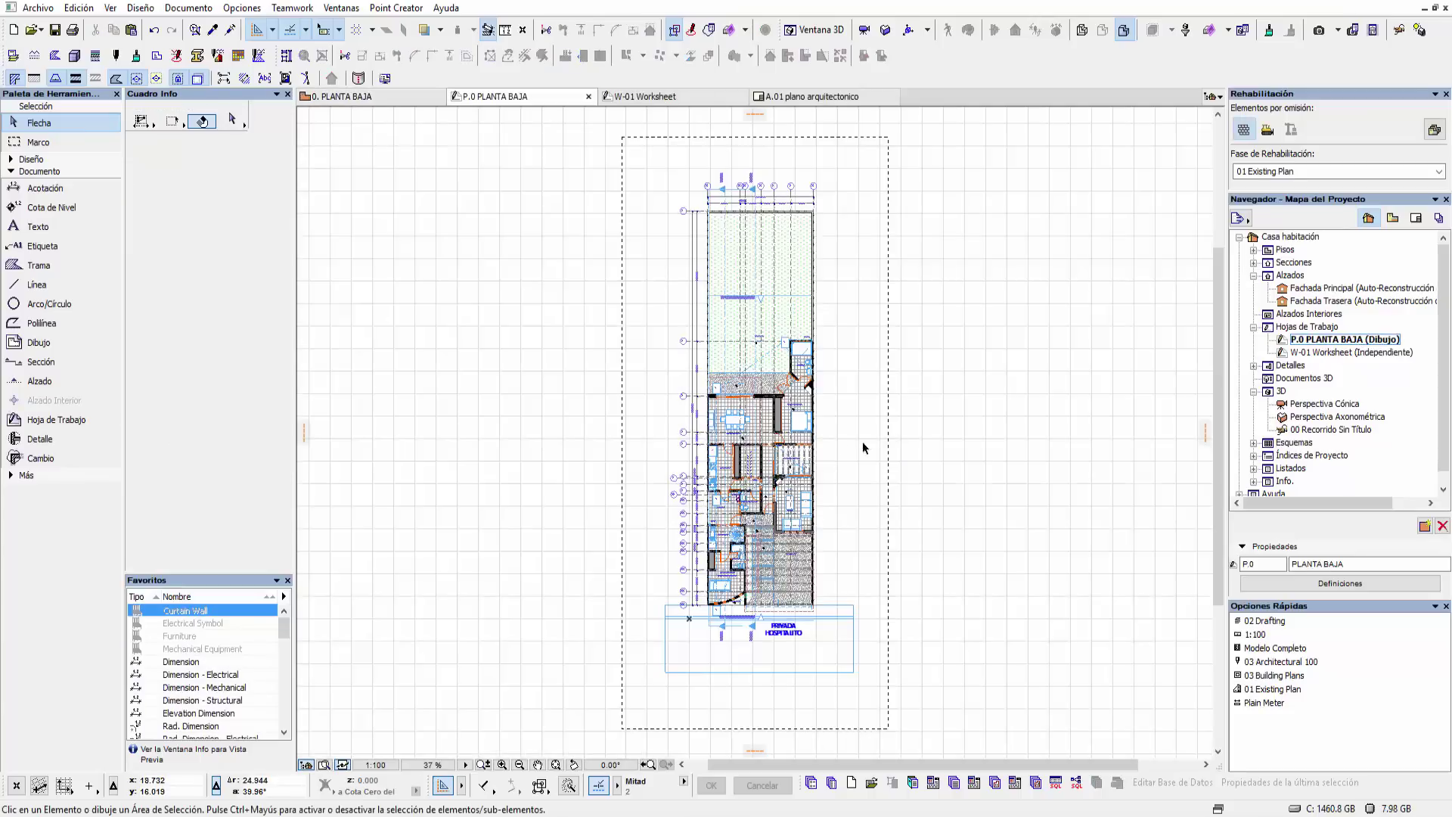
pyautogui.click(811, 415)
pyautogui.scroll(3, 786, 356)
pyautogui.scroll(3, 733, 408)
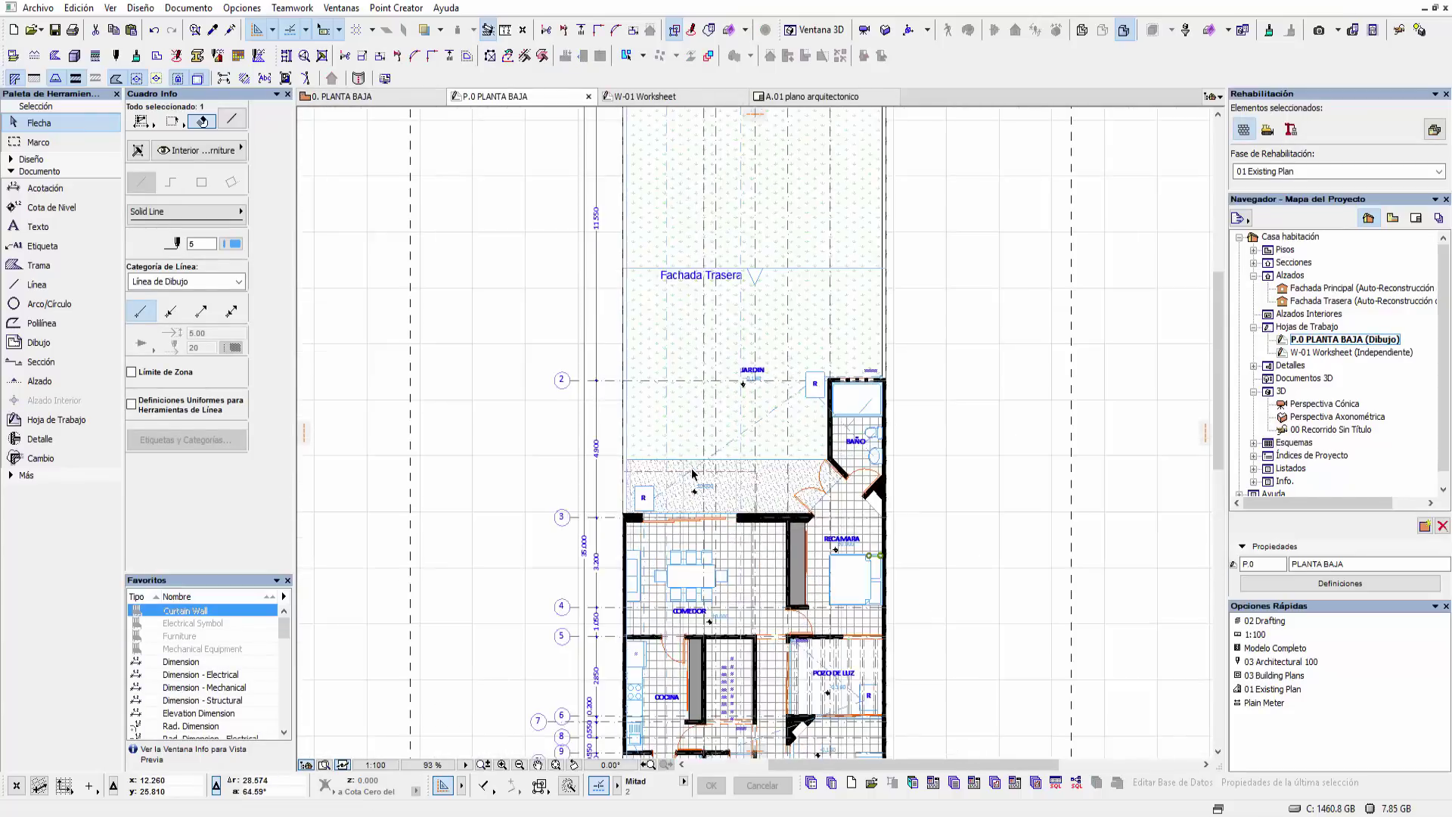
pyautogui.scroll(2, 697, 453)
# - Check the green fill south of JARDIN, then clear the selection
pyautogui.click(696, 454)
pyautogui.click(666, 521)
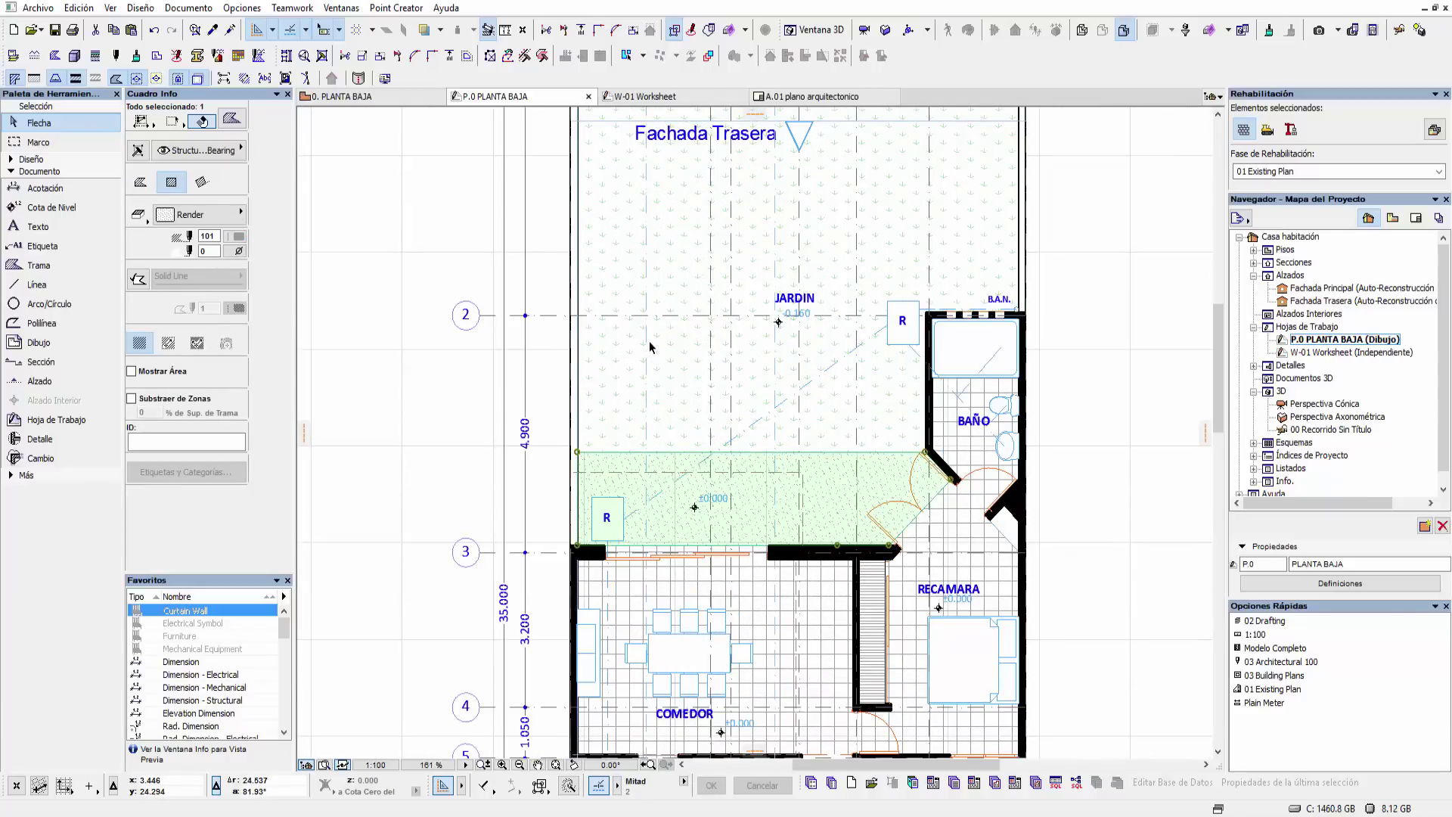
pyautogui.scroll(-3, 669, 401)
pyautogui.scroll(-2, 669, 401)
pyautogui.scroll(-1, 669, 401)
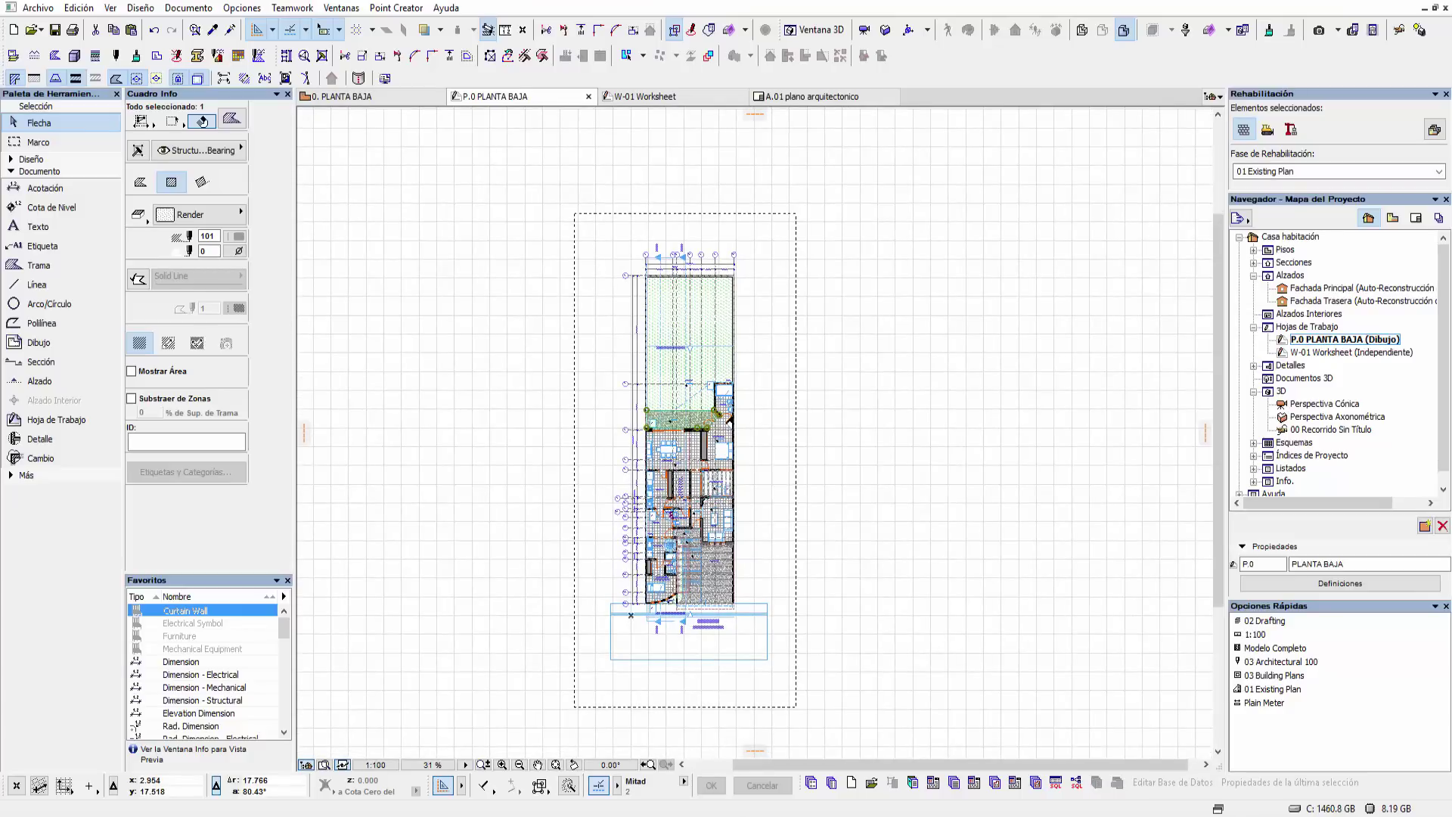
pyautogui.scroll(3, 557, 356)
pyautogui.scroll(3, 567, 519)
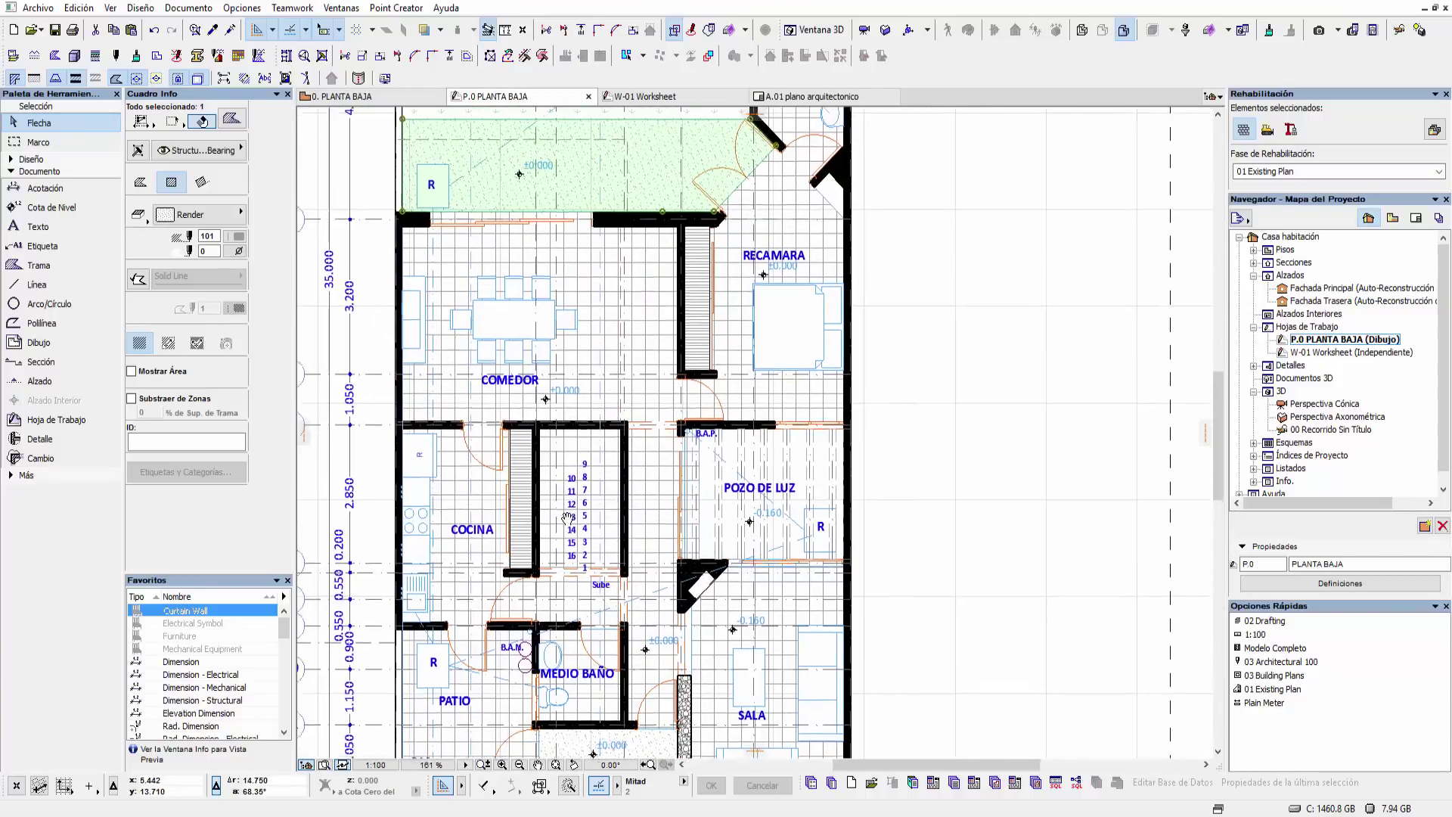
pyautogui.scroll(-2, 567, 519)
pyautogui.scroll(-2, 567, 519)
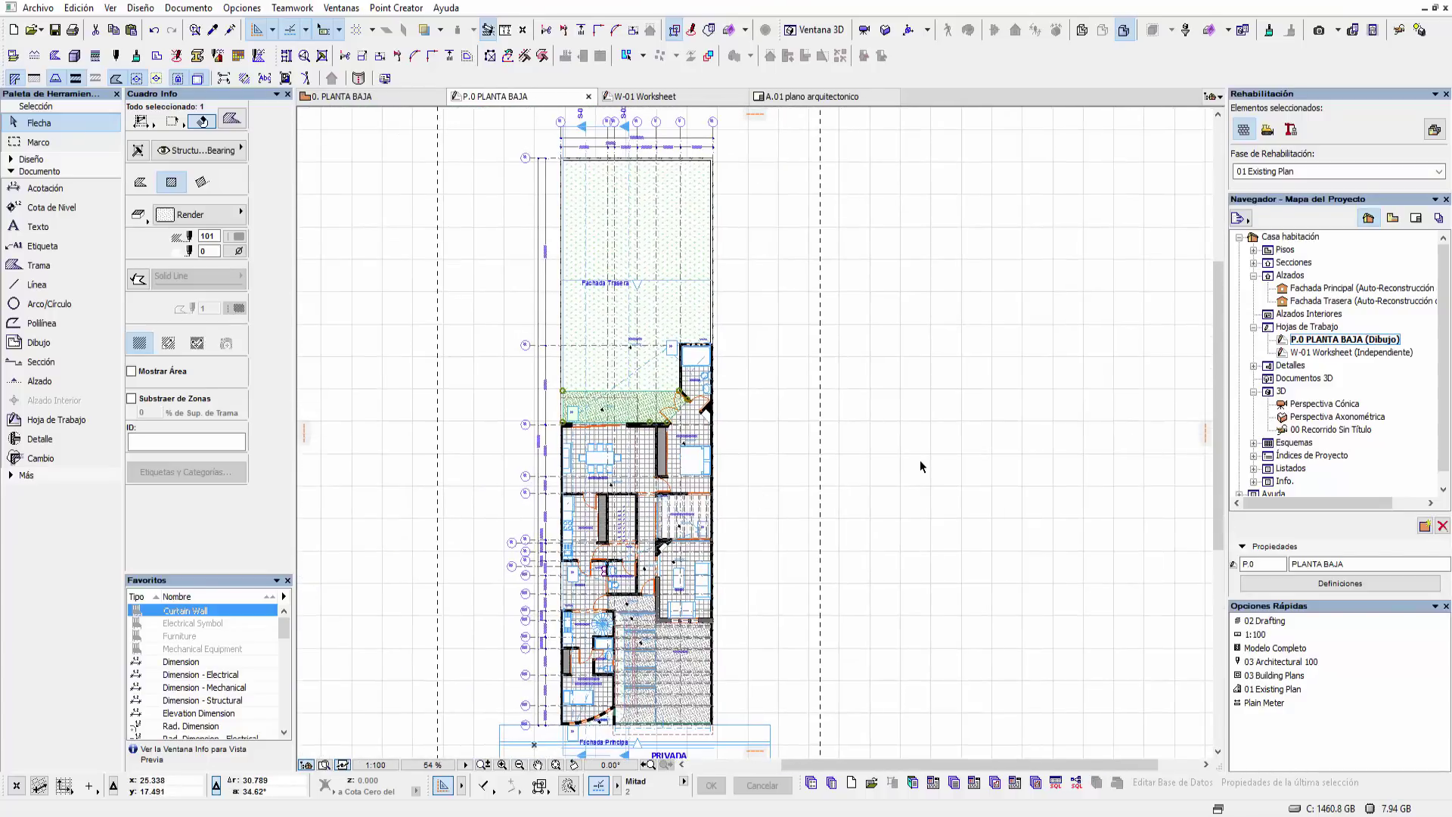
pyautogui.click(922, 467)
pyautogui.scroll(-3, 646, 301)
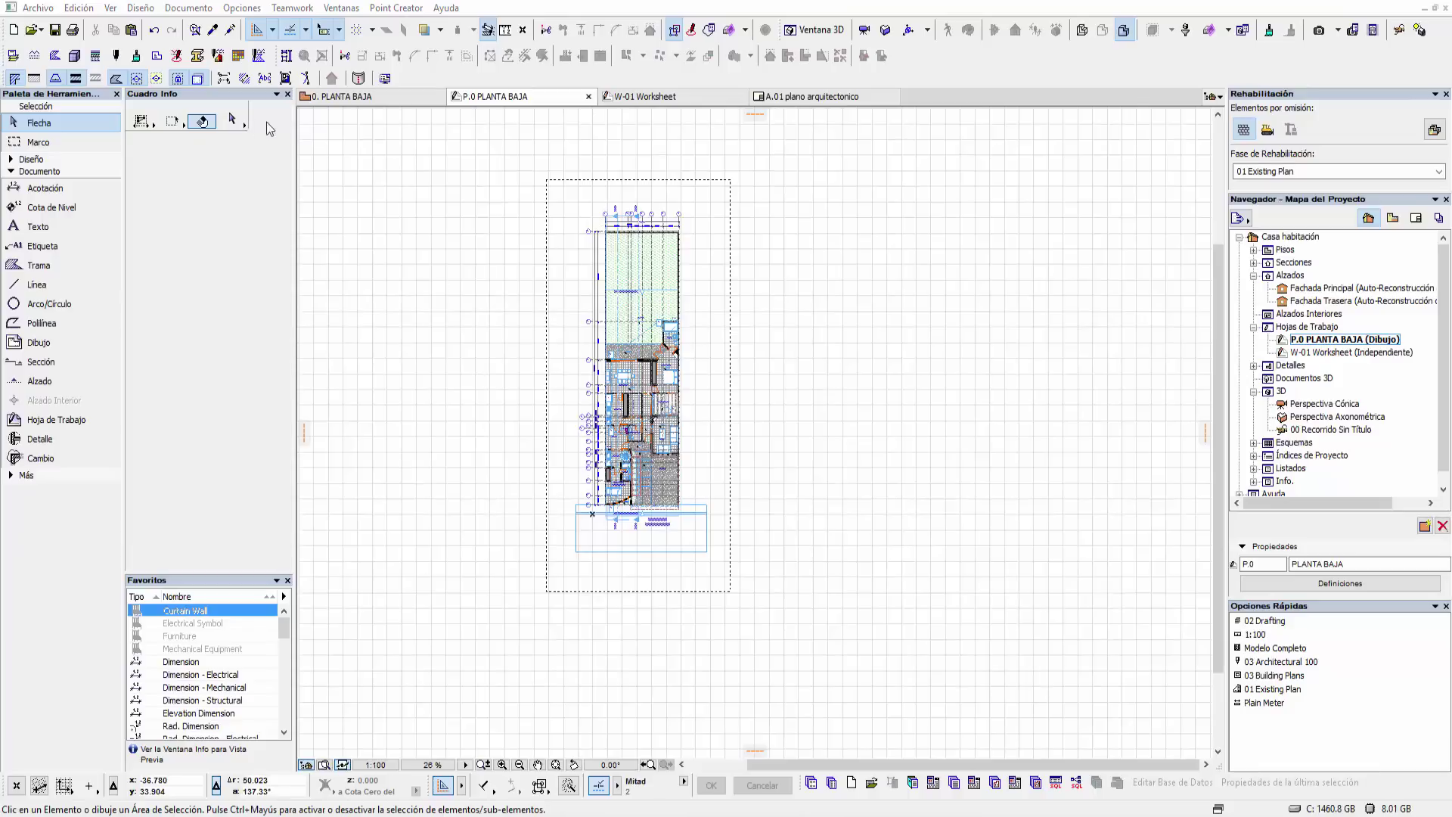
# - Suspend groups via Edición > Agrupar, then test-select the garden fill and right-edge wall line
pyautogui.click(78, 8)
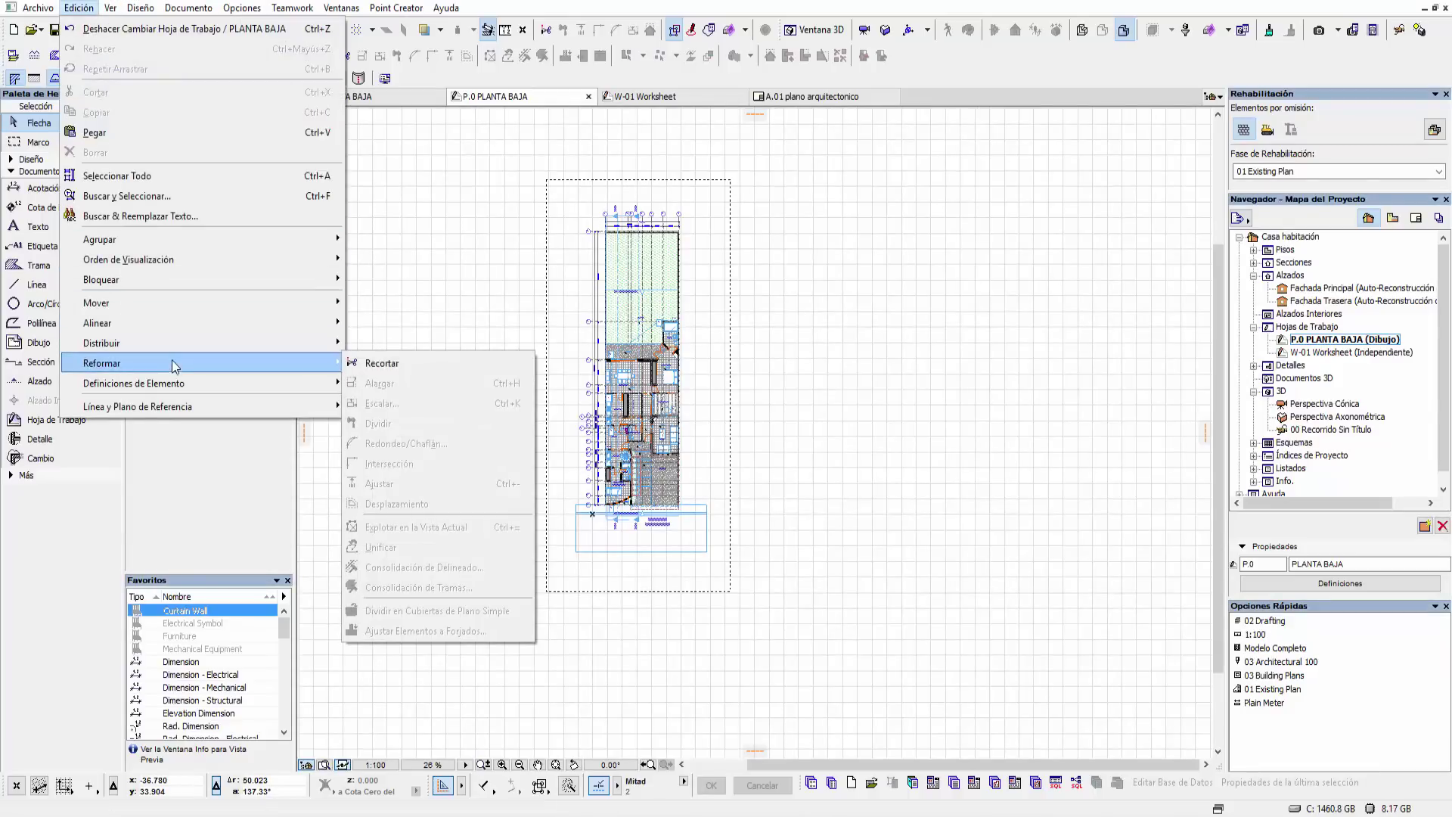
pyautogui.moveTo(100, 239)
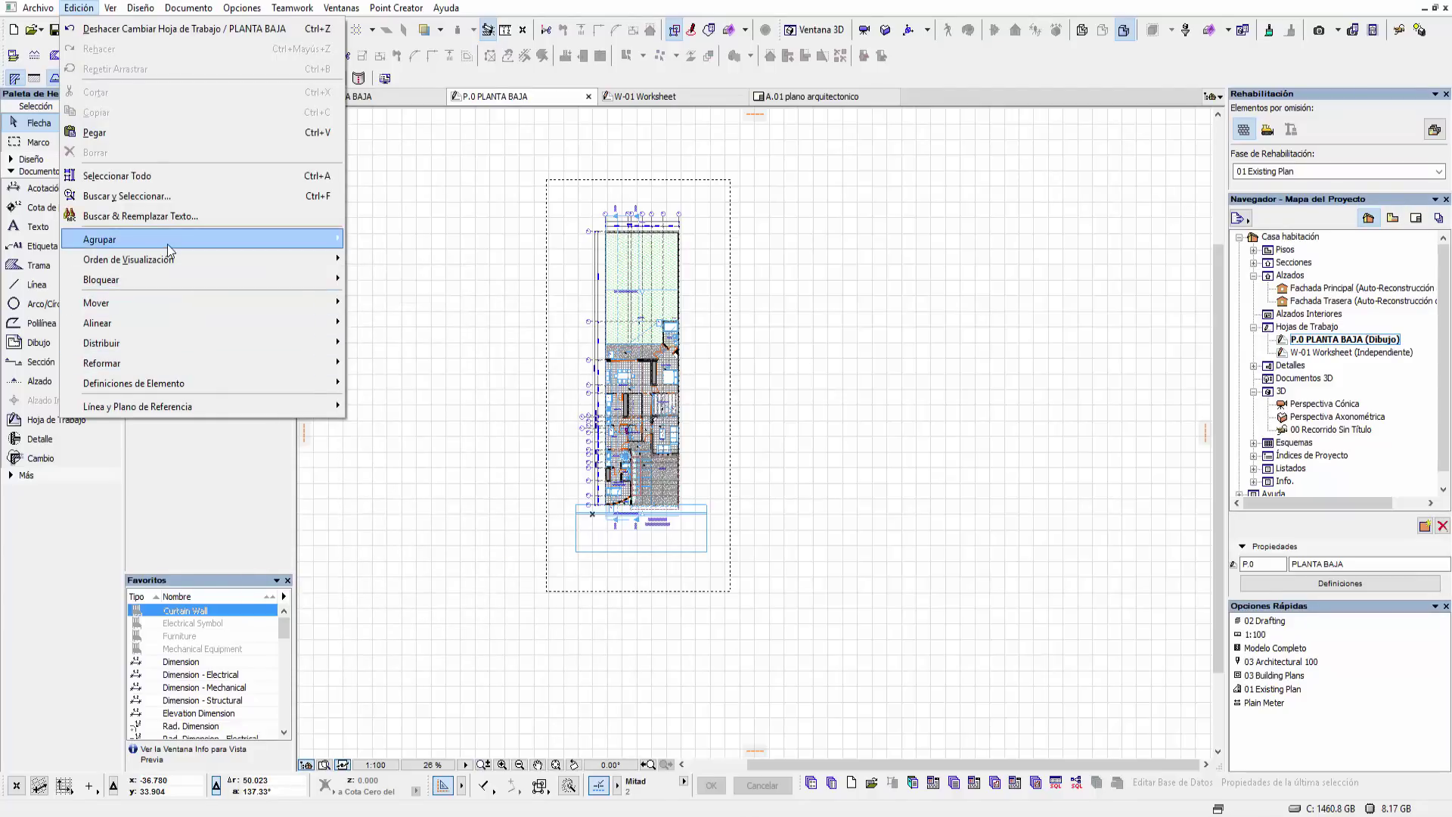
pyautogui.moveTo(170, 239)
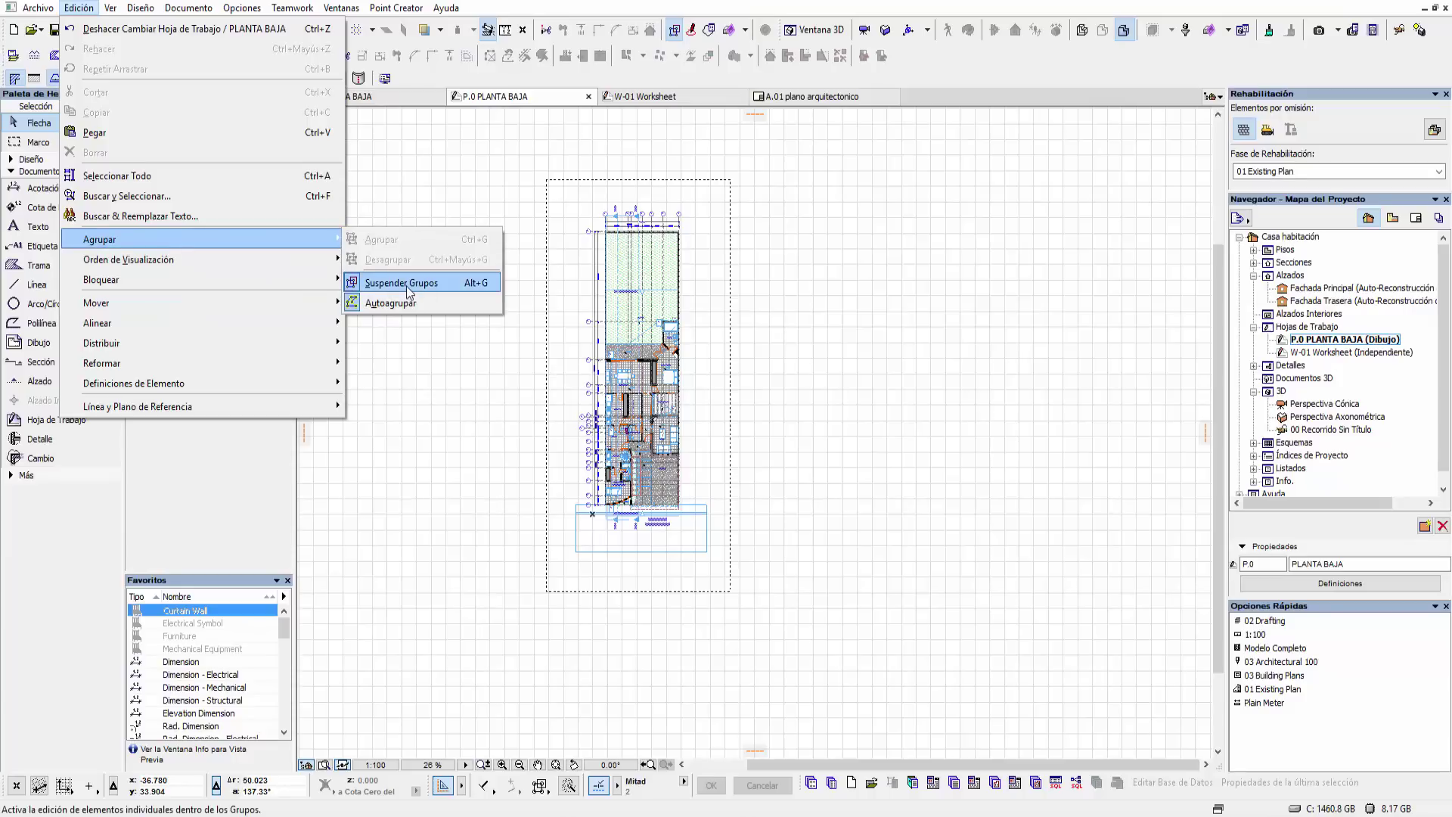
pyautogui.click(352, 284)
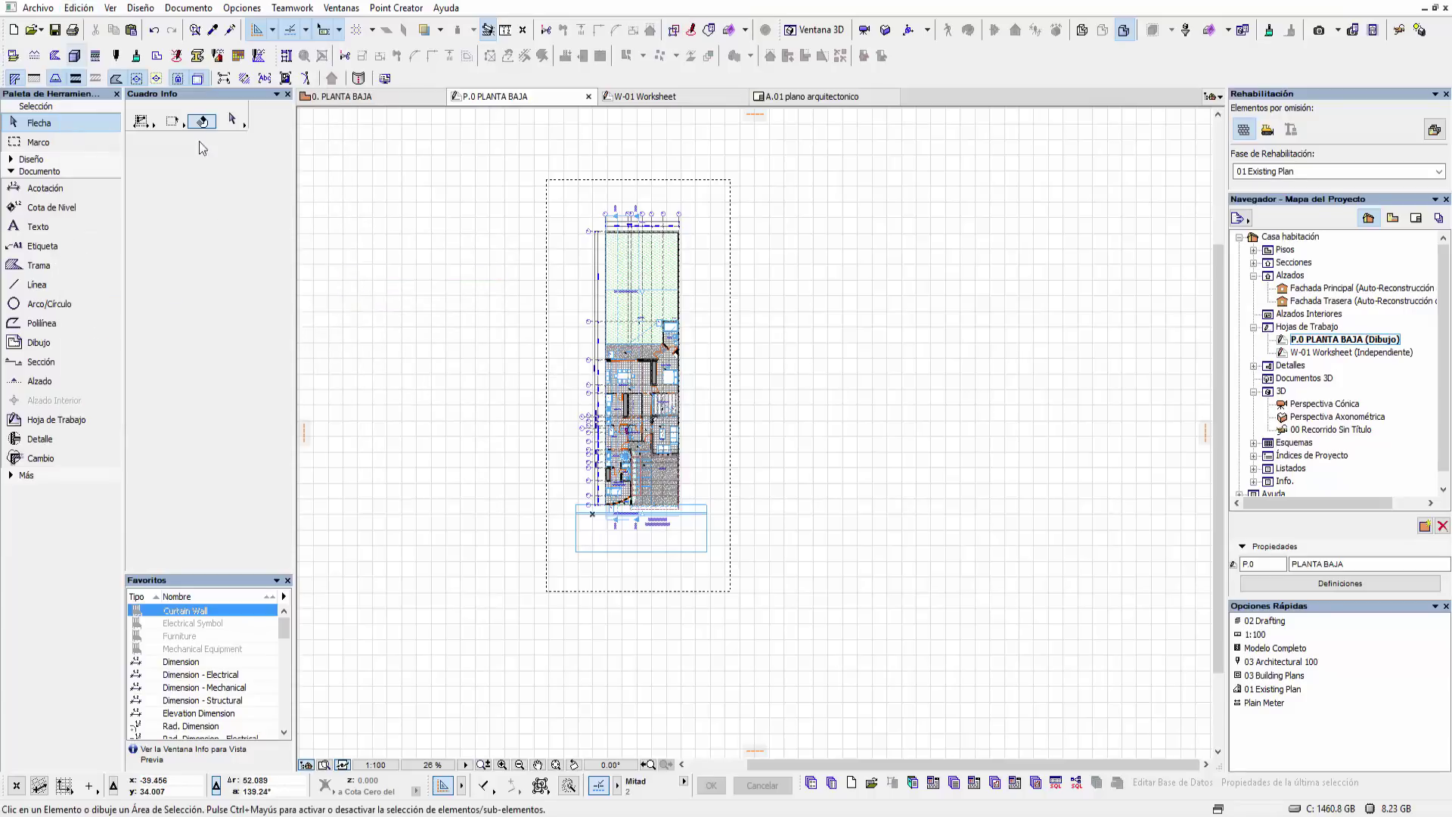
pyautogui.click(617, 332)
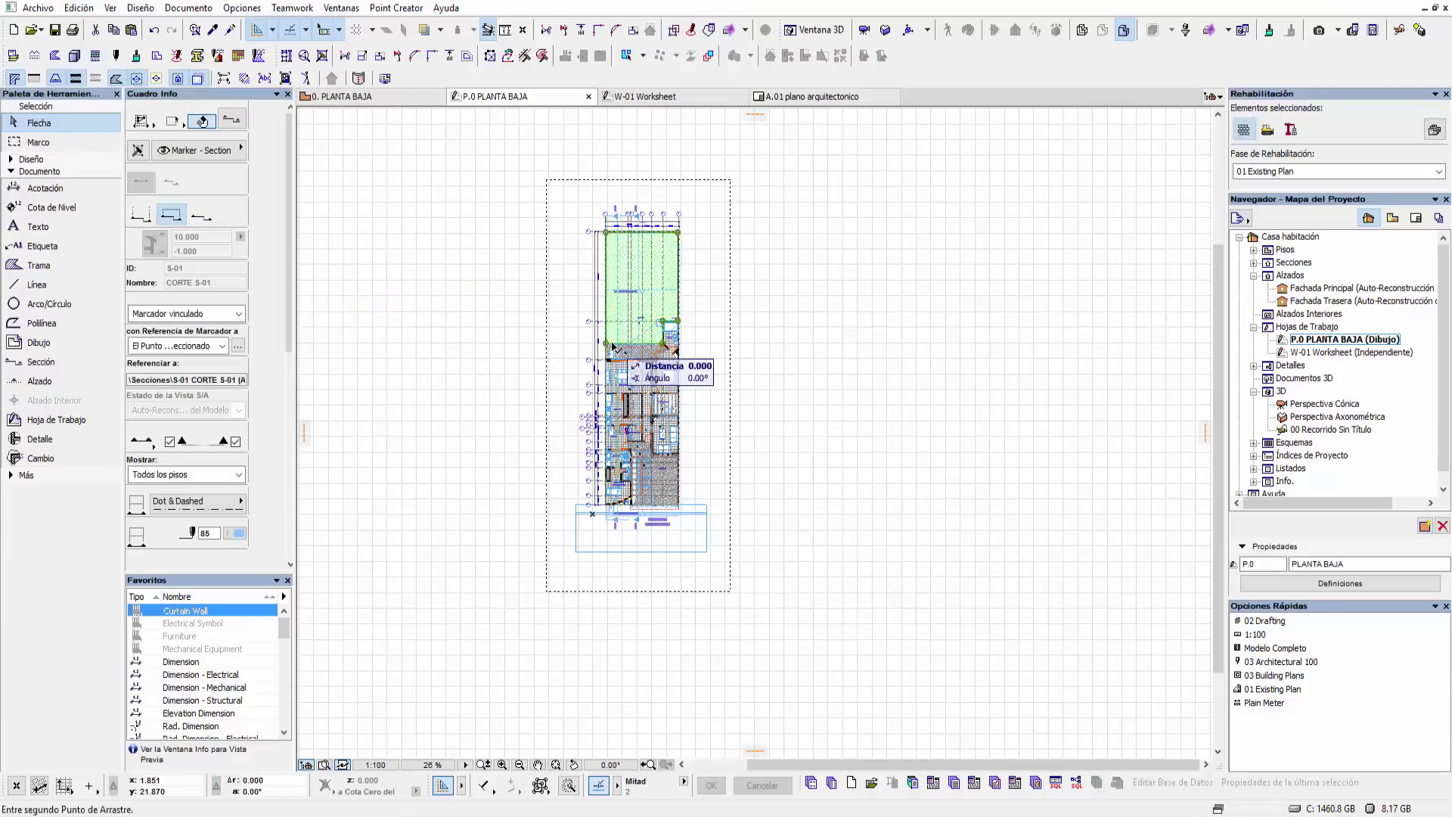
pyautogui.moveTo(604, 338); pyautogui.dragTo(669, 330)
pyautogui.scroll(3, 668, 330)
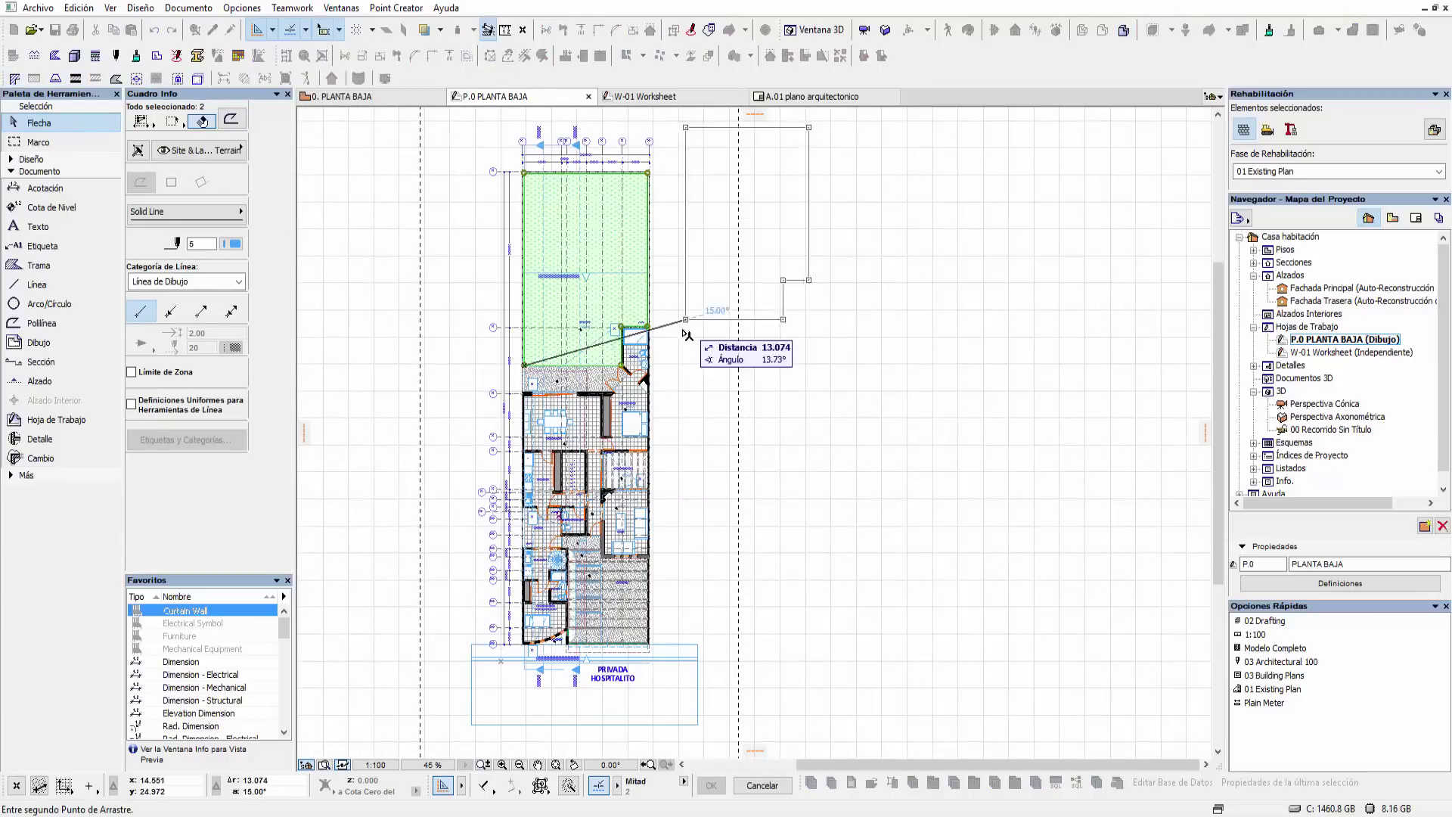
pyautogui.scroll(3, 658, 325)
pyautogui.click(647, 323)
pyautogui.click(642, 311)
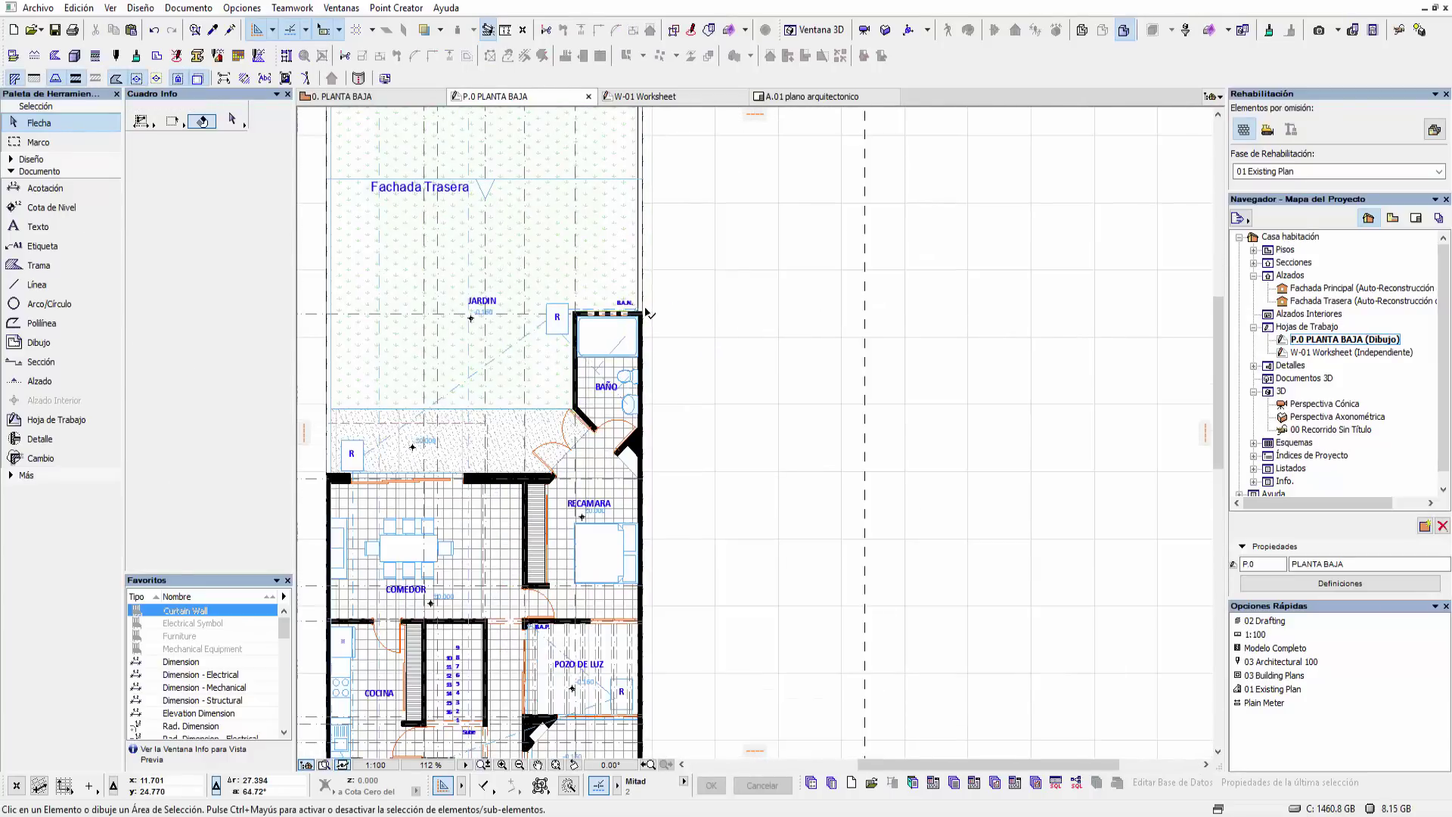
pyautogui.moveTo(688, 320); pyautogui.dragTo(727, 544, button='middle')
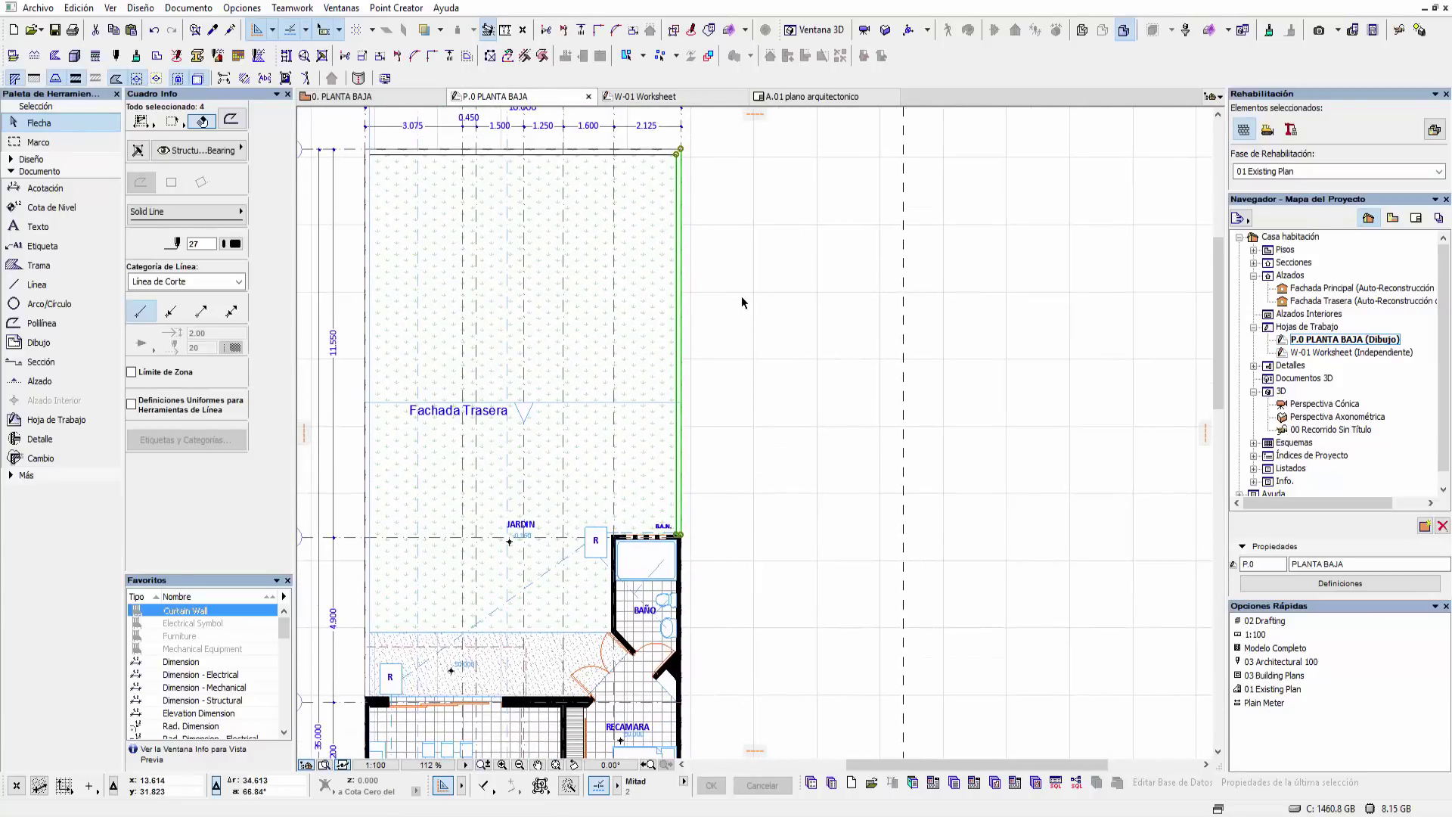
pyautogui.press('Escape')
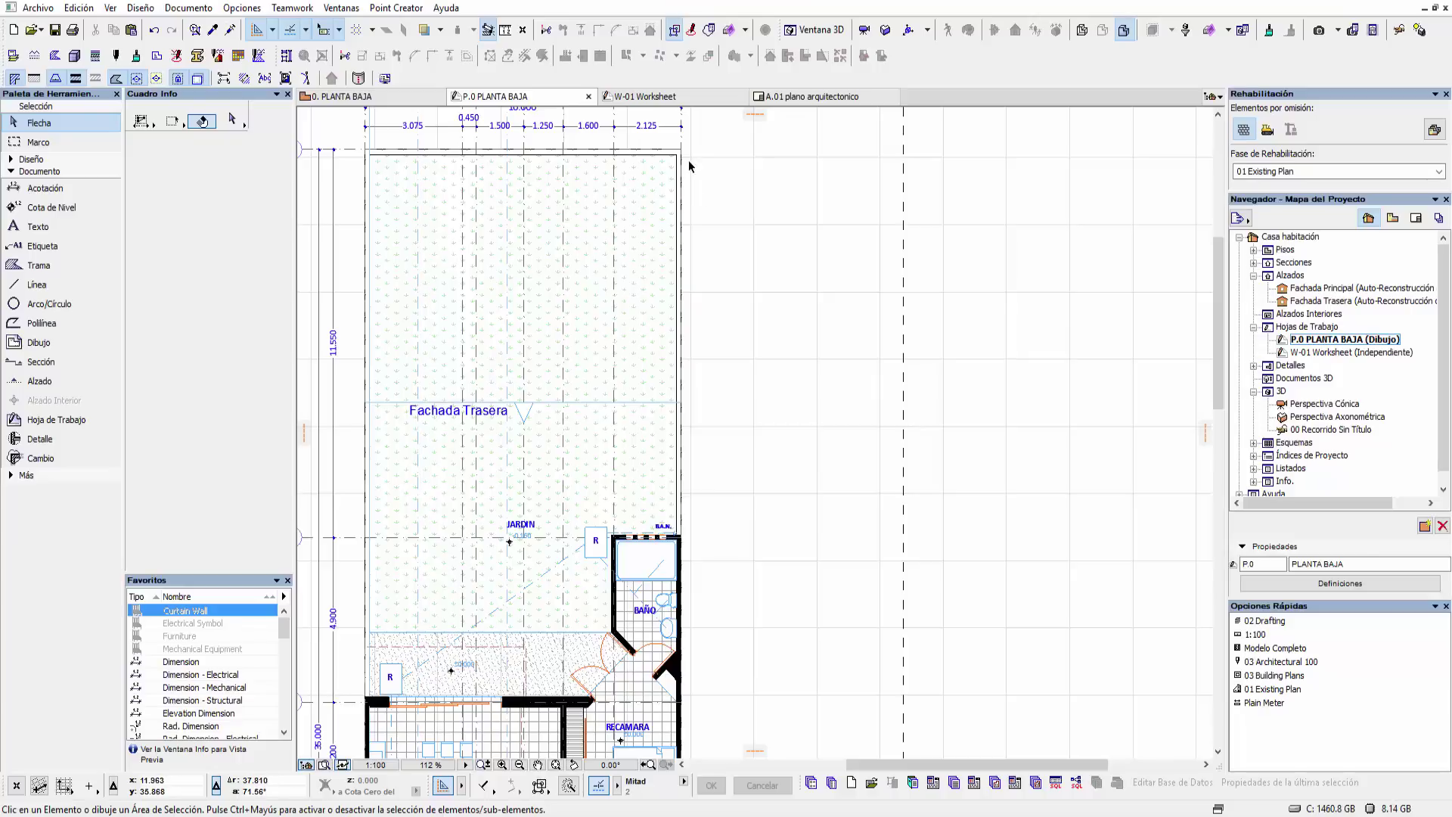
# - Select and inspect the right-edge elements and boundary lines of the drawing
pyautogui.click(677, 154)
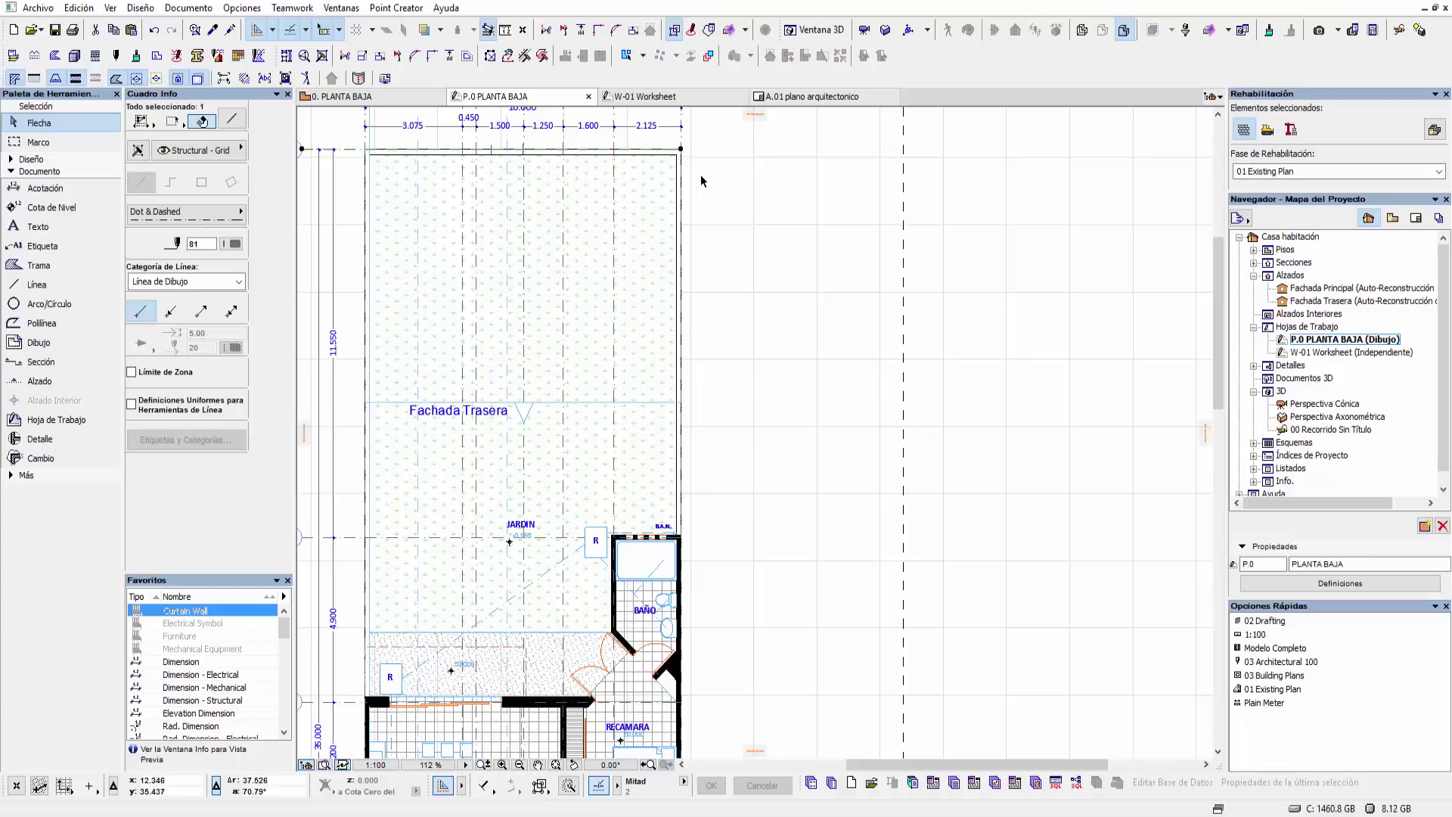
pyautogui.click(700, 181)
pyautogui.click(684, 508)
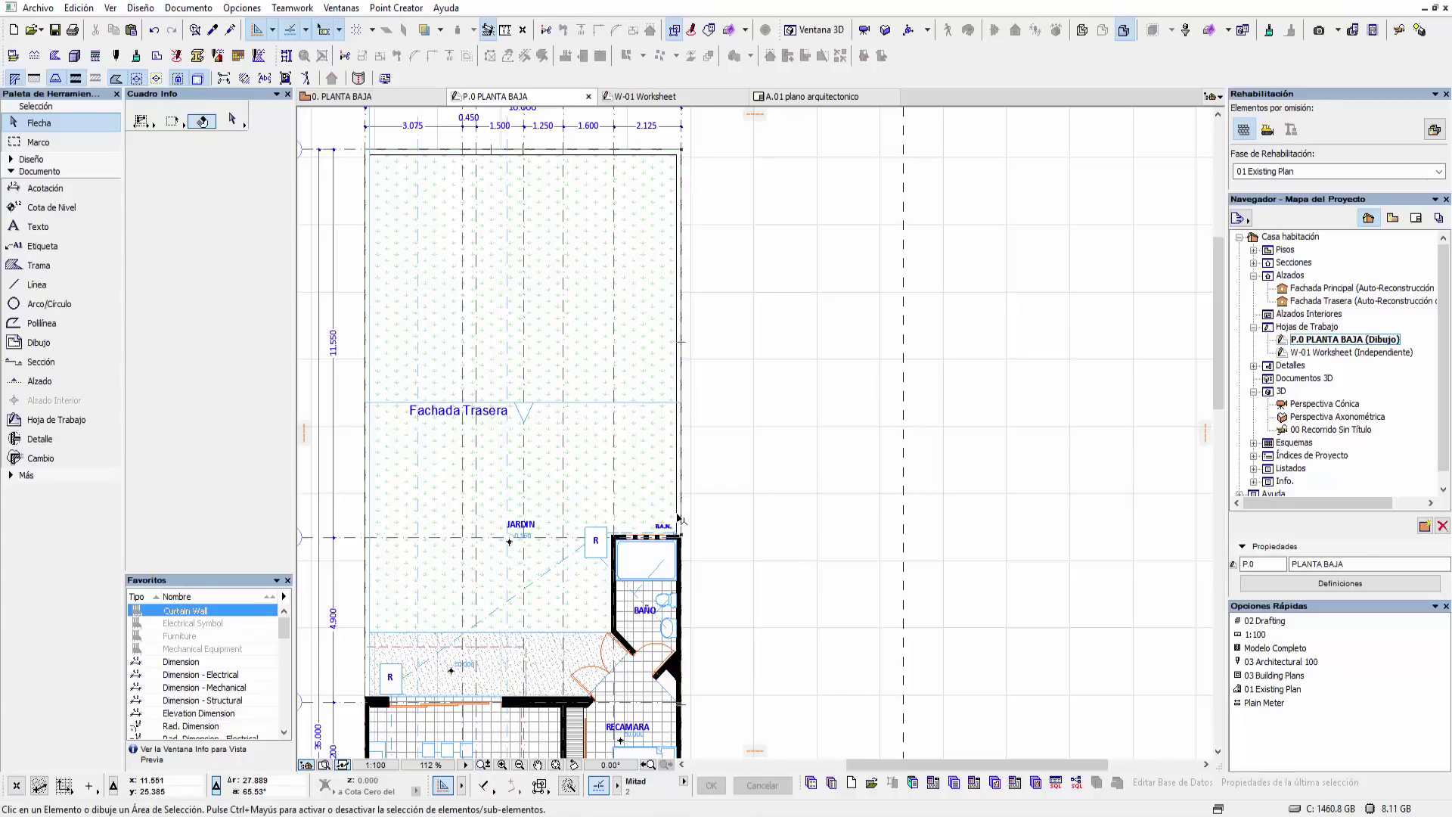
pyautogui.click(683, 510)
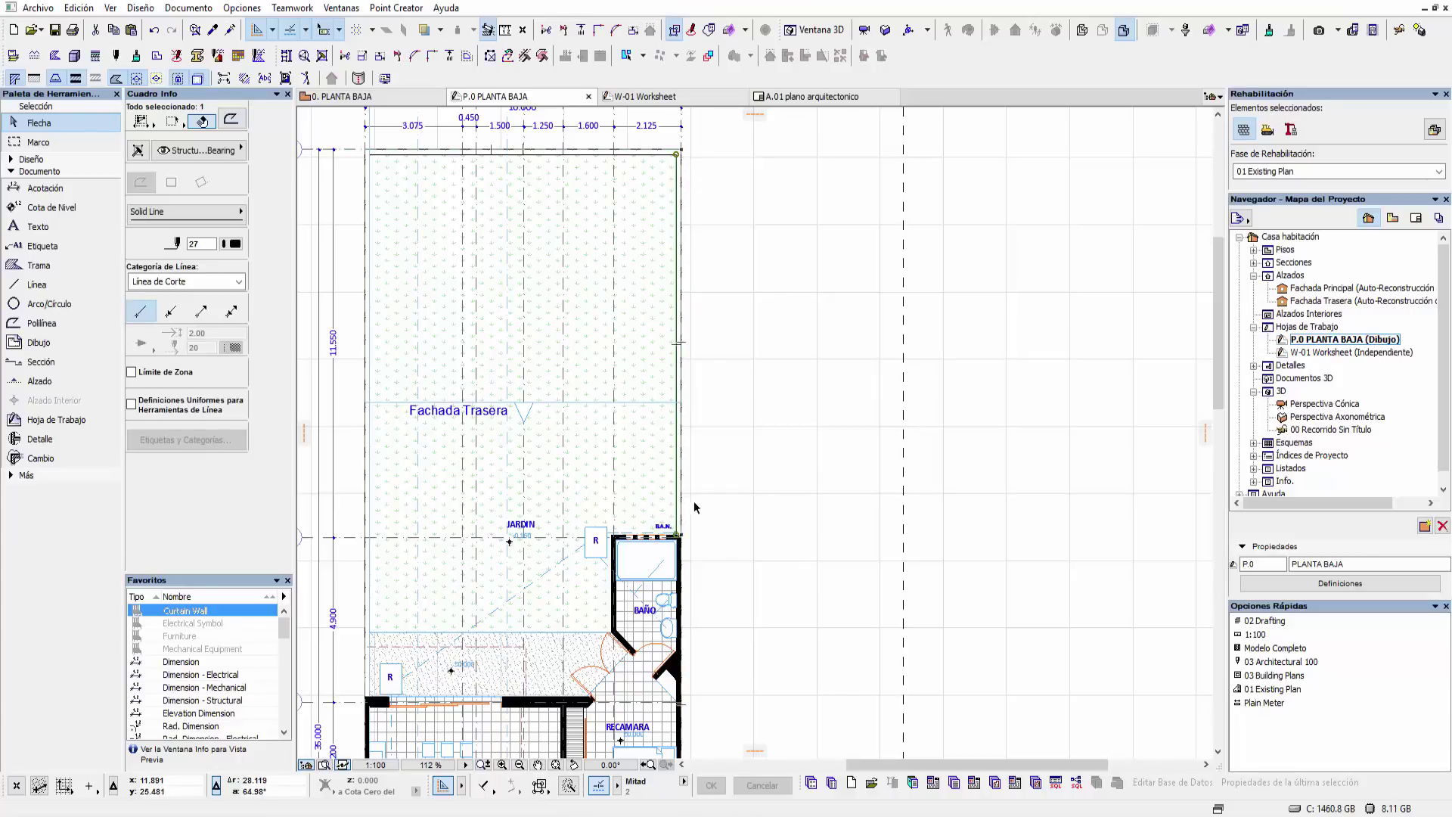
pyautogui.click(758, 395)
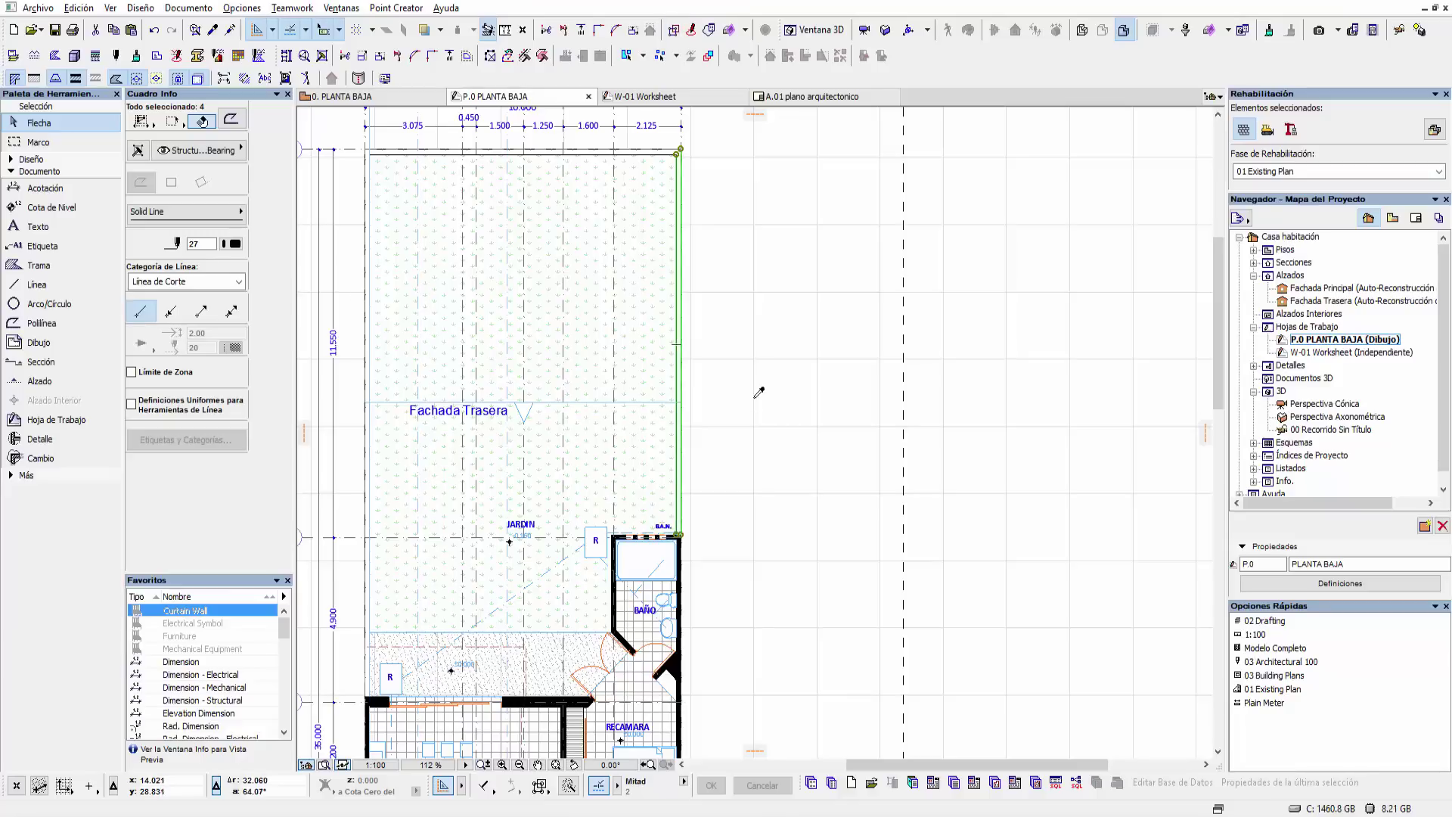
pyautogui.click(757, 390)
pyautogui.click(679, 301)
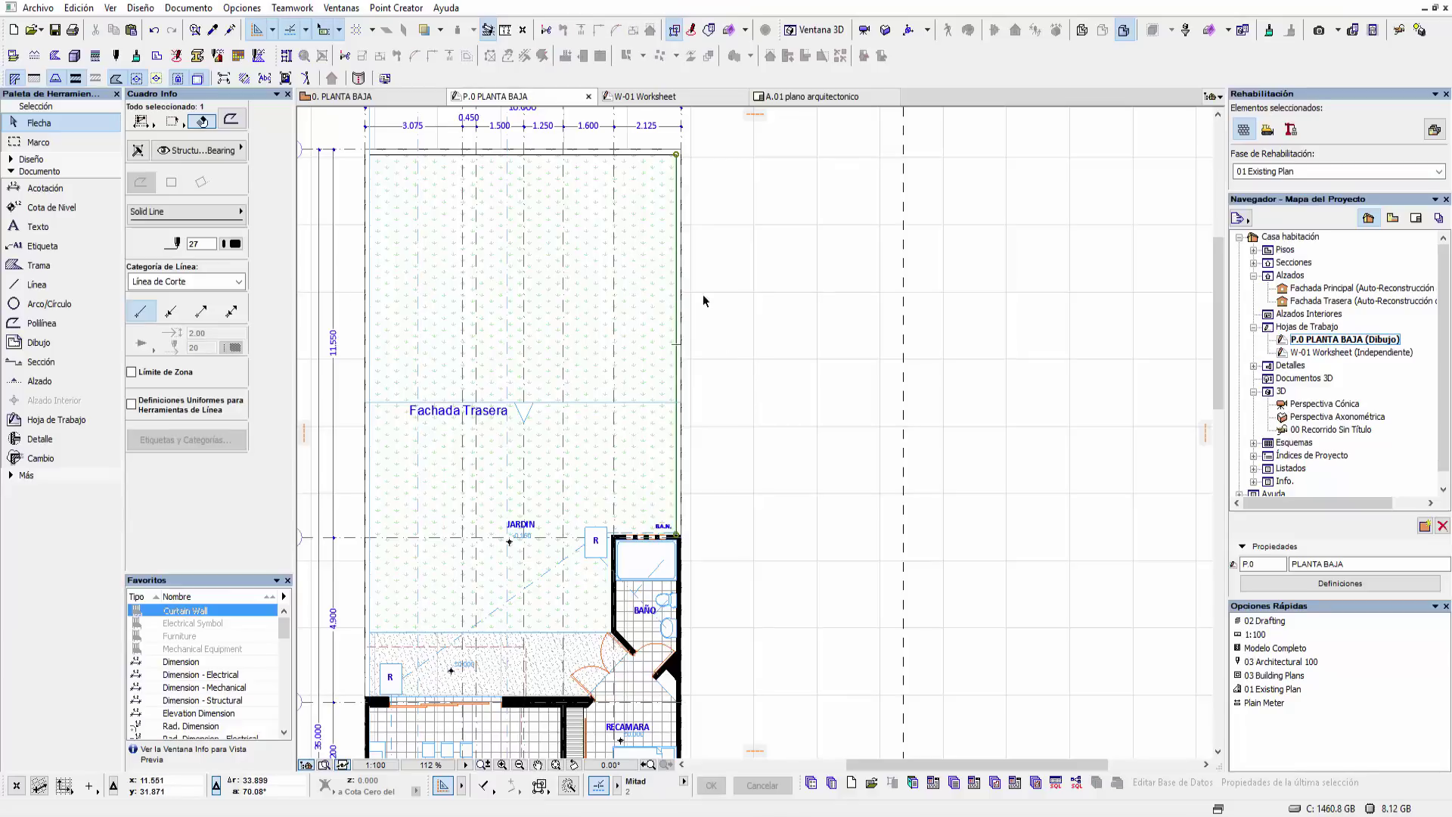
pyautogui.click(702, 252)
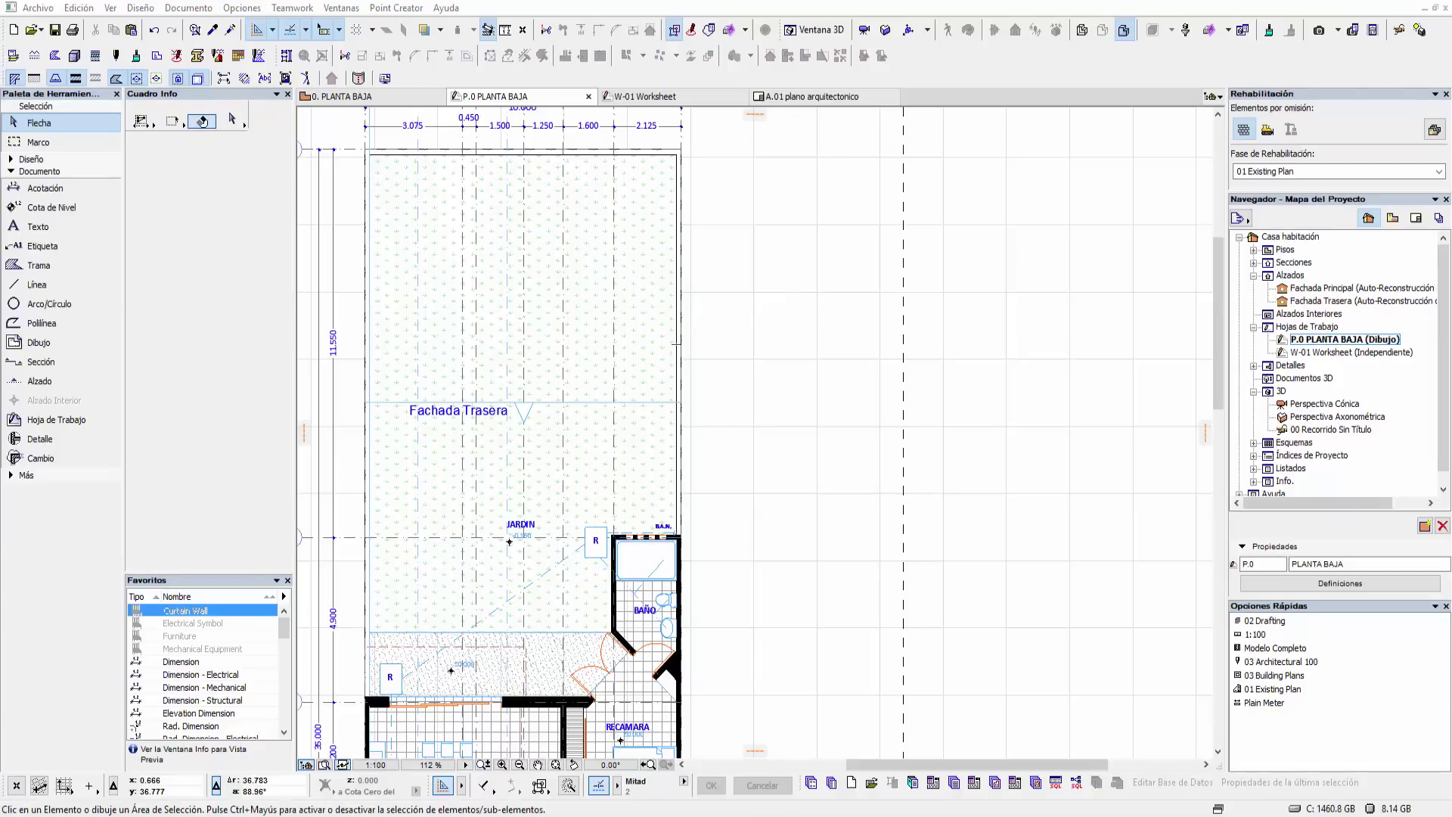
# - Apply Suspender Grupos to all groups and zoom out over the whole drawing
pyautogui.click(79, 7)
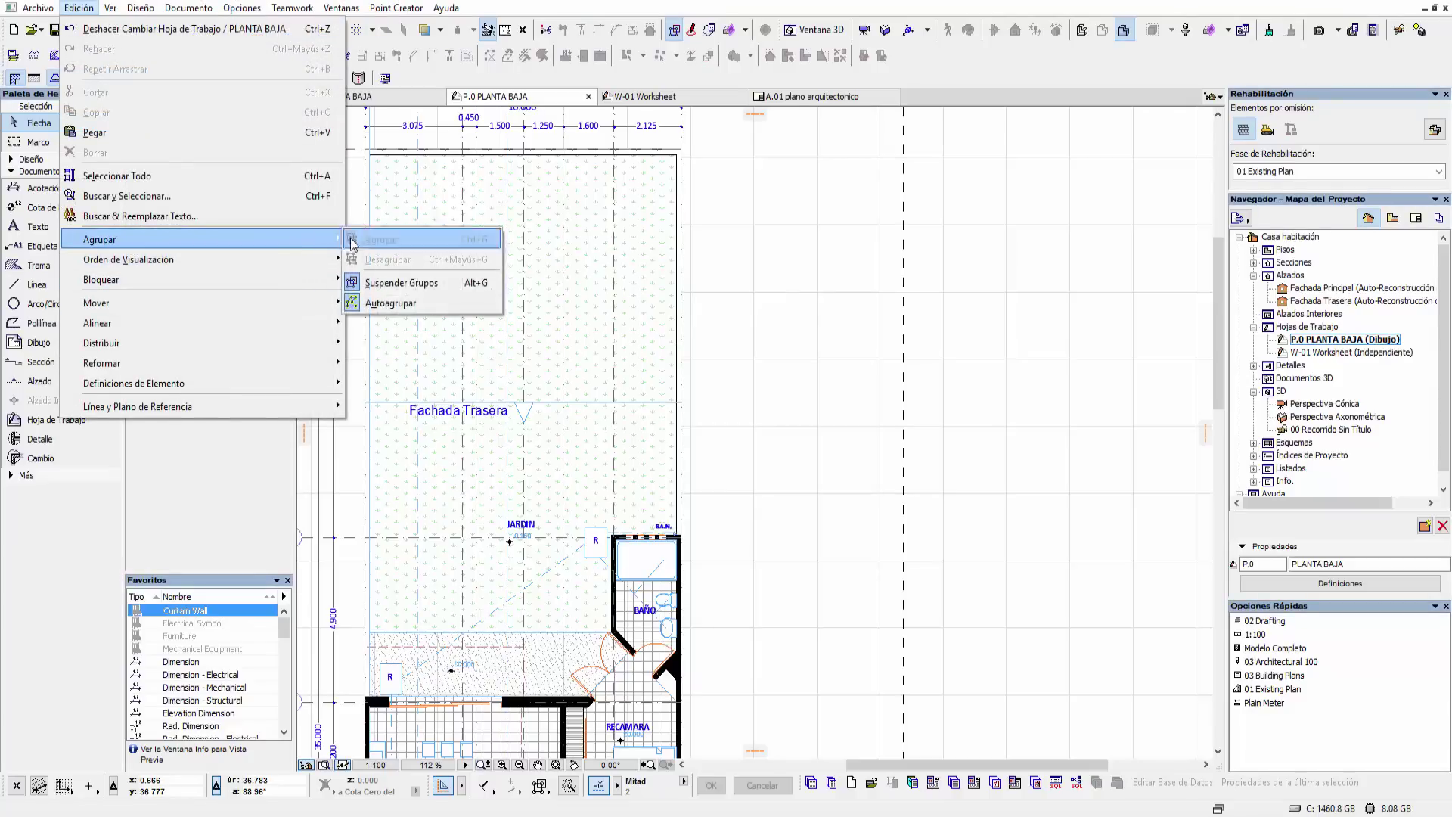
pyautogui.moveTo(148, 239)
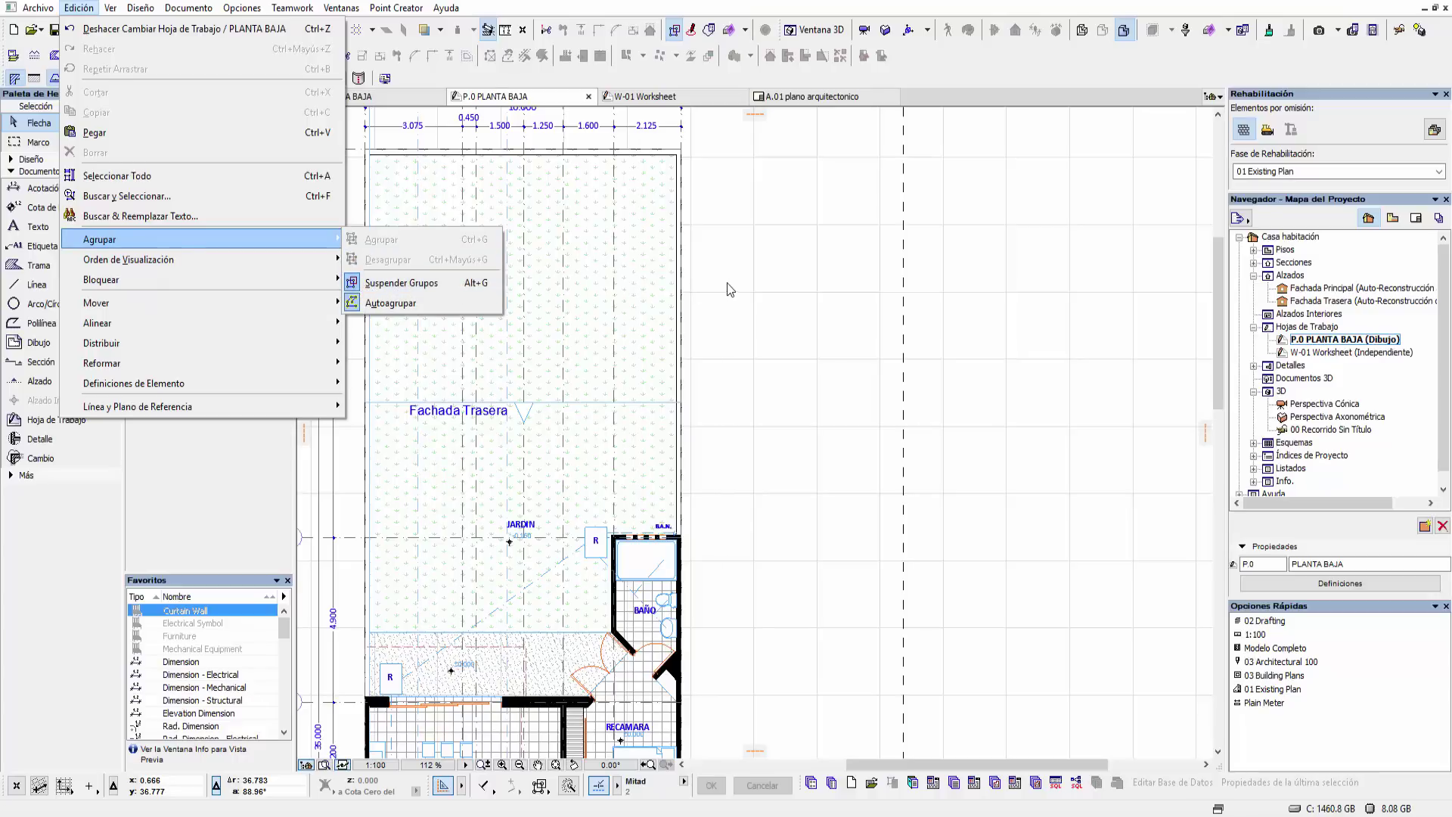
pyautogui.click(751, 269)
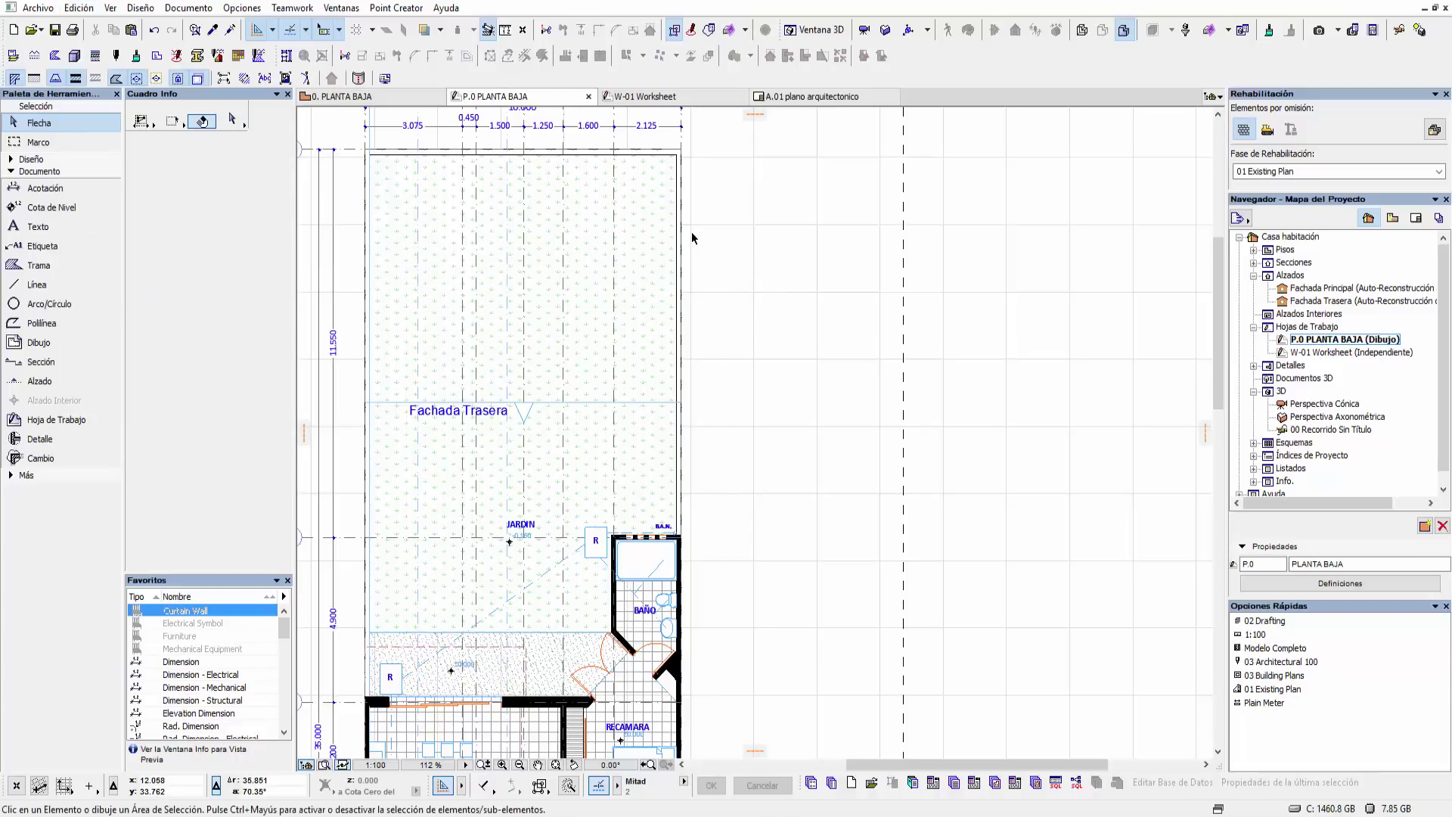
pyautogui.scroll(-5, 695, 242)
pyautogui.scroll(-2, 709, 346)
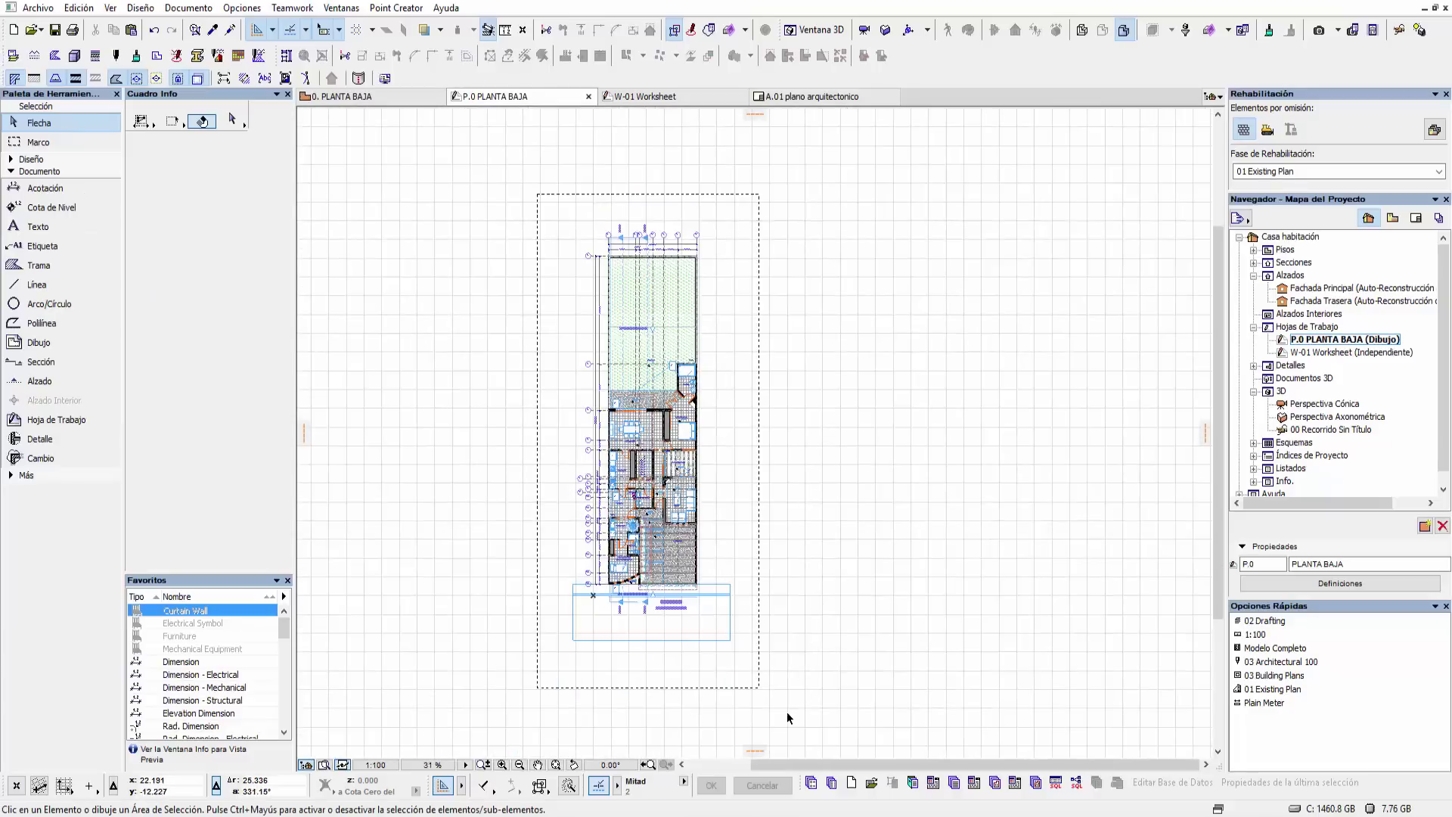
# - Drag-select the entire ground-floor plan, then open the Edición menu for Reformar
pyautogui.moveTo(791, 720)
pyautogui.mouseDown()
pyautogui.moveTo(430, 195)
pyautogui.moveTo(457, 152)
pyautogui.mouseUp()
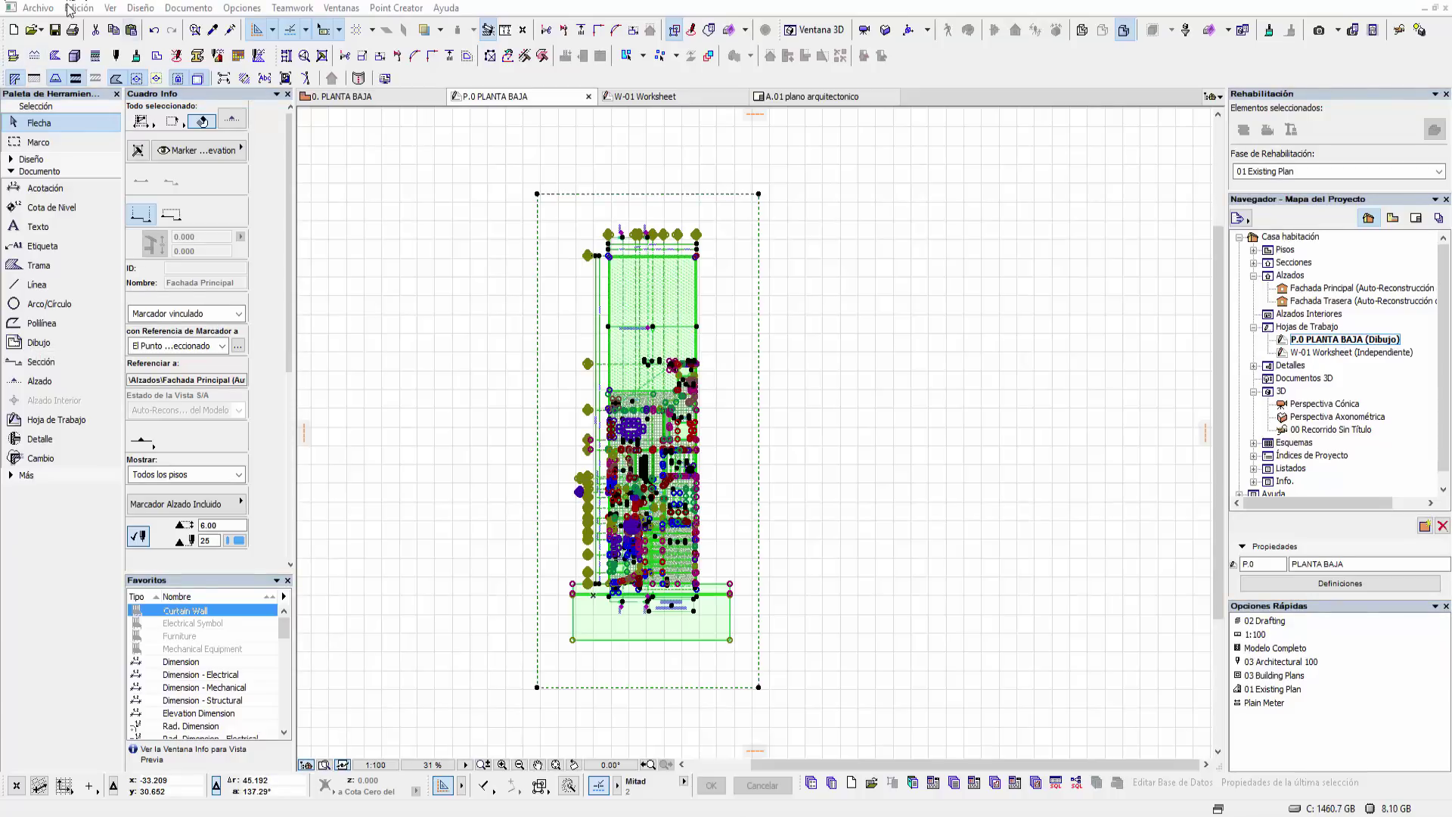
pyautogui.click(78, 8)
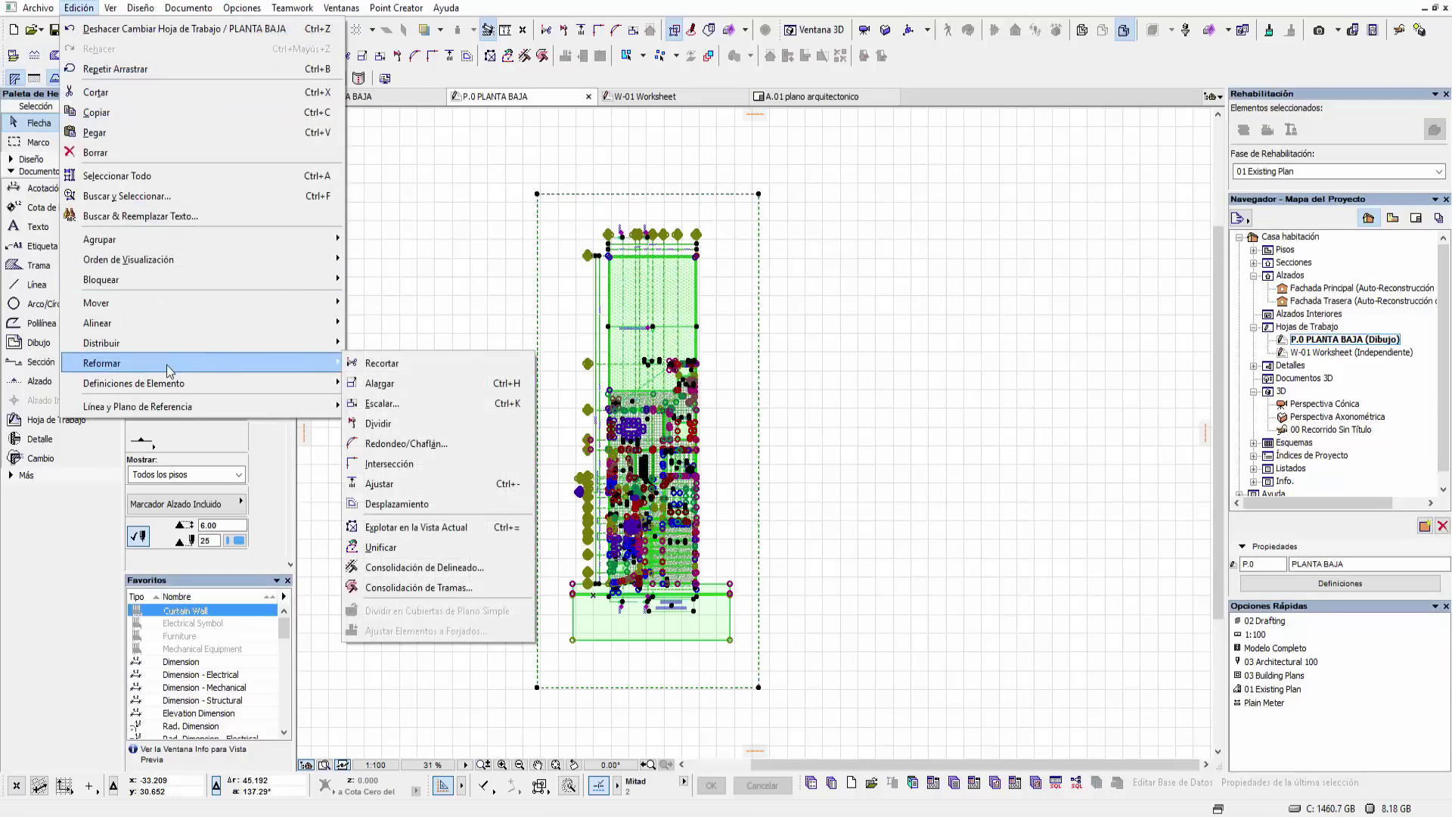
pyautogui.moveTo(102, 364)
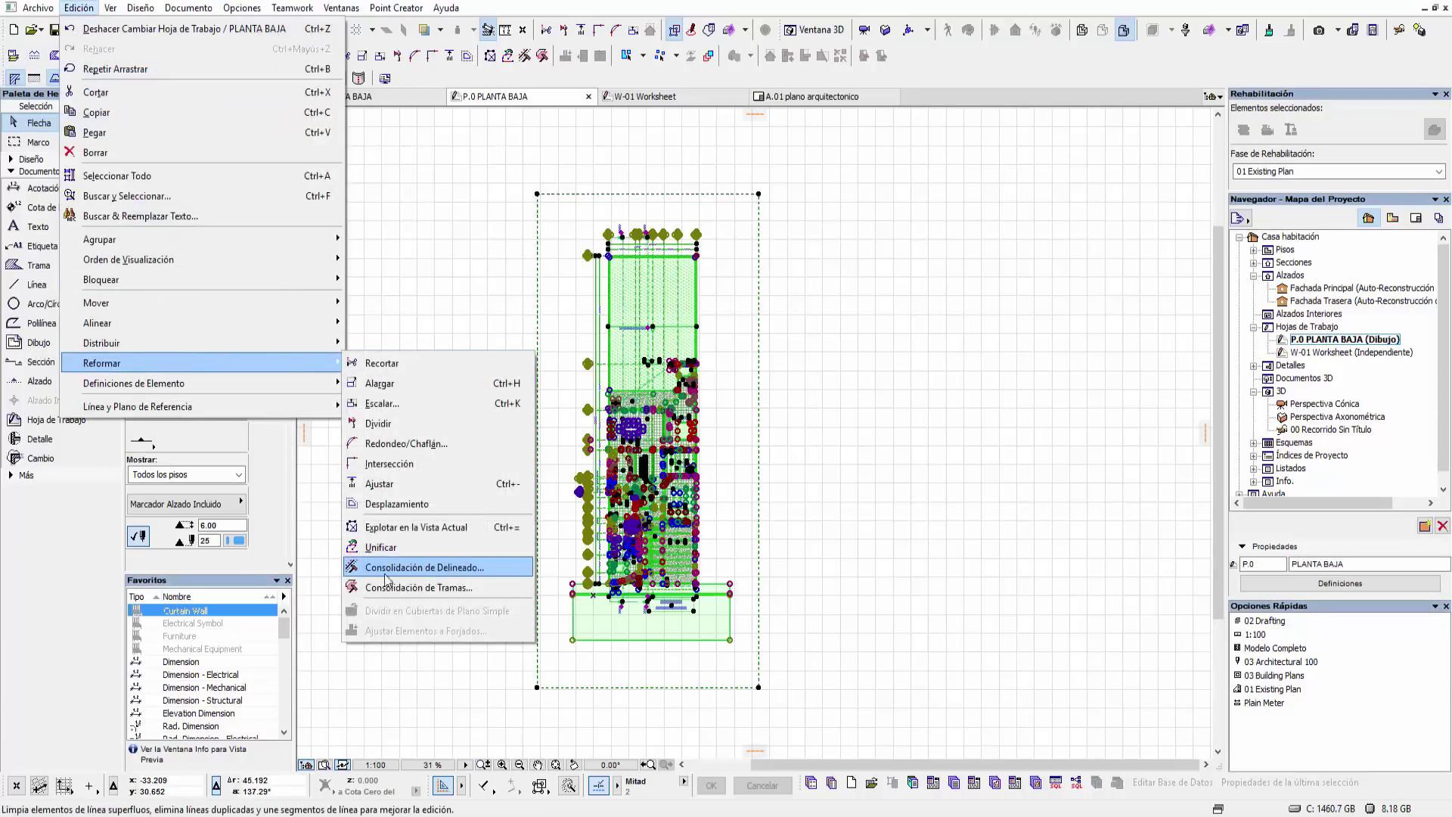
# - Consolidate the plan's lines: remove 223 duplicates, join connected lines, merge overlaps, force solid lines
pyautogui.click(437, 575)
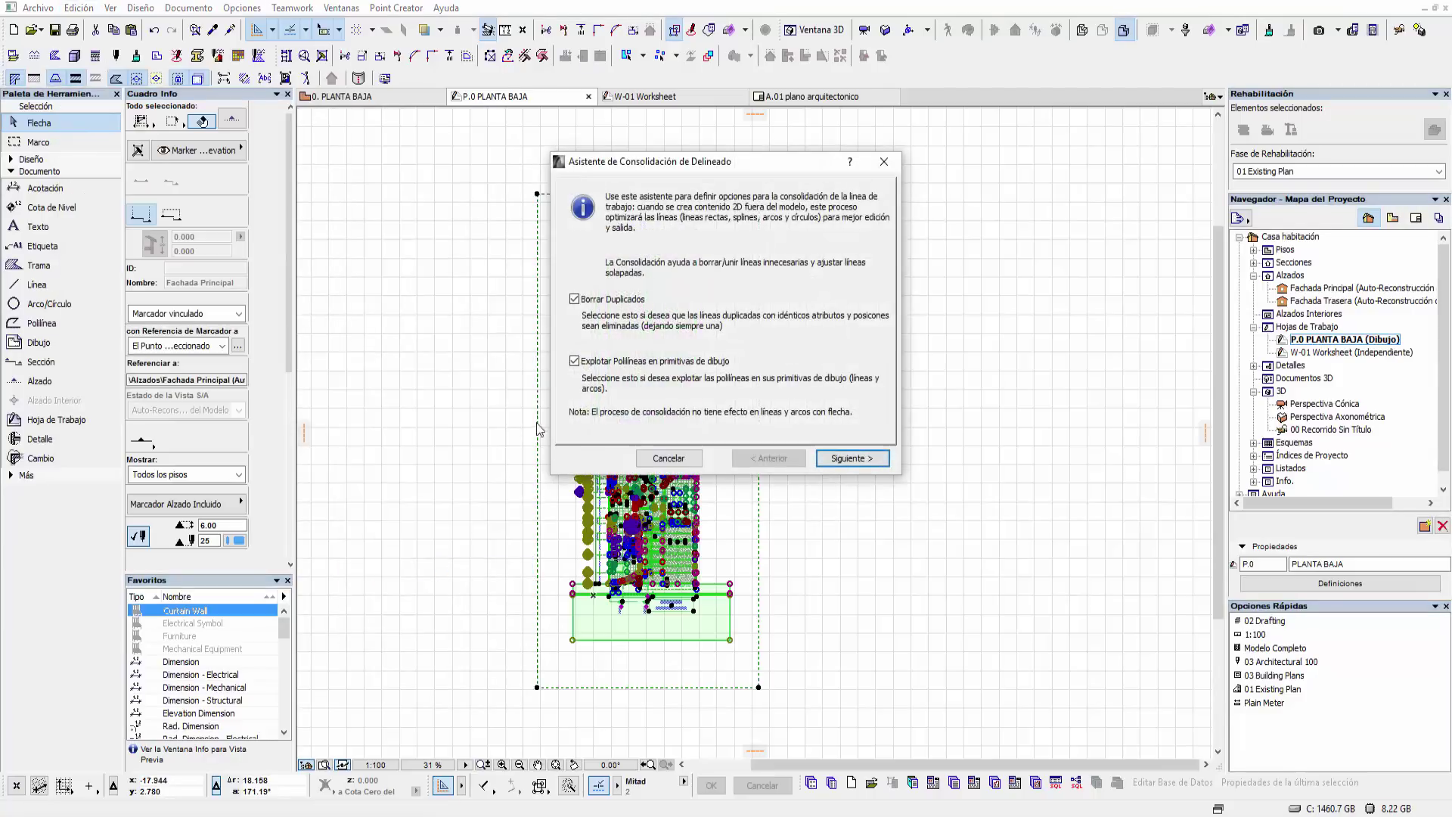
pyautogui.moveTo(752, 166); pyautogui.dragTo(576, 166)
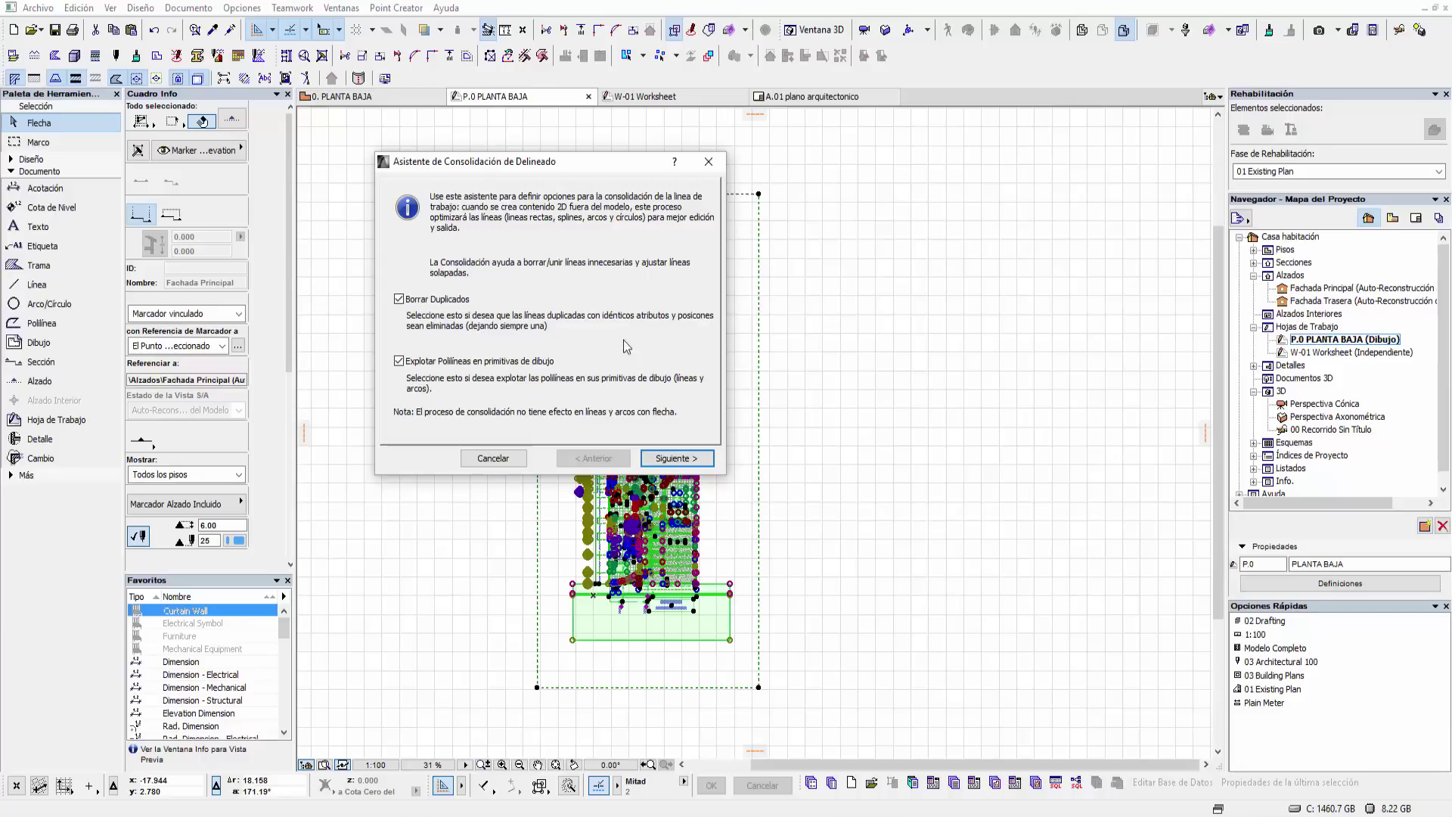
pyautogui.click(697, 461)
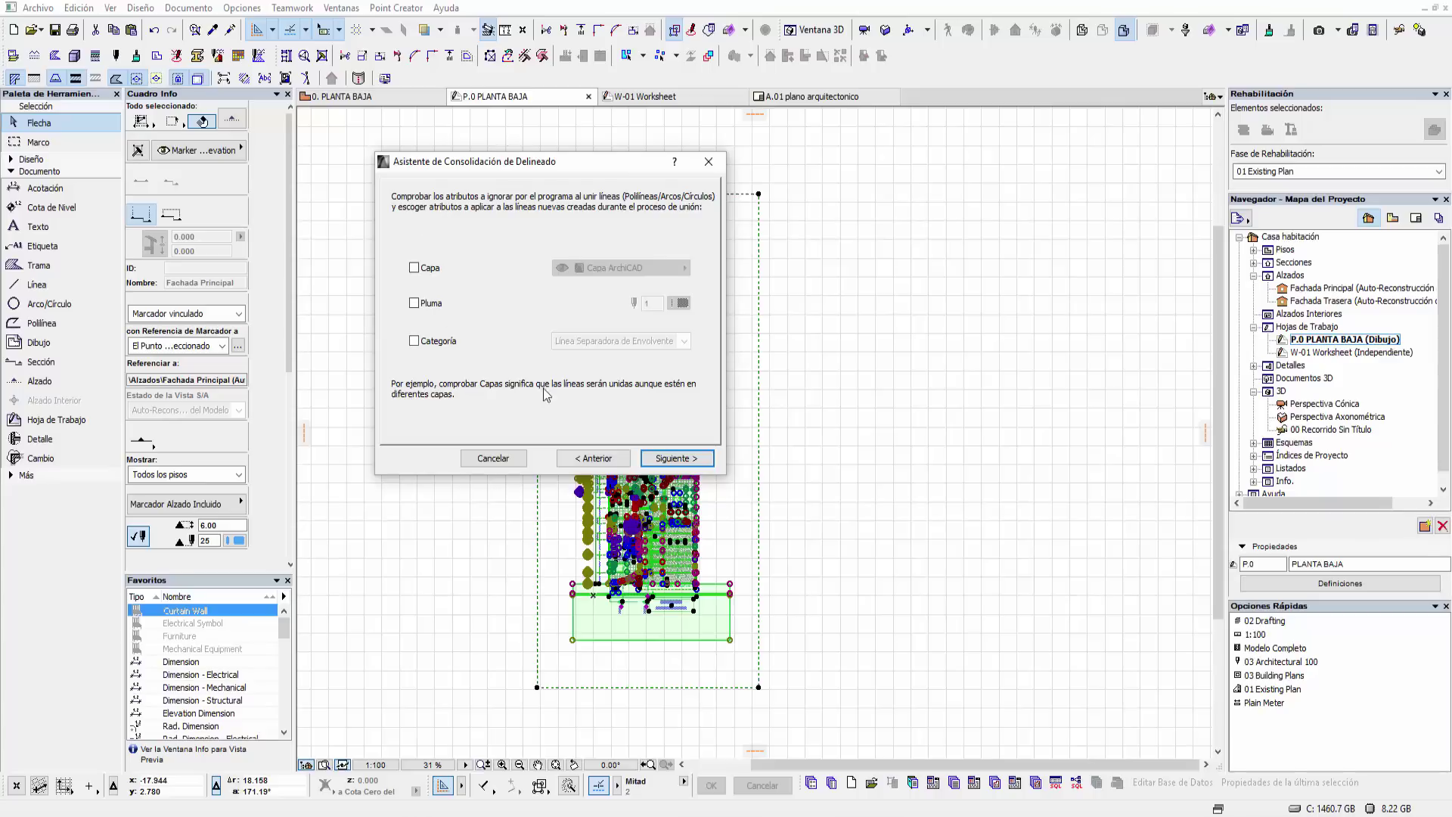
pyautogui.click(673, 458)
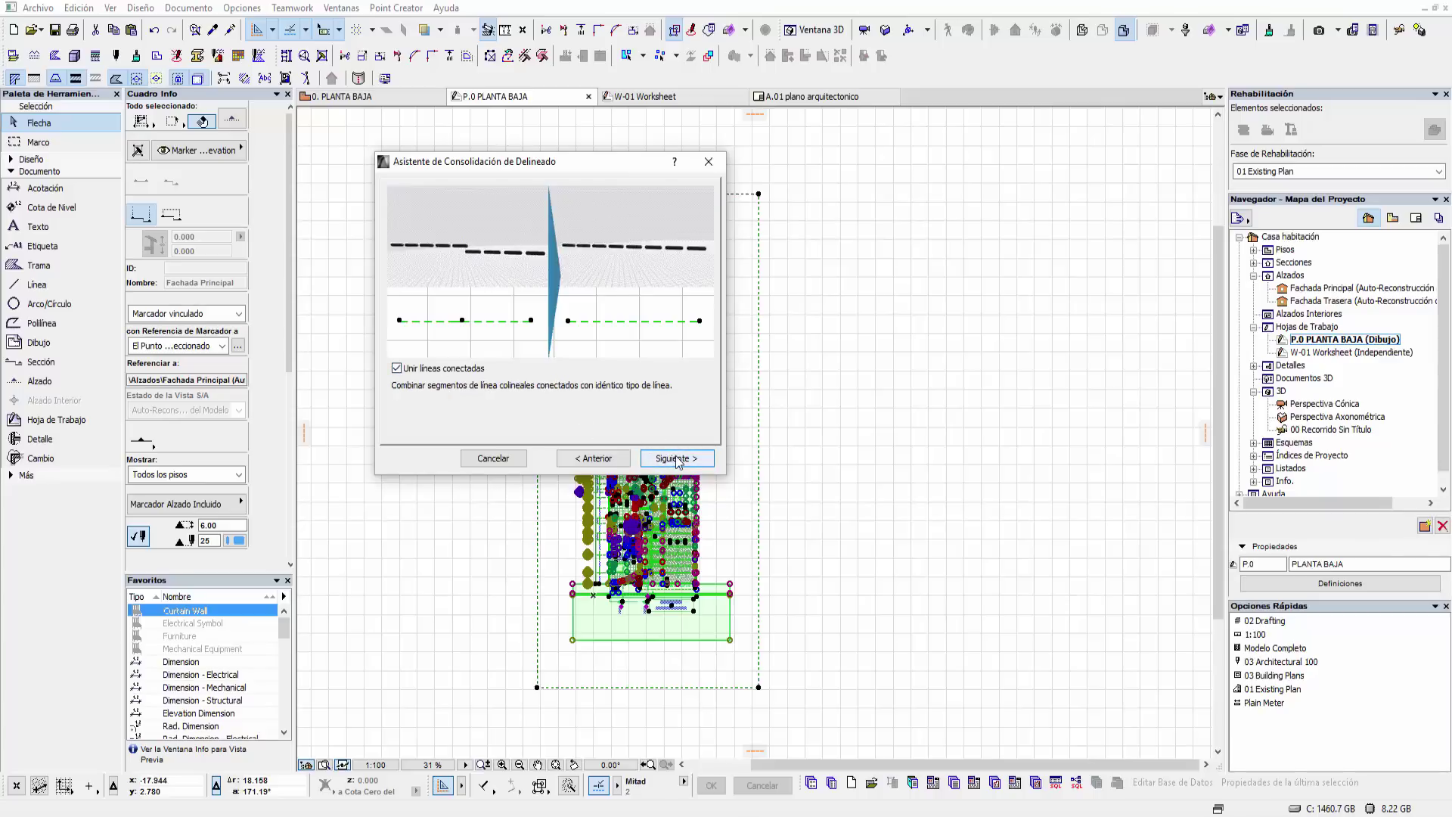
pyautogui.click(677, 459)
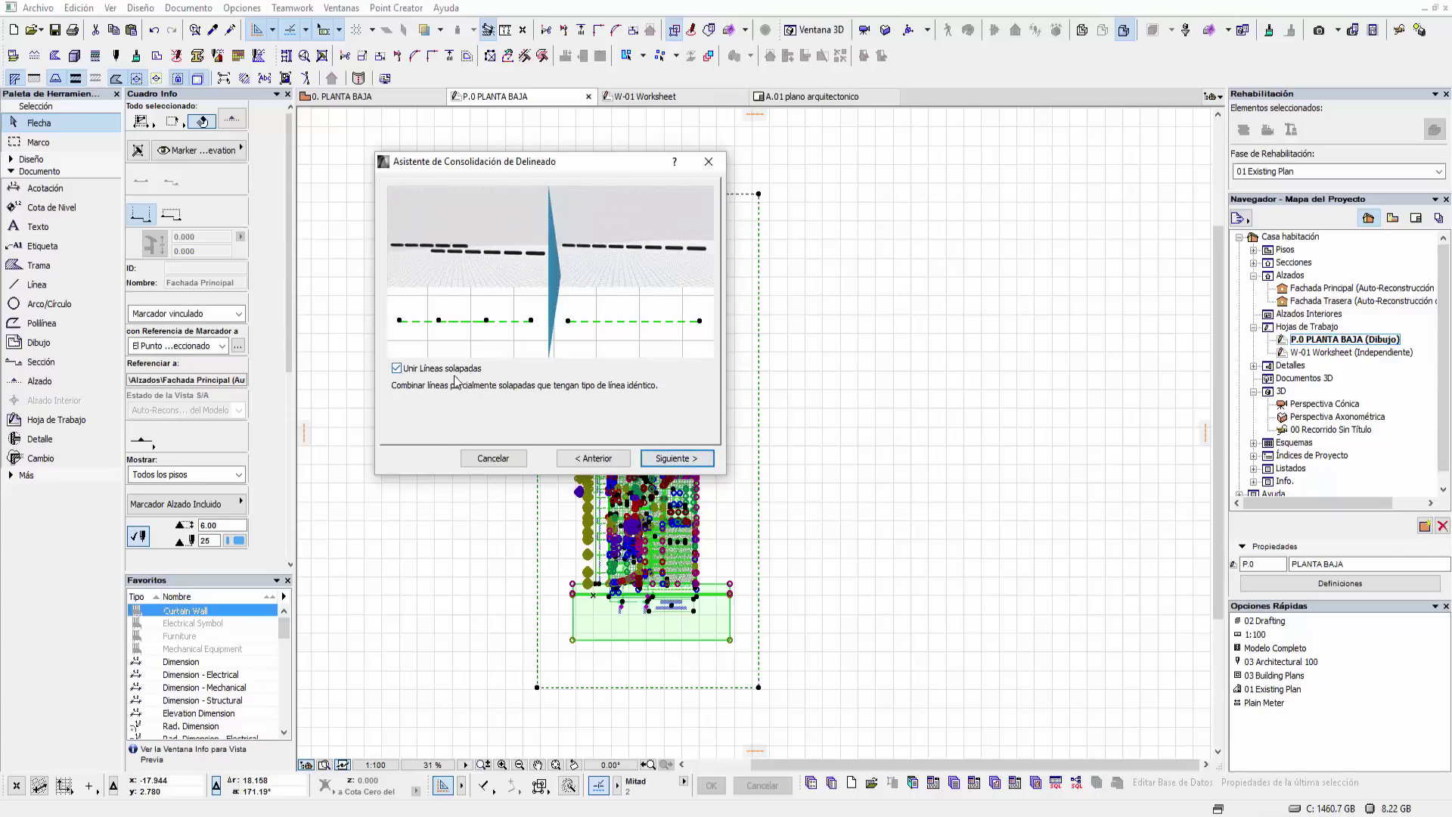
pyautogui.click(677, 459)
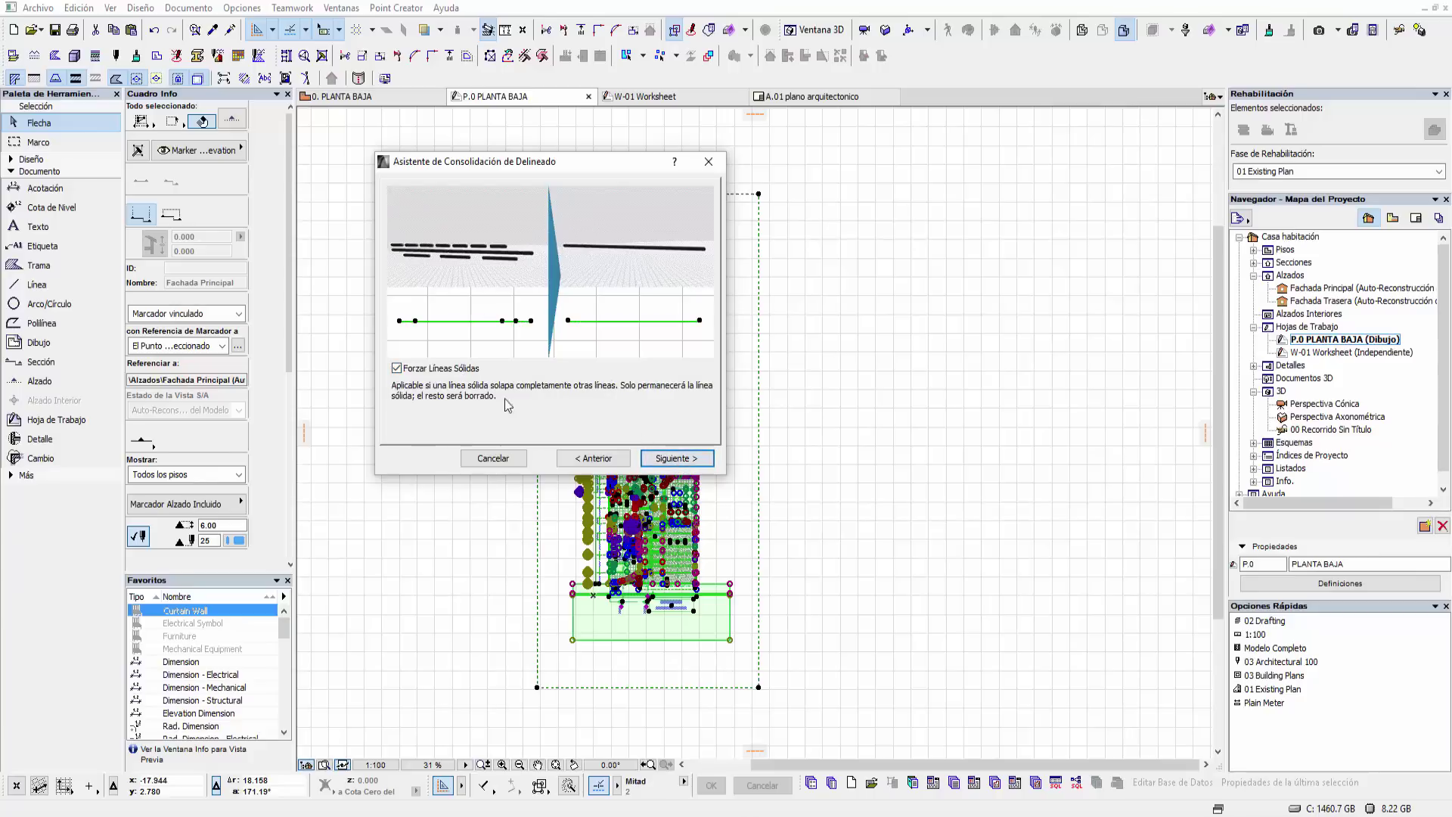
pyautogui.click(690, 459)
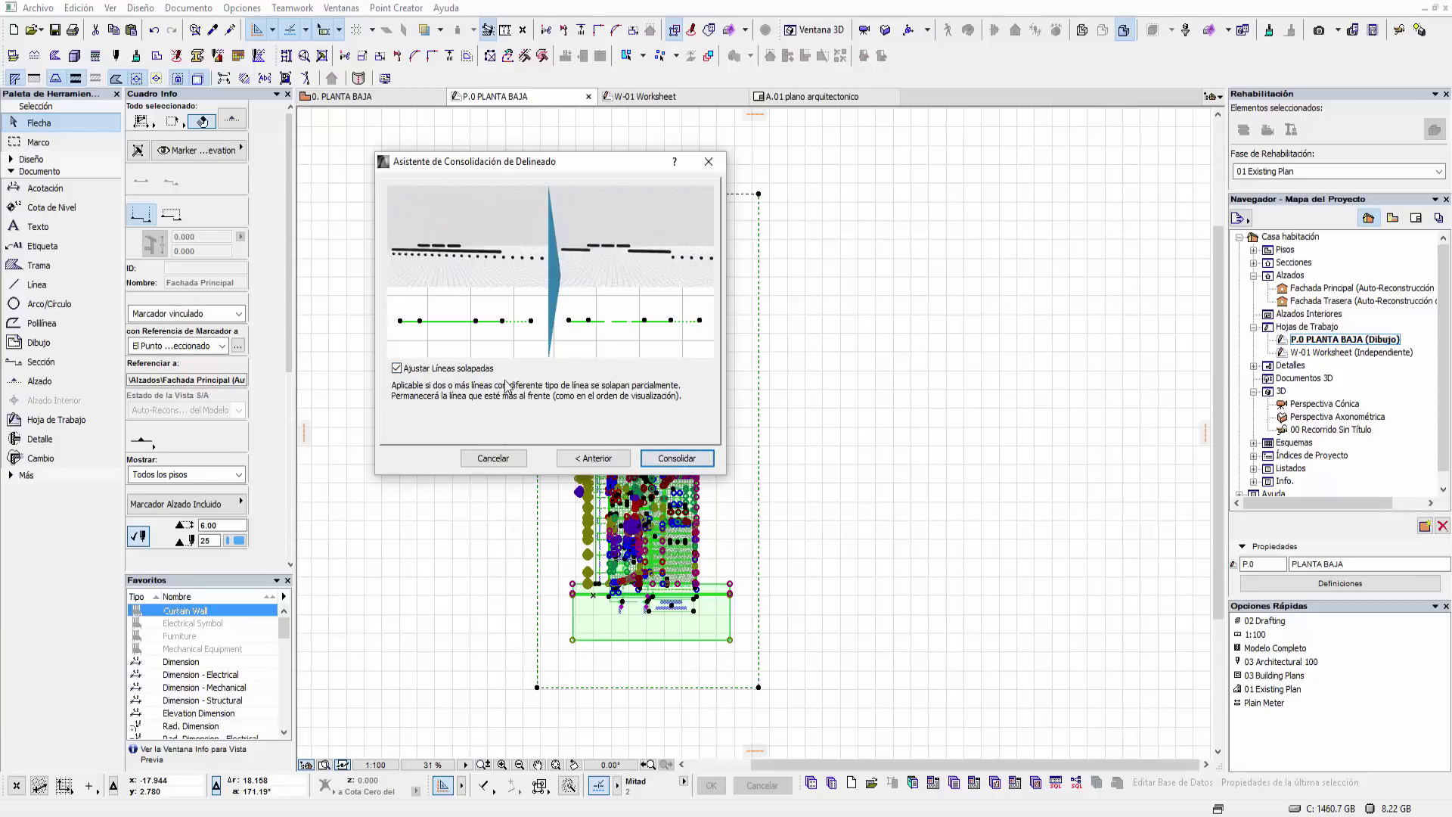
pyautogui.click(683, 461)
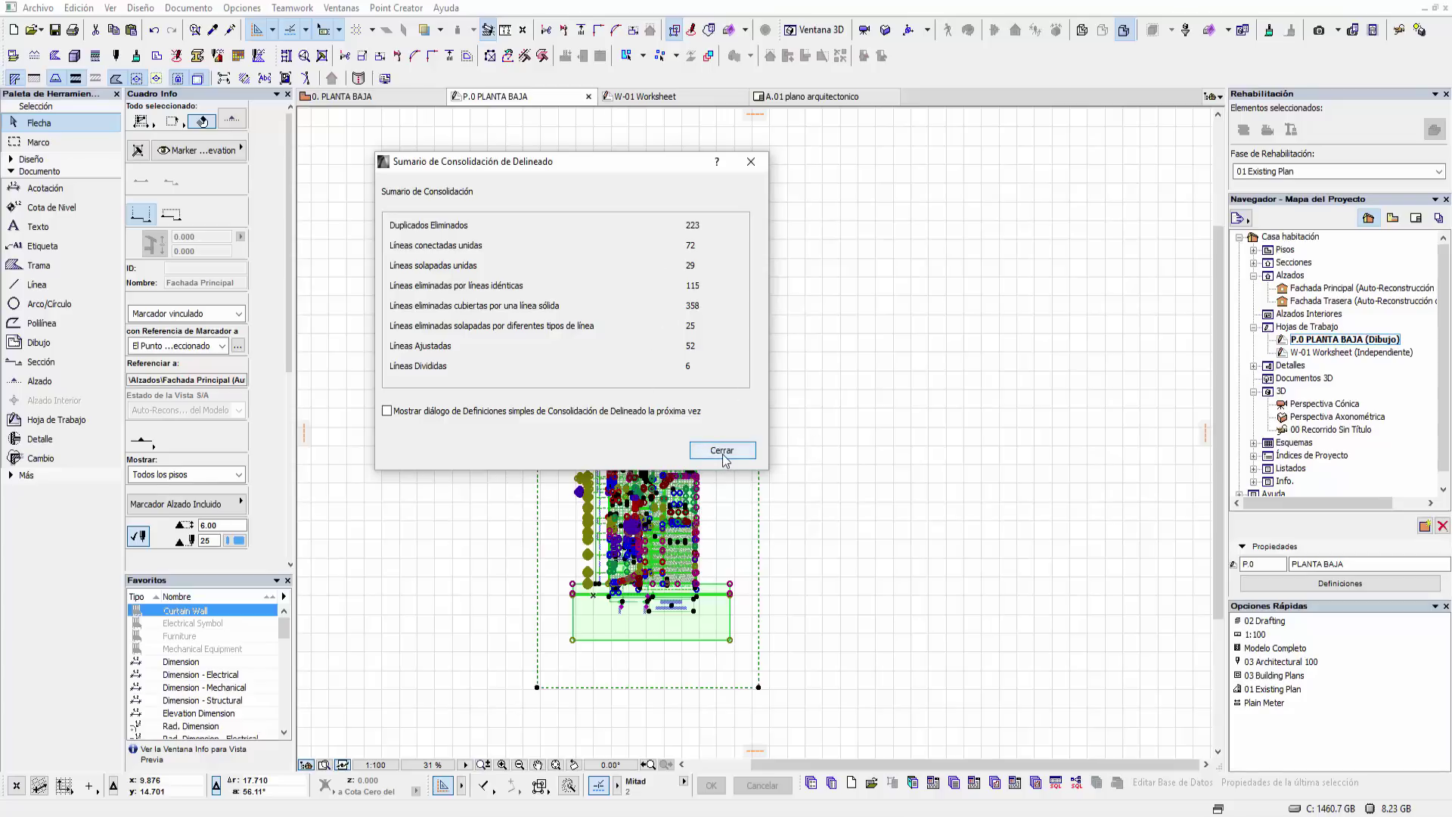
pyautogui.click(724, 451)
pyautogui.click(830, 451)
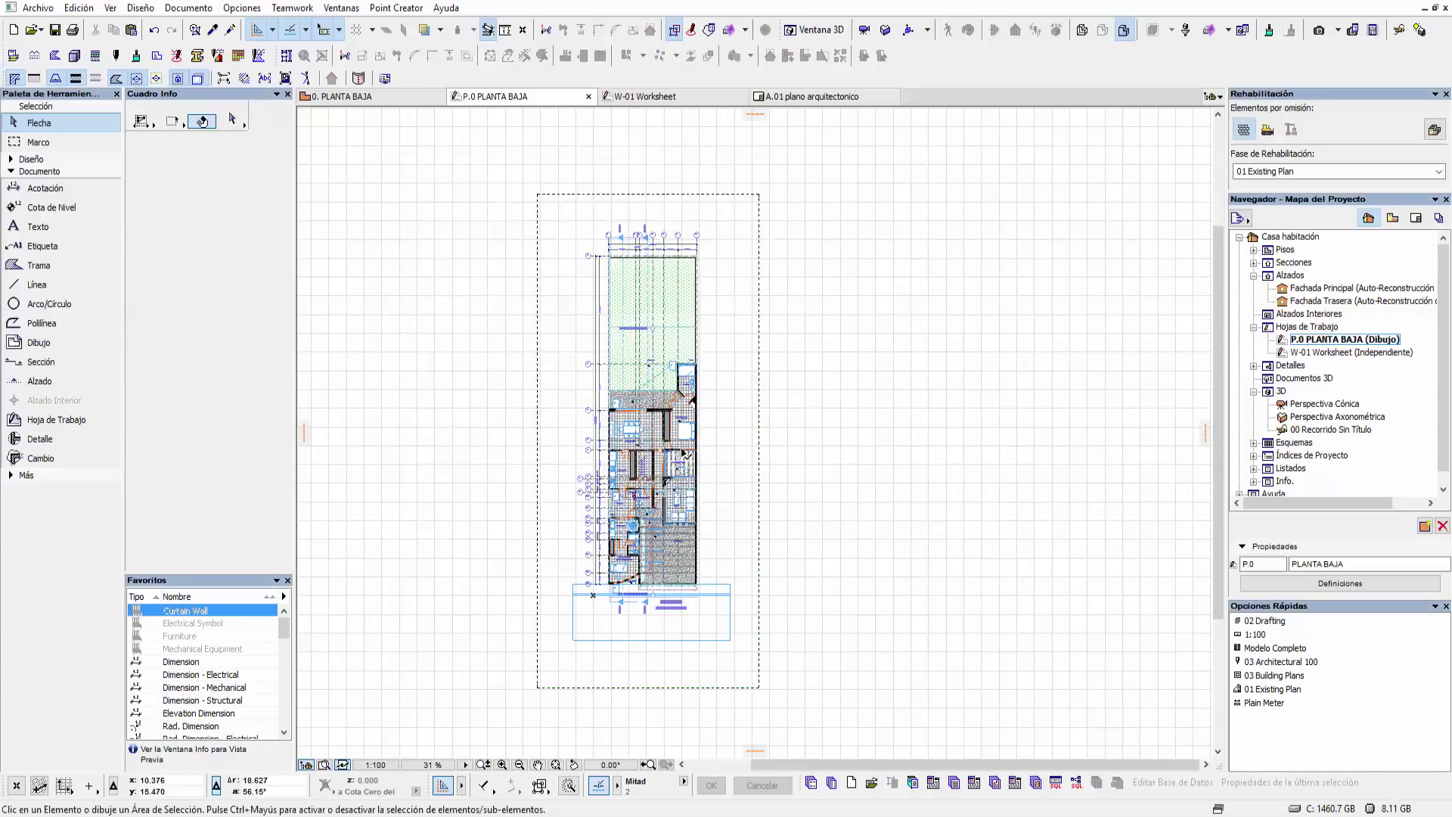
pyautogui.scroll(2, 685, 454)
pyautogui.scroll(3, 684, 454)
pyautogui.scroll(3, 756, 492)
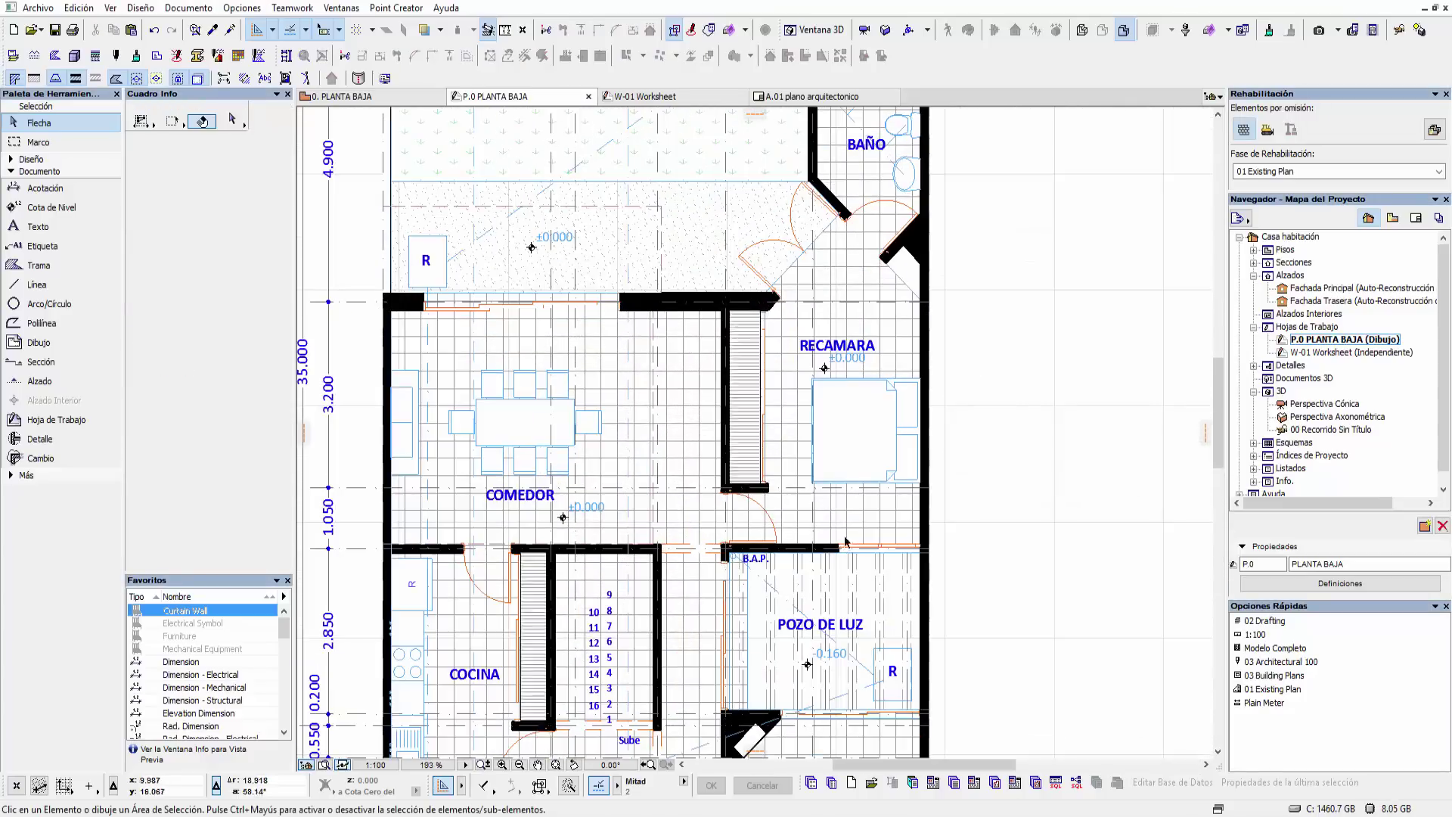
pyautogui.scroll(-2, 565, 543)
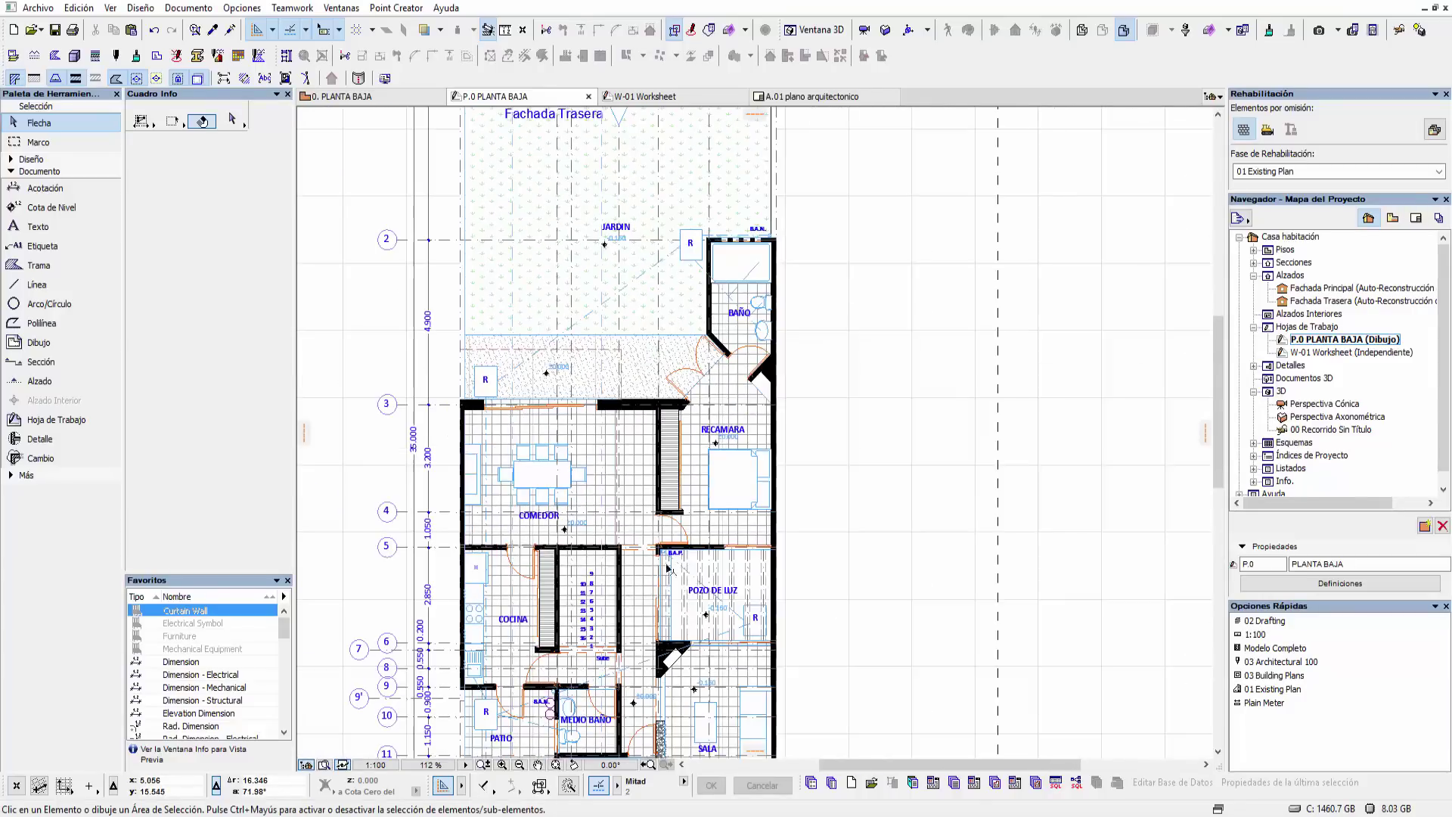
pyautogui.moveTo(668, 568); pyautogui.dragTo(674, 535, button='middle')
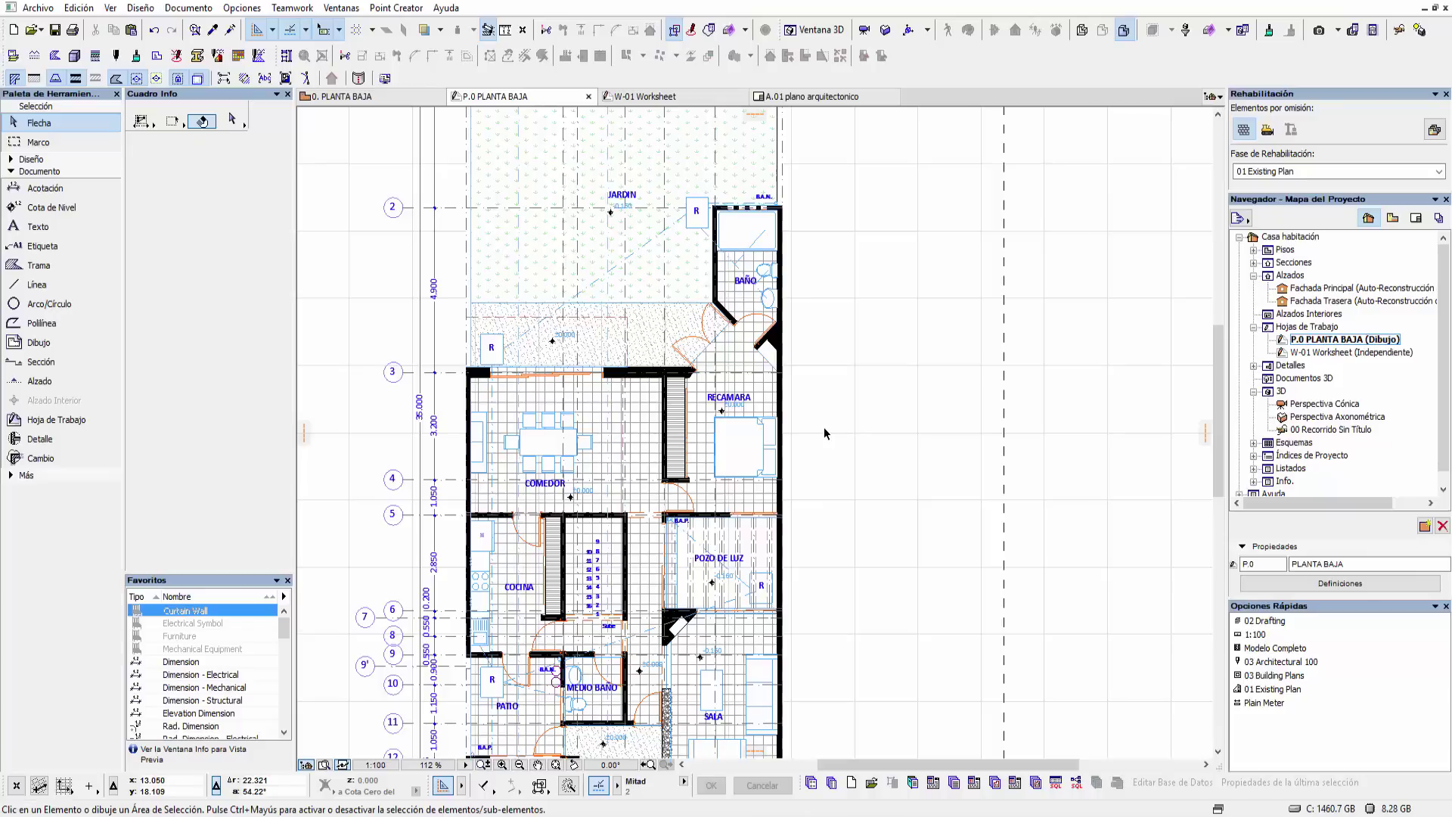
pyautogui.scroll(-3, 730, 341)
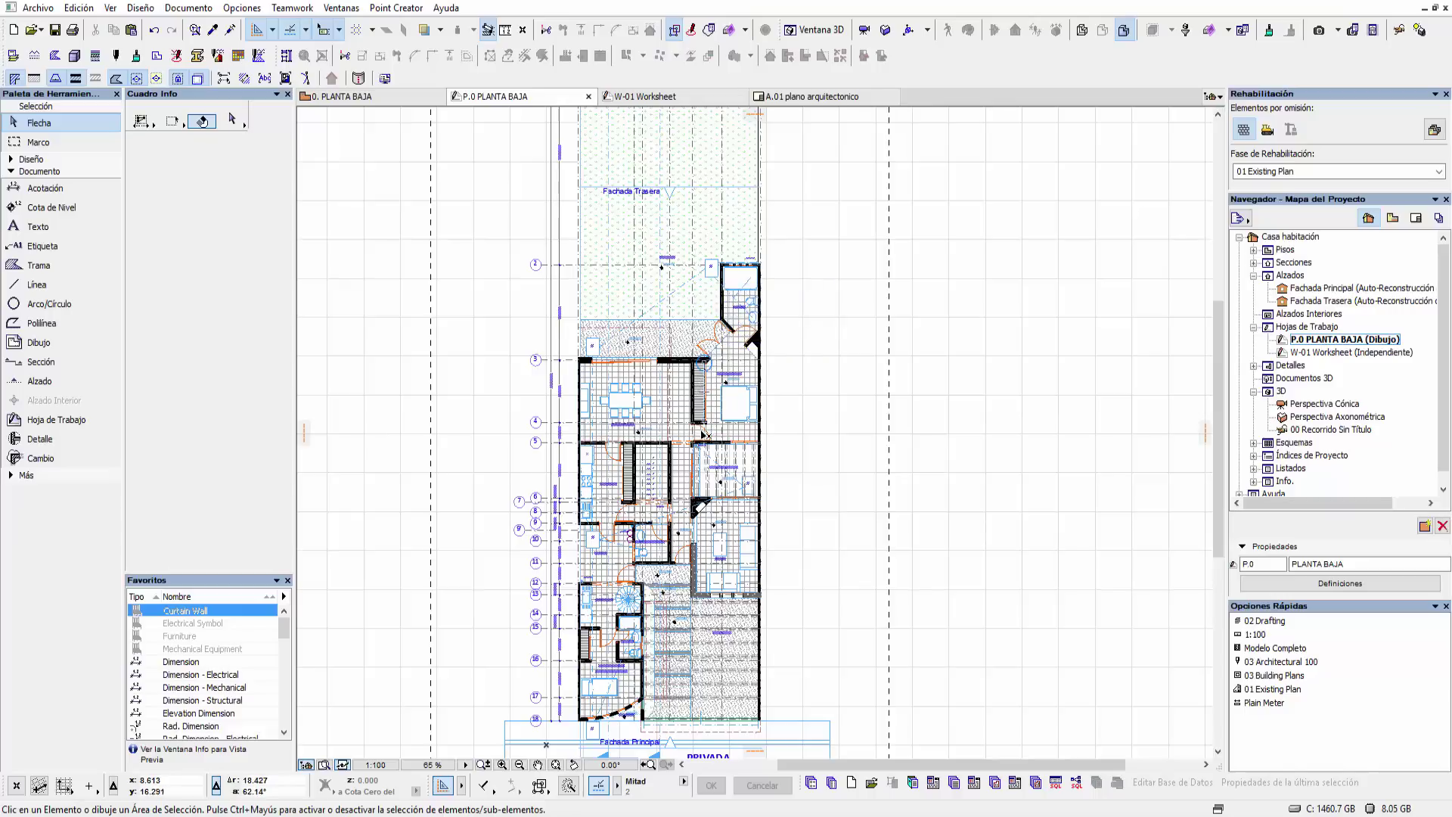
pyautogui.scroll(-2, 704, 435)
pyautogui.scroll(-2, 705, 435)
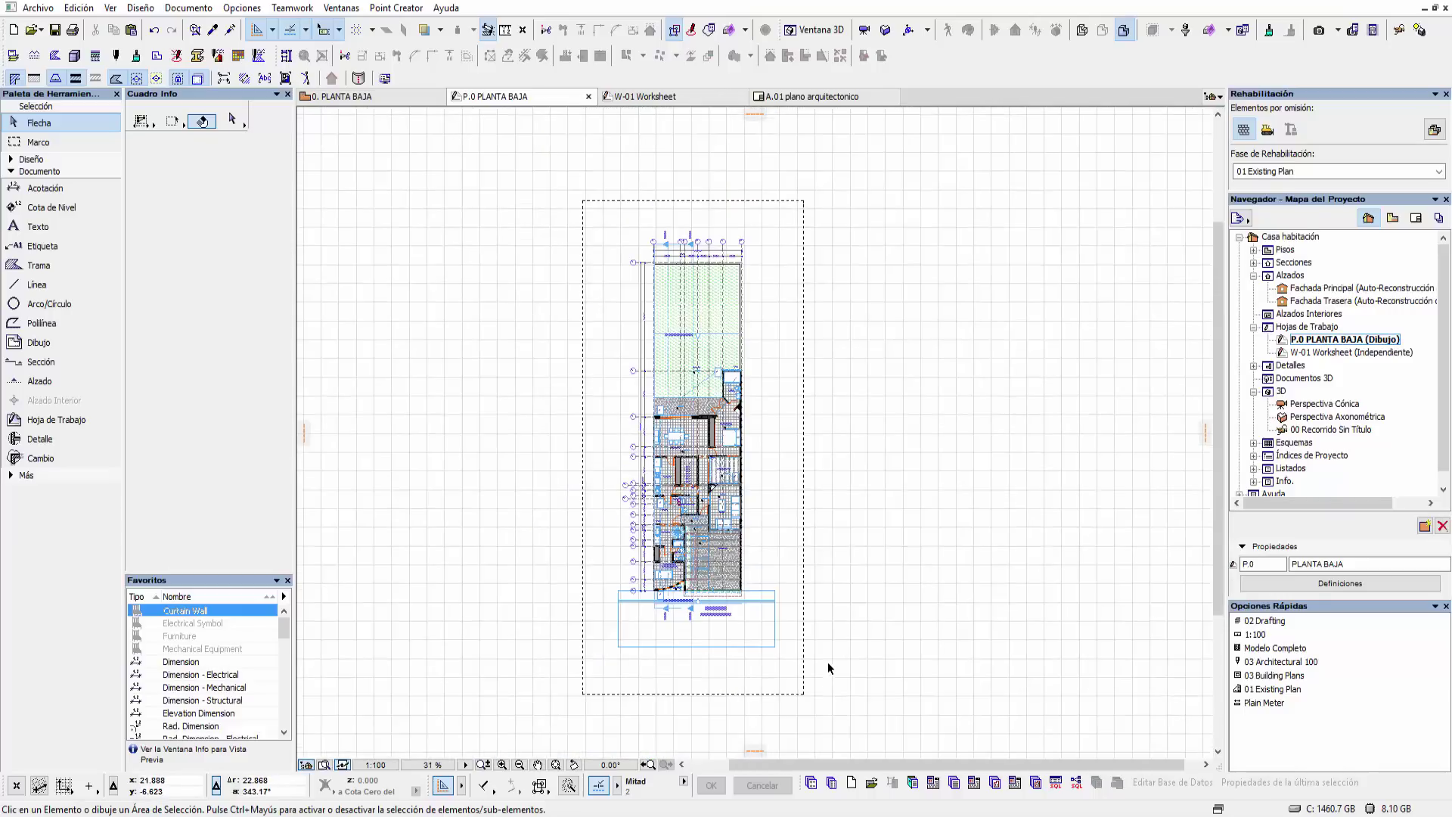
# - Select the whole plan and run Fill Consolidation with Recortar and Unir tramas idénticas
pyautogui.moveTo(878, 732); pyautogui.dragTo(516, 164)
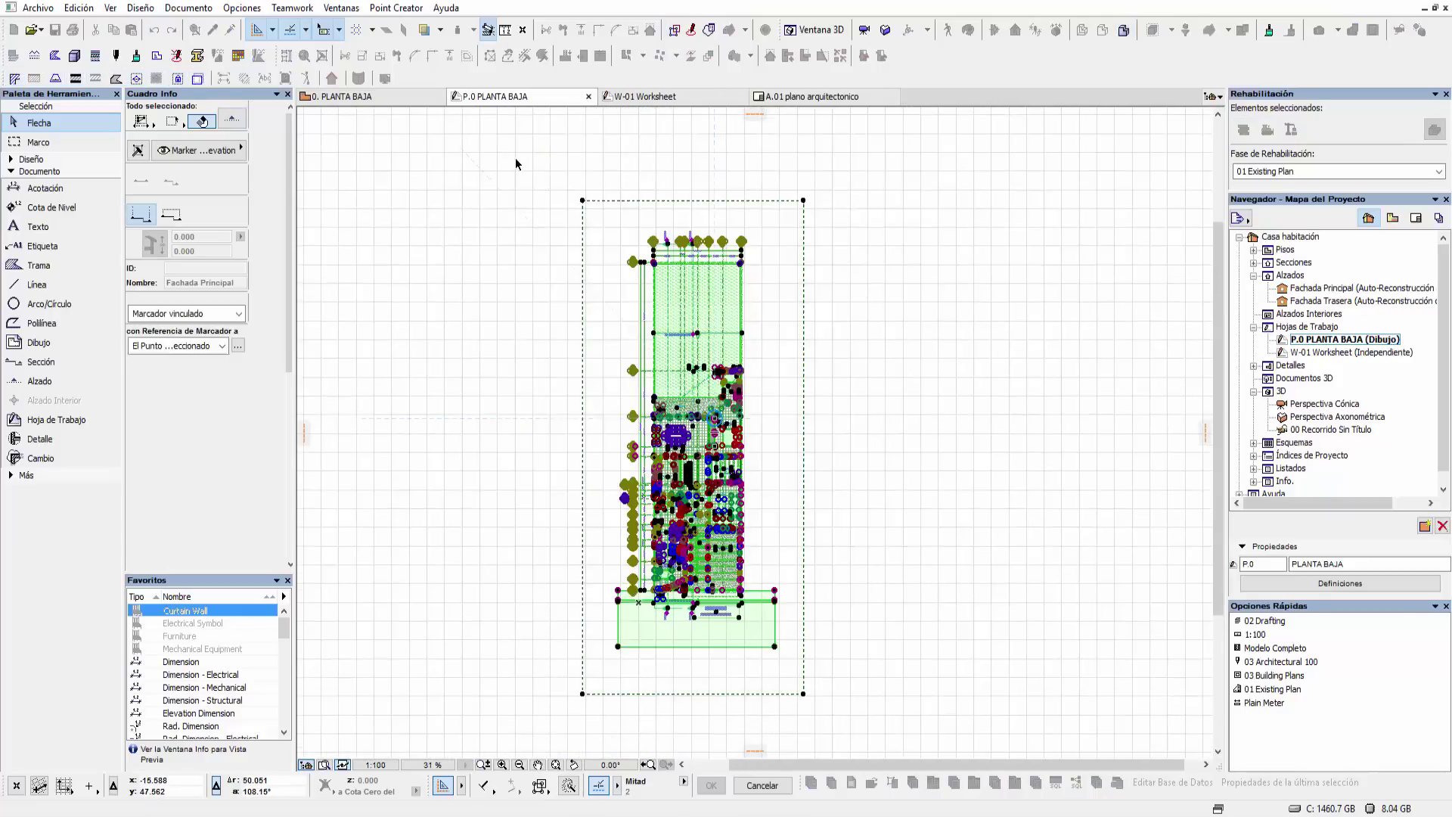
pyautogui.click(79, 7)
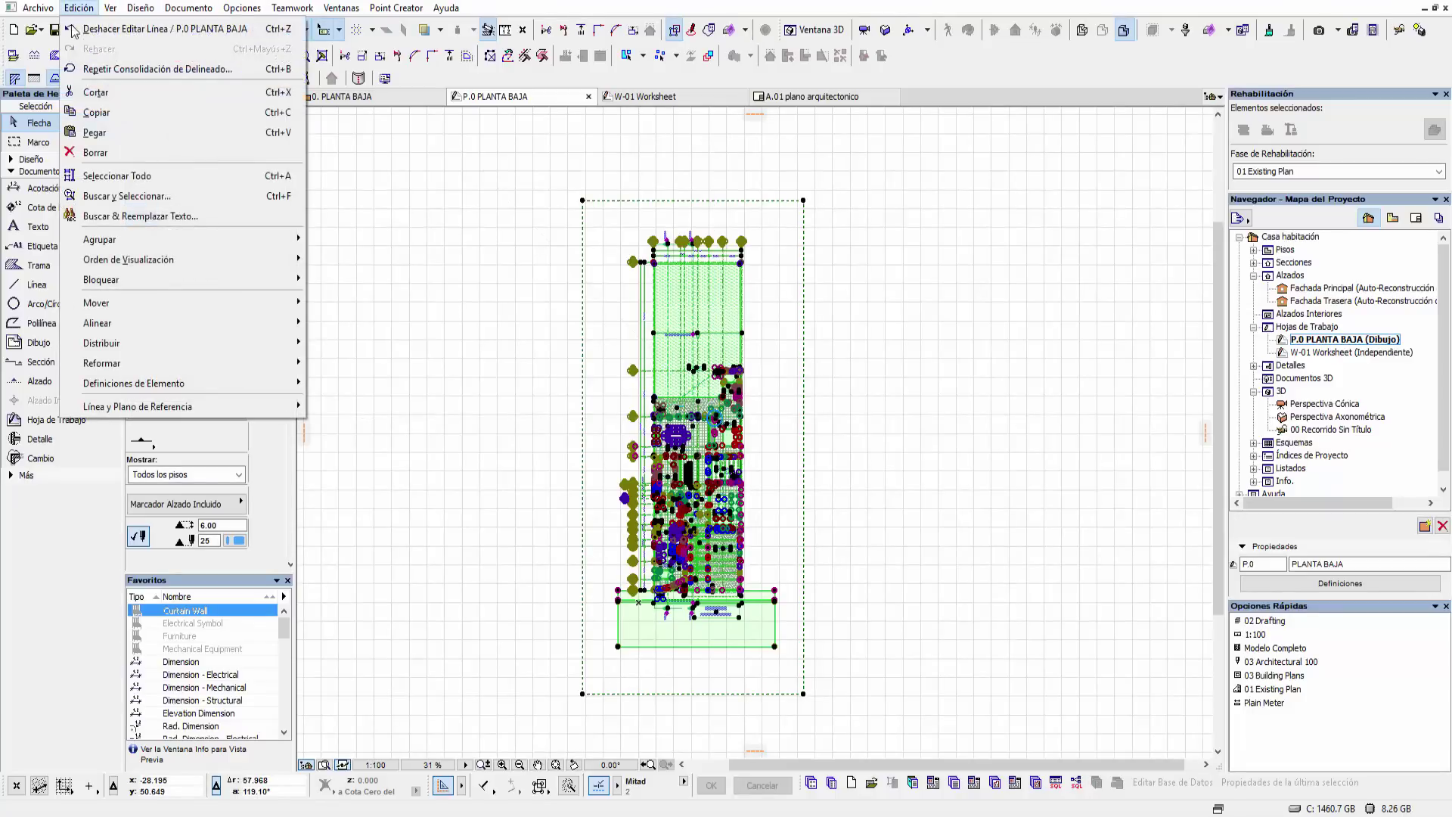
pyautogui.moveTo(102, 363)
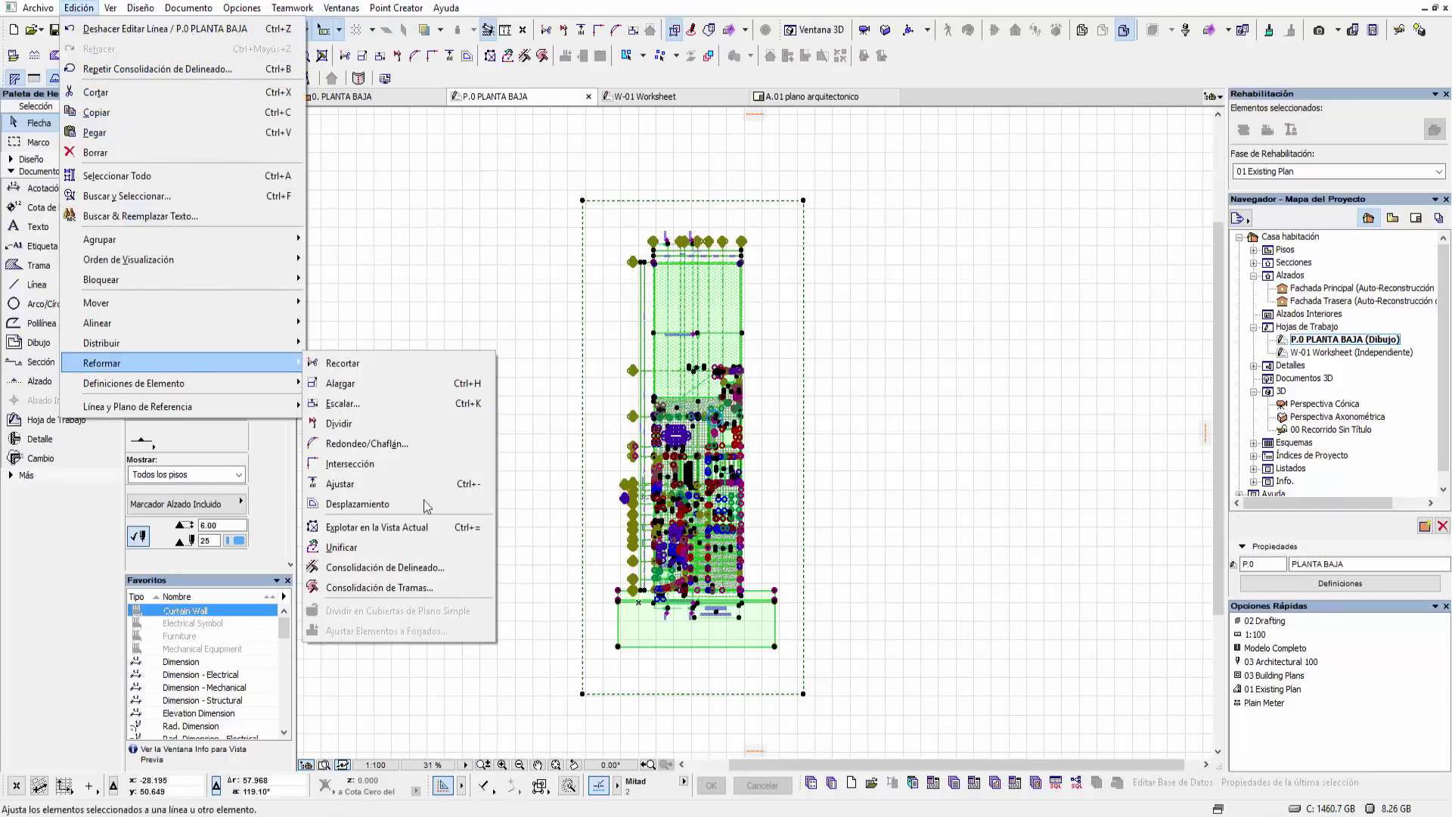
pyautogui.click(357, 590)
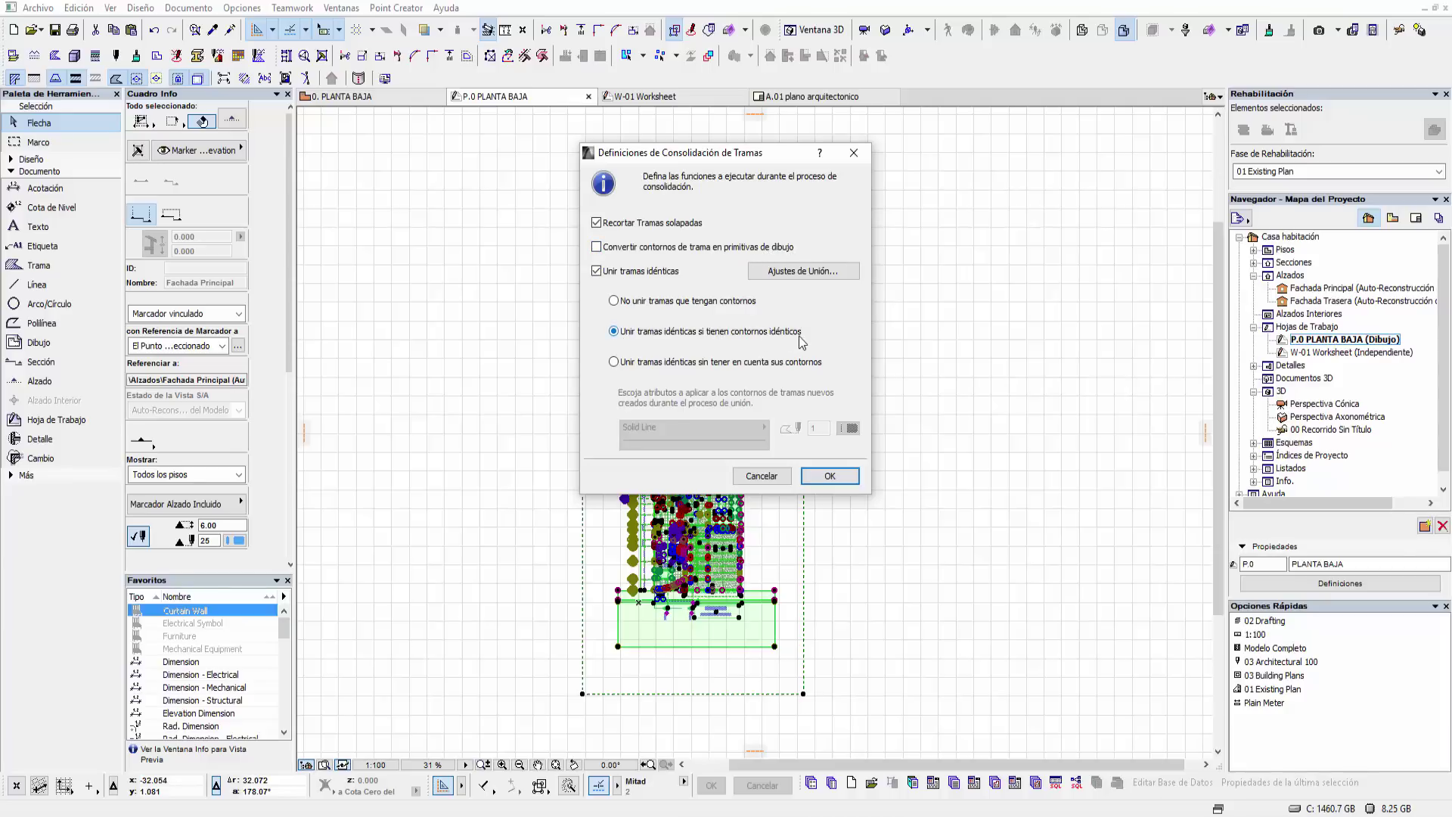
pyautogui.click(832, 478)
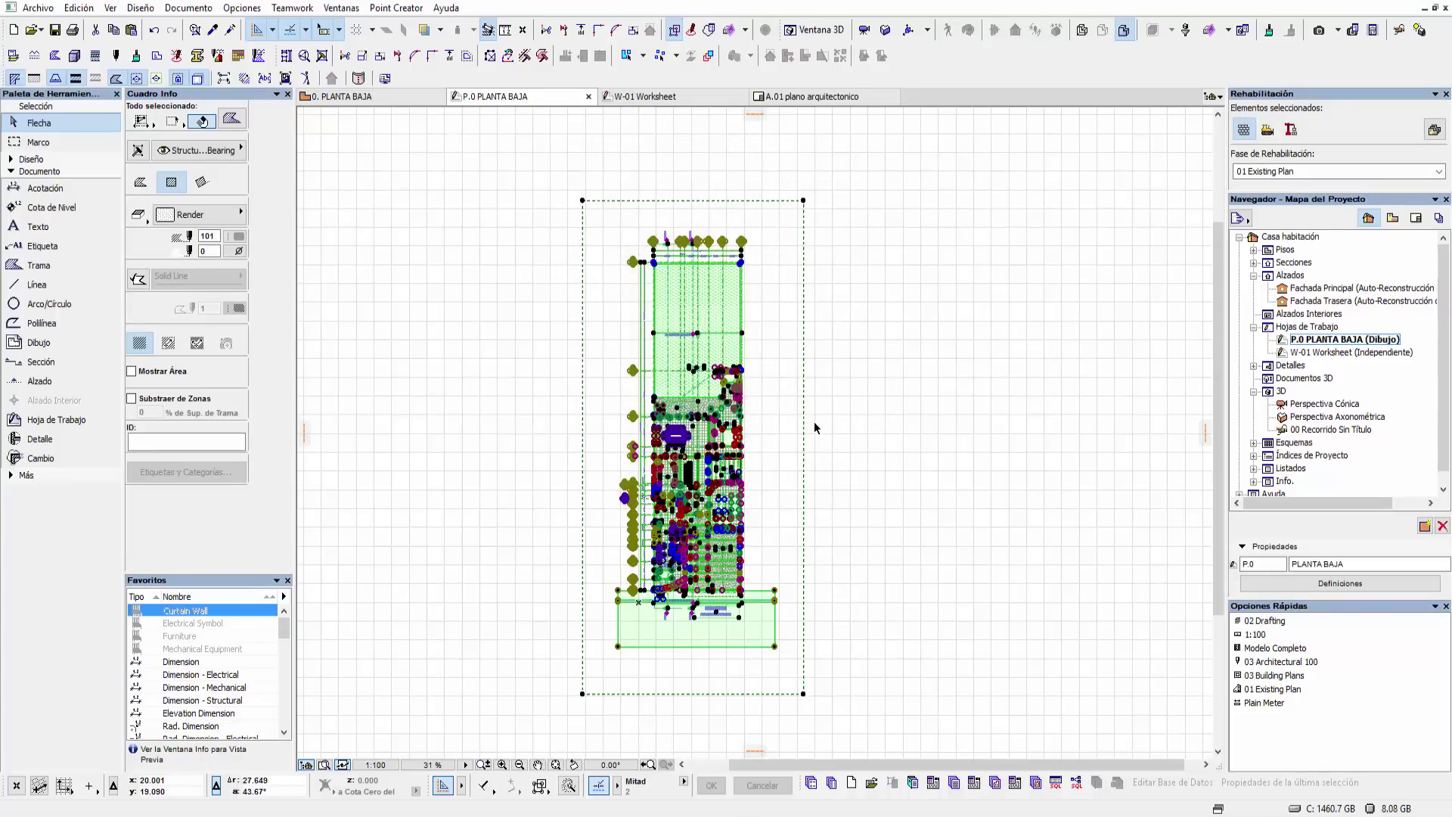
# - Clear the selection and zoom around the plan to inspect the consolidated fills
pyautogui.click(863, 425)
pyautogui.scroll(2, 742, 392)
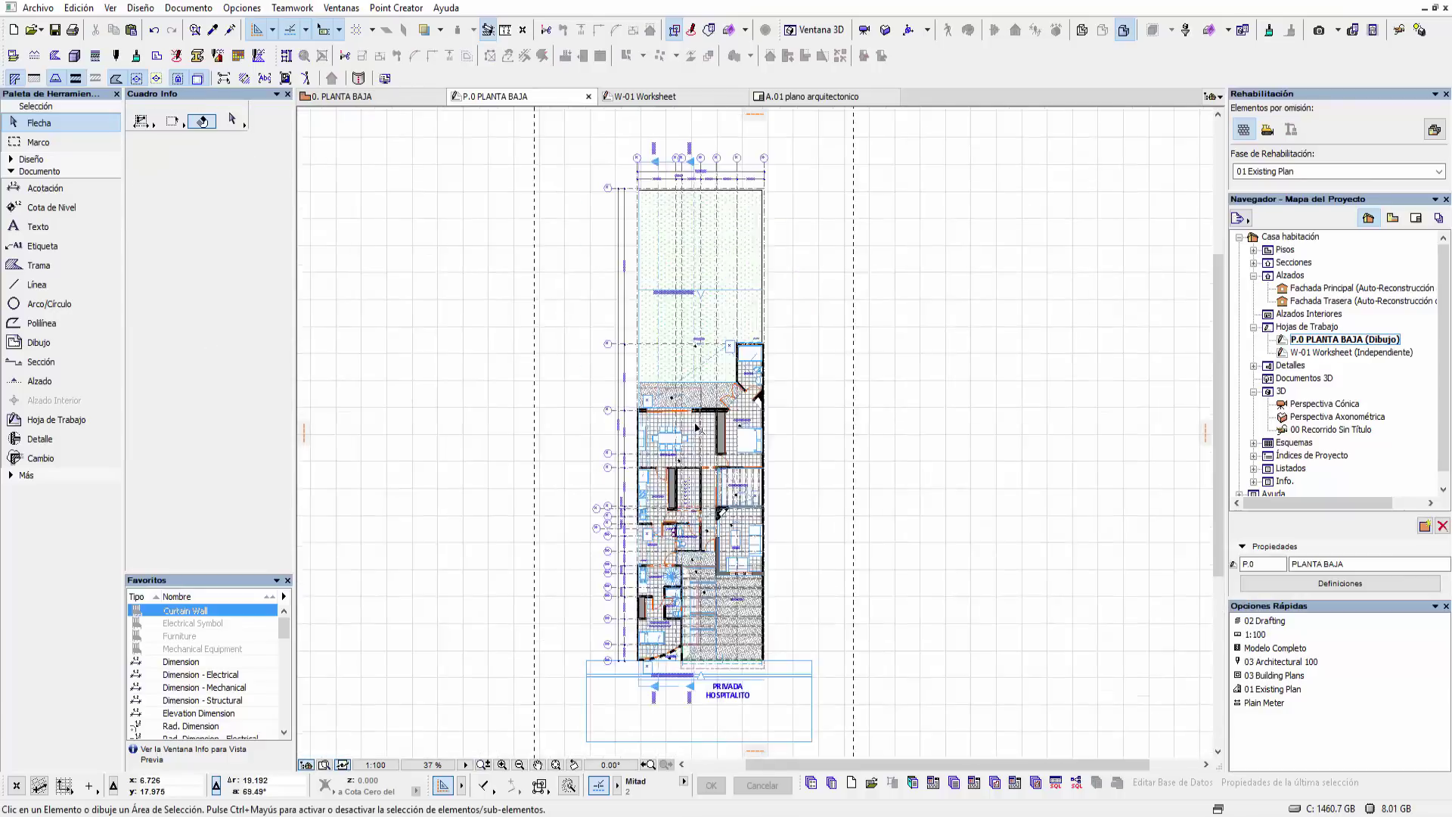
pyautogui.scroll(3, 742, 391)
pyautogui.scroll(2, 742, 392)
pyautogui.scroll(-3, 742, 392)
pyautogui.scroll(-2, 745, 401)
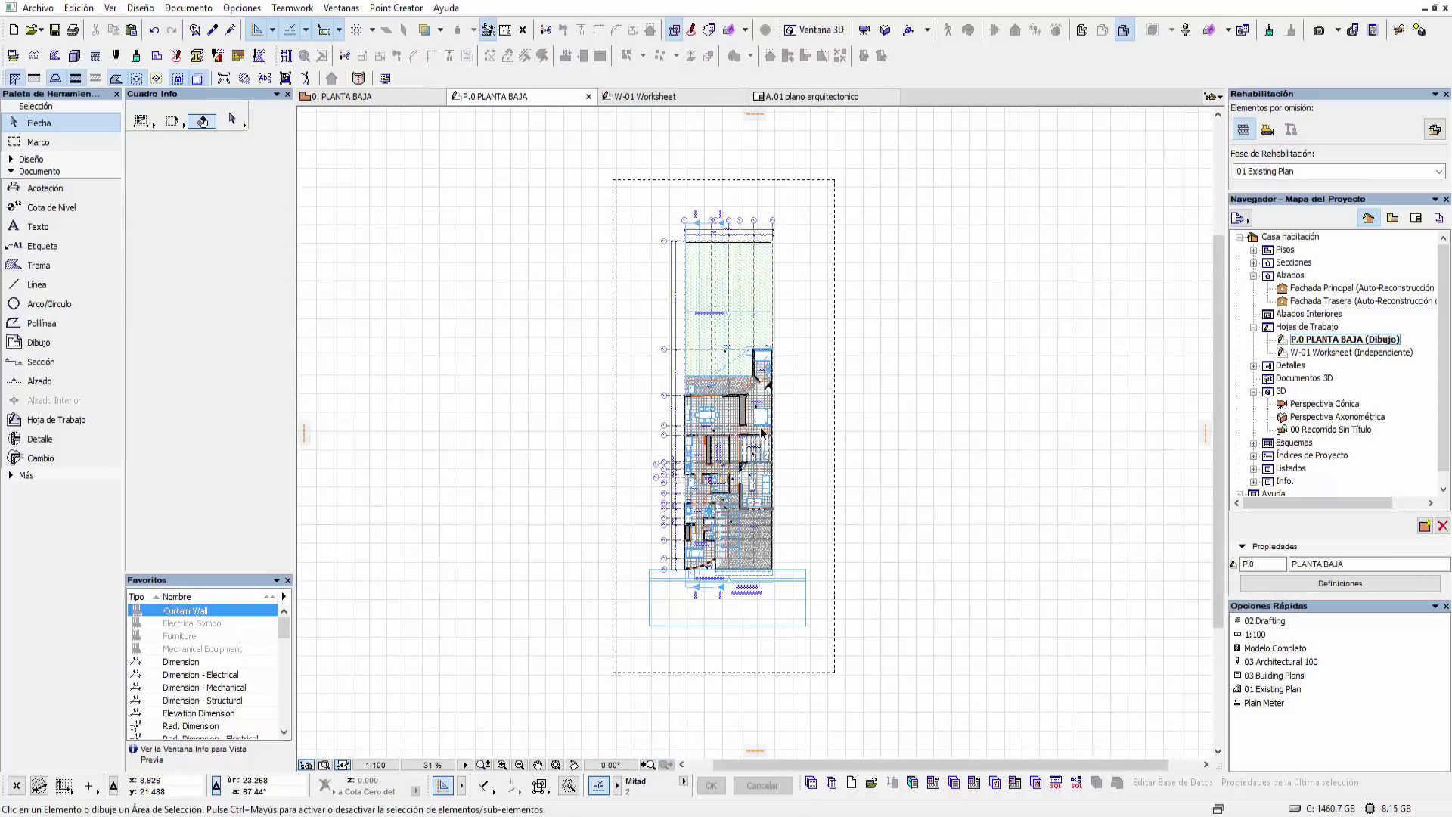
pyautogui.scroll(-1, 749, 417)
pyautogui.scroll(-2, 654, 182)
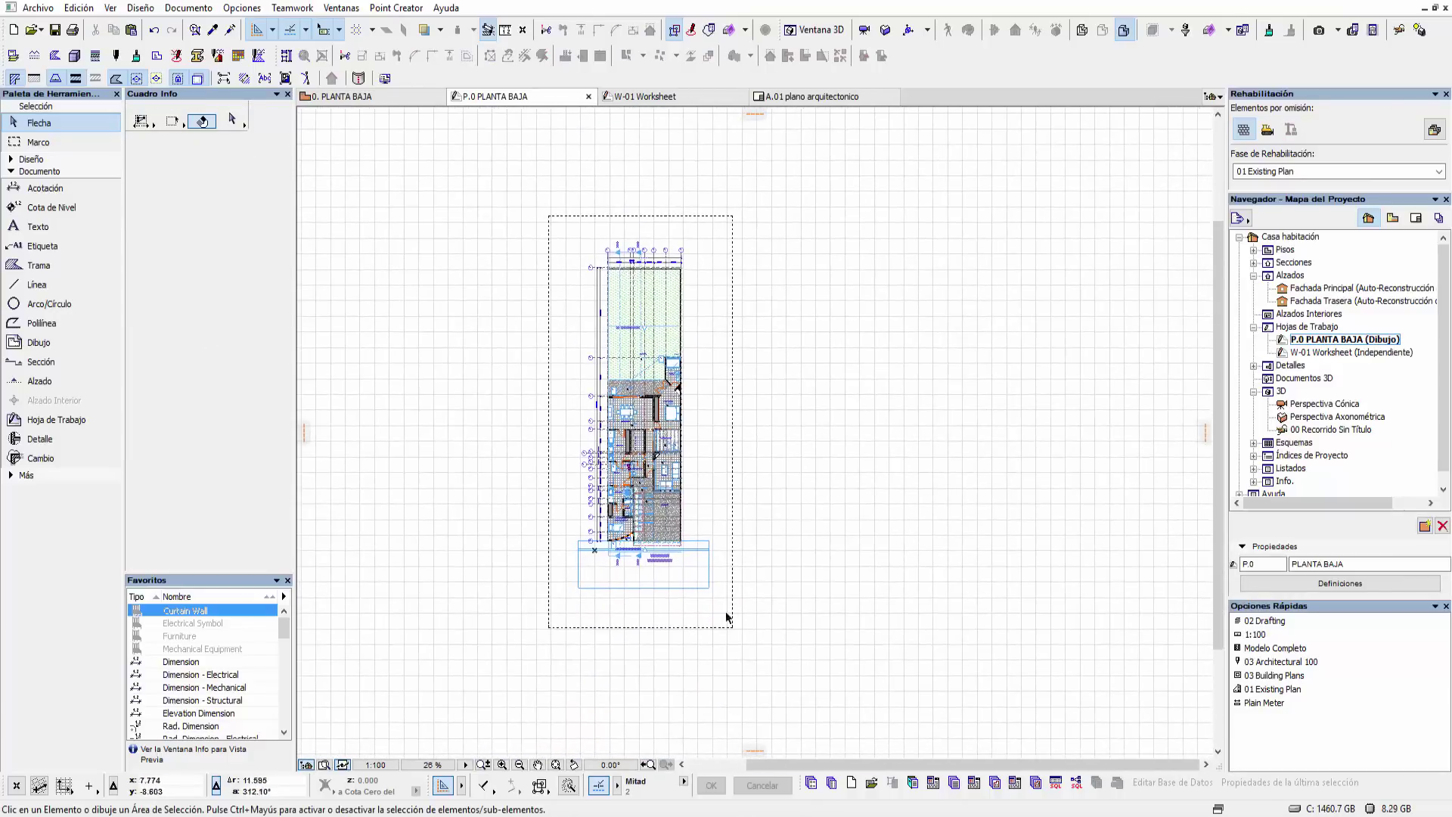
pyautogui.hscroll(2, 703, 555)
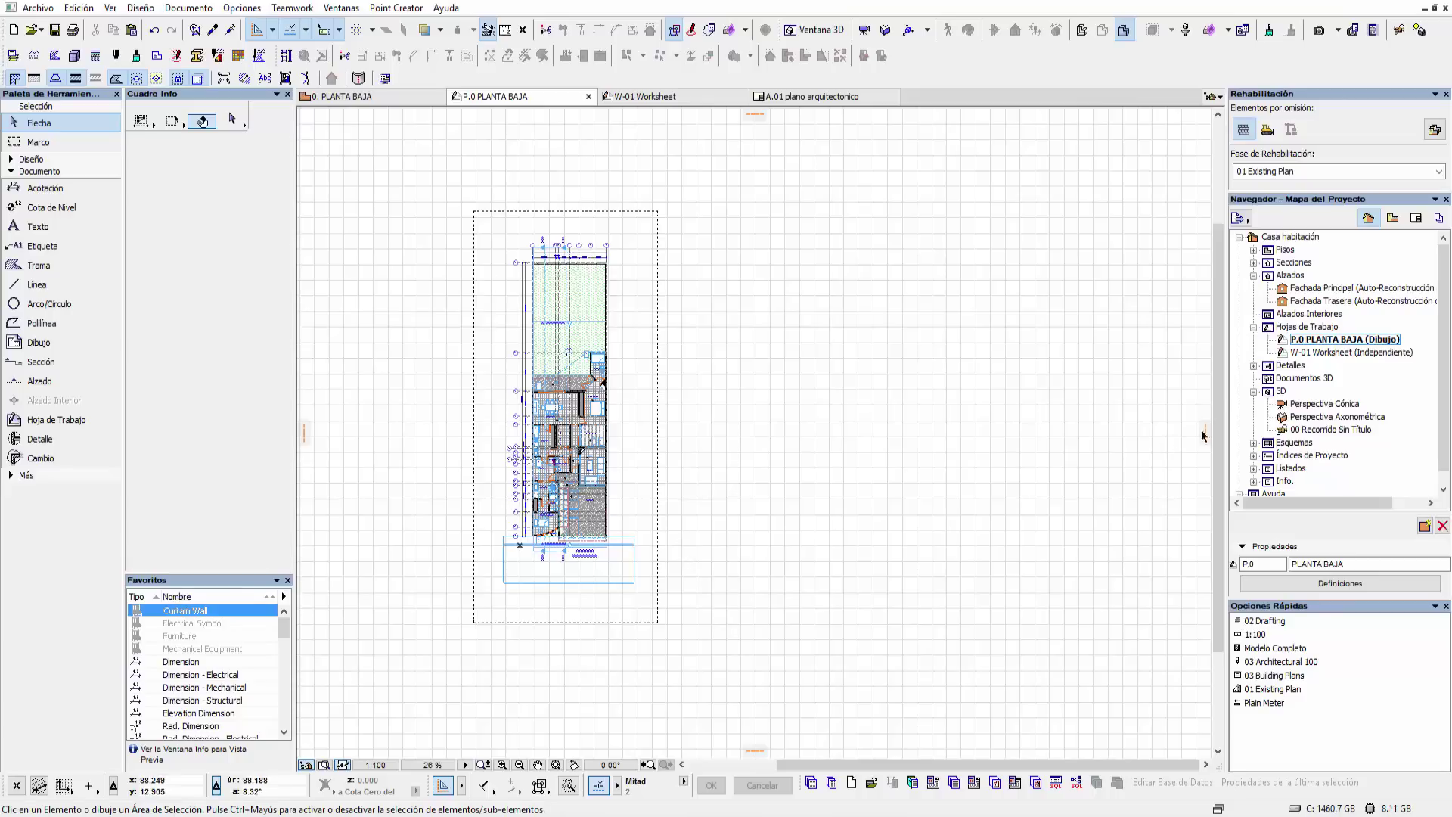
# - Widen the Navigator panel and switch it to the View Map of saved views
pyautogui.moveTo(1227, 375); pyautogui.dragTo(1192, 375)
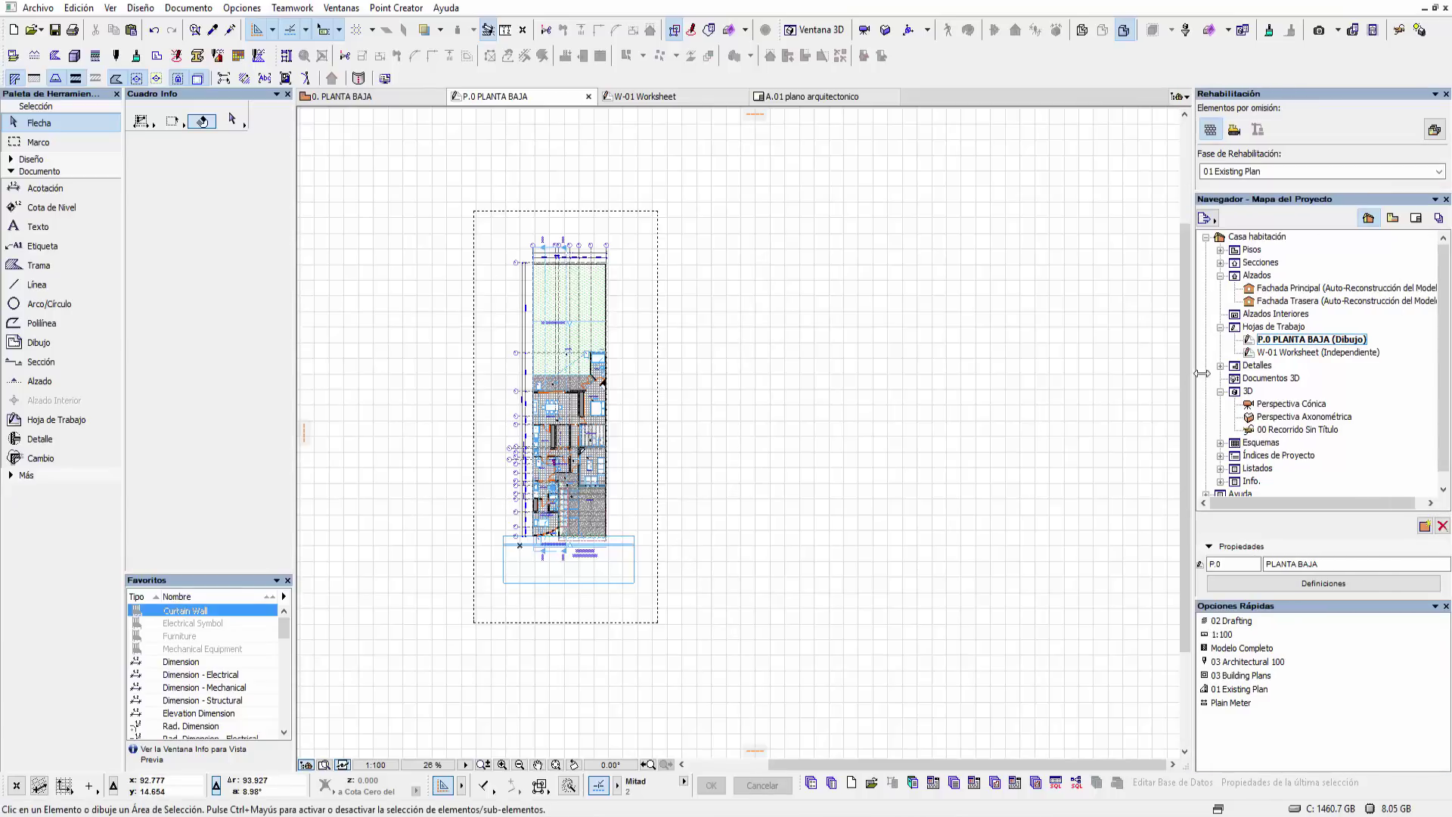
pyautogui.click(1416, 220)
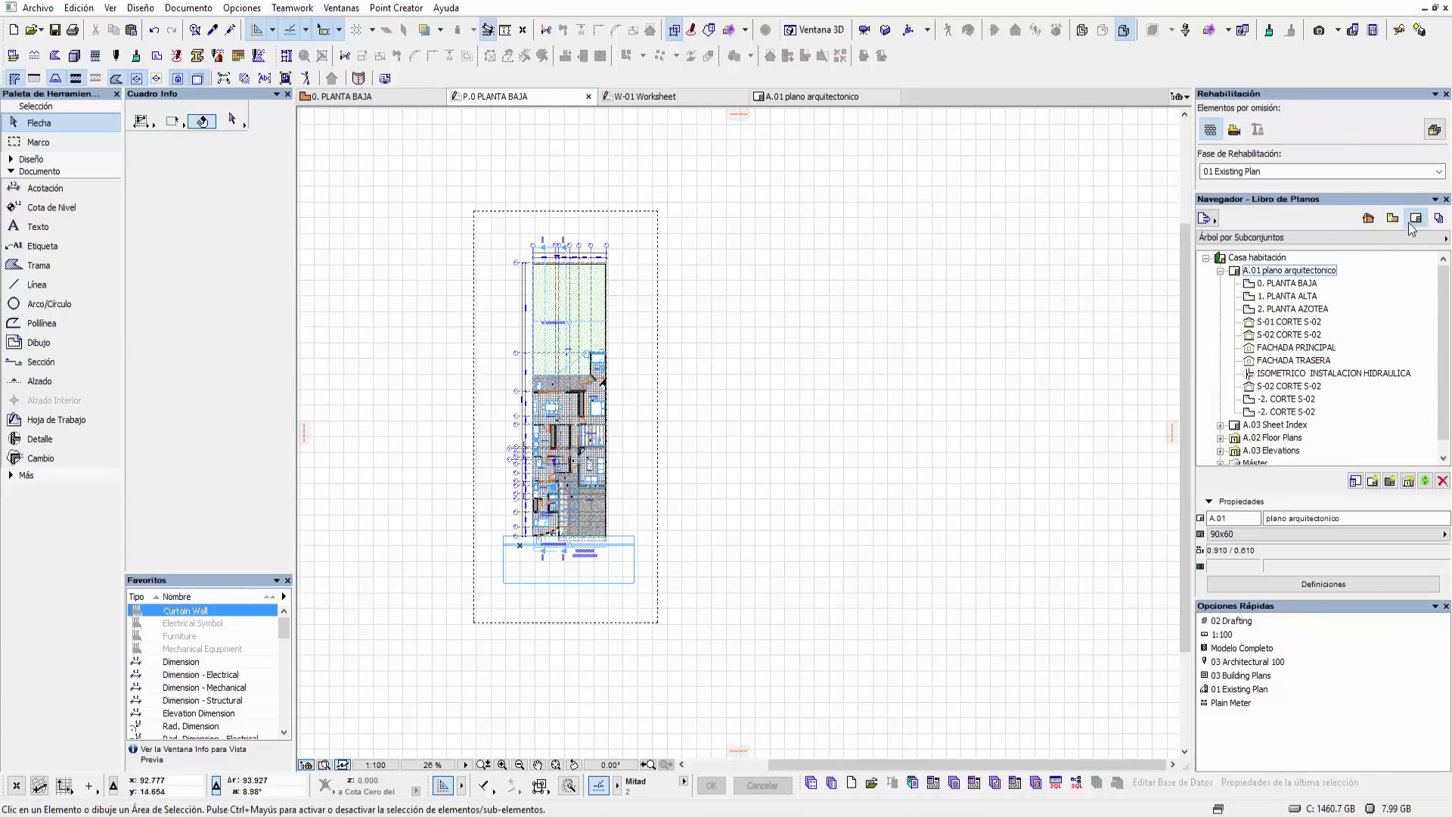
pyautogui.click(1369, 219)
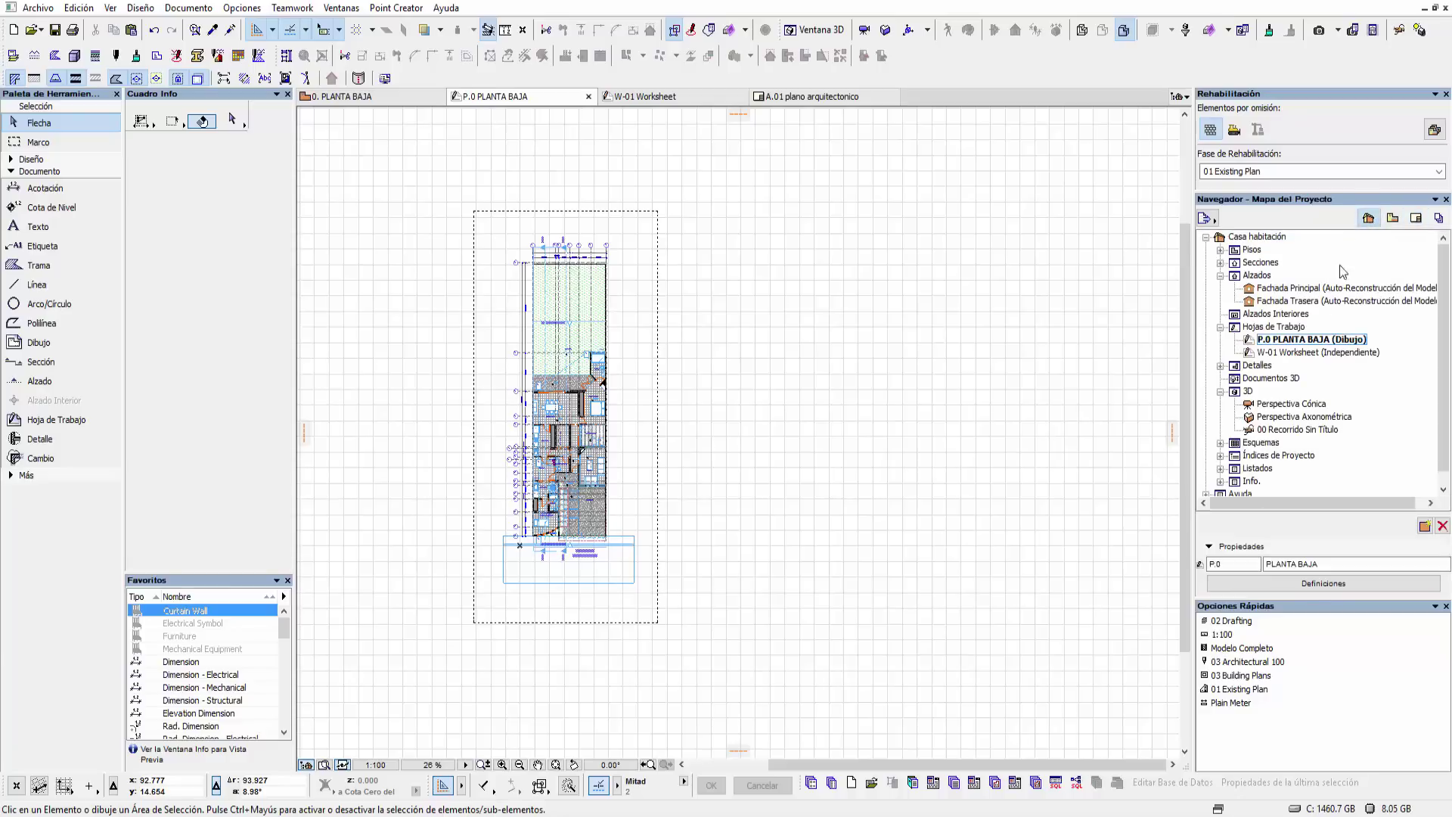
pyautogui.scroll(2, 849, 510)
pyautogui.scroll(1, 809, 500)
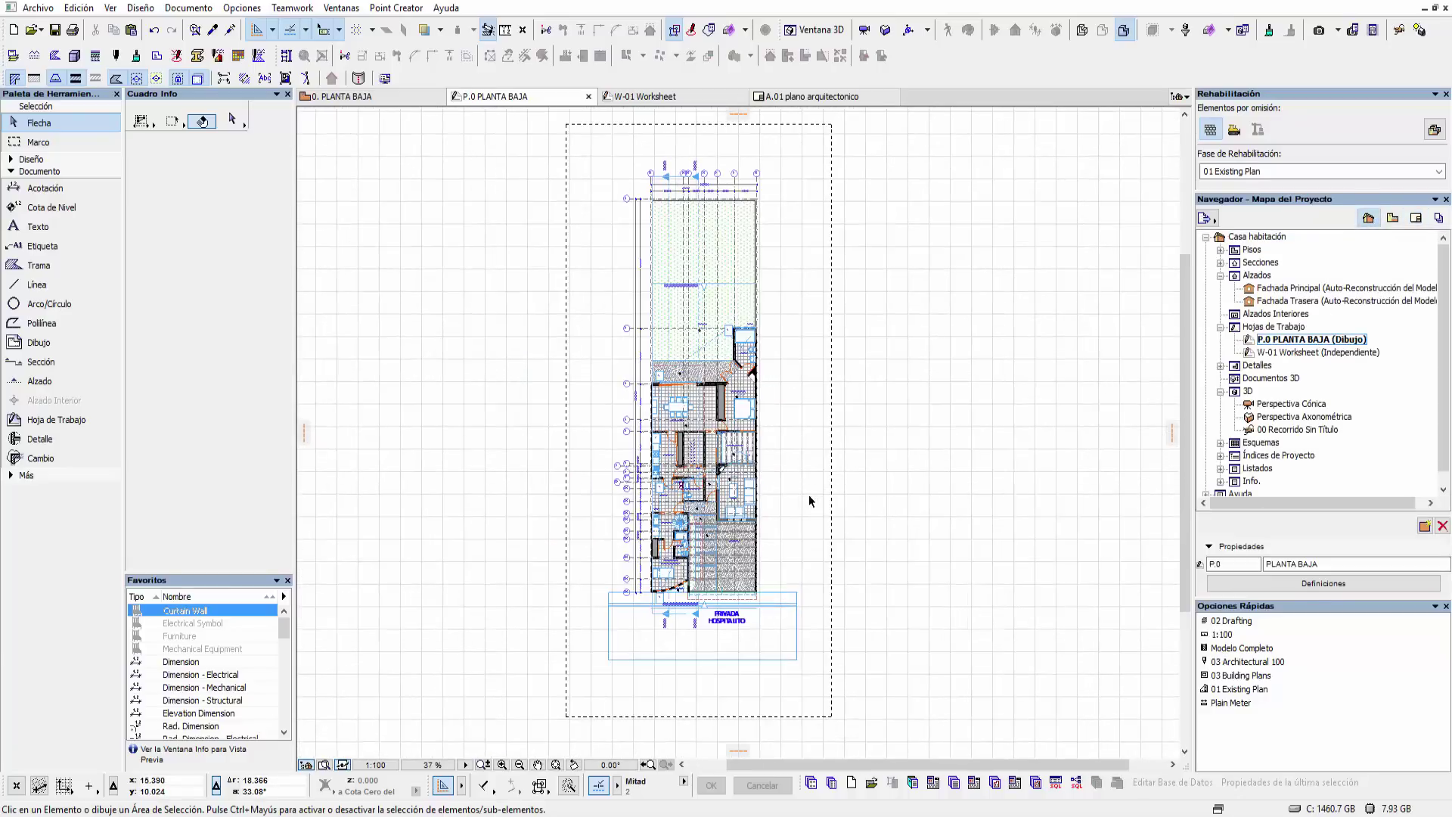
pyautogui.click(1393, 219)
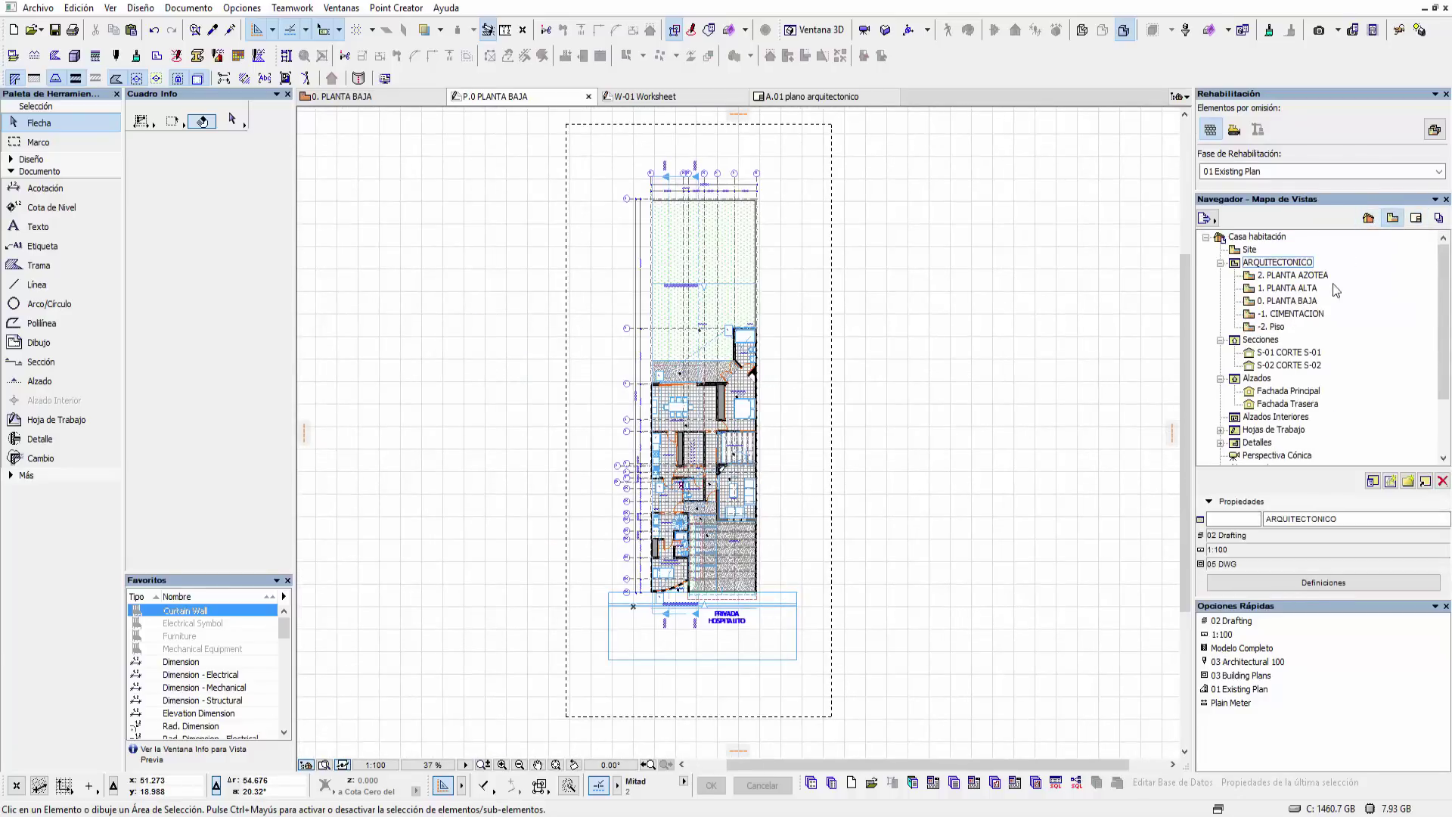
# - Collapse the other branches, select P.0 PLANTA BAJA under Hojas de Trabajo, and show the Layout Book
pyautogui.moveTo(1439, 321); pyautogui.dragTo(1249, 245)
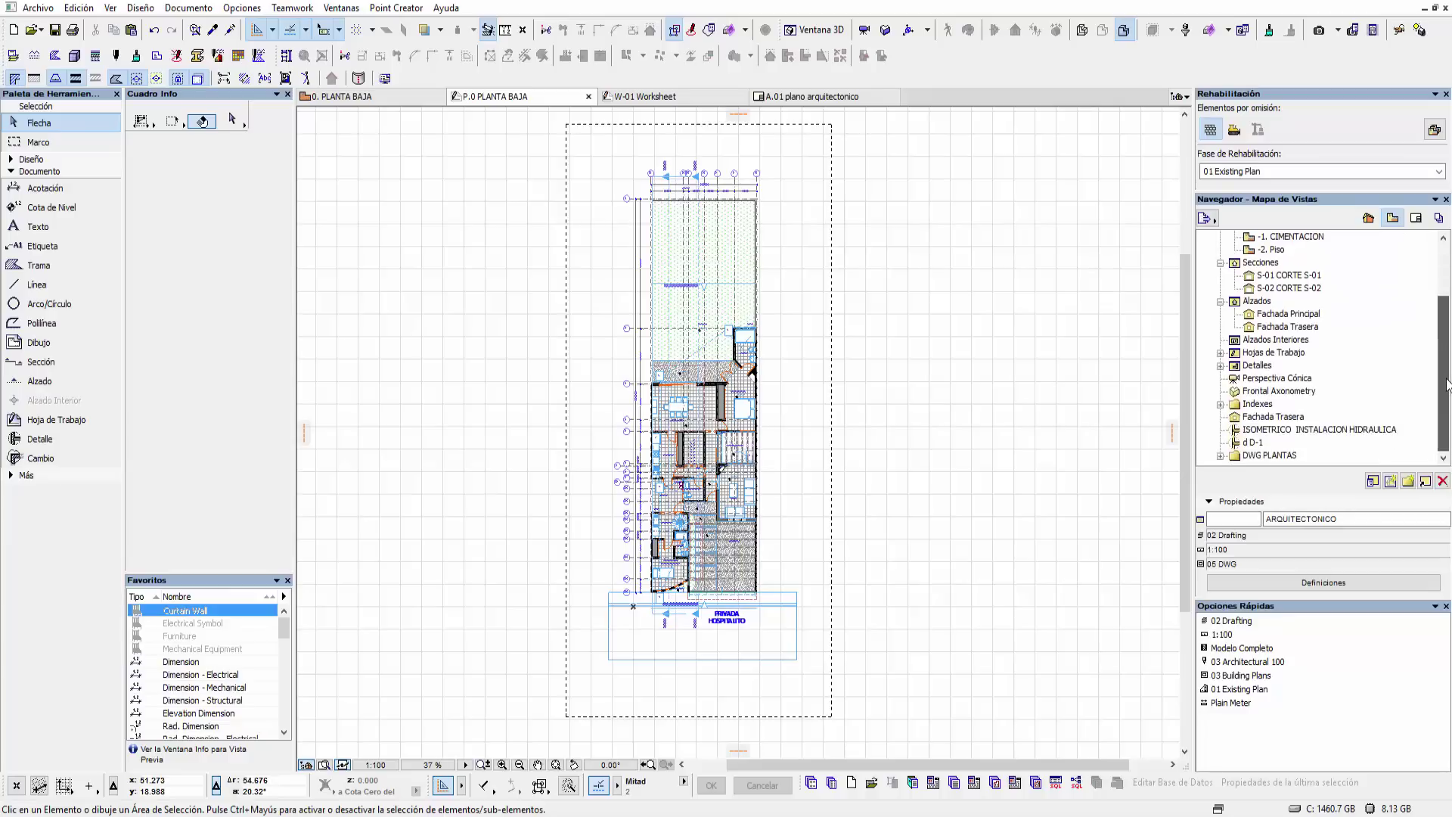
pyautogui.click(1220, 262)
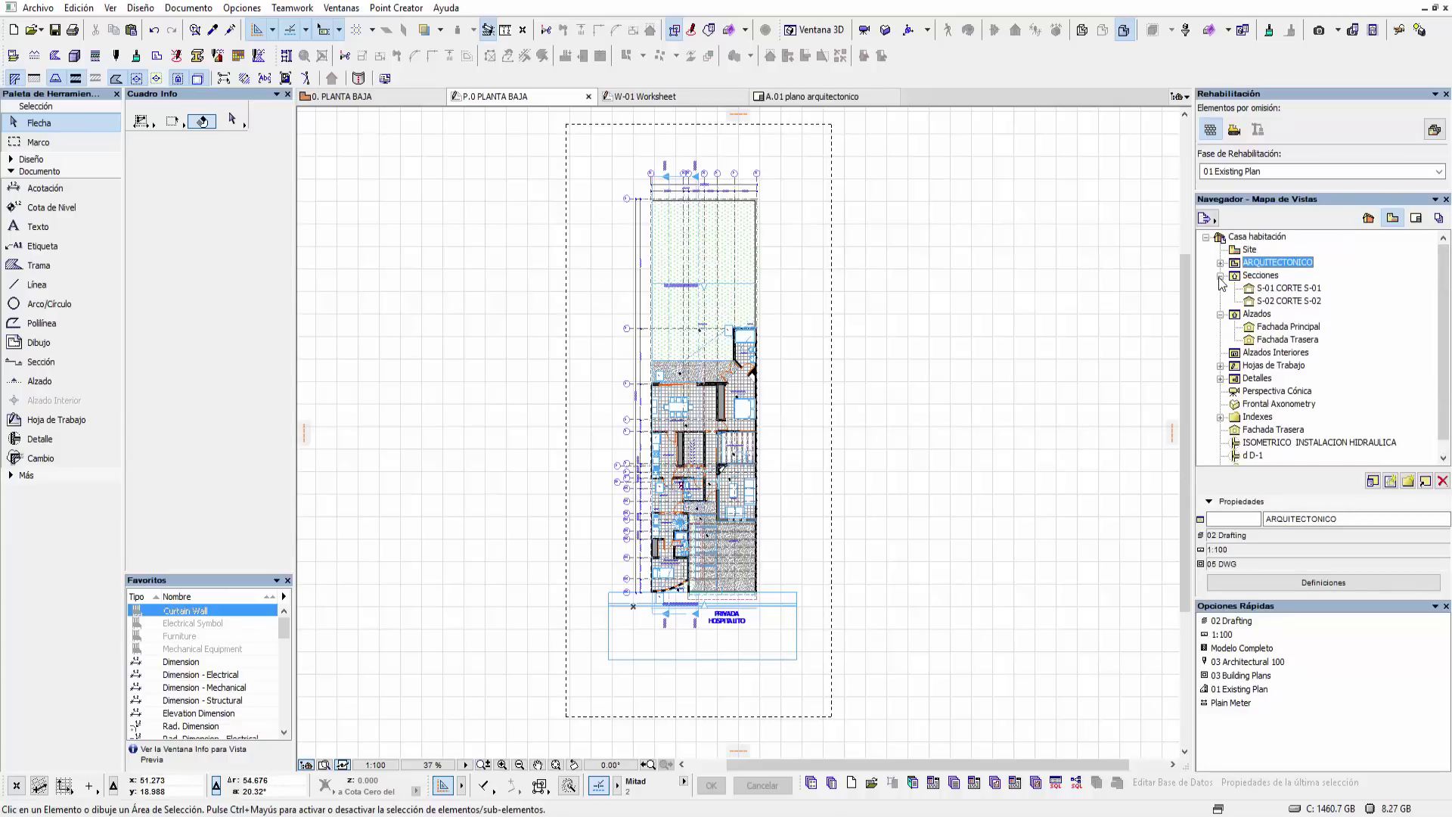
pyautogui.click(1220, 275)
pyautogui.click(1220, 288)
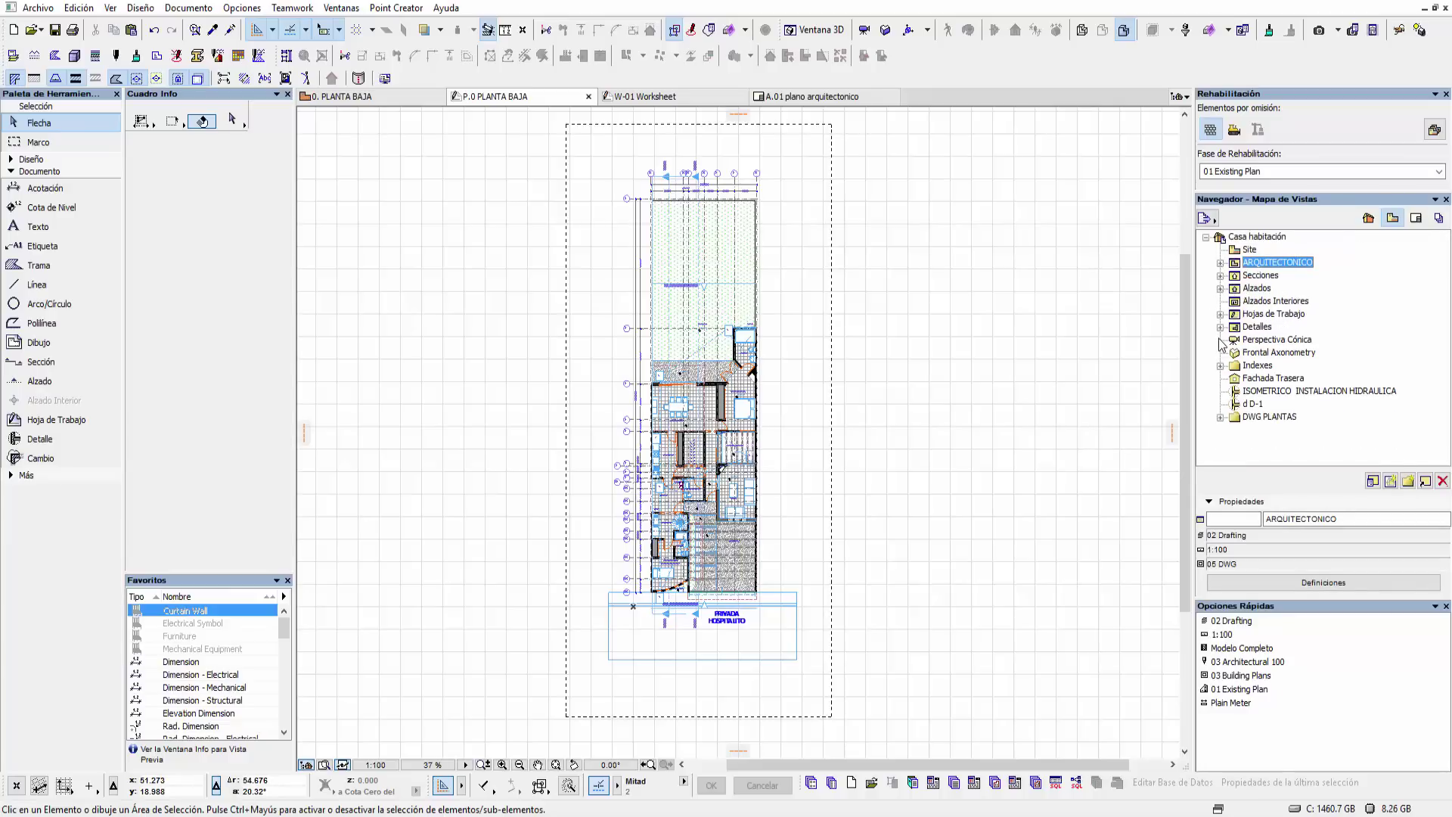
pyautogui.click(1220, 314)
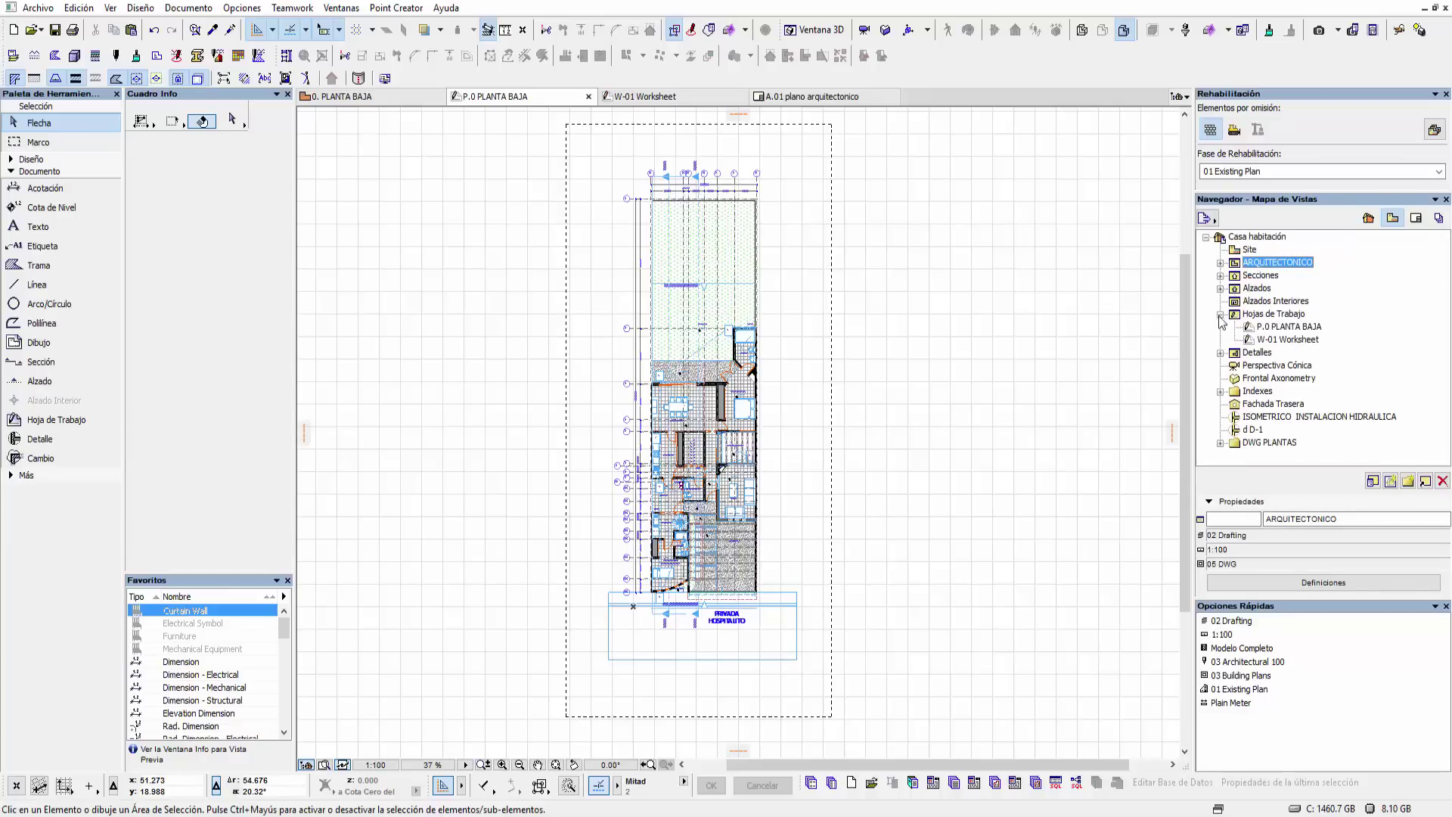
pyautogui.click(1293, 328)
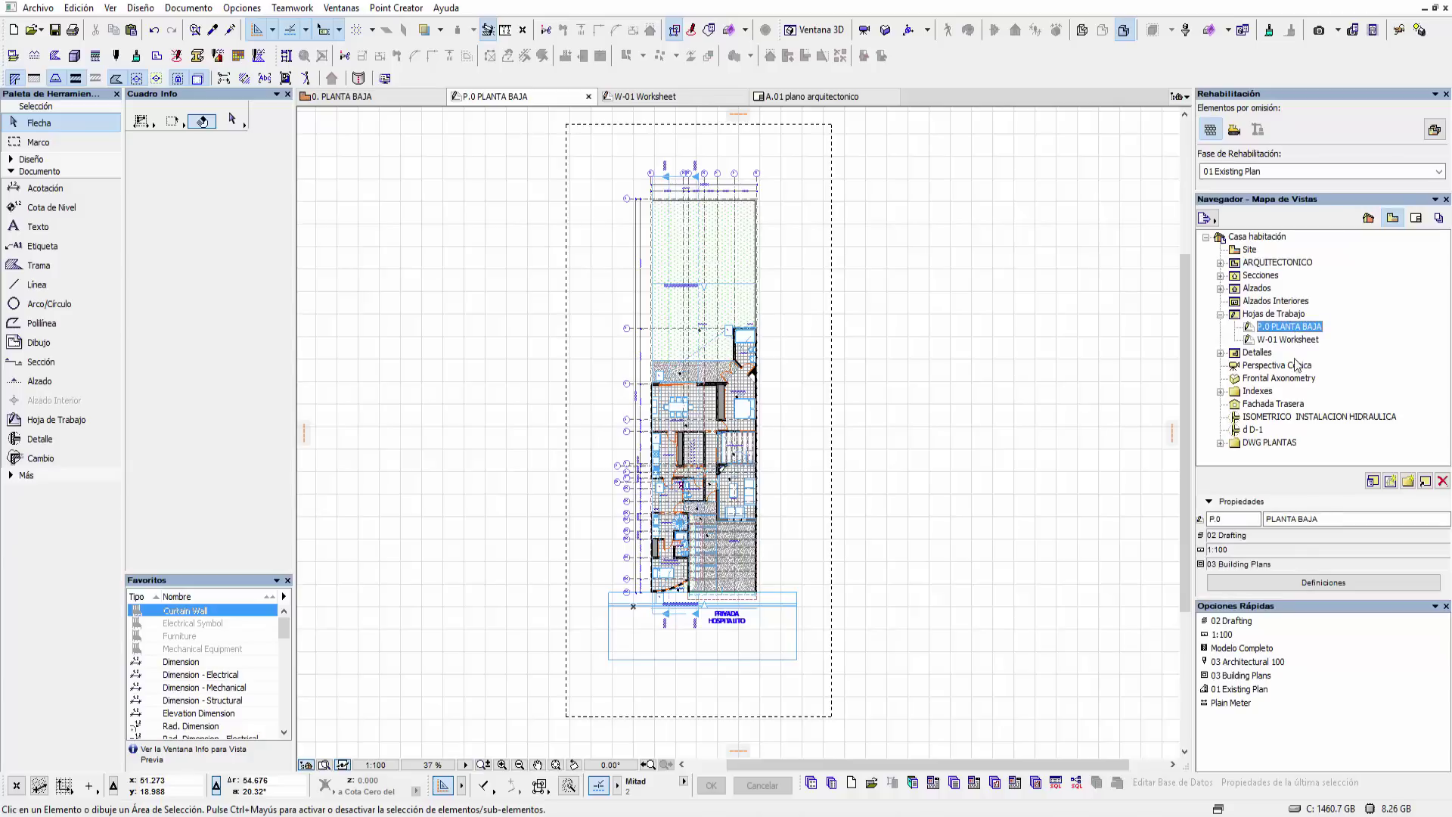
pyautogui.click(1416, 217)
# - Open A.01 plano arquitectonico and drag the P.0 PLANTA BAJA view onto the sheet
pyautogui.doubleClick(1276, 274)
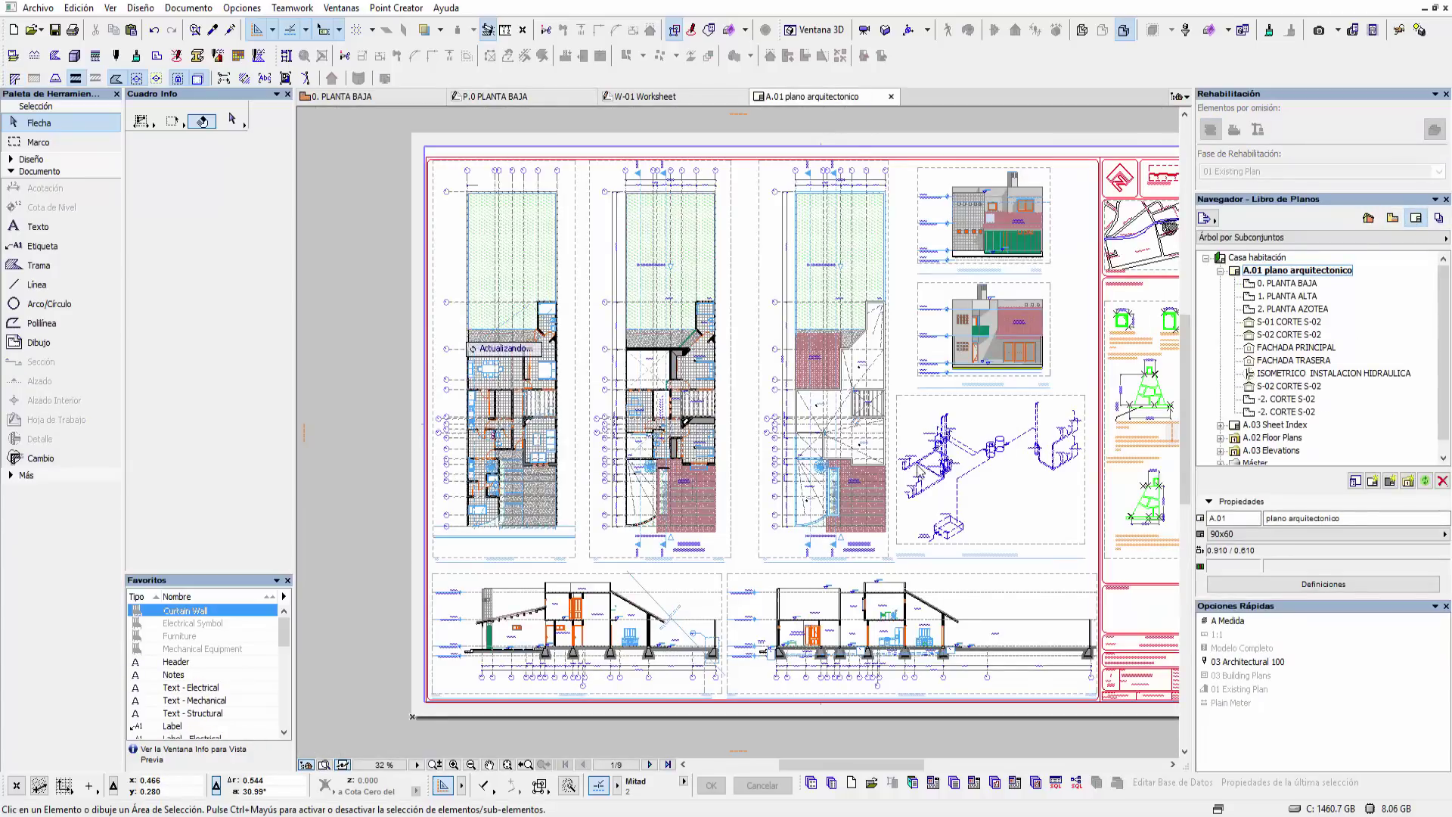
pyautogui.click(1393, 219)
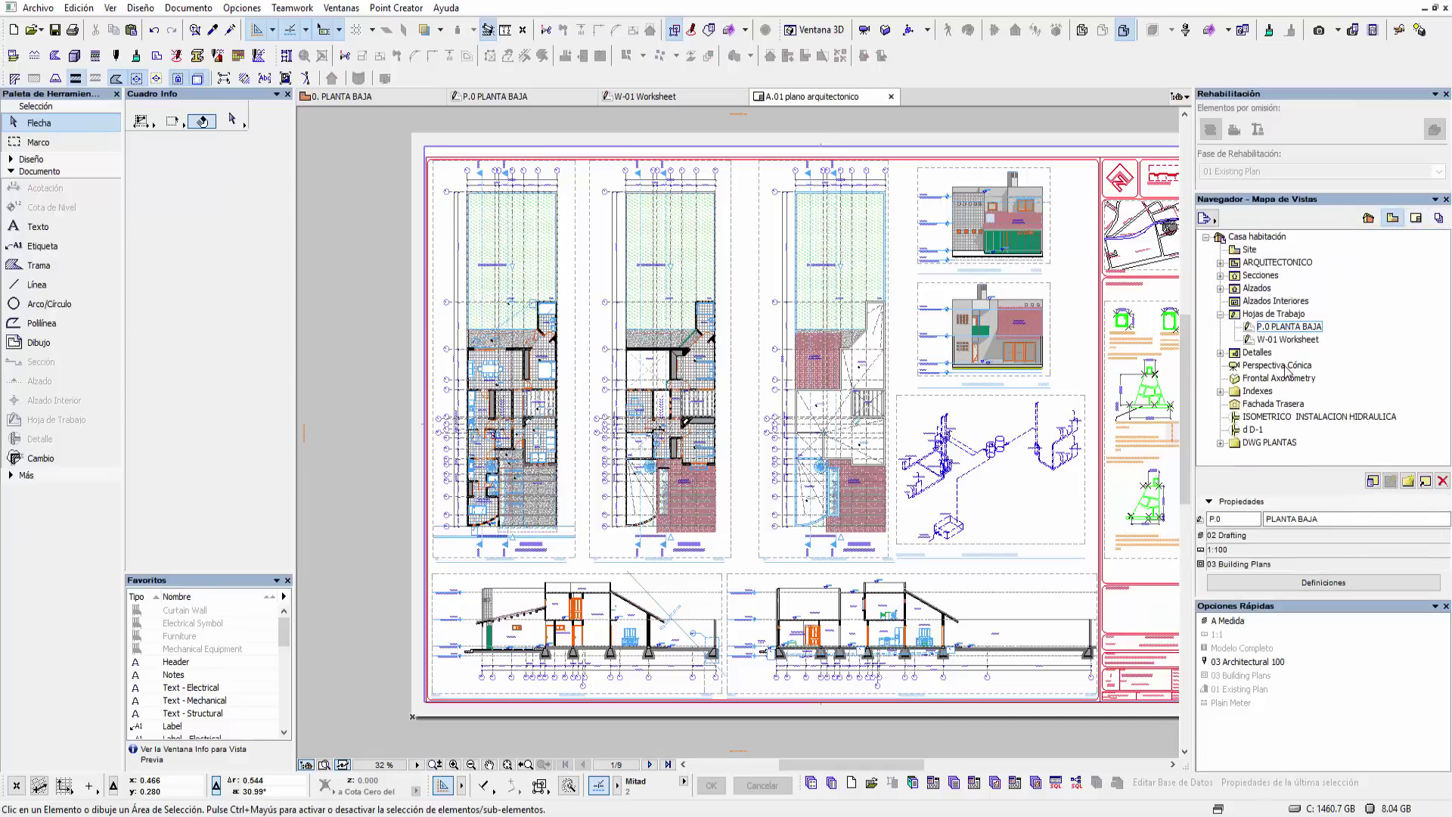
pyautogui.click(1282, 329)
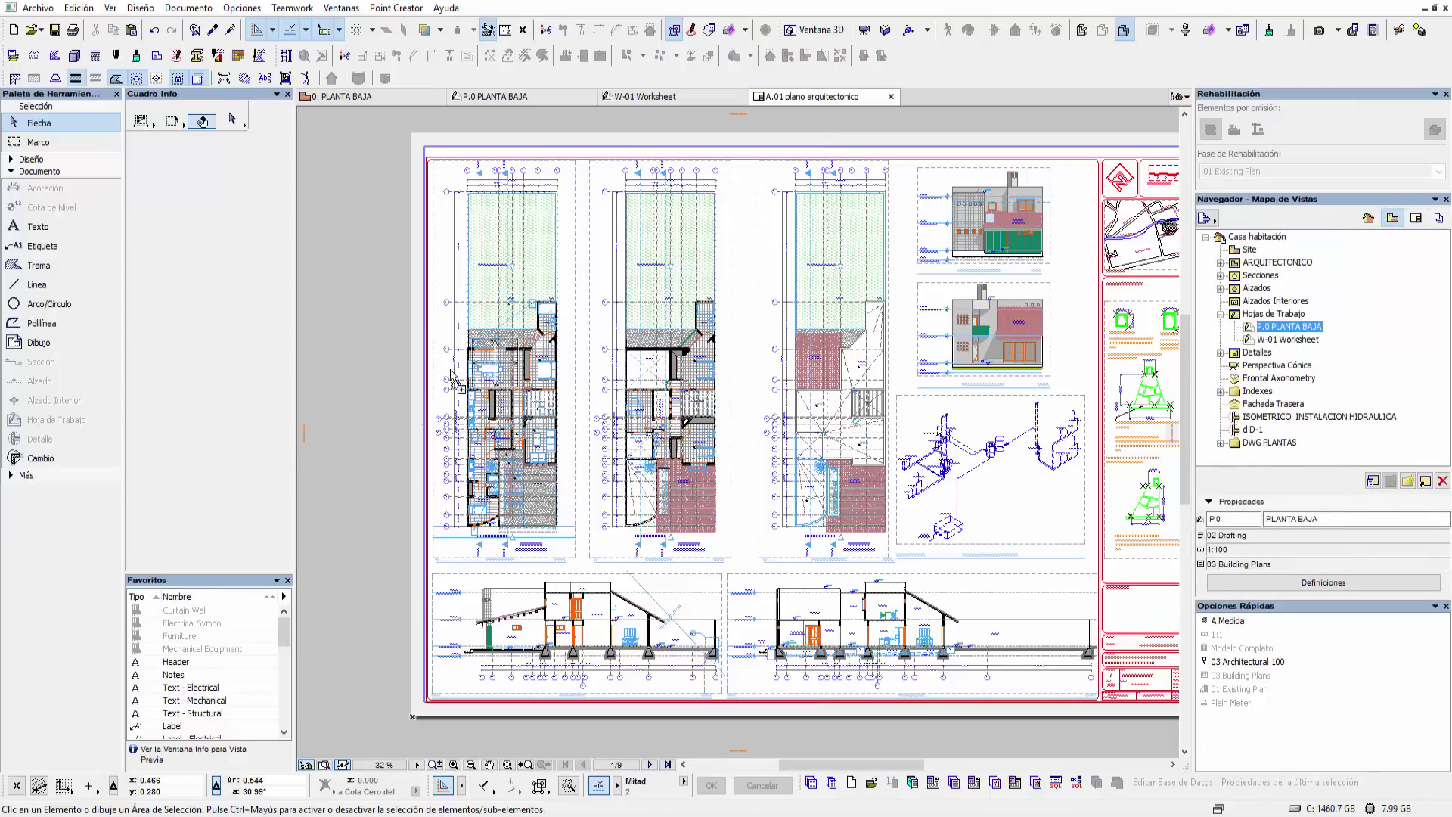
pyautogui.moveTo(452, 376); pyautogui.dragTo(358, 464)
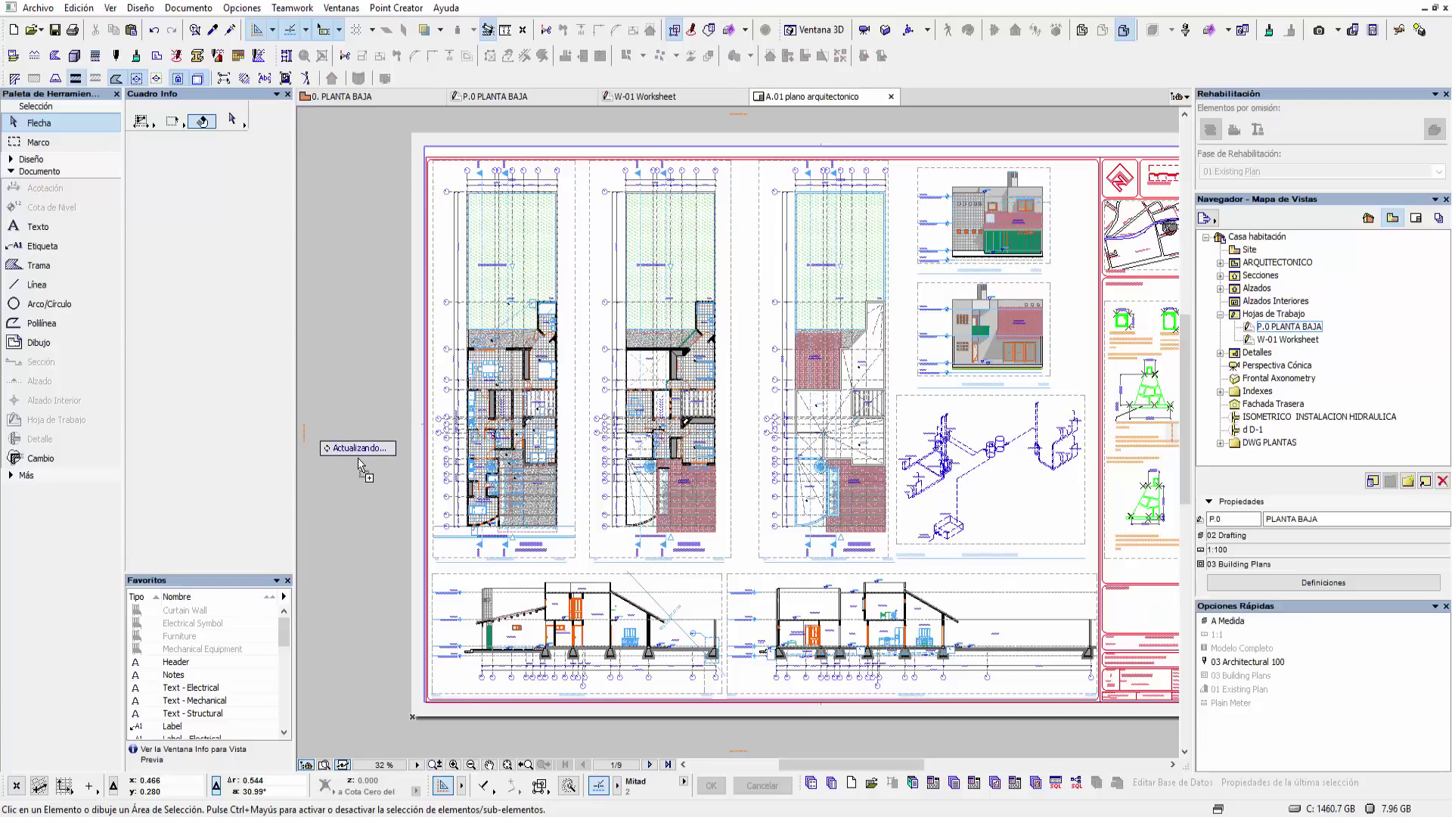
pyautogui.moveTo(578, 492); pyautogui.dragTo(753, 481, button='middle')
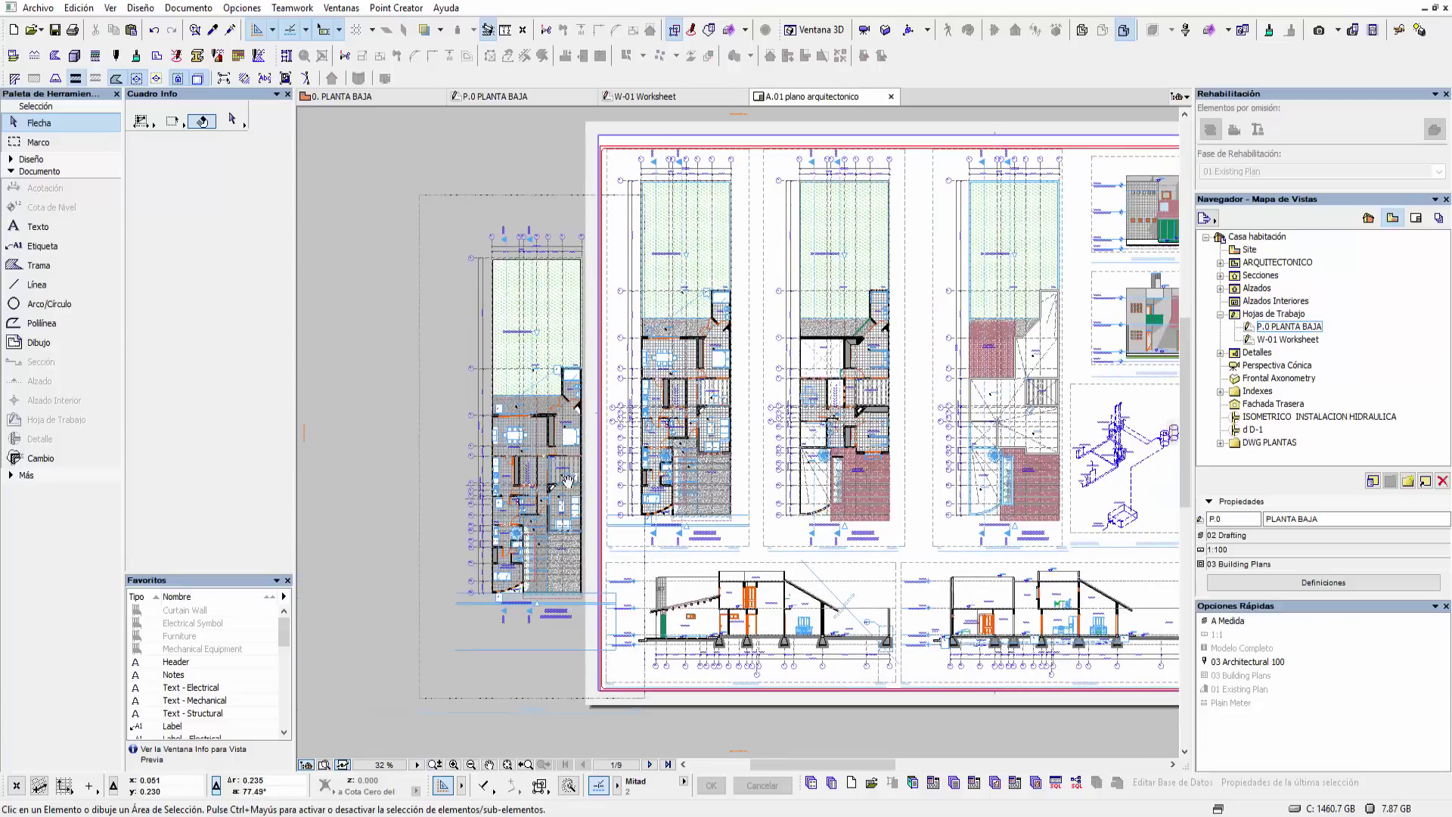
pyautogui.click(503, 200)
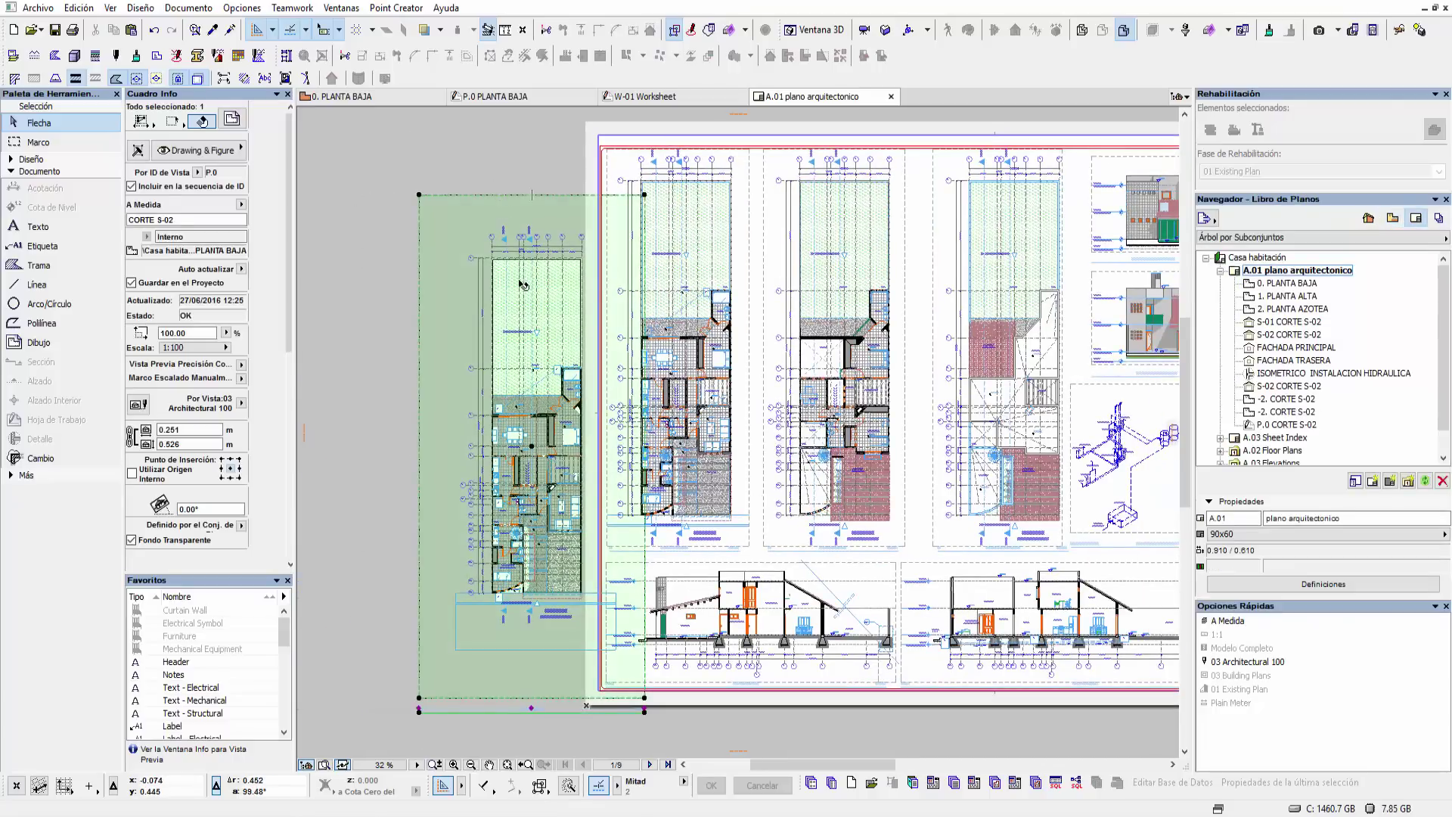
pyautogui.click(544, 698)
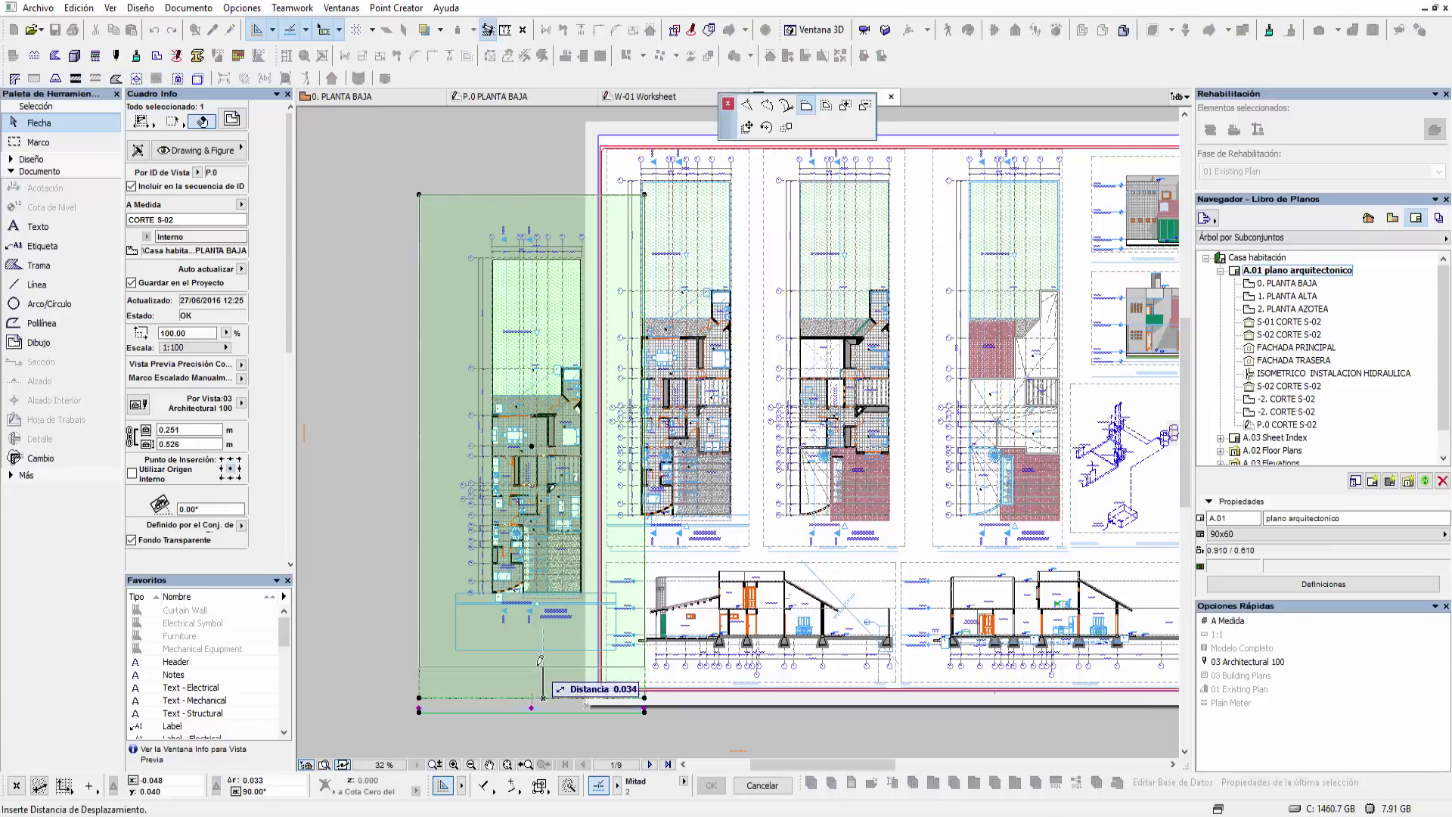
pyautogui.click(540, 660)
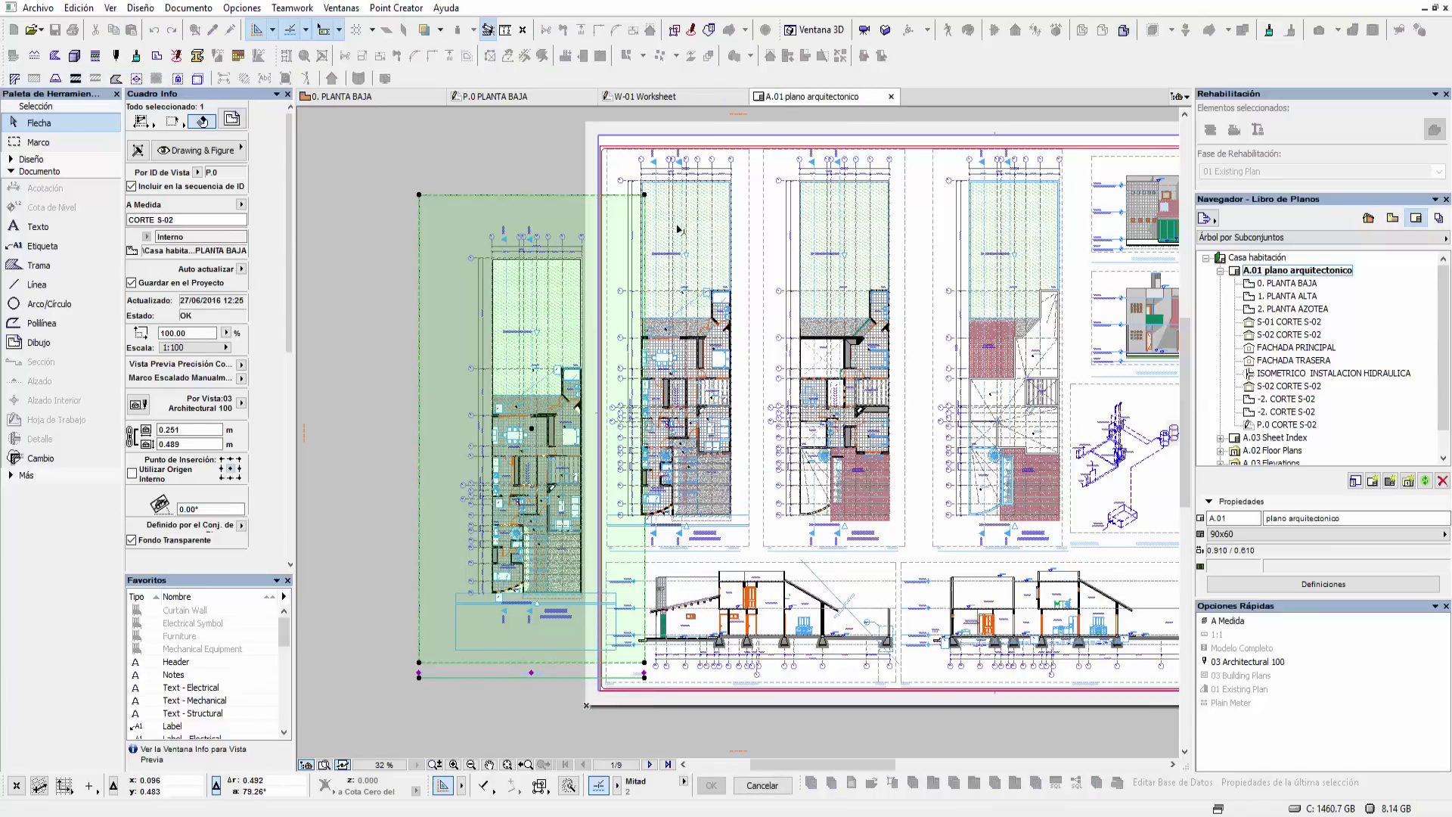
pyautogui.click(419, 385)
pyautogui.click(446, 382)
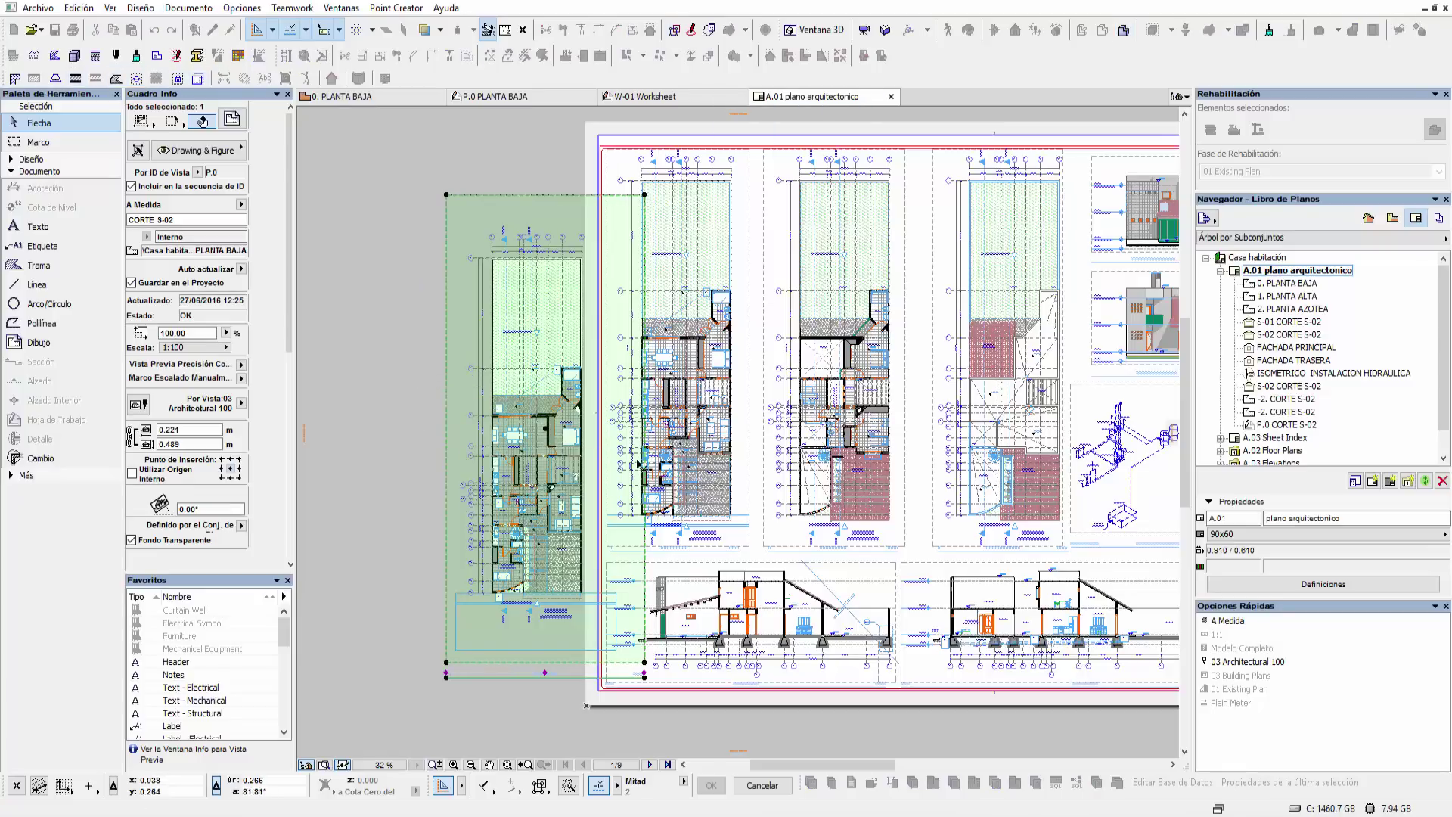
pyautogui.click(645, 531)
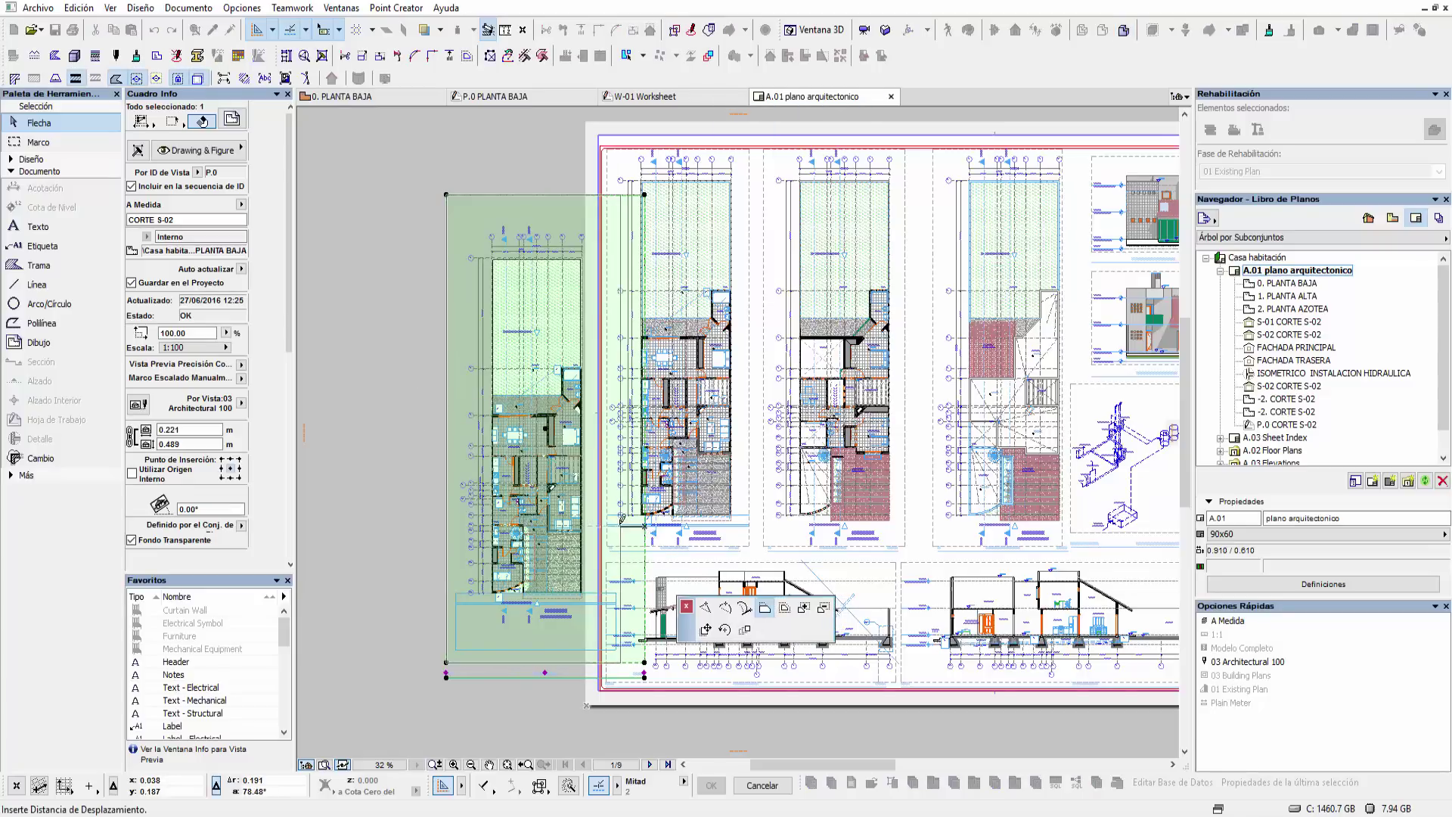
pyautogui.click(620, 529)
pyautogui.click(532, 195)
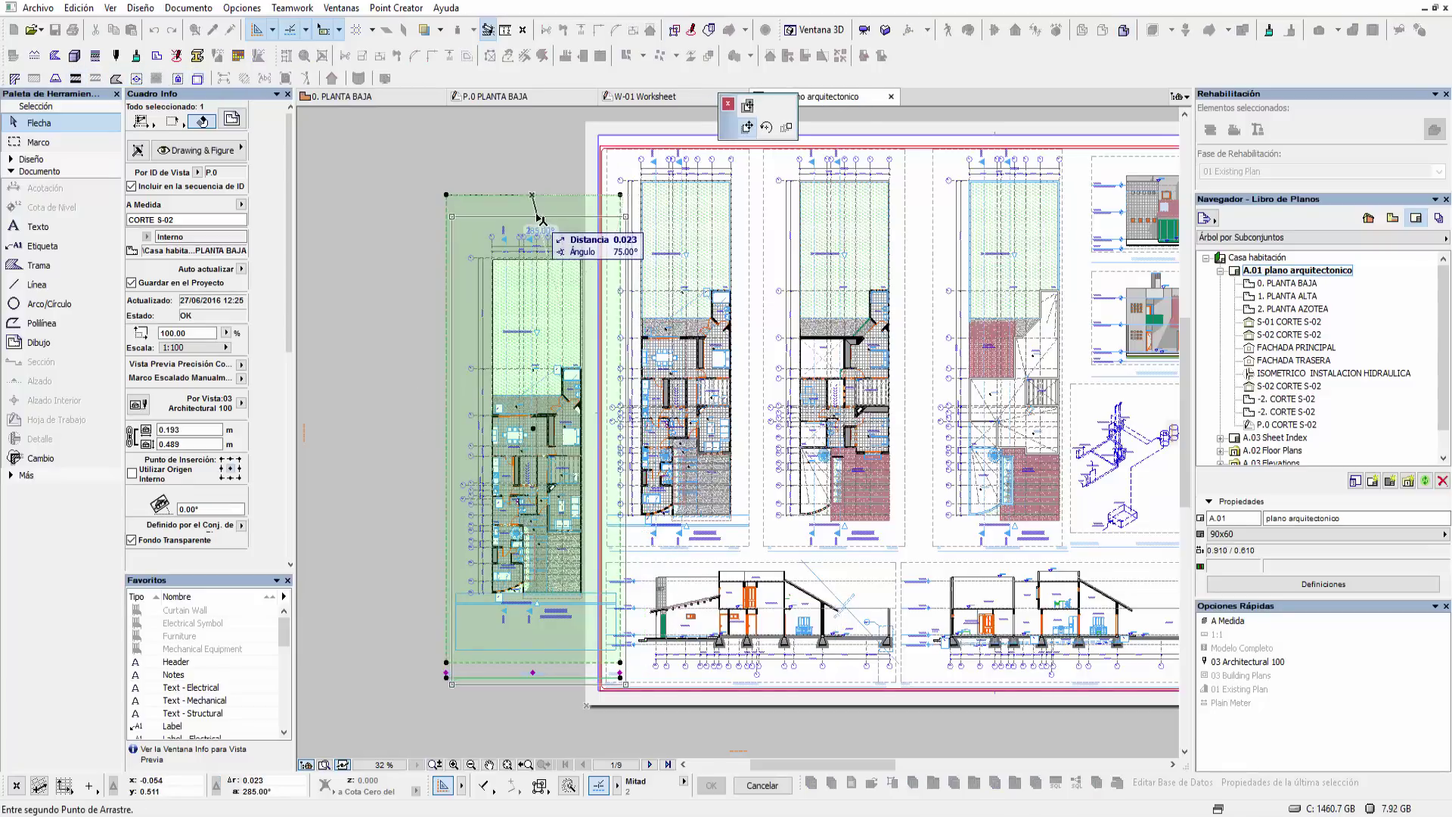
pyautogui.click(556, 195)
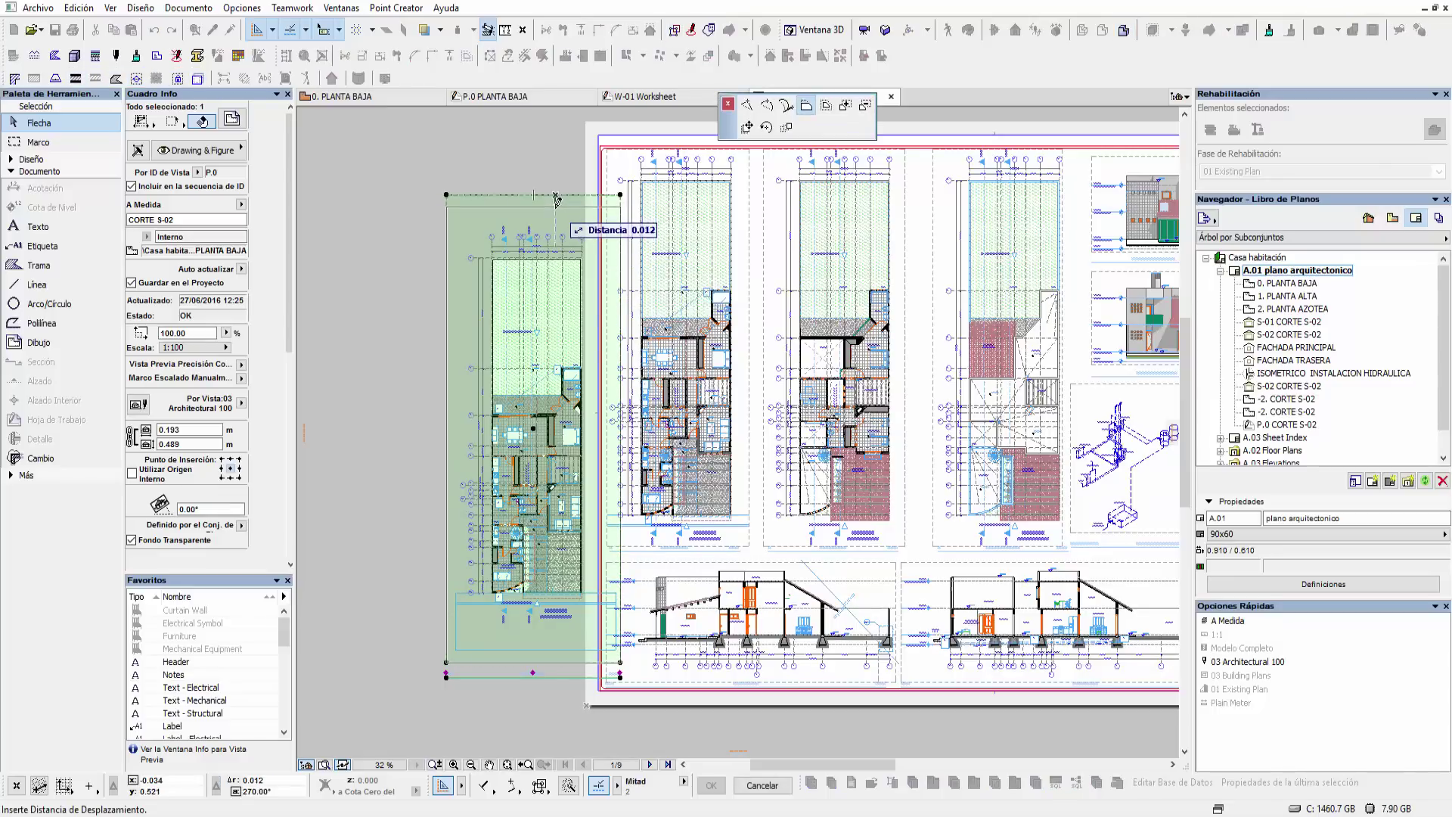
pyautogui.click(556, 221)
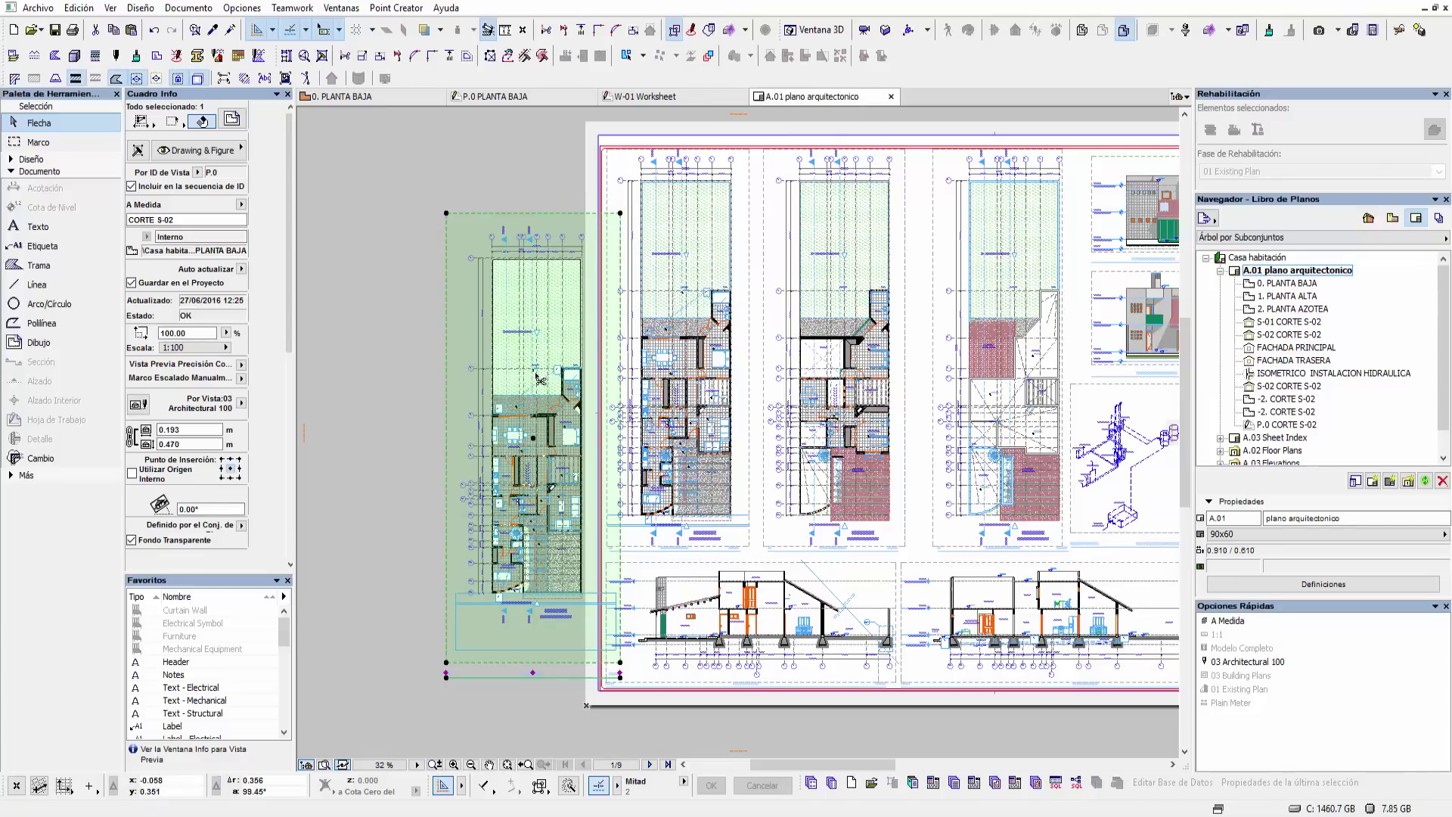
pyautogui.click(518, 351)
pyautogui.click(457, 269)
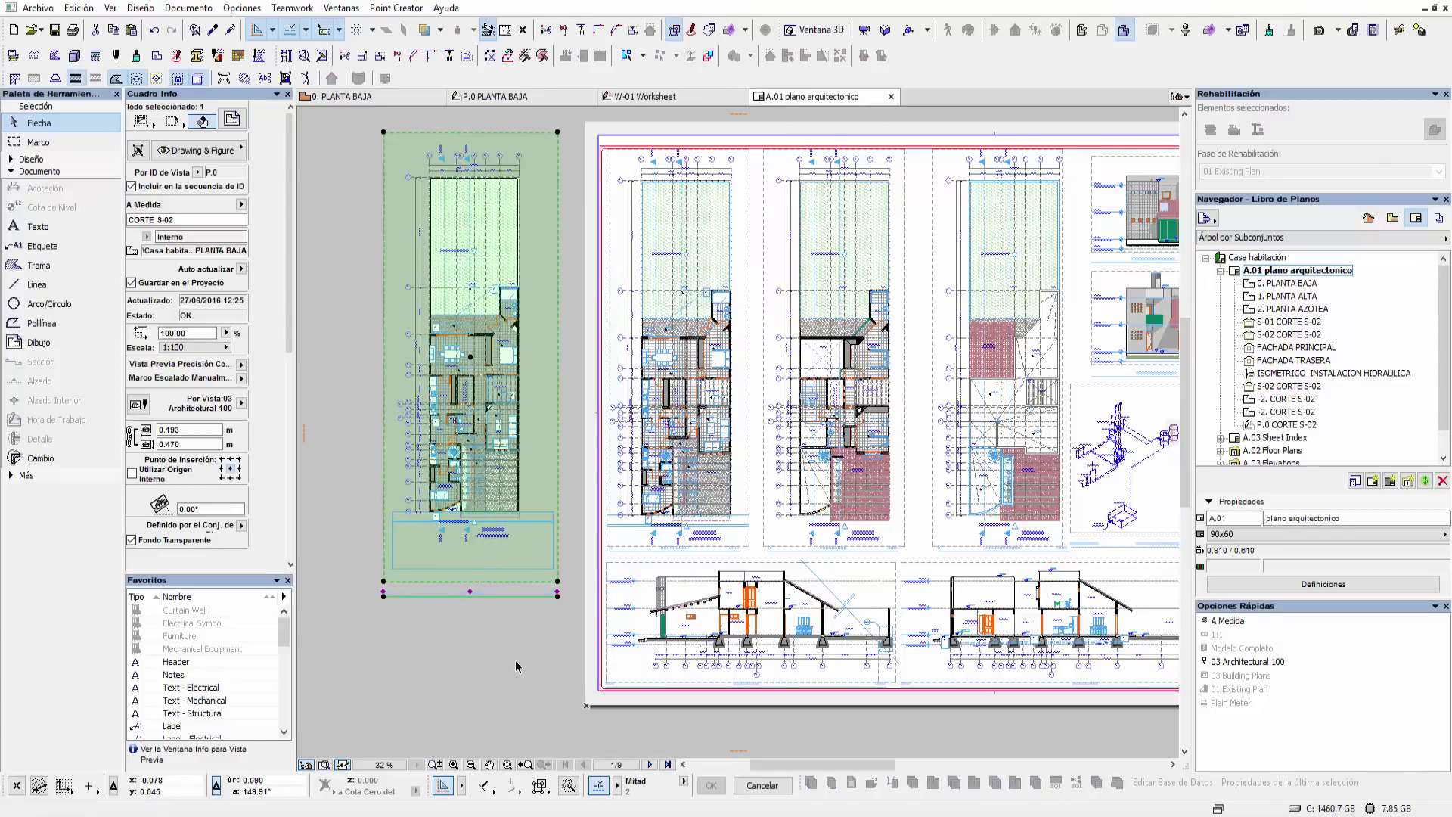
pyautogui.click(519, 661)
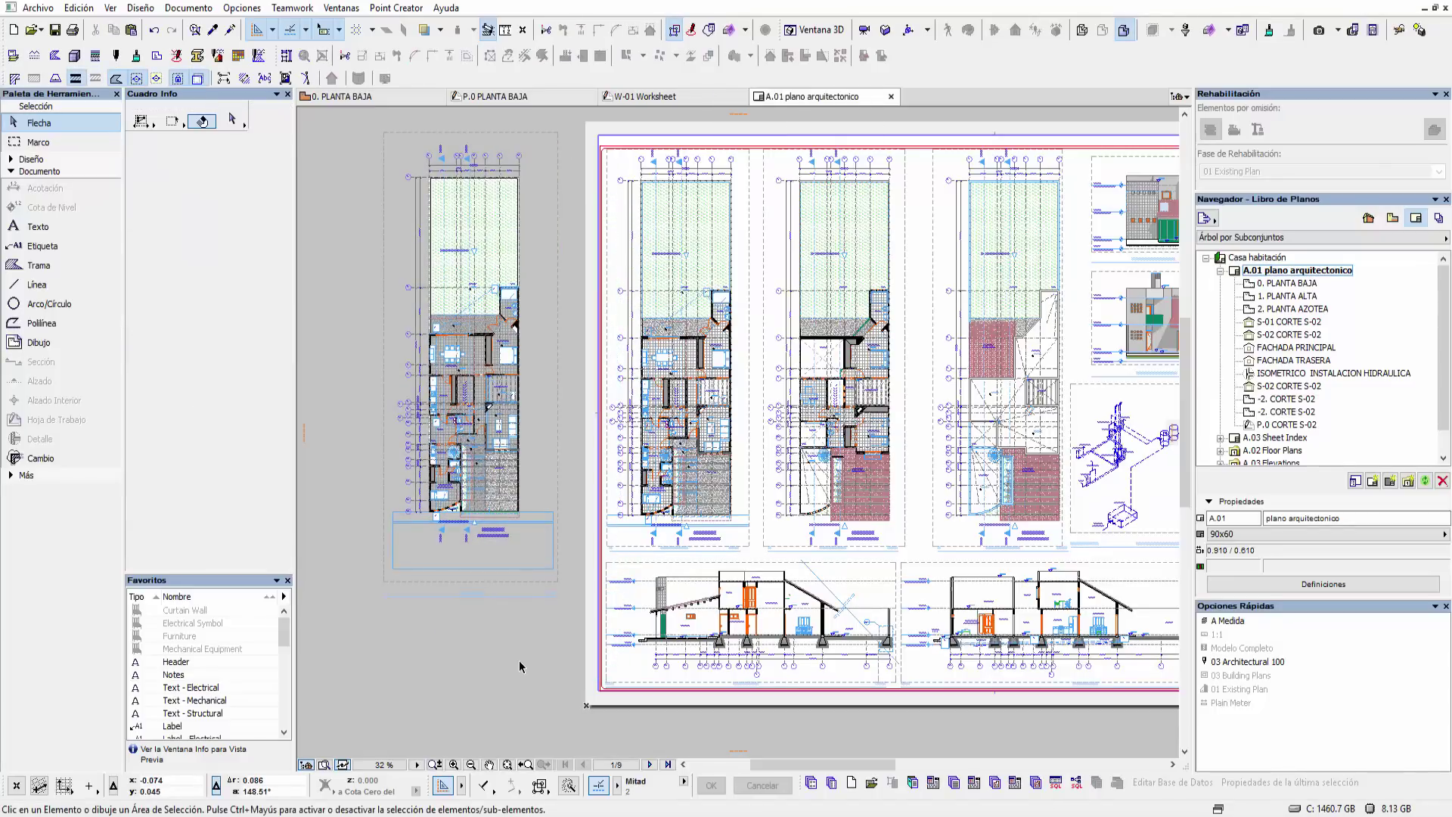
pyautogui.click(613, 548)
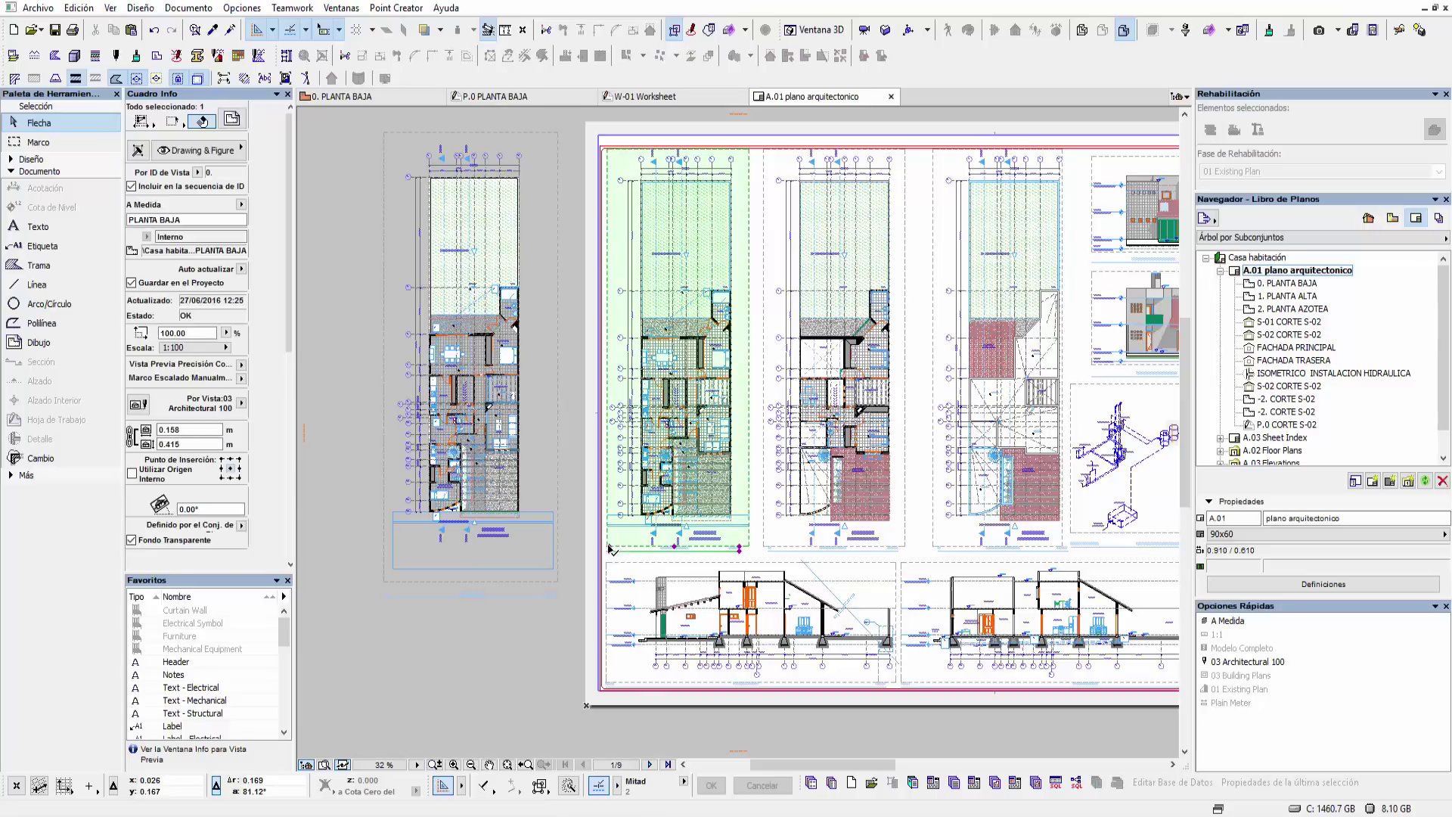
pyautogui.click(748, 539)
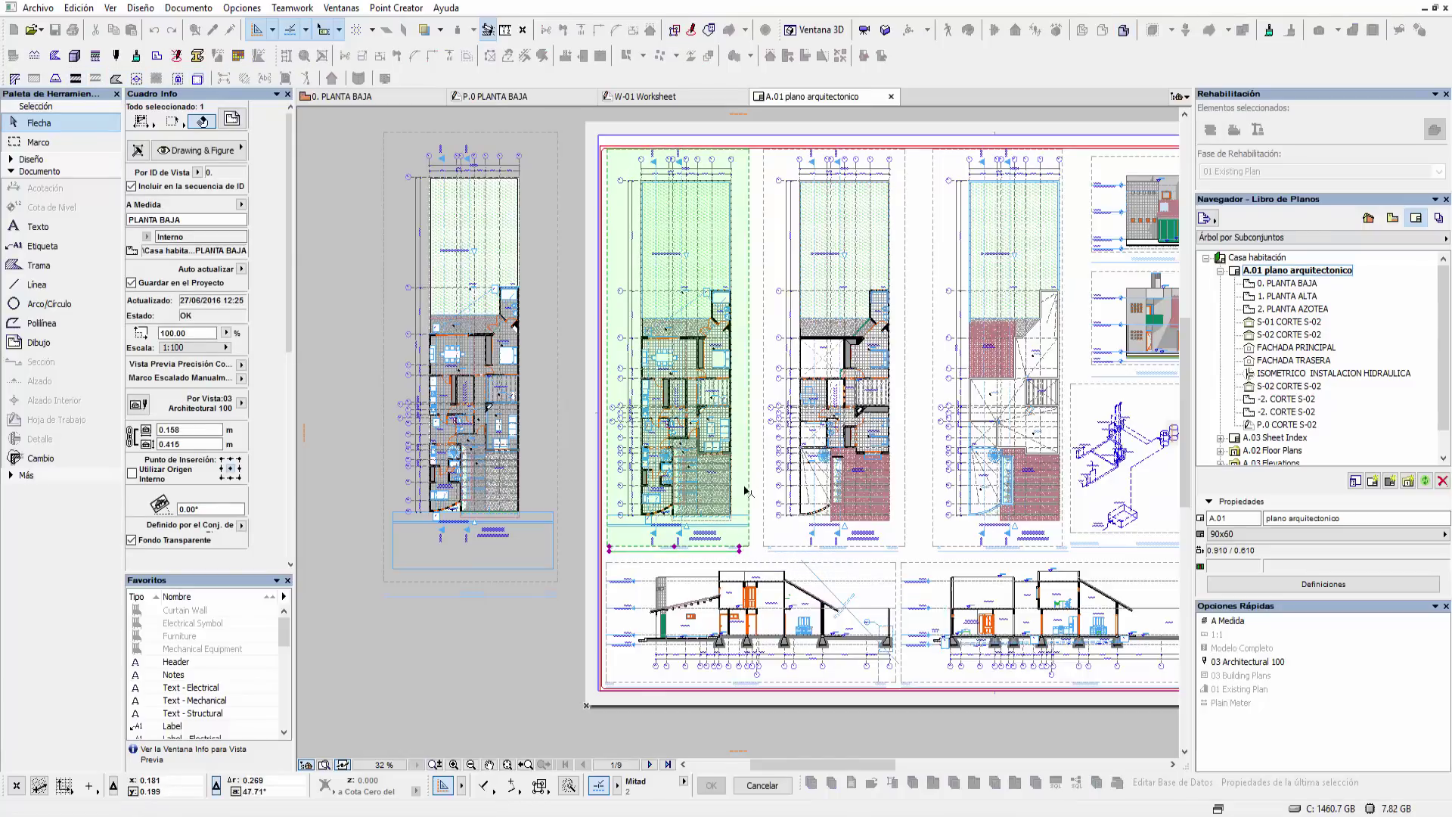
pyautogui.press('Escape')
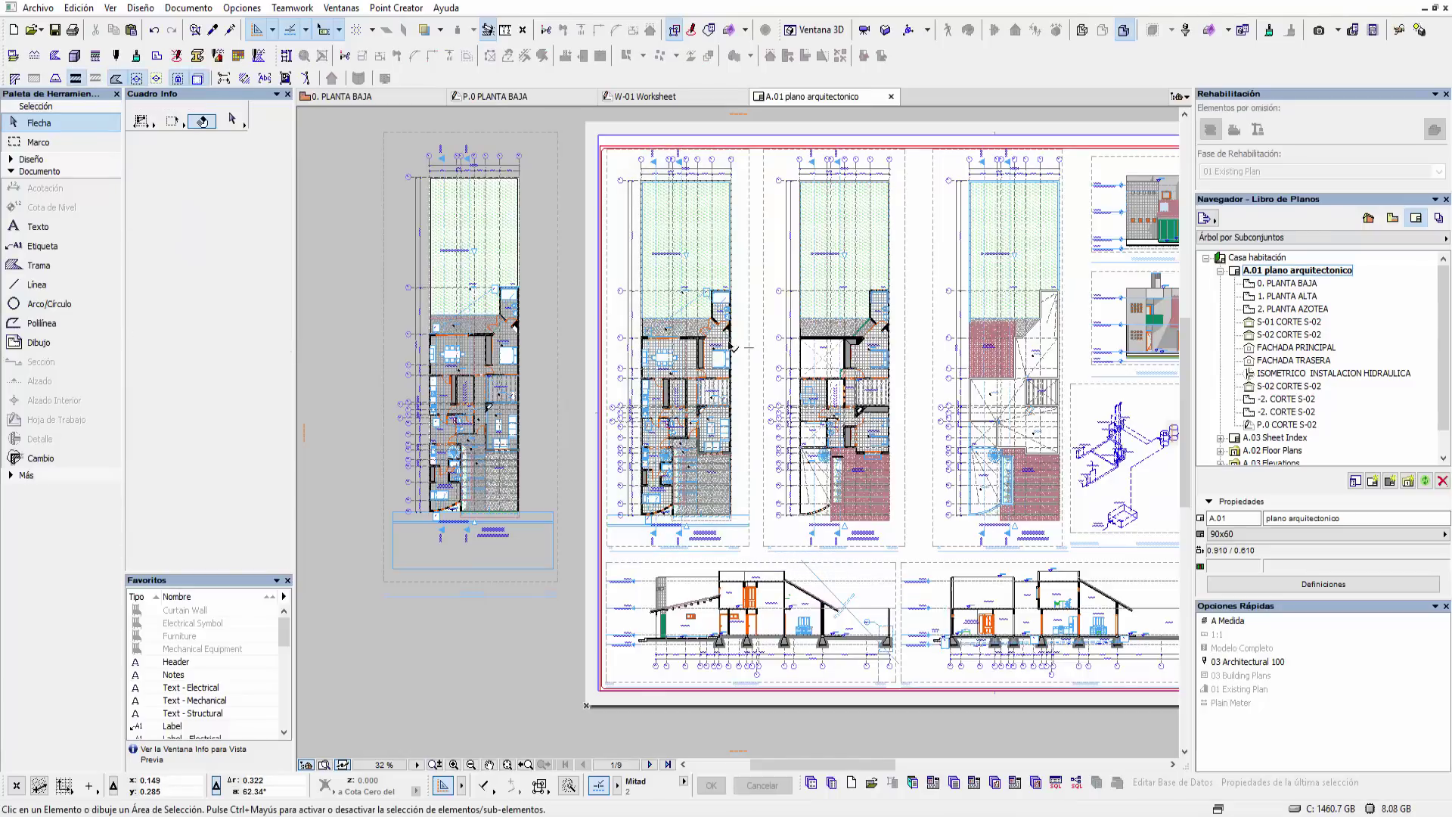
pyautogui.click(745, 257)
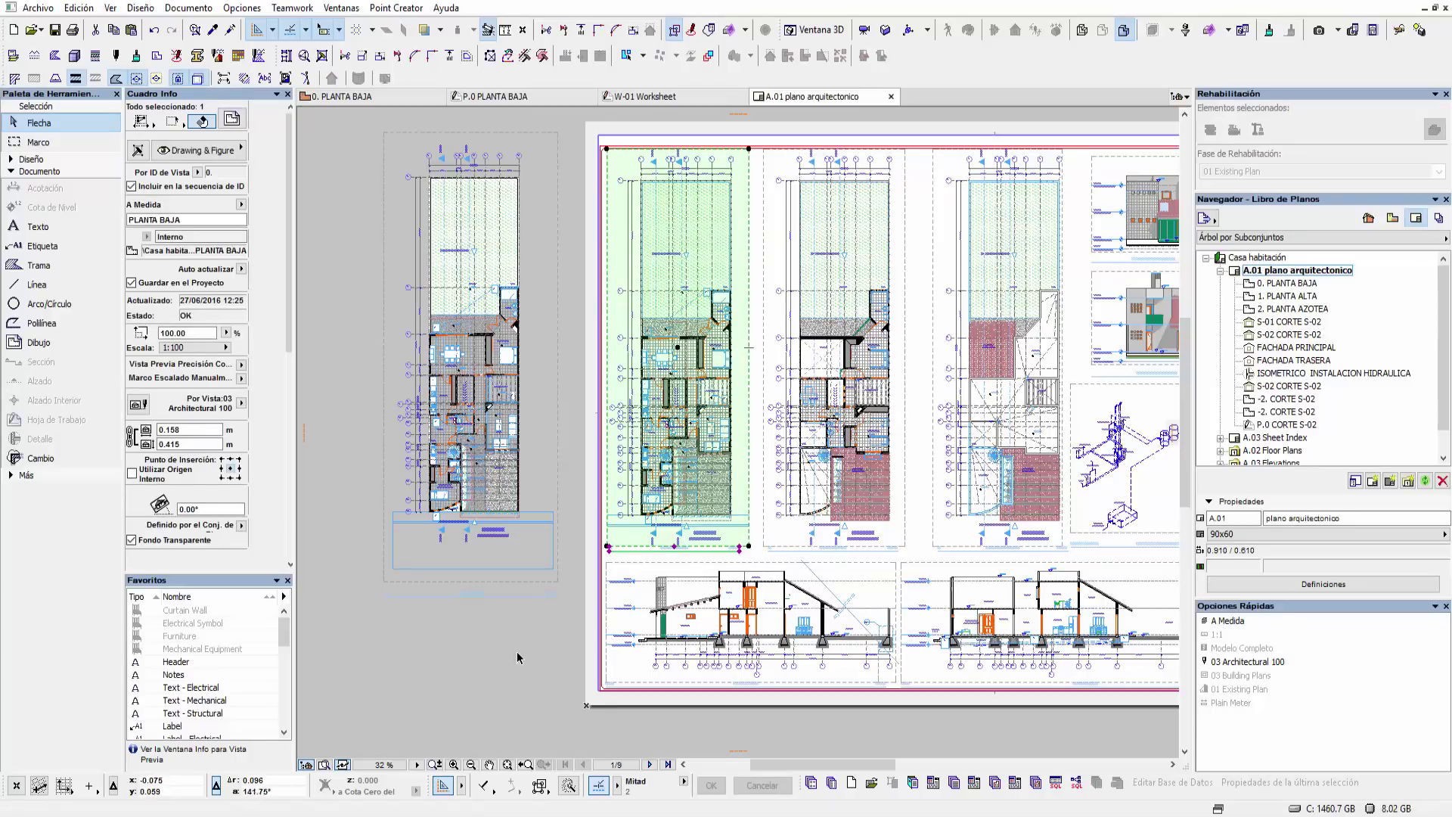
pyautogui.press('Escape')
pyautogui.click(557, 137)
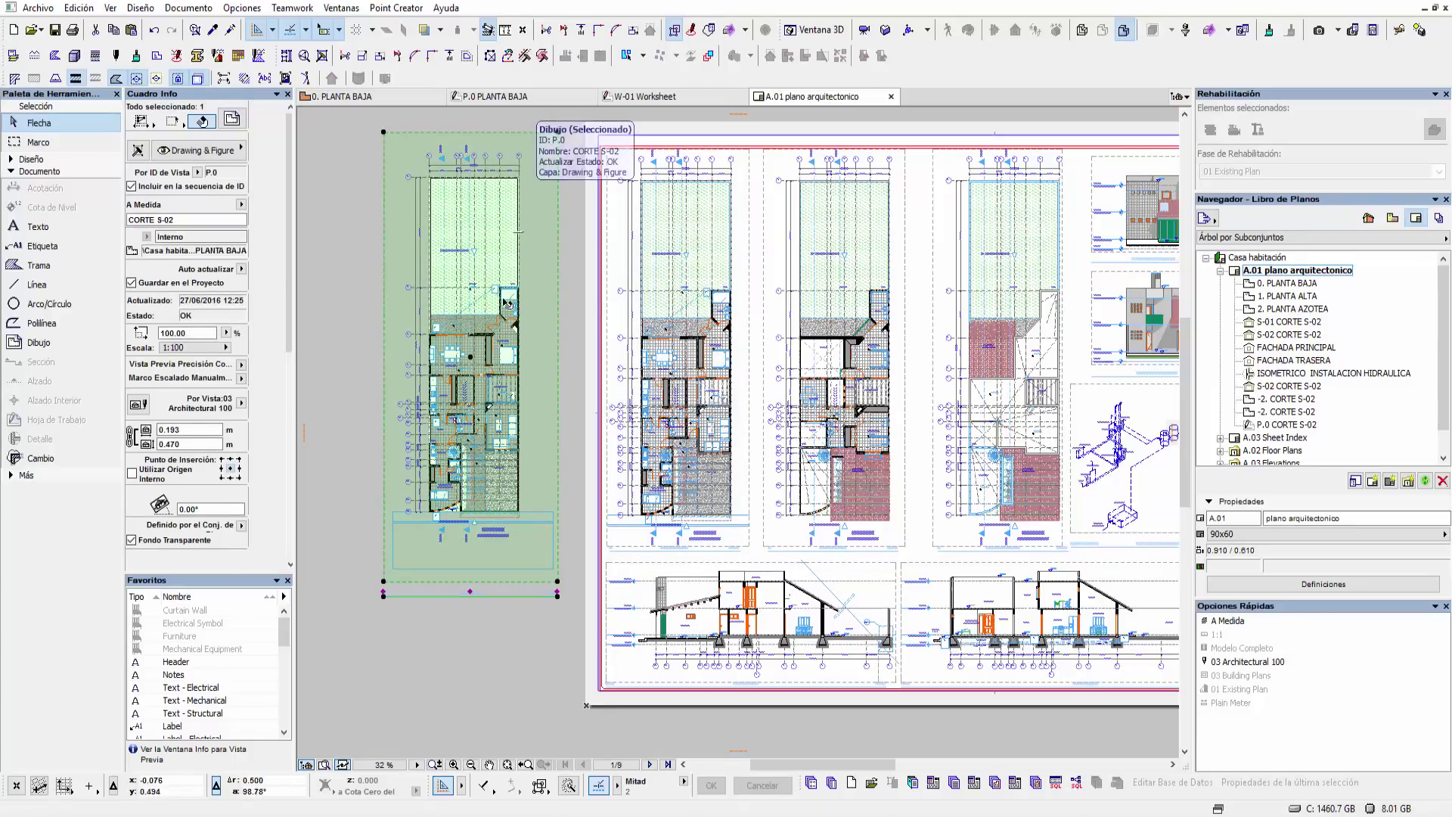
pyautogui.hotkey('ctrl', 'd')
pyautogui.click(392, 569)
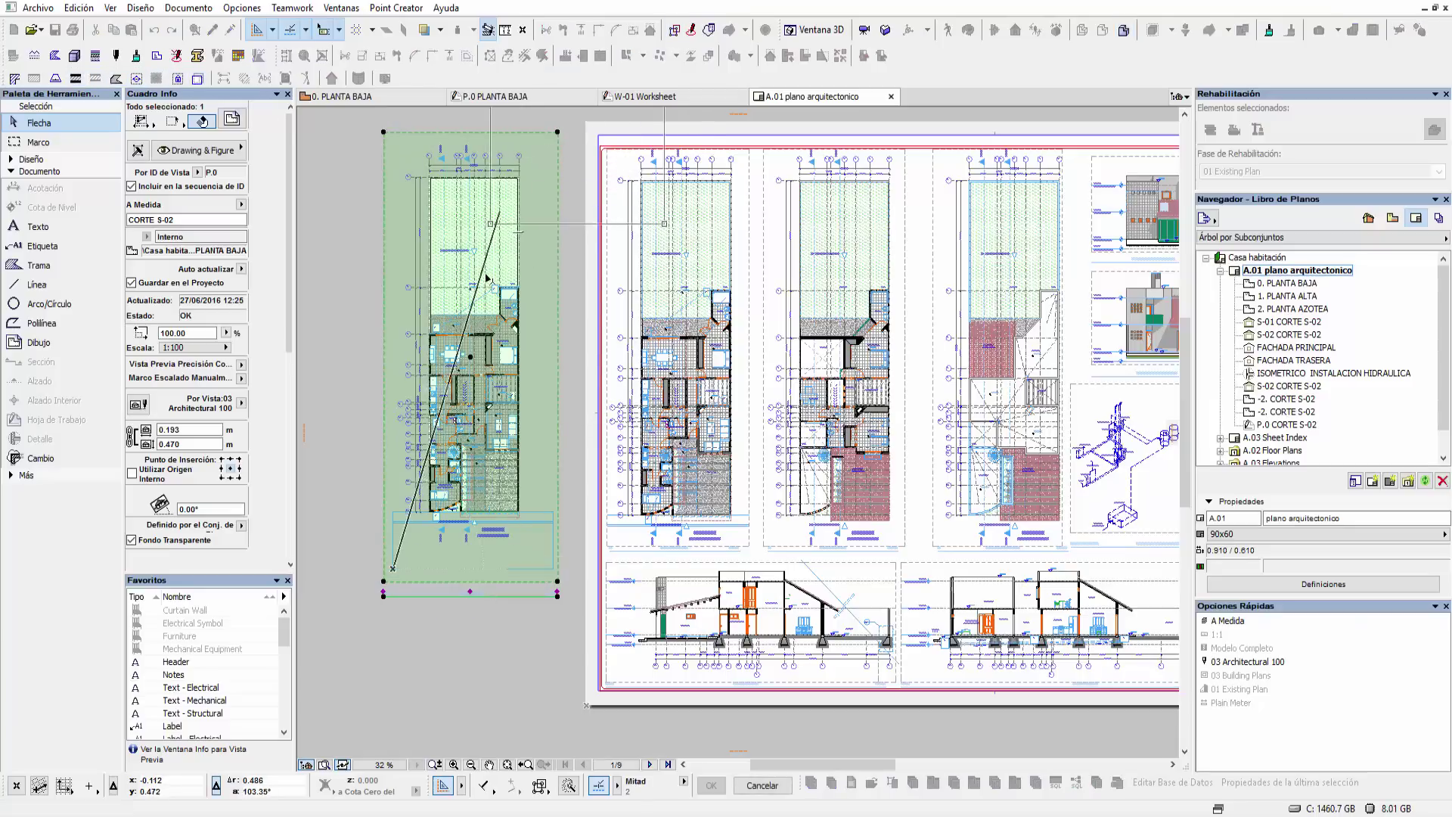
pyautogui.press('Escape')
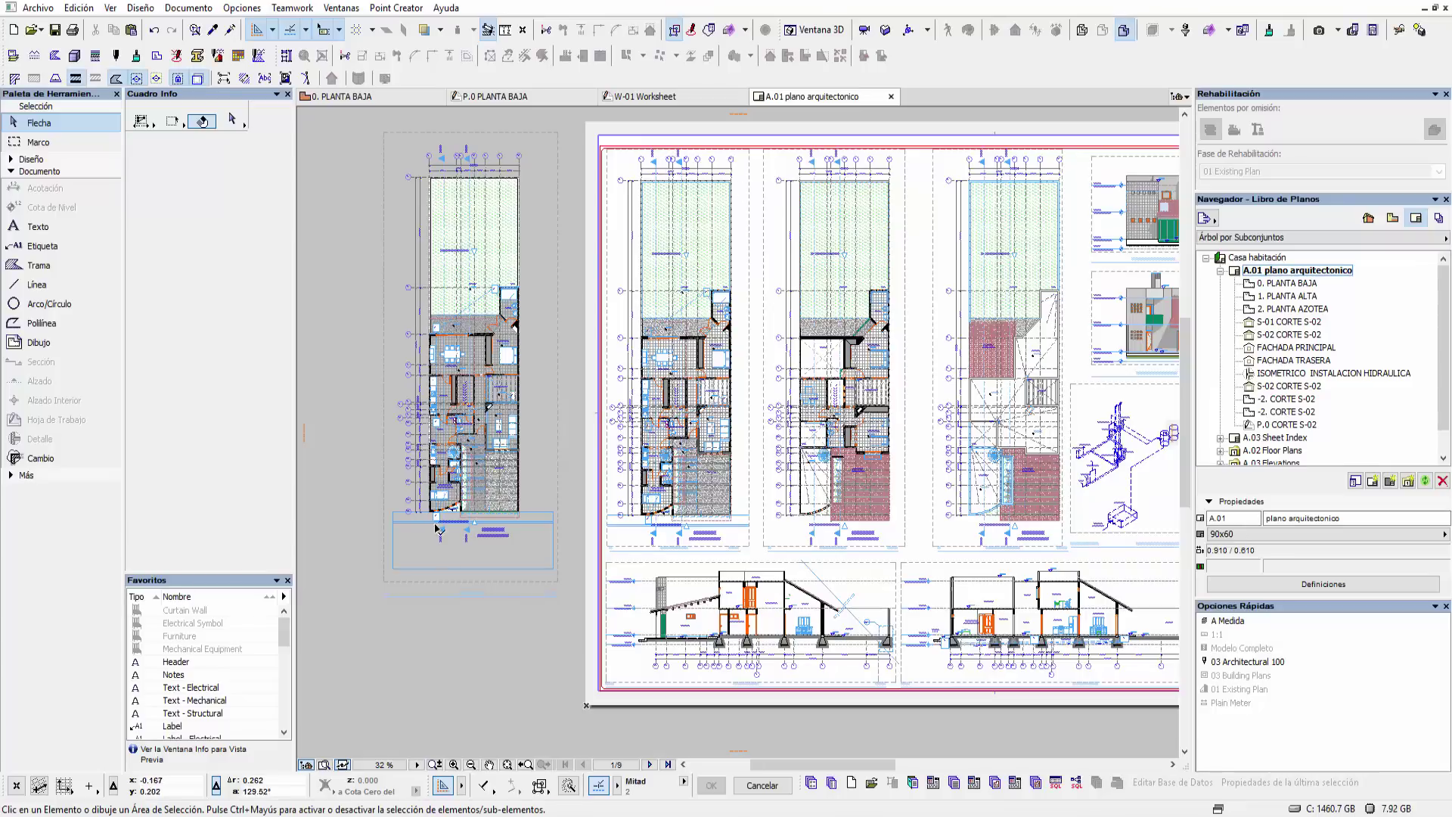
pyautogui.click(445, 585)
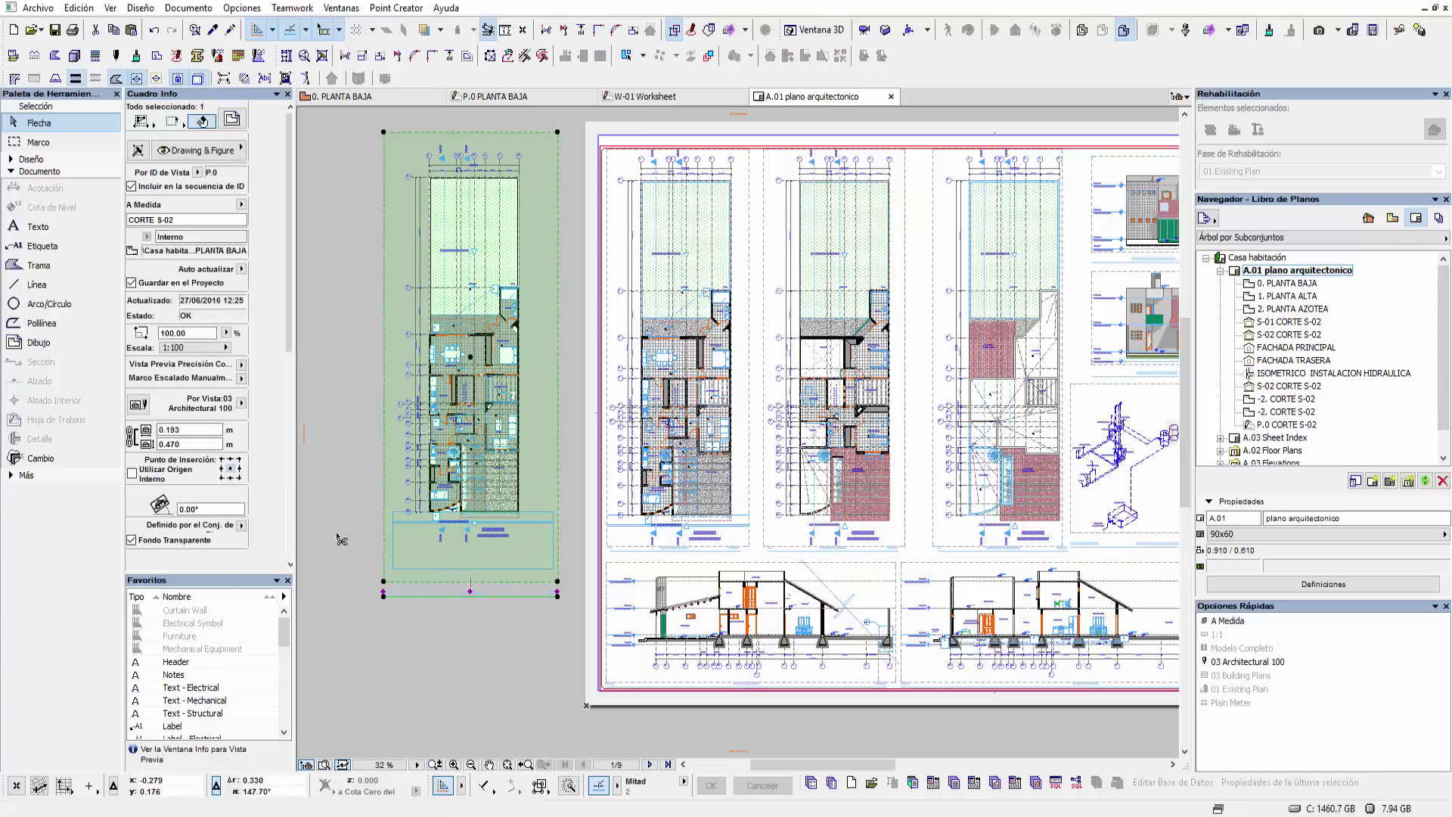
pyautogui.hotkey('ctrl', 'd')
# - Trim the P.0 drawing frame's right and top edges inward with Offset Edge
pyautogui.scroll(5, 527, 176)
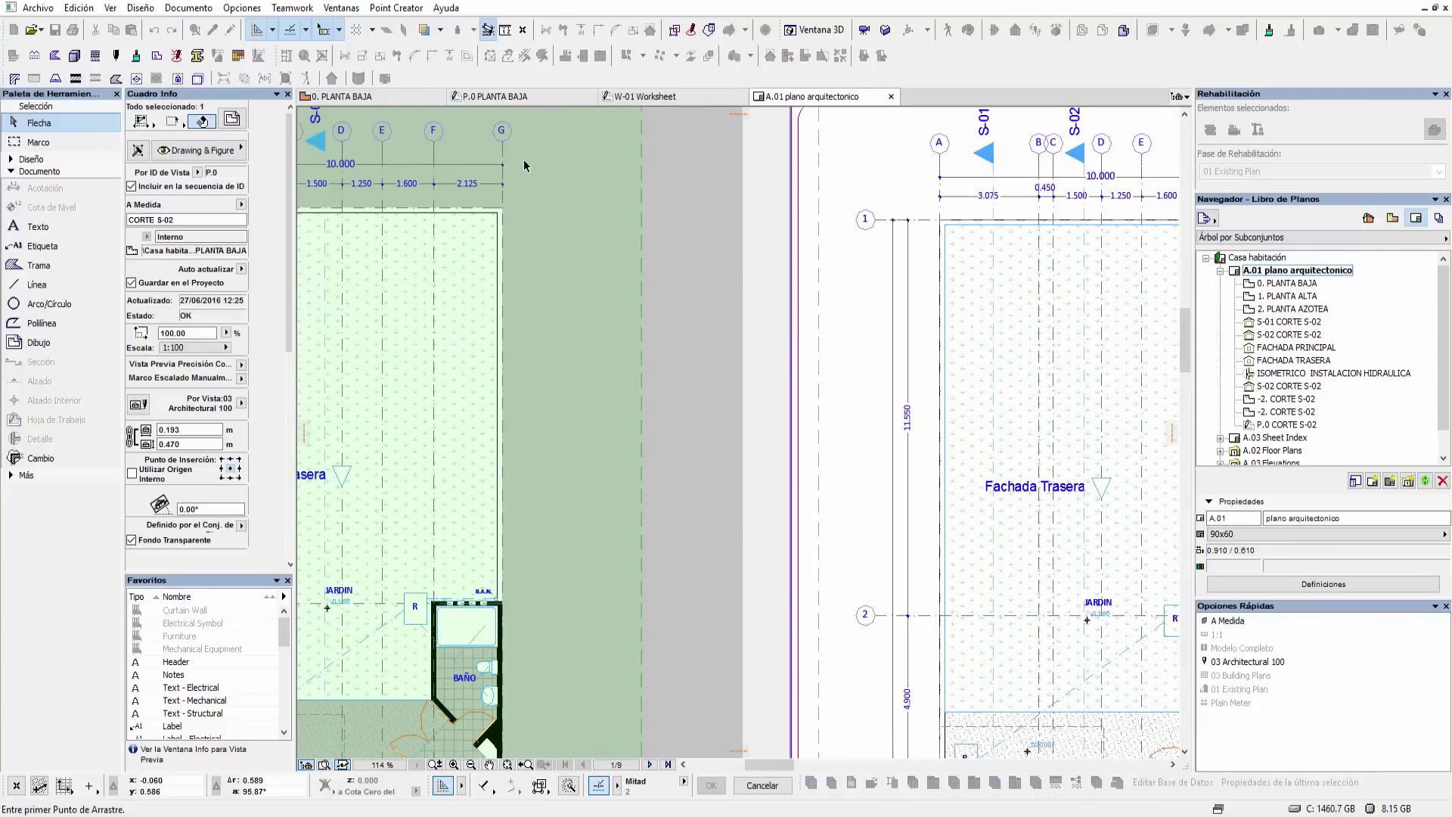
pyautogui.scroll(-1, 511, 196)
pyautogui.click(503, 206)
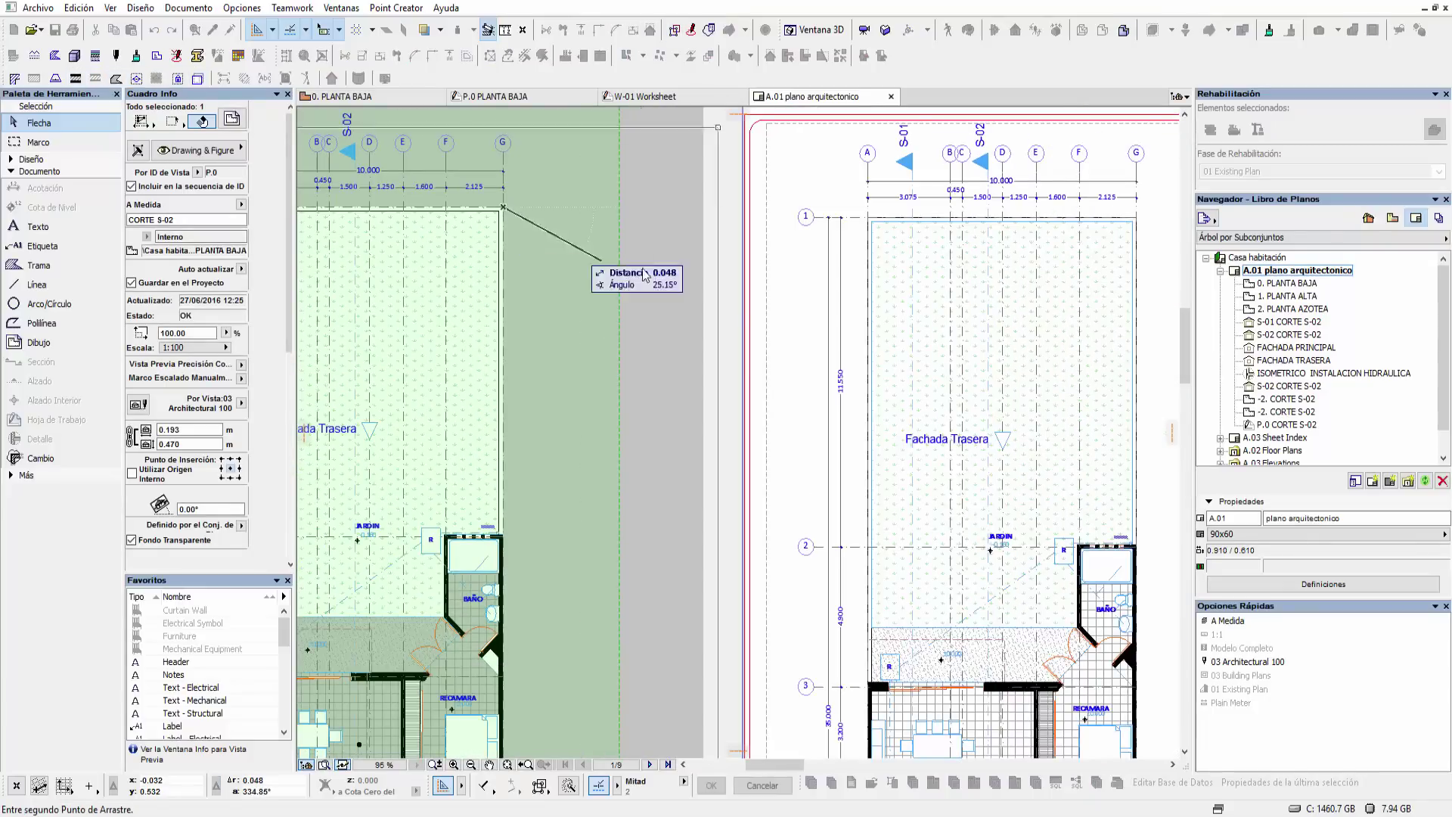
pyautogui.scroll(1, 514, 355)
pyautogui.scroll(1, 801, 299)
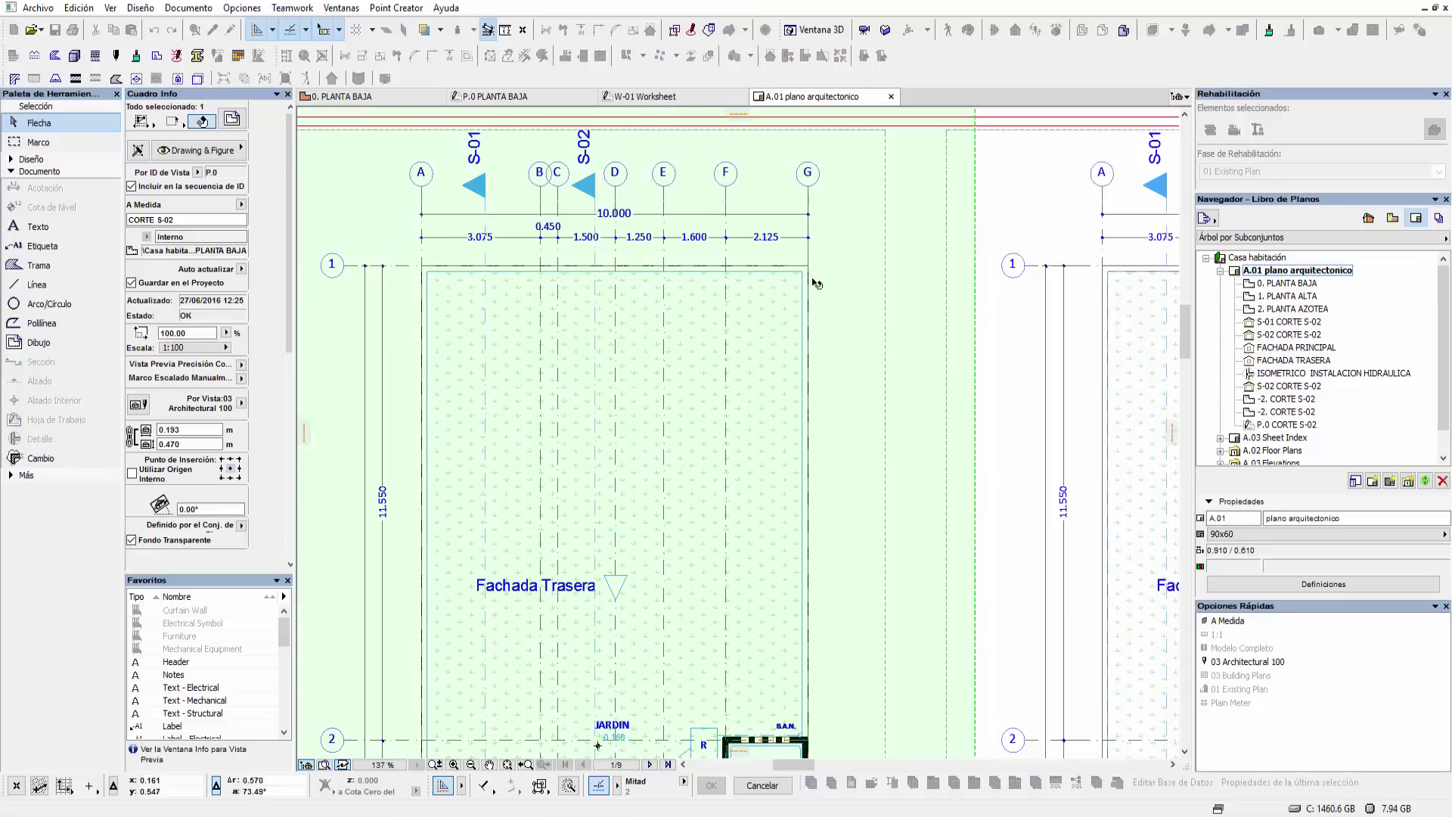
pyautogui.scroll(-4, 815, 292)
pyautogui.scroll(-2, 832, 318)
pyautogui.scroll(-1, 866, 302)
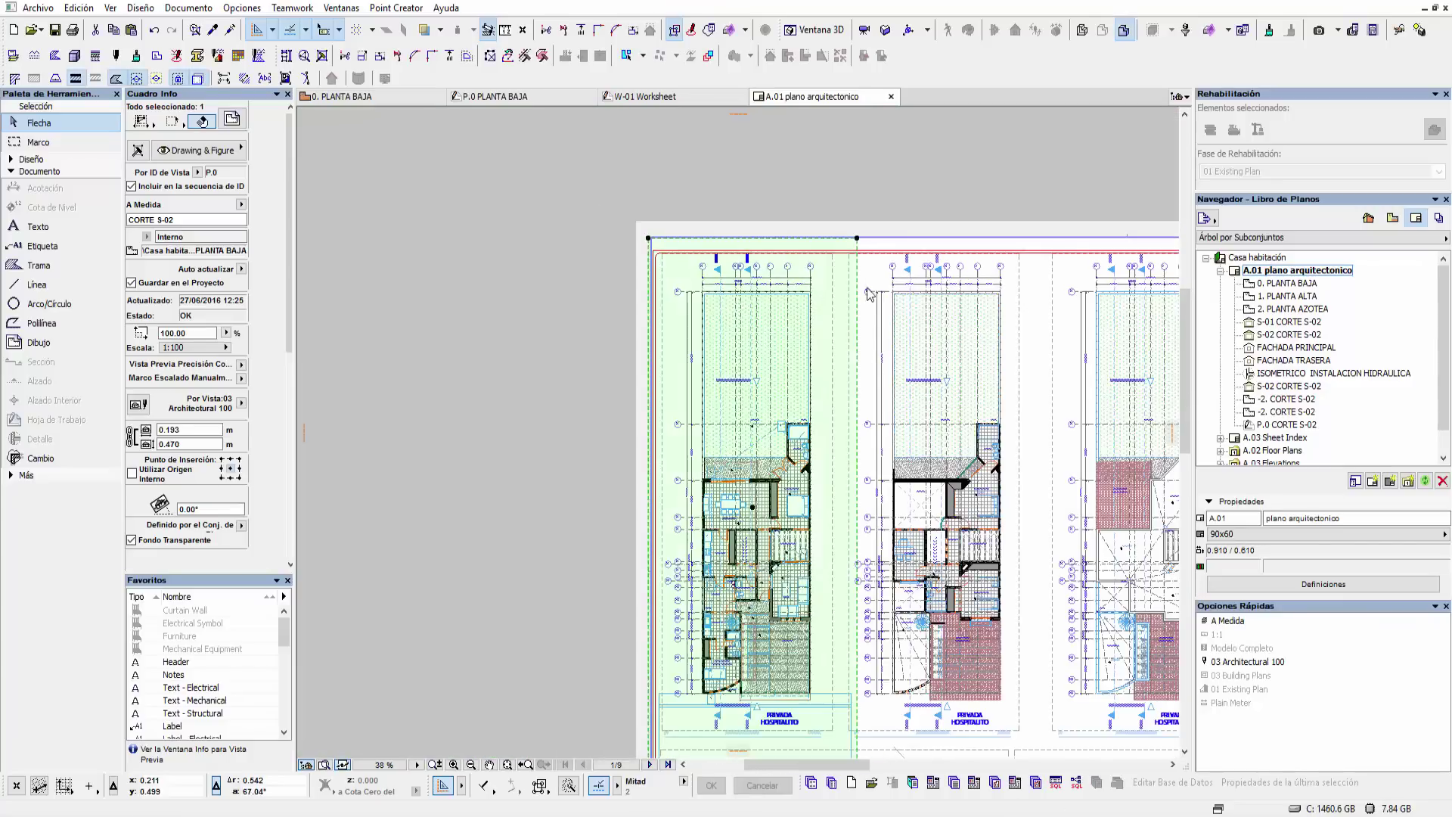
pyautogui.scroll(3, 859, 265)
pyautogui.scroll(4, 862, 246)
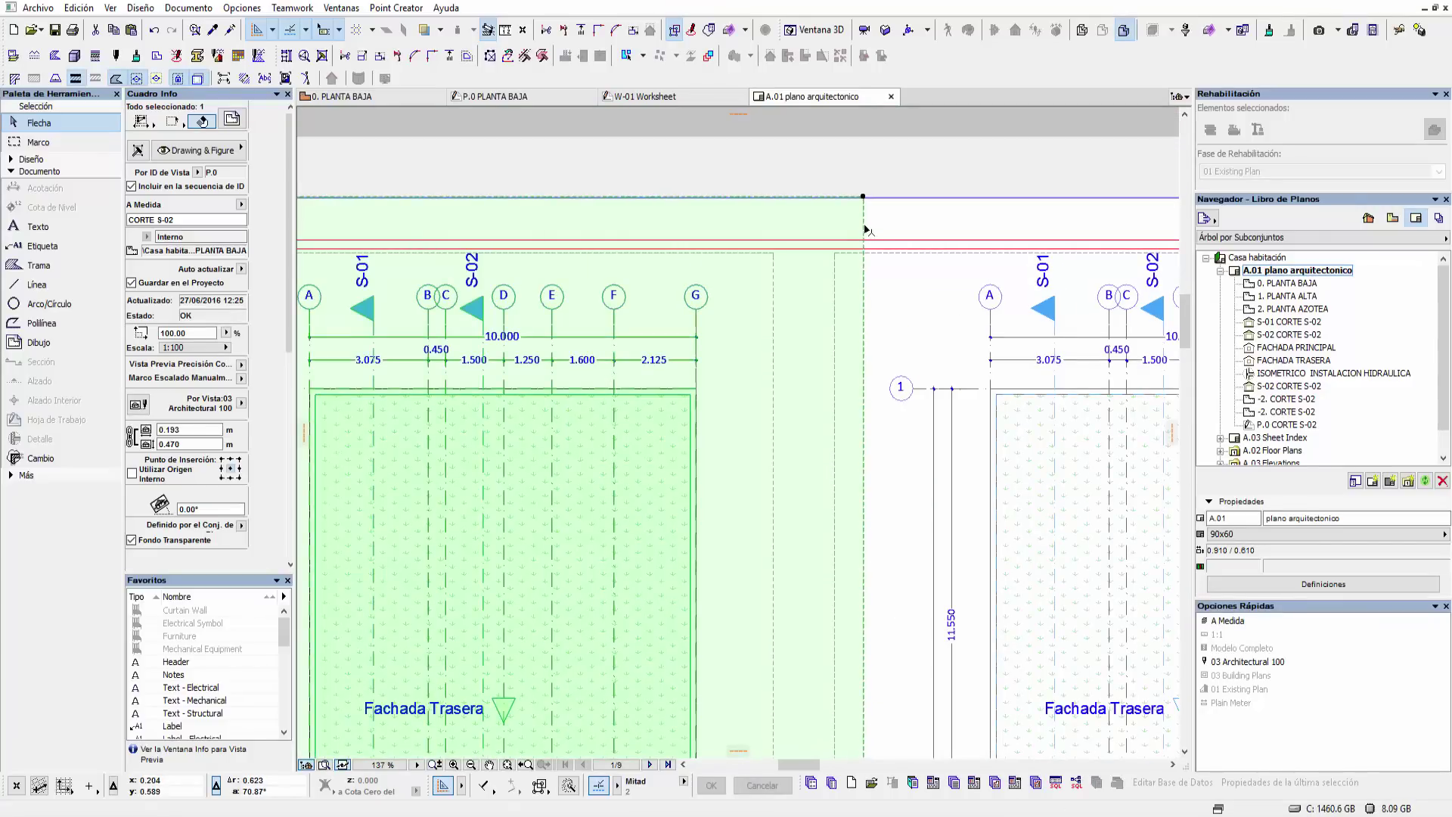
pyautogui.click(864, 226)
pyautogui.click(773, 198)
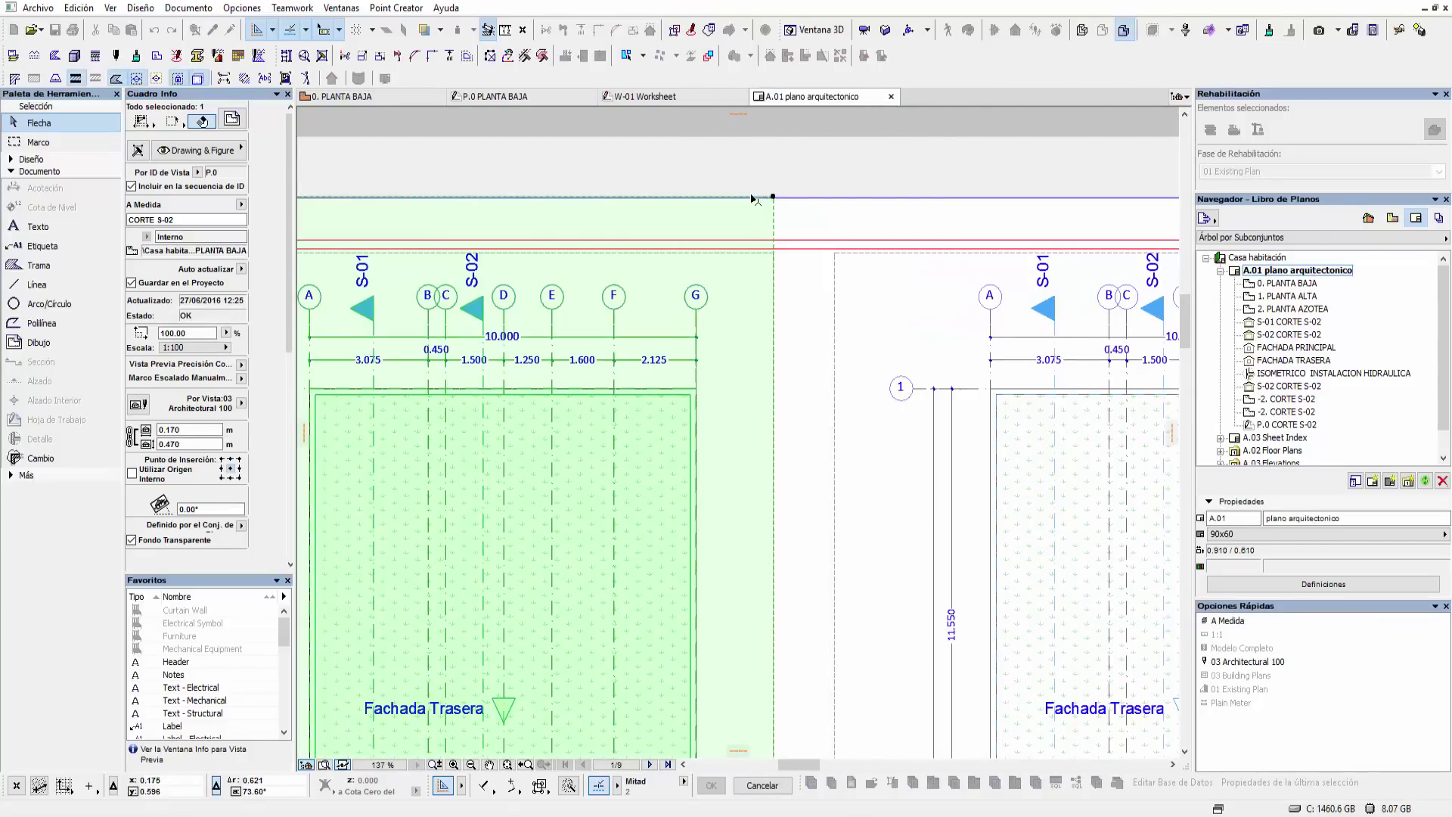
pyautogui.click(544, 250)
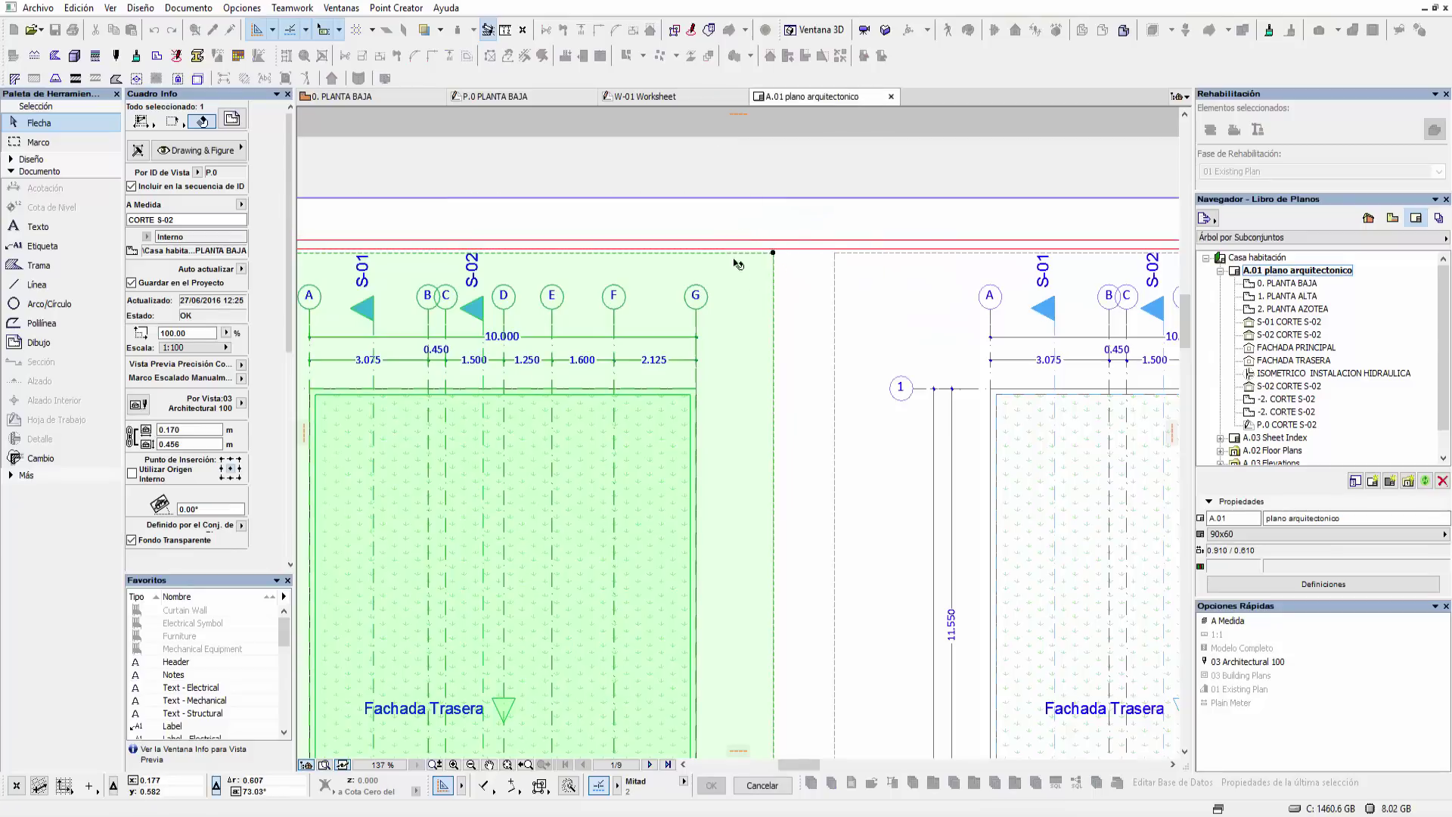
# - Move the frame's left edge inward and raise the bottom edge to just below PRIVADA HOSPITALITO
pyautogui.scroll(-3, 734, 242)
pyautogui.scroll(-2, 707, 533)
pyautogui.keyDown('ctrl'); pyautogui.scroll(-5, 605, 469); pyautogui.keyUp('ctrl')
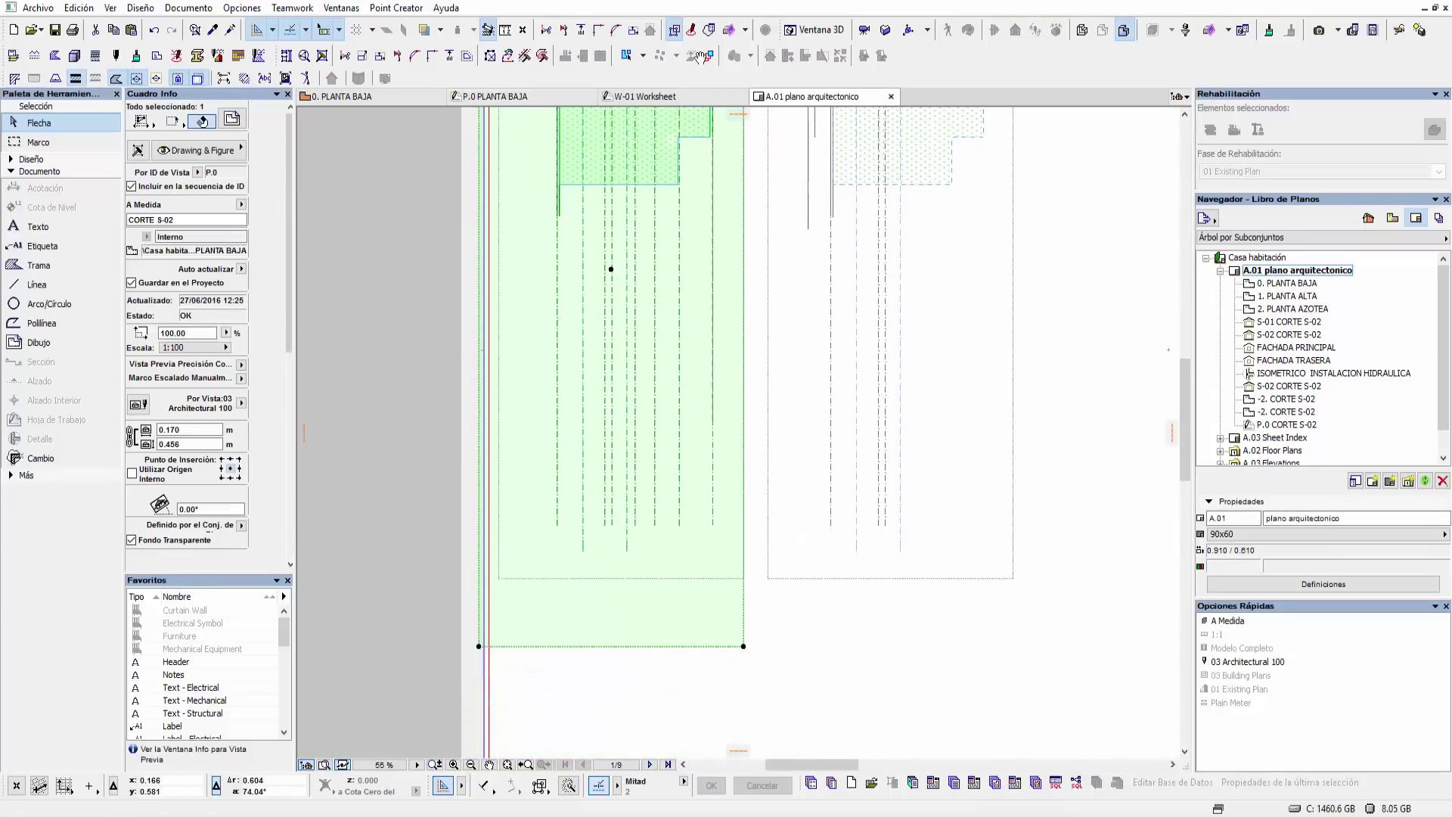
pyautogui.click(479, 440)
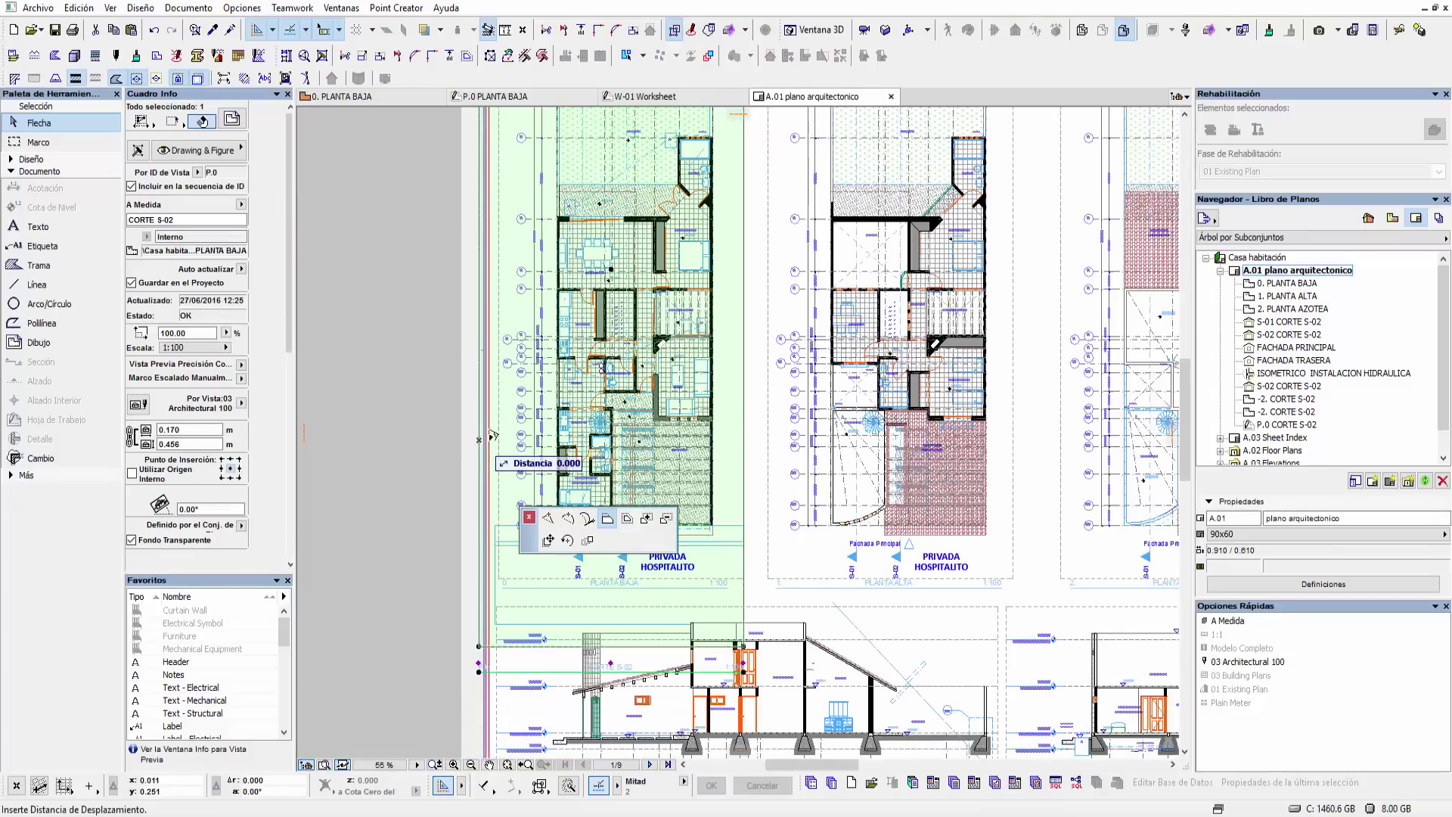
pyautogui.click(500, 438)
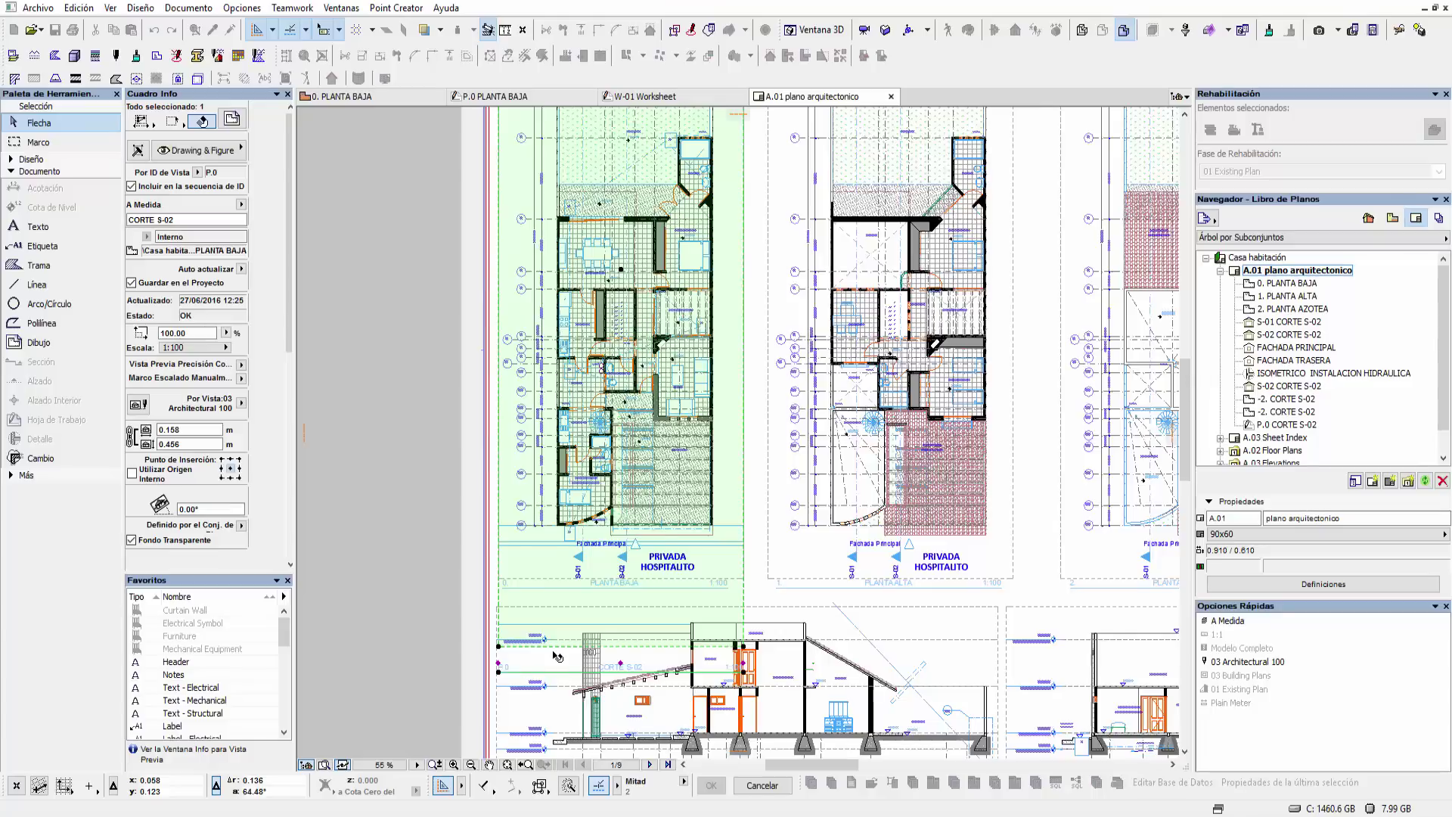
pyautogui.scroll(1, 560, 649)
pyautogui.click(568, 646)
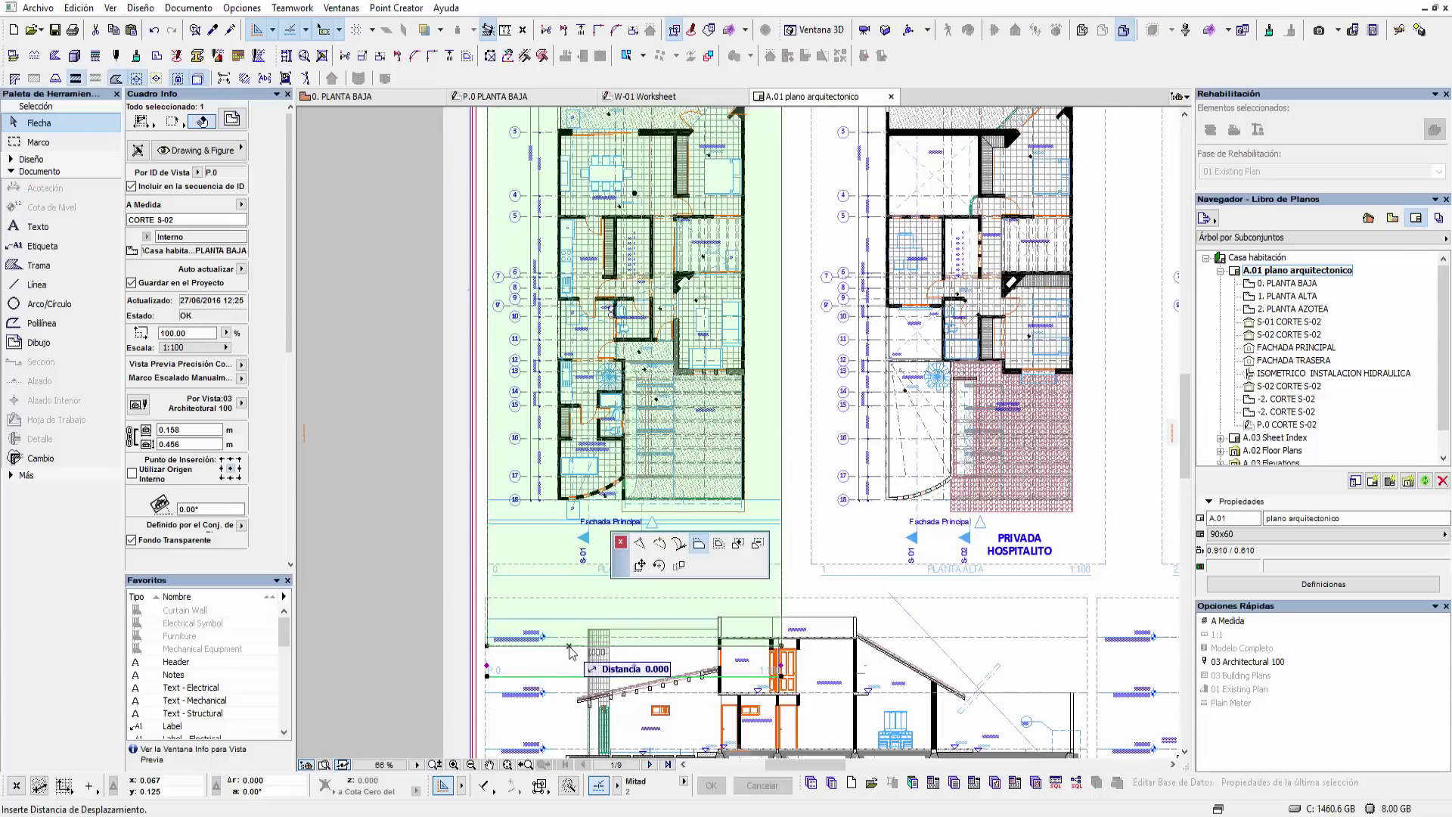
pyautogui.click(554, 564)
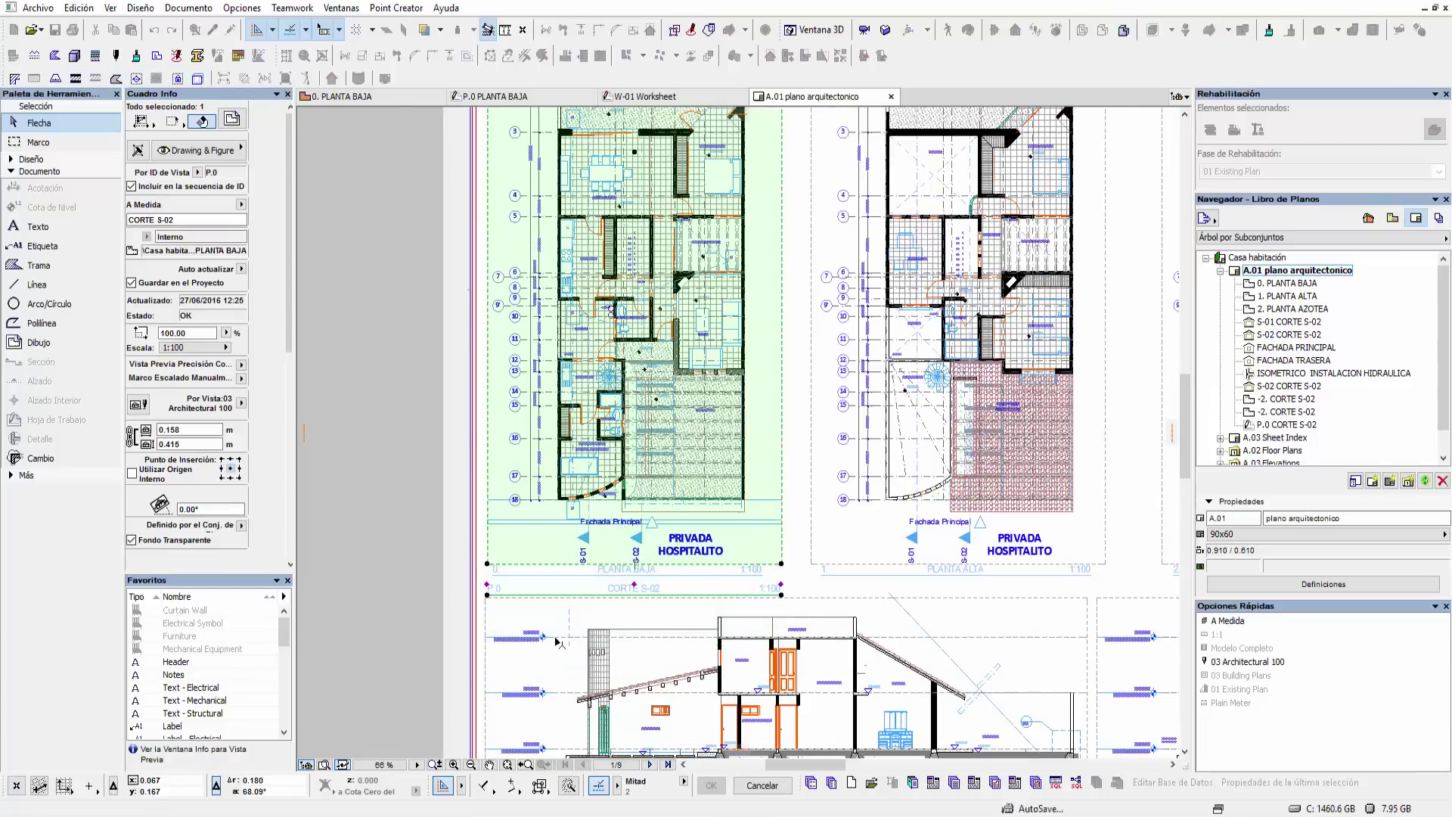
# - Move the drawing's title up over the existing PLANTA BAJA title
pyautogui.scroll(1, 547, 626)
pyautogui.scroll(3, 547, 627)
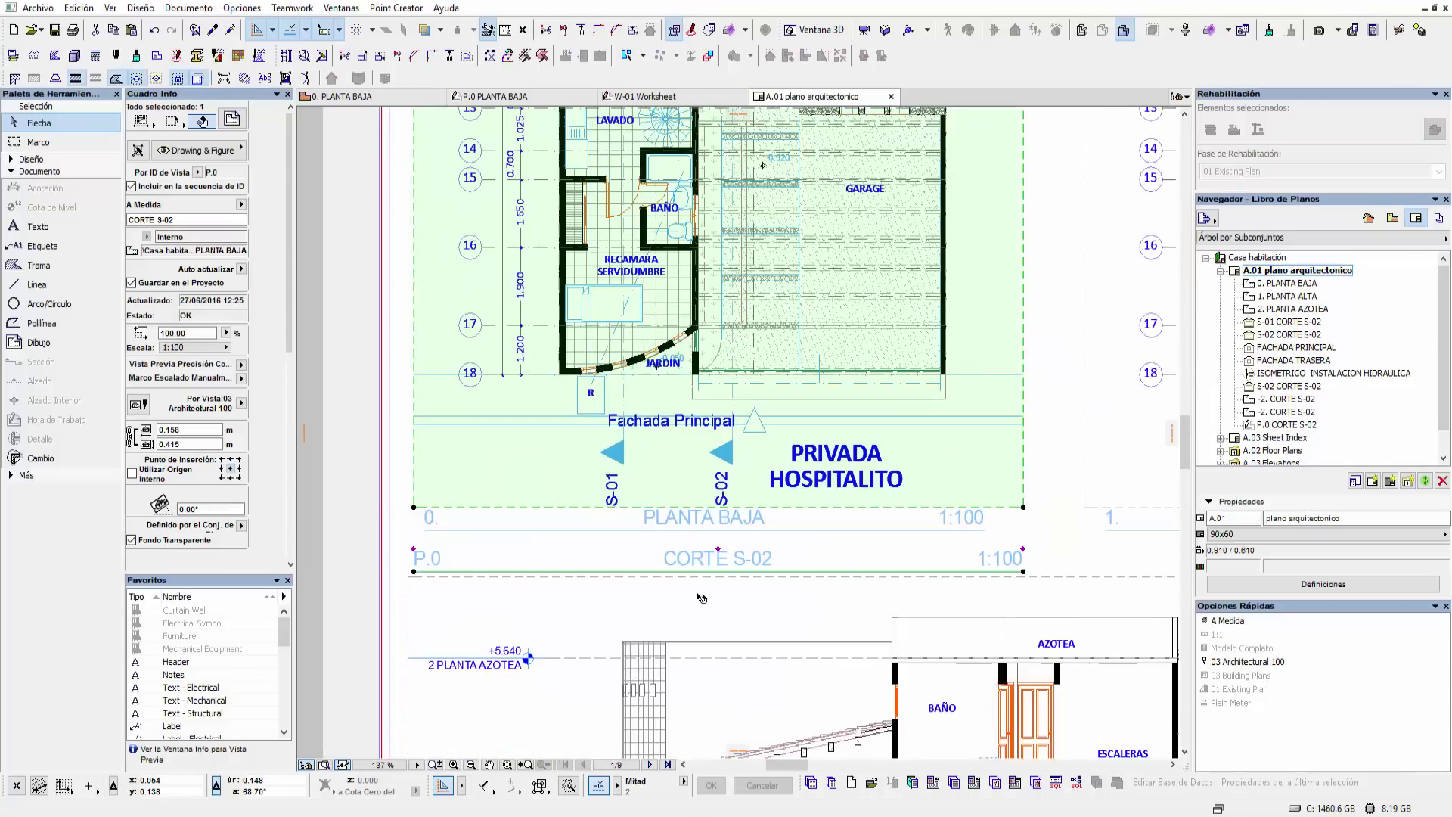
pyautogui.click(719, 549)
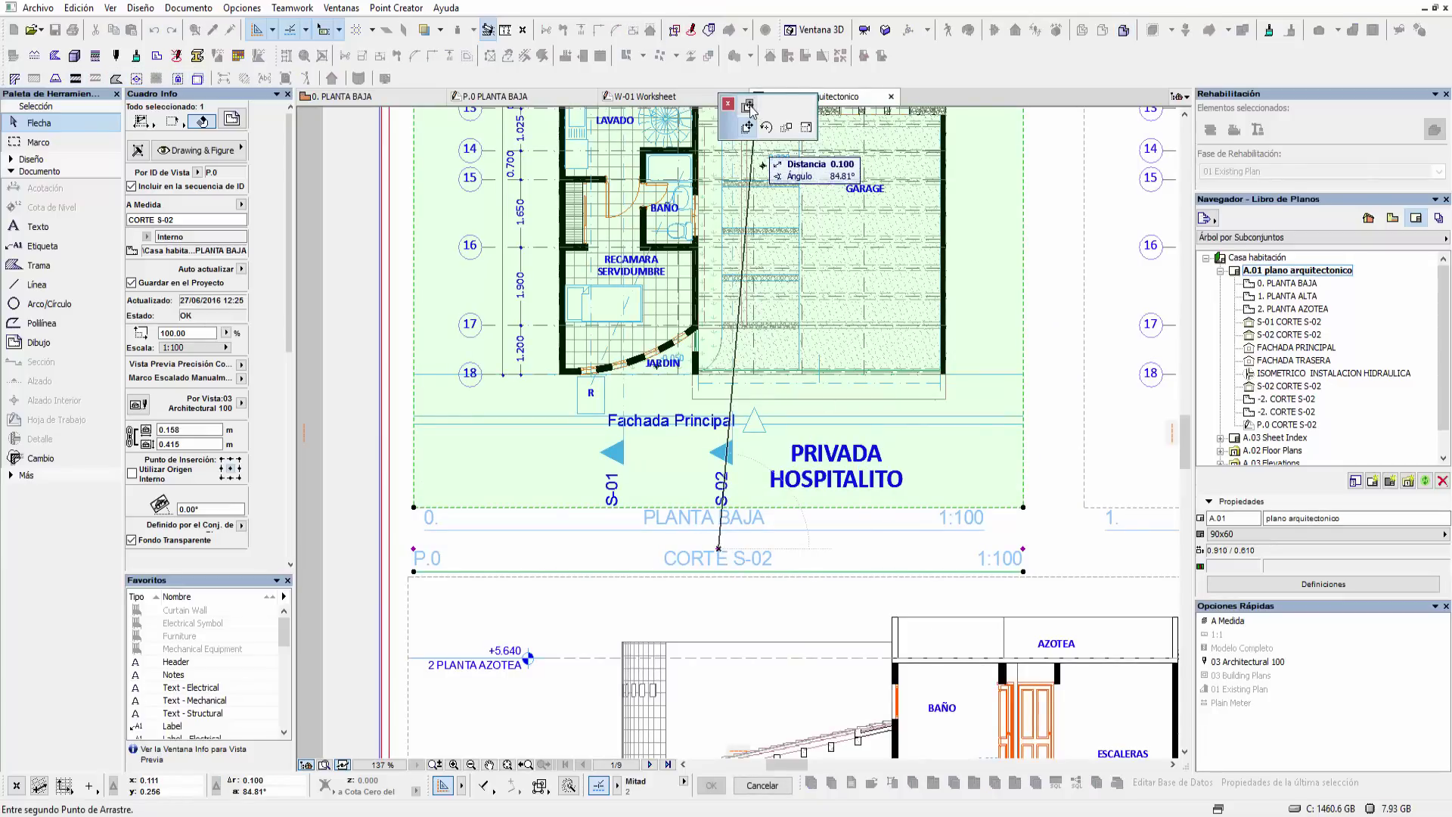
pyautogui.click(716, 514)
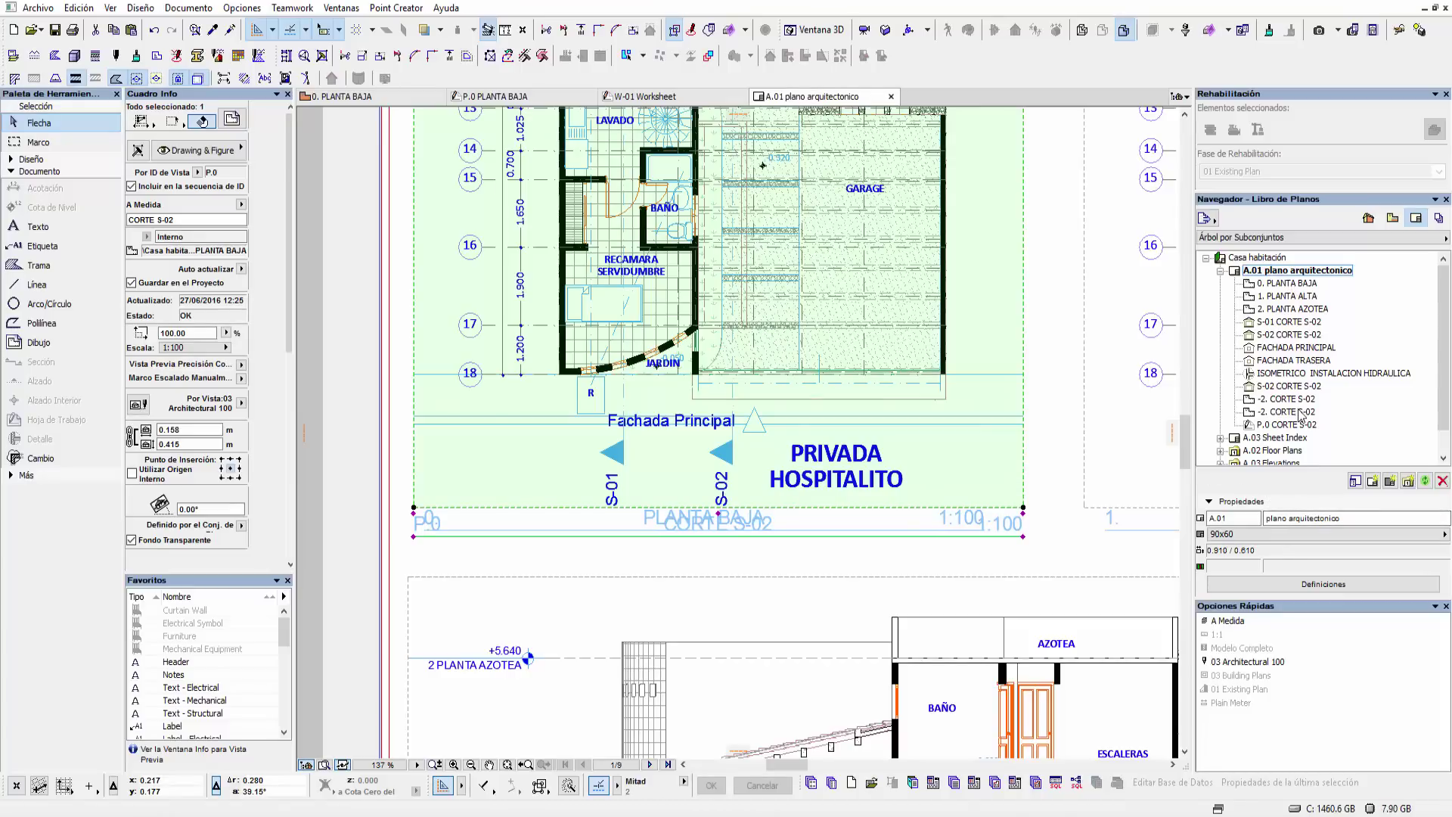
# - Locate the -2. CORTE S-02 drawing entries on the layout, panning the sheet to see them
pyautogui.click(1394, 219)
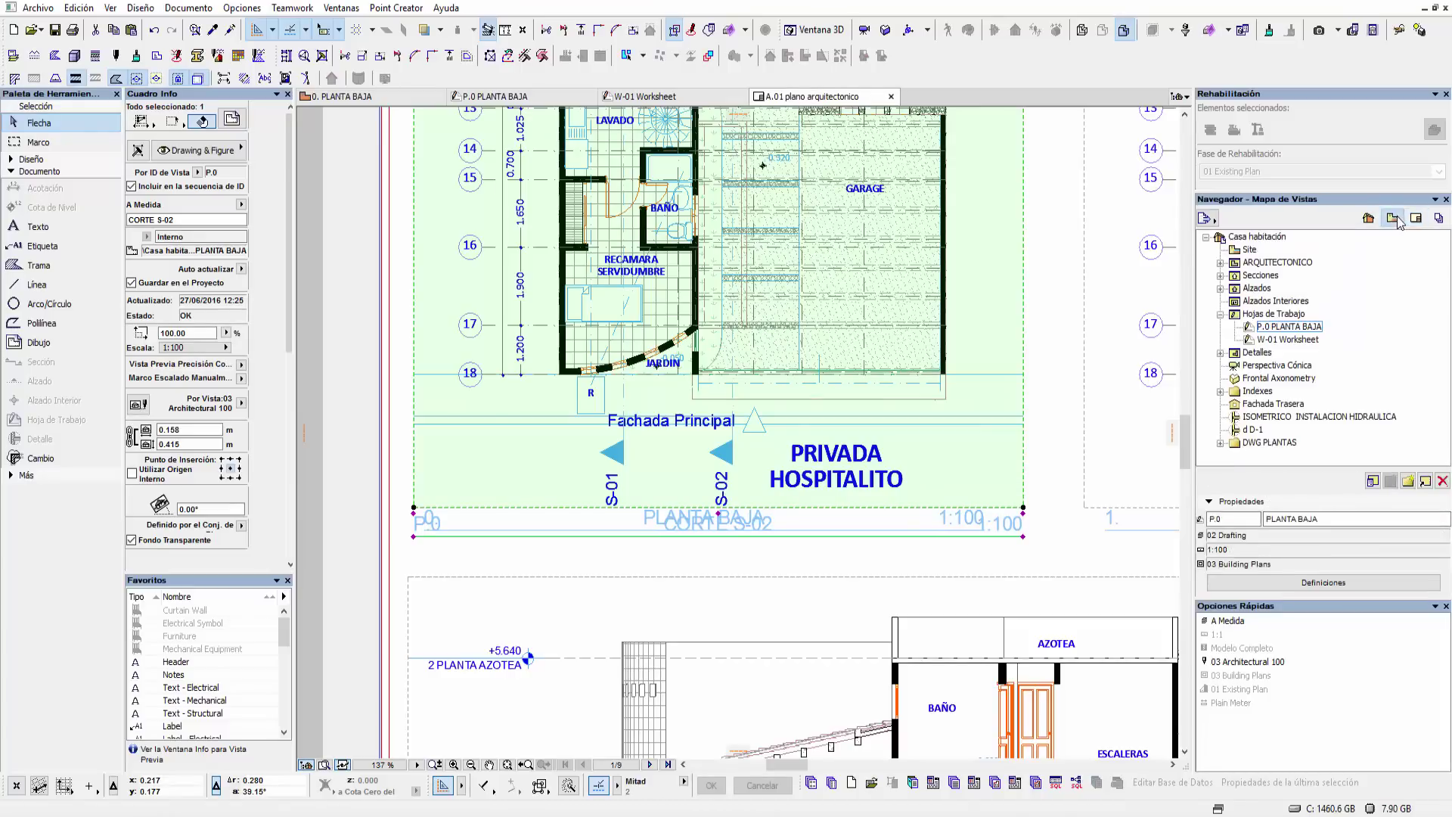
pyautogui.tripleClick(1316, 519)
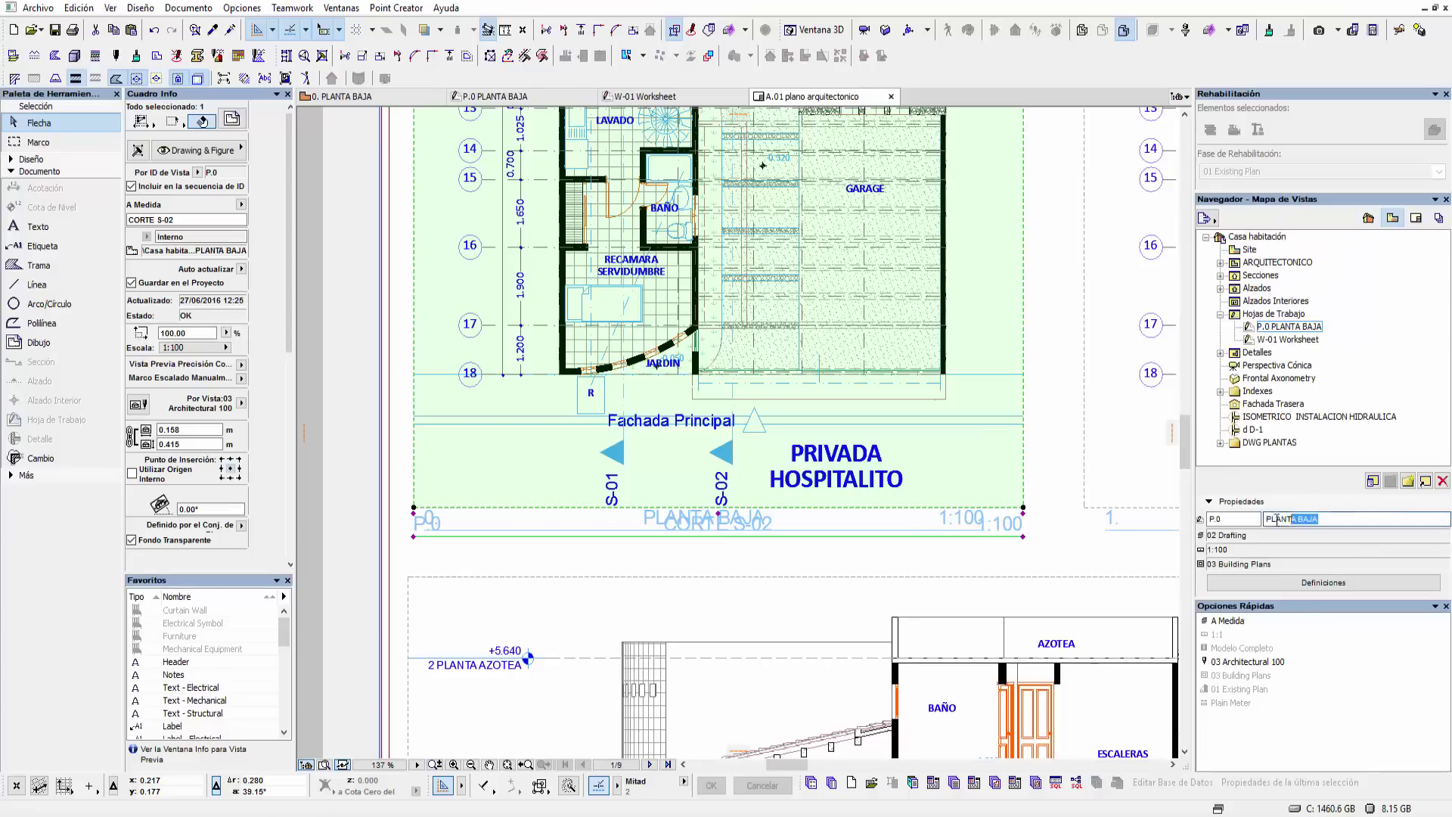
pyautogui.click(1416, 220)
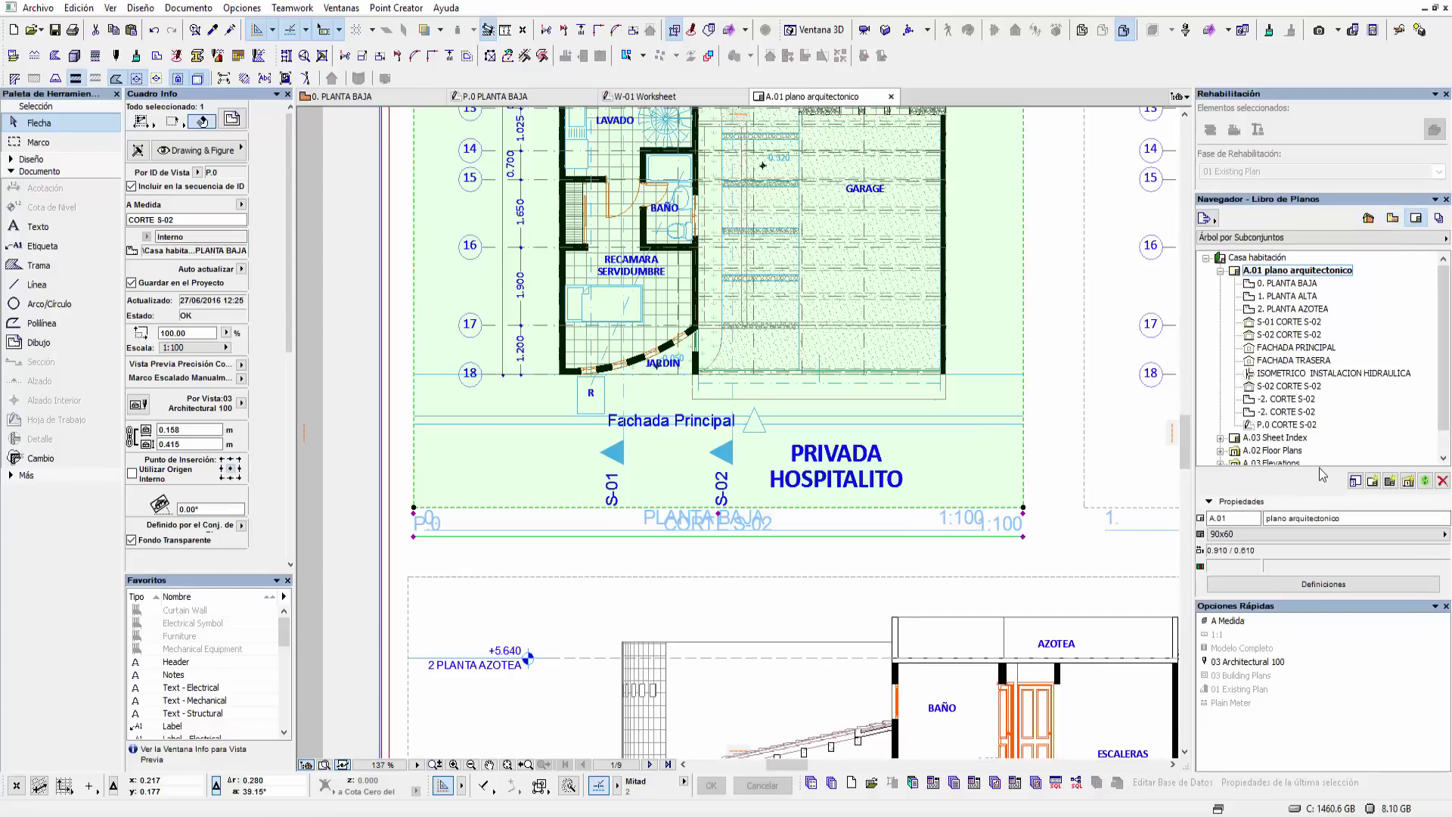
pyautogui.moveTo(743, 560); pyautogui.dragTo(686, 562, button='middle')
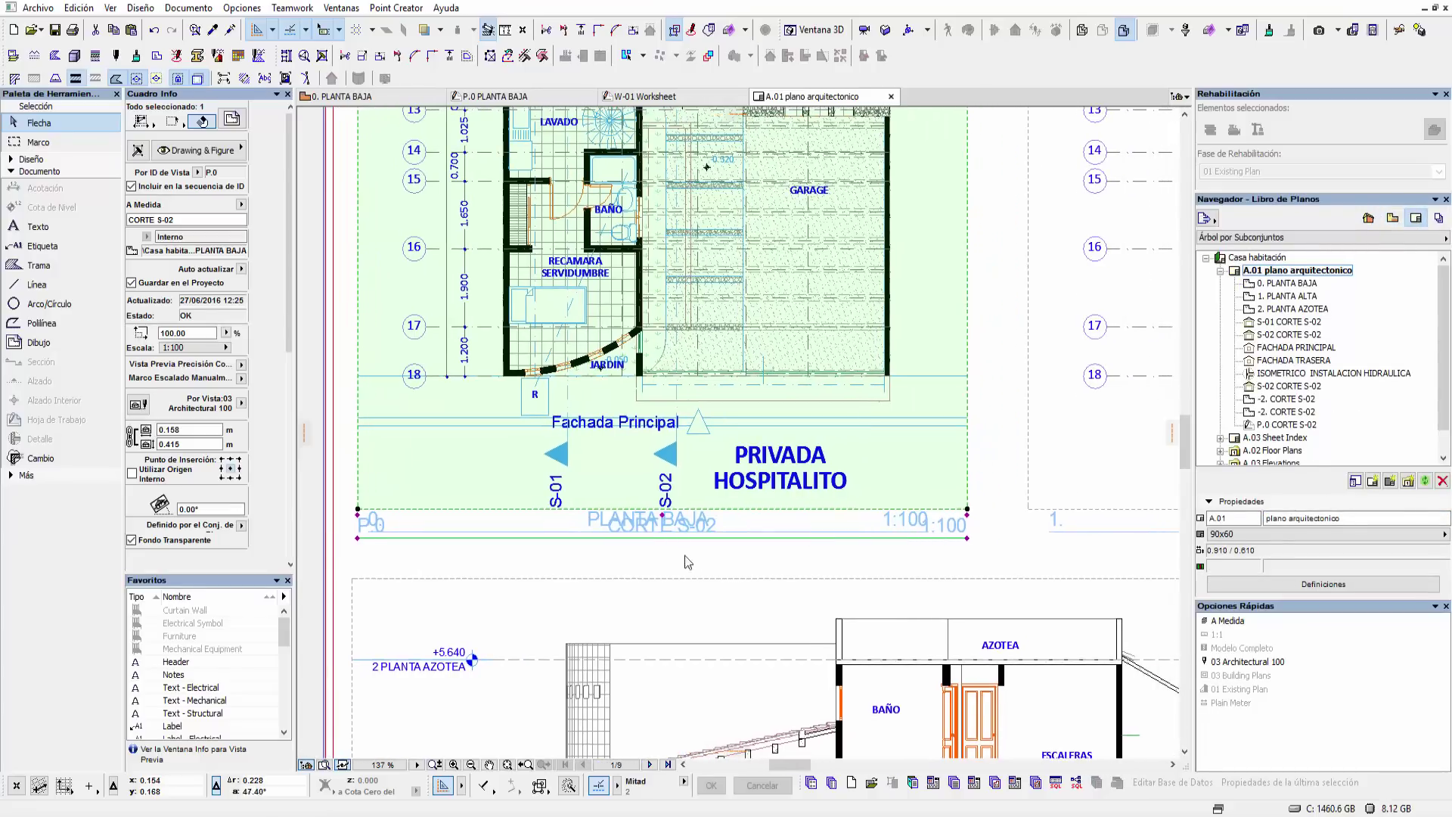
pyautogui.click(1309, 414)
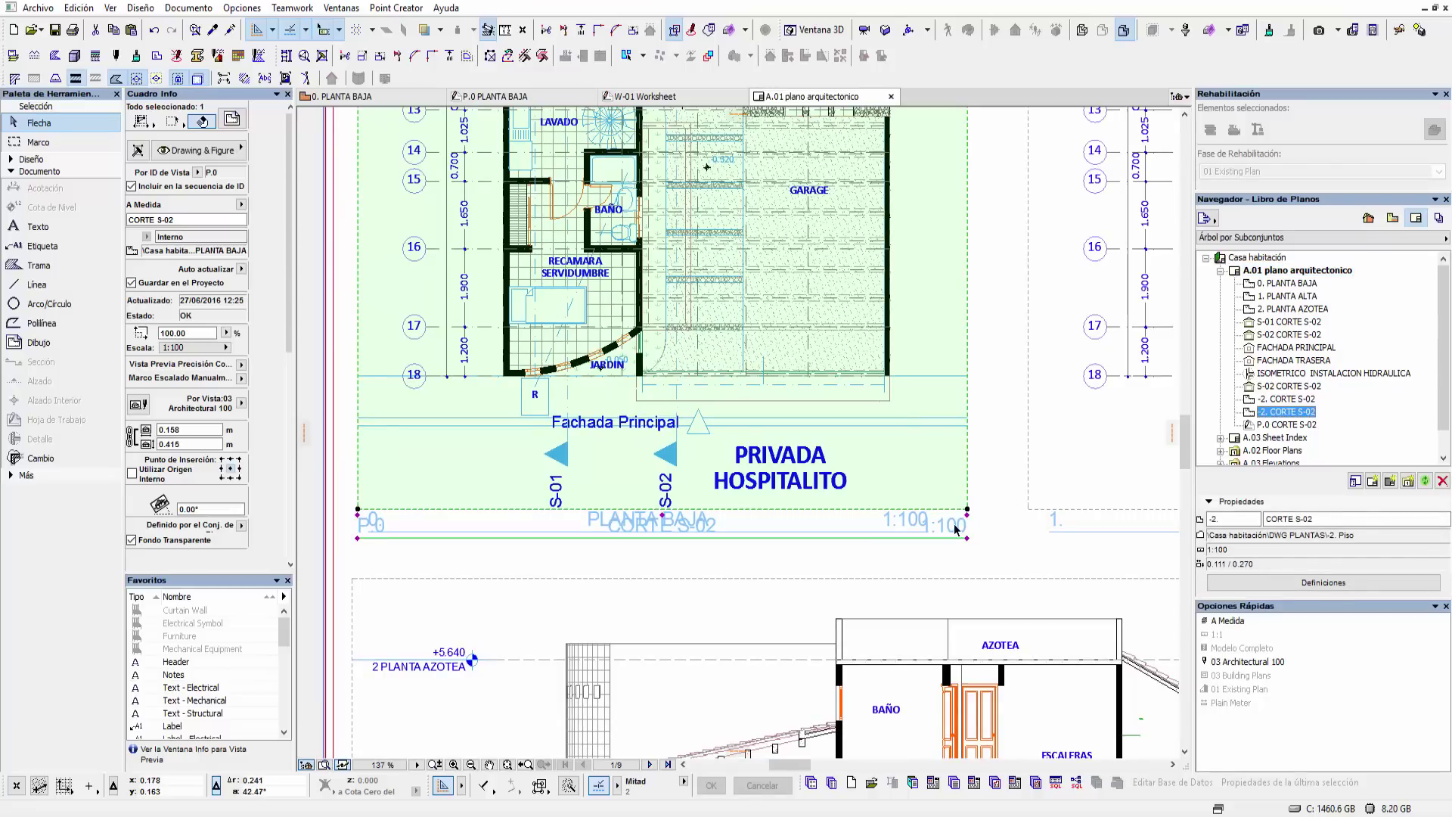
pyautogui.moveTo(1002, 492); pyautogui.dragTo(938, 382, button='middle')
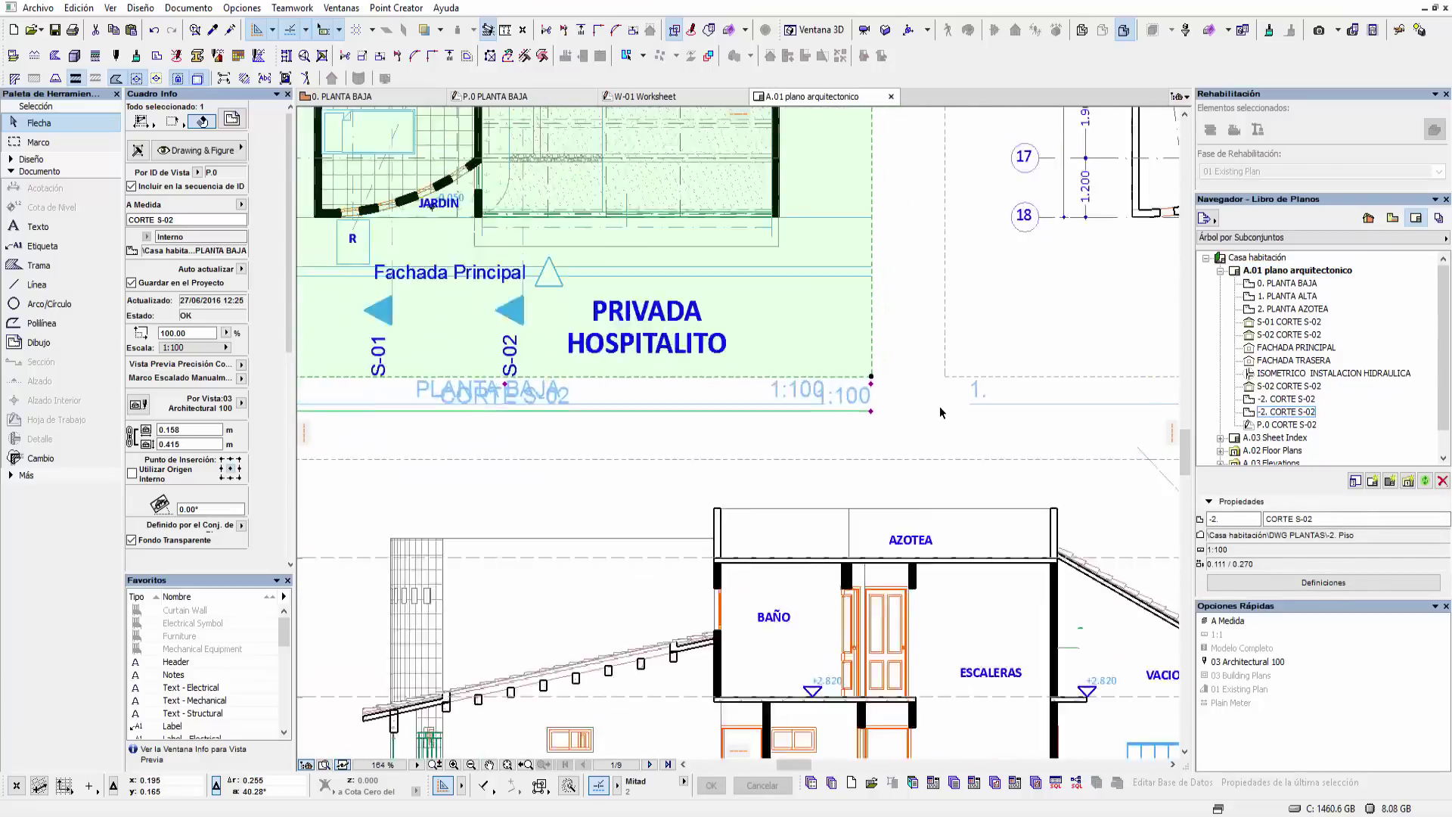
pyautogui.scroll(-4, 971, 443)
pyautogui.moveTo(995, 447); pyautogui.dragTo(844, 369, button='middle')
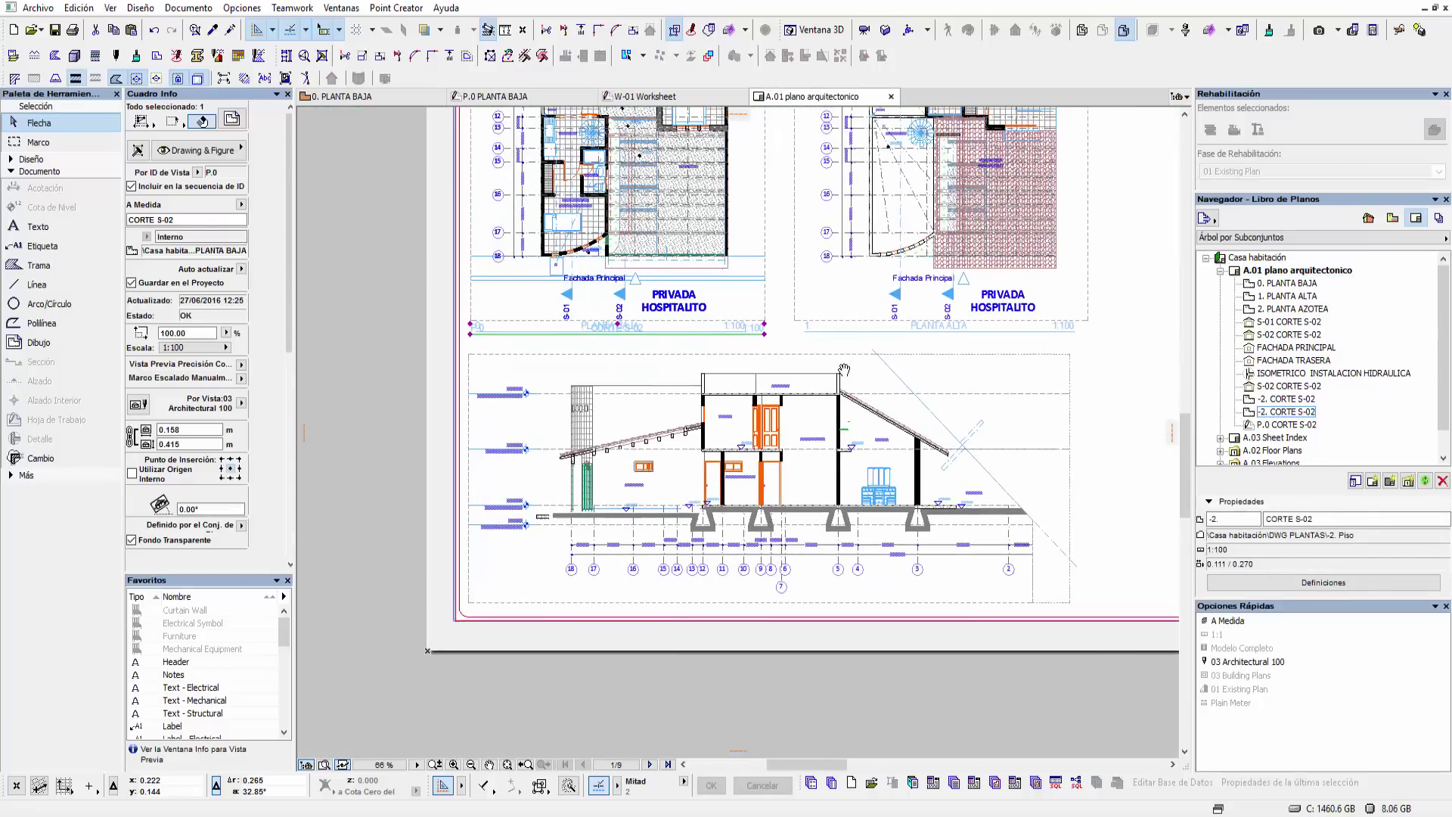
pyautogui.click(1301, 401)
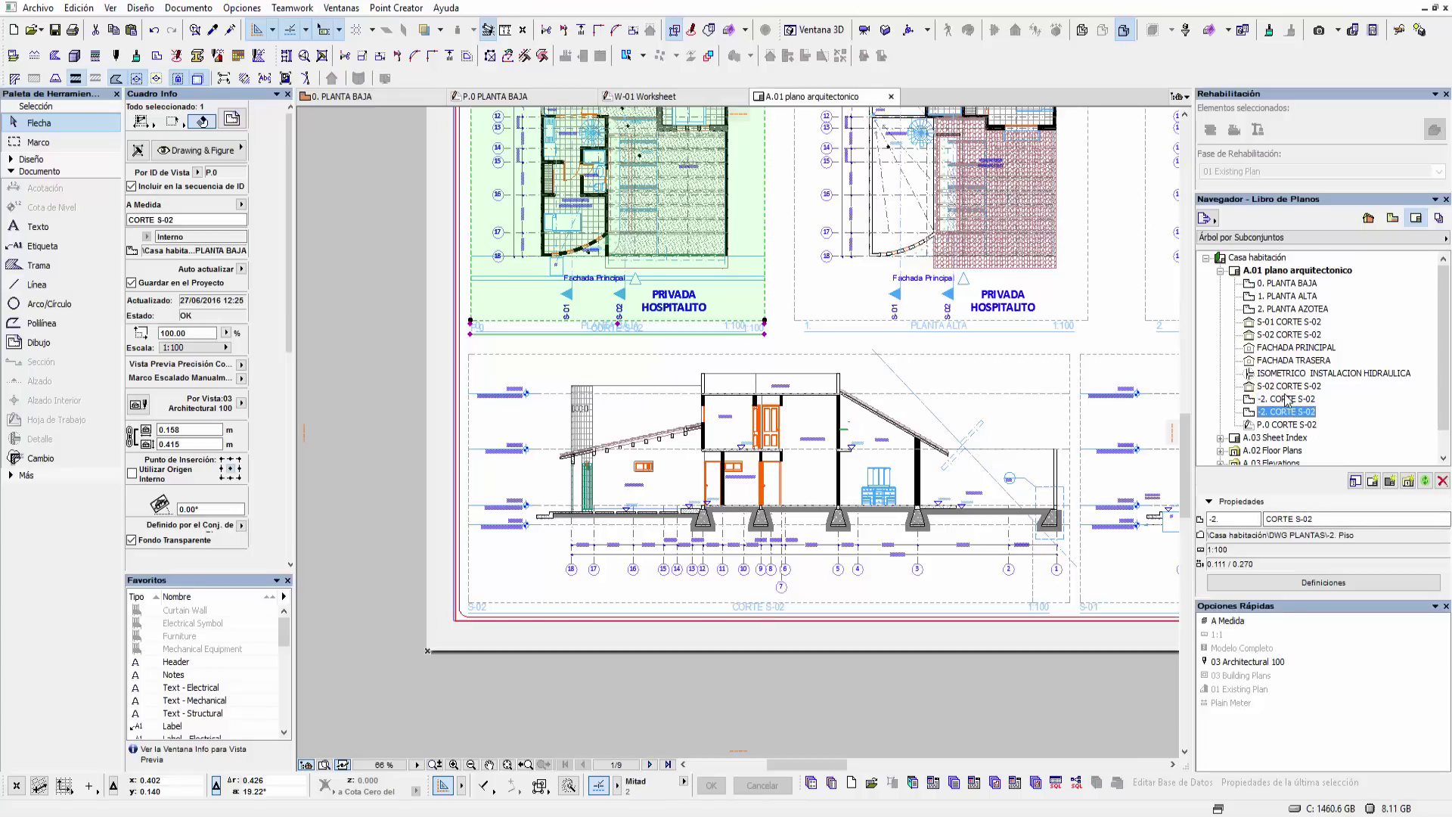
# - Rename the P.0 CORTE S-02 drawing to PLANTA BAJA
pyautogui.click(1322, 519)
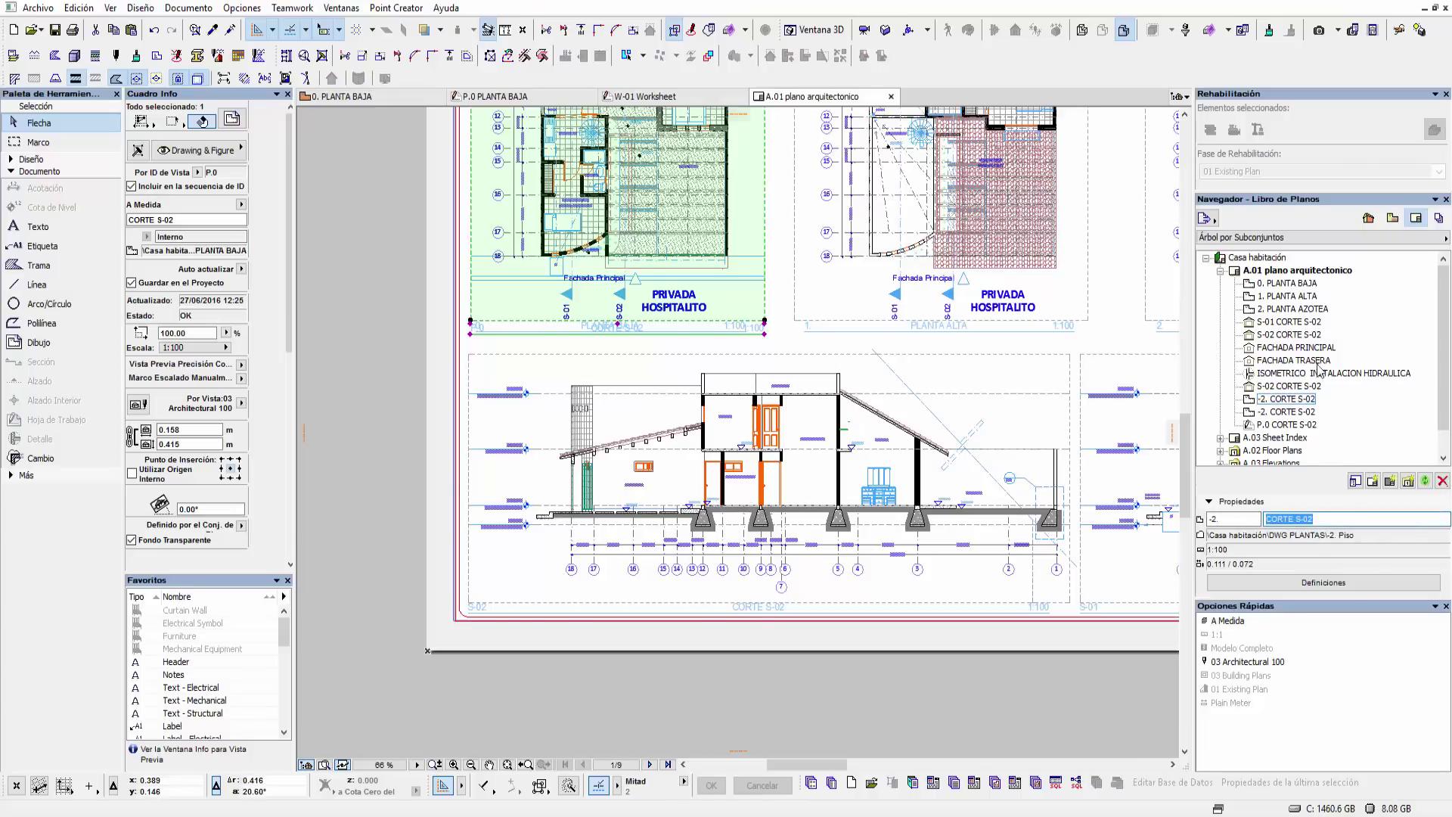
pyautogui.click(1298, 424)
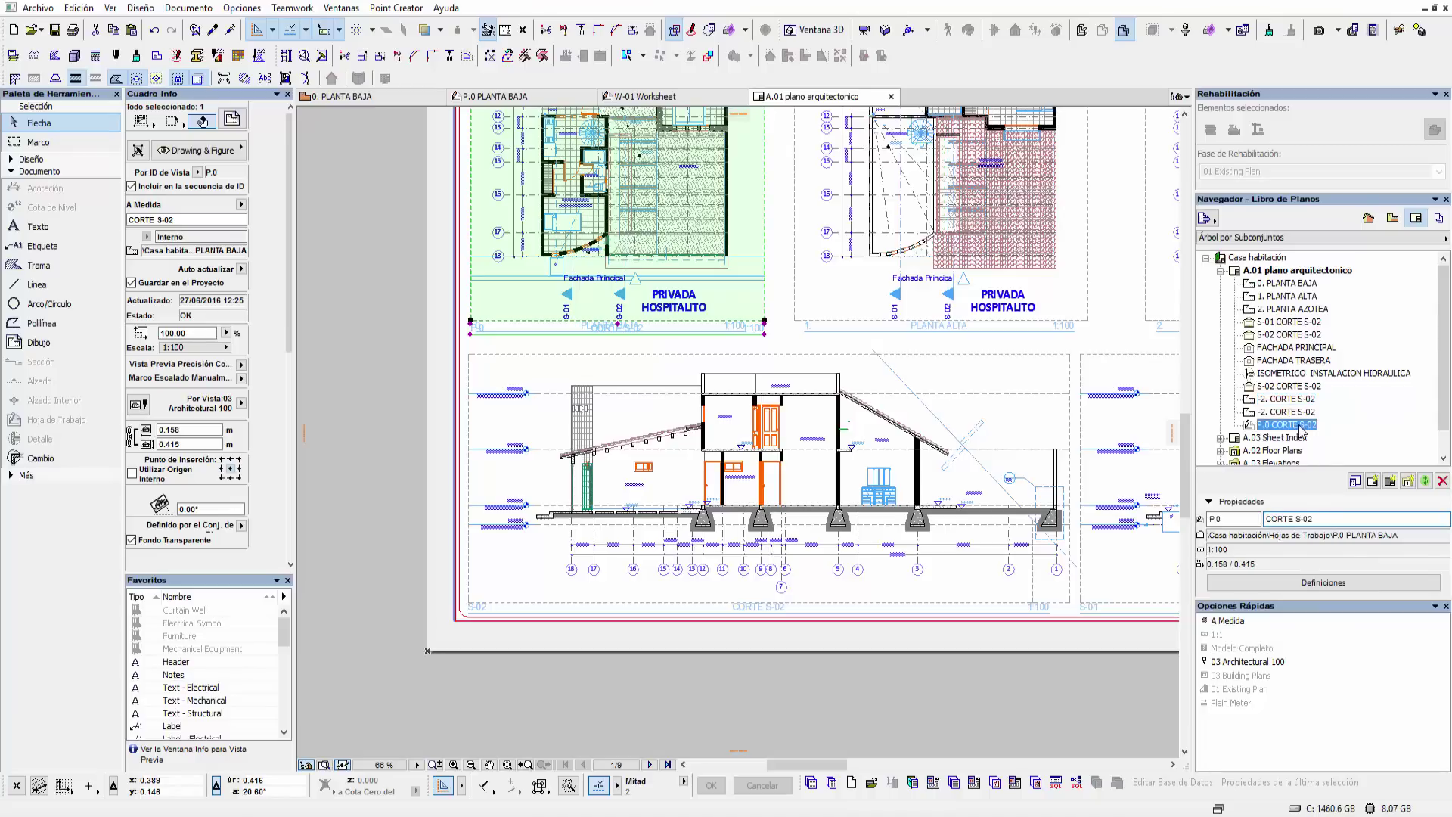
pyautogui.click(1301, 519)
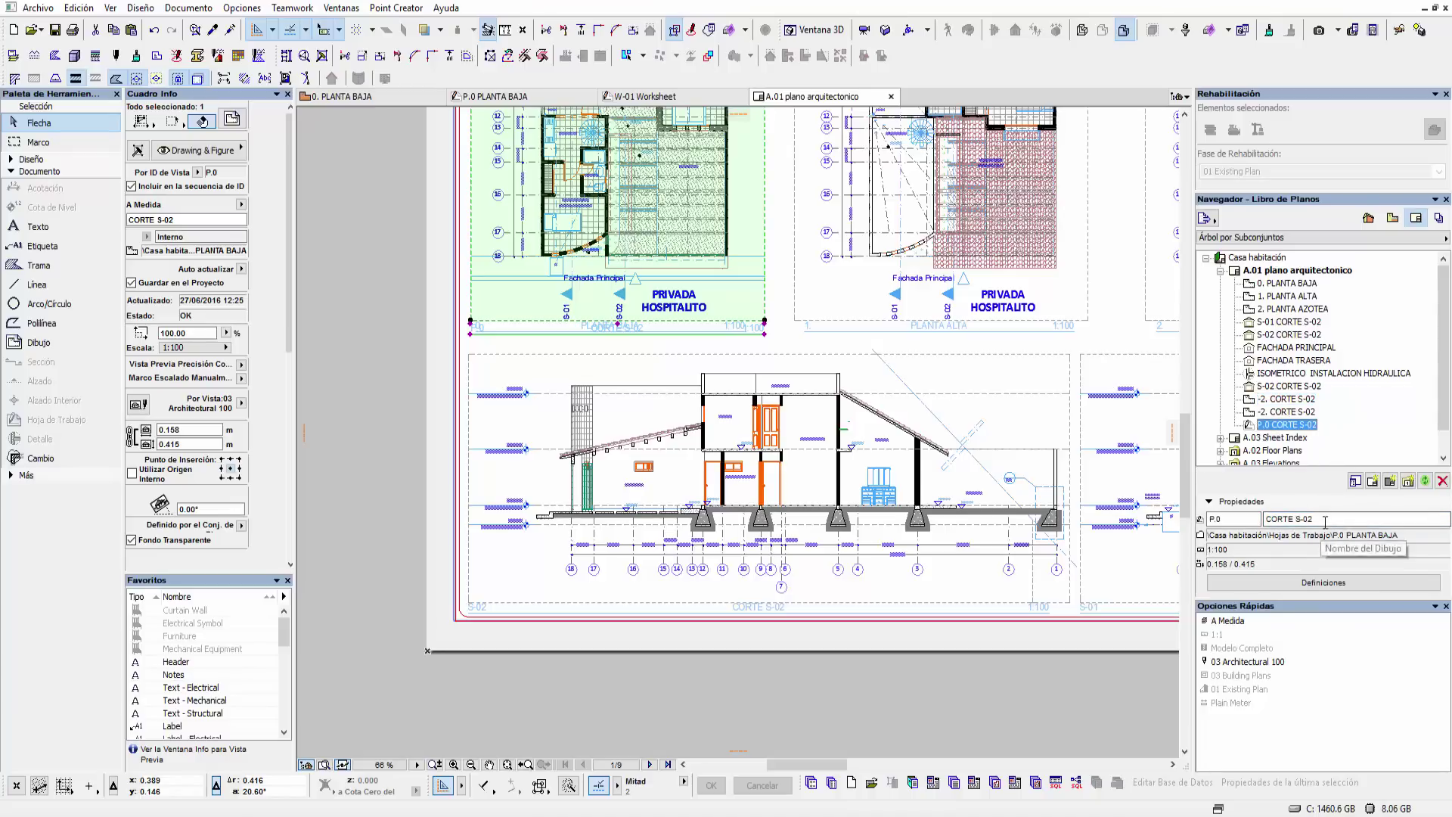
pyautogui.write('PLANTA BAJA')
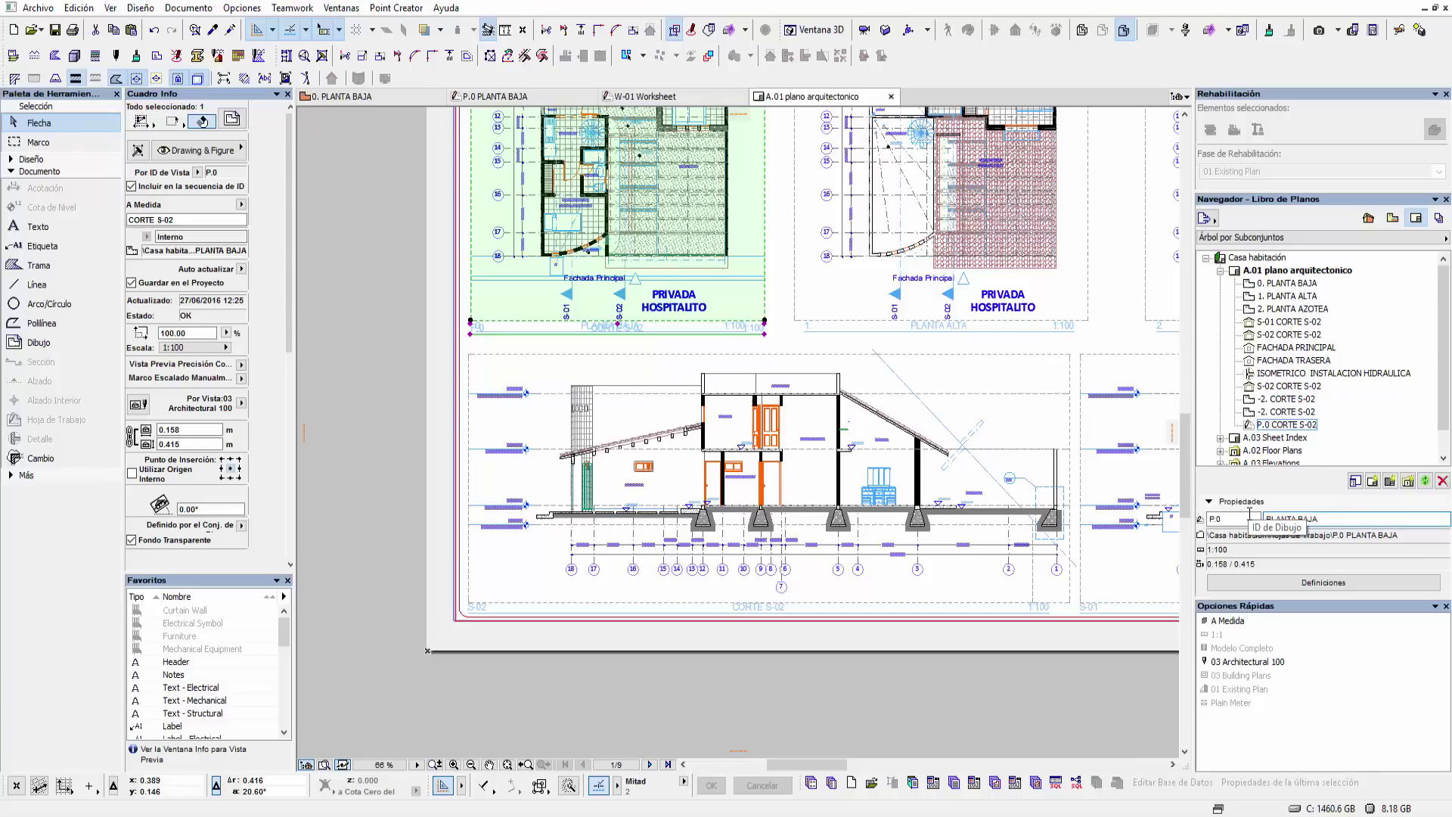
pyautogui.press('Return')
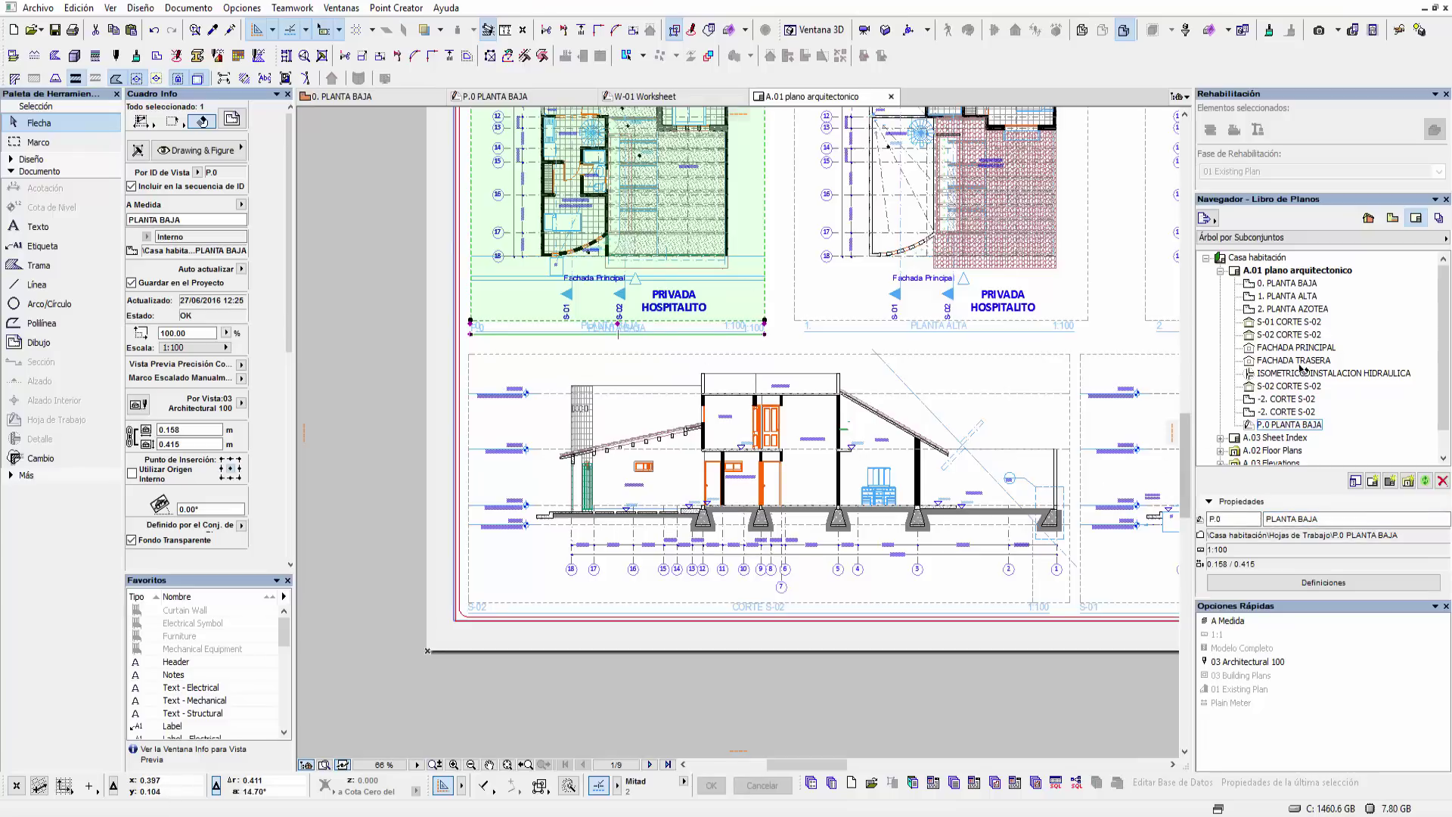
pyautogui.click(1301, 308)
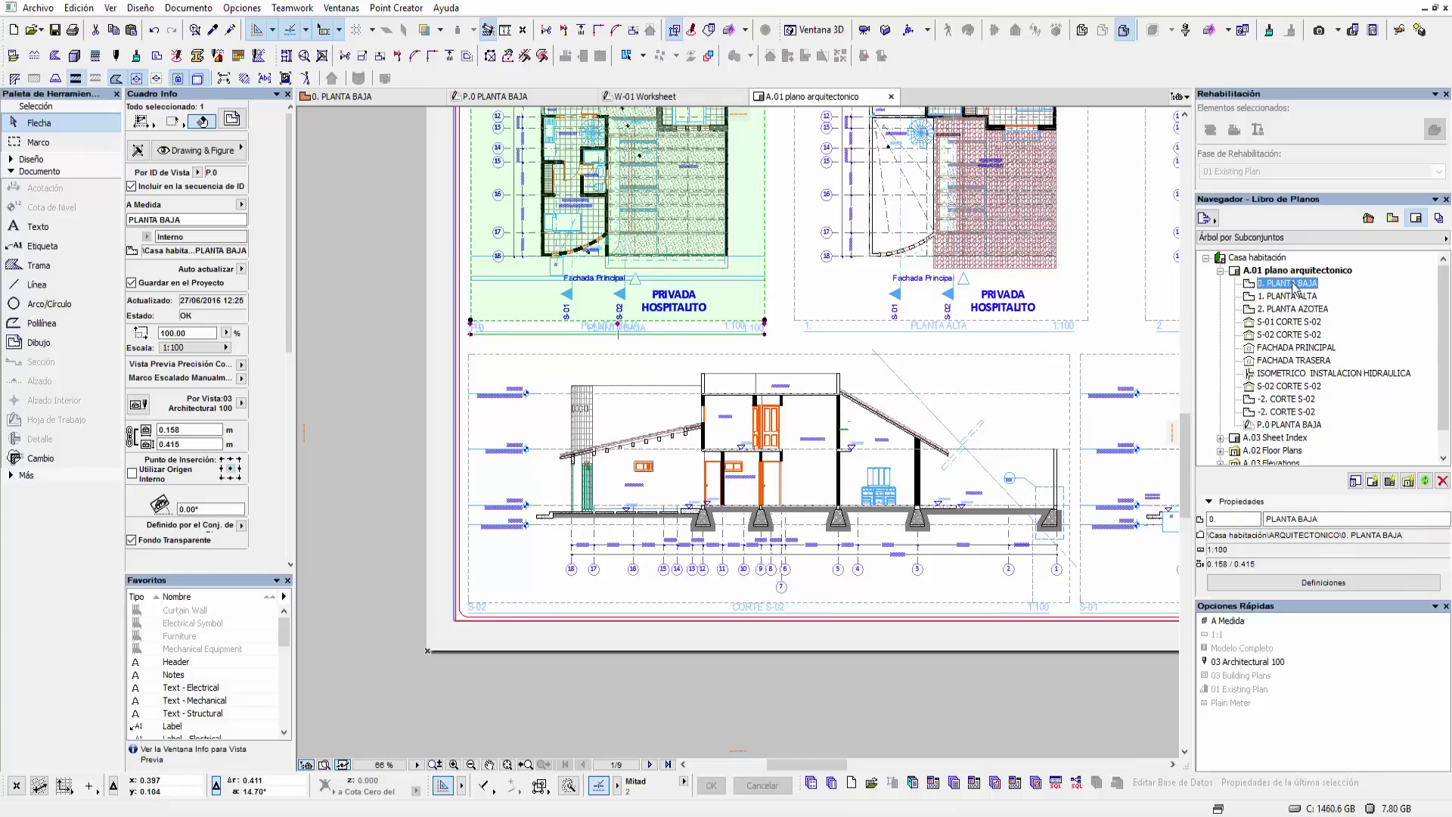
# - Delete the 0. PLANTA BAJA drawing from layout A.01 using Borrar
pyautogui.rightClick(1294, 284)
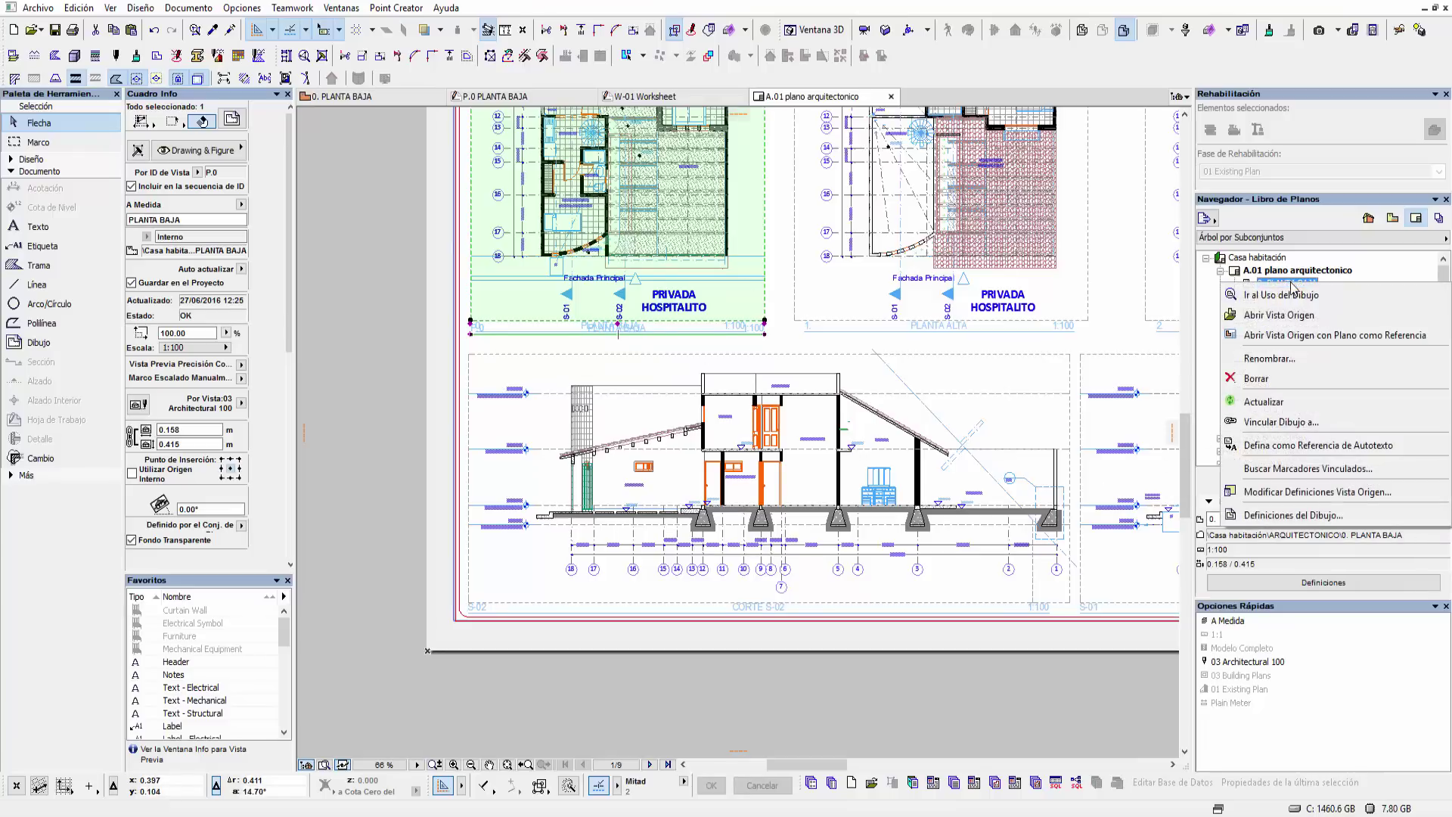
pyautogui.click(1257, 378)
pyautogui.moveTo(702, 363); pyautogui.dragTo(725, 638, button='middle')
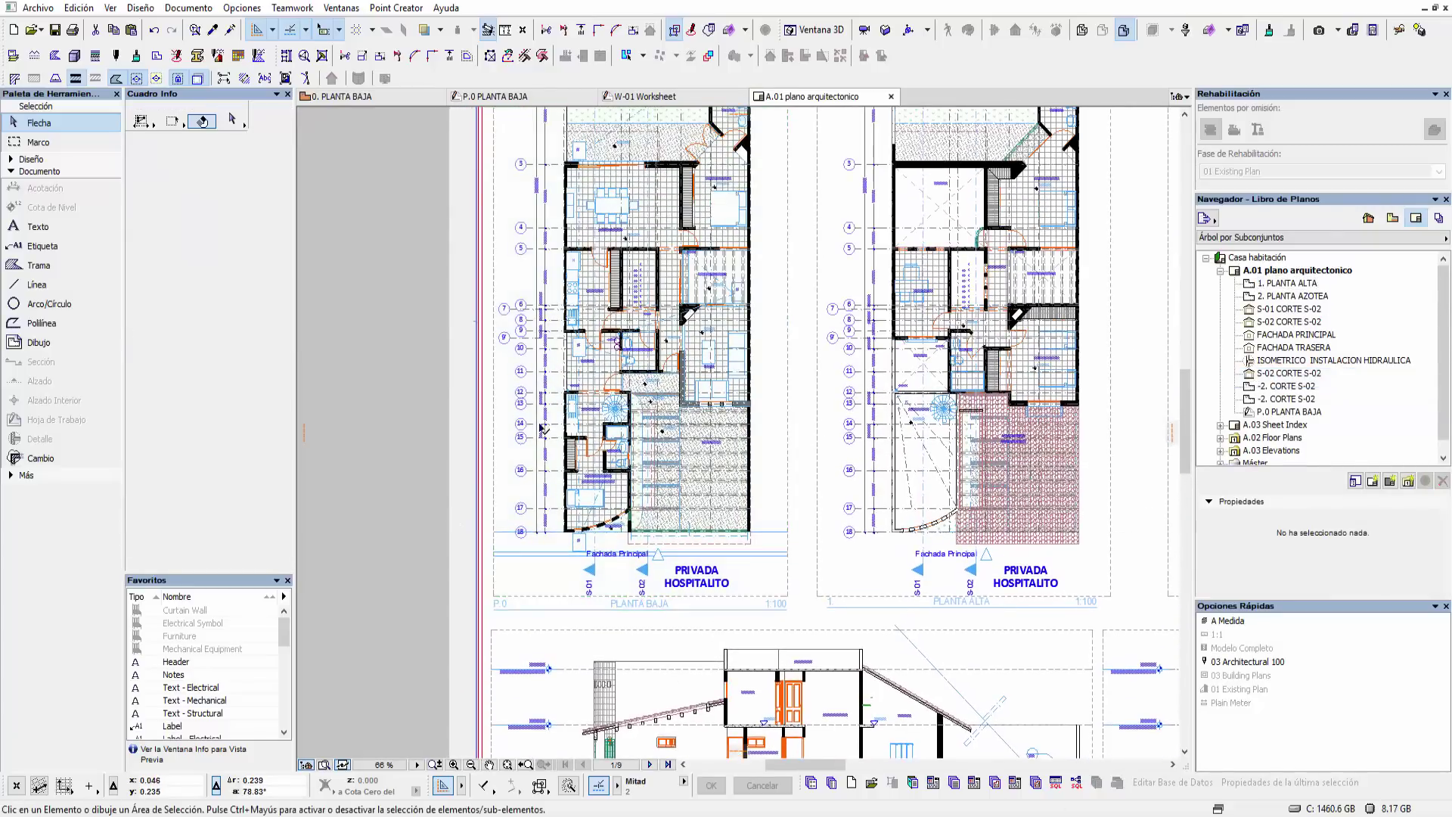
pyautogui.moveTo(647, 425); pyautogui.dragTo(646, 495, button='middle')
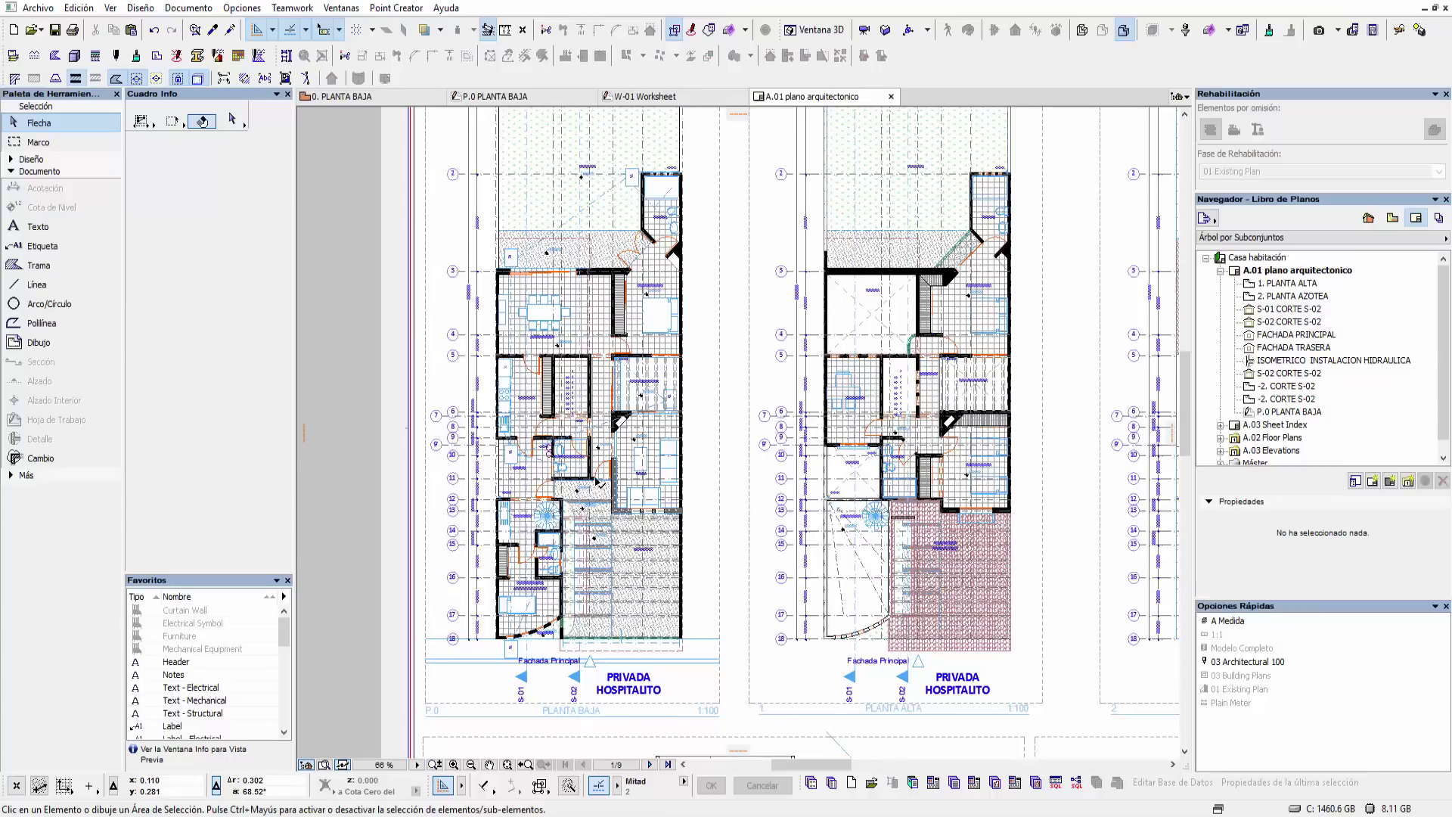
pyautogui.scroll(-3, 583, 518)
pyautogui.moveTo(770, 465); pyautogui.dragTo(613, 445, button='middle')
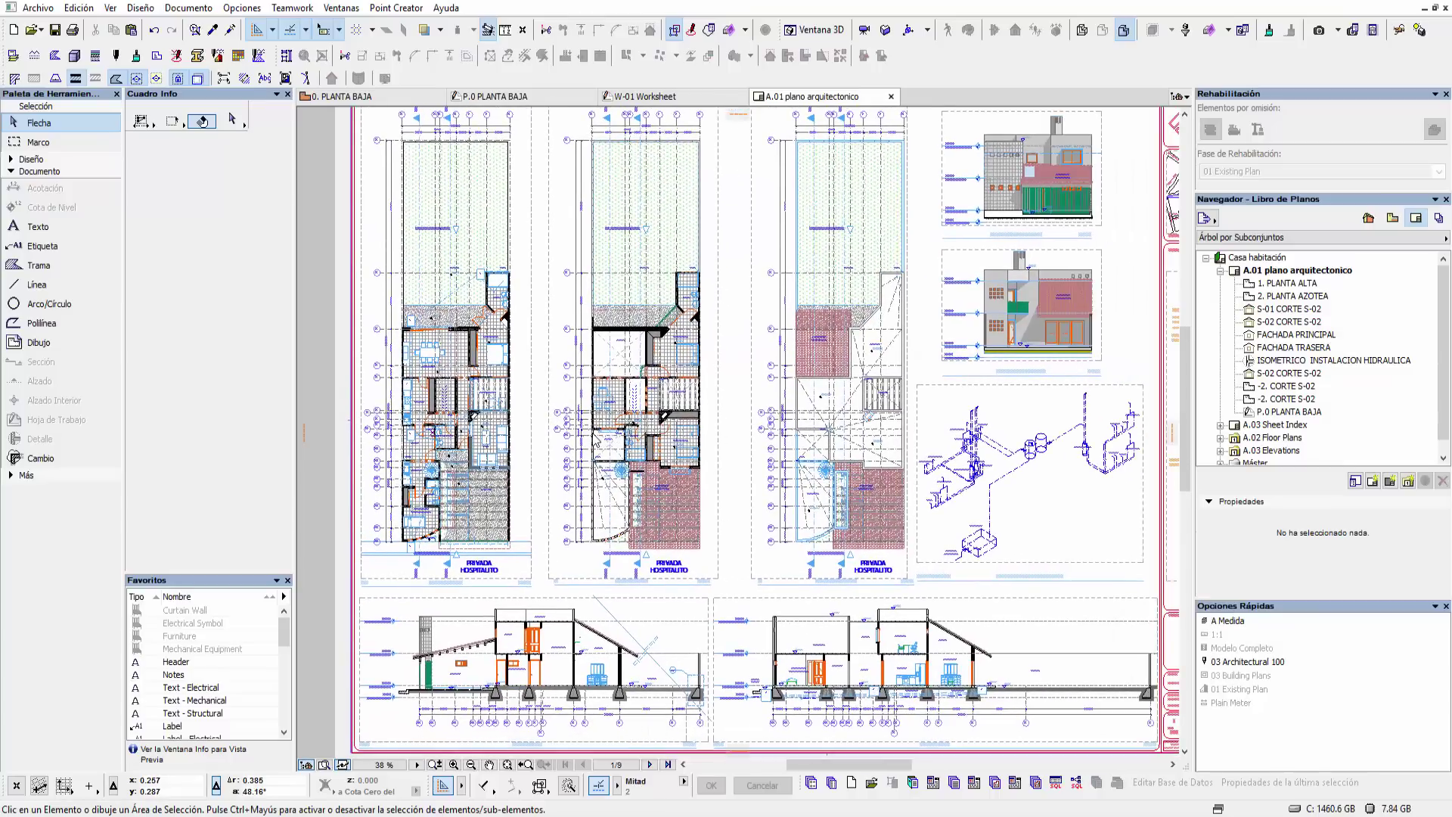
pyautogui.scroll(-1, 534, 352)
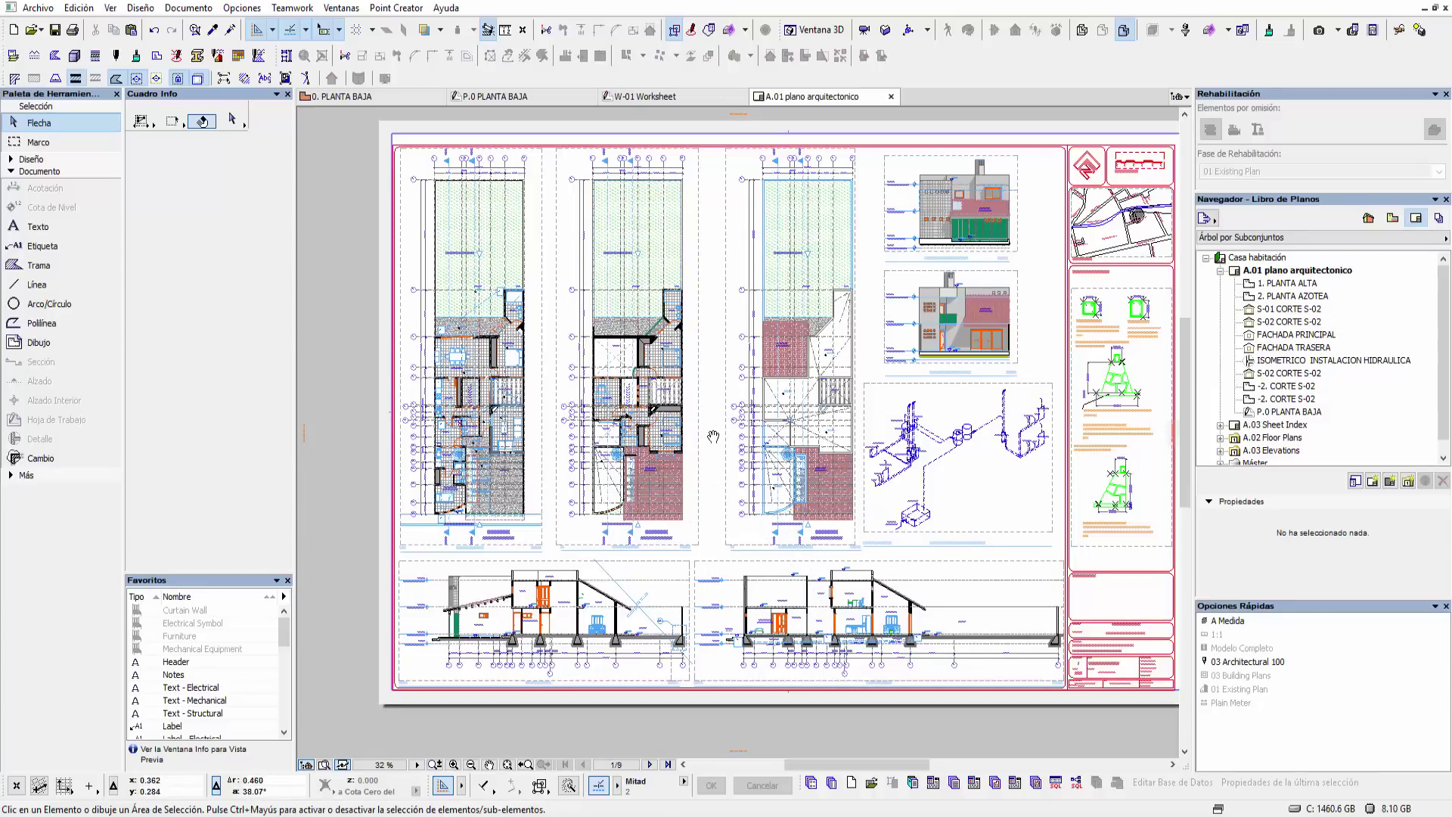
# - Review the remaining plans on the sheet, then open the 0. PLANTA BAJA floor plan
pyautogui.hscroll(-1, 704, 437)
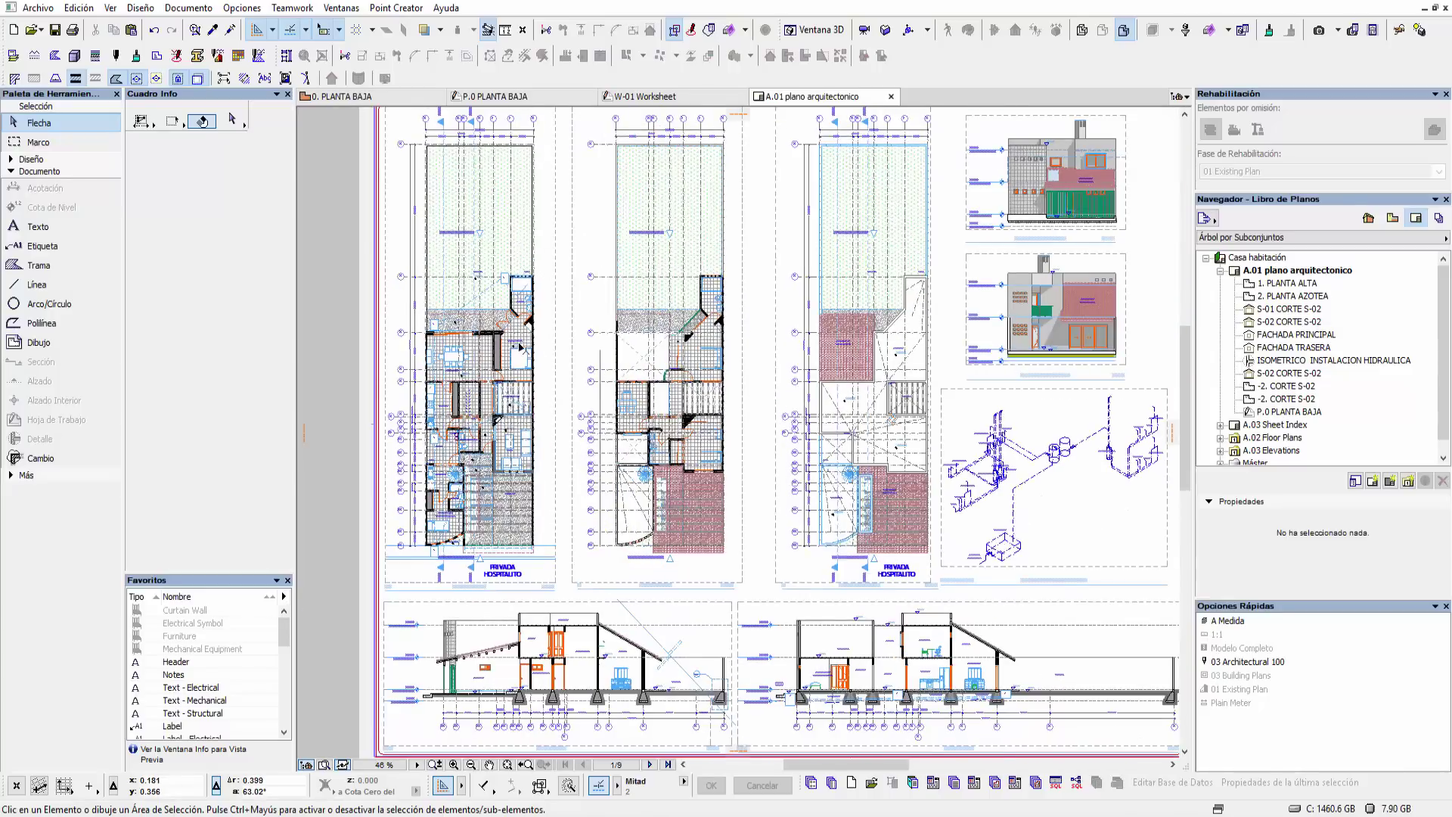
pyautogui.scroll(3, 527, 364)
pyautogui.scroll(1, 527, 366)
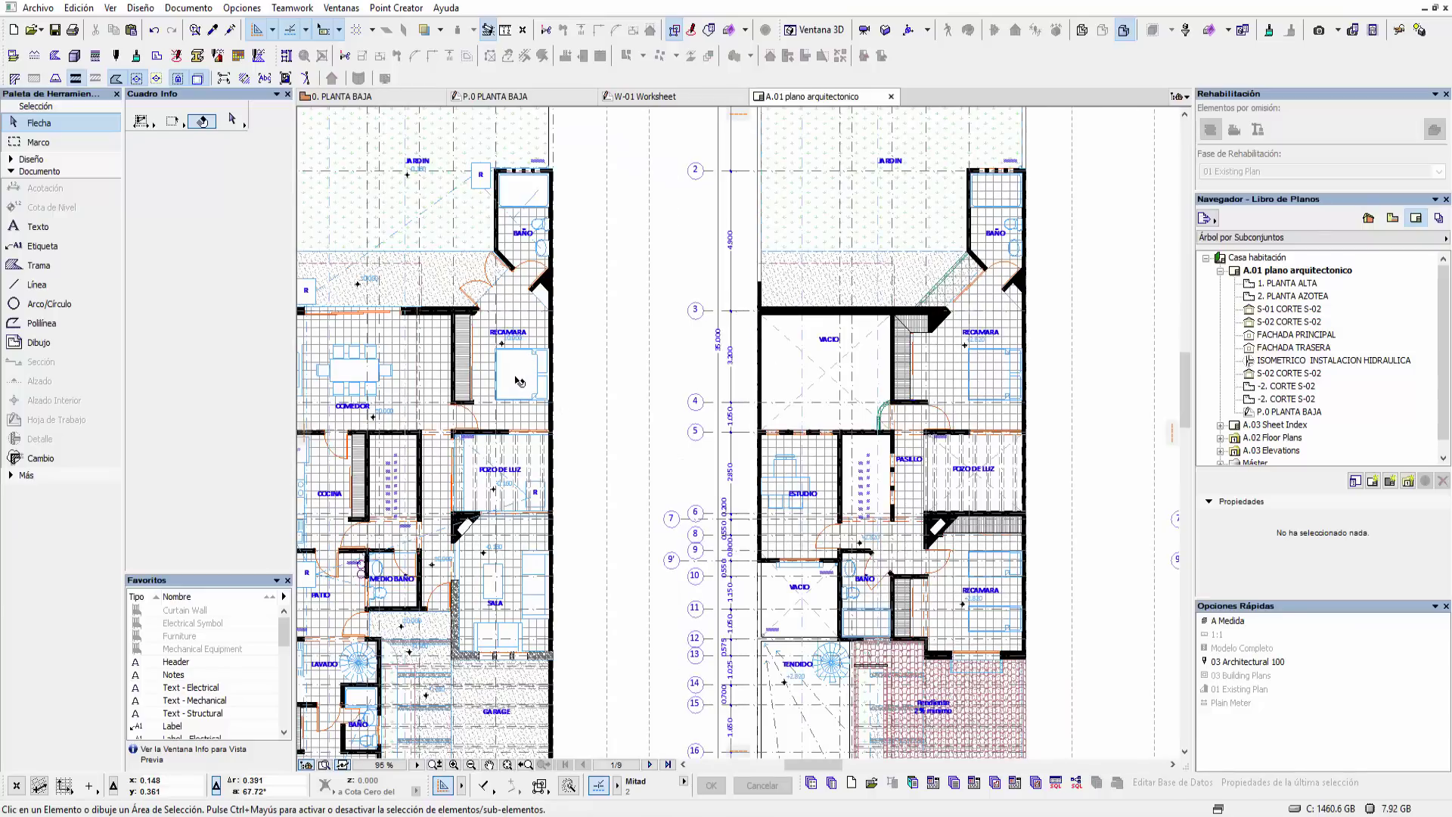
pyautogui.scroll(1, 518, 382)
pyautogui.moveTo(597, 400); pyautogui.dragTo(708, 401, button='middle')
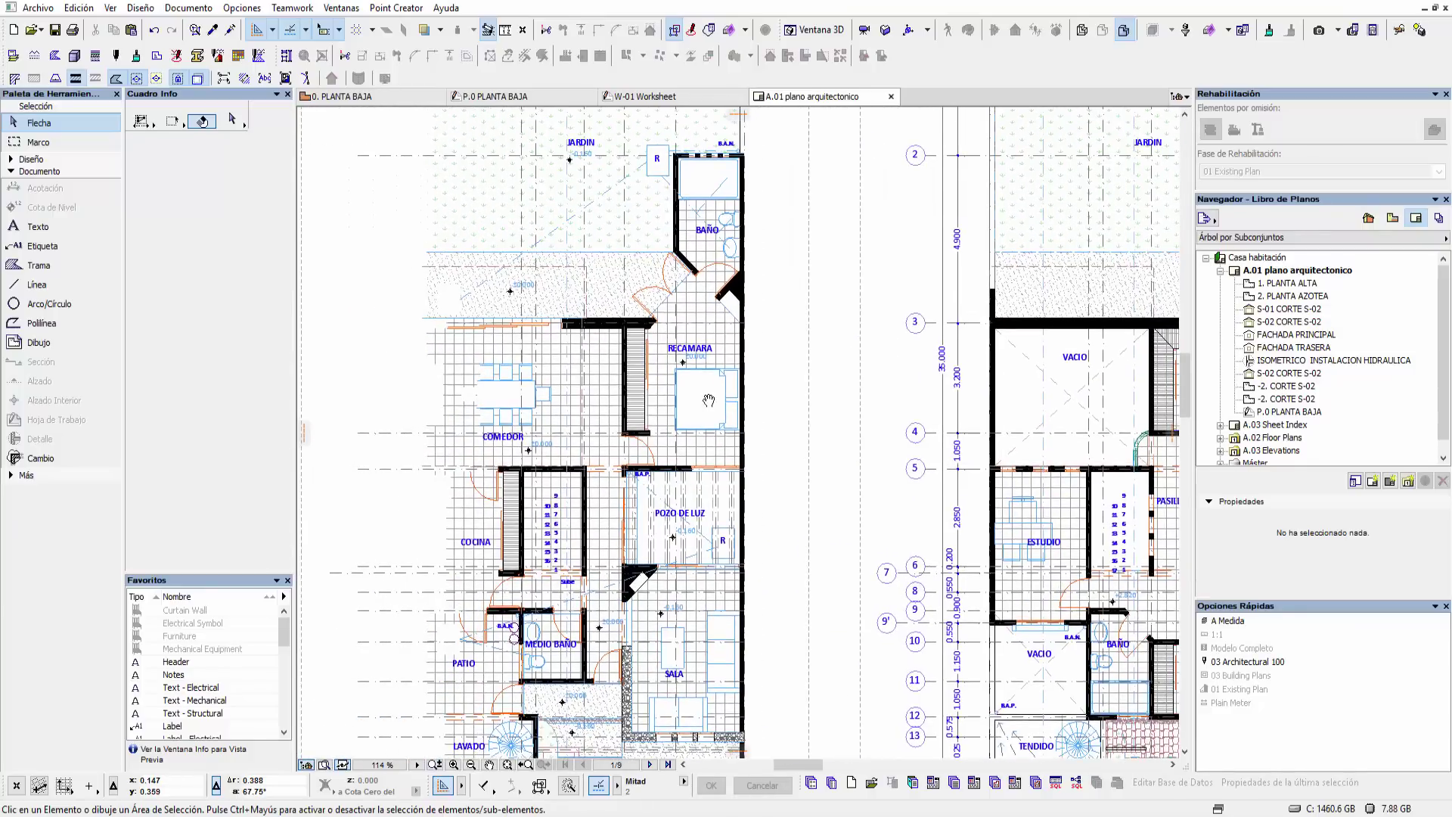
pyautogui.scroll(1, 739, 412)
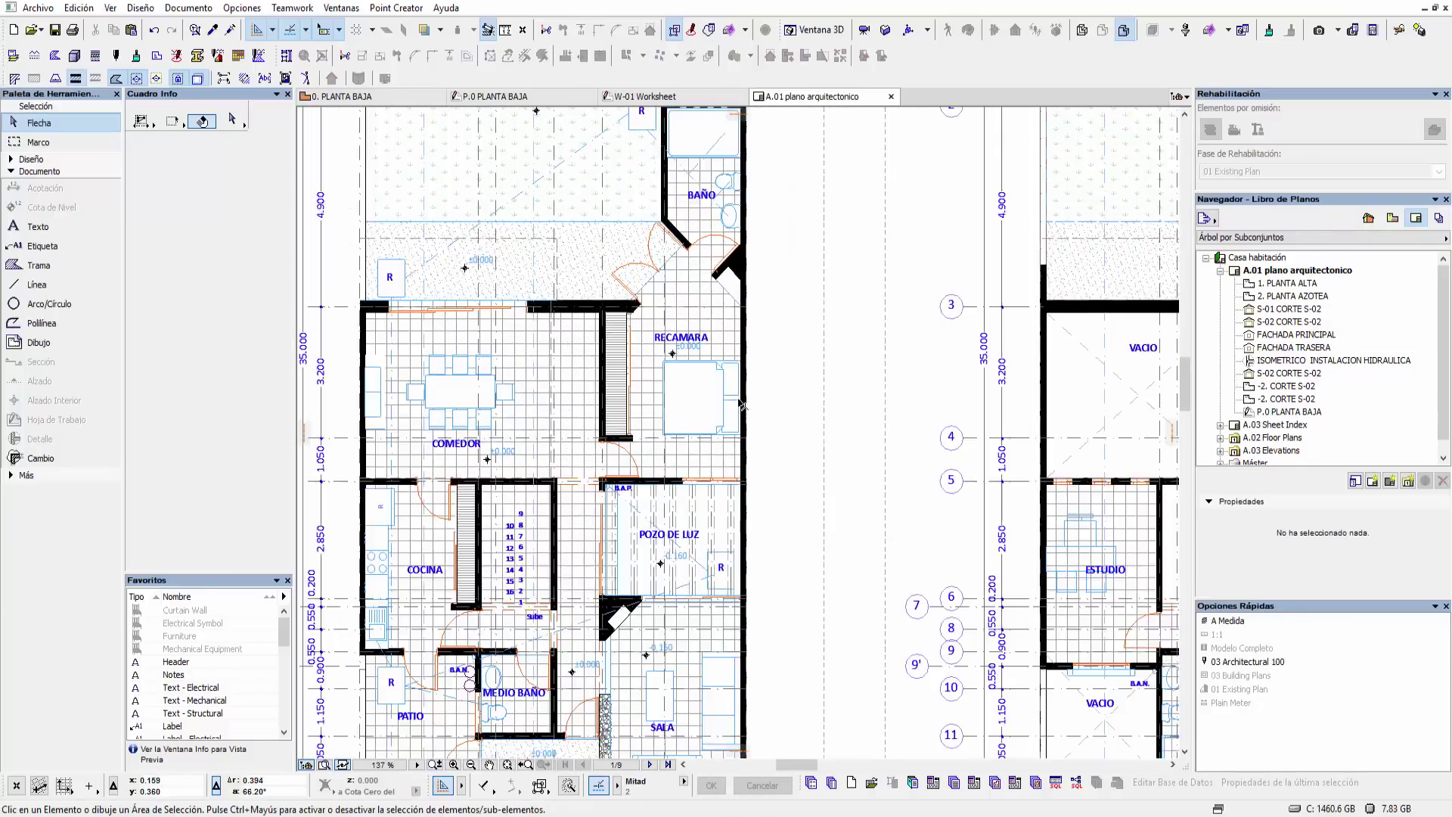
pyautogui.scroll(1, 740, 400)
pyautogui.scroll(1, 741, 386)
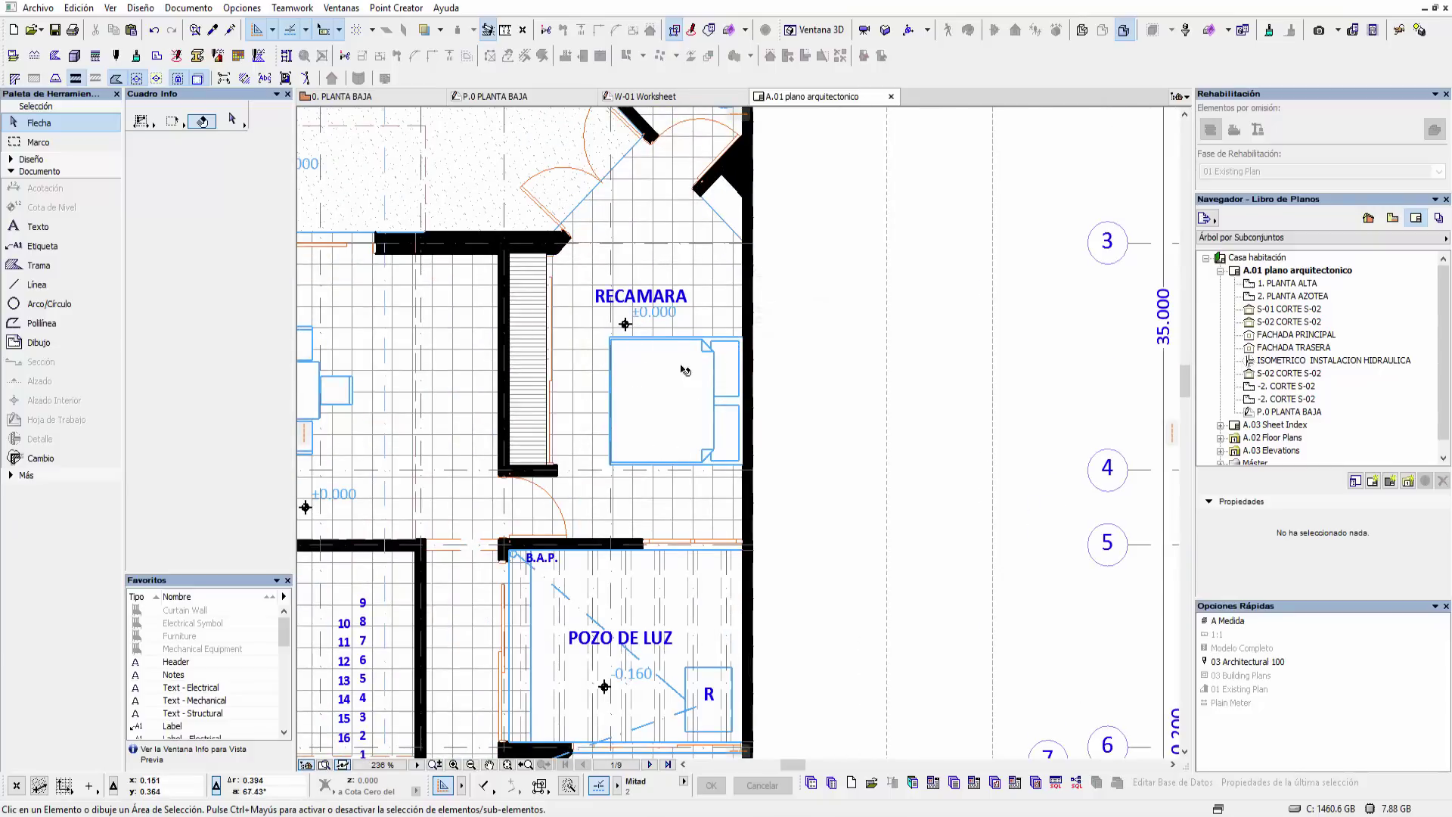
pyautogui.scroll(-1, 668, 416)
pyautogui.scroll(-1, 725, 458)
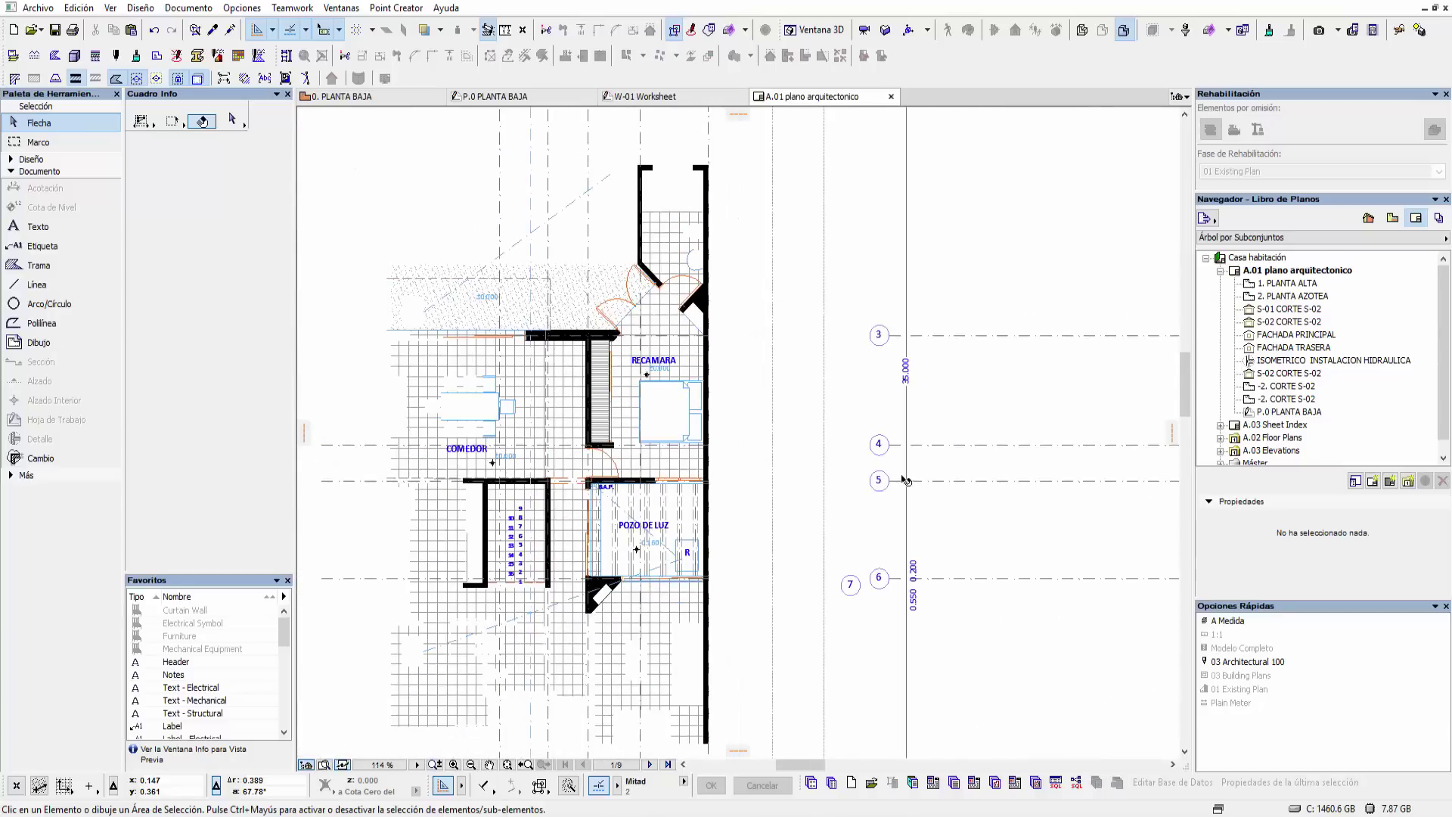
pyautogui.scroll(-1, 907, 481)
pyautogui.moveTo(921, 477); pyautogui.dragTo(863, 396, button='middle')
pyautogui.scroll(2, 863, 396)
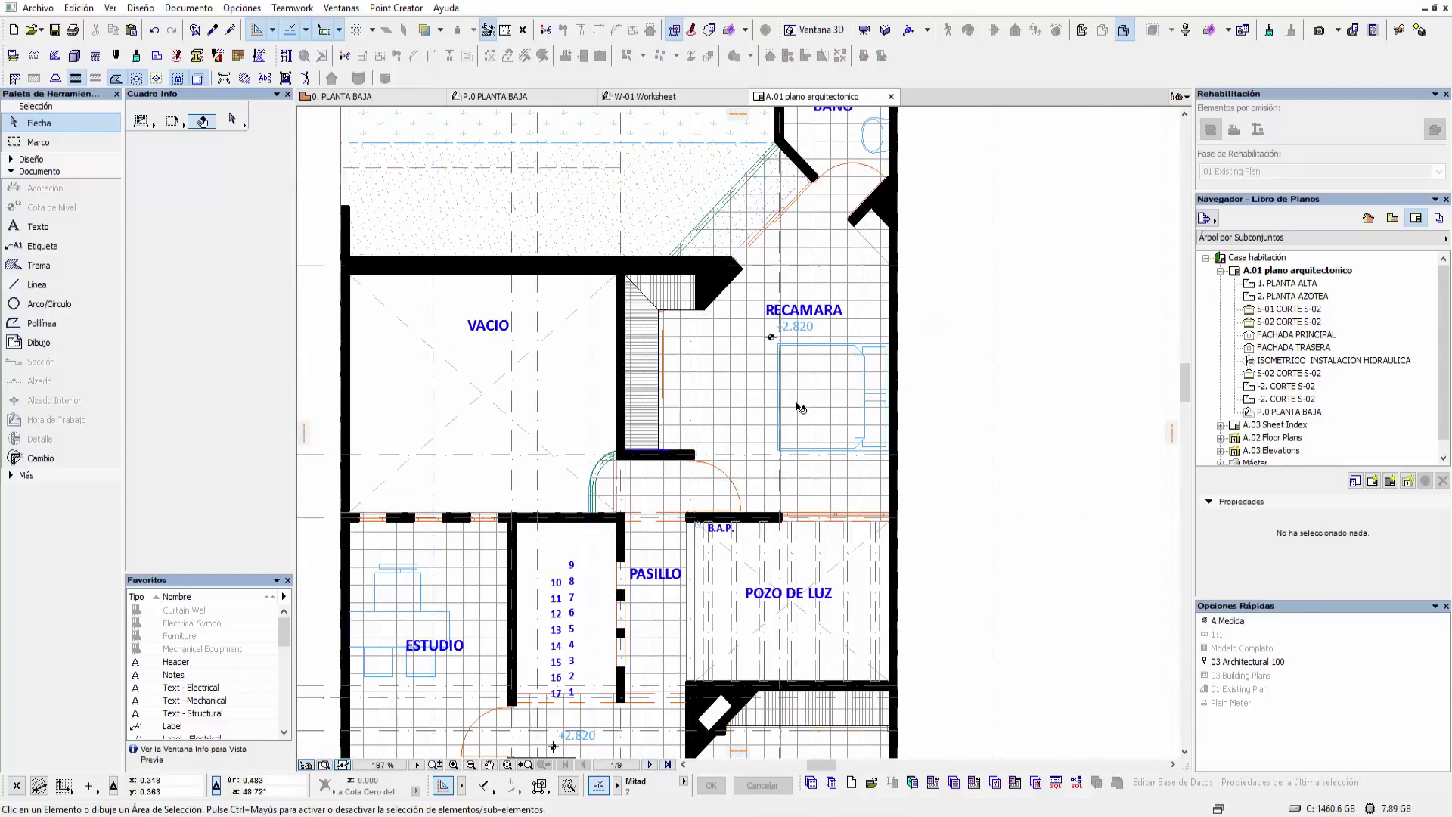
pyautogui.scroll(-2, 770, 337)
pyautogui.scroll(-3, 908, 422)
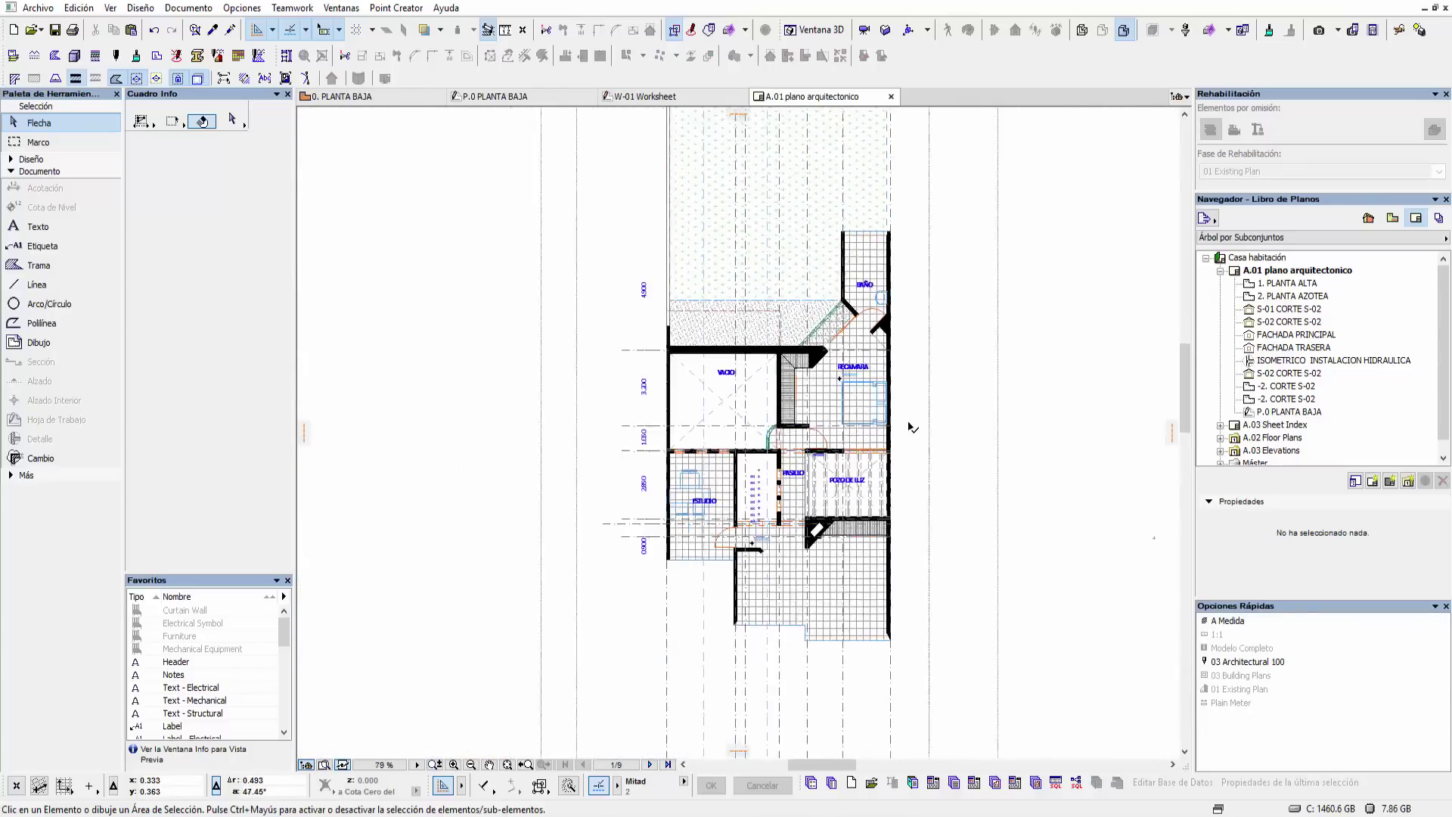
pyautogui.scroll(-1, 634, 503)
pyautogui.keyDown('shift'); pyautogui.hscroll(-2, 634, 503); pyautogui.keyUp('shift')
pyautogui.keyDown('shift'); pyautogui.hscroll(-2, 634, 503); pyautogui.keyUp('shift')
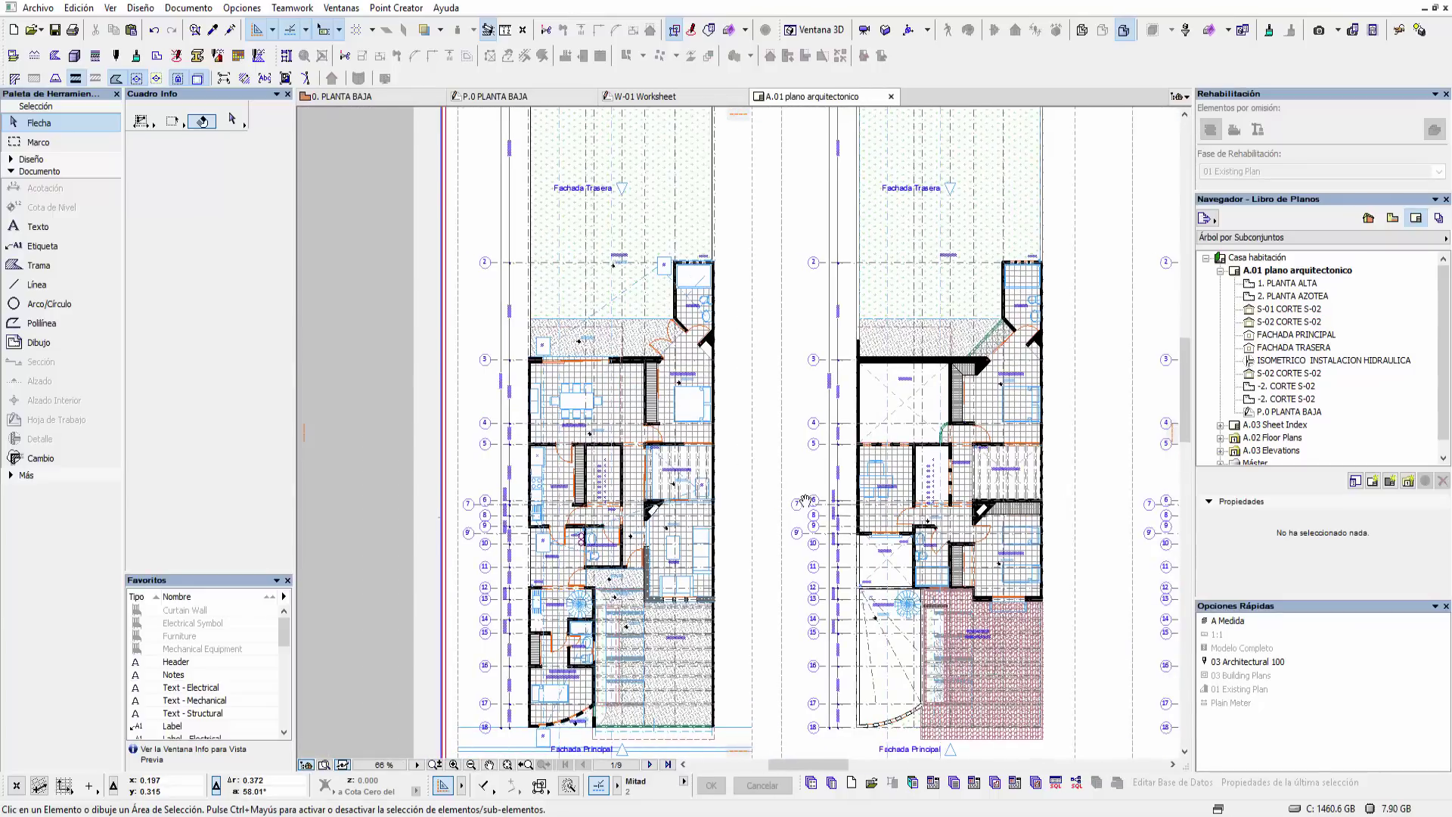
pyautogui.keyDown('shift'); pyautogui.hscroll(-2, 634, 503); pyautogui.keyUp('shift')
pyautogui.click(379, 97)
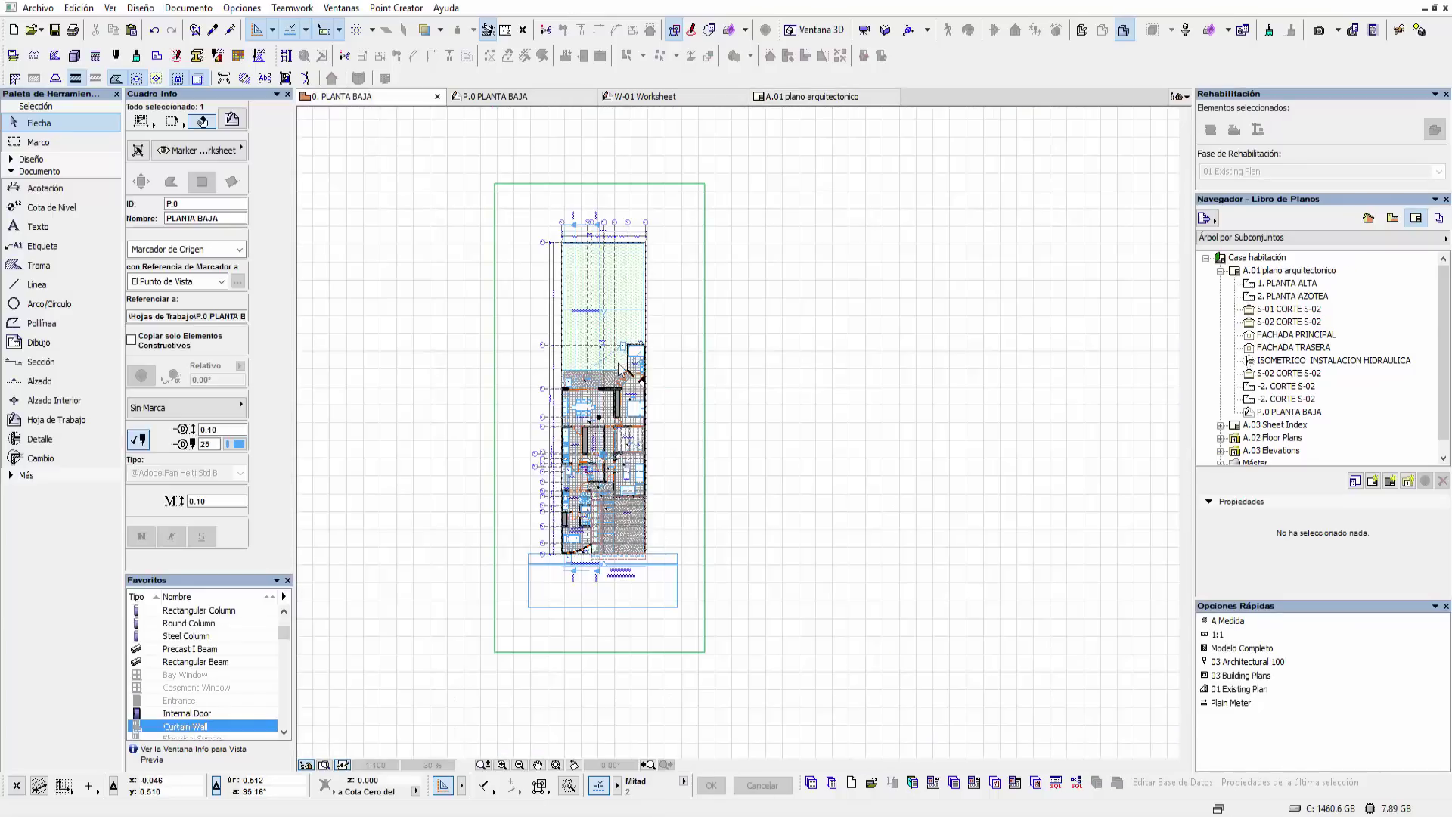
# - Select the RECAMARA double bed, confirm its cut fill background pen stays 124, and open its settings
pyautogui.scroll(2, 635, 416)
pyautogui.scroll(2, 606, 374)
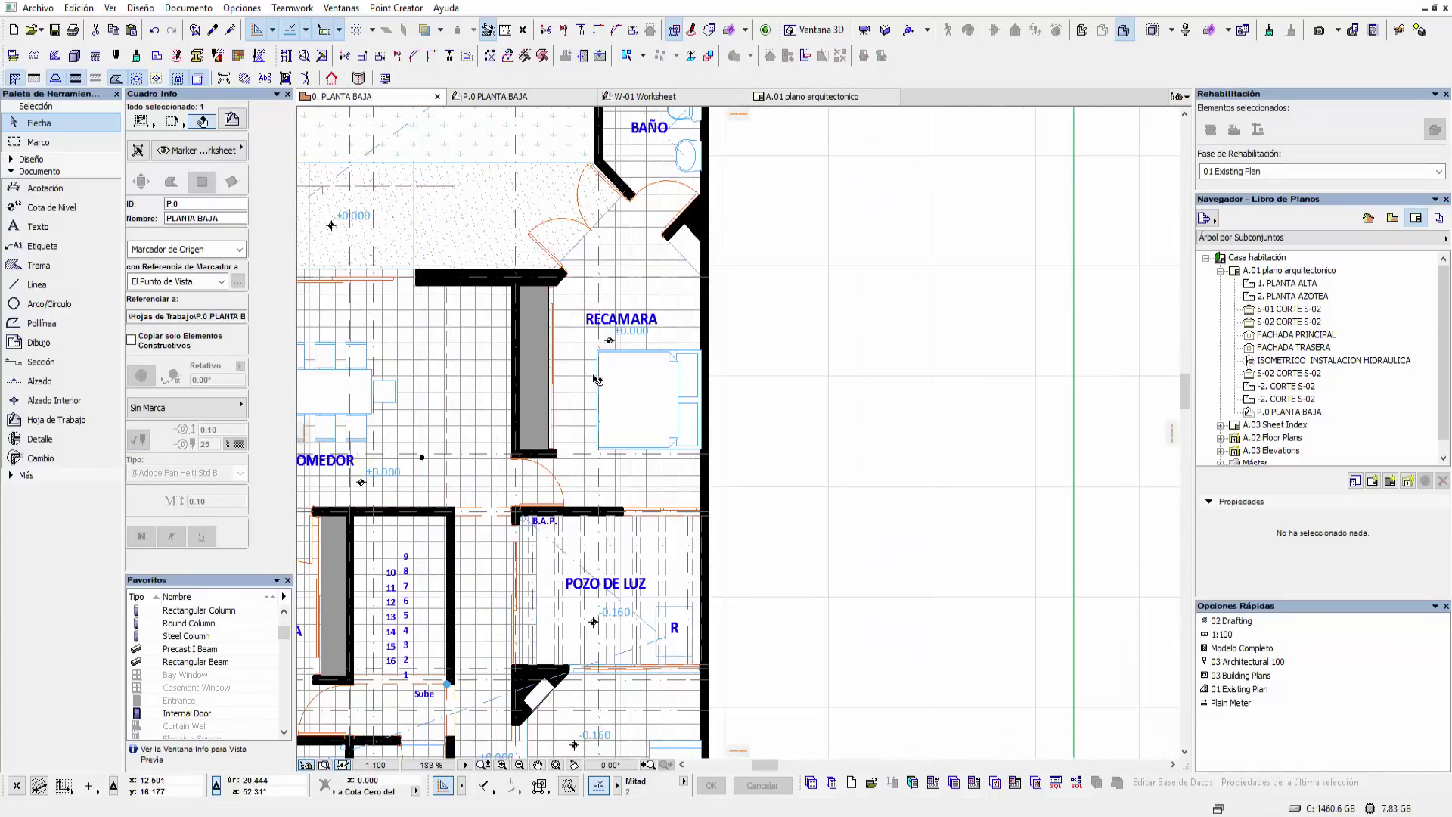
pyautogui.scroll(2, 602, 370)
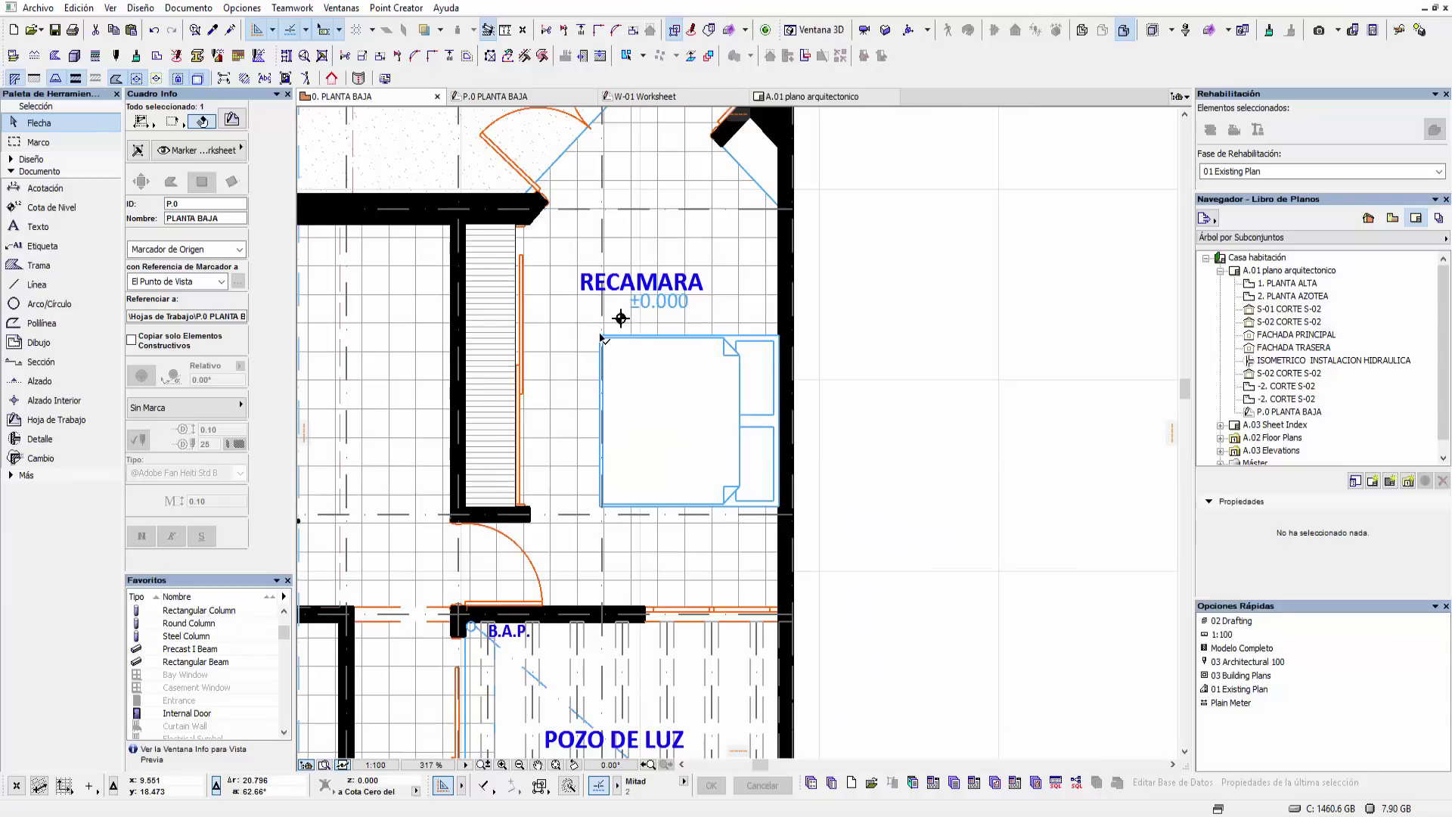
pyautogui.click(602, 338)
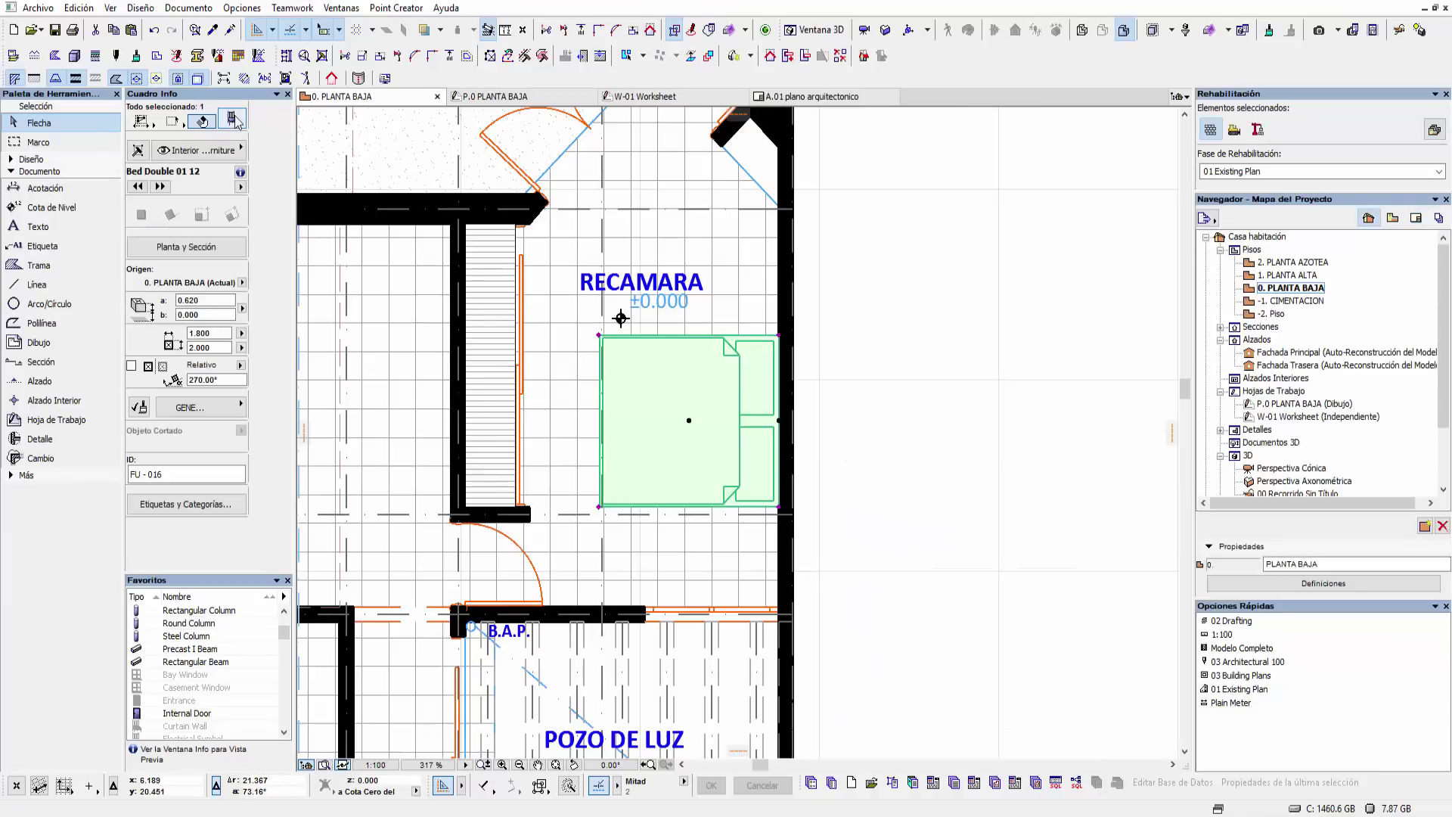
pyautogui.click(227, 250)
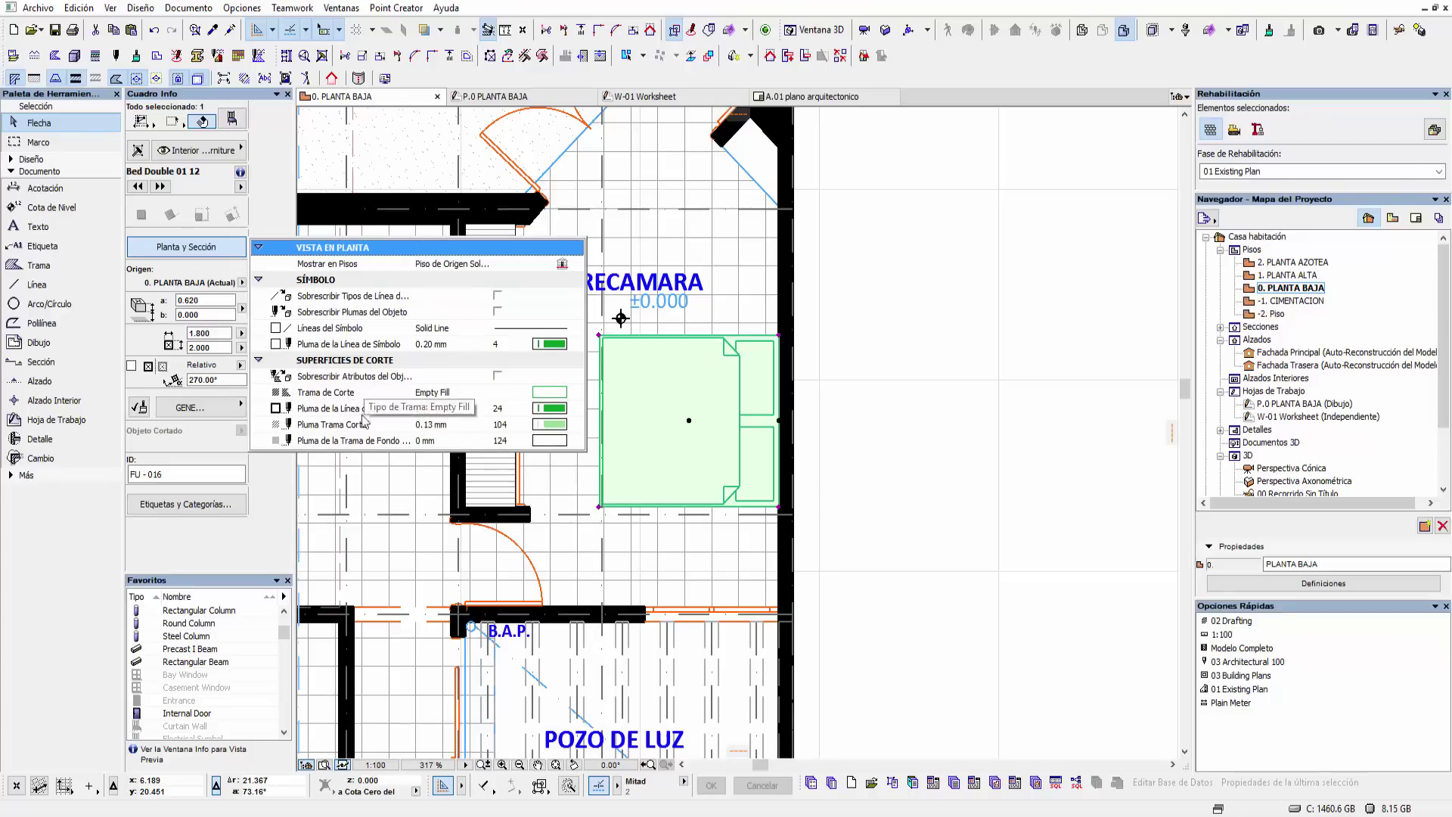
pyautogui.click(359, 366)
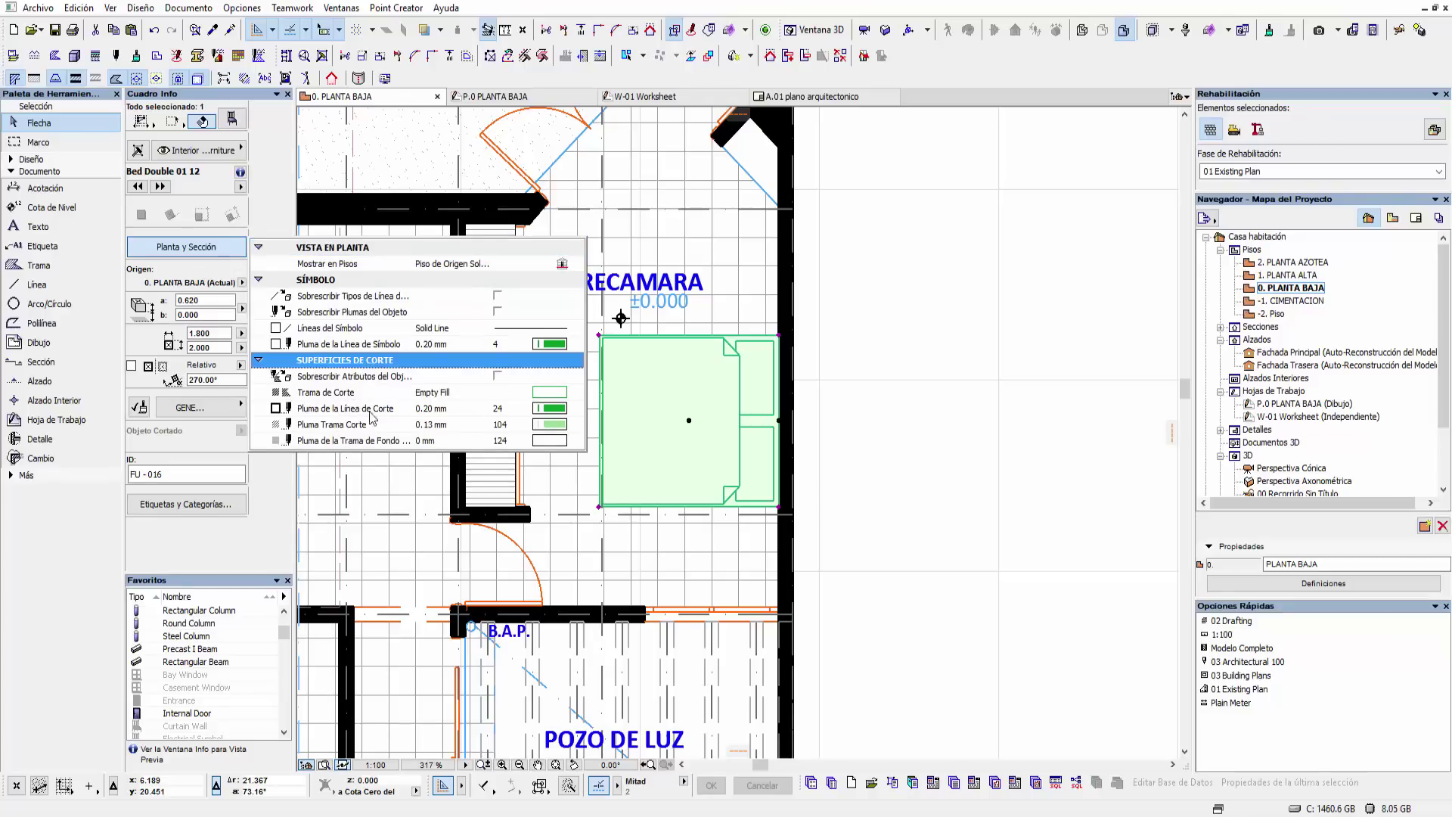
pyautogui.click(336, 443)
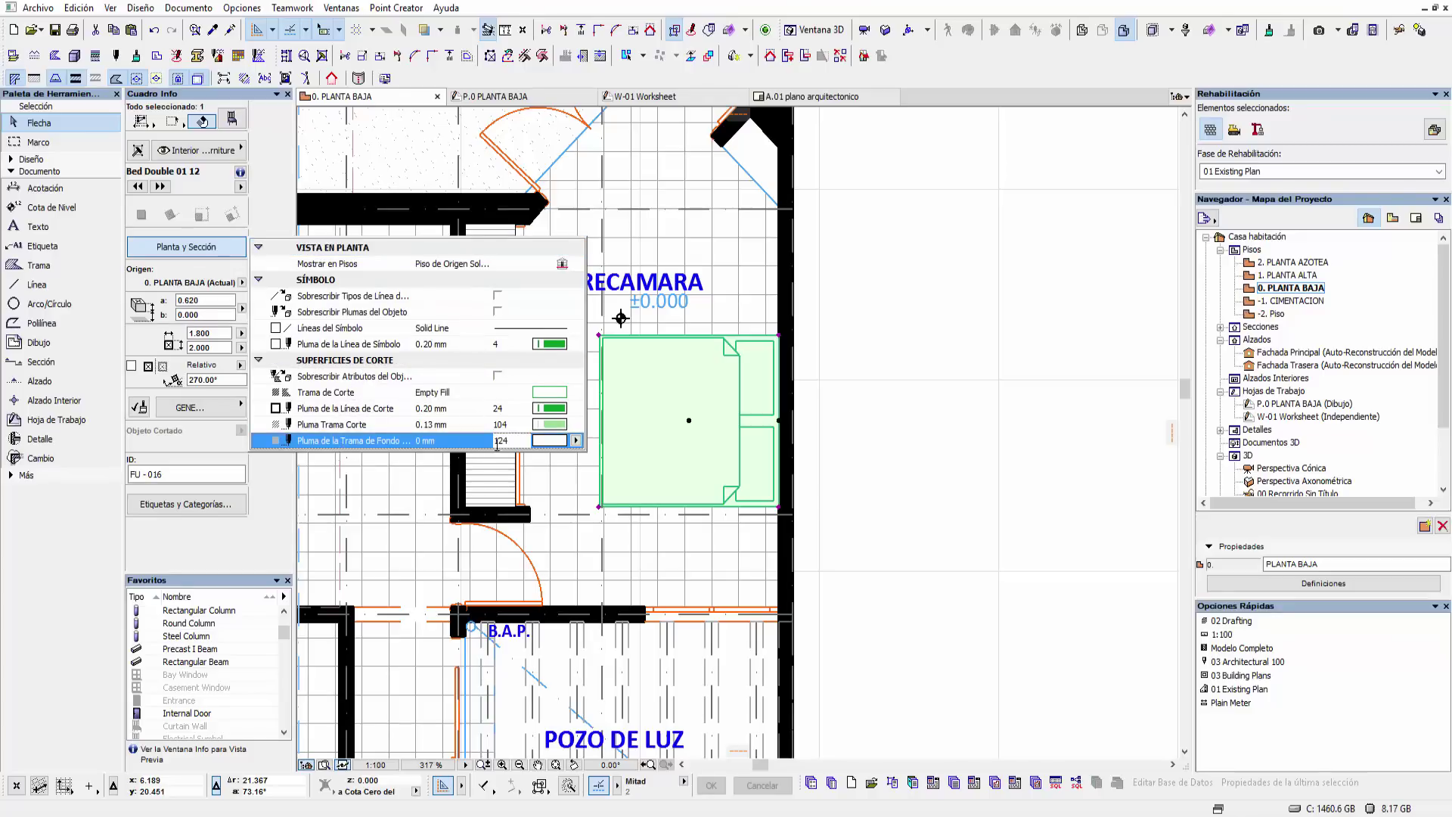
pyautogui.click(577, 441)
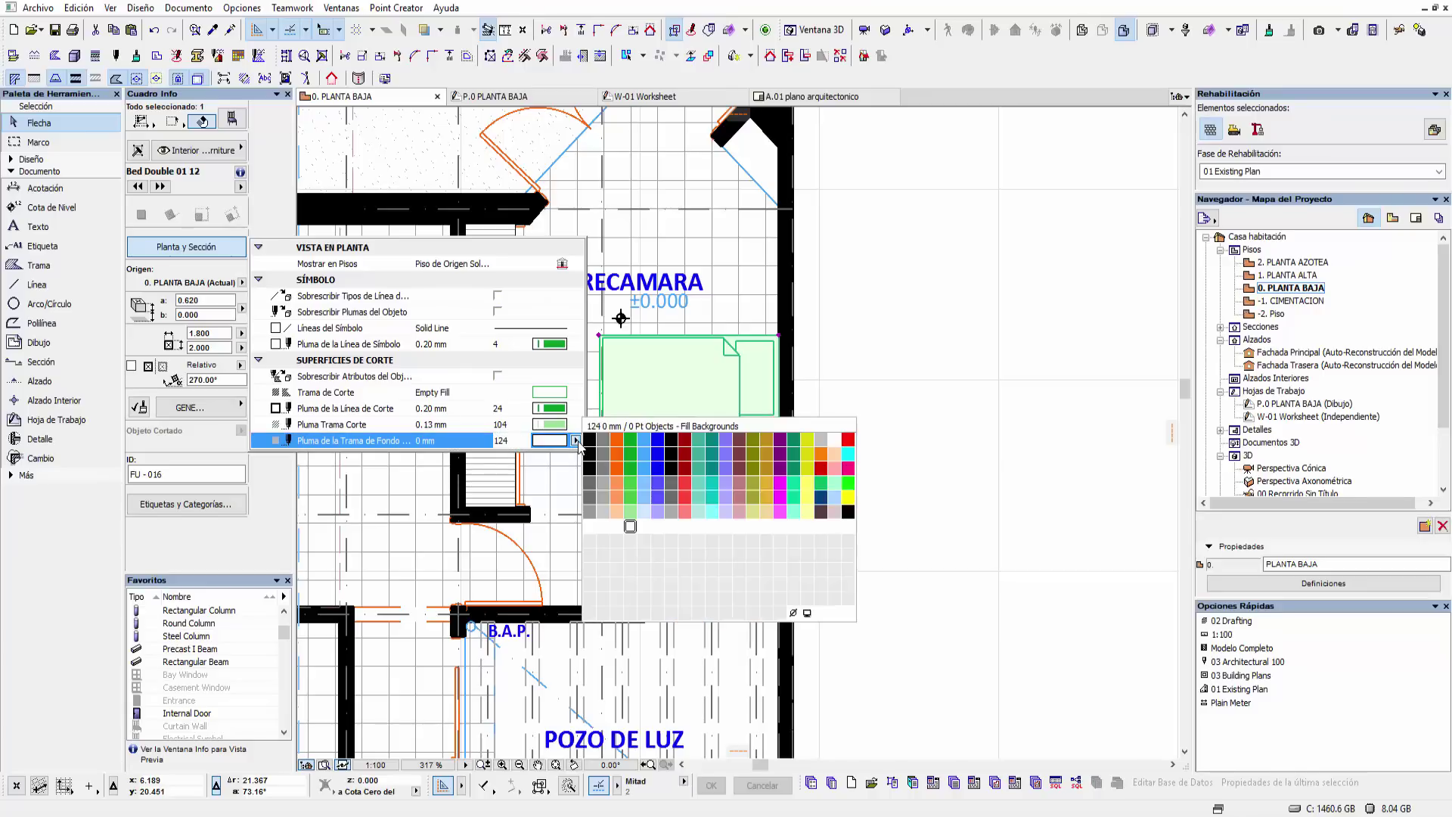
pyautogui.click(577, 441)
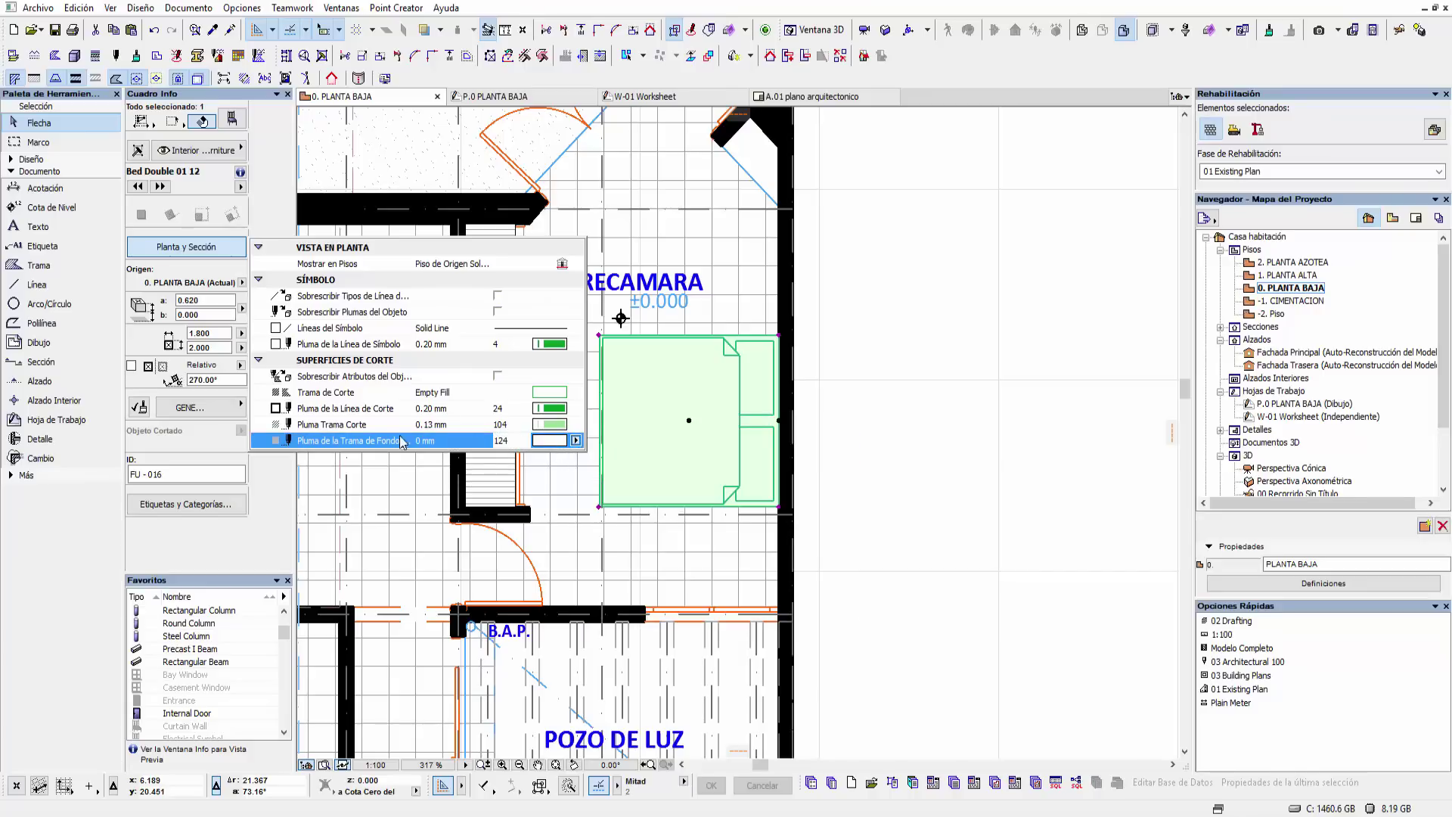
pyautogui.click(189, 247)
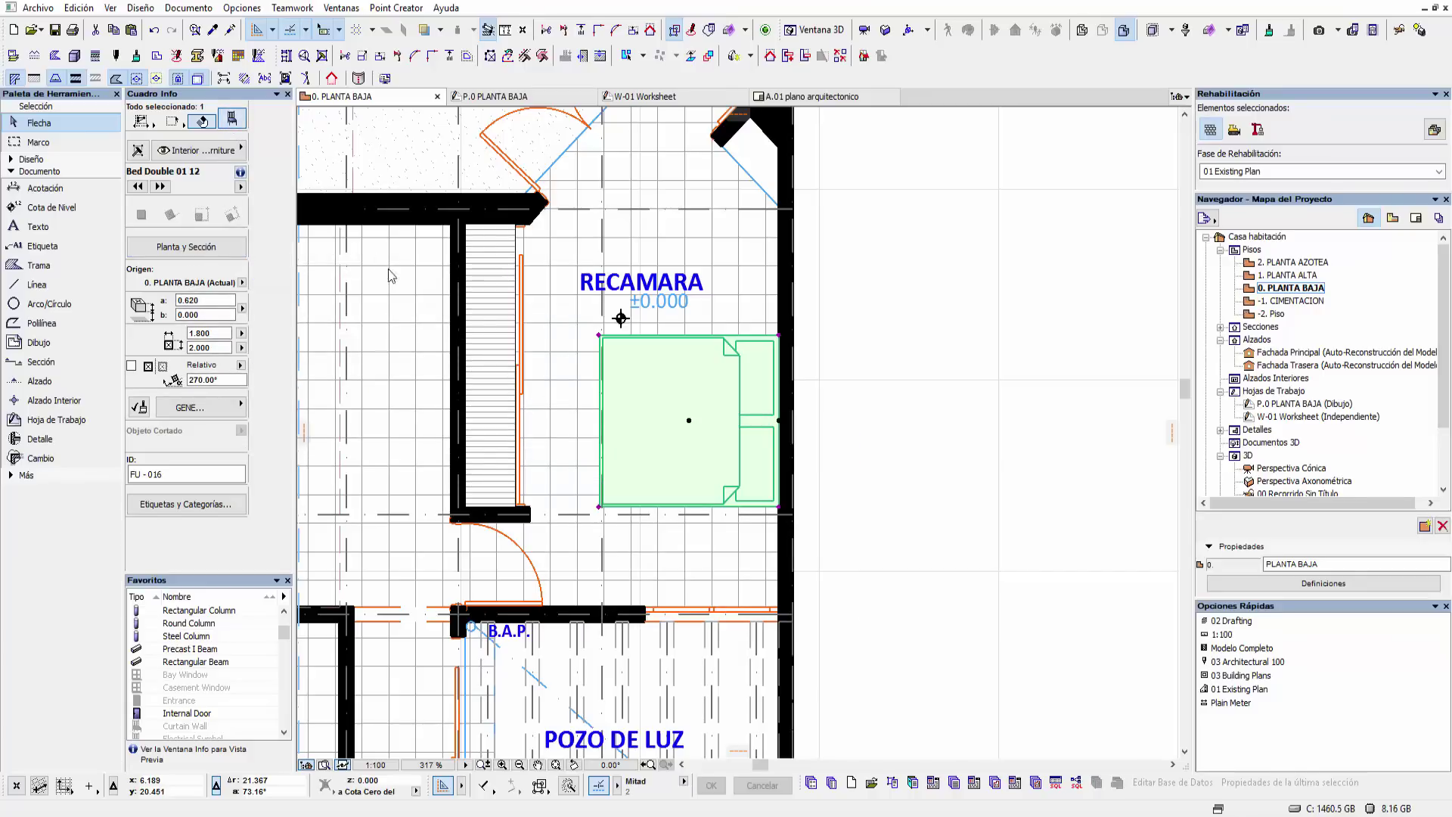
pyautogui.click(232, 118)
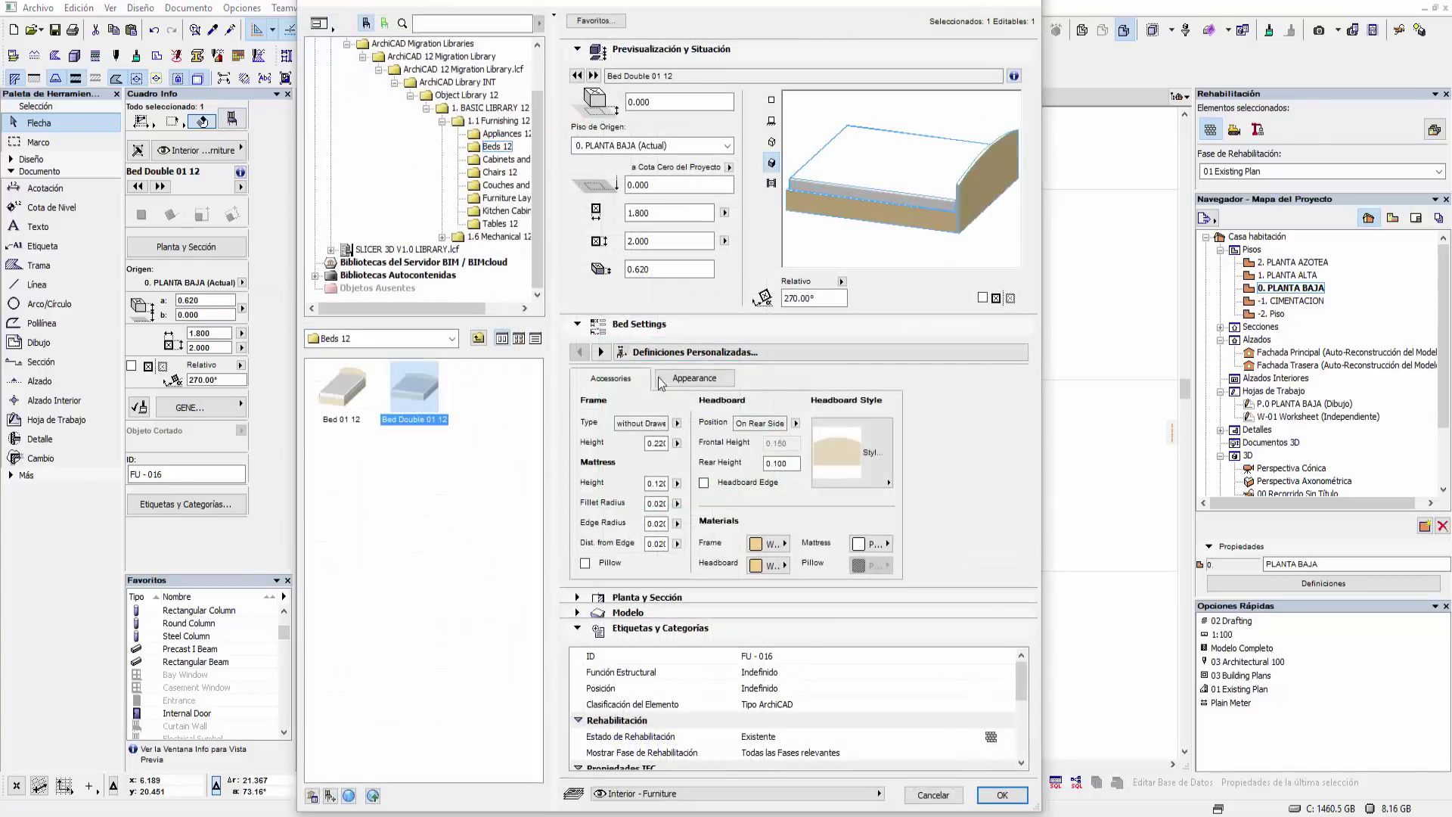
# - Review the bed's 2D Fill Pen, Fill Background Pen and Fill Type, keeping Solid Fill
pyautogui.click(601, 352)
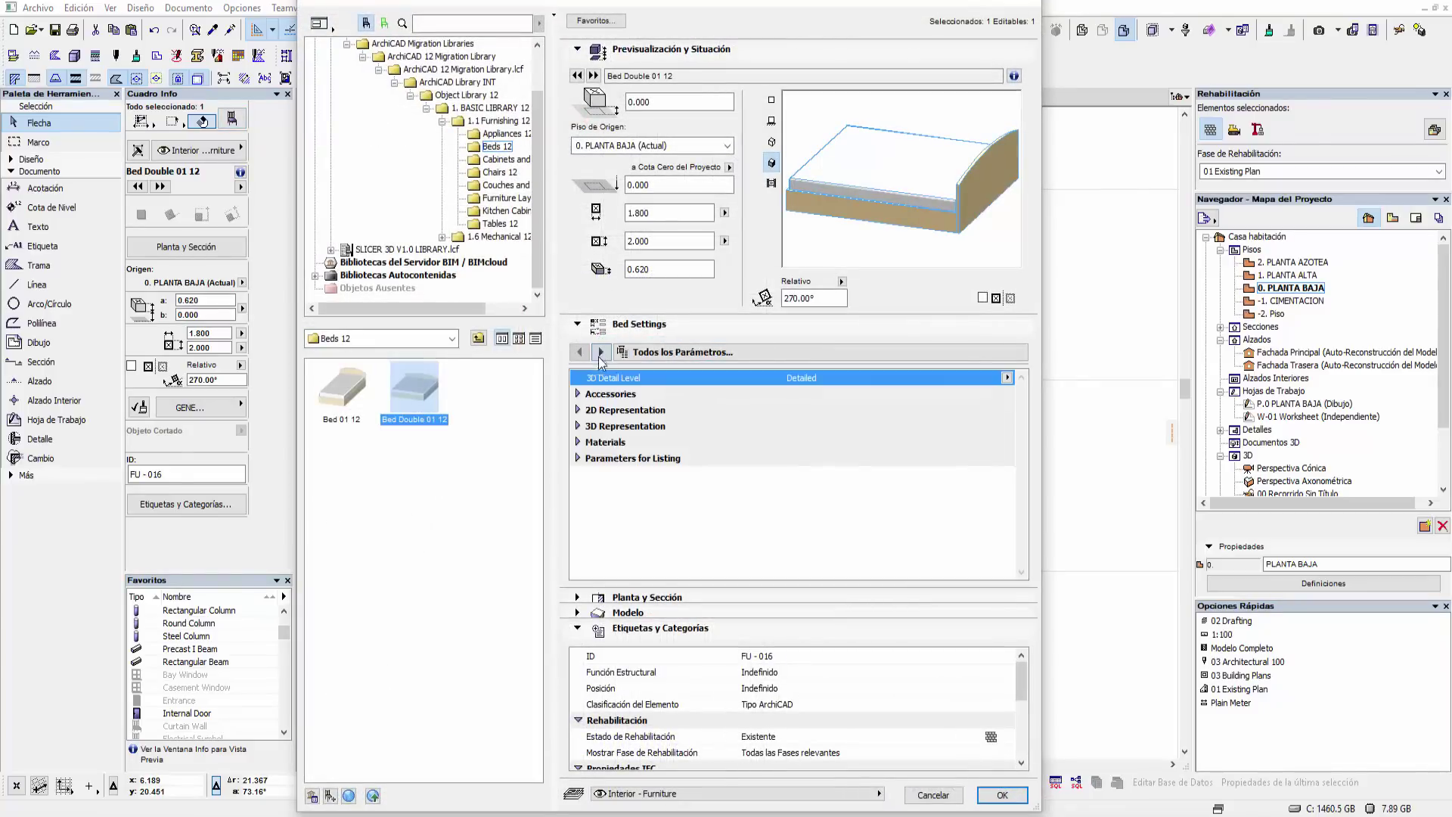
pyautogui.click(578, 410)
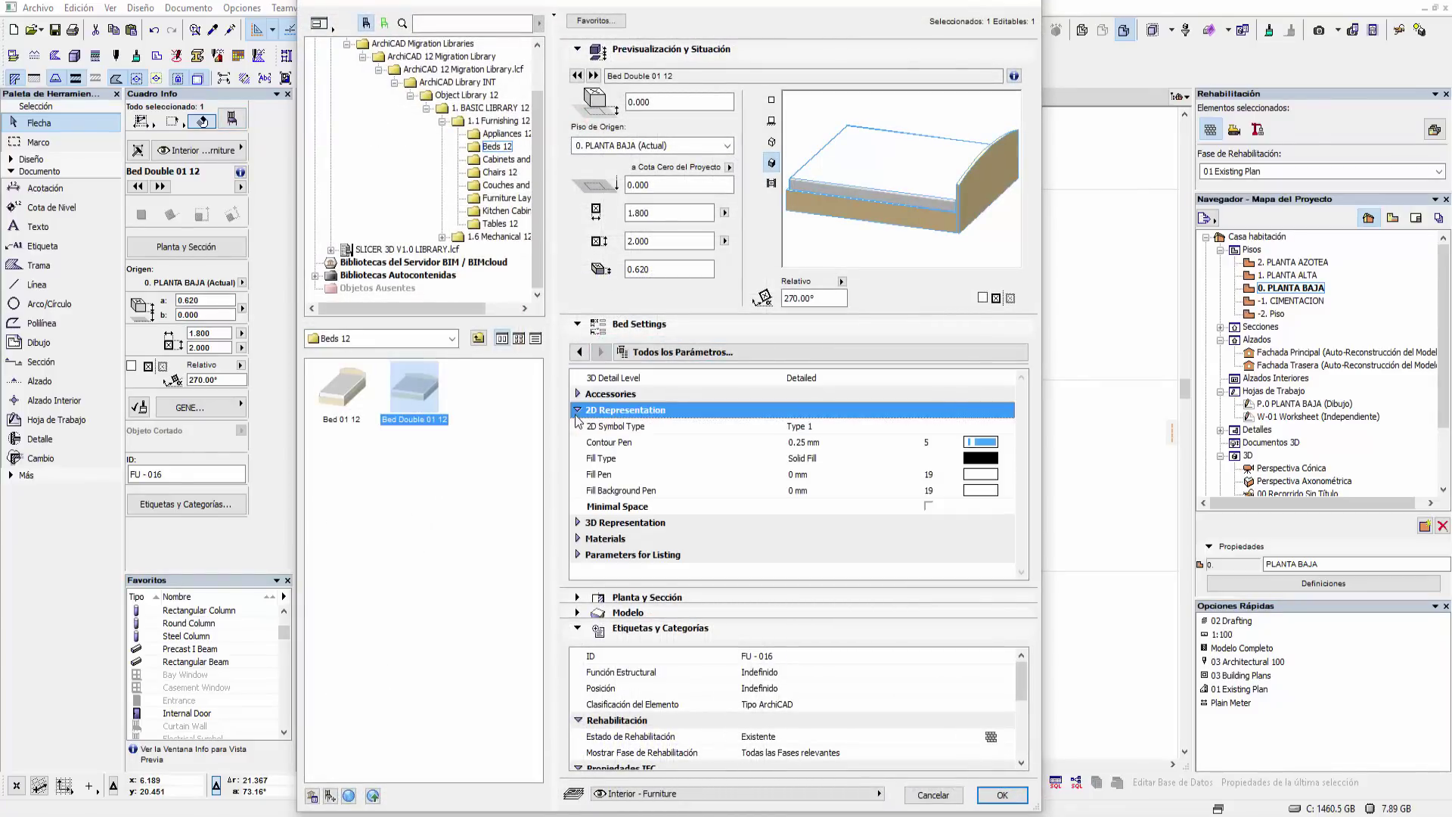
pyautogui.click(618, 475)
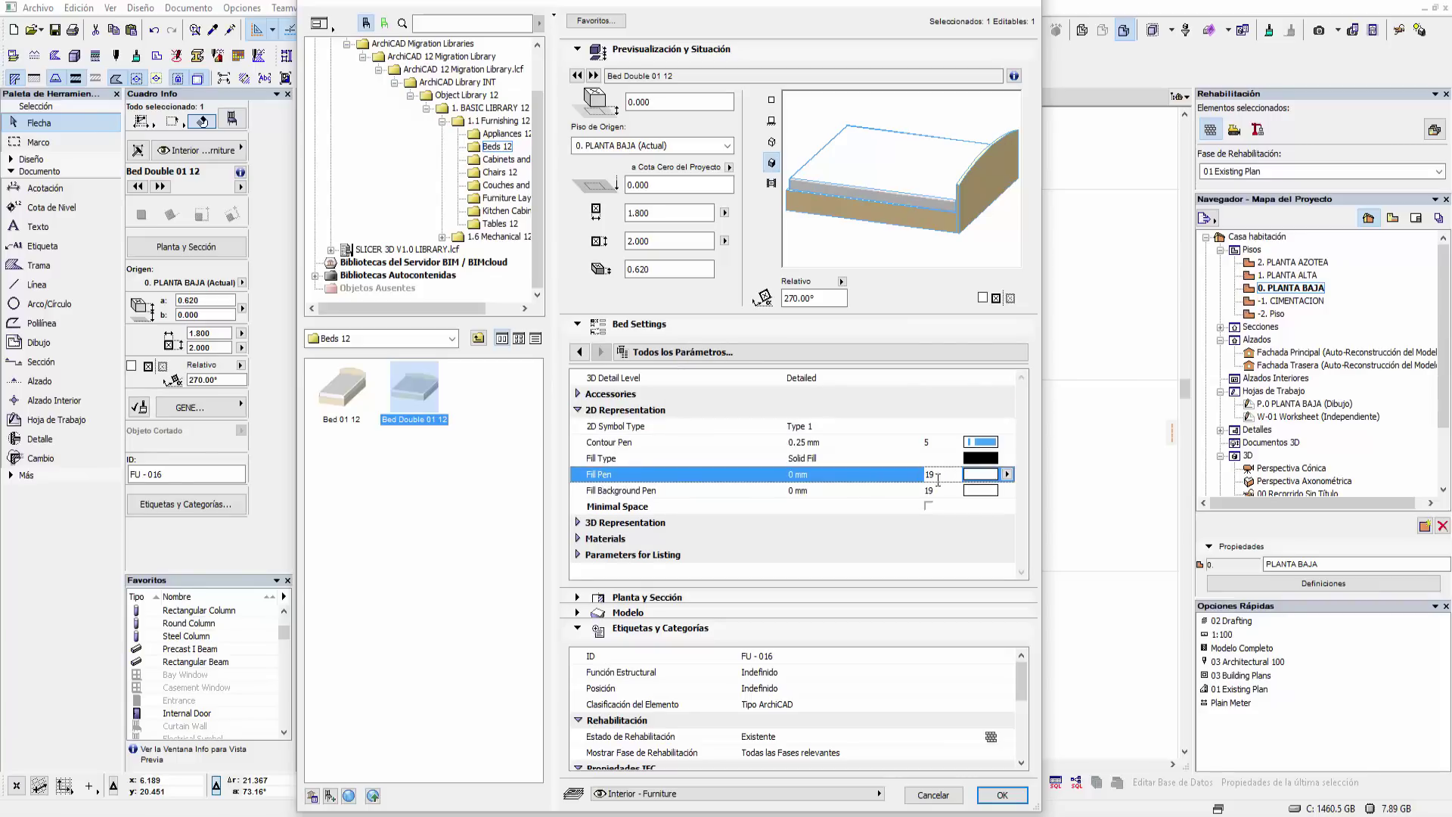
pyautogui.click(1007, 475)
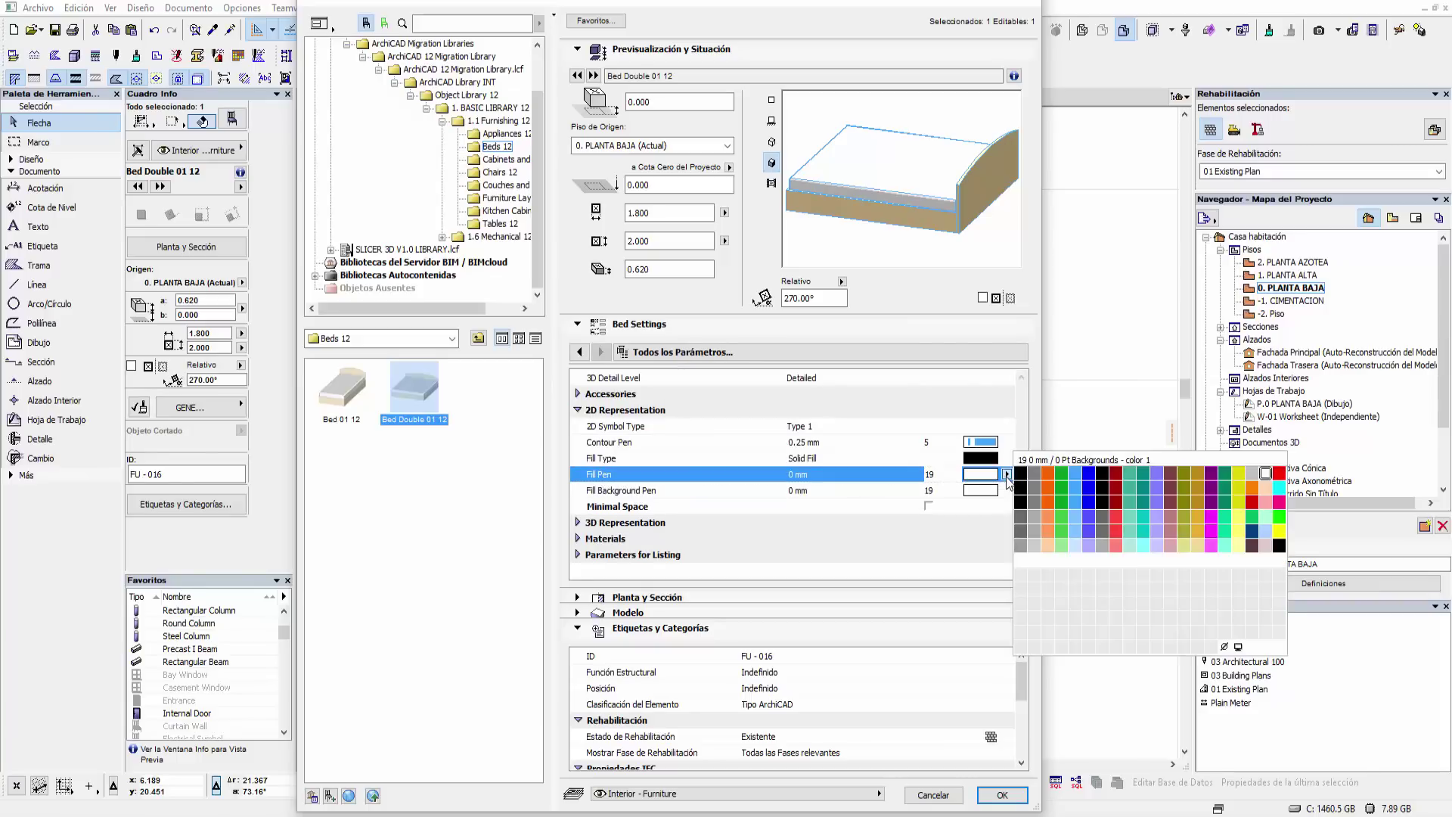
pyautogui.click(1008, 480)
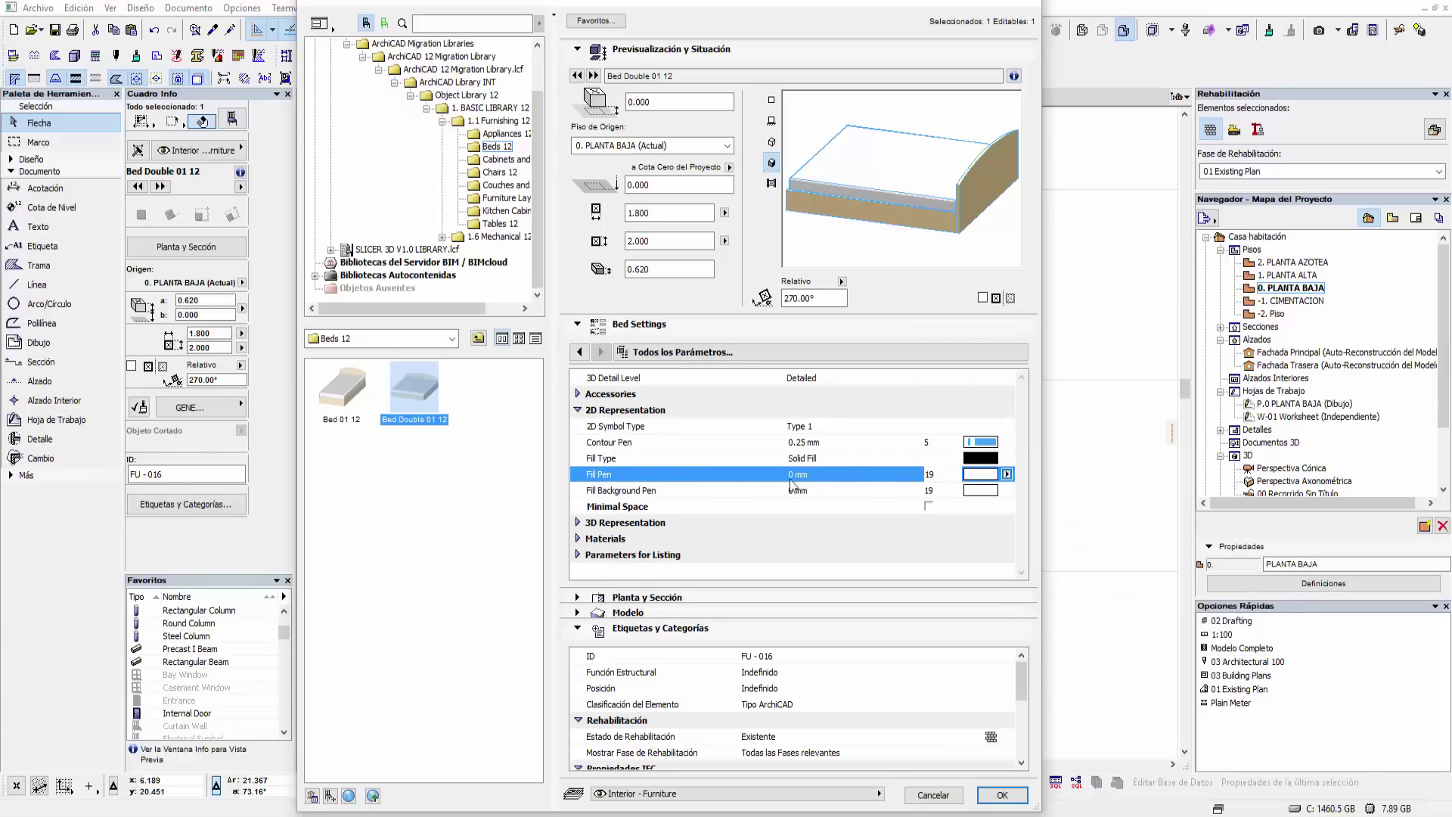
pyautogui.click(615, 491)
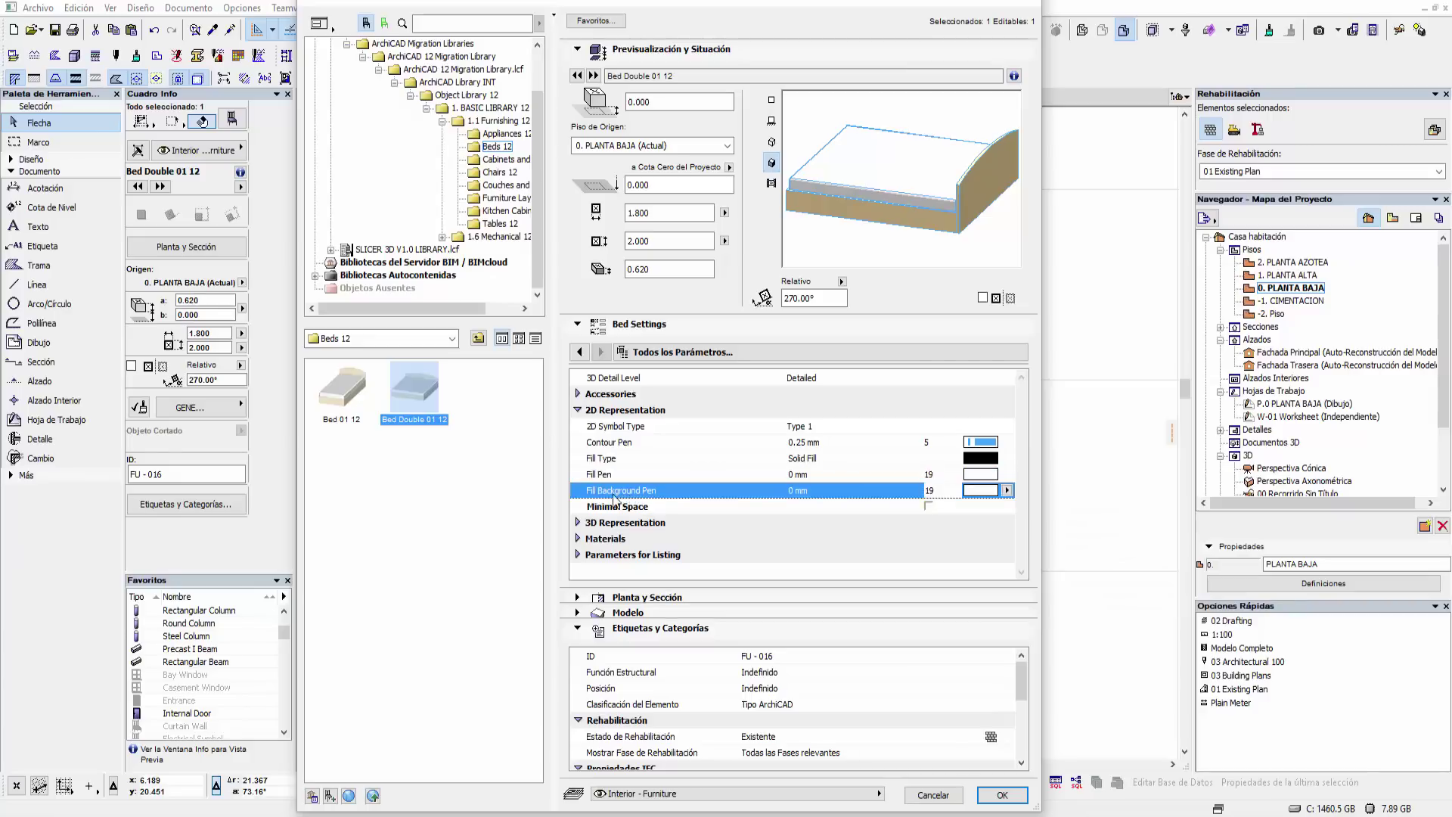
pyautogui.click(1009, 491)
pyautogui.click(1010, 496)
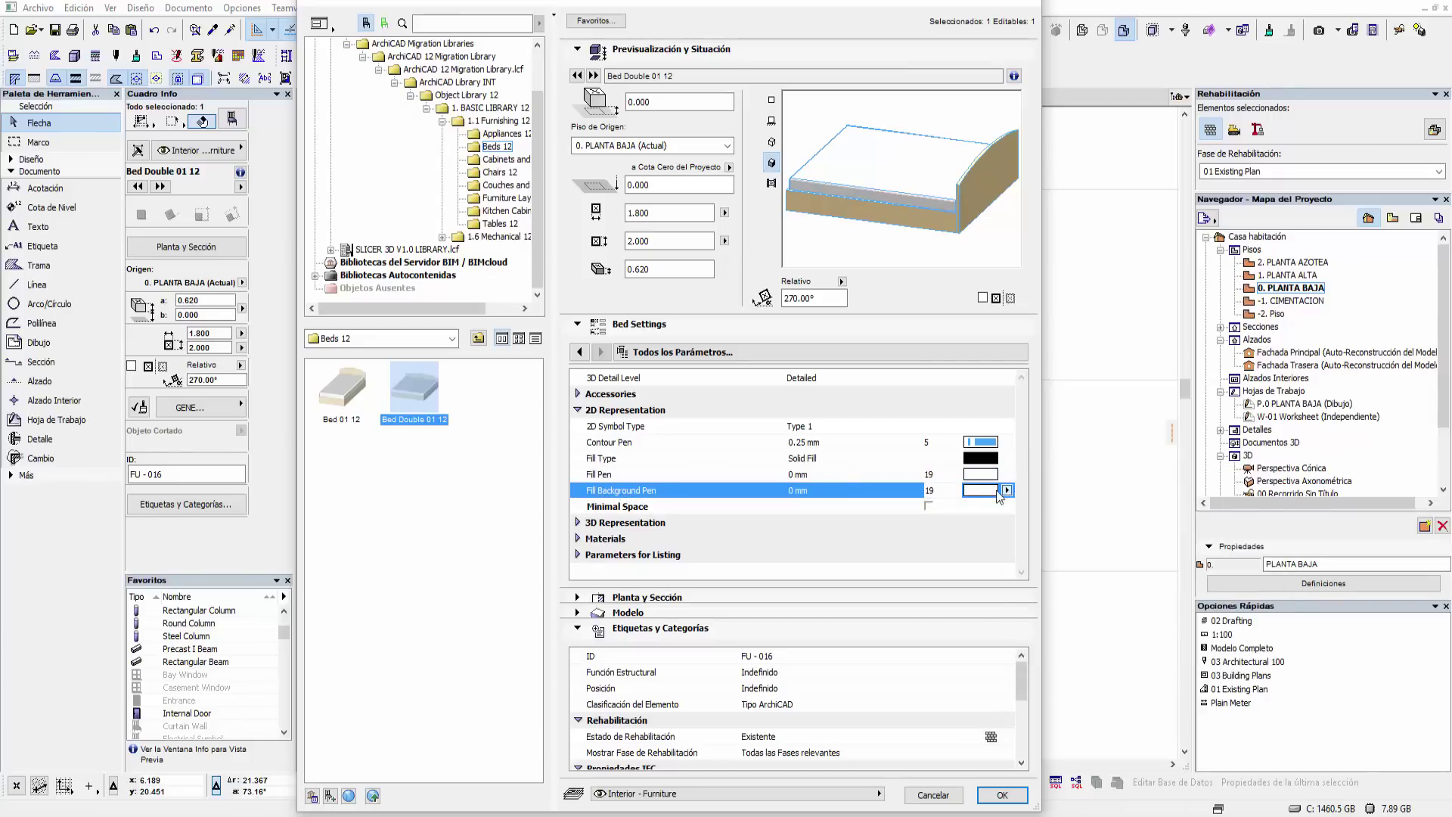
pyautogui.click(694, 458)
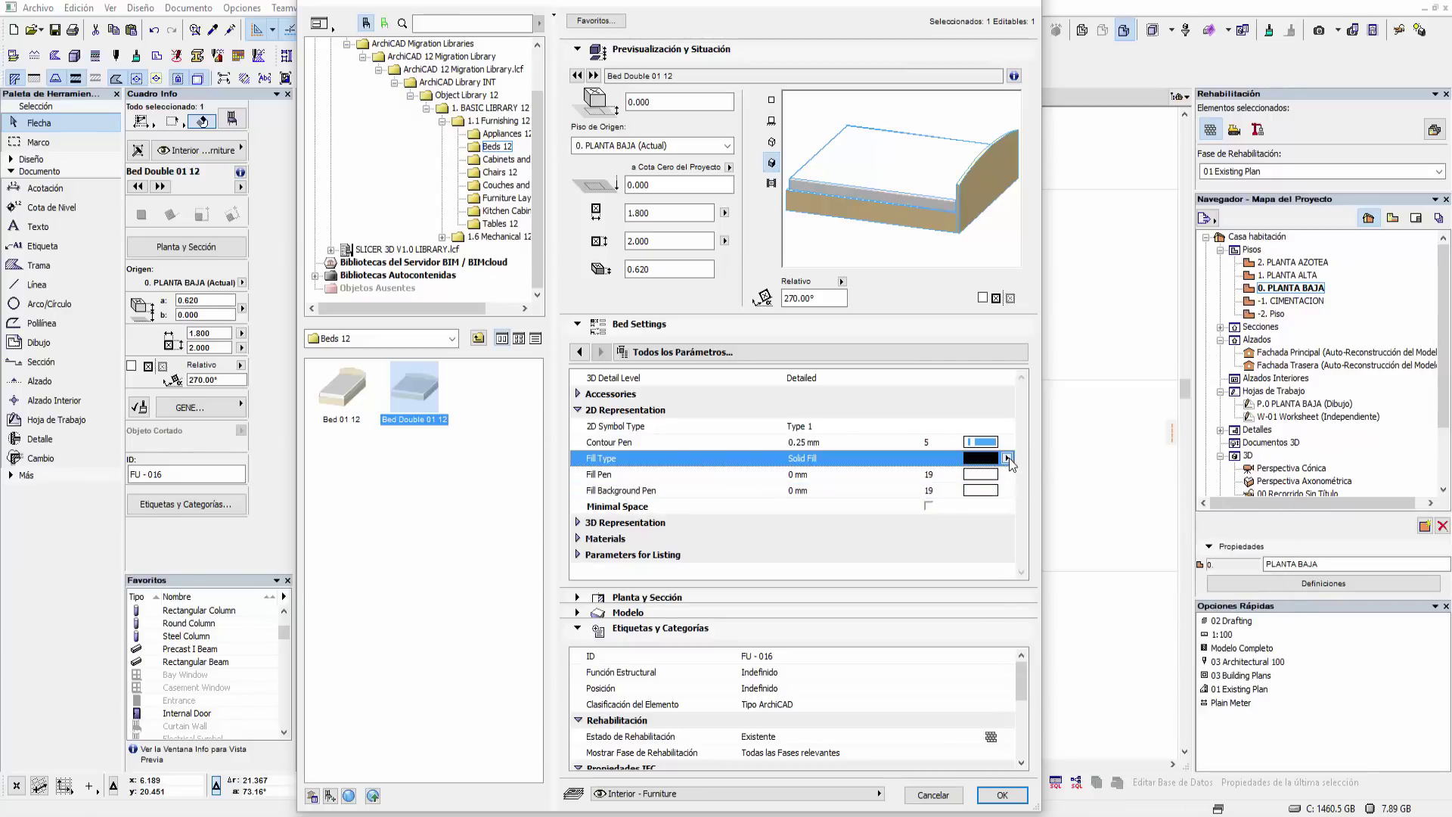
pyautogui.click(1008, 458)
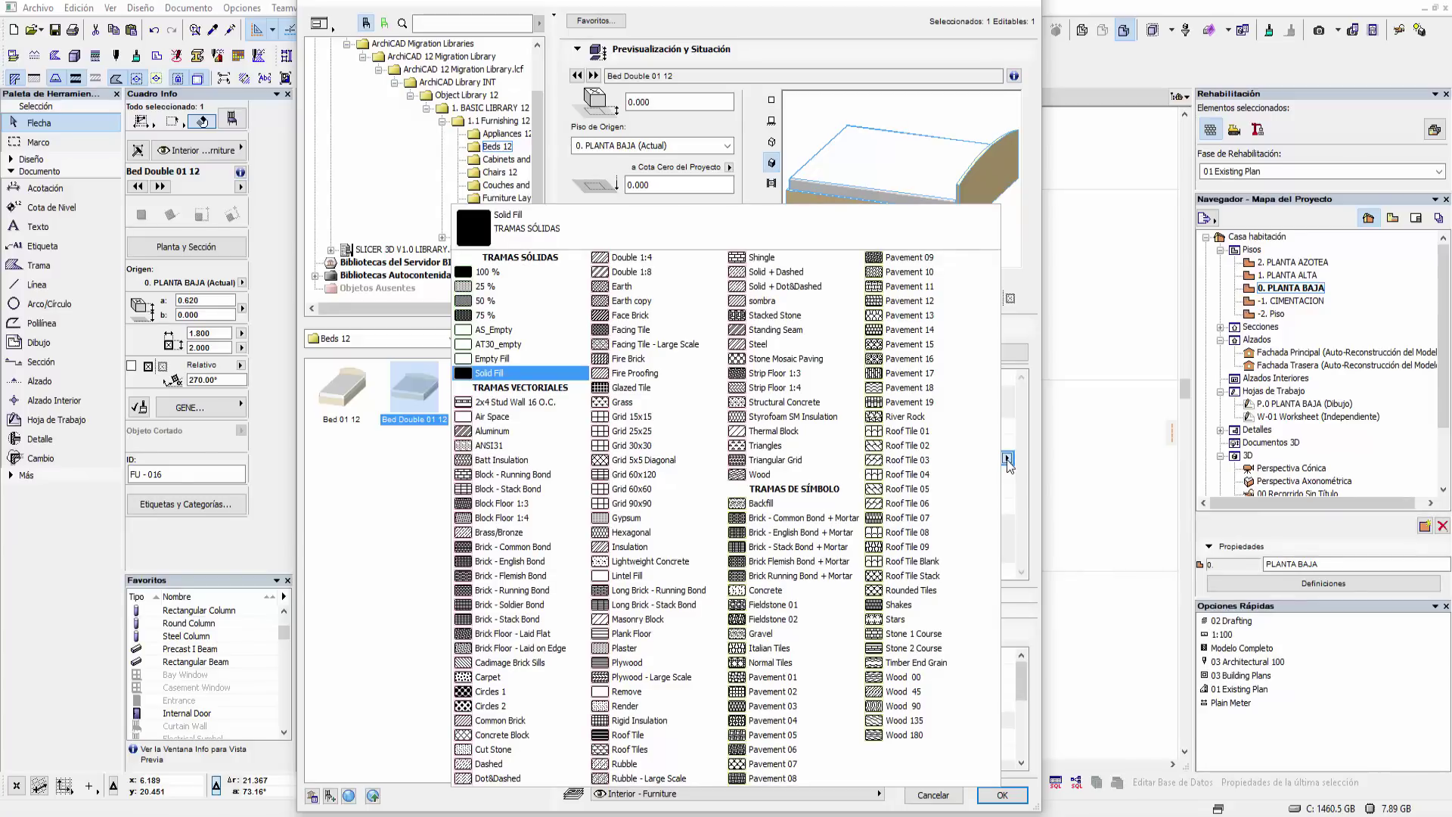
pyautogui.click(1008, 459)
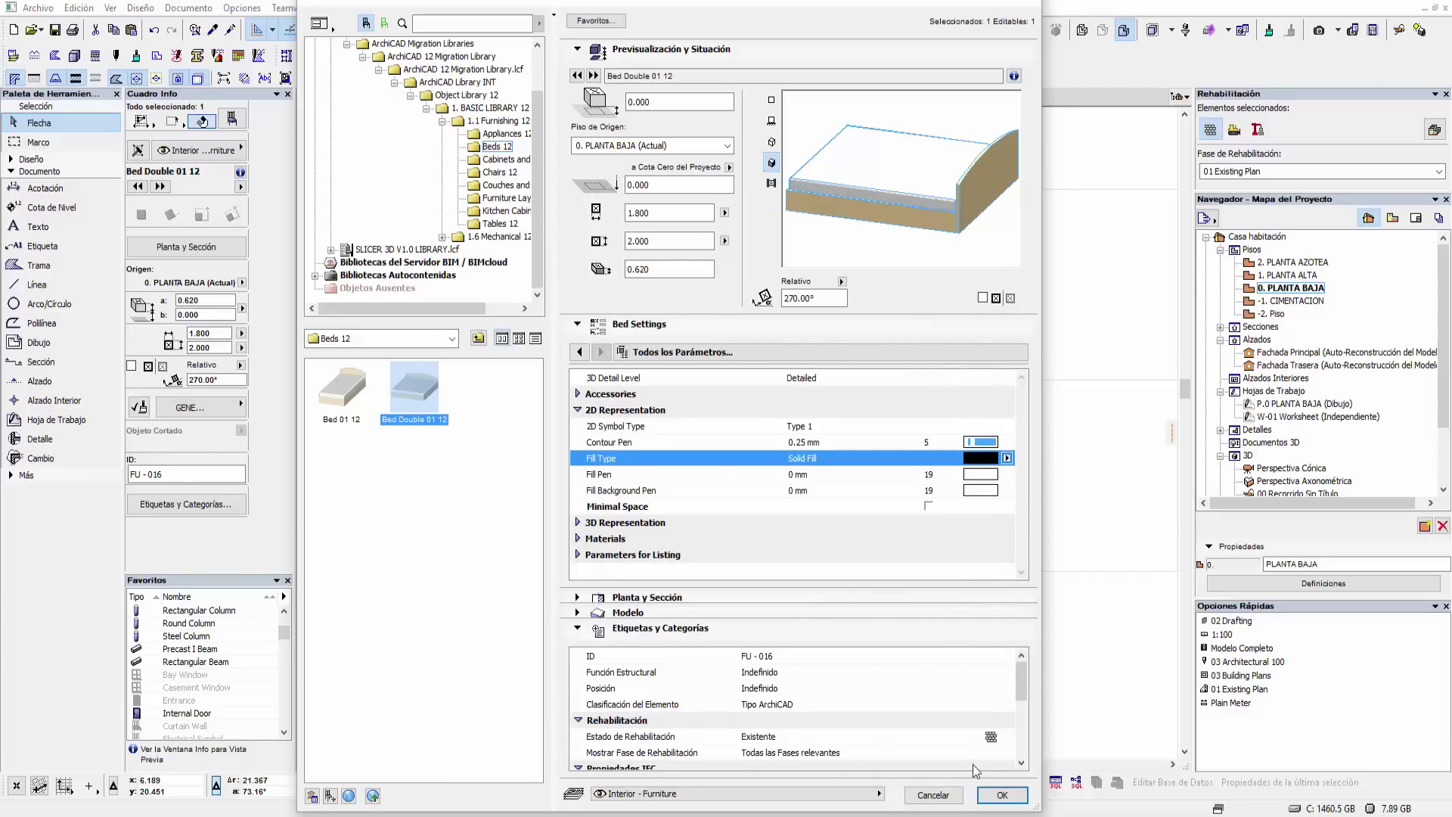
pyautogui.click(933, 795)
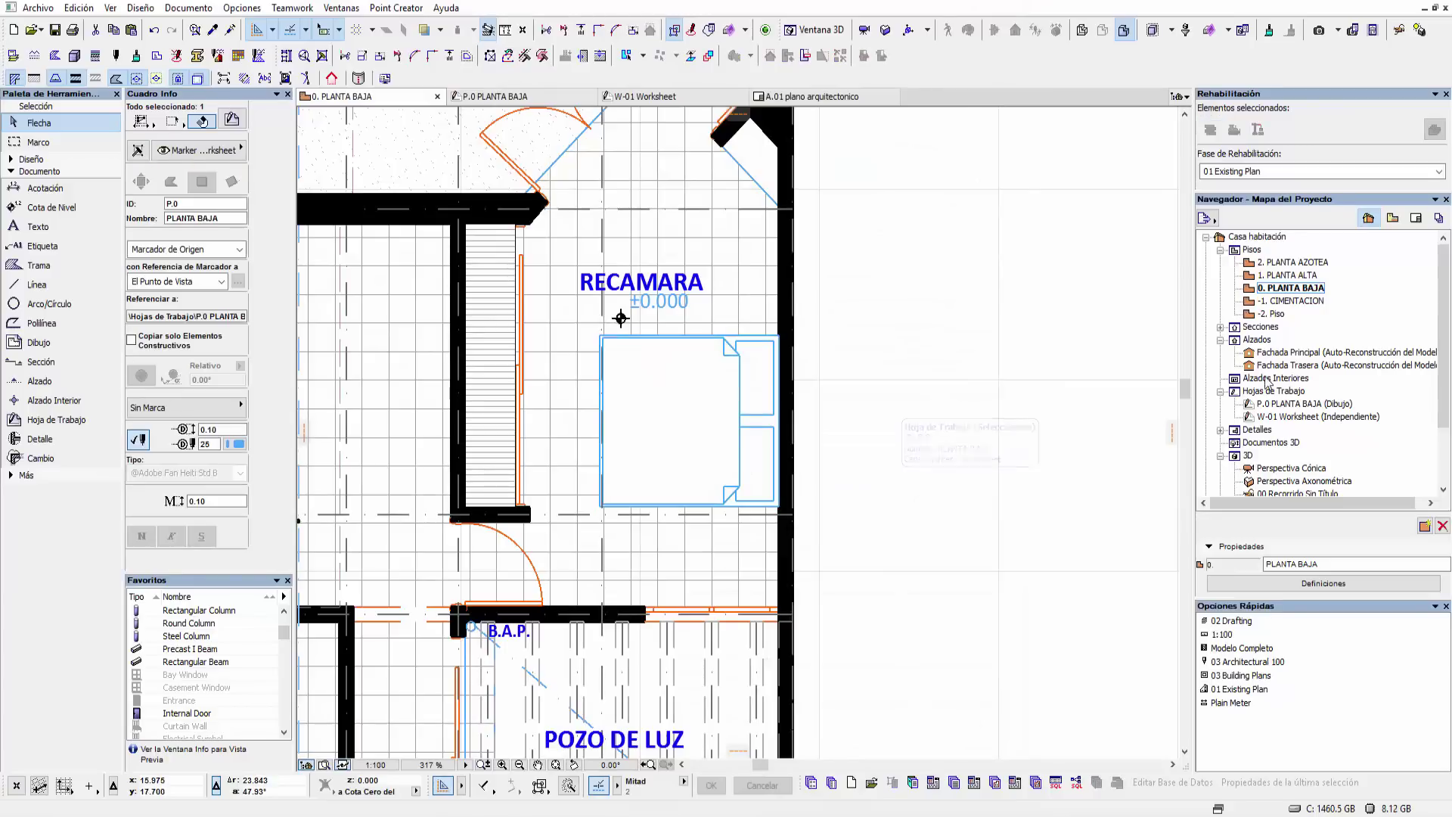
# - Switch to the 1. PLANTA ALTA story and select the RECAMARA's Bed Double 01 12
pyautogui.doubleClick(1294, 274)
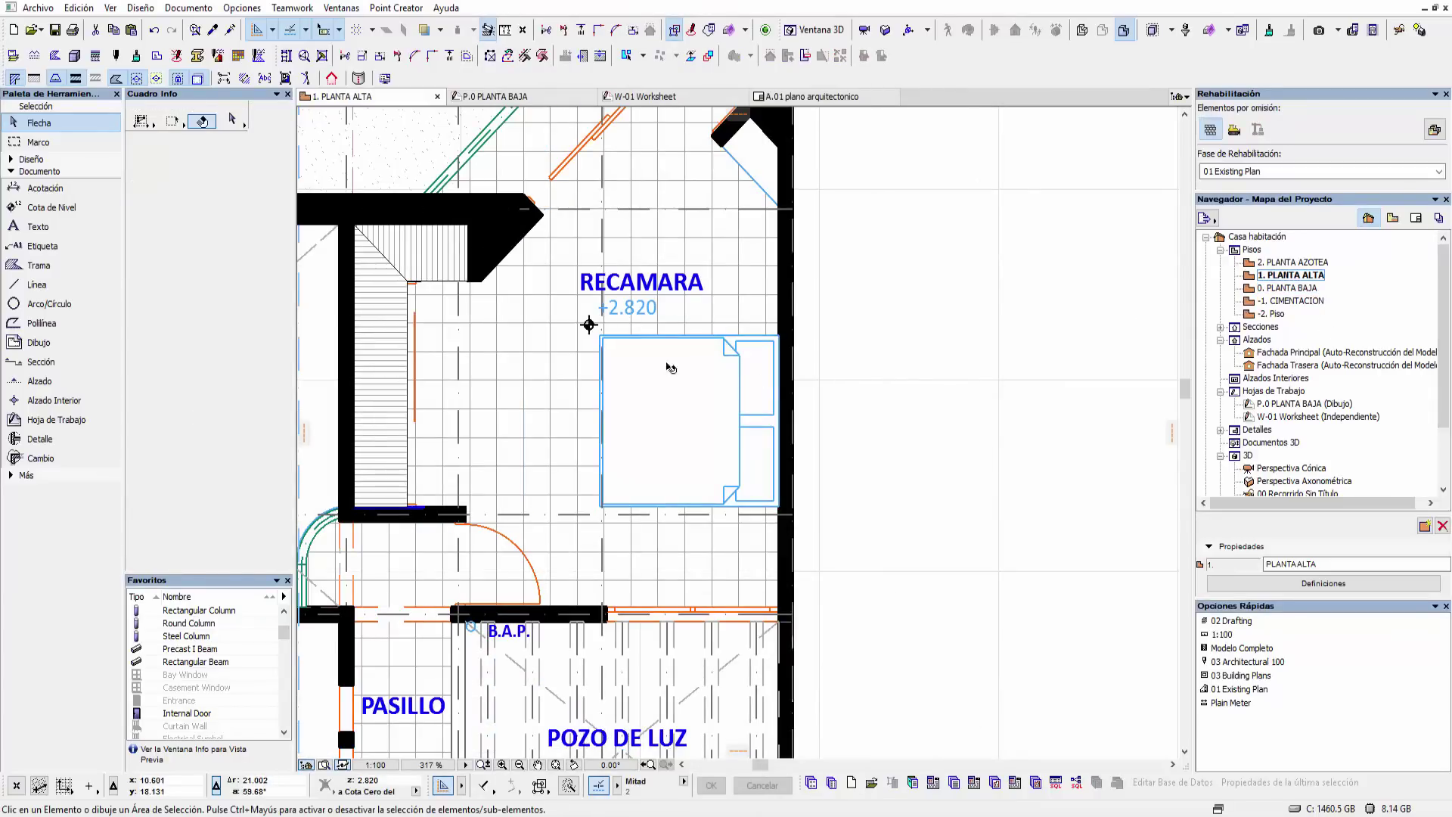
pyautogui.click(601, 338)
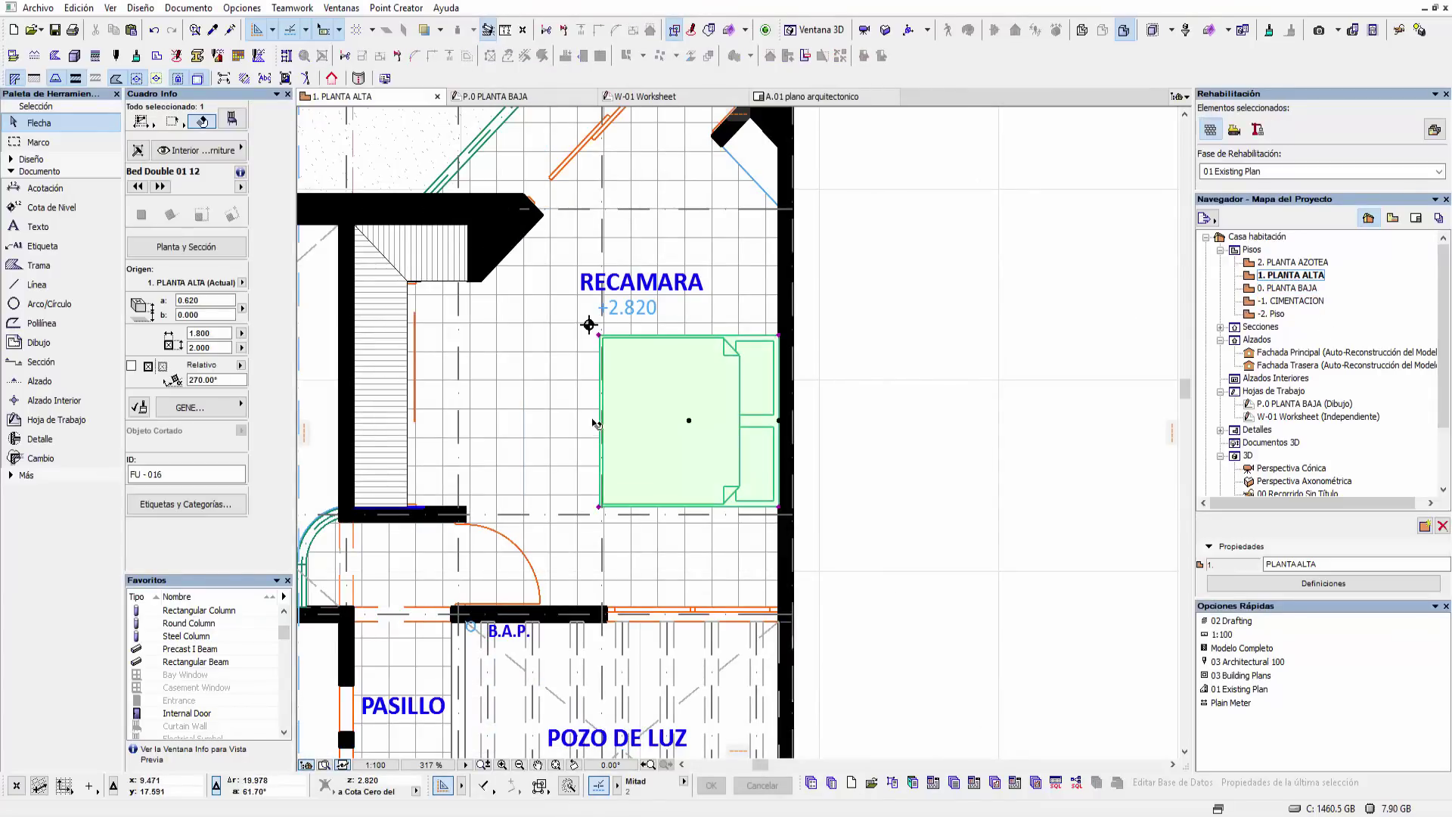
# - Open the upper-floor bed's full parameter list and review its fill type and fill pen
pyautogui.click(232, 119)
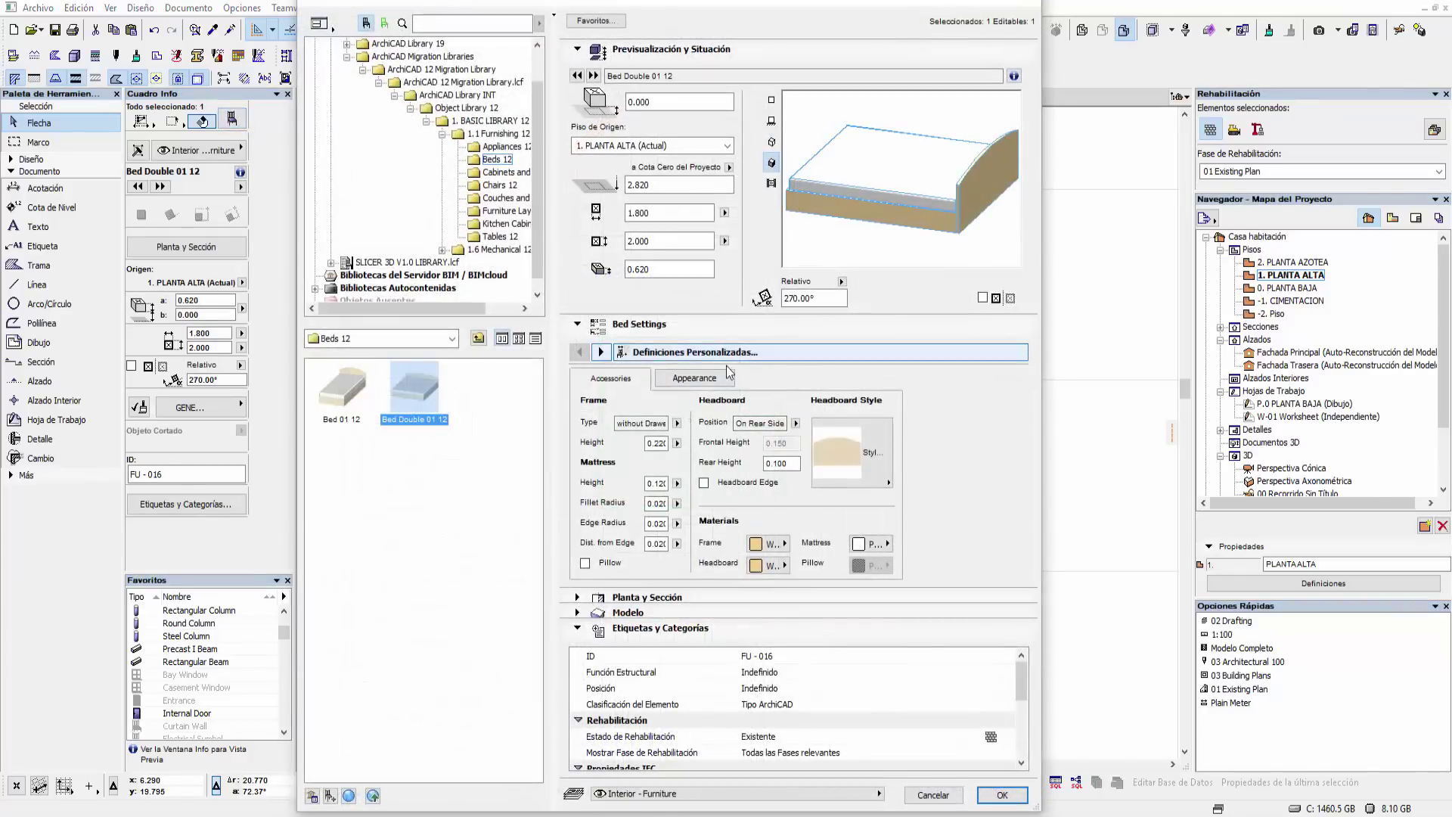
pyautogui.click(708, 355)
pyautogui.click(788, 359)
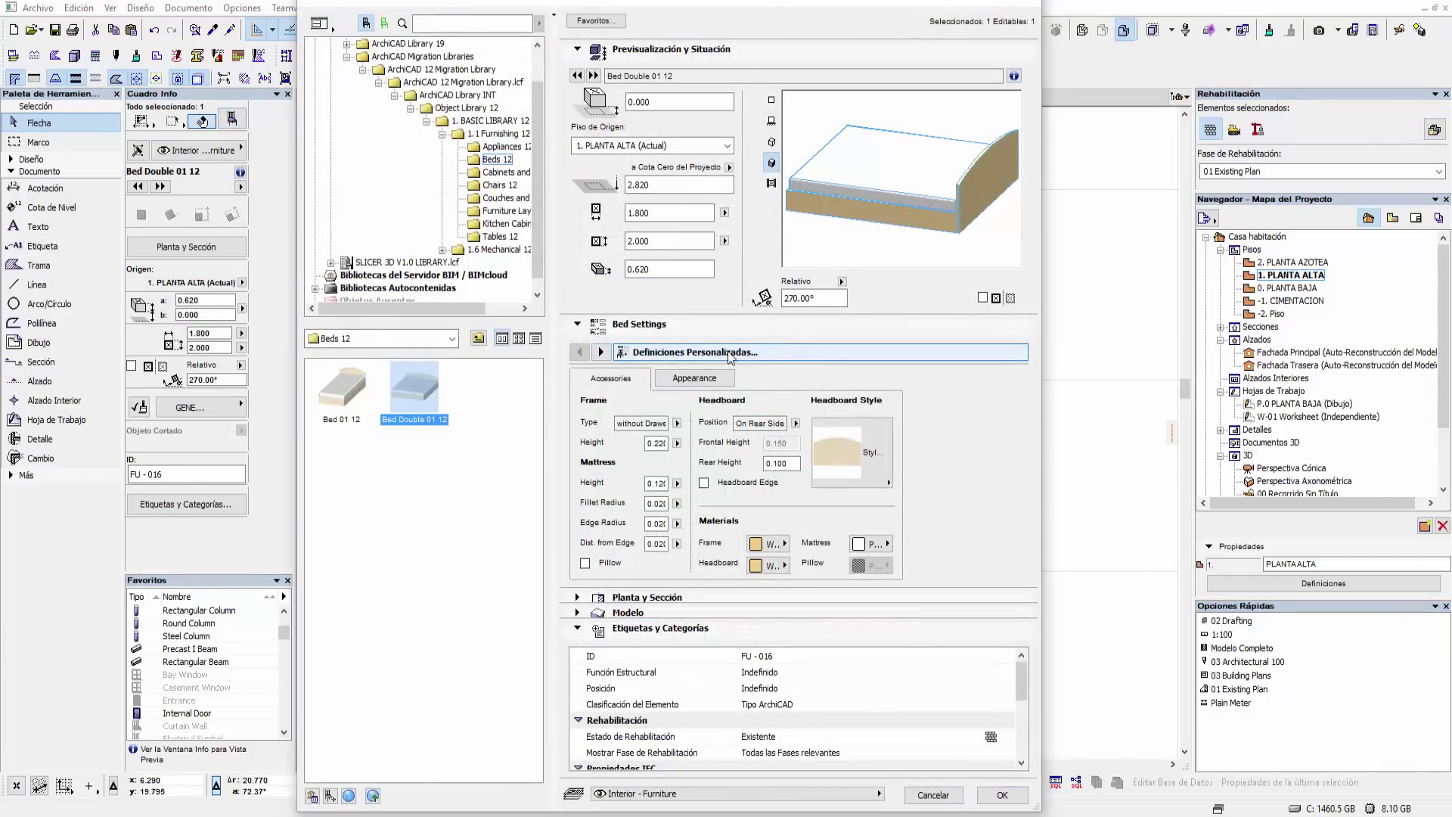
pyautogui.click(601, 352)
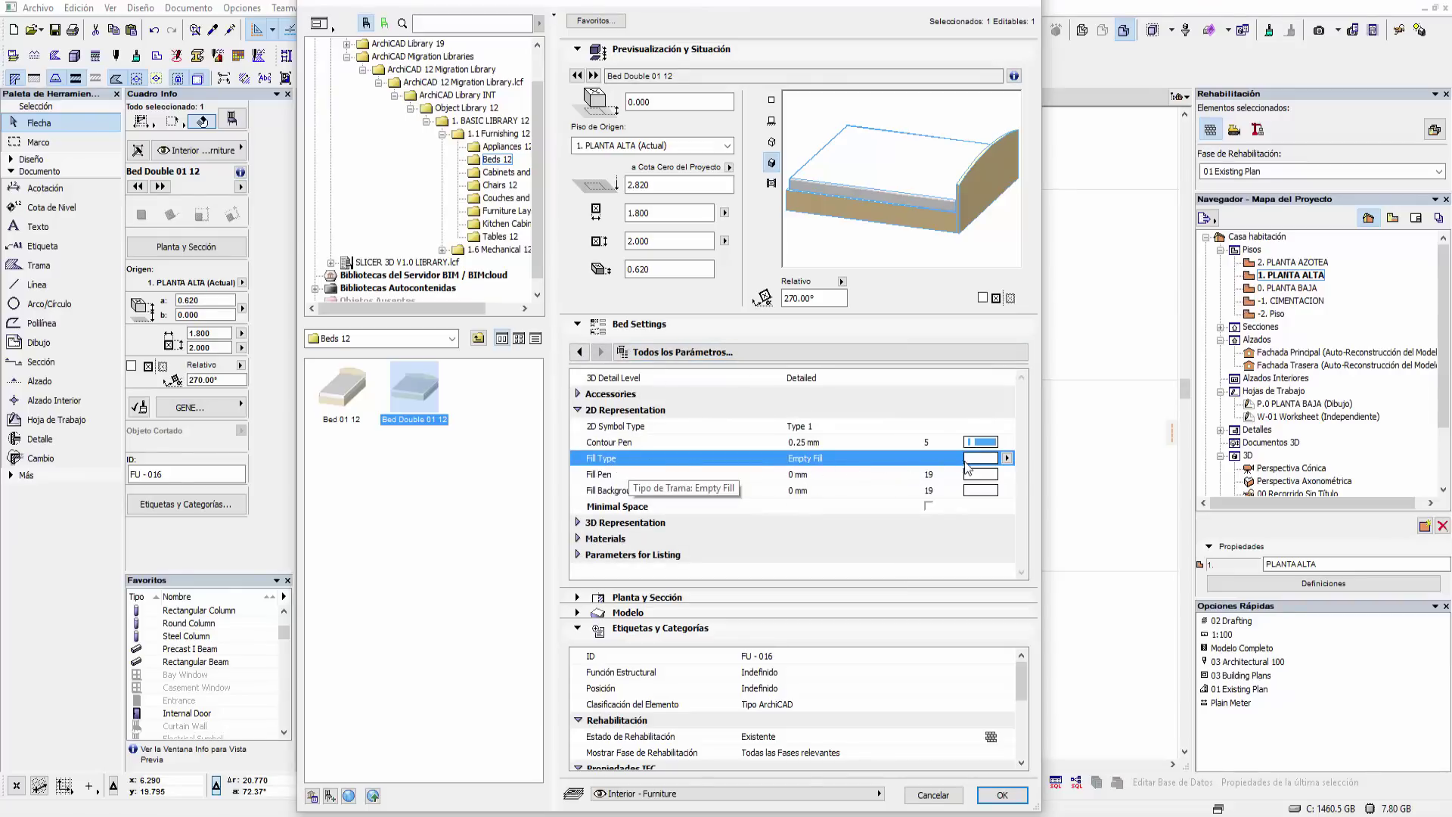
pyautogui.click(1007, 459)
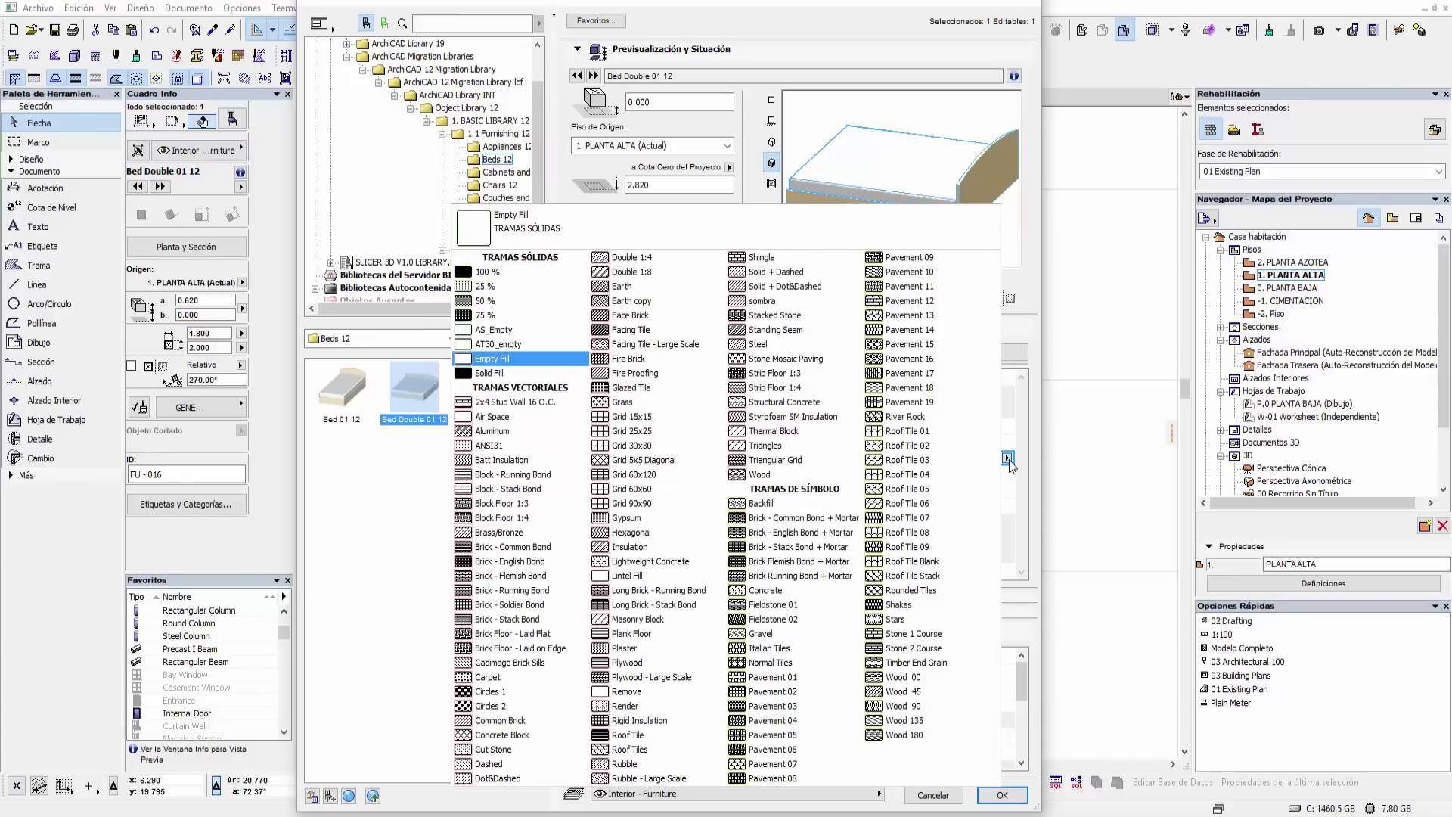
pyautogui.click(1010, 465)
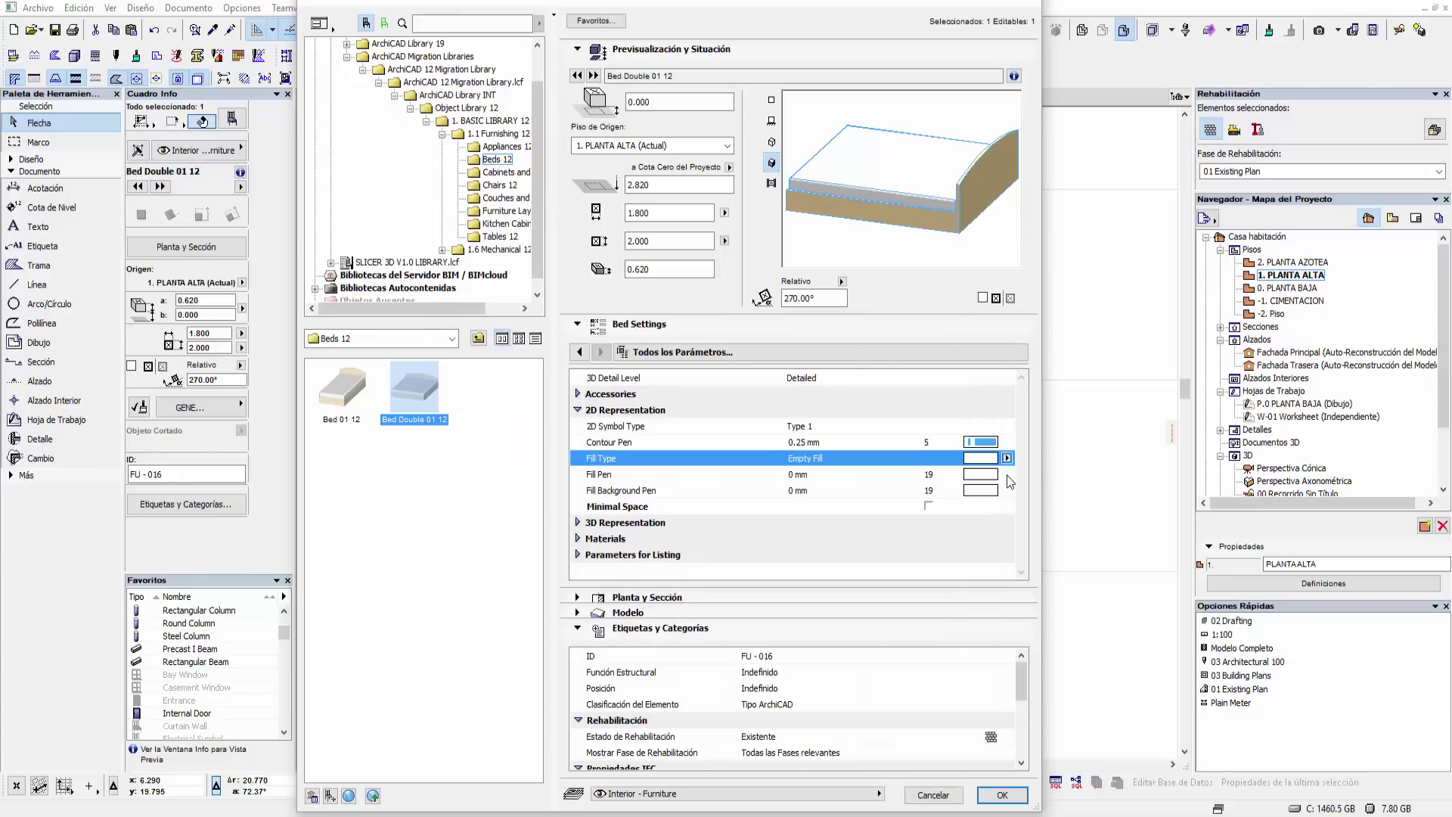
pyautogui.click(1008, 476)
pyautogui.click(1010, 479)
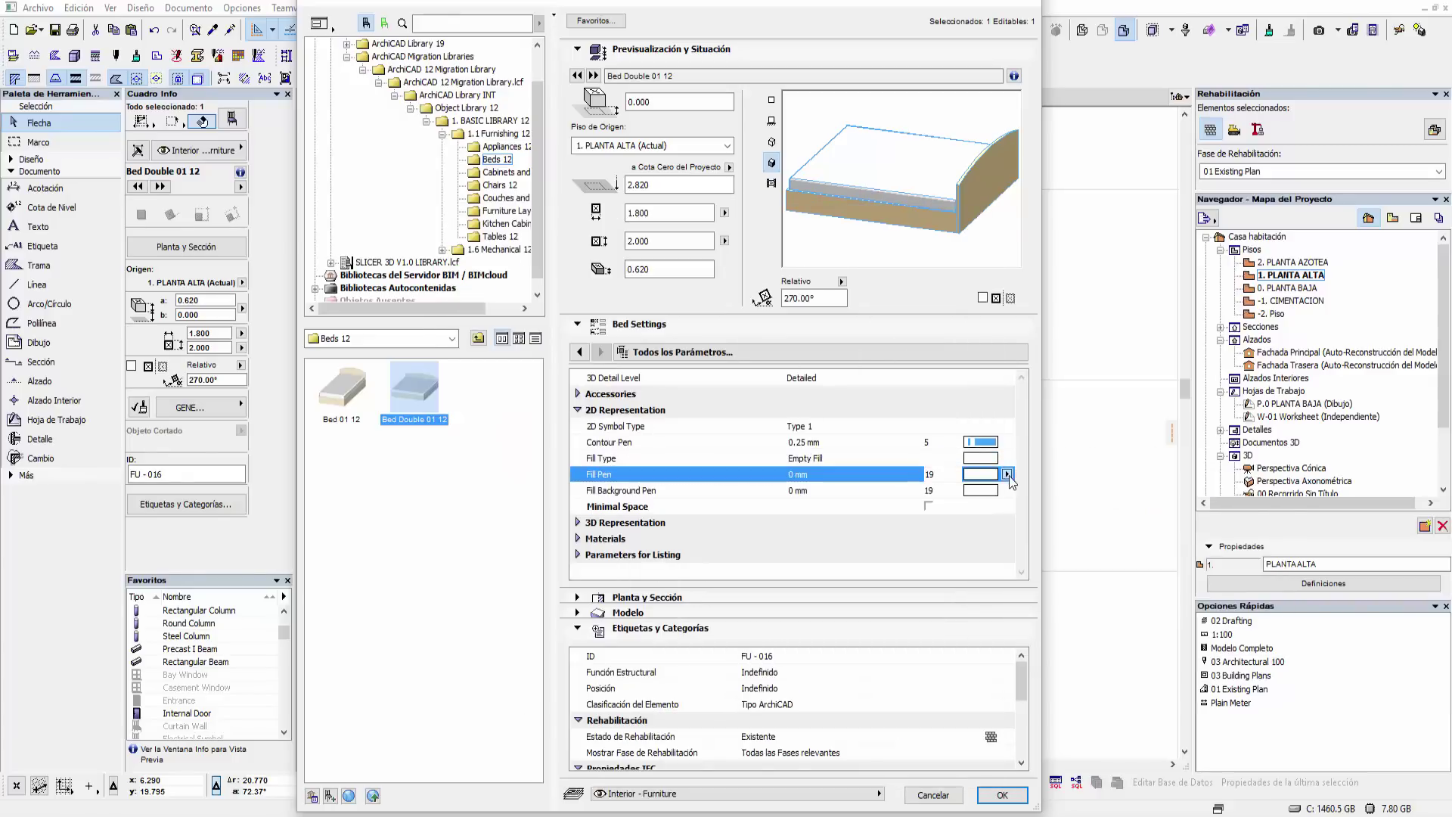
# - Set the bed's 2D Fill Type to Empty Fill and confirm the settings
pyautogui.click(1007, 491)
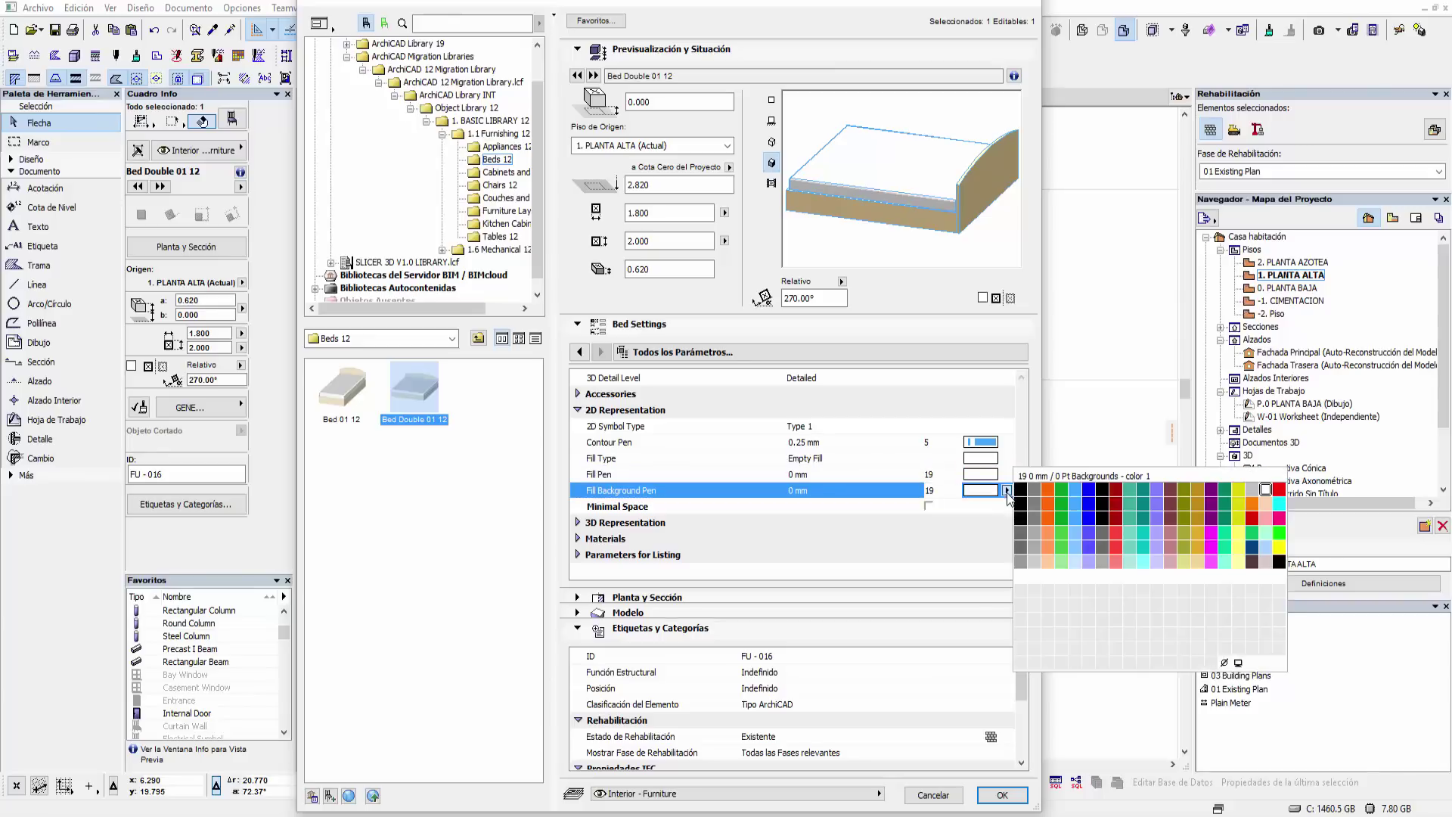
pyautogui.click(1007, 491)
pyautogui.click(1007, 458)
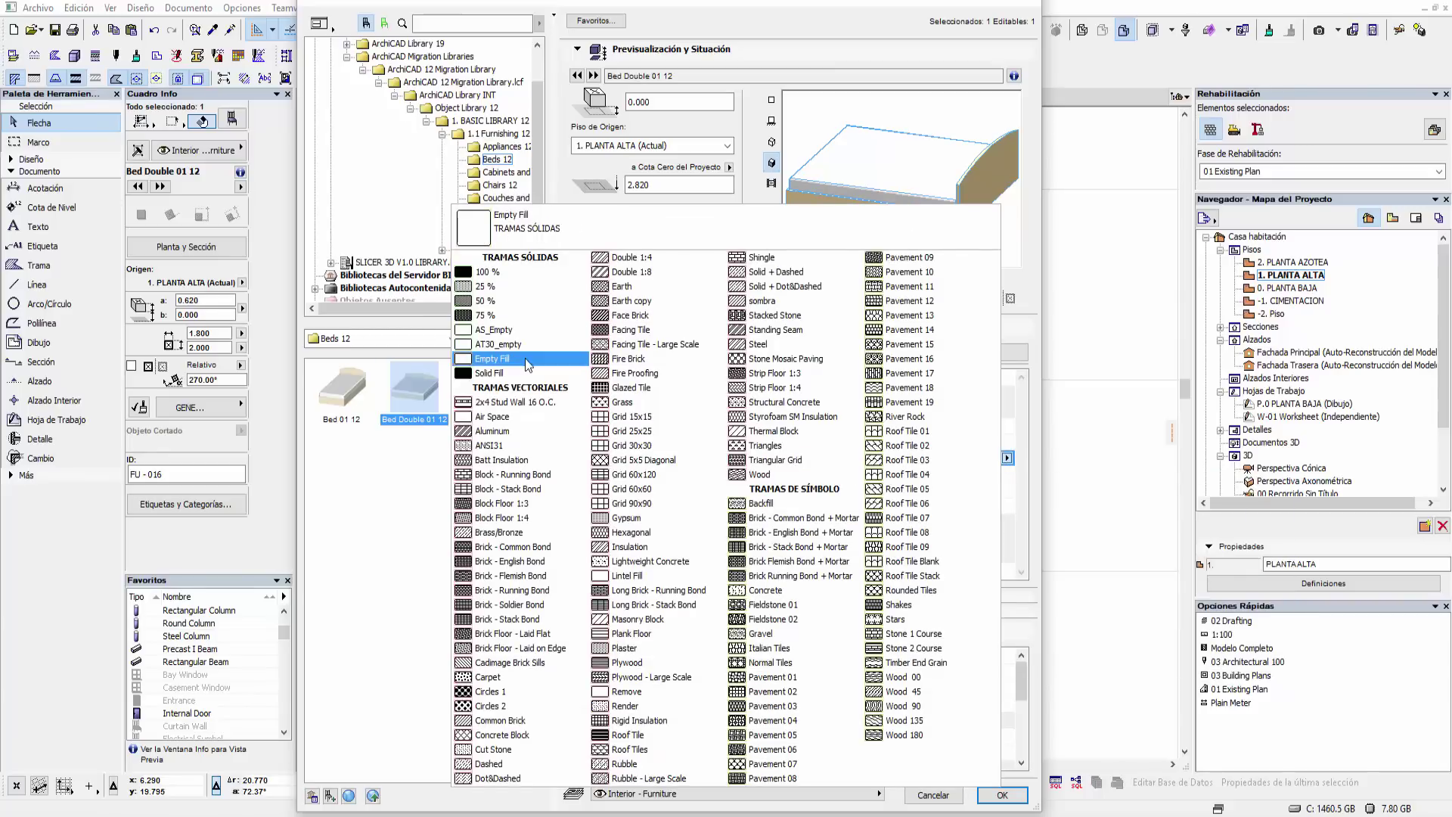
pyautogui.click(527, 364)
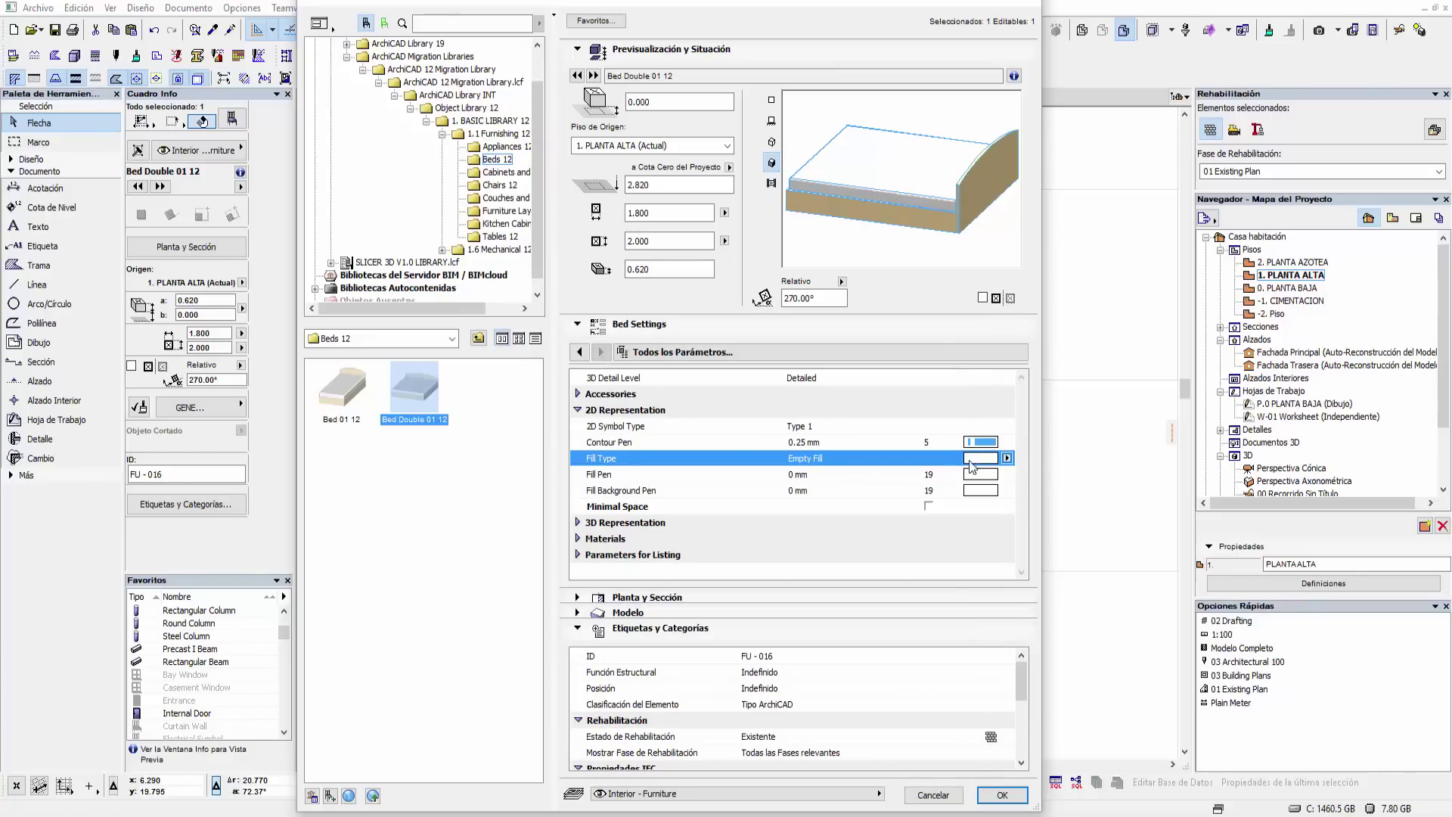
pyautogui.click(1007, 459)
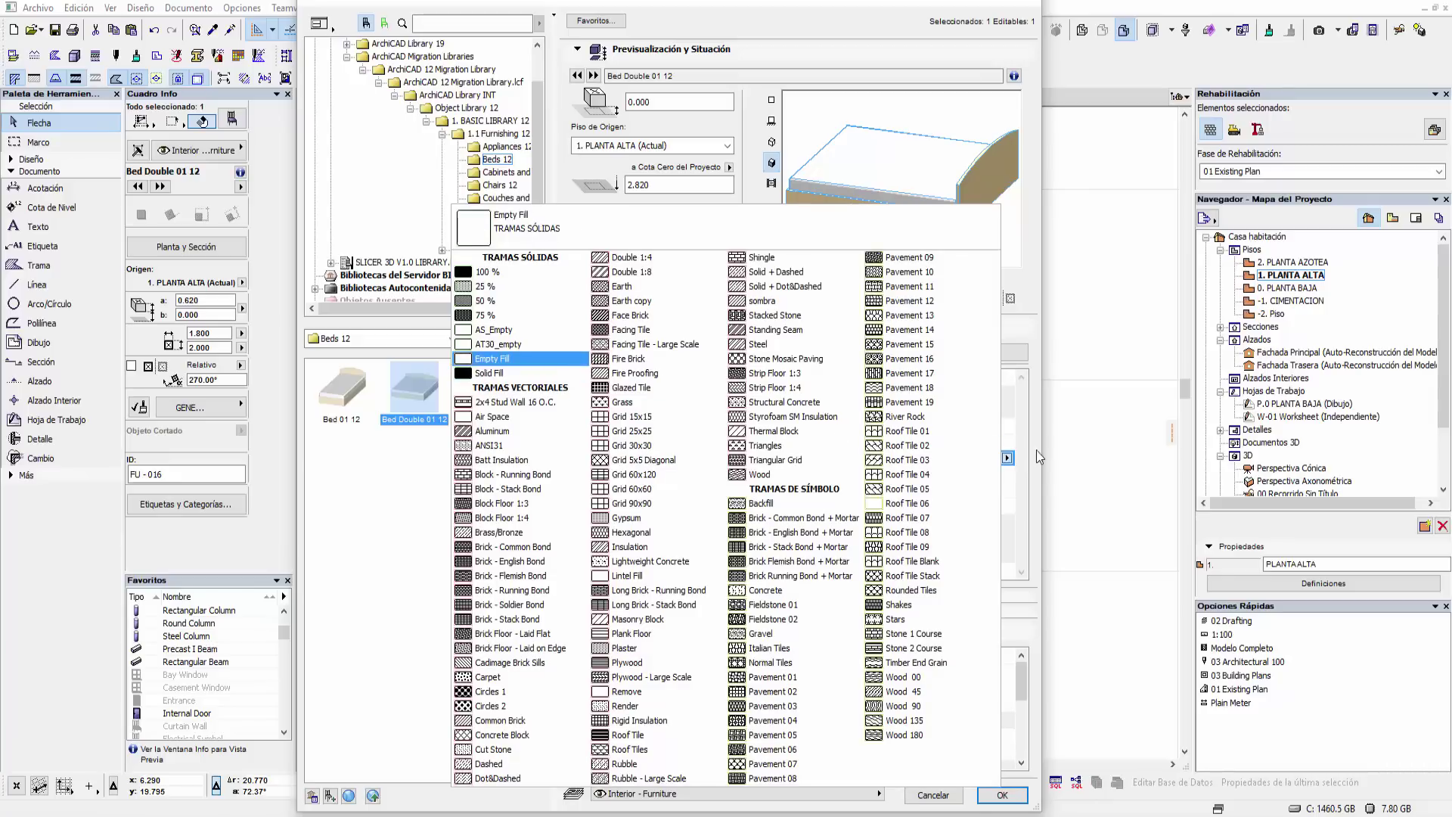
pyautogui.click(1128, 474)
# - Open the A.01 plano arquitectonico layout from the Layout Book and fit the whole sheet in view
pyautogui.click(933, 795)
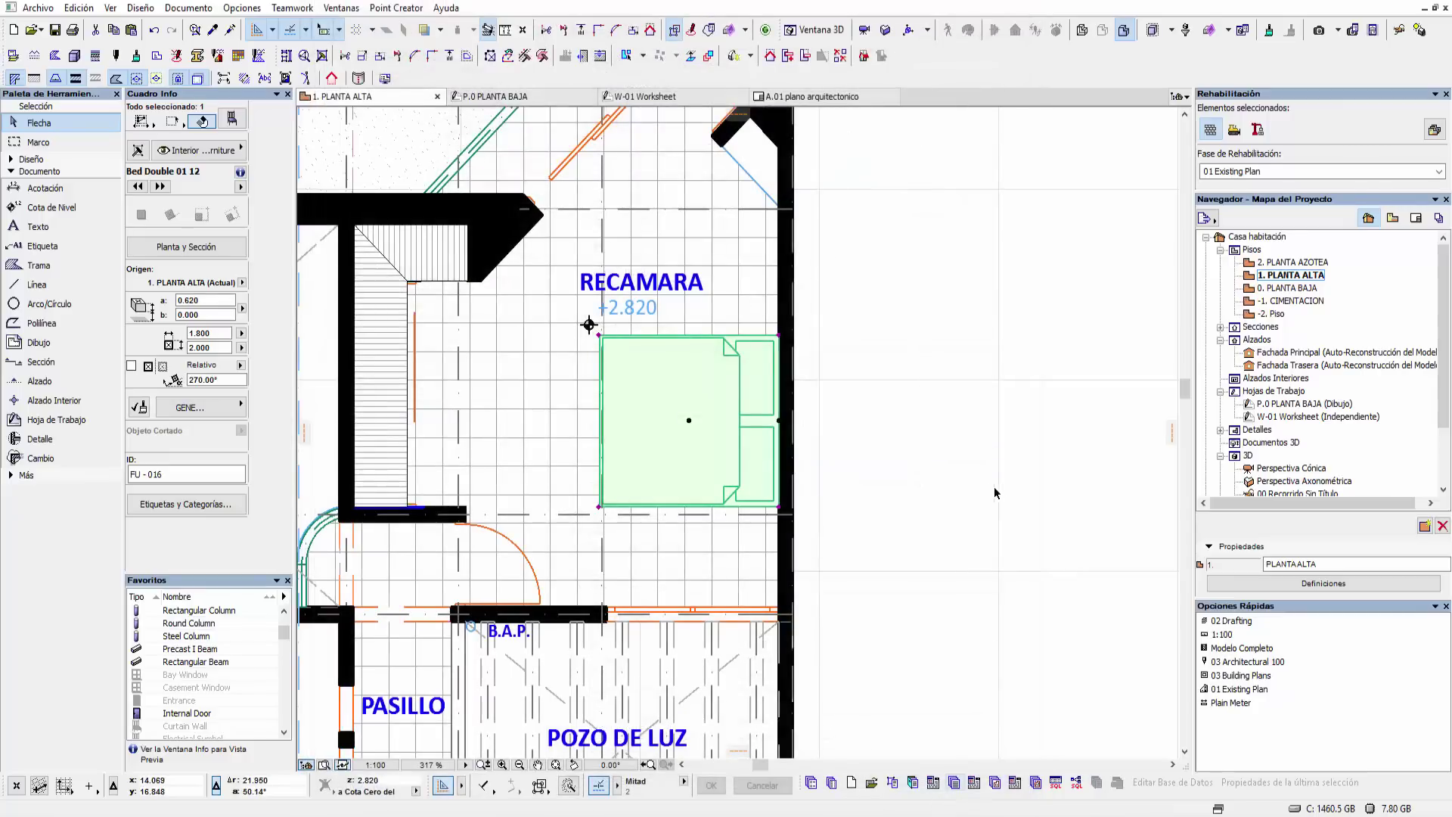
pyautogui.scroll(-2, 931, 510)
pyautogui.scroll(-2, 932, 510)
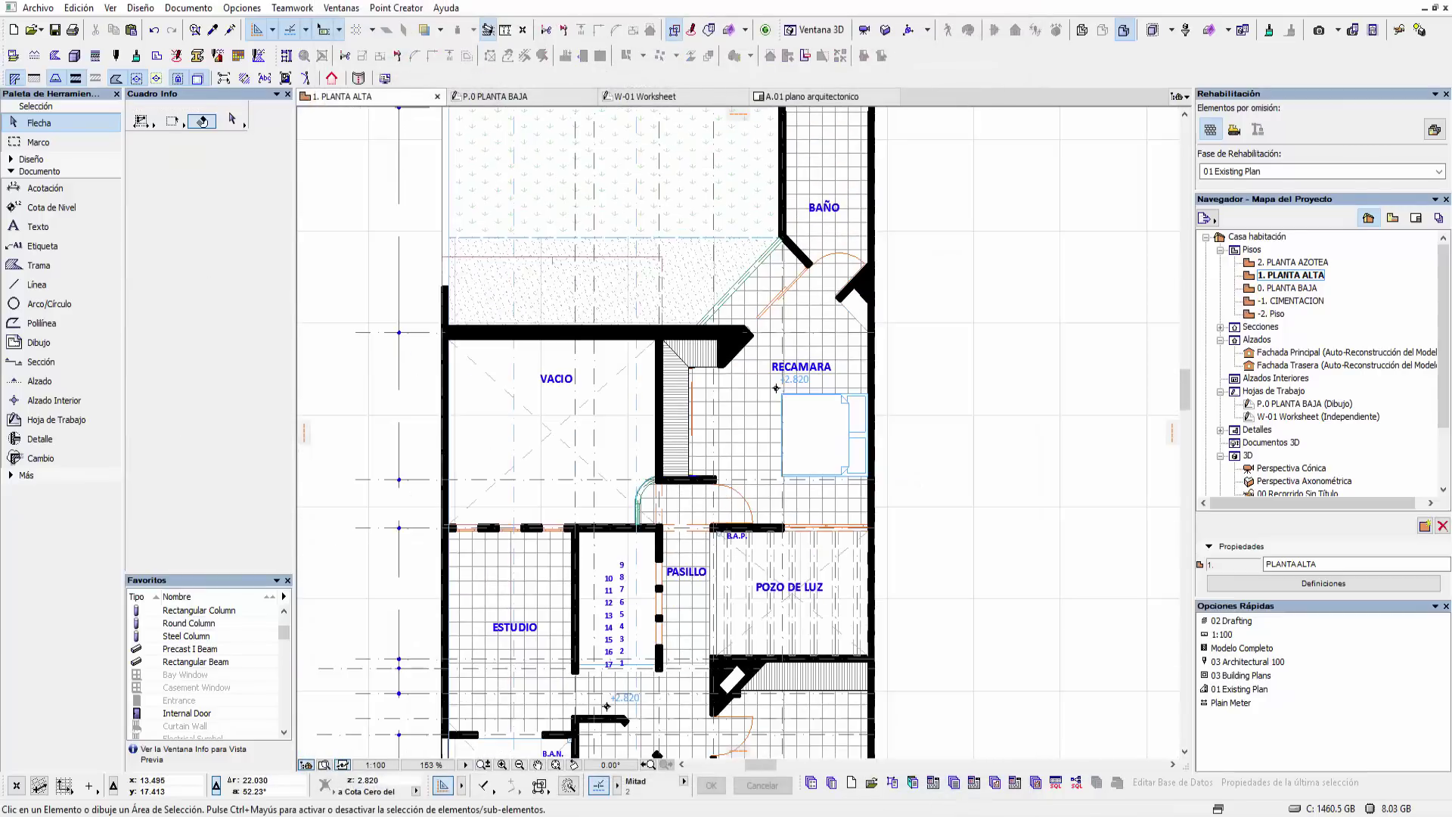
pyautogui.click(1417, 222)
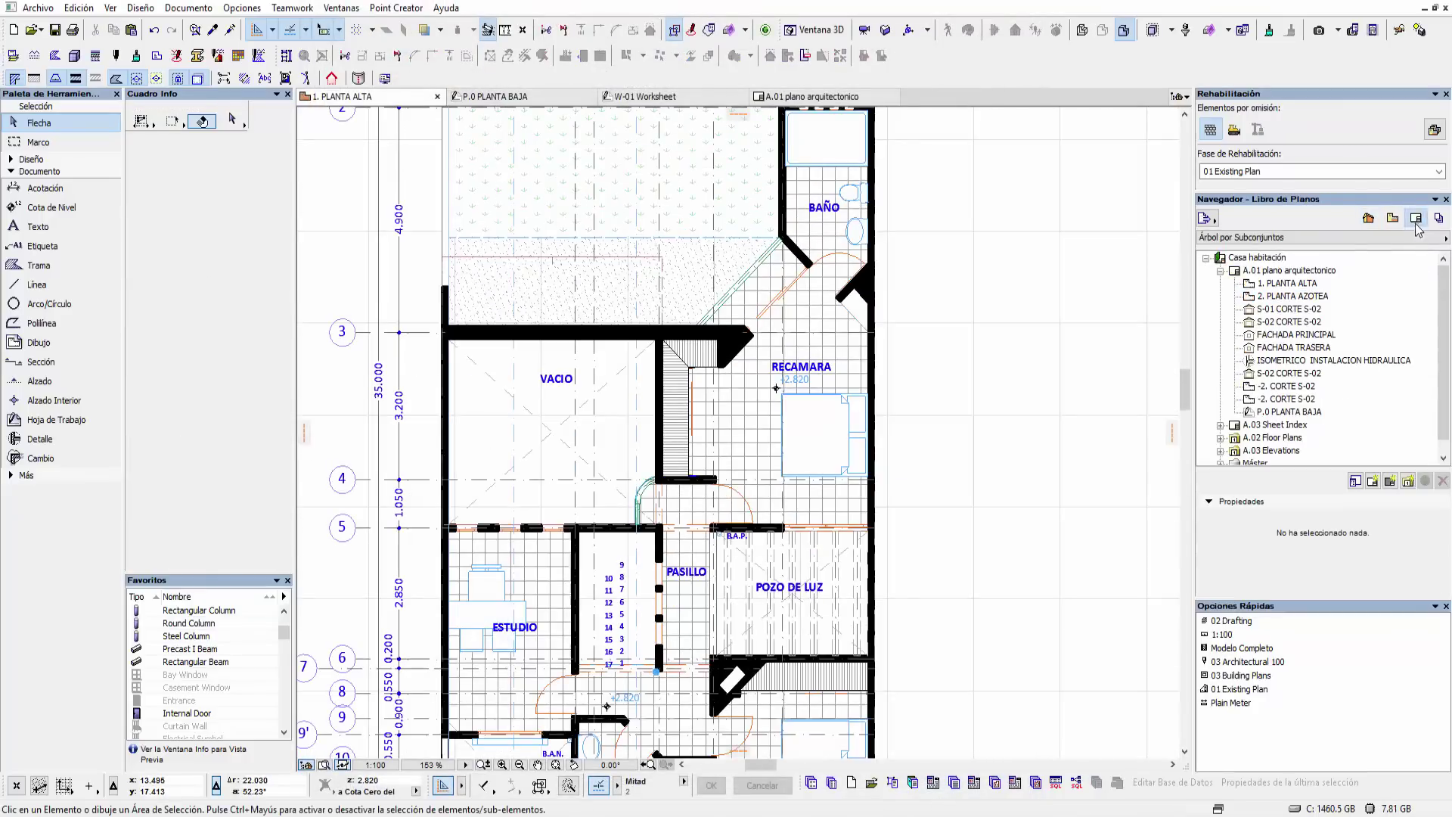
pyautogui.doubleClick(1313, 270)
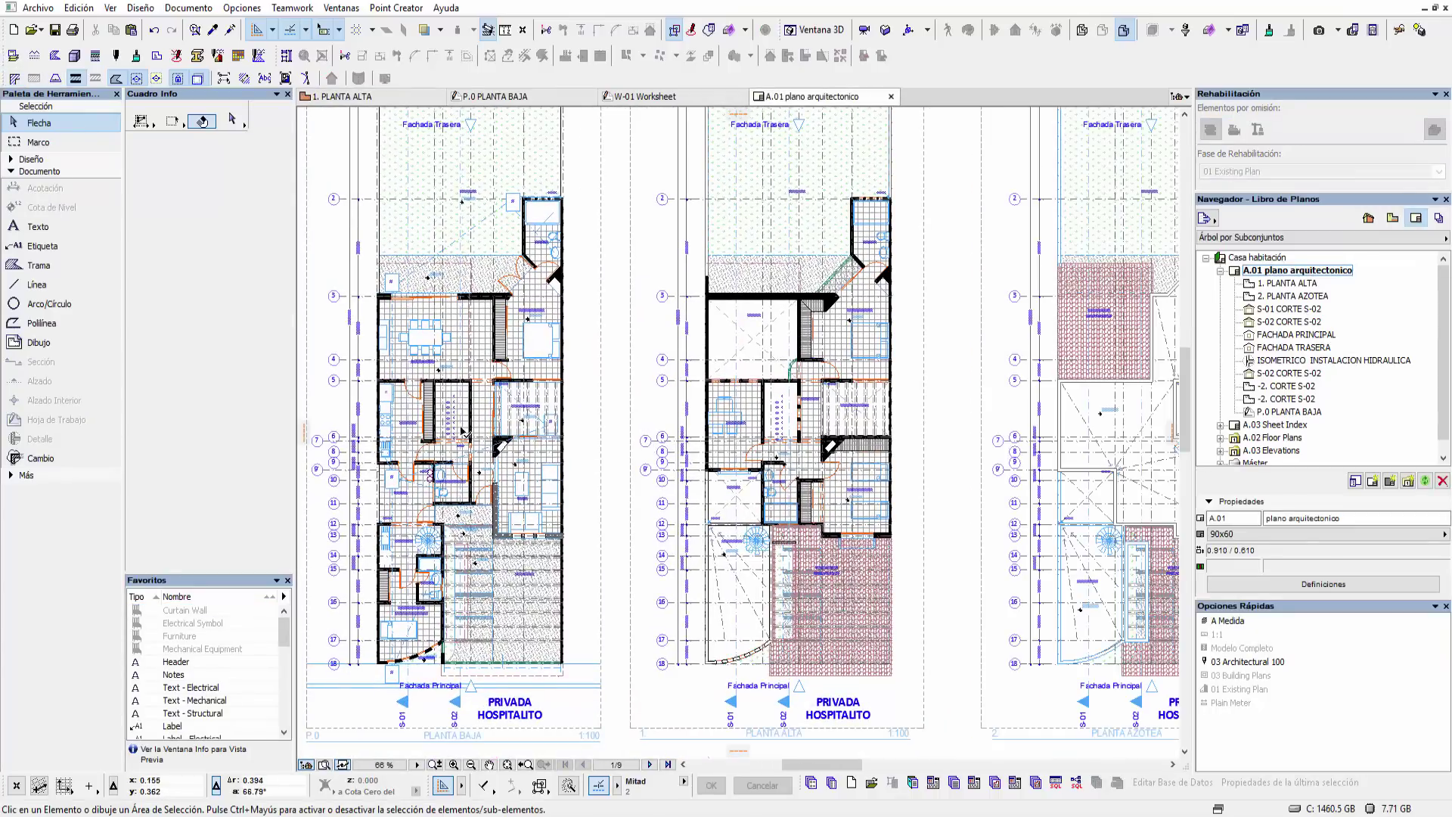
pyautogui.moveTo(528, 505); pyautogui.dragTo(564, 440, button='middle')
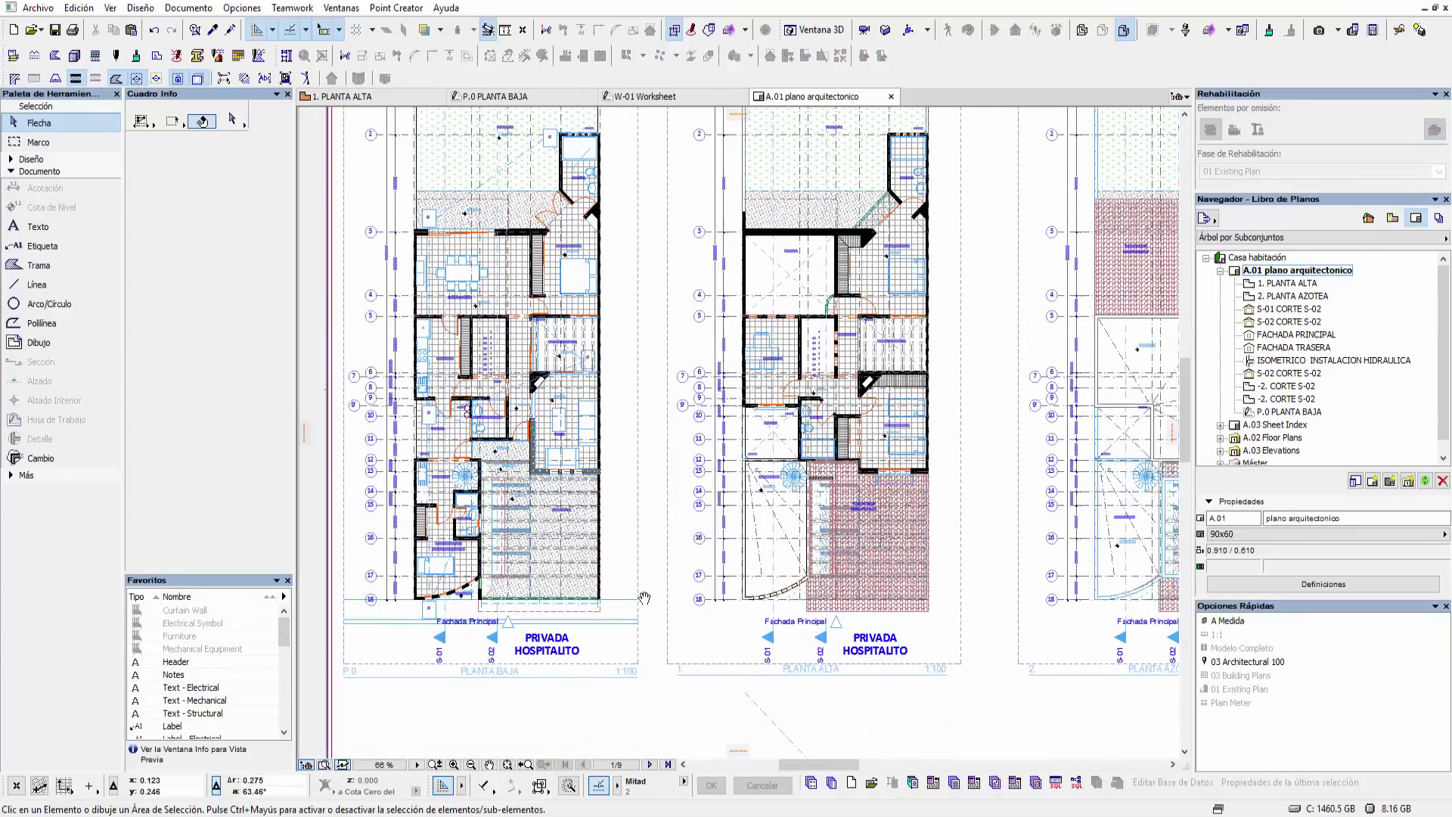
pyautogui.moveTo(794, 535)
pyautogui.mouseDown(button='middle')
pyautogui.moveTo(733, 543)
pyautogui.moveTo(742, 565)
pyautogui.mouseUp(button='middle')
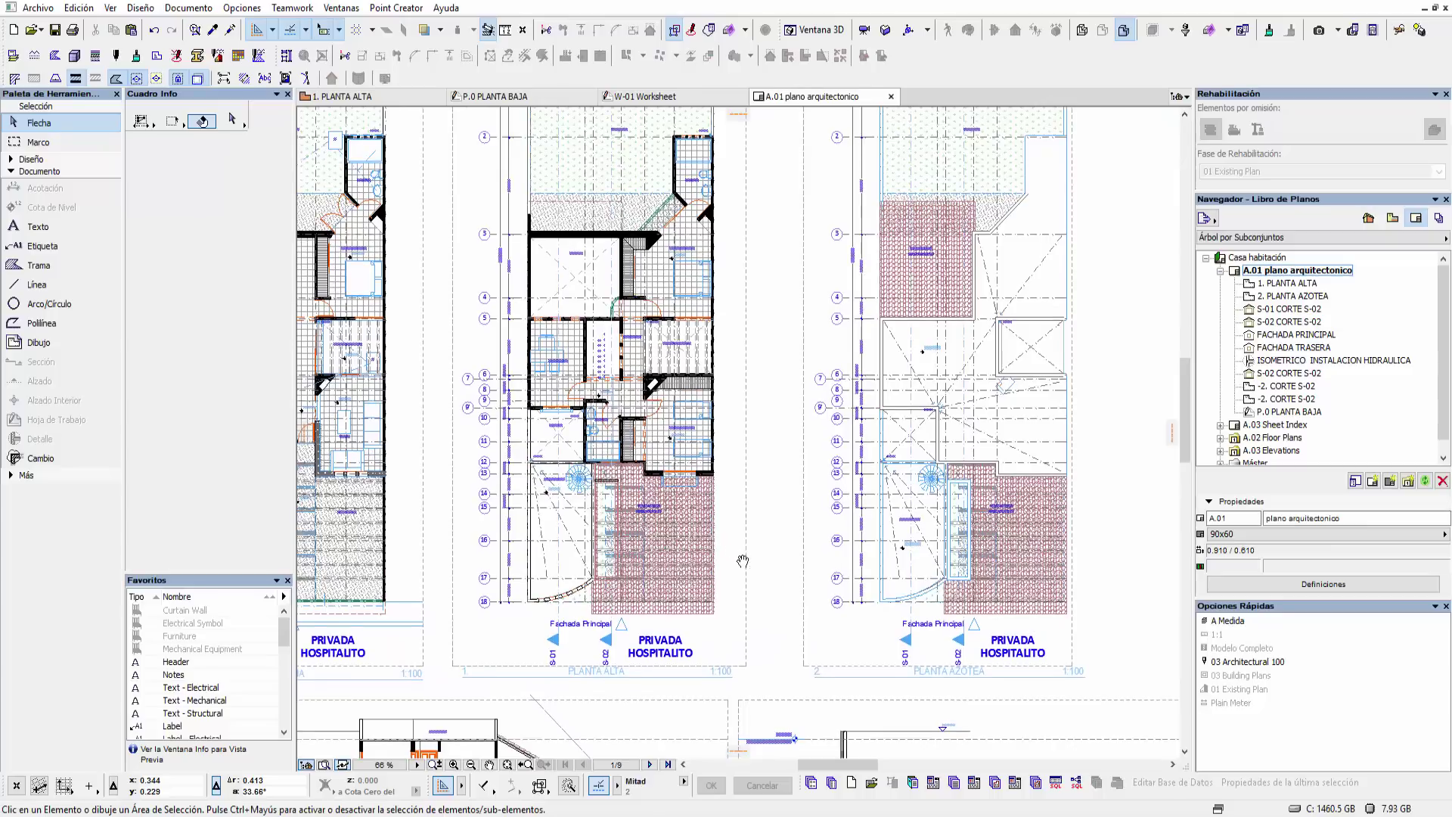
pyautogui.scroll(-3, 786, 582)
pyautogui.scroll(-2, 791, 583)
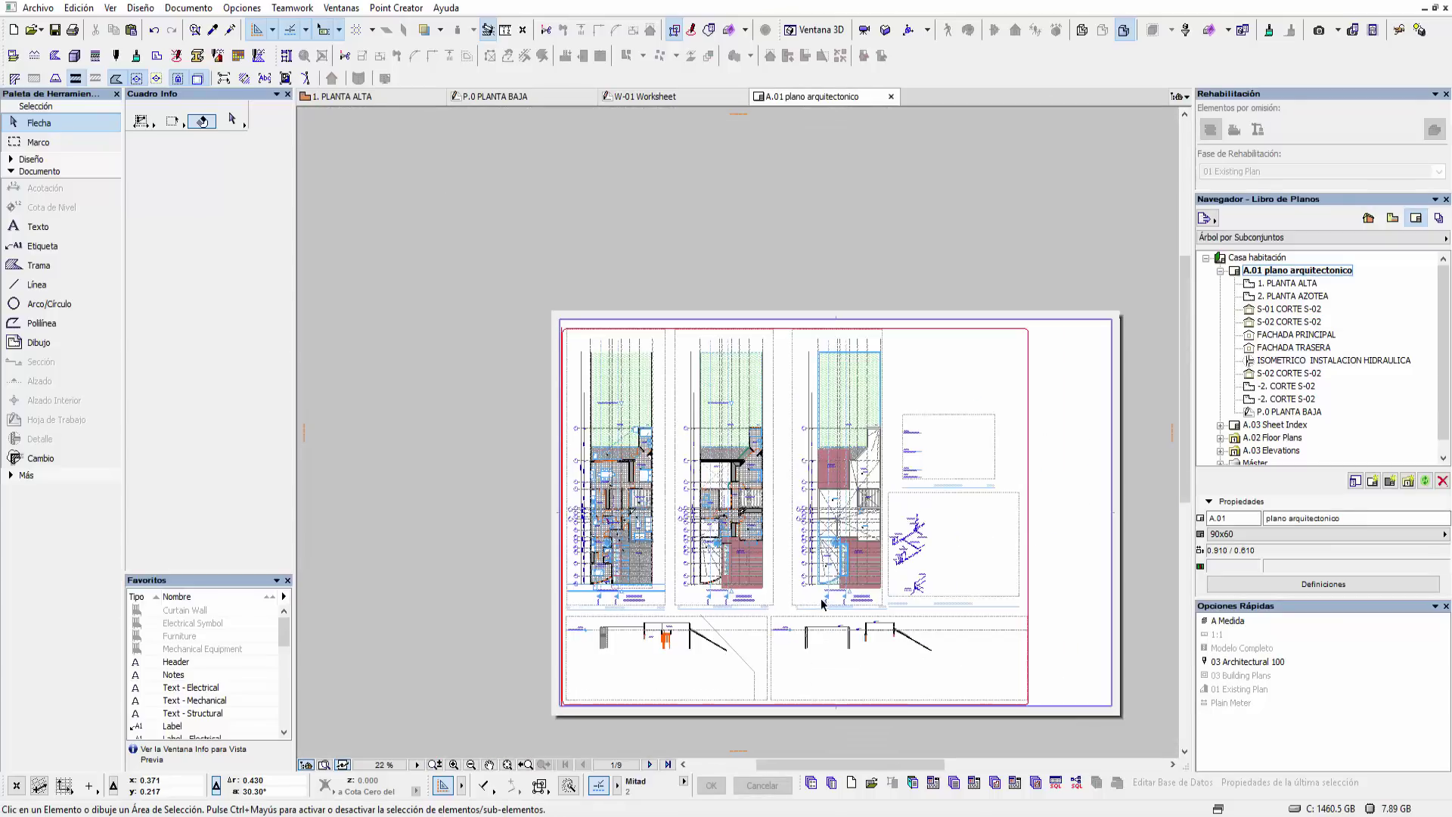
pyautogui.moveTo(824, 605); pyautogui.dragTo(718, 572, button='middle')
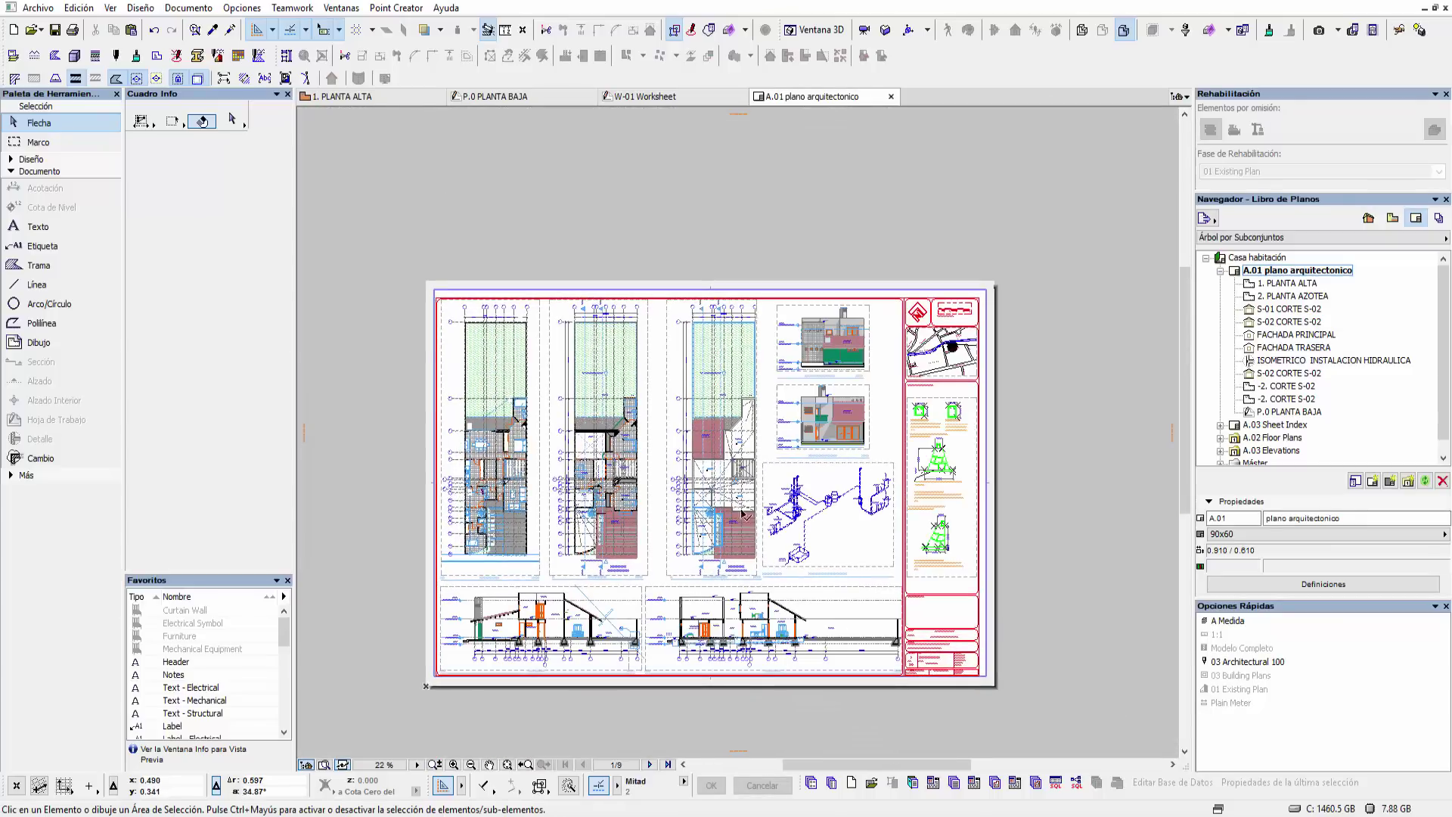
# - Check A.01 plano arquitectonico's format in the DWG publisher set, then show the project options list
pyautogui.click(1439, 218)
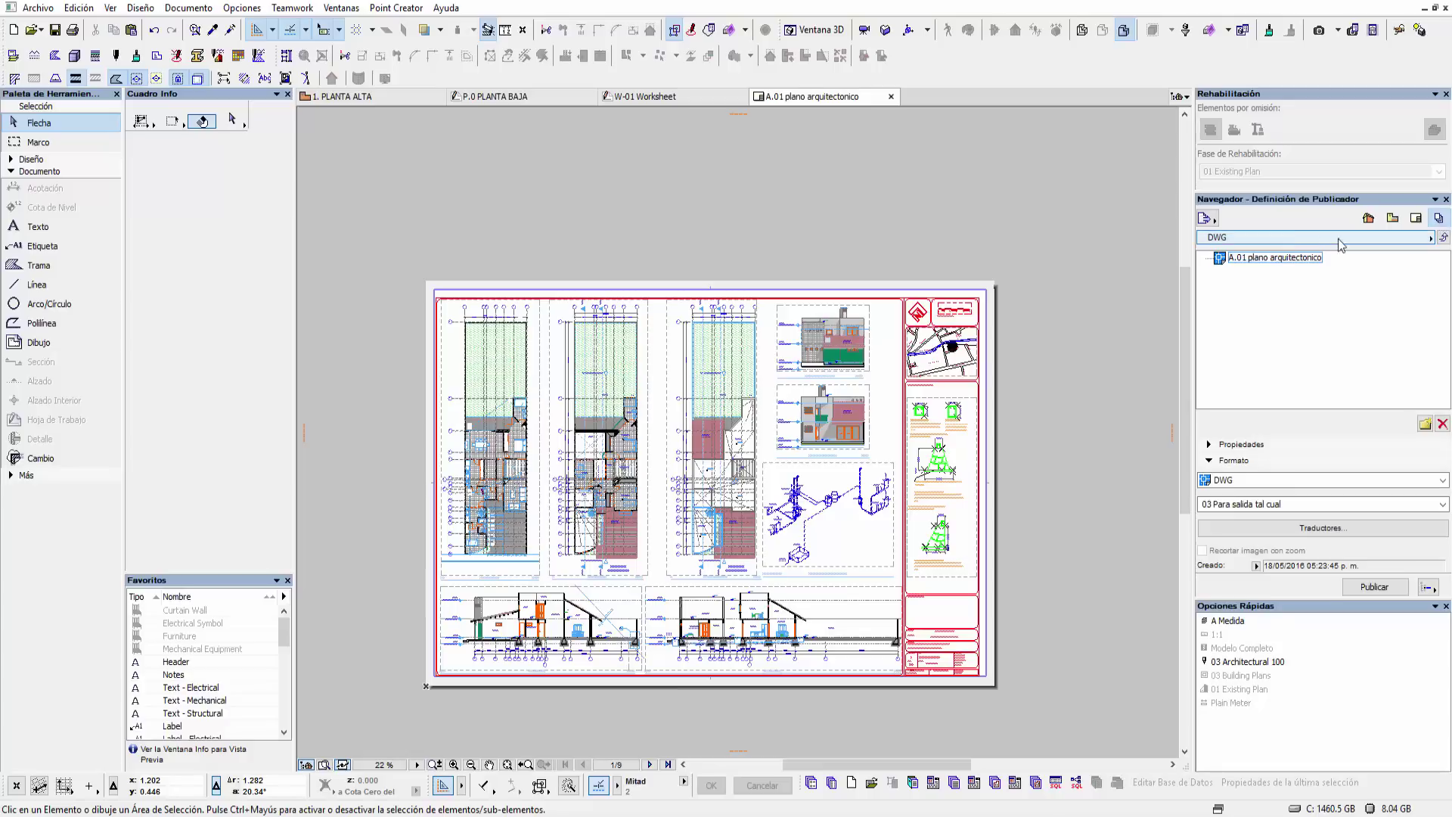
pyautogui.click(1254, 261)
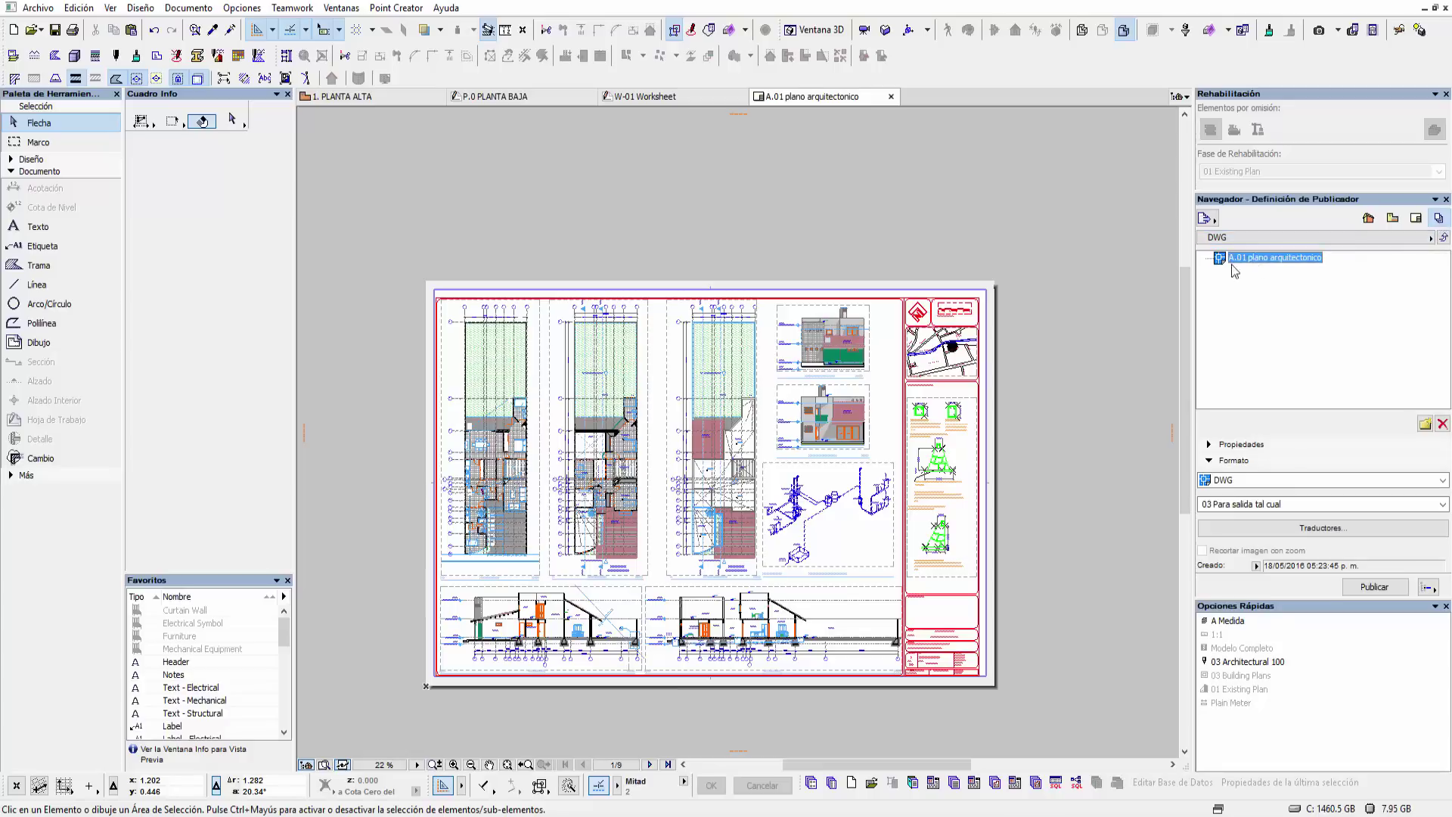
pyautogui.click(1293, 293)
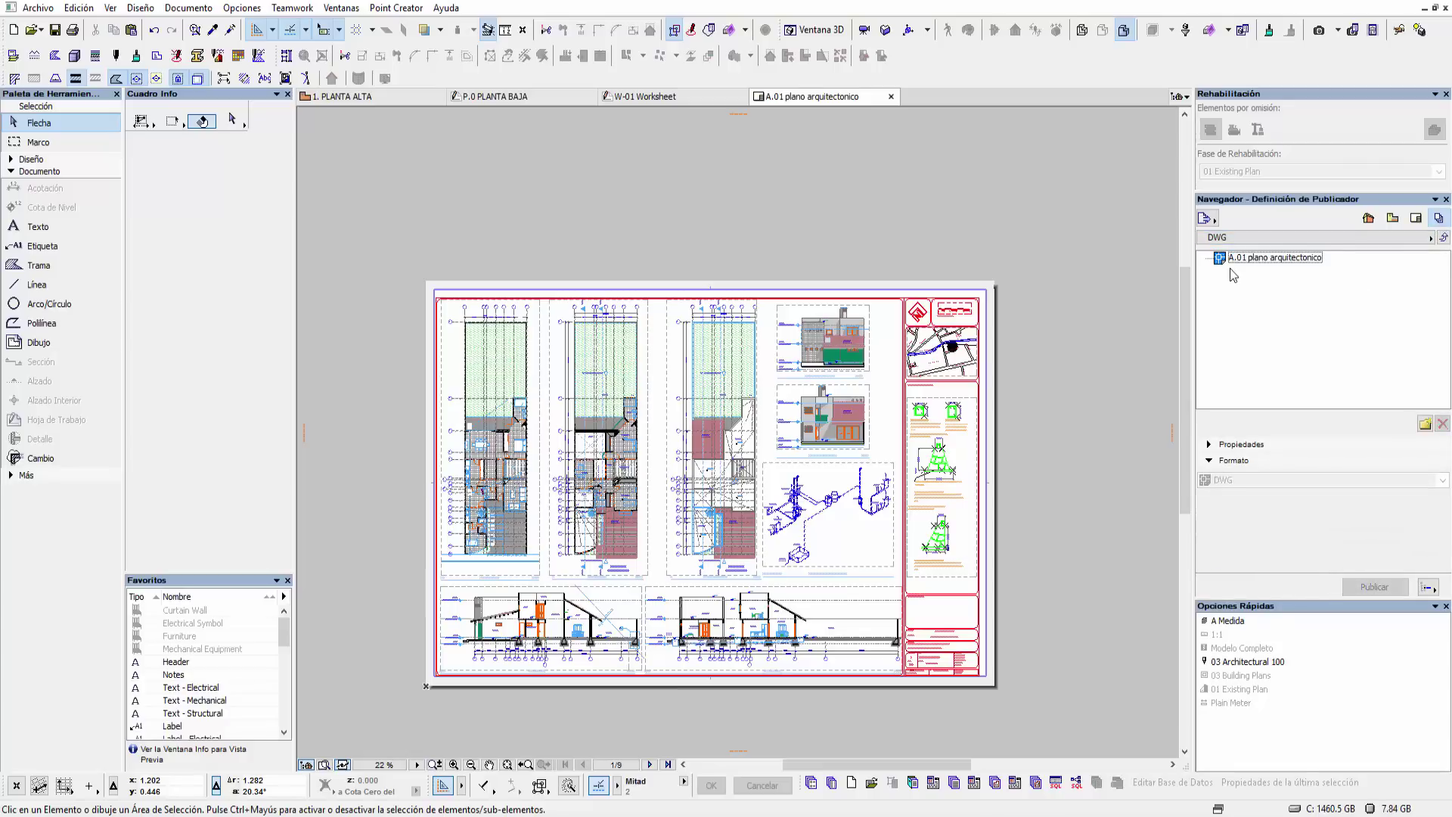
pyautogui.click(1248, 258)
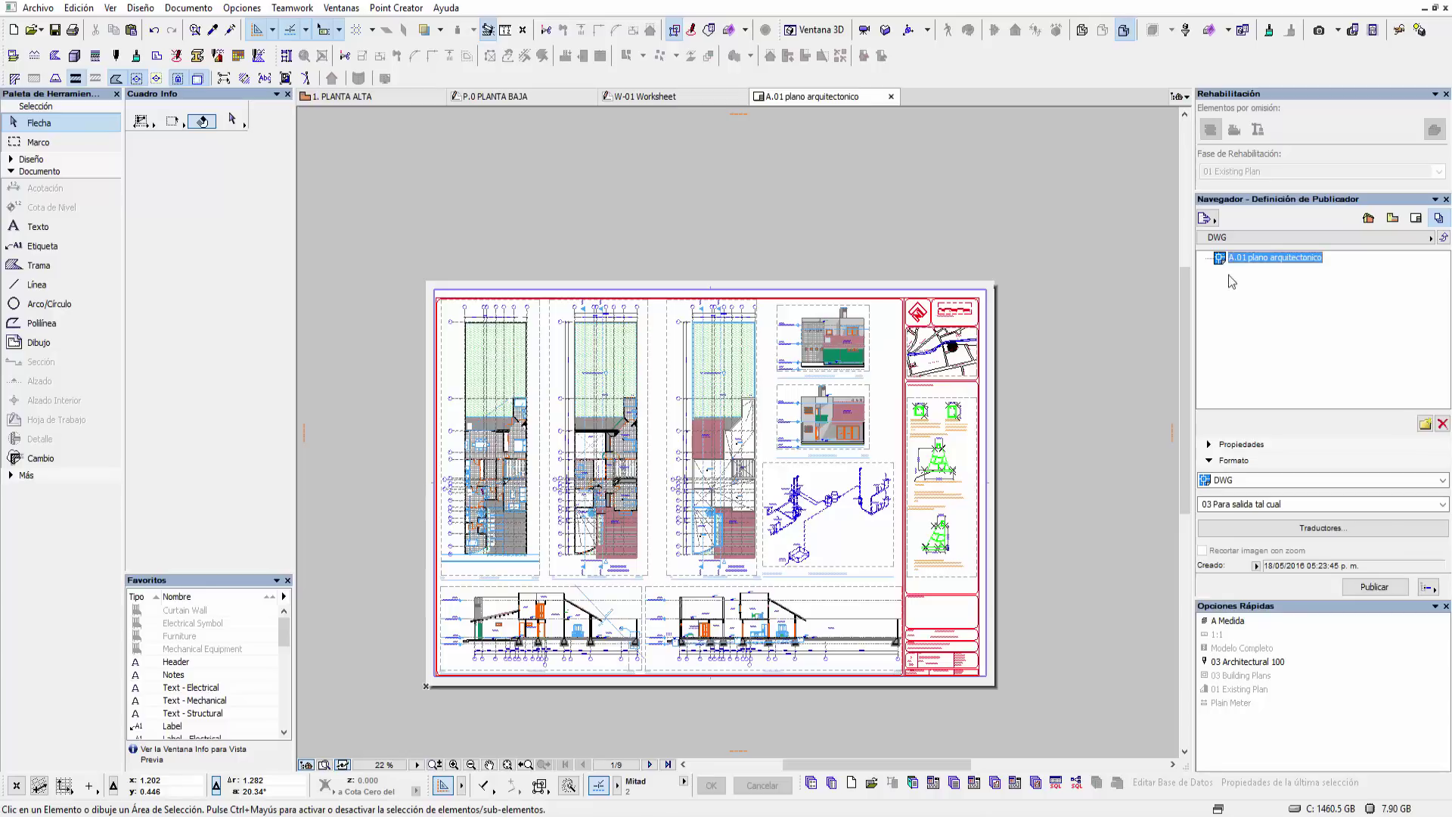
pyautogui.click(1366, 316)
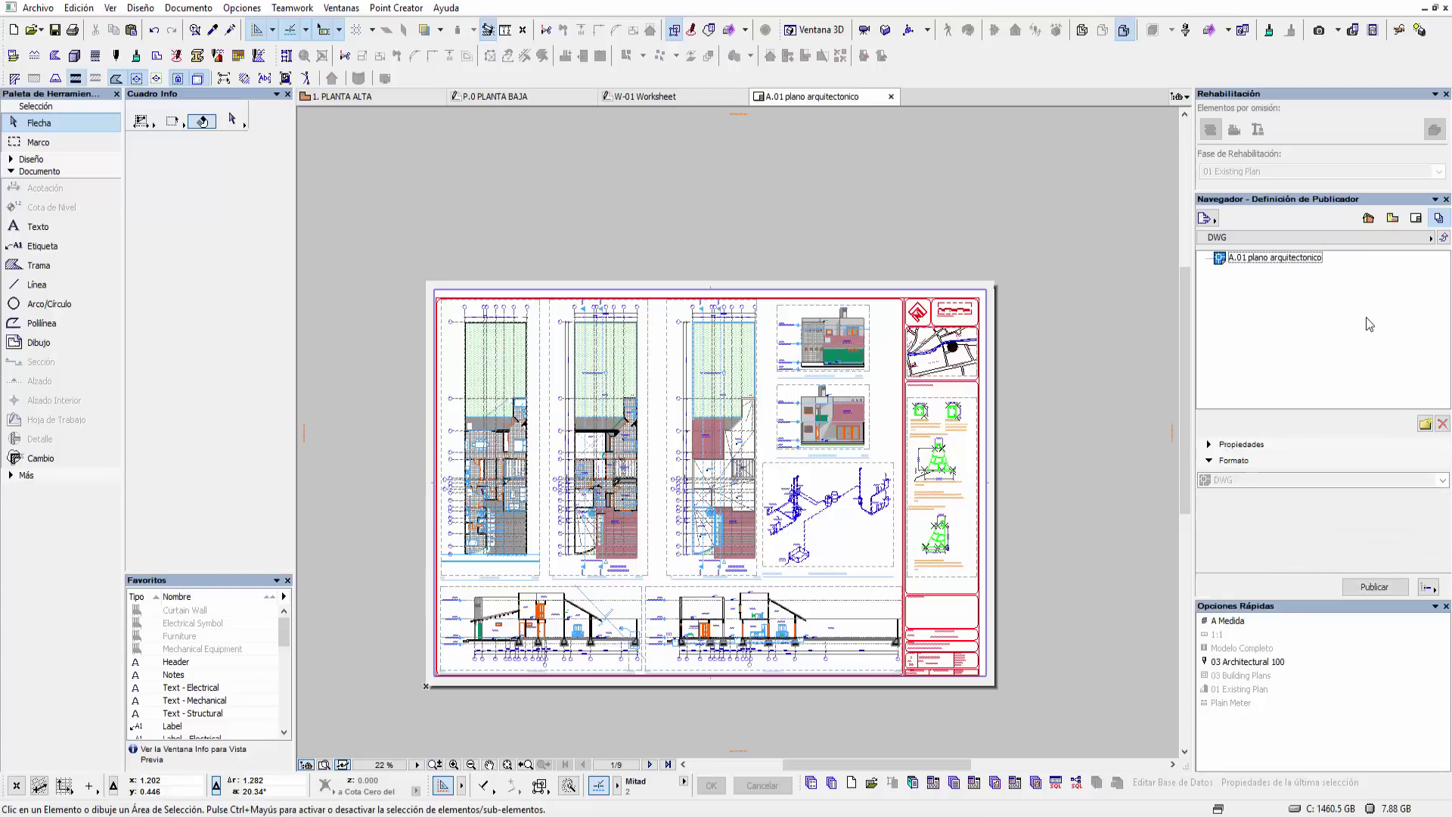
pyautogui.click(1216, 220)
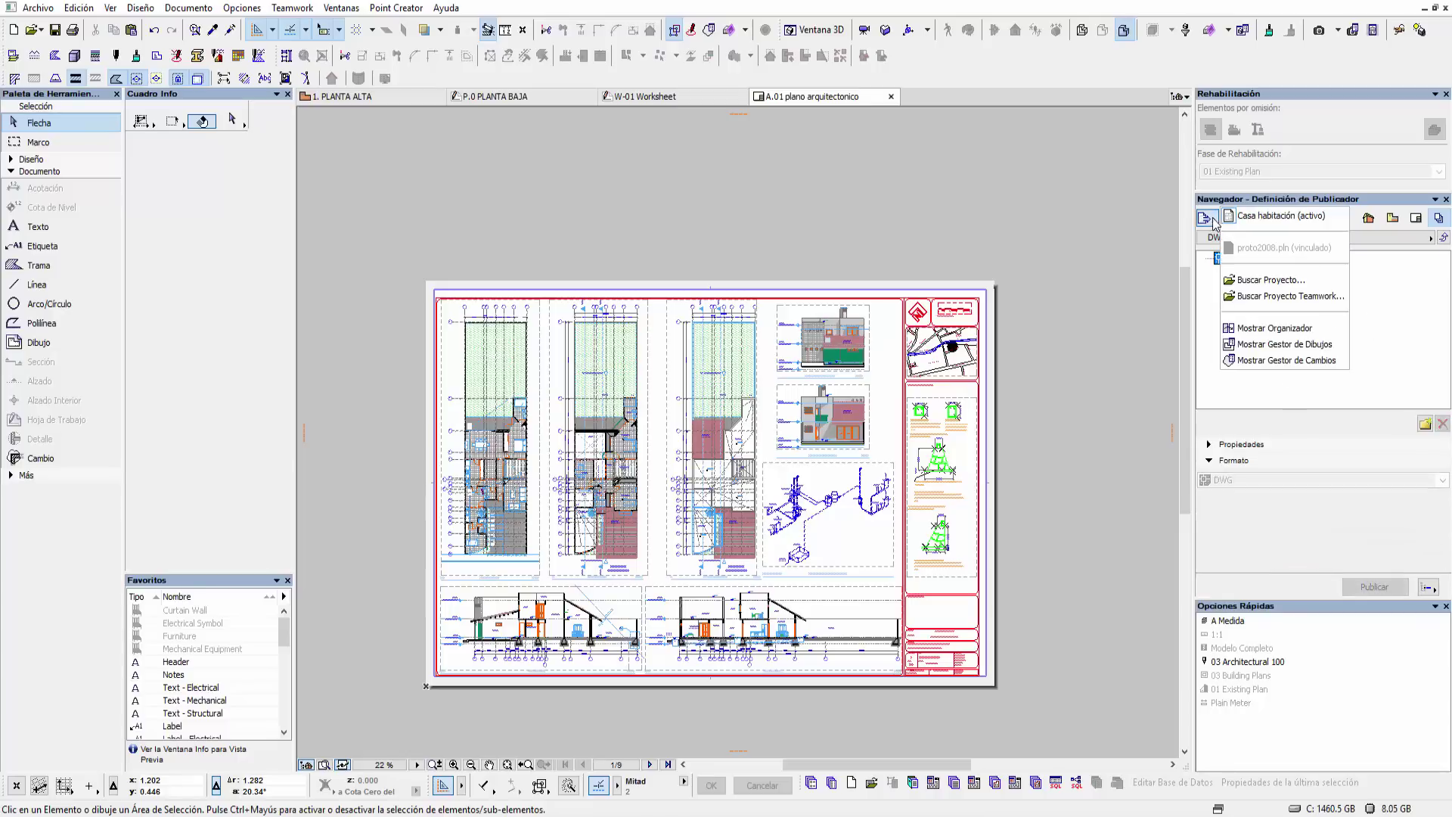
# - Open the Organizer, collapse its project trees and try out its view modes
pyautogui.click(1275, 333)
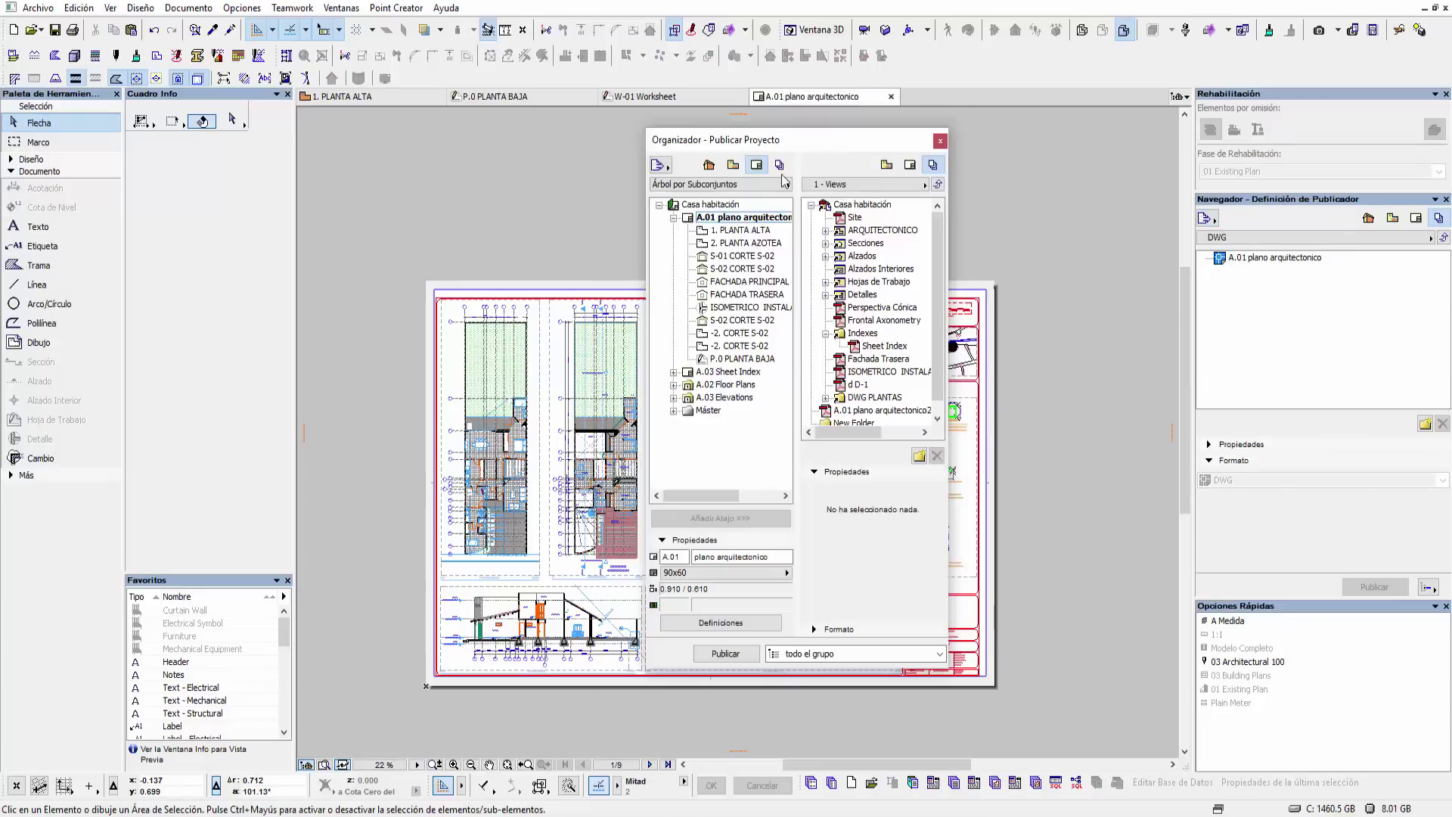
pyautogui.click(659, 204)
pyautogui.click(811, 205)
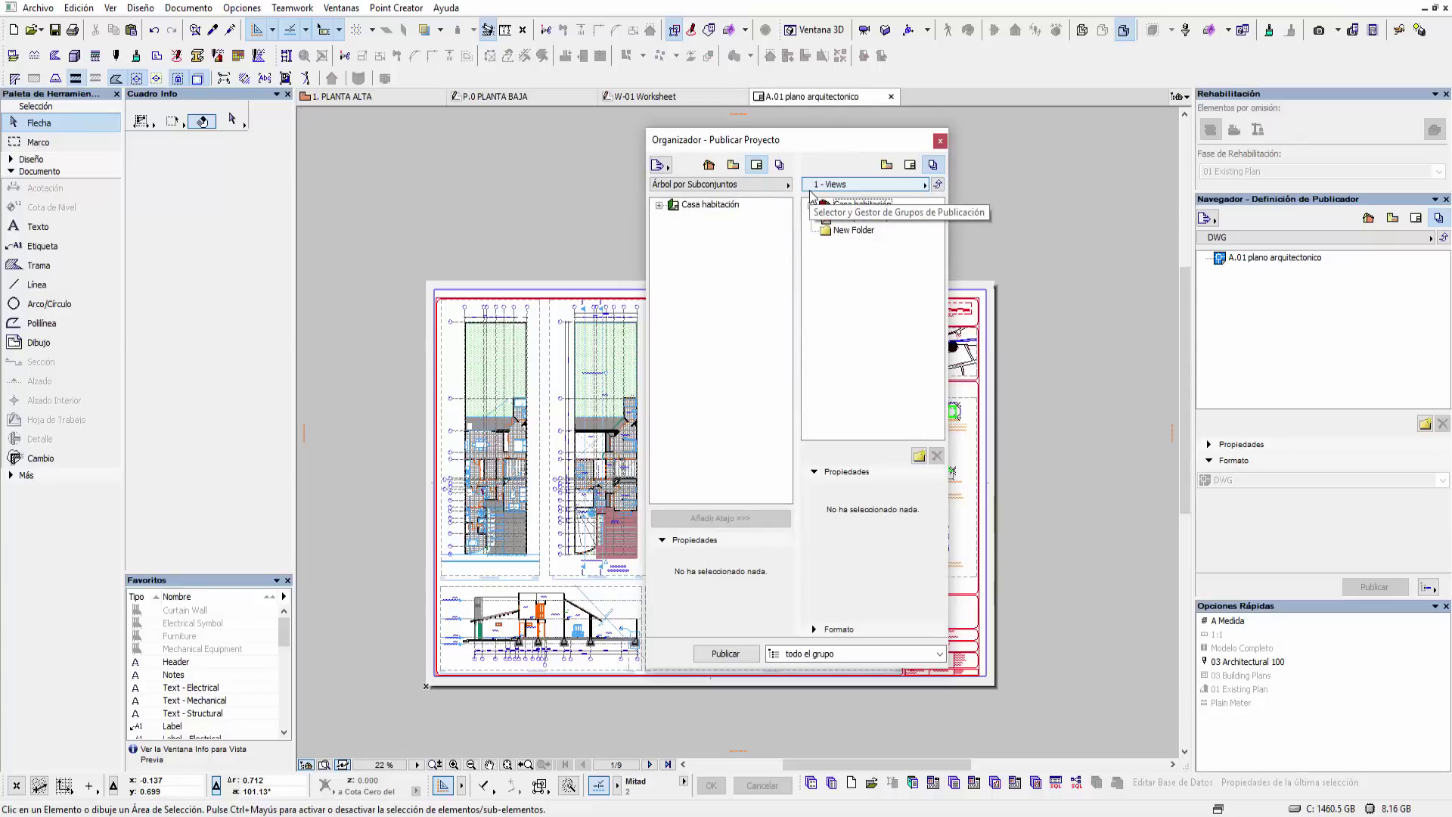
pyautogui.click(709, 165)
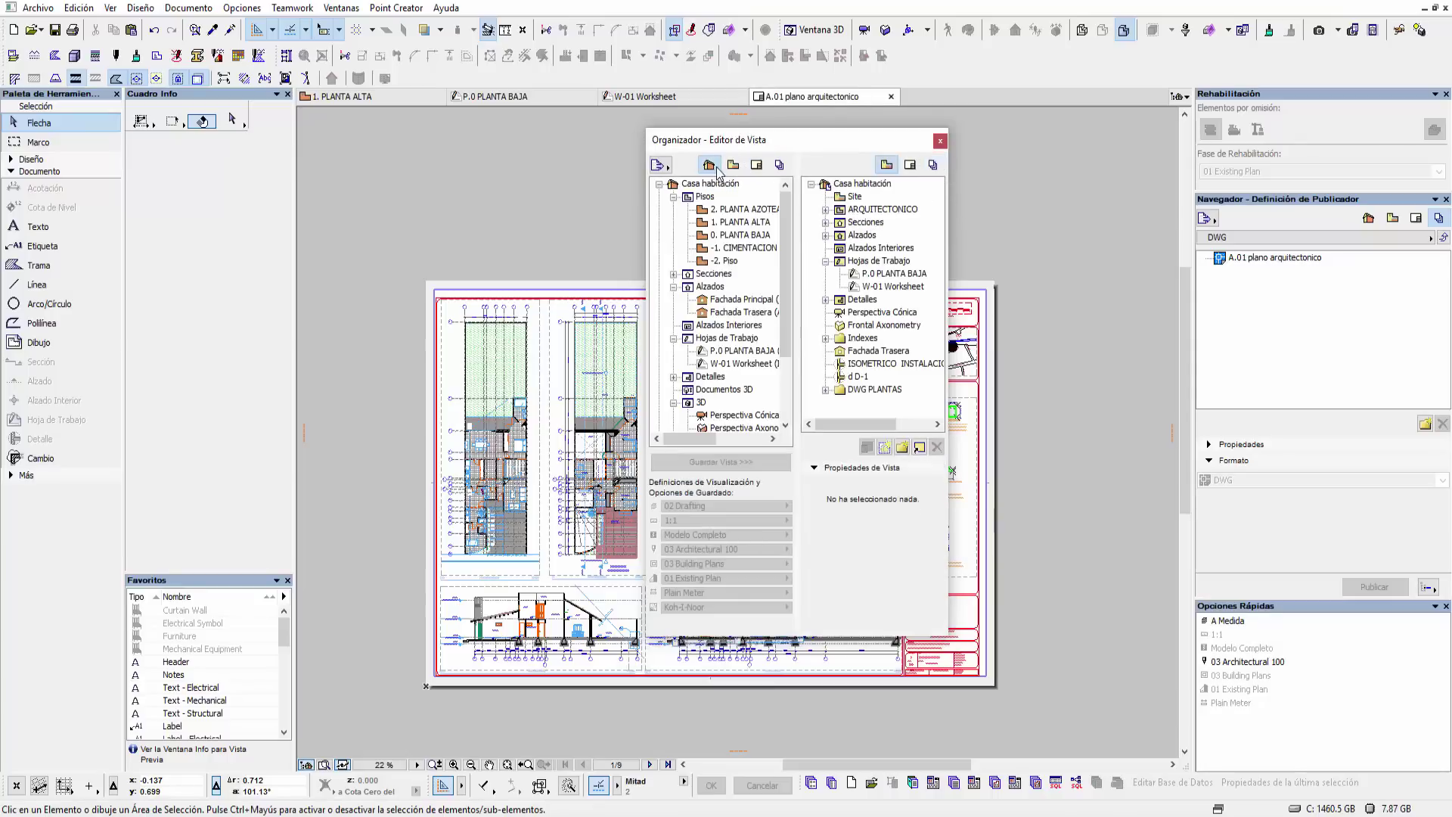
pyautogui.click(733, 166)
pyautogui.click(756, 167)
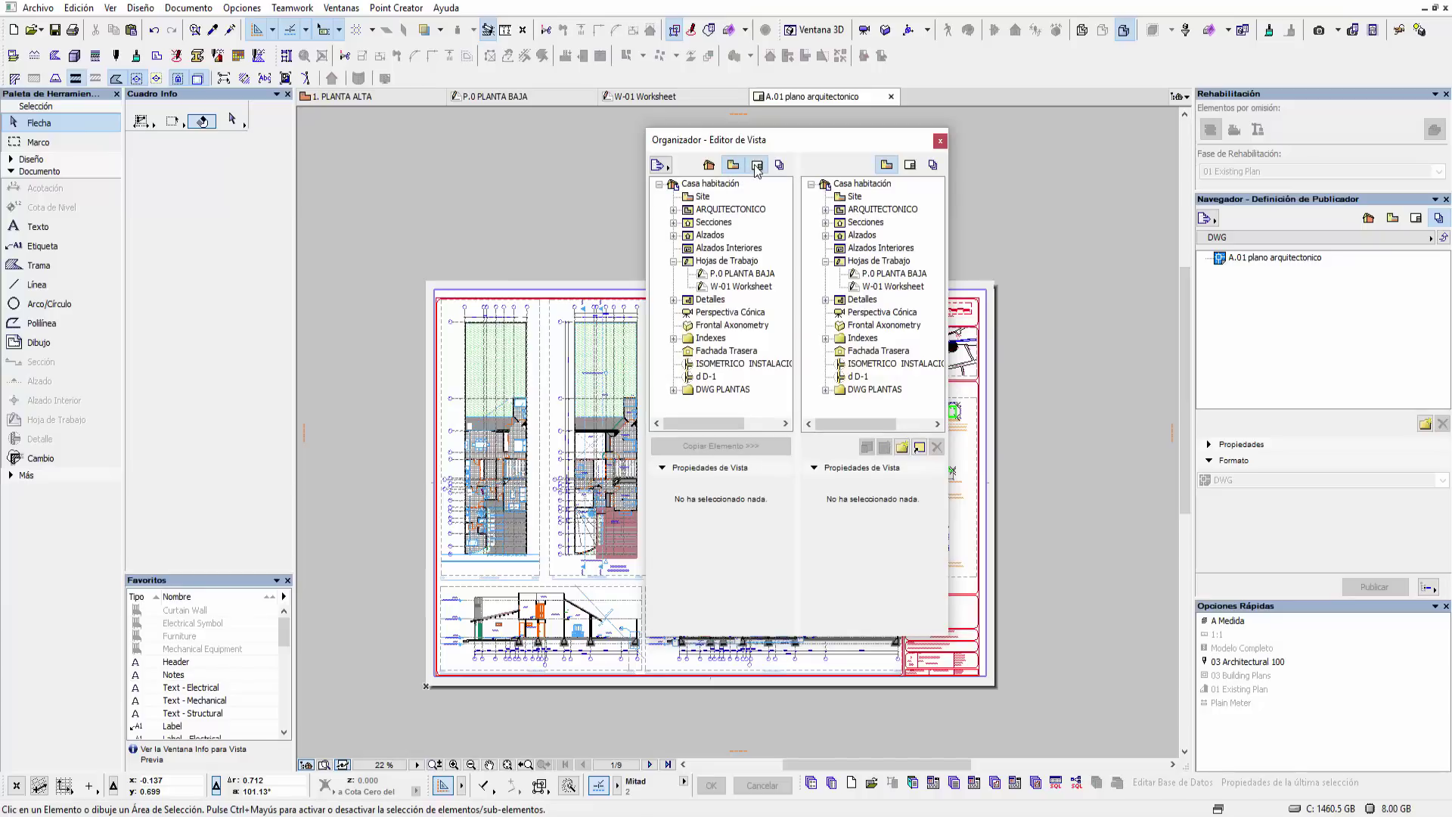
pyautogui.click(779, 167)
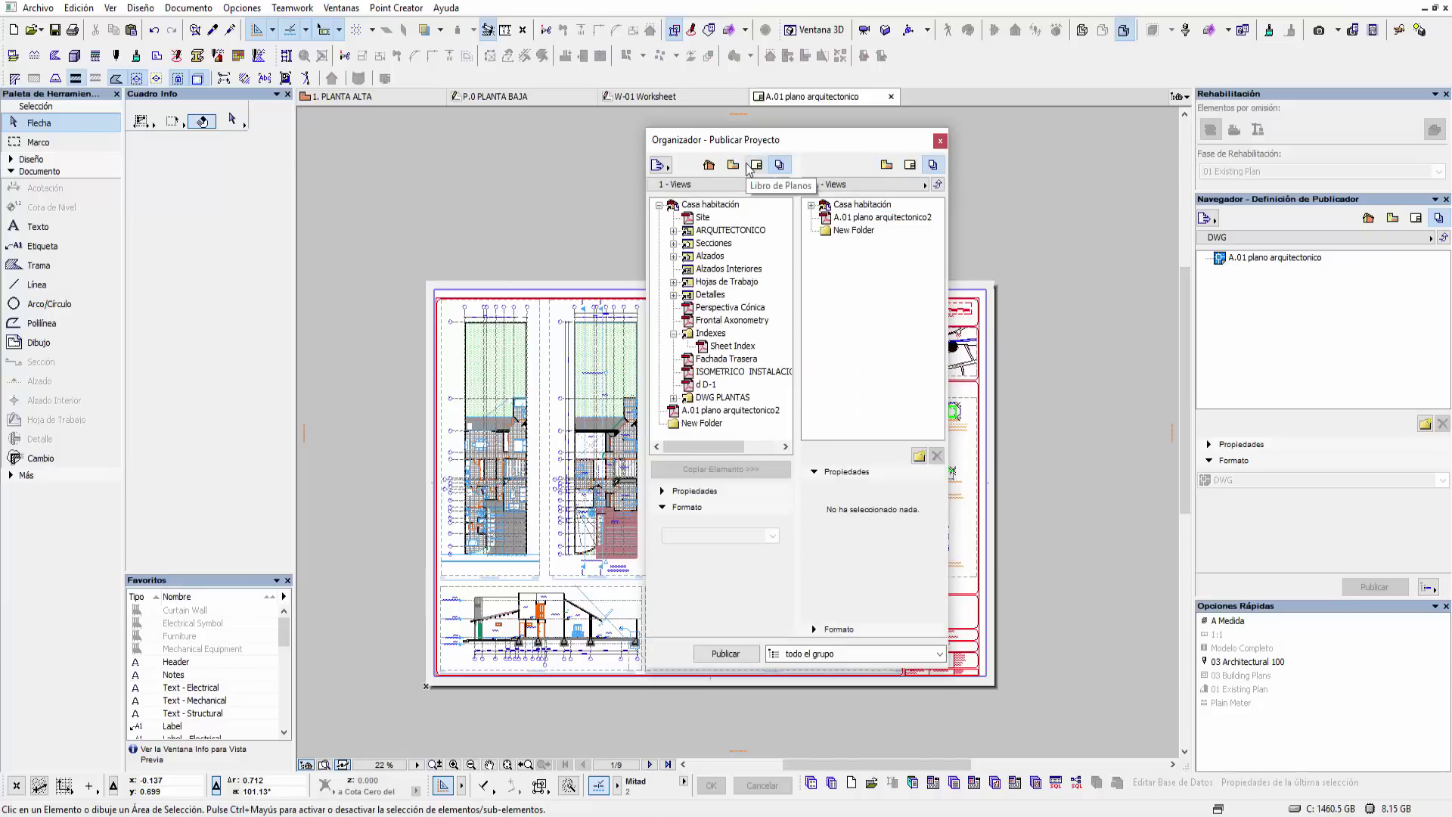
pyautogui.click(886, 165)
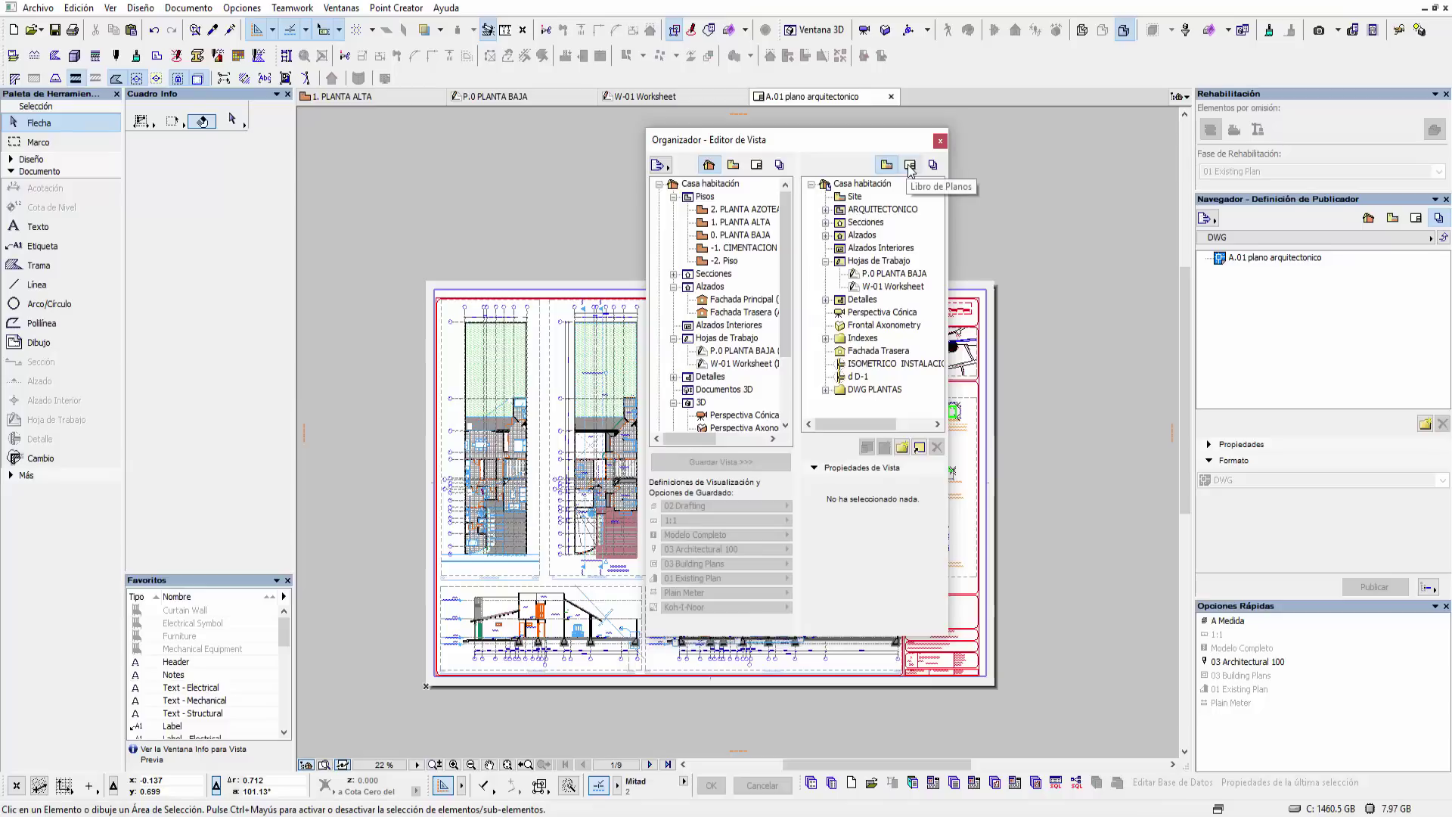
pyautogui.click(910, 165)
pyautogui.click(932, 165)
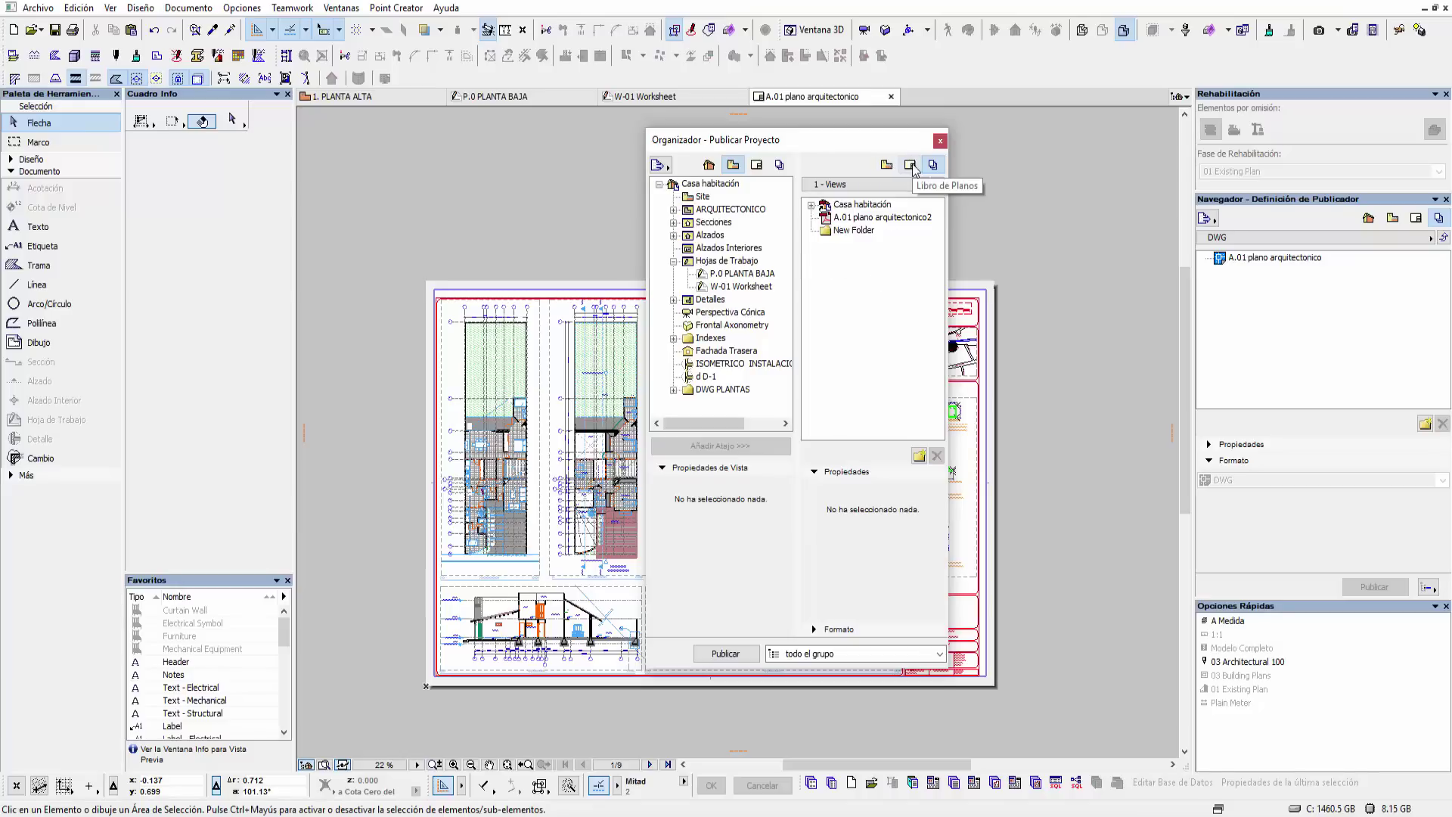
# - Show the Layout Book tree on the left and the publisher sets on the right
pyautogui.click(911, 164)
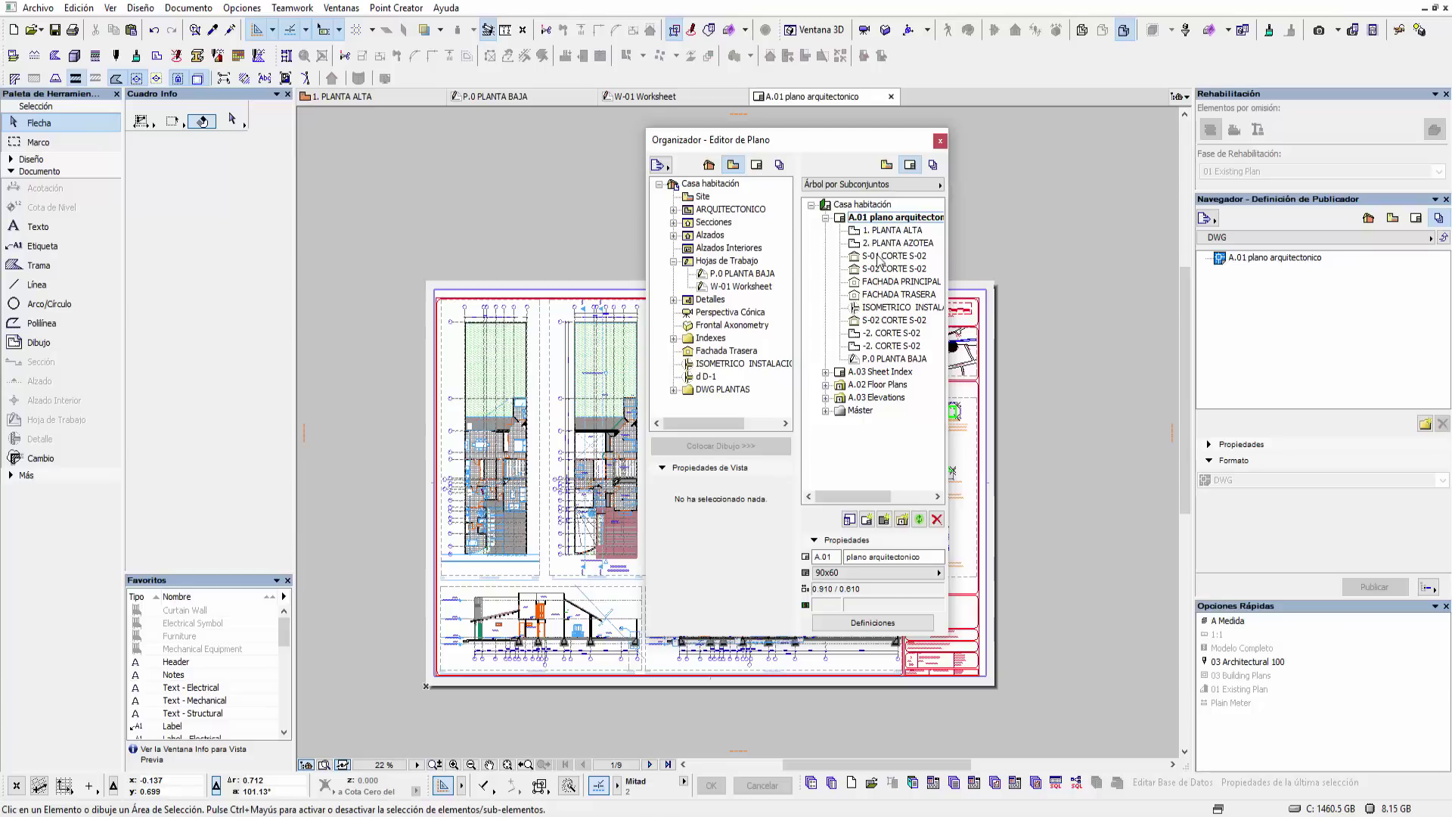
pyautogui.click(757, 165)
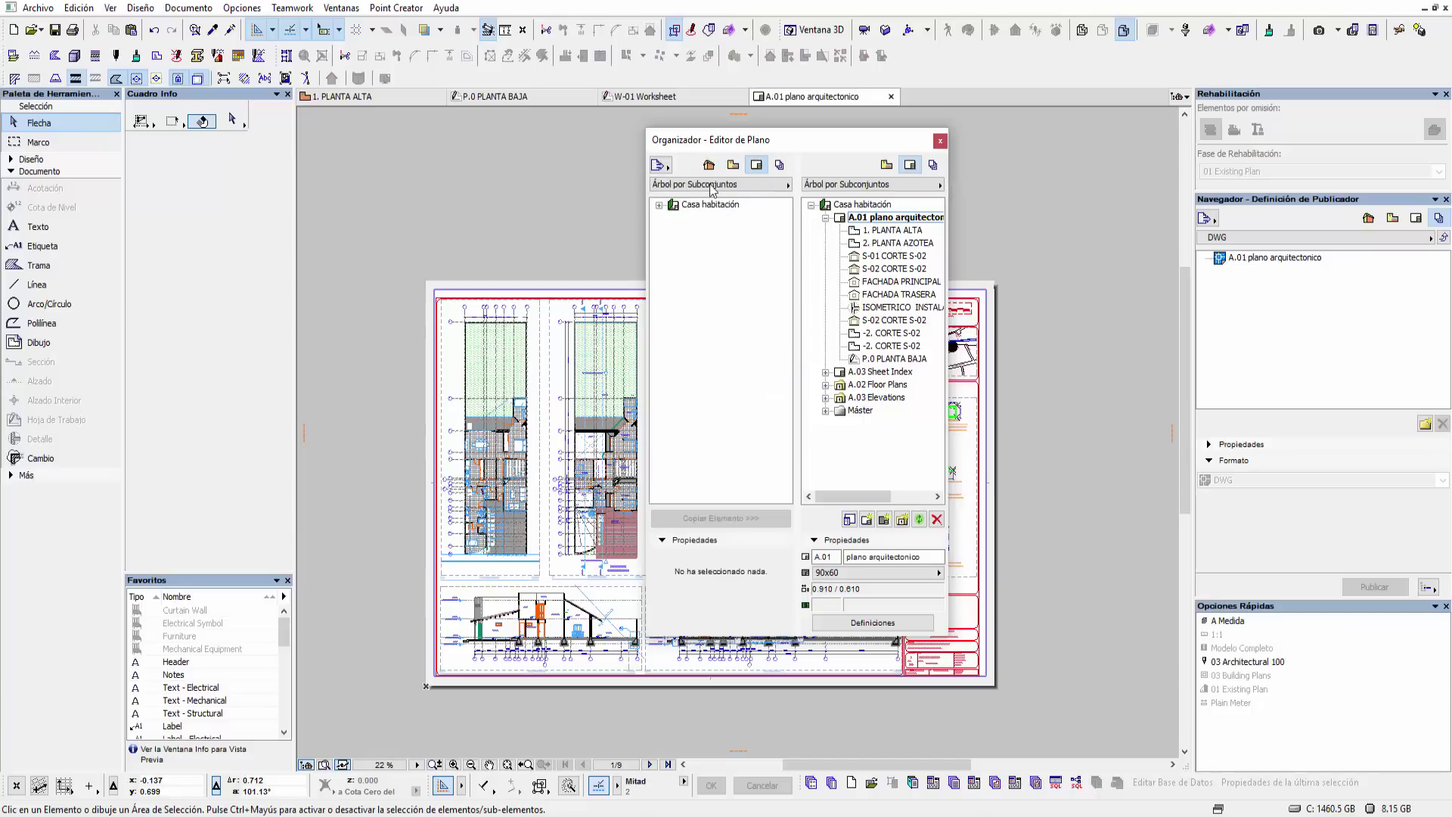
pyautogui.click(659, 204)
pyautogui.click(673, 218)
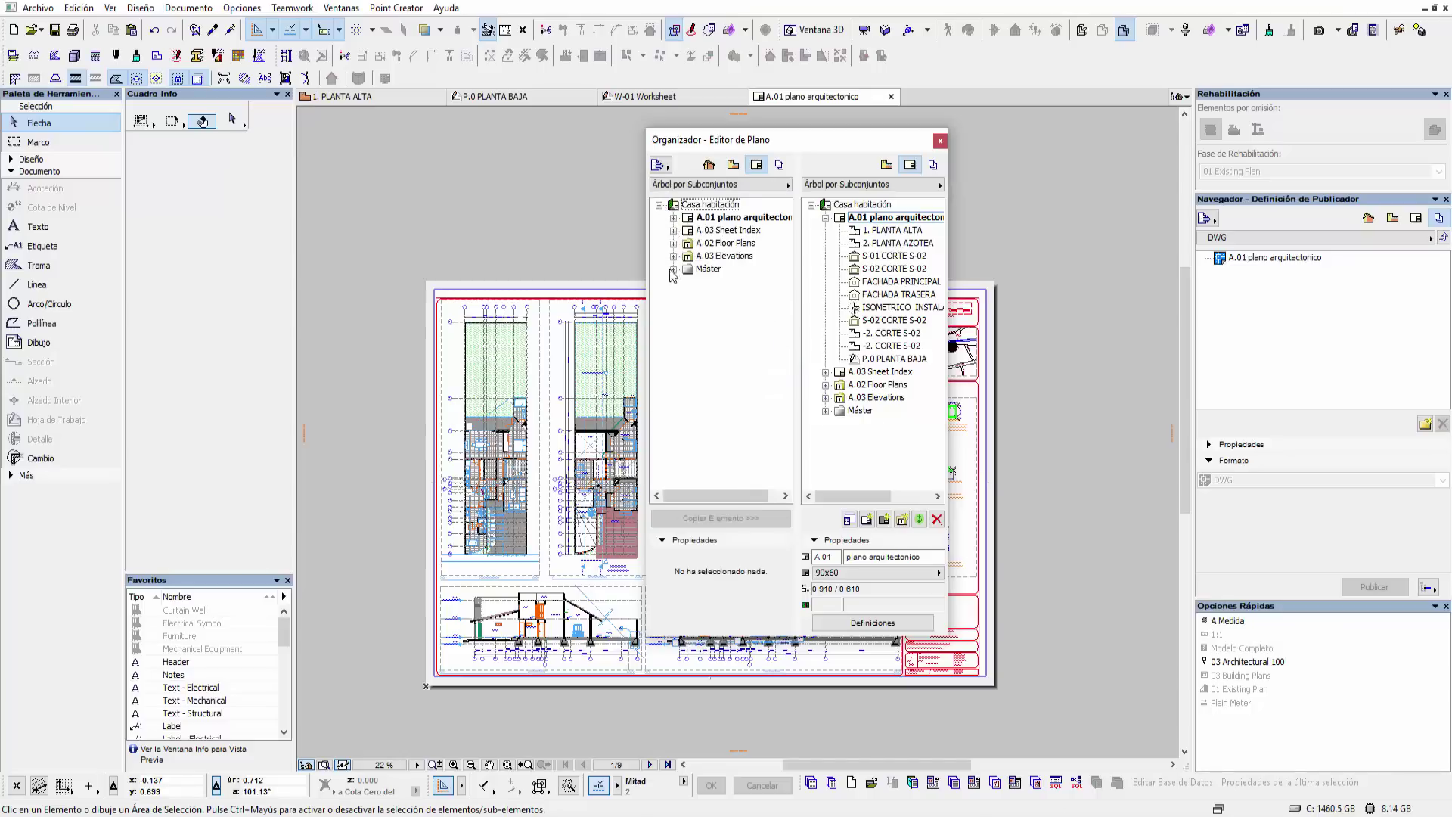
pyautogui.click(933, 165)
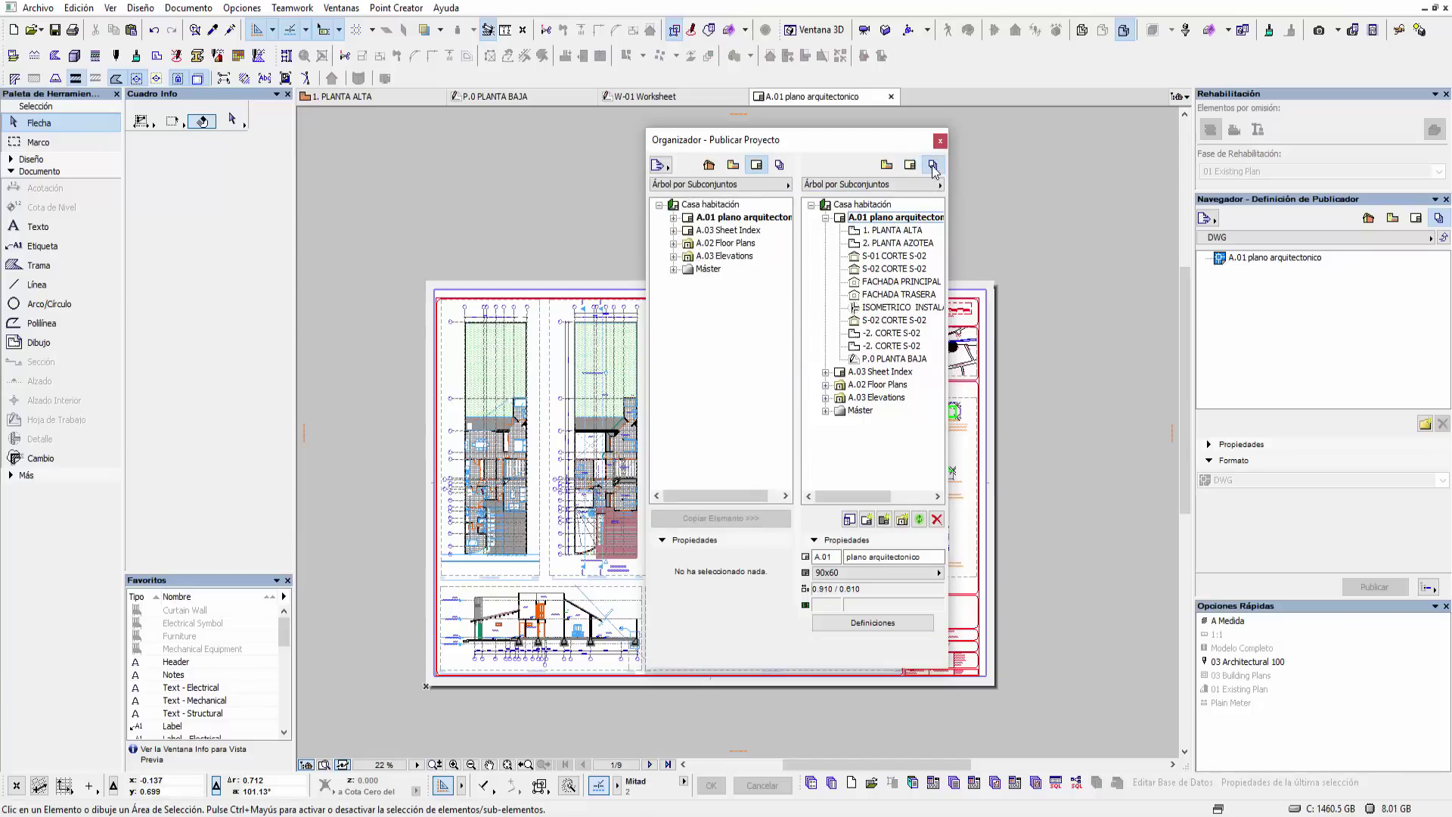
# - Switch to the DWG publisher set and drag A.03 Sheet Index into it
pyautogui.click(879, 187)
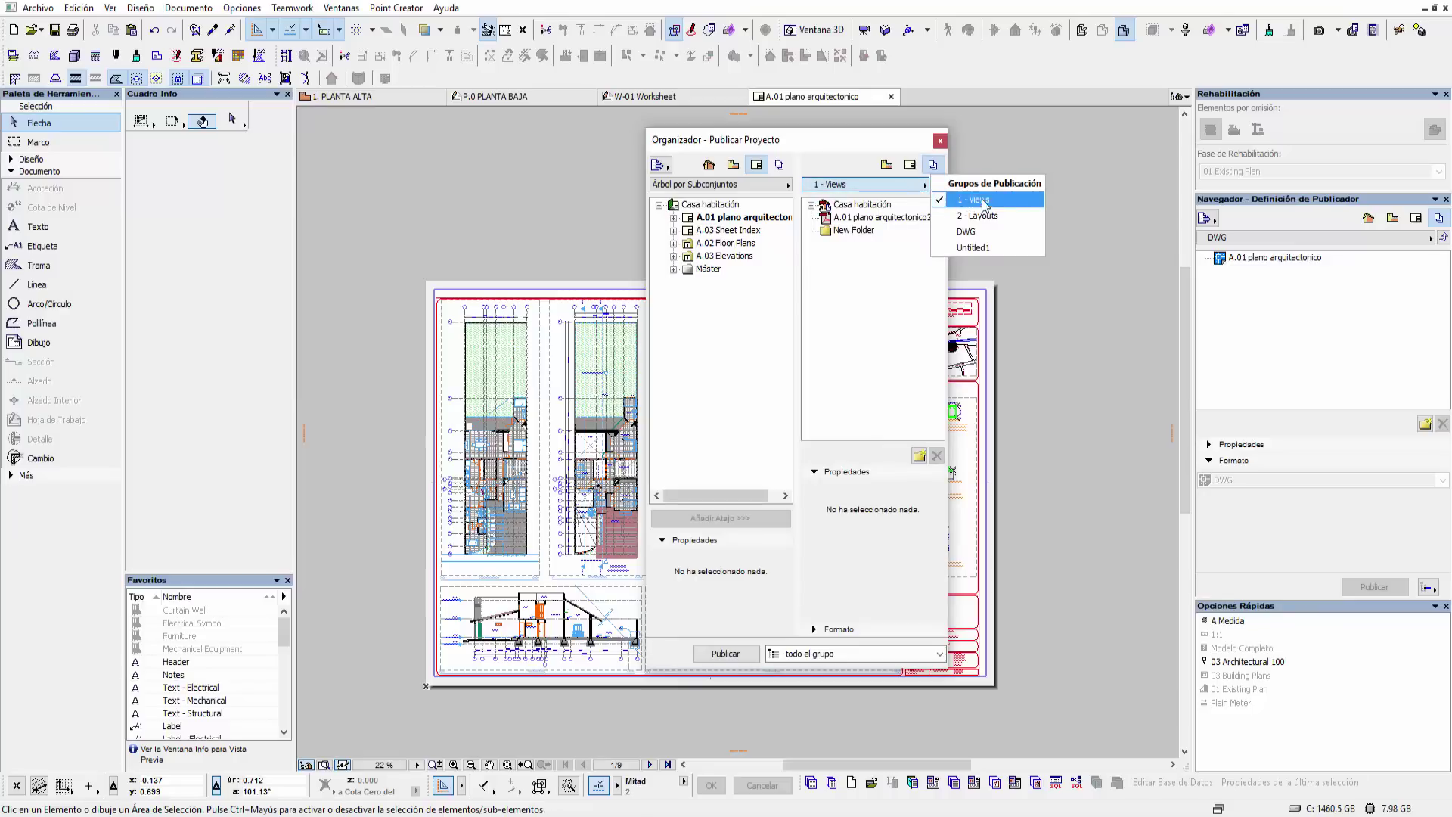
pyautogui.click(971, 231)
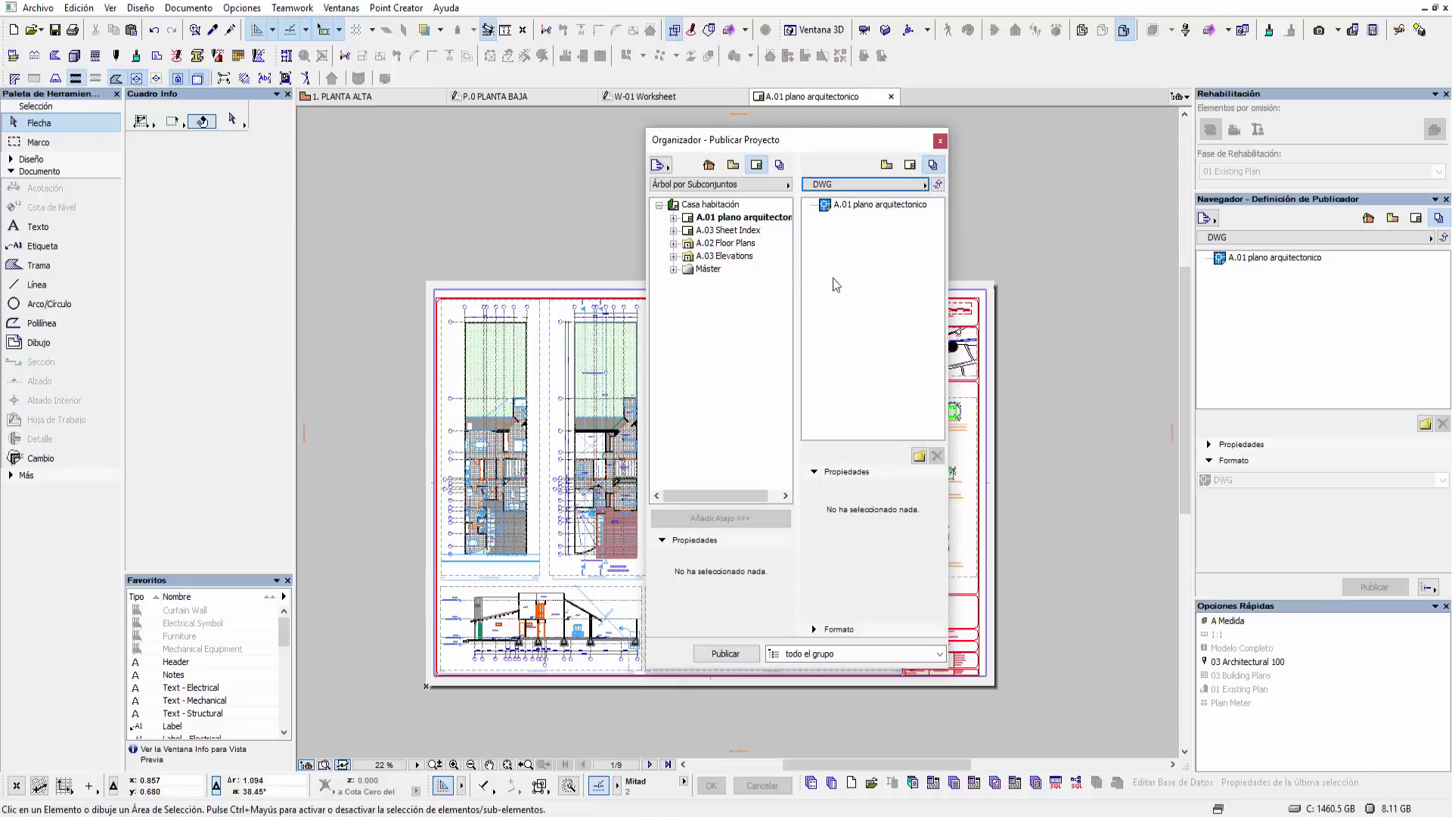
pyautogui.click(706, 231)
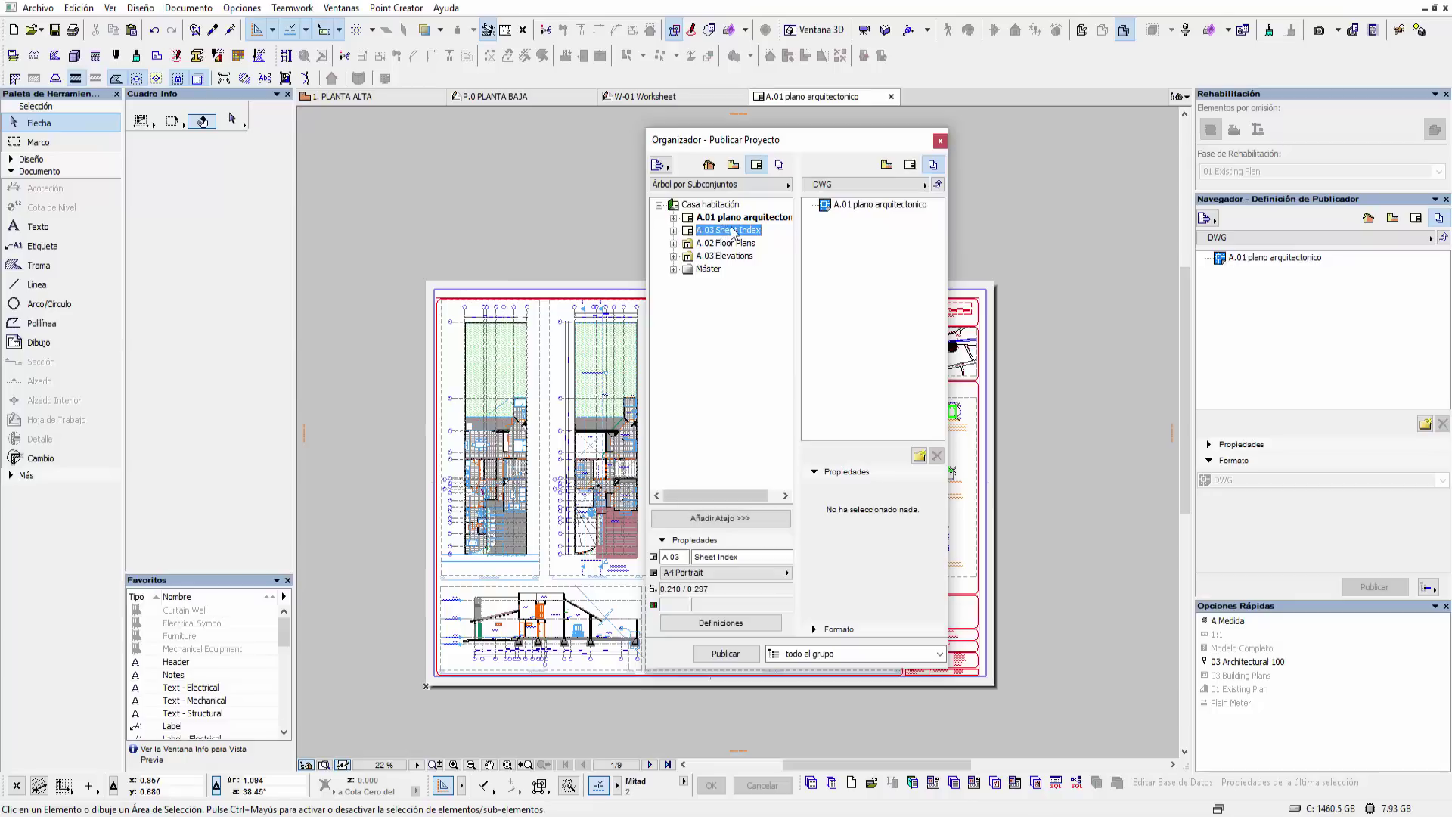
pyautogui.moveTo(733, 232); pyautogui.dragTo(863, 261)
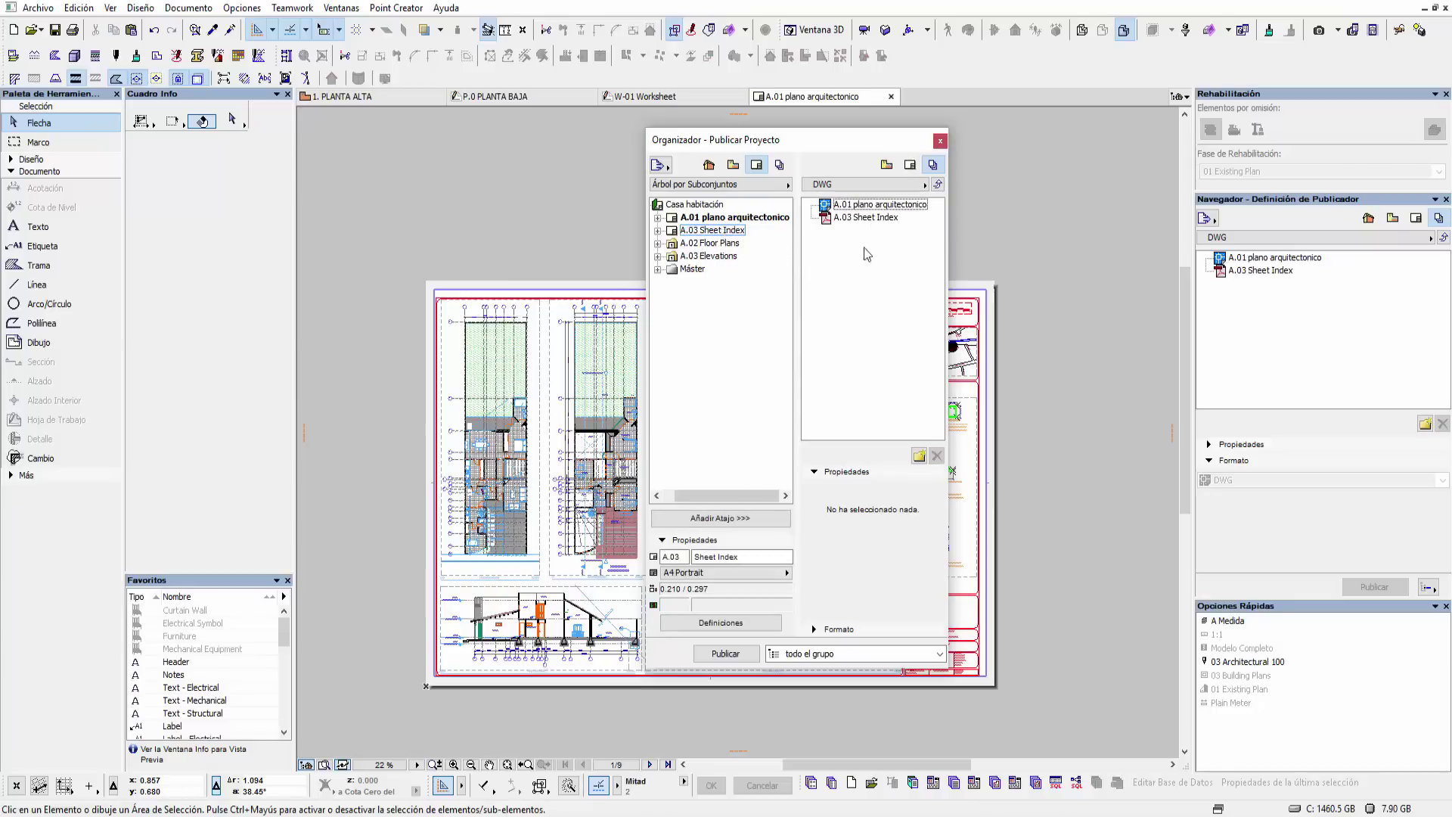
pyautogui.click(876, 219)
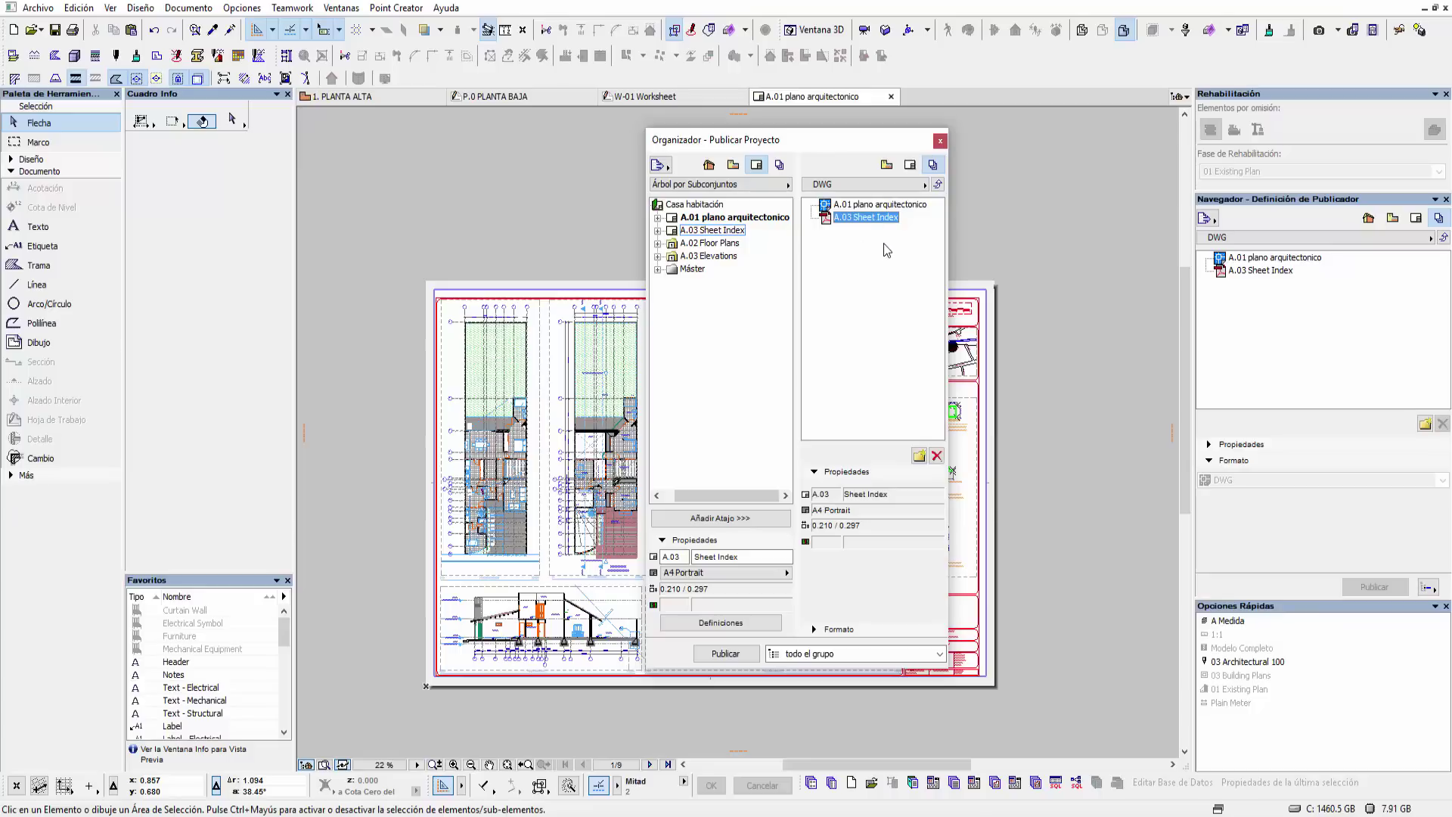
# - Set A.03 Sheet Index to DWG format with the 06 LEARNING ARCHICAD model-with-layout translator
pyautogui.click(825, 629)
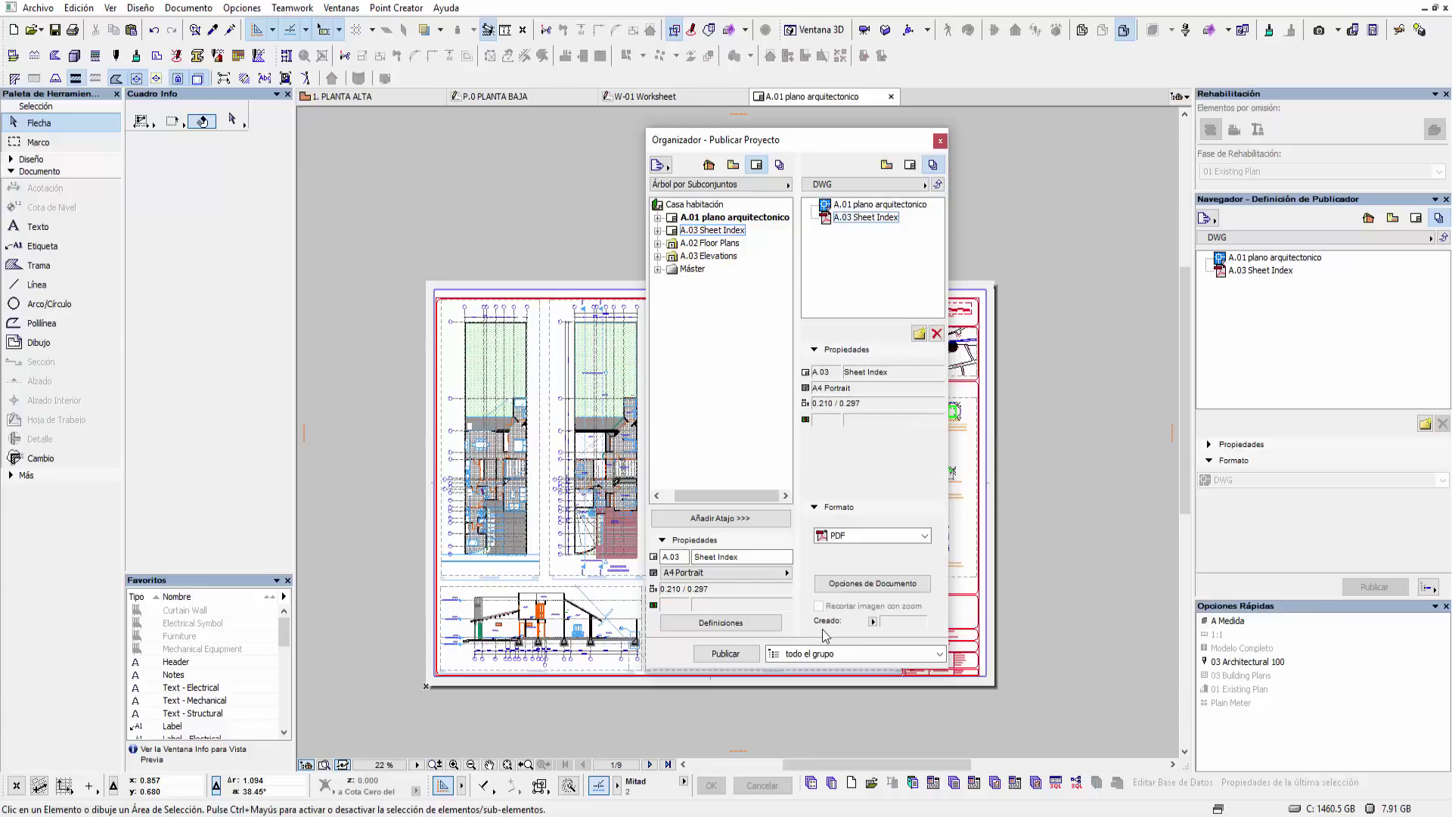
pyautogui.click(925, 535)
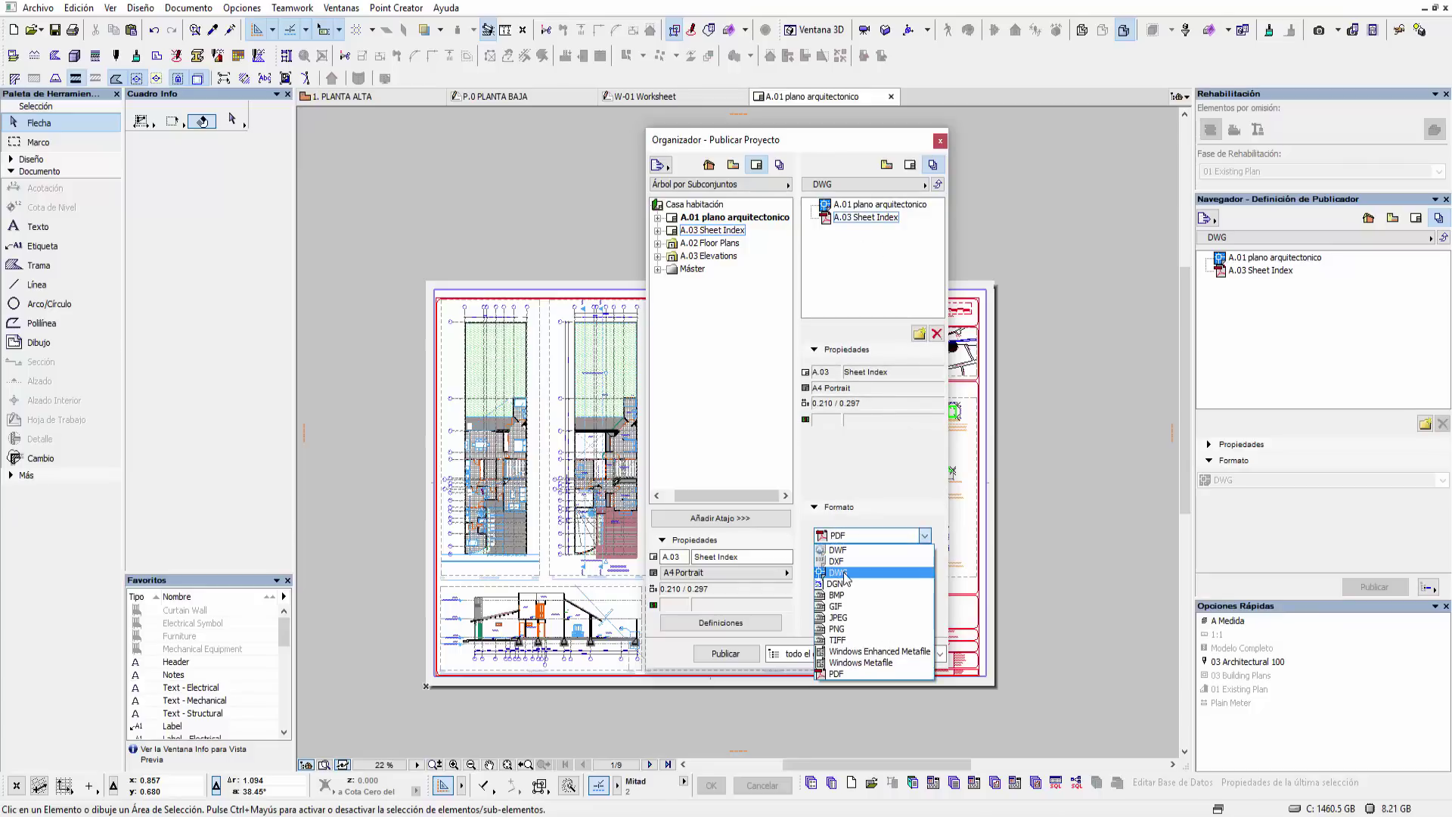
pyautogui.click(846, 576)
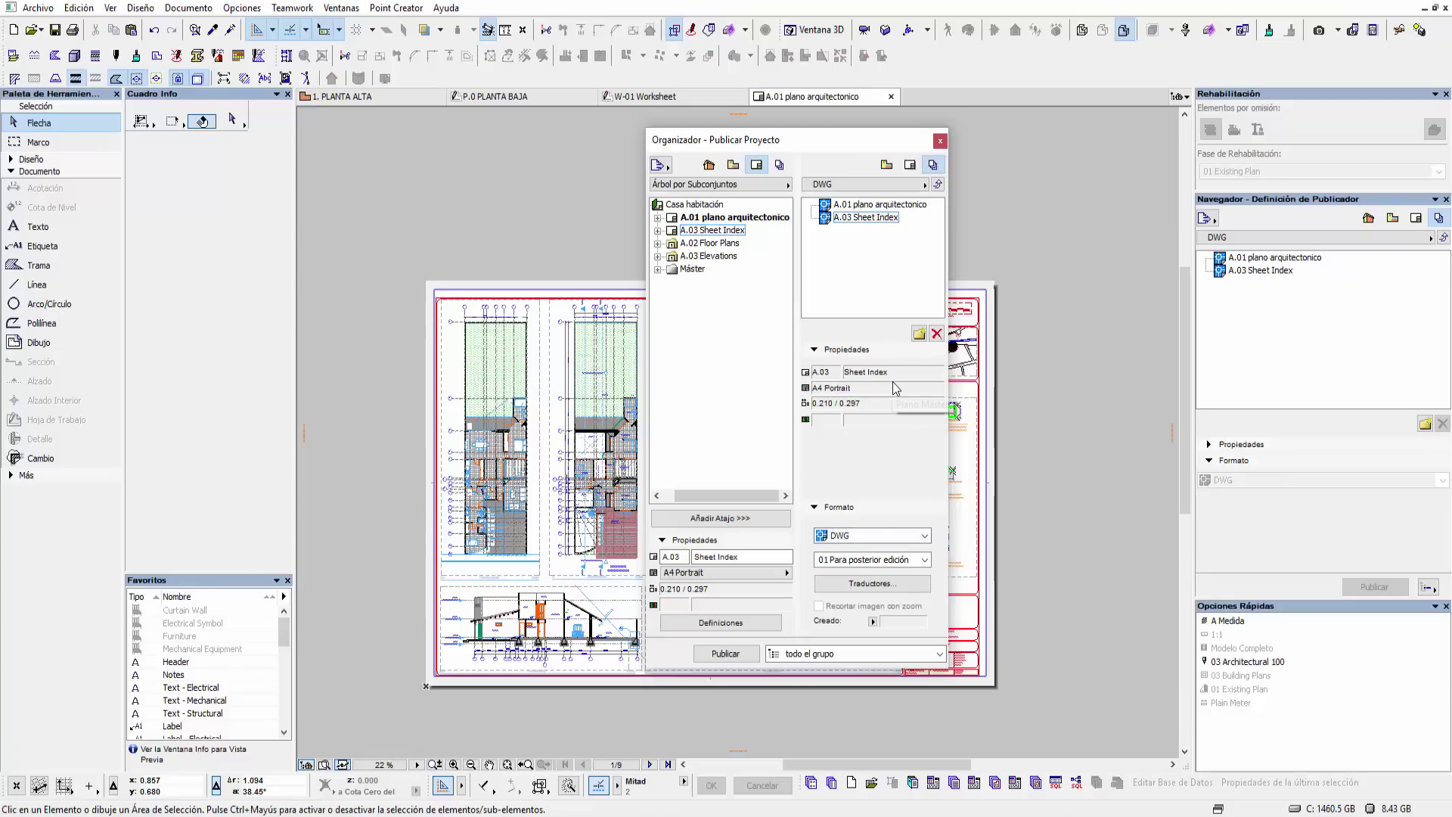
pyautogui.click(925, 560)
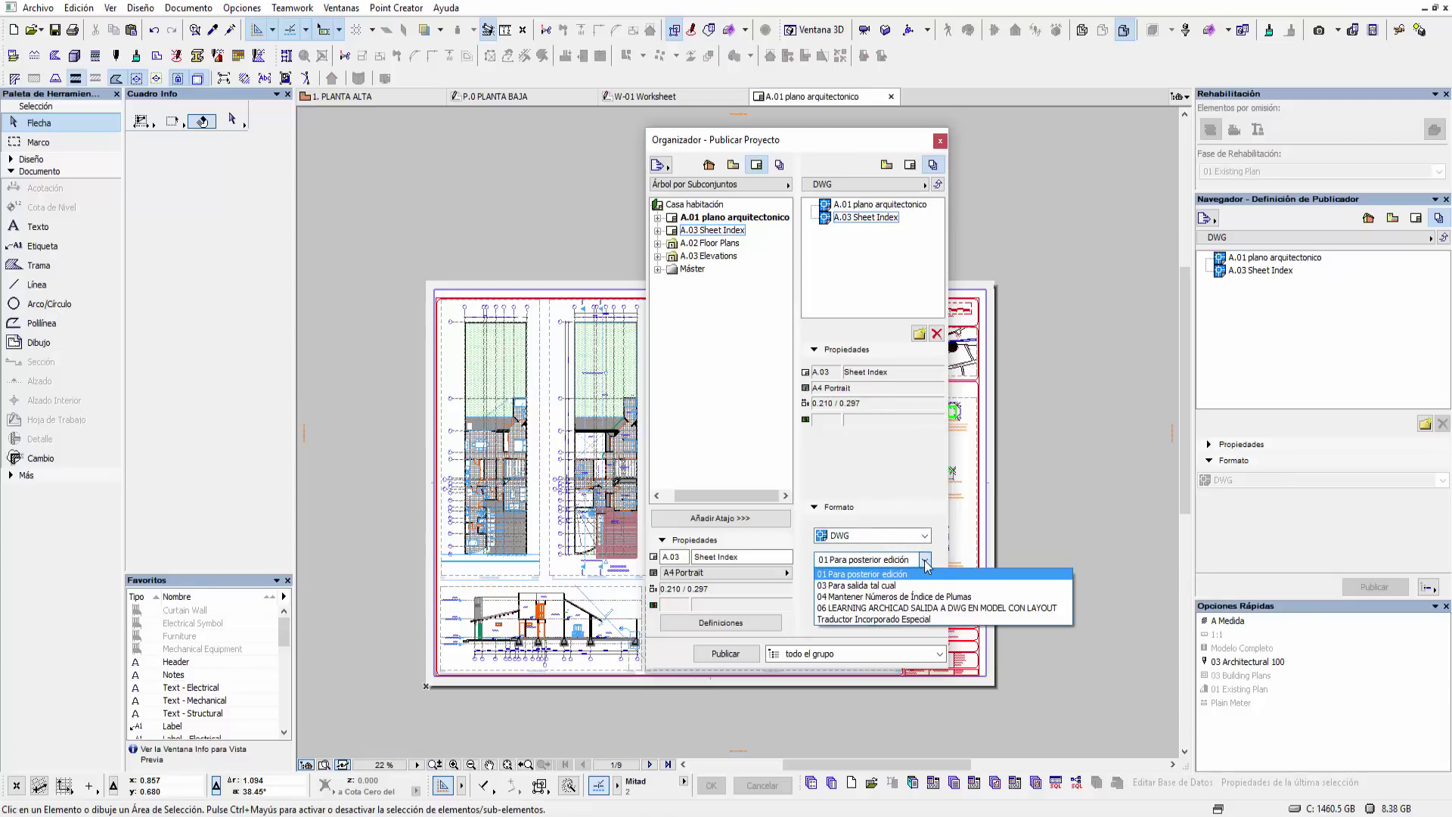
pyautogui.click(845, 611)
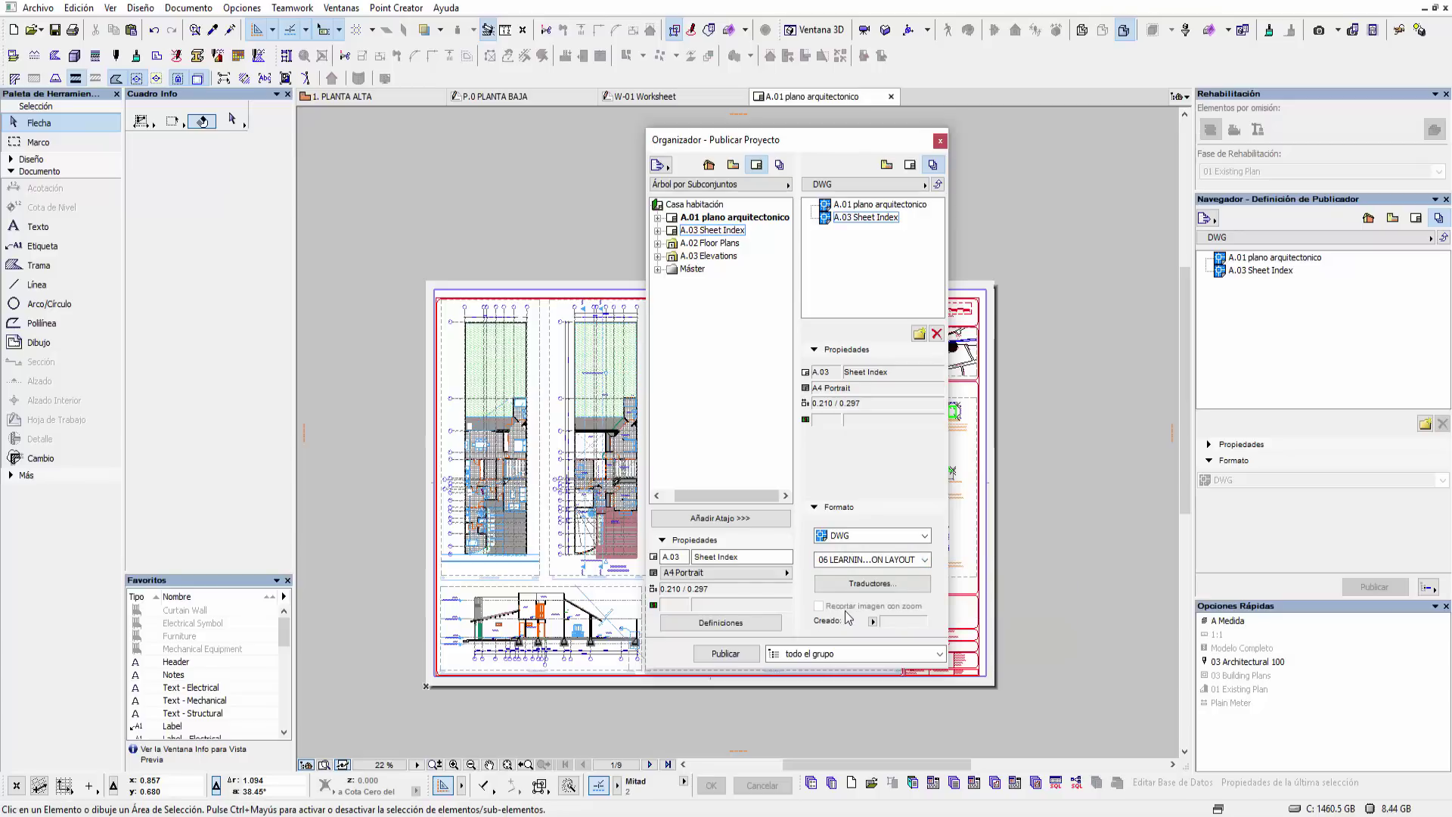
# - Give A.01 plano arquitectonico the same 06 LEARNING ARCHICAD translator and review both entries
pyautogui.click(905, 206)
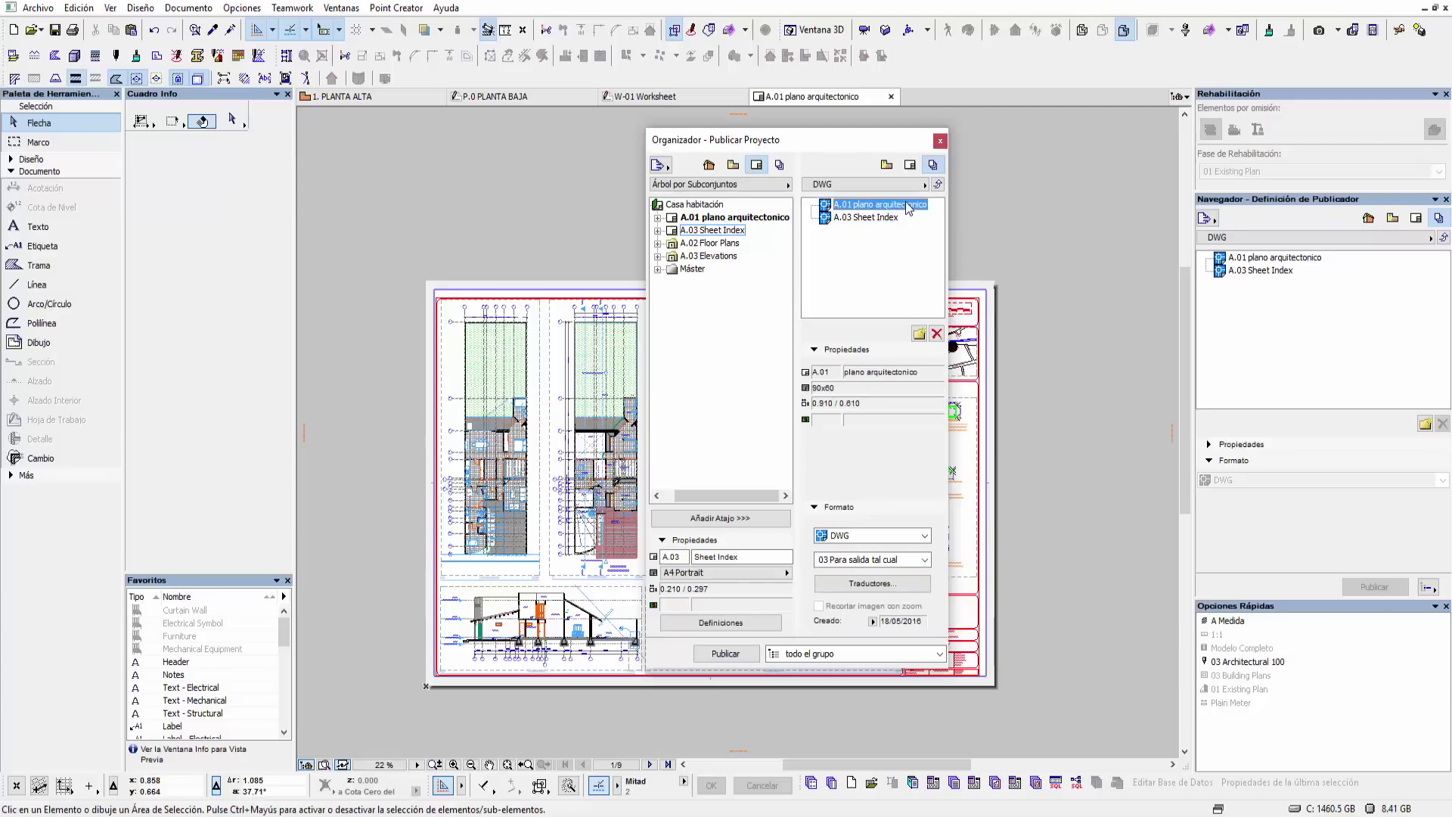
pyautogui.click(924, 560)
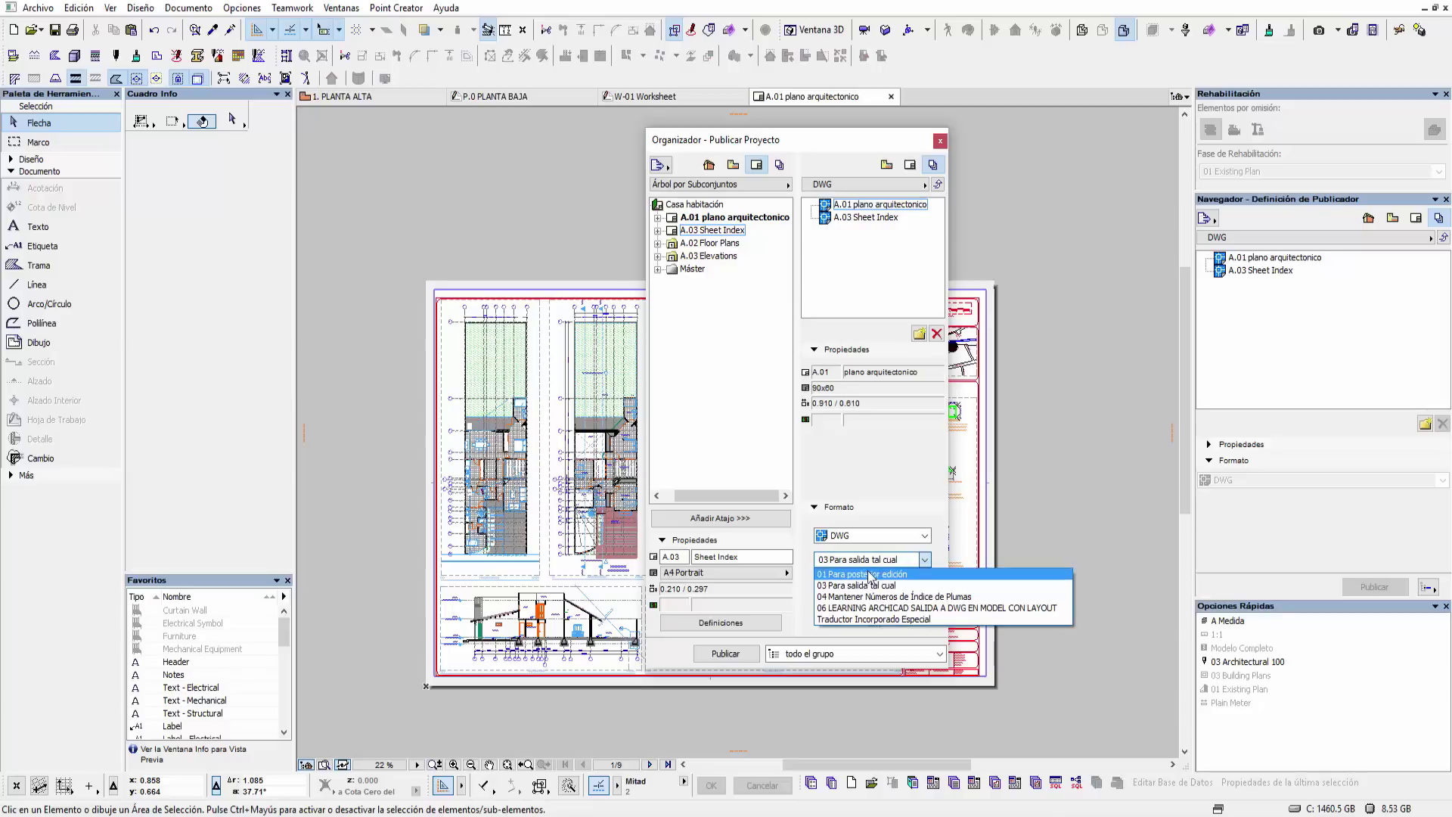
pyautogui.click(864, 609)
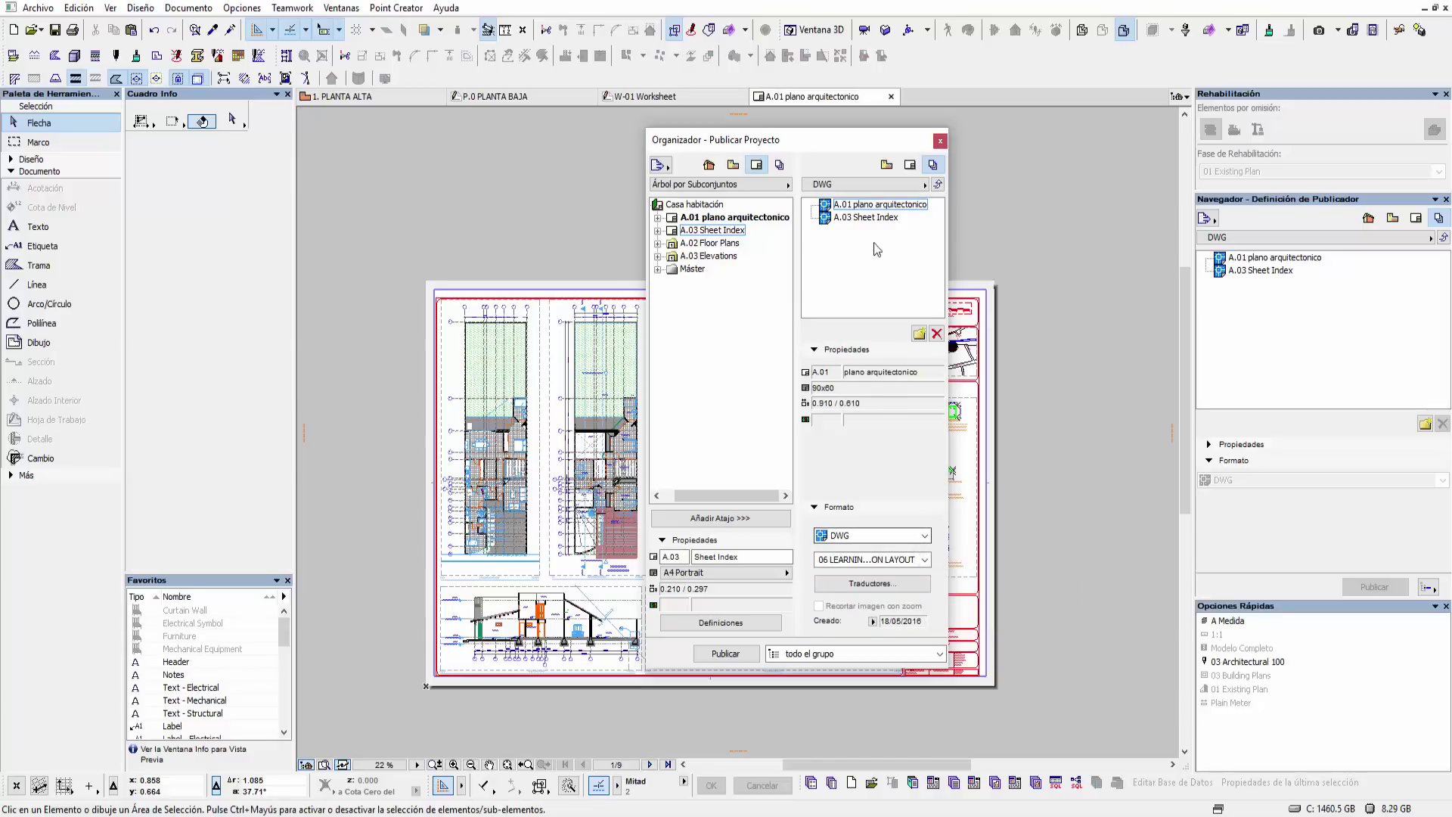
pyautogui.click(872, 218)
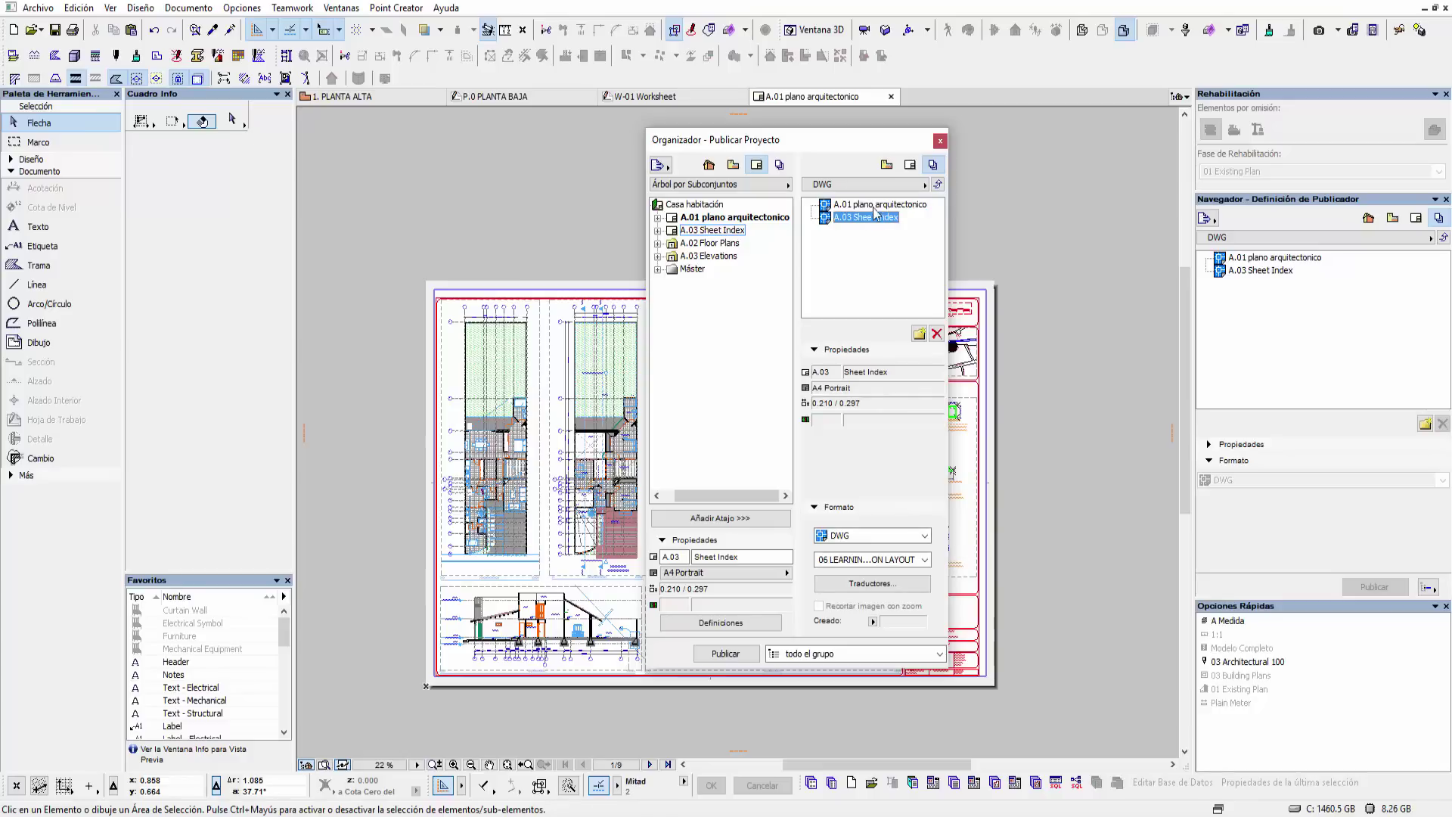
pyautogui.click(875, 205)
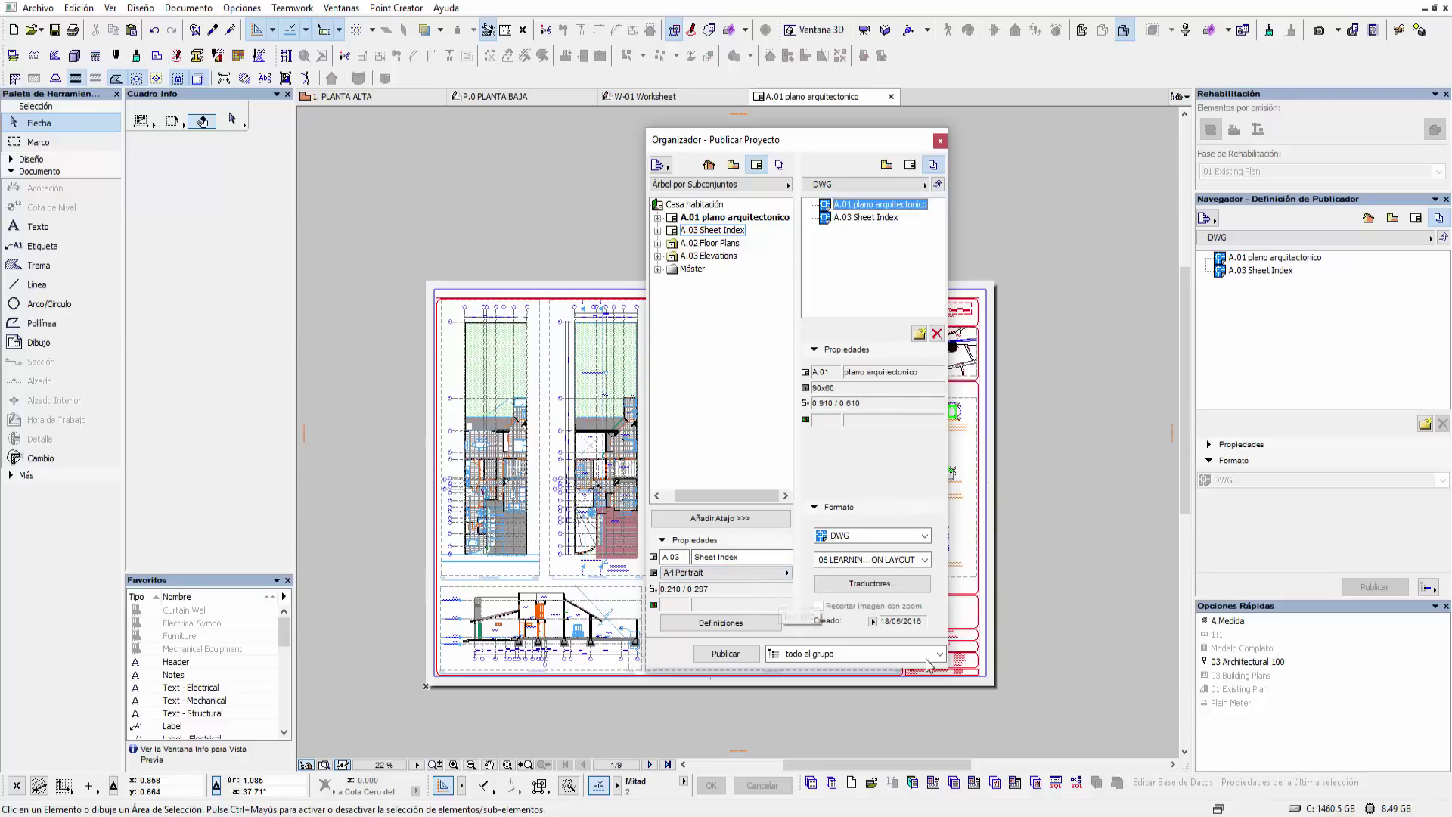
# - Enlarge and widen the publishing window, checking the A.03 and A.01 entries
pyautogui.moveTo(948, 670); pyautogui.dragTo(1193, 705)
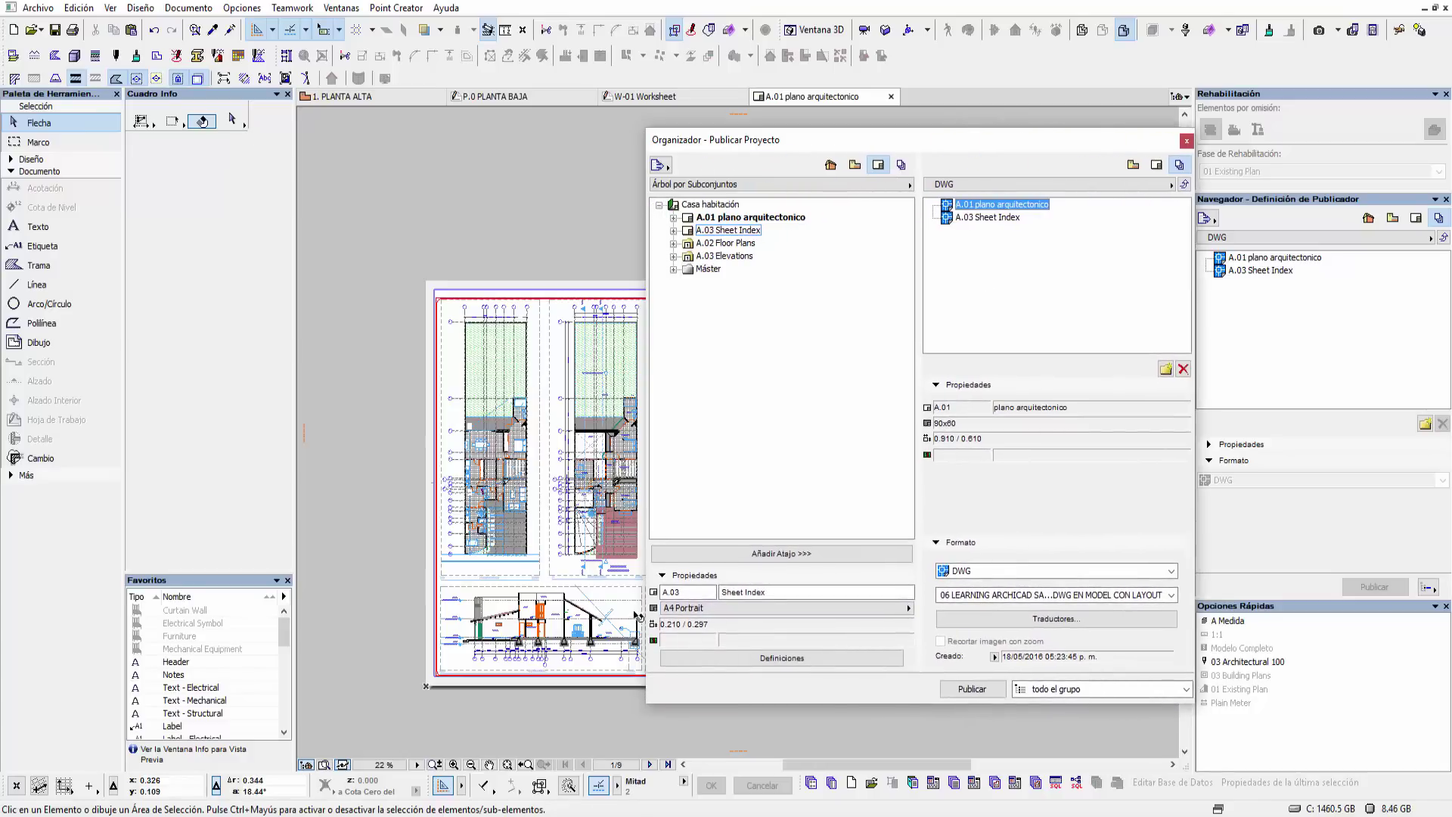
pyautogui.moveTo(646, 616); pyautogui.dragTo(511, 616)
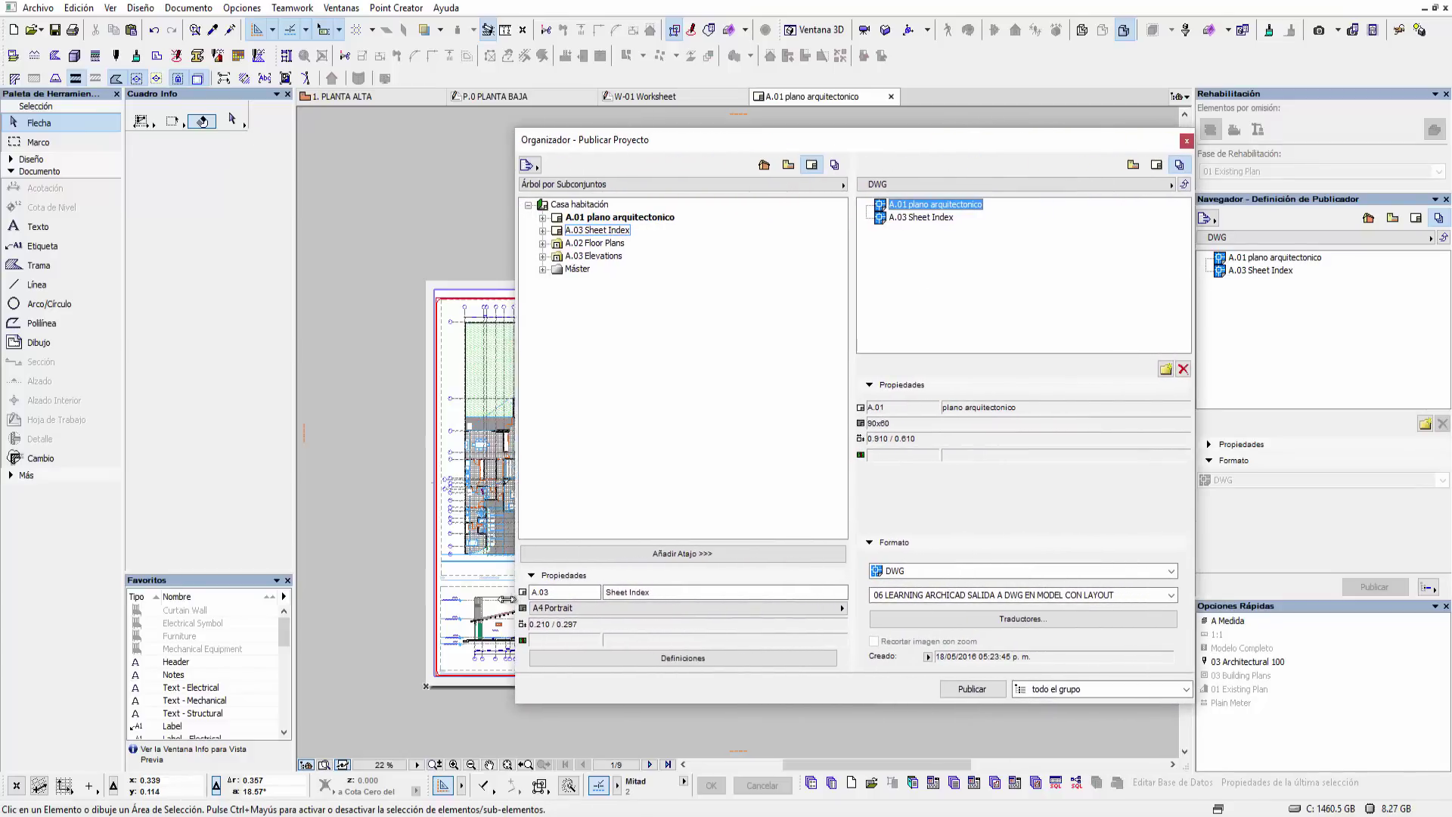
pyautogui.click(598, 230)
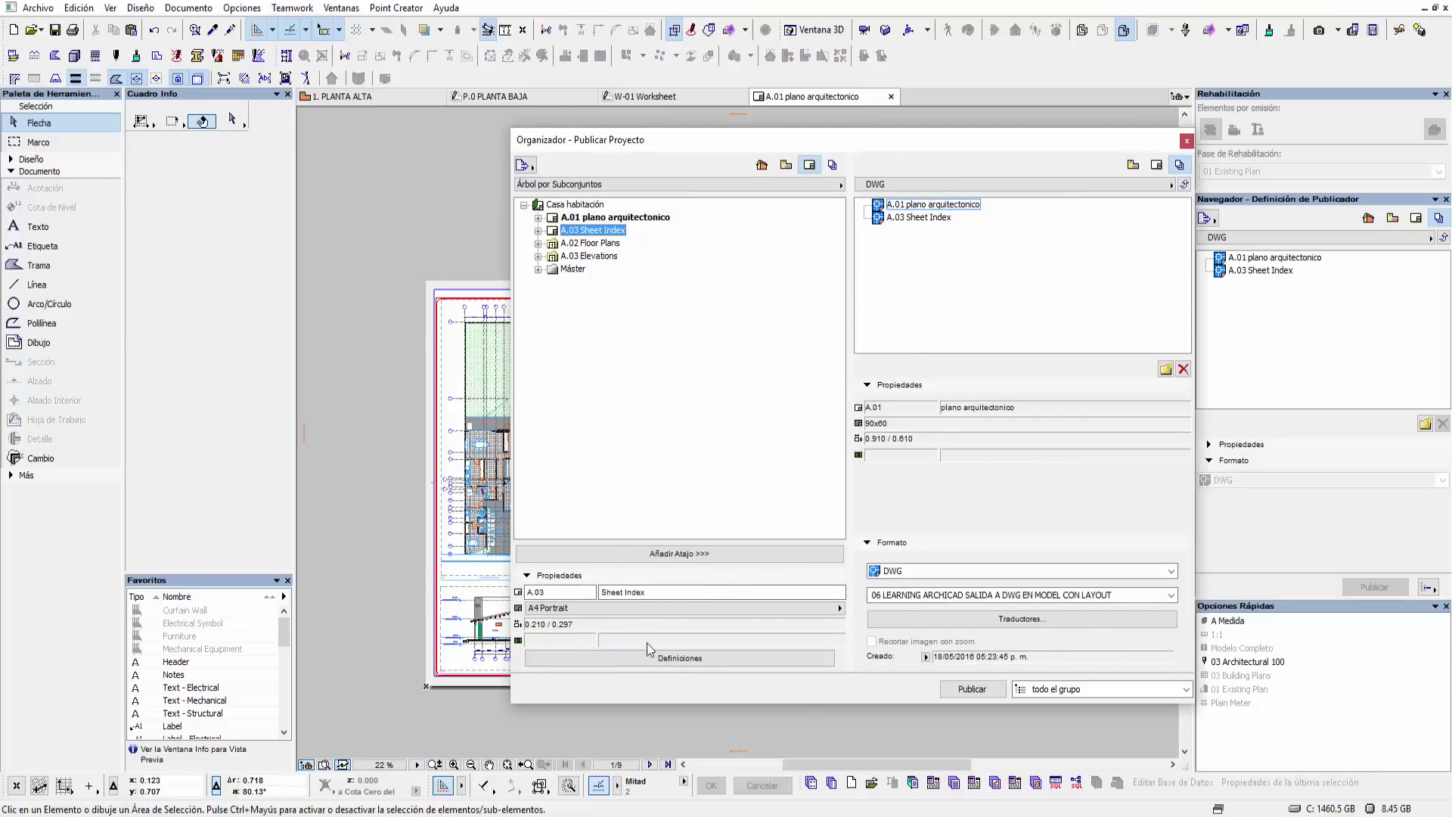
pyautogui.click(1023, 522)
pyautogui.click(947, 218)
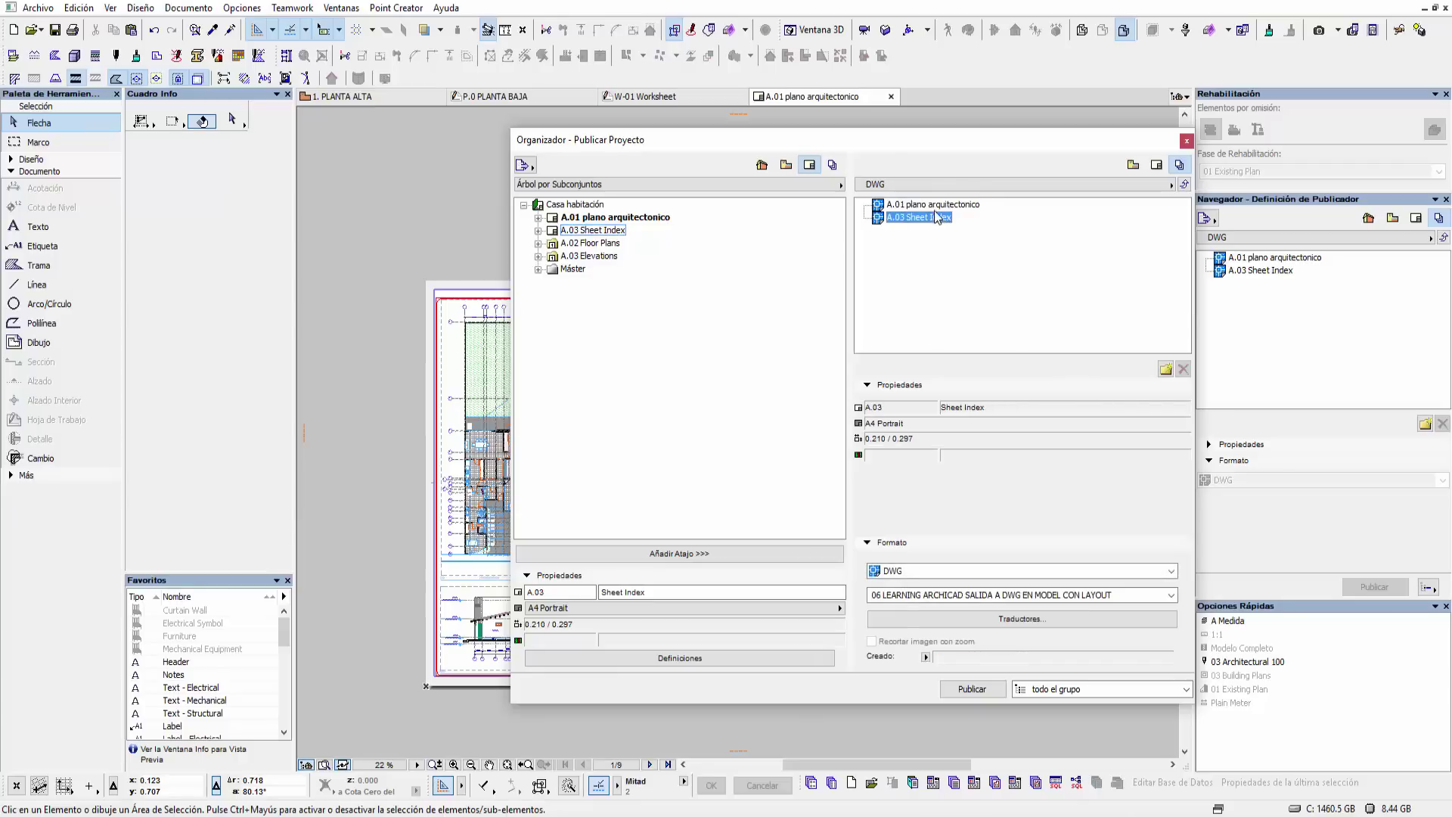
pyautogui.click(934, 207)
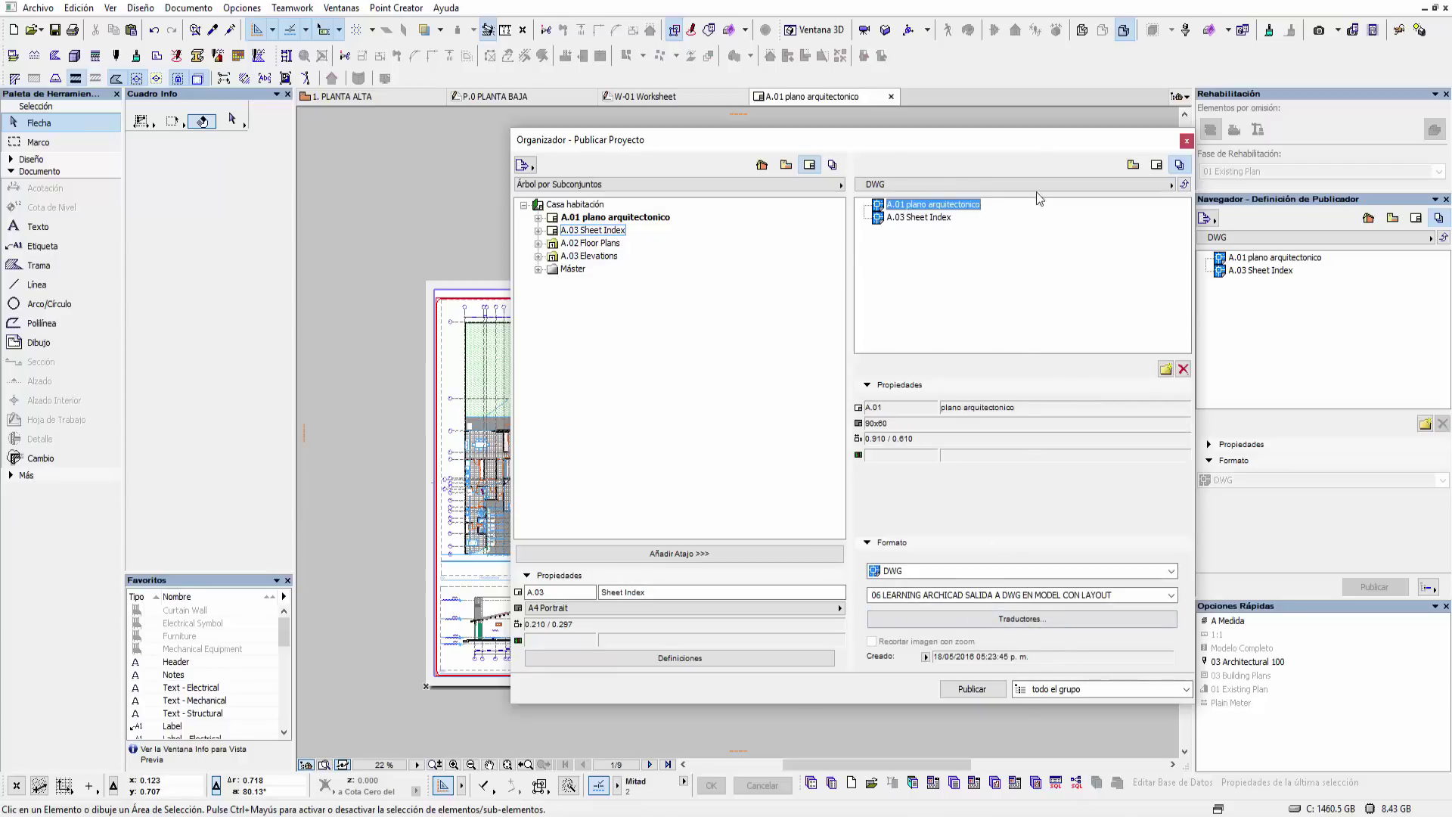
# - Select A.01 plano arquitectonico and limit publishing to 'elementos seleccionados'
pyautogui.moveTo(983, 140); pyautogui.dragTo(855, 139)
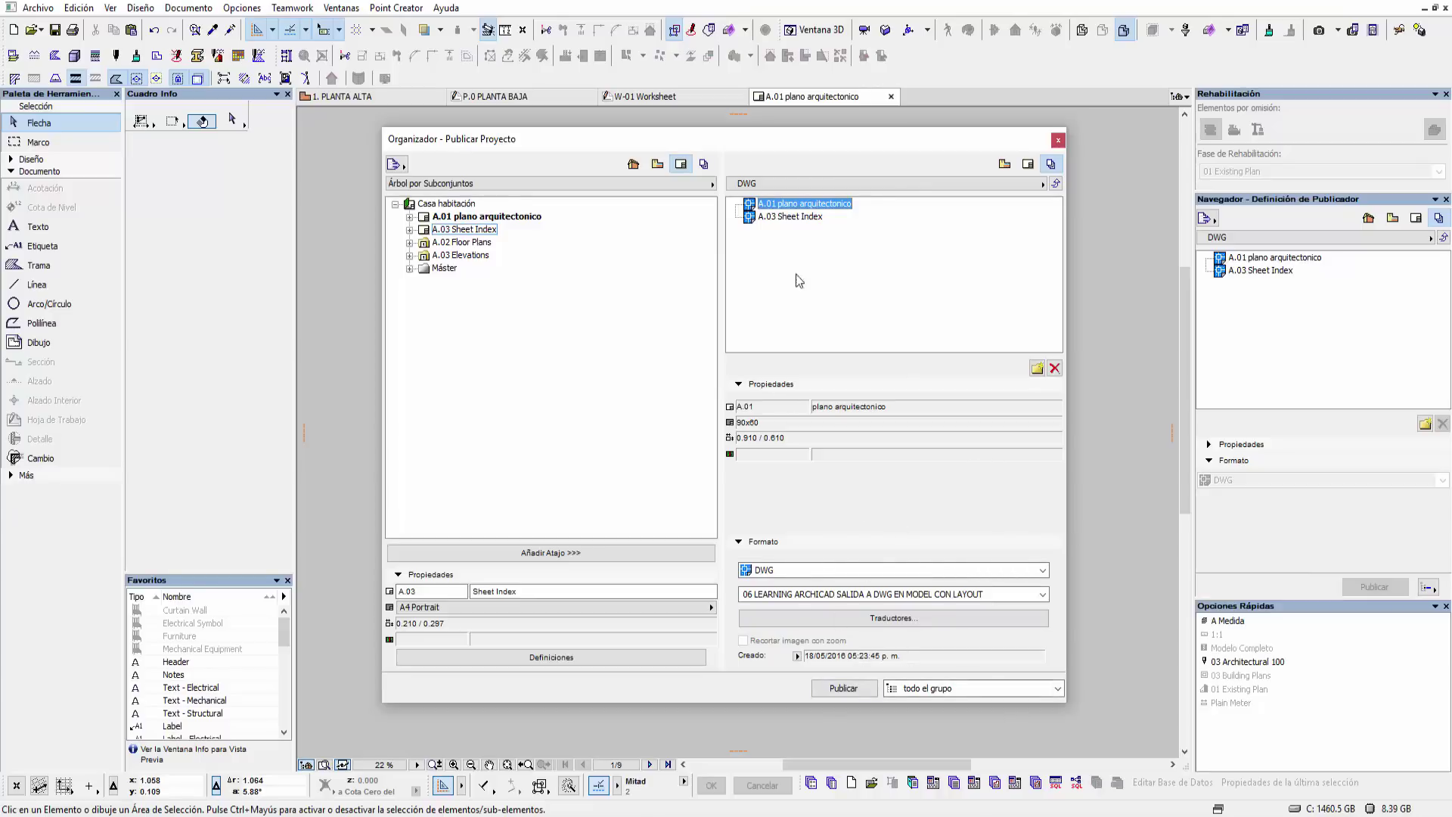
pyautogui.click(793, 217)
pyautogui.click(792, 206)
pyautogui.click(946, 688)
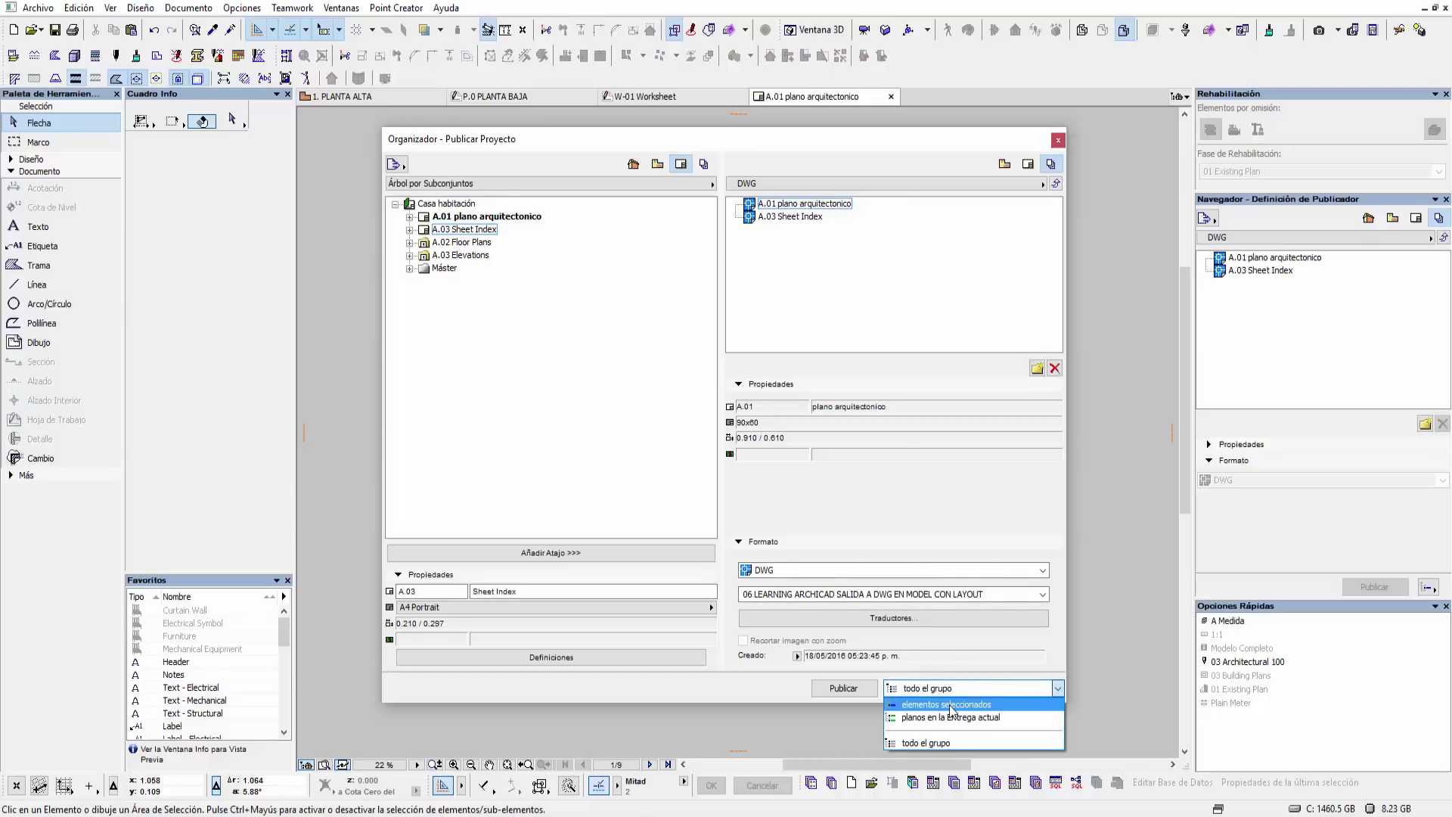
pyautogui.click(950, 707)
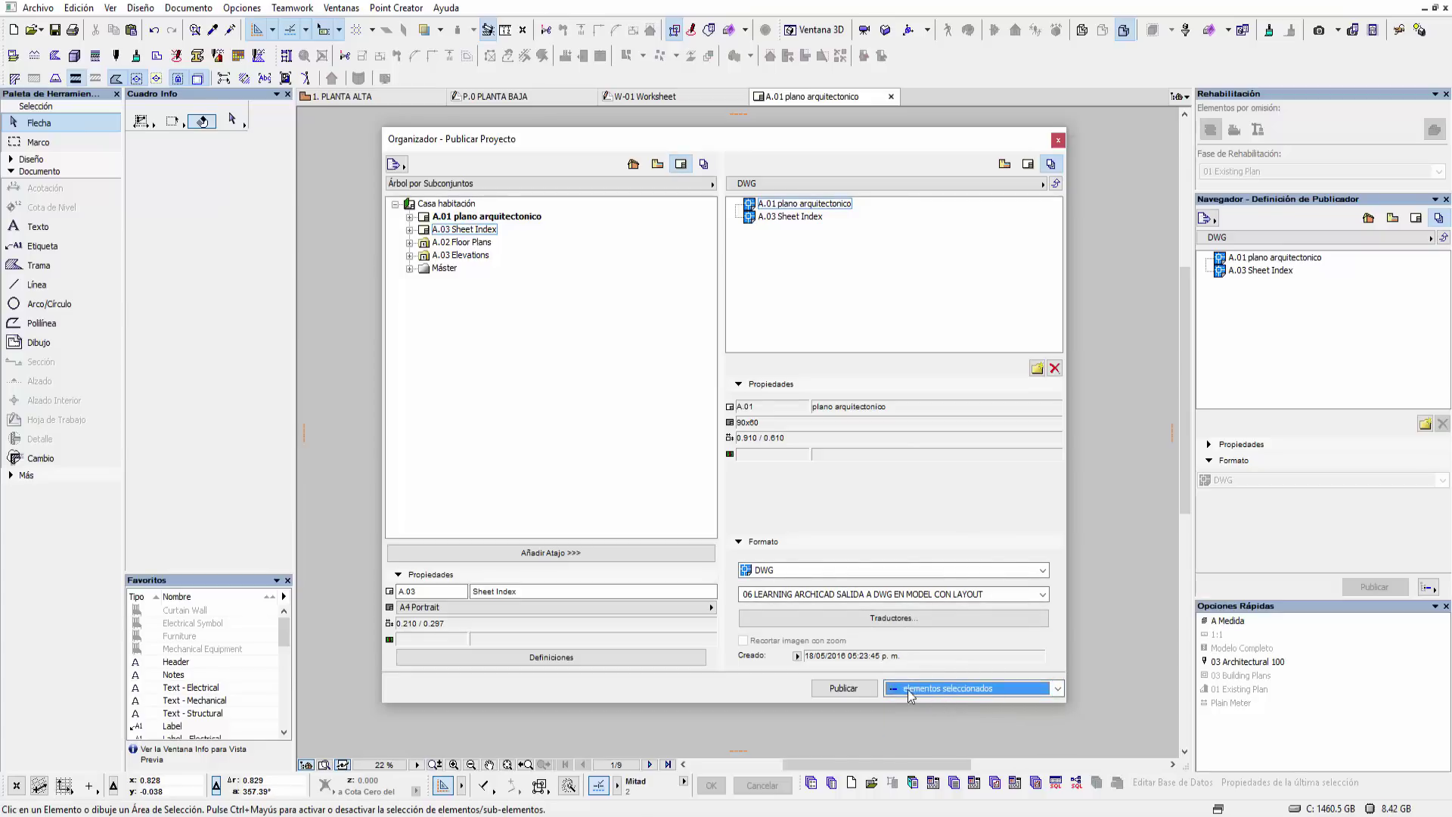
# - Publish A.01 plano arquitectonico as a 2.16 MB DWG and close the Publicando report
pyautogui.click(844, 688)
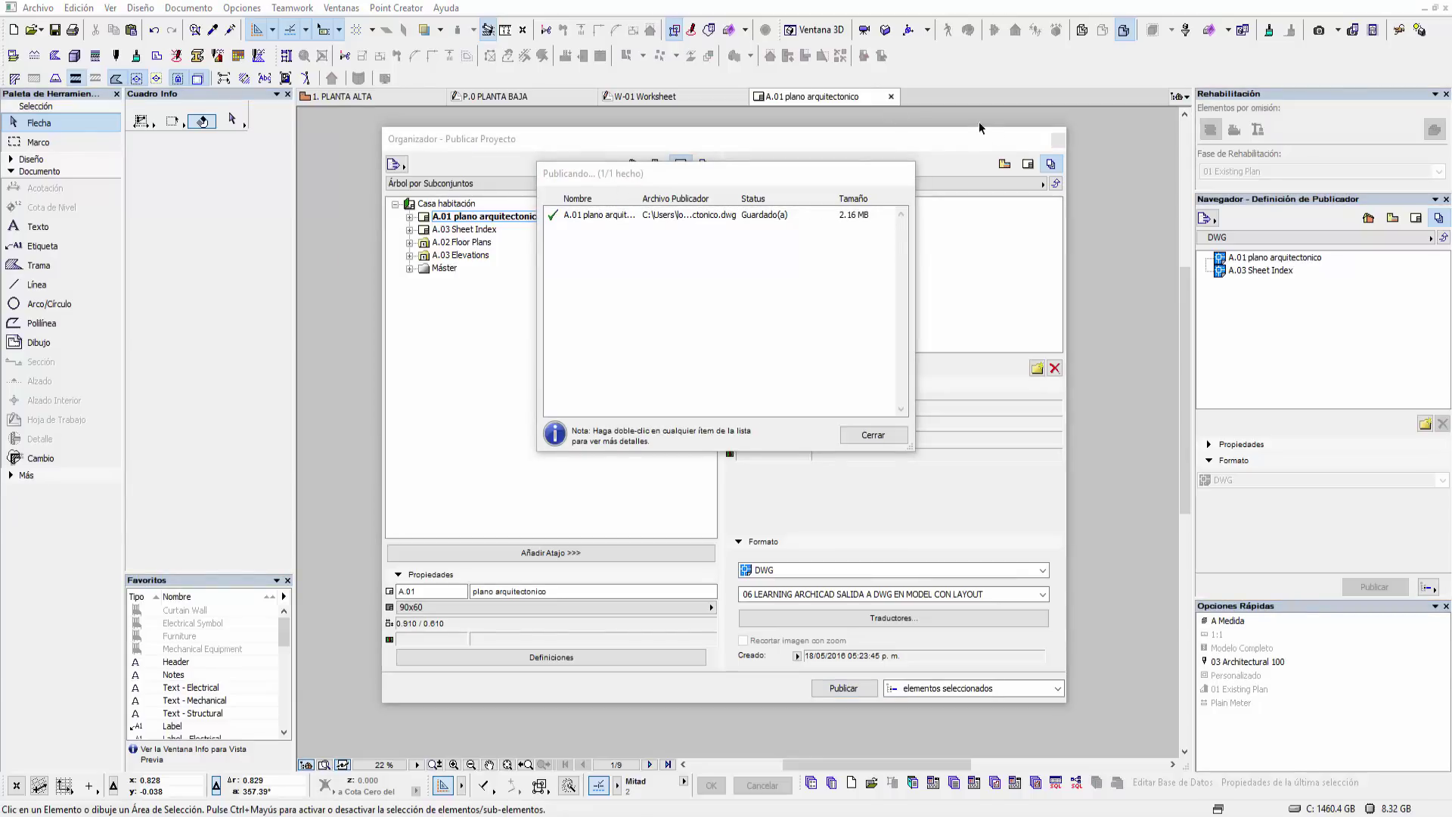
pyautogui.click(794, 215)
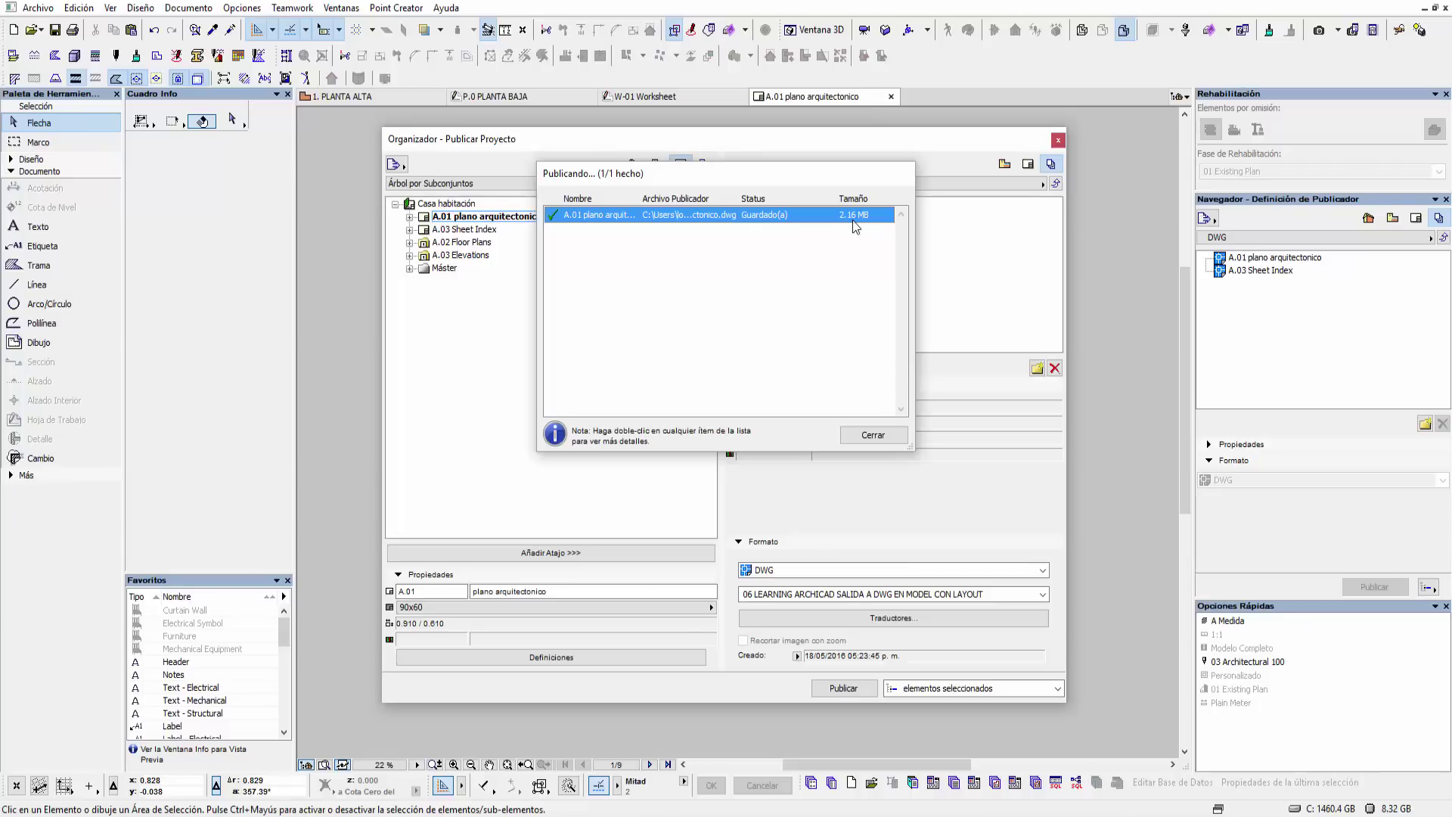
pyautogui.click(873, 437)
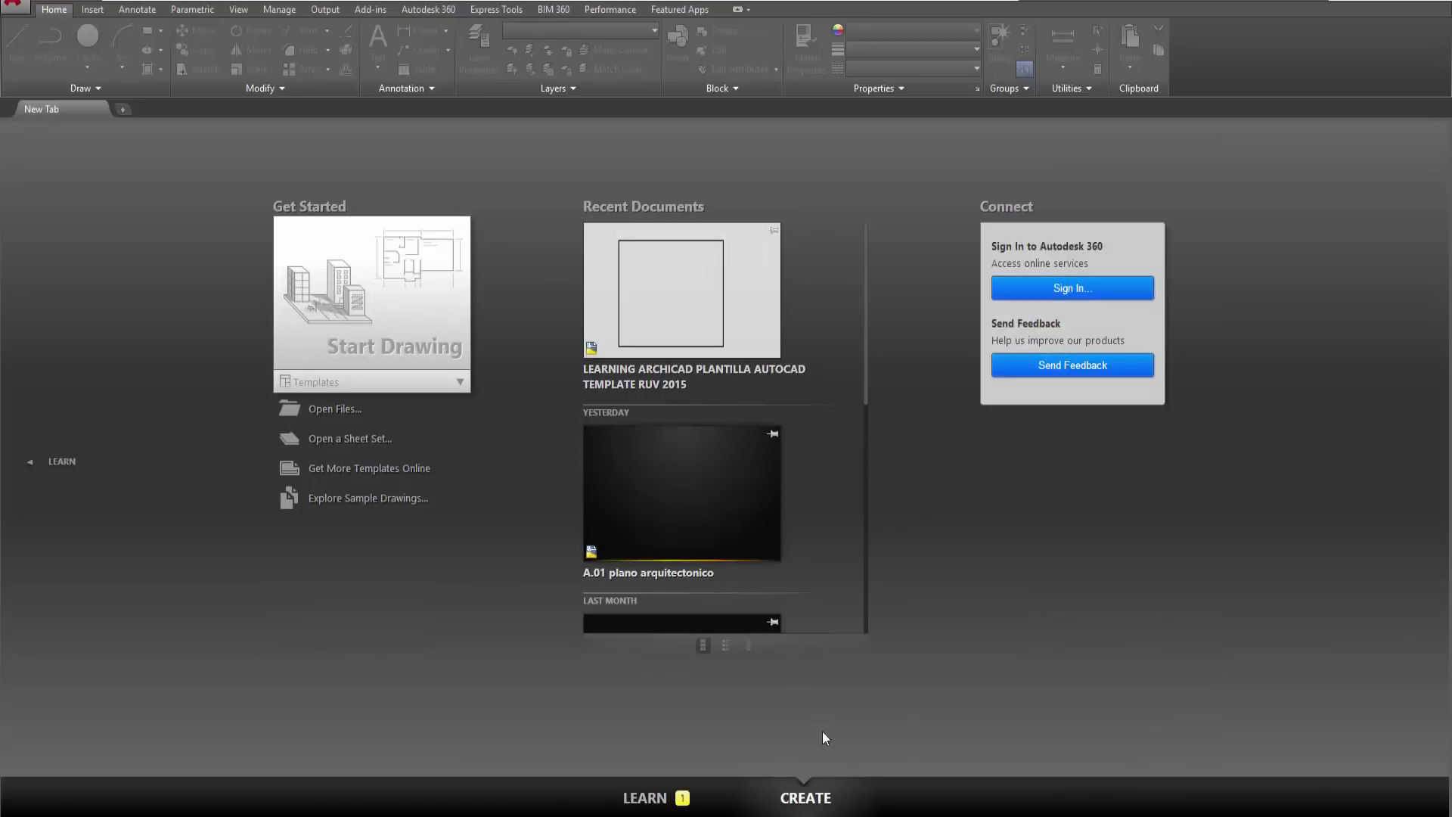
# - Open the exported A.01 plano arquitectonico DWG from Recent Documents and zoom to extents
pyautogui.click(689, 577)
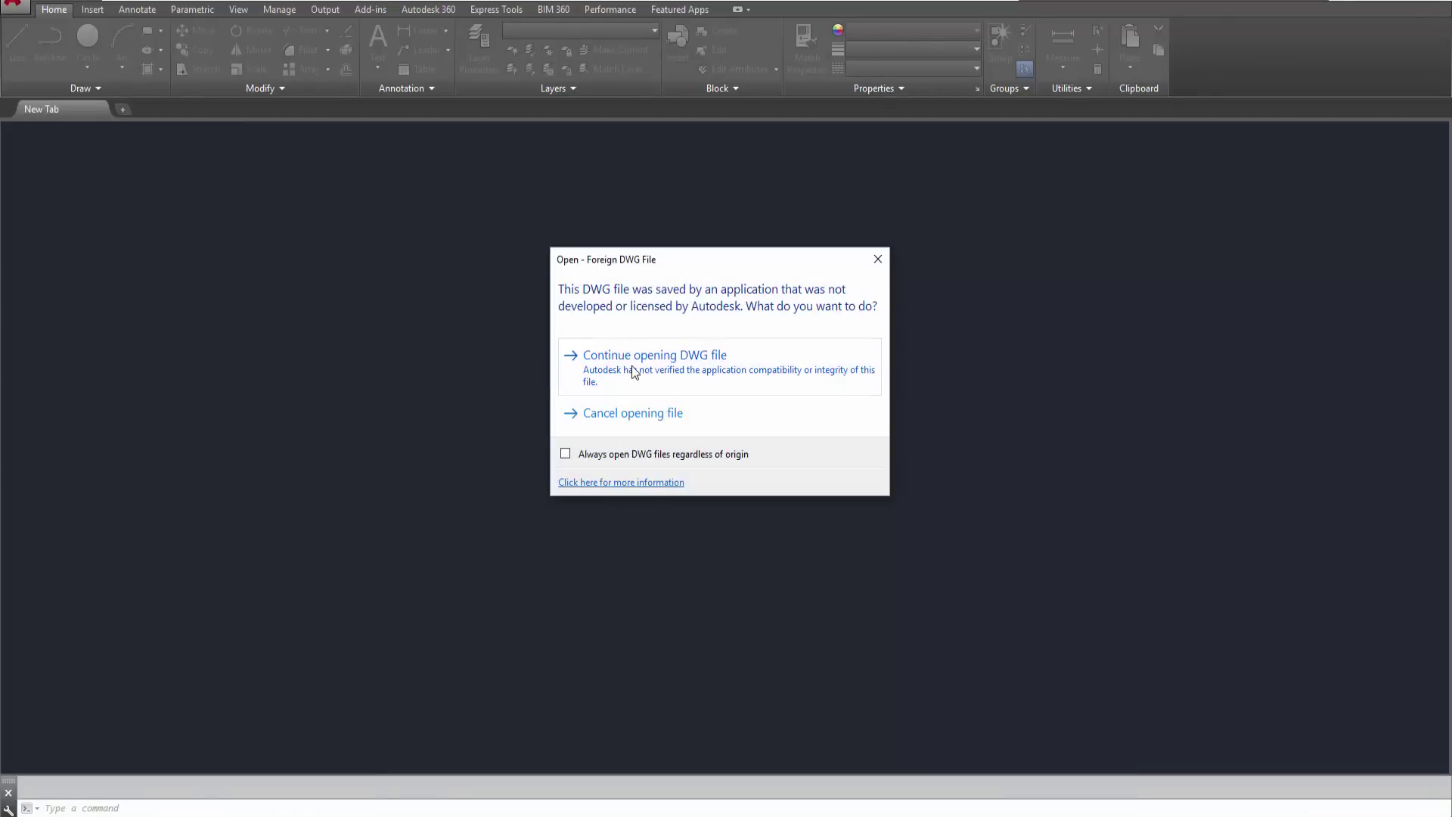
pyautogui.click(630, 367)
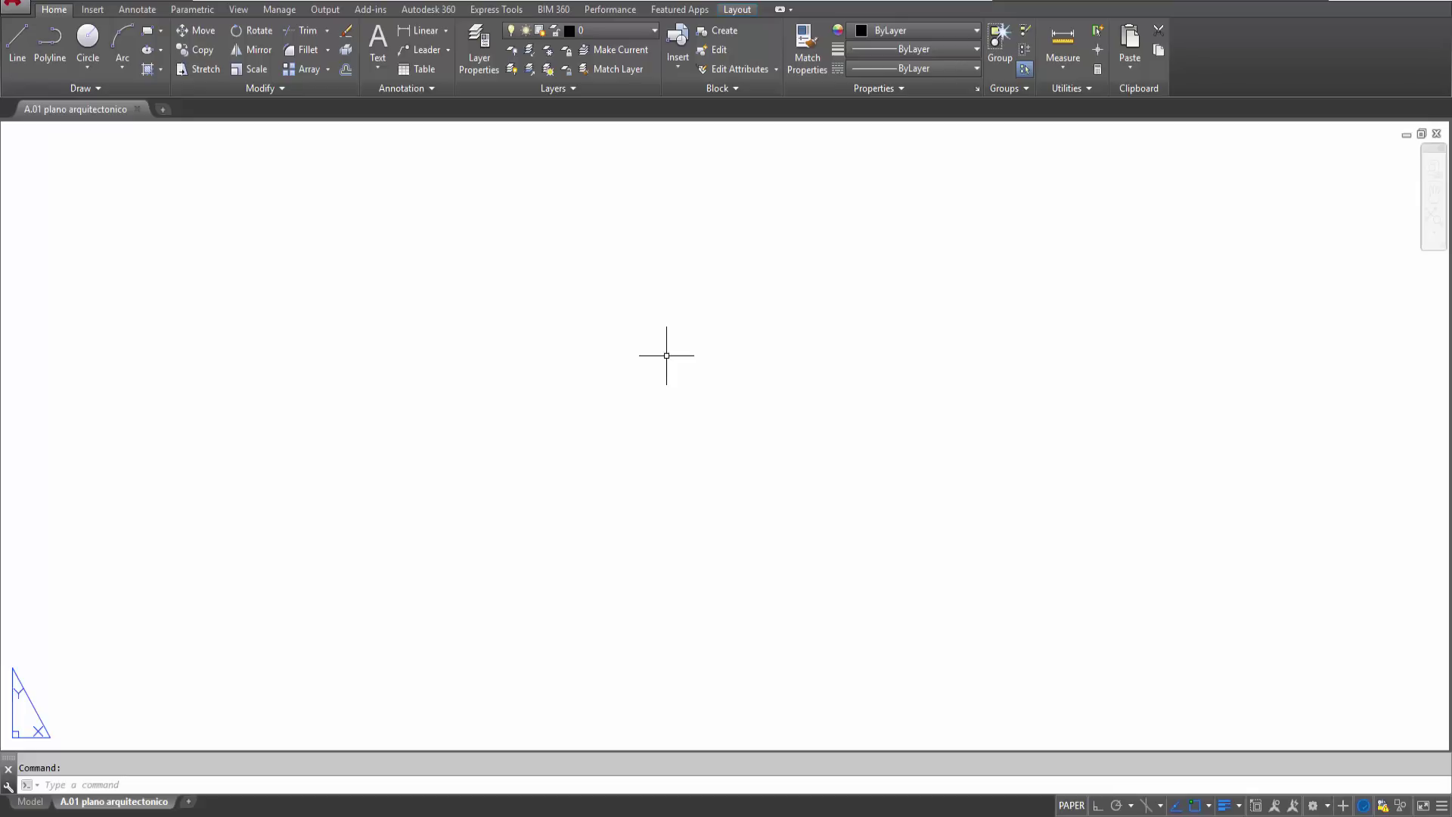
pyautogui.write('z')
pyautogui.press('Return')
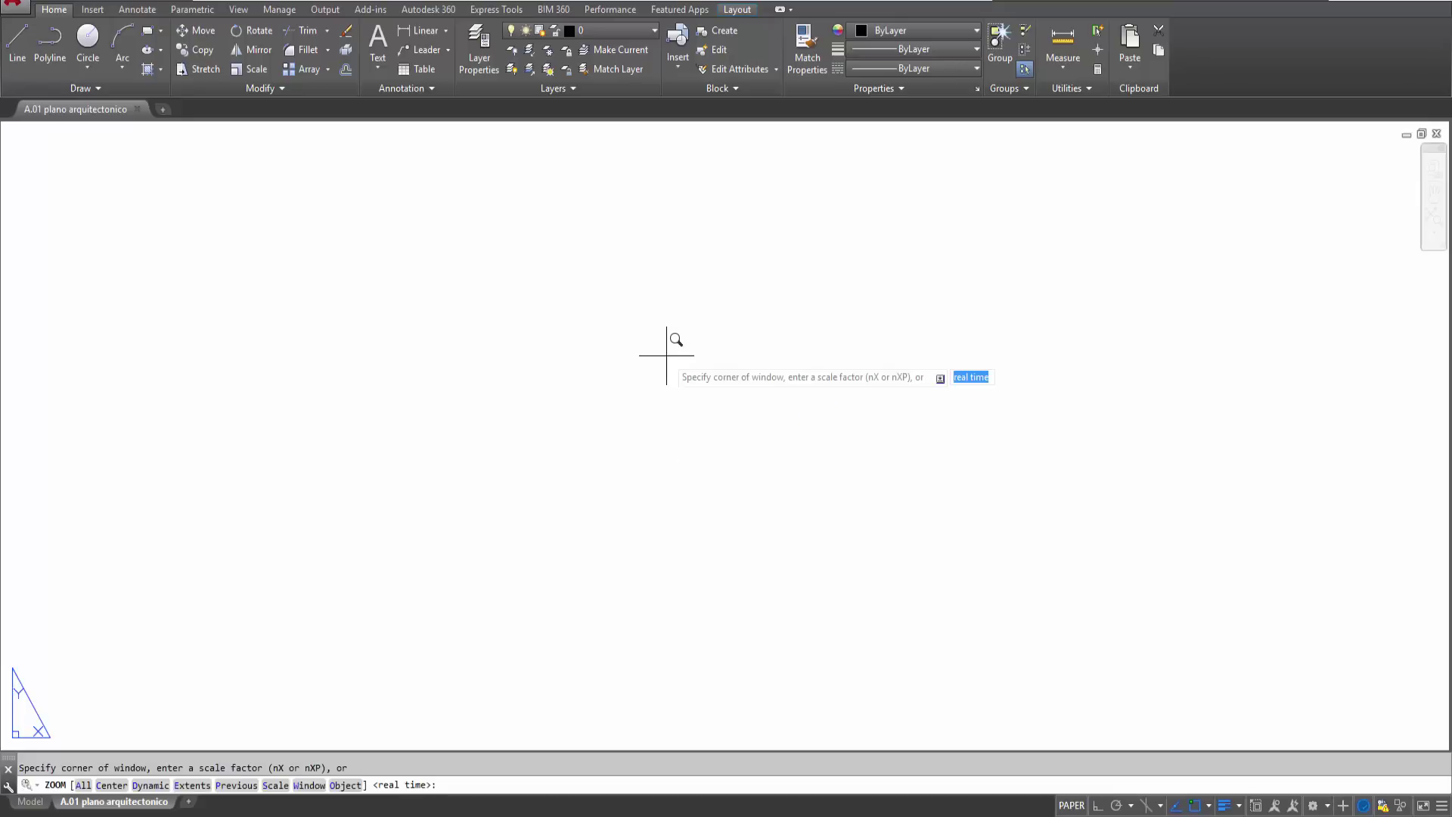
pyautogui.write('e')
pyautogui.press('Return')
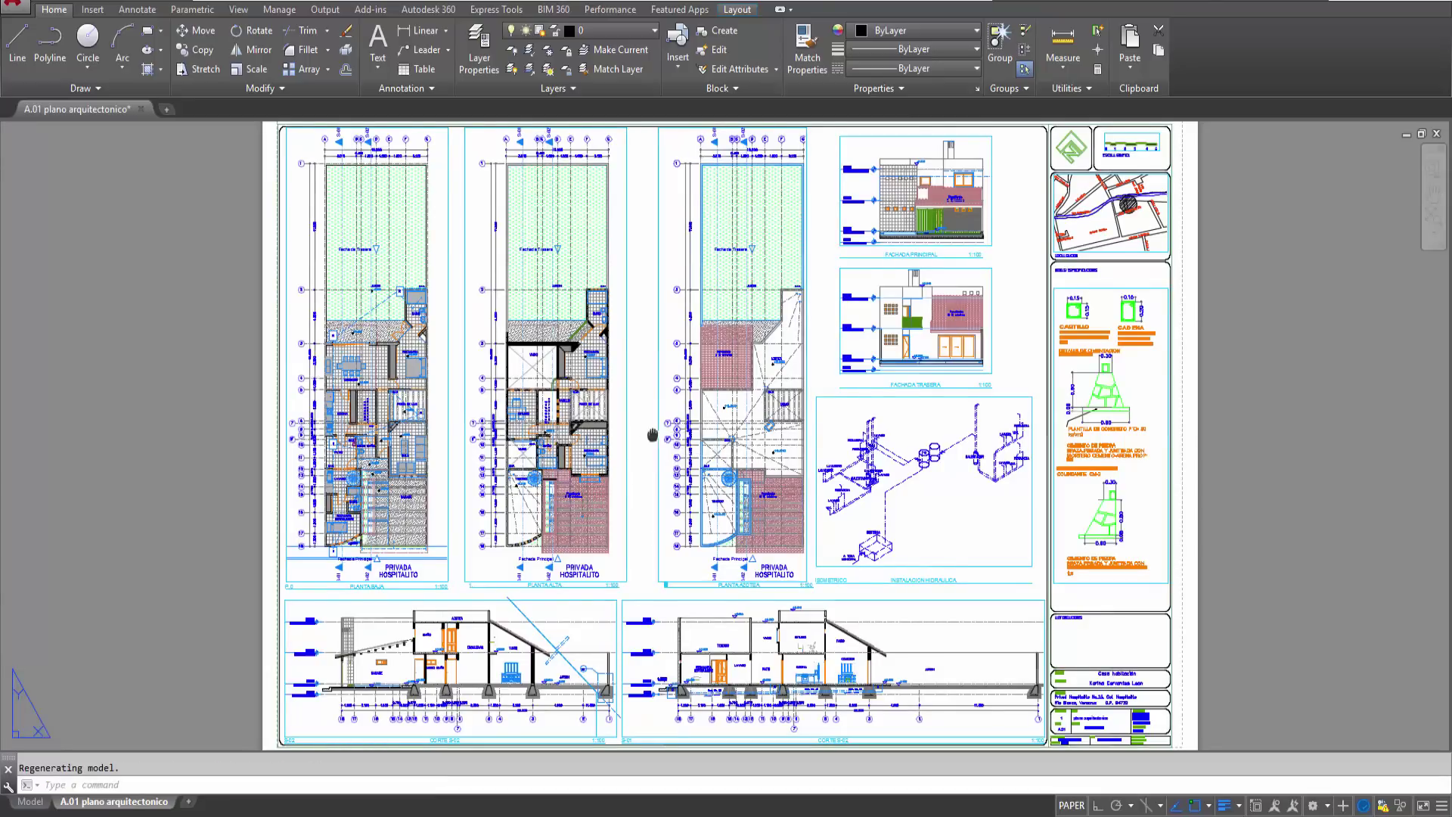
pyautogui.moveTo(658, 431); pyautogui.dragTo(649, 450, button='middle')
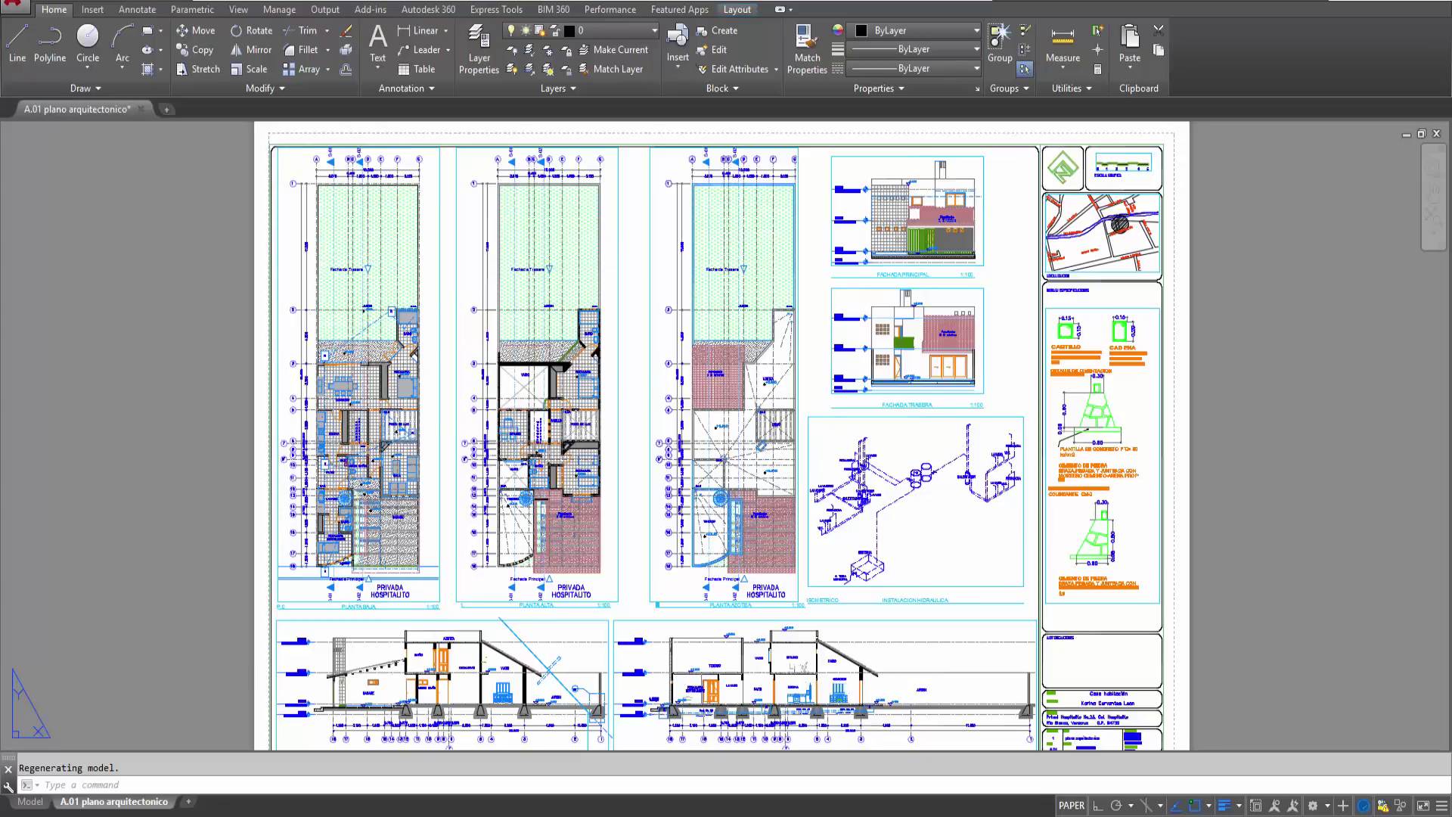
pyautogui.click(438, 190)
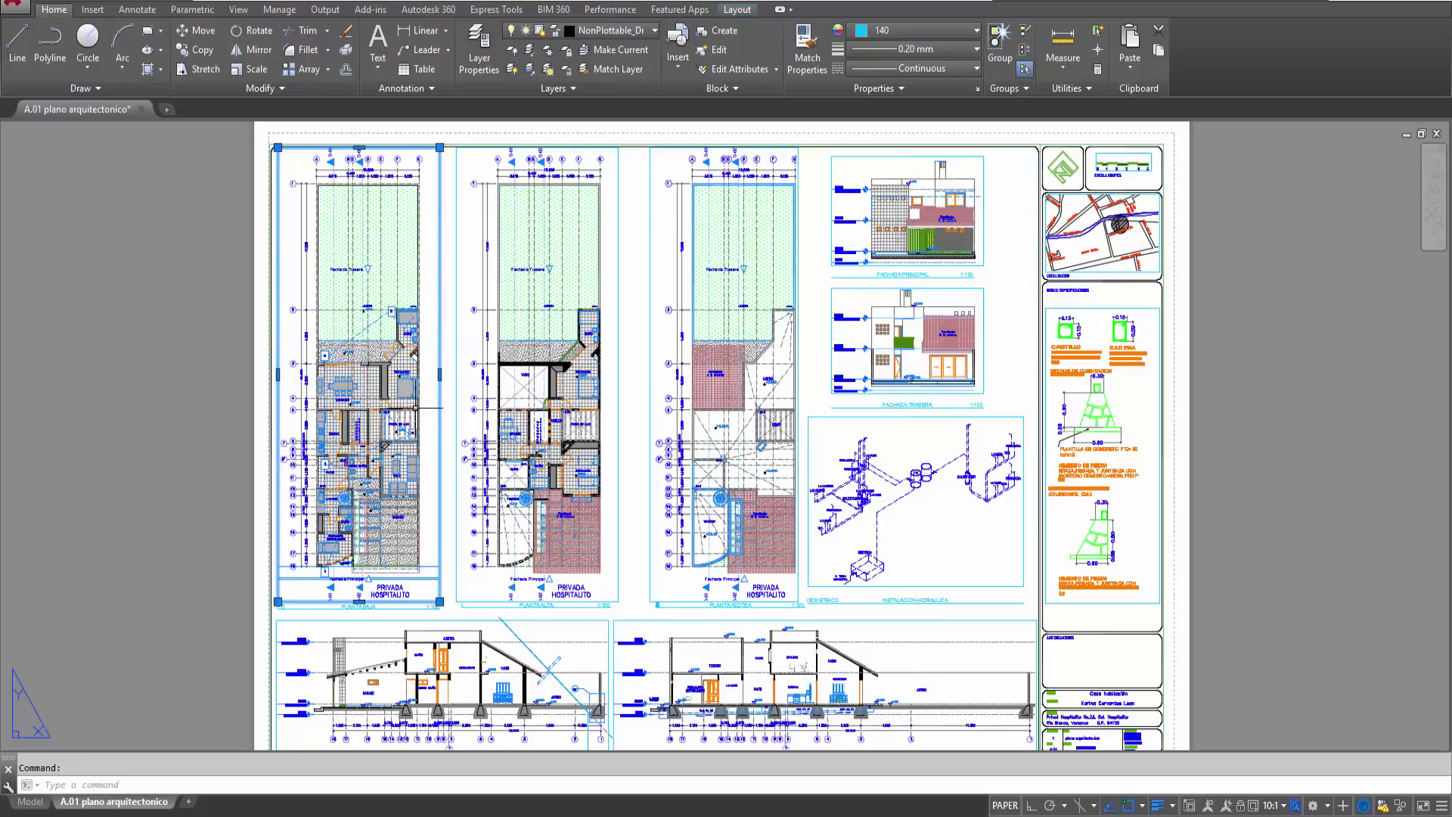
pyautogui.click(439, 146)
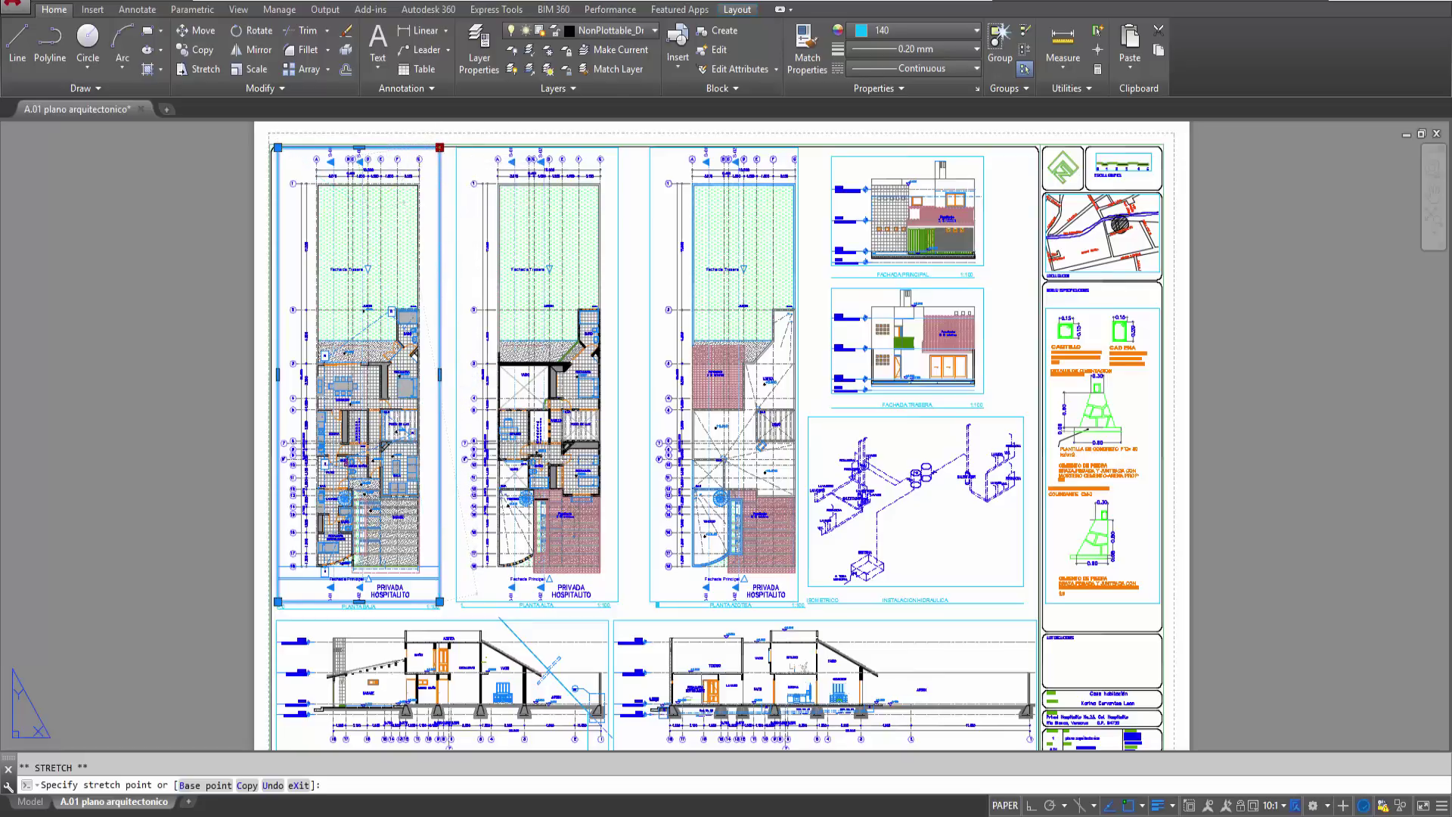
pyautogui.click(362, 165)
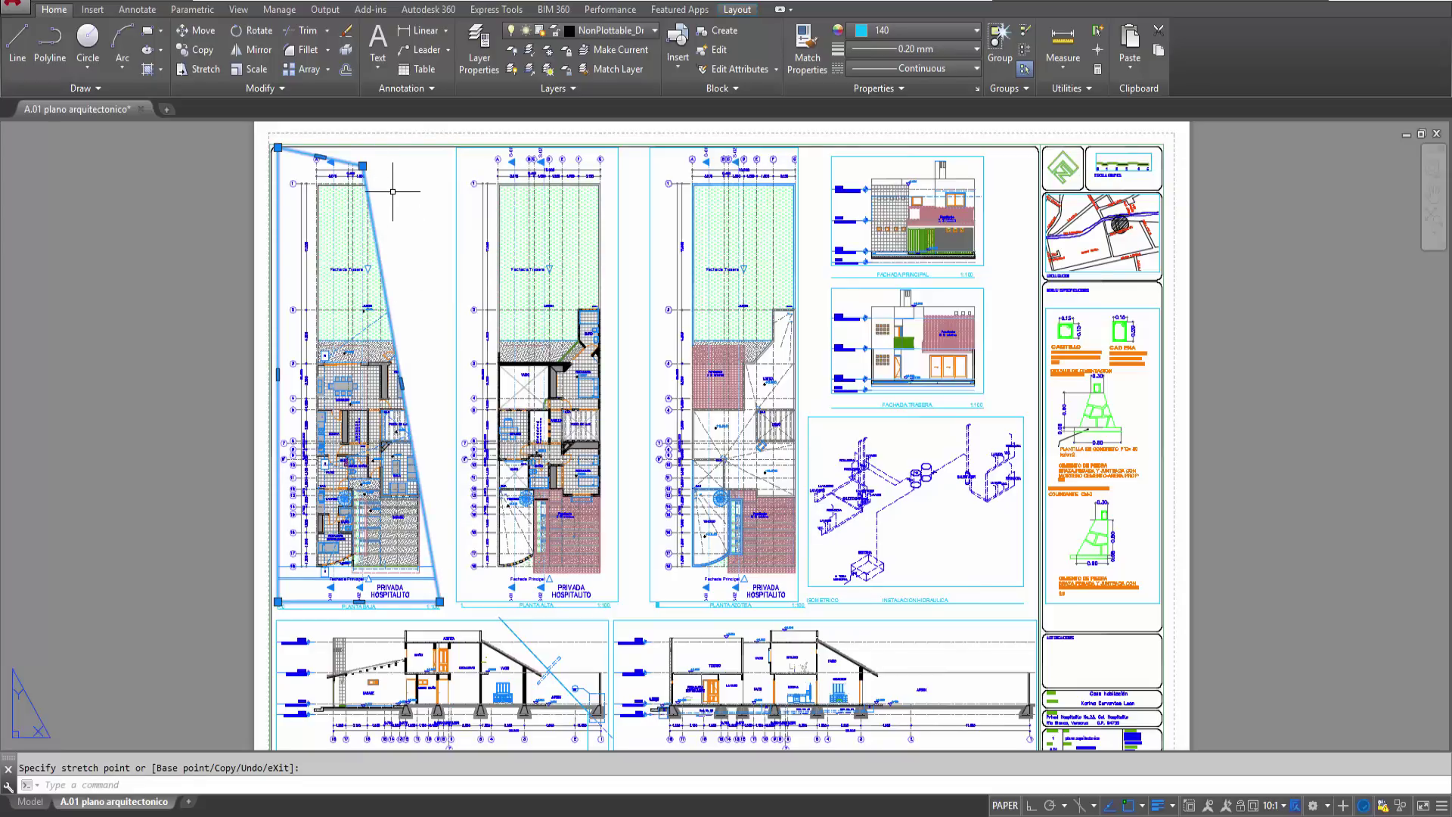
pyautogui.press('Escape')
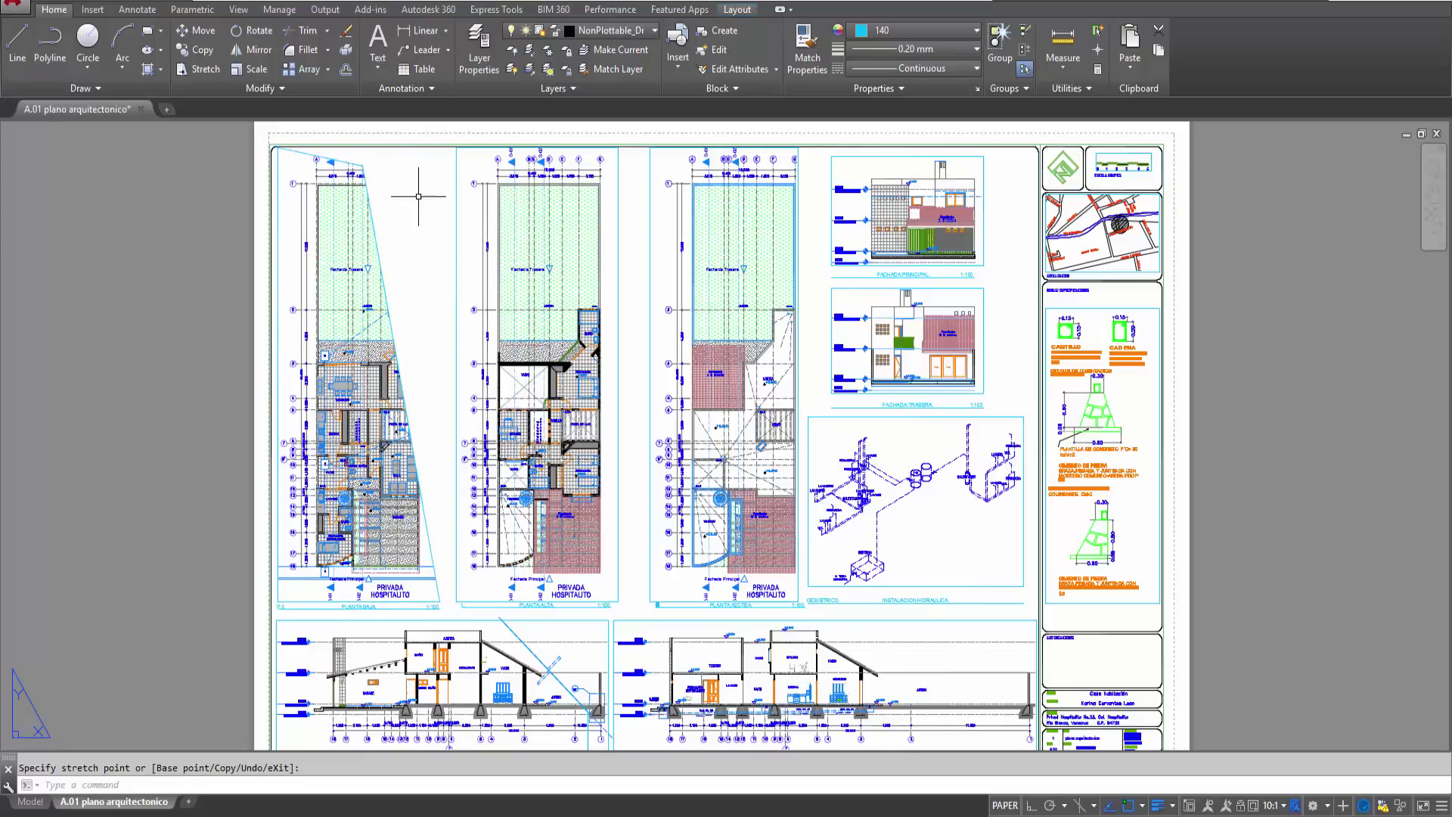
pyautogui.hotkey('ctrl', 'z')
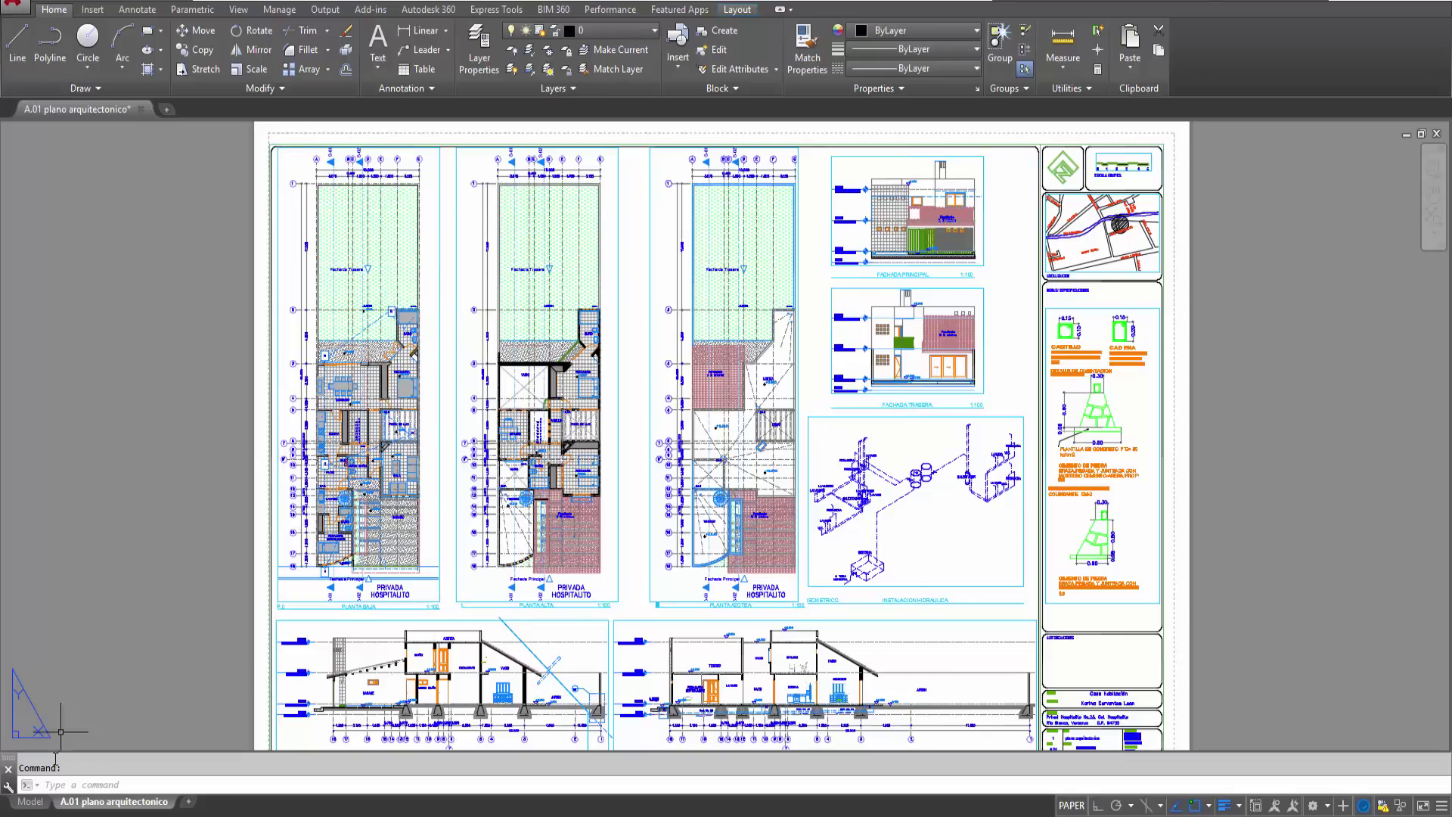
pyautogui.click(31, 804)
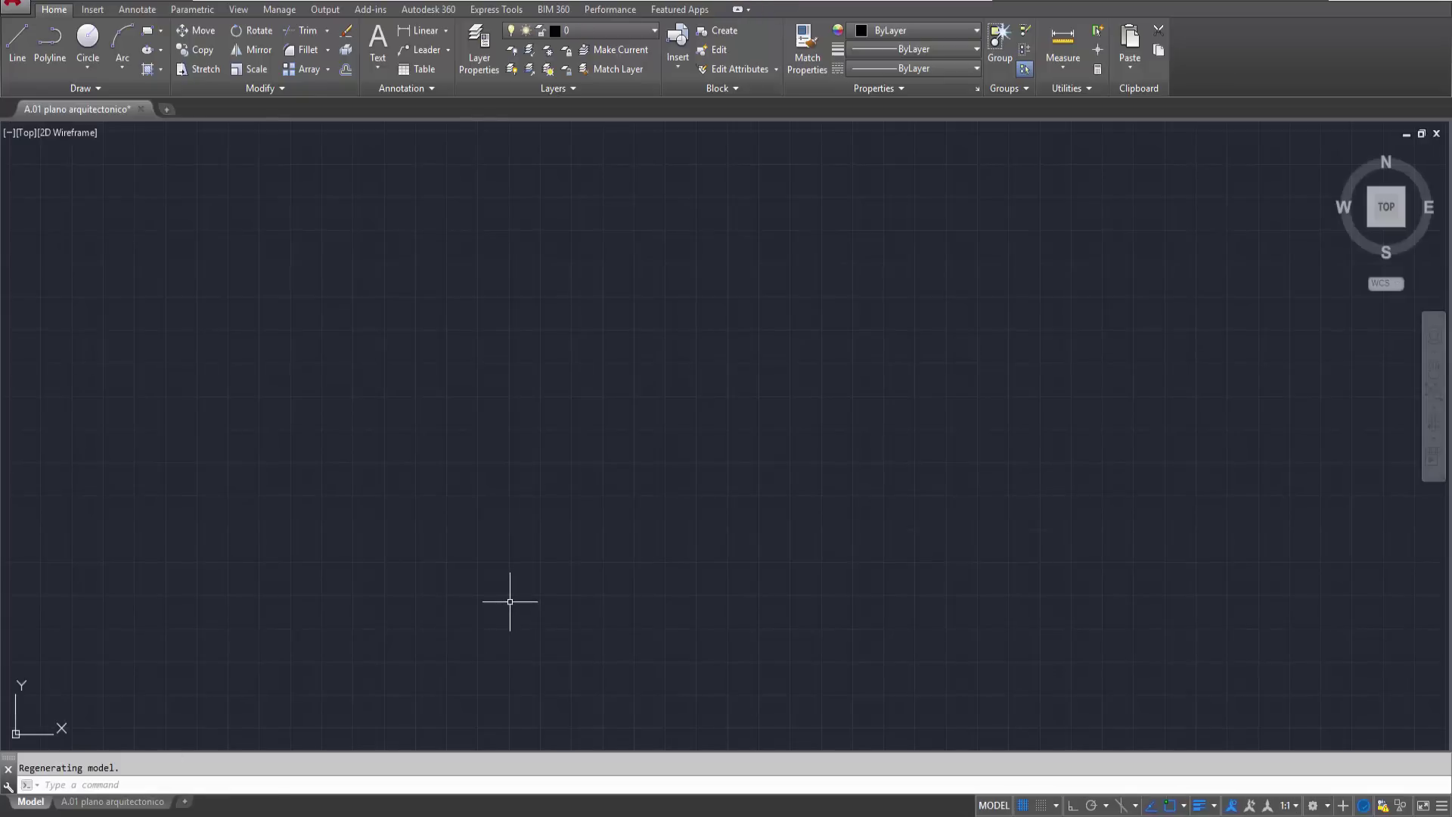
pyautogui.write('z')
pyautogui.press('Return')
pyautogui.write('E')
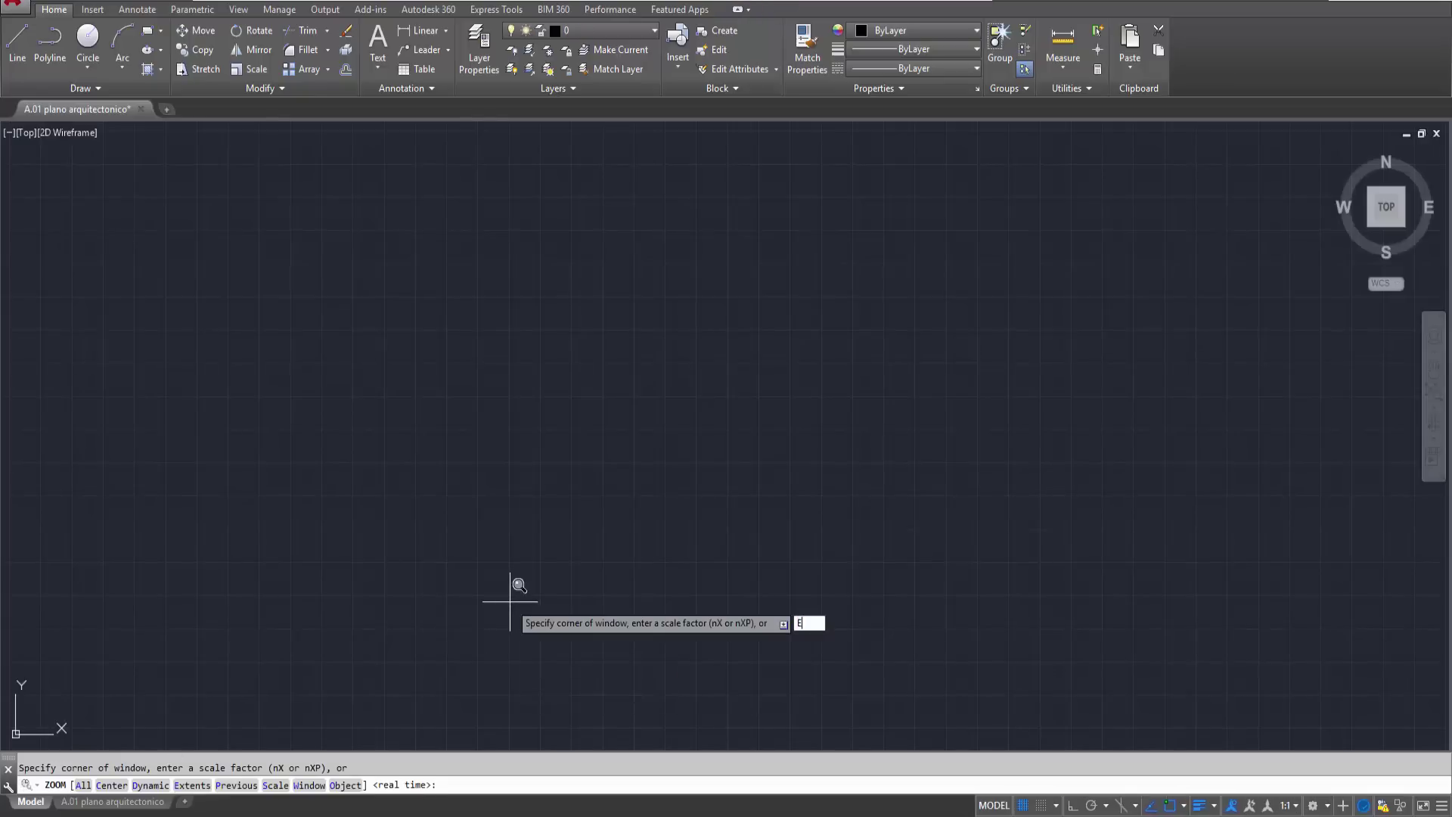
pyautogui.press('Return')
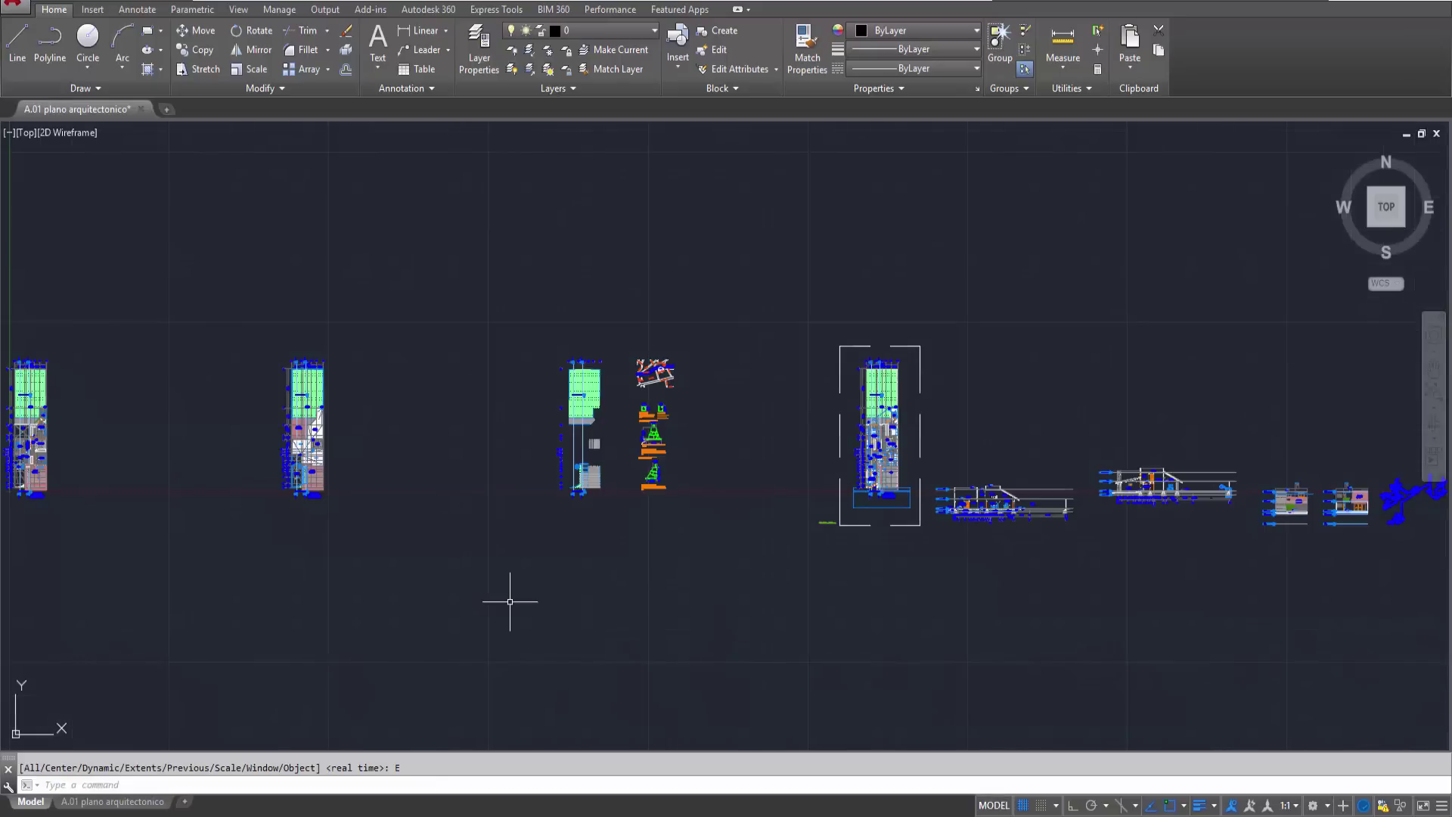
pyautogui.scroll(-2, 647, 525)
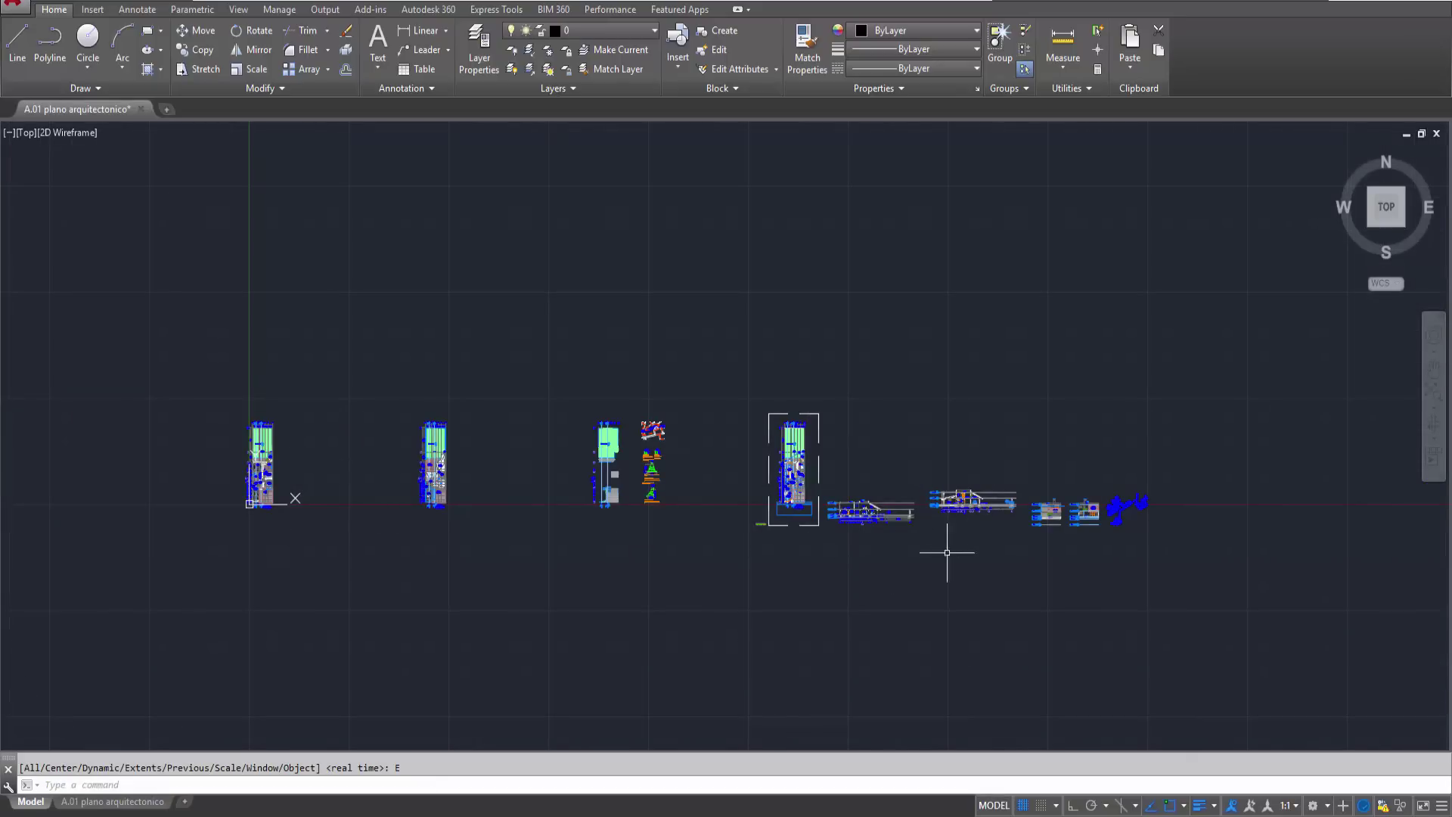
pyautogui.scroll(2, 291, 468)
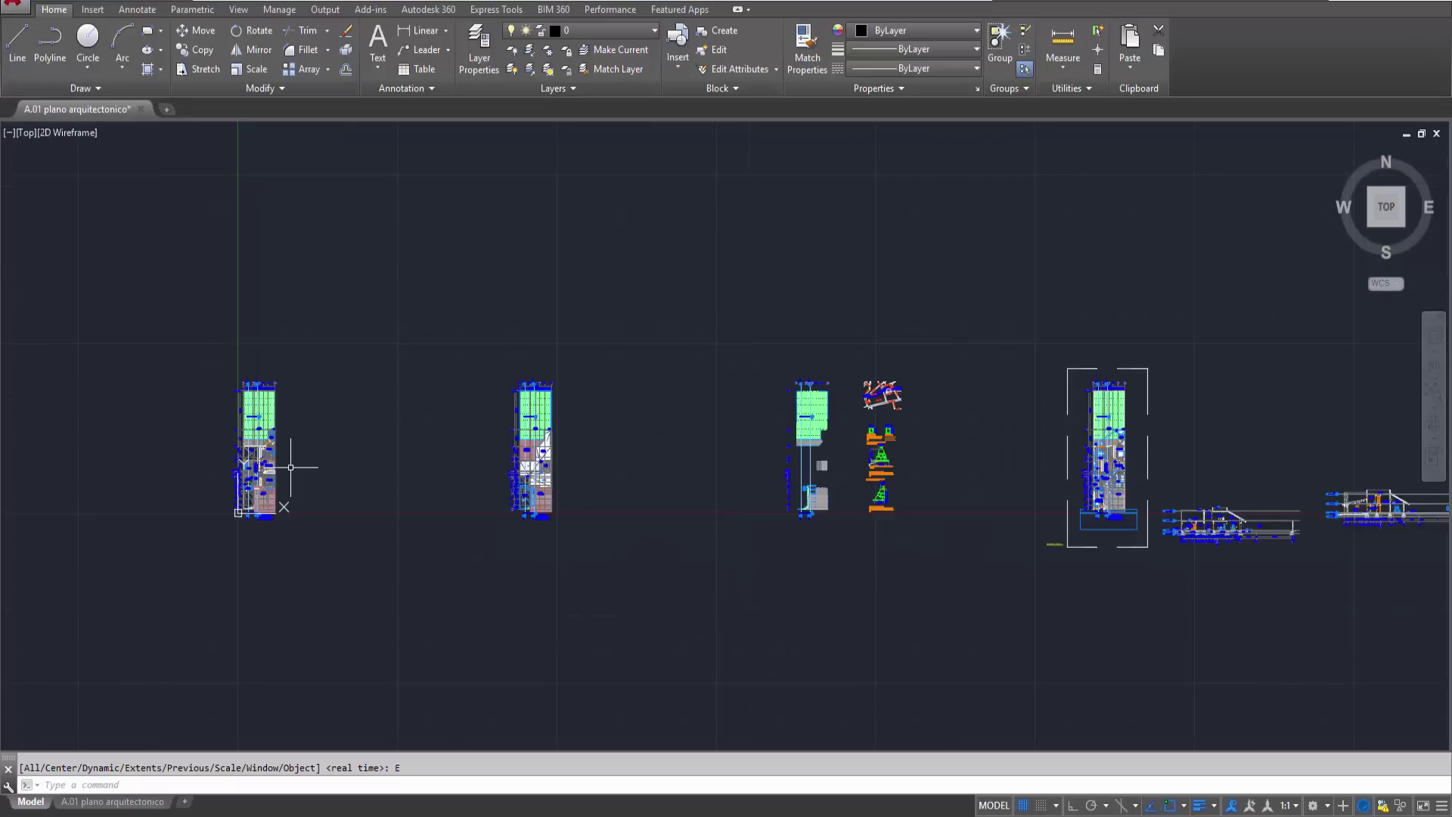
pyautogui.scroll(4, 252, 448)
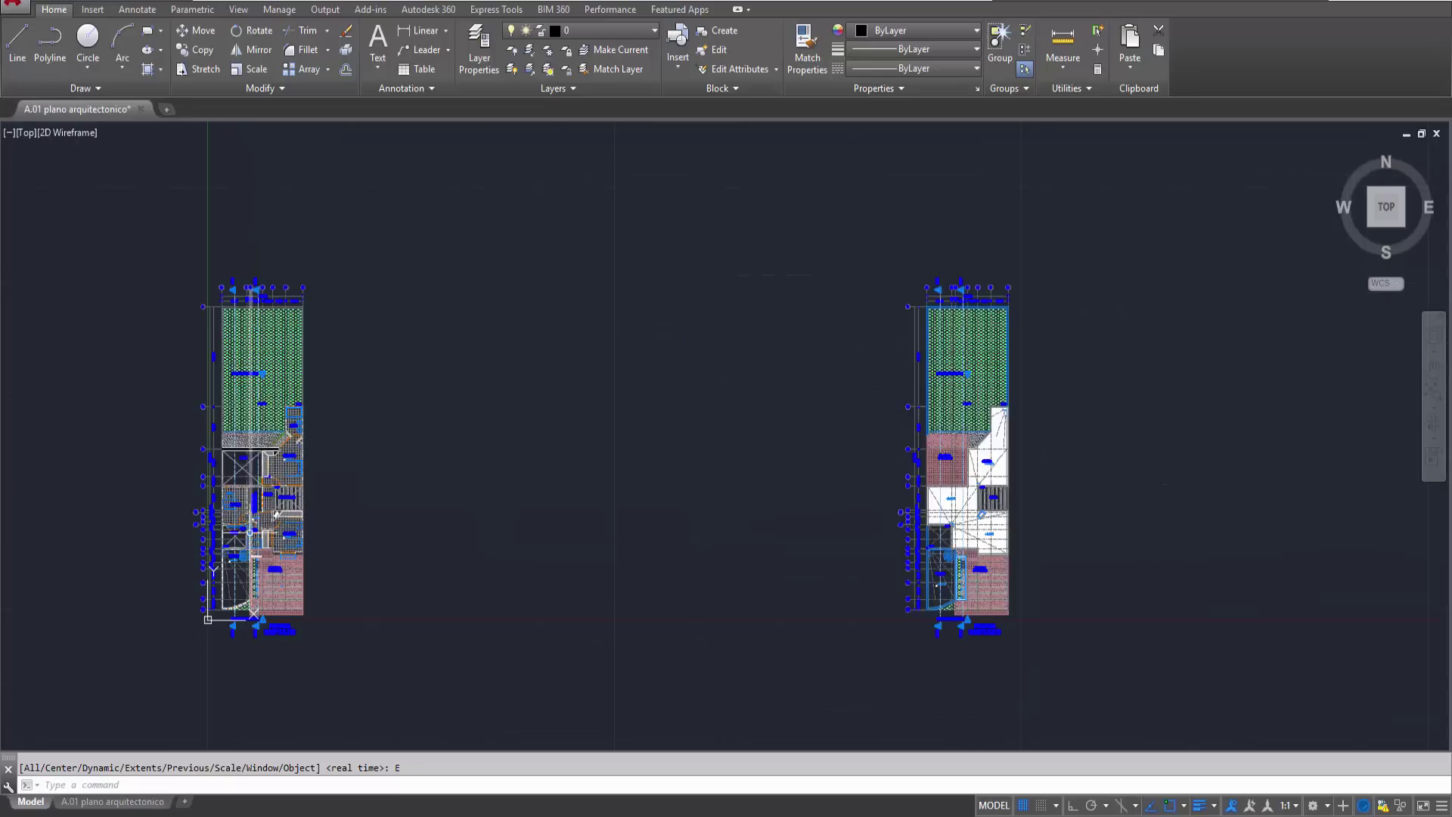
pyautogui.scroll(2, 312, 506)
pyautogui.moveTo(443, 513); pyautogui.dragTo(584, 472, button='middle')
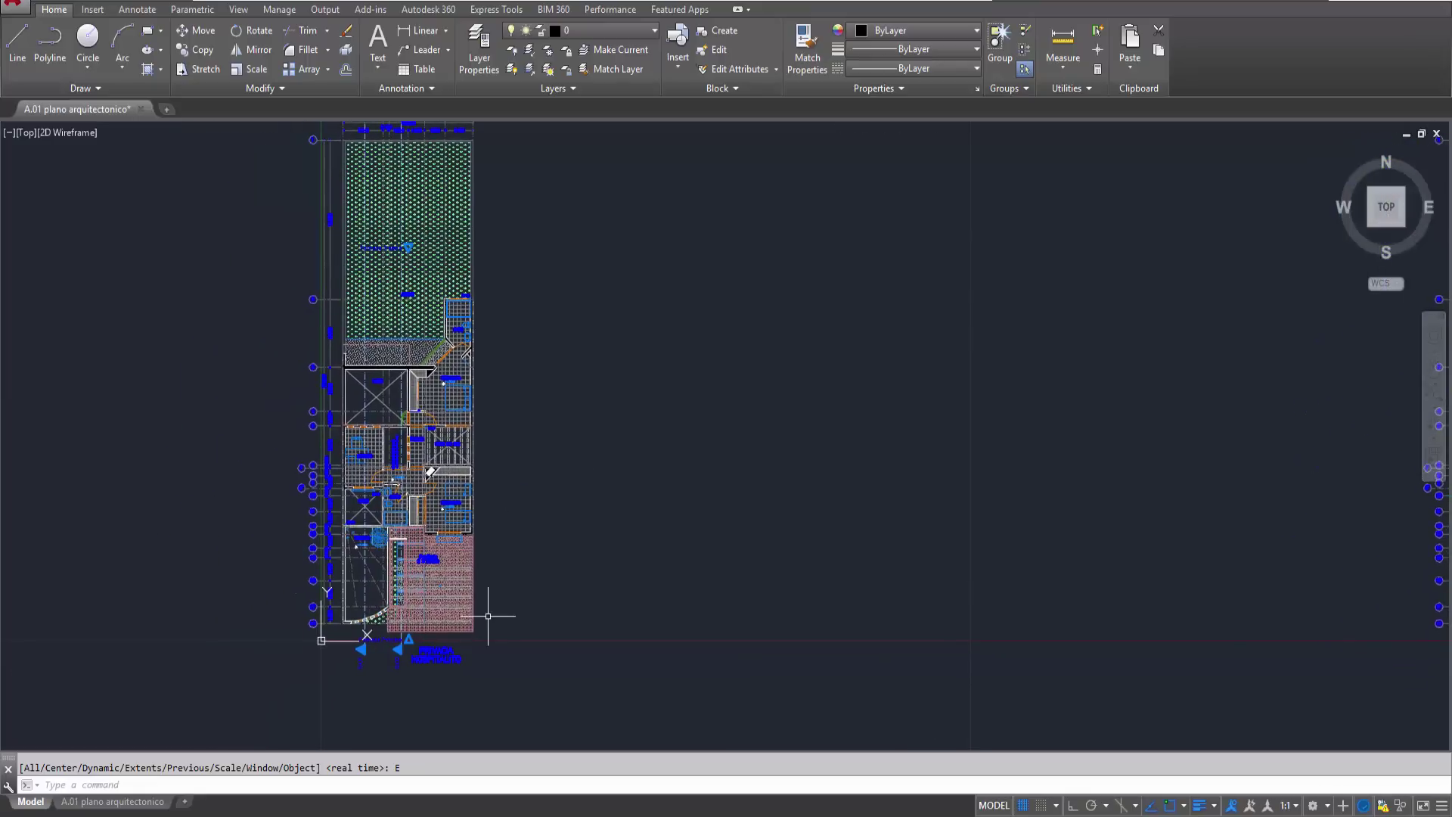
pyautogui.scroll(2, 437, 435)
pyautogui.scroll(2, 431, 409)
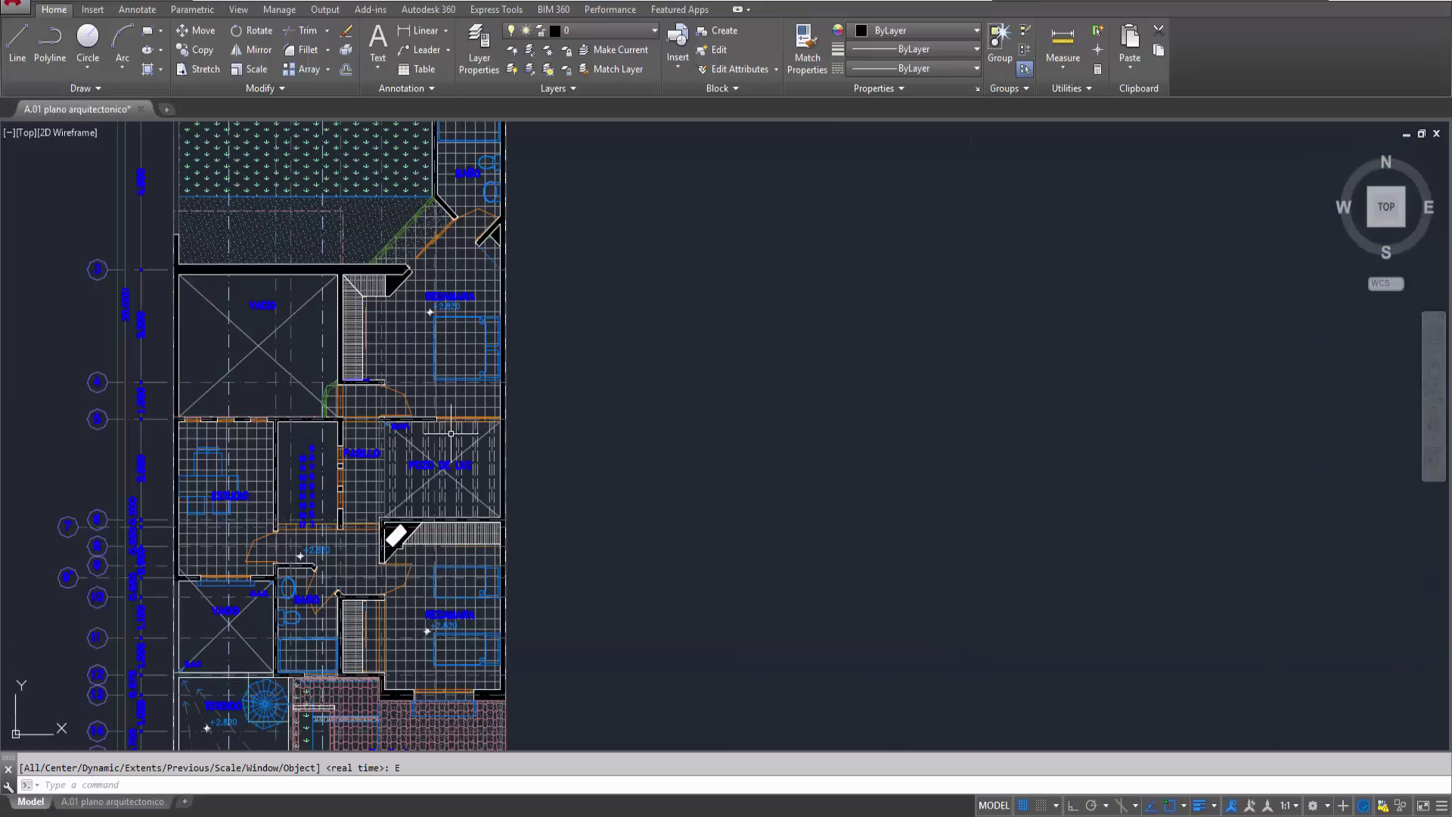
pyautogui.scroll(2, 421, 353)
pyautogui.moveTo(421, 353); pyautogui.dragTo(447, 510, button='middle')
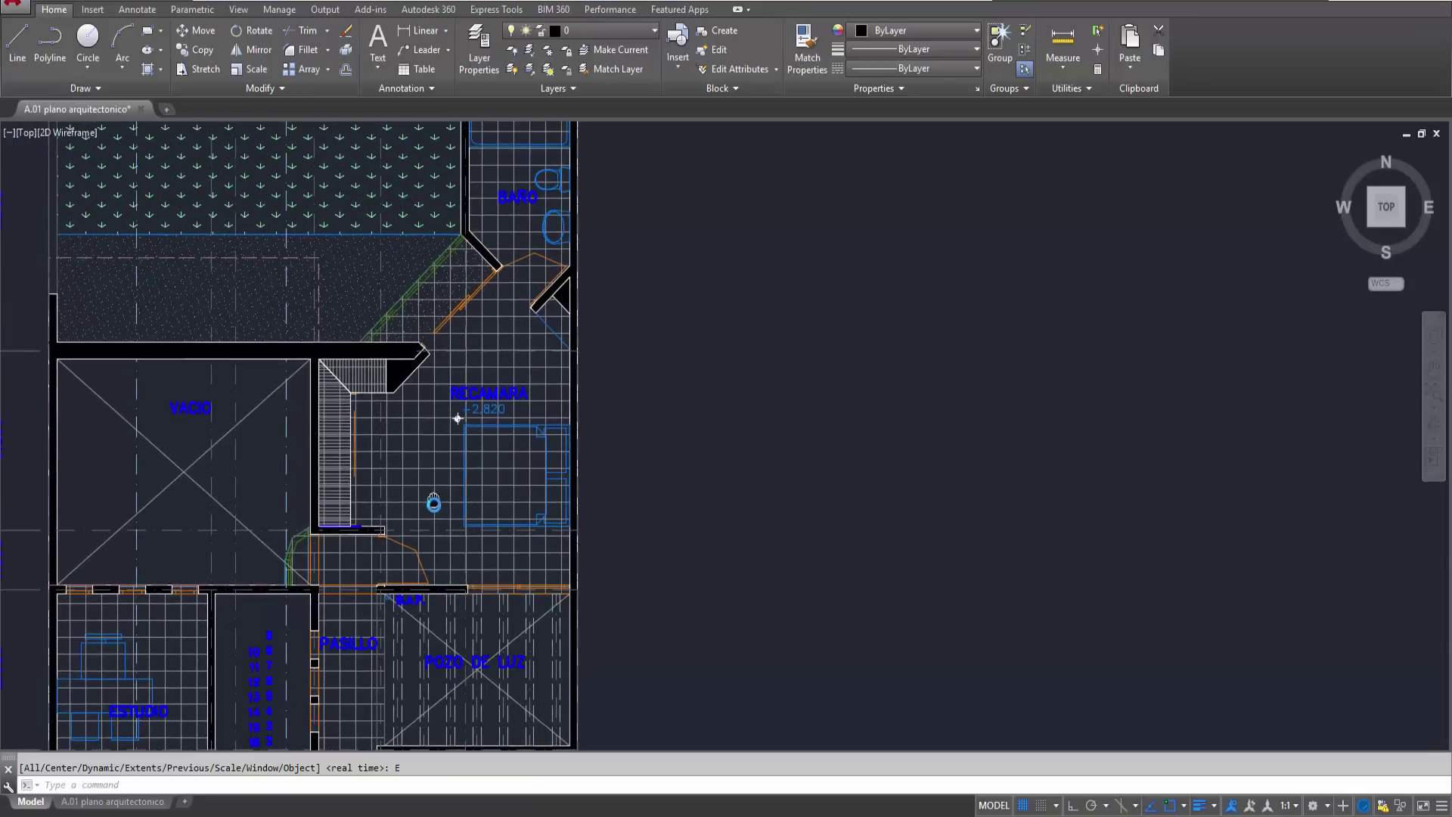
pyautogui.scroll(2, 459, 444)
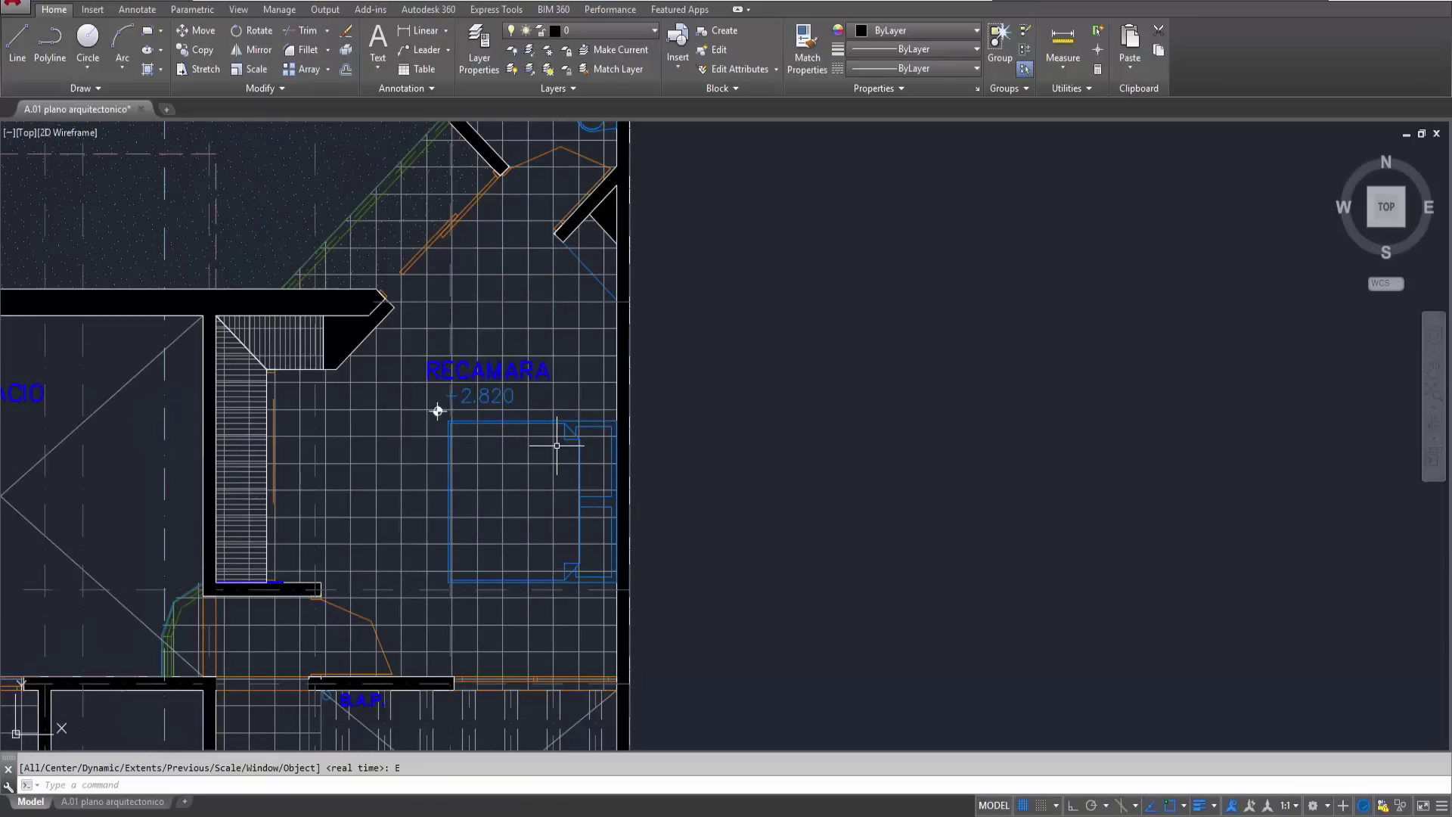
pyautogui.scroll(2, 544, 454)
pyautogui.moveTo(531, 463); pyautogui.dragTo(561, 447, button='middle')
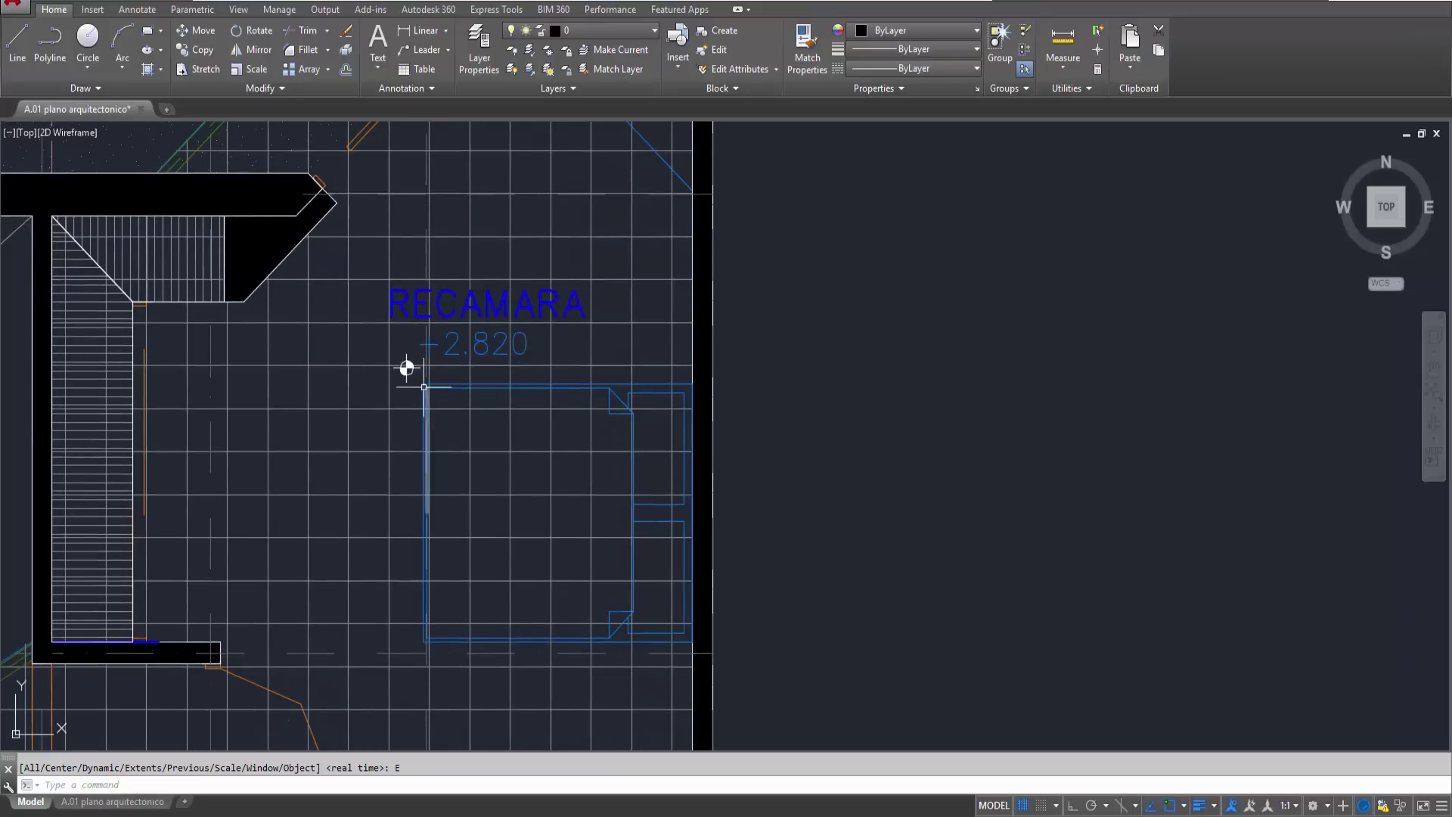
pyautogui.click(420, 376)
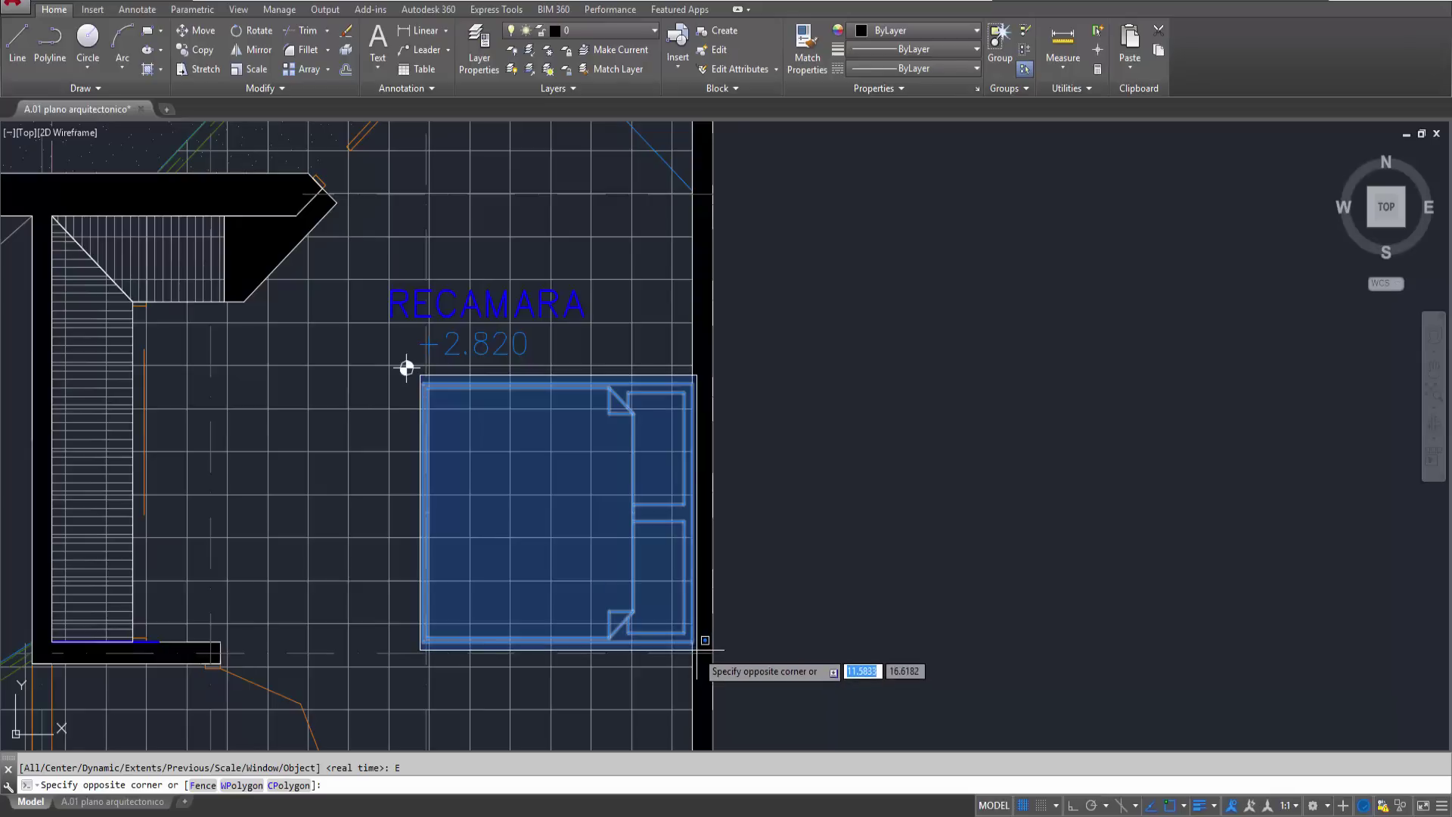
pyautogui.press('Escape')
pyautogui.moveTo(460, 455); pyautogui.dragTo(525, 464, button='middle')
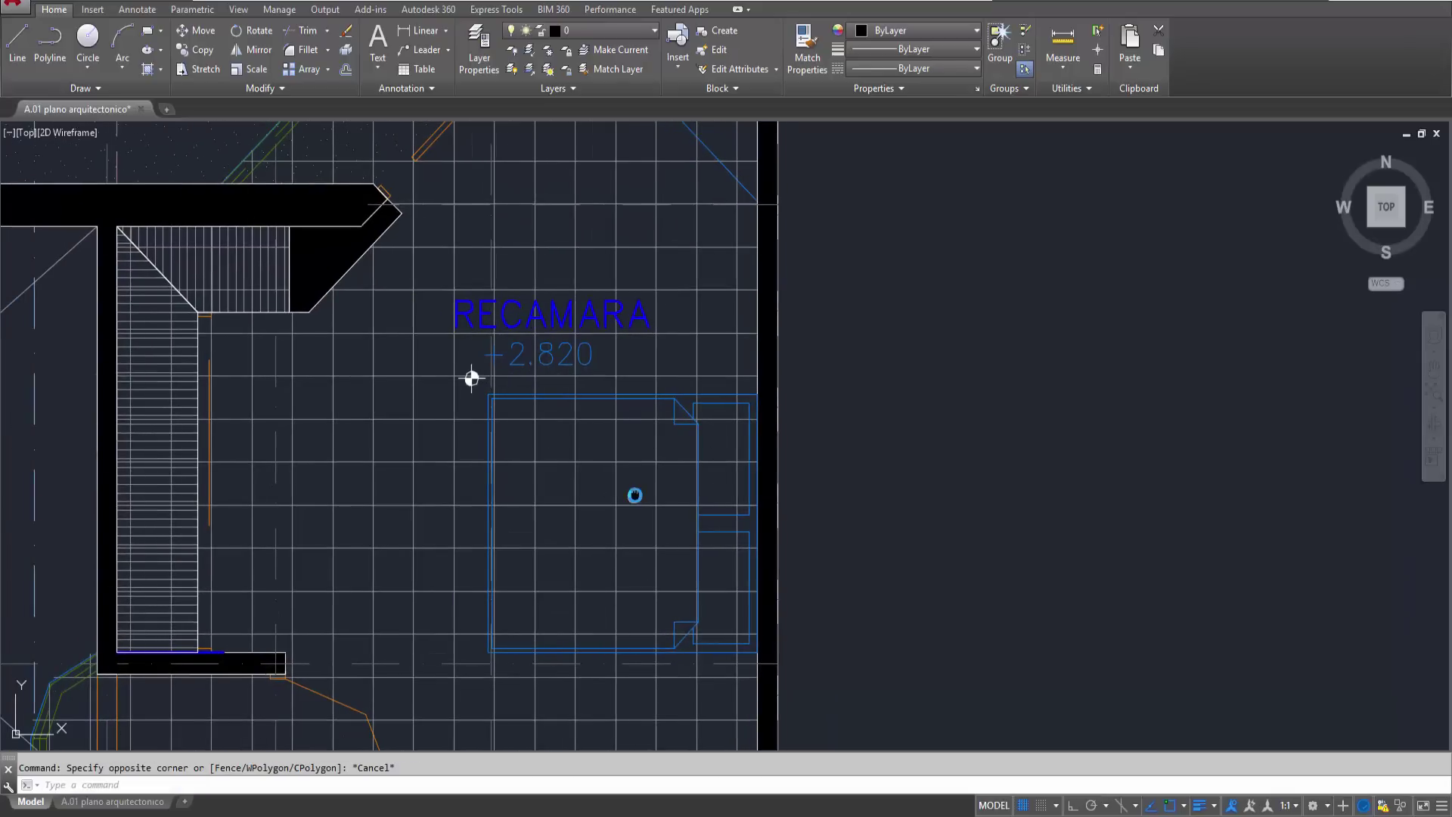
pyautogui.moveTo(632, 484); pyautogui.dragTo(633, 484, button='middle')
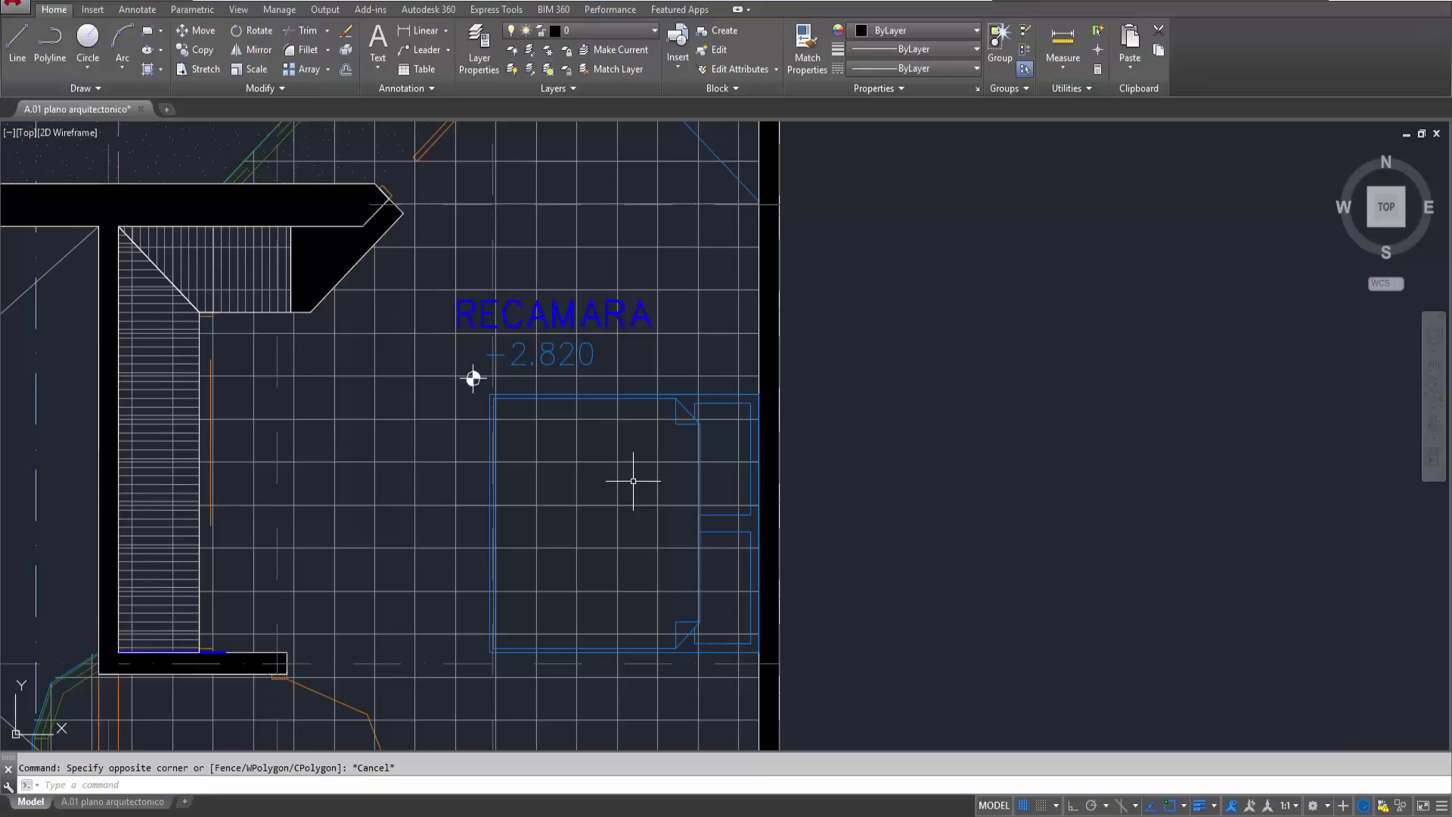
pyautogui.scroll(-3, 633, 481)
pyautogui.scroll(-3, 650, 509)
pyautogui.scroll(-3, 648, 530)
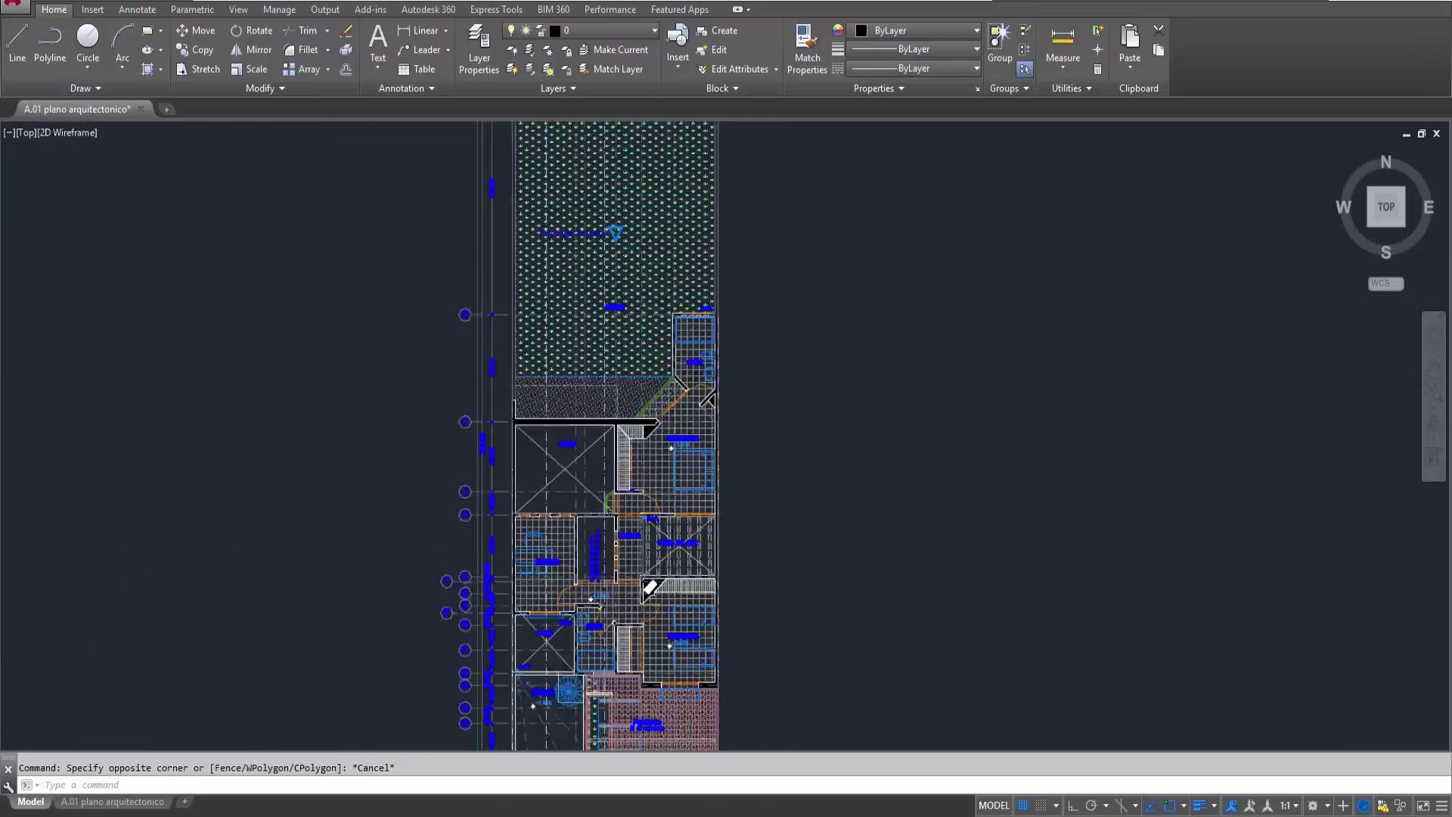
pyautogui.scroll(-2, 681, 529)
pyautogui.moveTo(1020, 521); pyautogui.dragTo(463, 502, button='middle')
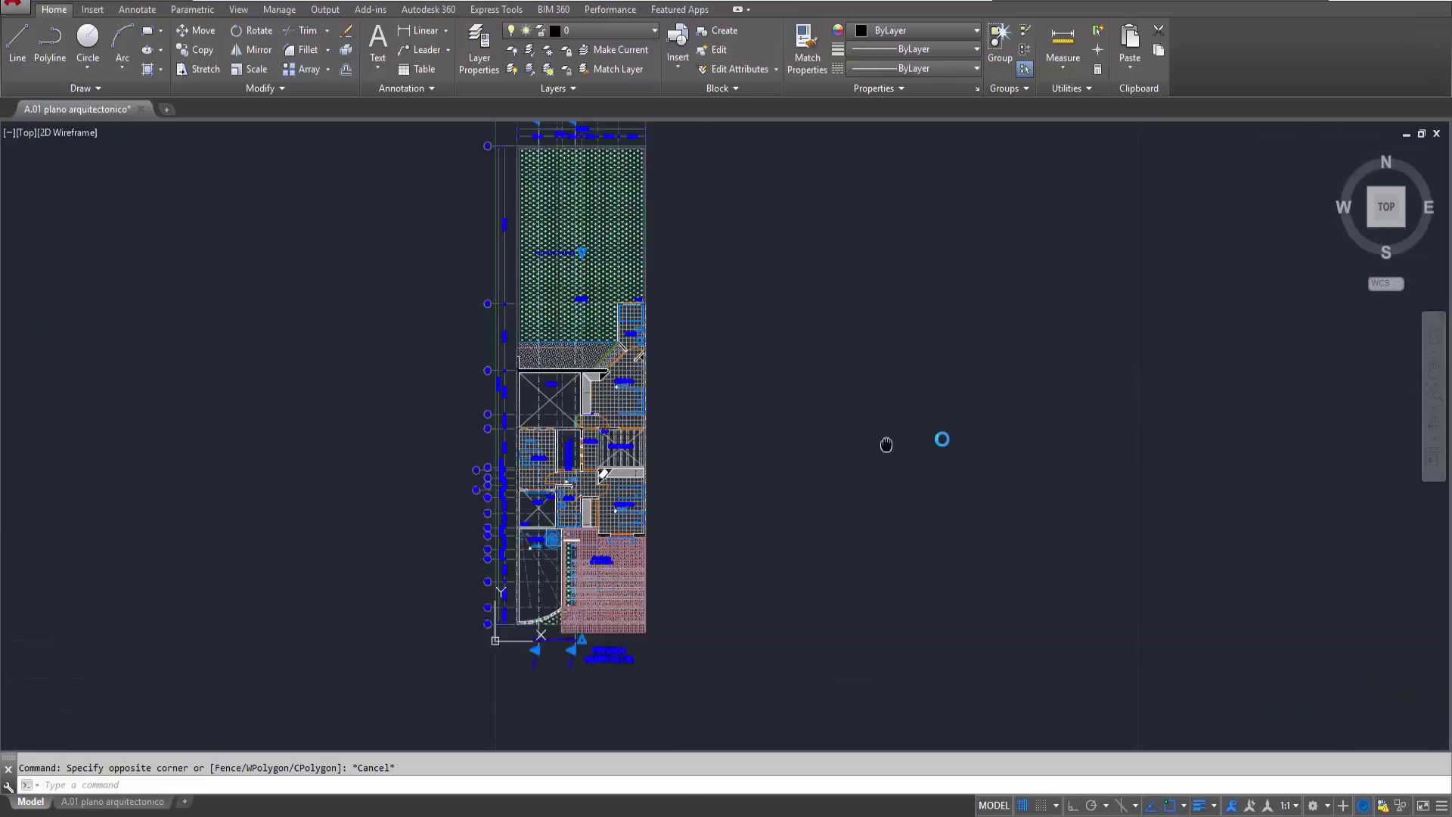
pyautogui.scroll(4, 663, 358)
pyautogui.scroll(3, 663, 358)
pyautogui.scroll(4, 634, 395)
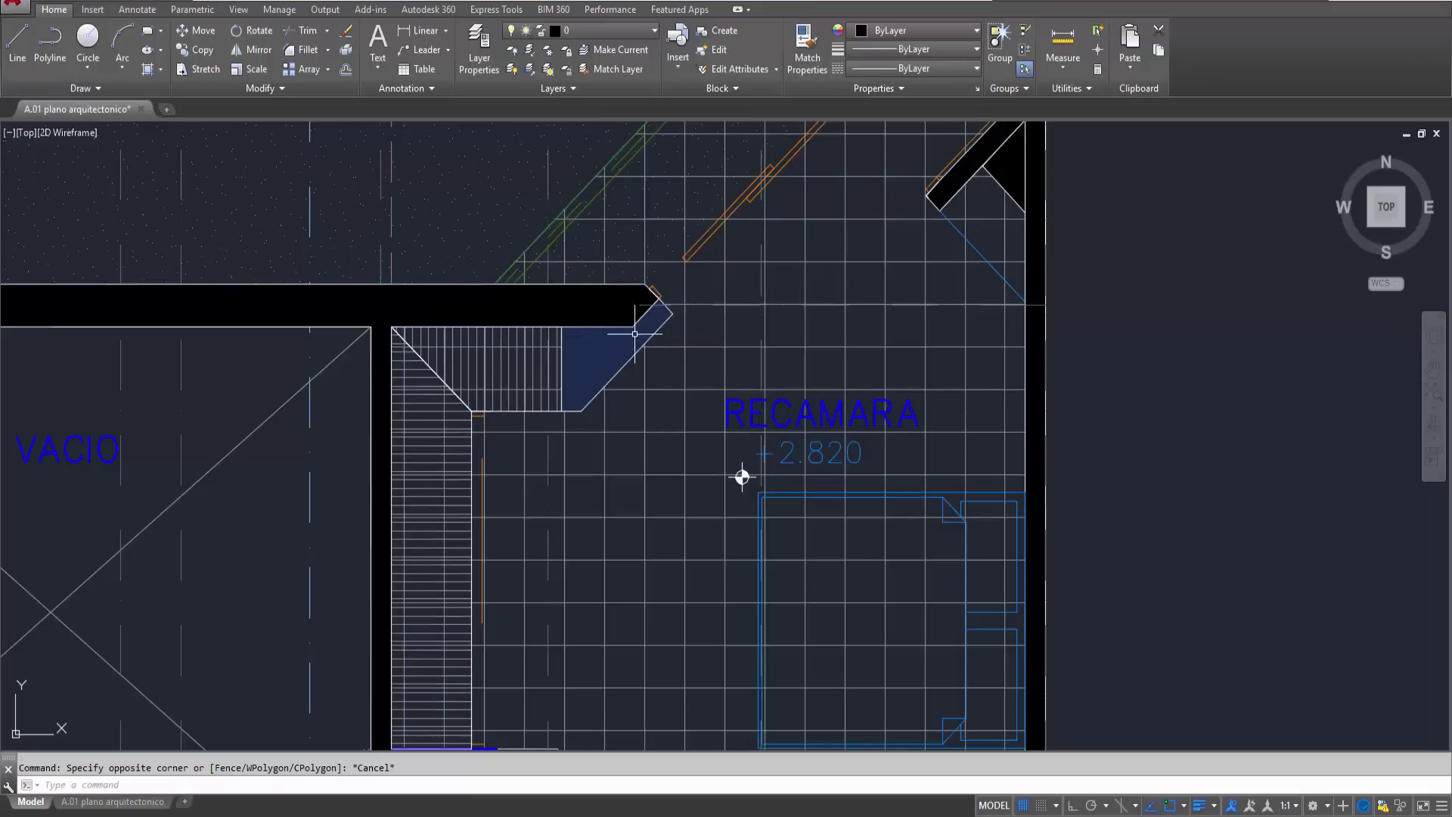
pyautogui.scroll(-2, 701, 421)
pyautogui.scroll(-10, 701, 422)
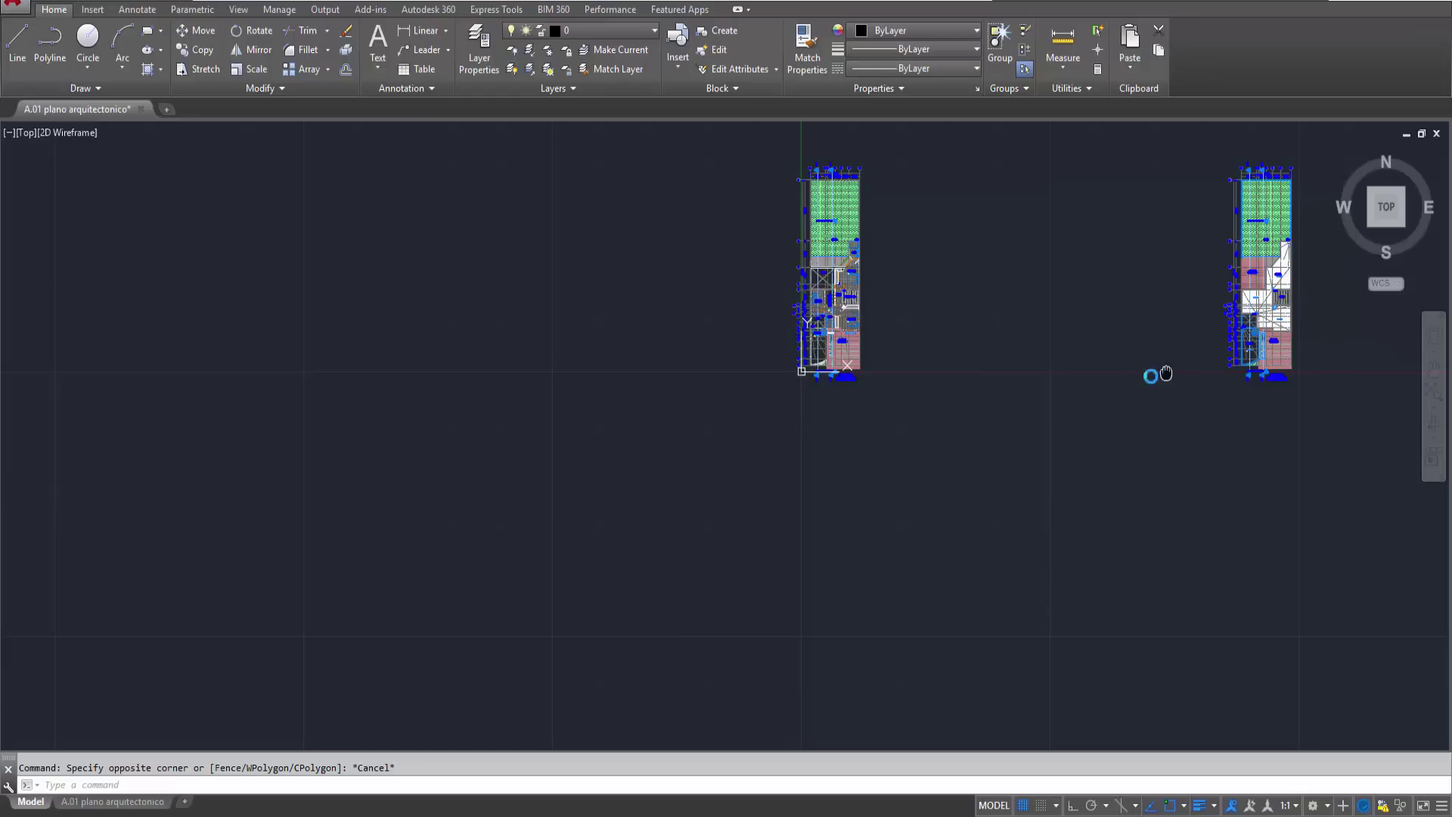
pyautogui.moveTo(1165, 373); pyautogui.dragTo(623, 431, button='middle')
pyautogui.moveTo(1422, 408); pyautogui.dragTo(701, 408, button='middle')
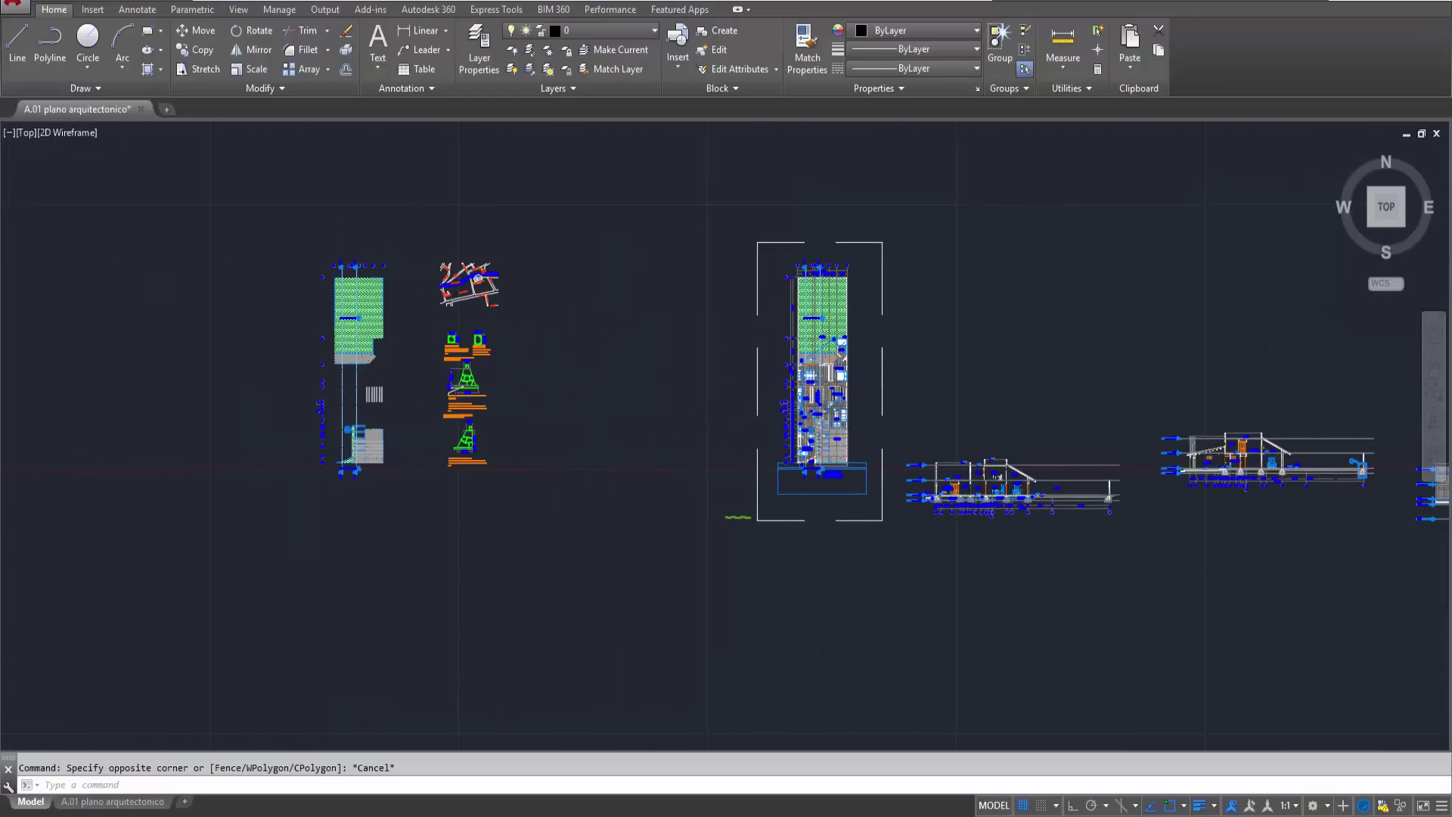
pyautogui.scroll(5, 819, 342)
pyautogui.scroll(3, 820, 342)
pyautogui.scroll(2, 819, 342)
pyautogui.moveTo(819, 342); pyautogui.dragTo(806, 392, button='middle')
pyautogui.scroll(4, 766, 376)
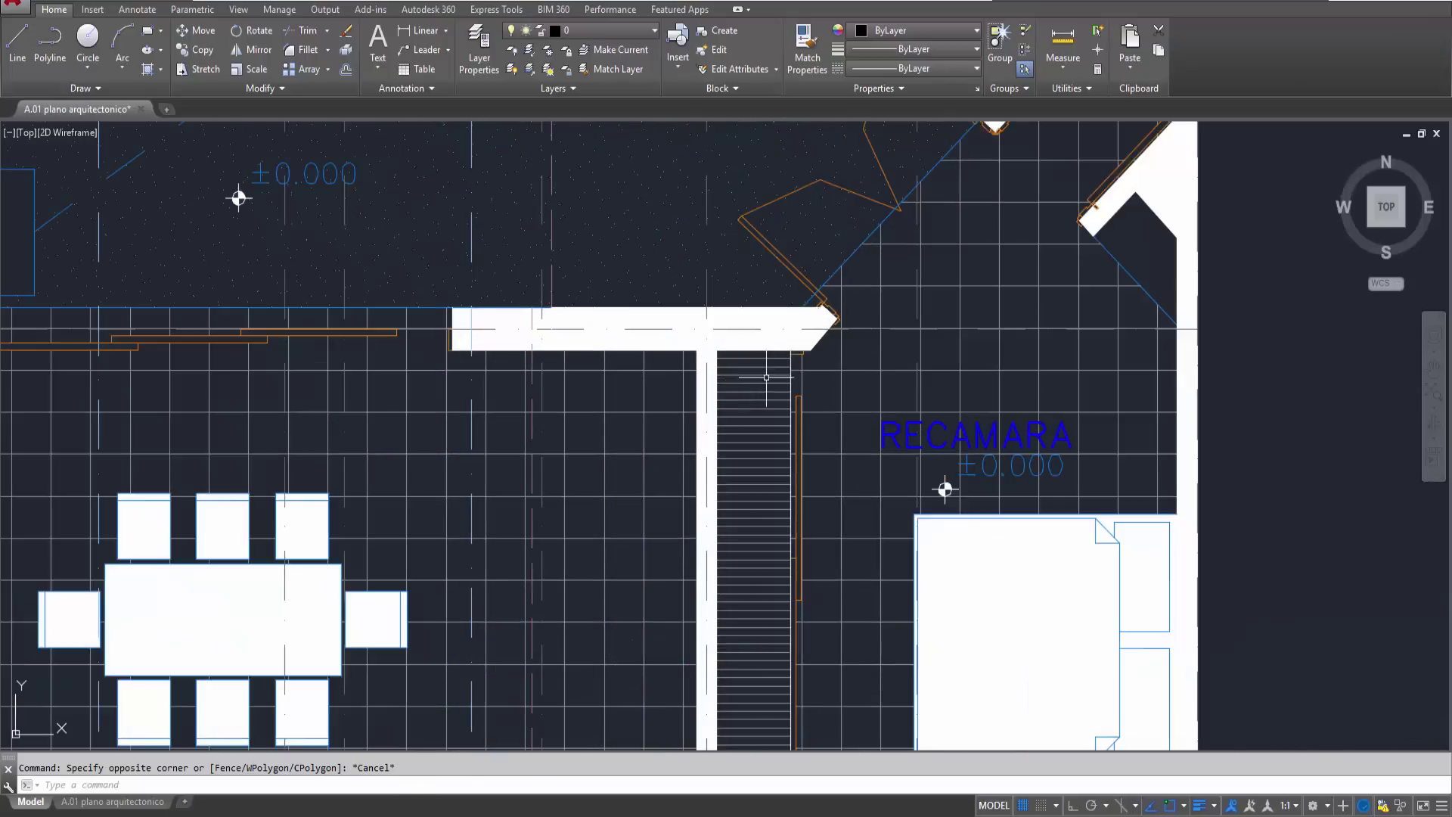
pyautogui.scroll(-5, 942, 374)
pyautogui.moveTo(945, 378)
pyautogui.mouseDown(button='middle')
pyautogui.moveTo(973, 431)
pyautogui.moveTo(948, 644)
pyautogui.moveTo(946, 512)
pyautogui.moveTo(1054, 136)
pyautogui.mouseUp(button='middle')
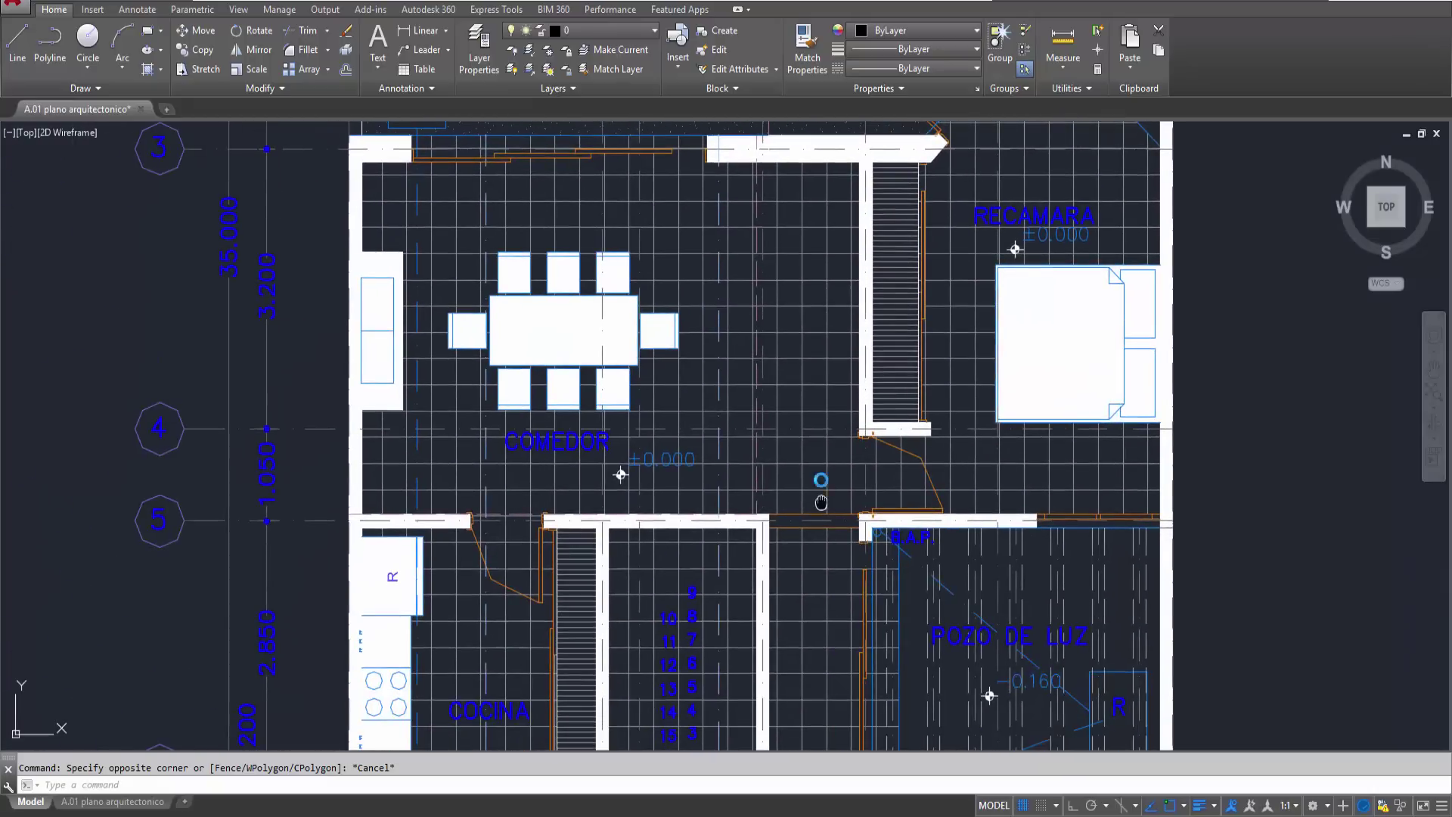
pyautogui.scroll(2, 820, 495)
pyautogui.moveTo(820, 496); pyautogui.dragTo(774, 146, button='middle')
pyautogui.moveTo(756, 605); pyautogui.dragTo(756, 424, button='middle')
pyautogui.moveTo(794, 302); pyautogui.dragTo(669, 598, button='middle')
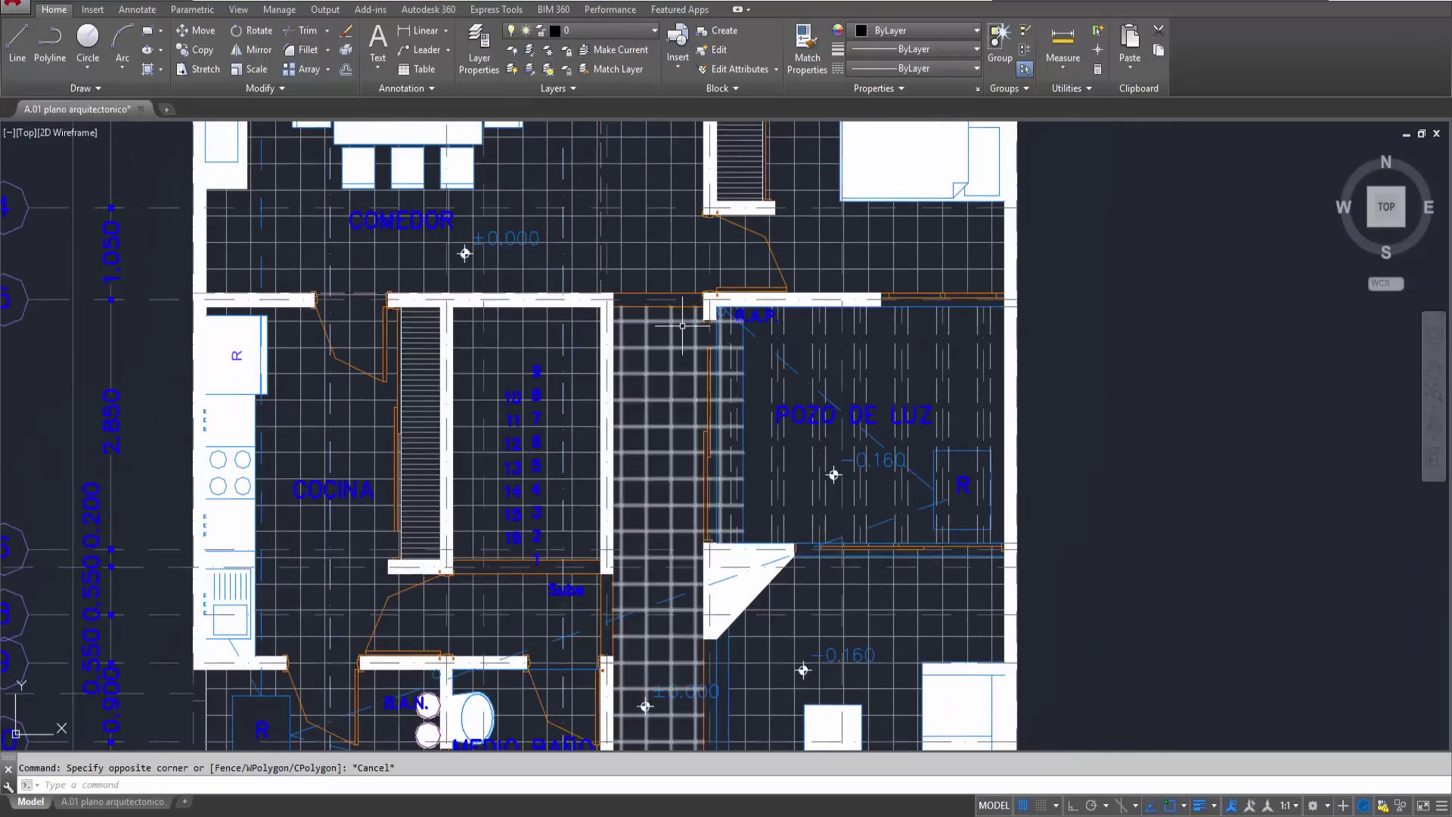
pyautogui.moveTo(677, 306)
pyautogui.mouseDown(button='middle')
pyautogui.moveTo(674, 593)
pyautogui.moveTo(752, 427)
pyautogui.mouseUp(button='middle')
pyautogui.scroll(2, 828, 554)
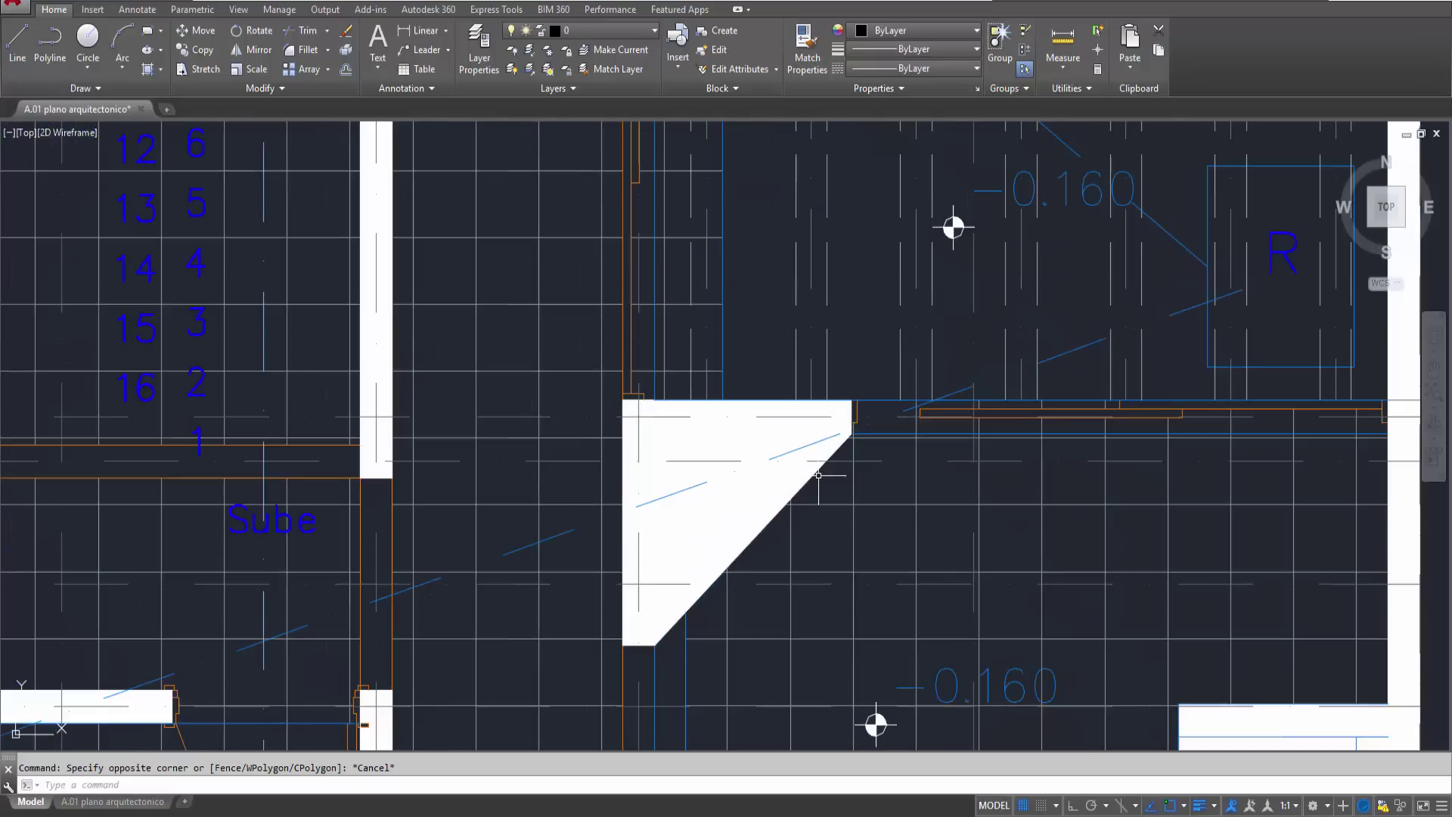
pyautogui.scroll(2, 826, 463)
pyautogui.scroll(-5, 756, 515)
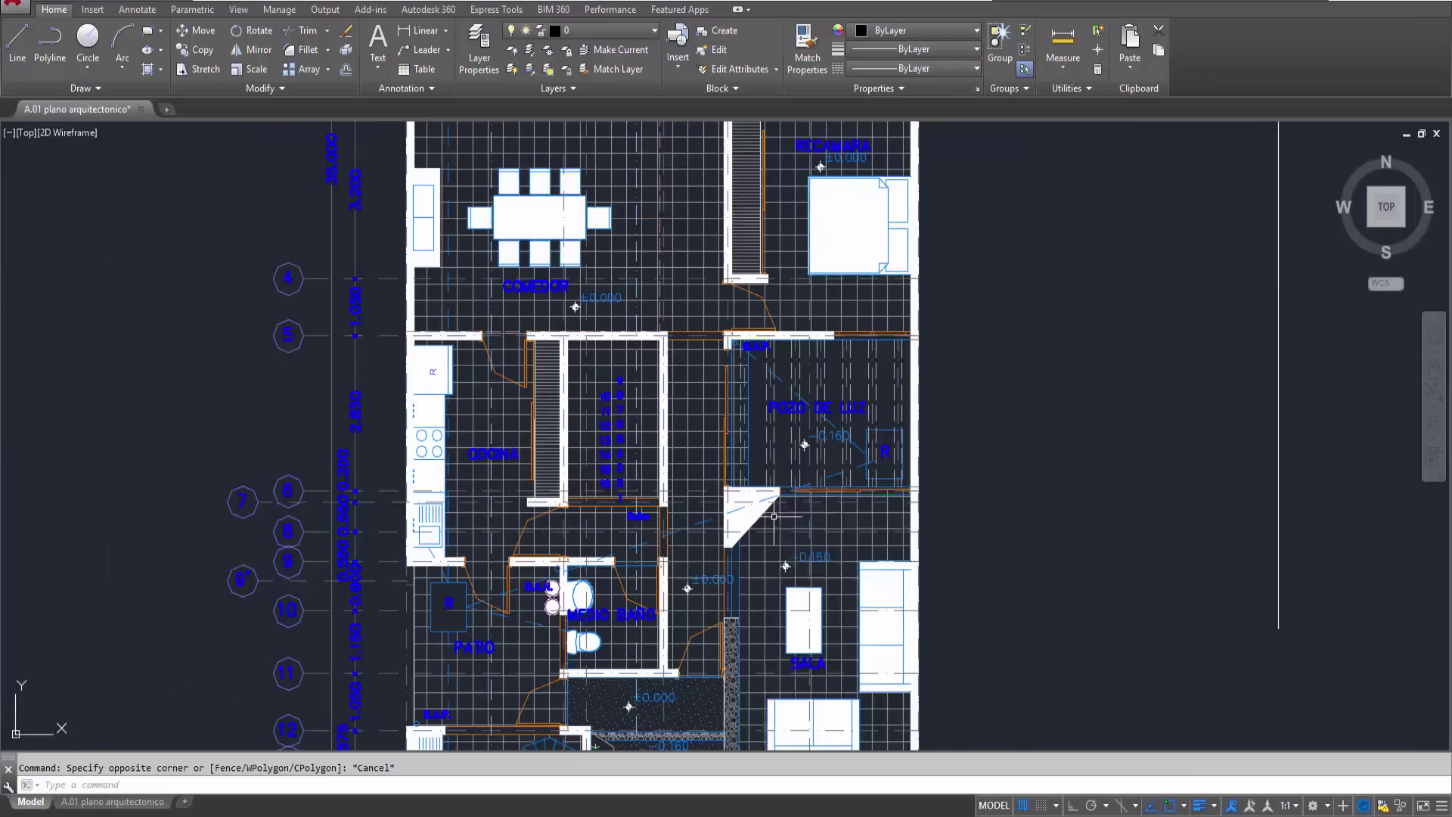
pyautogui.moveTo(829, 614); pyautogui.dragTo(837, 325, button='middle')
pyautogui.scroll(3, 907, 348)
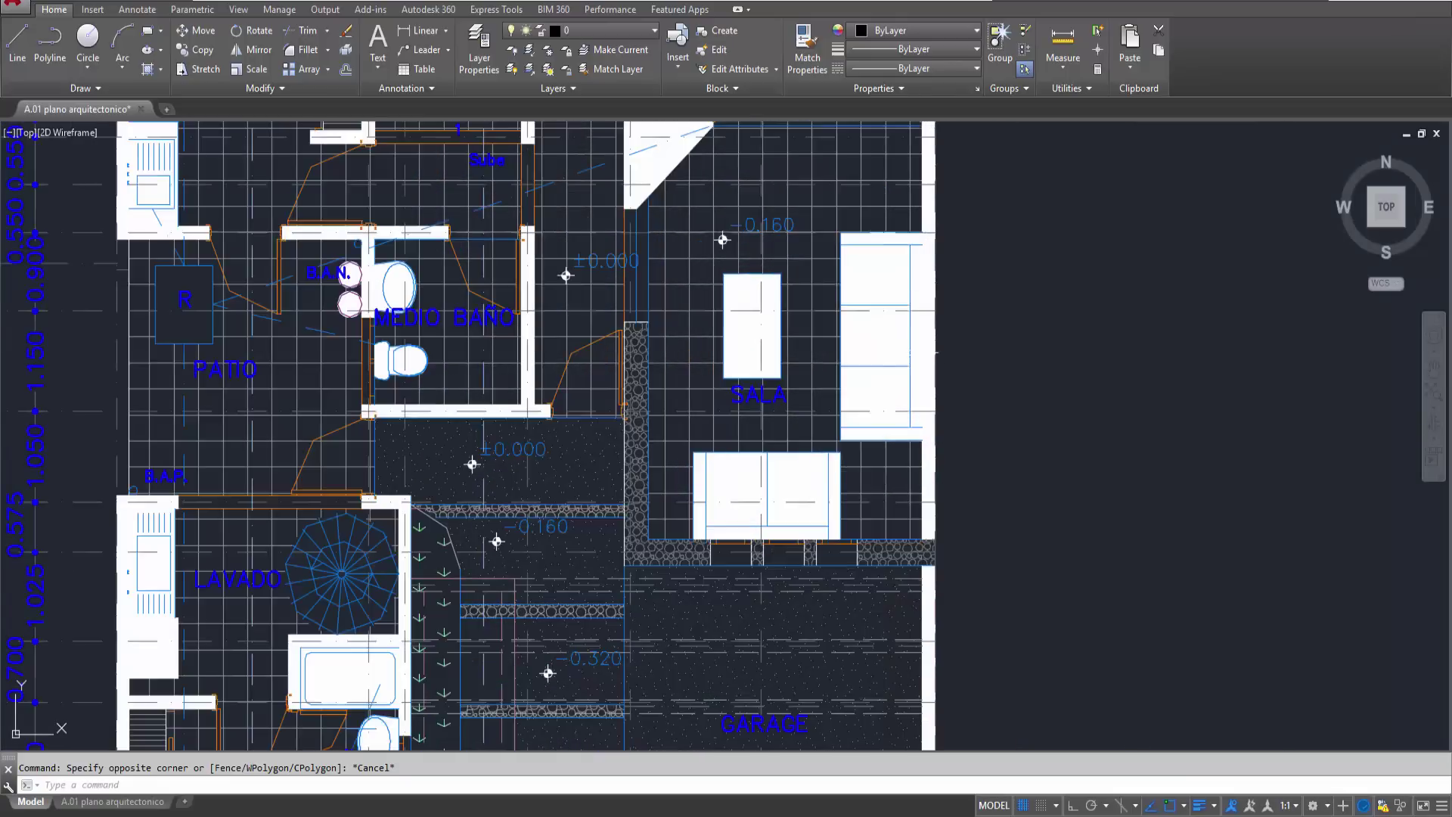
pyautogui.scroll(2, 908, 348)
pyautogui.moveTo(746, 495); pyautogui.dragTo(982, 421, button='middle')
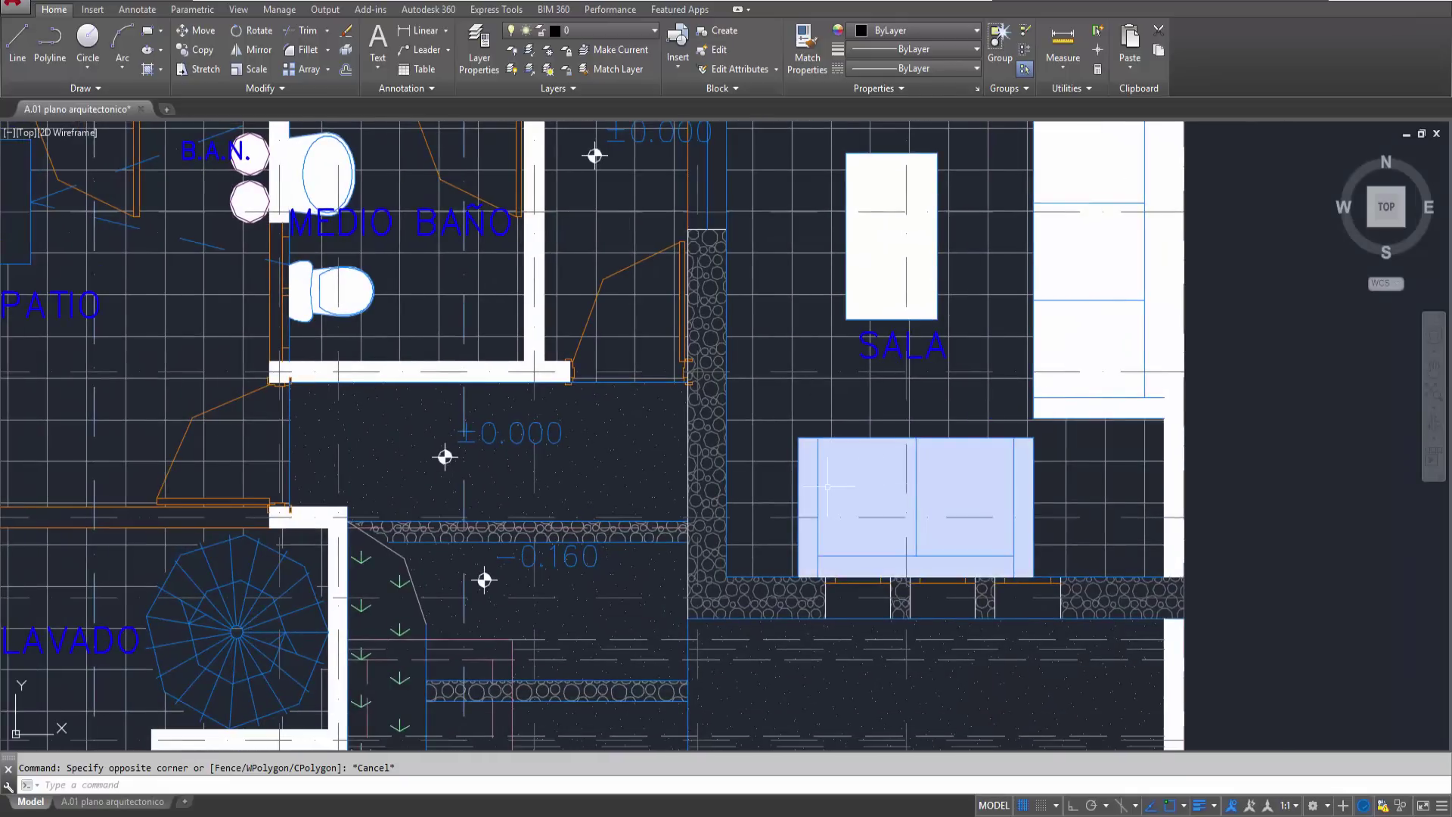
pyautogui.scroll(-5, 847, 476)
pyautogui.moveTo(779, 249); pyautogui.dragTo(764, 370, button='middle')
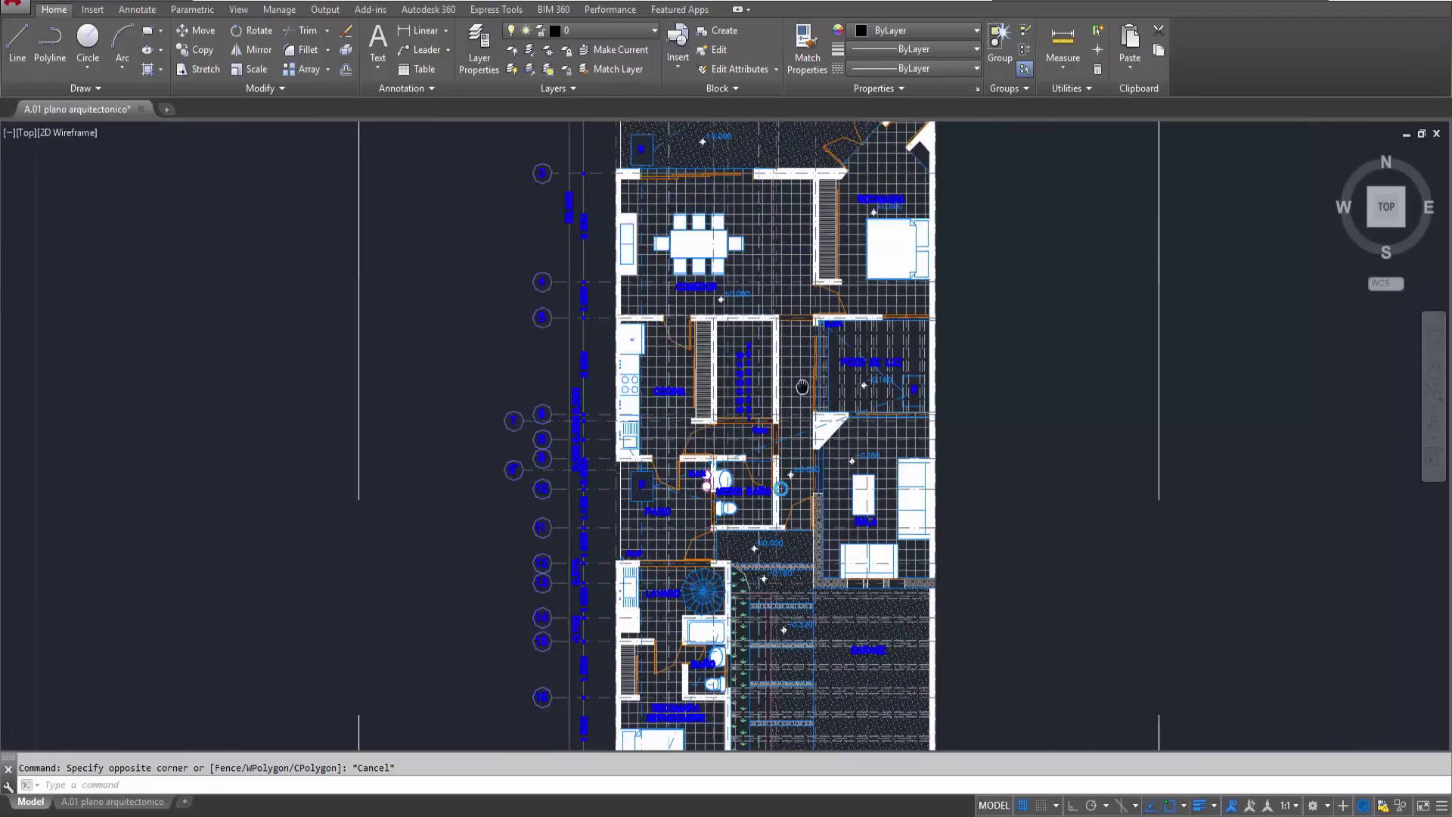
pyautogui.scroll(5, 787, 340)
pyautogui.scroll(4, 773, 341)
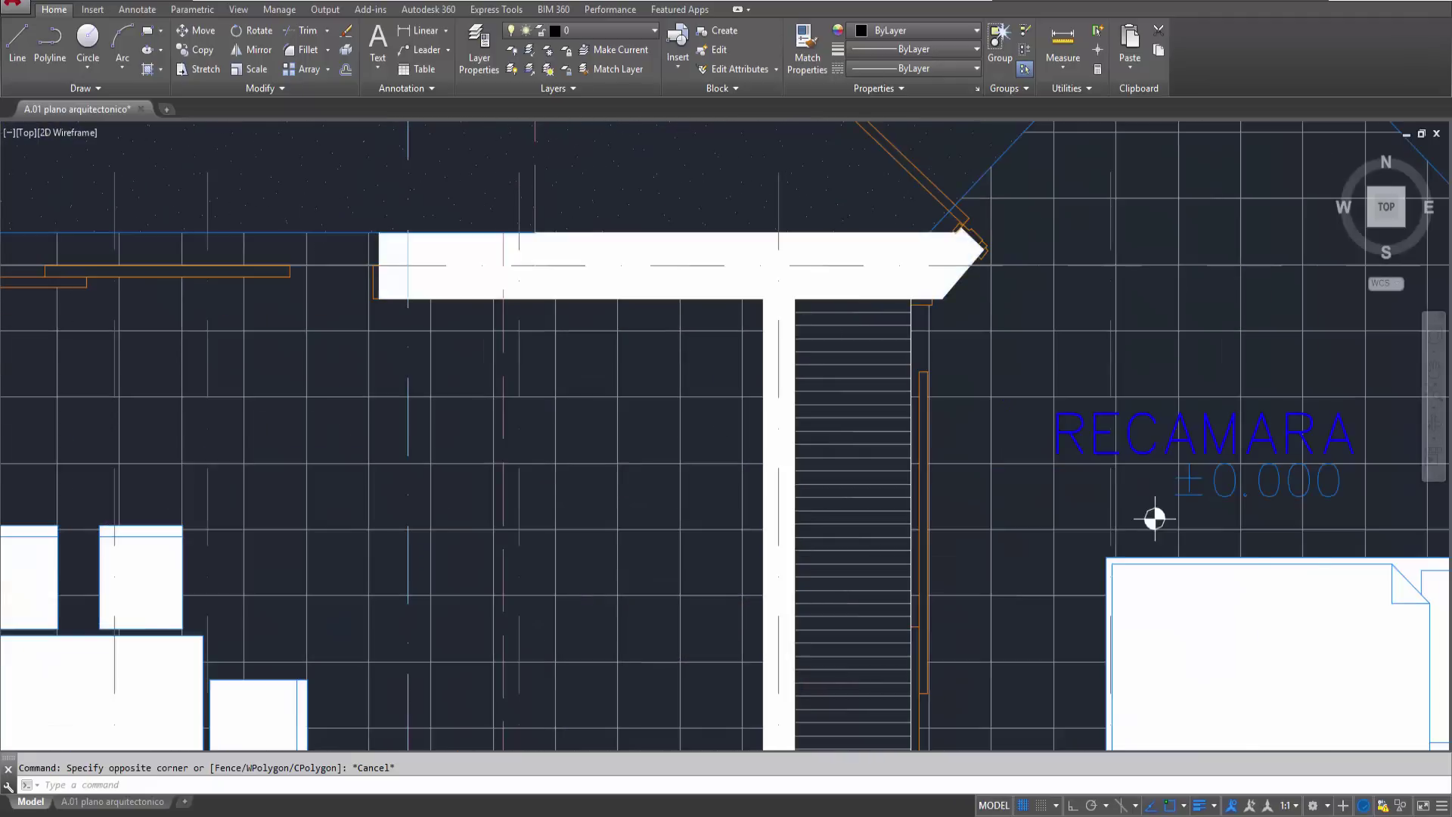
pyautogui.click(809, 272)
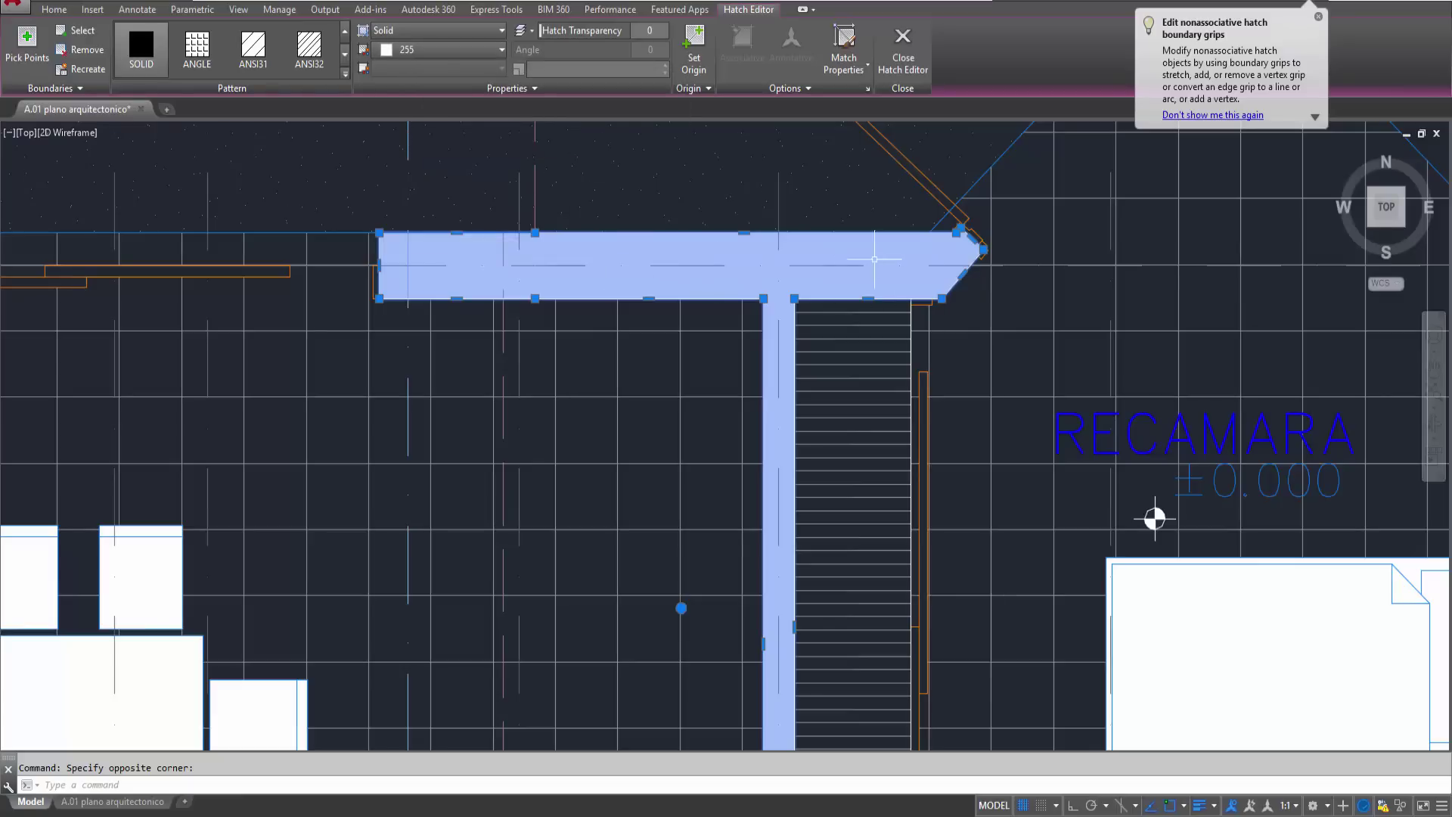
pyautogui.scroll(-5, 766, 316)
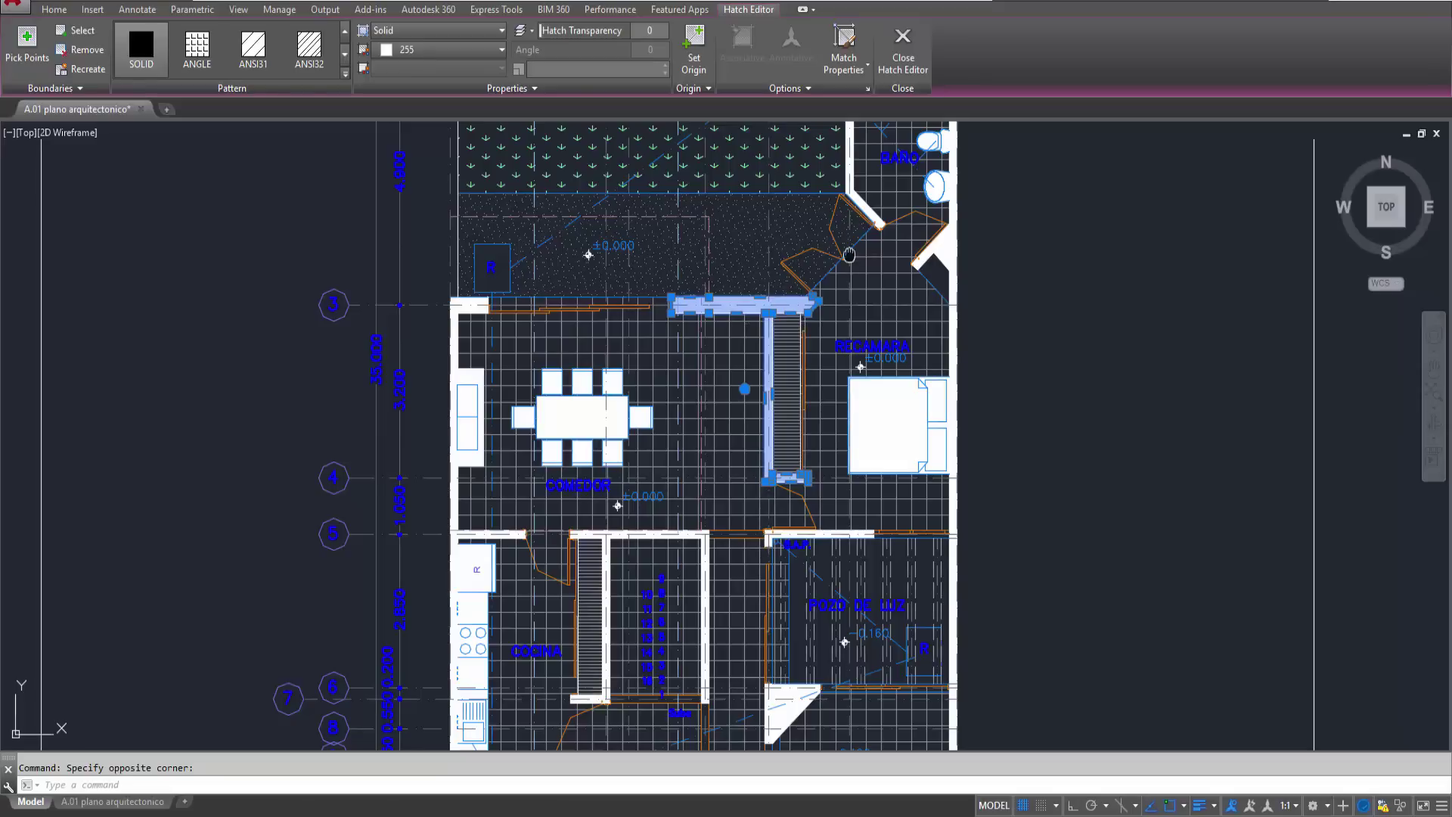
pyautogui.moveTo(849, 255); pyautogui.dragTo(766, 482, button='middle')
pyautogui.press('Escape')
pyautogui.scroll(4, 773, 409)
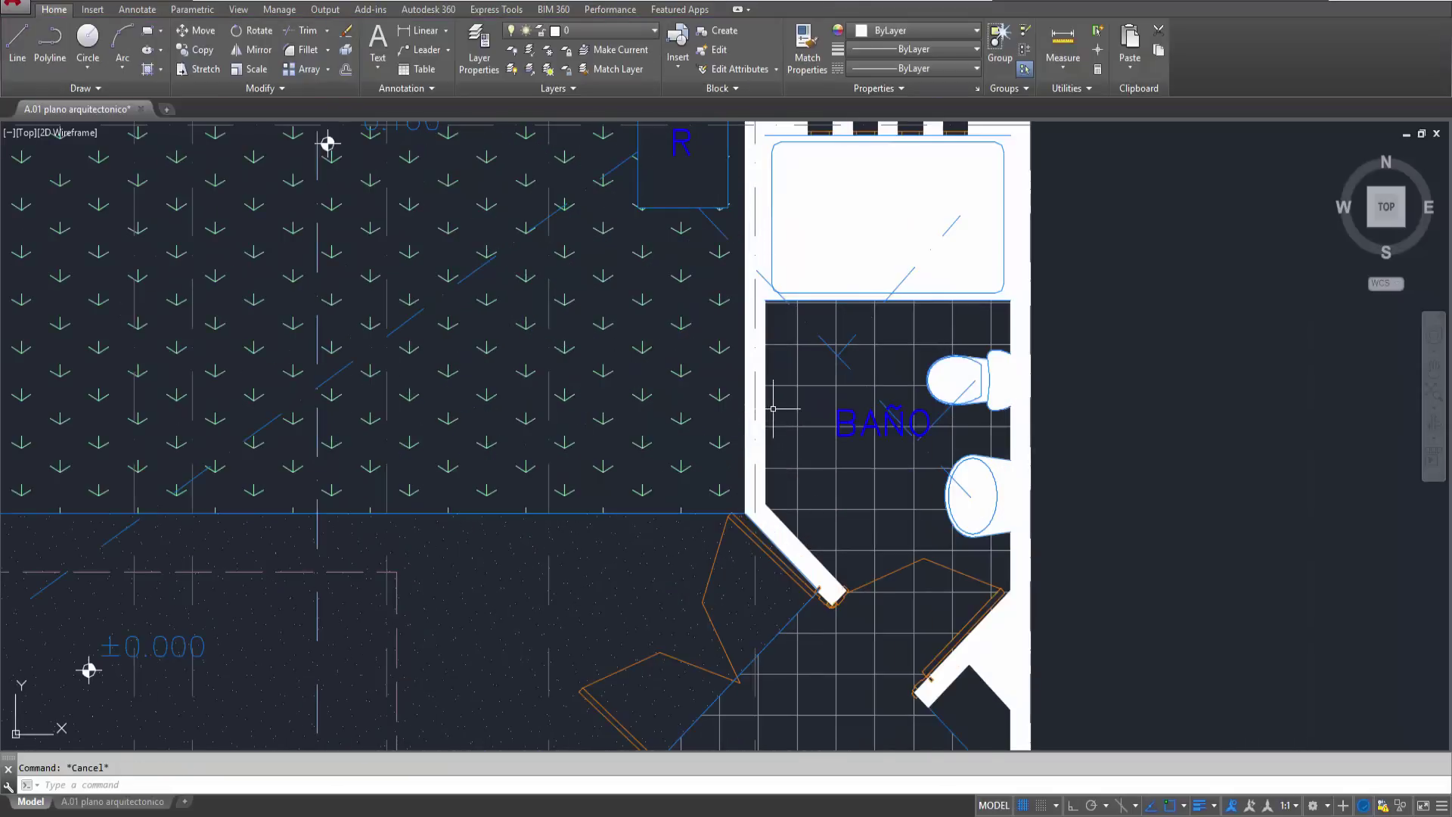
pyautogui.click(786, 523)
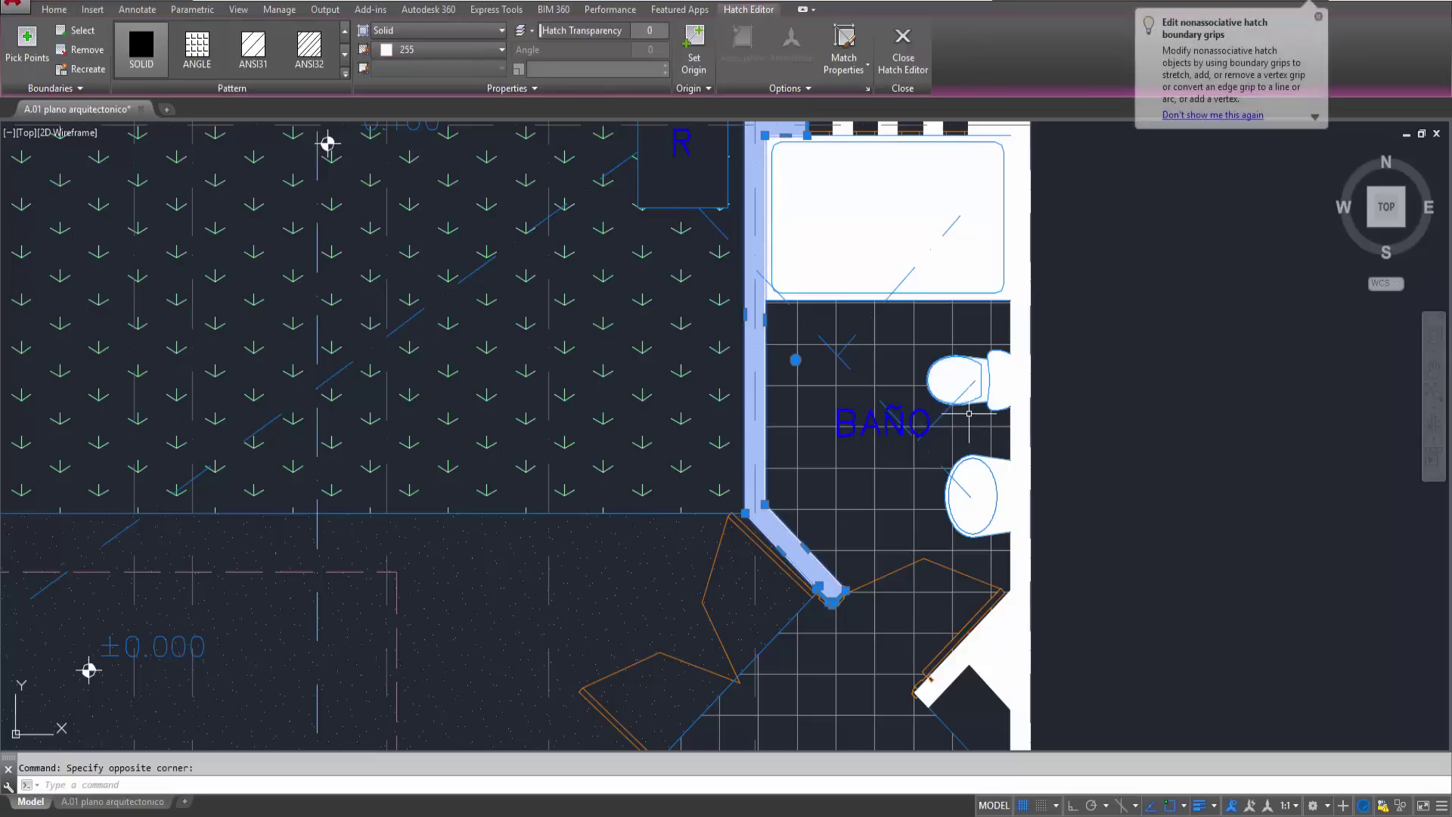
pyautogui.scroll(-2, 969, 413)
pyautogui.scroll(2, 832, 204)
pyautogui.scroll(3, 833, 204)
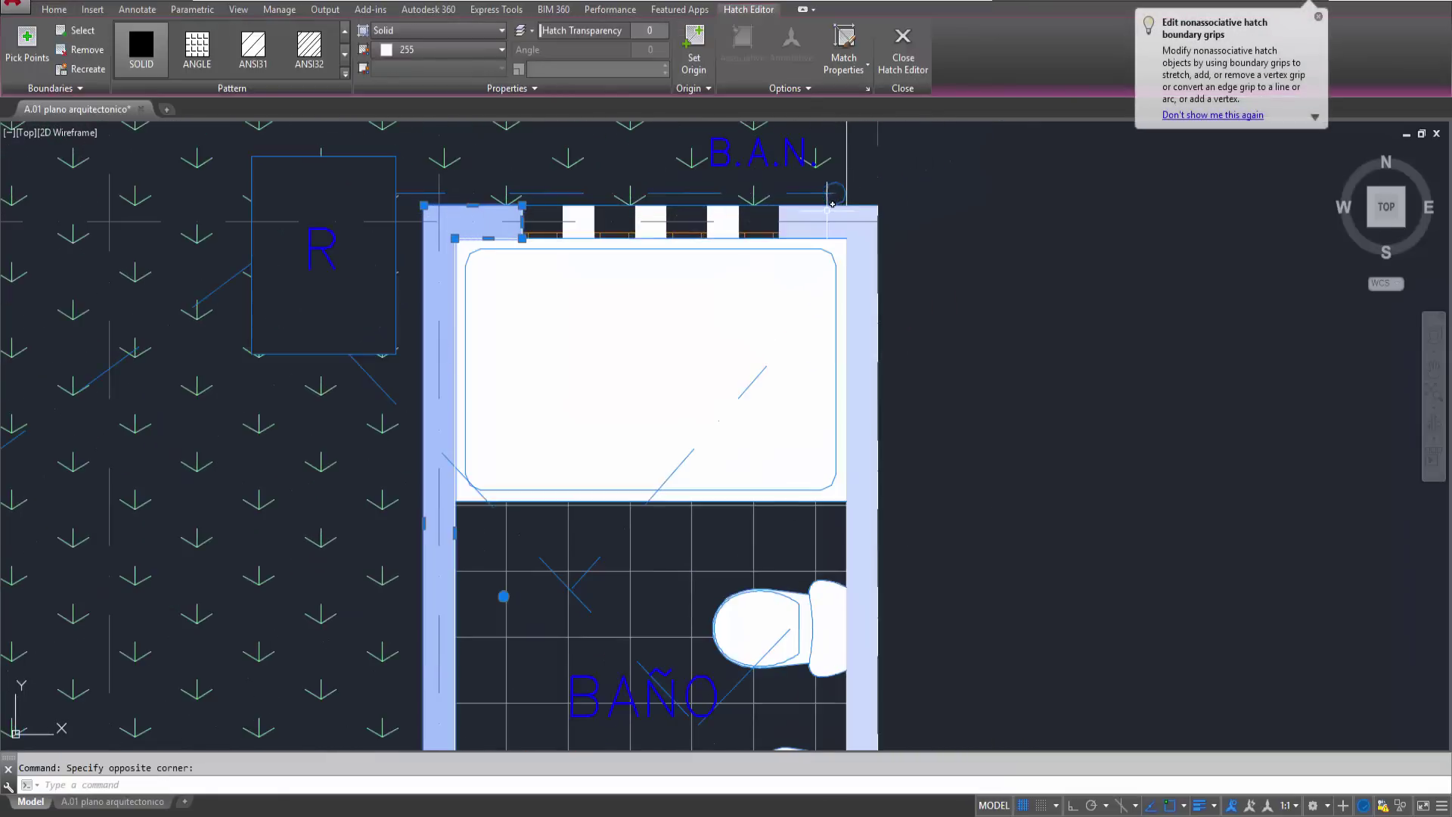
pyautogui.press('Escape')
pyautogui.click(832, 205)
pyautogui.press('Escape')
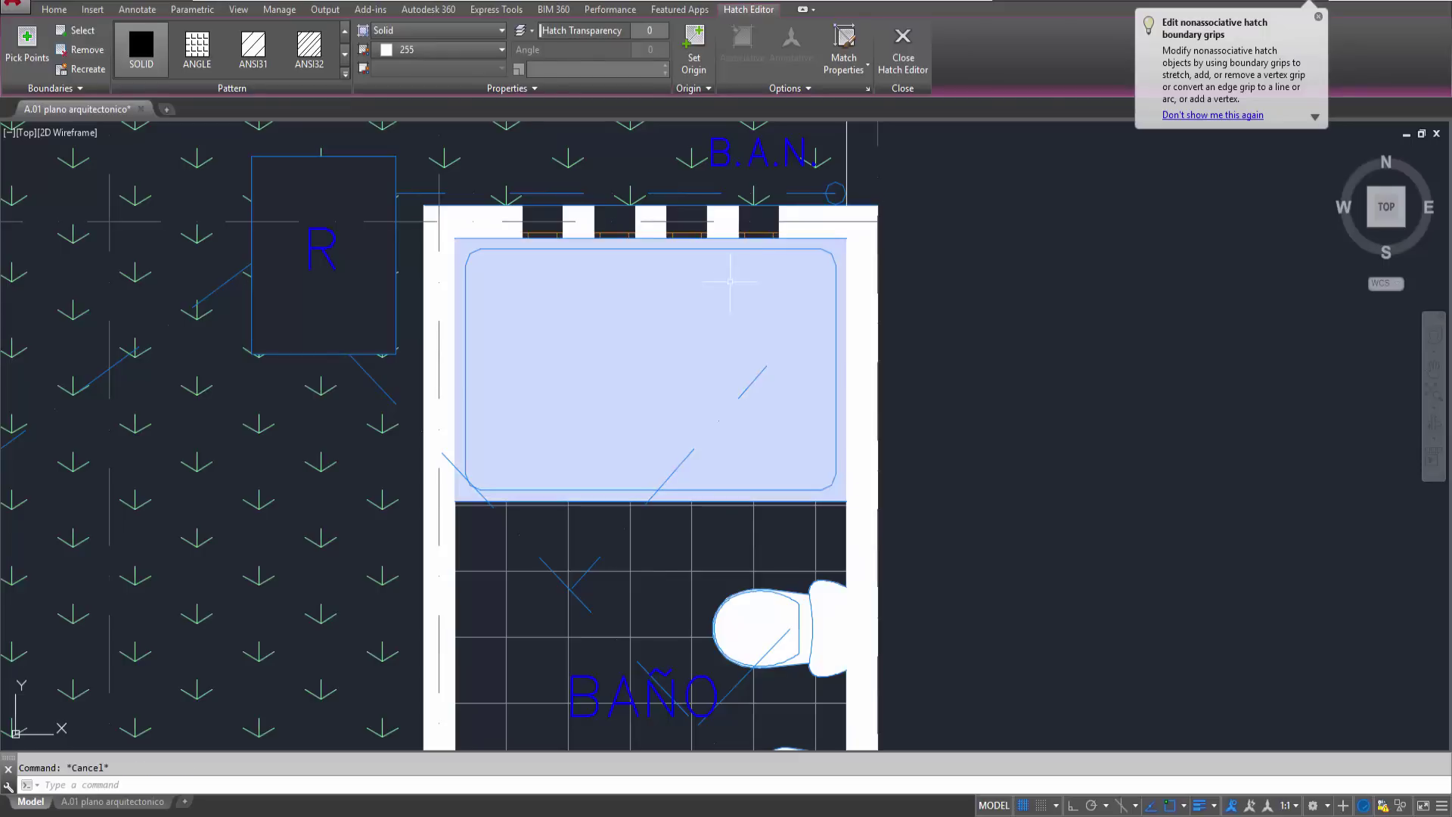
pyautogui.scroll(-5, 769, 269)
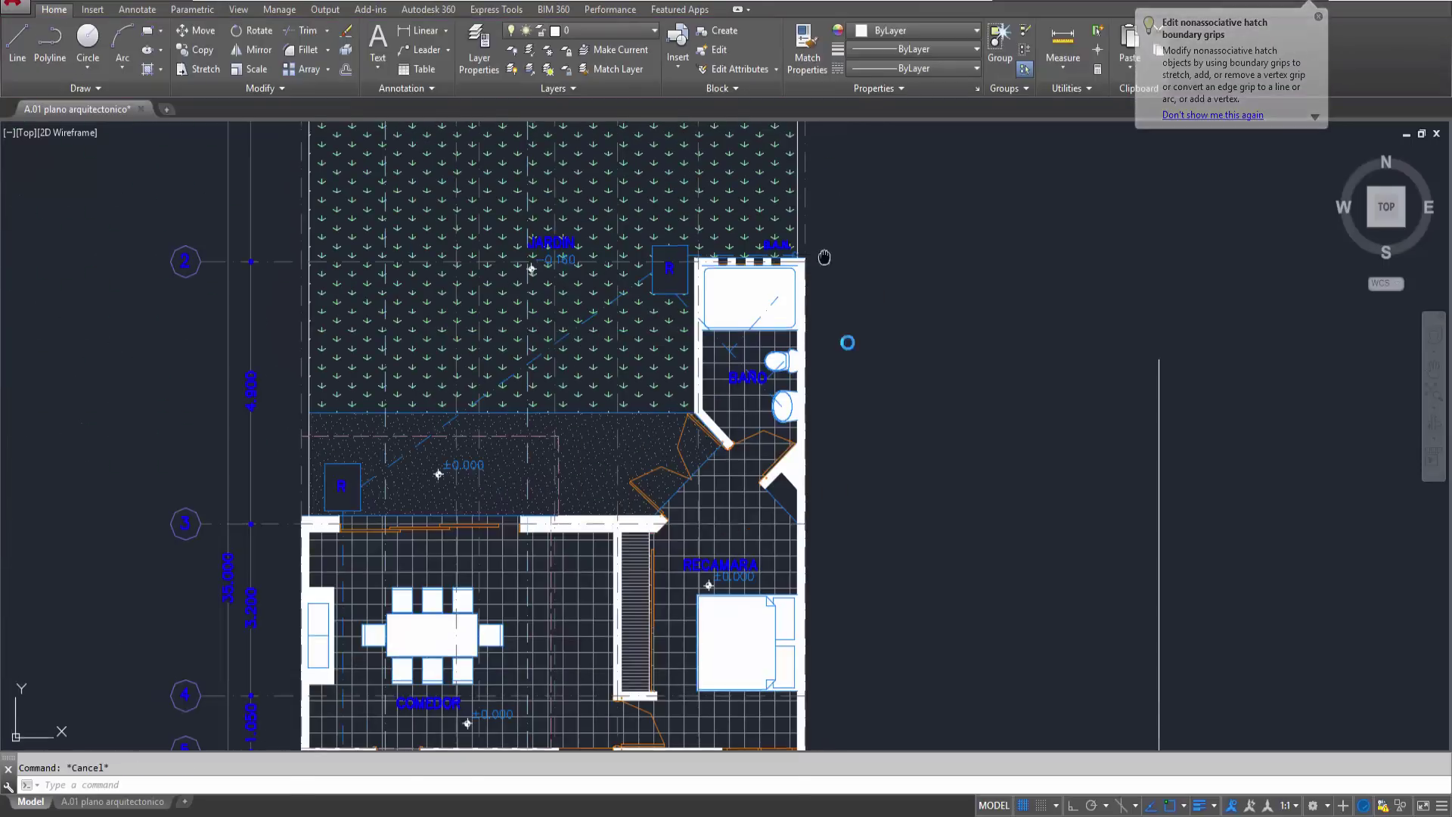
pyautogui.scroll(-2, 839, 269)
pyautogui.scroll(-2, 852, 270)
pyautogui.moveTo(852, 271); pyautogui.dragTo(807, 454, button='middle')
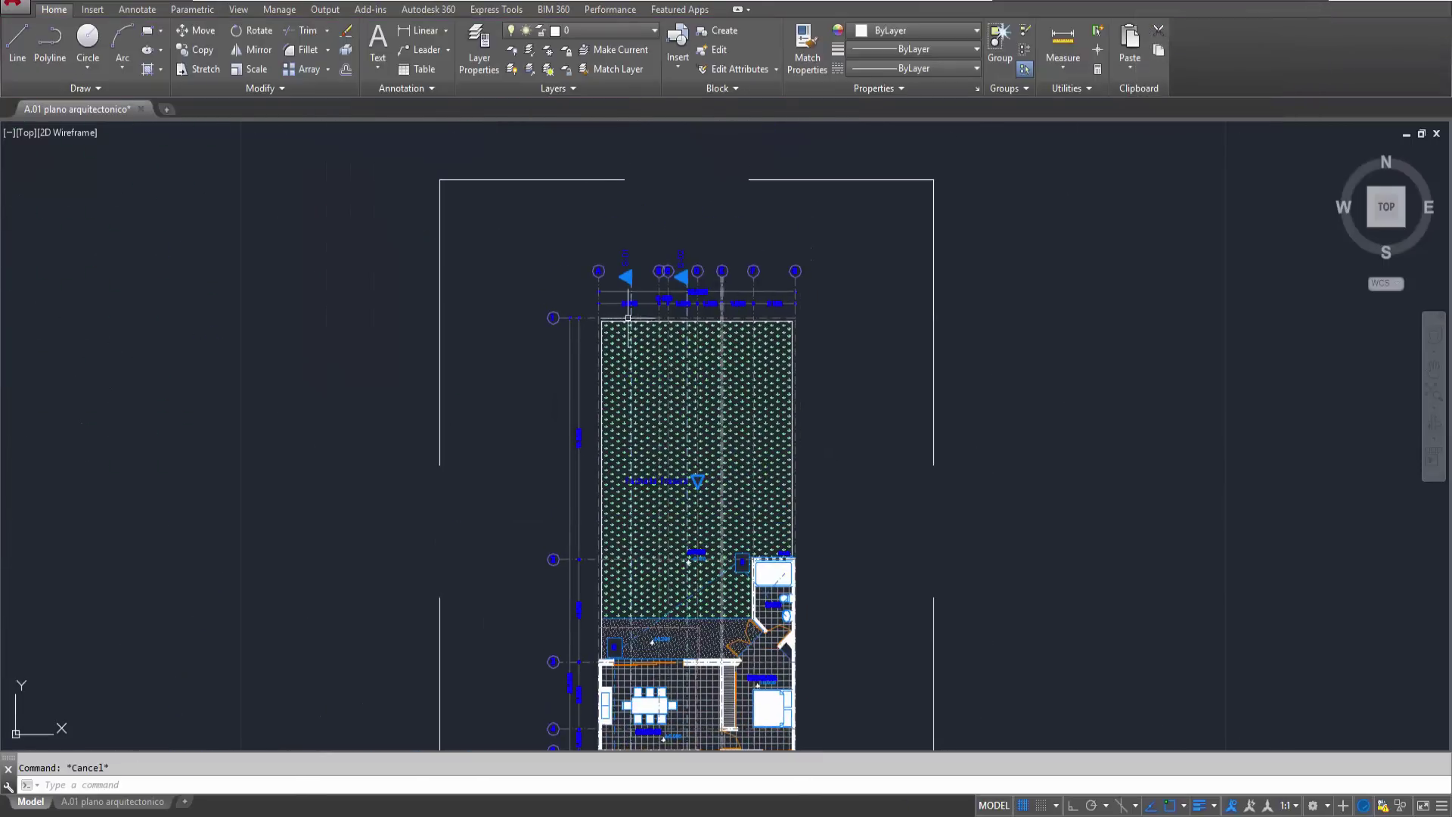
pyautogui.scroll(6, 610, 316)
pyautogui.moveTo(561, 310); pyautogui.dragTo(659, 288, button='middle')
pyautogui.scroll(2, 658, 287)
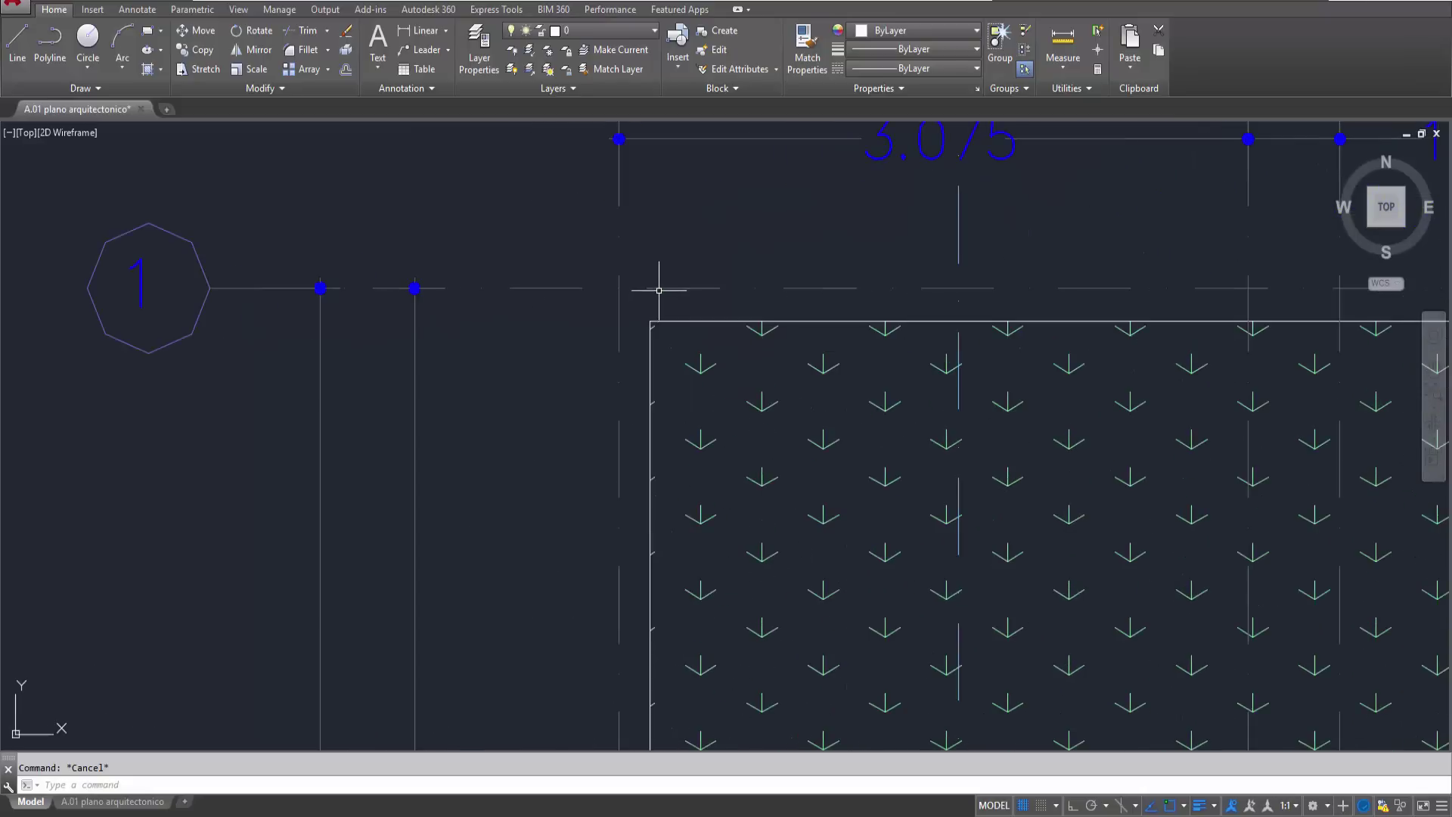
pyautogui.click(657, 288)
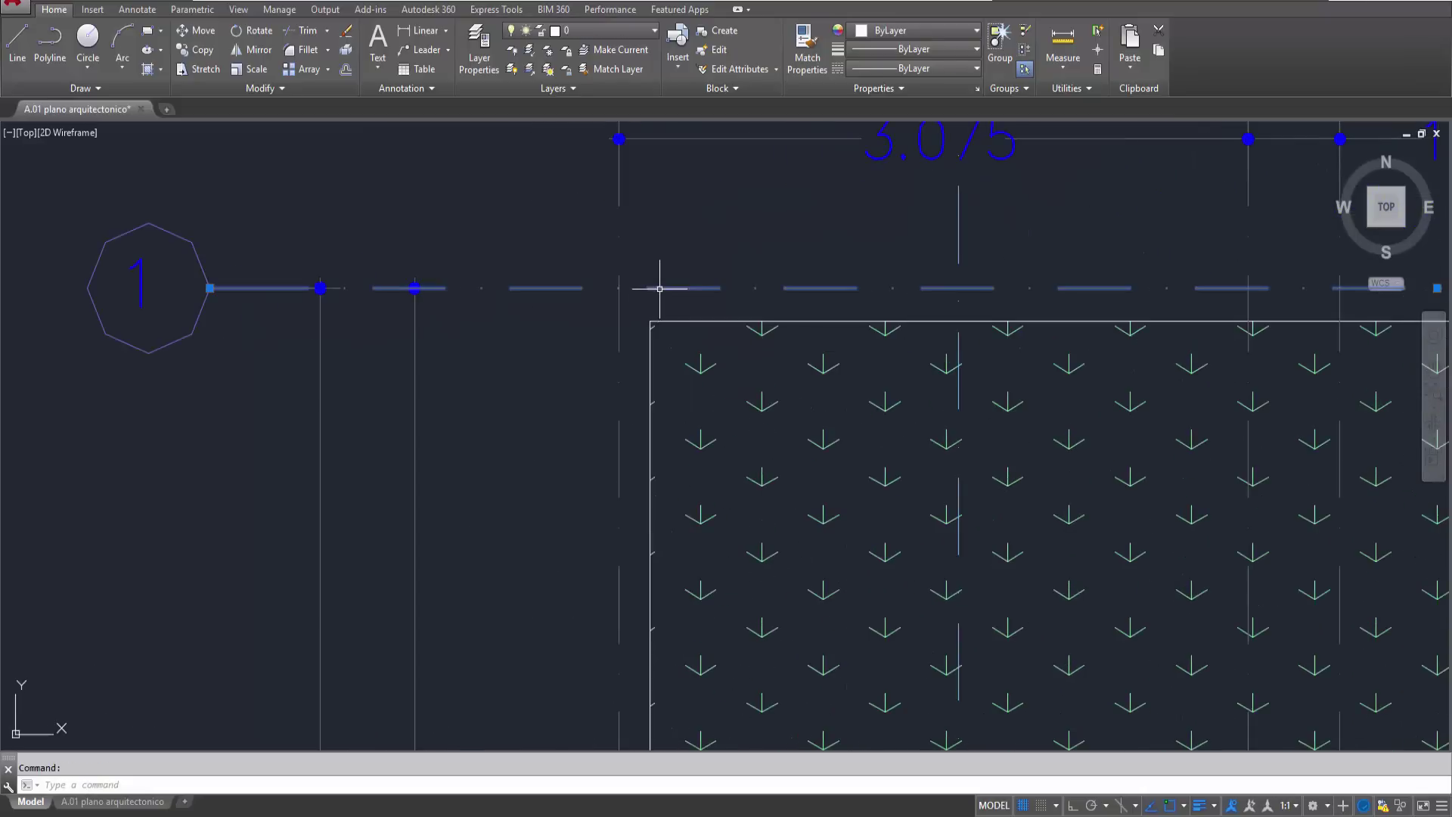
pyautogui.click(617, 315)
pyautogui.scroll(-2, 560, 322)
pyautogui.scroll(-5, 560, 321)
pyautogui.scroll(5, 760, 317)
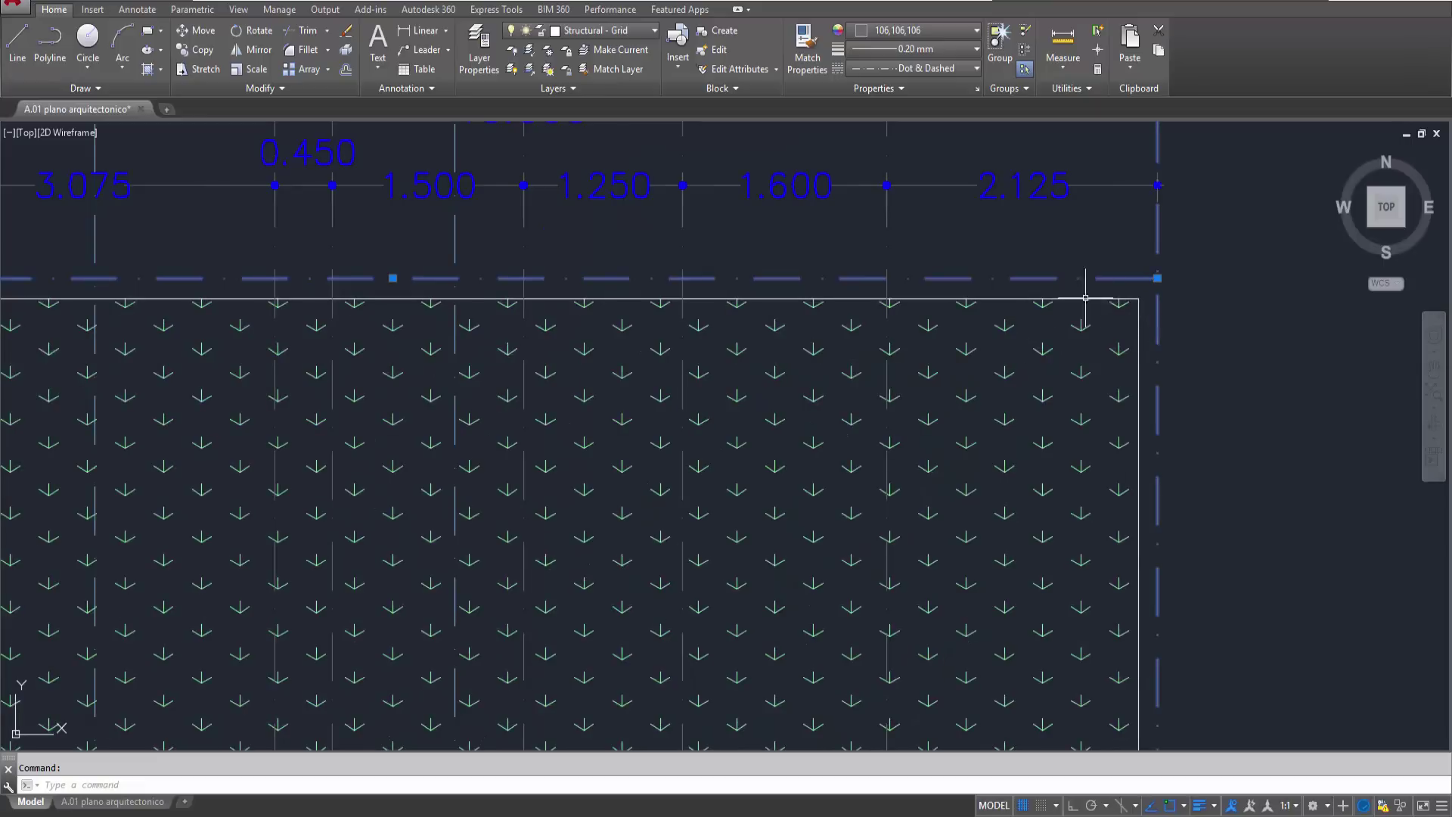
pyautogui.scroll(-2, 1097, 299)
pyautogui.moveTo(635, 292); pyautogui.dragTo(818, 220, button='middle')
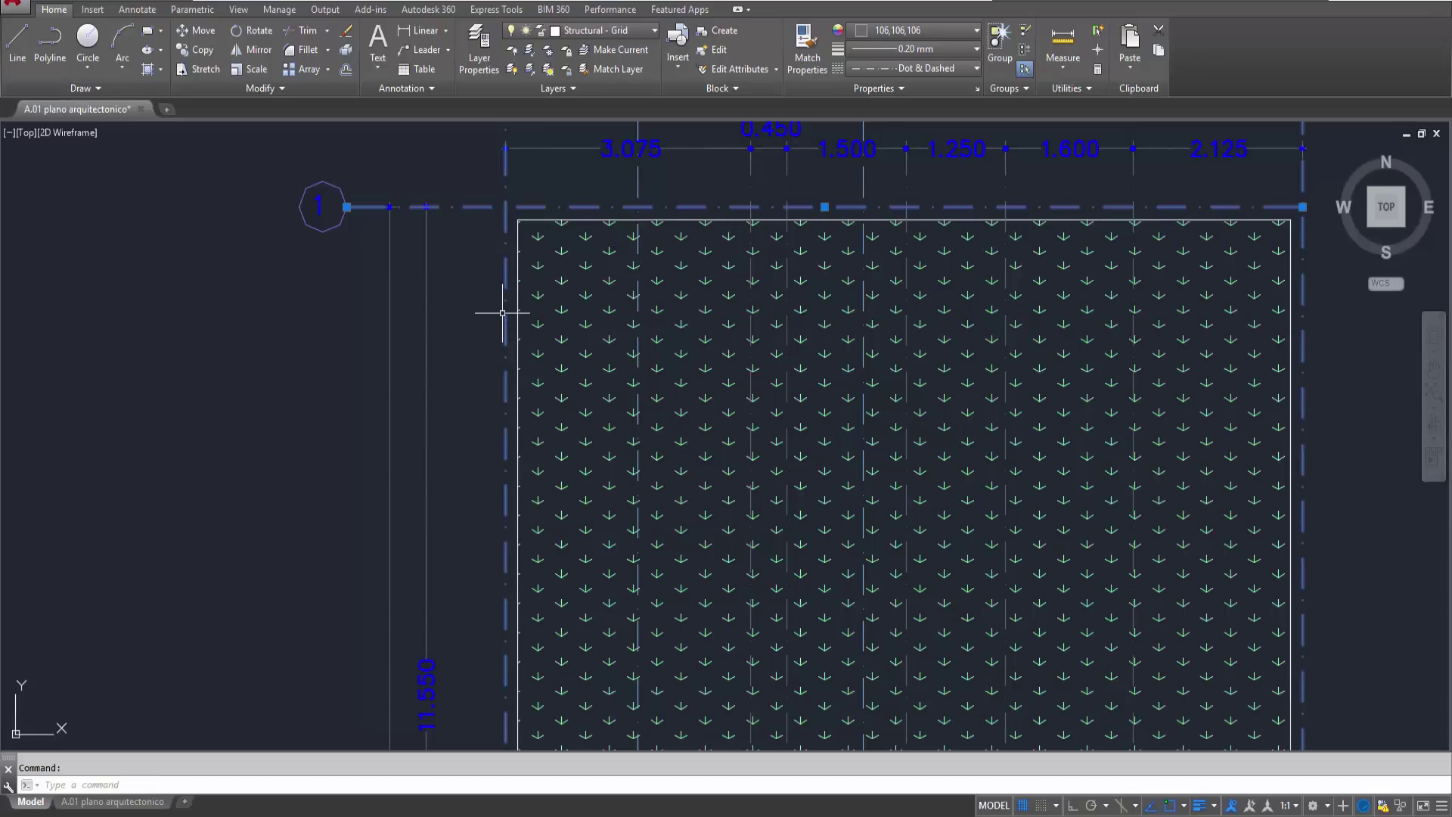
pyautogui.scroll(-5, 493, 269)
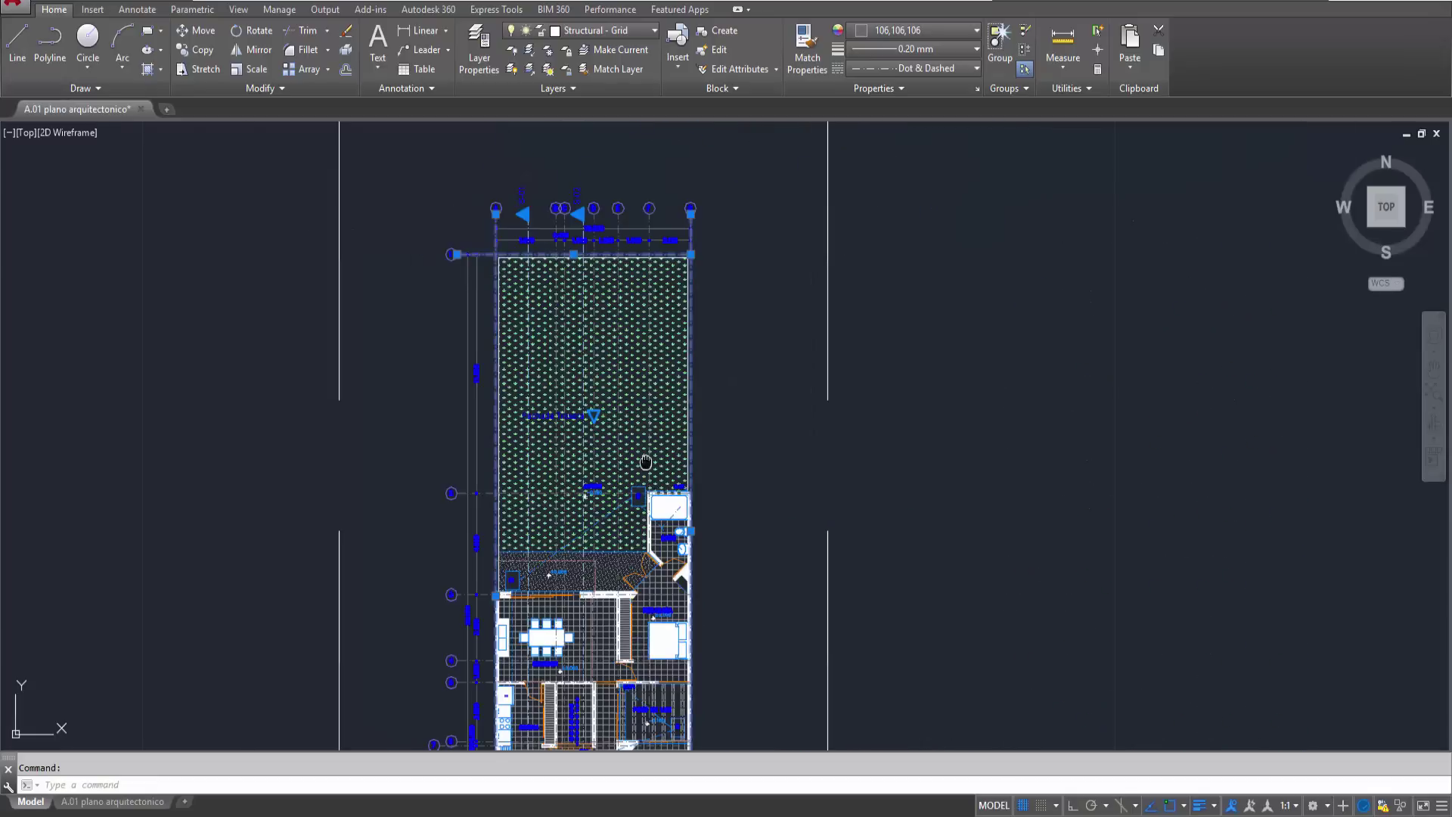
pyautogui.moveTo(499, 567); pyautogui.dragTo(592, 530, button='middle')
pyautogui.scroll(5, 591, 530)
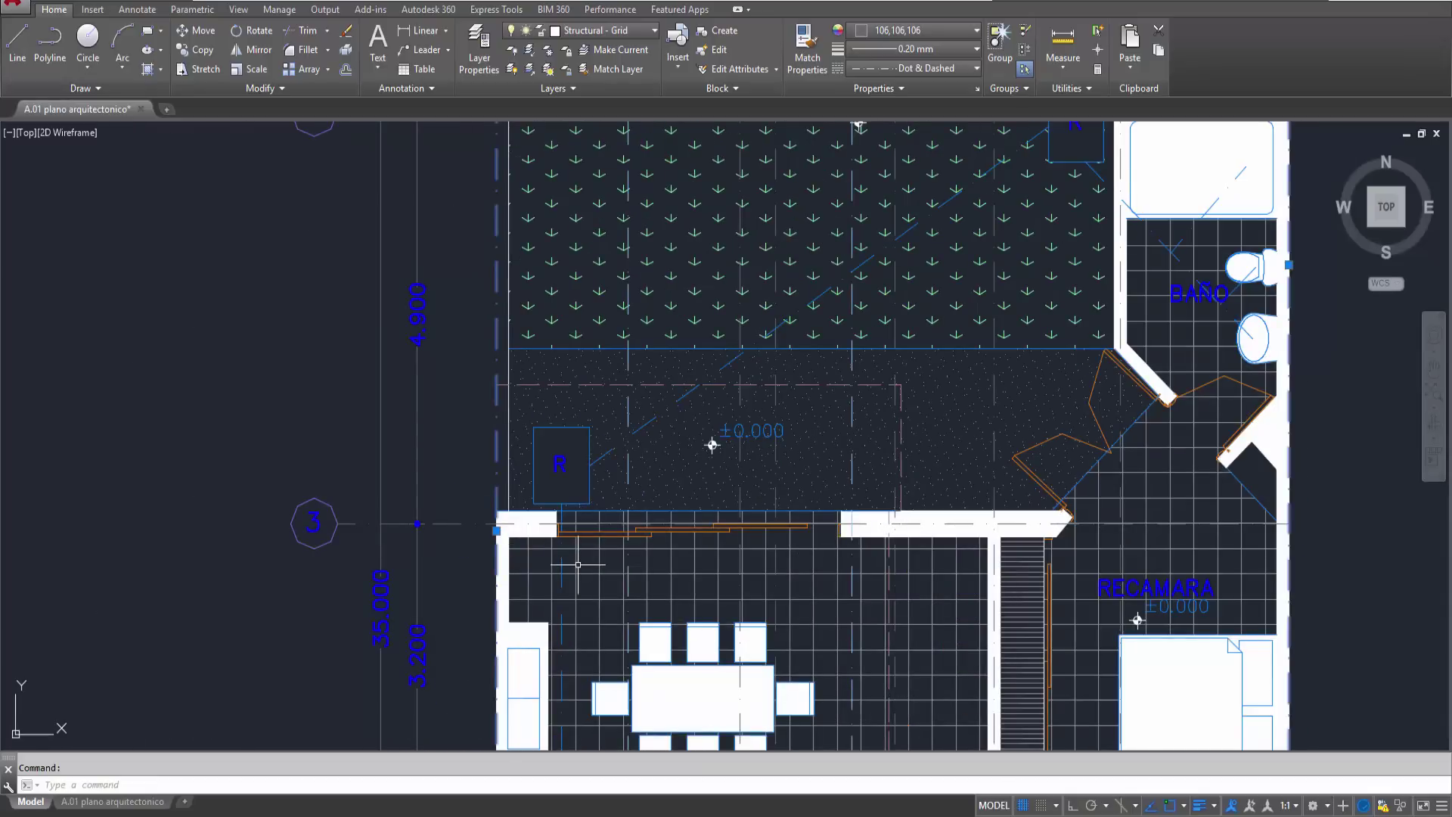
pyautogui.moveTo(734, 565); pyautogui.dragTo(733, 424, button='middle')
pyautogui.moveTo(726, 681)
pyautogui.mouseDown(button='middle')
pyautogui.moveTo(726, 386)
pyautogui.moveTo(719, 491)
pyautogui.mouseUp(button='middle')
pyautogui.moveTo(771, 733); pyautogui.dragTo(756, 189, button='middle')
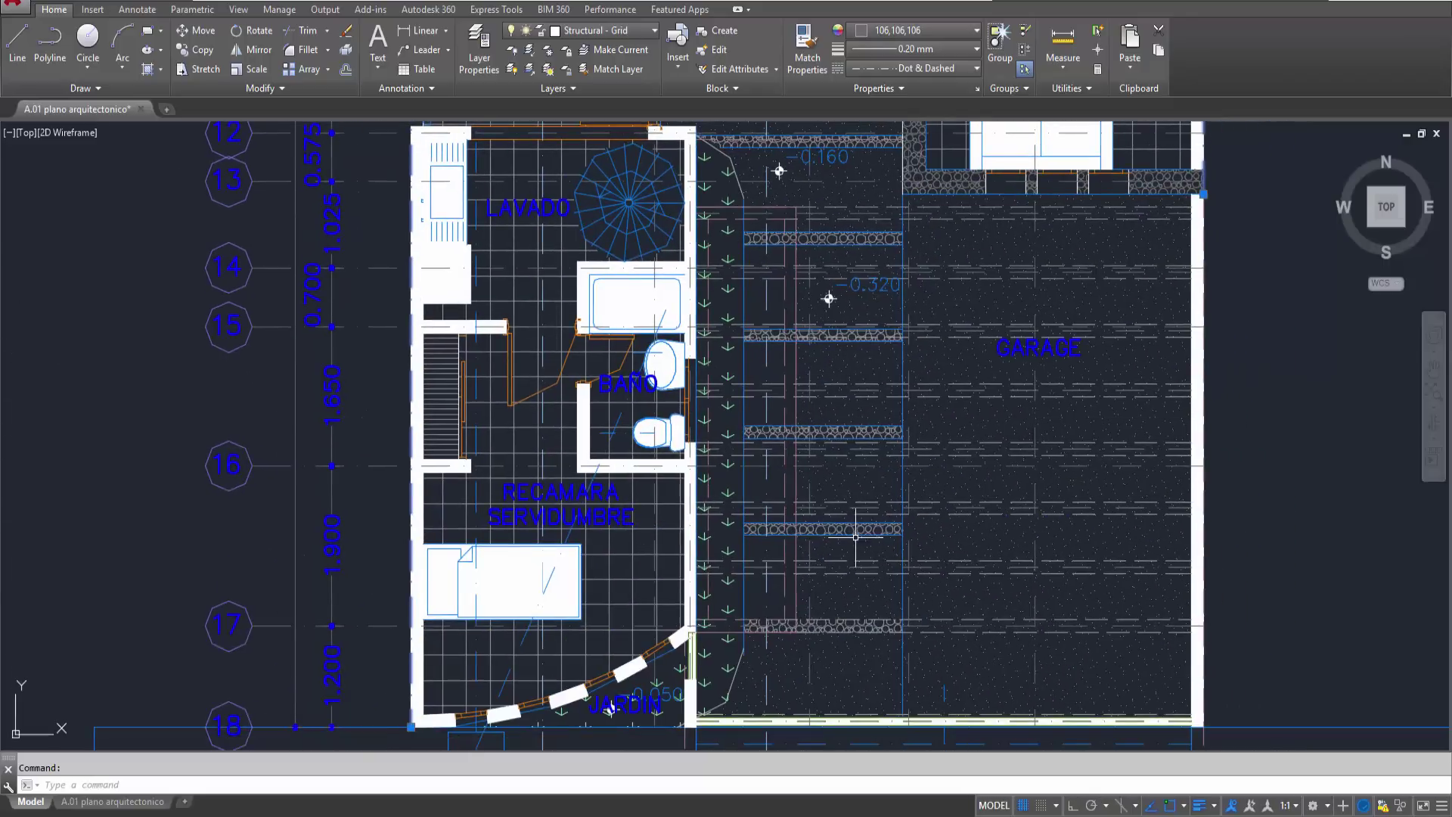
pyautogui.moveTo(756, 530); pyautogui.dragTo(757, 424, button='middle')
pyautogui.scroll(-2, 806, 446)
pyautogui.scroll(-2, 817, 454)
pyautogui.press('Escape')
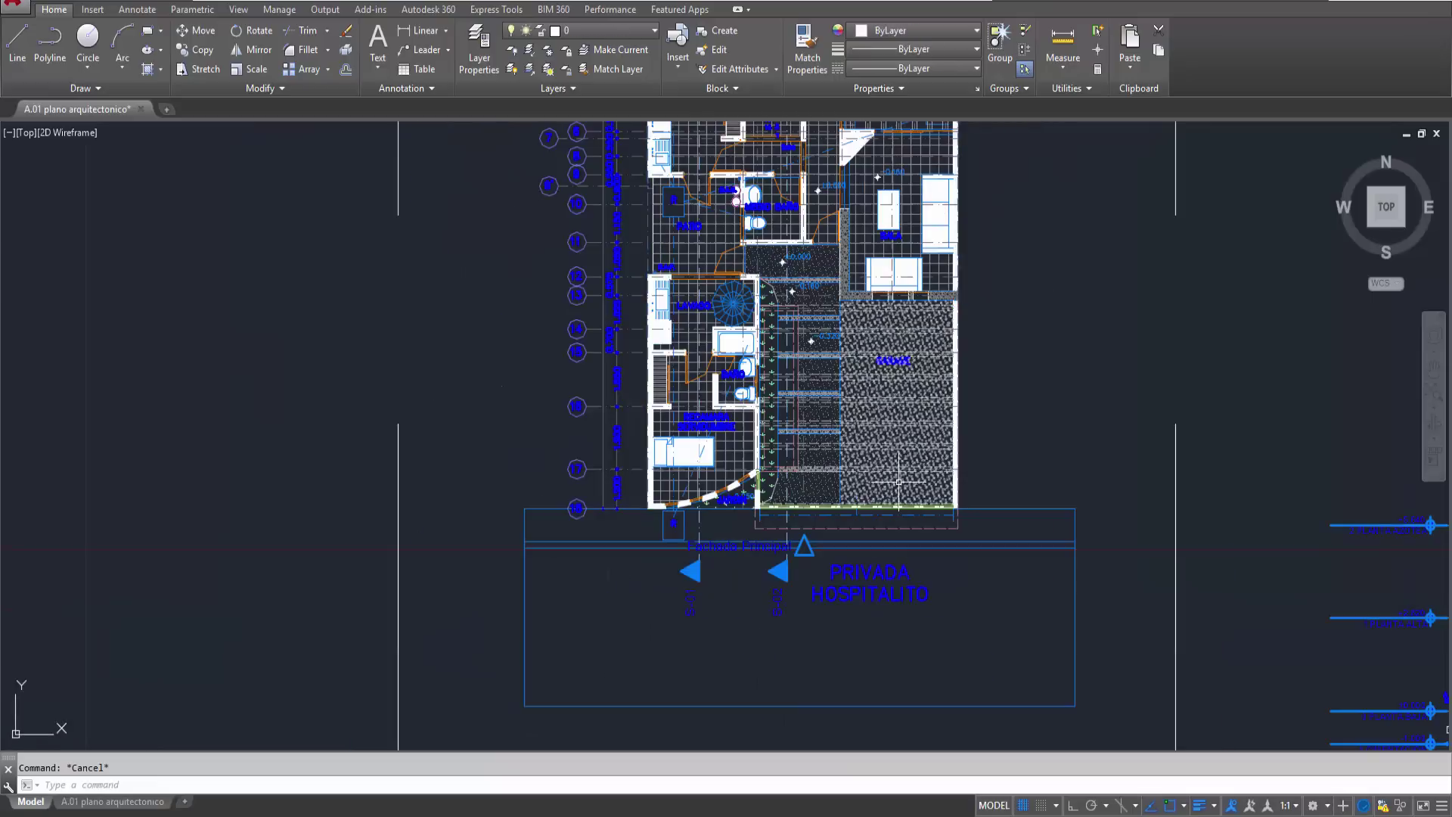
pyautogui.scroll(-2, 907, 424)
pyautogui.moveTo(947, 349); pyautogui.dragTo(786, 502, button='middle')
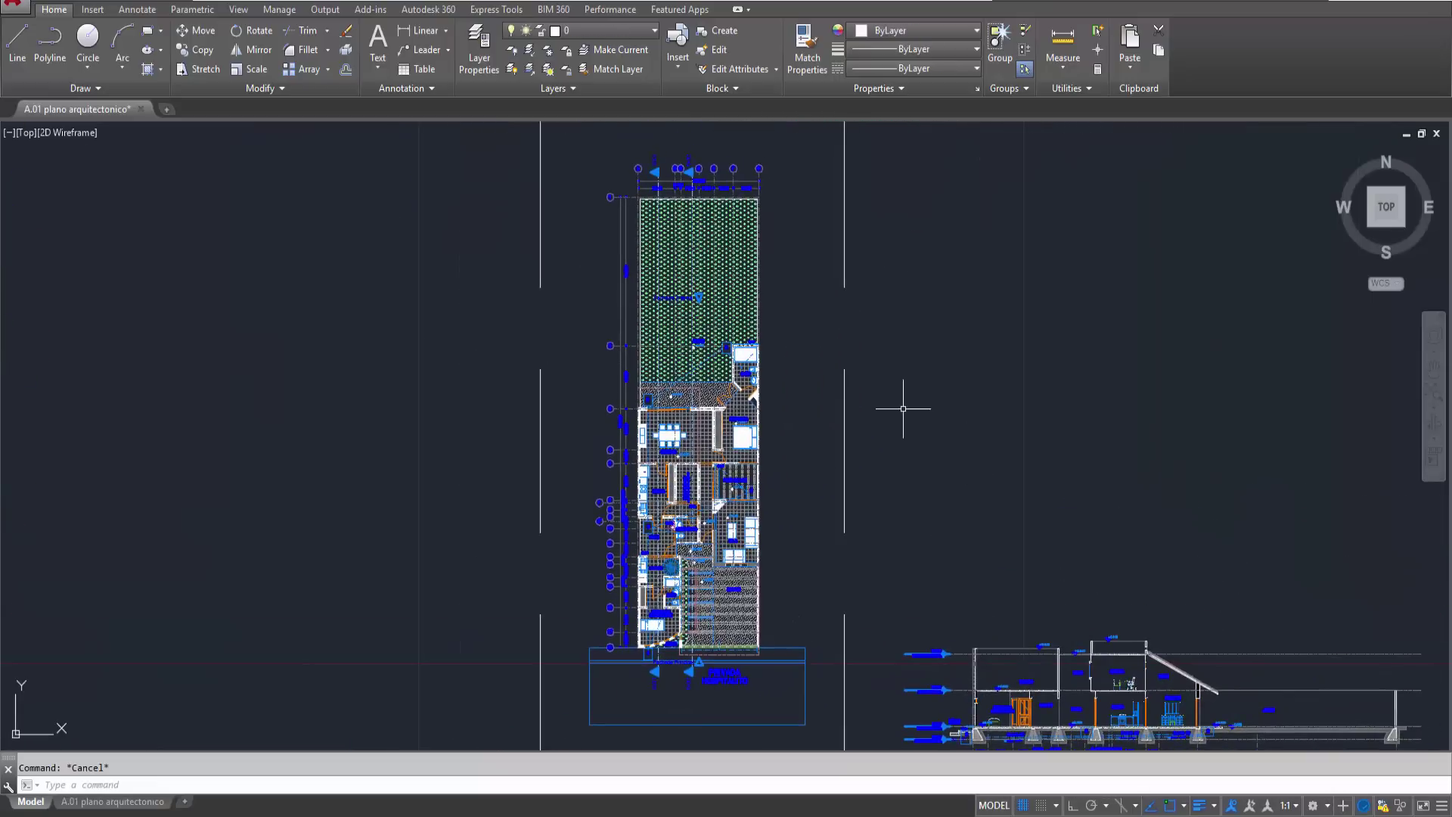
pyautogui.moveTo(1076, 500); pyautogui.dragTo(833, 285, button='middle')
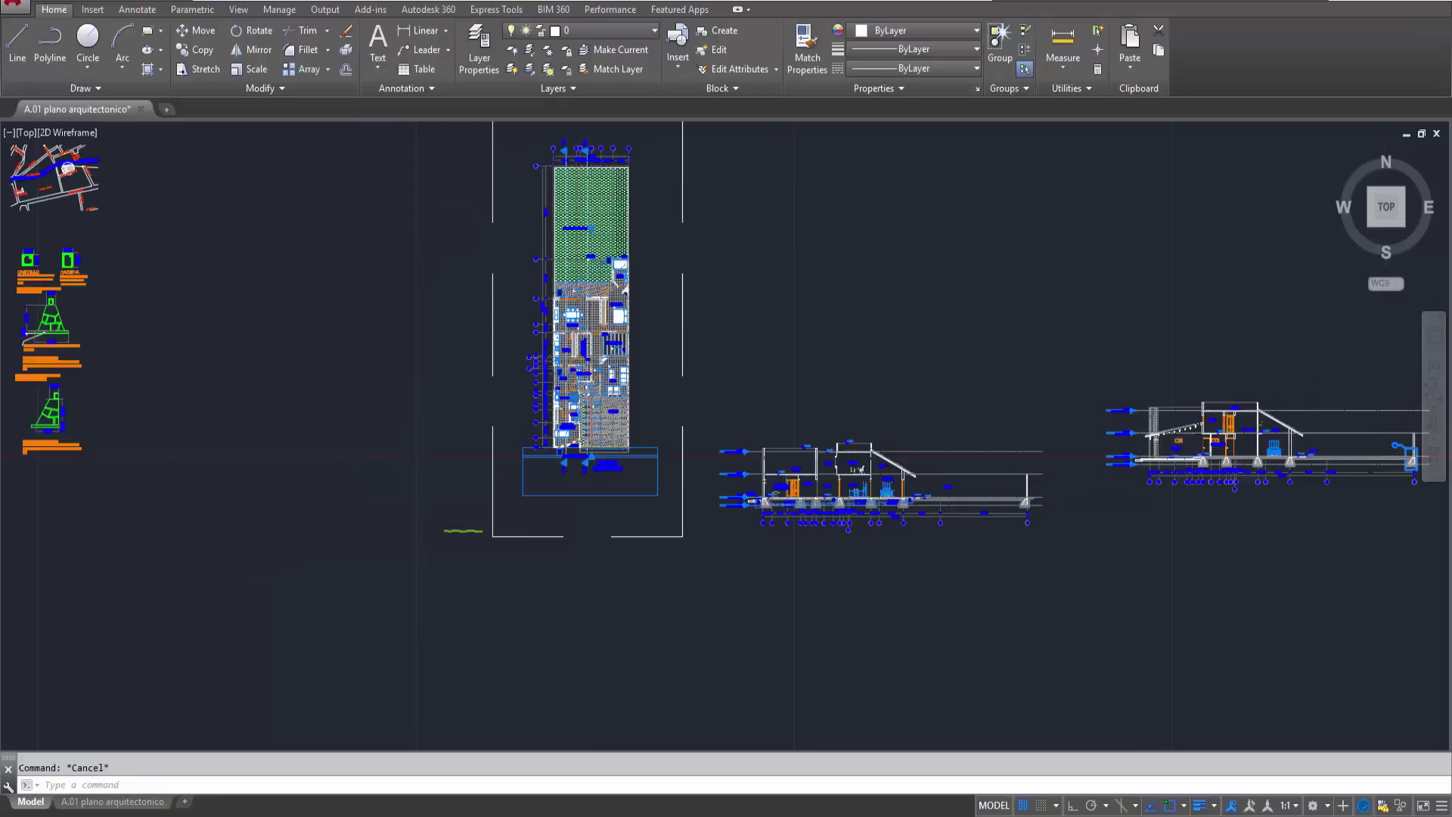
pyautogui.scroll(2, 757, 477)
pyautogui.scroll(2, 756, 476)
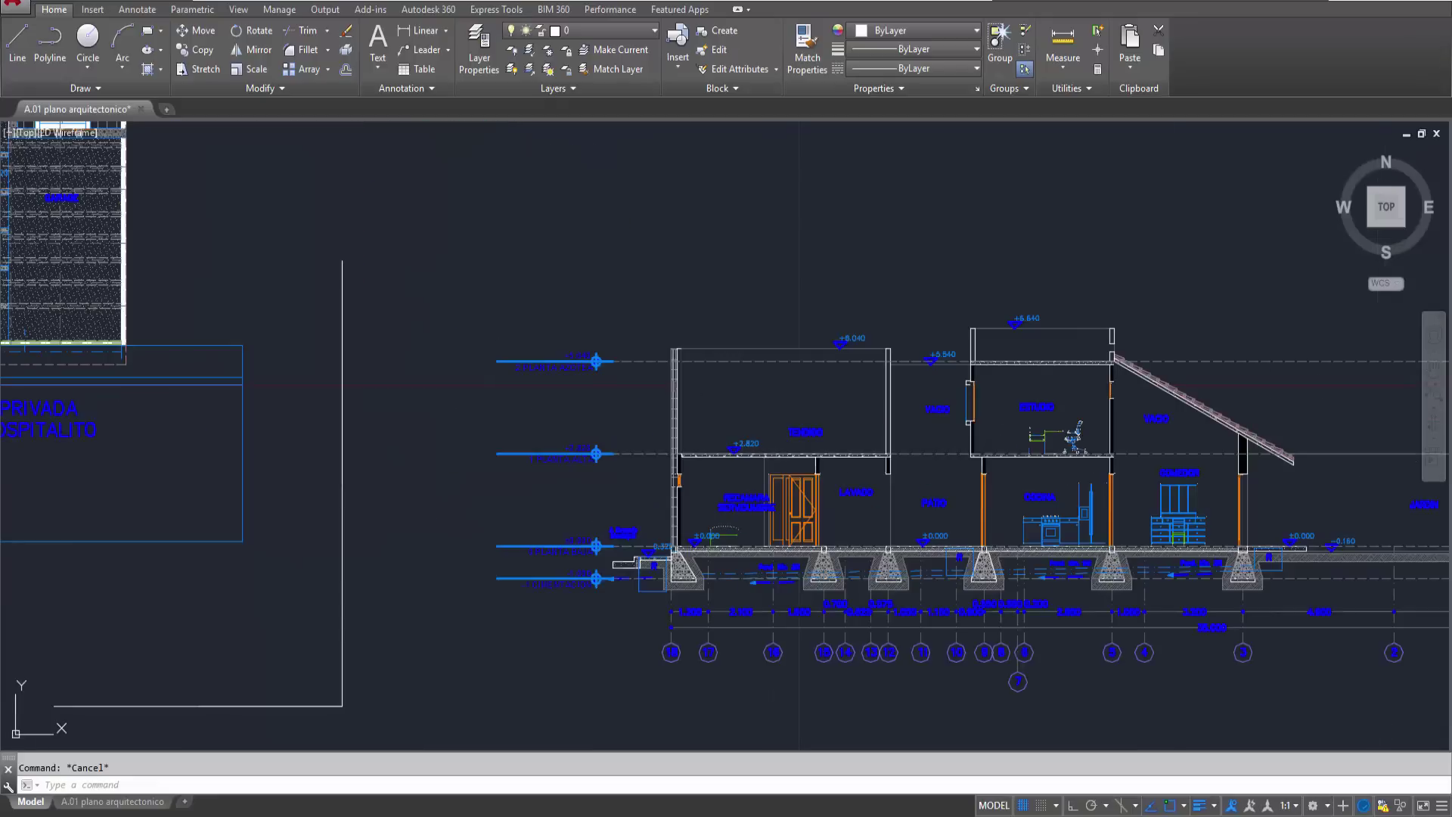
pyautogui.scroll(2, 756, 477)
pyautogui.scroll(2, 730, 442)
pyautogui.scroll(2, 731, 453)
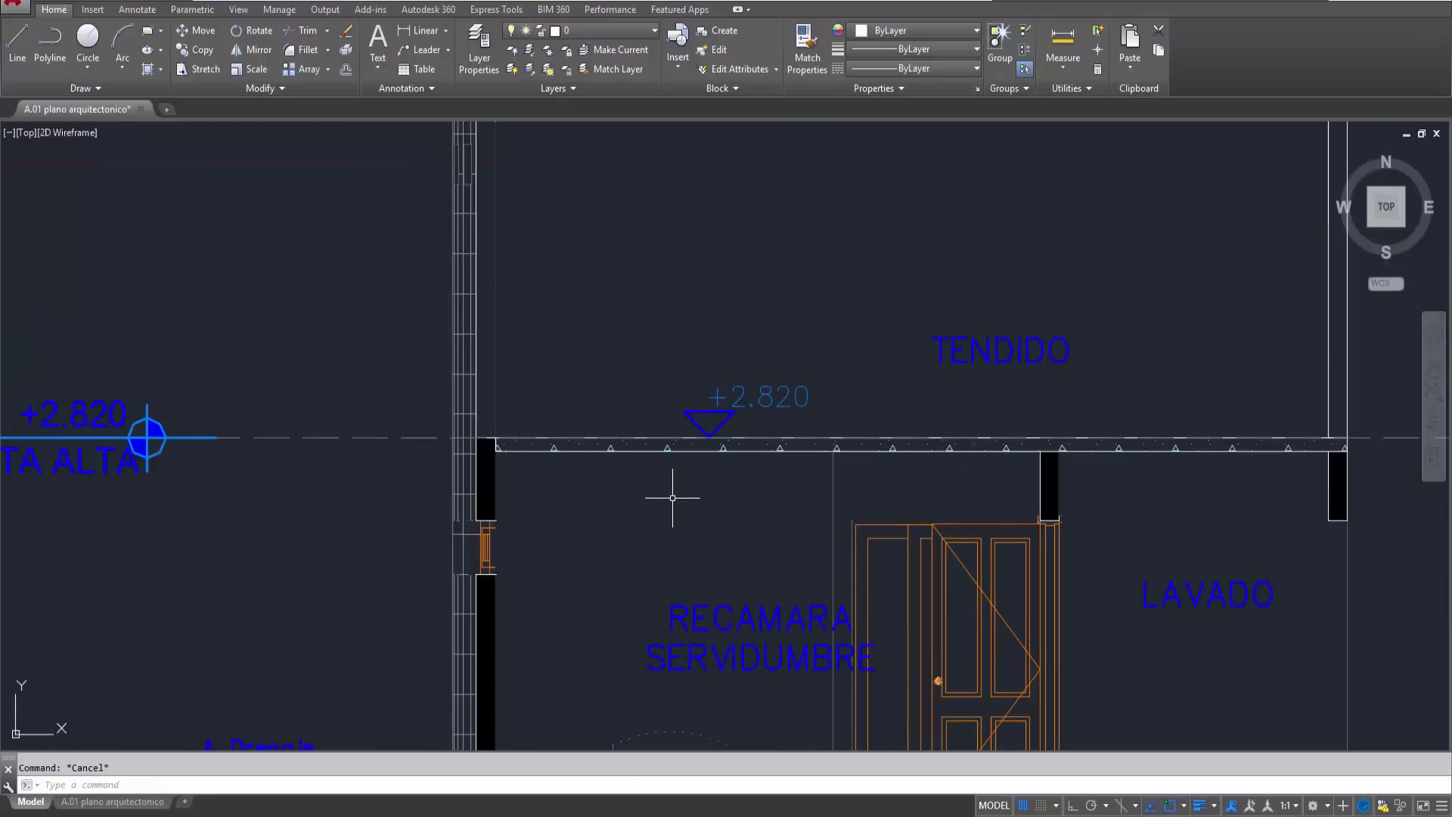
pyautogui.moveTo(671, 493); pyautogui.dragTo(690, 308, button='middle')
pyautogui.moveTo(597, 412); pyautogui.dragTo(659, 458, button='middle')
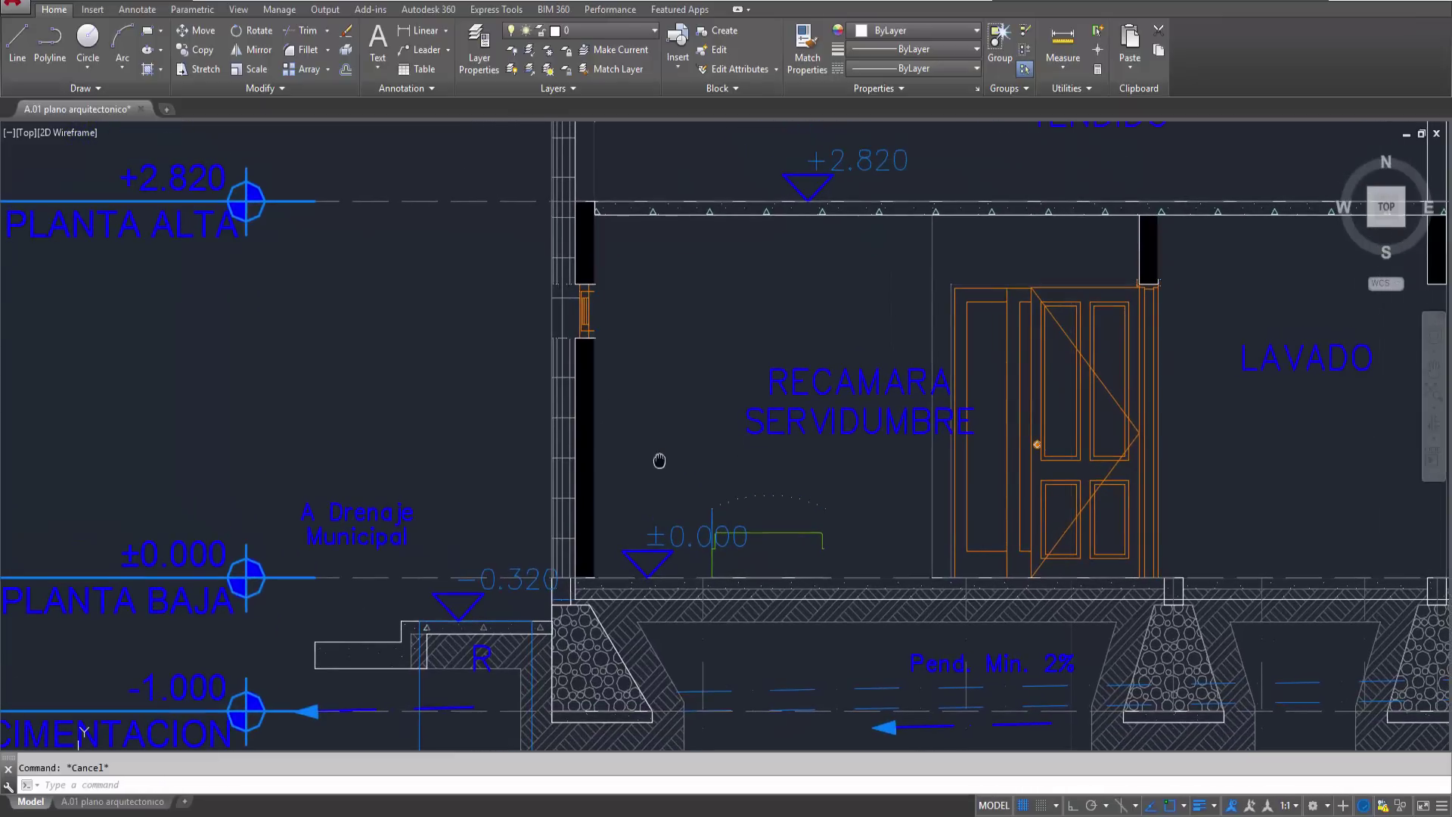
pyautogui.click(591, 416)
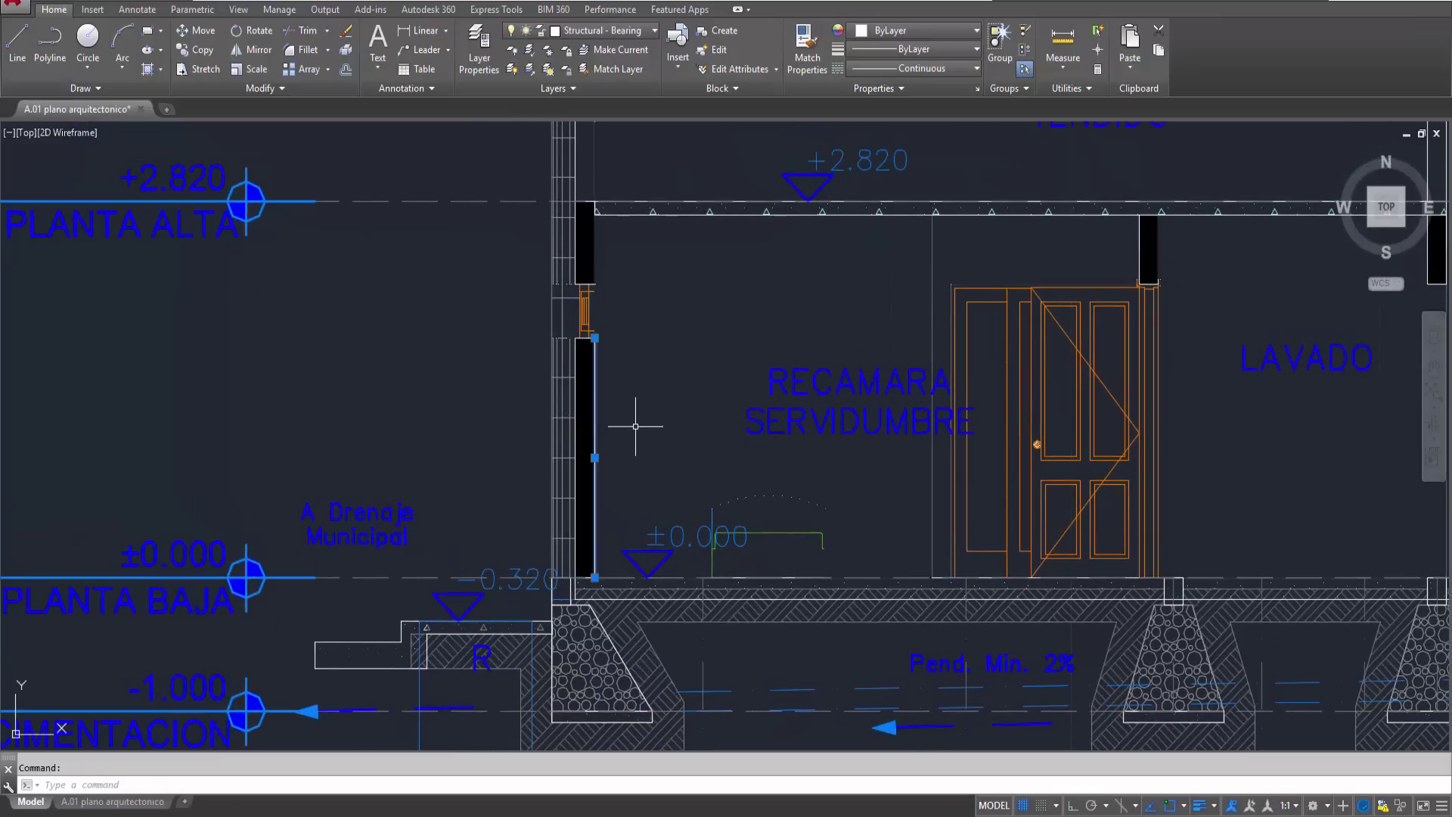
pyautogui.press('Escape')
pyautogui.moveTo(619, 315); pyautogui.dragTo(648, 456, button='middle')
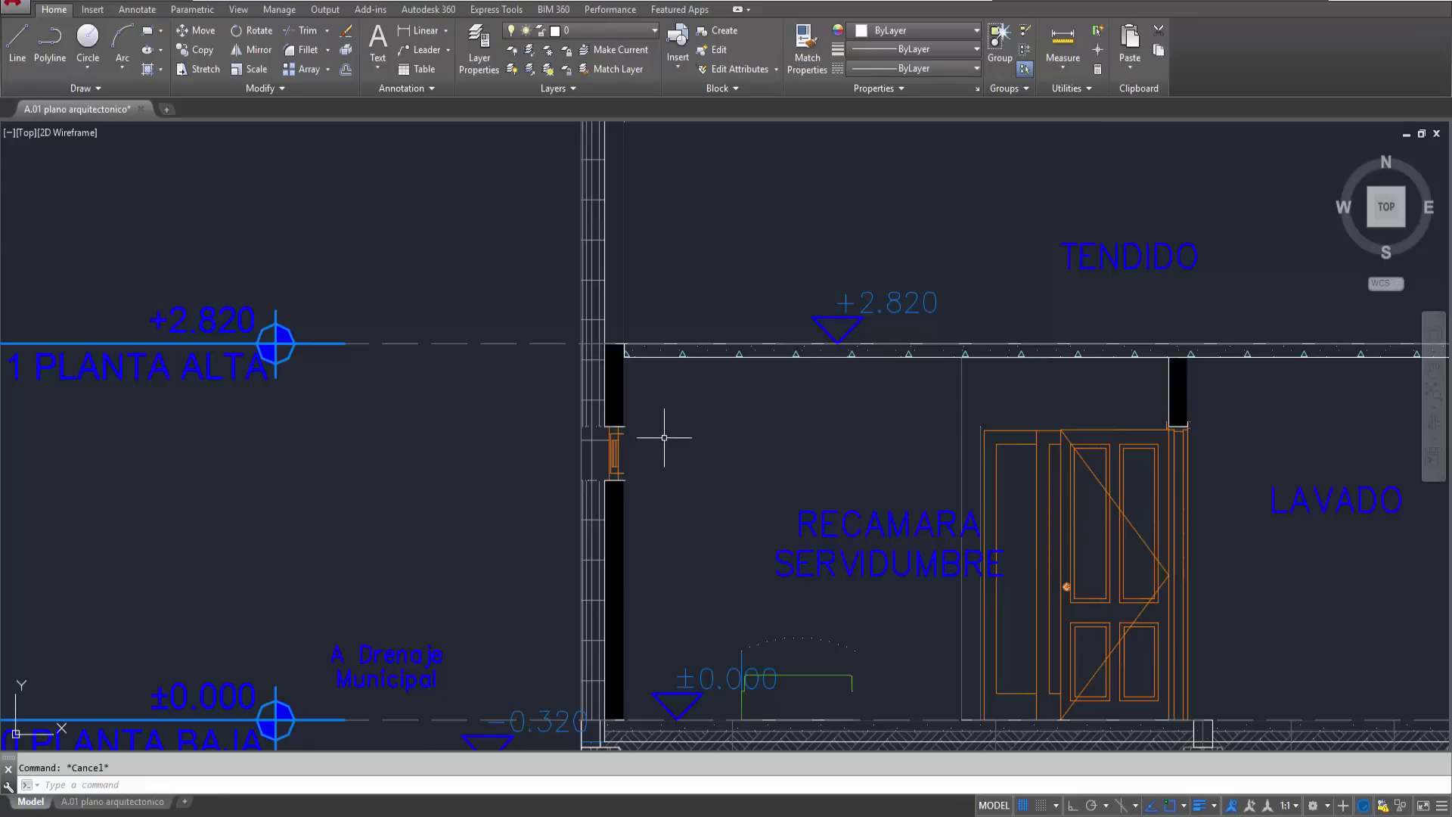
pyautogui.scroll(1, 682, 447)
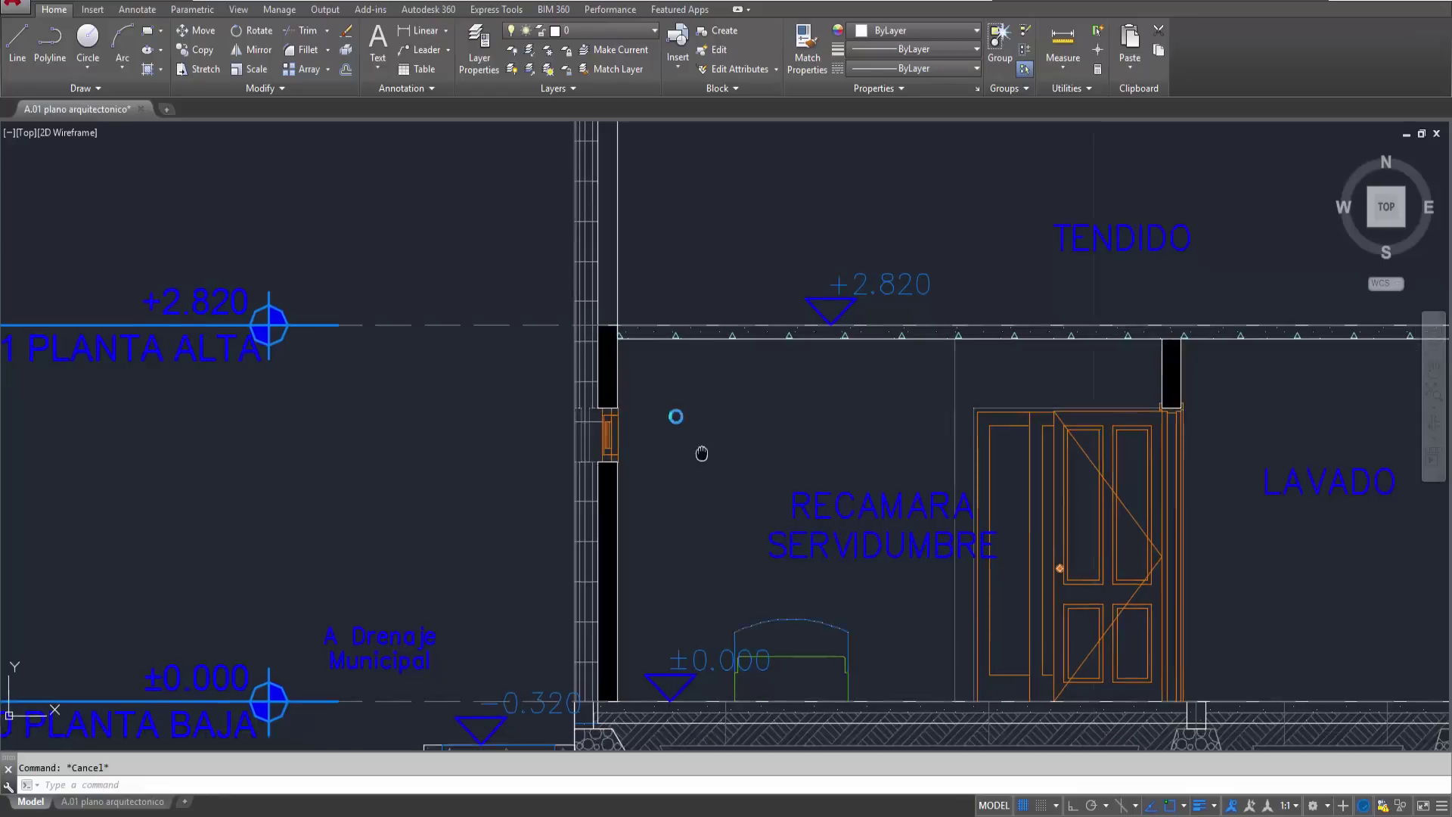
pyautogui.scroll(2, 582, 345)
pyautogui.scroll(2, 590, 276)
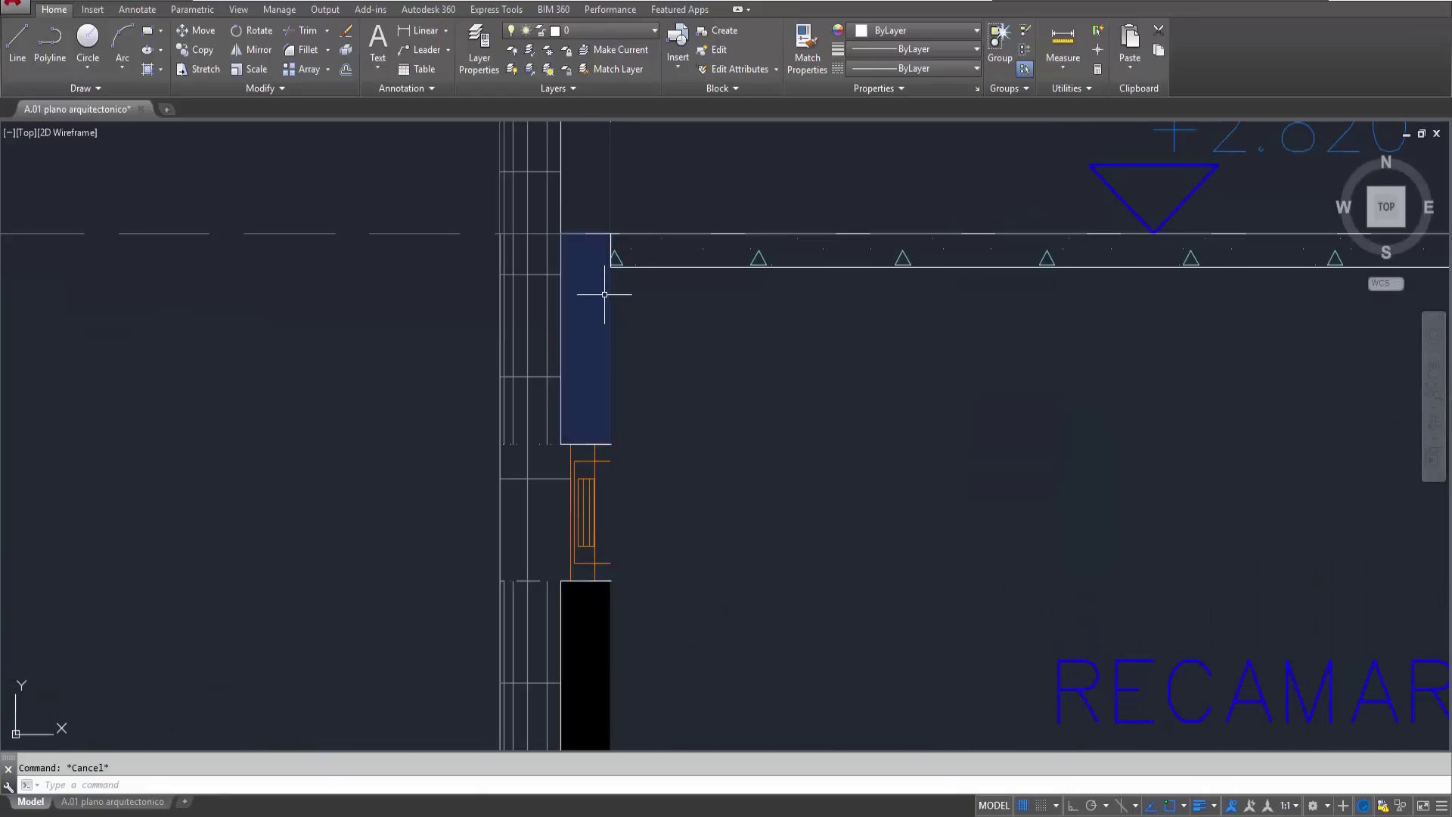
pyautogui.moveTo(606, 285); pyautogui.dragTo(619, 453, button='middle')
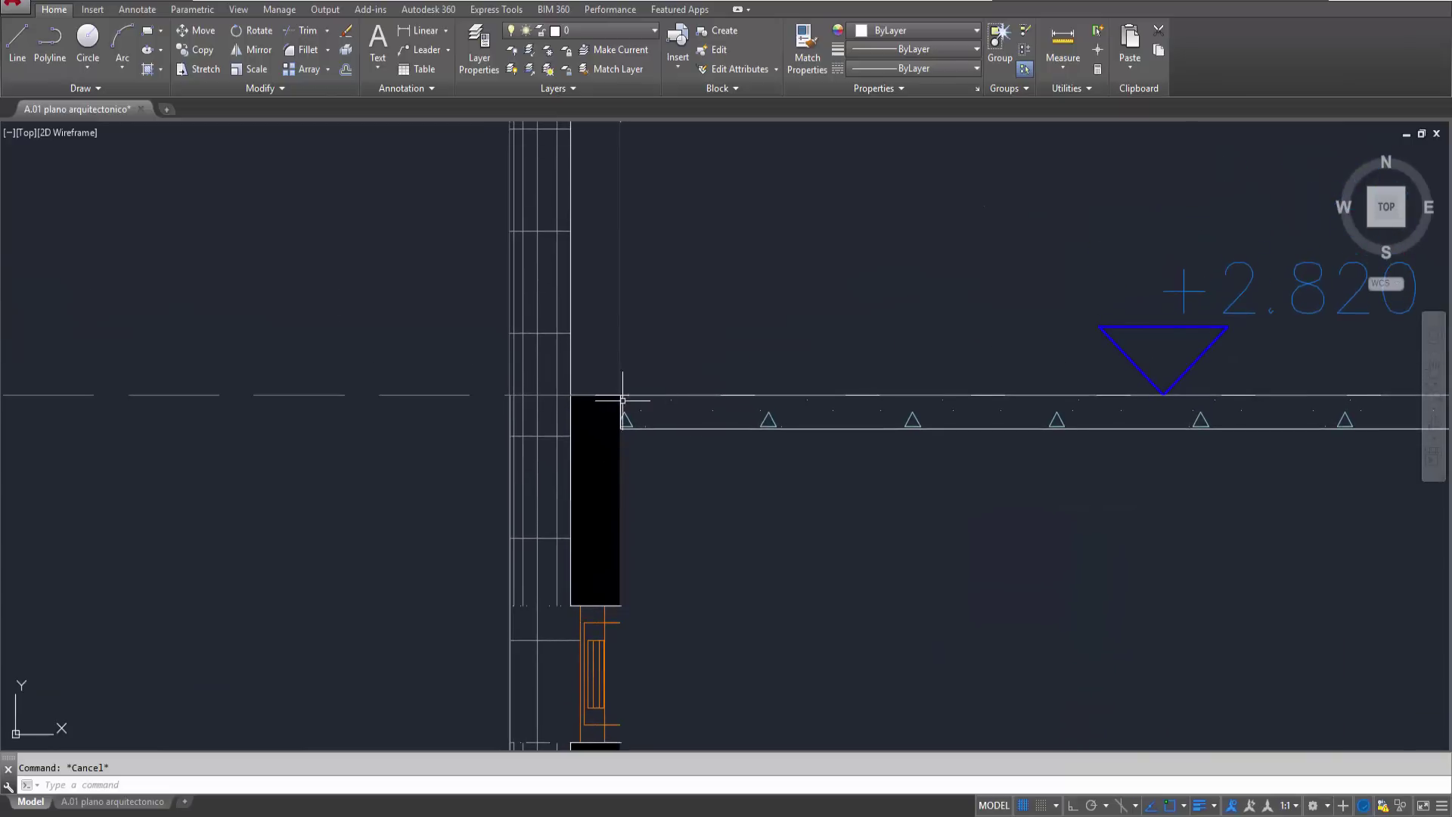
pyautogui.click(453, 395)
pyautogui.scroll(-4, 696, 446)
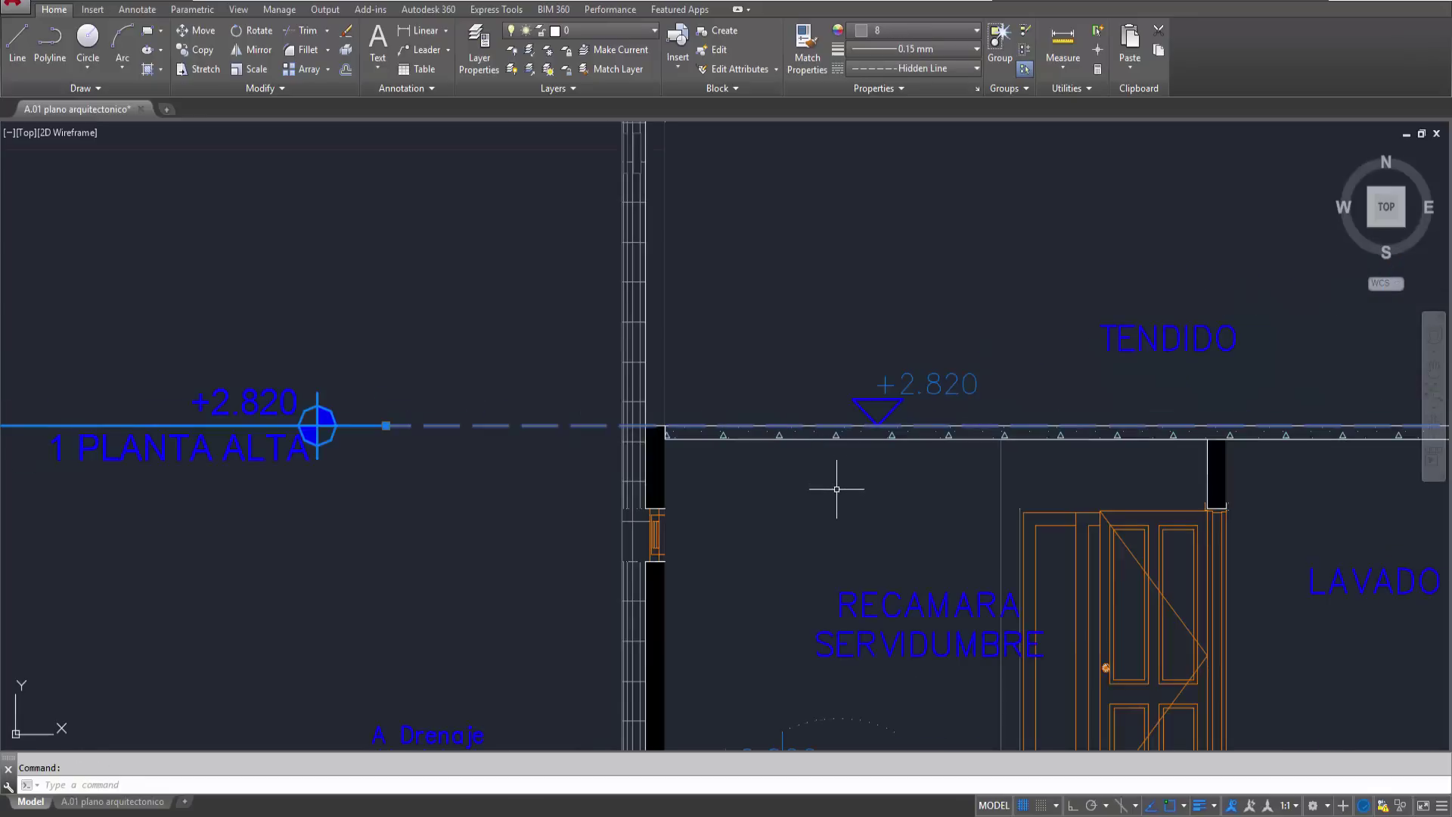
pyautogui.scroll(-2, 874, 500)
pyautogui.scroll(-1, 874, 500)
pyautogui.scroll(5, 835, 465)
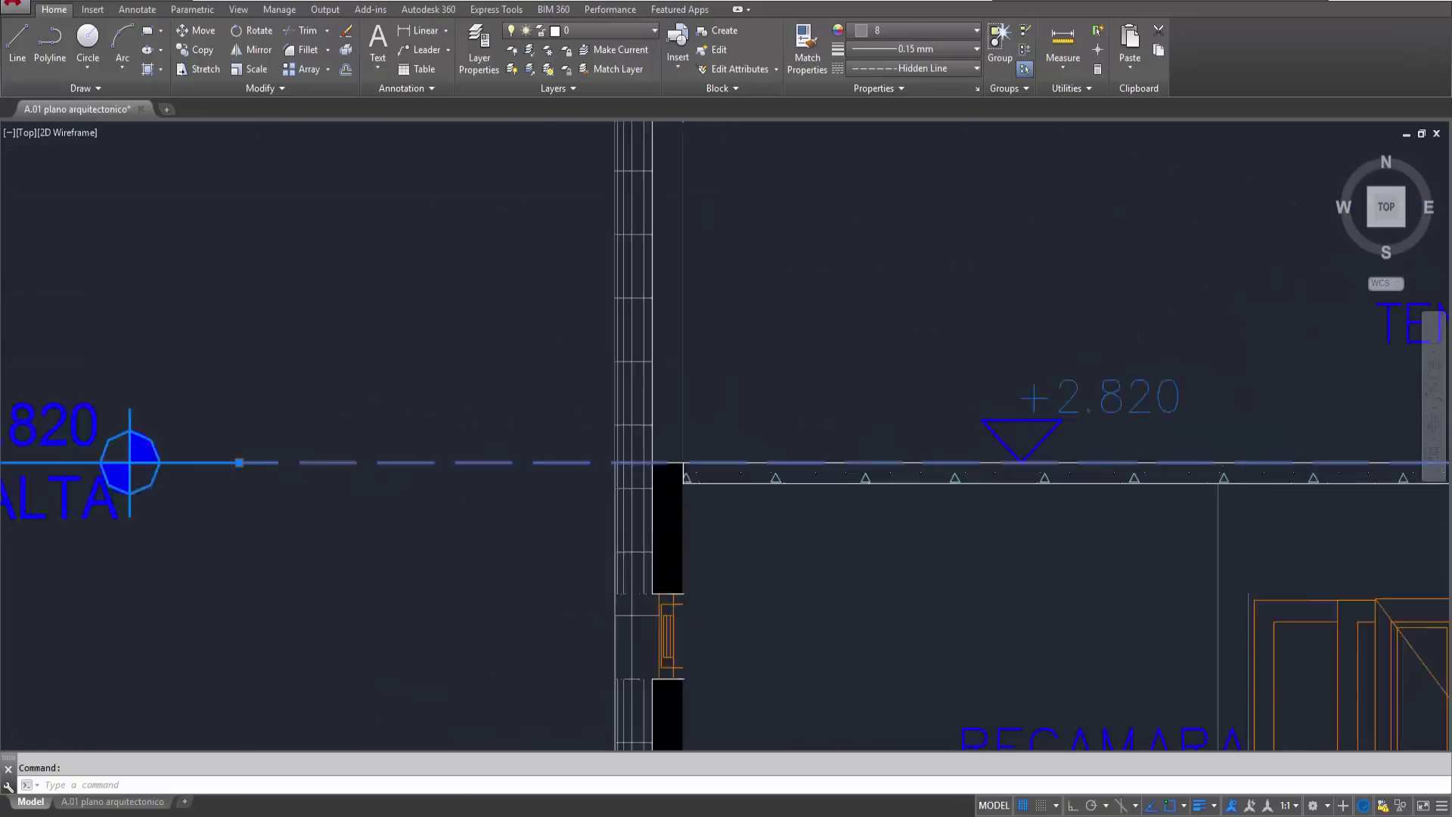
pyautogui.scroll(2, 729, 463)
pyautogui.press('Escape')
pyautogui.click(718, 459)
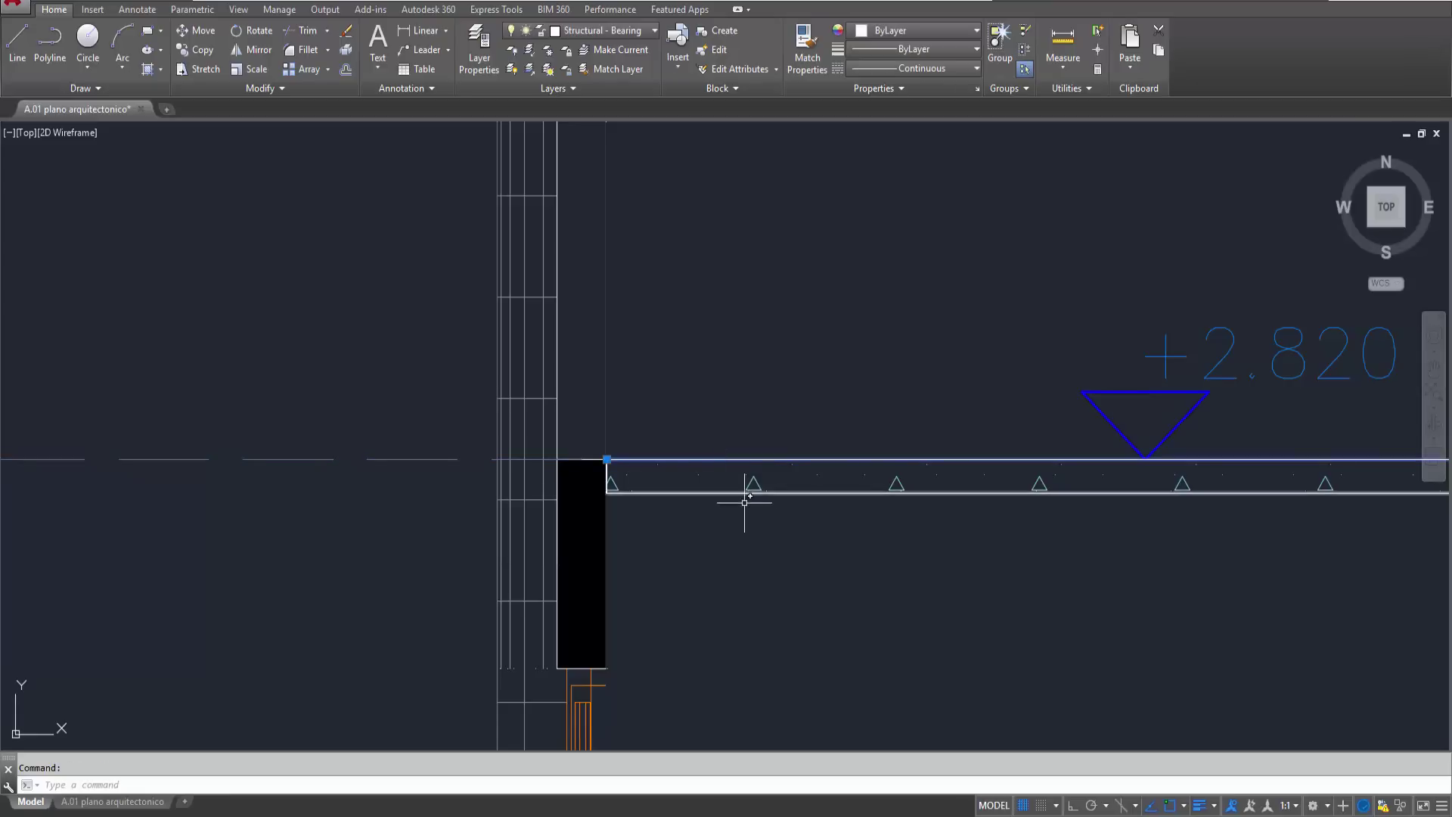
pyautogui.scroll(2, 641, 485)
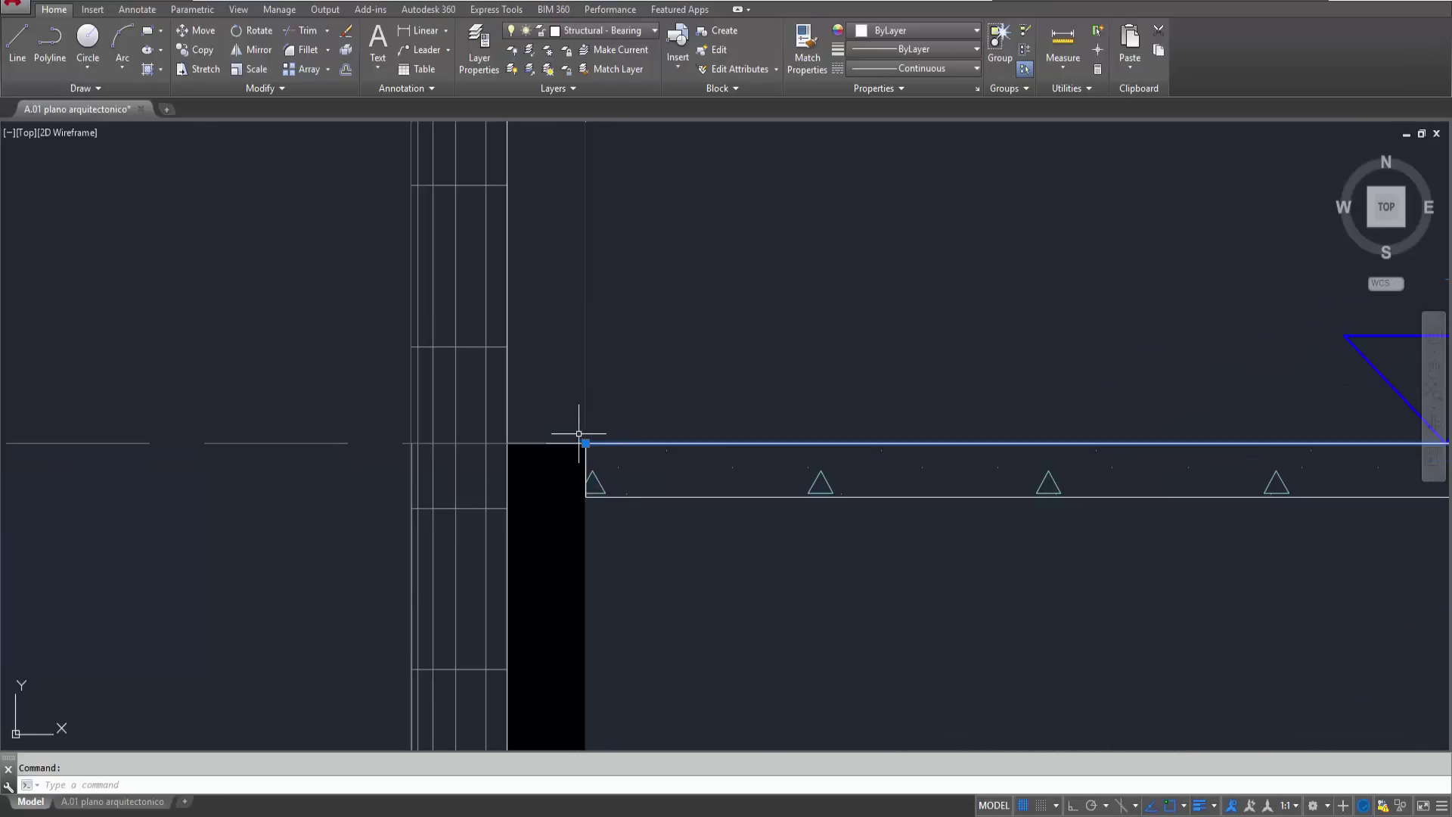
pyautogui.scroll(-2, 589, 511)
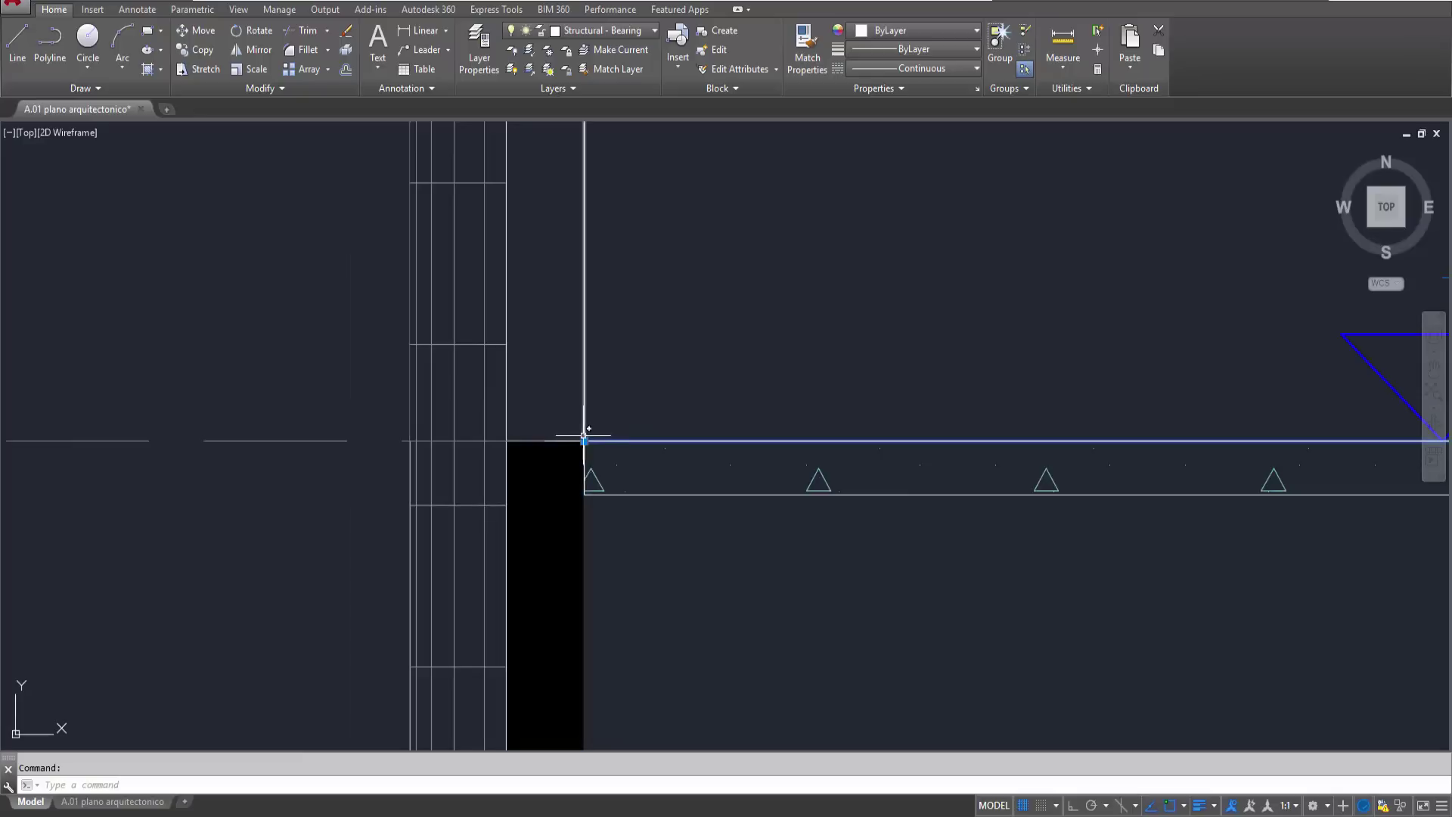
pyautogui.scroll(2, 575, 439)
pyautogui.press('Escape')
pyautogui.click(566, 441)
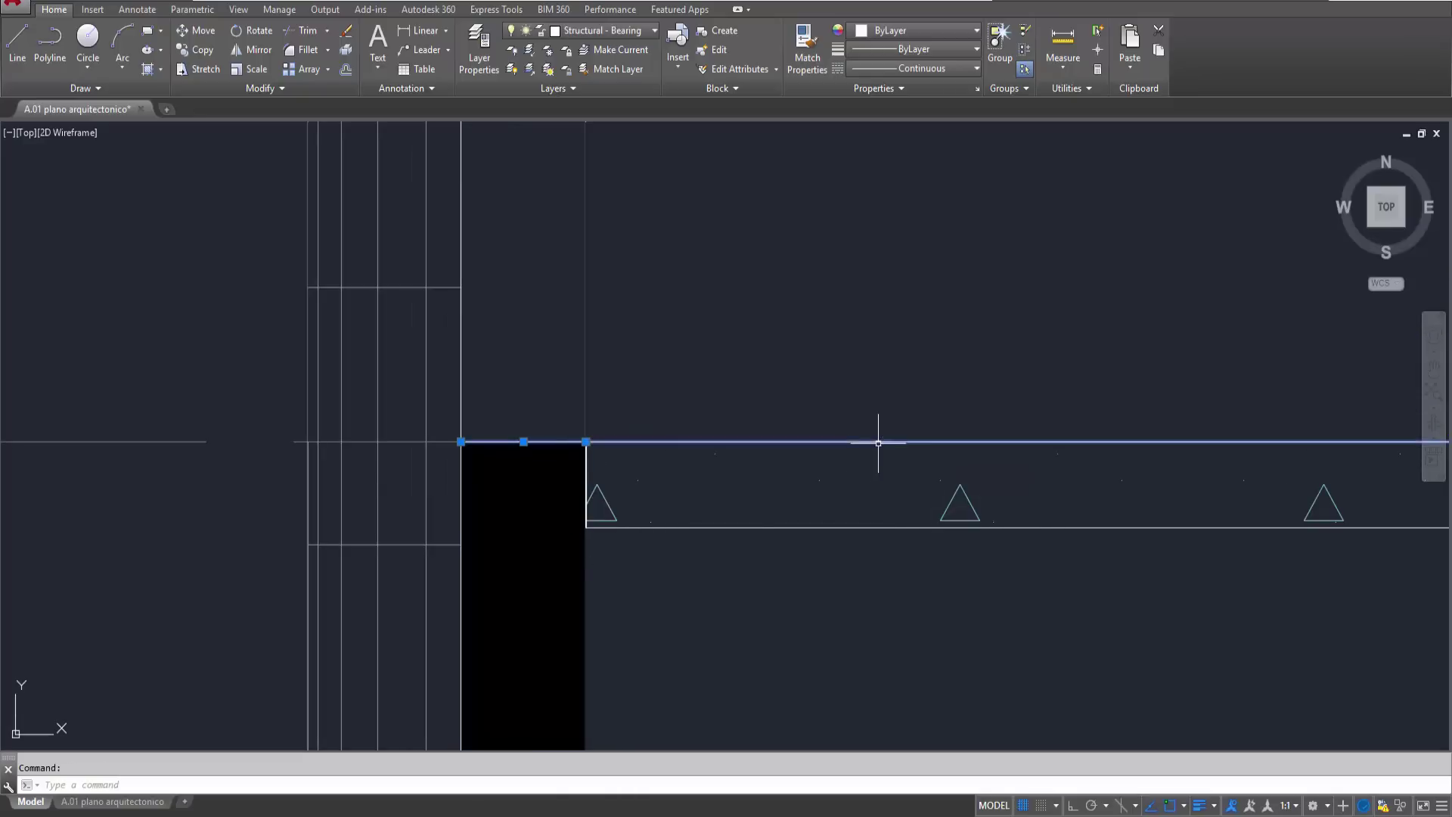
pyautogui.press('Escape')
pyautogui.scroll(-4, 749, 519)
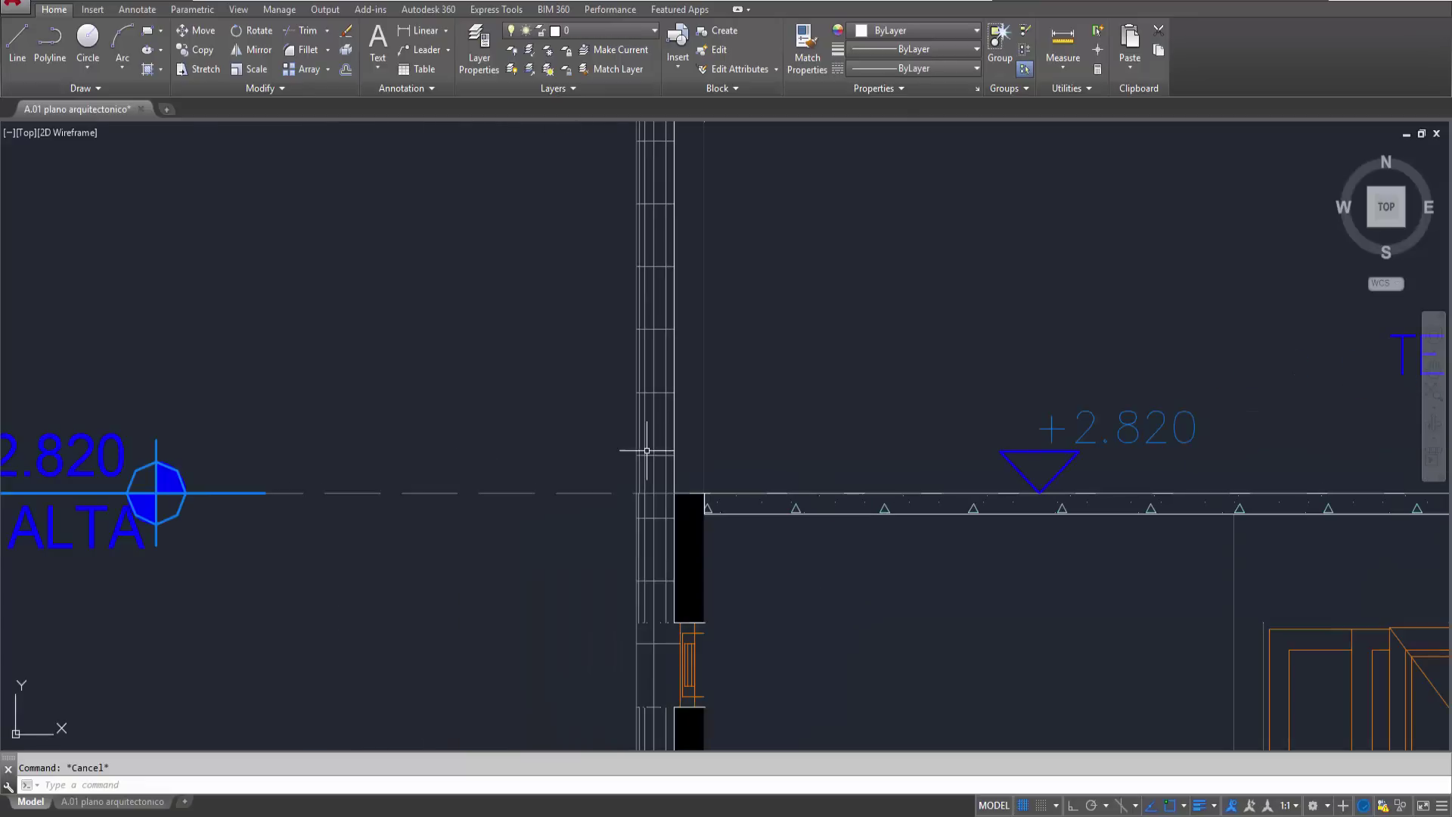
pyautogui.scroll(-4, 648, 447)
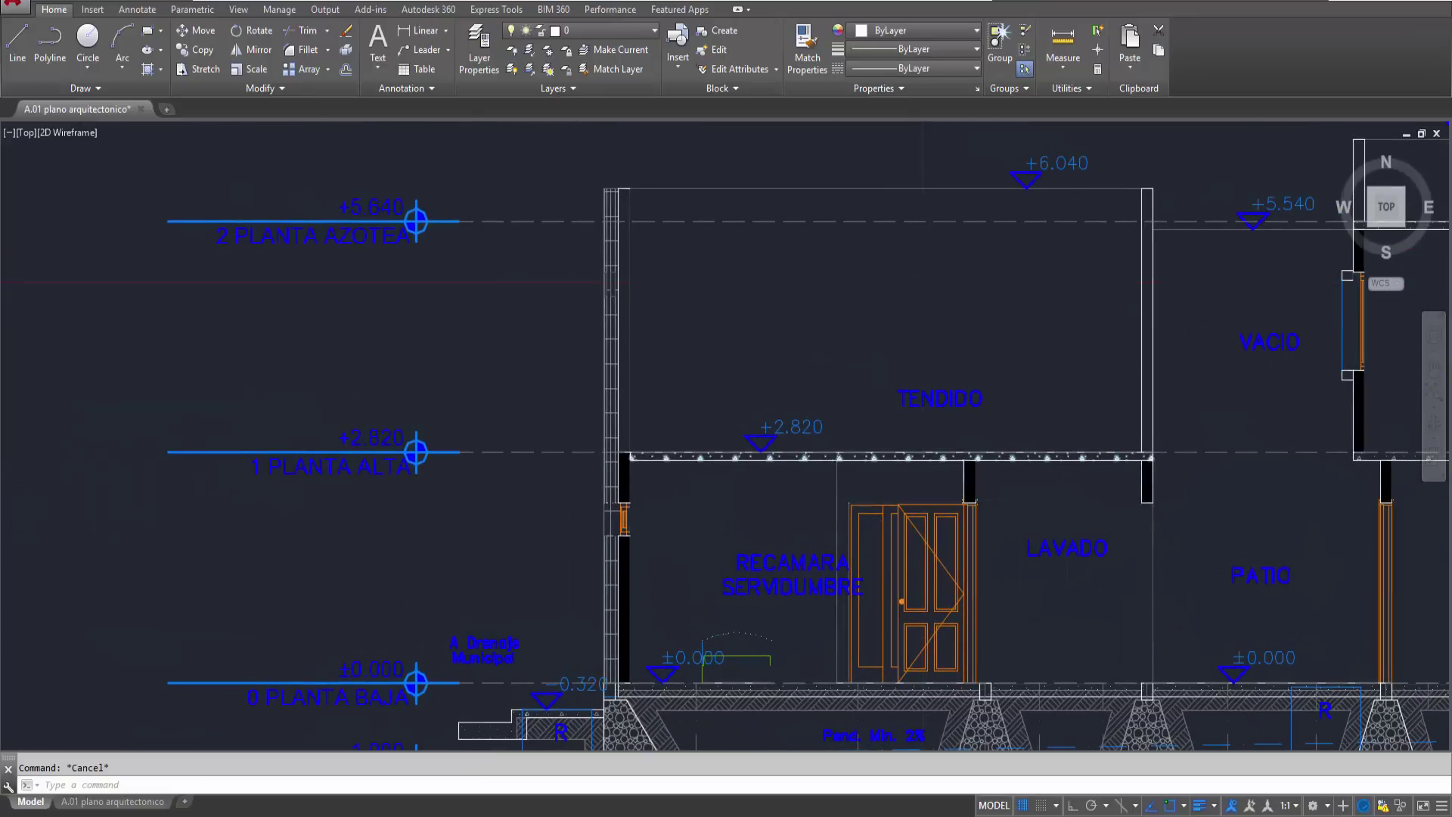
pyautogui.scroll(4, 677, 454)
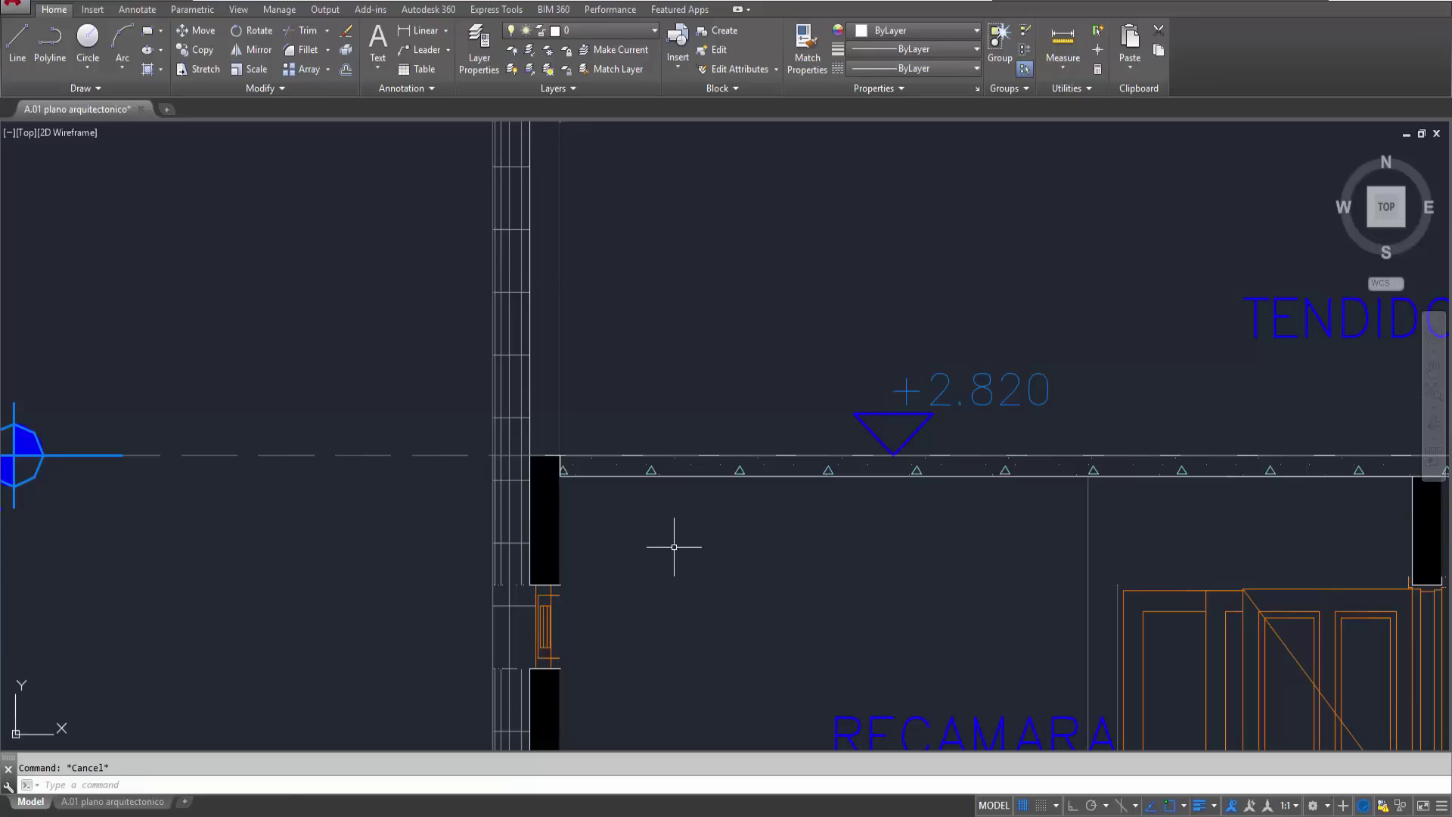
pyautogui.moveTo(652, 529); pyautogui.dragTo(714, 529, button='middle')
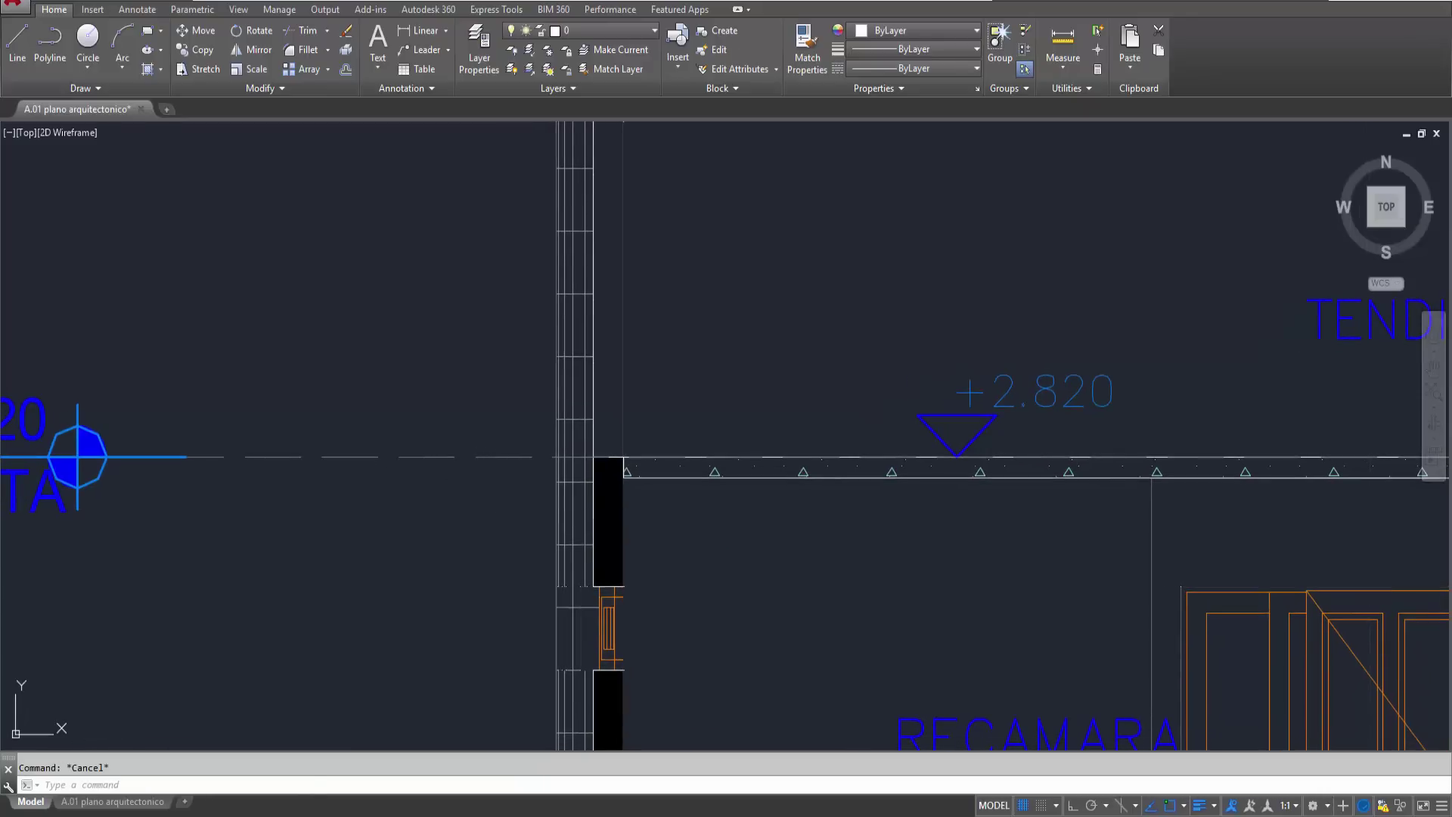
pyautogui.click(497, 481)
pyautogui.click(451, 430)
pyautogui.scroll(-2, 522, 507)
pyautogui.scroll(-2, 454, 537)
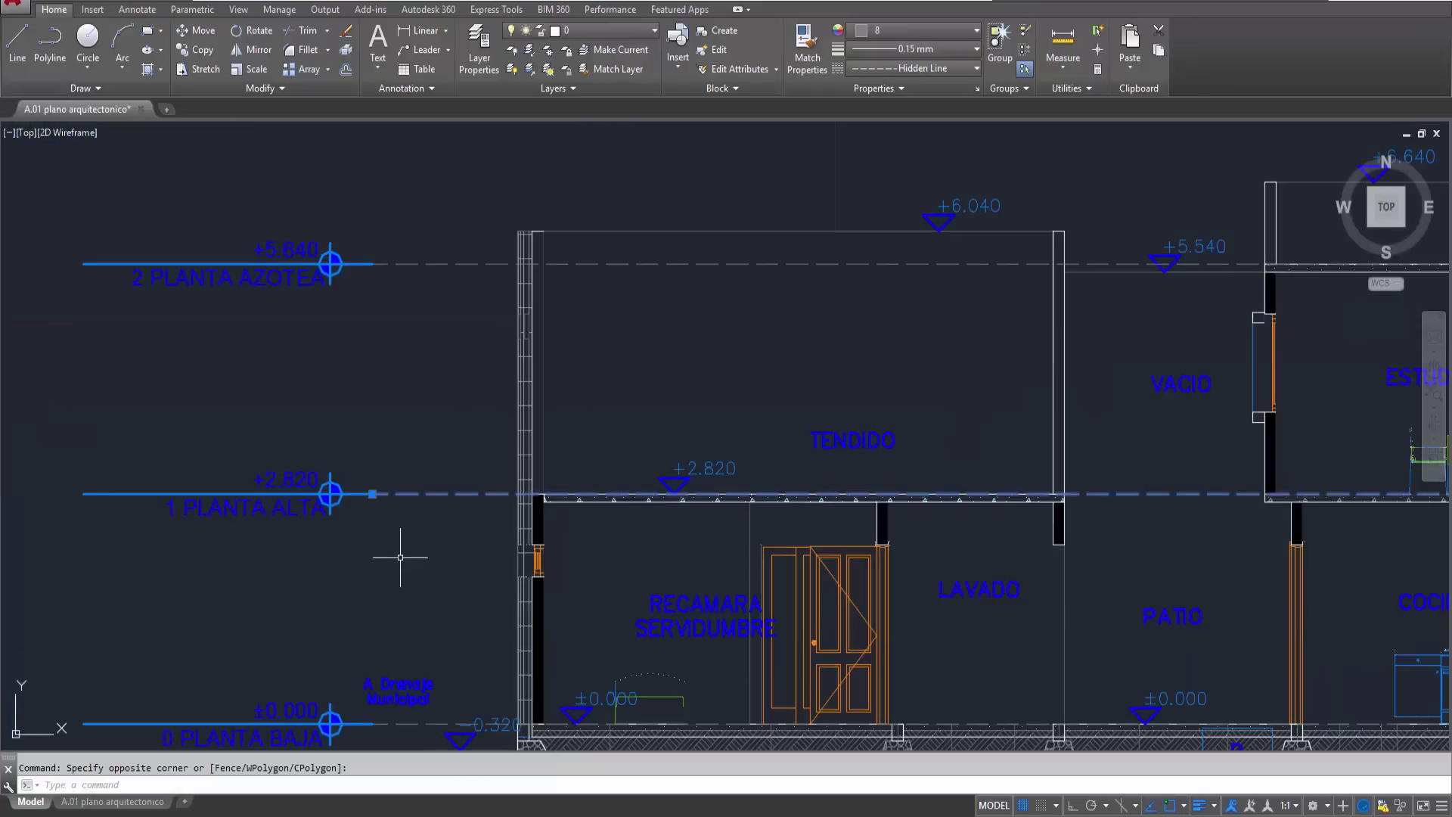
pyautogui.moveTo(396, 558)
pyautogui.mouseDown(button='middle')
pyautogui.moveTo(426, 538)
pyautogui.moveTo(438, 504)
pyautogui.mouseUp(button='middle')
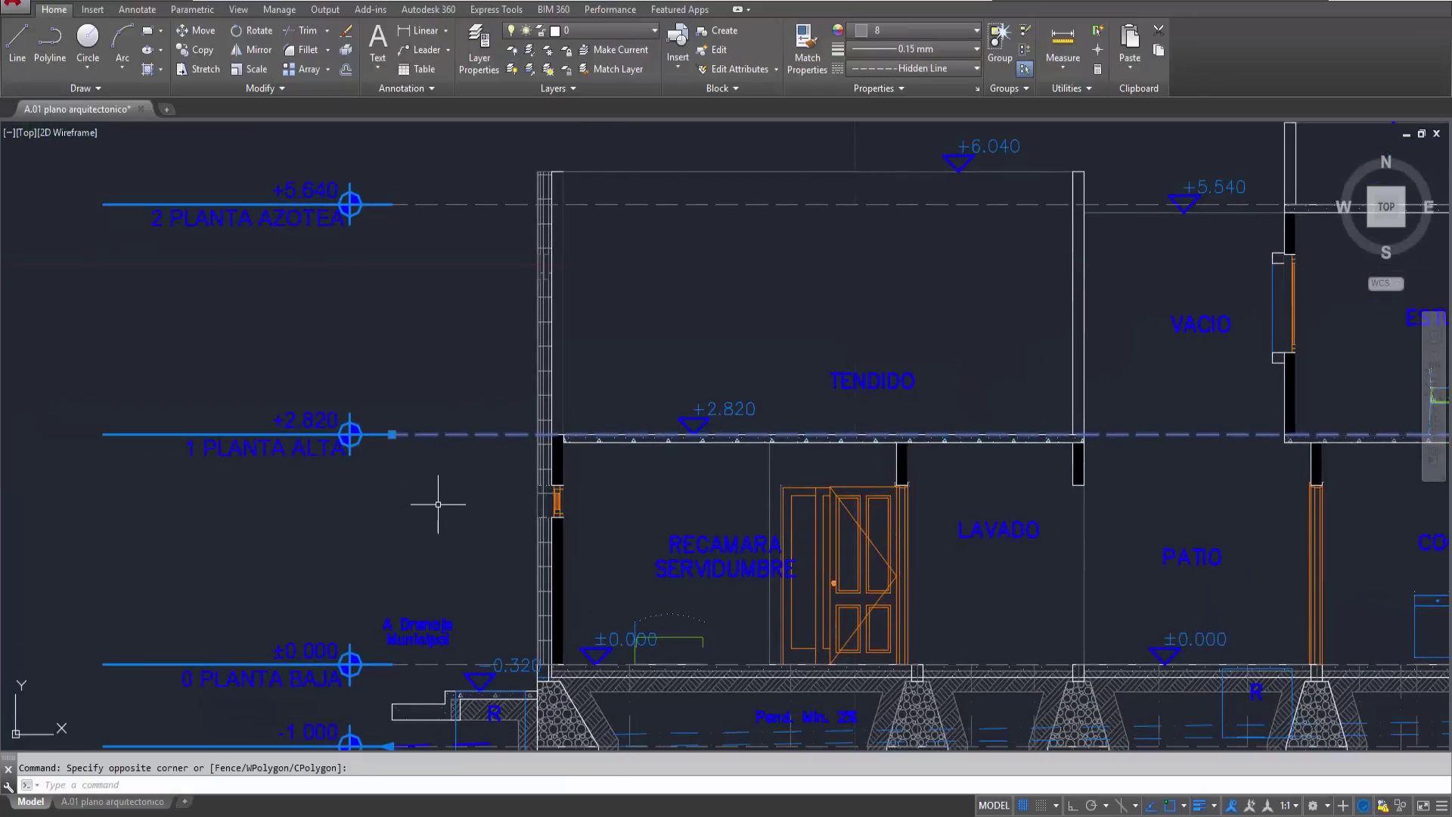
pyautogui.scroll(1, 1140, 460)
pyautogui.scroll(2, 1128, 456)
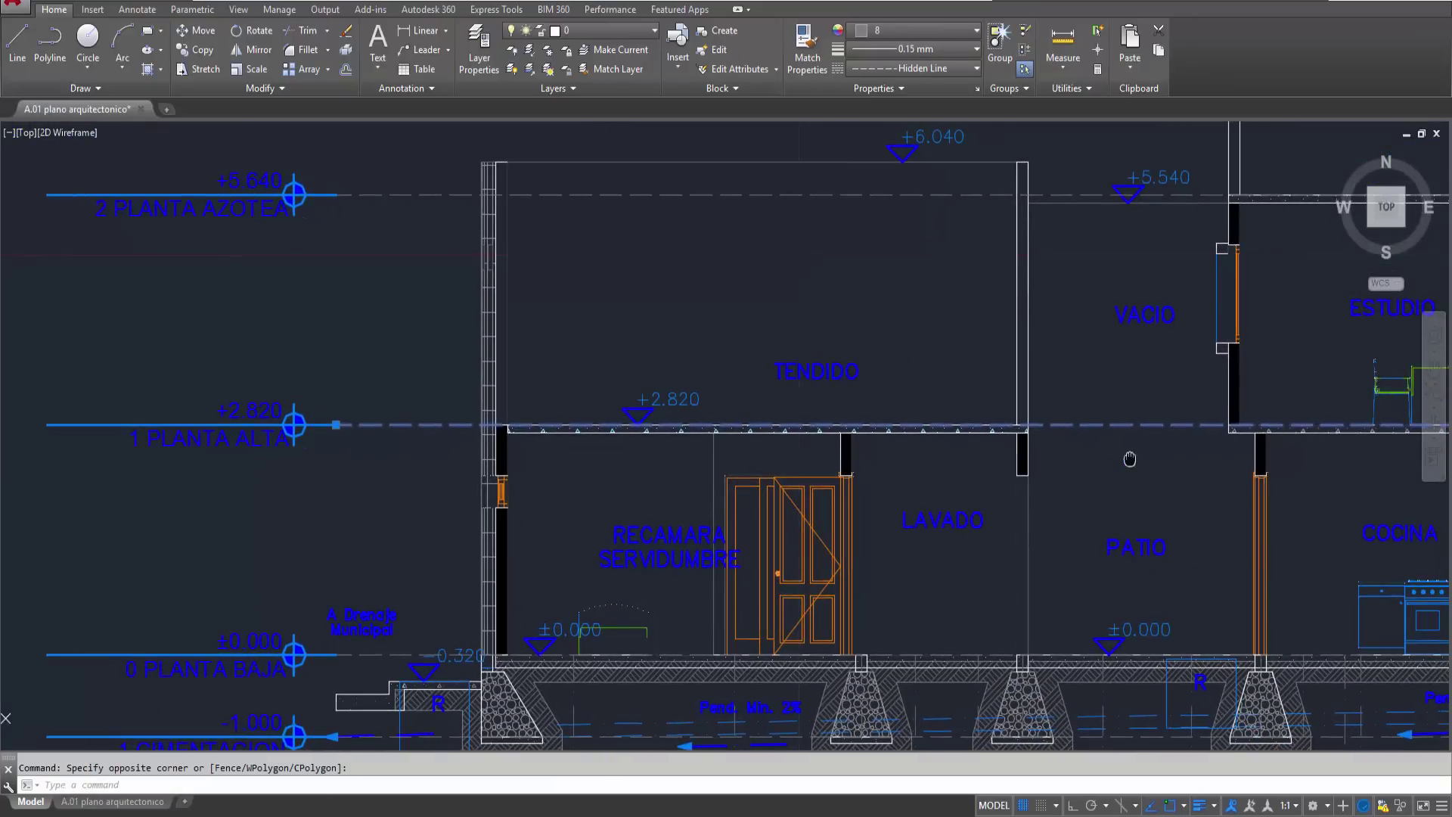
pyautogui.scroll(3, 1025, 382)
pyautogui.press('Escape')
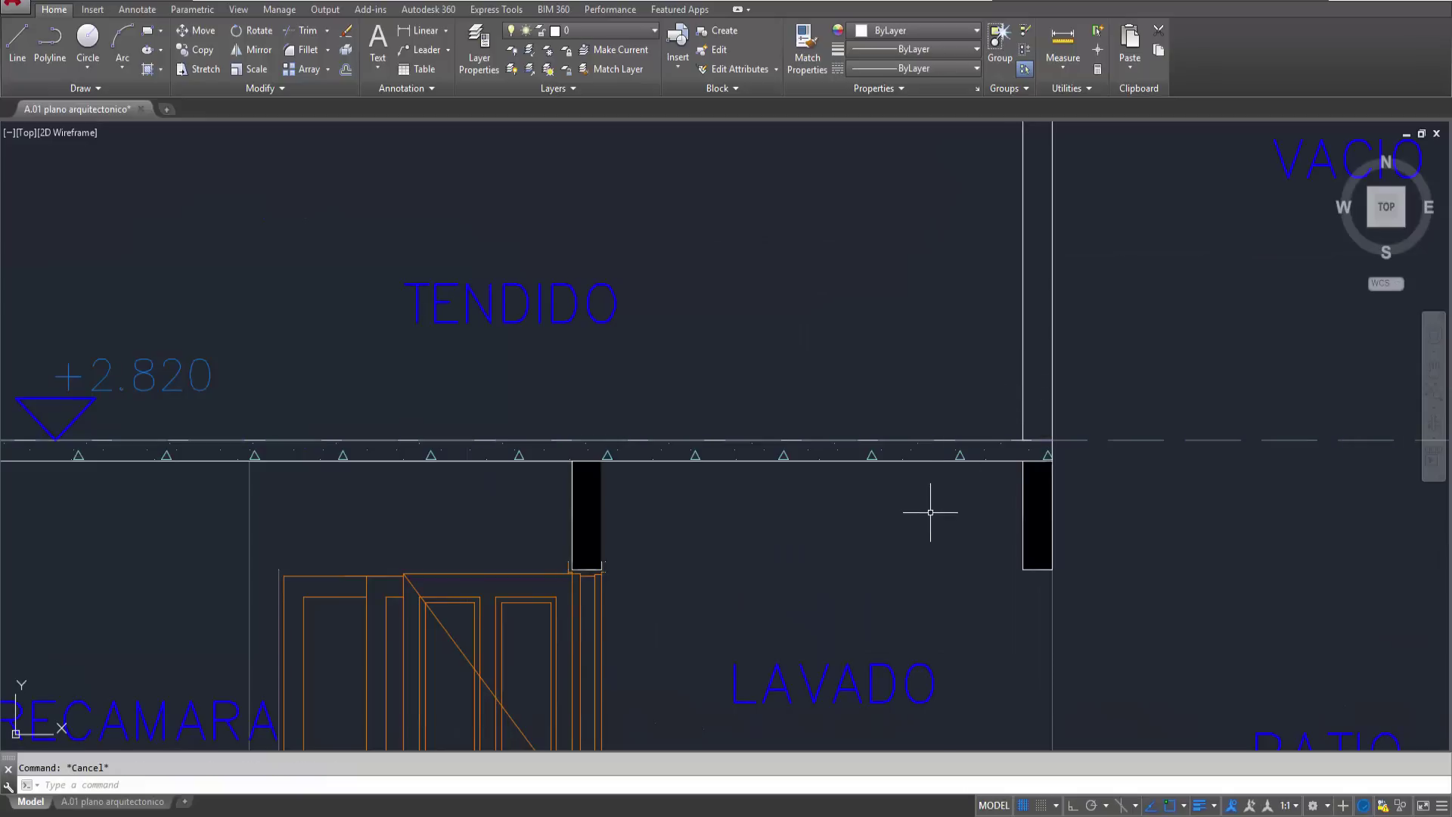
pyautogui.scroll(-4, 928, 514)
pyautogui.scroll(-2, 983, 517)
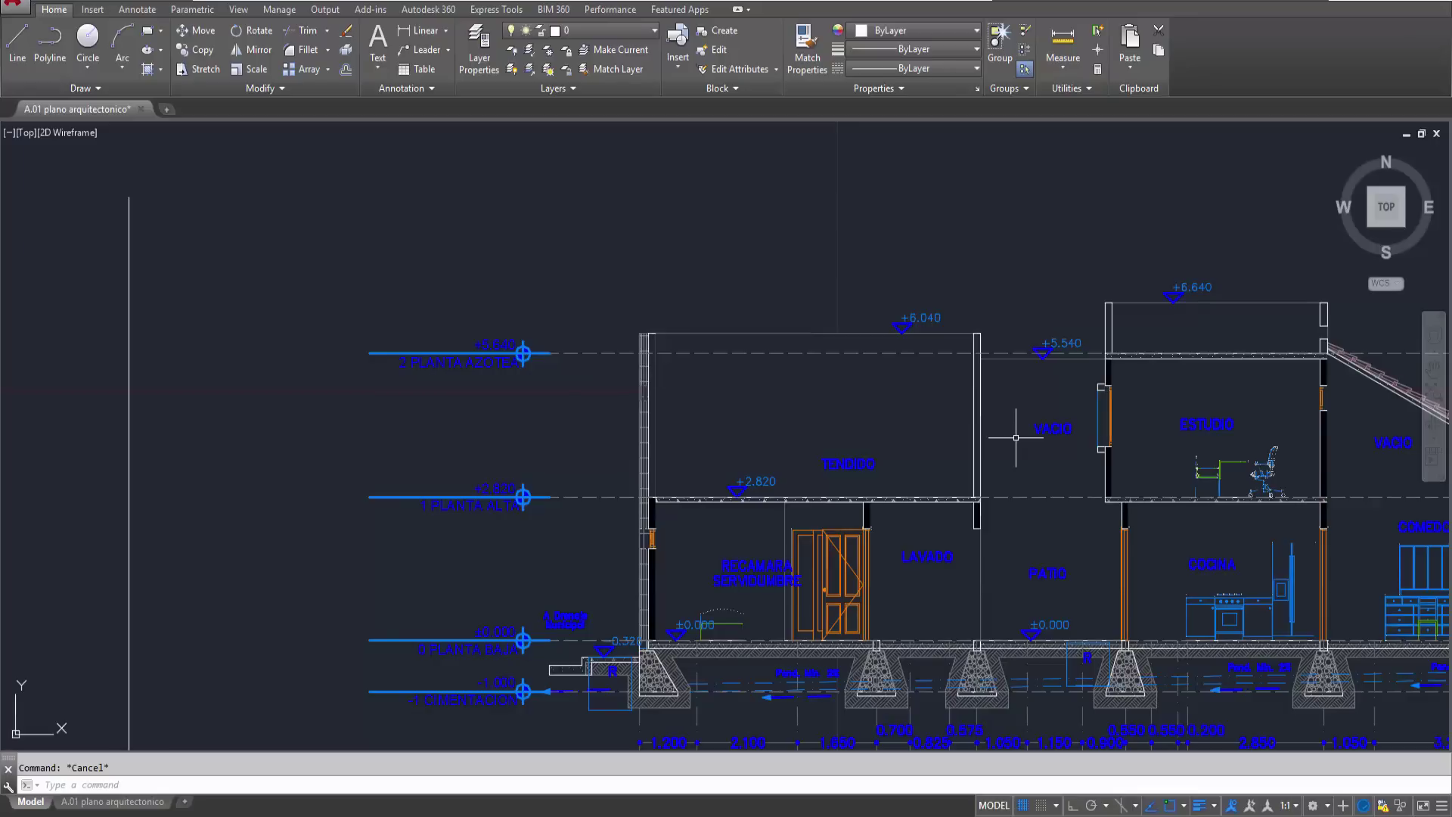
pyautogui.moveTo(1024, 600)
pyautogui.mouseDown(button='middle')
pyautogui.moveTo(706, 424)
pyautogui.moveTo(545, 430)
pyautogui.mouseUp(button='middle')
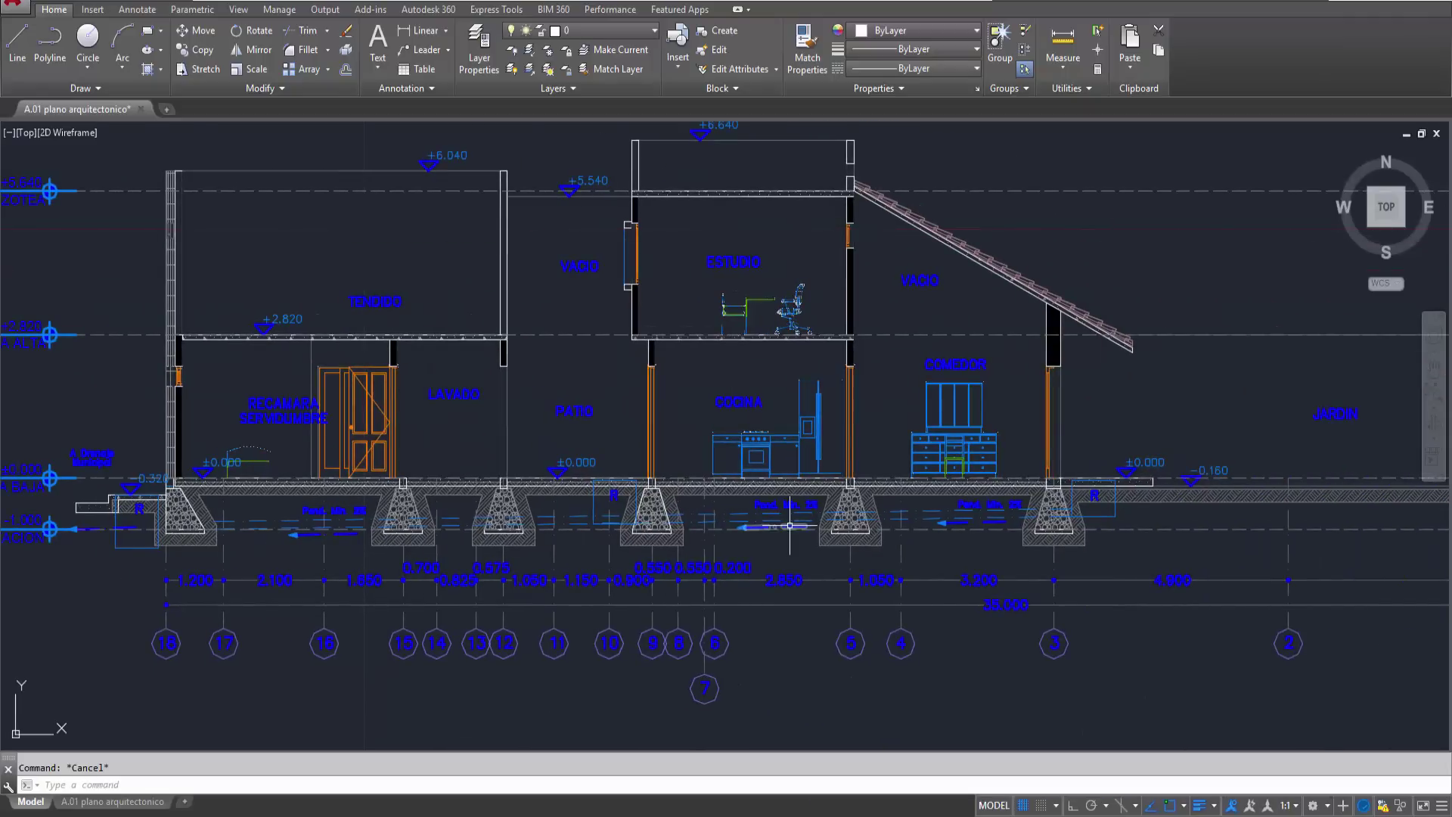
pyautogui.scroll(2, 871, 532)
pyautogui.scroll(4, 873, 538)
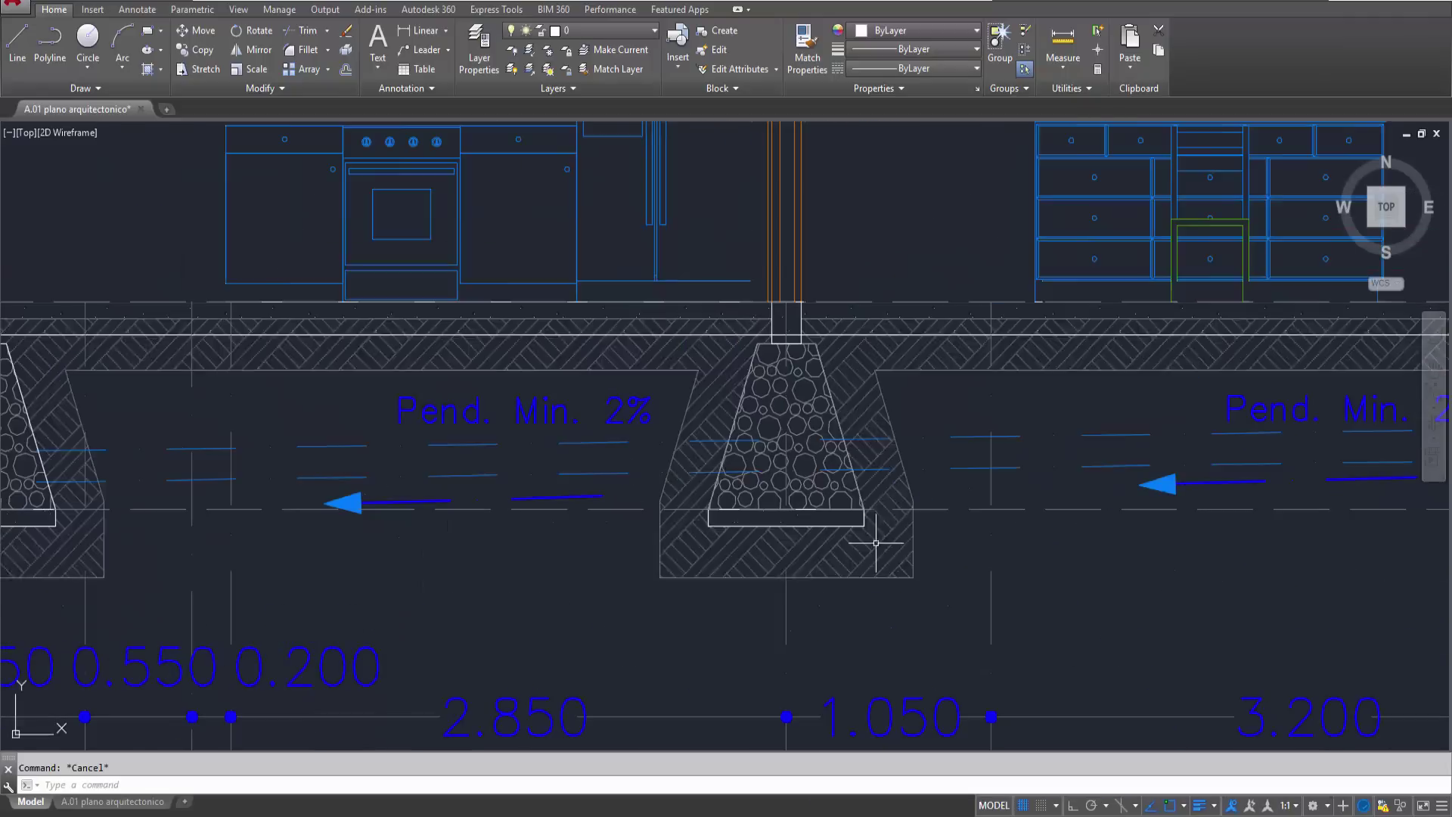
pyautogui.scroll(-1, 874, 546)
pyautogui.scroll(-2, 875, 546)
pyautogui.scroll(-2, 874, 545)
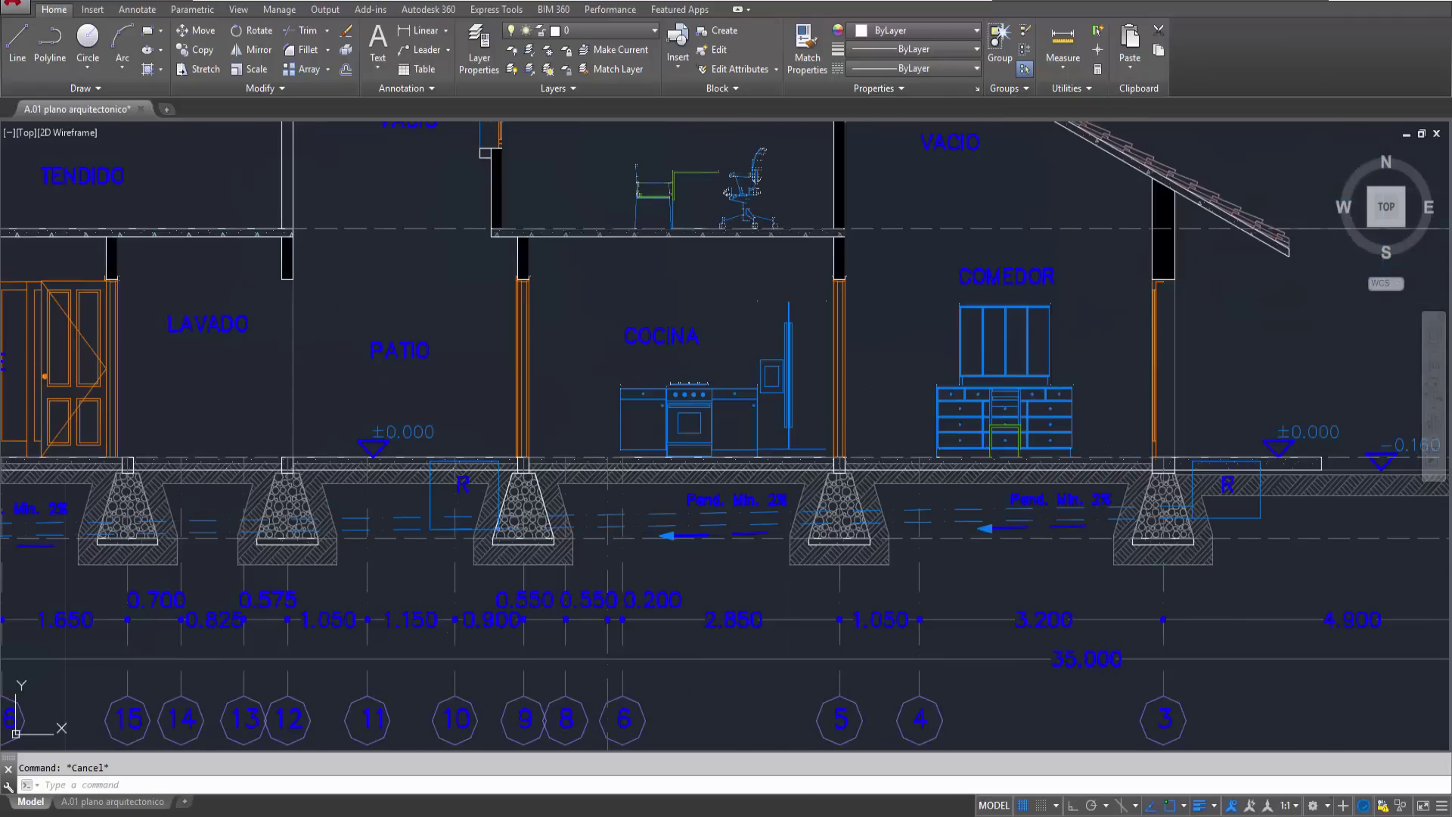
pyautogui.scroll(-1, 875, 545)
pyautogui.scroll(-2, 874, 545)
pyautogui.scroll(-2, 874, 545)
pyautogui.moveTo(1006, 522); pyautogui.dragTo(1091, 556, button='middle')
pyautogui.moveTo(484, 303)
pyautogui.mouseDown(button='middle')
pyautogui.moveTo(785, 406)
pyautogui.moveTo(766, 375)
pyautogui.moveTo(831, 430)
pyautogui.moveTo(989, 469)
pyautogui.mouseUp(button='middle')
pyautogui.scroll(-2, 760, 365)
pyautogui.scroll(-2, 760, 365)
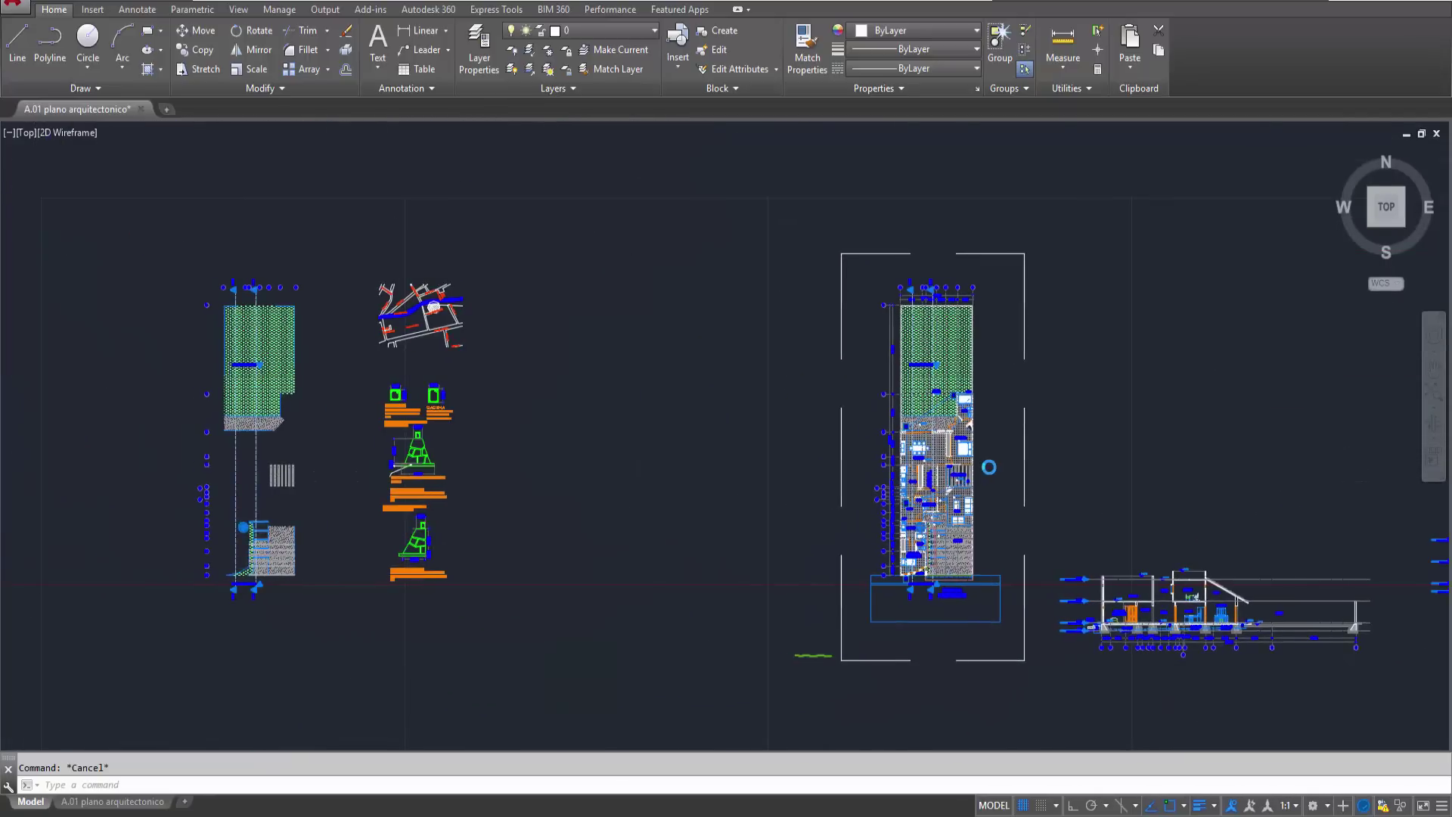
# - Inspect the diagonal door line and the patio hatch in the exported plan
pyautogui.scroll(6, 981, 431)
pyautogui.scroll(4, 980, 431)
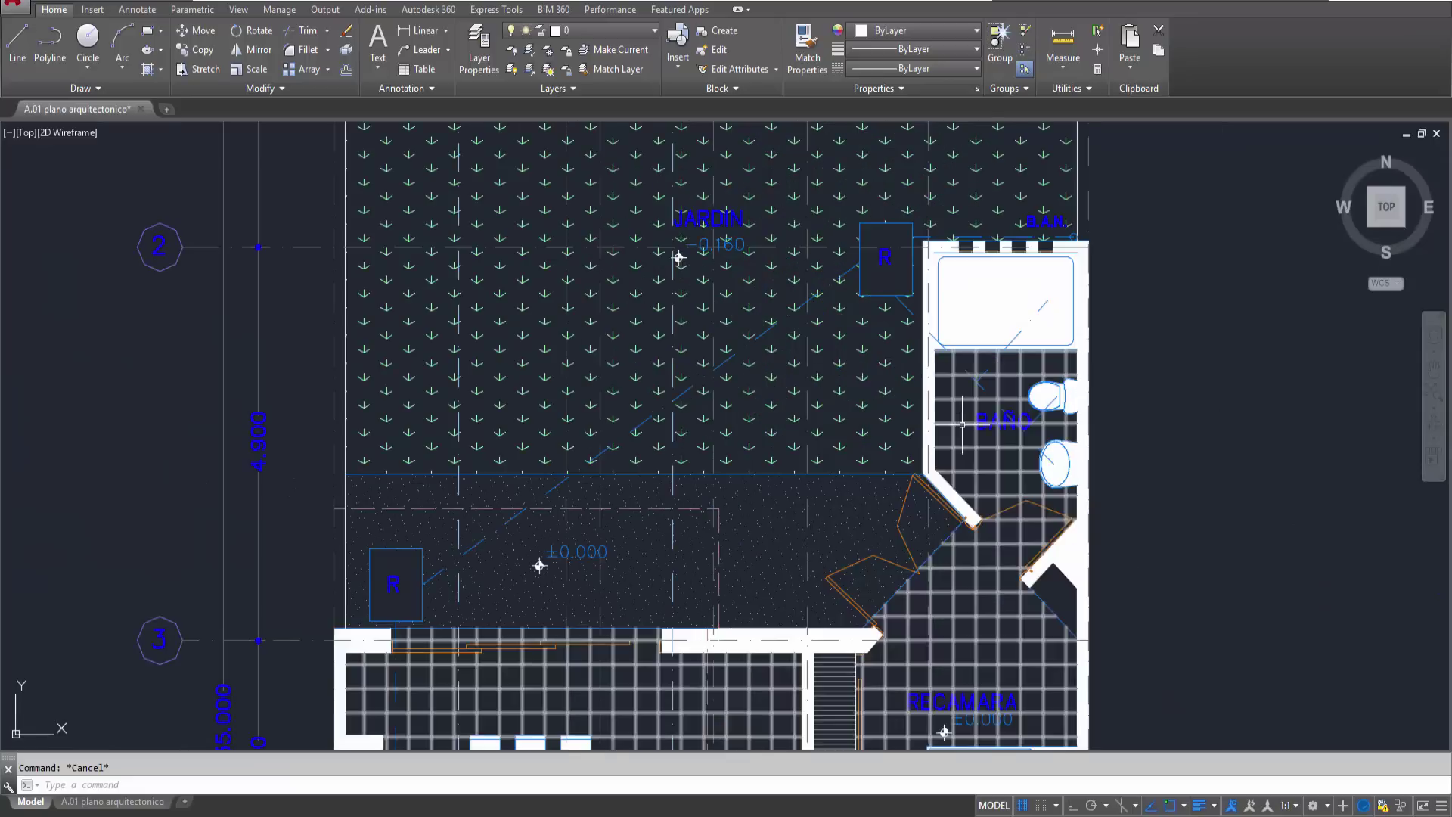
pyautogui.moveTo(980, 431); pyautogui.dragTo(855, 272, button='middle')
pyautogui.click(941, 394)
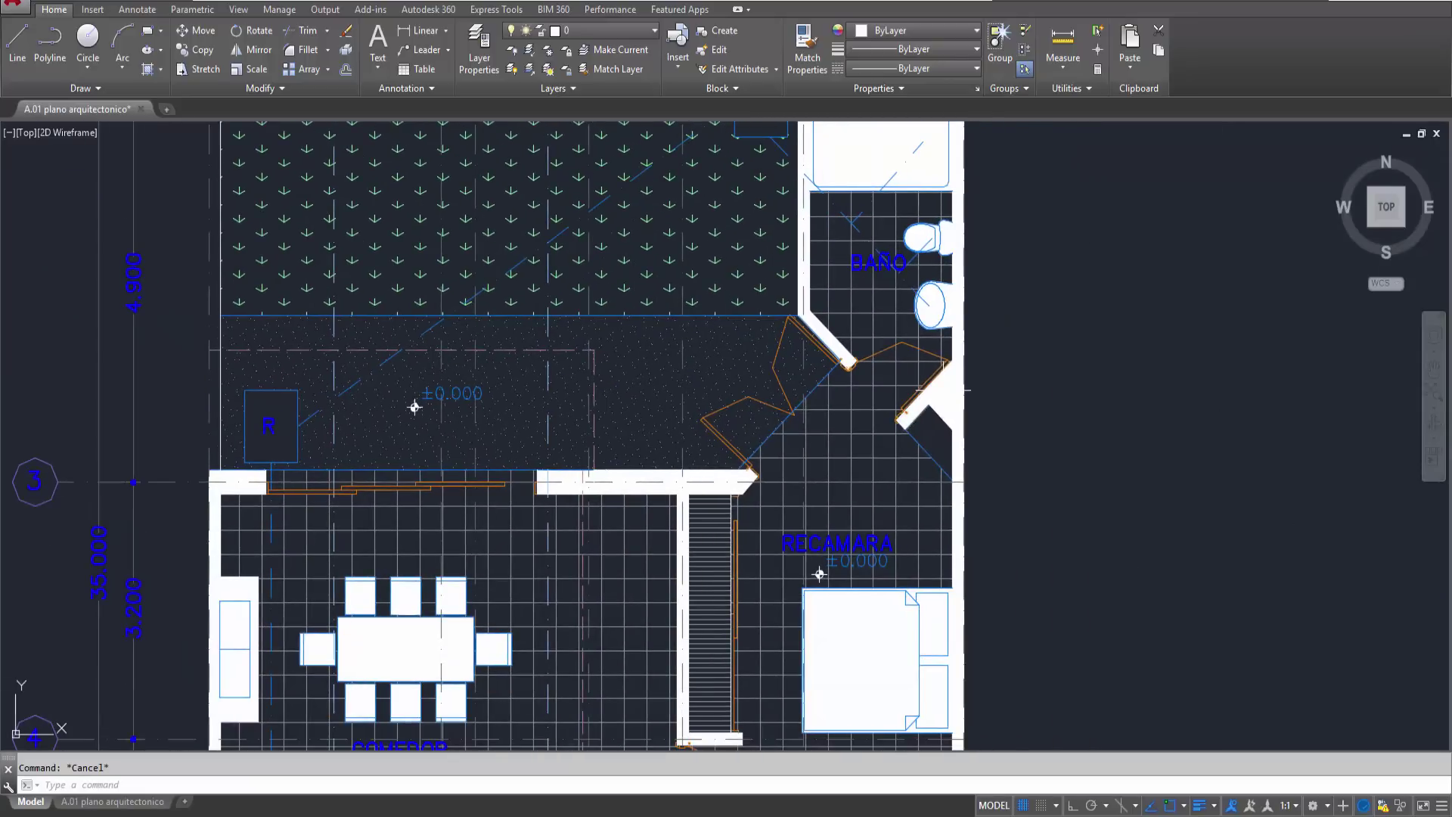
pyautogui.press('Escape')
pyautogui.scroll(4, 959, 378)
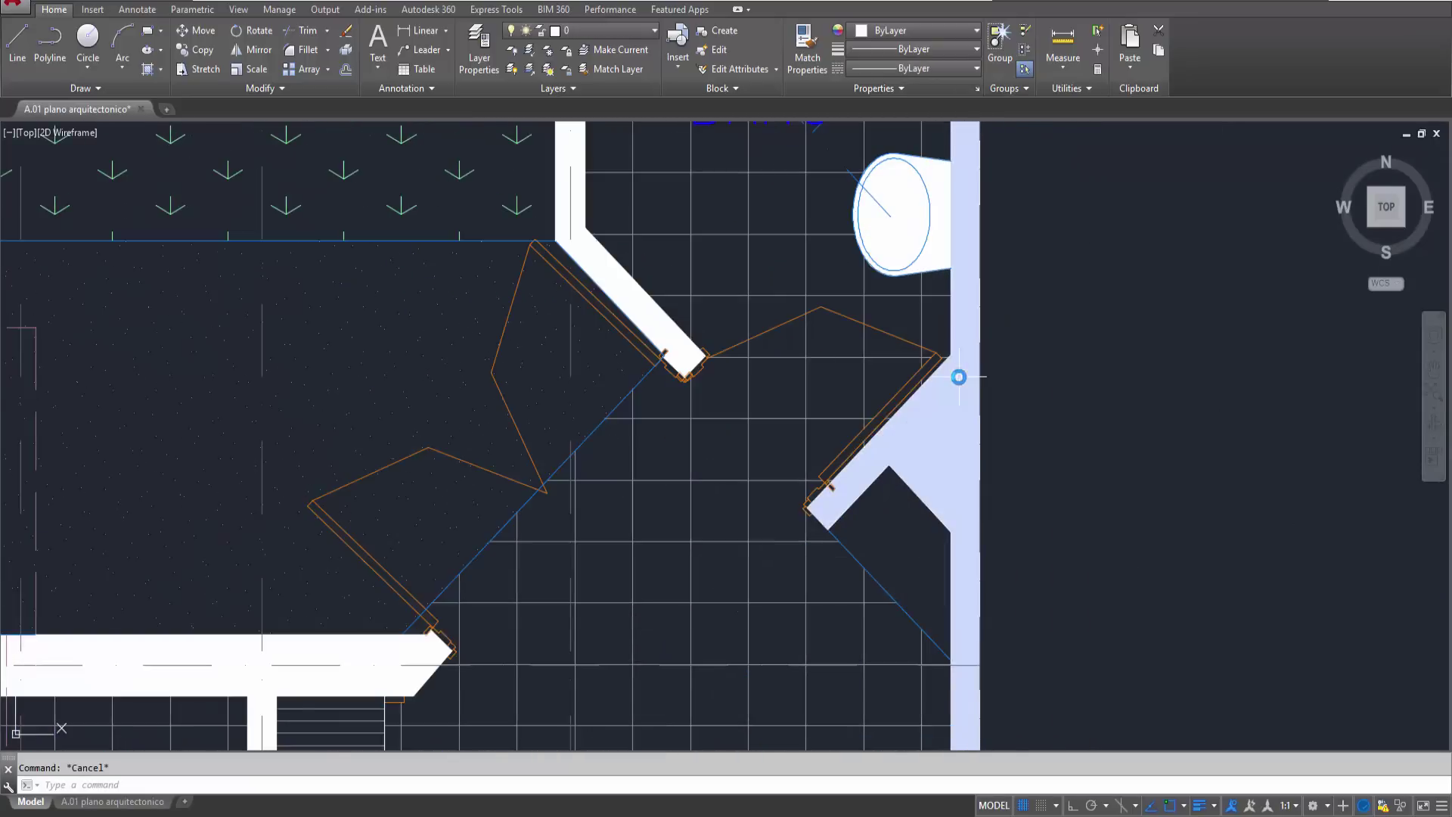
pyautogui.click(950, 380)
pyautogui.press('Escape')
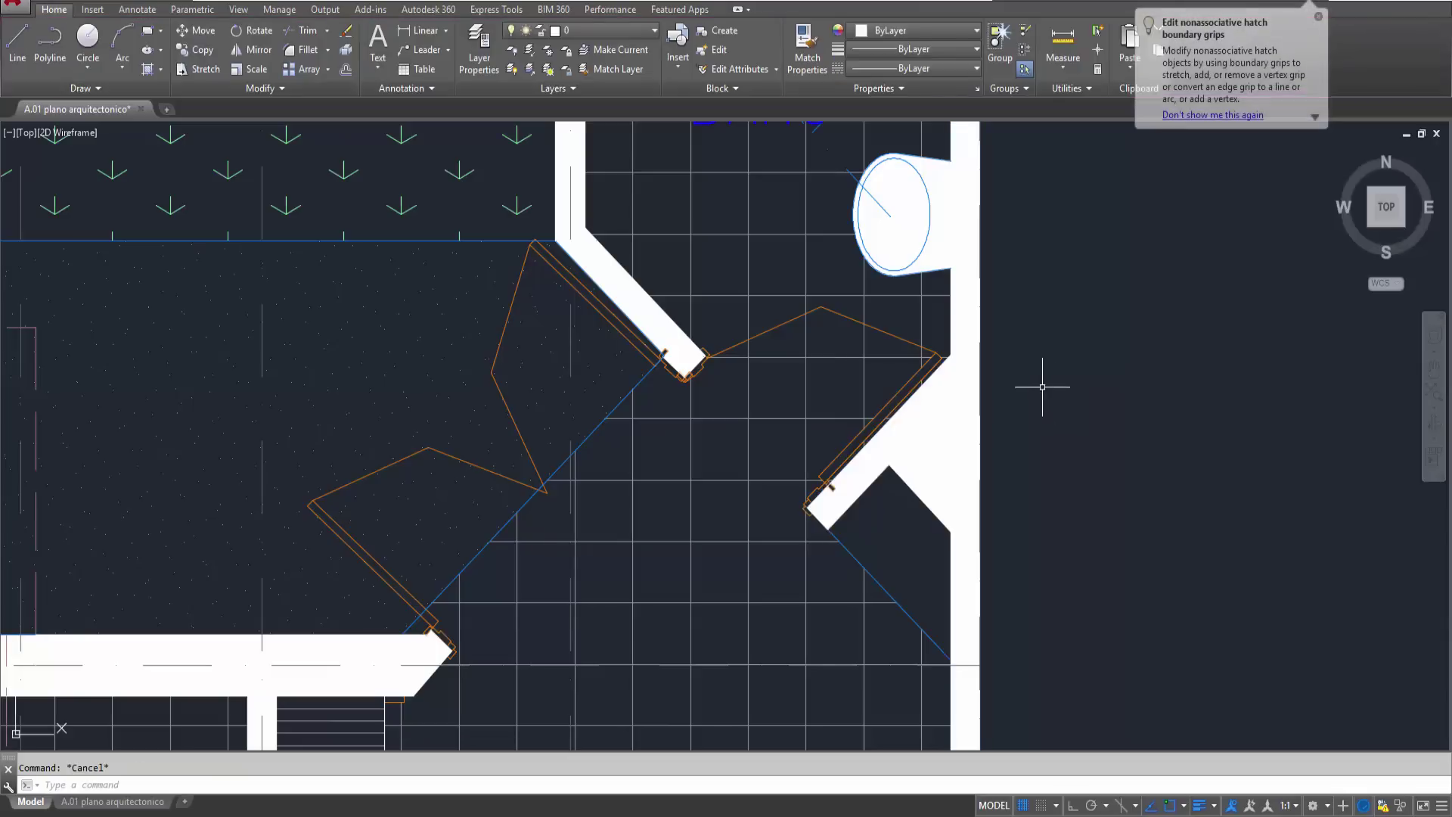
pyautogui.scroll(-5, 1035, 396)
pyautogui.scroll(-3, 1047, 399)
pyautogui.scroll(-3, 1059, 424)
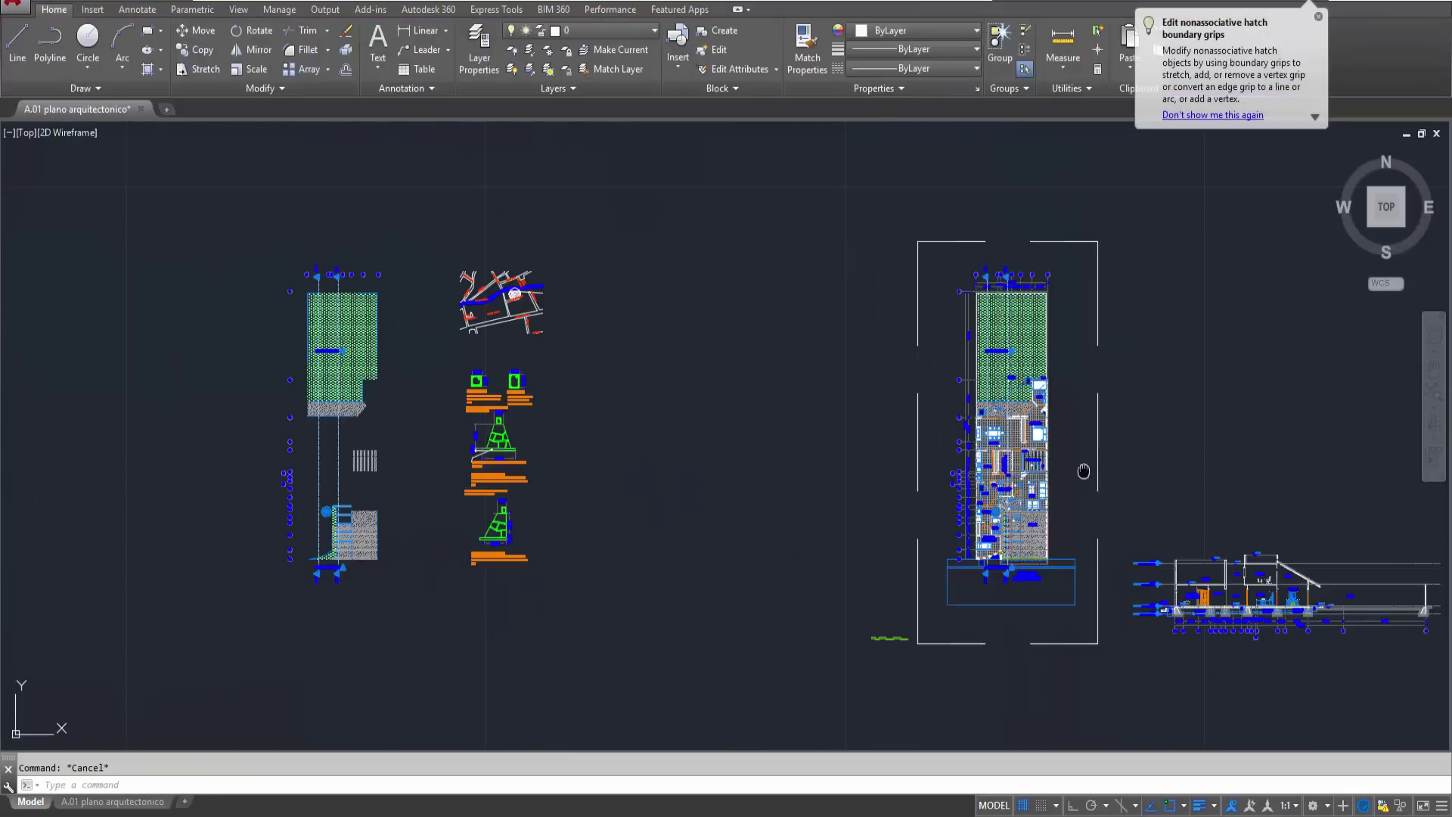
# - Check a grid line's properties, then close the drawing without saving
pyautogui.moveTo(1082, 470); pyautogui.dragTo(1024, 451, button='middle')
pyautogui.scroll(4, 891, 267)
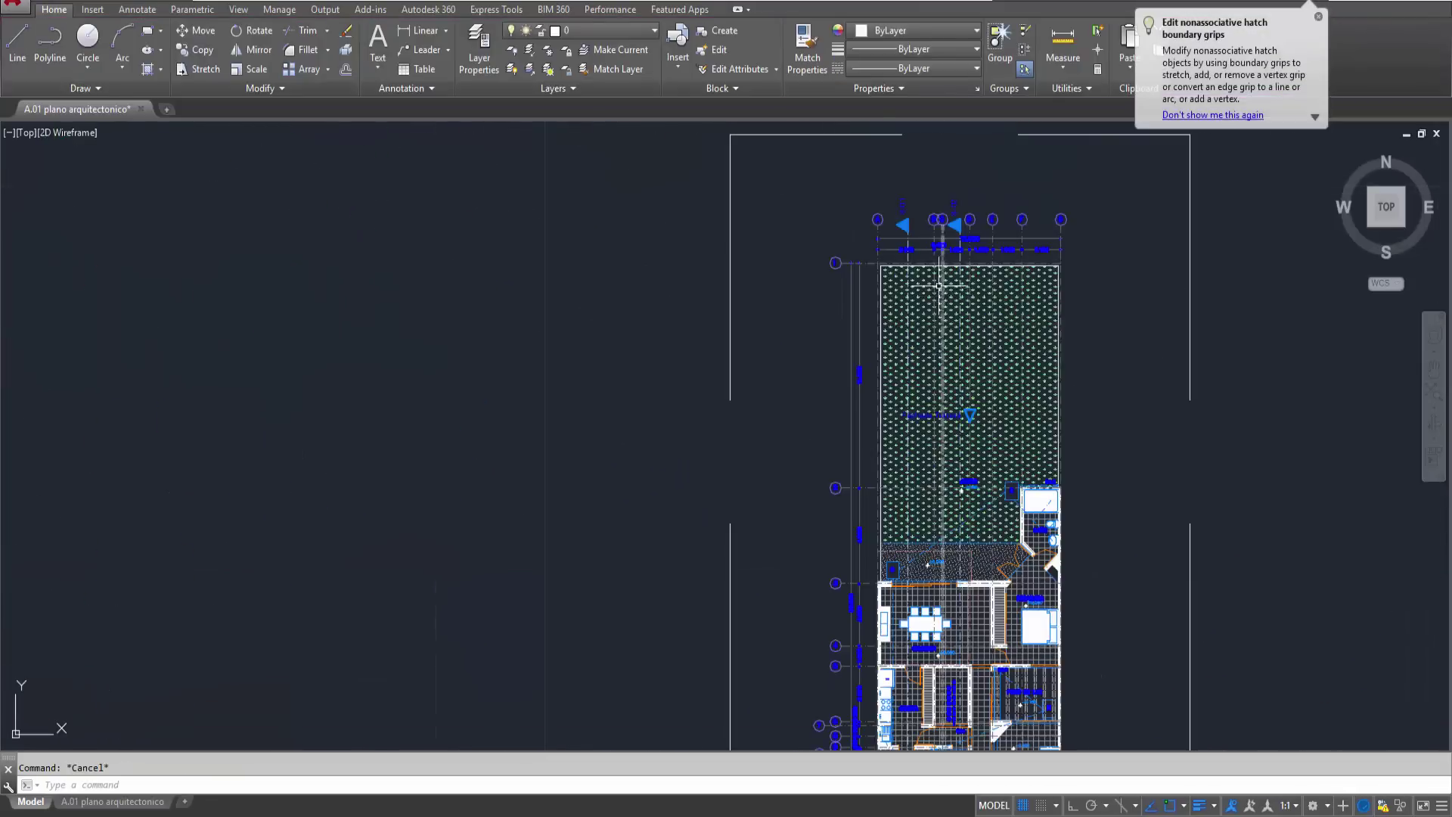
pyautogui.scroll(3, 891, 267)
pyautogui.scroll(2, 891, 267)
pyautogui.click(862, 255)
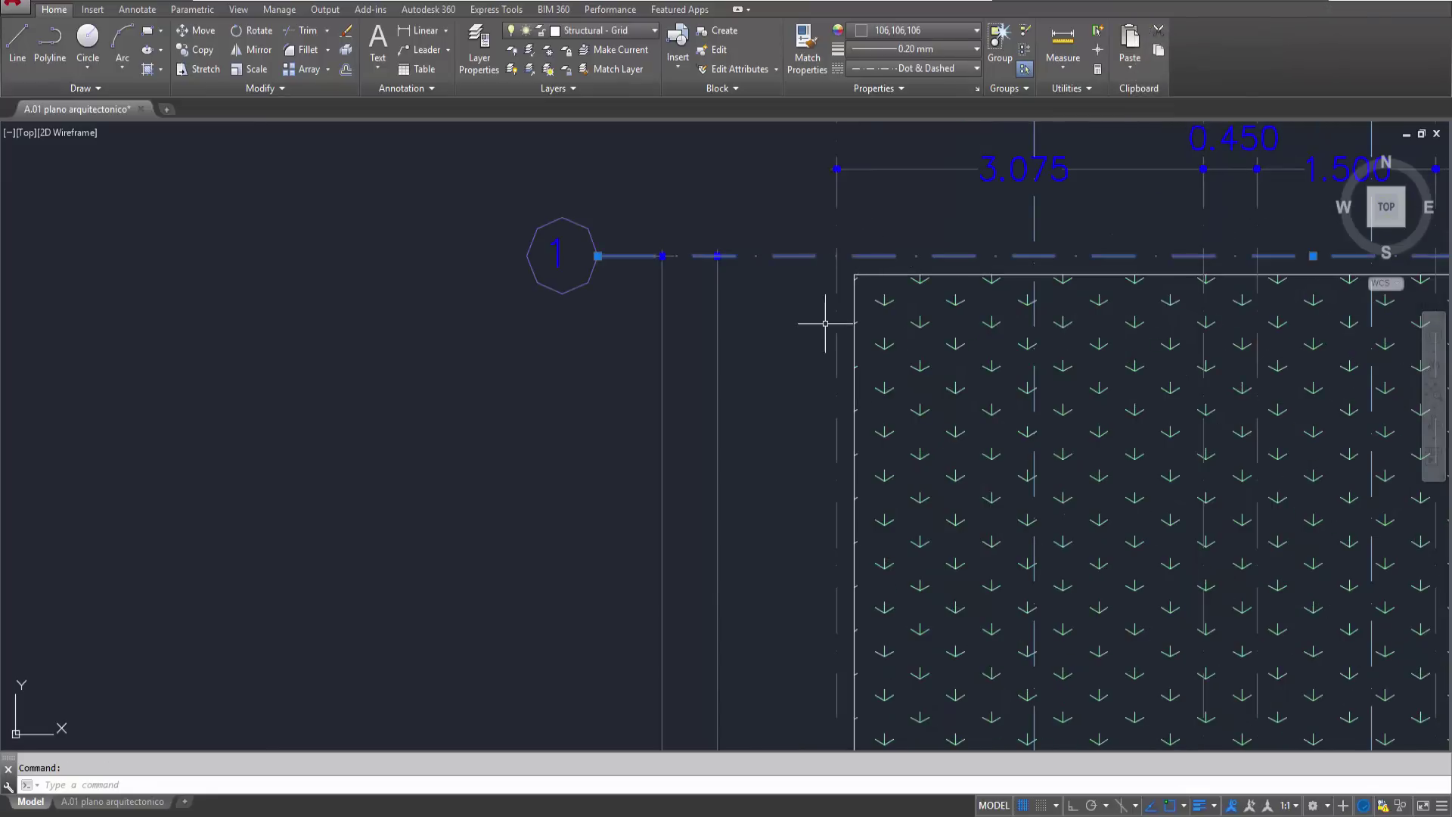
pyautogui.press('Escape')
pyautogui.scroll(-3, 848, 338)
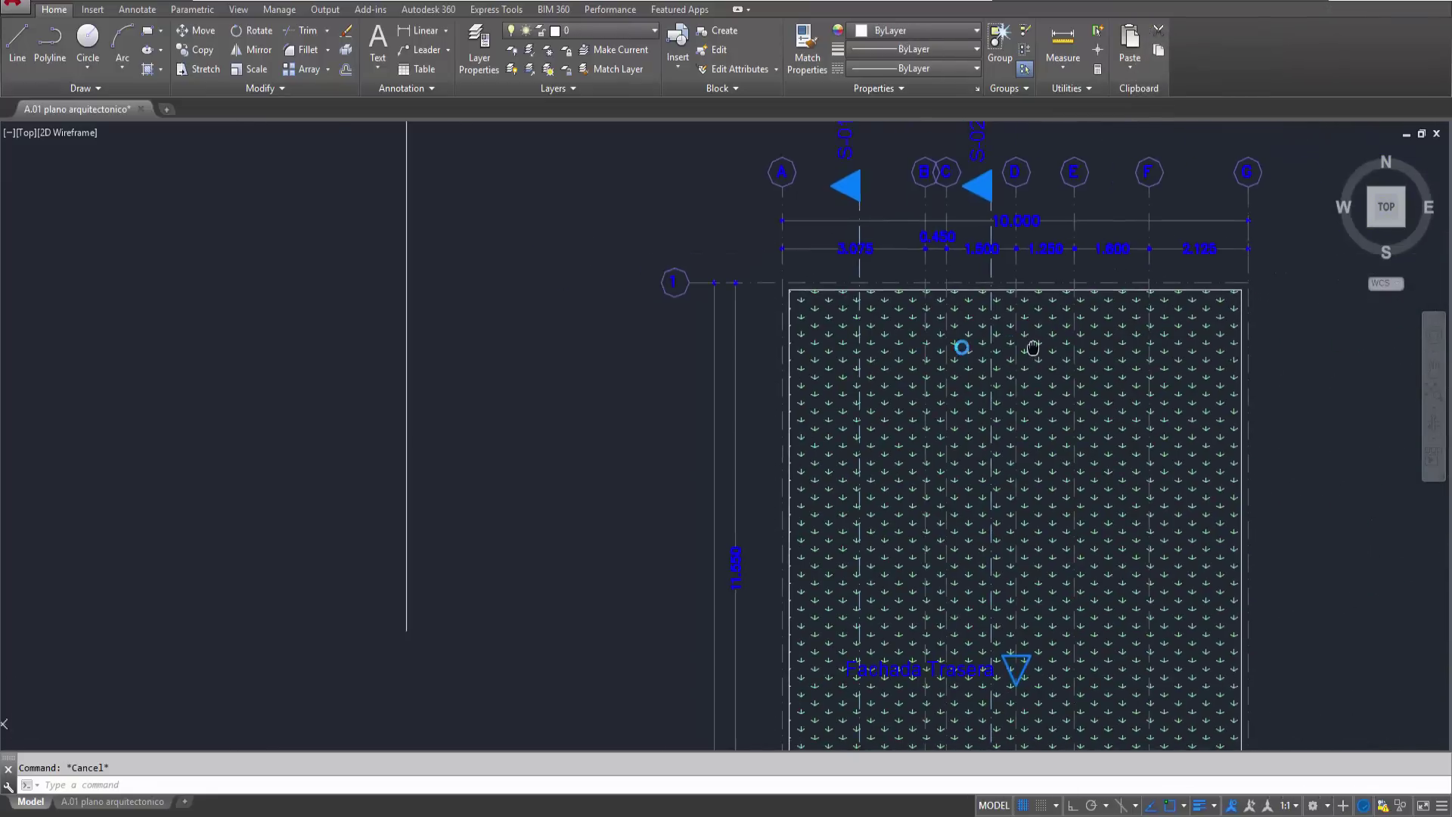
pyautogui.moveTo(1127, 684); pyautogui.dragTo(1082, 249, button='middle')
pyautogui.scroll(-3, 1135, 424)
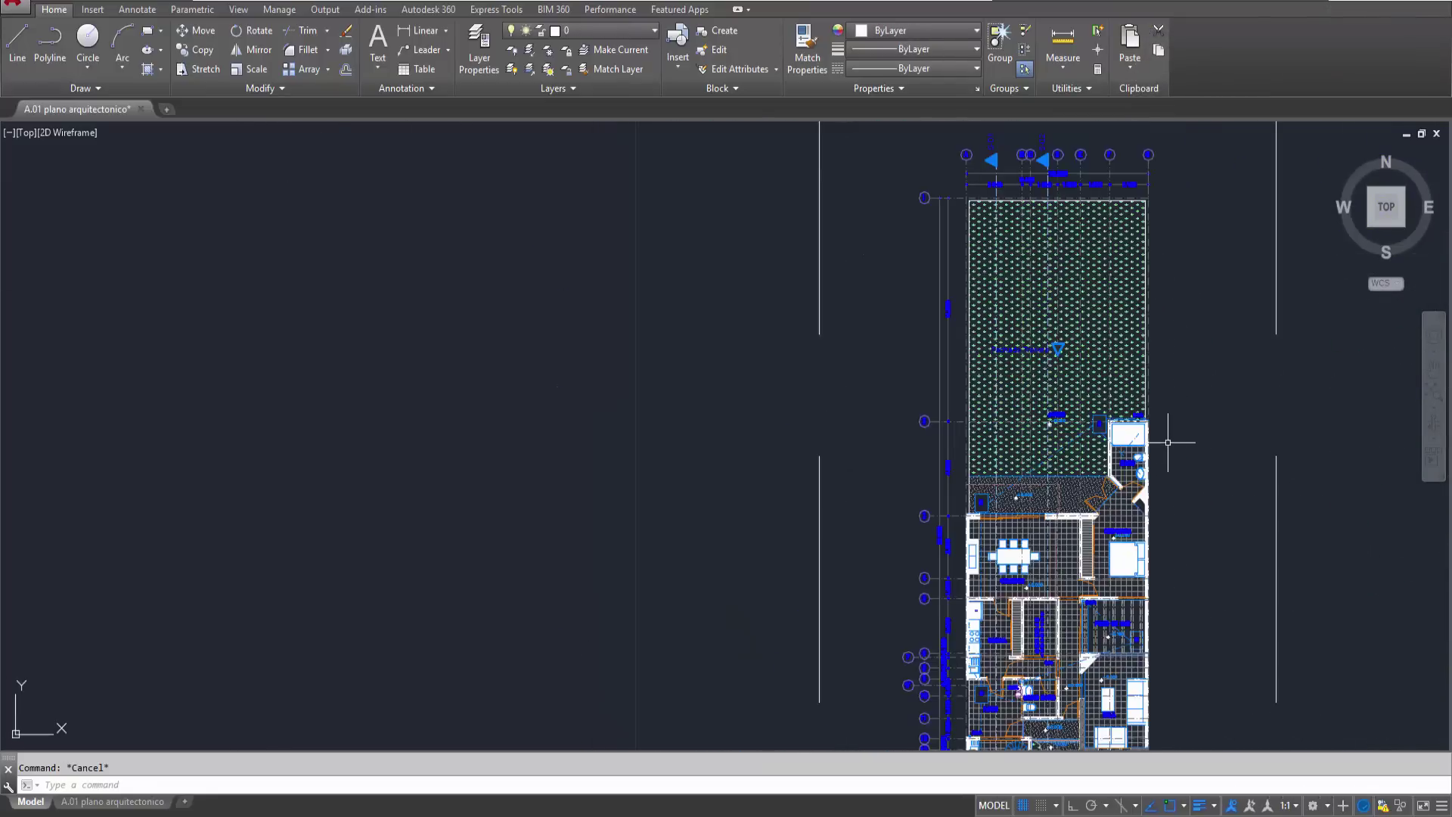
pyautogui.moveTo(1175, 438); pyautogui.dragTo(1103, 419, button='middle')
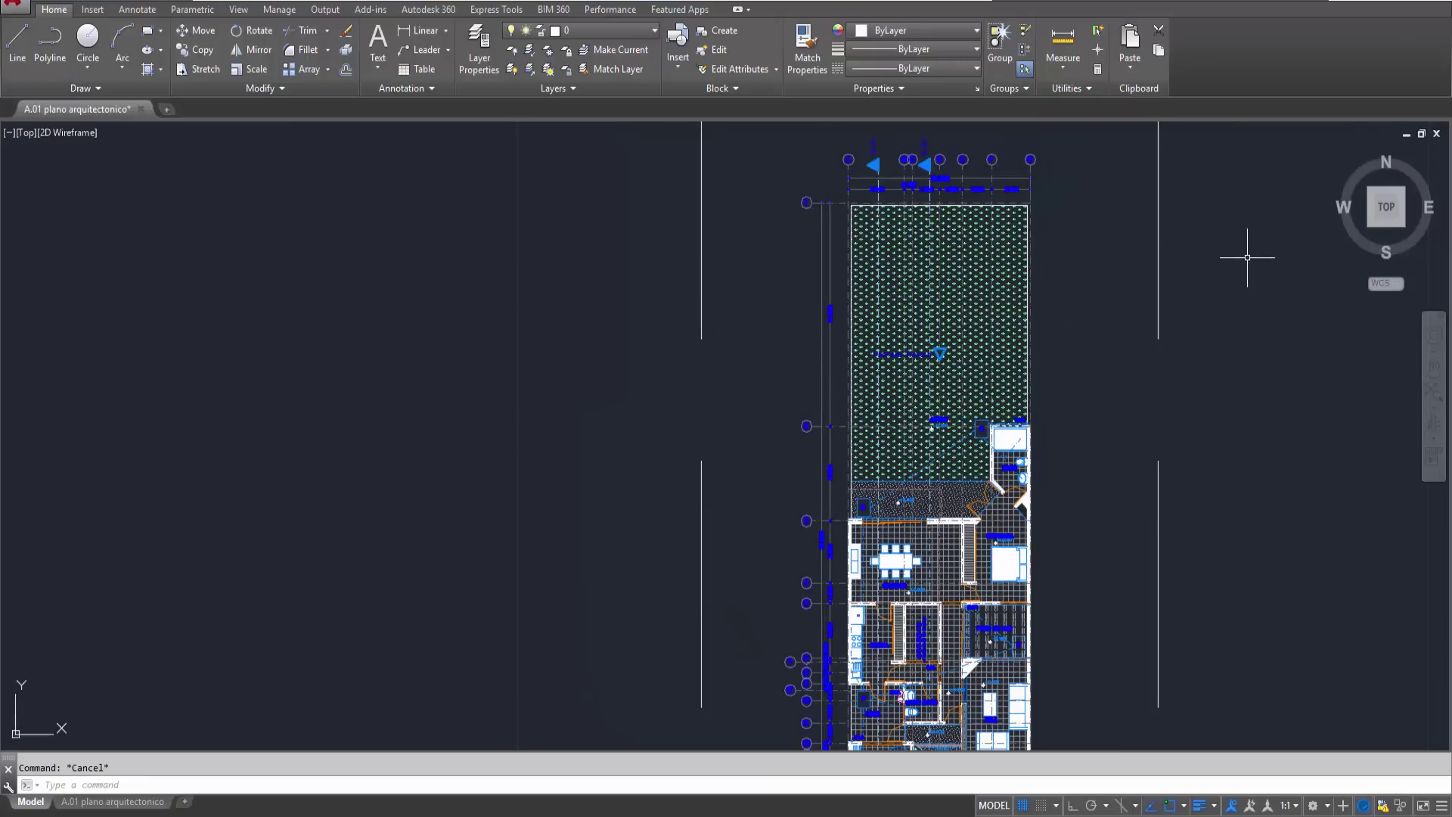
pyautogui.click(1438, 135)
pyautogui.click(783, 443)
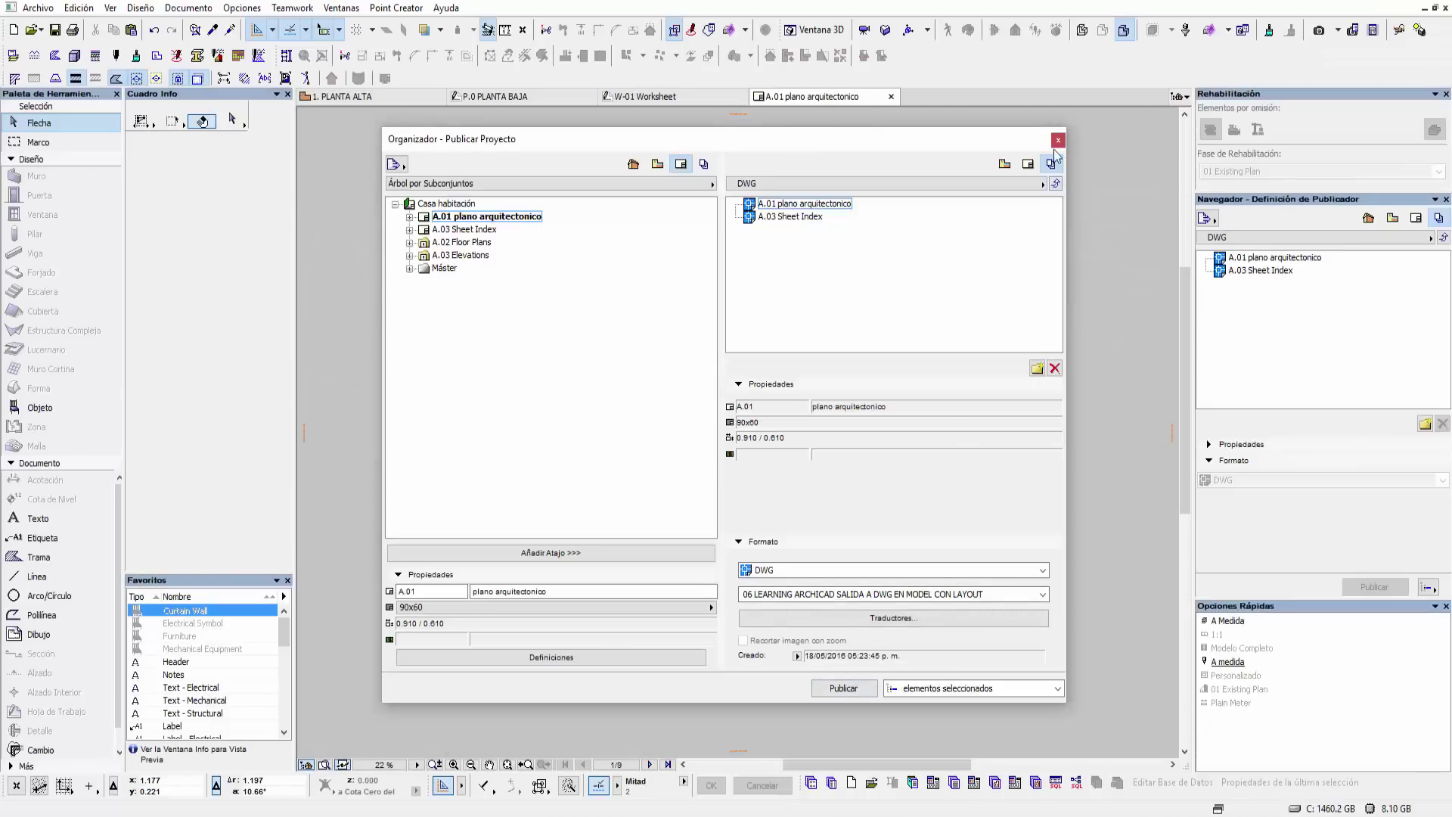
# - Close the Organizer, zoom the A.01 layout to the JARDIN, BAÑO and RECAMARA area, and show the View Map
pyautogui.press('Escape')
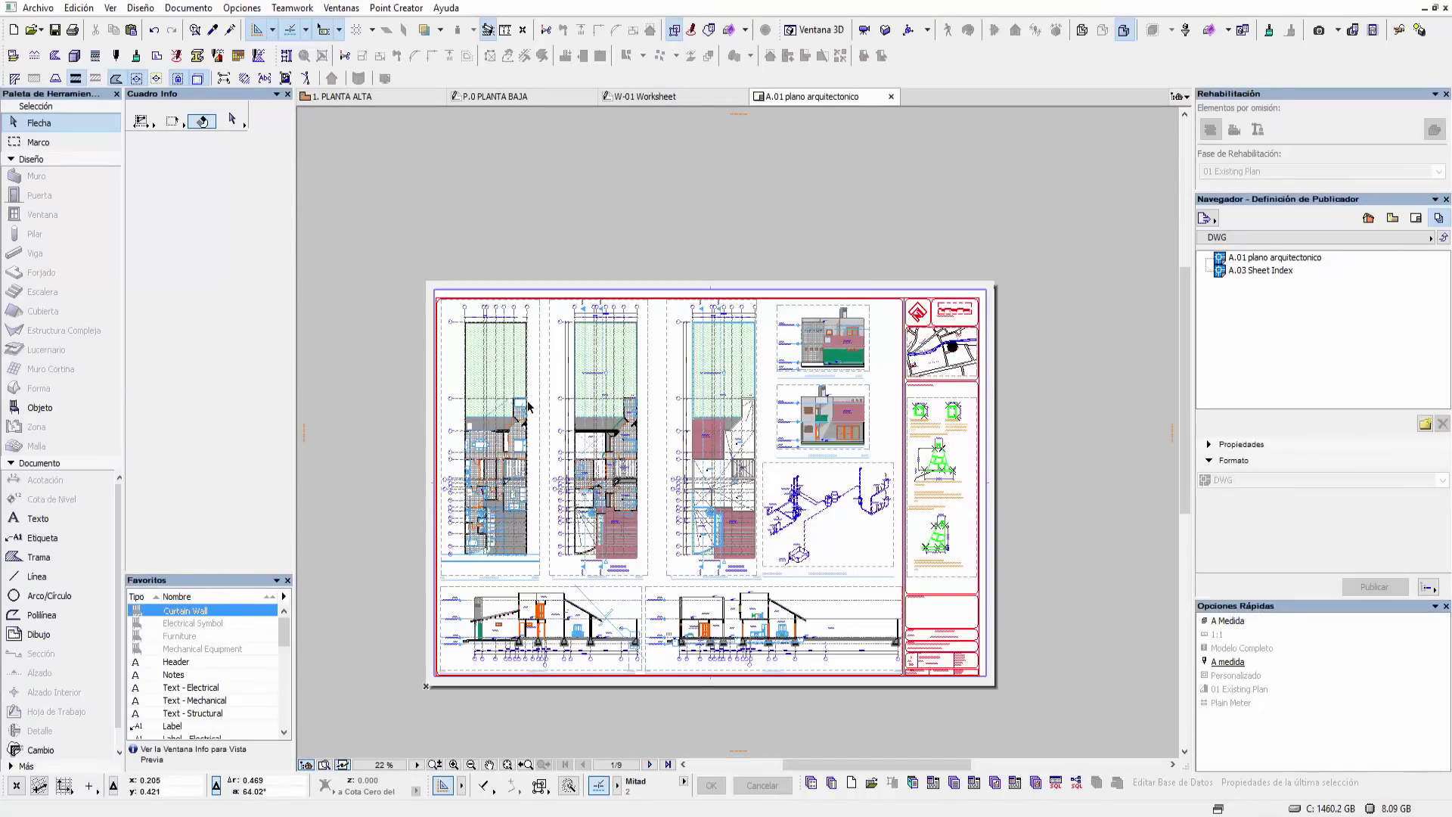
pyautogui.moveTo(533, 406); pyautogui.dragTo(613, 432, button='middle')
pyautogui.scroll(3, 573, 352)
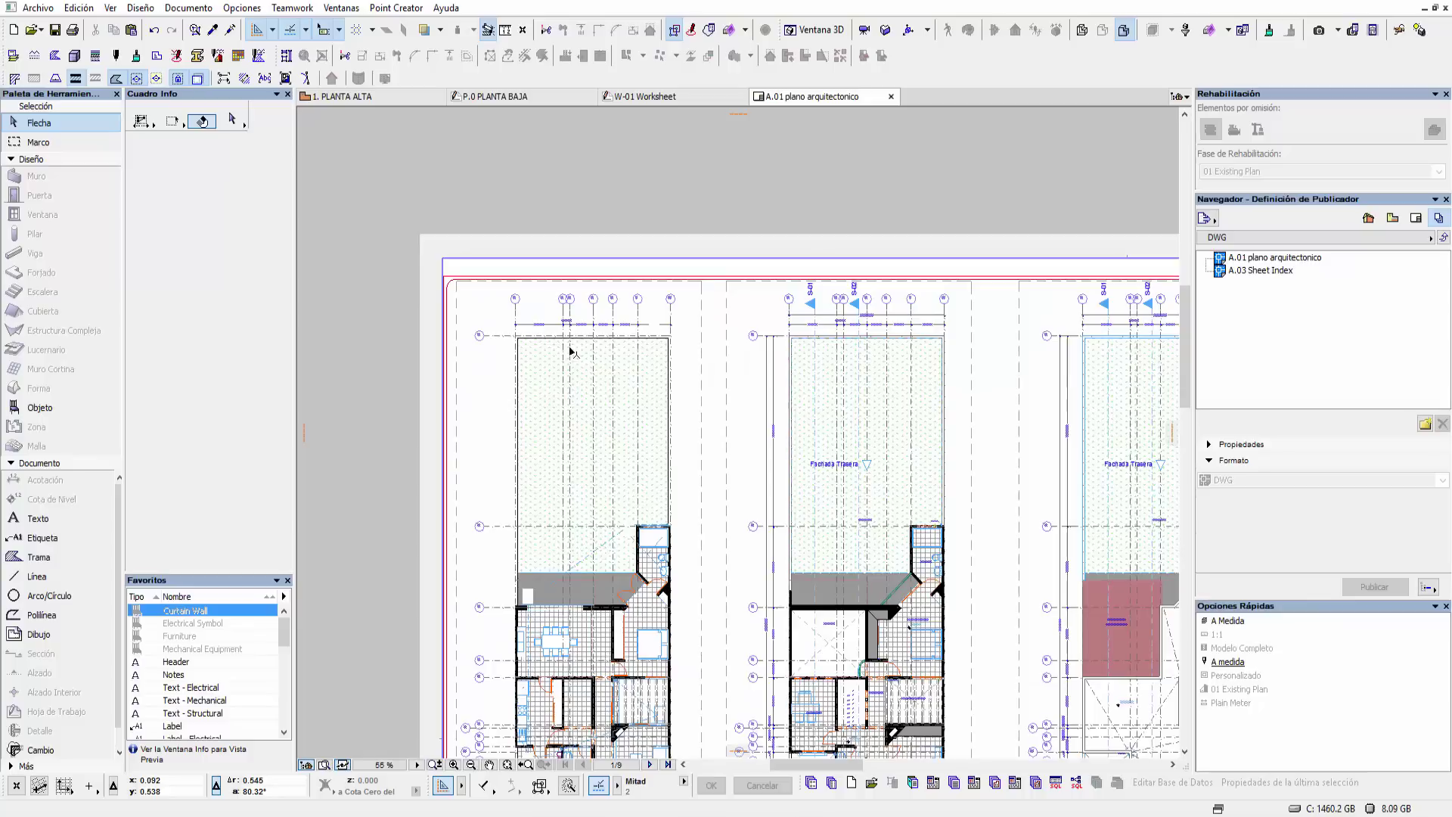
pyautogui.scroll(2, 562, 353)
pyautogui.moveTo(584, 590); pyautogui.dragTo(519, 350, button='middle')
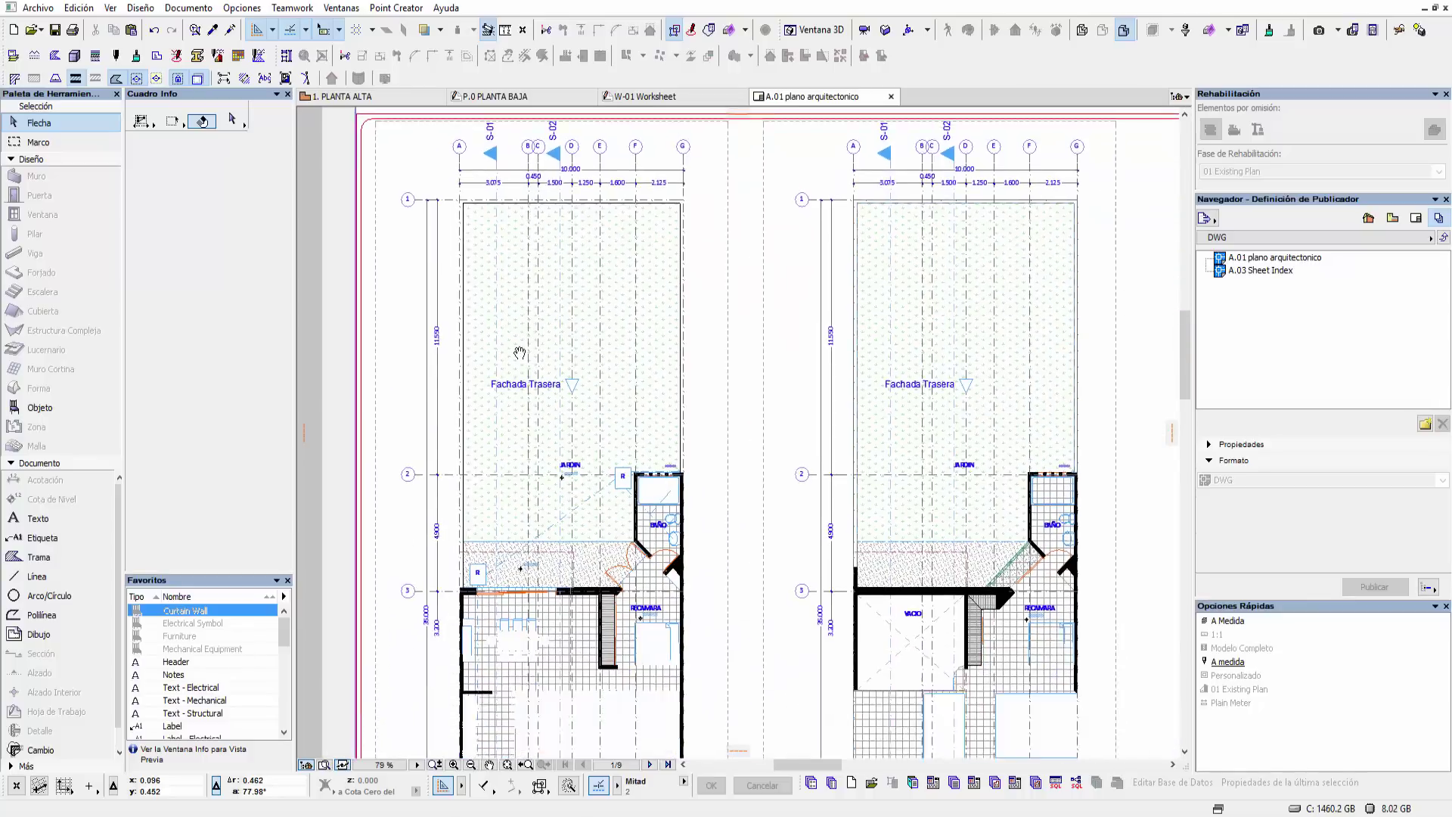
pyautogui.scroll(3, 656, 469)
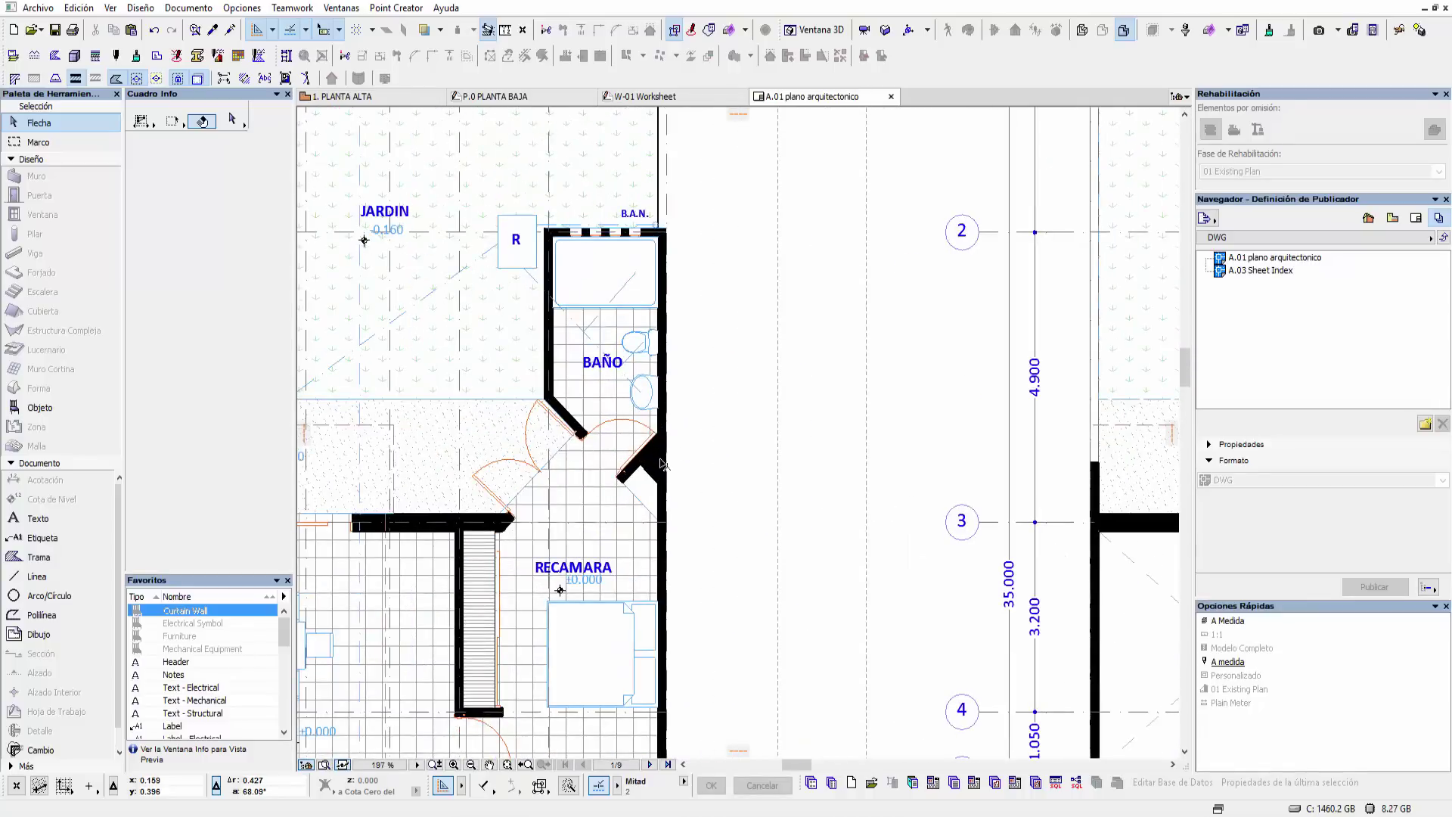
pyautogui.moveTo(660, 463); pyautogui.dragTo(885, 421, button='middle')
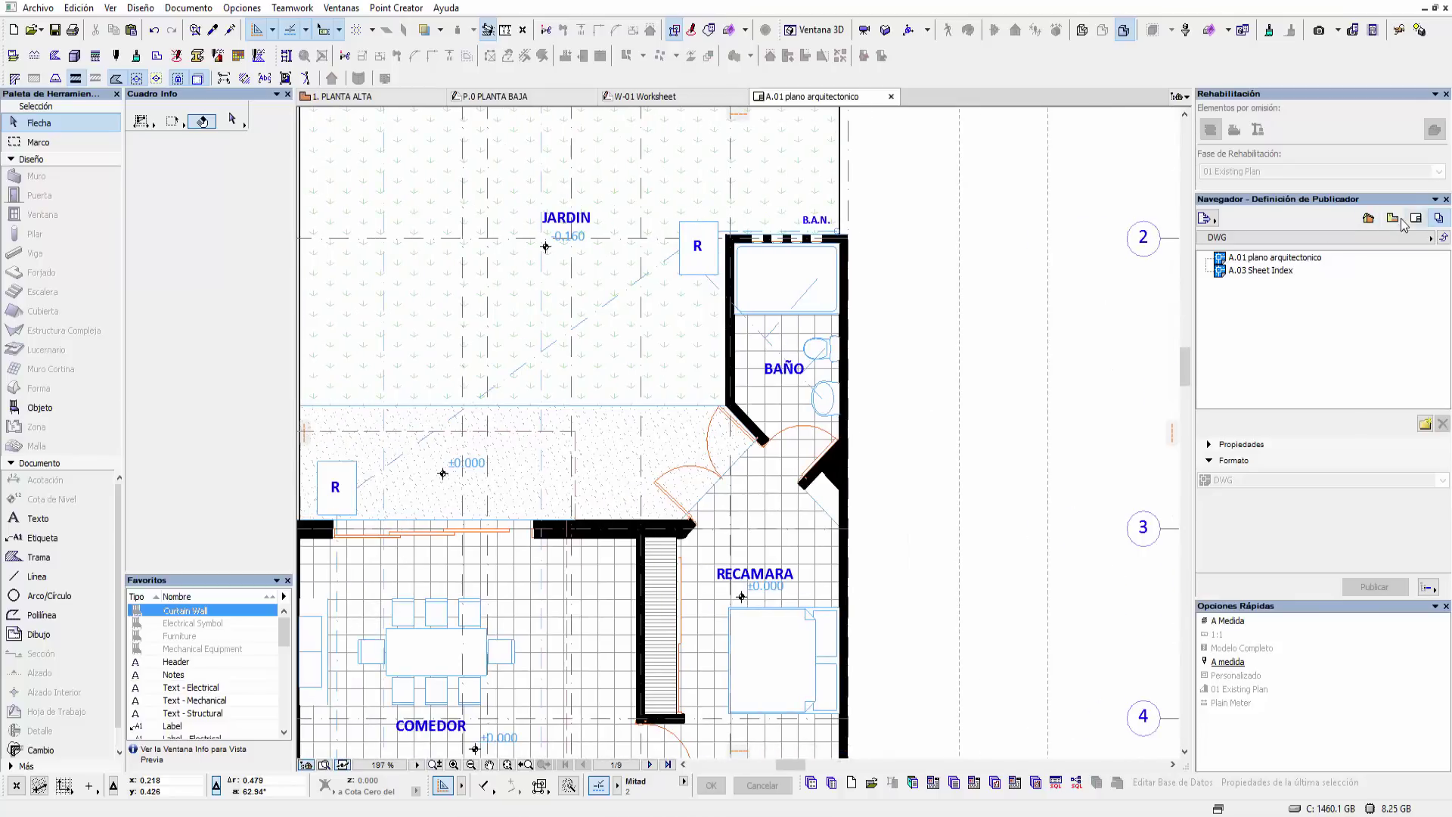
pyautogui.click(1398, 220)
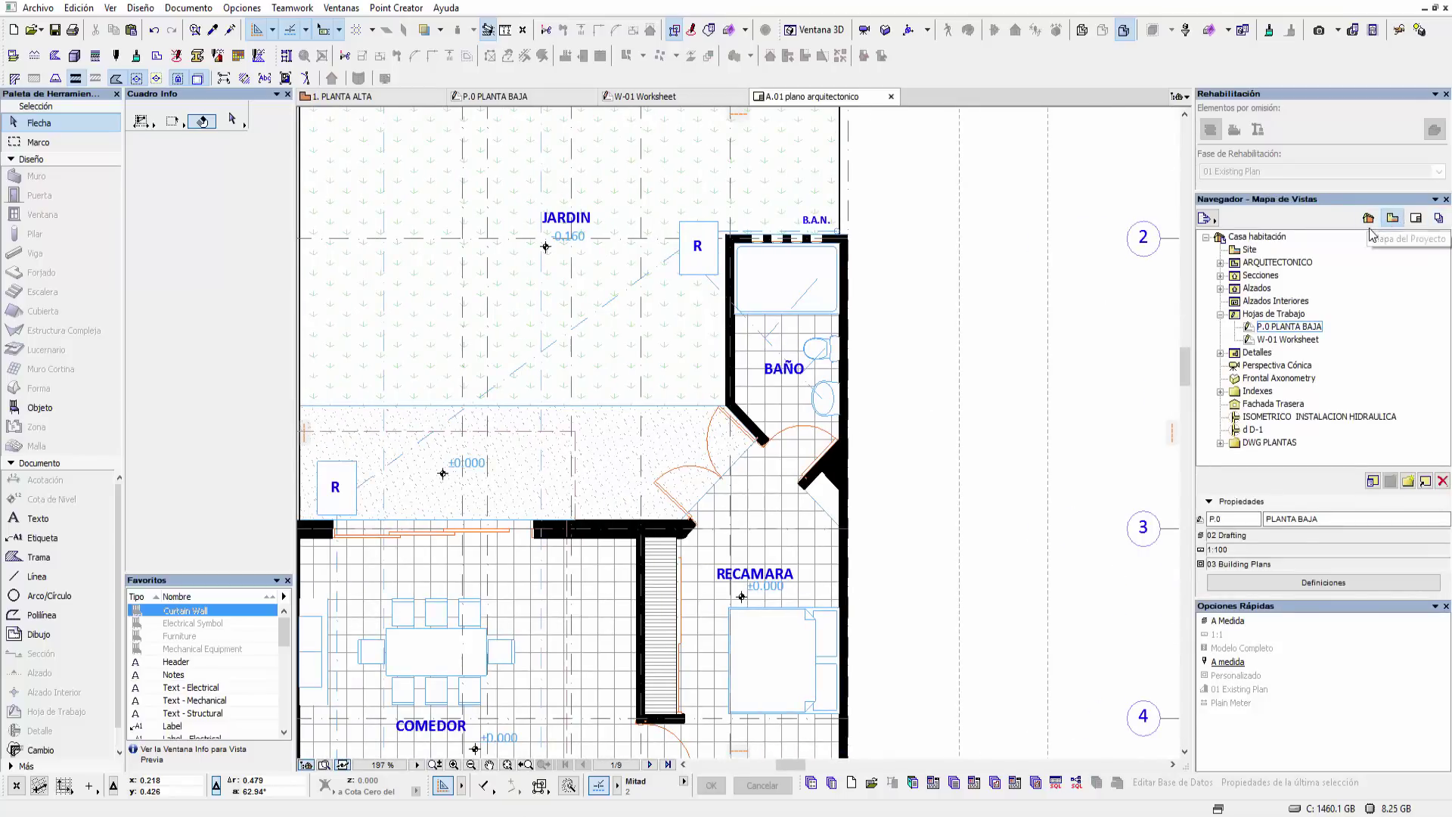
# - Open the P.0 PLANTA BAJA worksheet, select a wall's black solid fill and list its fill patterns
pyautogui.click(1369, 219)
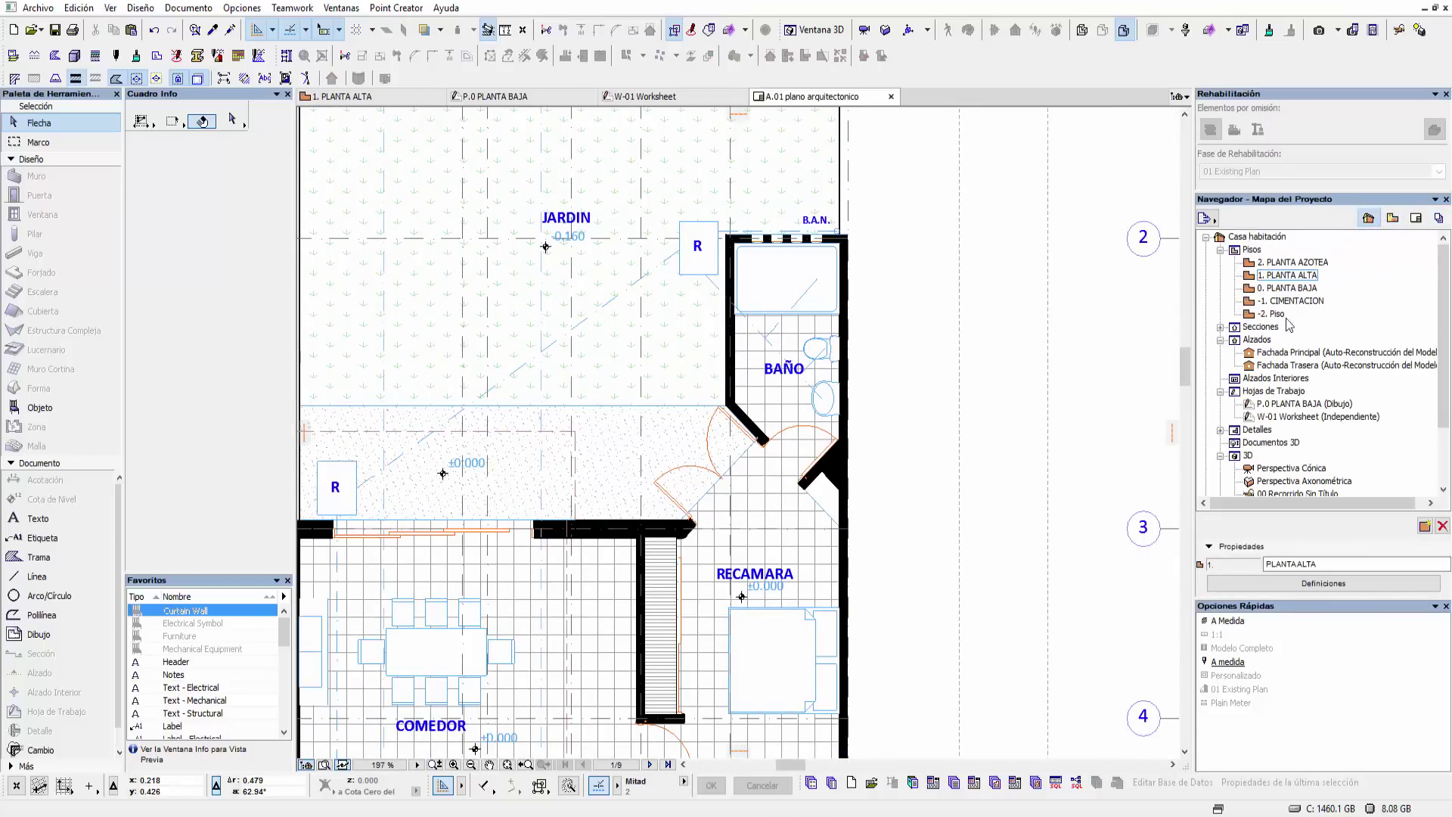
pyautogui.doubleClick(1305, 404)
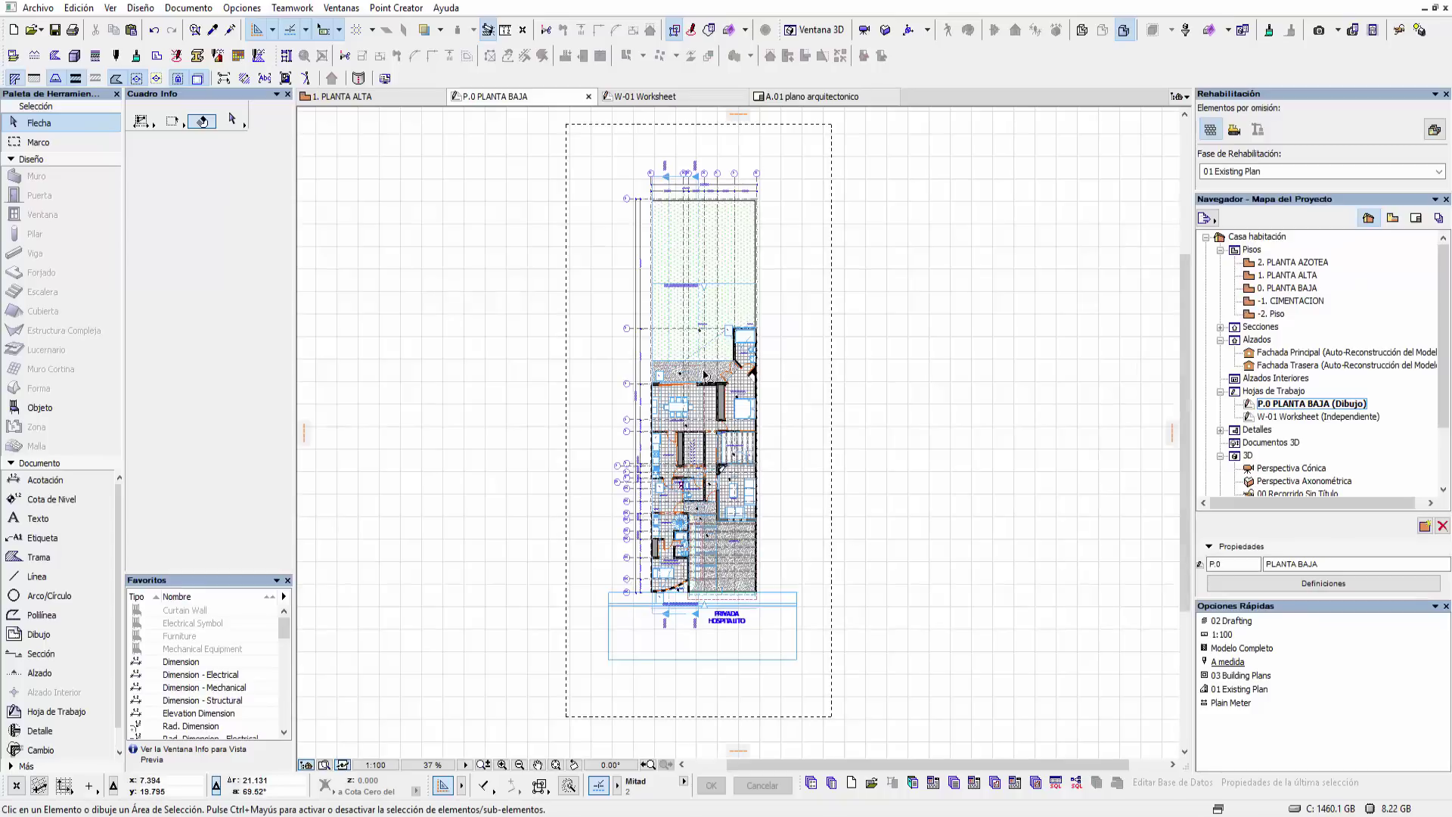
pyautogui.scroll(3, 703, 373)
pyautogui.scroll(3, 703, 373)
pyautogui.scroll(3, 711, 378)
pyautogui.scroll(2, 719, 386)
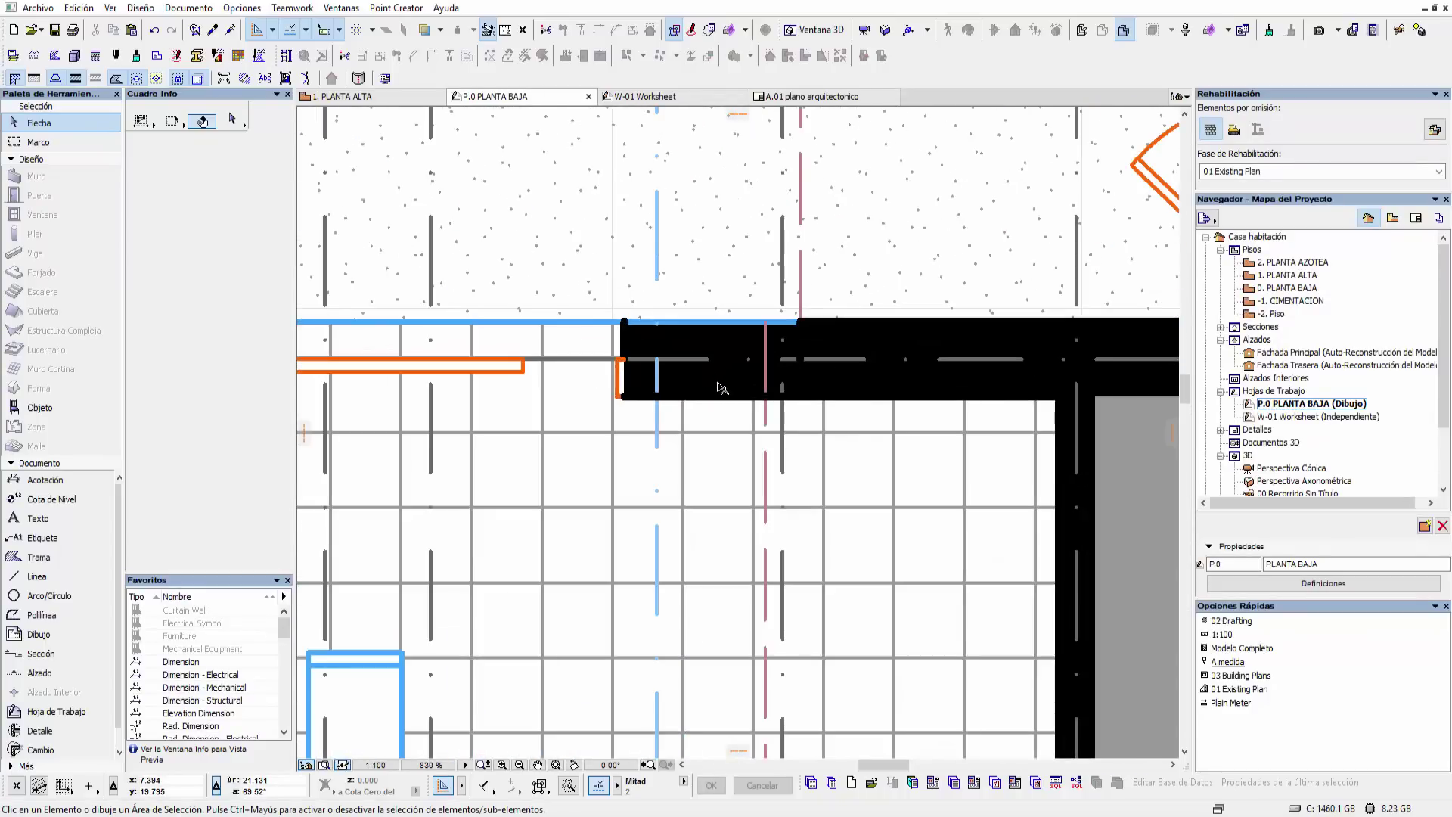
pyautogui.click(720, 388)
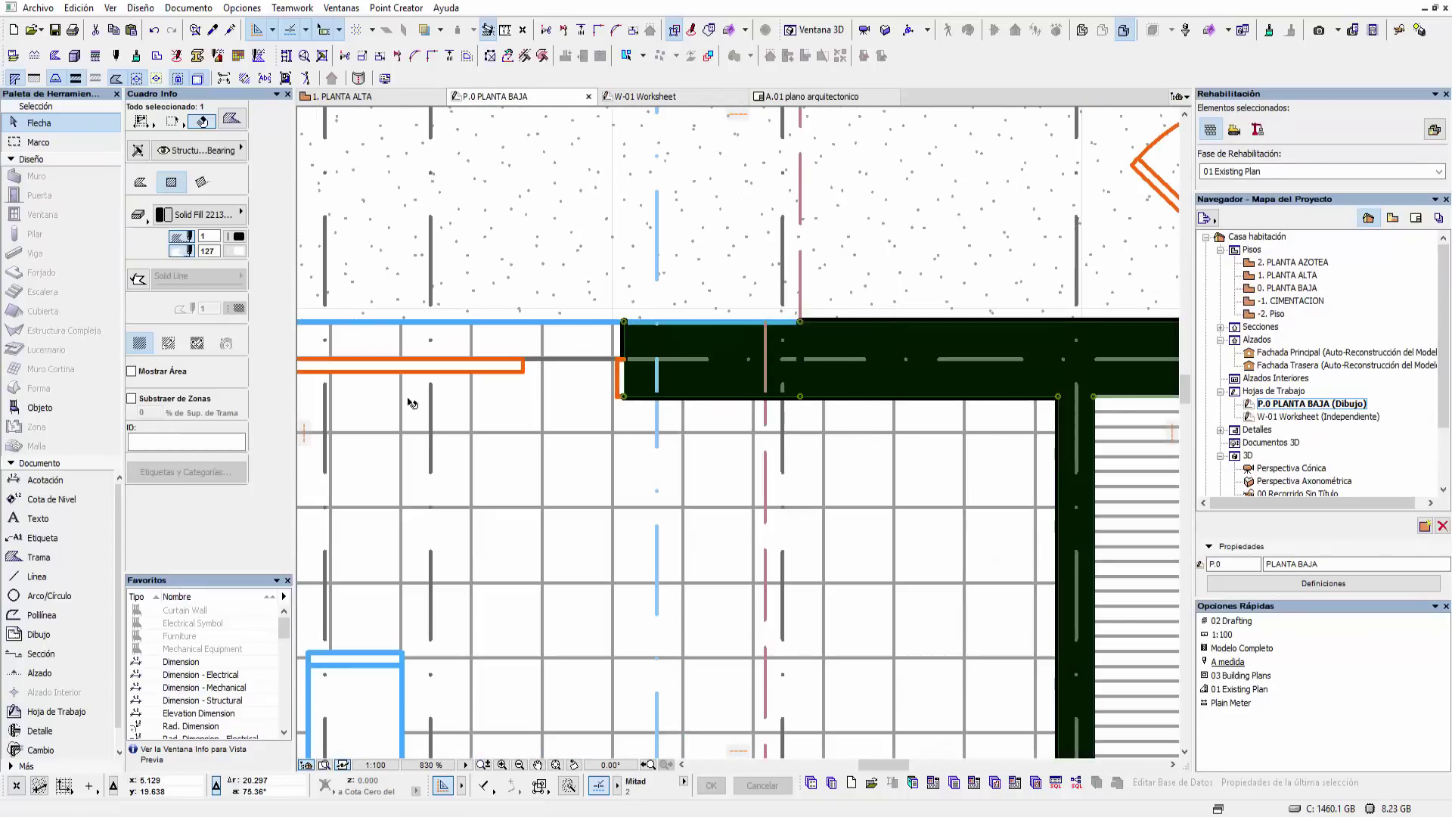
pyautogui.click(222, 220)
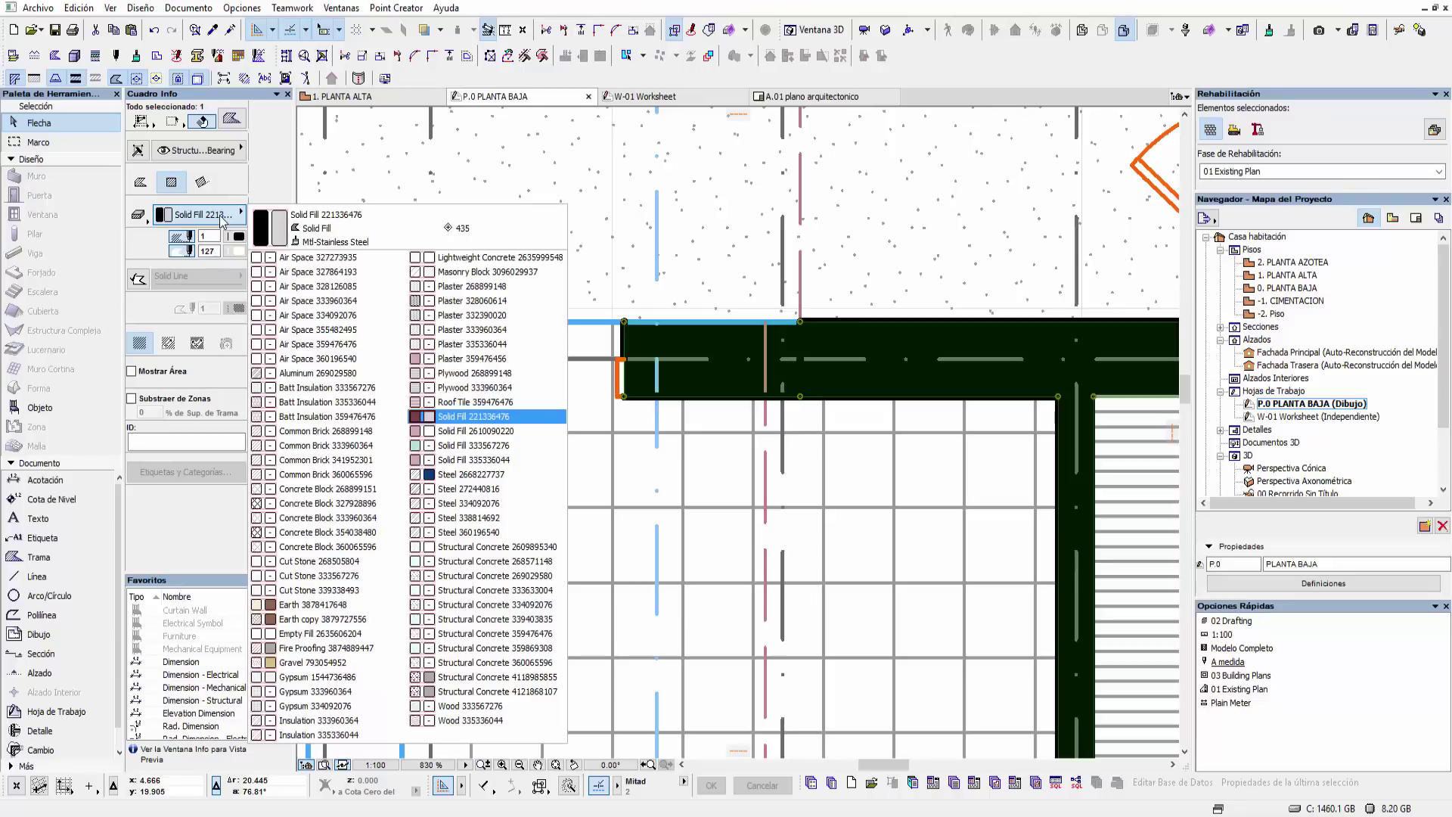
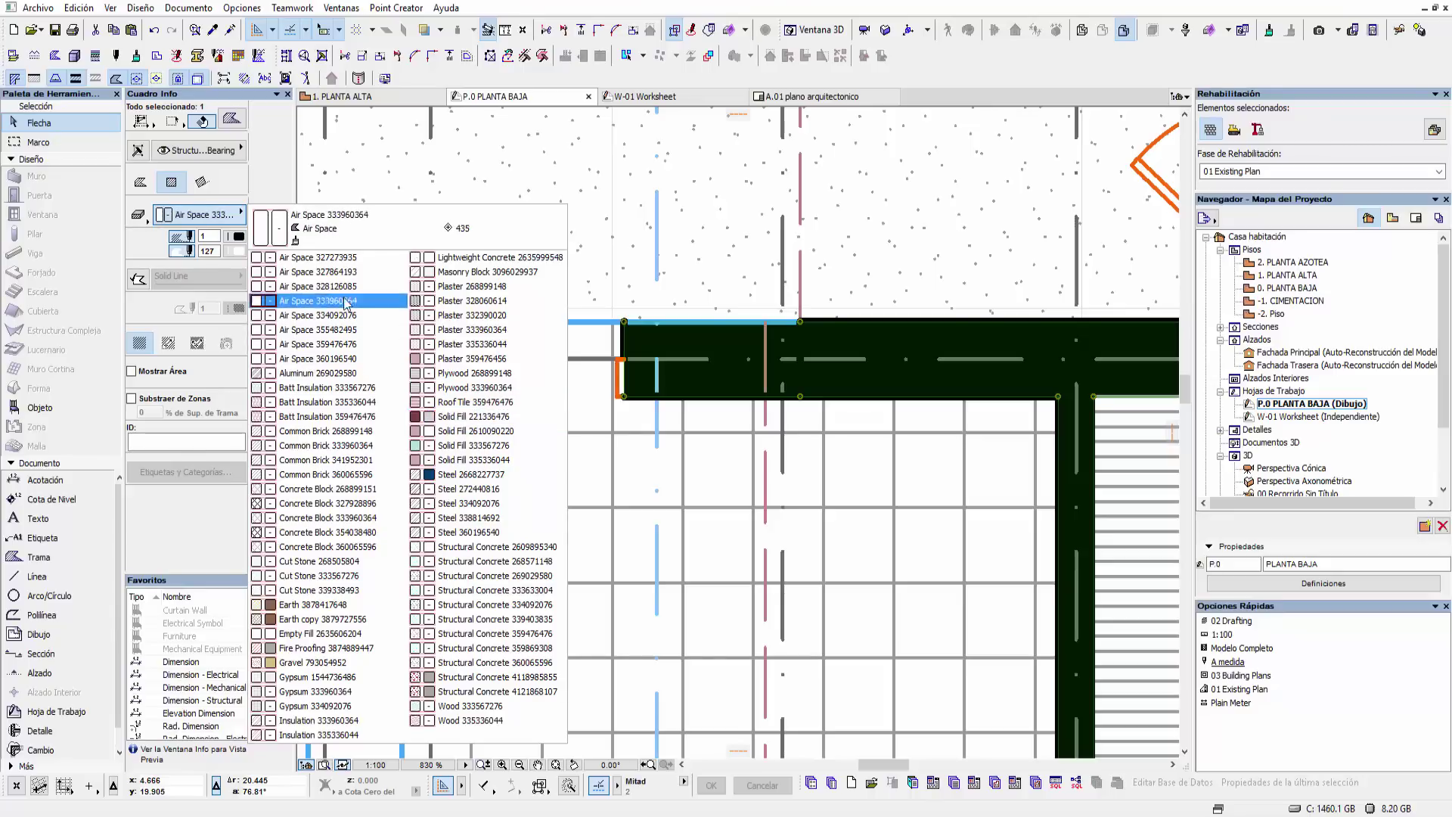
# - Give the black L-shaped wall fill Solid Fill and review its background pen, left at 127
pyautogui.click(502, 431)
pyautogui.press('Escape')
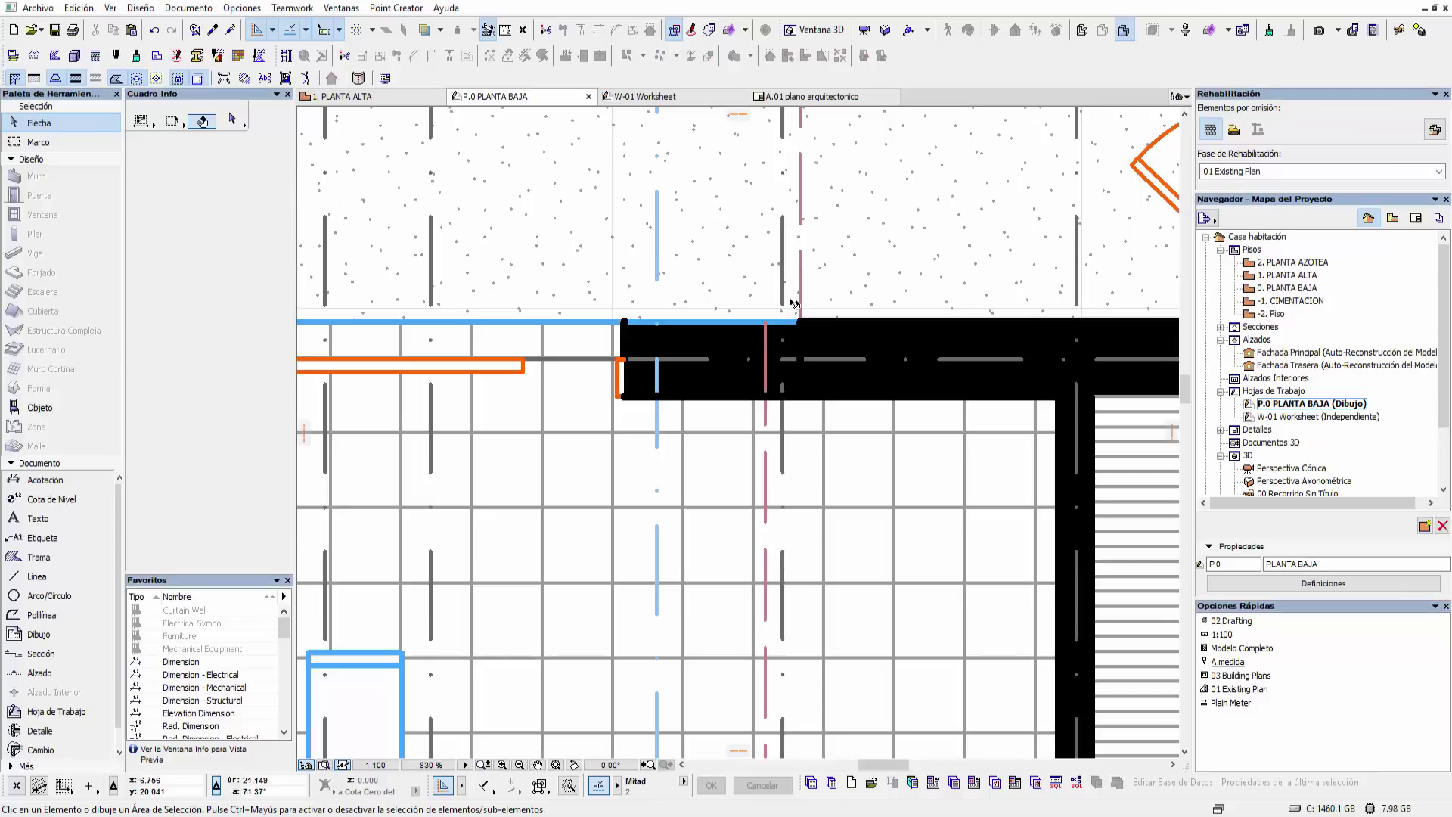
pyautogui.moveTo(774, 334); pyautogui.dragTo(781, 335, button='middle')
pyautogui.click(834, 351)
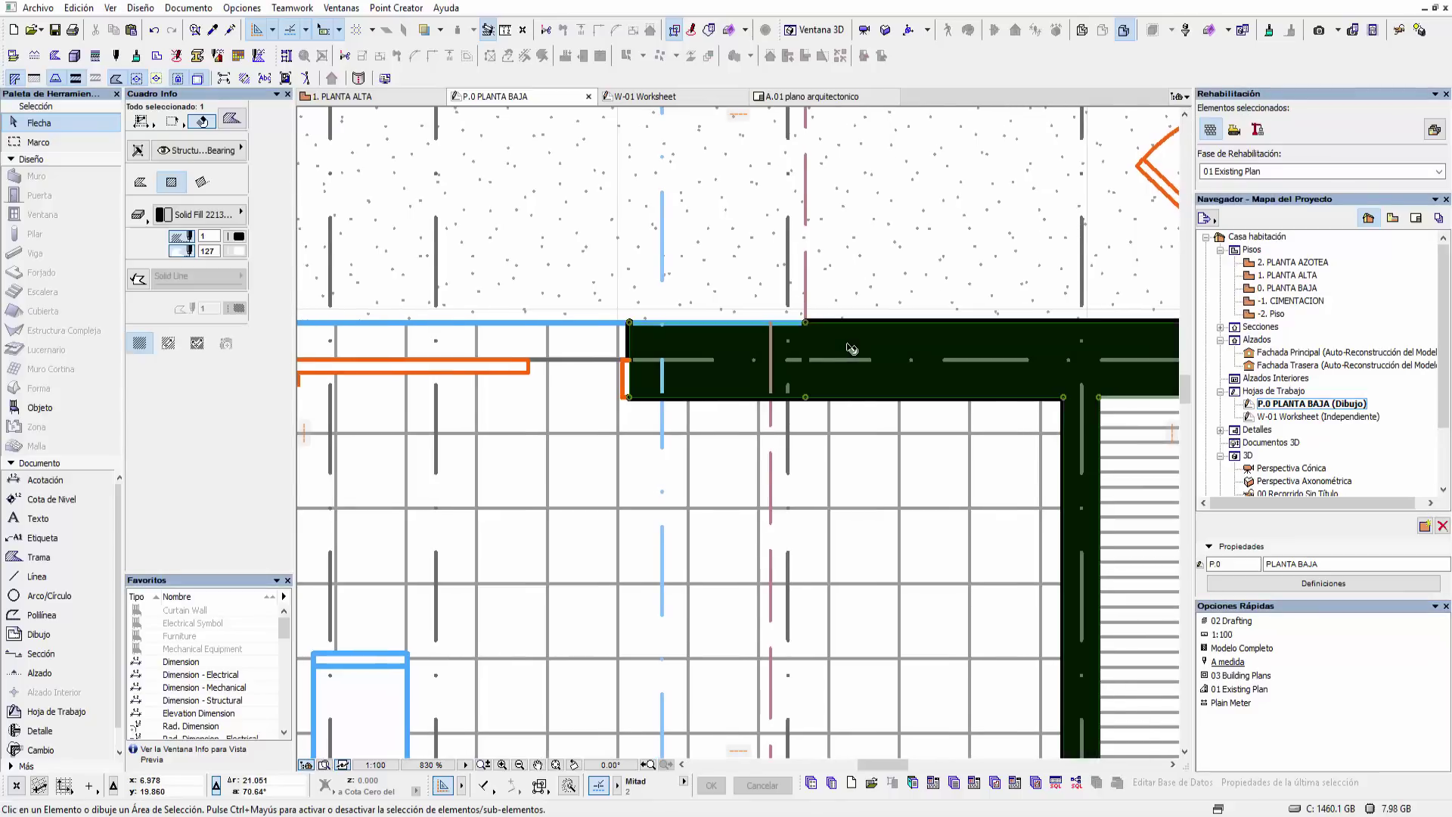
pyautogui.click(203, 216)
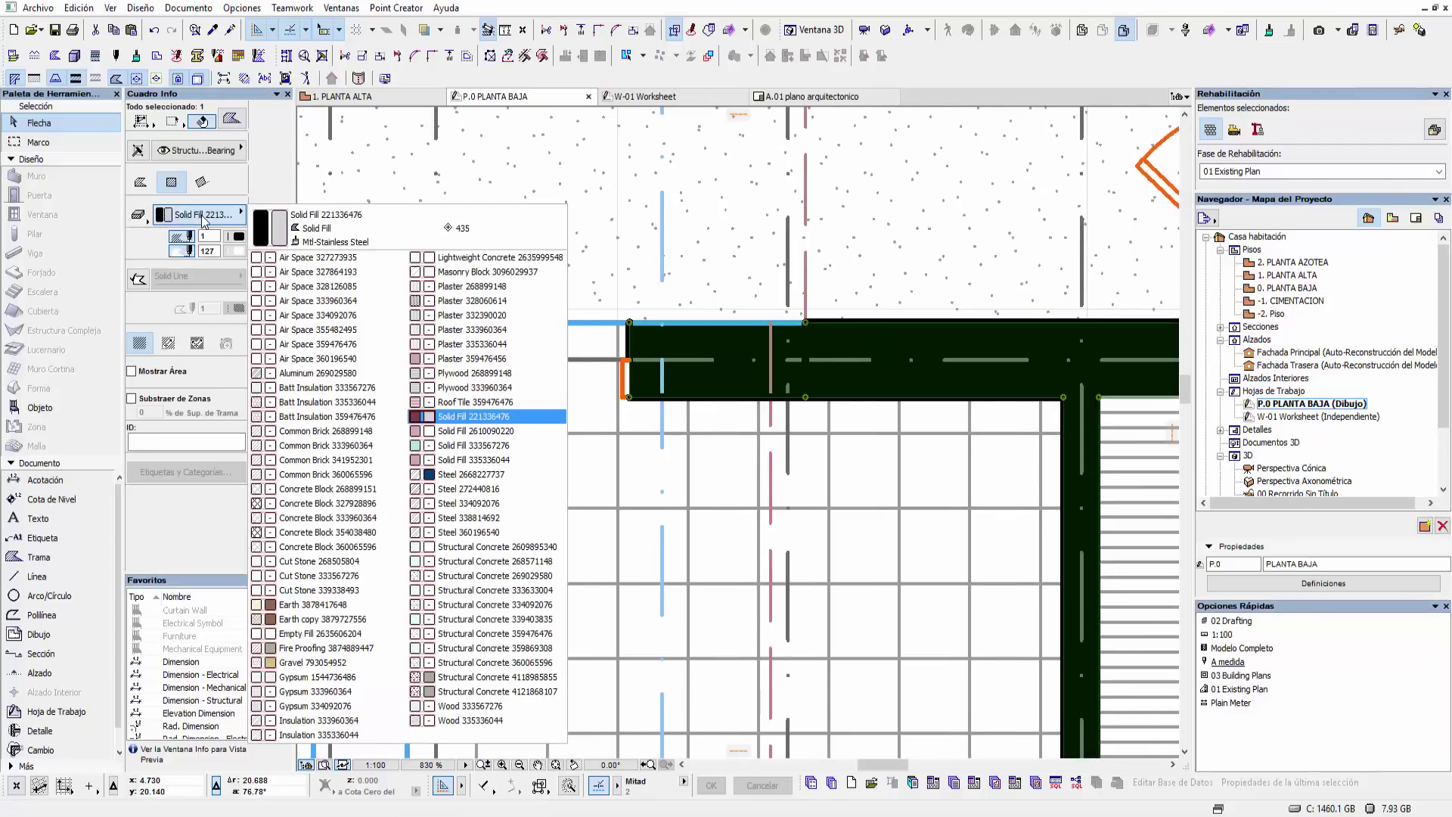
pyautogui.click(203, 216)
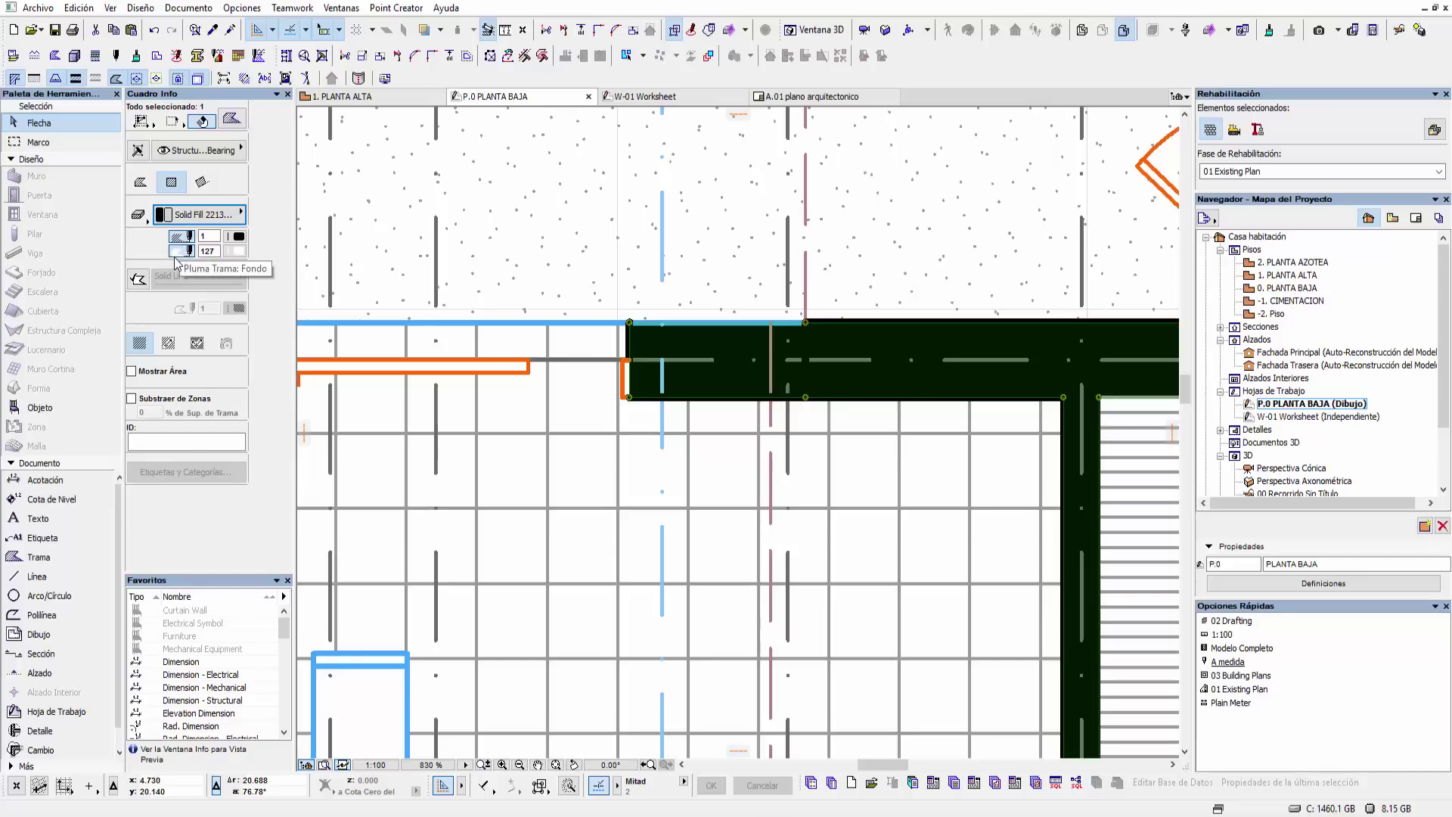
pyautogui.click(236, 252)
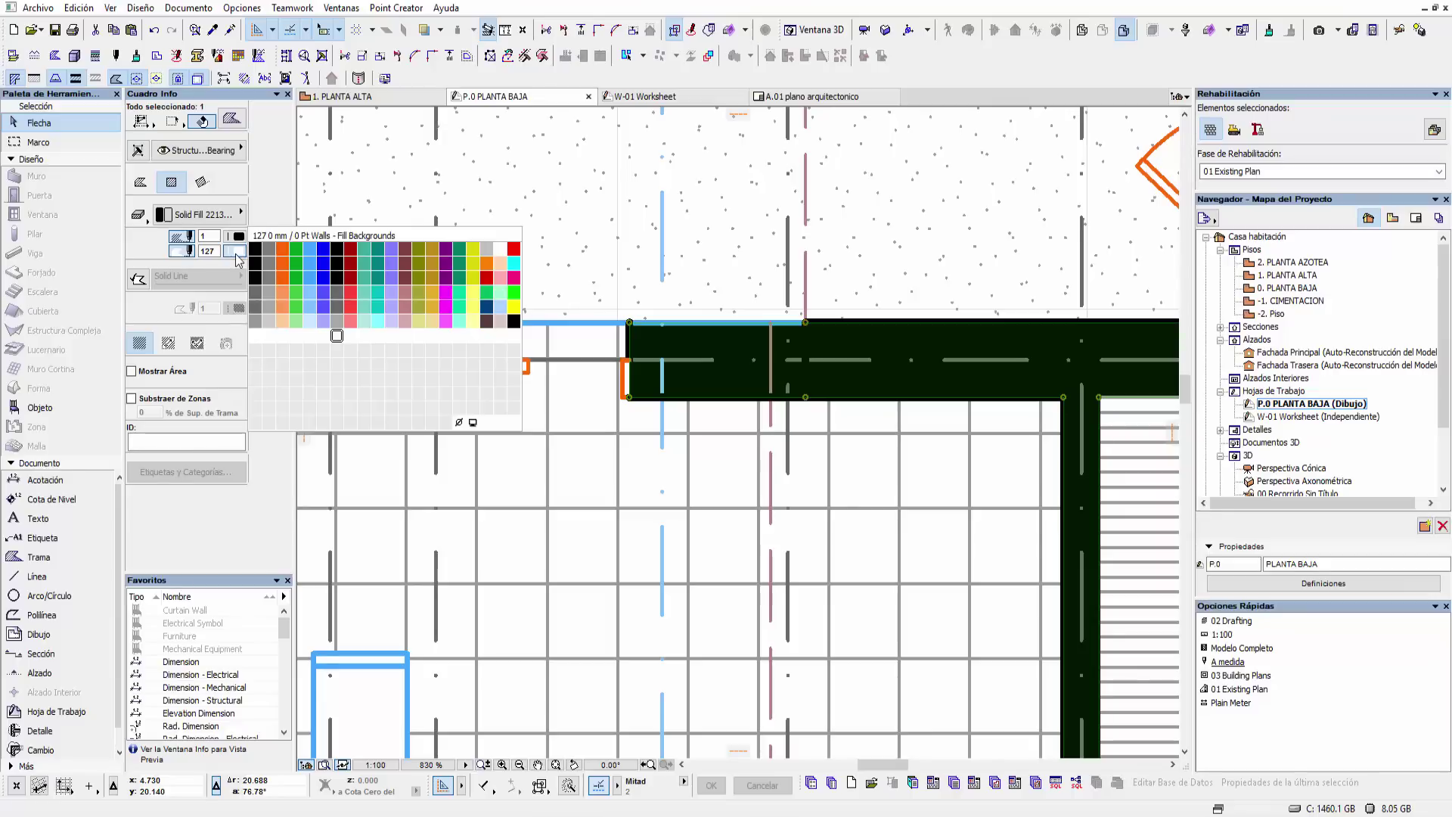
pyautogui.click(236, 254)
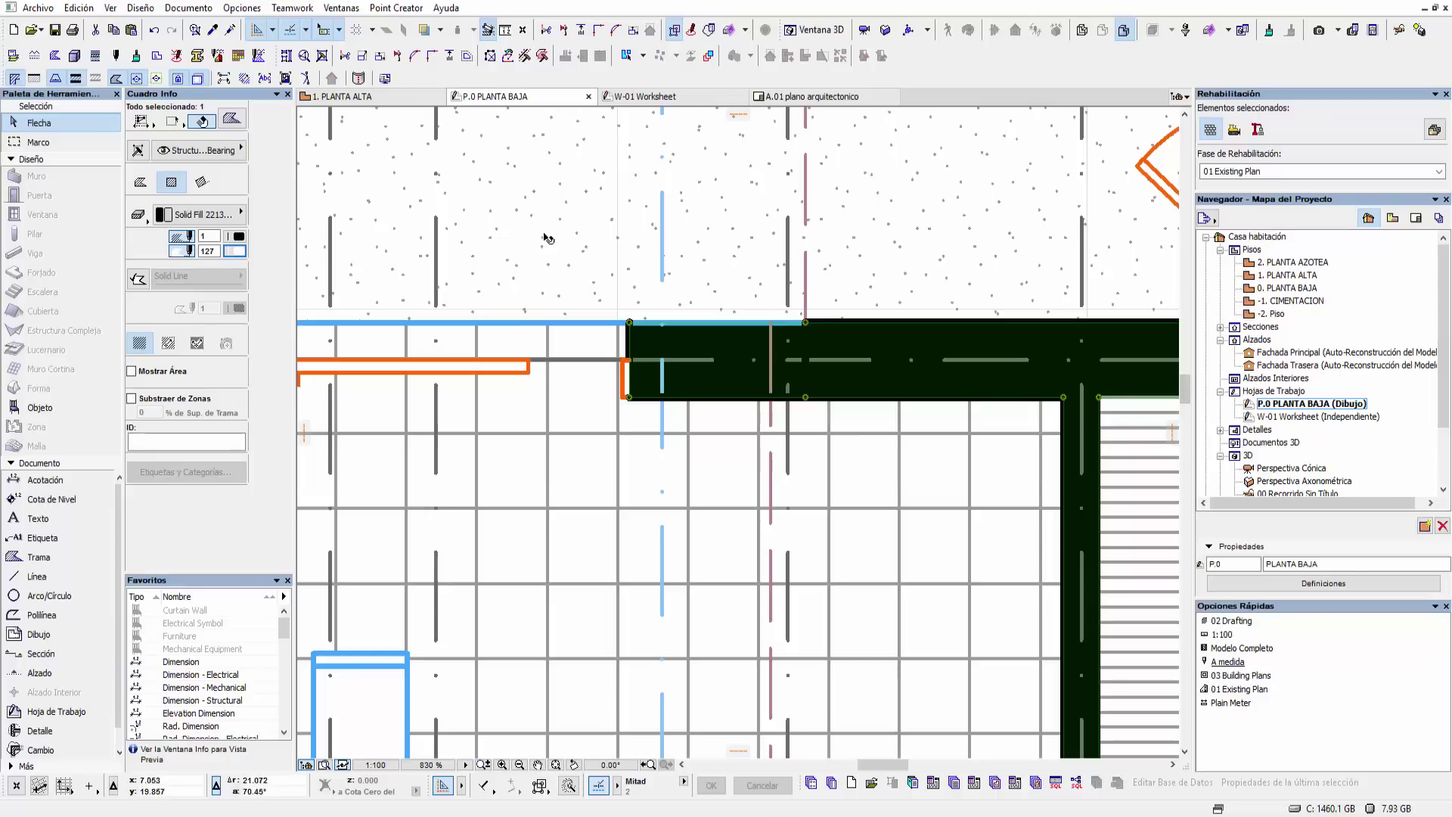
pyautogui.click(610, 486)
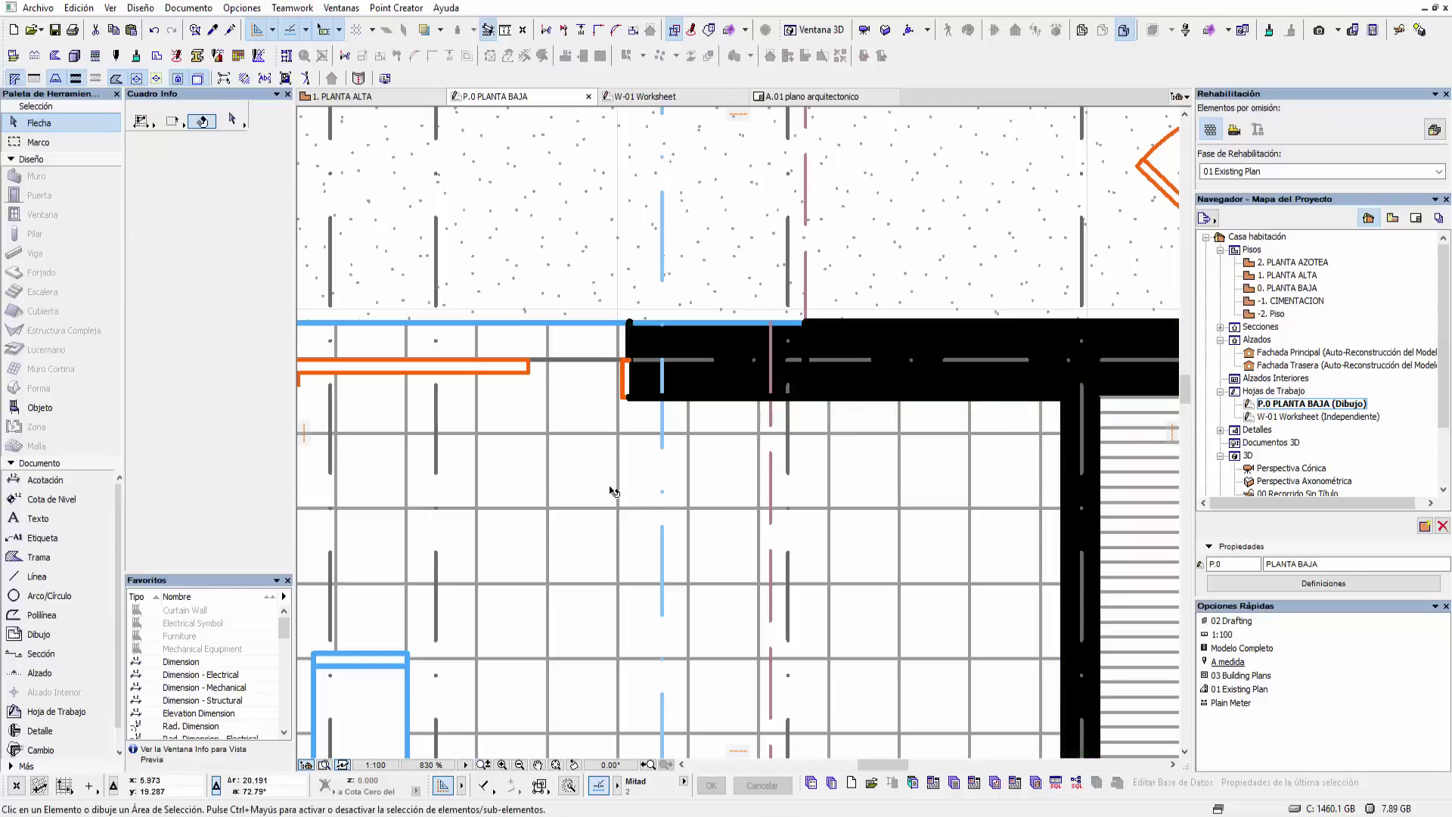
pyautogui.scroll(-2, 673, 373)
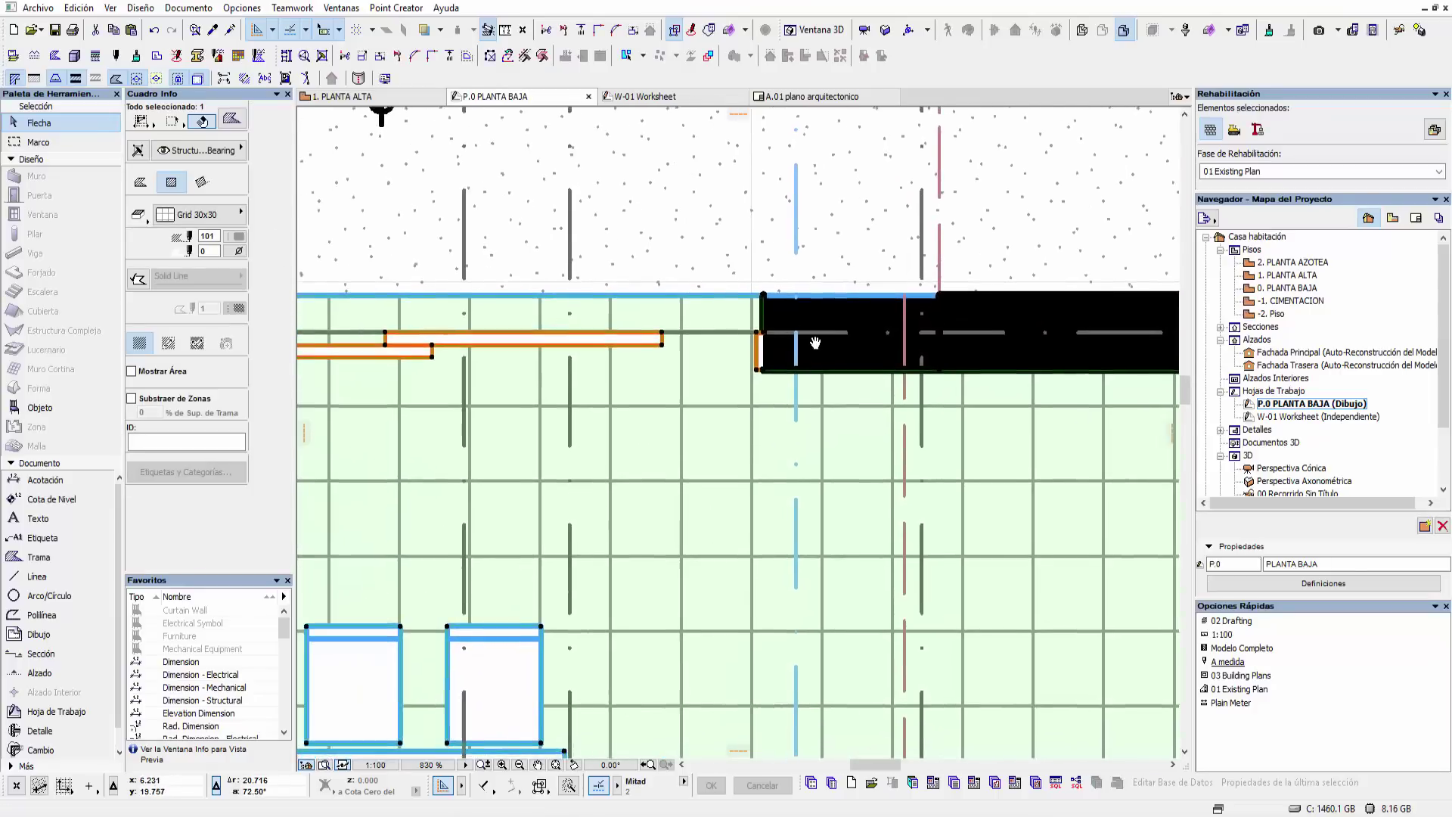
pyautogui.scroll(-1, 739, 378)
pyautogui.scroll(-2, 756, 393)
pyautogui.scroll(-1, 764, 453)
pyautogui.moveTo(764, 467); pyautogui.dragTo(736, 296, button='middle')
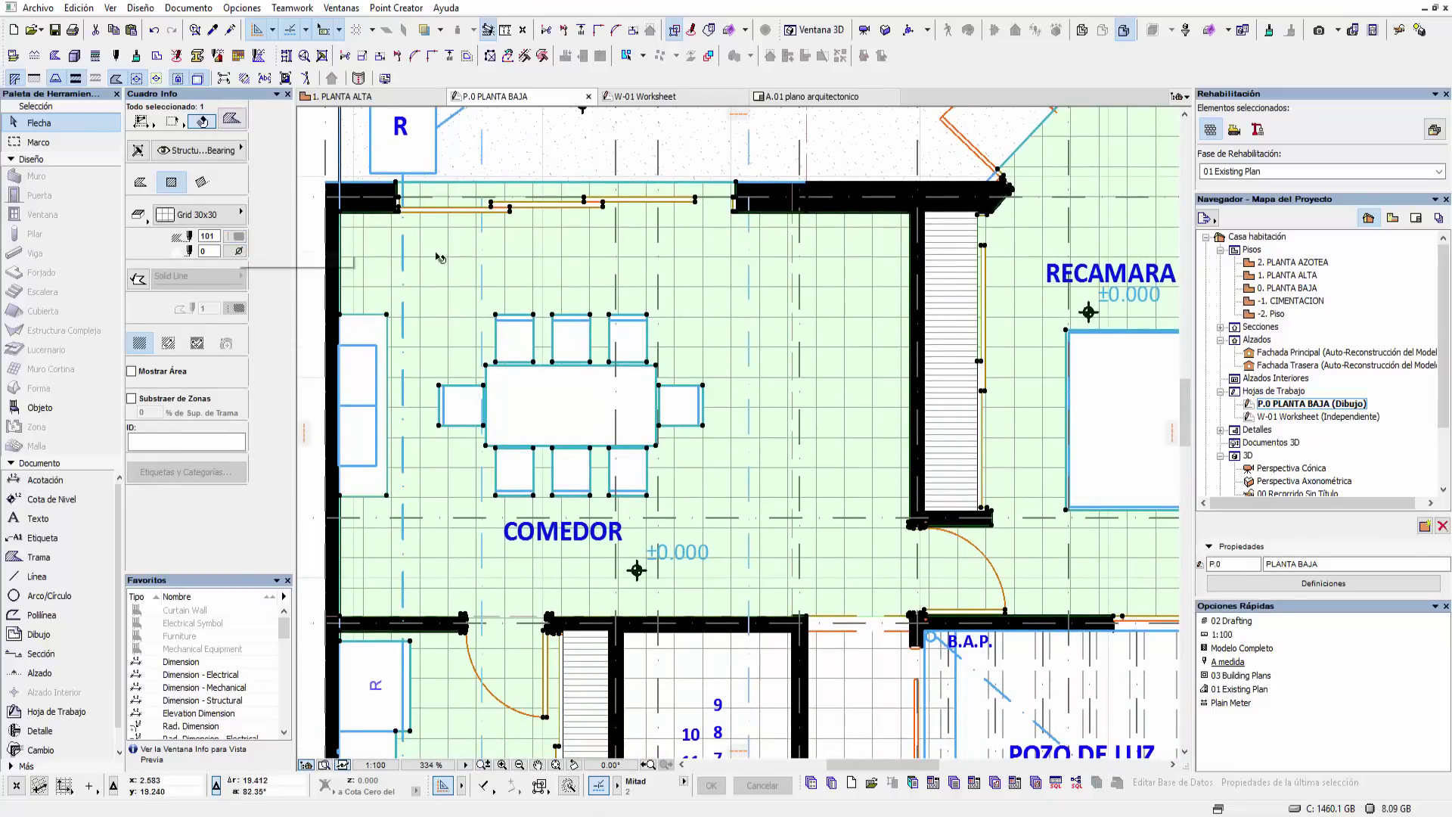
pyautogui.click(238, 237)
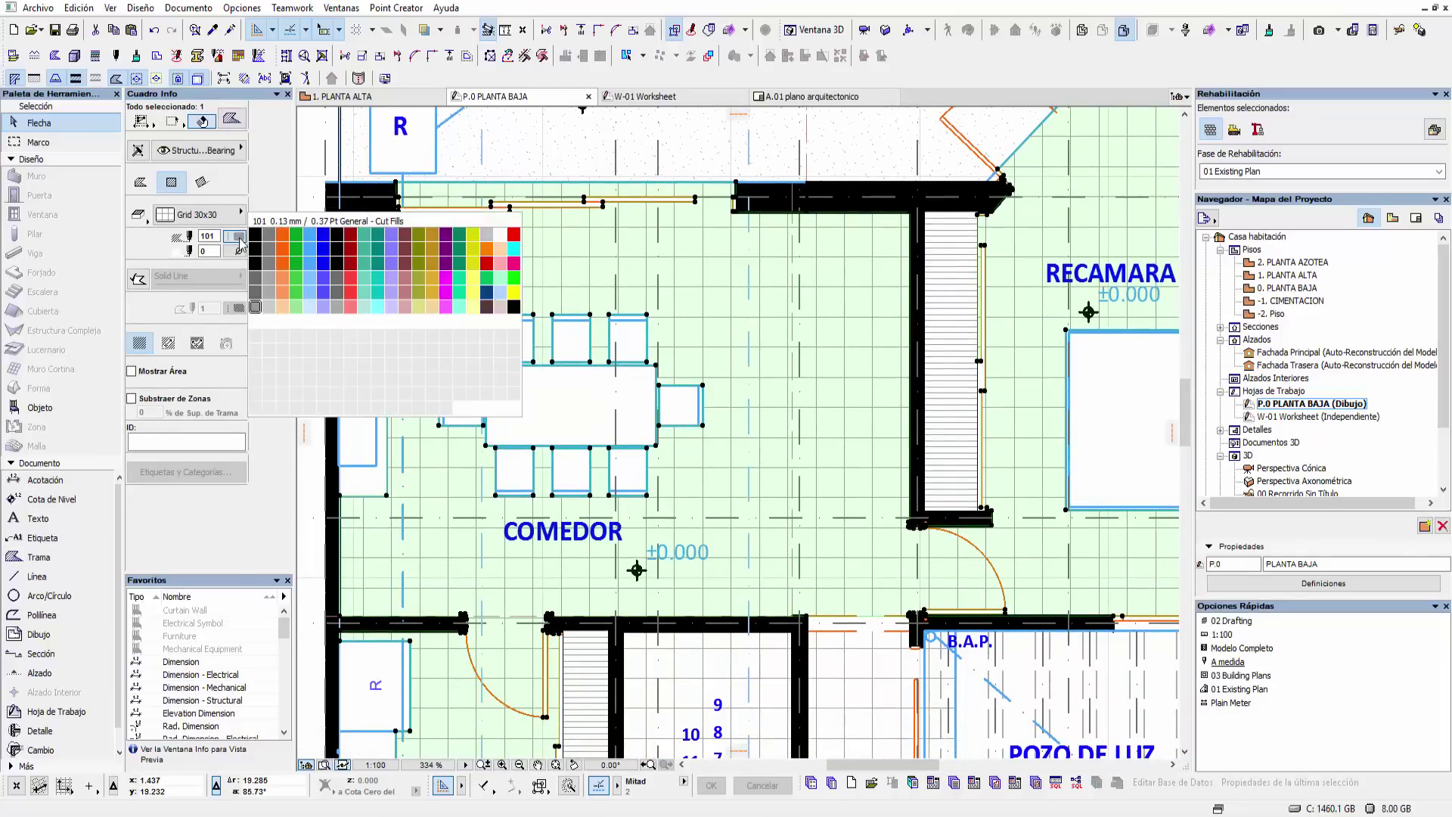
pyautogui.click(239, 239)
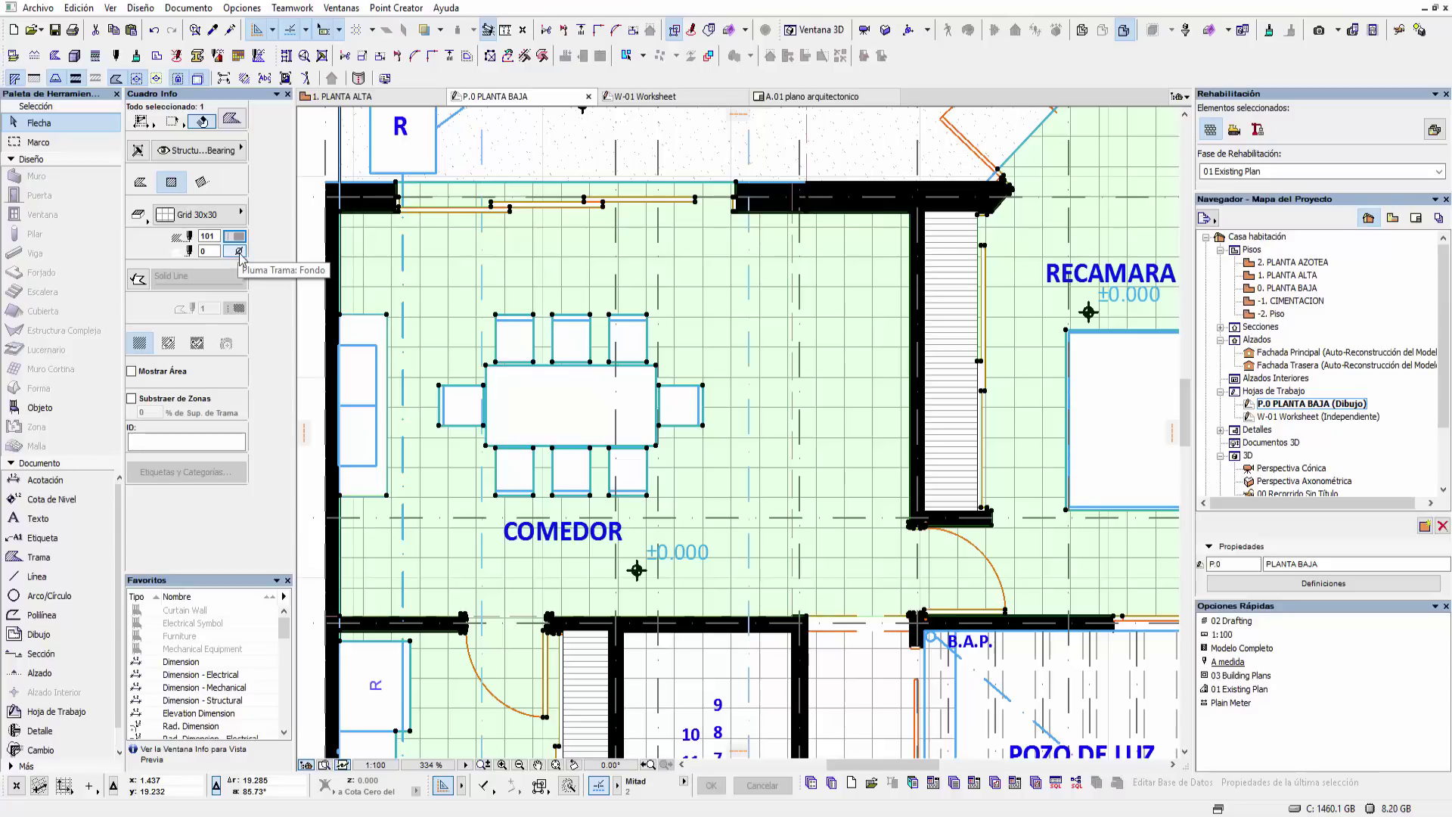
pyautogui.click(239, 253)
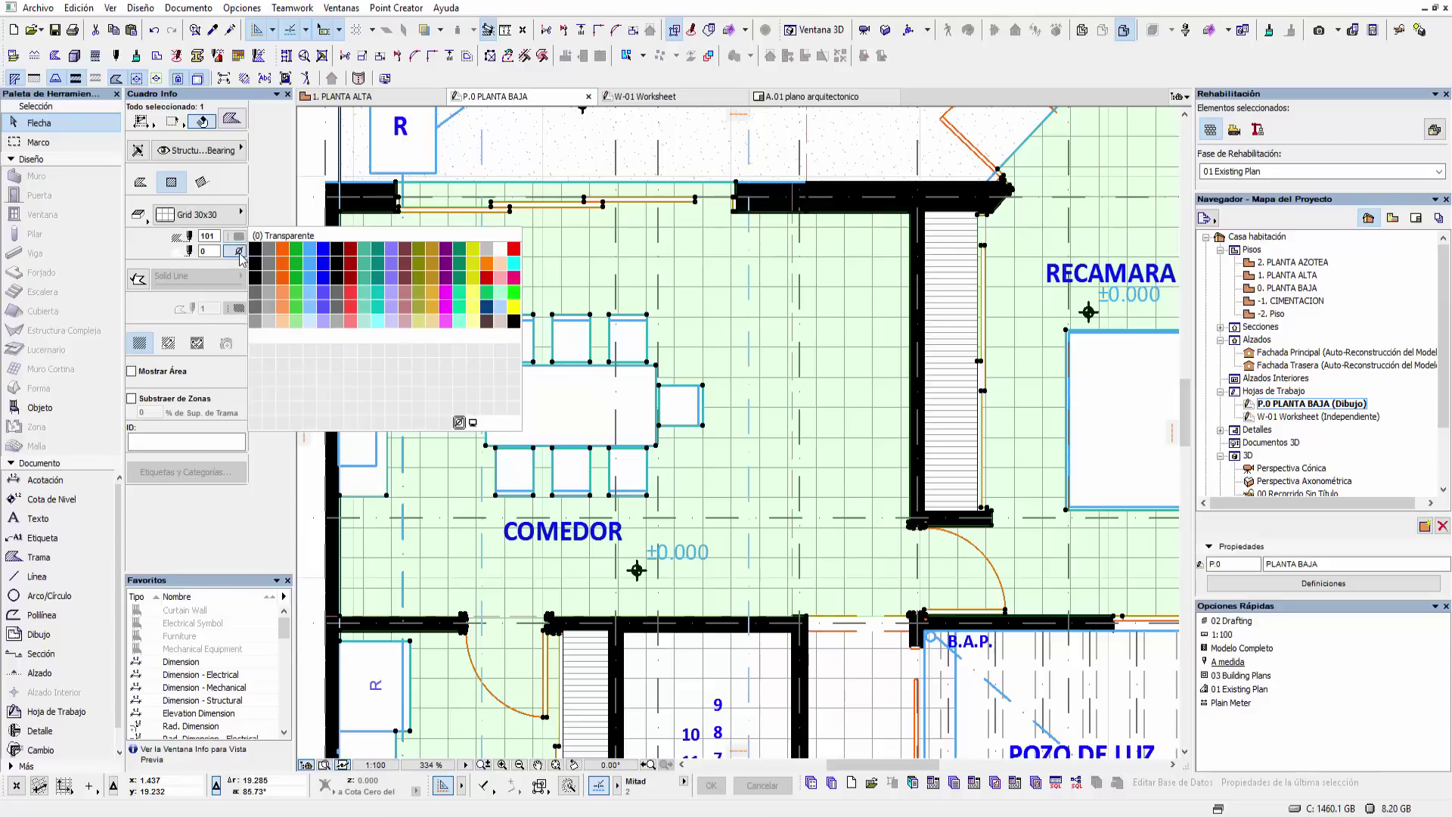
pyautogui.click(241, 256)
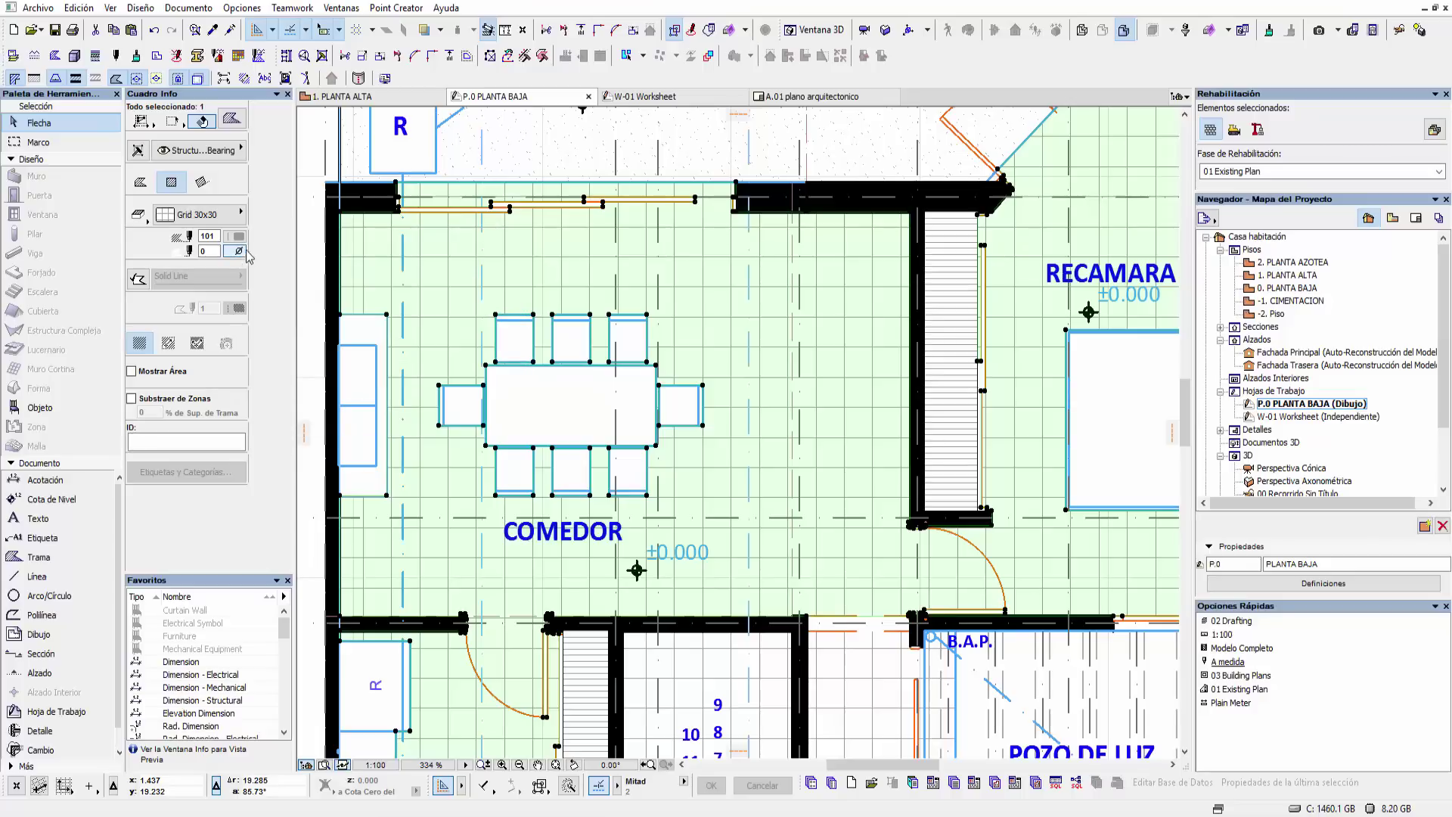
pyautogui.press('Escape')
pyautogui.moveTo(841, 216); pyautogui.dragTo(812, 297, button='middle')
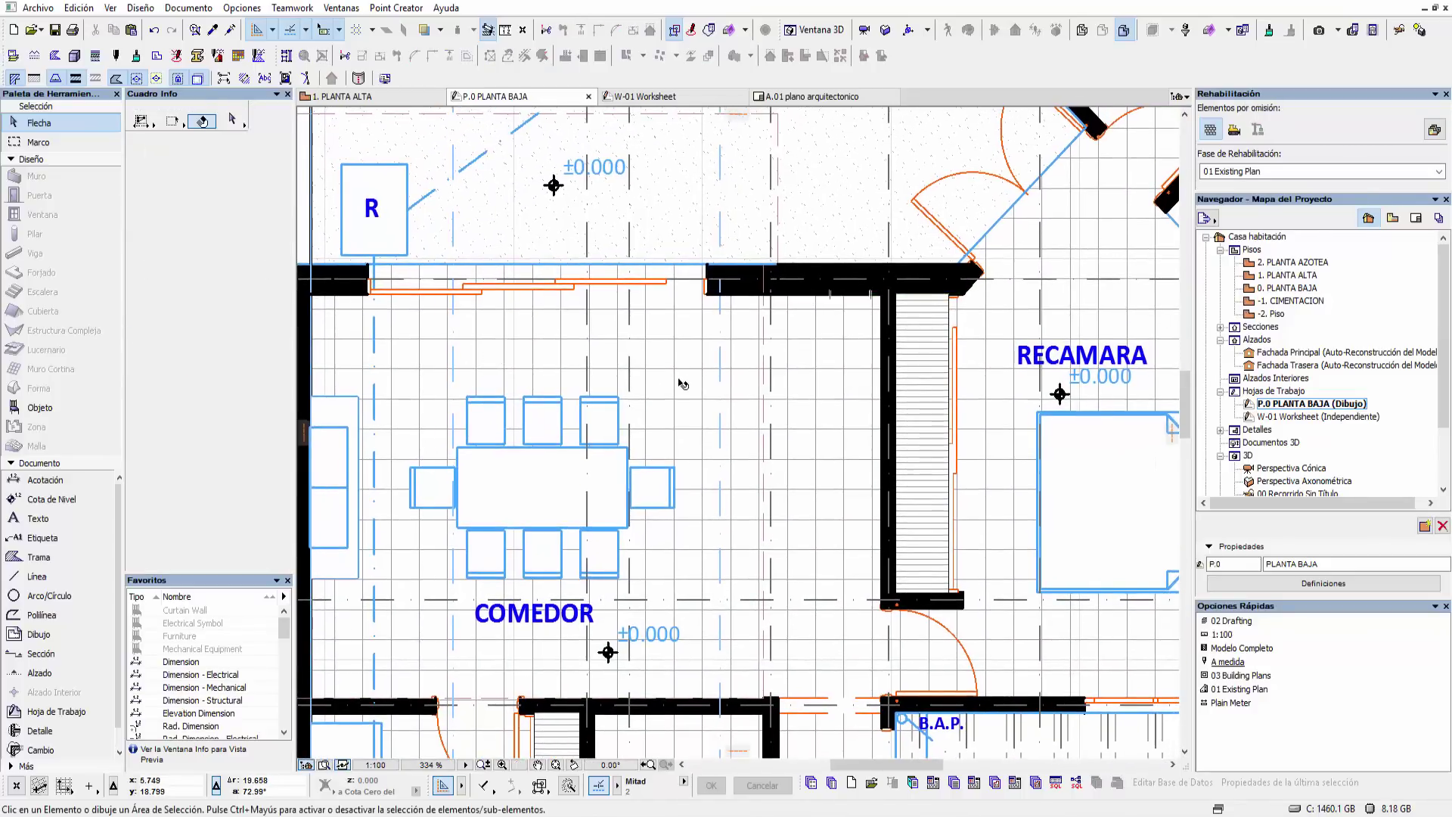
pyautogui.moveTo(680, 383); pyautogui.dragTo(738, 406, button='middle')
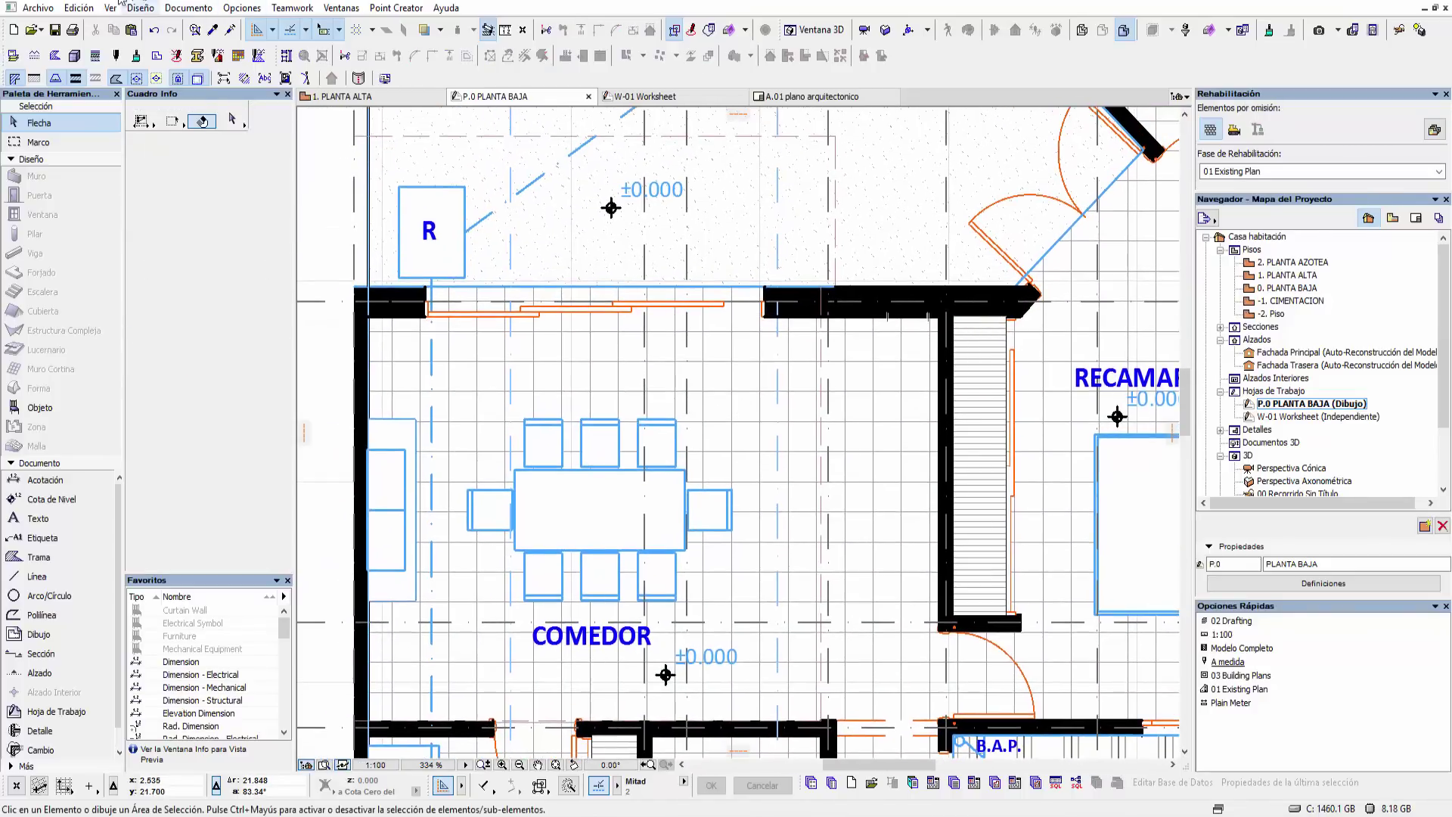
pyautogui.click(35, 9)
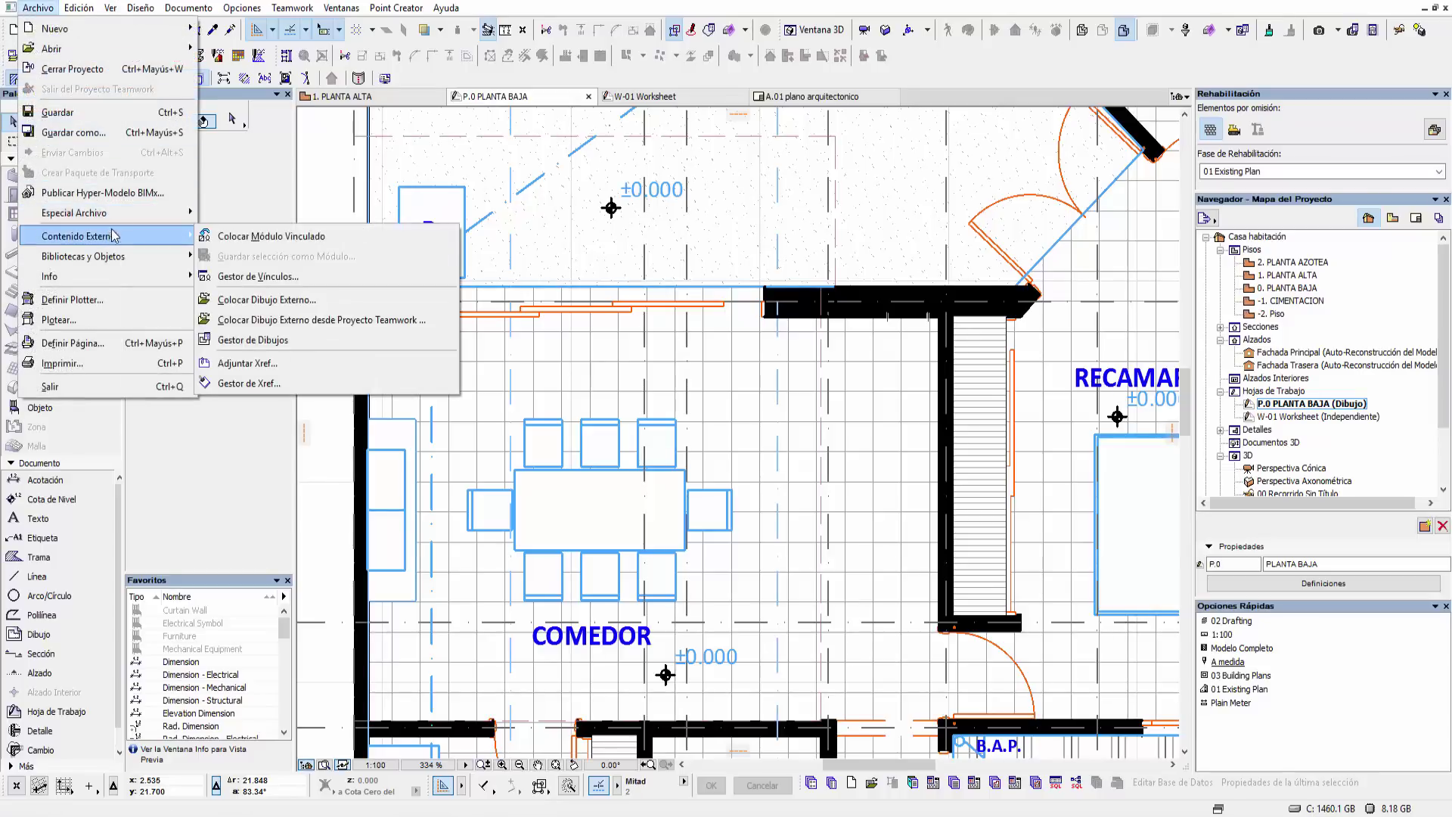
pyautogui.moveTo(75, 214)
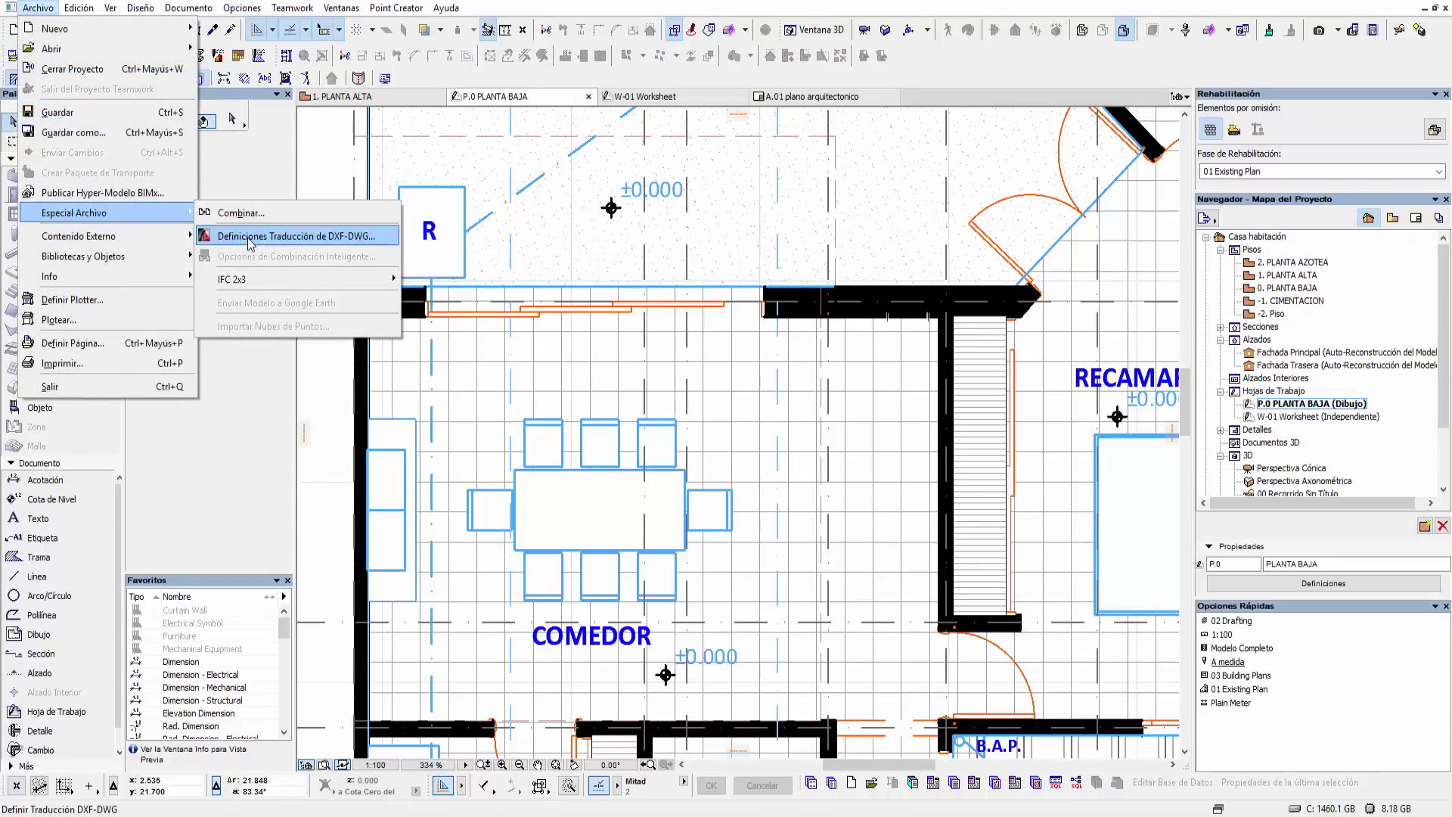
pyautogui.click(247, 238)
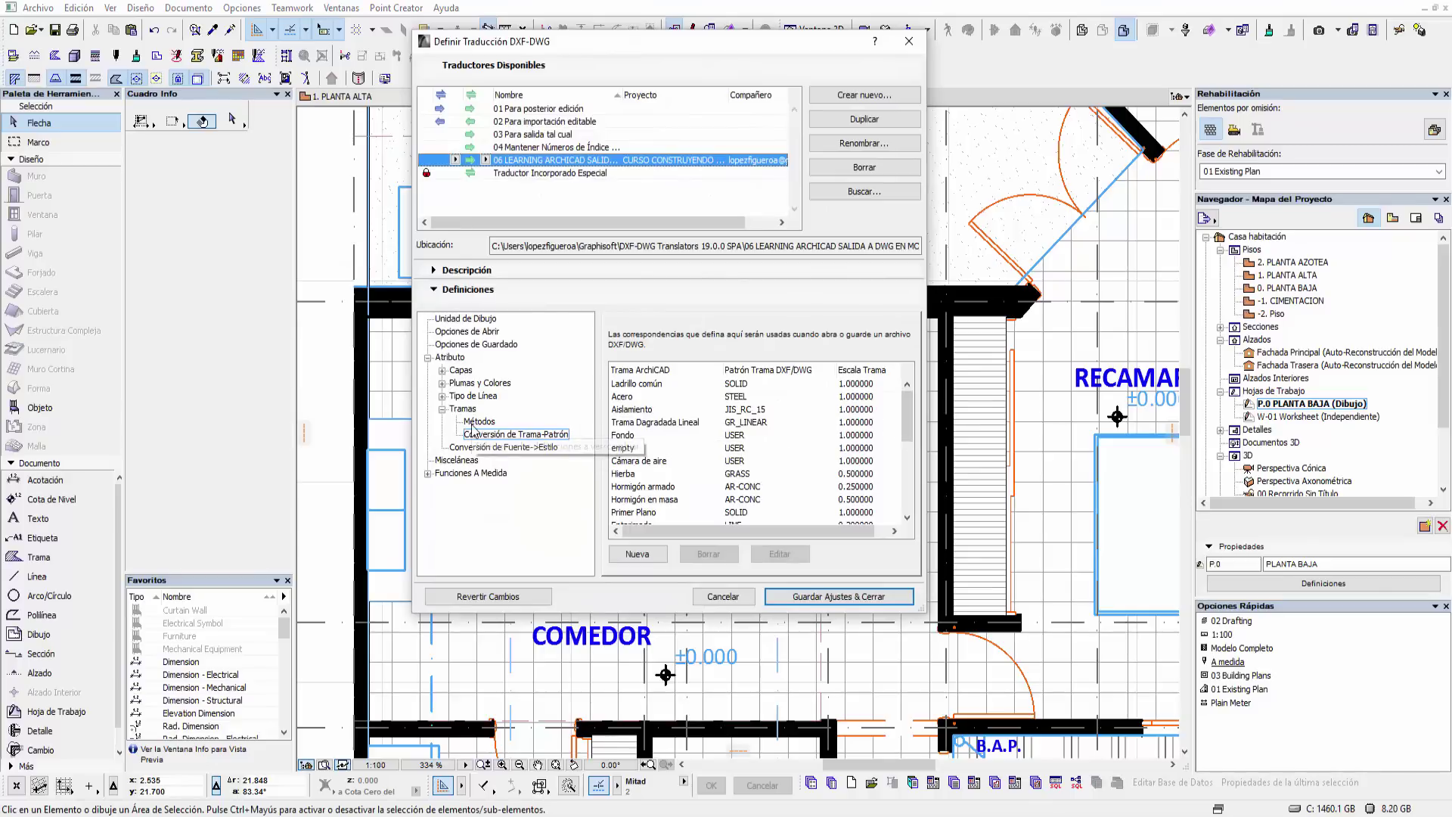
pyautogui.click(644, 387)
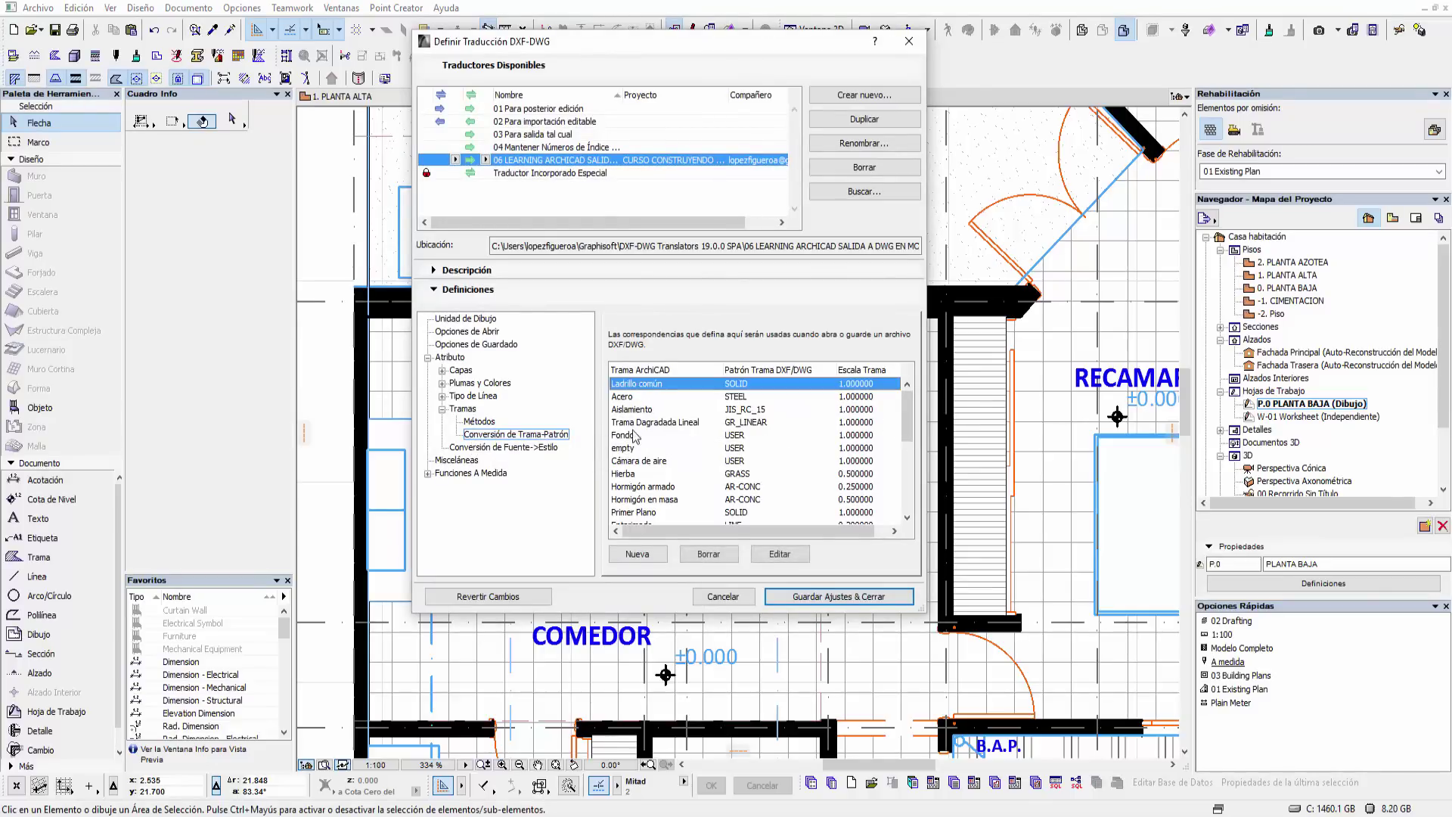
pyautogui.moveTo(644, 387); pyautogui.dragTo(627, 476)
pyautogui.moveTo(907, 416); pyautogui.dragTo(907, 525)
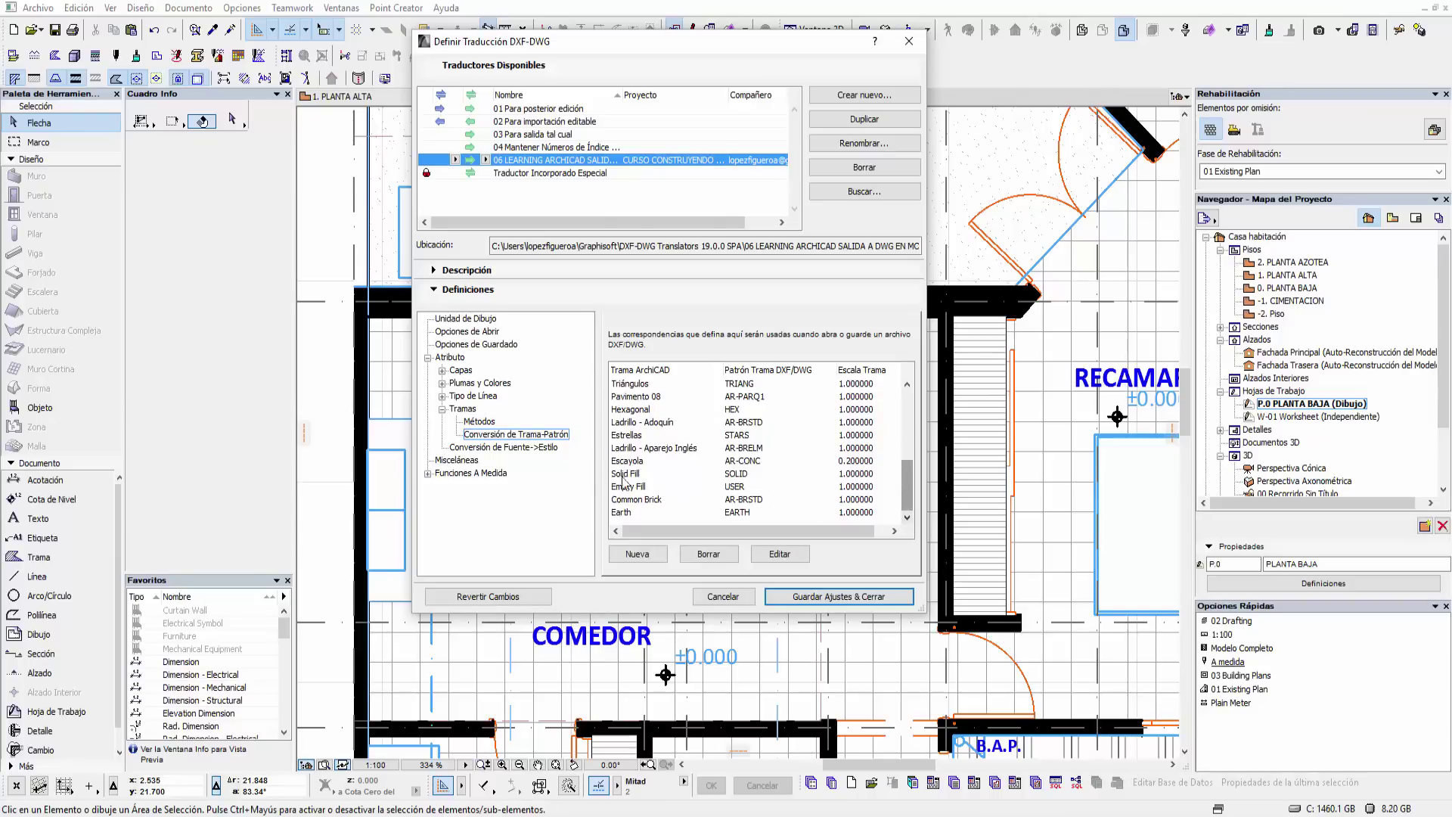
pyautogui.click(443, 396)
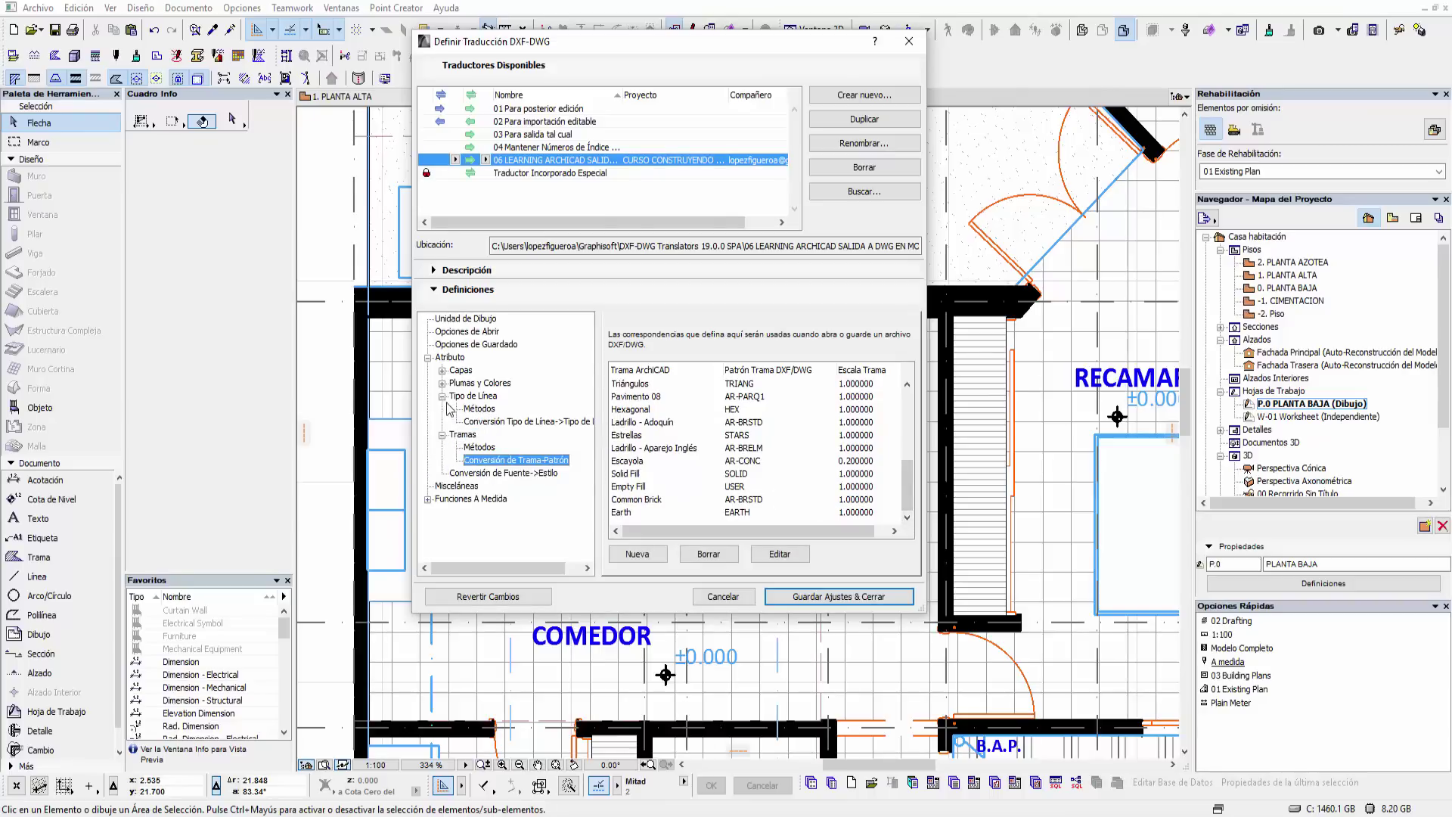
pyautogui.click(472, 421)
pyautogui.click(484, 448)
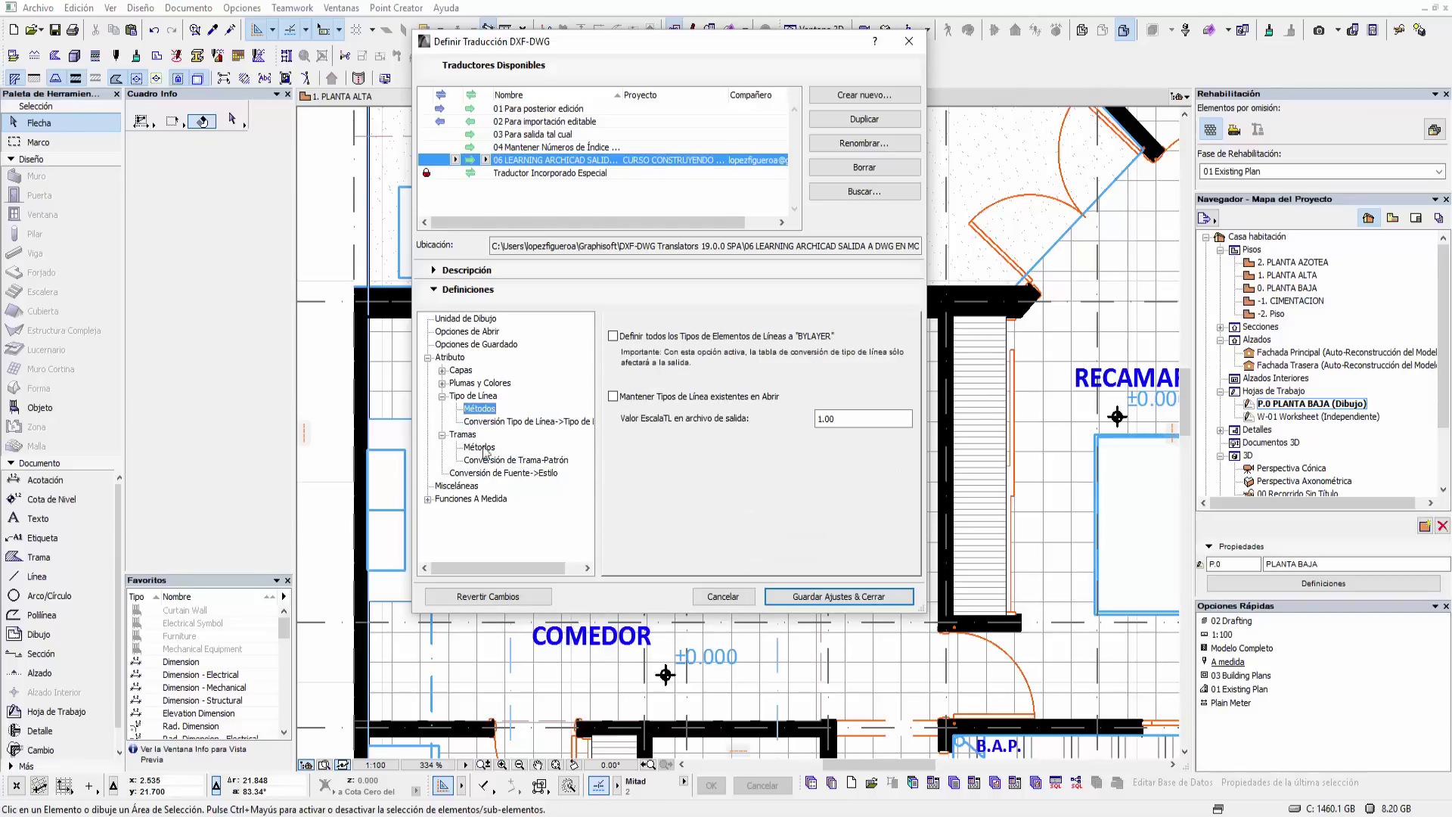
pyautogui.click(723, 596)
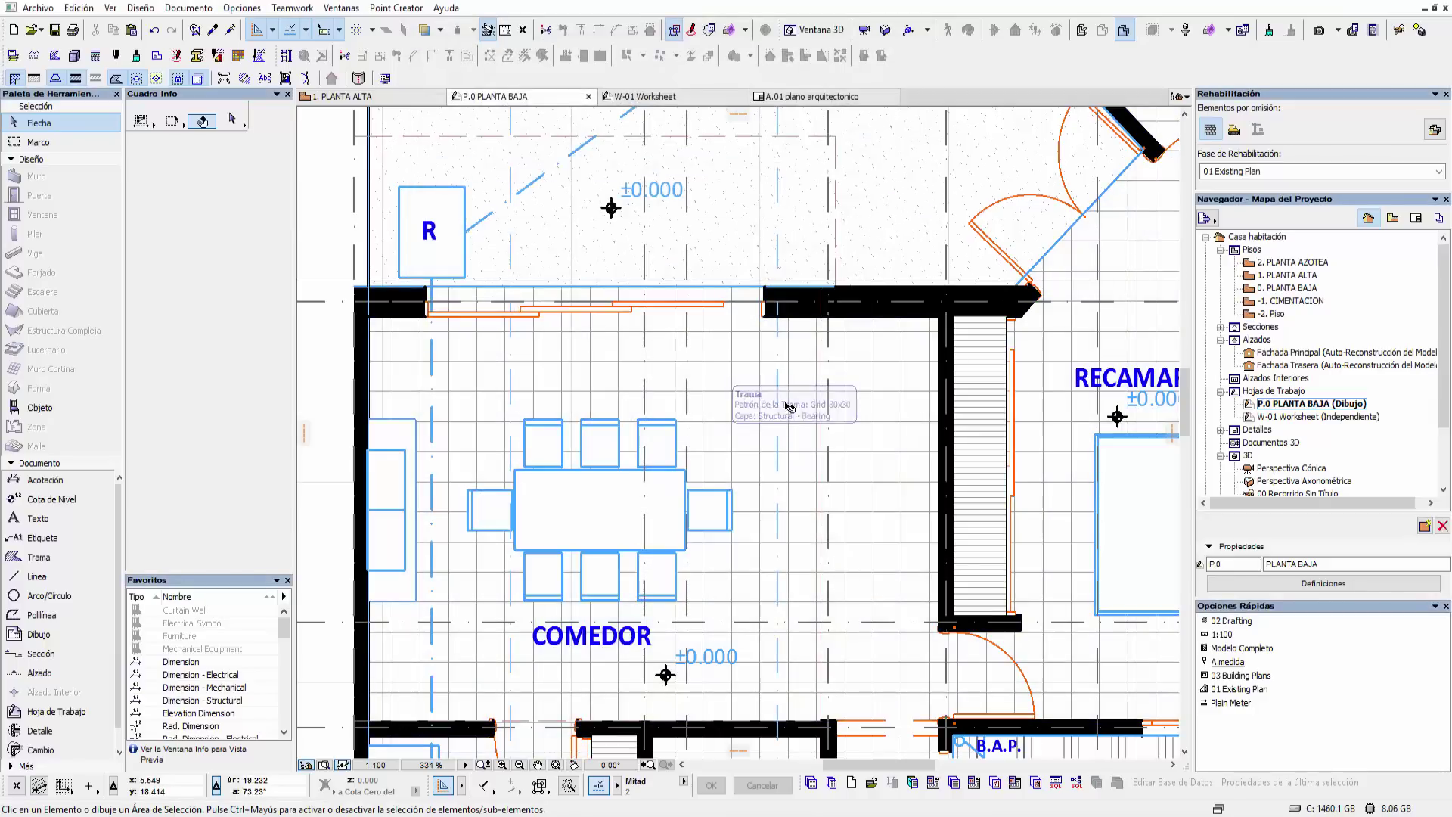
# - Open the 0. PLANTA BAJA floor plan and zoom in on the walls
pyautogui.moveTo(728, 466); pyautogui.dragTo(377, 539, button='middle')
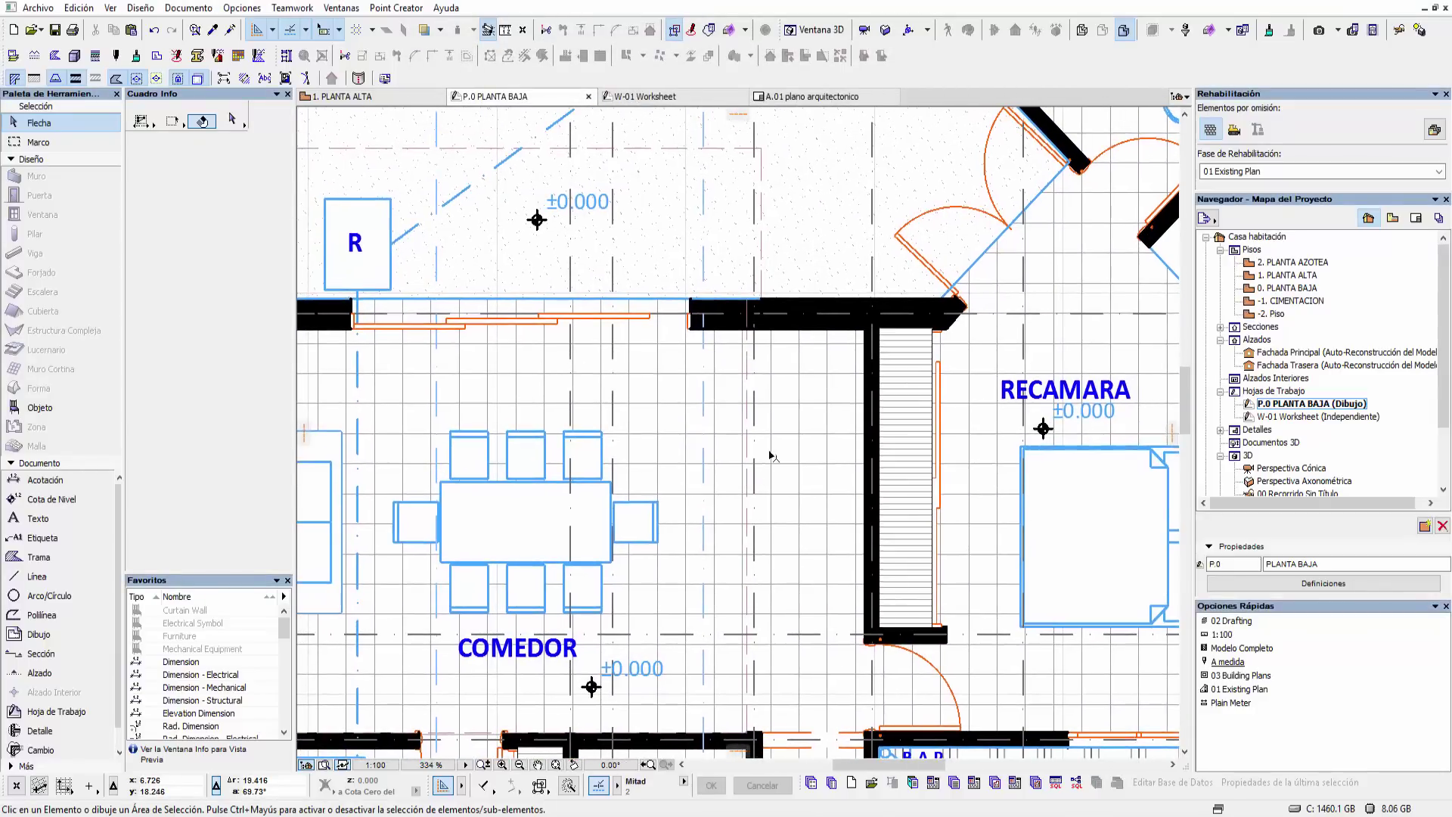
pyautogui.click(881, 275)
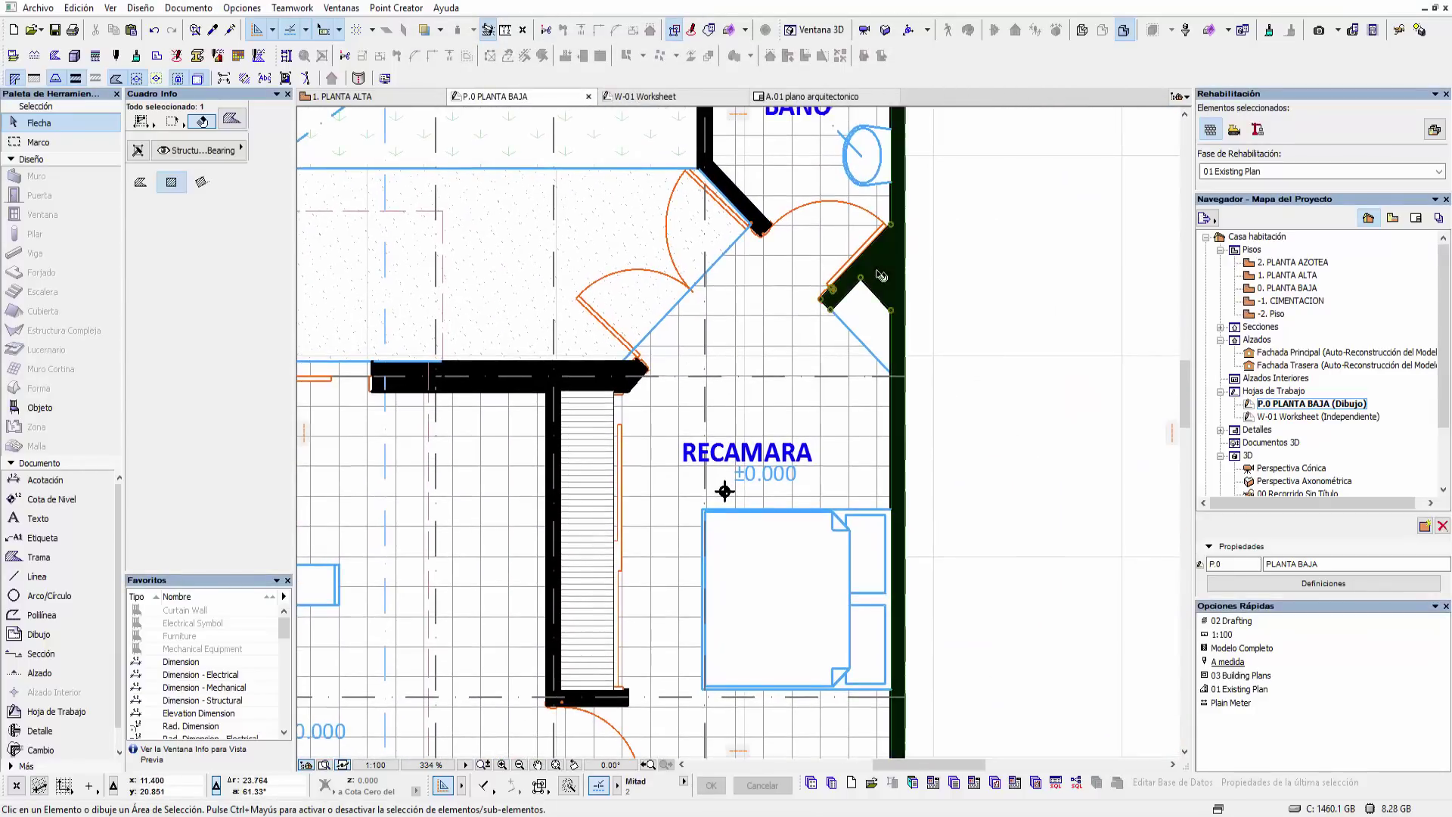
pyautogui.click(999, 282)
pyautogui.click(1308, 289)
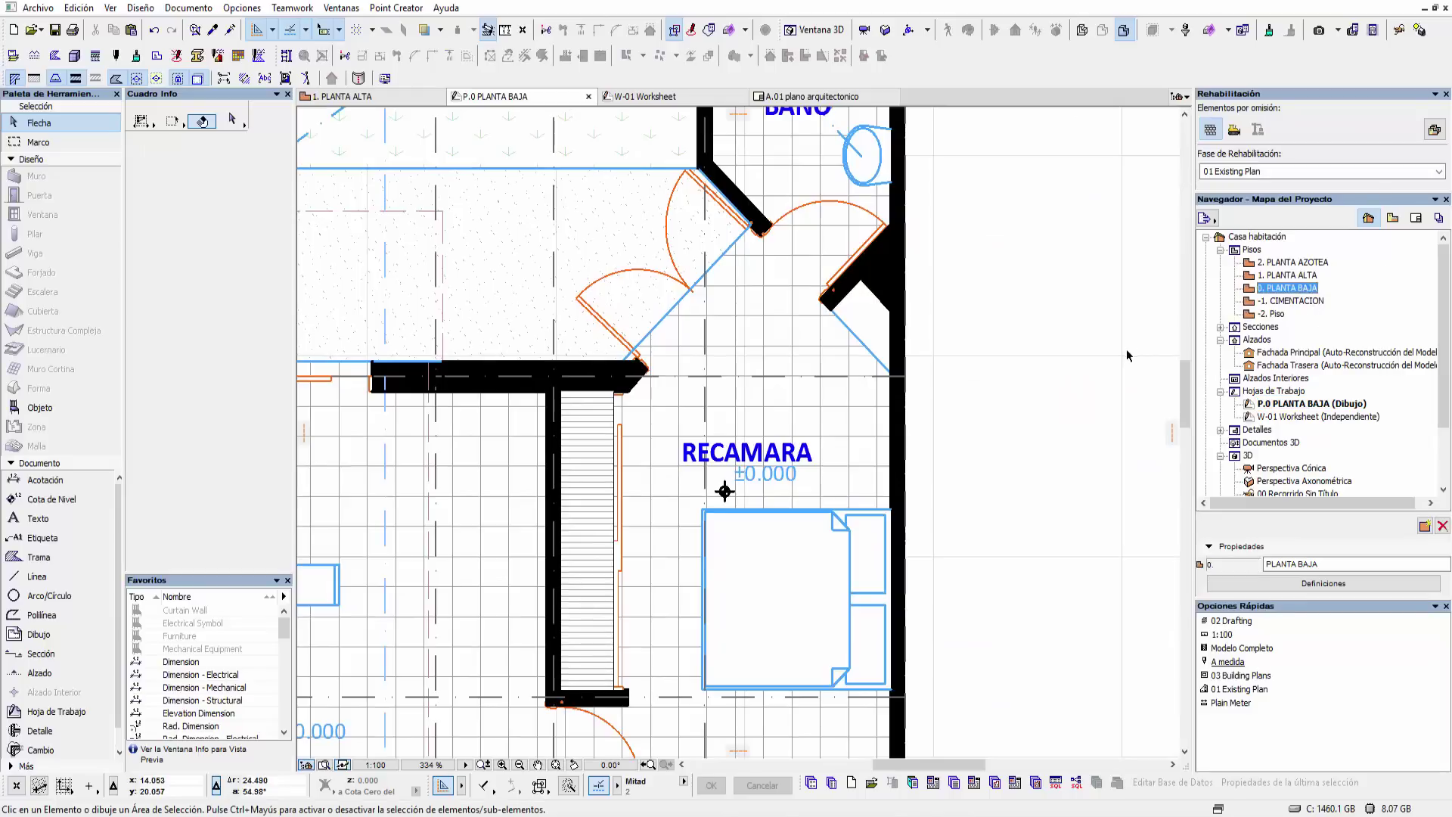
pyautogui.click(1296, 302)
pyautogui.doubleClick(1293, 288)
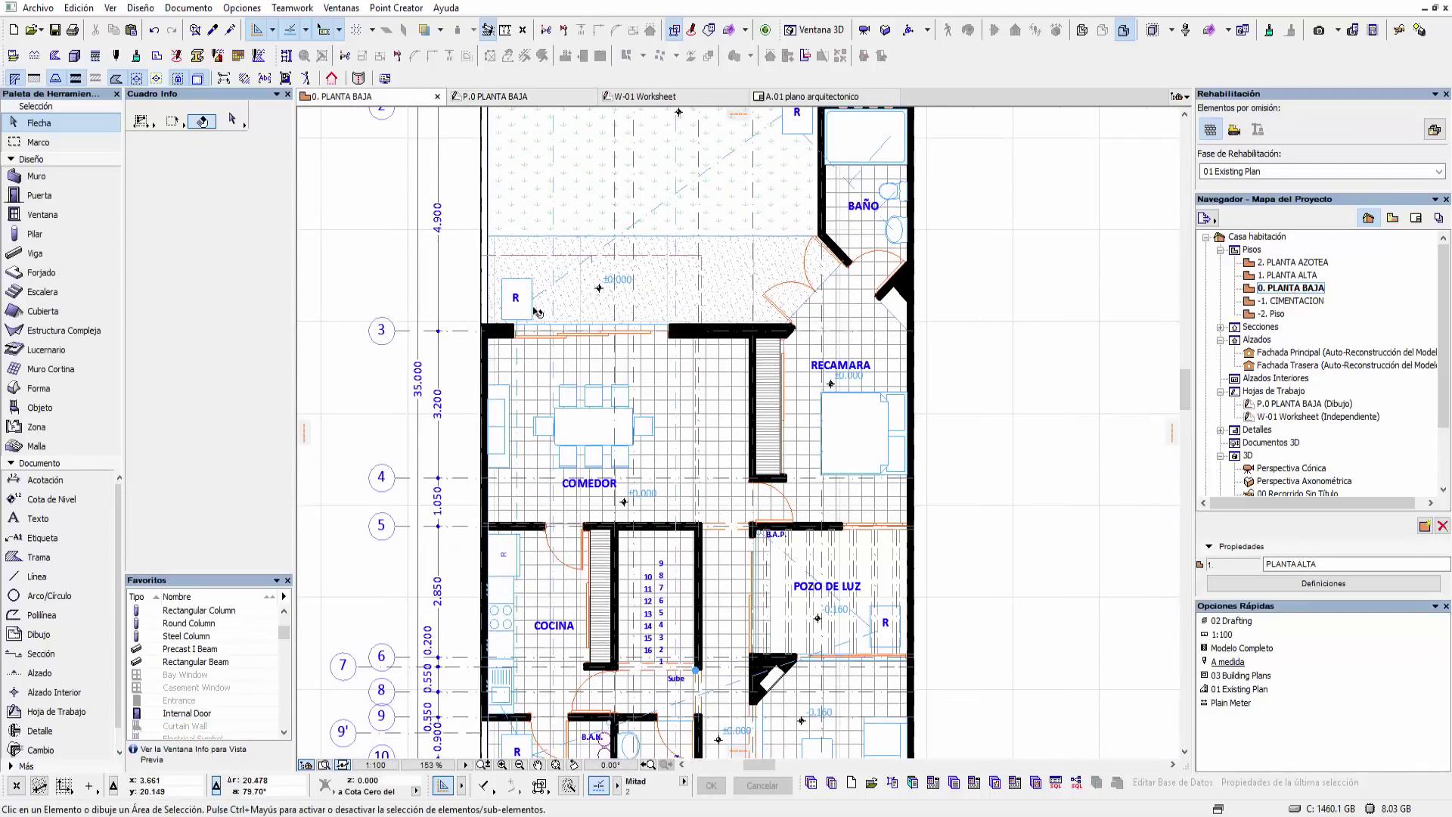
pyautogui.scroll(3, 484, 333)
pyautogui.scroll(3, 484, 333)
# - Set the grid line 3 wall's Pluma de la Trama de Fondo to pen 1 (0.13 mm)
pyautogui.click(520, 349)
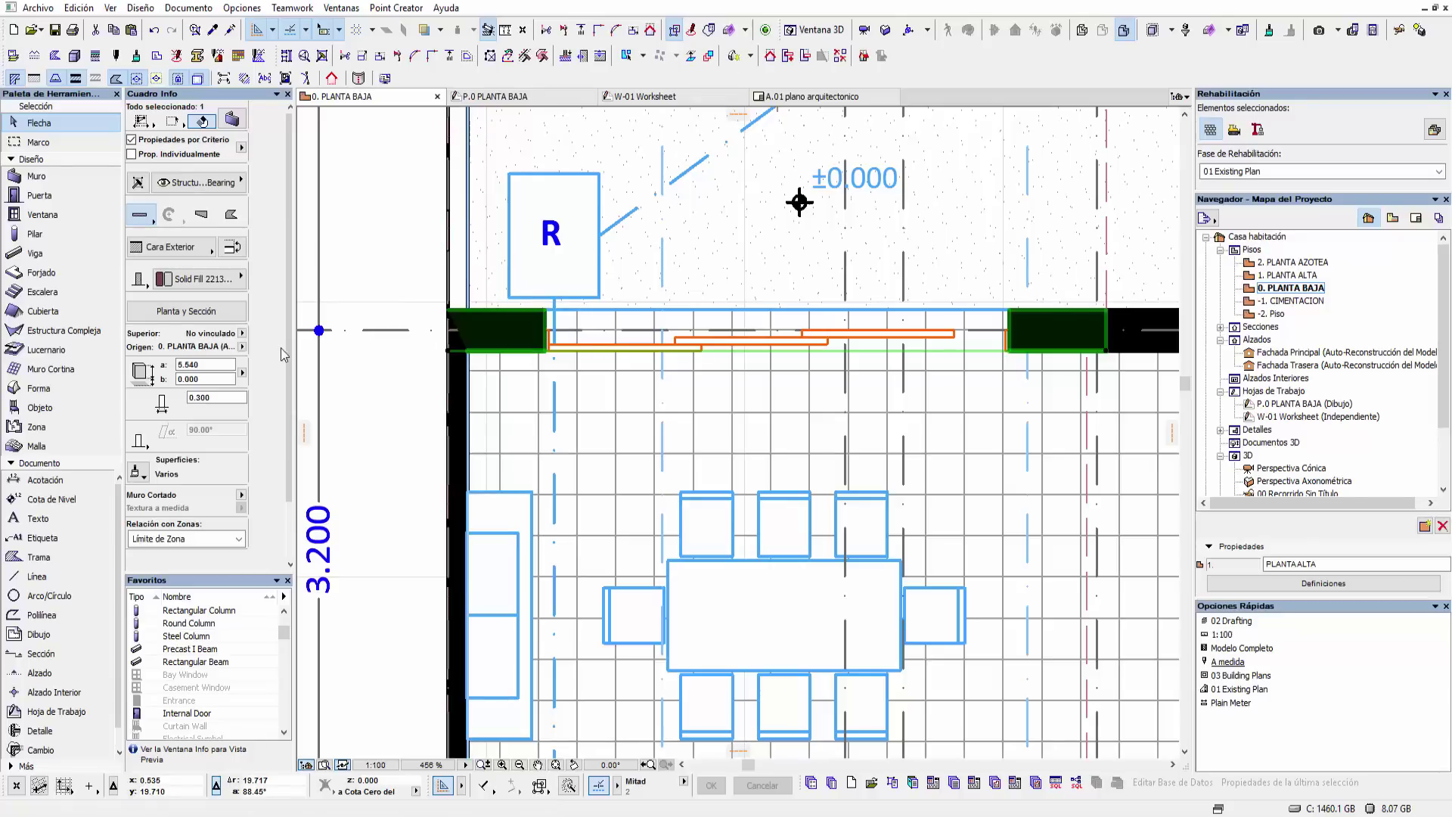
pyautogui.click(187, 312)
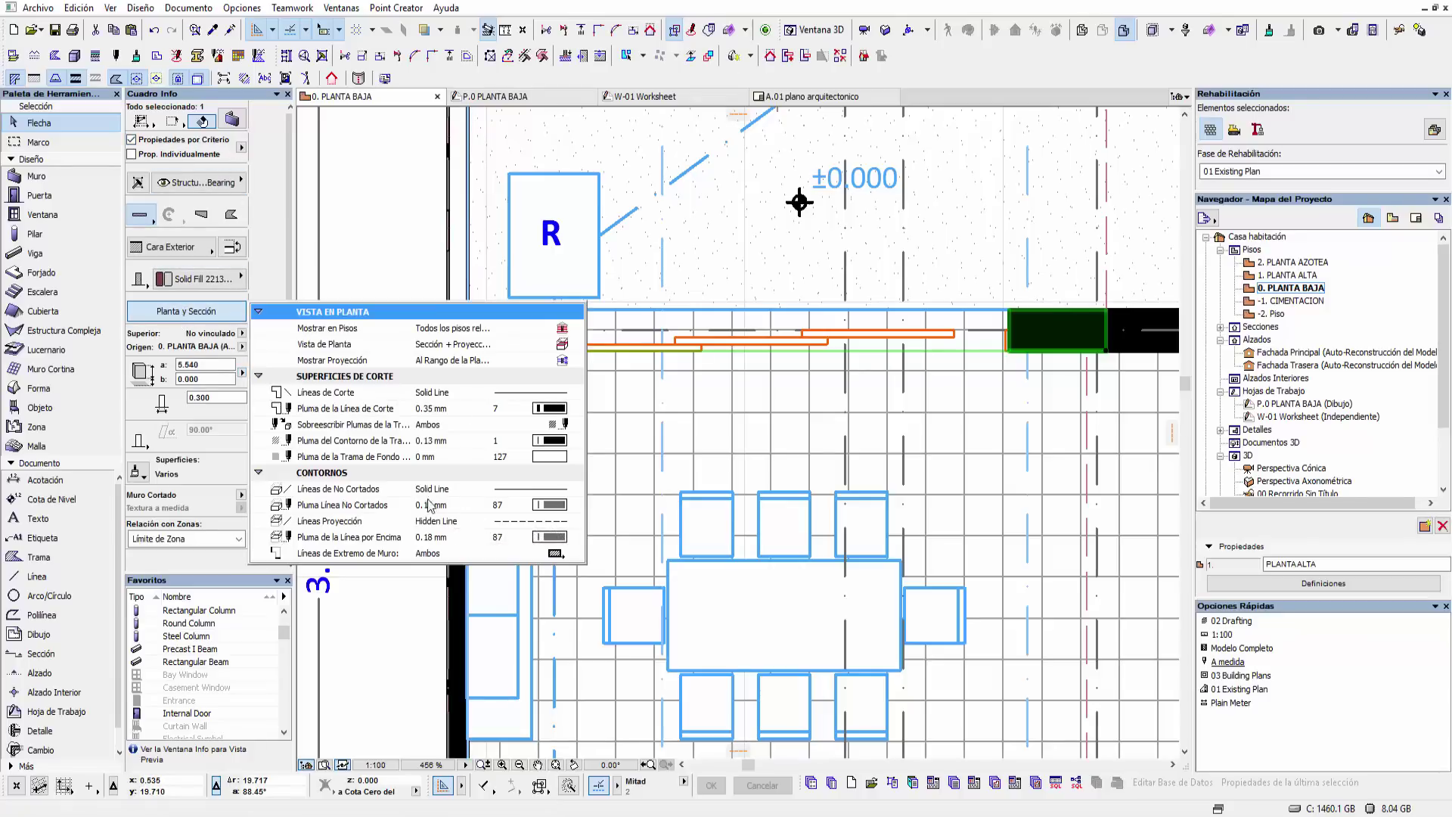
pyautogui.click(377, 463)
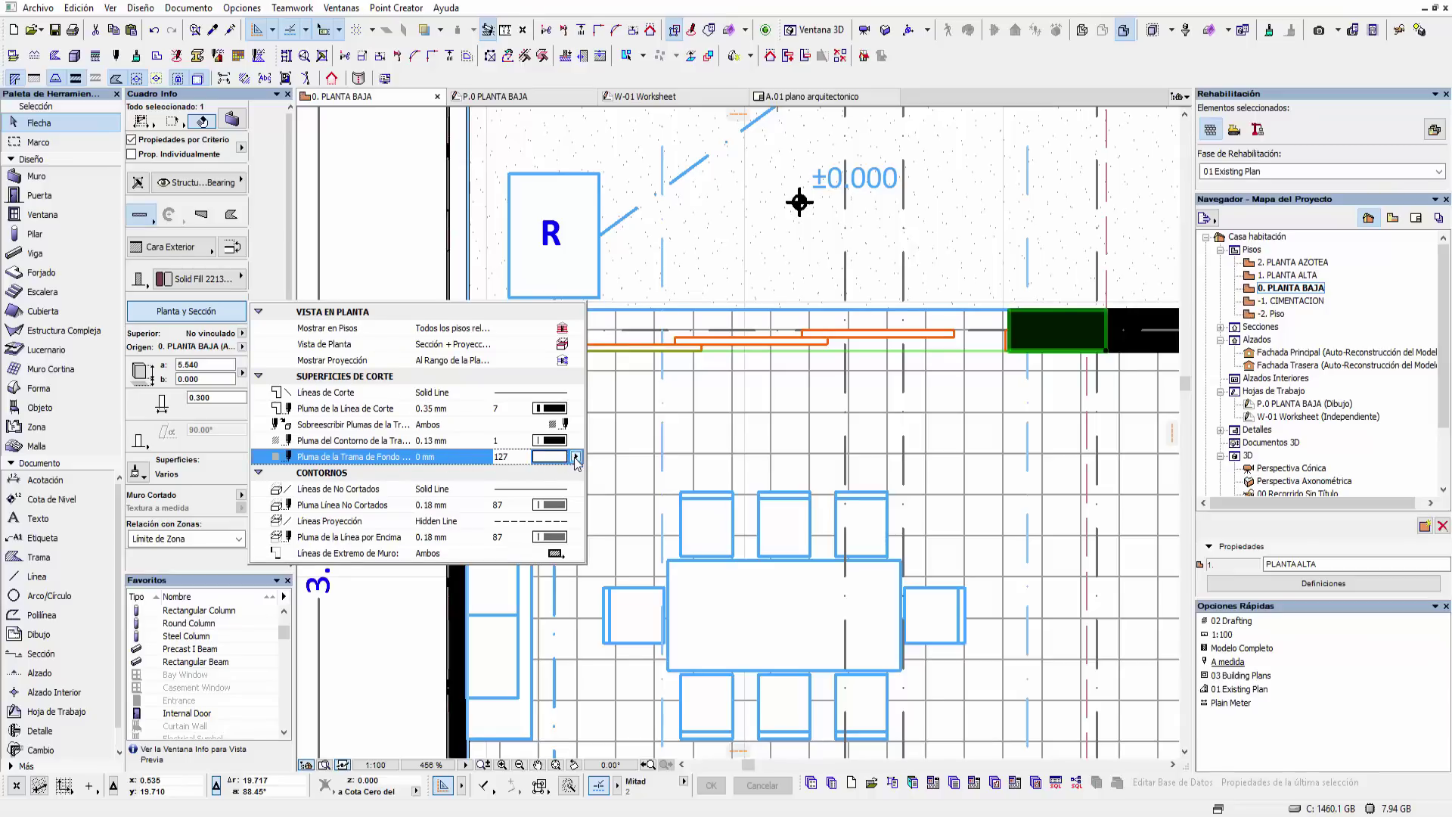
pyautogui.click(351, 443)
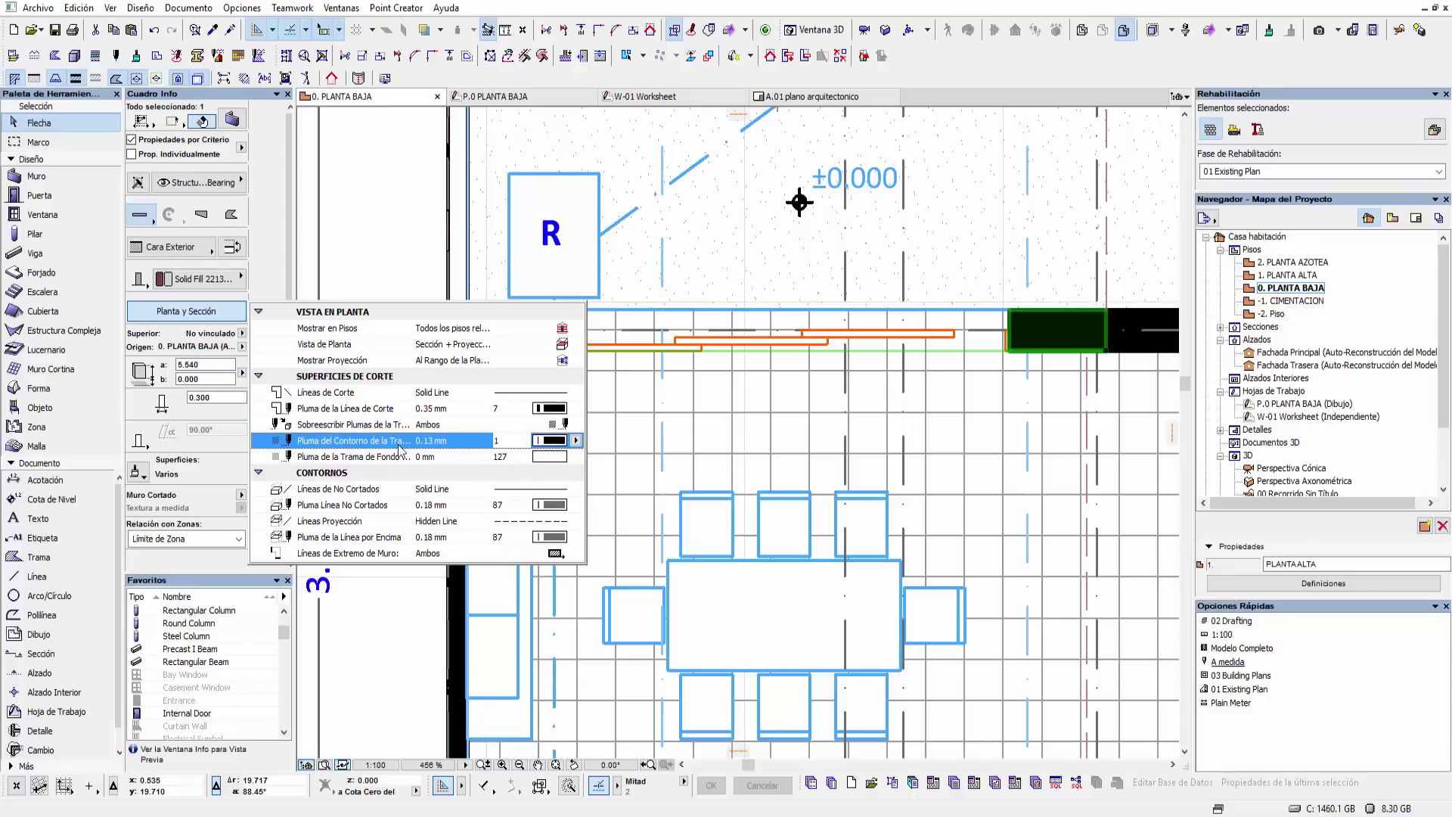
pyautogui.click(459, 457)
pyautogui.click(577, 457)
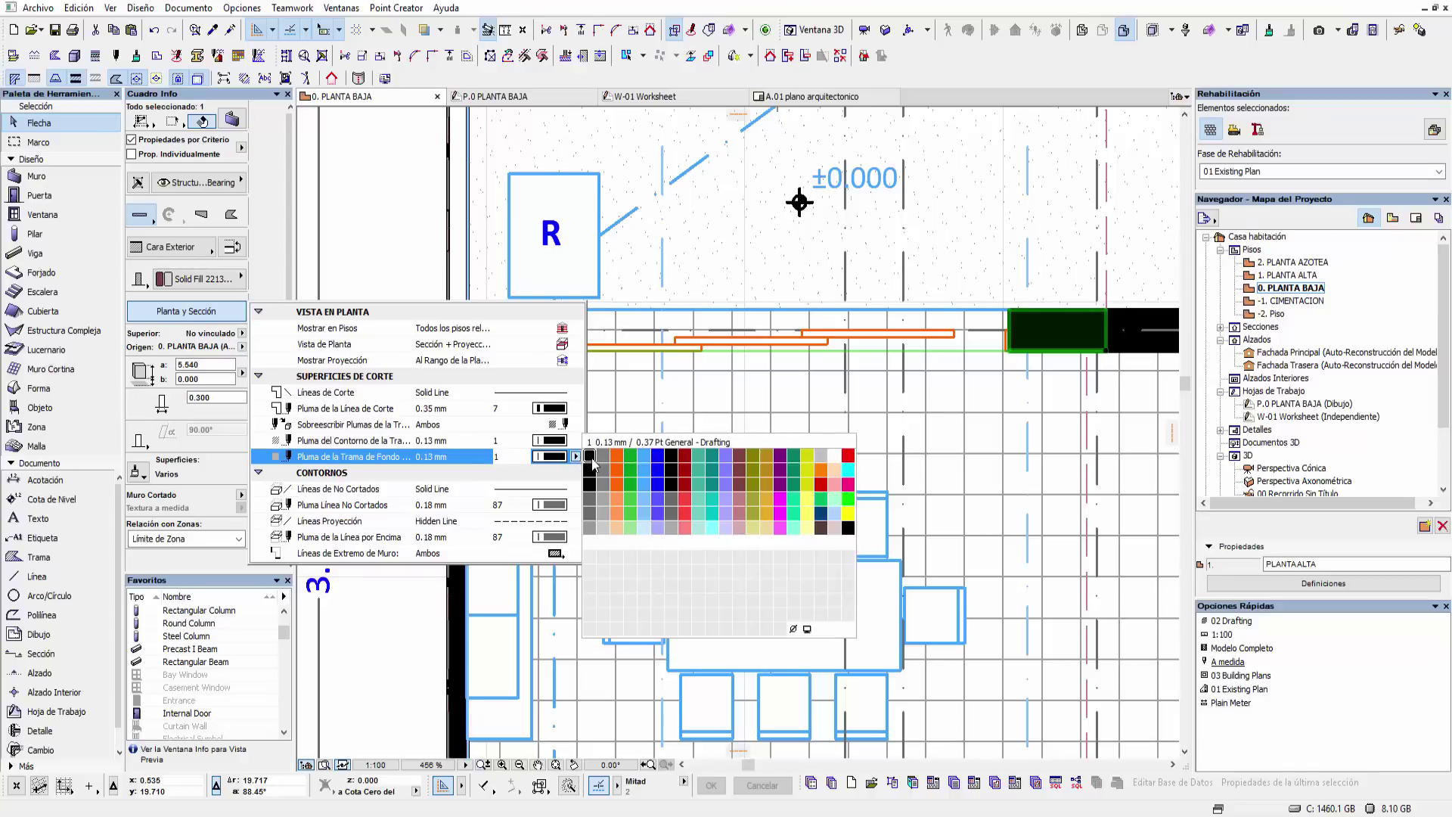
pyautogui.click(589, 457)
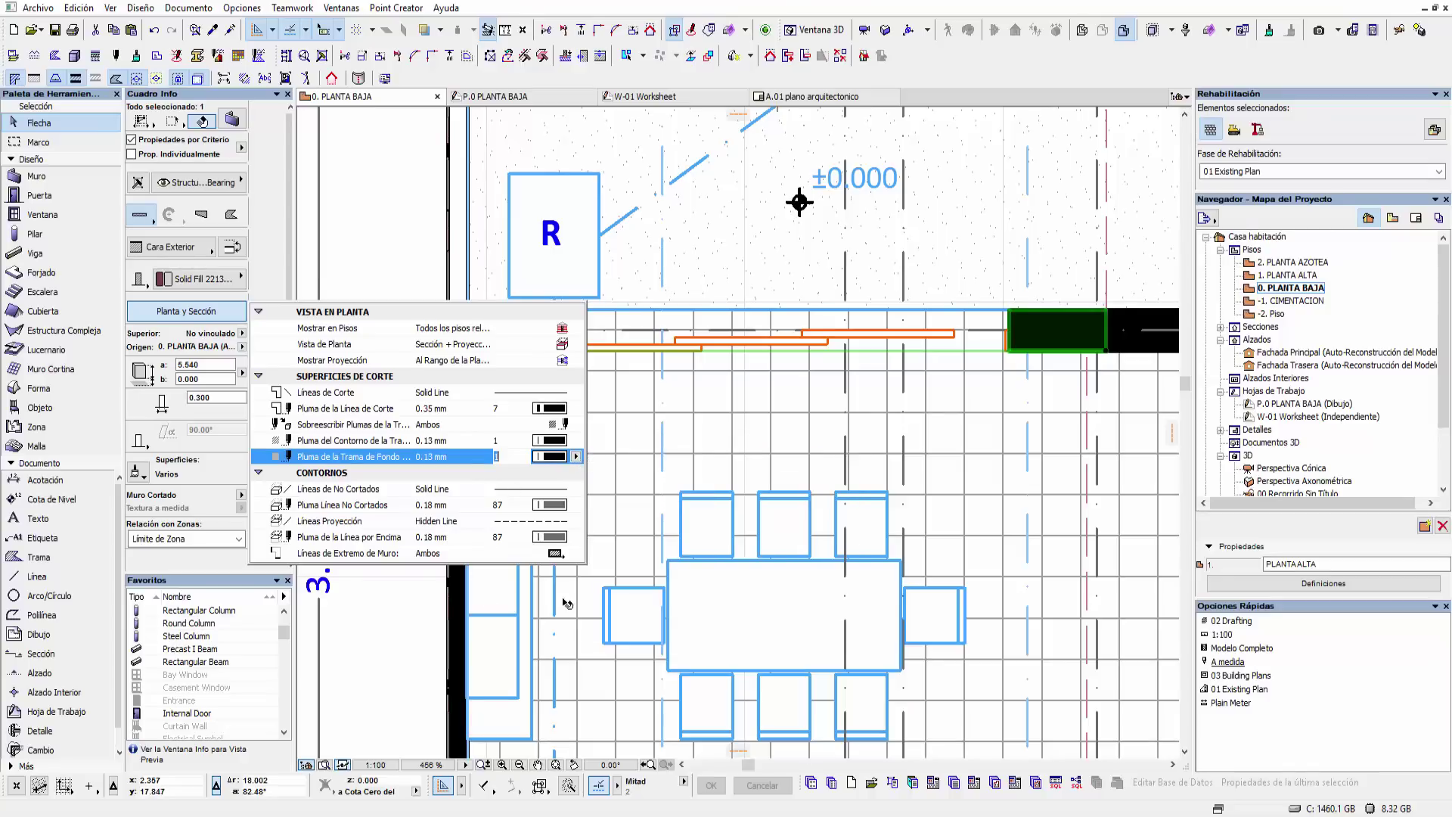
pyautogui.press('Escape')
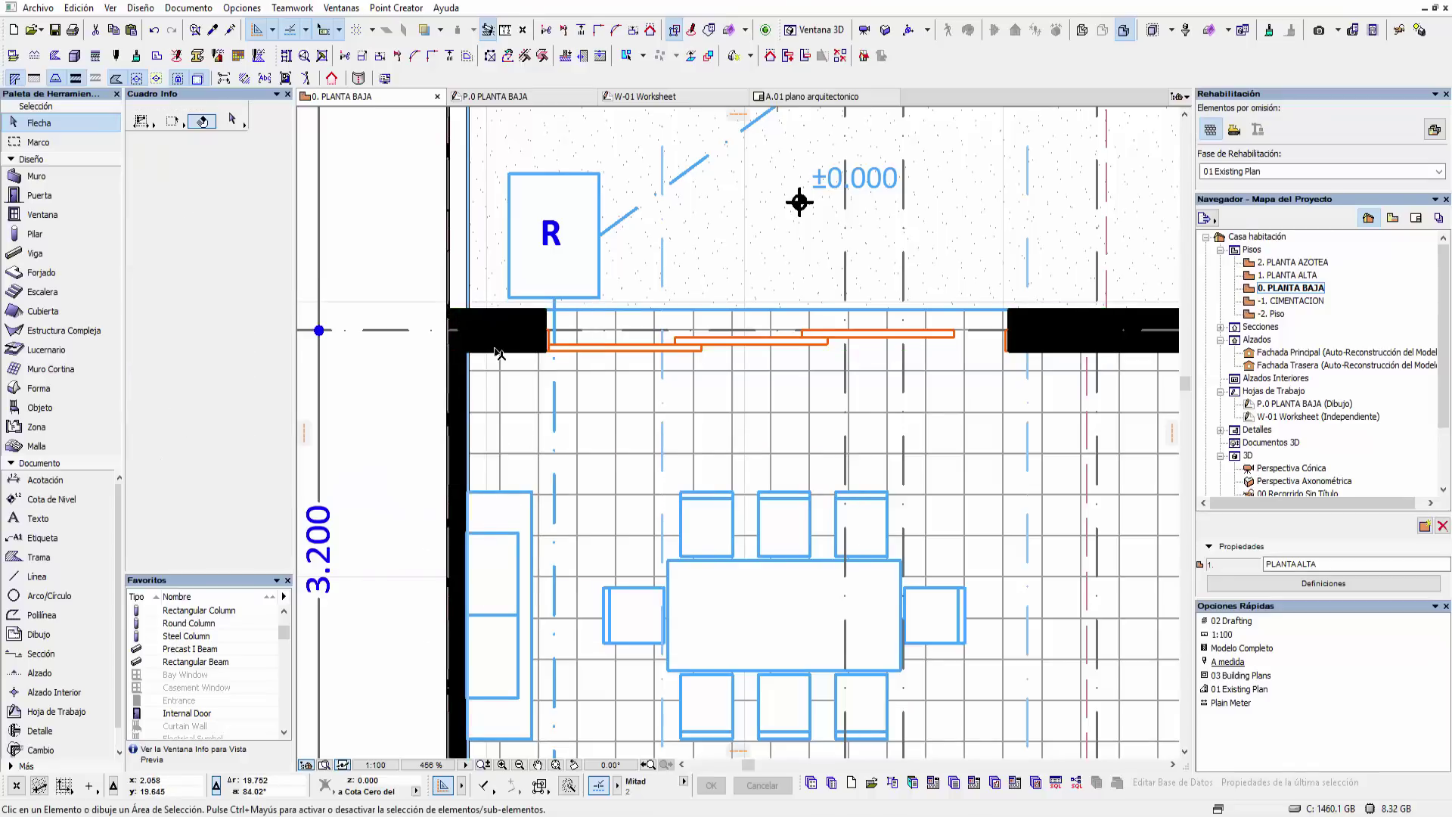
pyautogui.click(497, 353)
pyautogui.scroll(-3, 496, 351)
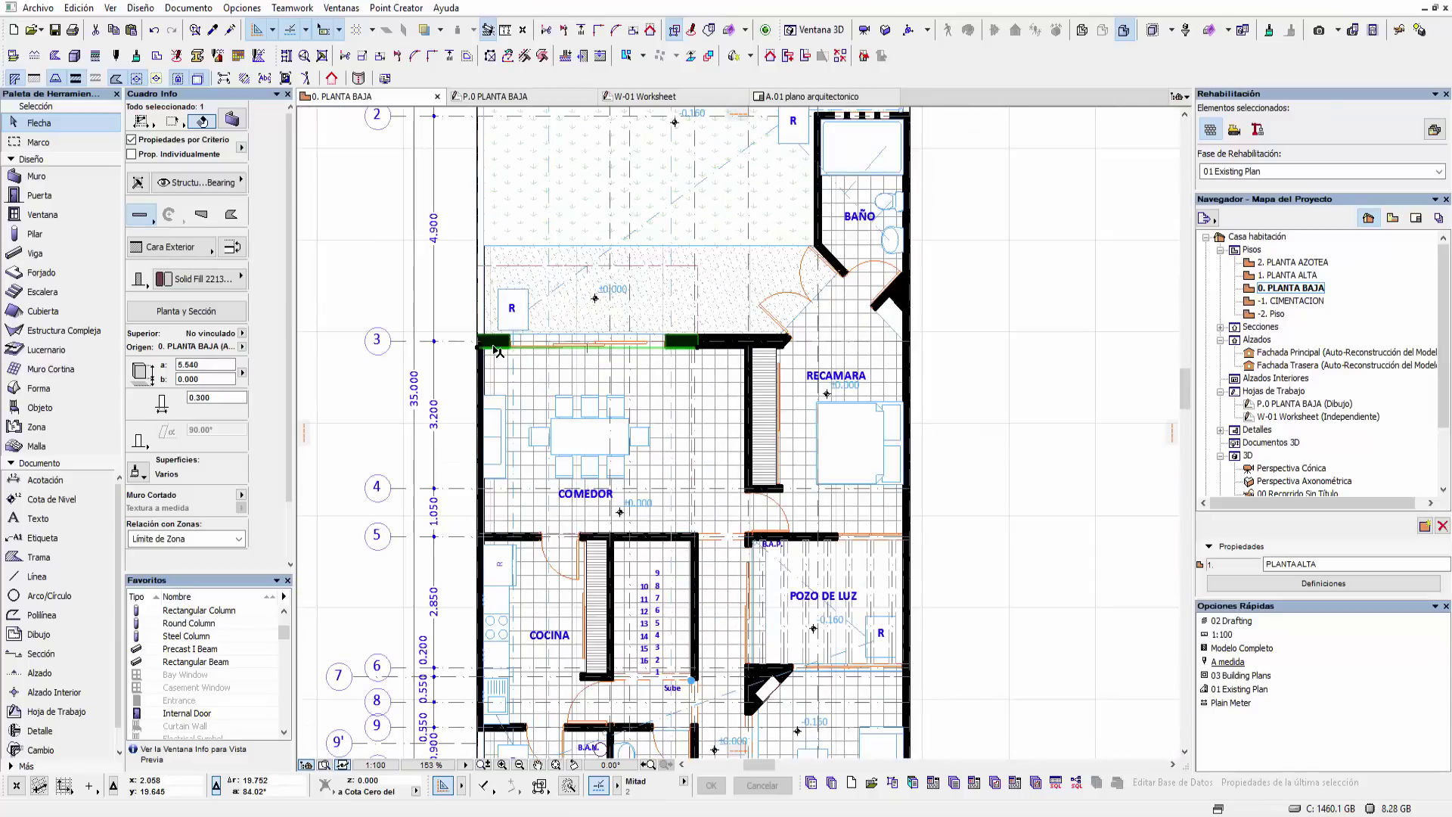
# - Select all walls with Ctrl+A, then deselect the garden's left, top and right perimeter walls
pyautogui.keyDown('alt'); pyautogui.click(497, 346); pyautogui.keyUp('alt')
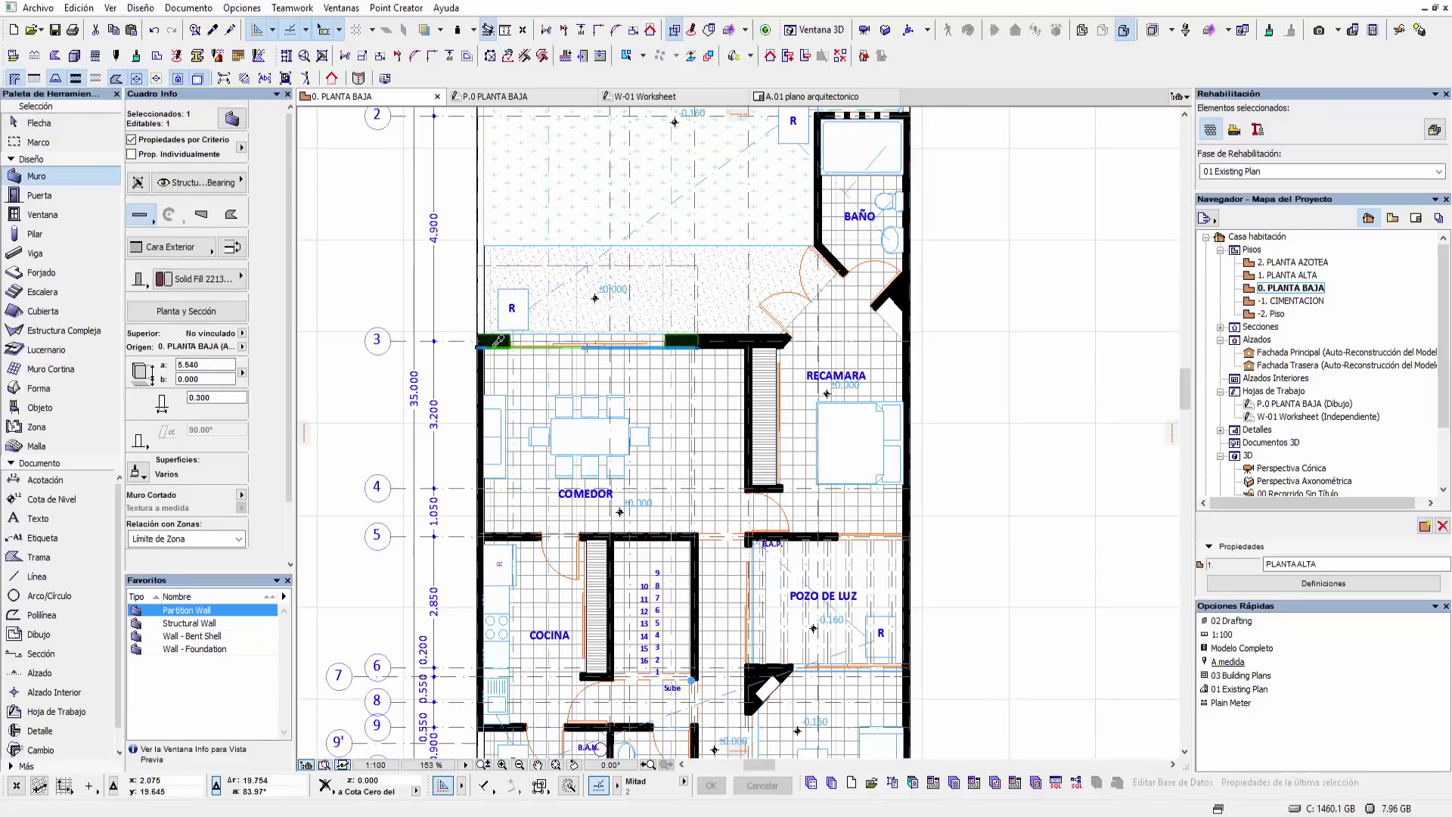
pyautogui.hotkey('ctrl', 'a')
pyautogui.moveTo(552, 393); pyautogui.dragTo(544, 785, button='middle')
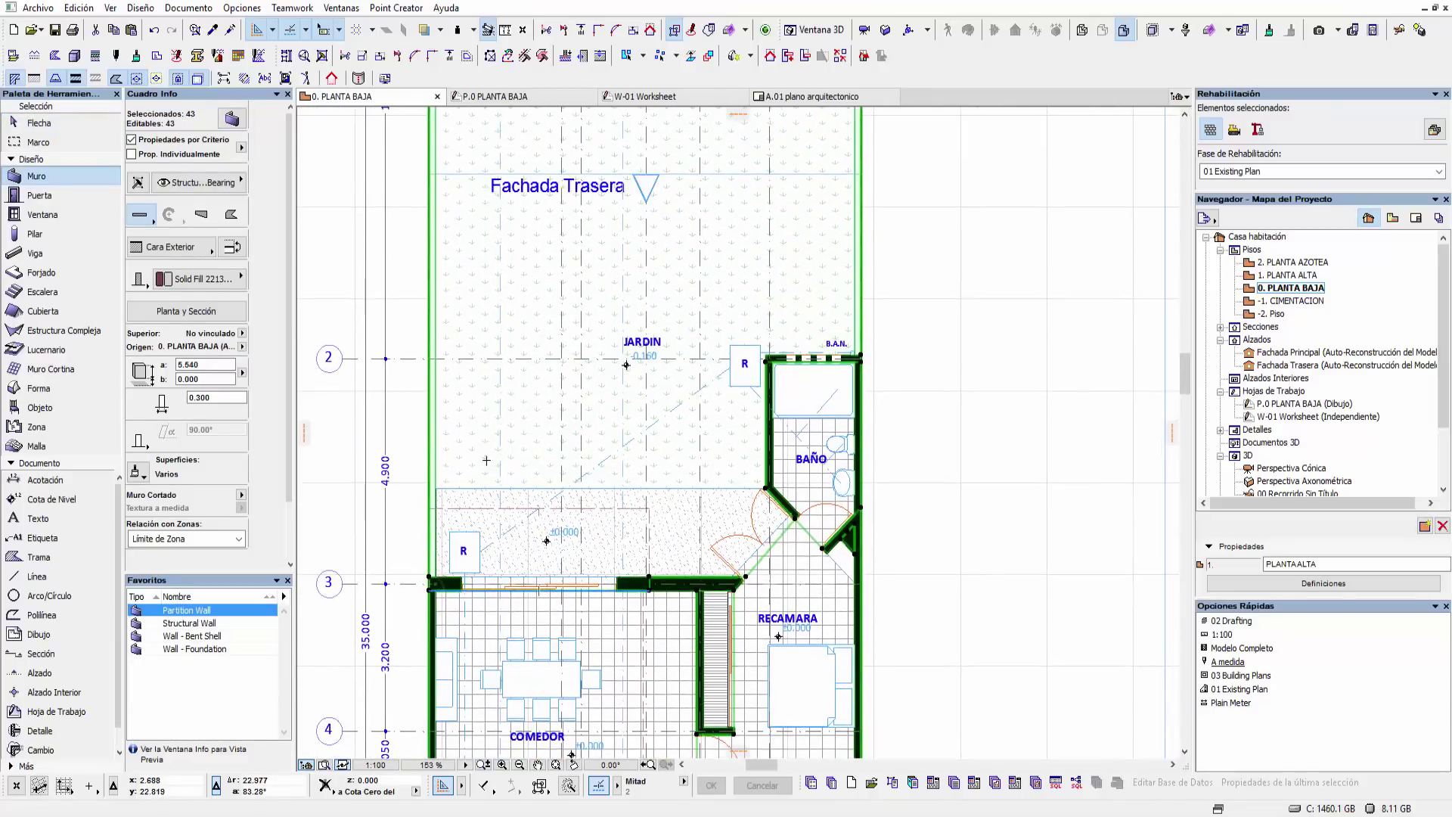
pyautogui.click(53, 124)
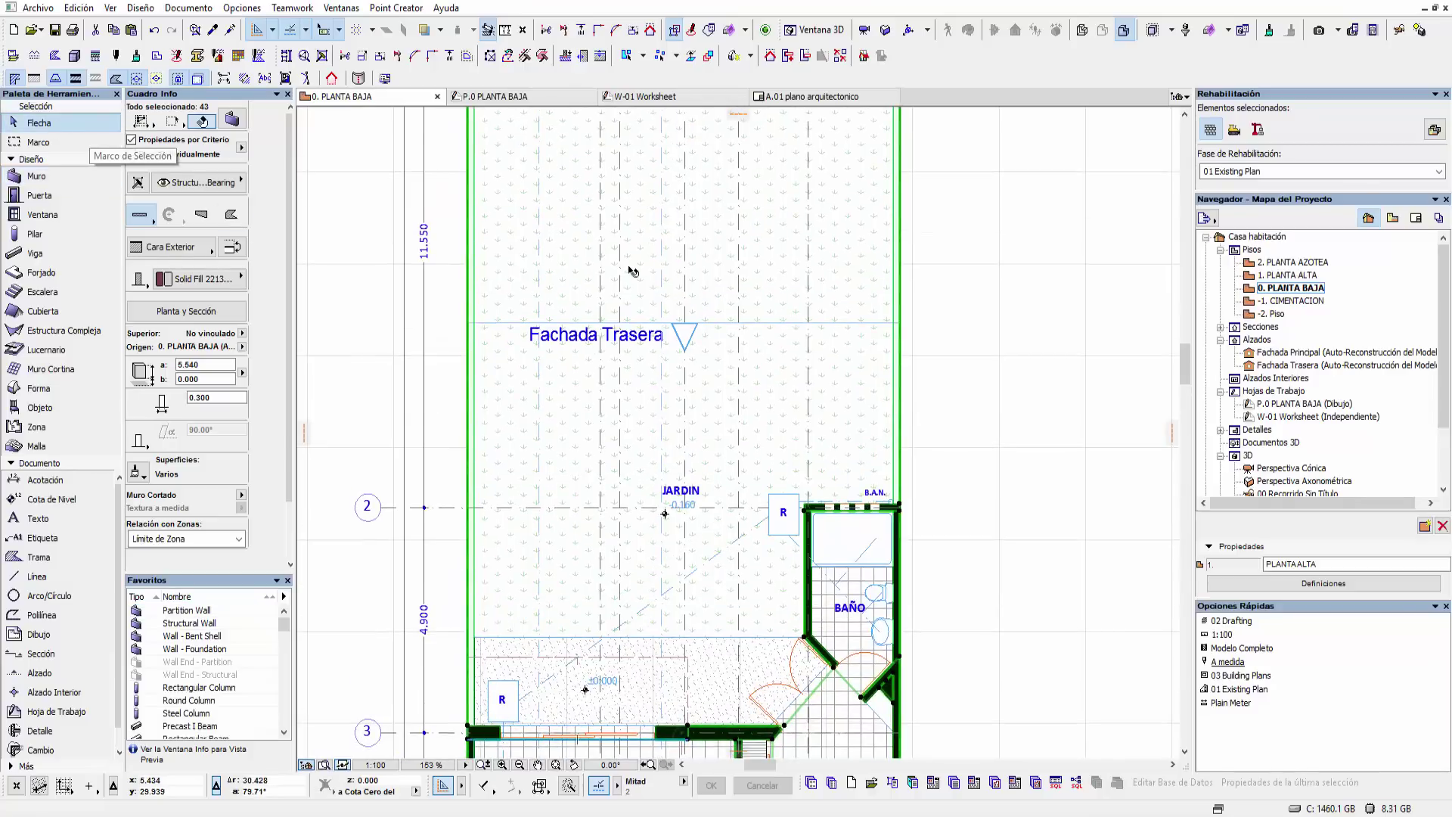
pyautogui.scroll(3, 605, 279)
pyautogui.scroll(2, 529, 284)
pyautogui.keyDown('shift'); pyautogui.click(456, 278); pyautogui.keyUp('shift')
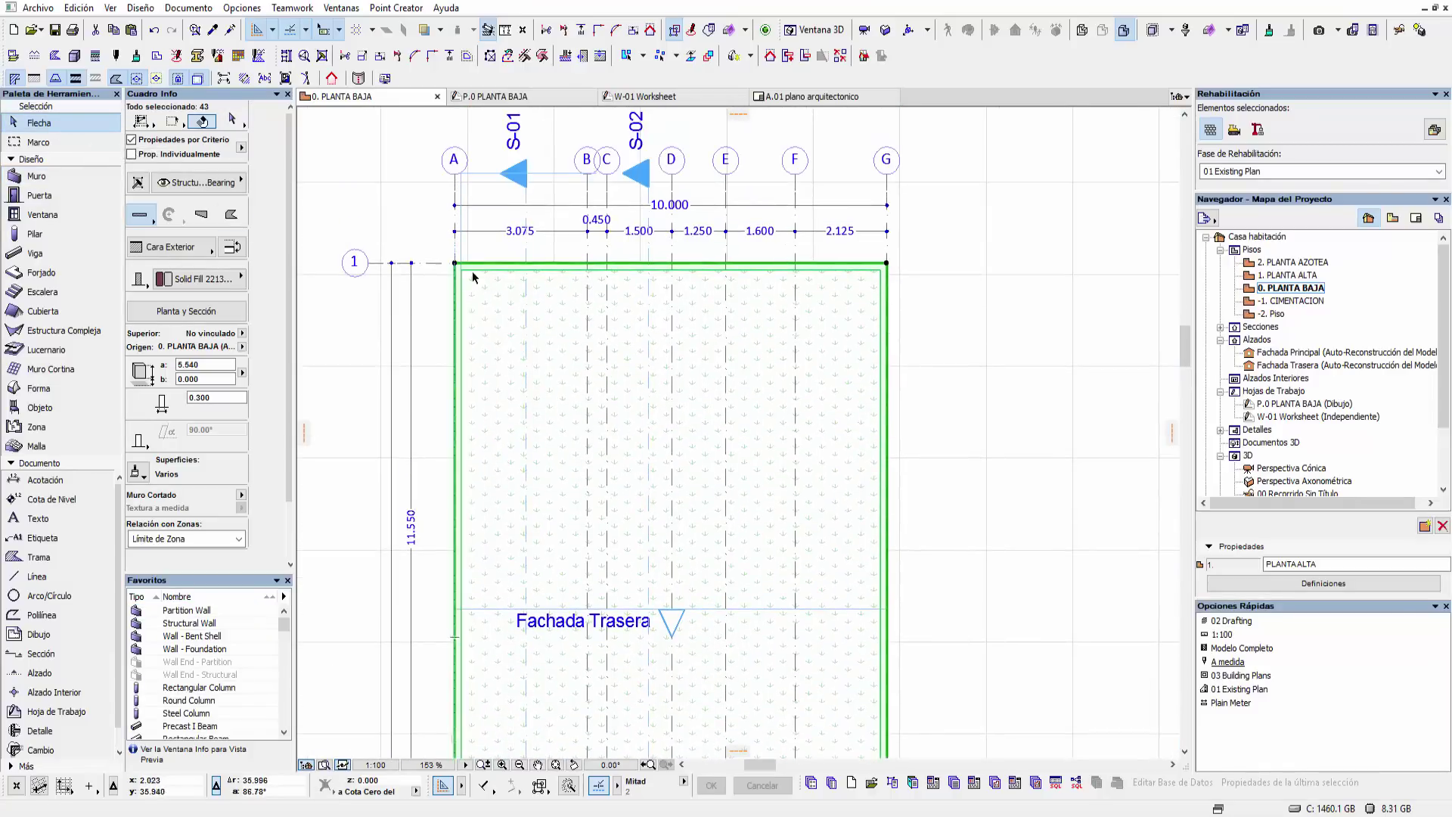
pyautogui.keyDown('shift'); pyautogui.click(478, 264); pyautogui.keyUp('shift')
pyautogui.keyDown('shift'); pyautogui.click(885, 338); pyautogui.keyUp('shift')
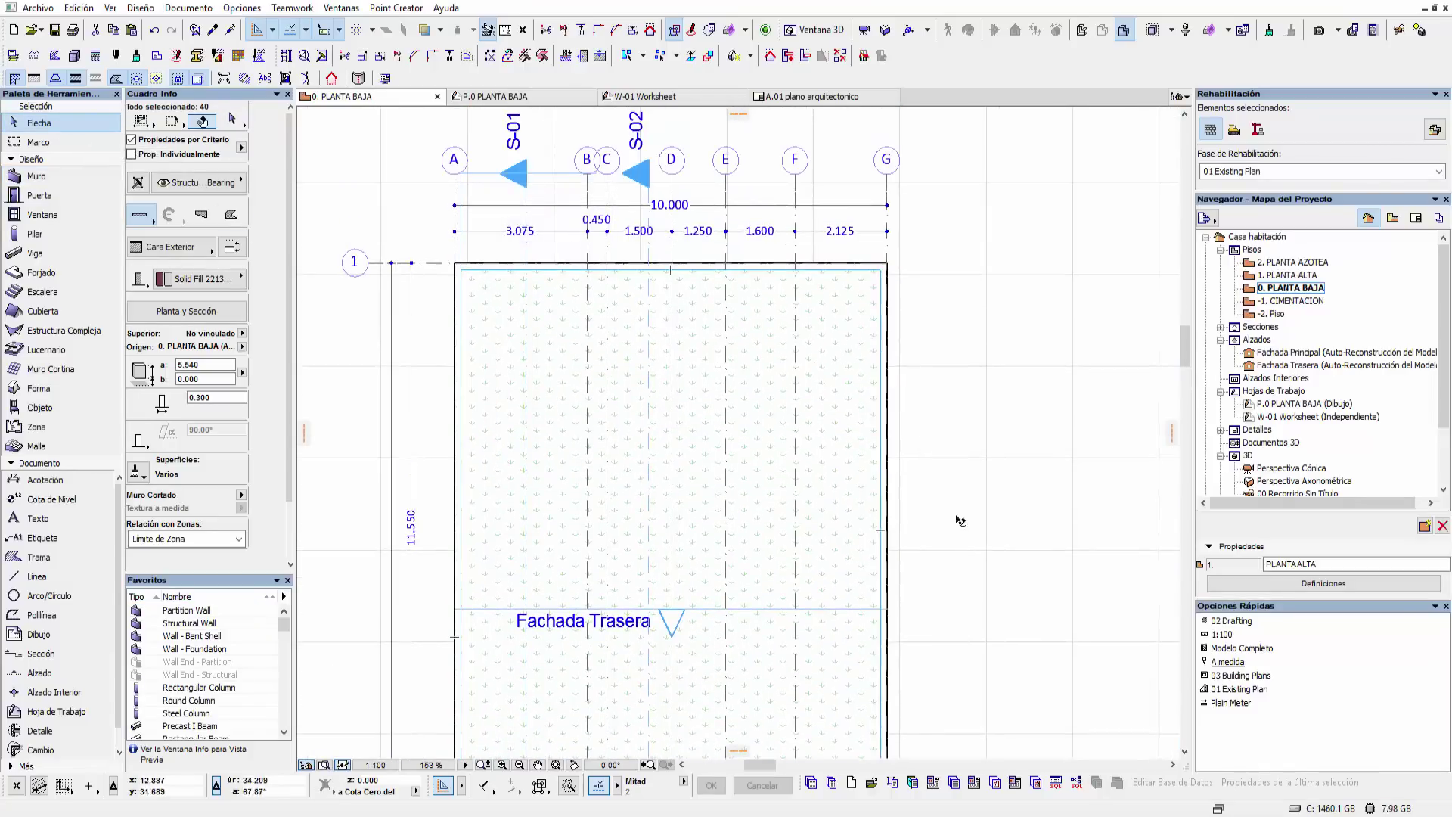
pyautogui.scroll(-3, 949, 400)
pyautogui.scroll(-2, 945, 378)
pyautogui.scroll(-3, 953, 369)
pyautogui.scroll(-1, 933, 474)
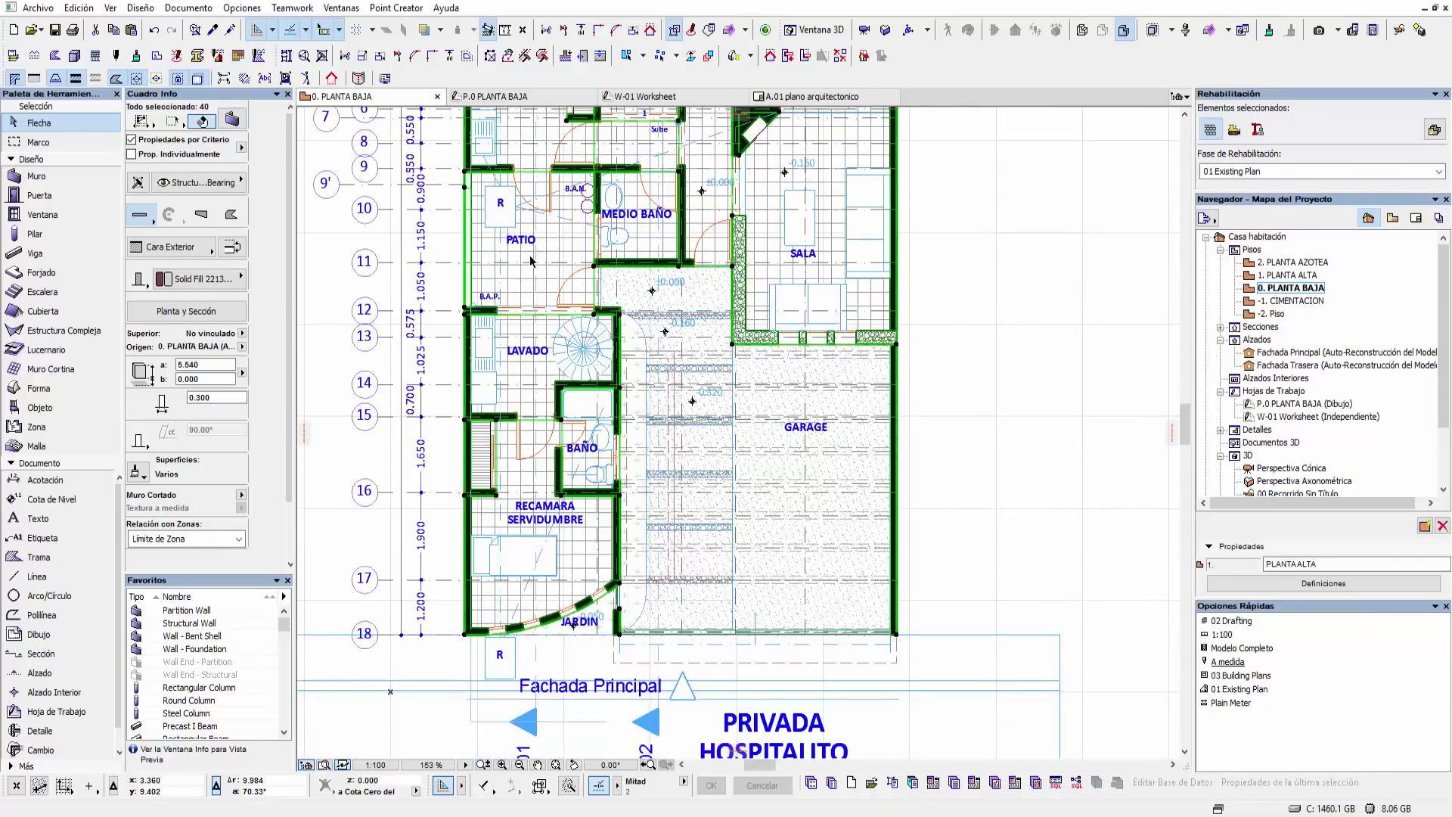
# - Deselect the PATIO-side and two SALA walls, then set the background fill pen to 7
pyautogui.keyDown('shift'); pyautogui.click(466, 249); pyautogui.keyUp('shift')
pyautogui.moveTo(1019, 366); pyautogui.dragTo(976, 488, button='middle')
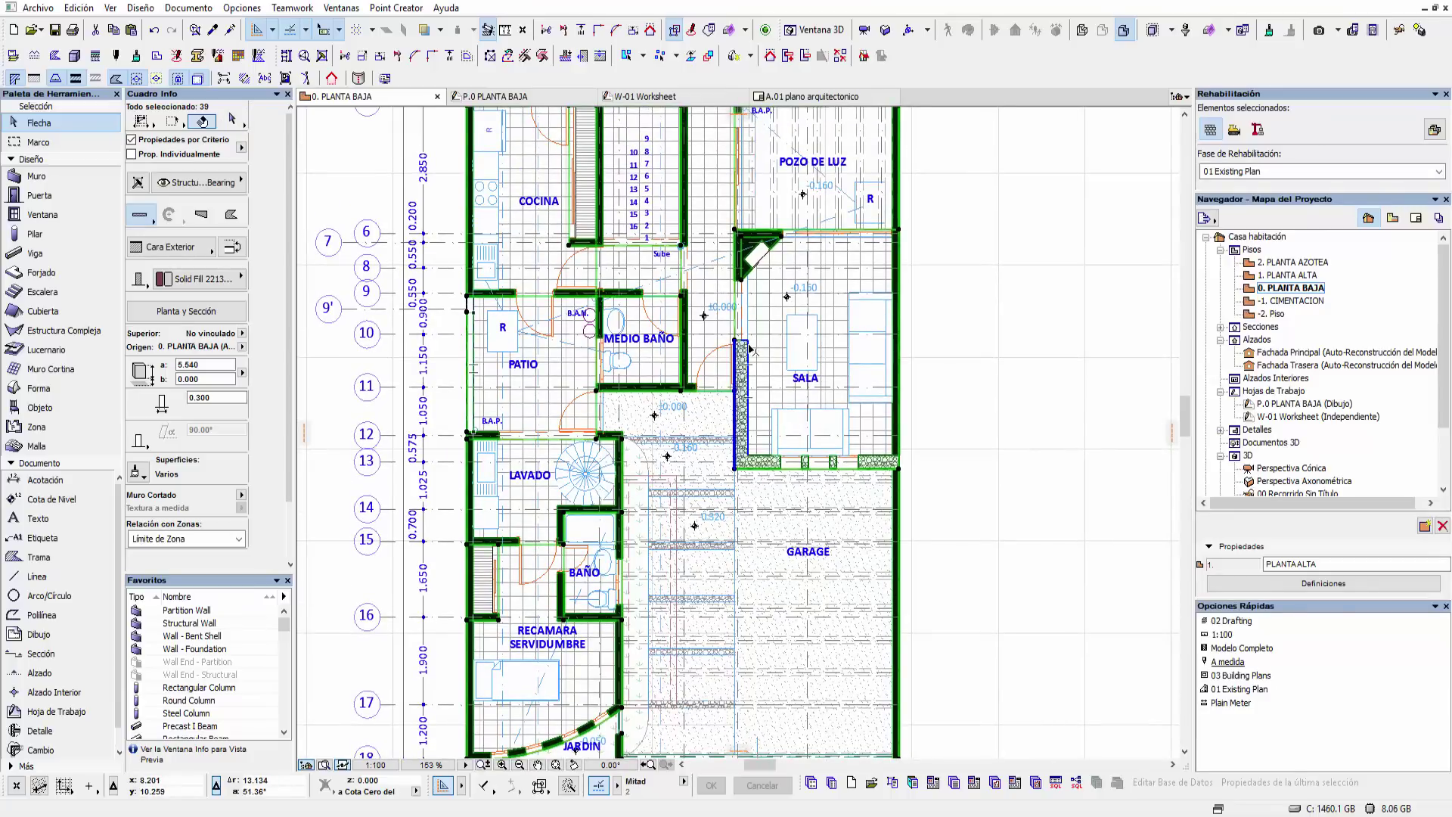
pyautogui.keyDown('shift'); pyautogui.click(749, 350); pyautogui.keyUp('shift')
pyautogui.keyDown('shift'); pyautogui.click(871, 459); pyautogui.keyUp('shift')
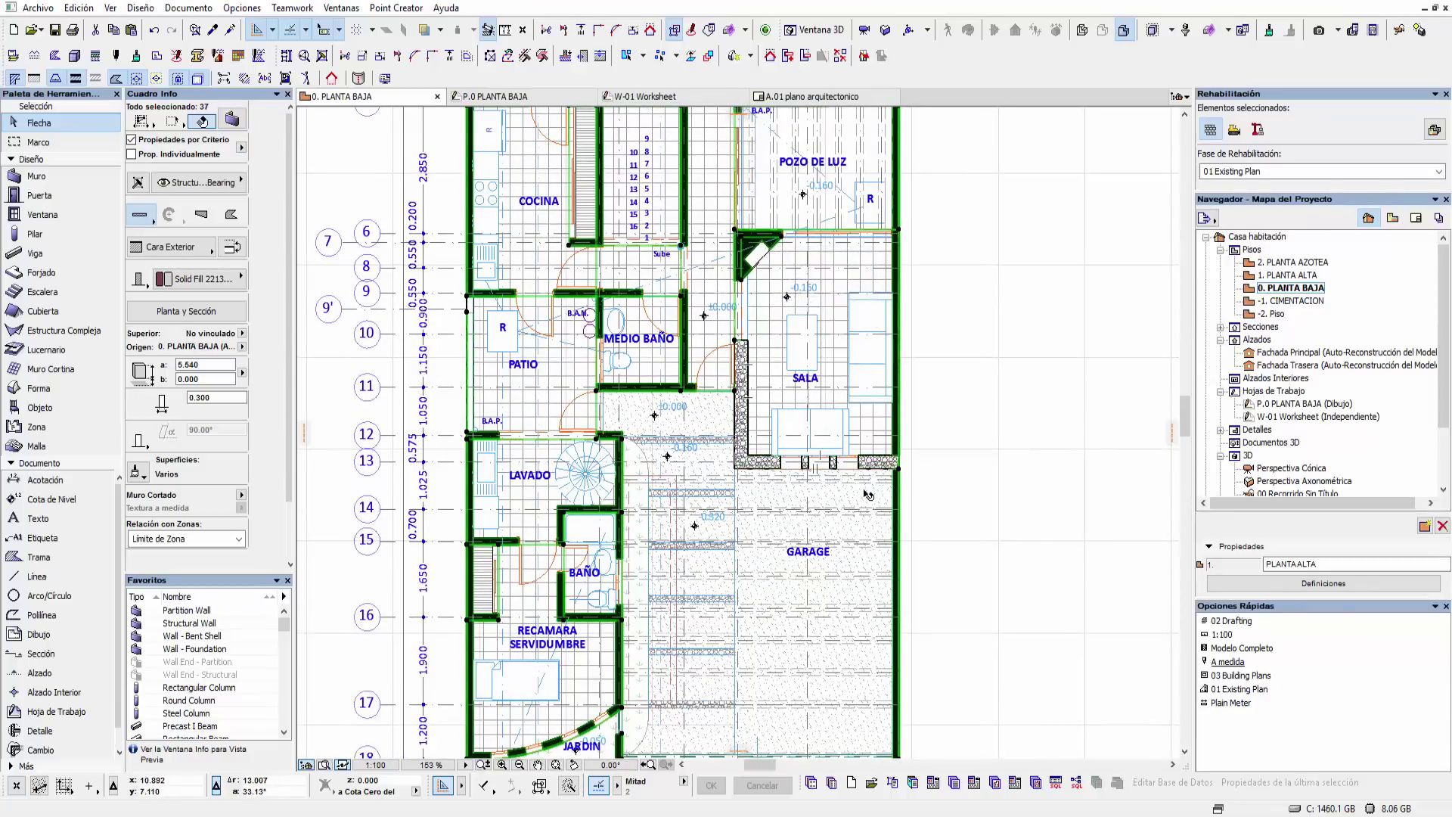
pyautogui.moveTo(791, 391); pyautogui.dragTo(811, 604, button='middle')
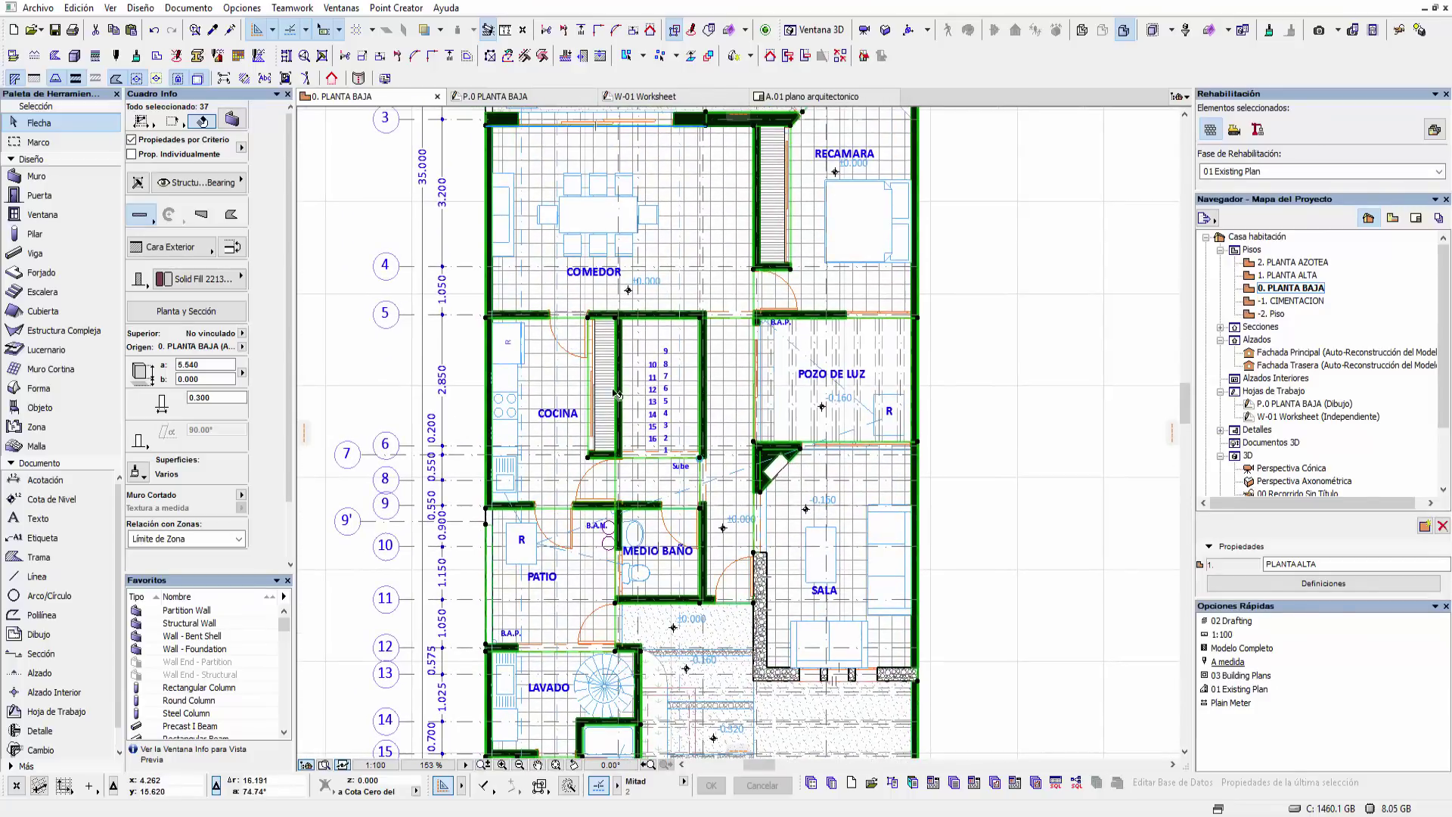
pyautogui.moveTo(838, 333); pyautogui.dragTo(800, 73, button='middle')
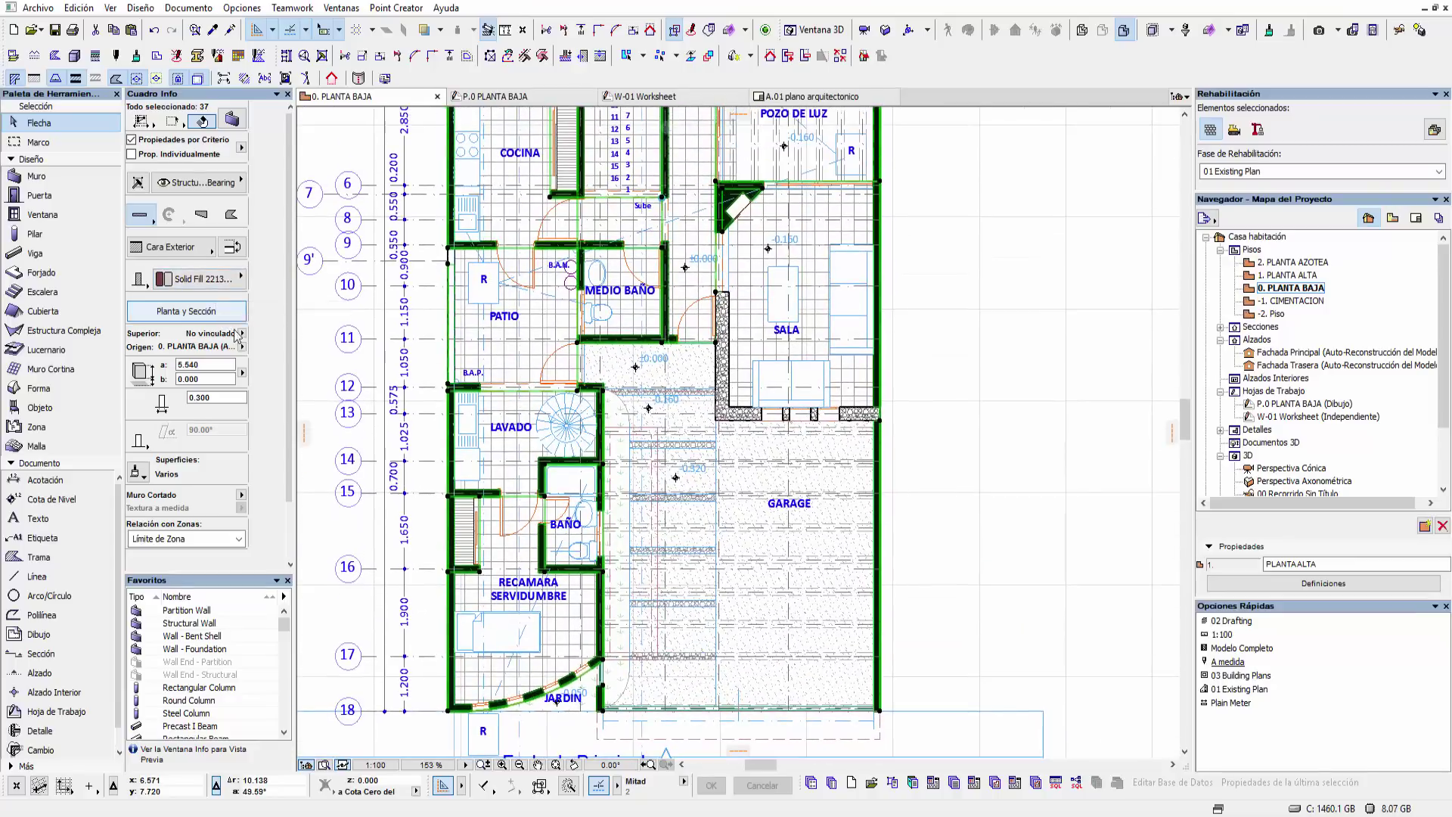
pyautogui.click(216, 312)
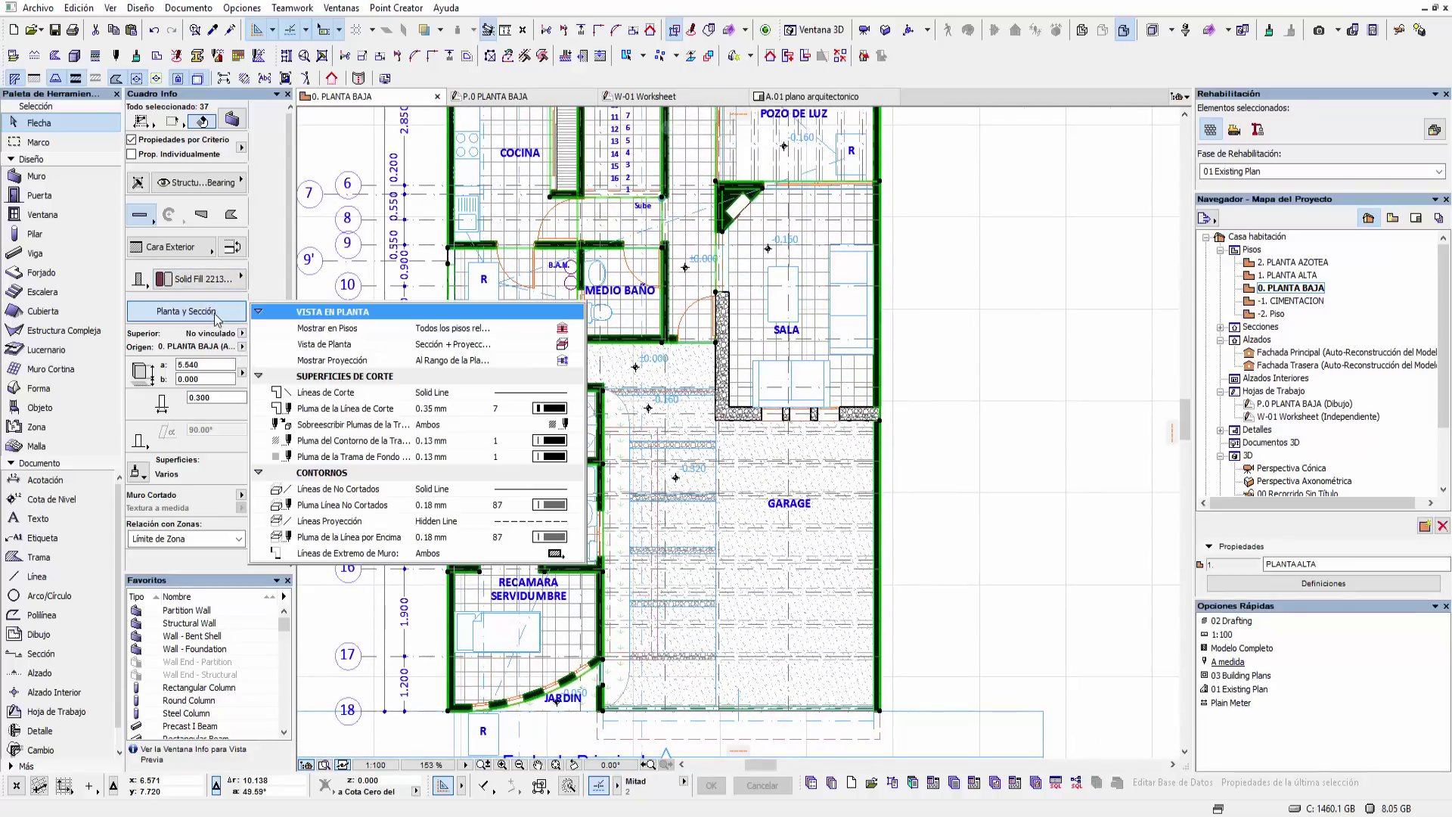
pyautogui.click(570, 458)
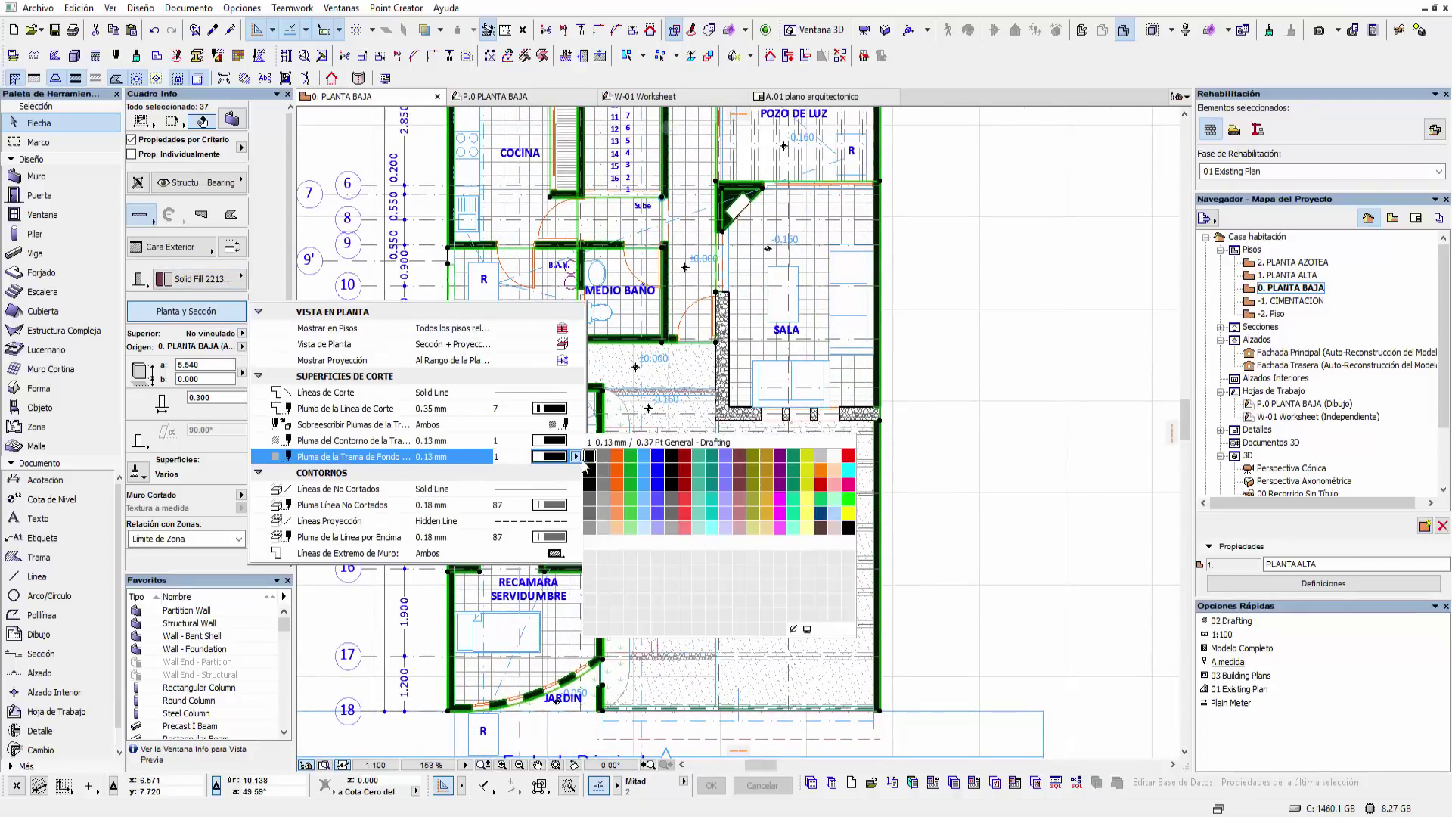
pyautogui.click(671, 456)
# - Change the selected walls' background fill pen to 1 and select the P.0 worksheet marker
pyautogui.click(575, 457)
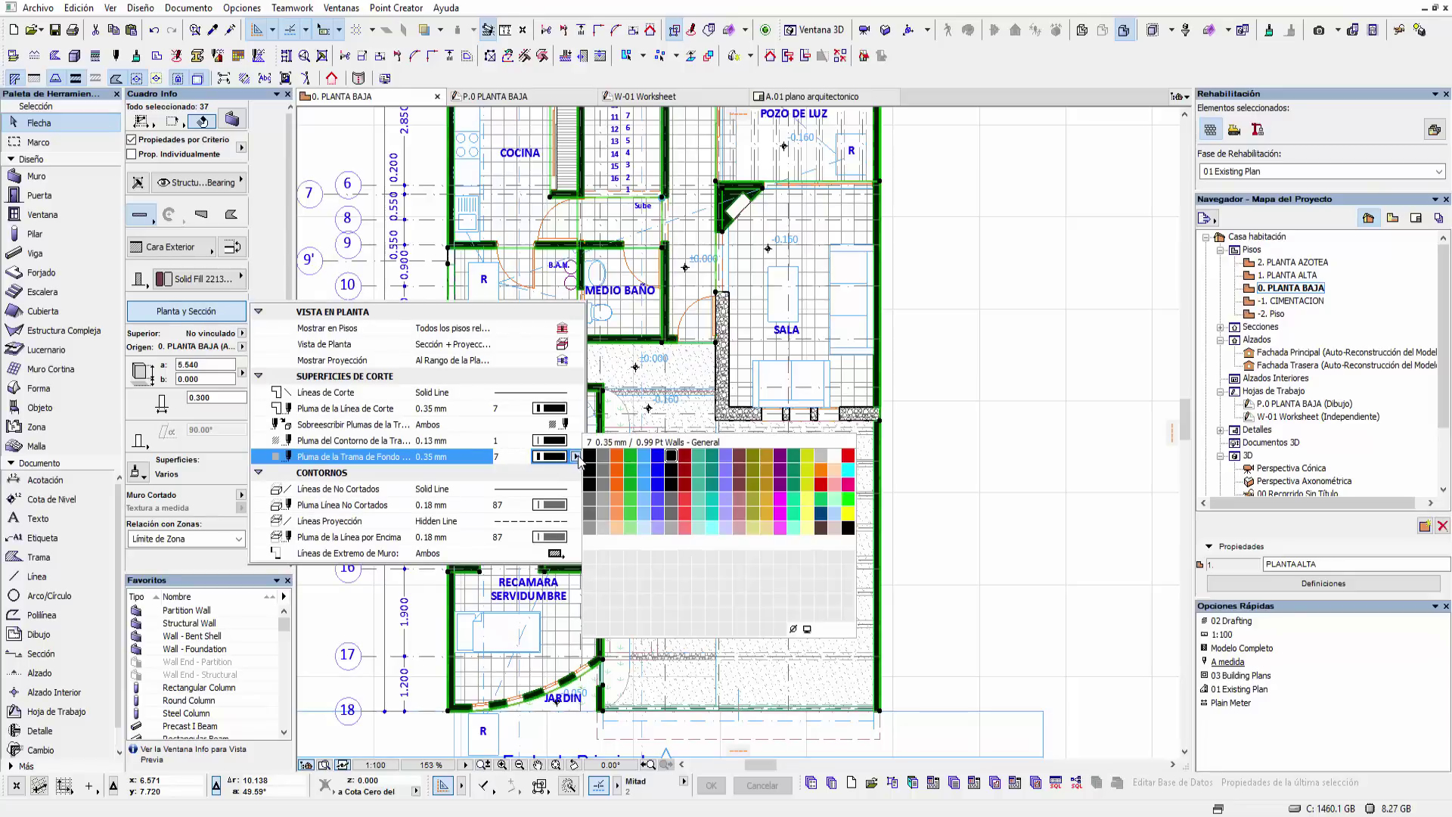
pyautogui.click(588, 457)
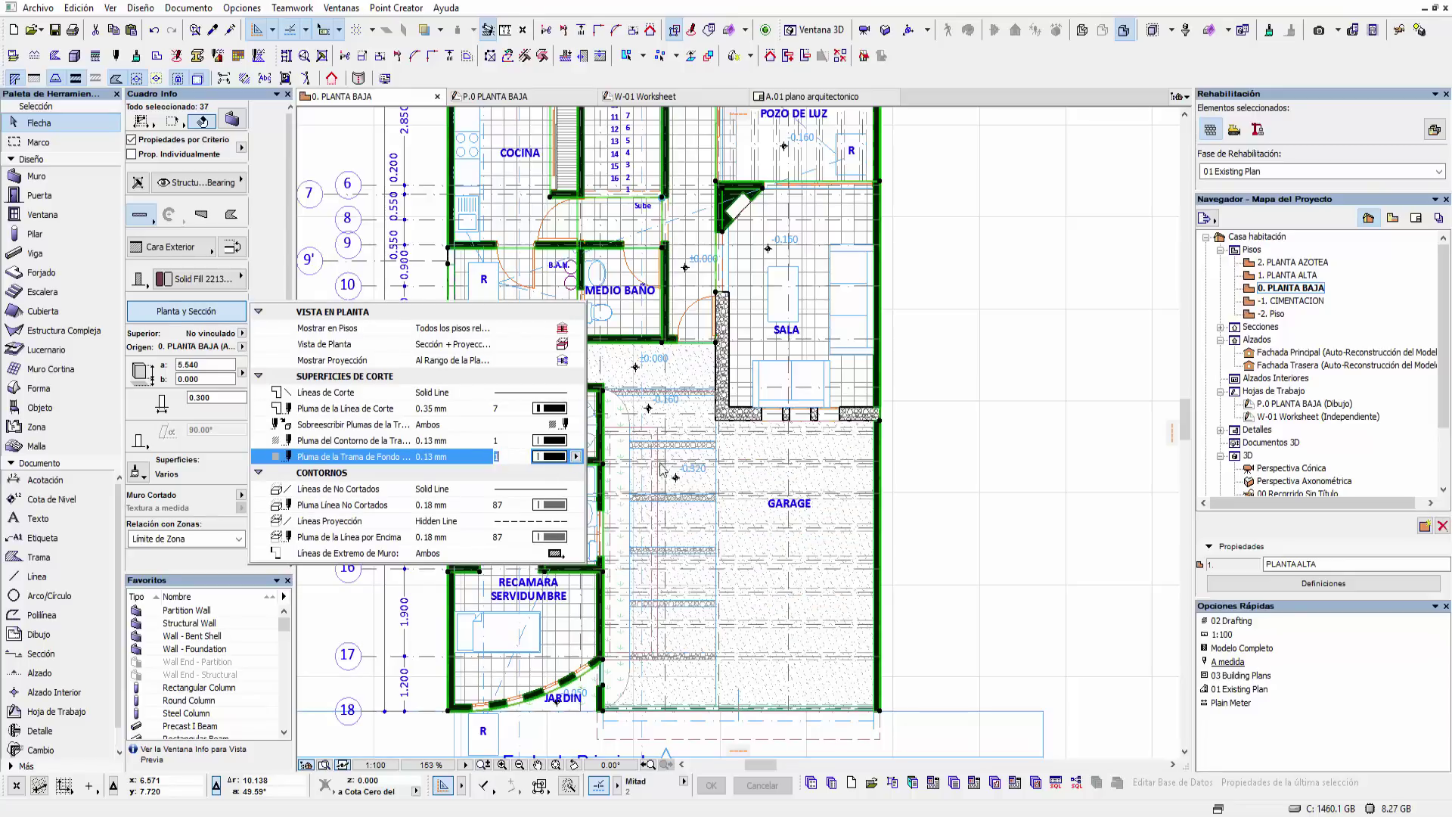
pyautogui.click(944, 465)
pyautogui.scroll(-2, 938, 466)
pyautogui.scroll(-2, 893, 463)
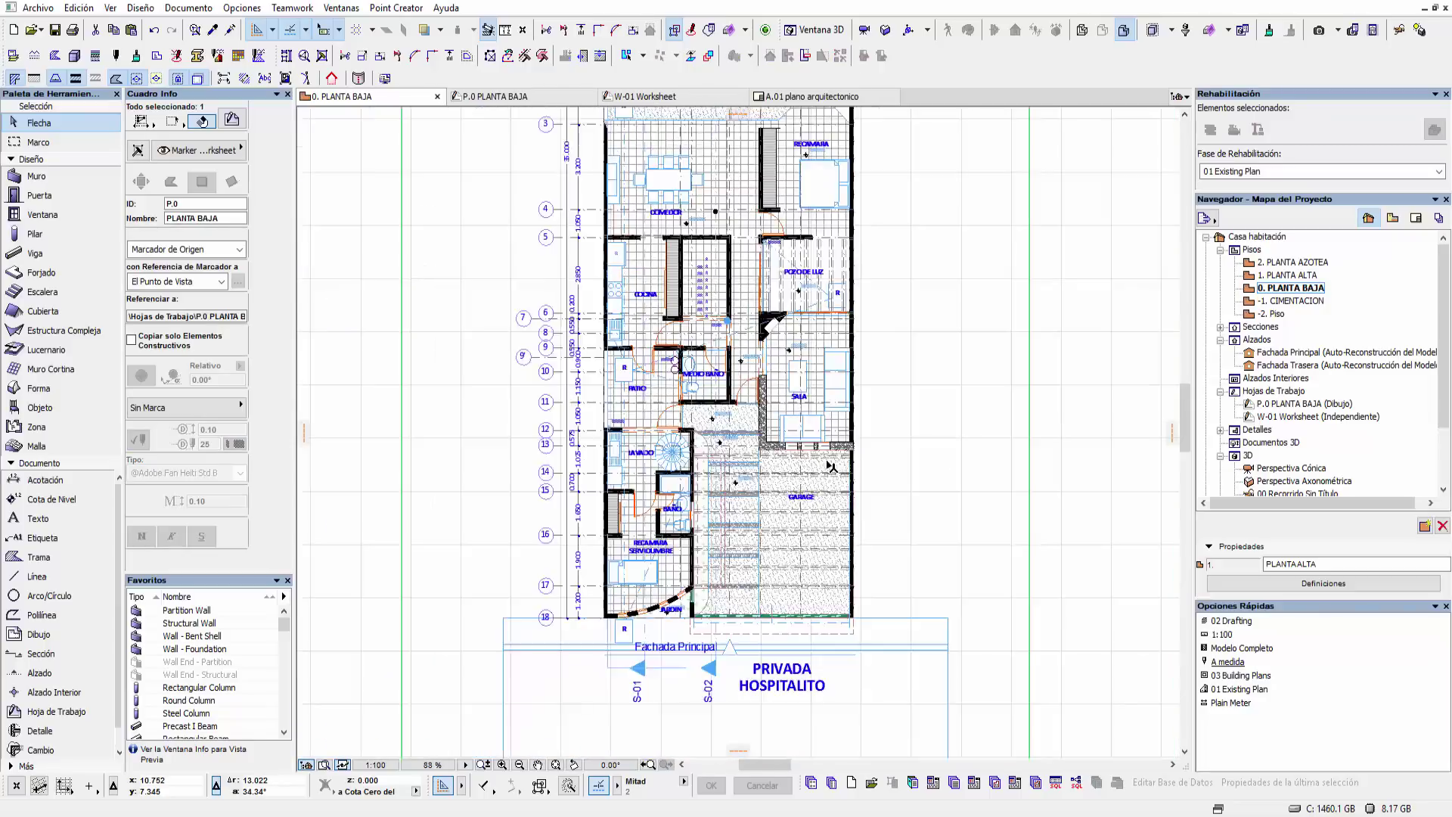
pyautogui.scroll(-2, 854, 463)
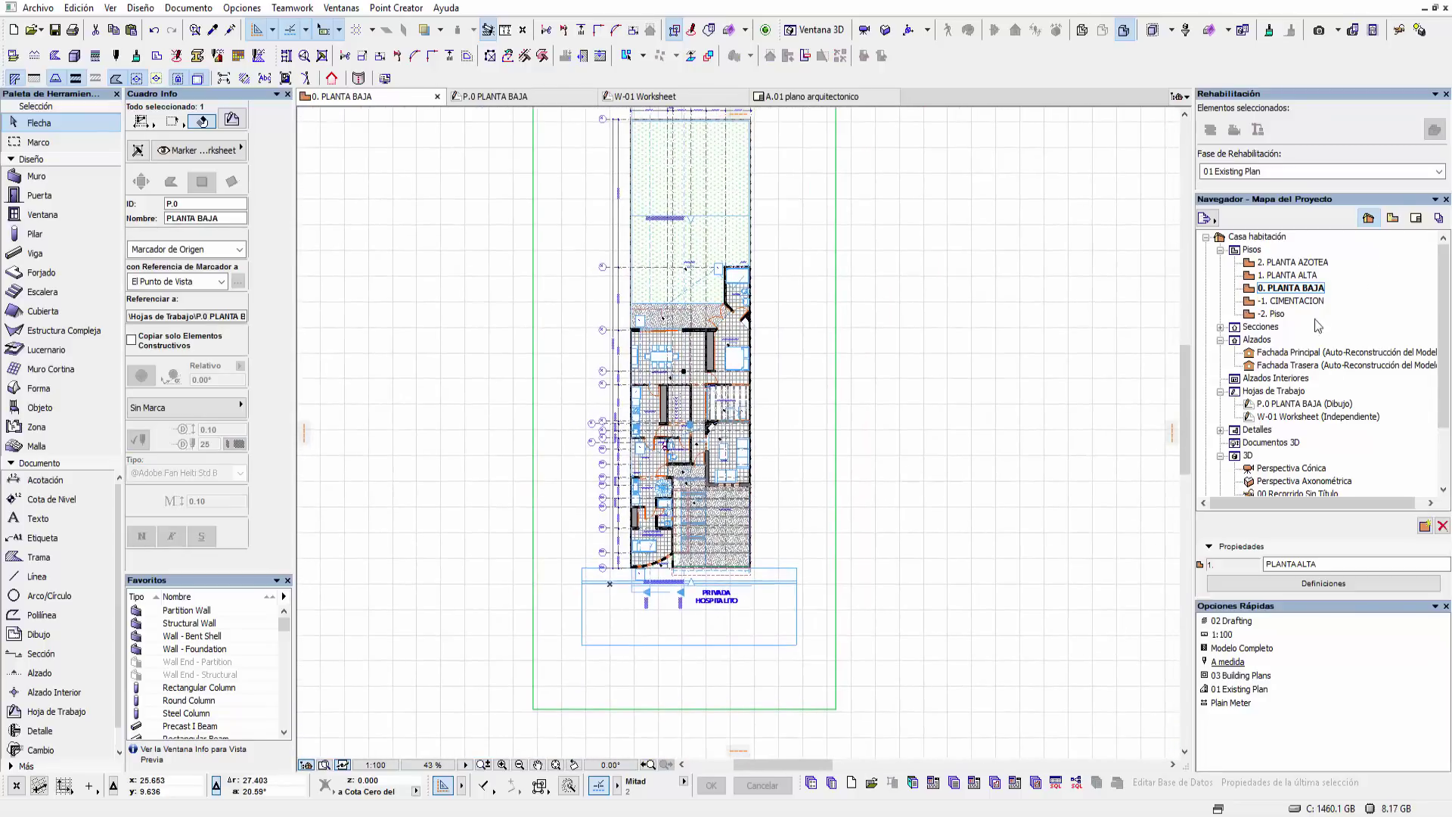
# - Open the P.0 PLANTA BAJA worksheet and run Reconstruir desde la Vista de Origen
pyautogui.doubleClick(1308, 417)
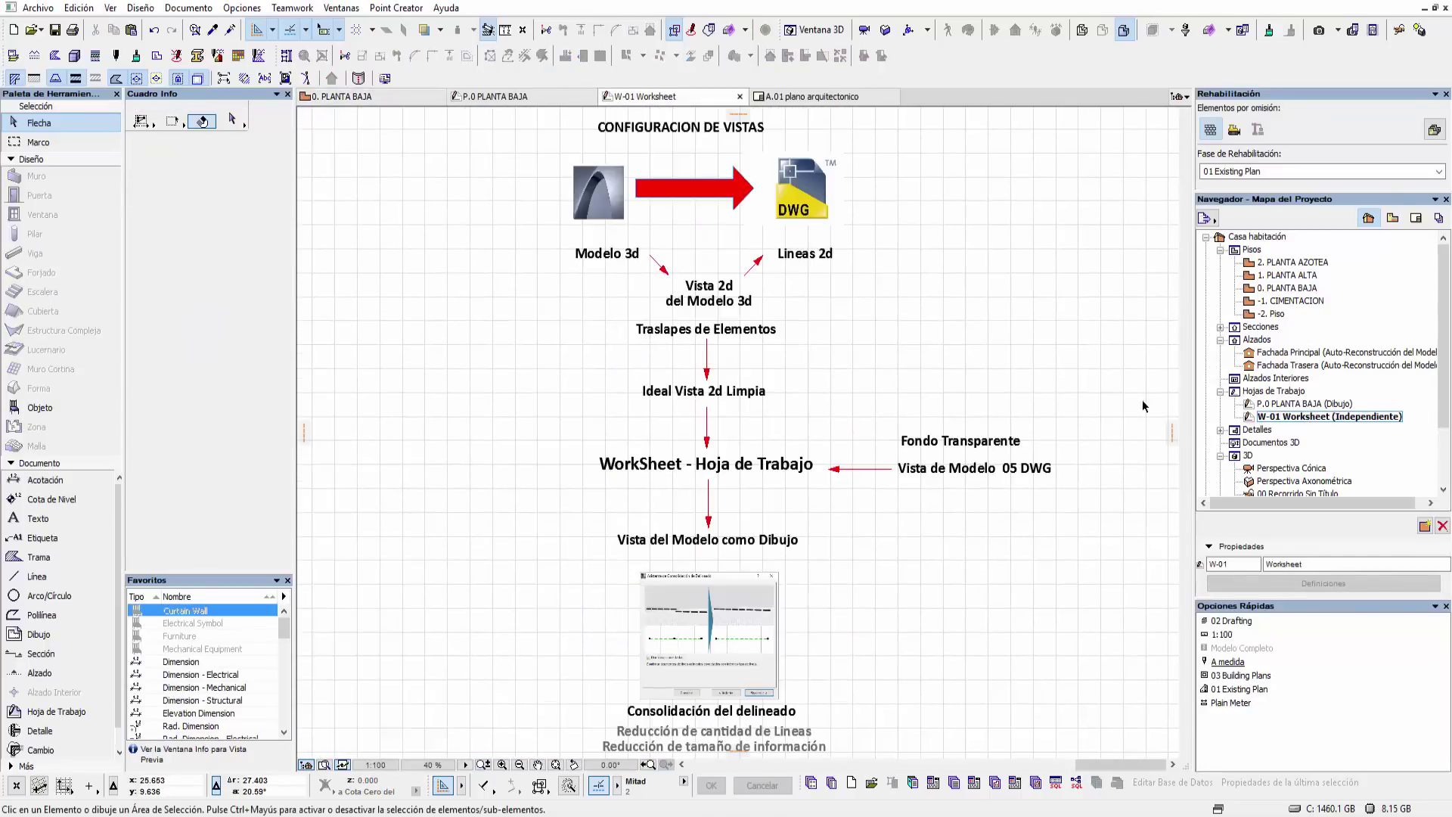
pyautogui.doubleClick(1295, 404)
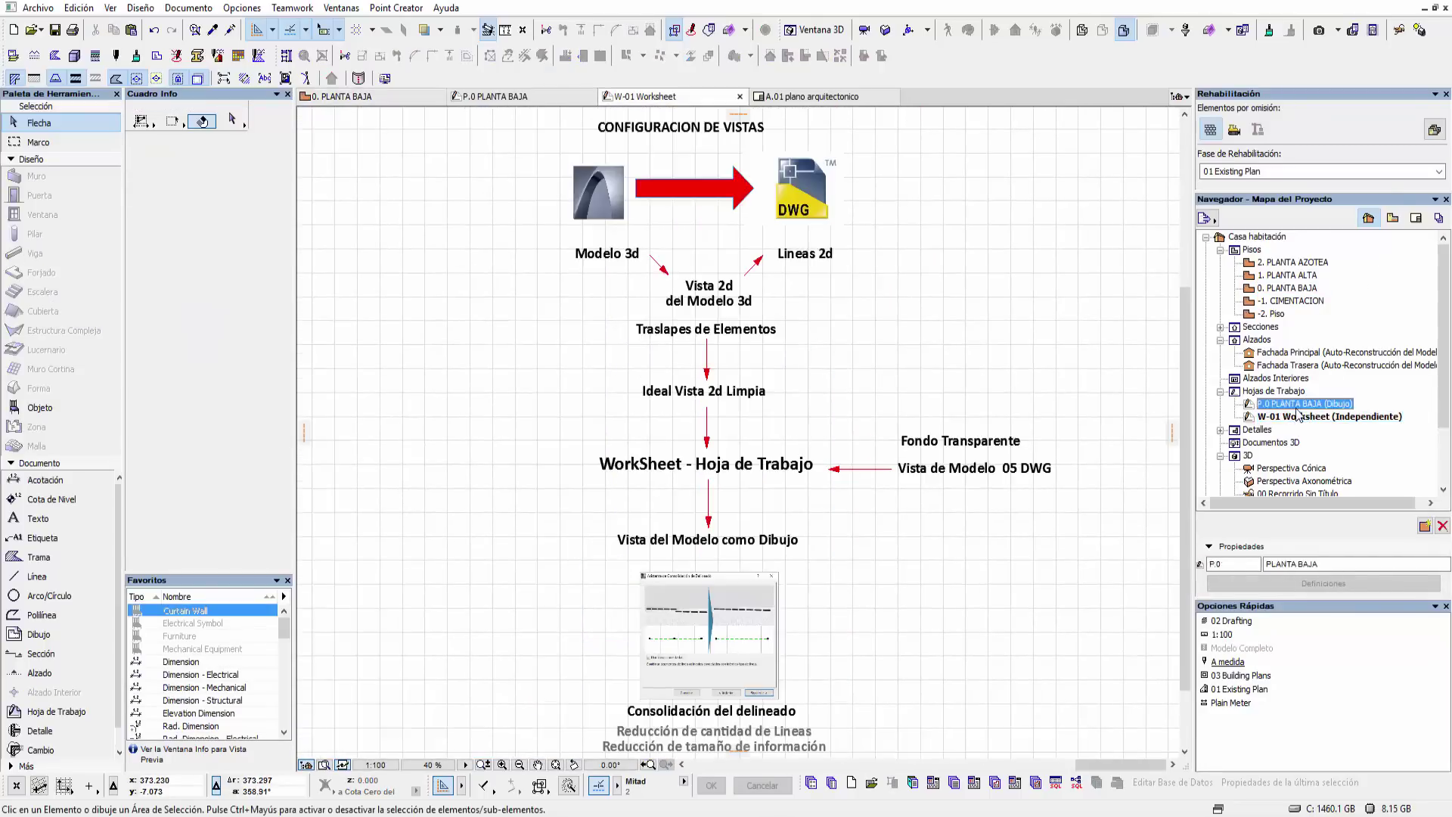
pyautogui.scroll(-5, 966, 389)
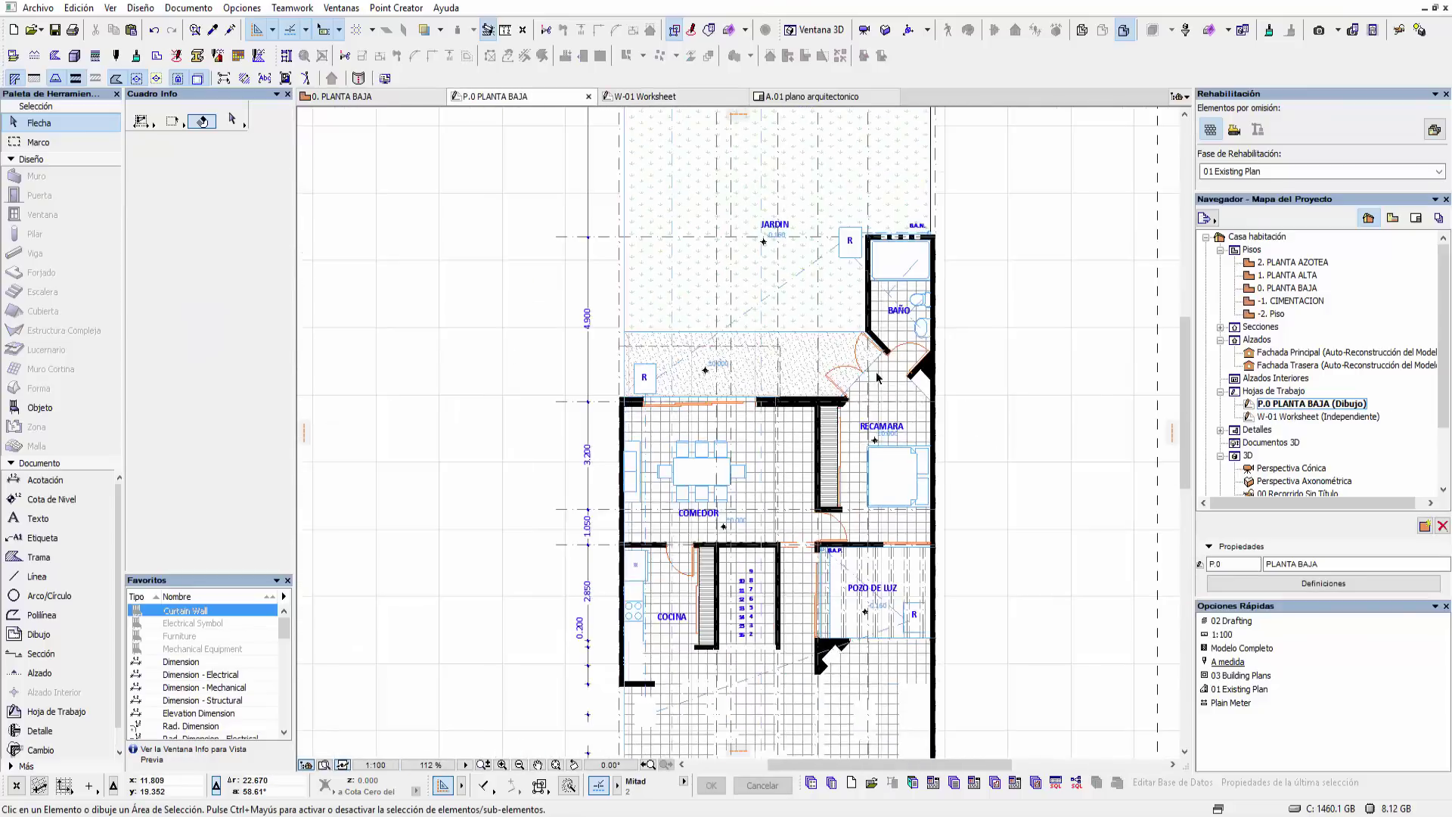
pyautogui.scroll(-3, 965, 384)
pyautogui.middleClick(969, 383)
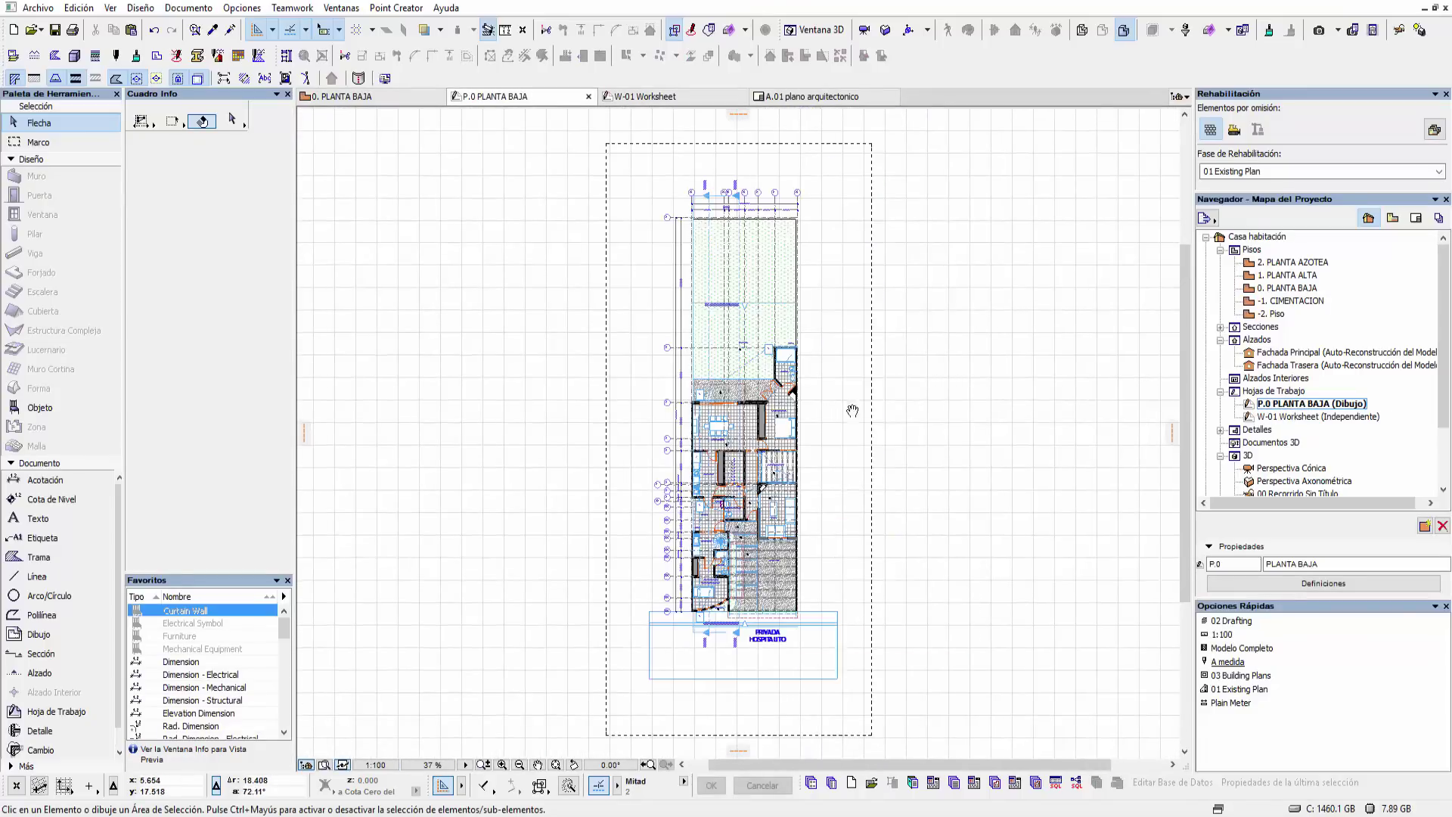
pyautogui.rightClick(1272, 408)
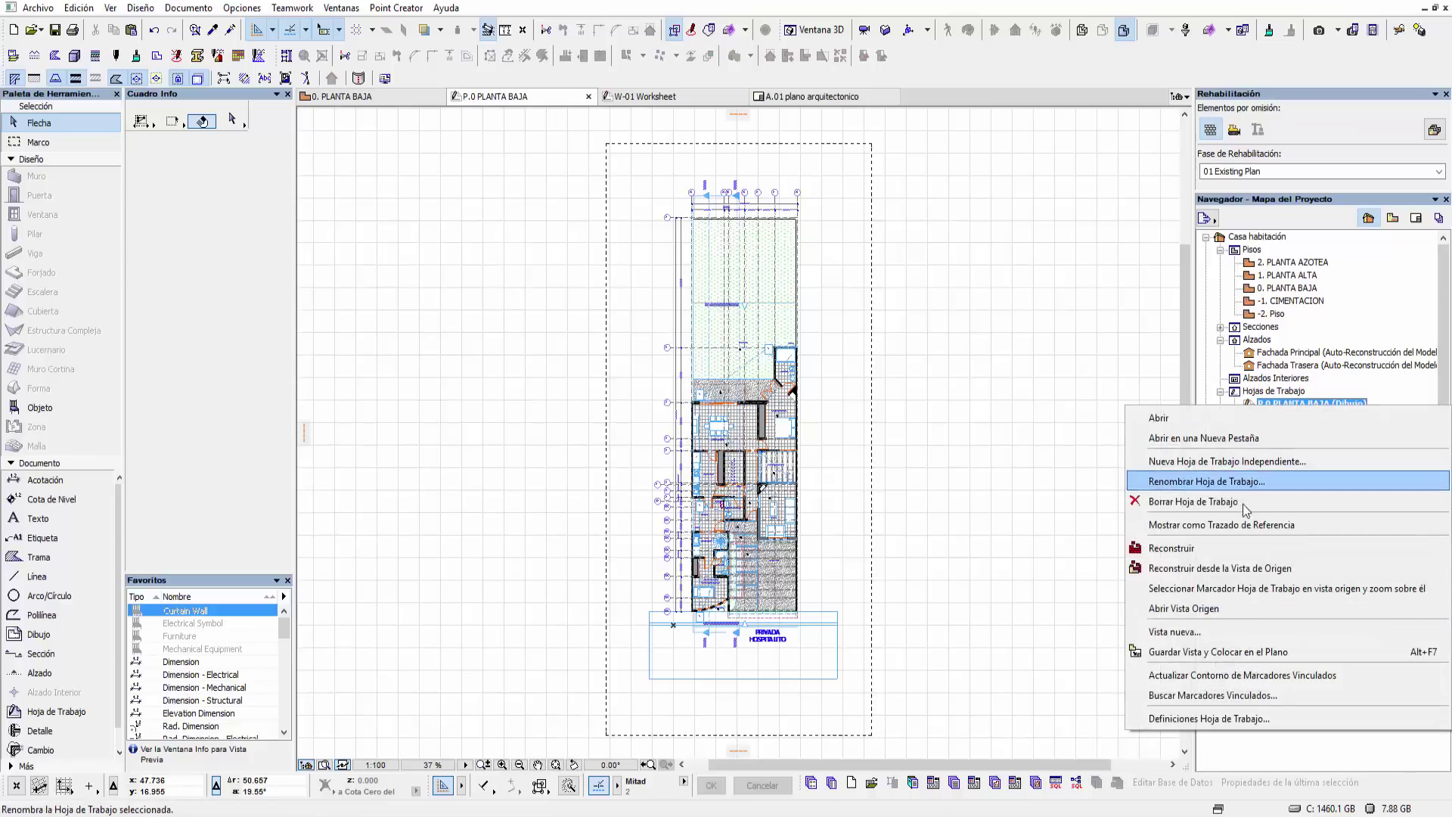
pyautogui.click(1248, 574)
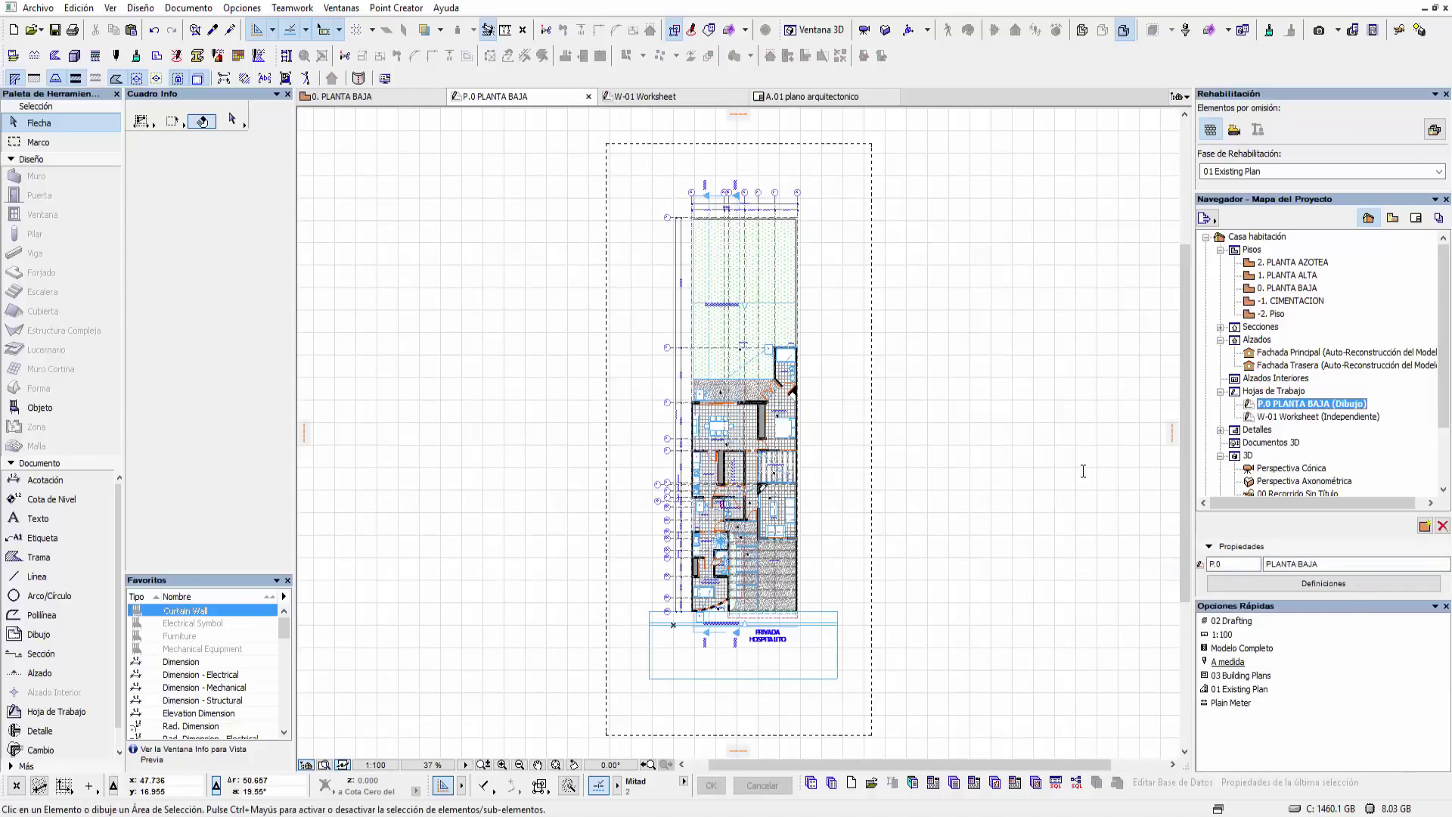
# - Inspect the rebuilt P.0 worksheet around the Jardín, Baño, Recámara and Fachada Trasera areas
pyautogui.scroll(5, 768, 205)
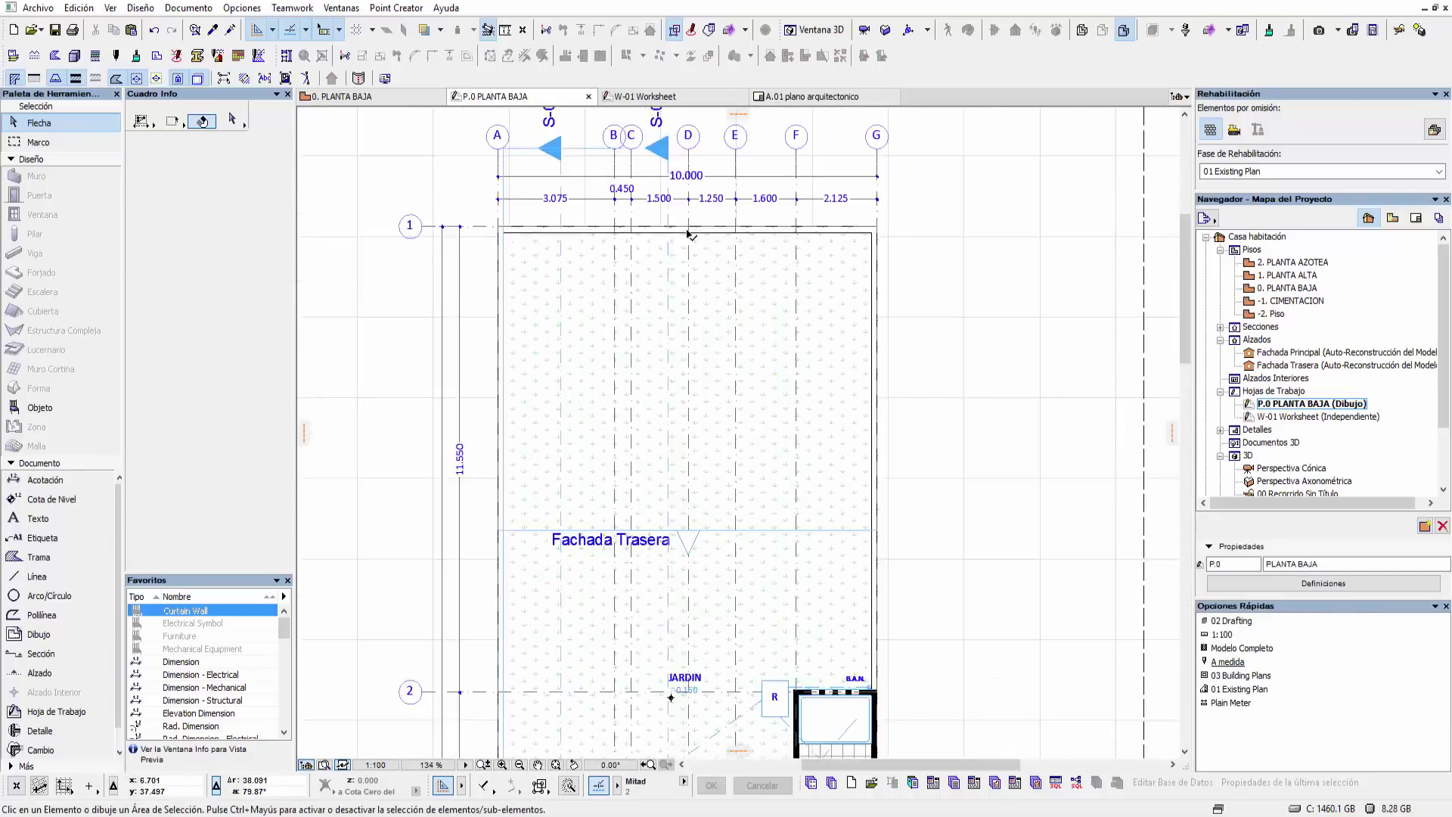
pyautogui.scroll(-1, 575, 288)
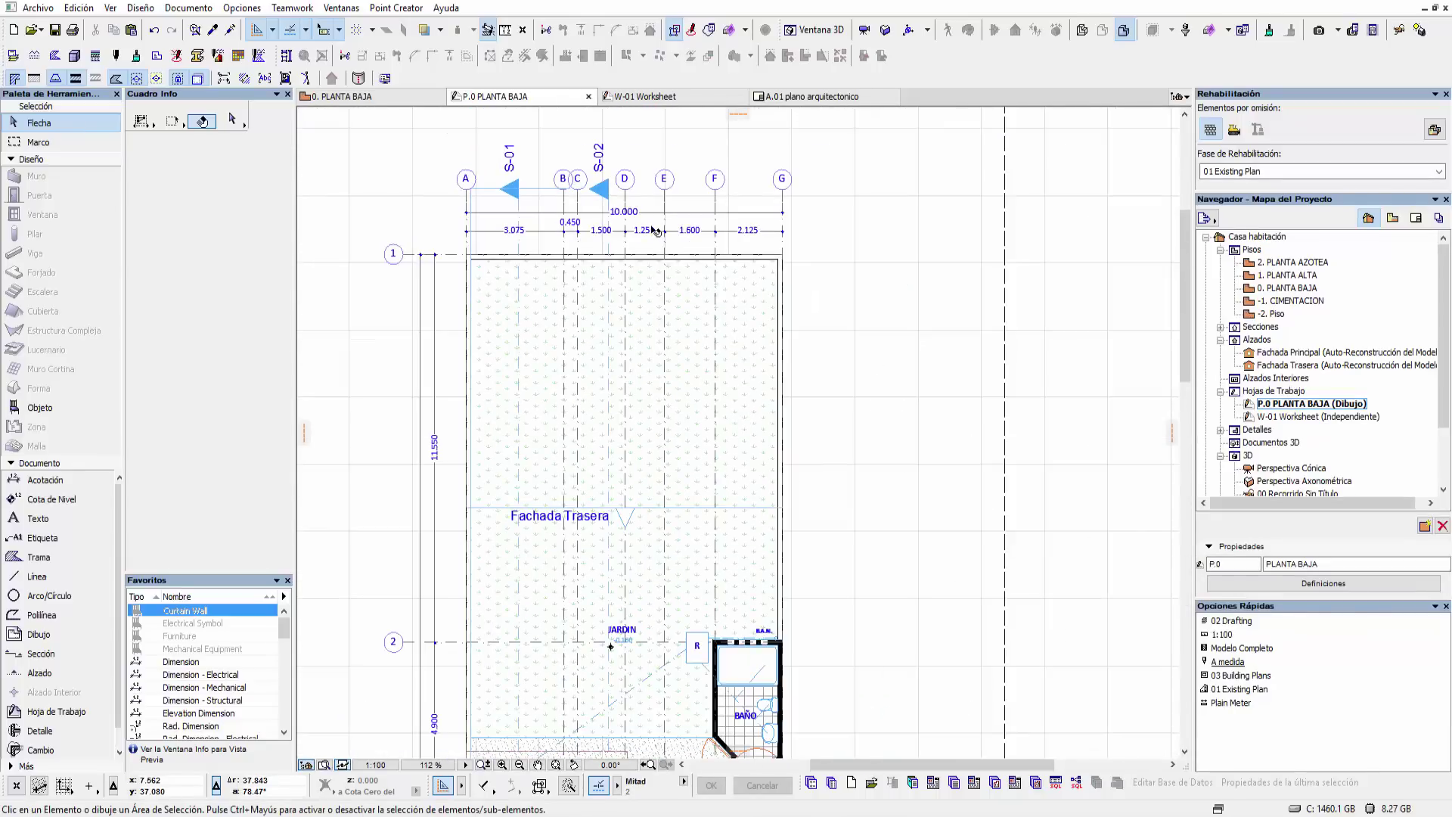
pyautogui.scroll(-3, 677, 268)
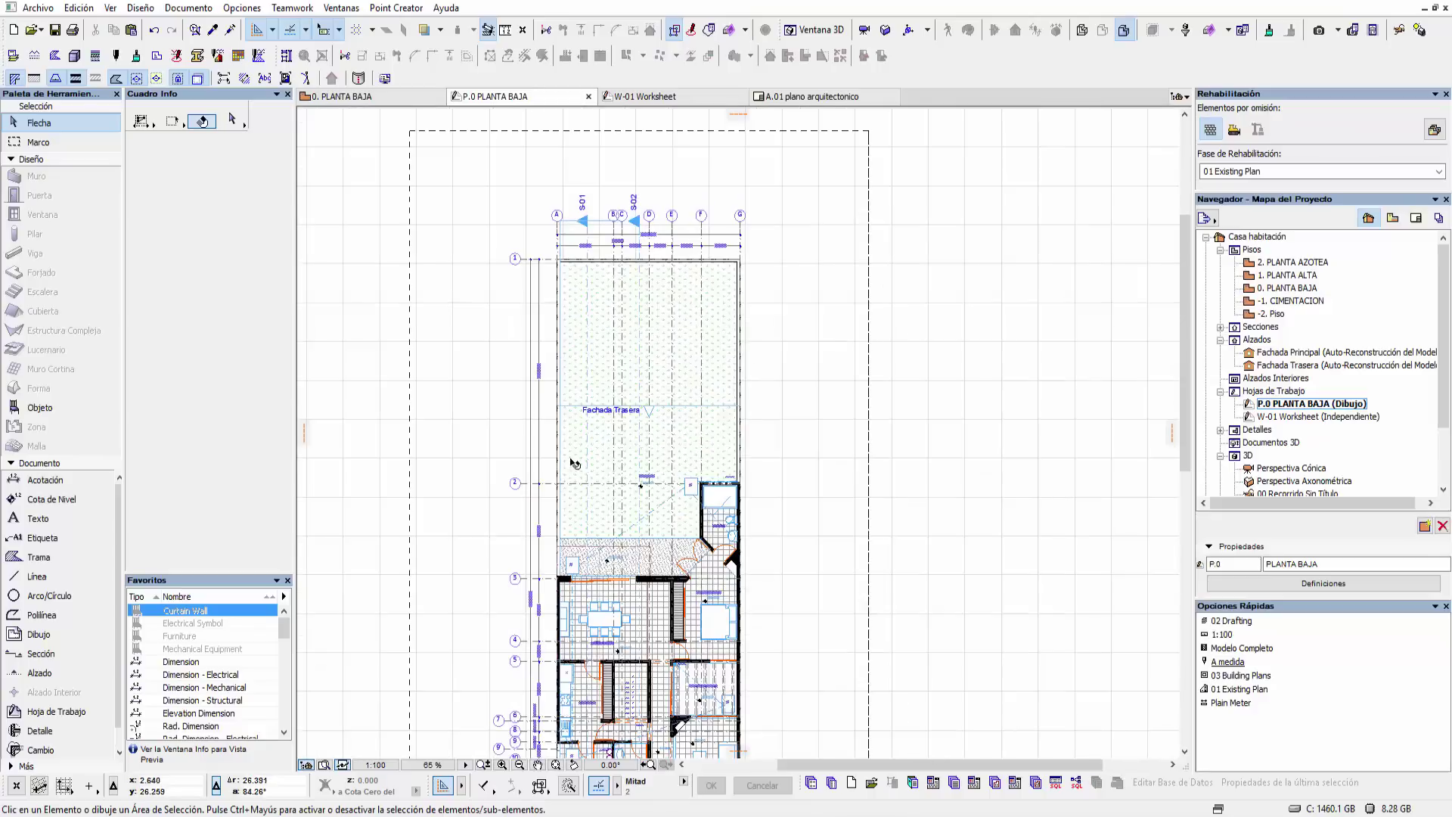
pyautogui.scroll(5, 546, 260)
pyautogui.scroll(4, 544, 258)
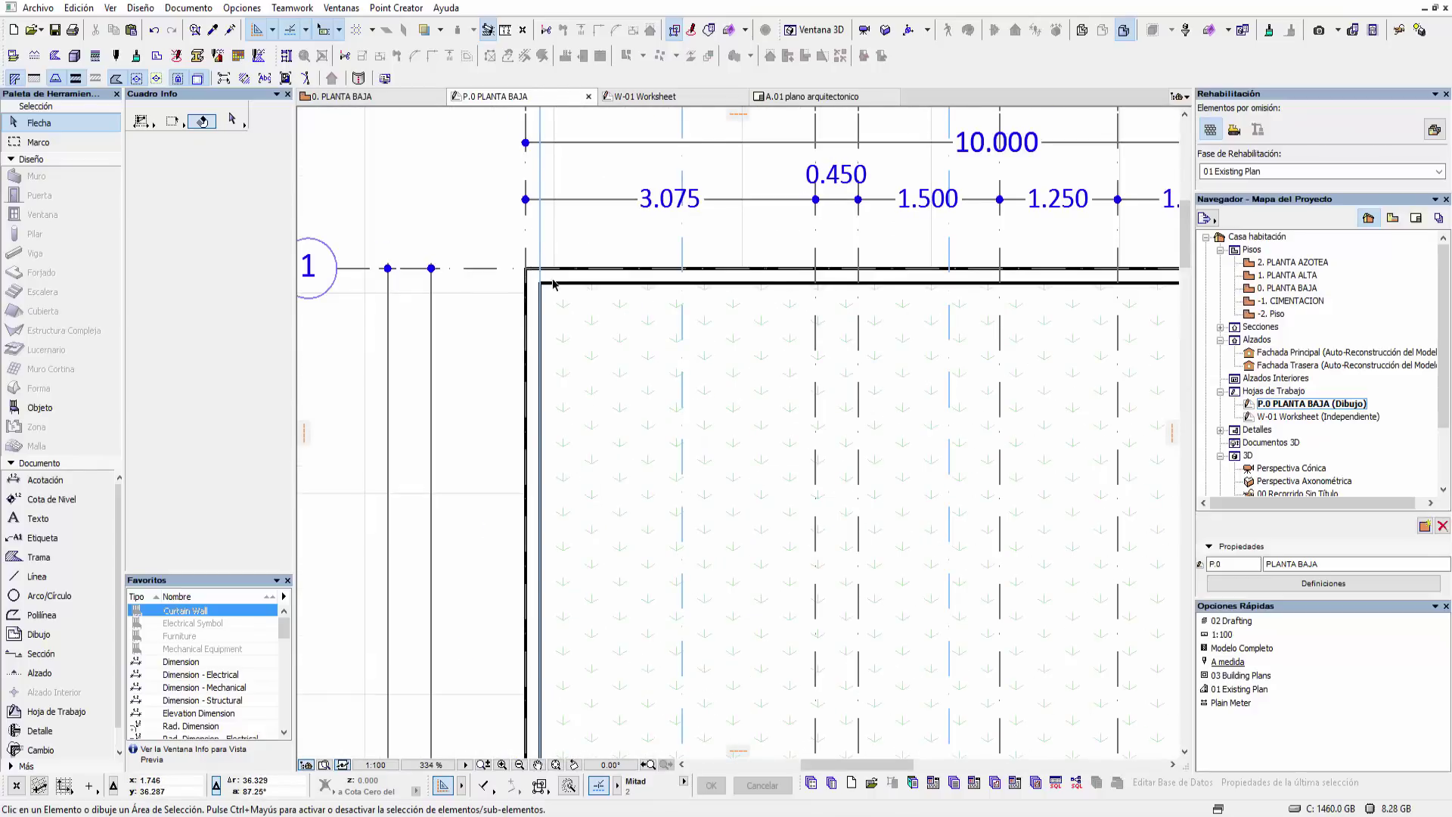
pyautogui.scroll(-3, 553, 283)
pyautogui.moveTo(840, 749); pyautogui.dragTo(840, 261, button='middle')
pyautogui.moveTo(832, 499); pyautogui.dragTo(832, 265, button='middle')
pyautogui.moveTo(794, 189); pyautogui.dragTo(794, 465, button='middle')
pyautogui.moveTo(790, 344); pyautogui.dragTo(791, 740, button='middle')
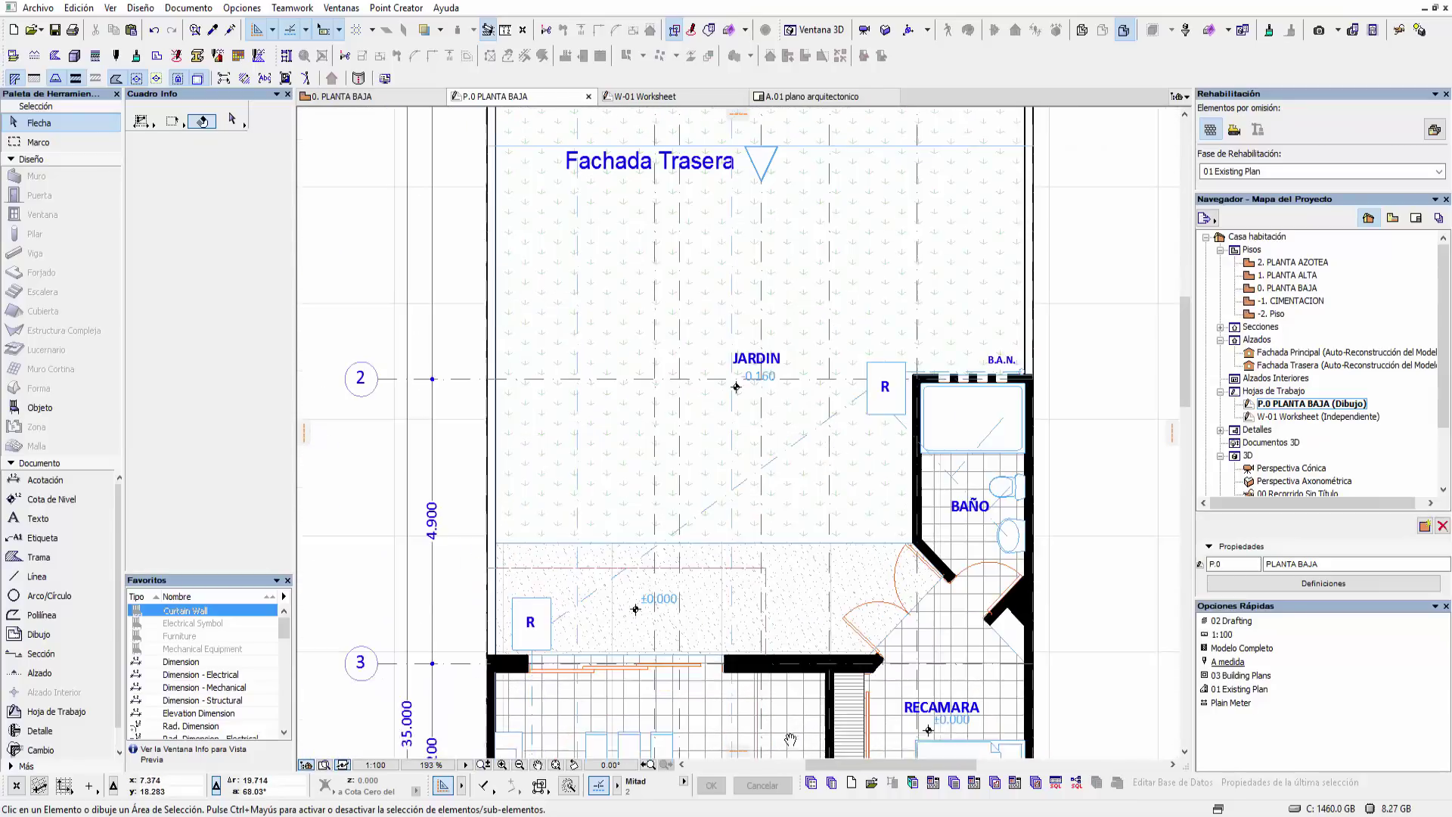
pyautogui.moveTo(757, 280); pyautogui.dragTo(753, 636, button='middle')
pyautogui.moveTo(643, 318); pyautogui.dragTo(640, 577, button='middle')
# - Check grid bubbles A to D, then switch to the 0. PLANTA BAJA floor plan
pyautogui.scroll(5, 518, 441)
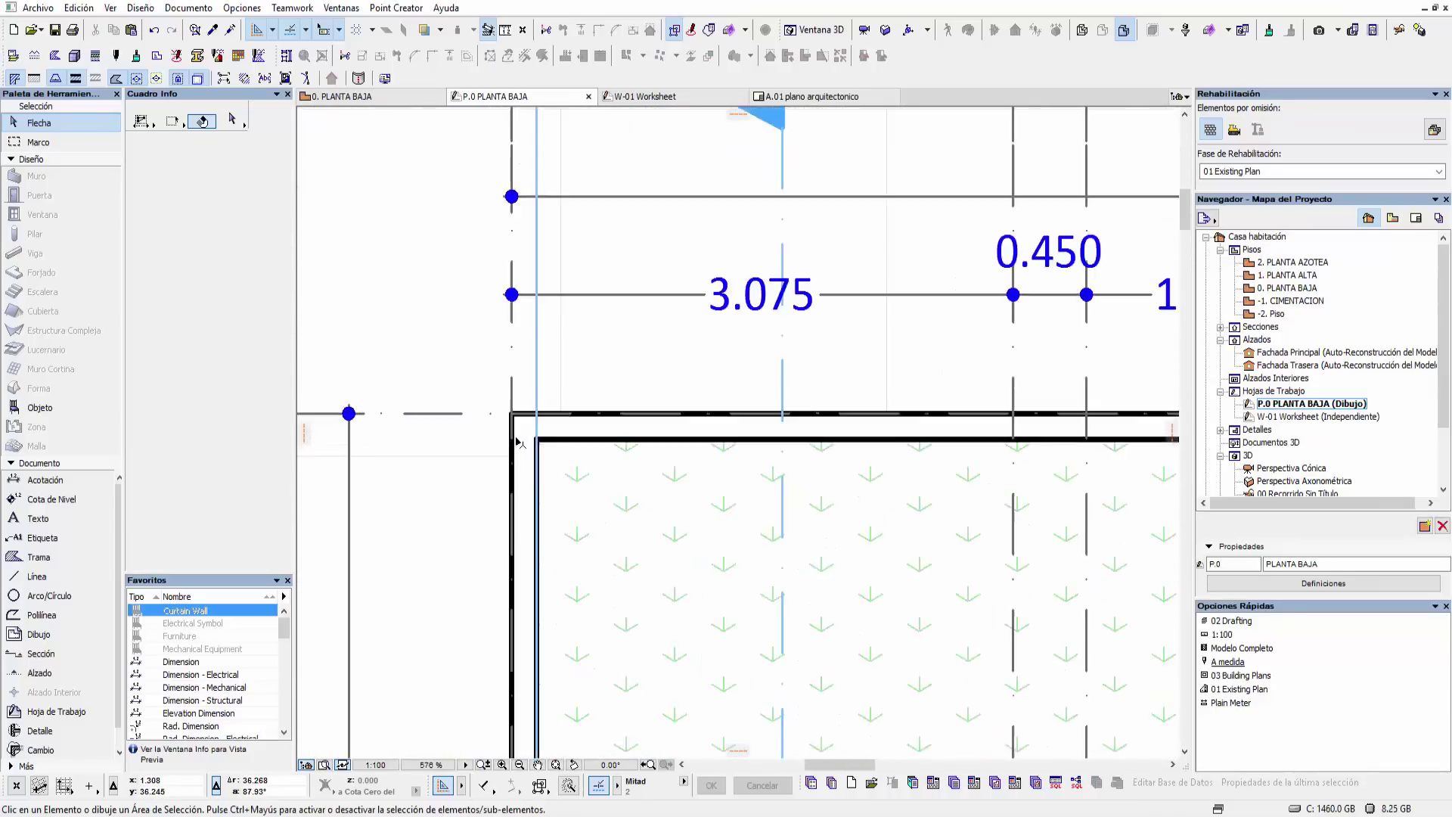
pyautogui.scroll(2, 518, 441)
pyautogui.moveTo(518, 440); pyautogui.dragTo(518, 360, button='middle')
pyautogui.scroll(-2, 530, 340)
pyautogui.scroll(-2, 529, 268)
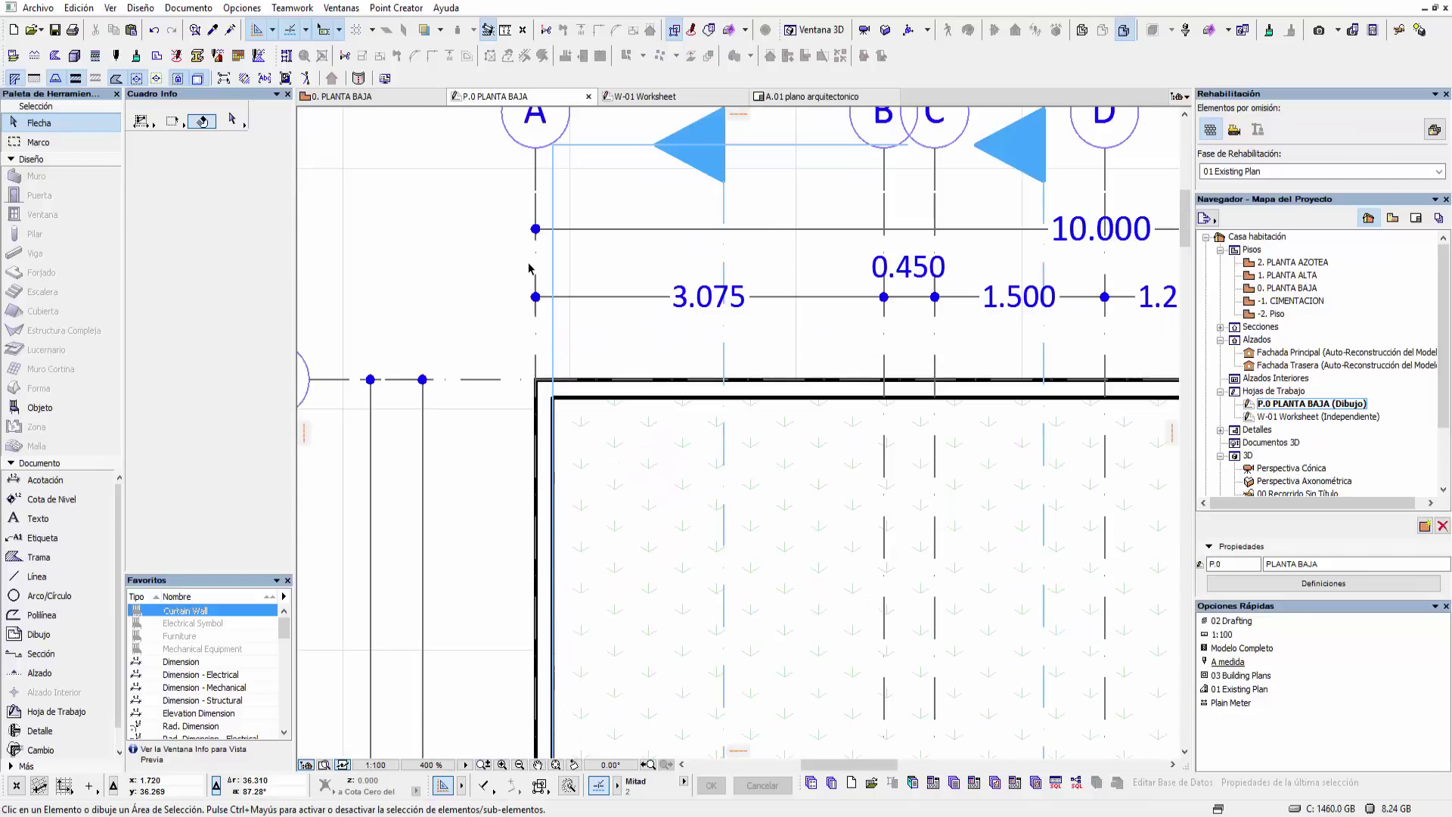
pyautogui.doubleClick(1292, 288)
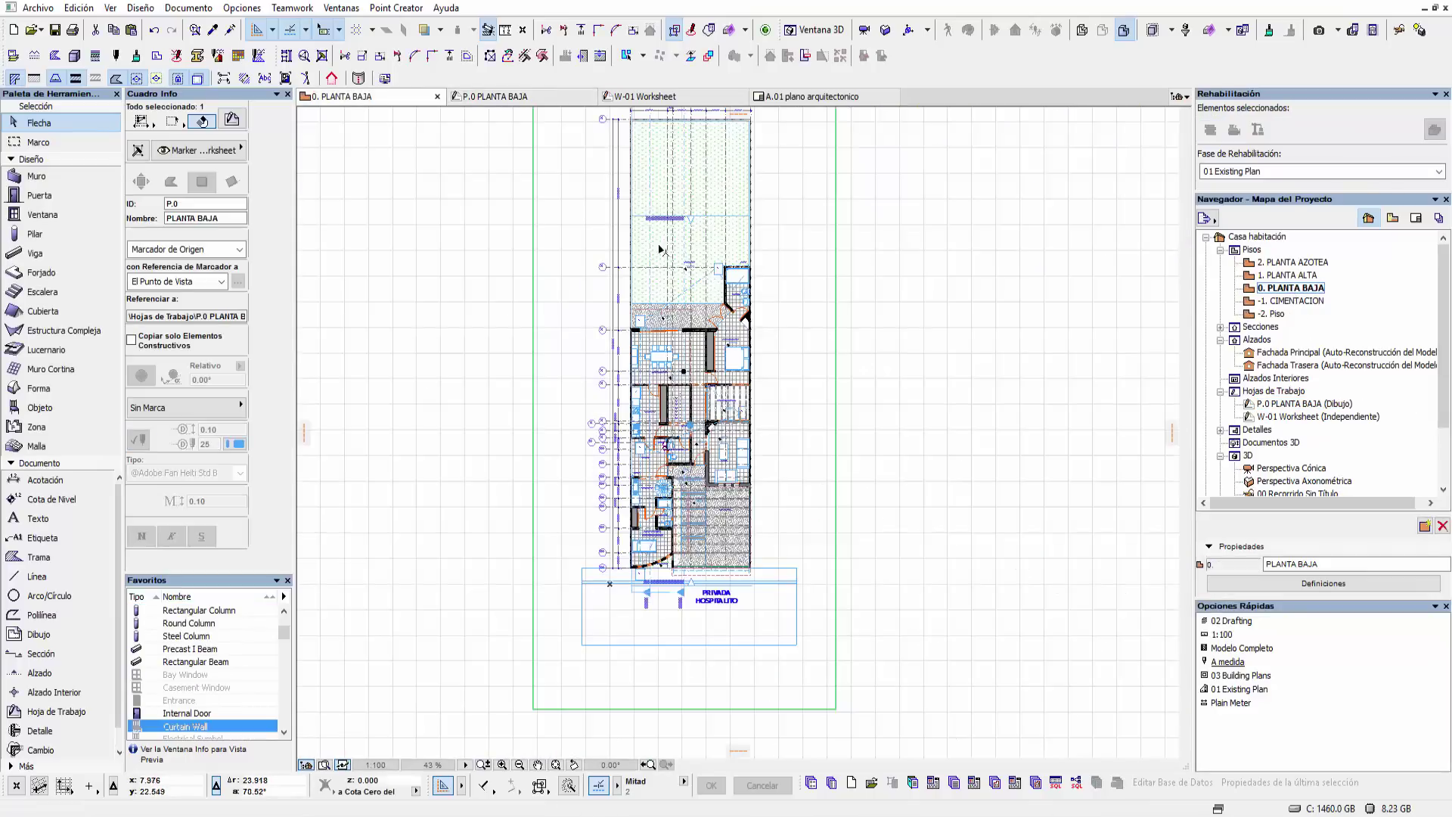
# - Select the group of 45 structural grid lines and send them to the back with Enviar al Fondo
pyautogui.scroll(3, 651, 326)
pyautogui.scroll(2, 643, 363)
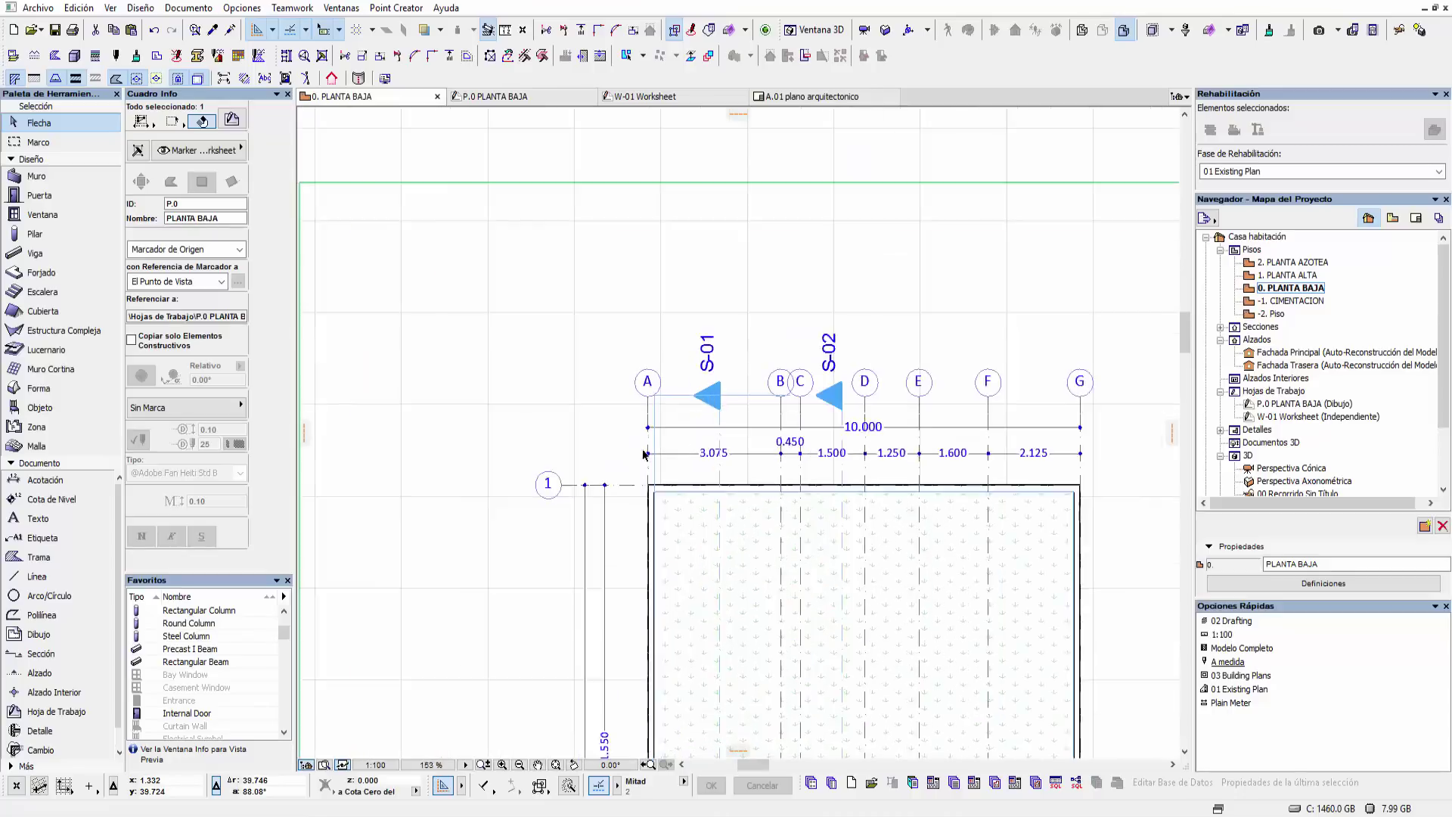
pyautogui.click(647, 376)
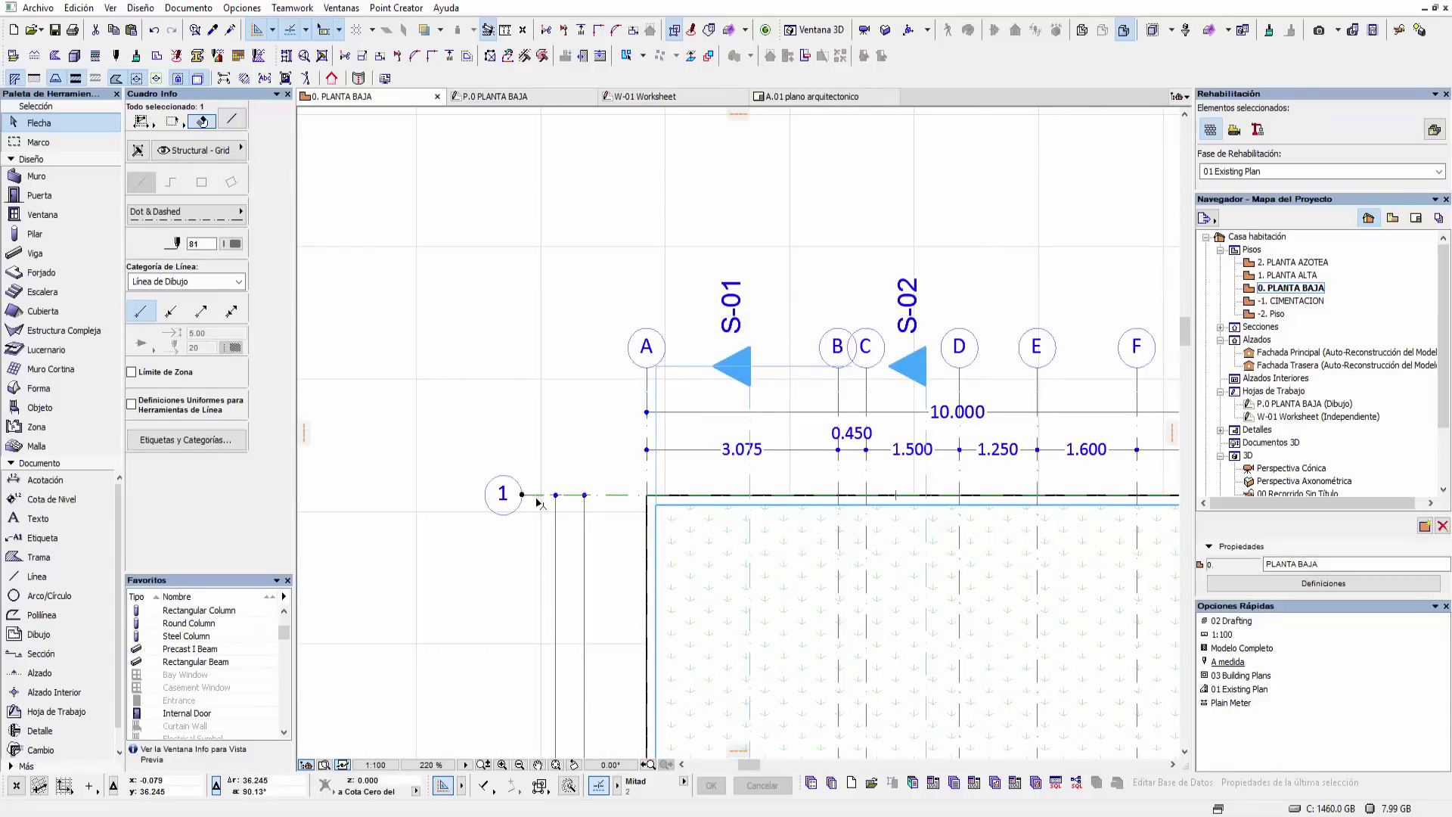
pyautogui.moveTo(931, 390); pyautogui.dragTo(839, 353, button='middle')
pyautogui.click(869, 322)
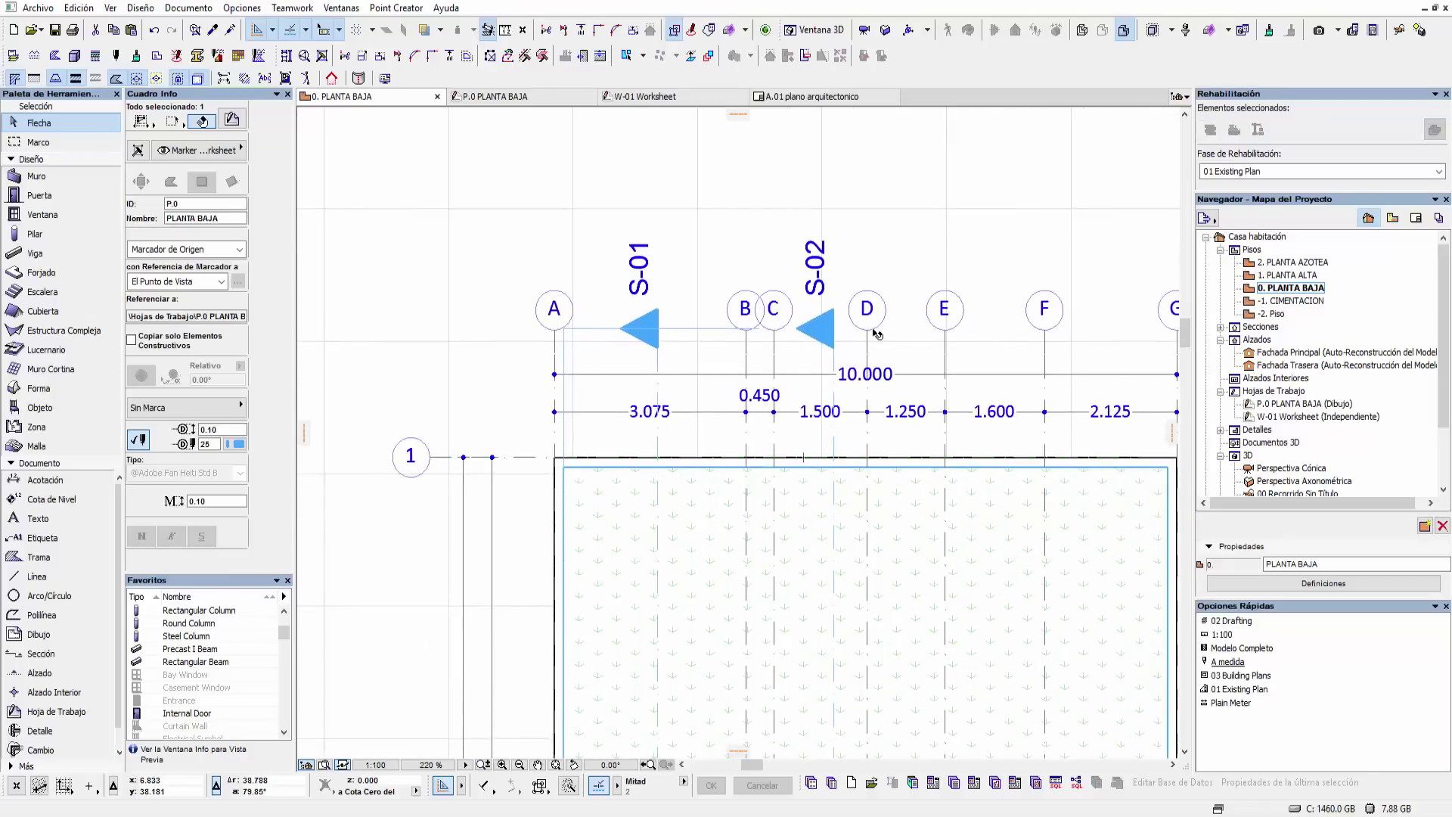
pyautogui.click(870, 338)
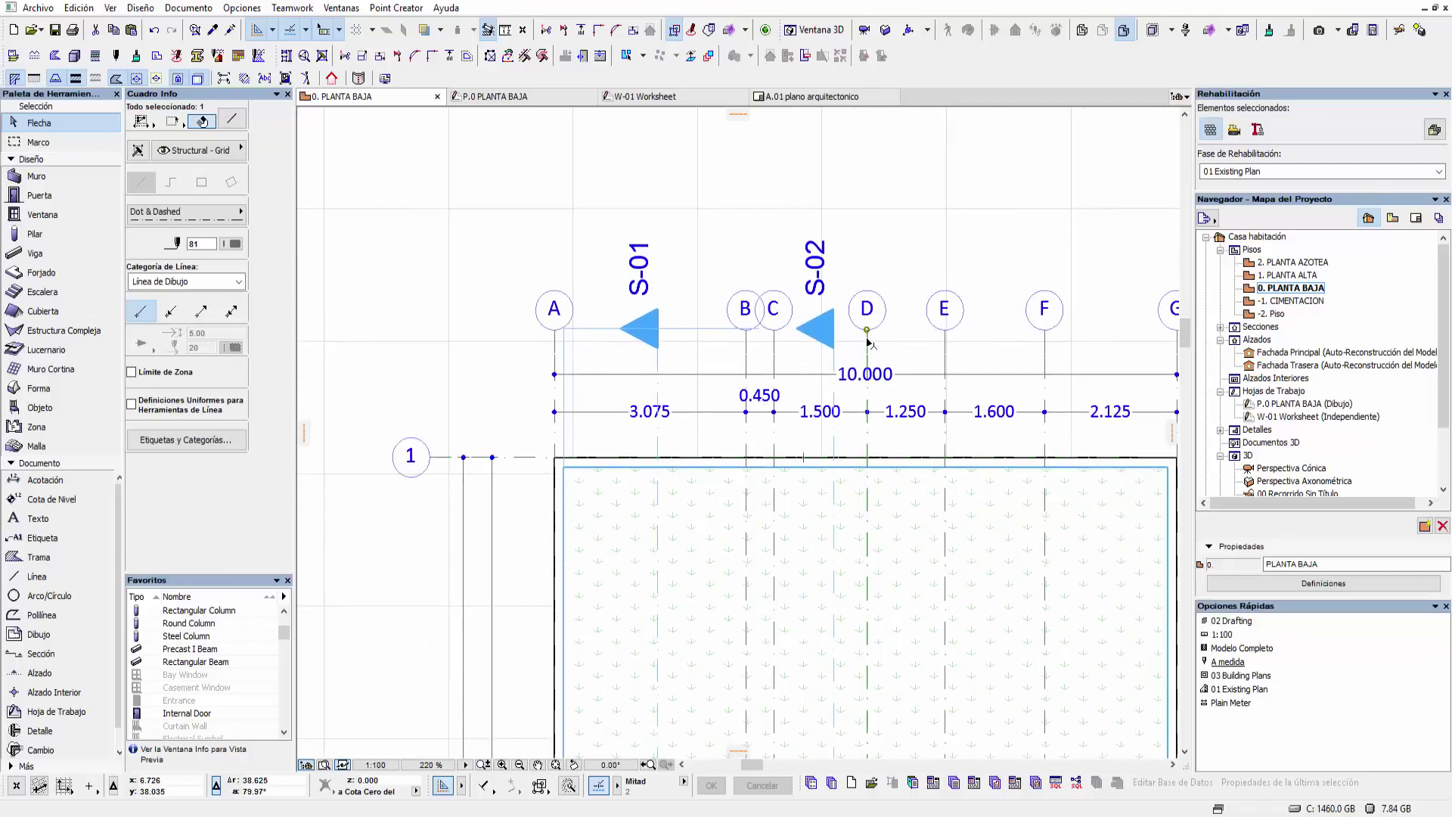
pyautogui.click(868, 342)
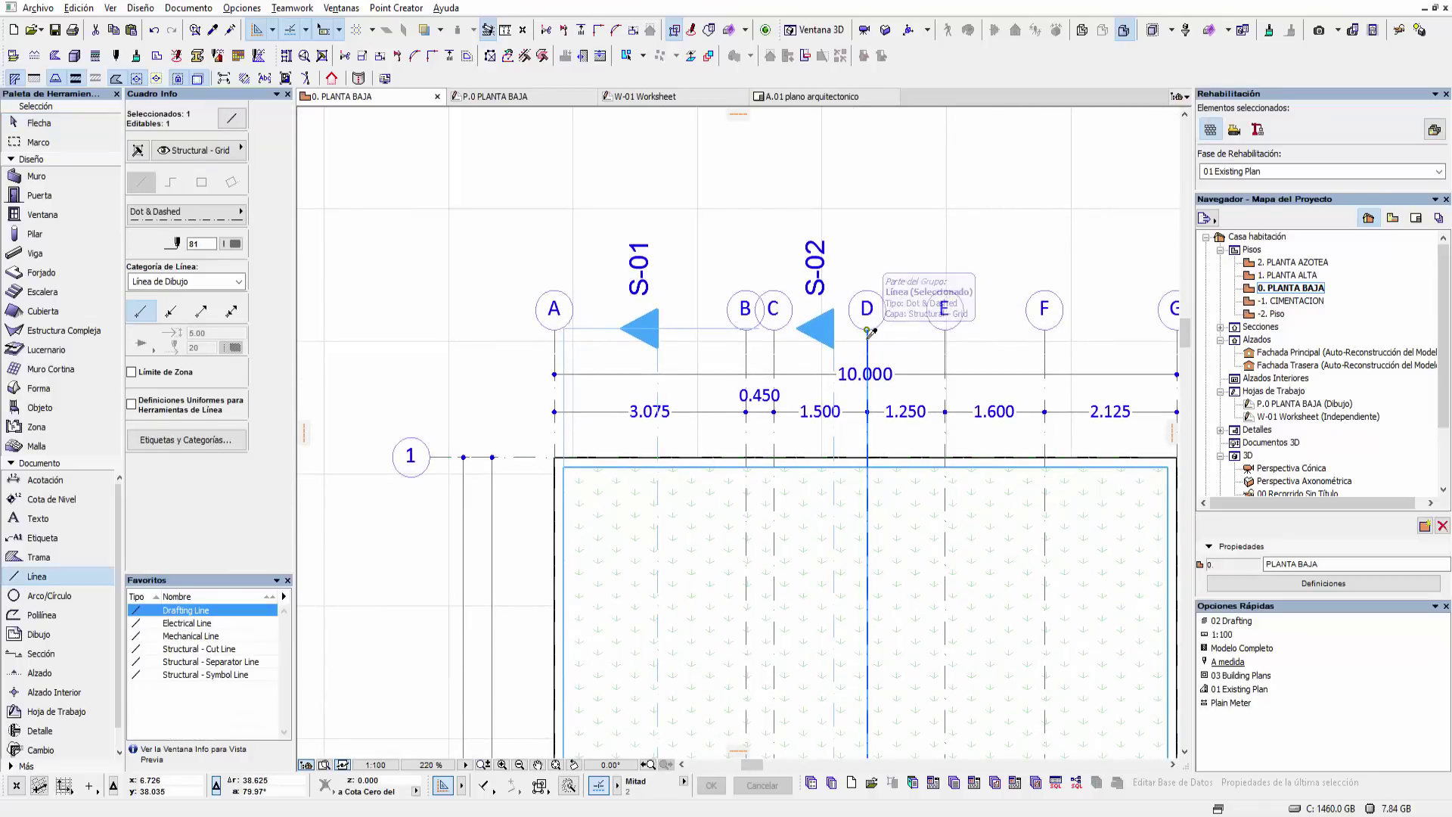
pyautogui.rightClick(427, 284)
pyautogui.moveTo(496, 447)
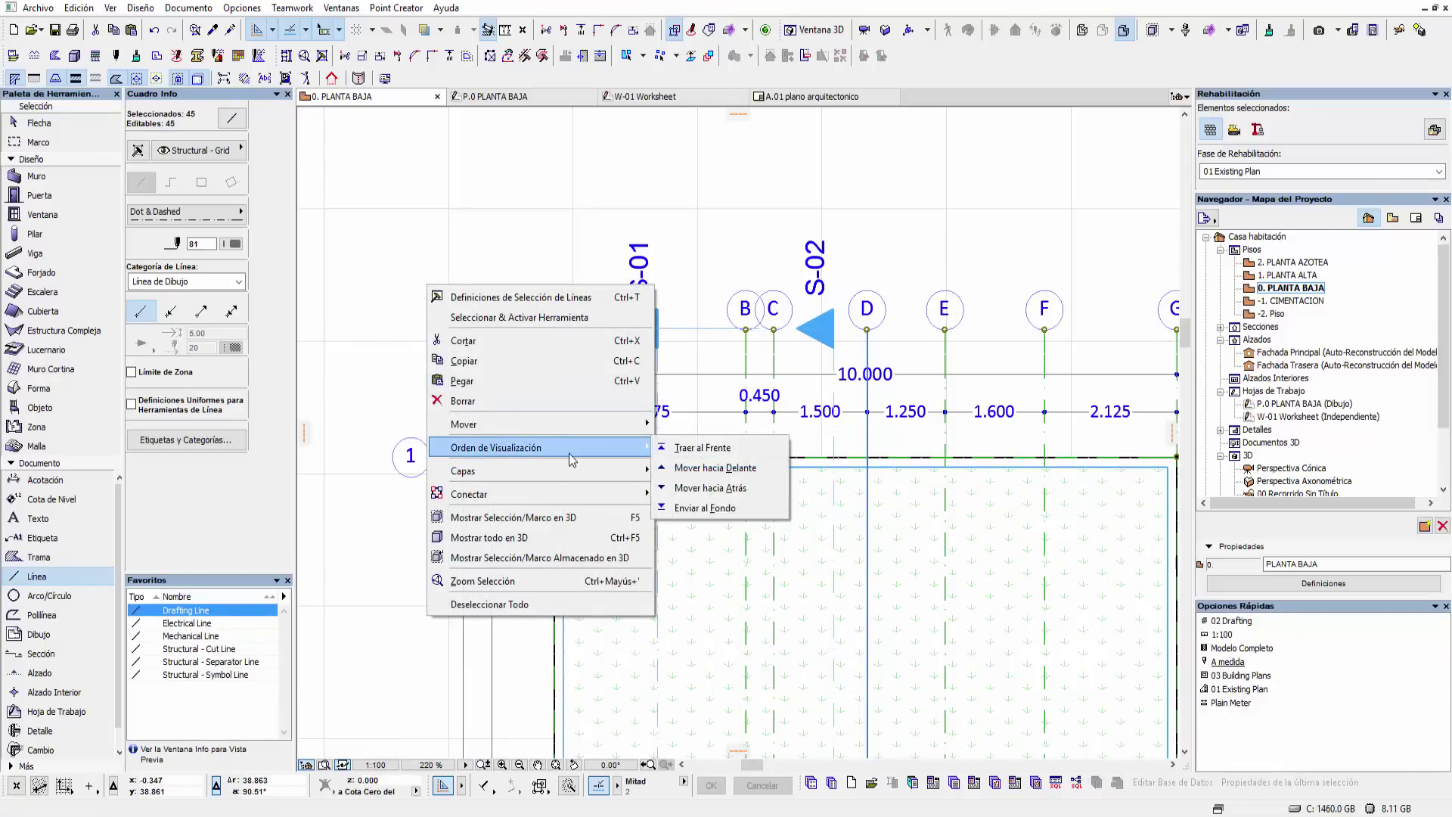
pyautogui.click(727, 508)
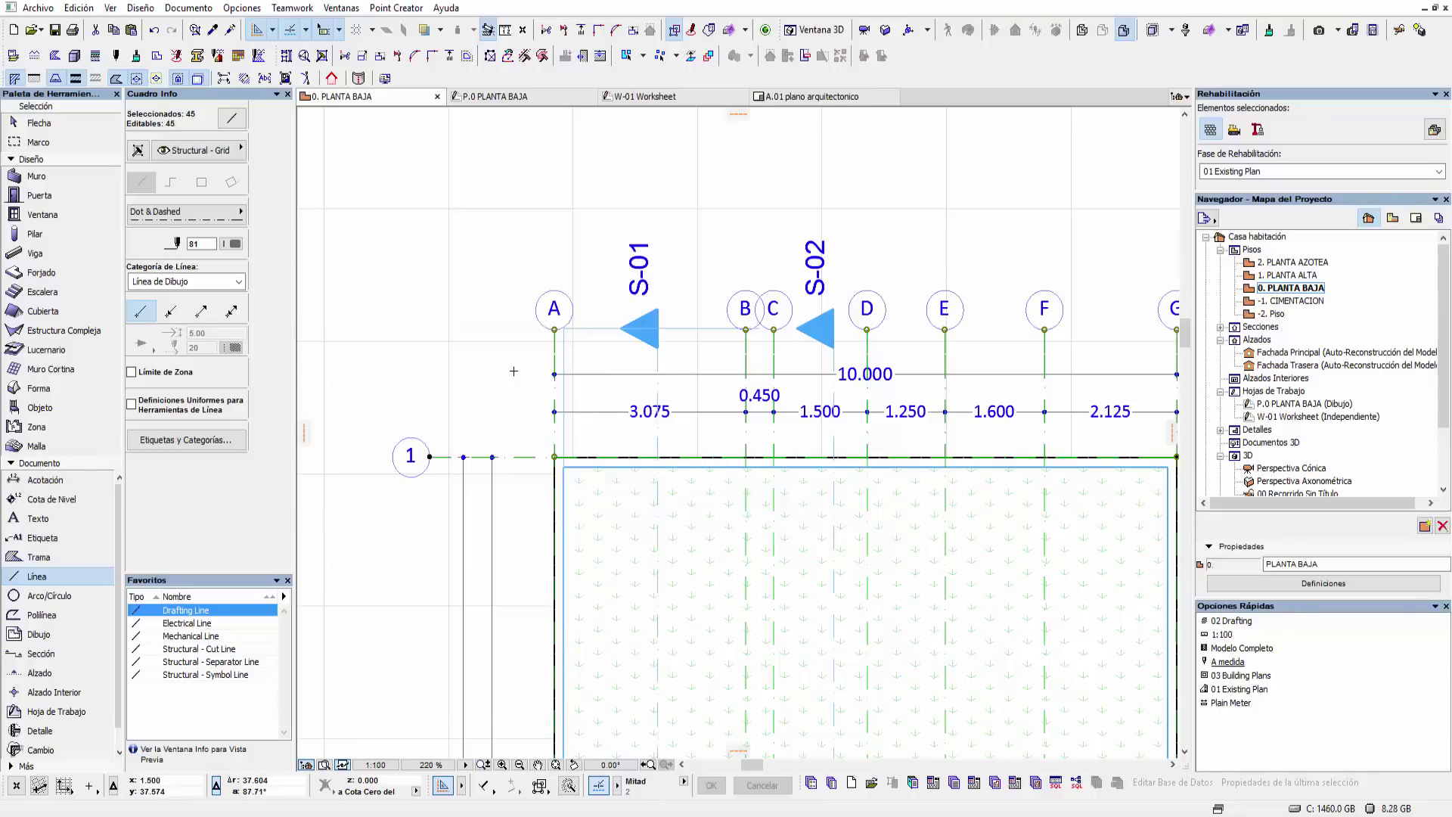
pyautogui.press('Escape')
pyautogui.scroll(-2, 999, 451)
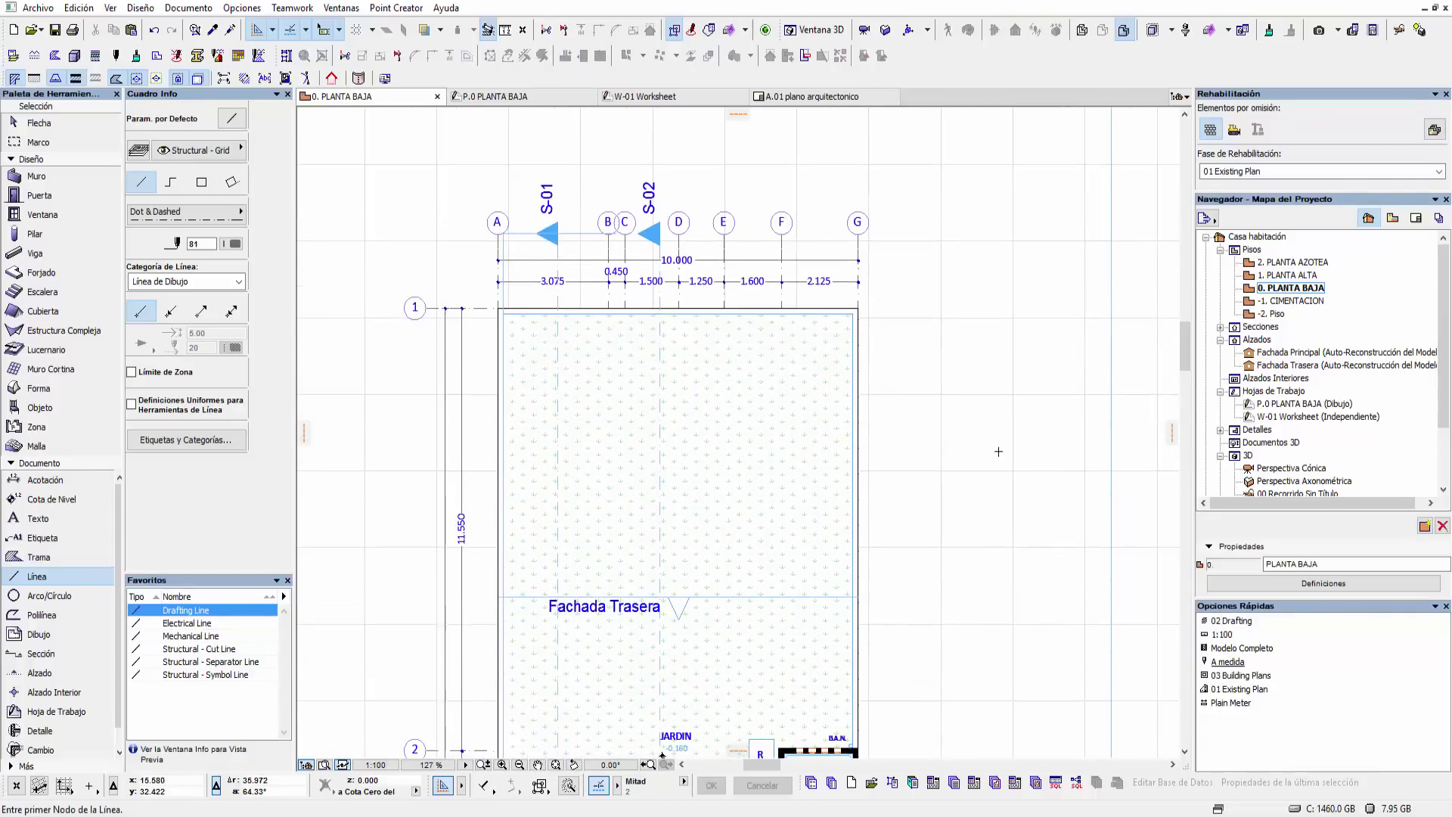
# - Reopen the P.0 PLANTA BAJA worksheet and rebuild it from its source view
pyautogui.click(1318, 417)
pyautogui.doubleClick(1317, 418)
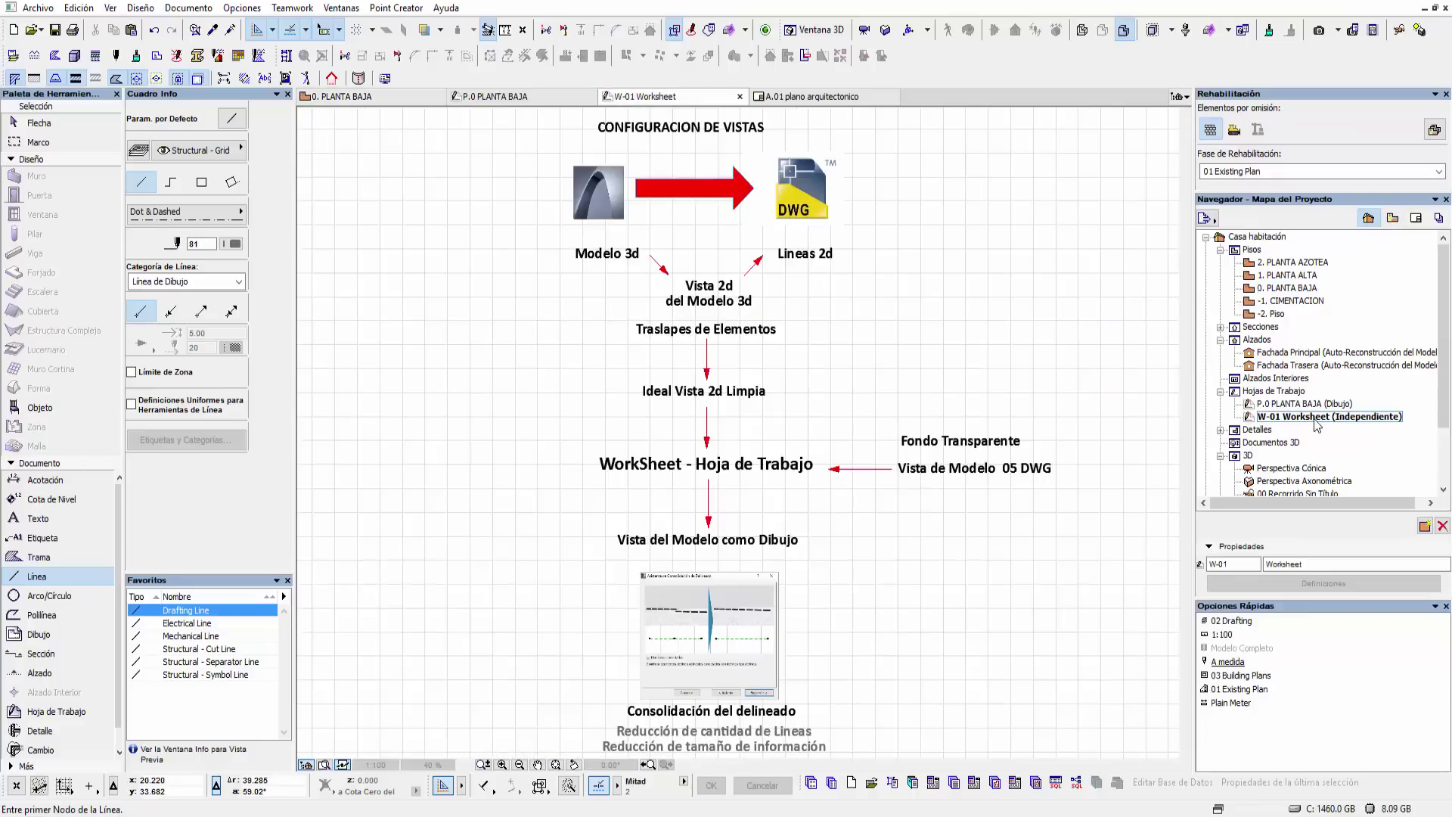
pyautogui.doubleClick(1305, 404)
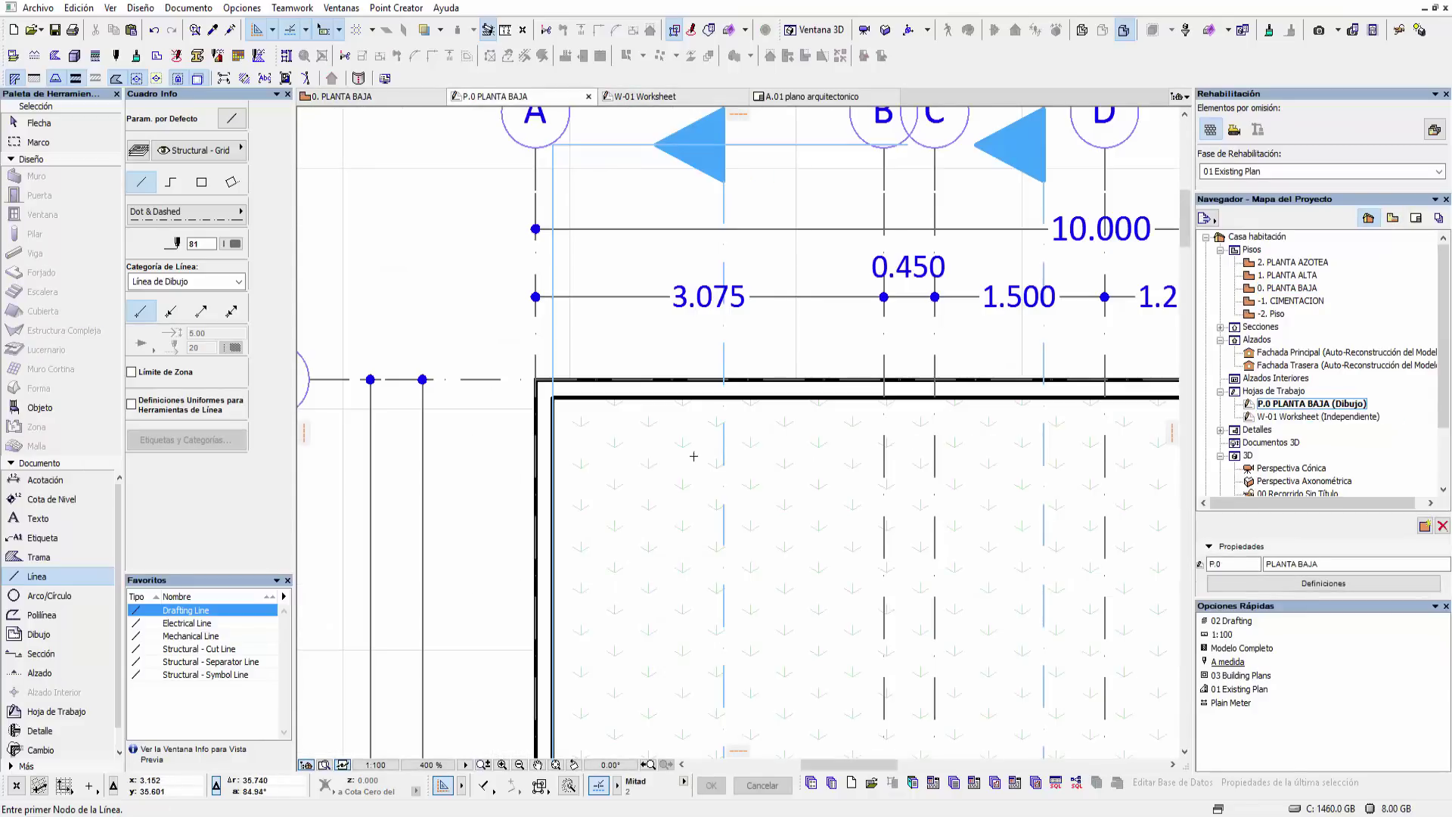
pyautogui.scroll(-2, 793, 439)
pyautogui.rightClick(1351, 409)
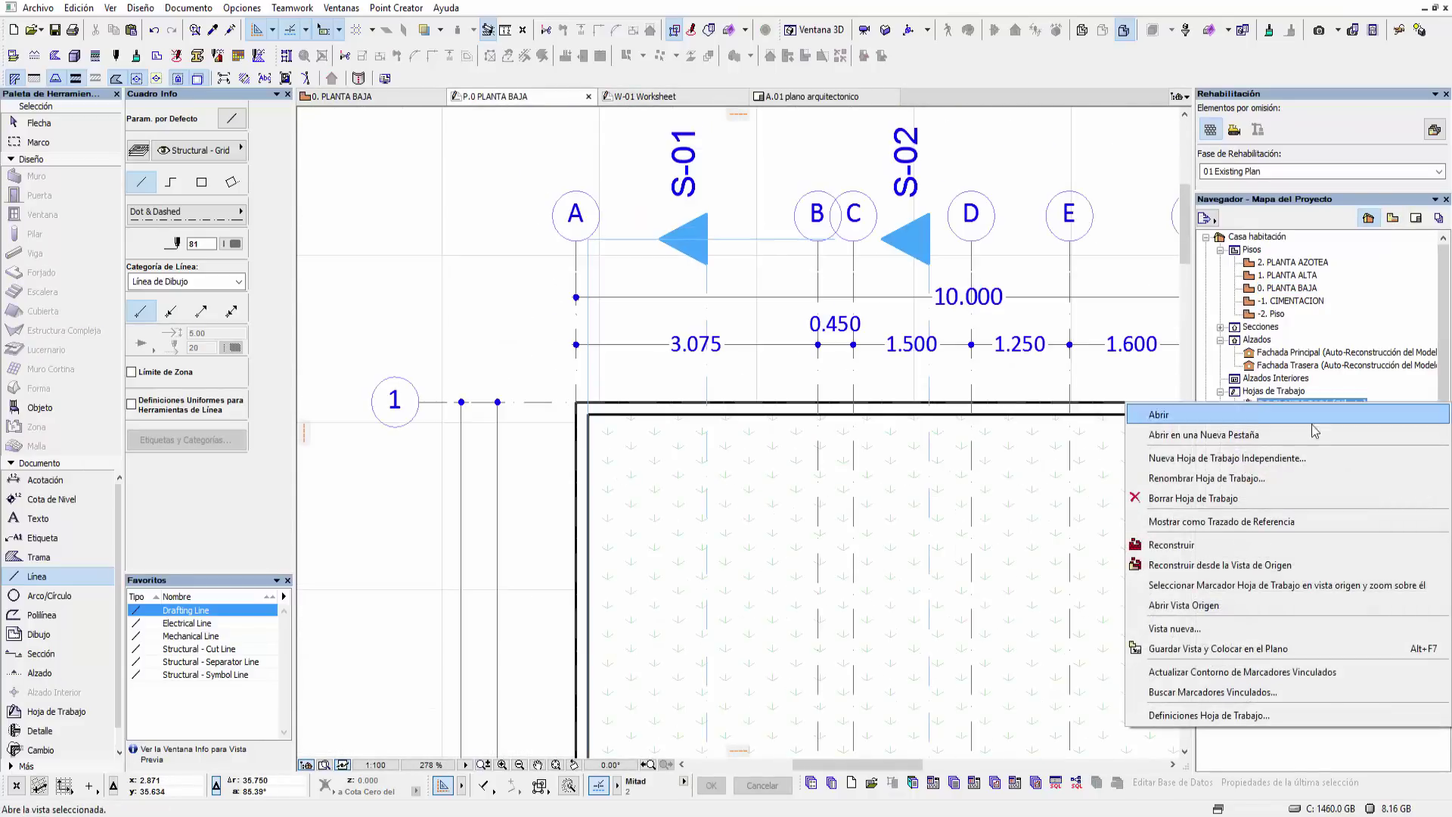
pyautogui.click(1195, 567)
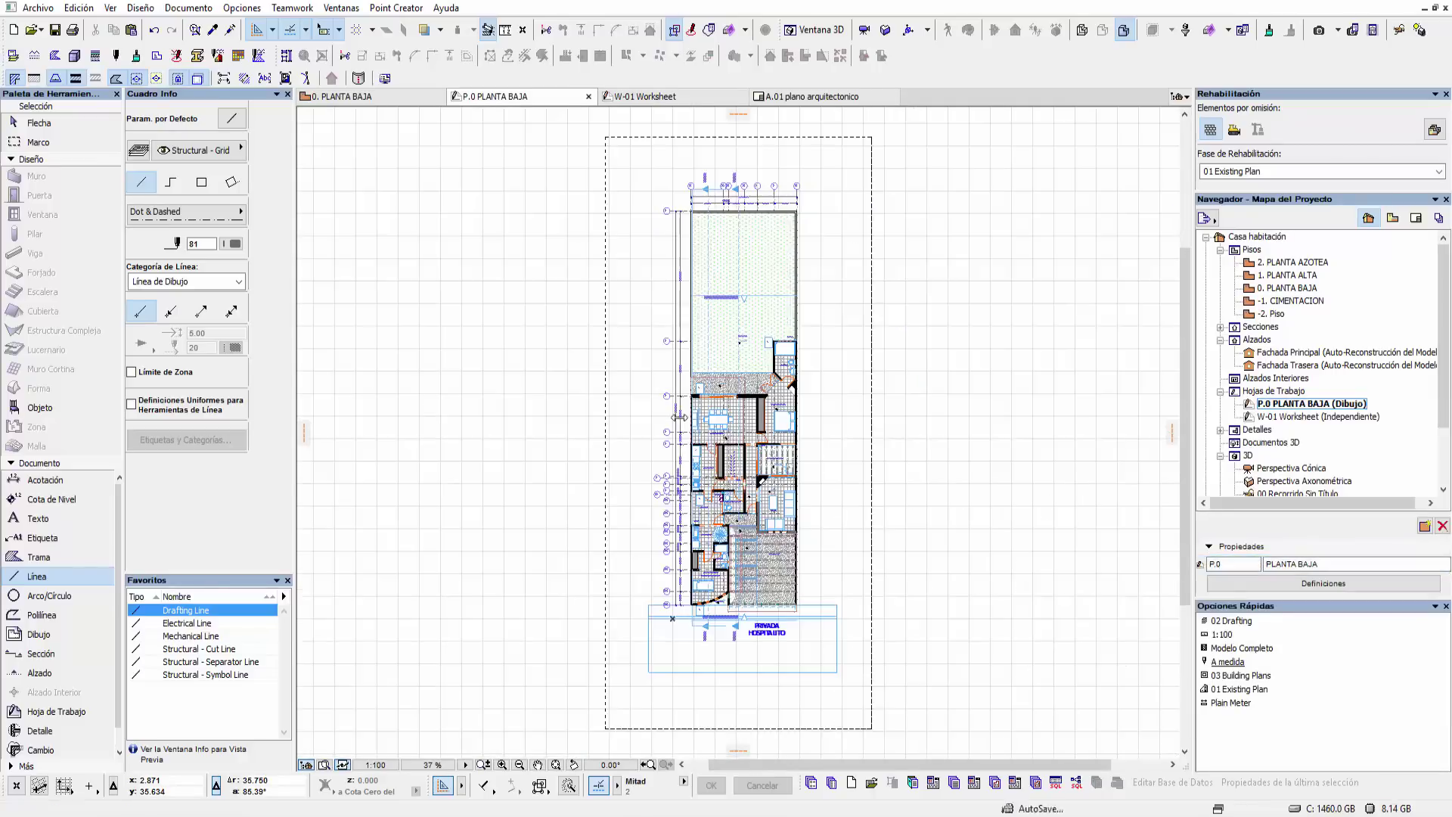
# - Show the Libro de Planos layout book in the Navigator and return to the arrow tool
pyautogui.scroll(5, 665, 269)
pyautogui.scroll(1, 665, 269)
pyautogui.scroll(3, 665, 269)
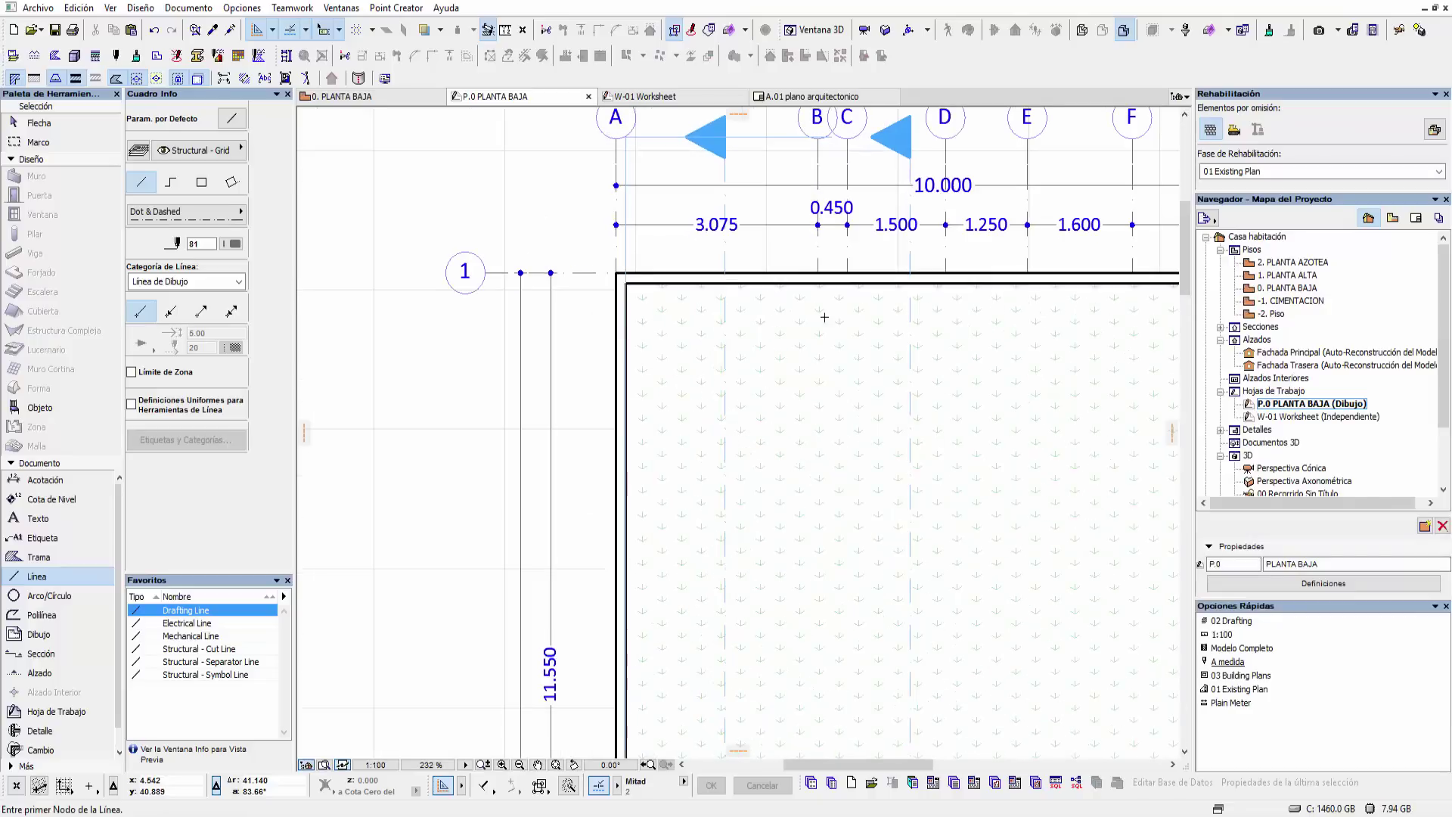
pyautogui.click(1415, 219)
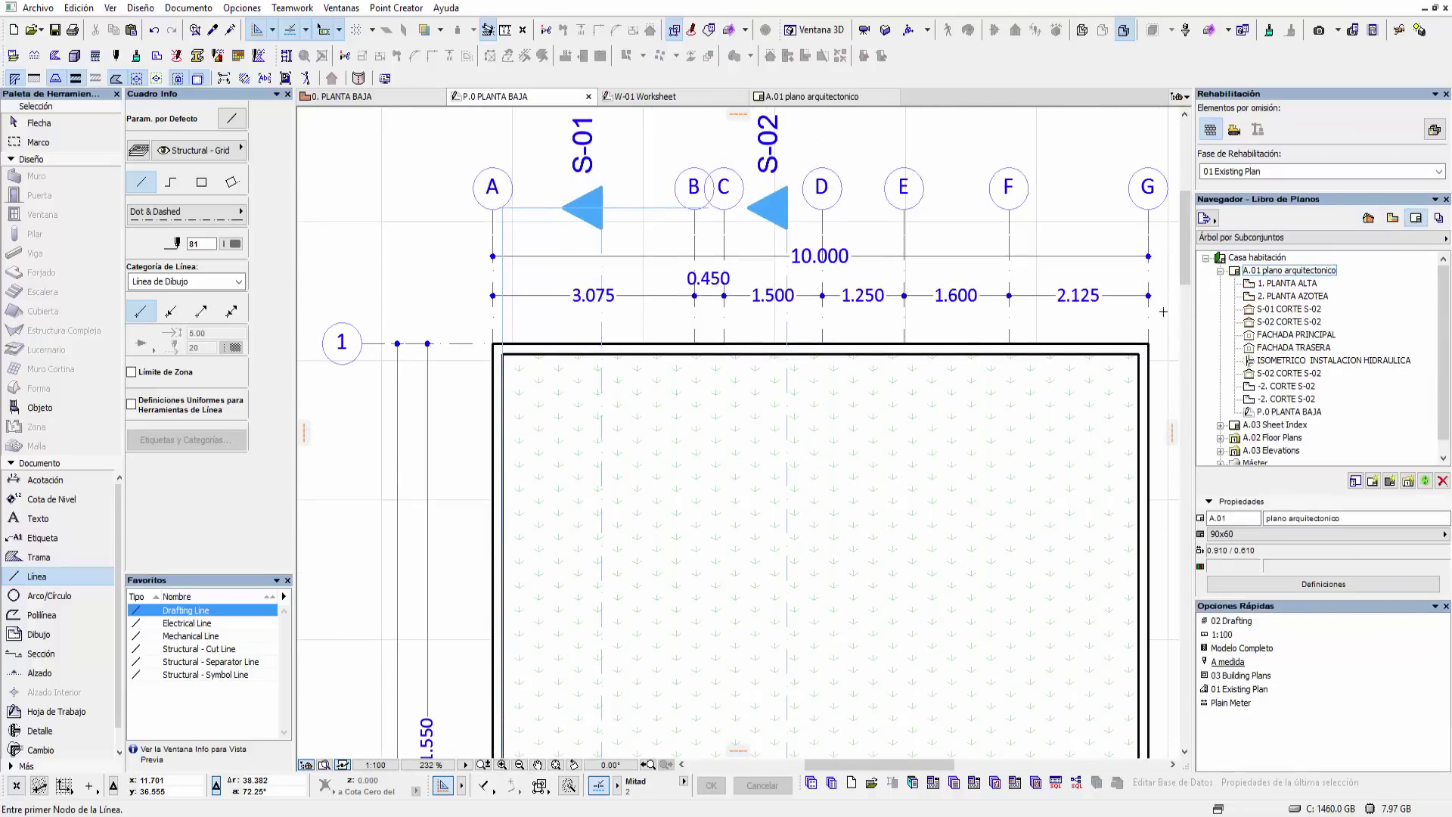
pyautogui.scroll(-1, 1164, 311)
pyautogui.scroll(-3, 1097, 348)
pyautogui.scroll(-3, 1022, 393)
pyautogui.scroll(-4, 979, 420)
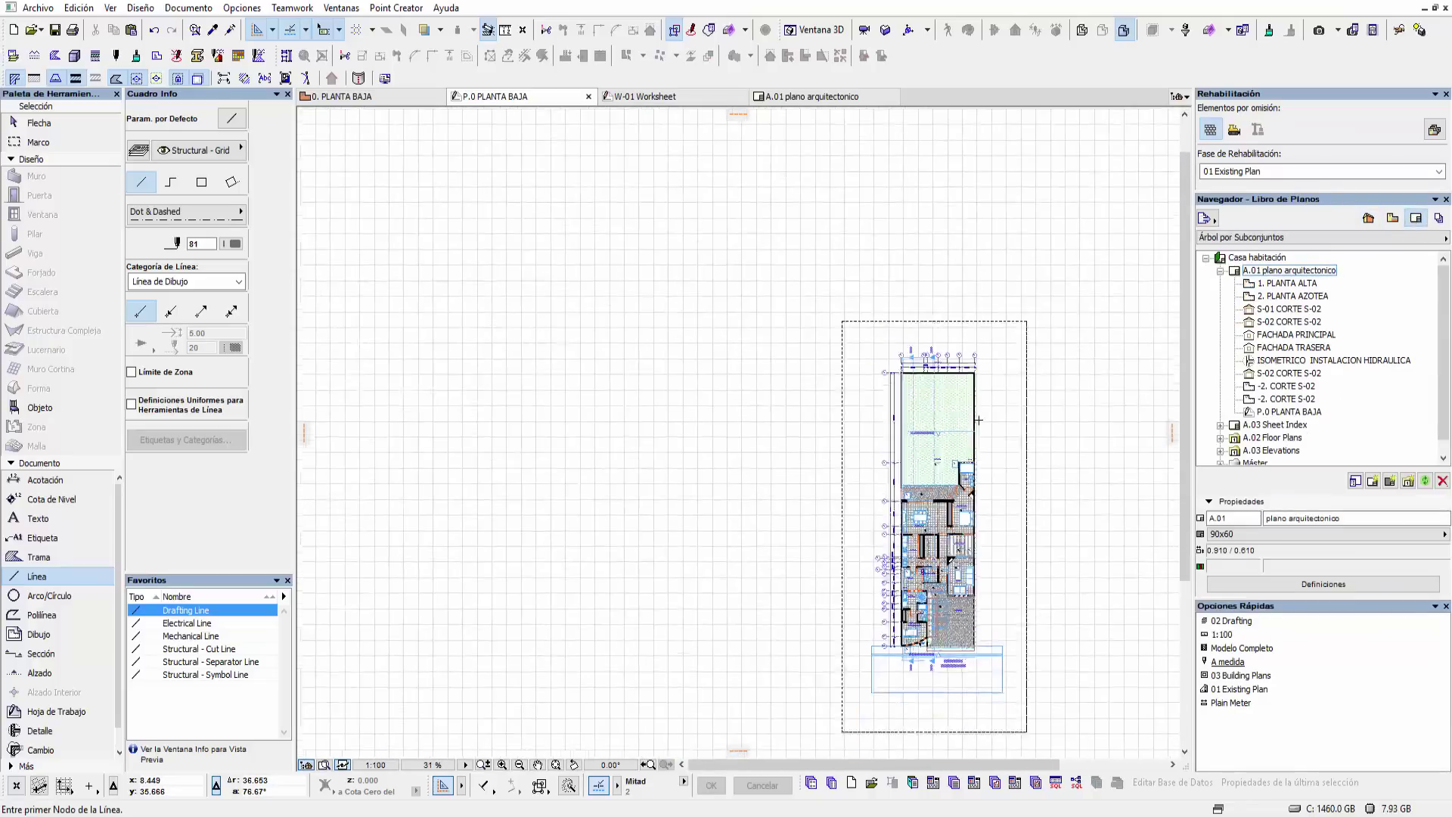
pyautogui.scroll(-2, 979, 420)
pyautogui.click(38, 122)
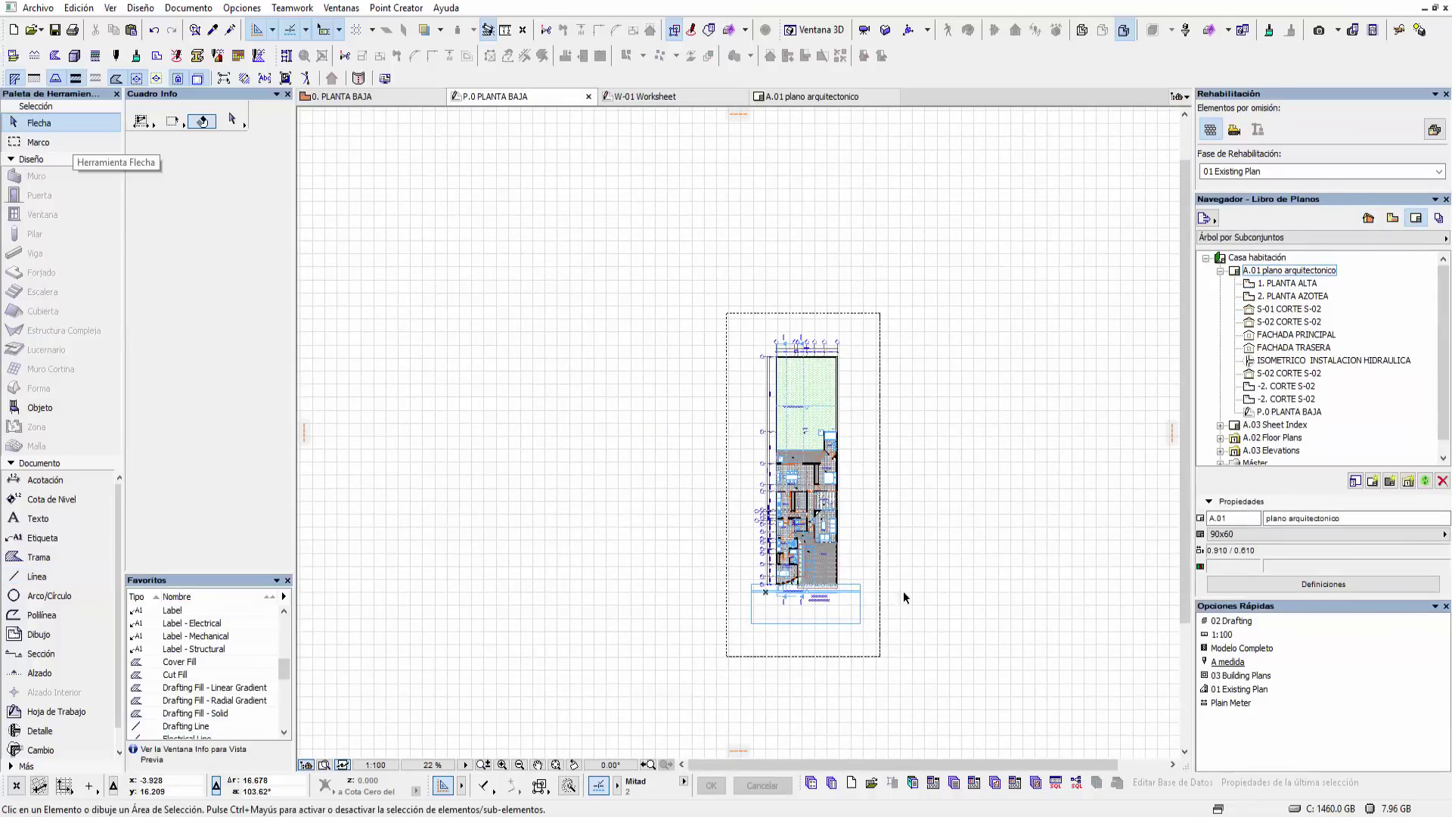
# - Select the whole worksheet and run Consolidación de Delineado to remove duplicate lines
pyautogui.moveTo(927, 681); pyautogui.dragTo(670, 266)
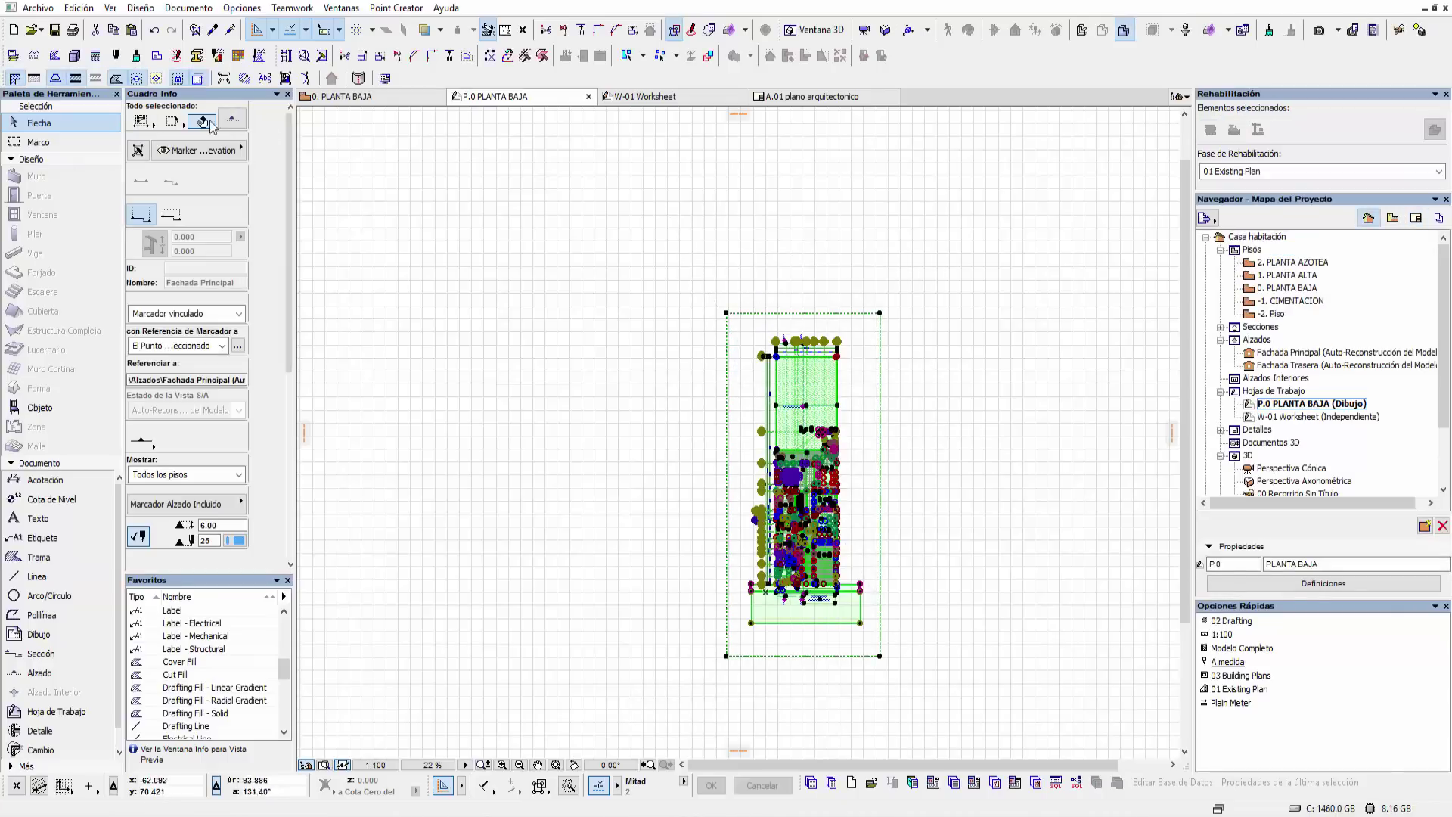
pyautogui.click(525, 57)
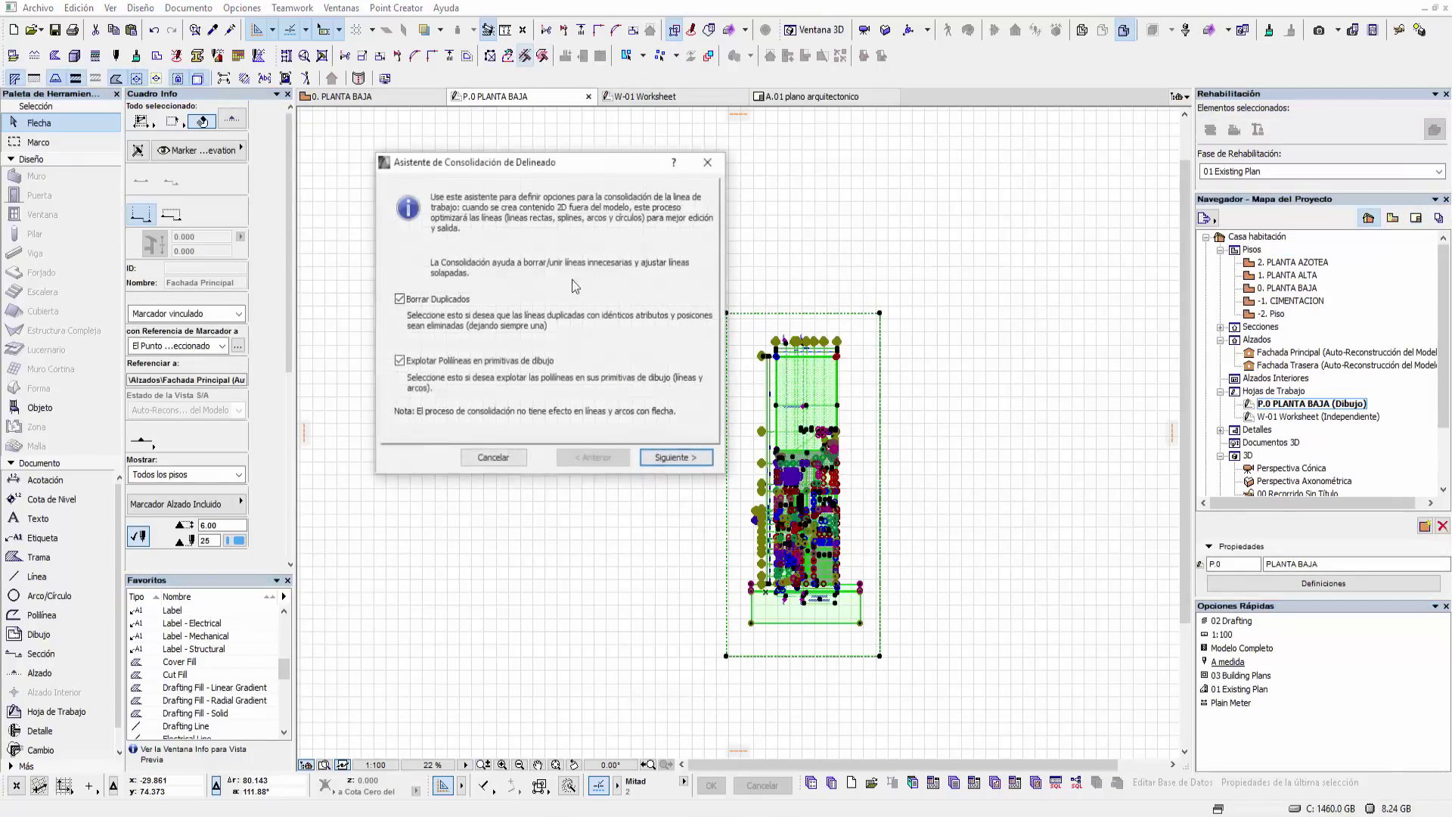
pyautogui.click(673, 463)
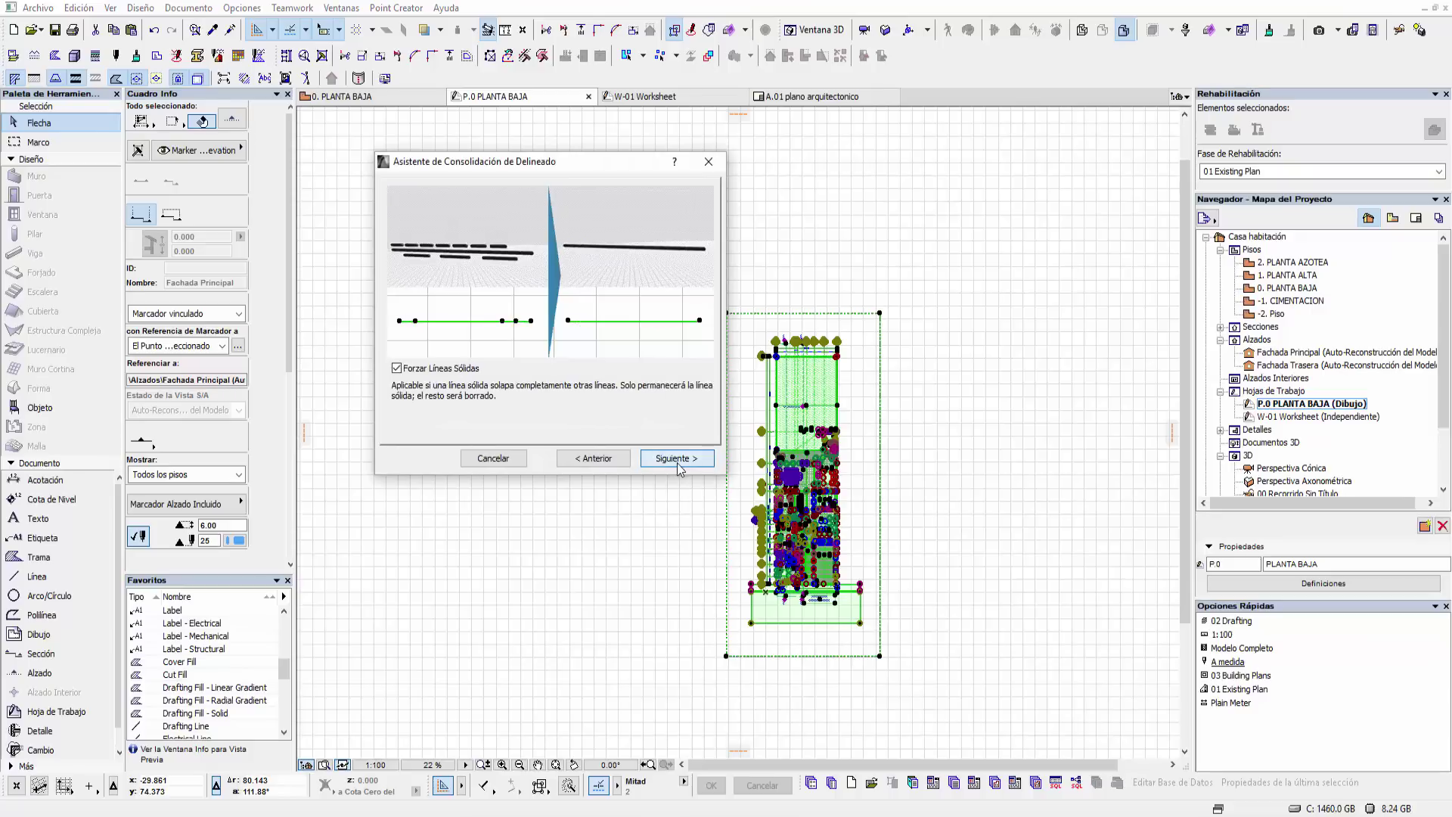
pyautogui.click(678, 463)
pyautogui.press('Return')
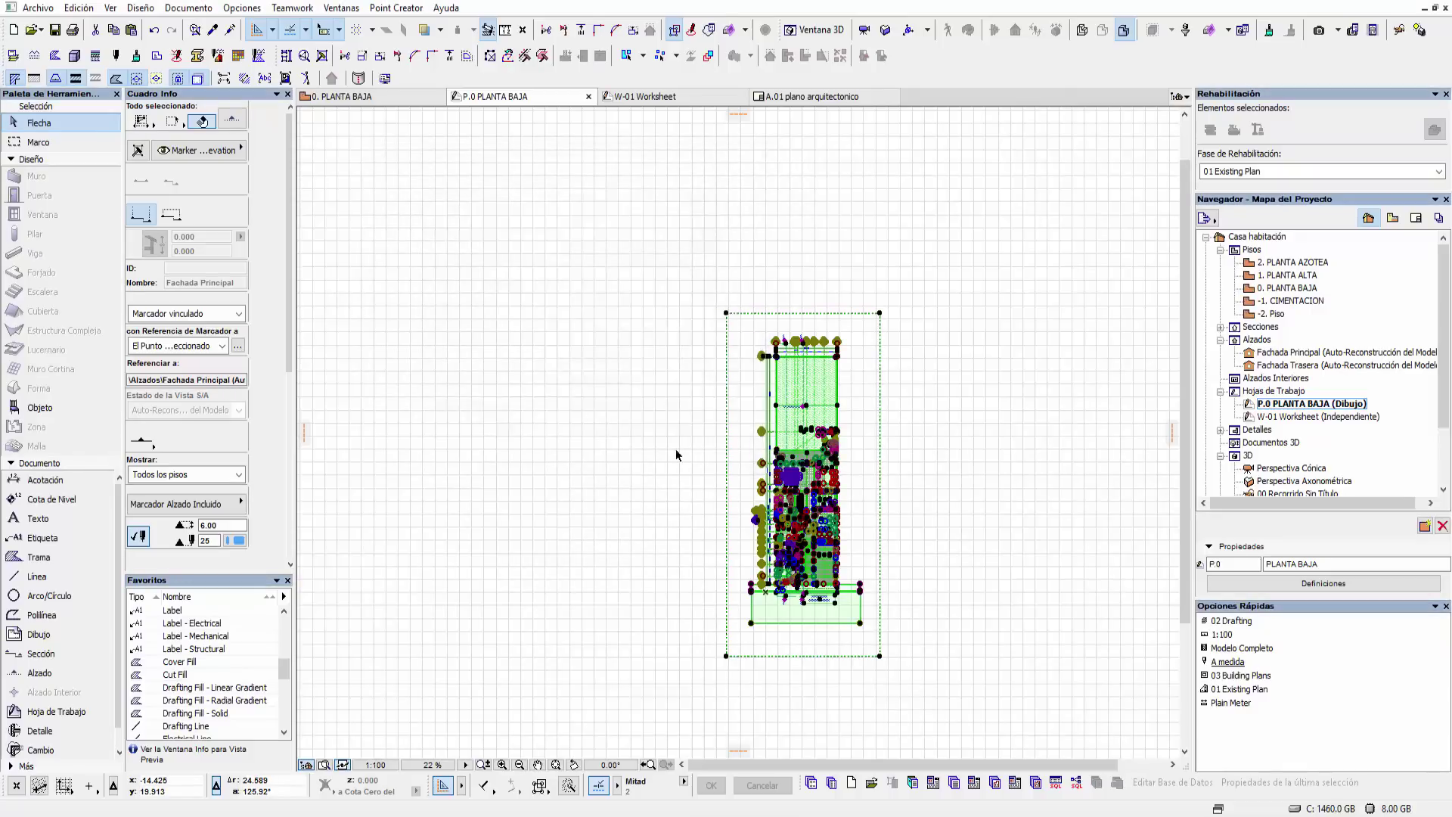
# - Reselect everything and run Consolidación de Tramas to merge overlapping identical fills
pyautogui.click(642, 506)
pyautogui.moveTo(890, 691); pyautogui.dragTo(638, 257)
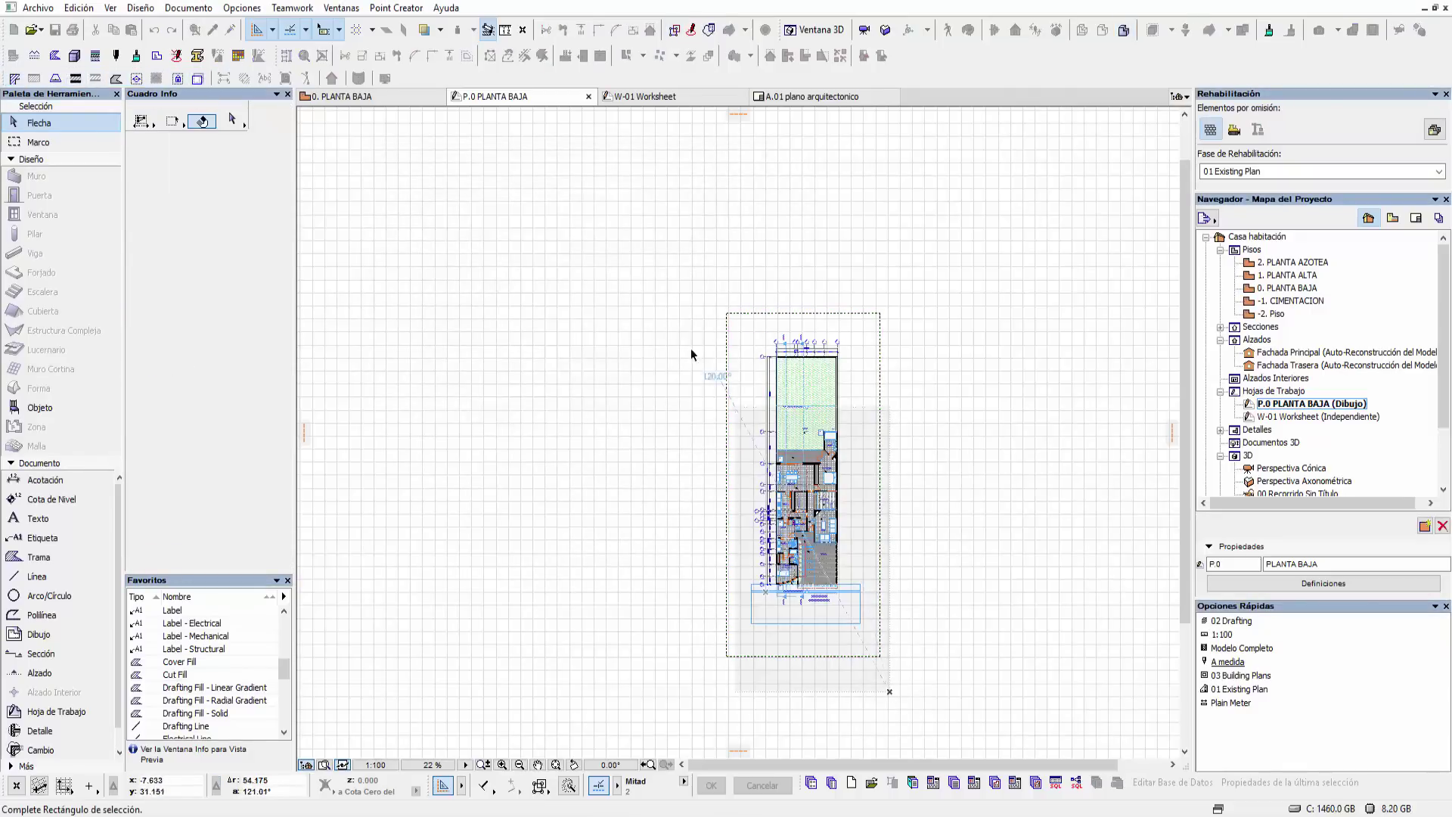
pyautogui.click(639, 262)
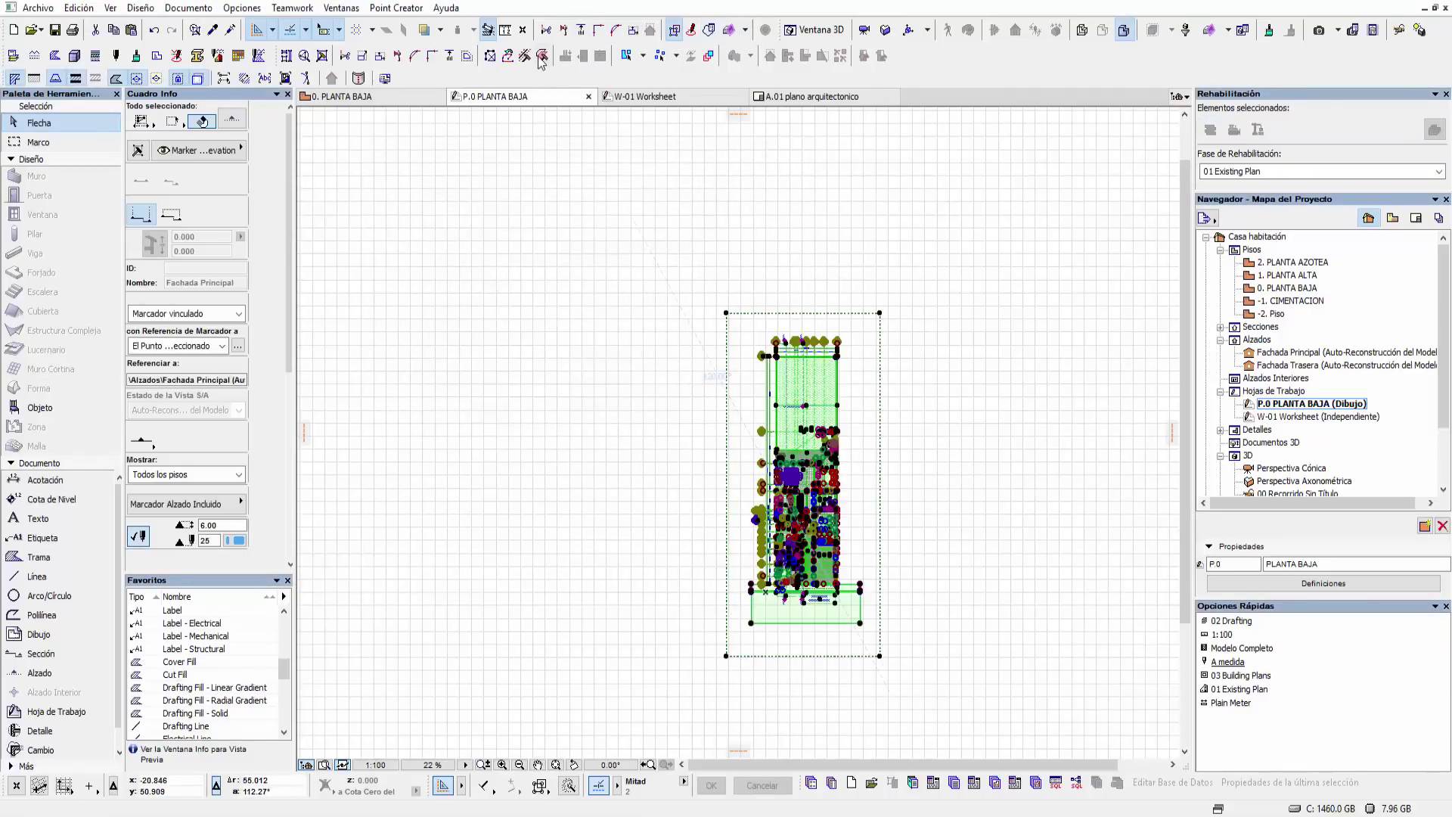
pyautogui.click(628, 55)
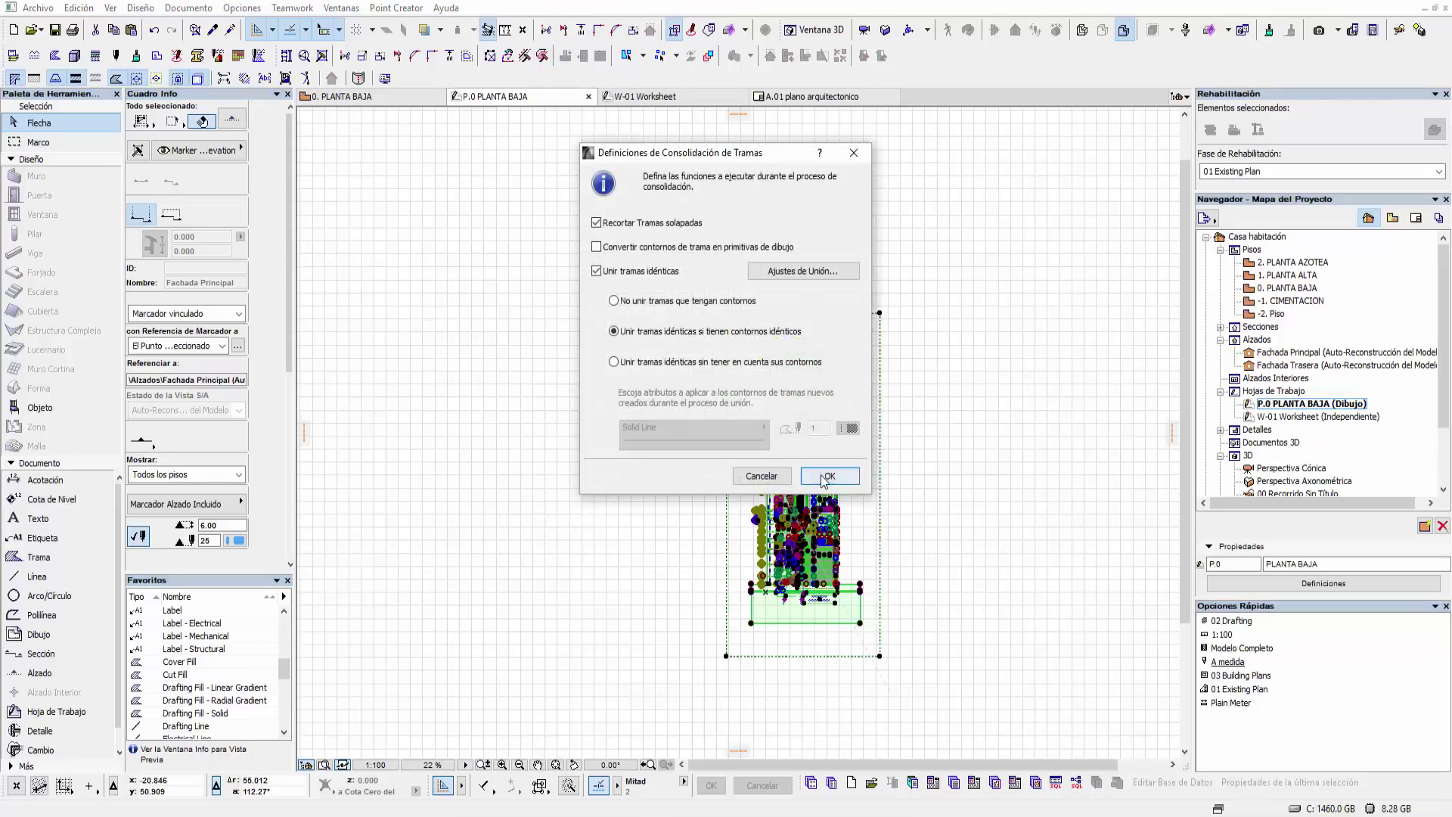
pyautogui.click(828, 475)
pyautogui.click(634, 484)
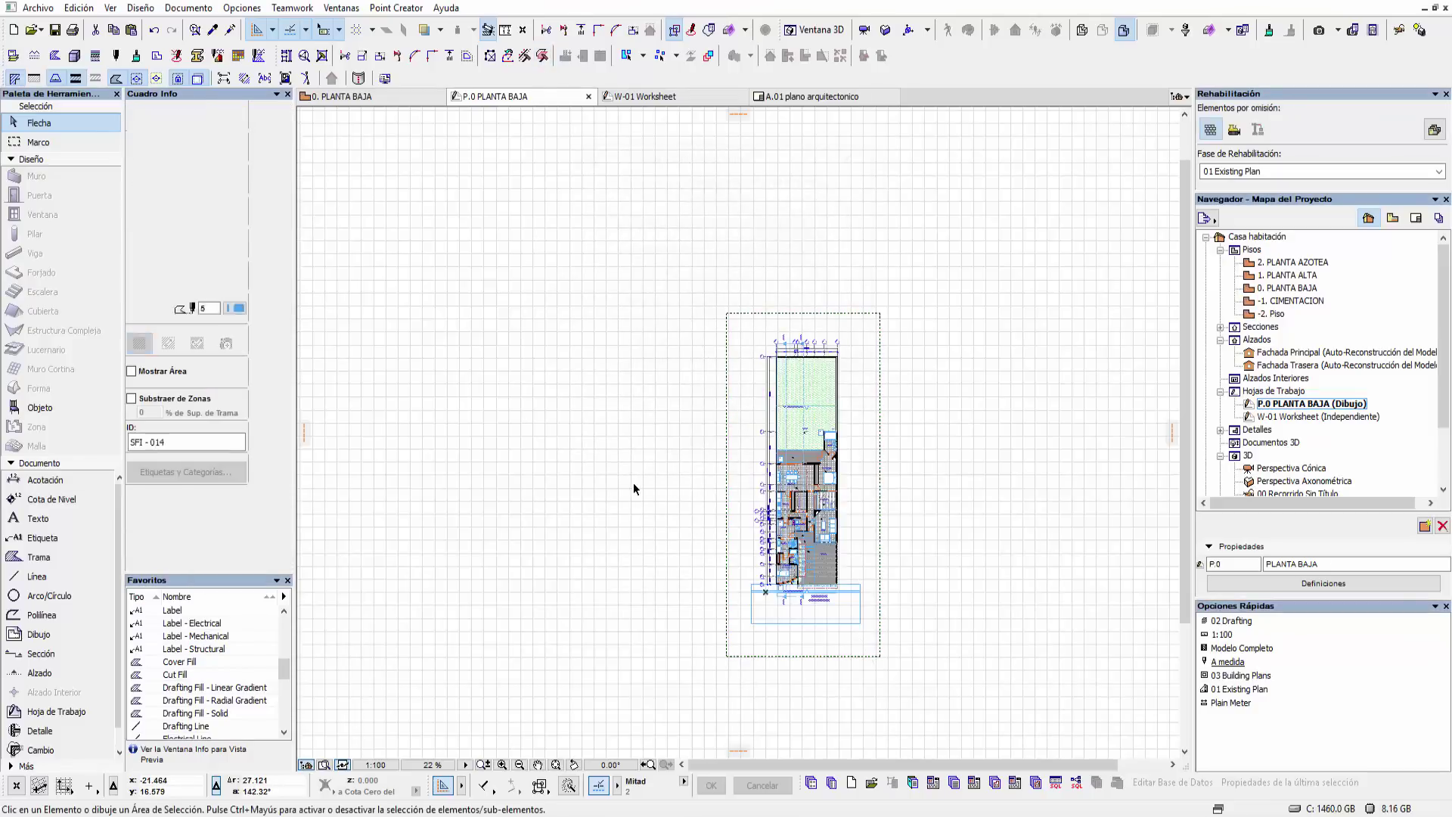
pyautogui.click(1417, 220)
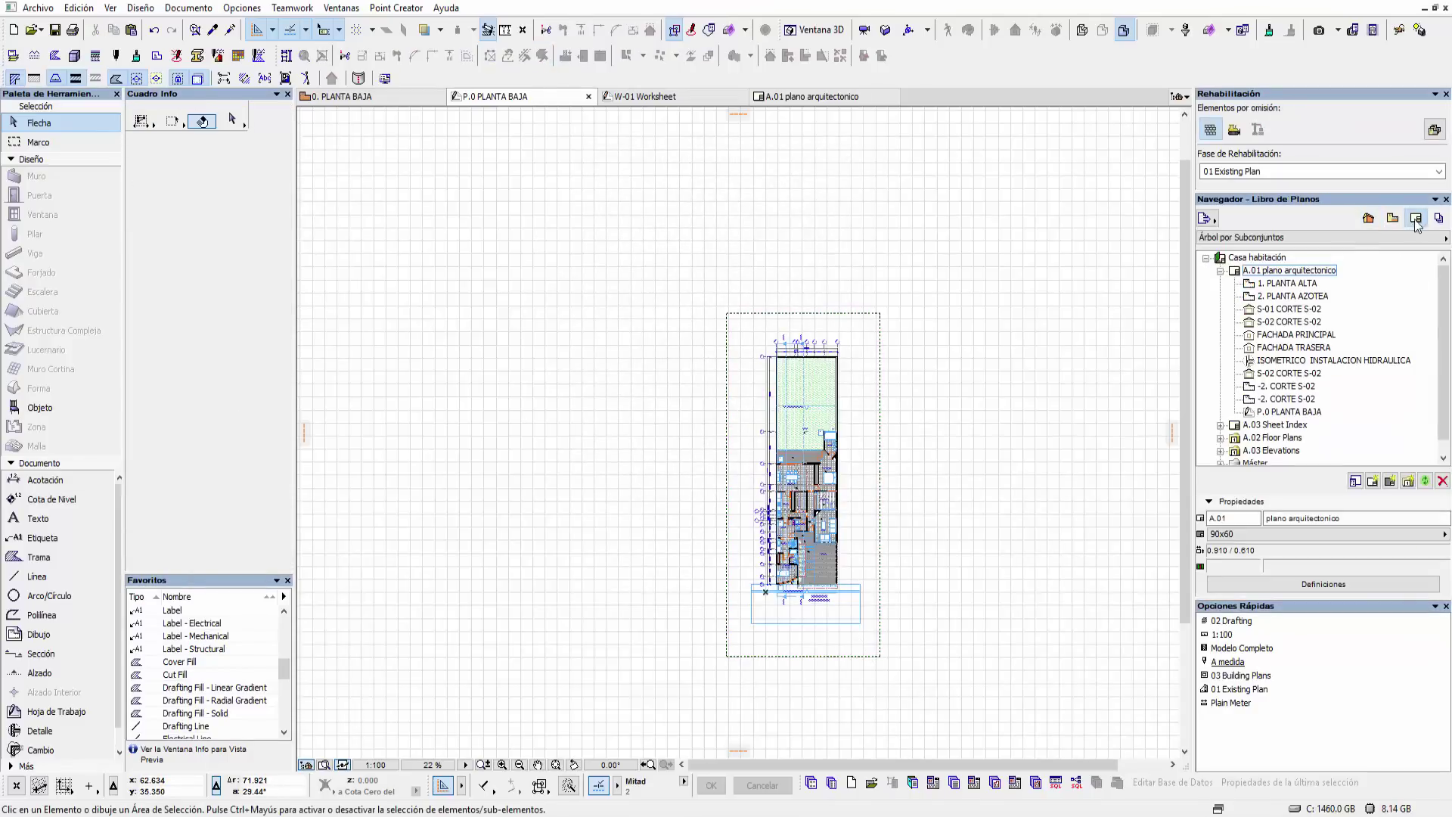
pyautogui.doubleClick(1293, 272)
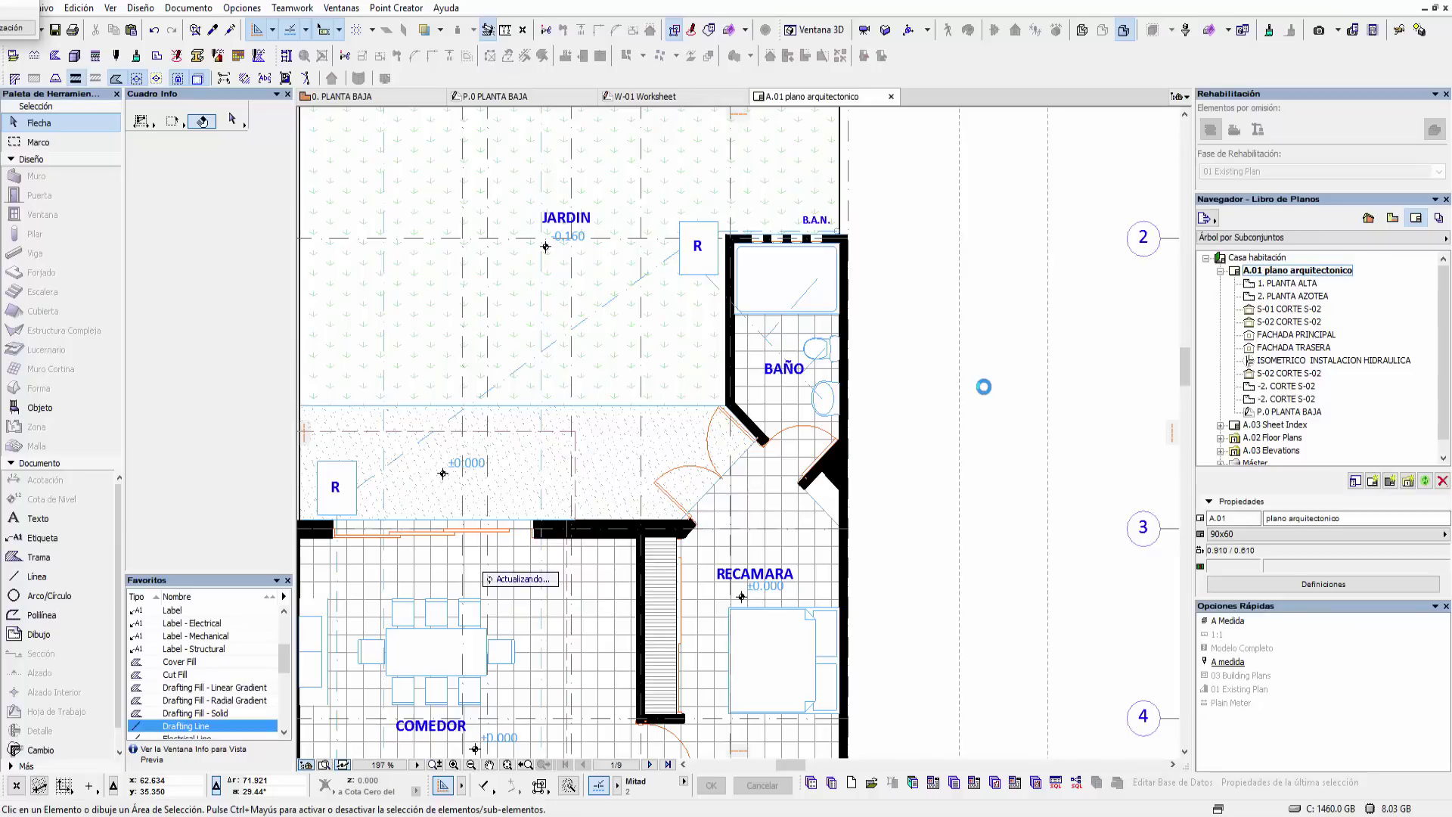
pyautogui.scroll(-2, 983, 405)
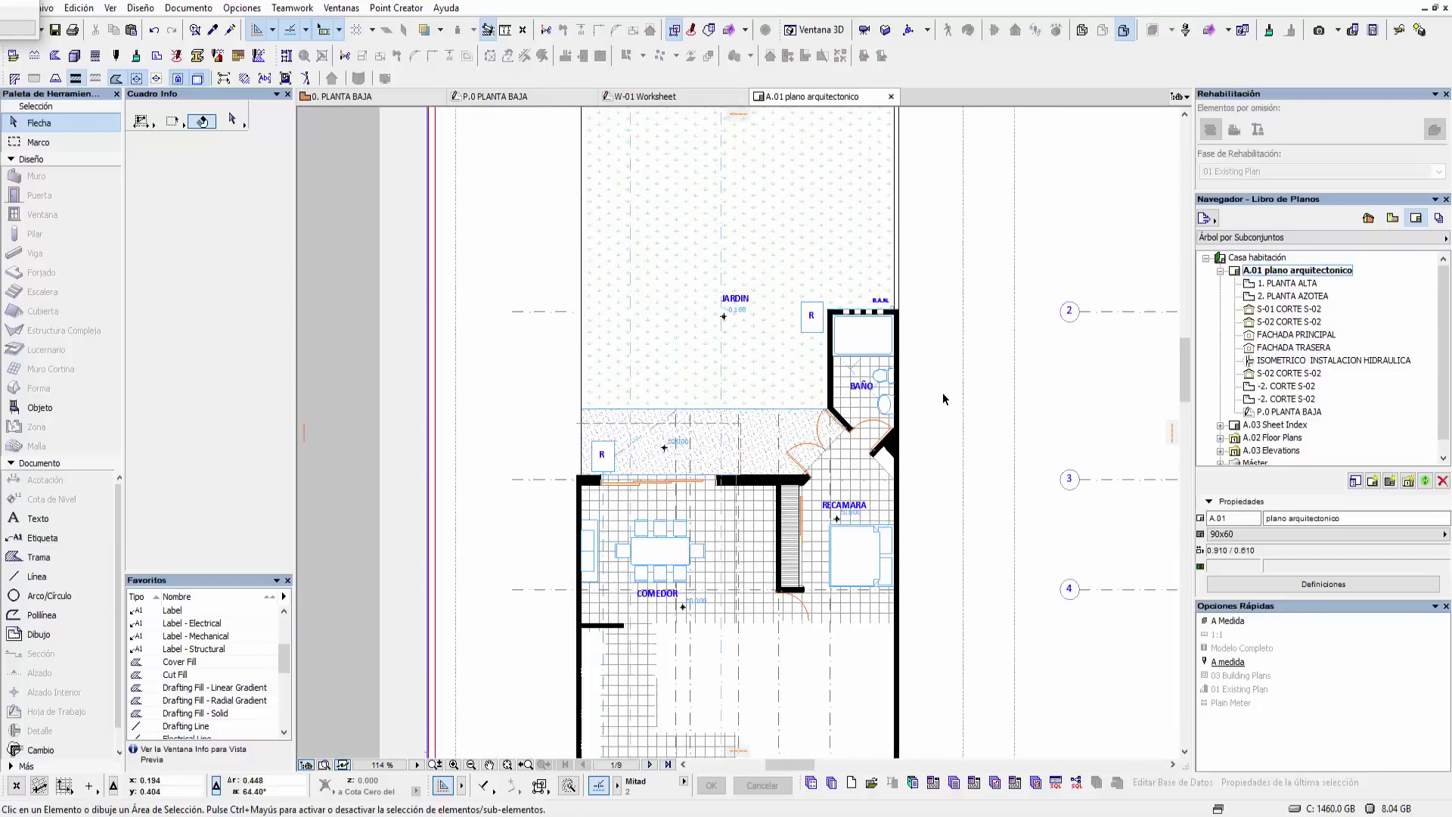
pyautogui.scroll(-2, 959, 346)
pyautogui.scroll(-1, 964, 363)
pyautogui.moveTo(964, 363); pyautogui.dragTo(892, 391, button='middle')
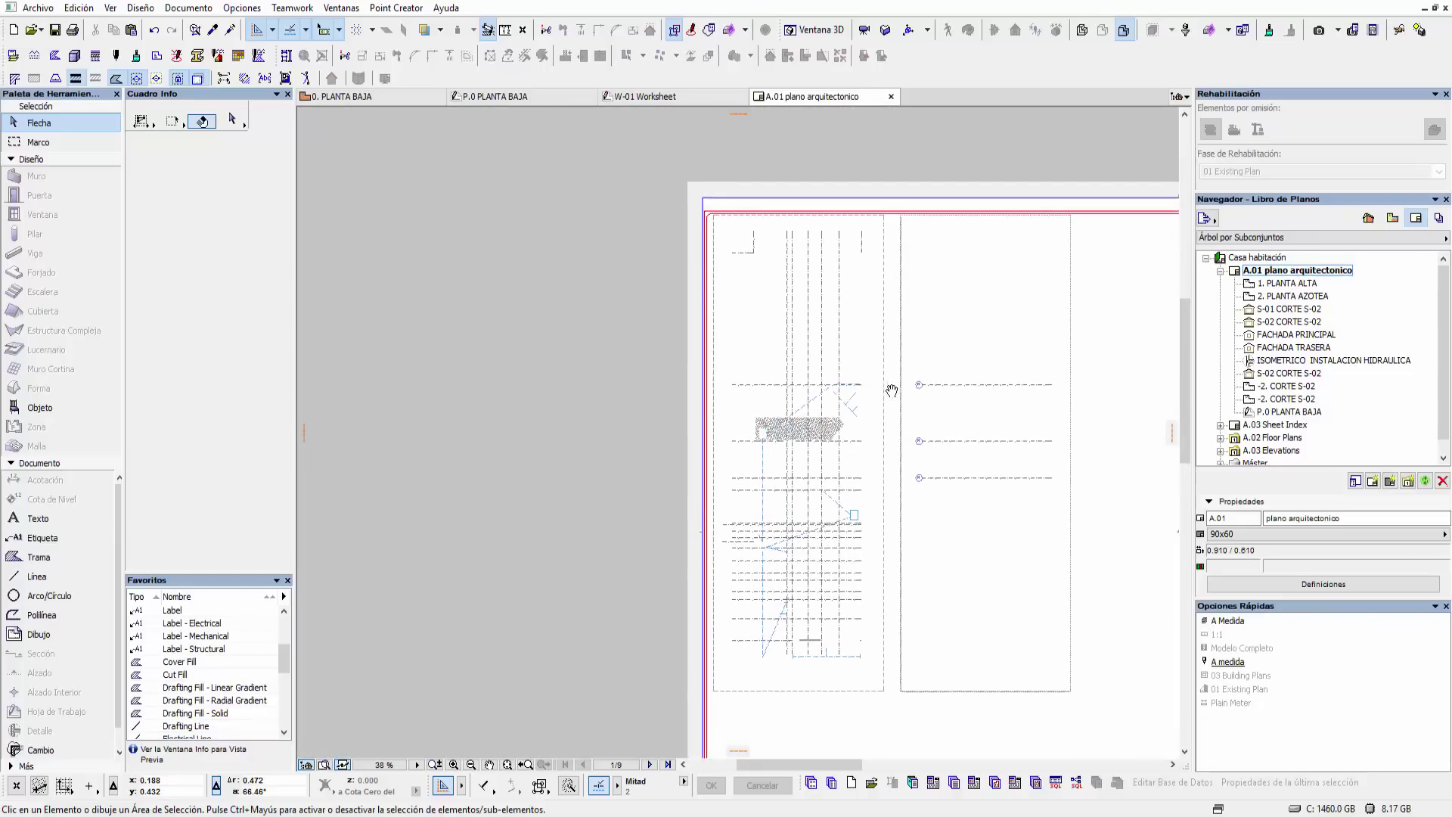
pyautogui.click(882, 297)
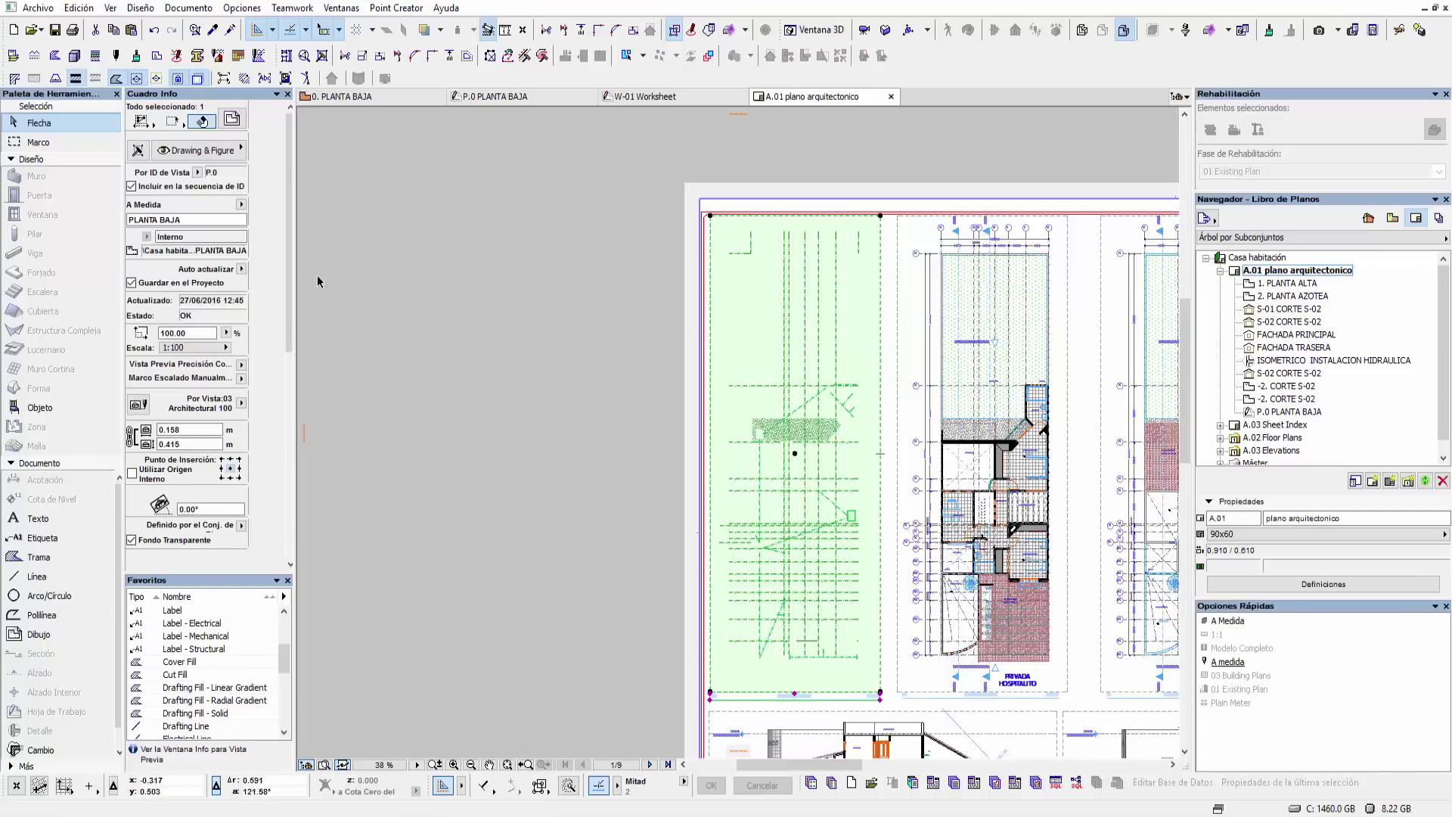
pyautogui.moveTo(301, 369)
pyautogui.mouseDown()
pyautogui.moveTo(300, 478)
pyautogui.moveTo(282, 279)
pyautogui.mouseUp()
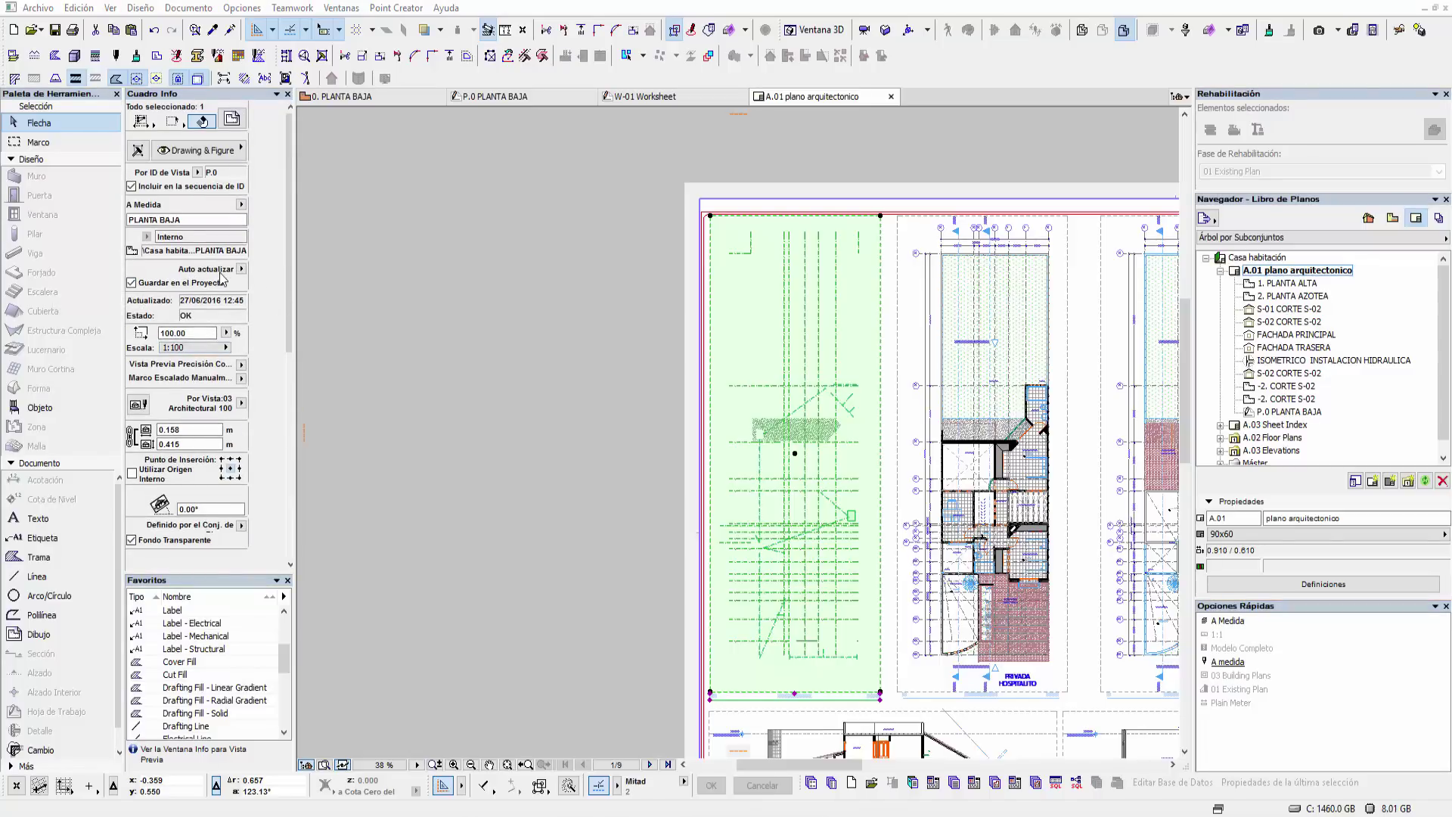
pyautogui.click(242, 270)
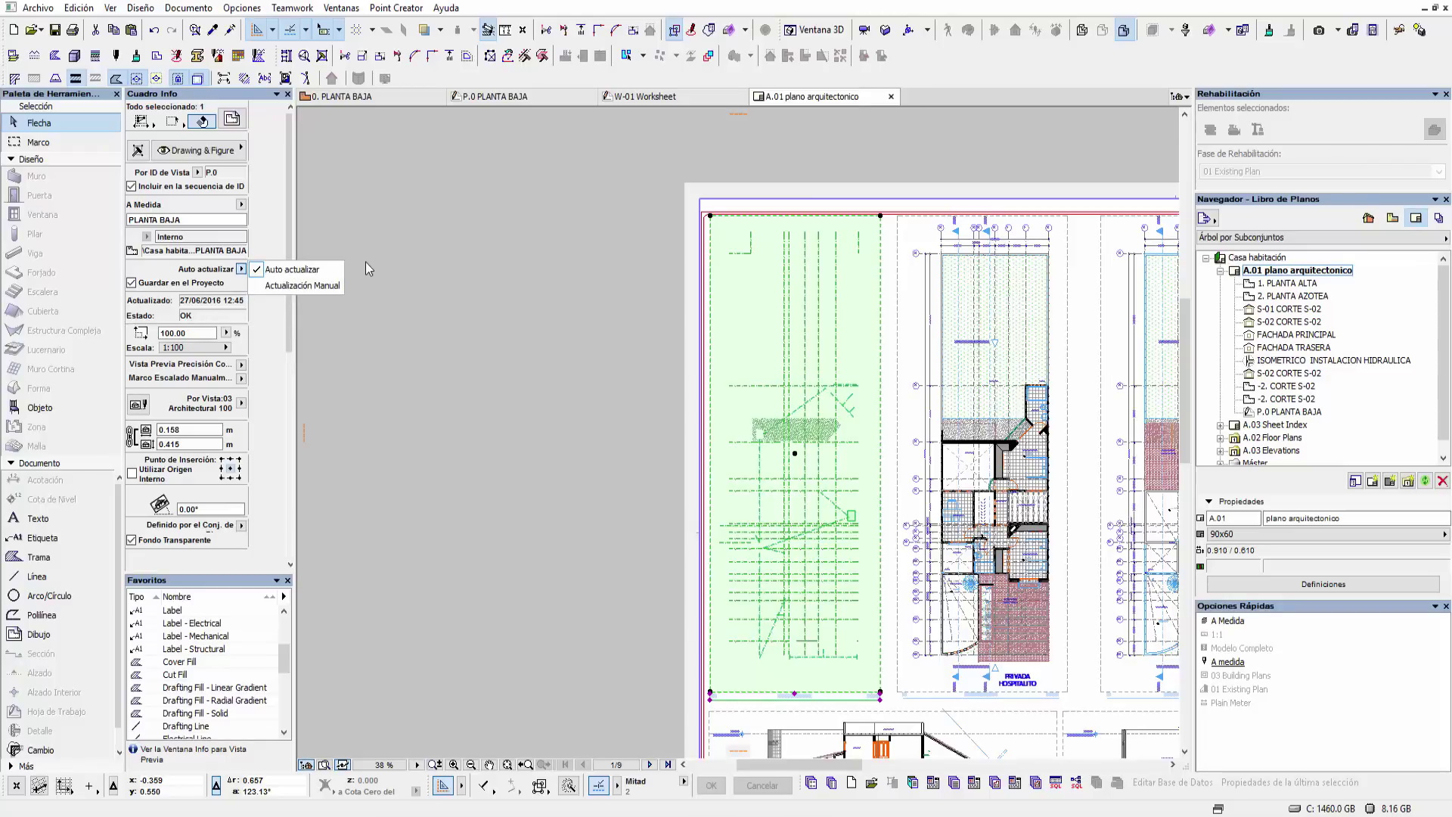
pyautogui.click(460, 254)
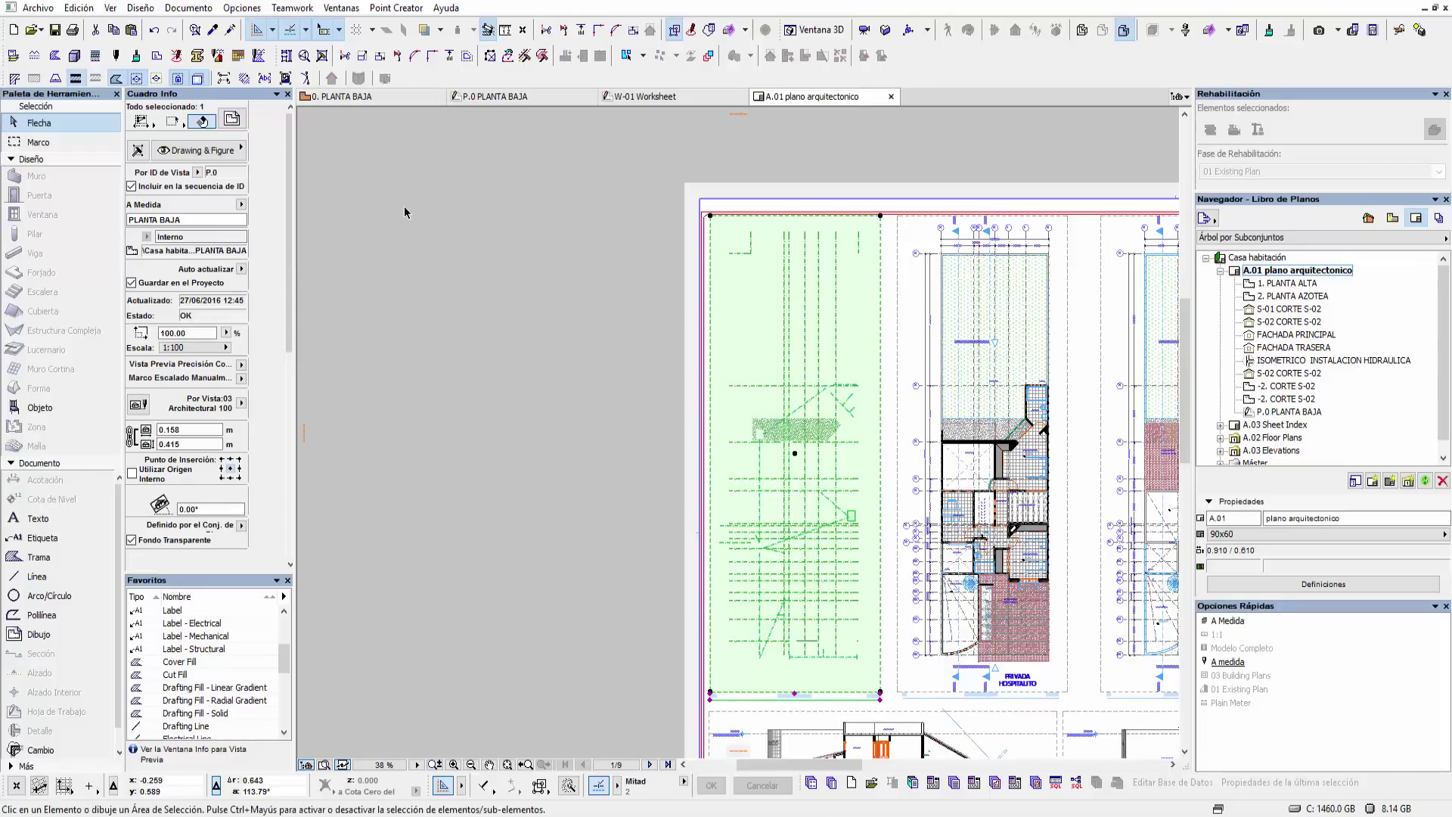
pyautogui.click(484, 280)
pyautogui.scroll(-2, 519, 306)
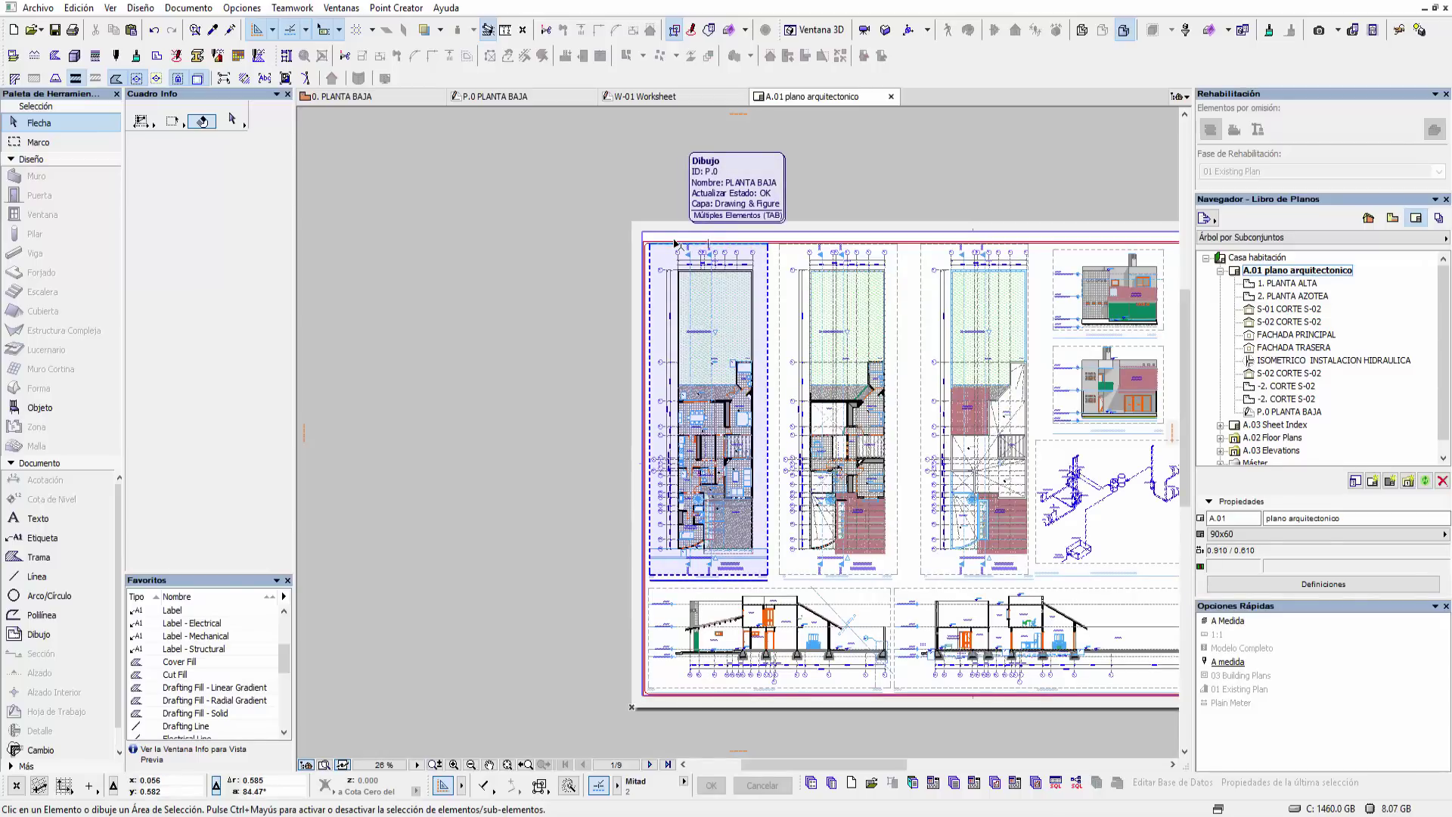
pyautogui.scroll(3, 773, 442)
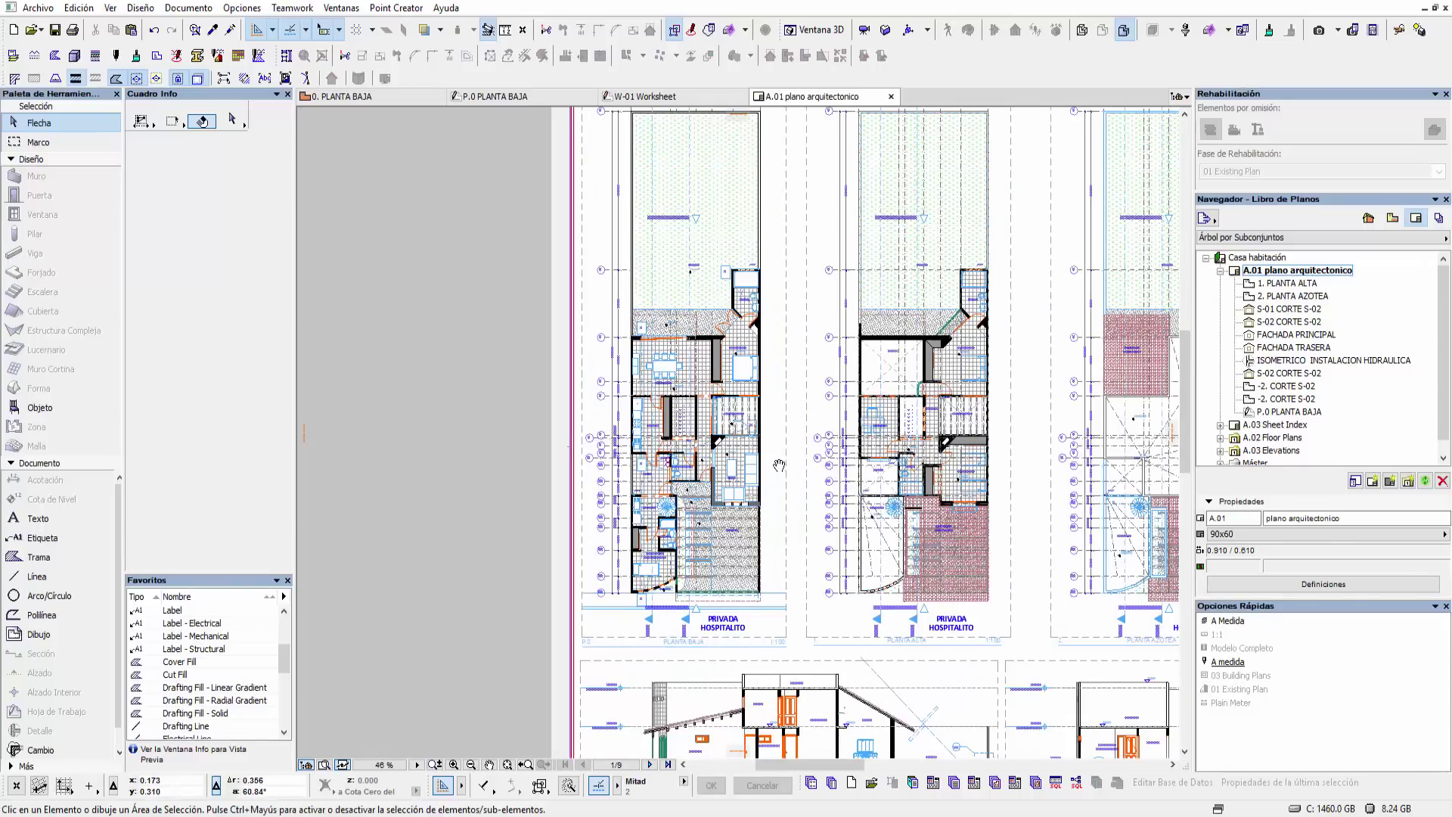
pyautogui.moveTo(773, 442); pyautogui.dragTo(740, 522, button='middle')
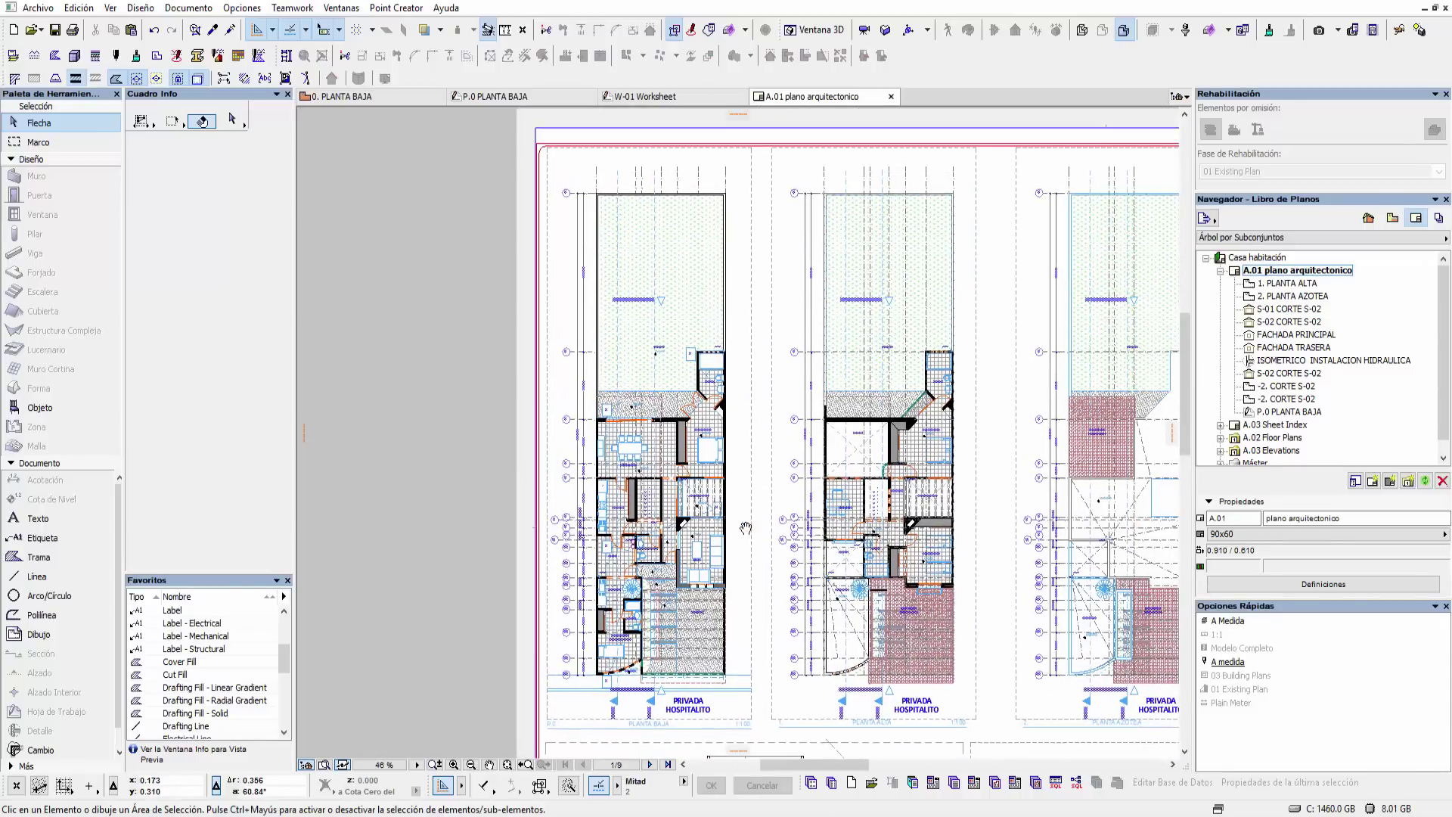
# - Publish A.01 plano arquitectonico from the DWG publisher set and close the progress report
pyautogui.click(1439, 218)
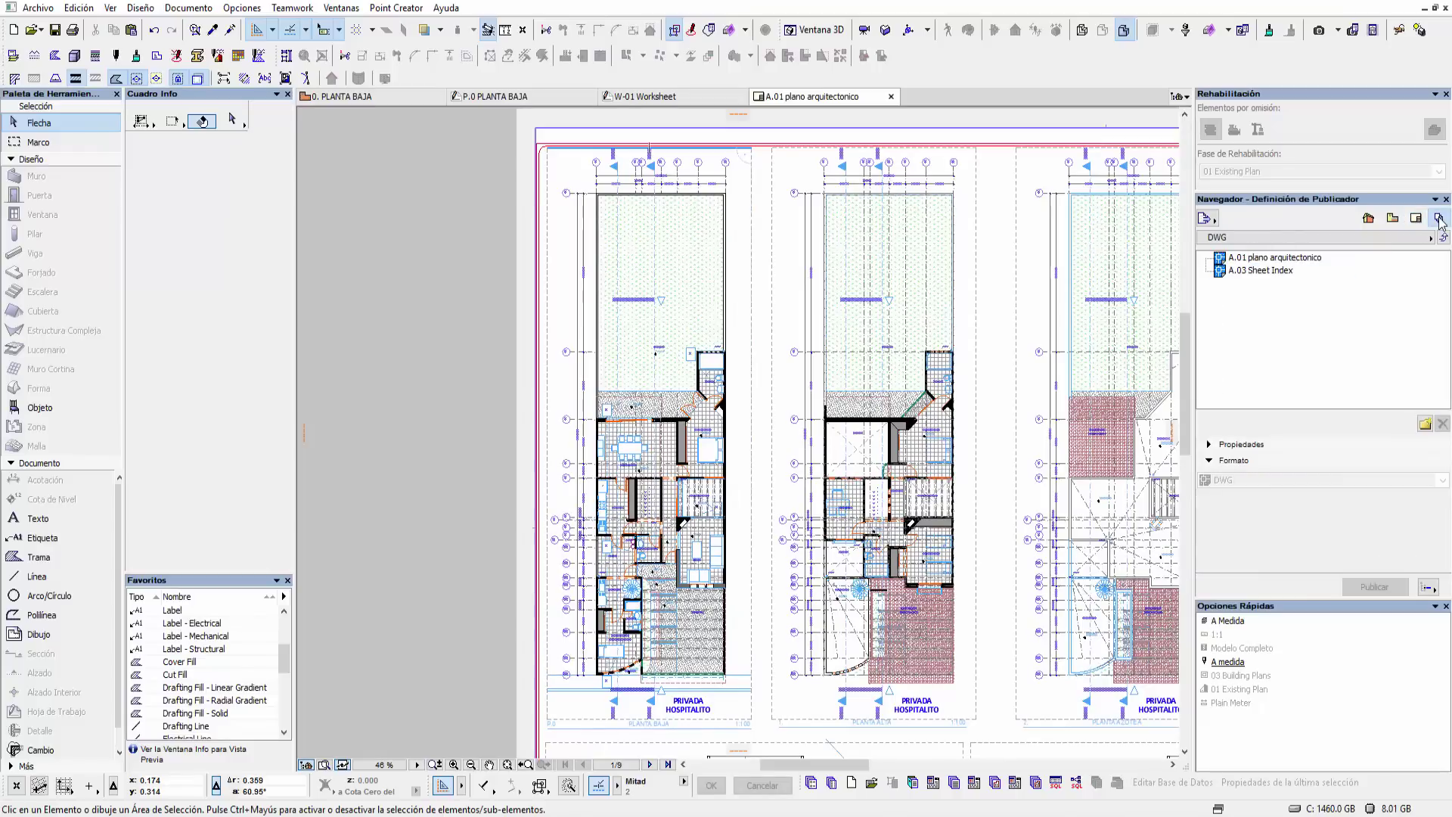
pyautogui.click(1304, 259)
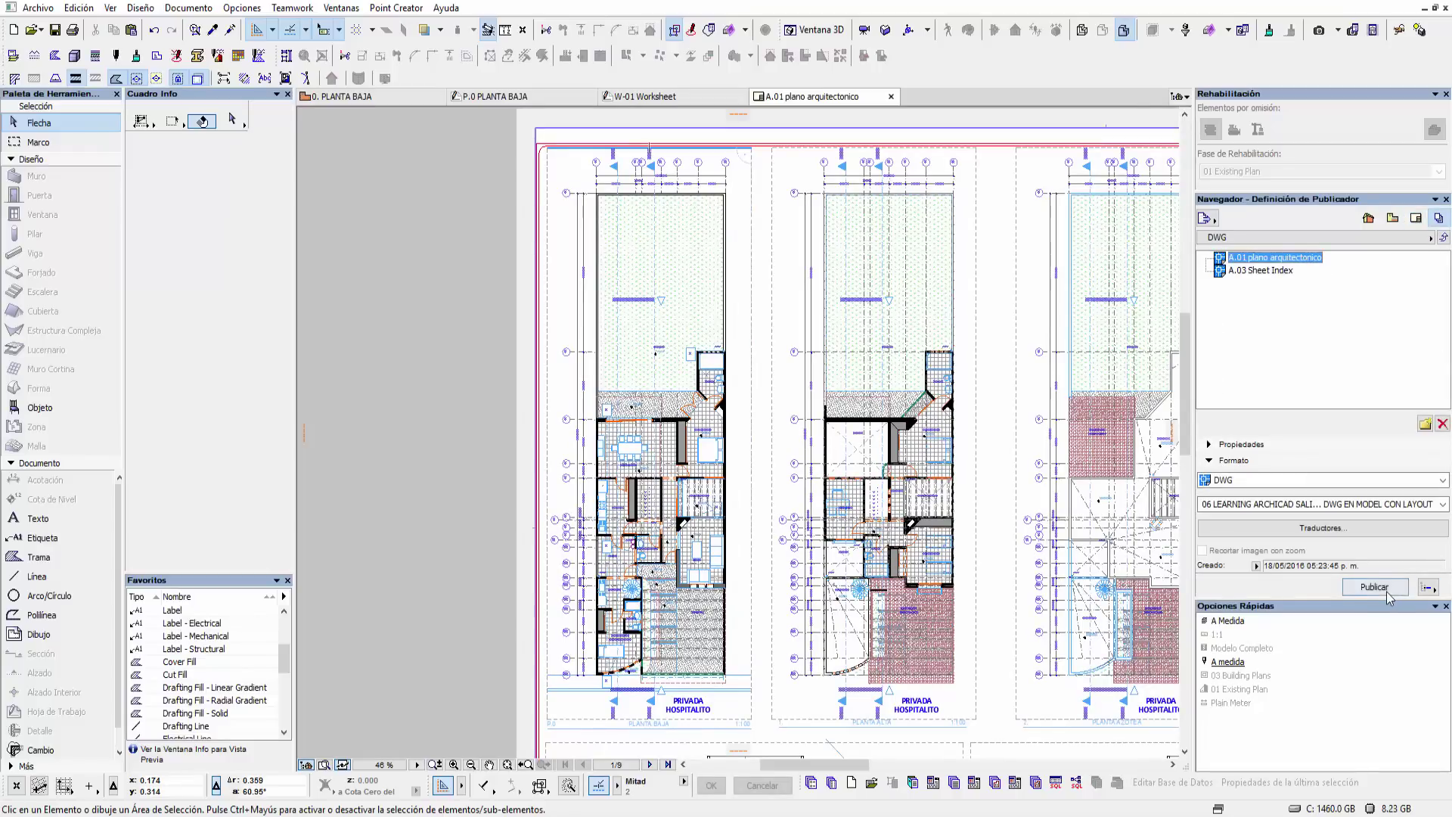
pyautogui.click(1428, 588)
pyautogui.click(1432, 594)
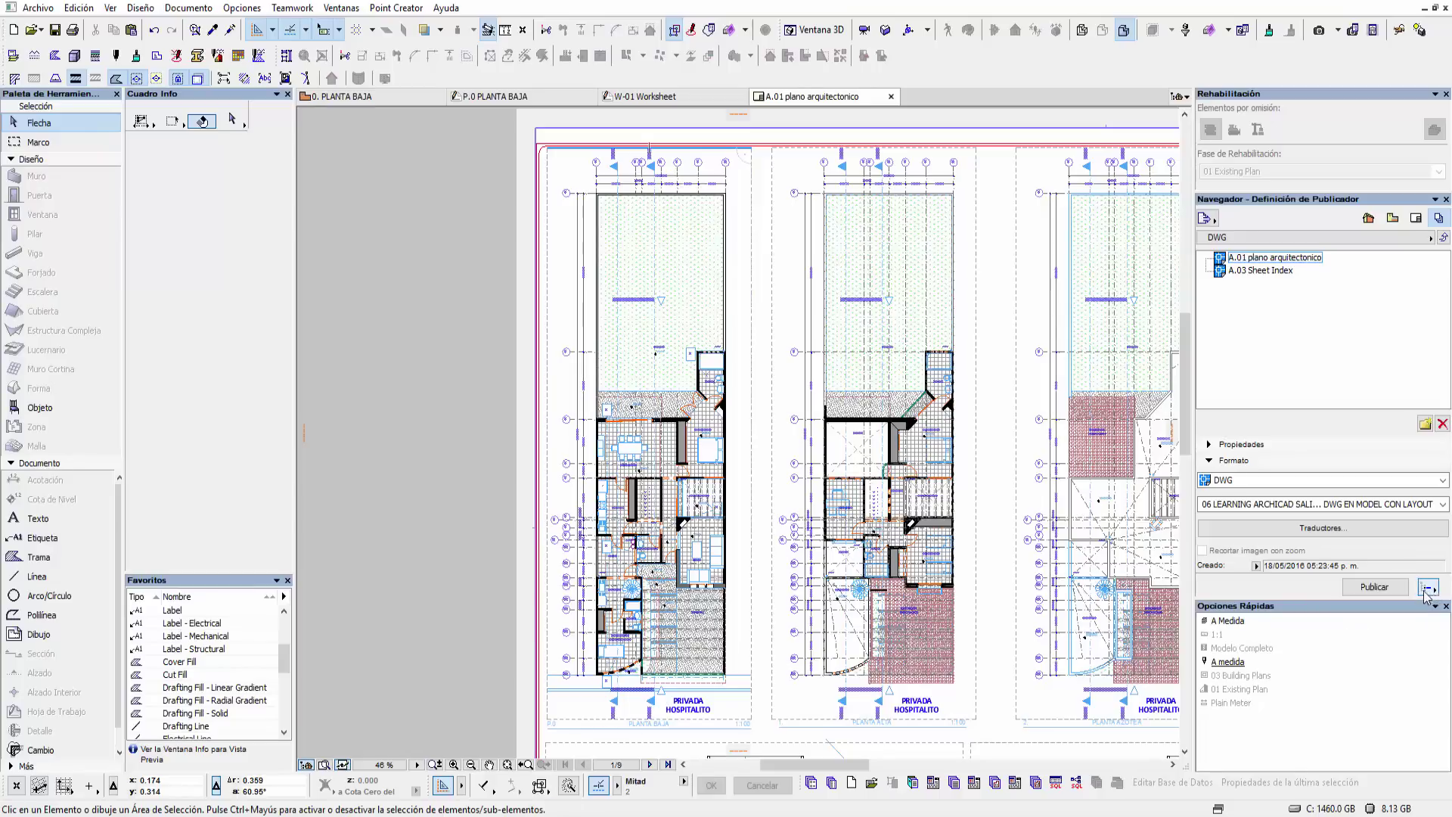
pyautogui.click(1385, 592)
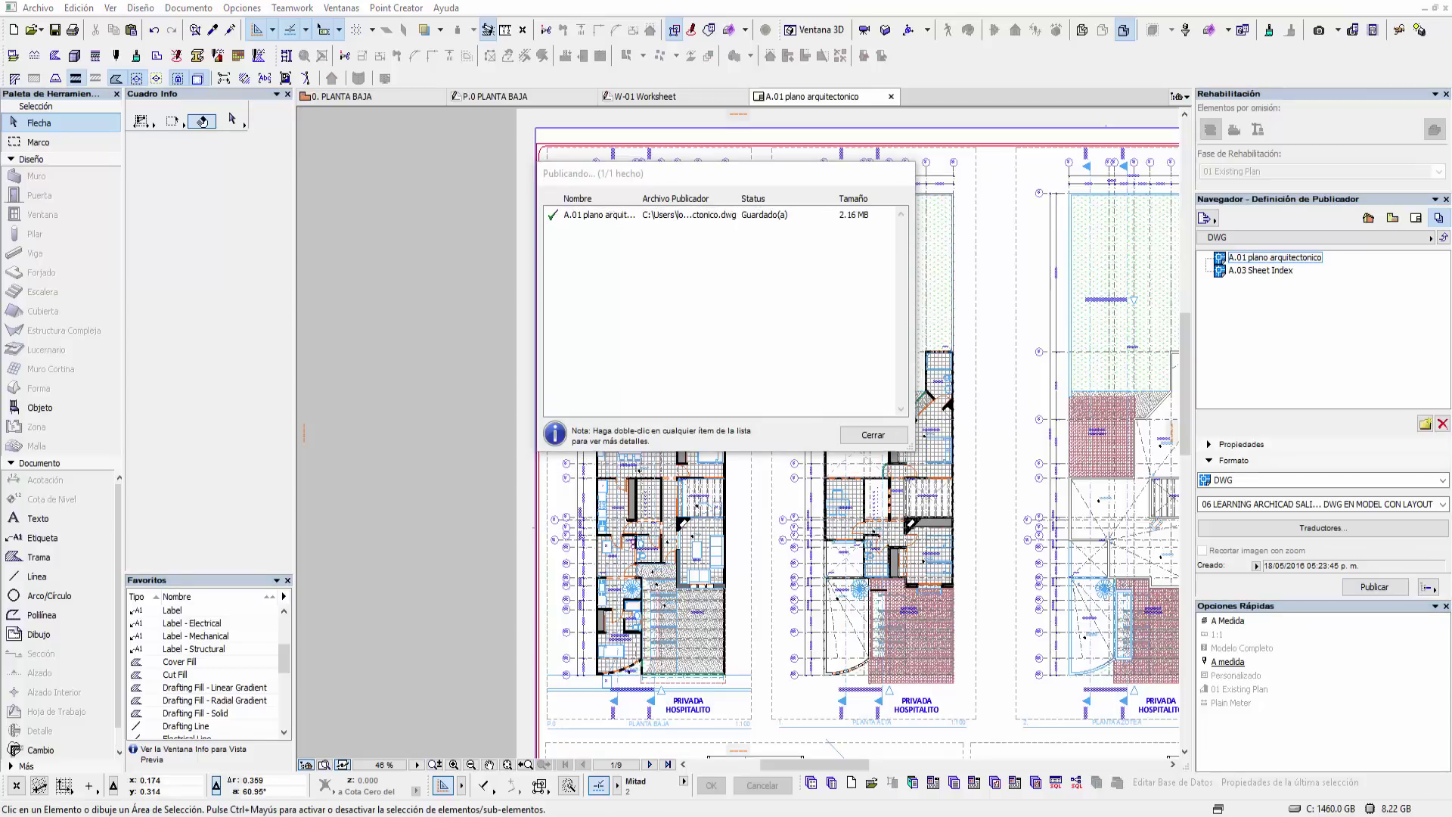
pyautogui.click(881, 439)
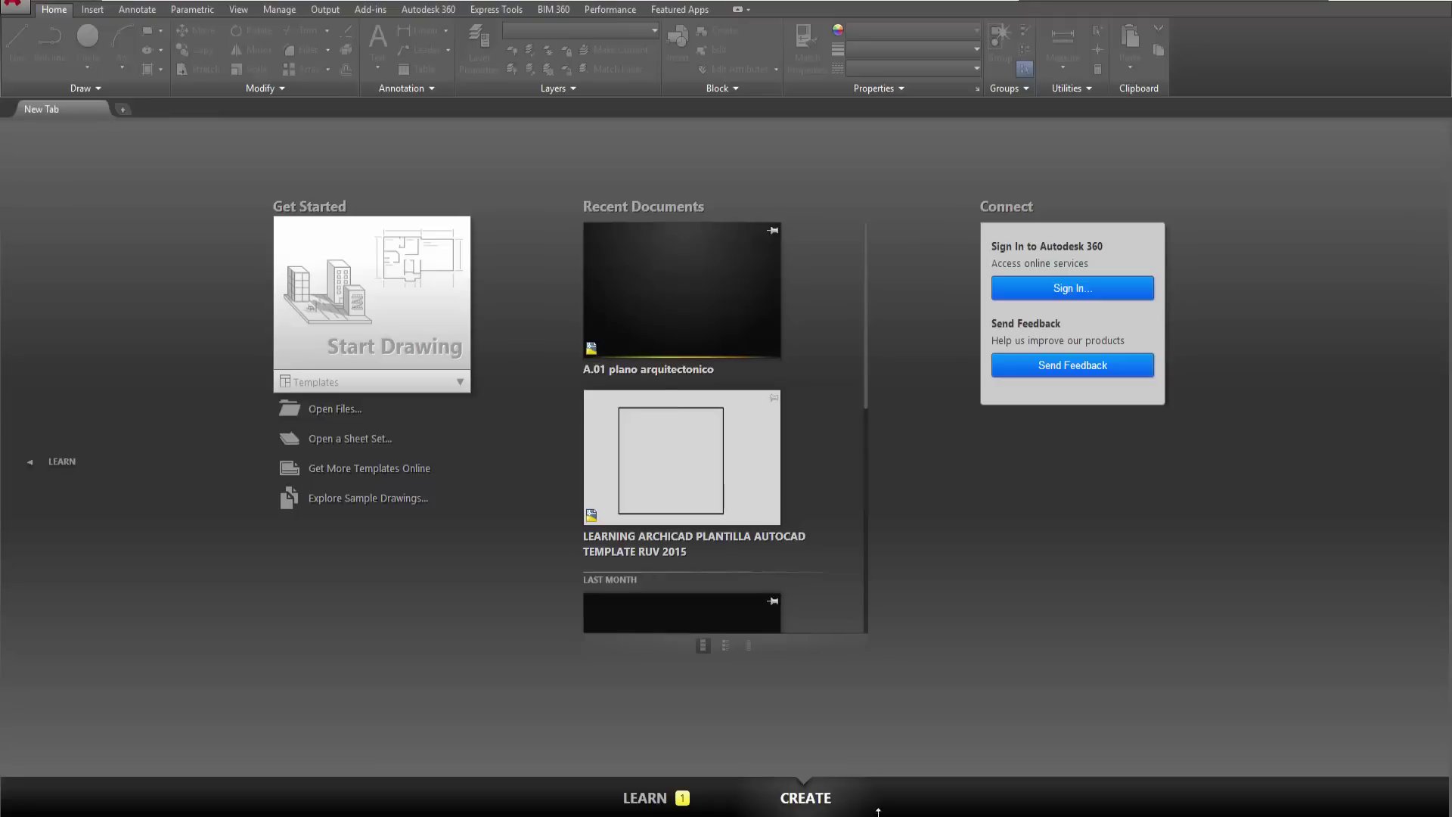
# - Open the exported A.01 plano arquitectonico DWG, switch to model space and zoom to extents
pyautogui.click(660, 297)
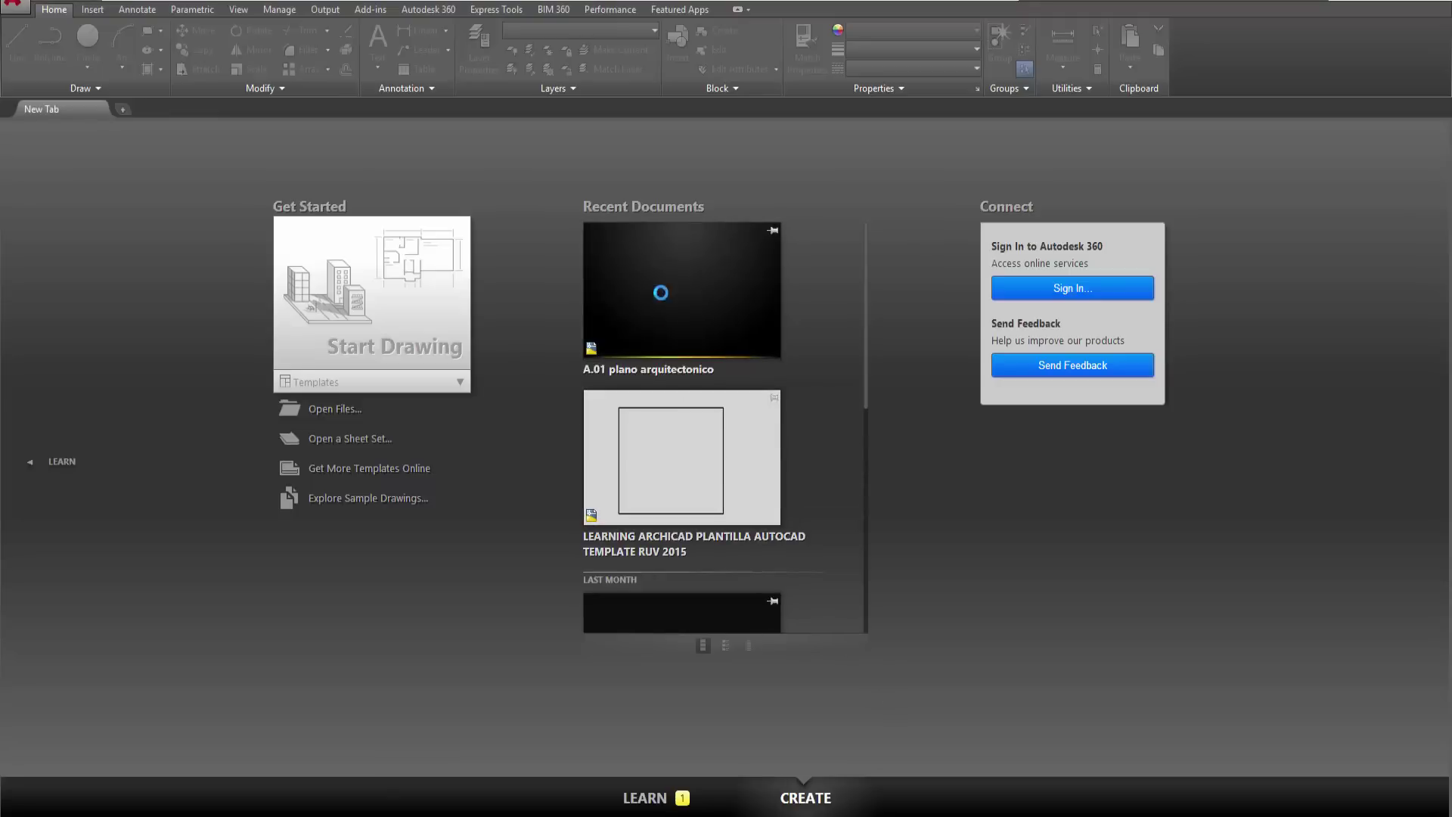
pyautogui.click(673, 360)
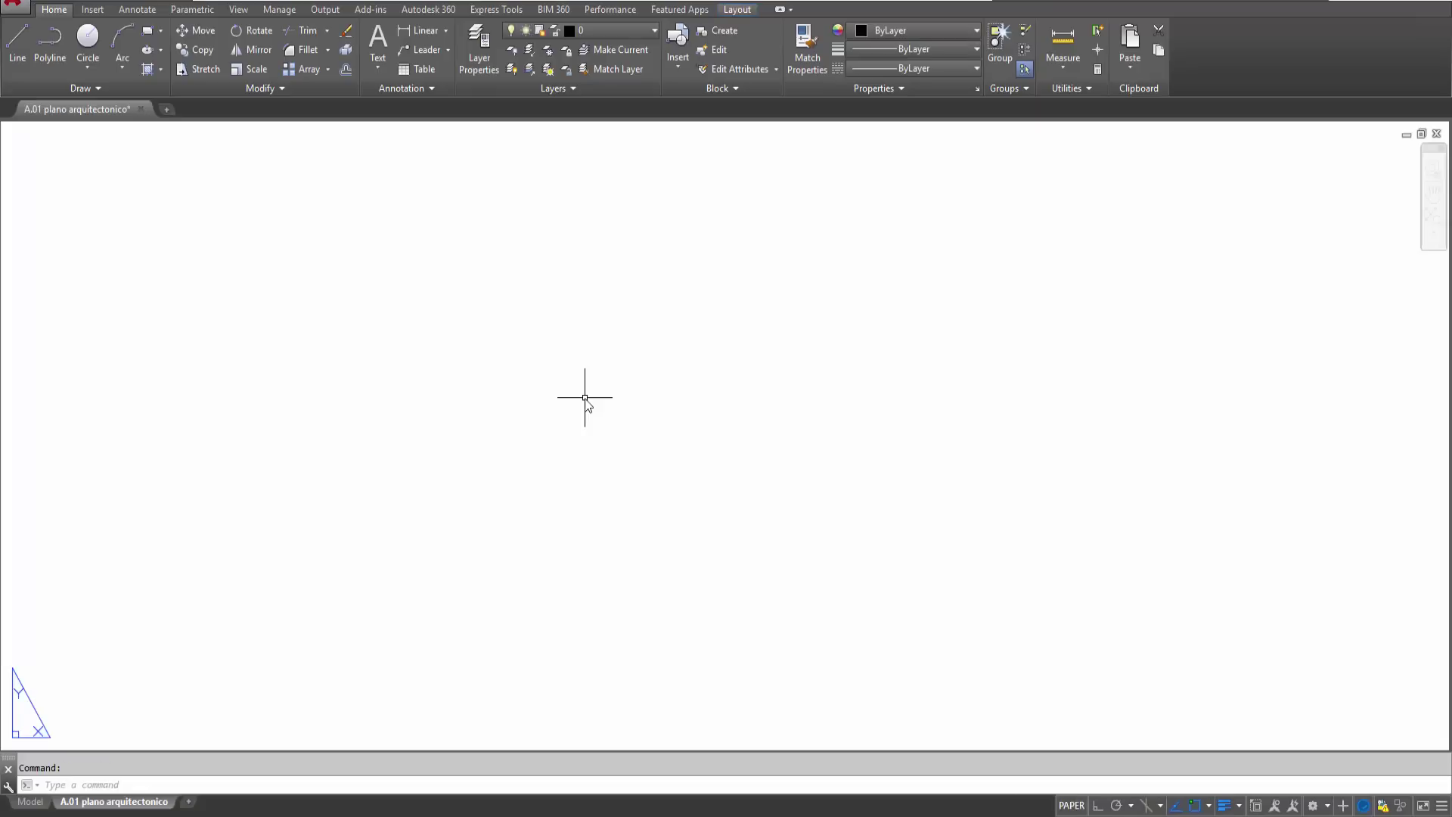
pyautogui.click(26, 805)
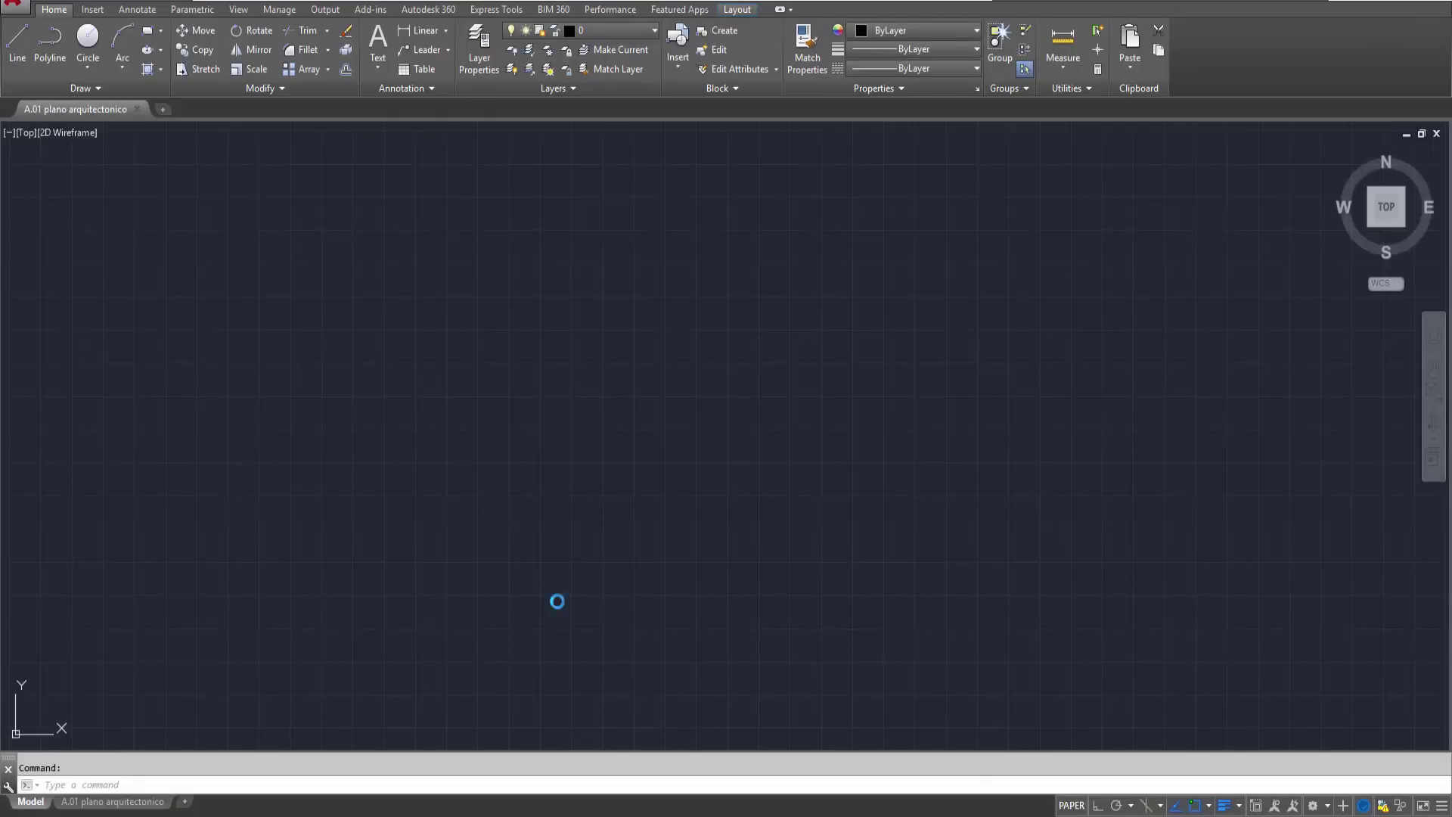
pyautogui.write('zx')
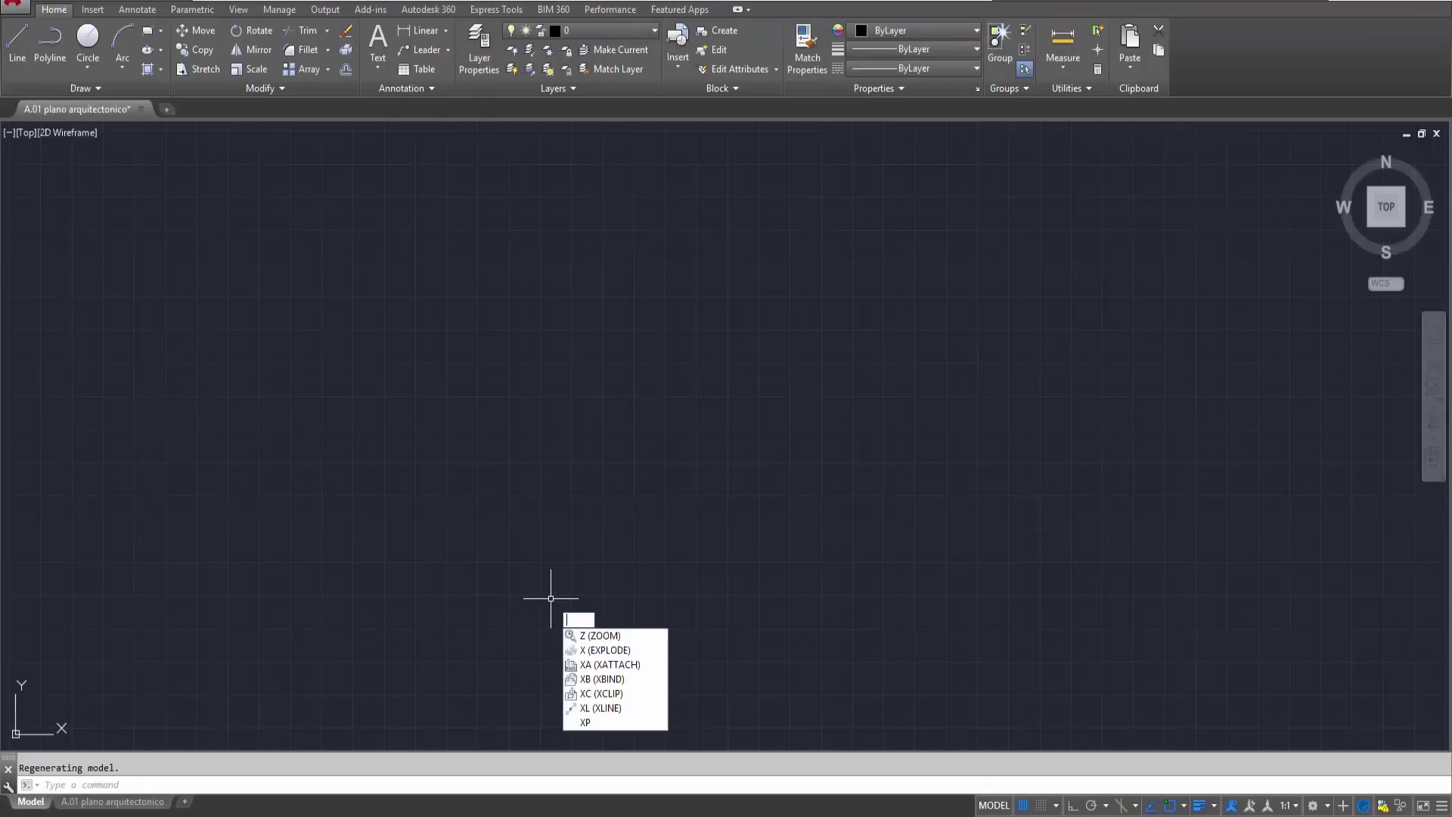
pyautogui.press('Return')
pyautogui.write('E')
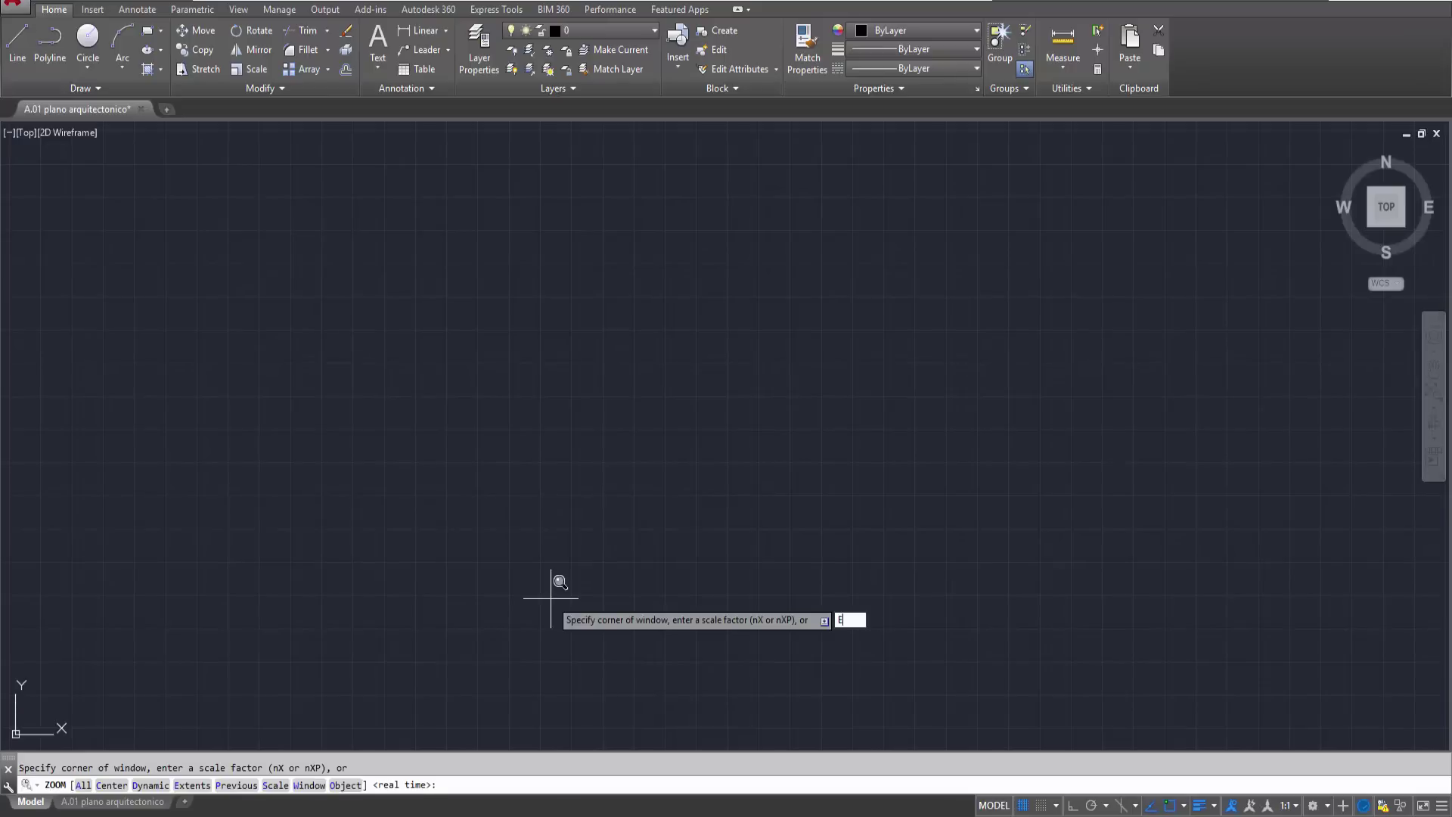
pyautogui.press('Return')
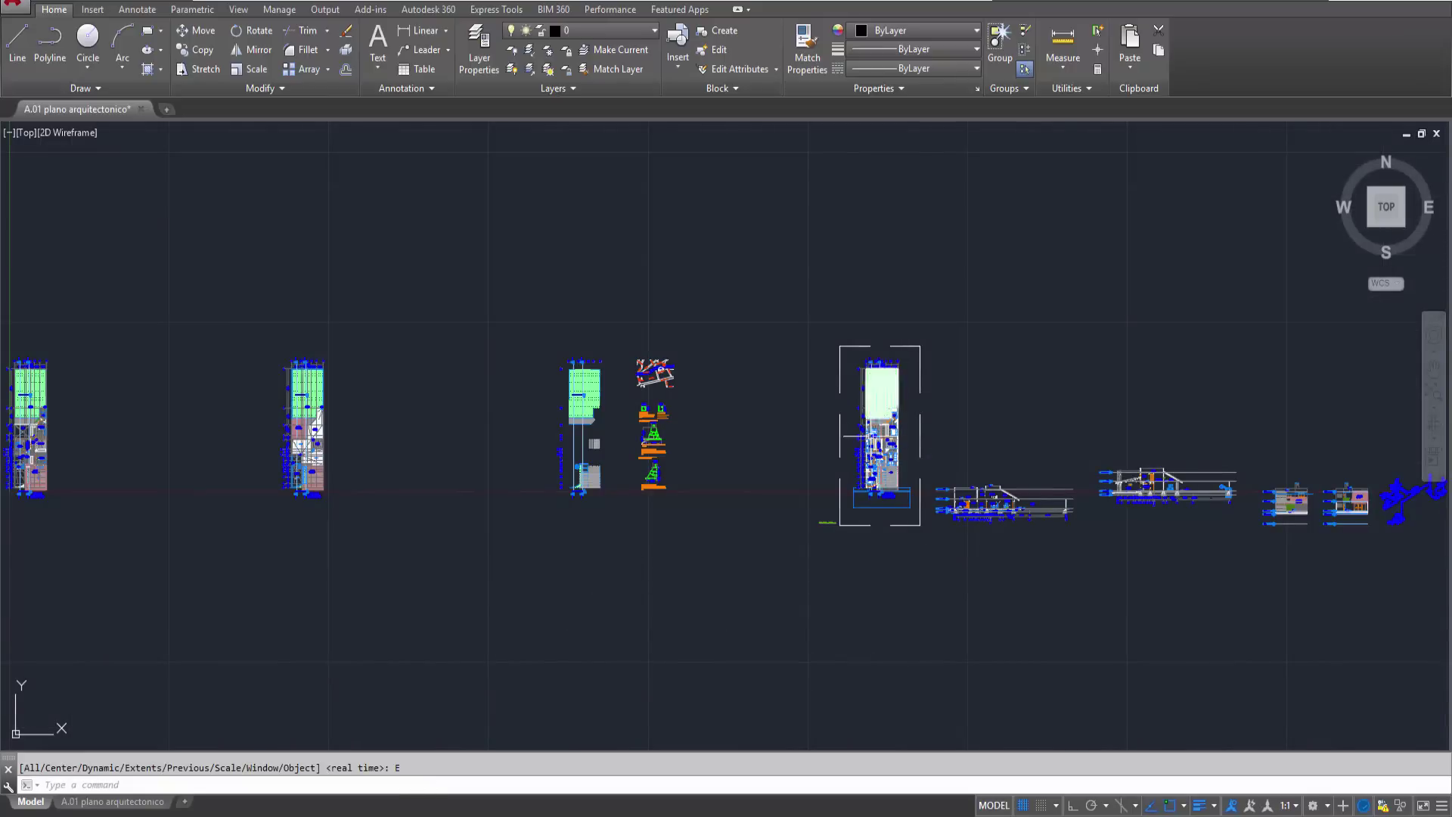
# - Zoom into the bathroom area of the exported plan
pyautogui.scroll(-2, 876, 483)
pyautogui.scroll(1, 876, 482)
pyautogui.scroll(3, 870, 461)
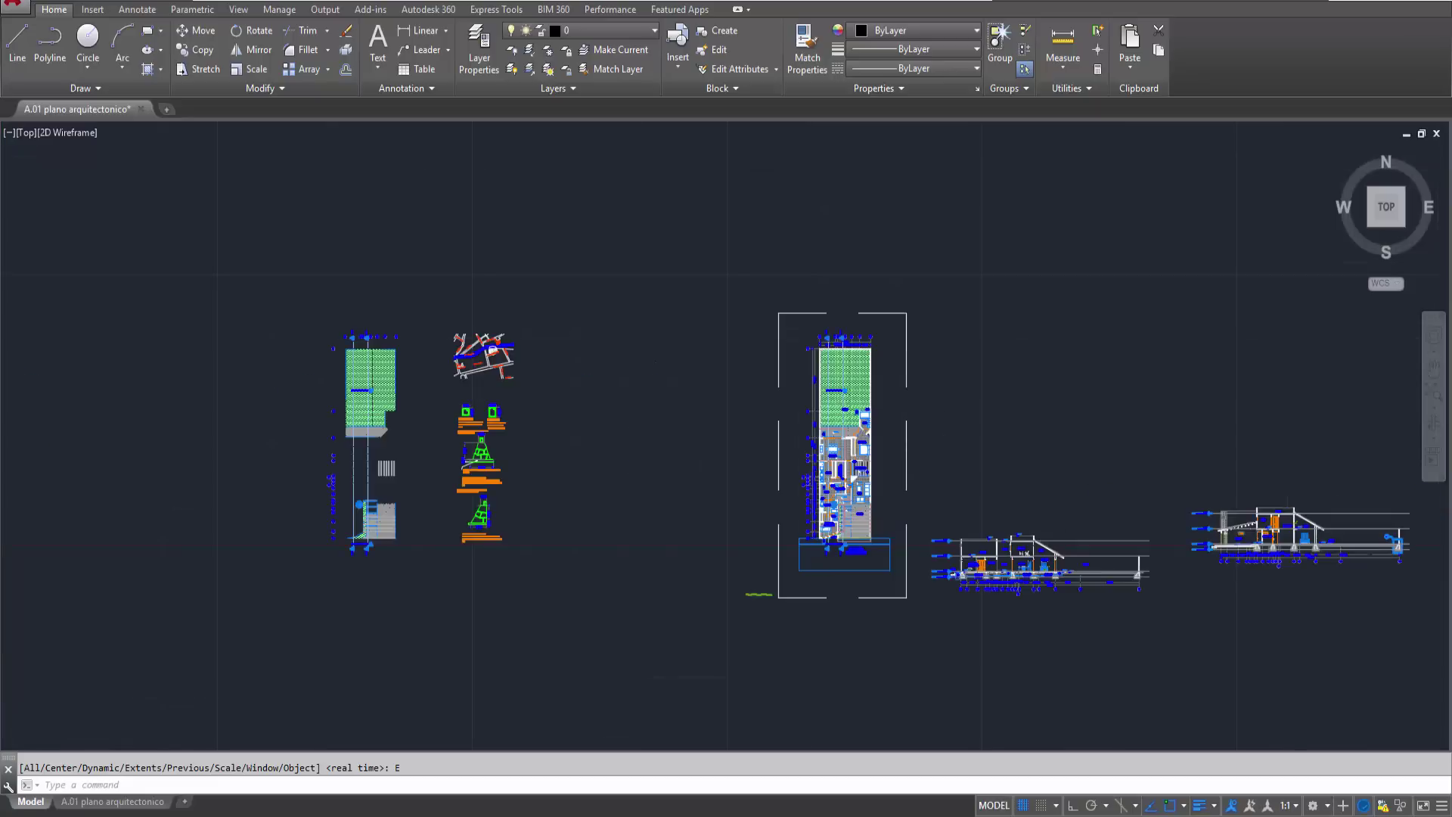
pyautogui.scroll(2, 863, 432)
pyautogui.scroll(4, 861, 424)
pyautogui.scroll(4, 855, 453)
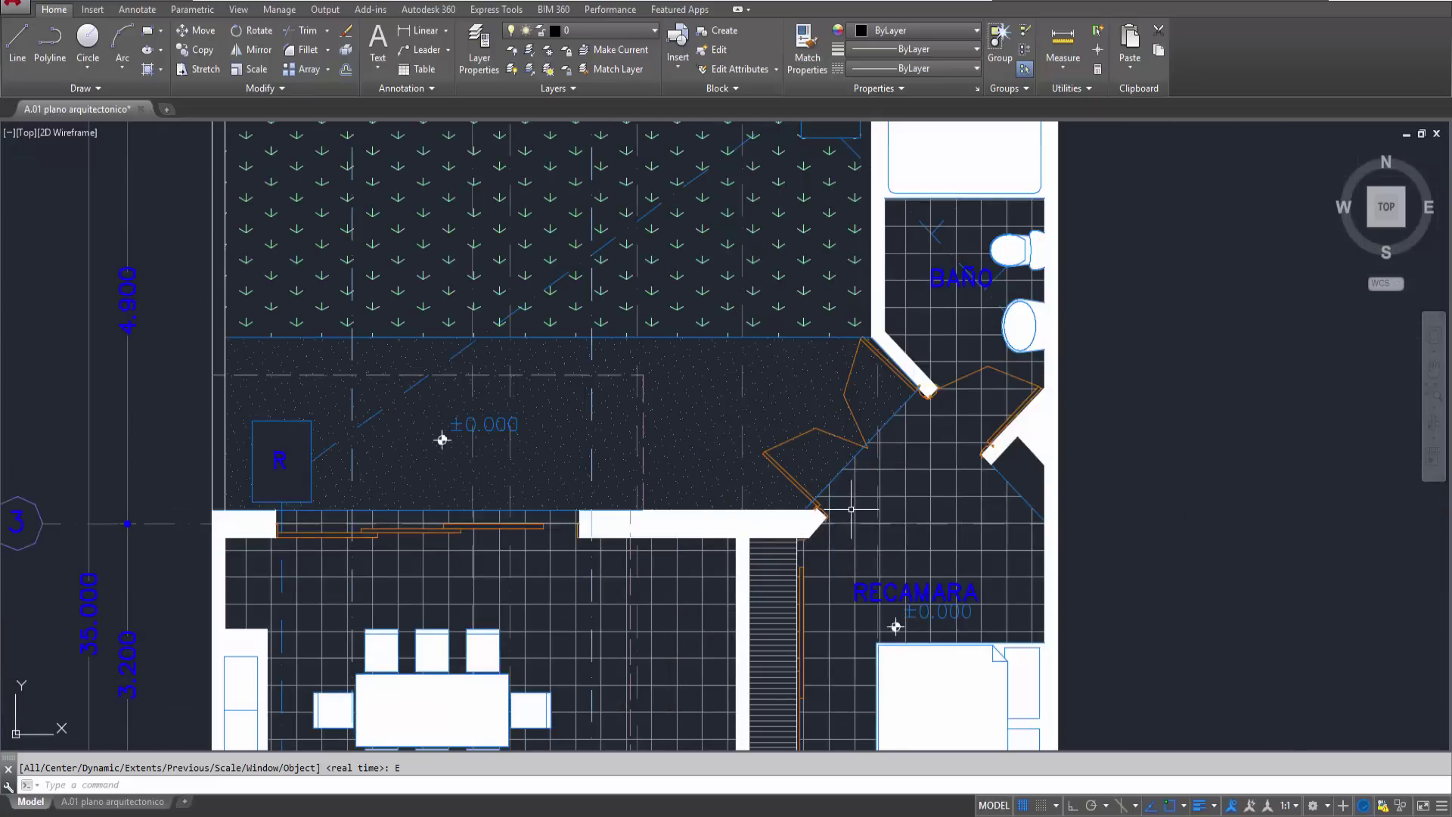
pyautogui.scroll(4, 847, 484)
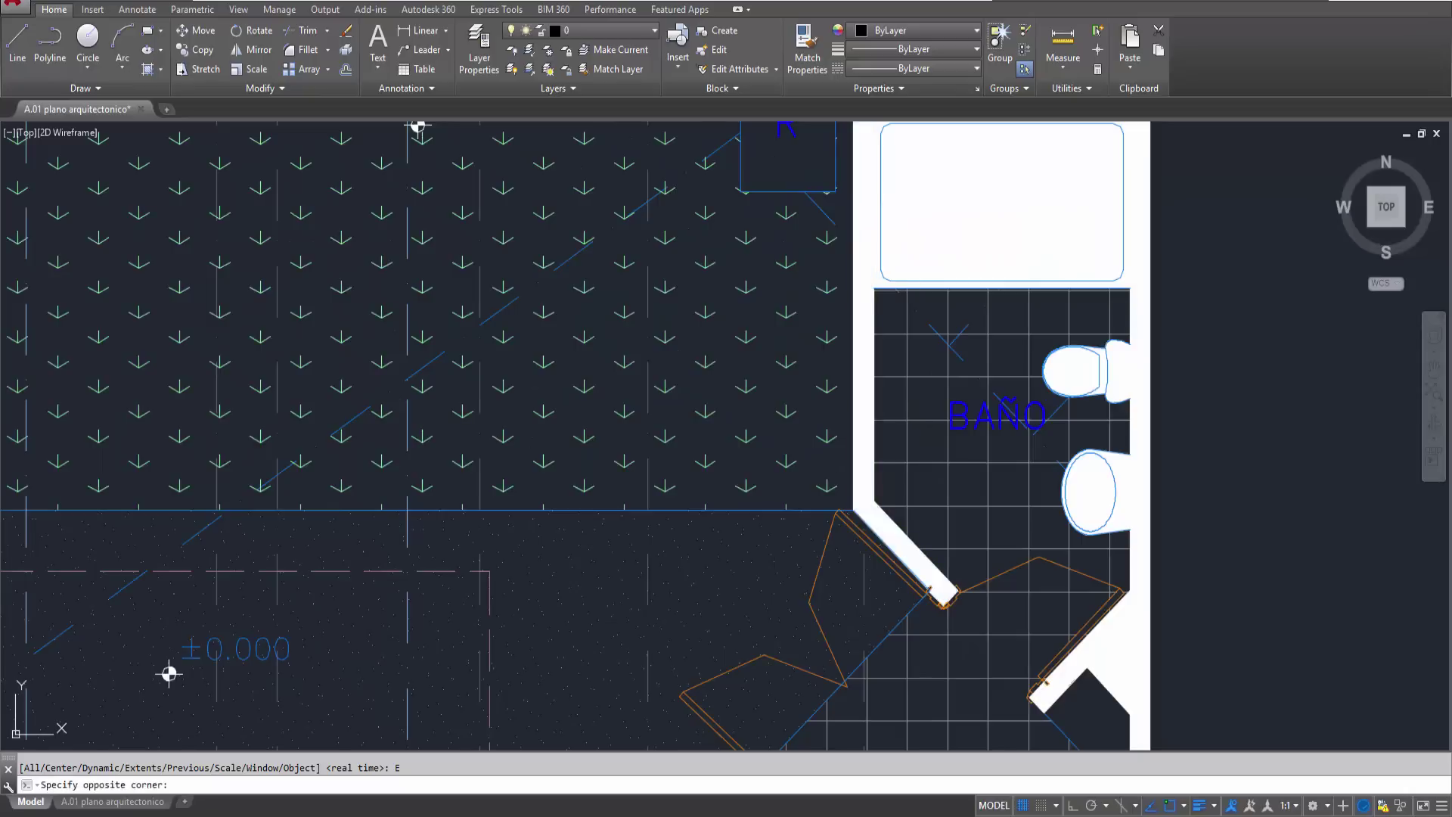
# - Pan the plan and select the staircase wall's cut-fill hatch
pyautogui.click(849, 456)
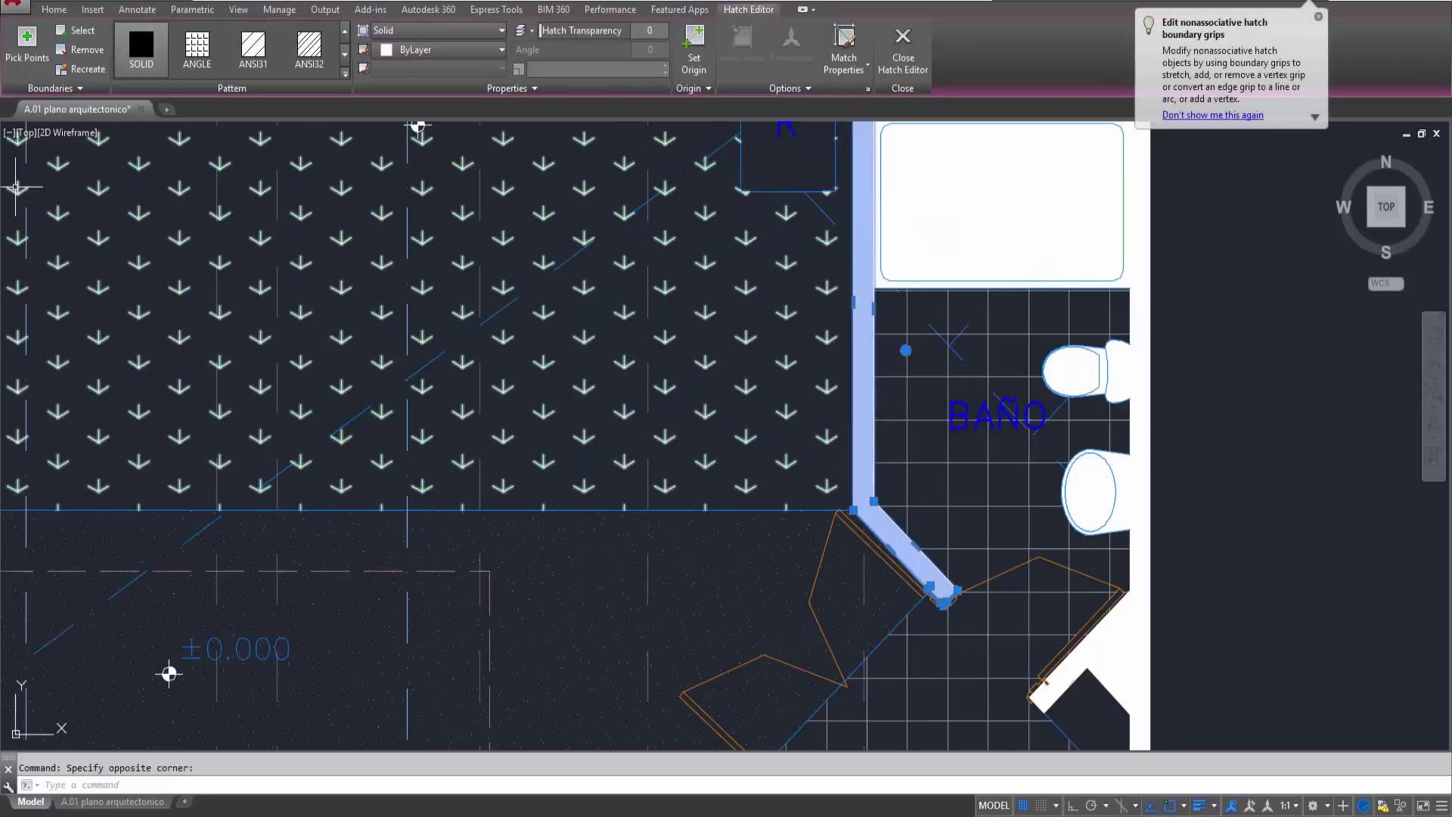
pyautogui.press('Escape')
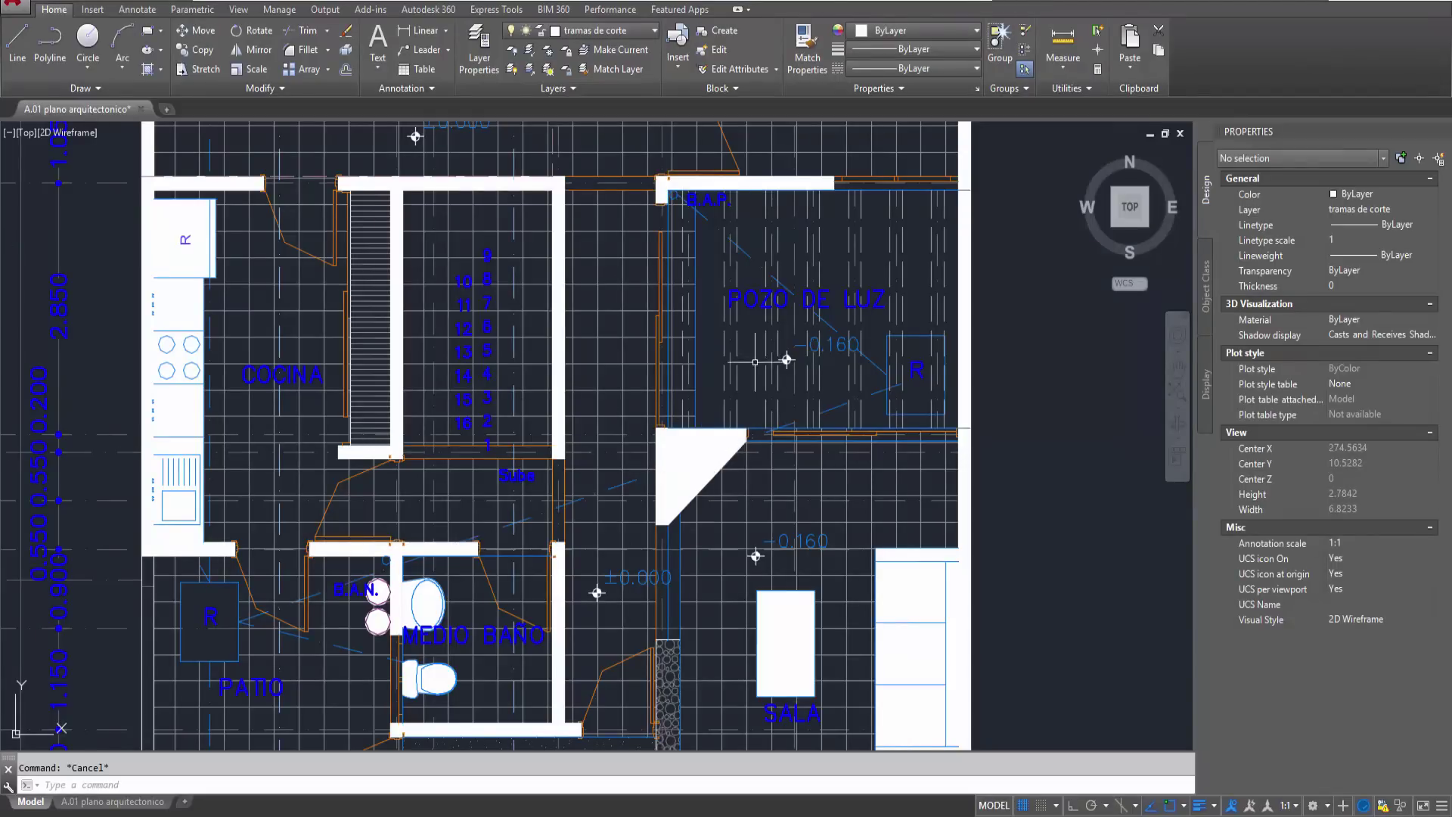
pyautogui.moveTo(754, 362)
pyautogui.mouseDown(button='middle')
pyautogui.moveTo(697, 477)
pyautogui.moveTo(730, 666)
pyautogui.mouseUp(button='middle')
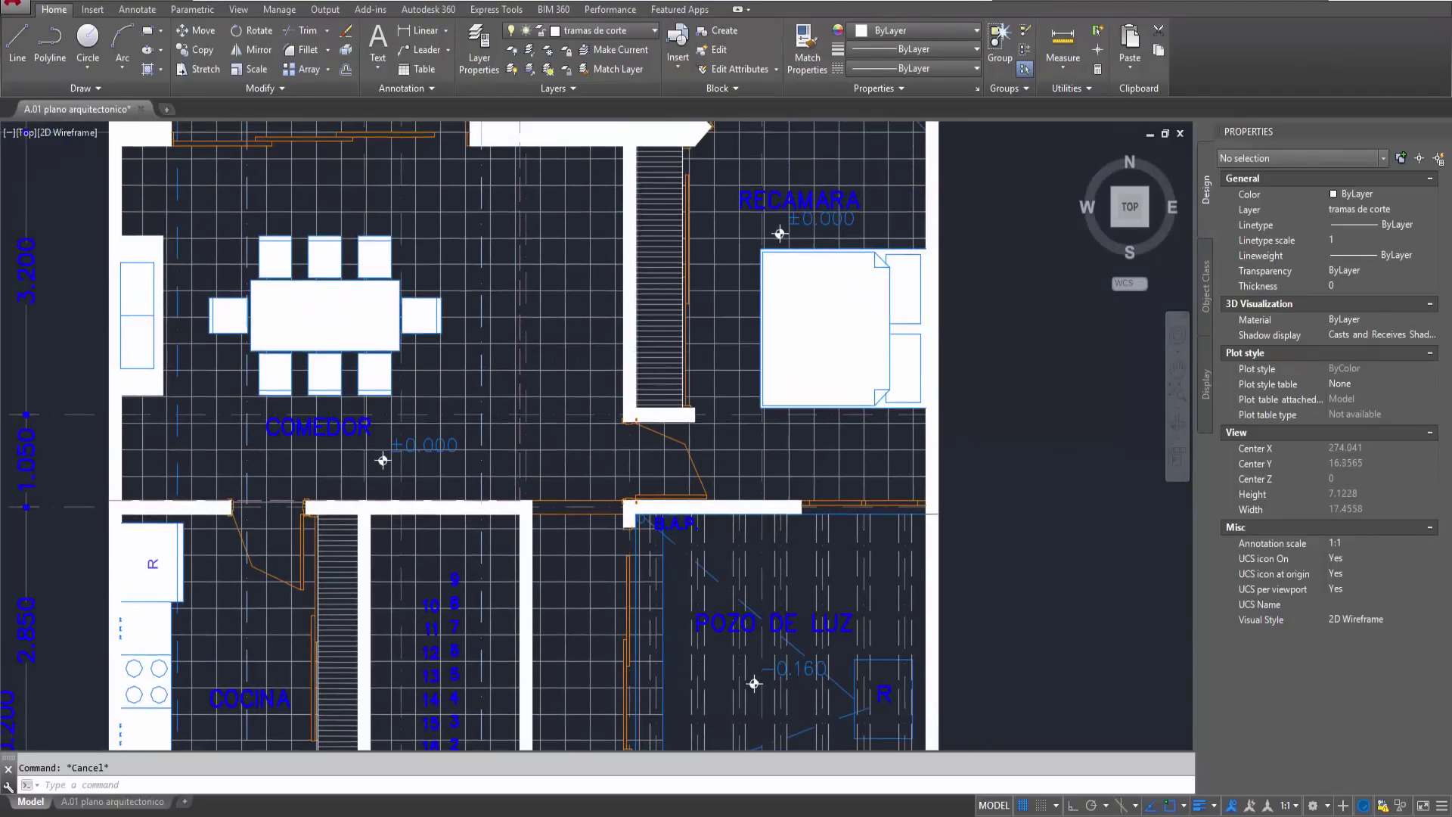
pyautogui.scroll(4, 624, 272)
pyautogui.click(623, 272)
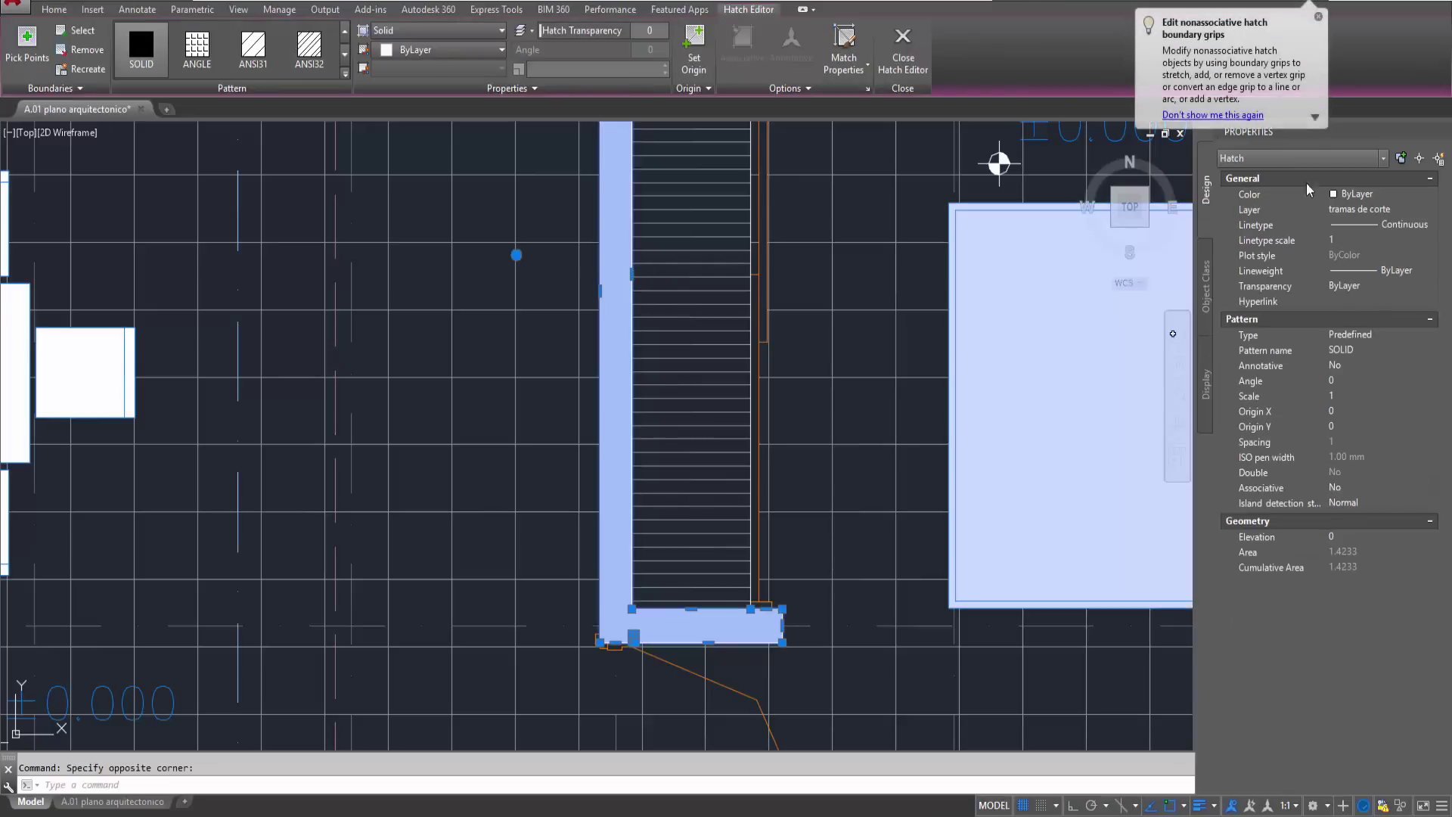
pyautogui.click(1320, 18)
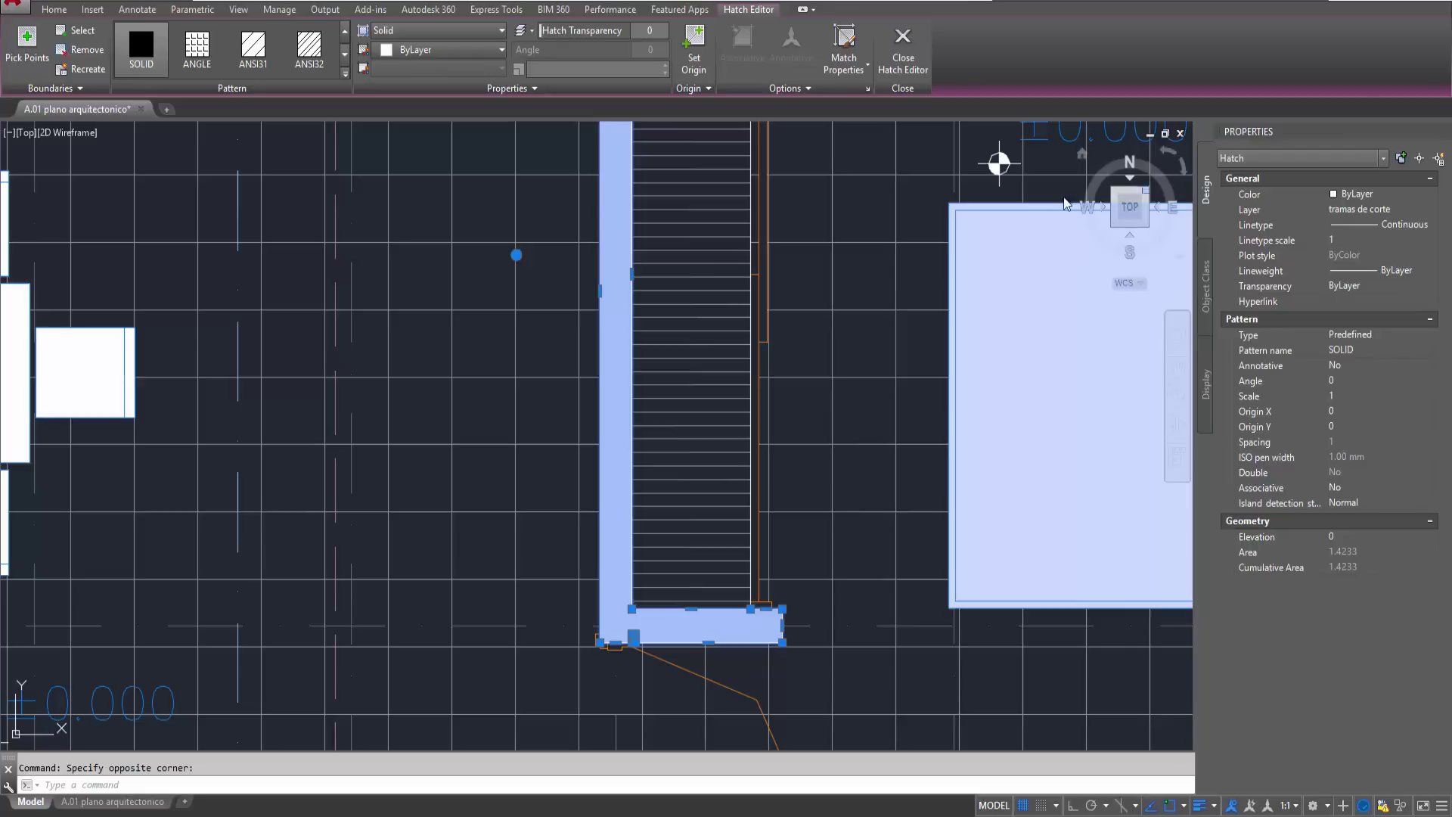
# - Show the hatch's undocked Properties, confirming SOLID pattern on layer tramas de corte, then deselect
pyautogui.rightClick(874, 216)
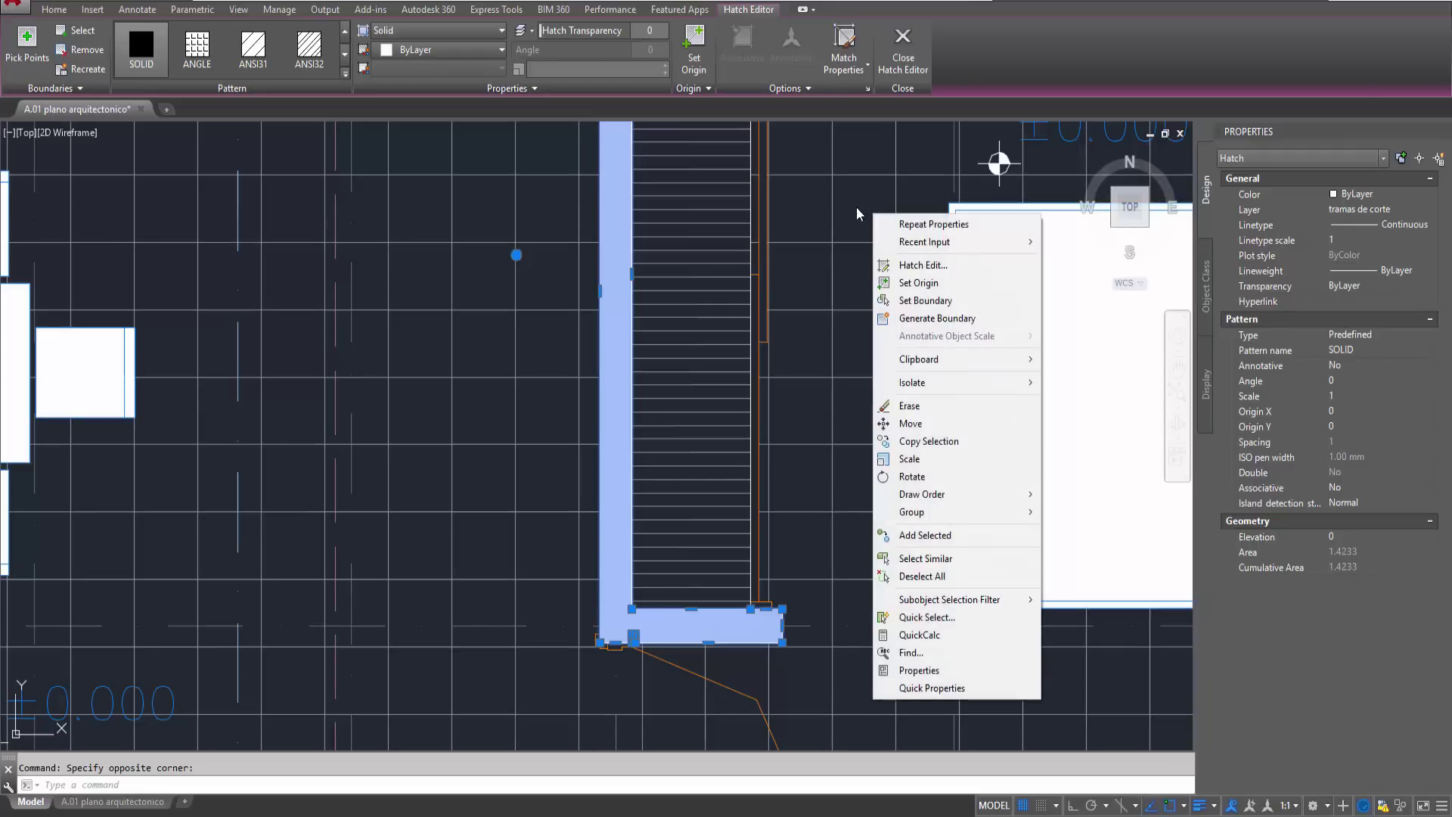
pyautogui.click(1444, 136)
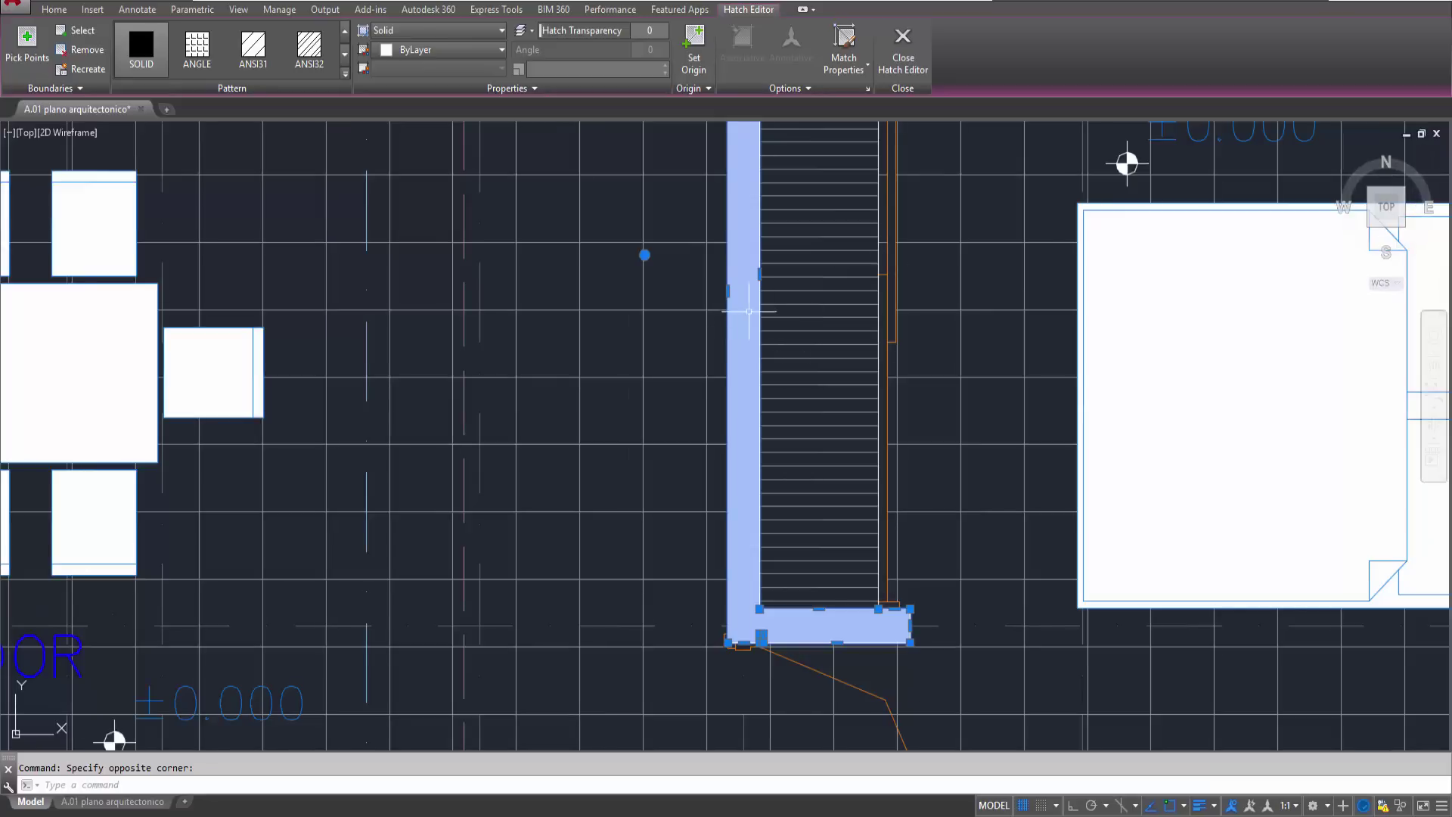
pyautogui.rightClick(682, 316)
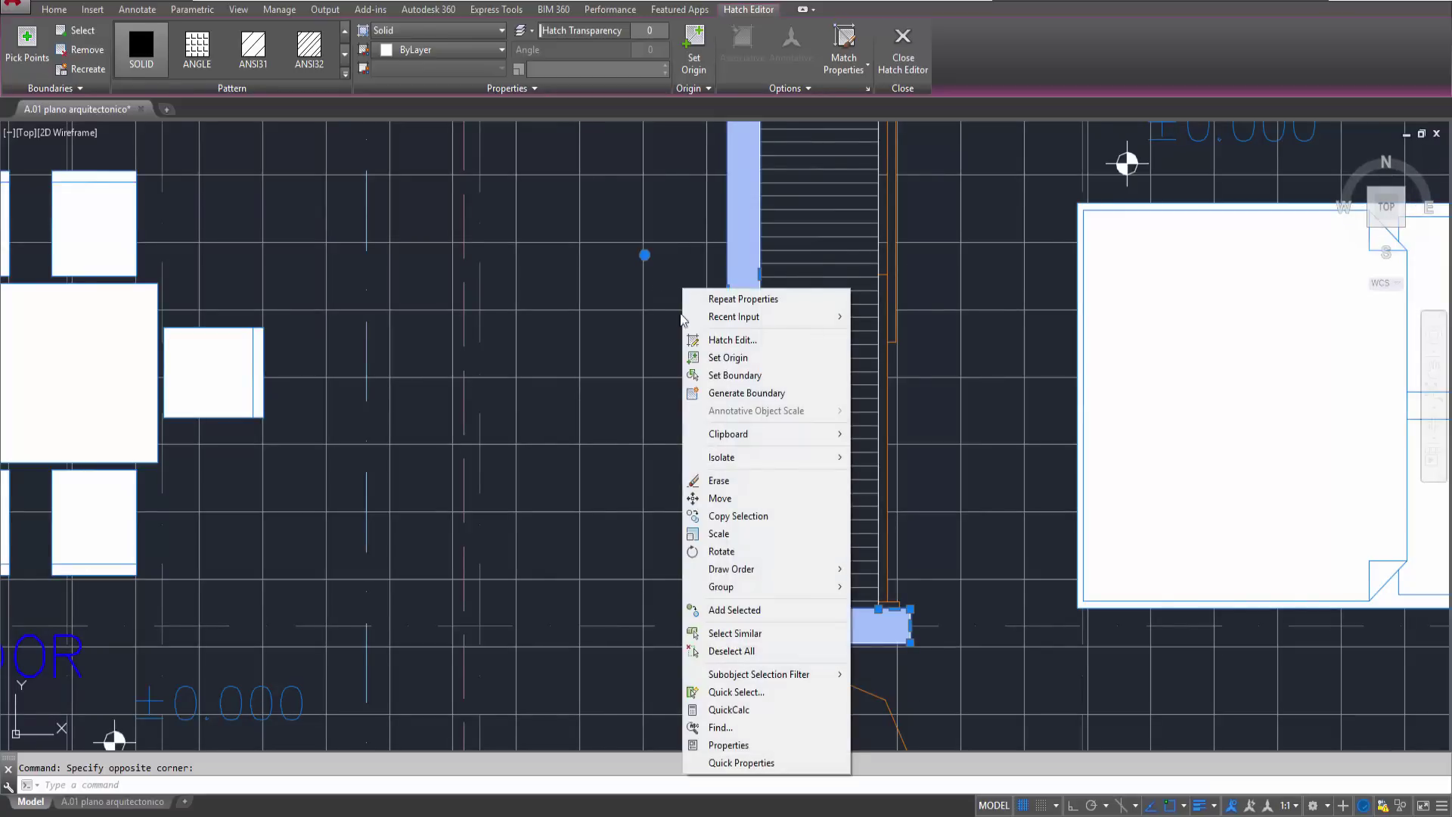
pyautogui.click(728, 745)
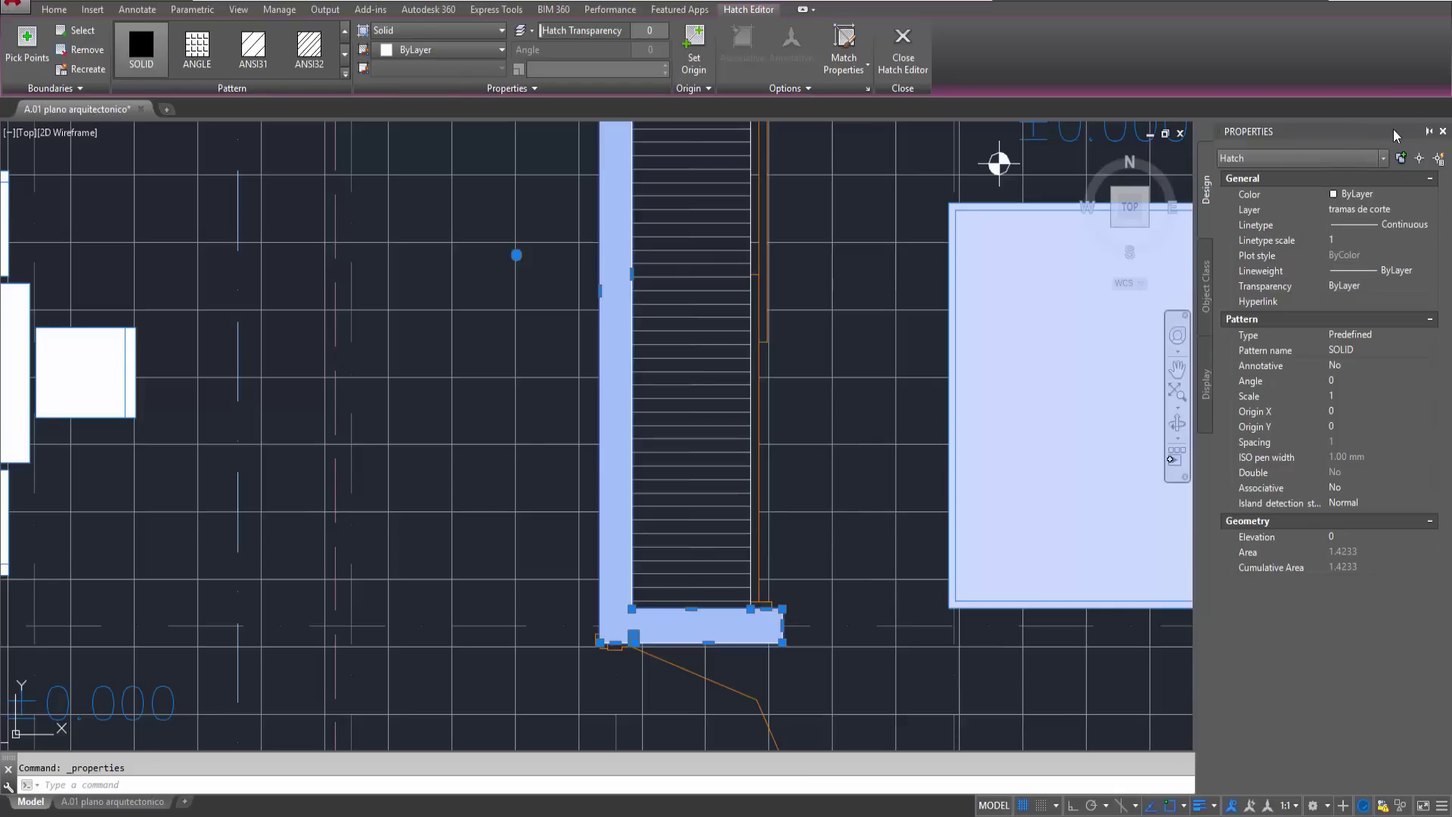
pyautogui.moveTo(1396, 135)
pyautogui.mouseDown()
pyautogui.moveTo(1002, 153)
pyautogui.moveTo(1418, 189)
pyautogui.mouseUp()
pyautogui.scroll(-5, 787, 412)
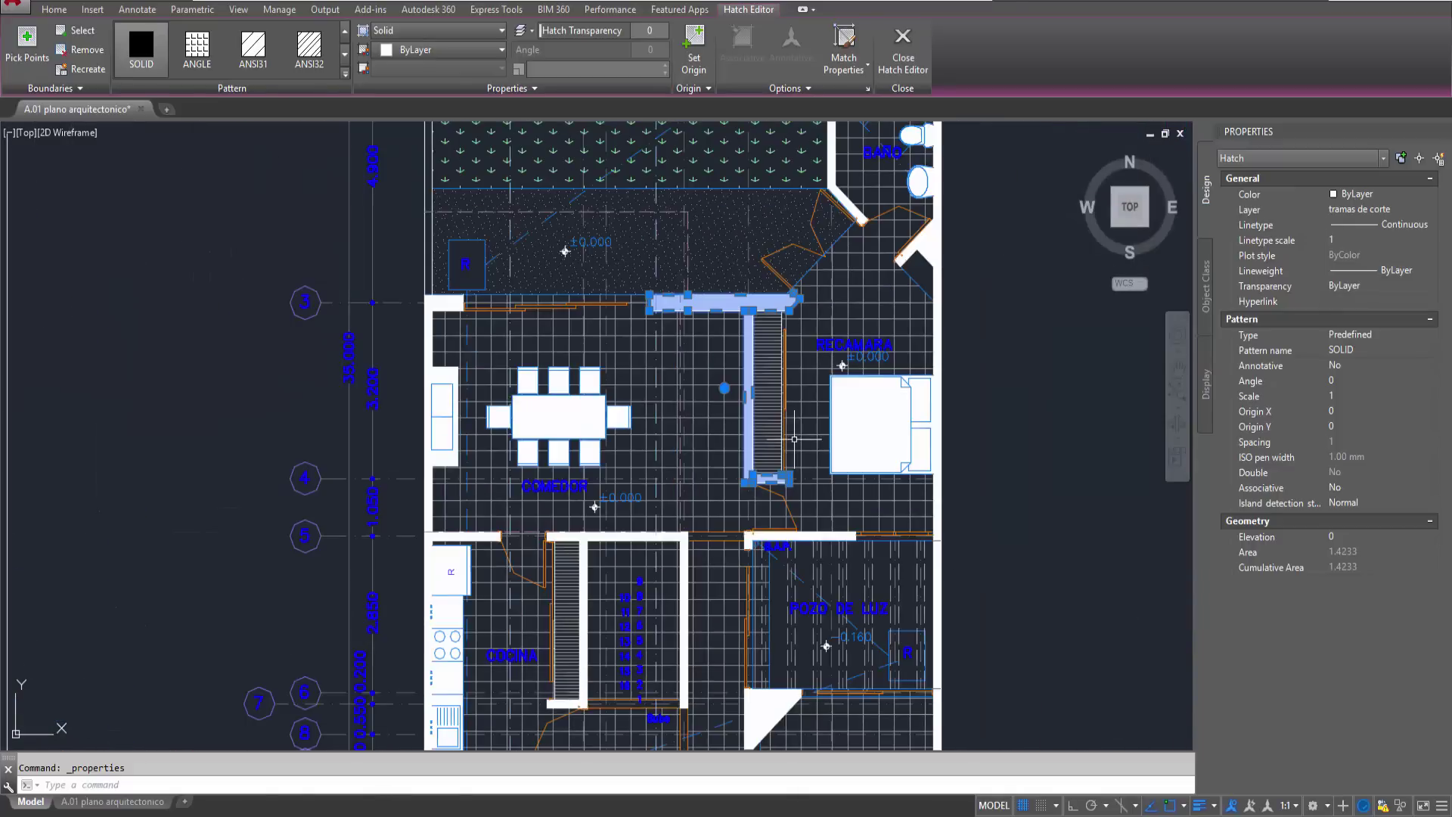
pyautogui.press('Escape')
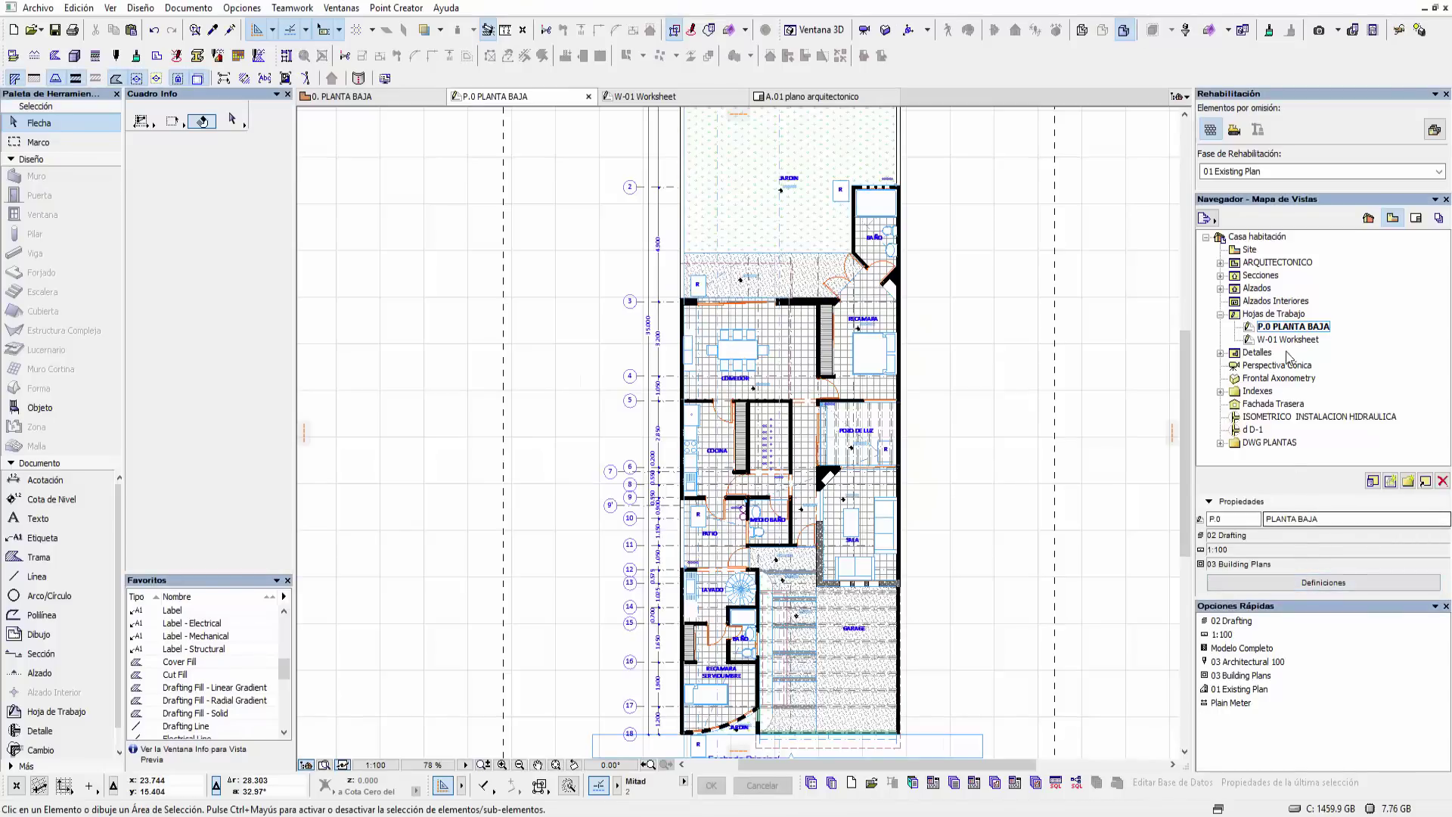
# - Bring up the DXF-DWG translator's Pens & Colours > Pen->Color conversion table
pyautogui.click(1439, 218)
pyautogui.click(1319, 529)
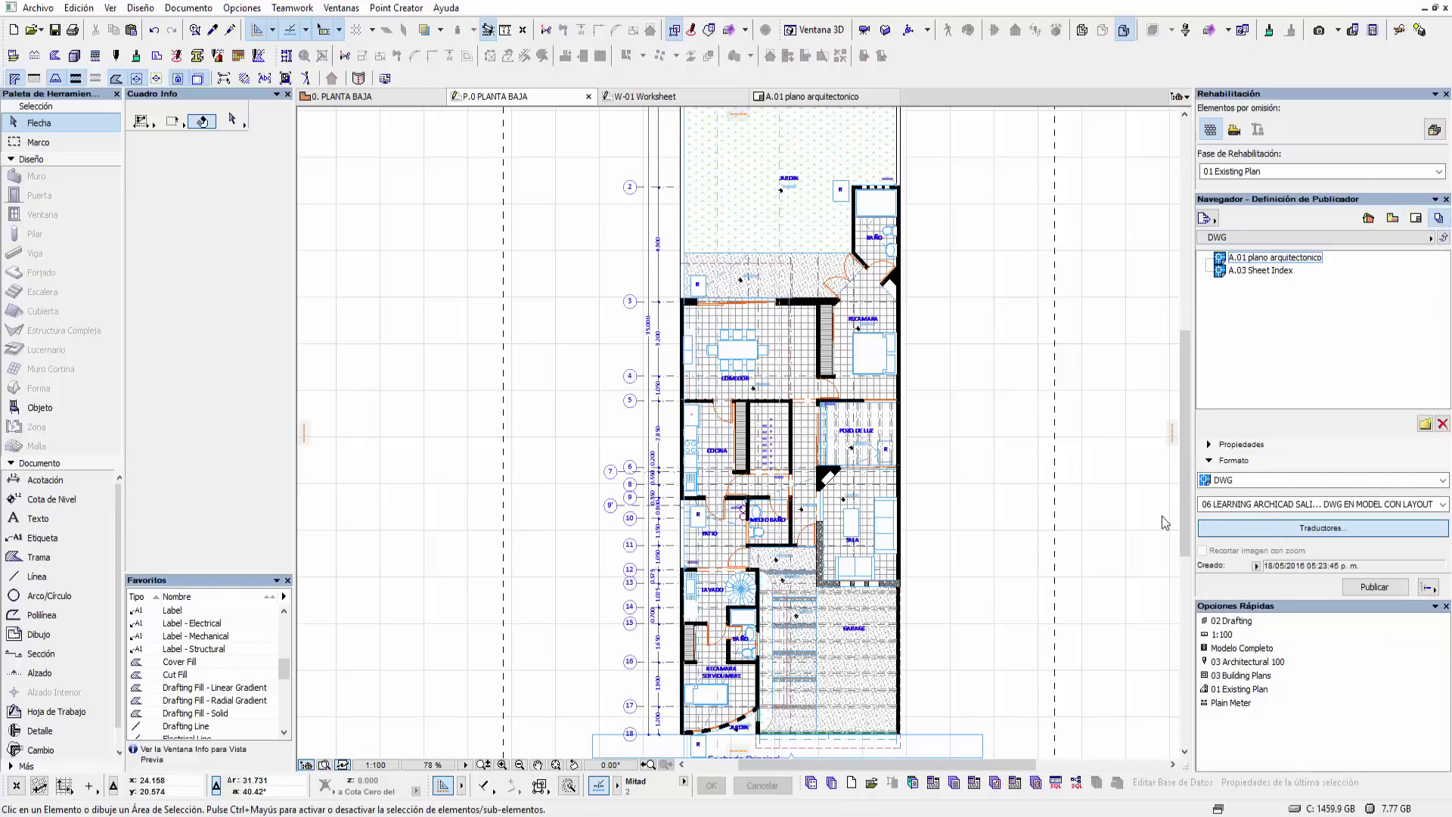
pyautogui.click(442, 408)
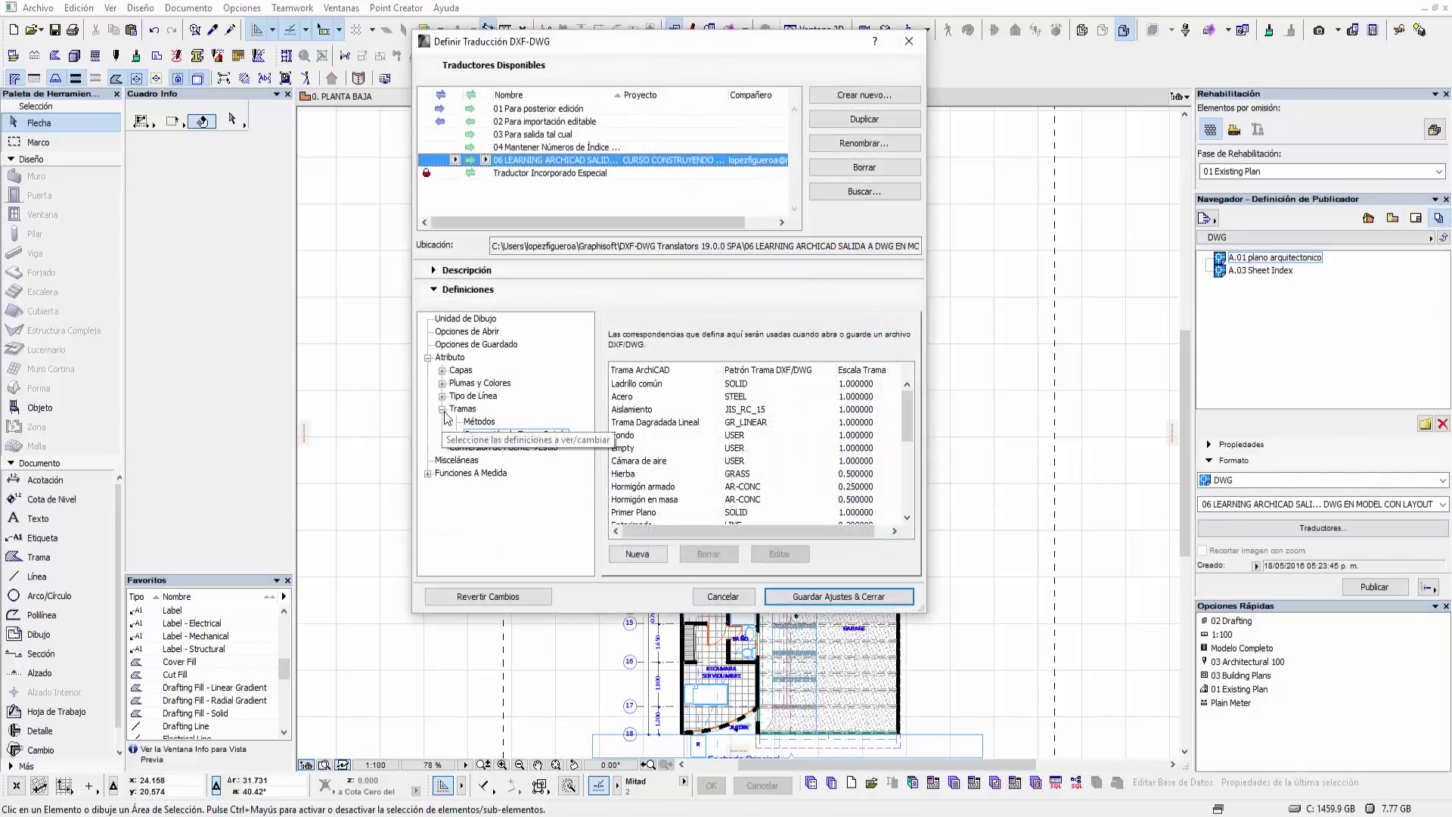
pyautogui.click(442, 383)
pyautogui.click(505, 409)
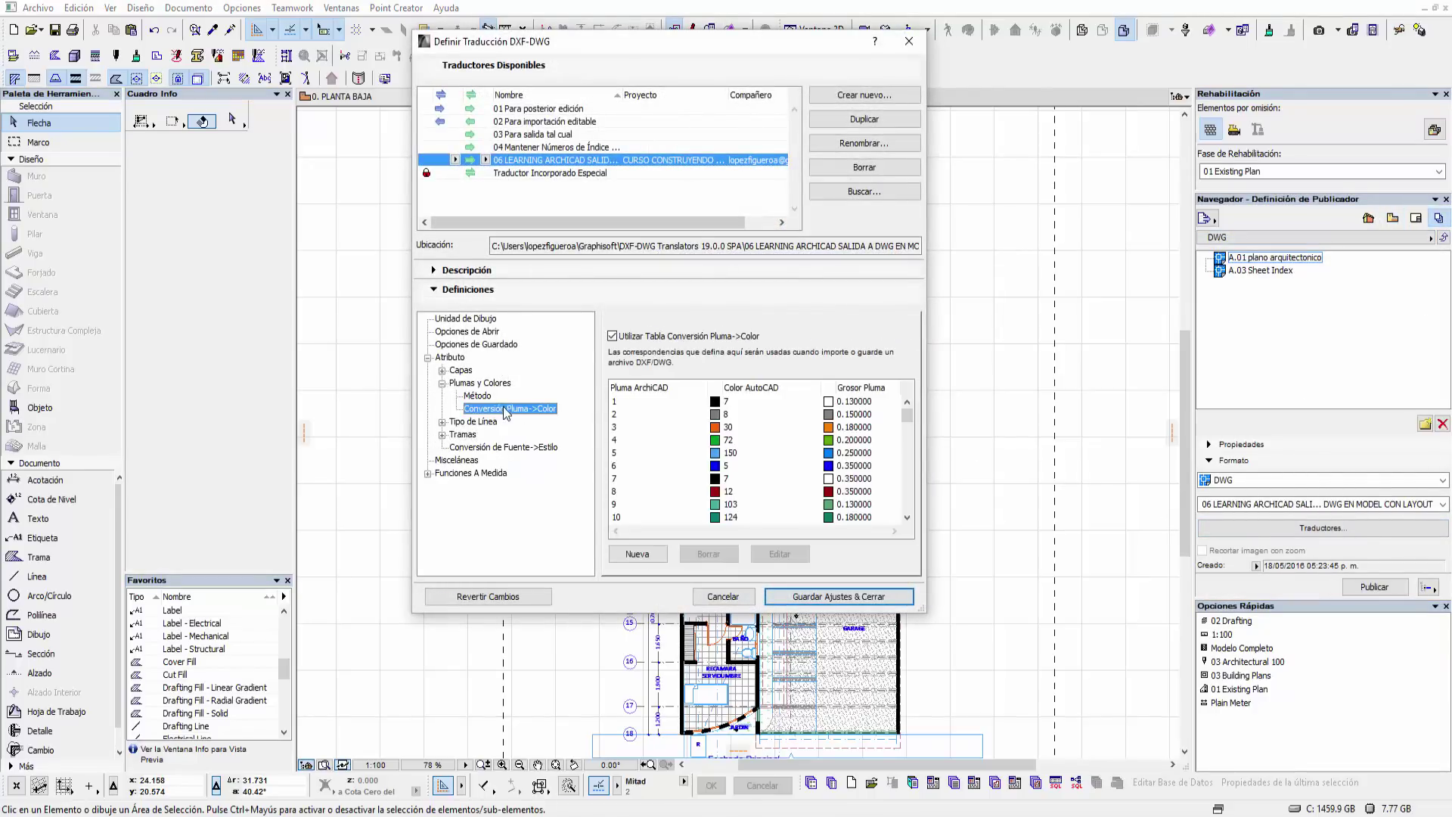
# - Map pen 1 to AutoCAD colour 7 and save the translator settings
pyautogui.click(624, 403)
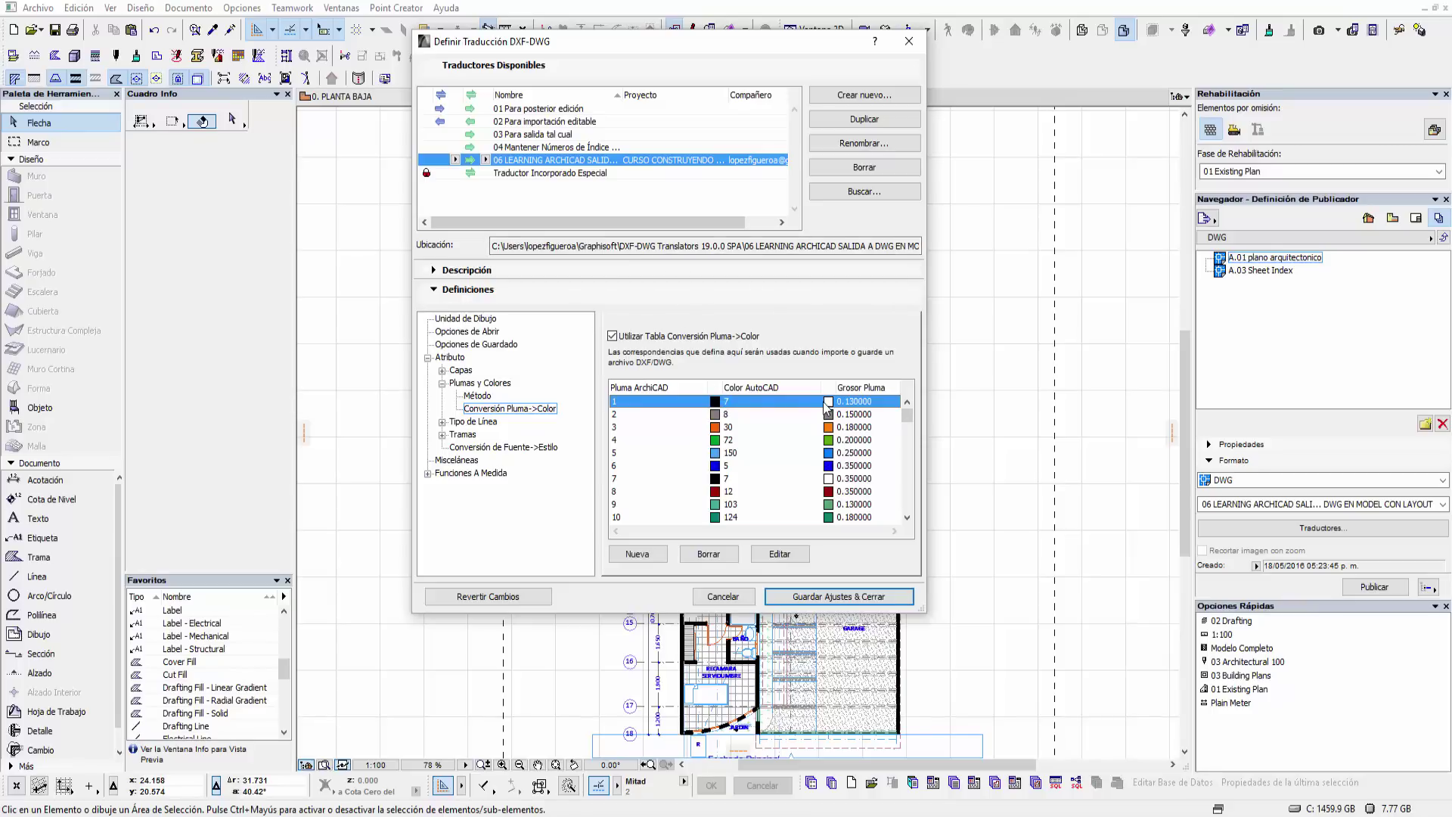
pyautogui.click(785, 554)
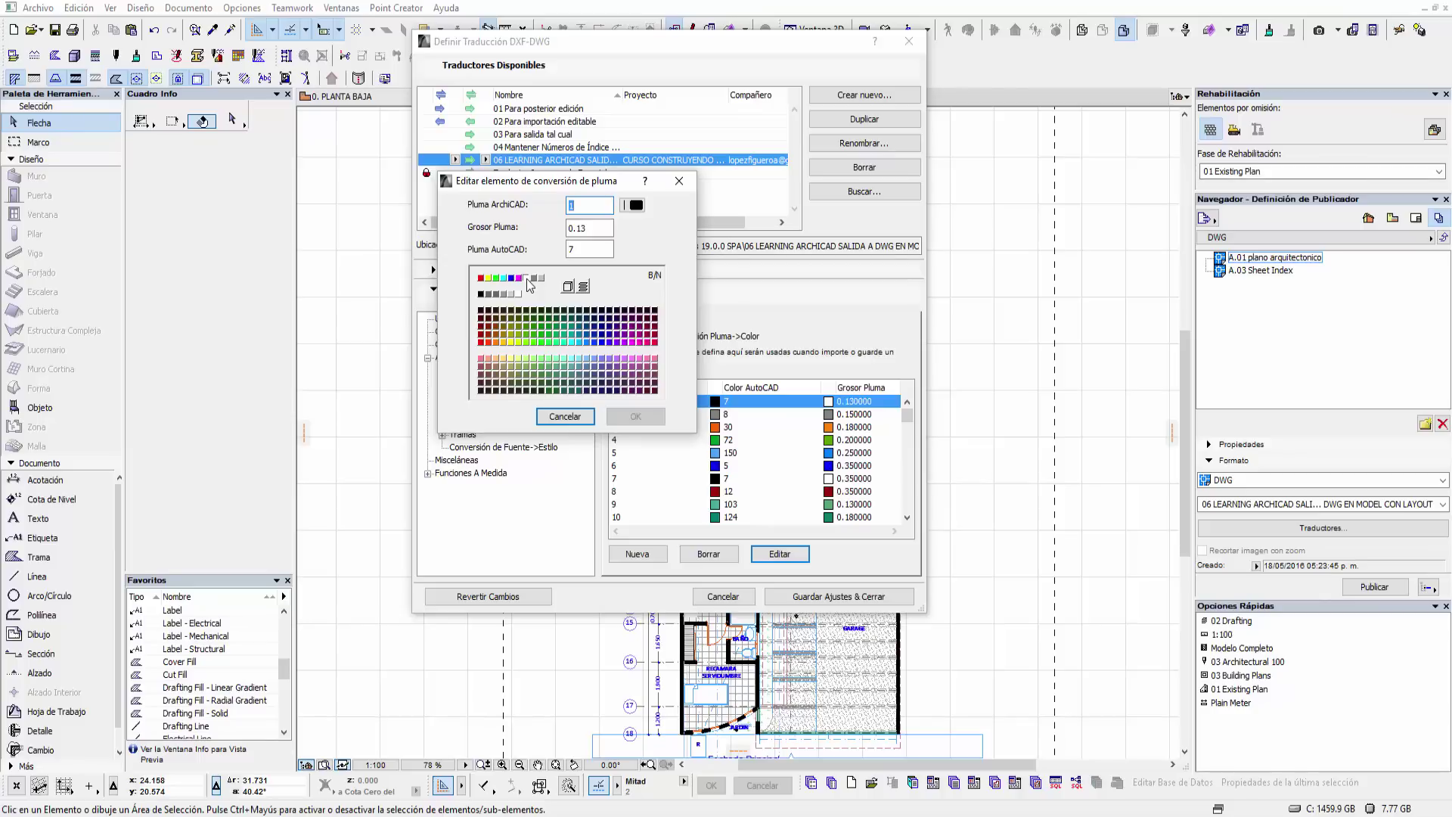
pyautogui.click(528, 280)
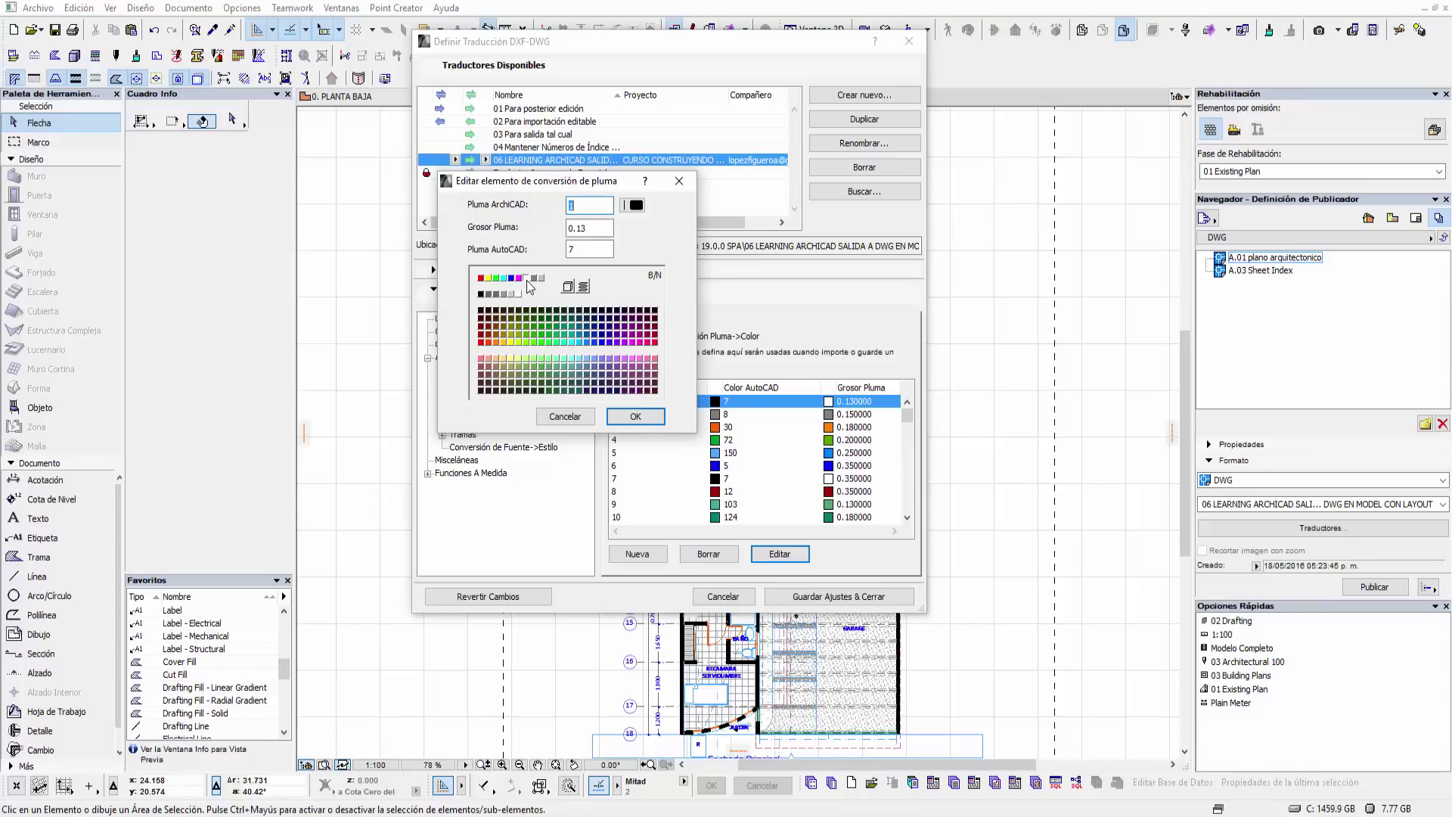
pyautogui.click(636, 416)
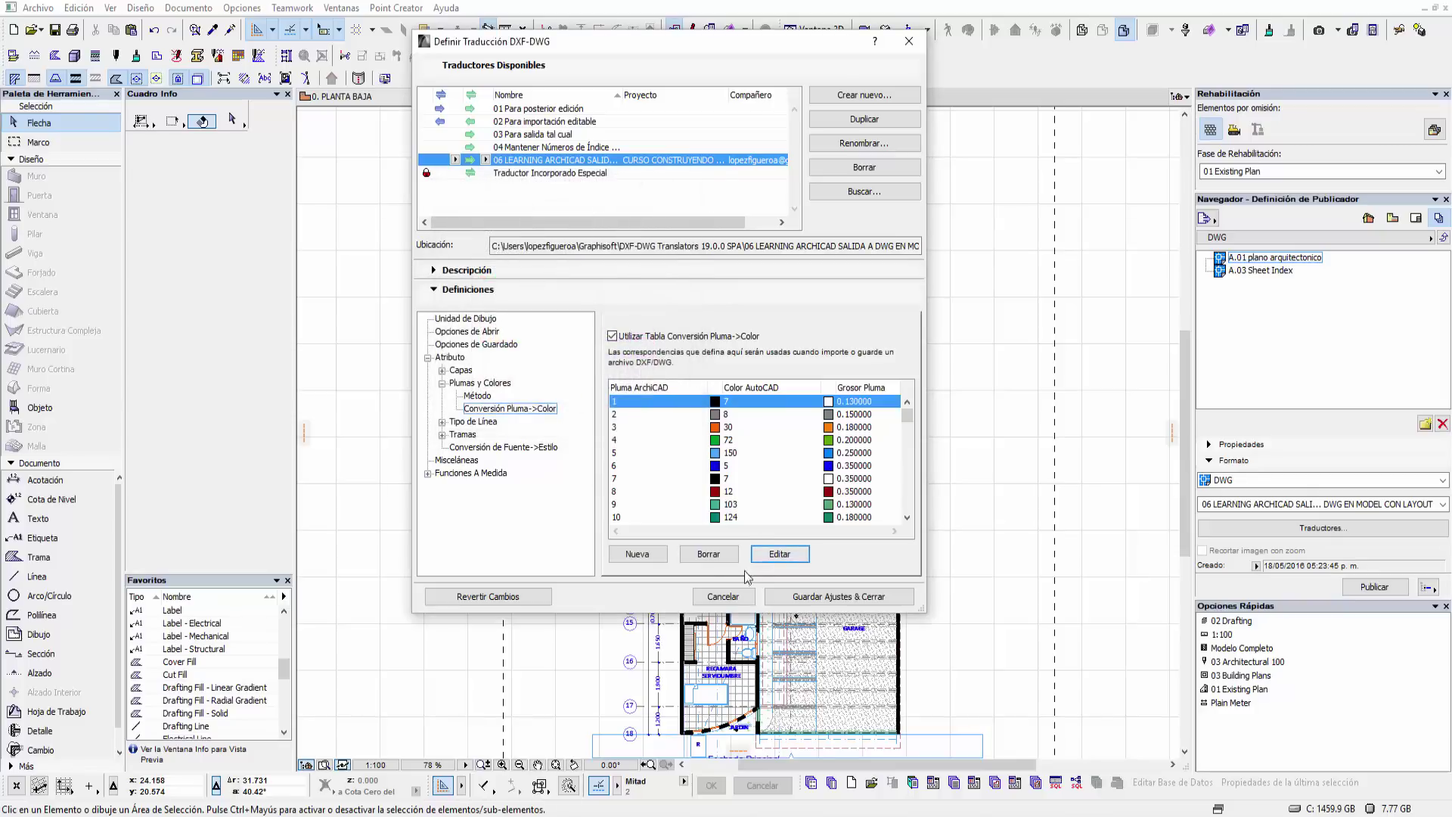
pyautogui.click(728, 599)
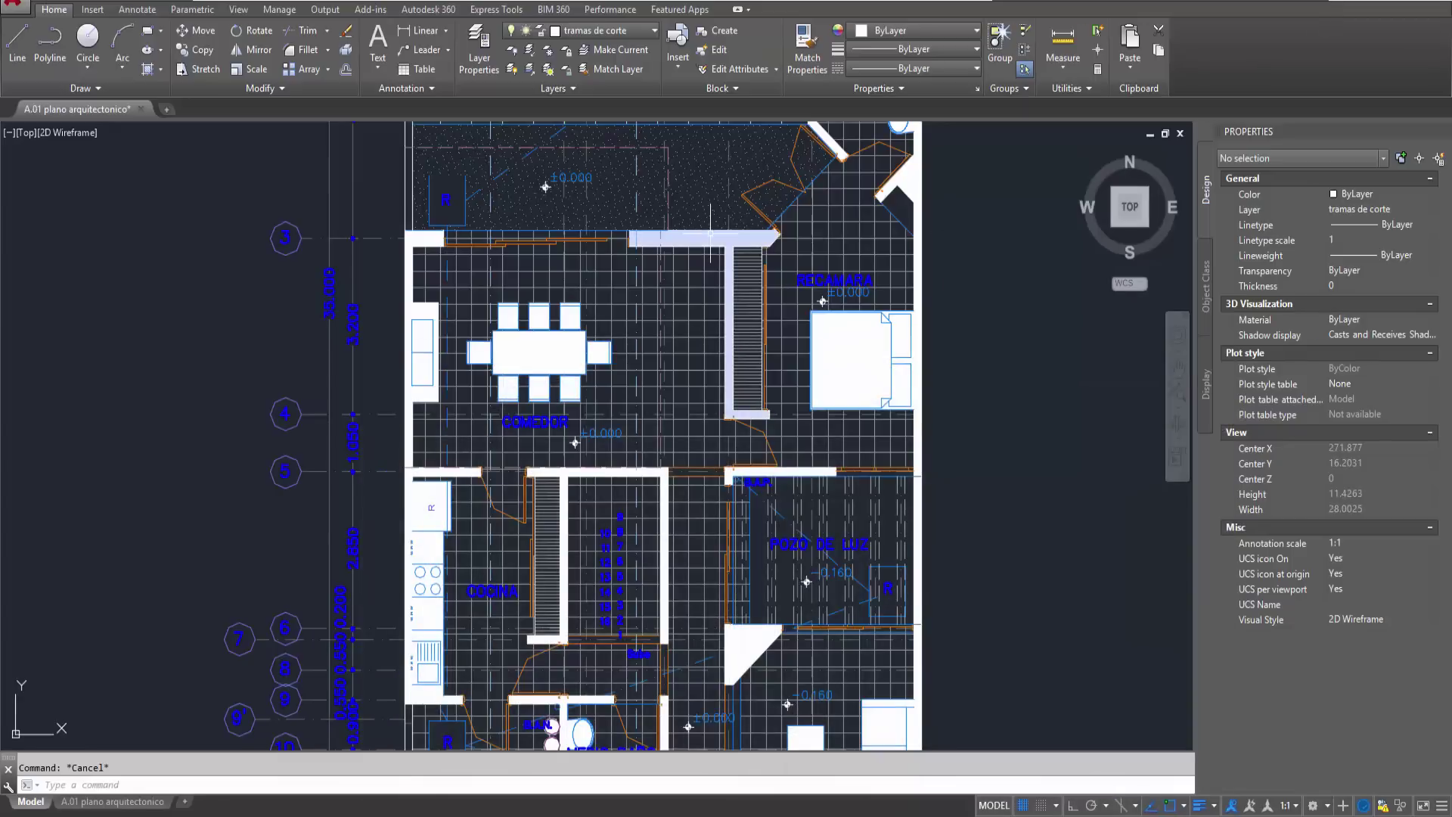
# - Deselect the stair hatch, switch to the A.01 plano arquitectonico layout and zoom to extents
pyautogui.click(710, 233)
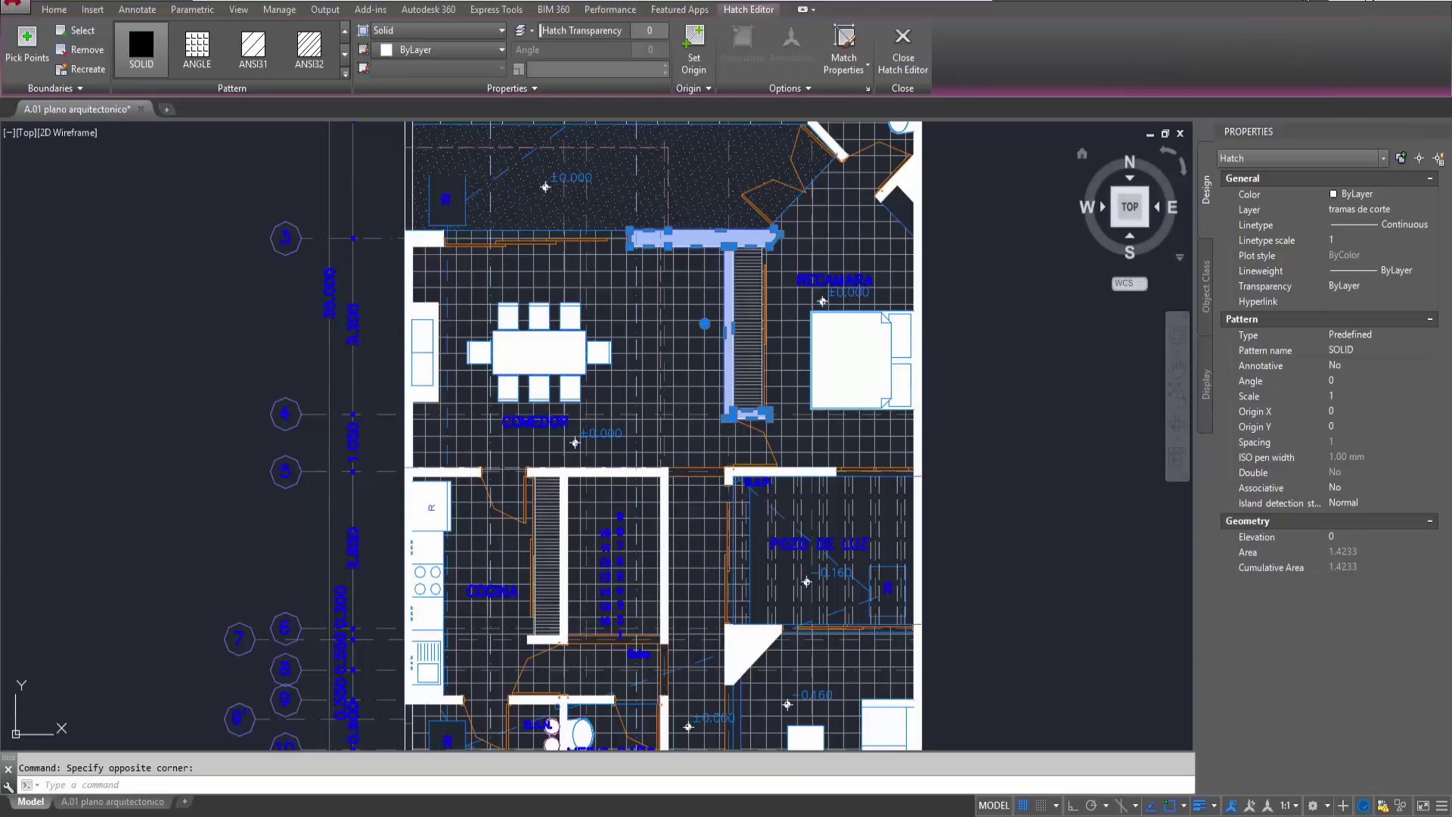
pyautogui.moveTo(1030, 382); pyautogui.dragTo(963, 389, button='middle')
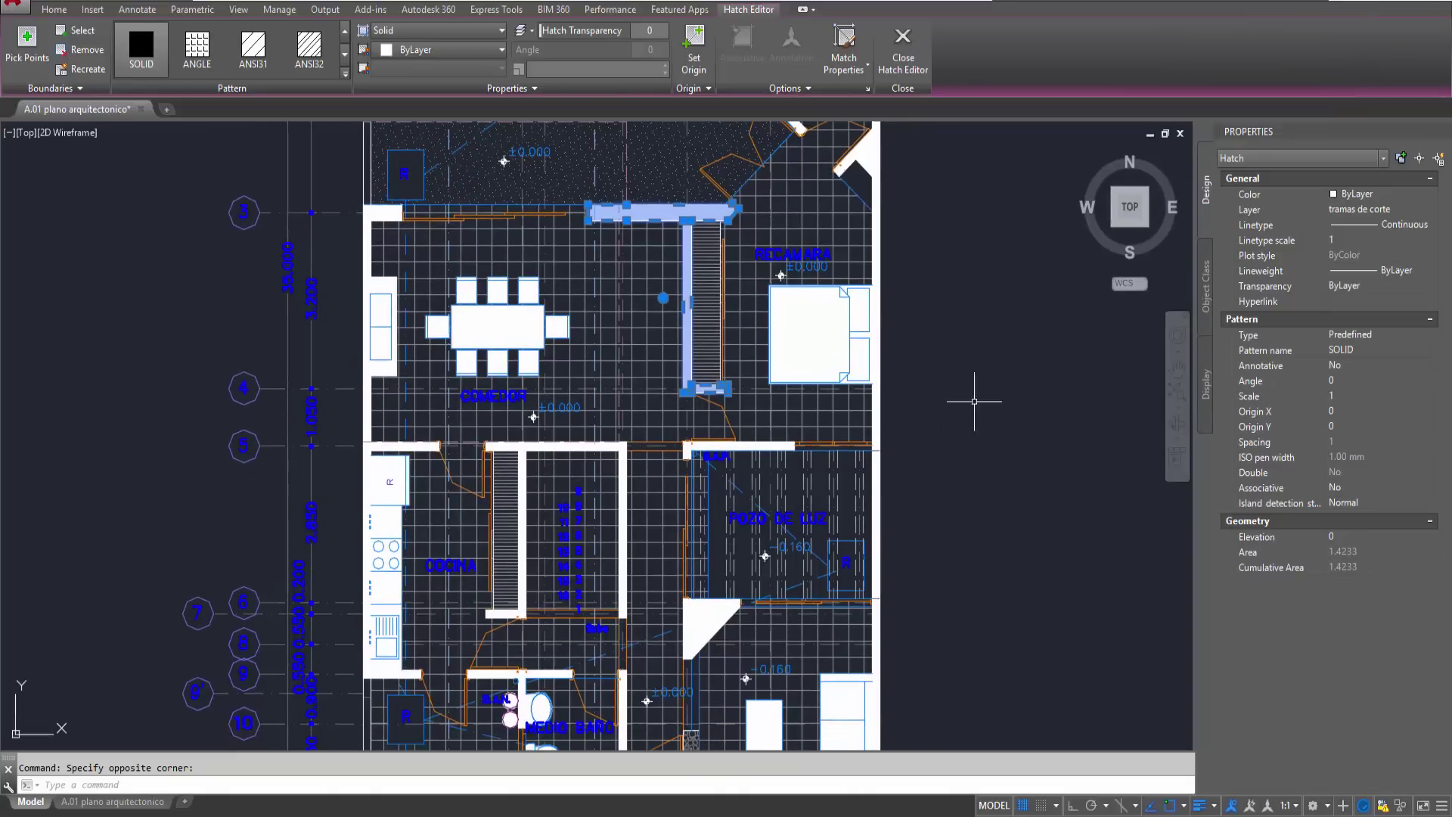
pyautogui.press('Escape')
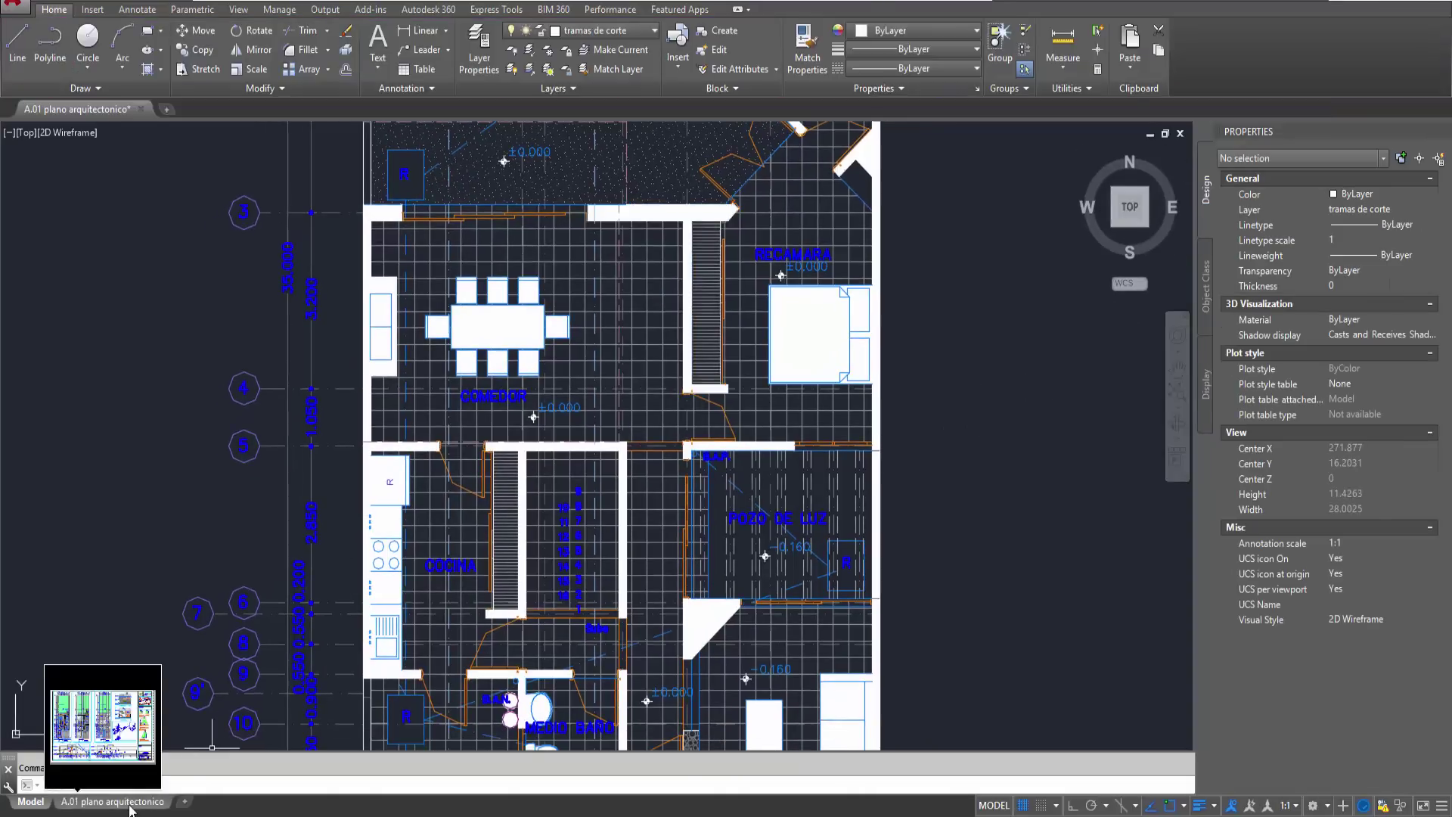
pyautogui.click(130, 804)
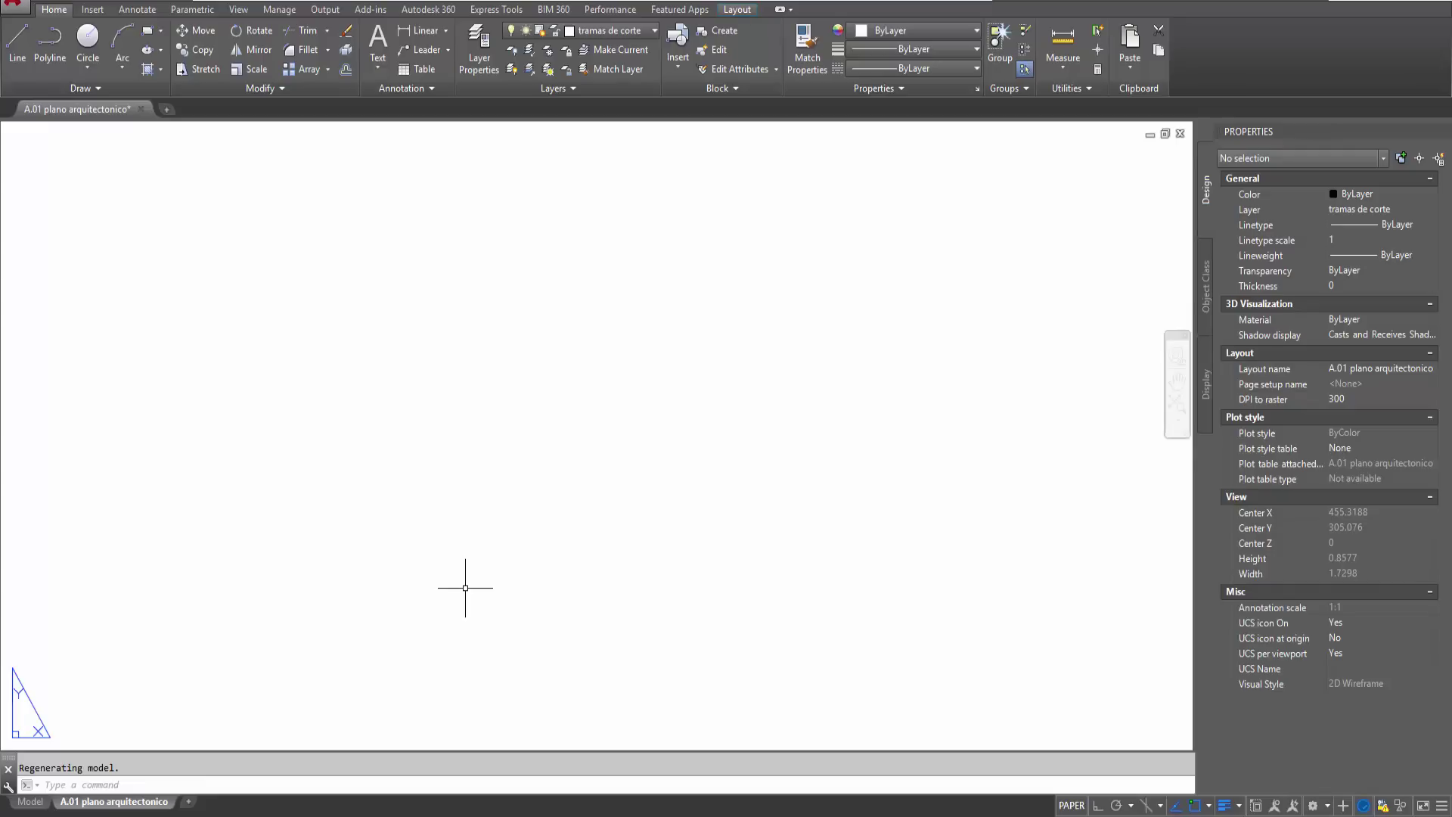
pyautogui.scroll(-4, 587, 509)
pyautogui.scroll(-4, 590, 502)
pyautogui.write('Z')
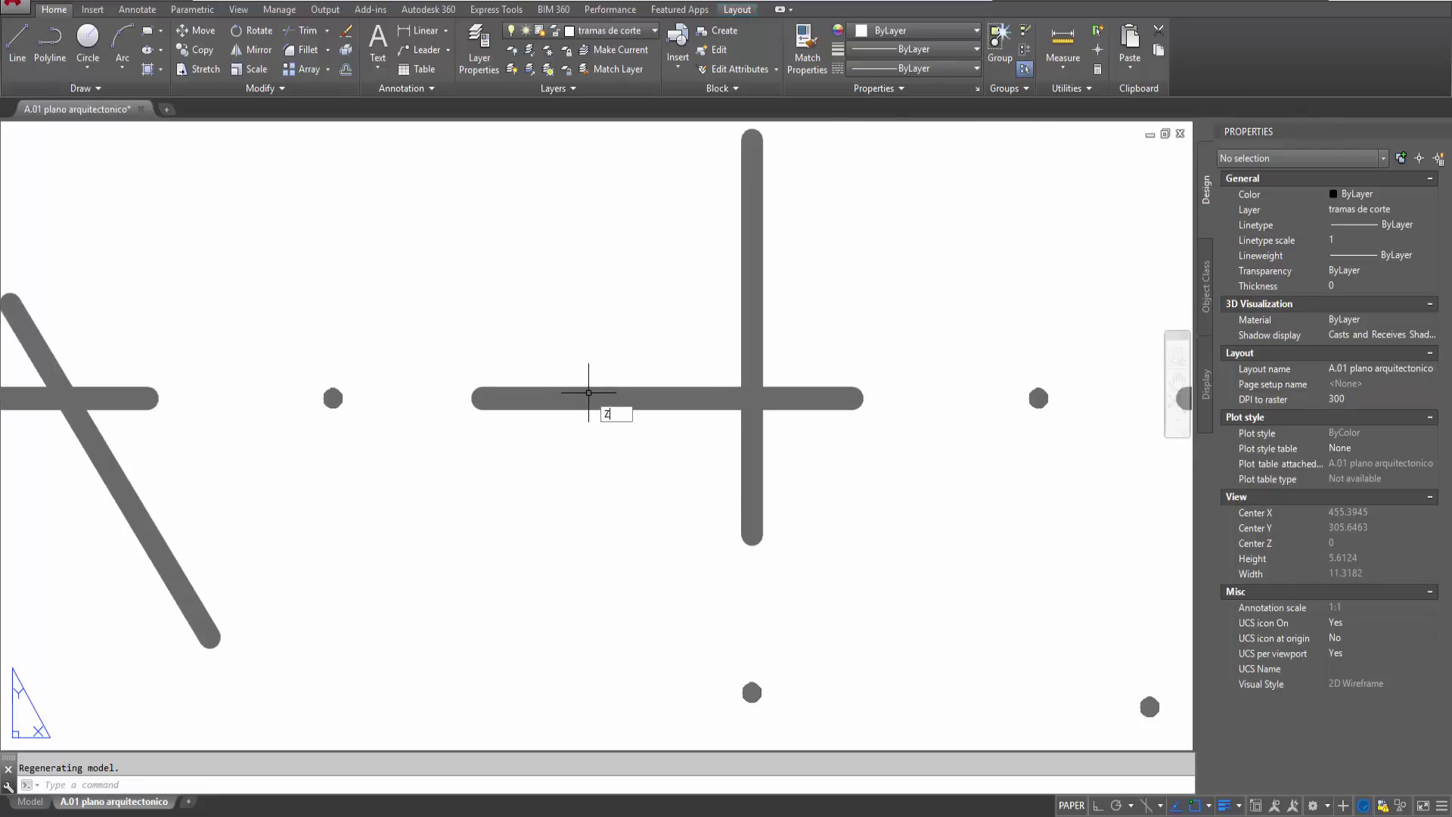
pyautogui.press('Return')
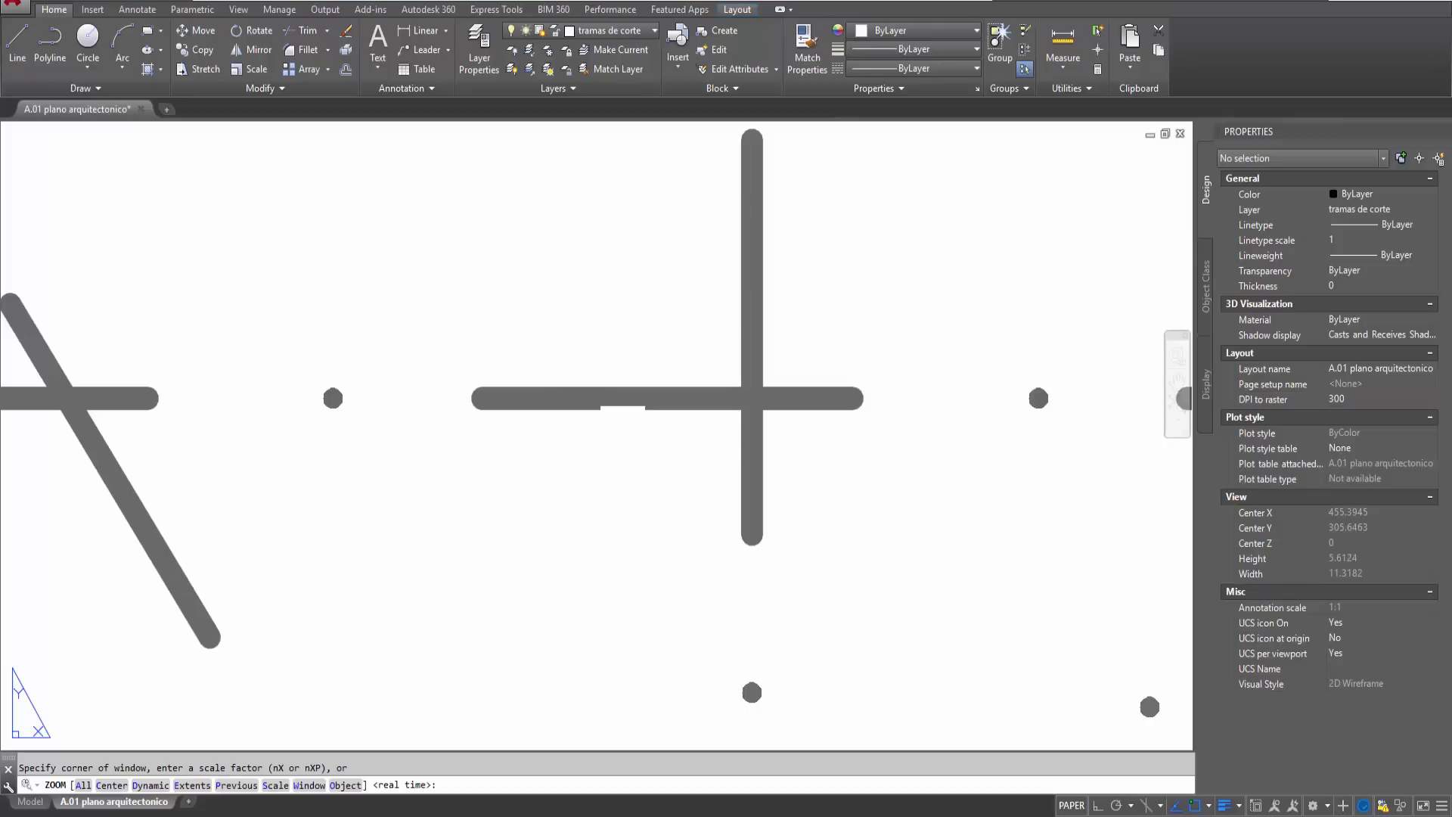
pyautogui.write('e')
pyautogui.press('Return')
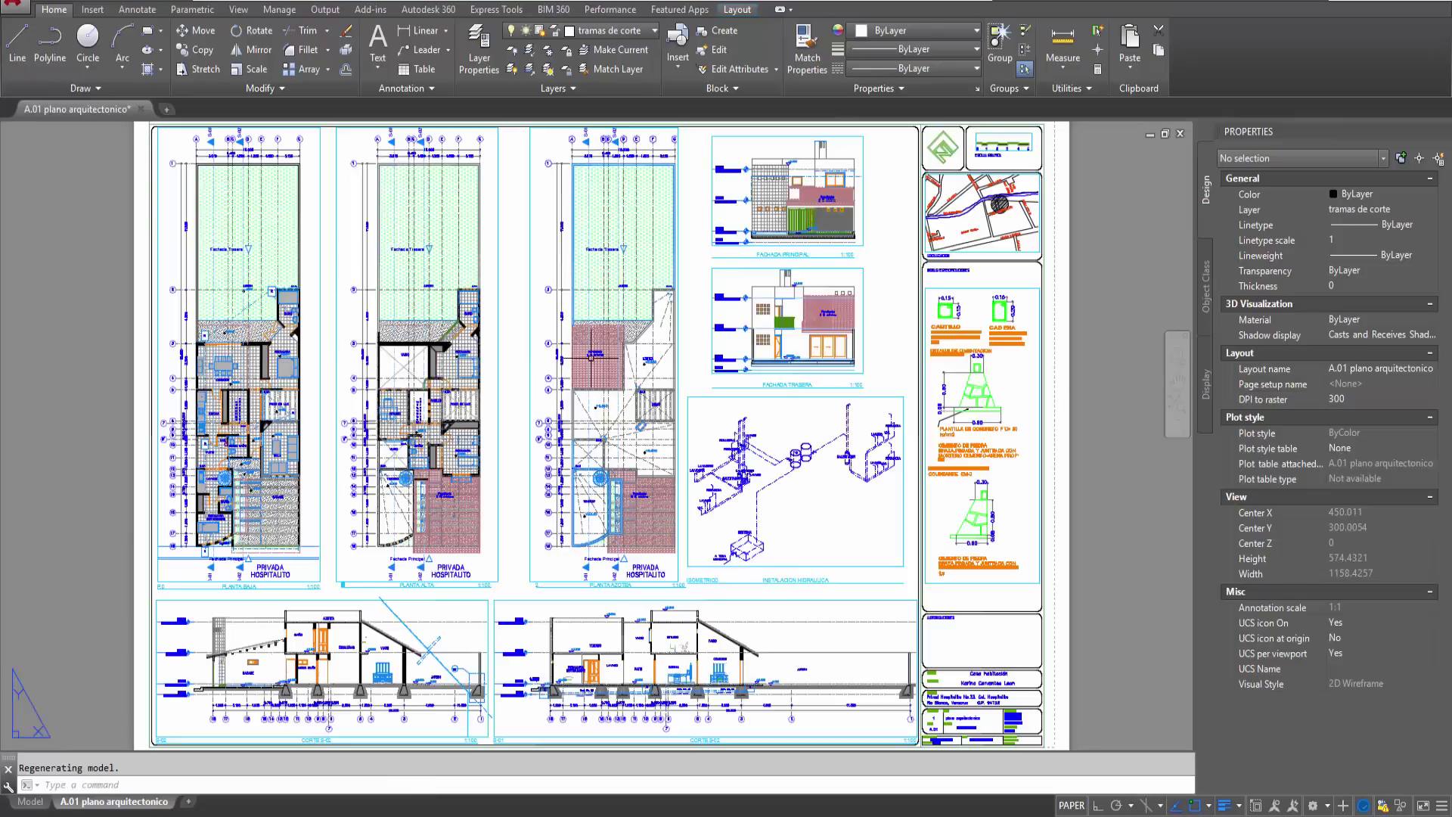
# - Zoom and pan across the sheet to inspect the Jardín and Baño area
pyautogui.scroll(-1, 371, 324)
pyautogui.scroll(2, 330, 295)
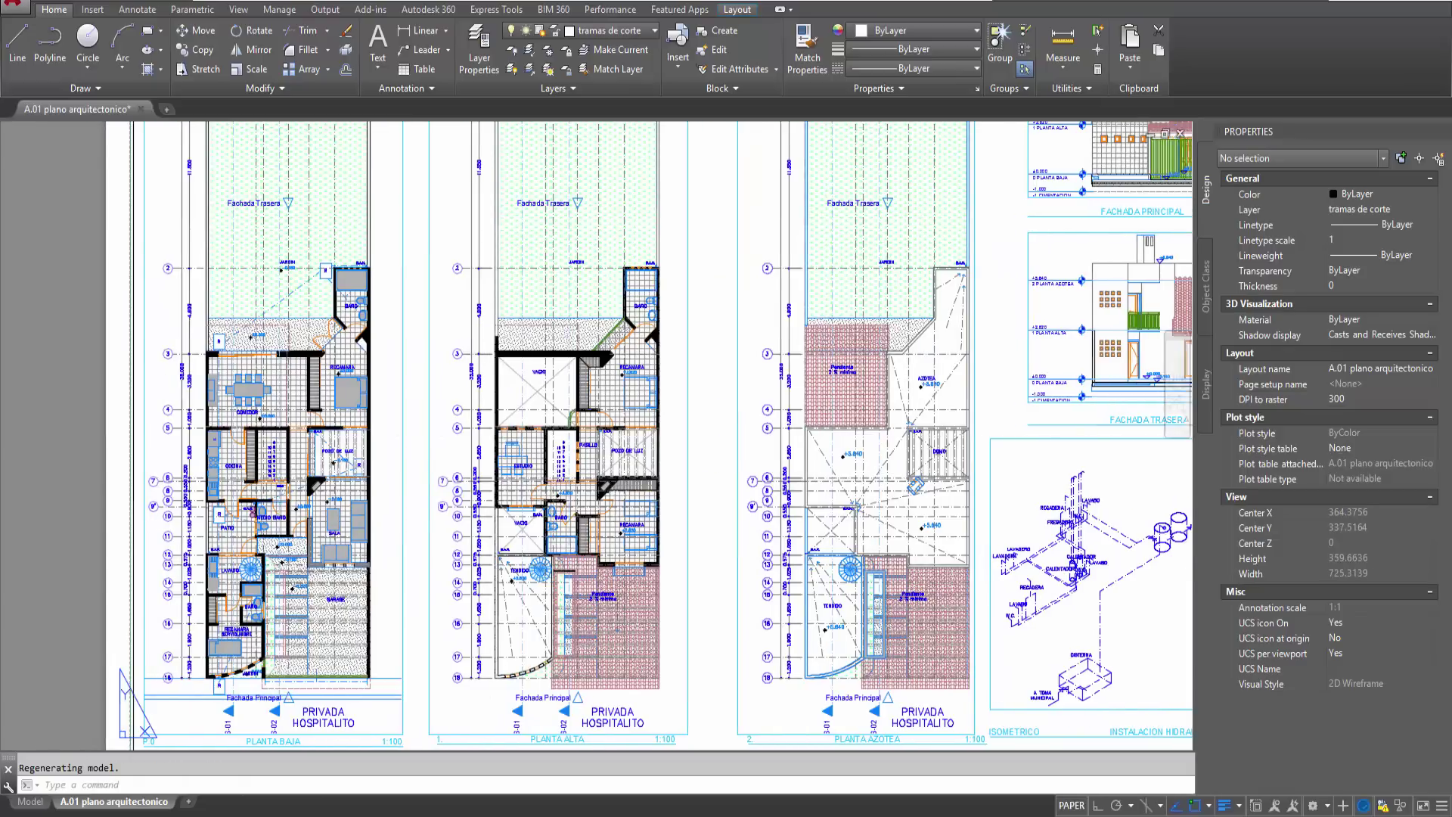
pyautogui.moveTo(330, 295); pyautogui.dragTo(545, 303, button='middle')
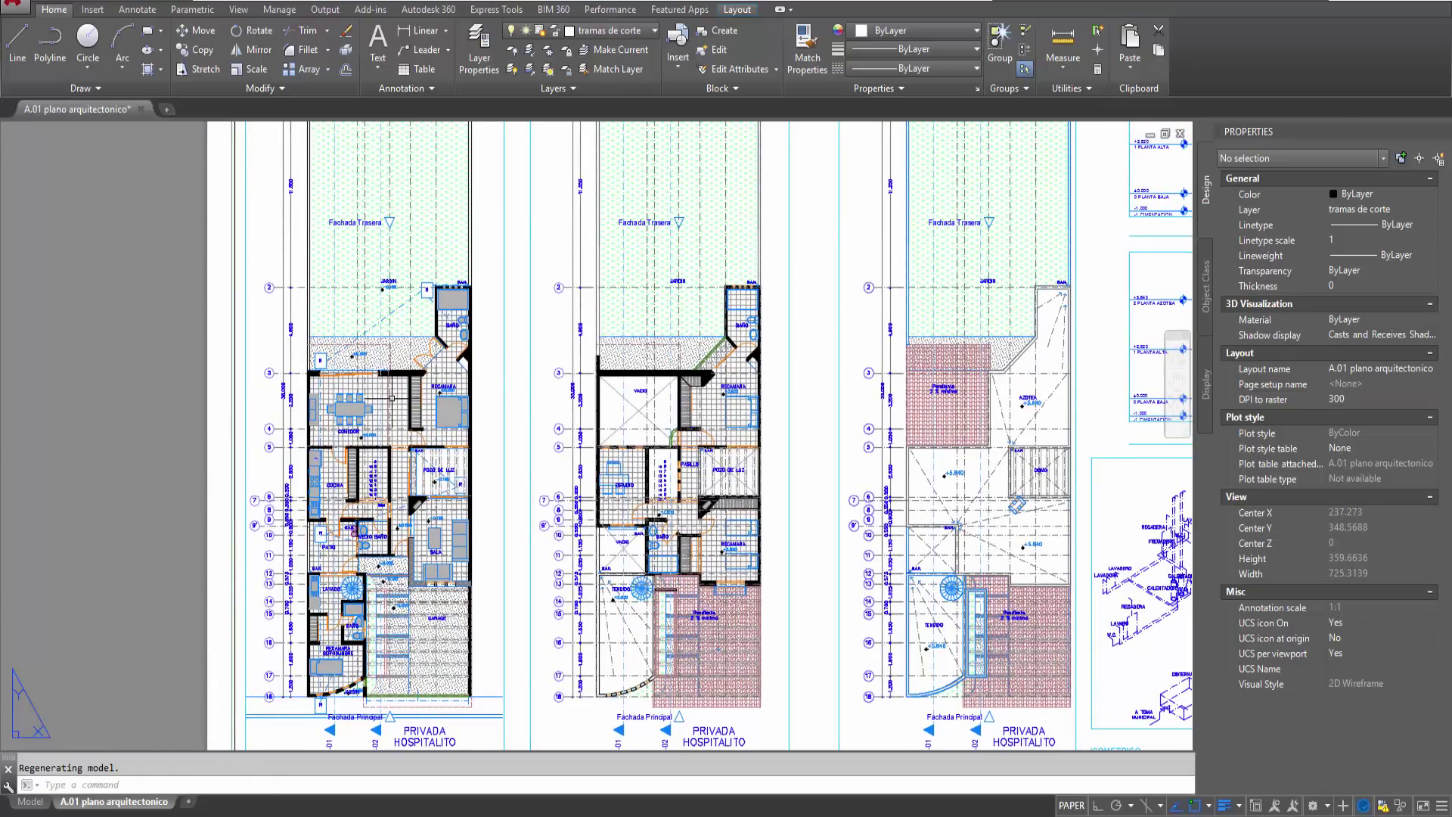
pyautogui.scroll(2, 423, 389)
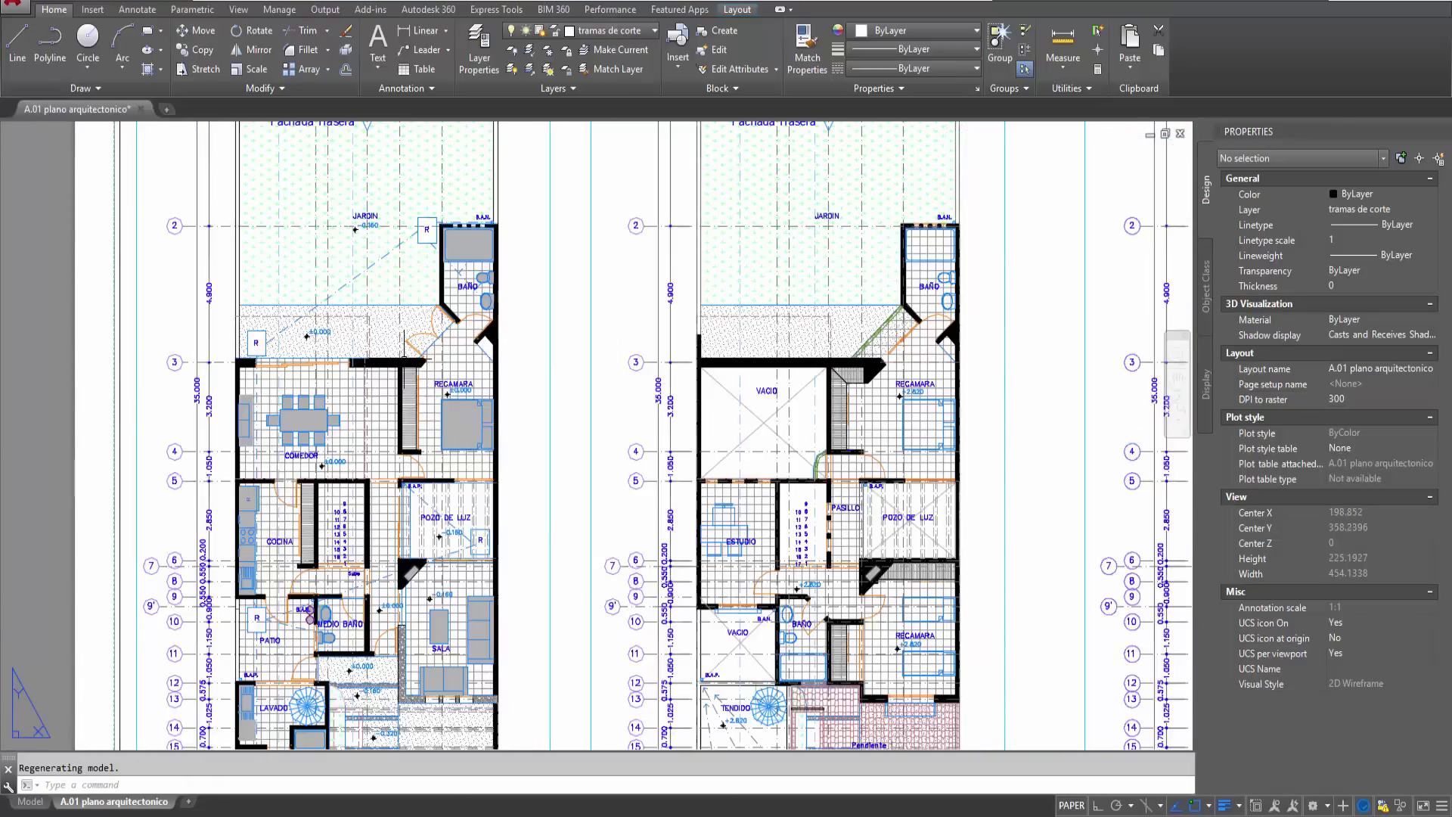
pyautogui.scroll(2, 424, 359)
pyautogui.moveTo(391, 413); pyautogui.dragTo(692, 540, button='middle')
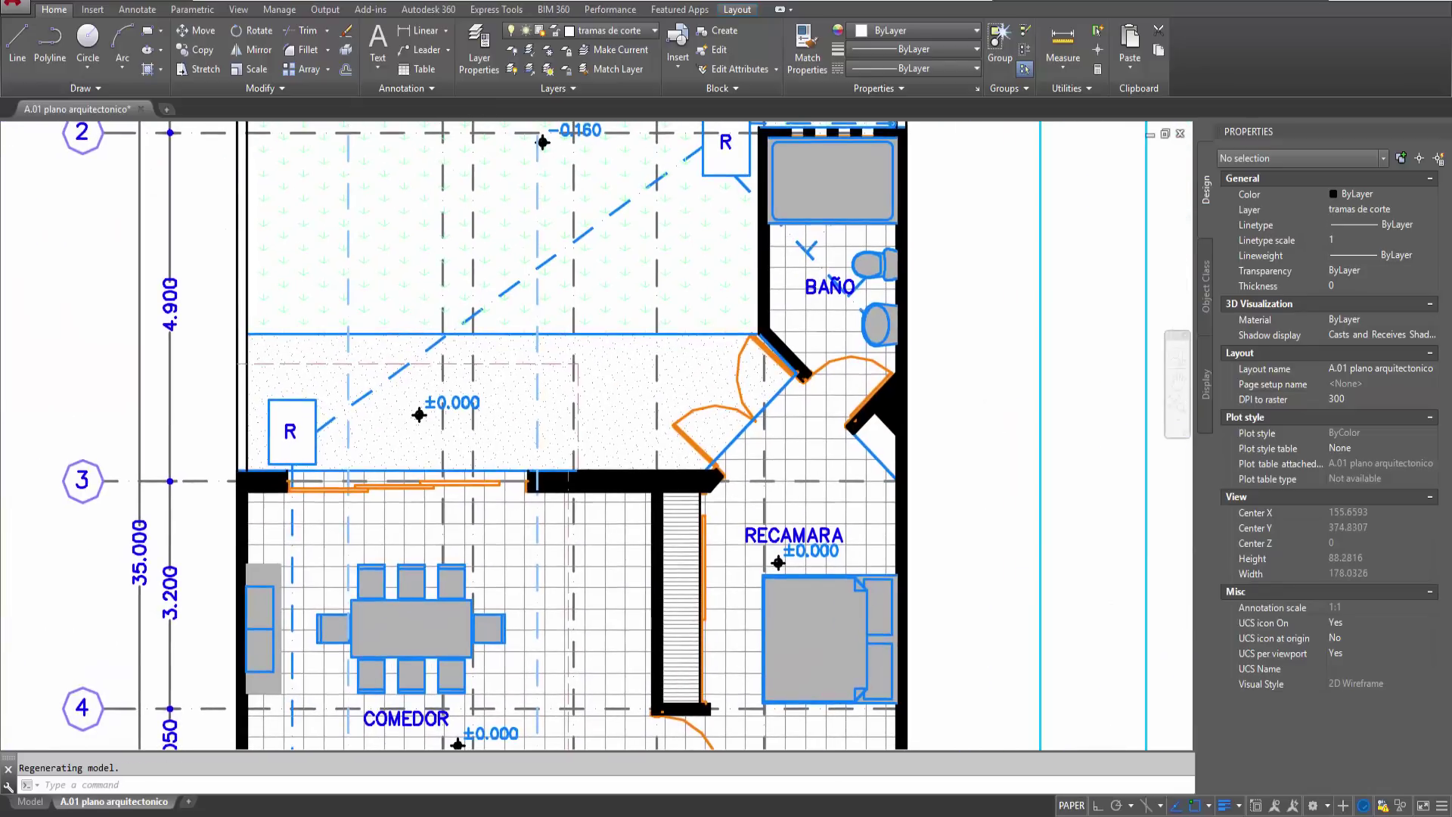
pyautogui.moveTo(820, 231); pyautogui.dragTo(647, 402, button='middle')
pyautogui.scroll(3, 643, 351)
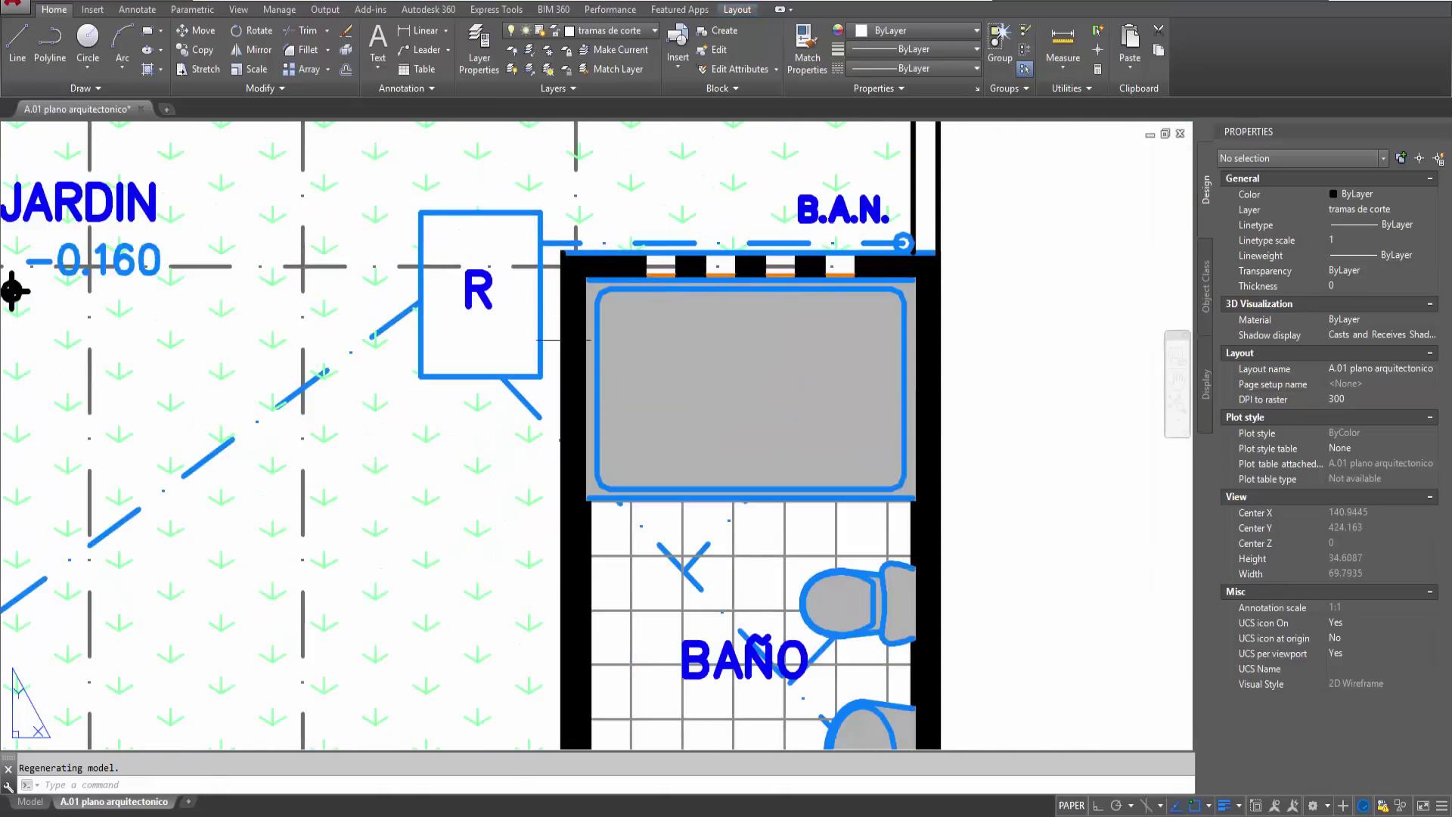
pyautogui.scroll(-3, 350, 346)
pyautogui.scroll(-1, 350, 346)
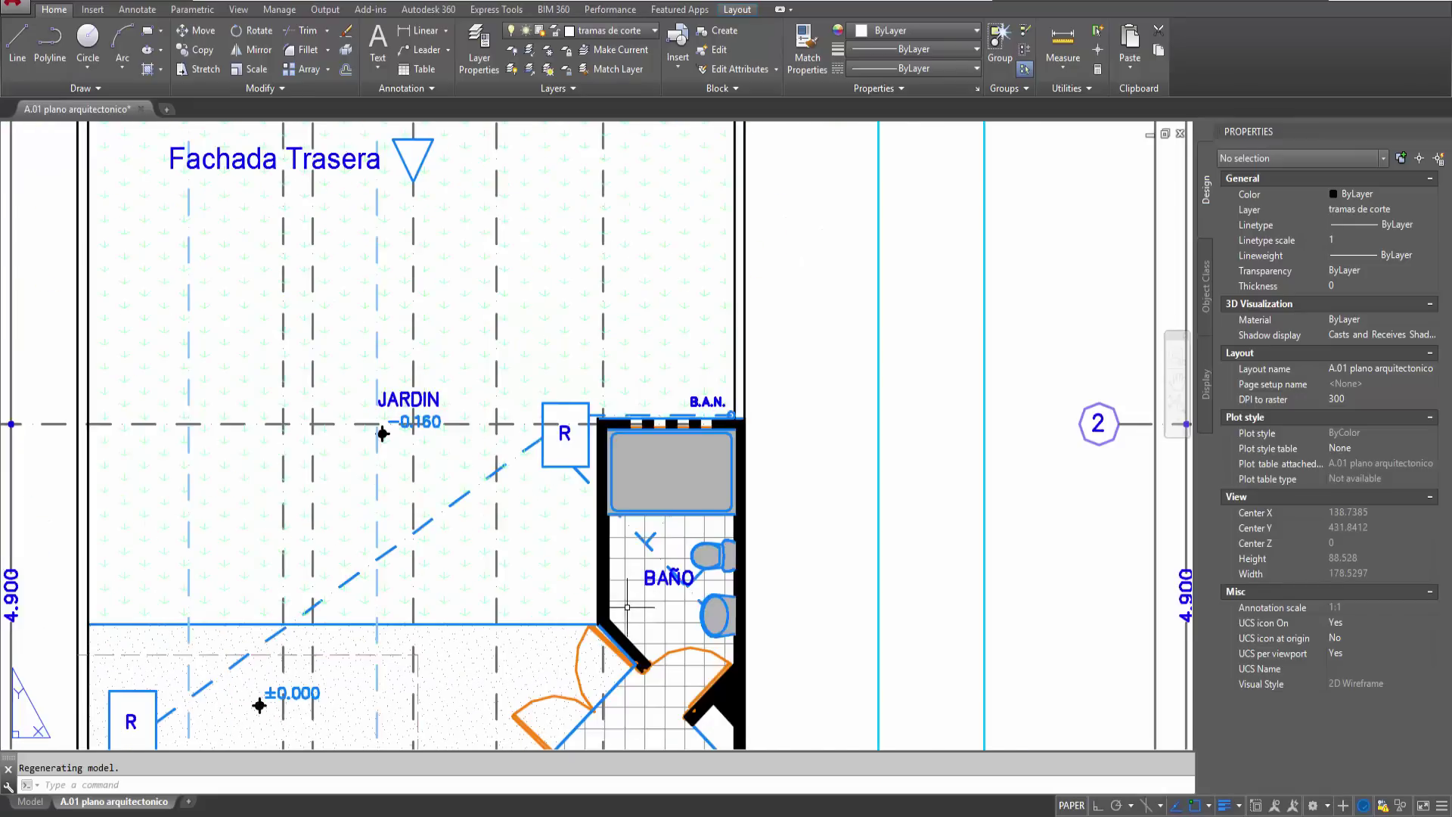
# - Centre both floor plans on screen, then close the drawing without saving changes
pyautogui.moveTo(351, 529)
pyautogui.mouseDown(button='middle')
pyautogui.moveTo(355, 348)
pyautogui.moveTo(431, 79)
pyautogui.mouseUp(button='middle')
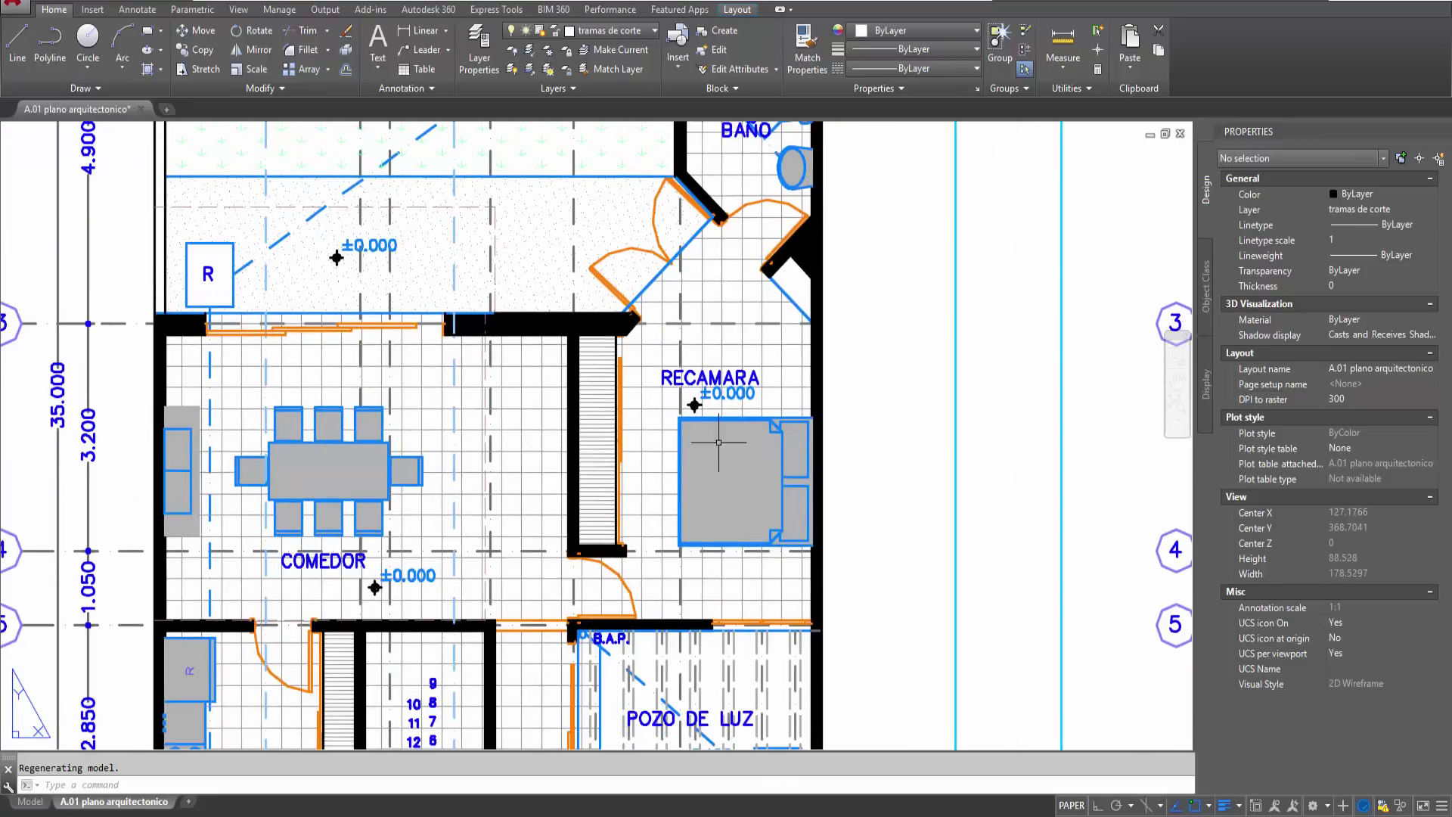
pyautogui.moveTo(725, 467)
pyautogui.mouseDown(button='middle')
pyautogui.moveTo(683, 283)
pyautogui.moveTo(711, 221)
pyautogui.mouseUp(button='middle')
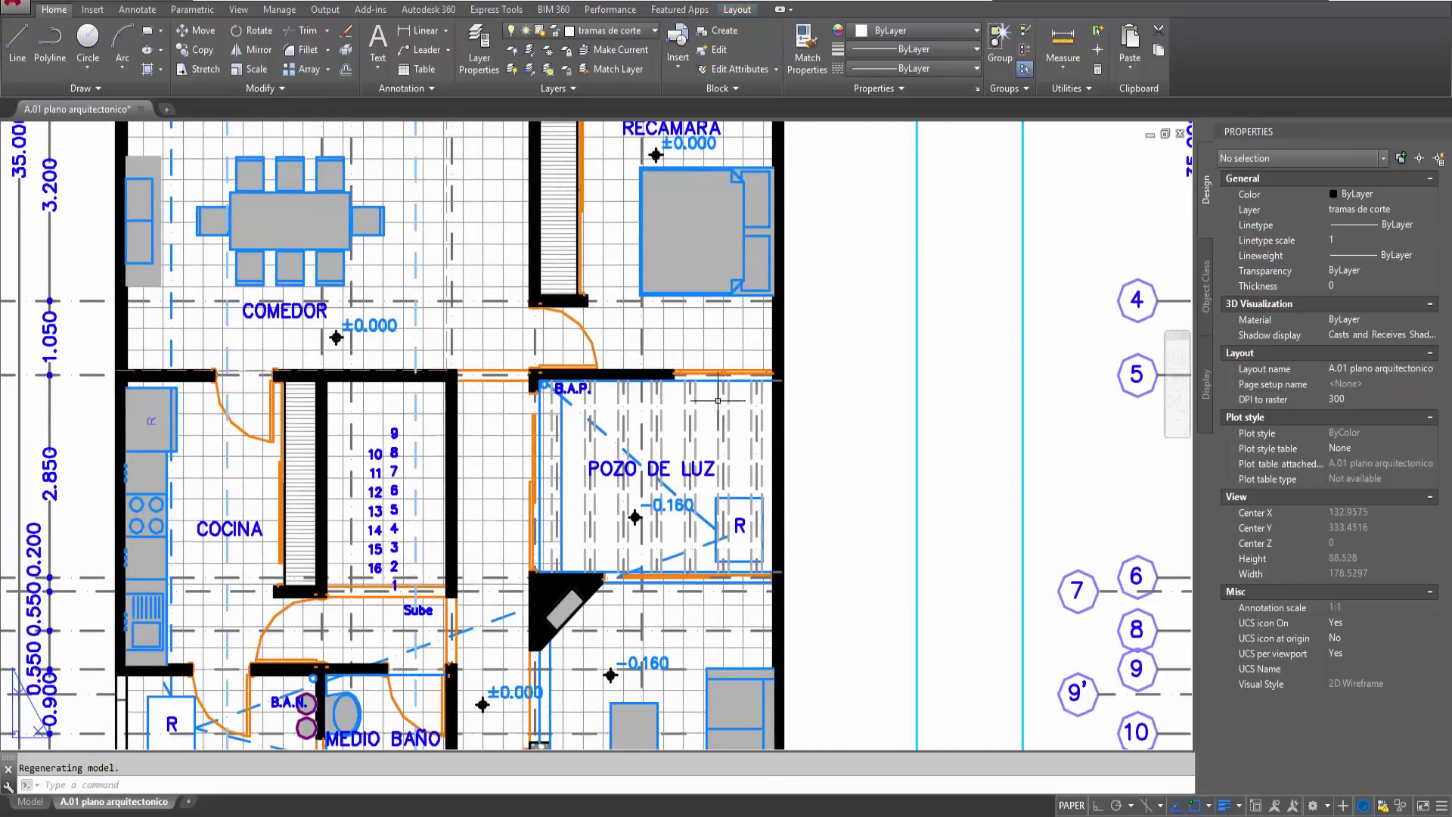
pyautogui.scroll(-4, 696, 427)
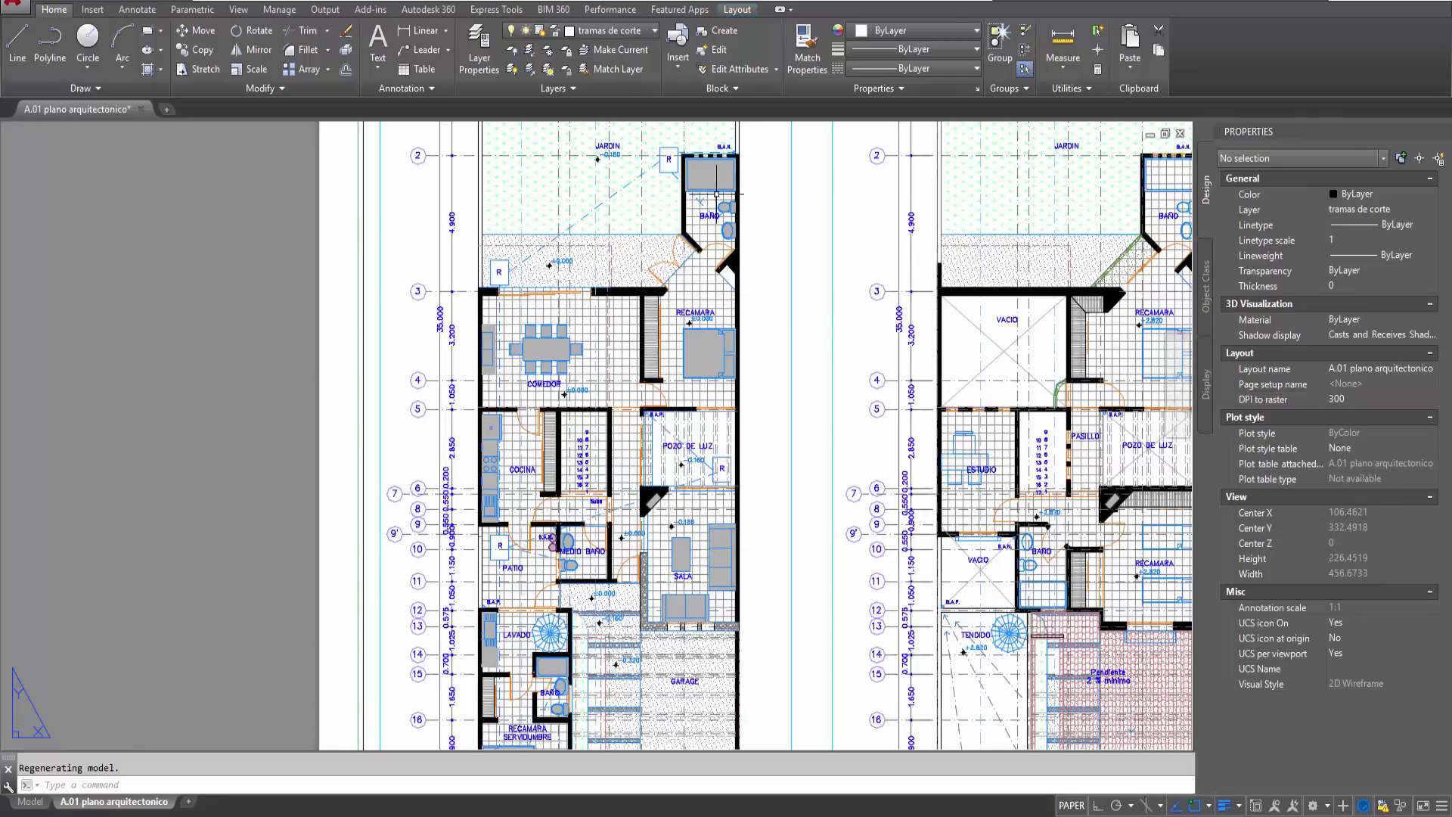
pyautogui.moveTo(707, 523); pyautogui.dragTo(579, 488, button='middle')
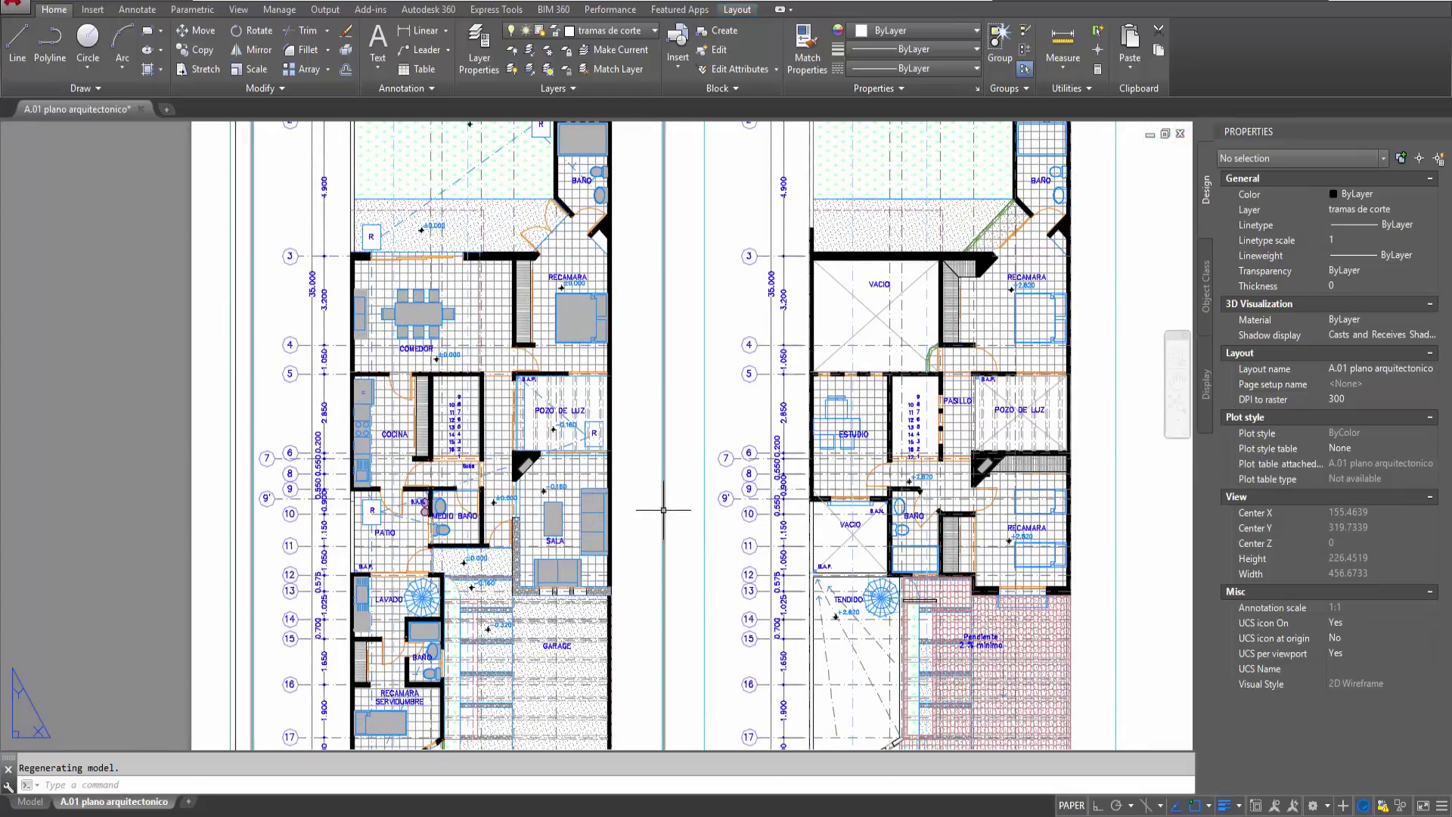
pyautogui.moveTo(671, 496); pyautogui.dragTo(686, 444, button='middle')
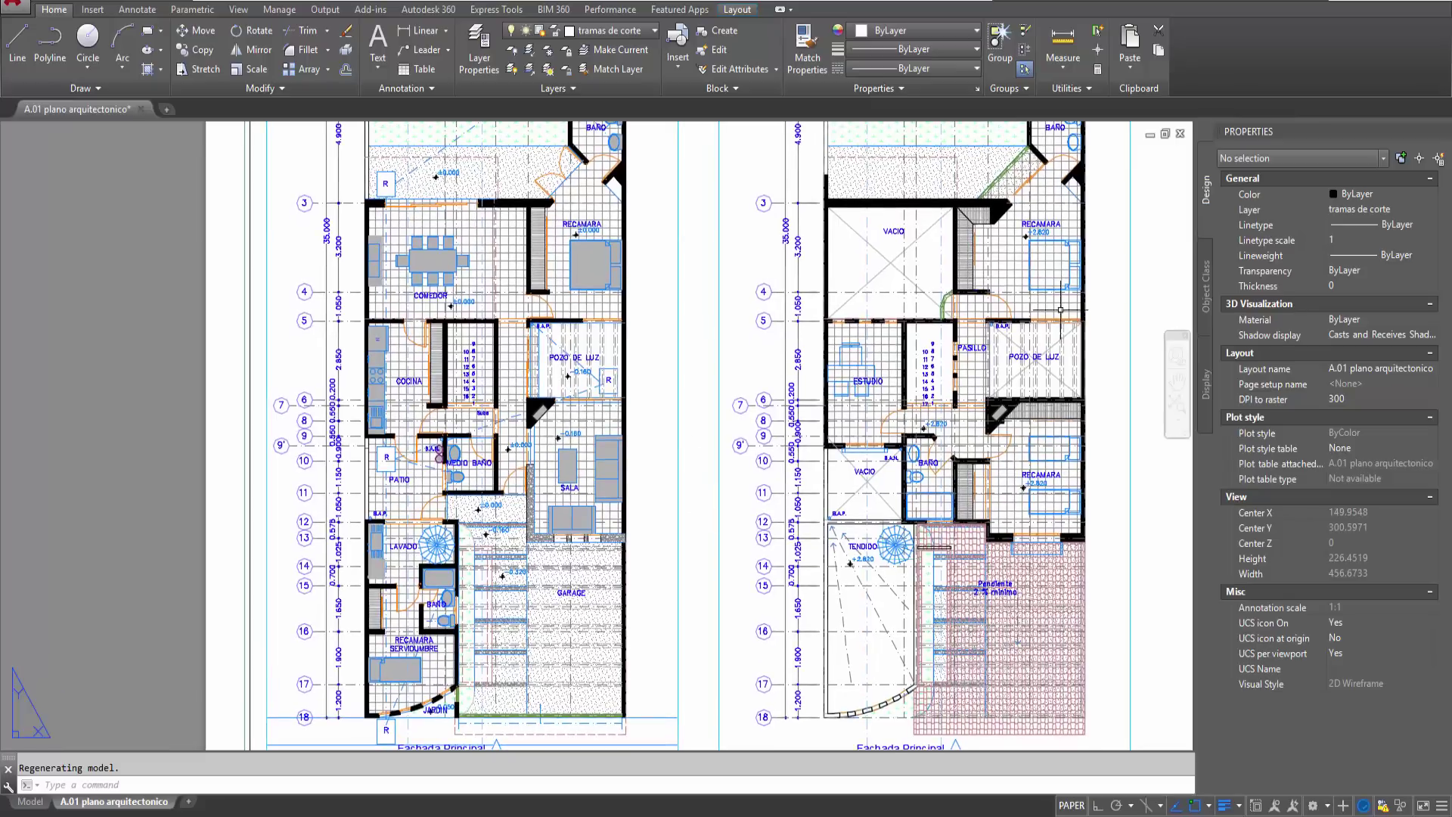
pyautogui.click(1180, 134)
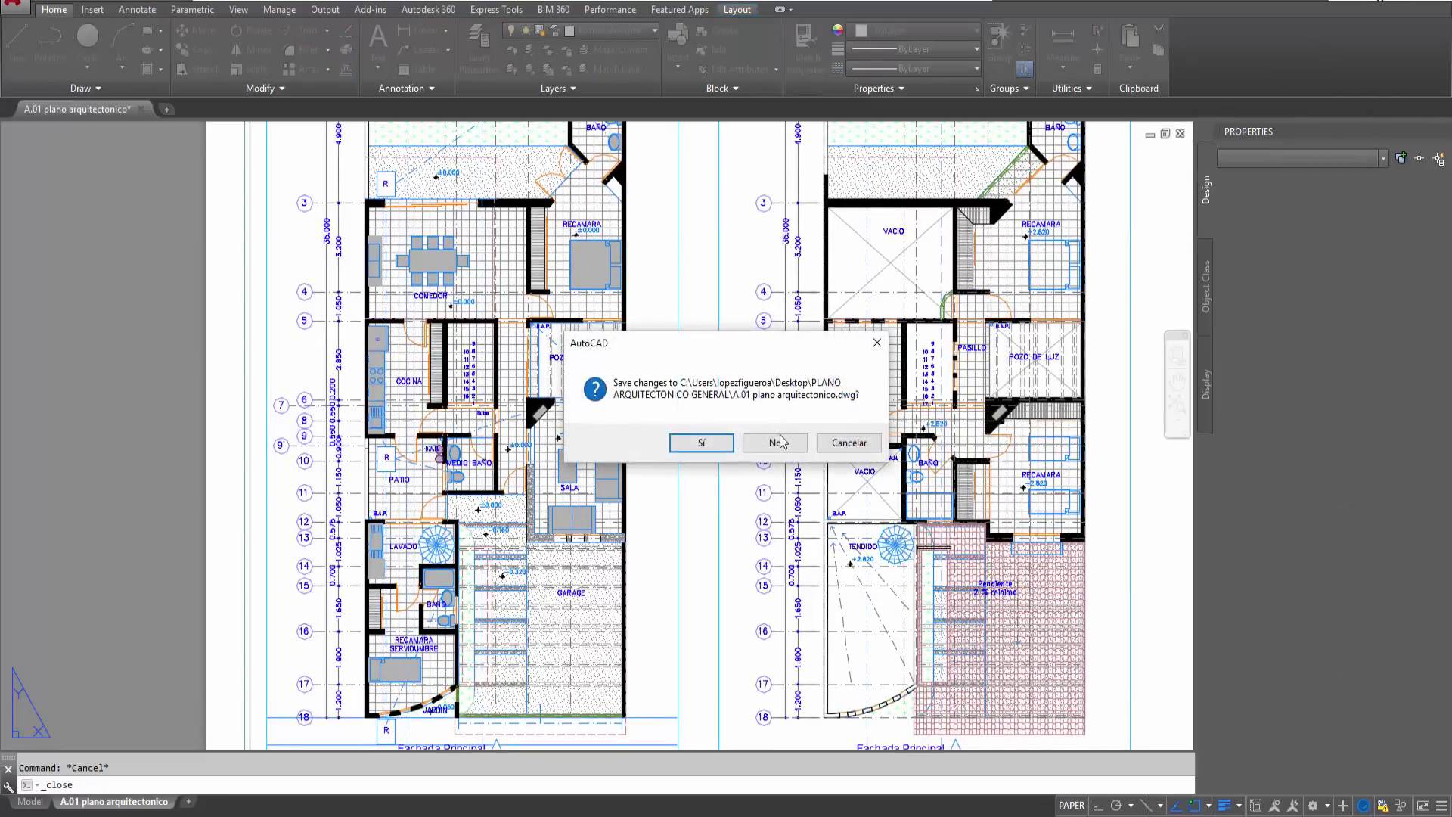
pyautogui.click(780, 440)
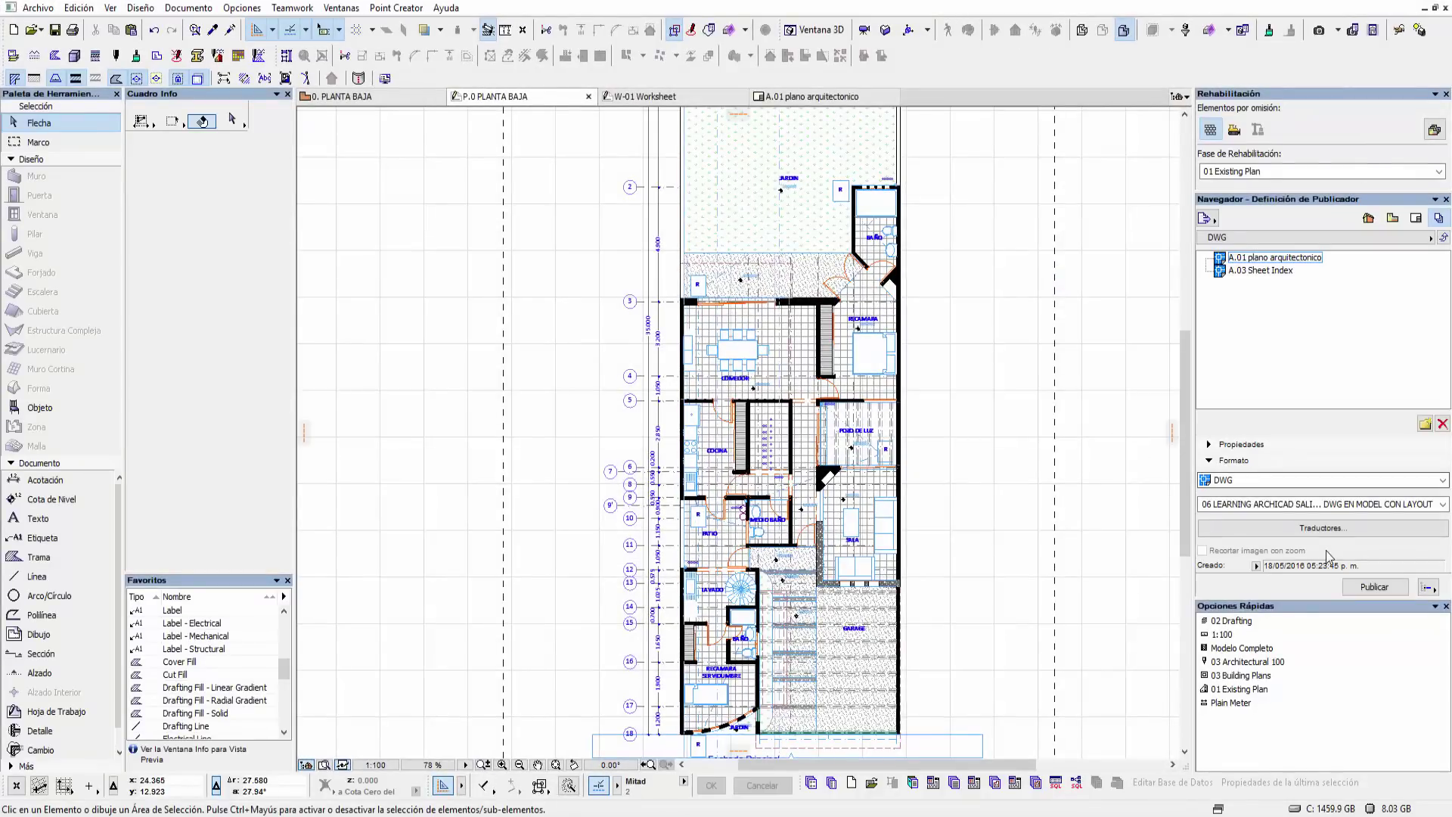
# - Cancel the translator settings and open 0. PLANTA BAJA, zoomed on Jardín, Baño and Recámara
pyautogui.click(1313, 531)
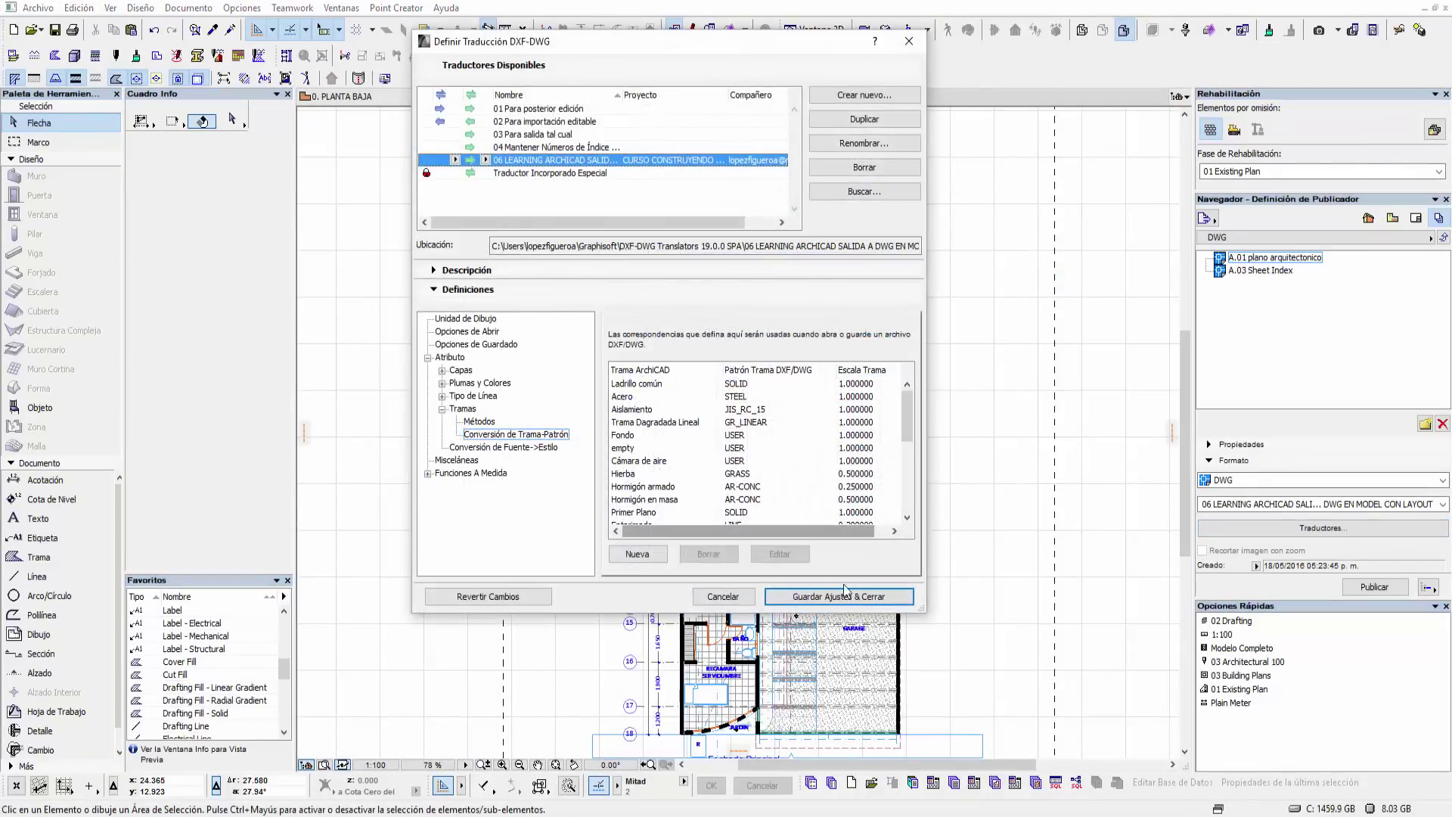
pyautogui.click(732, 595)
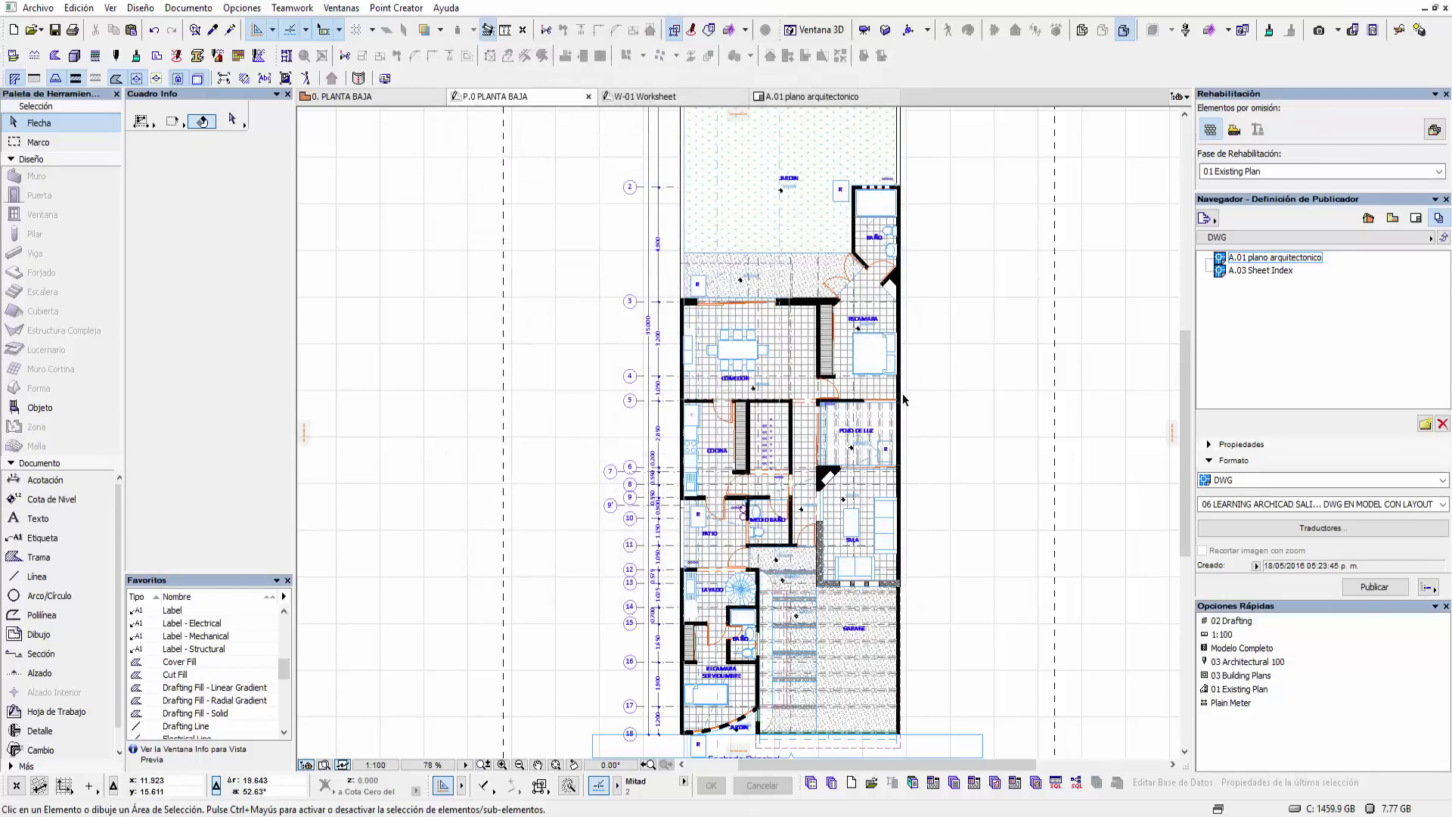
pyautogui.click(1367, 219)
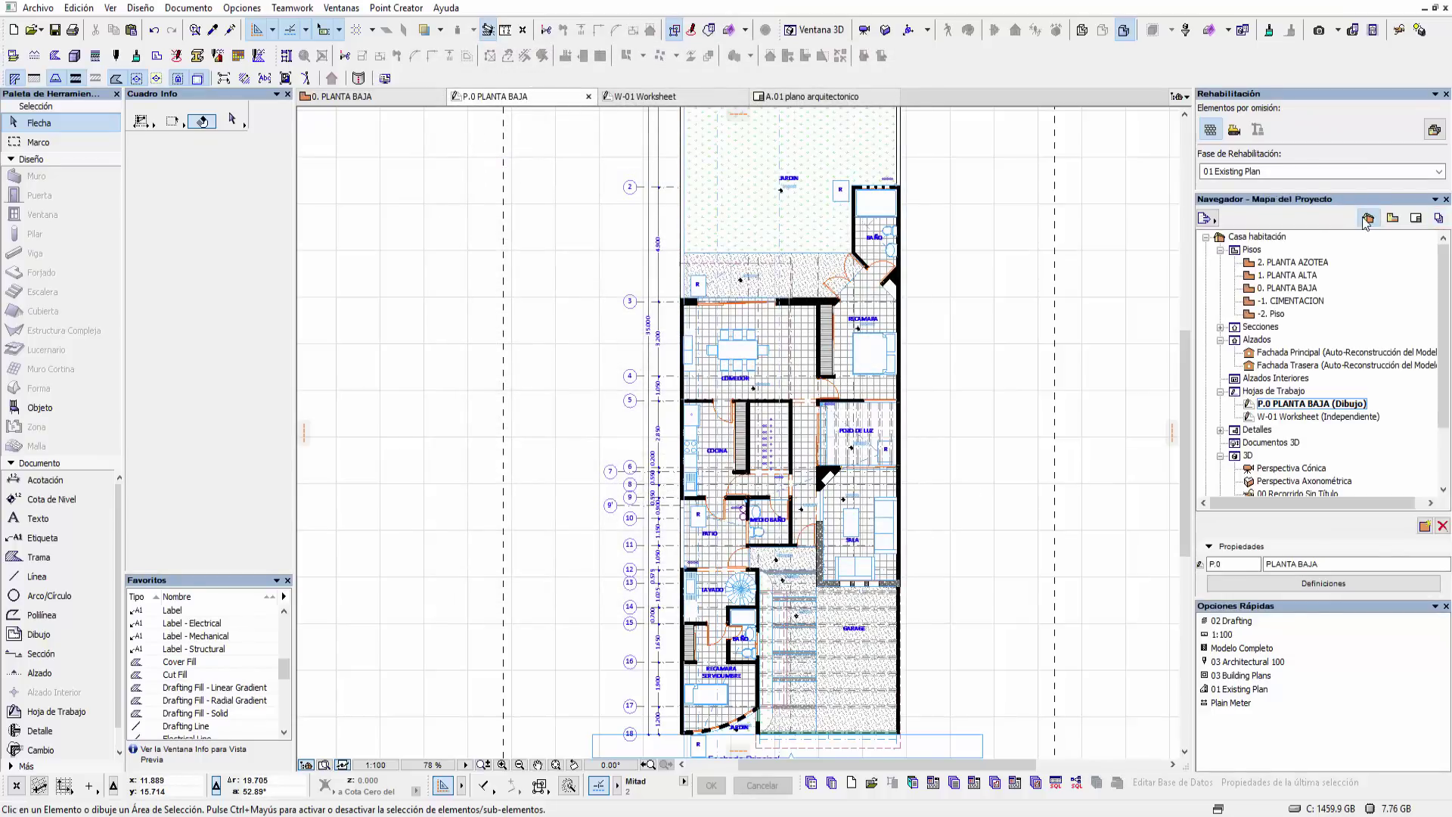
pyautogui.click(1298, 295)
pyautogui.doubleClick(1298, 294)
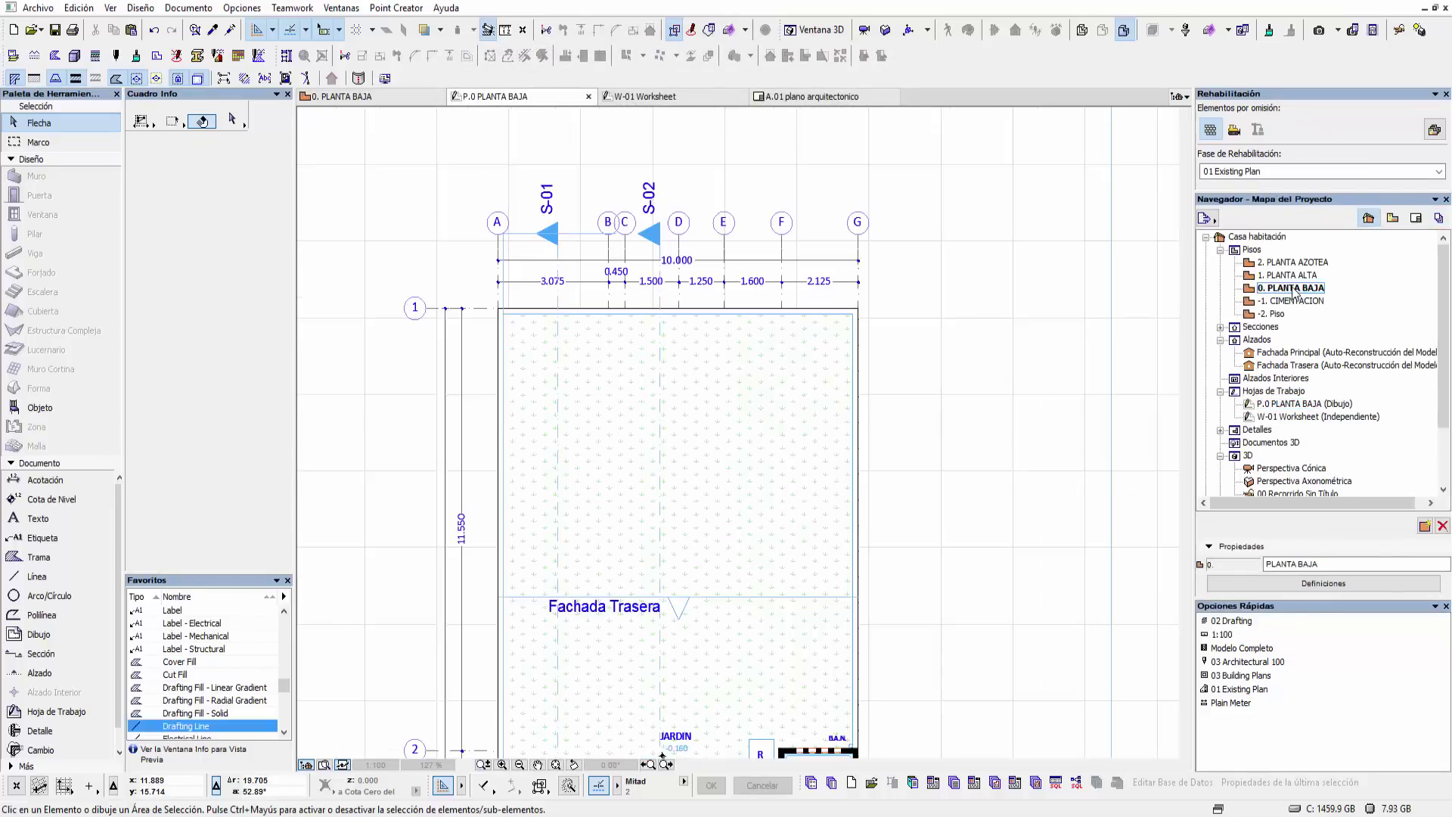
pyautogui.scroll(3, 768, 431)
pyautogui.scroll(2, 832, 462)
pyautogui.moveTo(832, 462); pyautogui.dragTo(826, 478, button='middle')
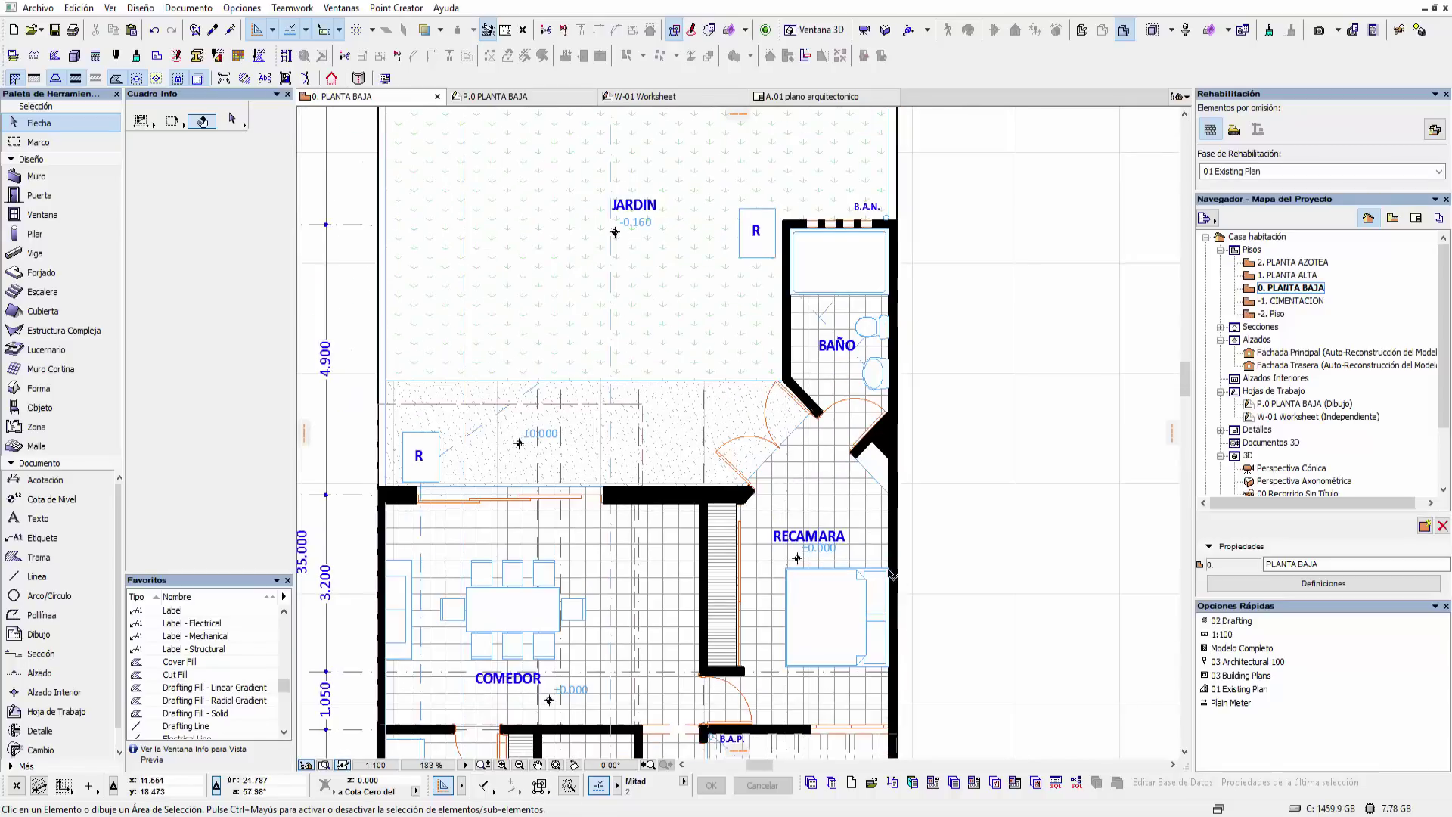
pyautogui.click(889, 576)
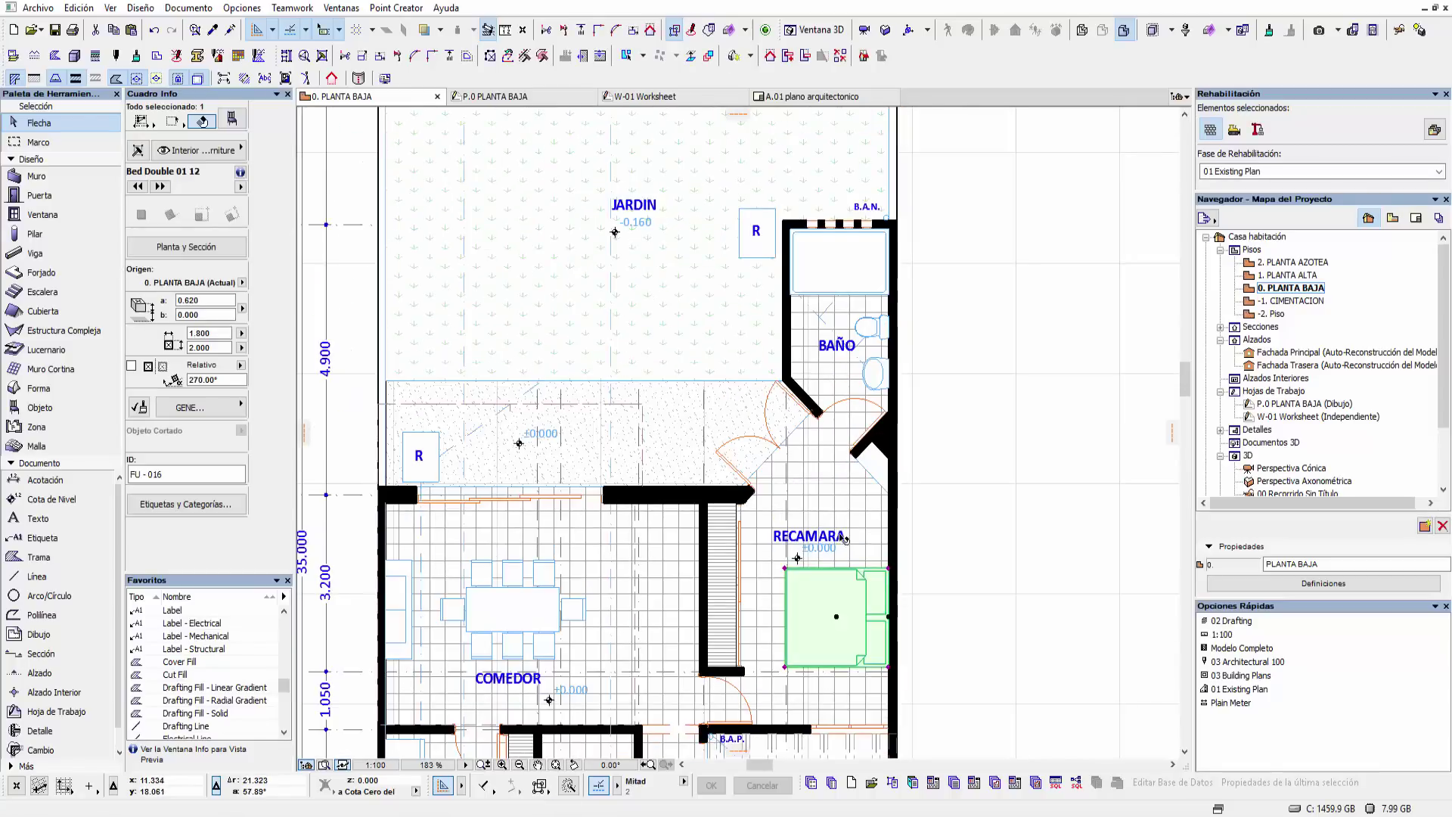
pyautogui.click(232, 119)
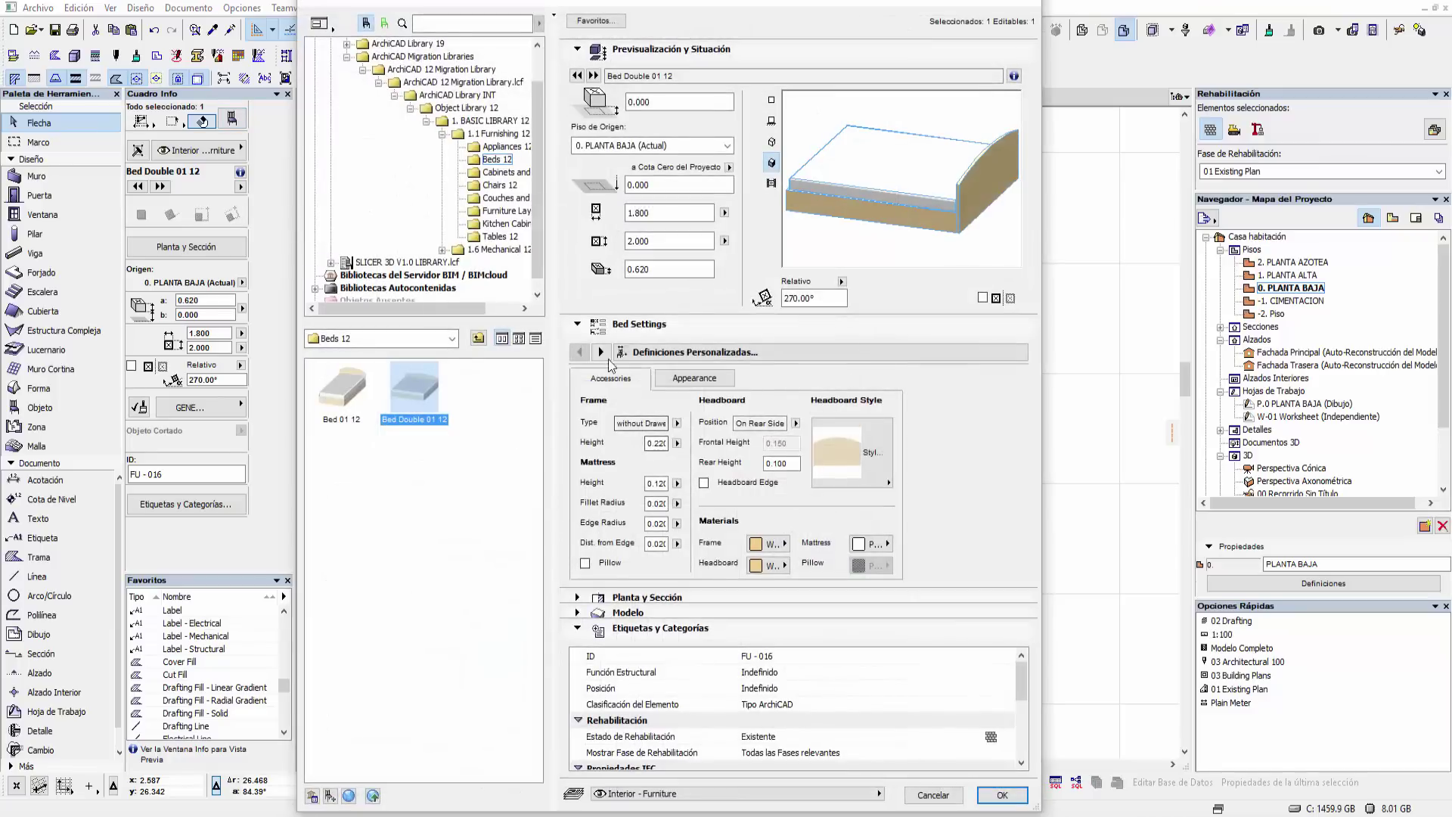
pyautogui.click(601, 352)
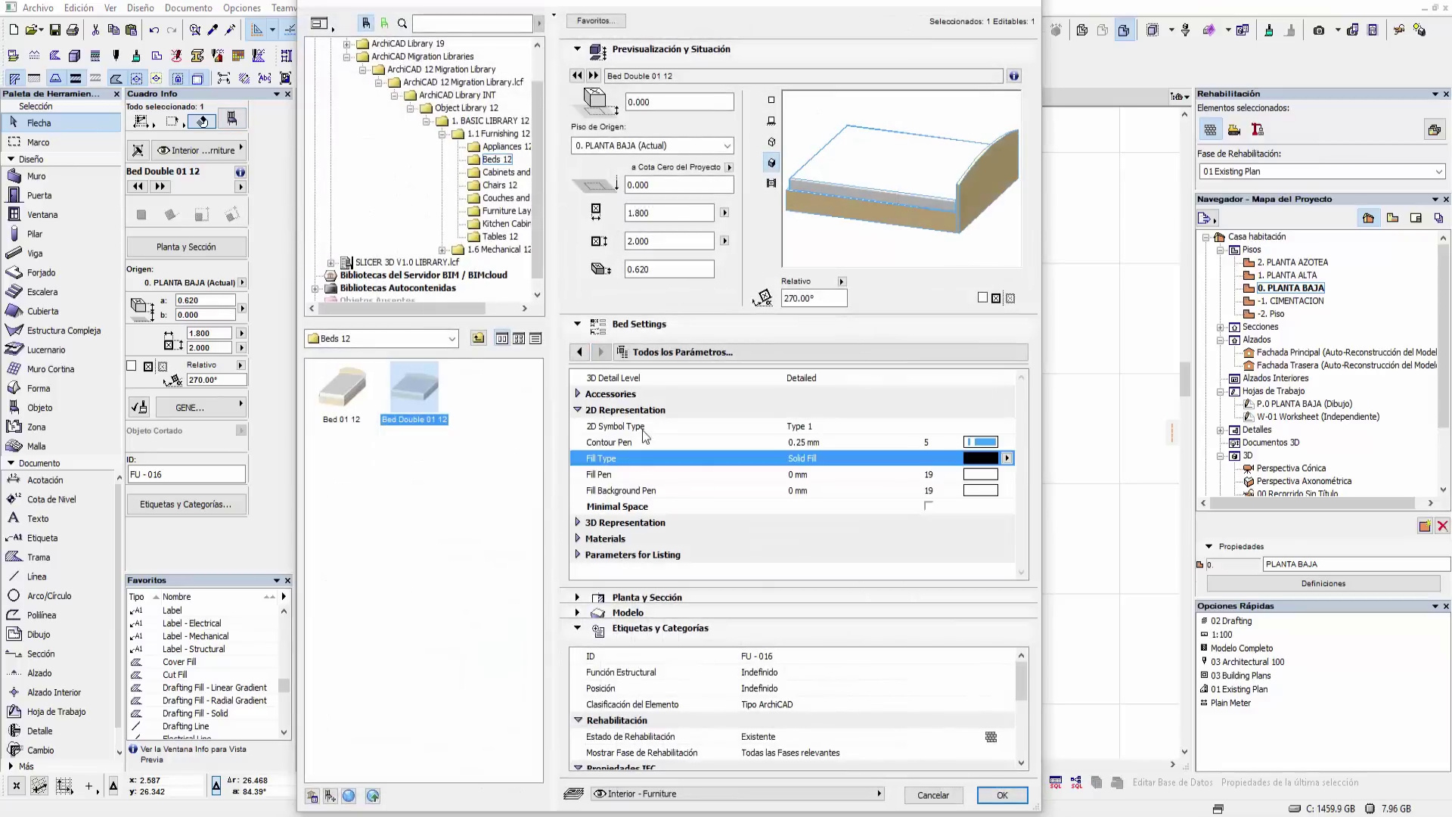
pyautogui.click(835, 492)
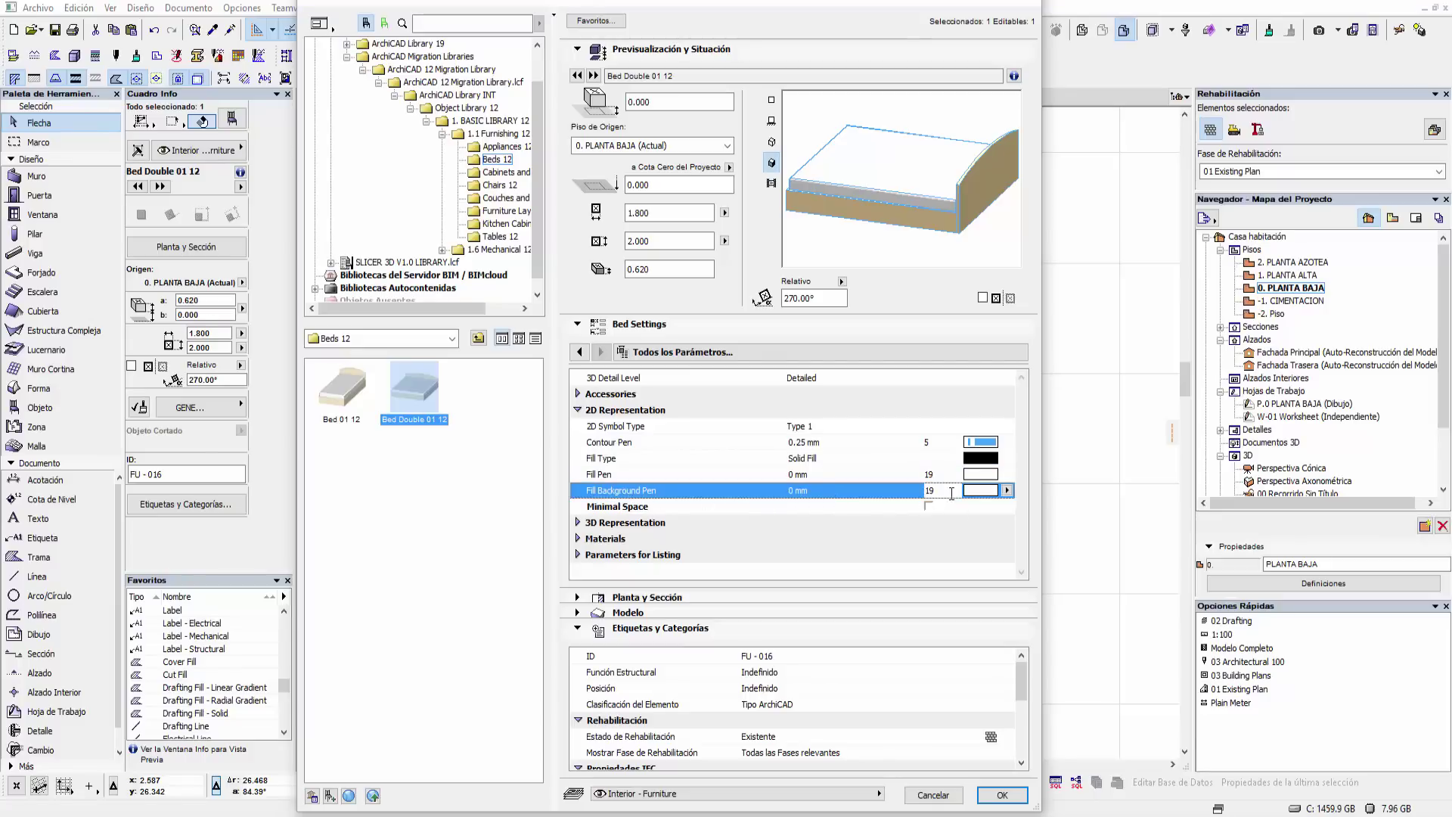
pyautogui.click(1006, 490)
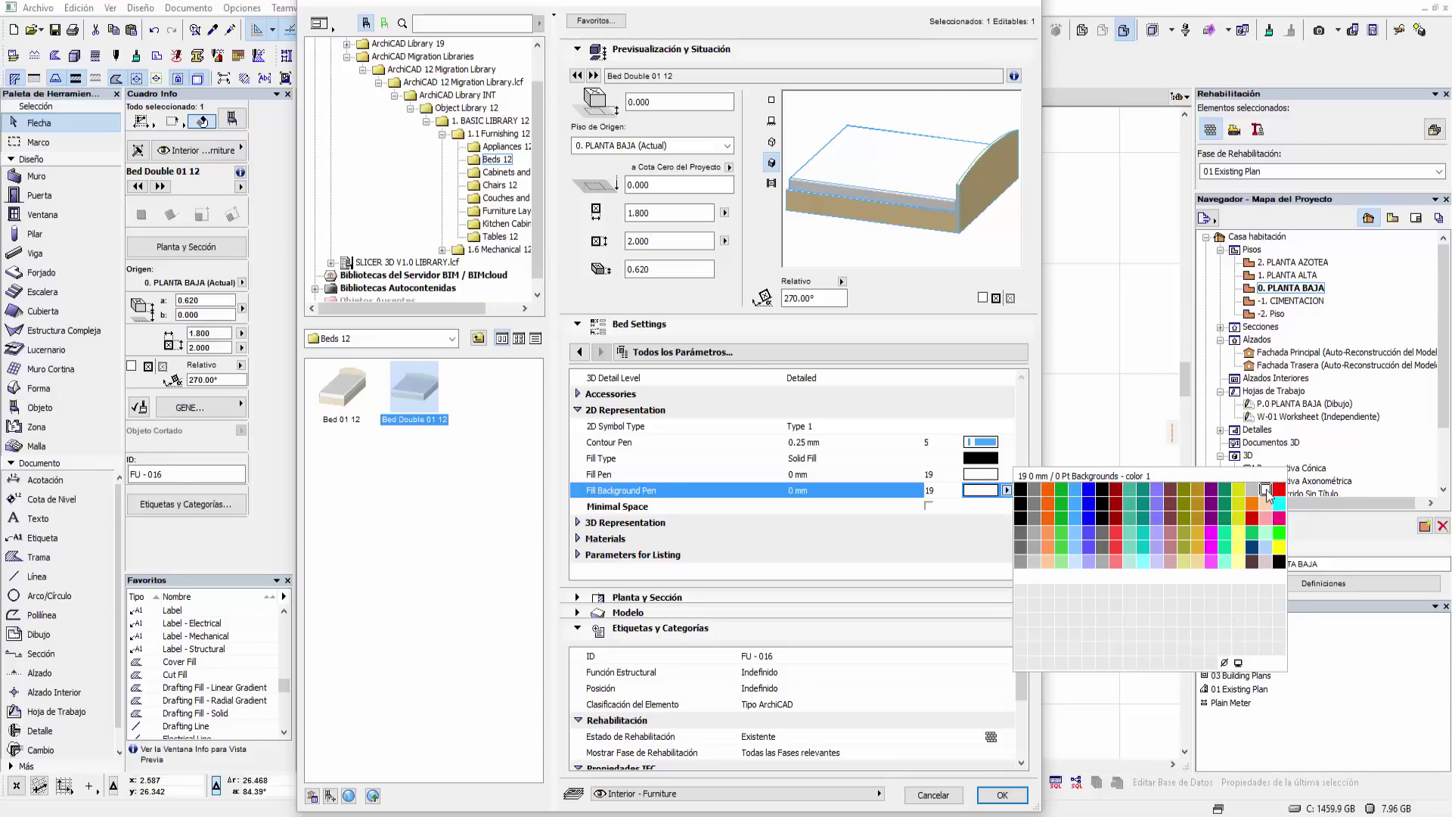
pyautogui.click(1268, 492)
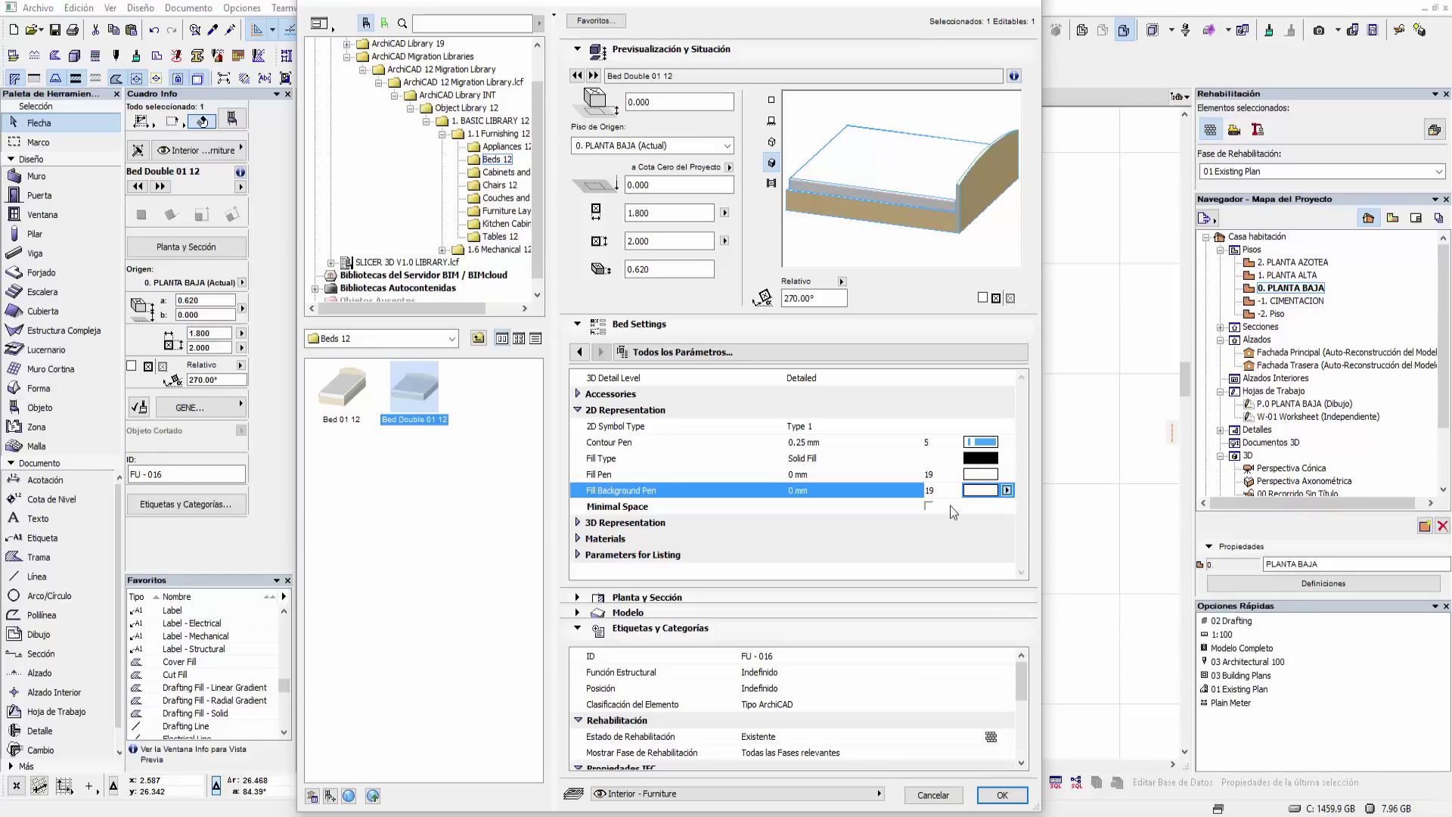
pyautogui.click(1002, 794)
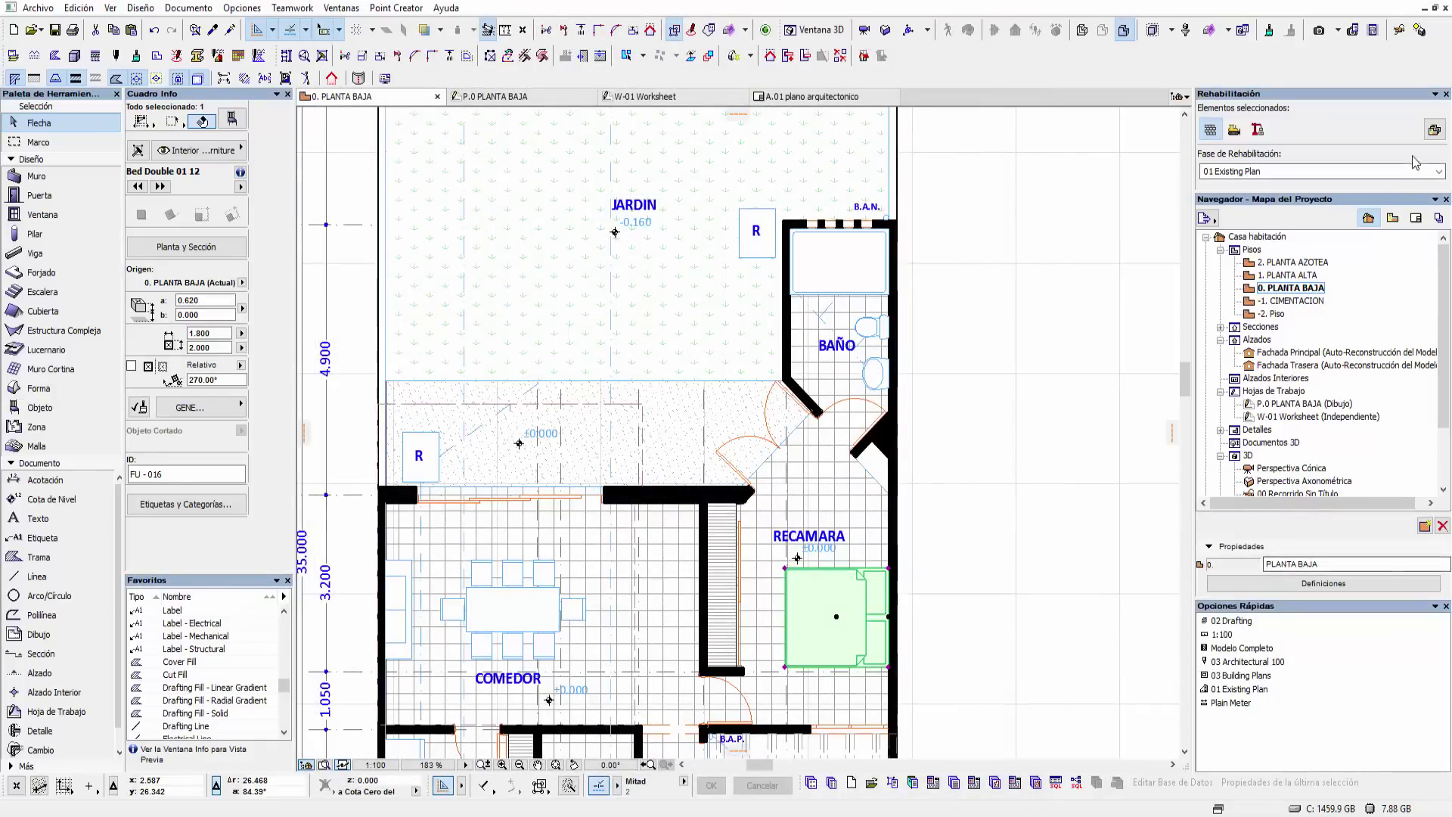
# - Check in the Pen->Color table that pen 19 maps to colour 255, cancelling without edits
pyautogui.click(1439, 219)
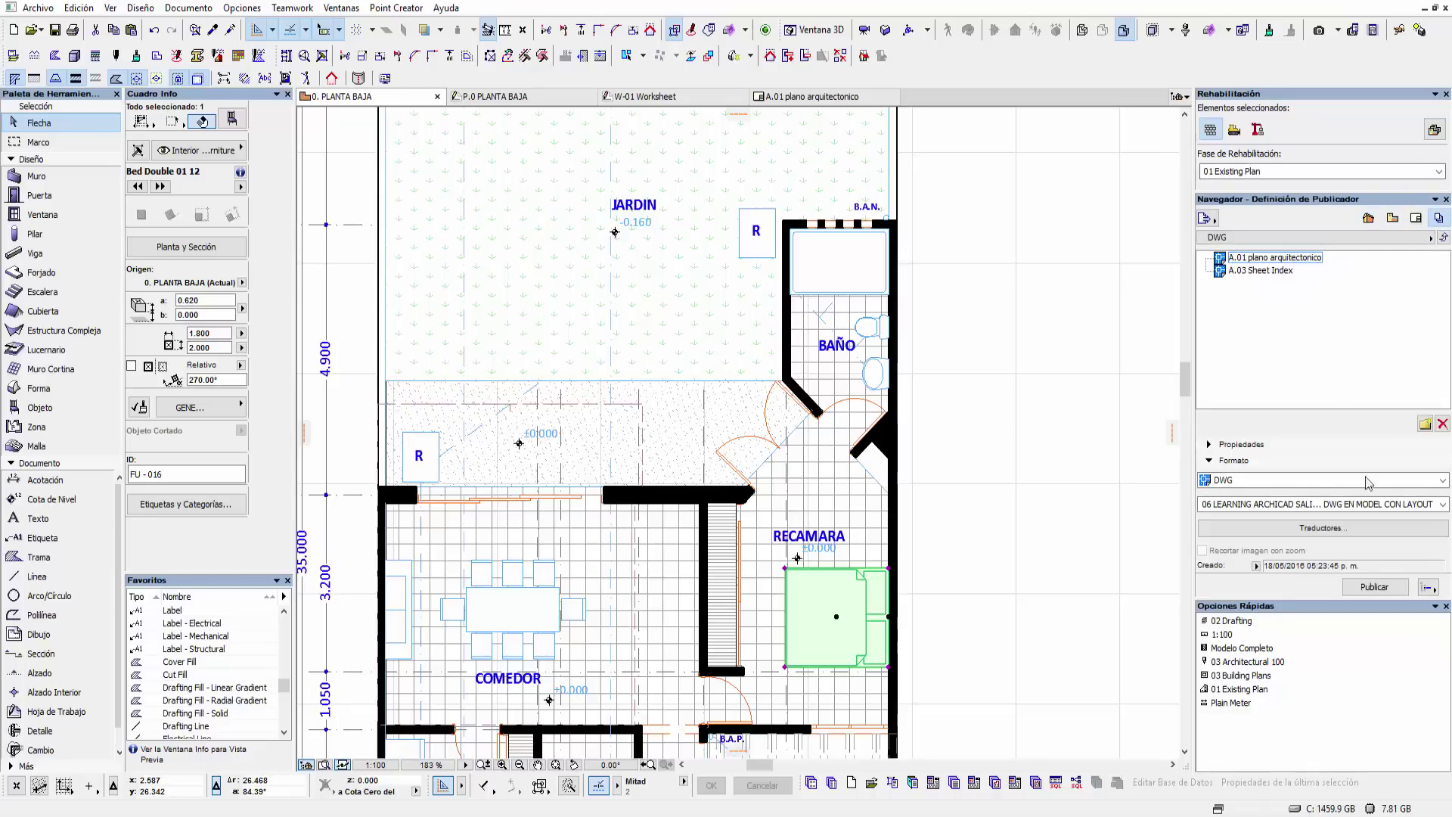
pyautogui.click(1322, 527)
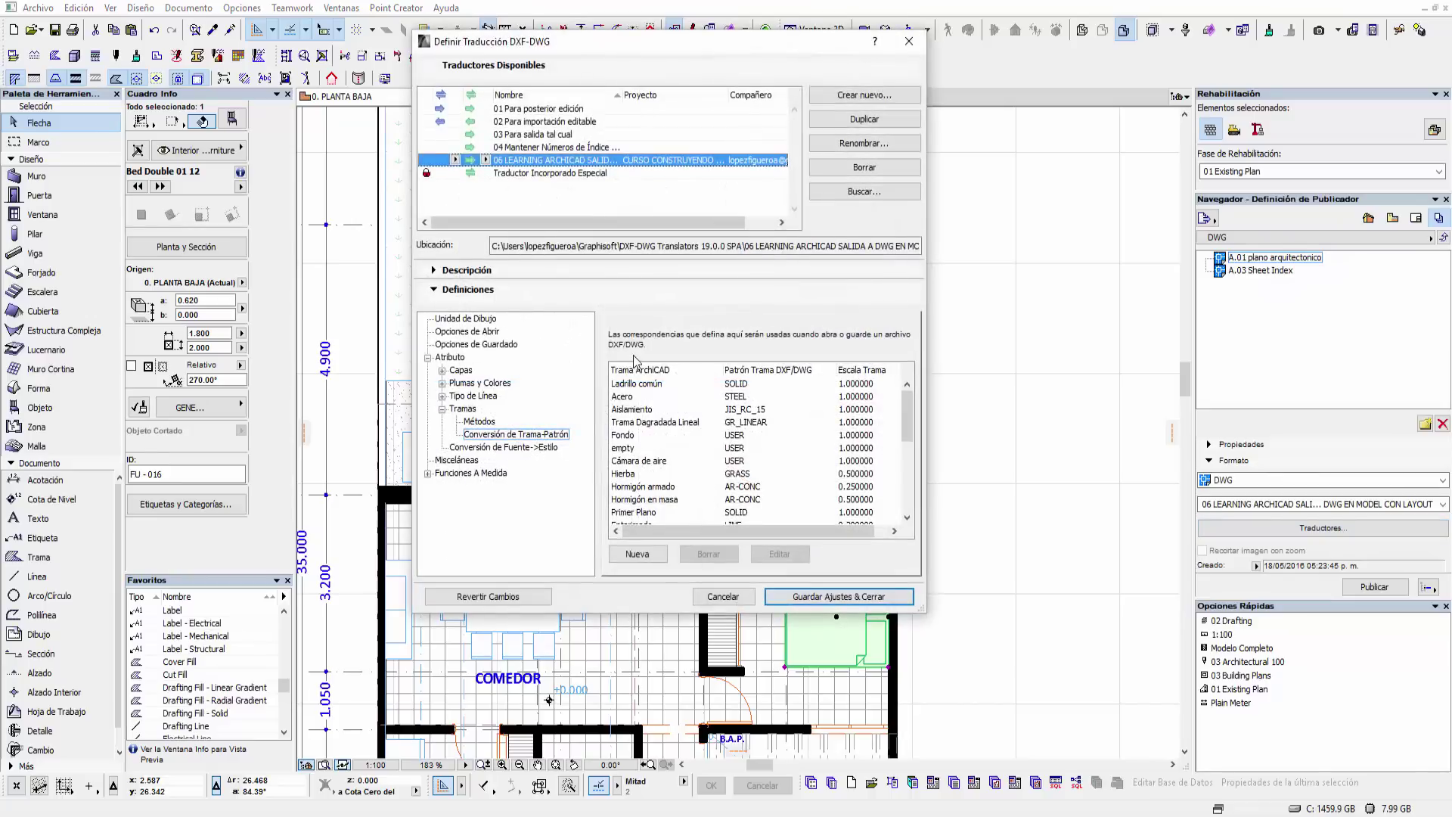
pyautogui.click(442, 383)
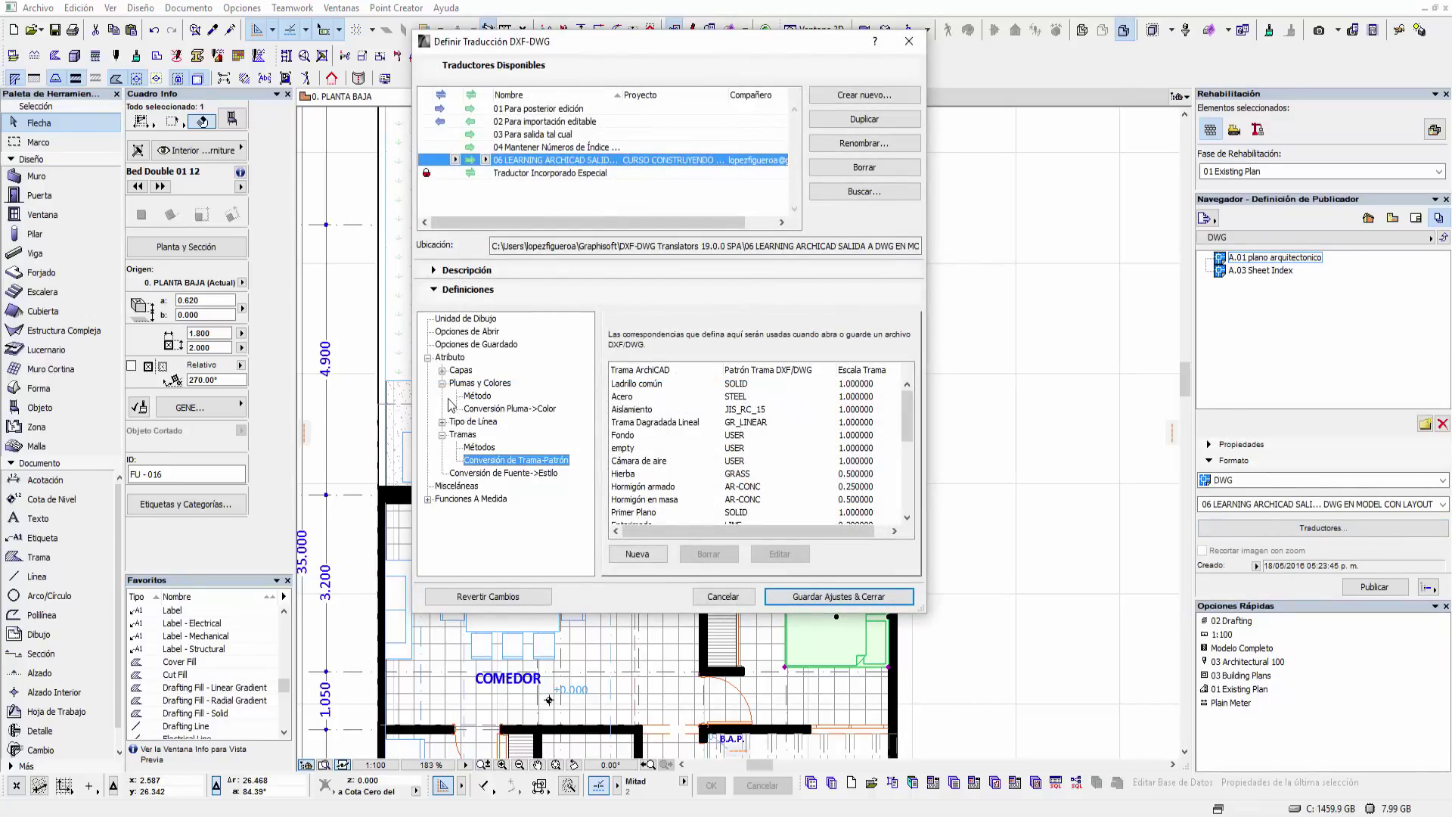
pyautogui.click(492, 409)
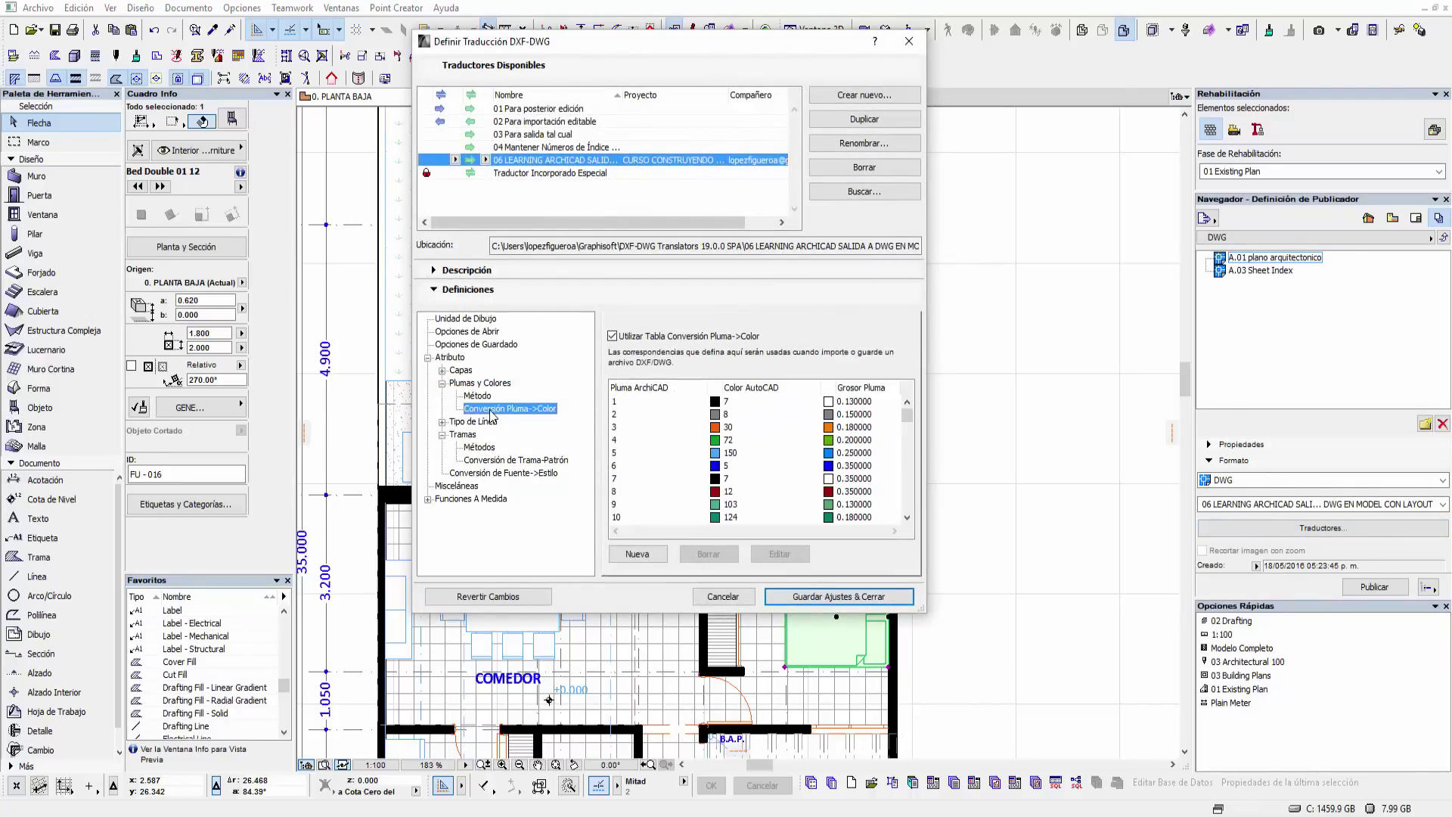
pyautogui.click(625, 493)
pyautogui.scroll(-3, 628, 503)
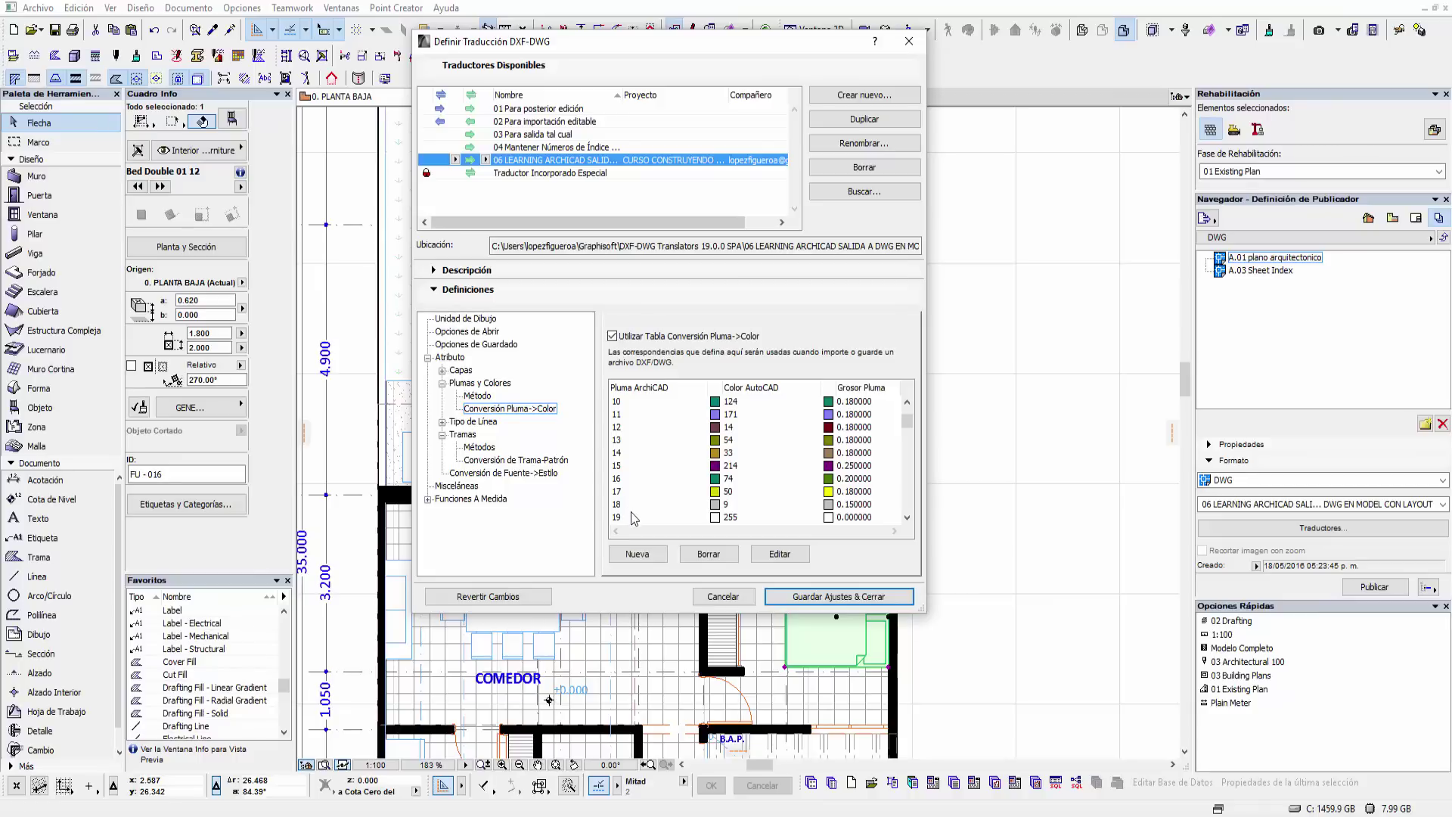
pyautogui.click(628, 521)
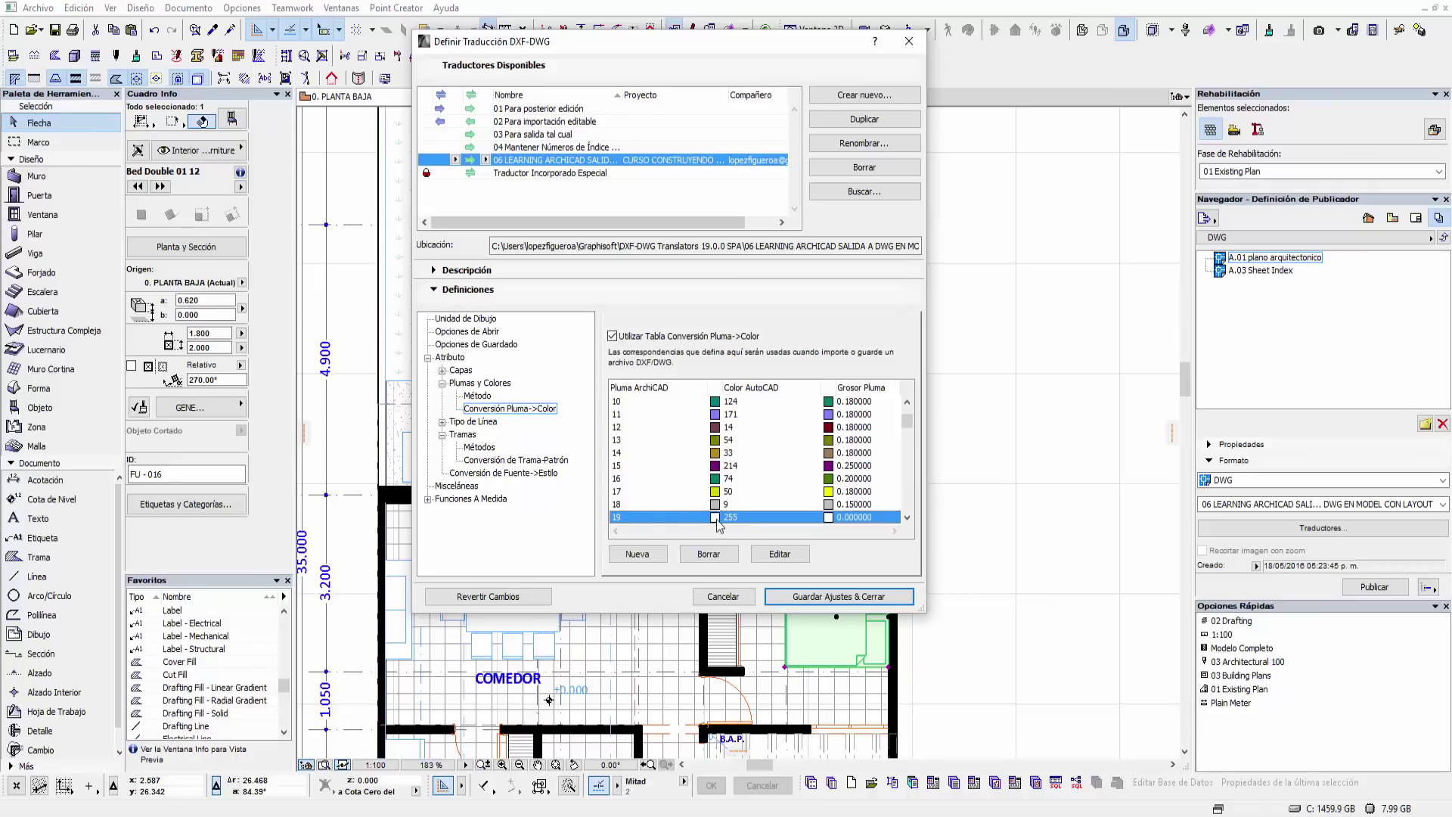
pyautogui.scroll(-2, 719, 526)
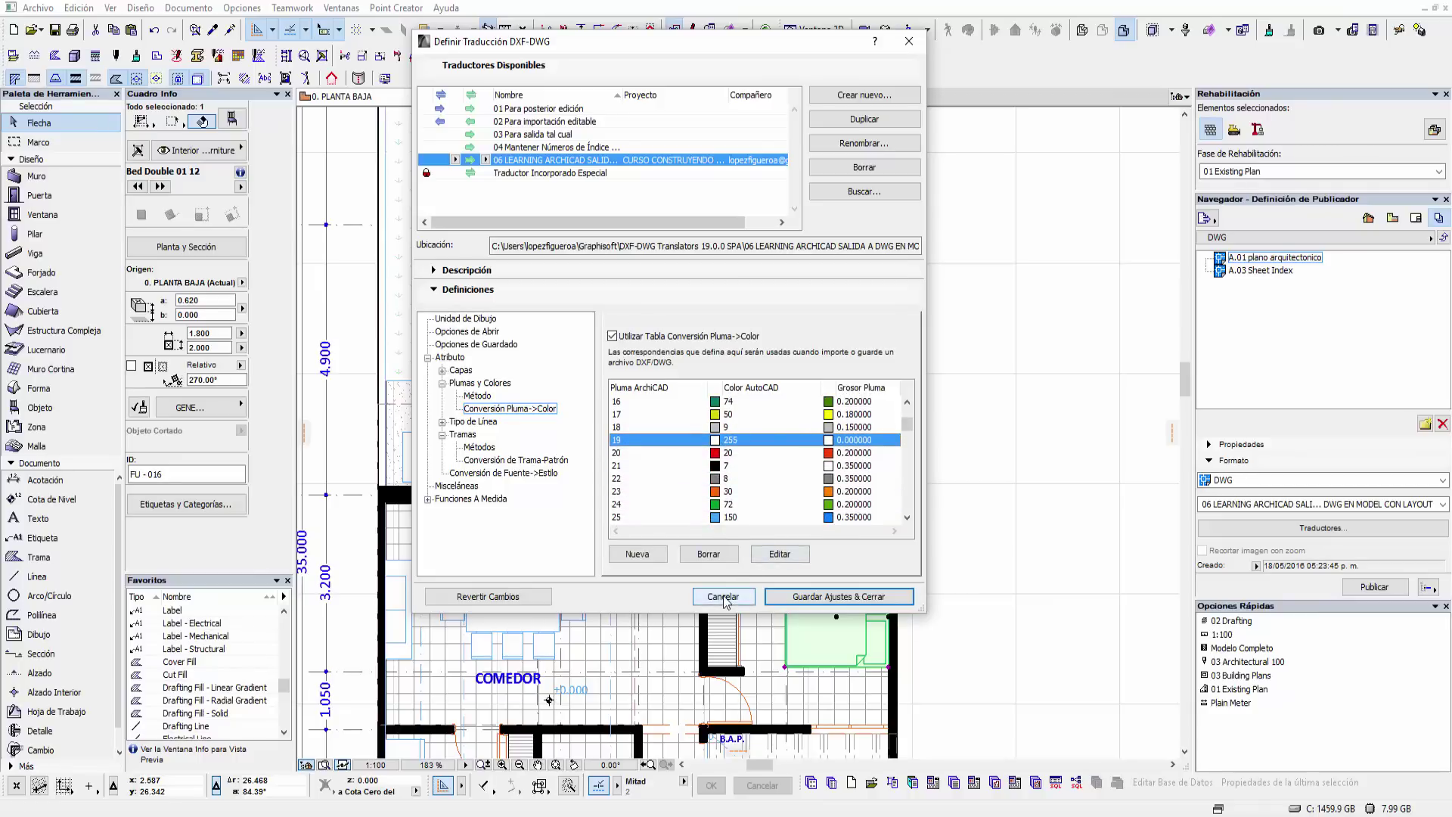
pyautogui.click(723, 596)
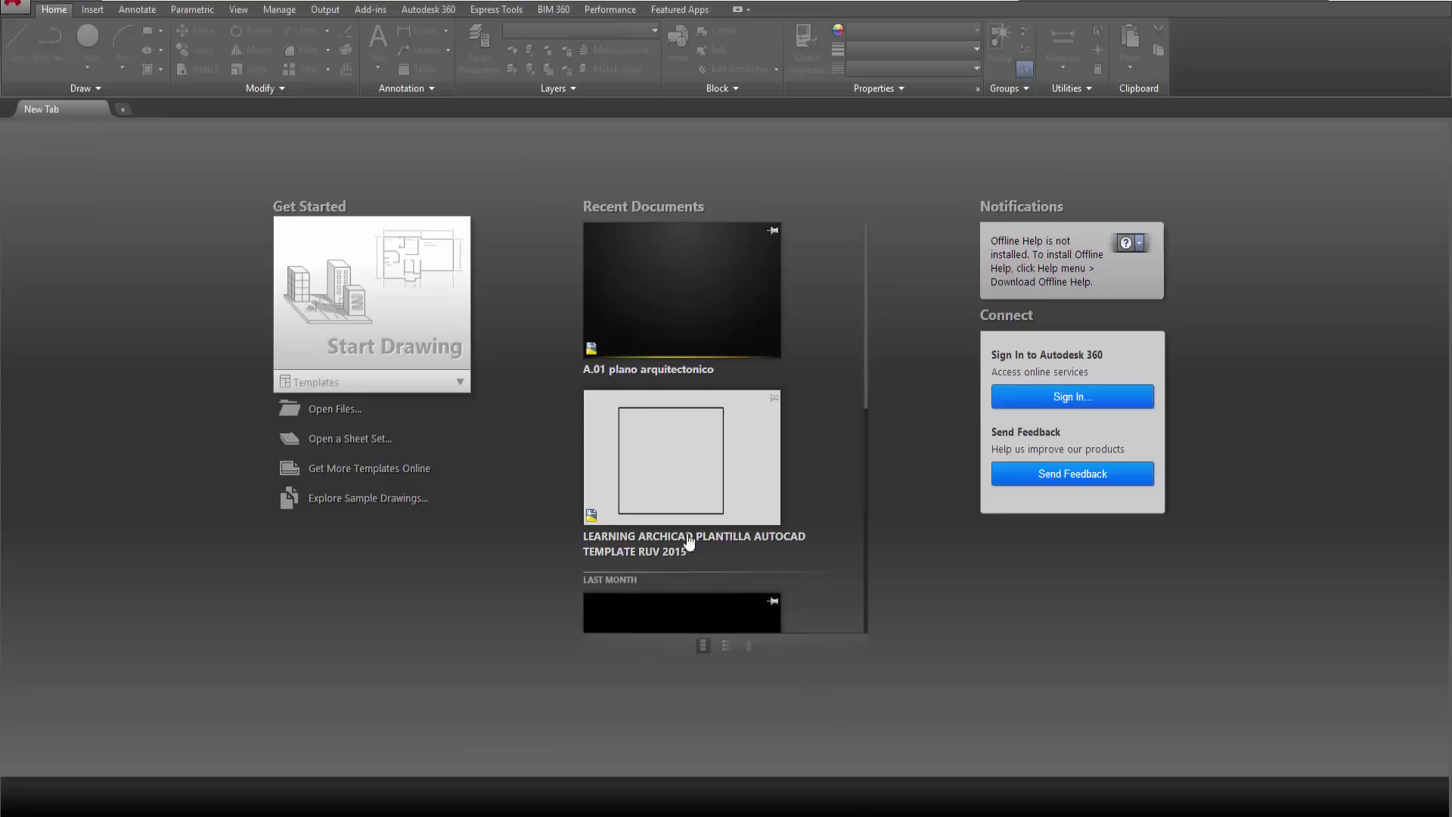
# - Reopen A.01 plano arquitectonico from Recent Documents, accepting the non-Autodesk DWG warning, and zoom extents
pyautogui.click(711, 335)
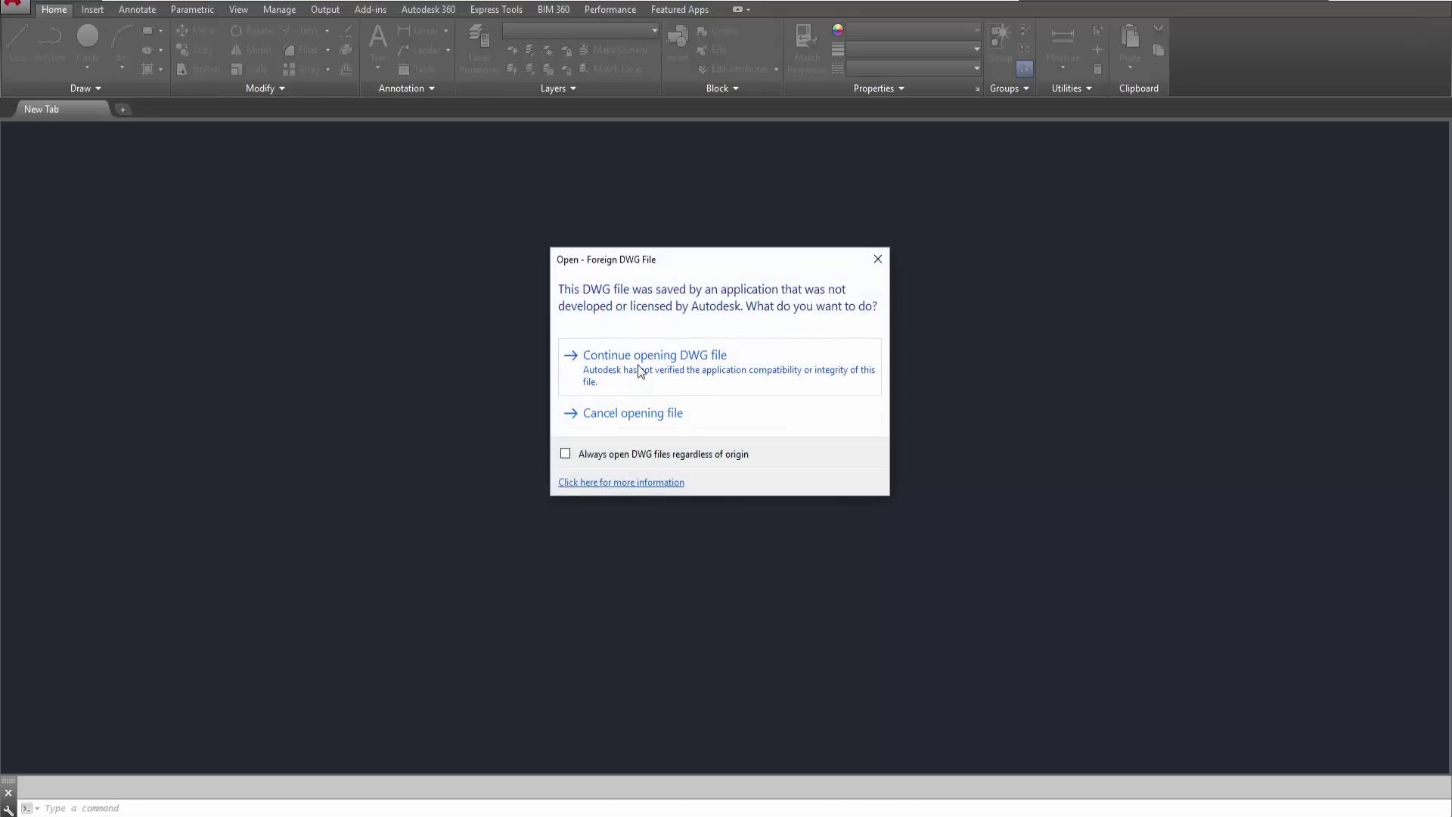
pyautogui.click(640, 371)
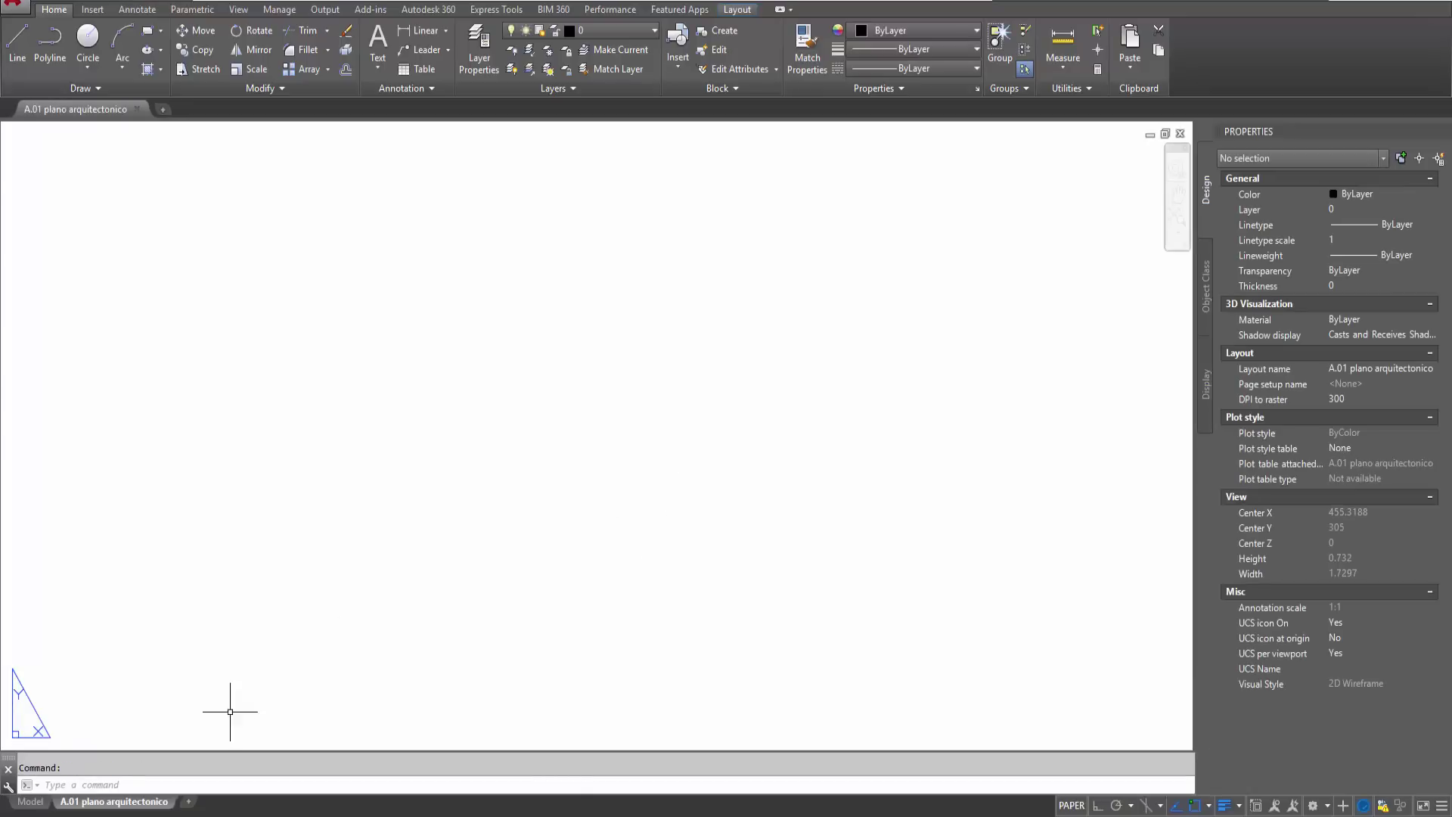
pyautogui.scroll(-4, 462, 518)
pyautogui.write('z')
pyautogui.press('Return')
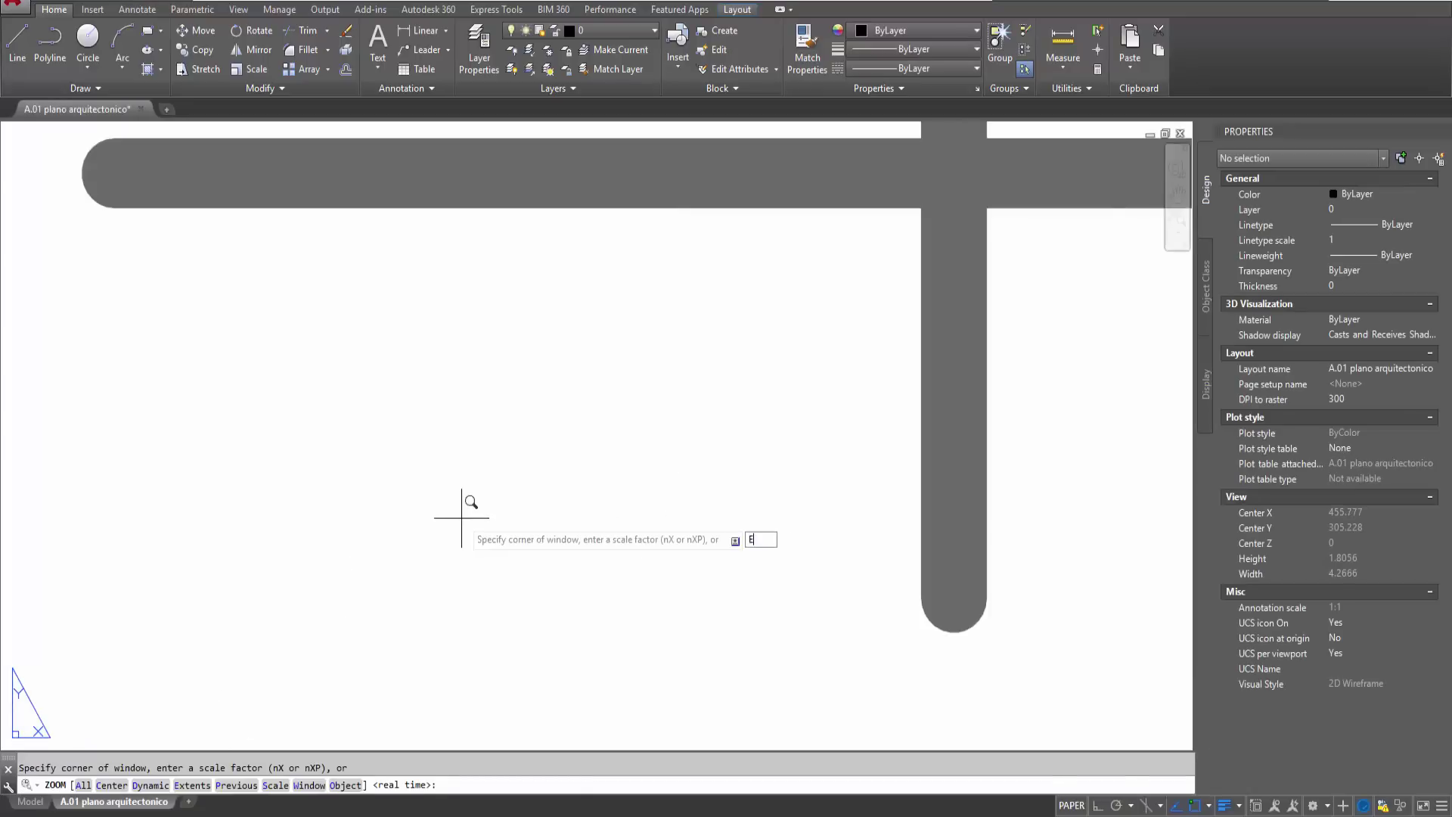
pyautogui.write('e')
pyautogui.press('Return')
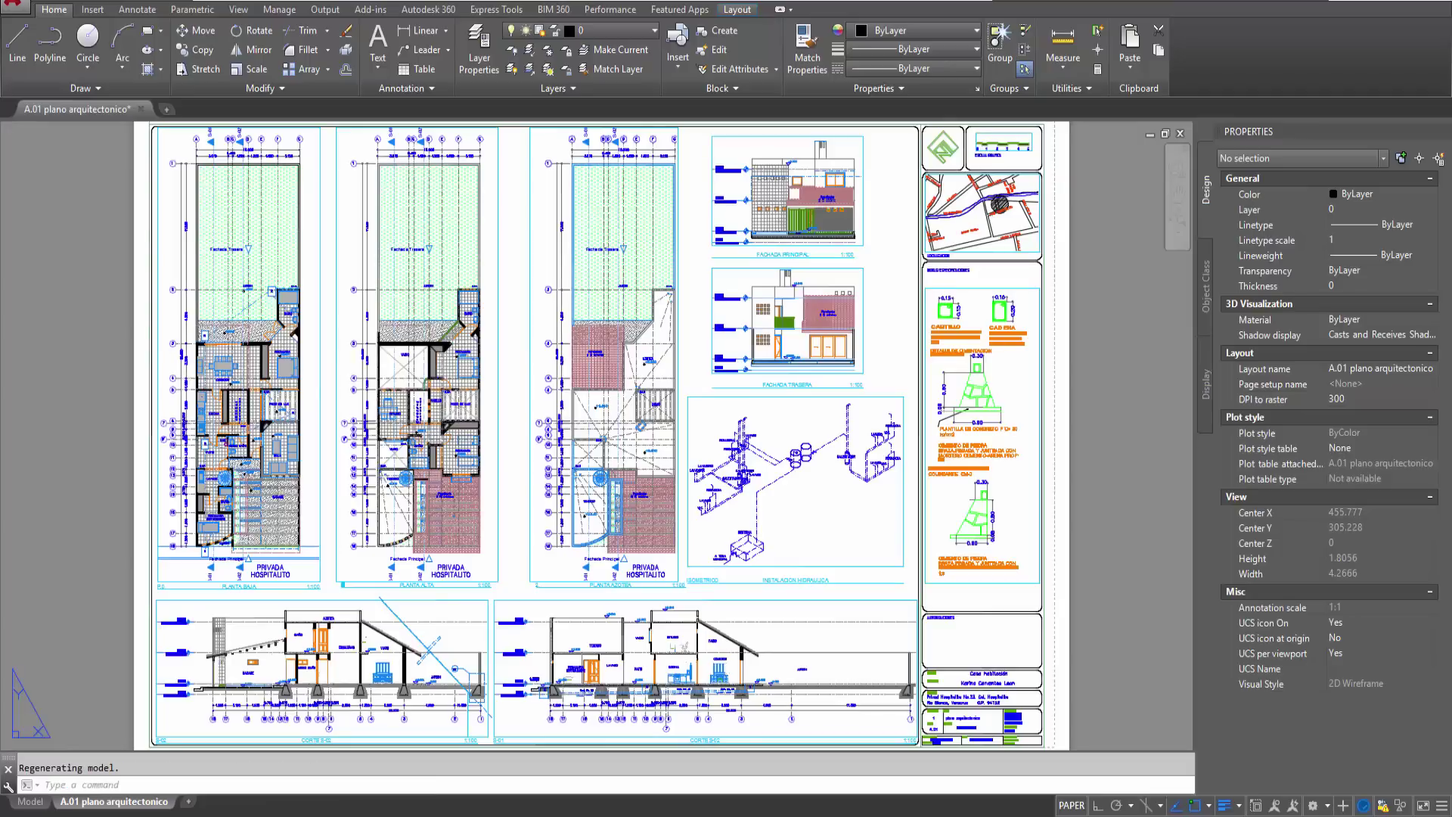
# - Zoom in on the ground-floor rooms and bring up the Plot dialog
pyautogui.moveTo(530, 424); pyautogui.dragTo(756, 401, button='middle')
pyautogui.scroll(2, 408, 302)
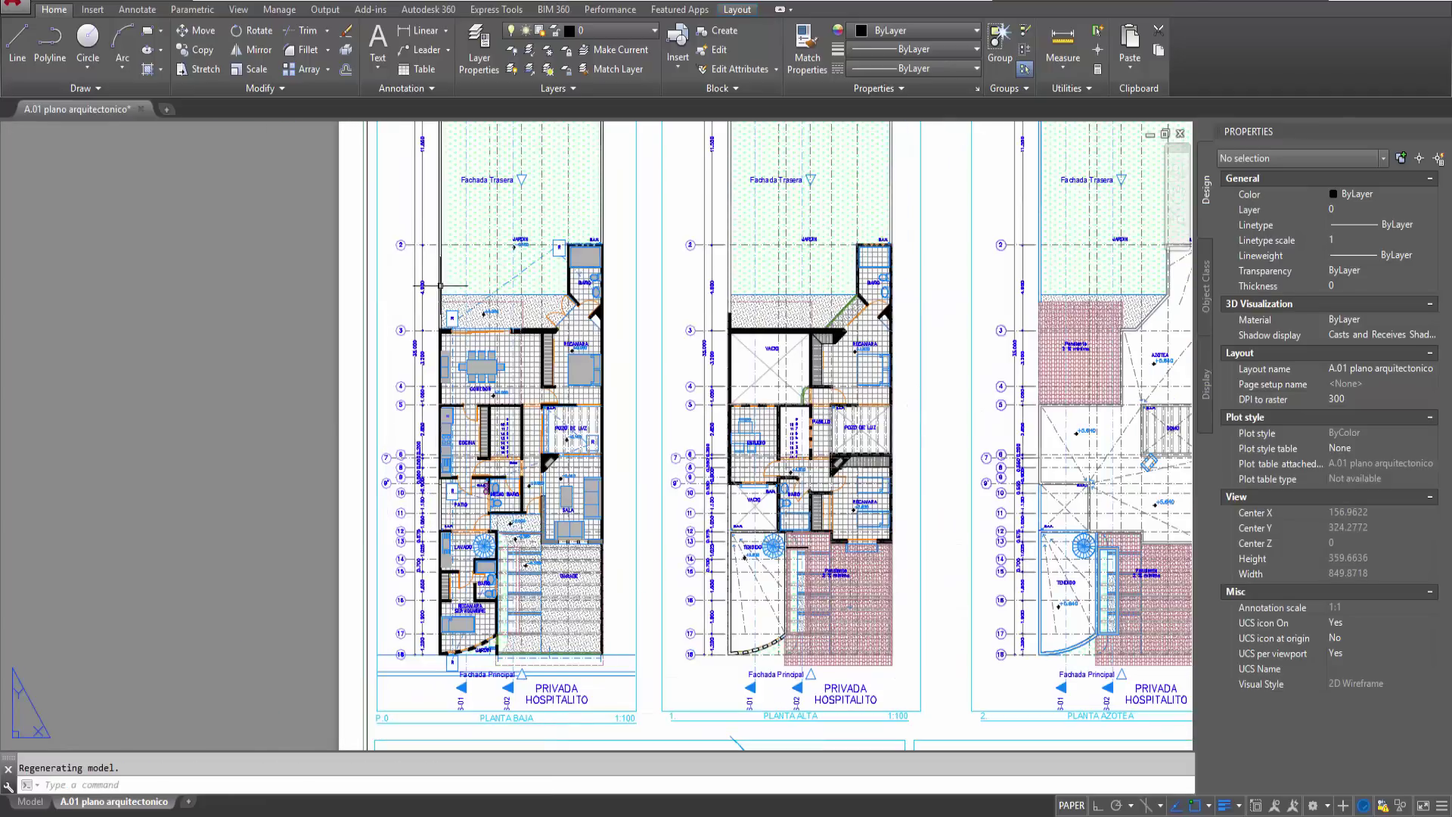
pyautogui.scroll(3, 522, 317)
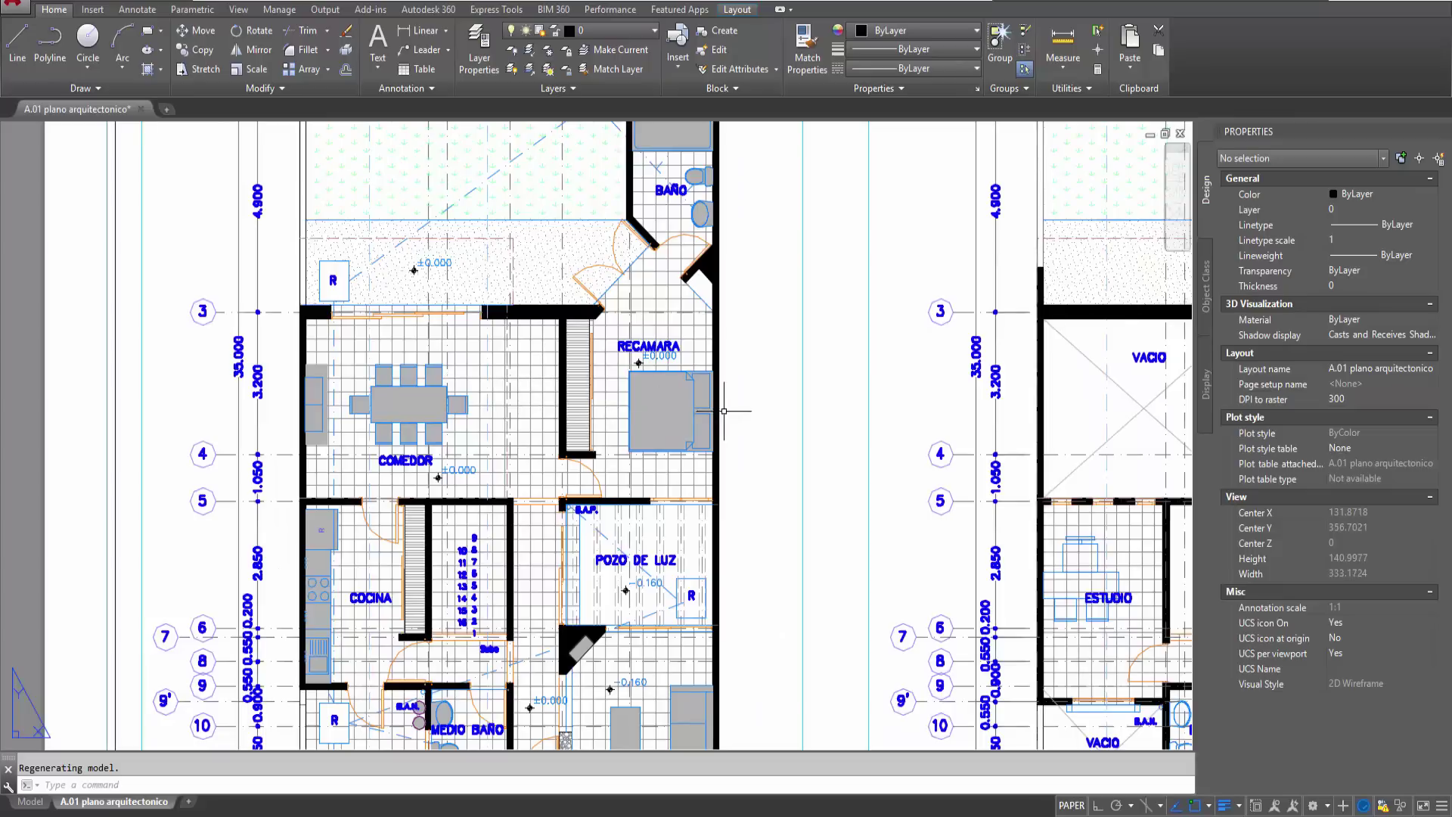
pyautogui.moveTo(755, 354); pyautogui.dragTo(797, 285, button='middle')
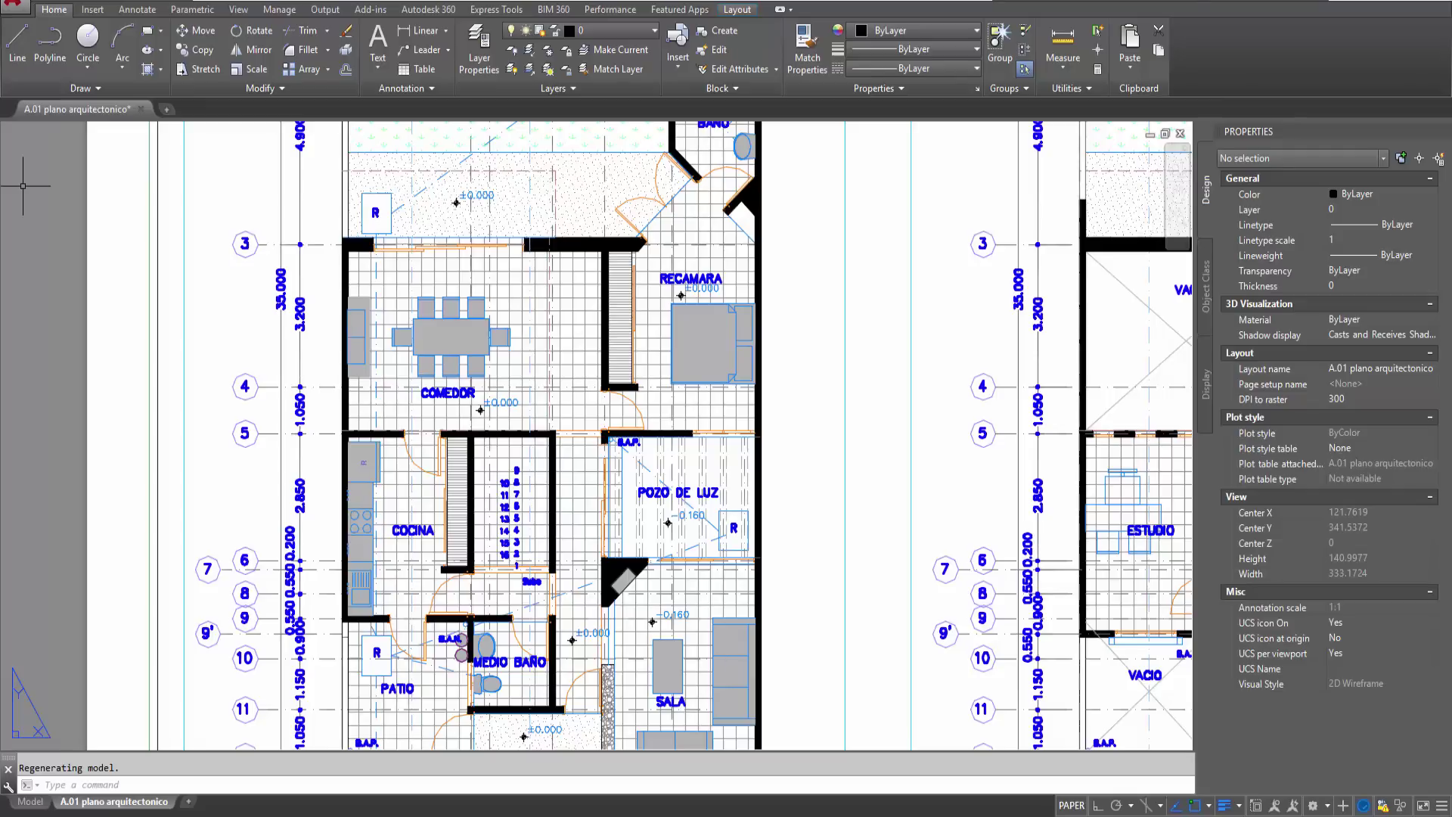
pyautogui.hotkey('ctrl', 'p')
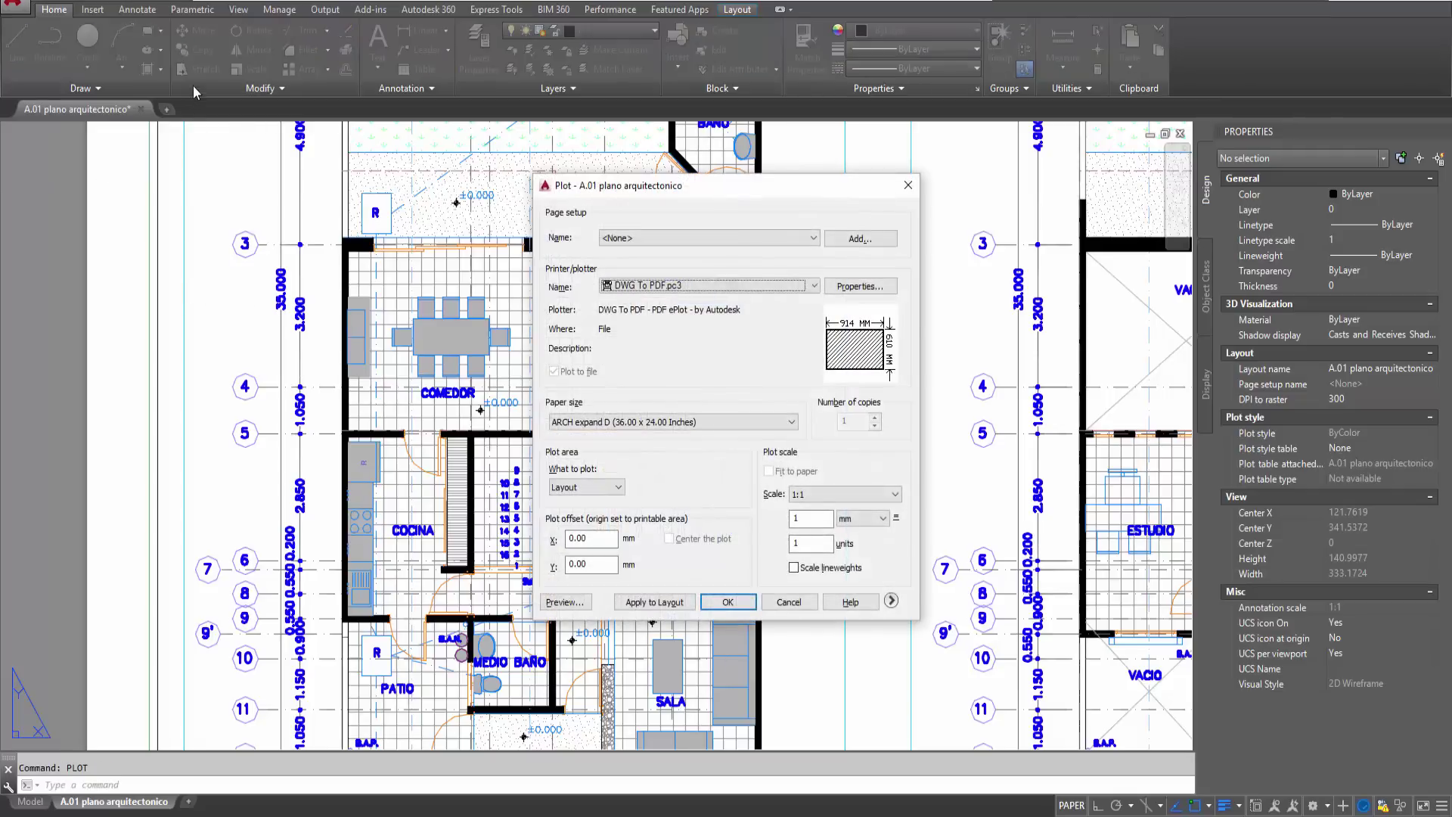
# - Select the HP LaserJet M1120 MFP printer, accepting the paper size warning
pyautogui.click(700, 286)
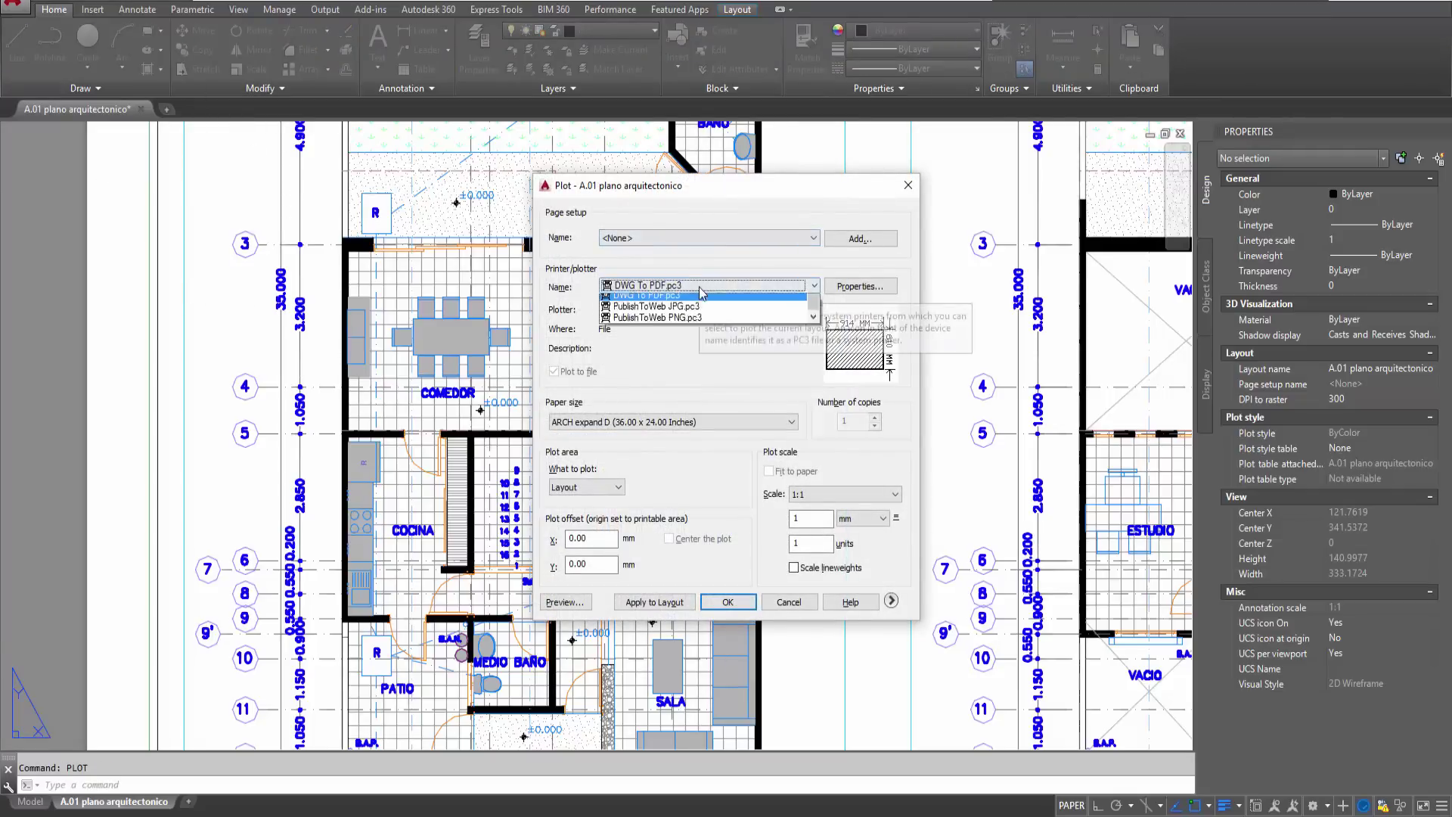
pyautogui.moveTo(815, 347); pyautogui.dragTo(814, 331)
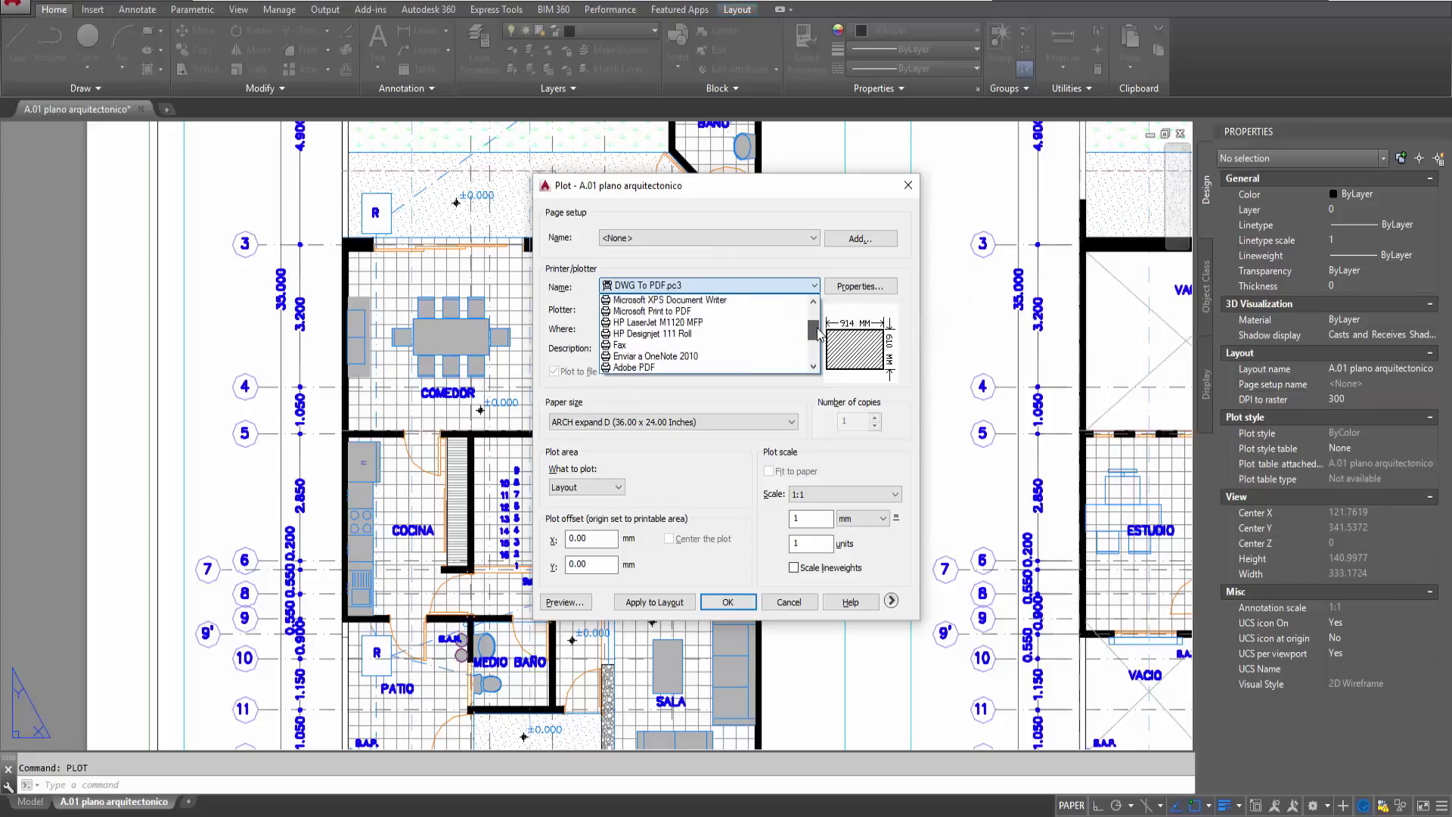
pyautogui.click(714, 323)
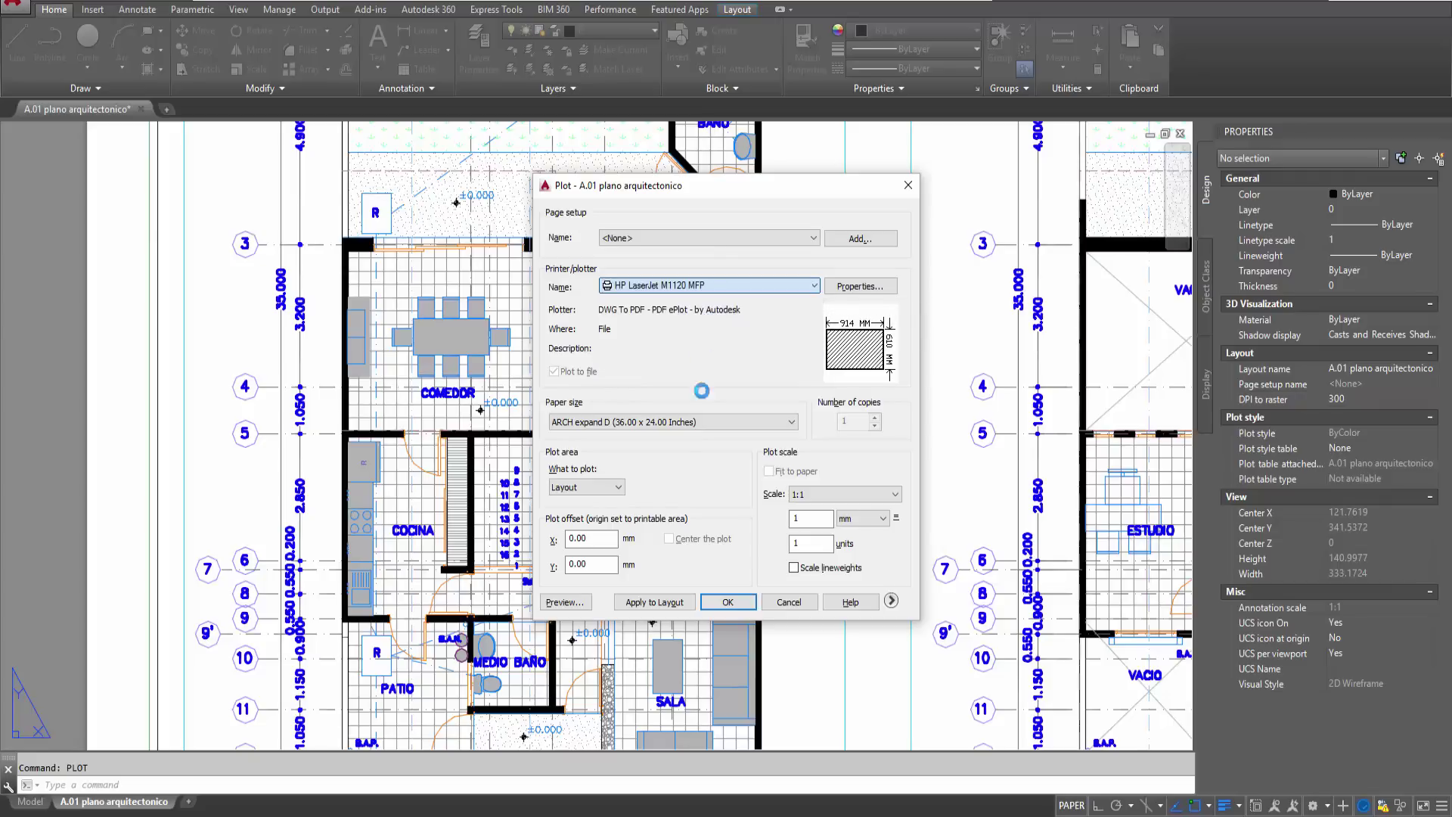
pyautogui.click(755, 462)
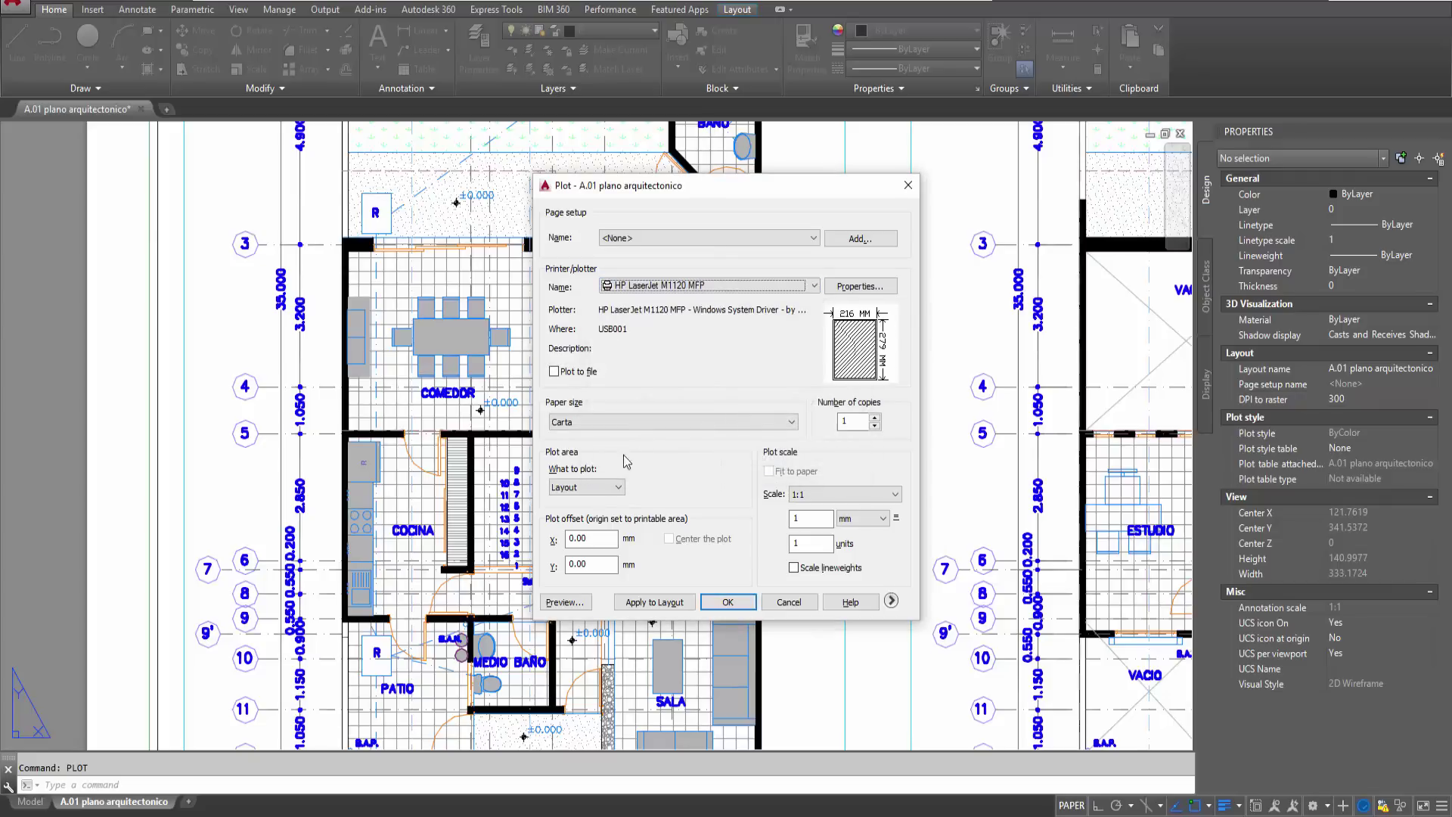
# - Set the plot area to a window around the floor plan, centred on the paper
pyautogui.click(618, 488)
pyautogui.click(582, 539)
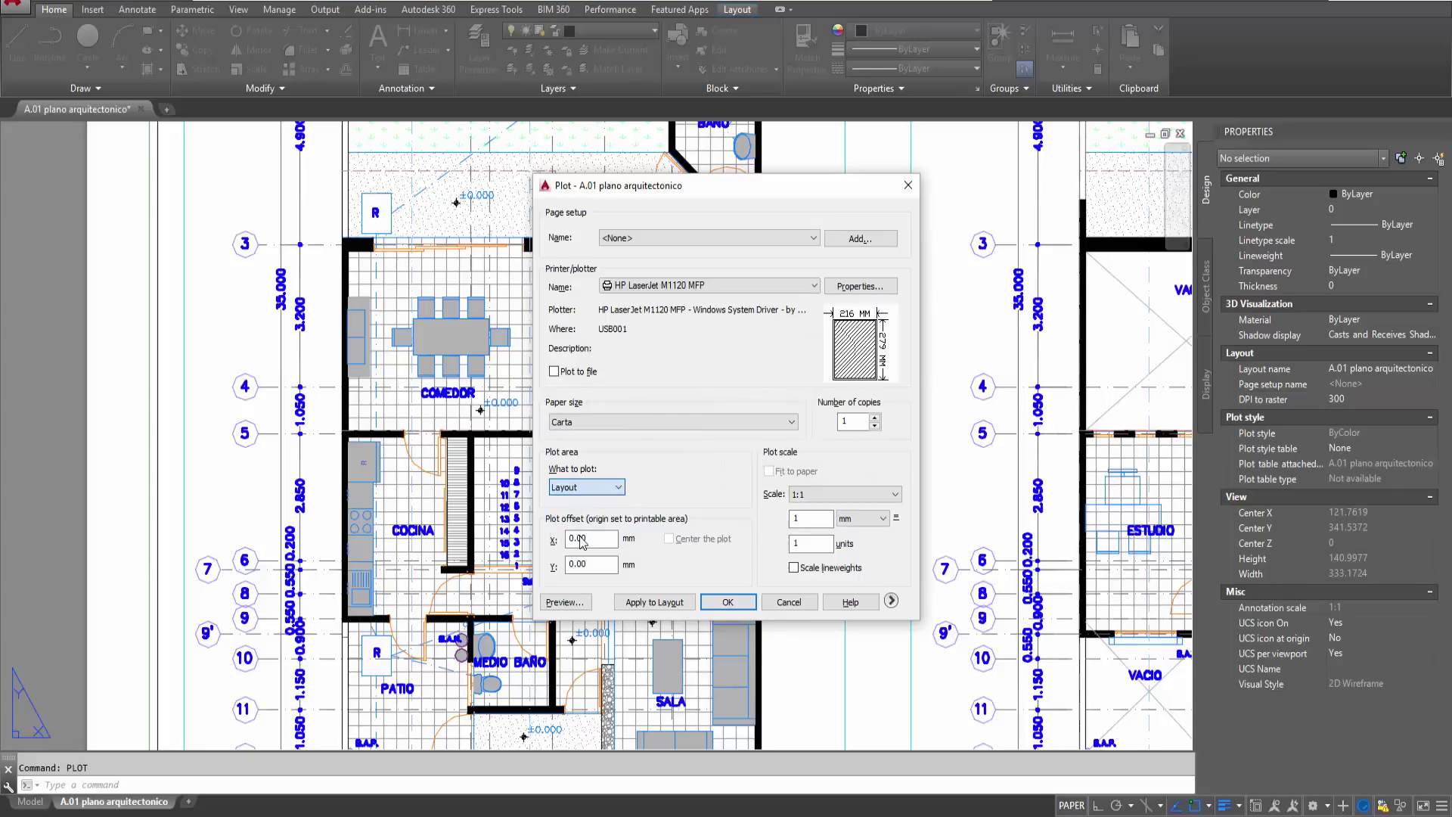
pyautogui.moveTo(584, 371); pyautogui.dragTo(564, 446, button='middle')
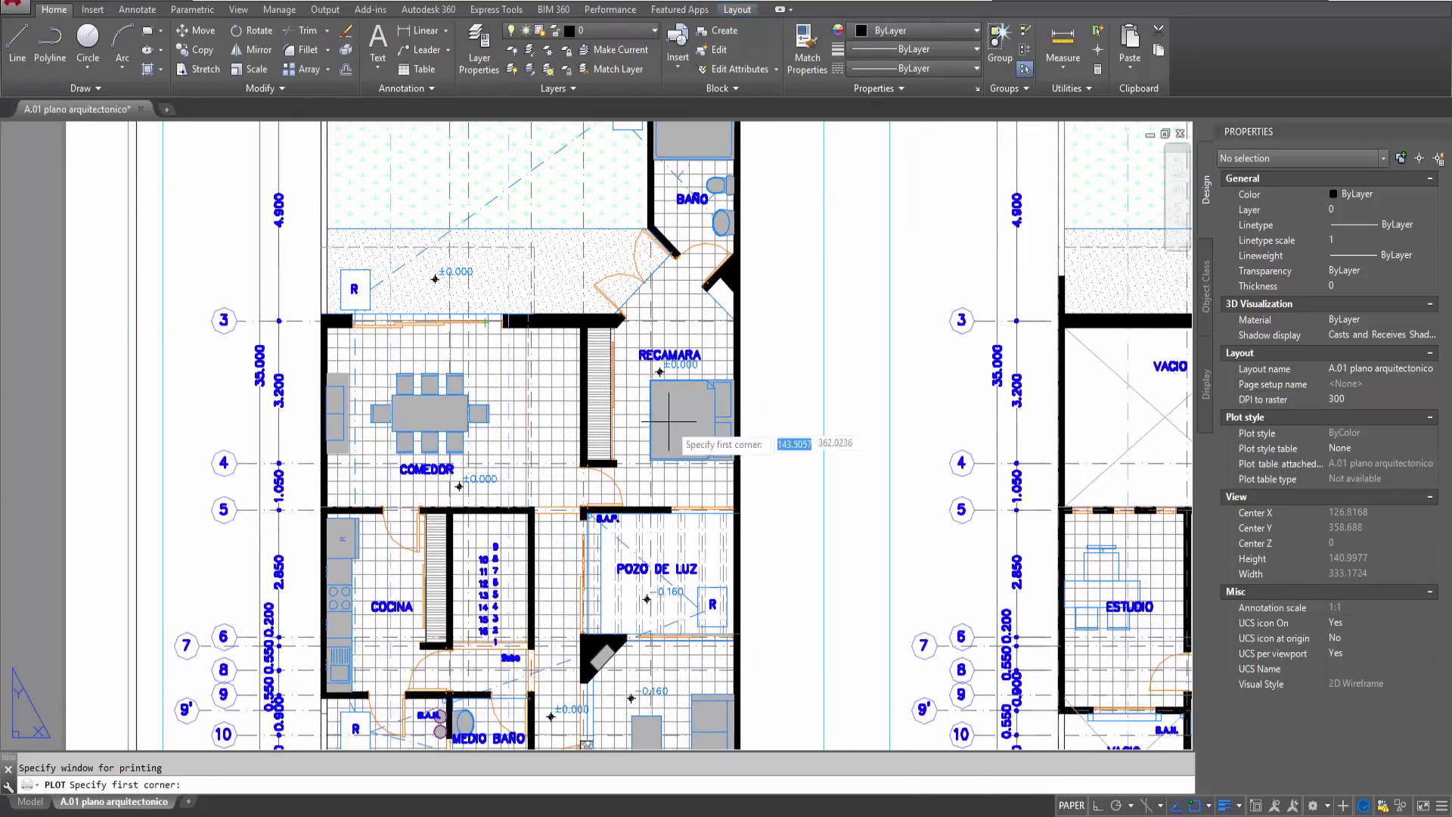
pyautogui.click(545, 283)
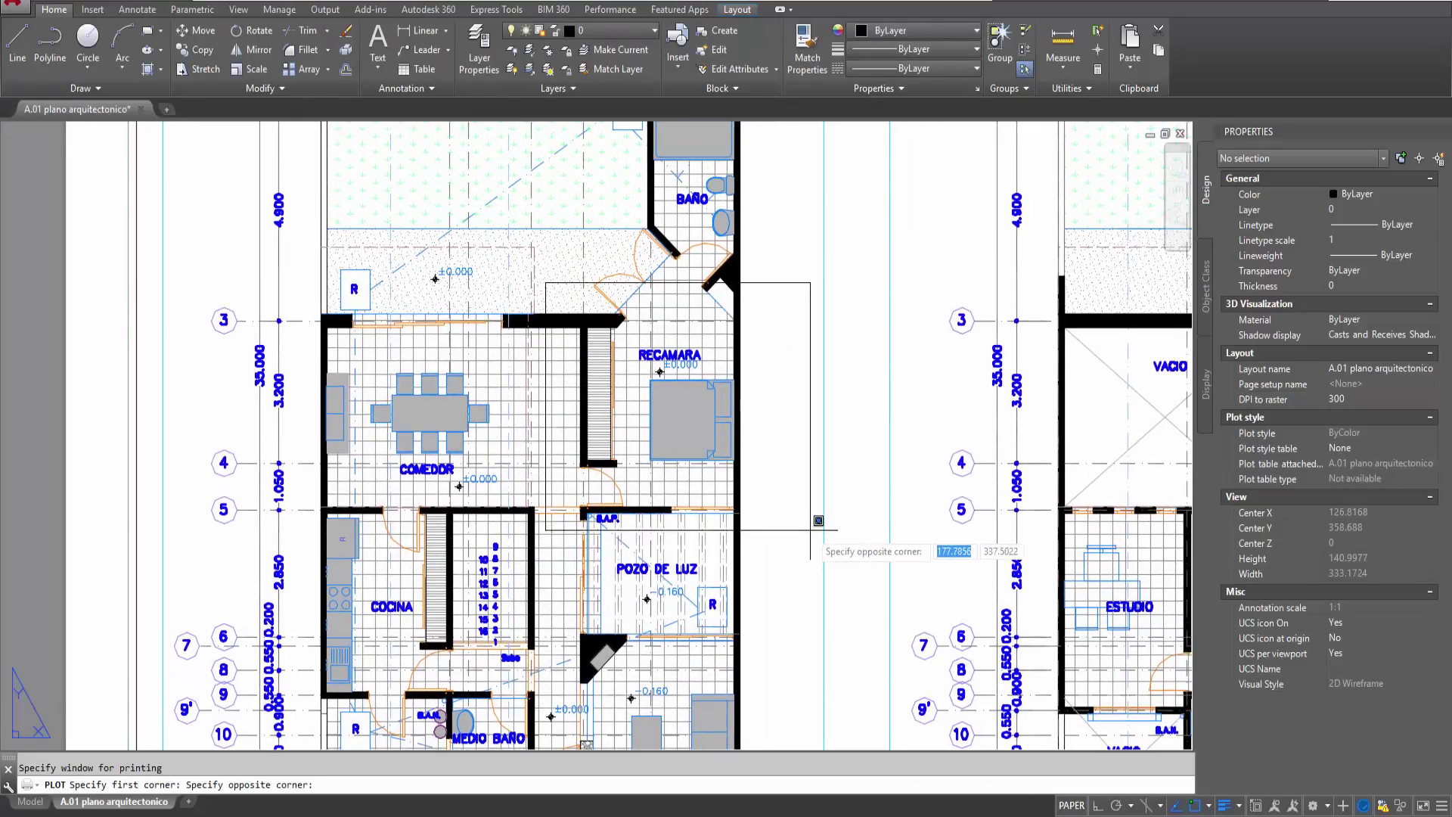
pyautogui.click(813, 499)
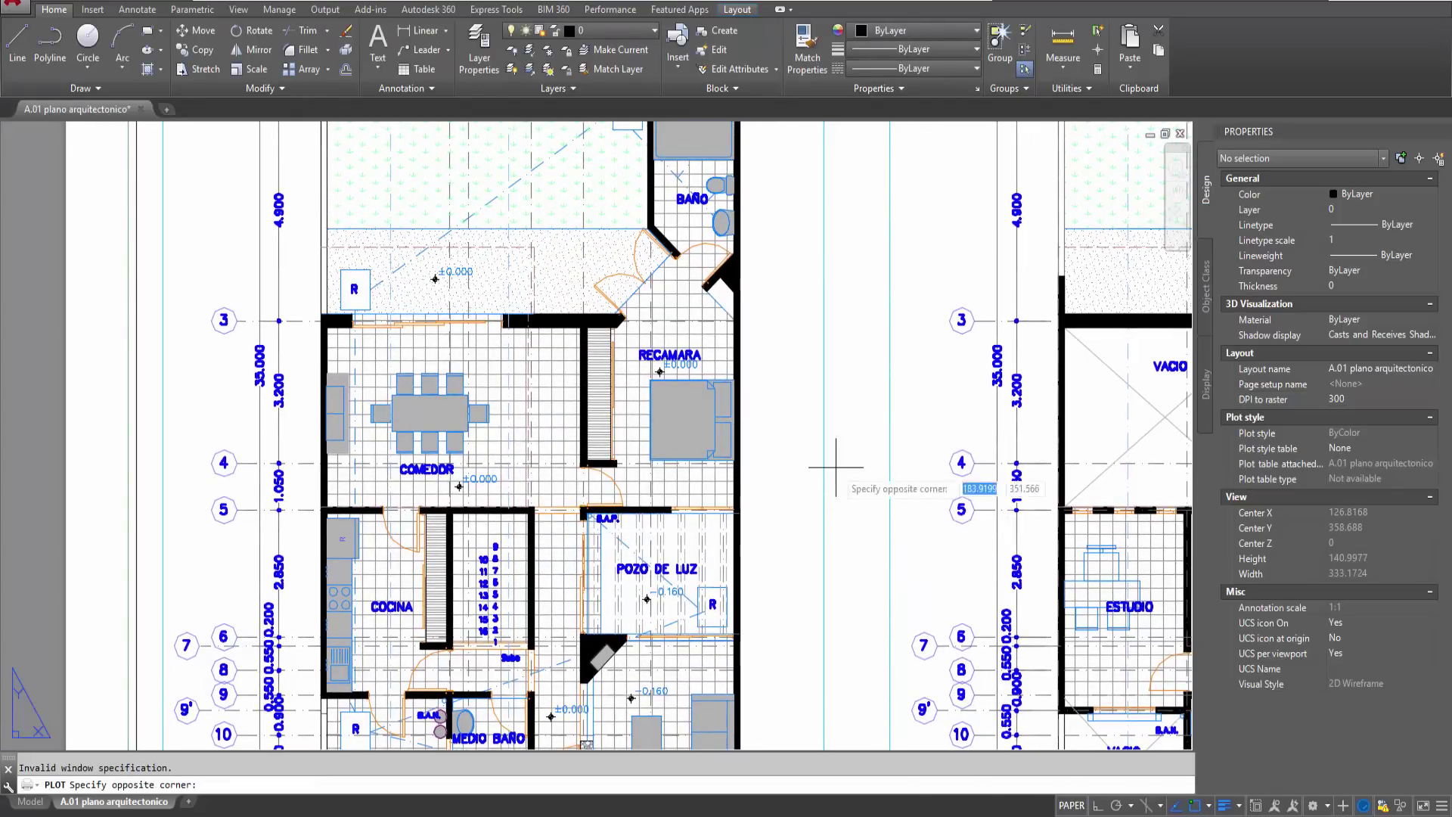
pyautogui.click(687, 410)
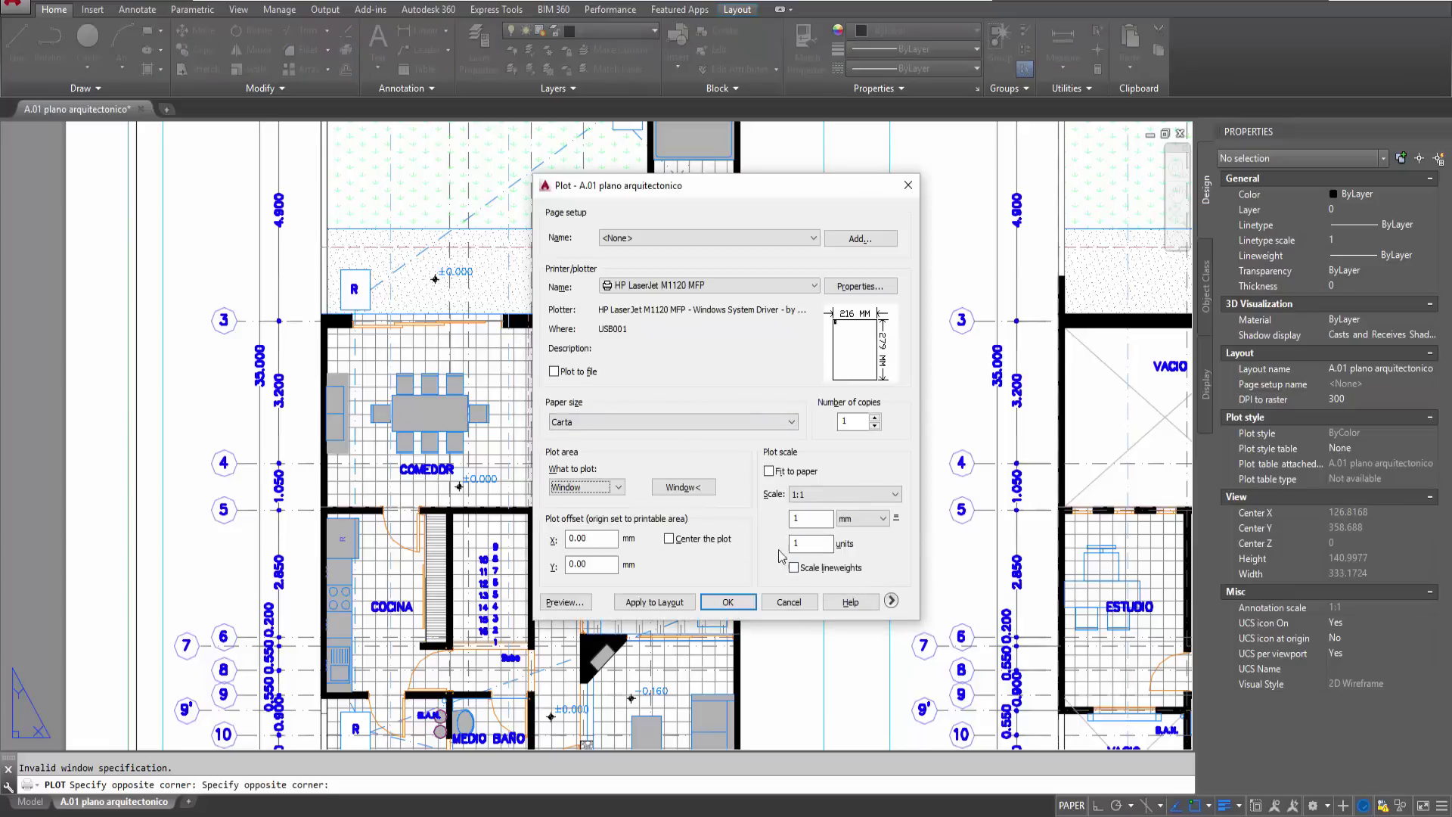
pyautogui.click(714, 540)
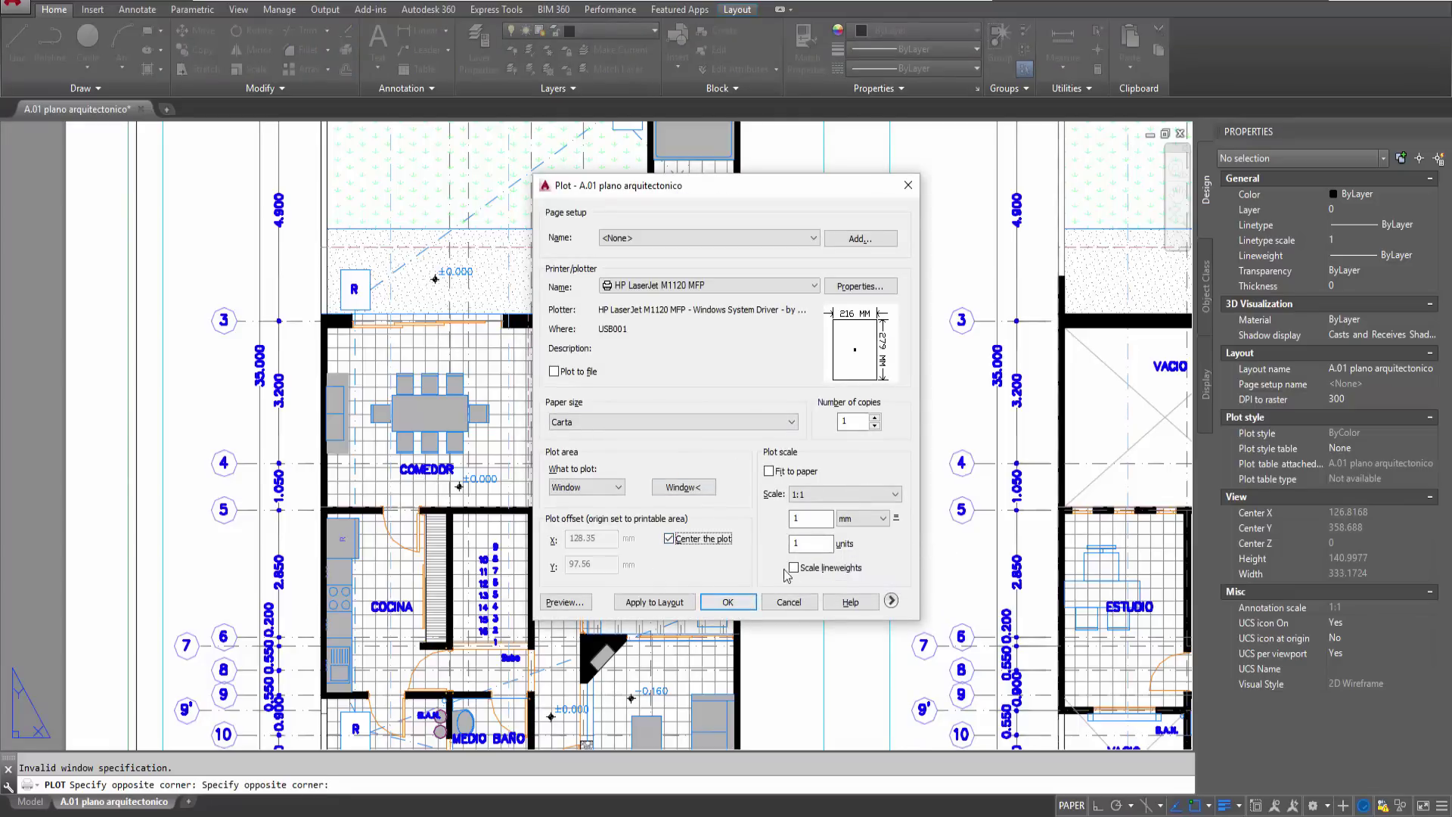
# - Set the plot scale to 1:1
pyautogui.click(852, 497)
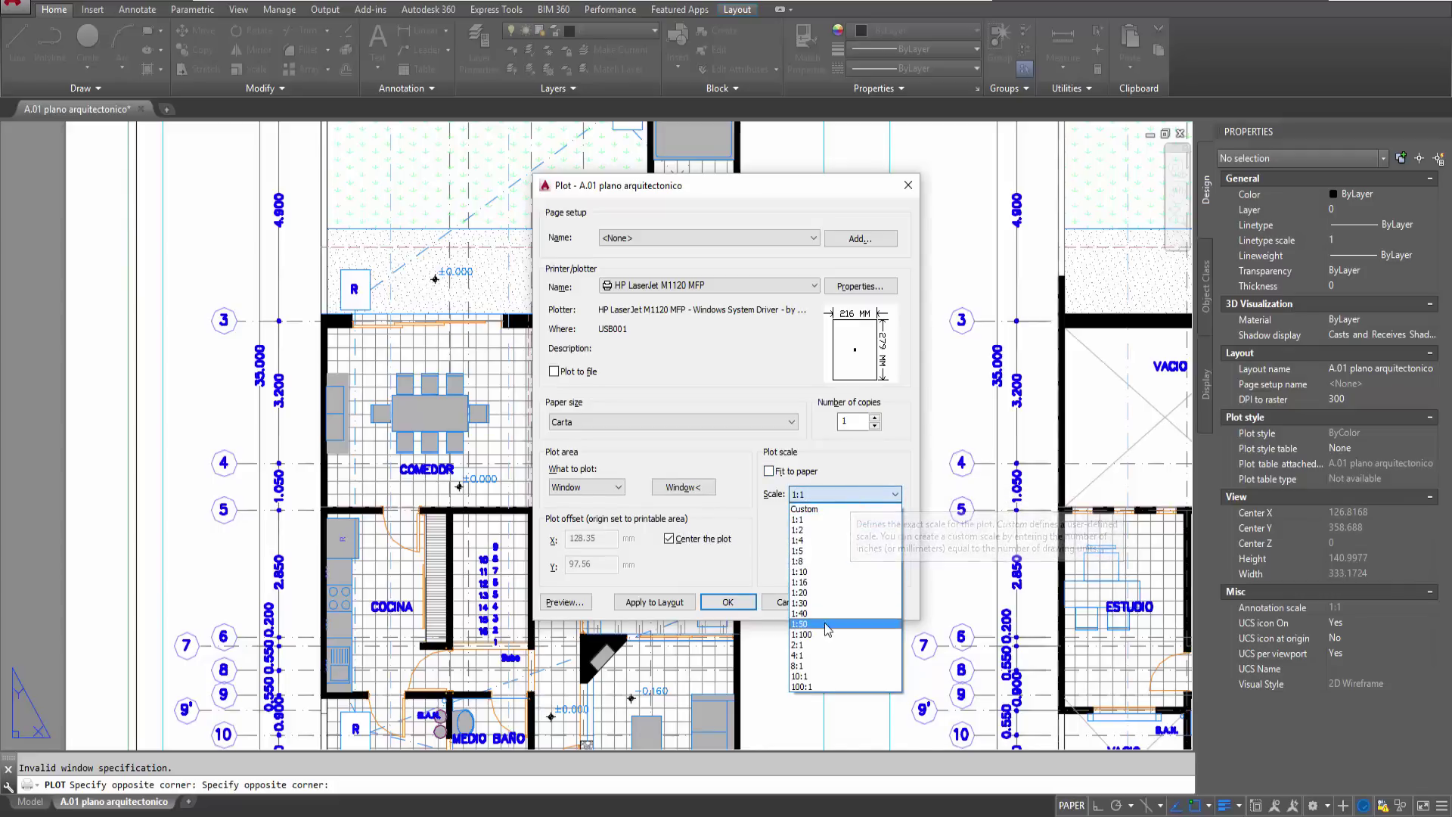
pyautogui.click(802, 634)
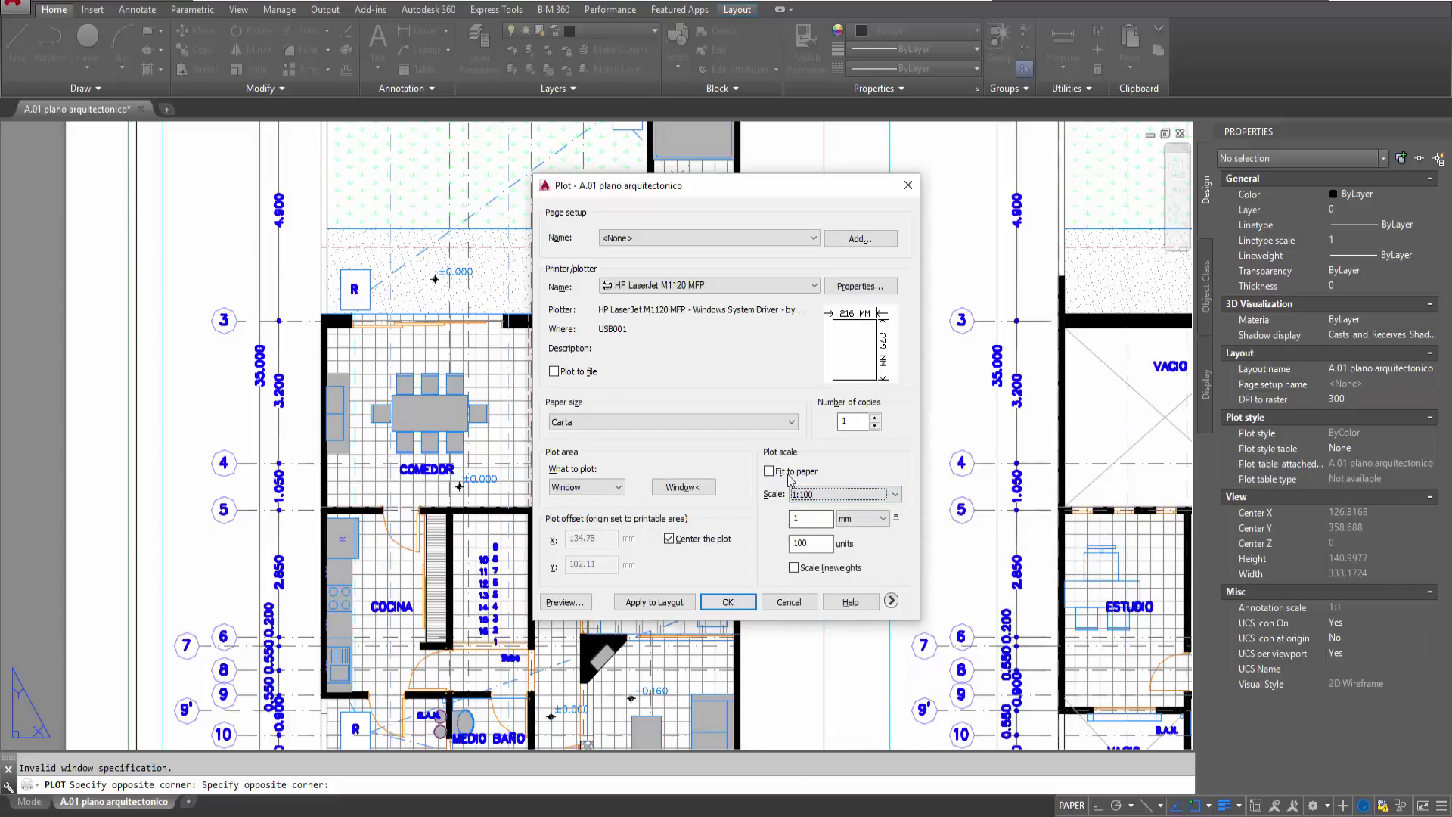
pyautogui.click(822, 515)
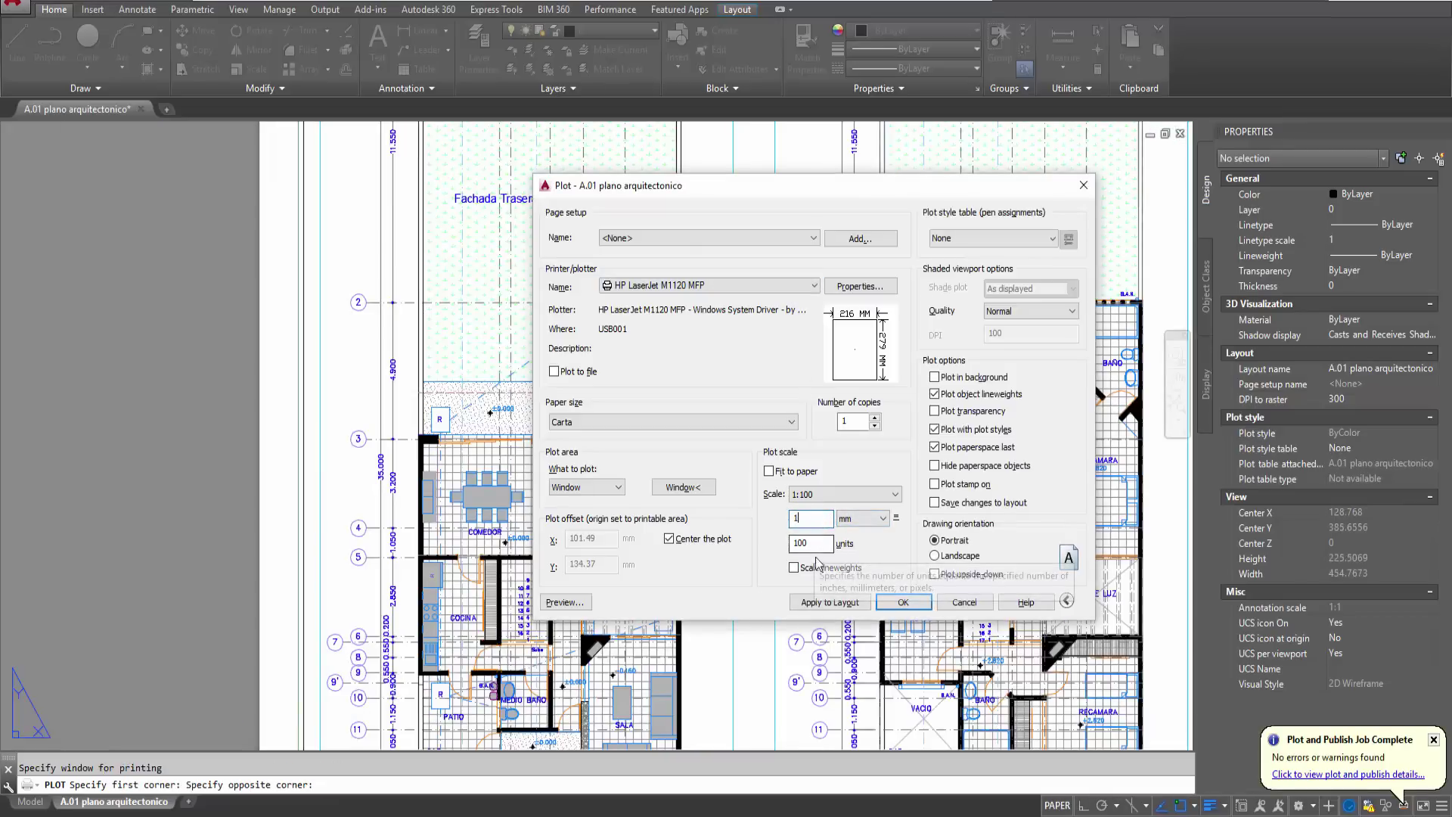
pyautogui.moveTo(809, 542); pyautogui.dragTo(766, 542)
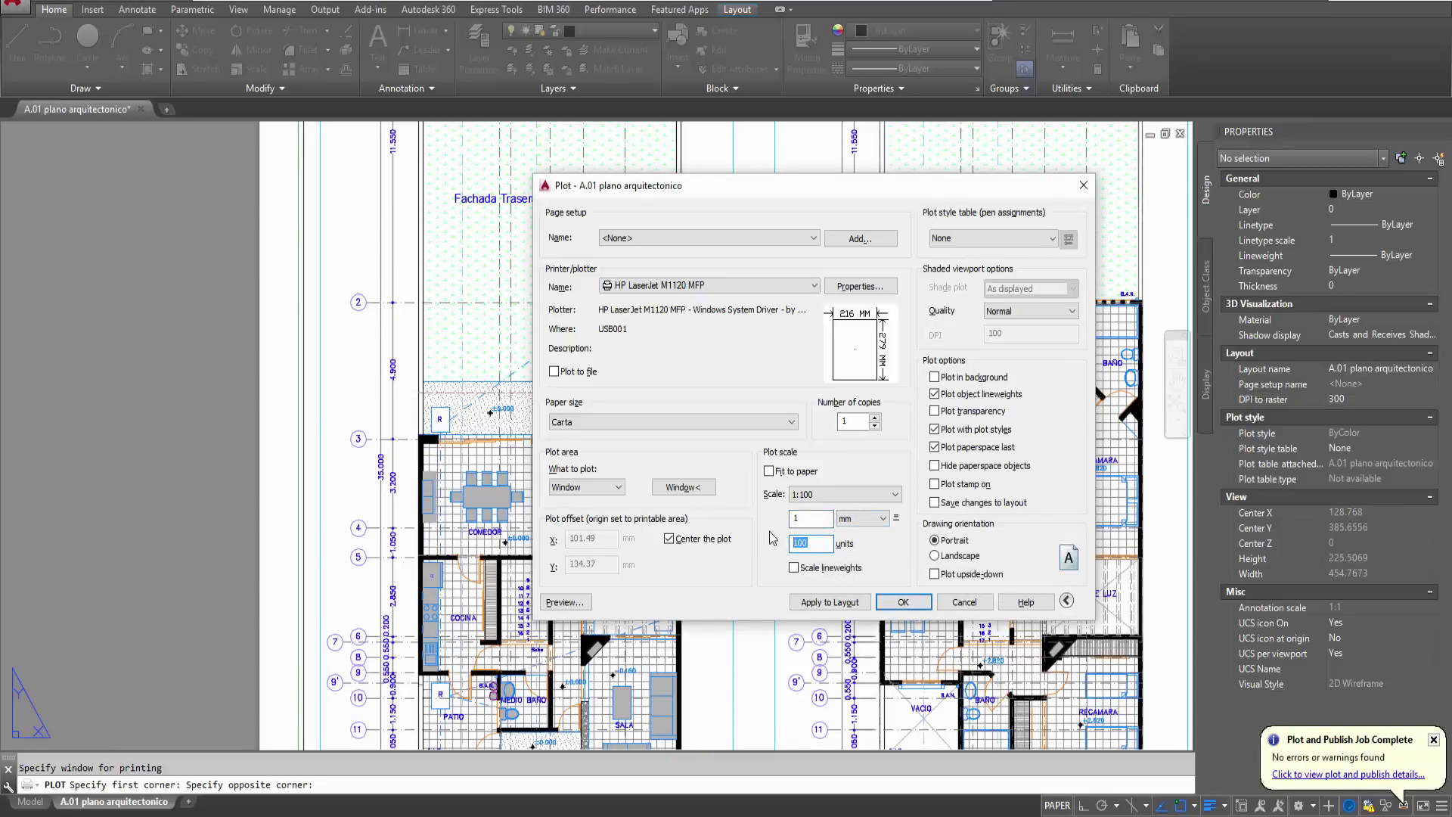
pyautogui.write('1')
pyautogui.click(809, 518)
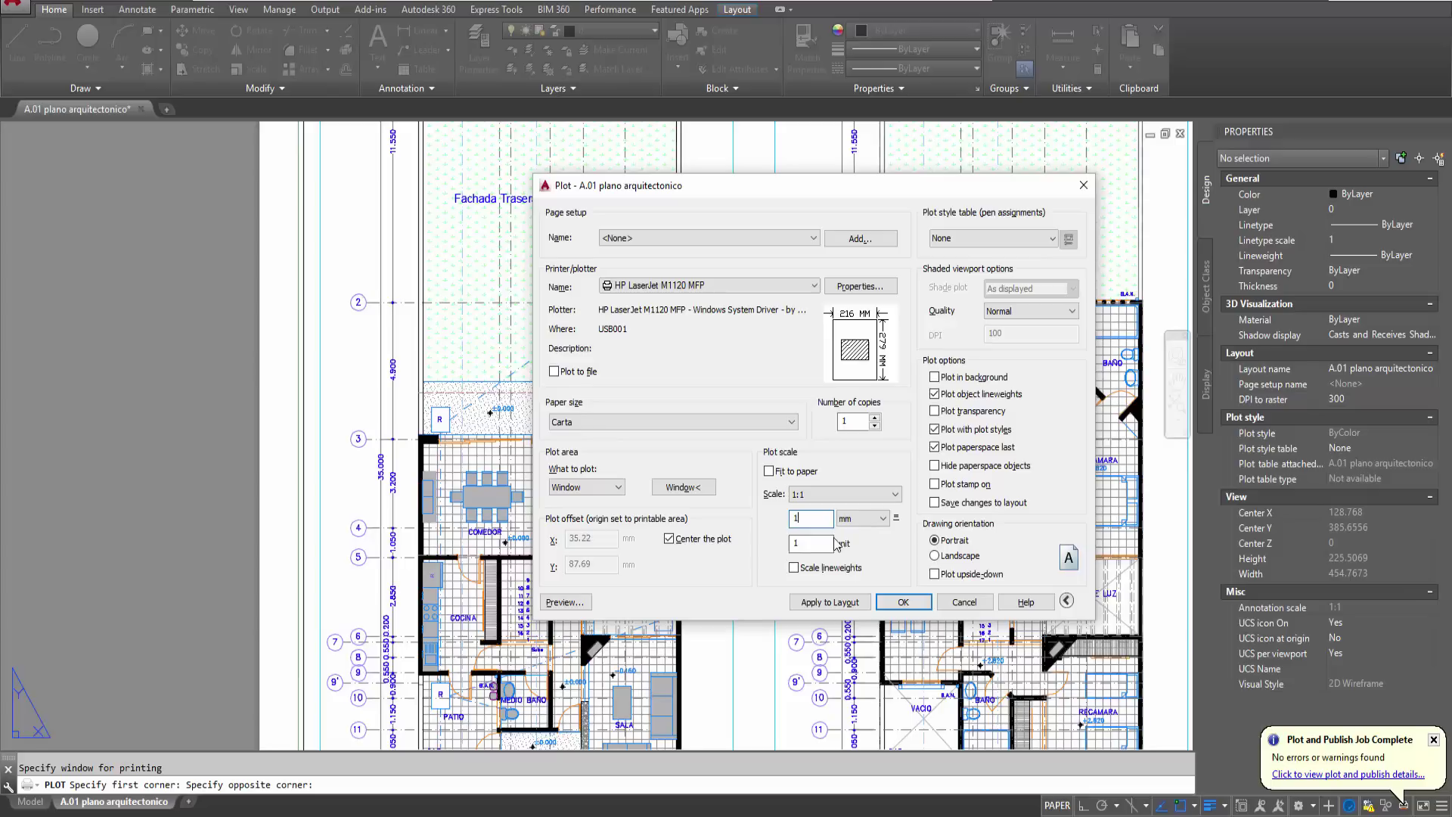
# - Switch to landscape, redraw the plot window, and send the plot to the printer
pyautogui.click(1068, 601)
pyautogui.click(892, 600)
pyautogui.click(959, 557)
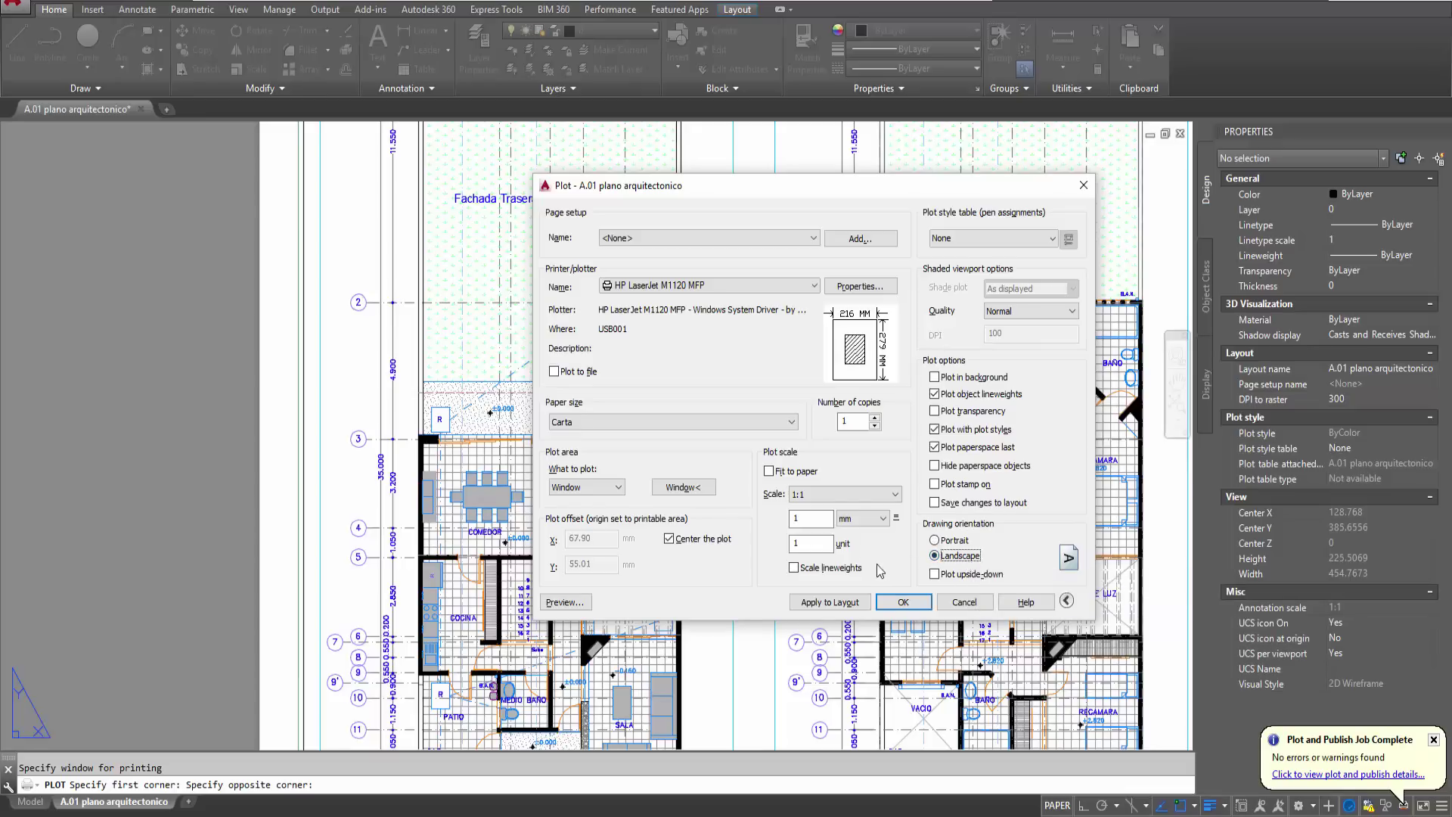
pyautogui.click(683, 487)
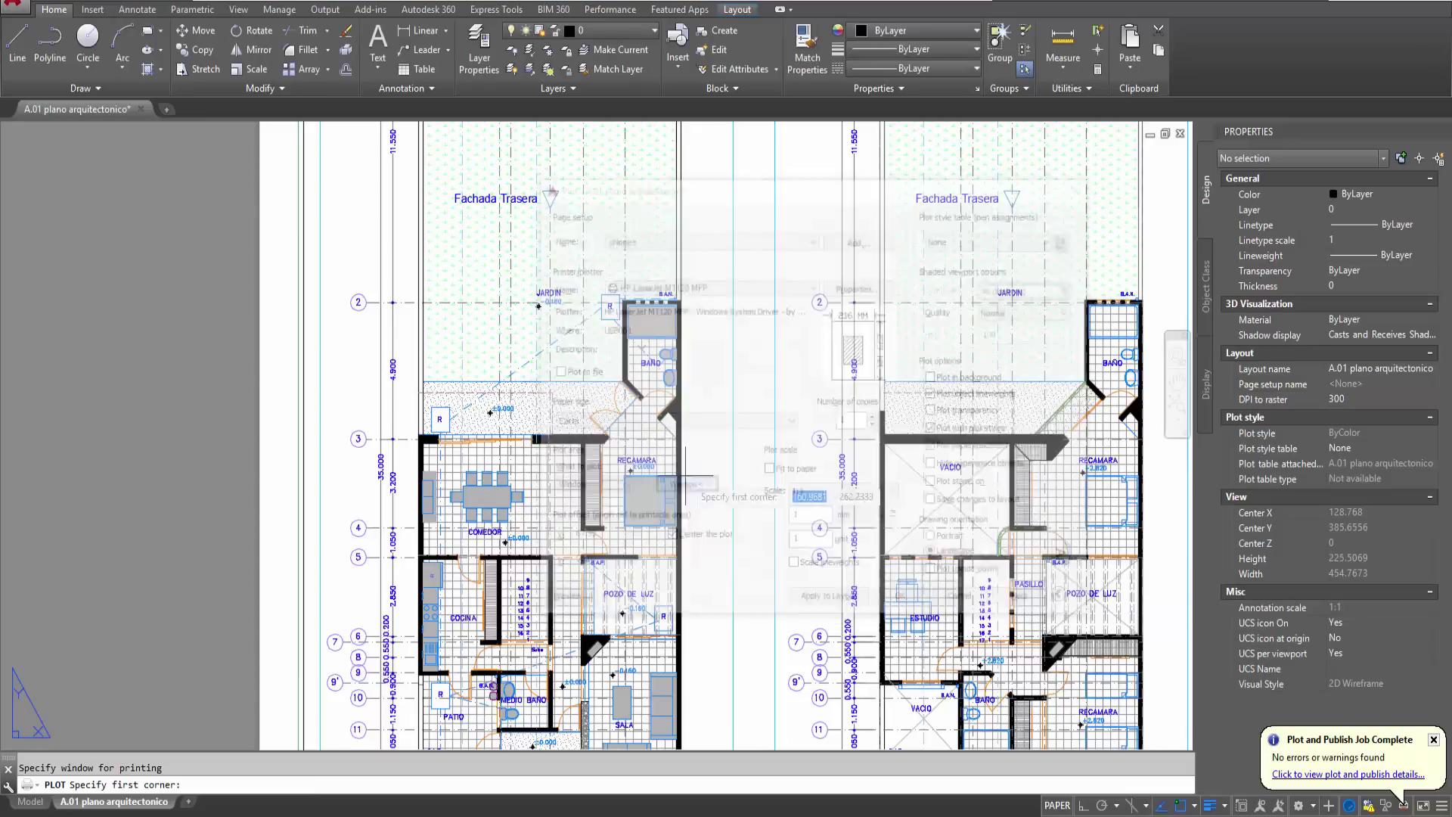
pyautogui.click(341, 286)
pyautogui.click(718, 539)
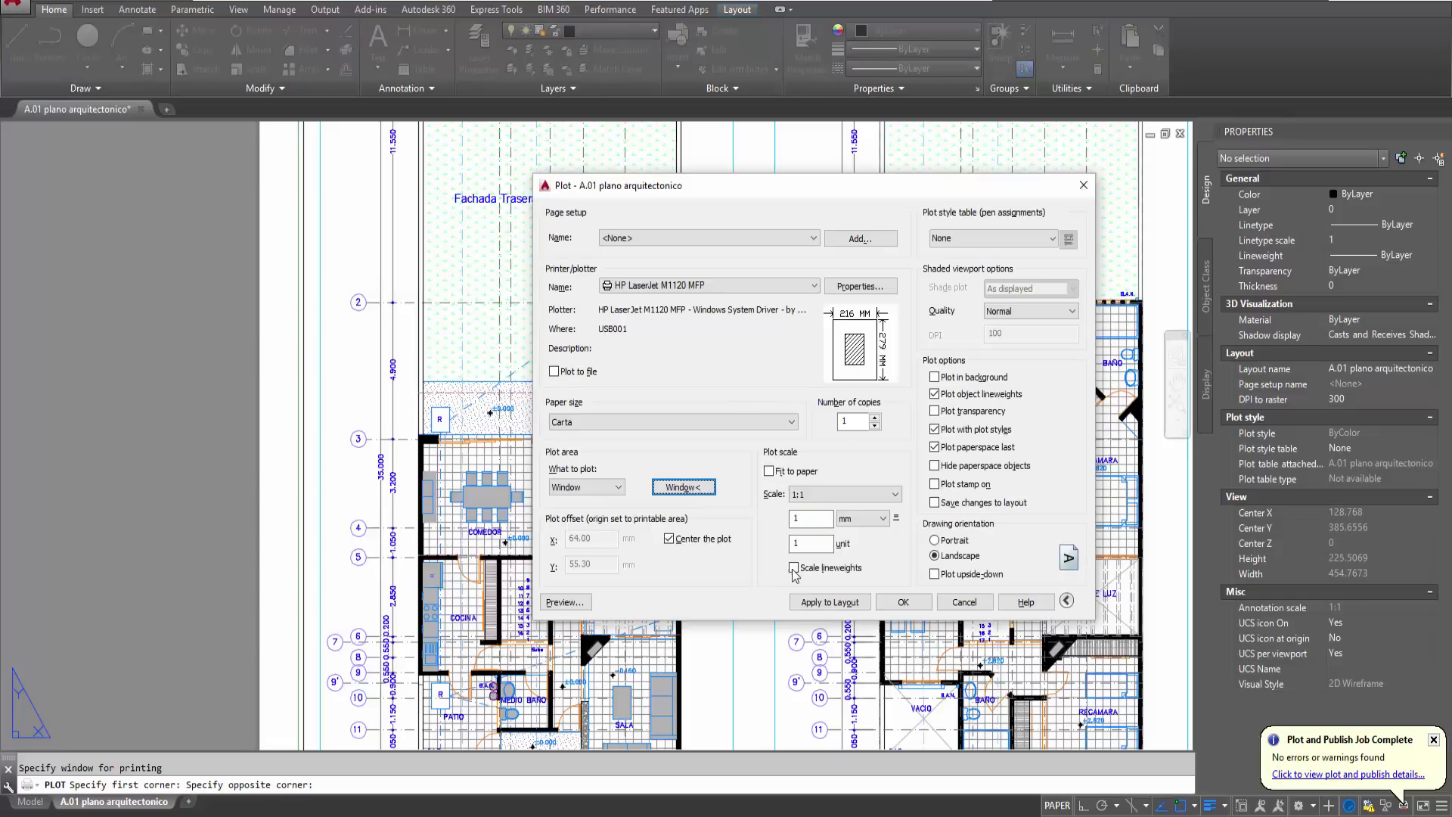
pyautogui.click(916, 604)
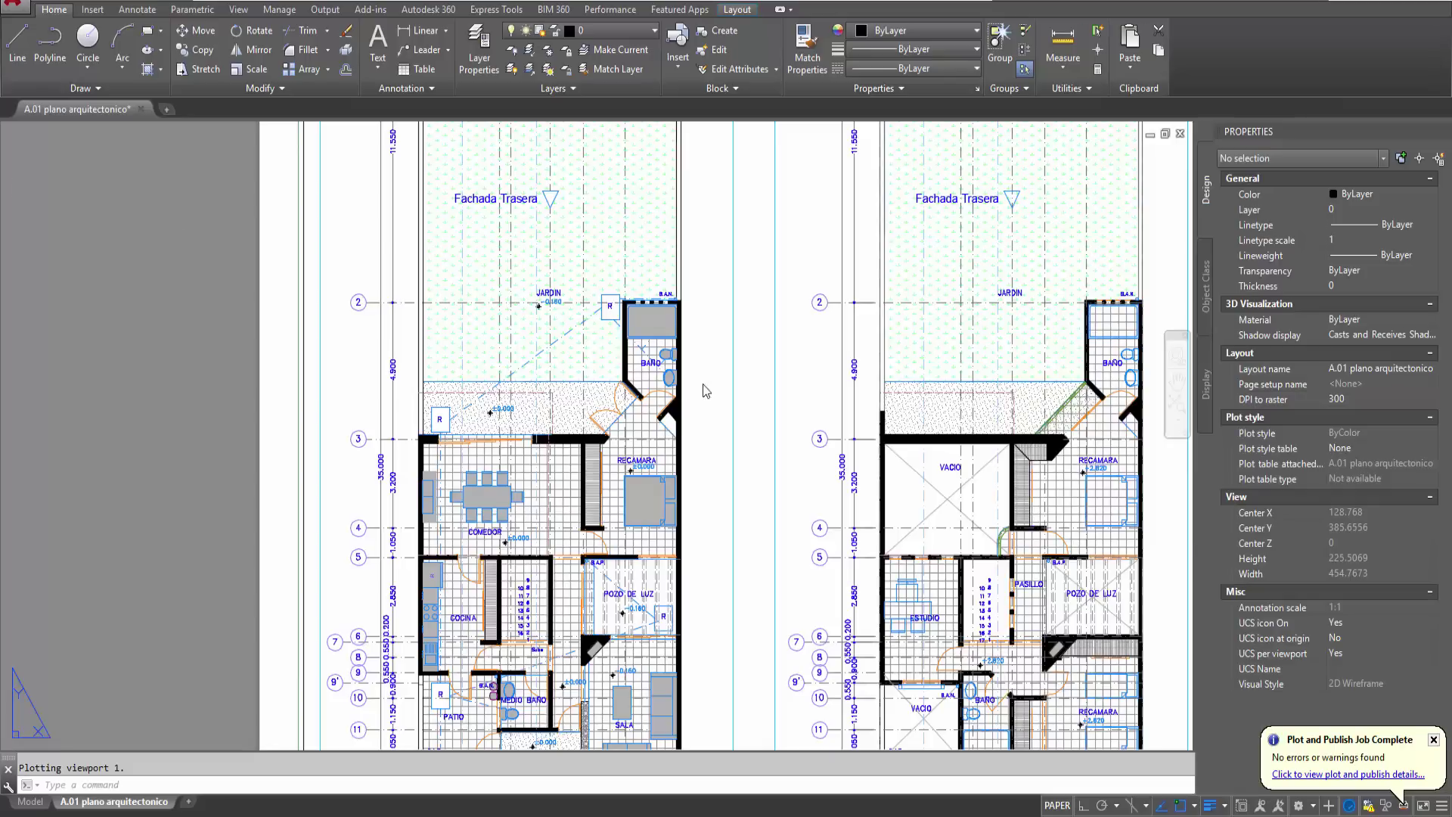
# - Zoom out and window-zoom (Z) to fit the entire A.01 sheet with its title block
pyautogui.scroll(-2, 715, 393)
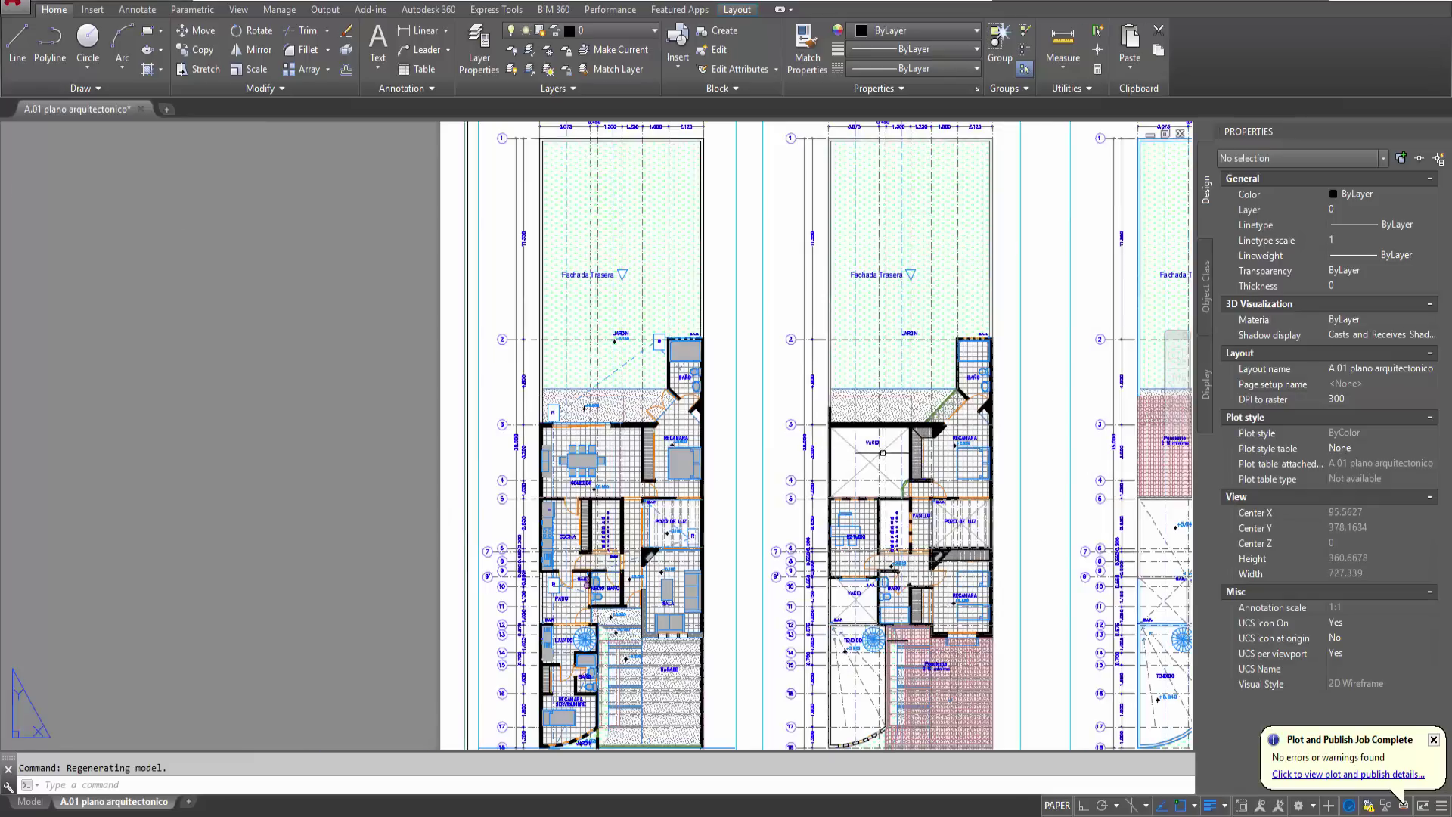
pyautogui.moveTo(832, 454); pyautogui.dragTo(363, 320, button='middle')
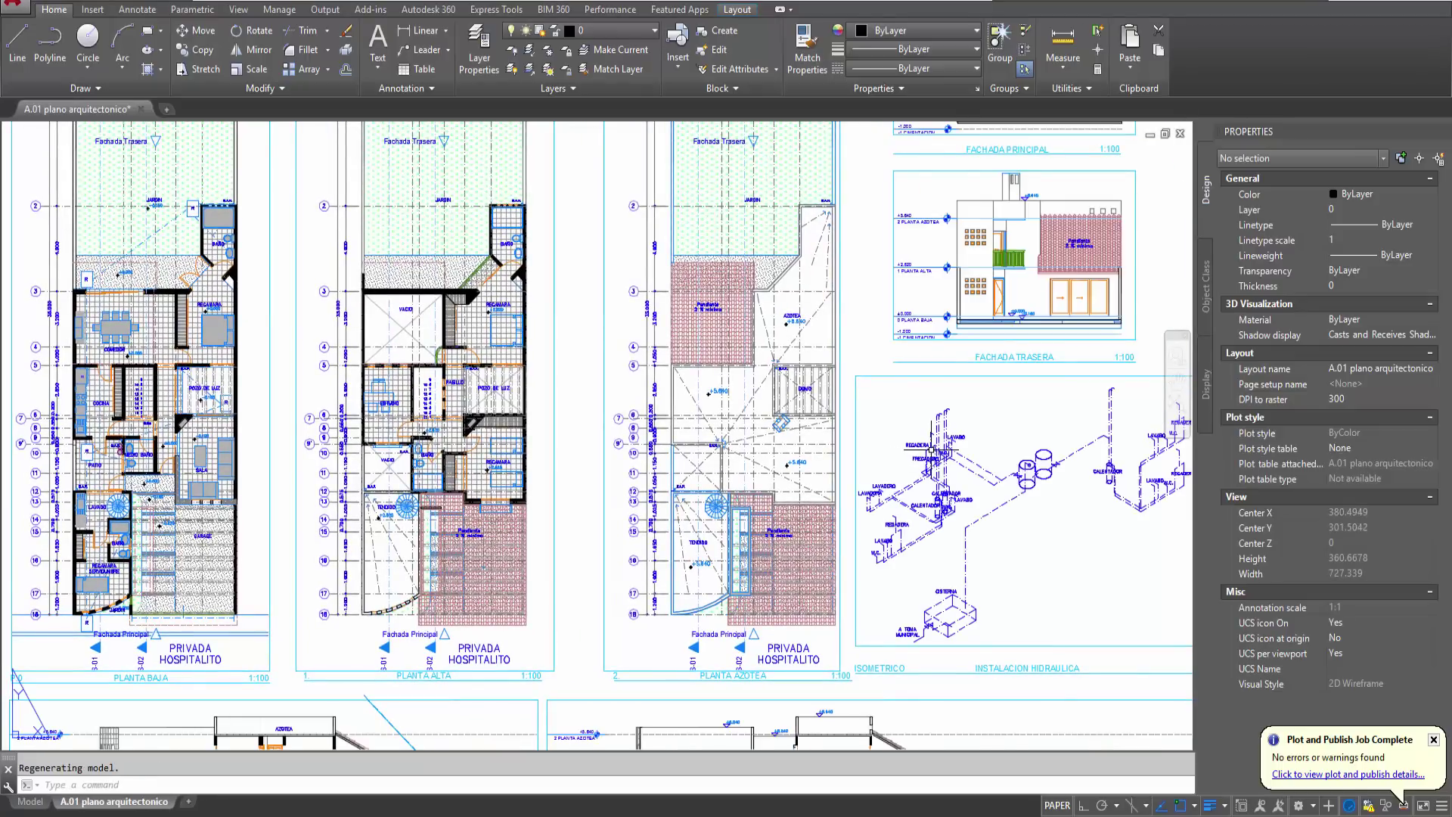
pyautogui.scroll(-2, 711, 421)
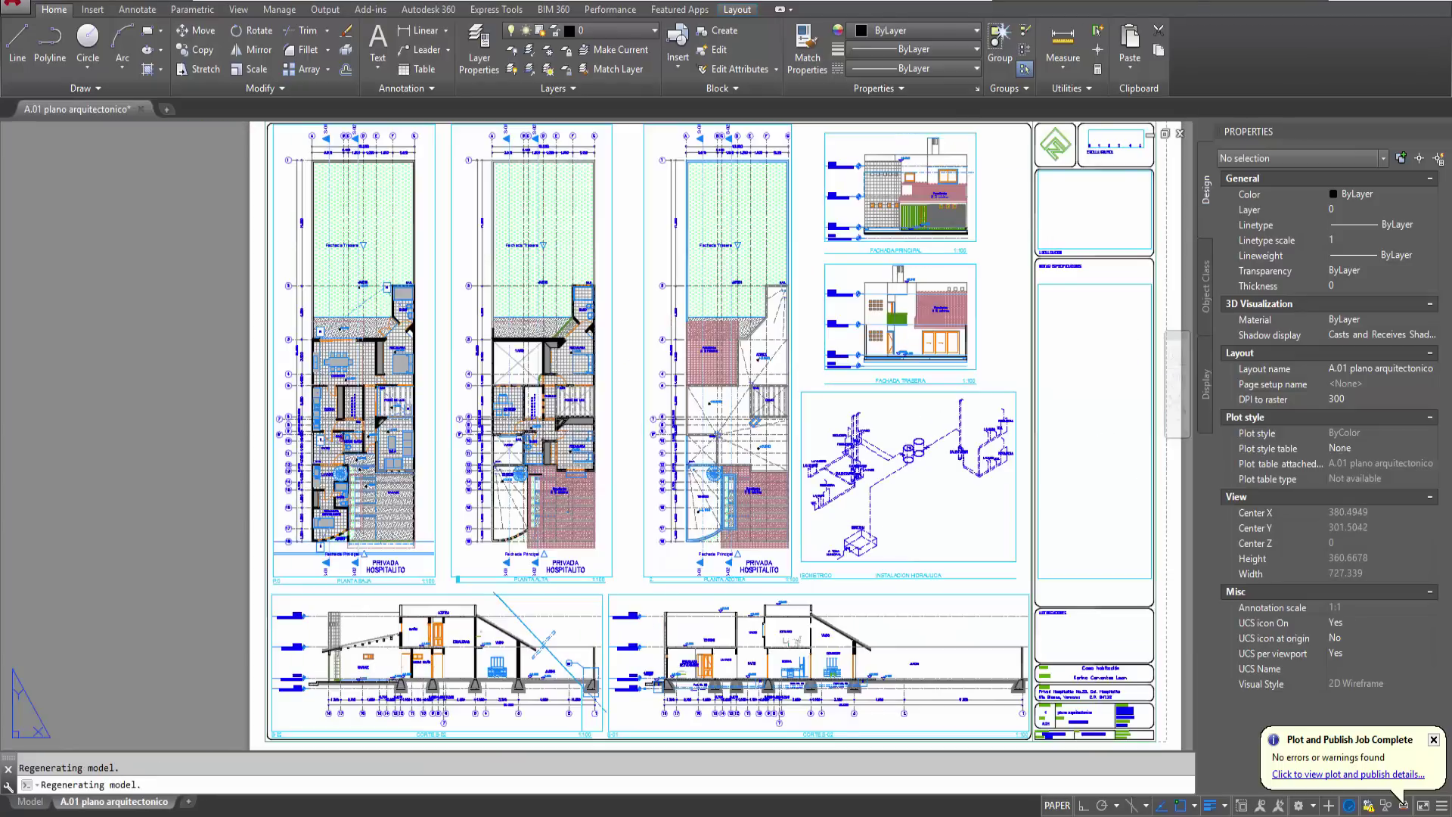
pyautogui.scroll(-2, 719, 458)
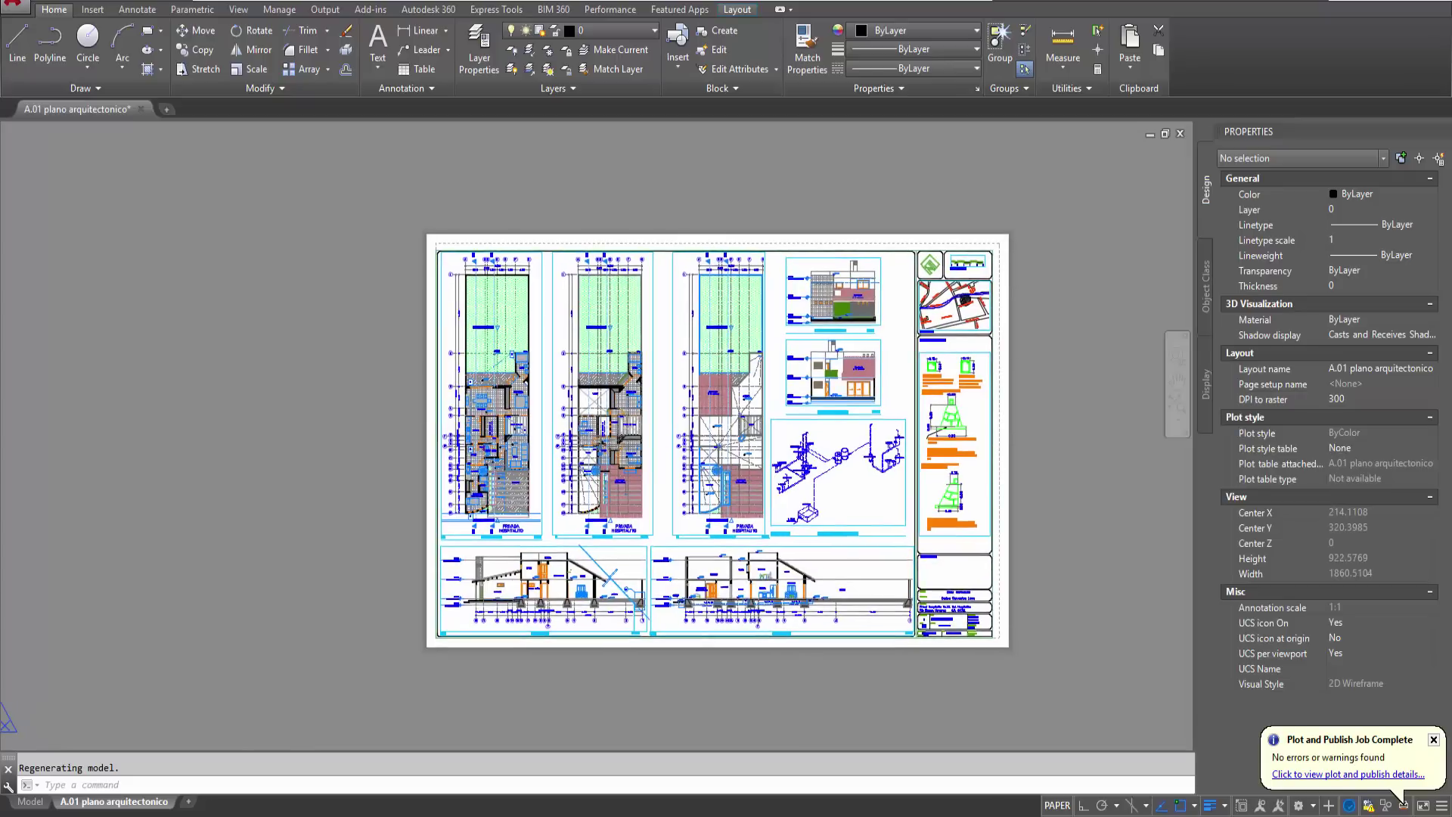
pyautogui.write('z')
pyautogui.press('Return')
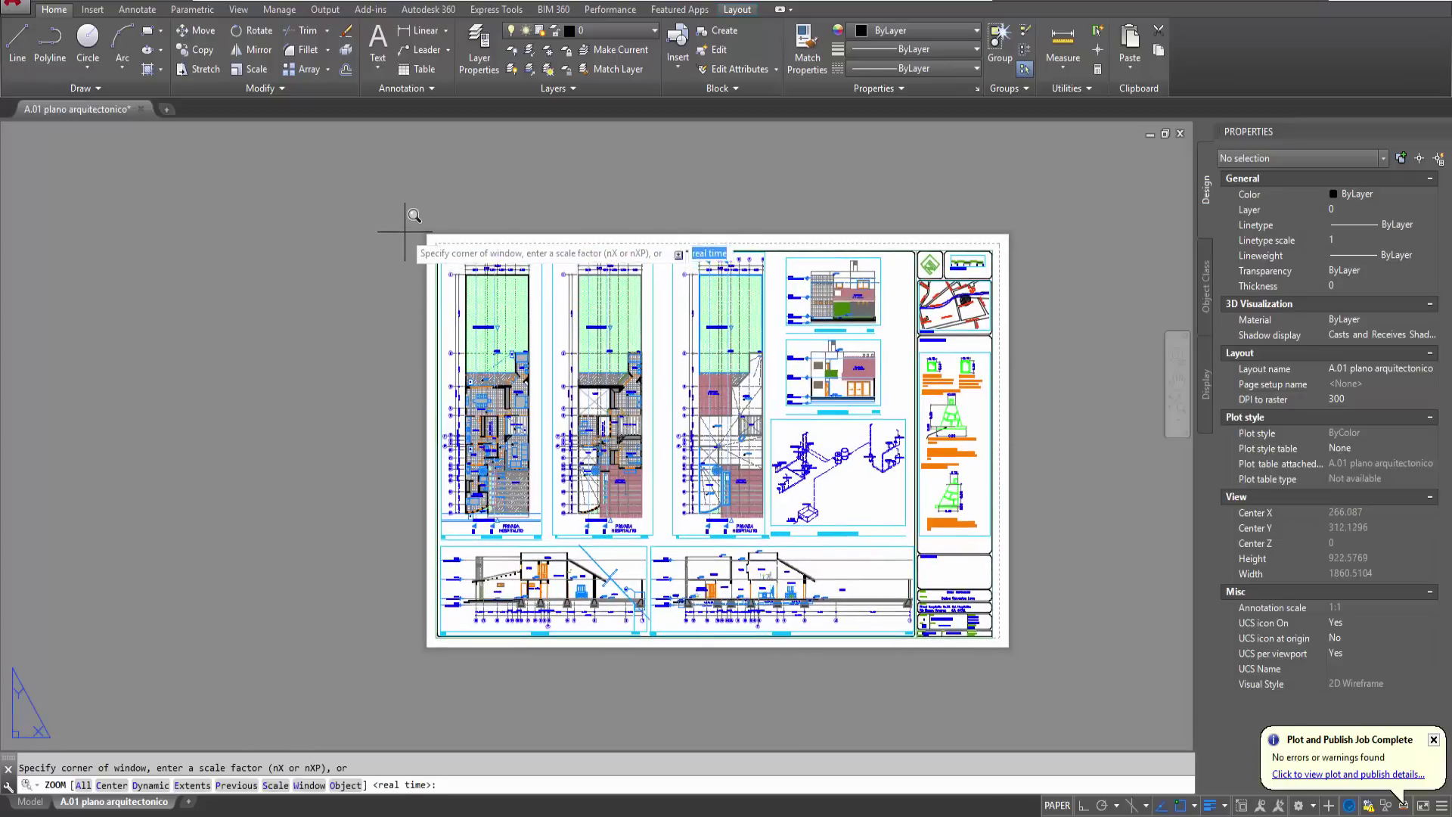
pyautogui.click(405, 233)
pyautogui.click(1019, 660)
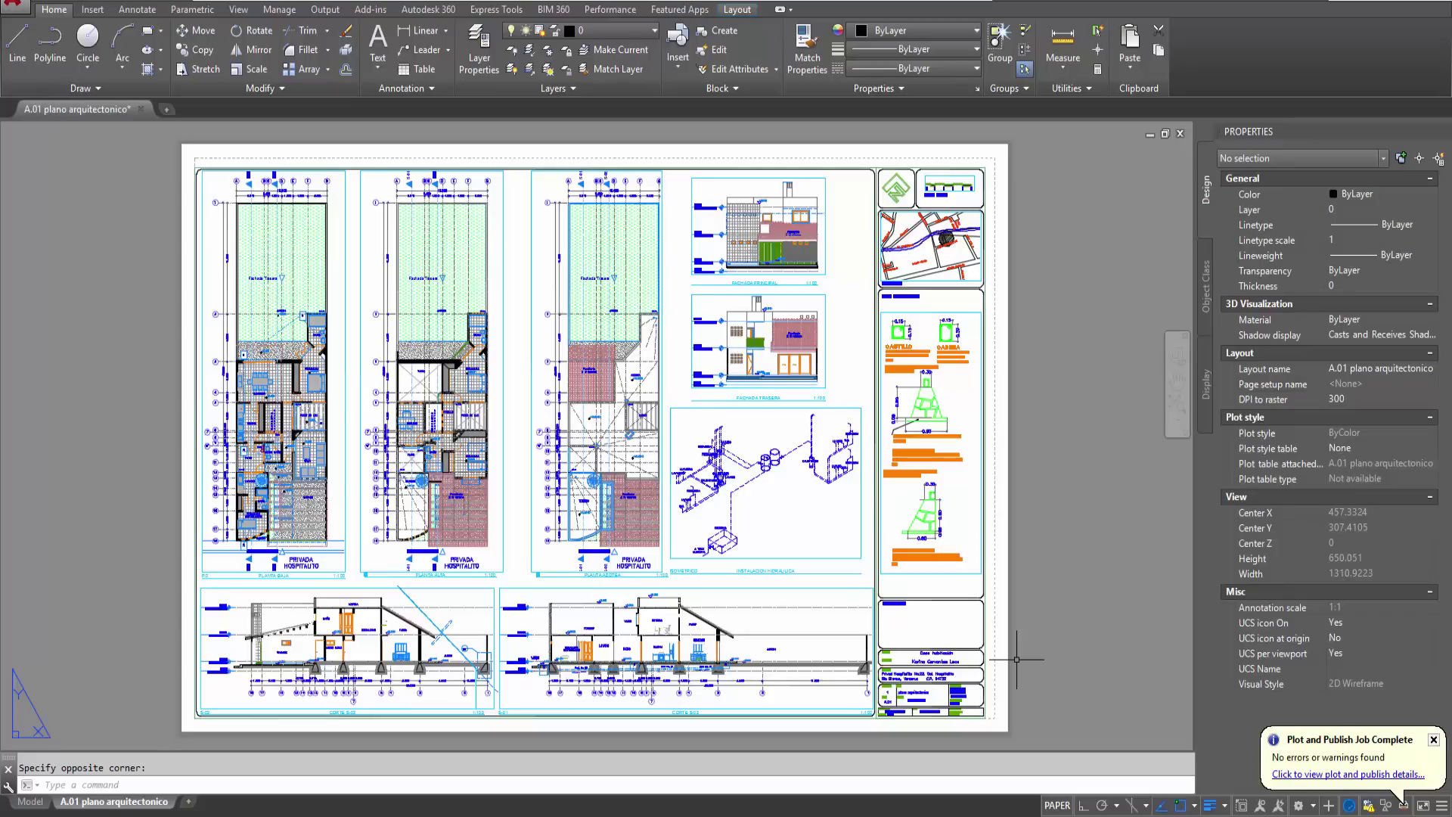
# - Switch to Model space, frame the floor plan, and open the Layer Properties Manager with LA
pyautogui.click(31, 801)
pyautogui.scroll(-5, 511, 558)
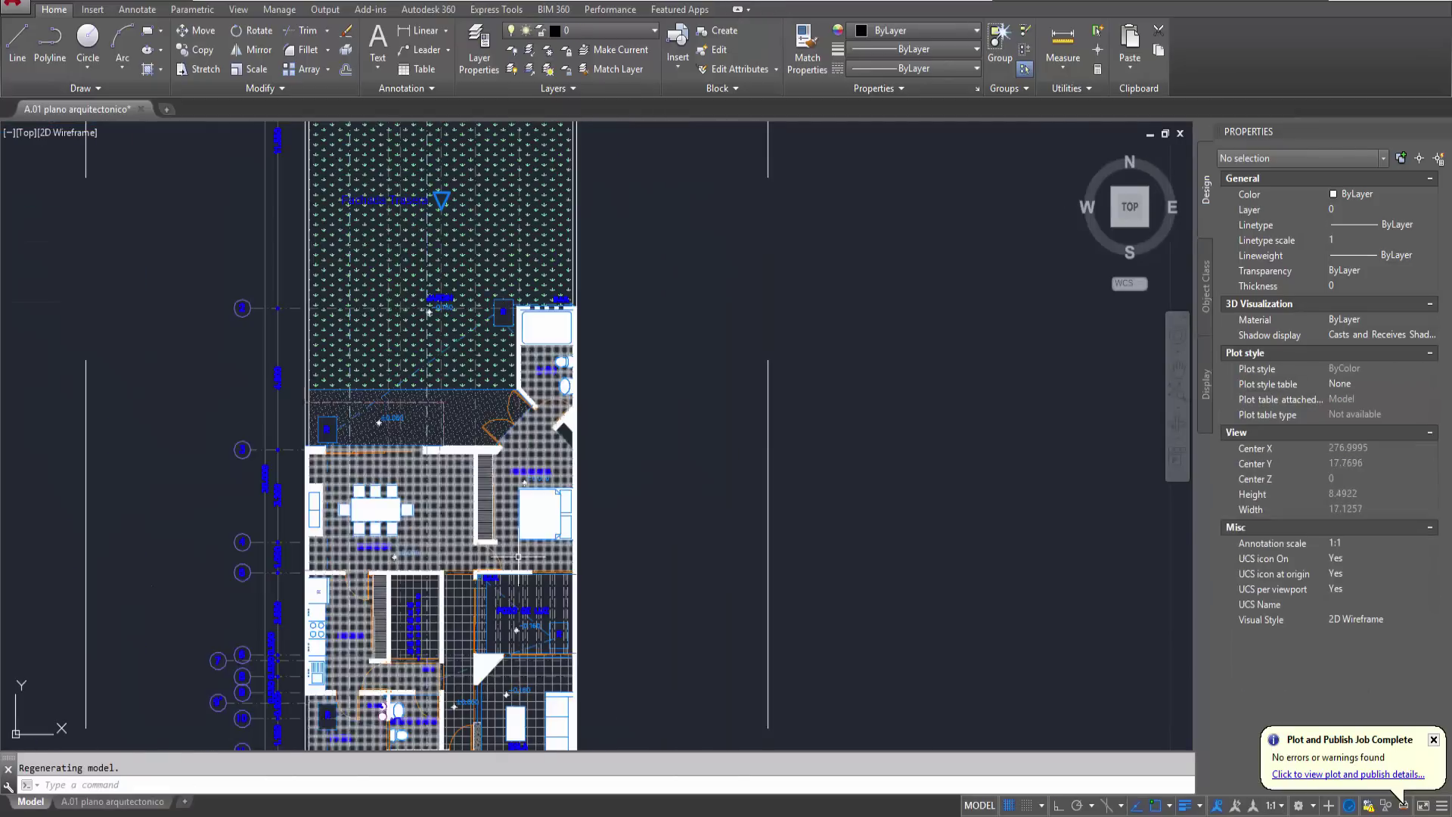
pyautogui.moveTo(408, 560); pyautogui.dragTo(461, 303, button='middle')
pyautogui.moveTo(454, 544)
pyautogui.mouseDown(button='middle')
pyautogui.moveTo(478, 424)
pyautogui.moveTo(444, 502)
pyautogui.mouseUp(button='middle')
pyautogui.scroll(2, 478, 424)
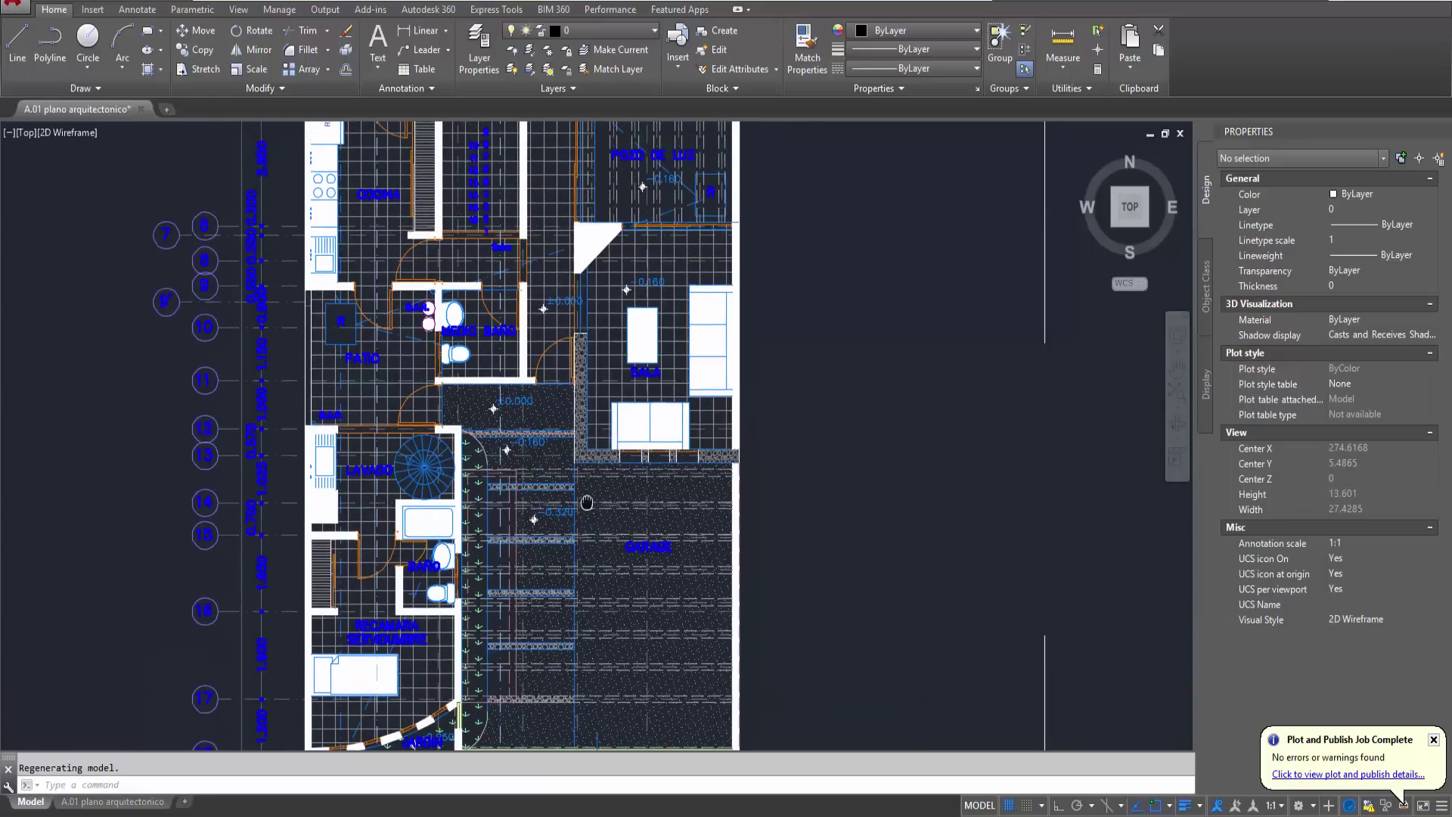
pyautogui.moveTo(444, 501); pyautogui.dragTo(431, 627, button='middle')
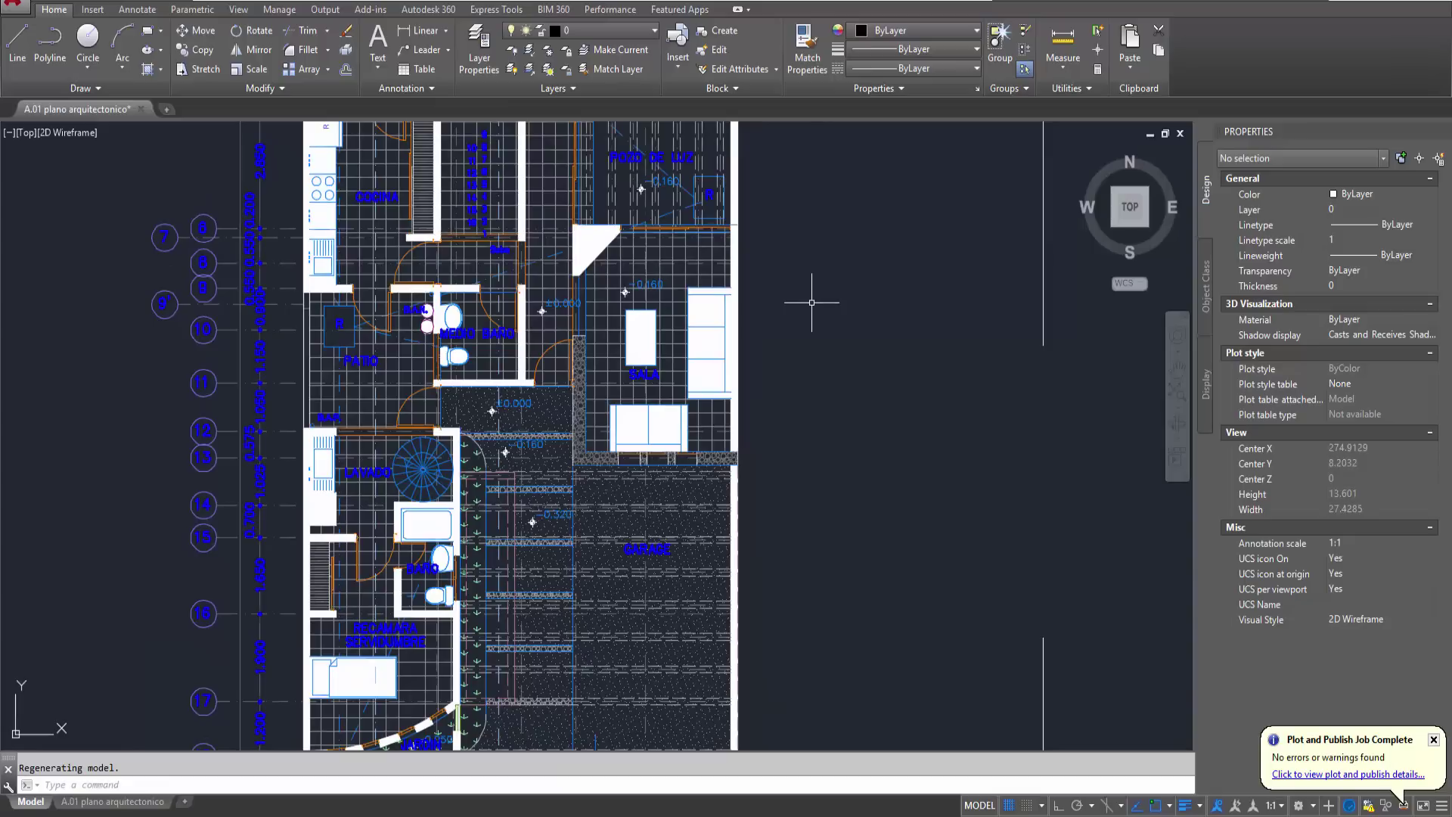
pyautogui.write('la')
pyautogui.press('Return')
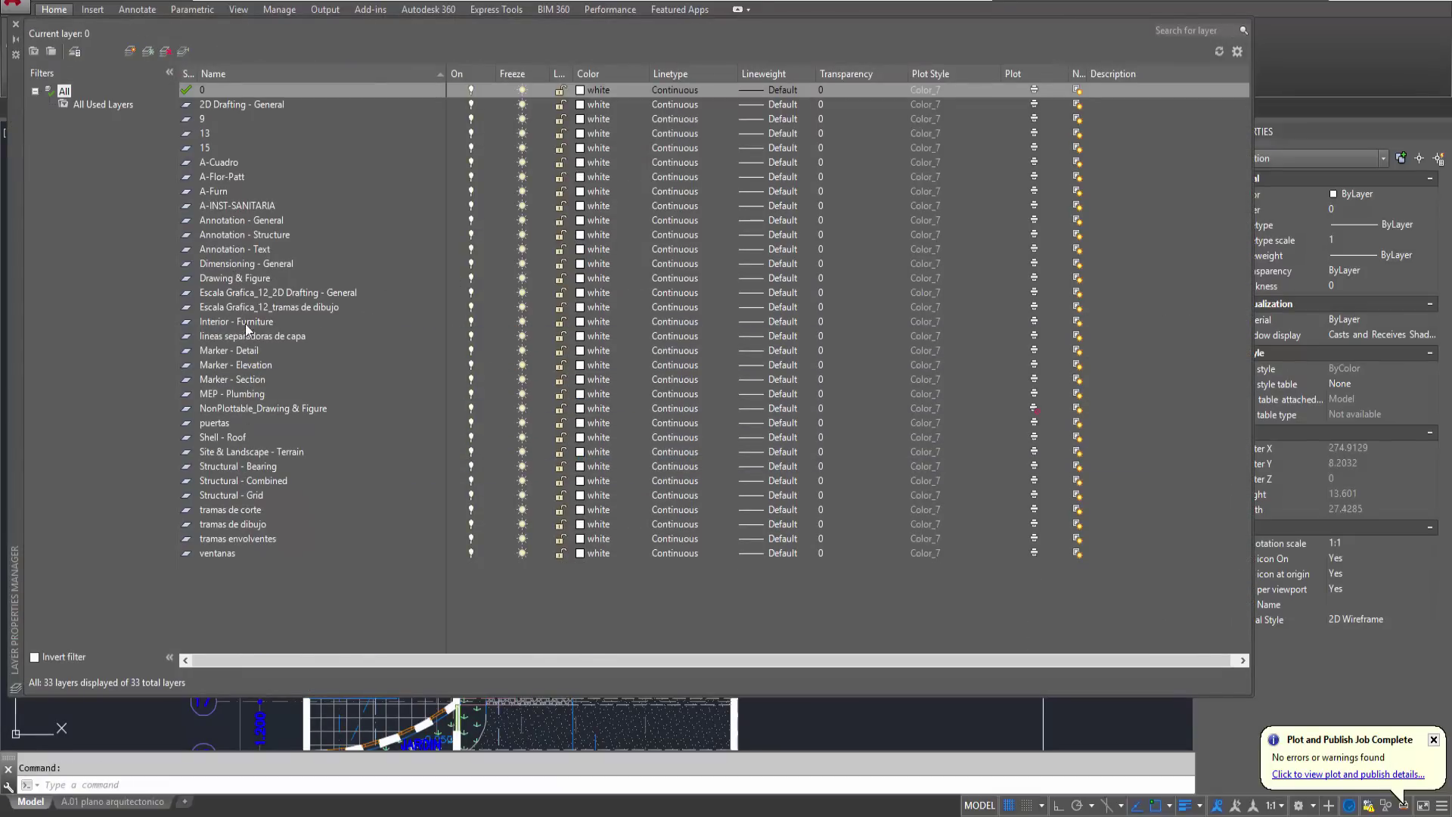
pyautogui.click(227, 510)
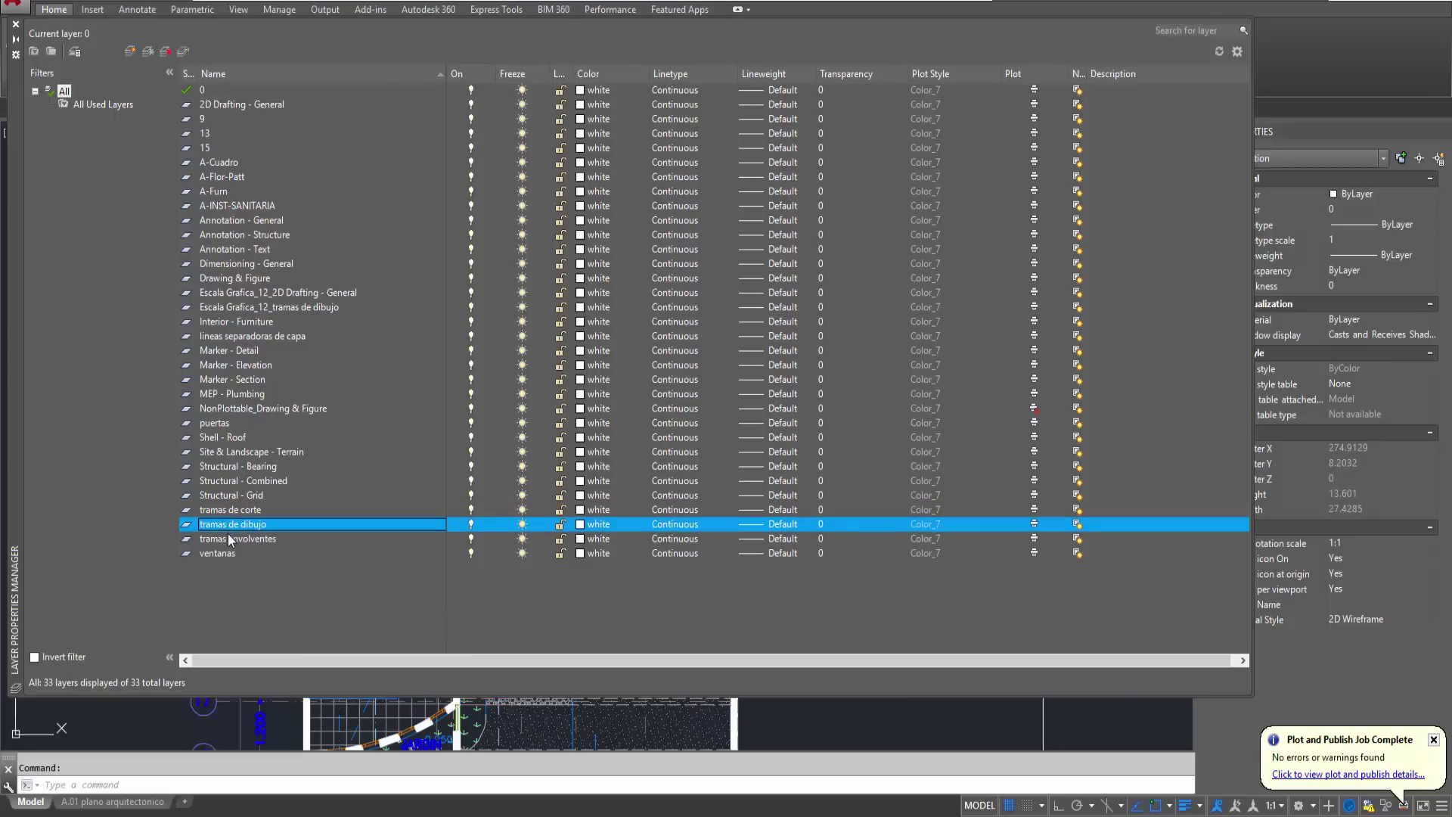
pyautogui.click(228, 539)
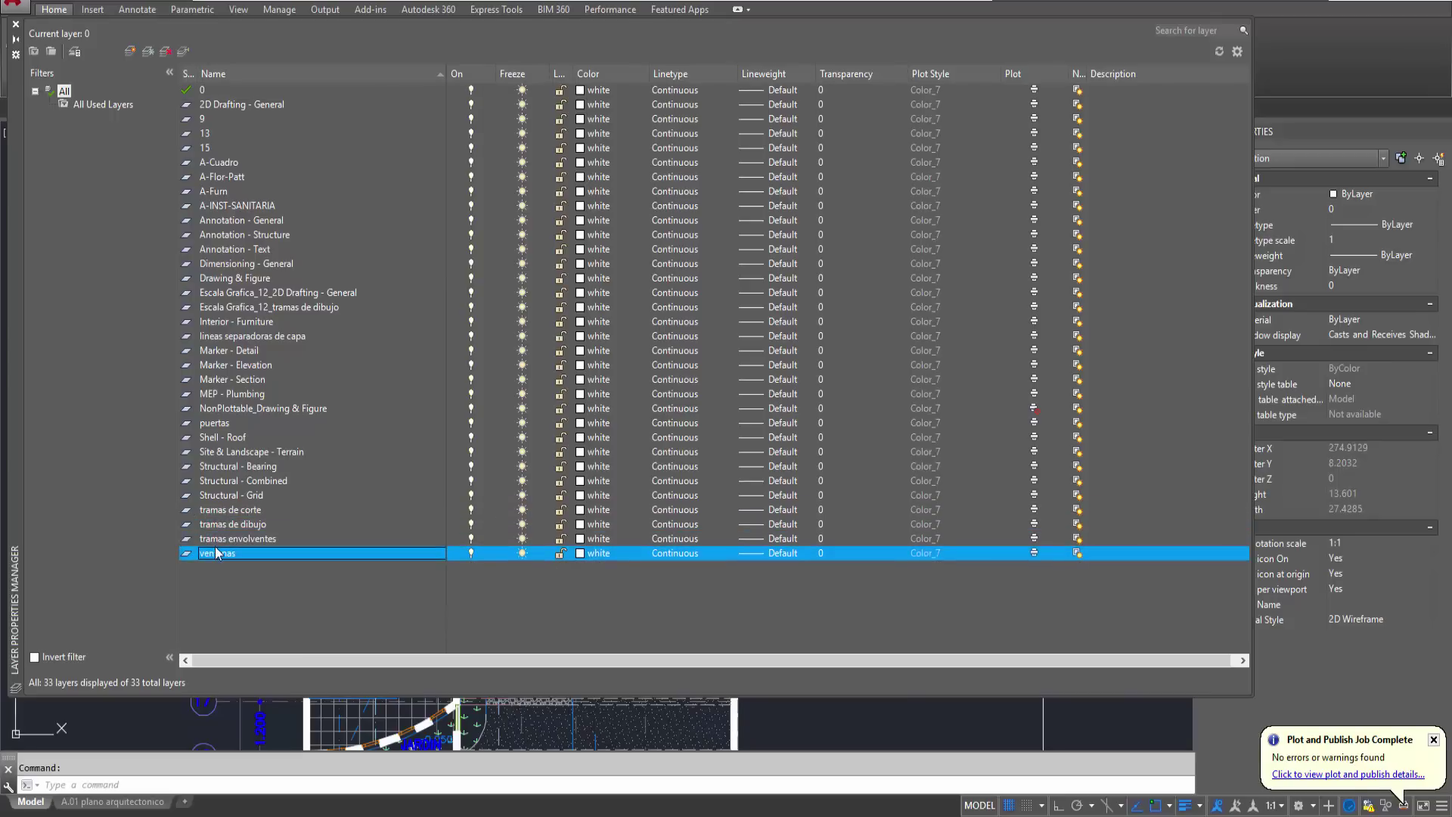
pyautogui.click(226, 524)
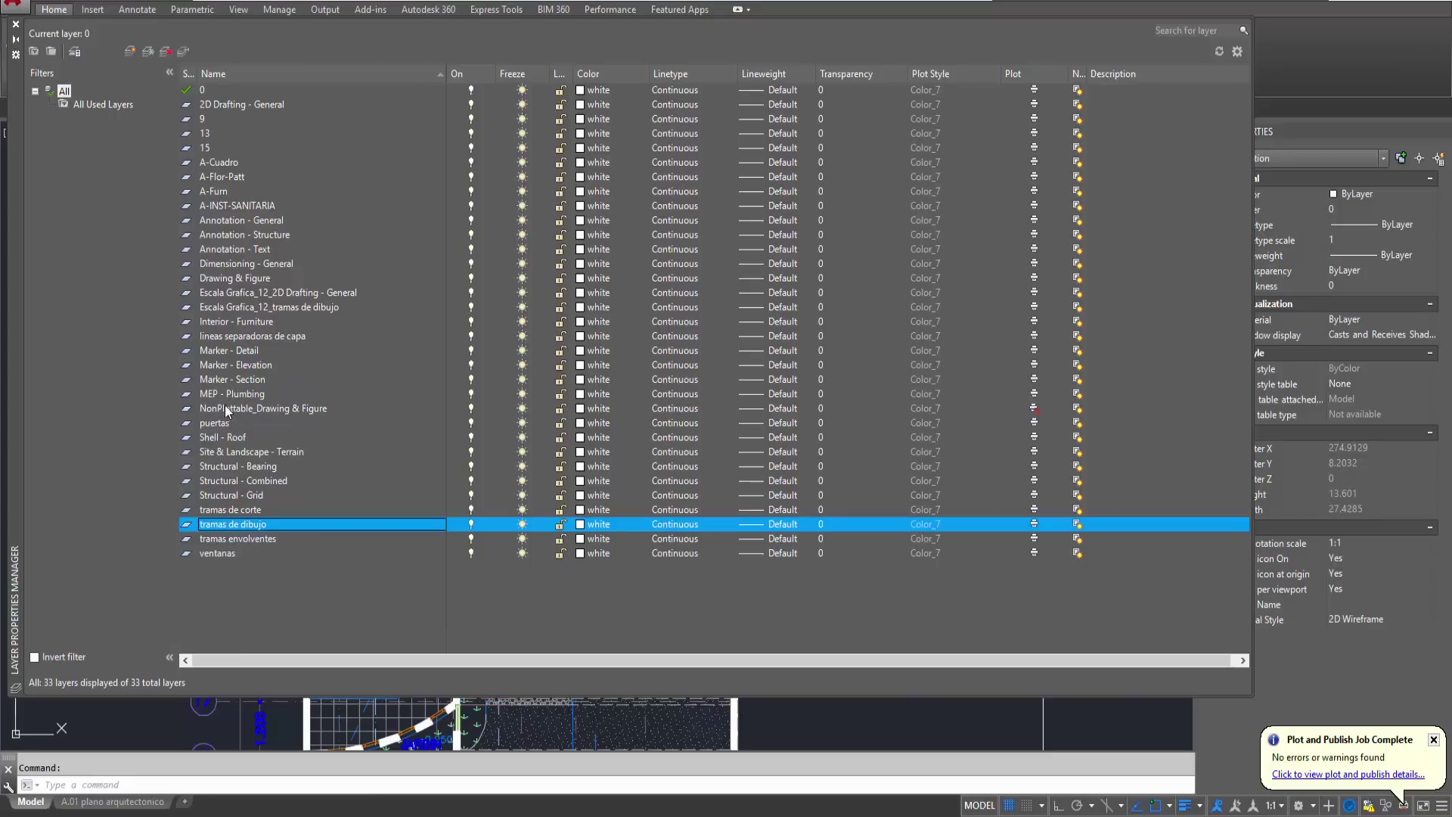
pyautogui.click(228, 395)
pyautogui.click(228, 353)
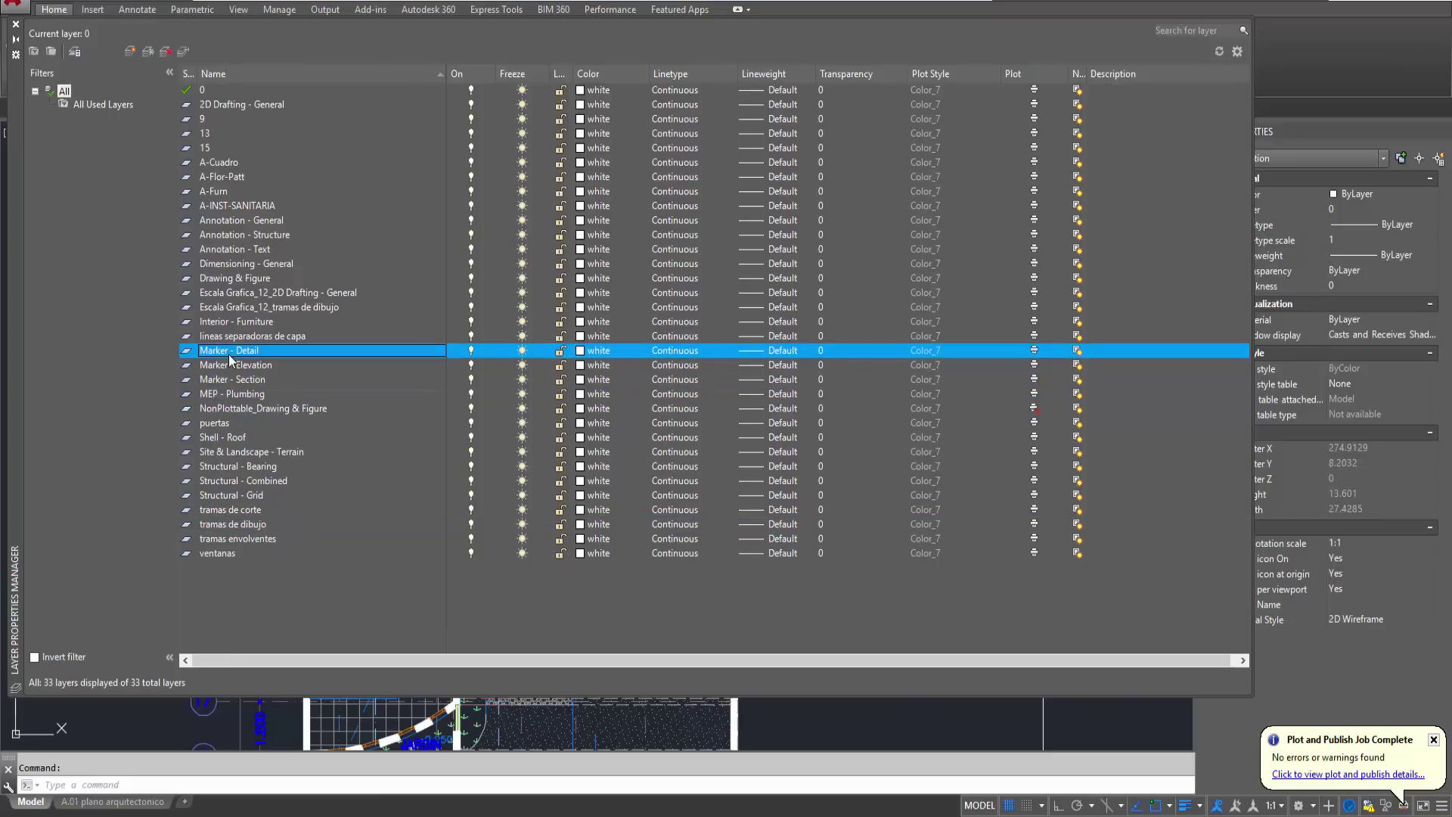
pyautogui.click(229, 366)
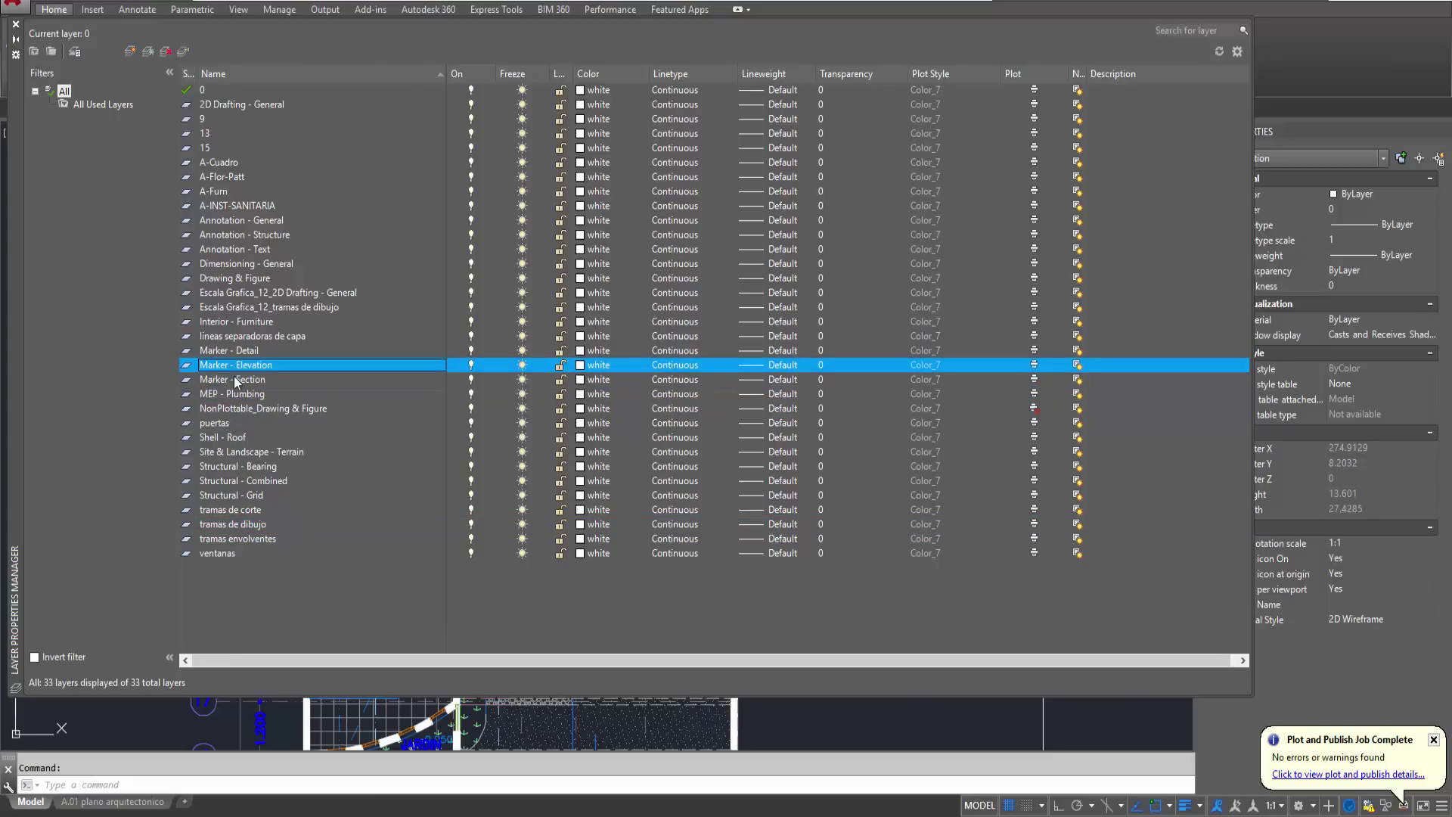
pyautogui.click(235, 383)
pyautogui.click(234, 354)
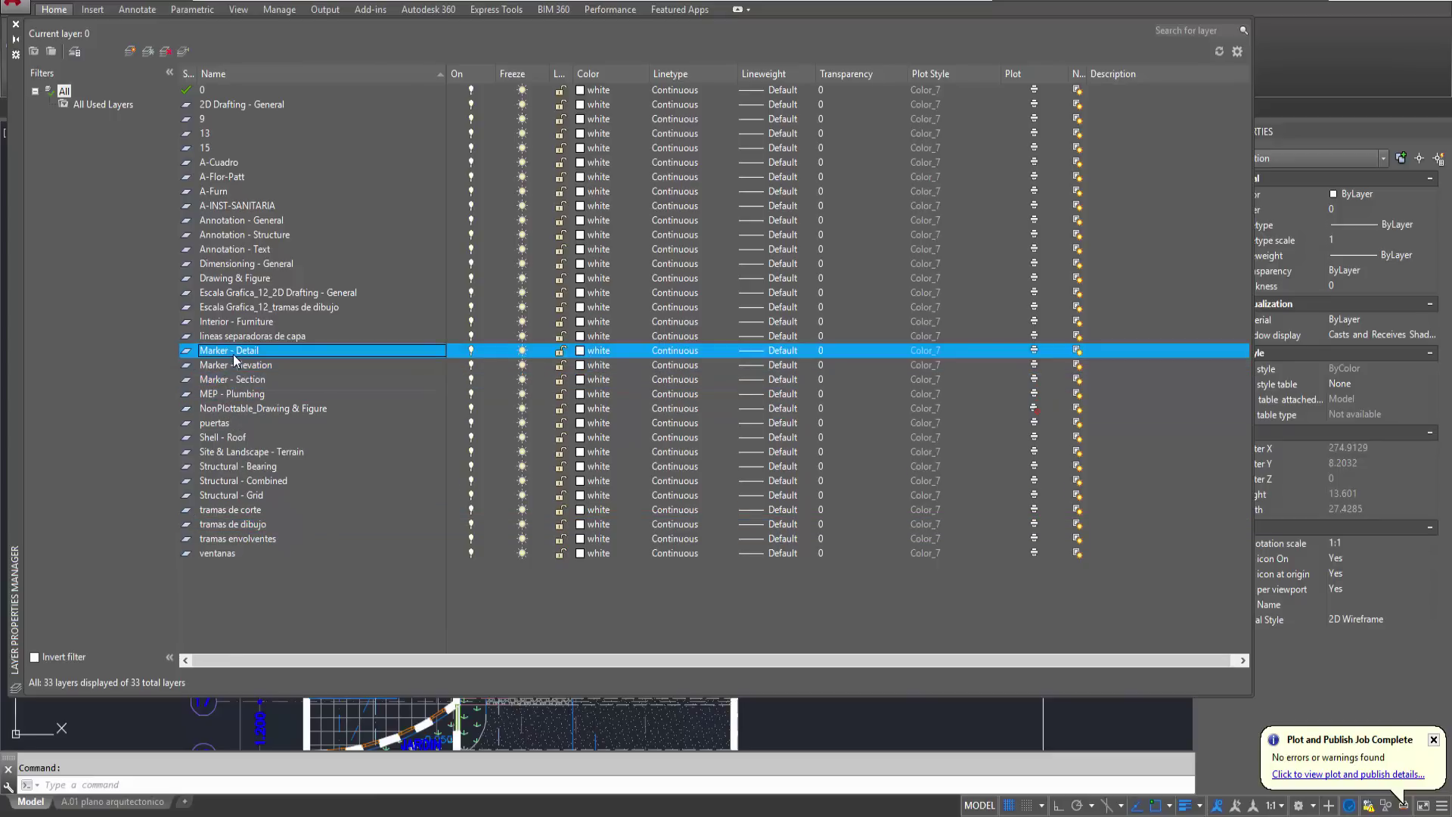
pyautogui.click(239, 365)
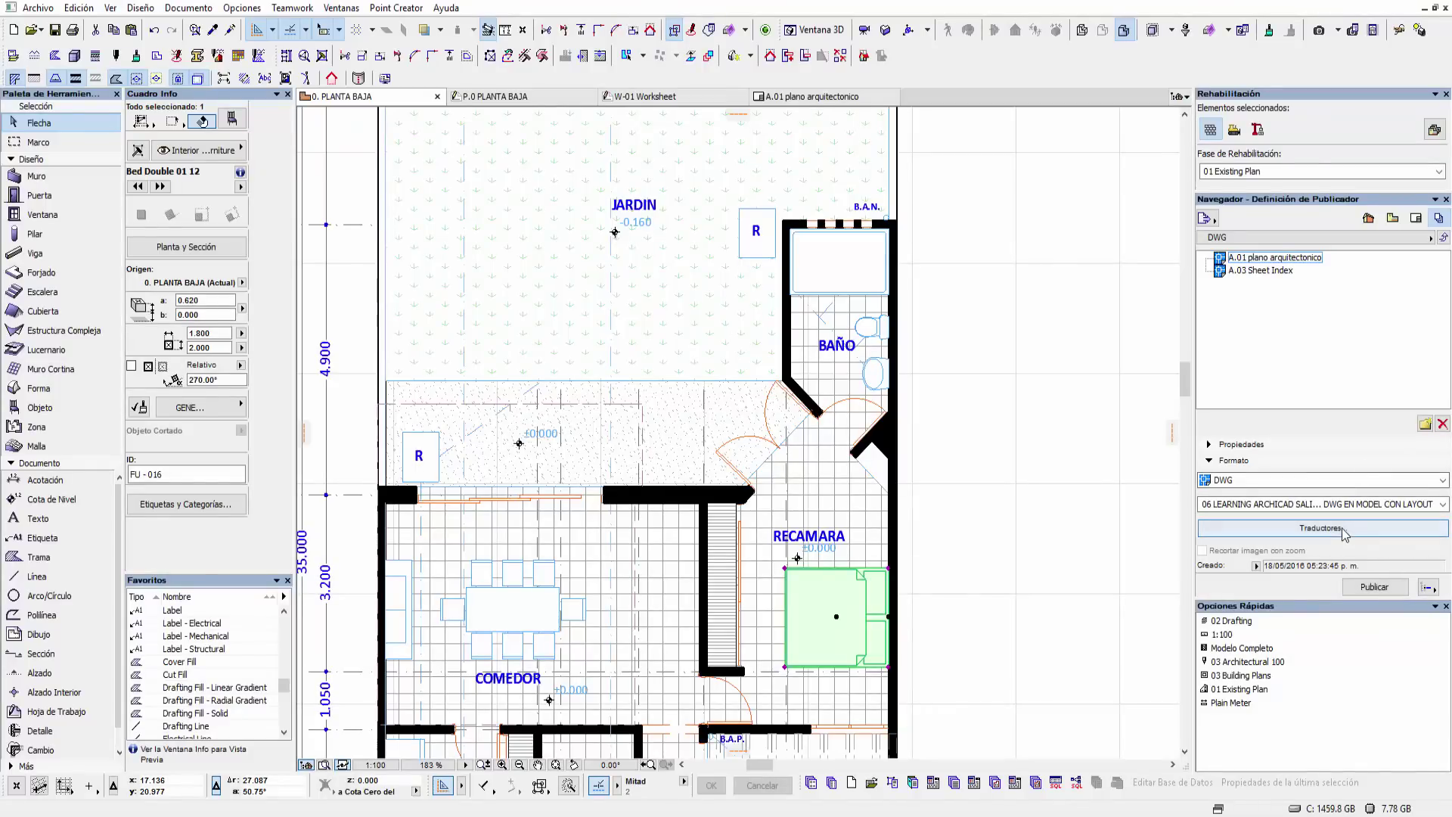
# - Show the translator's Layers > Layer name conversion table and select the Capa ArchiCAD row
pyautogui.click(1343, 529)
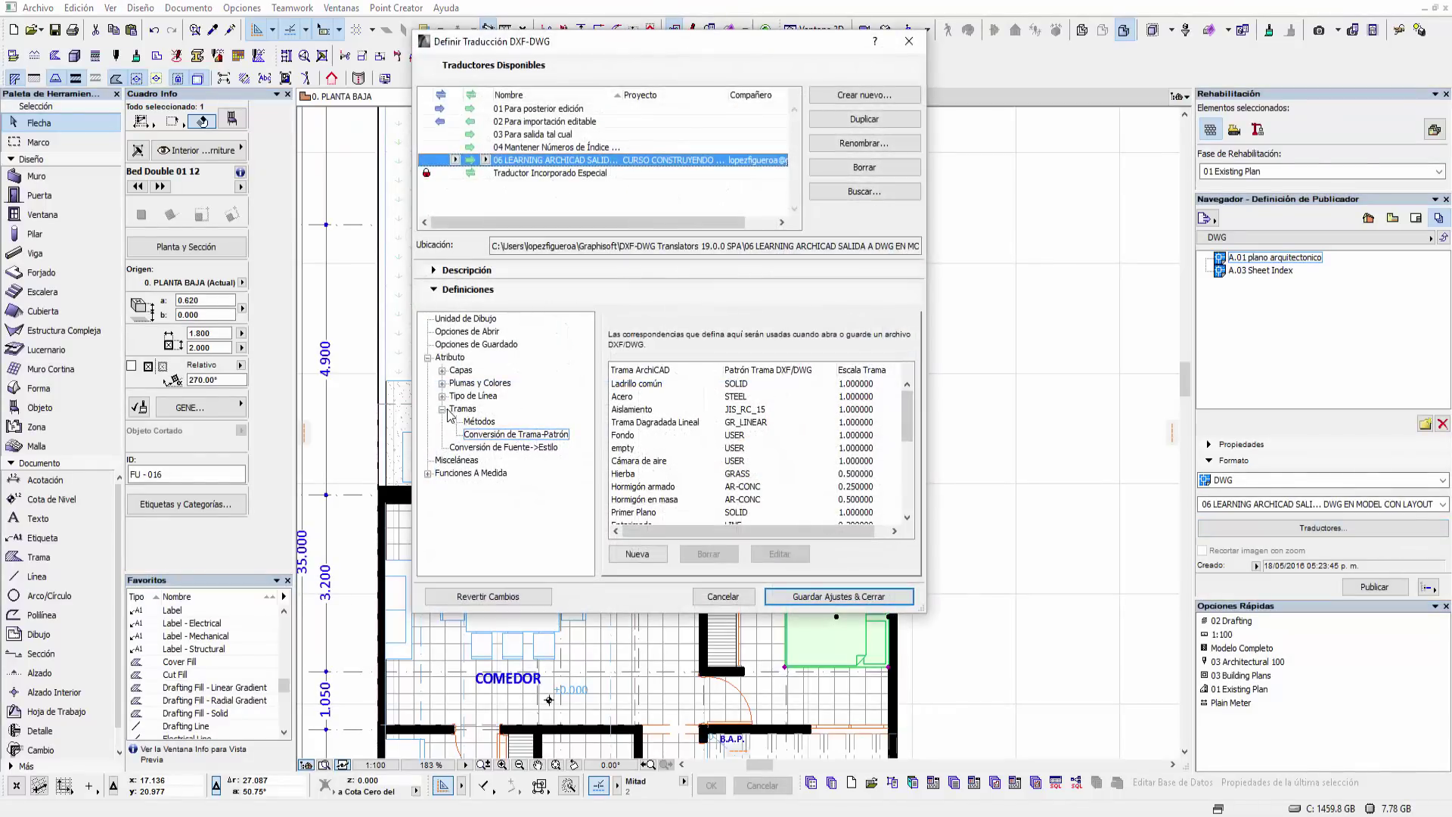
pyautogui.click(443, 408)
pyautogui.click(442, 369)
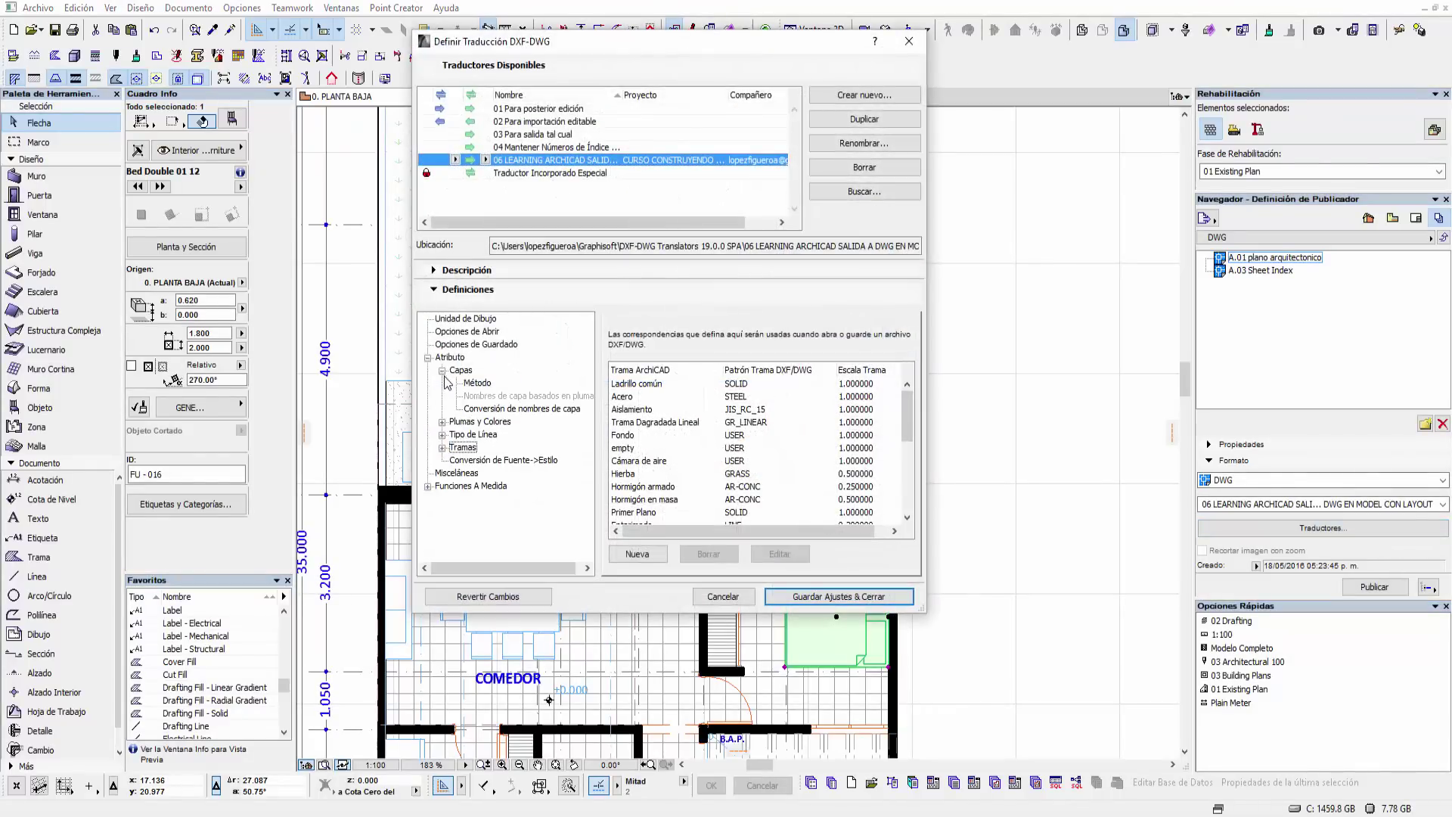
pyautogui.click(496, 408)
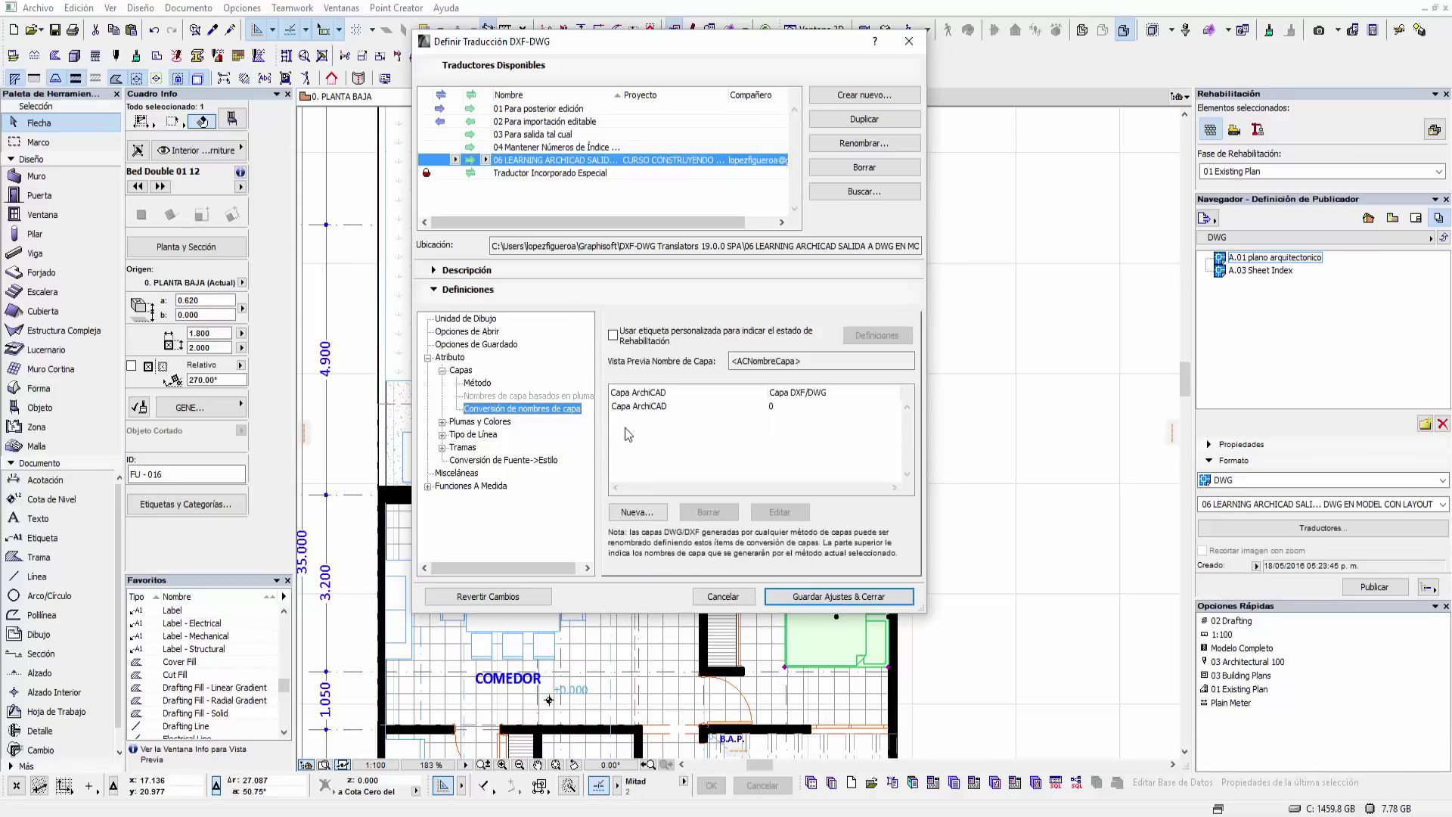
pyautogui.click(649, 409)
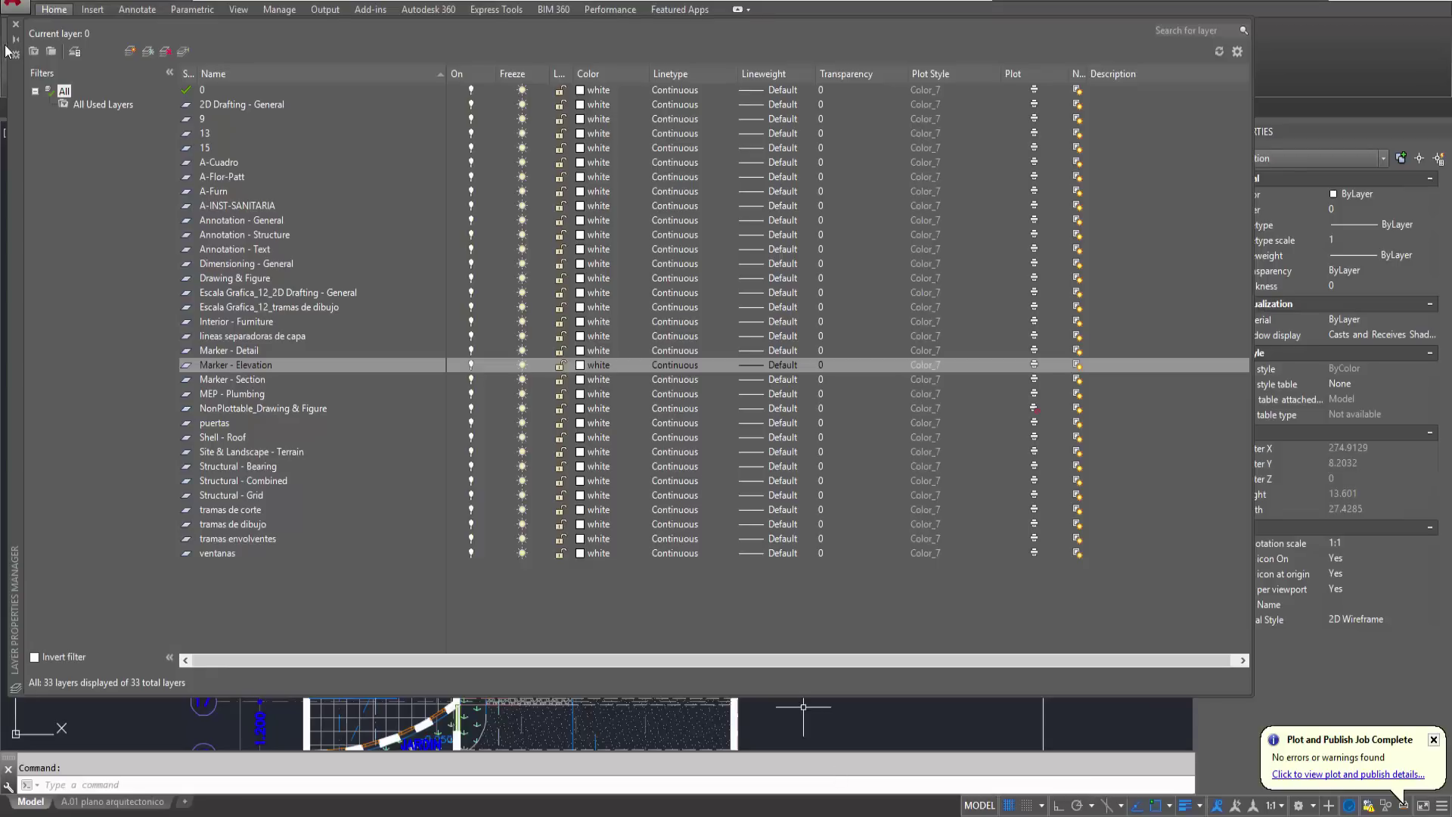
# - Close the Layer Properties Manager and check the Save As file types, then cancel the save
pyautogui.click(15, 24)
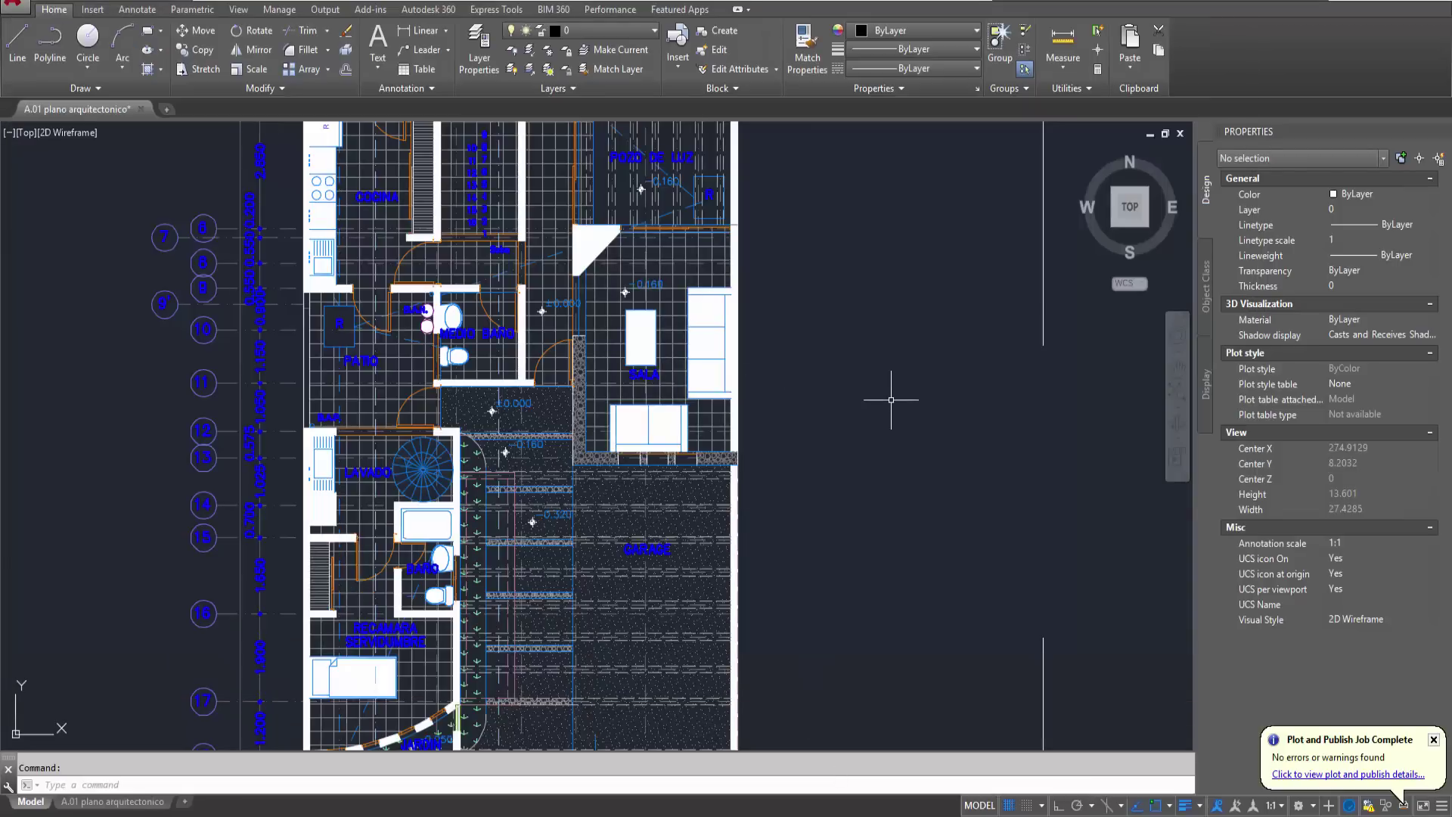
pyautogui.moveTo(857, 407); pyautogui.dragTo(863, 416, button='middle')
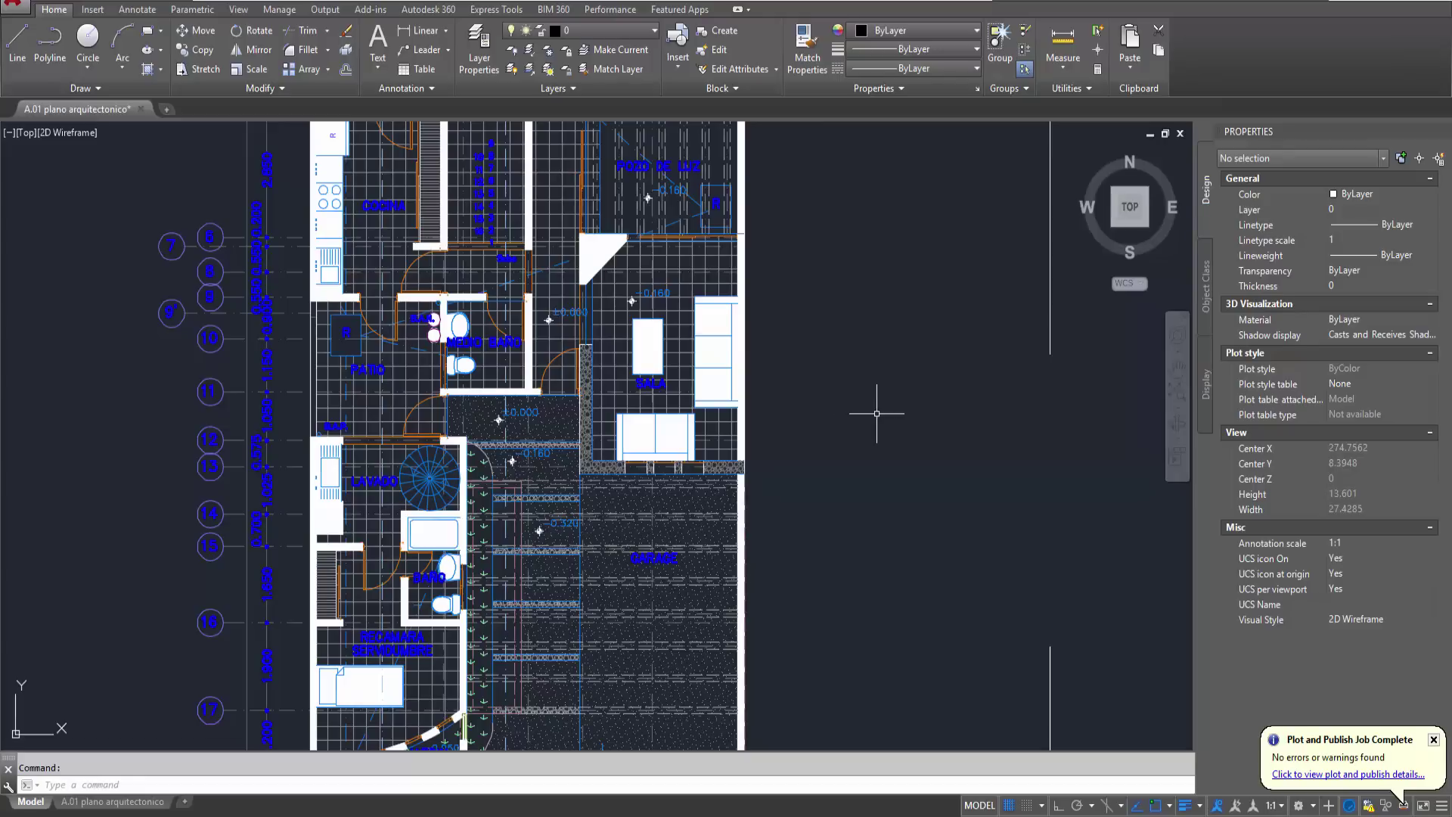
pyautogui.click(15, 6)
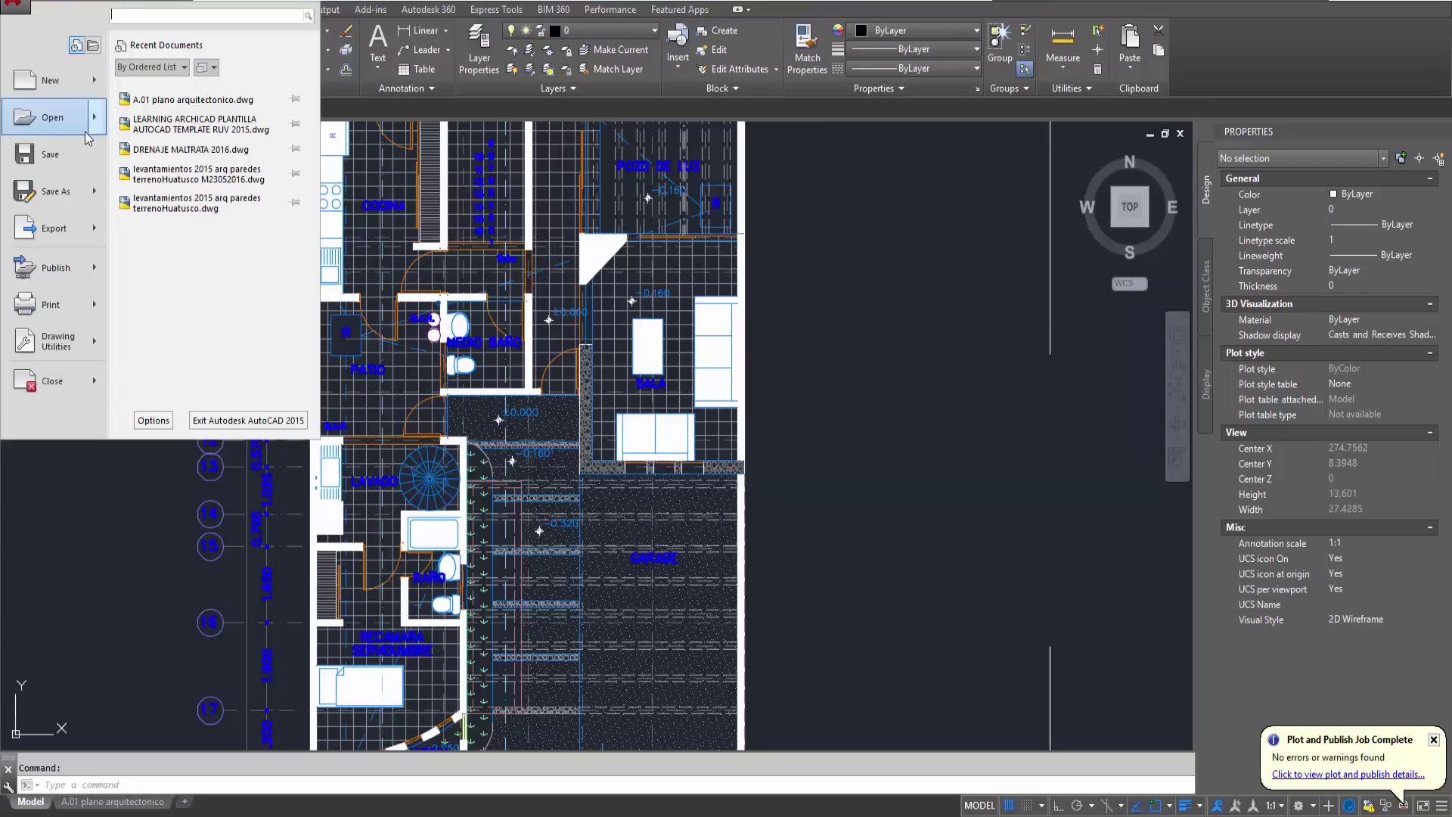
pyautogui.click(72, 193)
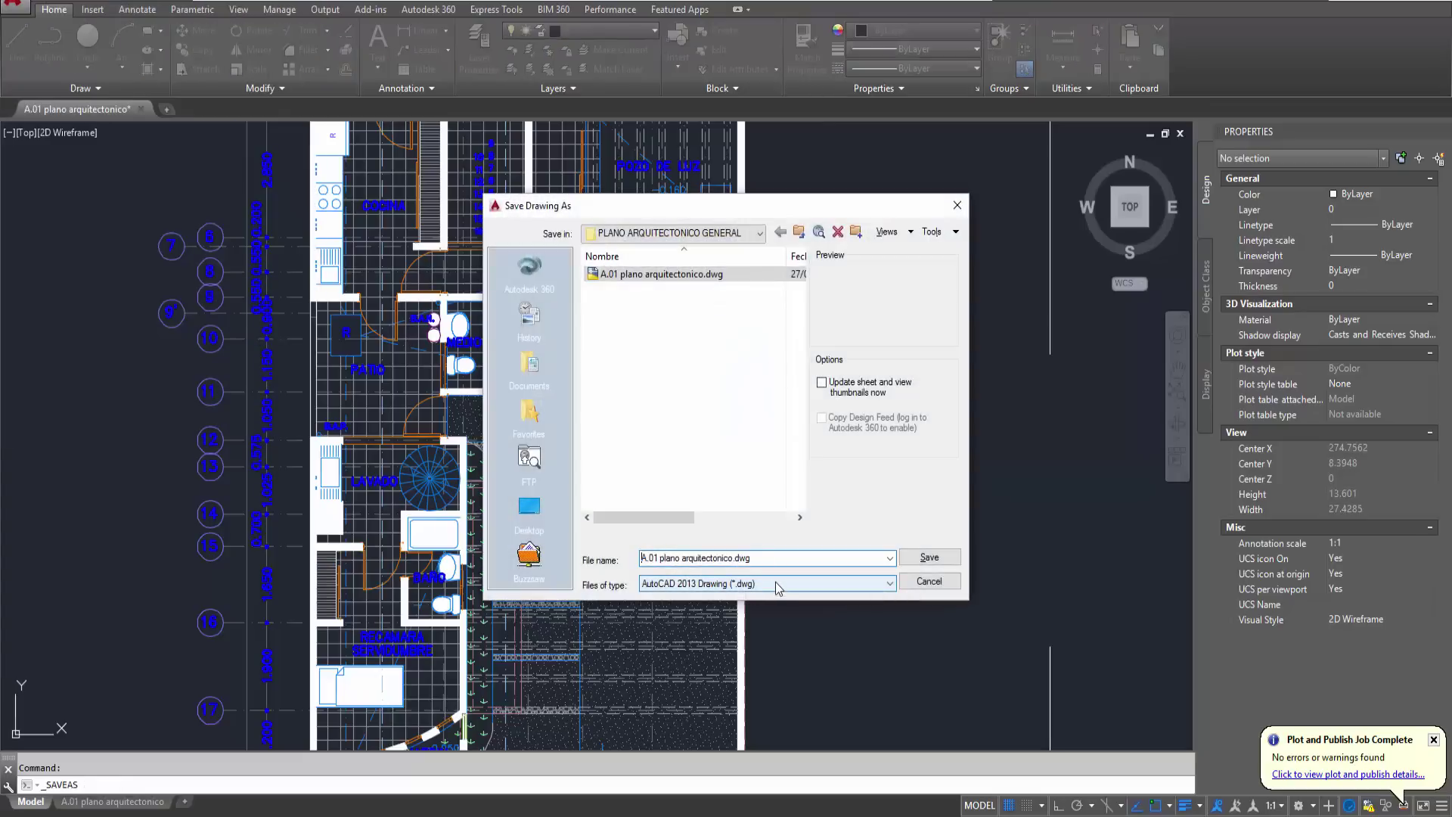
pyautogui.click(779, 586)
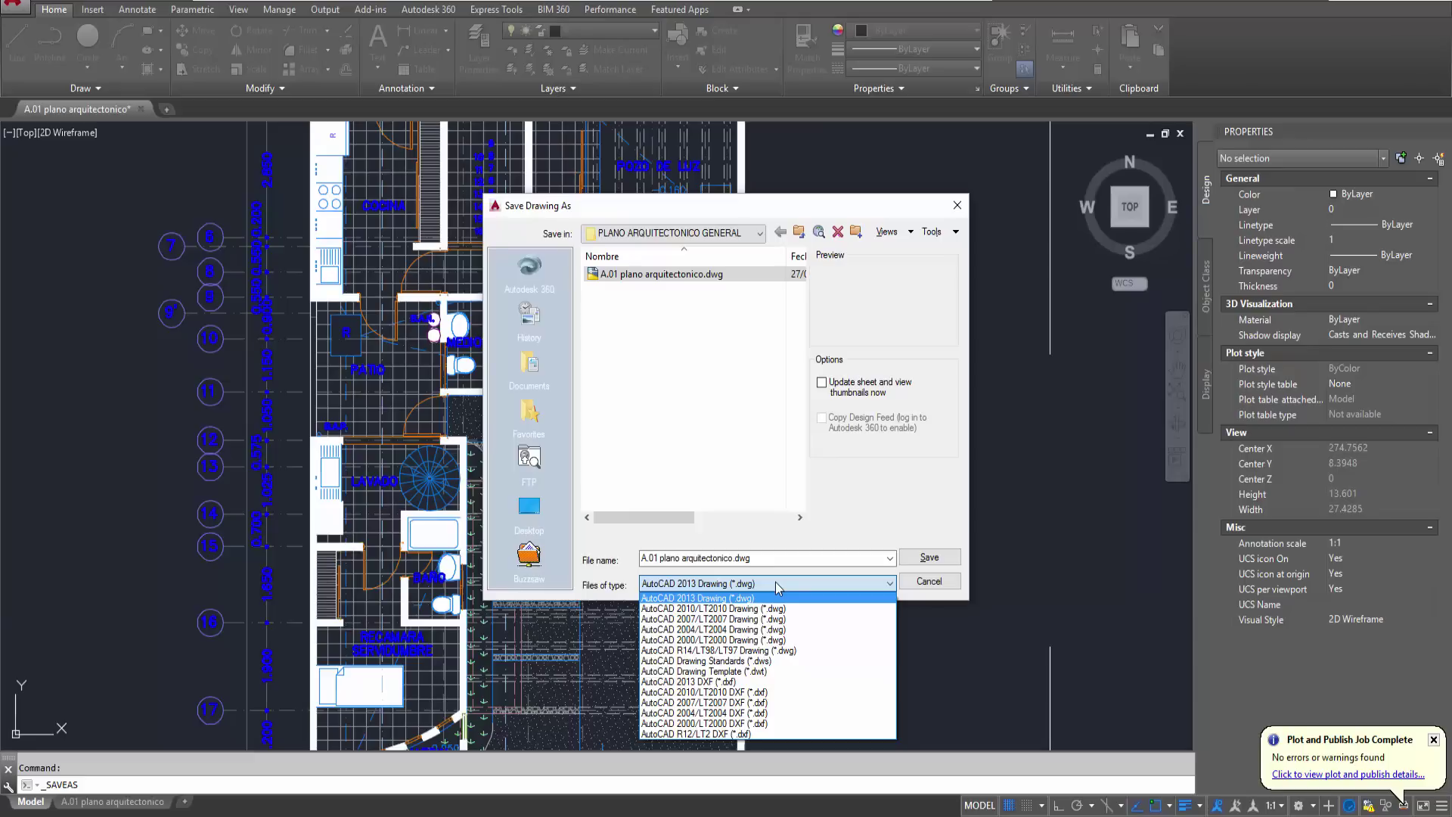
pyautogui.click(946, 587)
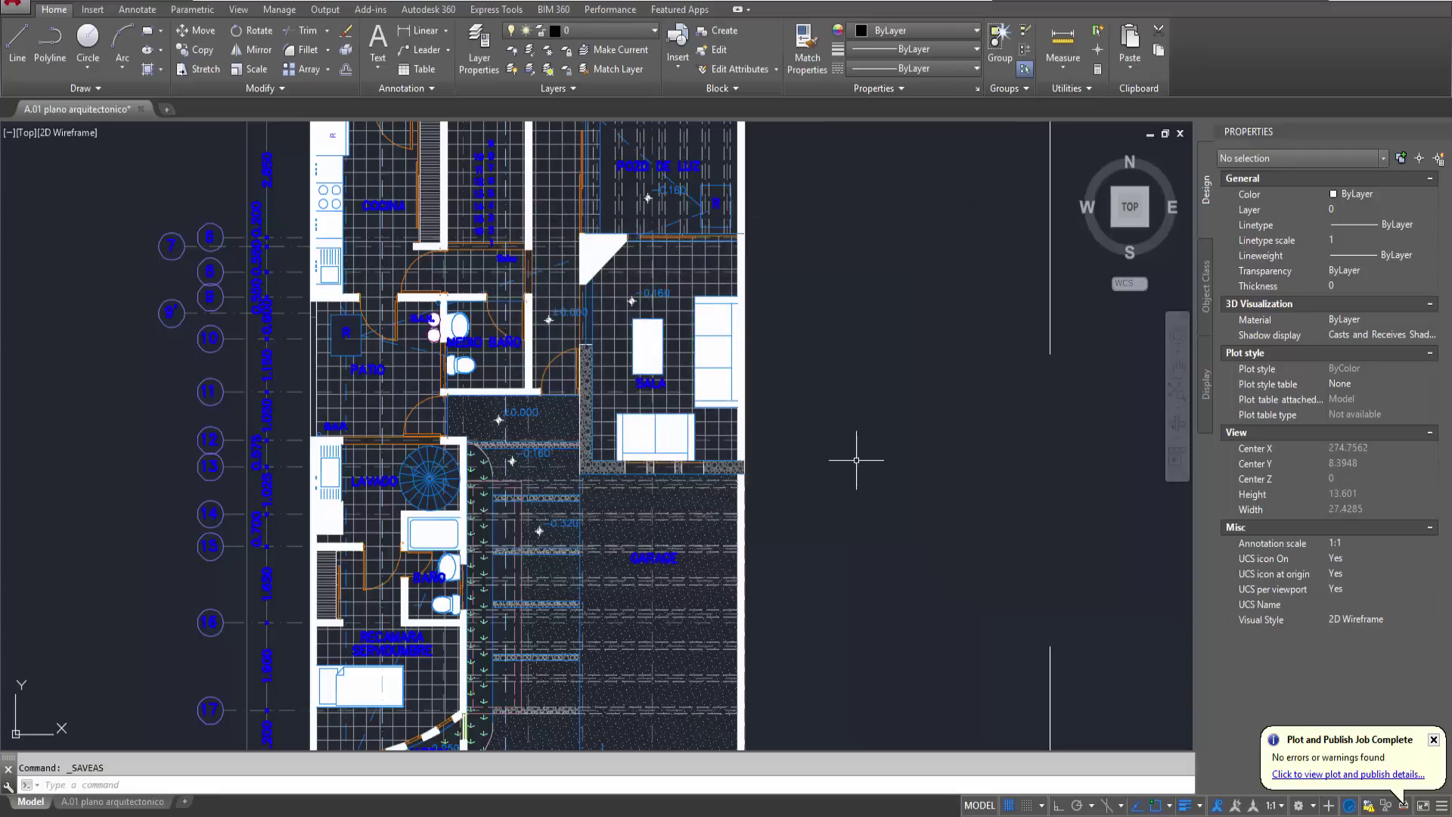
pyautogui.scroll(-3, 786, 416)
pyautogui.scroll(-1, 794, 401)
# - Expand the pens and colours, line type and hatch categories in the translator tree
pyautogui.moveTo(794, 401); pyautogui.dragTo(651, 424, button='middle')
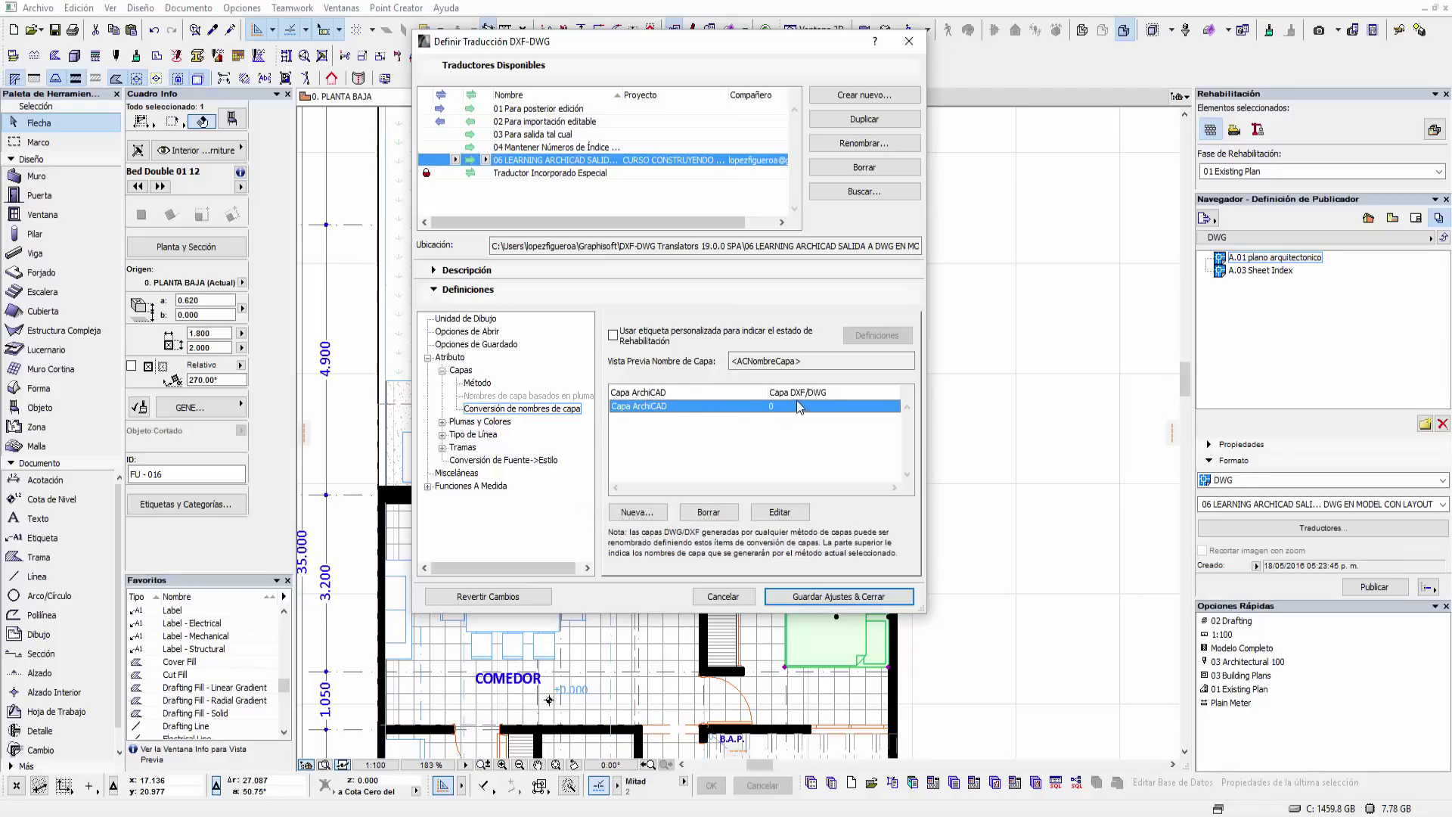
pyautogui.click(498, 408)
pyautogui.click(443, 422)
pyautogui.click(442, 460)
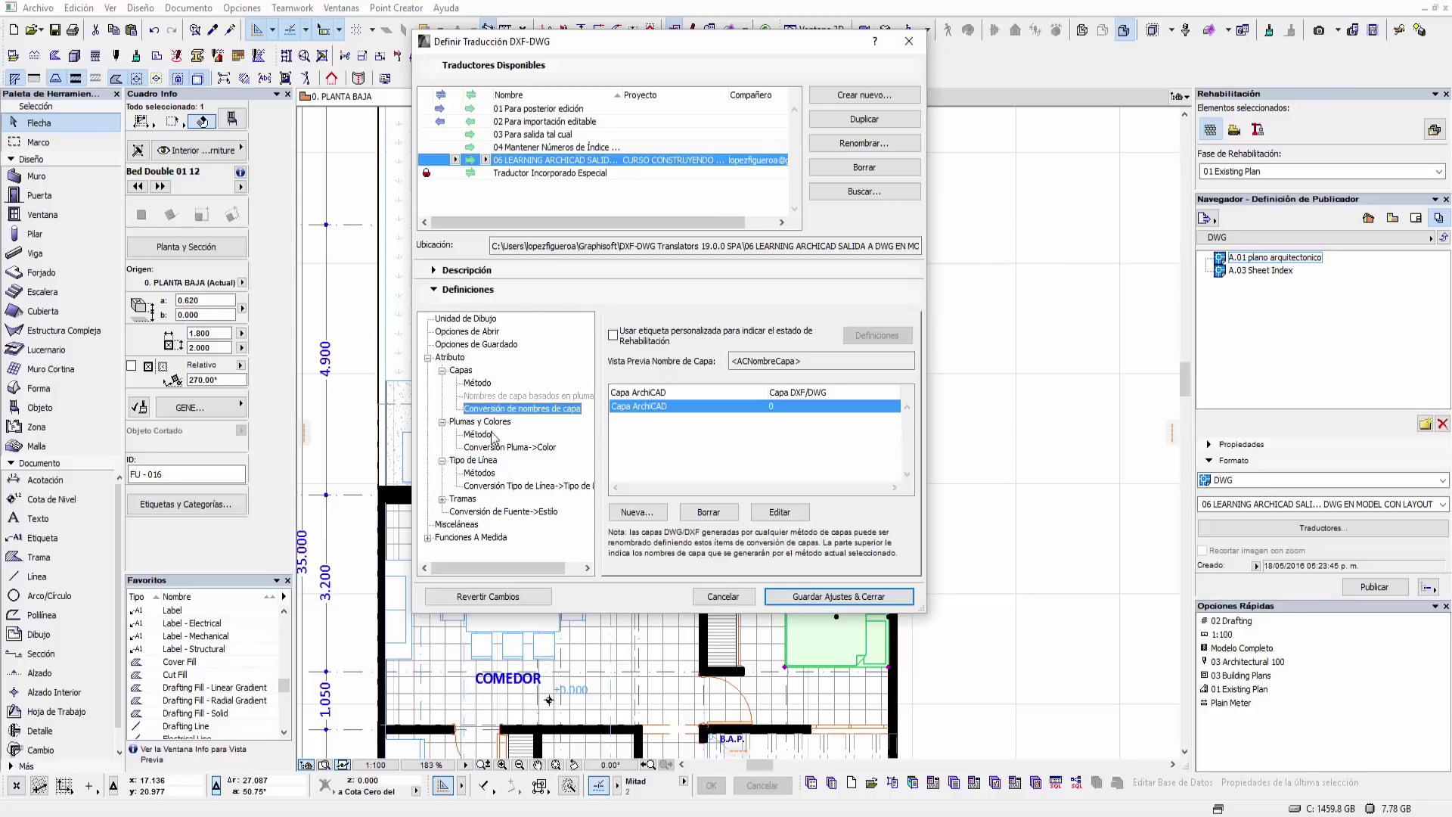
pyautogui.click(442, 499)
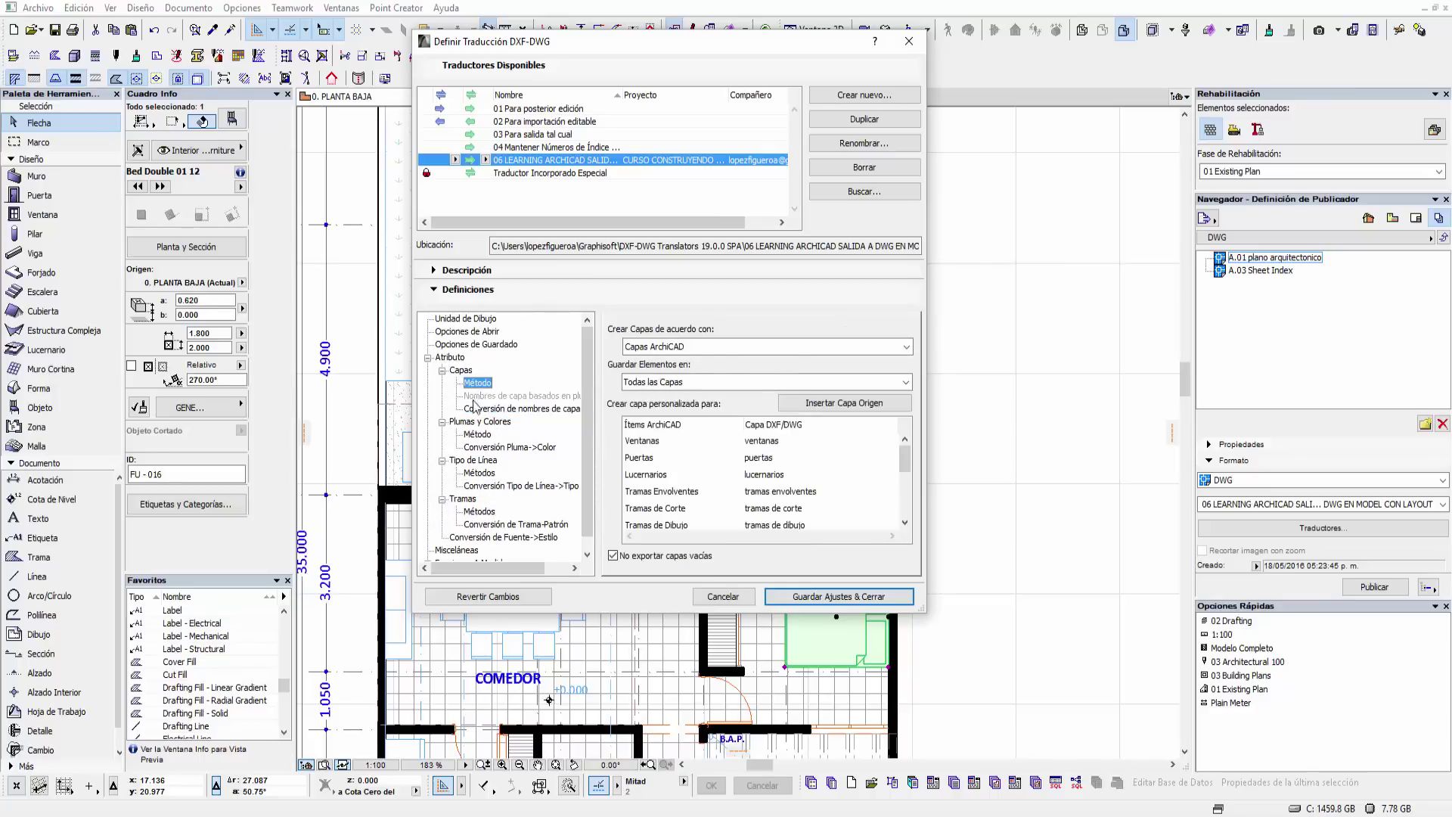
# - Review the Capas Método, Tipo de Línea and Conversión de Trama-Patrón tables, then Cancelar
pyautogui.click(478, 434)
pyautogui.click(481, 472)
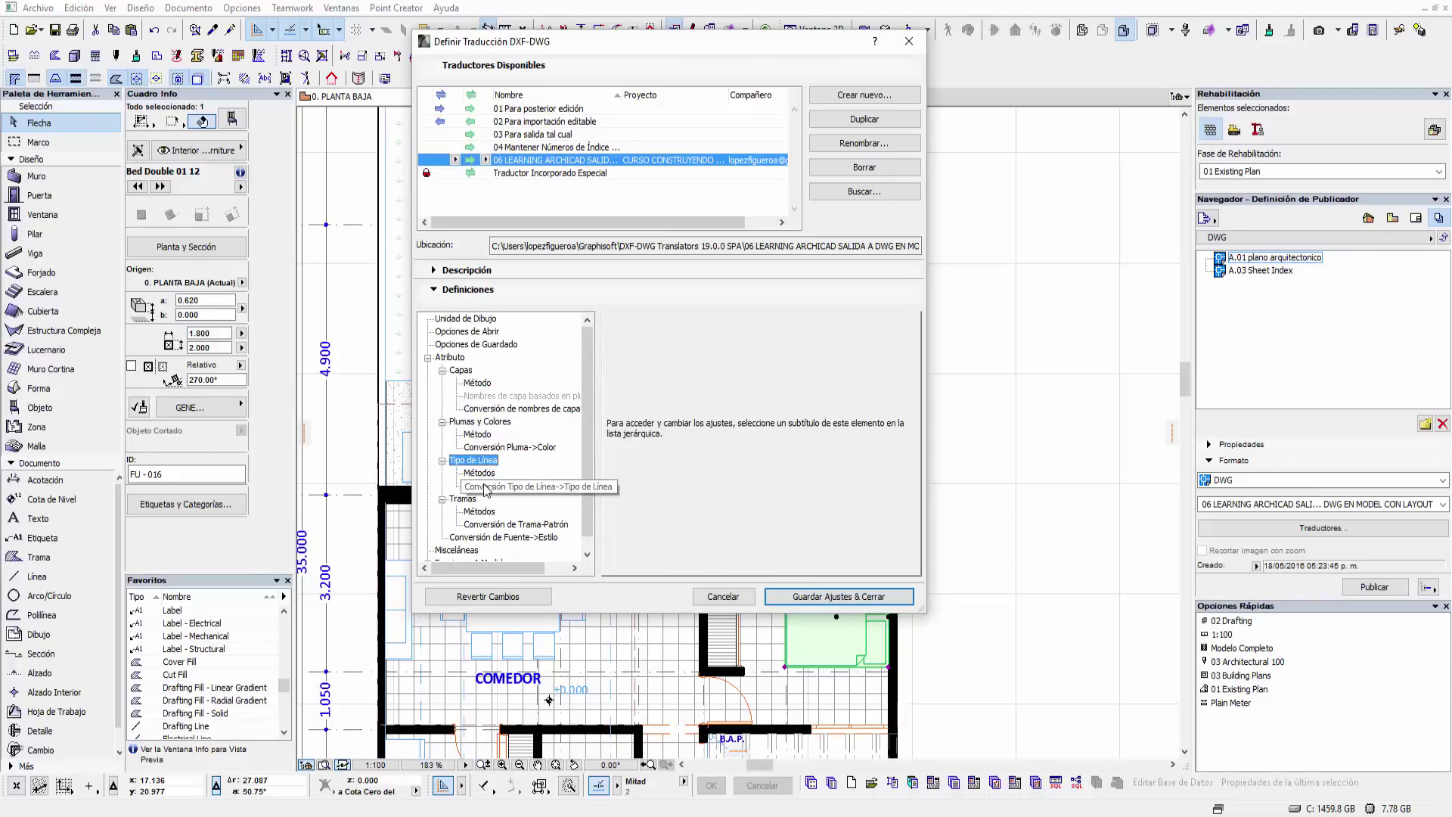
pyautogui.click(481, 511)
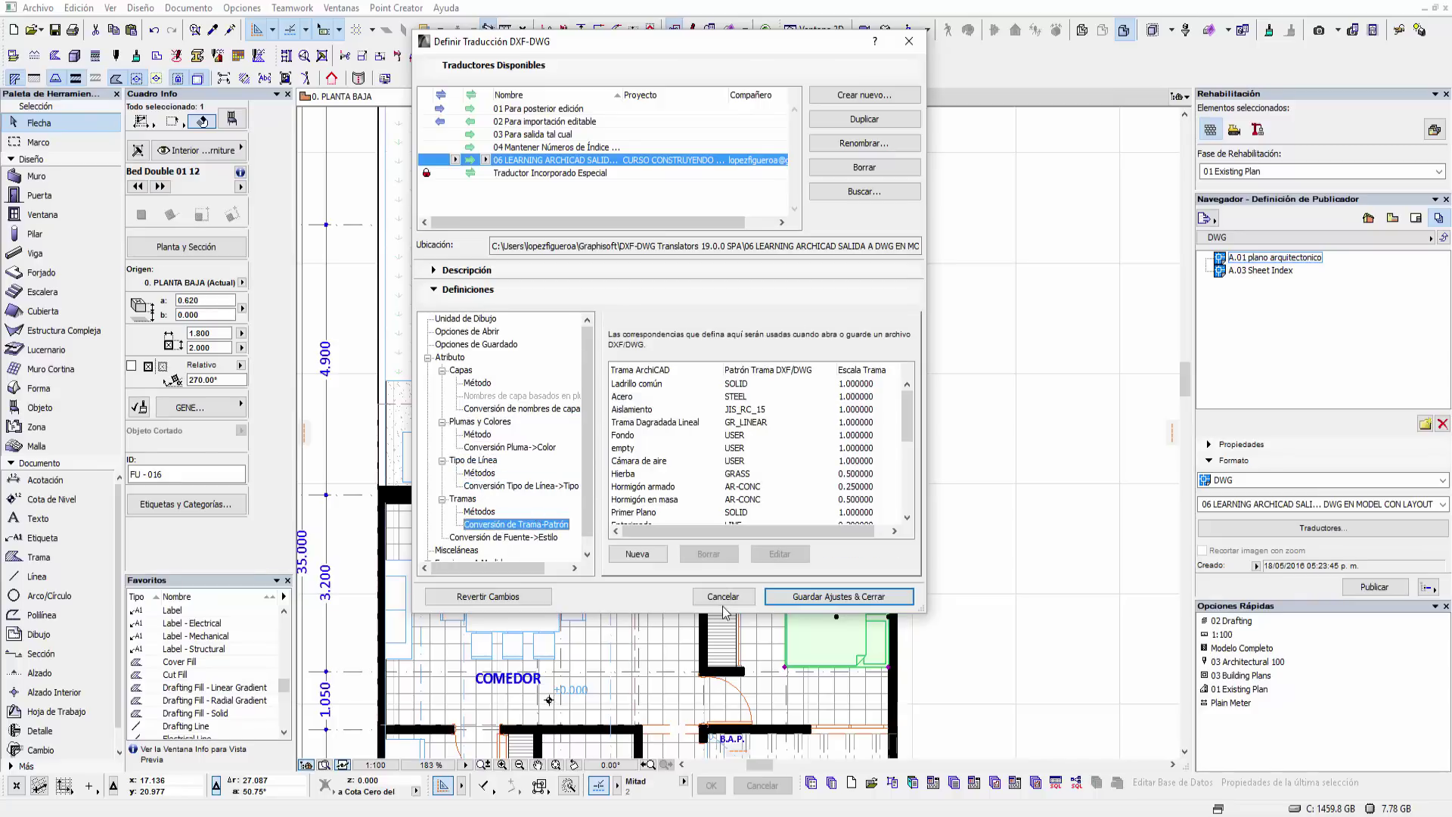
pyautogui.click(724, 598)
pyautogui.scroll(-2, 862, 418)
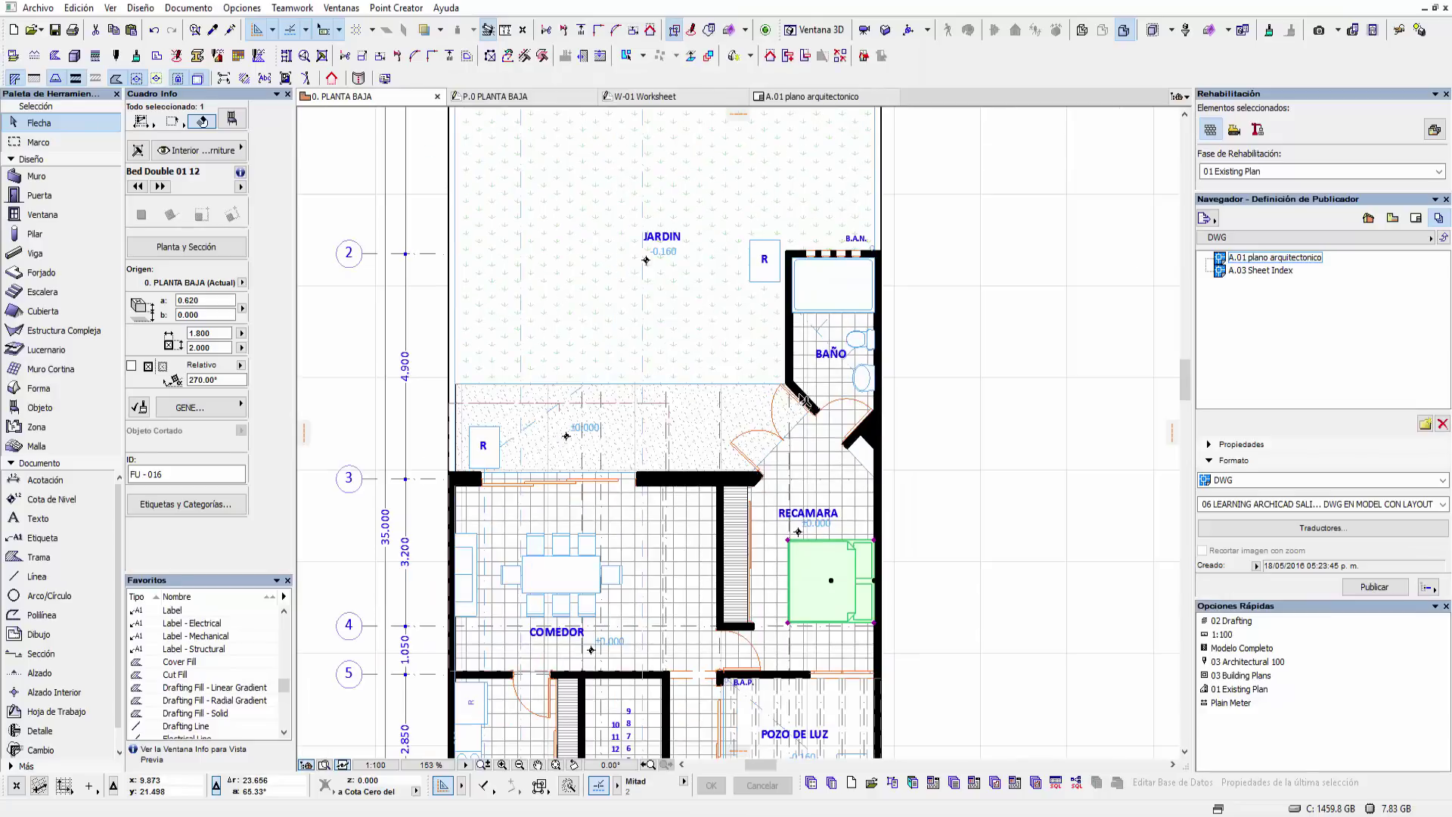
pyautogui.scroll(-2, 862, 419)
pyautogui.scroll(-2, 862, 419)
pyautogui.scroll(-1, 885, 428)
pyautogui.scroll(-1, 870, 424)
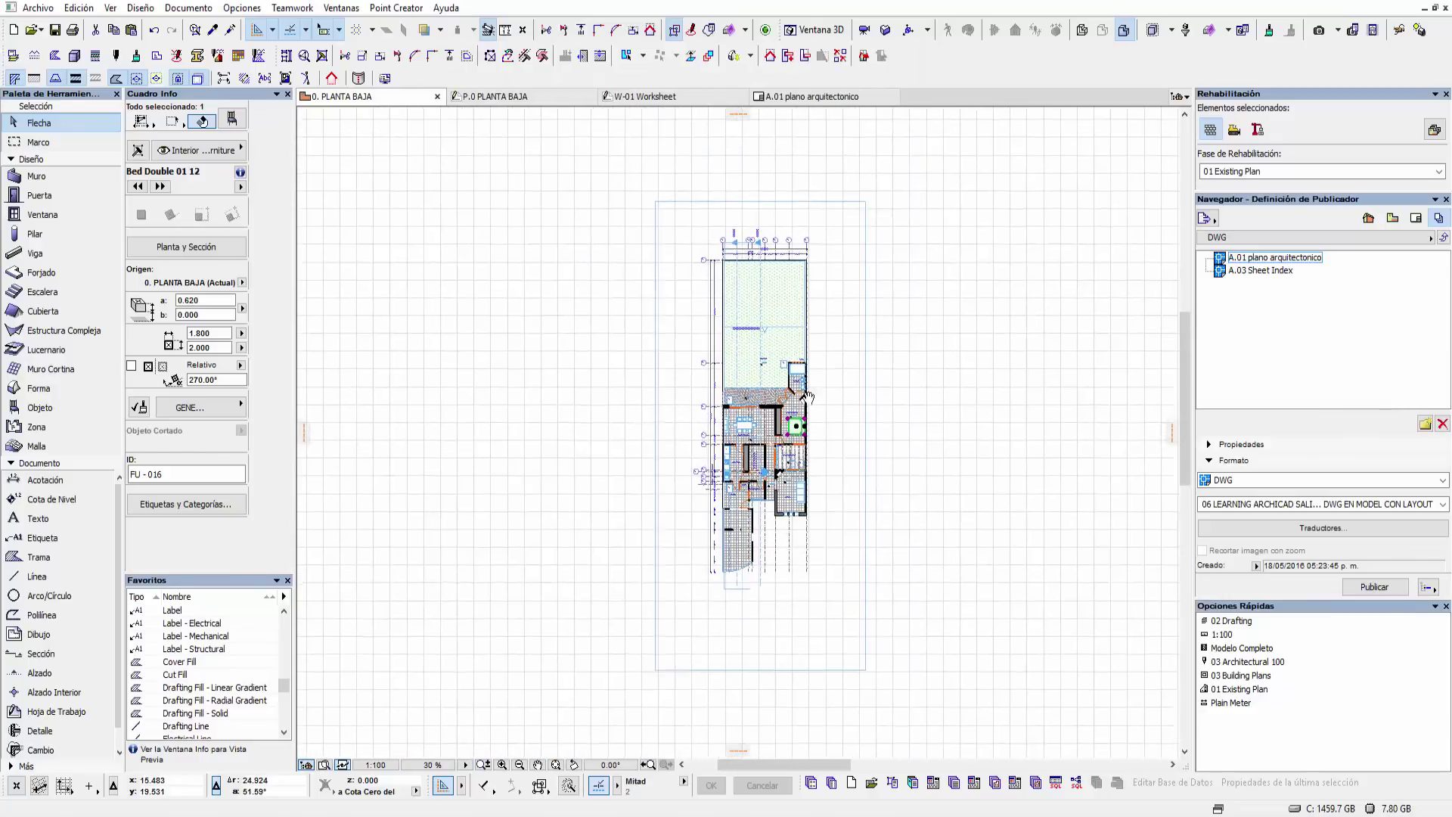
pyautogui.scroll(-1, 779, 390)
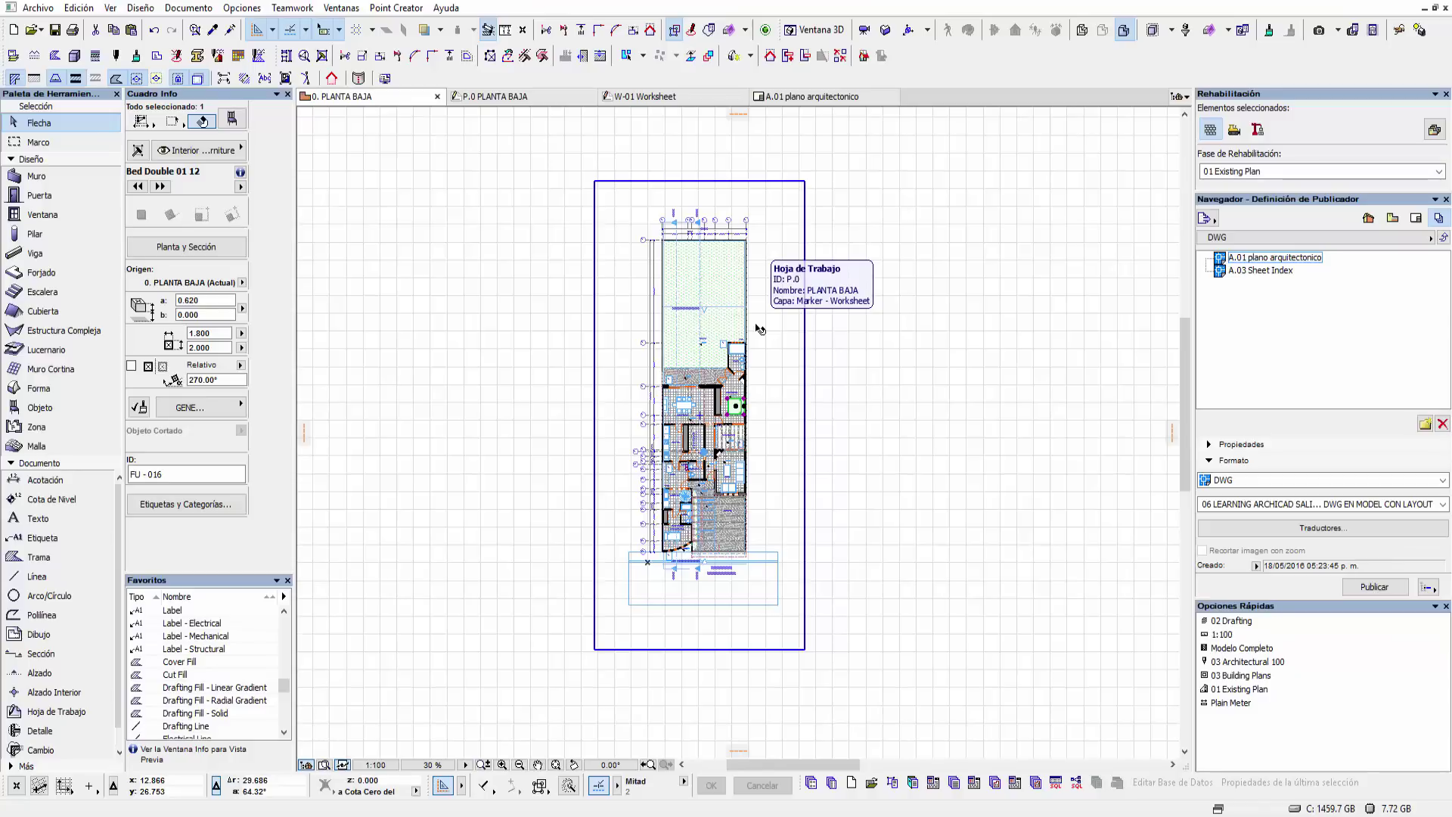
pyautogui.click(832, 335)
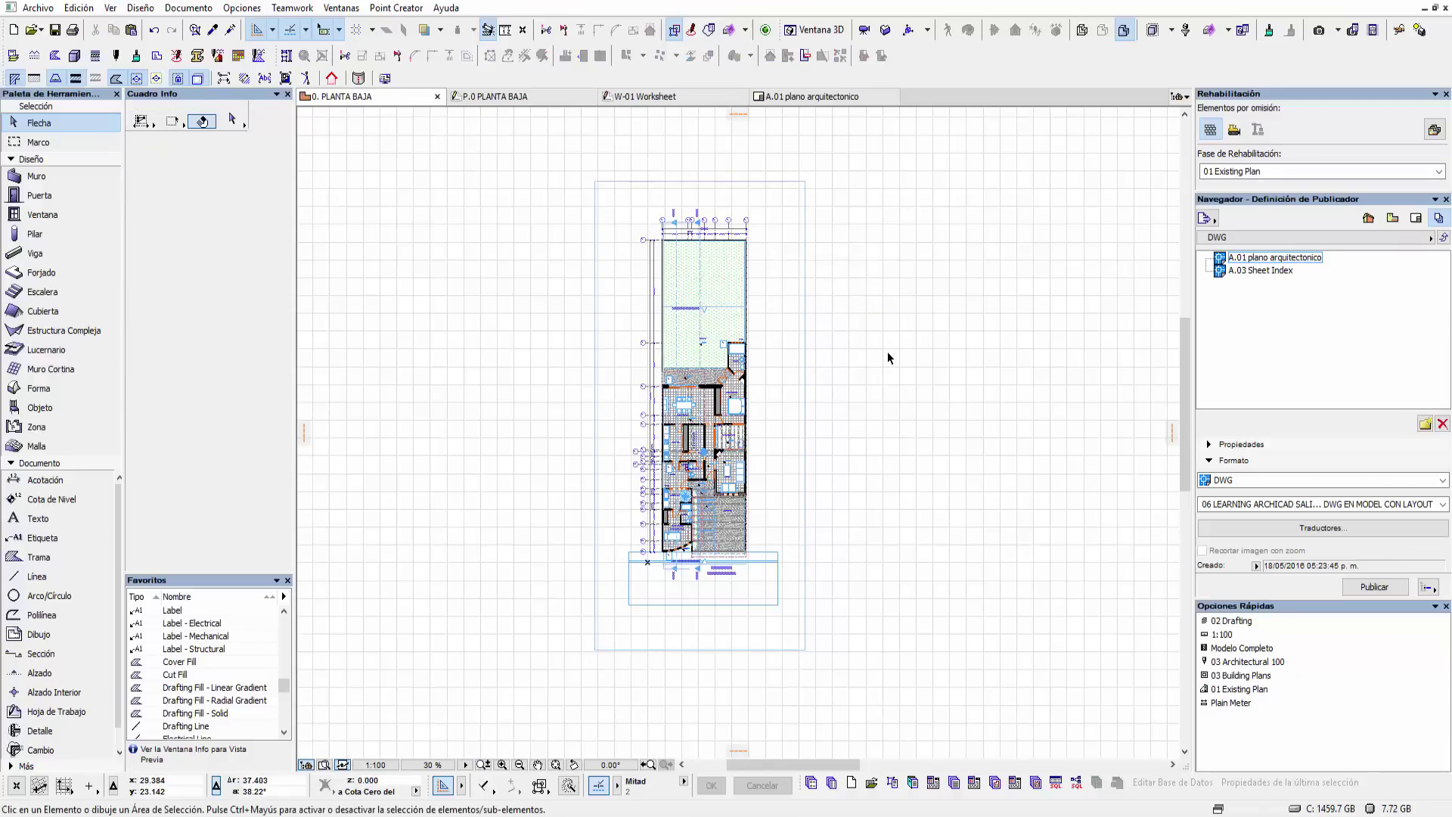